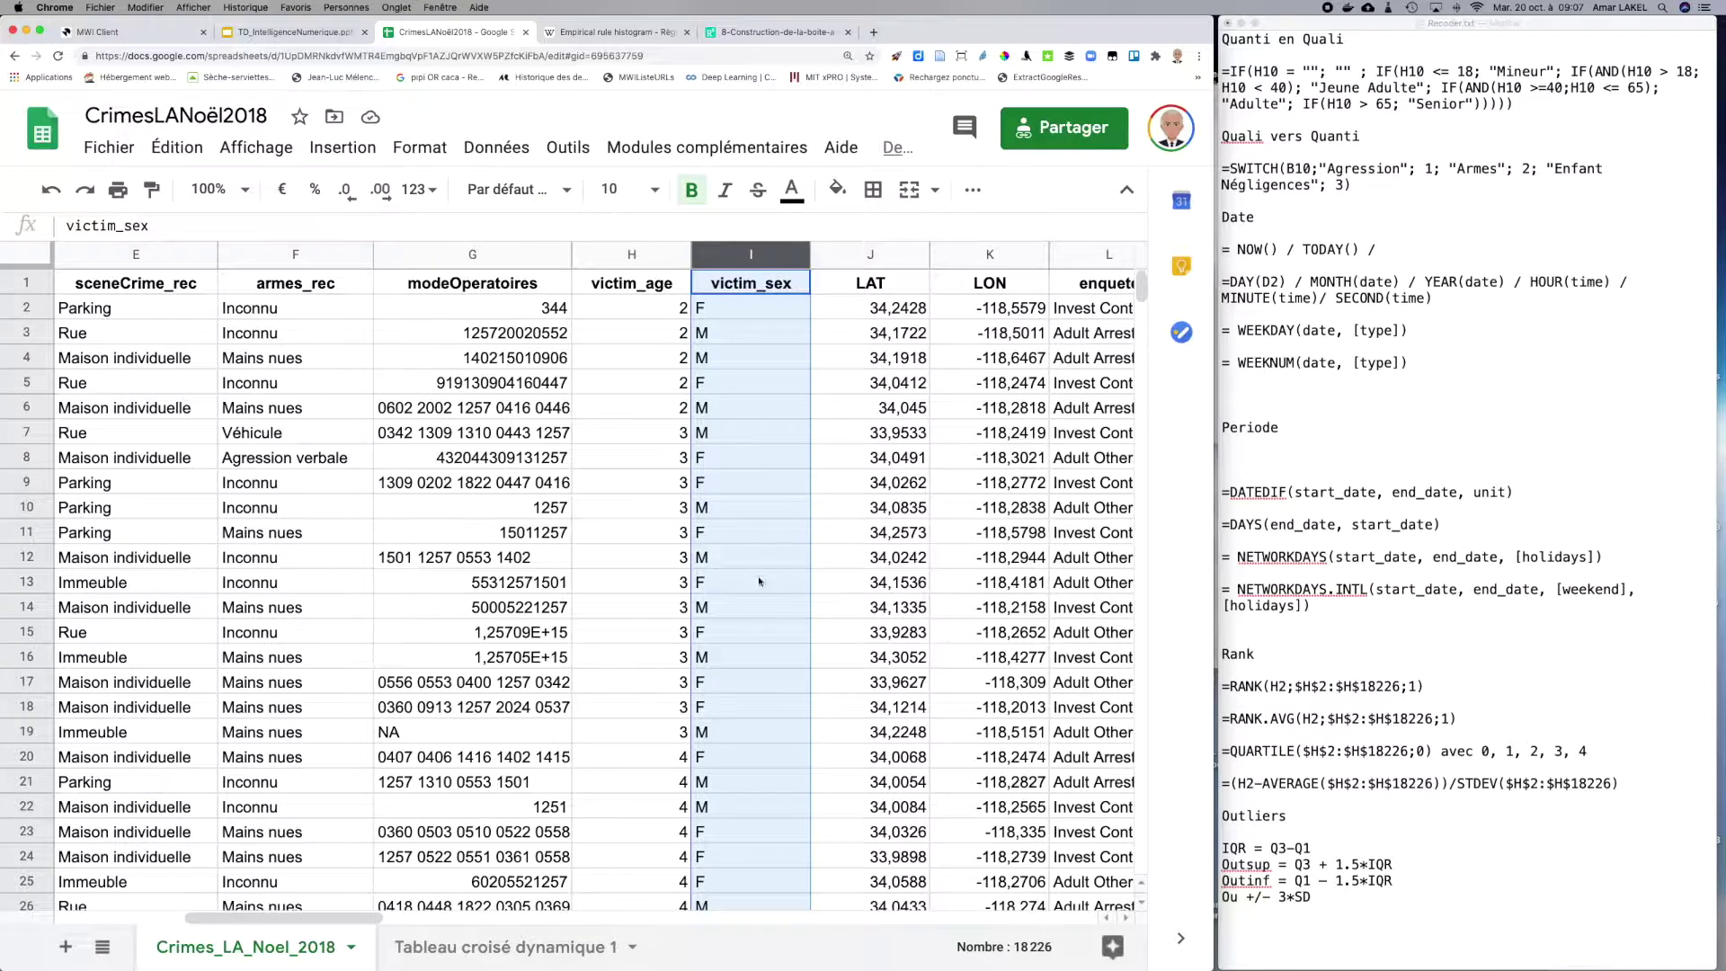
Step: Look over the rows and columns of the Crimes_LA_Noel_2018 sheet
{"action": "scroll", "coordinate": [795, 546], "scroll_direction": "right", "scroll_amount": 5}
{"action": "scroll", "coordinate": [794, 546], "scroll_direction": "left", "scroll_amount": 10}
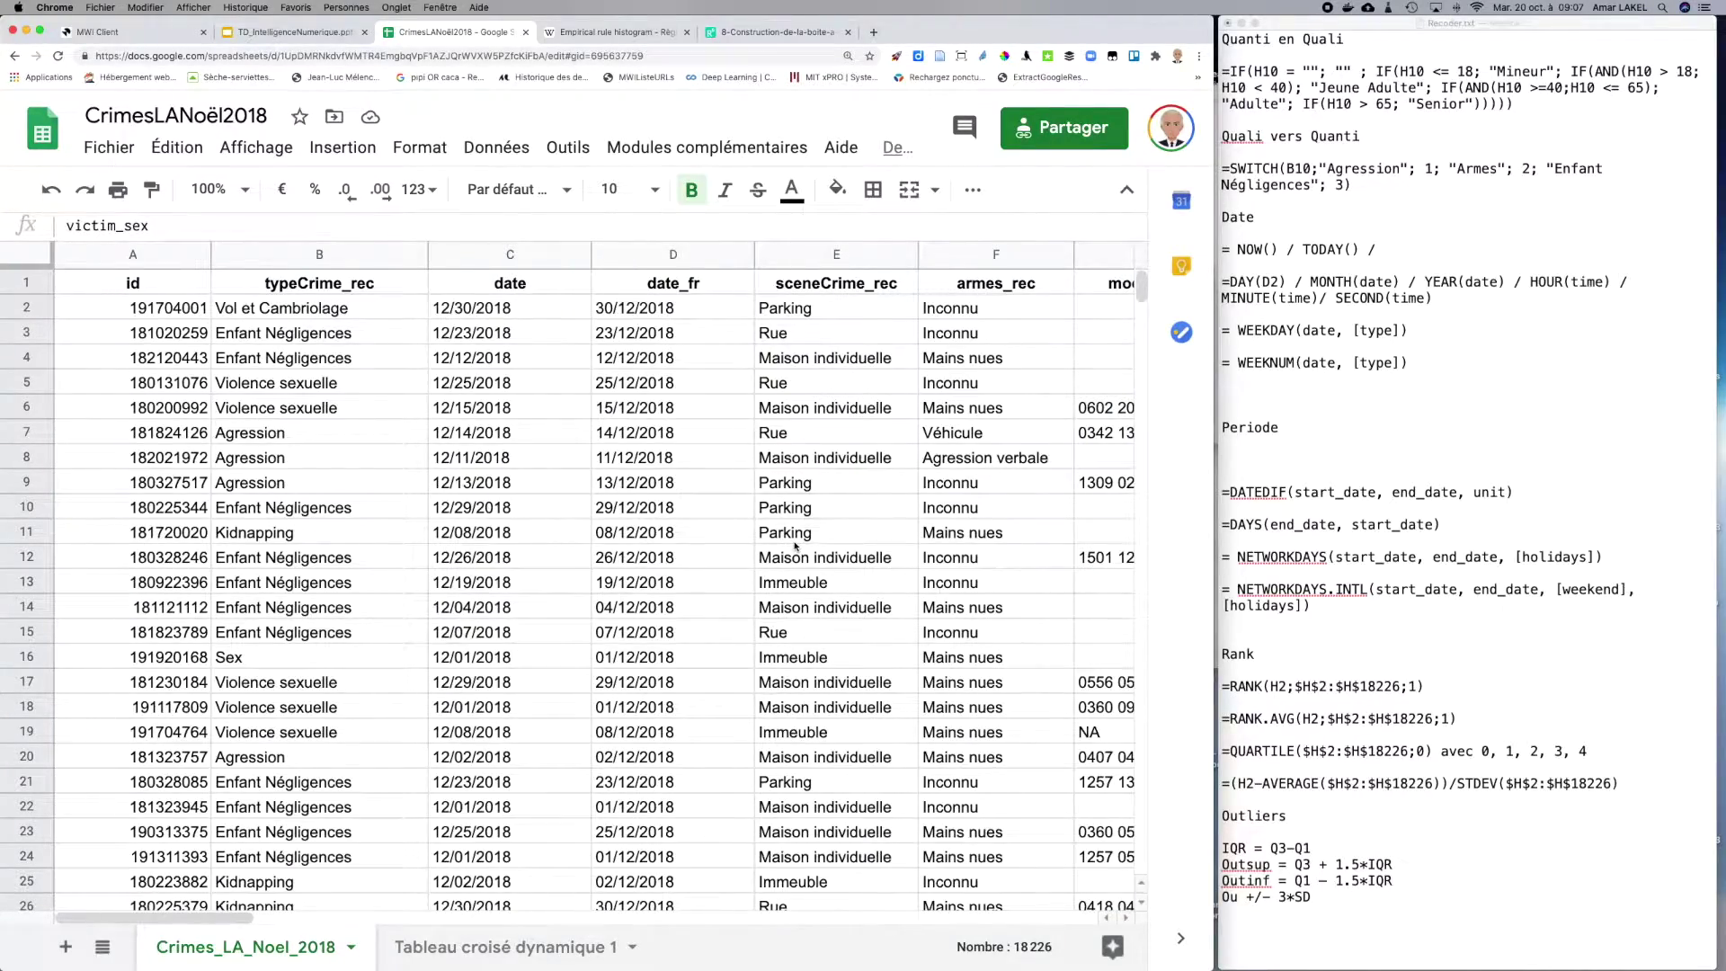
{"action": "scroll", "coordinate": [795, 545], "scroll_direction": "down", "scroll_amount": 7}
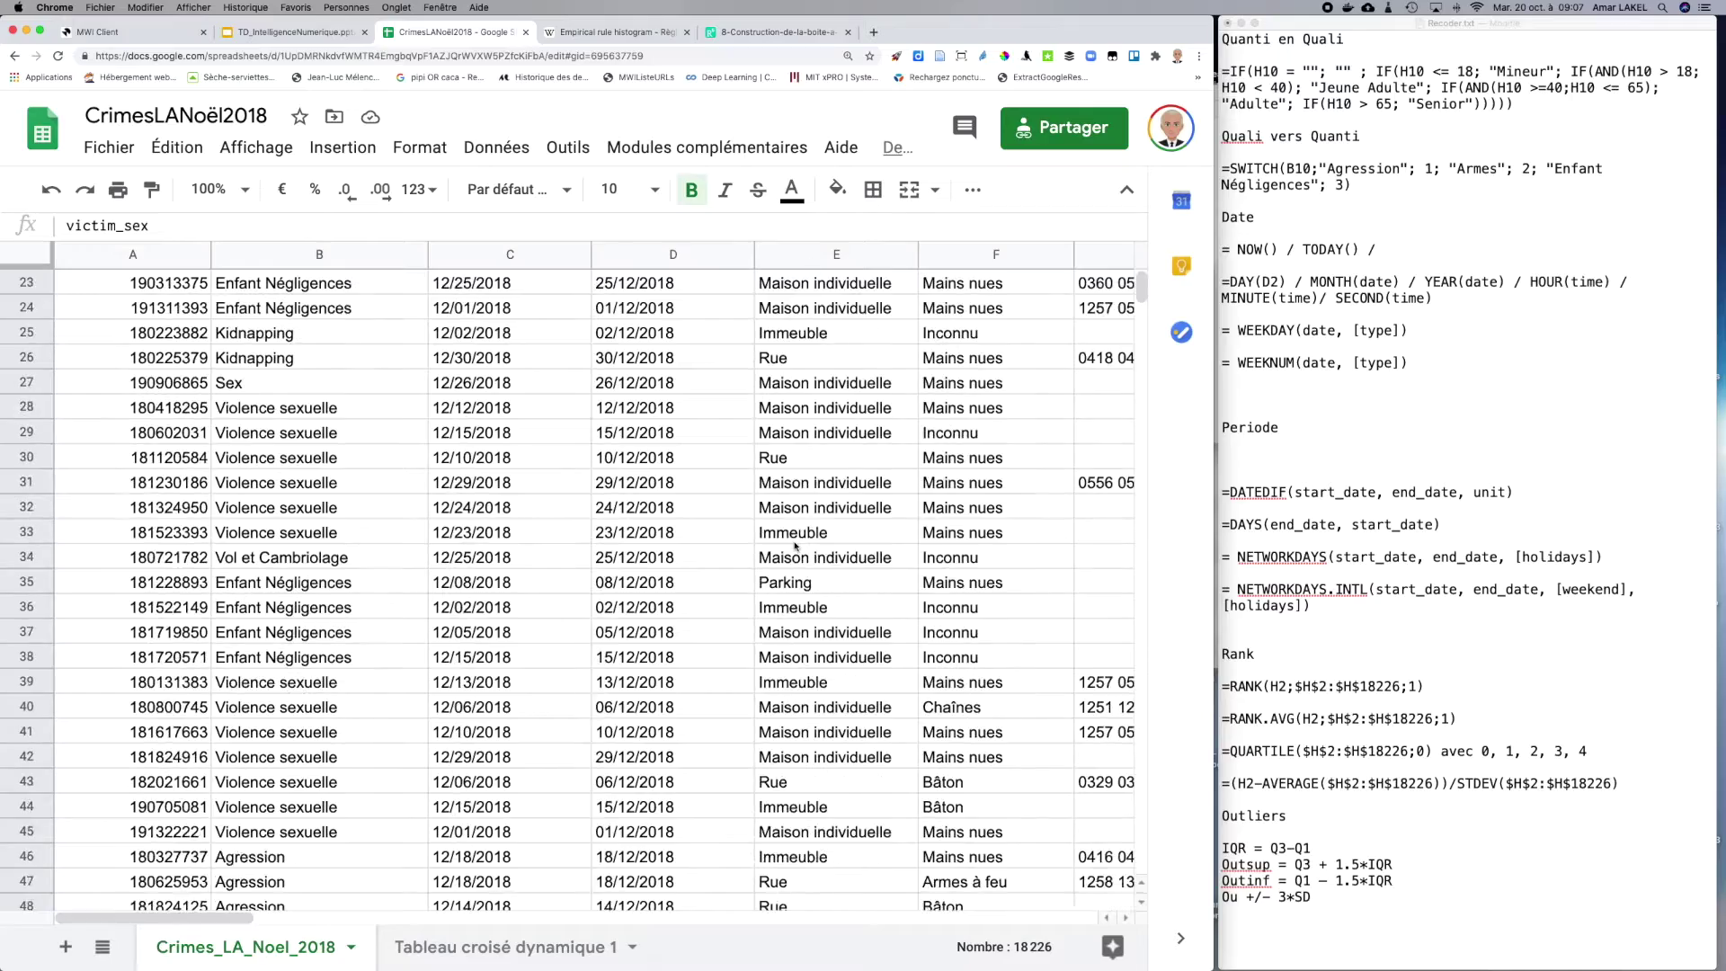
{"action": "scroll", "coordinate": [795, 546], "scroll_direction": "down", "scroll_amount": 8}
{"action": "scroll", "coordinate": [795, 546], "scroll_direction": "up", "scroll_amount": 14}
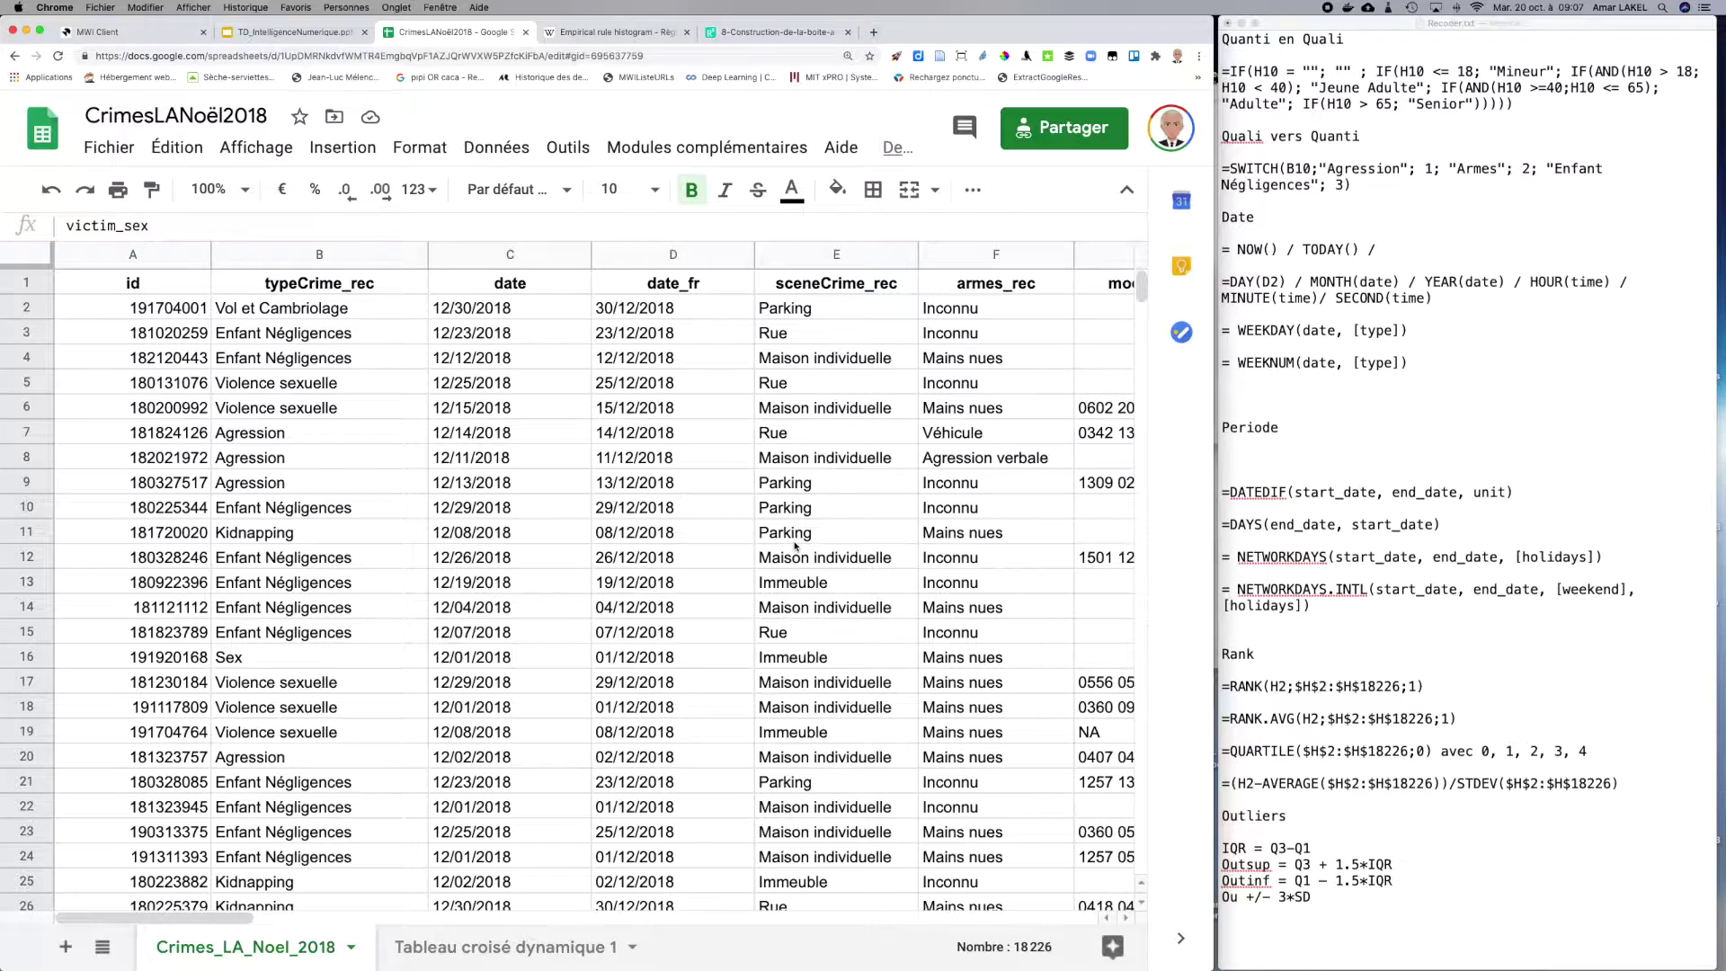
{"action": "scroll", "coordinate": [795, 546], "scroll_direction": "right", "scroll_amount": 3}
{"action": "scroll", "coordinate": [795, 545], "scroll_direction": "left", "scroll_amount": 3}
Step: Examine the id header and the identifiers of the first records, down to row 10
{"action": "left_click", "coordinate": [168, 307]}
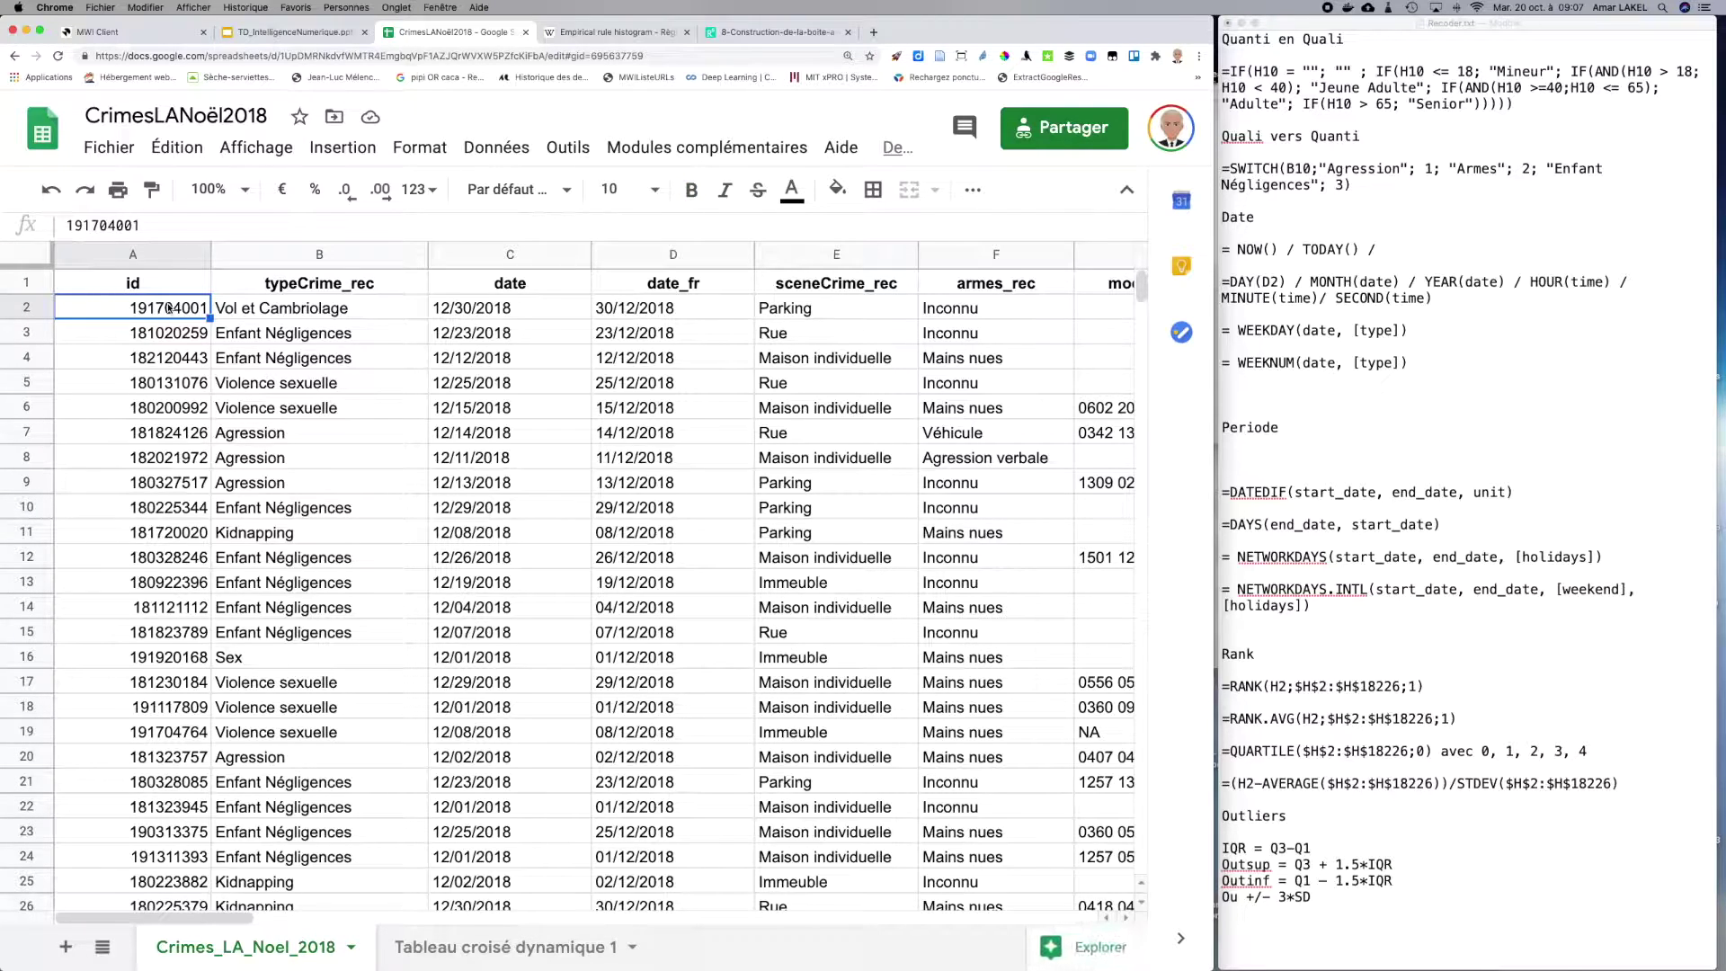
{"action": "left_click", "coordinate": [151, 285]}
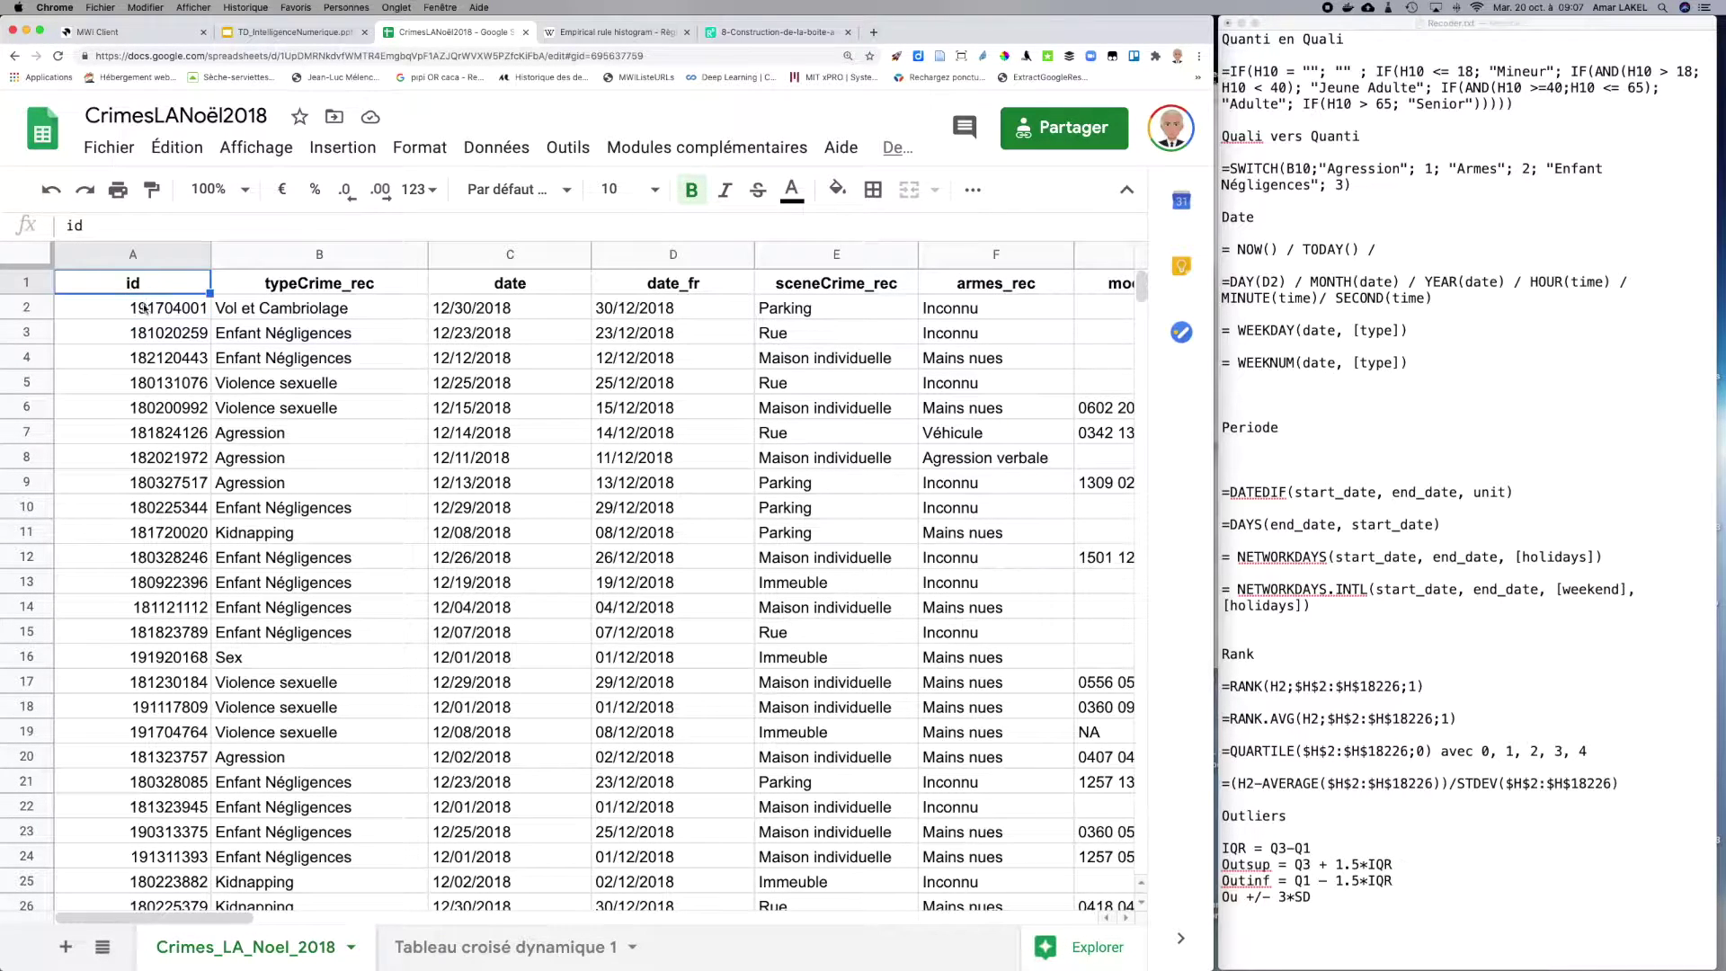
{"action": "left_click", "coordinate": [143, 307]}
{"action": "left_click", "coordinate": [137, 335]}
{"action": "left_click", "coordinate": [135, 358]}
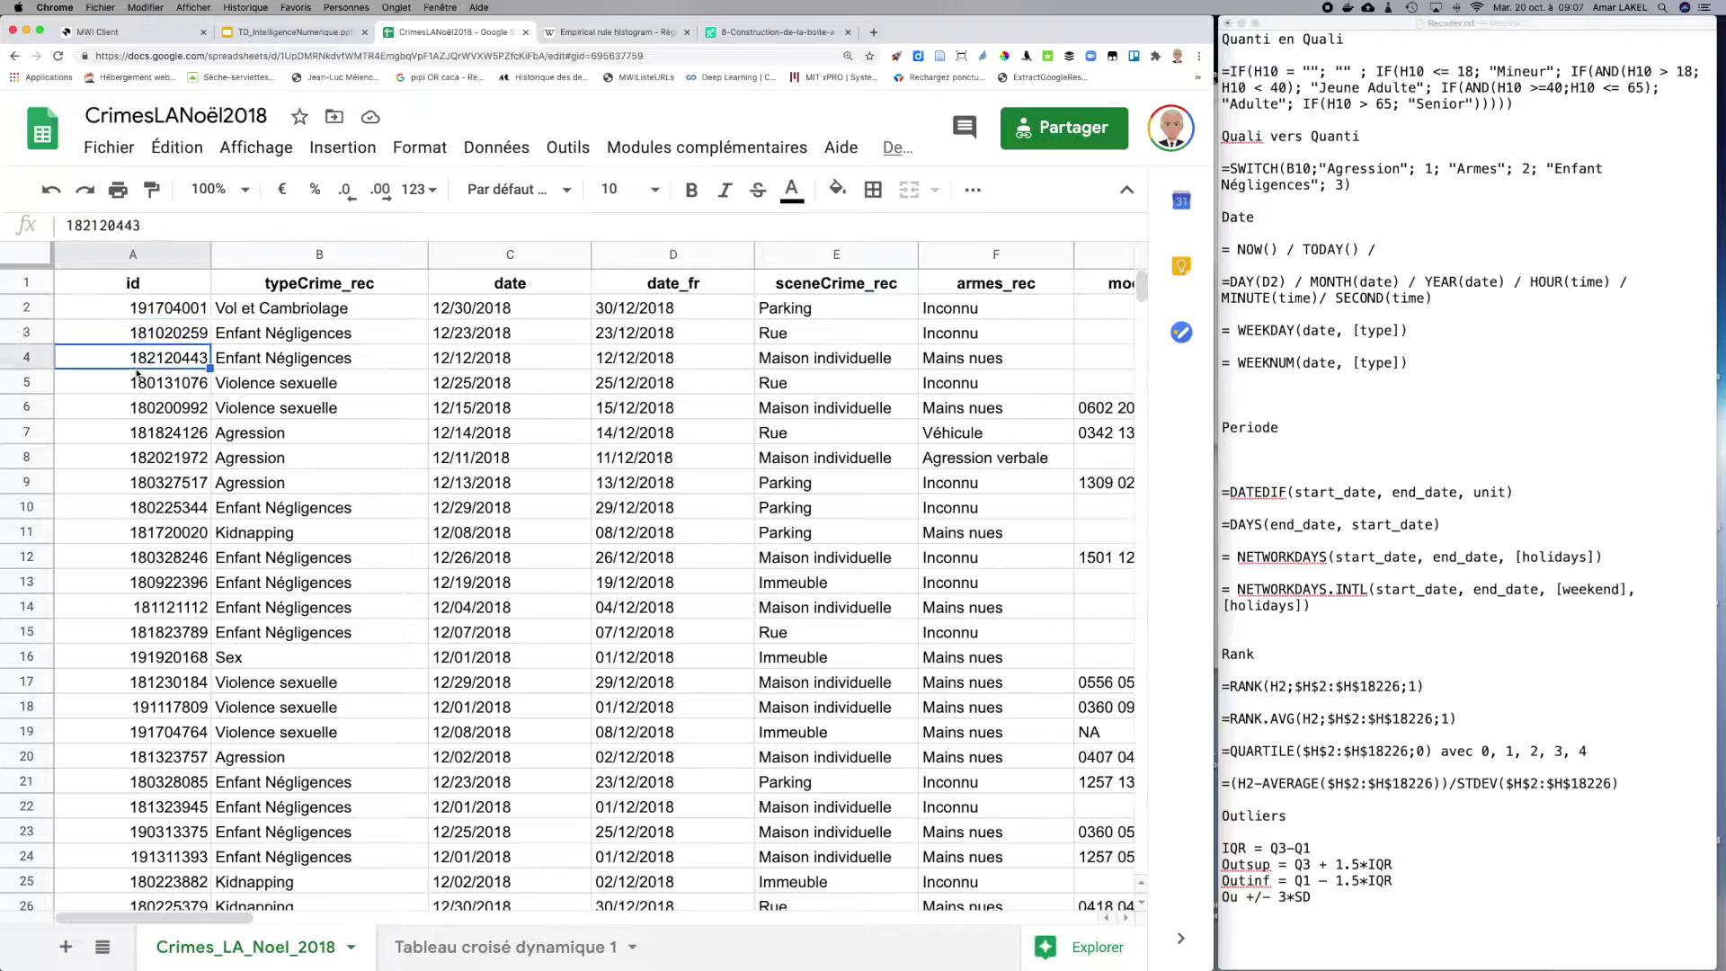
{"action": "left_click", "coordinate": [135, 406]}
{"action": "left_click", "coordinate": [126, 441]}
{"action": "left_click", "coordinate": [127, 456]}
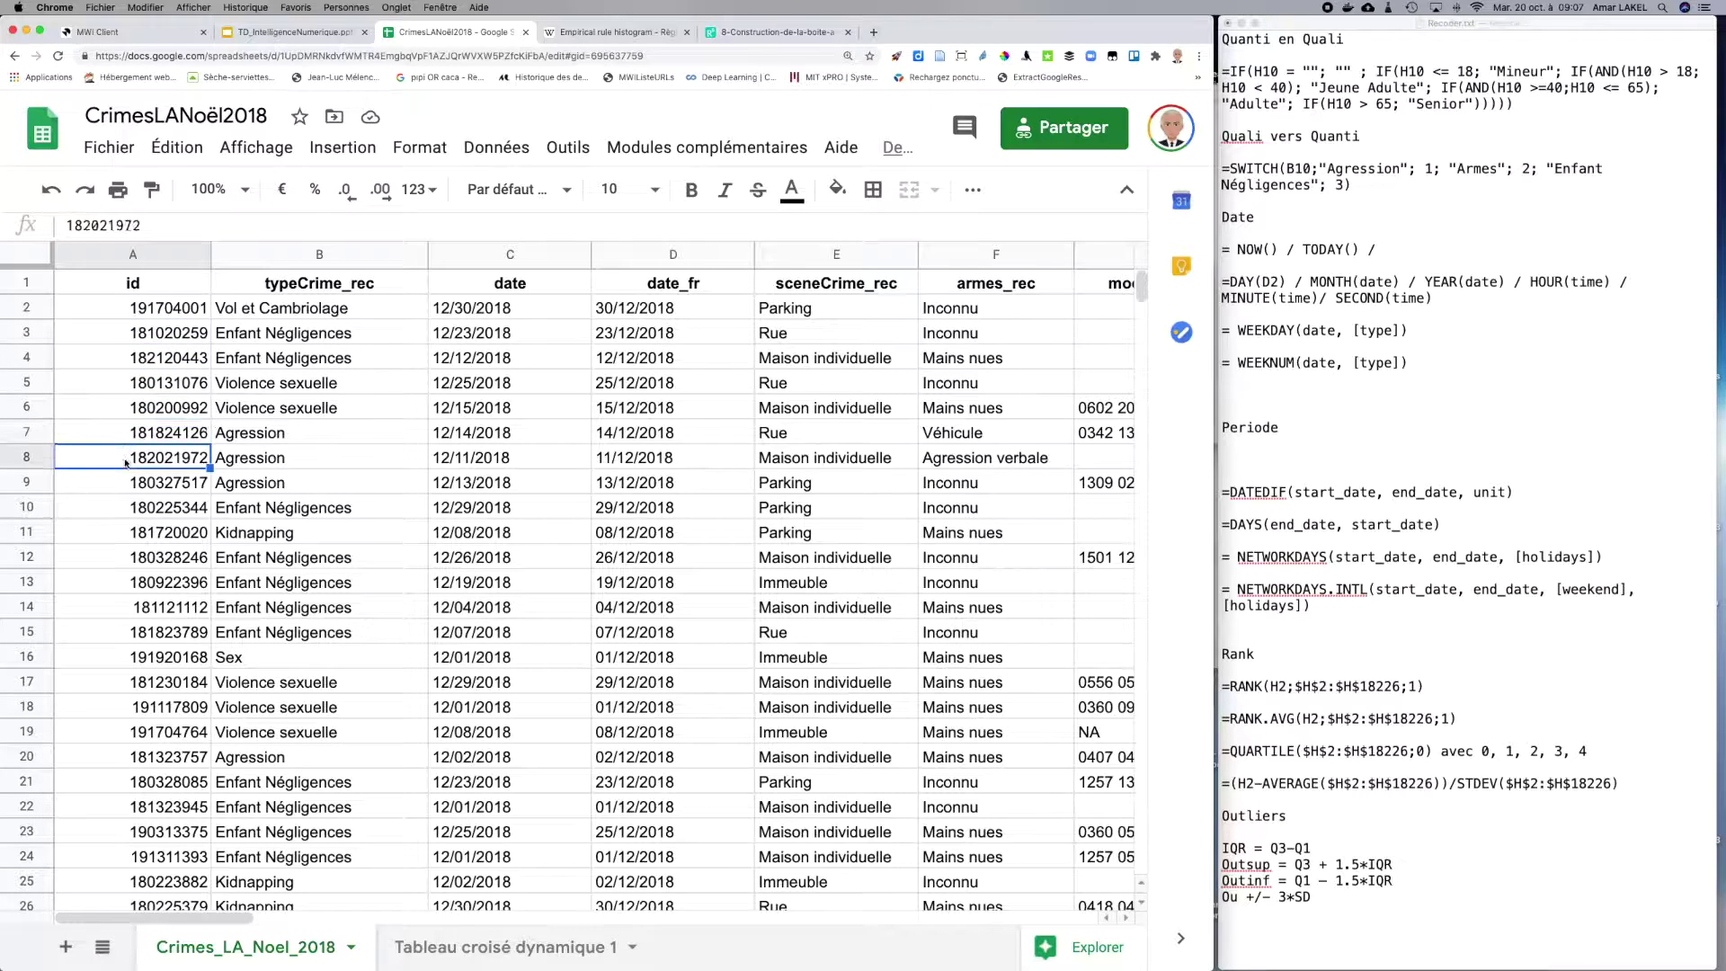
{"action": "left_click", "coordinate": [129, 485]}
{"action": "left_click", "coordinate": [130, 508]}
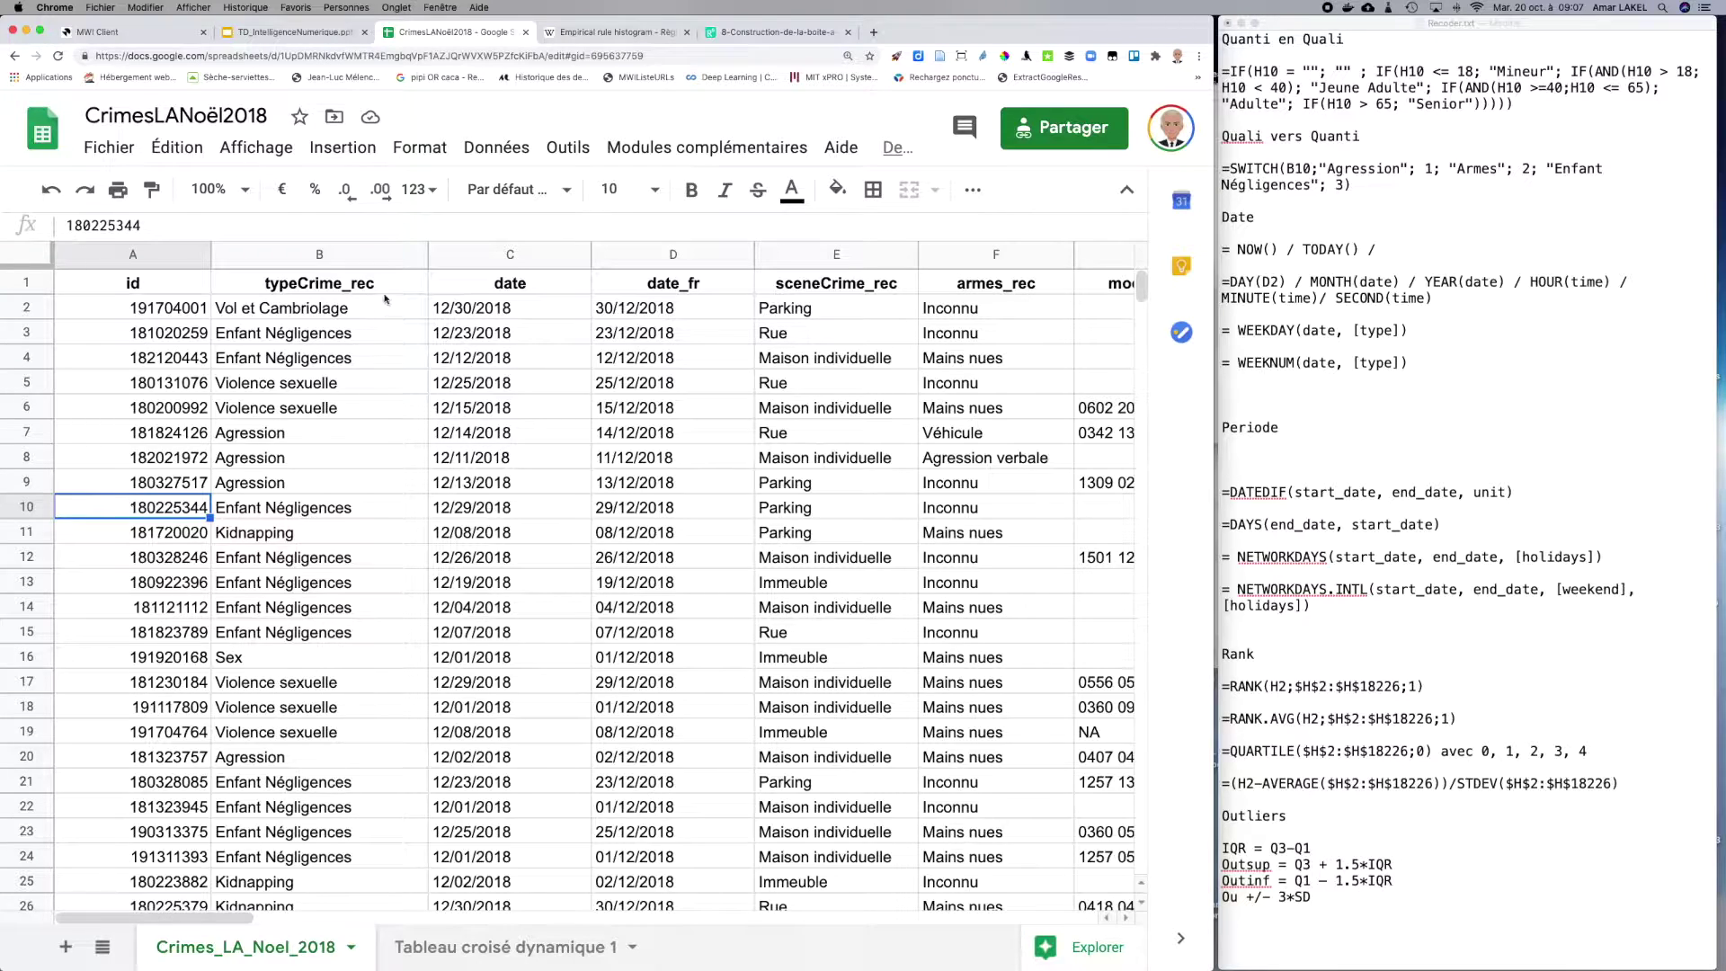
Step: Examine the typeCrime_rec, date and victim_age values and look across the remaining columns of the crime sheet
{"action": "left_click", "coordinate": [339, 312]}
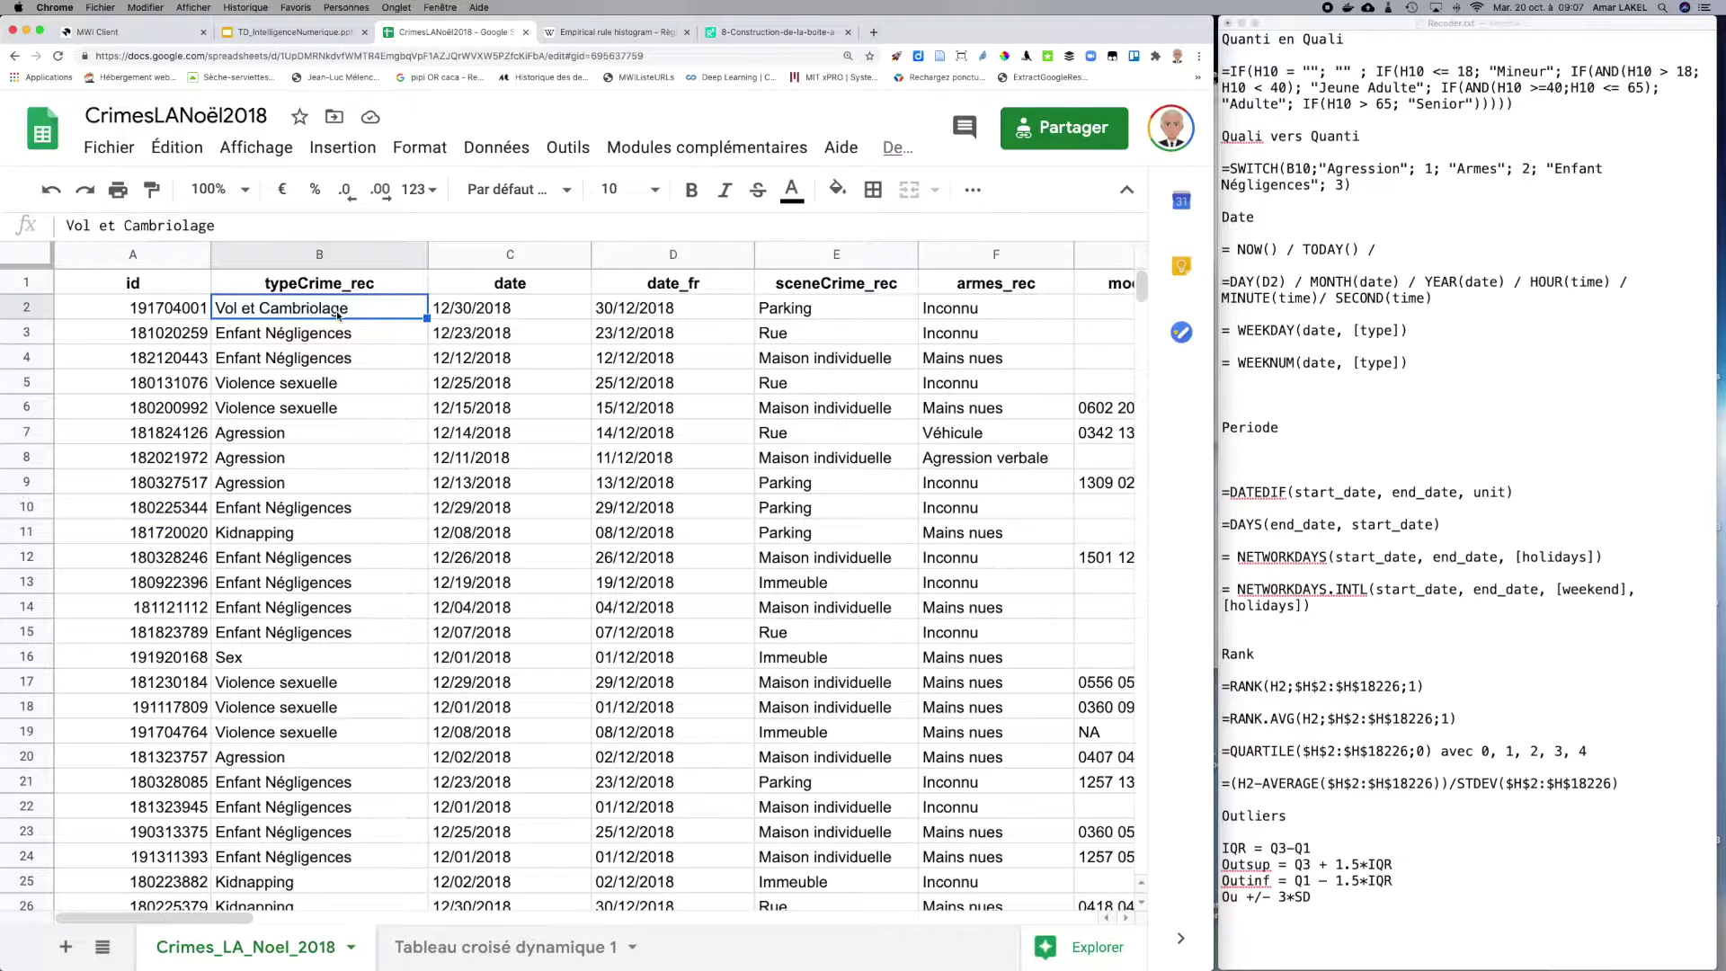
{"action": "left_click", "coordinate": [485, 313]}
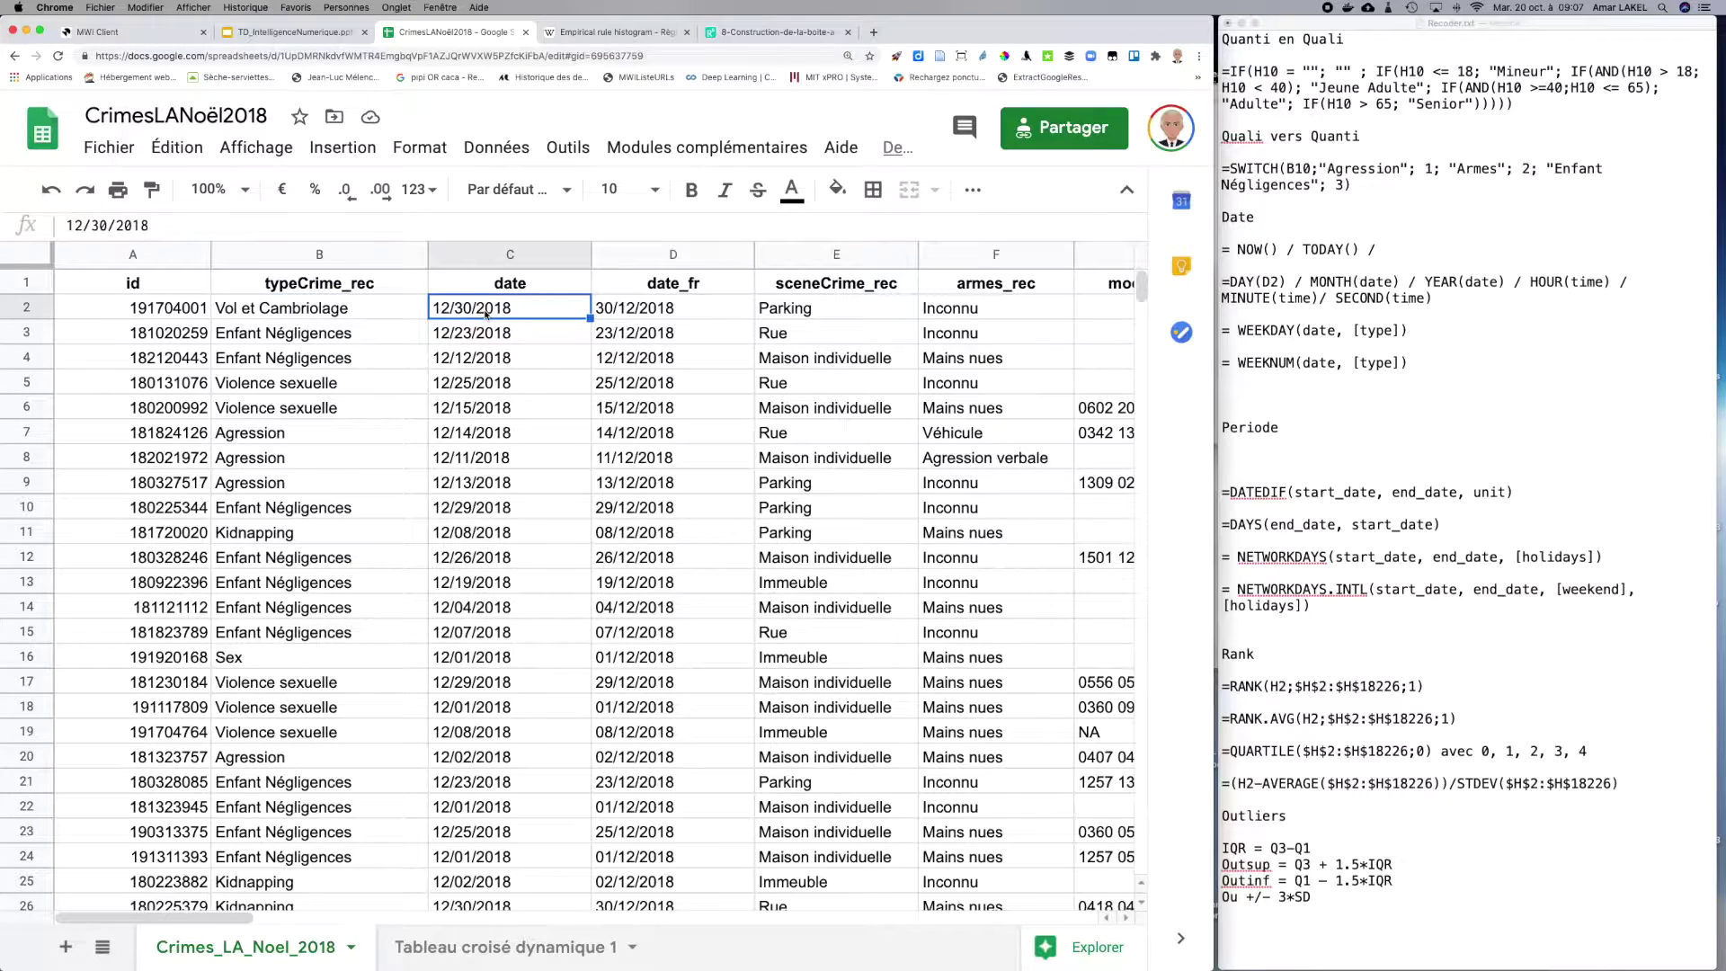
{"action": "scroll", "coordinate": [485, 314], "scroll_direction": "right", "scroll_amount": 2}
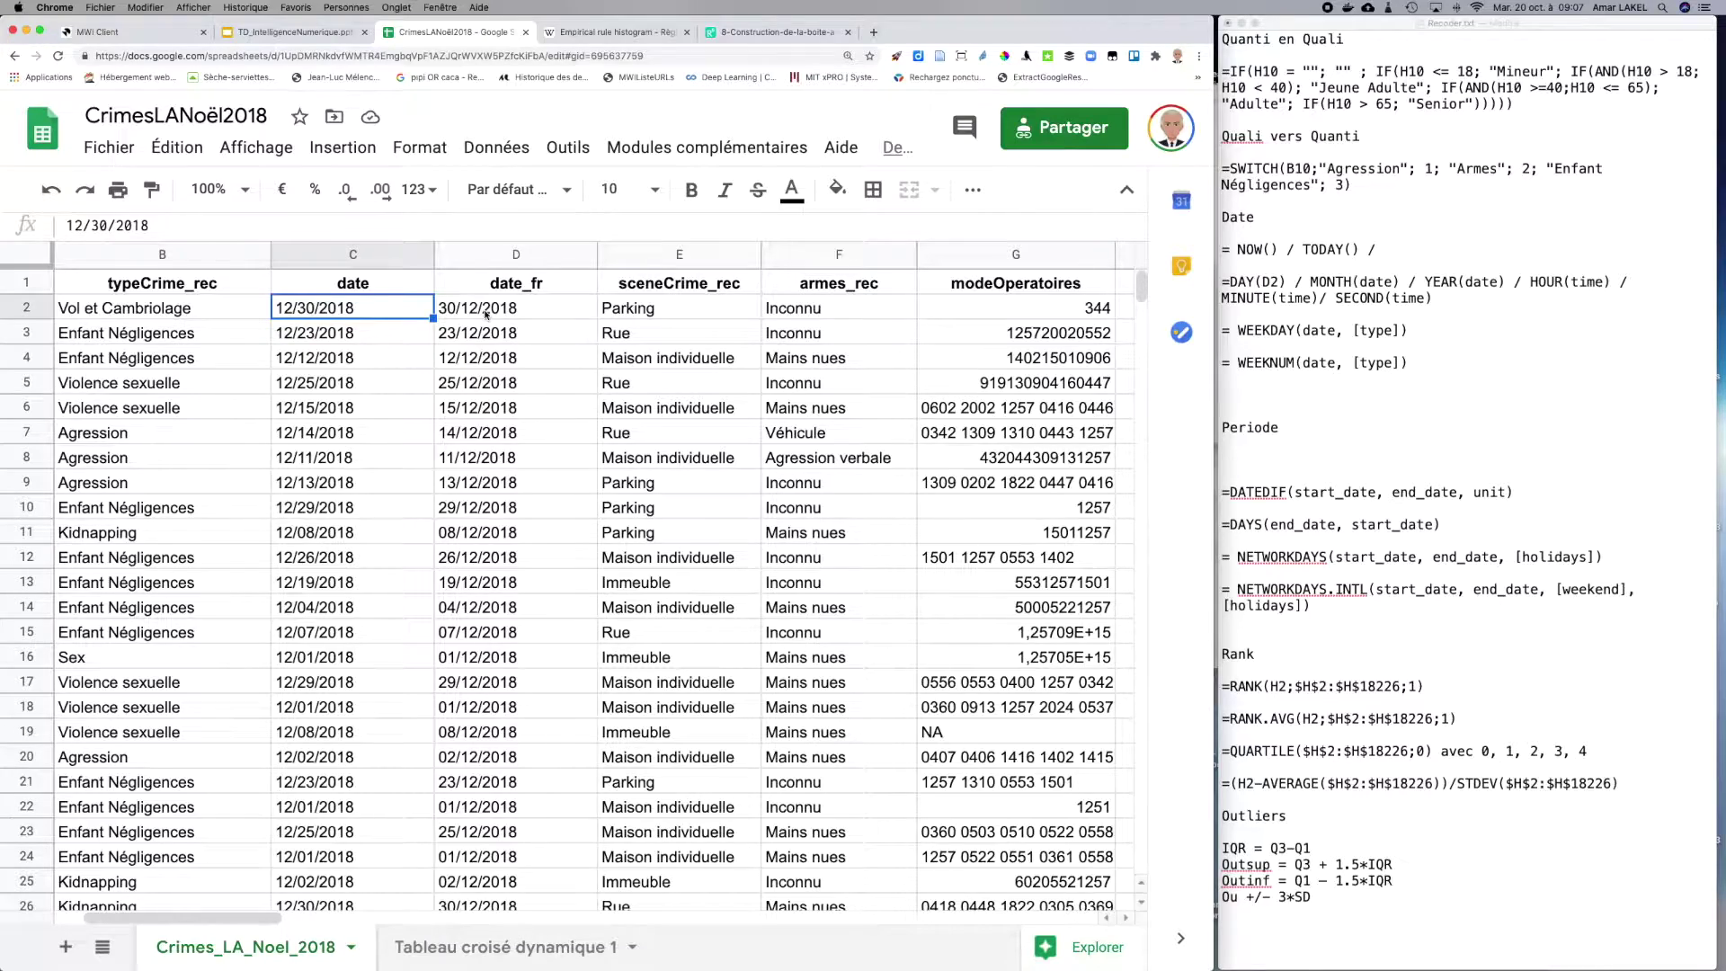
{"action": "scroll", "coordinate": [924, 316], "scroll_direction": "right", "scroll_amount": 10}
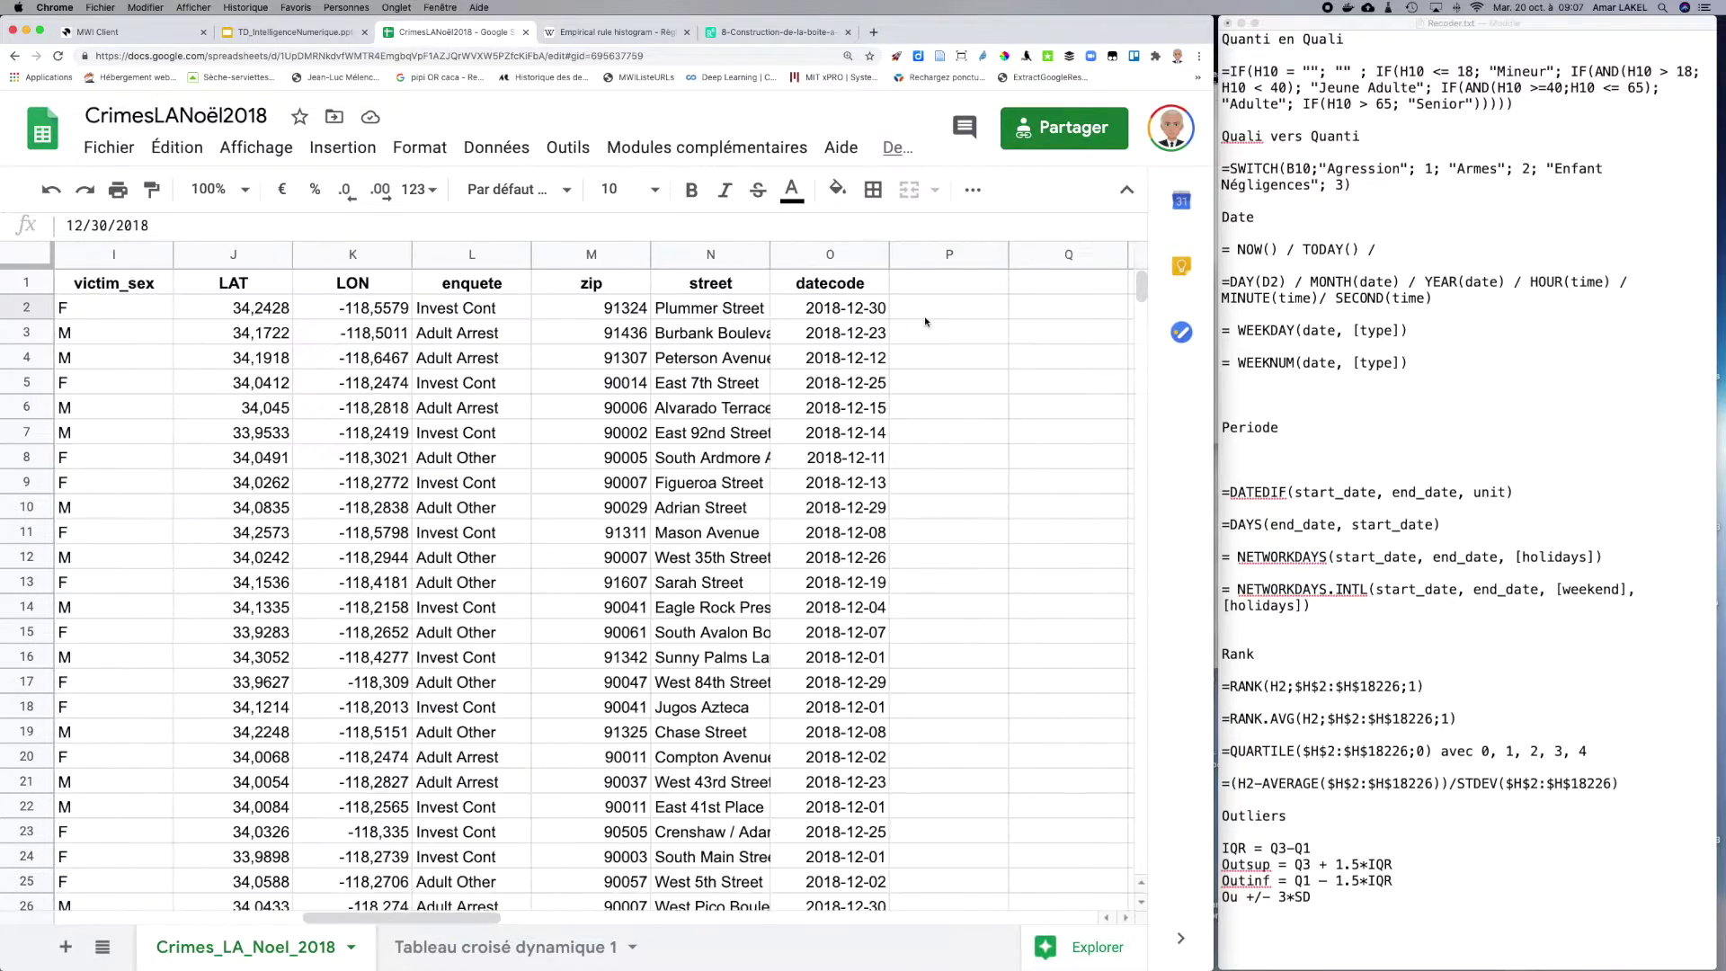
{"action": "scroll", "coordinate": [924, 316], "scroll_direction": "left", "scroll_amount": 3}
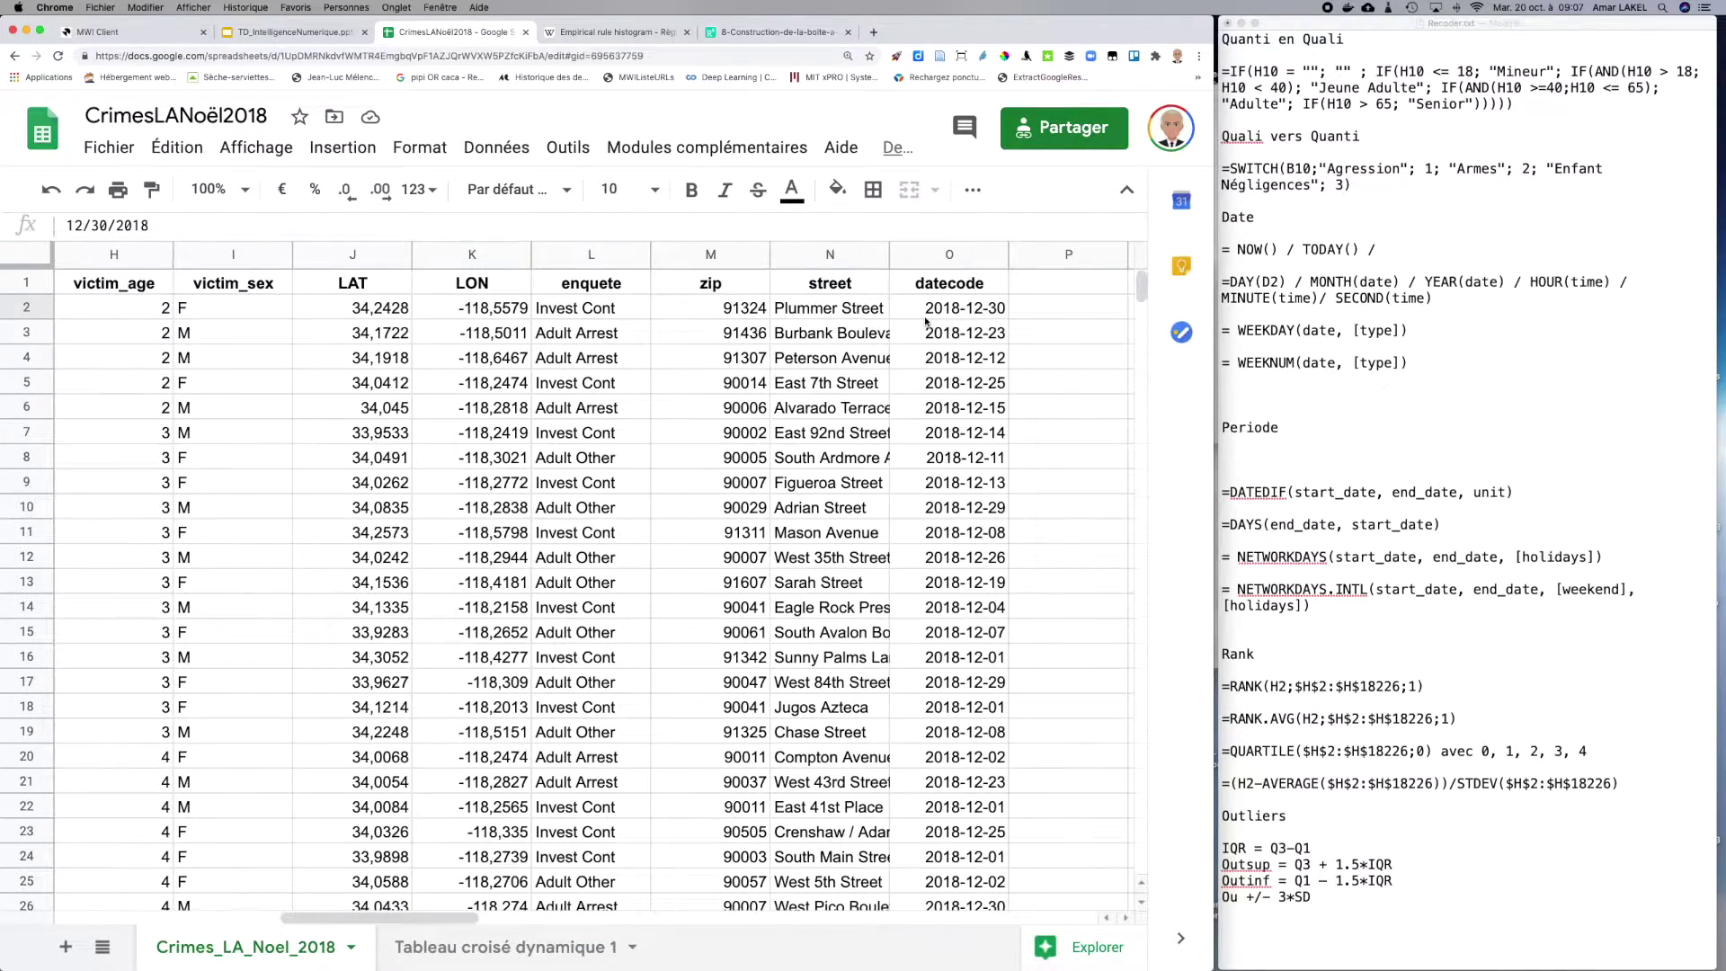
{"action": "scroll", "coordinate": [329, 339], "scroll_direction": "left", "scroll_amount": 2}
{"action": "left_click", "coordinate": [332, 315]}
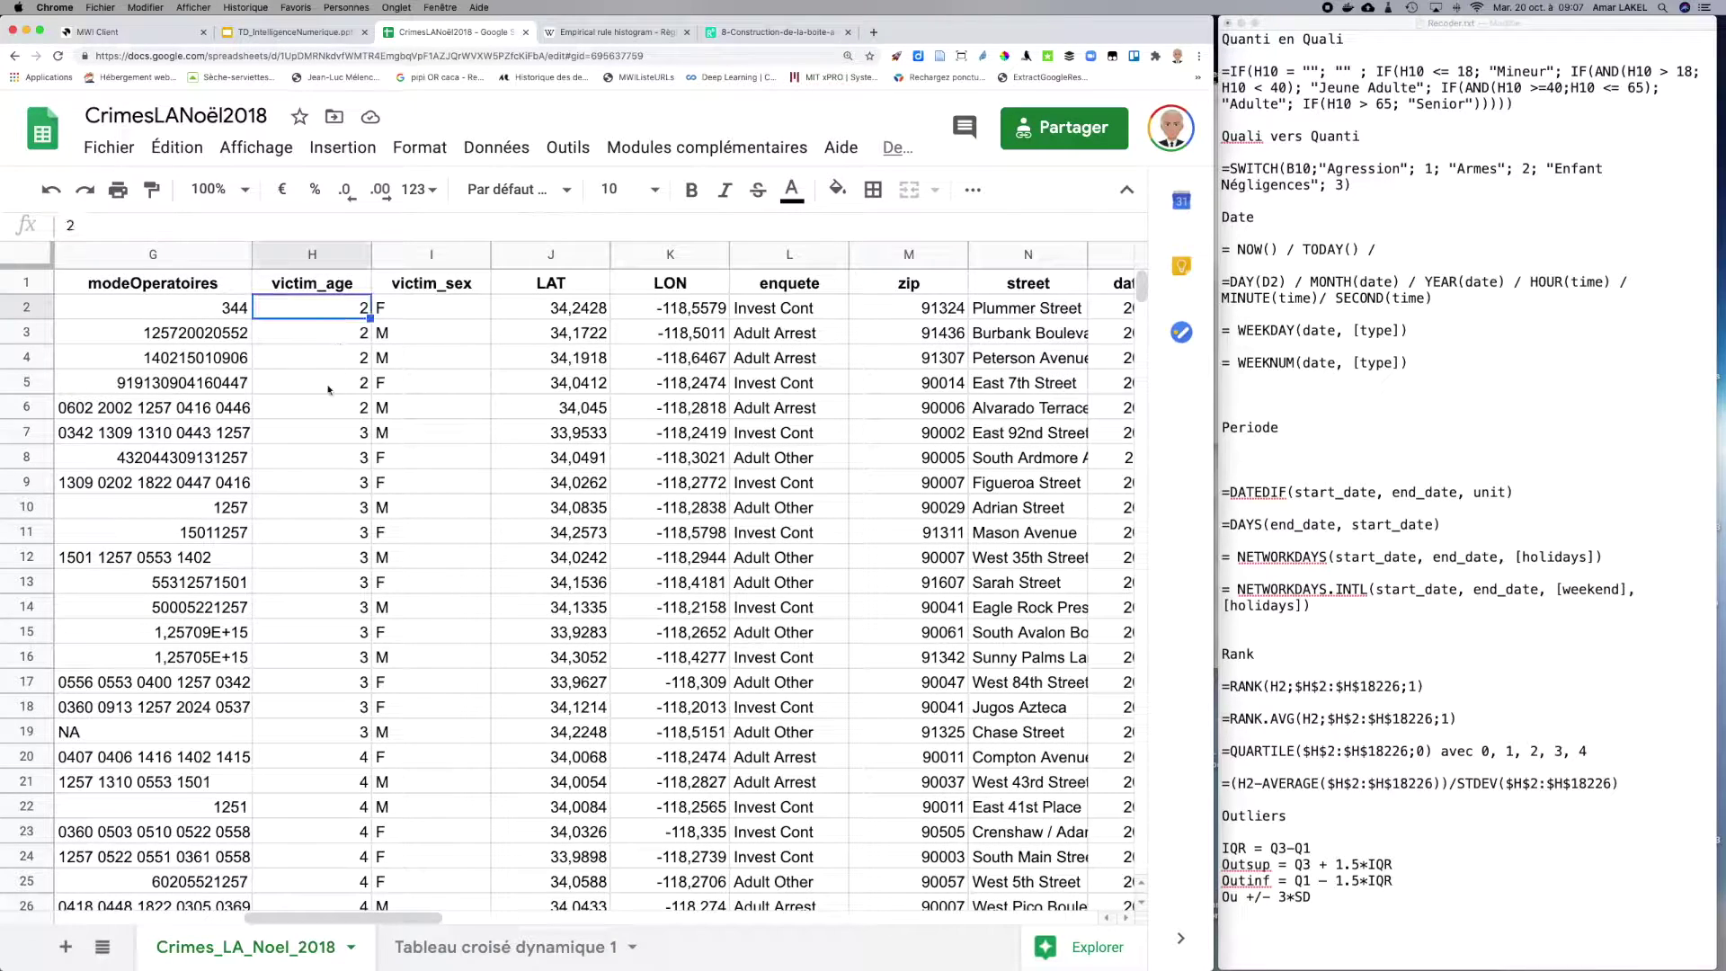
{"action": "left_click", "coordinate": [329, 385]}
{"action": "scroll", "coordinate": [329, 388], "scroll_direction": "left", "scroll_amount": 2}
{"action": "scroll", "coordinate": [329, 388], "scroll_direction": "left", "scroll_amount": 2}
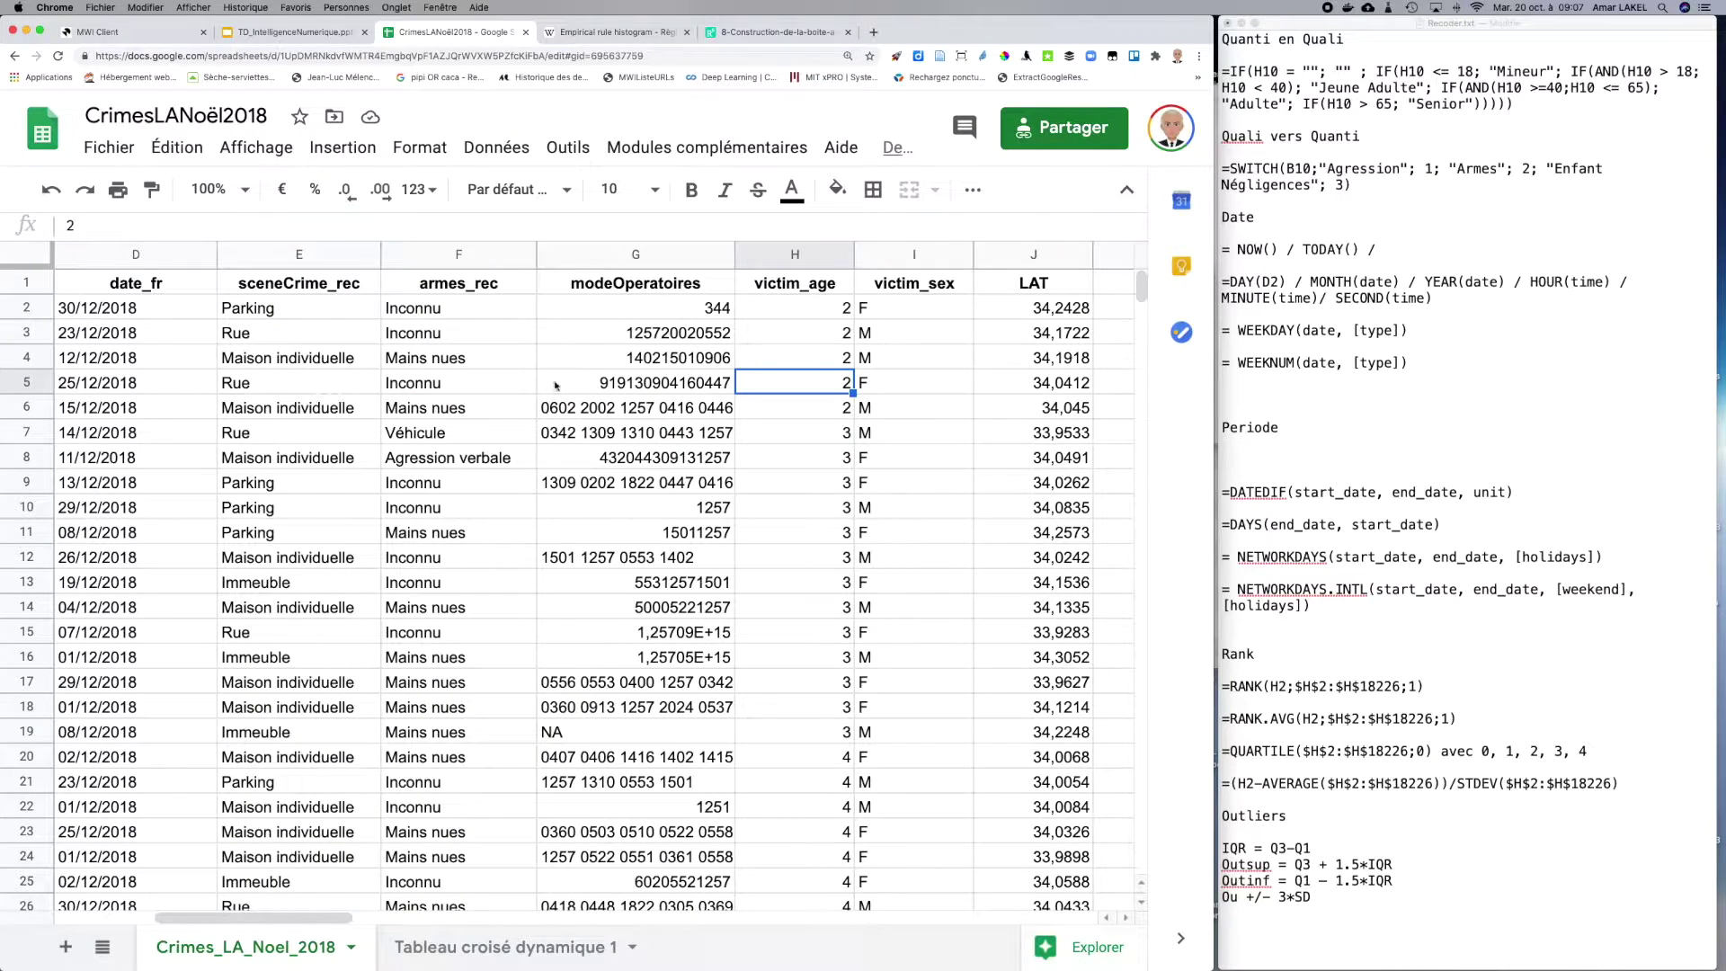
Step: Check sample values in the modeOperatoires column and delete that entire column
{"action": "left_click", "coordinate": [645, 428]}
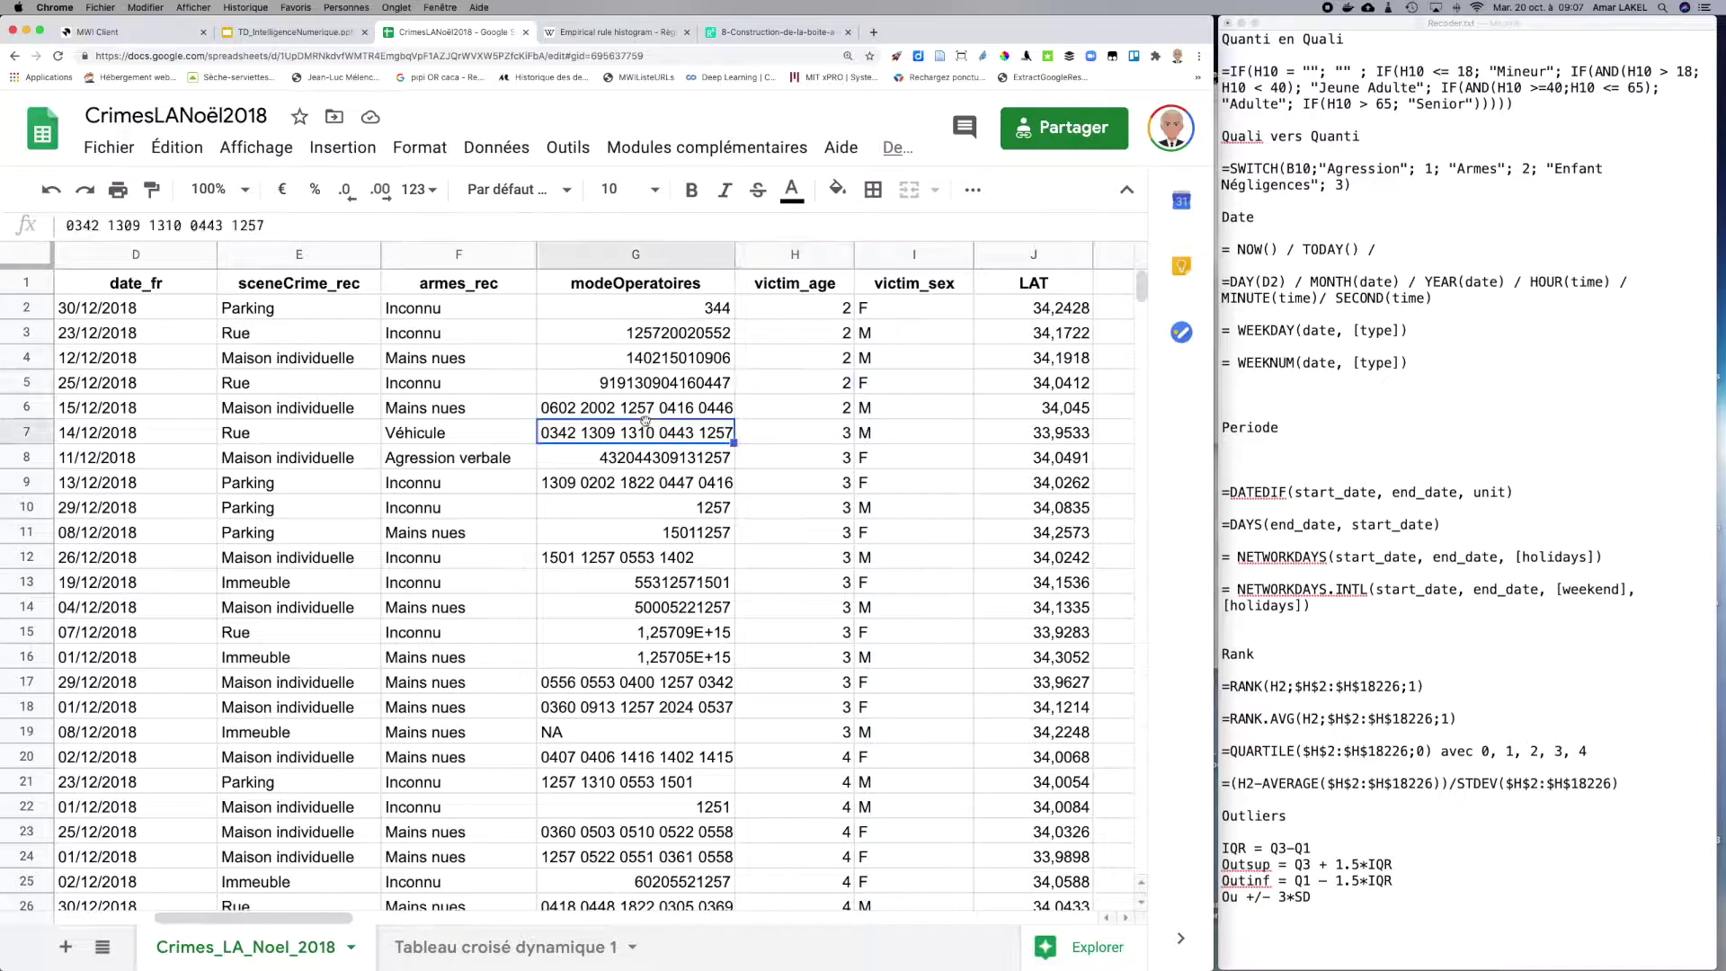
{"action": "left_click", "coordinate": [648, 580]}
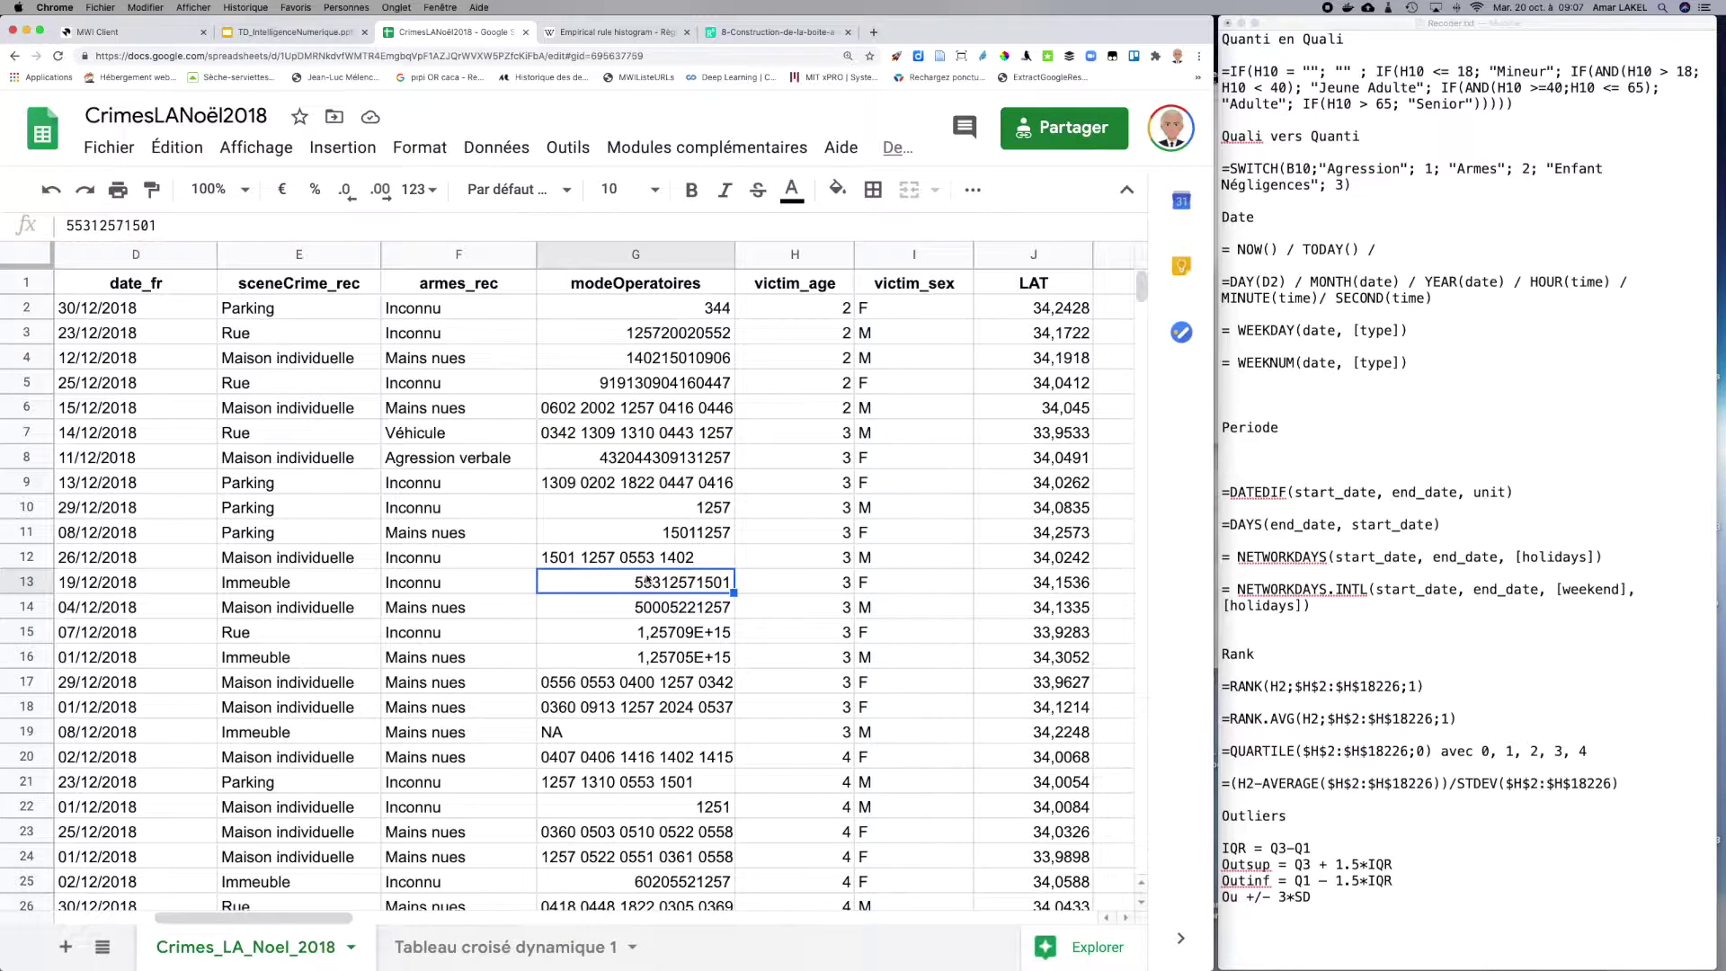
{"action": "left_click", "coordinate": [633, 255]}
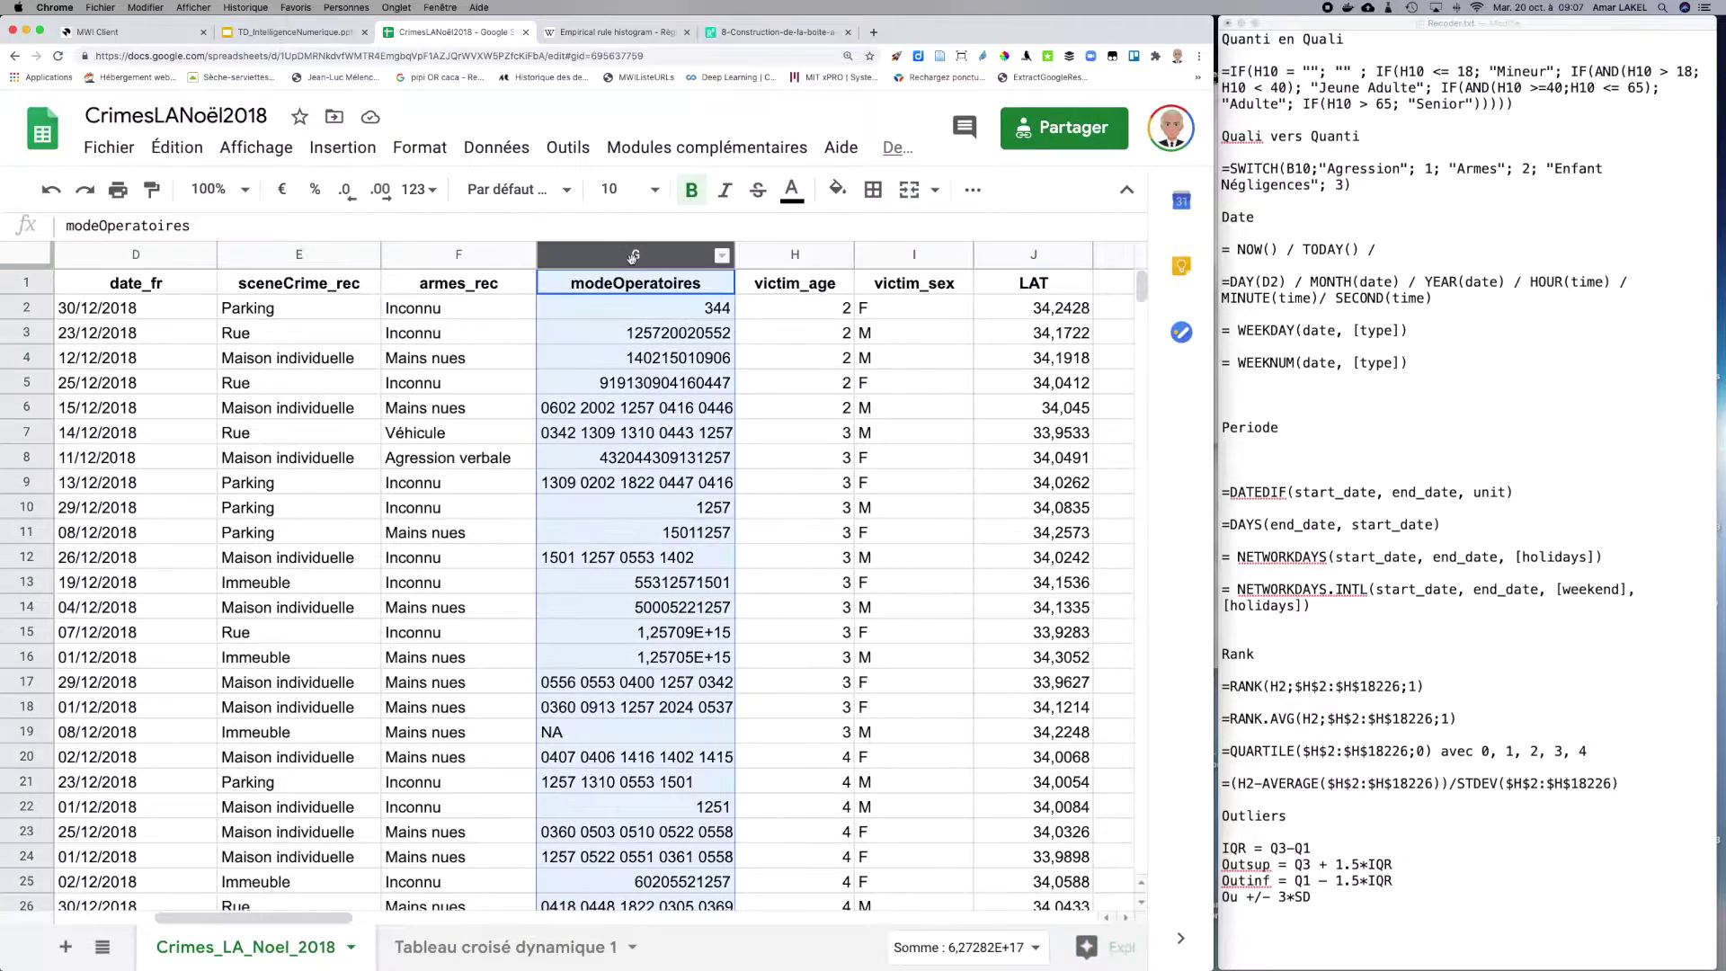
{"action": "right_click", "coordinate": [633, 257]}
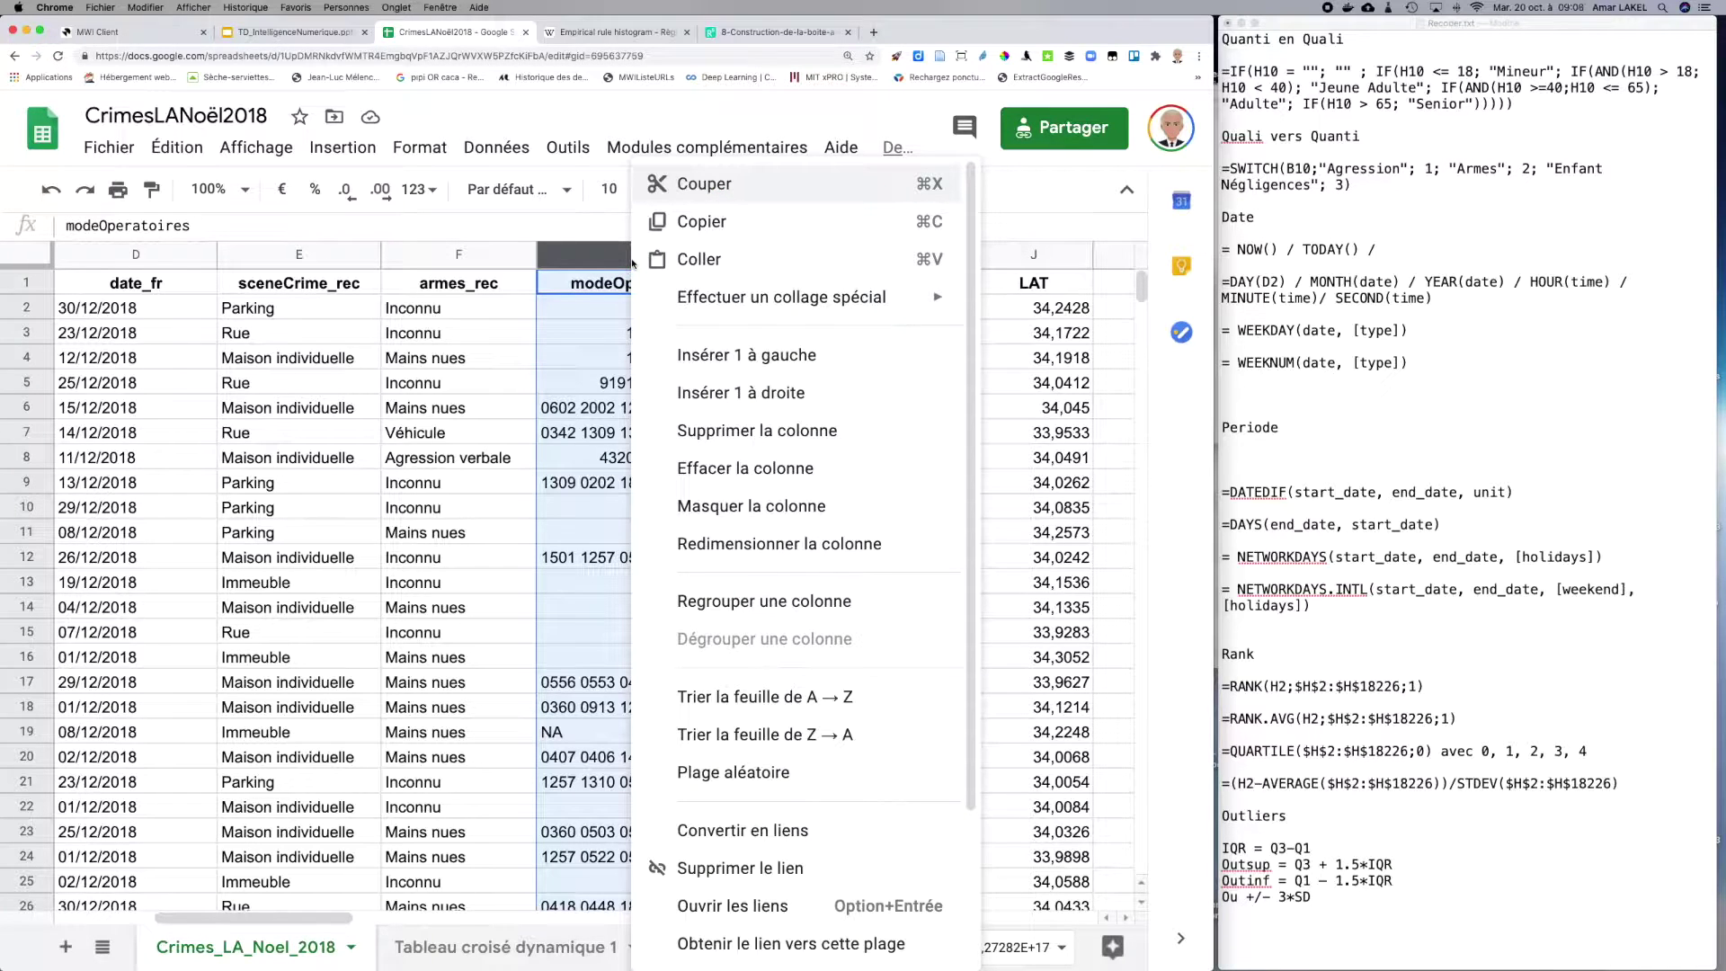
{"action": "left_click", "coordinate": [732, 432]}
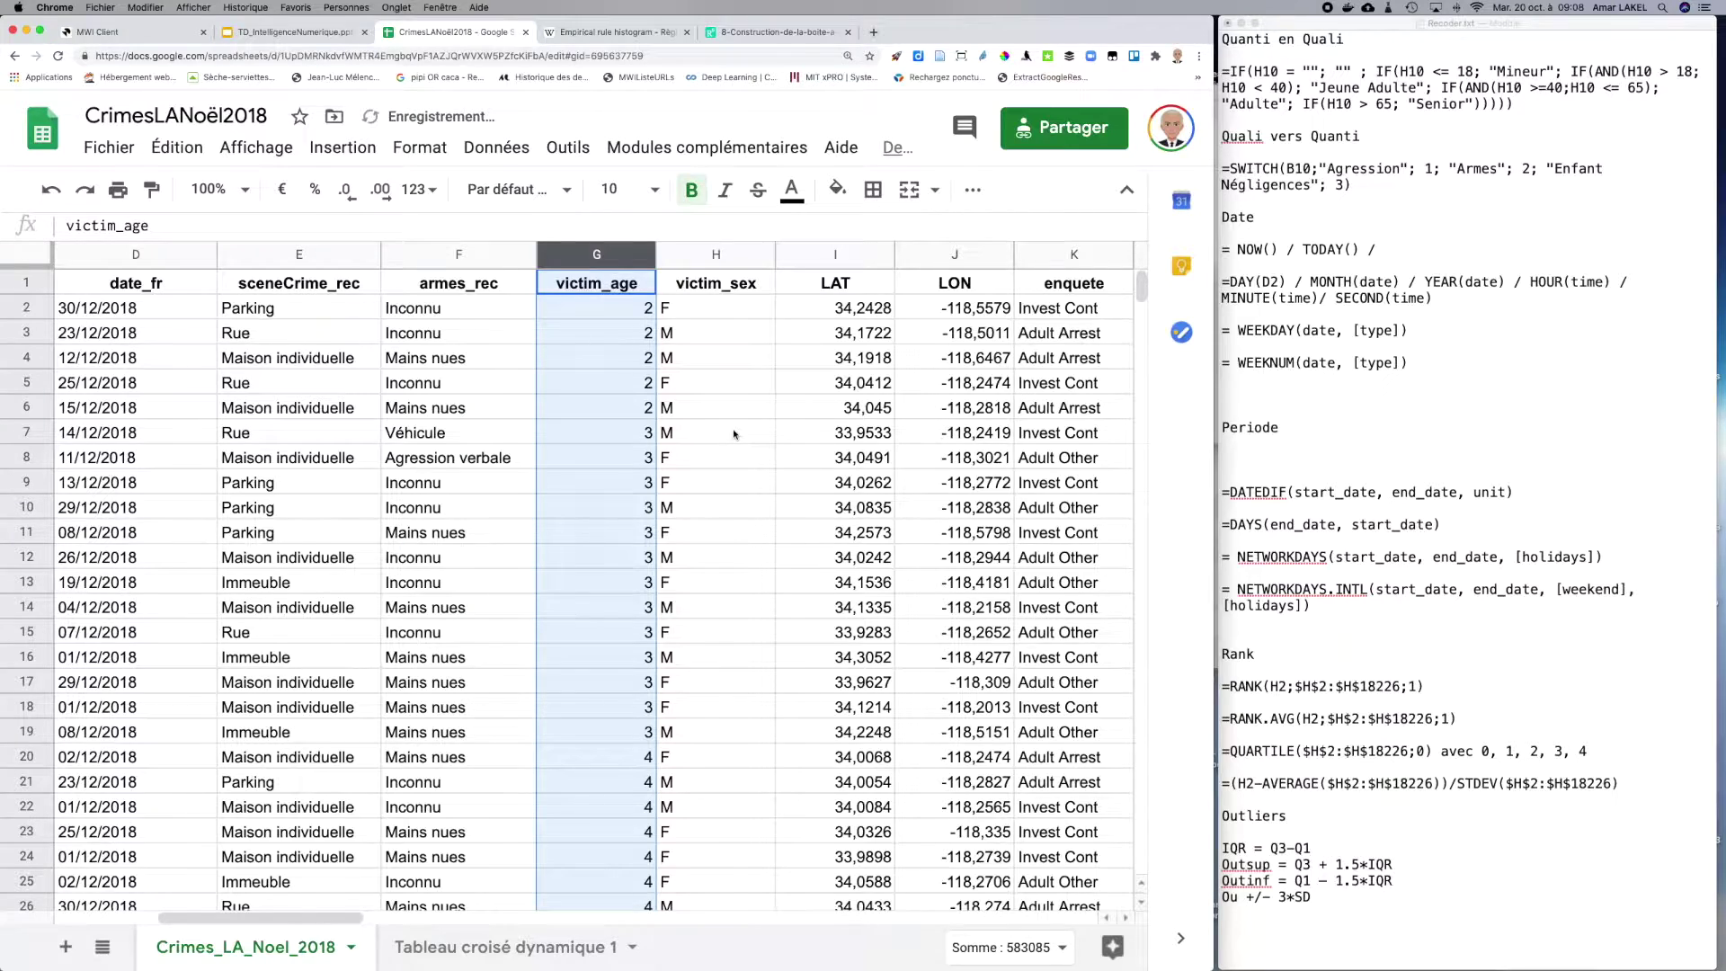
Step: Review the LAT and LON values and the remaining columns through datecode, then return to the first column
{"action": "scroll", "coordinate": [733, 433], "scroll_direction": "right", "scroll_amount": 2}
{"action": "left_click", "coordinate": [690, 433]}
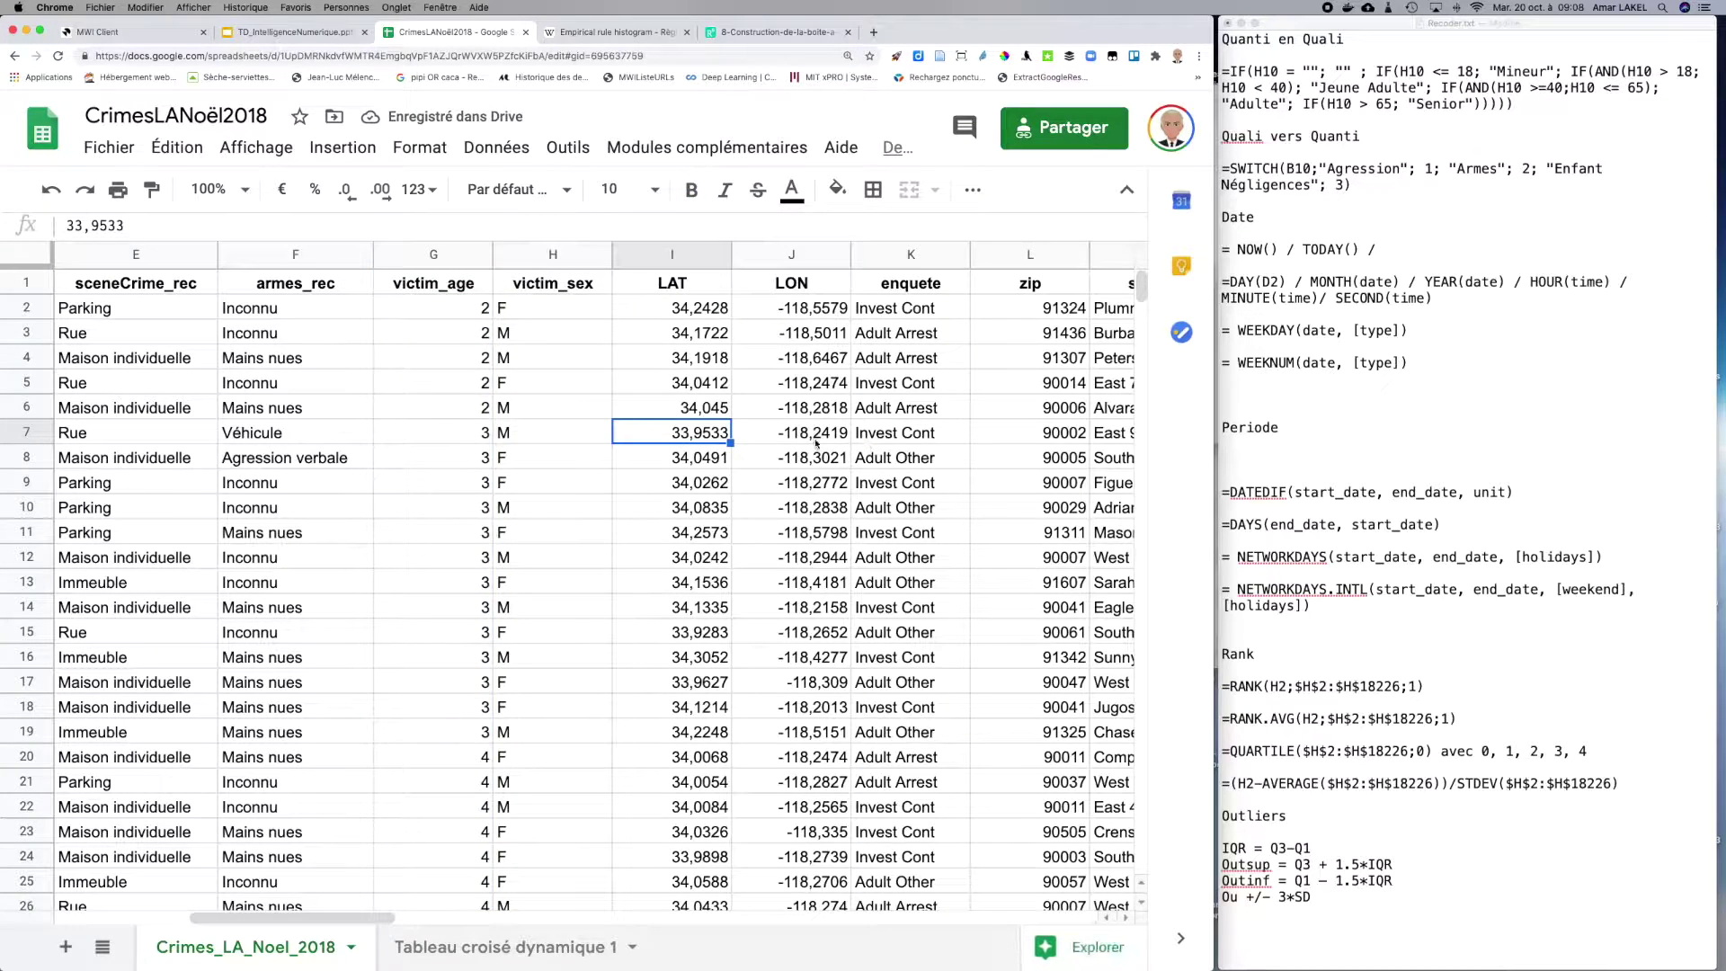
{"action": "left_click", "coordinate": [816, 442]}
{"action": "scroll", "coordinate": [816, 442], "scroll_direction": "right", "scroll_amount": 4}
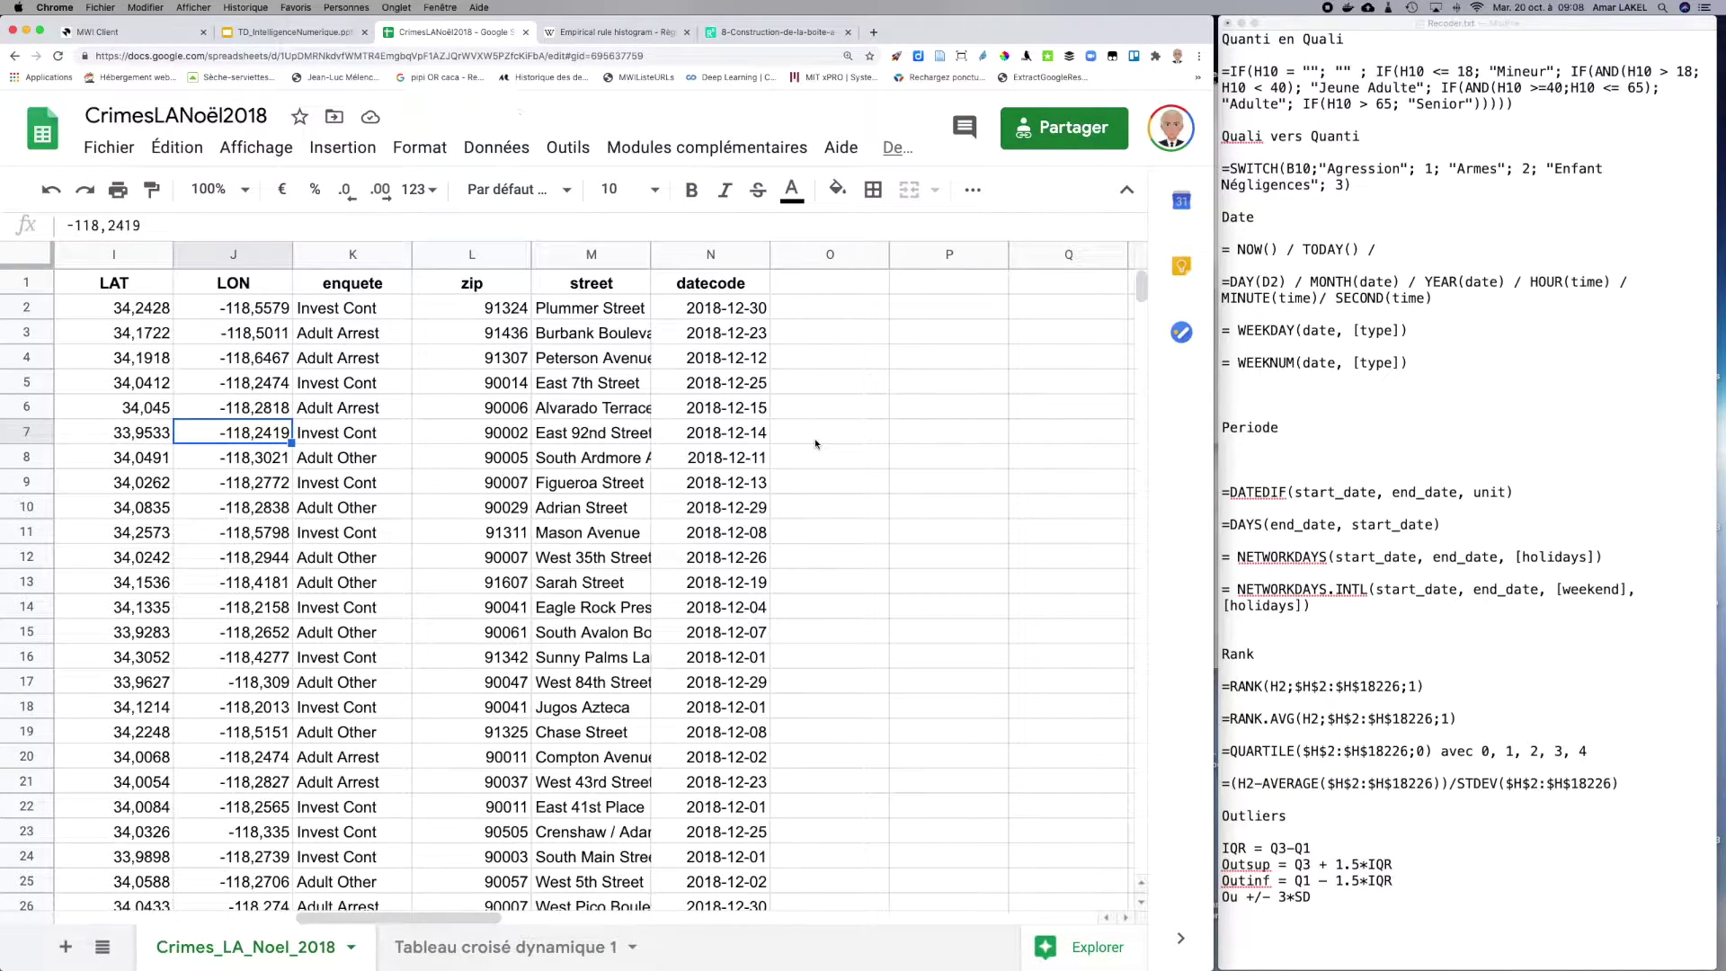
{"action": "scroll", "coordinate": [815, 442], "scroll_direction": "left", "scroll_amount": 1}
{"action": "scroll", "coordinate": [815, 442], "scroll_direction": "left", "scroll_amount": 7}
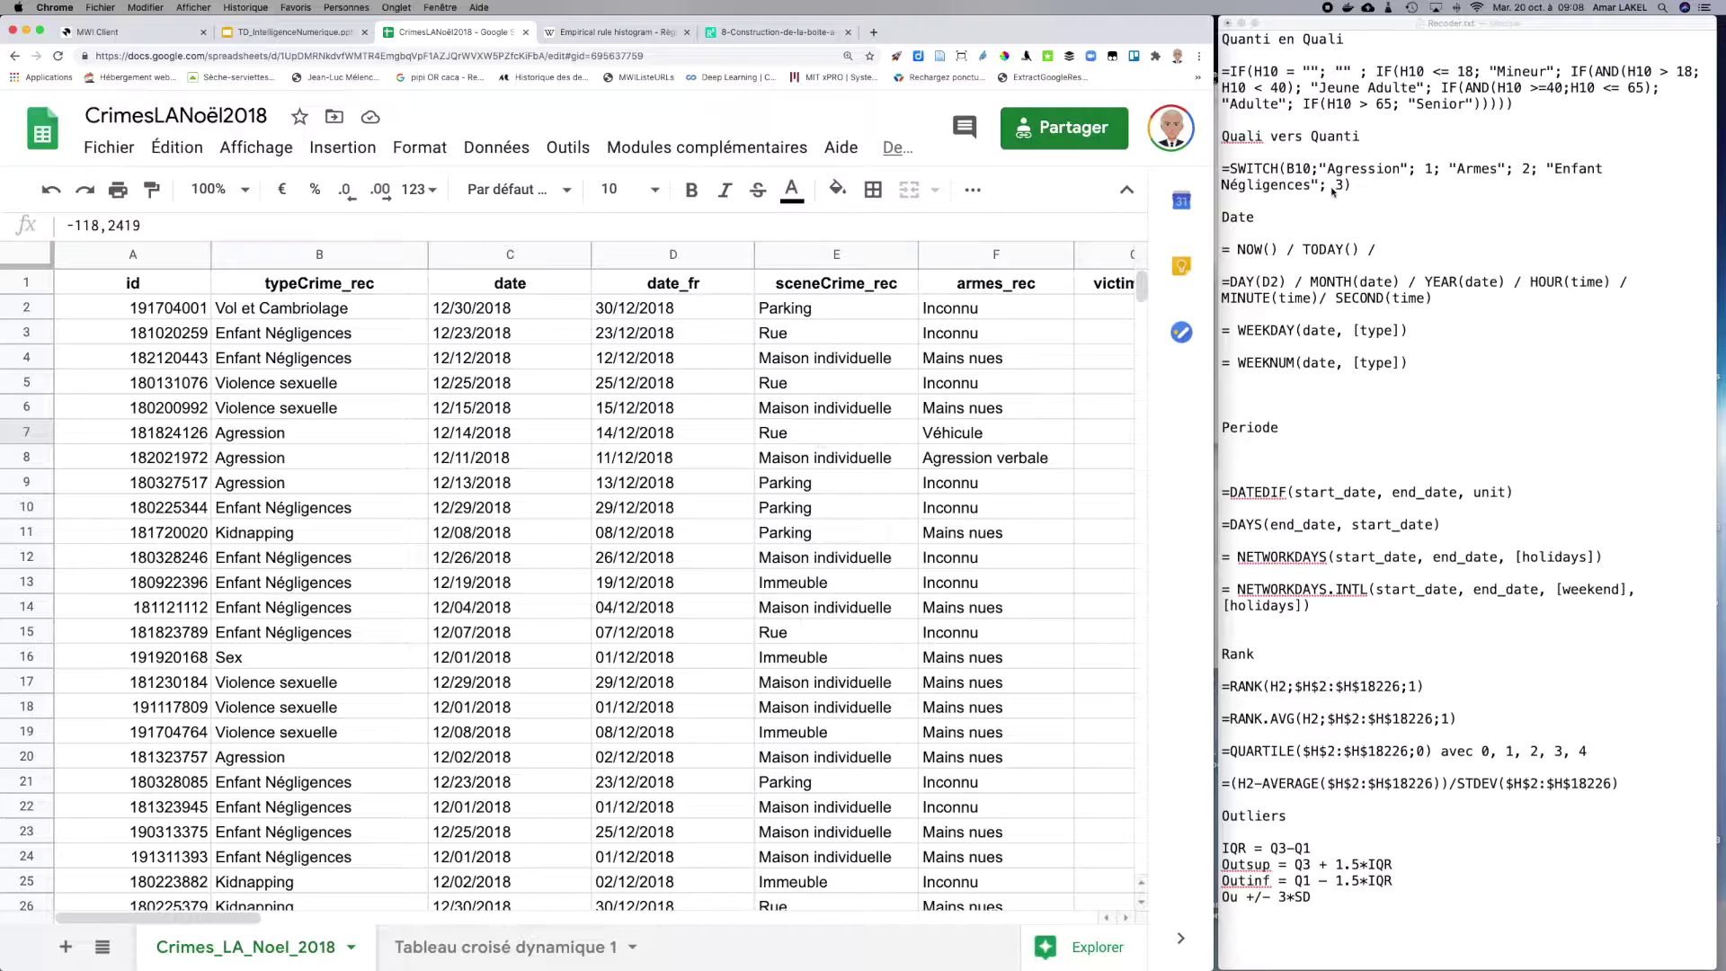
Step: Switch to the formula notes in TextEdit and find the "Quali vers binaire" section at their beginning
{"action": "scroll", "coordinate": [1257, 58], "scroll_direction": "up", "scroll_amount": 1}
{"action": "scroll", "coordinate": [1258, 58], "scroll_direction": "up", "scroll_amount": 10}
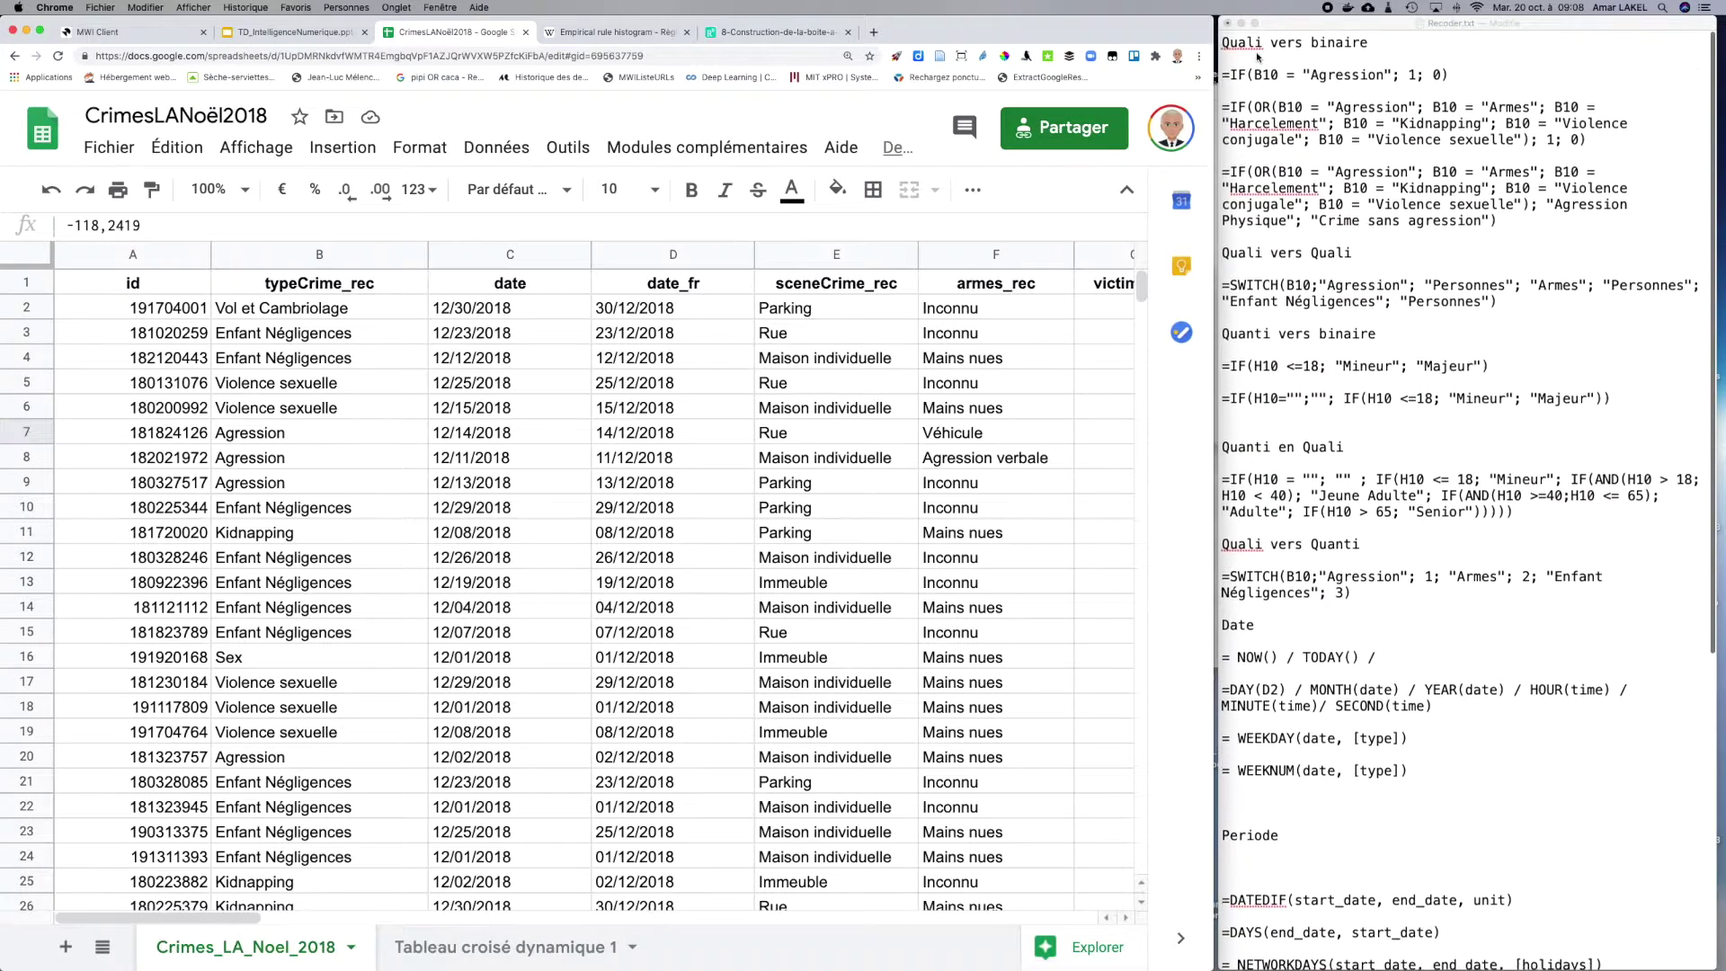
{"action": "left_click", "coordinate": [1243, 39]}
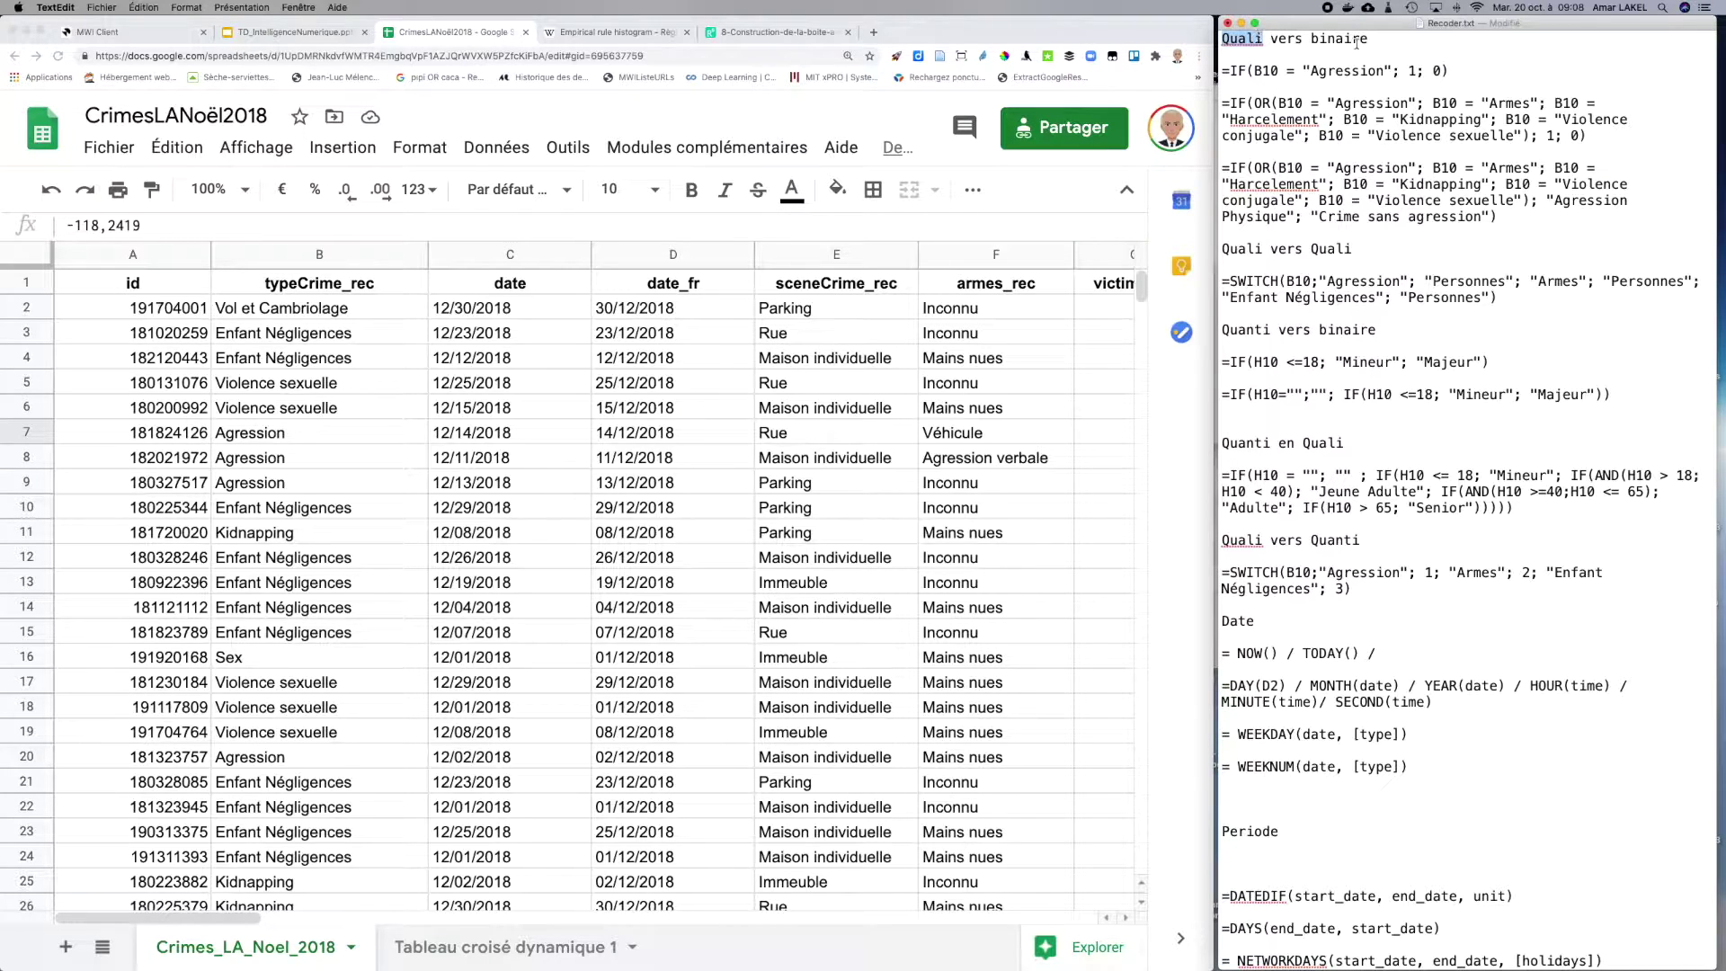
Step: Return to the spreadsheet in Chrome and create a pivot table from the whole range Crimes_LA_Noel_2018!A1:N18226 in a new sheet
{"action": "key", "text": "super+Tab"}
{"action": "left_click", "coordinate": [312, 311]}
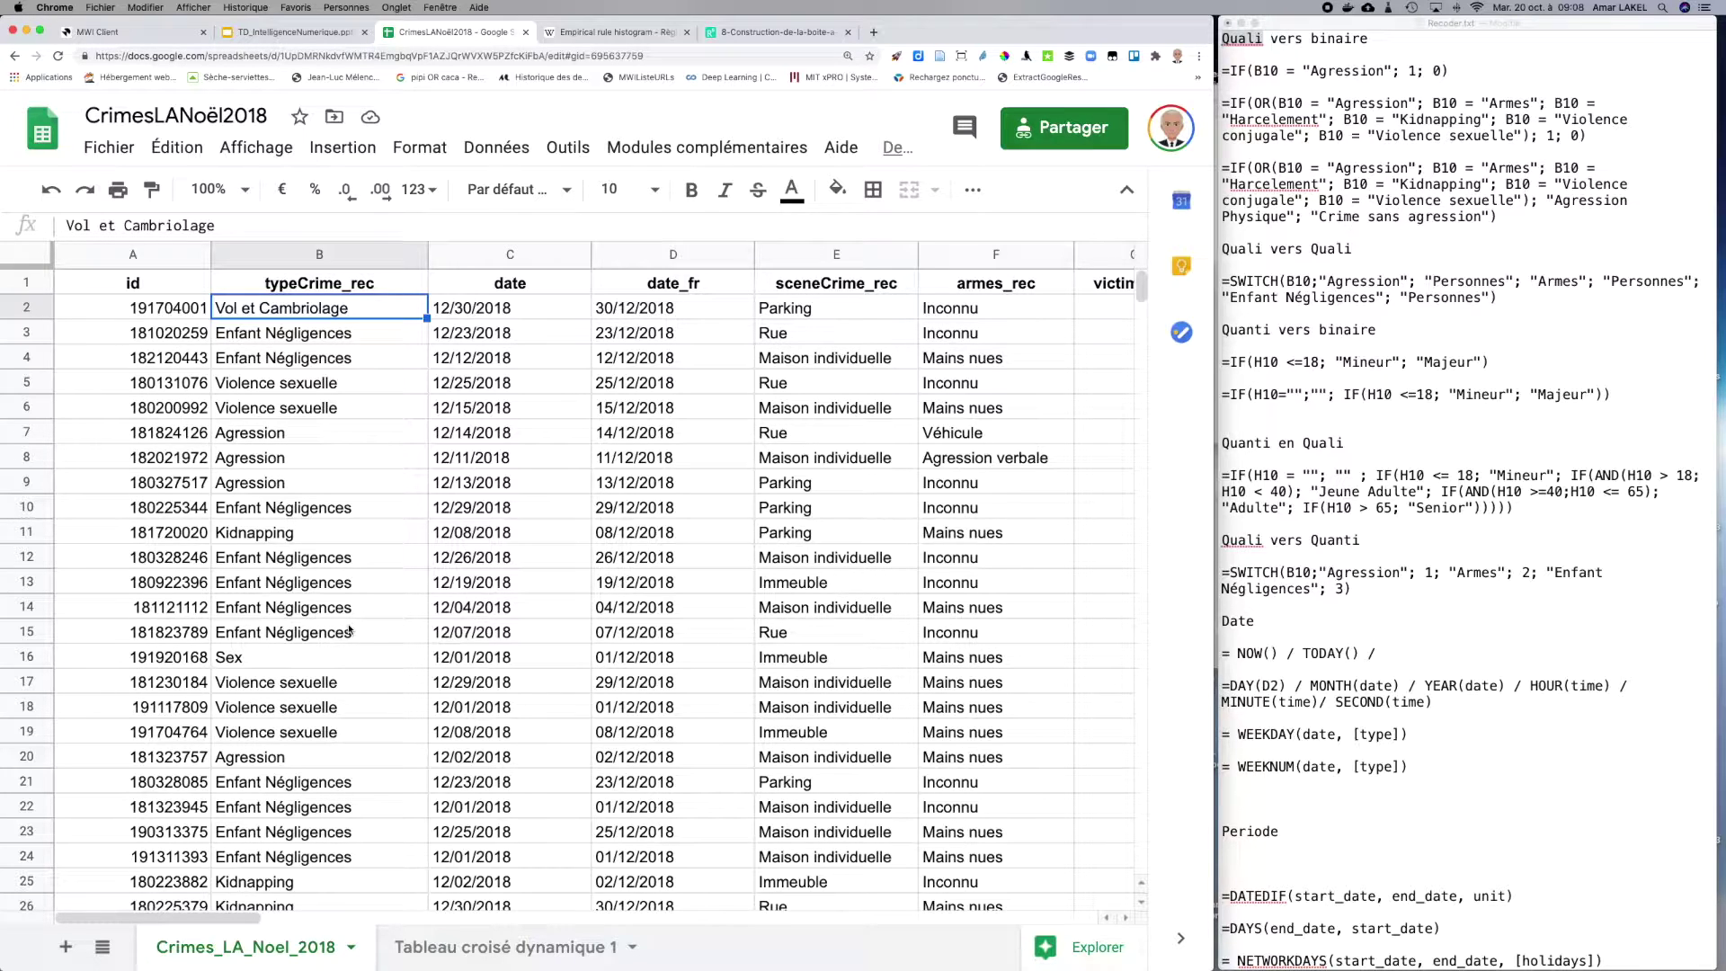
{"action": "key", "text": "super+Tab"}
{"action": "left_click", "coordinate": [368, 596]}
{"action": "key", "text": "super+a"}
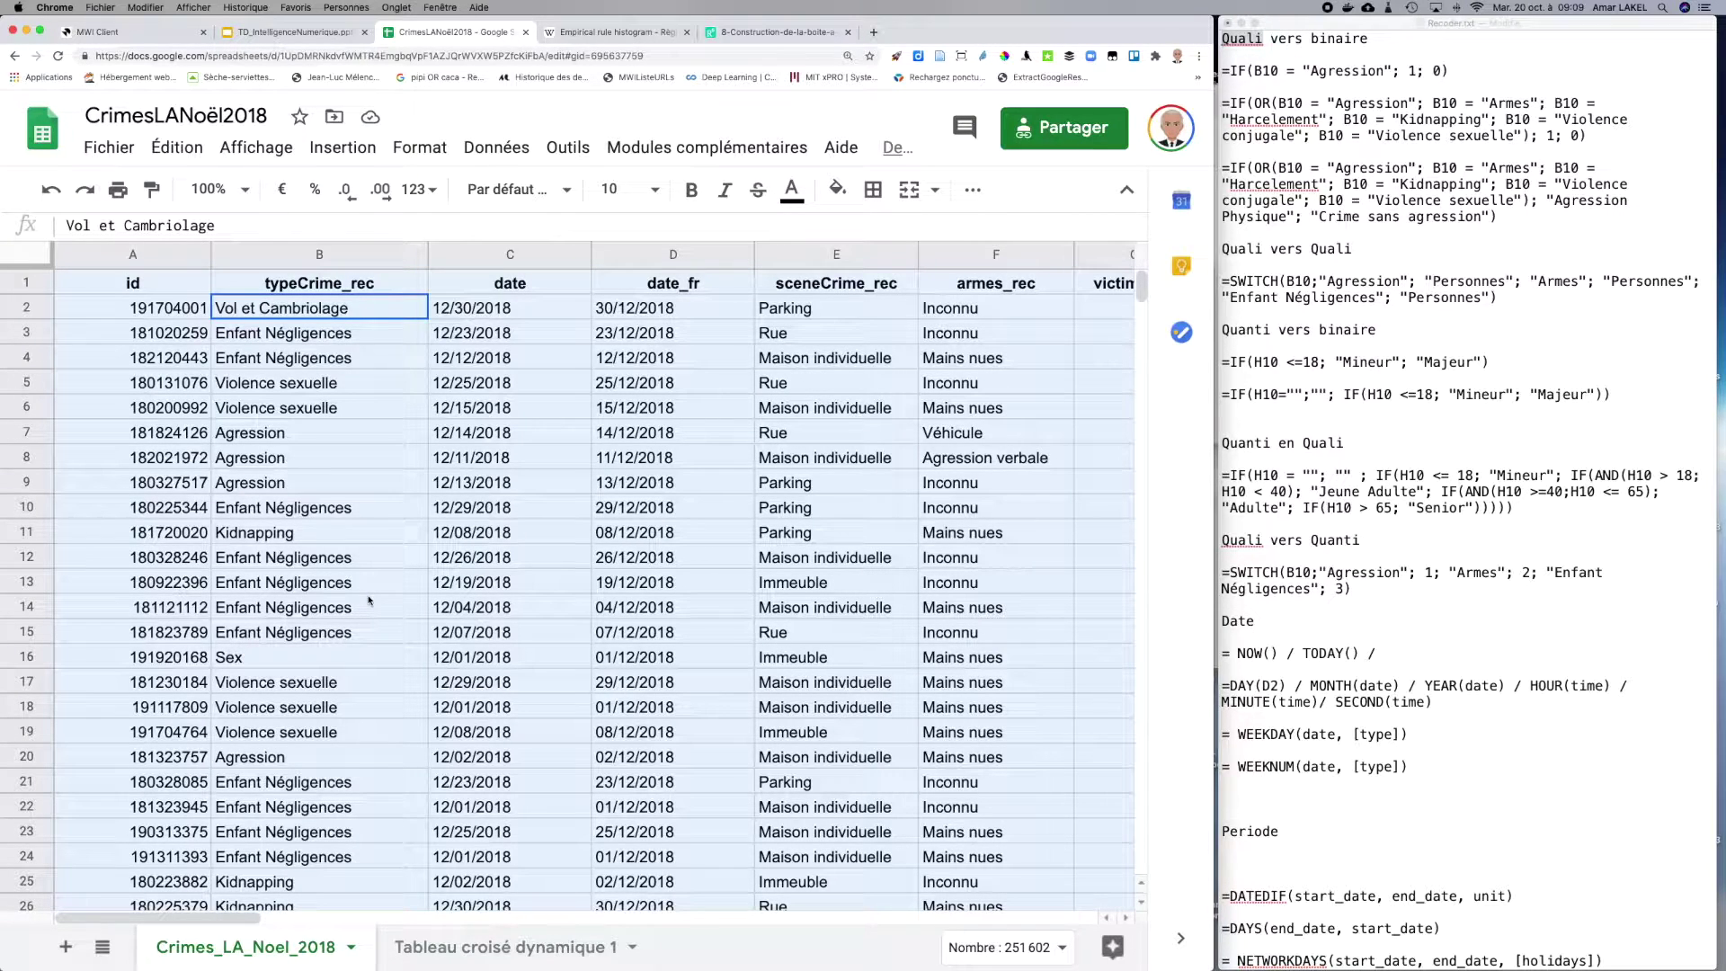
{"action": "left_click", "coordinate": [482, 155]}
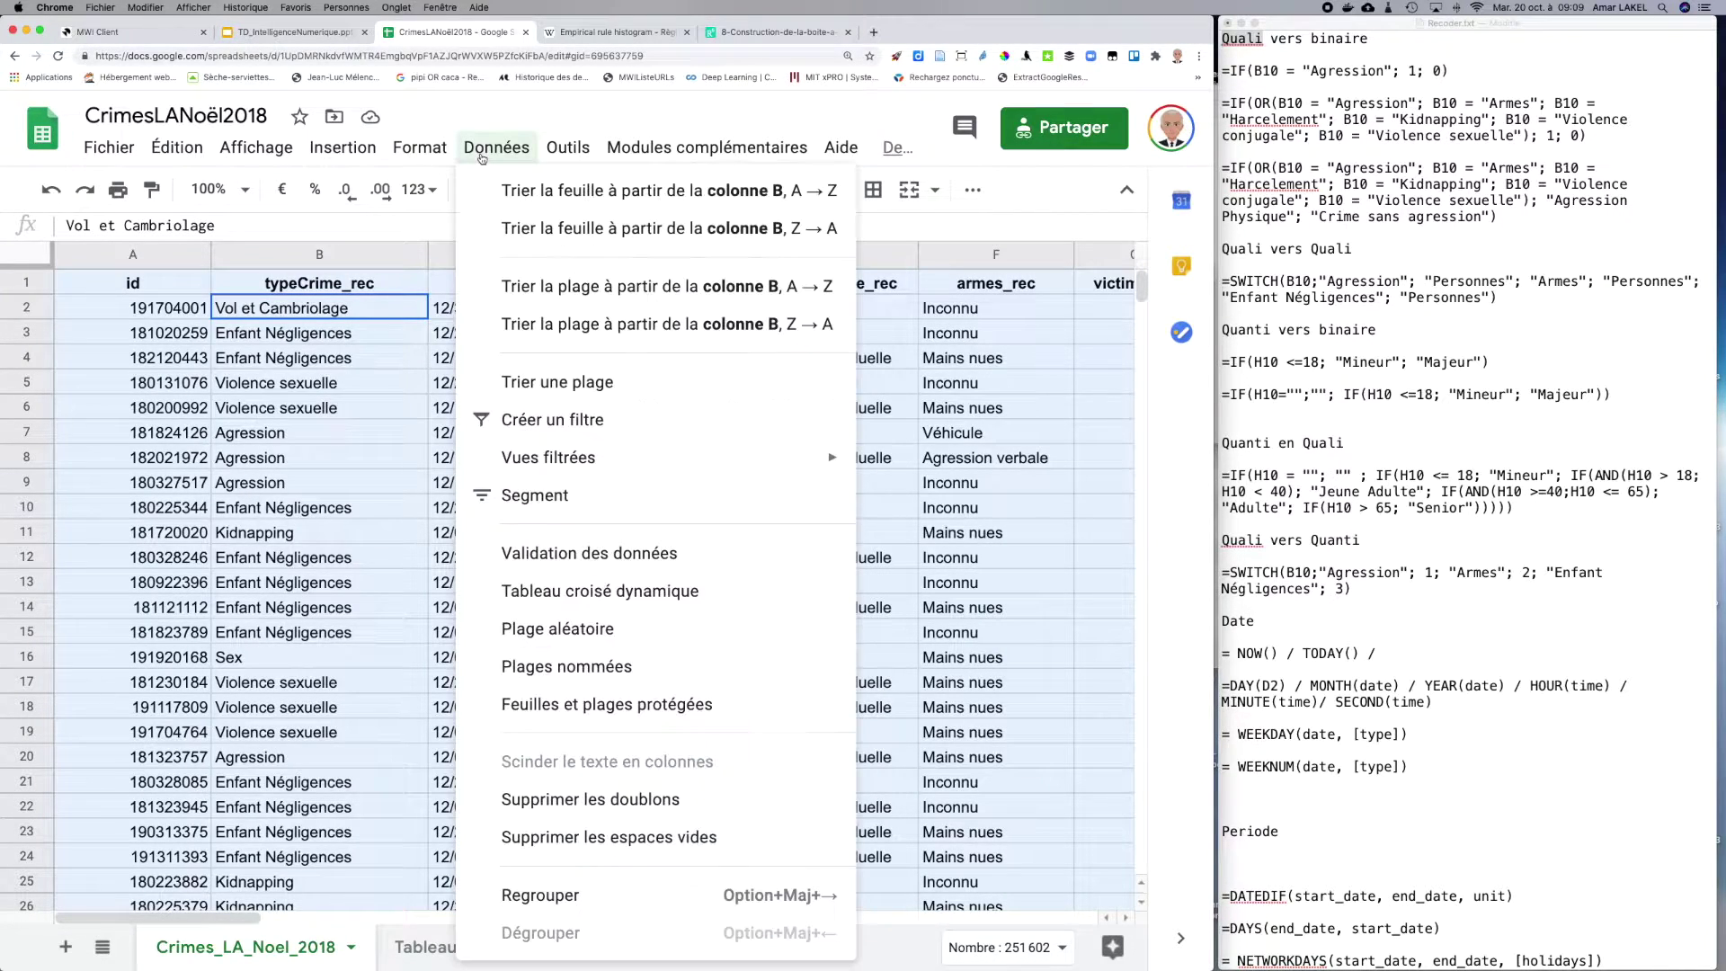
{"action": "left_click", "coordinate": [513, 593]}
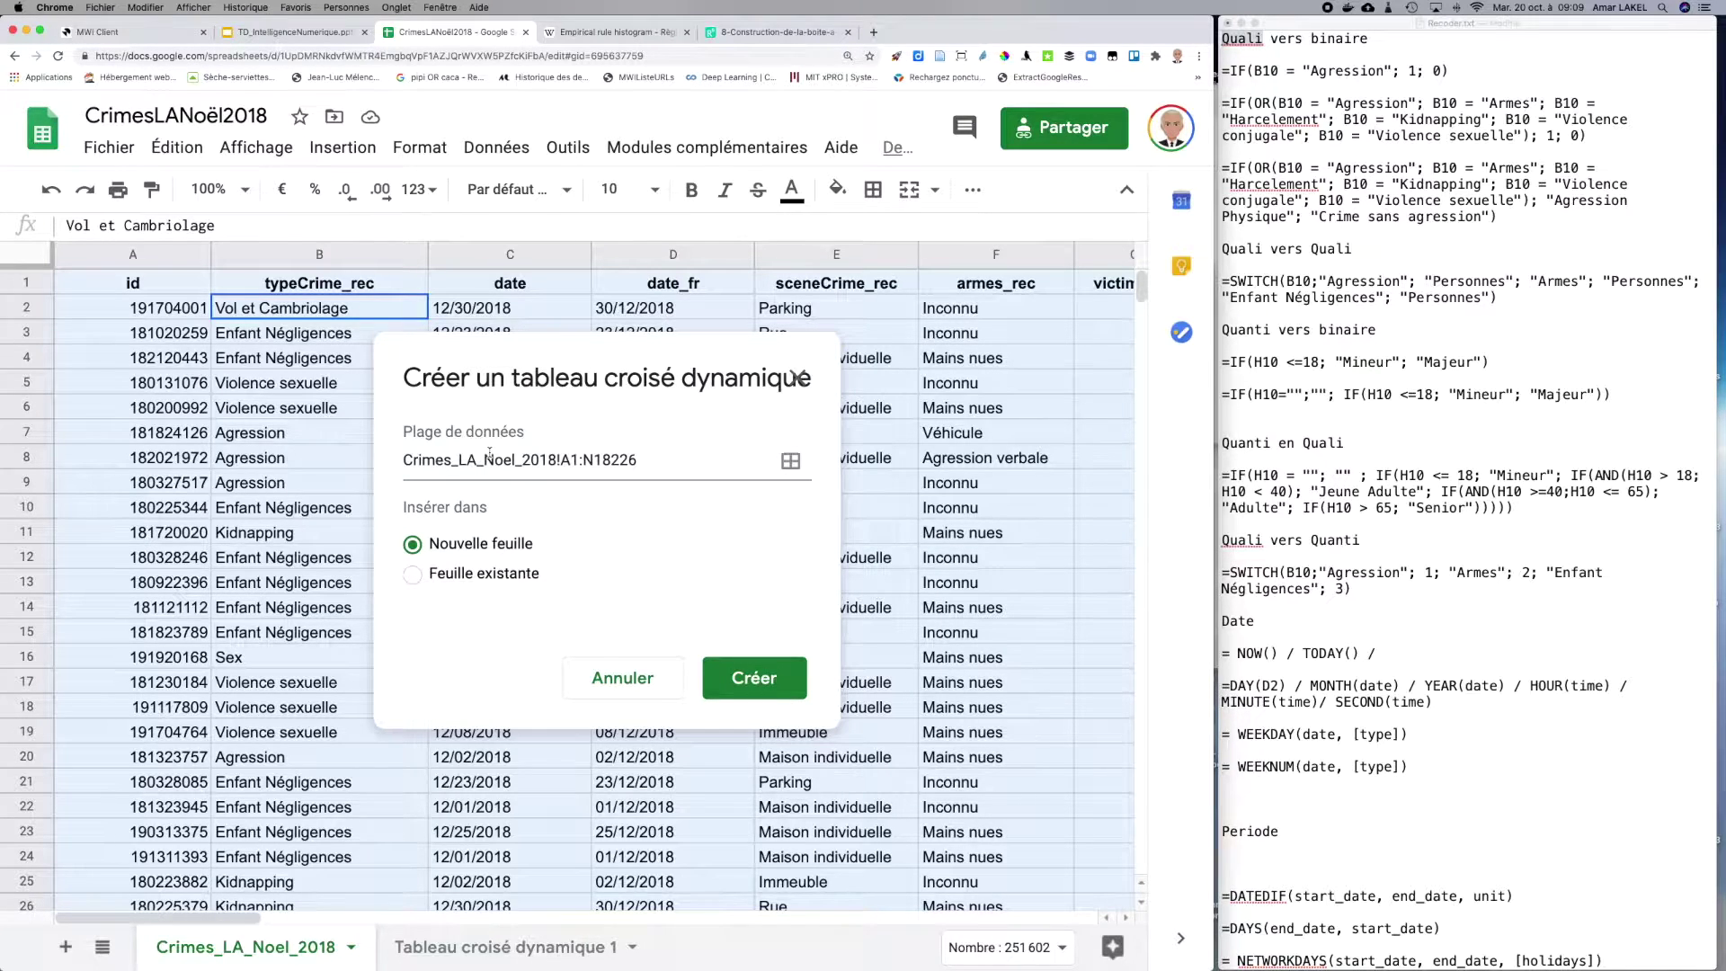
{"action": "left_click", "coordinate": [744, 677]}
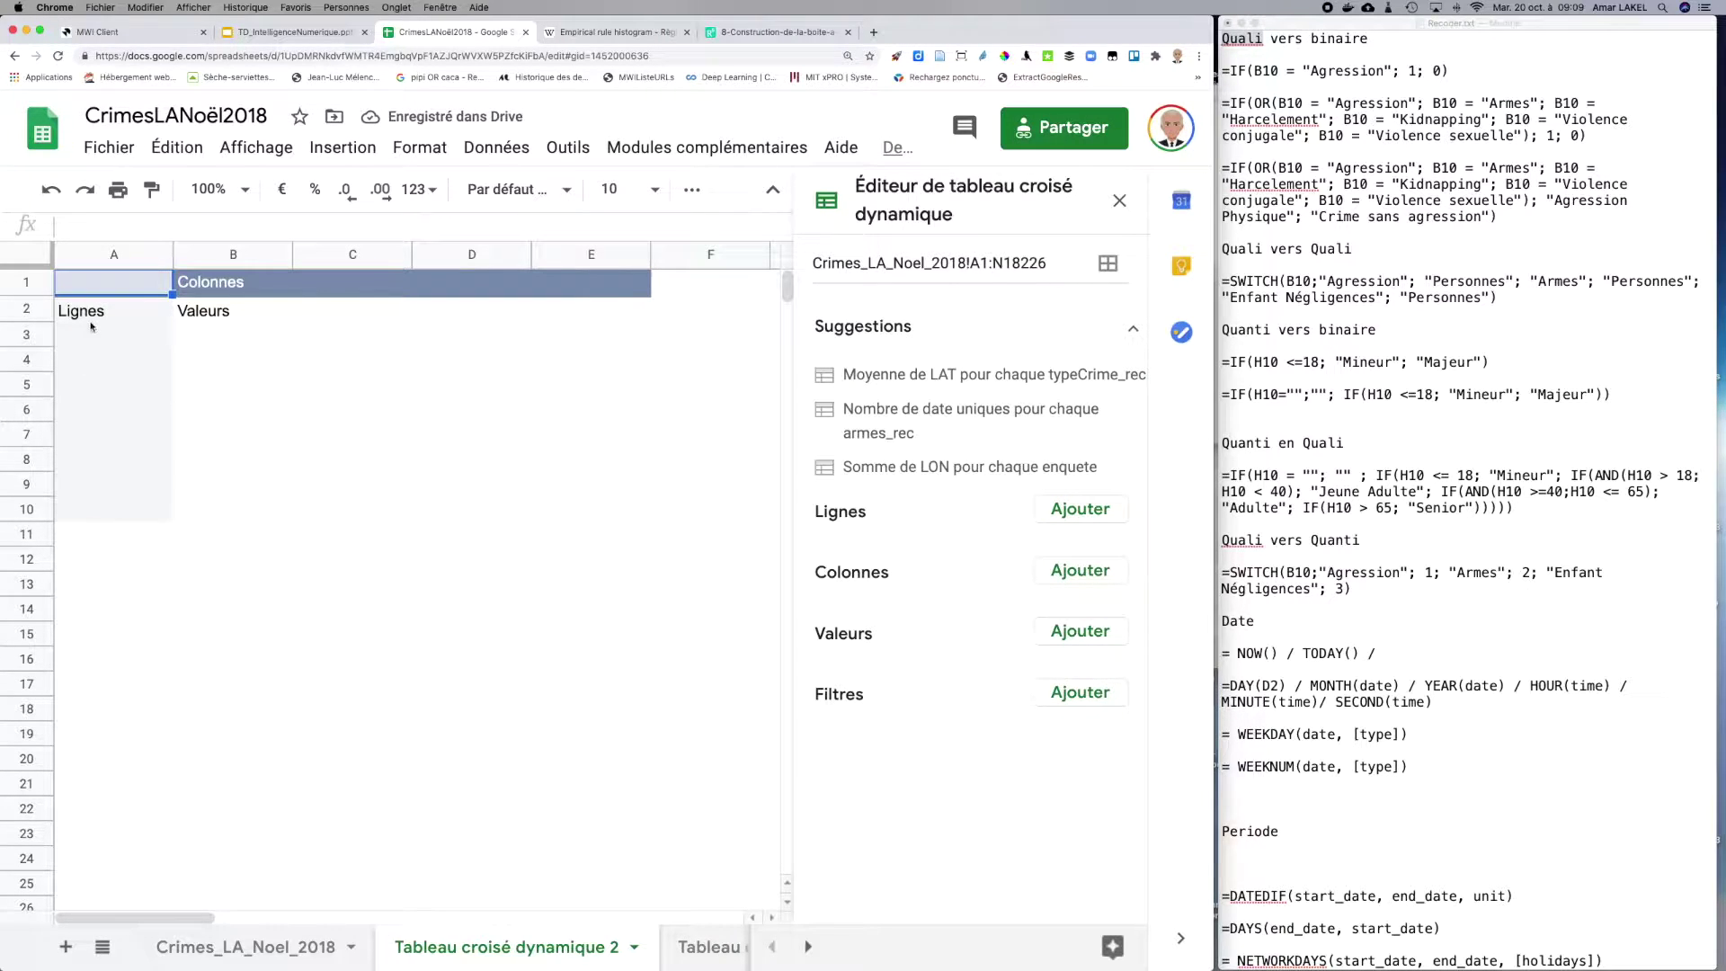
Step: Examine the row, column and value areas of the empty pivot table layout
{"action": "left_click", "coordinate": [92, 509]}
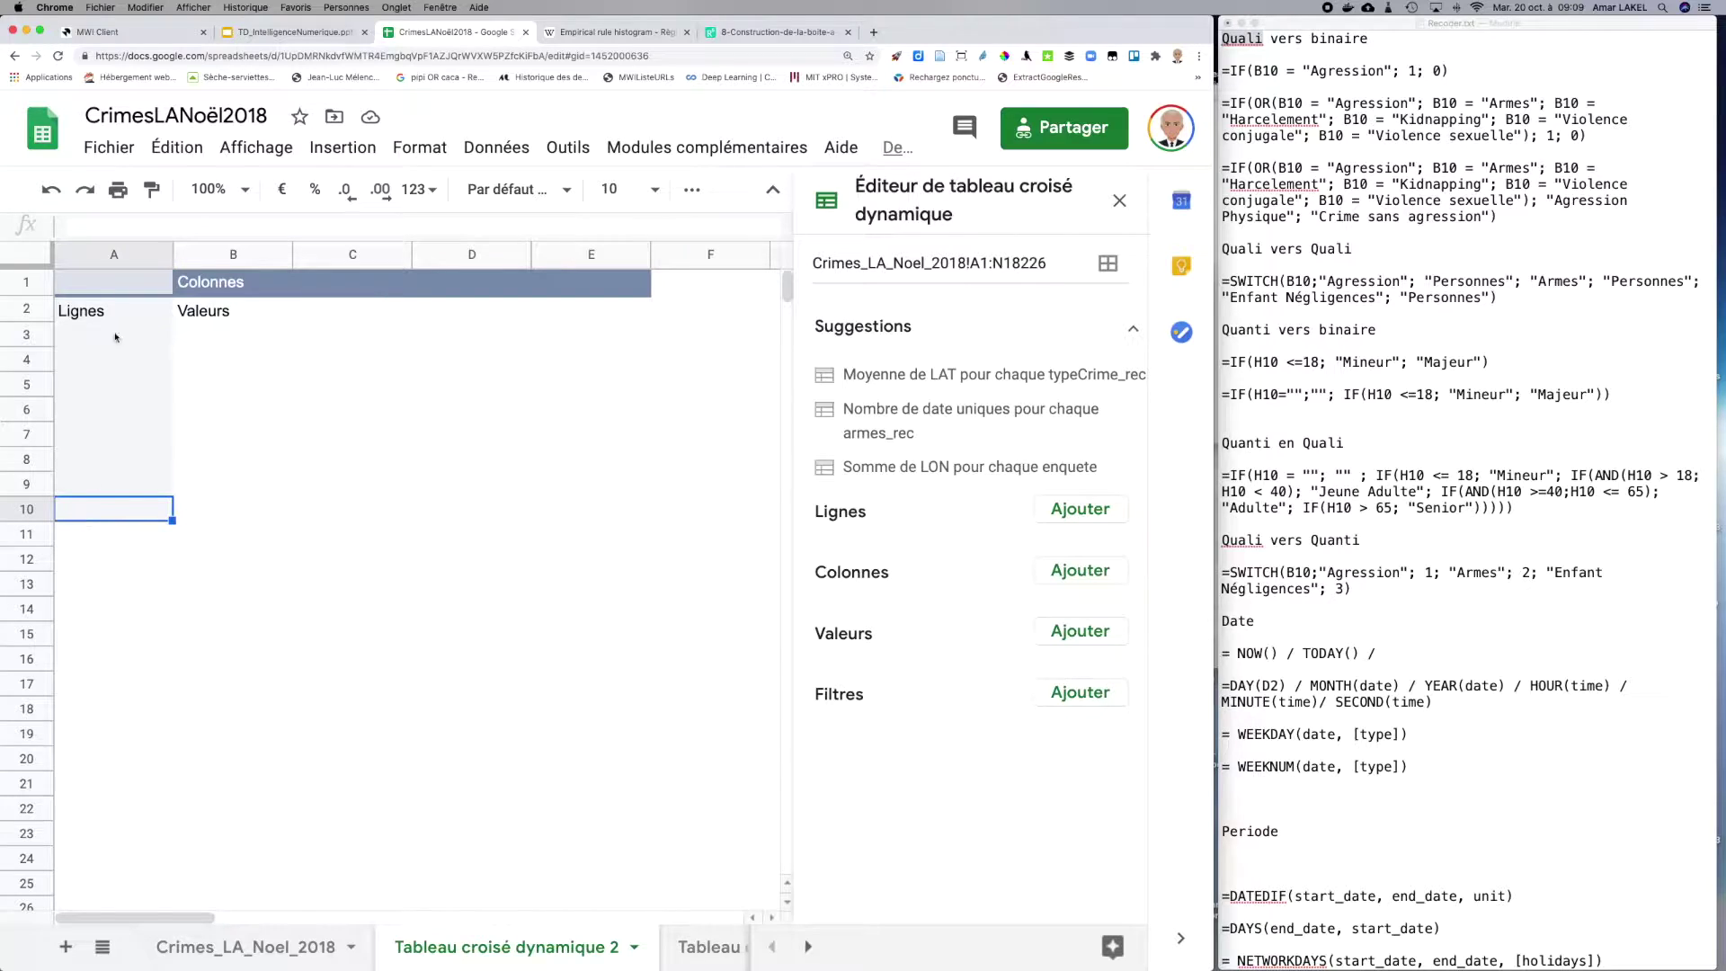
{"action": "left_click_drag", "start_coordinate": [115, 284], "coordinate": [108, 501]}
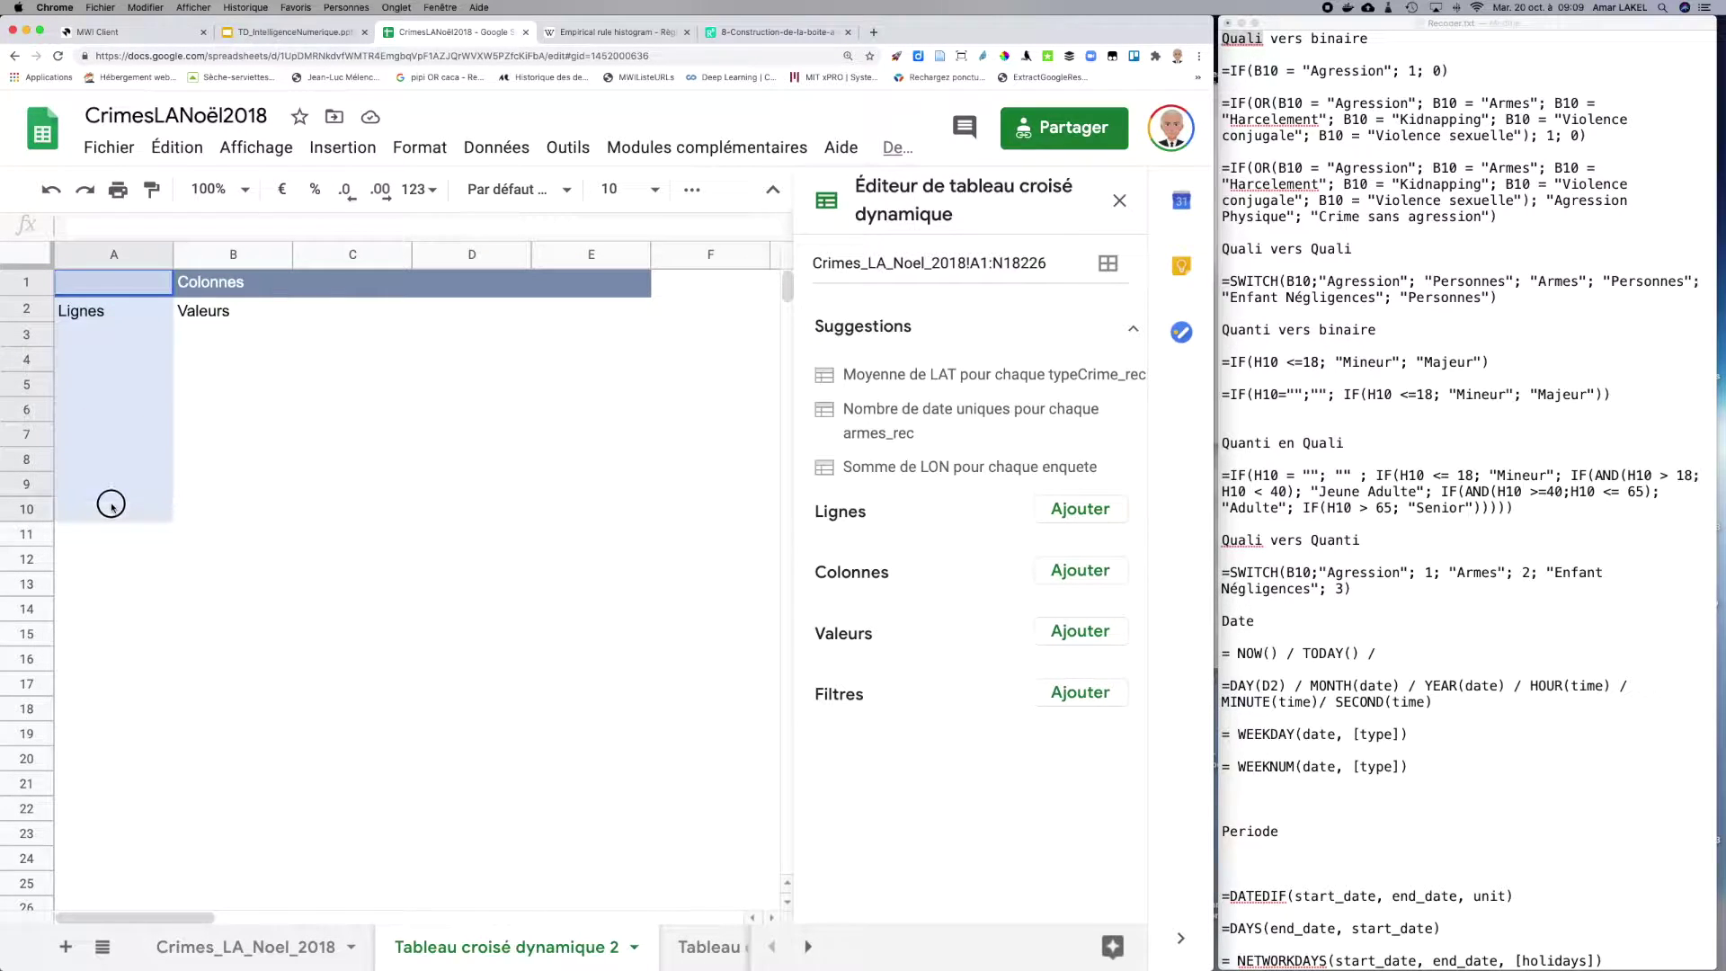
{"action": "left_click", "coordinate": [140, 294]}
{"action": "left_click_drag", "start_coordinate": [139, 294], "coordinate": [616, 293]}
{"action": "left_click", "coordinate": [549, 391]}
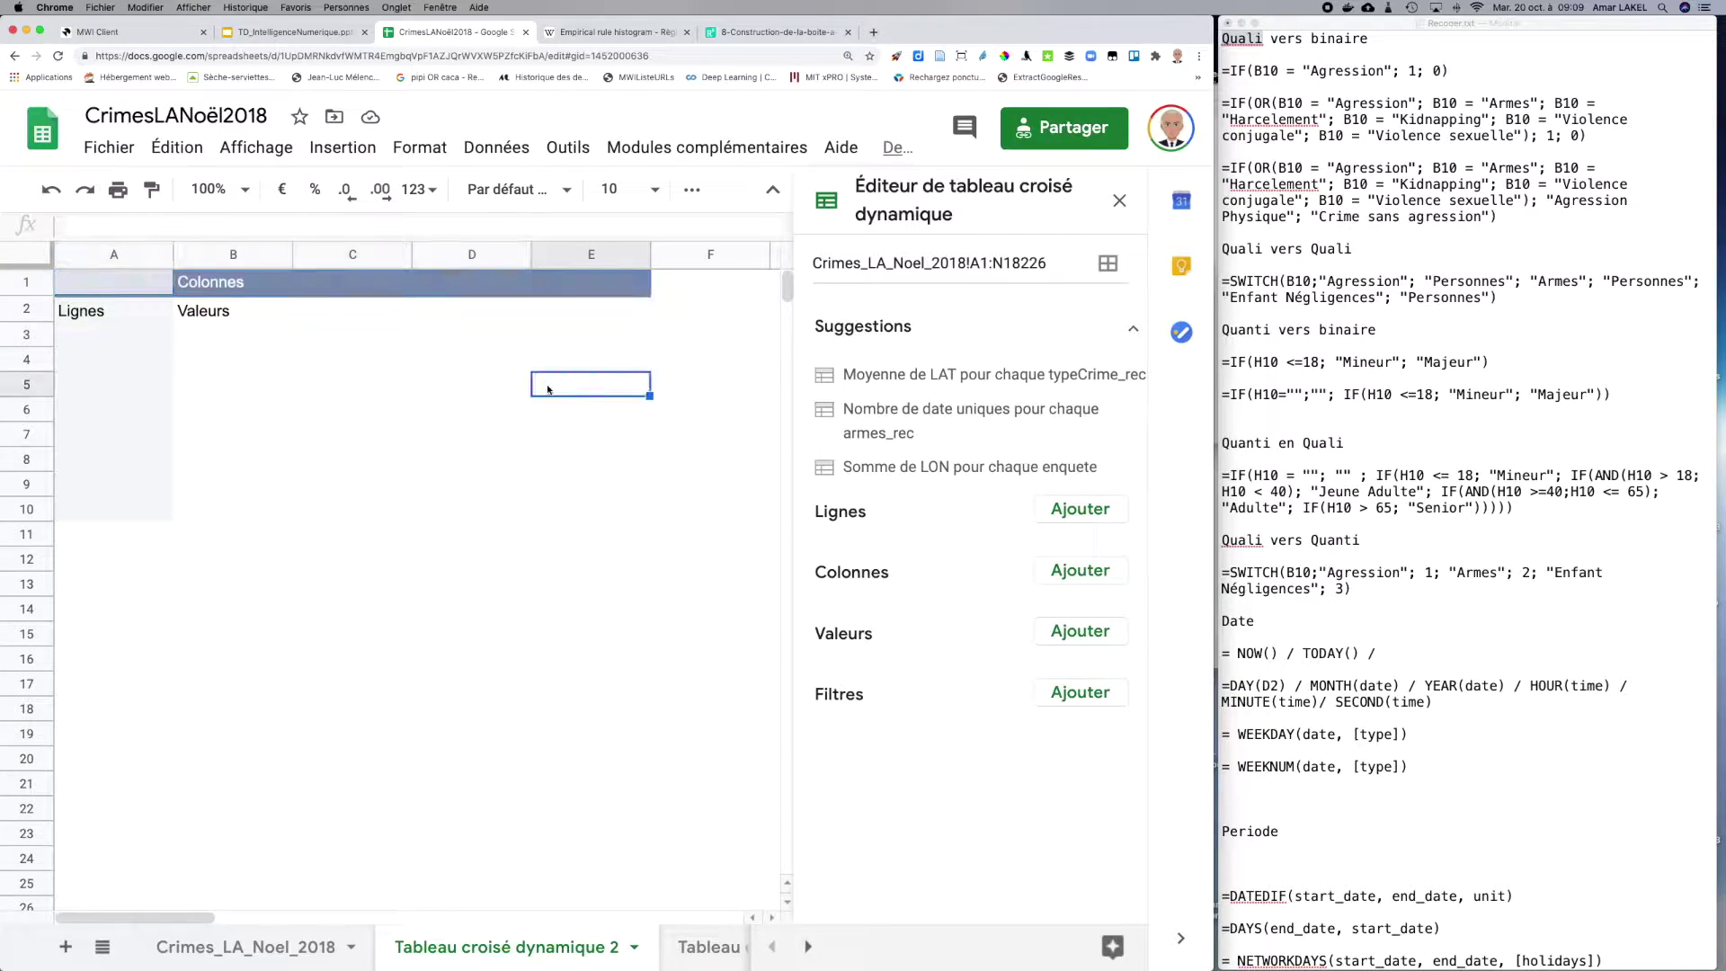
Step: Add typeCrime_rec as the row field of the pivot table
{"action": "left_click", "coordinate": [1061, 513]}
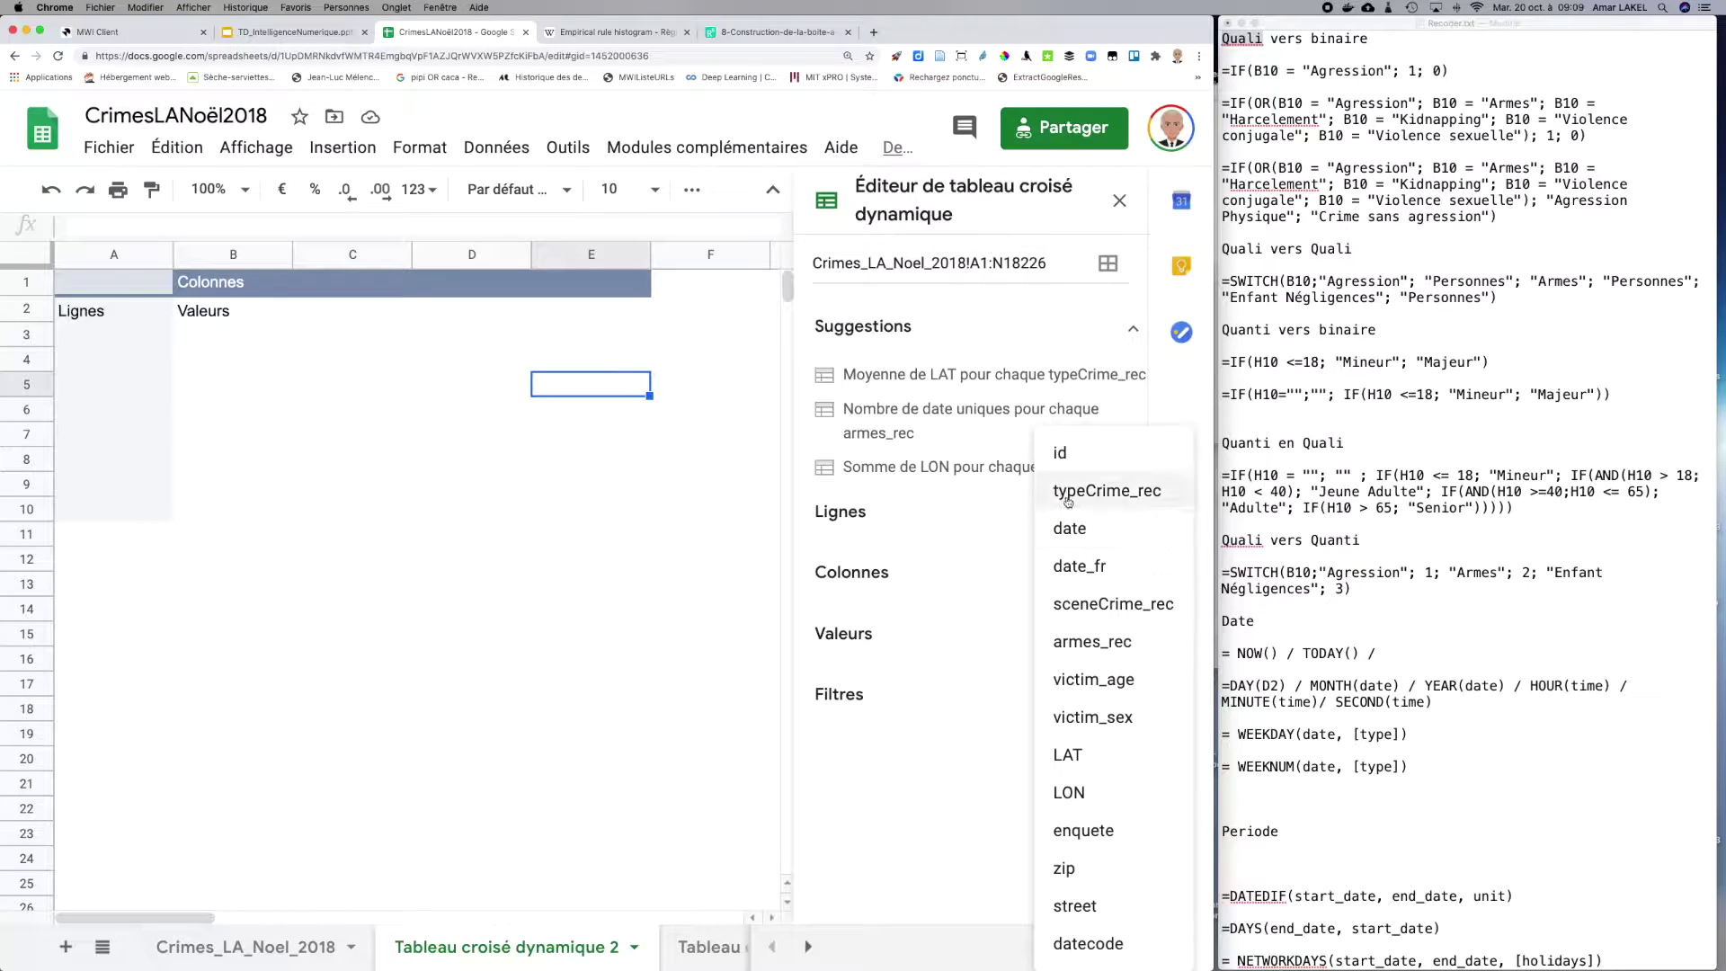
{"action": "left_click", "coordinate": [1066, 493]}
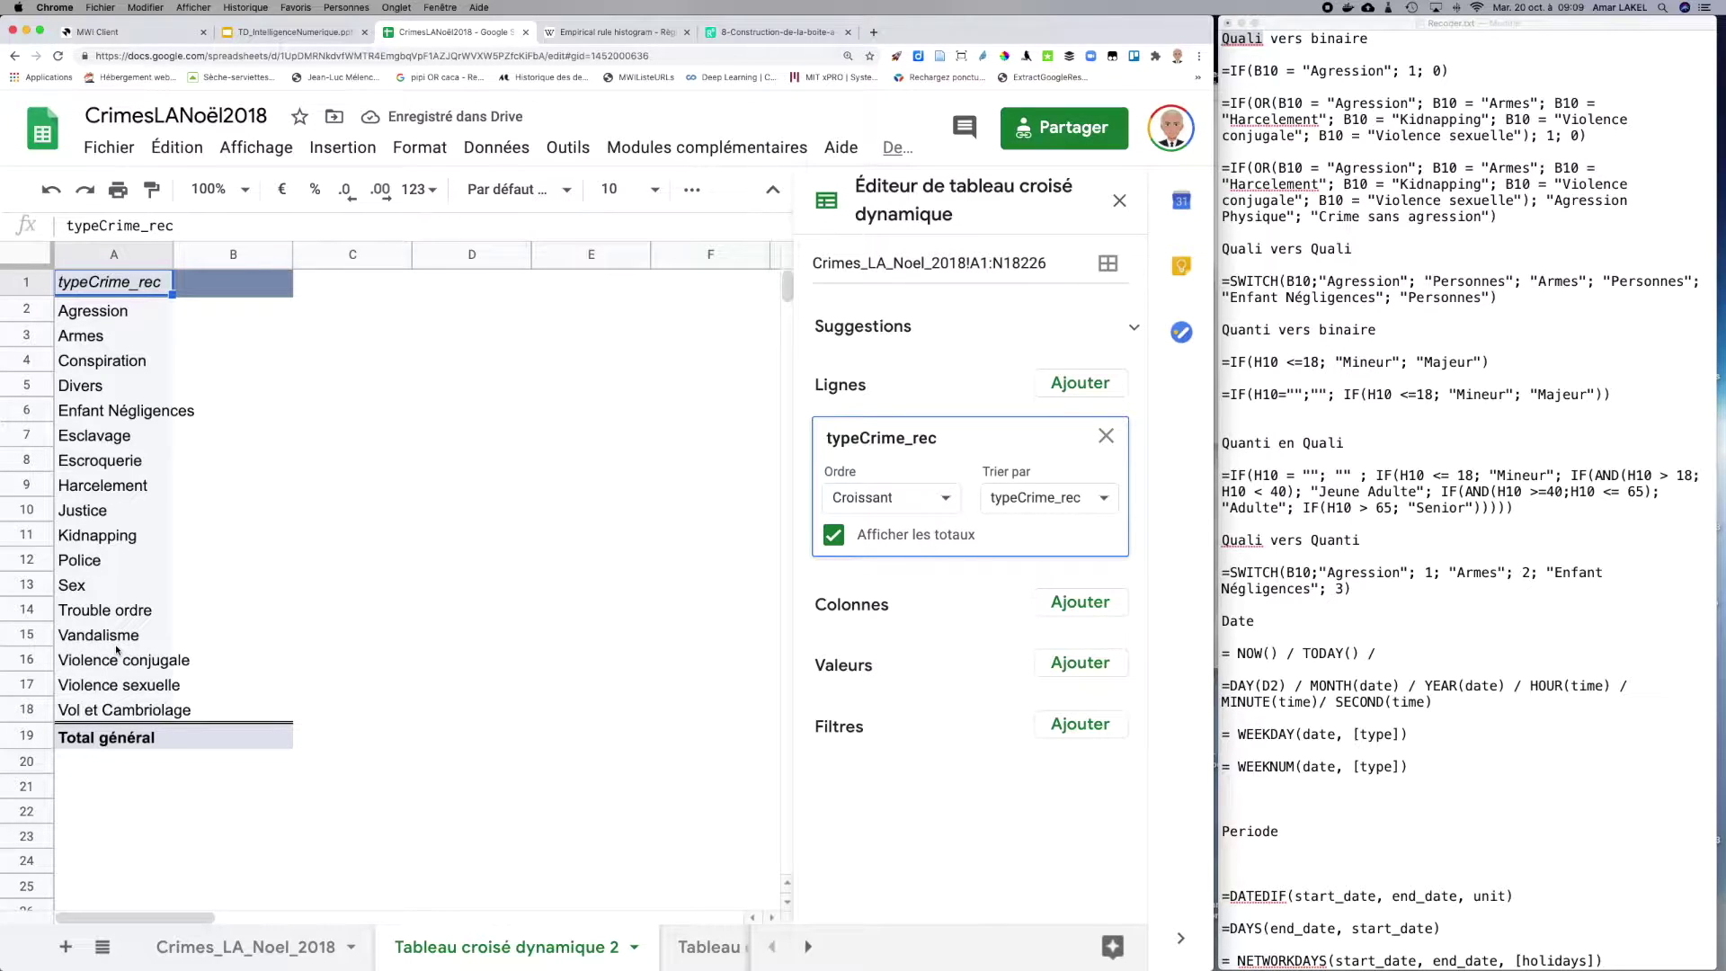
Step: Add id as the value field of the pivot table and summarize it by COUNTUNIQUE
{"action": "left_click", "coordinate": [1053, 668]}
{"action": "left_click", "coordinate": [1088, 394]}
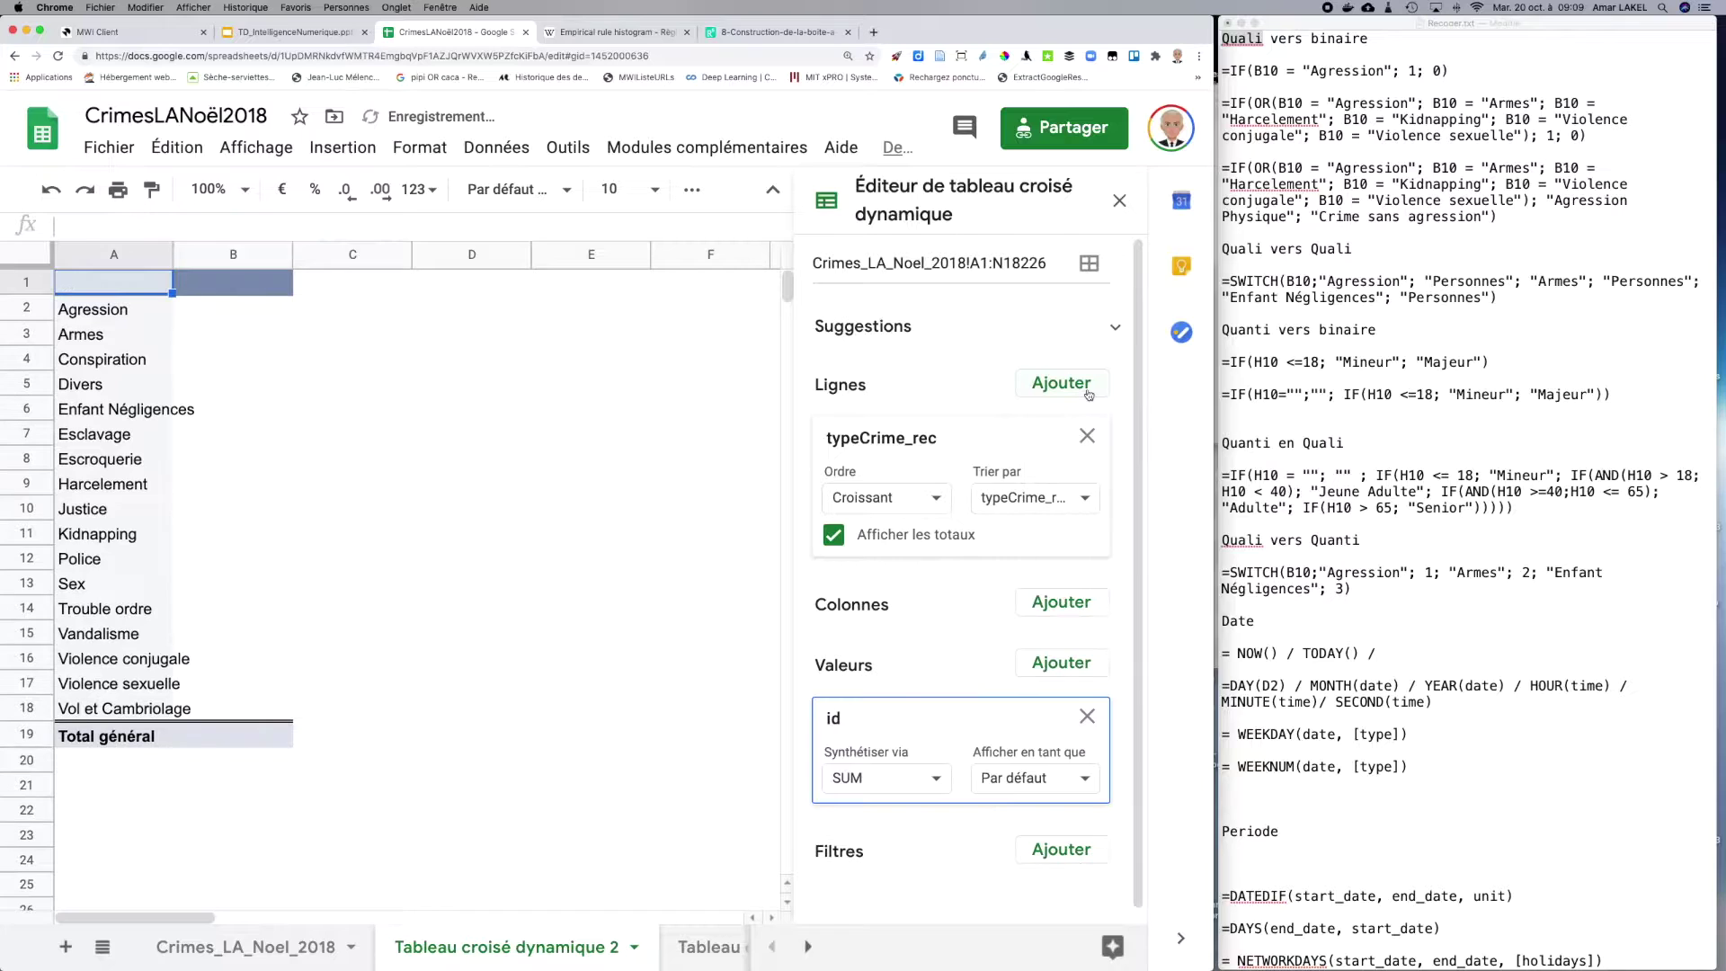
{"action": "left_click", "coordinate": [885, 781]}
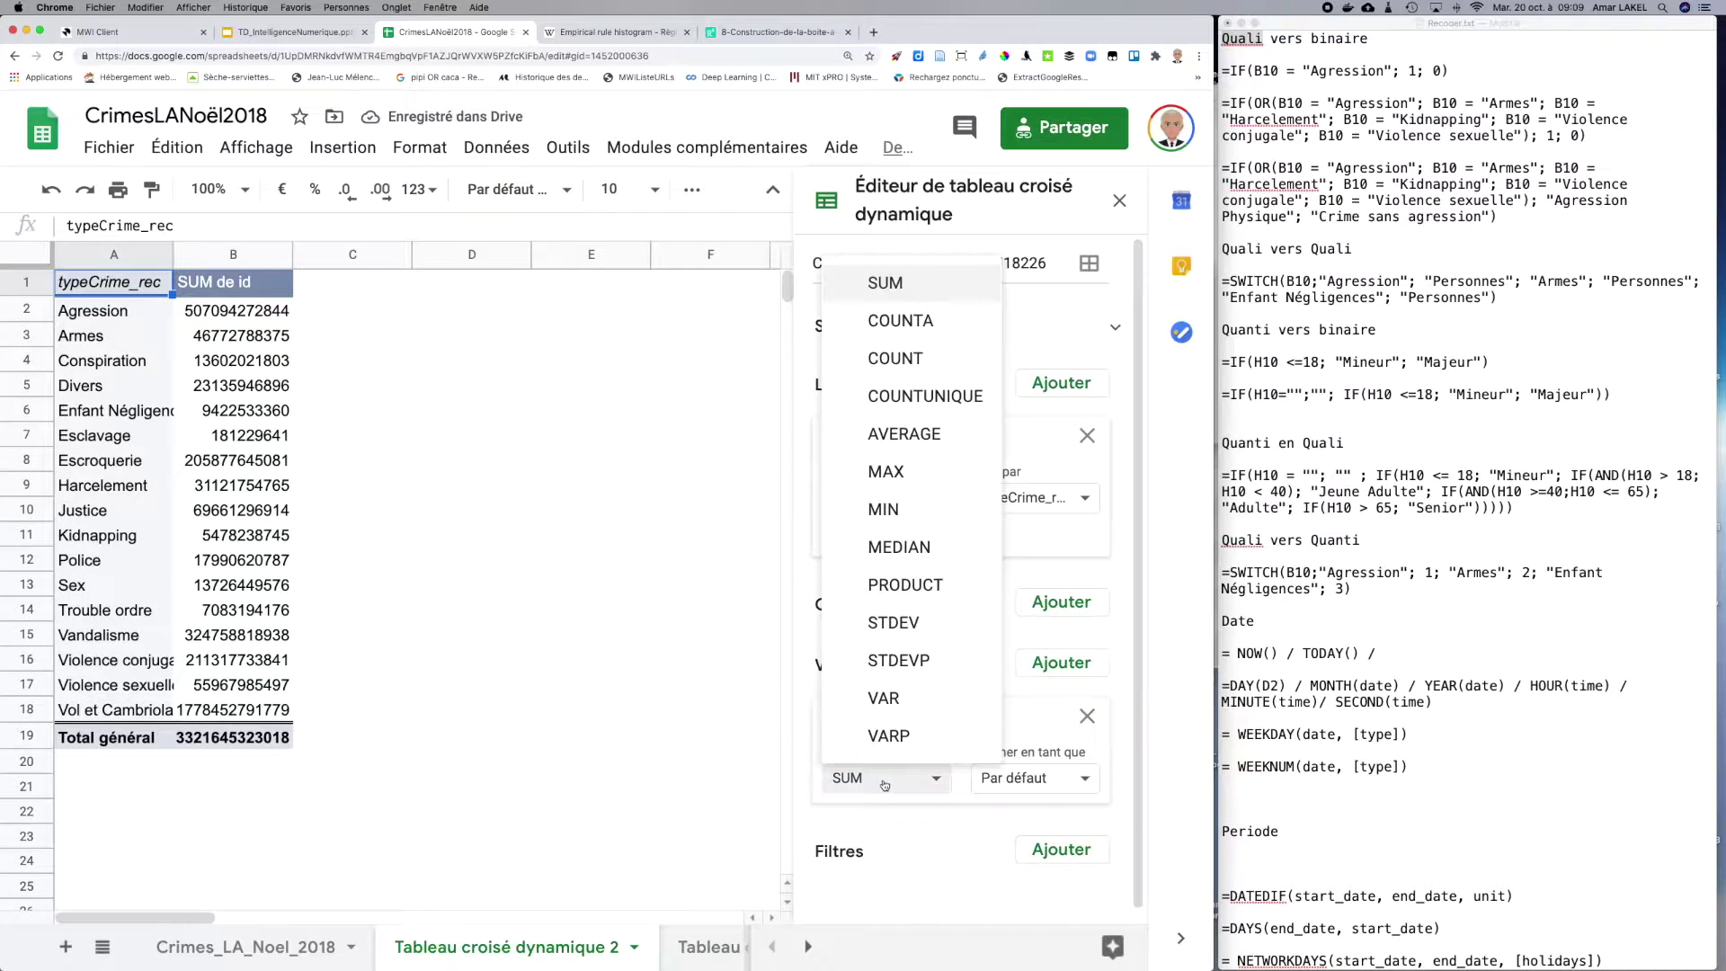
{"action": "left_click", "coordinate": [905, 393]}
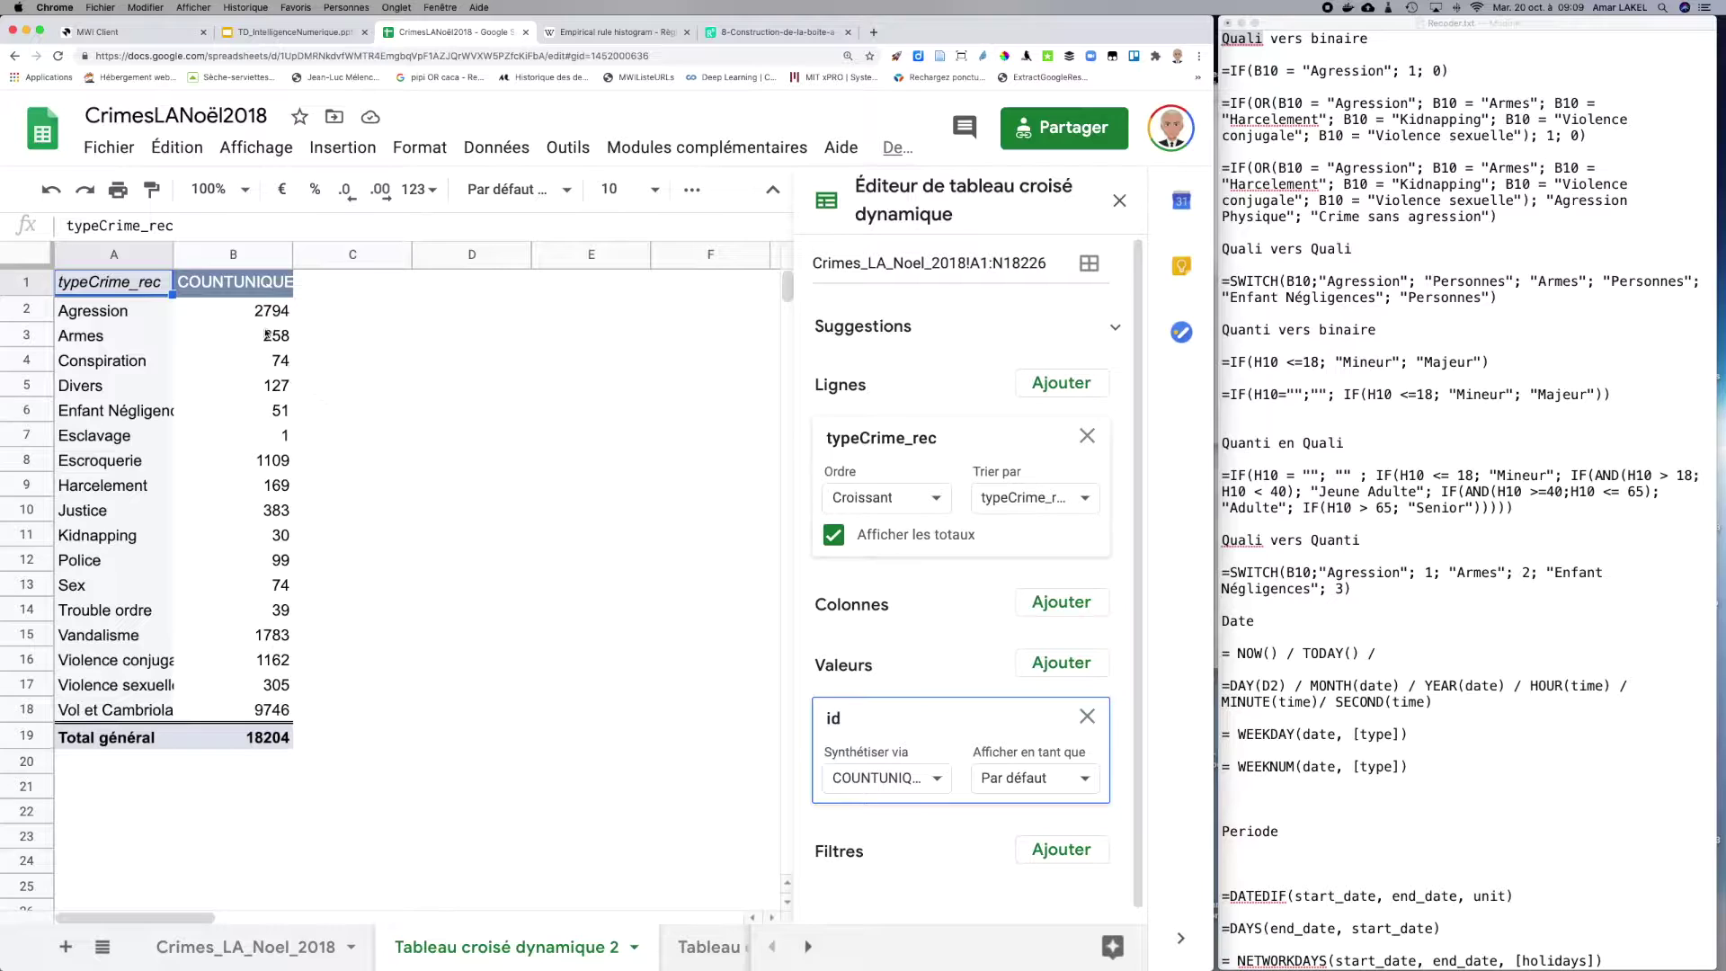
Step: Check the grand total and individual counts in the pivot table, and widen column A to fit the crime type names
{"action": "left_click", "coordinate": [264, 745]}
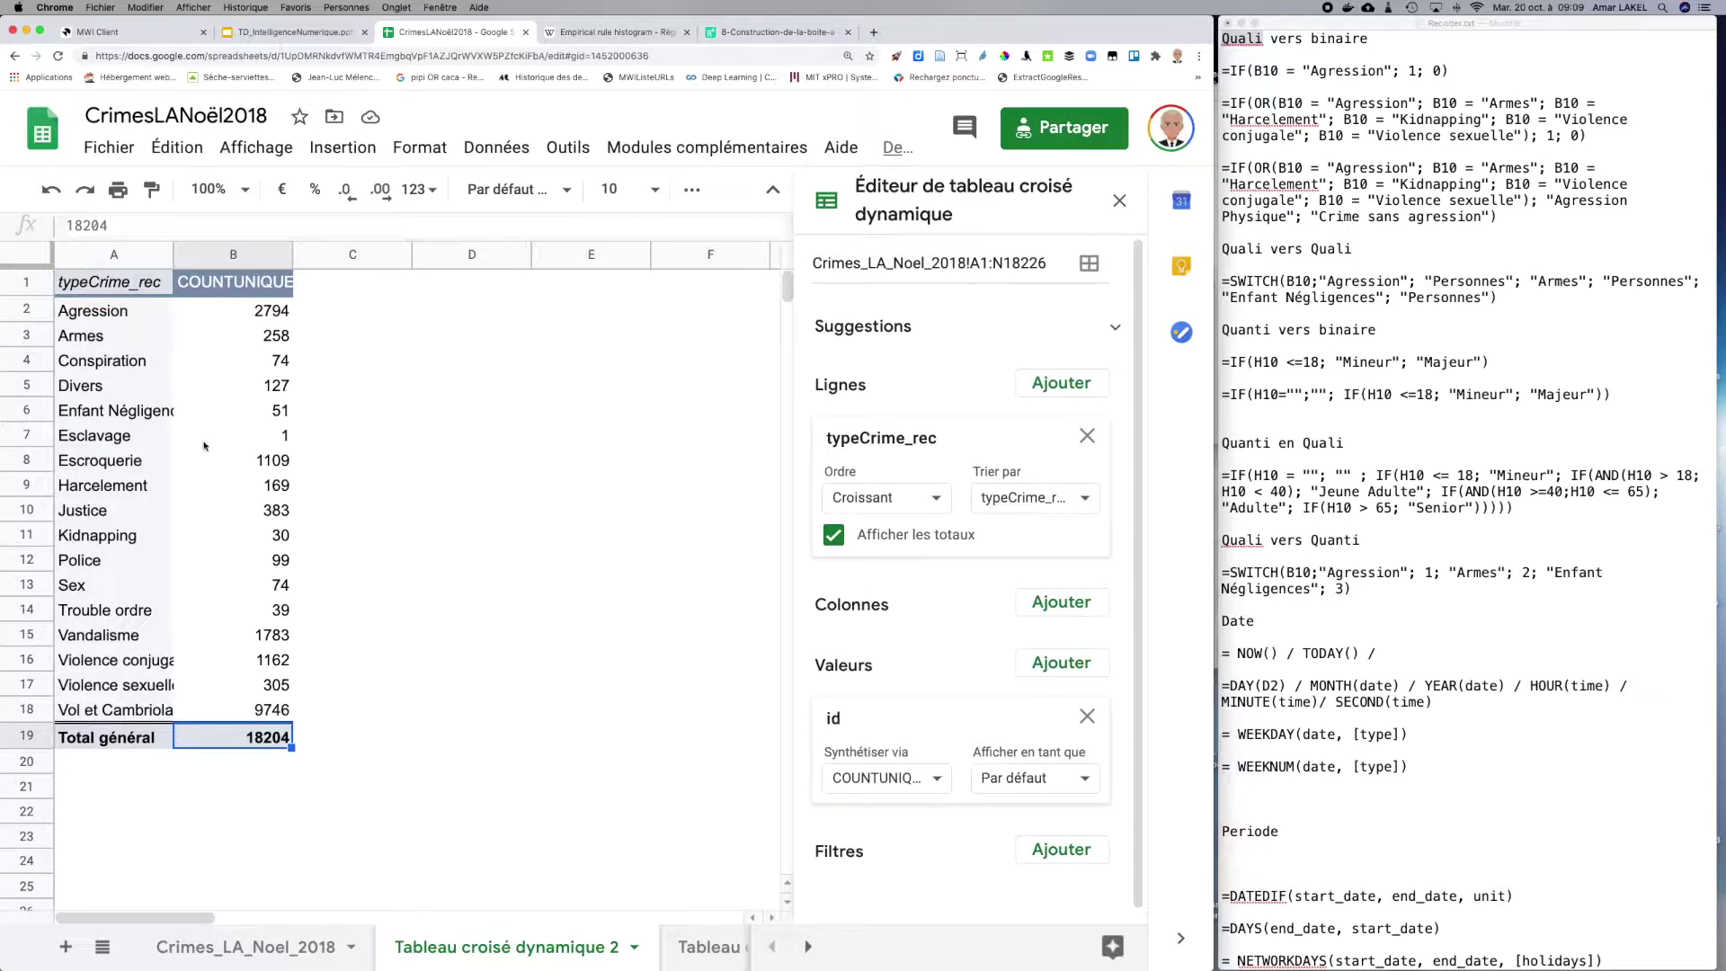
{"action": "left_click", "coordinate": [240, 321]}
{"action": "left_click", "coordinate": [240, 407]}
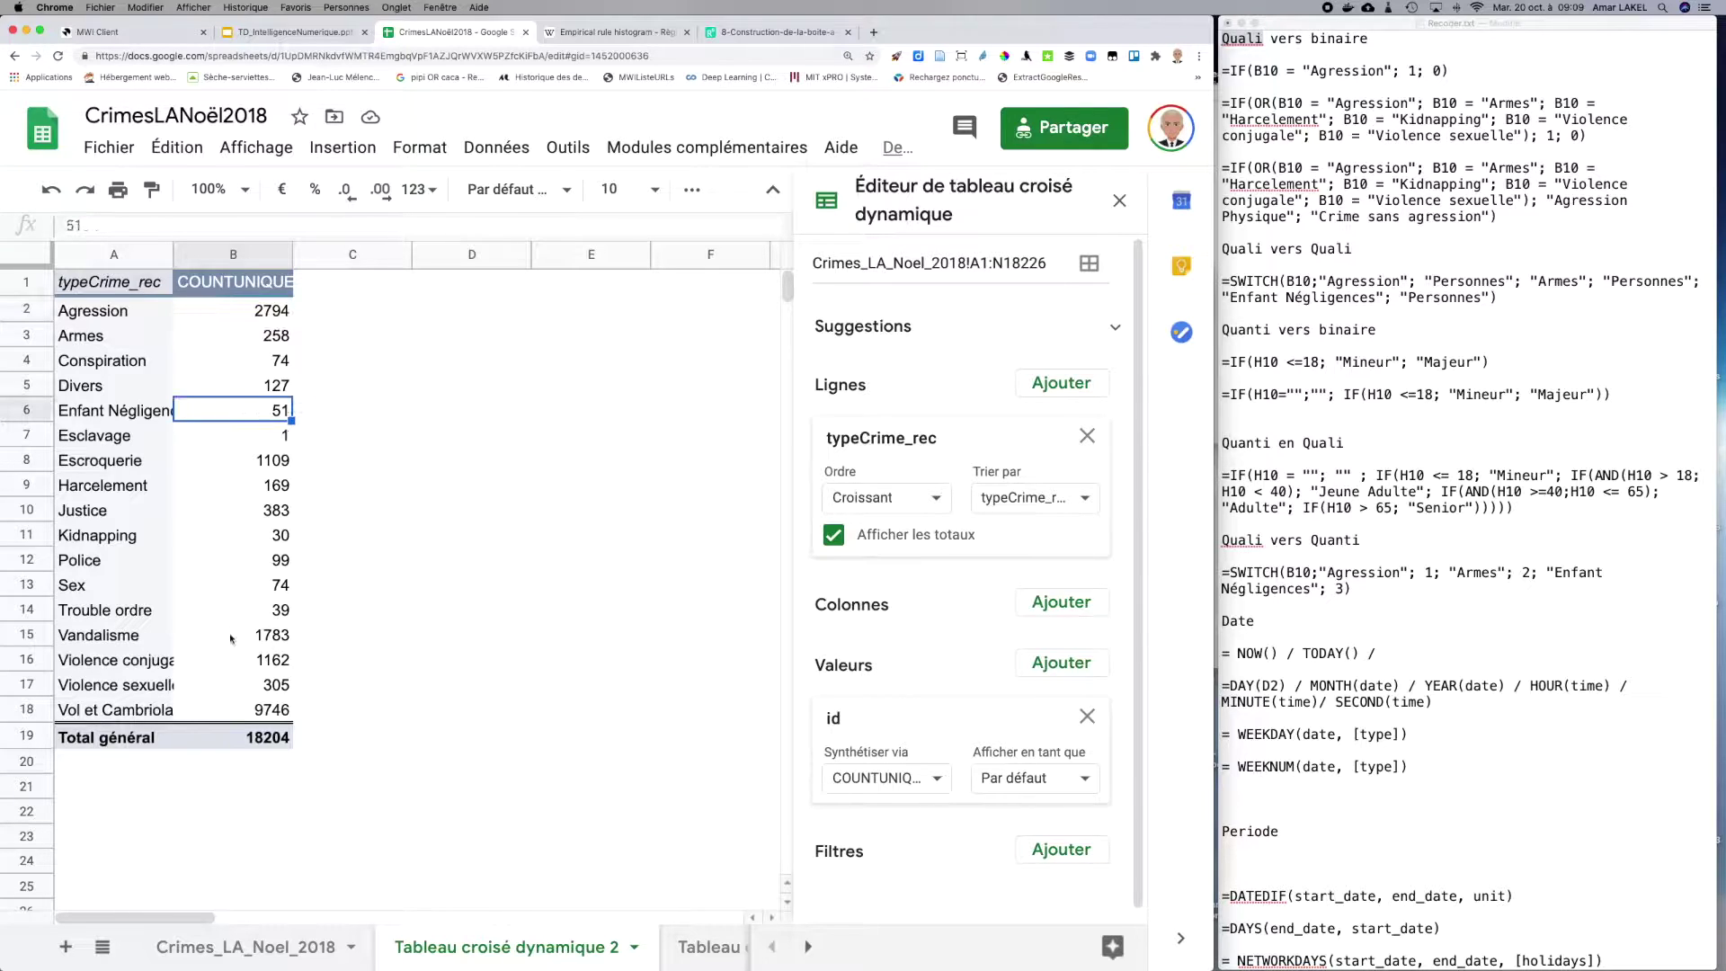
{"action": "left_click_drag", "start_coordinate": [173, 255], "coordinate": [225, 251]}
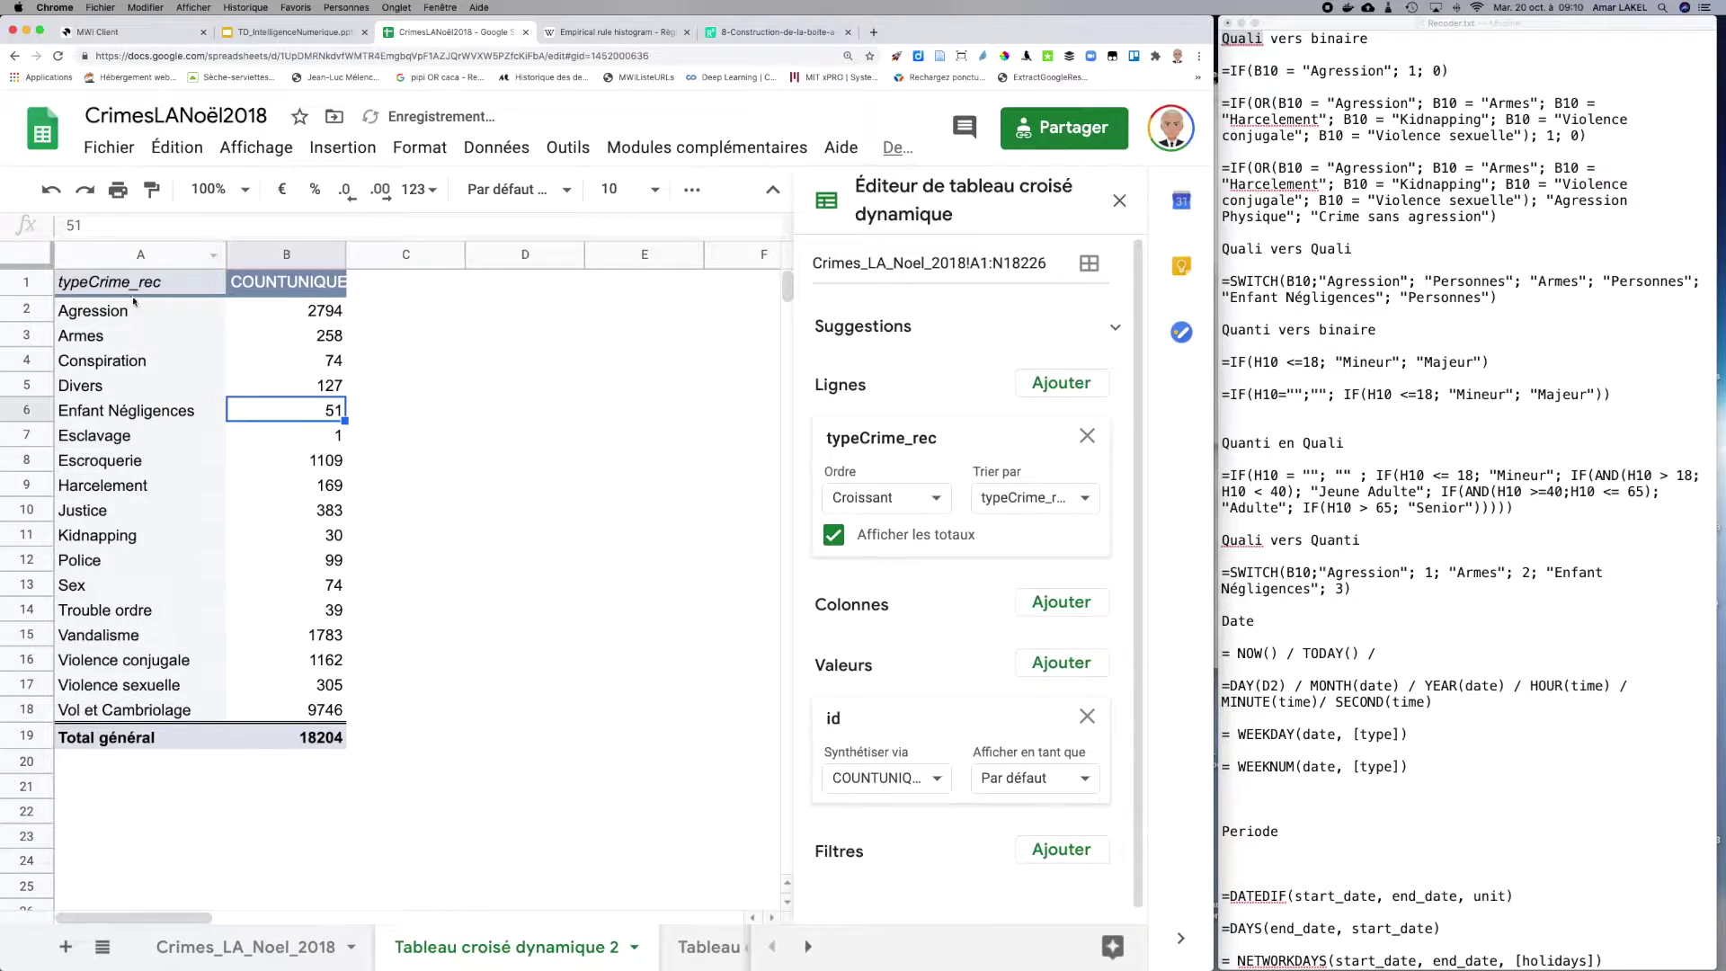
Step: Enter the header "agression" in C1 beside the pivot table and code Agression and Armes as 1 below it
{"action": "left_click", "coordinate": [417, 281]}
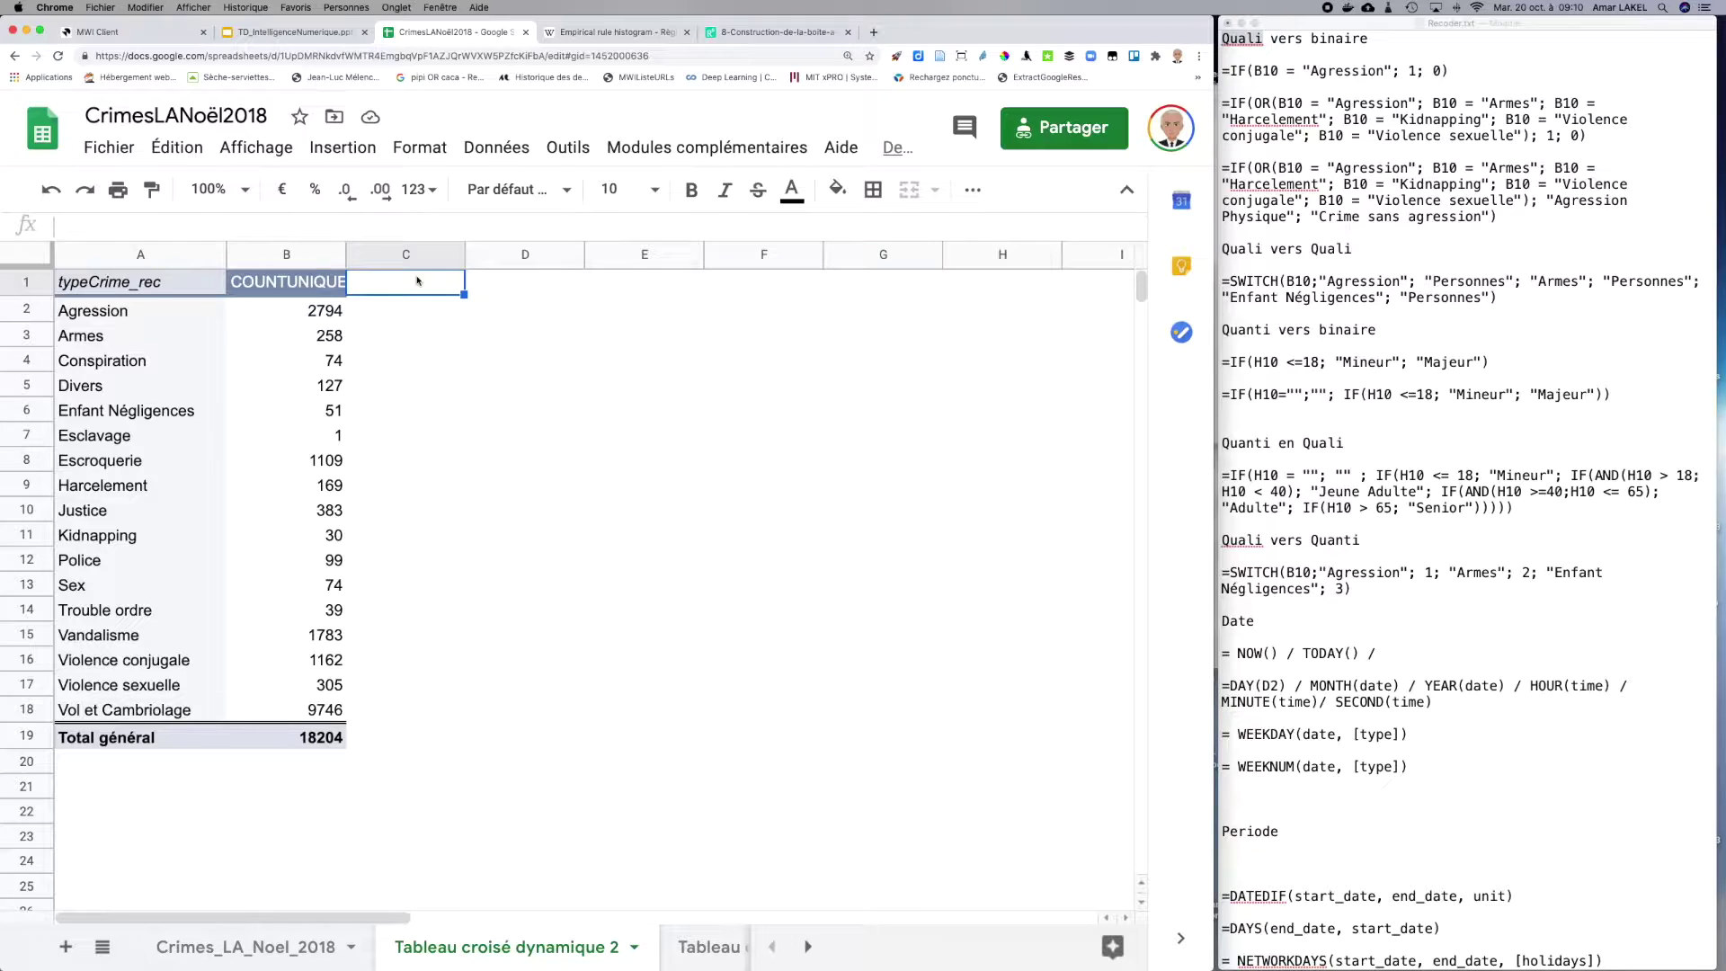
{"action": "type", "text": "agression"}
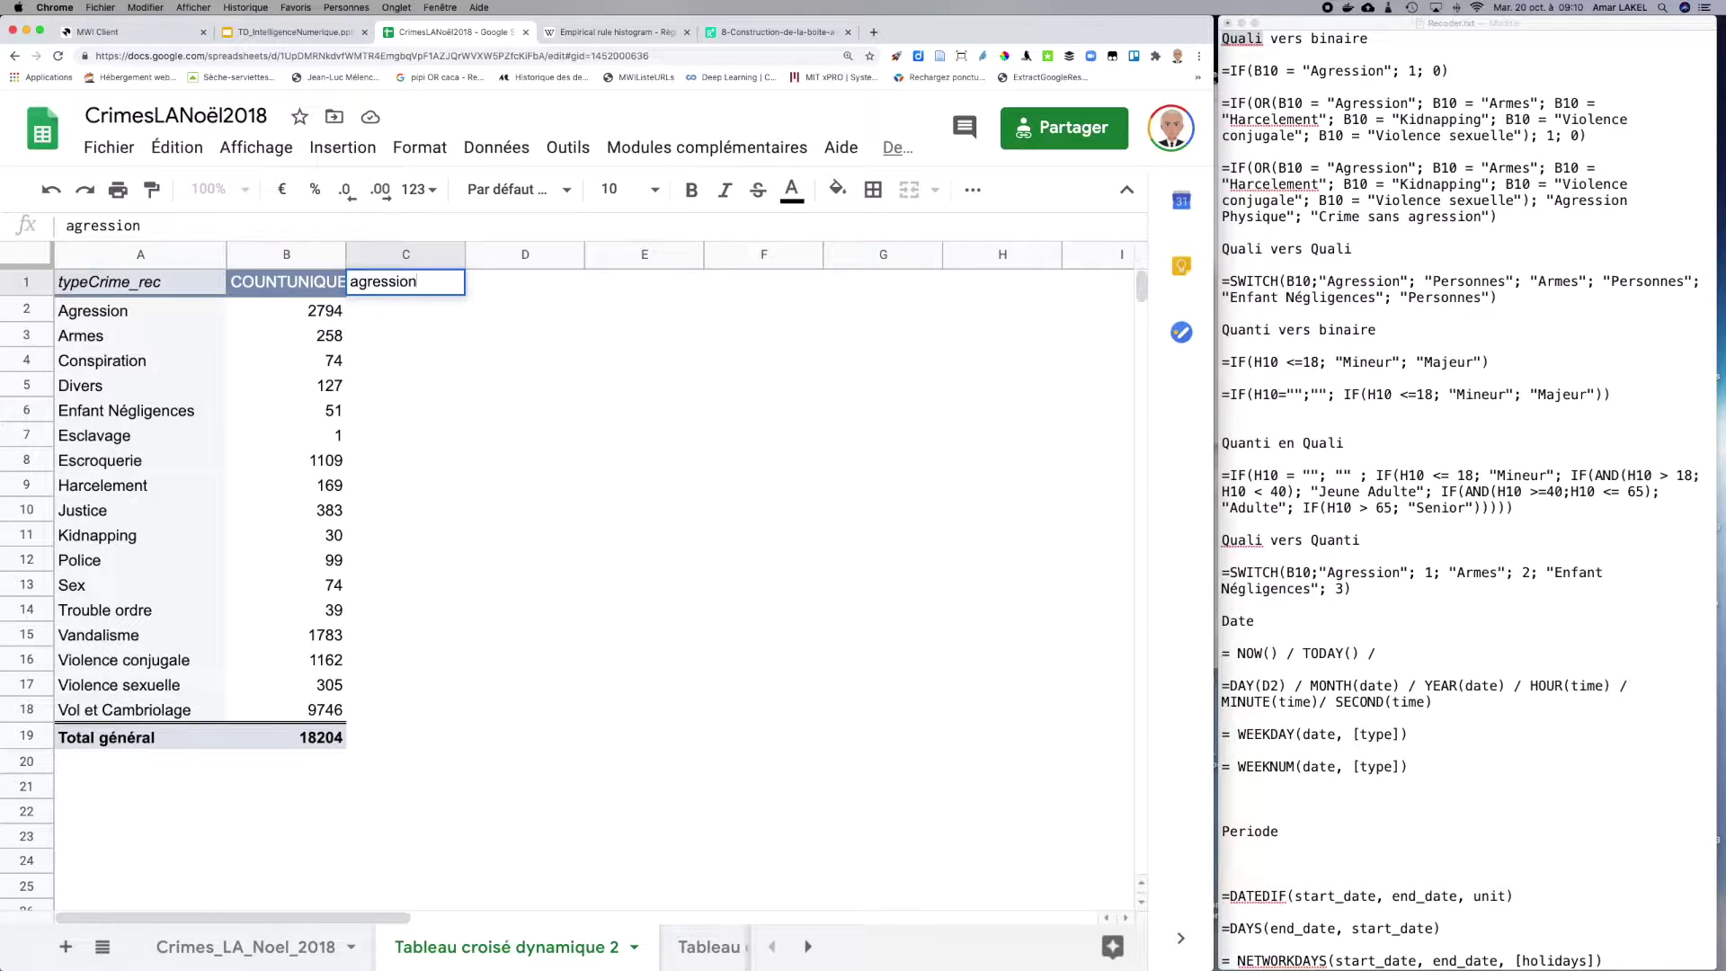
{"action": "key", "text": "Return"}
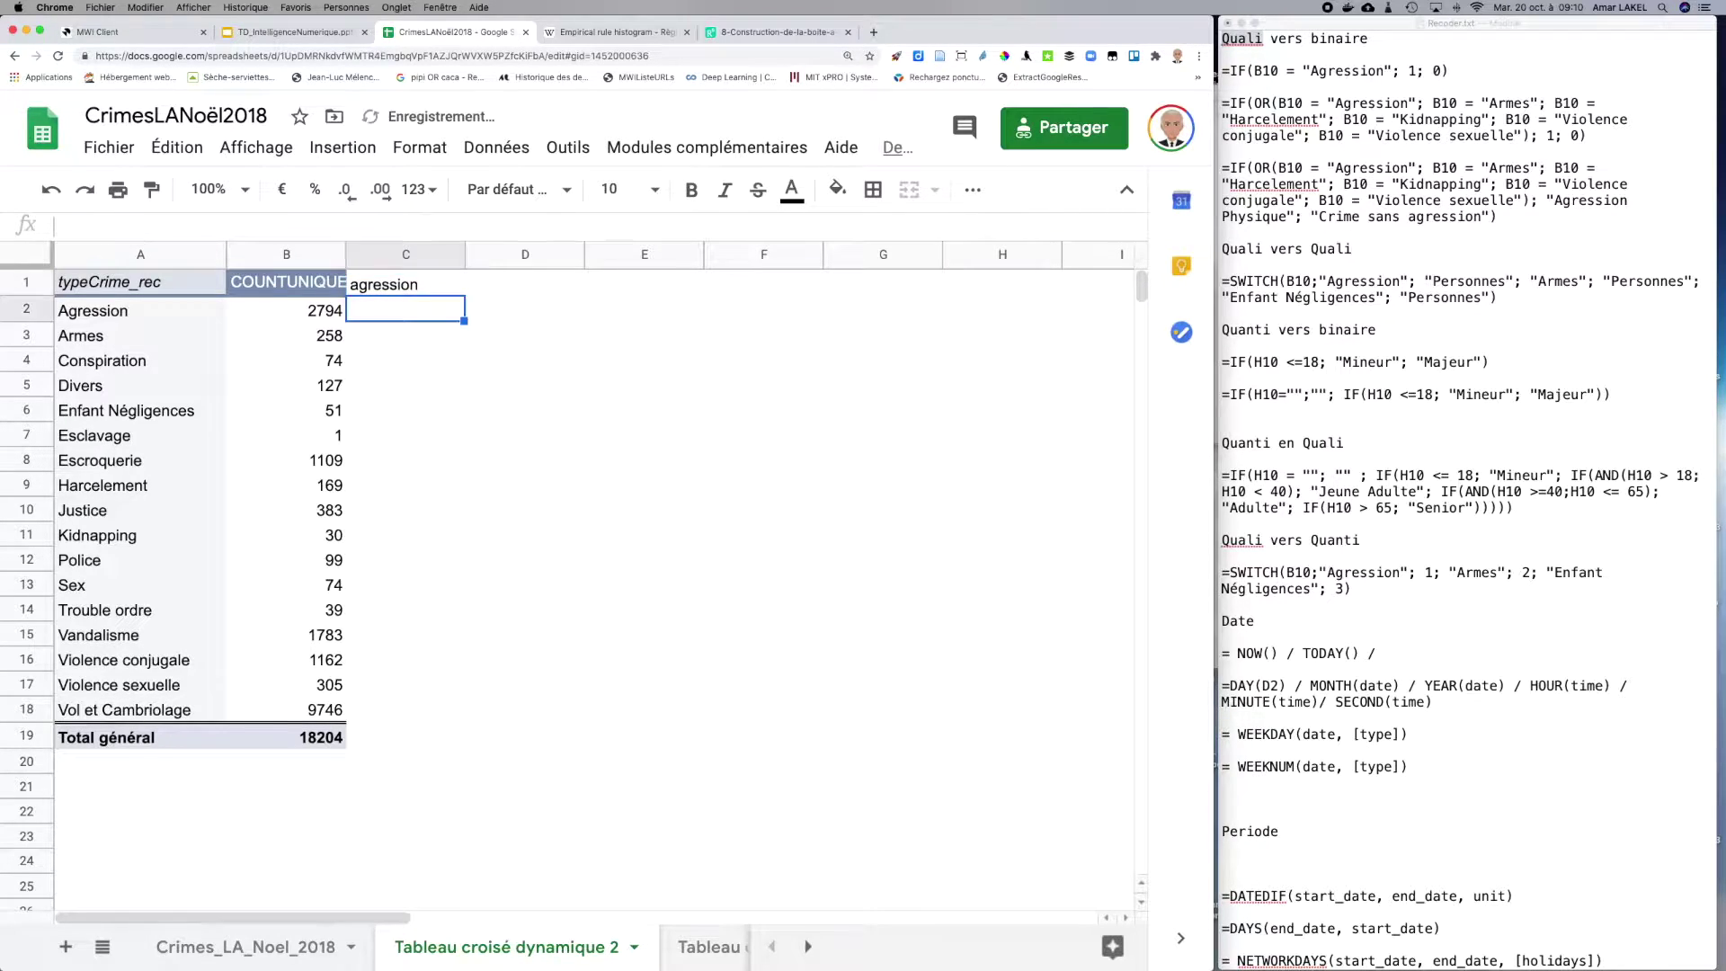
{"action": "type", "text": "1"}
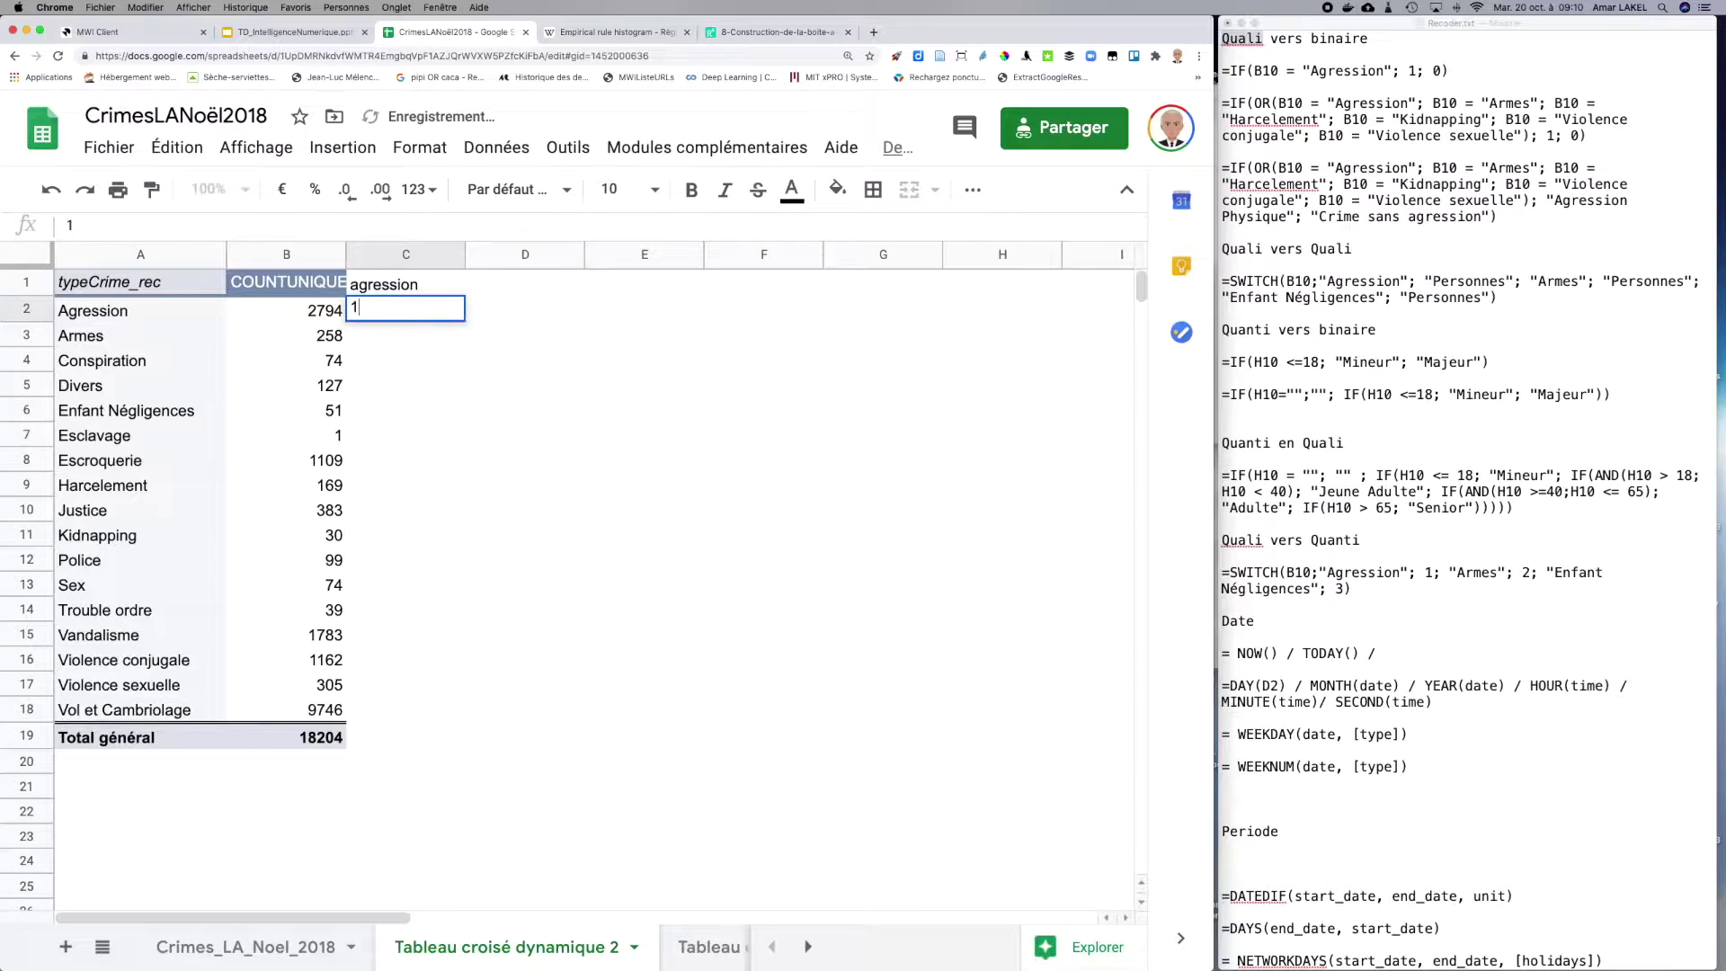
{"action": "key", "text": "Return"}
{"action": "type", "text": "1"}
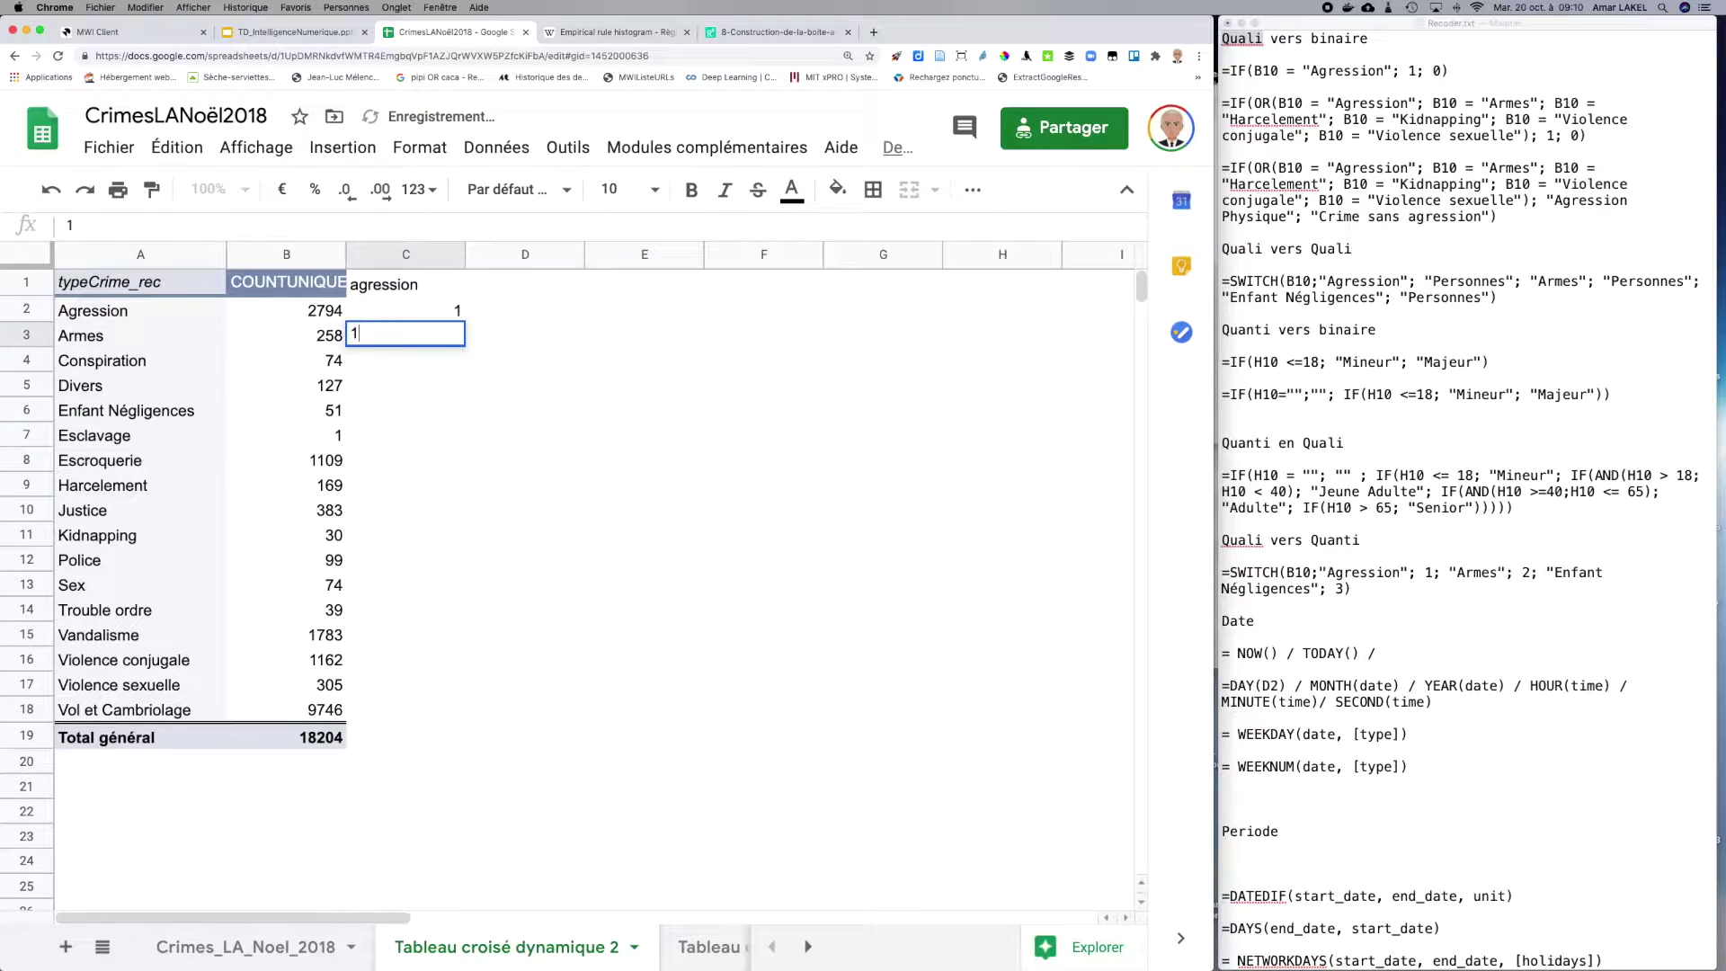
{"action": "key", "text": "Return"}
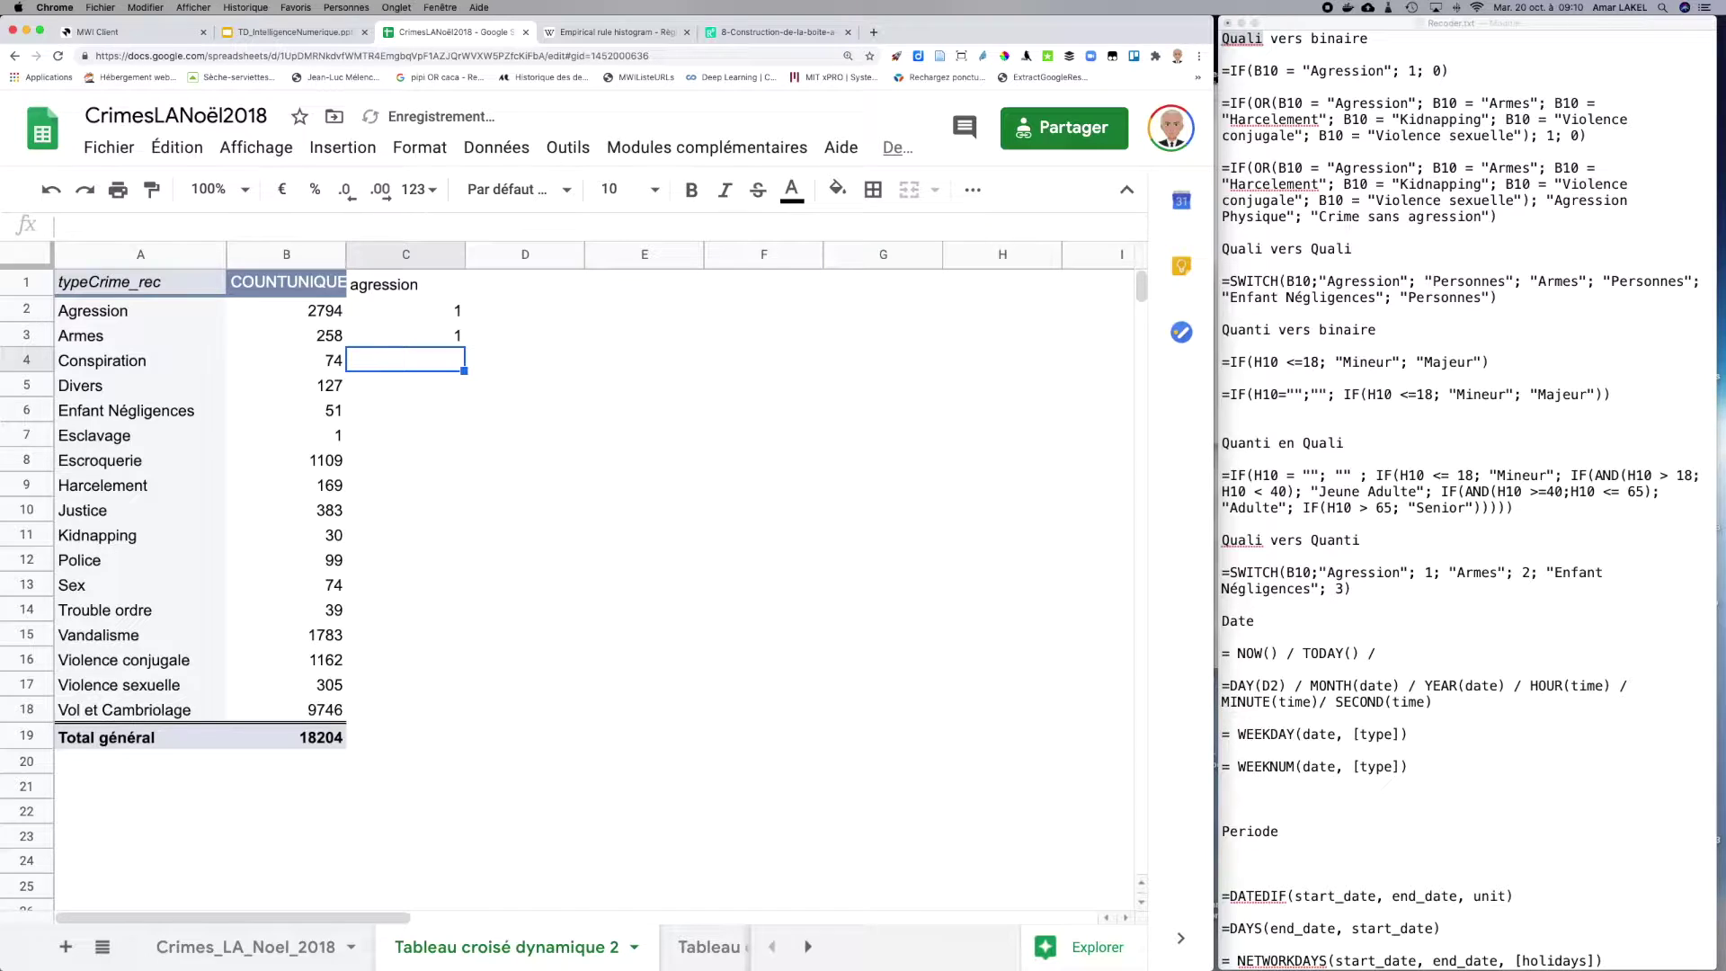
Step: In the agression column, code Conspiration, Divers, Enfant Négligences and Escroquerie as 0 and Esclavage as 1
{"action": "type", "text": "0"}
{"action": "key", "text": "Return"}
{"action": "type", "text": "0"}
{"action": "key", "text": "Return"}
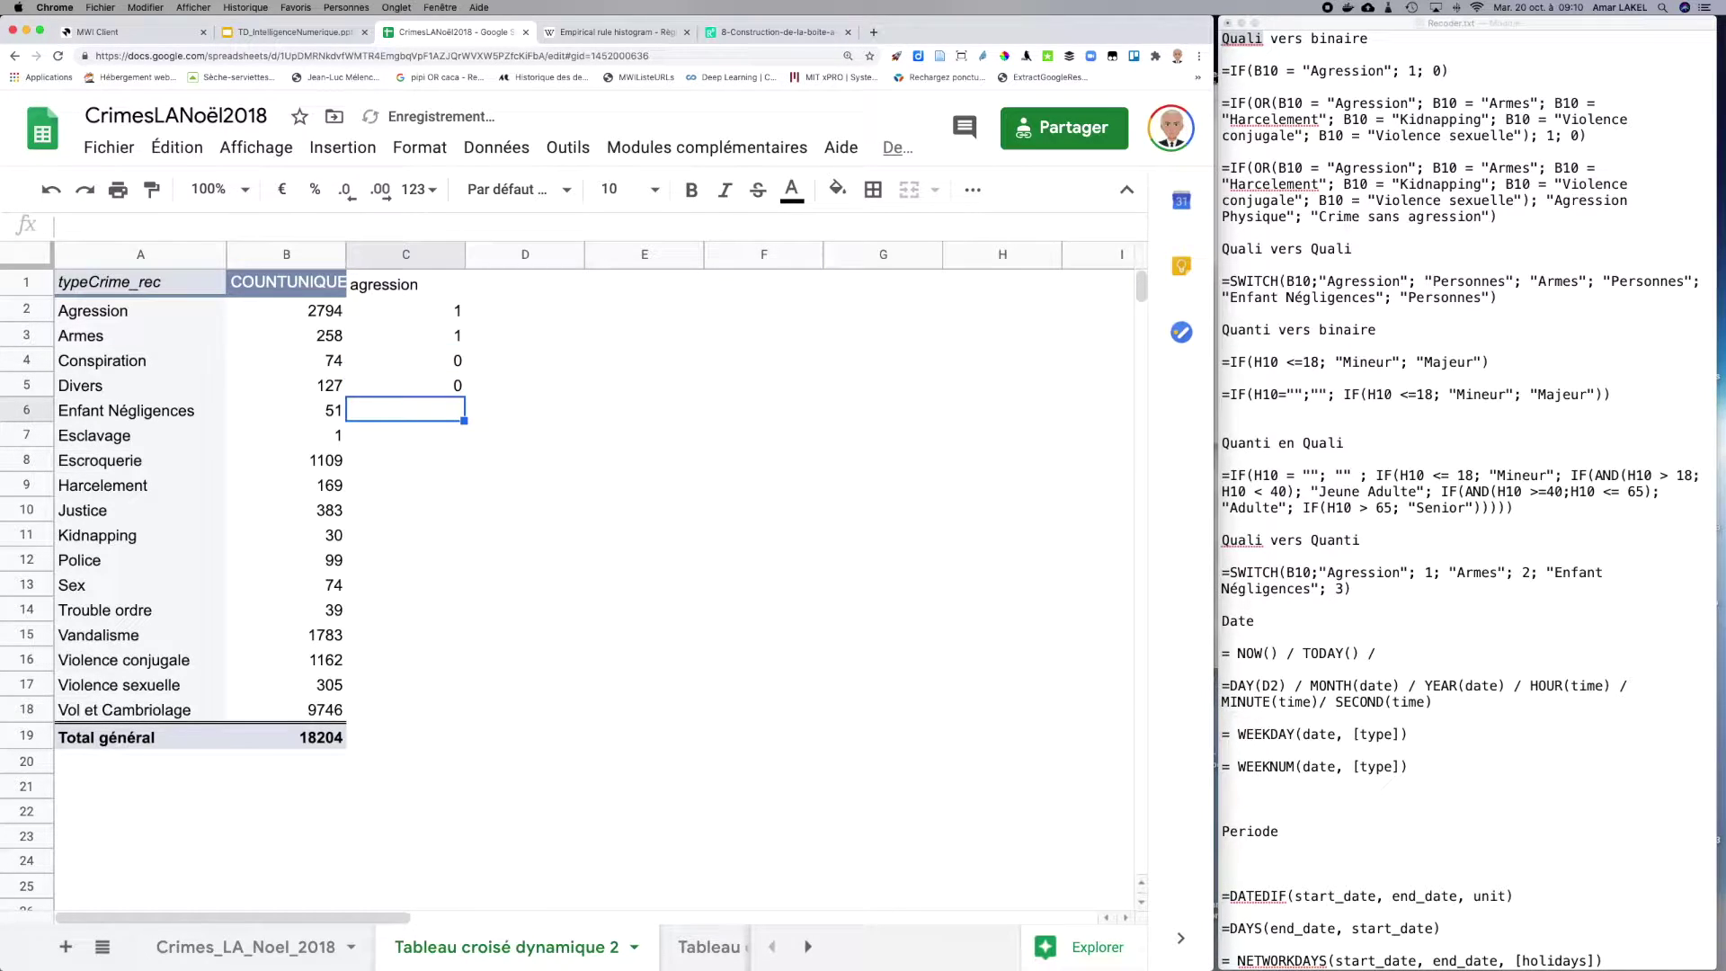
{"action": "type", "text": "0"}
{"action": "key", "text": "Return"}
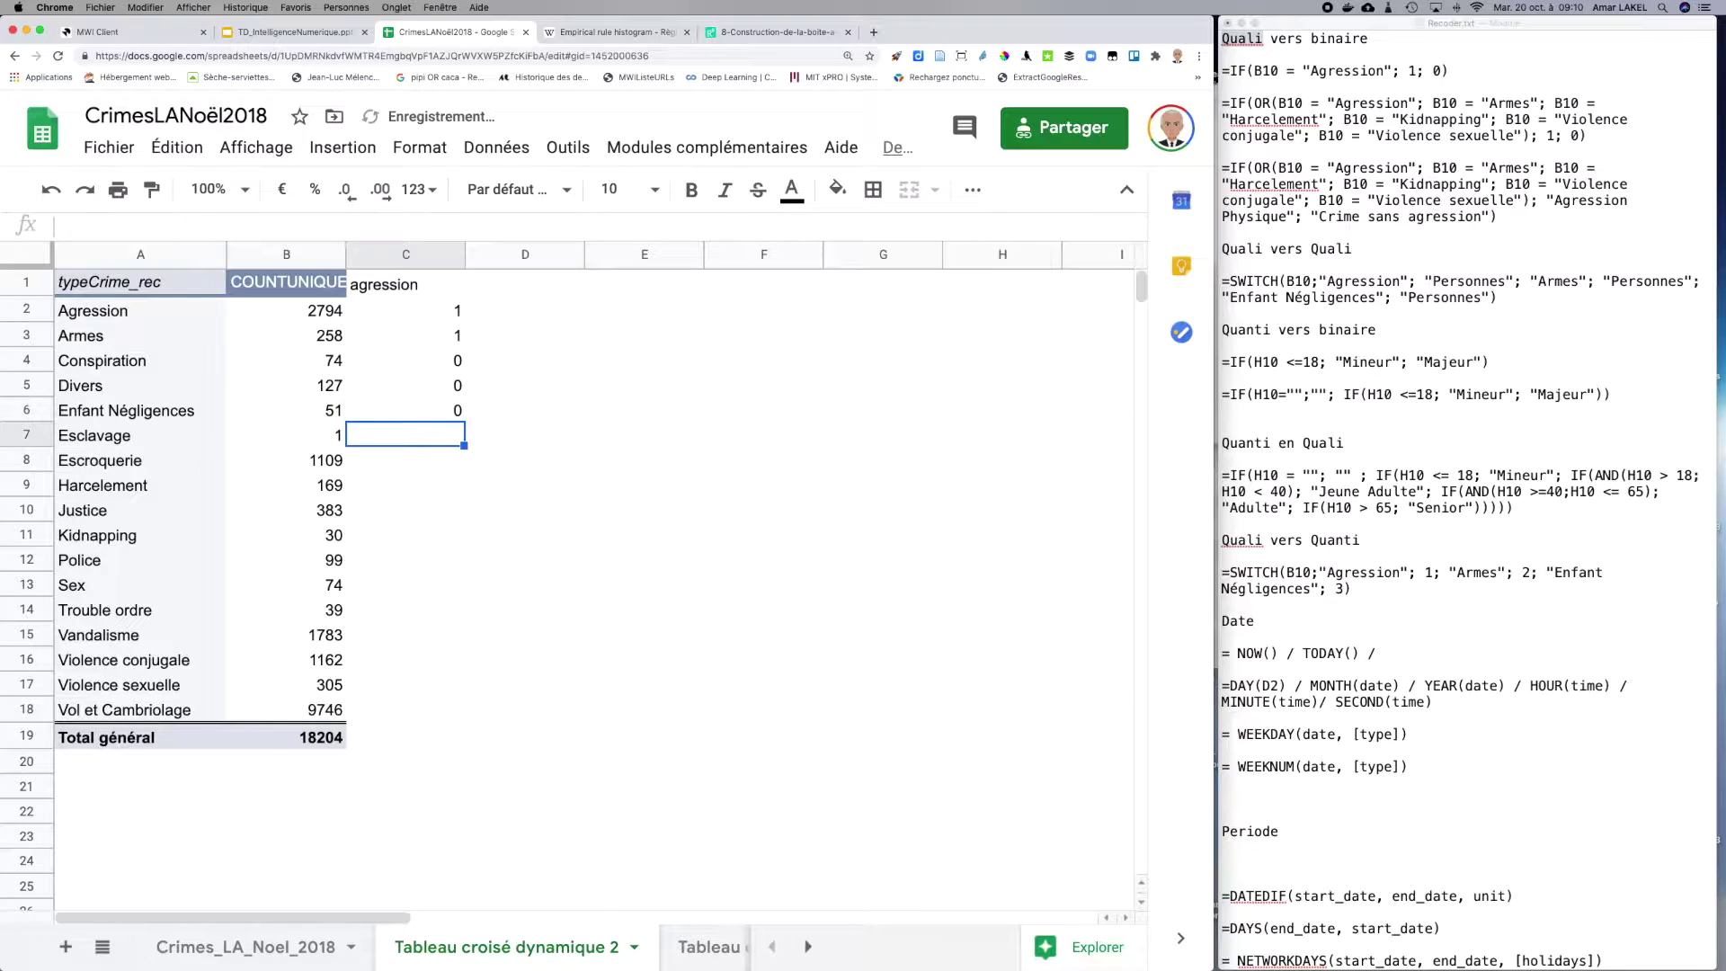
{"action": "type", "text": "1"}
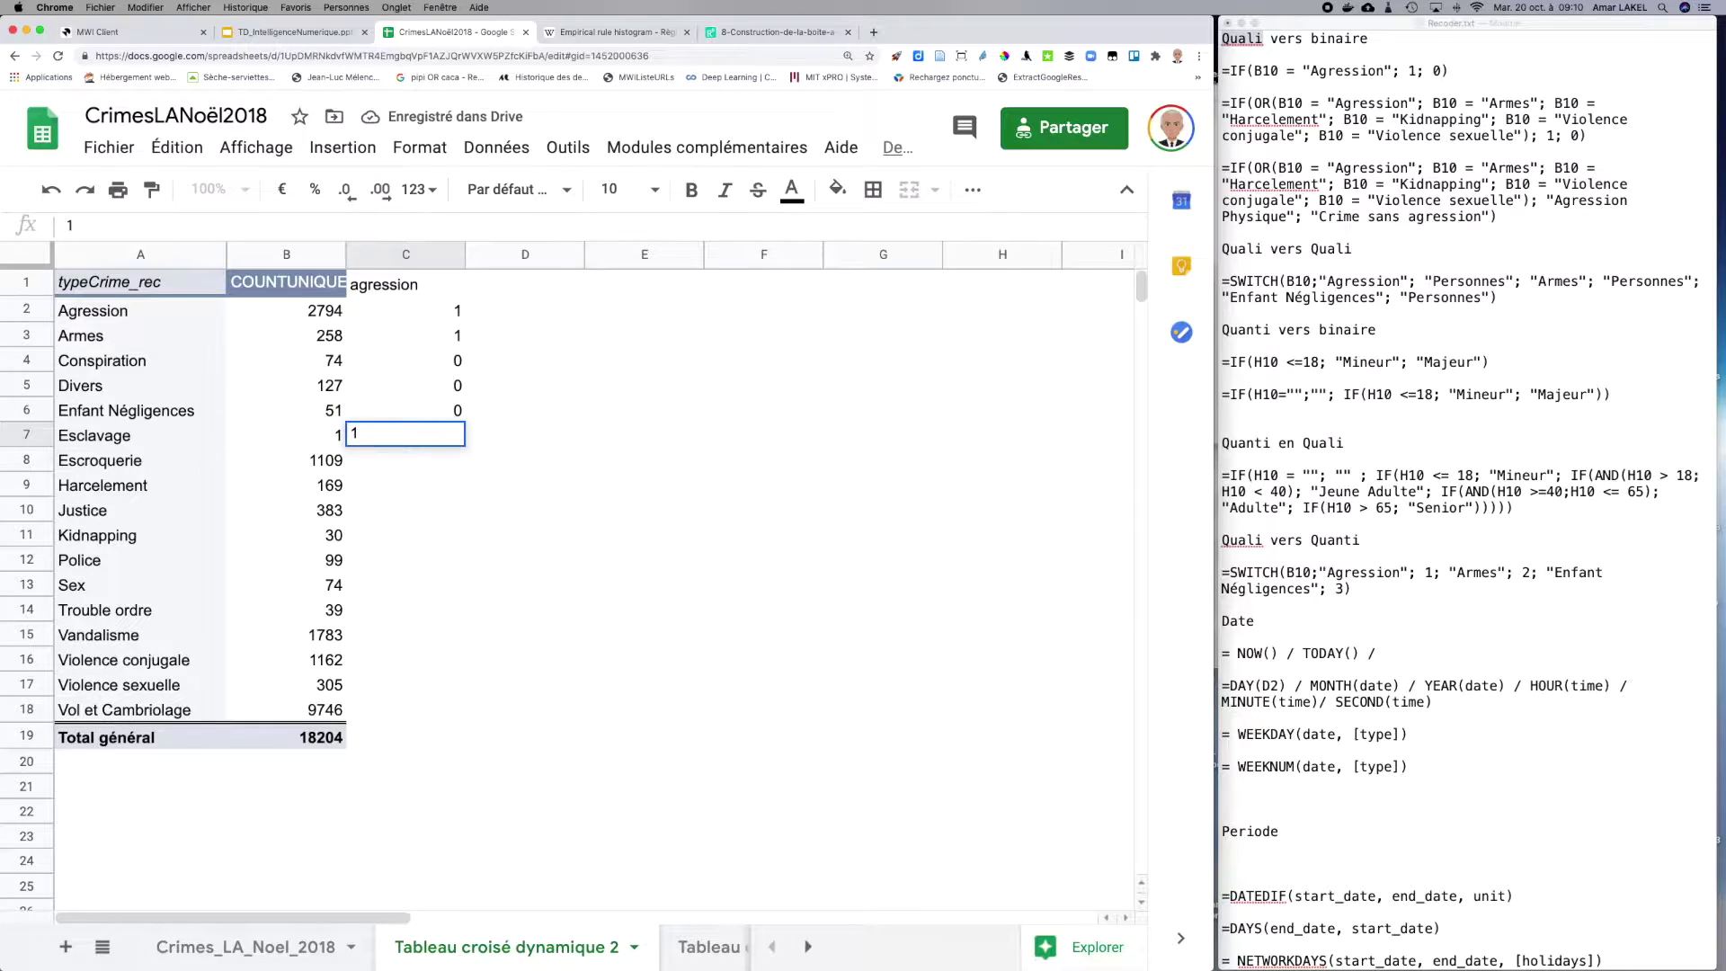
{"action": "key", "text": "Return"}
{"action": "type", "text": "0"}
{"action": "key", "text": "Return"}
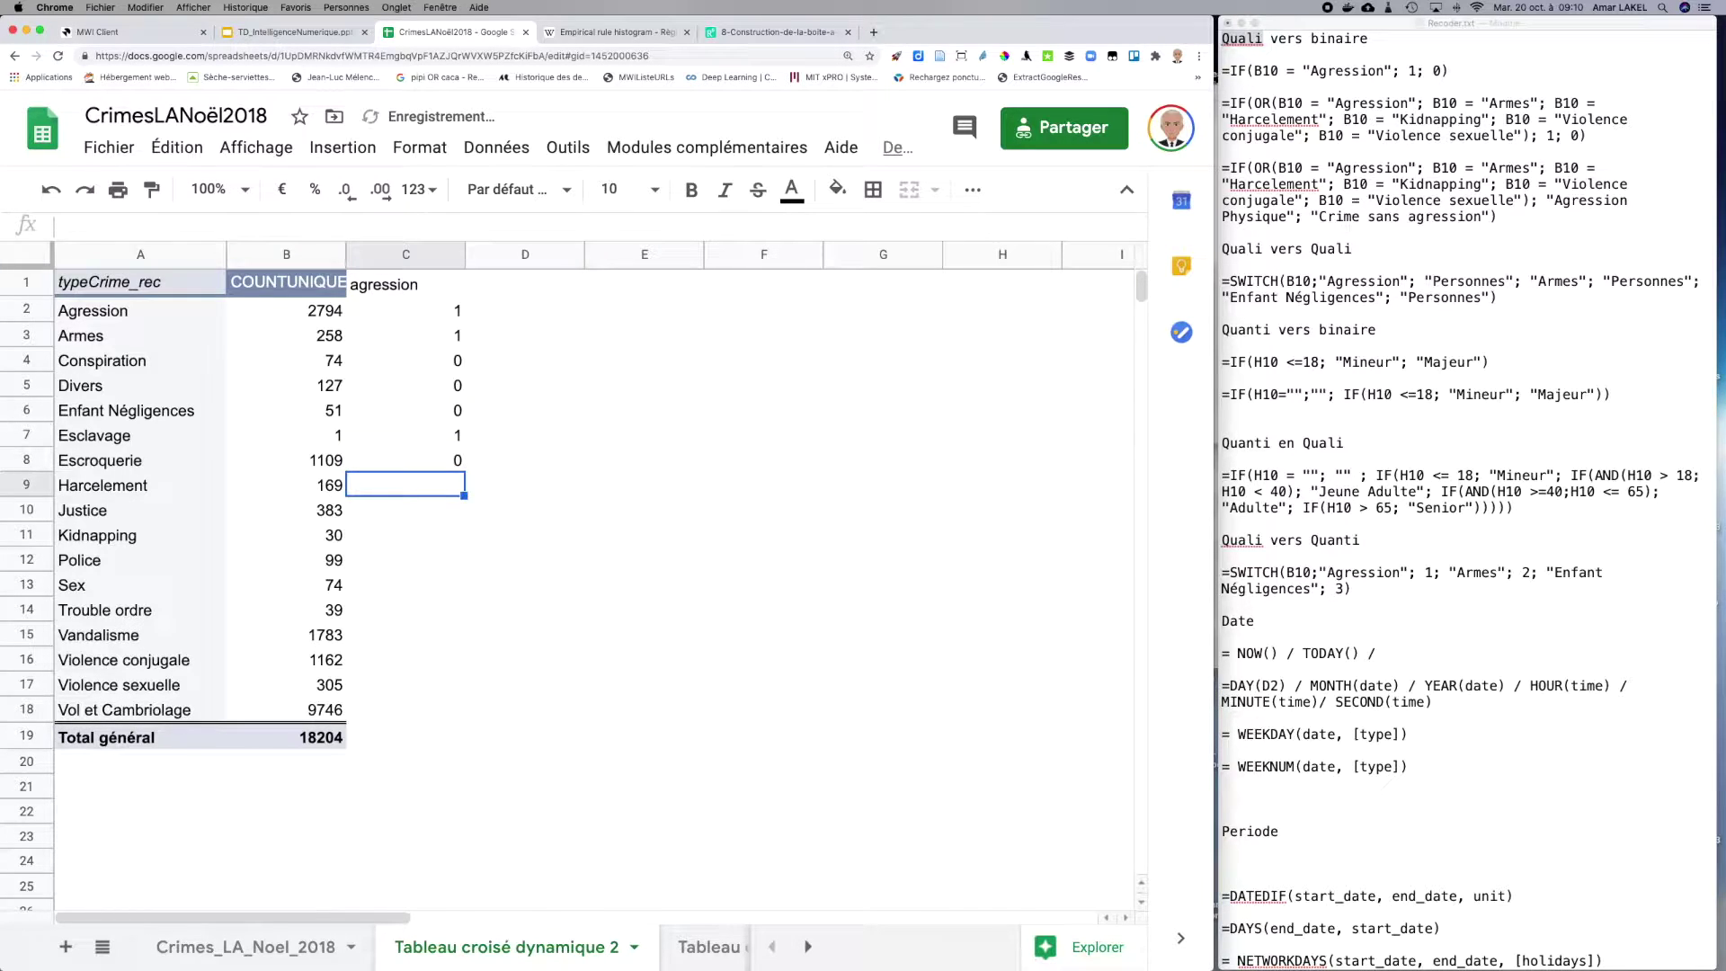
Step: In the agression column, code Harcelement, Kidnapping and Sex as 1, and Justice and Police as 0
{"action": "type", "text": "1"}
{"action": "key", "text": "Return"}
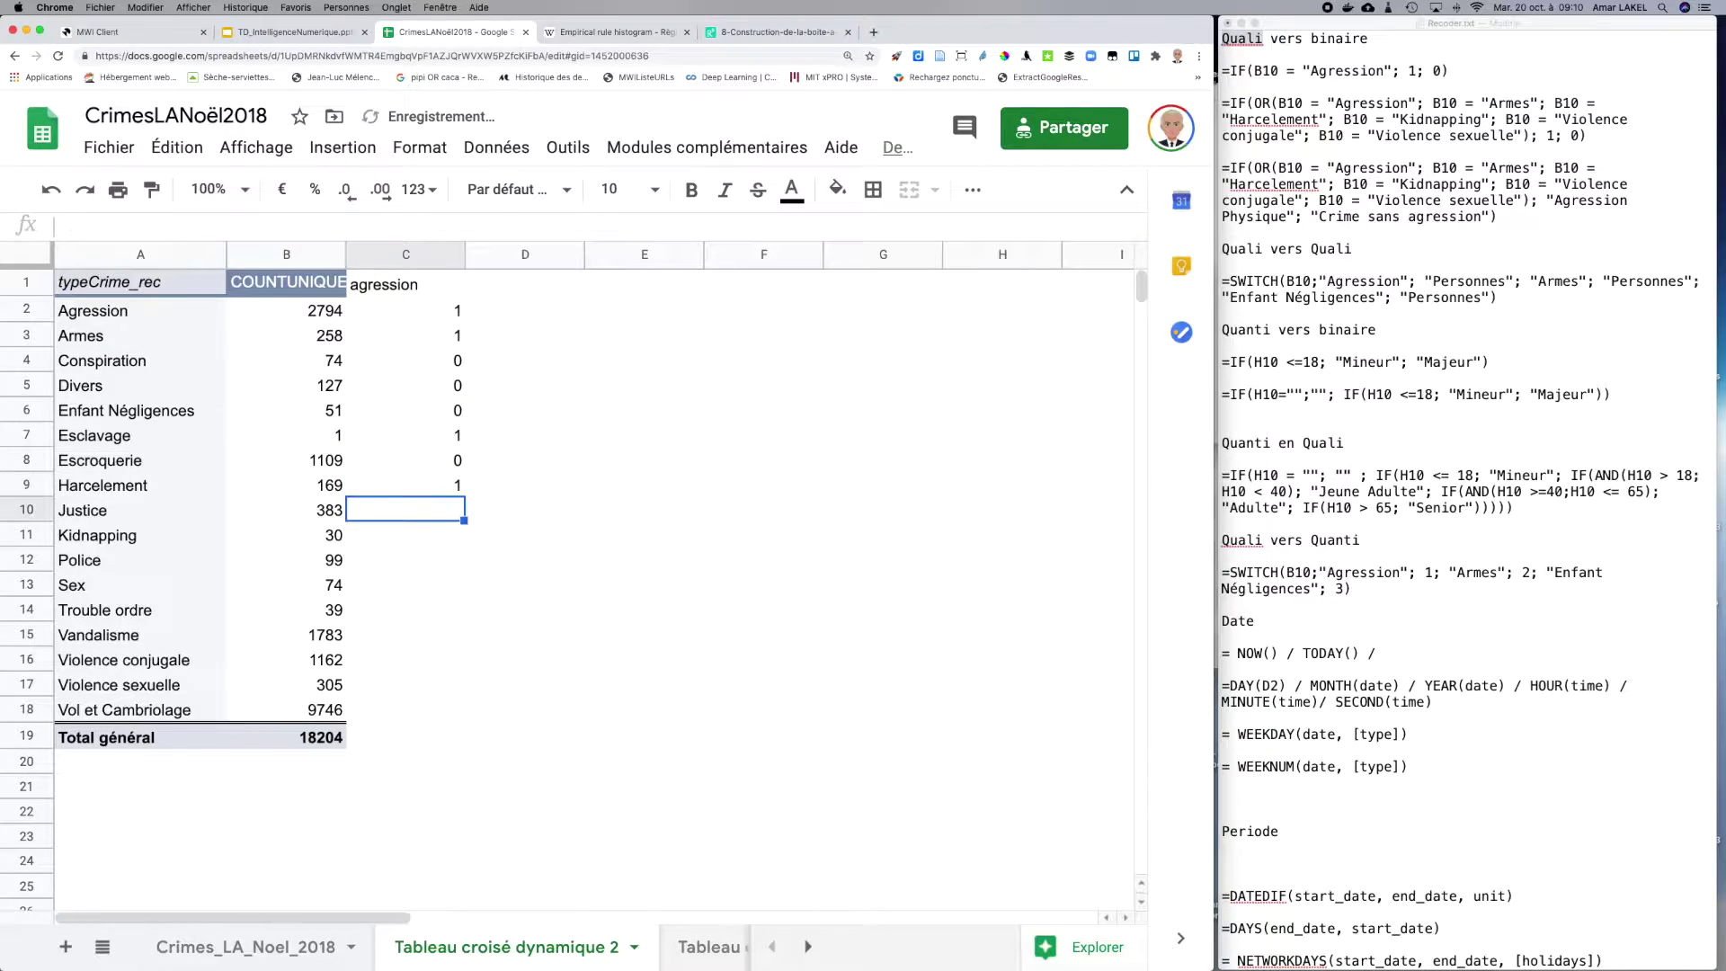
{"action": "type", "text": "0"}
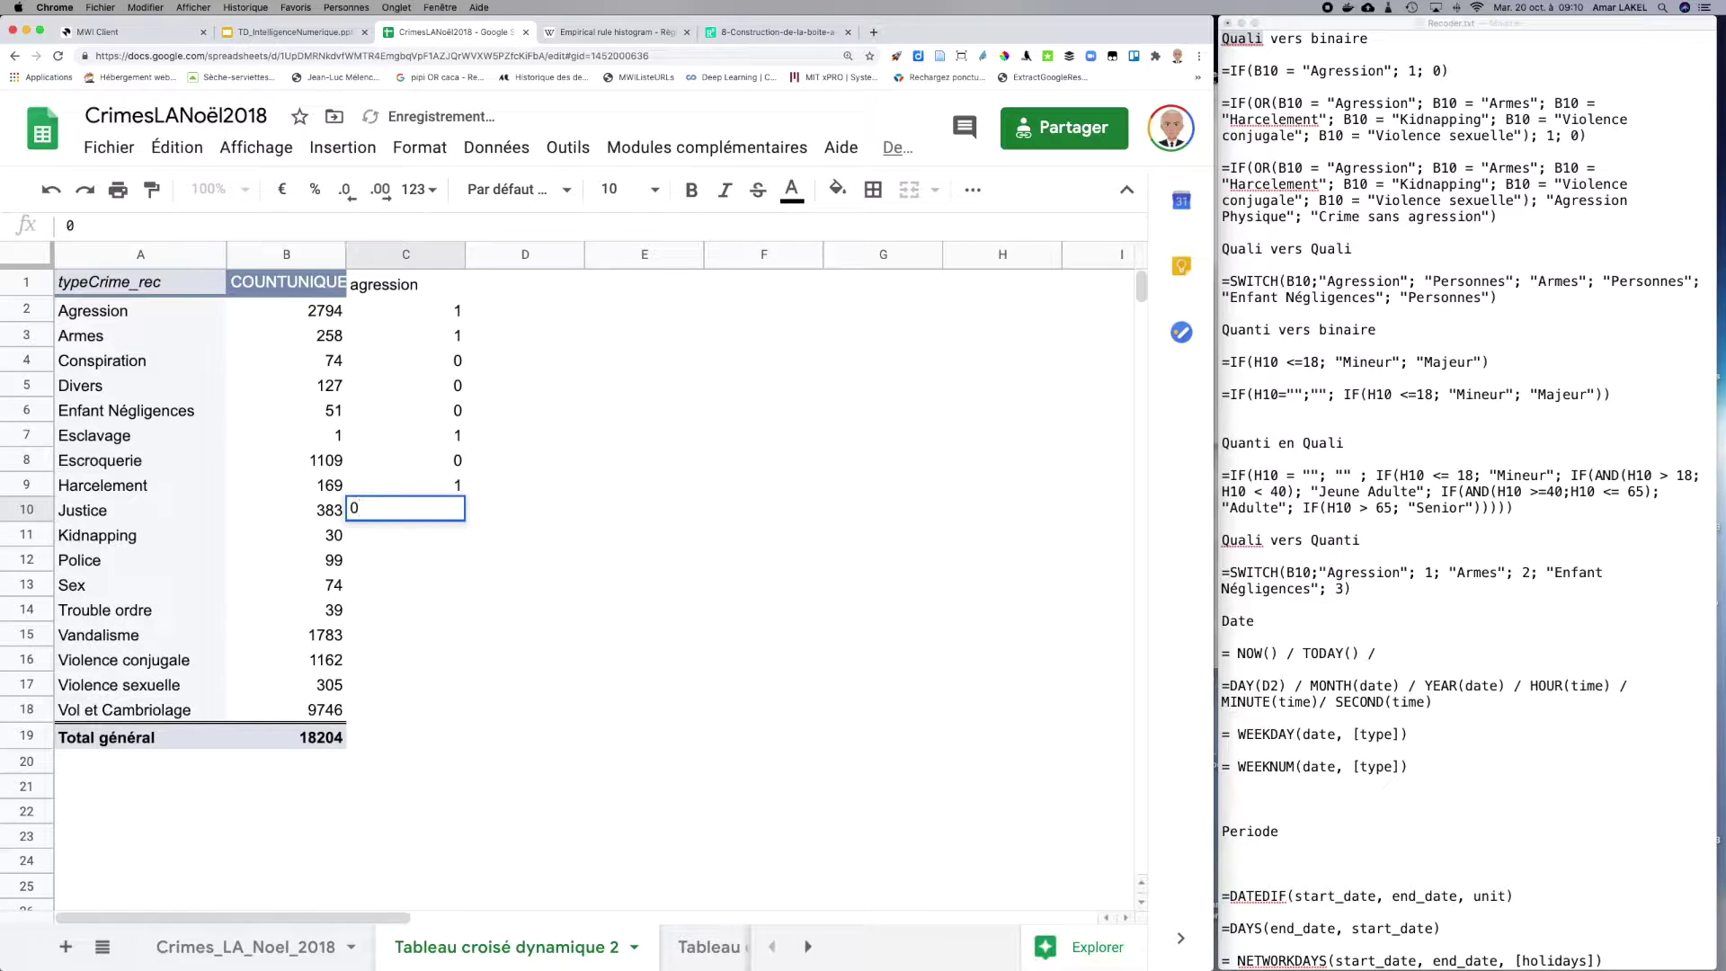
{"action": "key", "text": "Return"}
{"action": "type", "text": "1"}
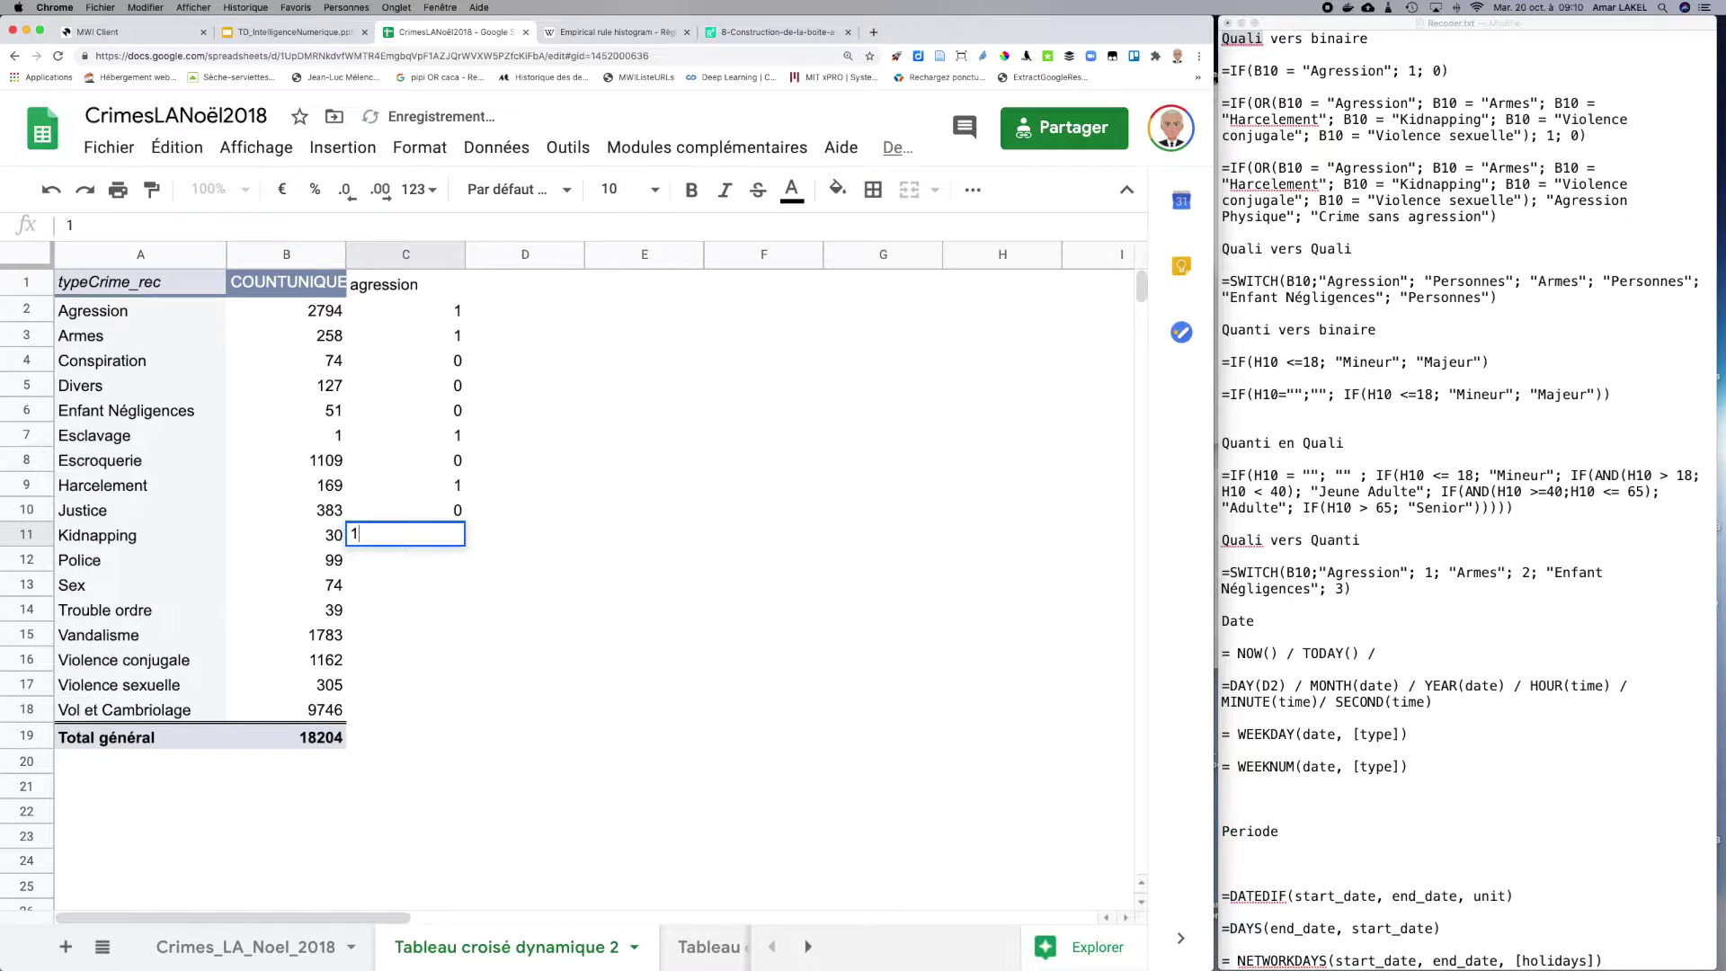
{"action": "key", "text": "Return"}
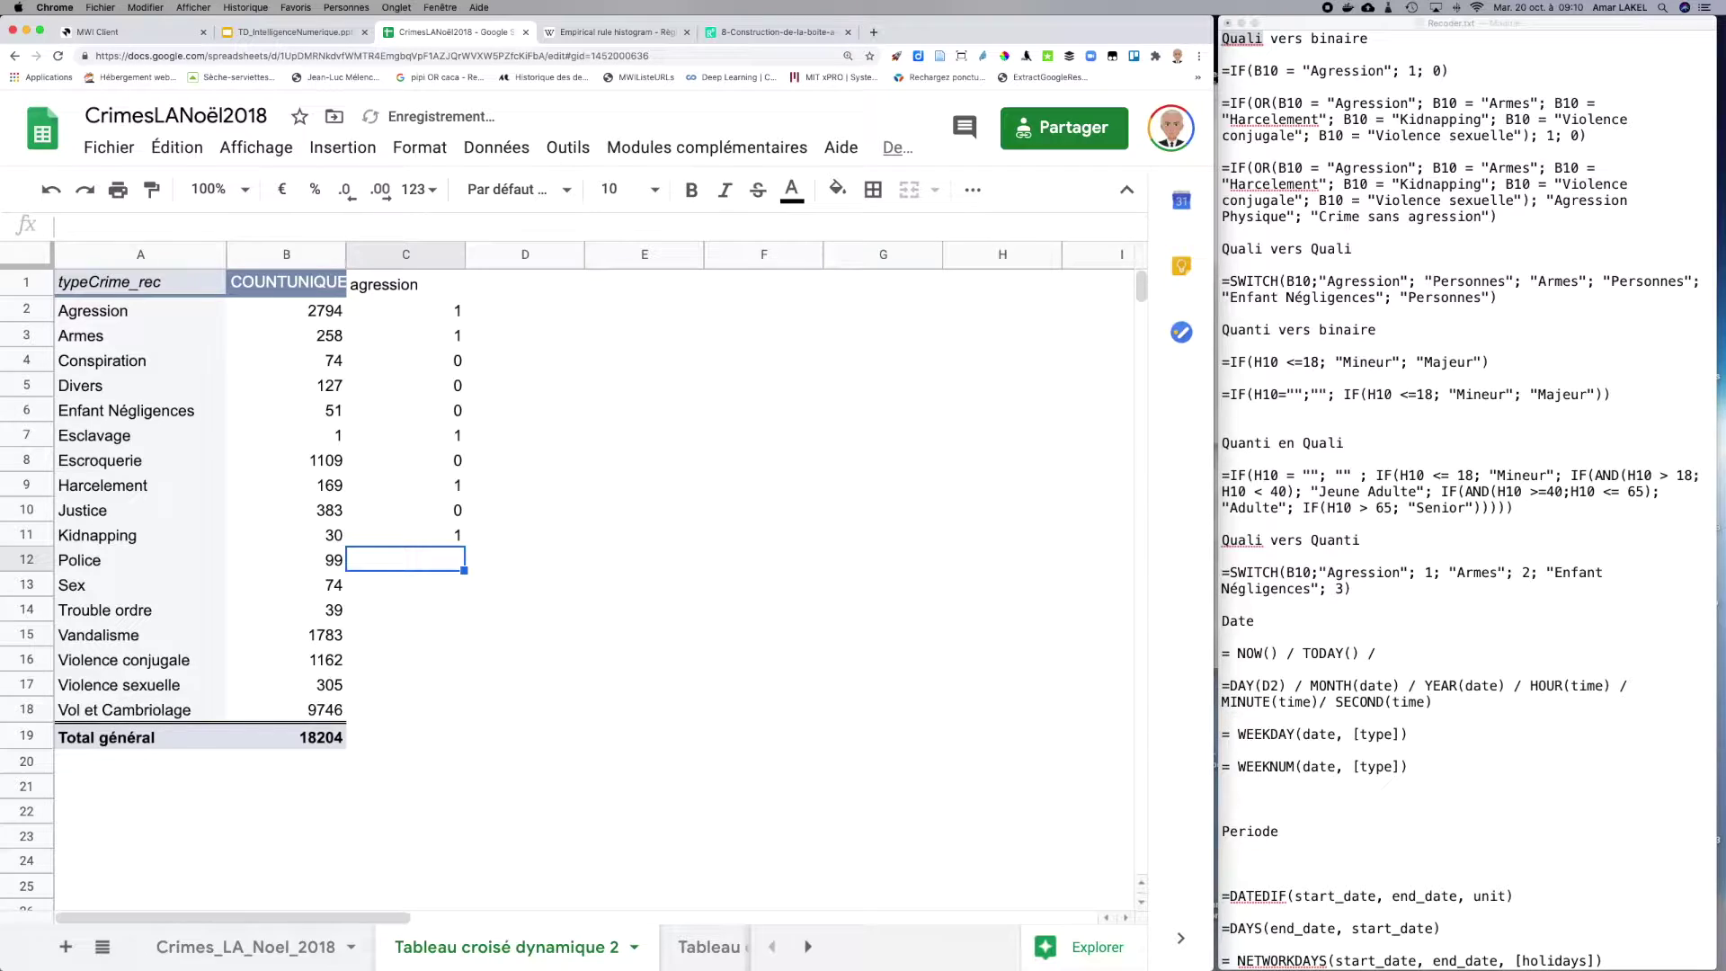
{"action": "type", "text": "0"}
{"action": "key", "text": "Return"}
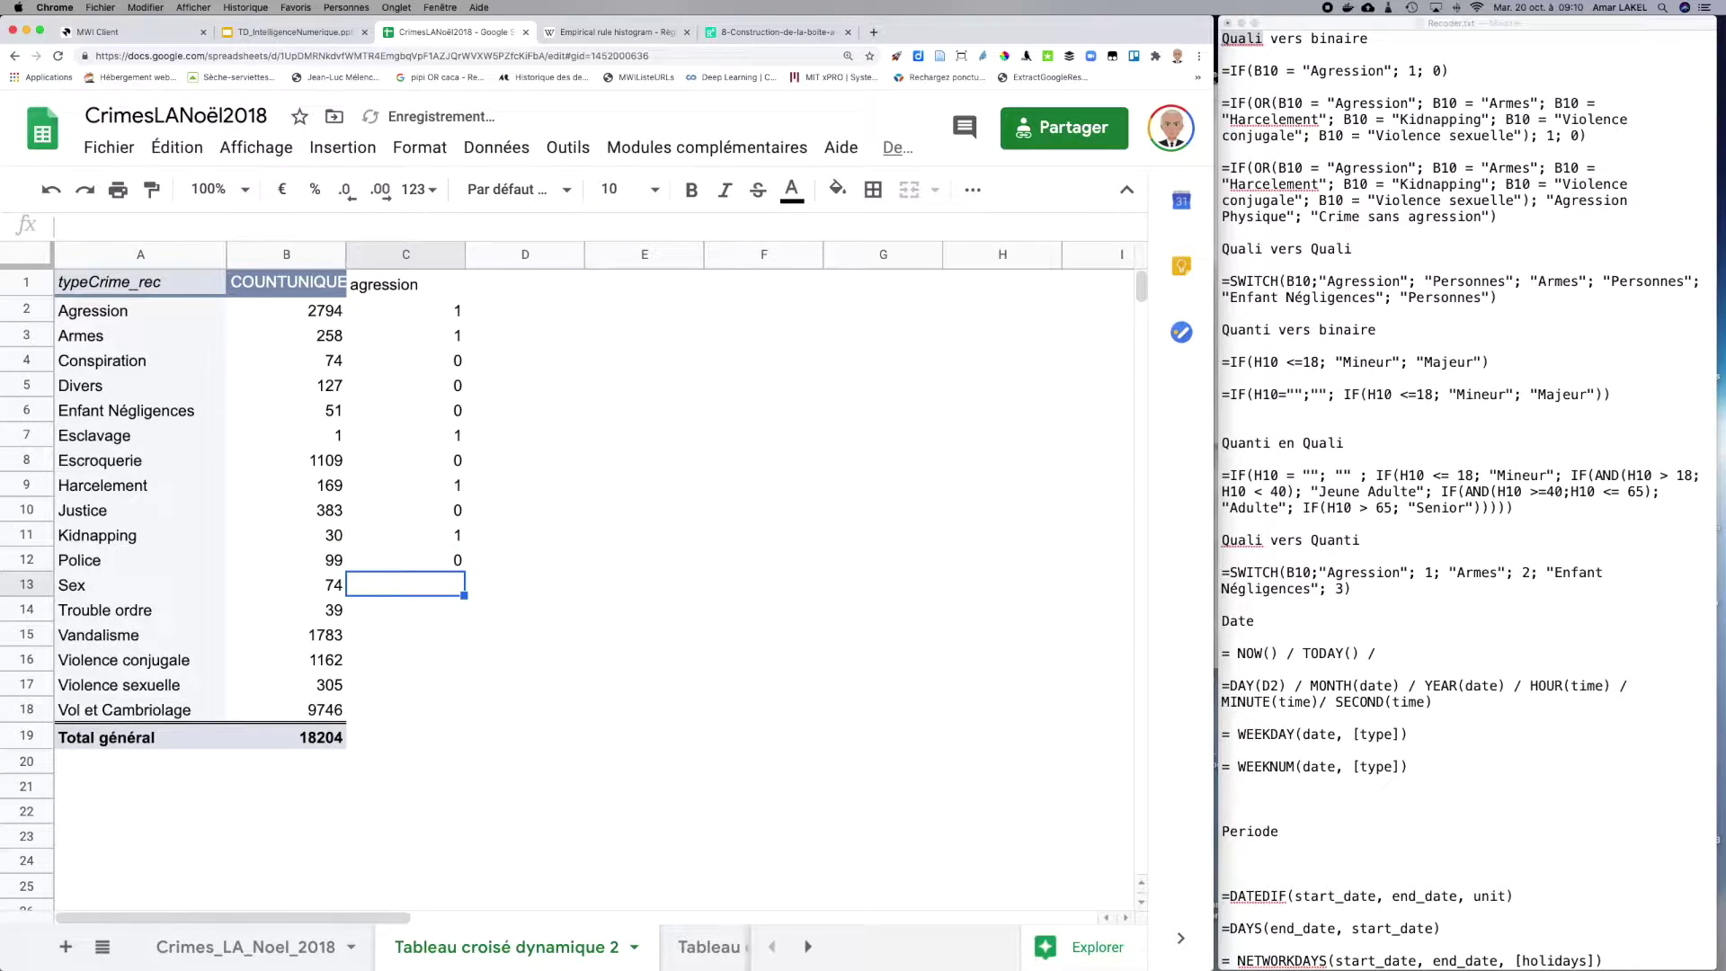
{"action": "type", "text": "1"}
{"action": "key", "text": "Return"}
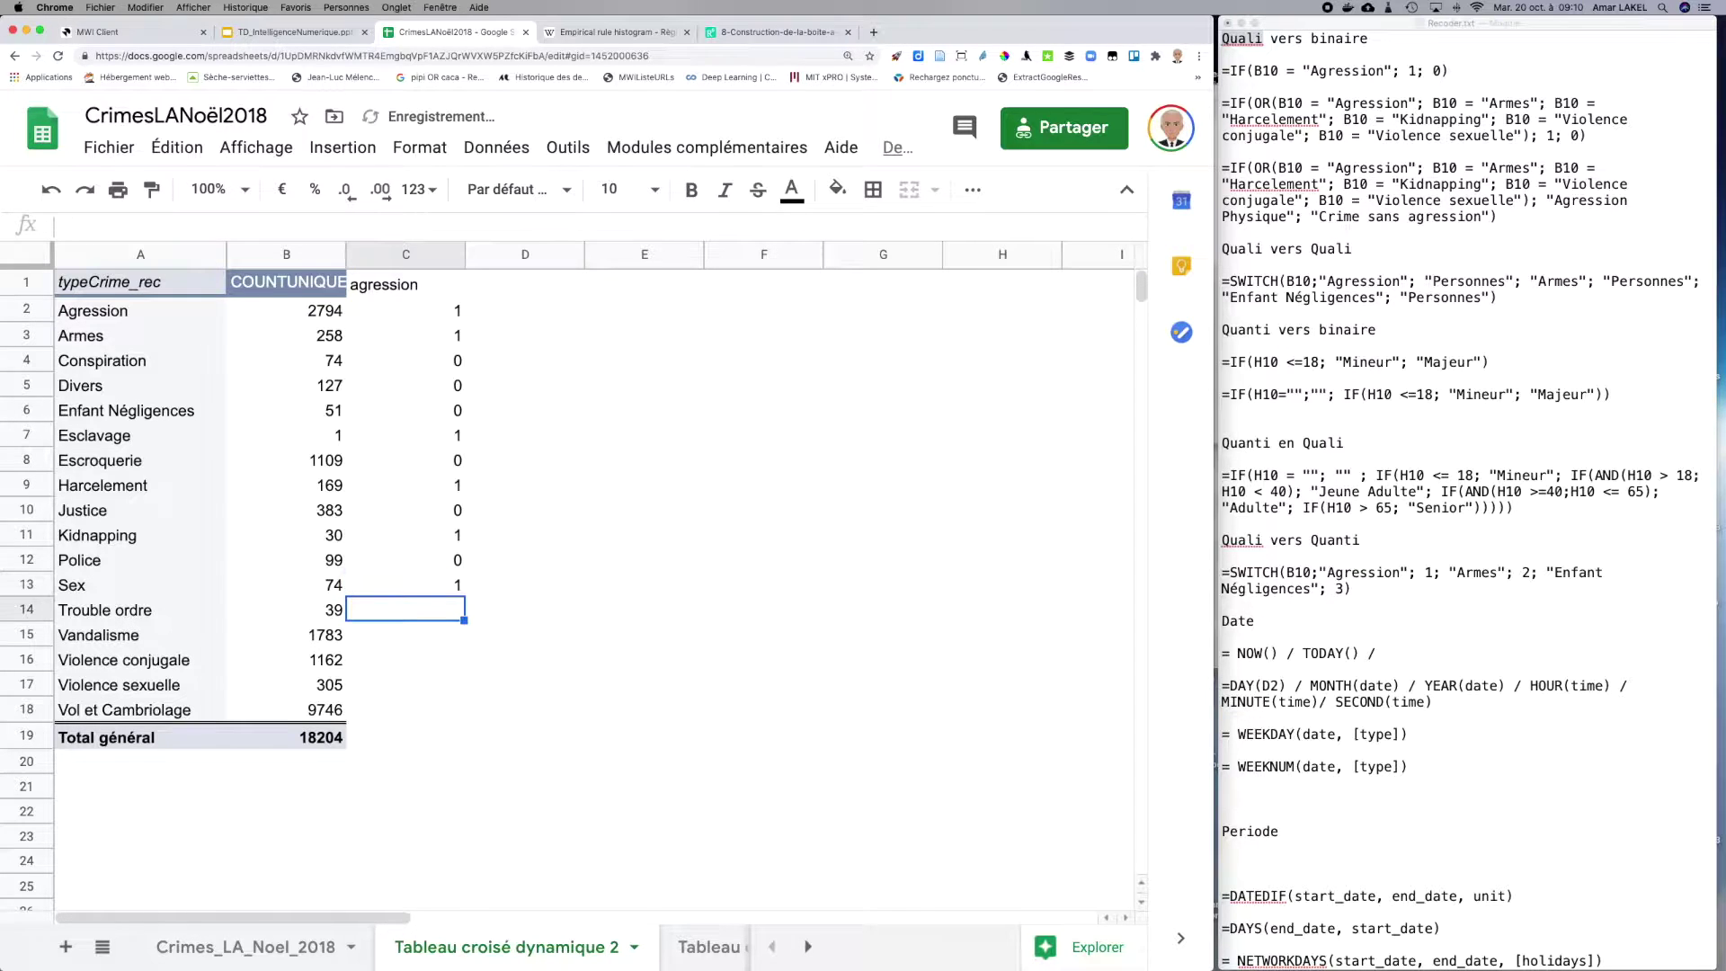
Step: Code Trouble ordre, Vandalisme and Vol et Cambriolage as 0, and Violence conjugale and Violence sexuelle as 1 in the agression column
{"action": "type", "text": "0"}
{"action": "key", "text": "Return"}
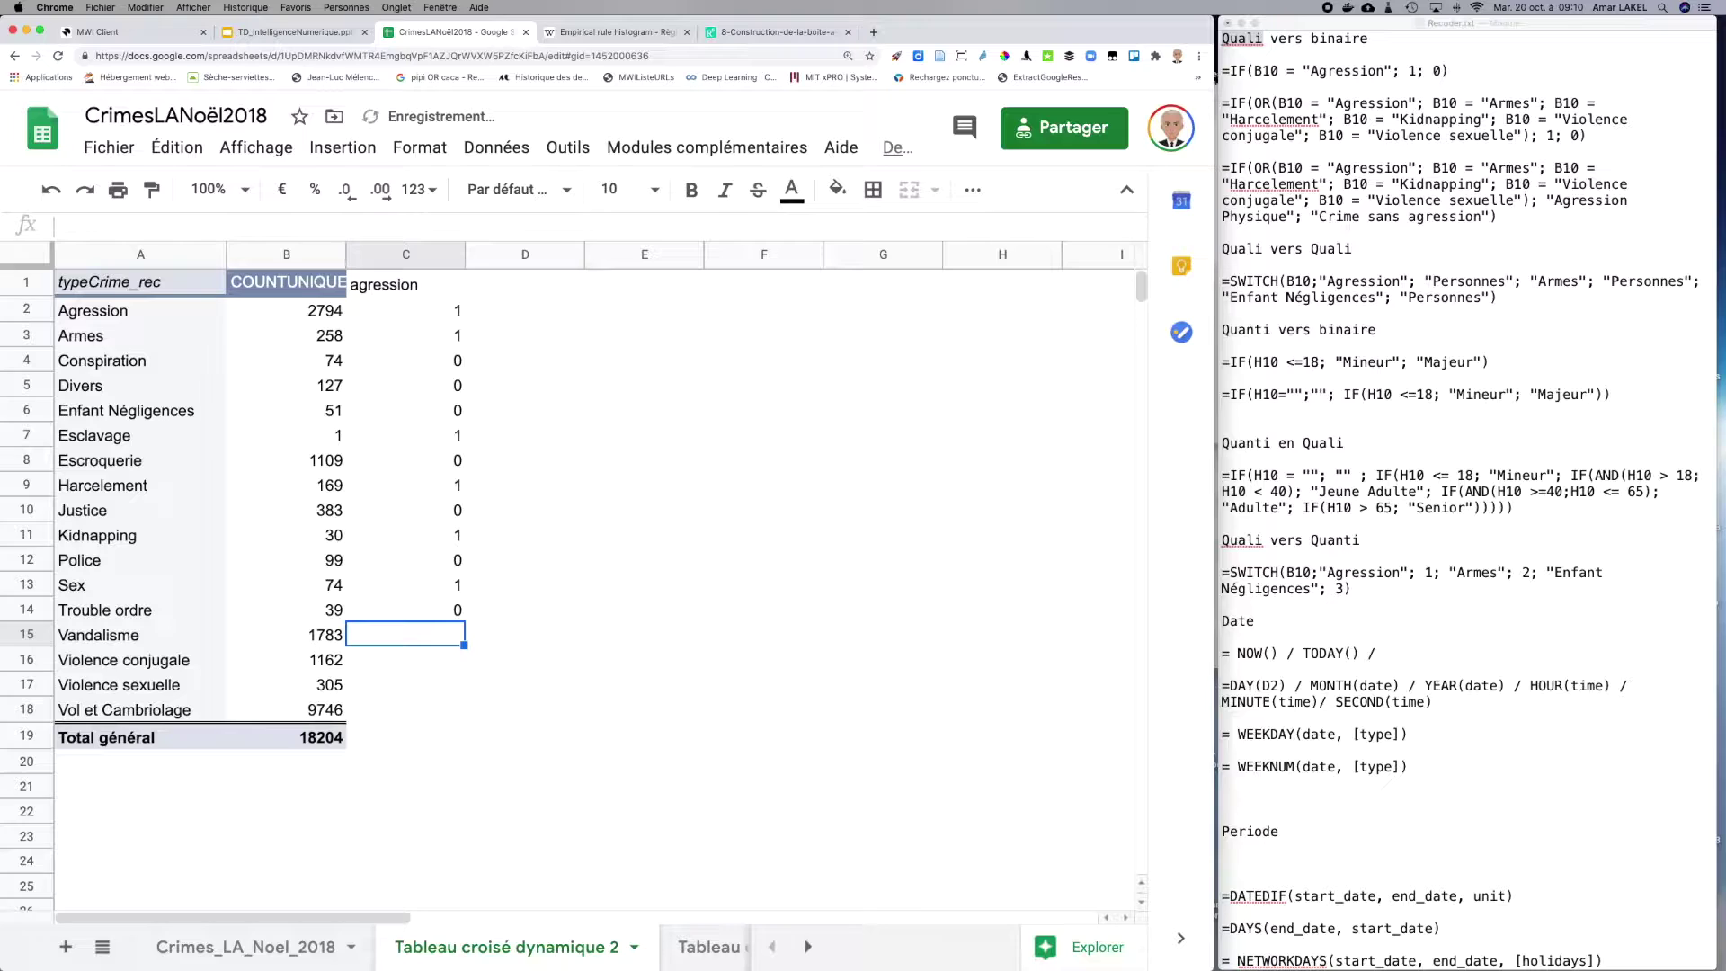
{"action": "type", "text": "0"}
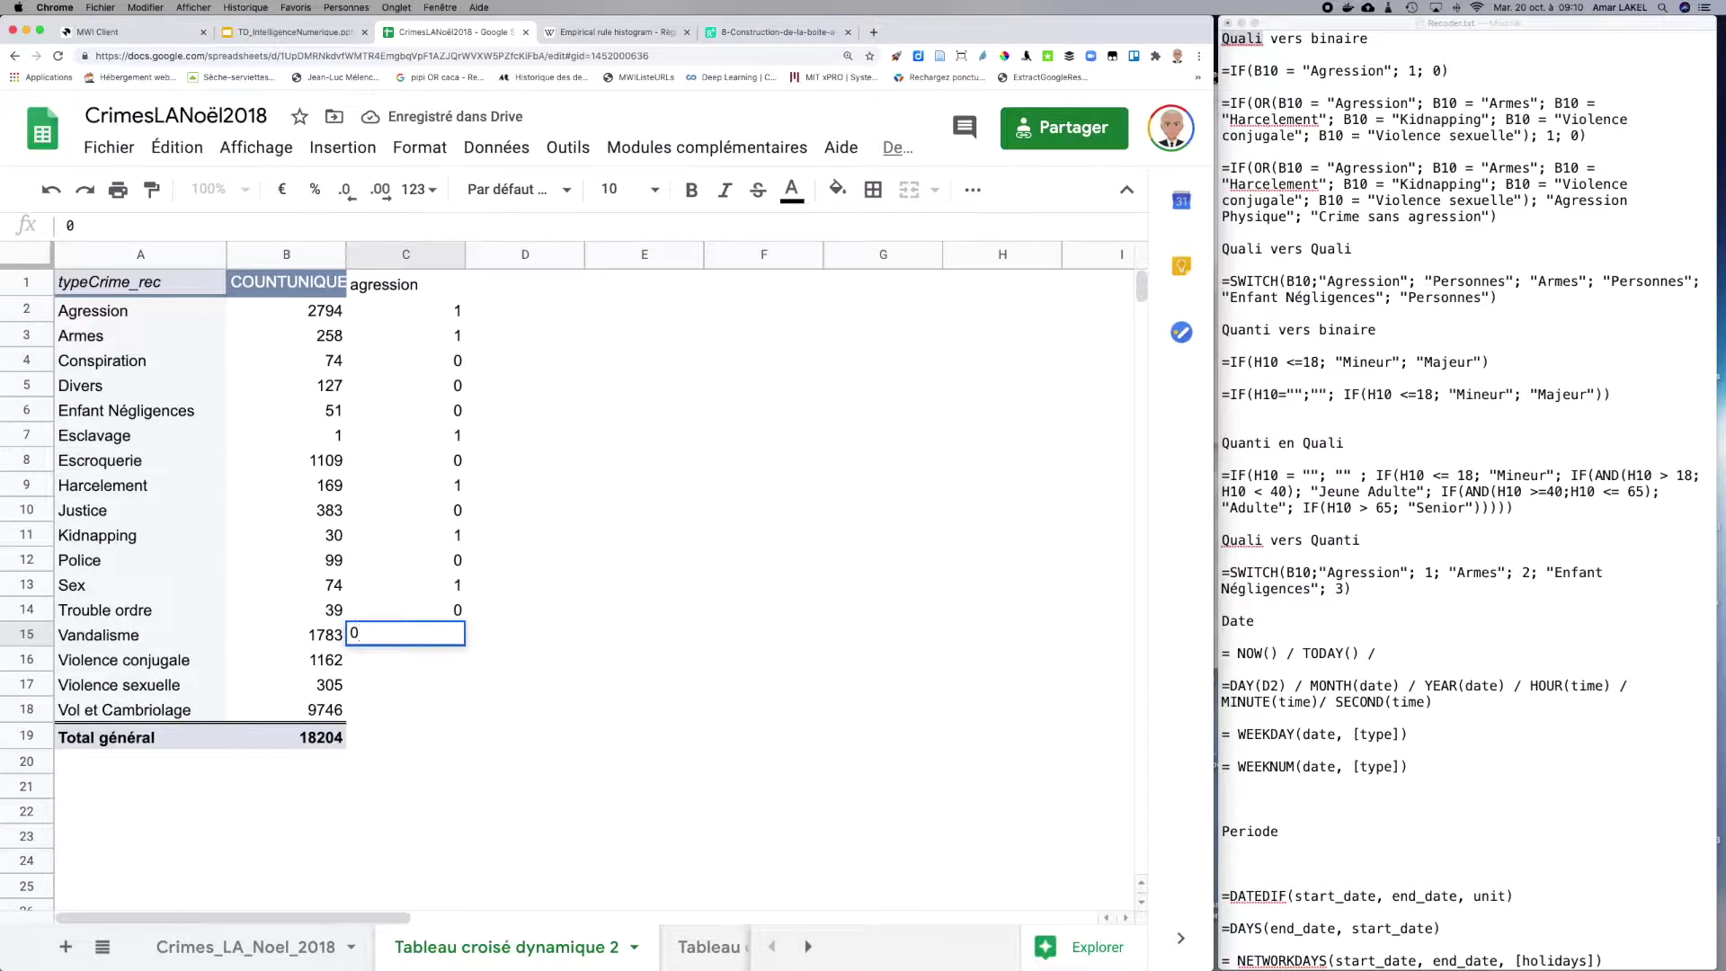
{"action": "key", "text": "Return"}
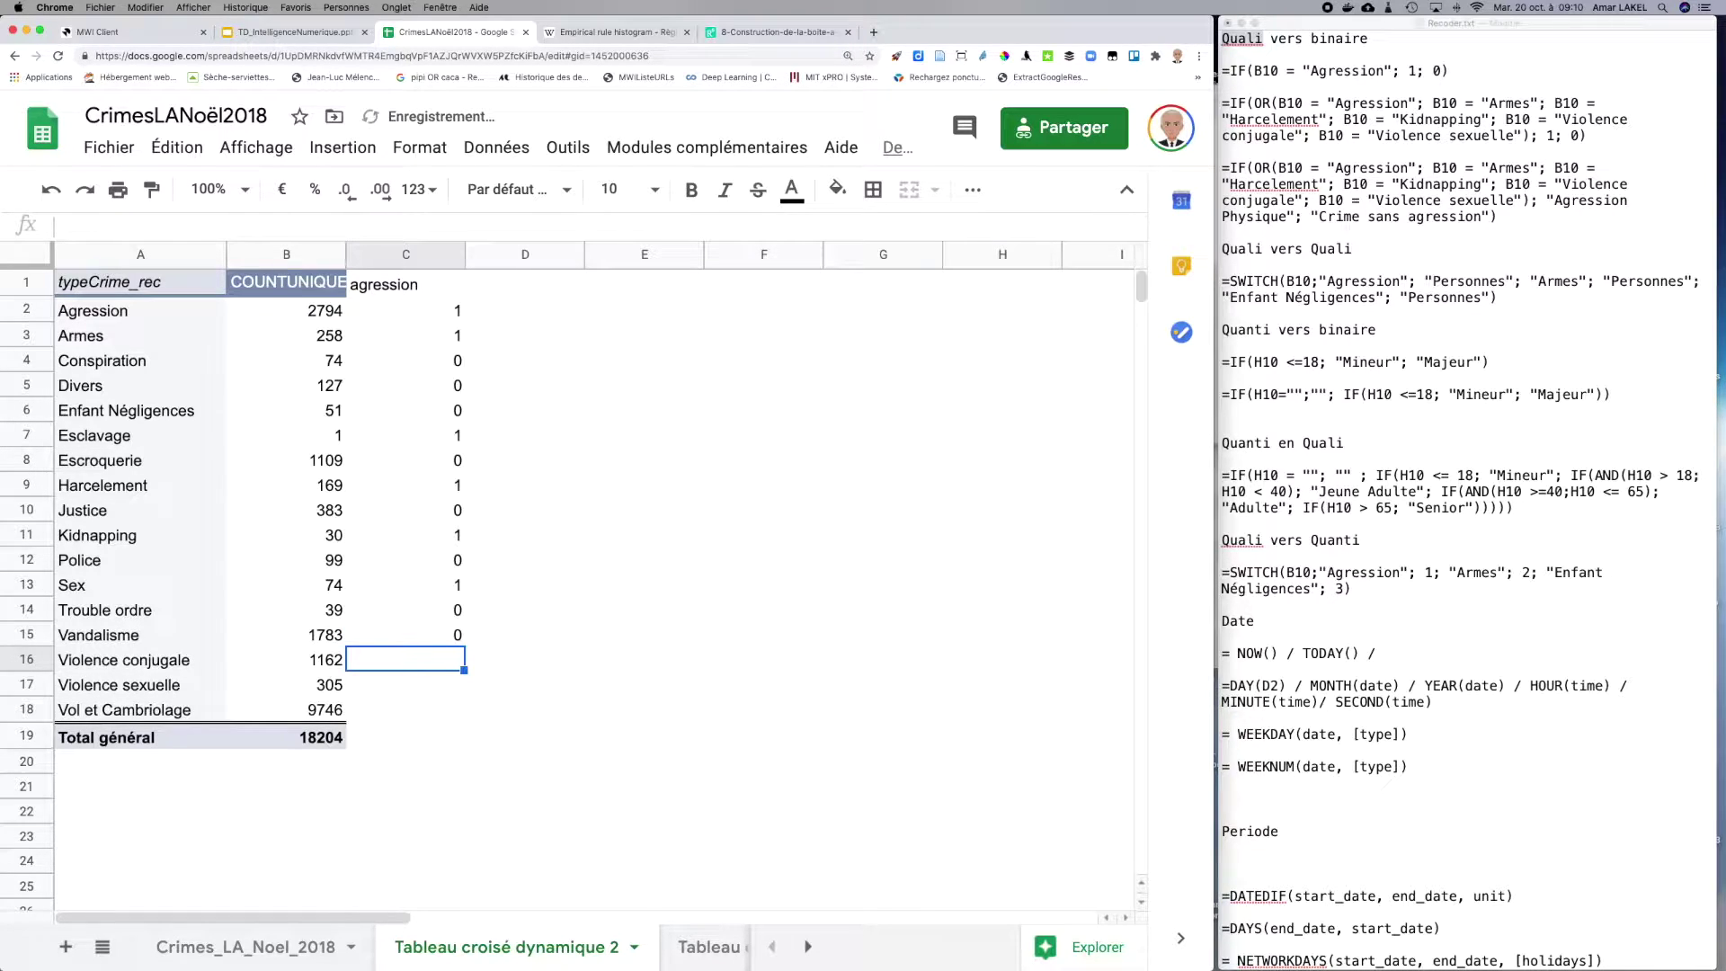
{"action": "type", "text": "1"}
{"action": "key", "text": "Return"}
{"action": "type", "text": "1"}
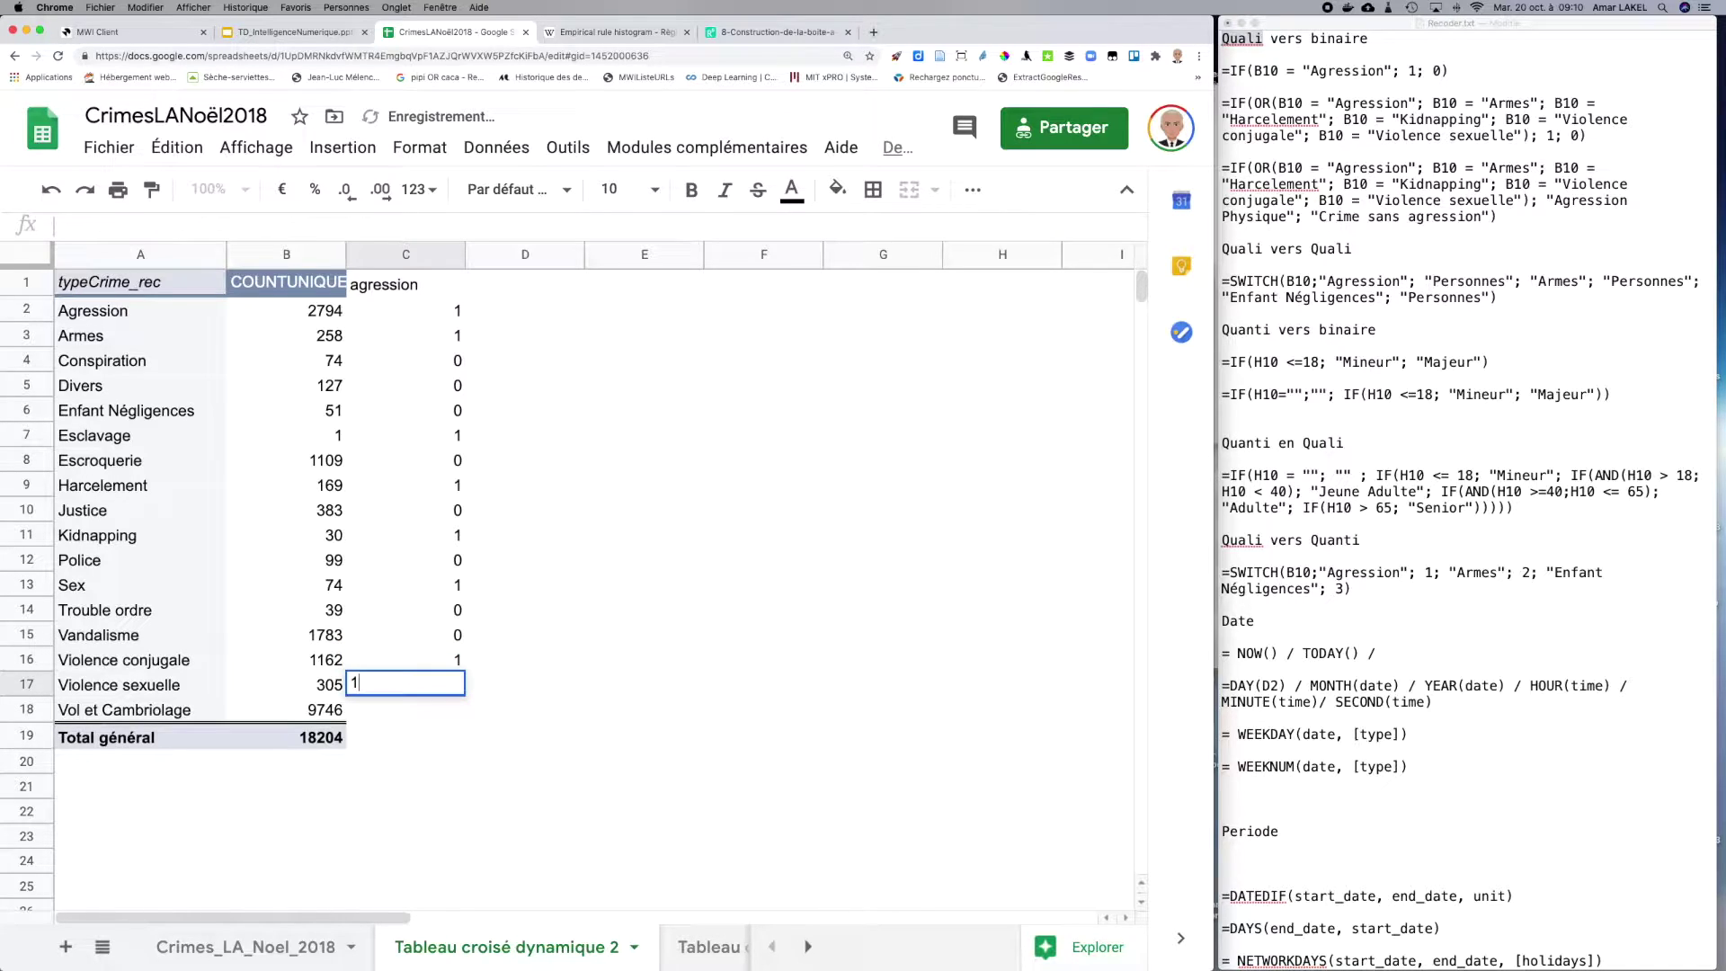
{"action": "key", "text": "Return"}
{"action": "type", "text": "0"}
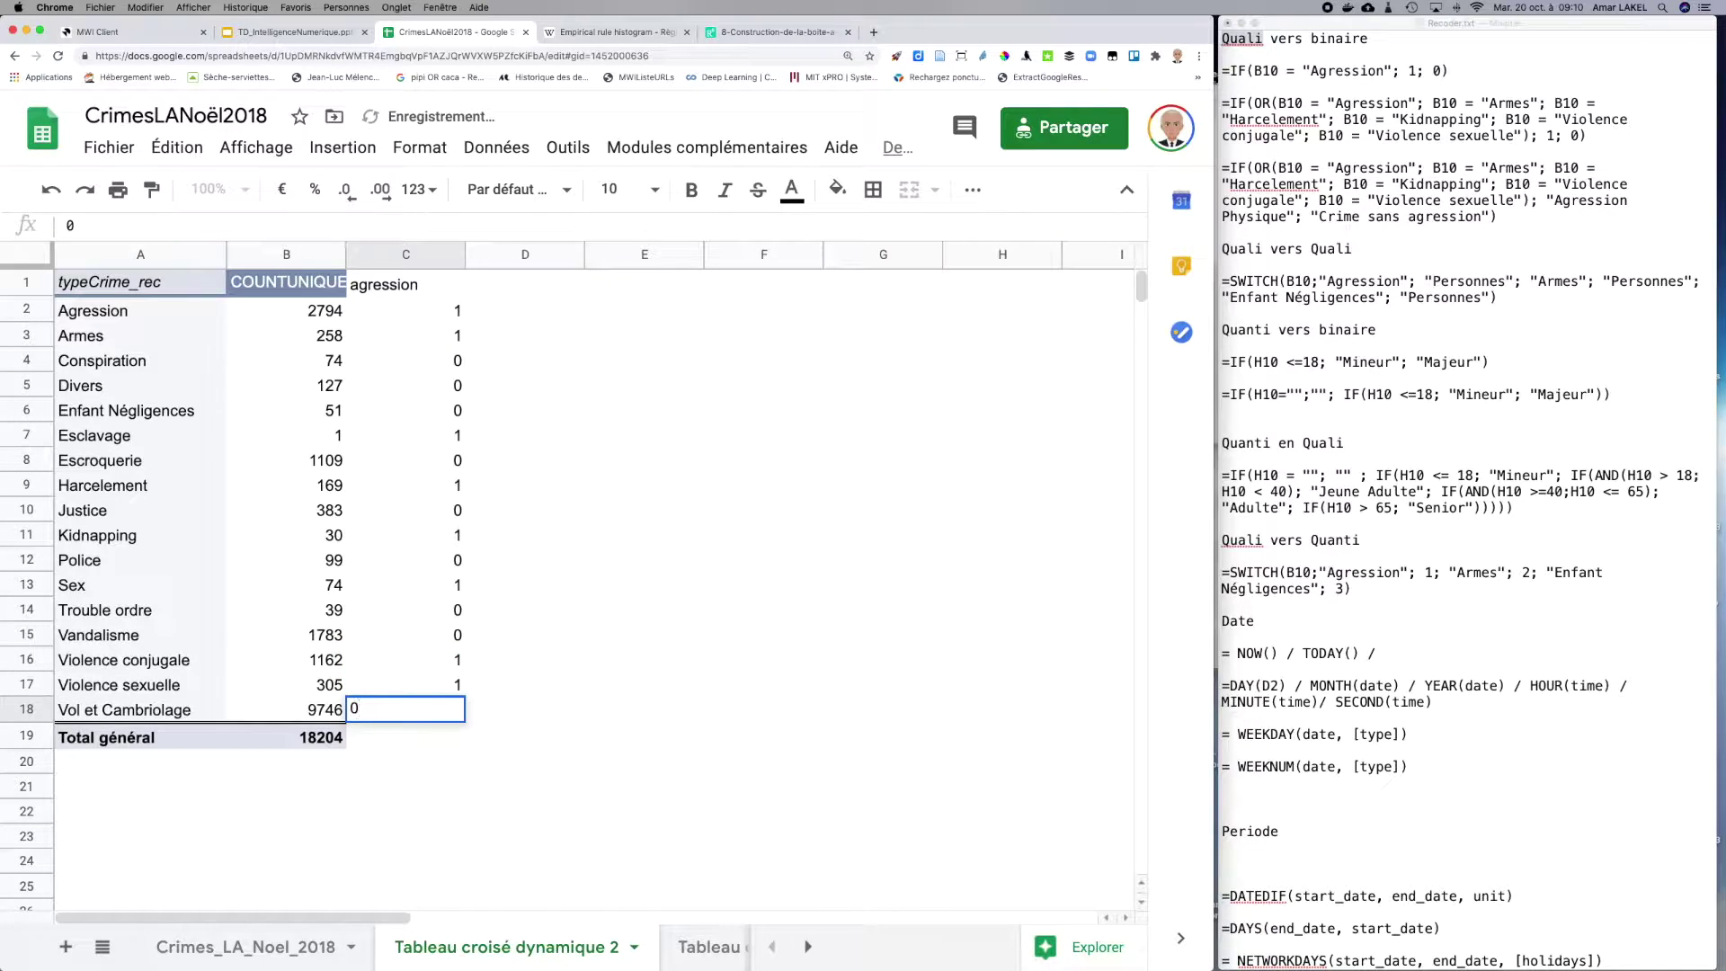
{"action": "key", "text": "Return"}
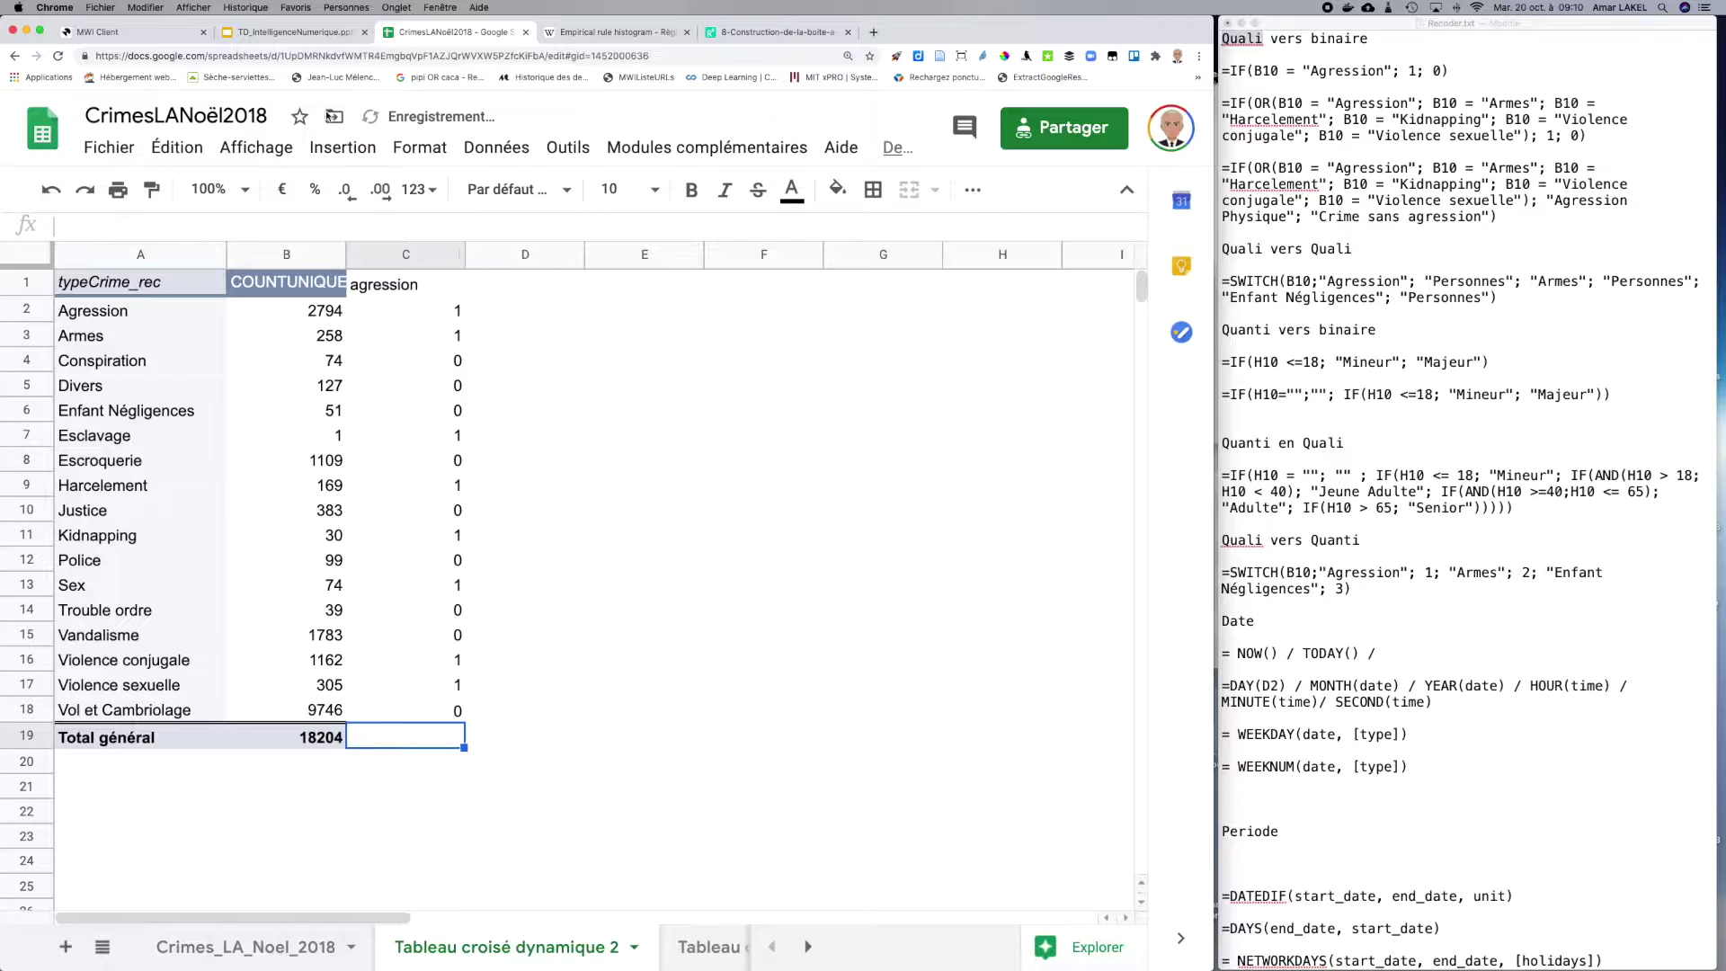
{"action": "left_click", "coordinate": [360, 285]}
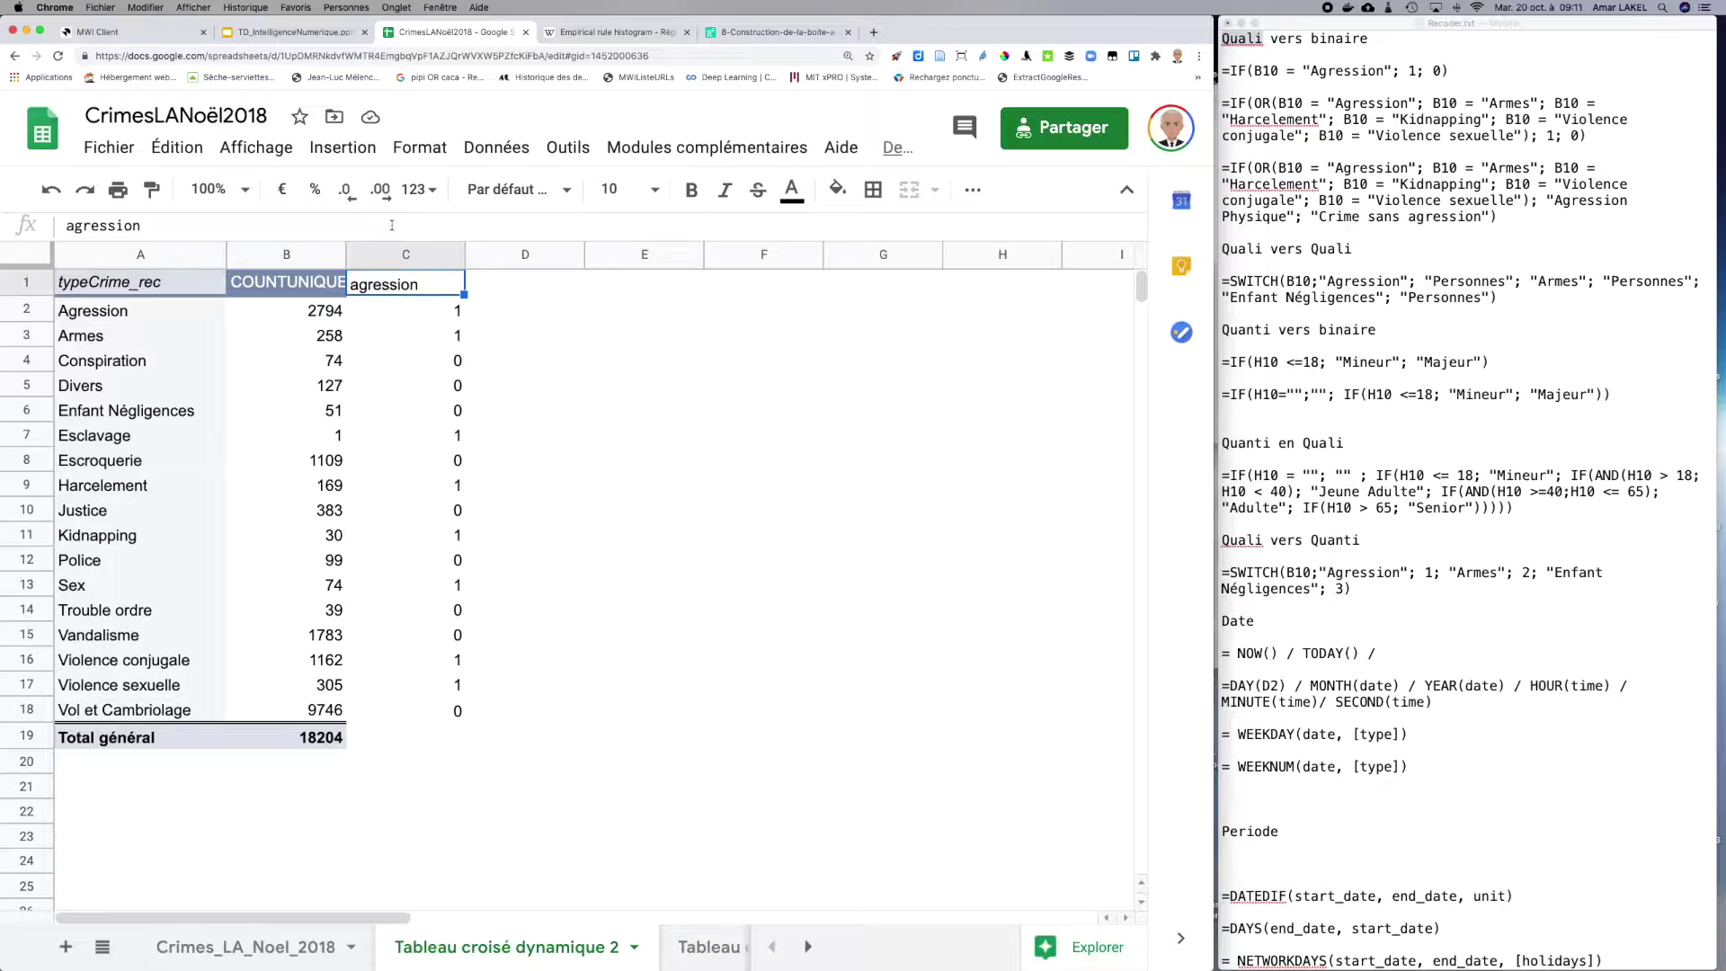
Step: Insert an empty column before the date column in the Crimes_LA_Noel_2018 sheet
{"action": "left_click", "coordinate": [230, 943]}
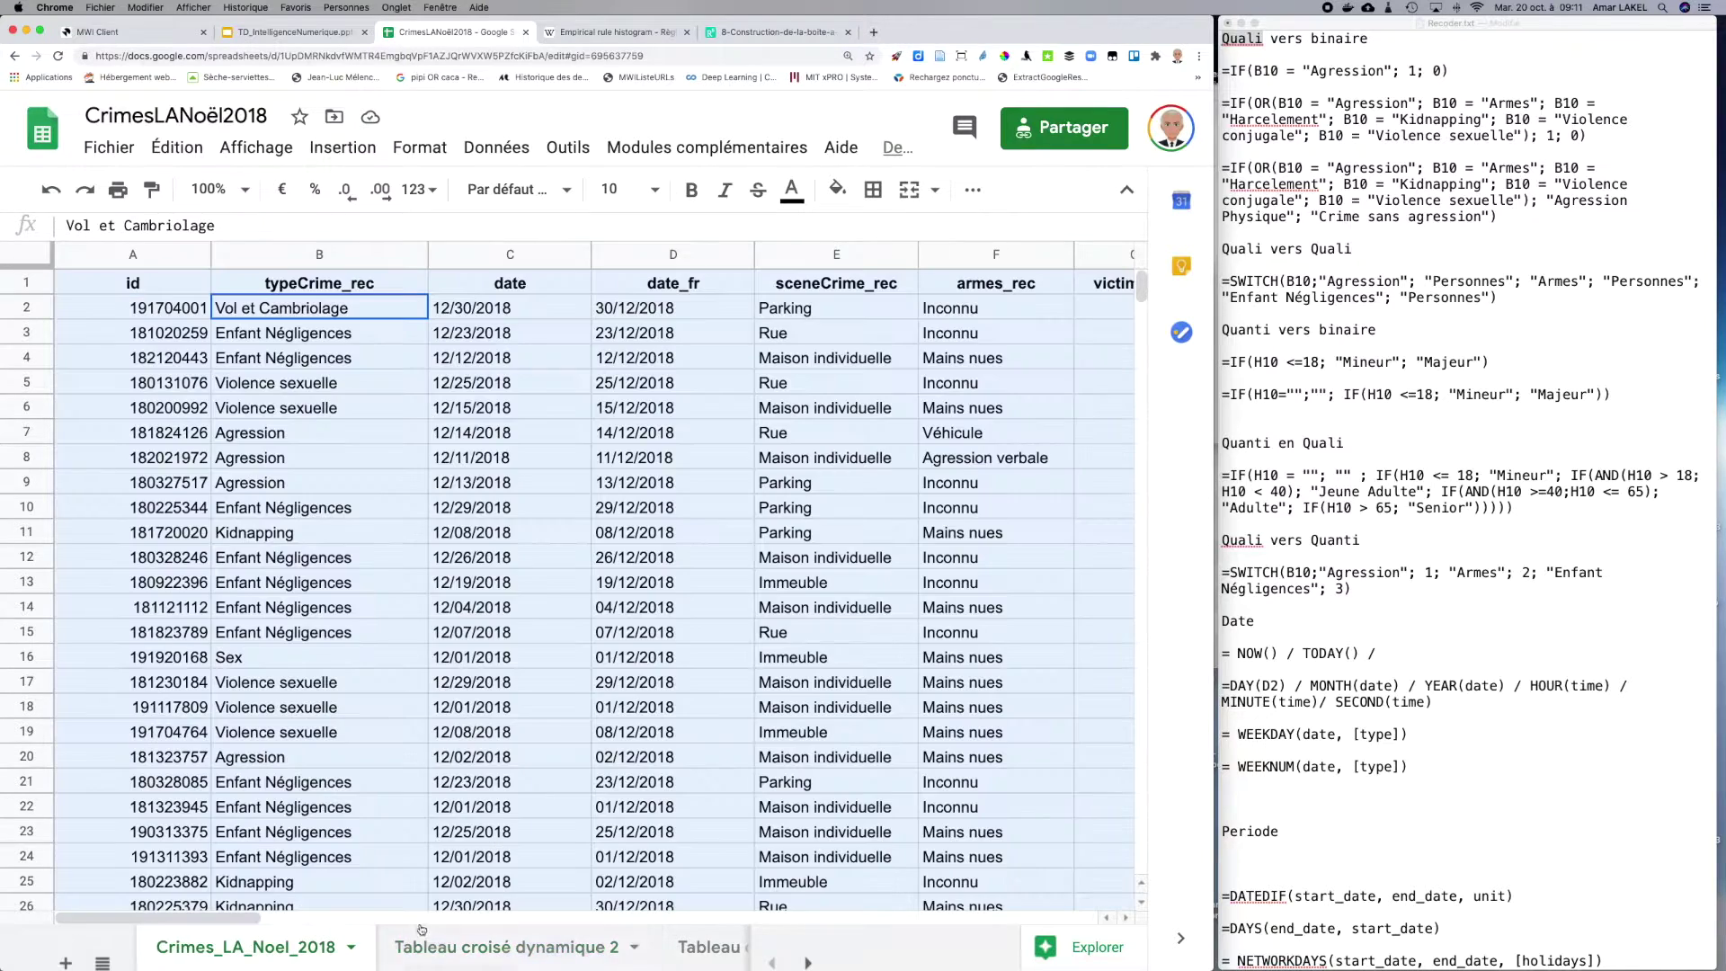
{"action": "left_click", "coordinate": [483, 257]}
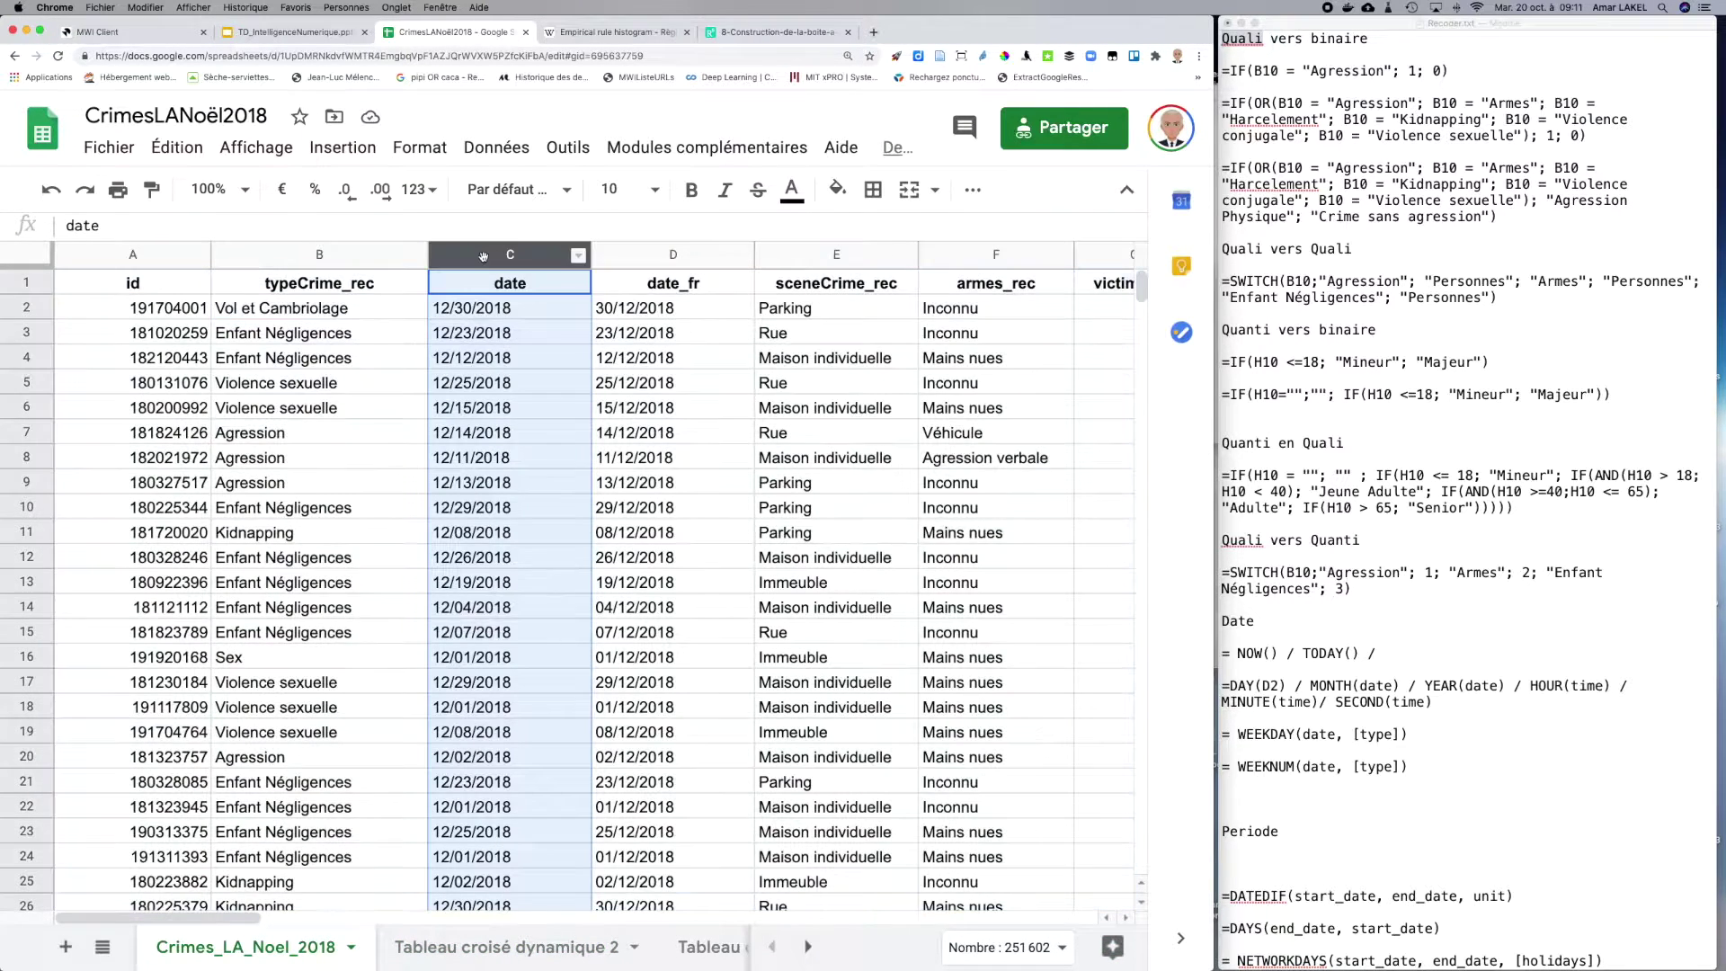
{"action": "right_click", "coordinate": [483, 255]}
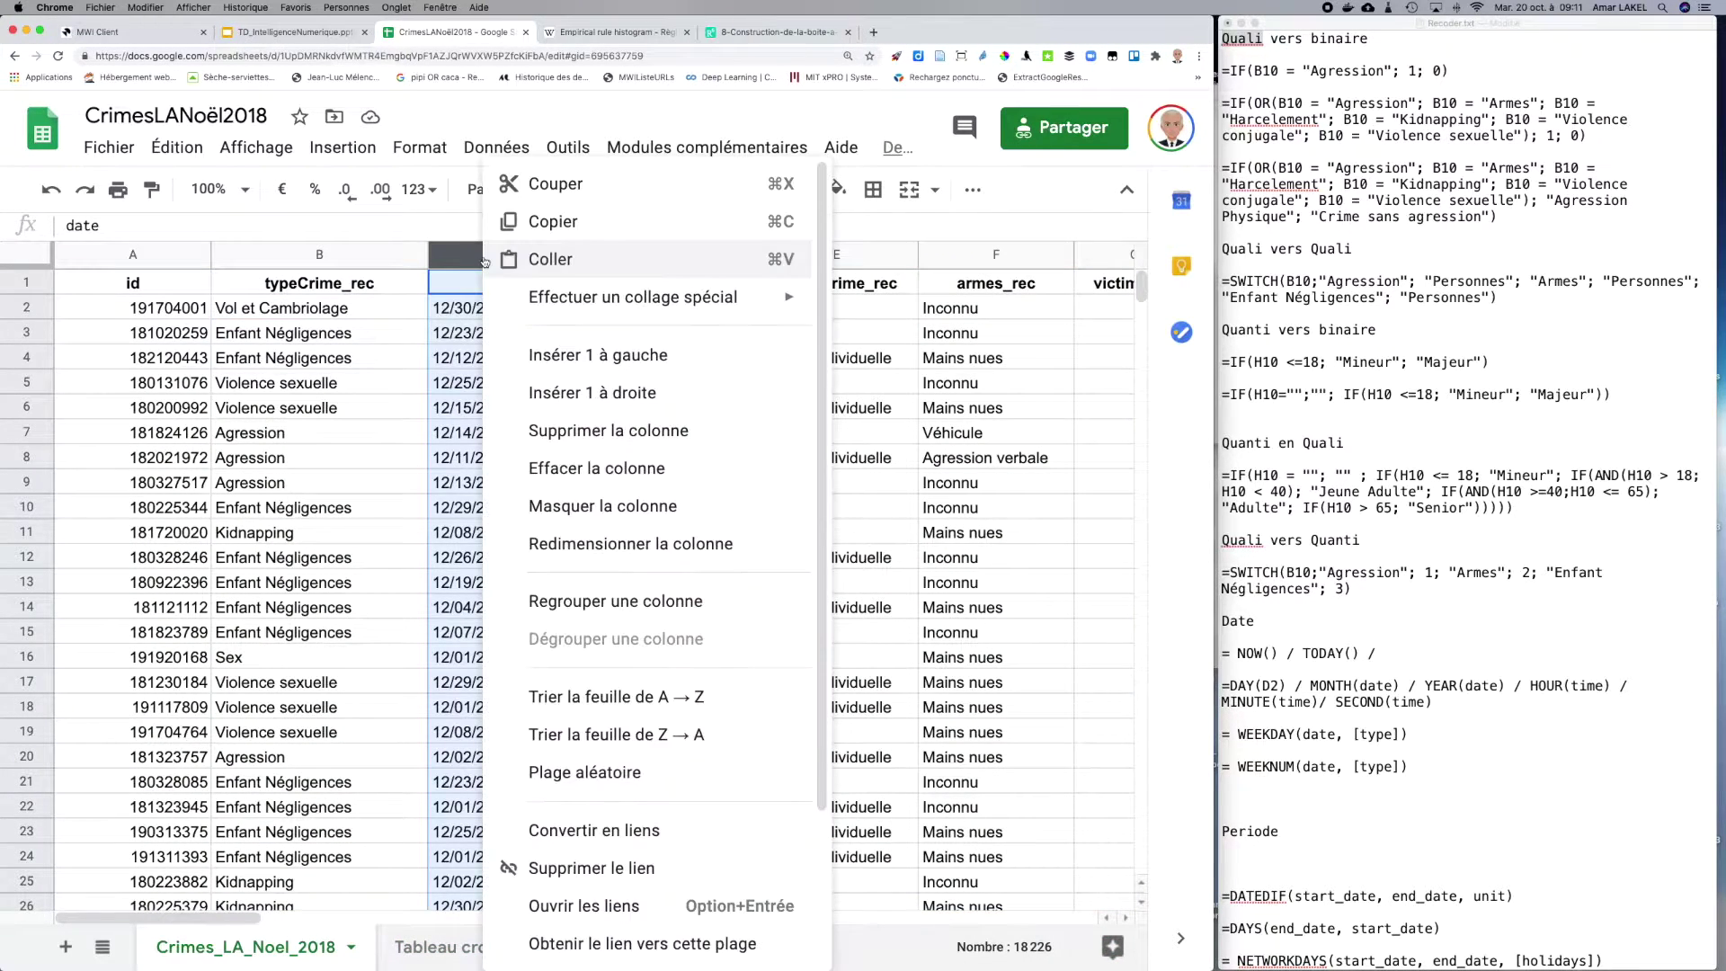
{"action": "left_click", "coordinate": [559, 359]}
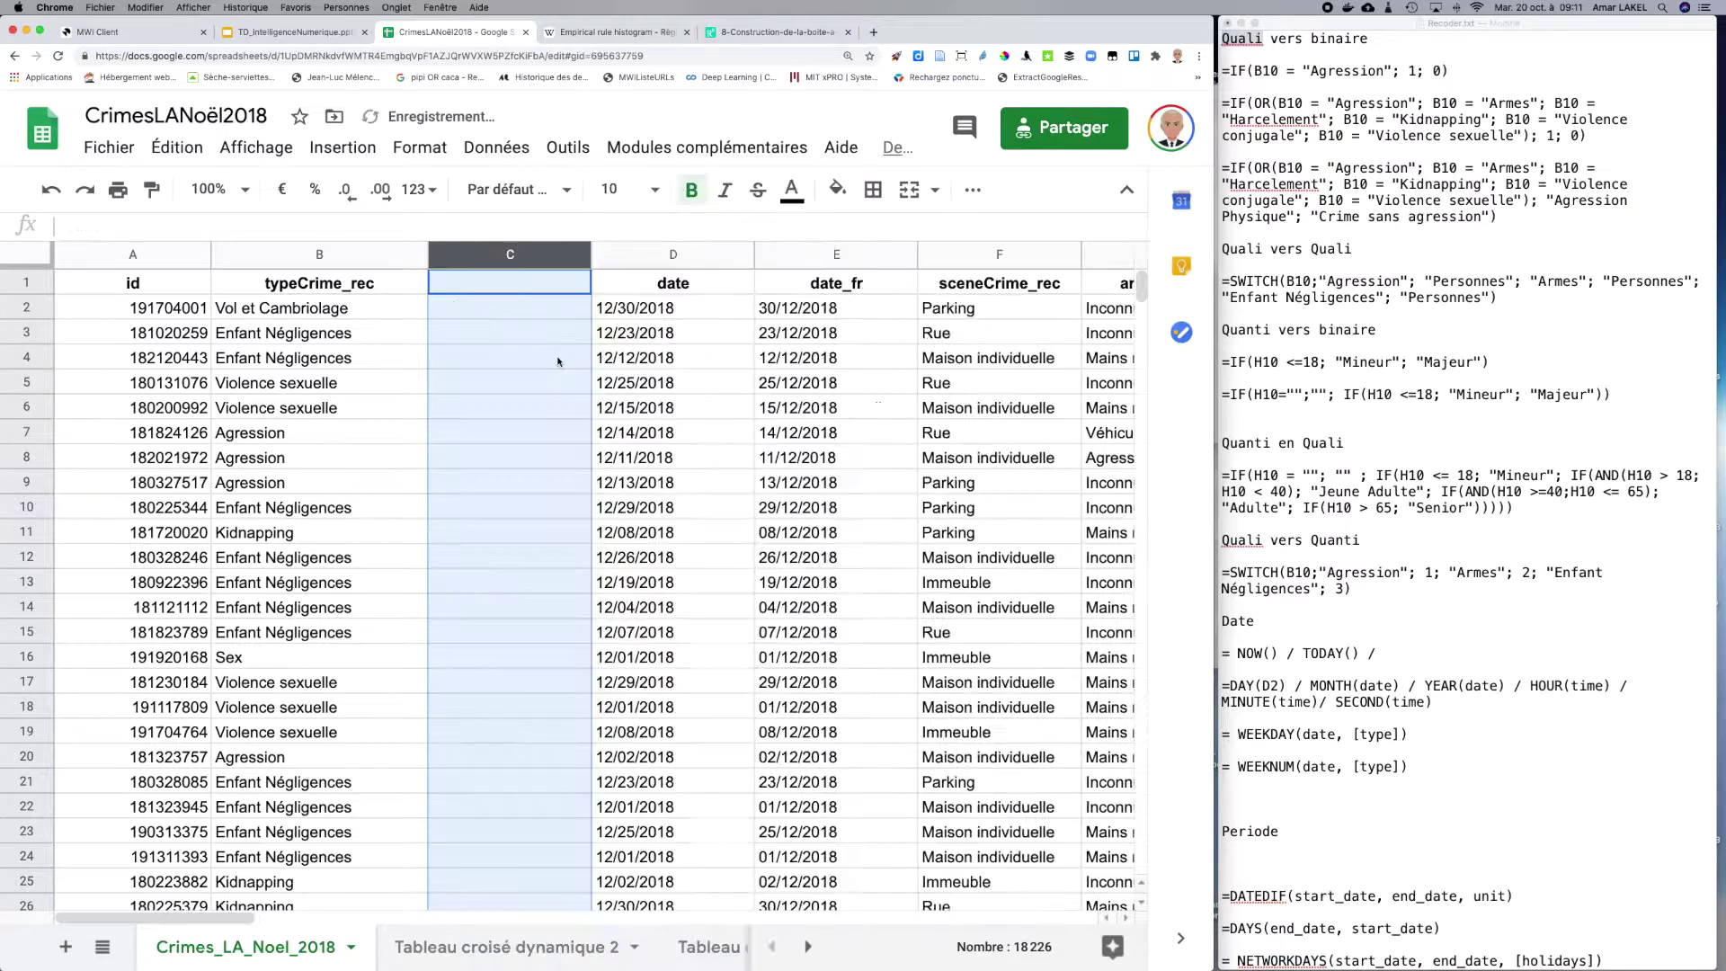
Step: Enter the header "agreesion" in cell C1 of the new empty column
{"action": "left_click", "coordinate": [492, 286]}
{"action": "type", "text": "agrees"}
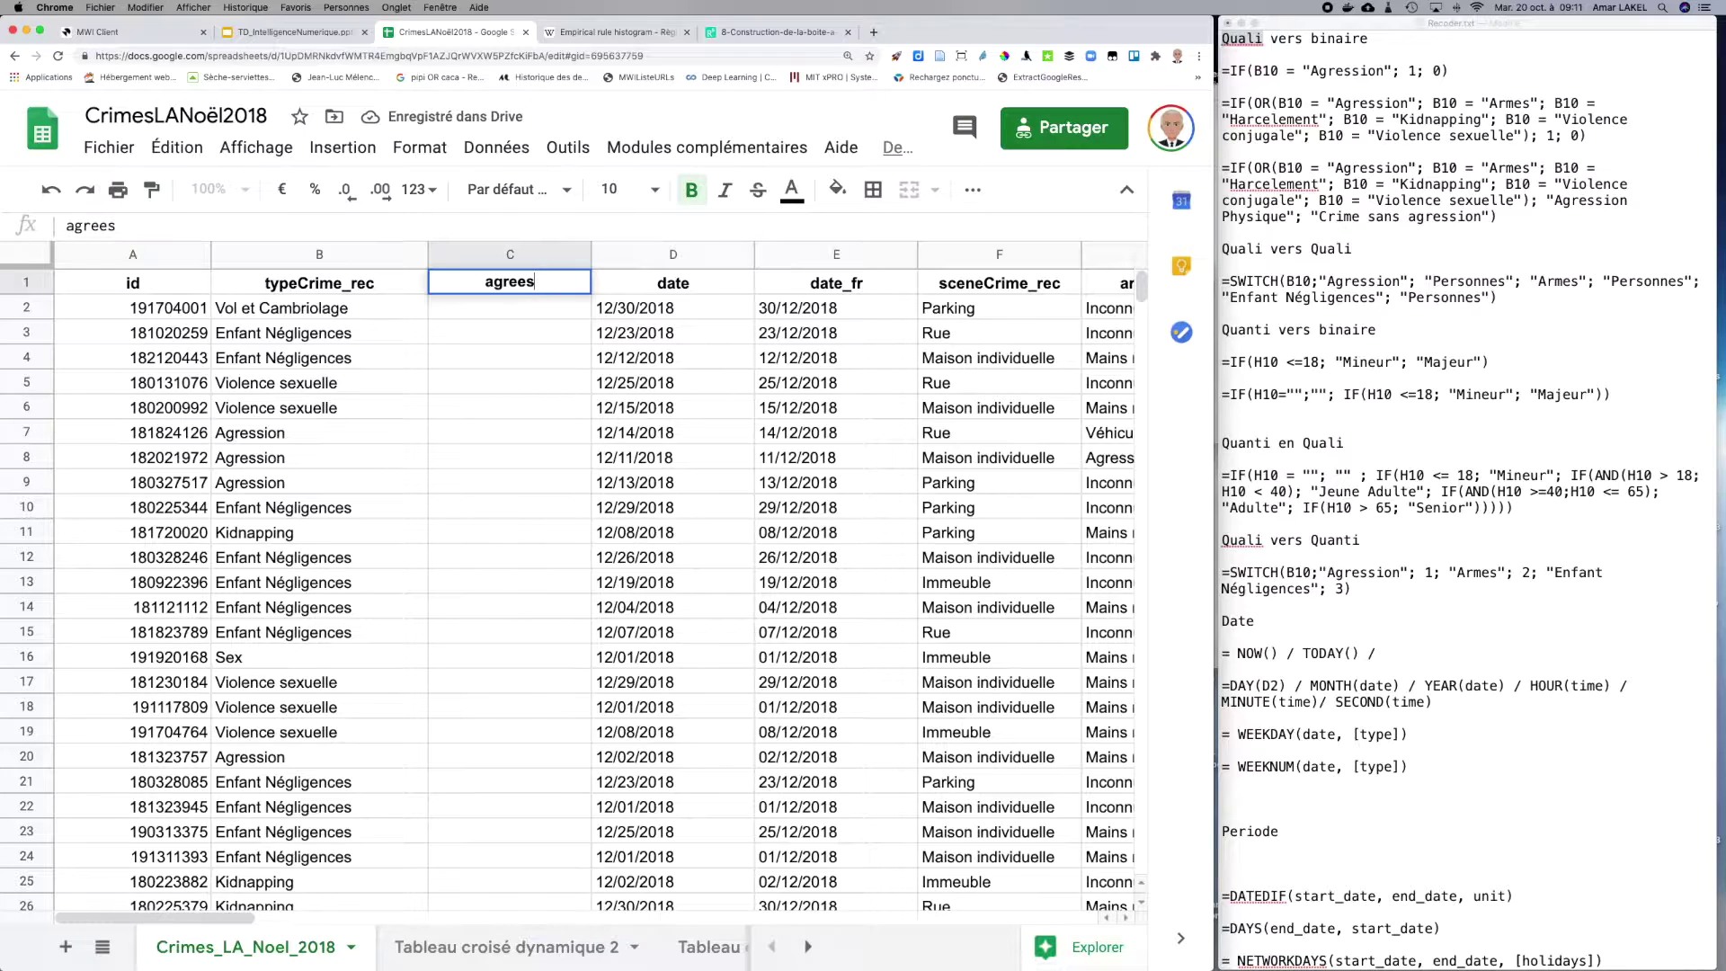
{"action": "type", "text": "ion"}
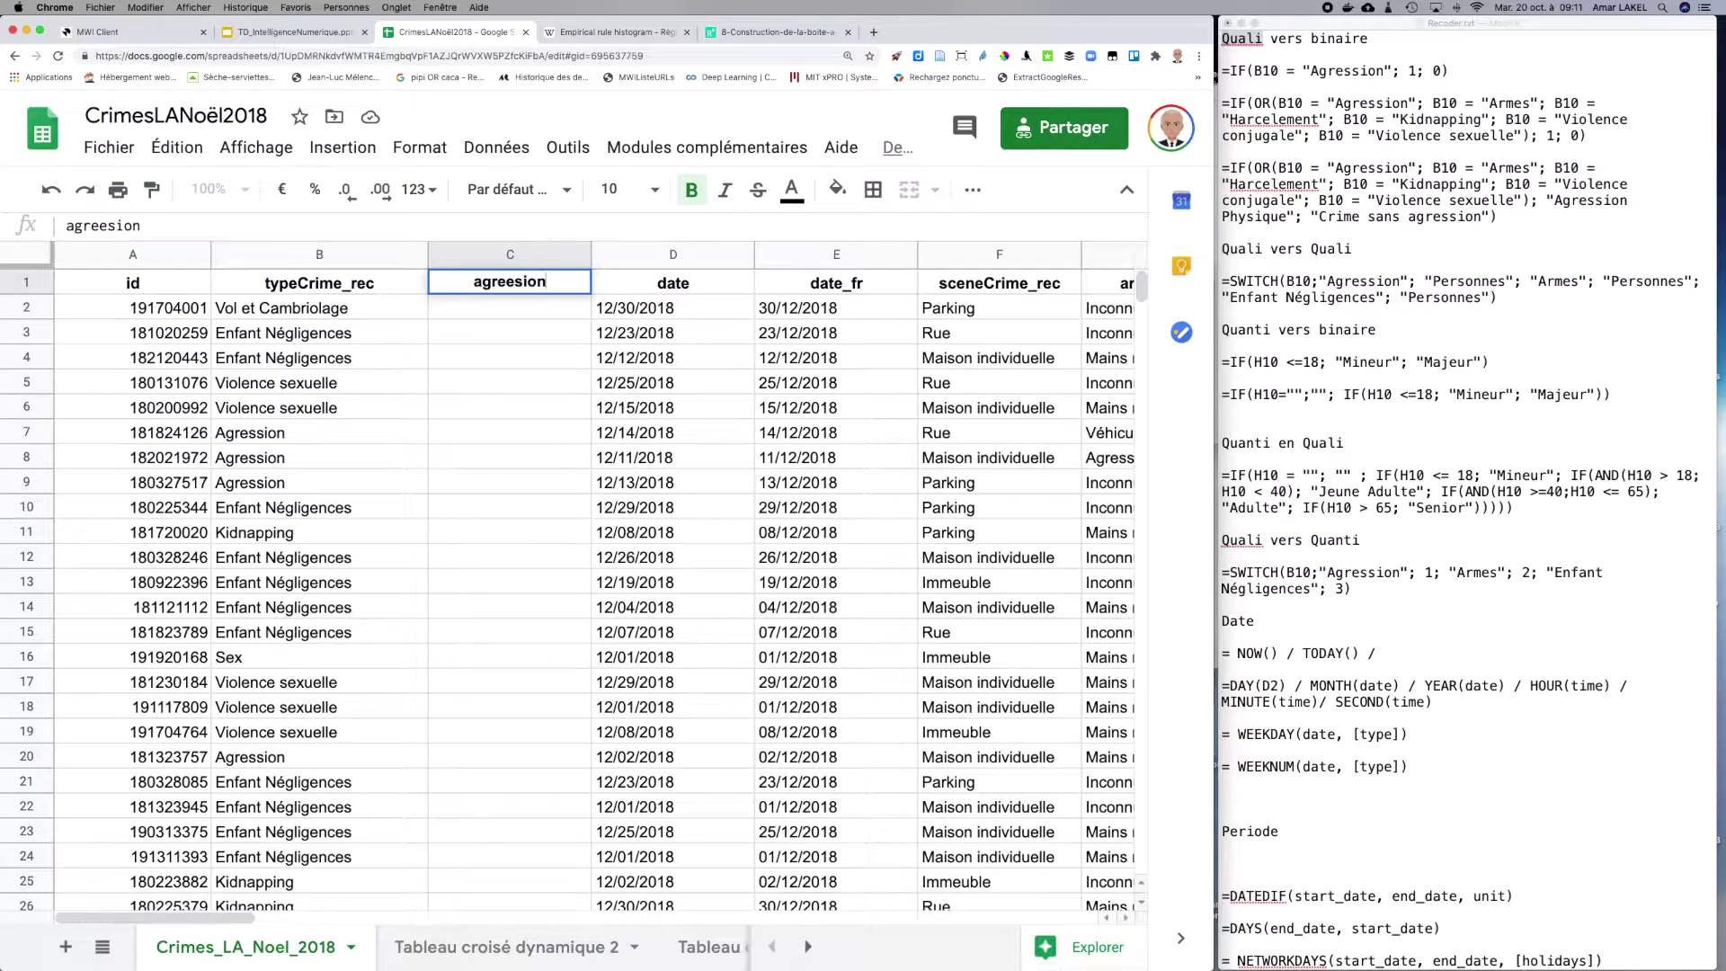
Step: Copy the formula =IF(B10 = "Agression"; 1; 0) from the text notes into cell C2
{"action": "left_click", "coordinate": [1457, 69]}
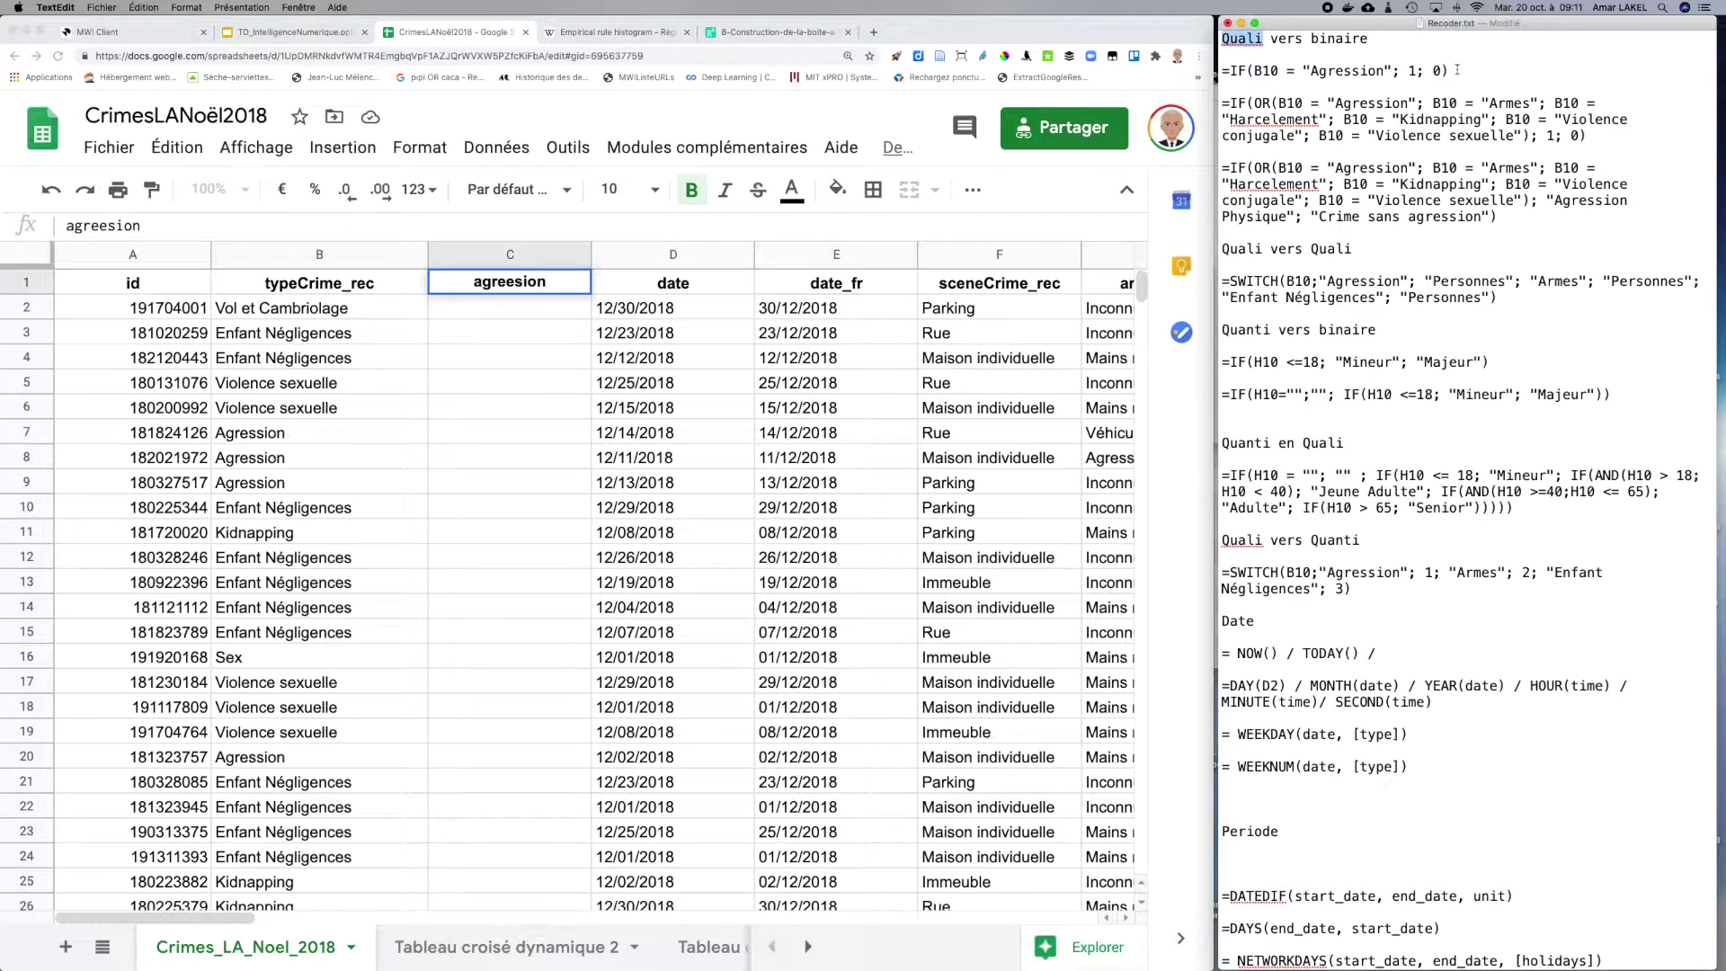
{"action": "left_click_drag", "start_coordinate": [1455, 69], "coordinate": [1214, 77]}
{"action": "key", "text": "super+c"}
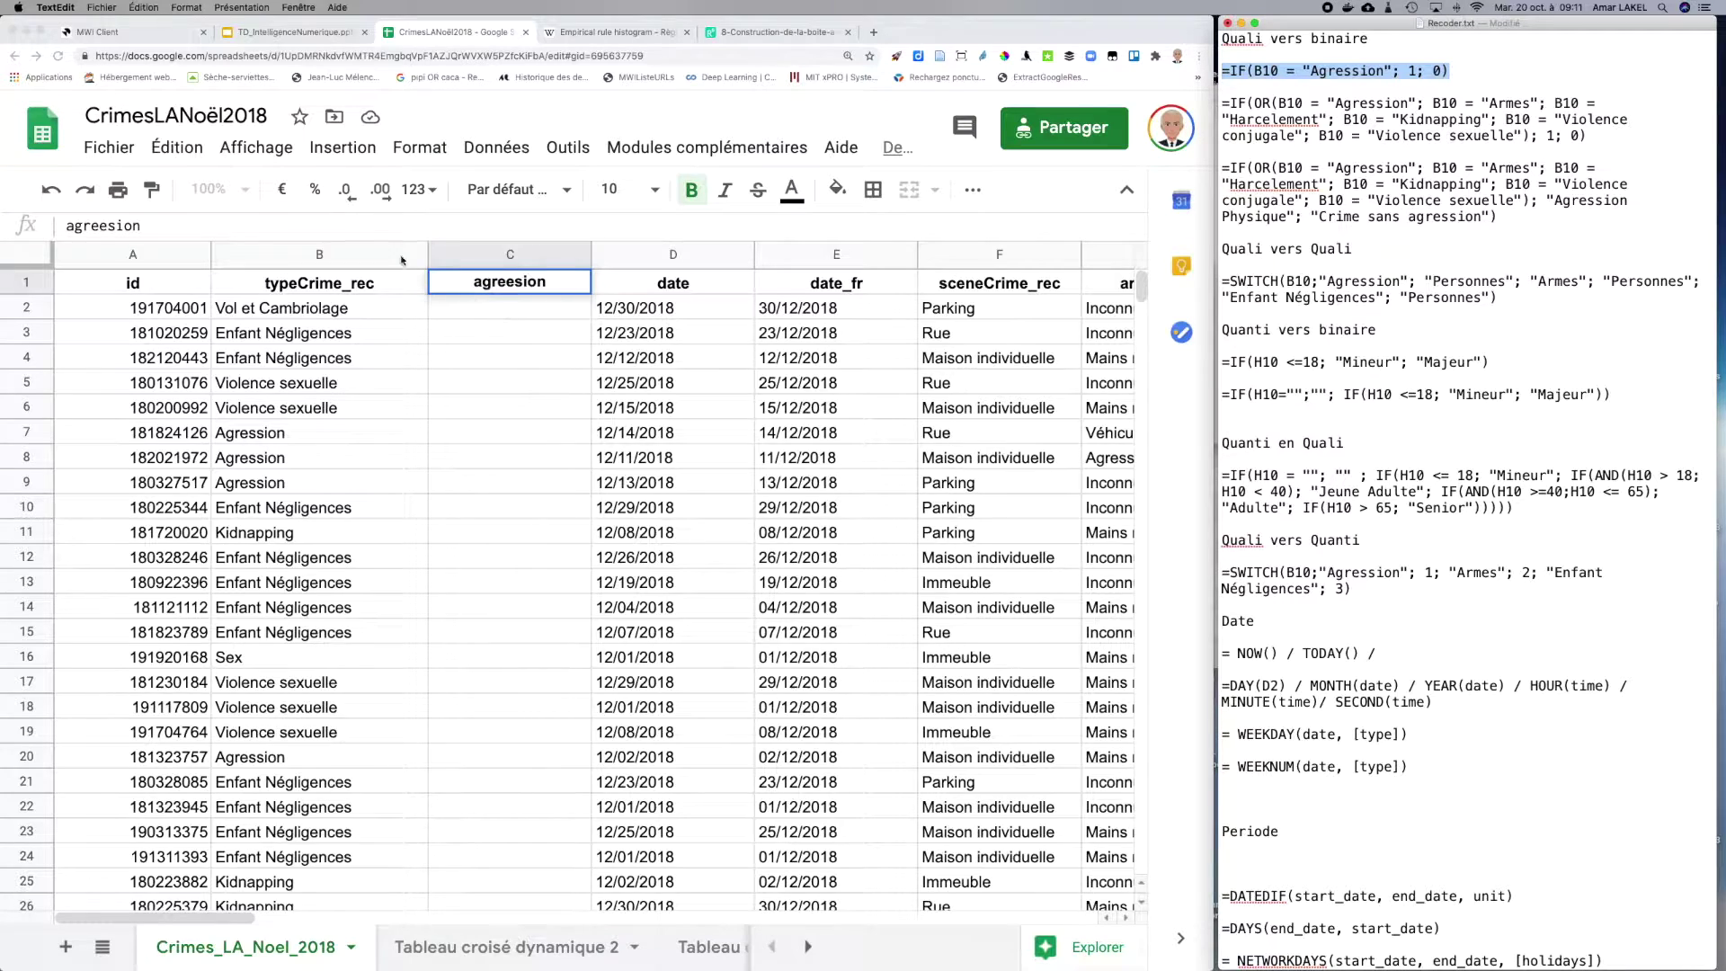
{"action": "left_click", "coordinate": [454, 304]}
{"action": "double_click", "coordinate": [454, 304]}
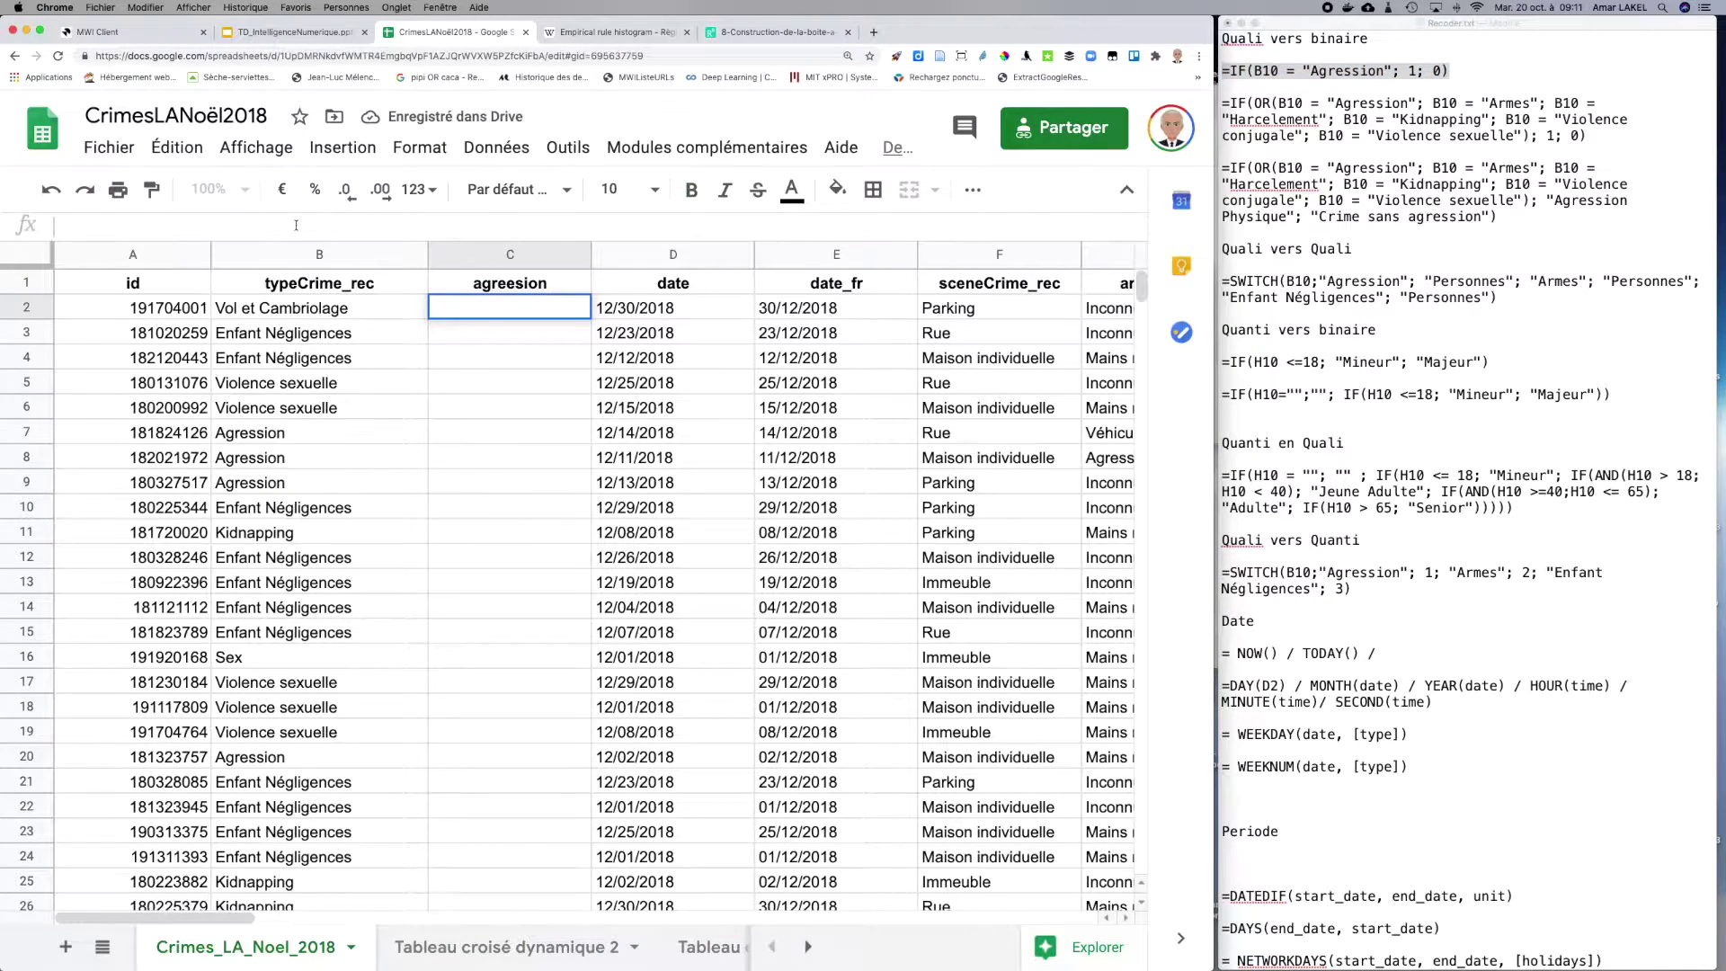
{"action": "key", "text": "super+v"}
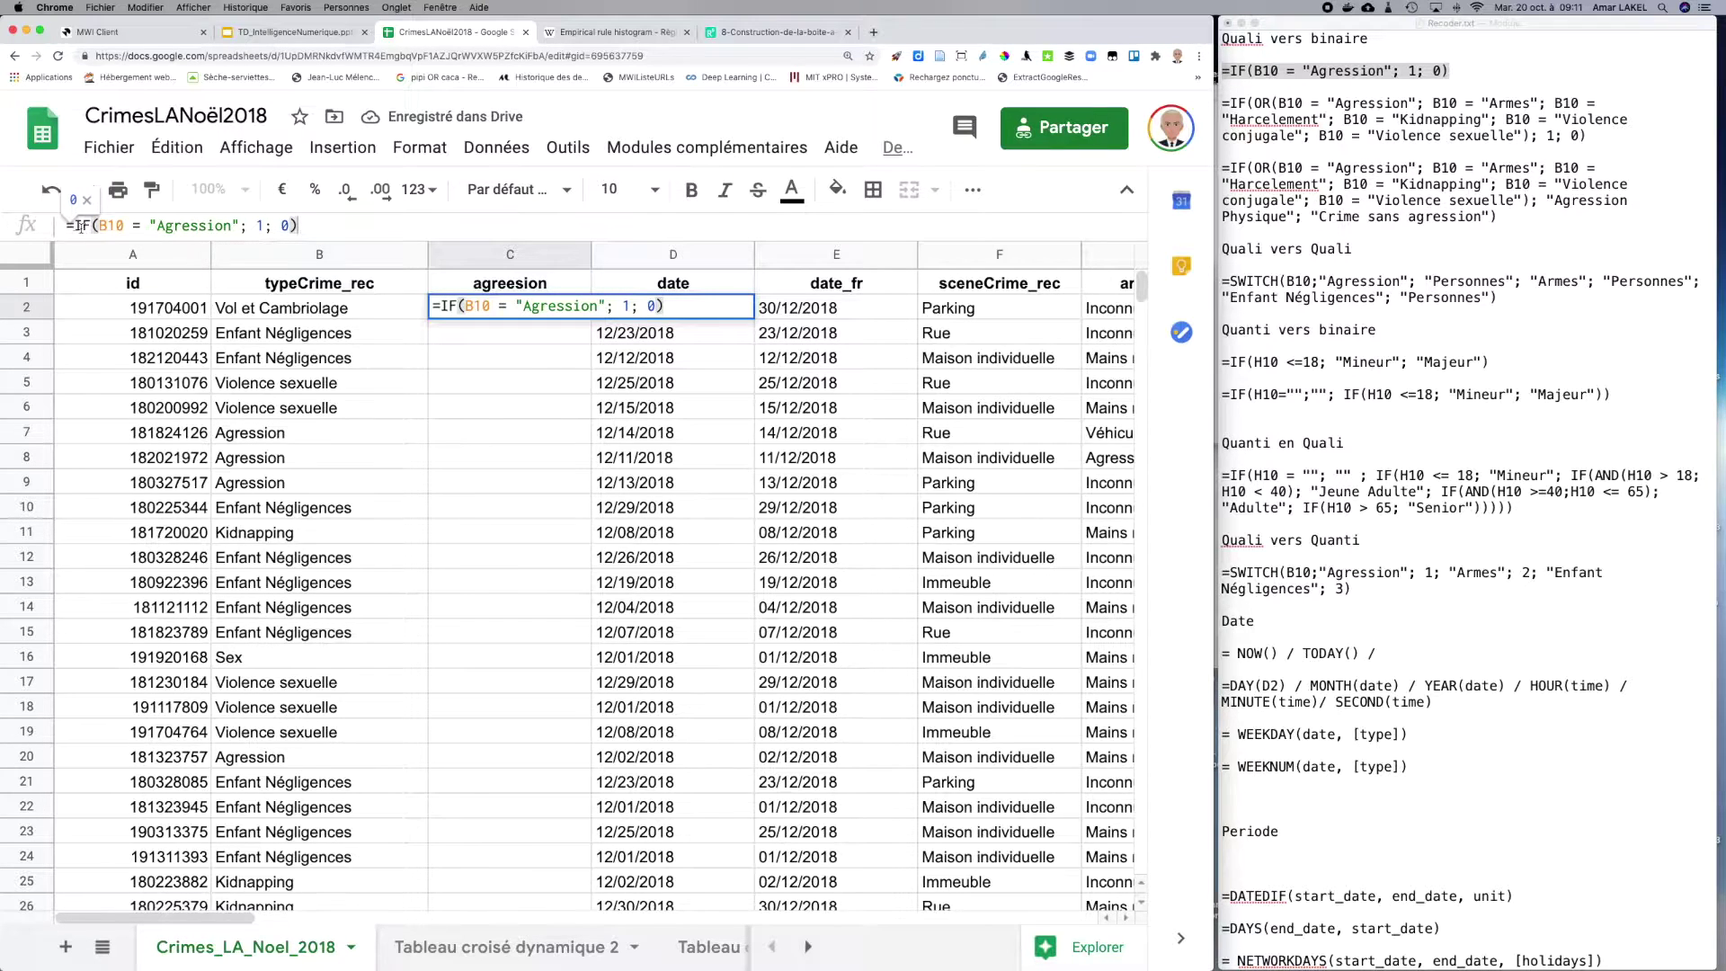
Step: Examine the parts of the IF formula in C2: the equals sign, function, cell reference, compared text and the 1 and 0 values
{"action": "left_click", "coordinate": [79, 225]}
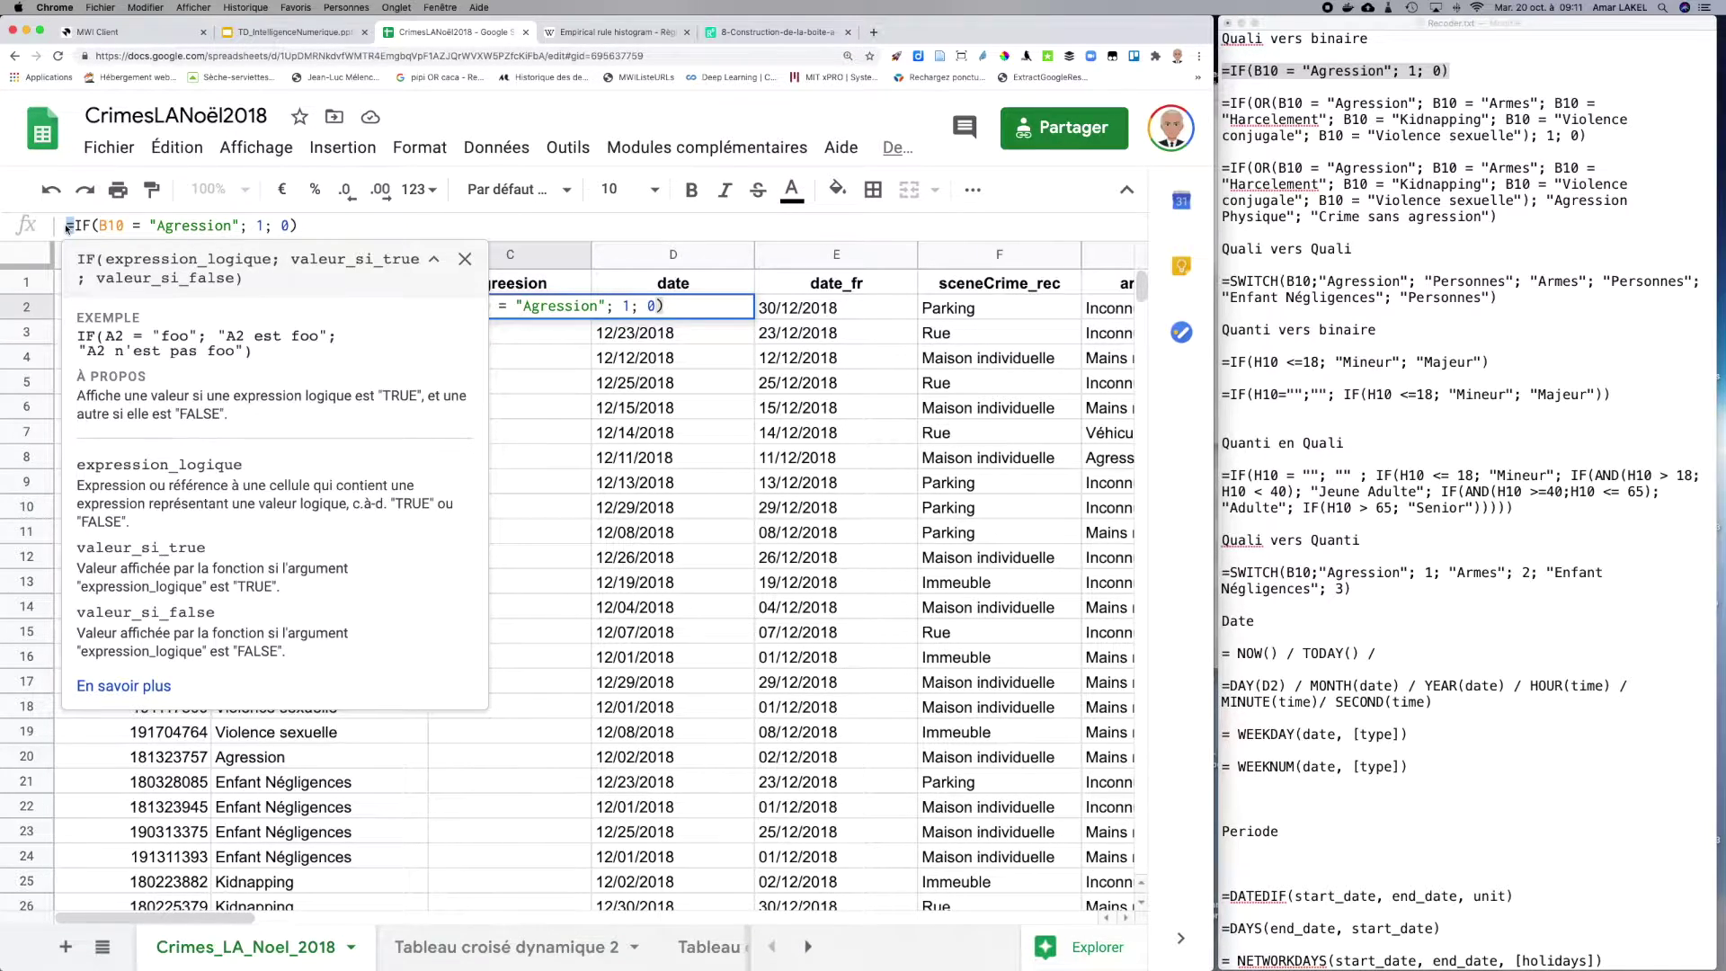
{"action": "left_click", "coordinate": [72, 226]}
{"action": "key", "text": "shift+Right"}
{"action": "left_click", "coordinate": [305, 231]}
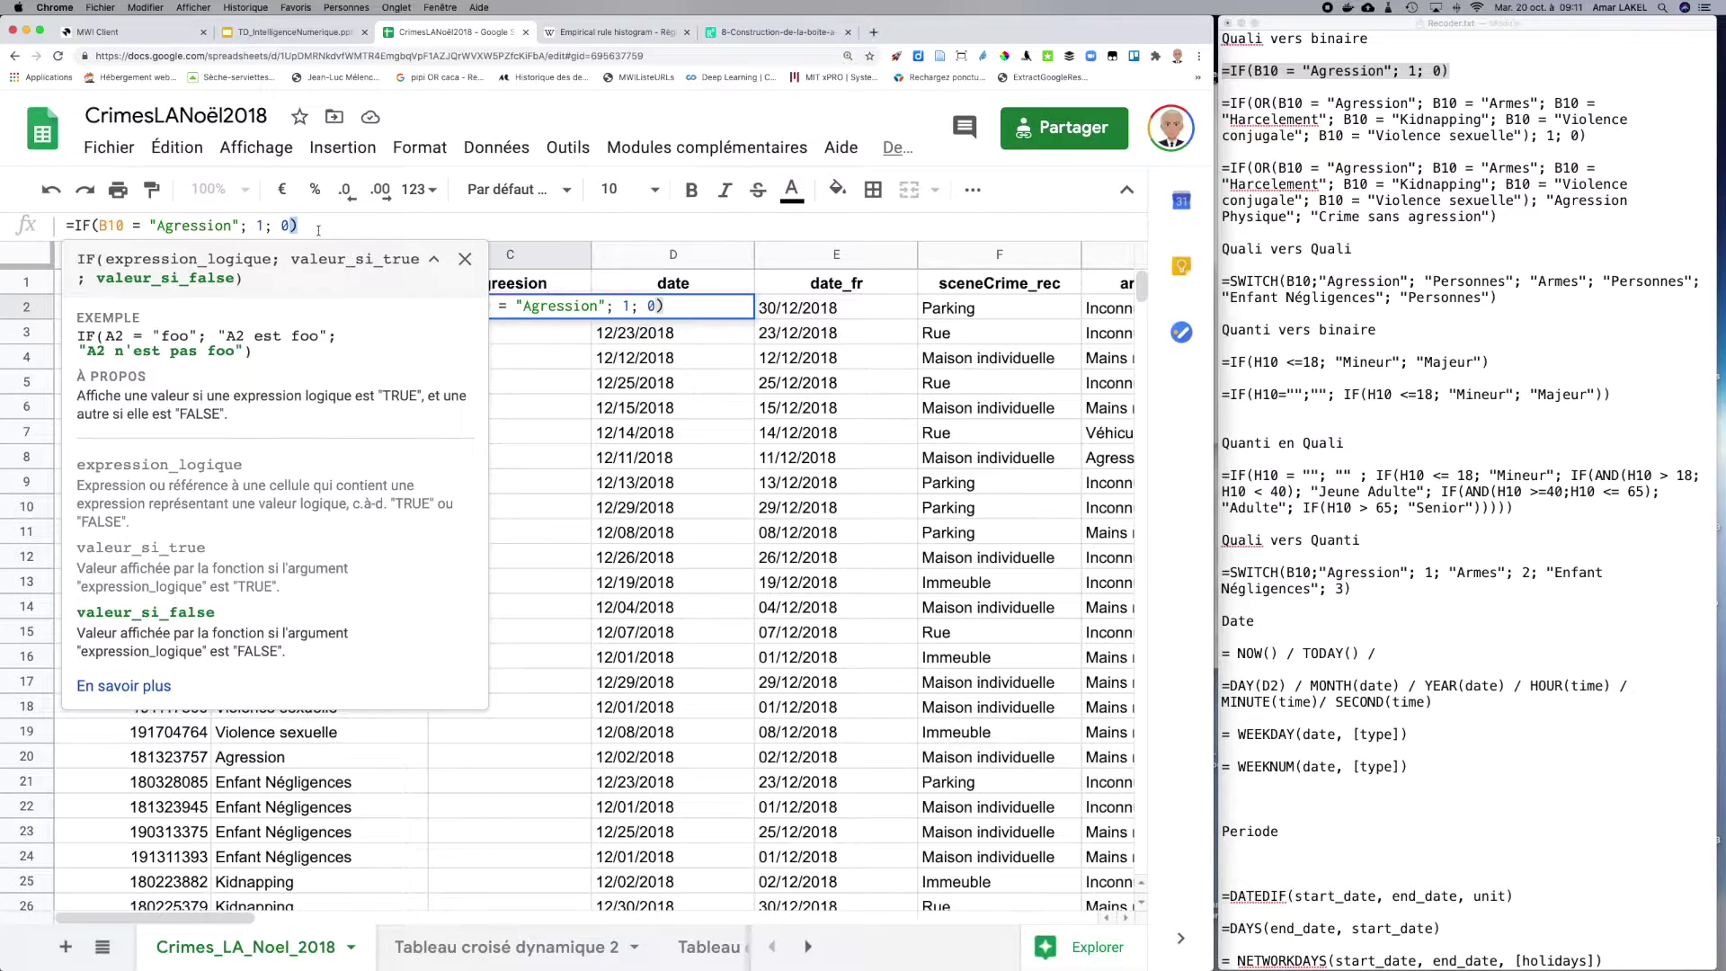
{"action": "double_click", "coordinate": [78, 224]}
{"action": "left_click", "coordinate": [101, 225]}
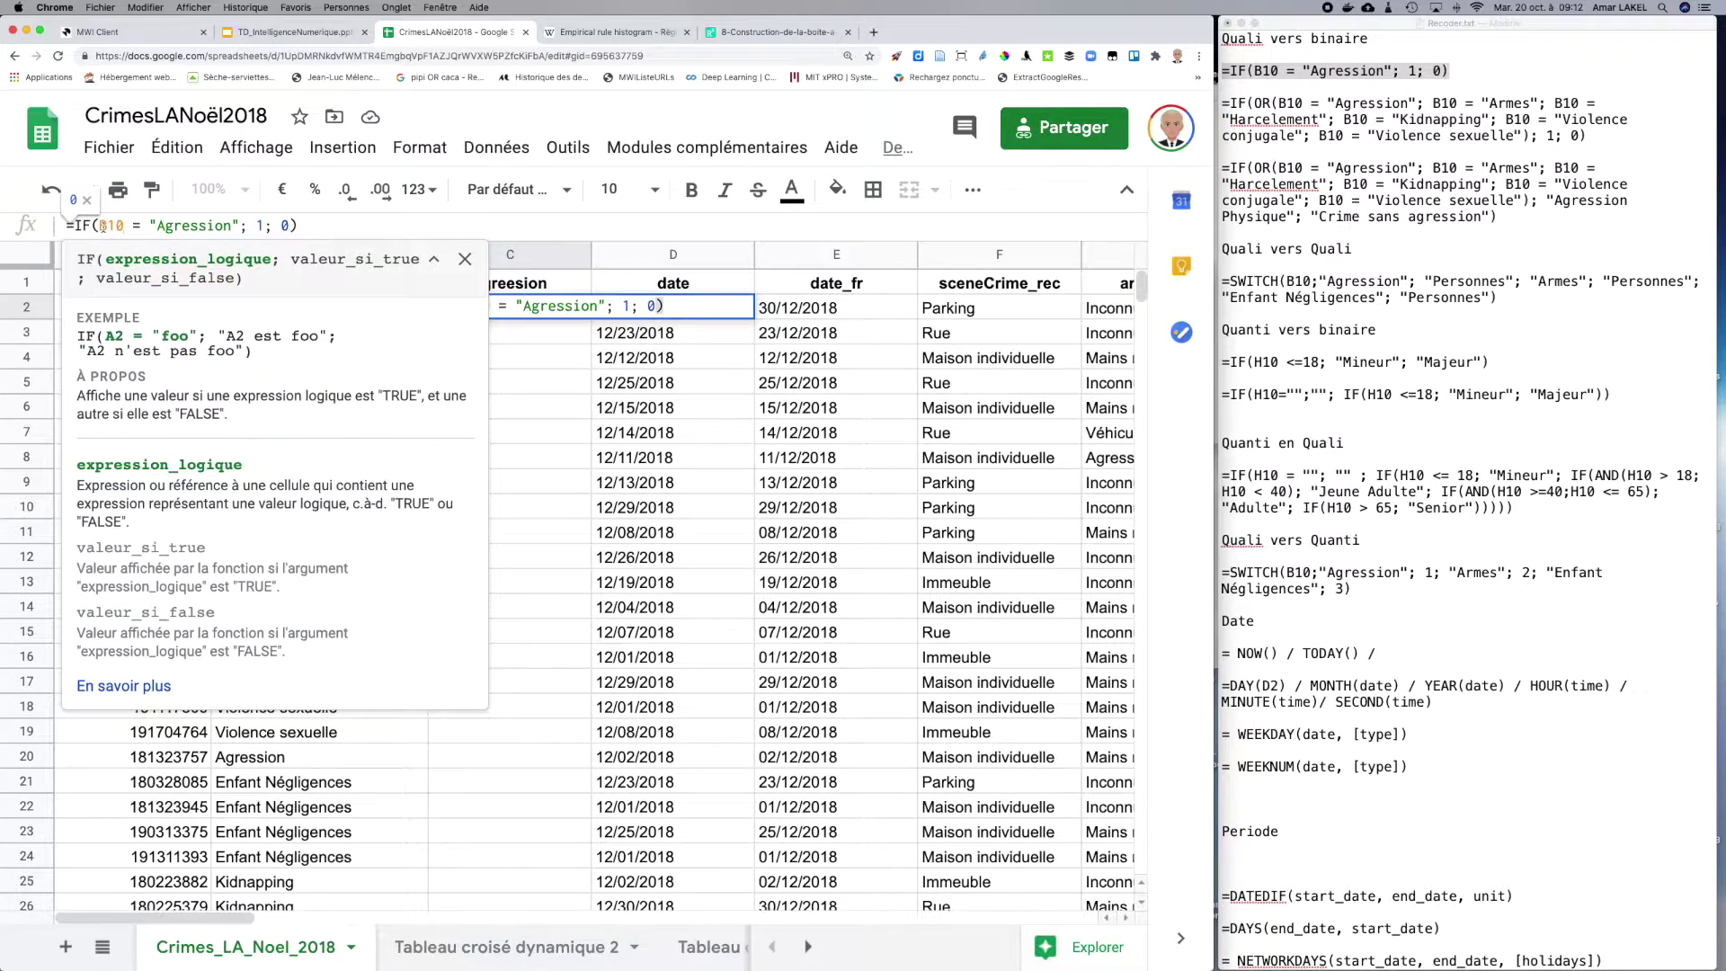
{"action": "double_click", "coordinate": [109, 226]}
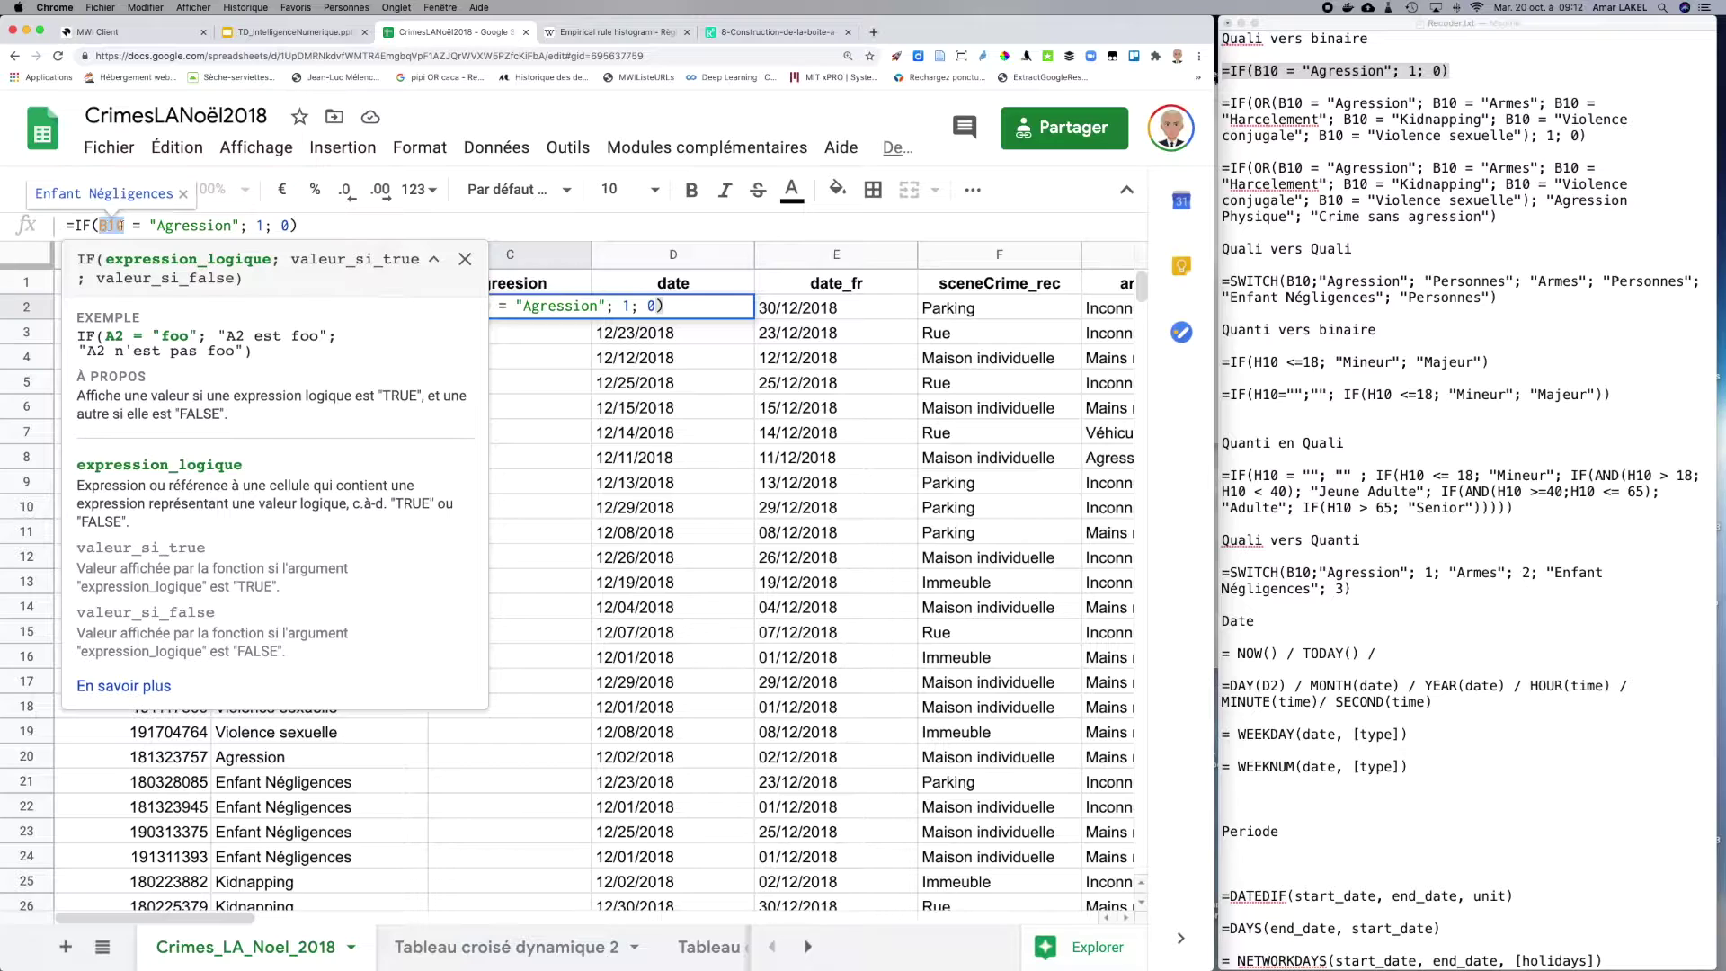
{"action": "double_click", "coordinate": [184, 226]}
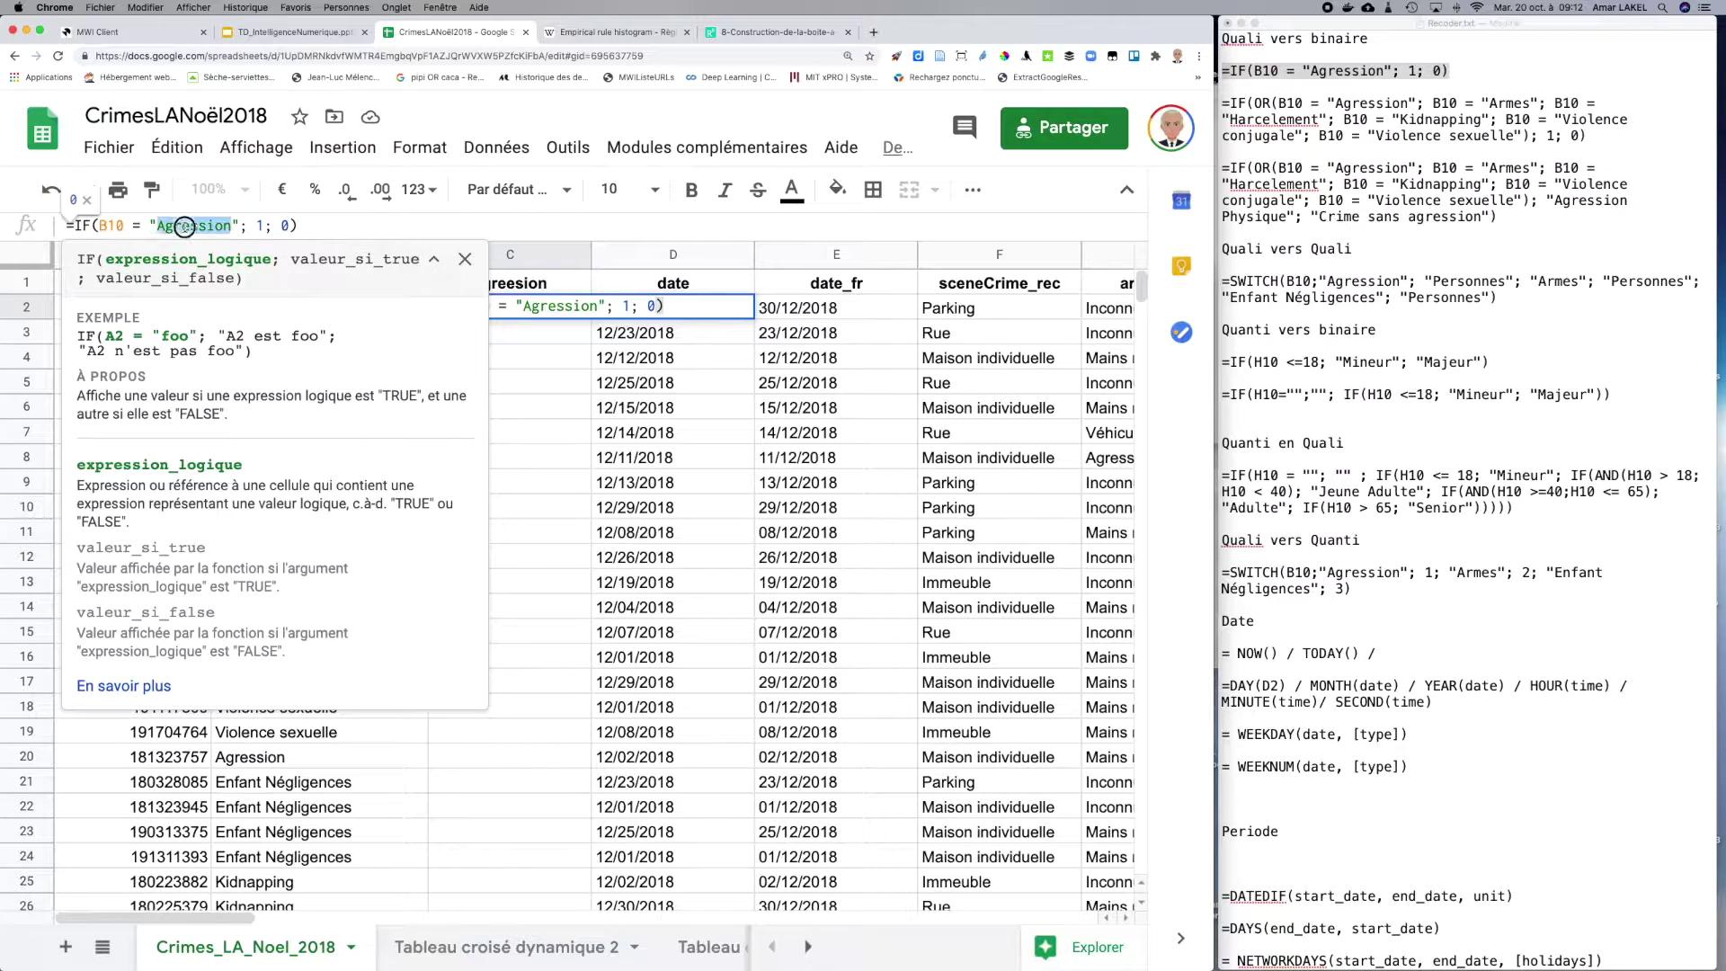
{"action": "left_click", "coordinate": [260, 226]}
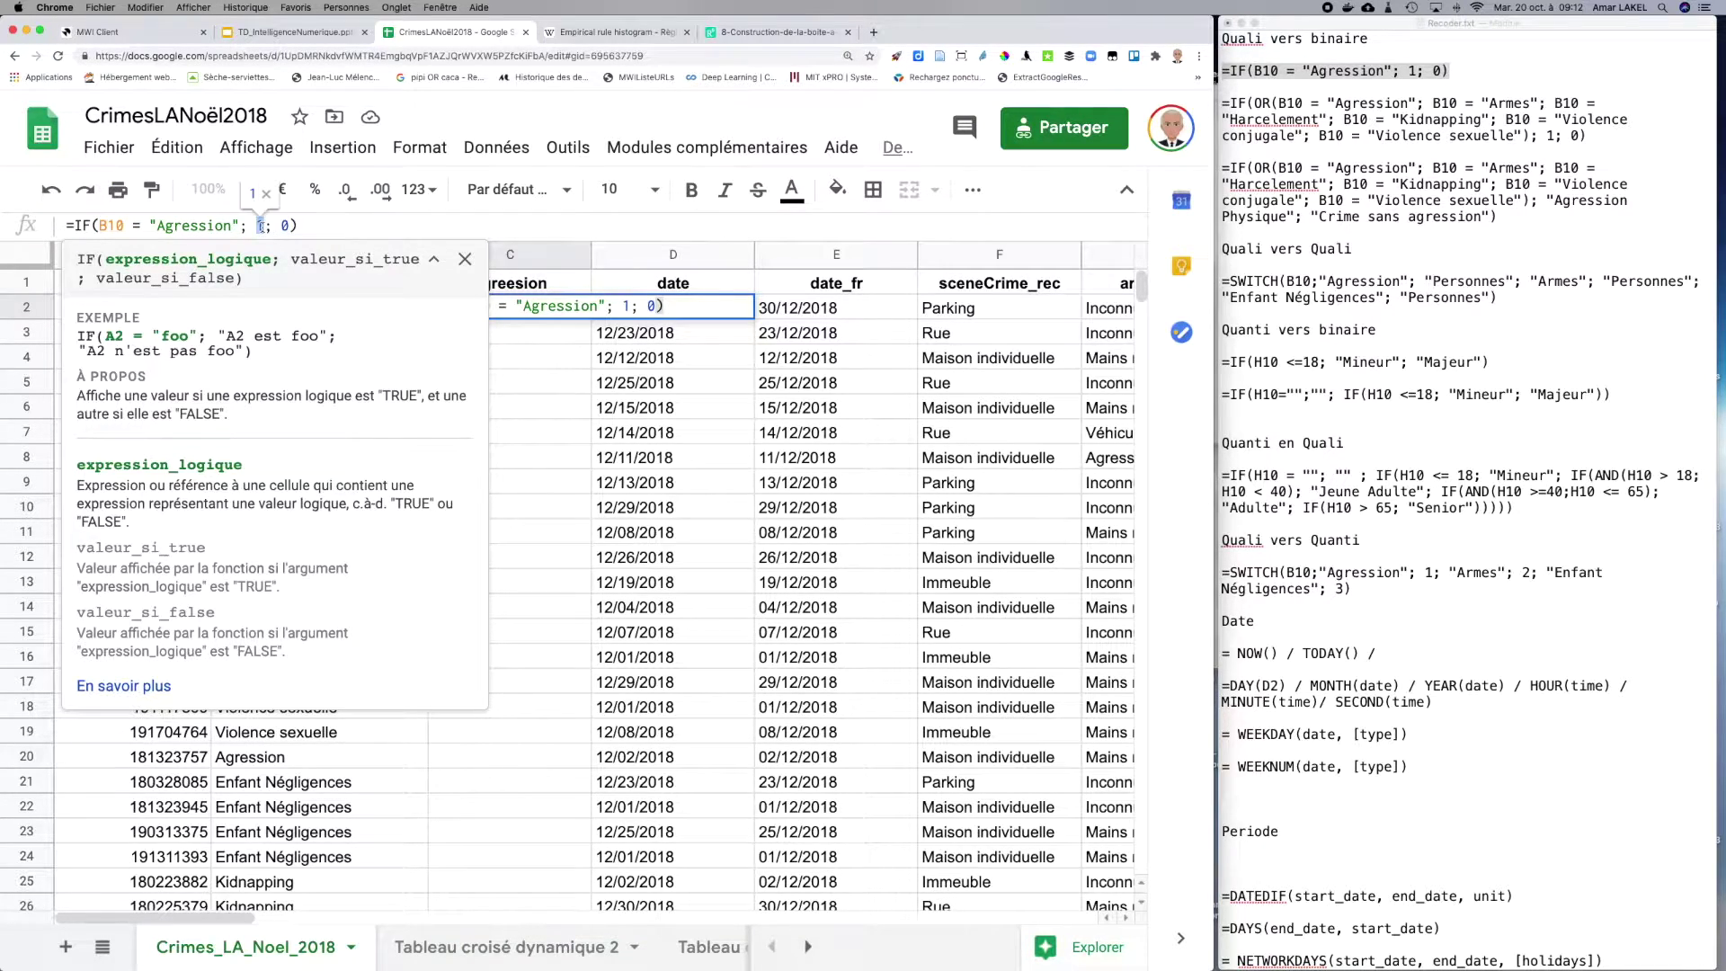
{"action": "left_click", "coordinate": [285, 226]}
{"action": "key", "text": "shift+Left"}
{"action": "key", "text": "shift+Left"}
{"action": "key", "text": "shift+Left"}
{"action": "key", "text": "shift+Right"}
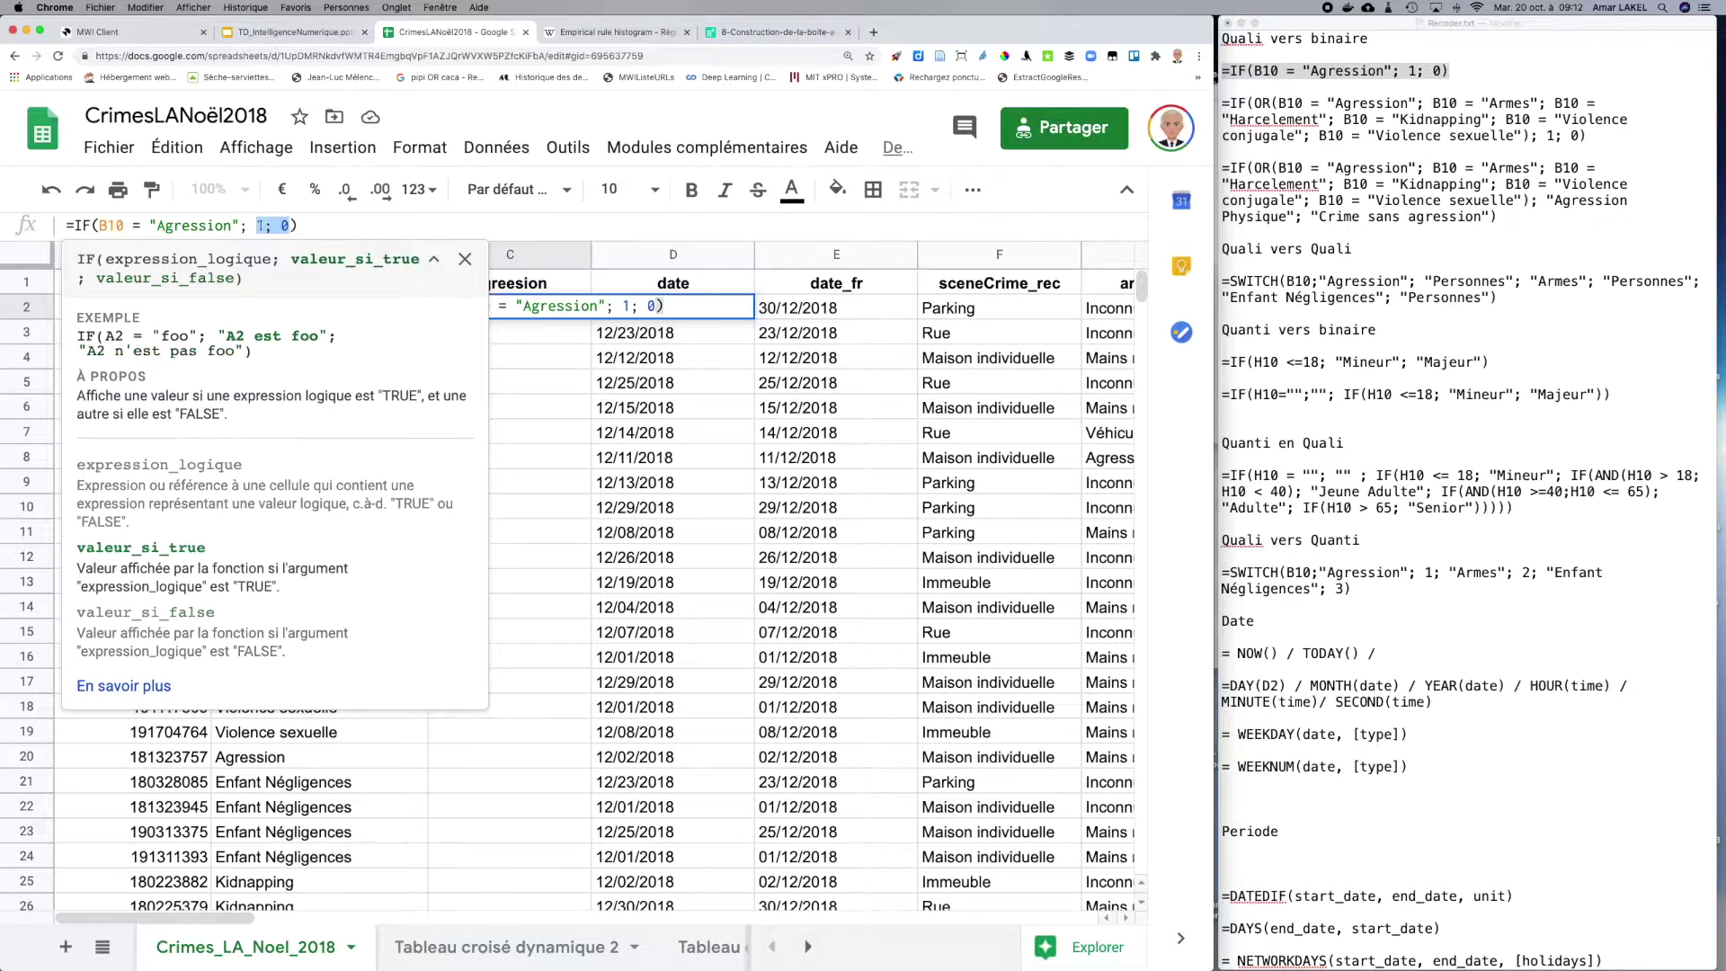
{"action": "double_click", "coordinate": [109, 226]}
{"action": "left_click", "coordinate": [142, 225]}
{"action": "left_click_drag", "start_coordinate": [150, 226], "coordinate": [262, 227]}
{"action": "left_click", "coordinate": [320, 225]}
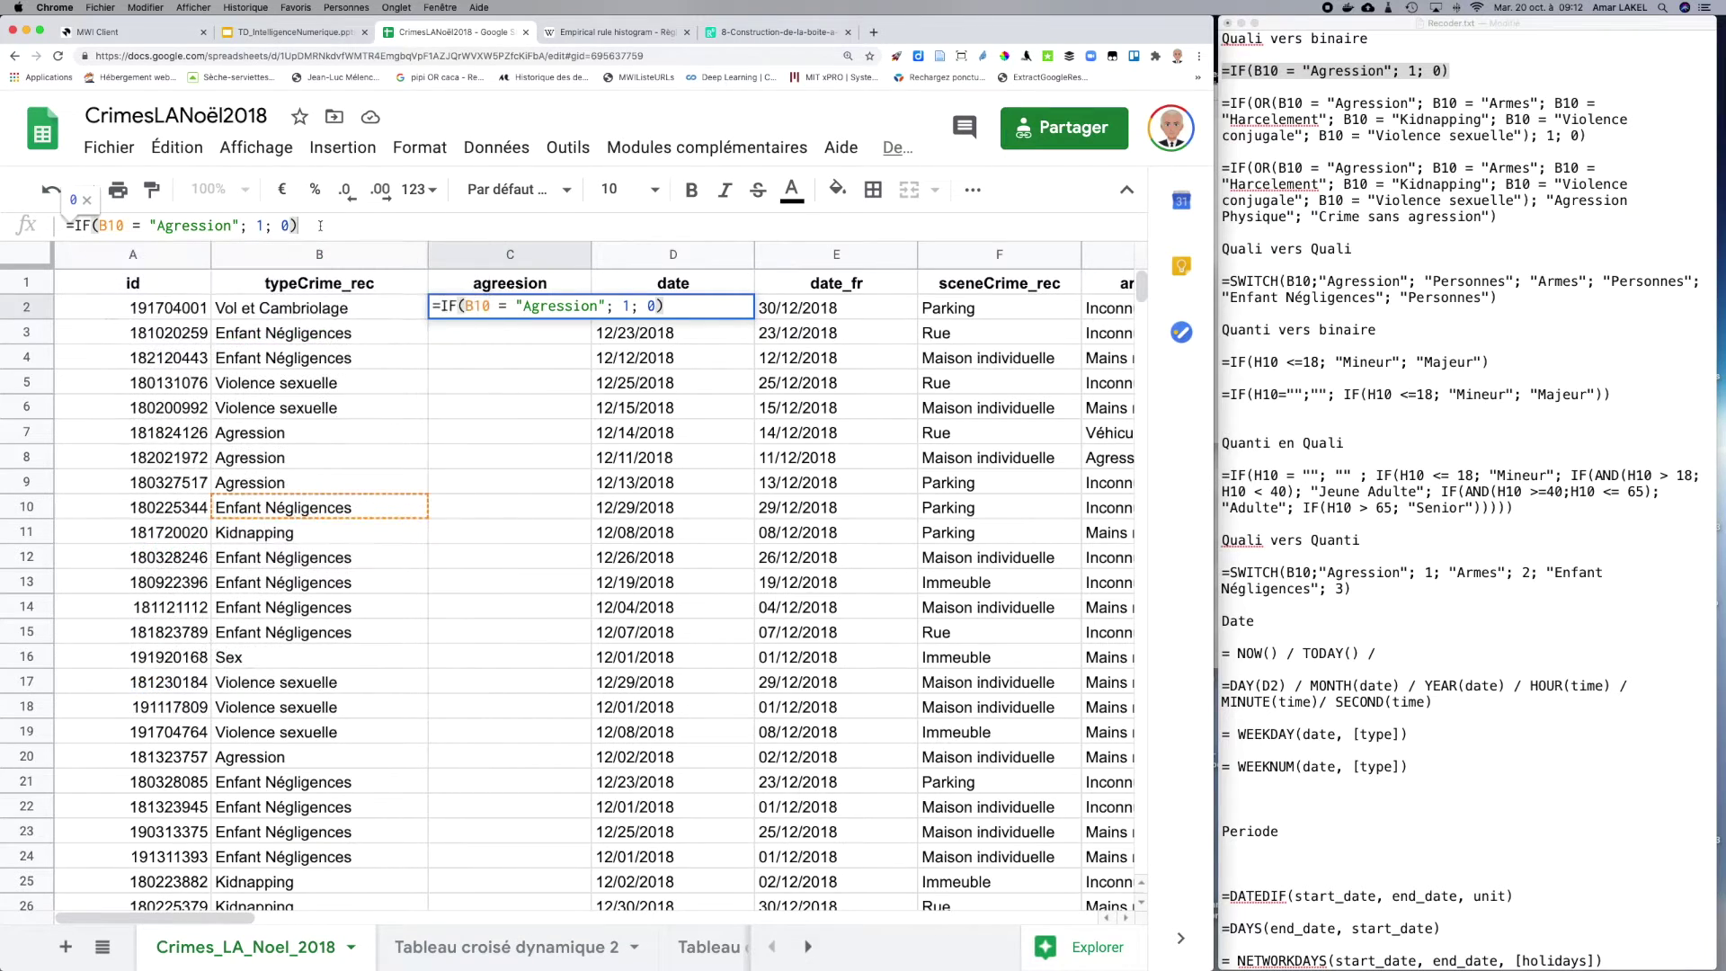
Step: Enter the C2 formula, fill it down through C17 and inspect the copied formula in C12
{"action": "key", "text": "Return"}
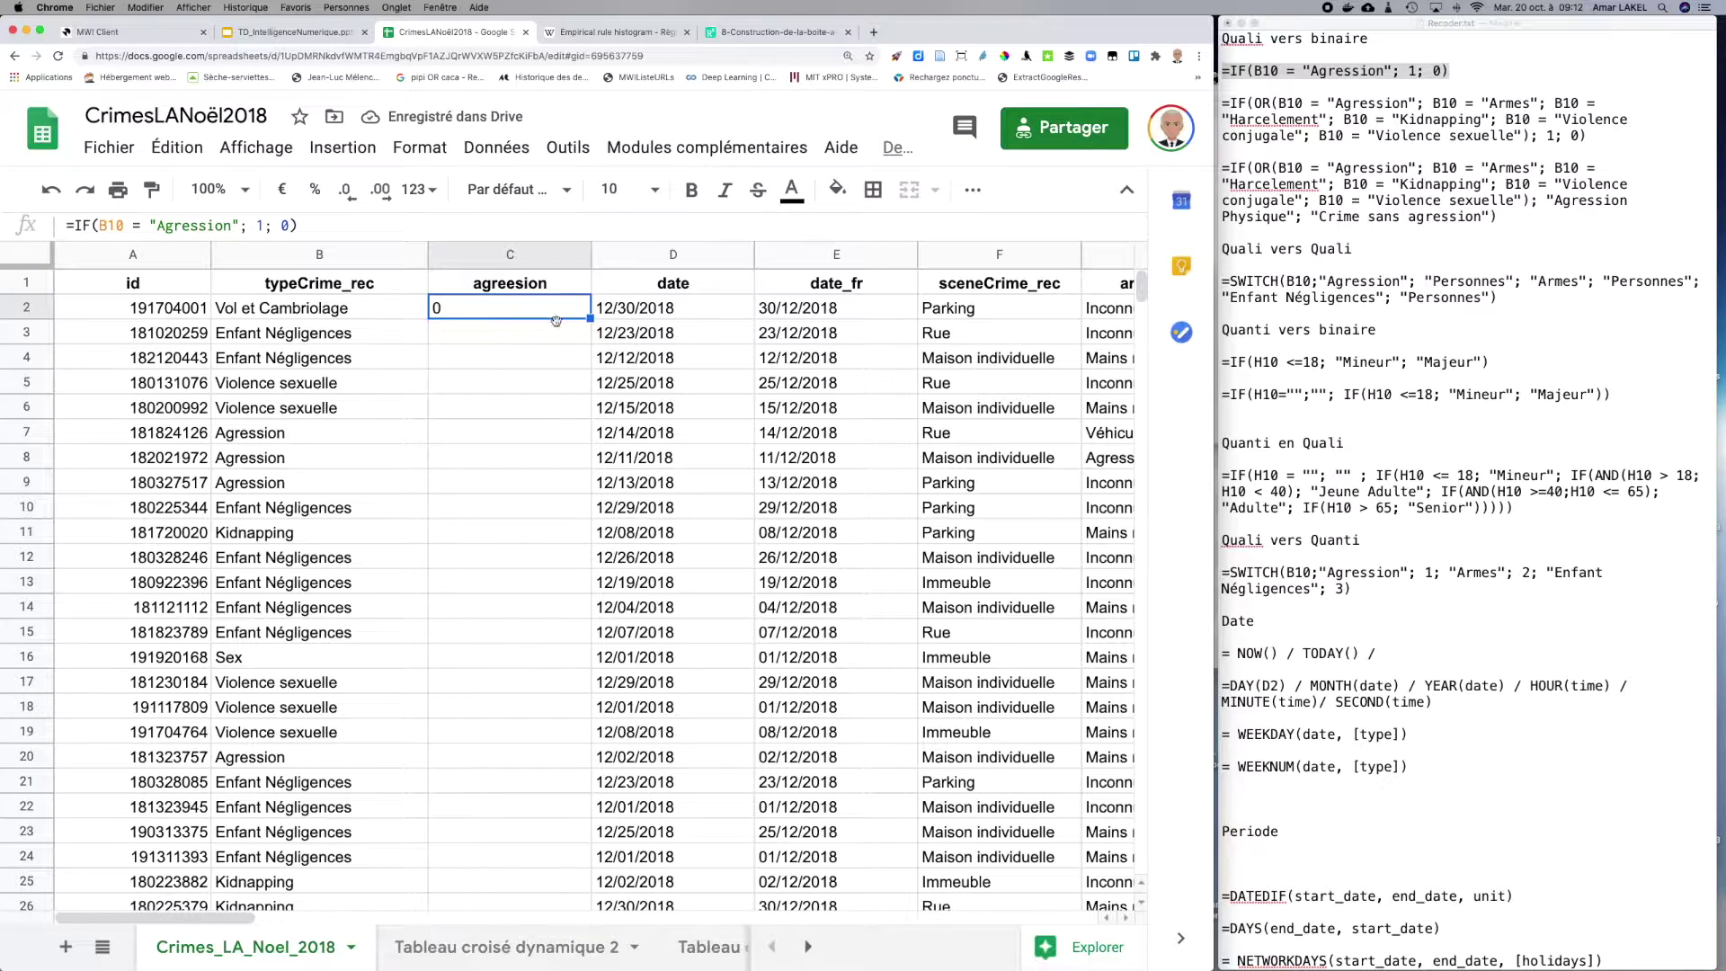
{"action": "left_click_drag", "start_coordinate": [589, 318], "coordinate": [525, 693]}
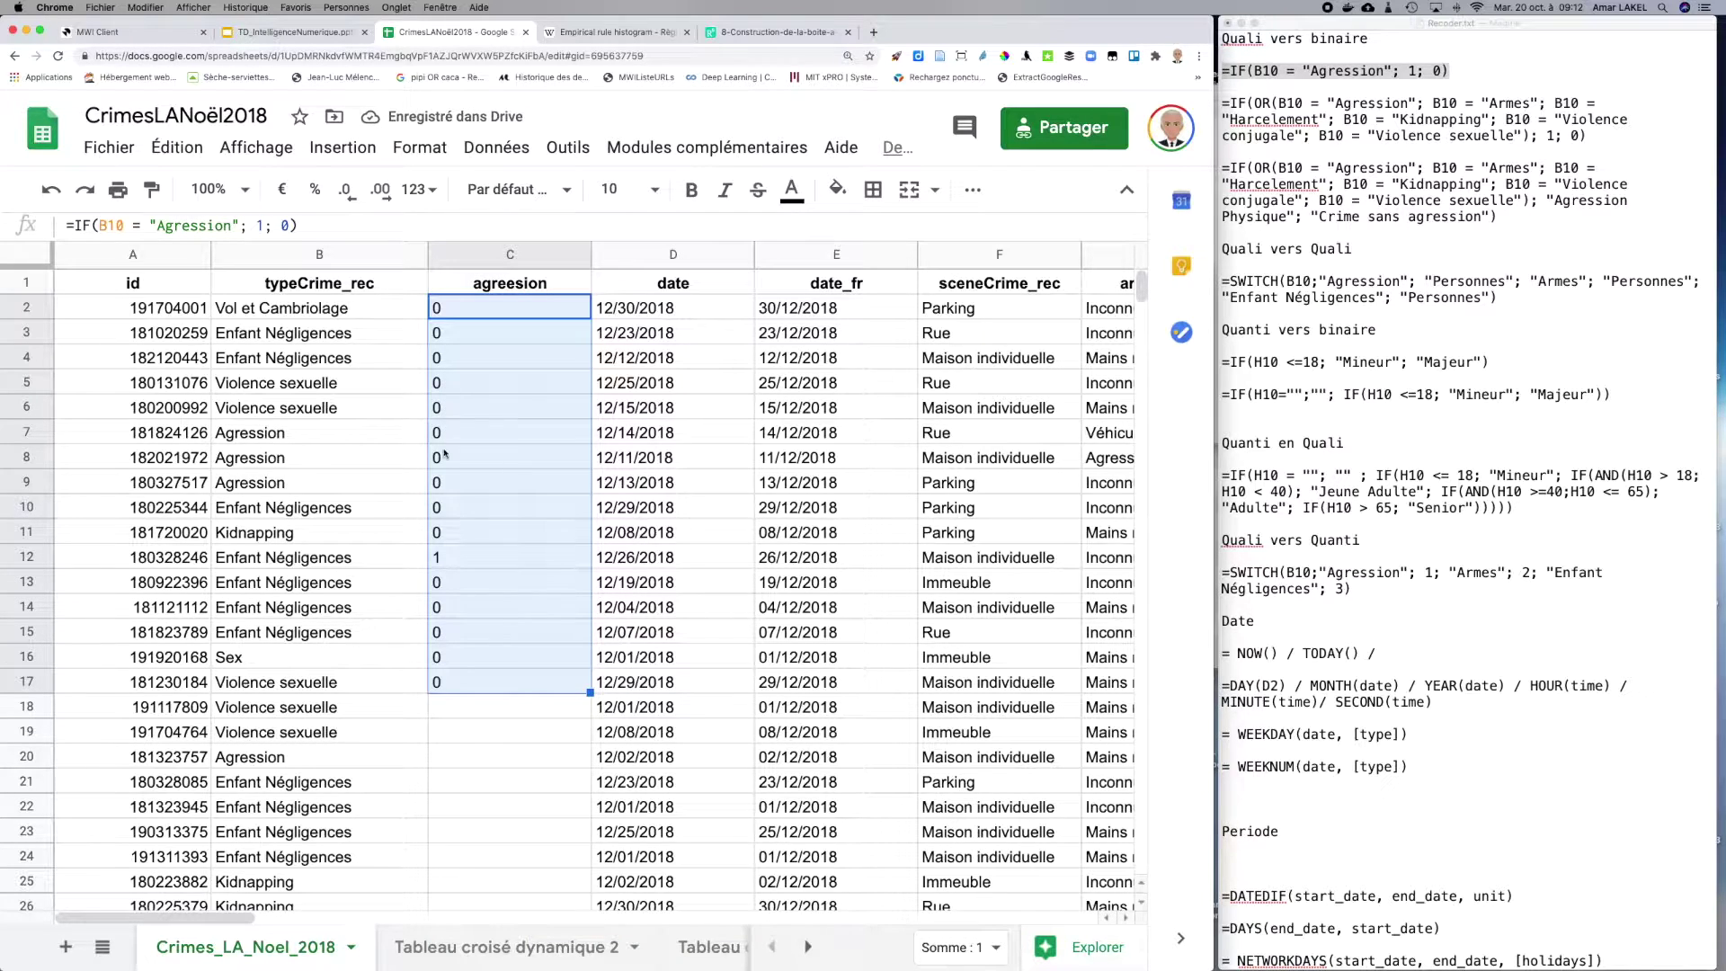
{"action": "left_click", "coordinate": [441, 563]}
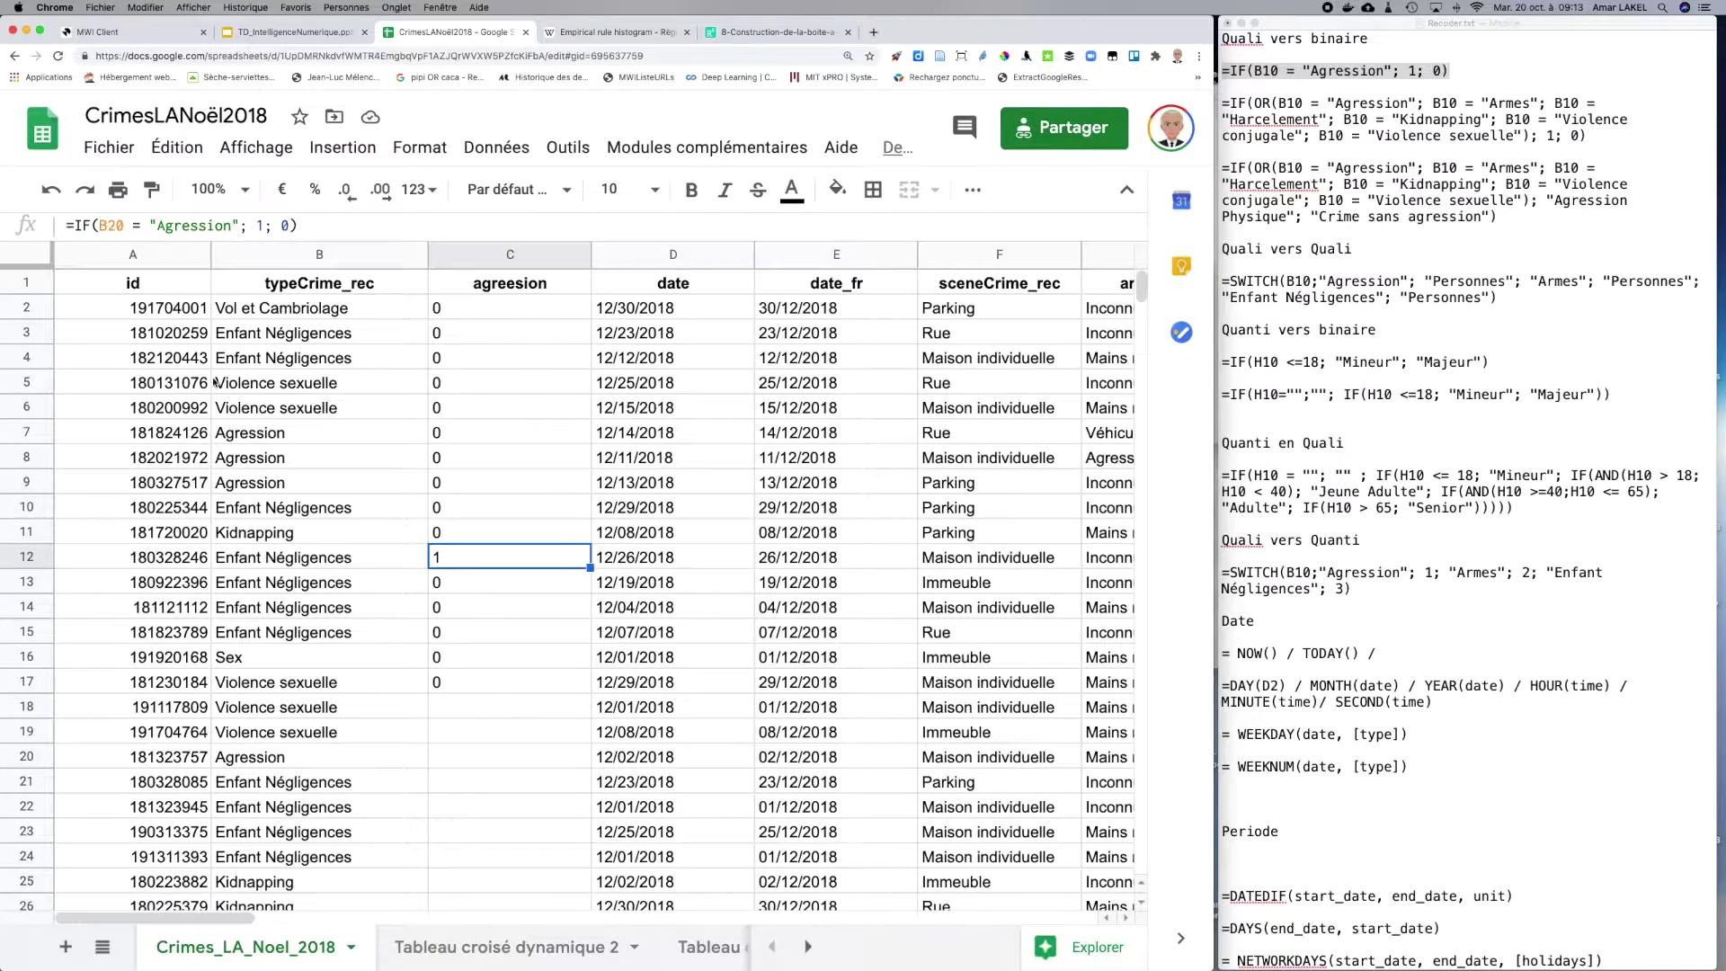
Step: Change the cell reference in the C2 formula to B2 and fill the formula down through C24
{"action": "left_click", "coordinate": [451, 310]}
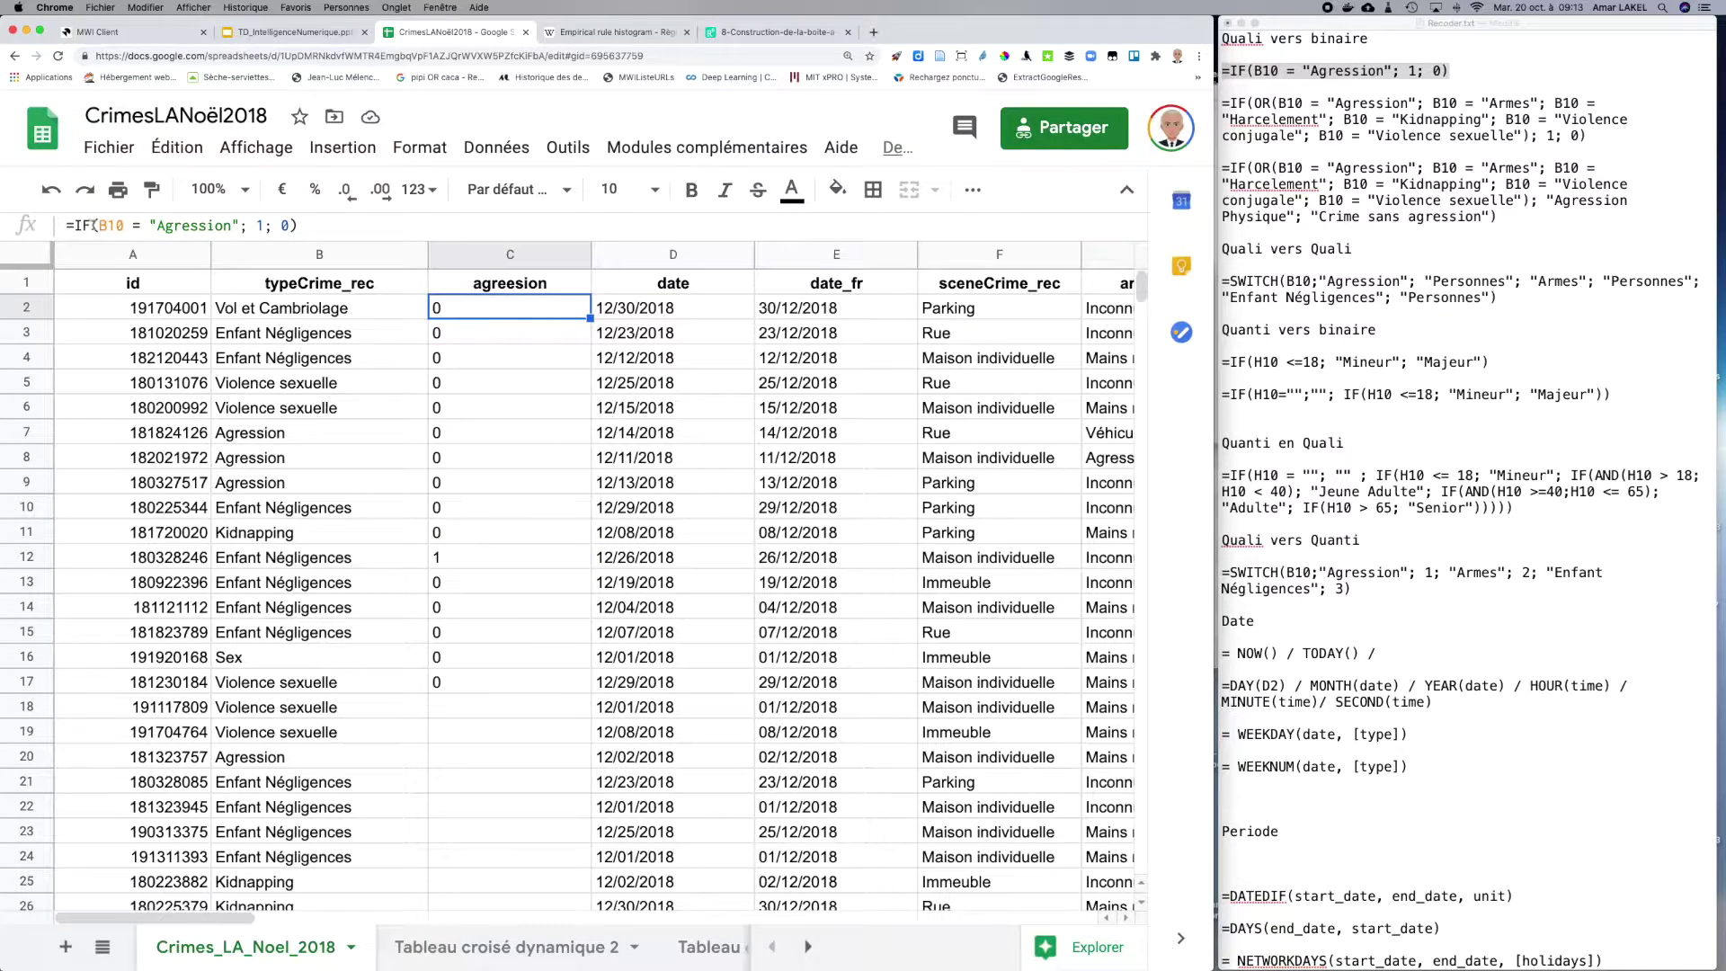
{"action": "left_click", "coordinate": [121, 227]}
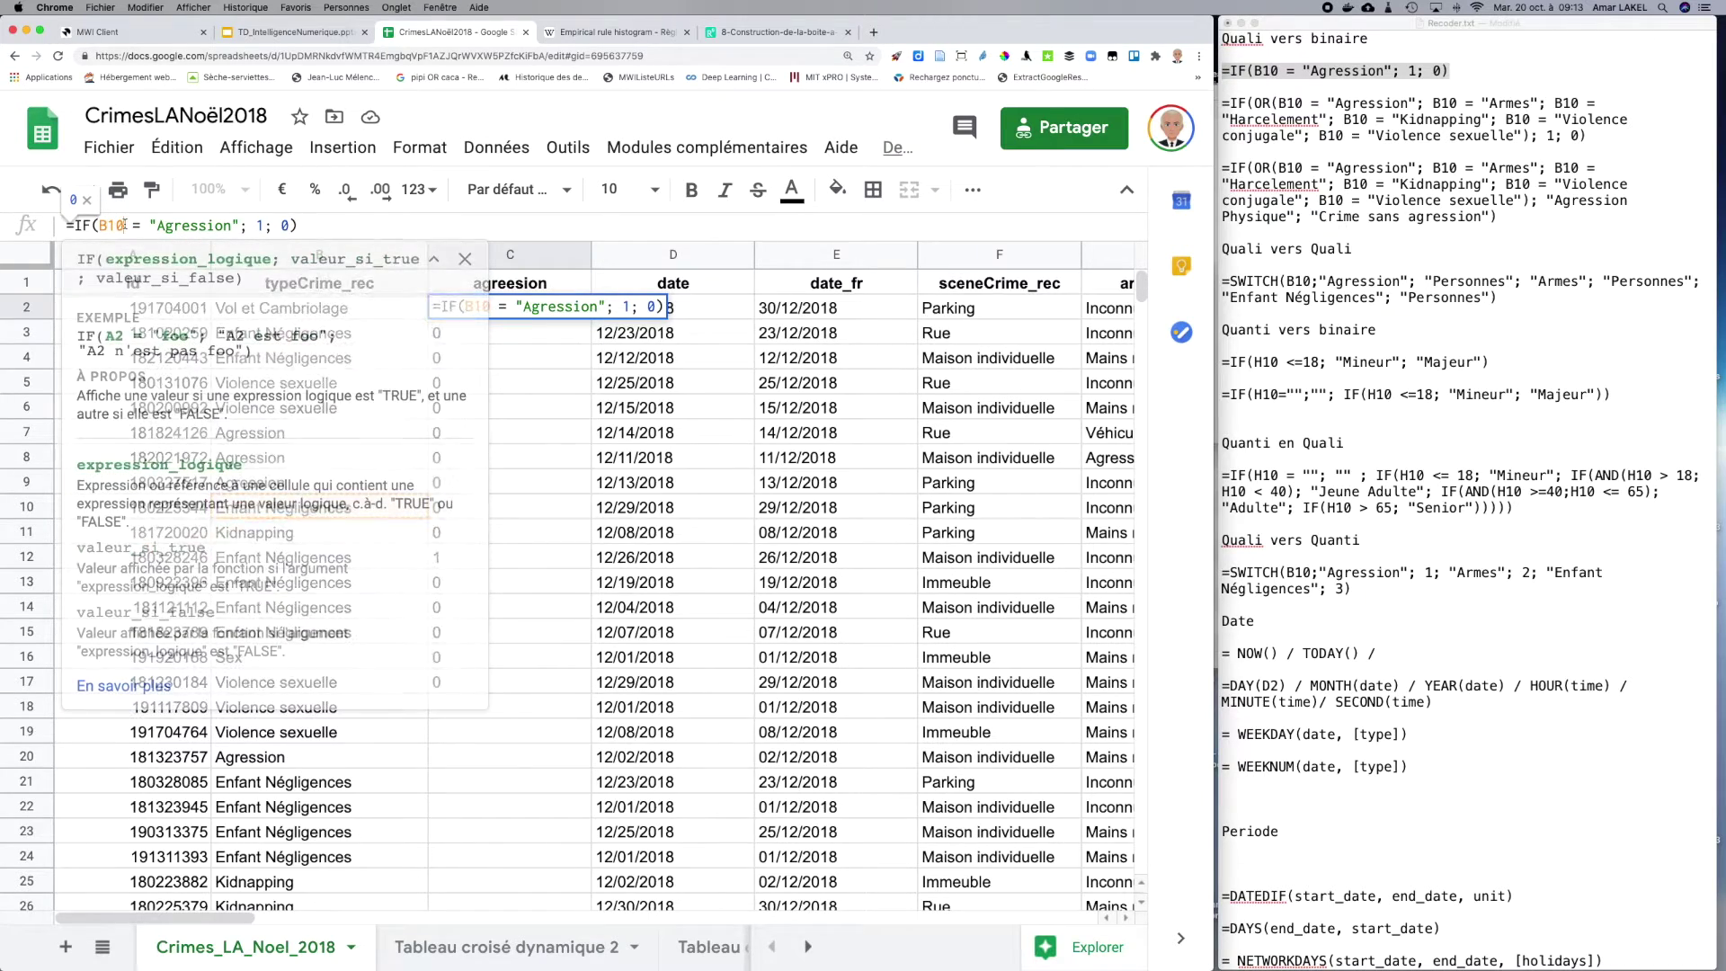
{"action": "key", "text": "BackSpace"}
{"action": "key", "text": "BackSpace"}
{"action": "type", "text": "2"}
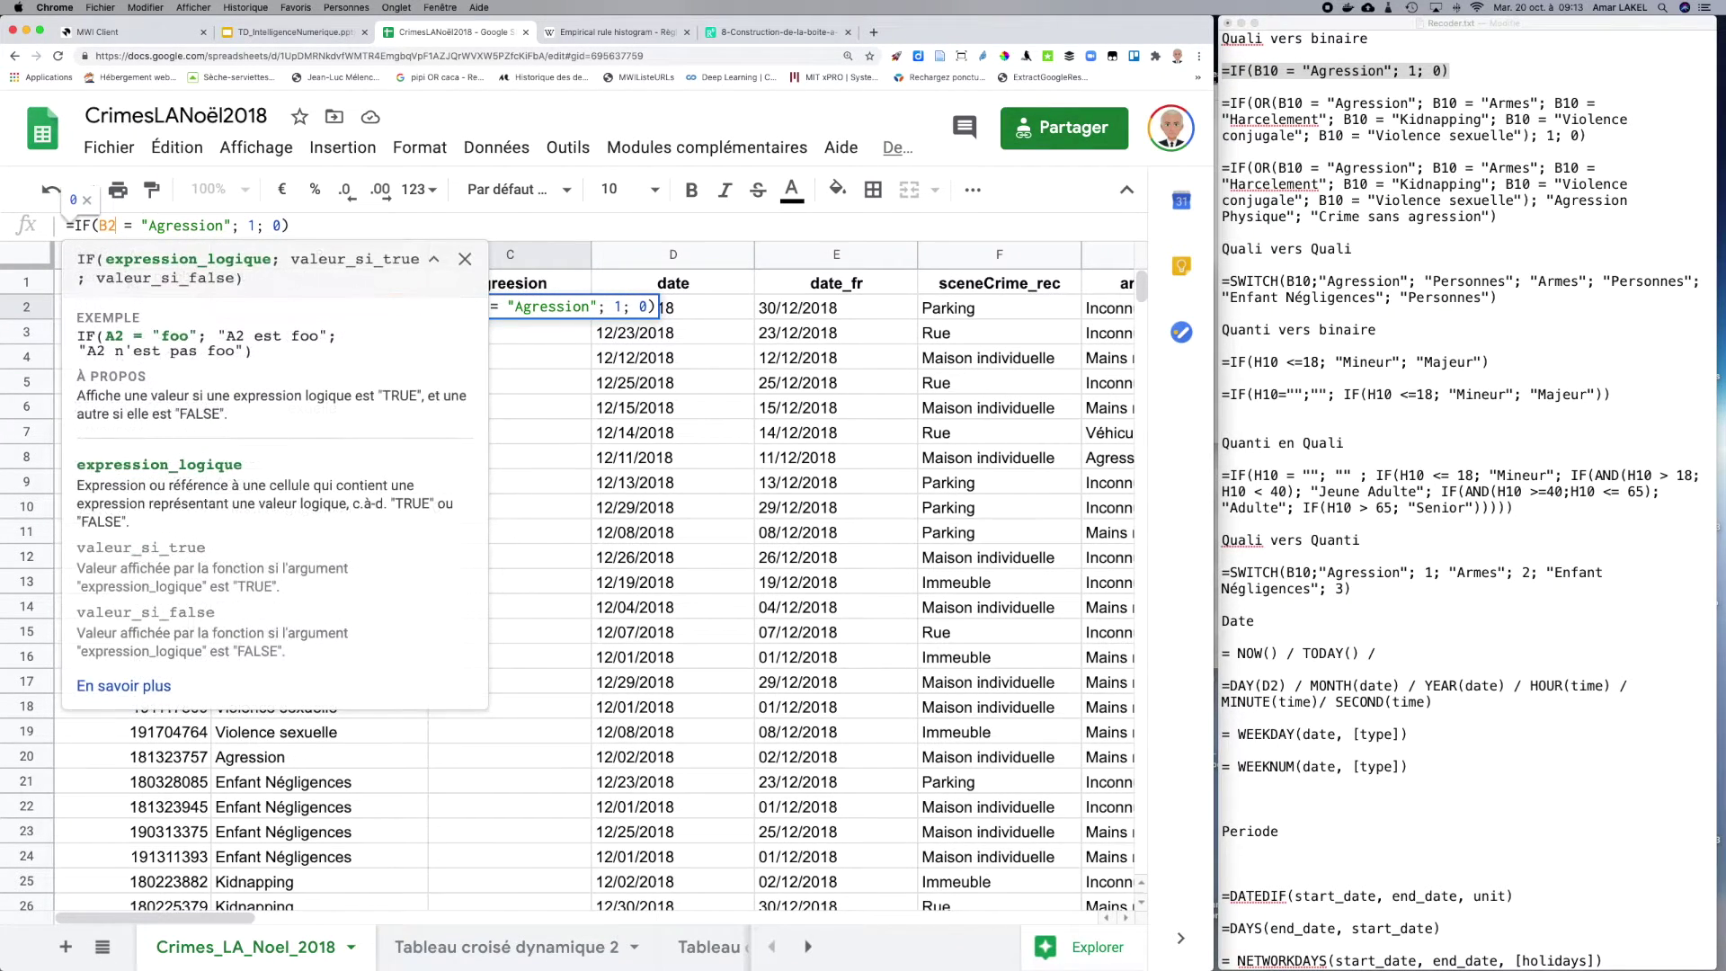
{"action": "key", "text": "Return"}
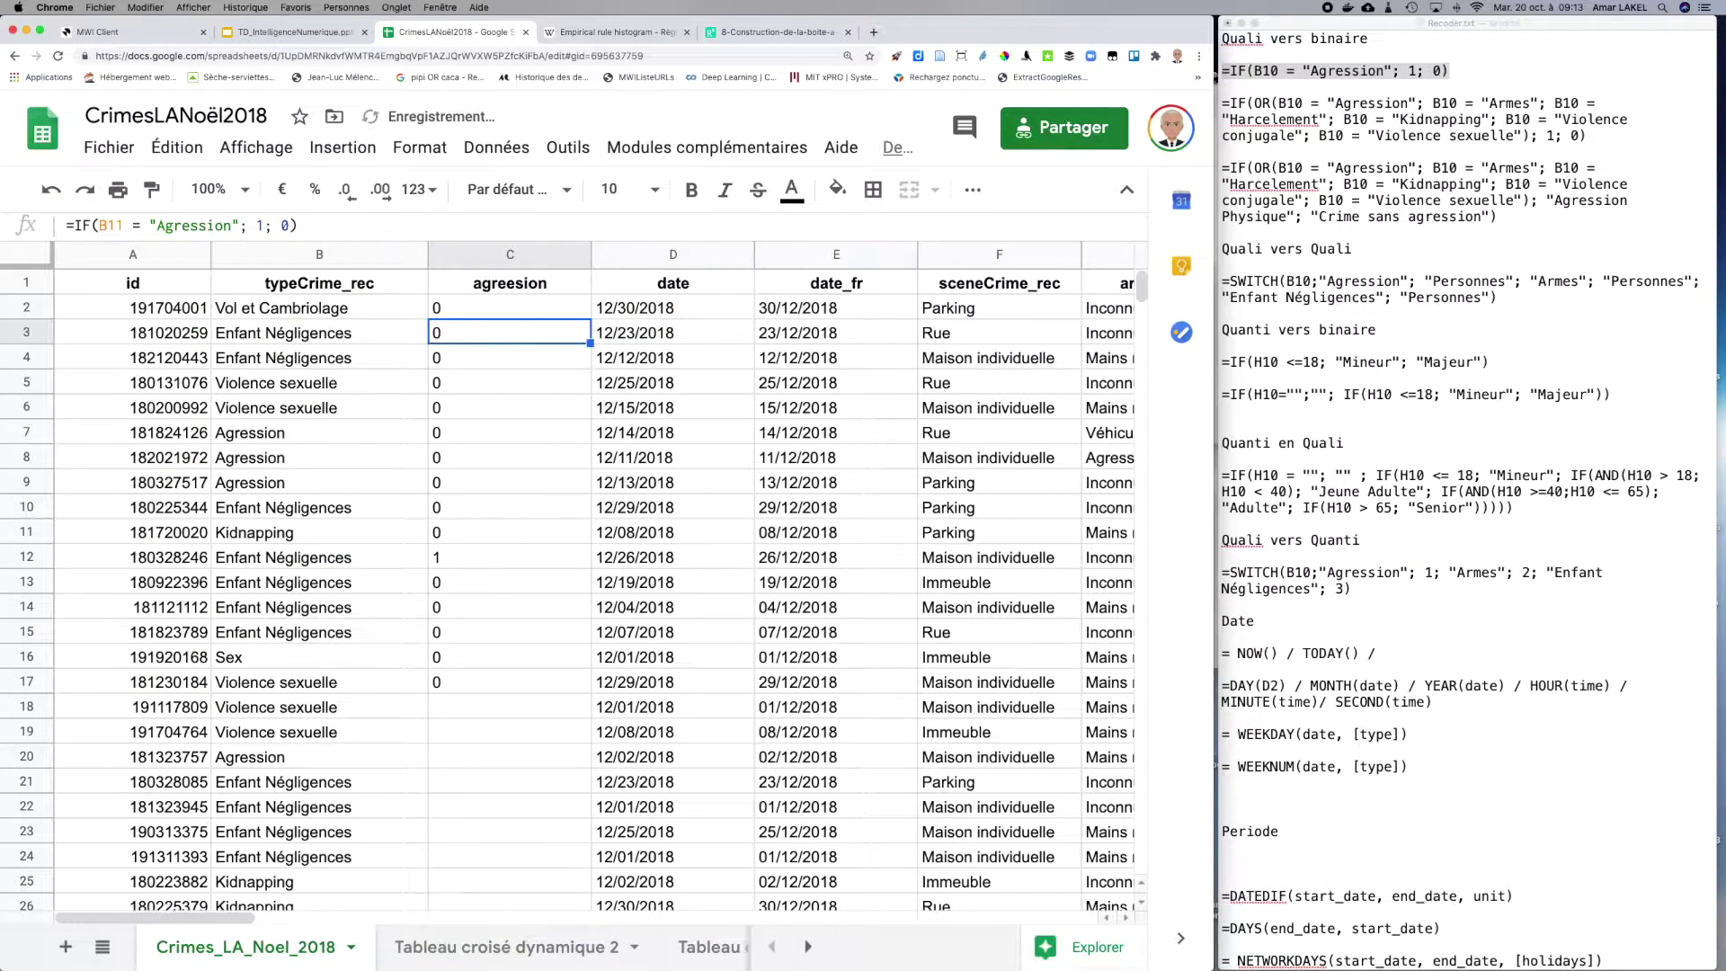
{"action": "key", "text": "Up"}
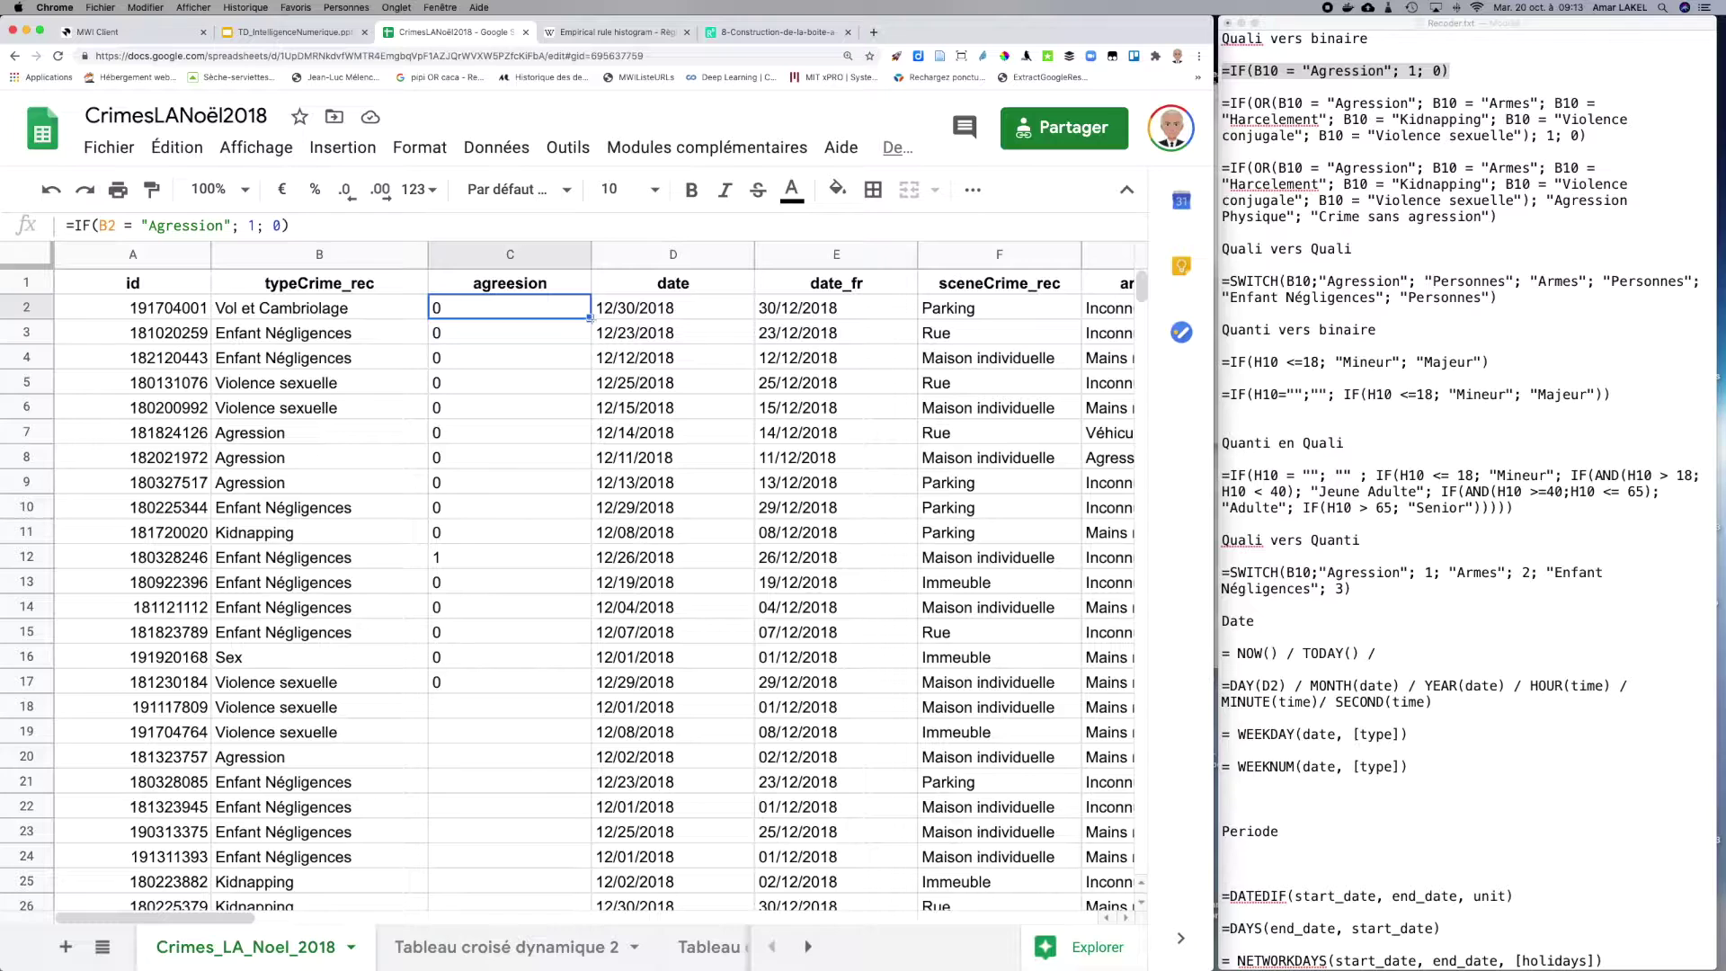
{"action": "left_click_drag", "start_coordinate": [589, 317], "coordinate": [526, 853]}
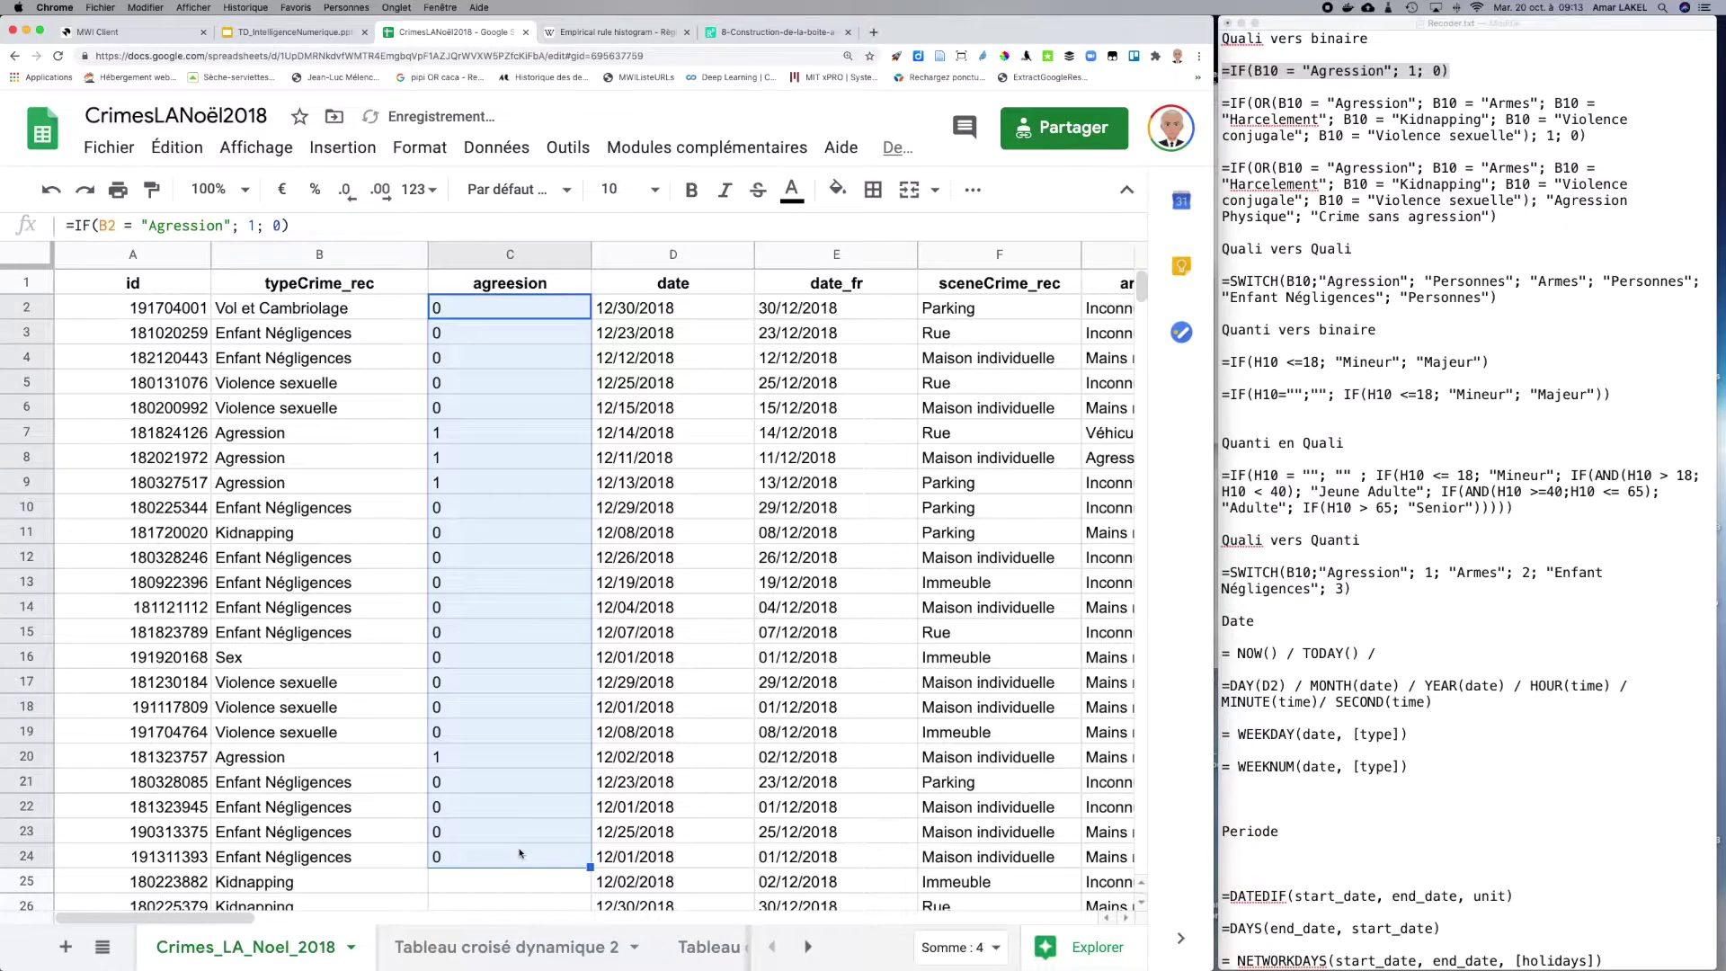
Step: Compare the formula results with the crime types in rows 7 to 9, 17 and 20
{"action": "left_click", "coordinate": [444, 686]}
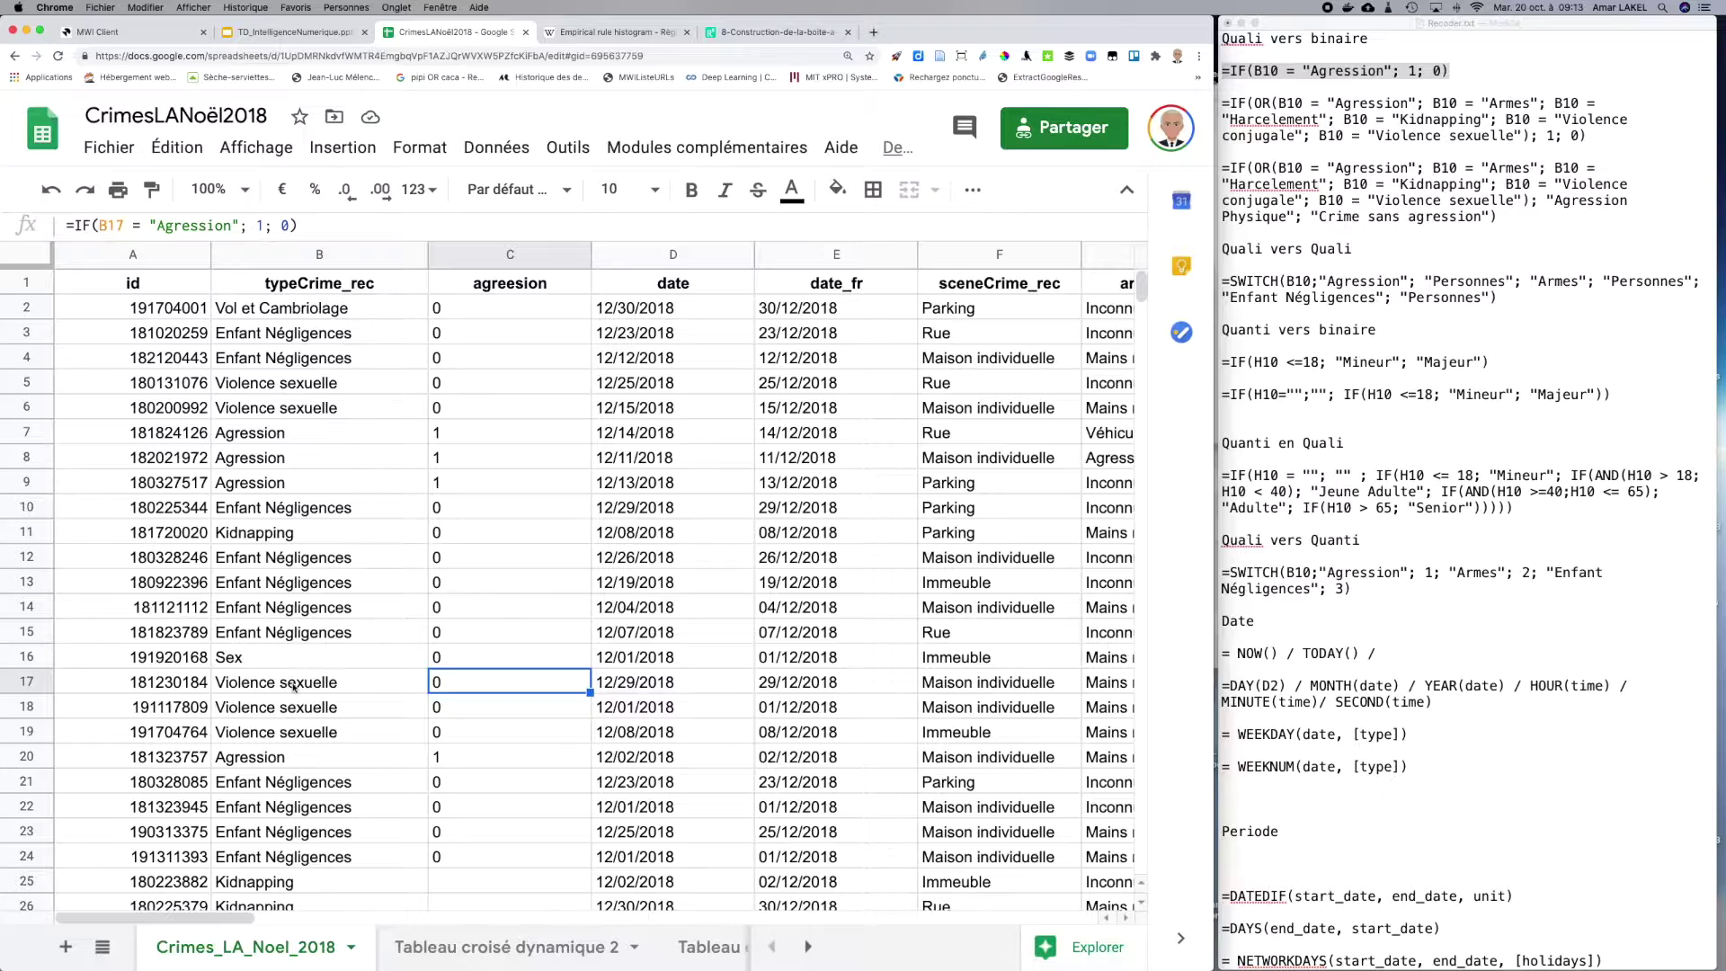
{"action": "left_click", "coordinate": [256, 762]}
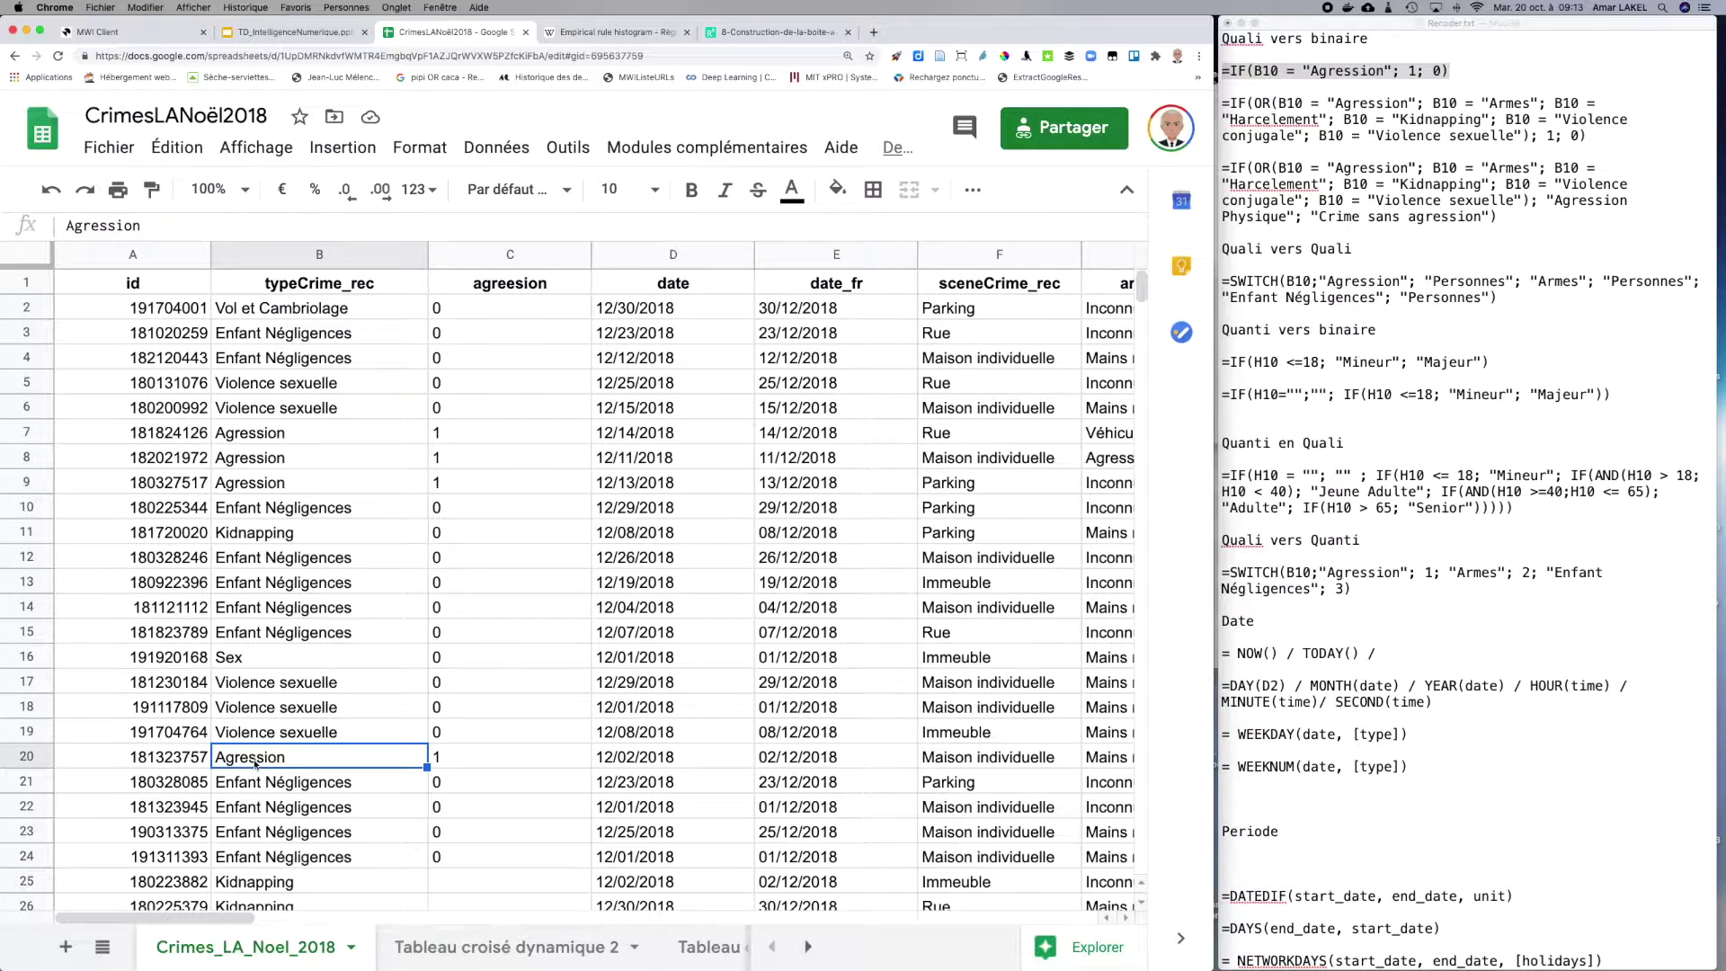
{"action": "left_click", "coordinate": [466, 764]}
{"action": "left_click", "coordinate": [321, 433]}
{"action": "left_click", "coordinate": [310, 464]}
{"action": "left_click", "coordinate": [321, 486]}
{"action": "left_click", "coordinate": [469, 487]}
{"action": "left_click", "coordinate": [469, 459]}
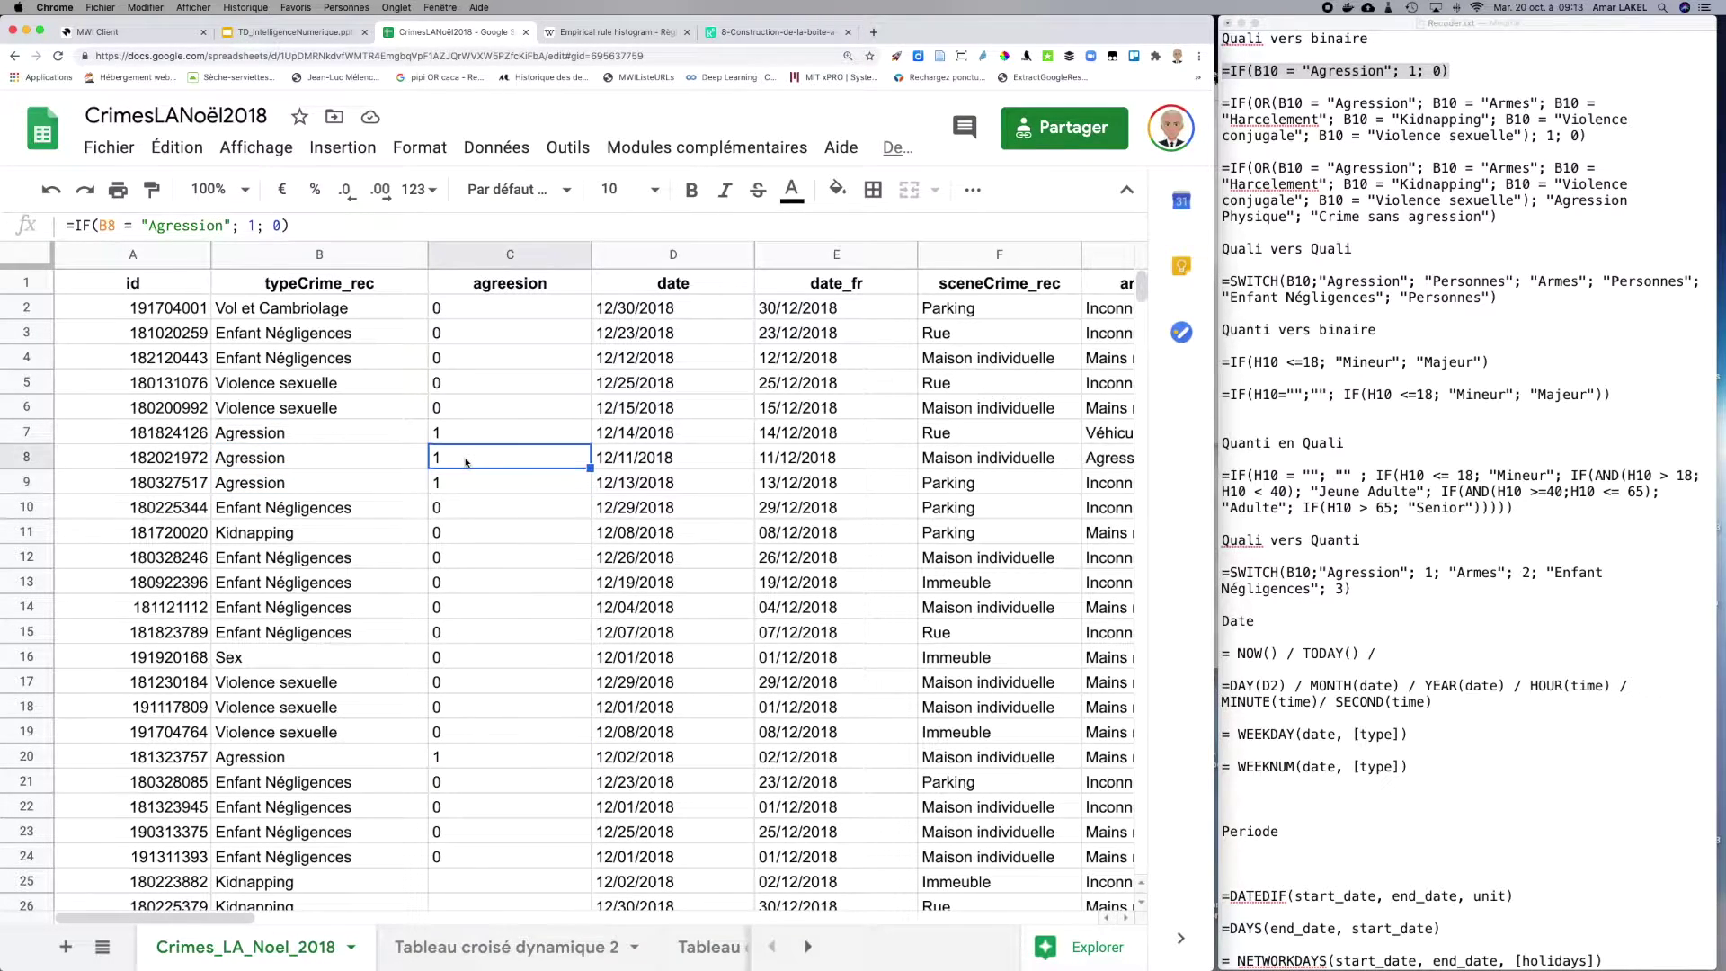
{"action": "left_click", "coordinate": [471, 440]}
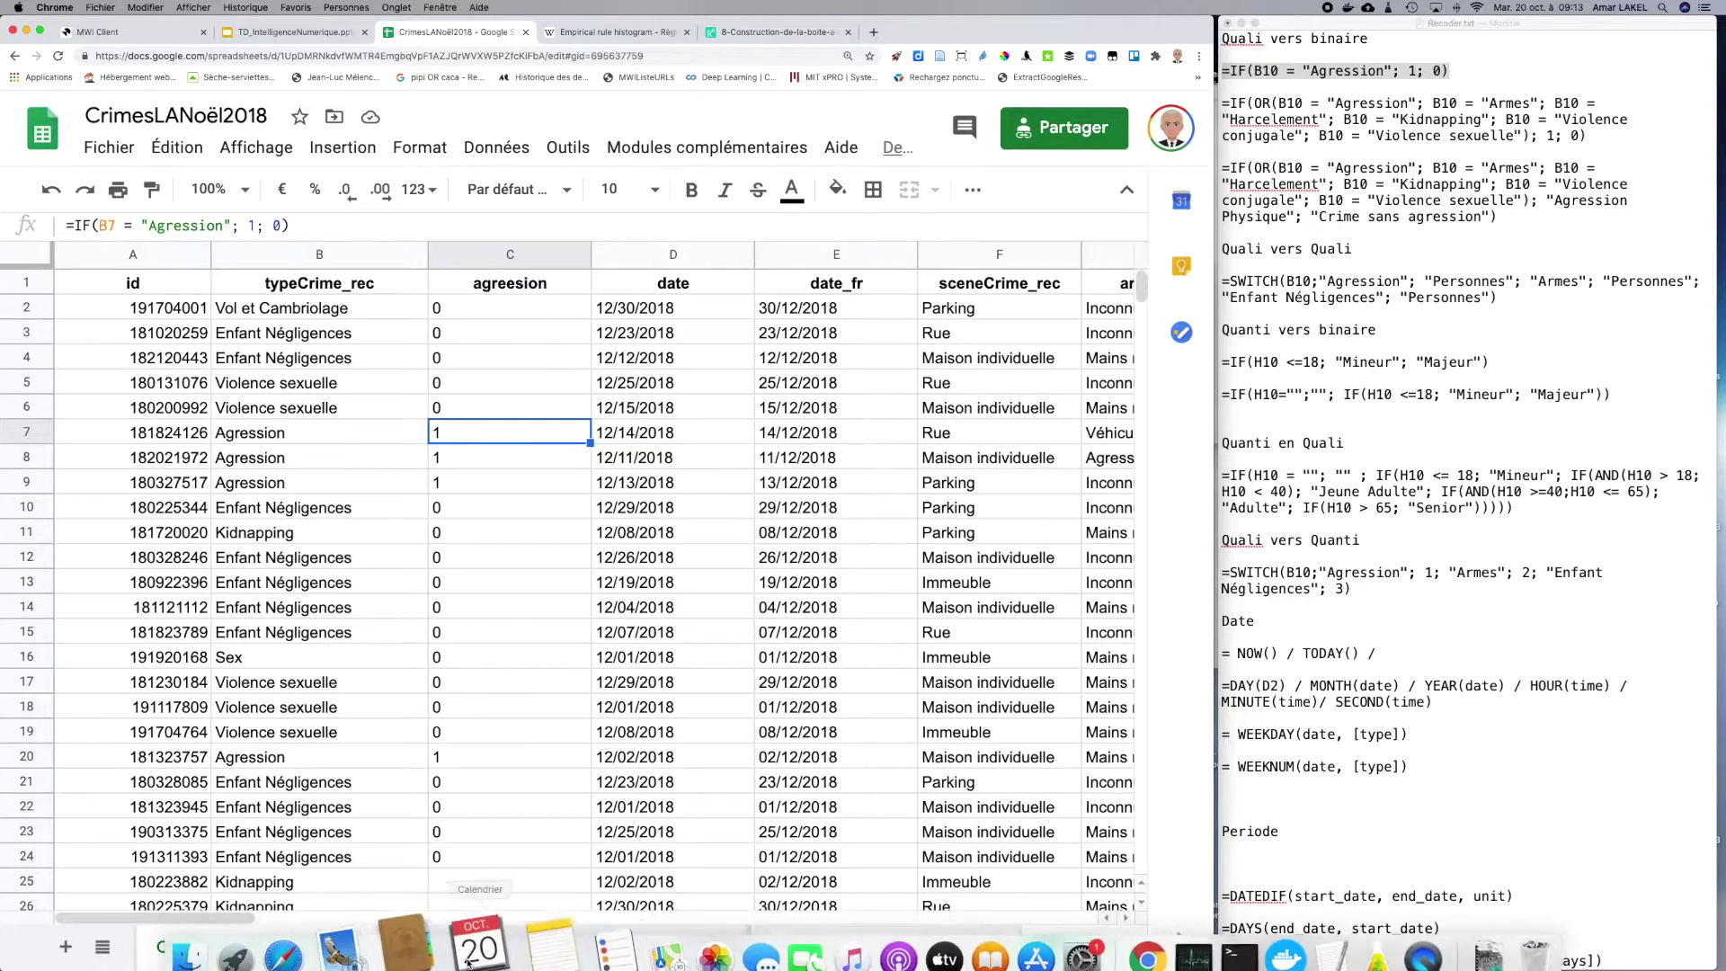
Step: Review which crime types are coded 1 in the agression column of the Tableau croisé dynamique 2 sheet
{"action": "left_click", "coordinate": [454, 946]}
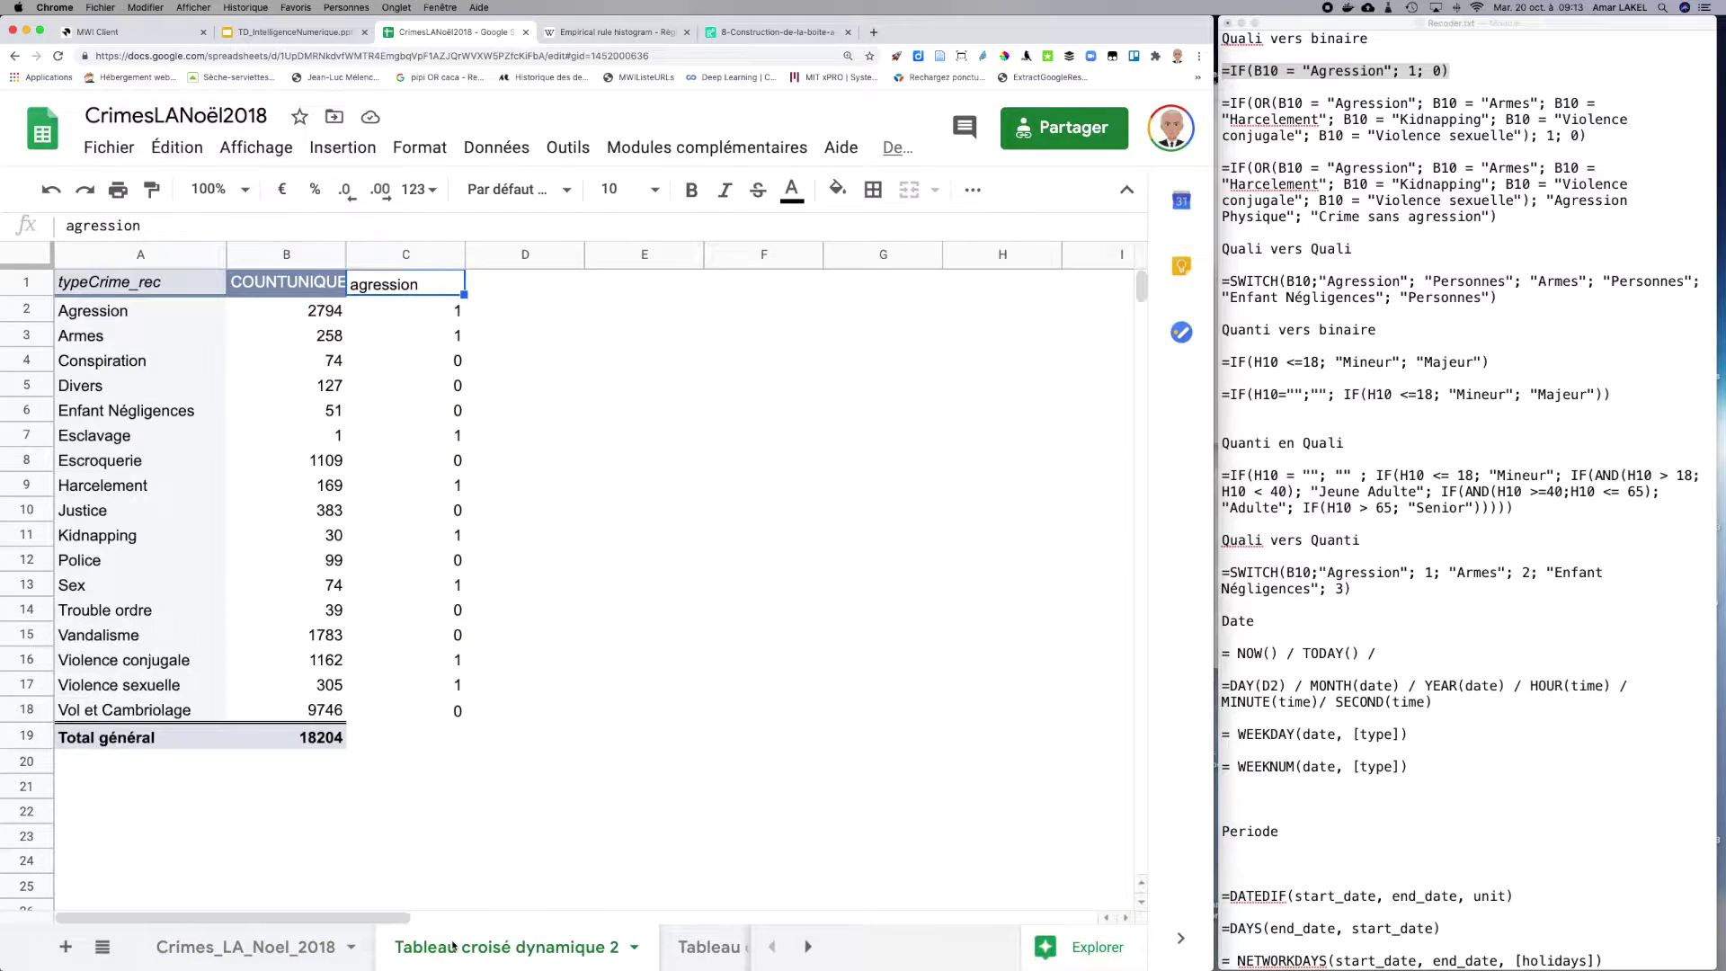
{"action": "left_click", "coordinate": [104, 312]}
{"action": "left_click", "coordinate": [100, 338]}
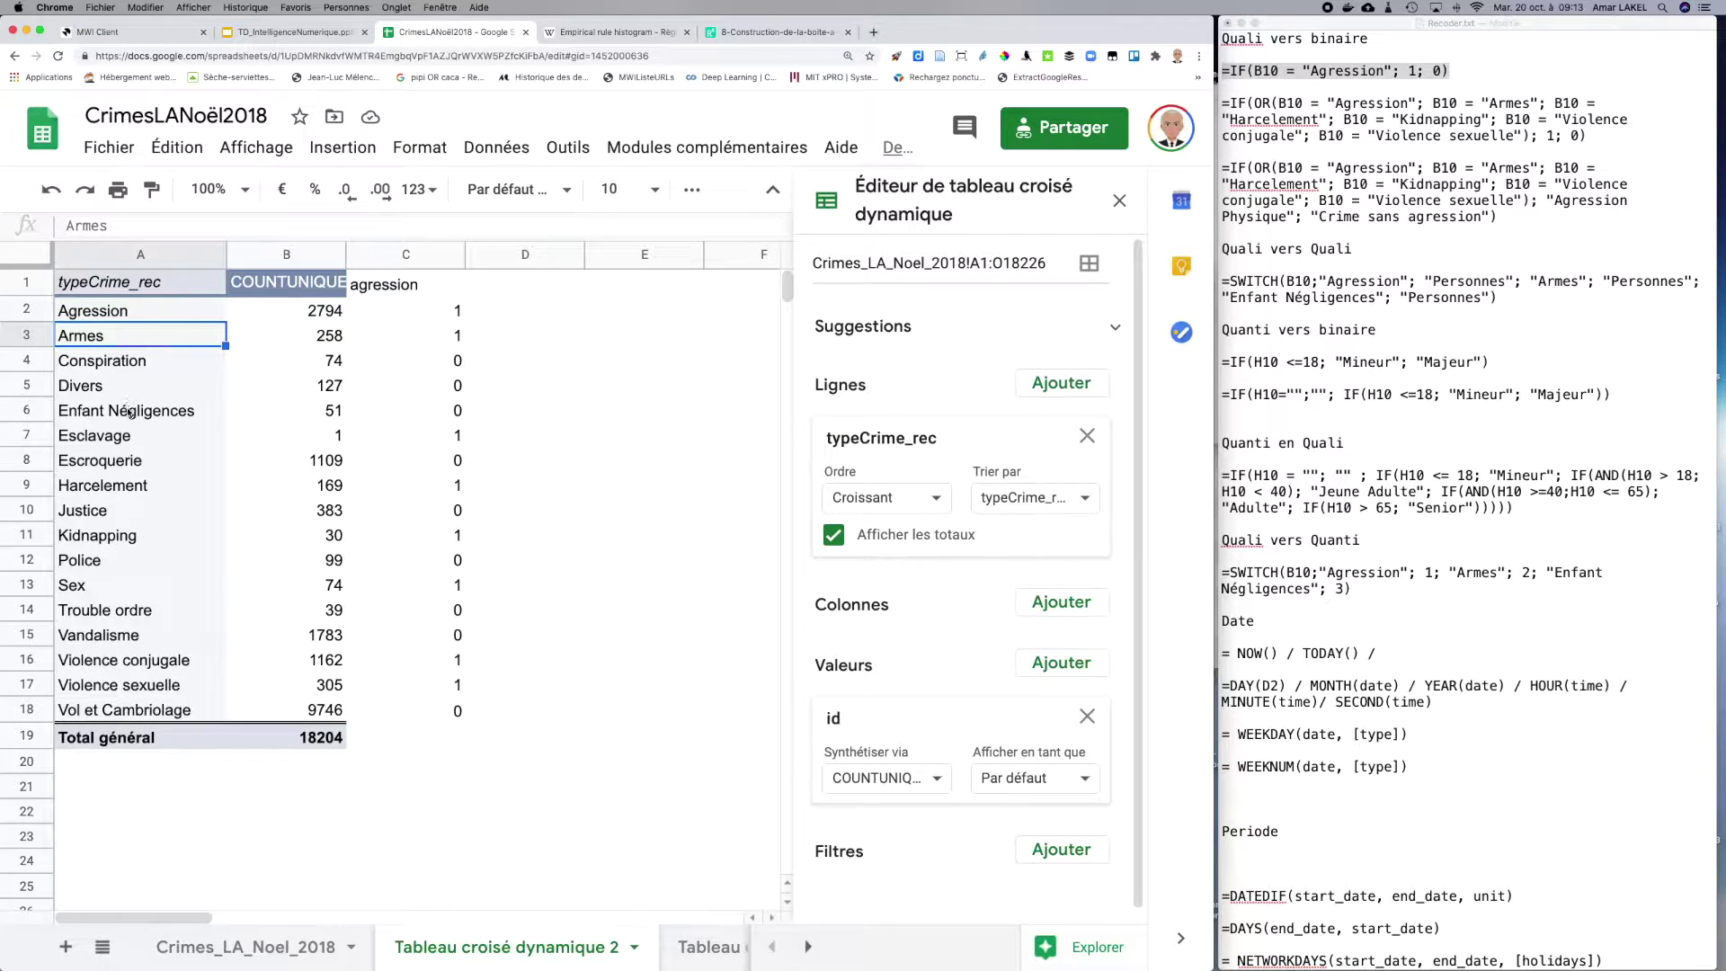
{"action": "left_click", "coordinate": [123, 438]}
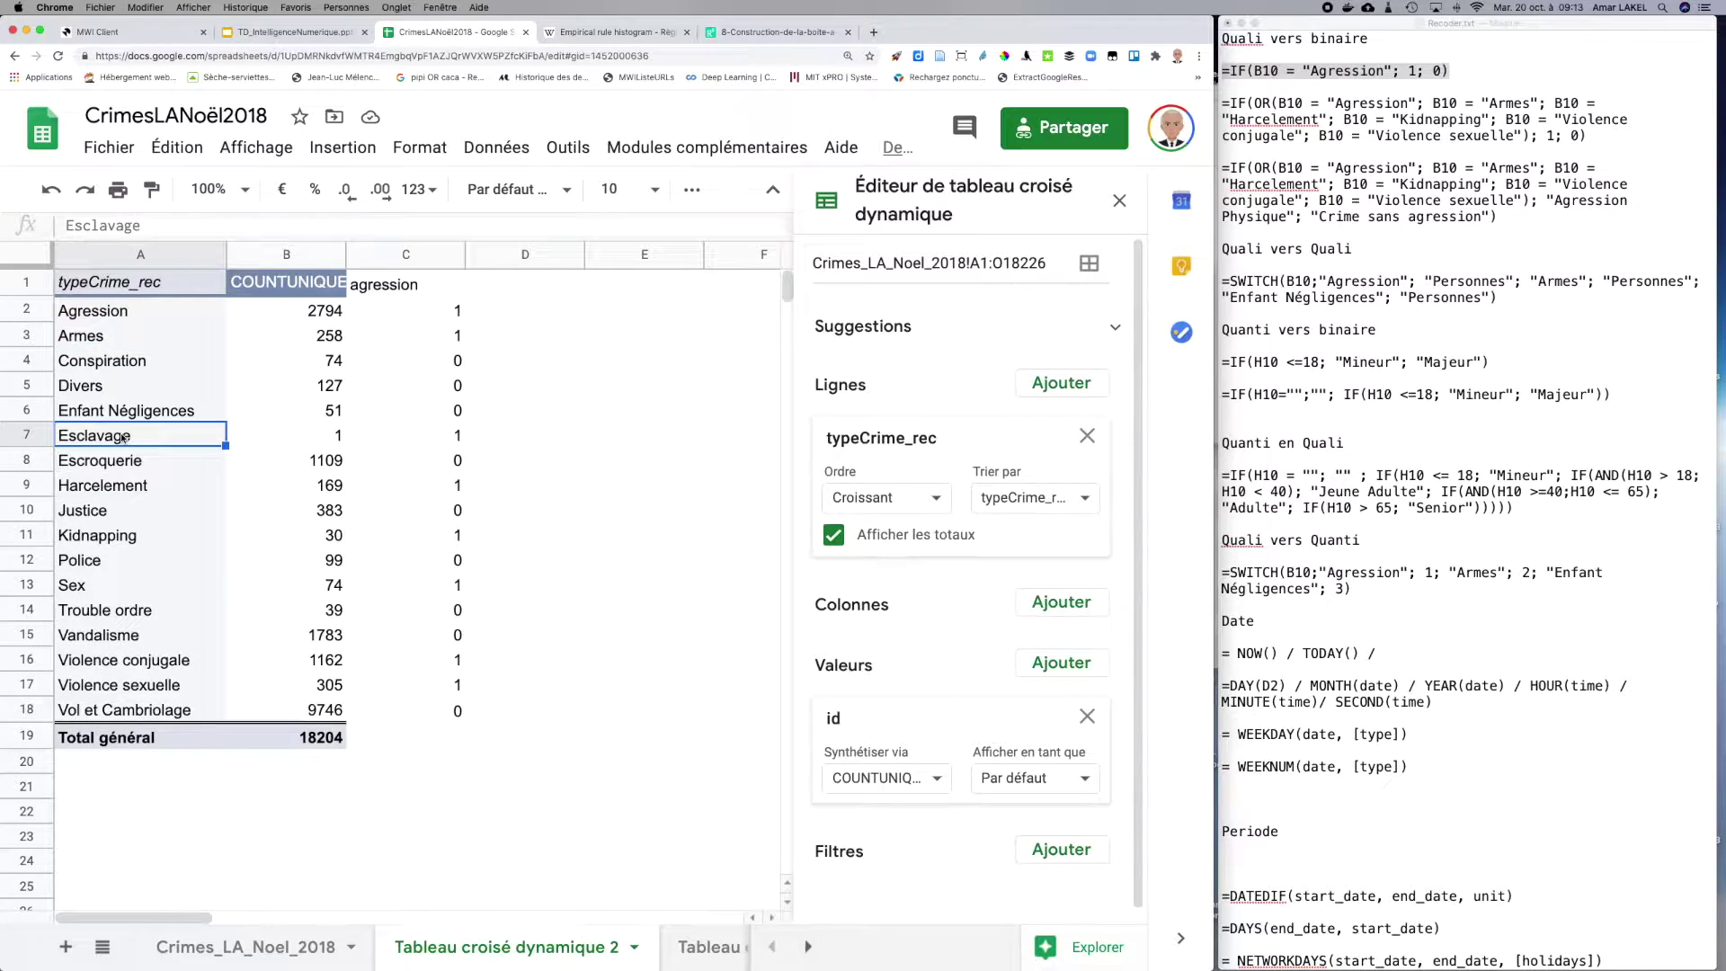
{"action": "left_click", "coordinate": [121, 485]}
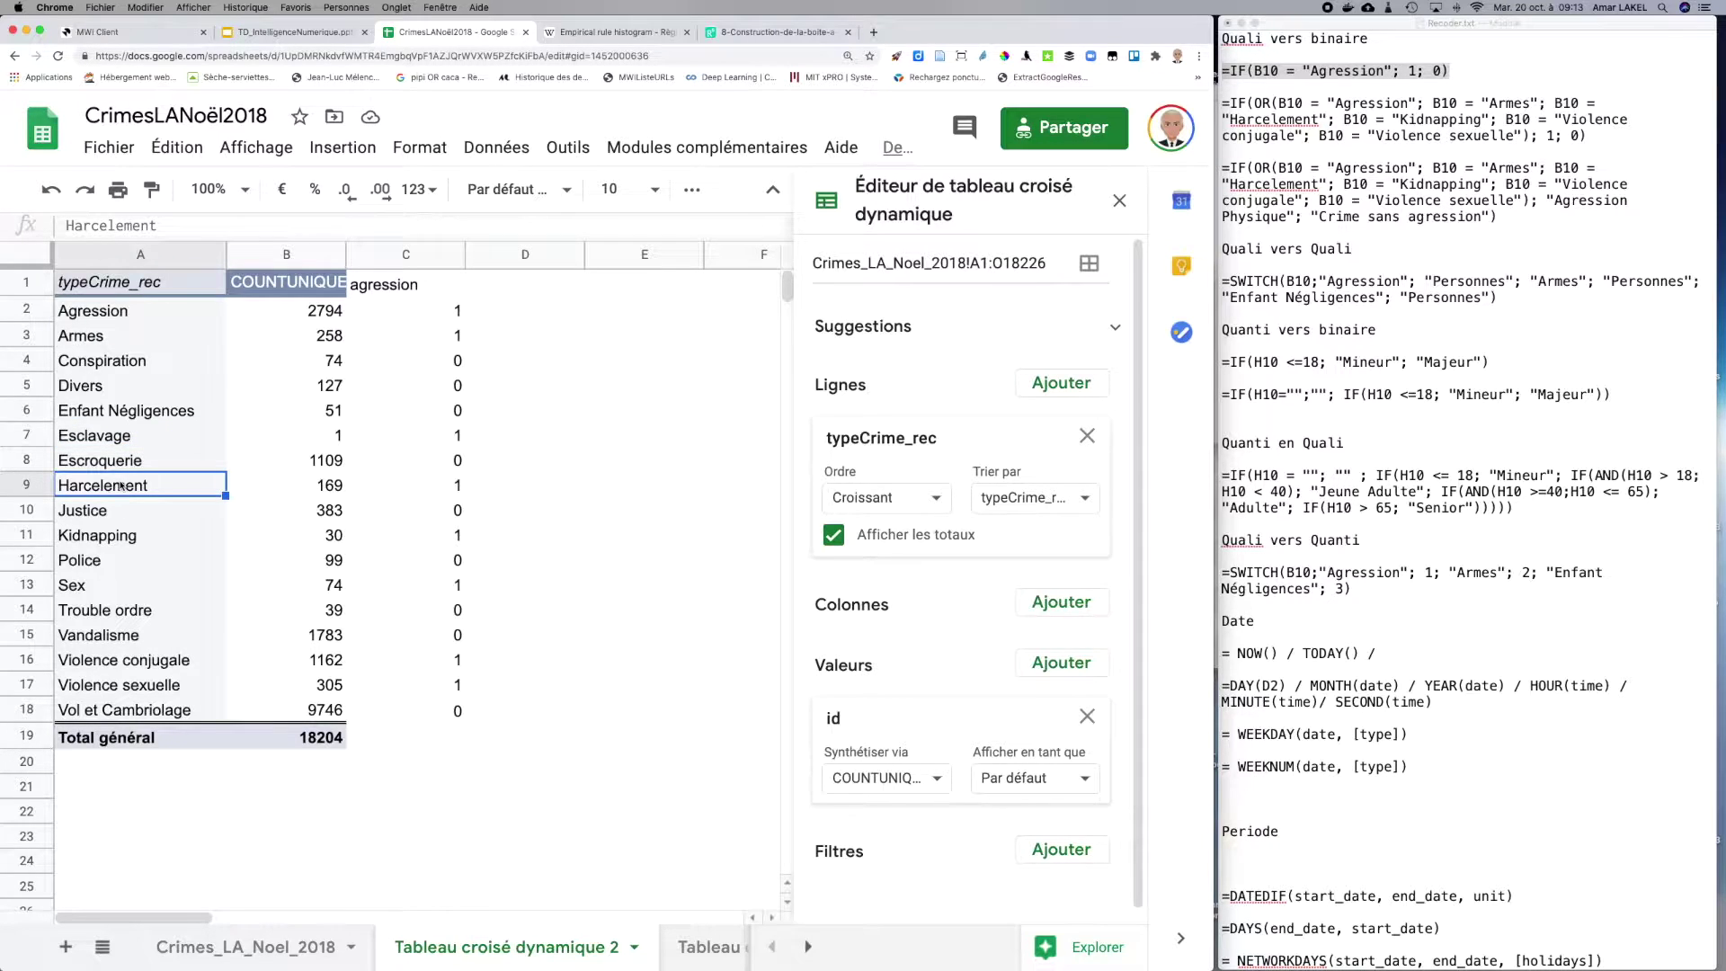
{"action": "left_click", "coordinate": [131, 538]}
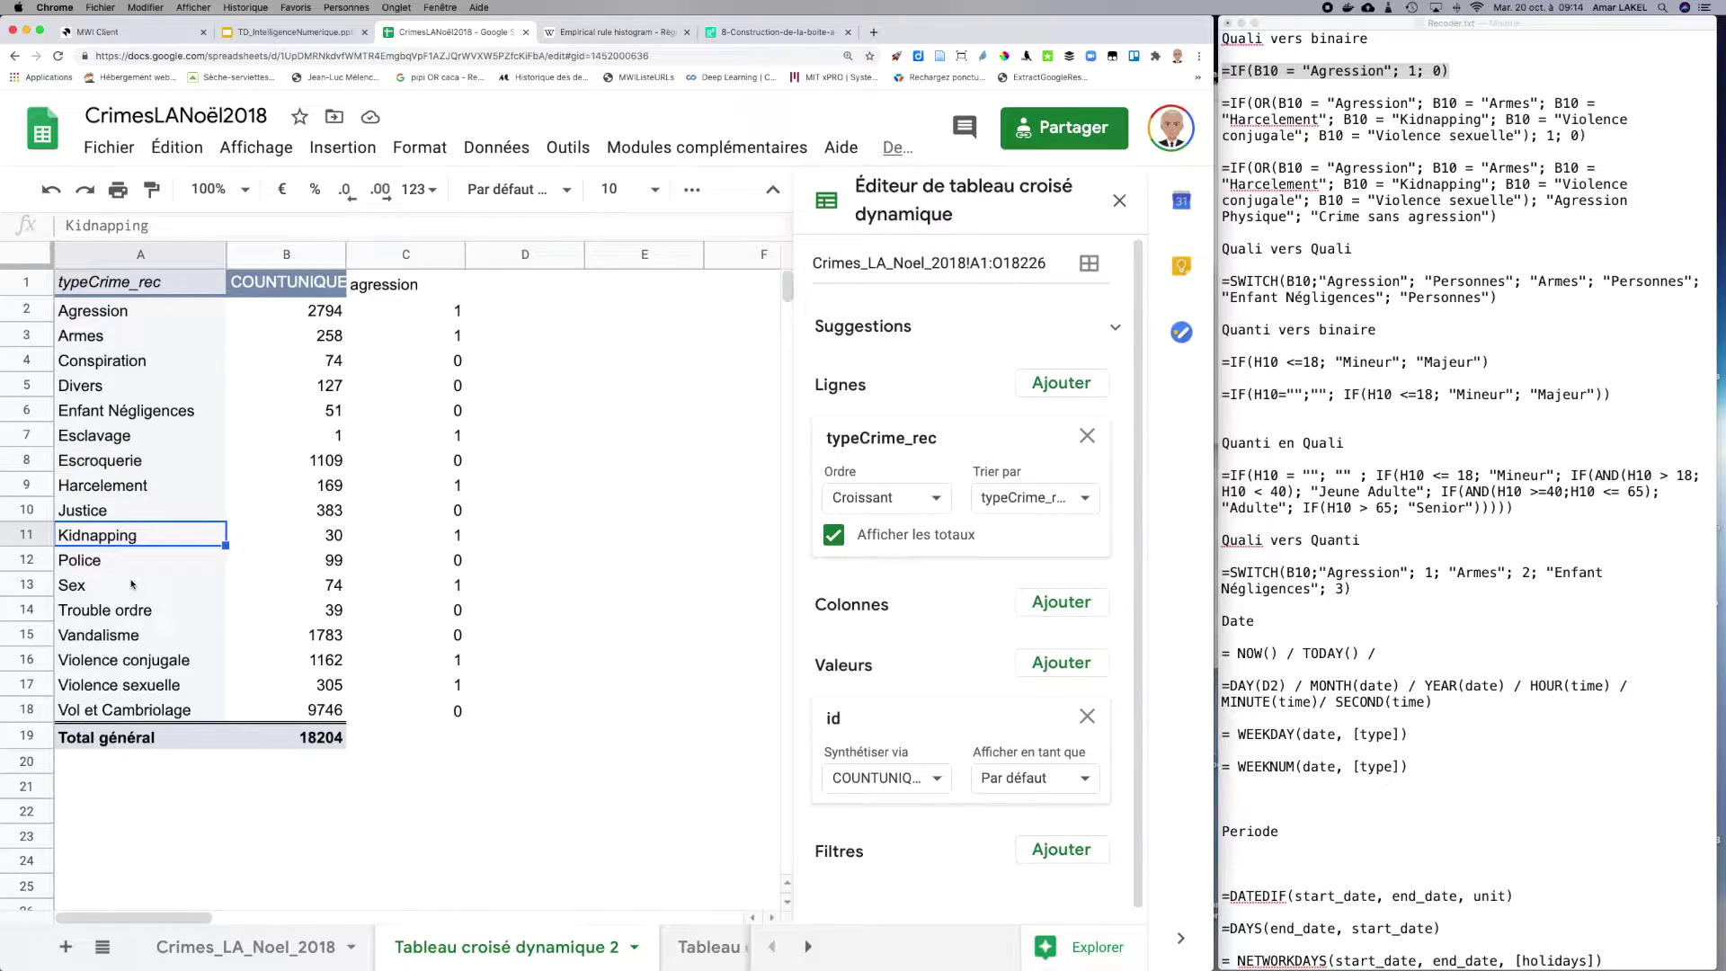
{"action": "left_click", "coordinate": [131, 583]}
{"action": "left_click", "coordinate": [128, 661]}
{"action": "left_click", "coordinate": [124, 686]}
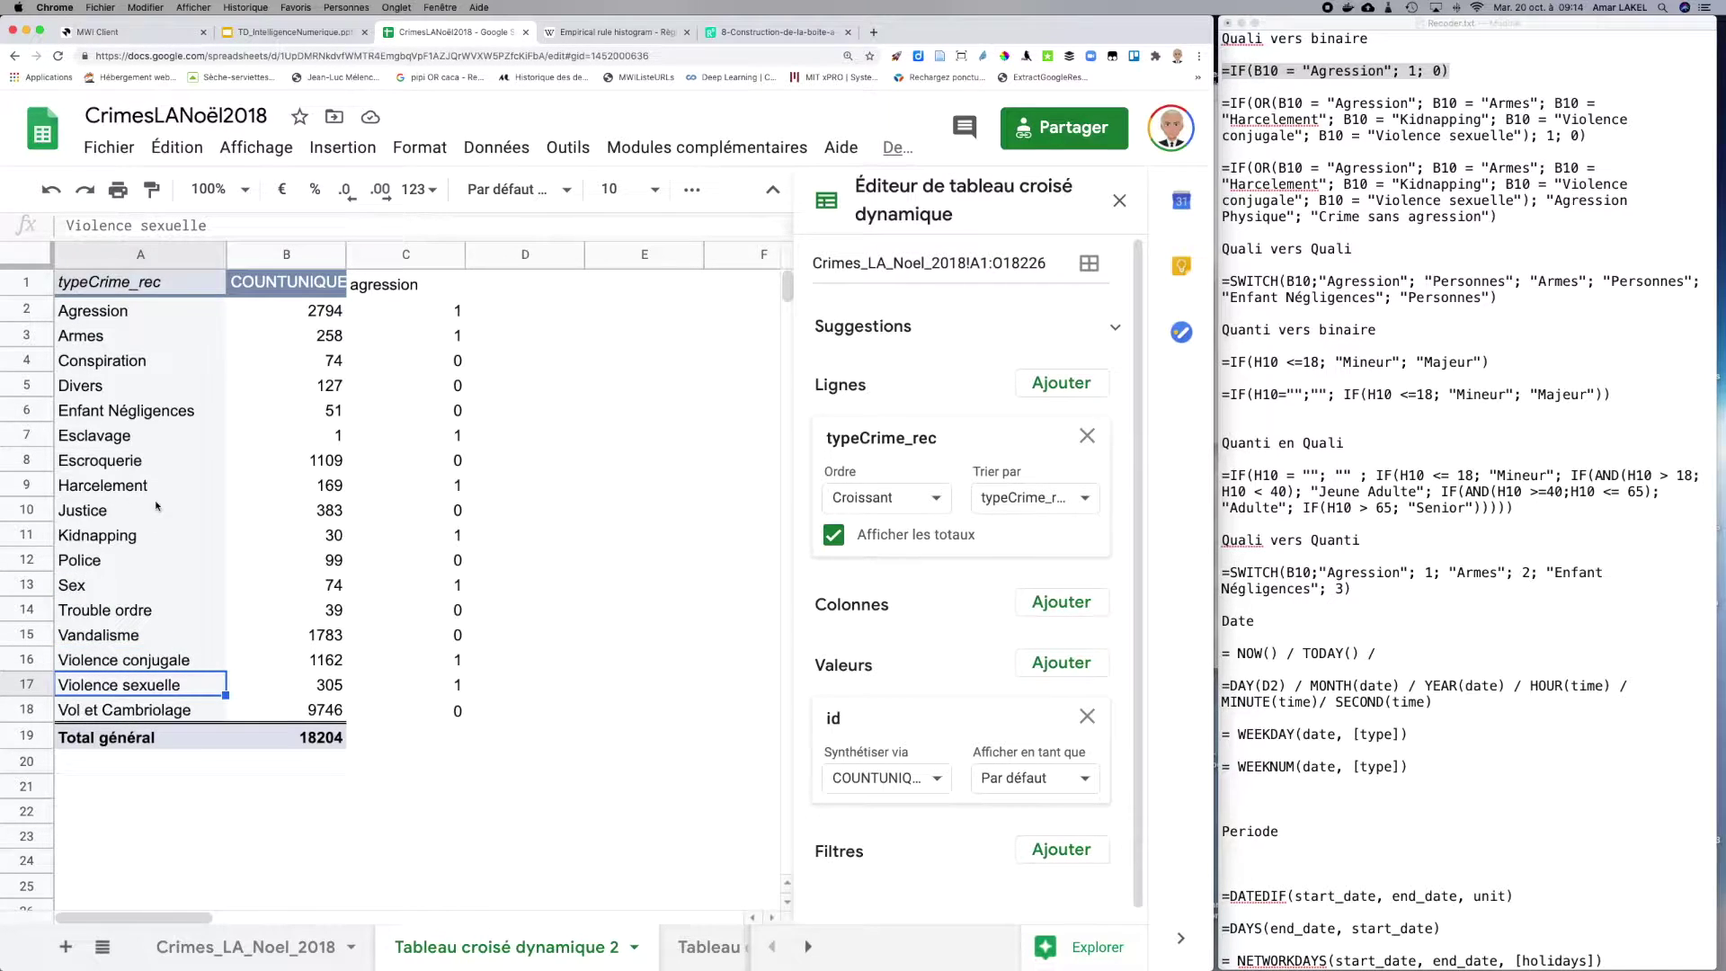
{"action": "left_click", "coordinate": [94, 343]}
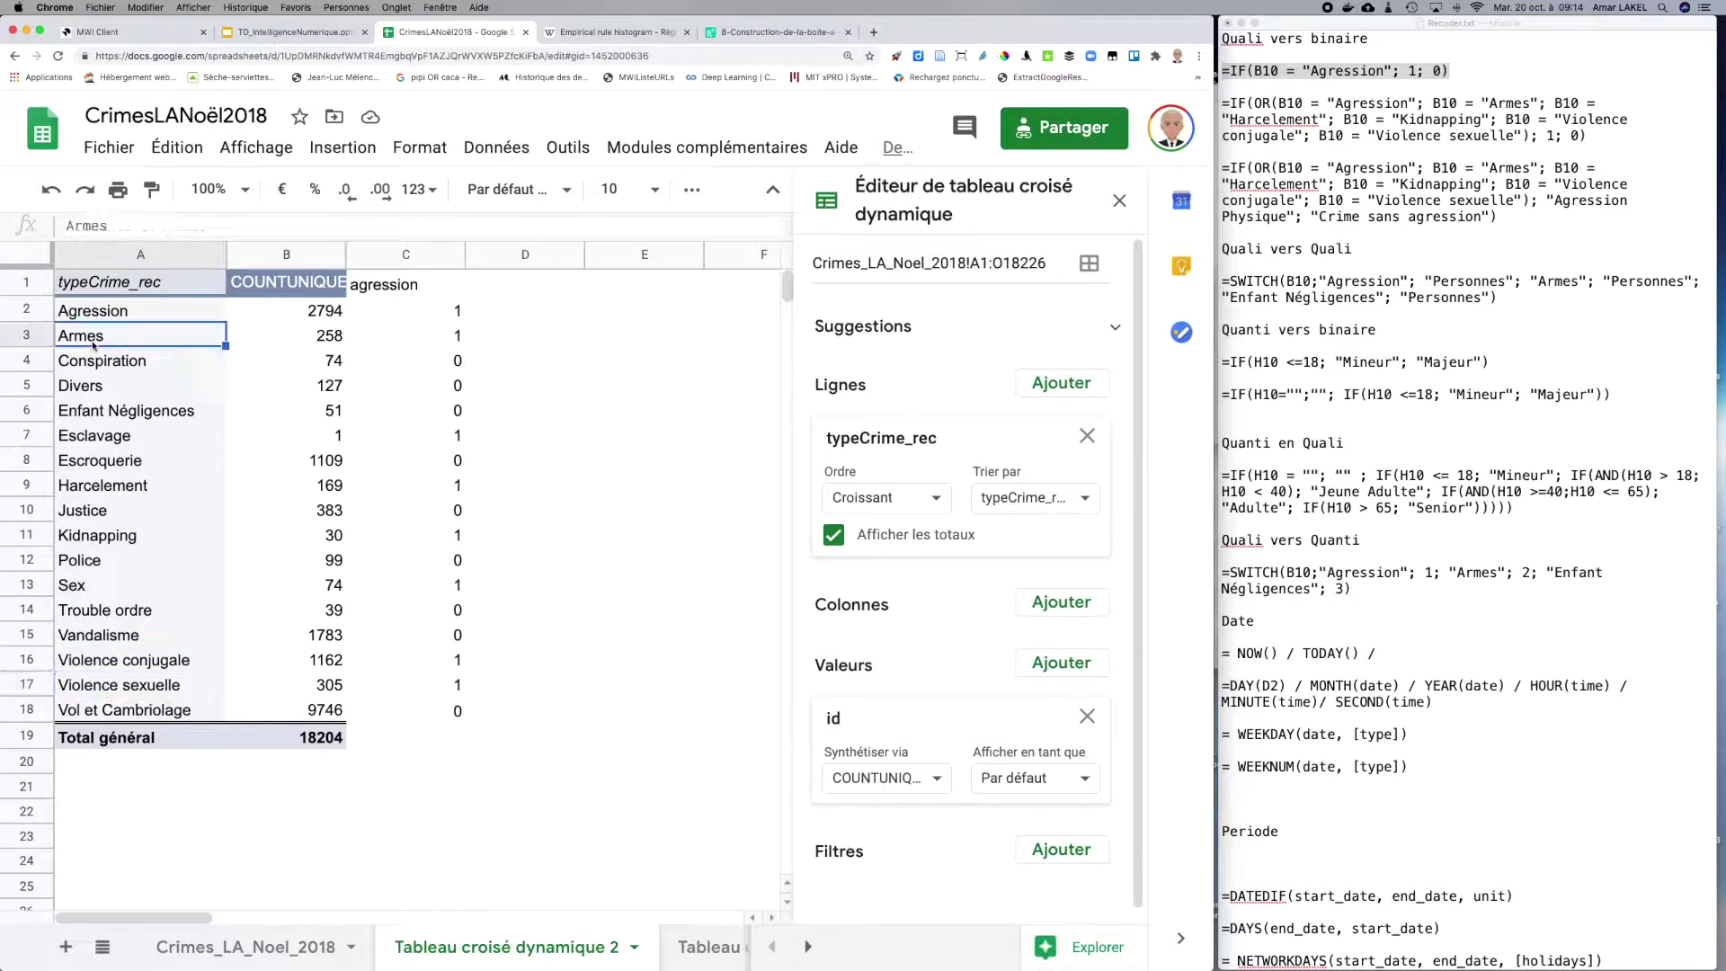
{"action": "left_click", "coordinate": [99, 435]}
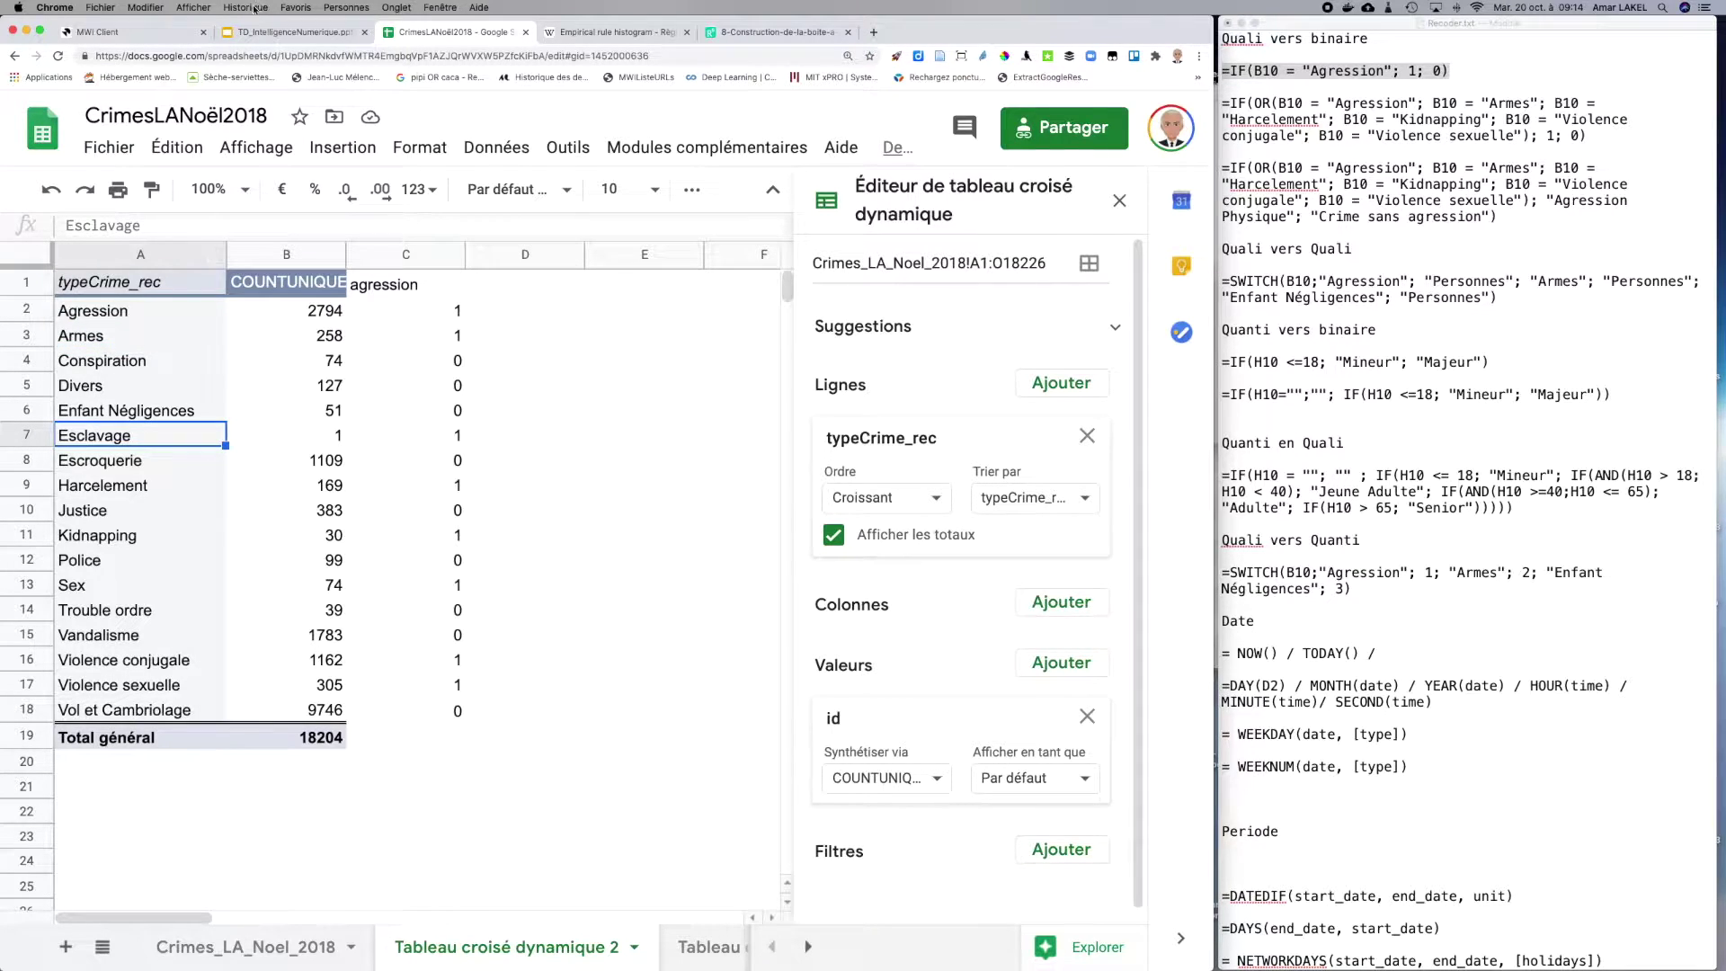
{"action": "left_click", "coordinate": [105, 337]}
{"action": "key", "text": "ctrl+c"}
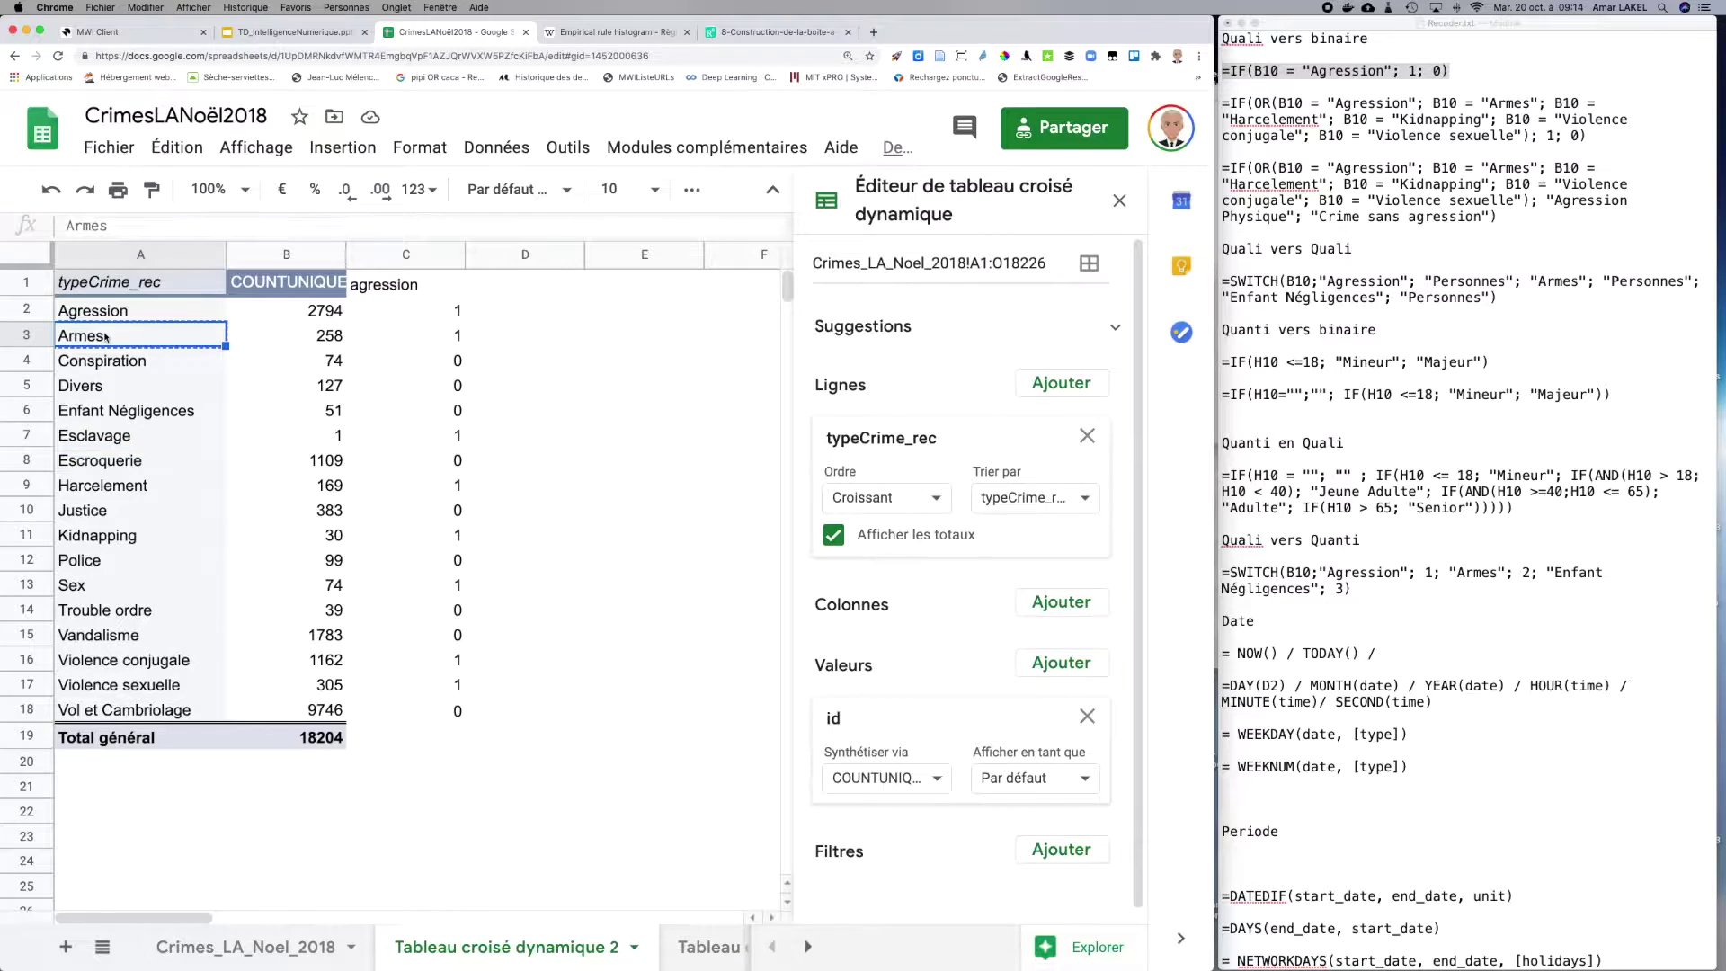
{"action": "left_click", "coordinate": [180, 949]}
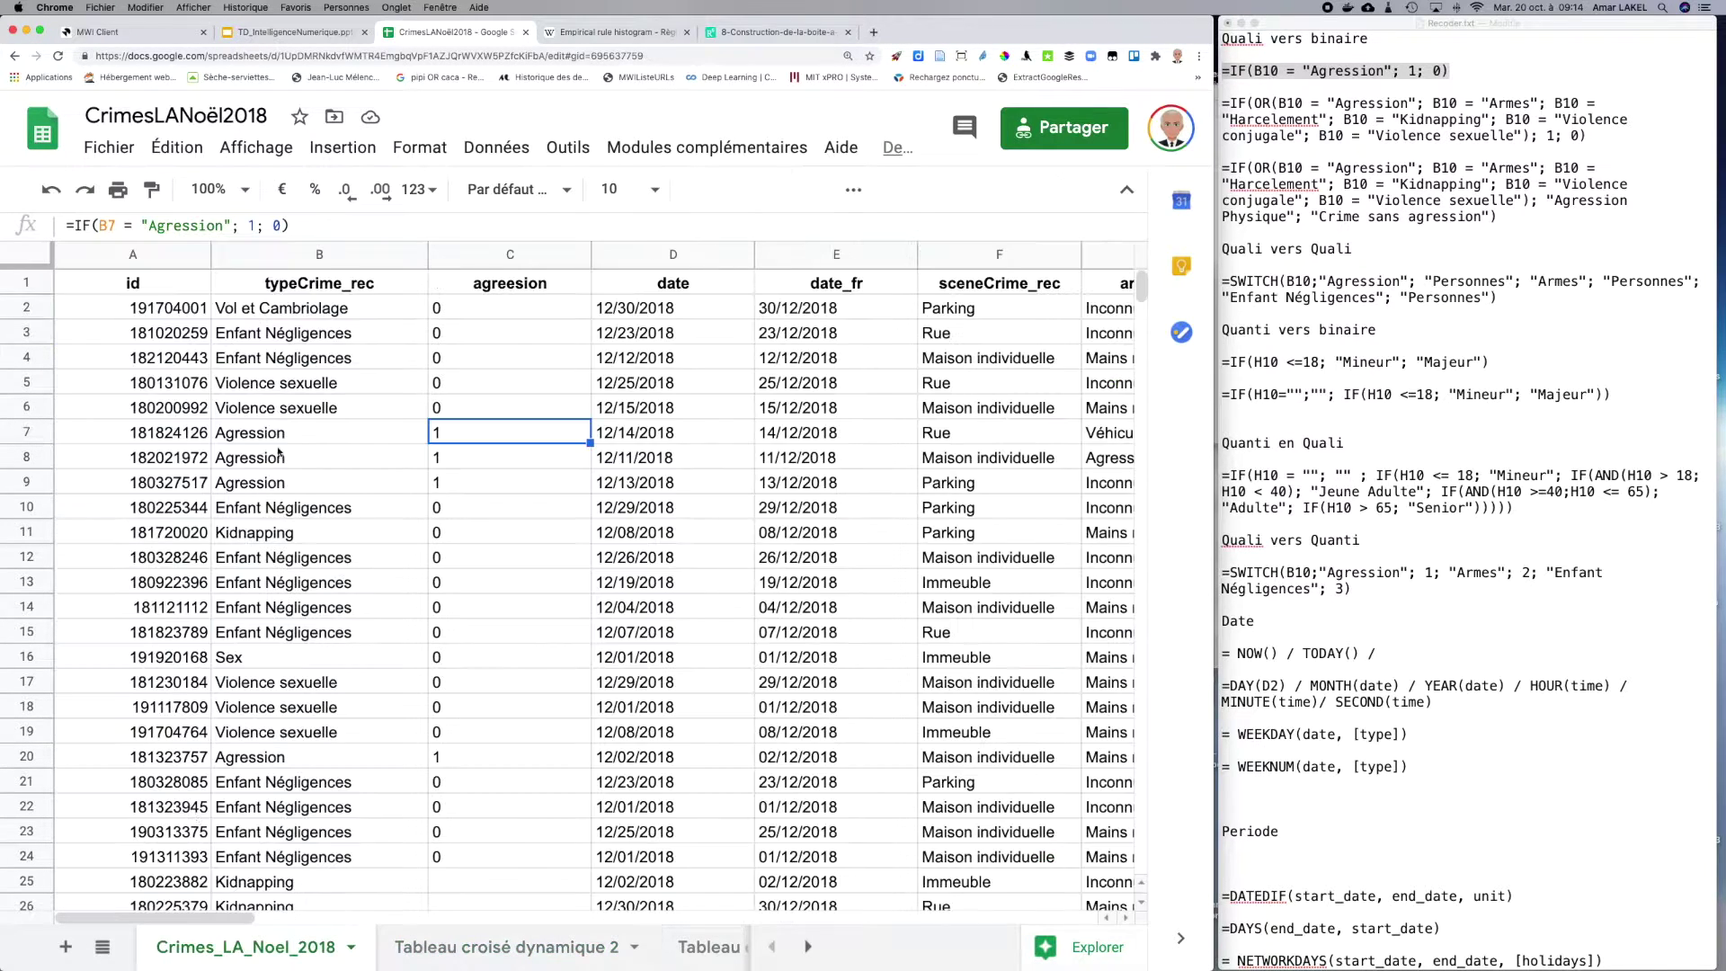
{"action": "left_click", "coordinate": [97, 226]}
{"action": "type", "text": "OR("}
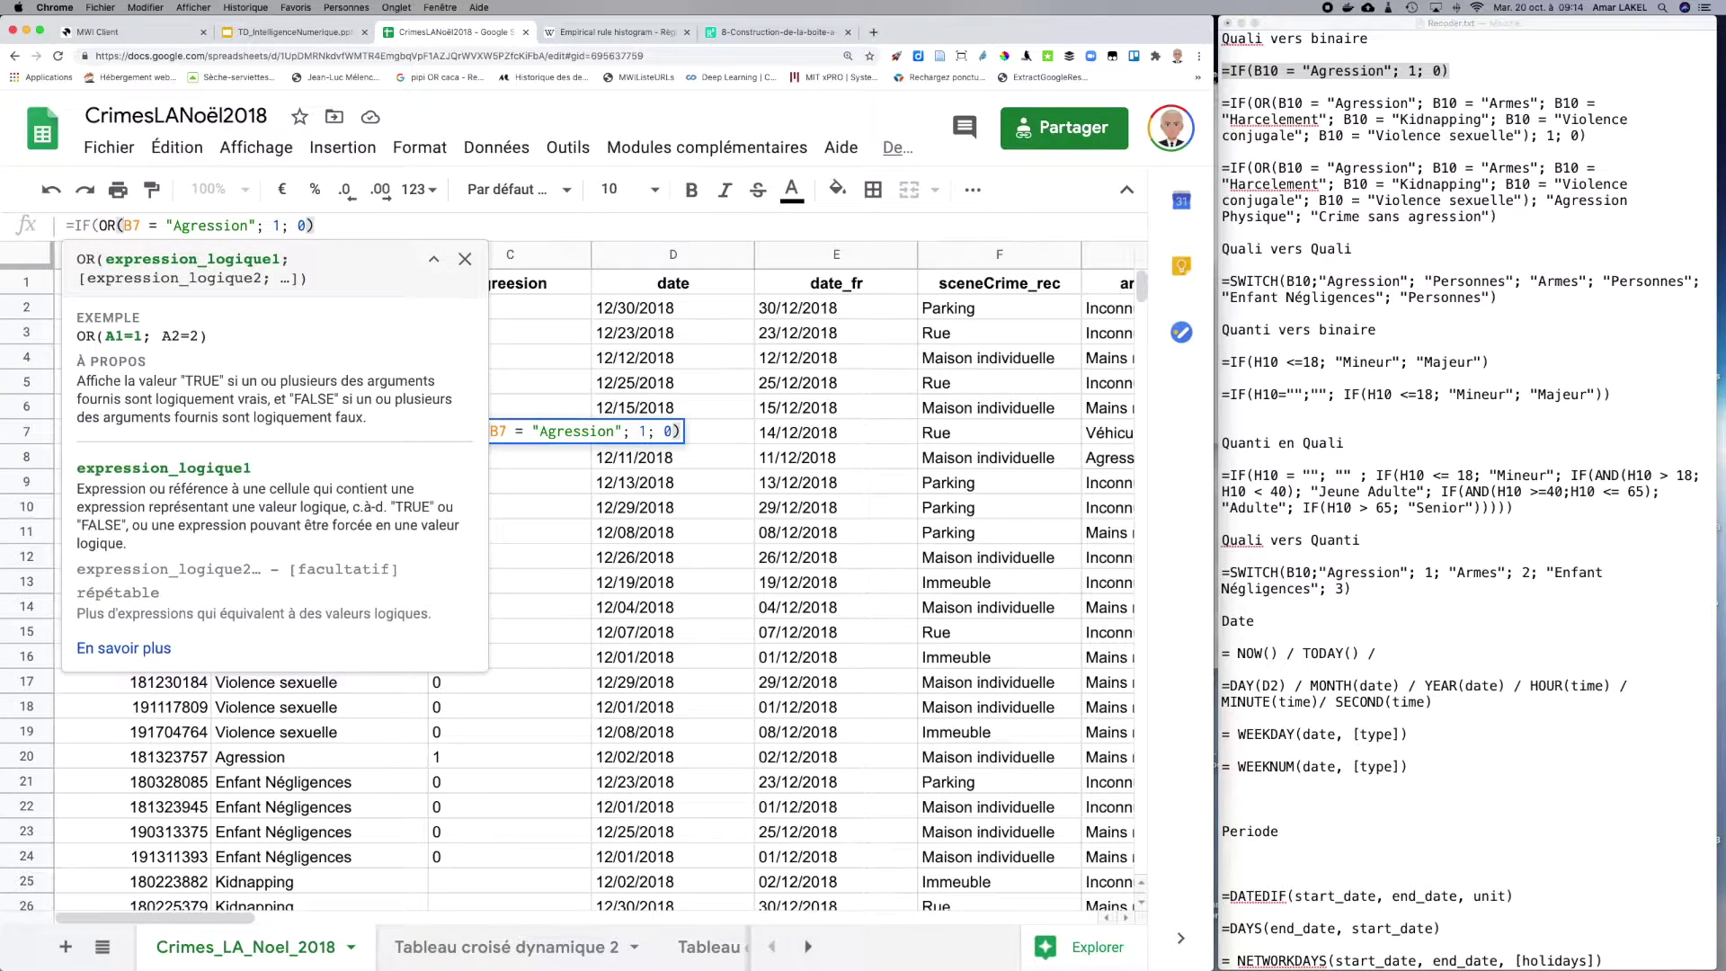
{"action": "key", "text": "Right"}
{"action": "key", "text": "Escape"}
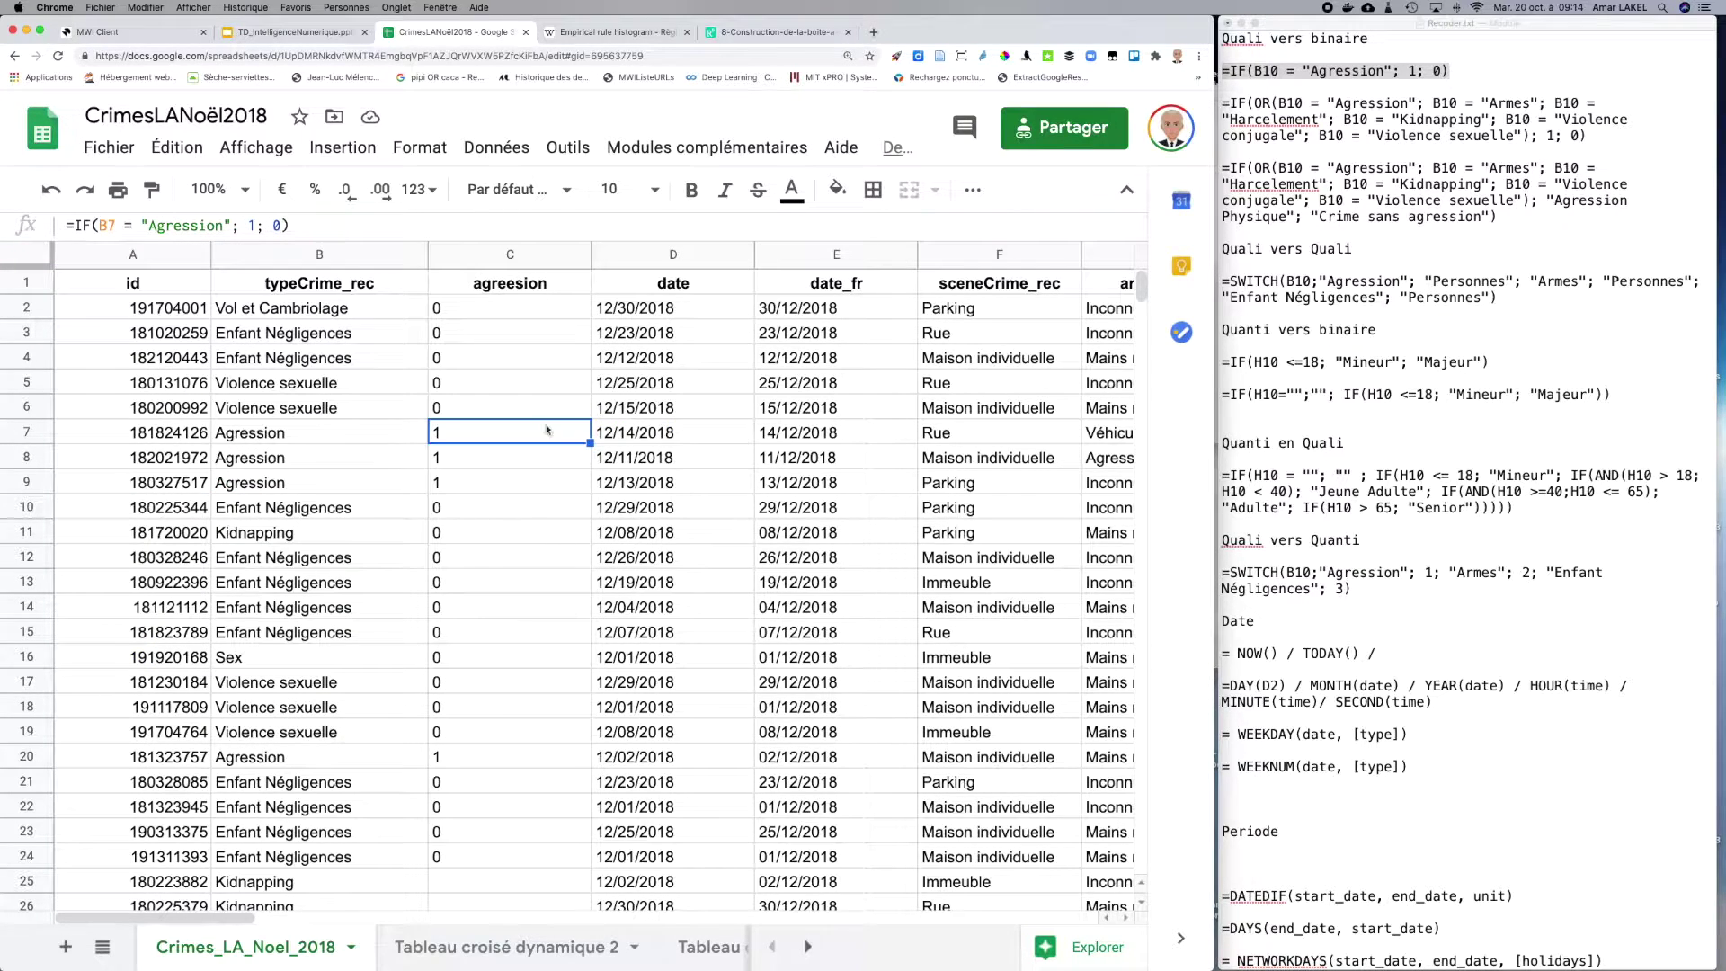
Step: In the C2 formula of the Crimes_LA_Noel_2018 sheet, open an OR around the condition and add B2="Armes" as its second condition
{"action": "left_click", "coordinate": [488, 314]}
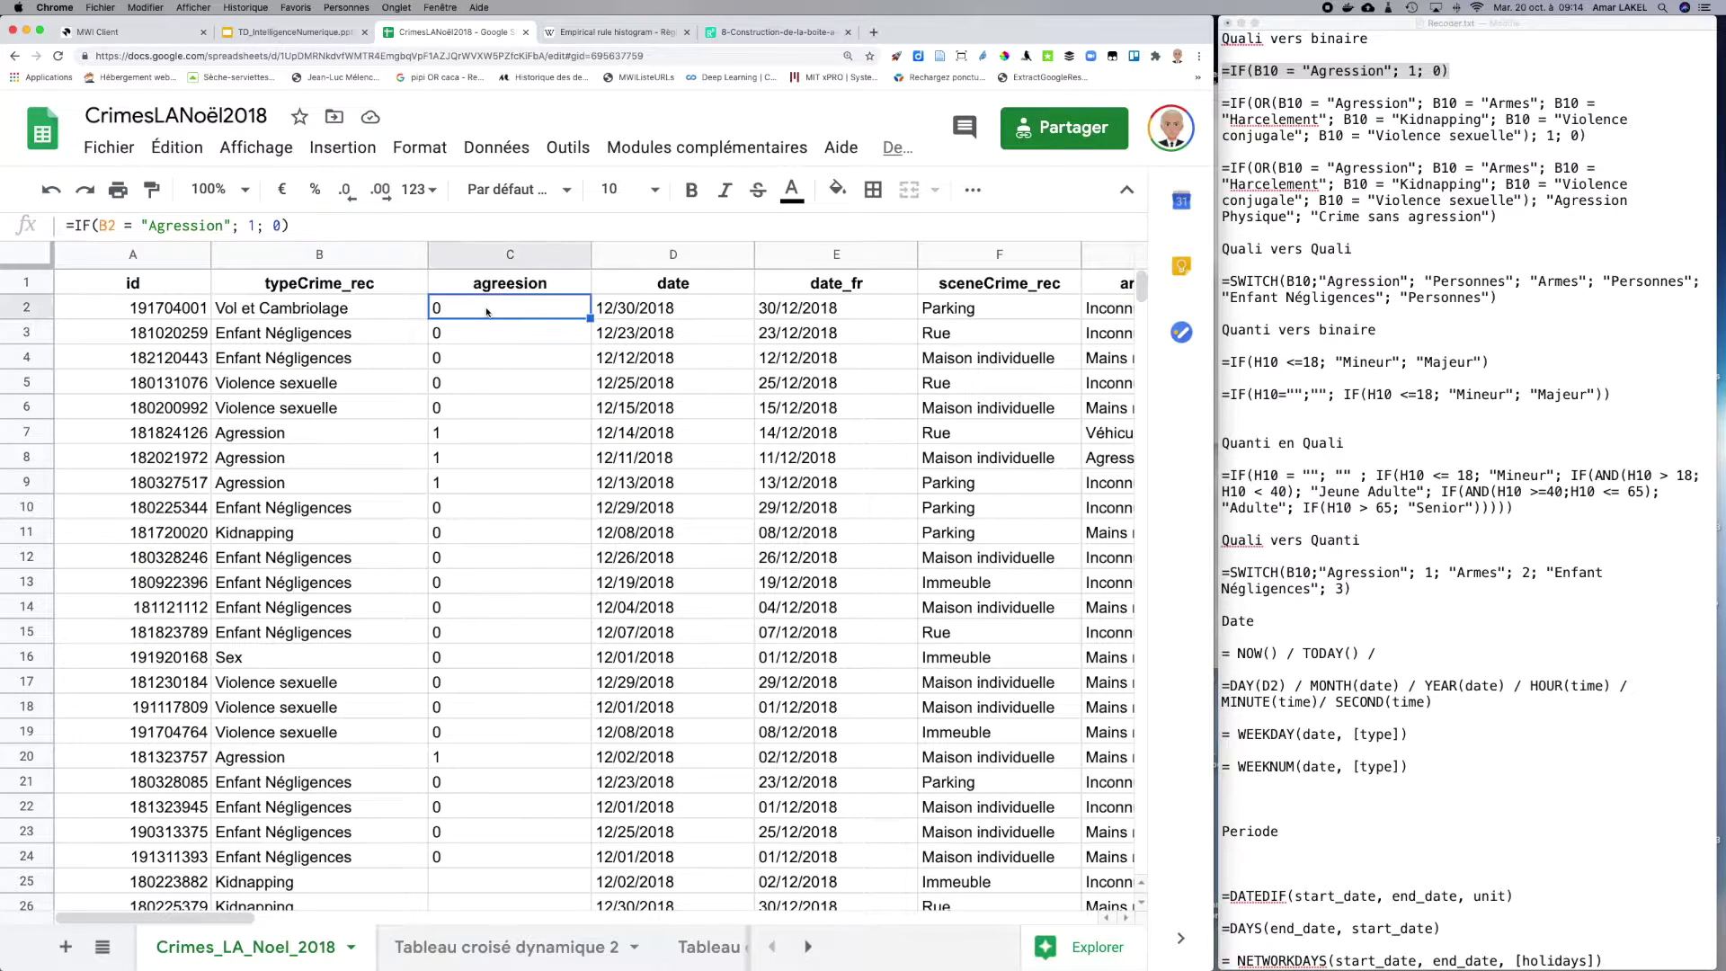
{"action": "left_click", "coordinate": [101, 225]}
{"action": "type", "text": "OR("}
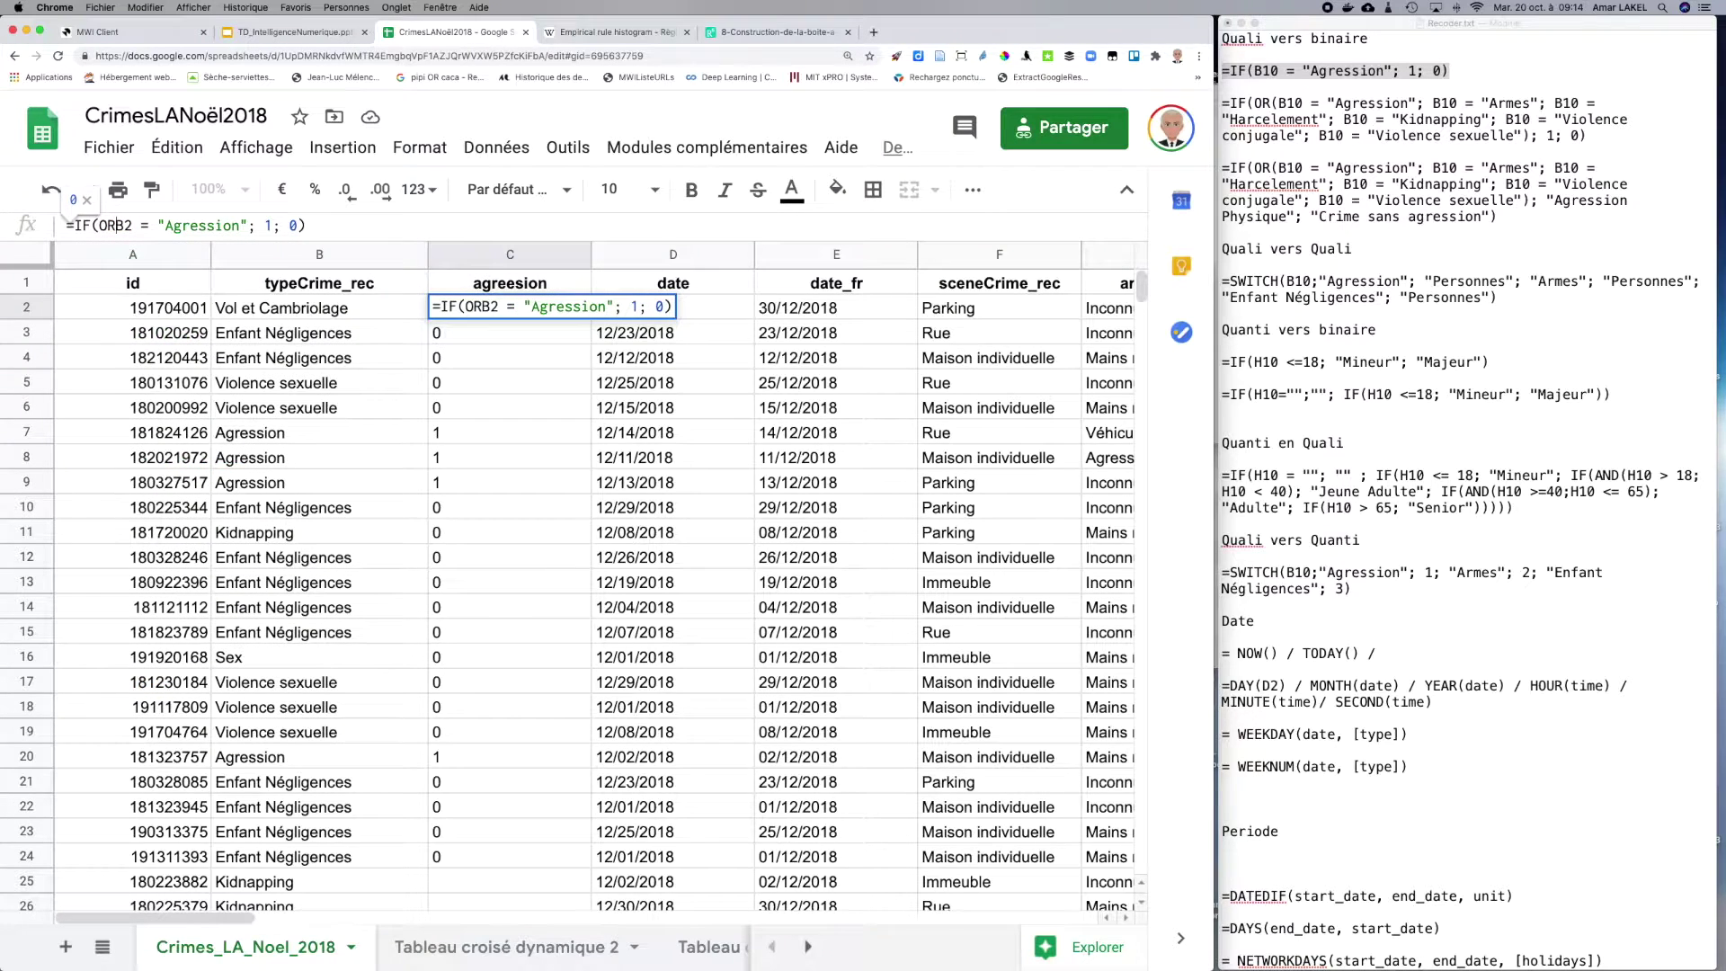
{"action": "key", "text": "Right"}
{"action": "key", "text": "Right"}
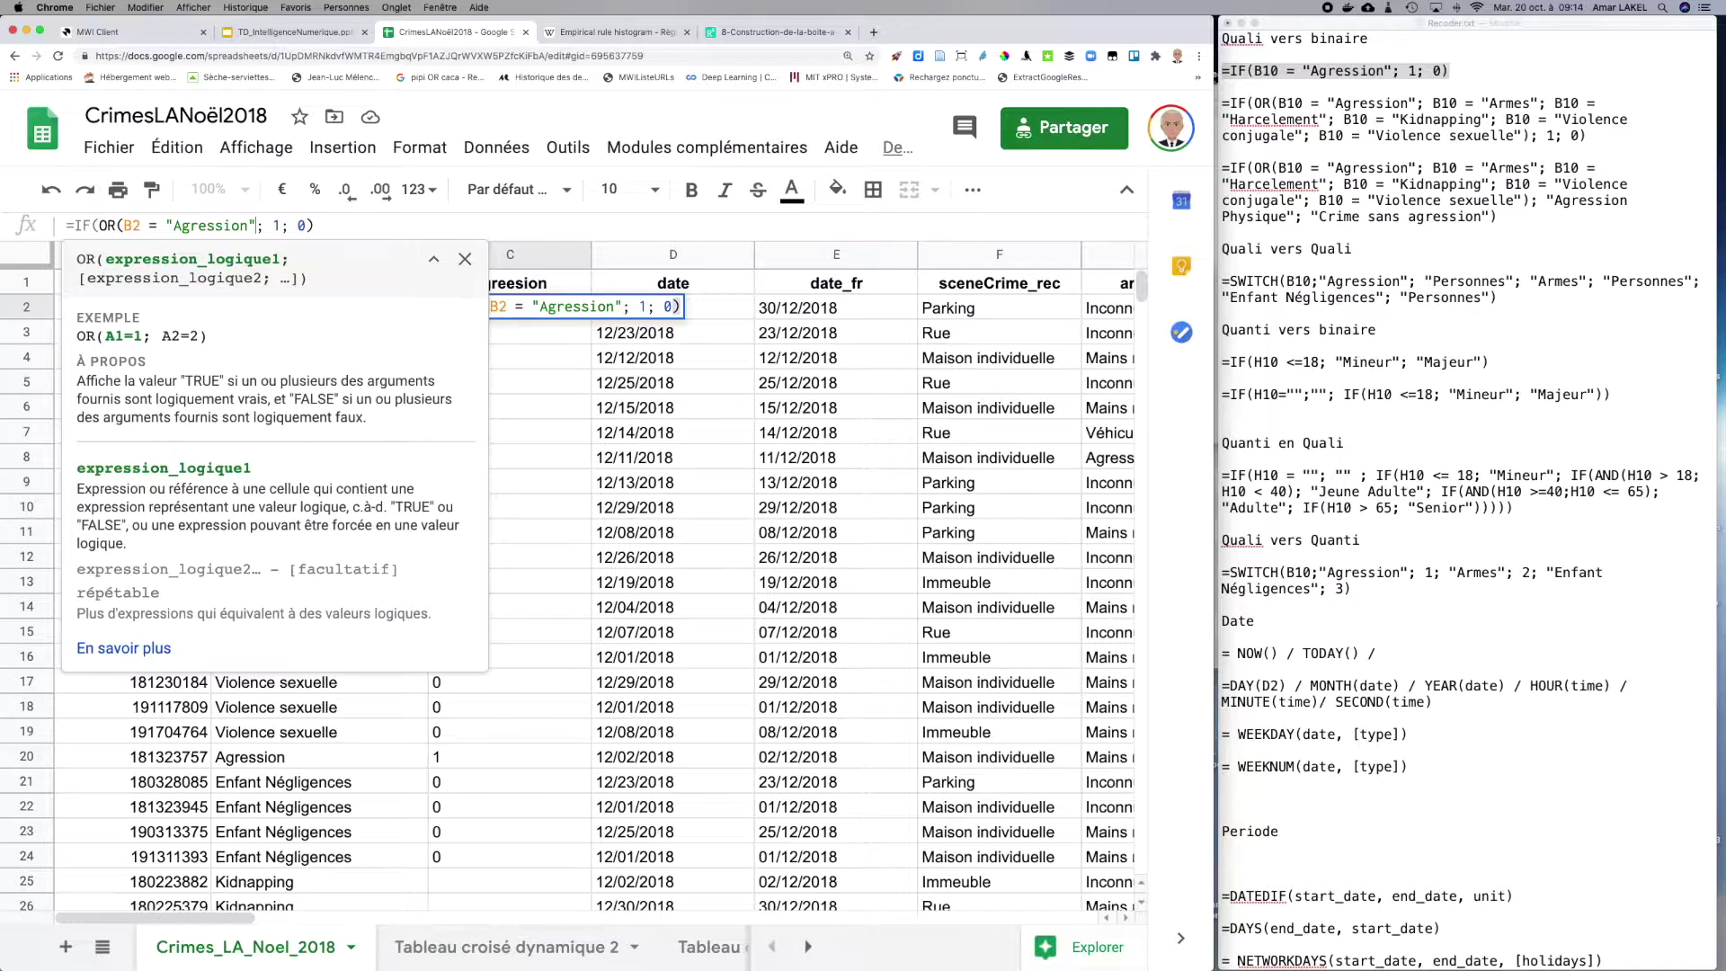
{"action": "type", "text": "; B2="}
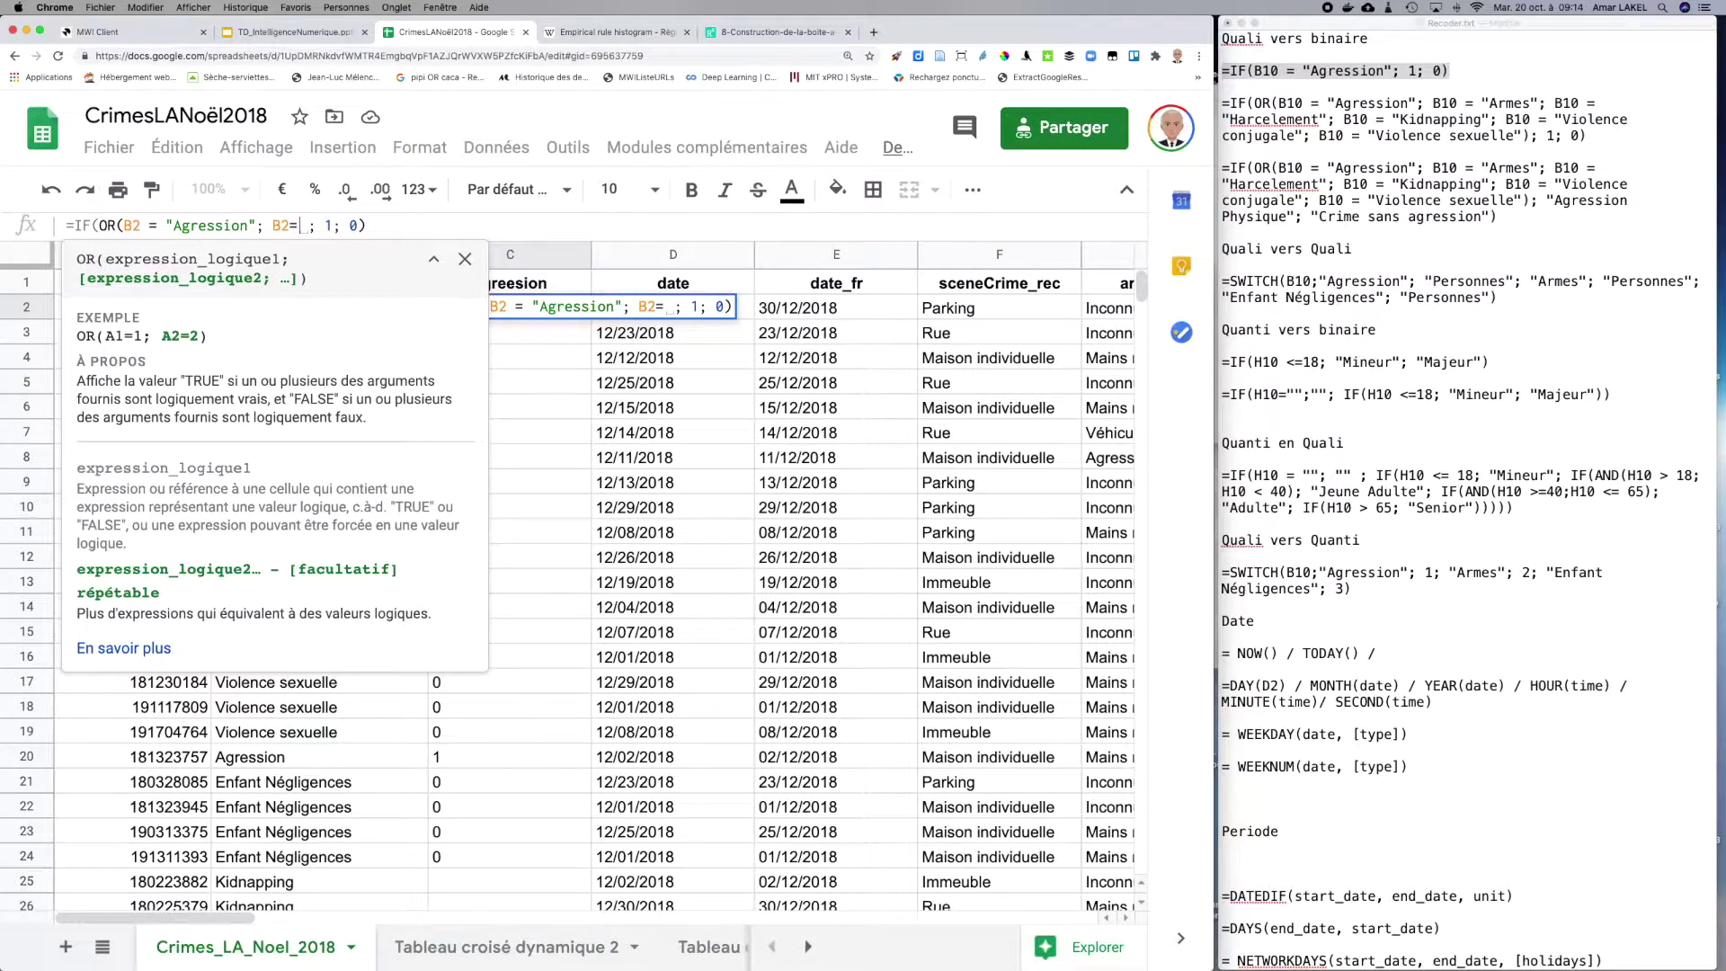
{"action": "type", "text": "\"Armes"}
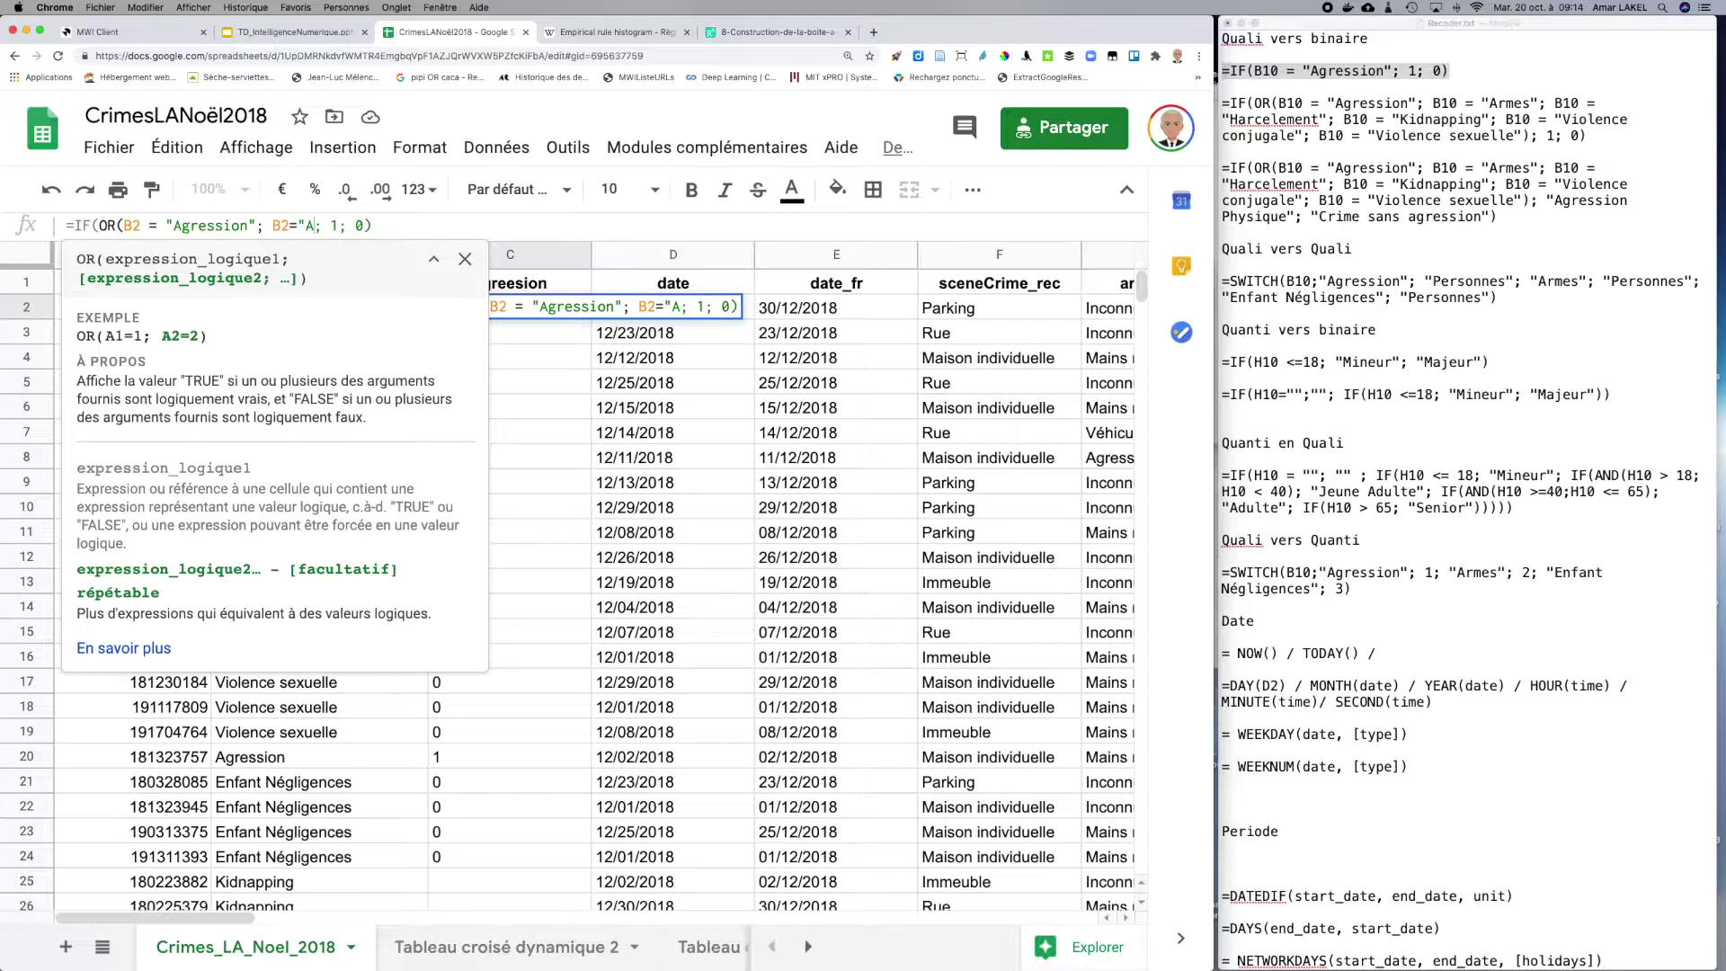
{"action": "type", "text": "\""}
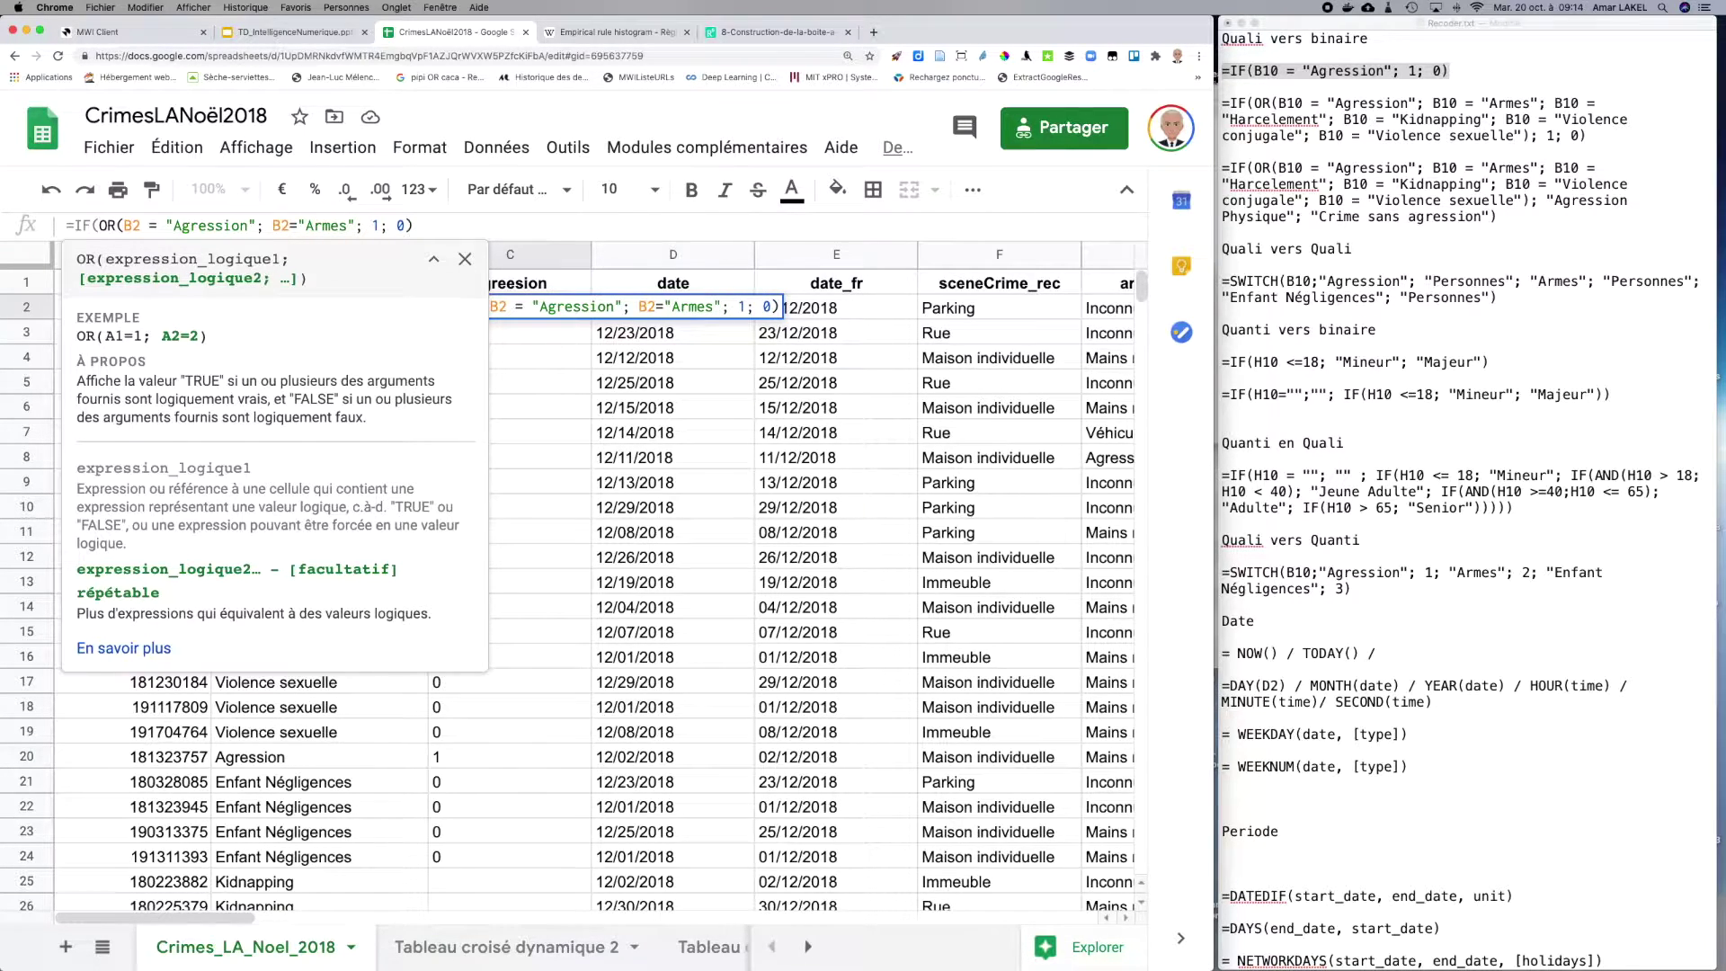
Step: Add B2="Esclavage" as the third OR condition in C2, consulting the crime types in the Tableau croisé dynamique 2 sheet
{"action": "type", "text": "; B2"}
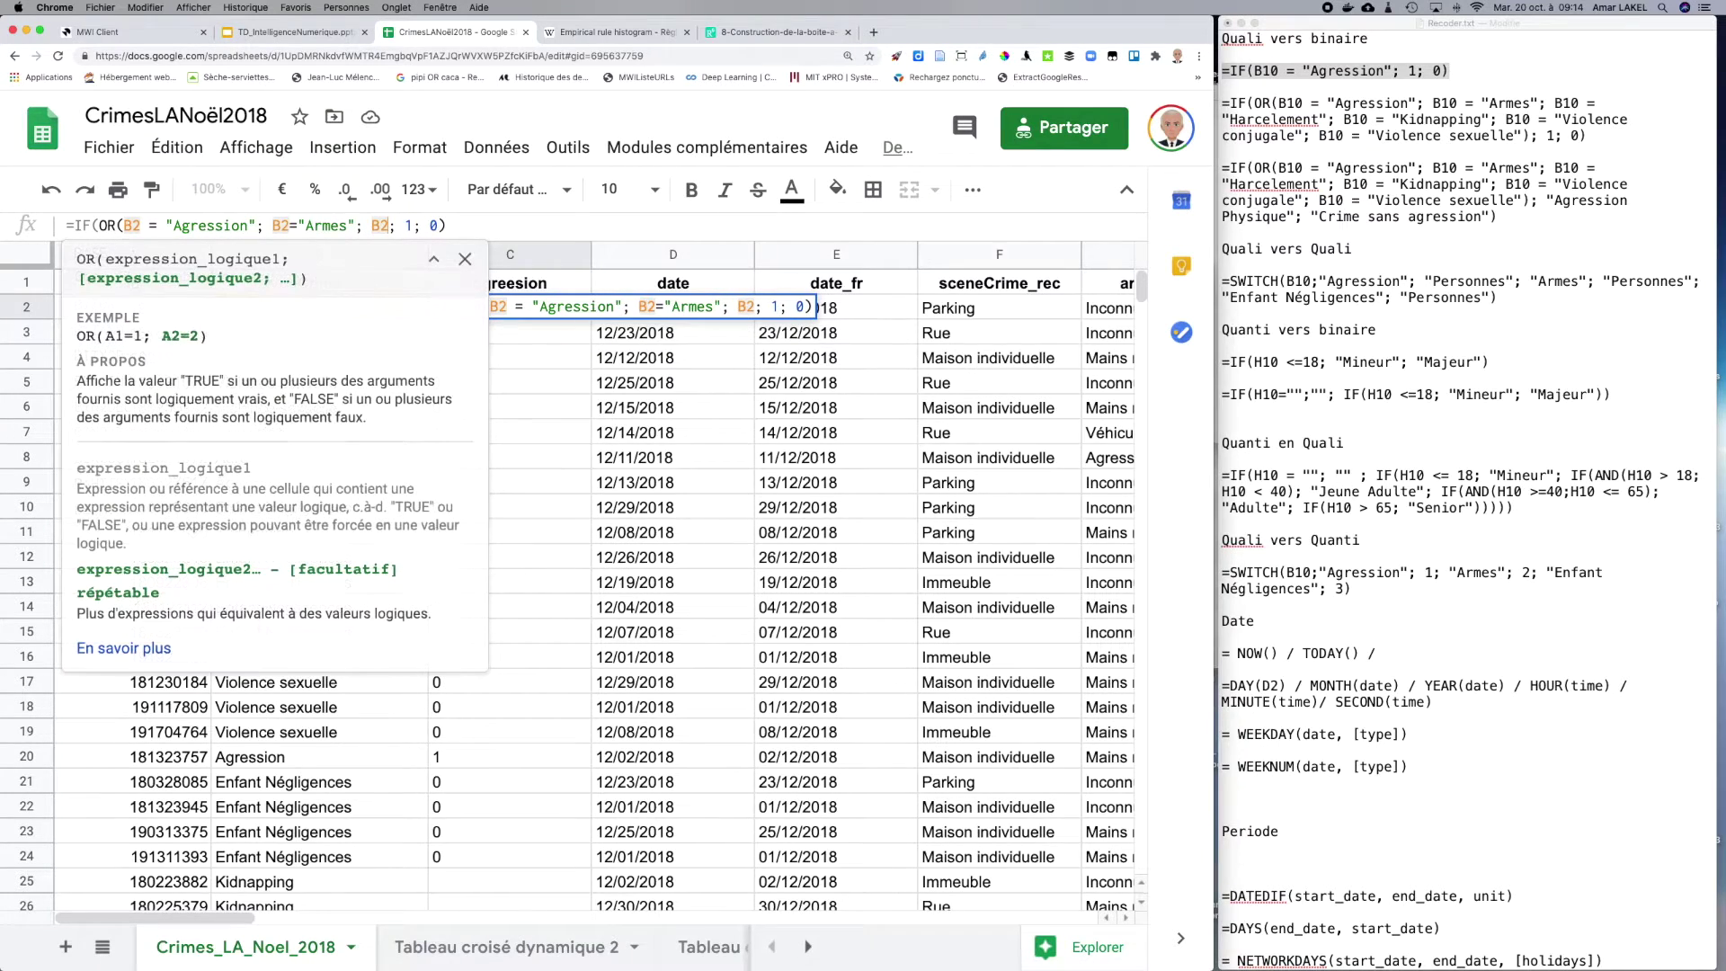
{"action": "type", "text": "="}
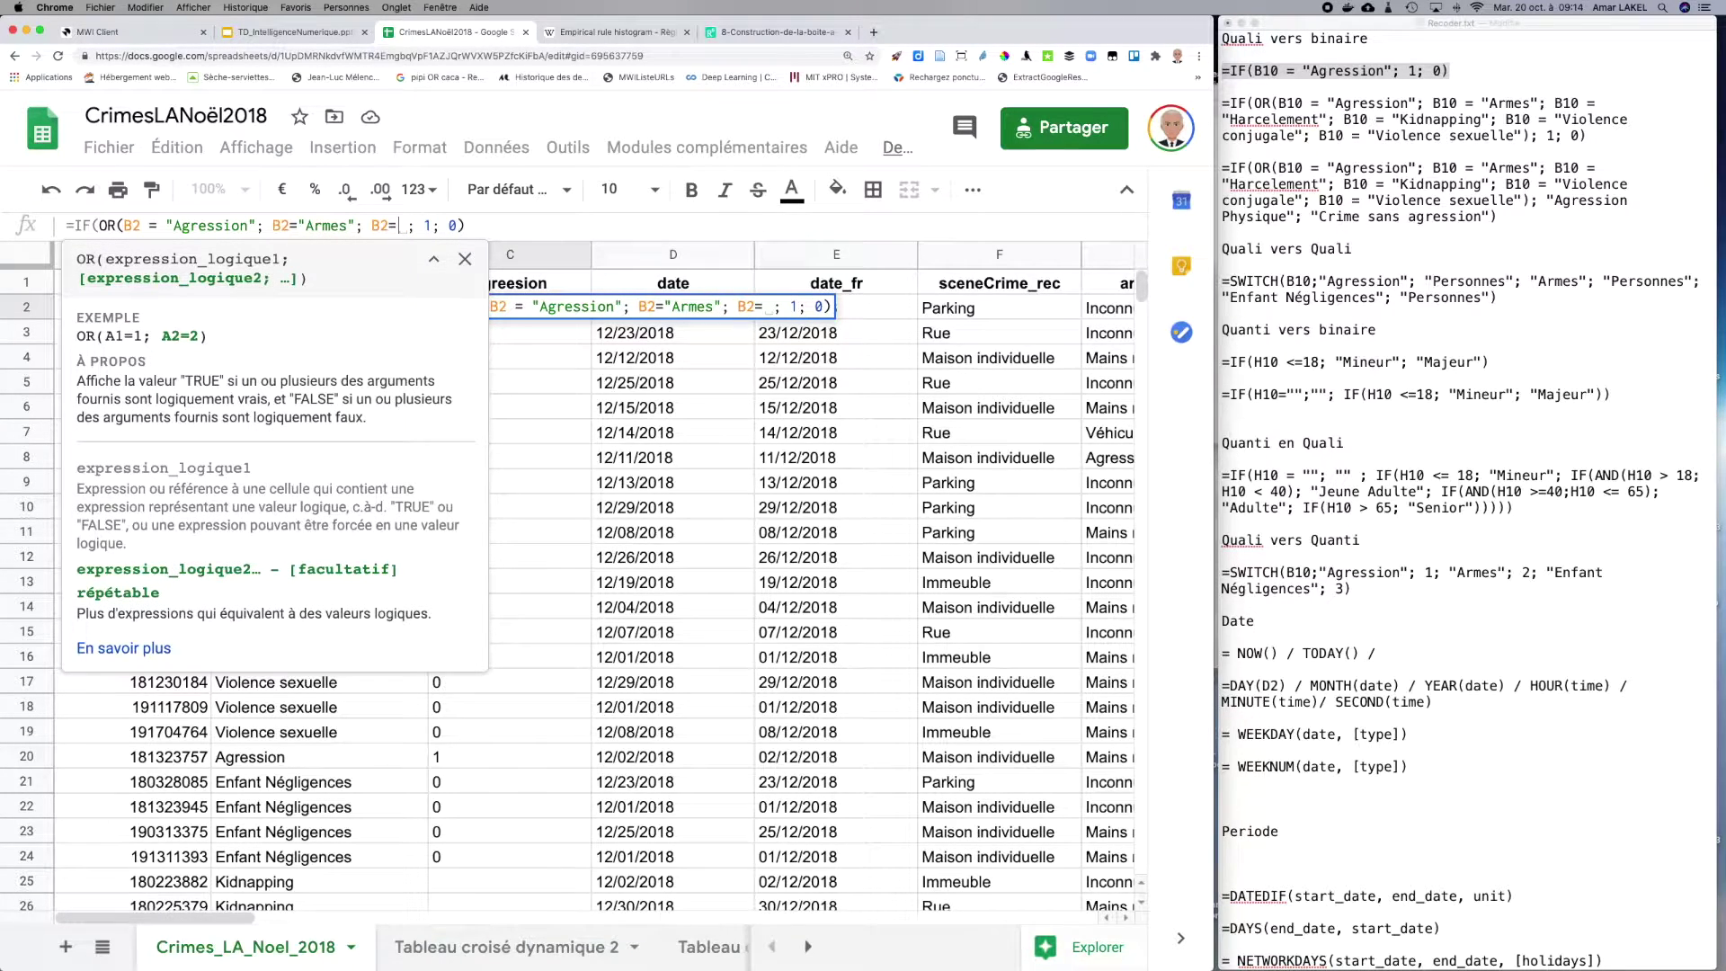
{"action": "left_click", "coordinate": [424, 953]}
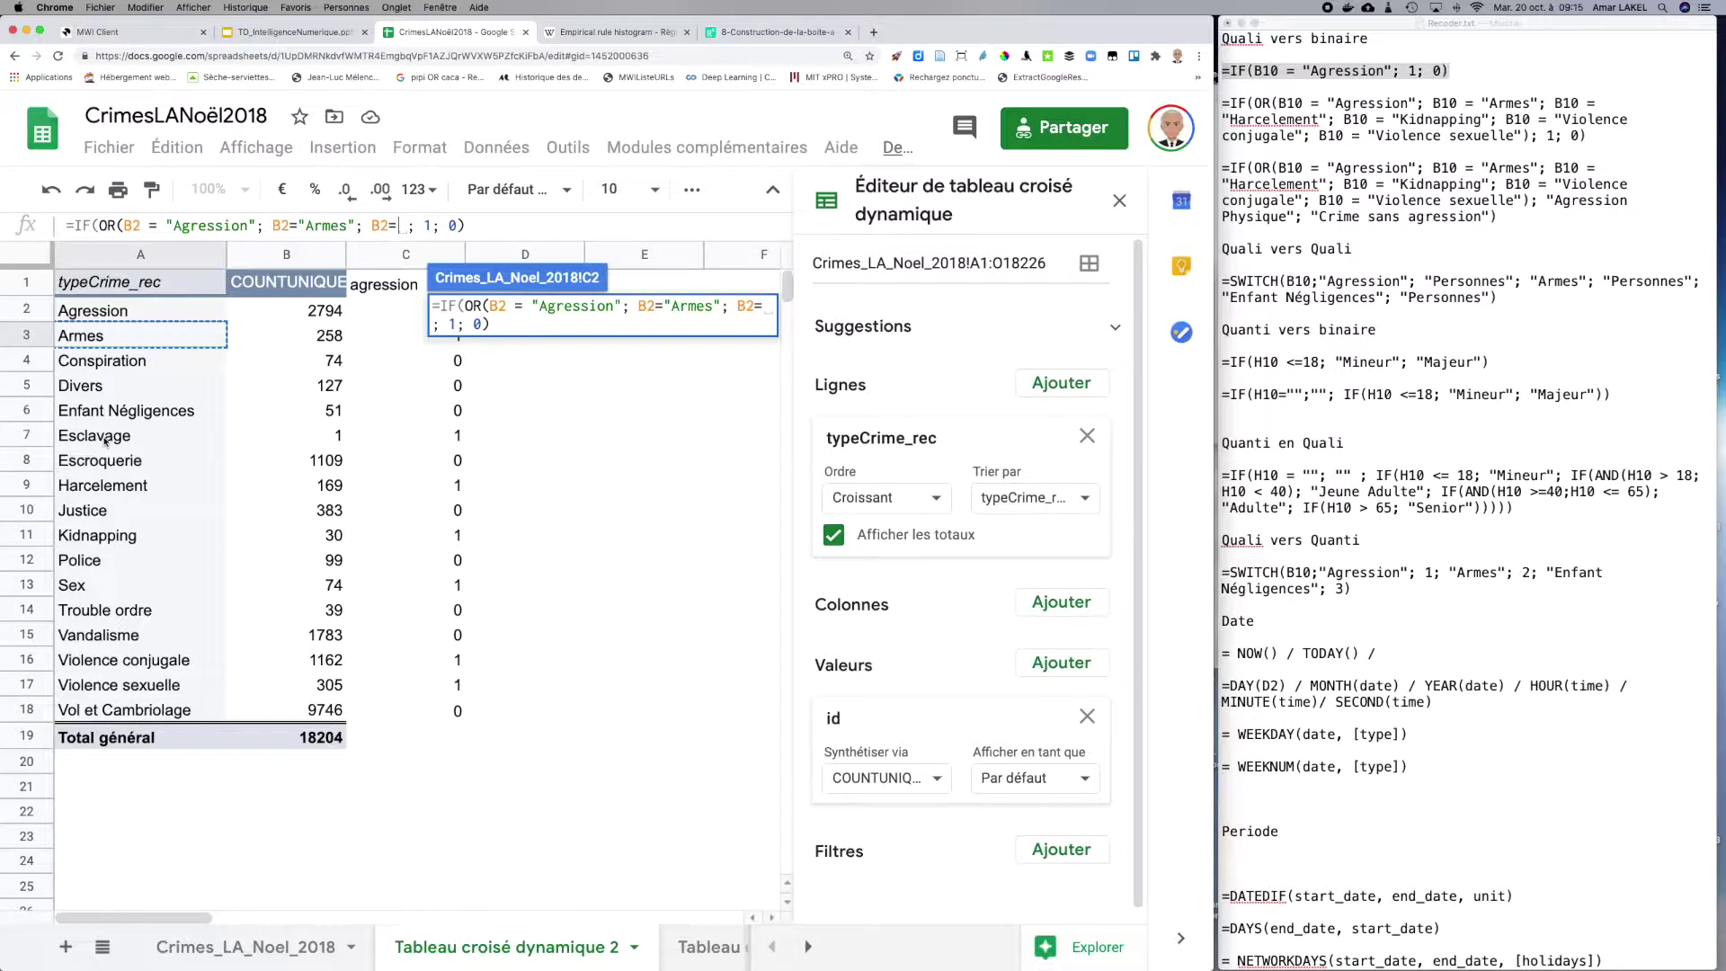
{"action": "left_click", "coordinate": [435, 322]}
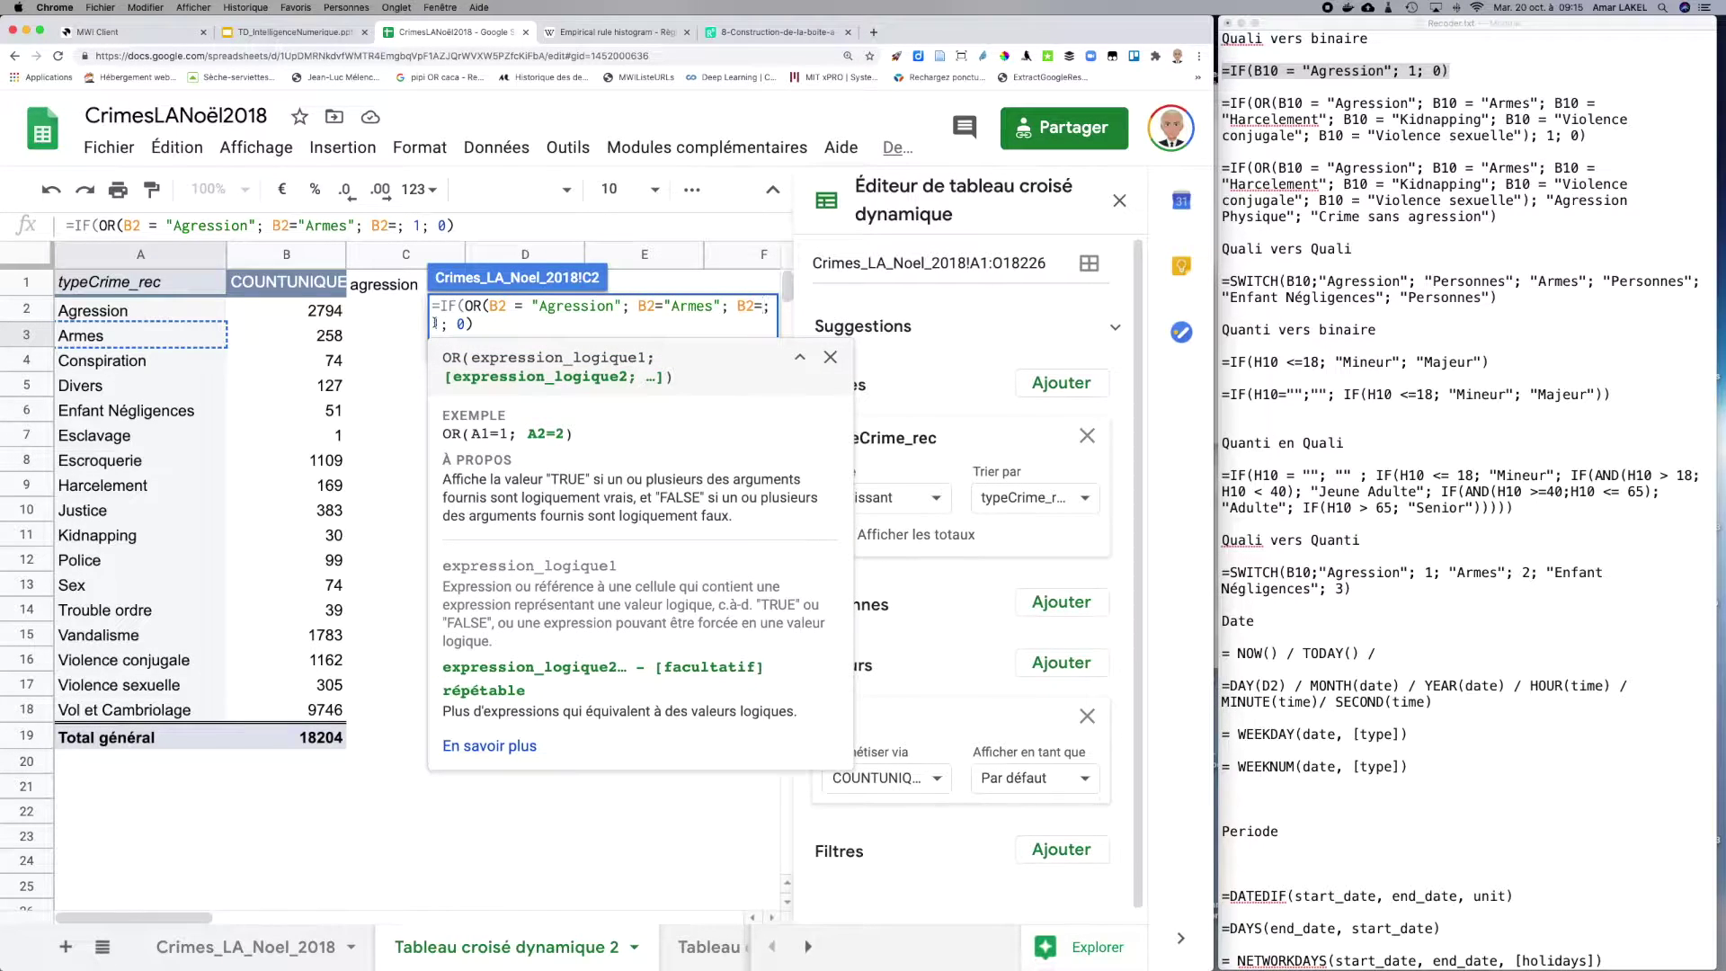
{"action": "type", "text": "\"Esclavage"}
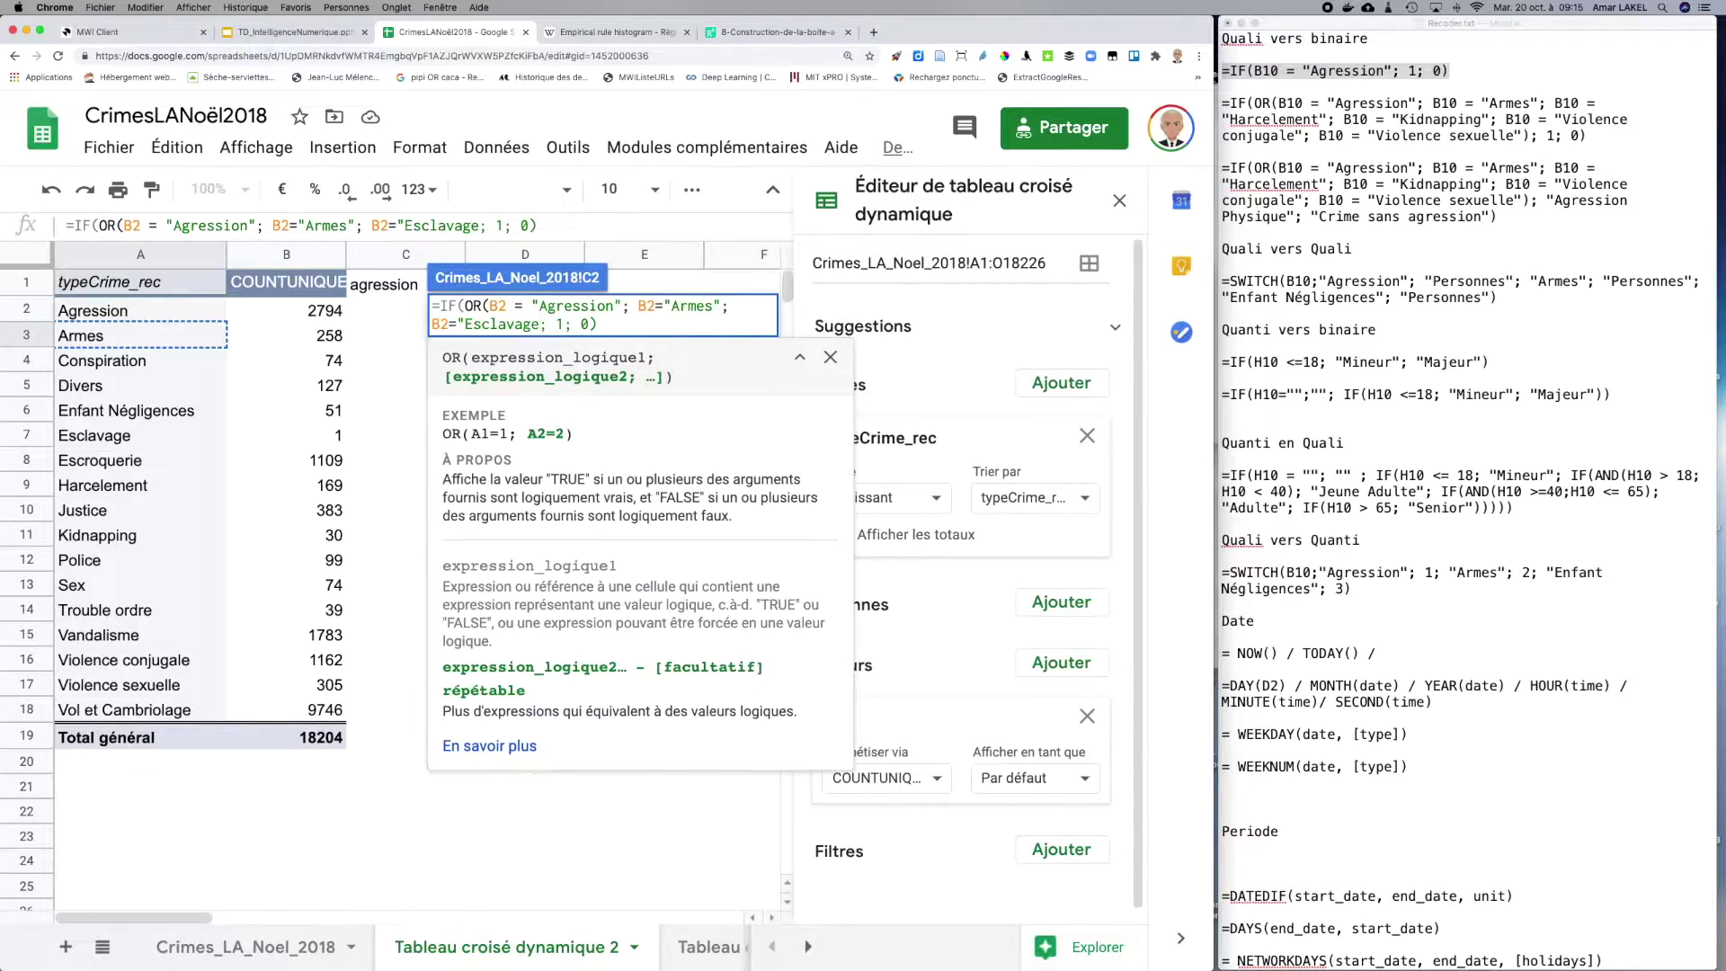
{"action": "type", "text": "\";"}
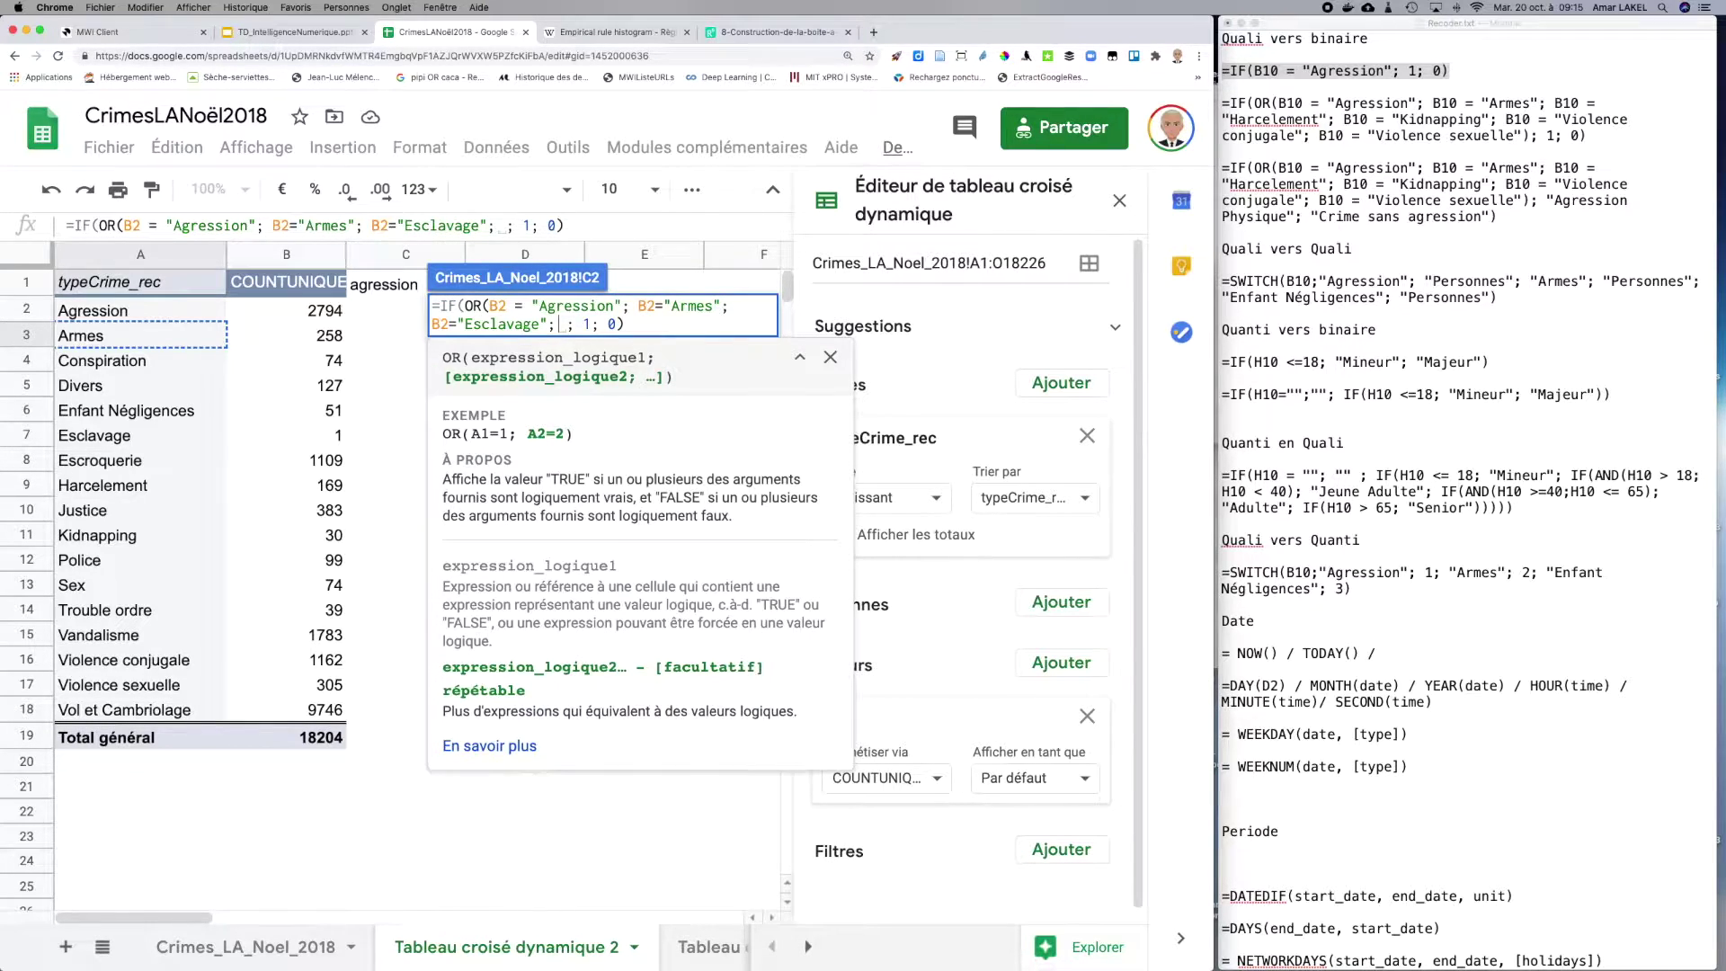
Step: Remove the surplus separator after "Esclavage", close the OR parenthesis there and commit the C2 formula
{"action": "scroll", "coordinate": [272, 436], "scroll_direction": "right", "scroll_amount": 3}
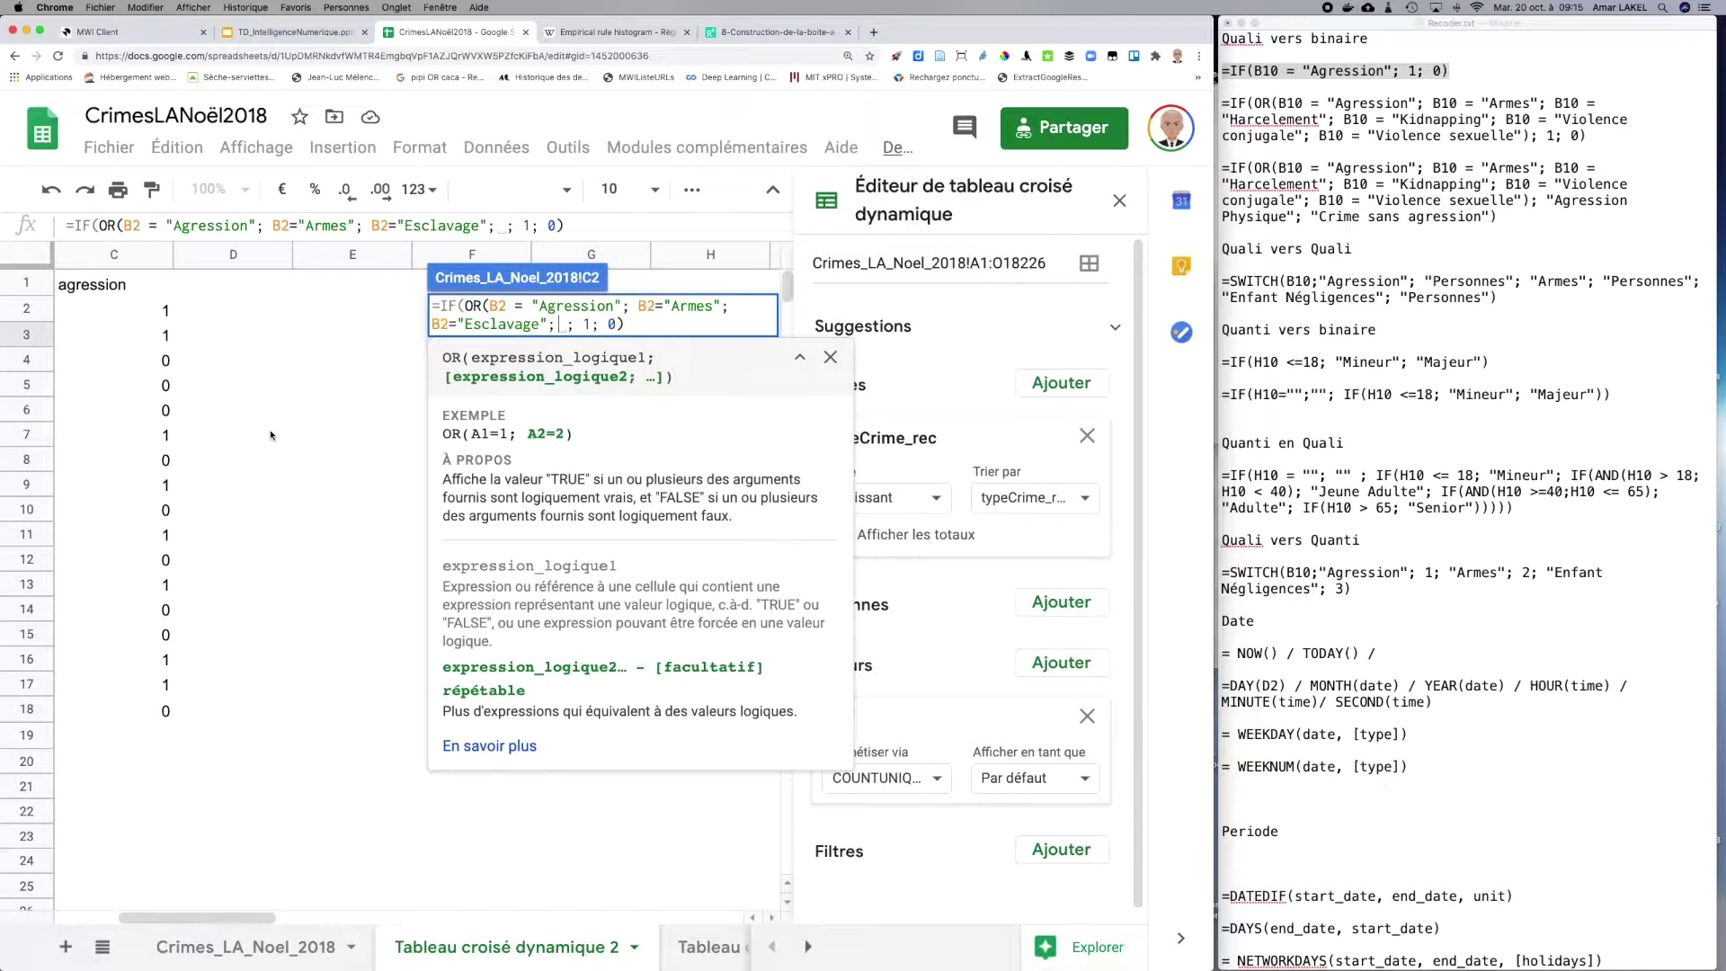
{"action": "scroll", "coordinate": [271, 436], "scroll_direction": "left", "scroll_amount": 3}
{"action": "scroll", "coordinate": [271, 436], "scroll_direction": "right", "scroll_amount": 1}
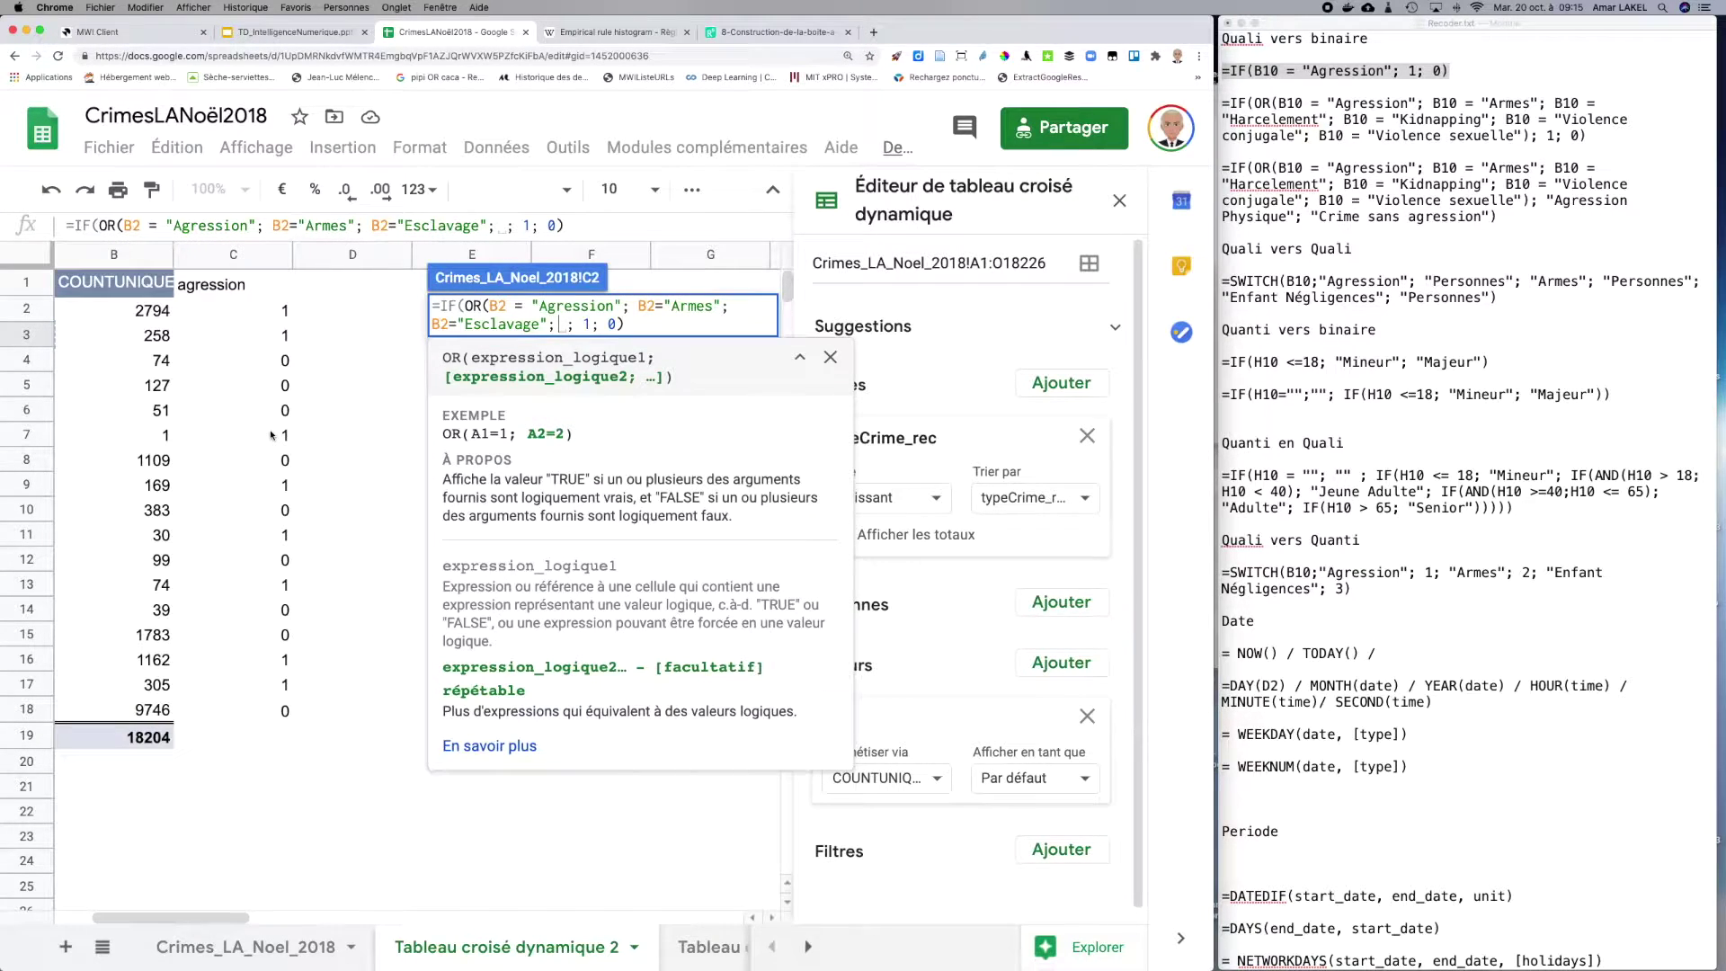
{"action": "scroll", "coordinate": [271, 435], "scroll_direction": "left", "scroll_amount": 2}
{"action": "left_click_drag", "start_coordinate": [488, 286], "coordinate": [615, 285]}
{"action": "left_click", "coordinate": [632, 327]}
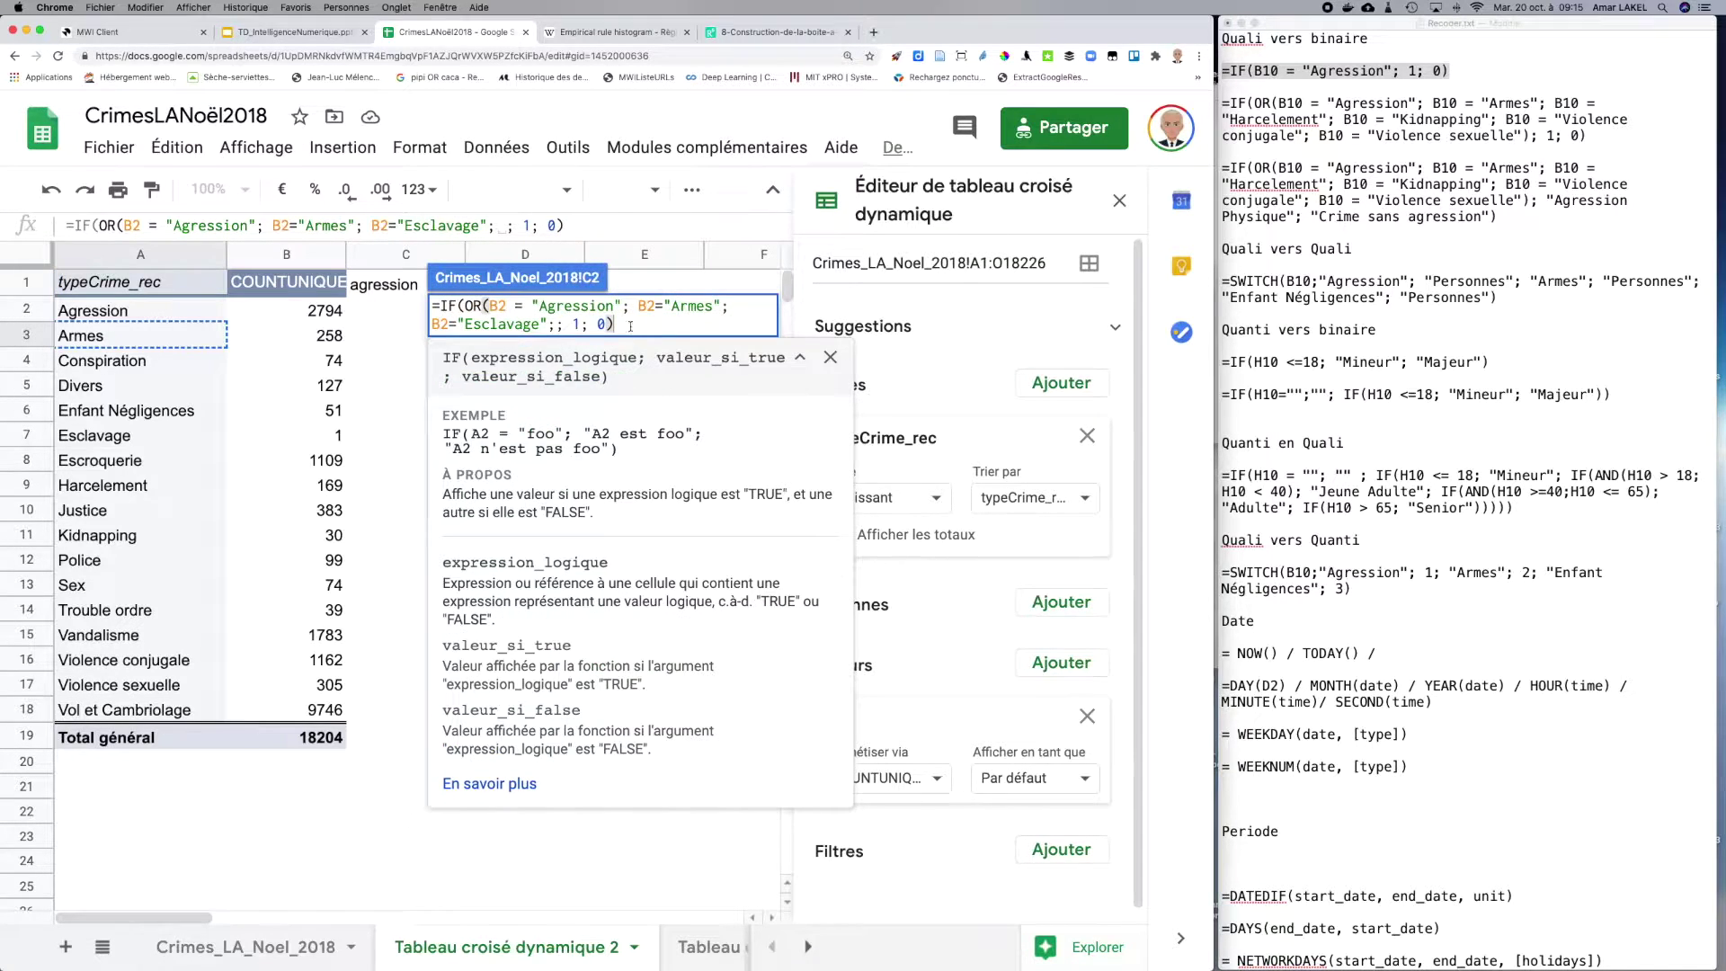
{"action": "key", "text": "BackSpace"}
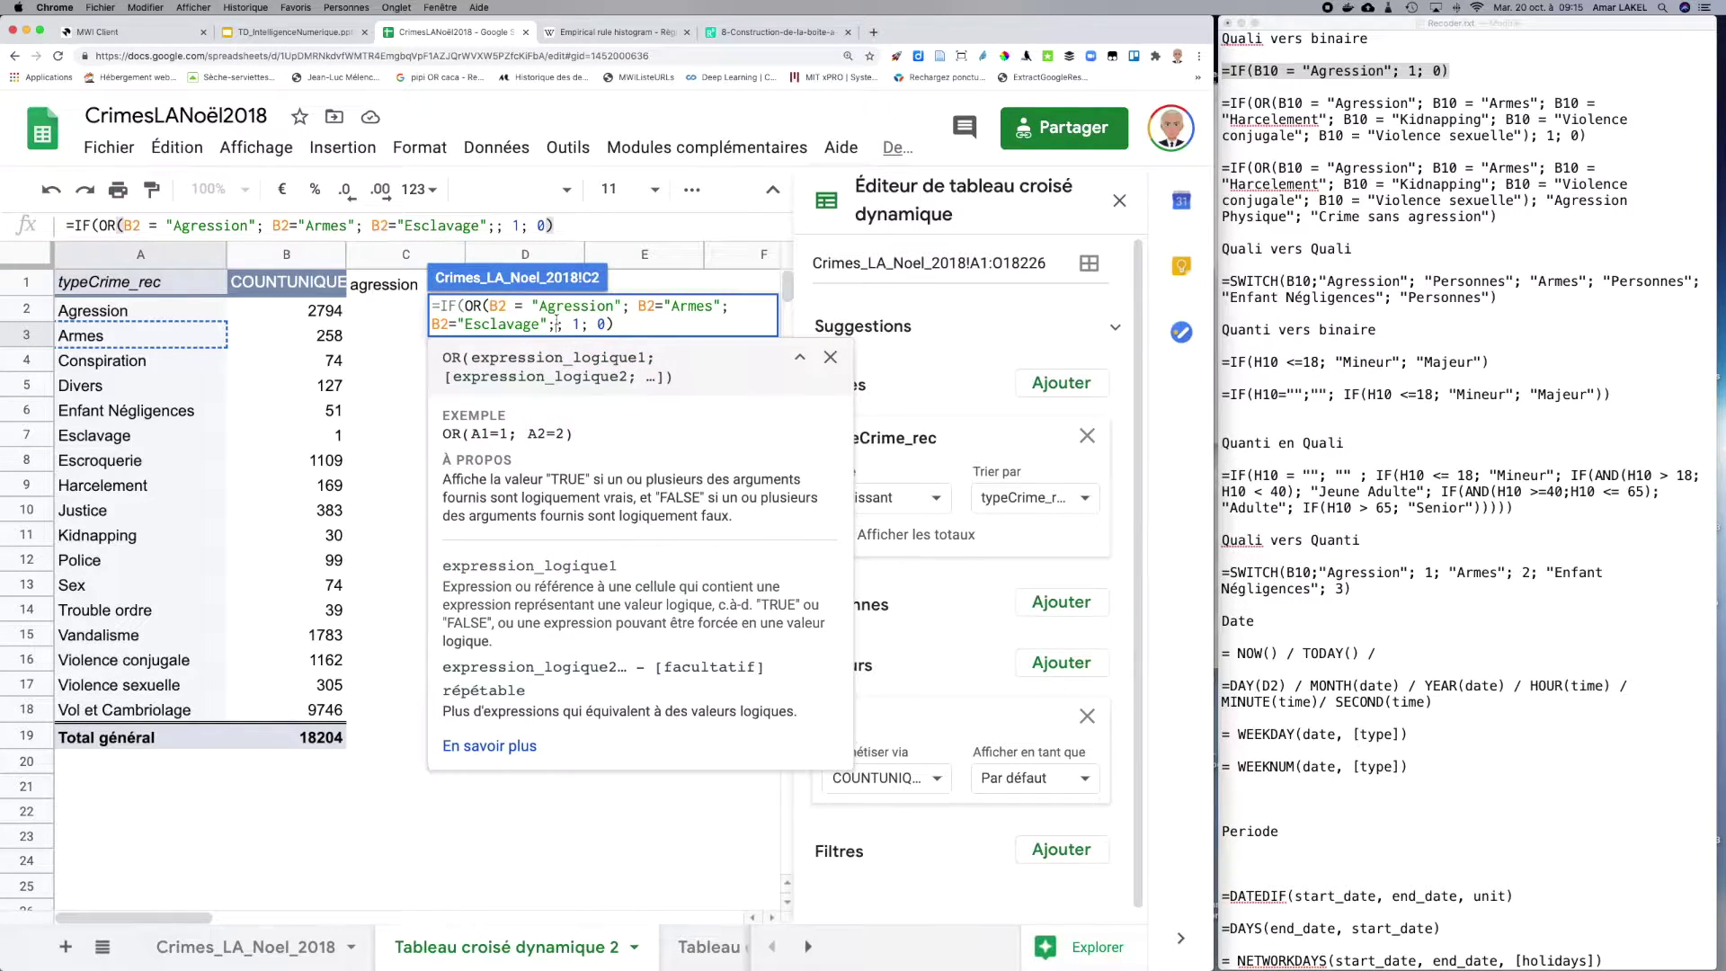
{"action": "type", "text": ")"}
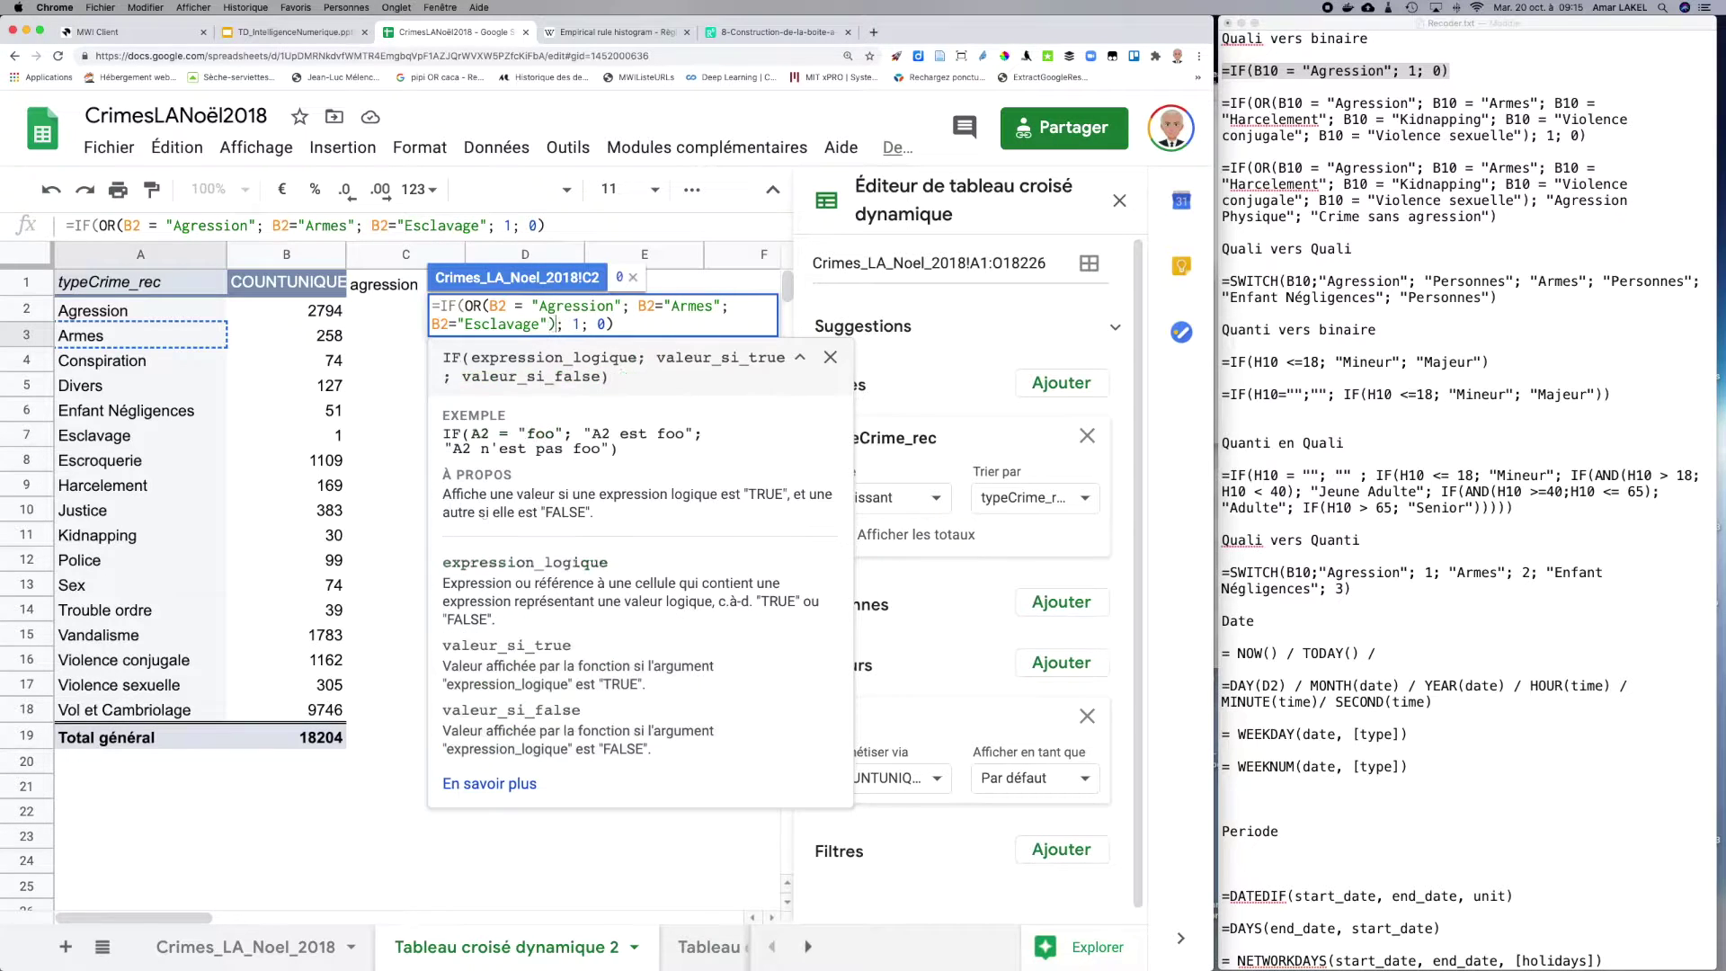
{"action": "key", "text": "Return"}
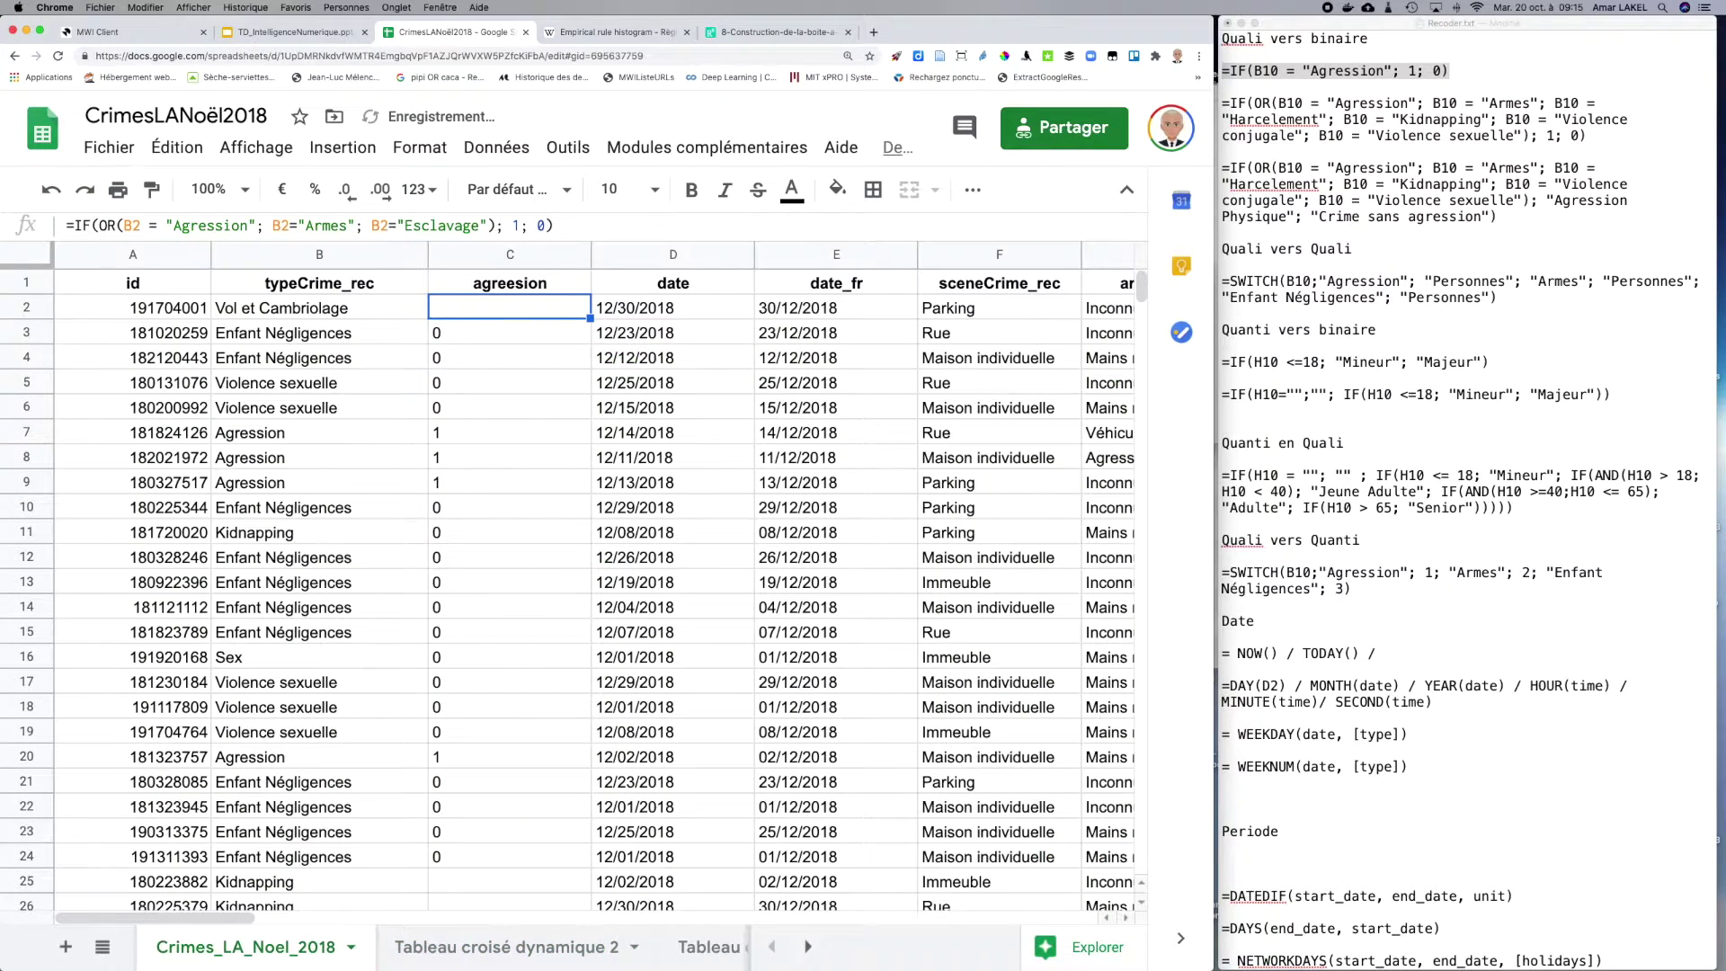
Step: Fill the C2 formula down the agreesion column through C26 and check the results against the crime types
{"action": "left_click_drag", "start_coordinate": [590, 319], "coordinate": [551, 917]}
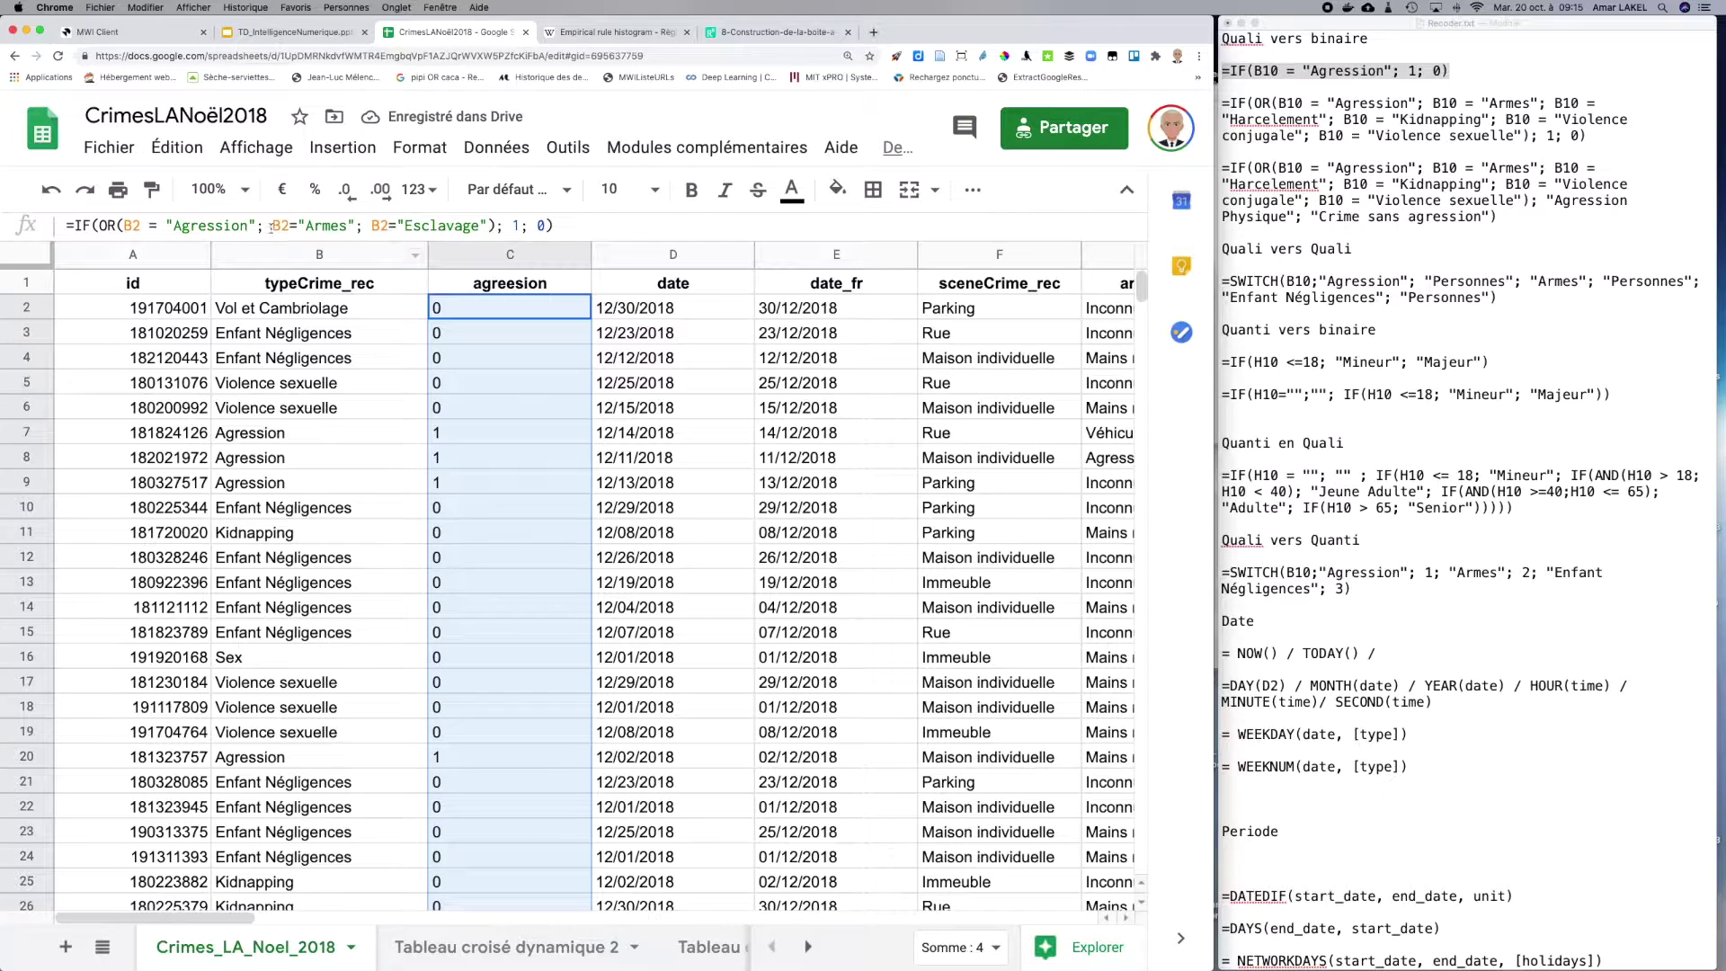
{"action": "scroll", "coordinate": [313, 747], "scroll_direction": "down", "scroll_amount": 1}
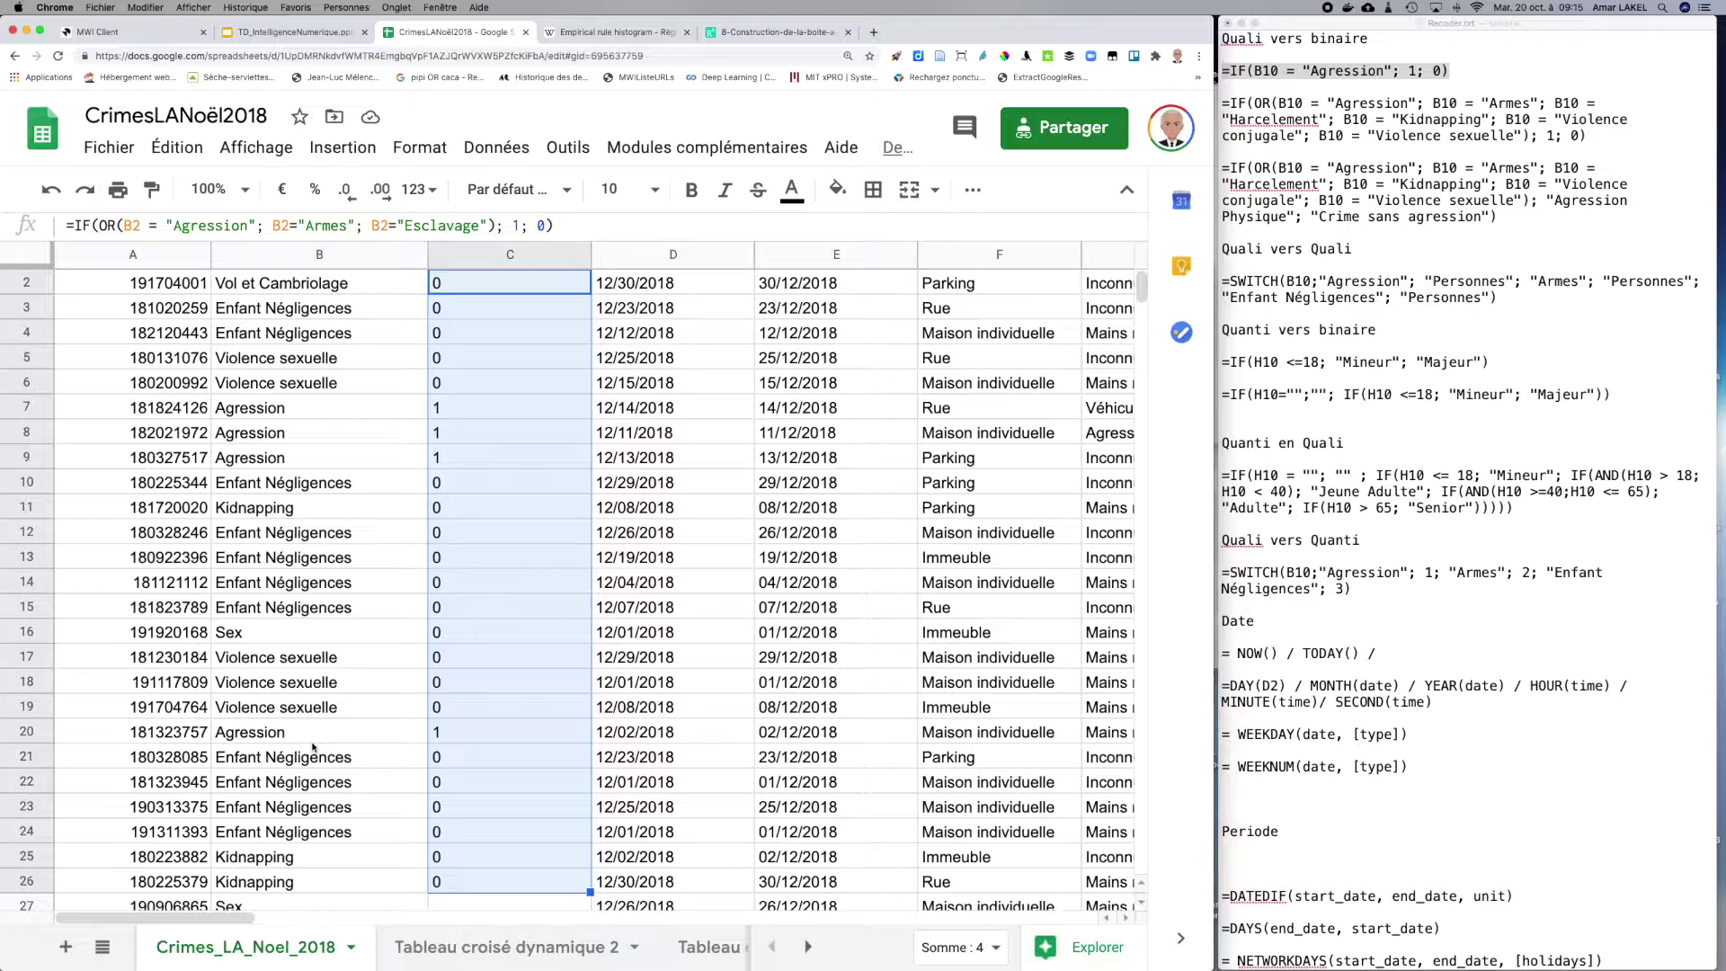
{"action": "scroll", "coordinate": [313, 747], "scroll_direction": "up", "scroll_amount": 1}
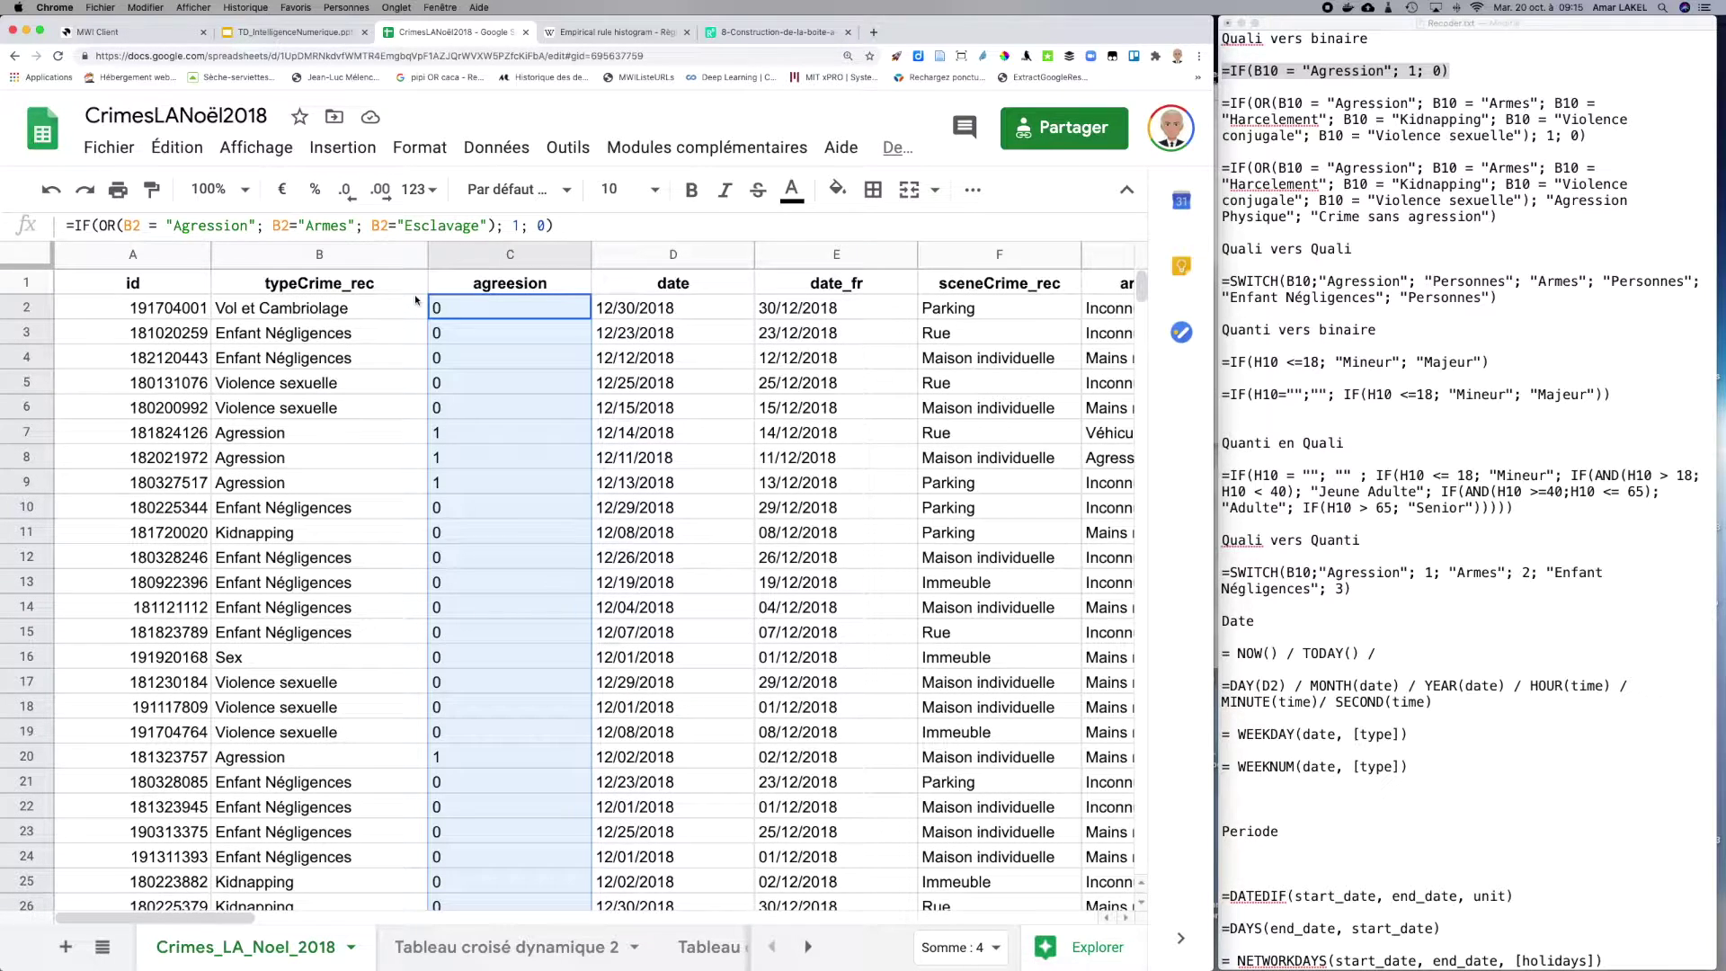
Step: Add B2 = "Hacèlement" as the fourth OR condition in C2, consulting the crime types in the Tableau croisé dynamique 2 sheet
{"action": "mouse_move", "coordinate": [437, 966]}
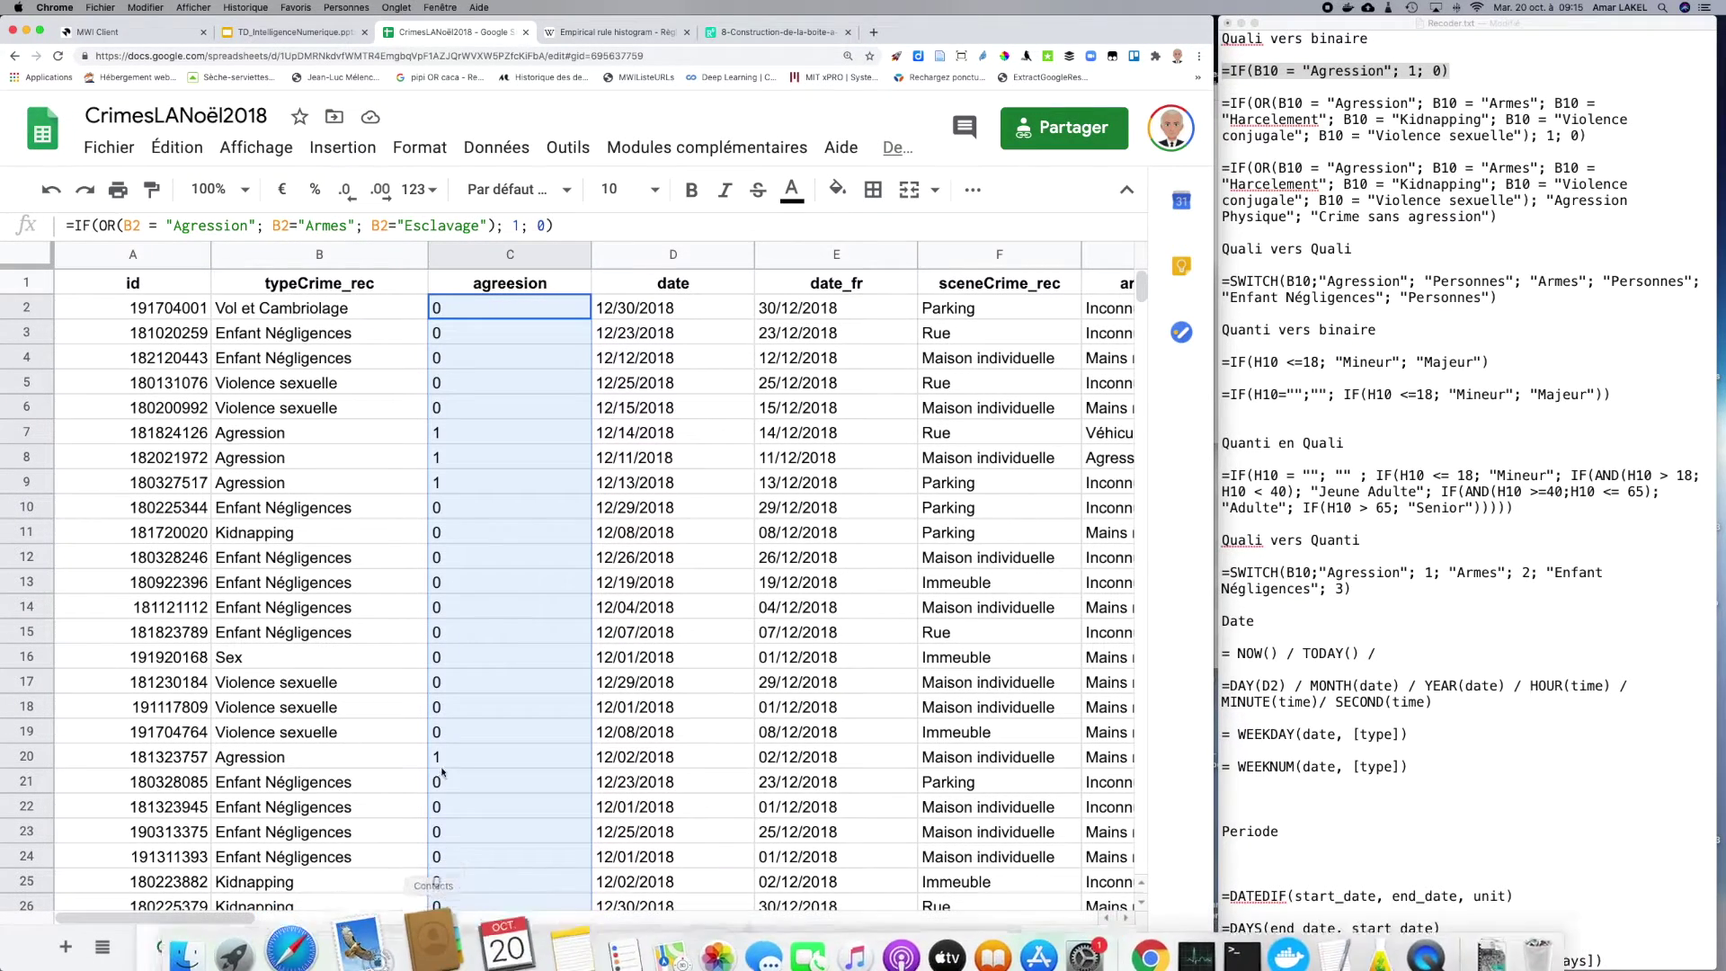
{"action": "left_click", "coordinate": [465, 953]}
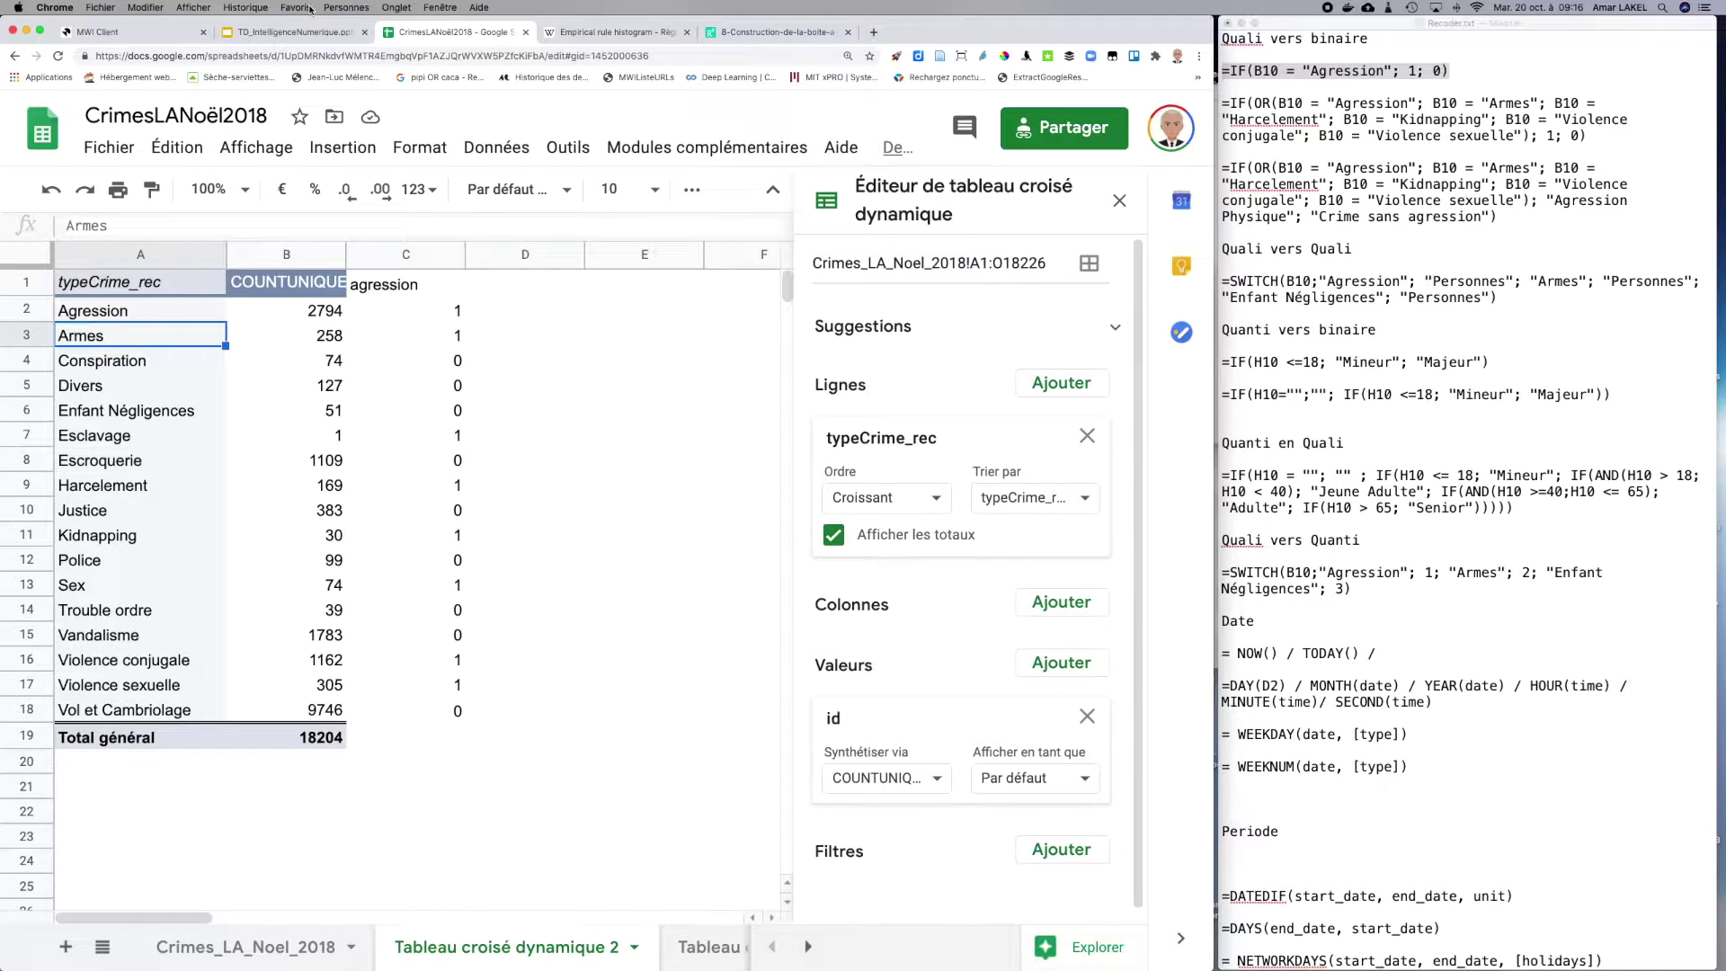
{"action": "left_click", "coordinate": [226, 966]}
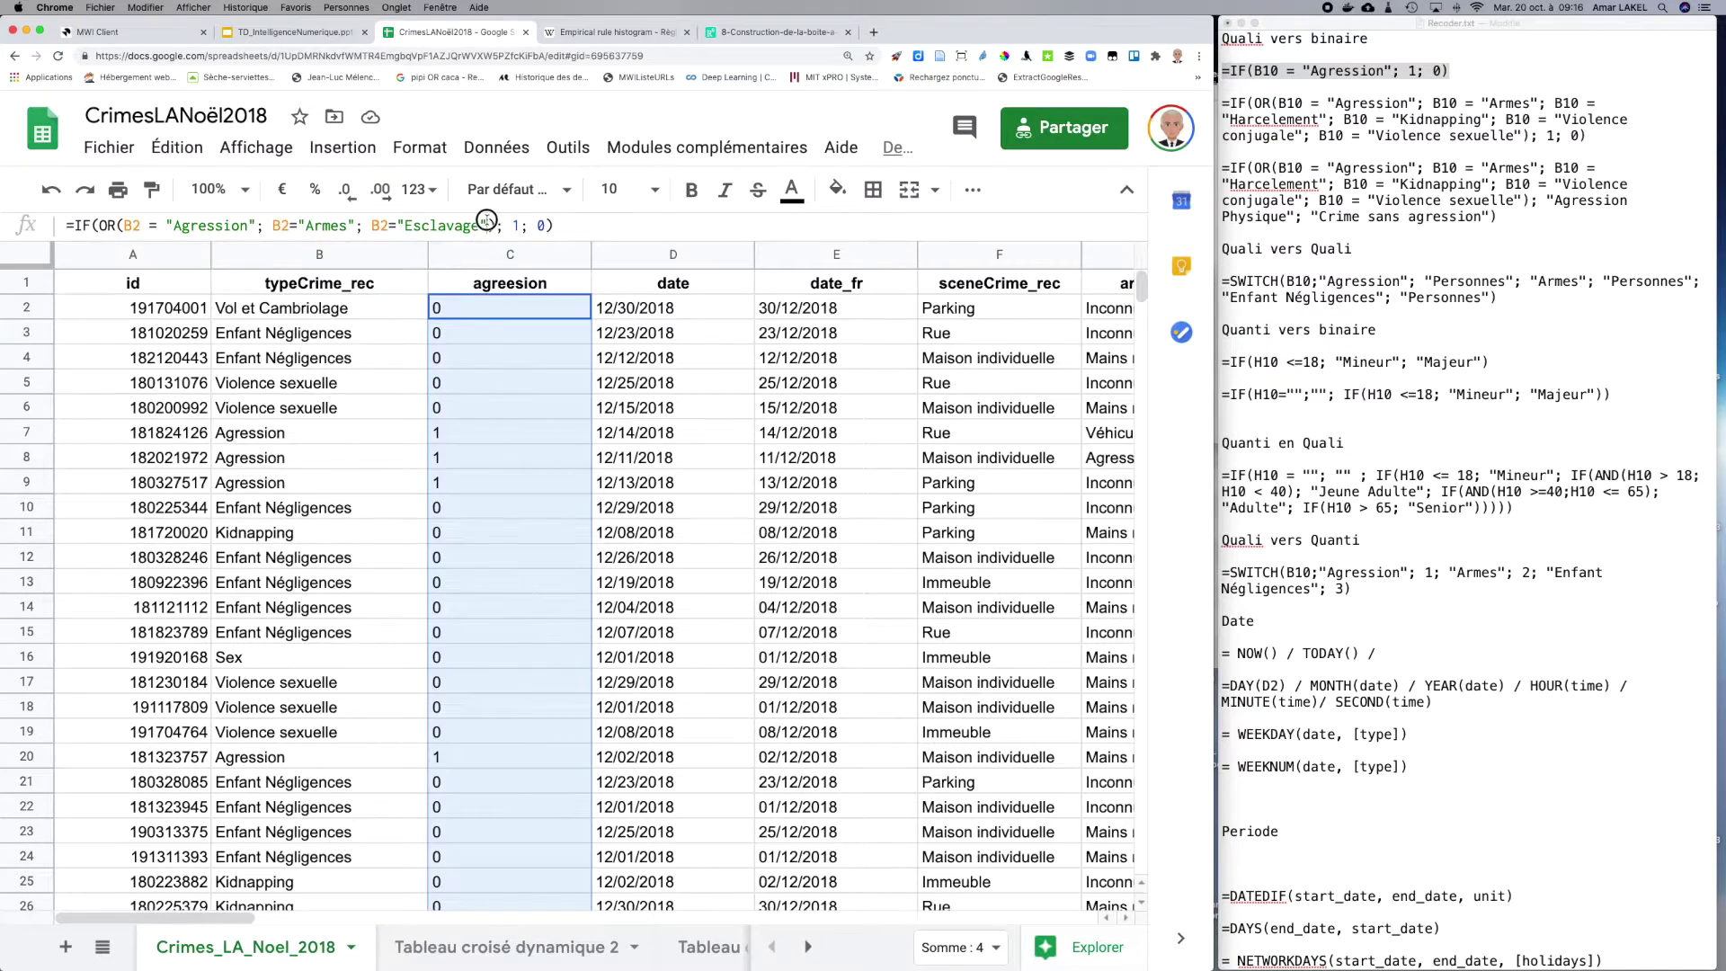
{"action": "left_click", "coordinate": [486, 225]}
{"action": "type", "text": "; B2"}
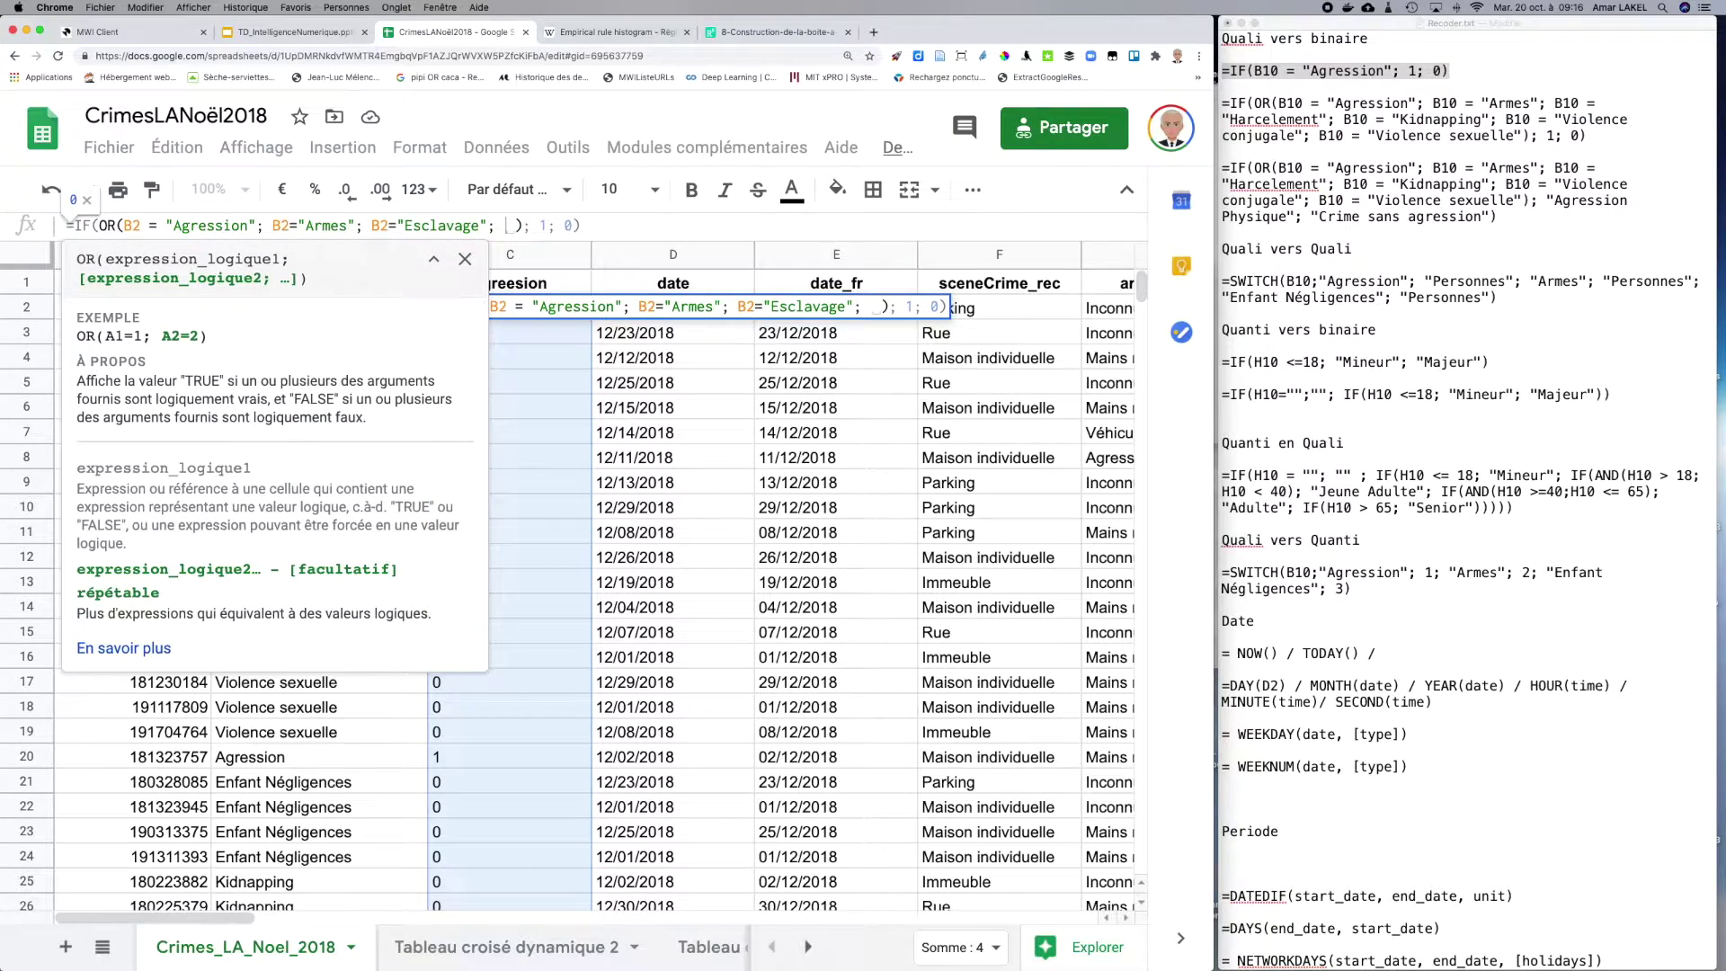
{"action": "type", "text": " = \""}
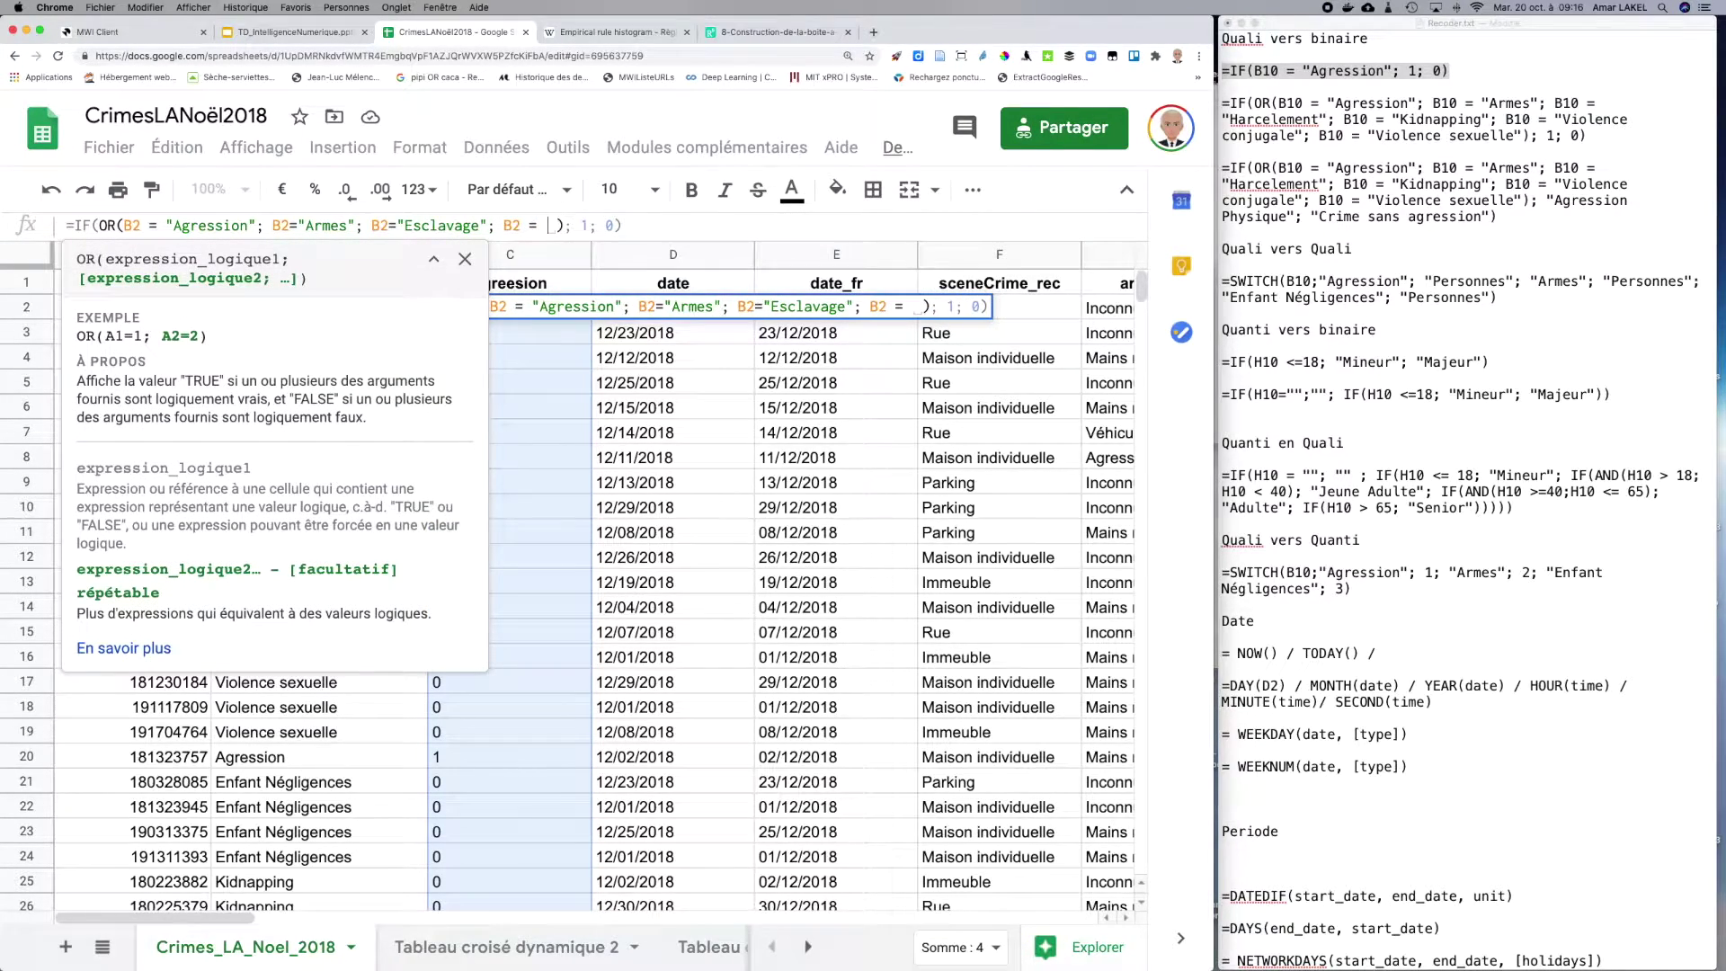
{"action": "type", "text": "Hacèleme"}
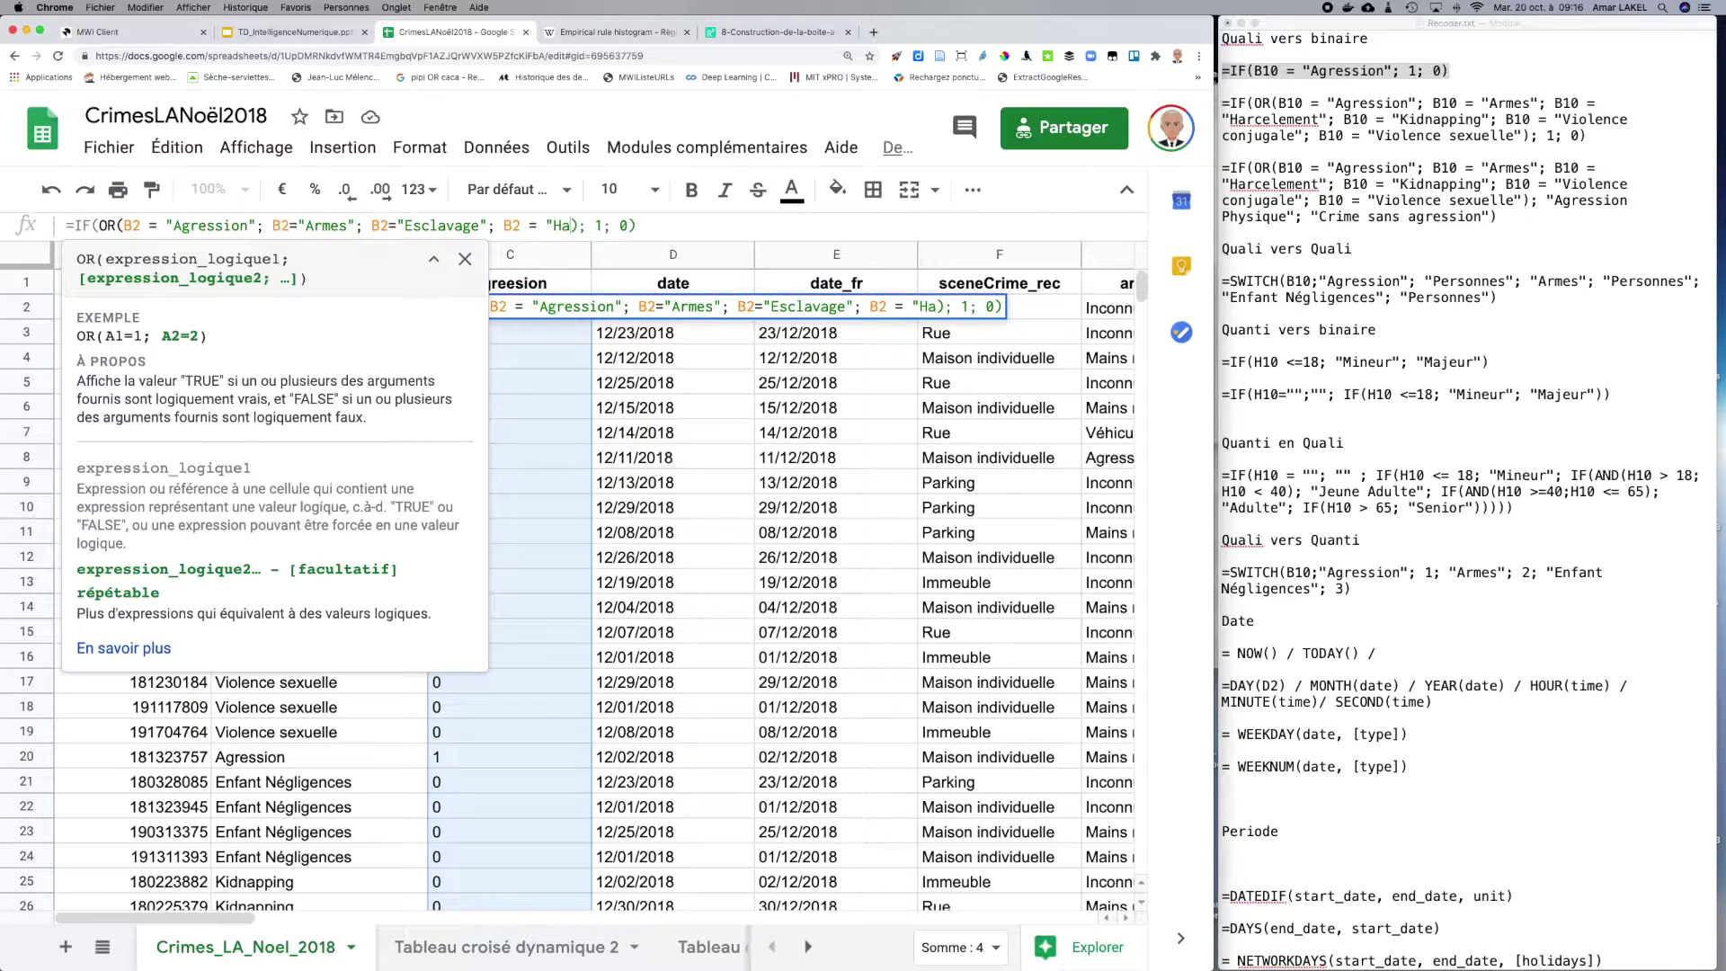
{"action": "type", "text": "nt"}
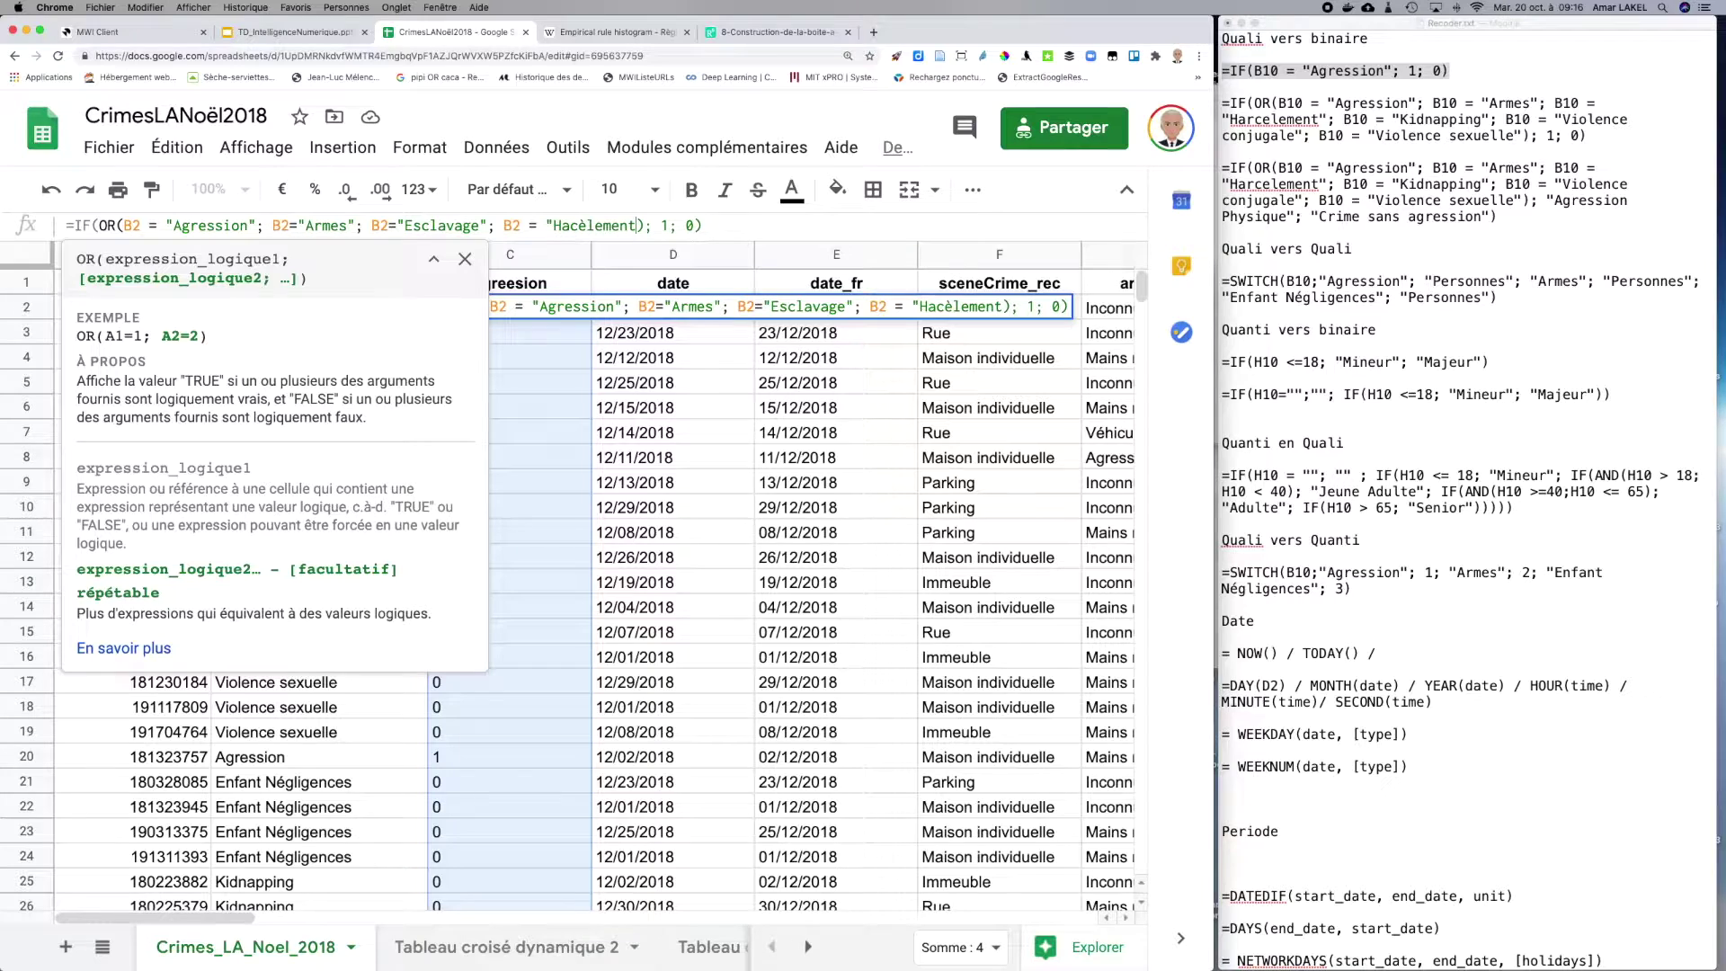
{"action": "type", "text": "\"; "}
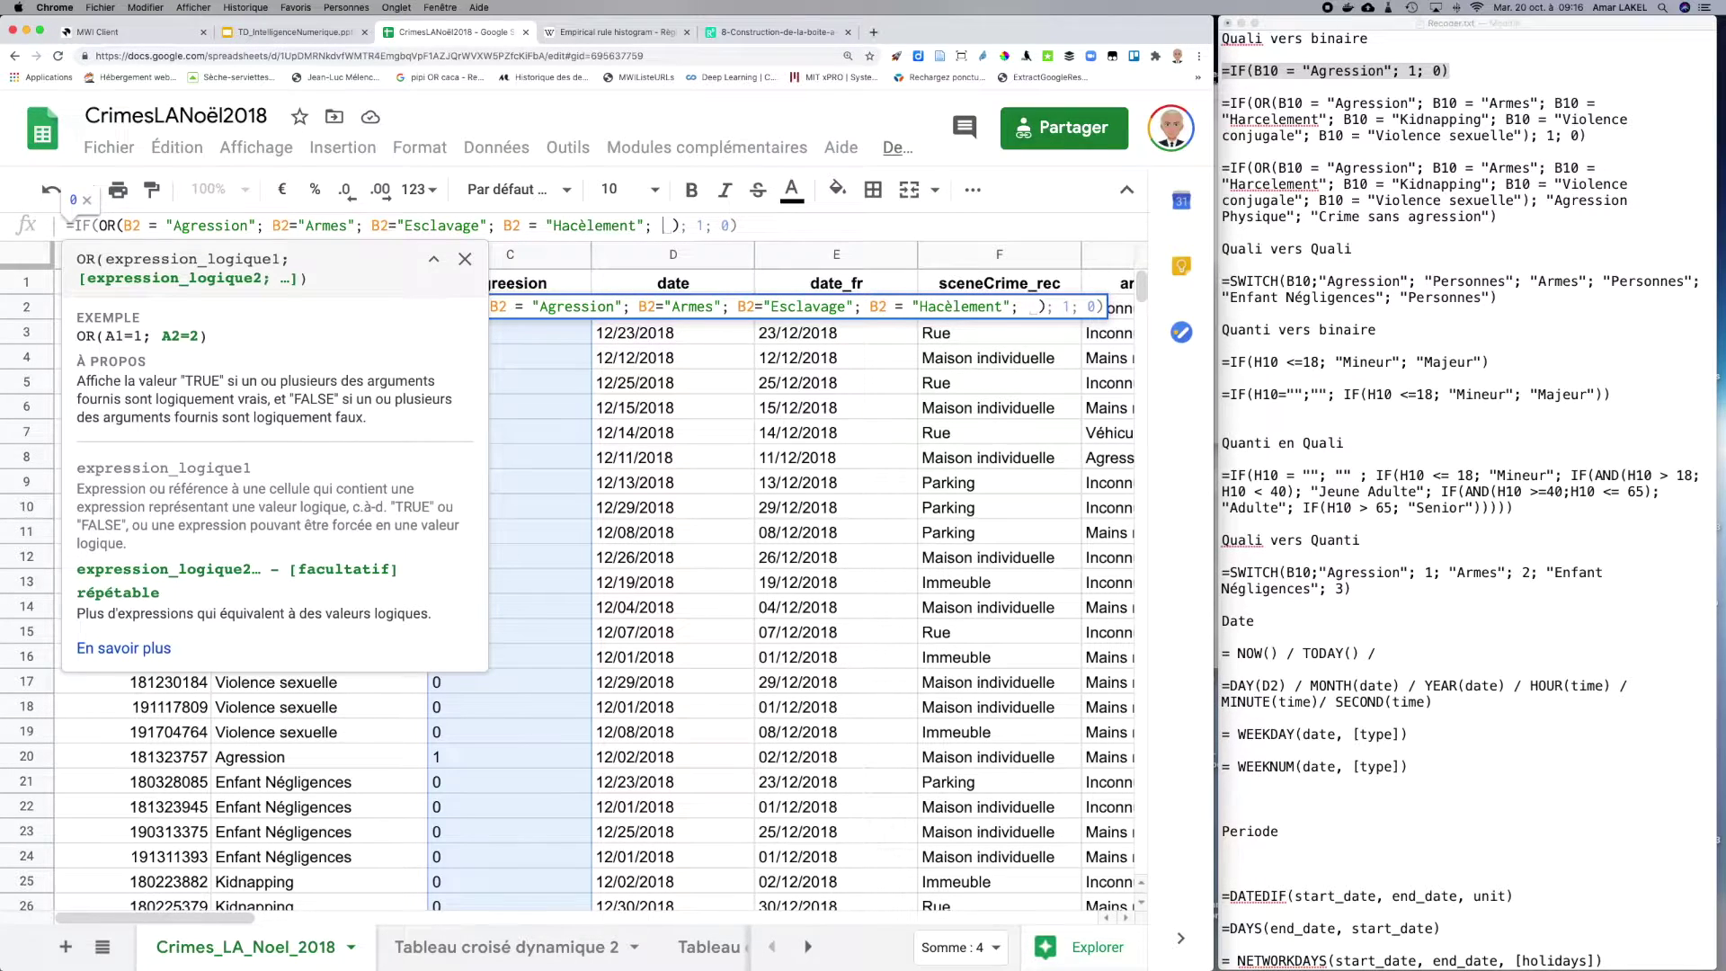
Step: Begin a fifth OR condition in the C2 formula with B2= and an opening quotation mark
{"action": "type", "text": "B"}
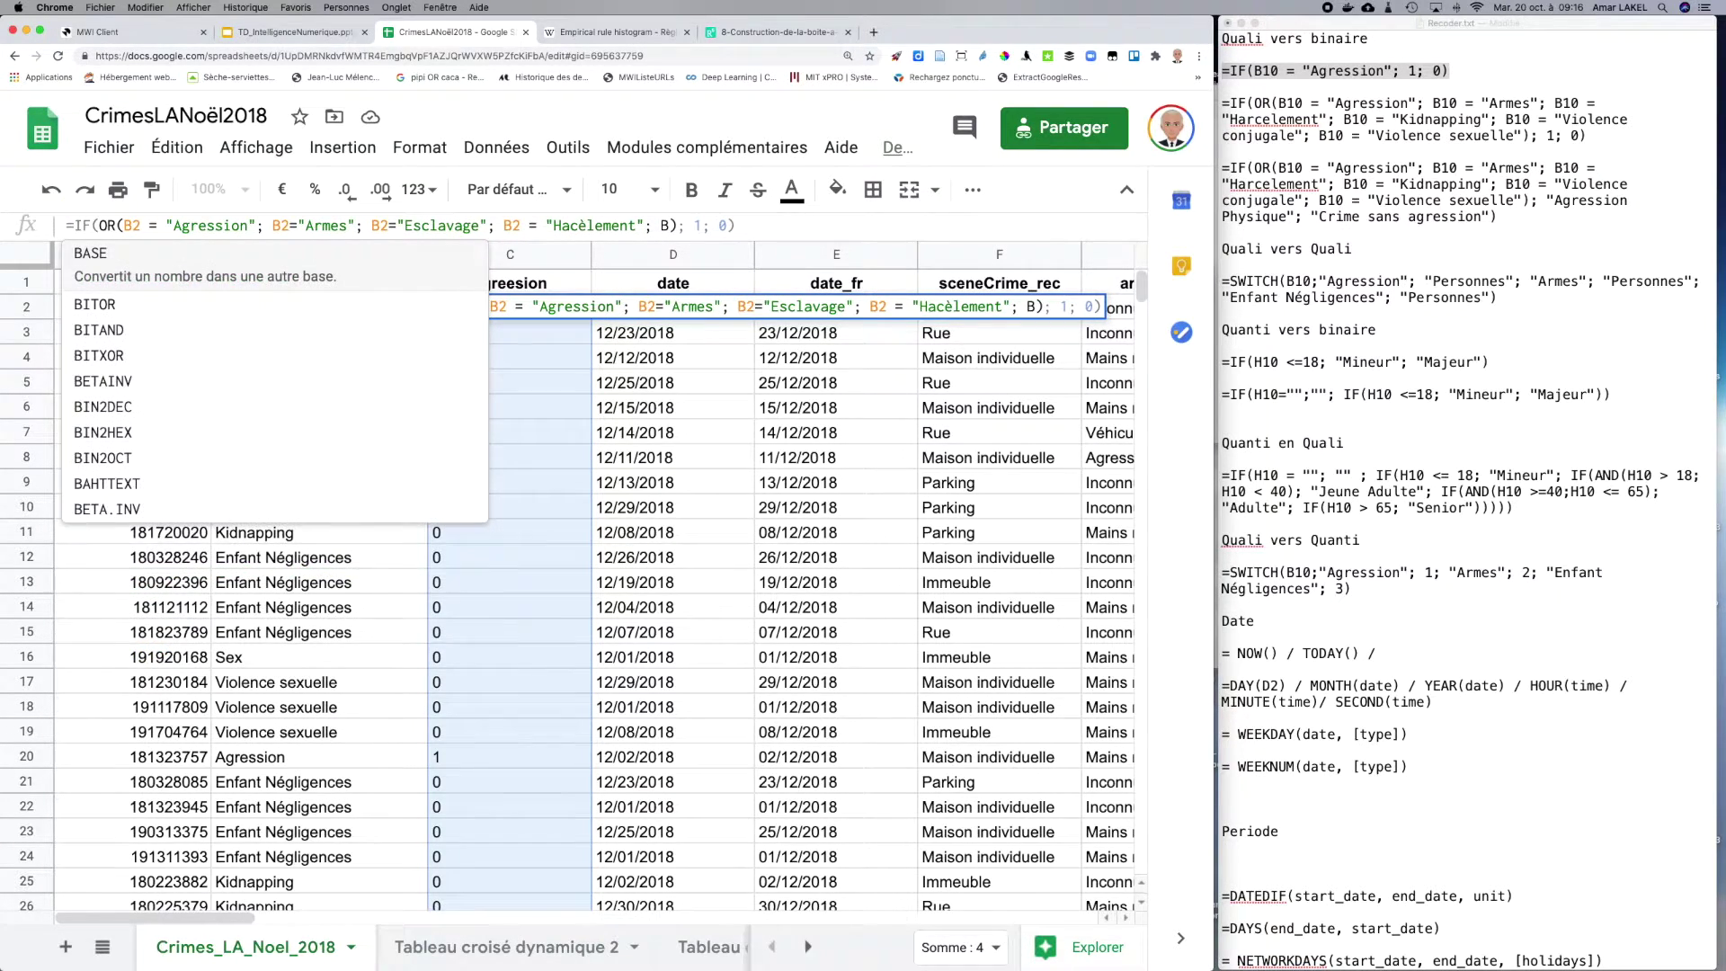
{"action": "type", "text": "2"}
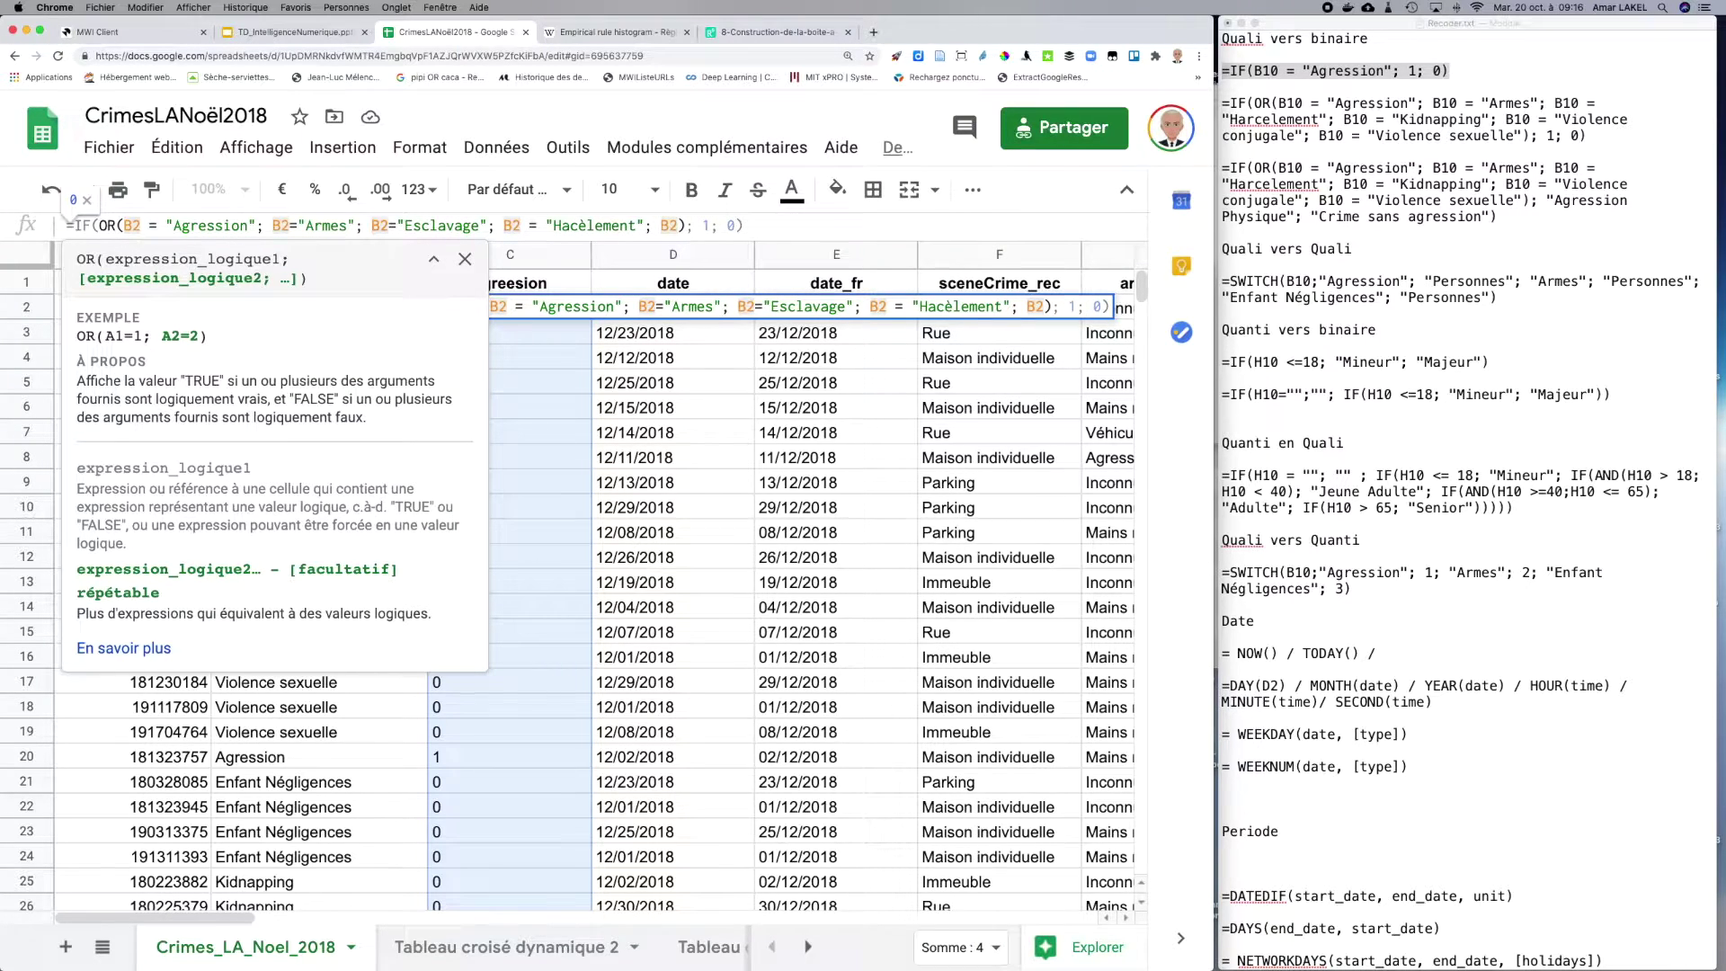
{"action": "type", "text": "="}
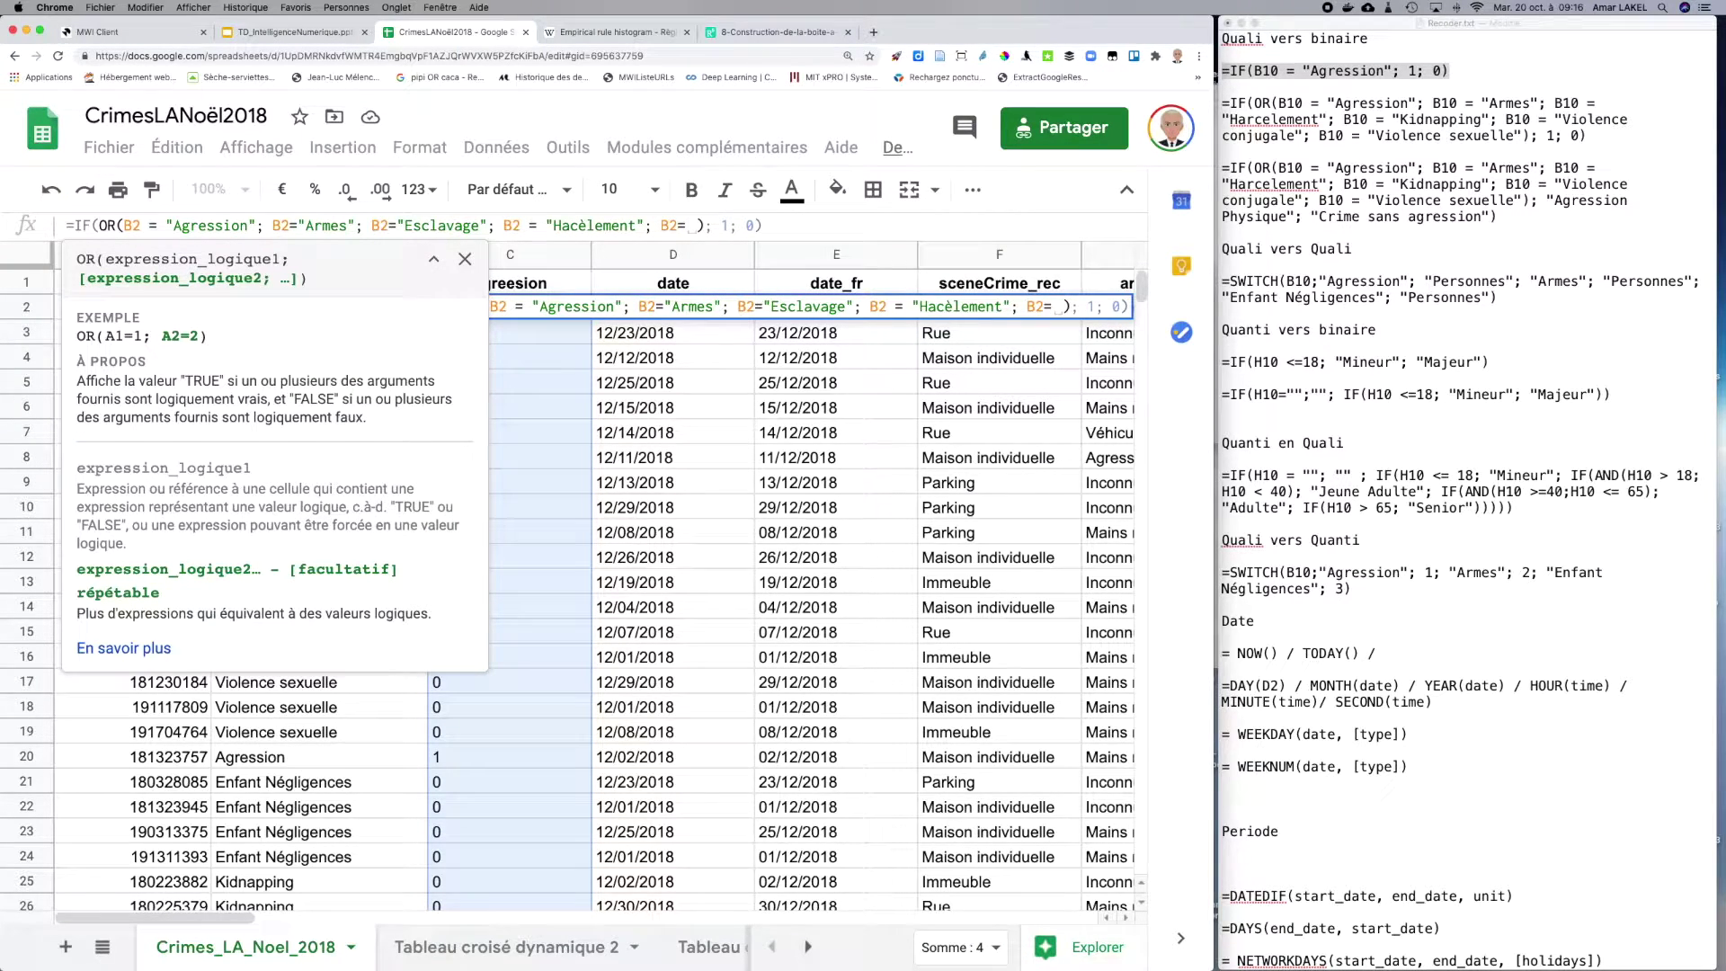
{"action": "type", "text": "\""}
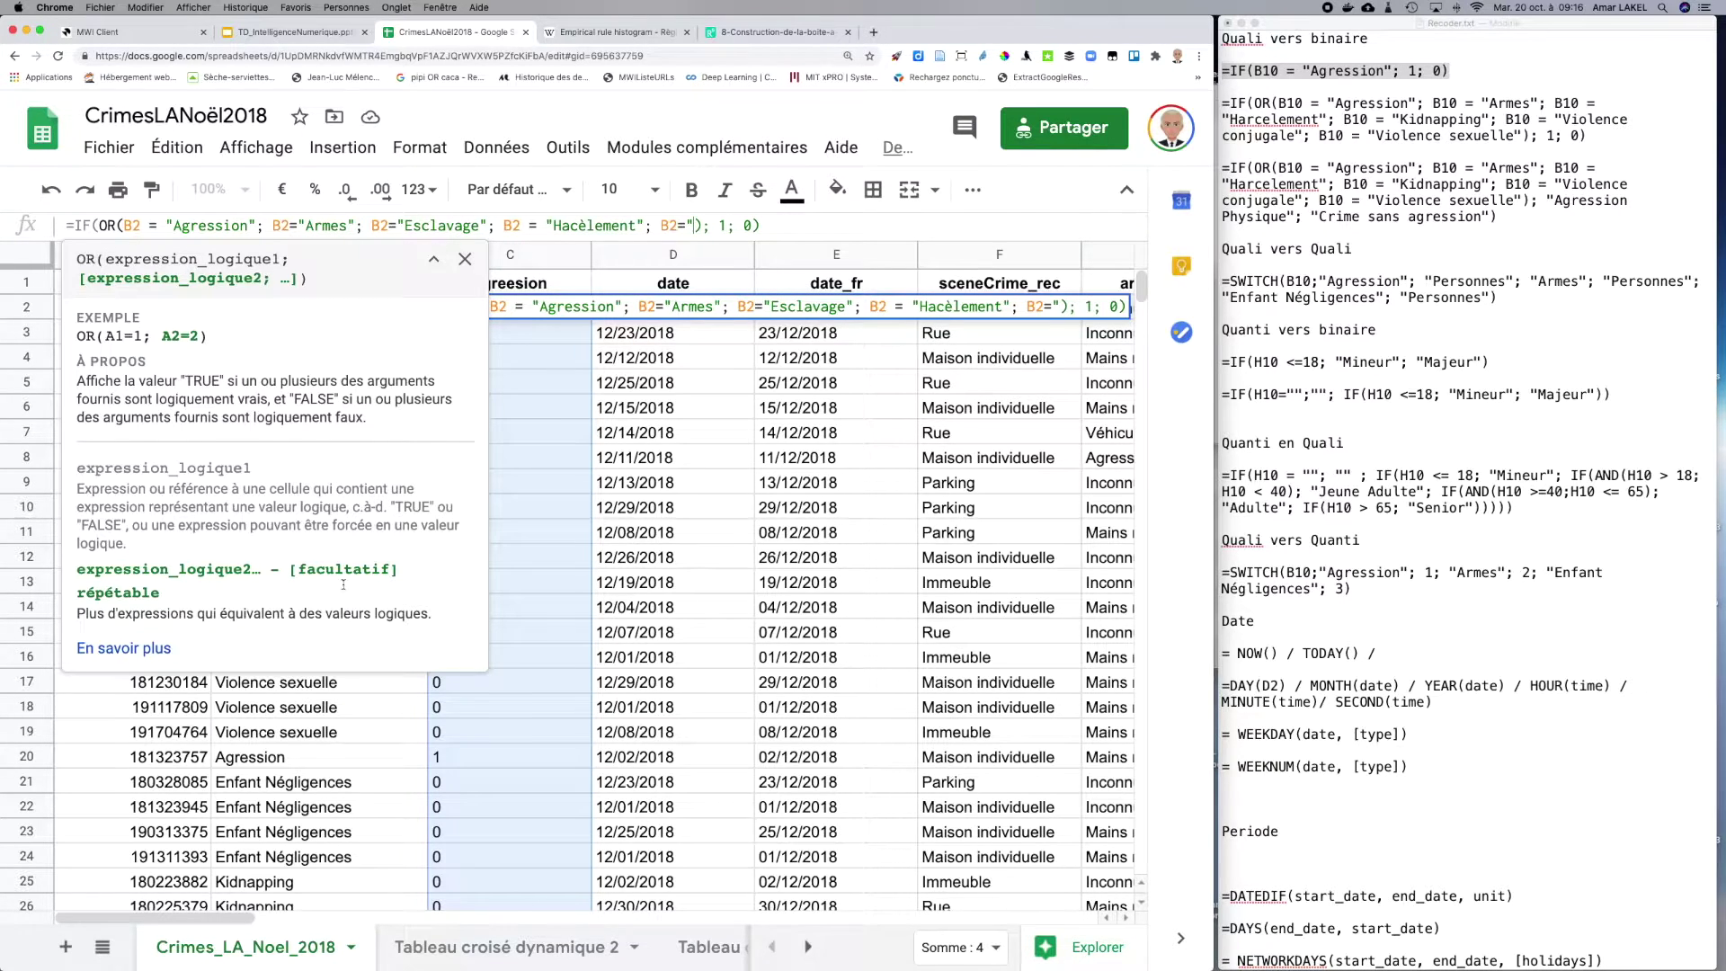
Step: Replace "Hacèlement" in the C2 formula with "Harcelement" as copied from the pivot table, enclosed in quotation marks
{"action": "left_click", "coordinate": [503, 951]}
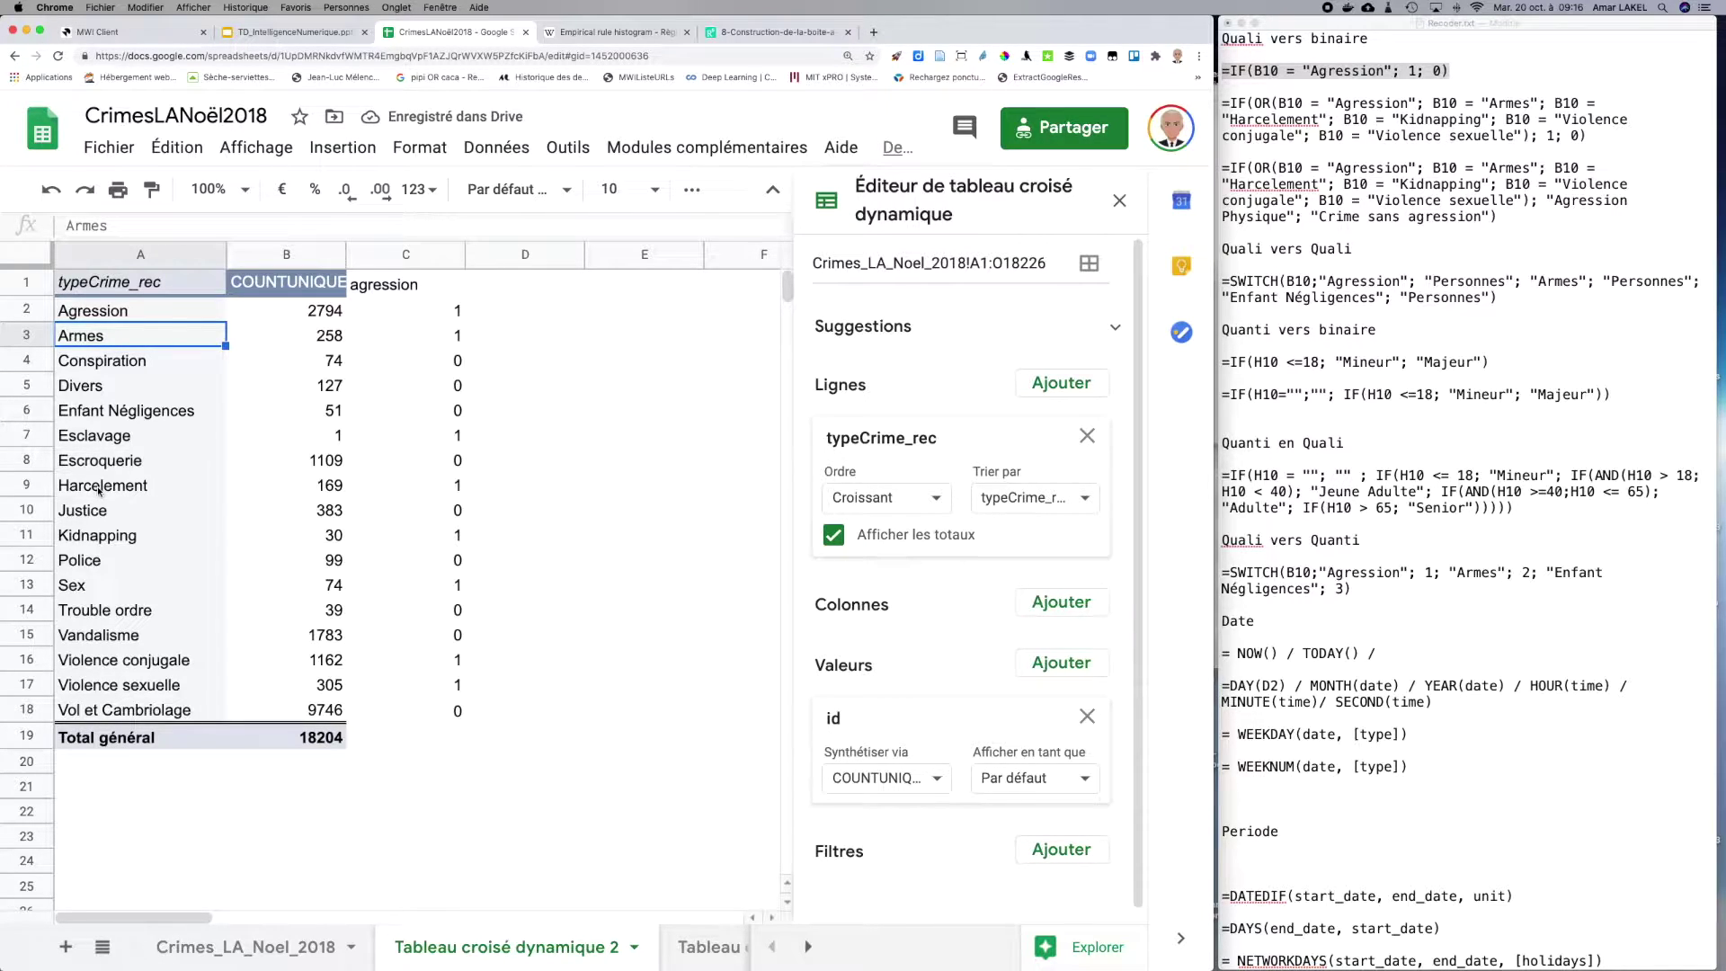
{"action": "left_click", "coordinate": [99, 536]}
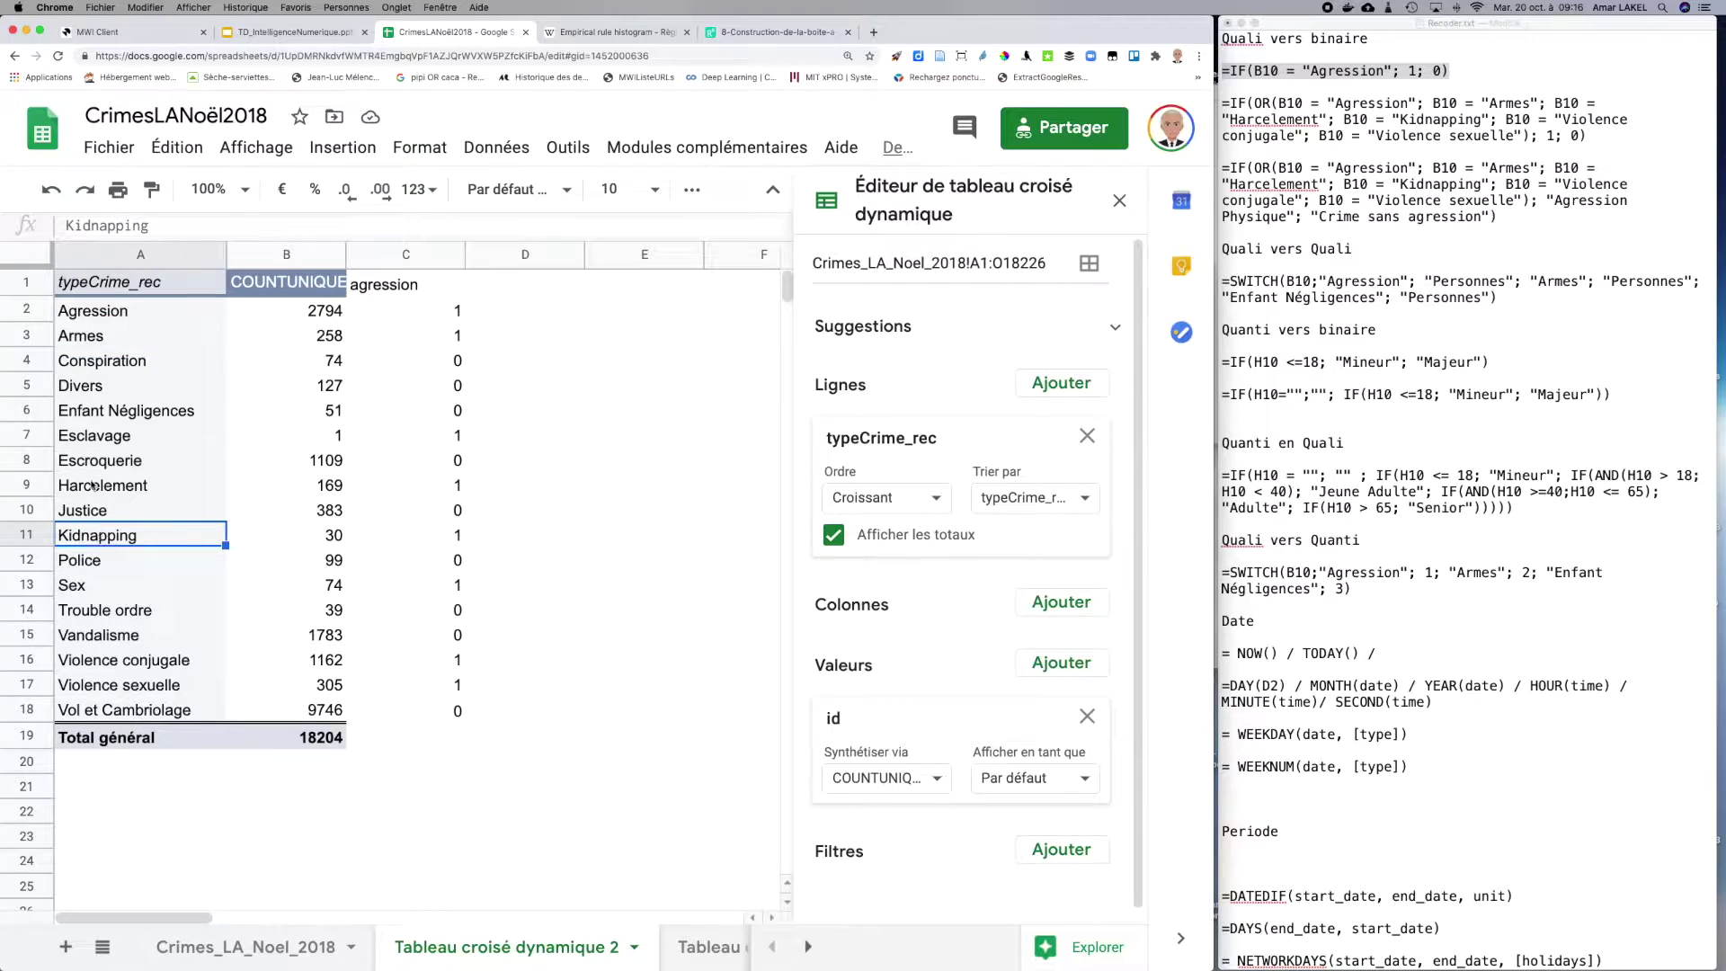
{"action": "left_click", "coordinate": [94, 485]}
{"action": "key", "text": "cmd+c"}
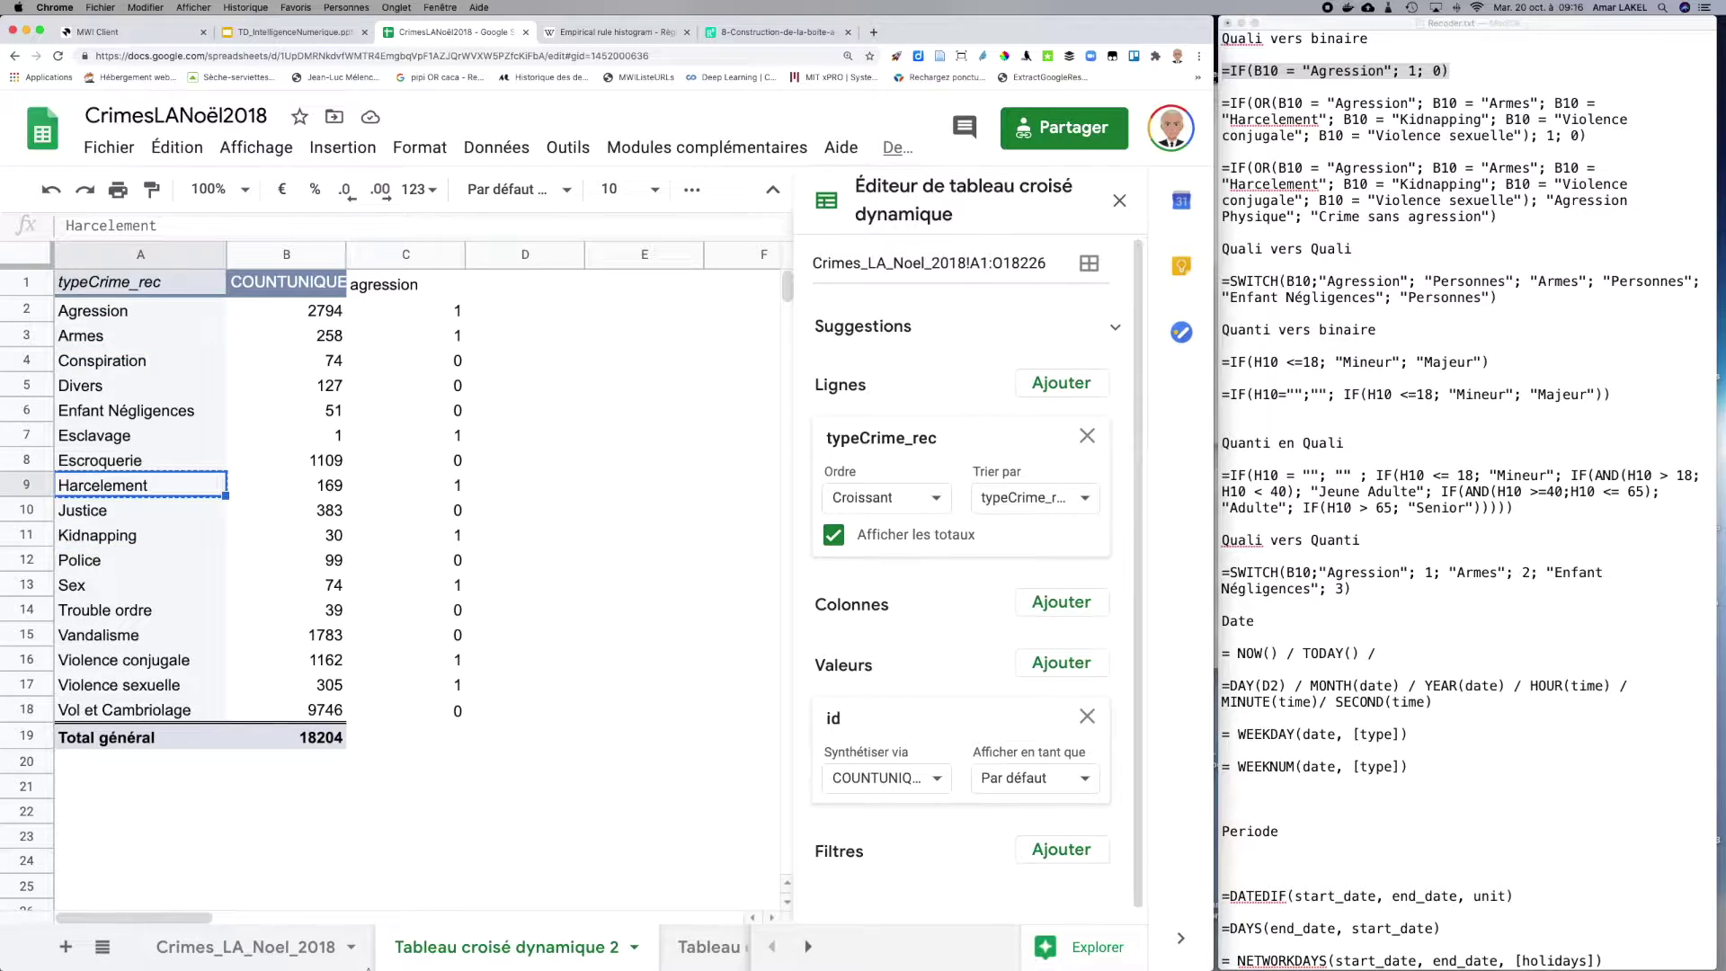
{"action": "left_click", "coordinate": [317, 945]}
{"action": "double_click", "coordinate": [597, 227]}
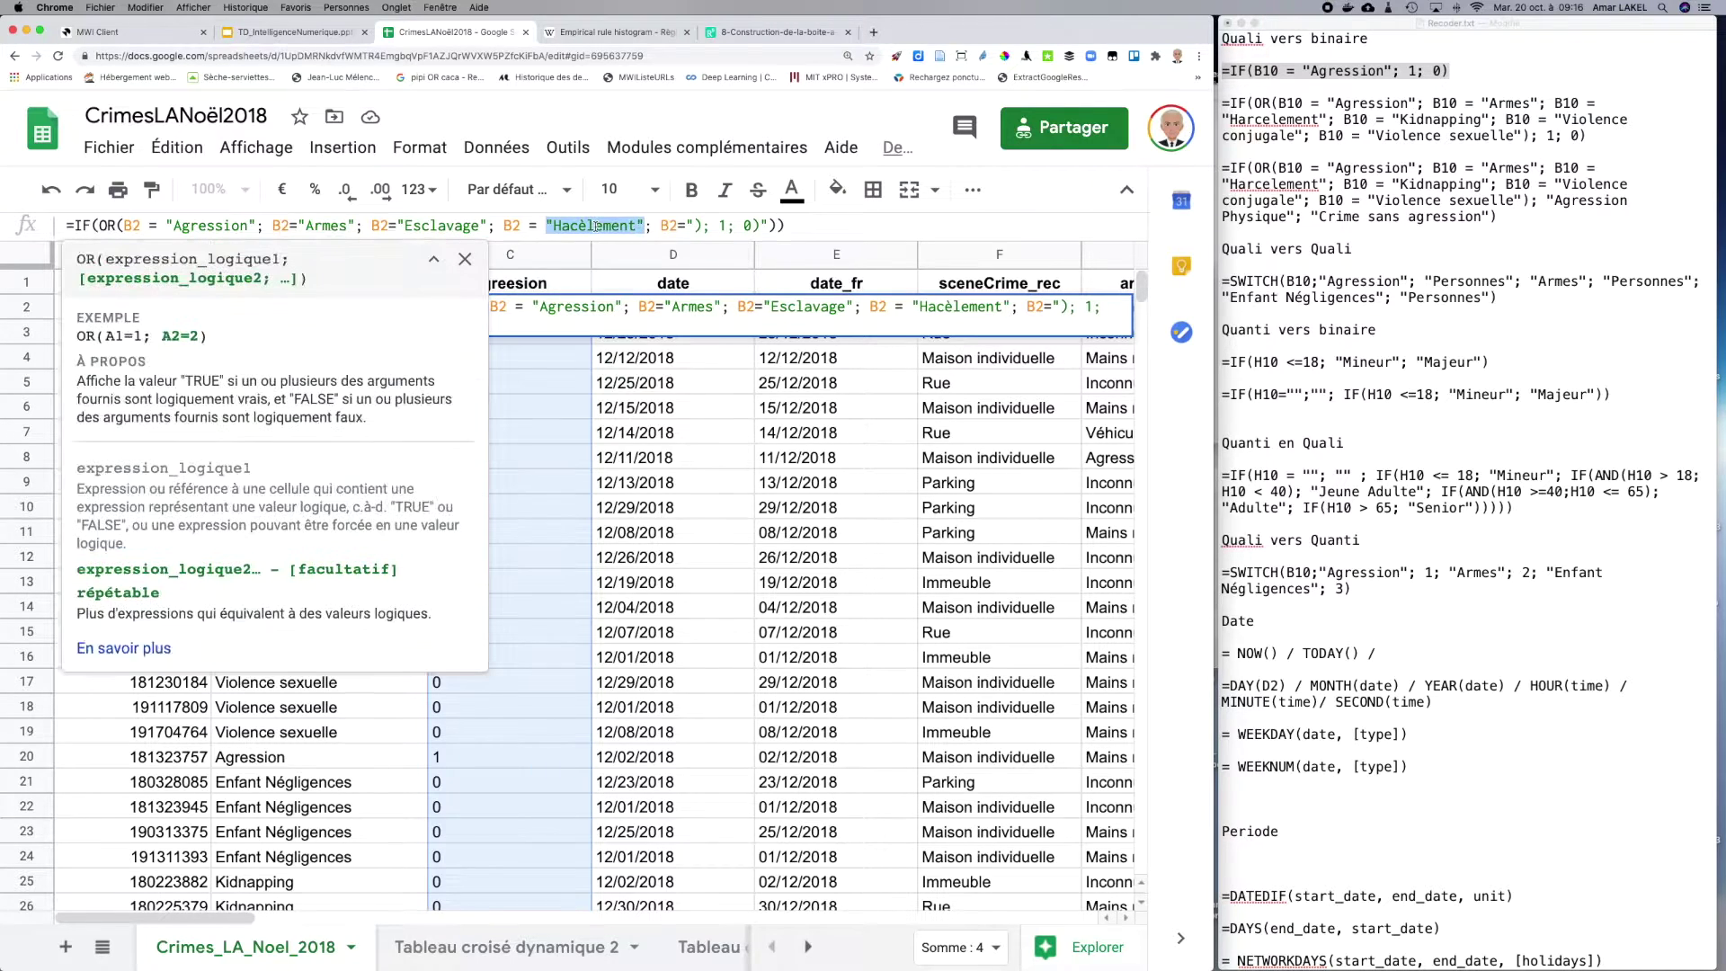
{"action": "key", "text": "cmd+v"}
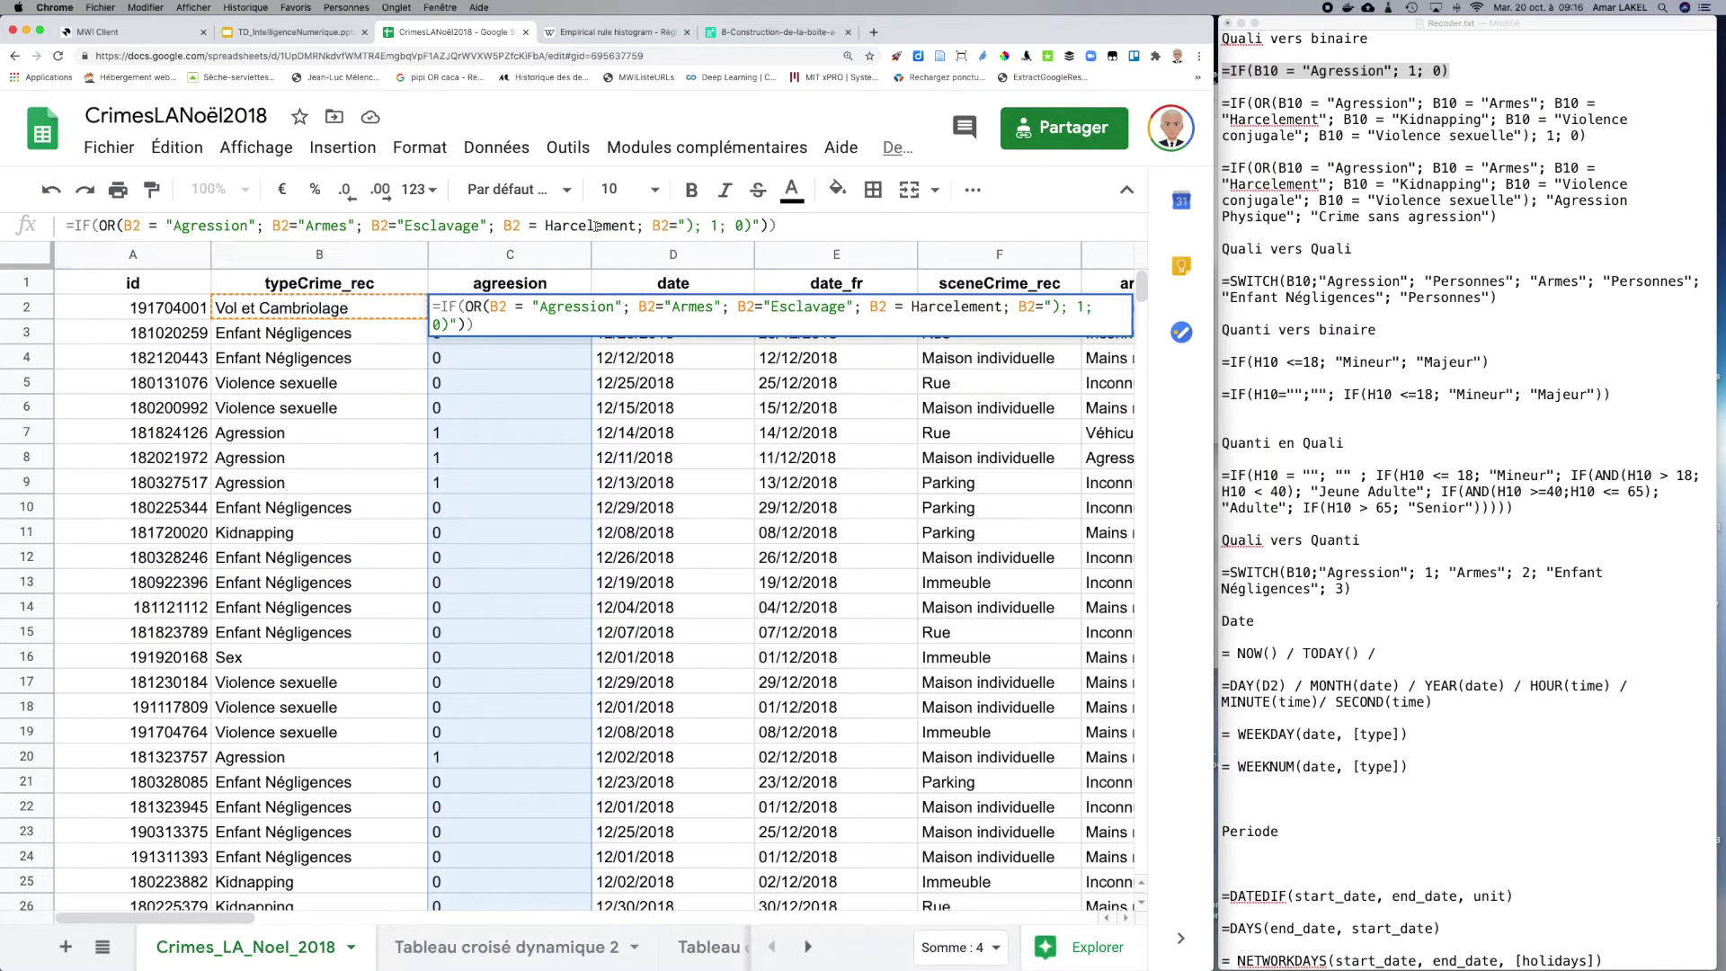
{"action": "left_click", "coordinate": [548, 225]}
{"action": "type", "text": "\""}
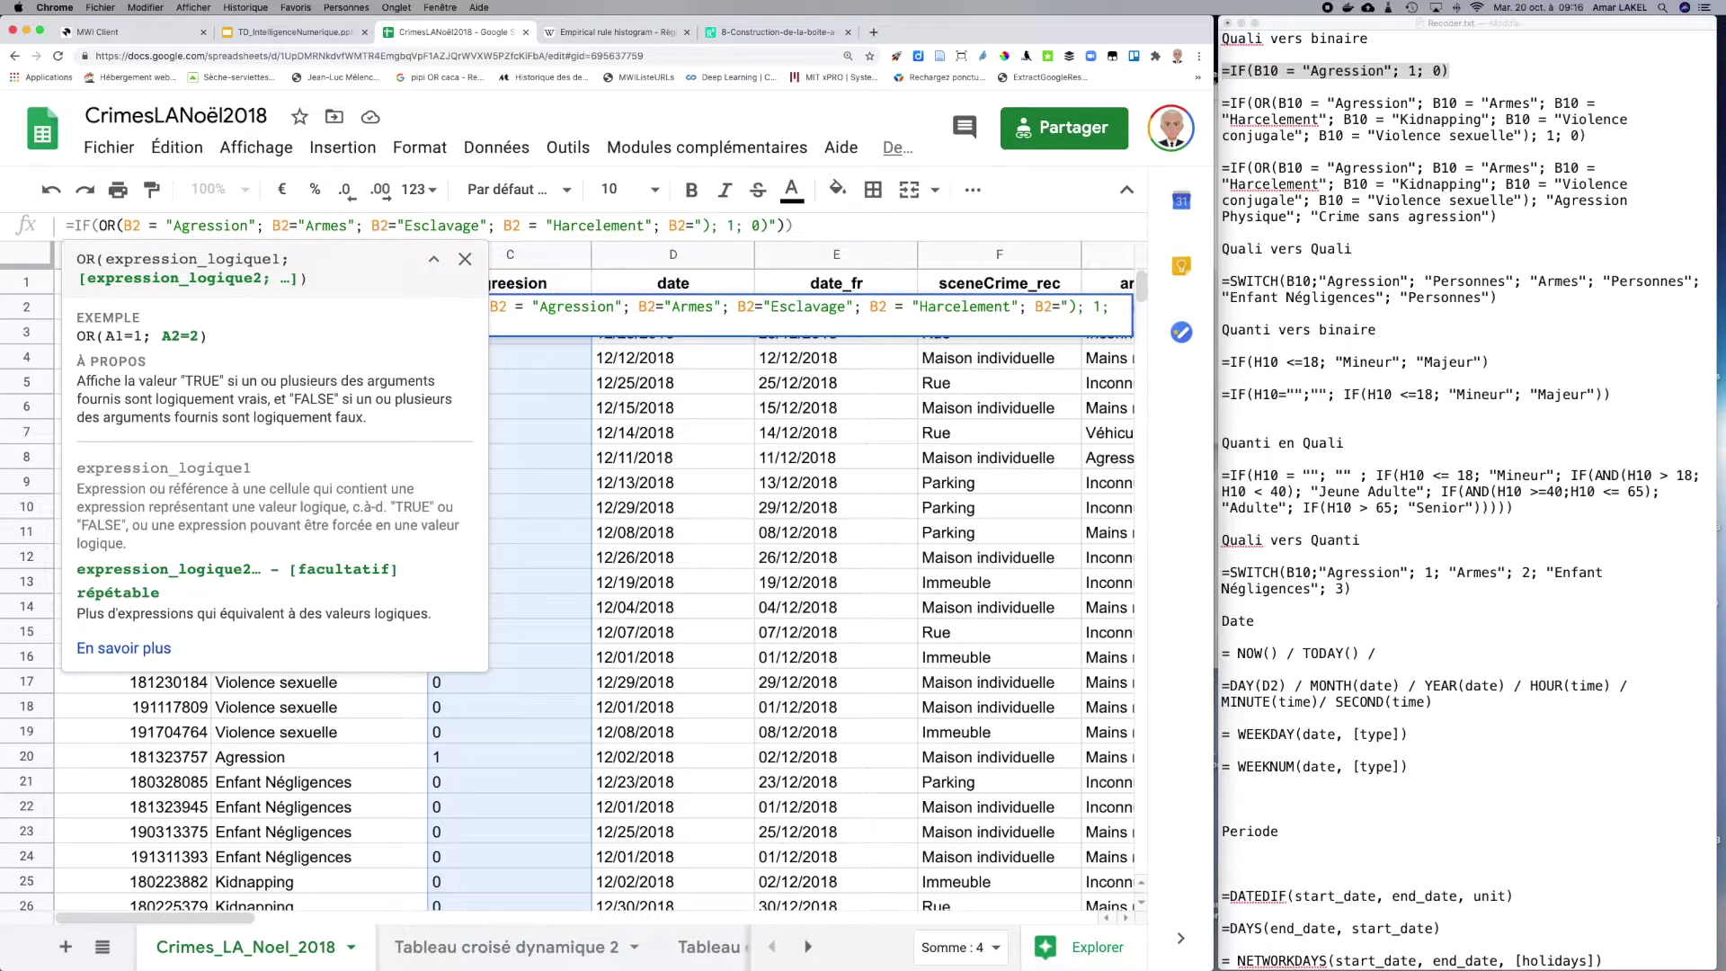
Step: Copy the Kidnapping crime type from the Tableau croisé dynamique 2 sheet and return to the Crimes_LA_Noel_2018 sheet
{"action": "left_click", "coordinate": [555, 953]}
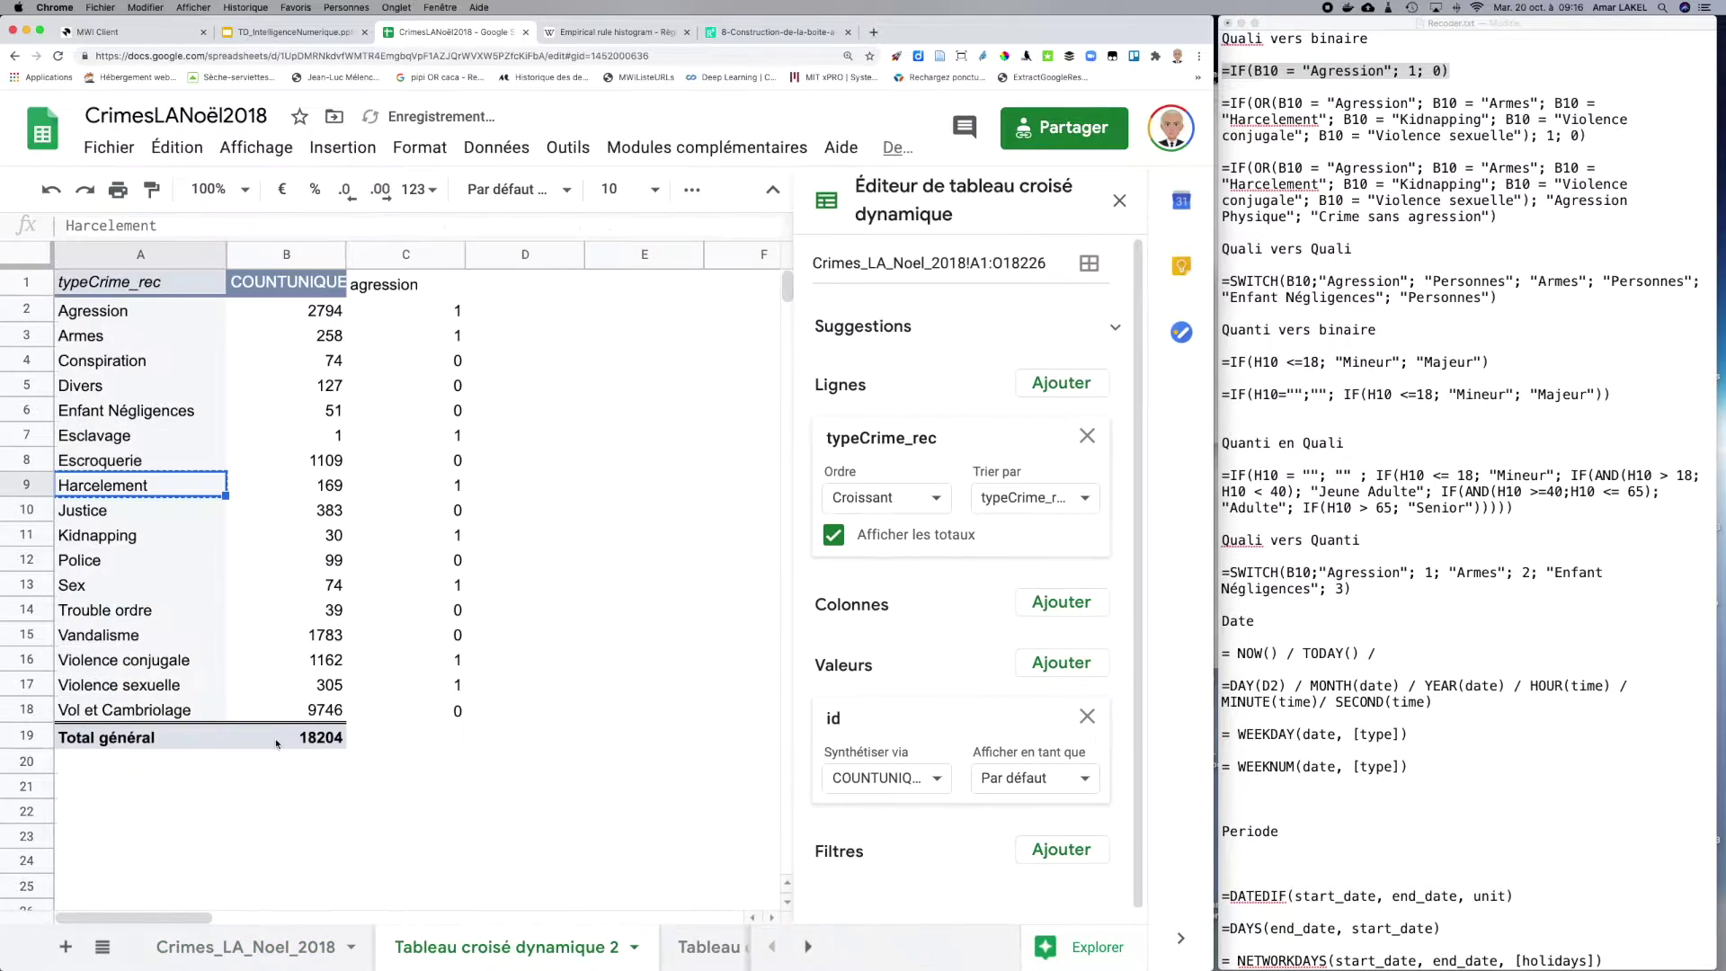
{"action": "left_click", "coordinate": [100, 537]}
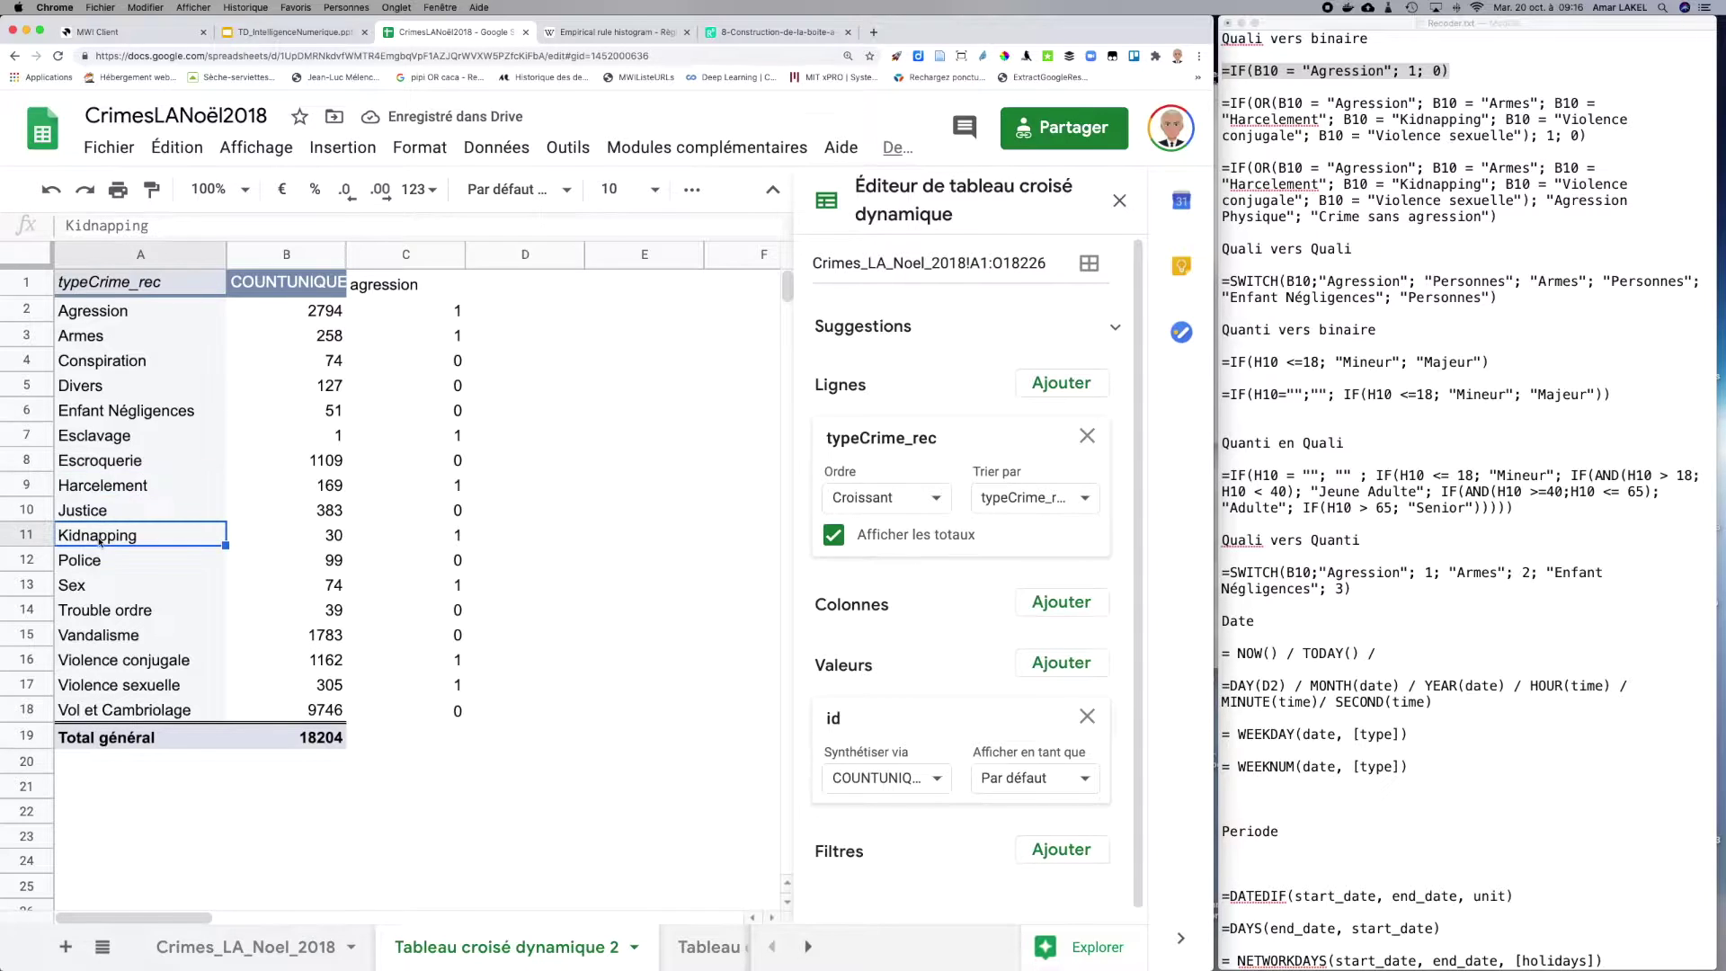
{"action": "left_click", "coordinate": [294, 946]}
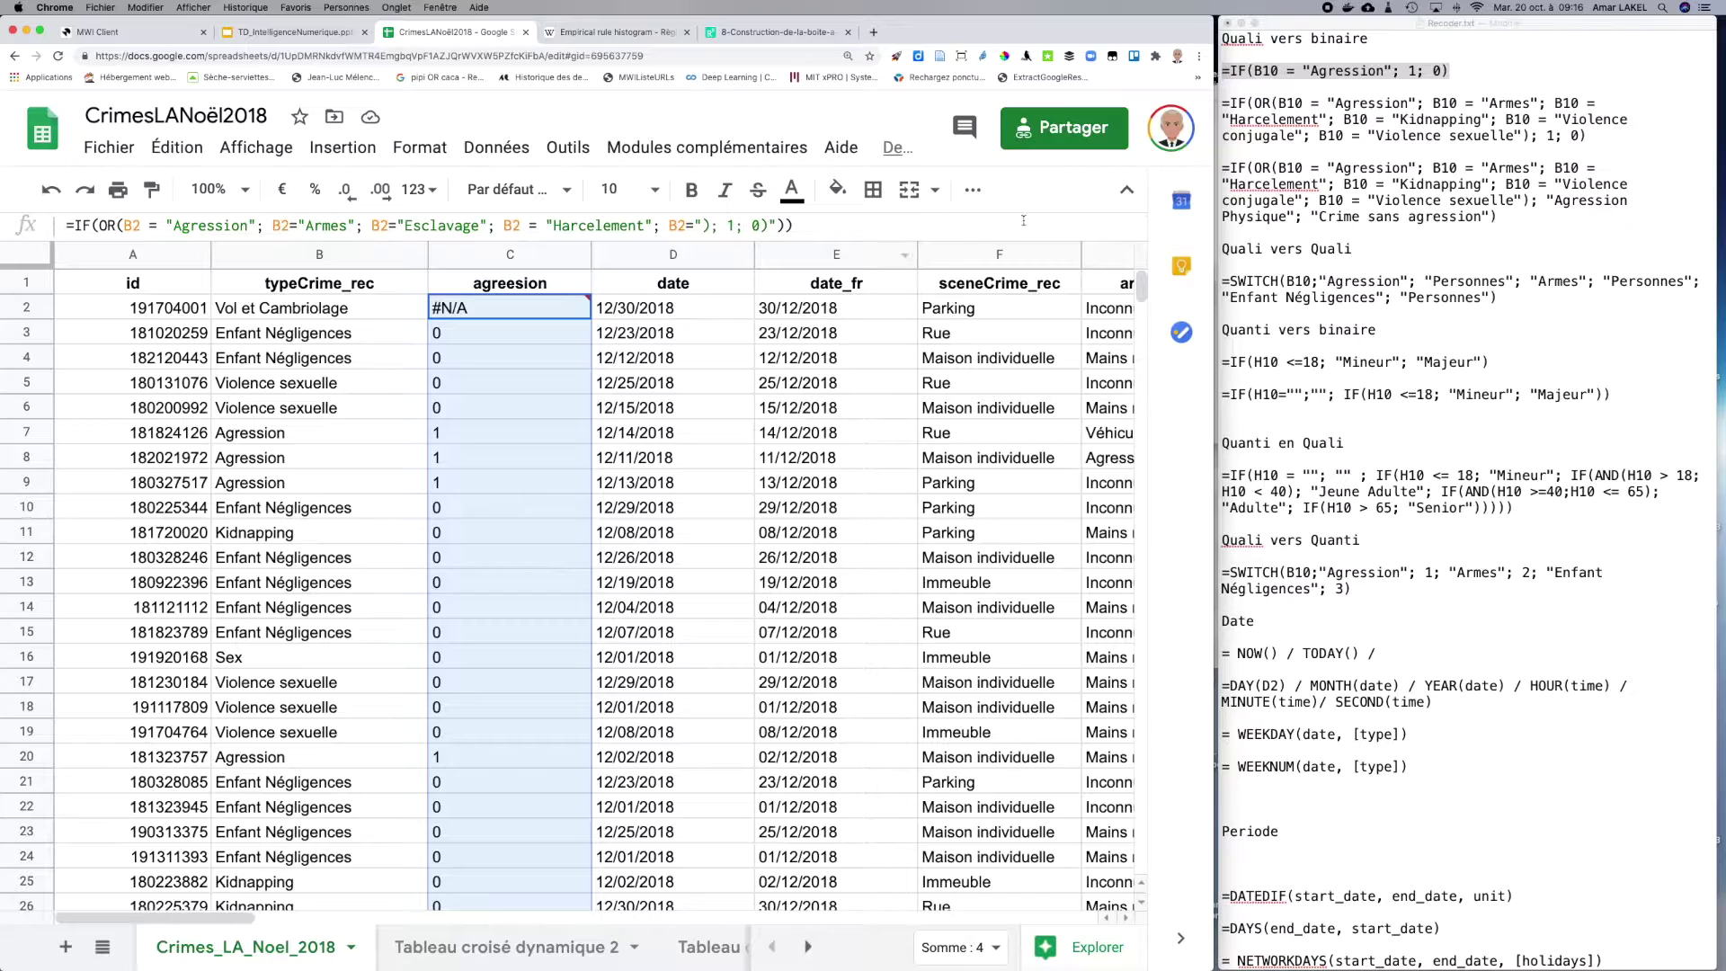
Step: Select the IF(OR()) formula returning 1 or 0 in the Recoder.txt notes and consult the crime types in Tableau croisé dynamique 2
{"action": "left_click", "coordinate": [1436, 126]}
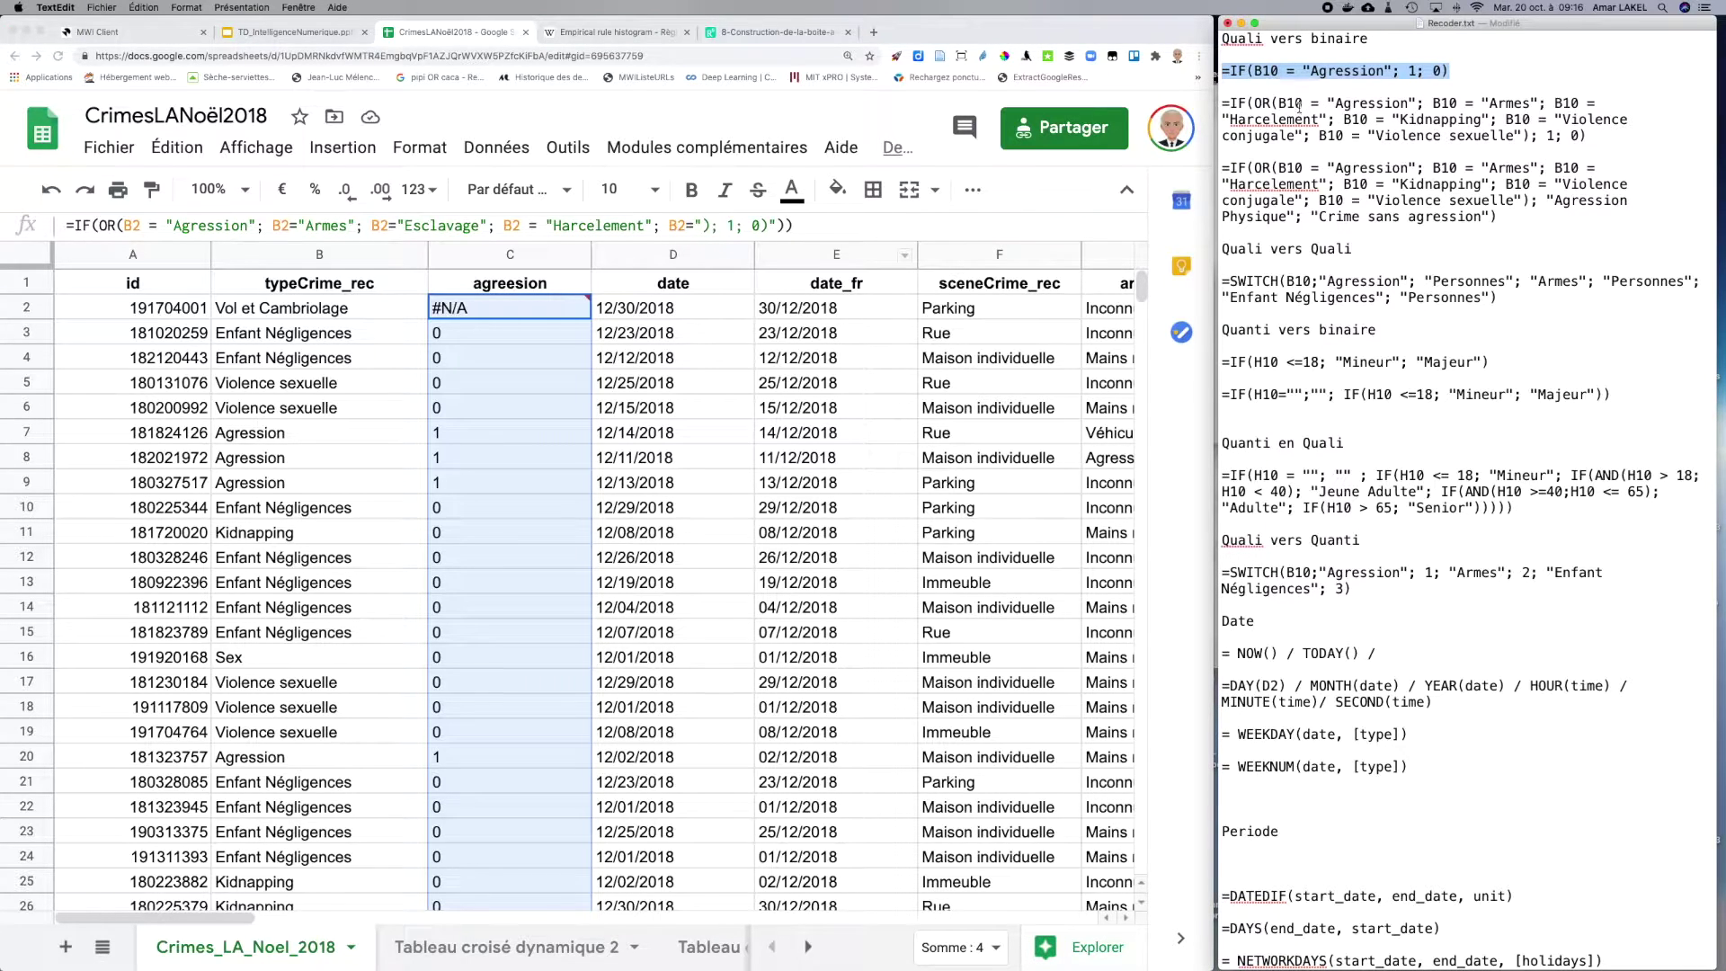
{"action": "left_click_drag", "start_coordinate": [1222, 103], "coordinate": [1612, 133]}
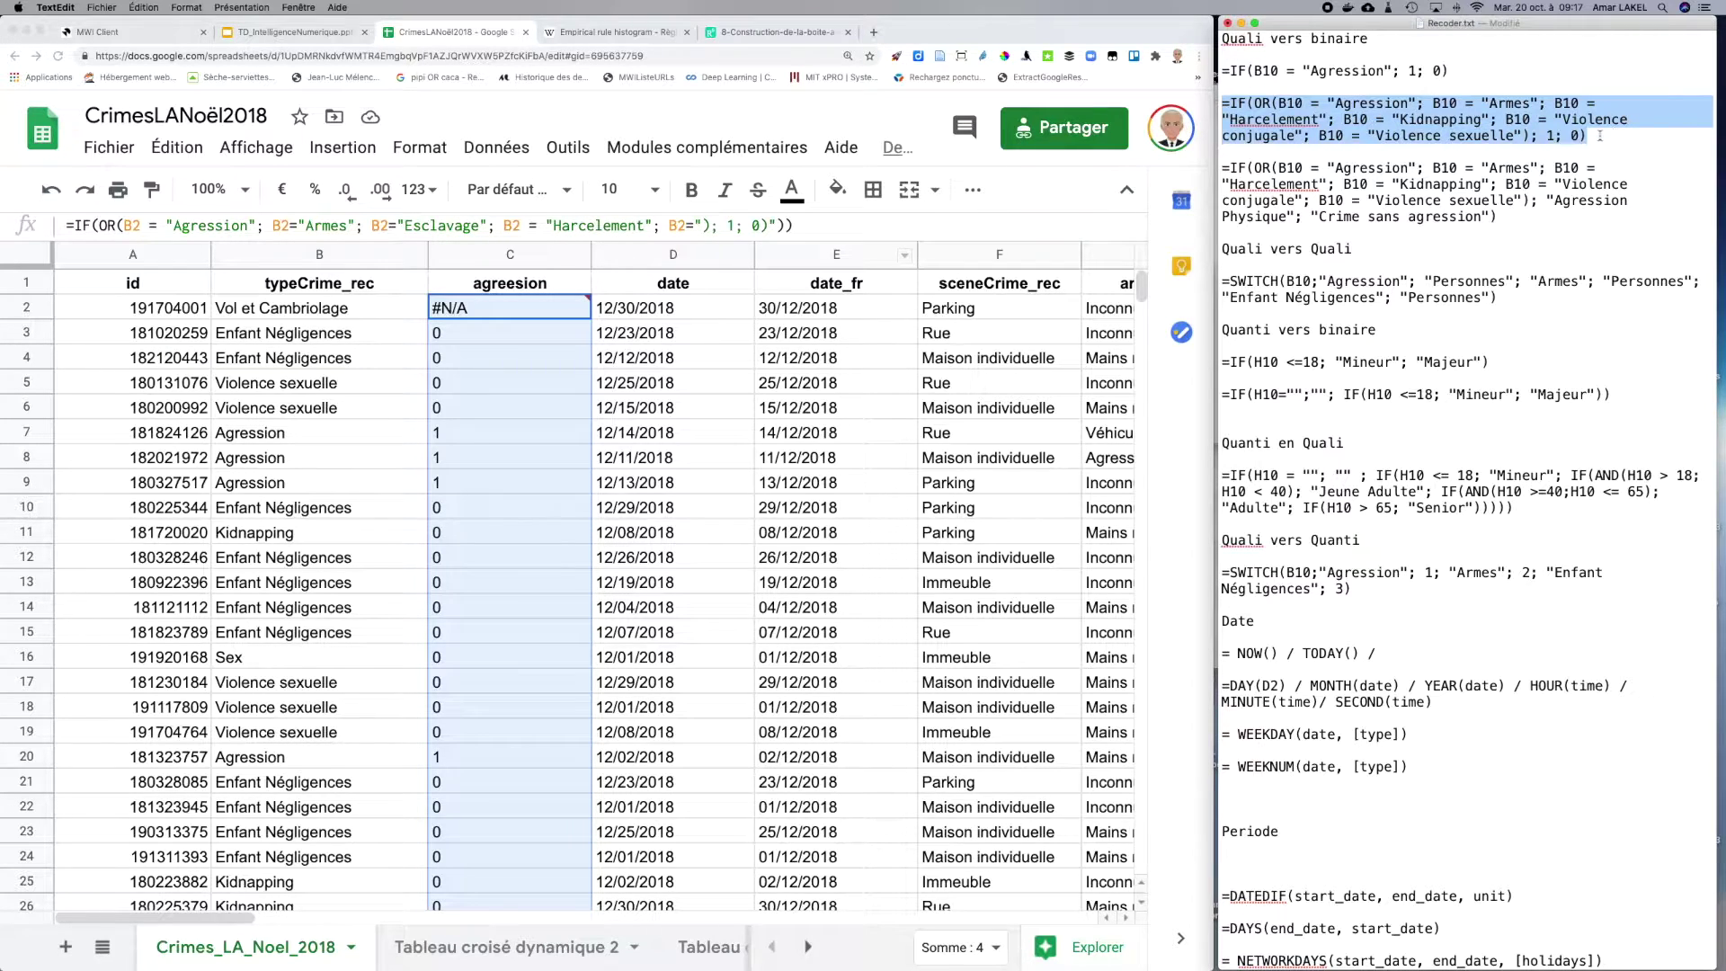
{"action": "left_click", "coordinate": [485, 951]}
{"action": "left_click", "coordinate": [484, 951]}
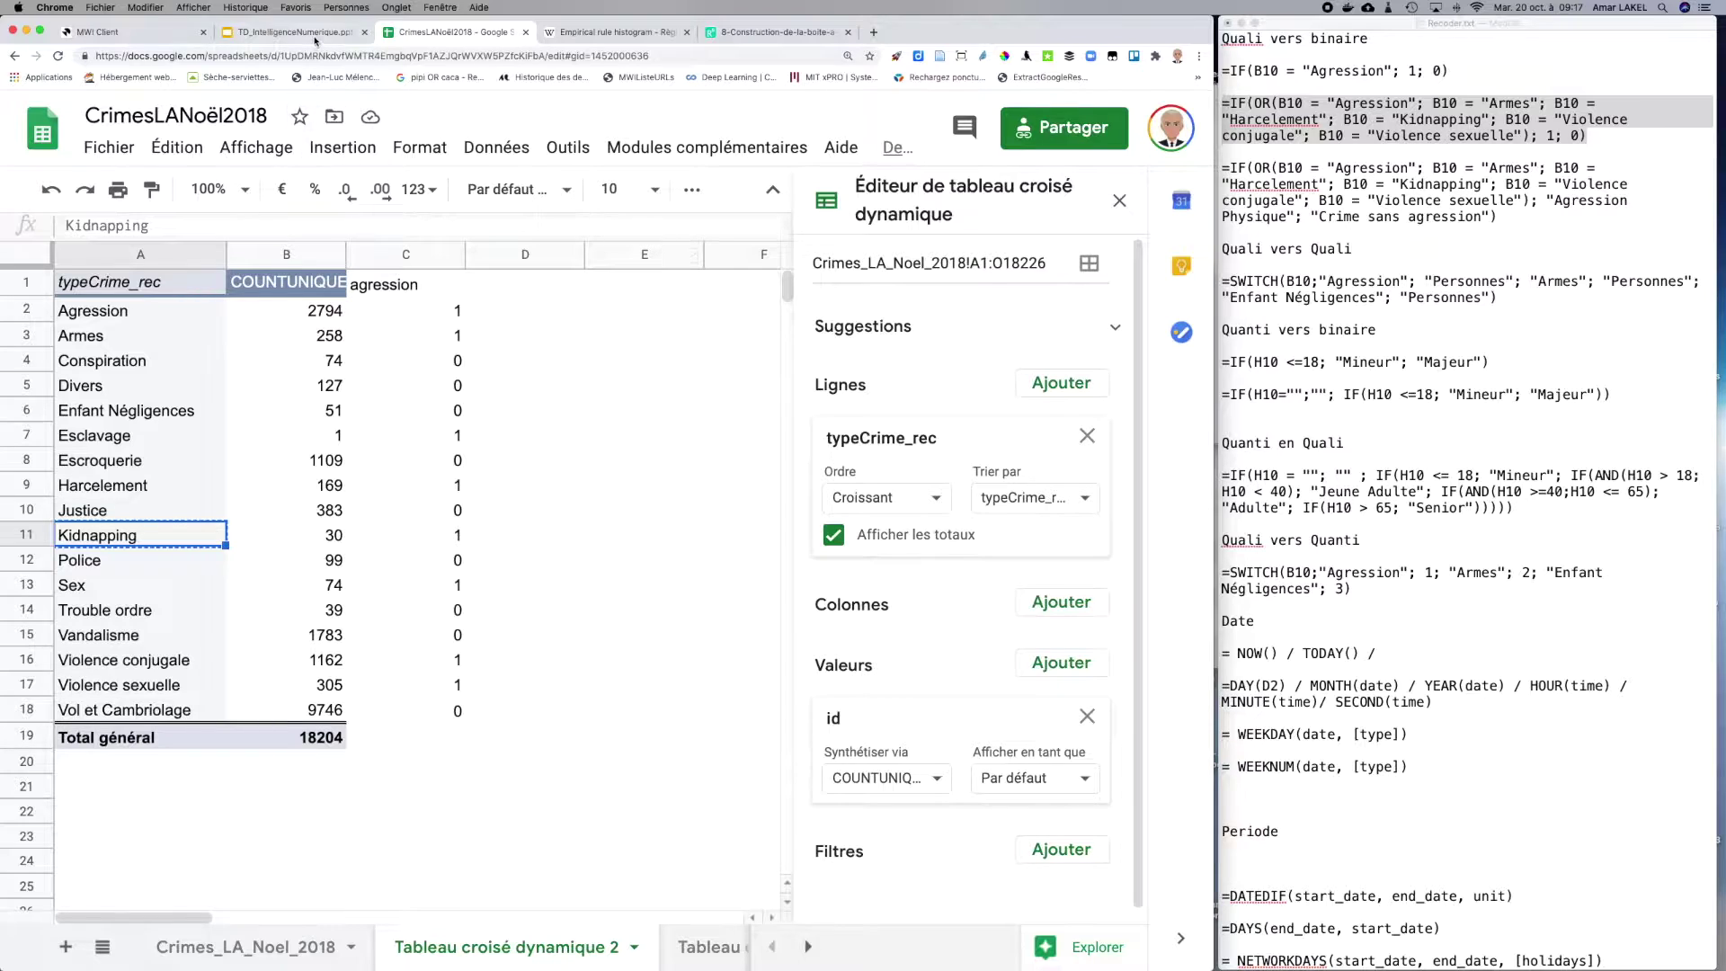
{"action": "left_click", "coordinate": [246, 946]}
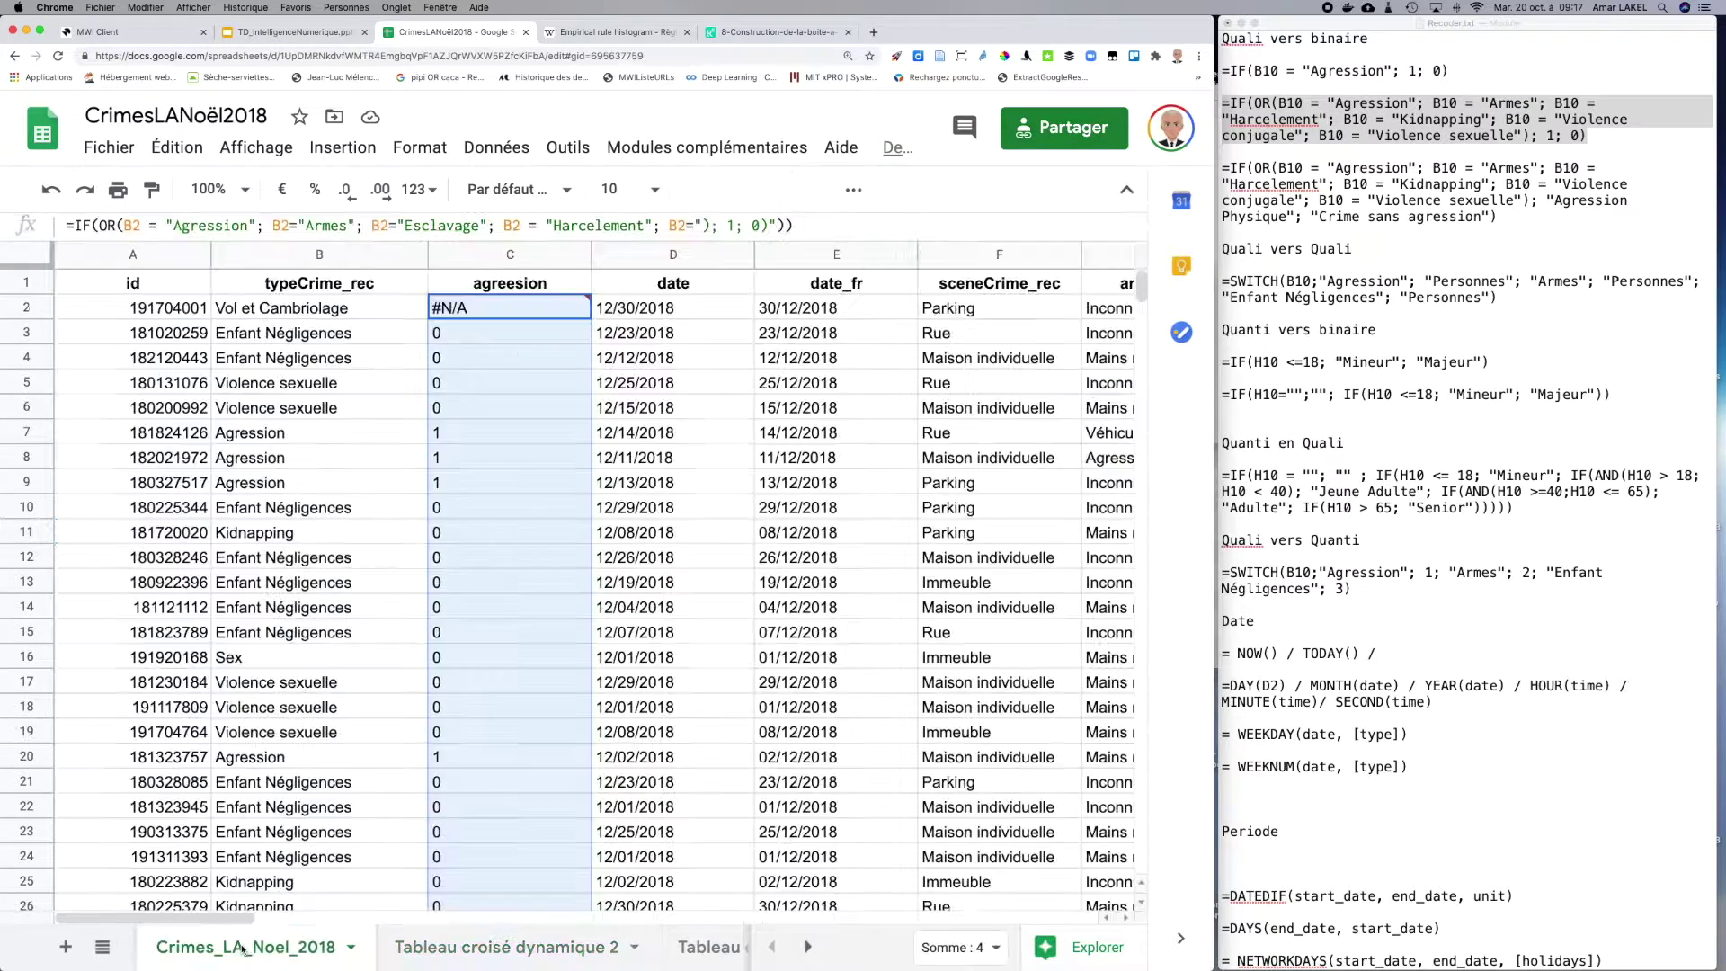
Step: Clear the whole formula from C2 of the Crimes_LA_Noel_2018 sheet, including the mistakenly pasted Kidnapping text
{"action": "left_click", "coordinate": [462, 307]}
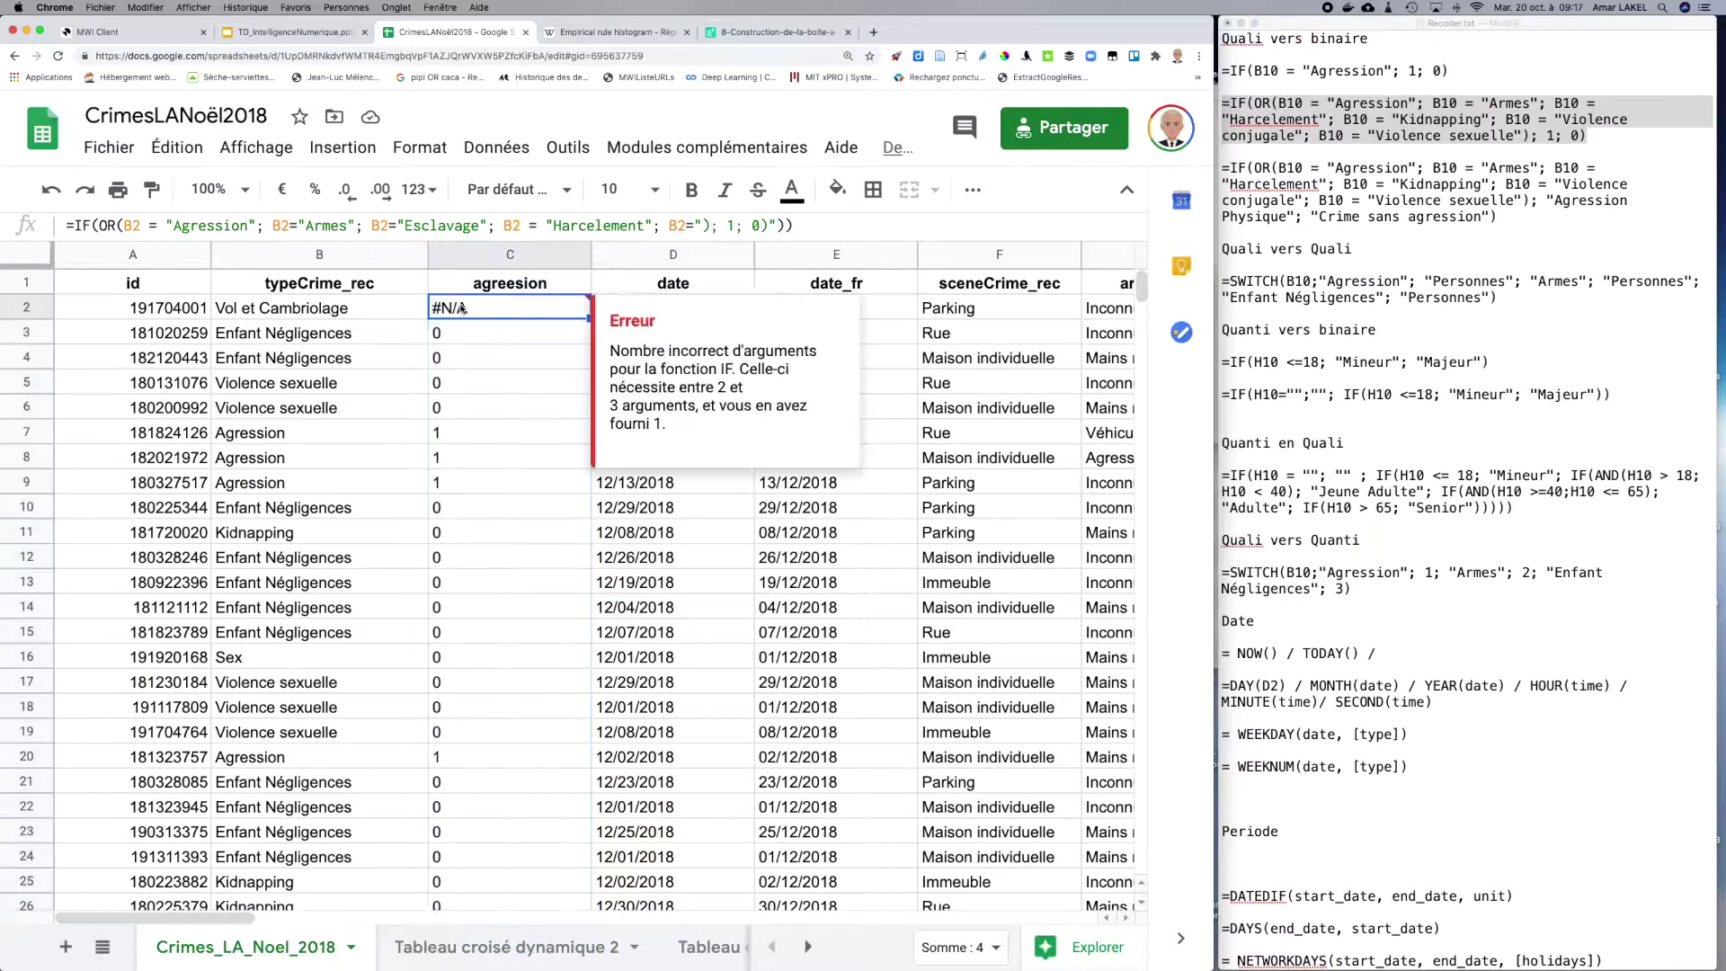
{"action": "key", "text": "Return"}
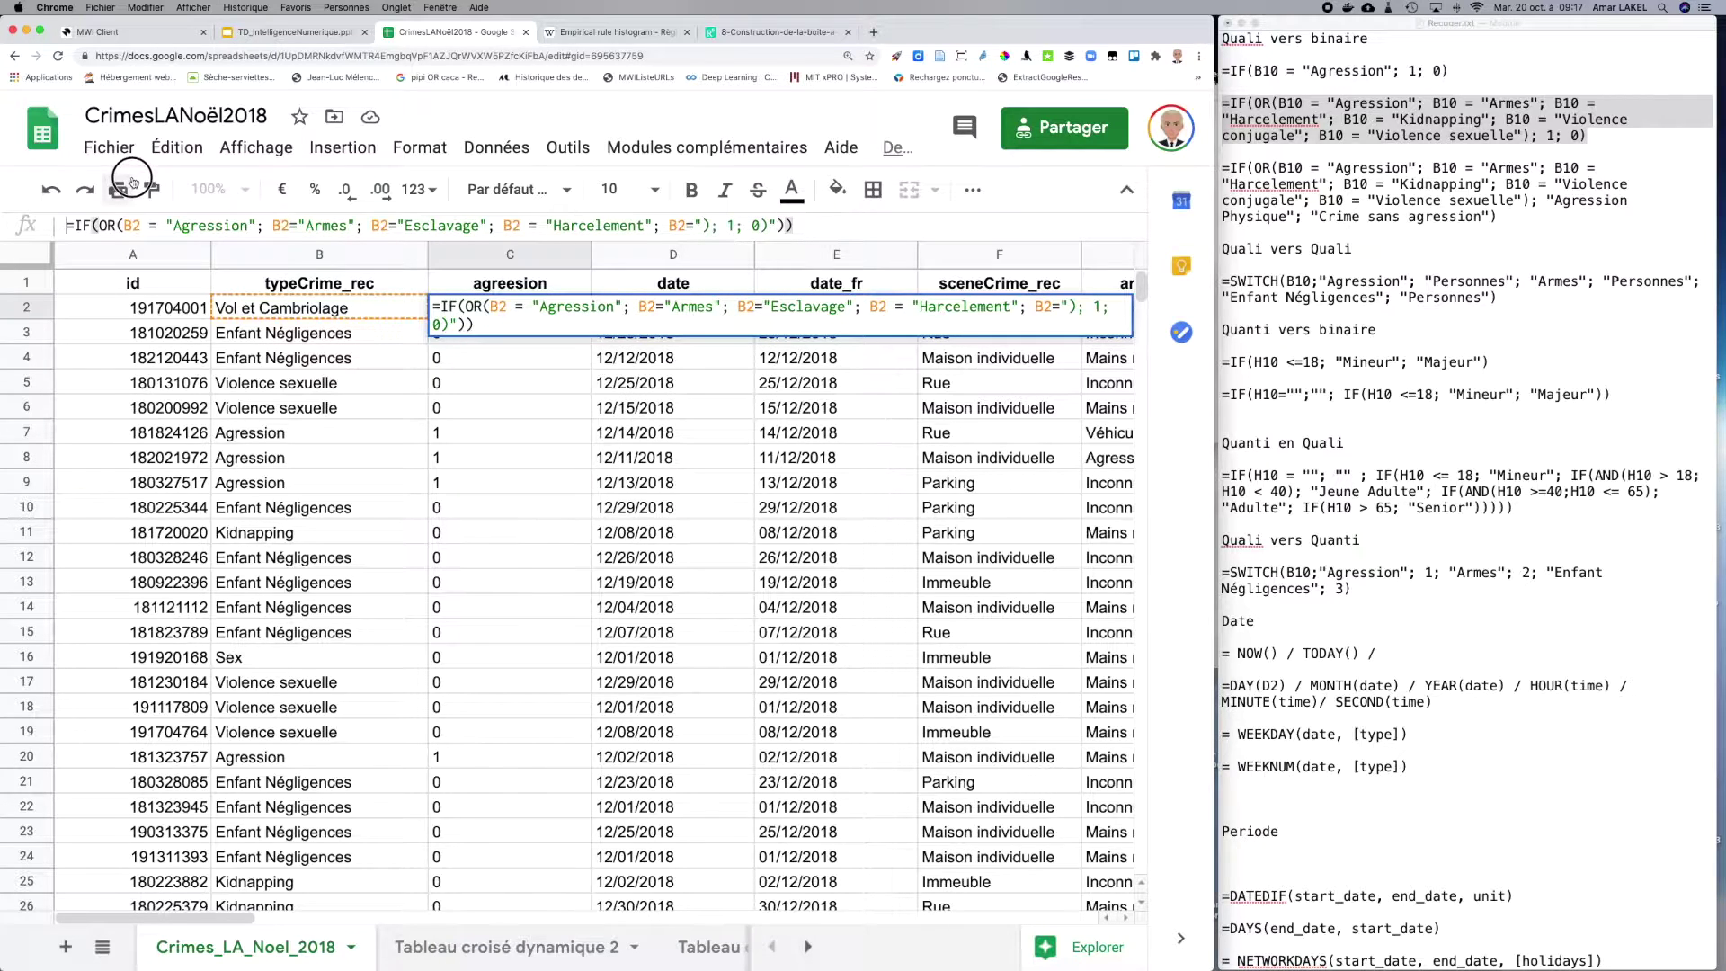
{"action": "left_click_drag", "start_coordinate": [794, 225], "coordinate": [29, 222]}
{"action": "key", "text": "ctrl+v"}
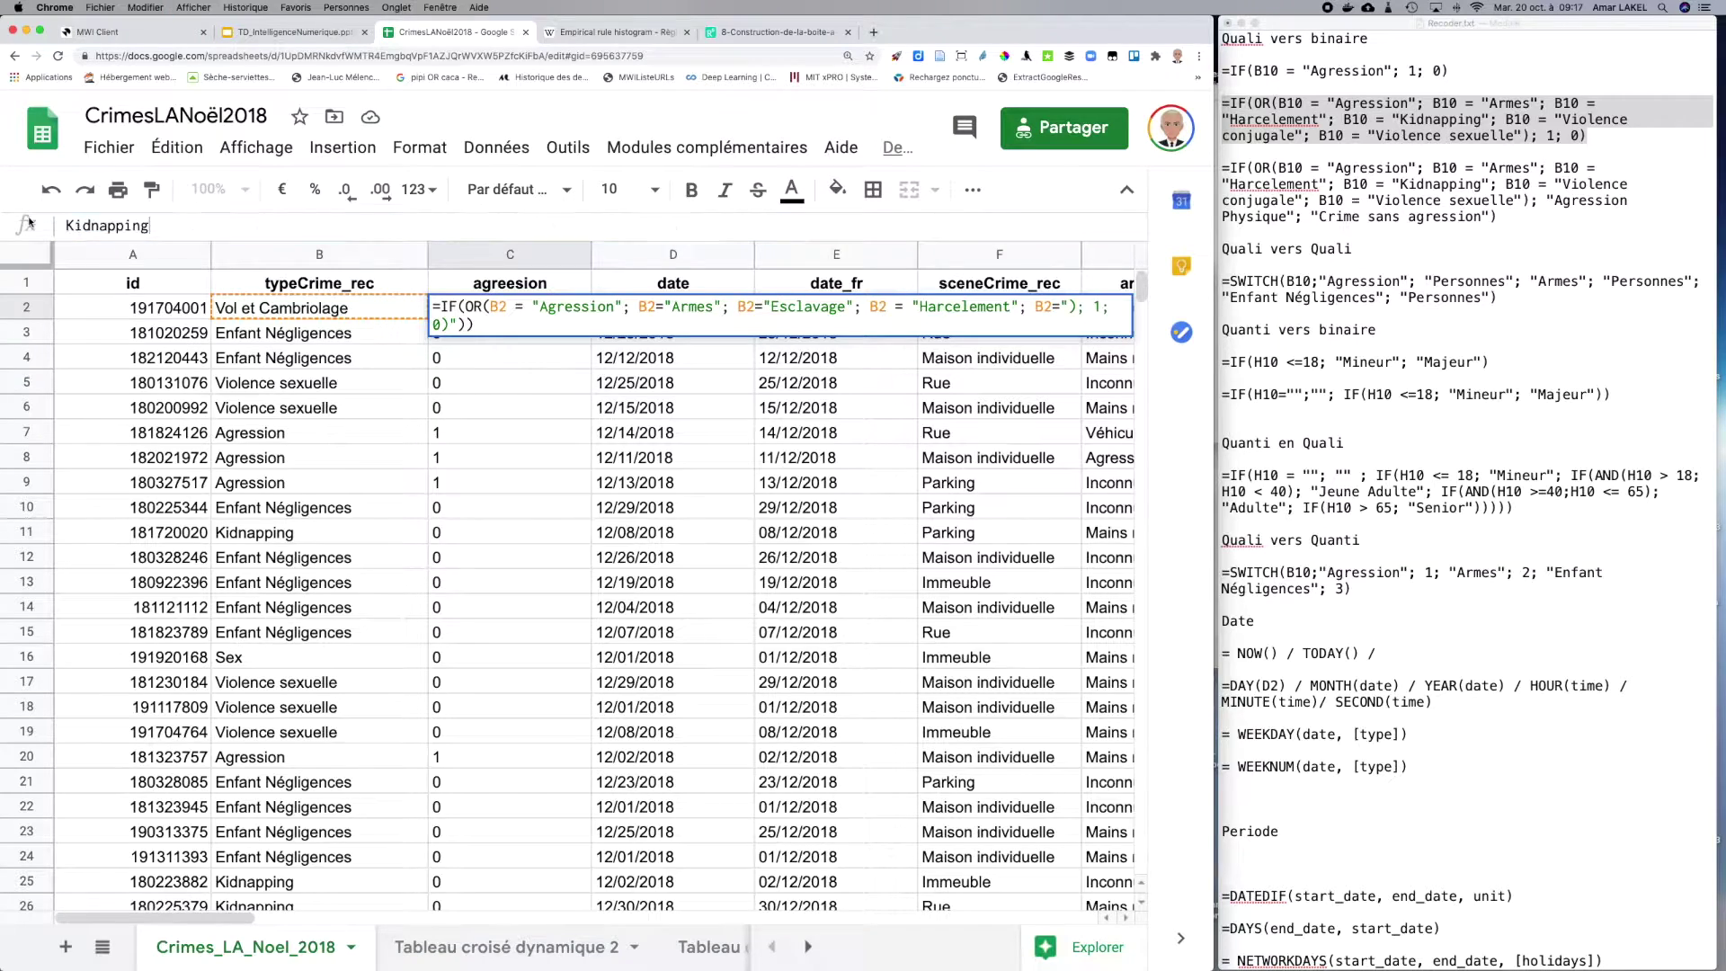
{"action": "key", "text": "BackSpace"}
{"action": "key", "text": "BackSpace"}
{"action": "key", "text": "BackSpace"}
{"action": "key", "text": "BackSpace"}
{"action": "key", "text": "BackSpace"}
{"action": "key", "text": "BackSpace"}
{"action": "key", "text": "BackSpace"}
{"action": "key", "text": "BackSpace"}
{"action": "key", "text": "BackSpace"}
{"action": "key", "text": "BackSpace"}
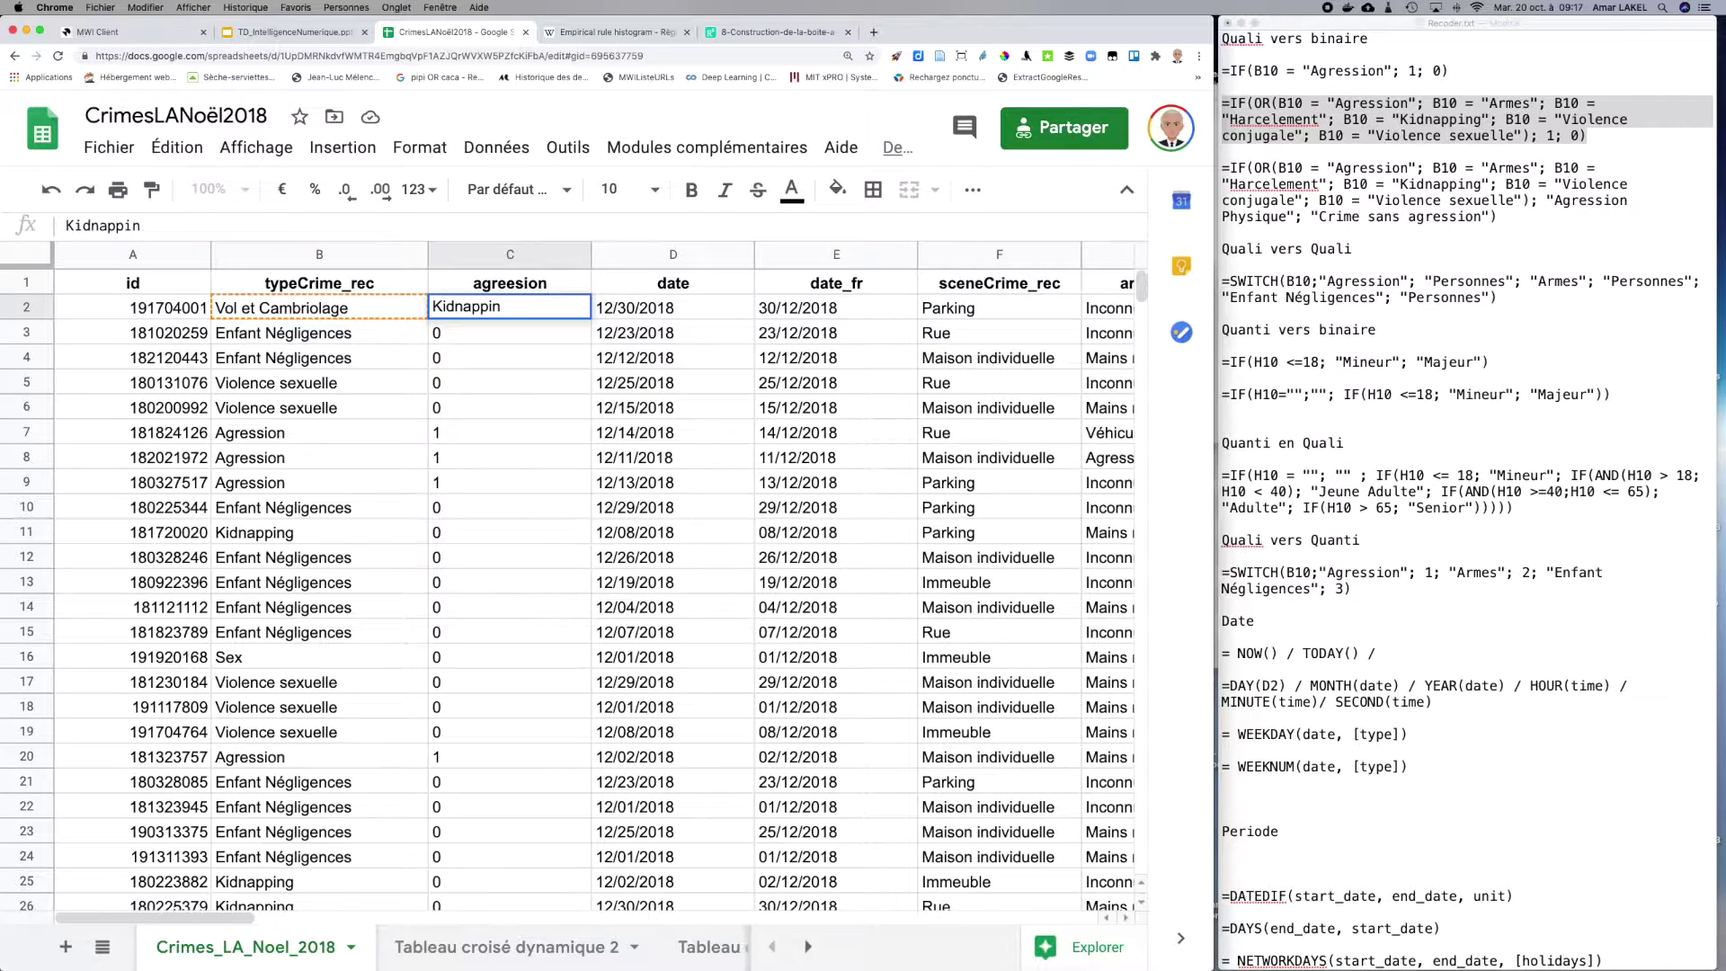
Step: Copy the selected IF(OR()) formula with six conditions from the Recoder.txt notes and paste it into C2
{"action": "left_click", "coordinate": [1297, 121]}
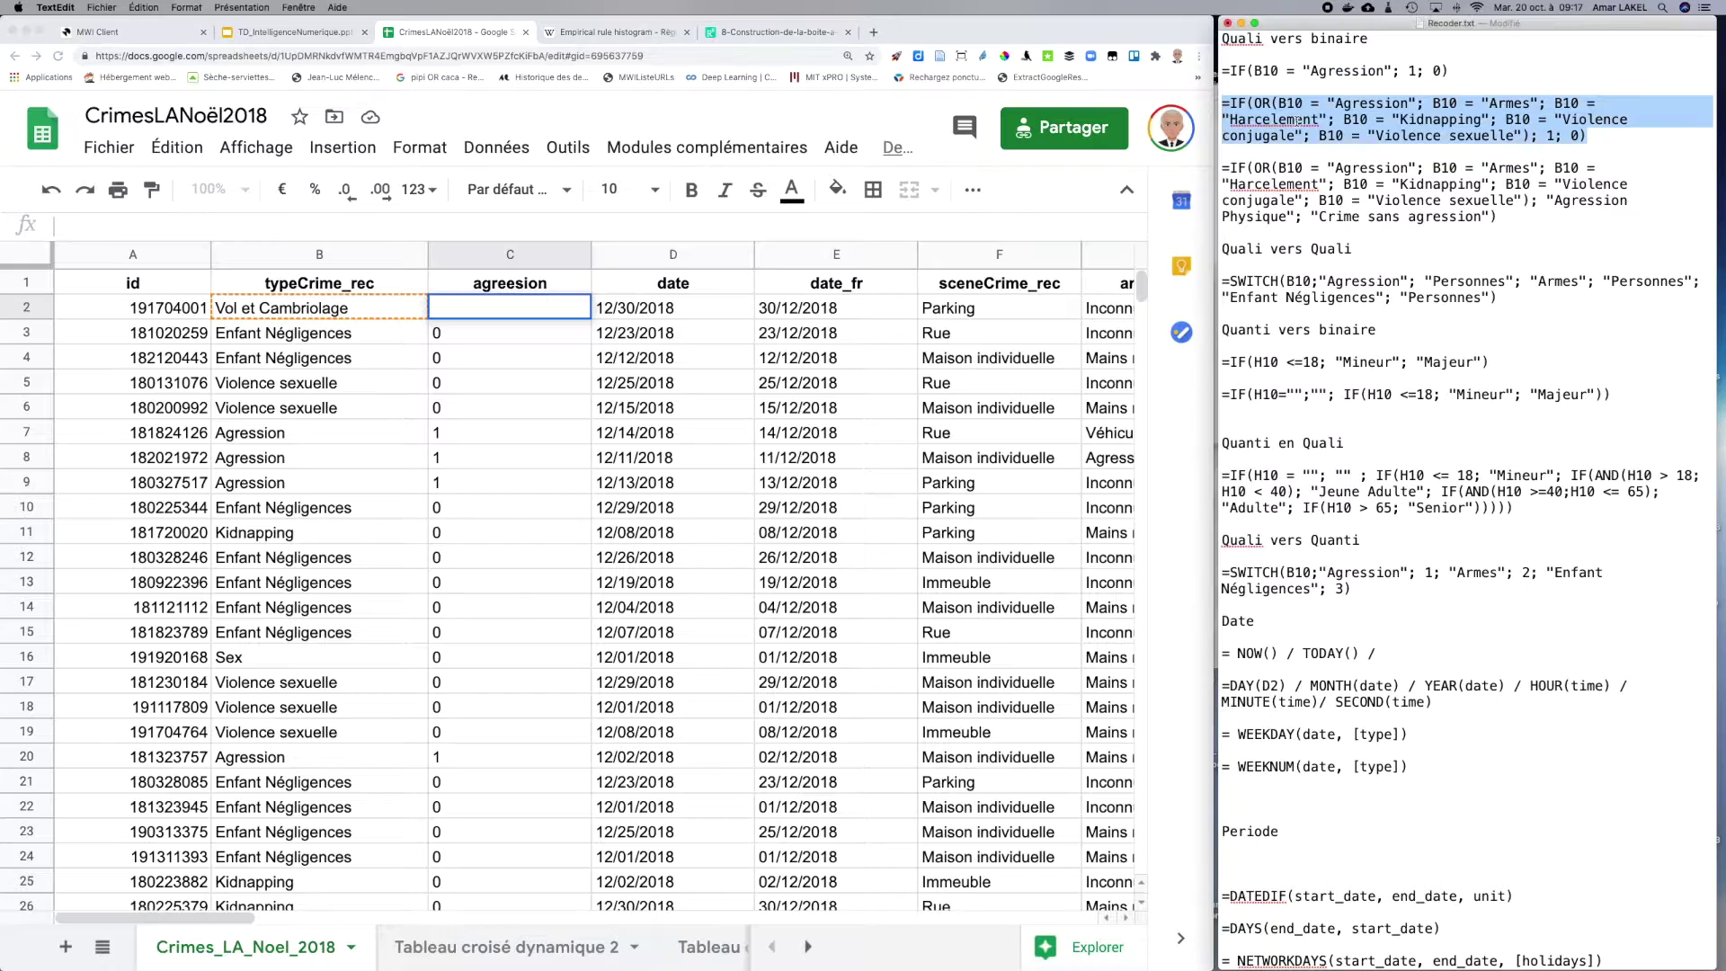
{"action": "left_click", "coordinate": [402, 225]}
{"action": "key", "text": "super+v"}
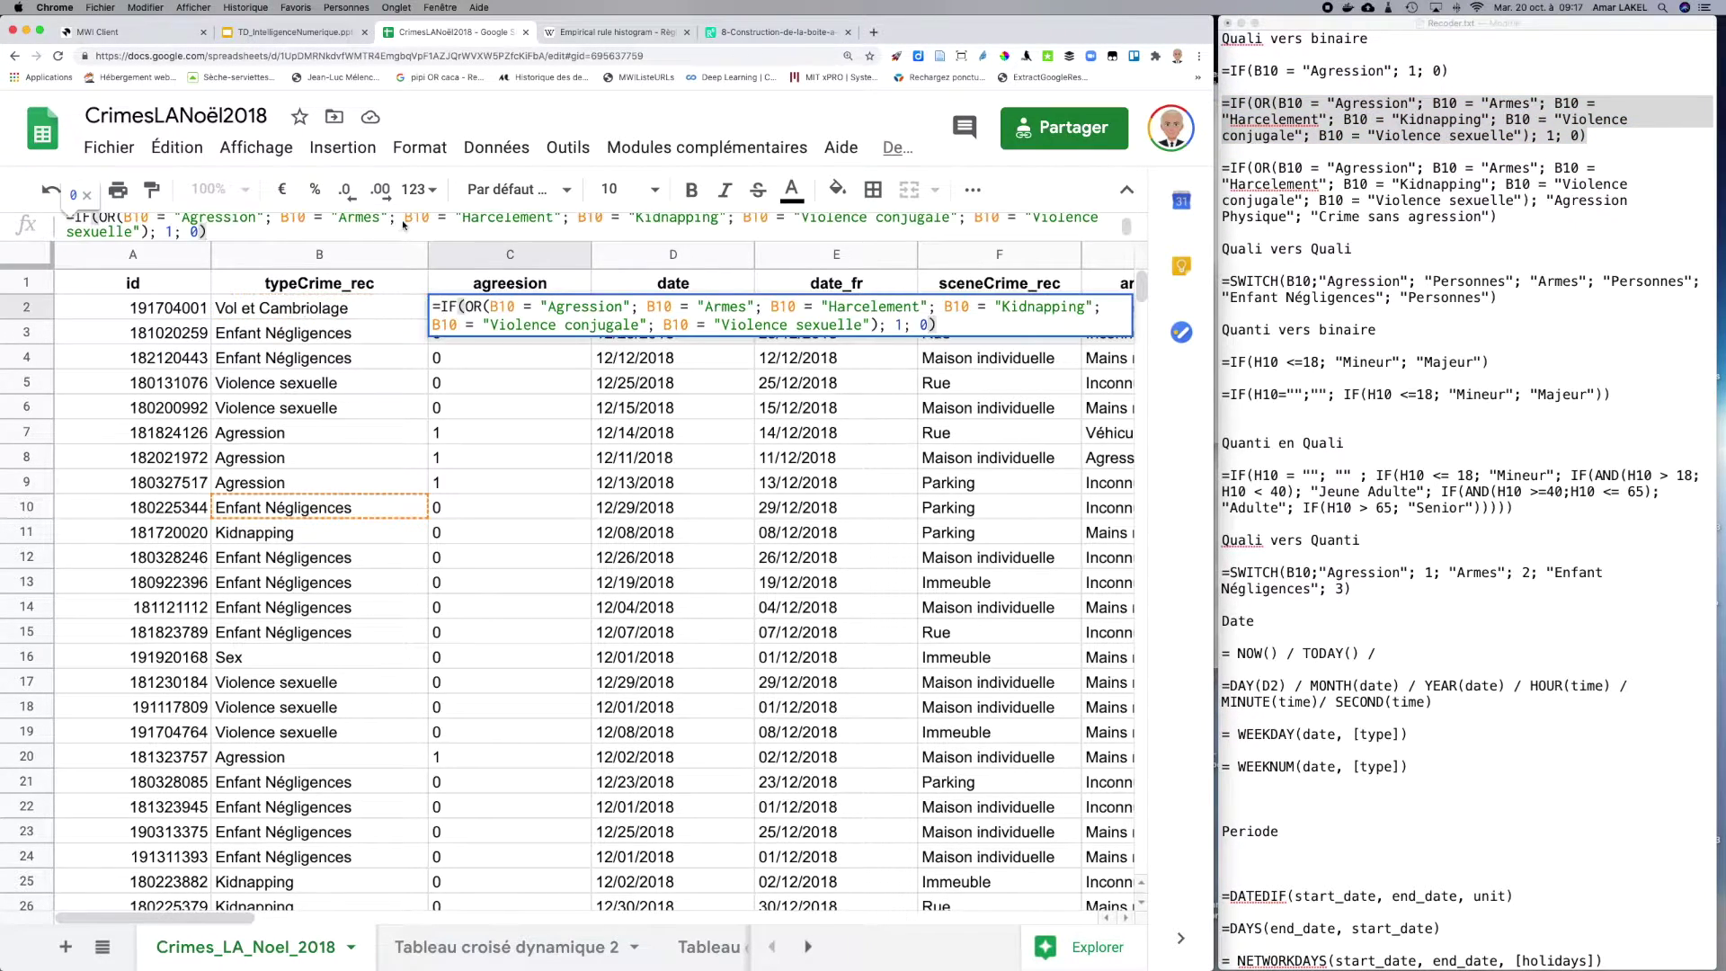
Step: Change the cell reference to B2 in the Agression, Armes and Harcelement conditions of C2's IF(OR()) formula
{"action": "left_click", "coordinate": [144, 219]}
{"action": "key", "text": "BackSpace"}
{"action": "key", "text": "BackSpace"}
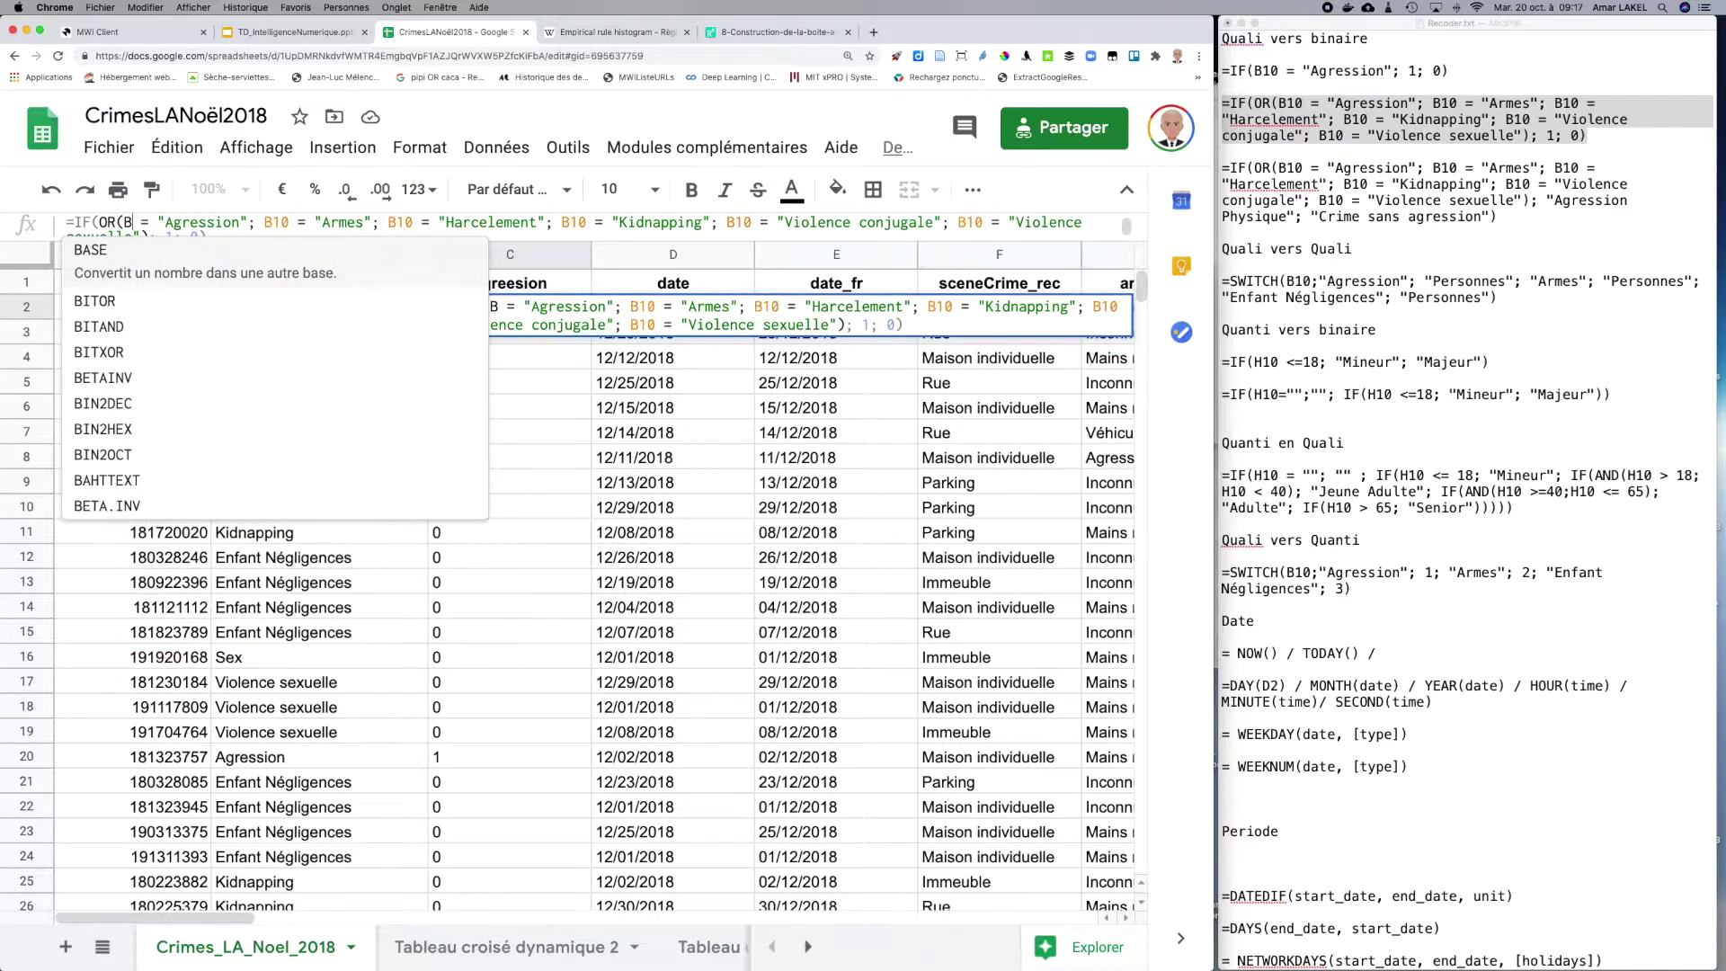
{"action": "type", "text": "2"}
{"action": "left_click", "coordinate": [297, 222]}
{"action": "key", "text": "BackSpace"}
{"action": "key", "text": "BackSpace"}
{"action": "type", "text": "2"}
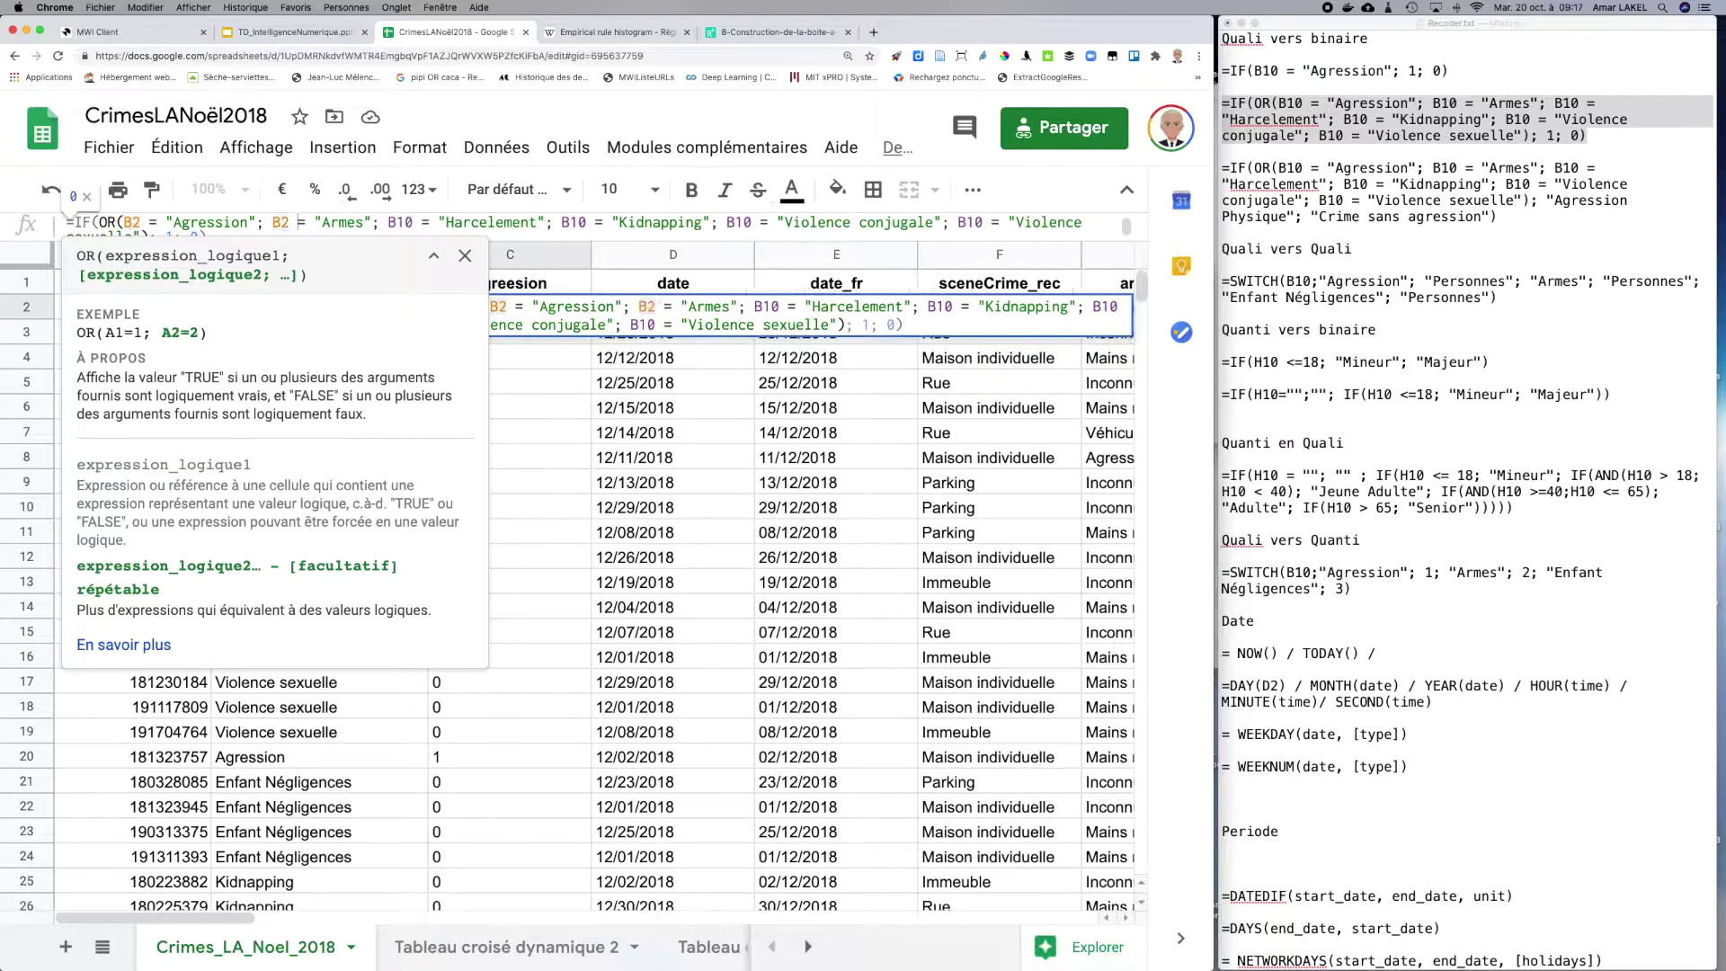
{"action": "left_click", "coordinate": [393, 222]}
{"action": "left_click_drag", "start_coordinate": [391, 222], "coordinate": [413, 222]}
{"action": "type", "text": "2"}
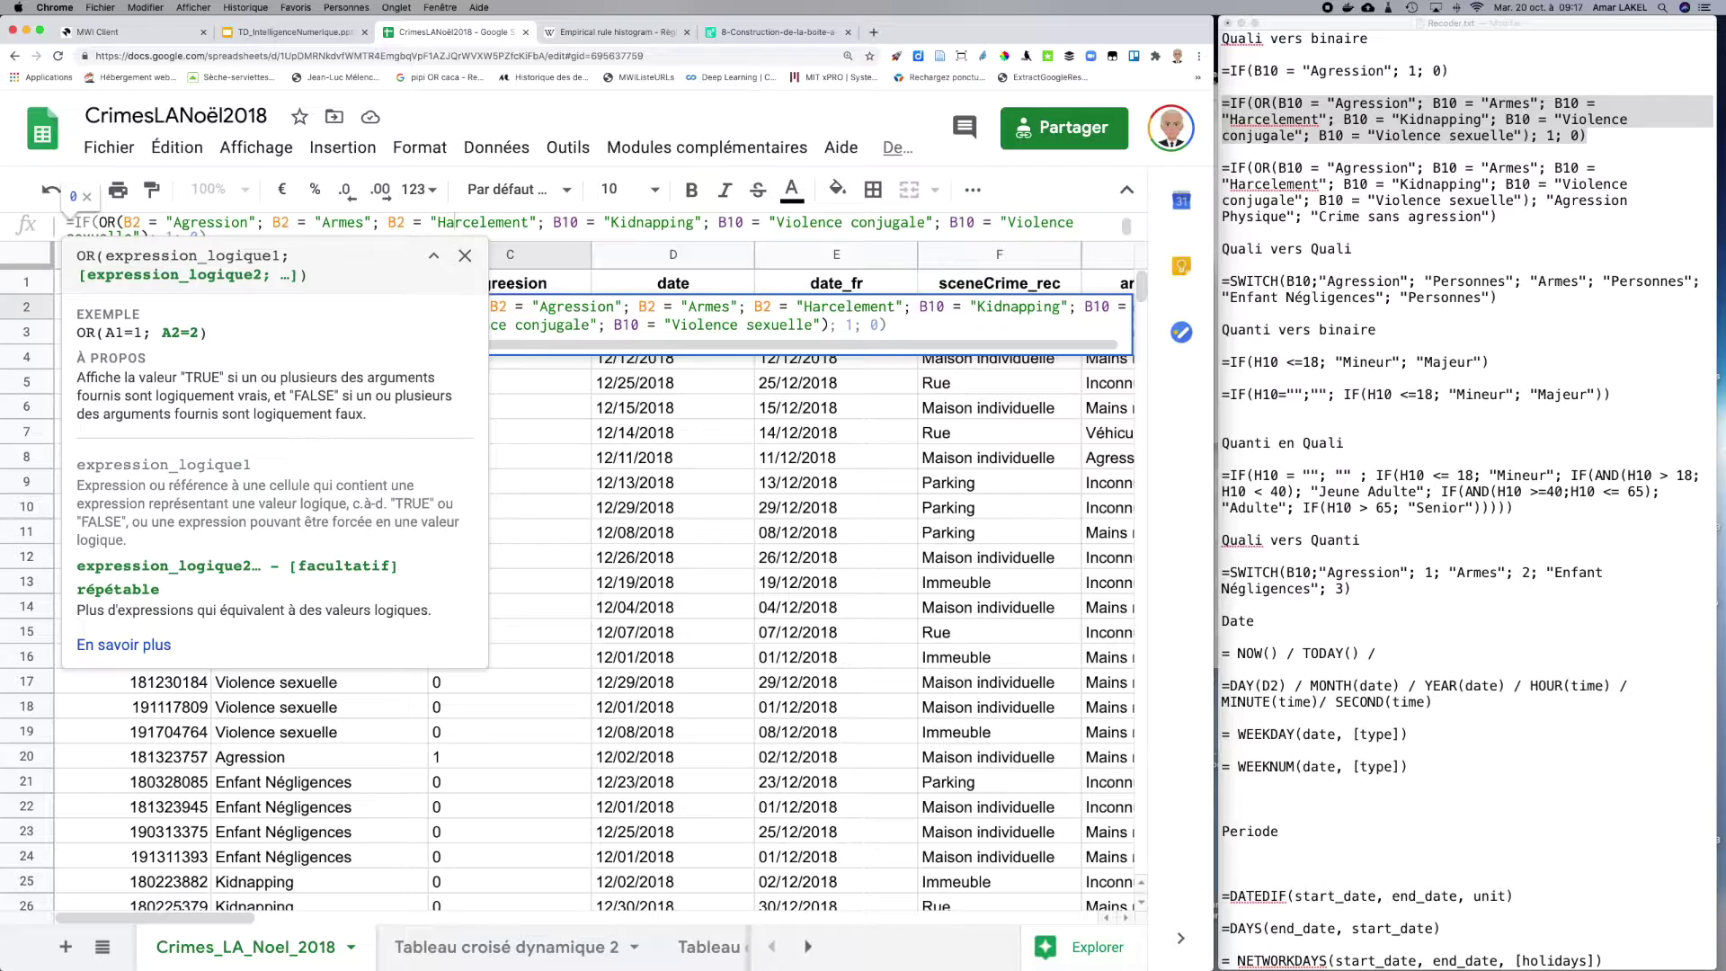
Step: Change the reference to B2 in the Kidnapping, Violence conjugale and Violence sexuelle conditions and enter the 1/0 formula in C2
{"action": "left_click_drag", "start_coordinate": [559, 222], "coordinate": [578, 222]}
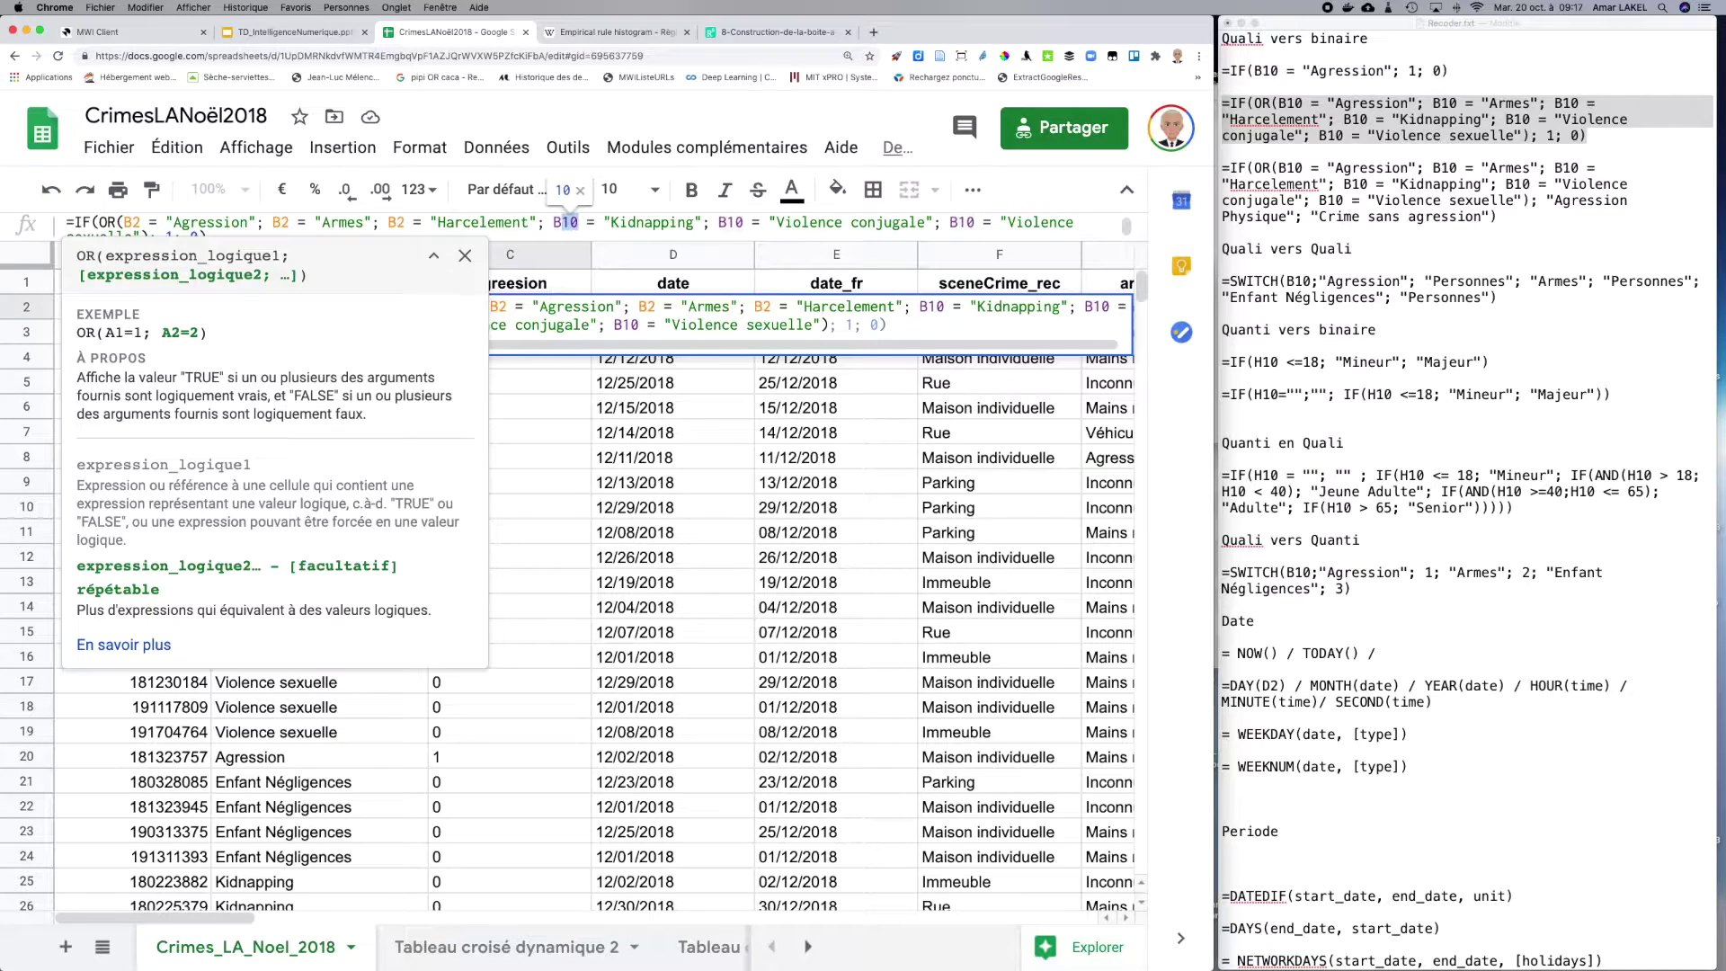
{"action": "type", "text": "2"}
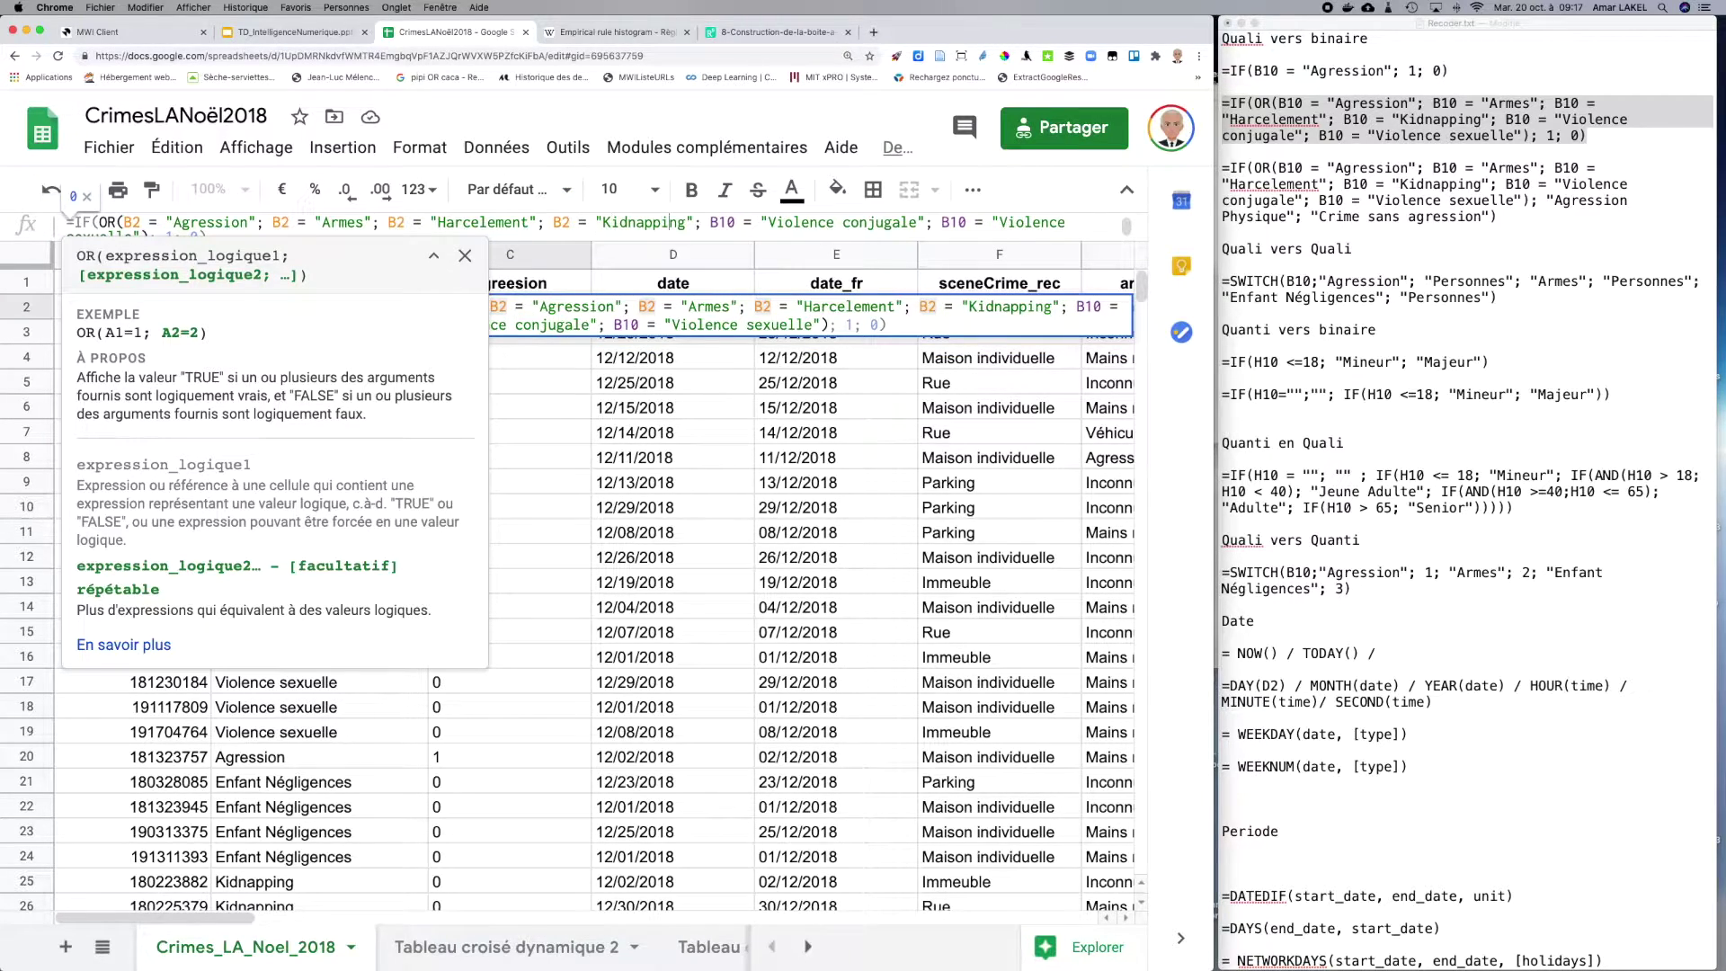
{"action": "left_click_drag", "start_coordinate": [723, 222], "coordinate": [741, 222]}
{"action": "type", "text": "2"}
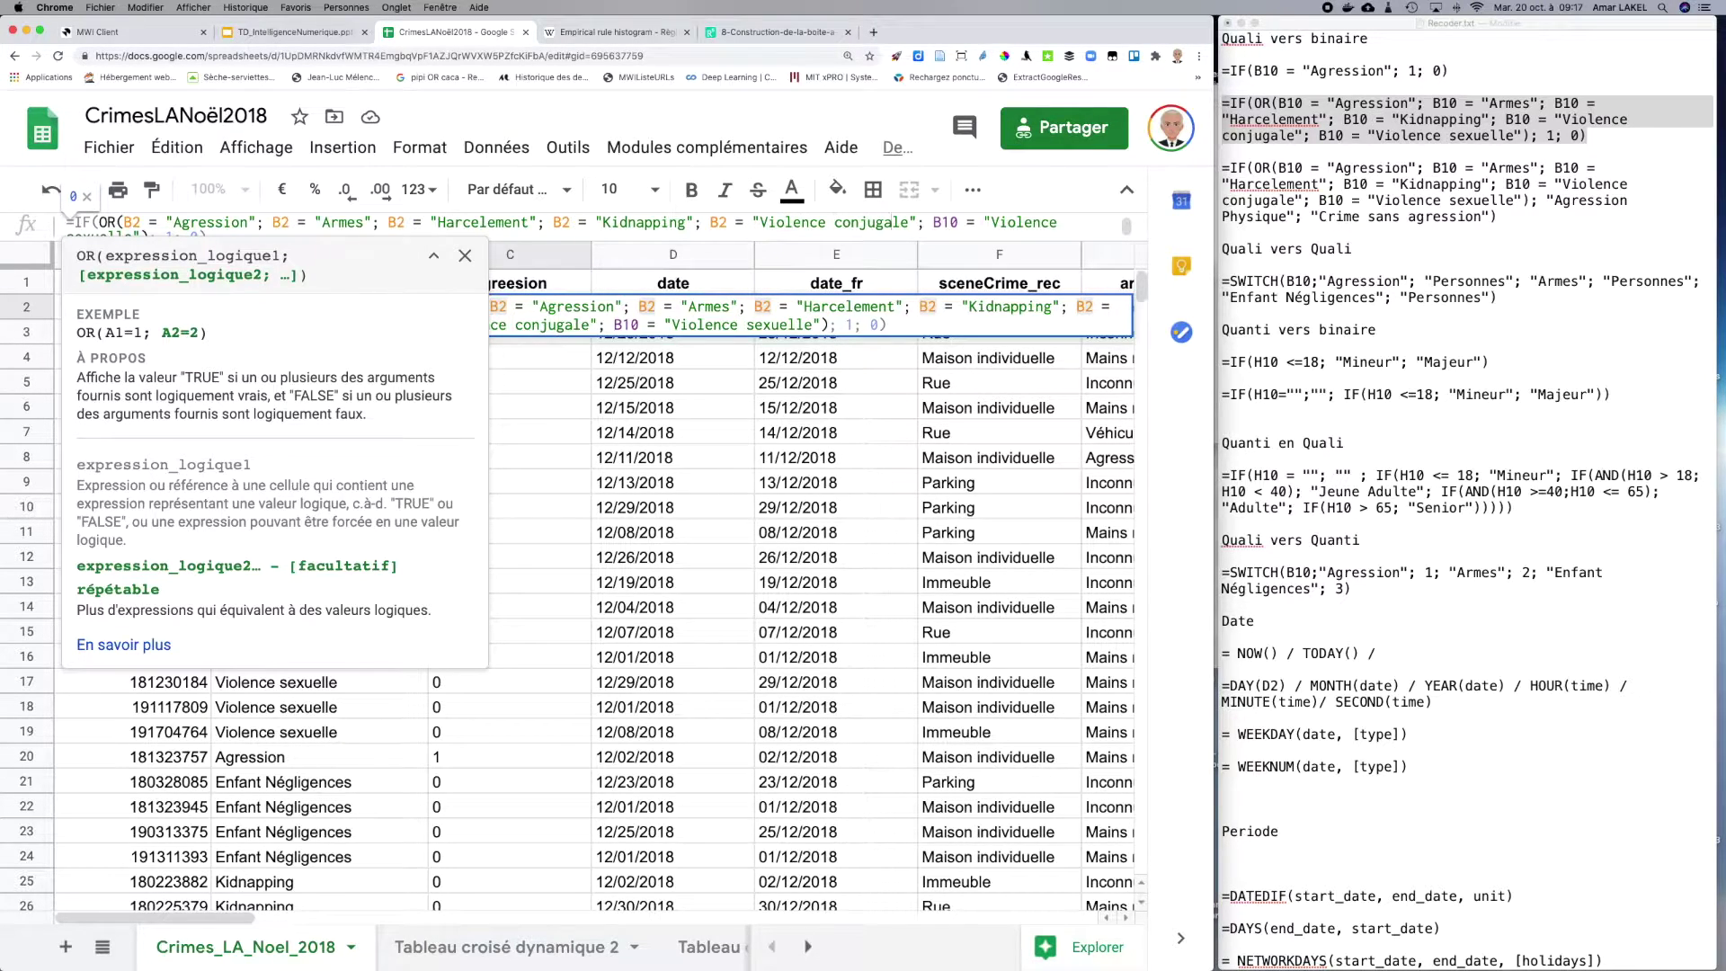
{"action": "left_click_drag", "start_coordinate": [938, 222], "coordinate": [957, 222]}
{"action": "type", "text": "2"}
{"action": "key", "text": "End"}
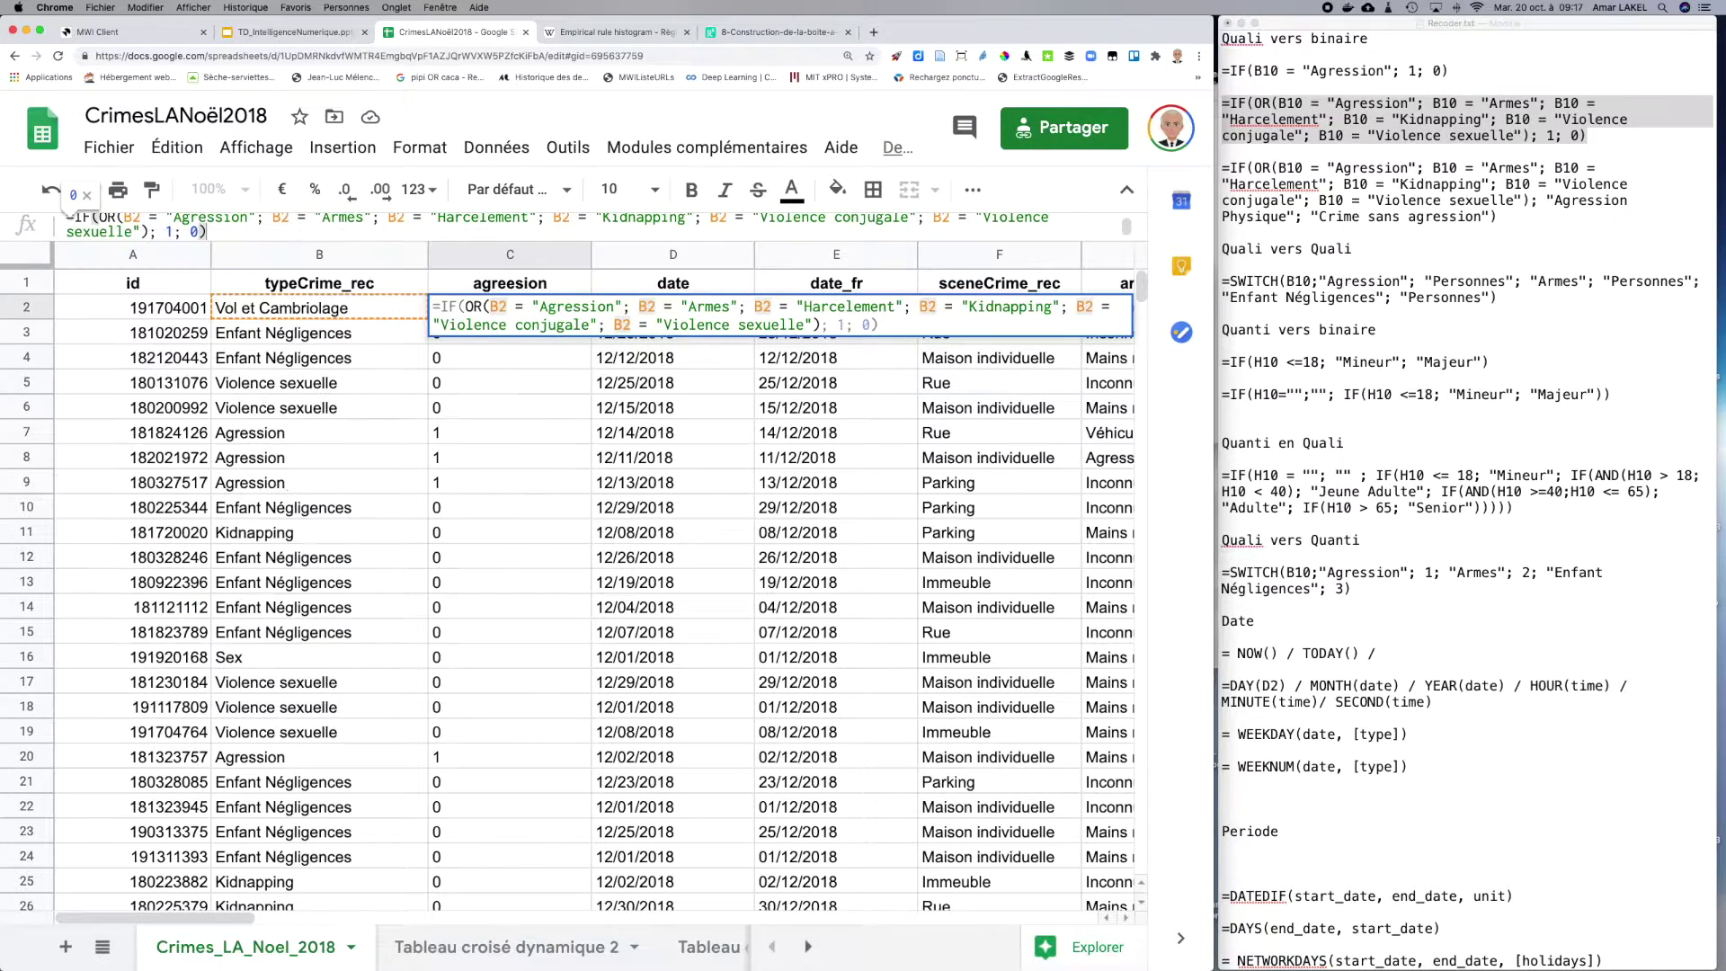
{"action": "key", "text": "Return"}
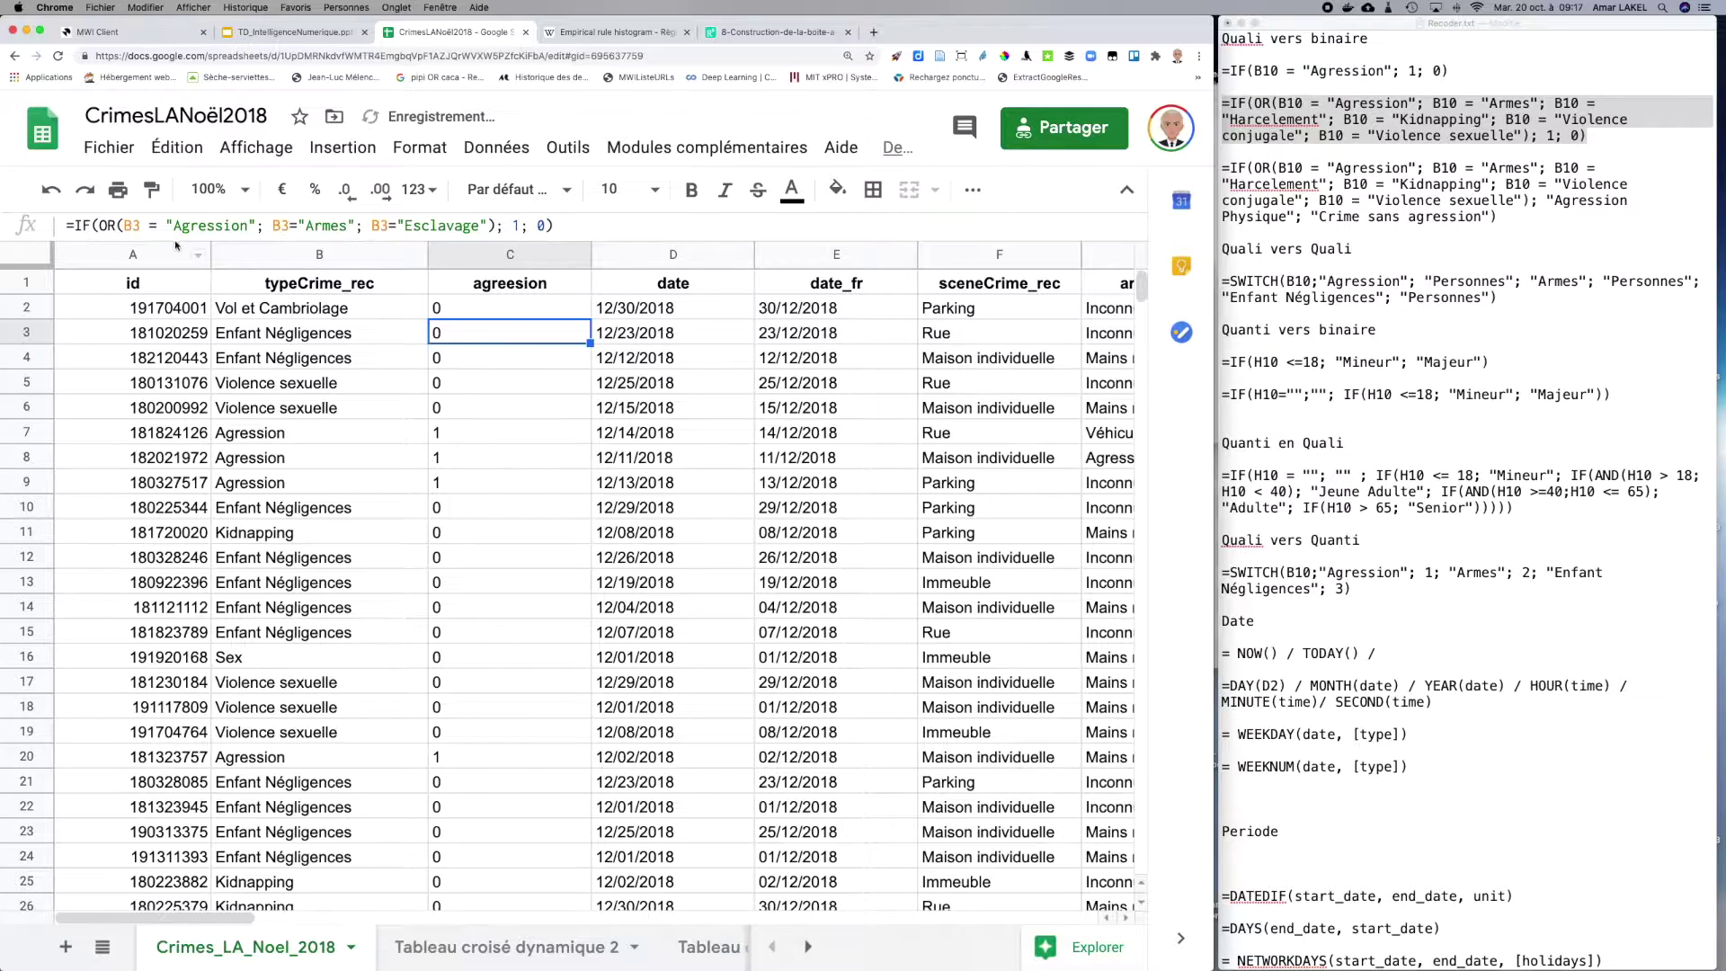
Step: Fill the six-condition 1/0 formula from C2 down the rows of column C
{"action": "left_click", "coordinate": [580, 317]}
{"action": "left_click_drag", "start_coordinate": [590, 318], "coordinate": [469, 935]}
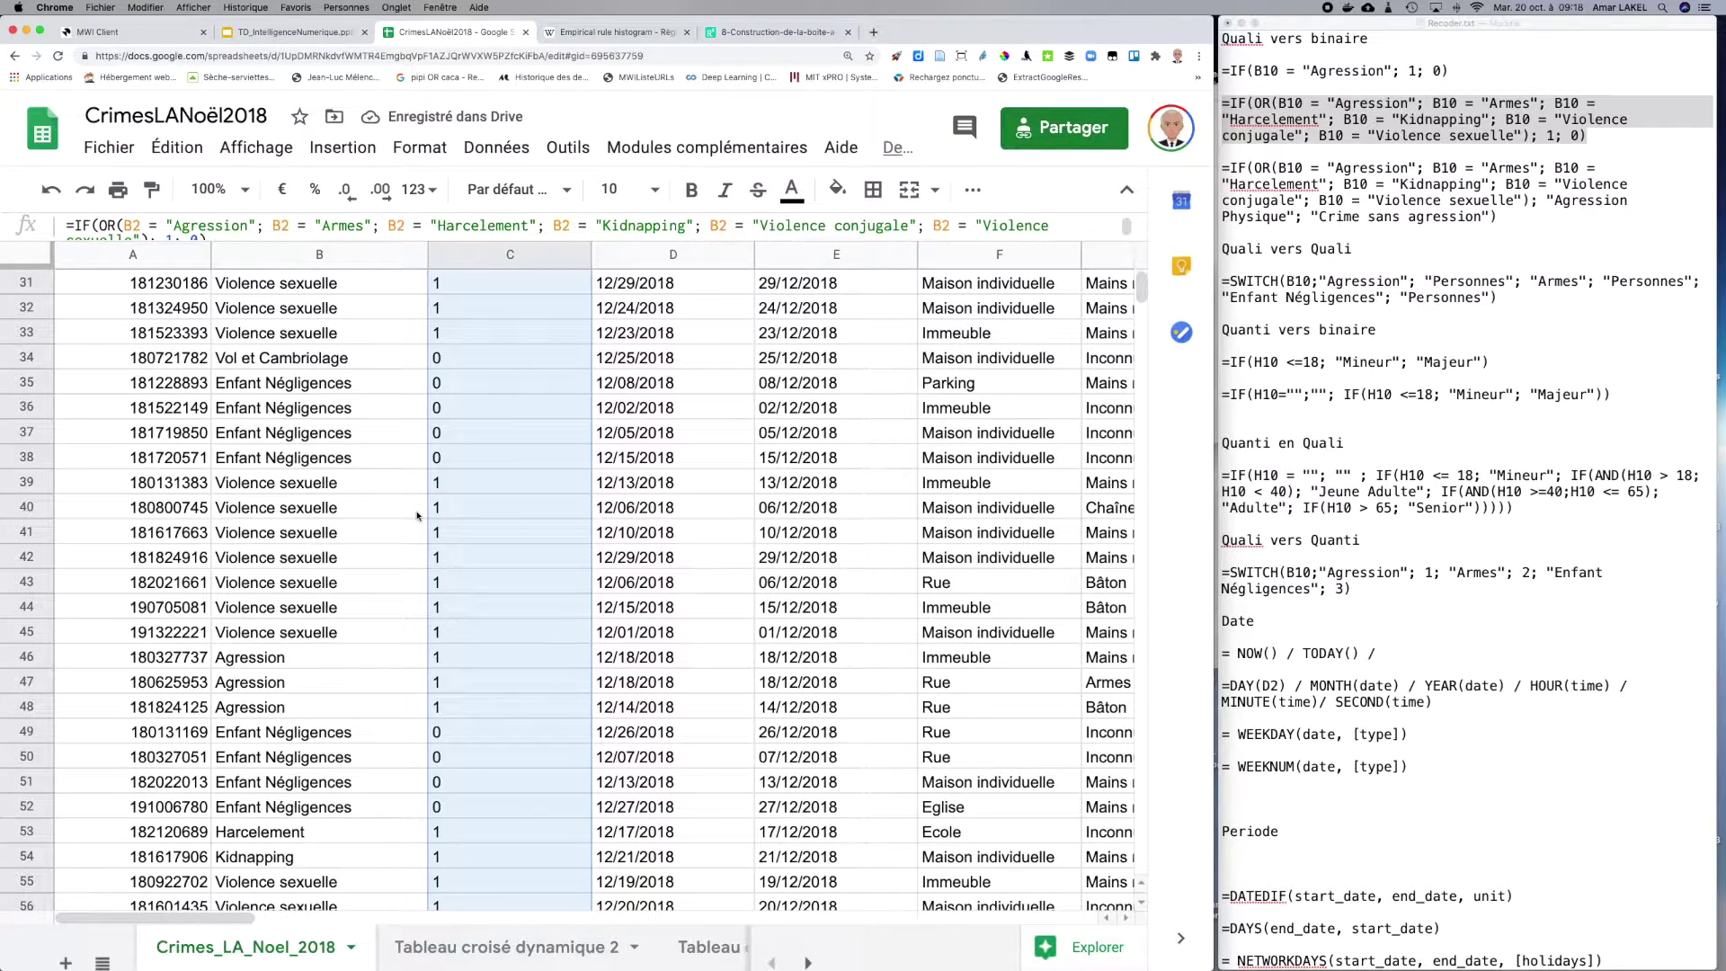
{"action": "scroll", "coordinate": [416, 515], "scroll_direction": "up", "scroll_amount": 10}
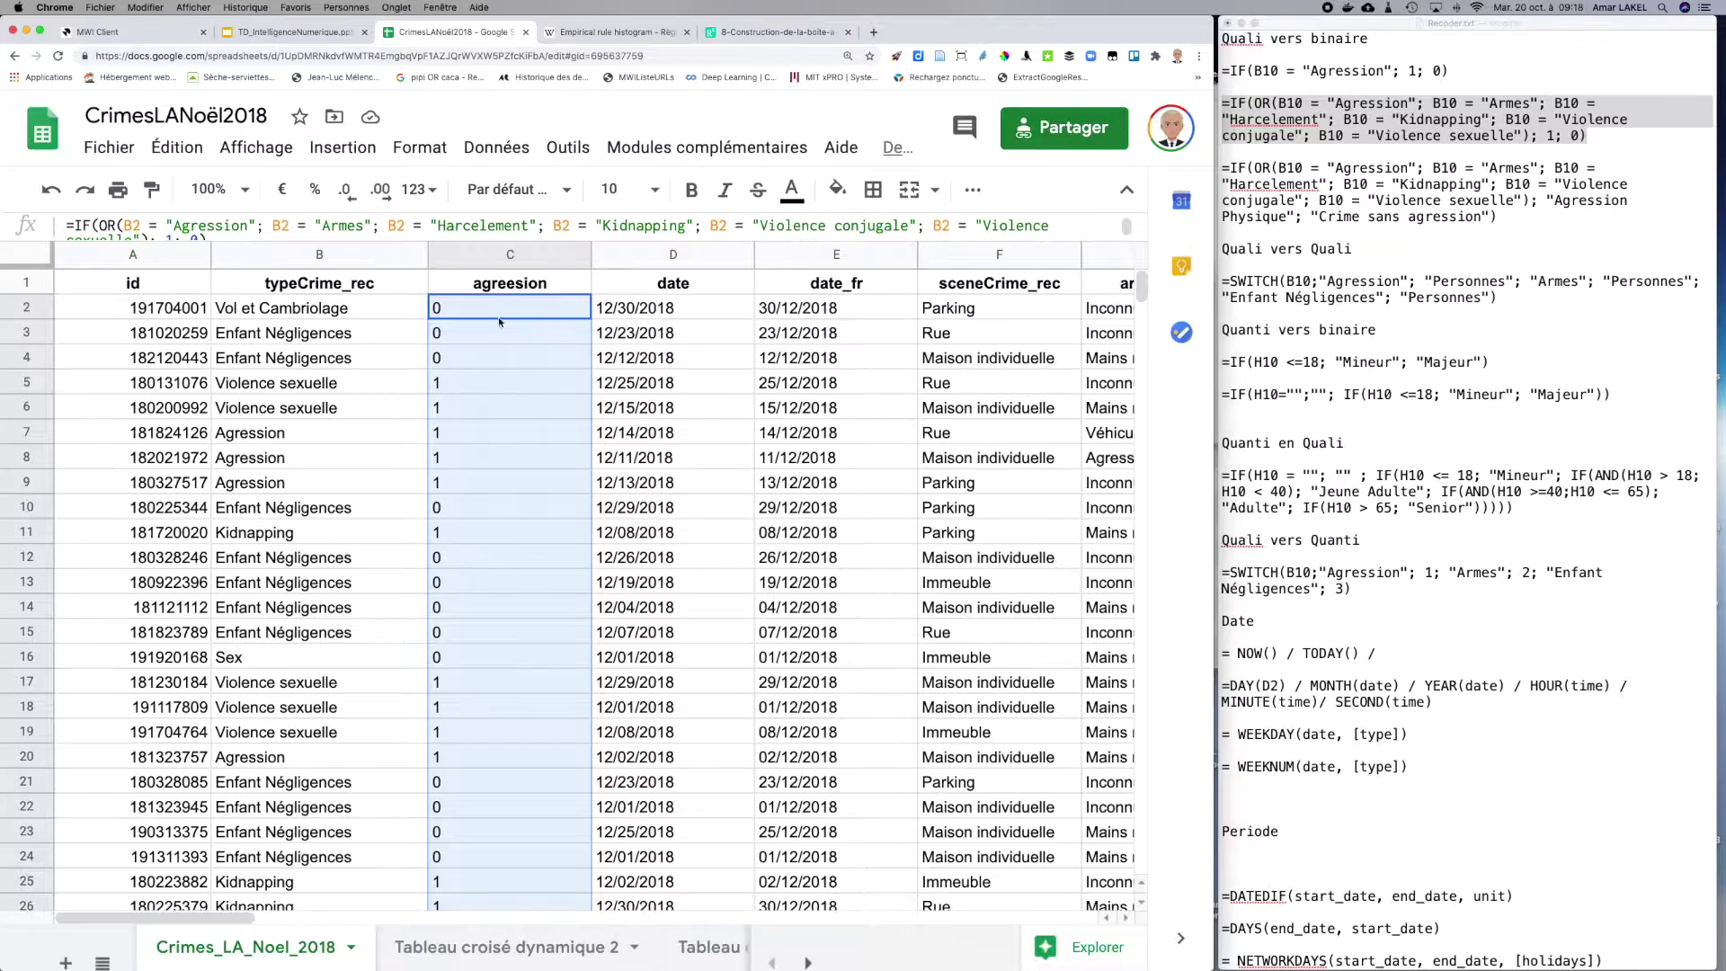
Step: Correct the spelling of the column header in C1 to agression
{"action": "left_click", "coordinate": [515, 284]}
{"action": "double_click", "coordinate": [515, 284]}
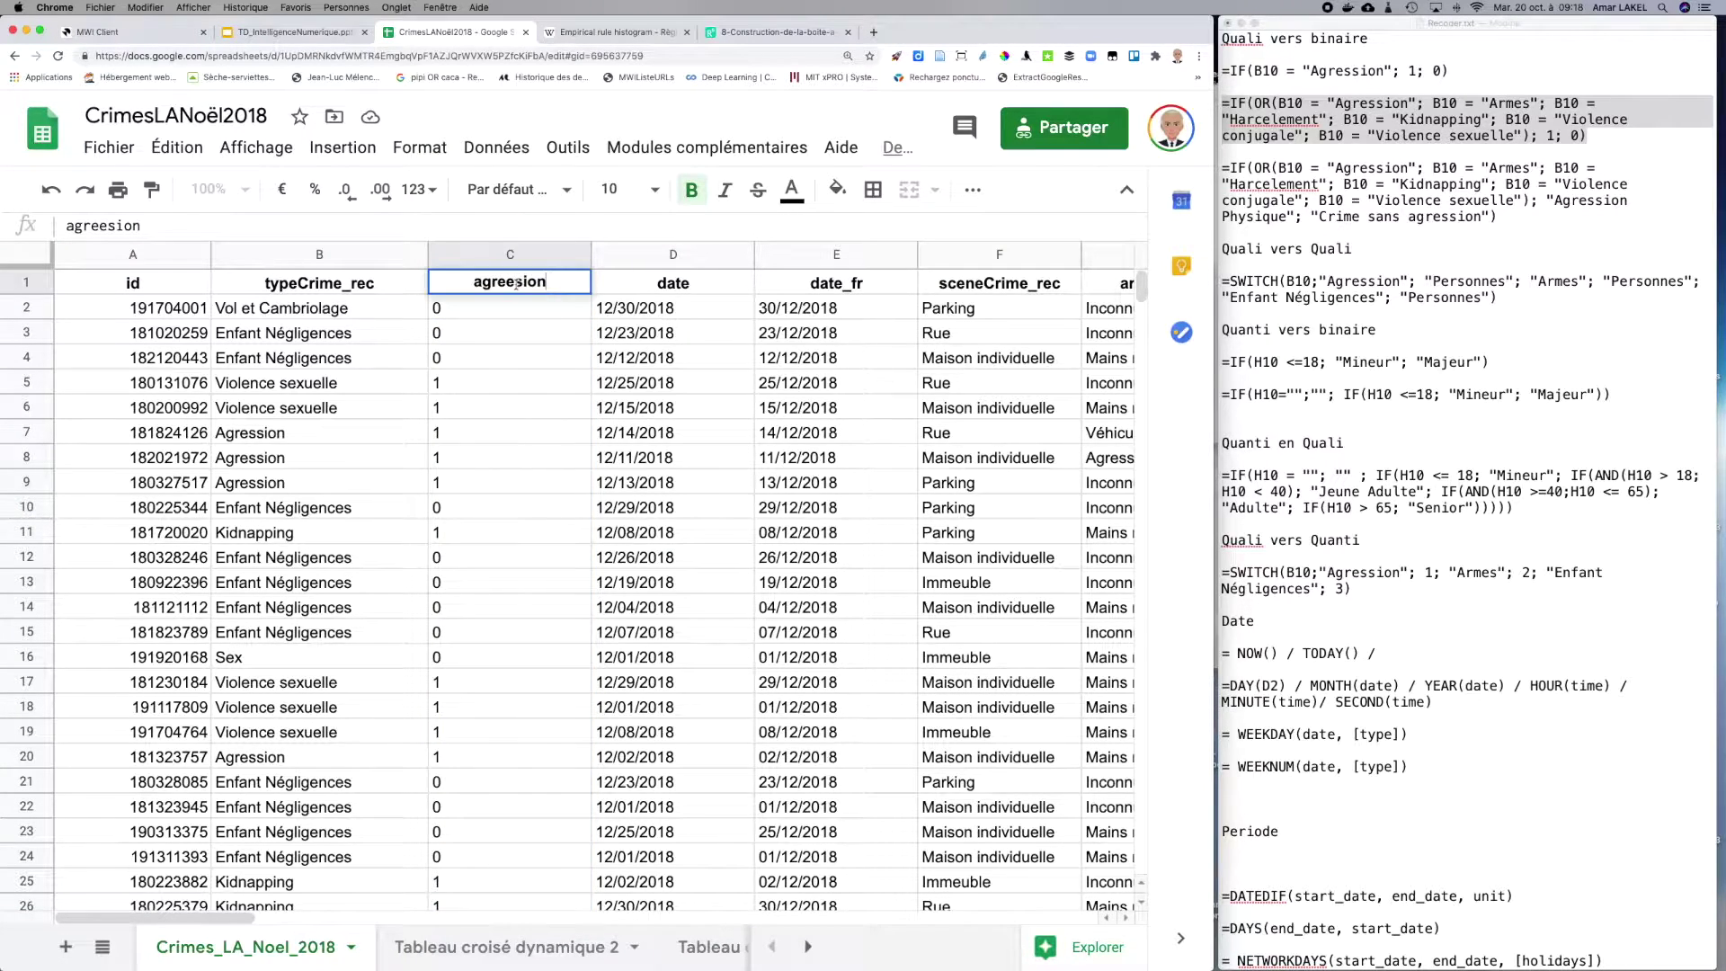
{"action": "key", "text": "BackSpace"}
{"action": "key", "text": "BackSpace"}
{"action": "type", "text": "d"}
{"action": "key", "text": "BackSpace"}
{"action": "type", "text": "ss"}
{"action": "key", "text": "Return"}
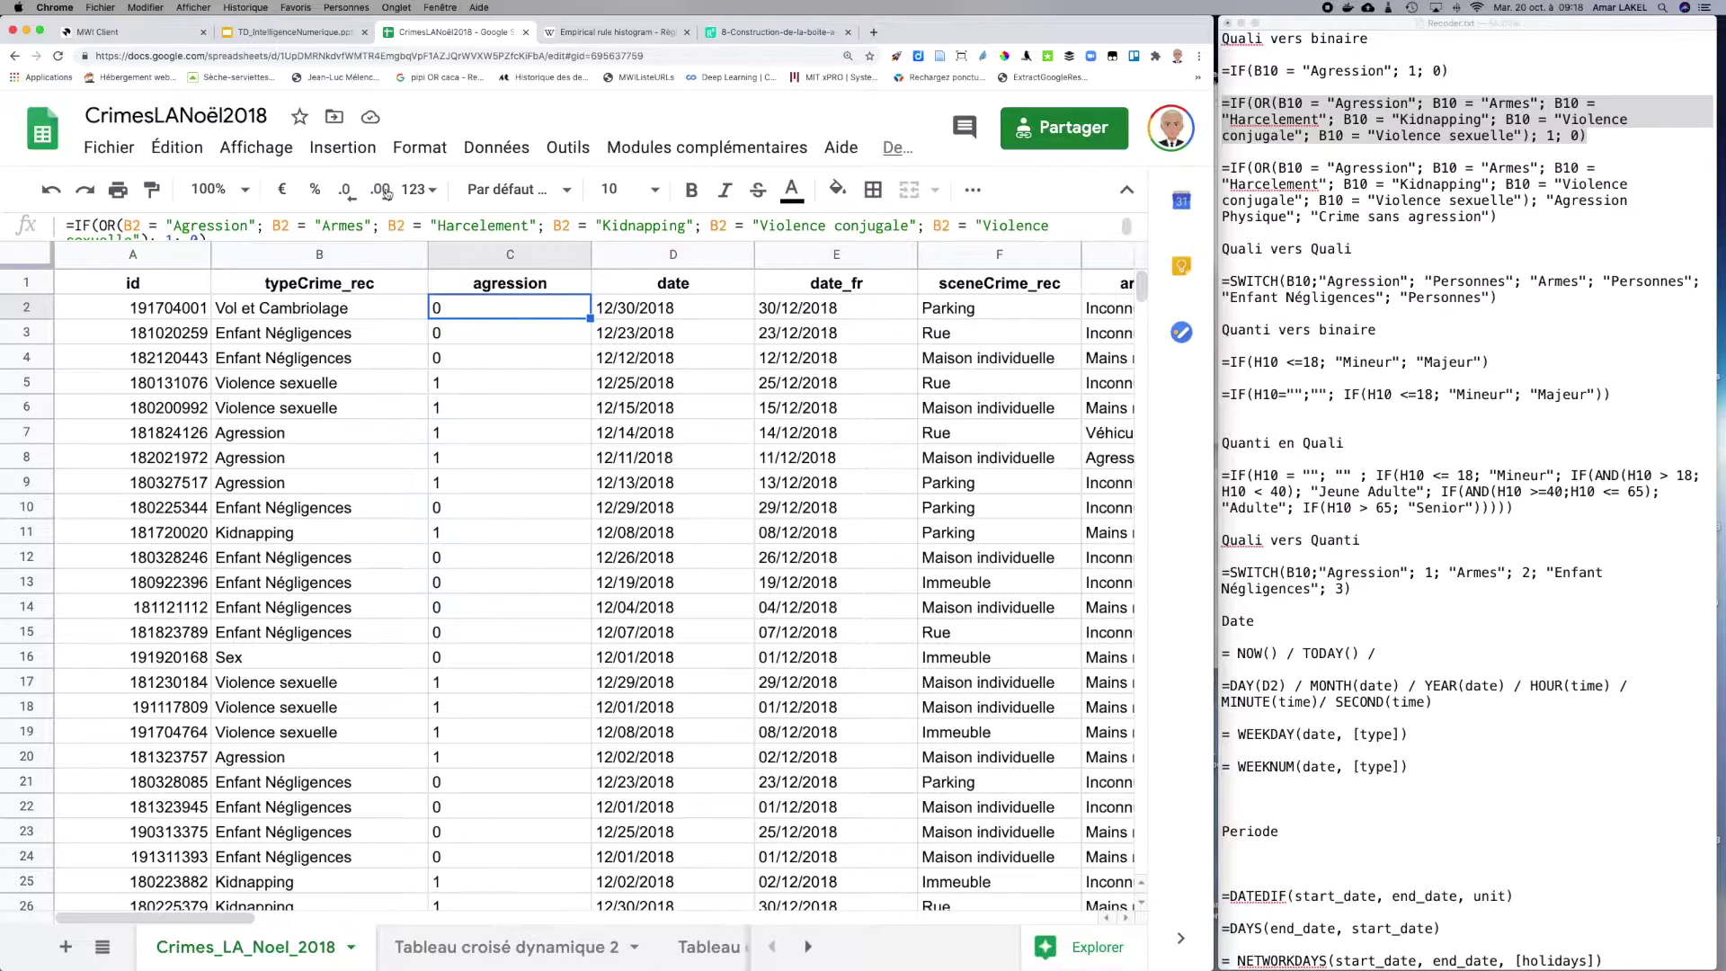
Step: Examine the OR test and the 1 and 0 return values in C2's formula, leaving the formula unmodified
{"action": "left_click", "coordinate": [84, 224]}
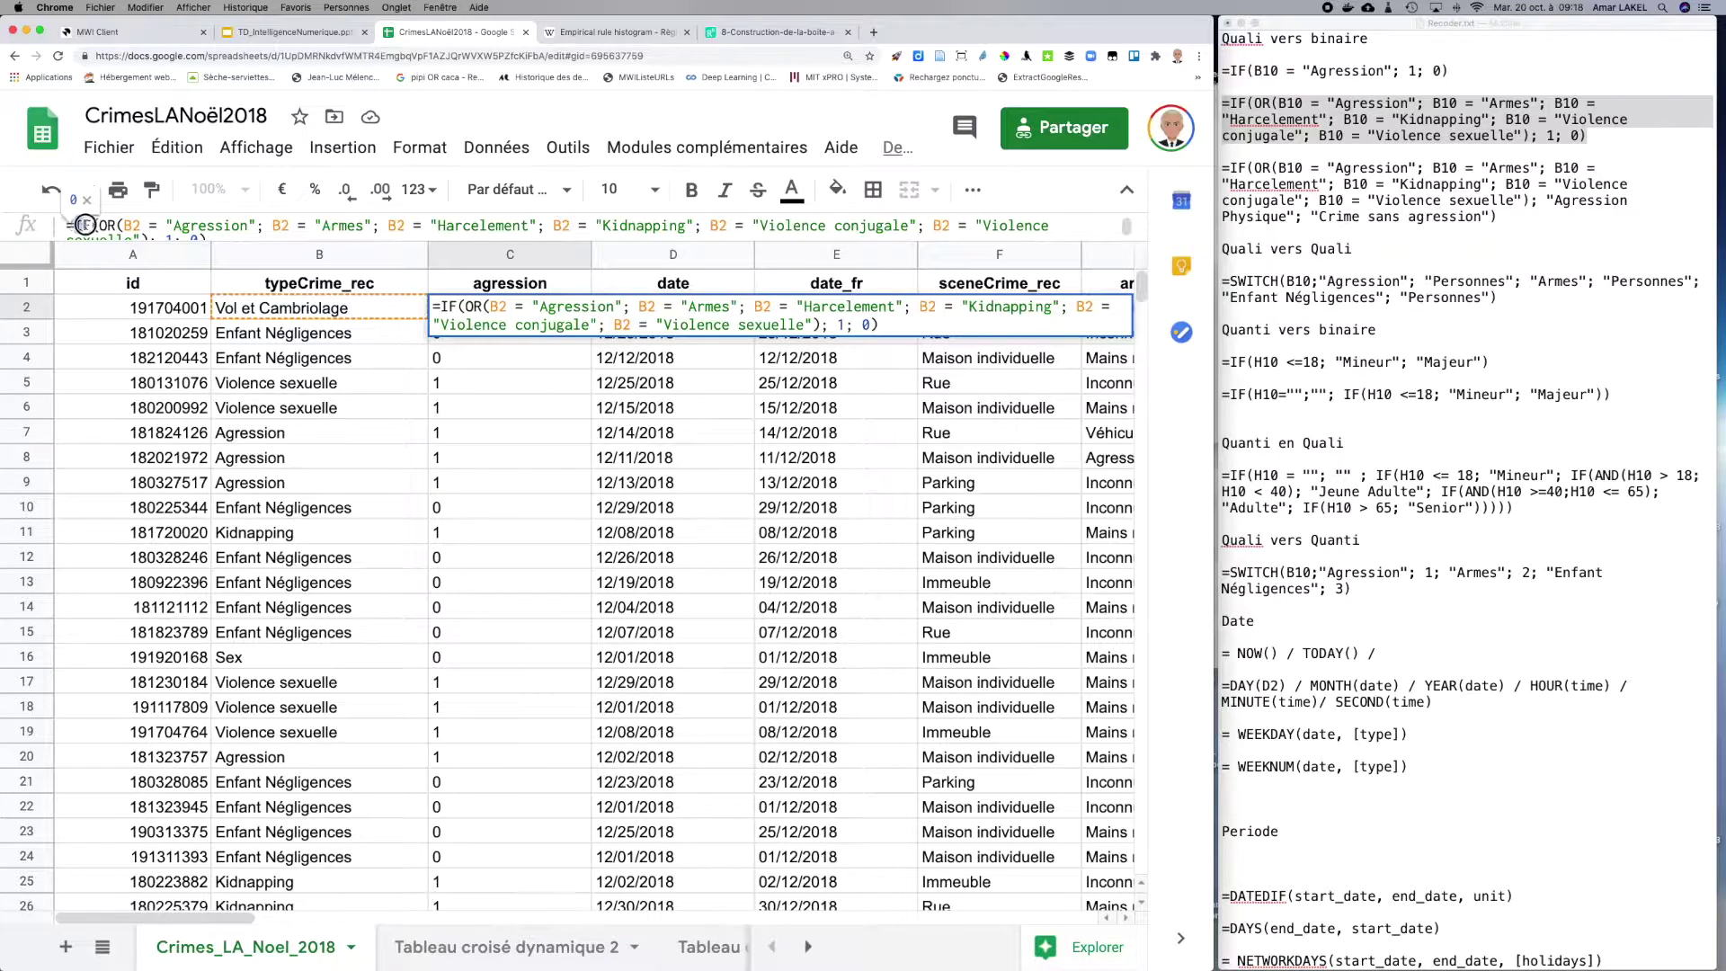
{"action": "double_click", "coordinate": [101, 224]}
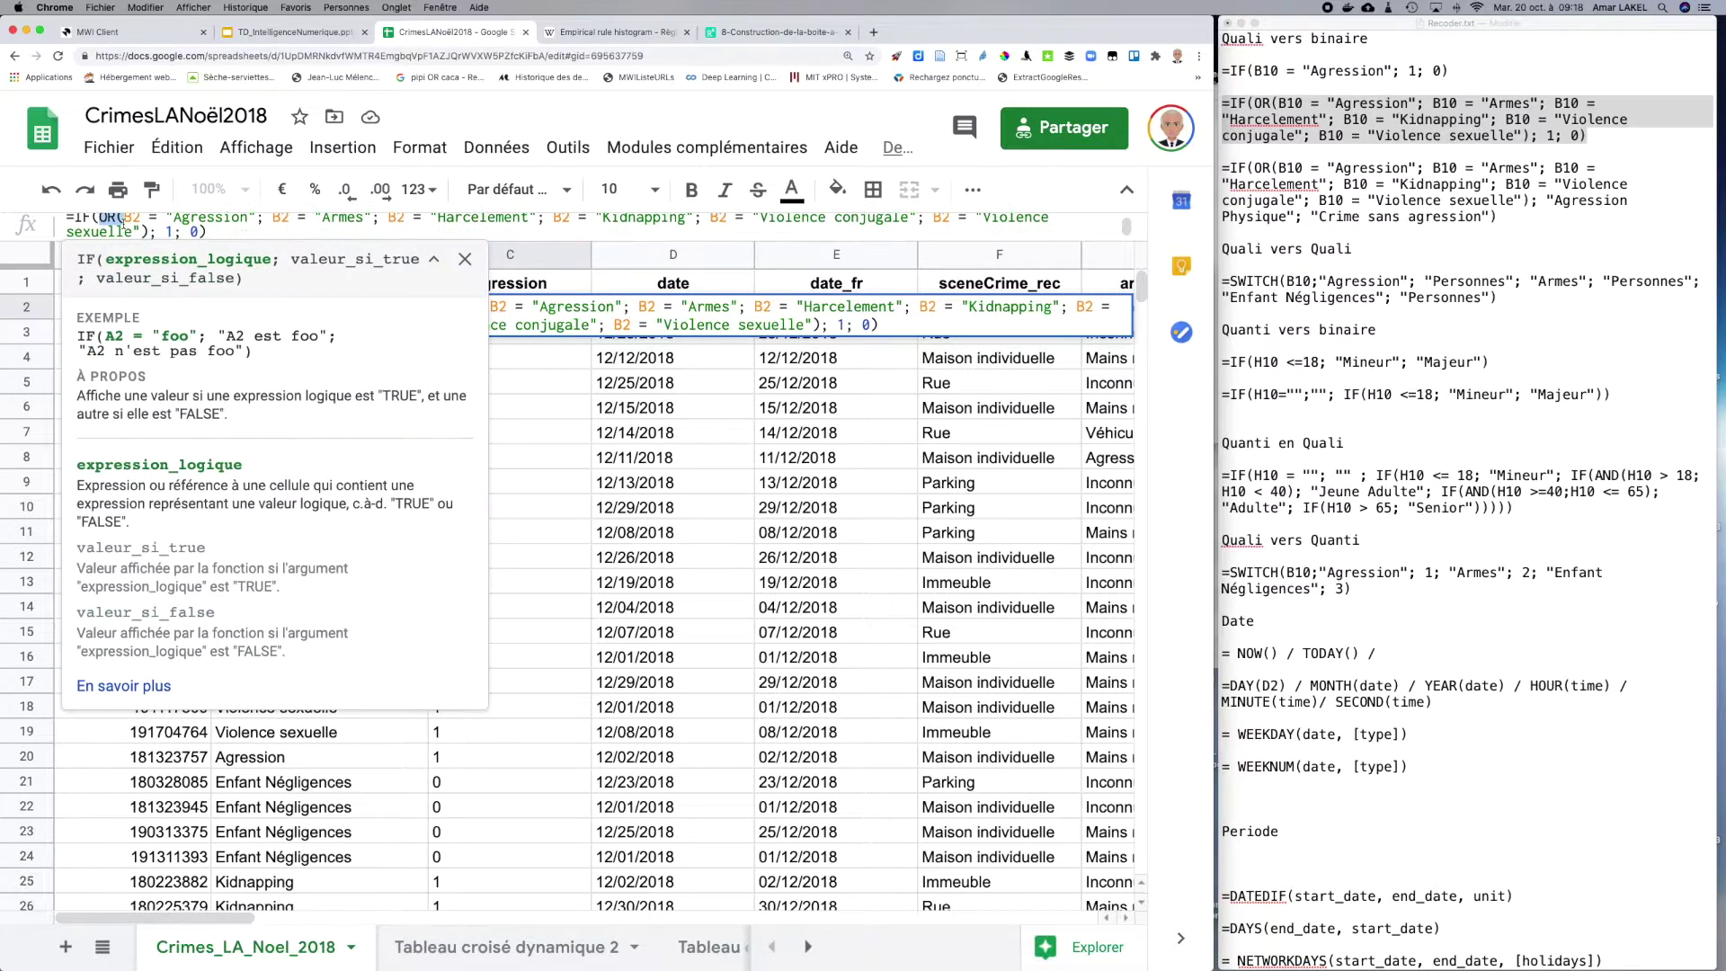
{"action": "scroll", "coordinate": [123, 224], "scroll_direction": "up", "scroll_amount": 1}
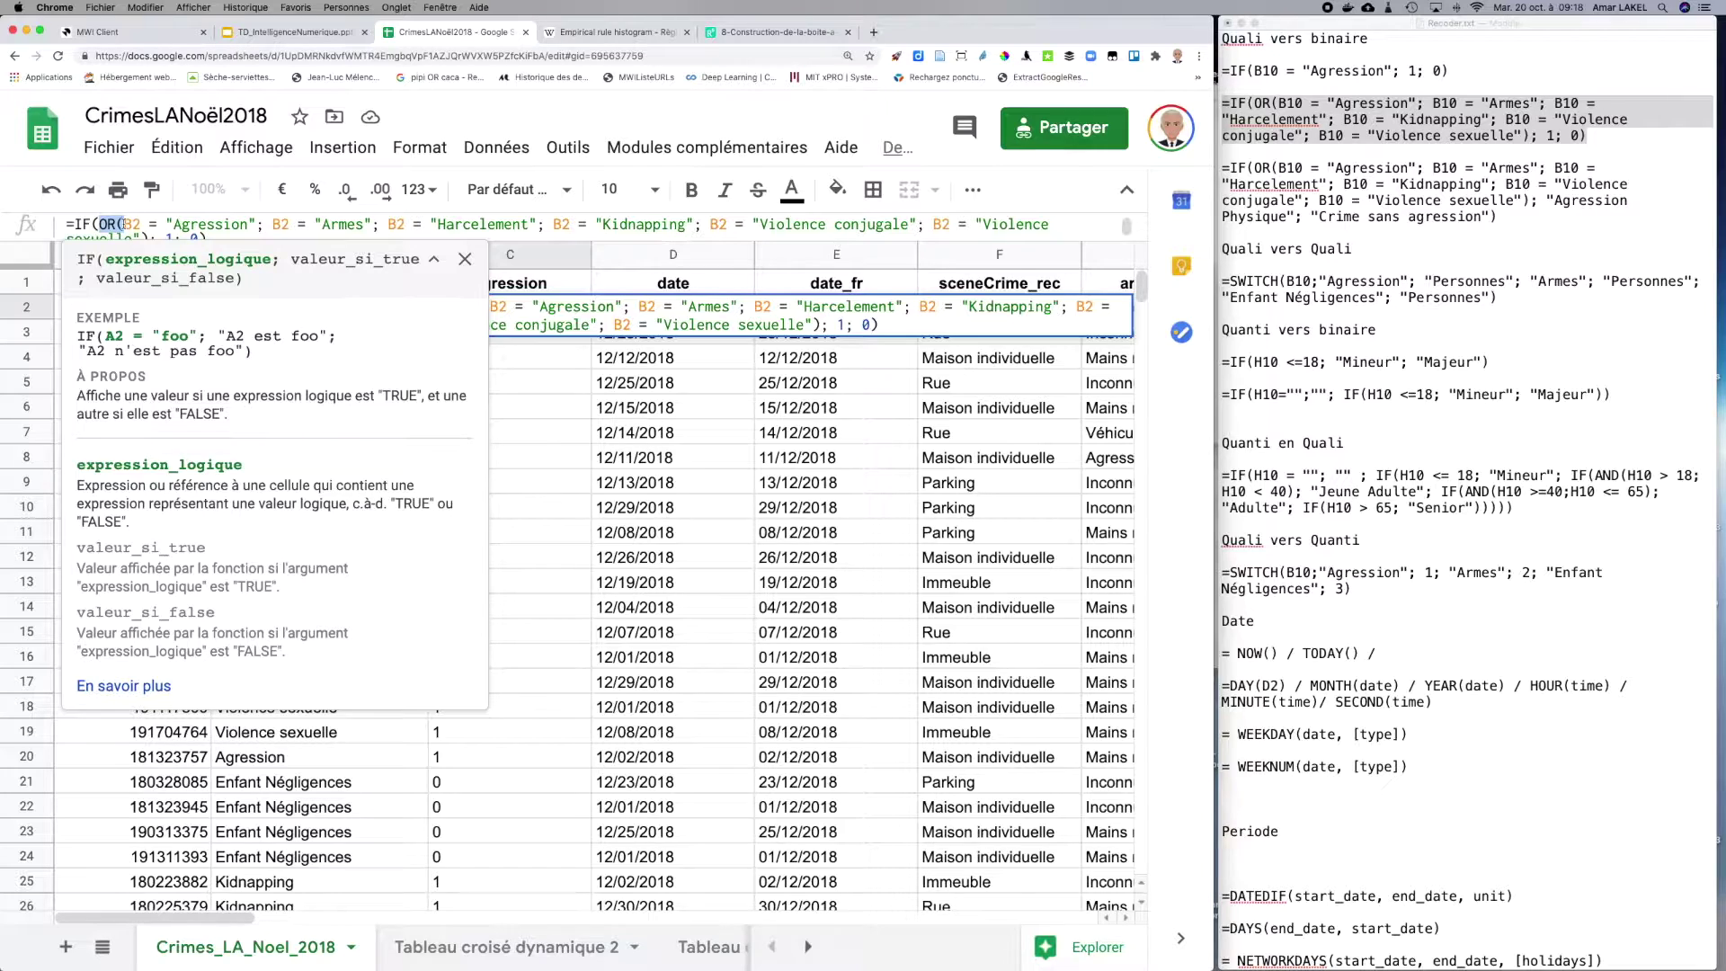
{"action": "left_click", "coordinate": [111, 224]}
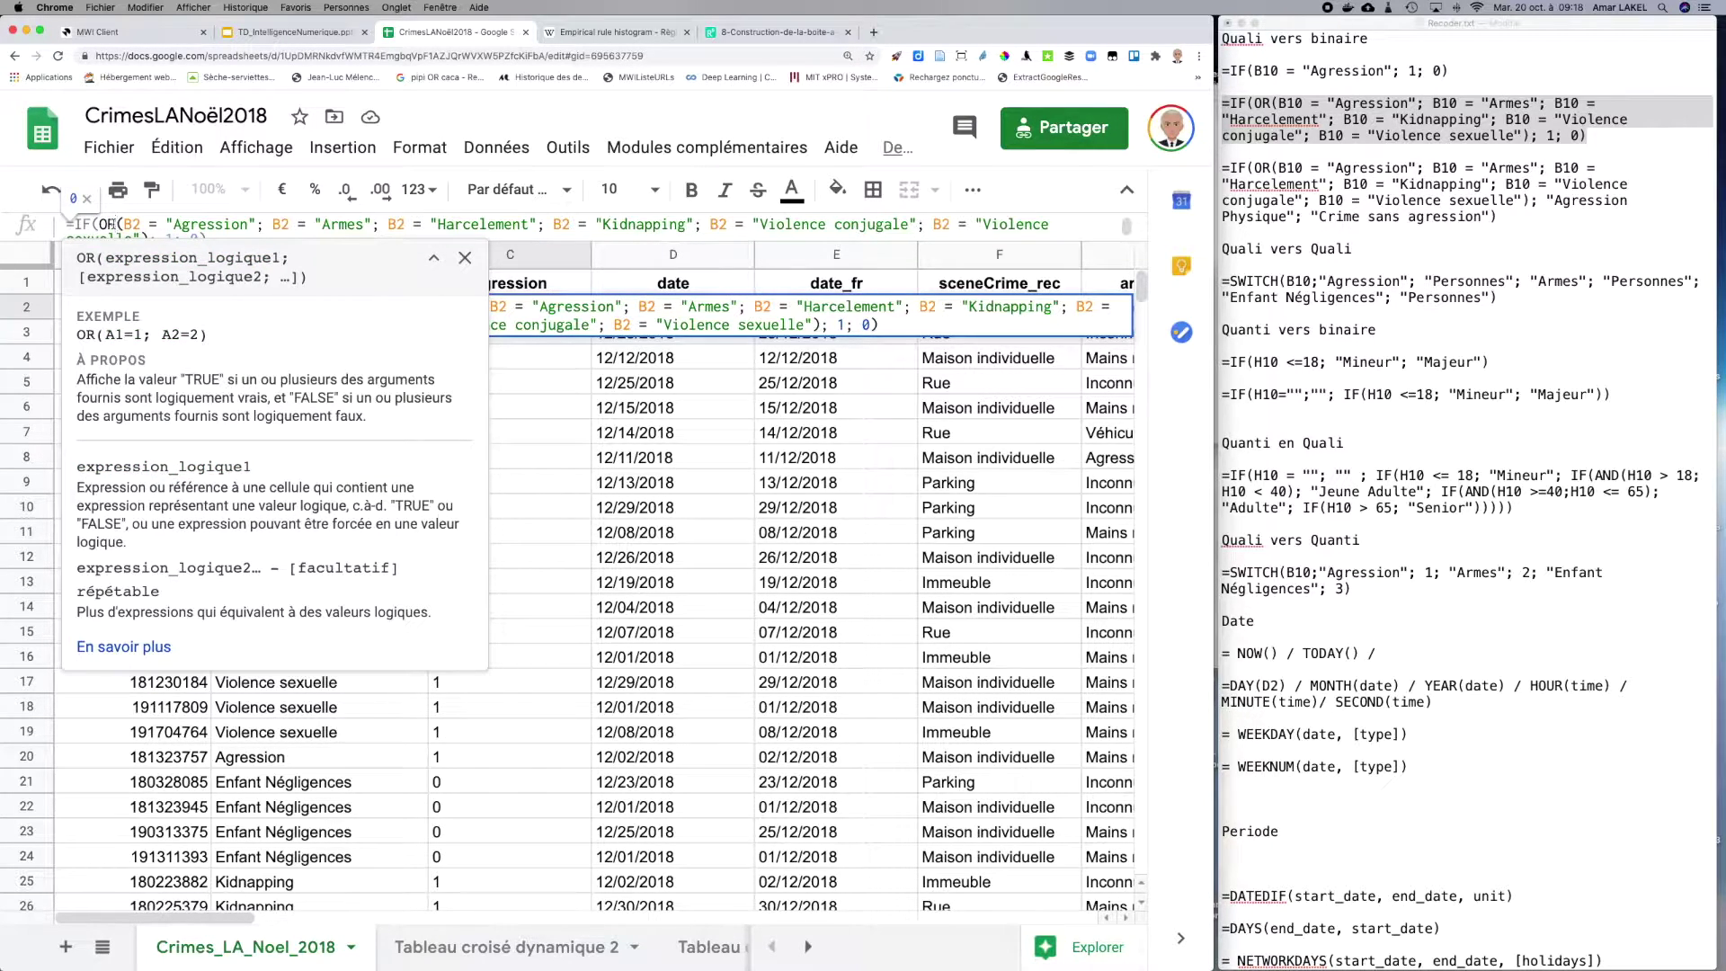
{"action": "scroll", "coordinate": [112, 224], "scroll_direction": "down", "scroll_amount": 1}
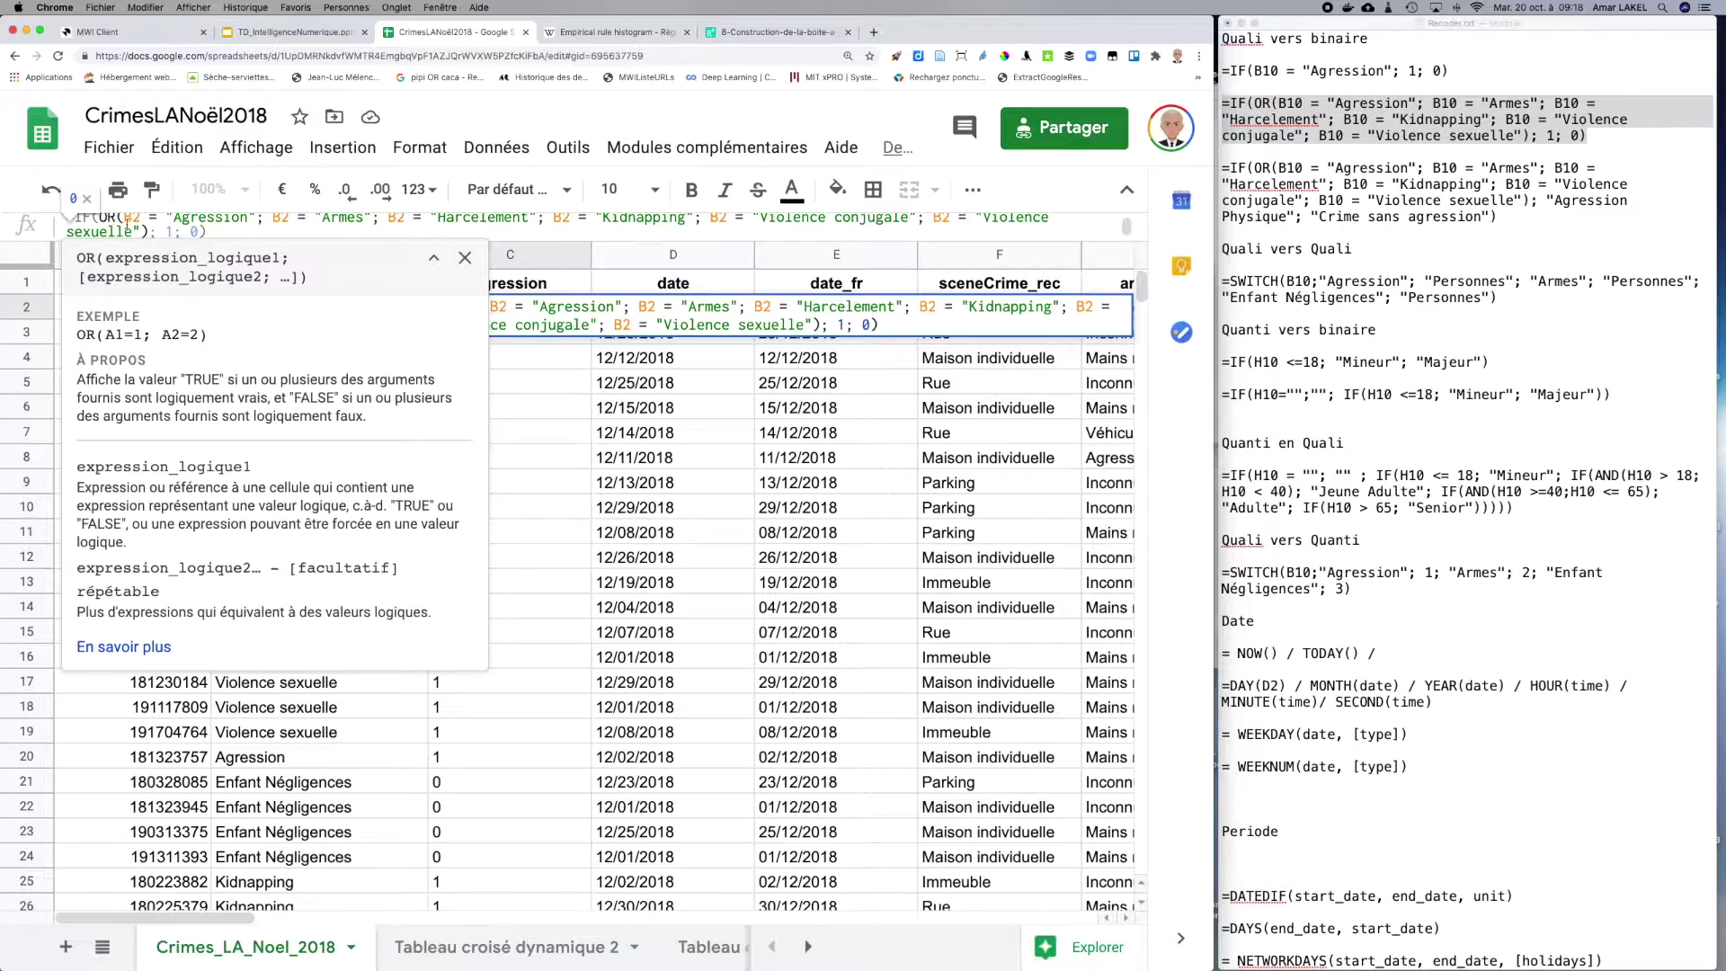
{"action": "left_click", "coordinate": [163, 230]}
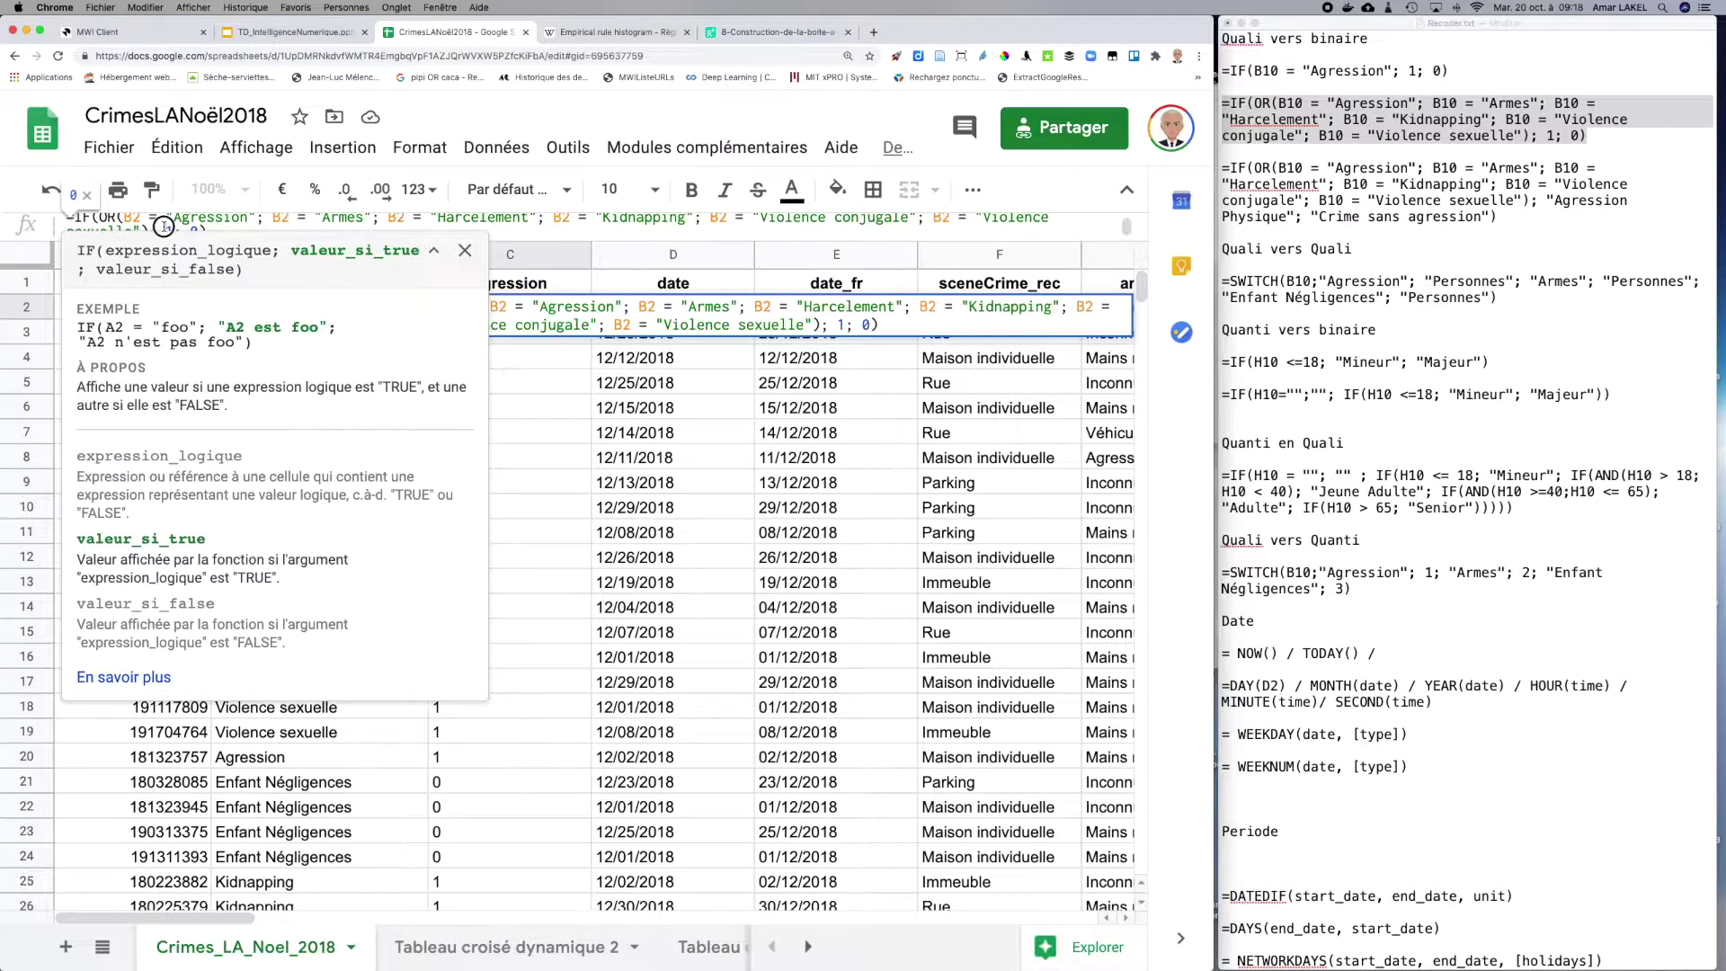
{"action": "double_click", "coordinate": [169, 230]}
{"action": "double_click", "coordinate": [192, 229]}
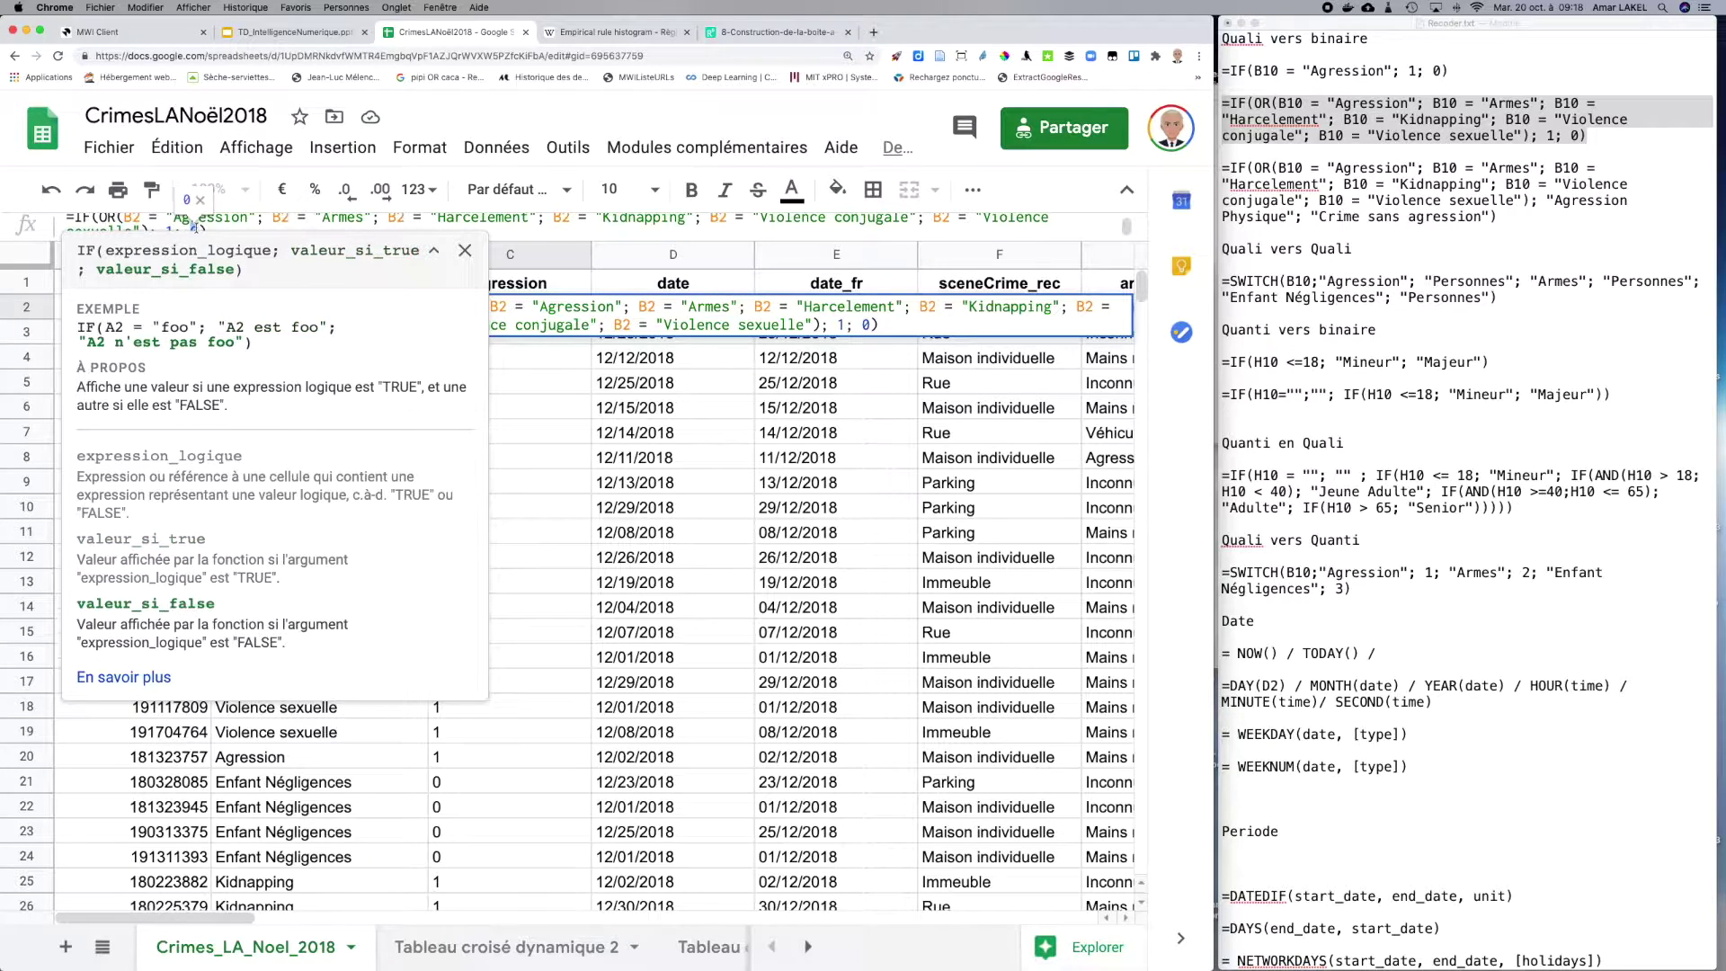
{"action": "left_click", "coordinate": [538, 408]}
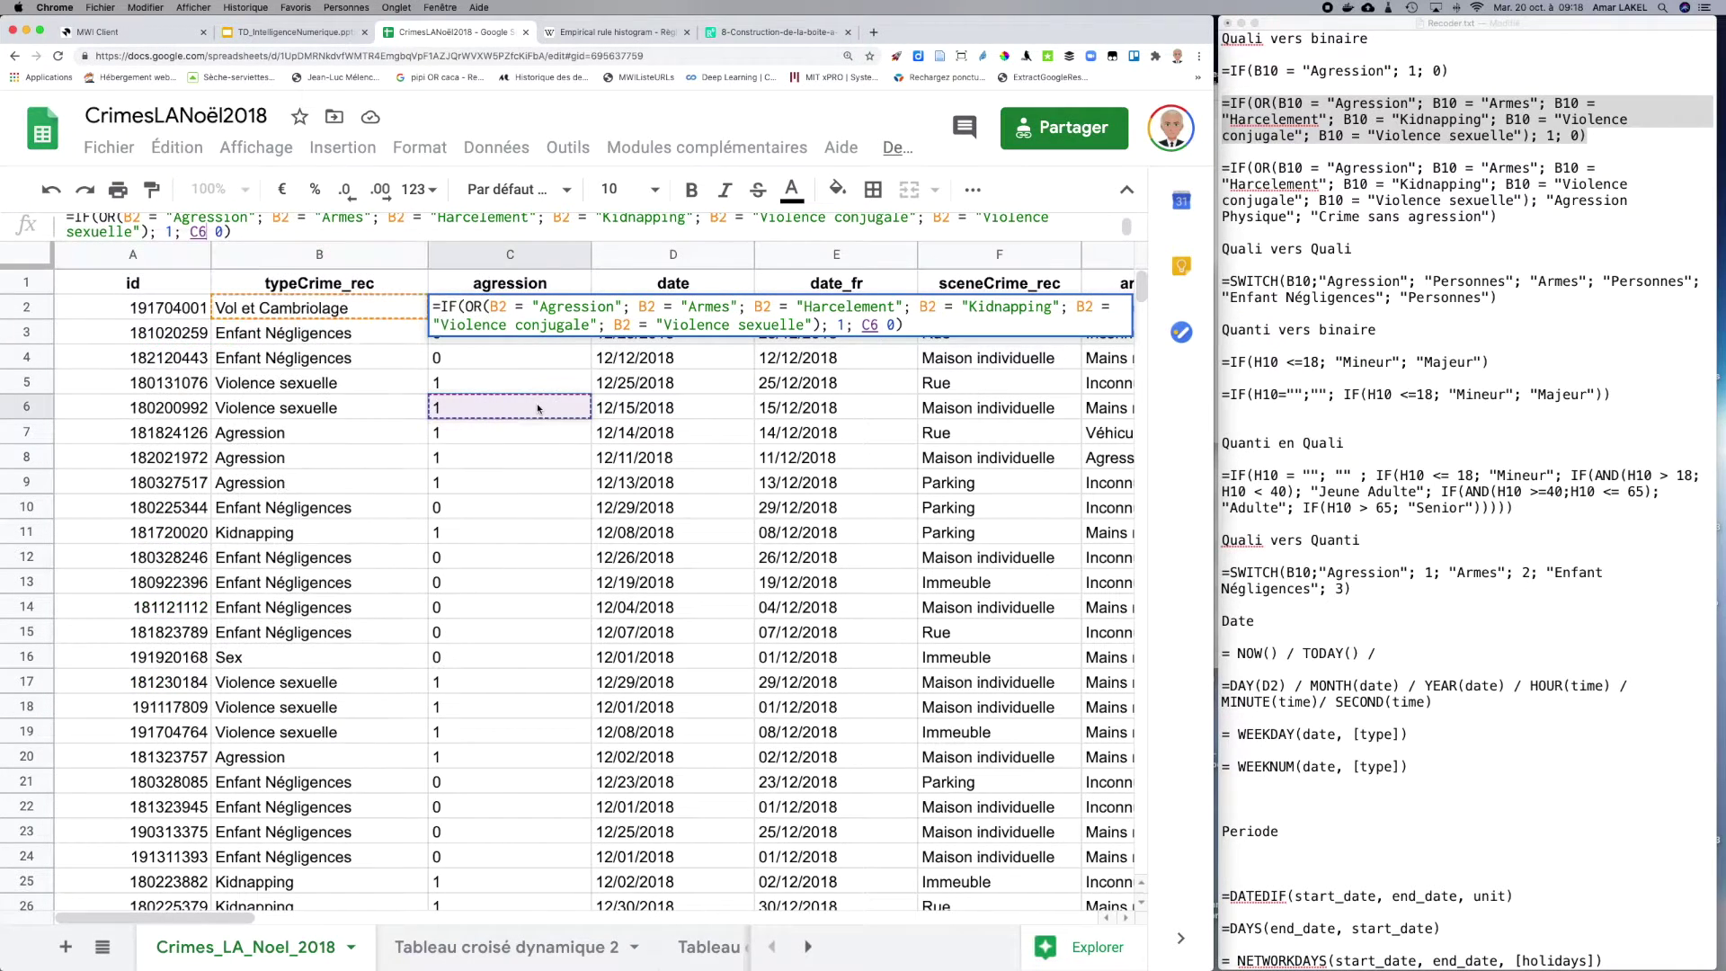
{"action": "key", "text": "Escape"}
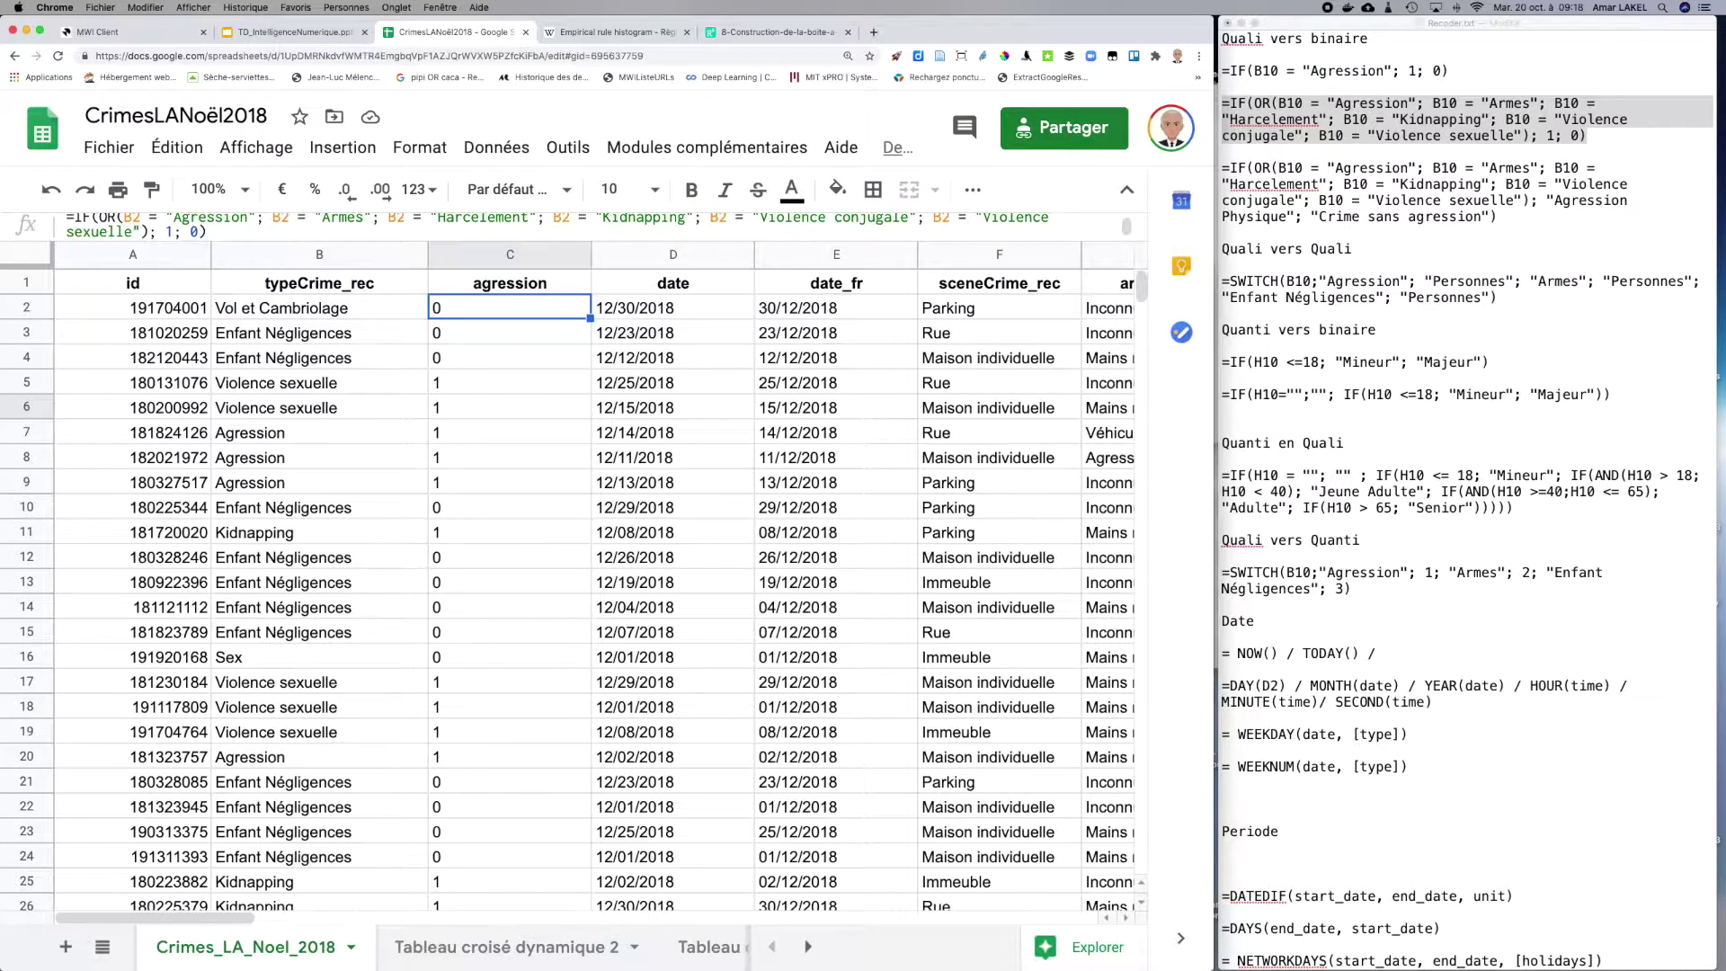
Step: Copy the IF(OR()) formula returning "Agression Physique" or "Crime sans agression" from the Recoder.txt notes and replace C2's formula with it
{"action": "left_click", "coordinate": [1499, 218]}
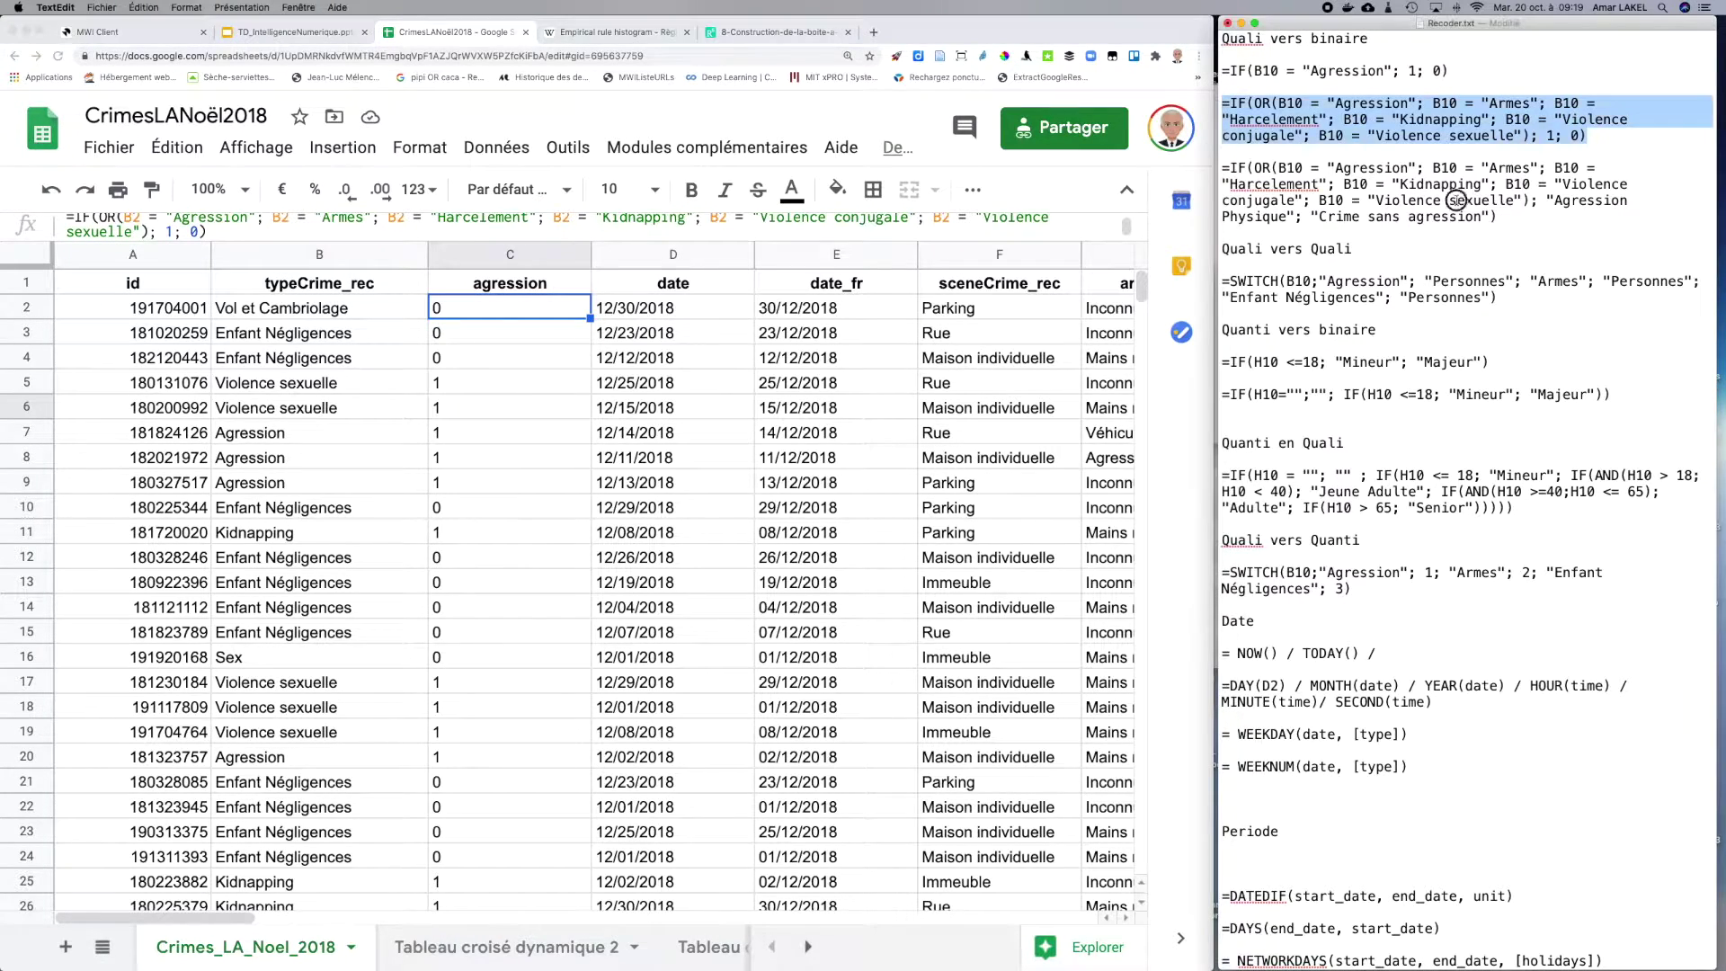
{"action": "left_click_drag", "start_coordinate": [1222, 168], "coordinate": [1520, 215]}
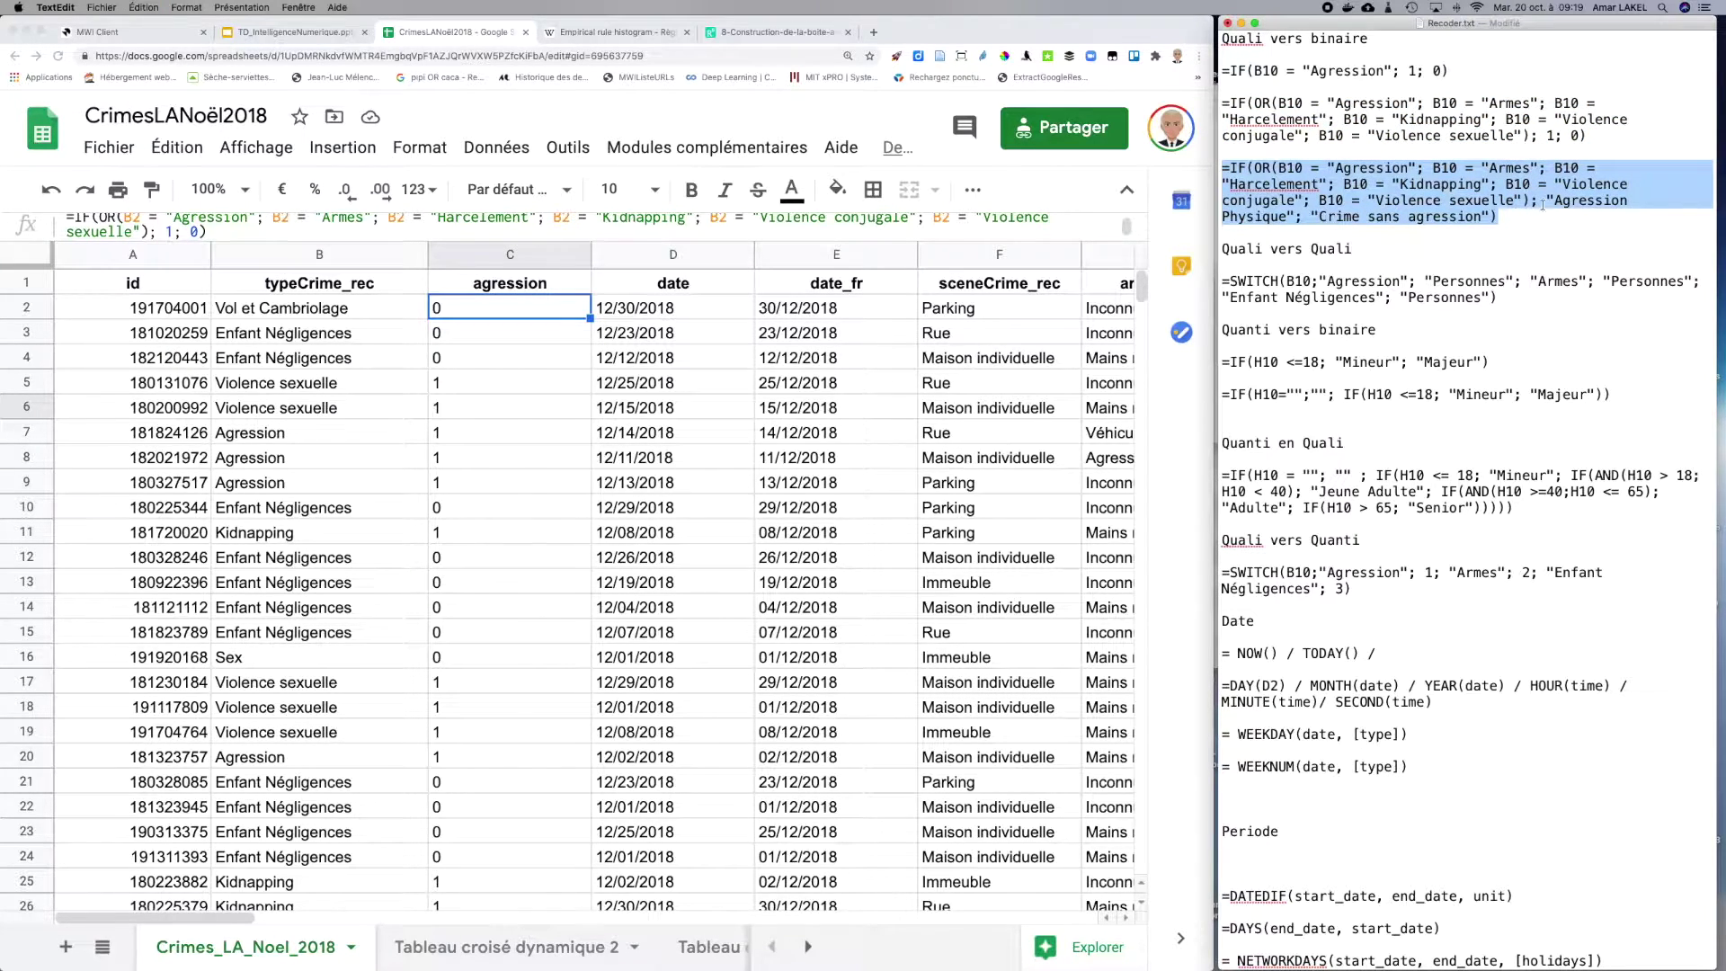
{"action": "left_click", "coordinate": [578, 223]}
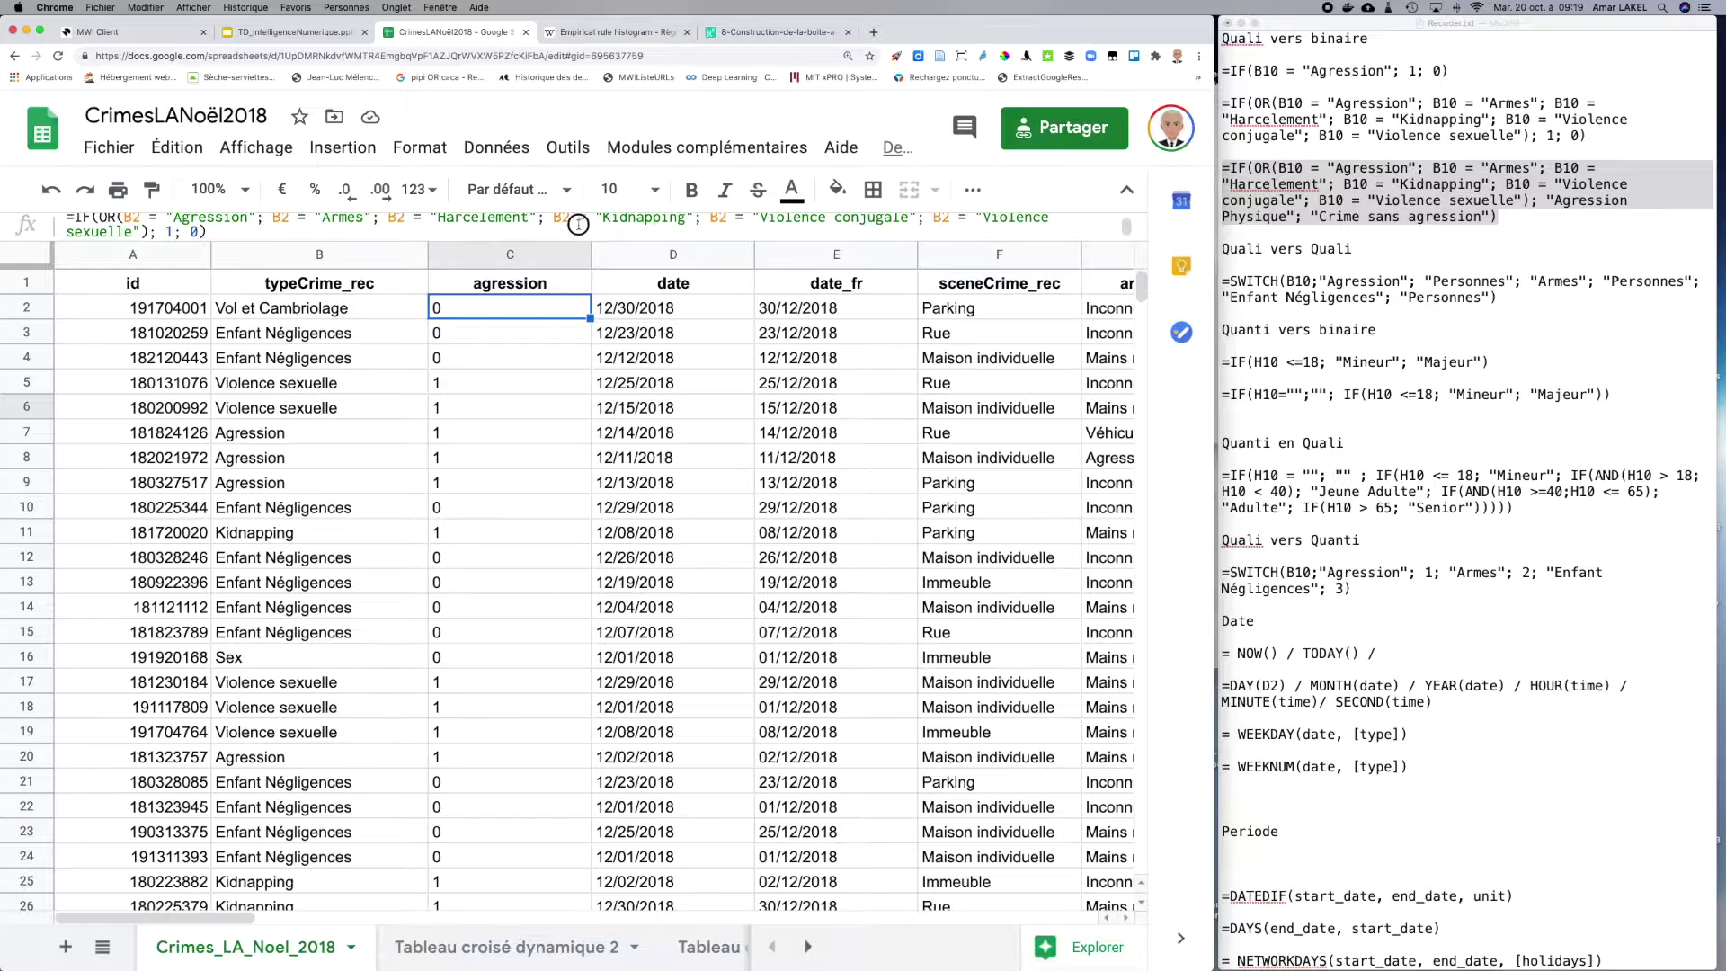
{"action": "left_click", "coordinate": [578, 225]}
{"action": "key", "text": "super+a"}
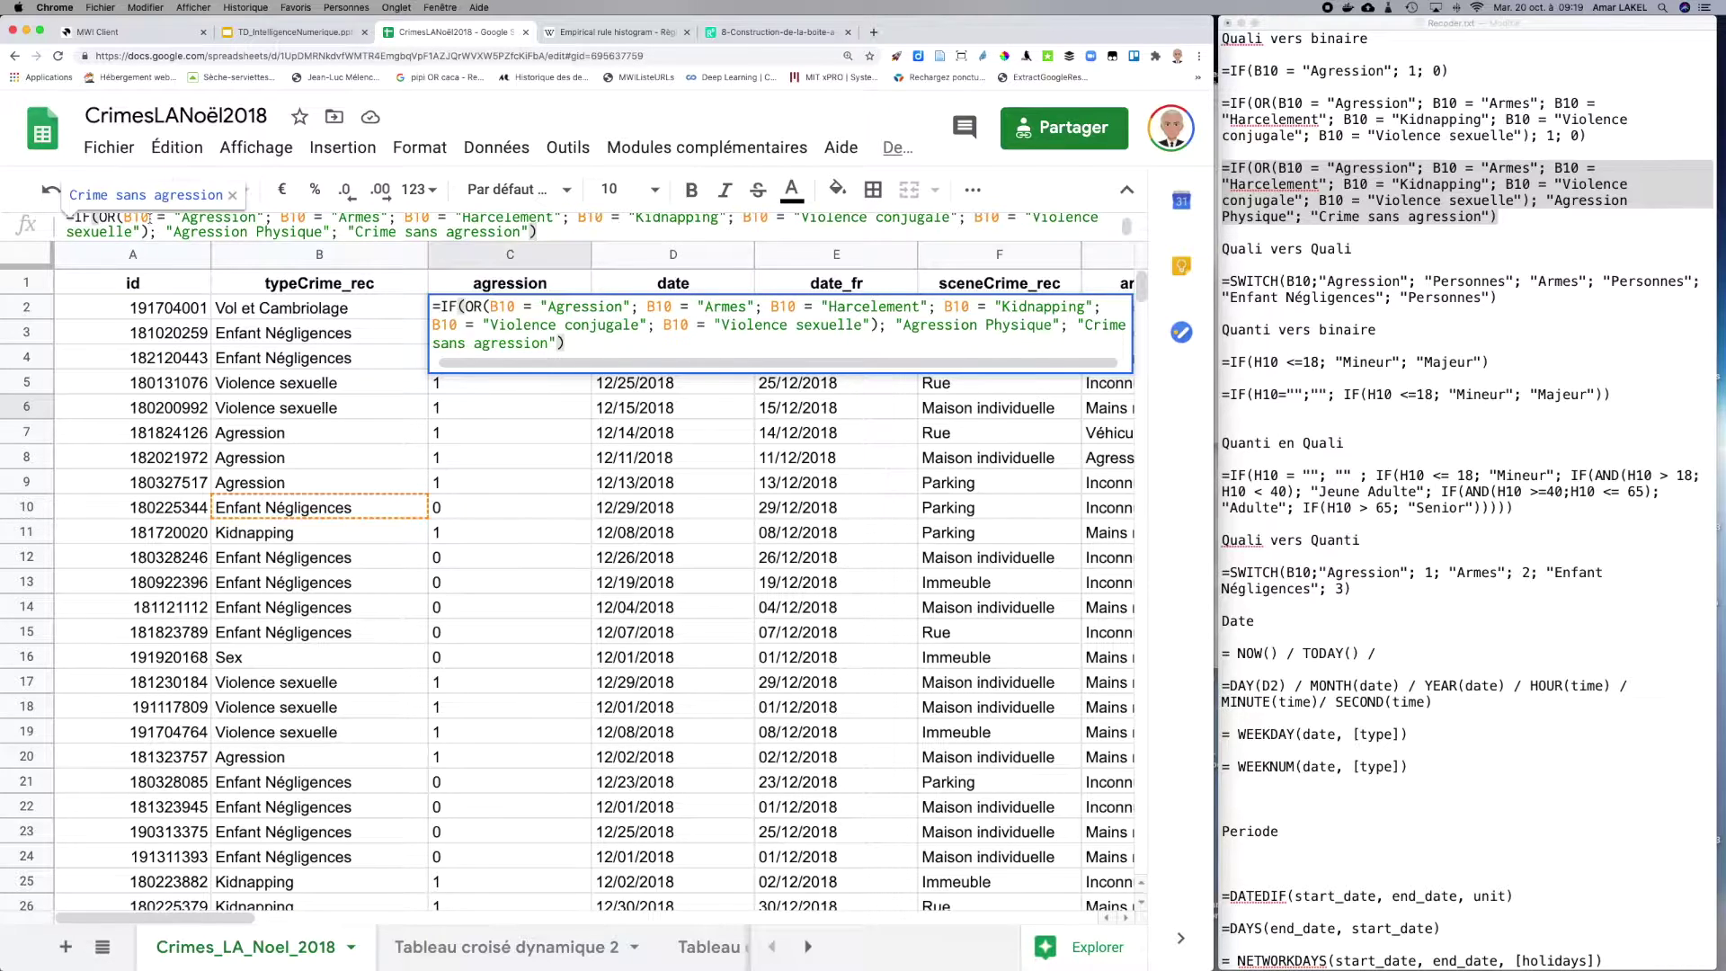
Step: Change the cell reference to B2 in the Agression and Armes conditions of the text-returning formula in C2
{"action": "left_click", "coordinate": [149, 218]}
{"action": "key", "text": "BackSpace"}
{"action": "key", "text": "BackSpace"}
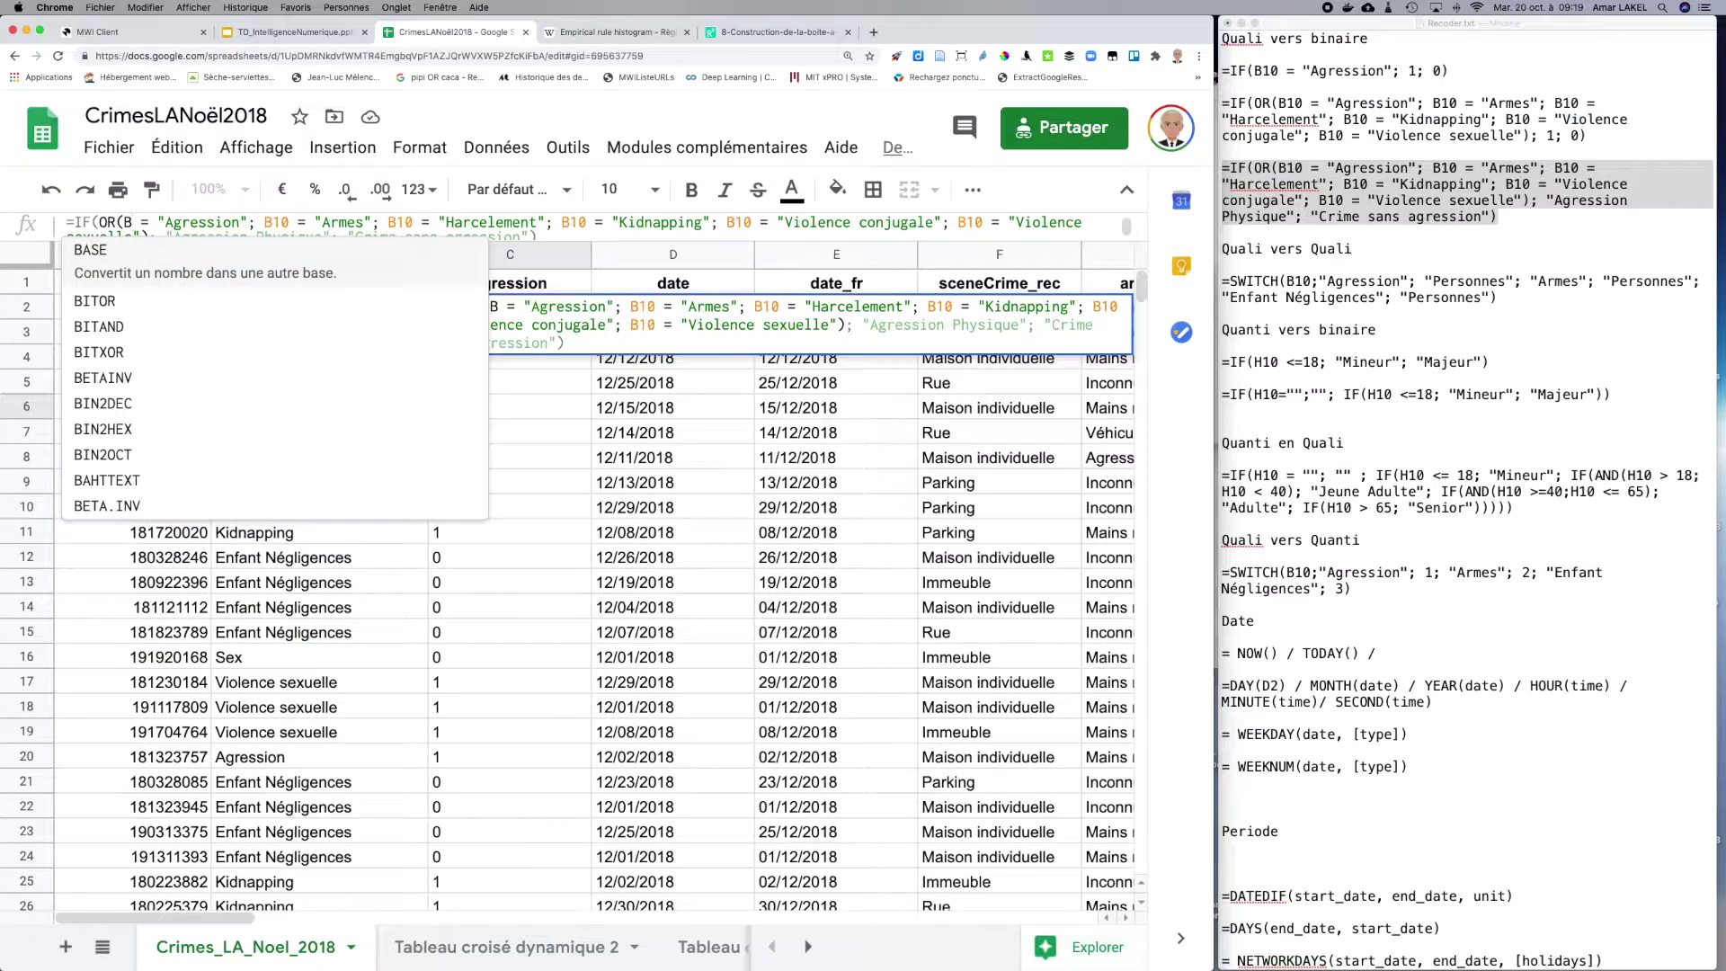
{"action": "type", "text": "2"}
{"action": "key", "text": "Right"}
{"action": "key", "text": "BackSpace"}
{"action": "key", "text": "BackSpace"}
{"action": "type", "text": "2"}
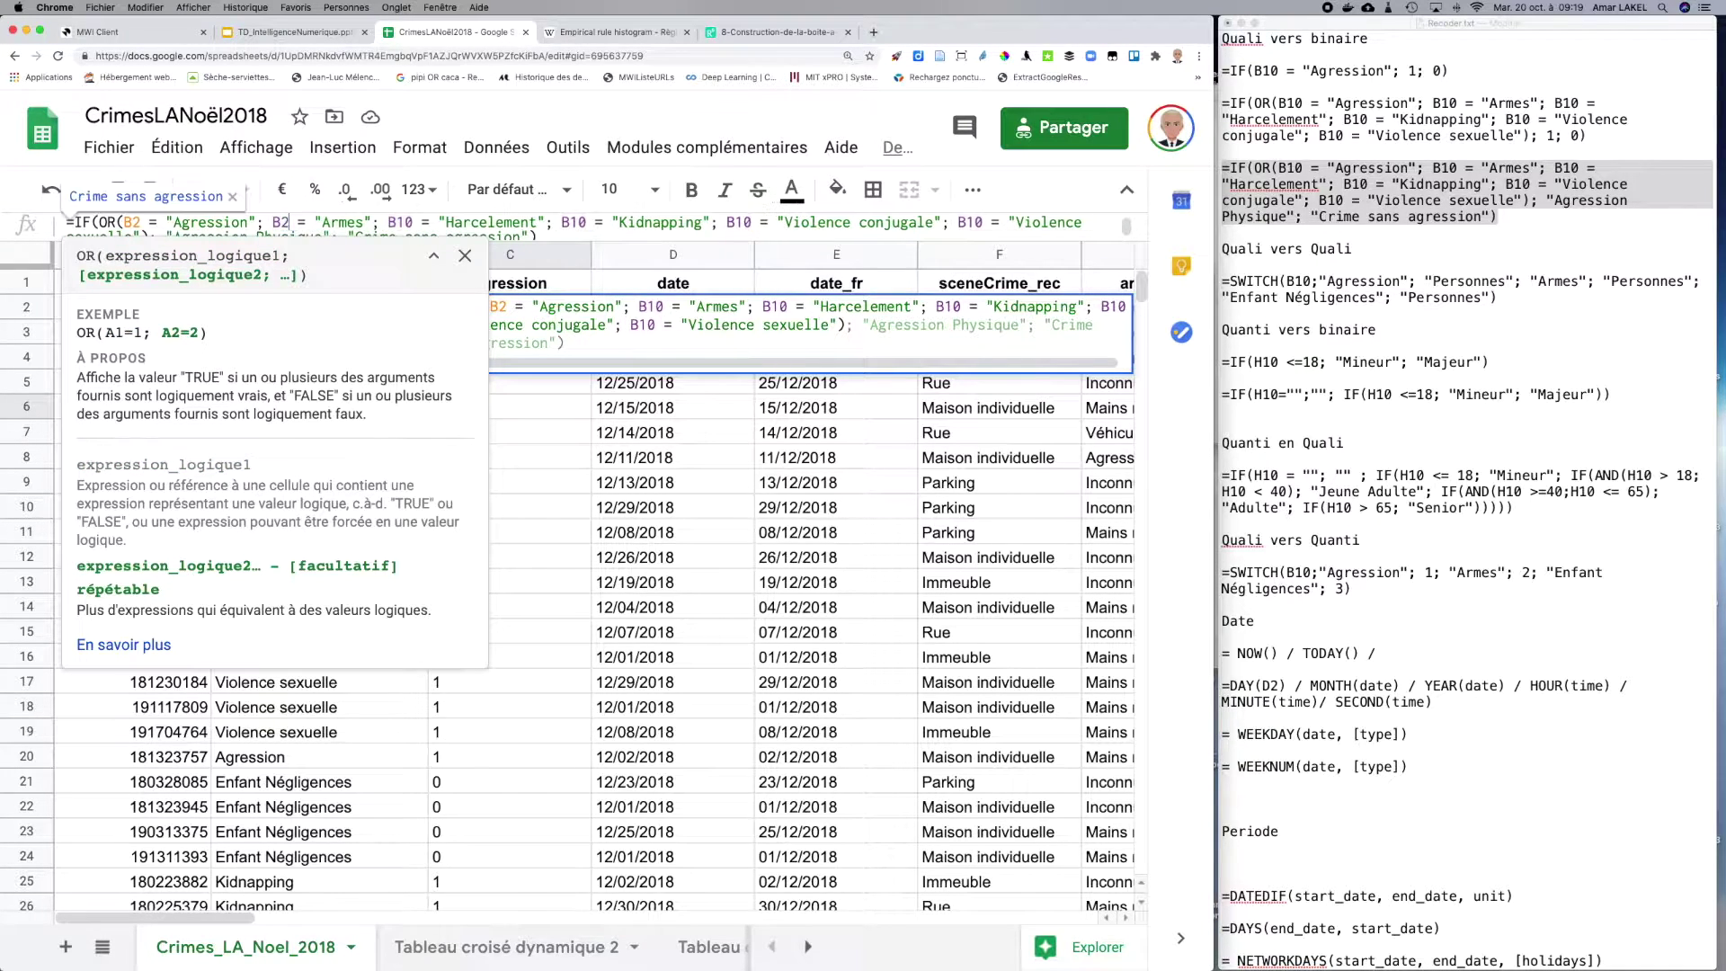
Step: Change the cell reference to B2 in the Harcelement and Kidnapping conditions of C2's formula
{"action": "key", "text": "Right"}
{"action": "key", "text": "Right"}
{"action": "key", "text": "Right"}
{"action": "key", "text": "Right"}
{"action": "key", "text": "Right"}
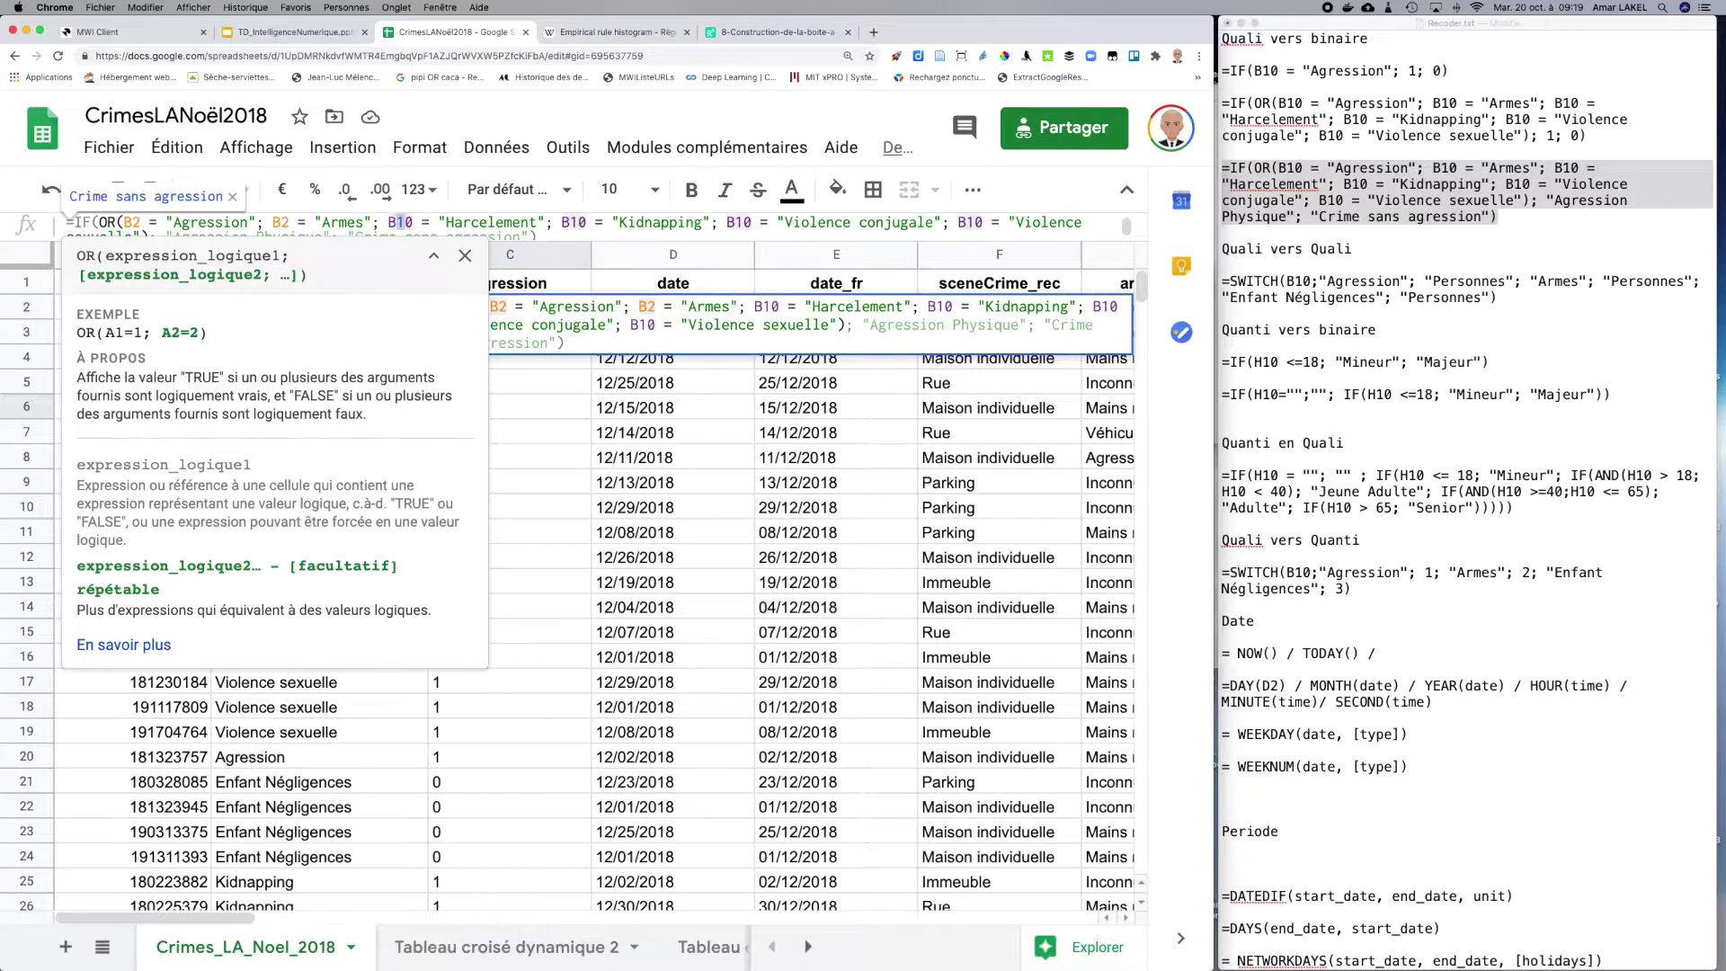
{"action": "key", "text": "BackSpace"}
{"action": "key", "text": "BackSpace"}
{"action": "type", "text": "2"}
{"action": "key", "text": "Right"}
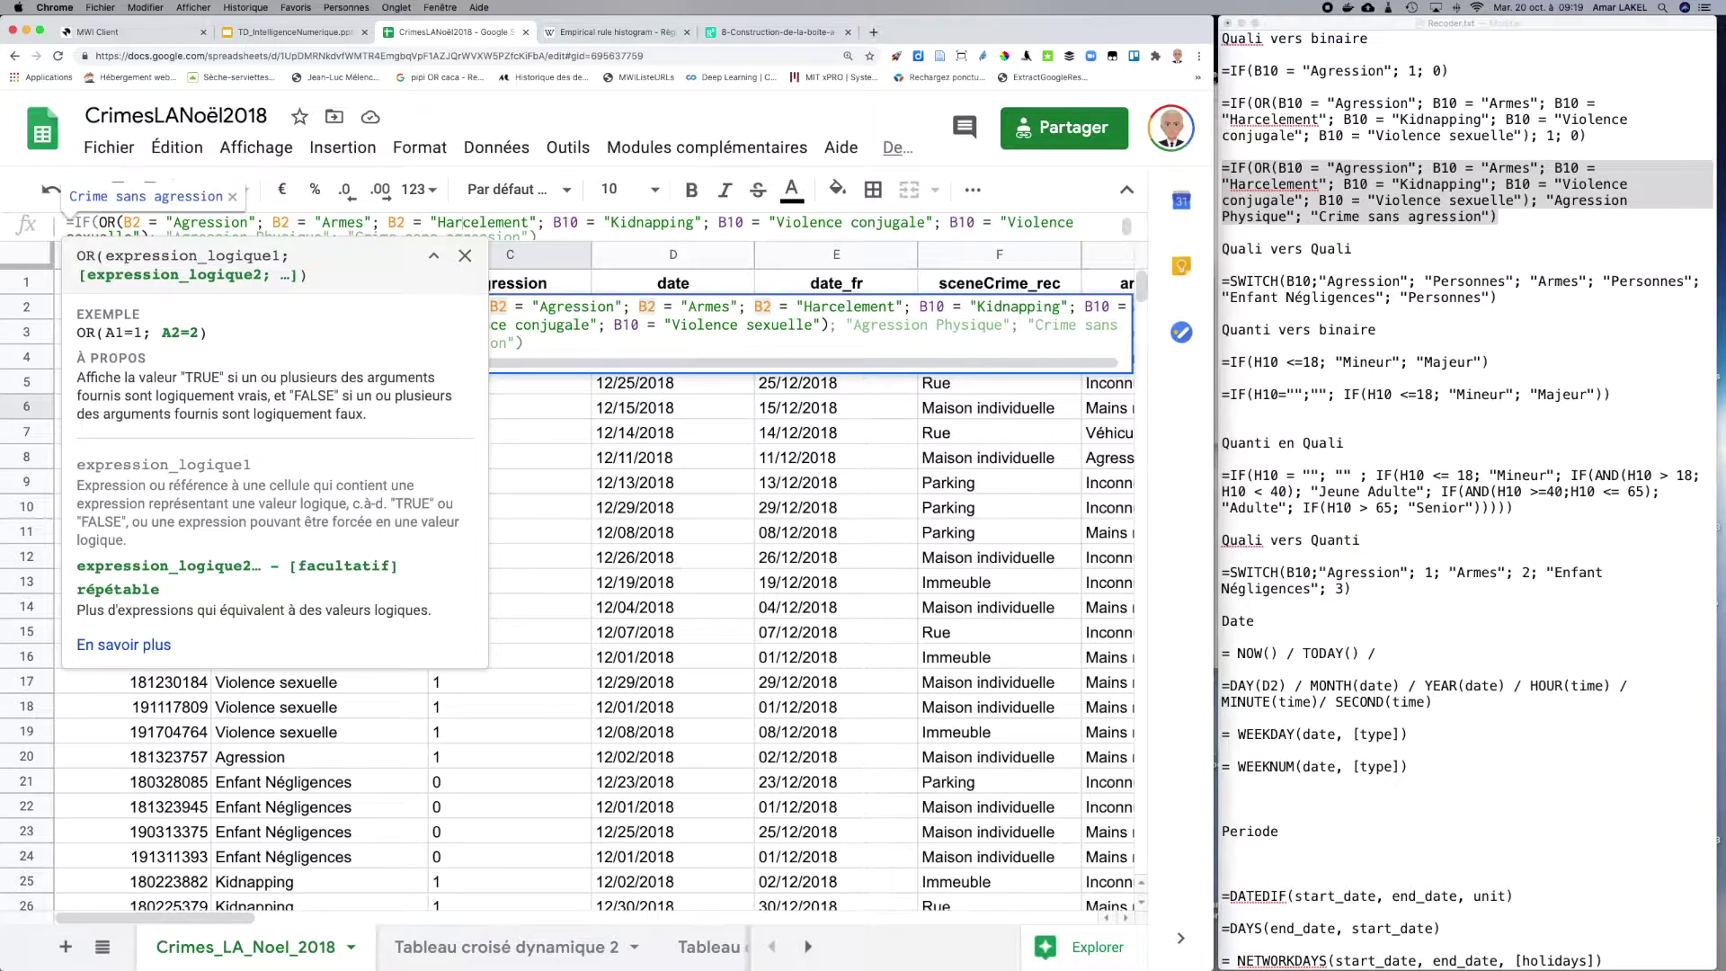
{"action": "left_click", "coordinate": [577, 222]}
{"action": "key", "text": "BackSpace"}
{"action": "key", "text": "BackSpace"}
{"action": "type", "text": "2"}
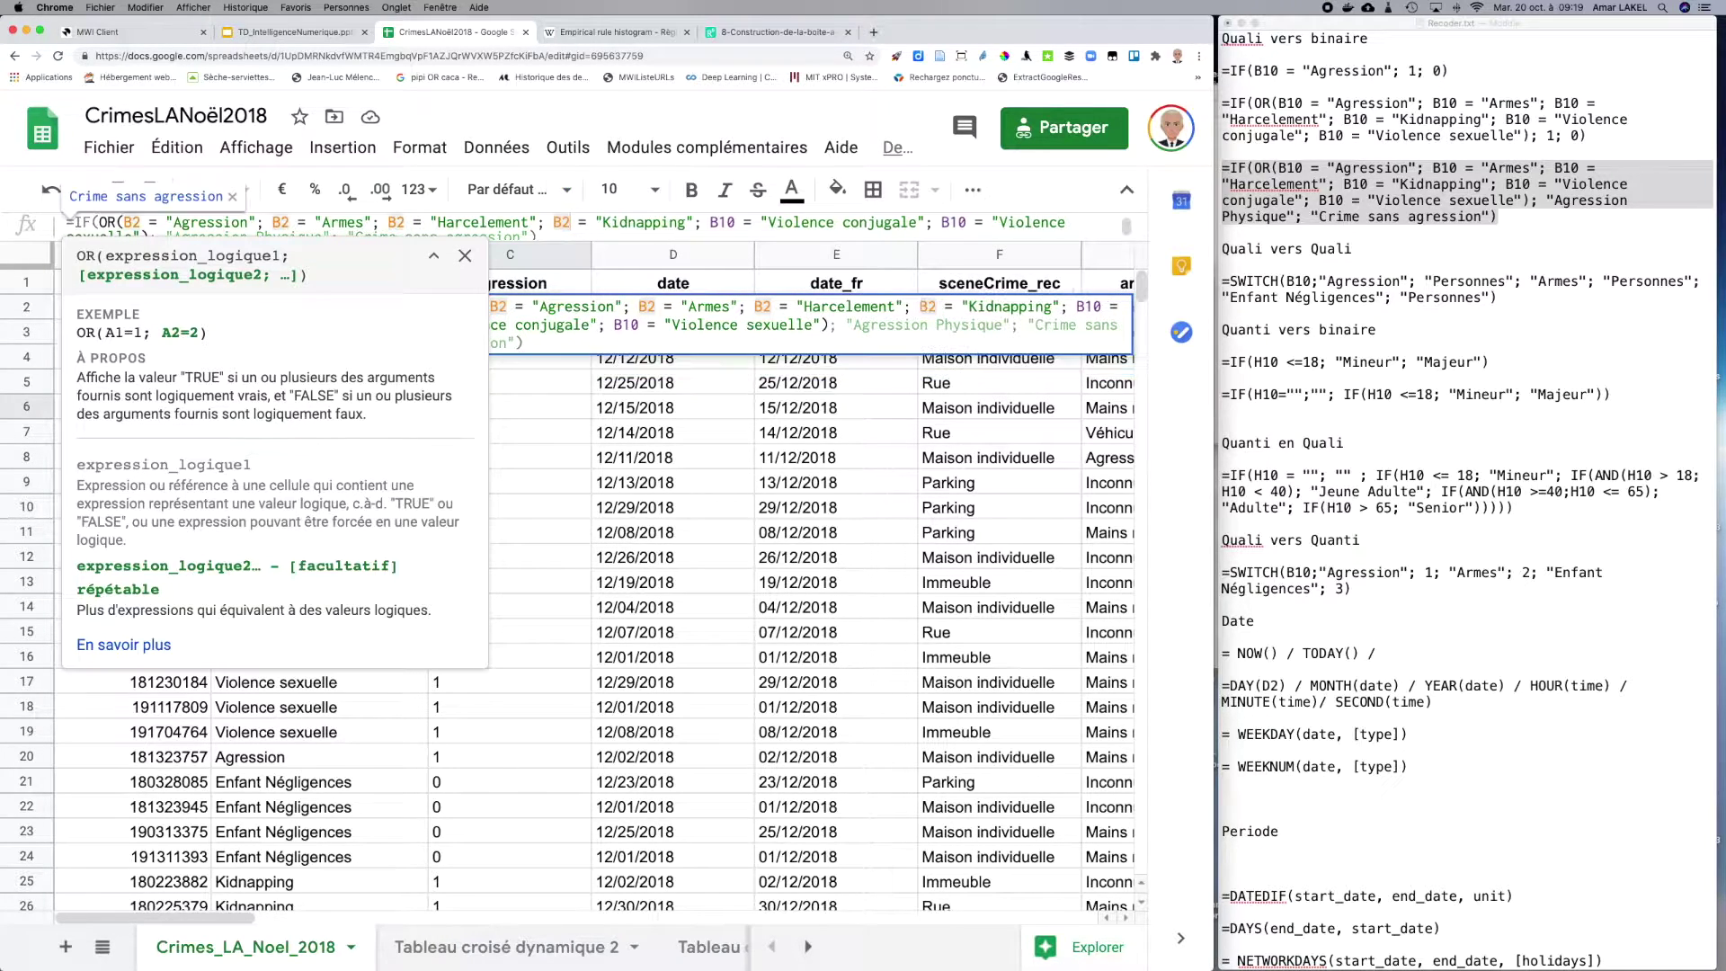
Step: Change the reference to B2 in the Violence conjugale and Violence sexuelle conditions and enter the completed text-label formula in C2
{"action": "key", "text": "Right"}
{"action": "key", "text": "Right"}
{"action": "key", "text": "Right"}
{"action": "key", "text": "Right"}
{"action": "key", "text": "Right"}
{"action": "key", "text": "Right"}
{"action": "key", "text": "Right"}
{"action": "key", "text": "Right"}
{"action": "key", "text": "Right"}
{"action": "key", "text": "BackSpace"}
{"action": "key", "text": "BackSpace"}
{"action": "type", "text": "2"}
{"action": "key", "text": "Right"}
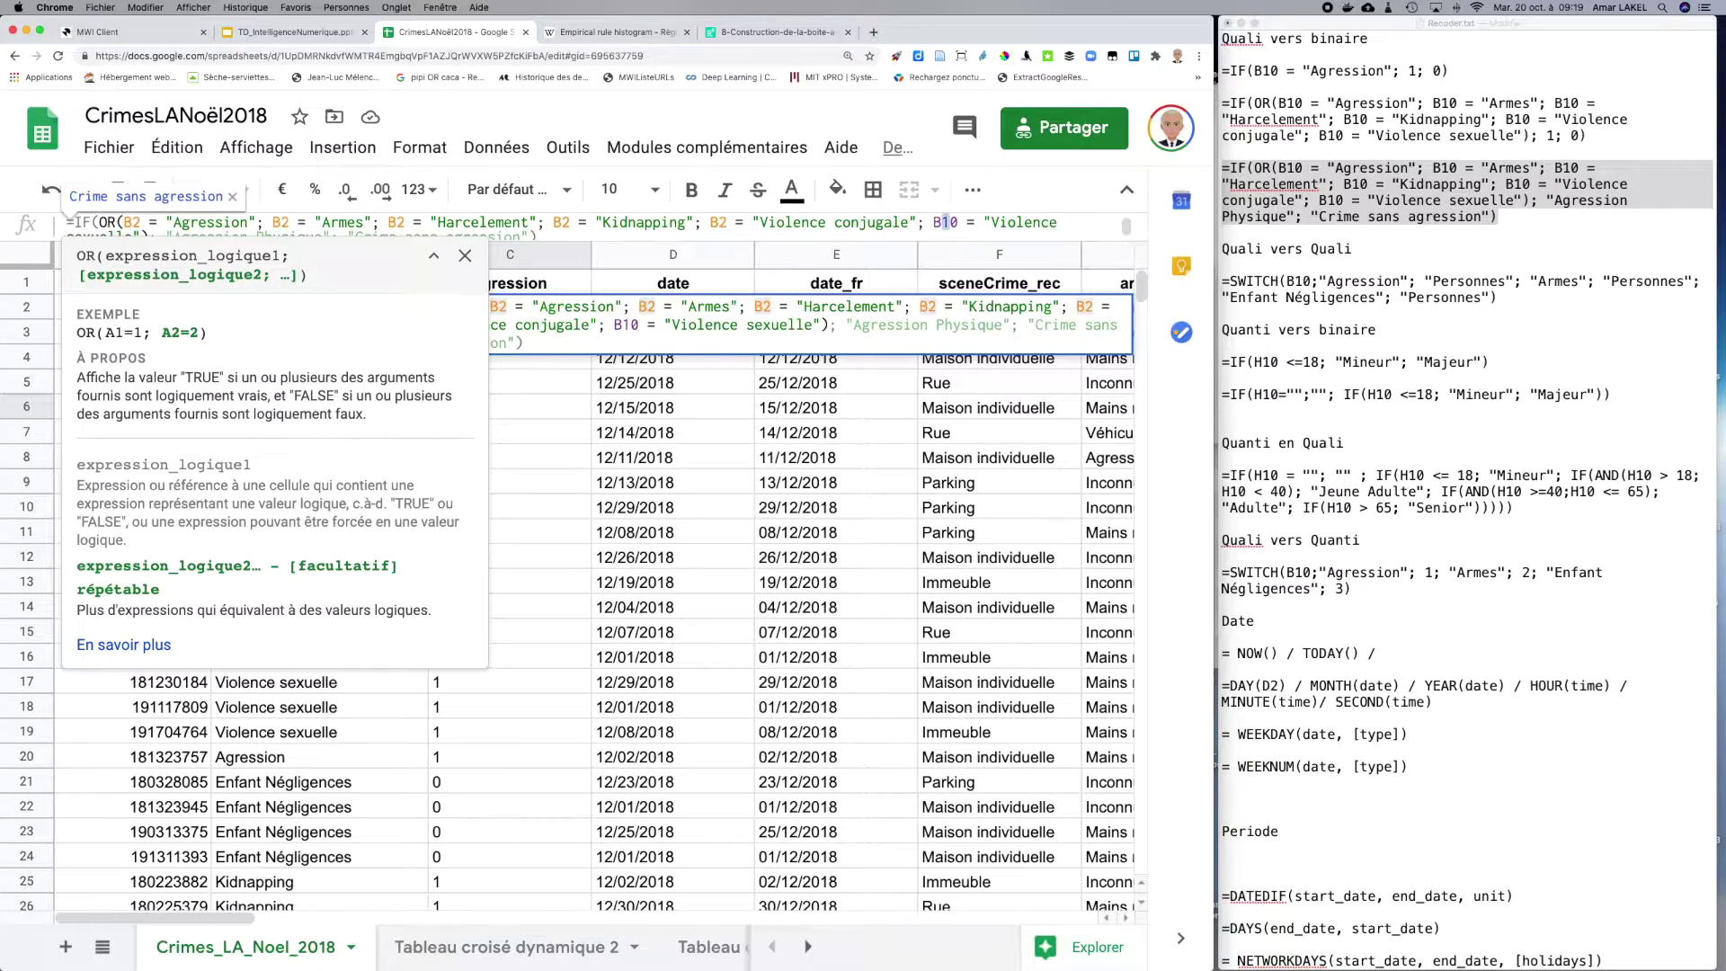
{"action": "key", "text": "Right"}
{"action": "key", "text": "Right"}
{"action": "key", "text": "BackSpace"}
{"action": "key", "text": "BackSpace"}
{"action": "type", "text": "2"}
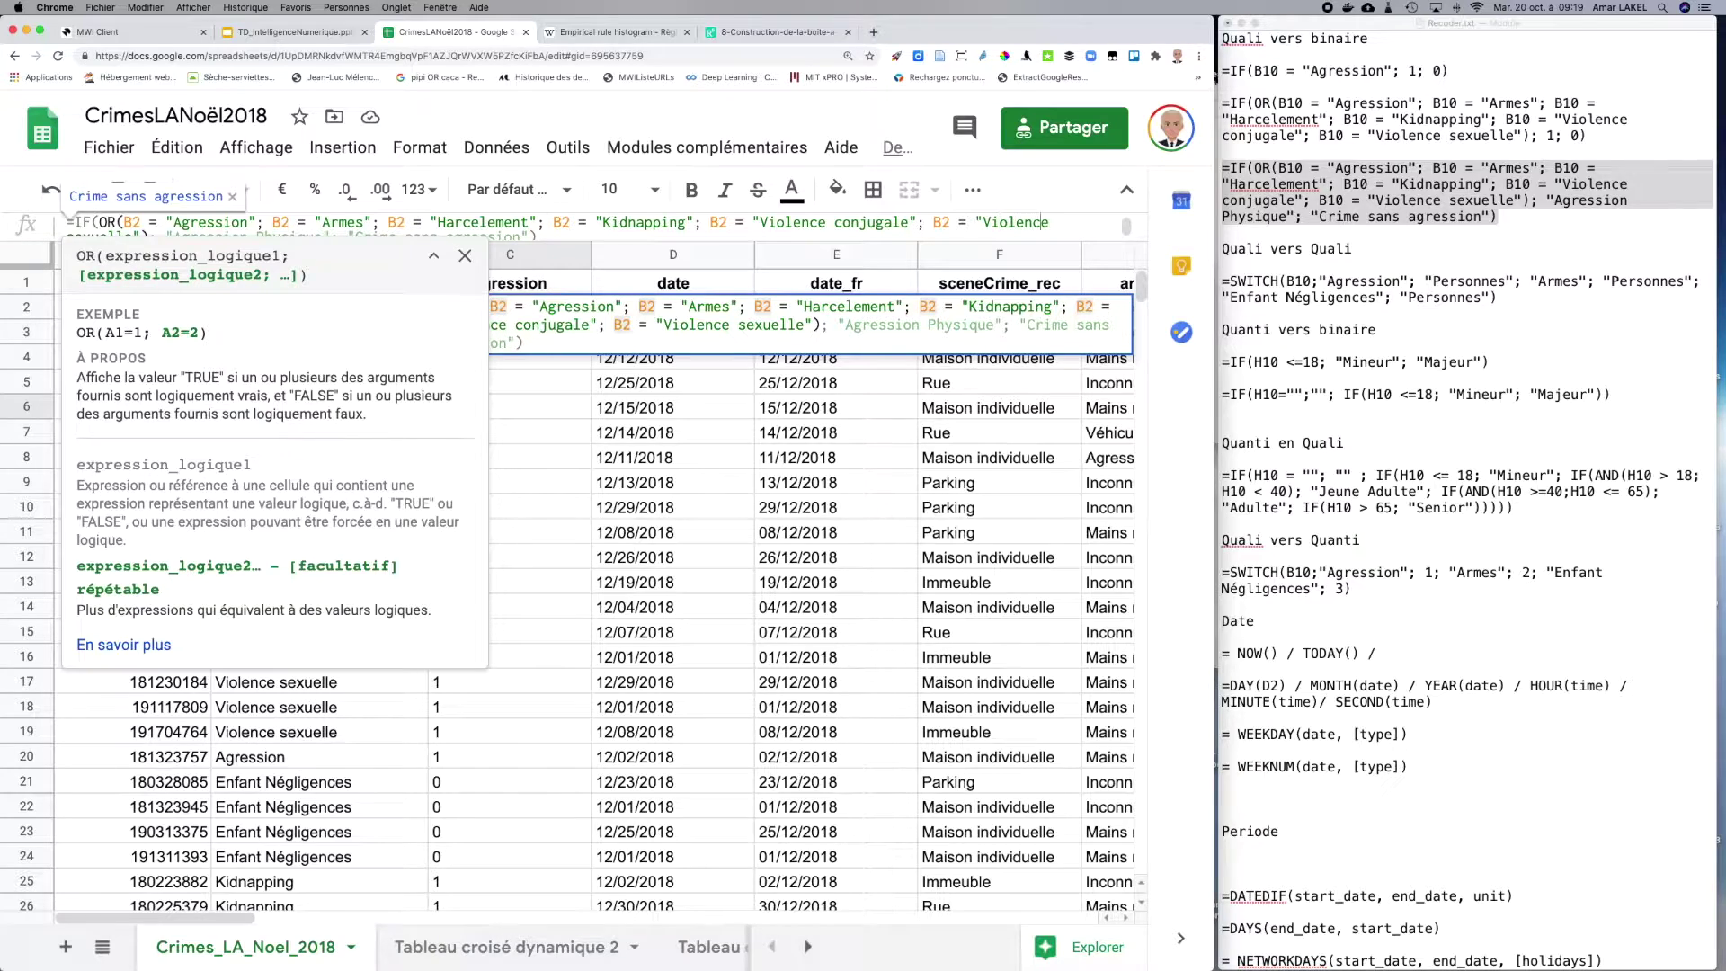
{"action": "key", "text": "Return"}
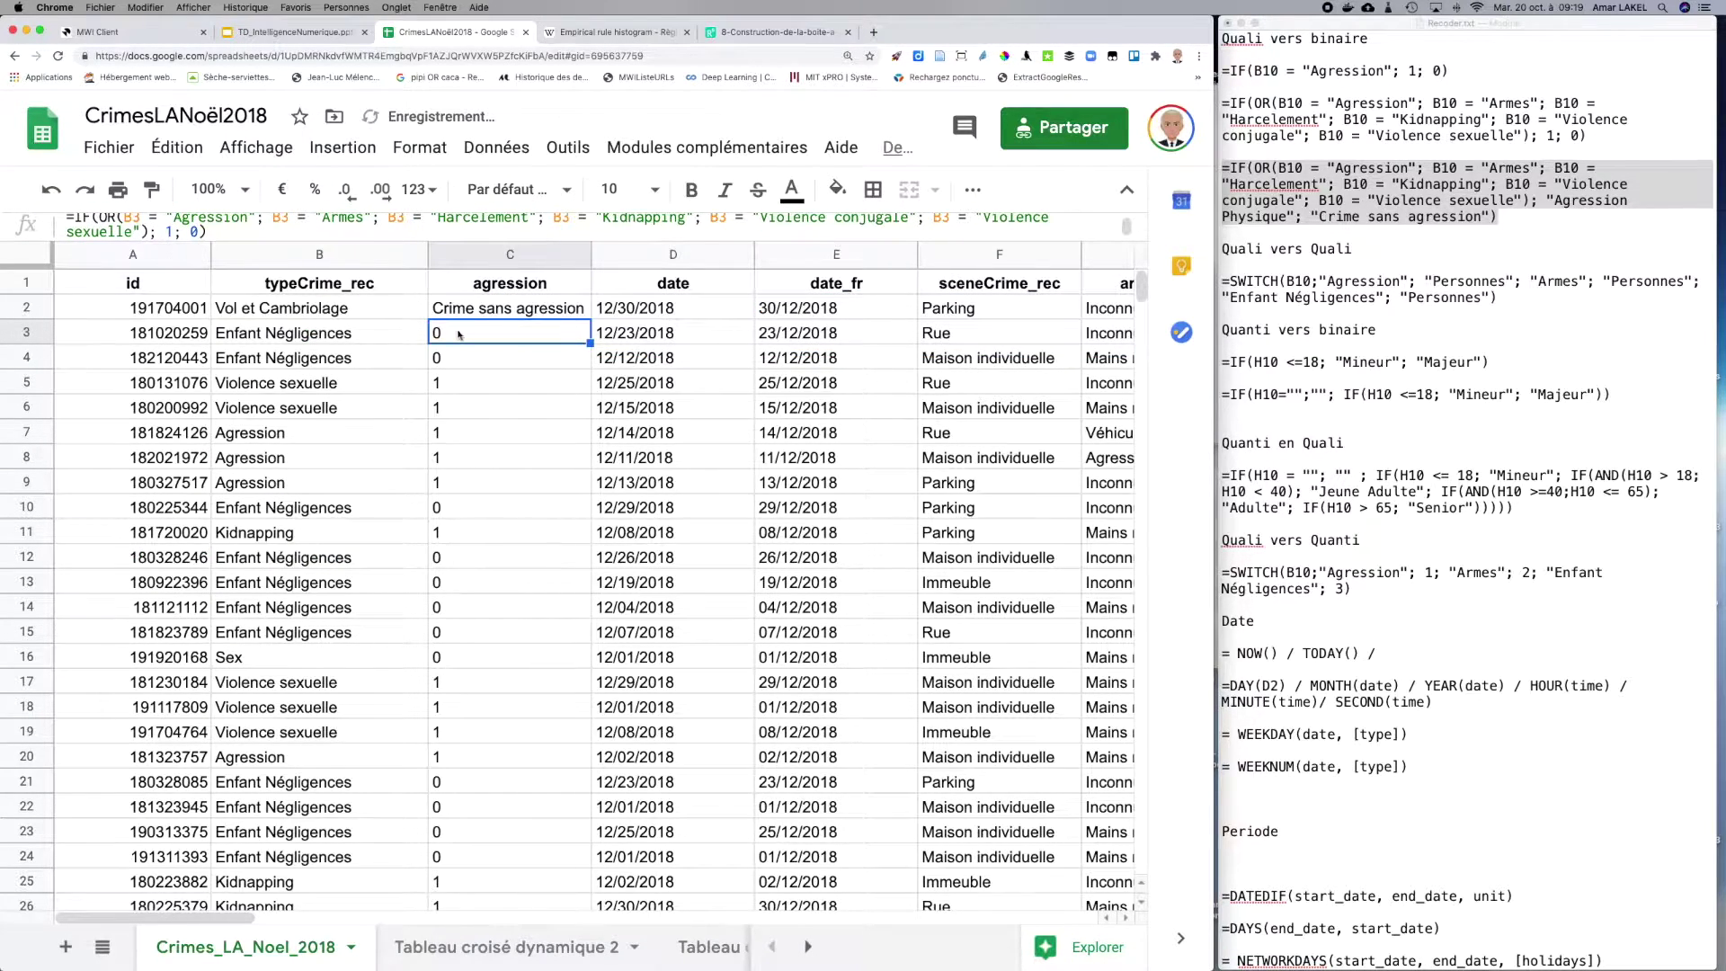
Step: Fill the "Agression Physique"/"Crime sans agression" formula from C2 down the agression column through row 56
{"action": "key", "text": "Up"}
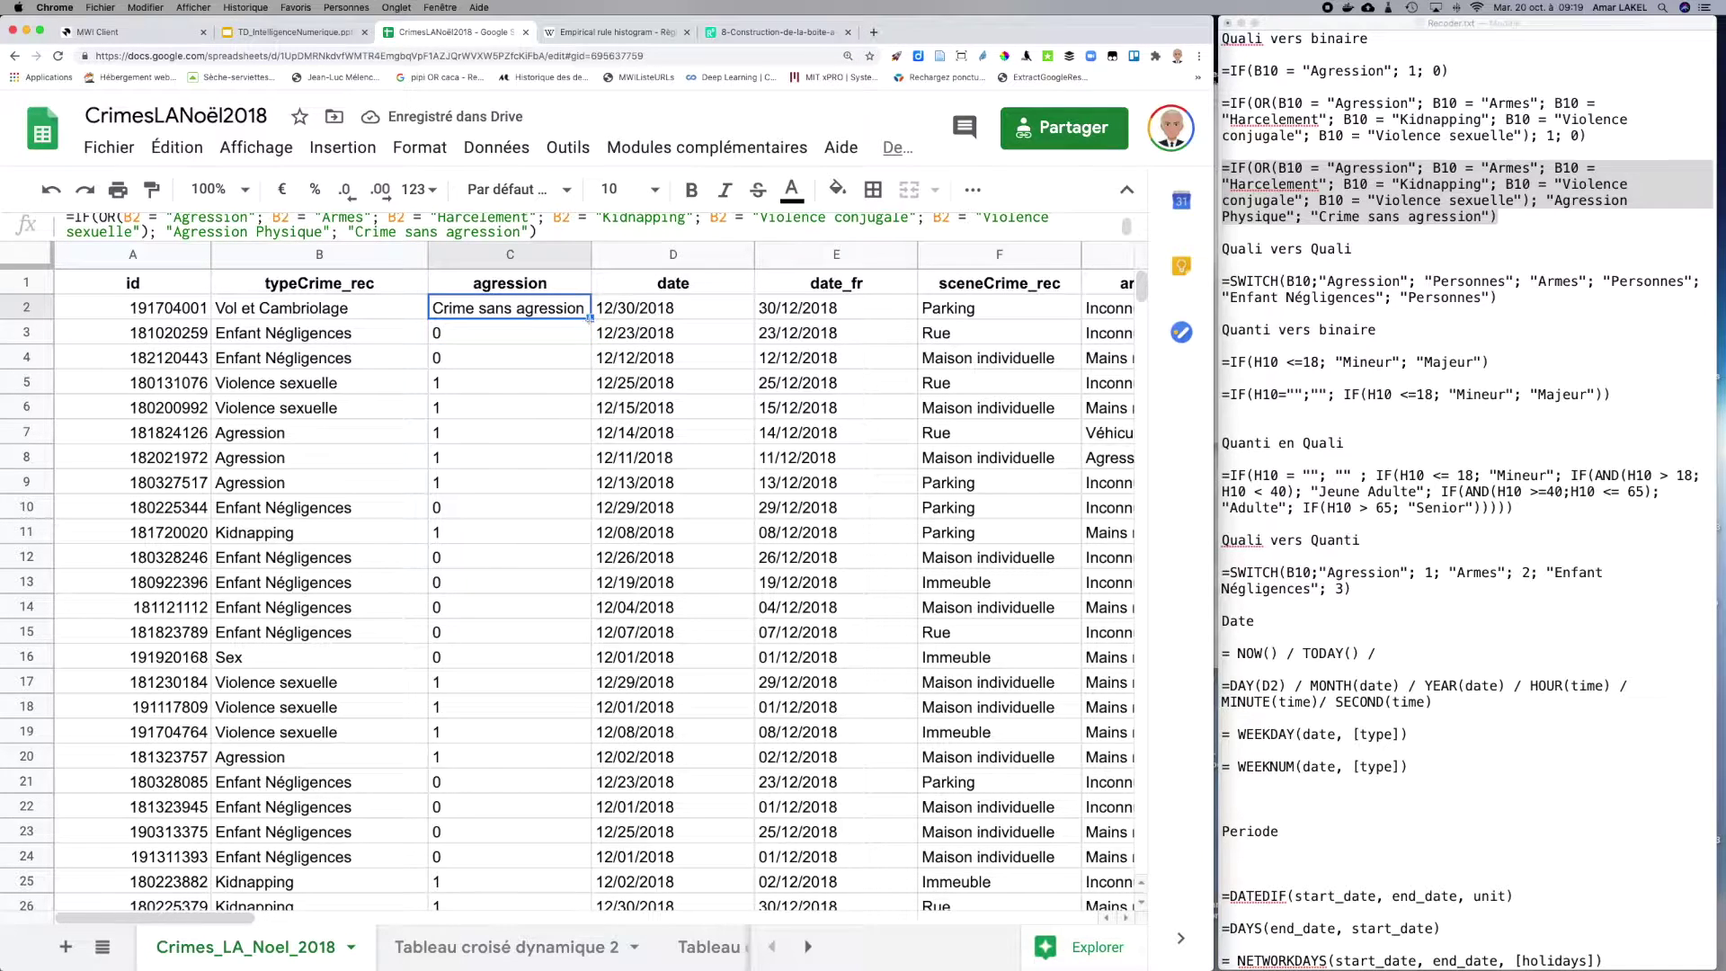
{"action": "left_click_drag", "start_coordinate": [589, 317], "coordinate": [524, 840]}
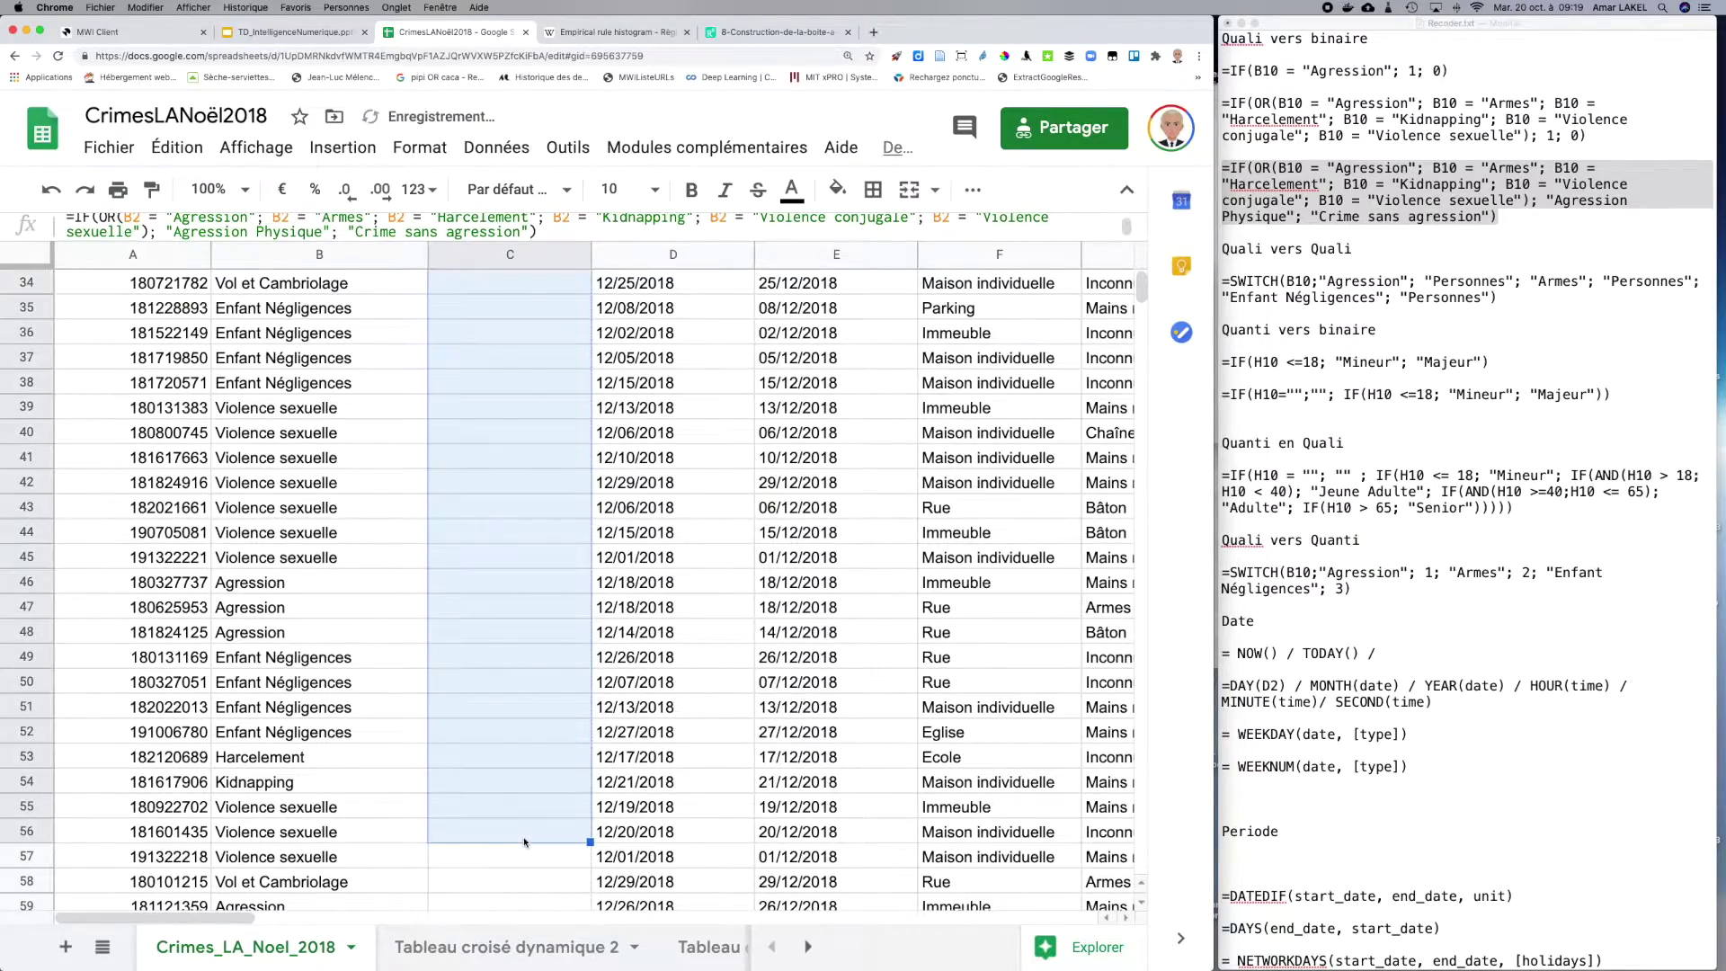
Step: Review the filled agression labels against the crime types in typeCrime_rec and the qualitative recoding formulas in Recoder.txt
{"action": "scroll", "coordinate": [524, 841], "scroll_direction": "up", "scroll_amount": 6}
{"action": "scroll", "coordinate": [524, 842], "scroll_direction": "right", "scroll_amount": 4}
{"action": "scroll", "coordinate": [525, 841], "scroll_direction": "left", "scroll_amount": 4}
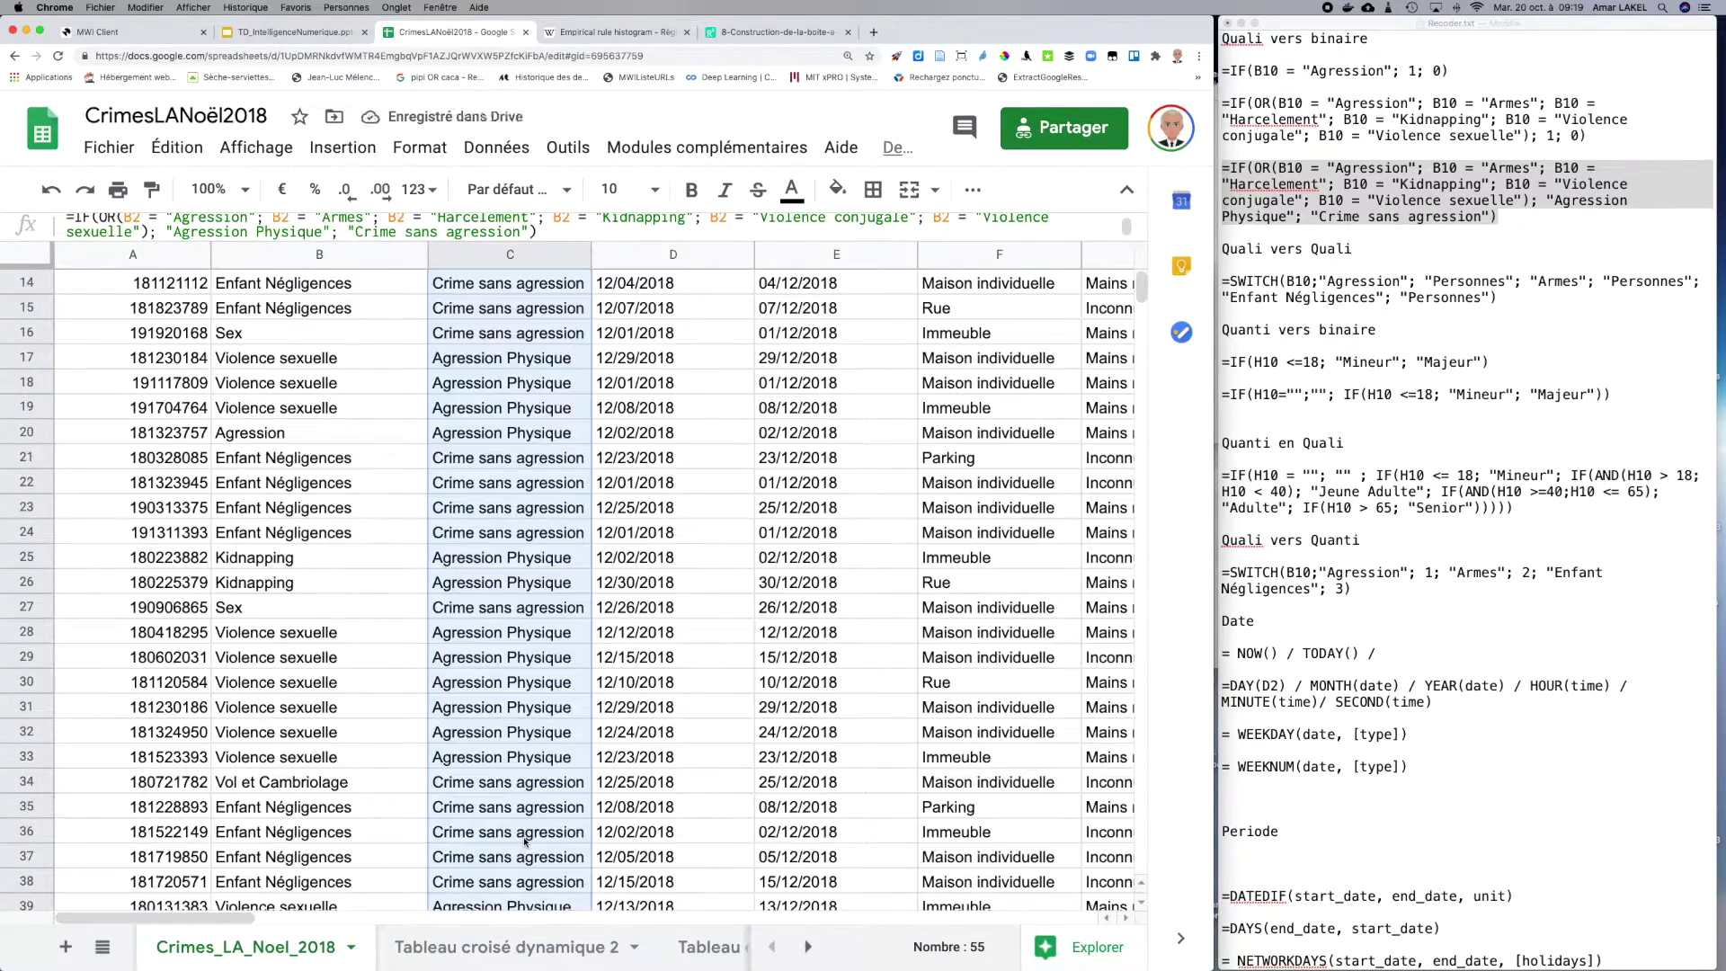
{"action": "scroll", "coordinate": [524, 842], "scroll_direction": "up", "scroll_amount": 4}
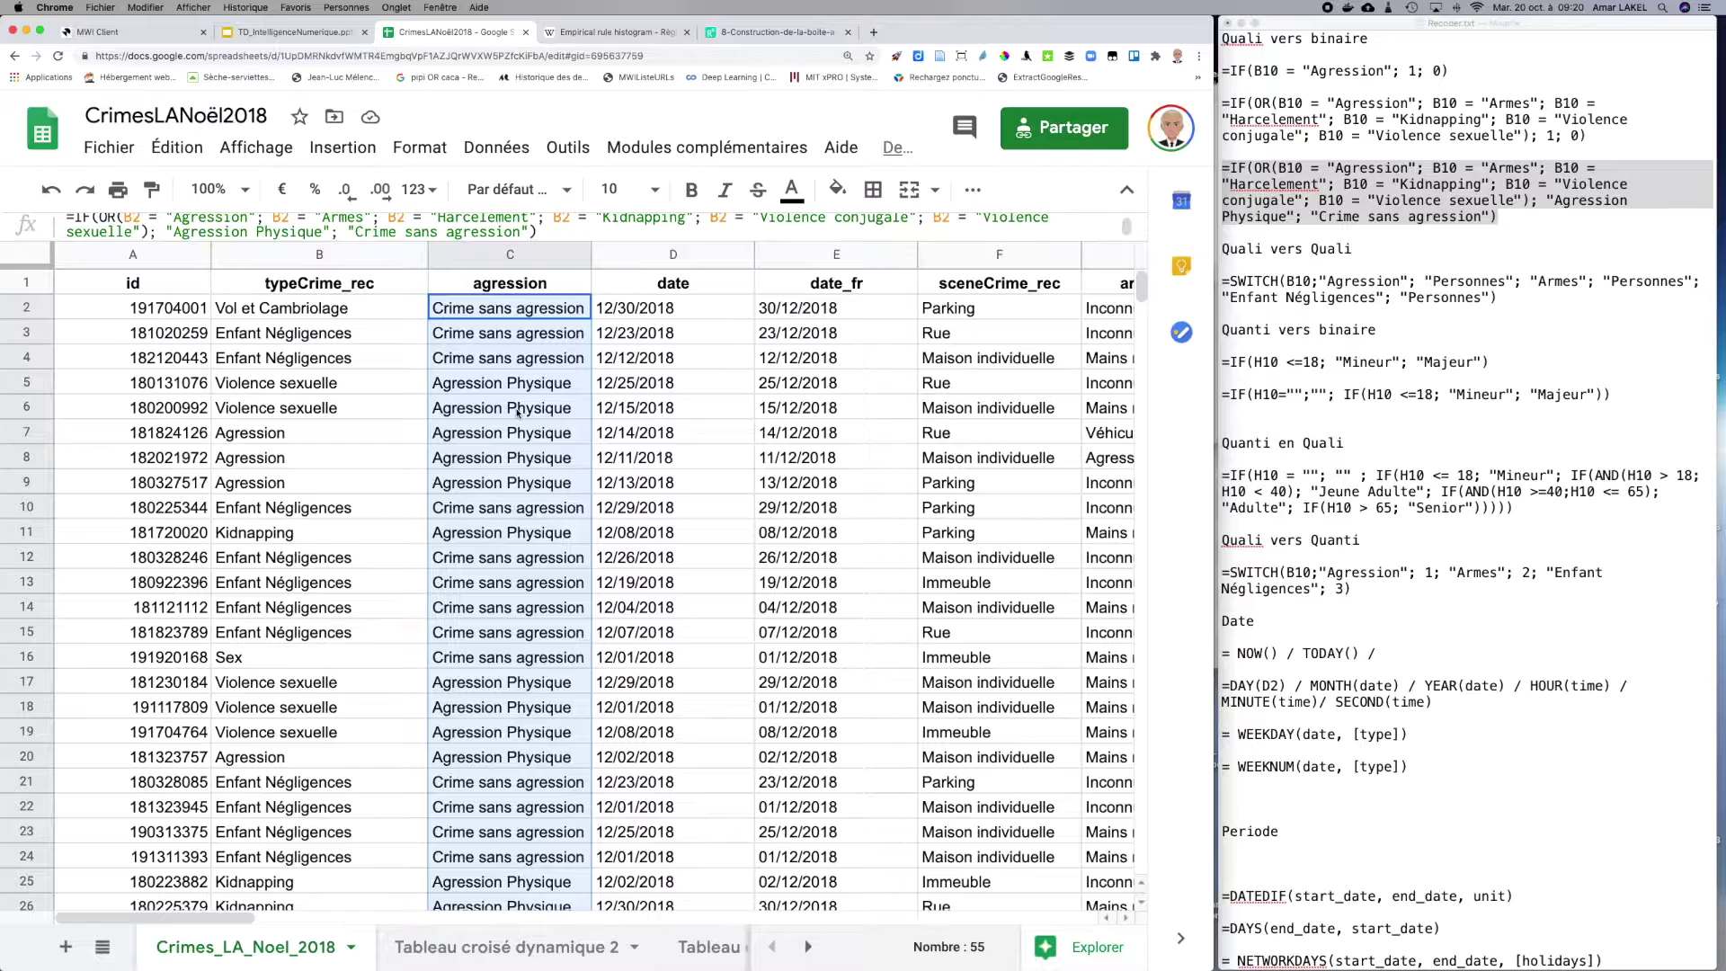
{"action": "left_click", "coordinate": [1302, 220]}
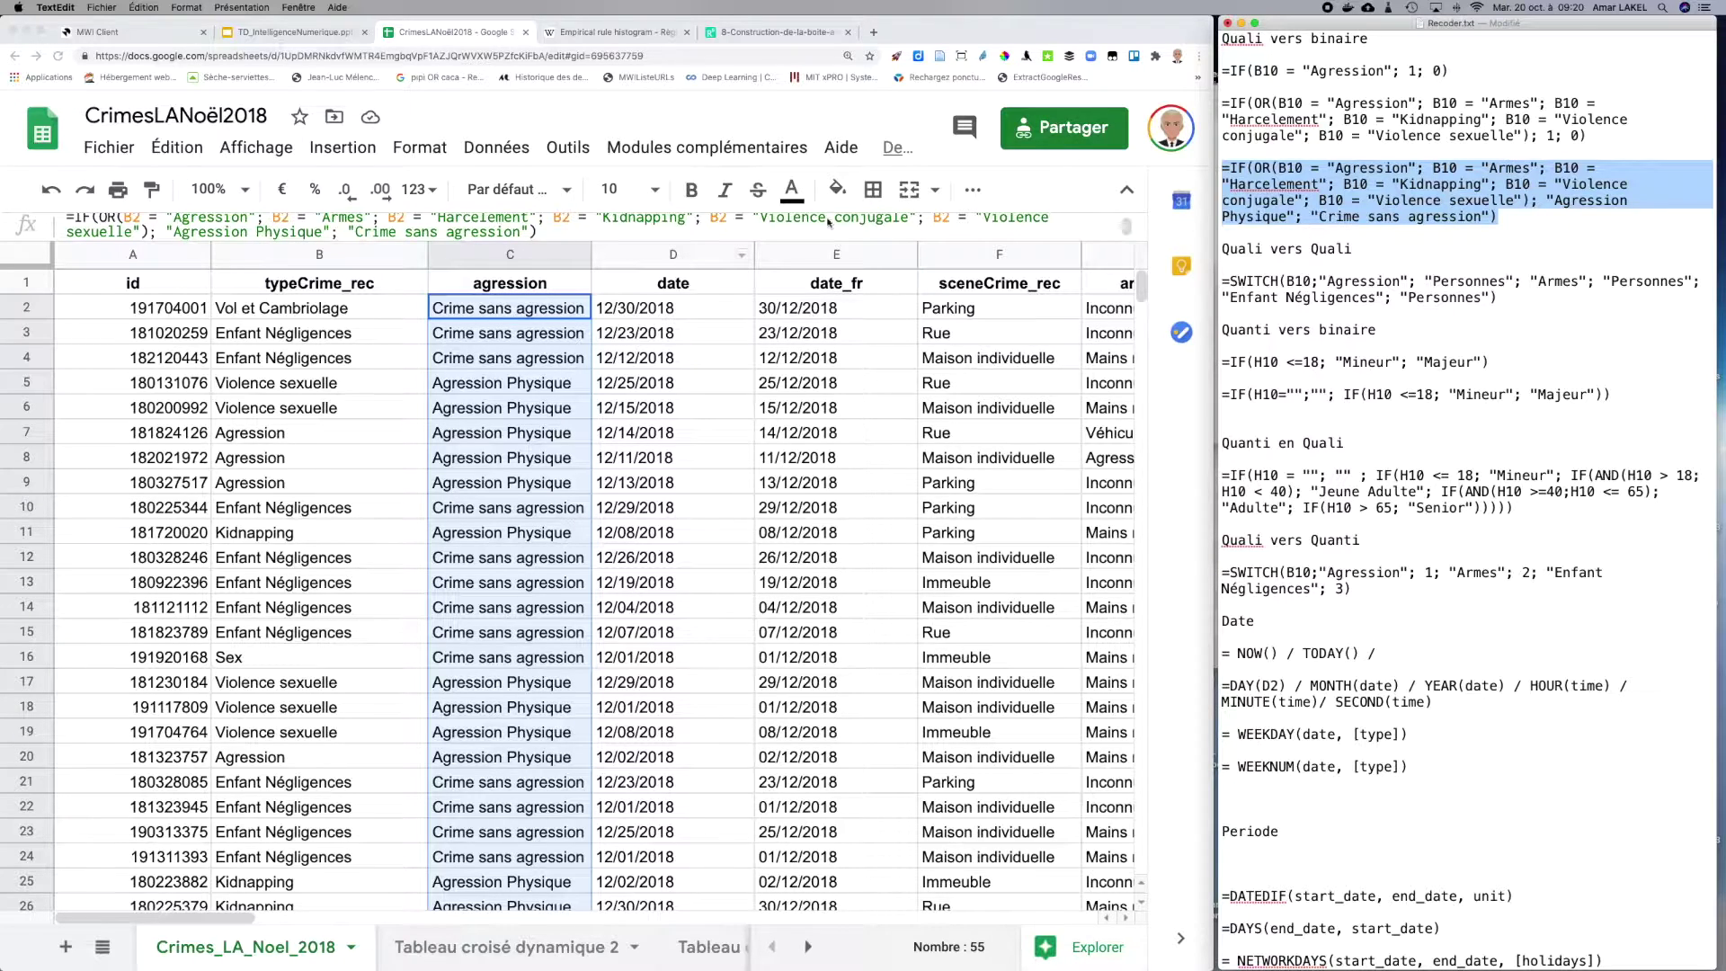
{"action": "left_click", "coordinate": [322, 343]}
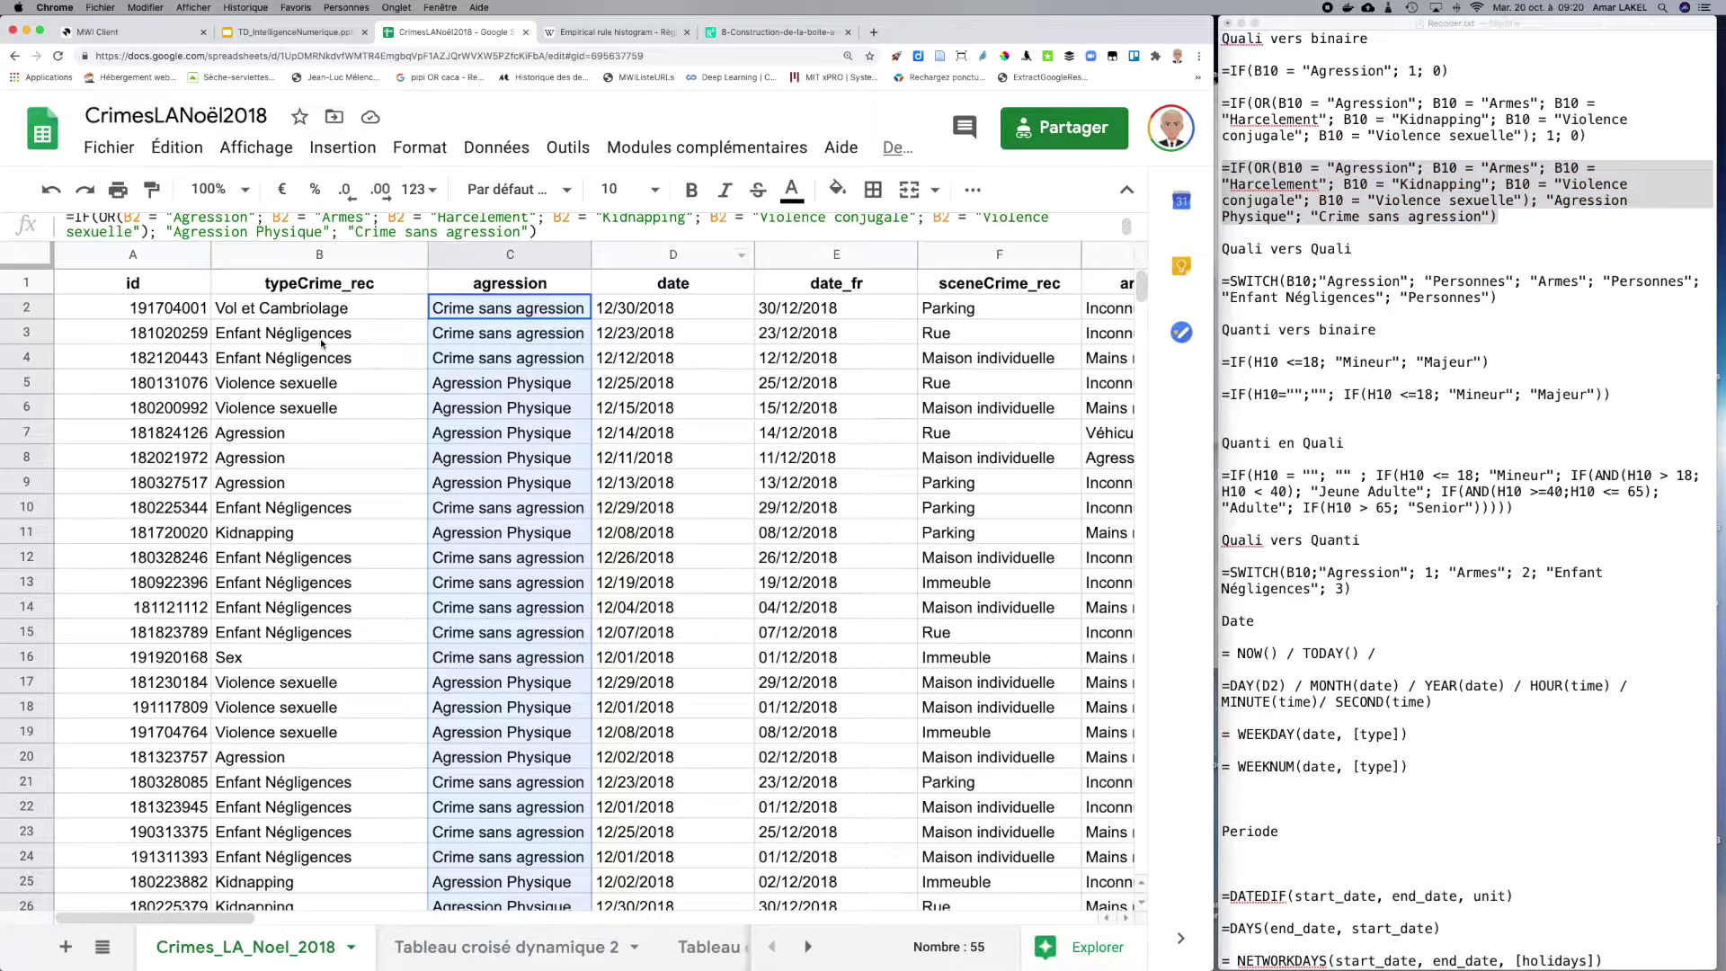
{"action": "left_click", "coordinate": [322, 343]}
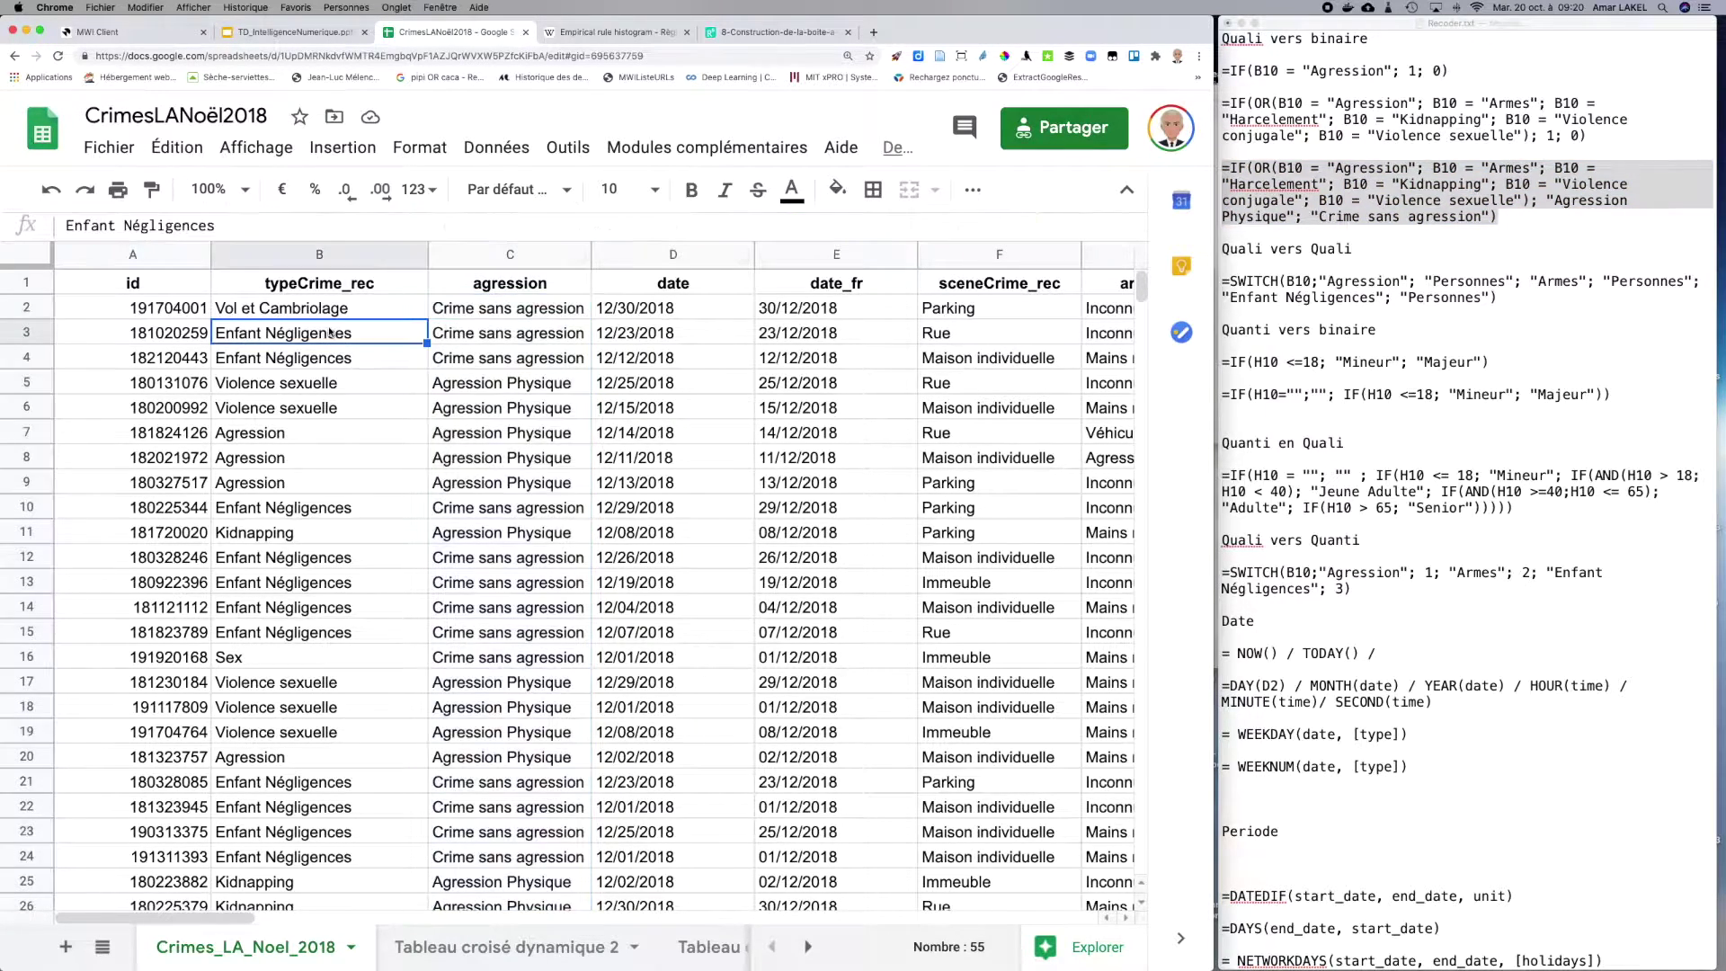
{"action": "left_click", "coordinate": [1328, 252]}
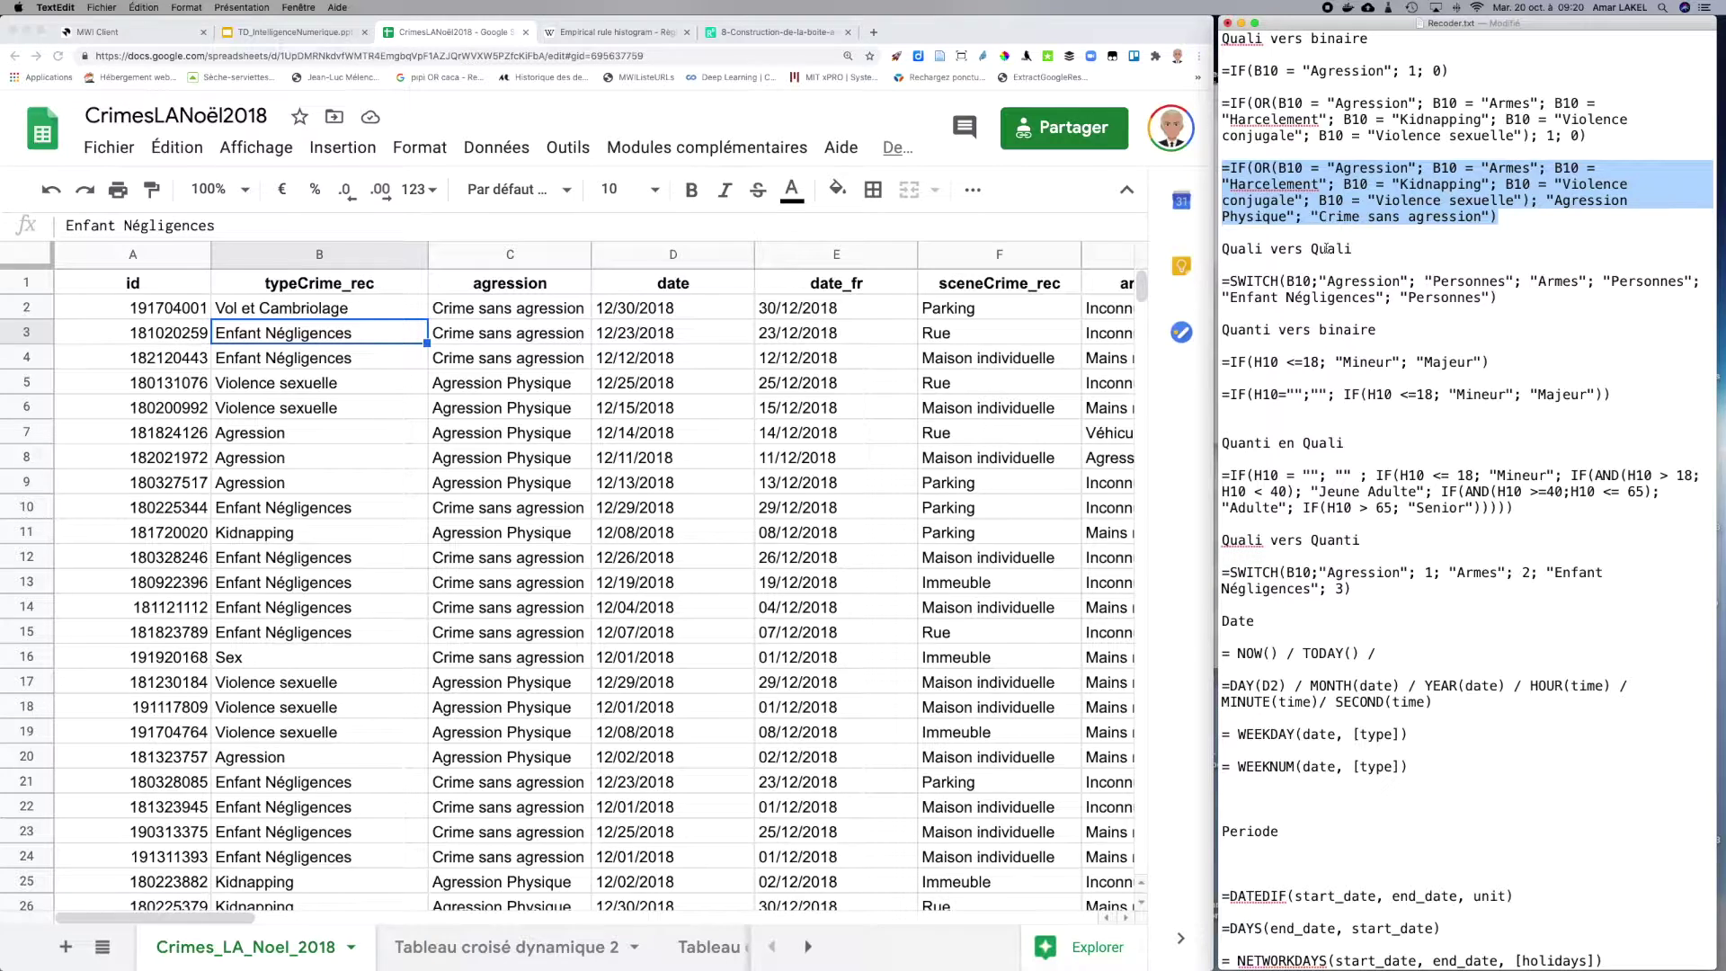
Step: Rename the agression header in C1 of the Tableau croisé dynamique 2 sheet to objetAgression
{"action": "left_click", "coordinate": [536, 955]}
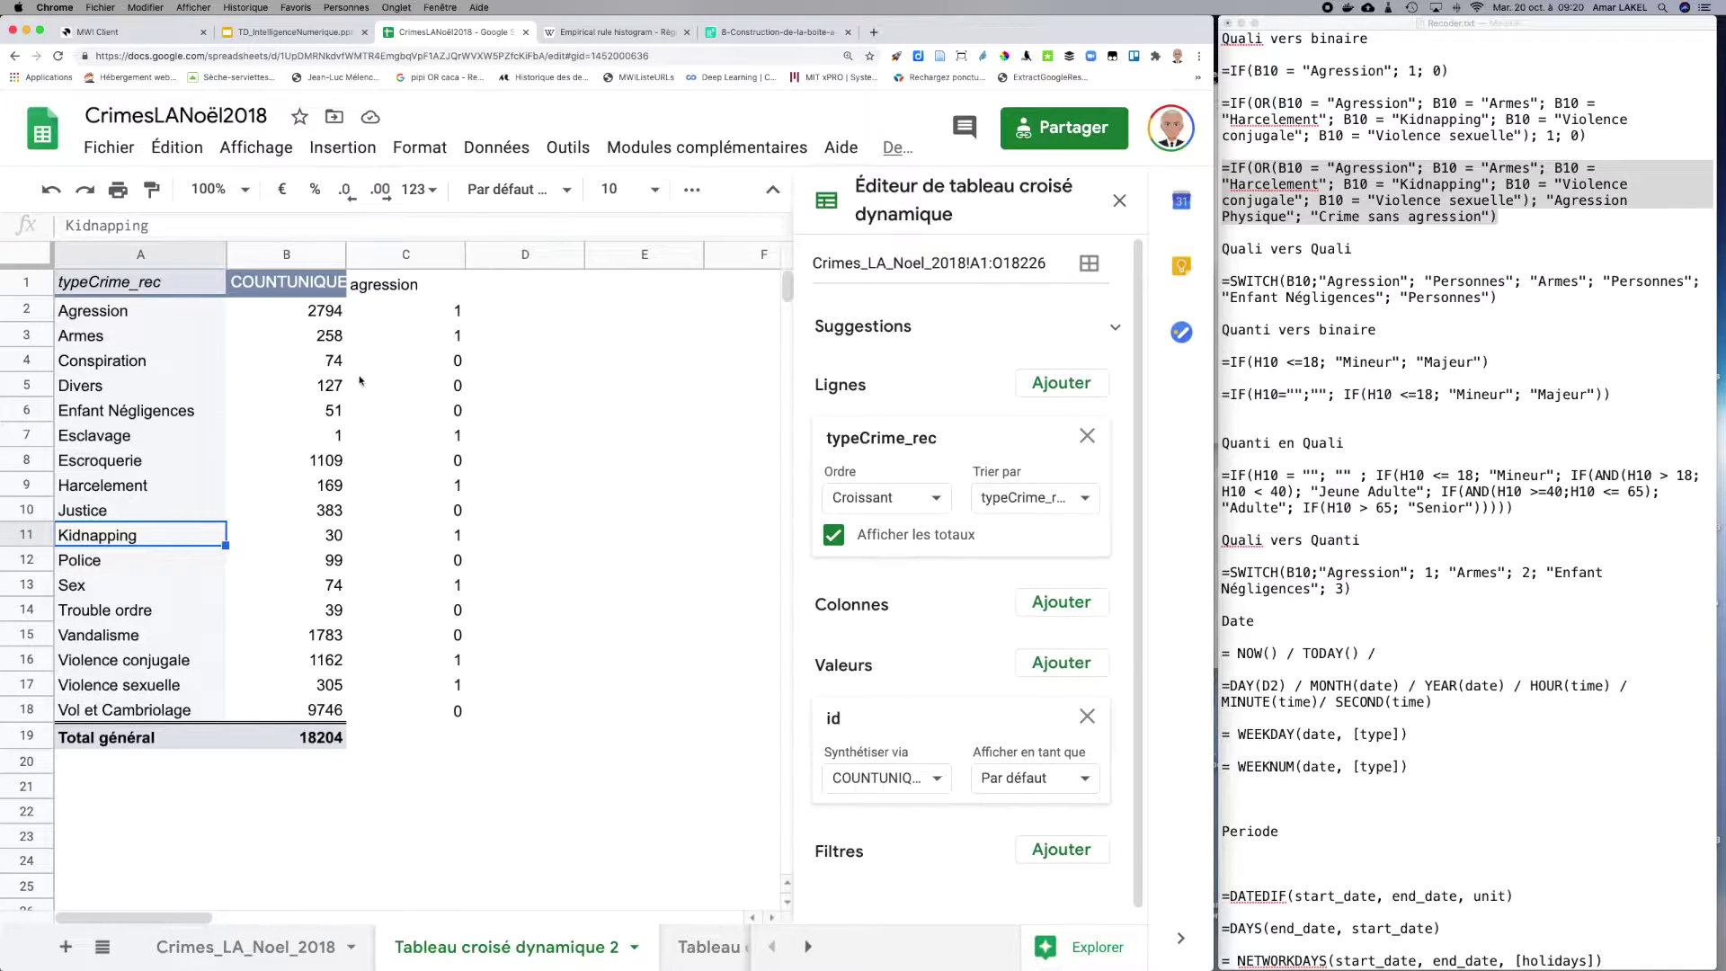
{"action": "left_click", "coordinate": [398, 284]}
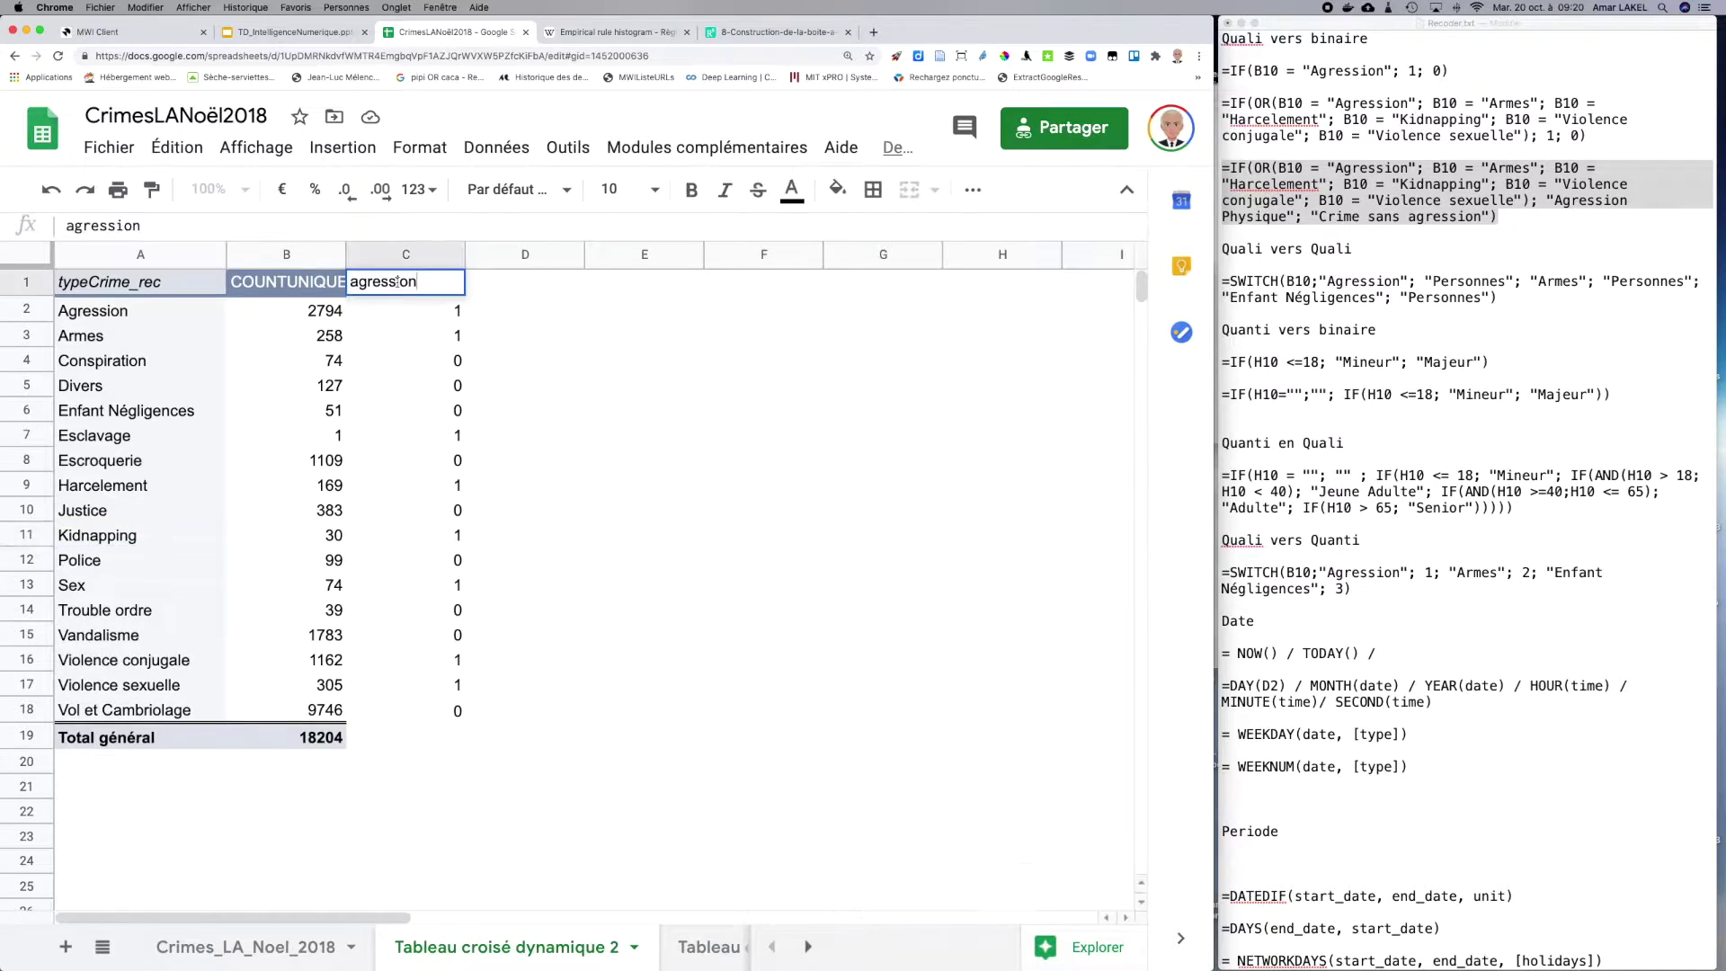
{"action": "double_click", "coordinate": [398, 283]}
{"action": "type", "text": "obj"}
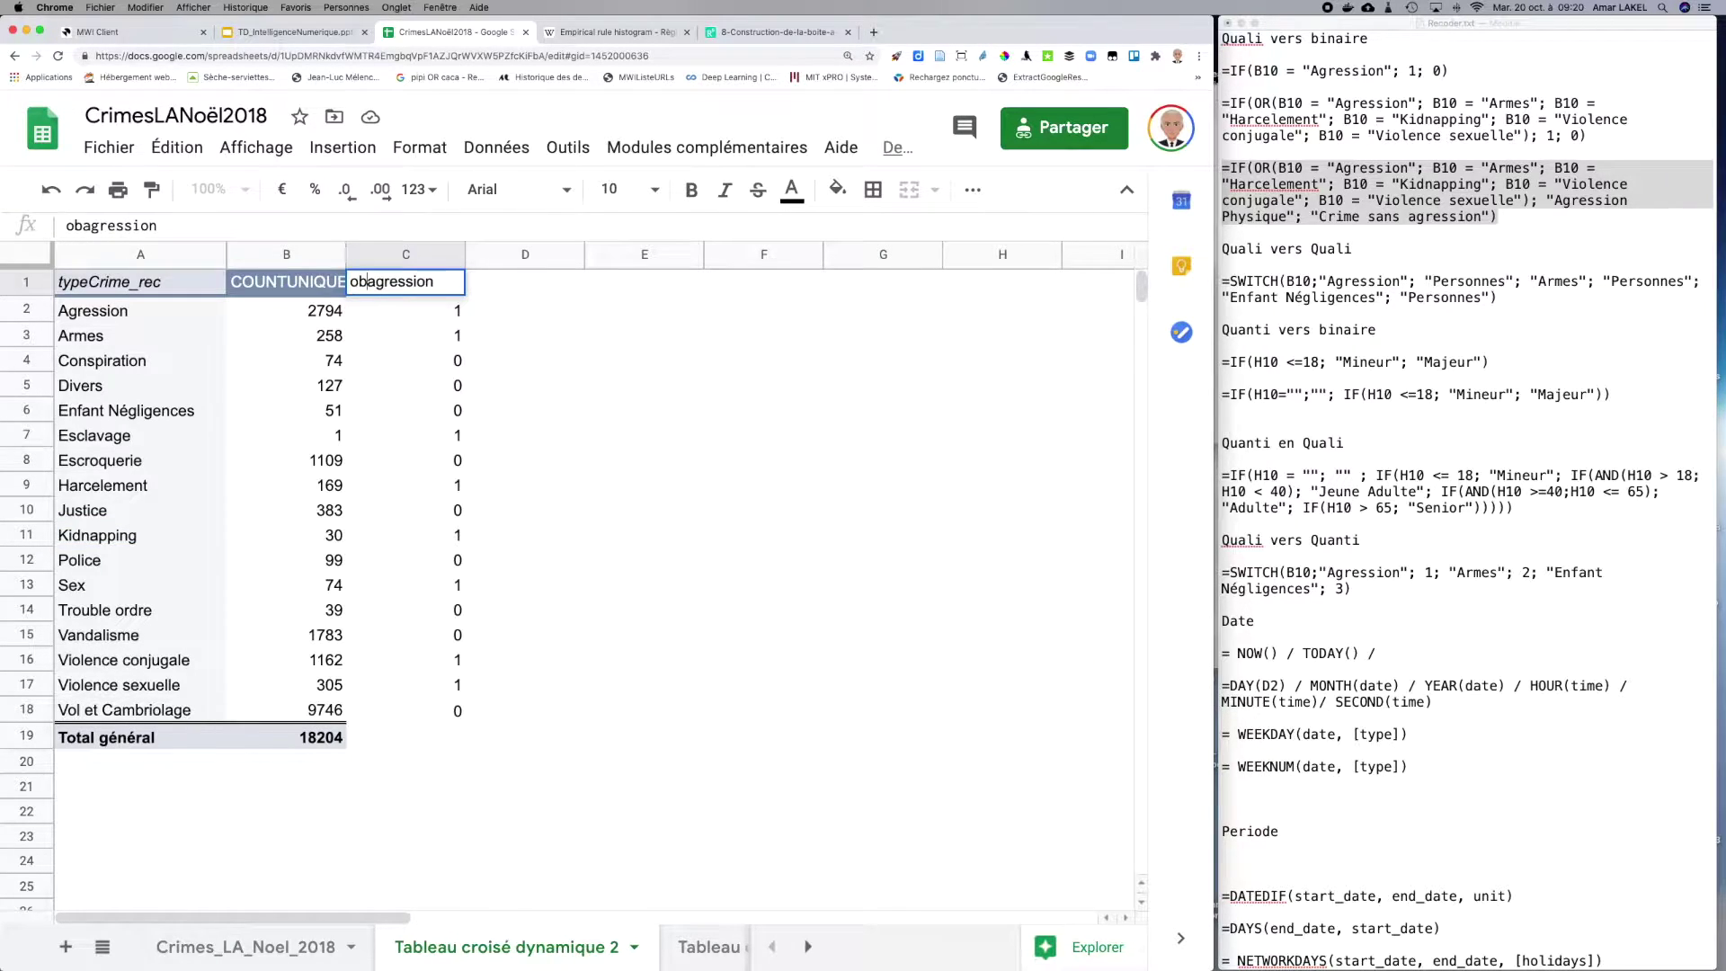
{"action": "type", "text": "et"}
{"action": "key", "text": "shift+Right"}
{"action": "type", "text": "A"}
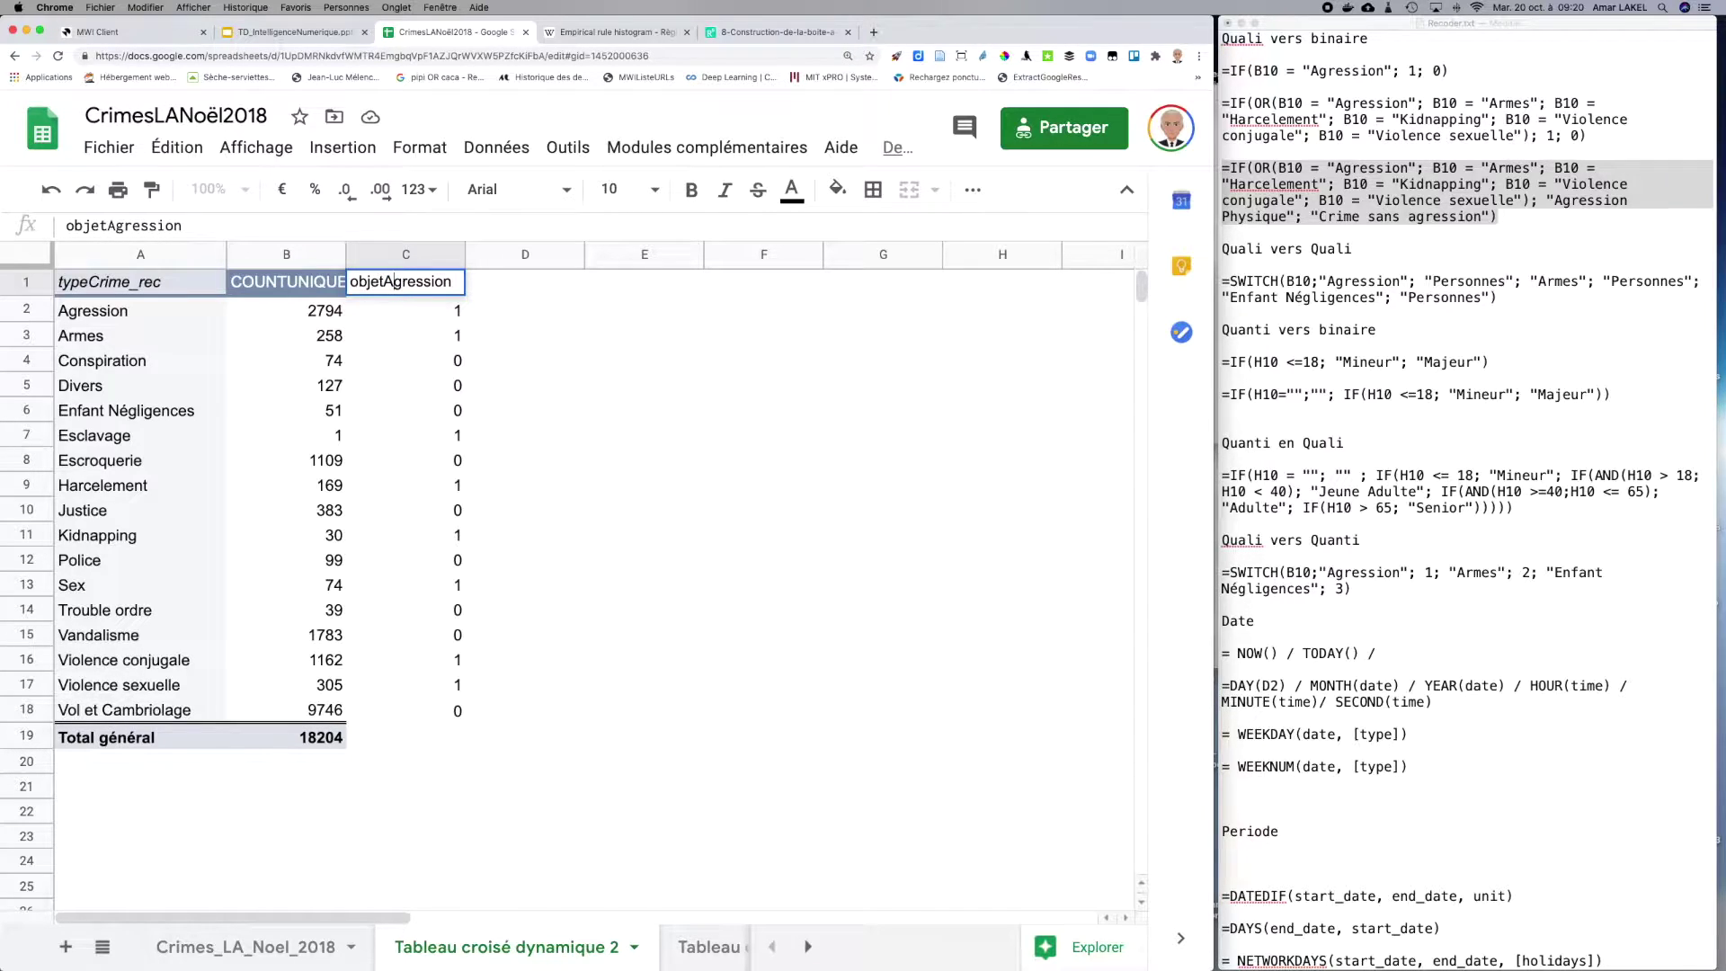
{"action": "key", "text": "Return"}
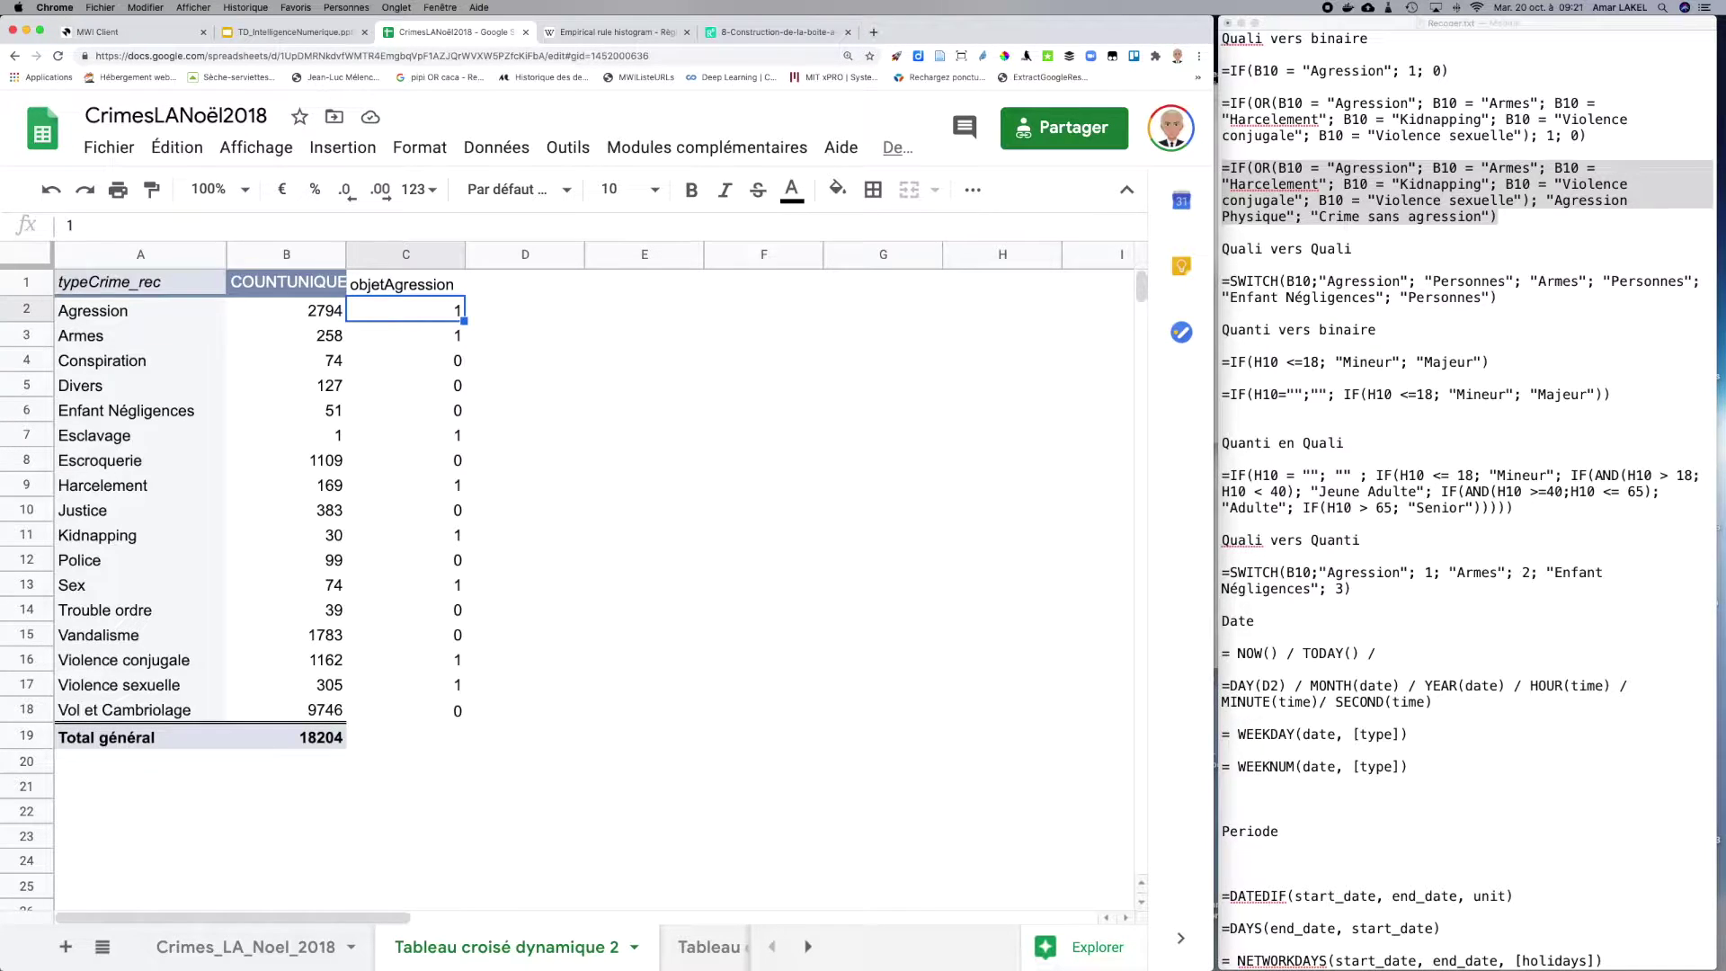
Step: Enter Personne as the objetAgression category for the Agression and Armes rows
{"action": "type", "text": "Pressone"}
{"action": "key", "text": "BackSpace"}
{"action": "key", "text": "BackSpace"}
{"action": "key", "text": "BackSpace"}
{"action": "key", "text": "BackSpace"}
{"action": "key", "text": "BackSpace"}
{"action": "key", "text": "BackSpace"}
{"action": "key", "text": "BackSpace"}
{"action": "type", "text": "ersonne"}
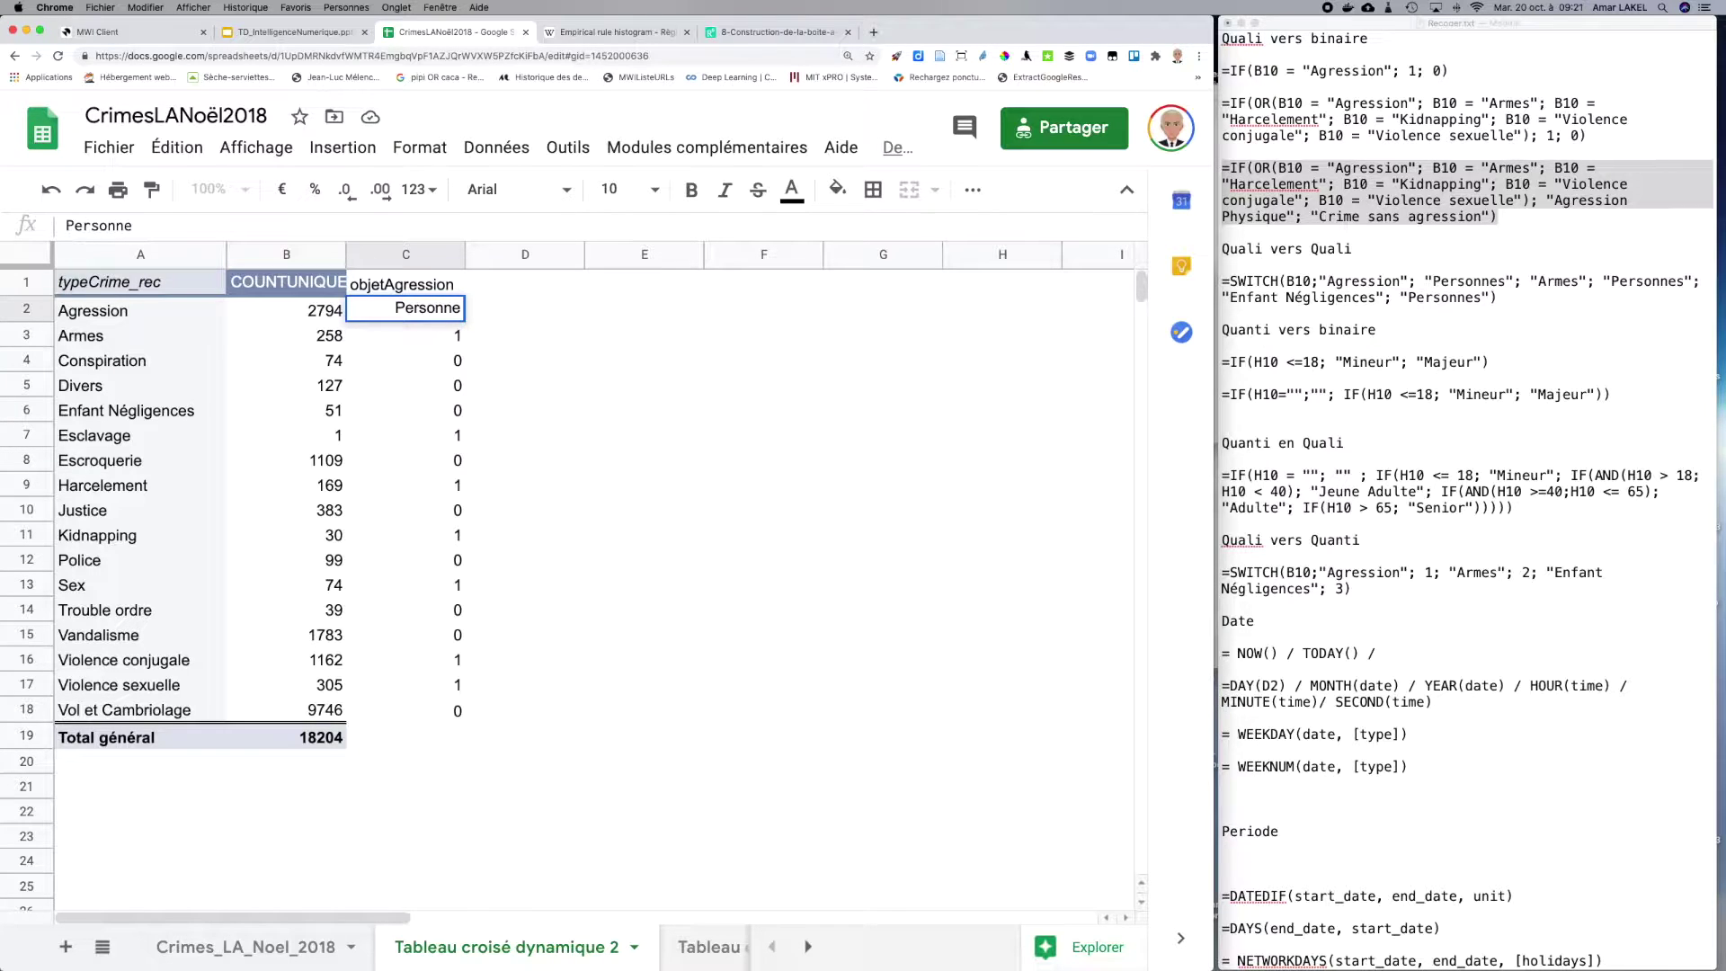
{"action": "key", "text": "Return"}
{"action": "type", "text": "Personne"}
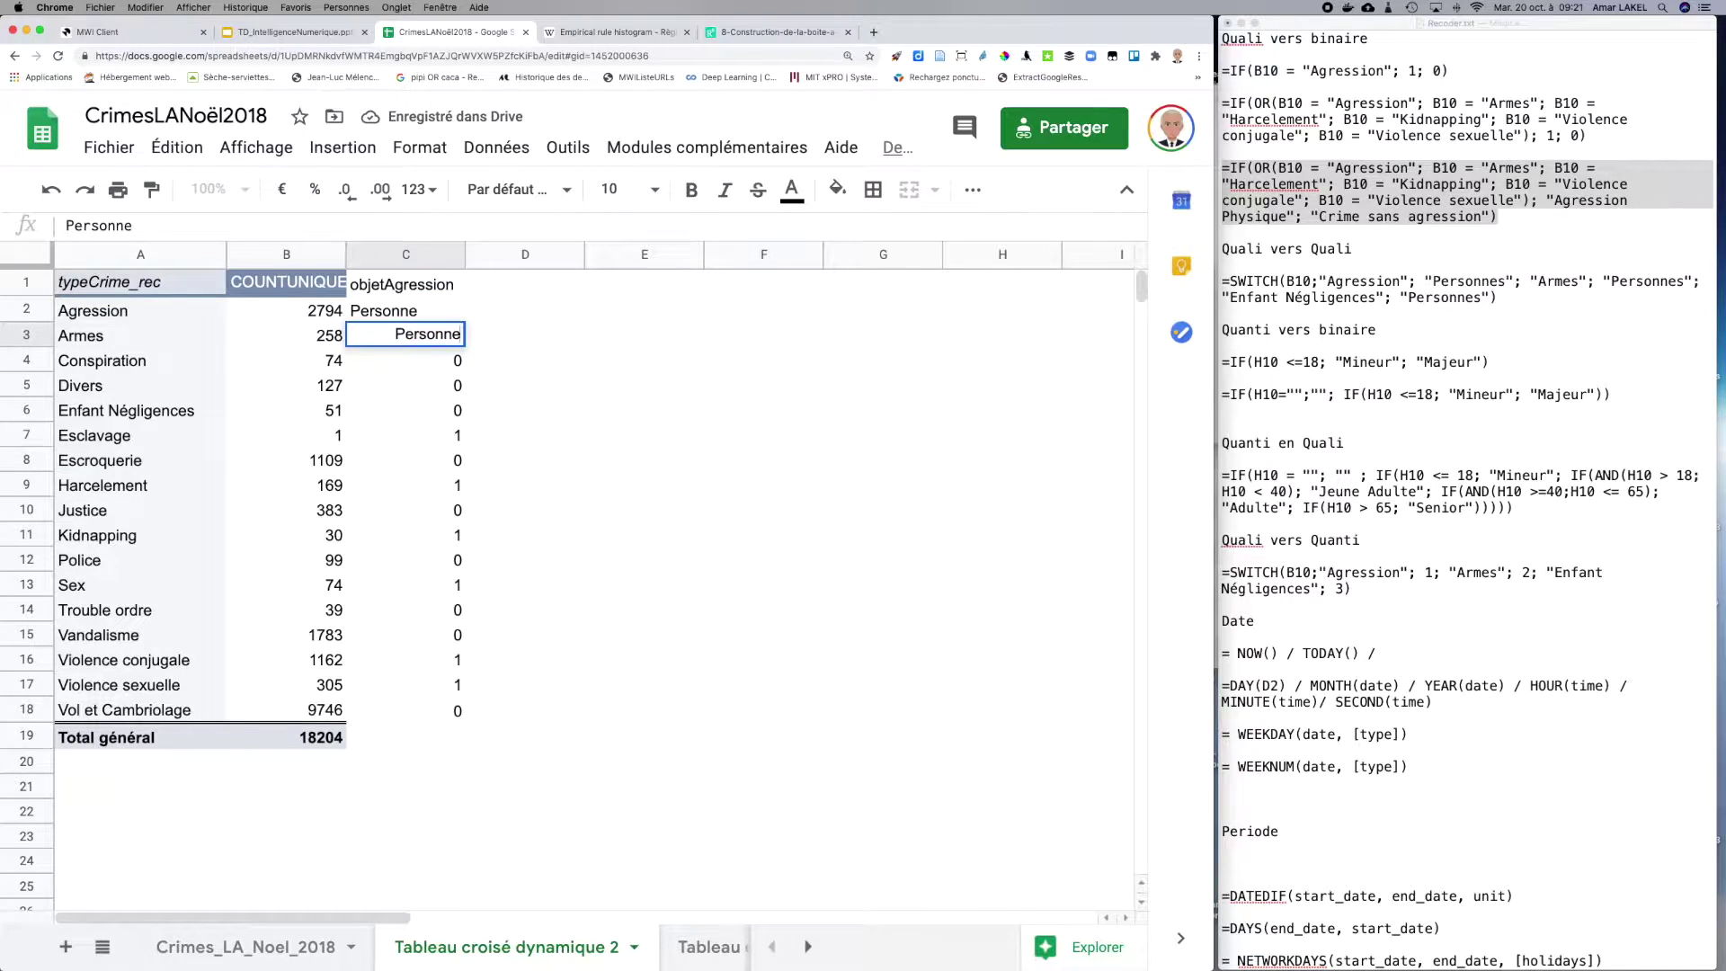
{"action": "key", "text": "Return"}
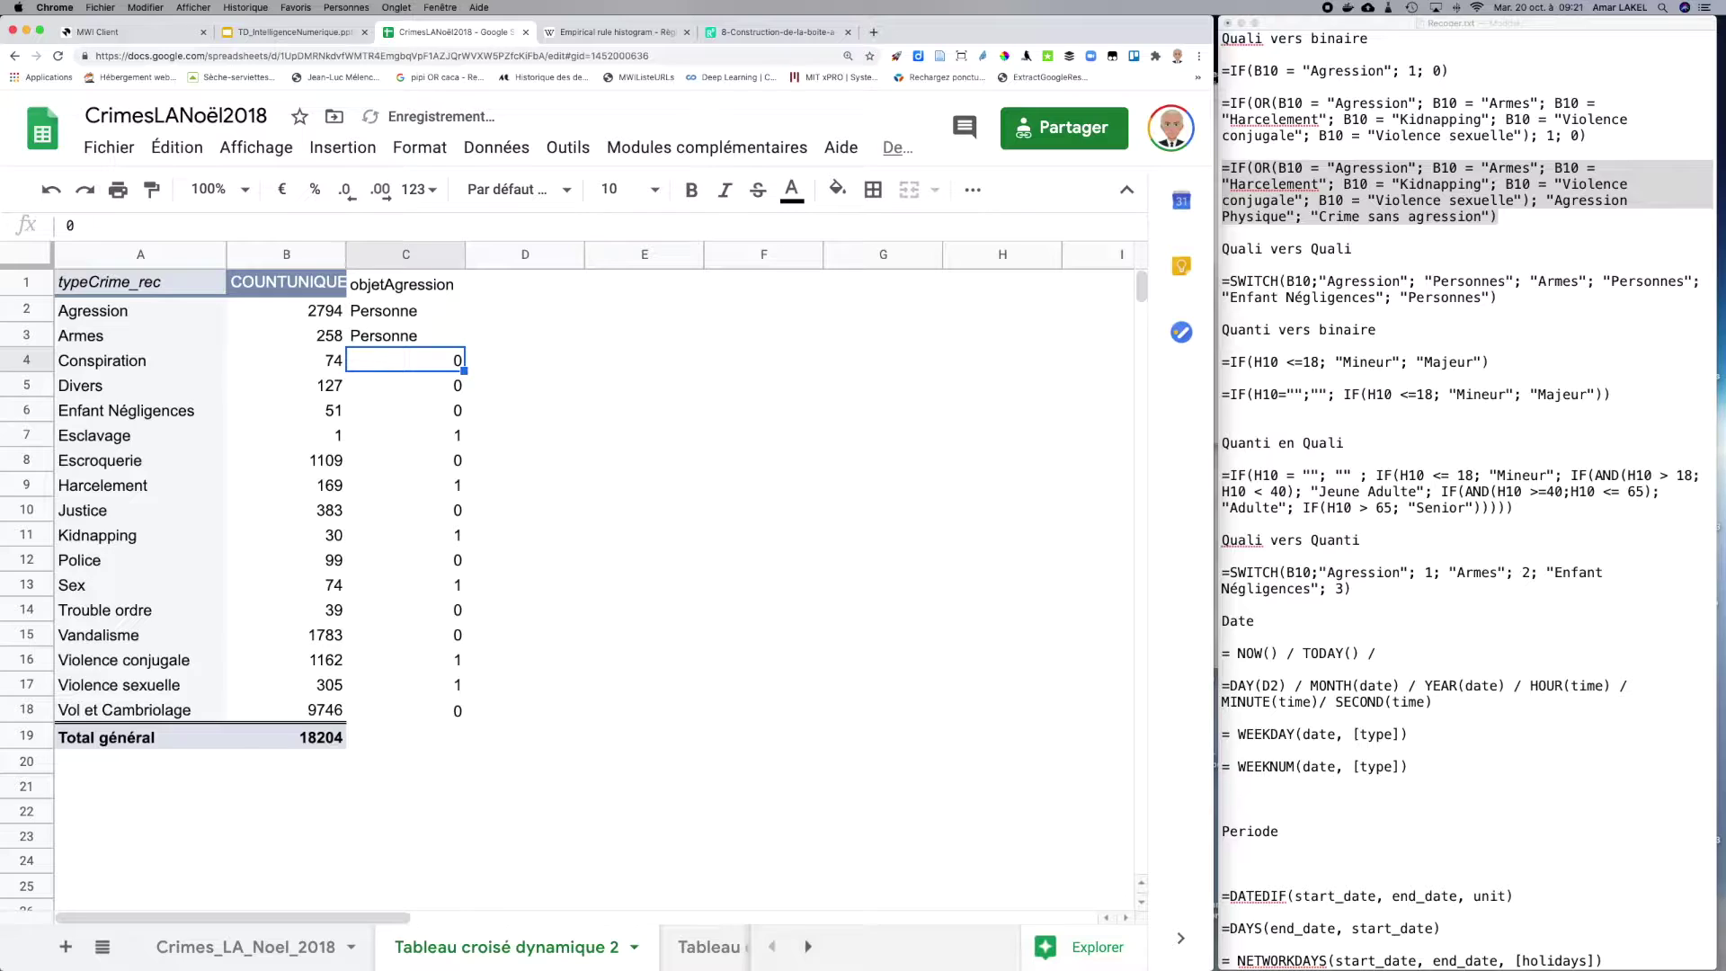
Step: Set objetAgression to Divers for Conspiration and Divers, and to Personne for Enfant Négligences and Esclavage
{"action": "type", "text": "Divers"}
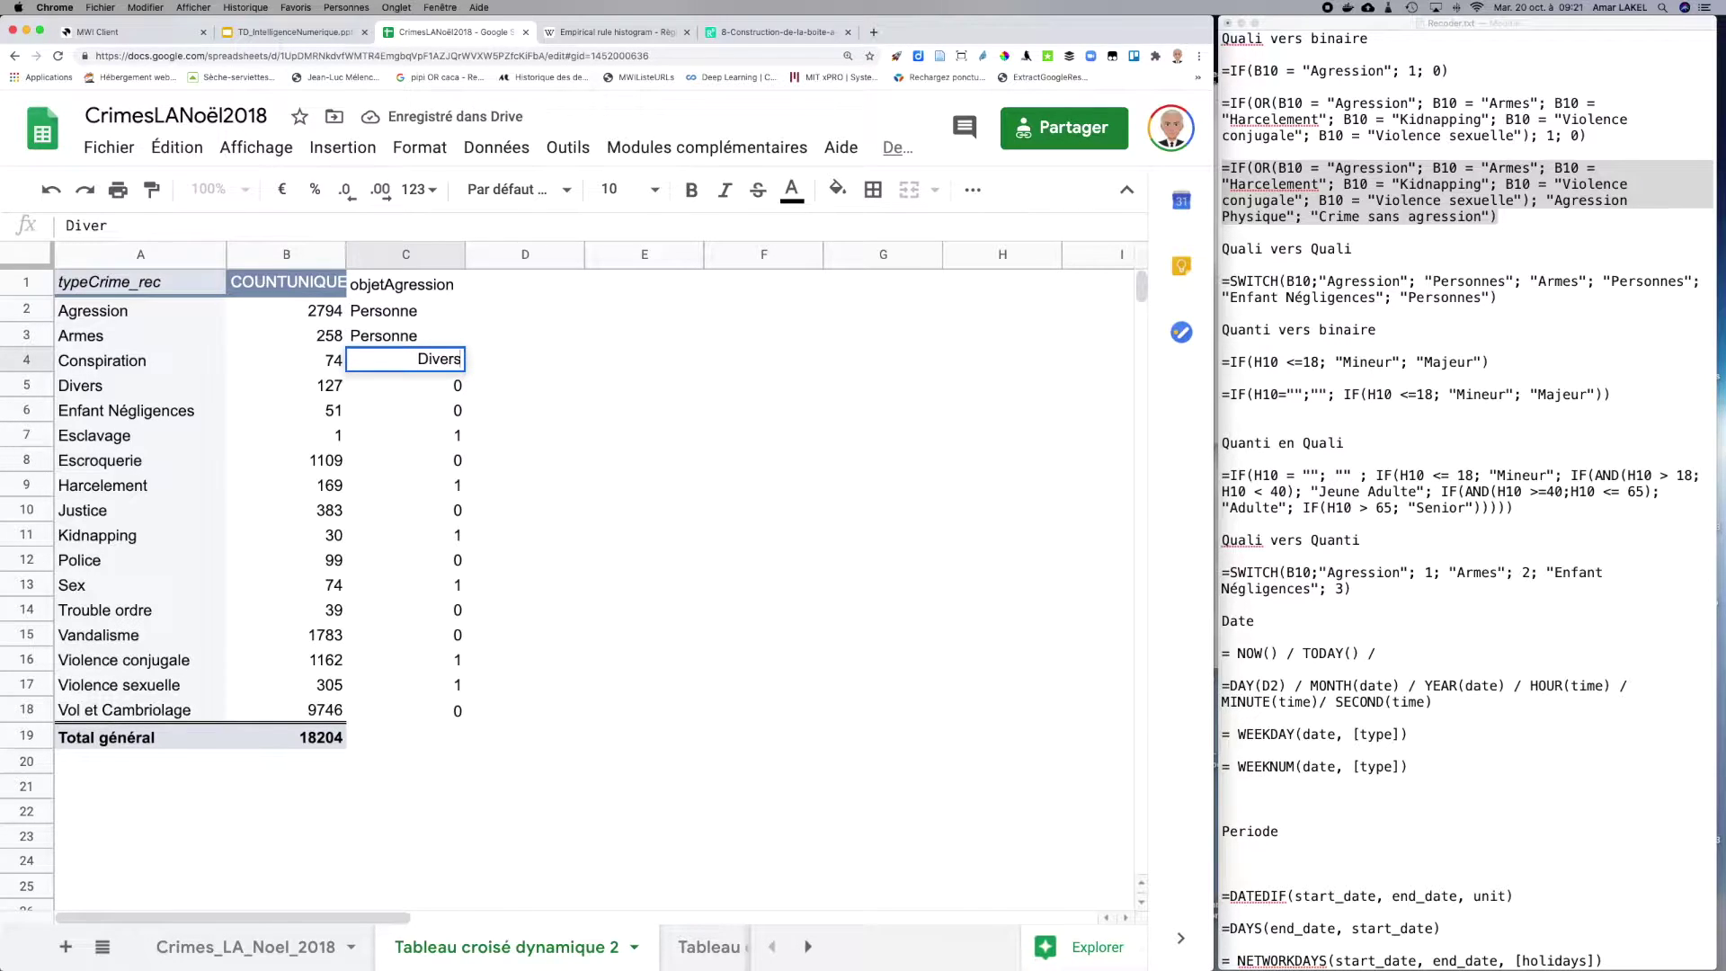
{"action": "key", "text": "Return"}
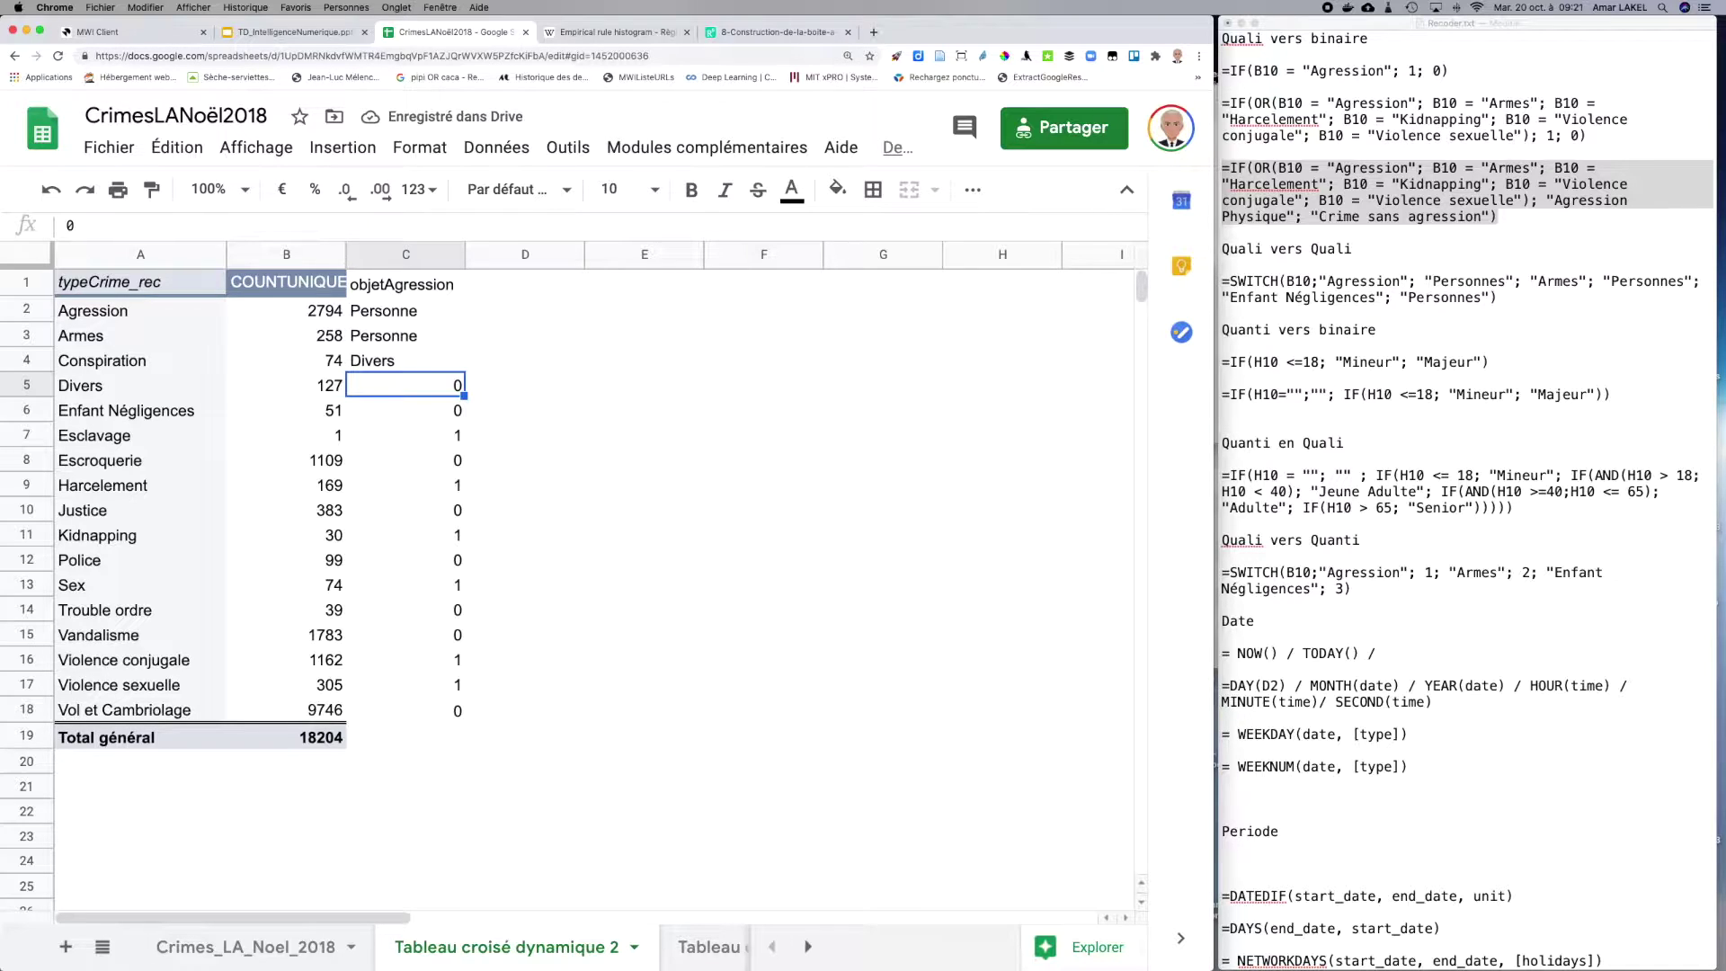
{"action": "type", "text": "Divers"}
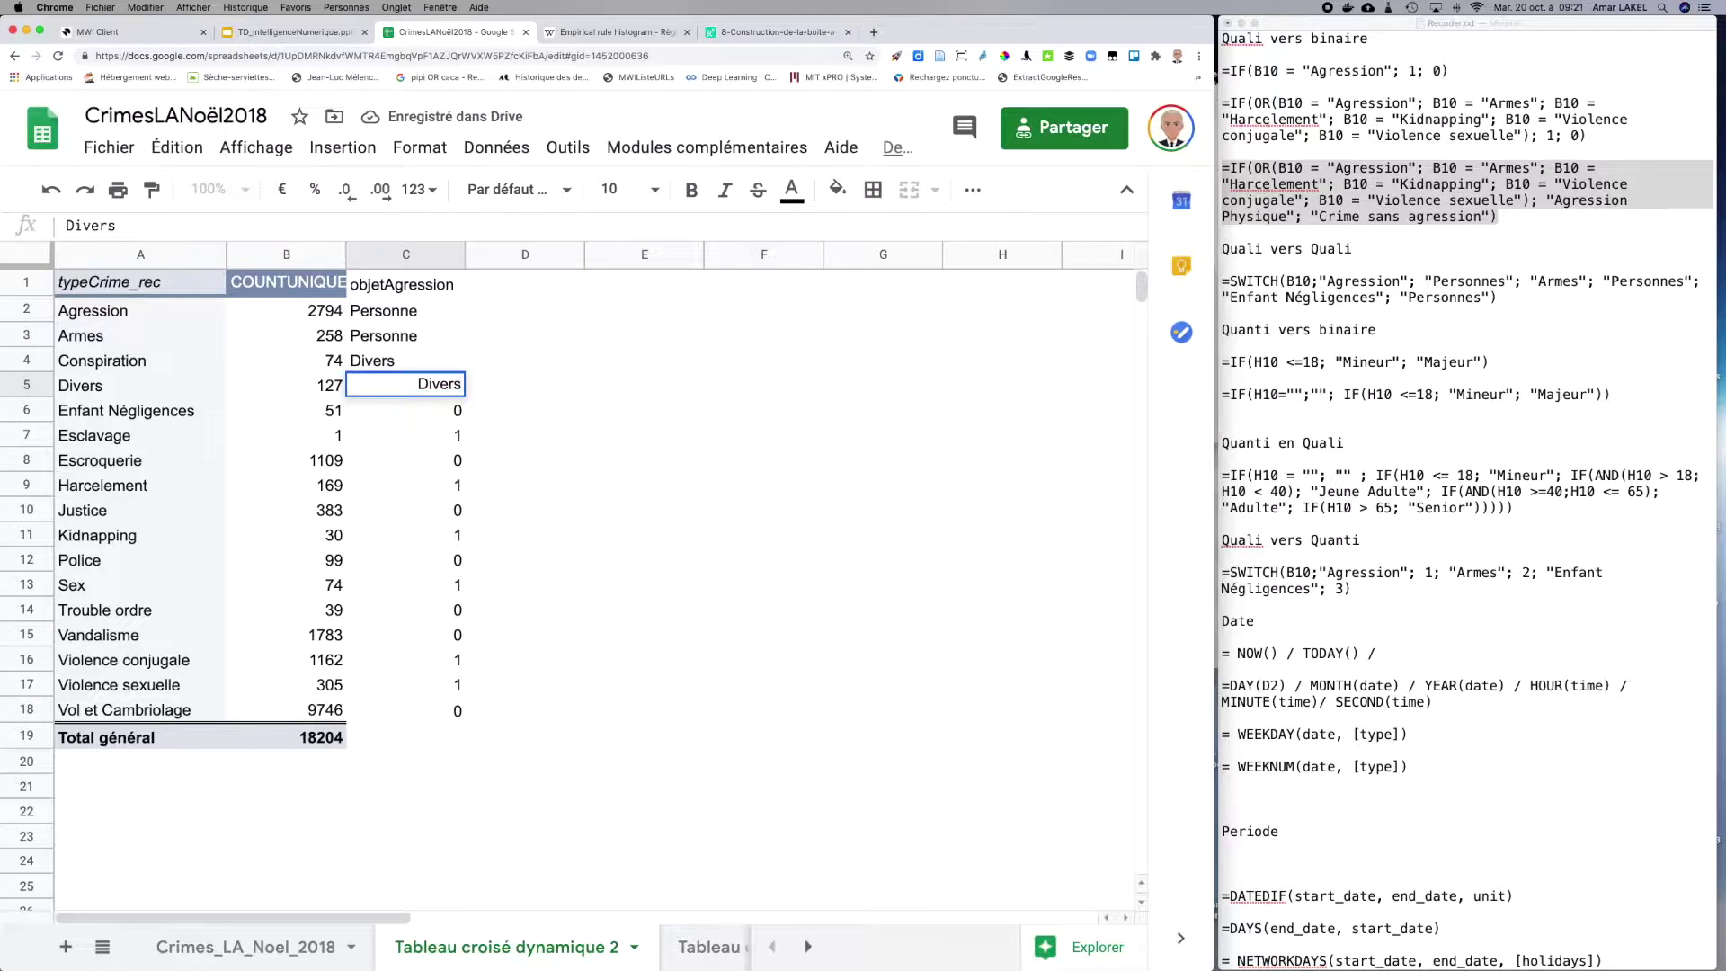
{"action": "key", "text": "Return"}
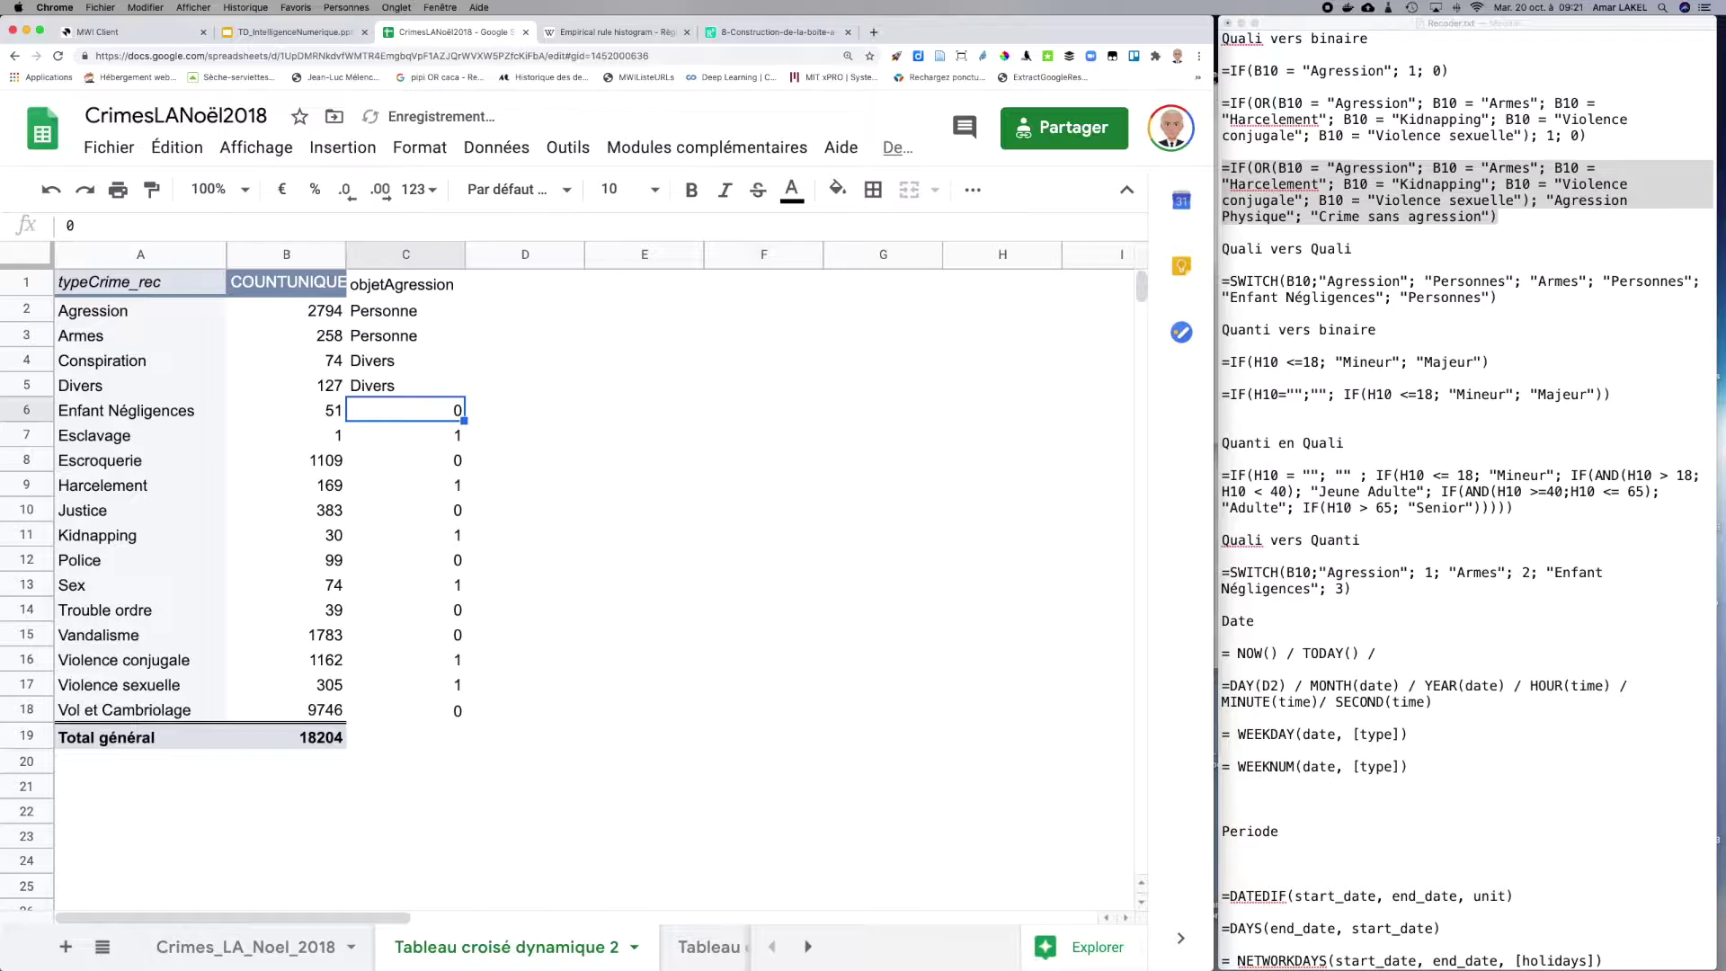
{"action": "type", "text": "Personne"}
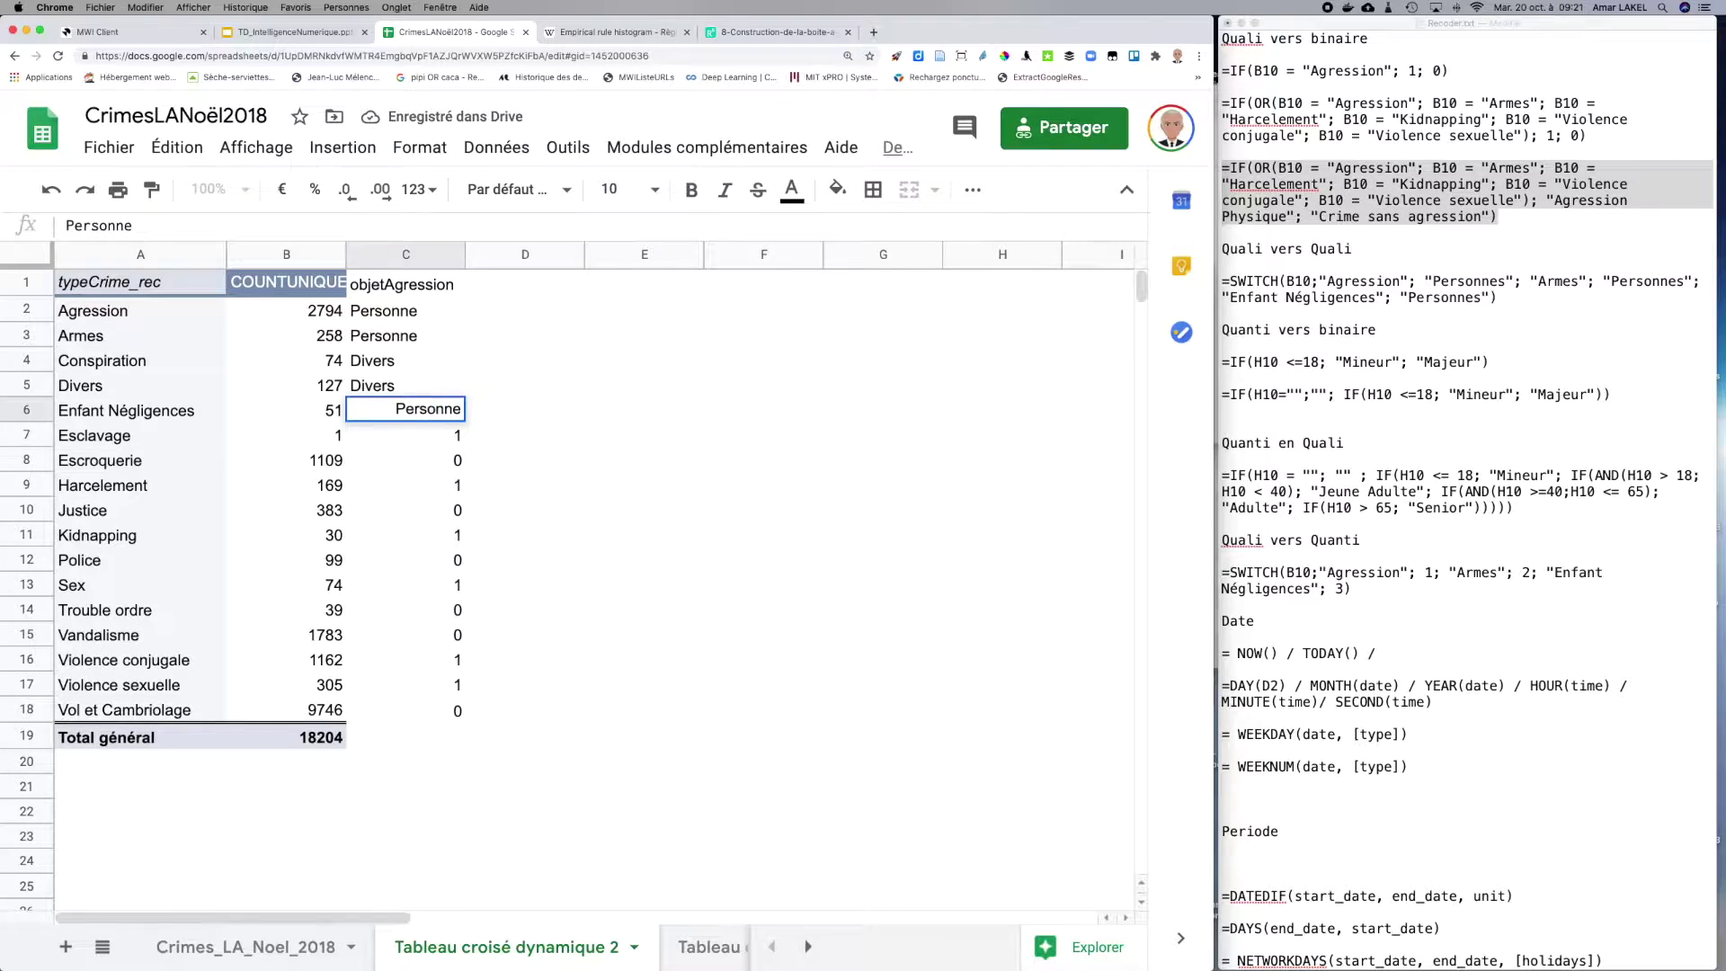
{"action": "key", "text": "Return"}
{"action": "type", "text": "Personne"}
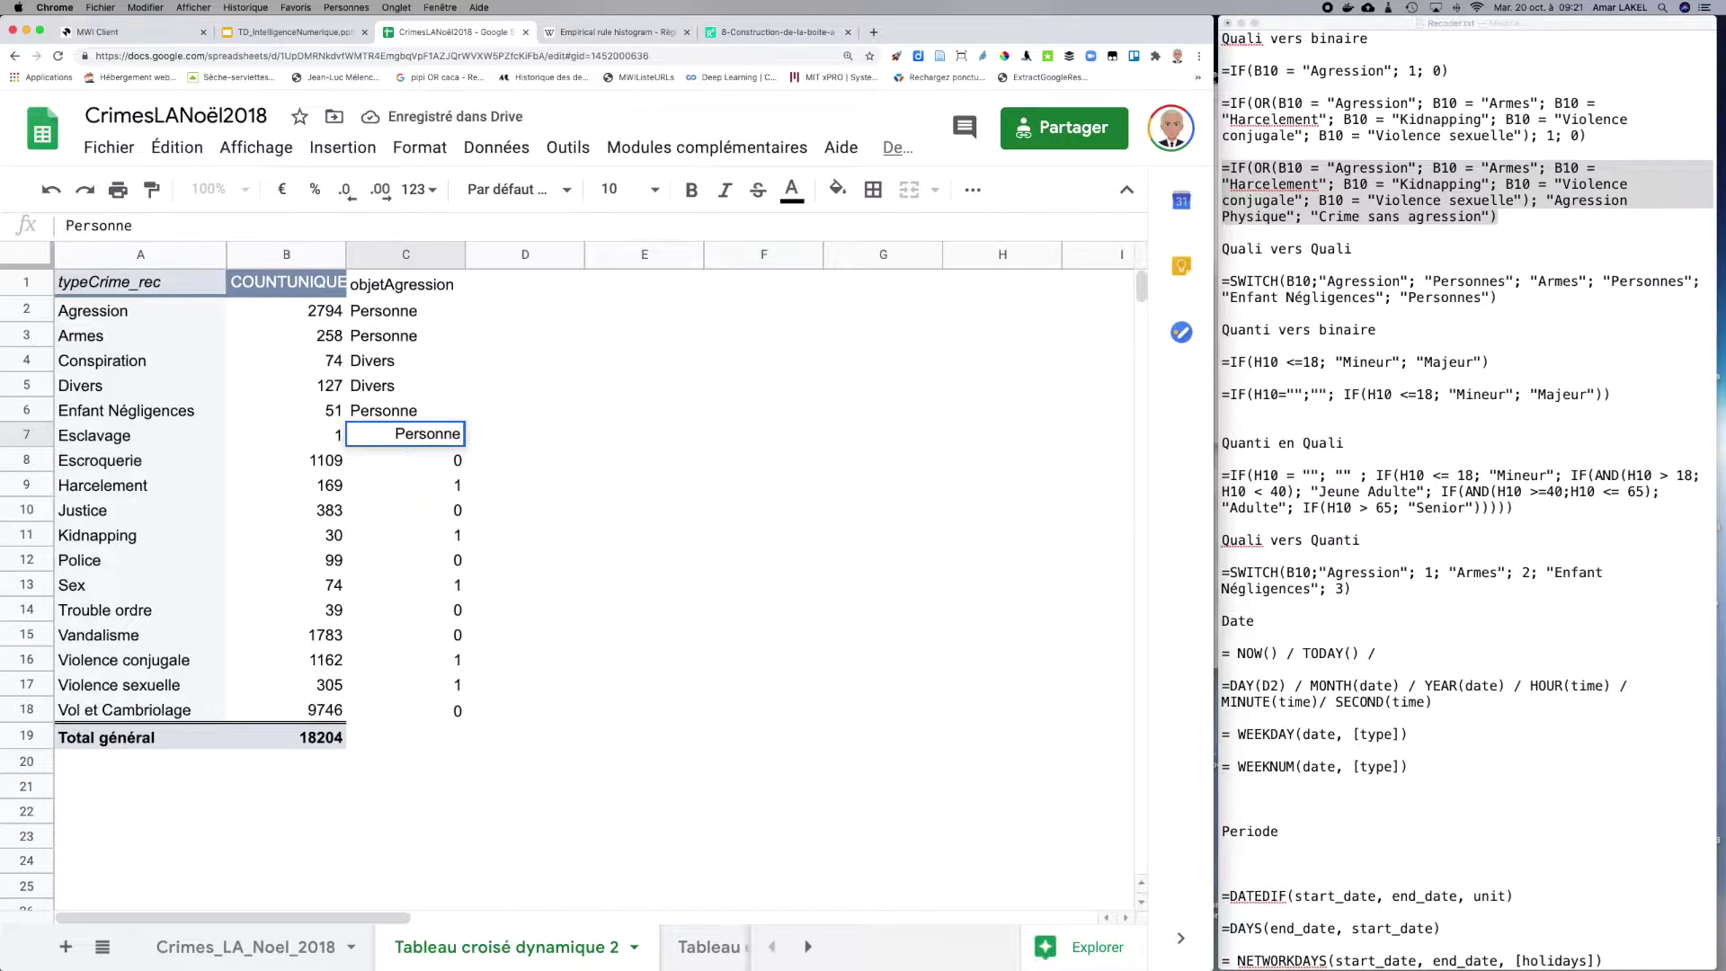
{"action": "key", "text": "Return"}
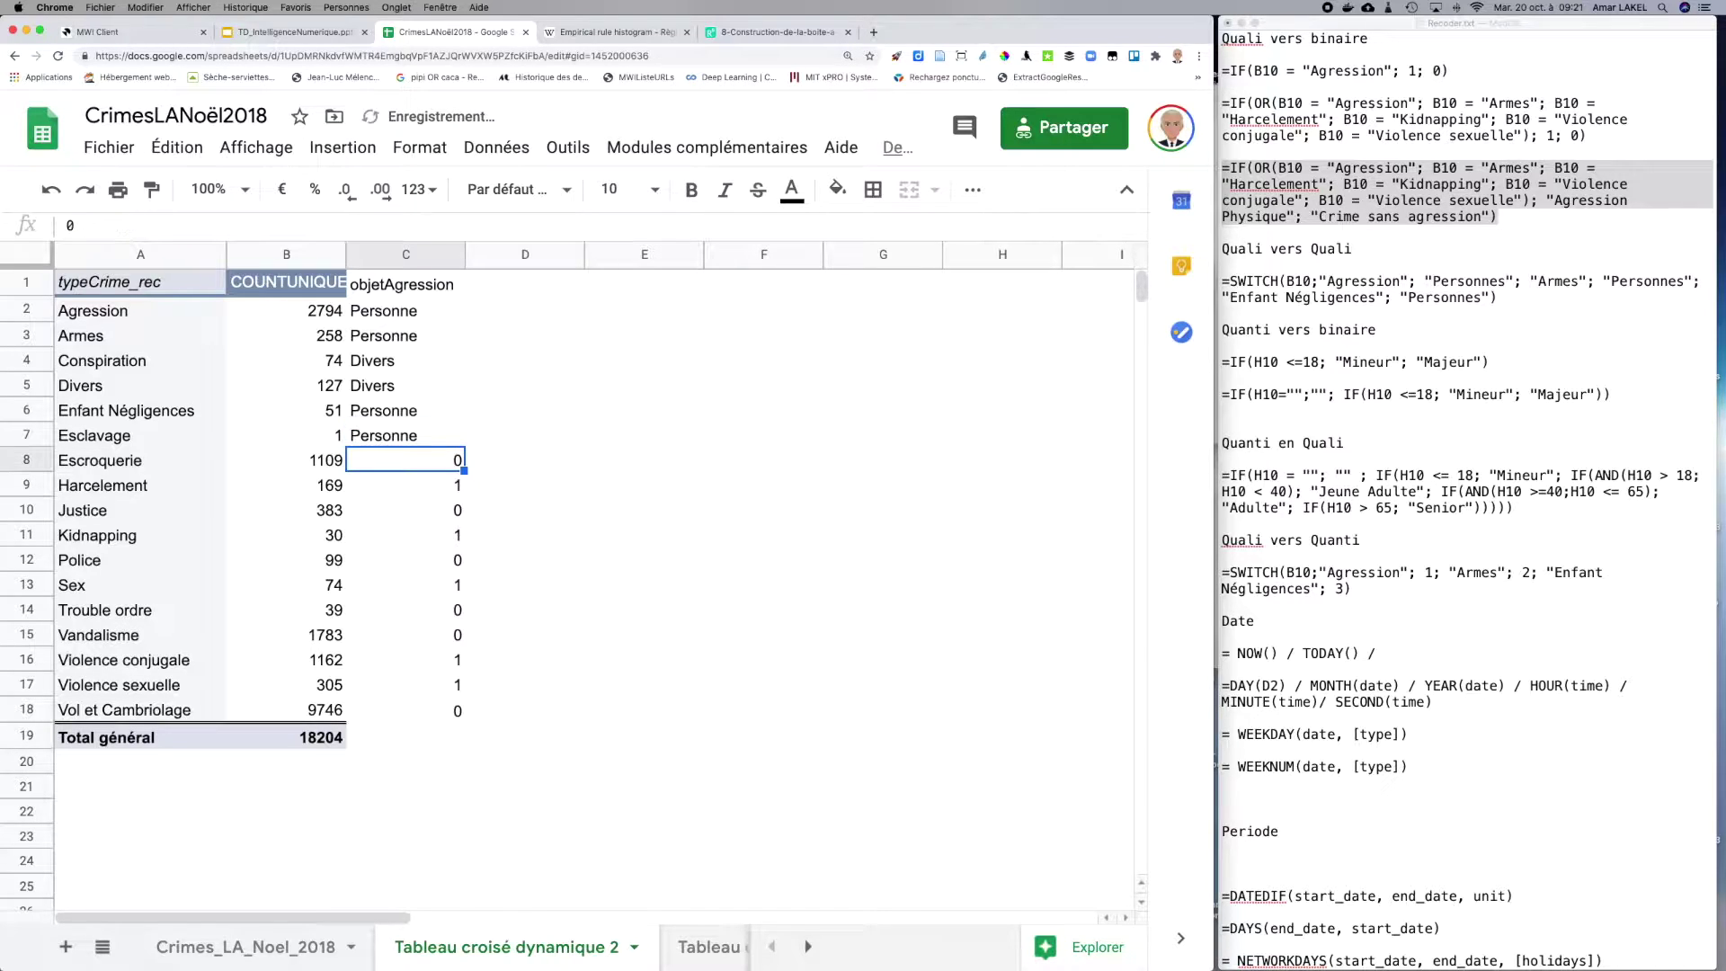
Step: Set objetAgression to Biens for Escroquerie and to Personne for Harcelement
{"action": "key", "text": "BackSpace"}
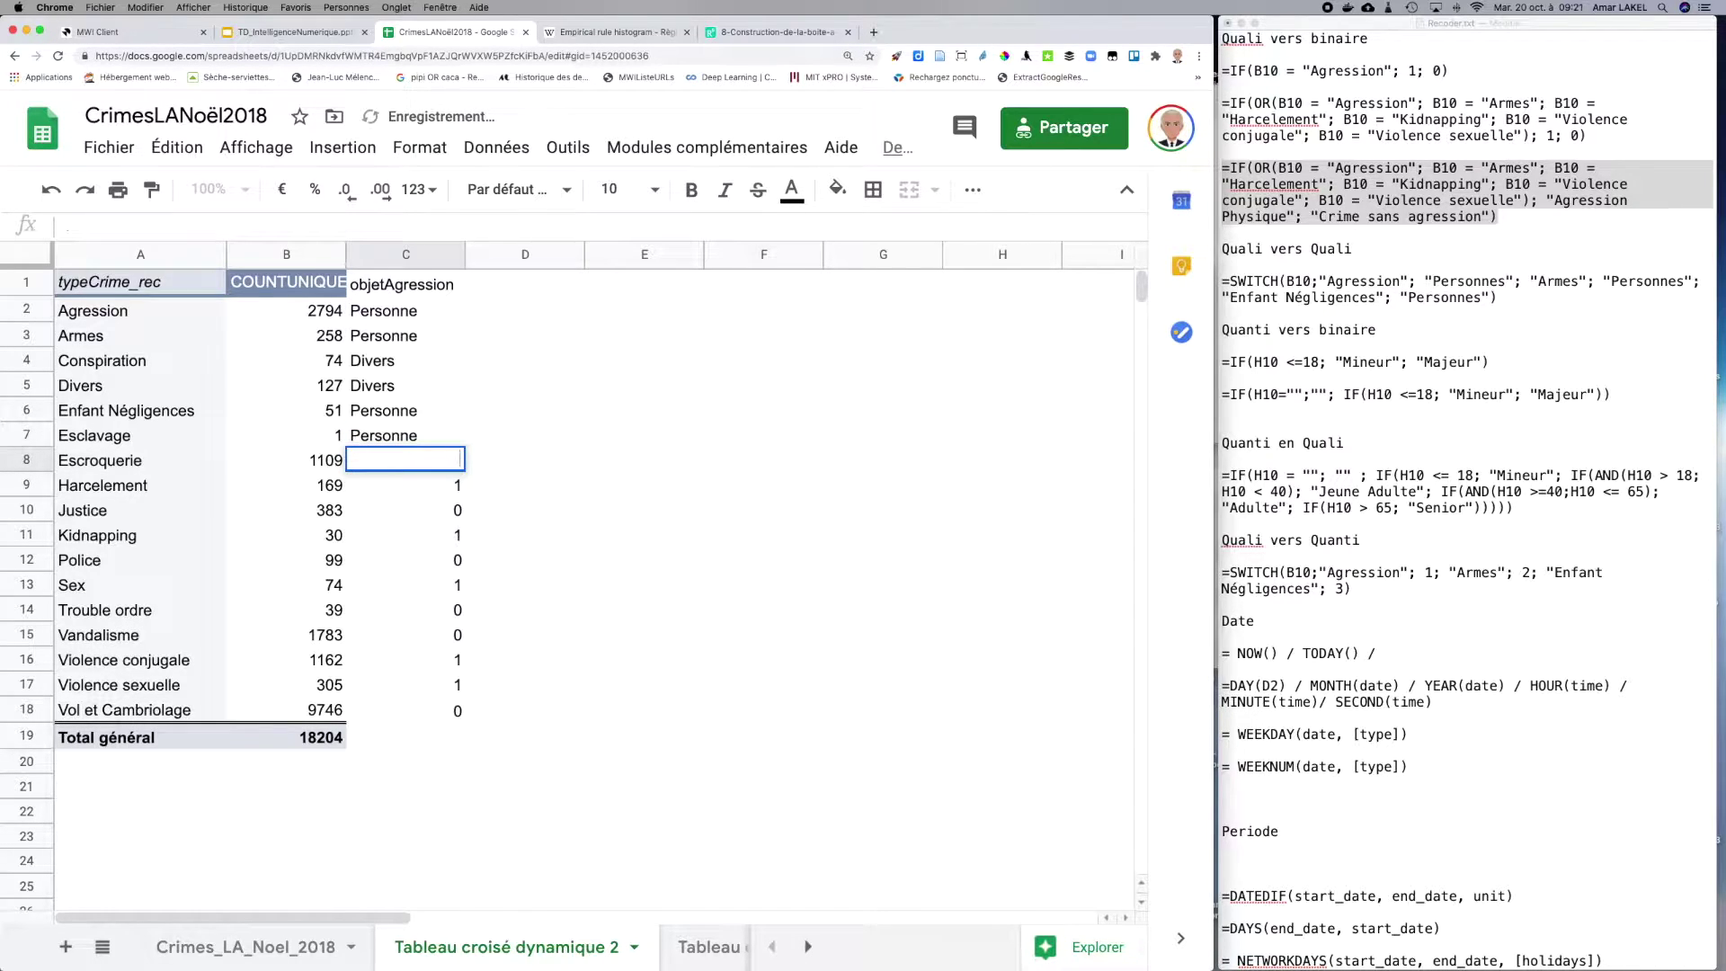
{"action": "type", "text": "Biens"}
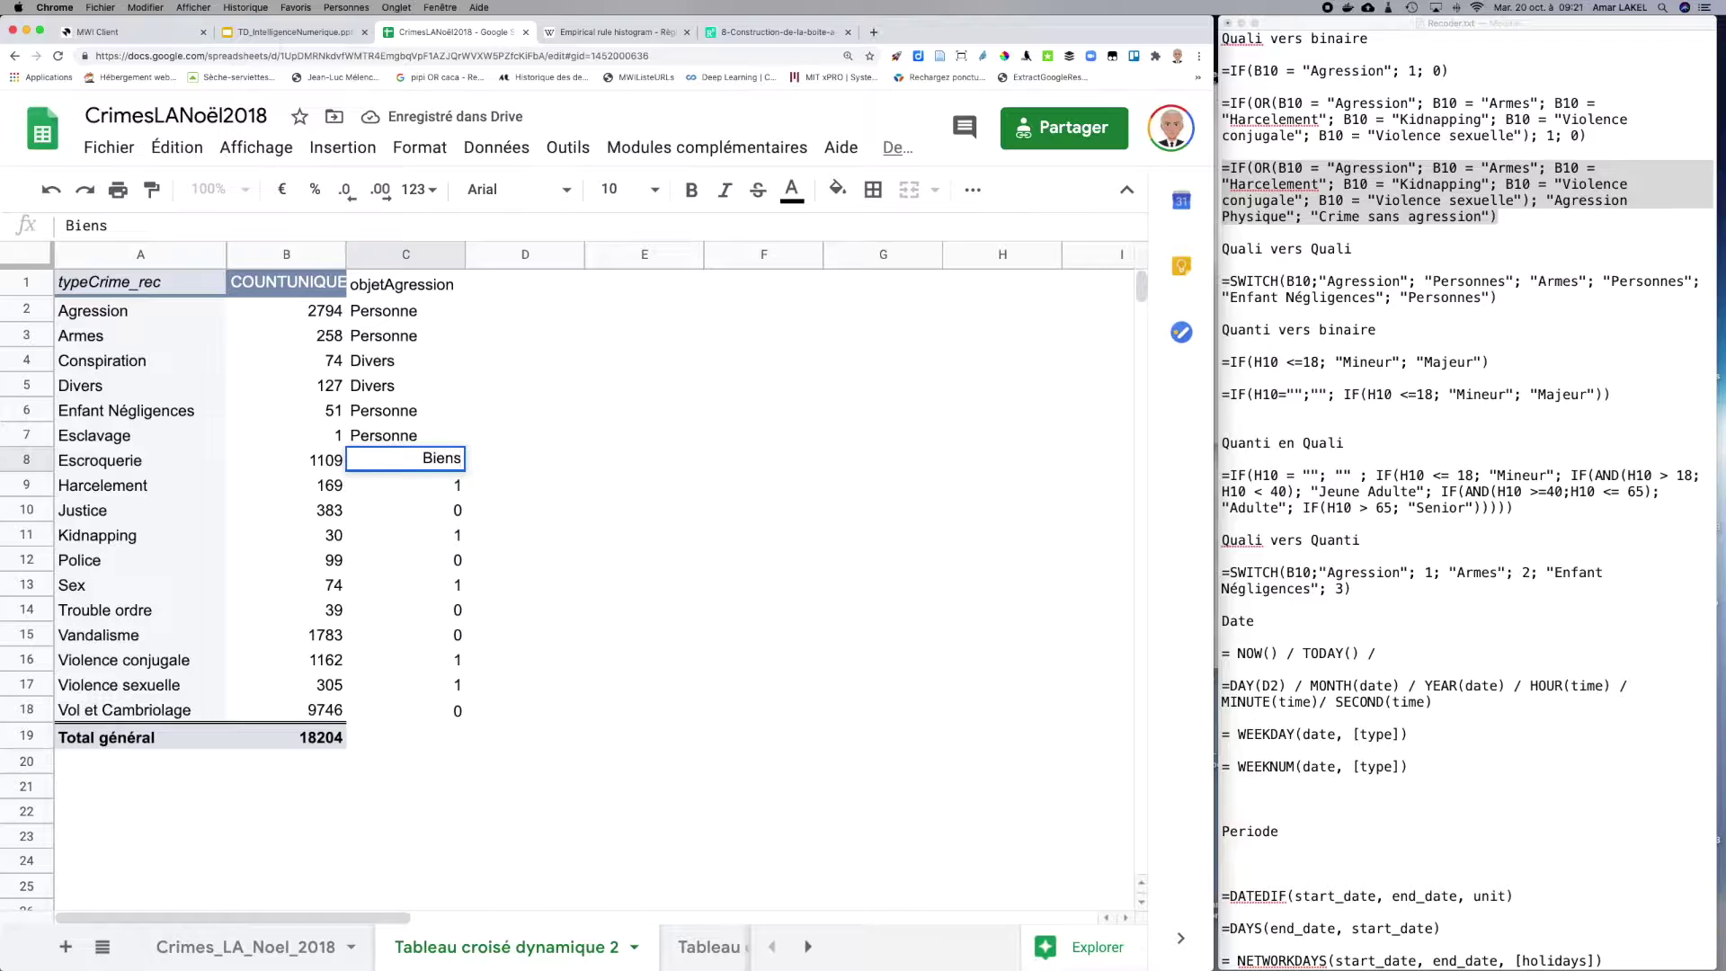
{"action": "key", "text": "Return"}
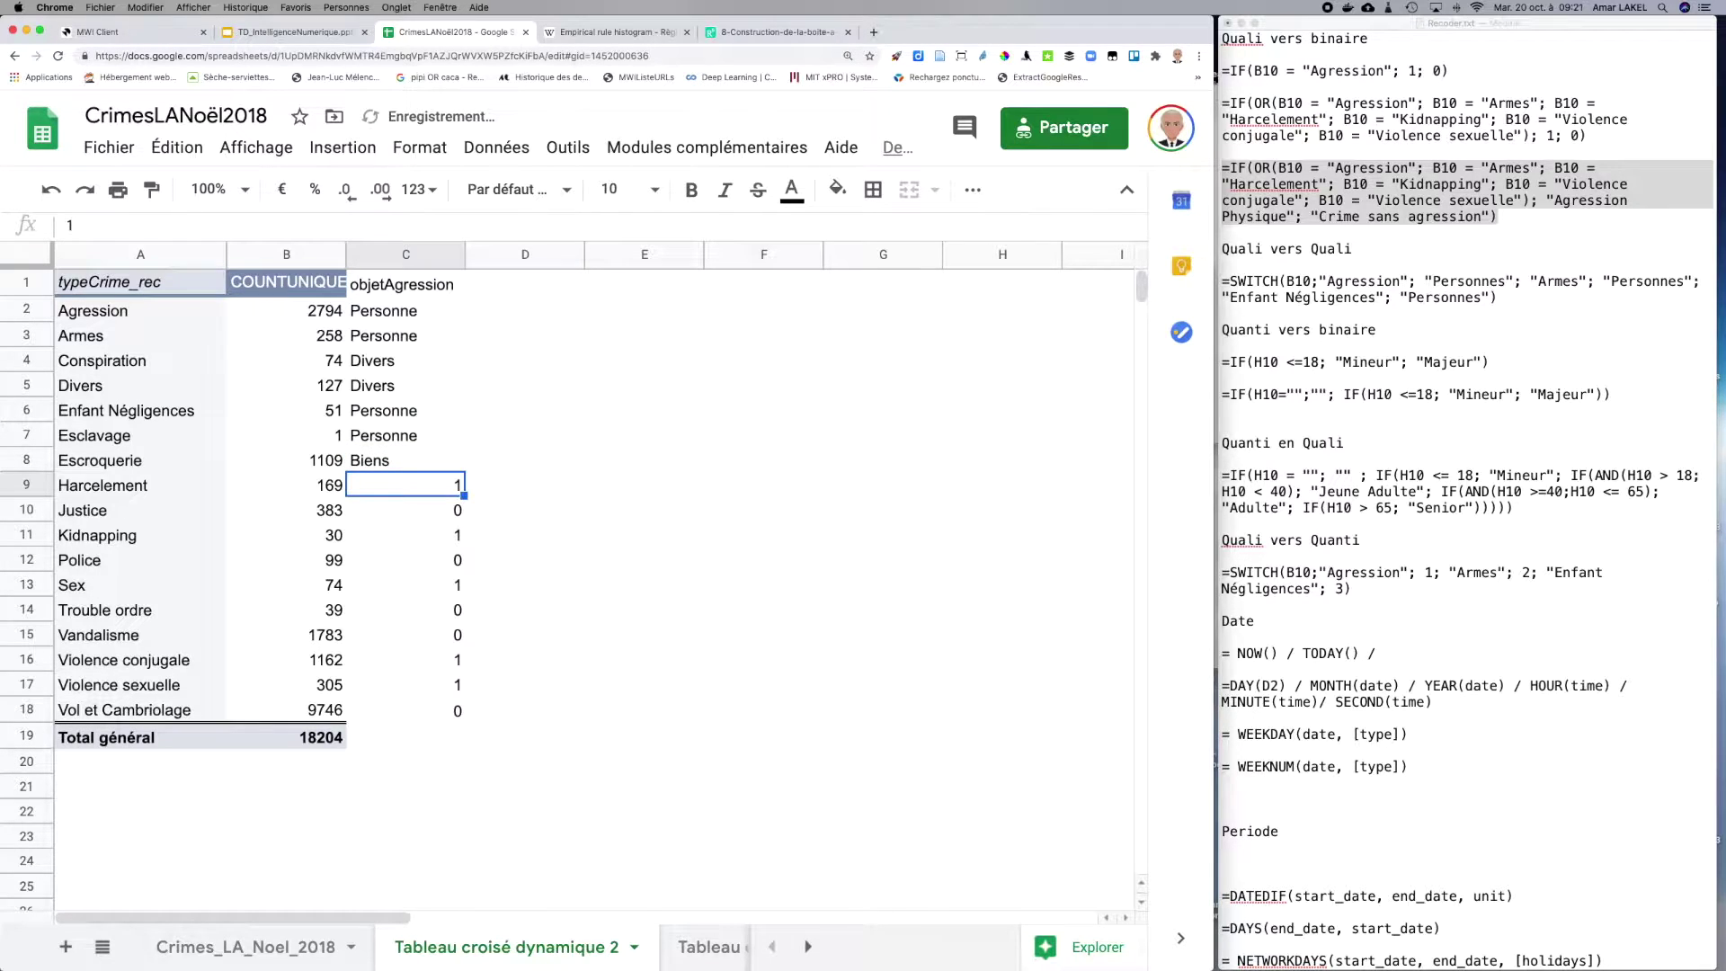
{"action": "type", "text": "Perso"}
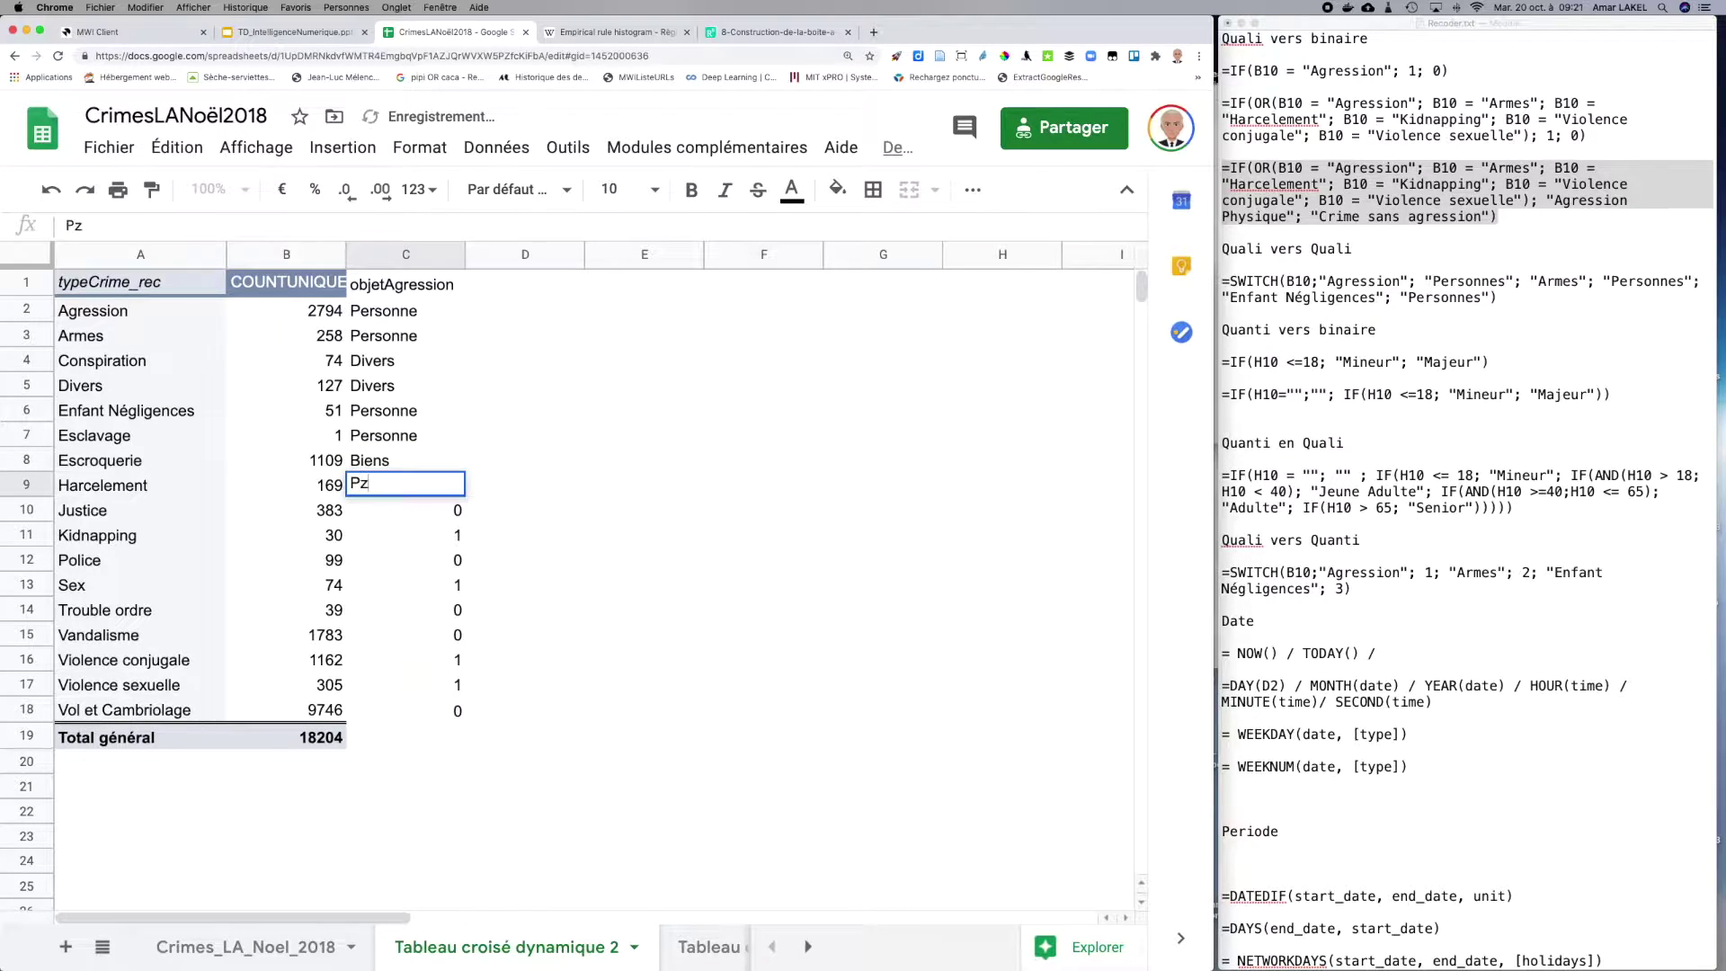
{"action": "type", "text": "nne"}
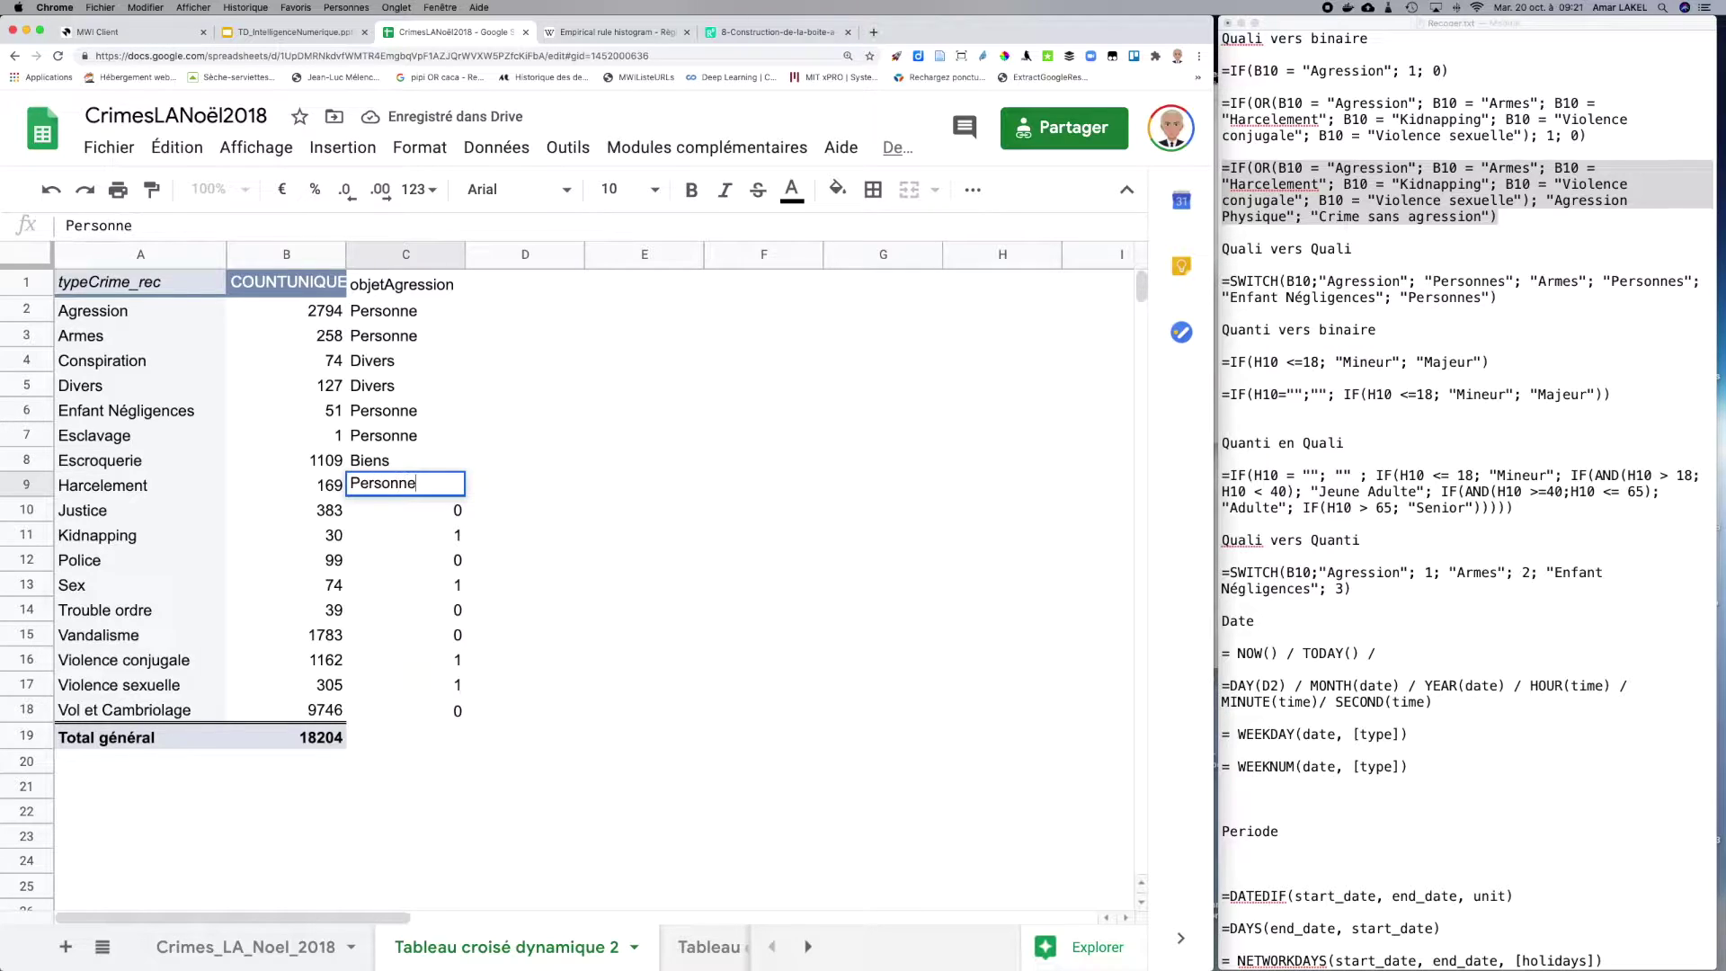
{"action": "key", "text": "Return"}
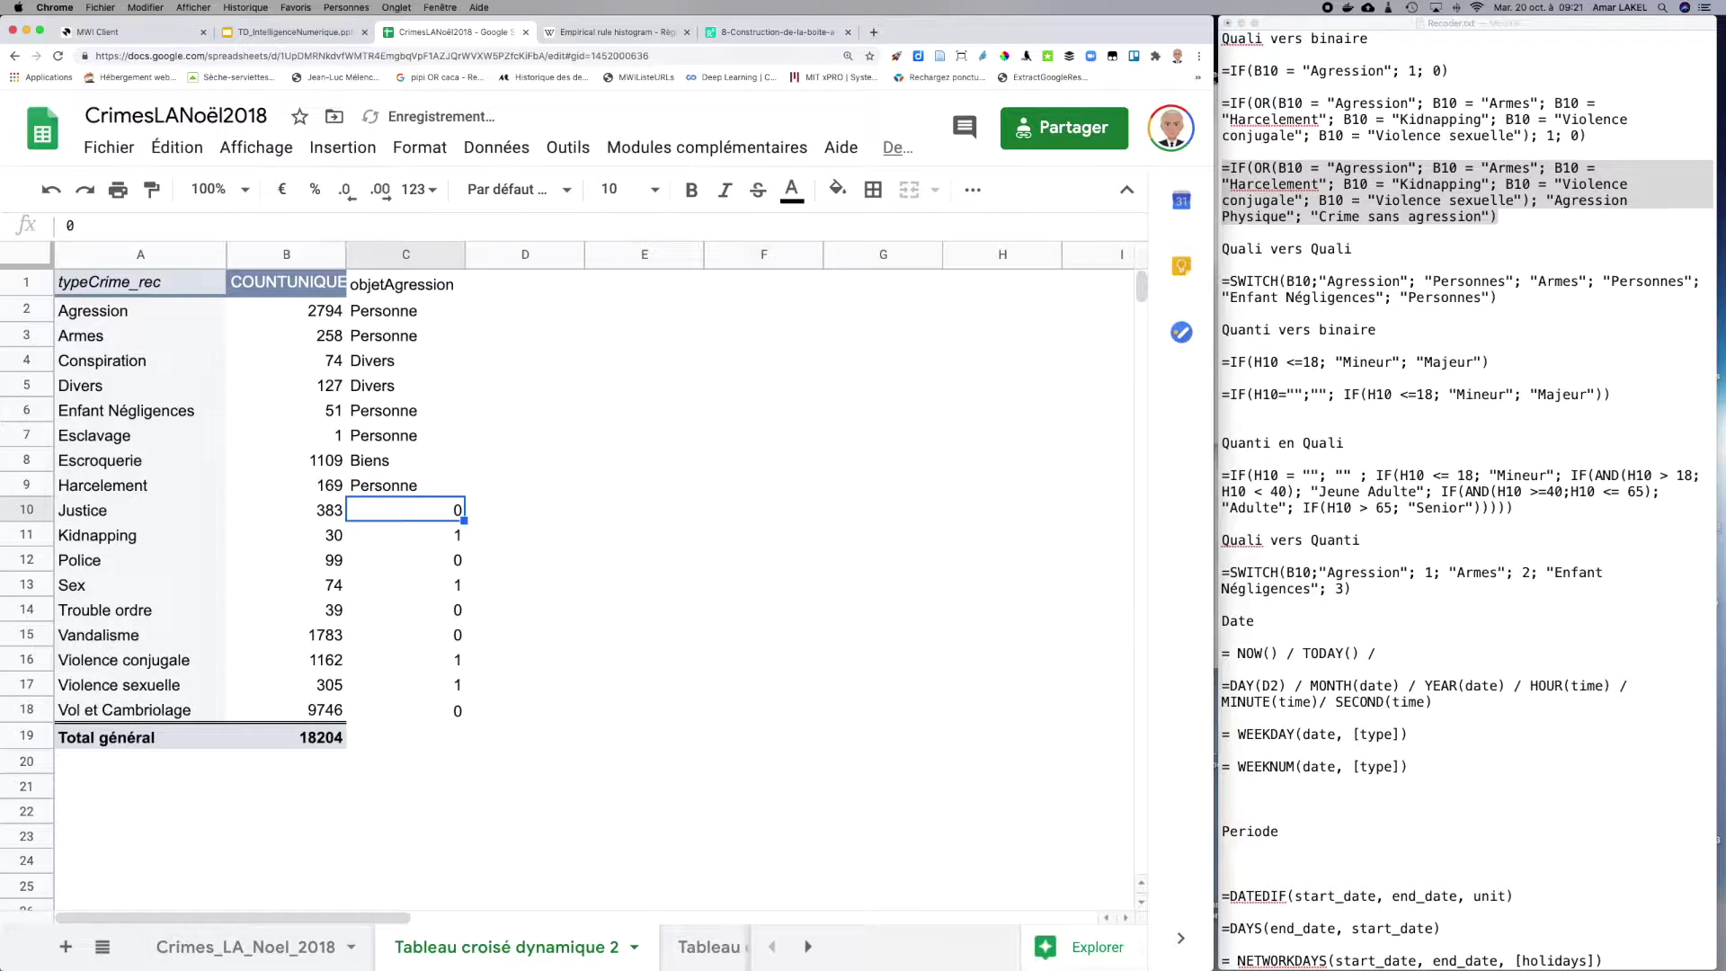
Step: Set objetAgression to Divers for Justice and Police, and to Personne for Kidnapping and Sex
{"action": "type", "text": "Divers"}
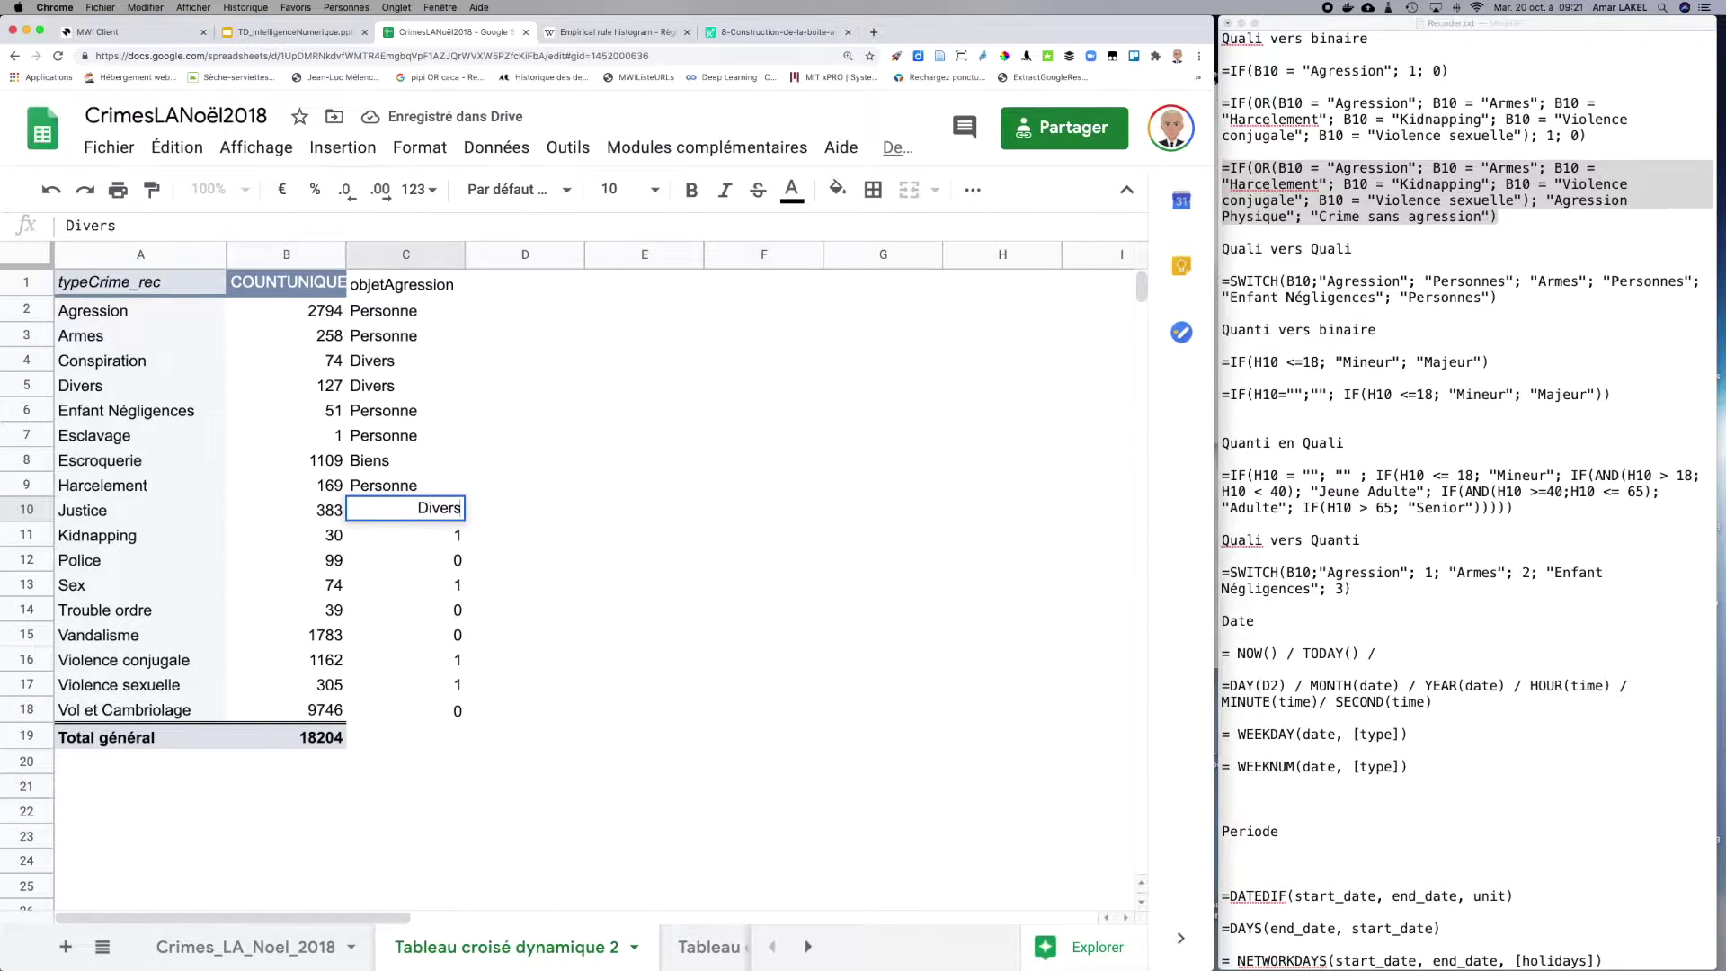
{"action": "key", "text": "Return"}
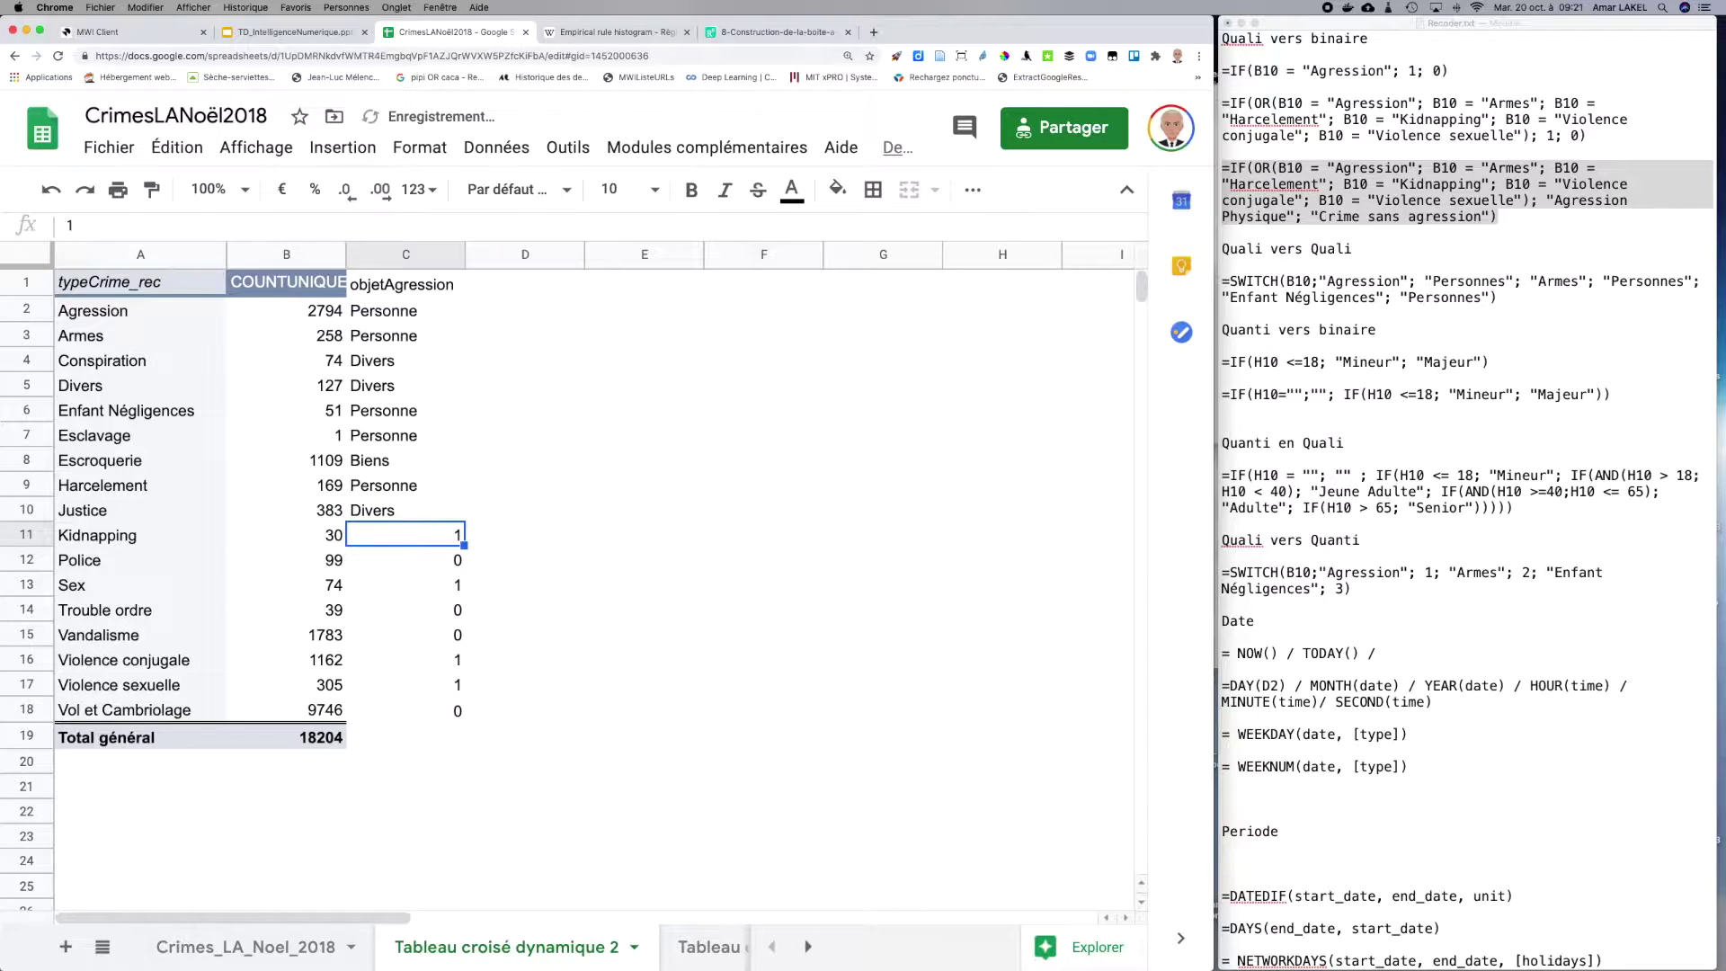
{"action": "type", "text": "Personne"}
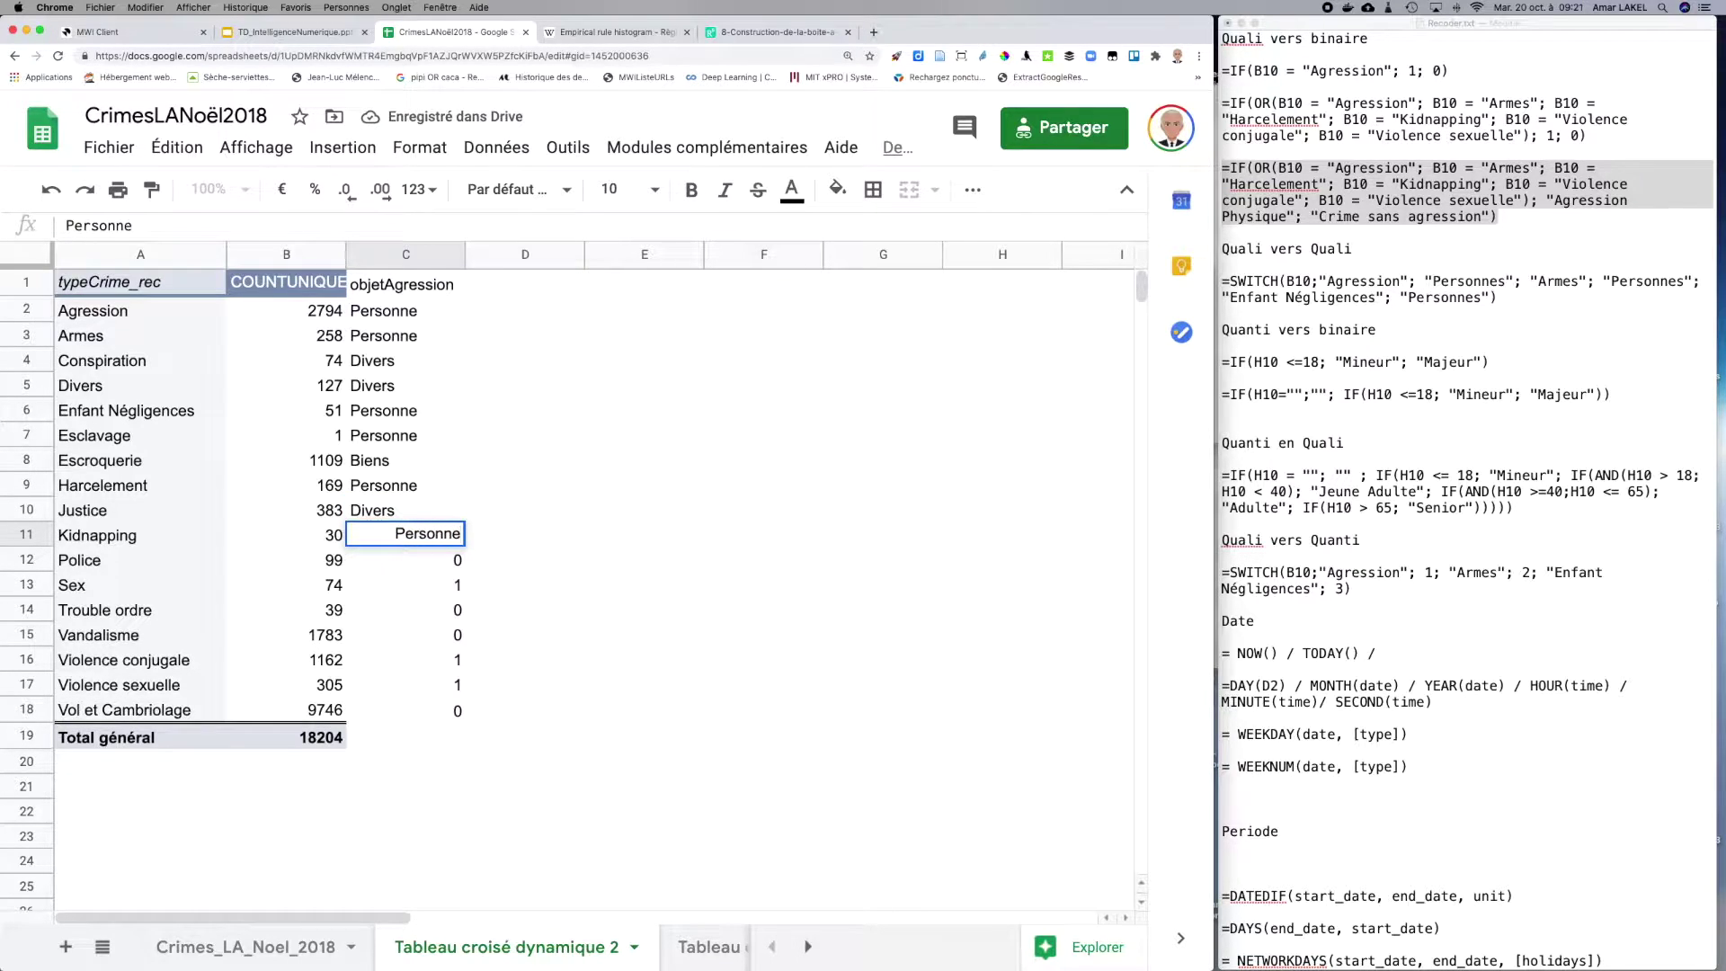
{"action": "key", "text": "Return"}
{"action": "type", "text": "Divers"}
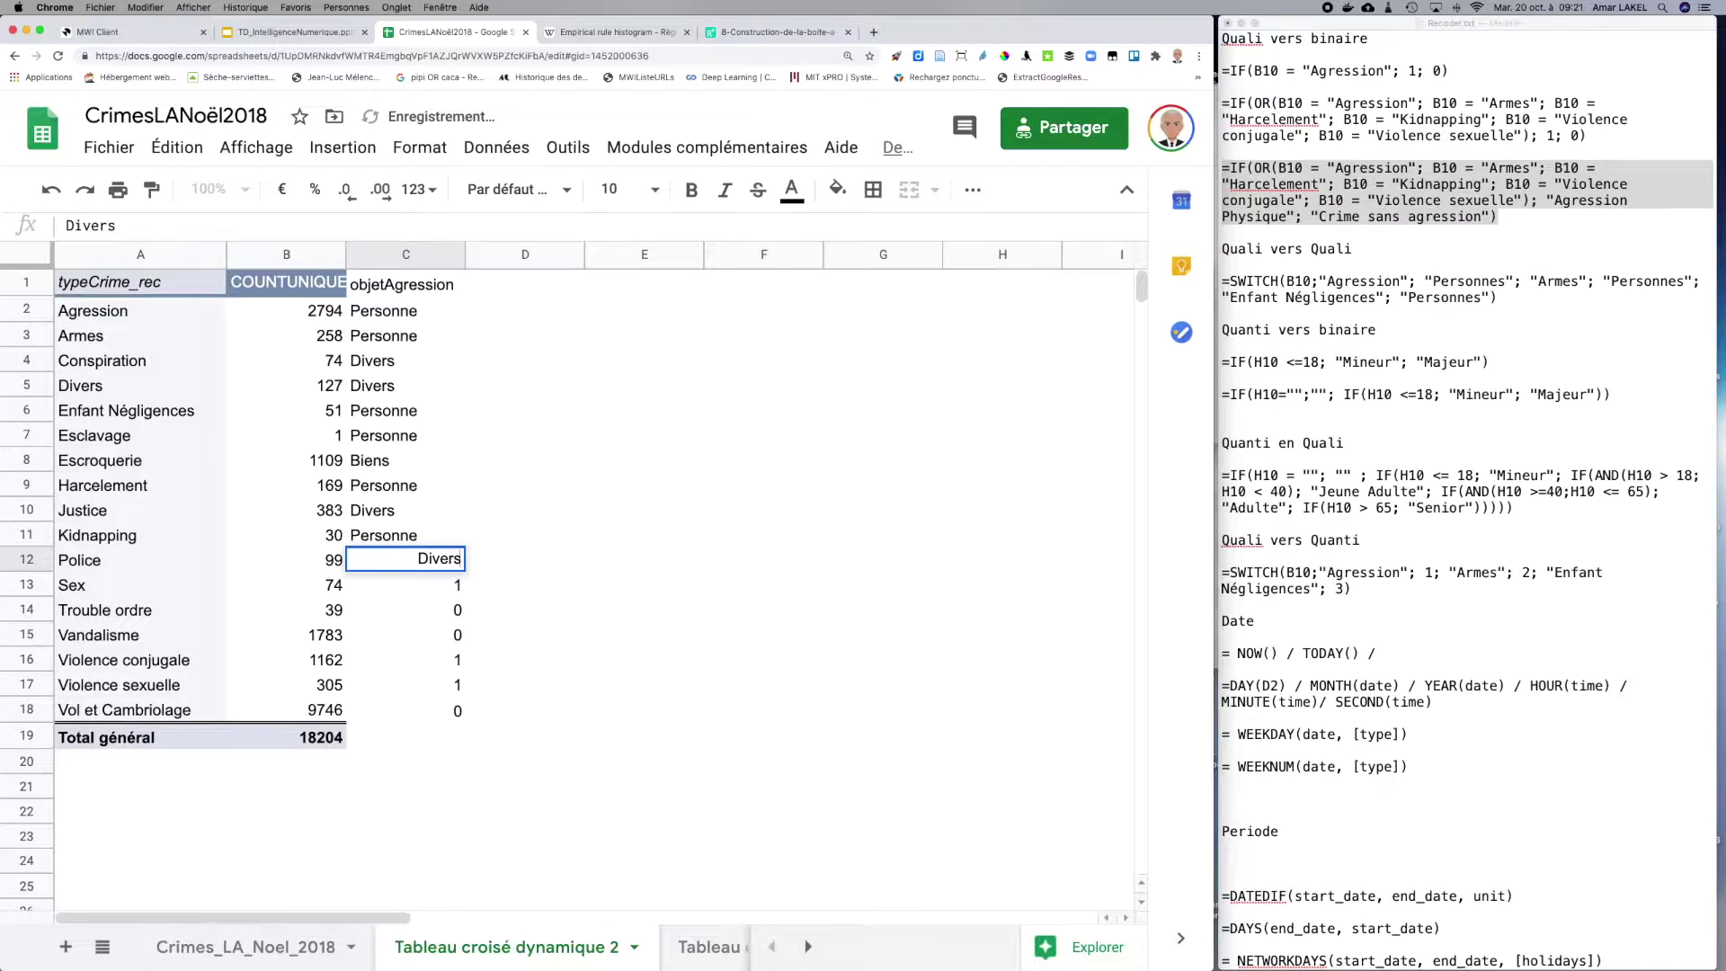
{"action": "key", "text": "Return"}
{"action": "type", "text": "Personne"}
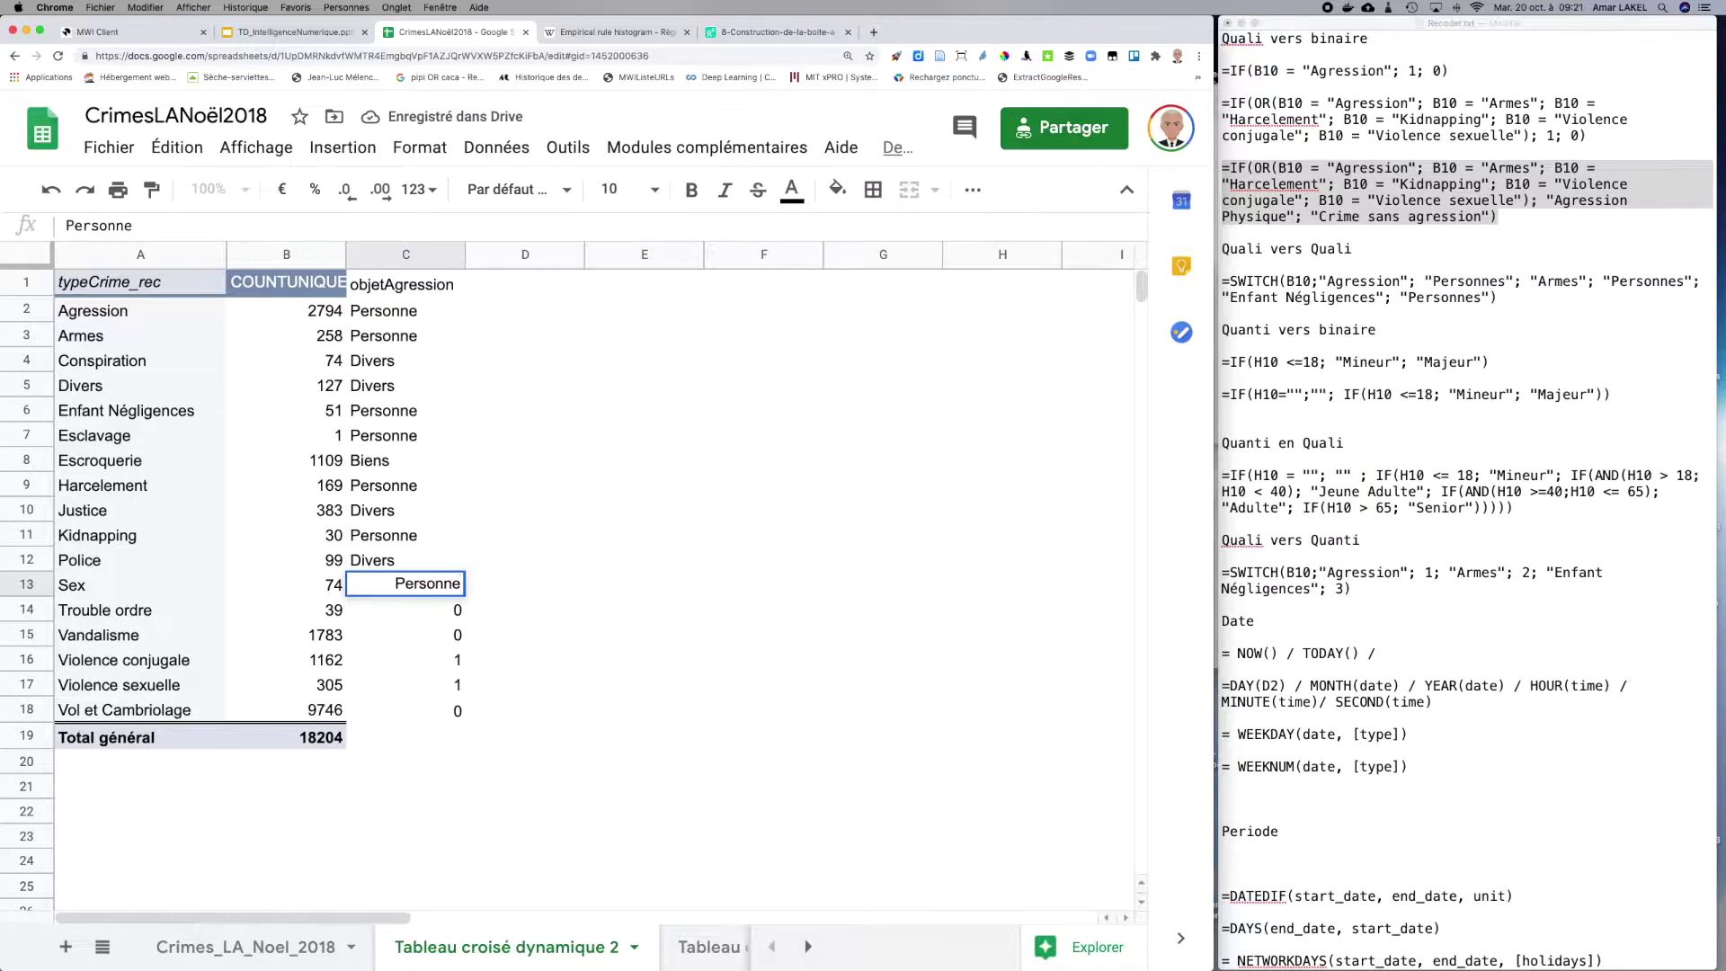
{"action": "key", "text": "Return"}
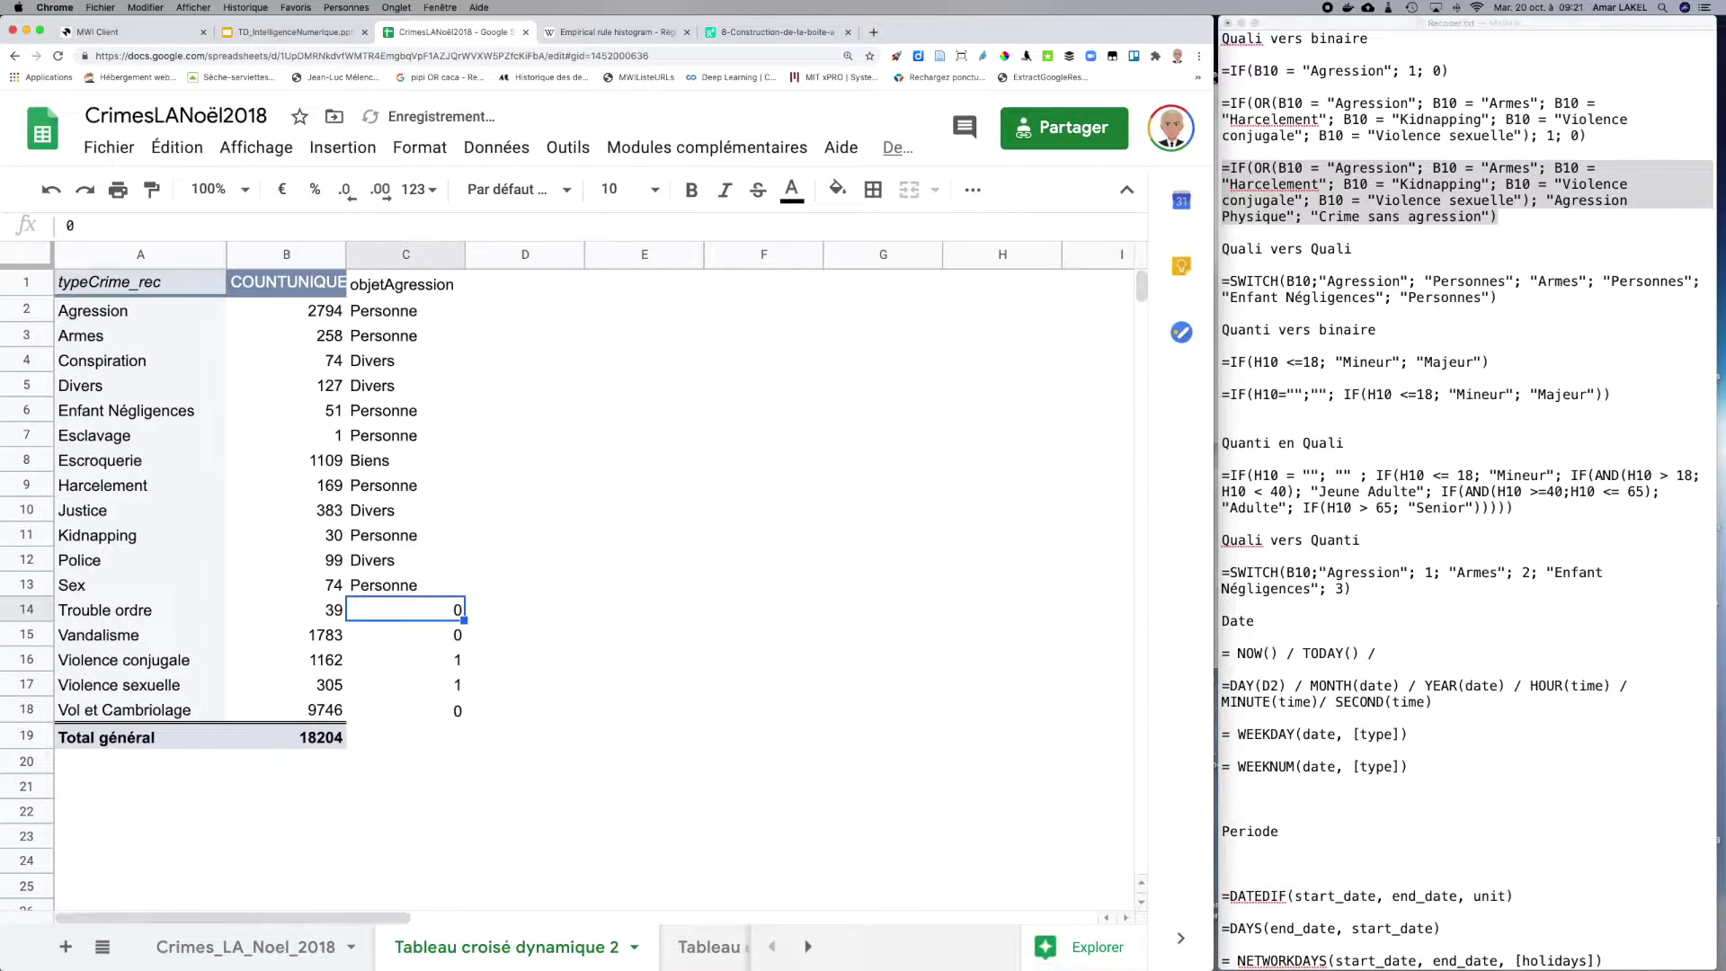
Step: Set objetAgression to Divers for Trouble ordre and to Biens for Vandalisme
{"action": "type", "text": "Divers"}
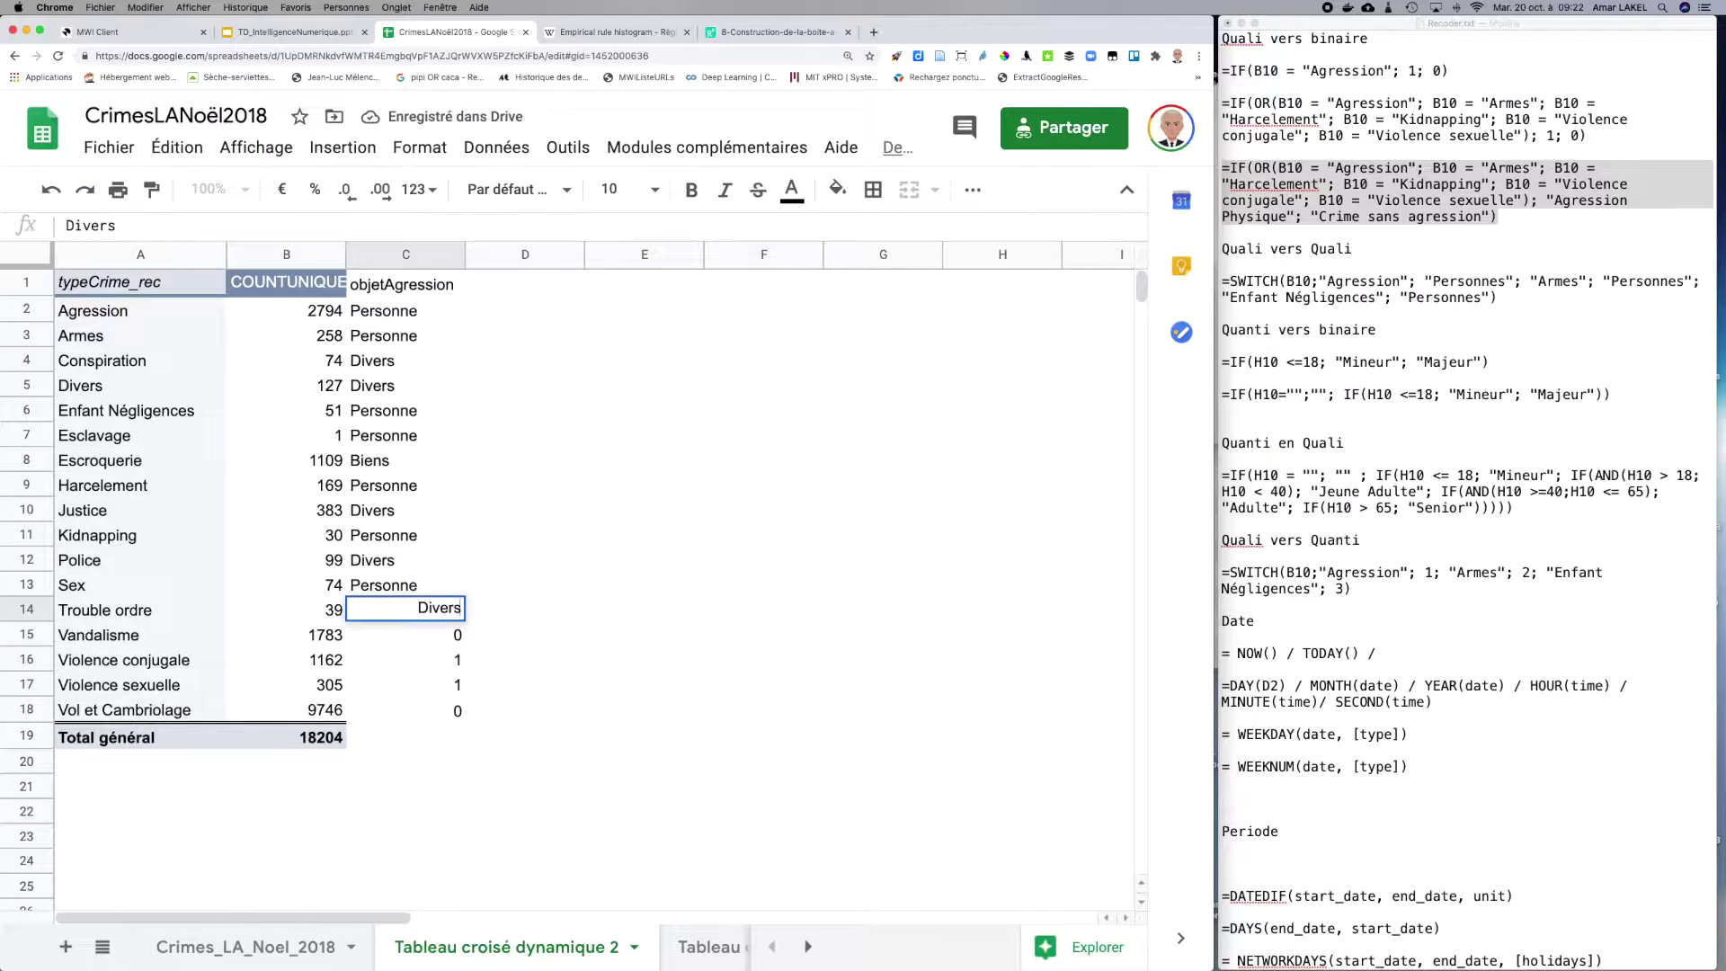
{"action": "key", "text": "Return"}
{"action": "type", "text": "Biens"}
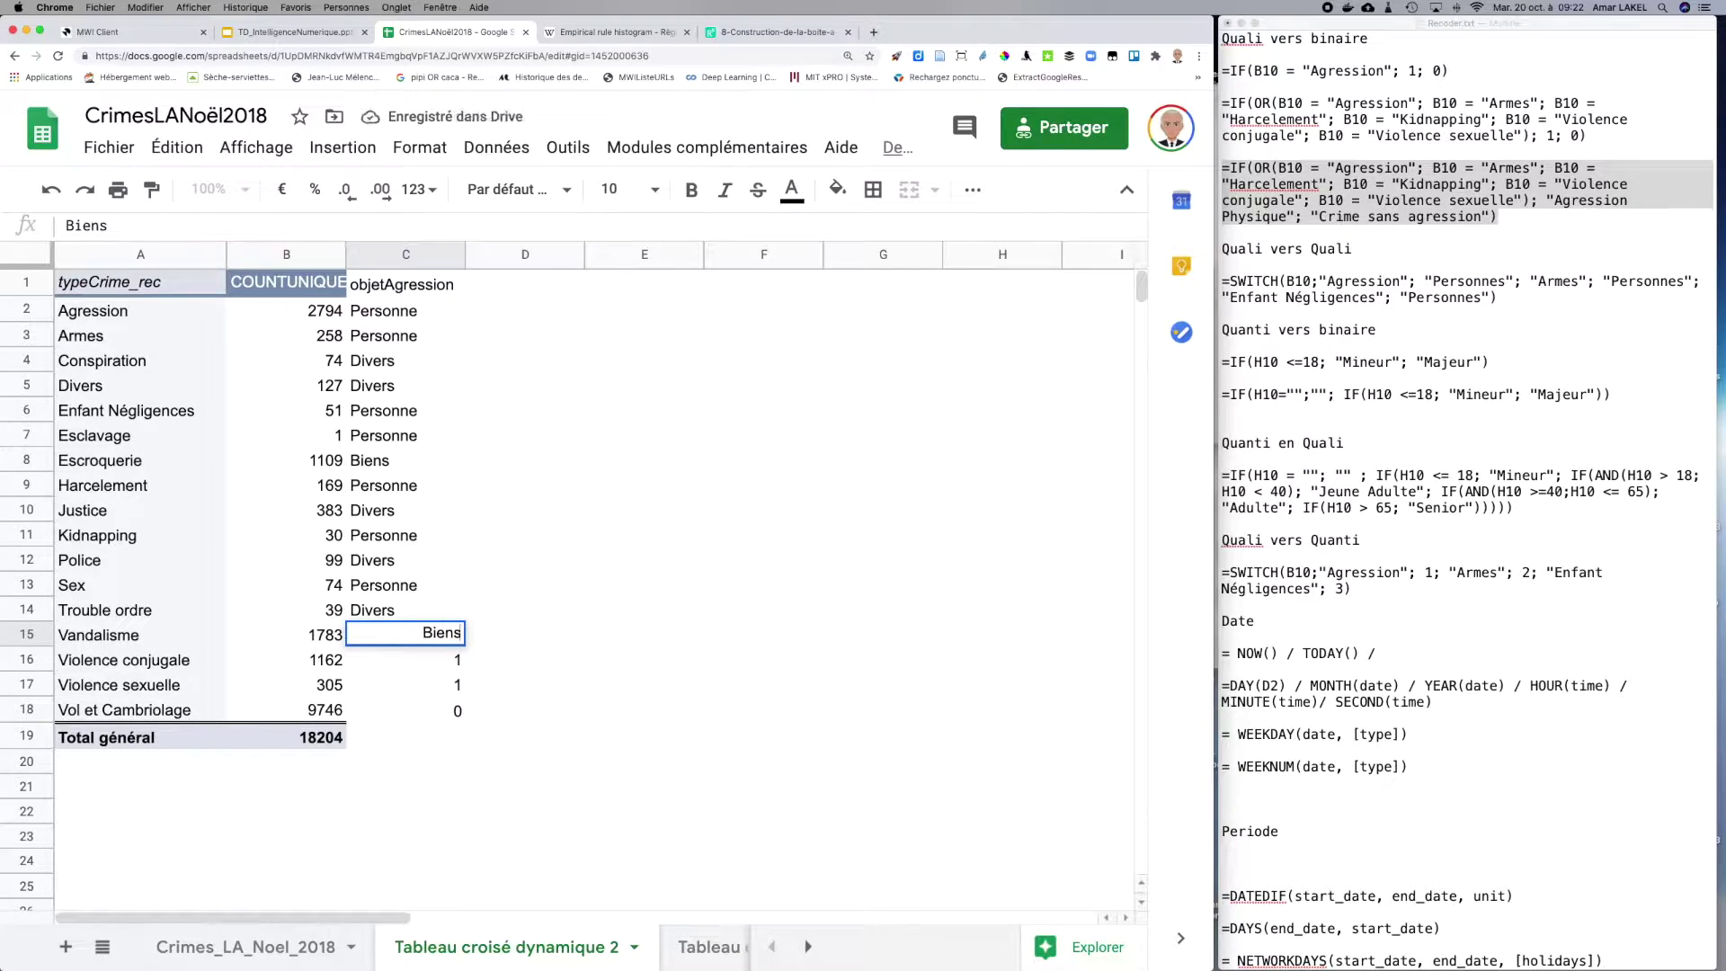
{"action": "key", "text": "Return"}
Step: Set objetAgression to Personne for Violence conjugale and Violence sexuelle, and to Bien for Vol et Cambriolage
{"action": "type", "text": "Personne"}
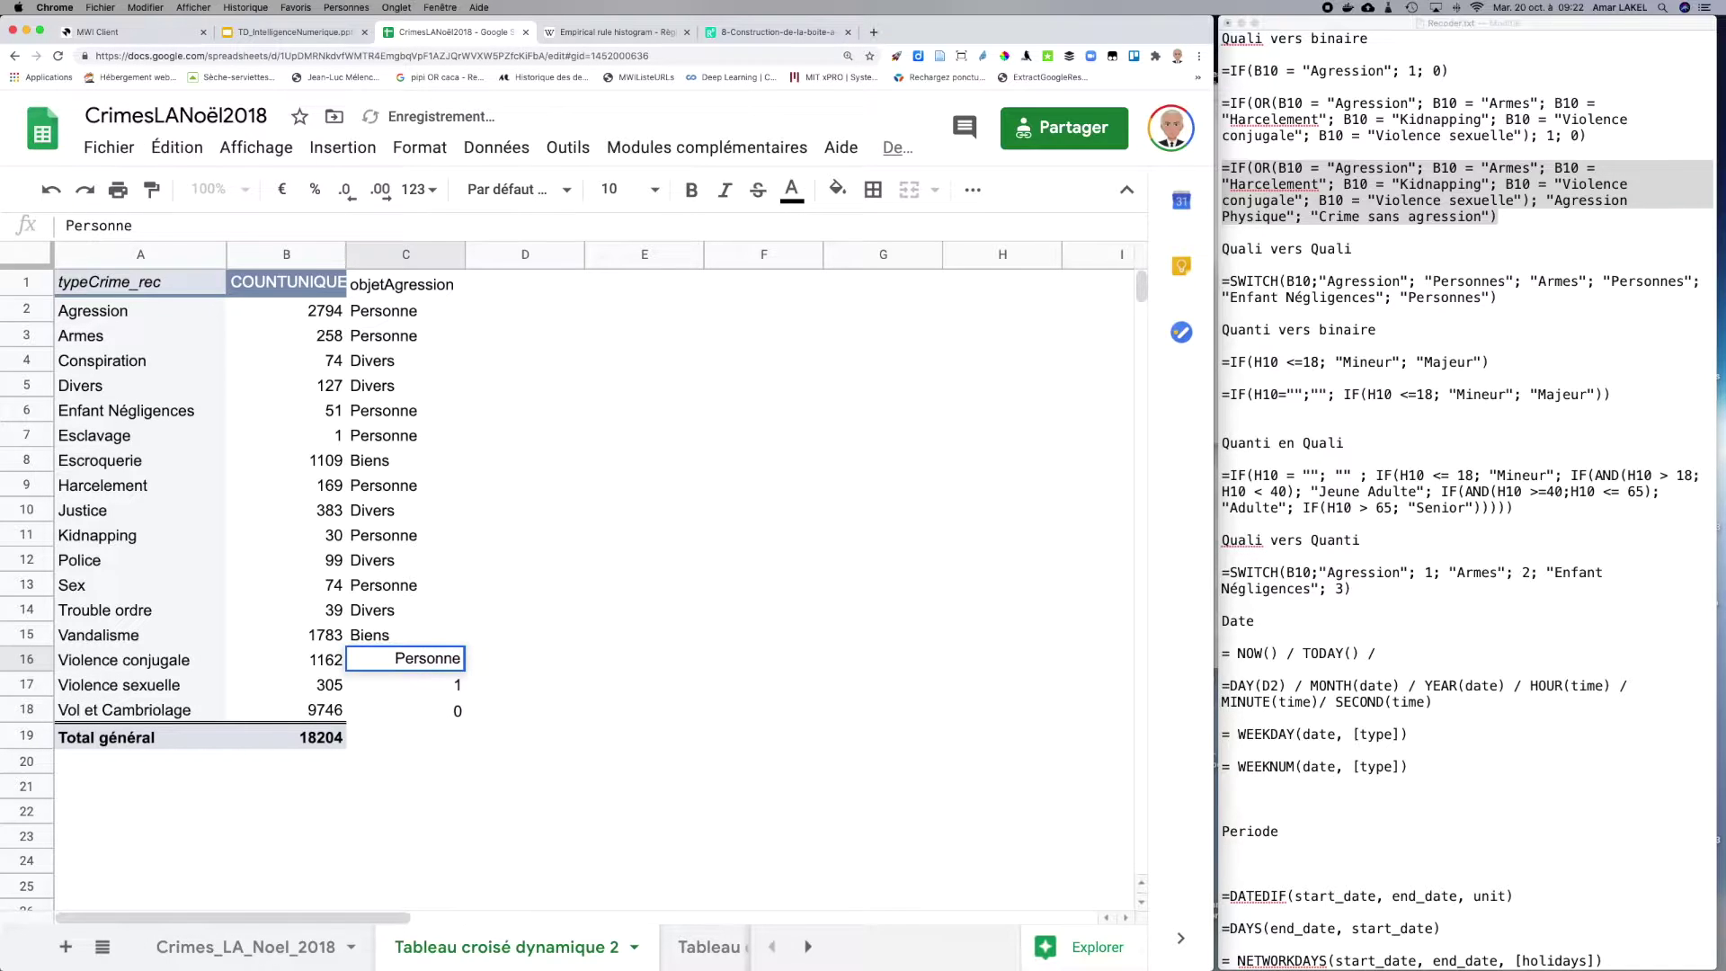
{"action": "key", "text": "Return"}
{"action": "type", "text": "Personne"}
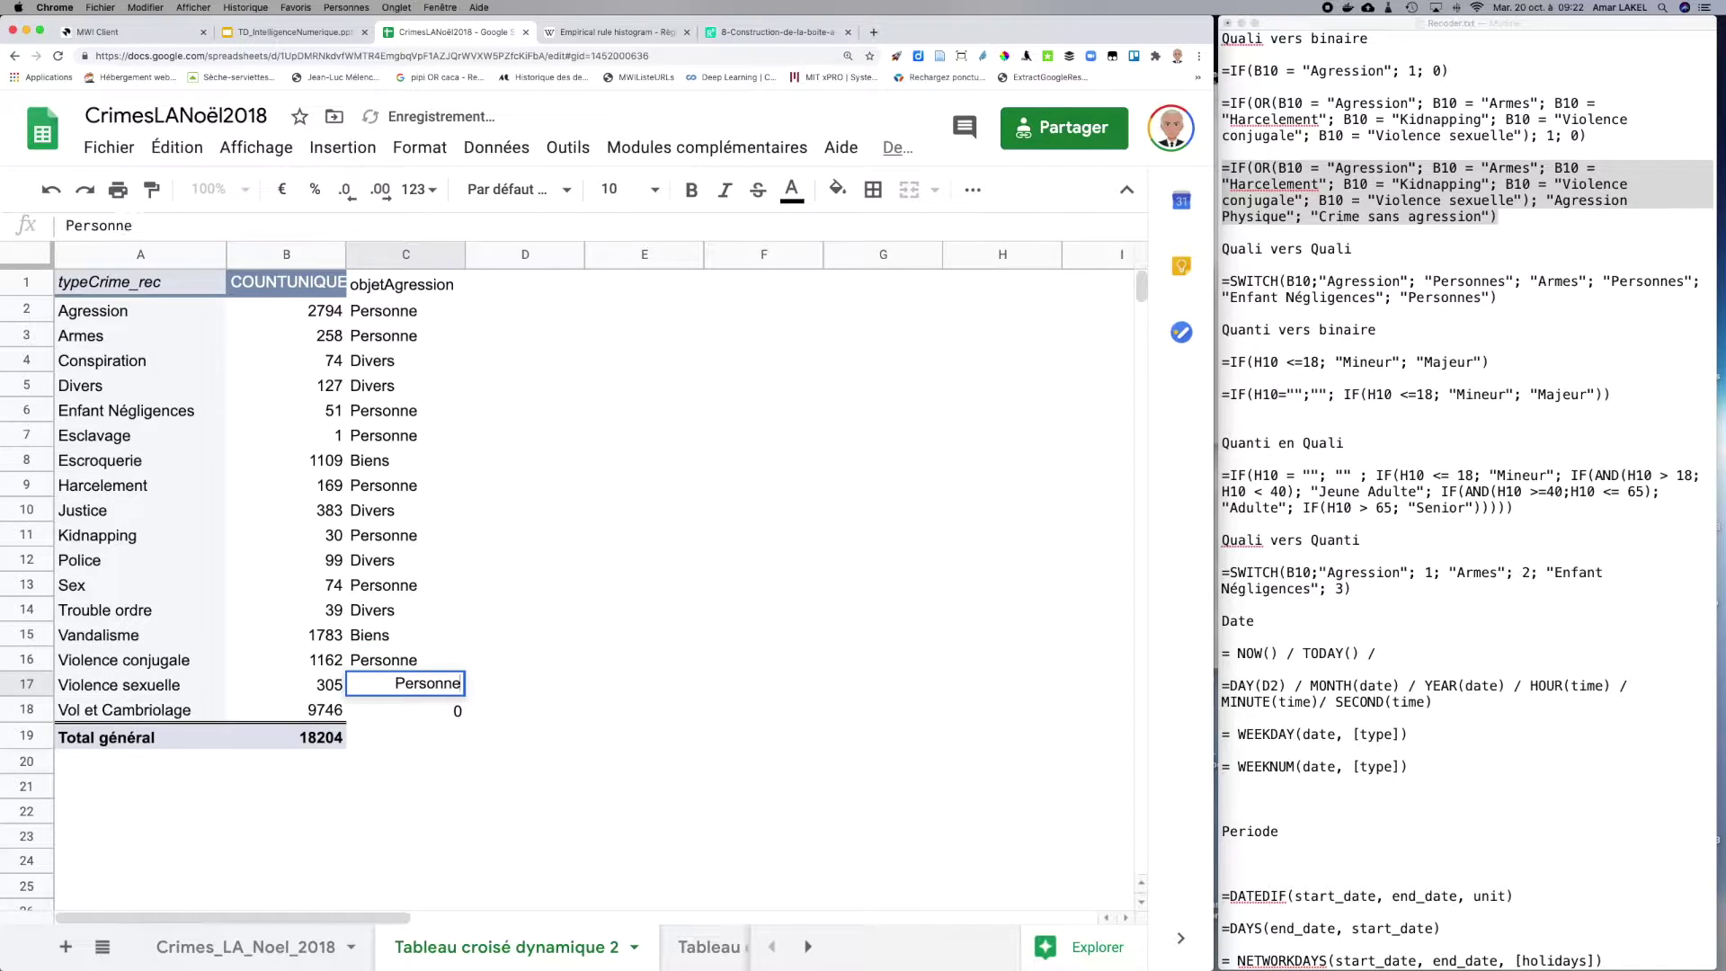
{"action": "key", "text": "Return"}
{"action": "type", "text": "Bien"}
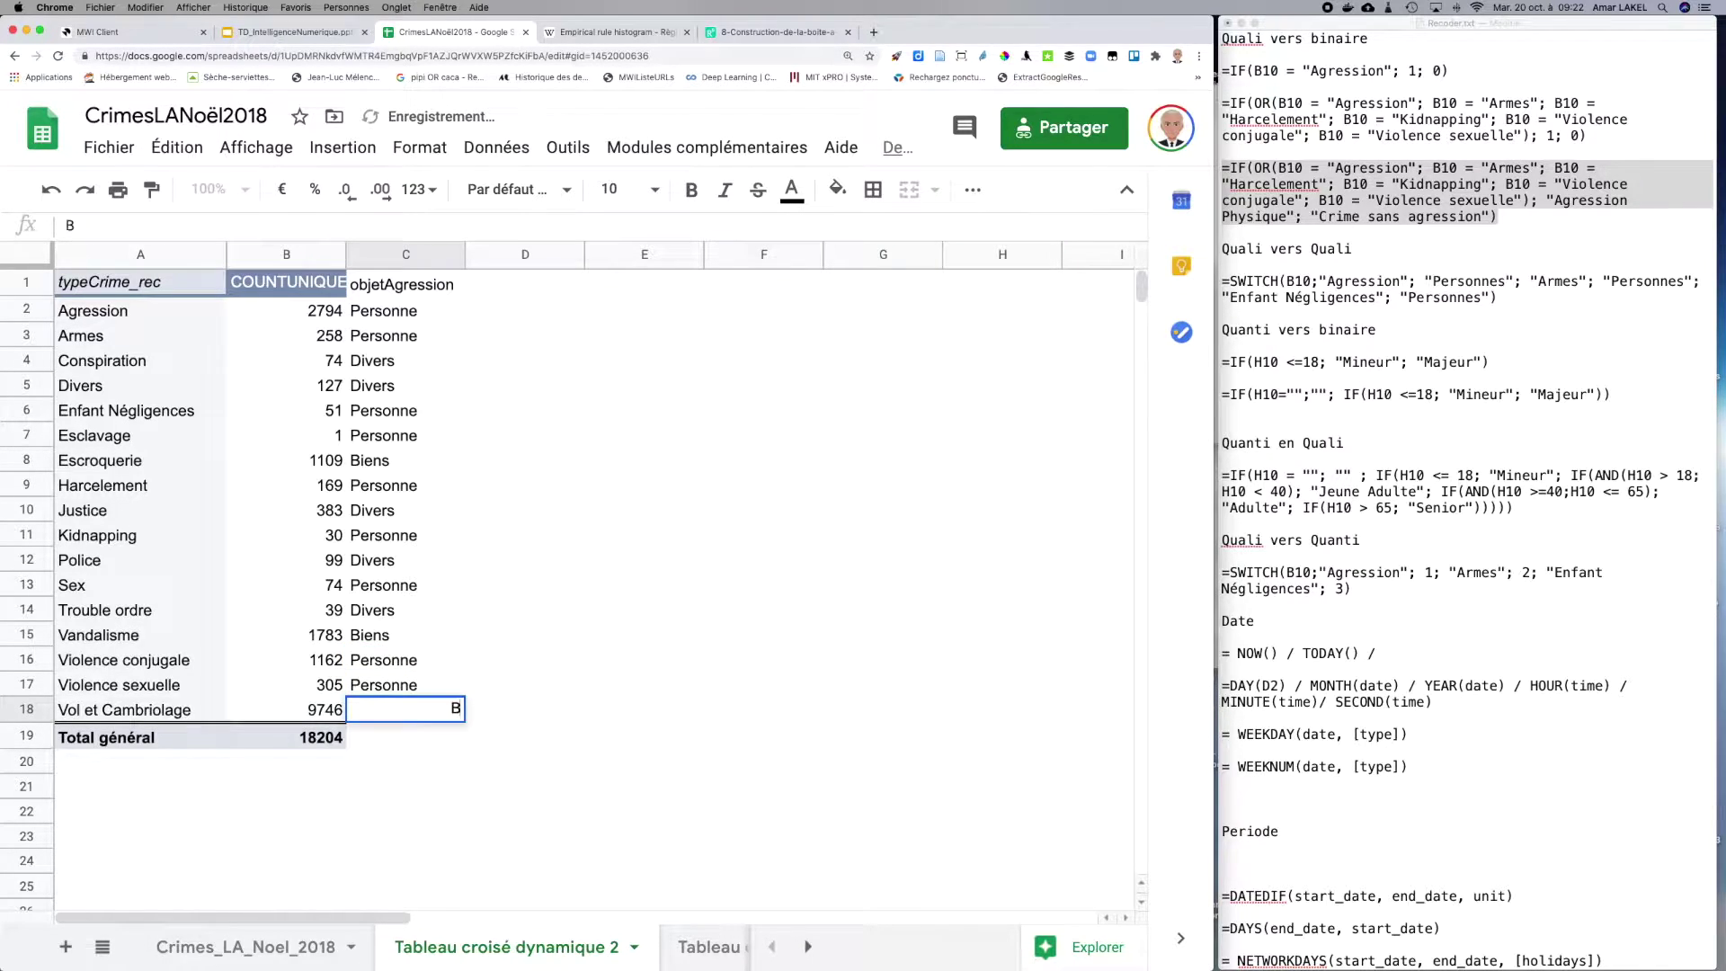
{"action": "key", "text": "Return"}
Step: Review the objetAgression categories assigned to the crime types, from Agression to Vol et Cambriolage
{"action": "key", "text": "Up"}
{"action": "key", "text": "Up"}
{"action": "key", "text": "Up"}
{"action": "key", "text": "Up"}
{"action": "key", "text": "Up"}
{"action": "key", "text": "Up"}
{"action": "key", "text": "Up"}
{"action": "key", "text": "Up"}
{"action": "key", "text": "Up"}
{"action": "key", "text": "Up"}
{"action": "key", "text": "Up"}
{"action": "key", "text": "Up"}
{"action": "key", "text": "Up"}
{"action": "key", "text": "Up"}
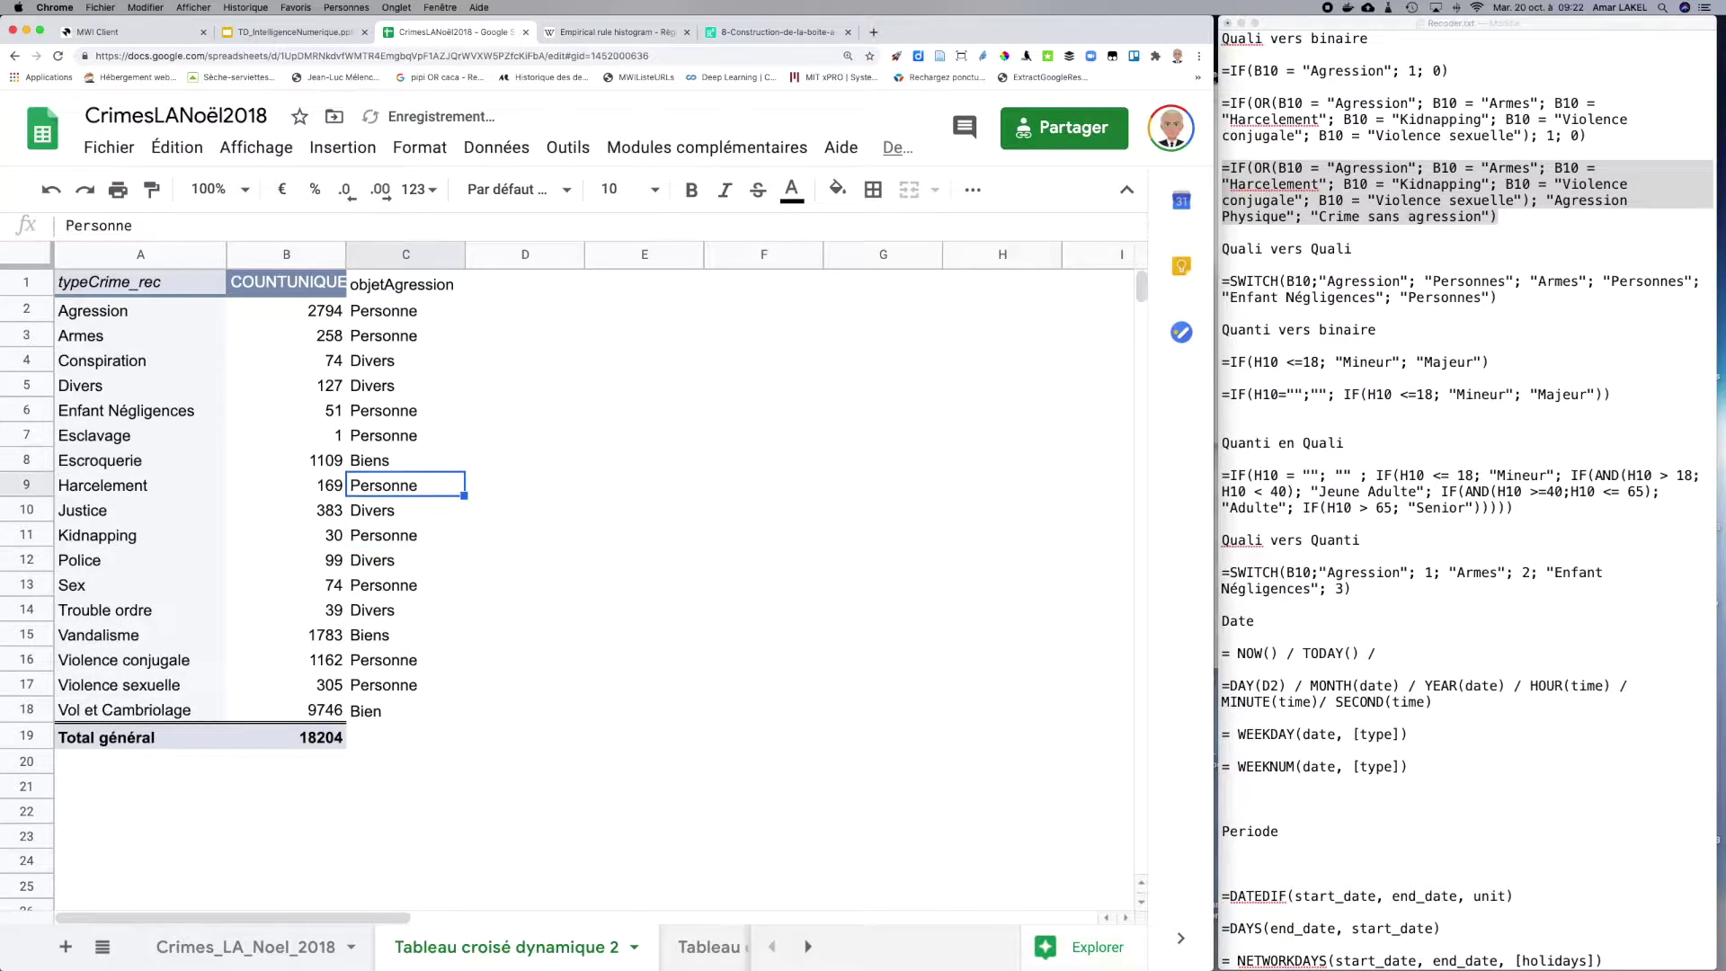
{"action": "key", "text": "Left"}
{"action": "key", "text": "Left"}
{"action": "key", "text": "Right"}
{"action": "key", "text": "Right"}
{"action": "key", "text": "Up"}
{"action": "key", "text": "Up"}
{"action": "key", "text": "Down"}
{"action": "key", "text": "Down"}
{"action": "key", "text": "Down"}
{"action": "key", "text": "Down"}
{"action": "key", "text": "Down"}
{"action": "key", "text": "Down"}
{"action": "key", "text": "Down"}
{"action": "key", "text": "Down"}
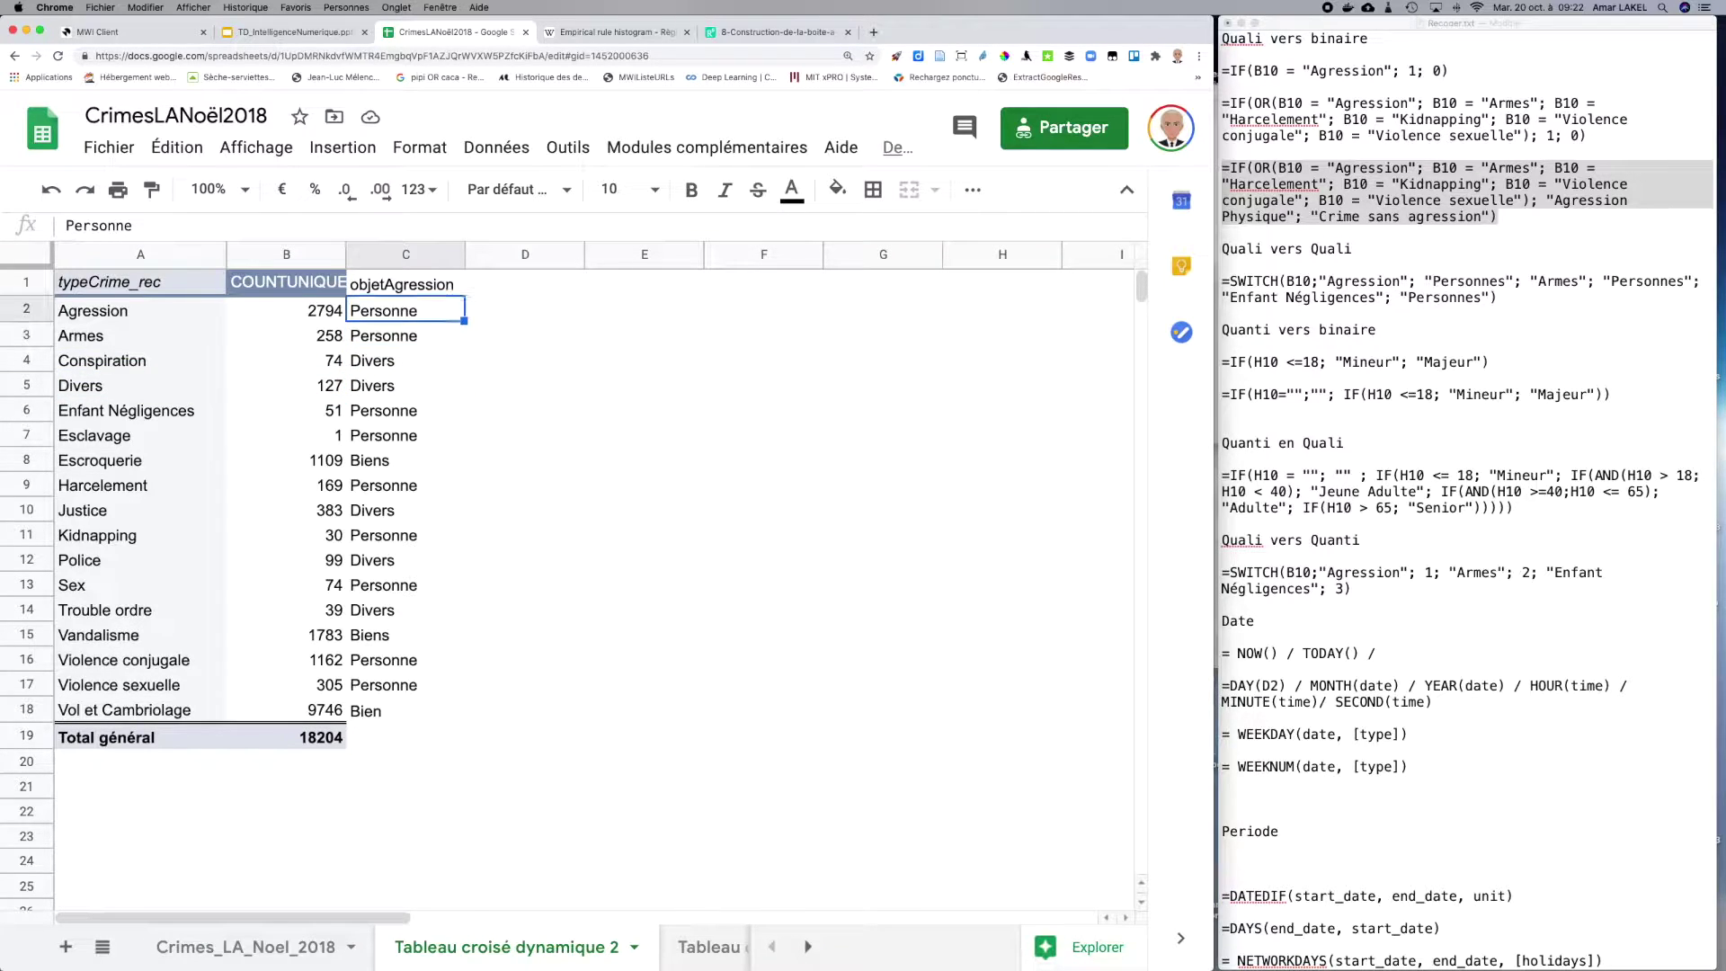
{"action": "key", "text": "Down"}
{"action": "key", "text": "Down"}
{"action": "key", "text": "Down"}
{"action": "key", "text": "Down"}
{"action": "key", "text": "Down"}
{"action": "key", "text": "Down"}
{"action": "key", "text": "Down"}
{"action": "key", "text": "Down"}
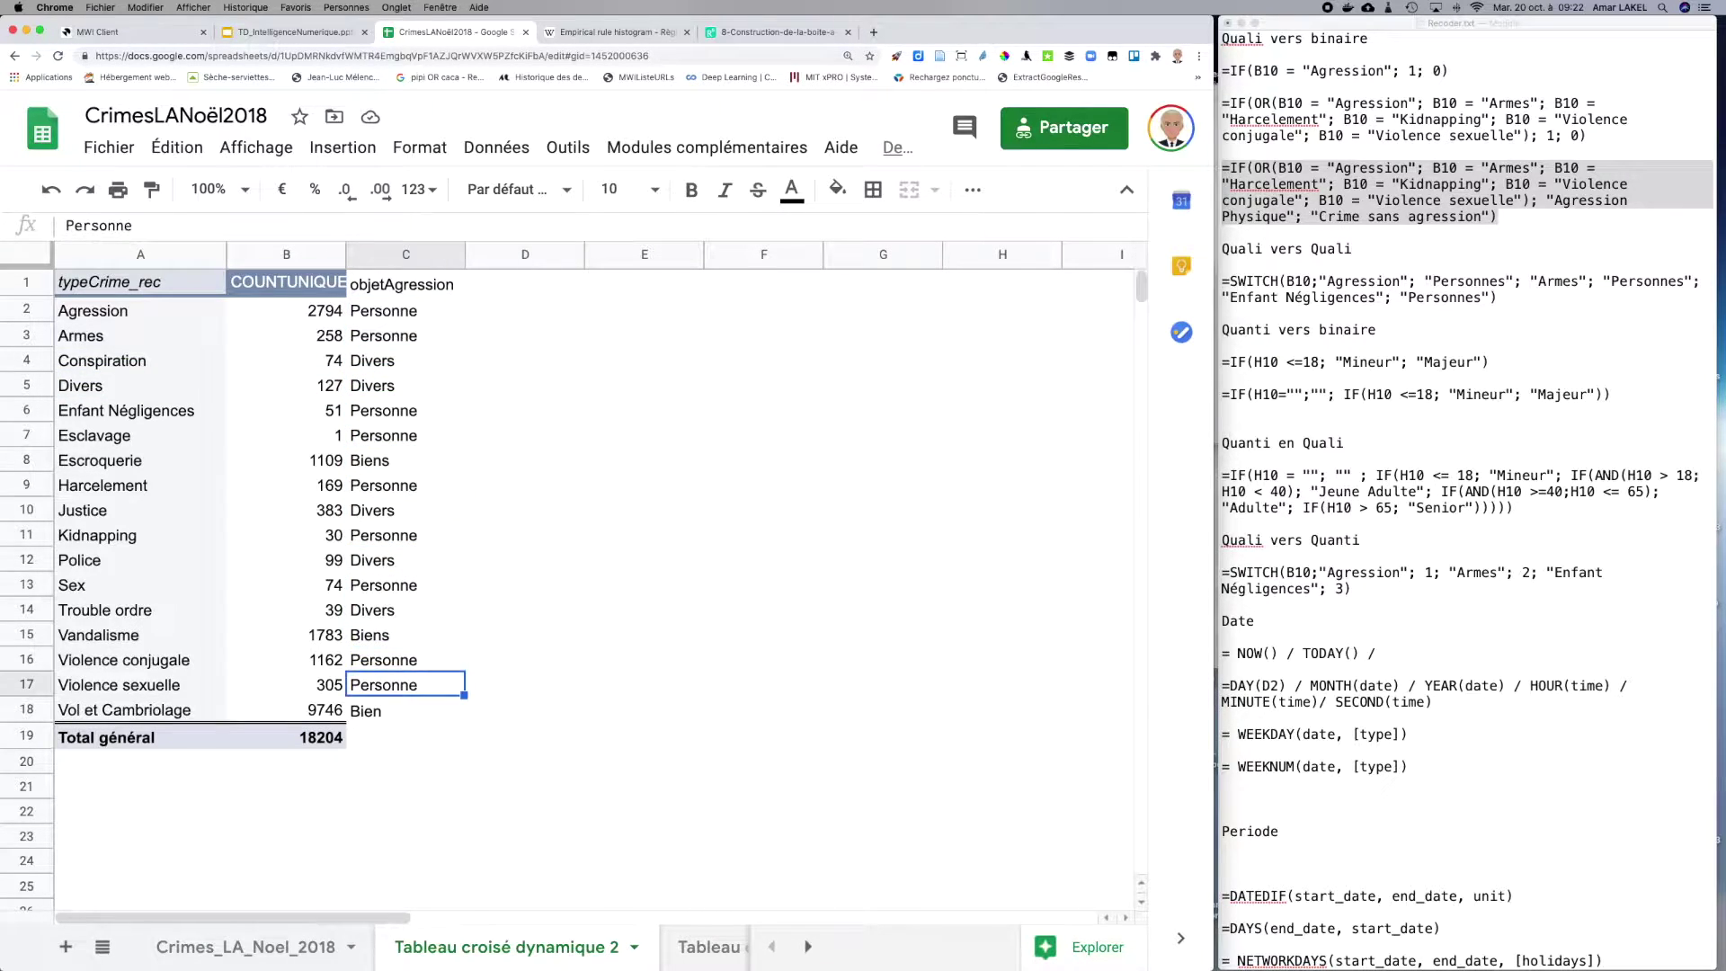
{"action": "key", "text": "Up"}
{"action": "key", "text": "Up"}
{"action": "key", "text": "Up"}
{"action": "key", "text": "Up"}
{"action": "key", "text": "Up"}
{"action": "key", "text": "Up"}
{"action": "key", "text": "Up"}
{"action": "key", "text": "Up"}
{"action": "key", "text": "Up"}
{"action": "key", "text": "Up"}
{"action": "key", "text": "Up"}
{"action": "key", "text": "Up"}
{"action": "key", "text": "Up"}
{"action": "key", "text": "Up"}
{"action": "key", "text": "Up"}
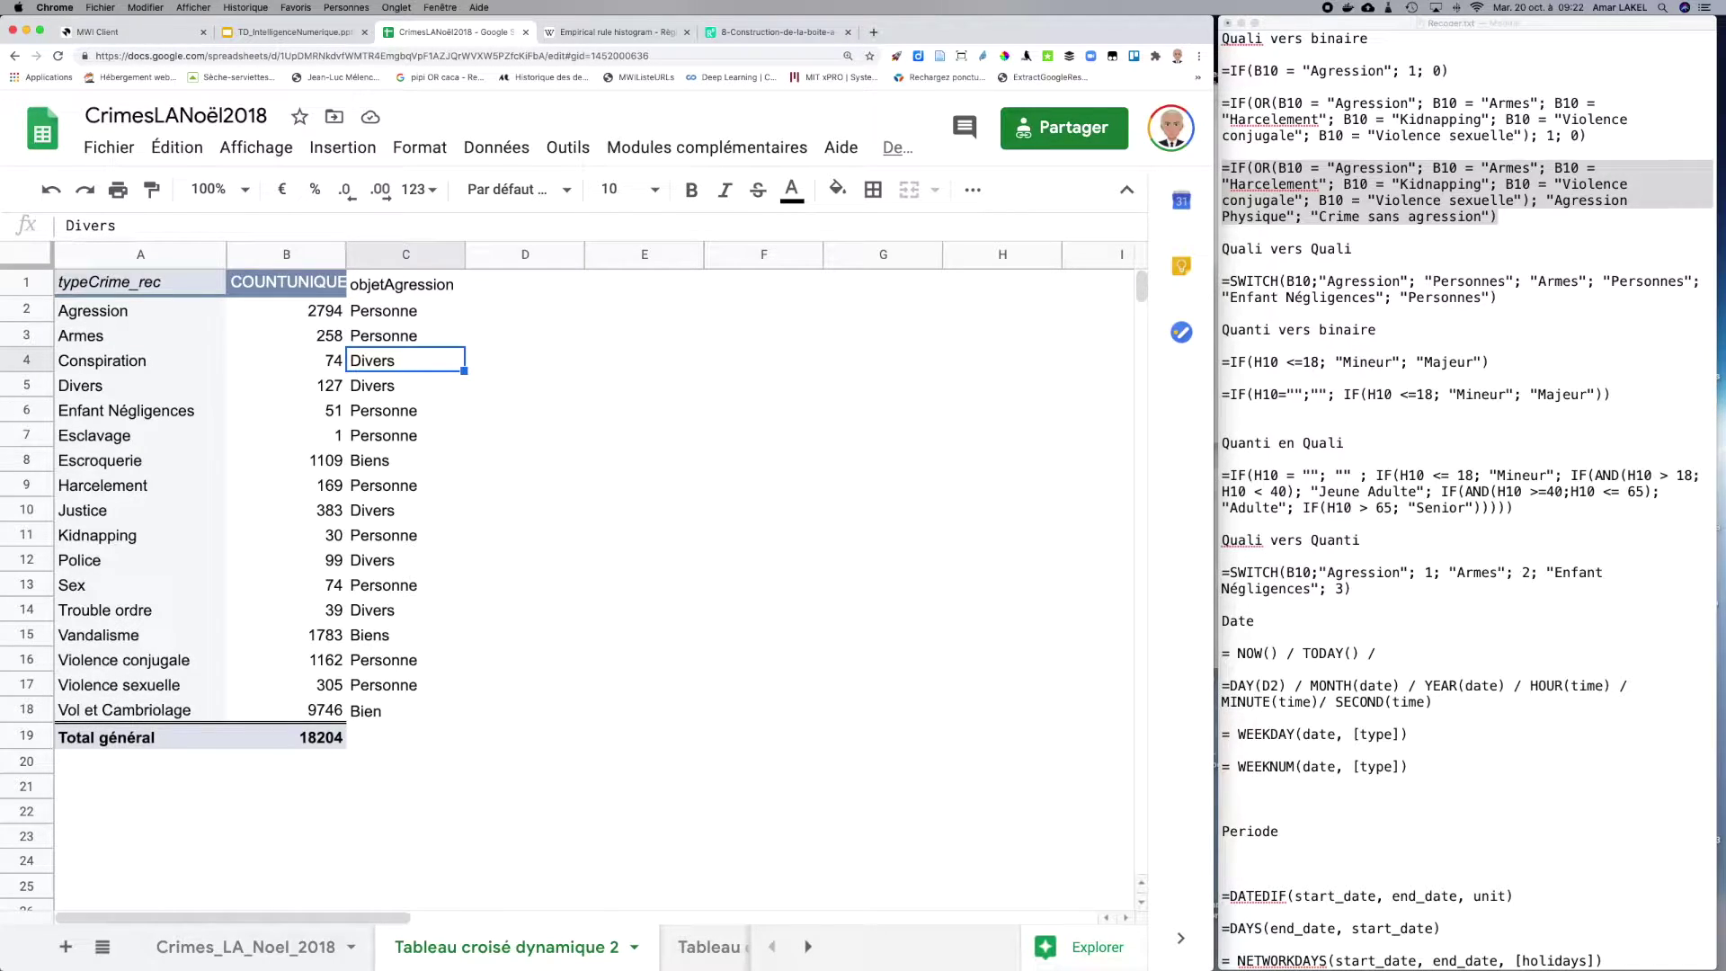
{"action": "left_click", "coordinate": [385, 308]}
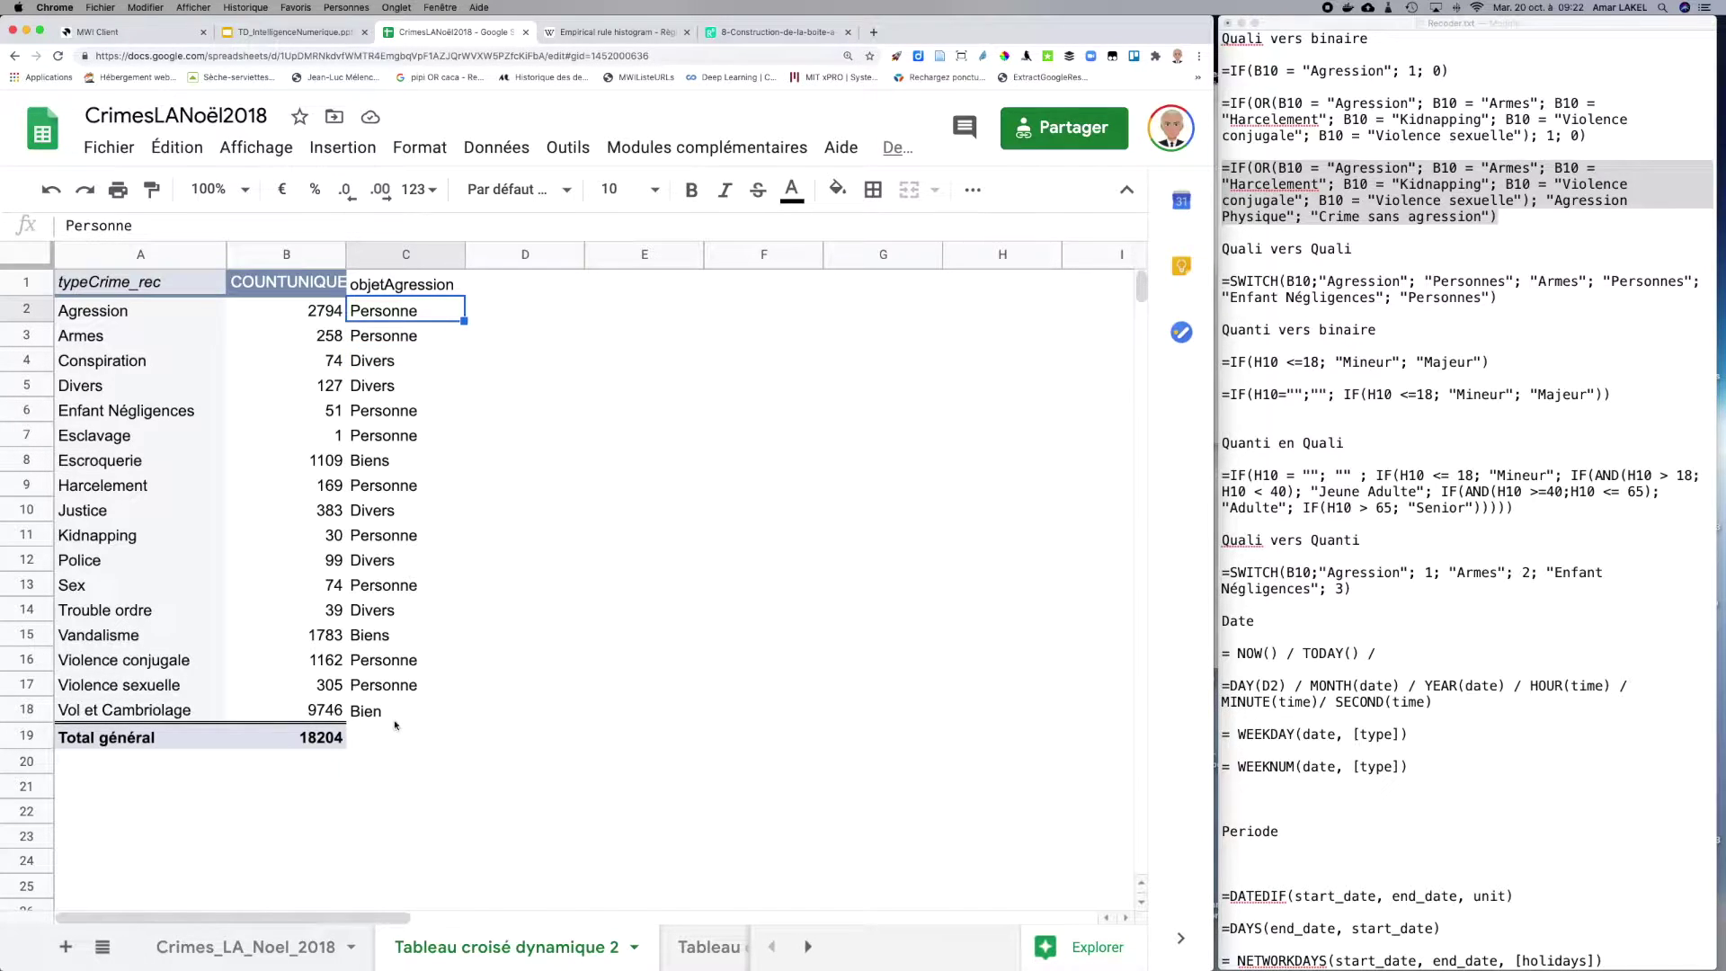
Step: Switch to Recoder.txt in TextEdit and copy the whole SWITCH formula under Qualli vers Quali
{"action": "left_click", "coordinate": [1297, 296]}
{"action": "double_click", "coordinate": [1262, 284]}
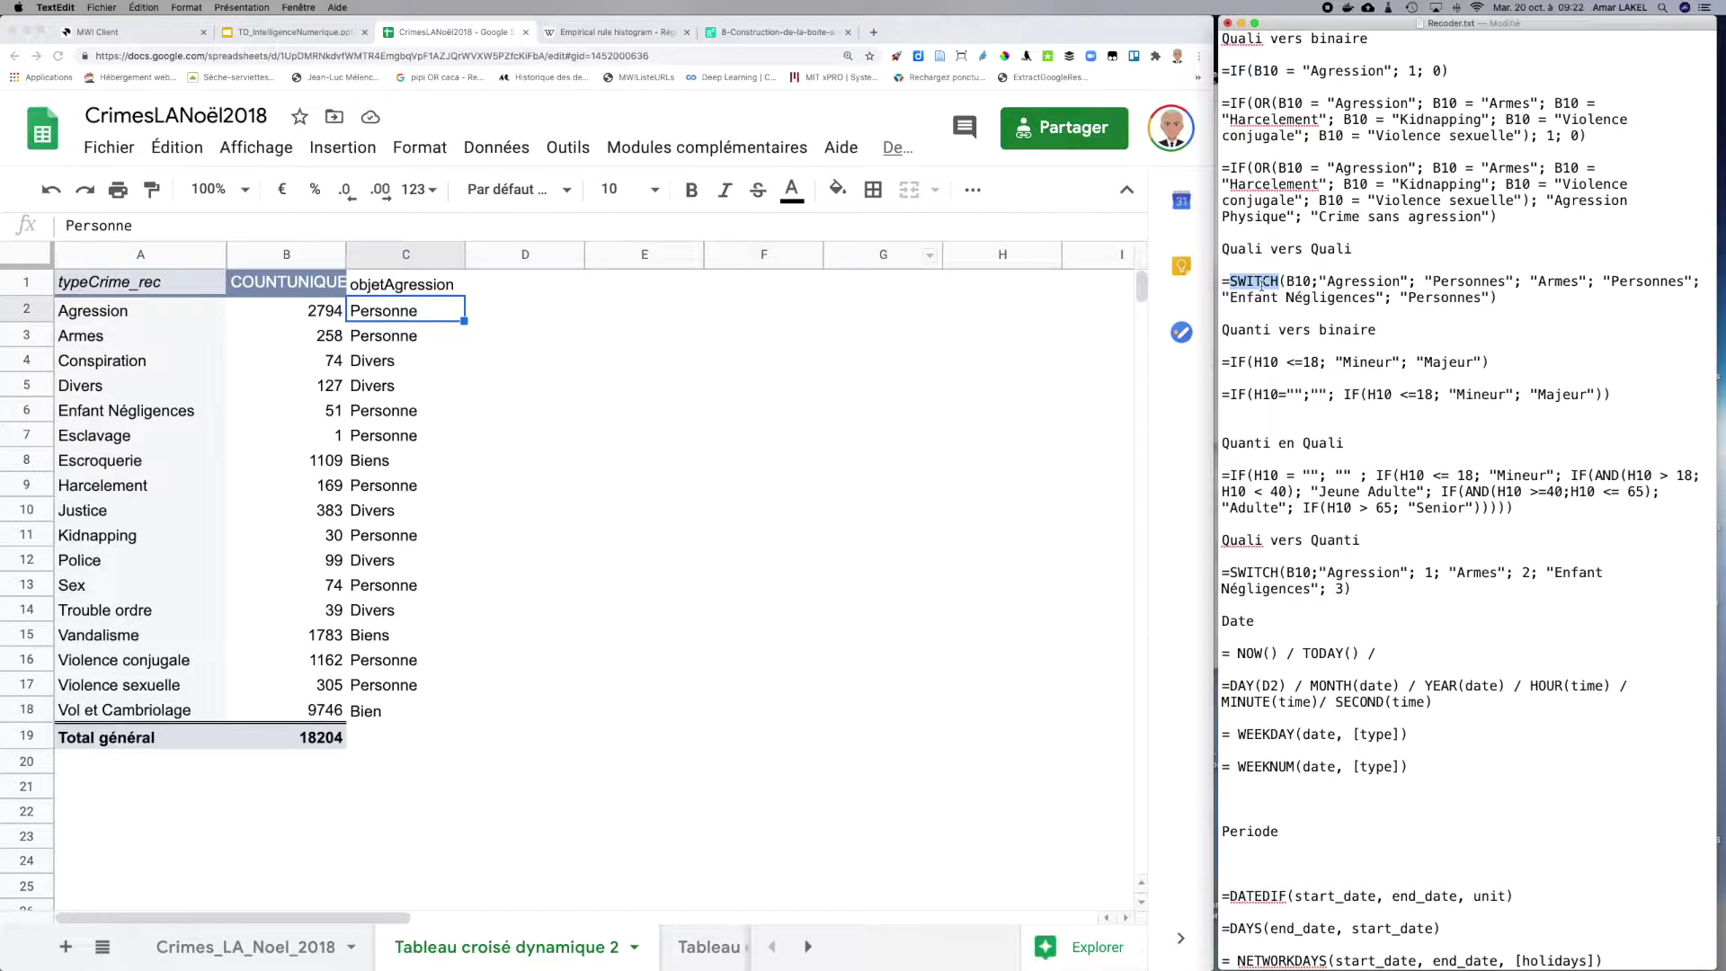
{"action": "left_click_drag", "start_coordinate": [1499, 299], "coordinate": [1218, 284]}
{"action": "key", "text": "super+c"}
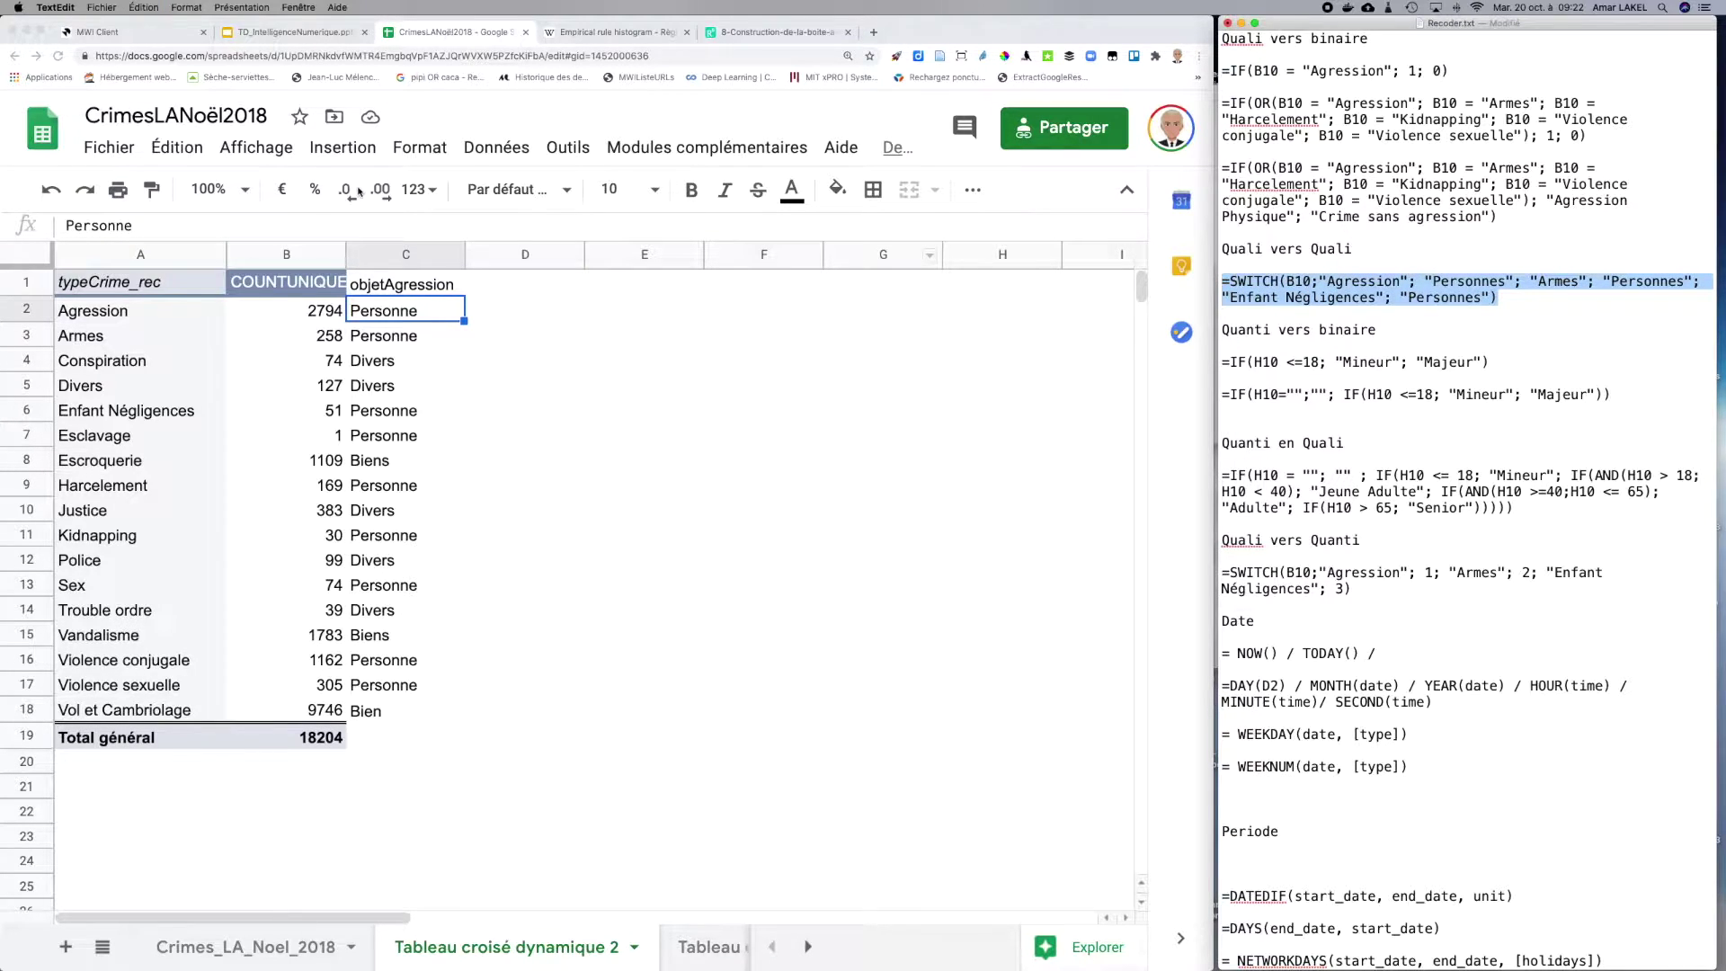
Step: Open the agression formula in C2 of the Crimes_LA_Noel_2018 sheet for editing and enlarge the formula bar
{"action": "left_click", "coordinate": [242, 950]}
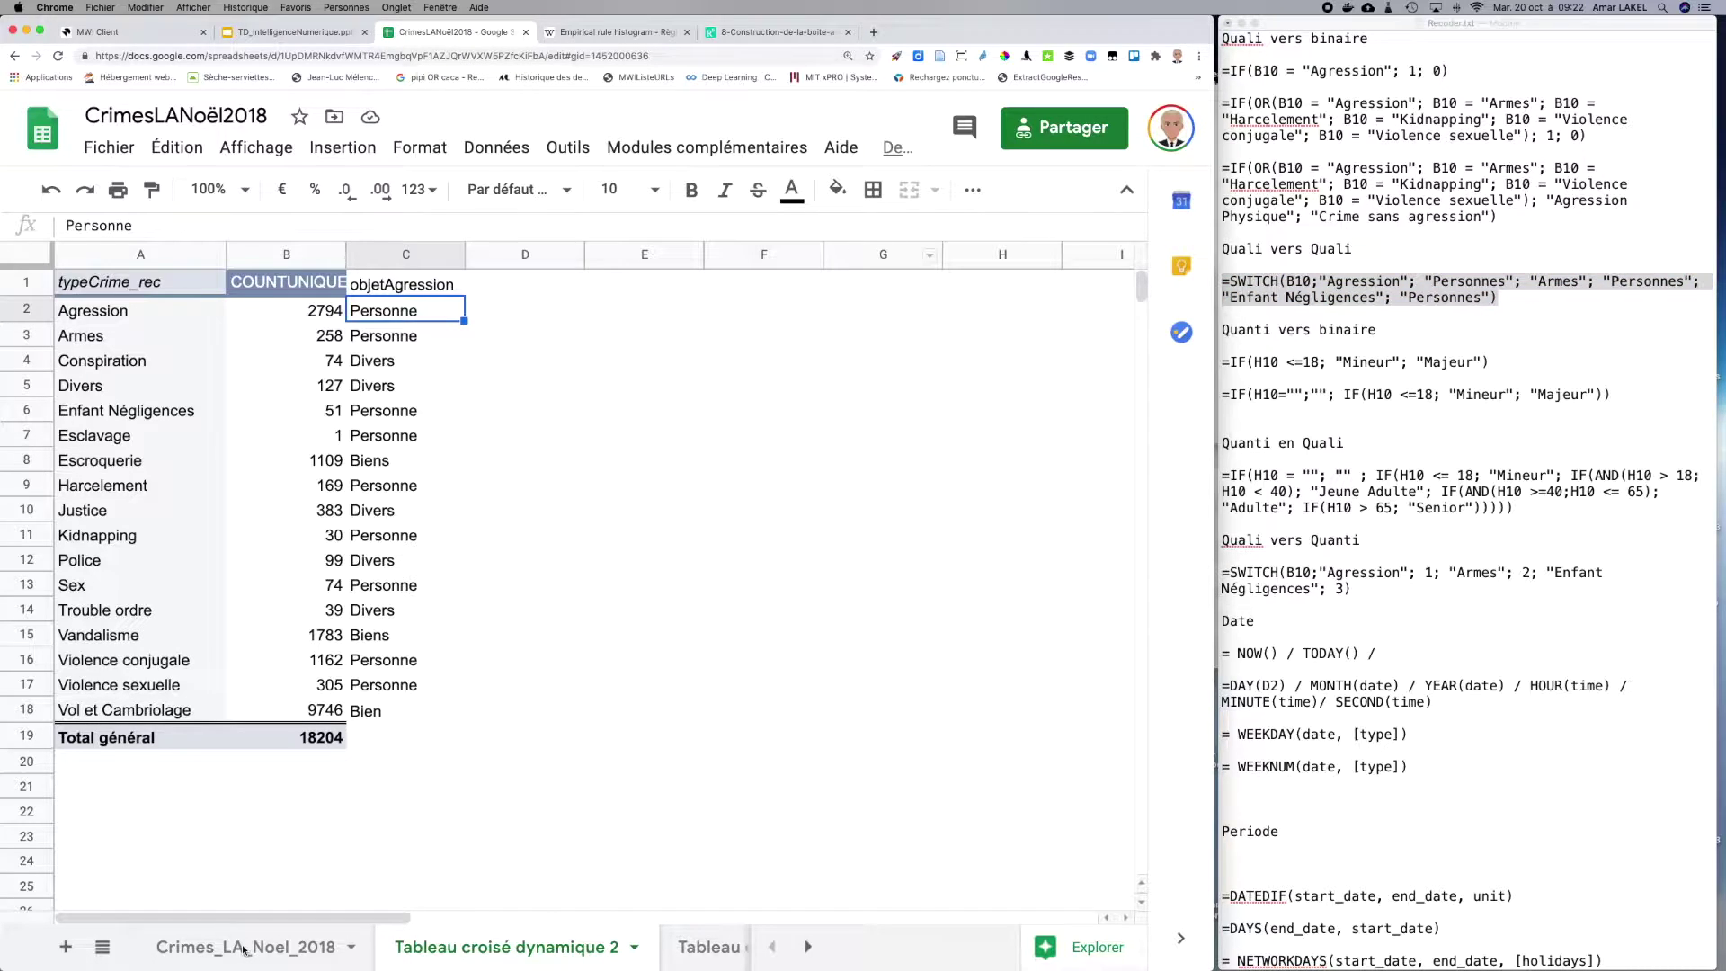
{"action": "left_click", "coordinate": [243, 946]}
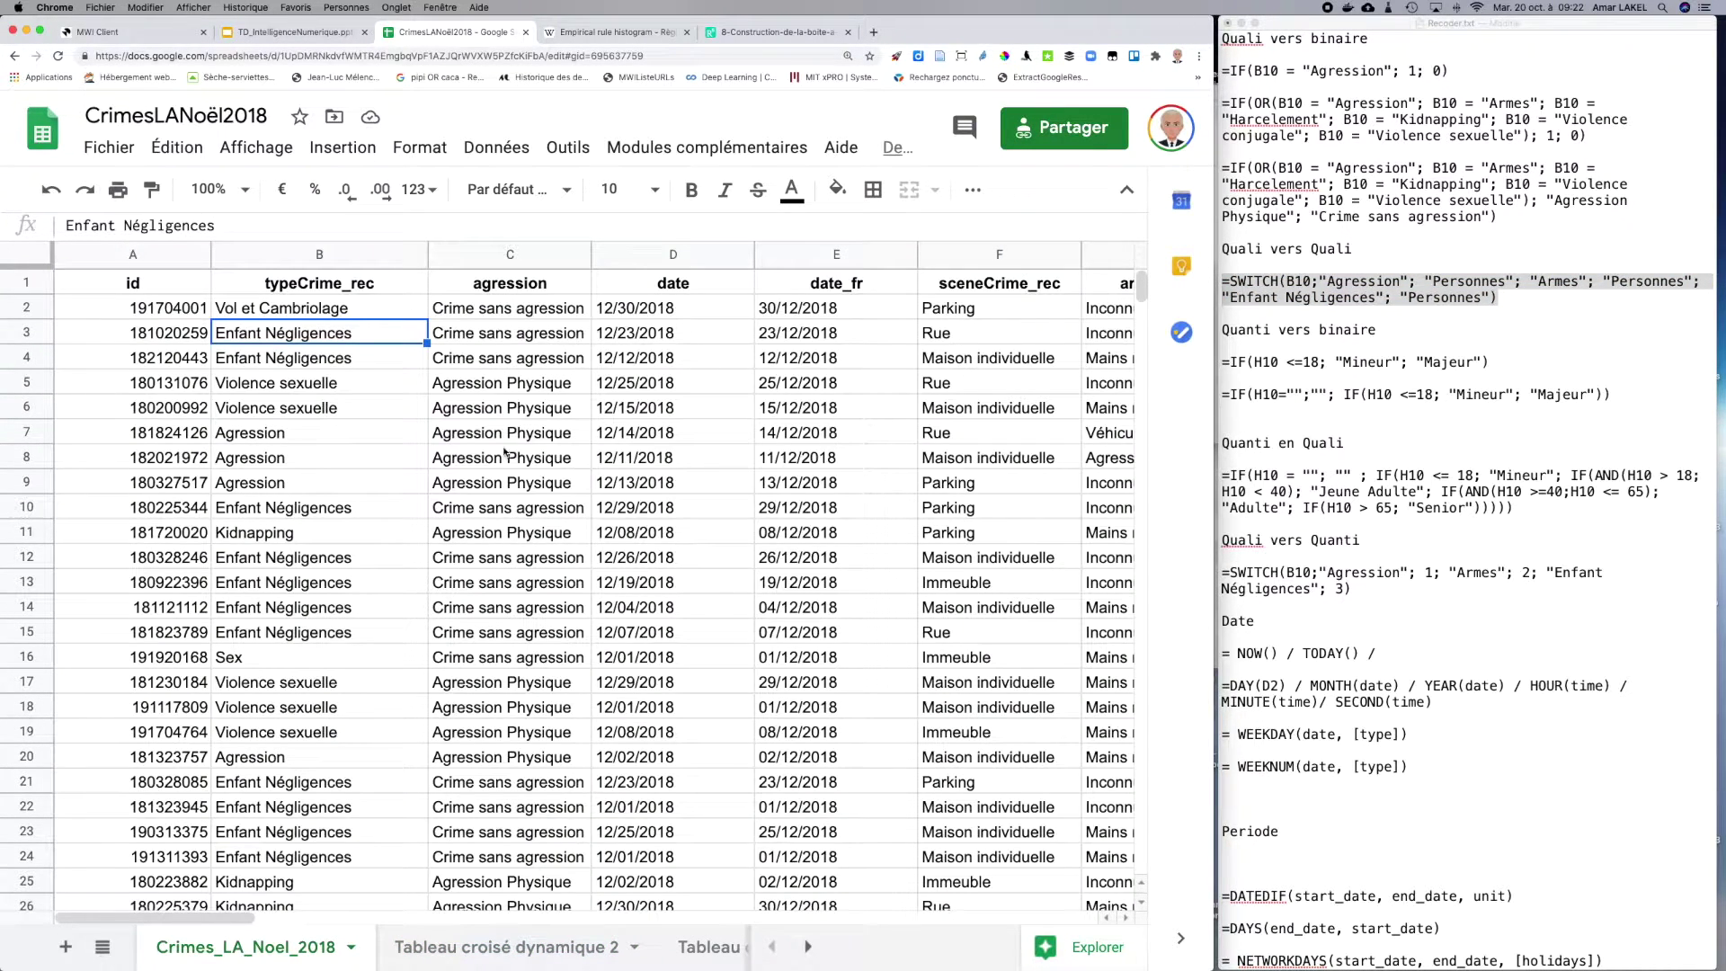
{"action": "left_click", "coordinate": [509, 312]}
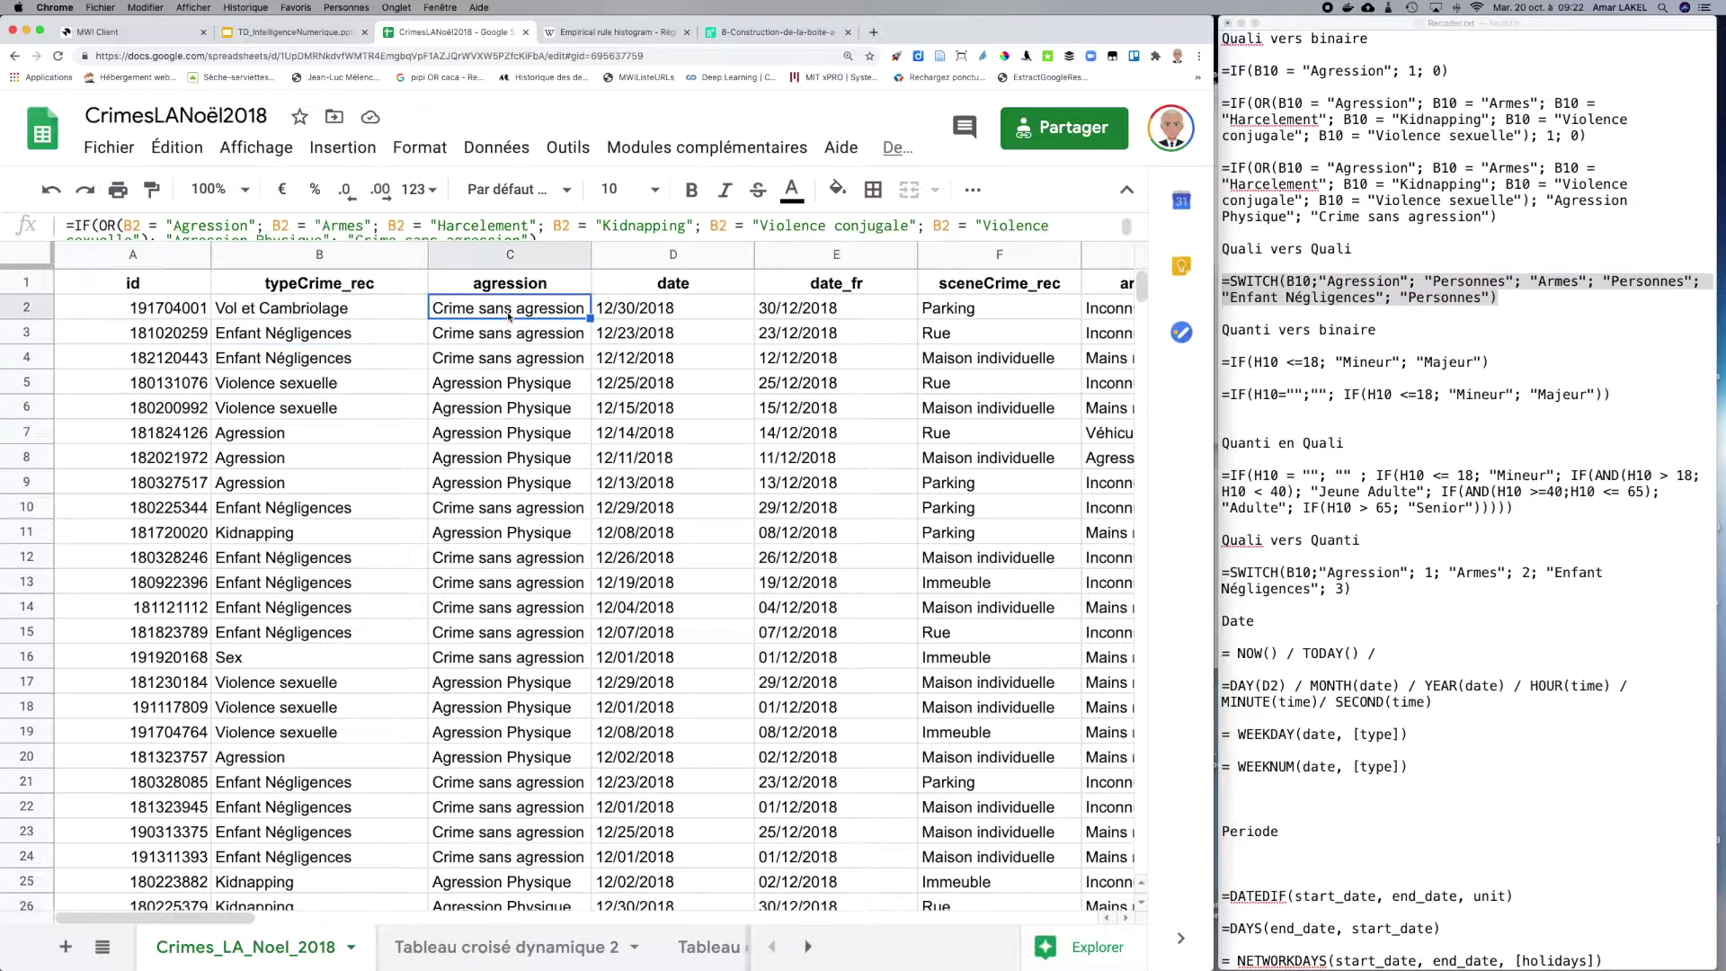
{"action": "left_click", "coordinate": [260, 230]}
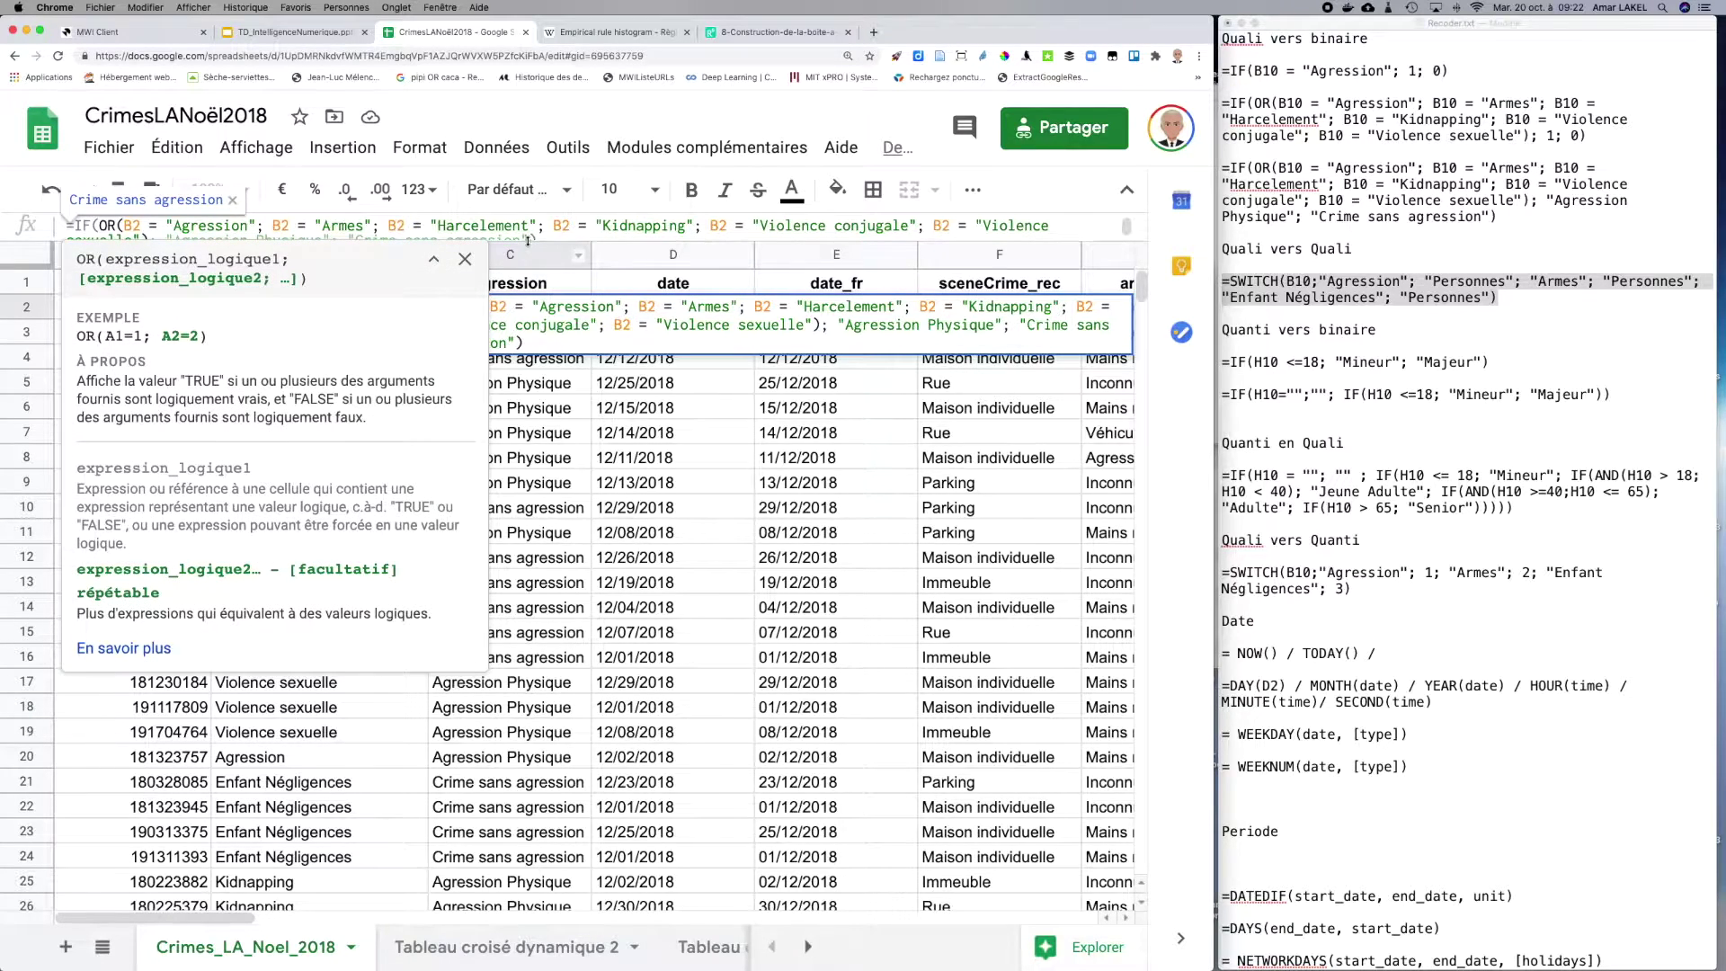
{"action": "left_click_drag", "start_coordinate": [529, 240], "coordinate": [528, 373]}
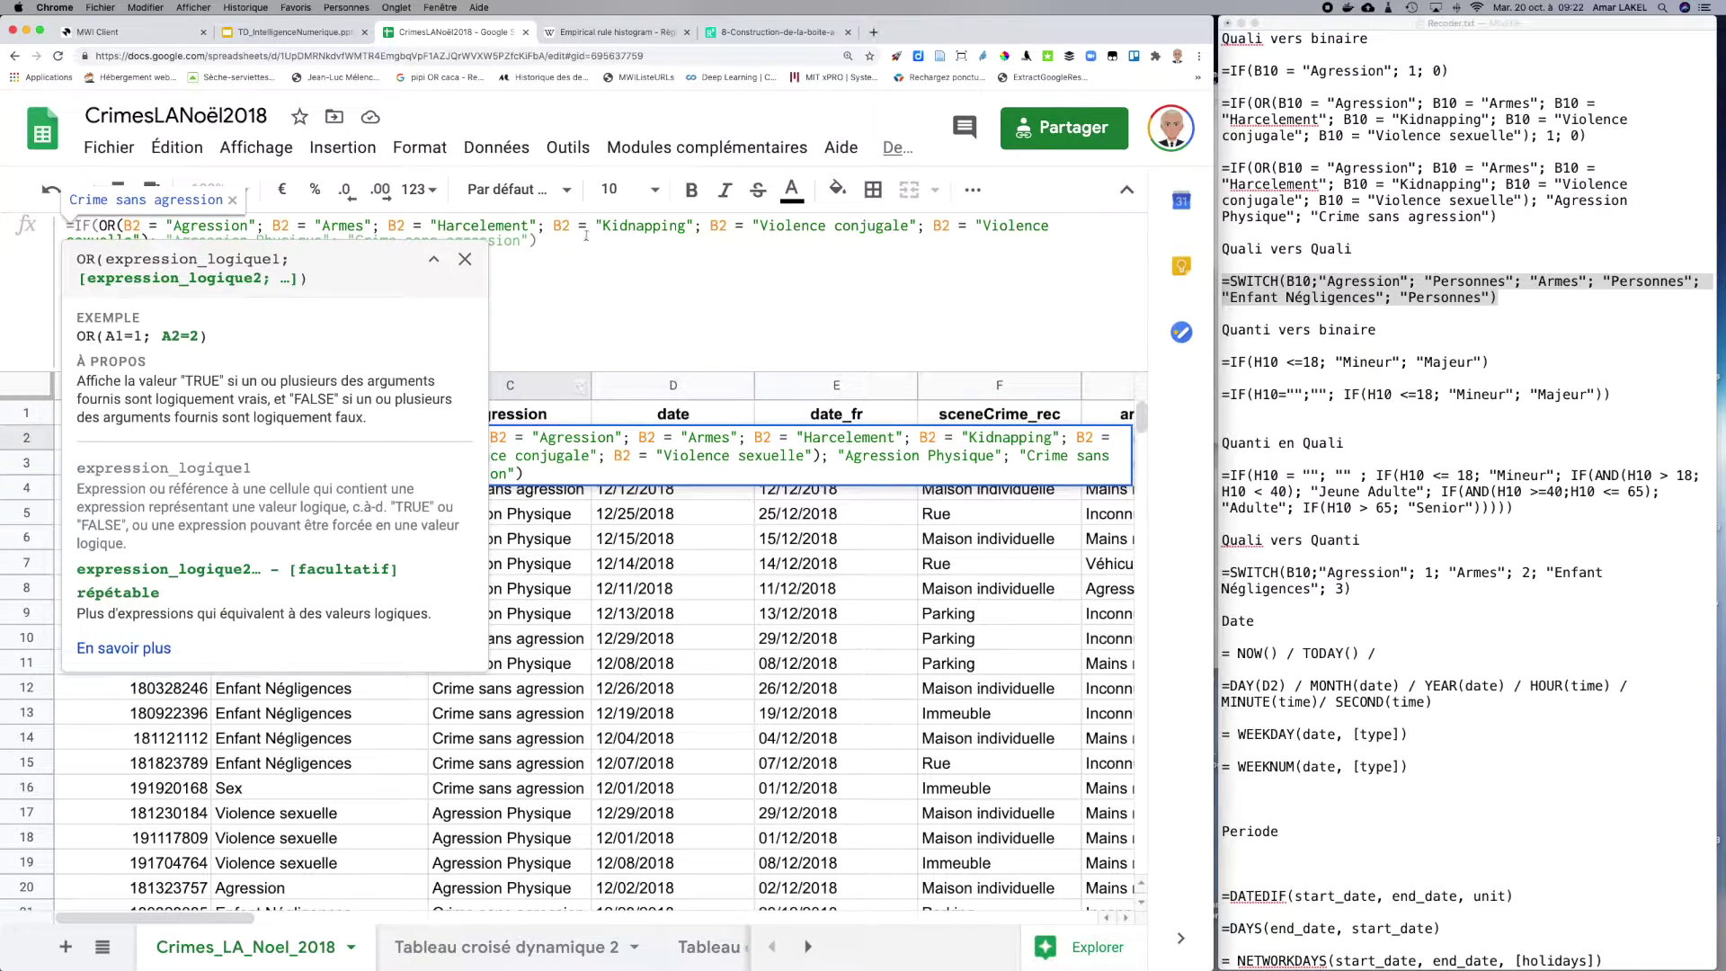
Step: Replace the whole C2 formula with the copied SWITCH formula and change its tested cell to B2
{"action": "left_click_drag", "start_coordinate": [568, 257], "coordinate": [11, 206]}
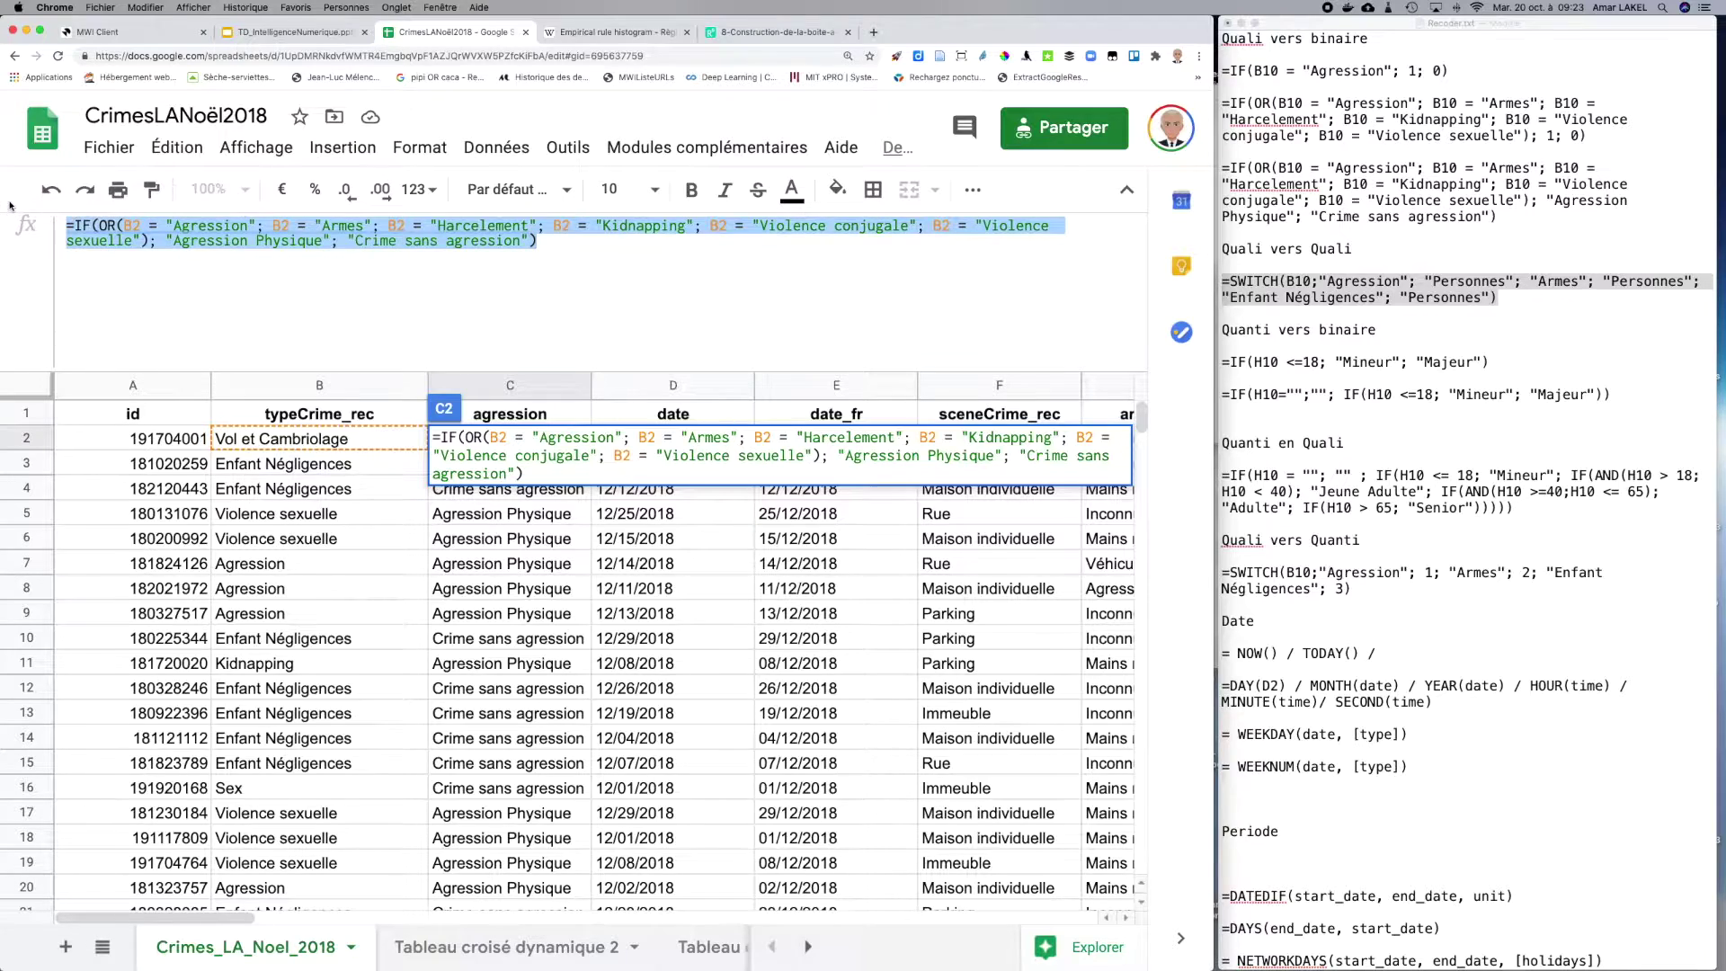
{"action": "key", "text": "super+v"}
{"action": "double_click", "coordinate": [151, 226]}
{"action": "type", "text": "B2"}
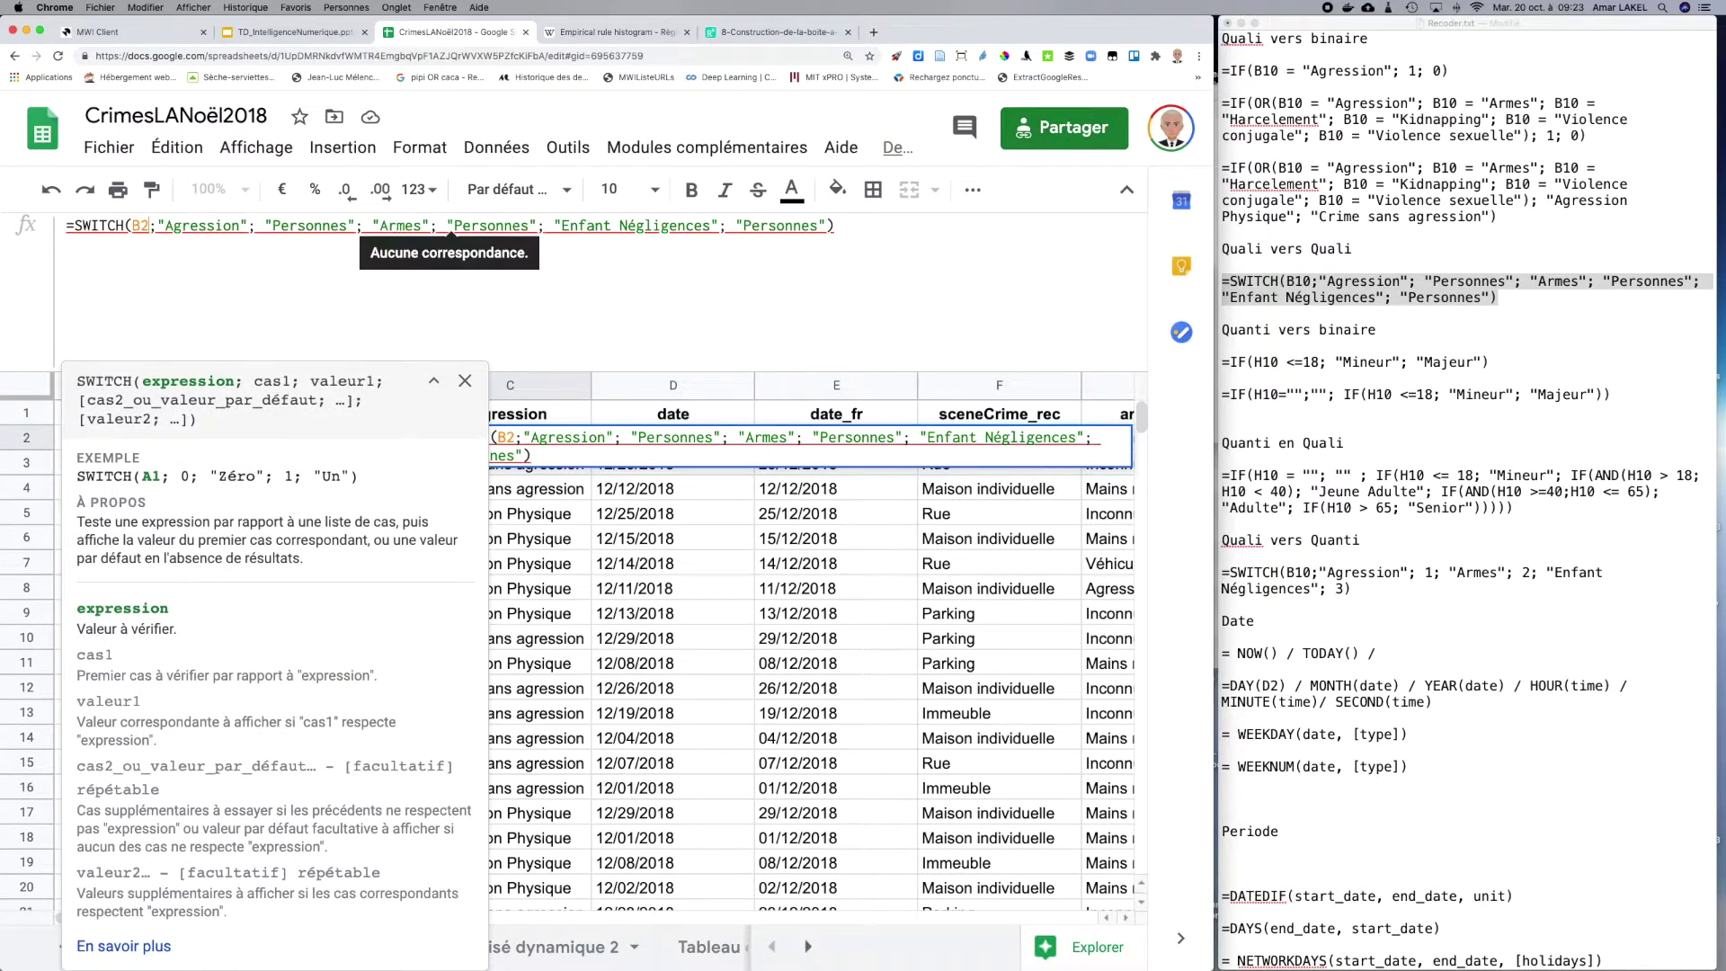
Step: Examine the arguments of the SWITCH formula, matching each crime type case with its replacement value
{"action": "key", "text": "Right"}
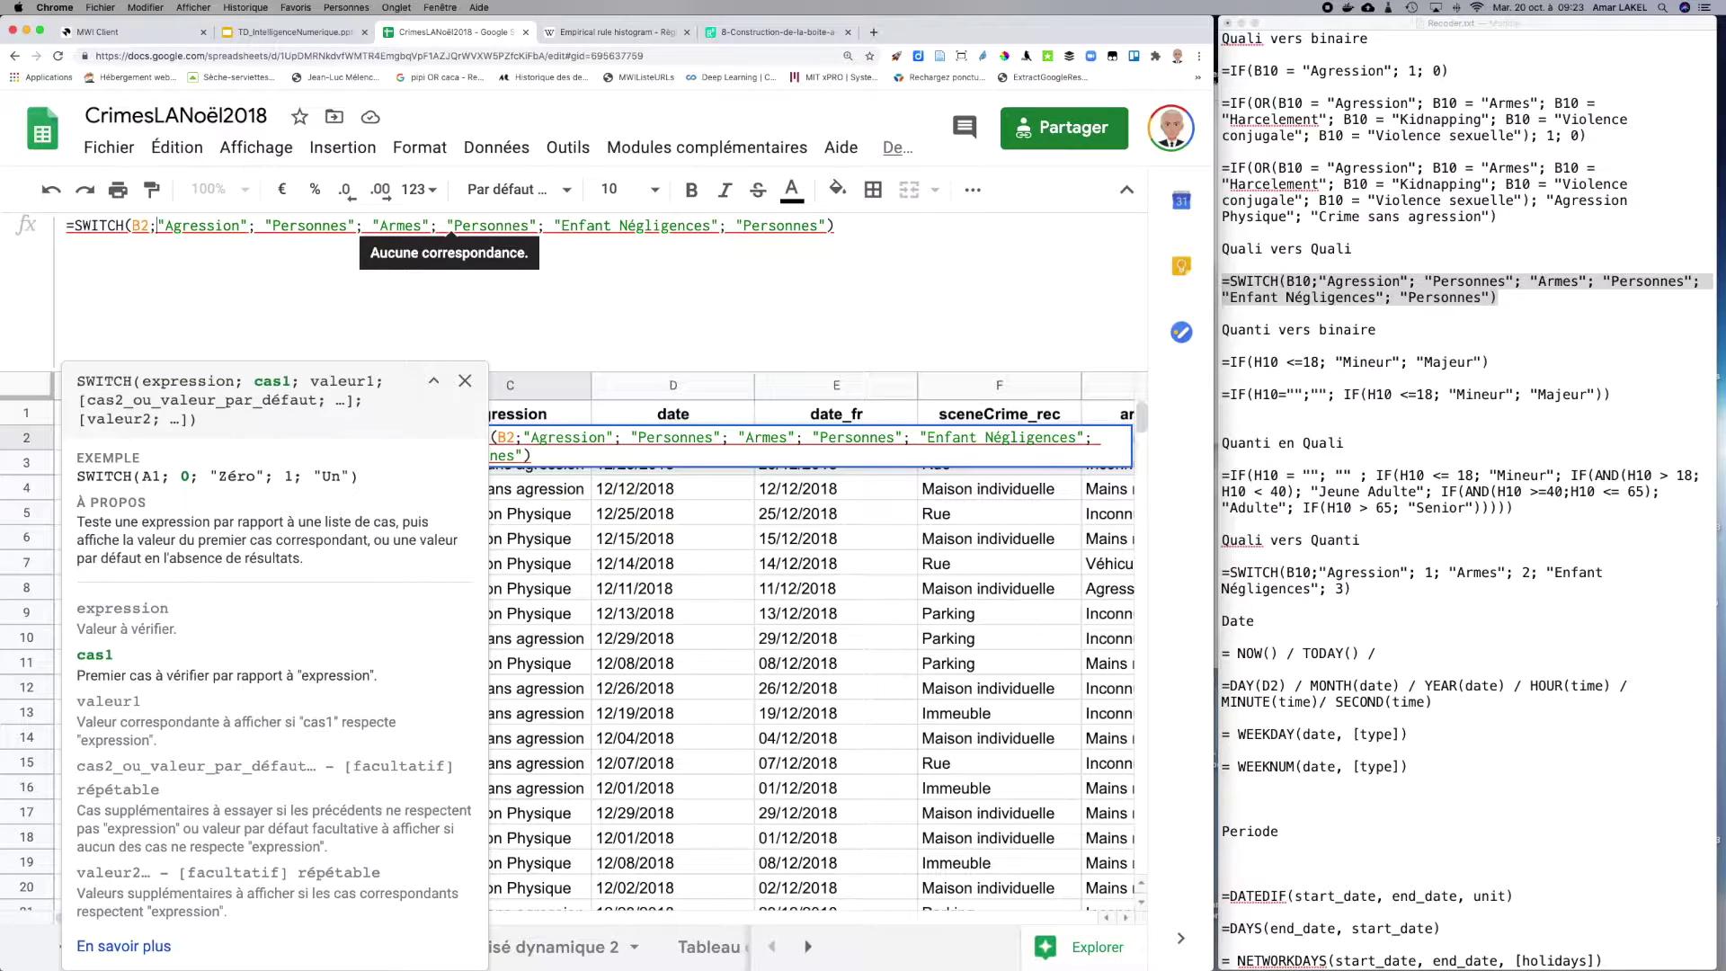
{"action": "key", "text": "Left"}
{"action": "key", "text": "Left"}
{"action": "key", "text": "Left"}
{"action": "key", "text": "Right"}
{"action": "key", "text": "Right"}
{"action": "key", "text": "Right"}
{"action": "key", "text": "shift+Right"}
{"action": "key", "text": "shift+Right"}
{"action": "key", "text": "shift+Right"}
{"action": "key", "text": "shift+Right"}
{"action": "key", "text": "shift+Right"}
{"action": "key", "text": "shift+Right"}
{"action": "key", "text": "shift+Right"}
{"action": "key", "text": "shift+Right"}
{"action": "key", "text": "shift+Right"}
{"action": "key", "text": "shift+Right"}
{"action": "key", "text": "shift+Right"}
{"action": "key", "text": "Right"}
{"action": "key", "text": "Right"}
{"action": "key", "text": "Right"}
{"action": "key", "text": "shift+Right"}
{"action": "key", "text": "shift+Right"}
{"action": "key", "text": "shift+Right"}
{"action": "key", "text": "shift+Right"}
{"action": "key", "text": "shift+Right"}
{"action": "key", "text": "shift+Right"}
{"action": "key", "text": "shift+Right"}
{"action": "key", "text": "shift+Right"}
{"action": "key", "text": "shift+Right"}
{"action": "key", "text": "shift+Right"}
{"action": "key", "text": "shift+Right"}
{"action": "key", "text": "Right"}
{"action": "key", "text": "Right"}
{"action": "key", "text": "Right"}
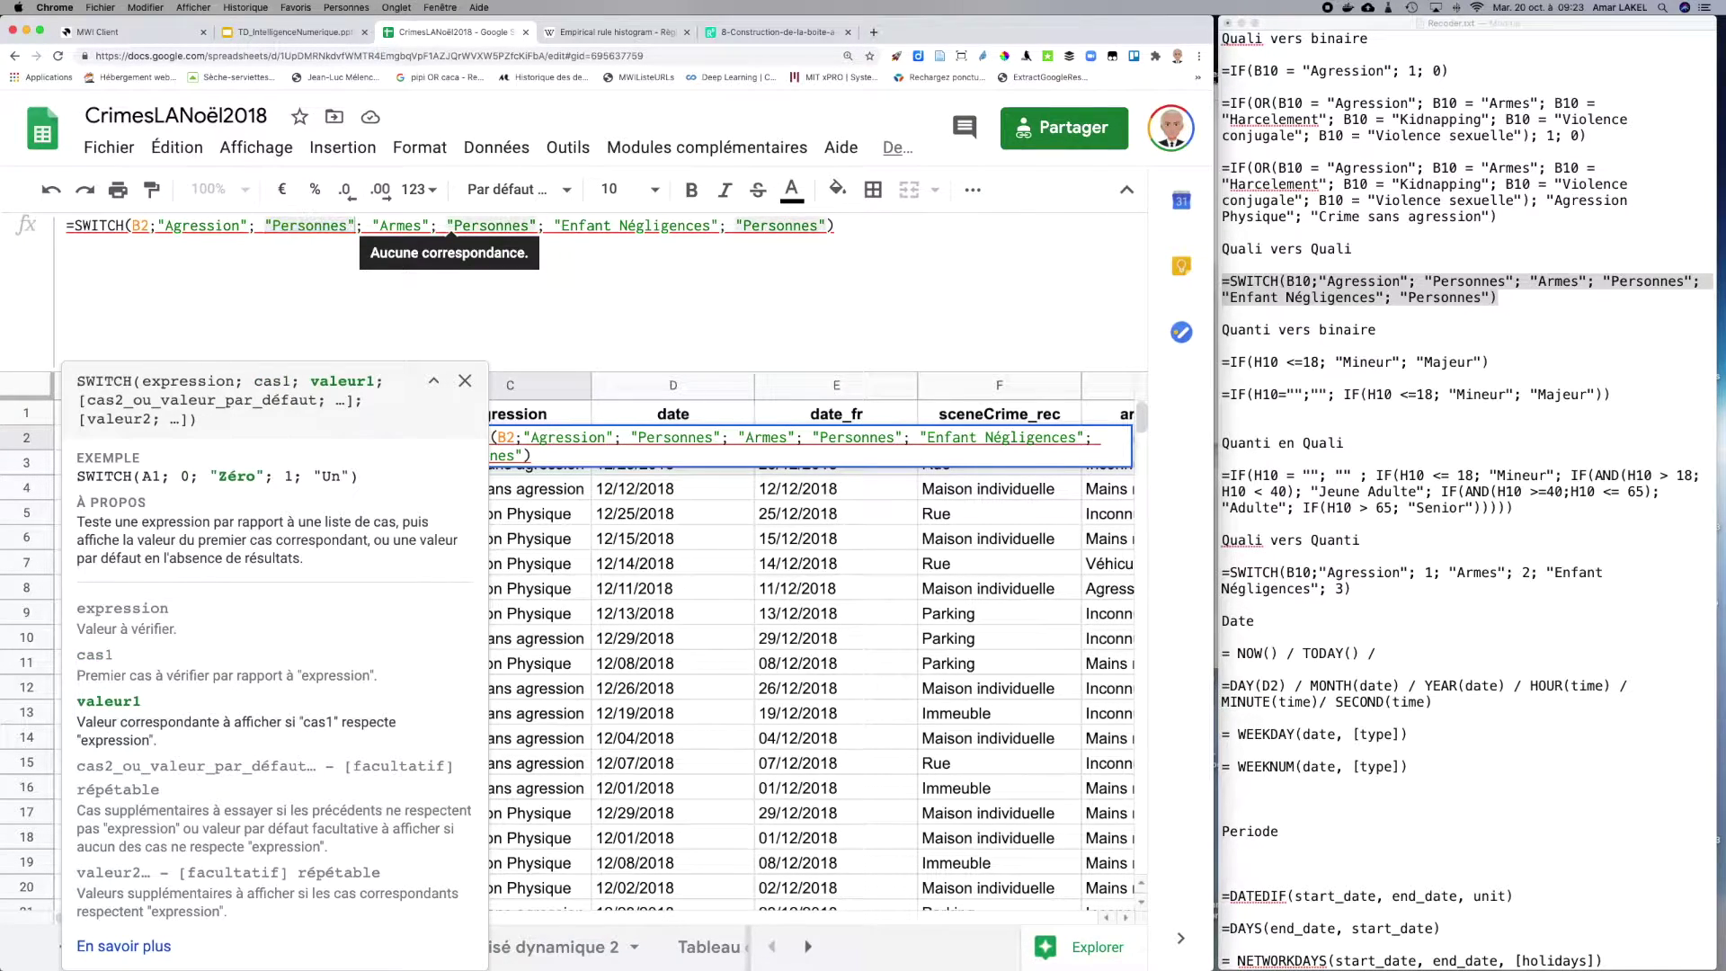
{"action": "key", "text": "shift+Right"}
{"action": "key", "text": "shift+Right"}
{"action": "key", "text": "shift+Right"}
{"action": "key", "text": "shift+Right"}
{"action": "key", "text": "shift+Right"}
{"action": "key", "text": "shift+Right"}
{"action": "key", "text": "shift+Right"}
{"action": "key", "text": "Right"}
{"action": "key", "text": "Right"}
{"action": "key", "text": "Right"}
{"action": "key", "text": "shift+Right"}
{"action": "key", "text": "shift+Right"}
{"action": "key", "text": "shift+Right"}
{"action": "key", "text": "shift+Right"}
{"action": "key", "text": "shift+Right"}
{"action": "key", "text": "shift+Right"}
{"action": "key", "text": "shift+Right"}
{"action": "key", "text": "shift+Right"}
{"action": "key", "text": "shift+Right"}
{"action": "key", "text": "shift+Right"}
{"action": "key", "text": "shift+Right"}
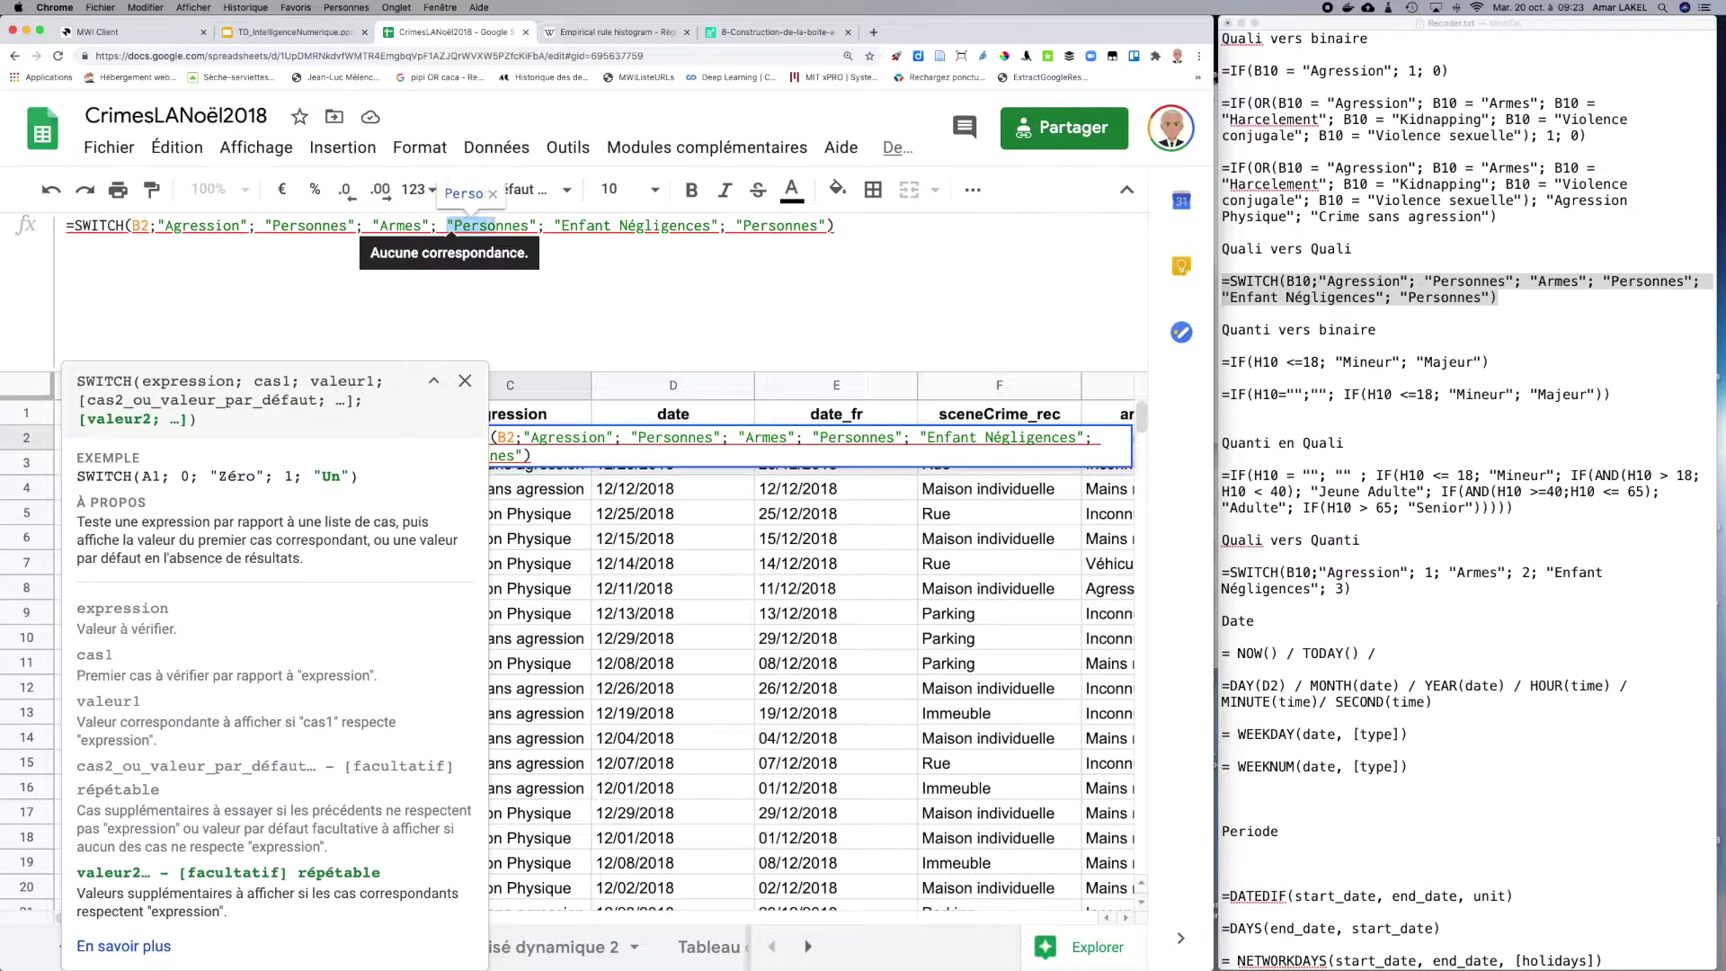
{"action": "key", "text": "Right"}
{"action": "key", "text": "Right"}
{"action": "key", "text": "Right"}
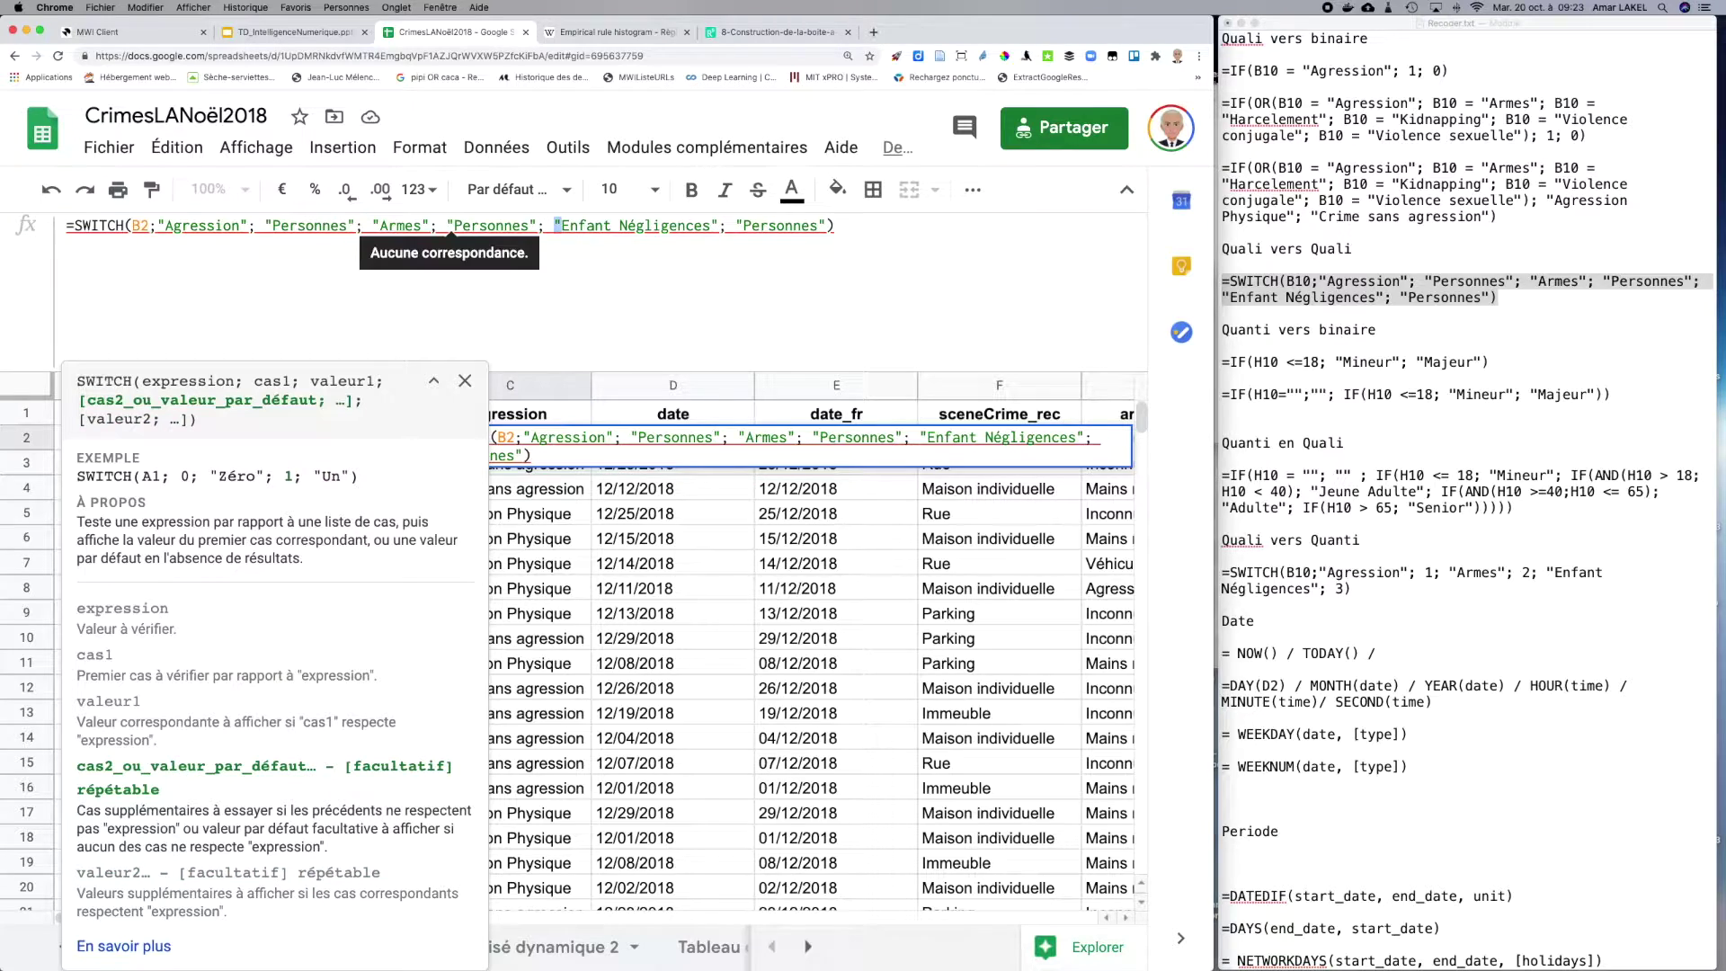
{"action": "key", "text": "shift+Right"}
{"action": "key", "text": "shift+Right"}
{"action": "key", "text": "shift+Right"}
{"action": "key", "text": "shift+Right"}
{"action": "key", "text": "shift+Right"}
{"action": "key", "text": "shift+Right"}
{"action": "key", "text": "shift+Right"}
{"action": "key", "text": "shift+Right"}
{"action": "key", "text": "shift+Right"}
{"action": "key", "text": "shift+Right"}
{"action": "key", "text": "shift+Right"}
{"action": "key", "text": "shift+Right"}
{"action": "key", "text": "shift+Right"}
{"action": "key", "text": "shift+Right"}
{"action": "key", "text": "shift+Right"}
{"action": "key", "text": "shift+Right"}
{"action": "key", "text": "shift+Right"}
{"action": "key", "text": "shift+Right"}
{"action": "key", "text": "shift+Right"}
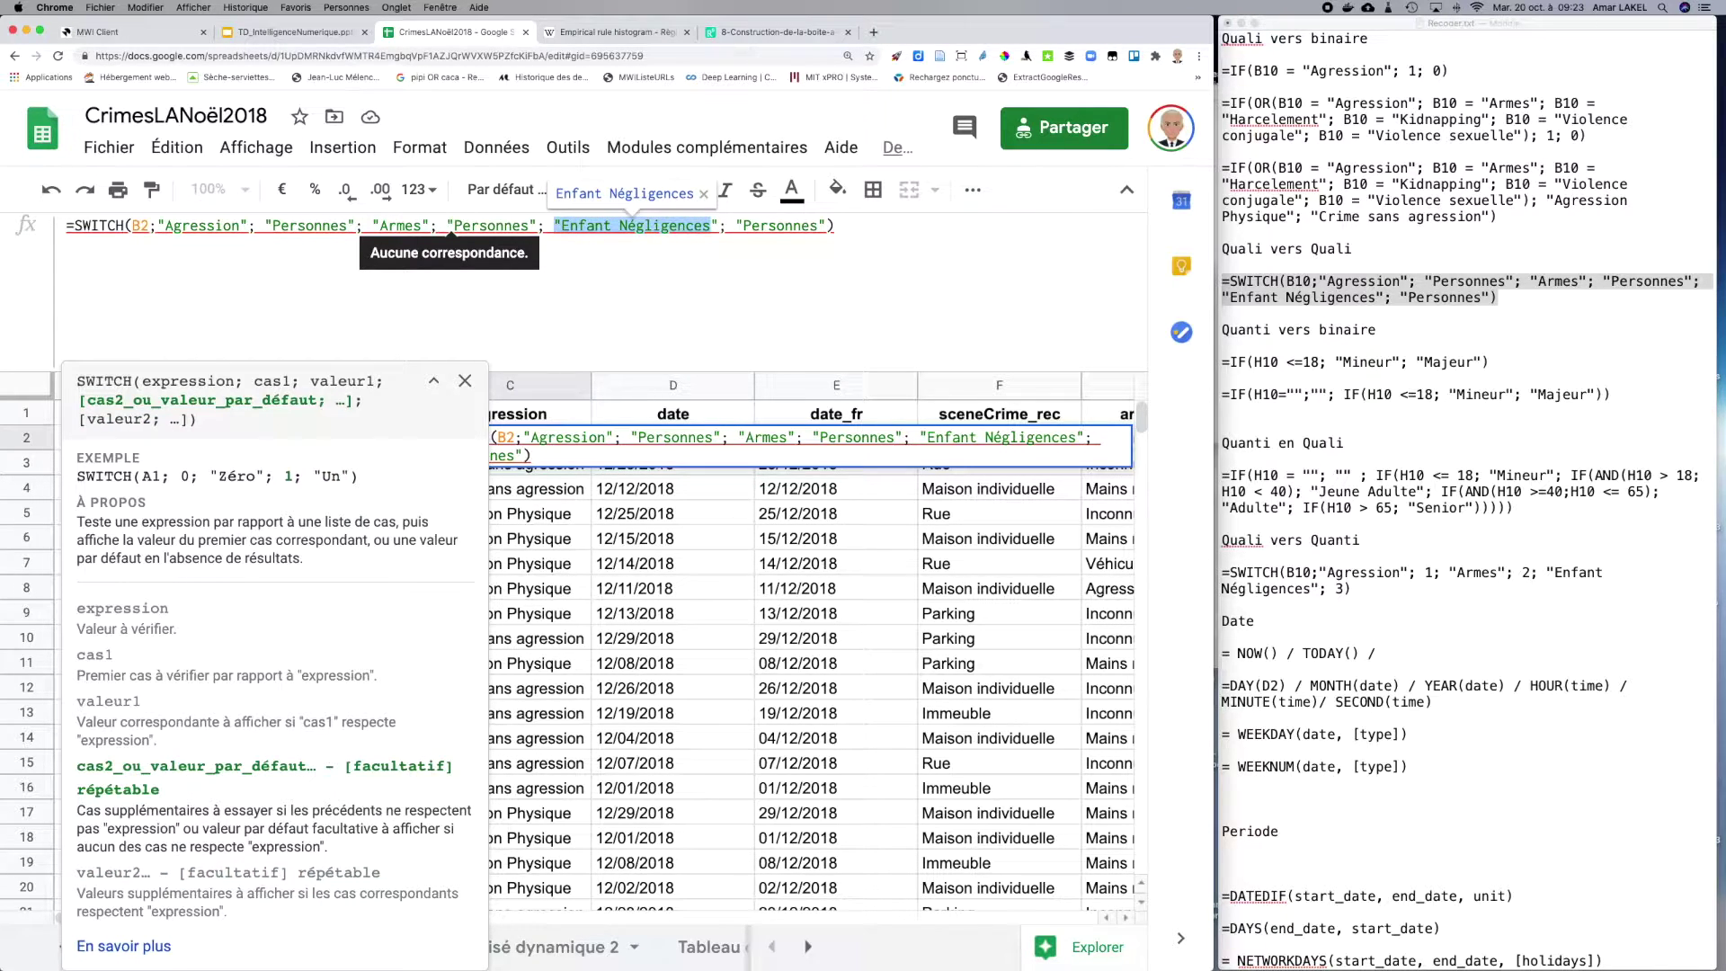
{"action": "double_click", "coordinate": [179, 227]}
{"action": "double_click", "coordinate": [319, 225]}
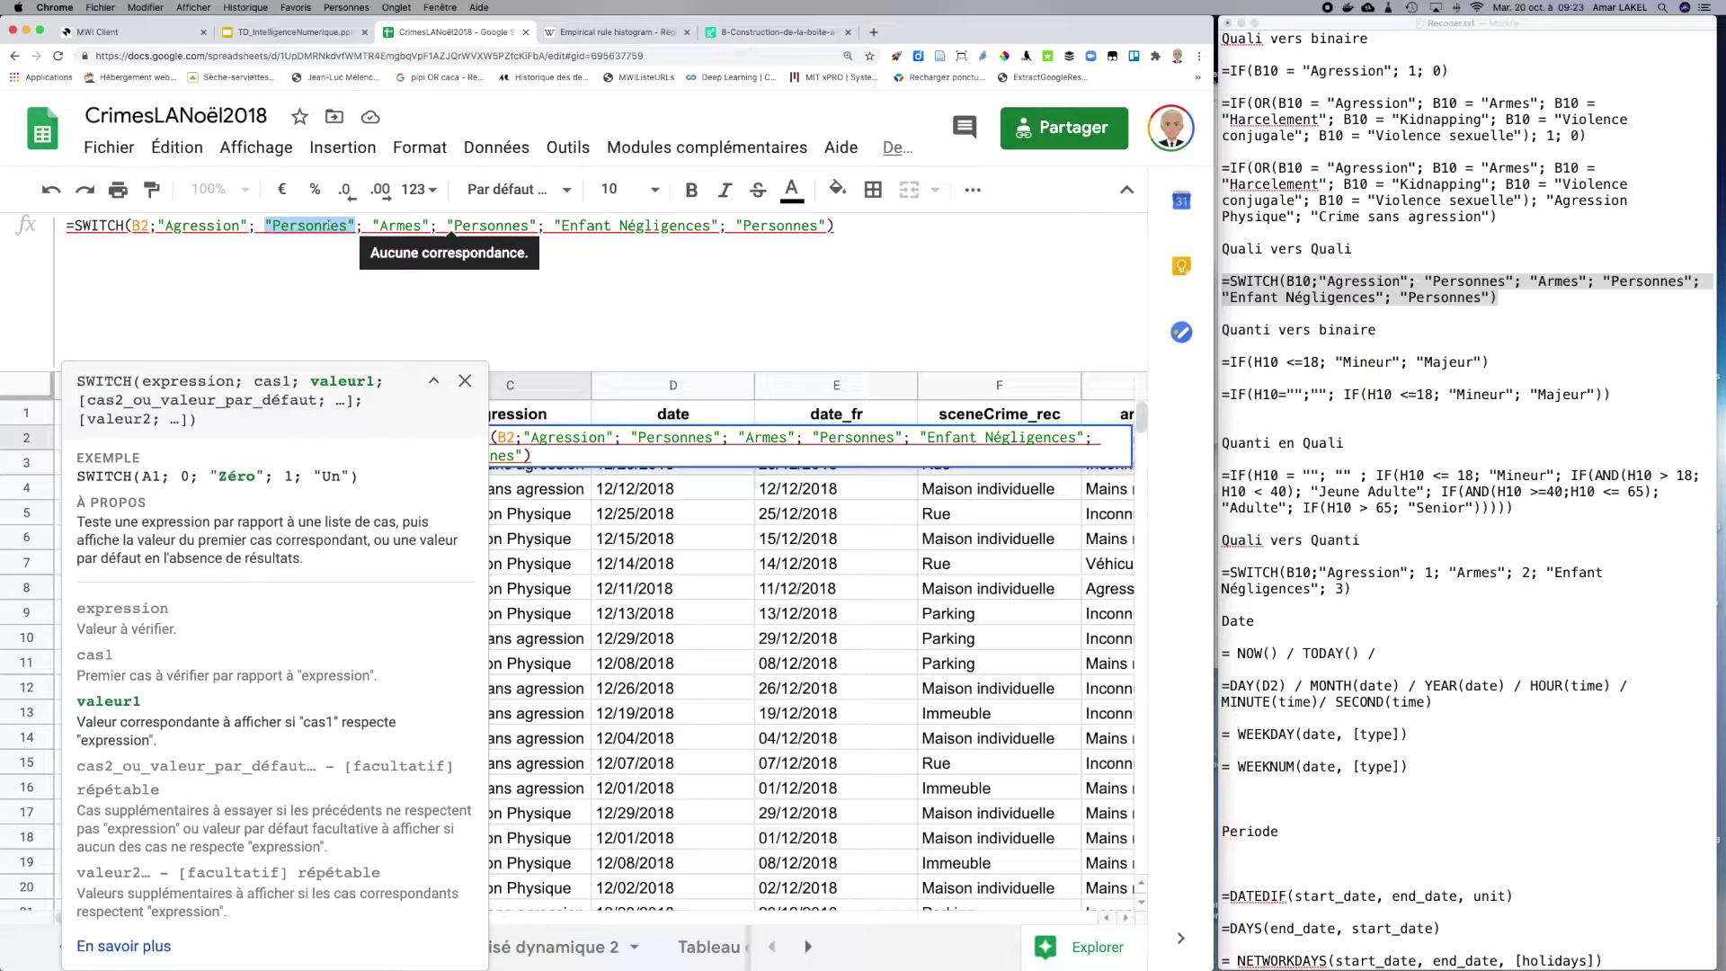
{"action": "double_click", "coordinate": [392, 225]}
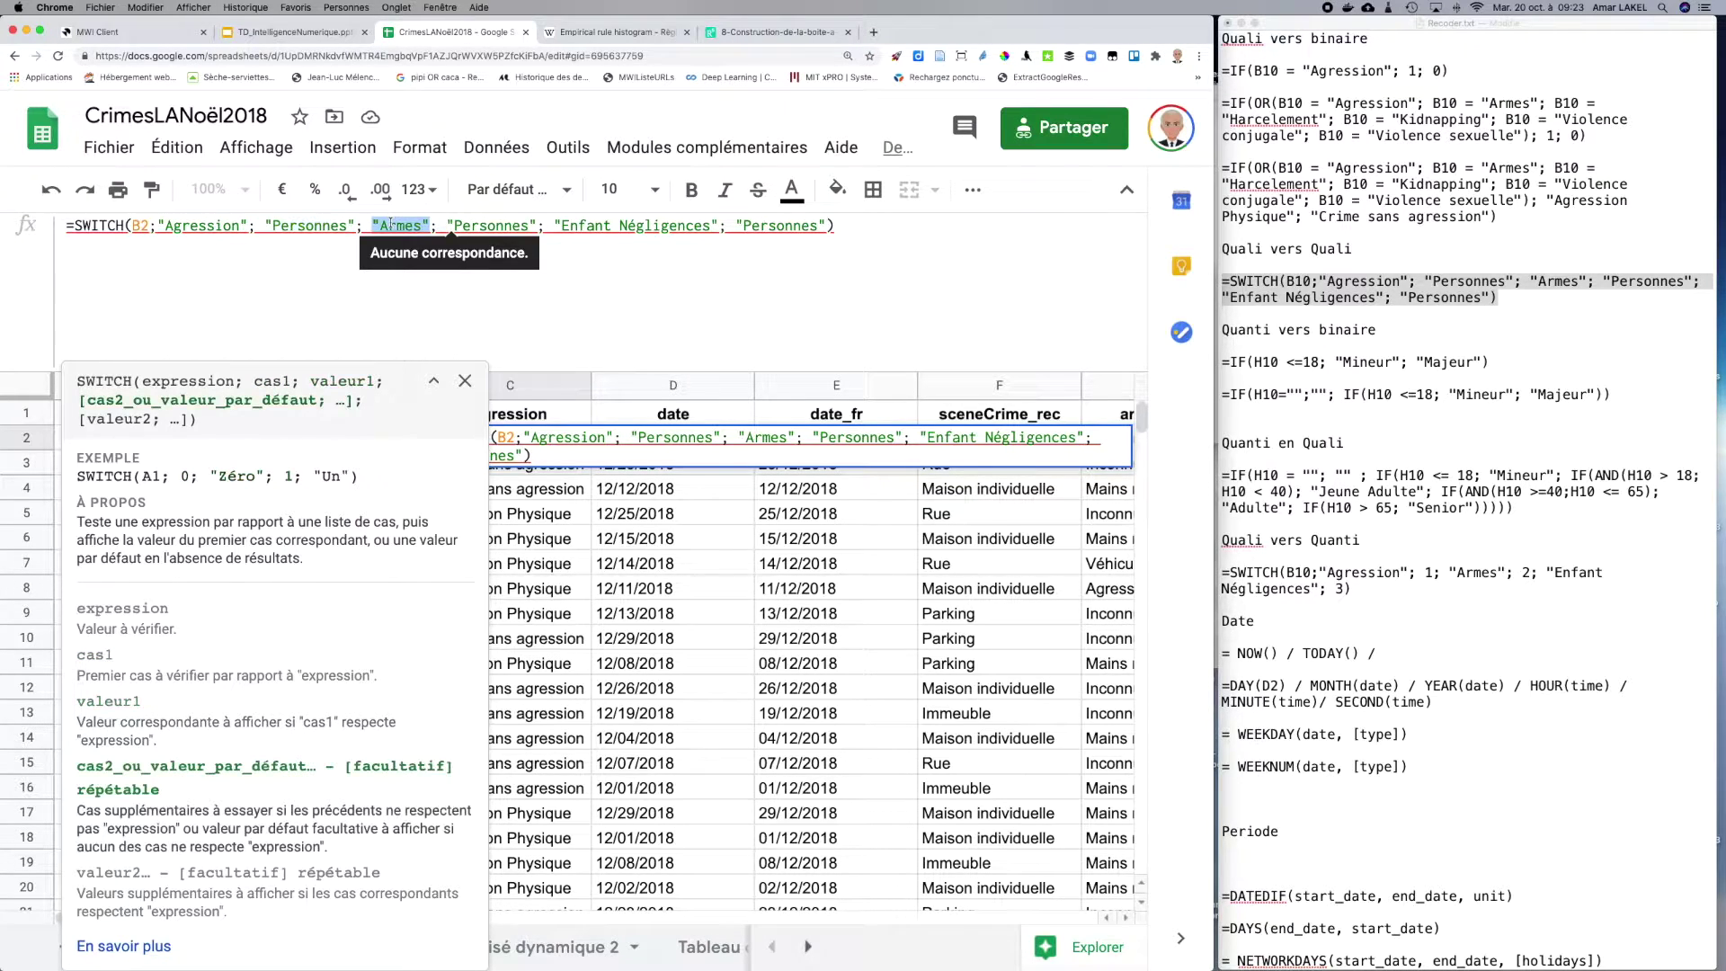
{"action": "double_click", "coordinate": [496, 224]}
{"action": "double_click", "coordinate": [205, 224]}
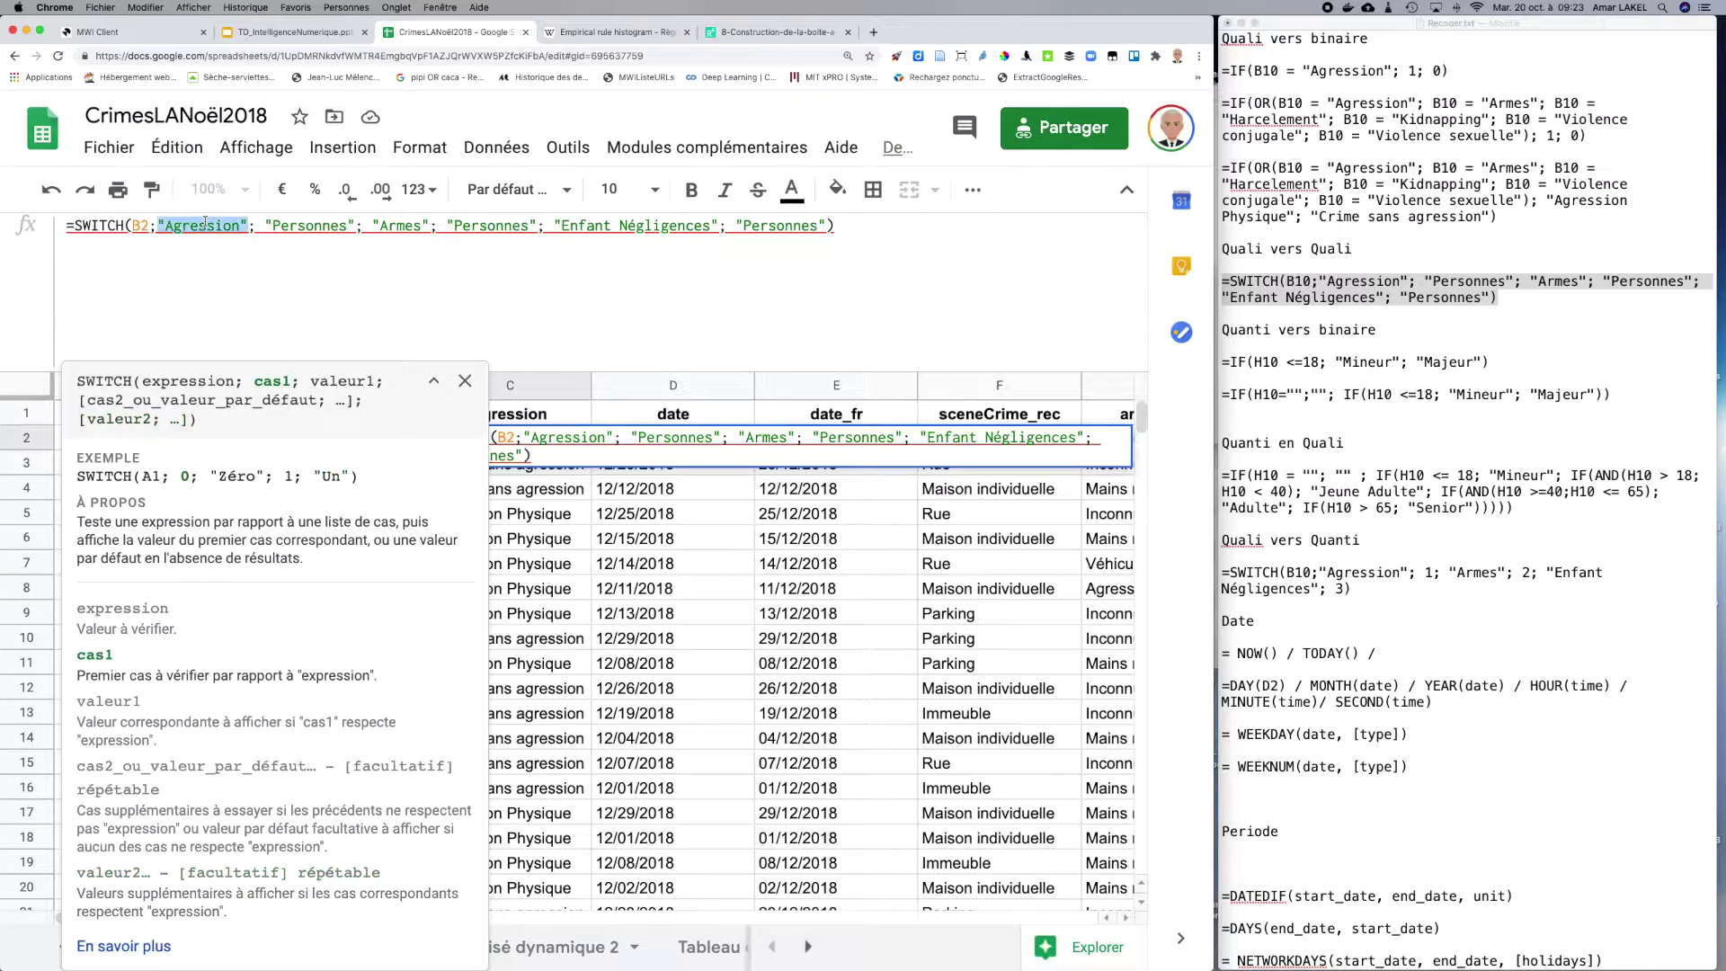
{"action": "double_click", "coordinate": [297, 225]}
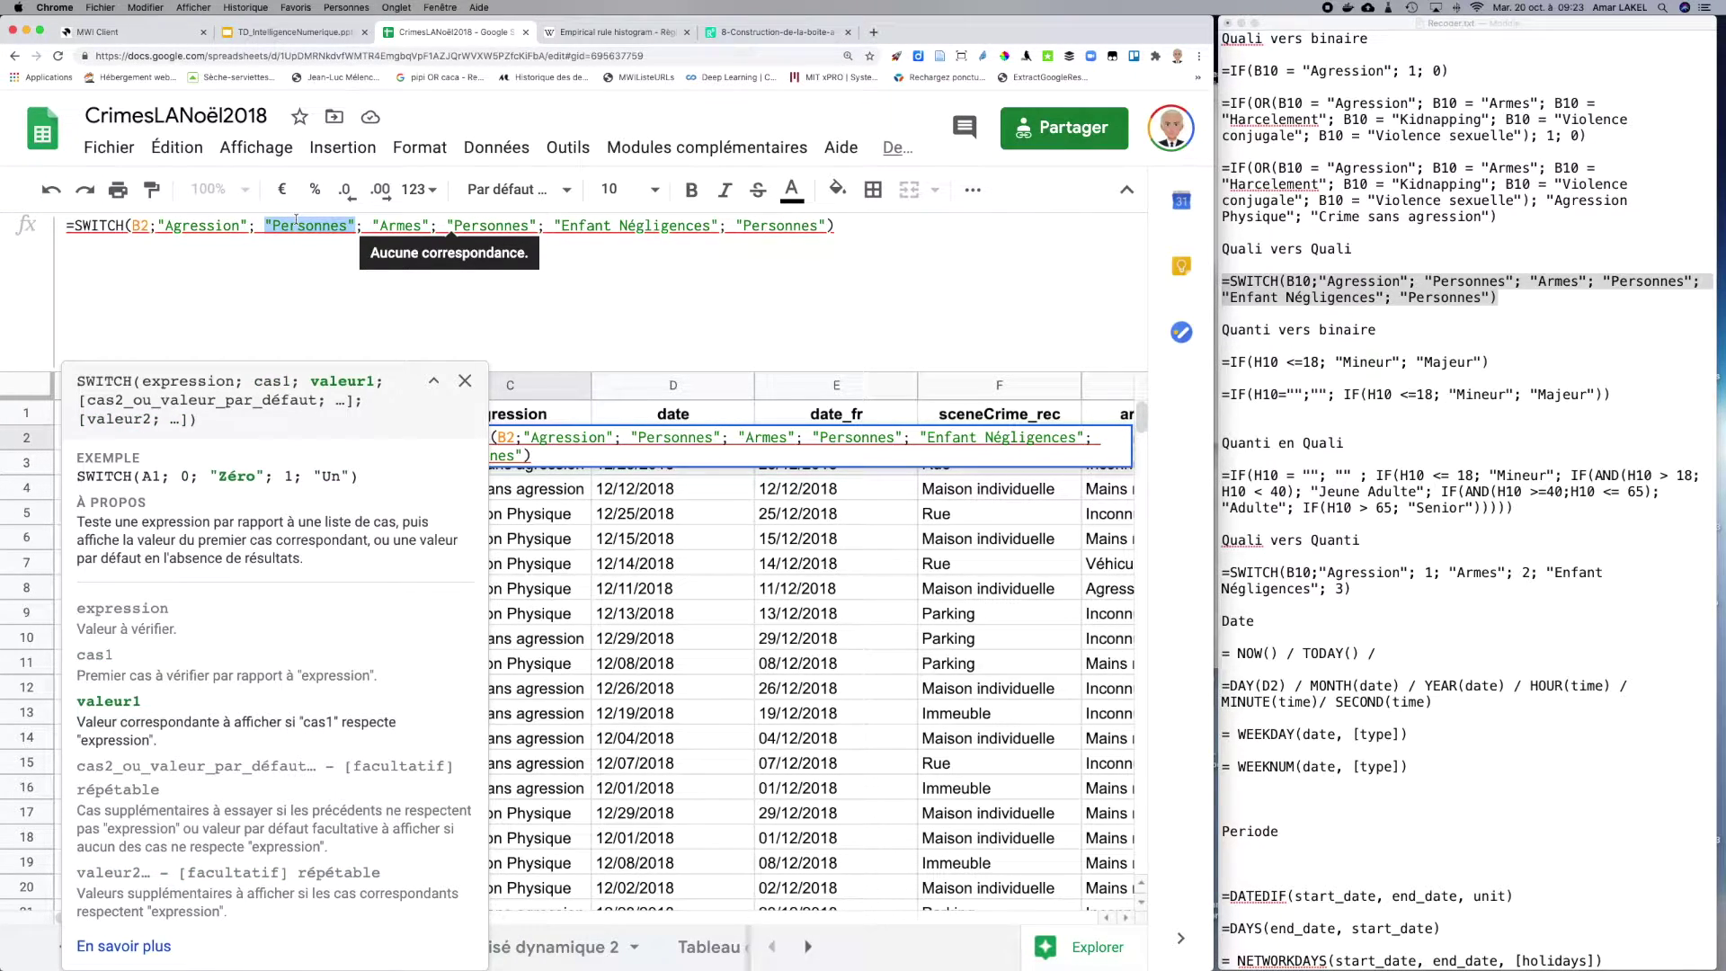
{"action": "double_click", "coordinate": [194, 227]}
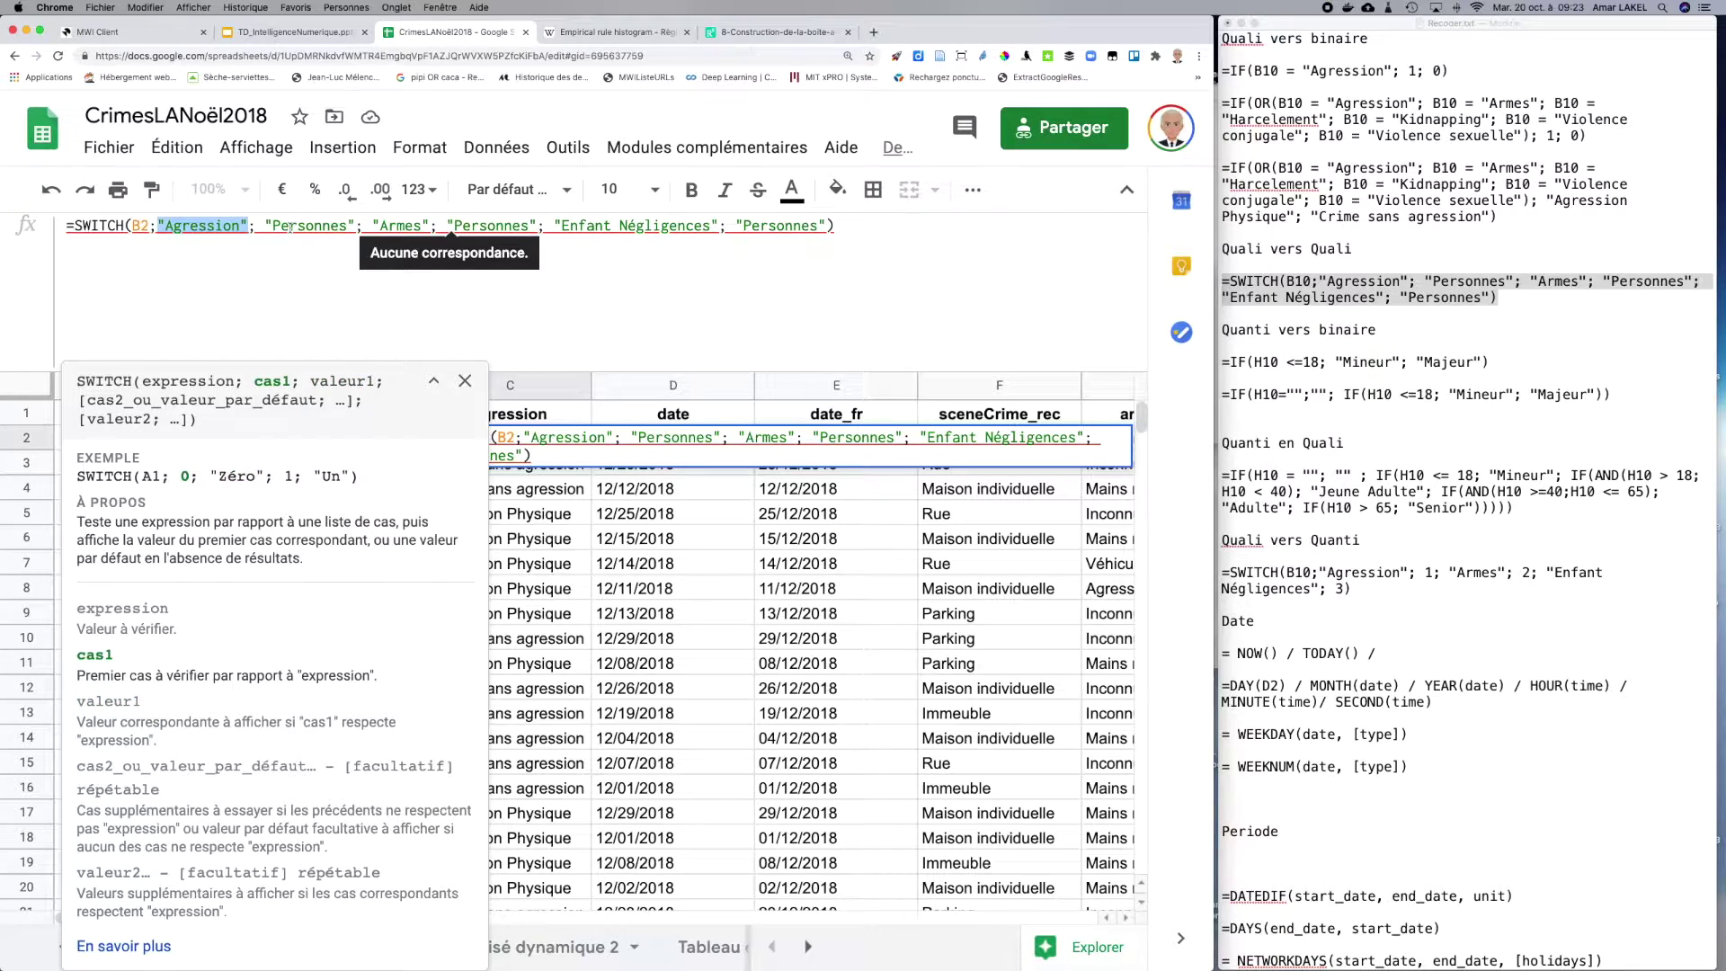
Step: Review the remaining case and value pairs of the SWITCH formula testing B2, and commit the formula in C2
{"action": "double_click", "coordinate": [290, 227]}
{"action": "double_click", "coordinate": [406, 227]}
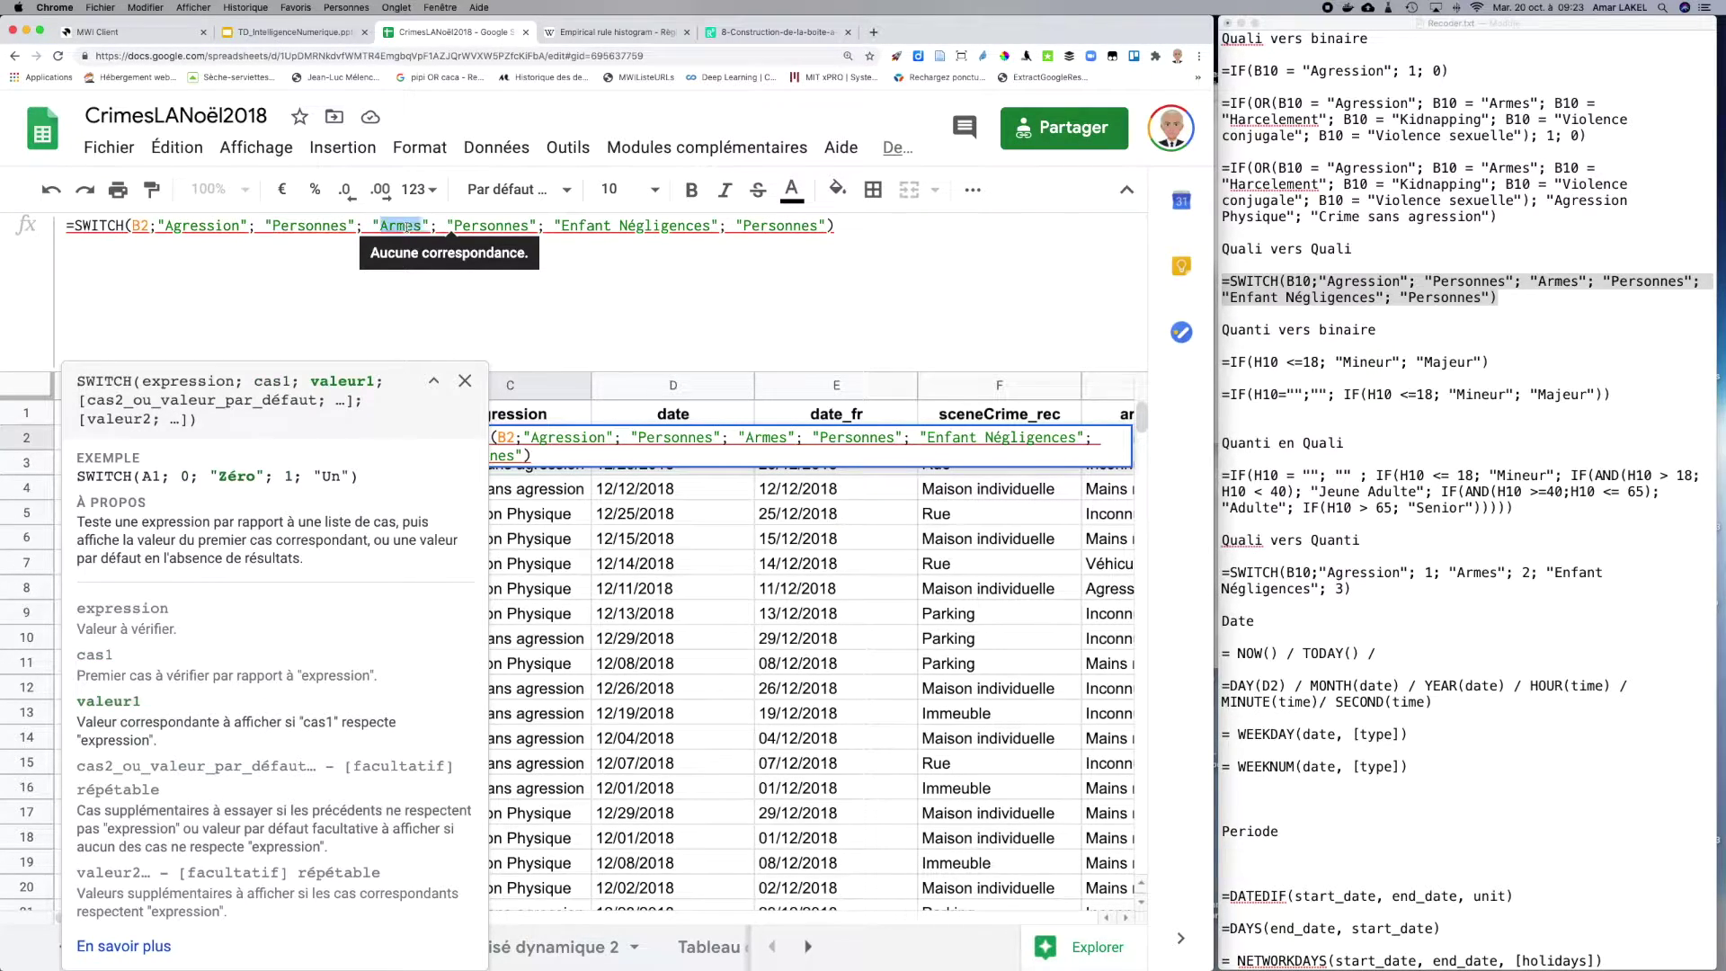
{"action": "double_click", "coordinate": [491, 227]}
{"action": "double_click", "coordinate": [631, 226]}
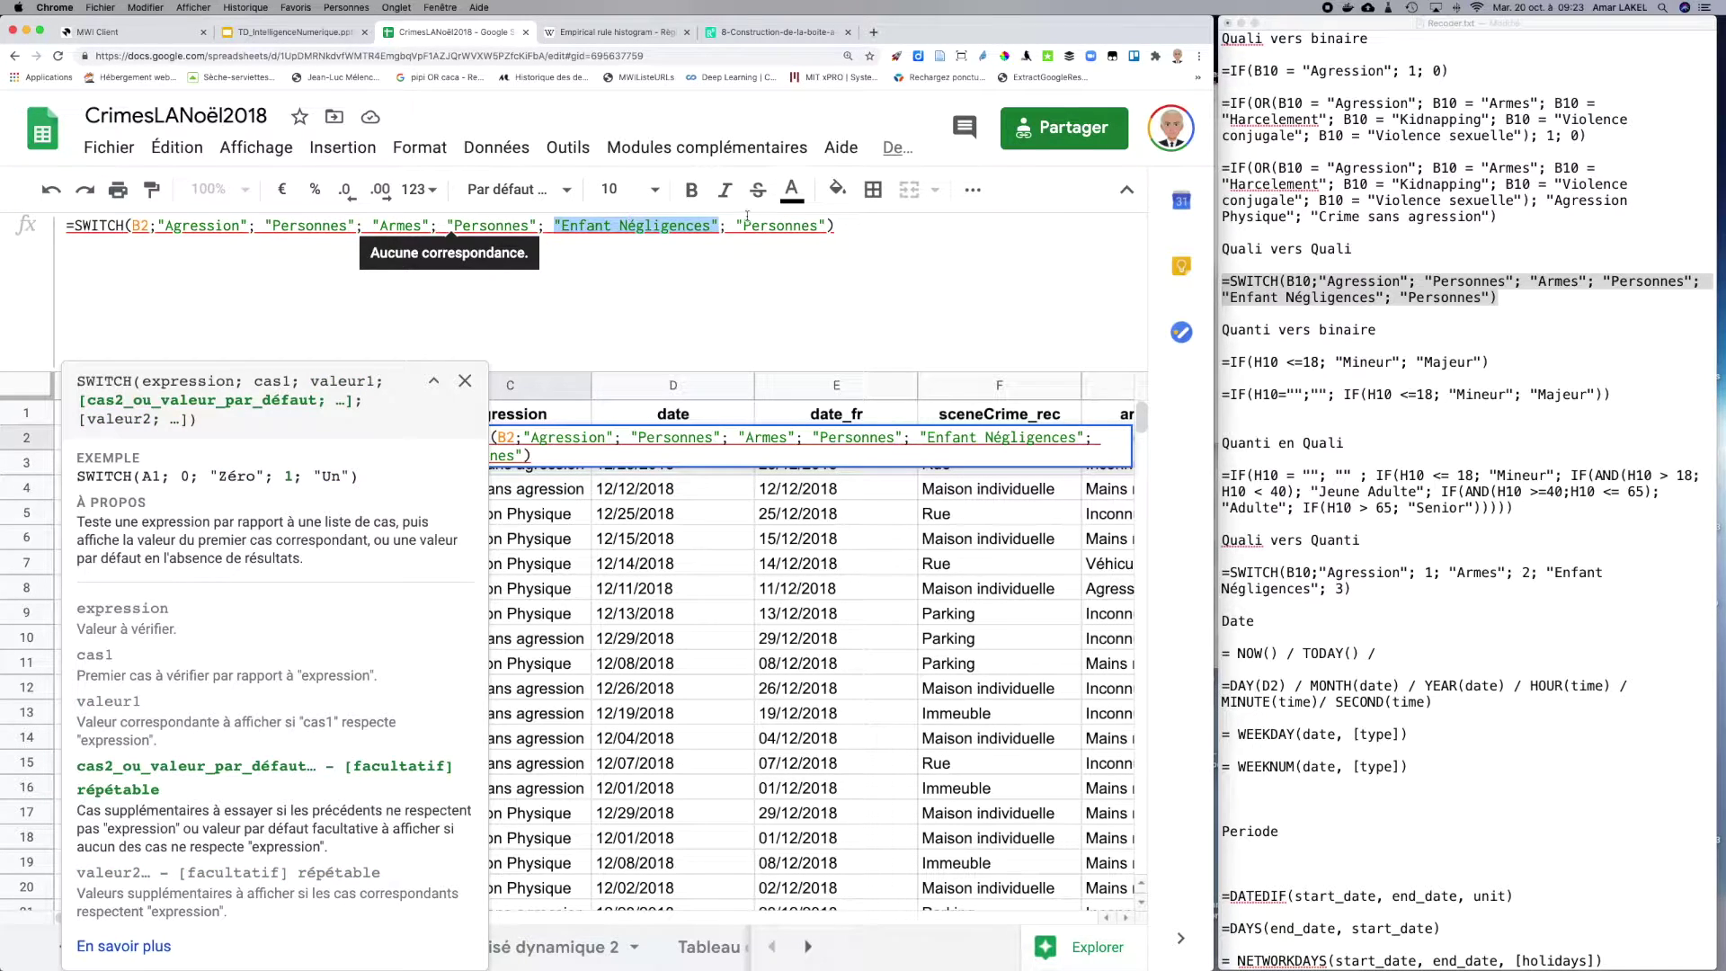
{"action": "double_click", "coordinate": [772, 225]}
{"action": "double_click", "coordinate": [141, 226]}
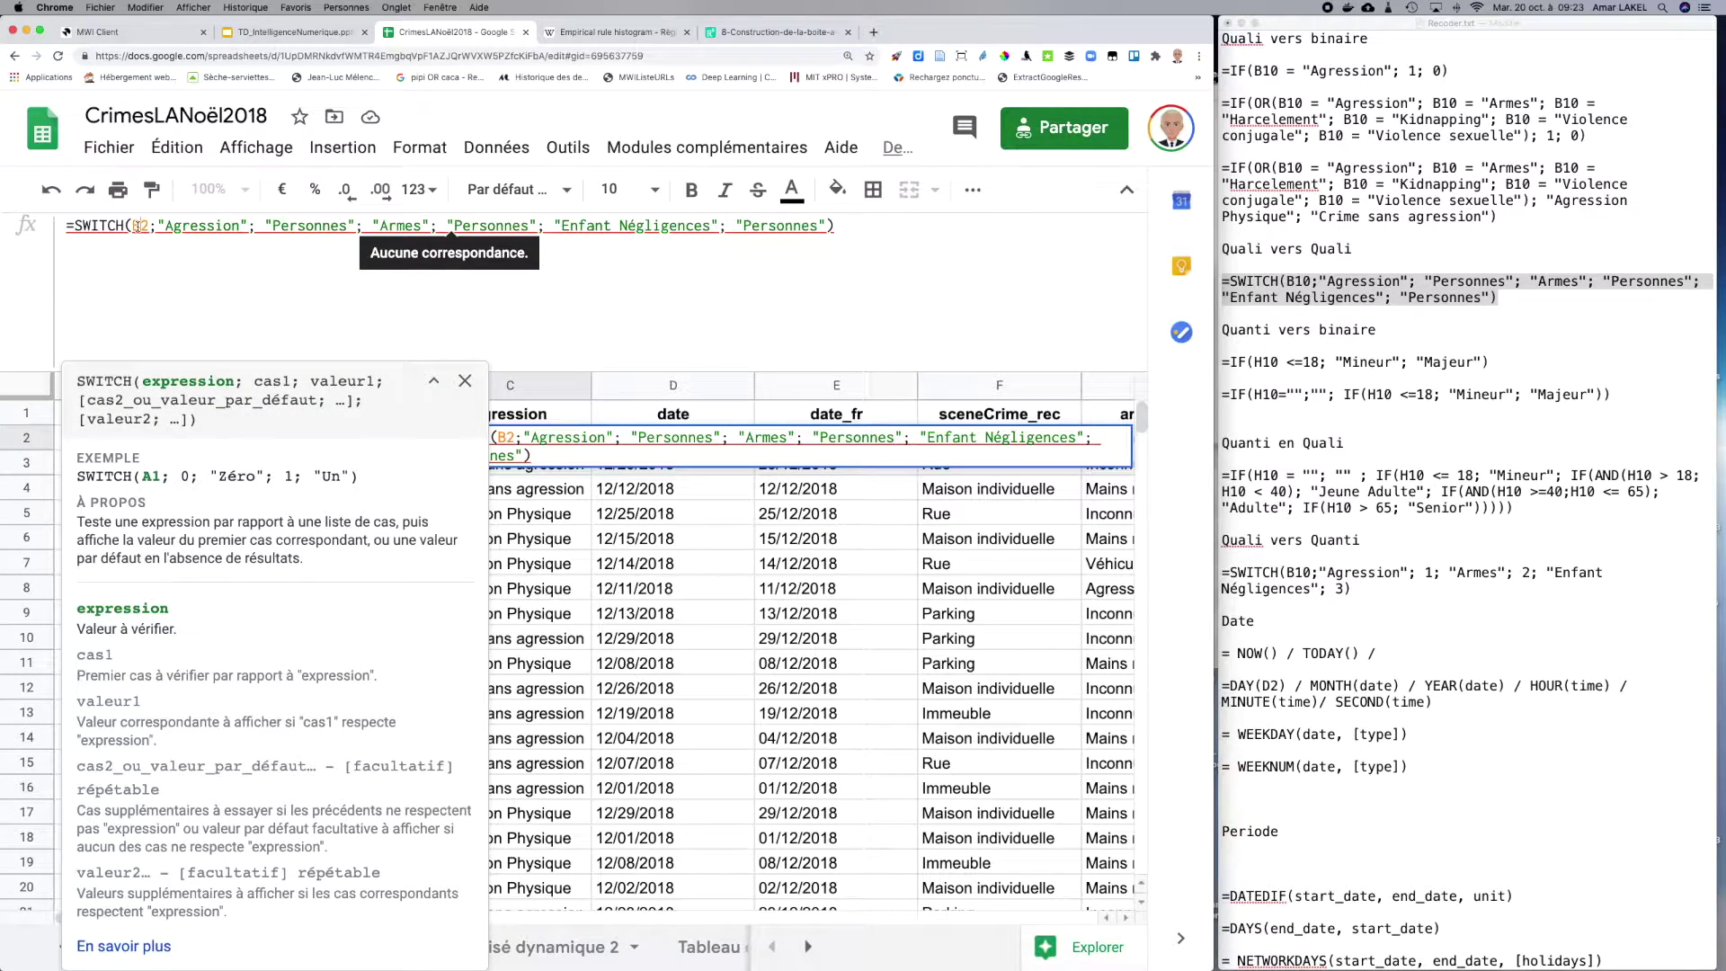
{"action": "left_click", "coordinate": [861, 231]}
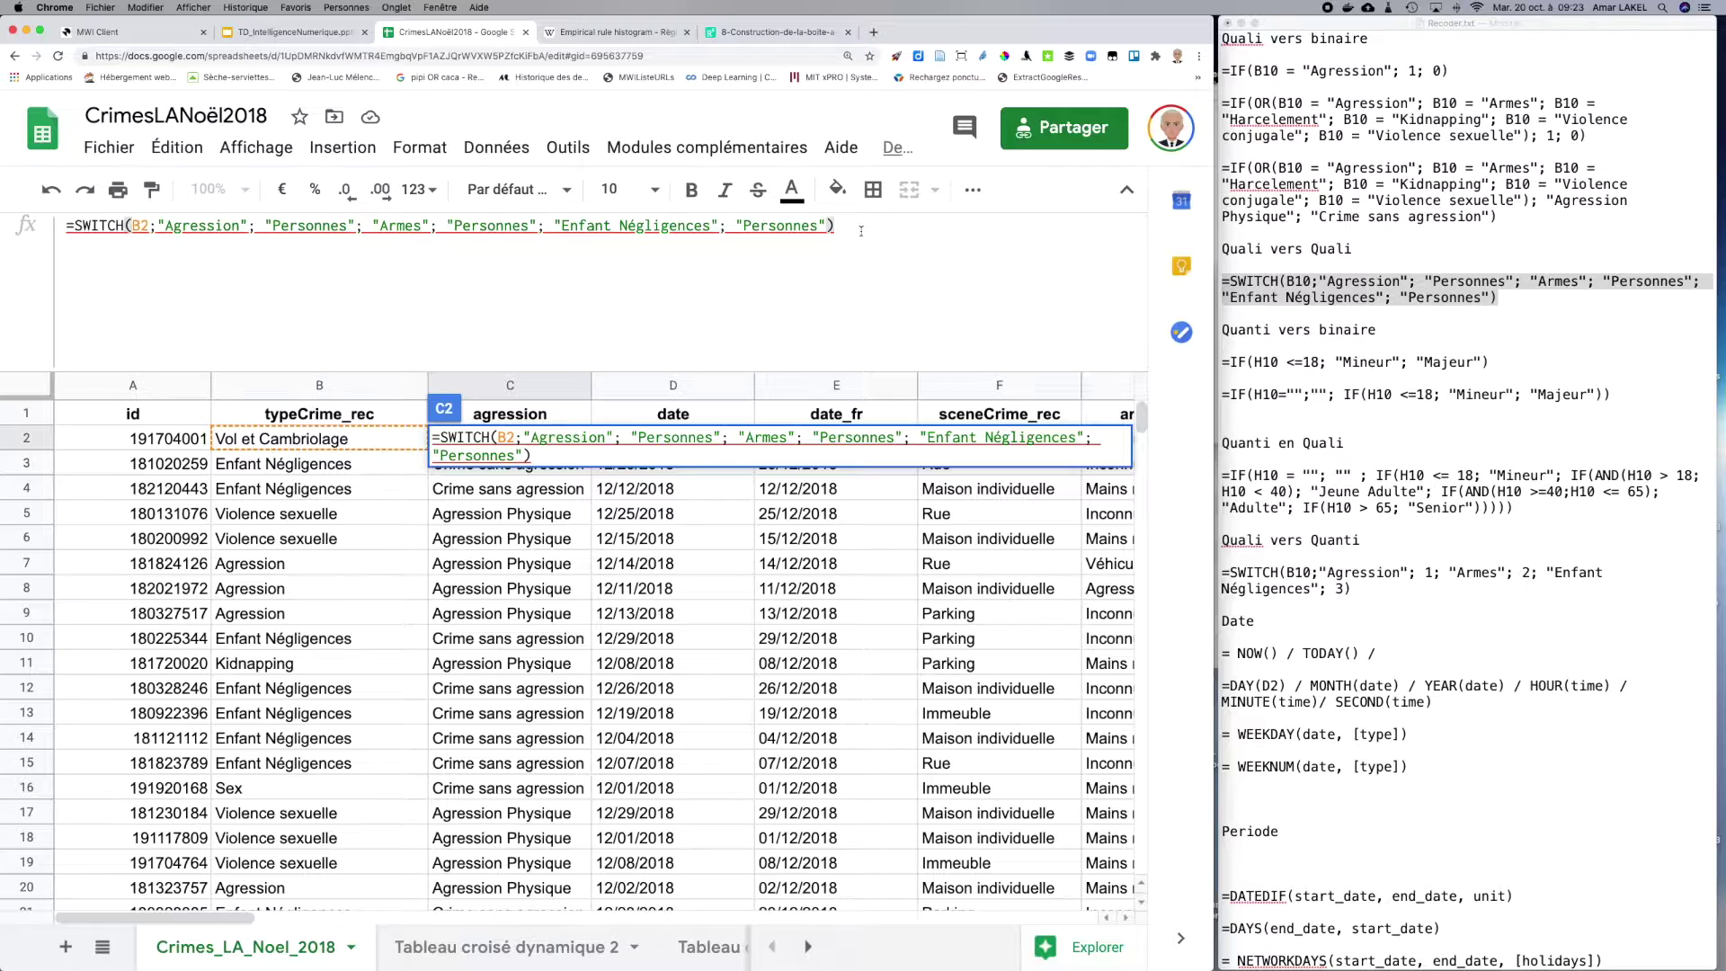
{"action": "key", "text": "Return"}
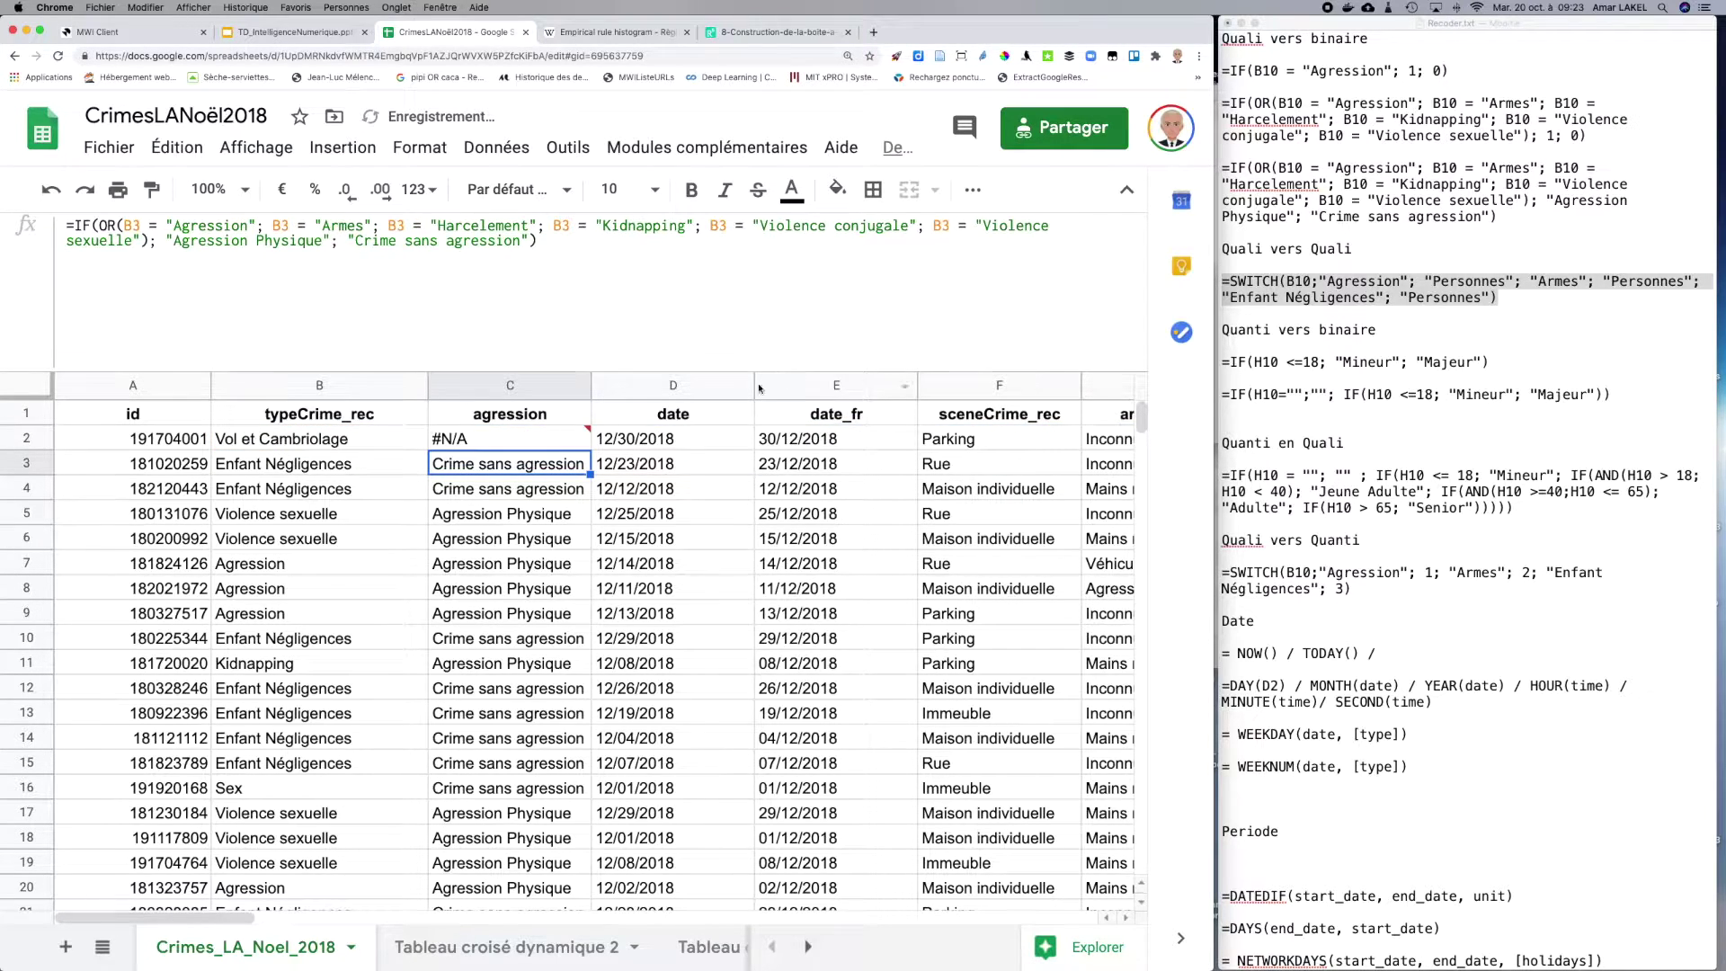
Step: Add "inconnu" as the default value at the end of the SWITCH formula in C2
{"action": "left_click", "coordinate": [552, 450]}
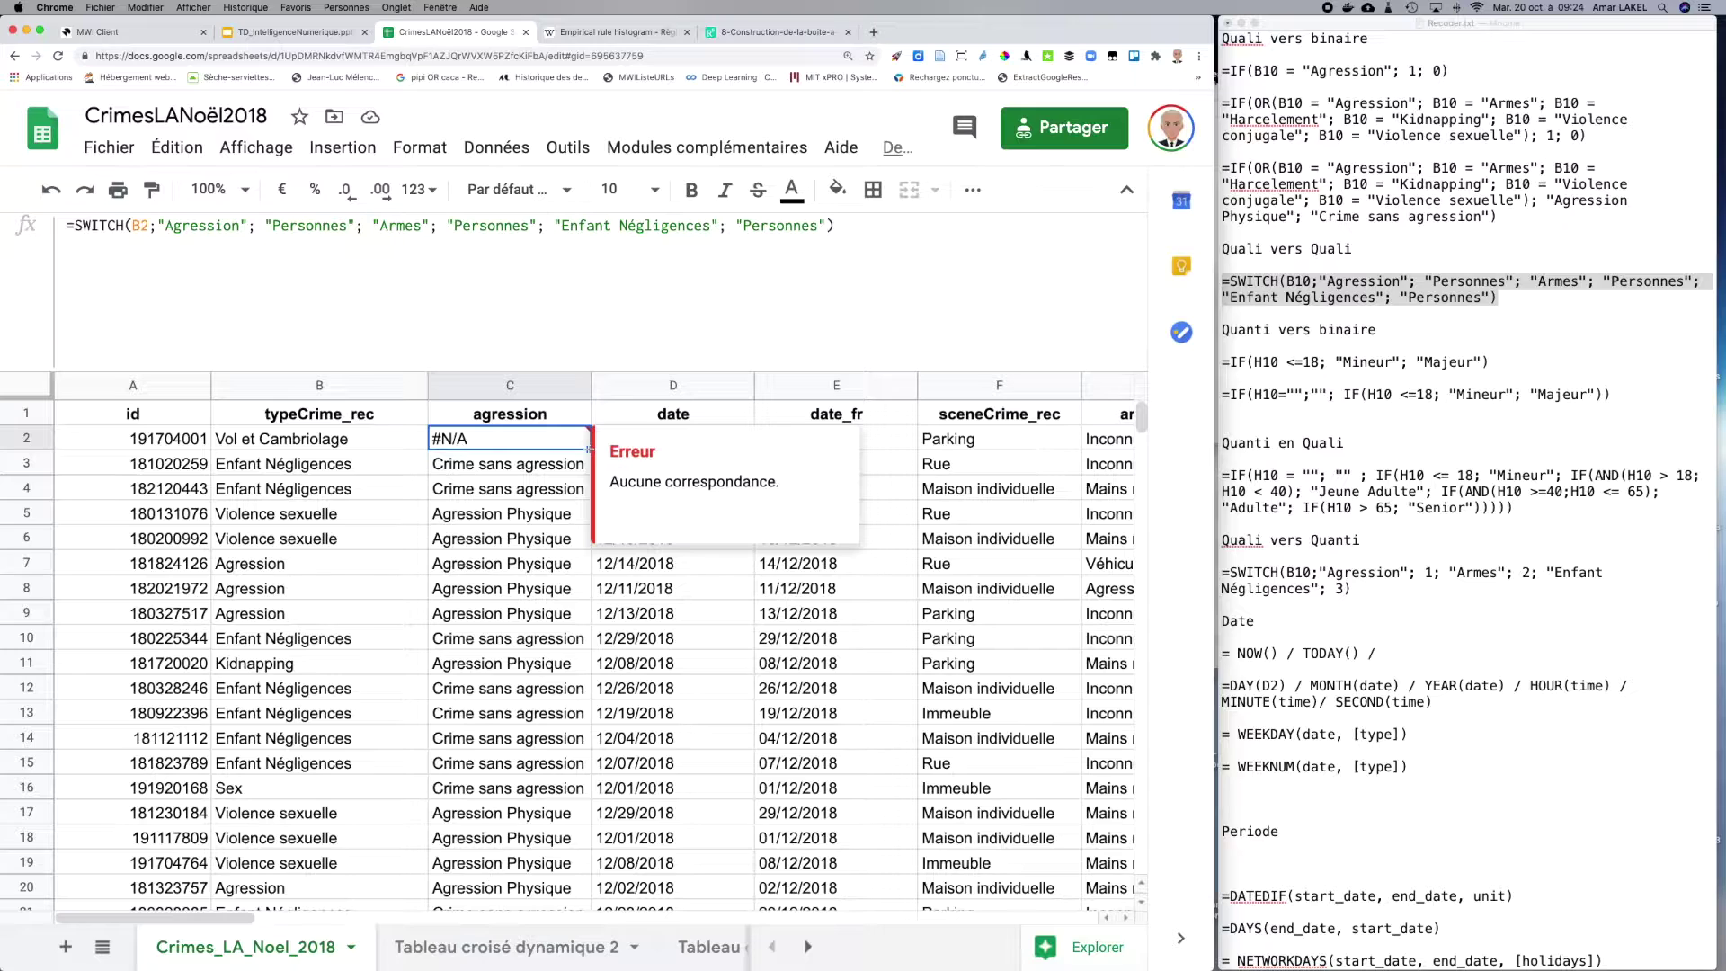
{"action": "left_click", "coordinate": [825, 225]}
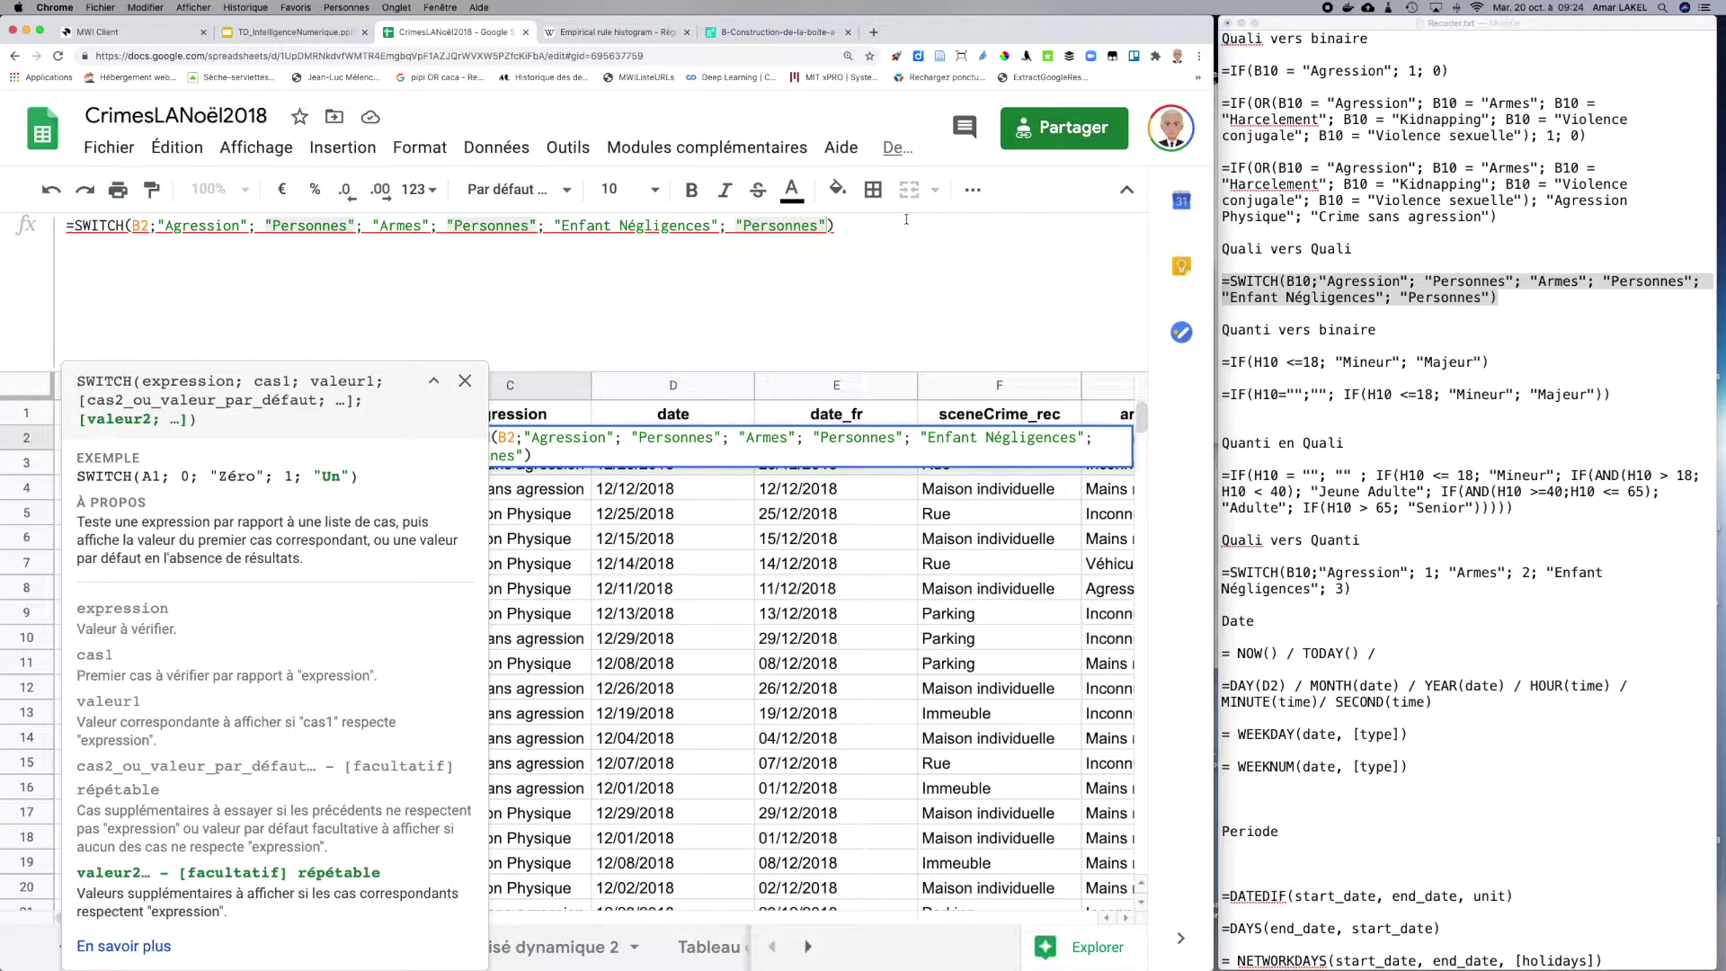
{"action": "type", "text": ";"}
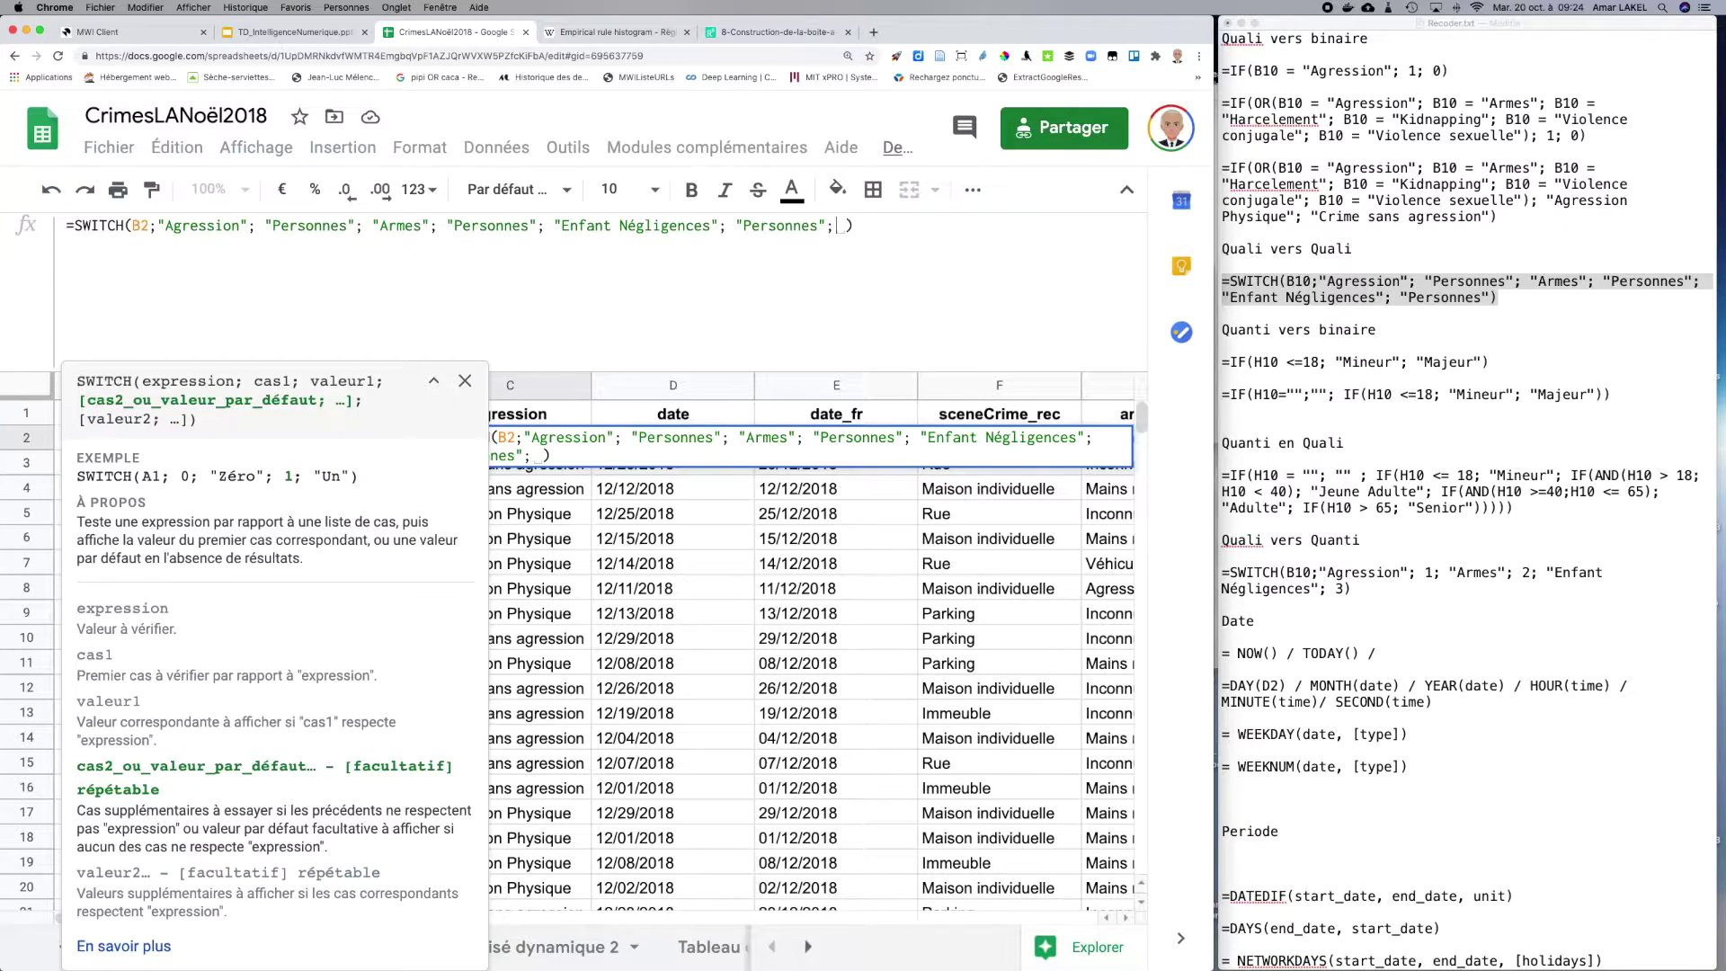
{"action": "key", "text": "BackSpace"}
{"action": "type", "text": "\"inco"}
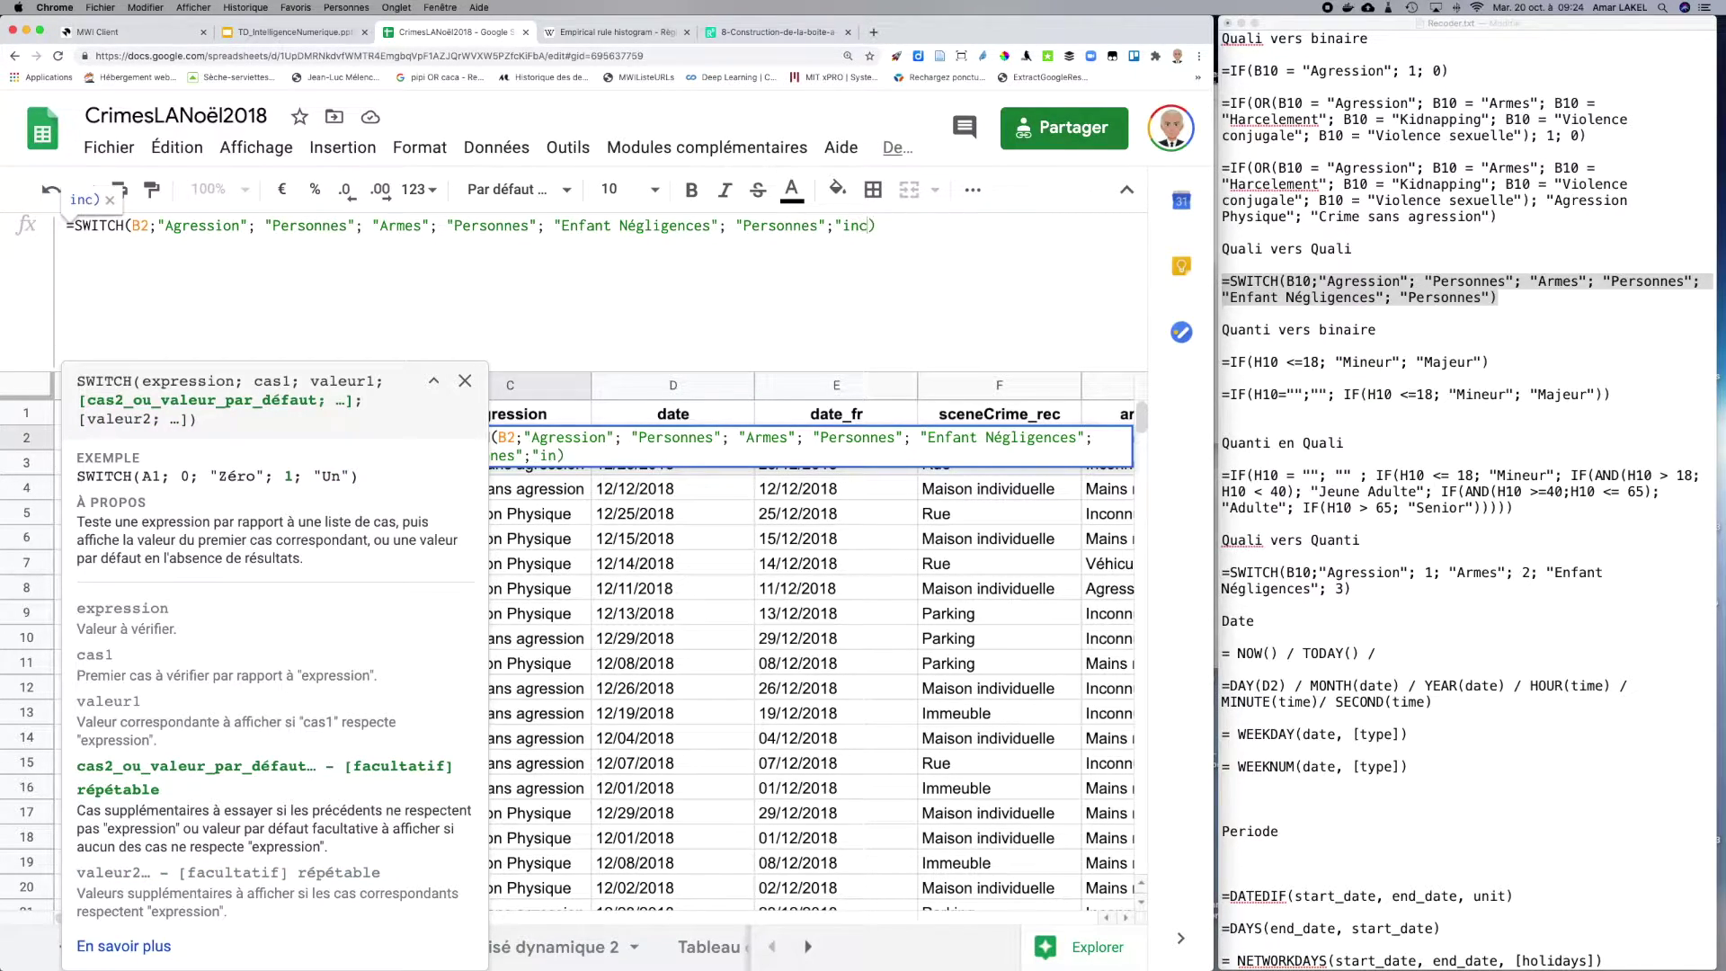
{"action": "type", "text": "nnu\""}
{"action": "key", "text": "Right"}
{"action": "key", "text": "Left"}
{"action": "key", "text": "Right"}
{"action": "key", "text": "Return"}
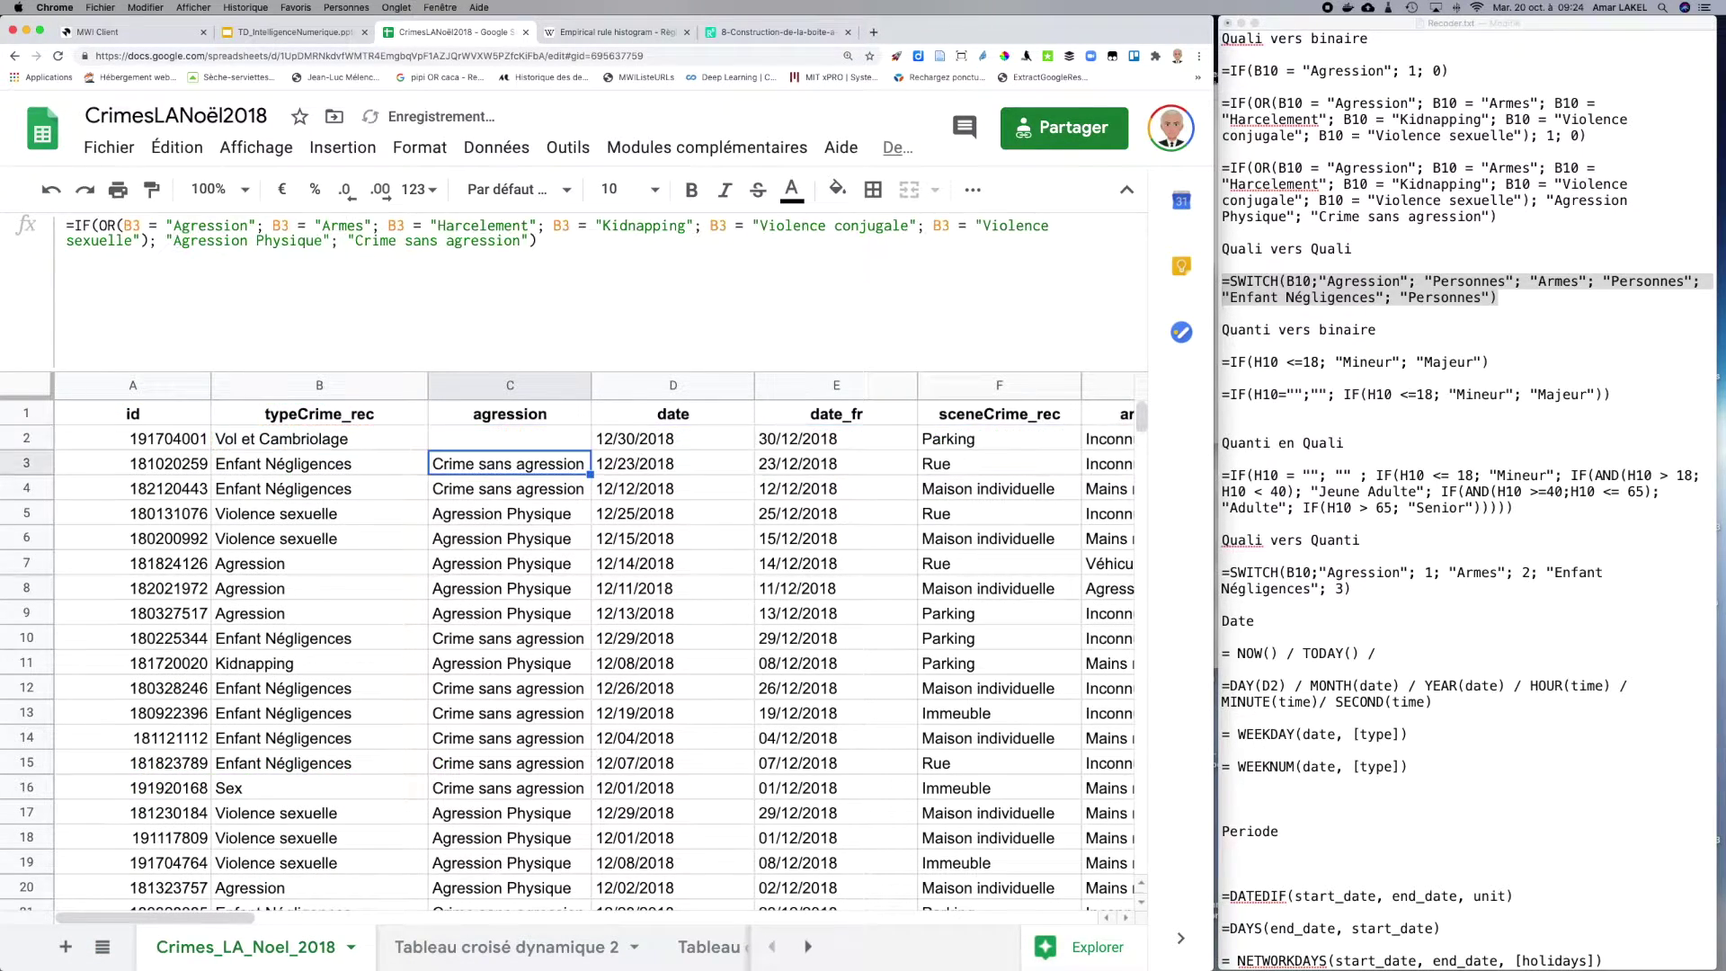
Step: Fill the C2 SWITCH formula down the agression column to row 54 and check the recoded values against the crime types
{"action": "left_click", "coordinate": [509, 438]}
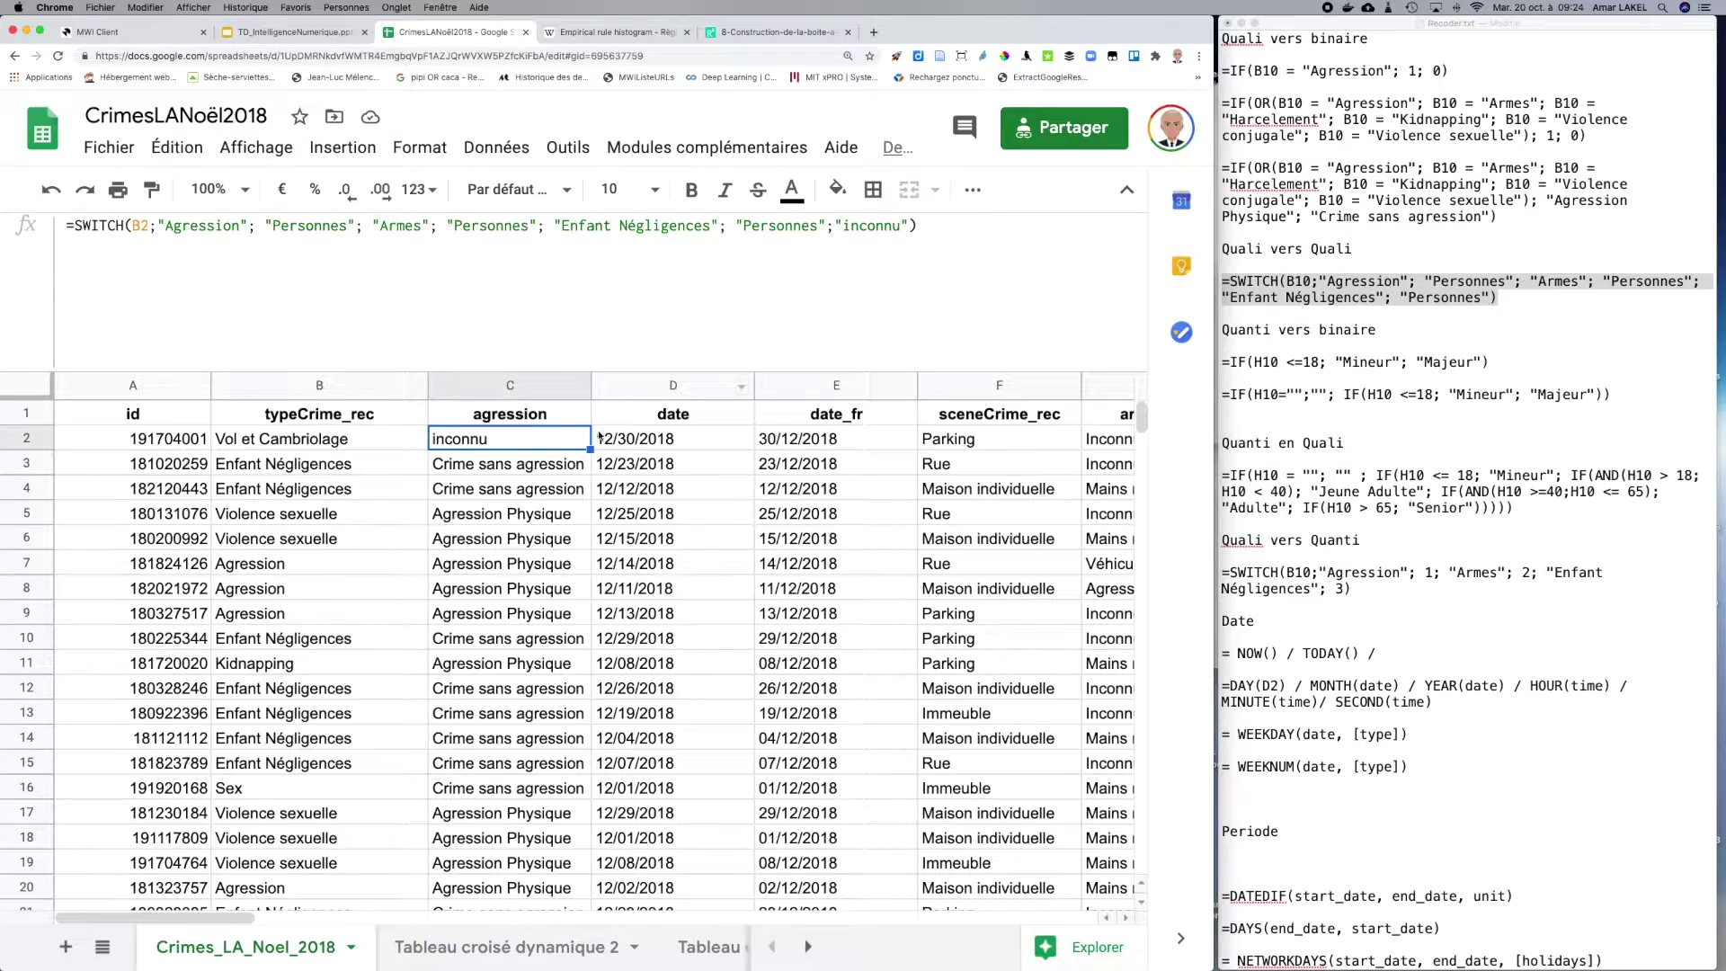
{"action": "left_click_drag", "start_coordinate": [590, 450], "coordinate": [571, 950]}
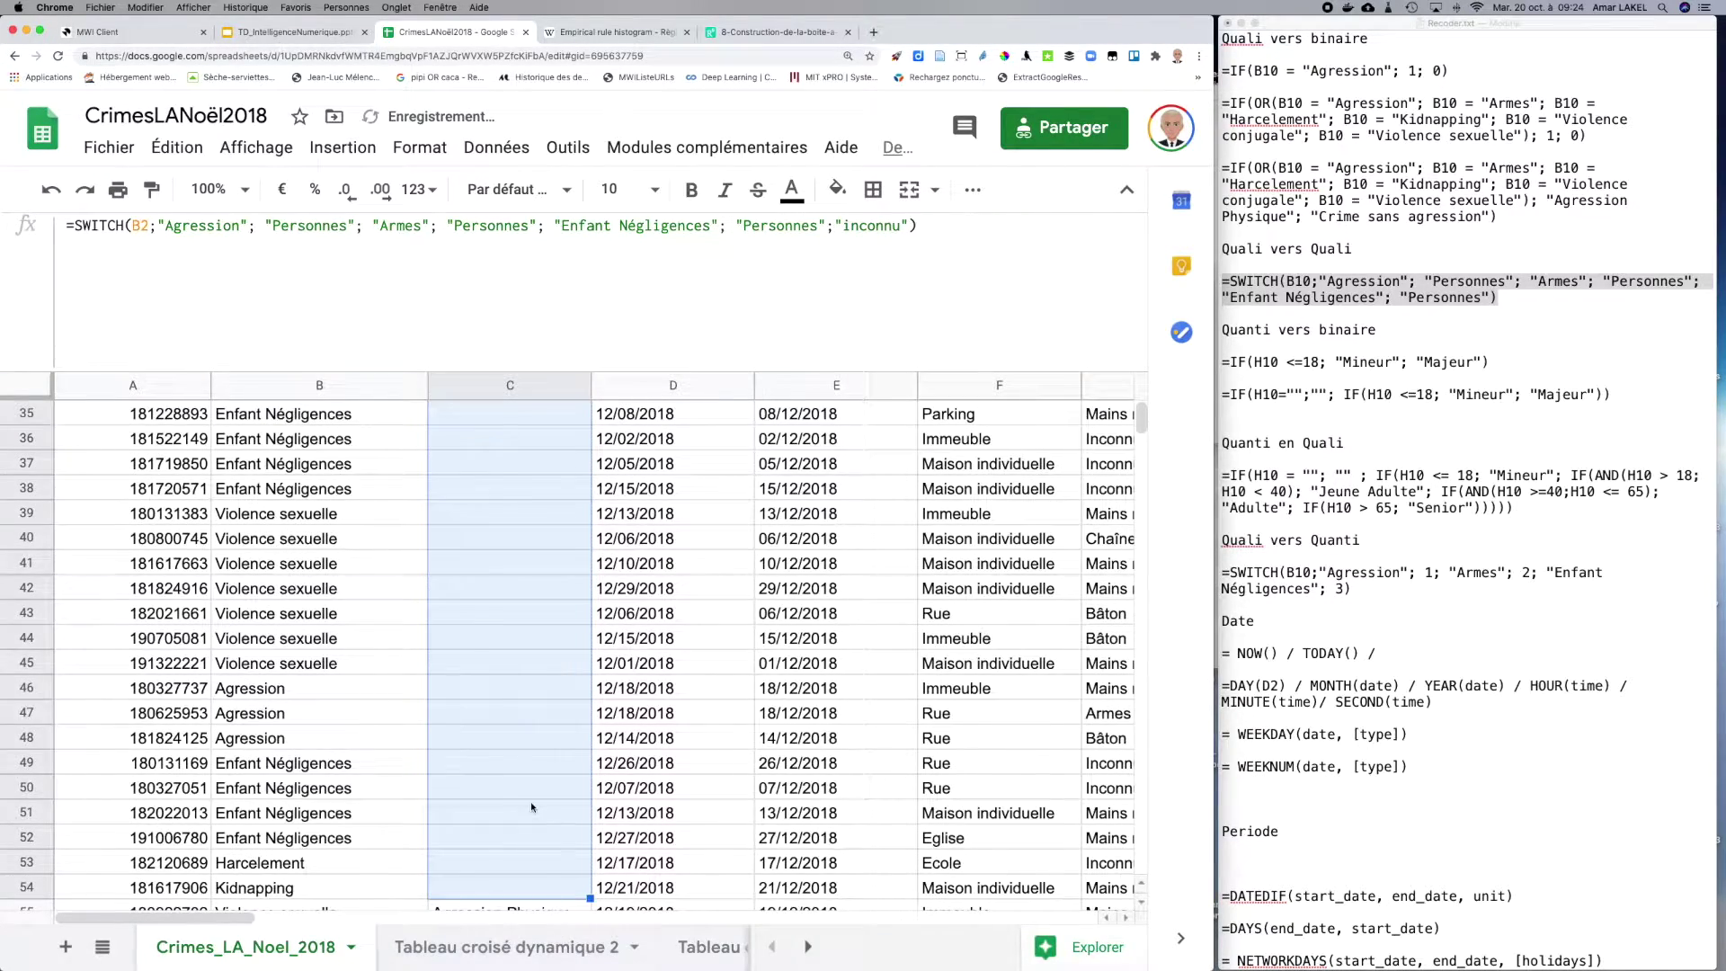
{"action": "scroll", "coordinate": [530, 801], "scroll_direction": "up", "scroll_amount": 3}
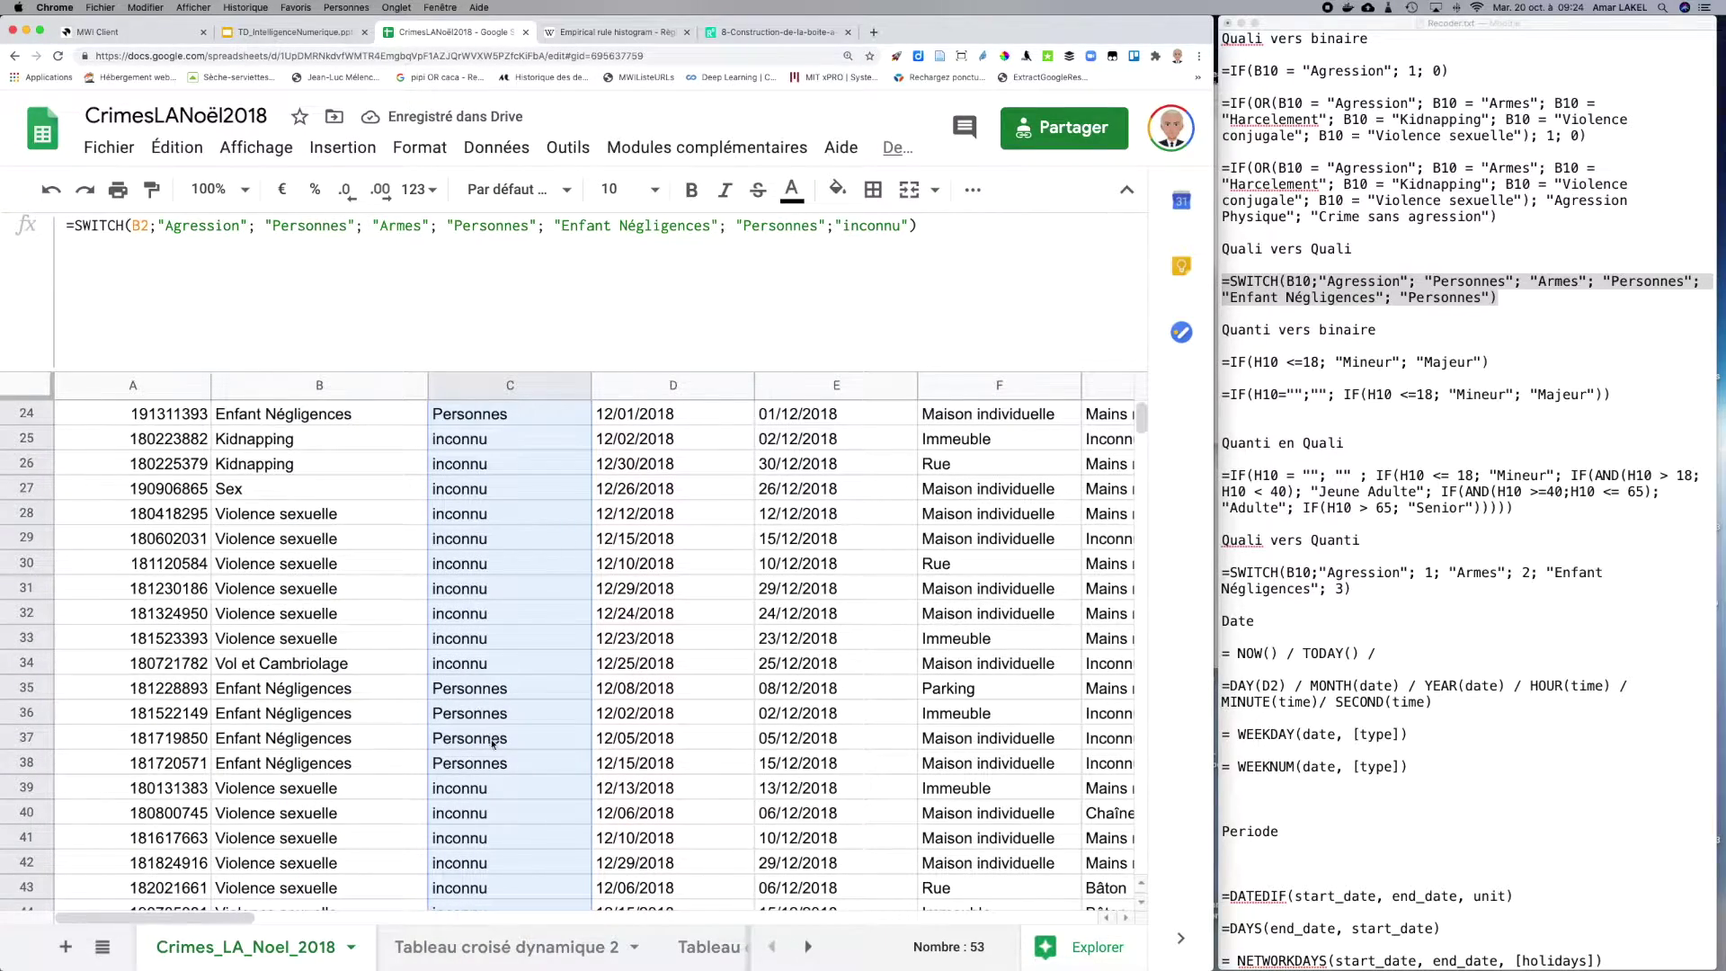
{"action": "scroll", "coordinate": [492, 743], "scroll_direction": "up", "scroll_amount": 8}
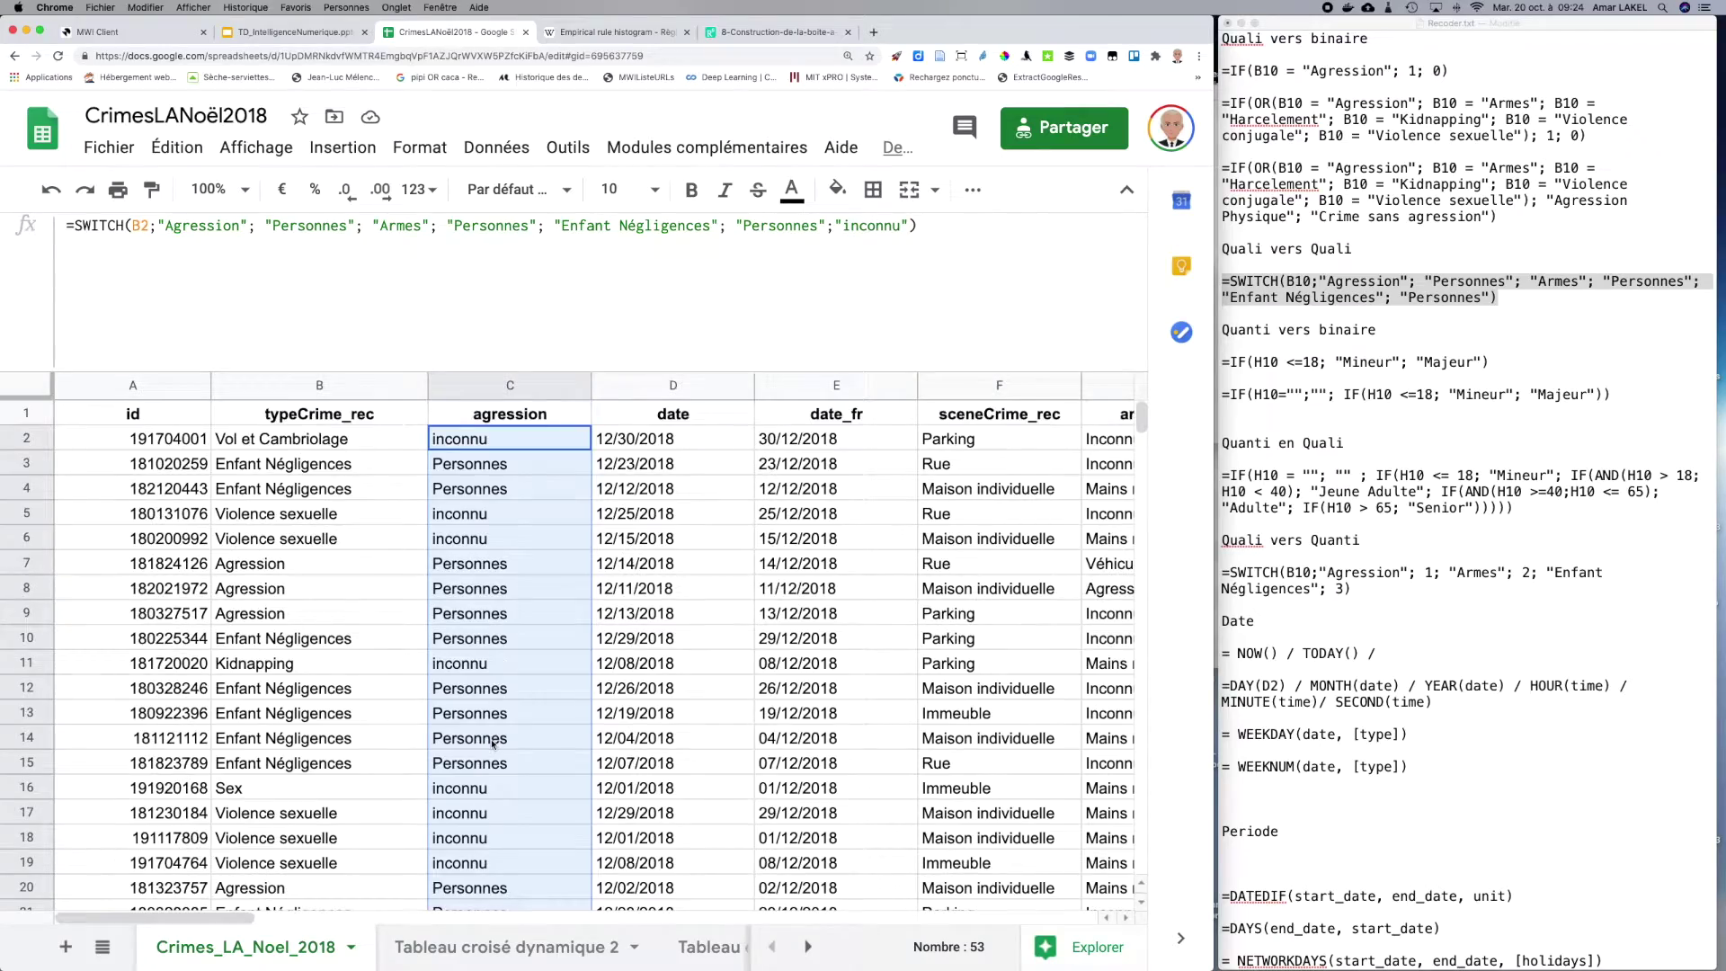
{"action": "scroll", "coordinate": [493, 743], "scroll_direction": "down", "scroll_amount": 11}
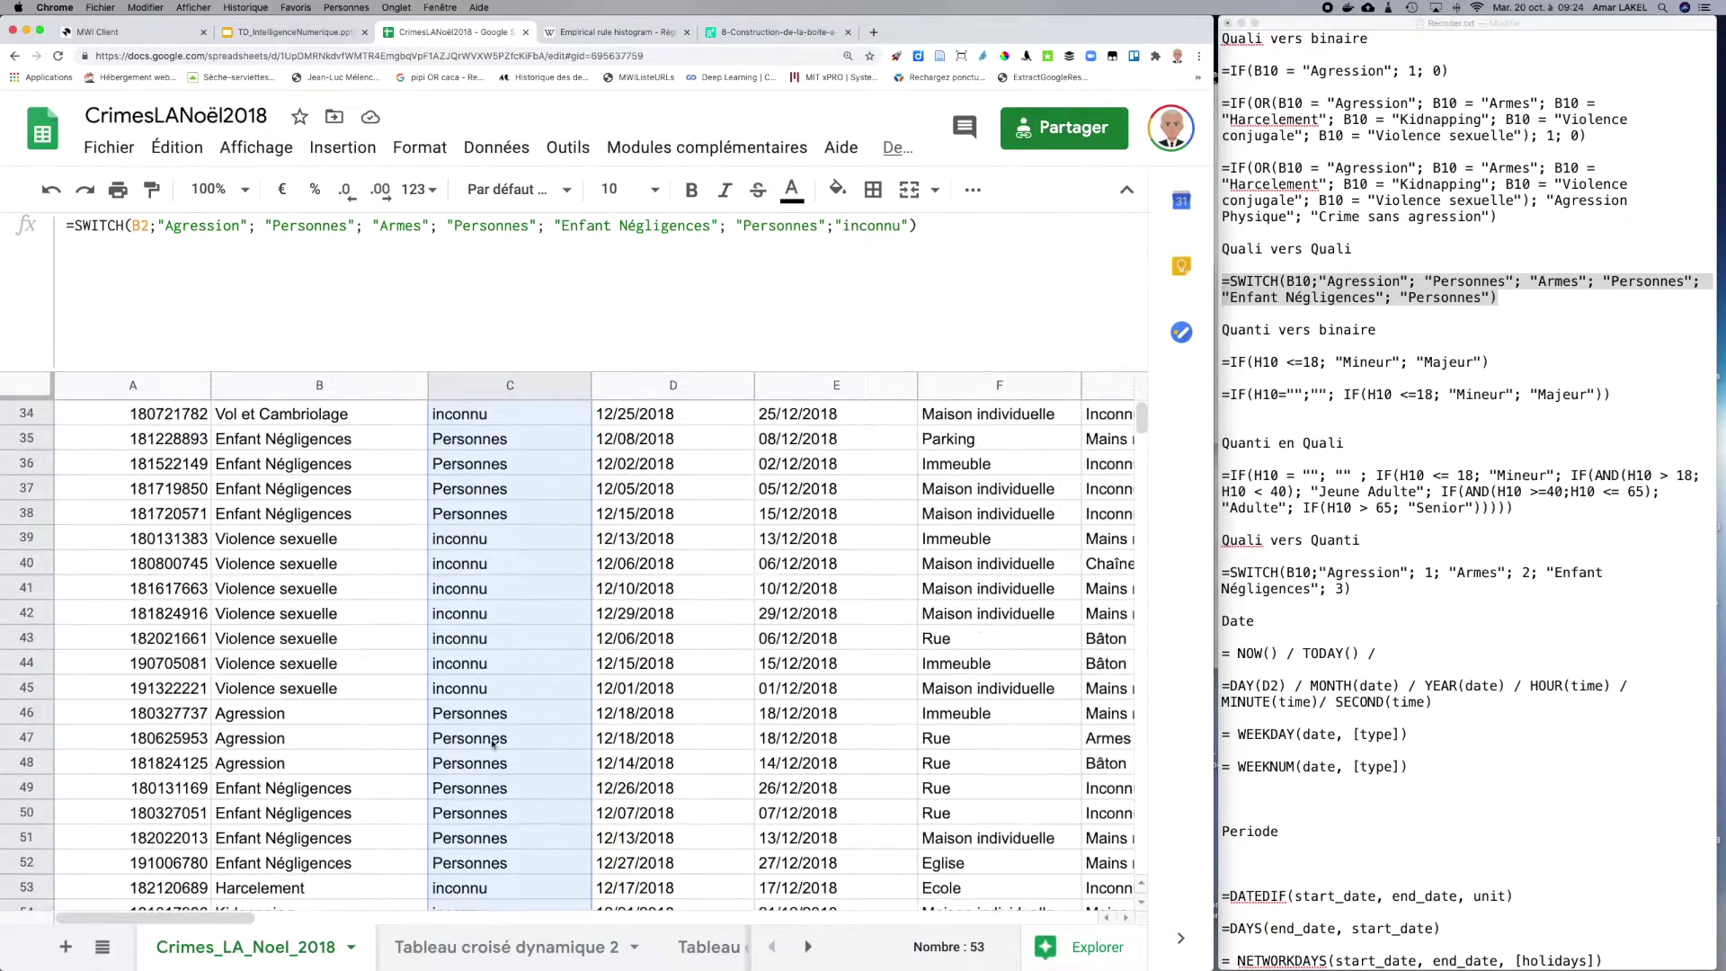
{"action": "scroll", "coordinate": [493, 743], "scroll_direction": "down", "scroll_amount": 5}
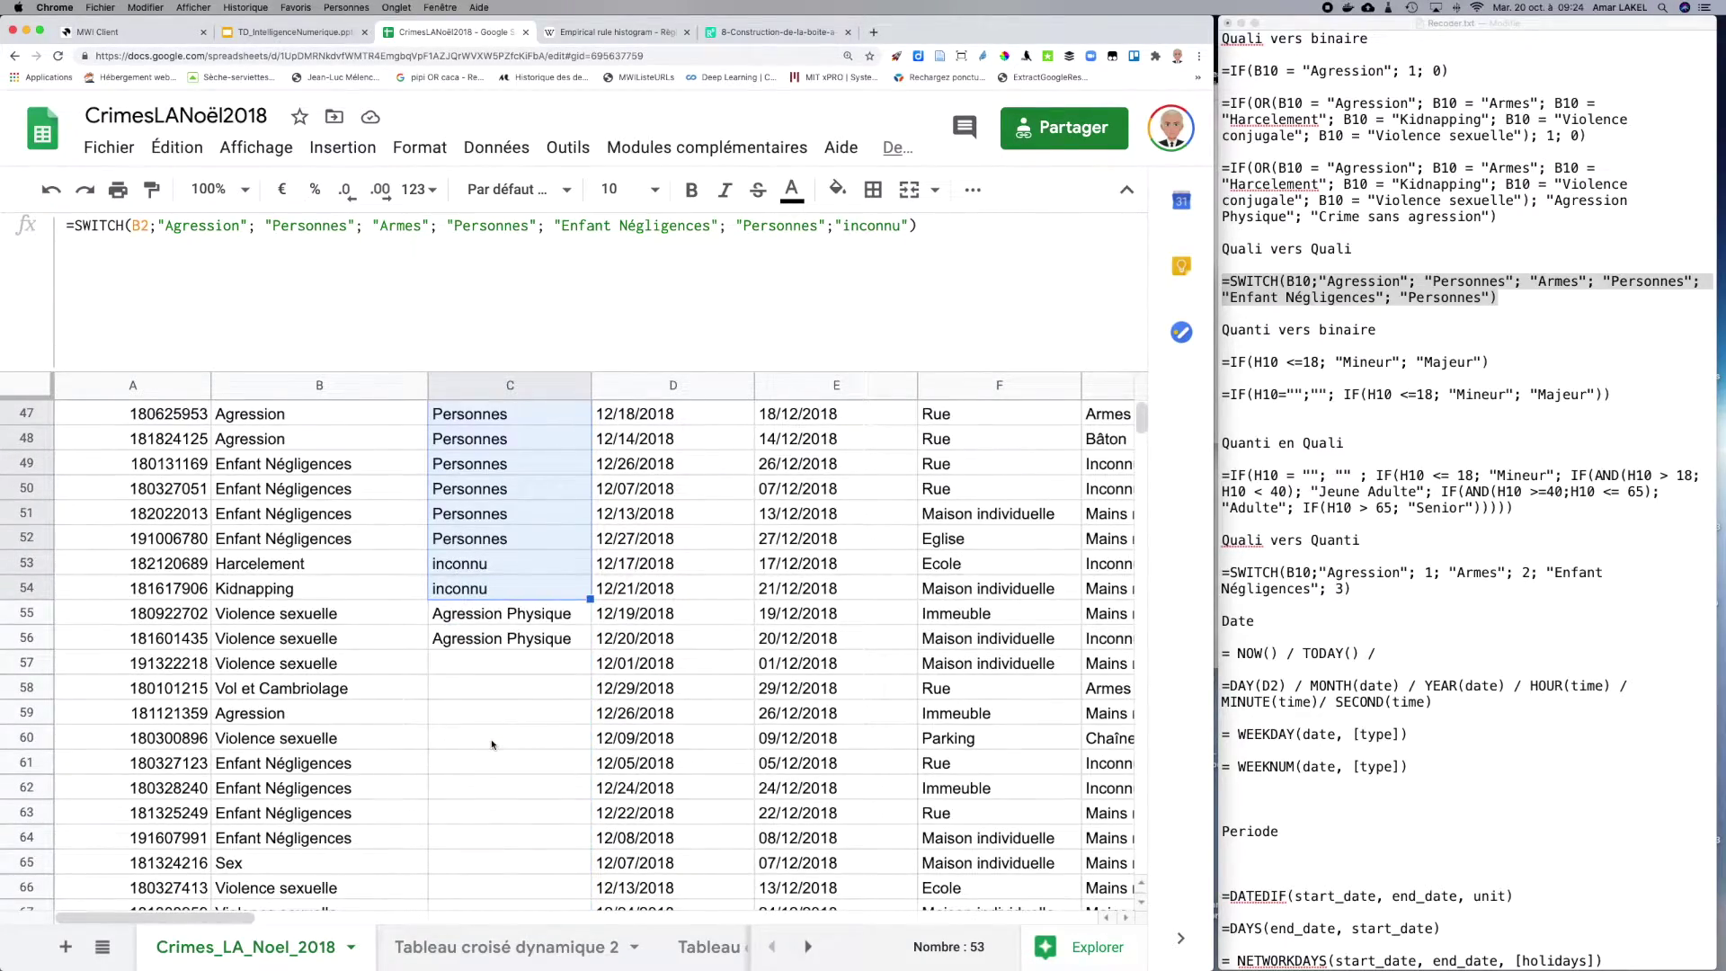
Step: Review the objetAgression categories in the Tableau croisé dynamique 2 sheet, then the recoded column in Crimes_LA_Noel_2018 and the Quali vers Quali notes
{"action": "scroll", "coordinate": [492, 745], "scroll_direction": "up", "scroll_amount": 6}
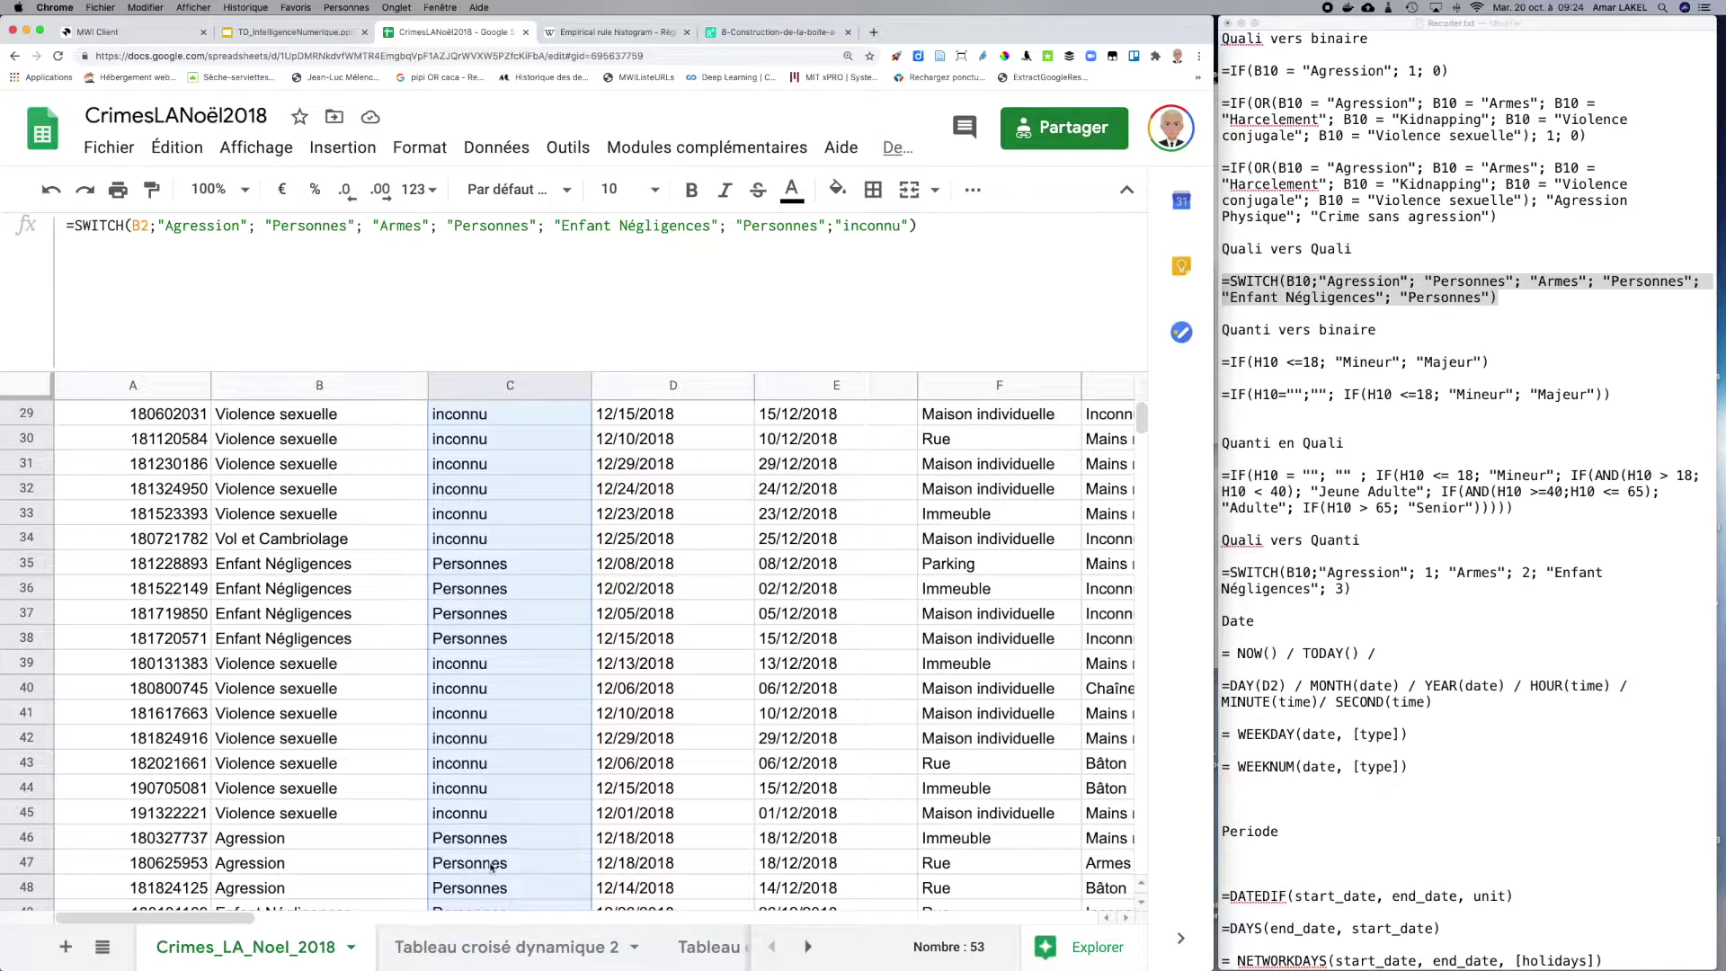
{"action": "left_click", "coordinate": [481, 939]}
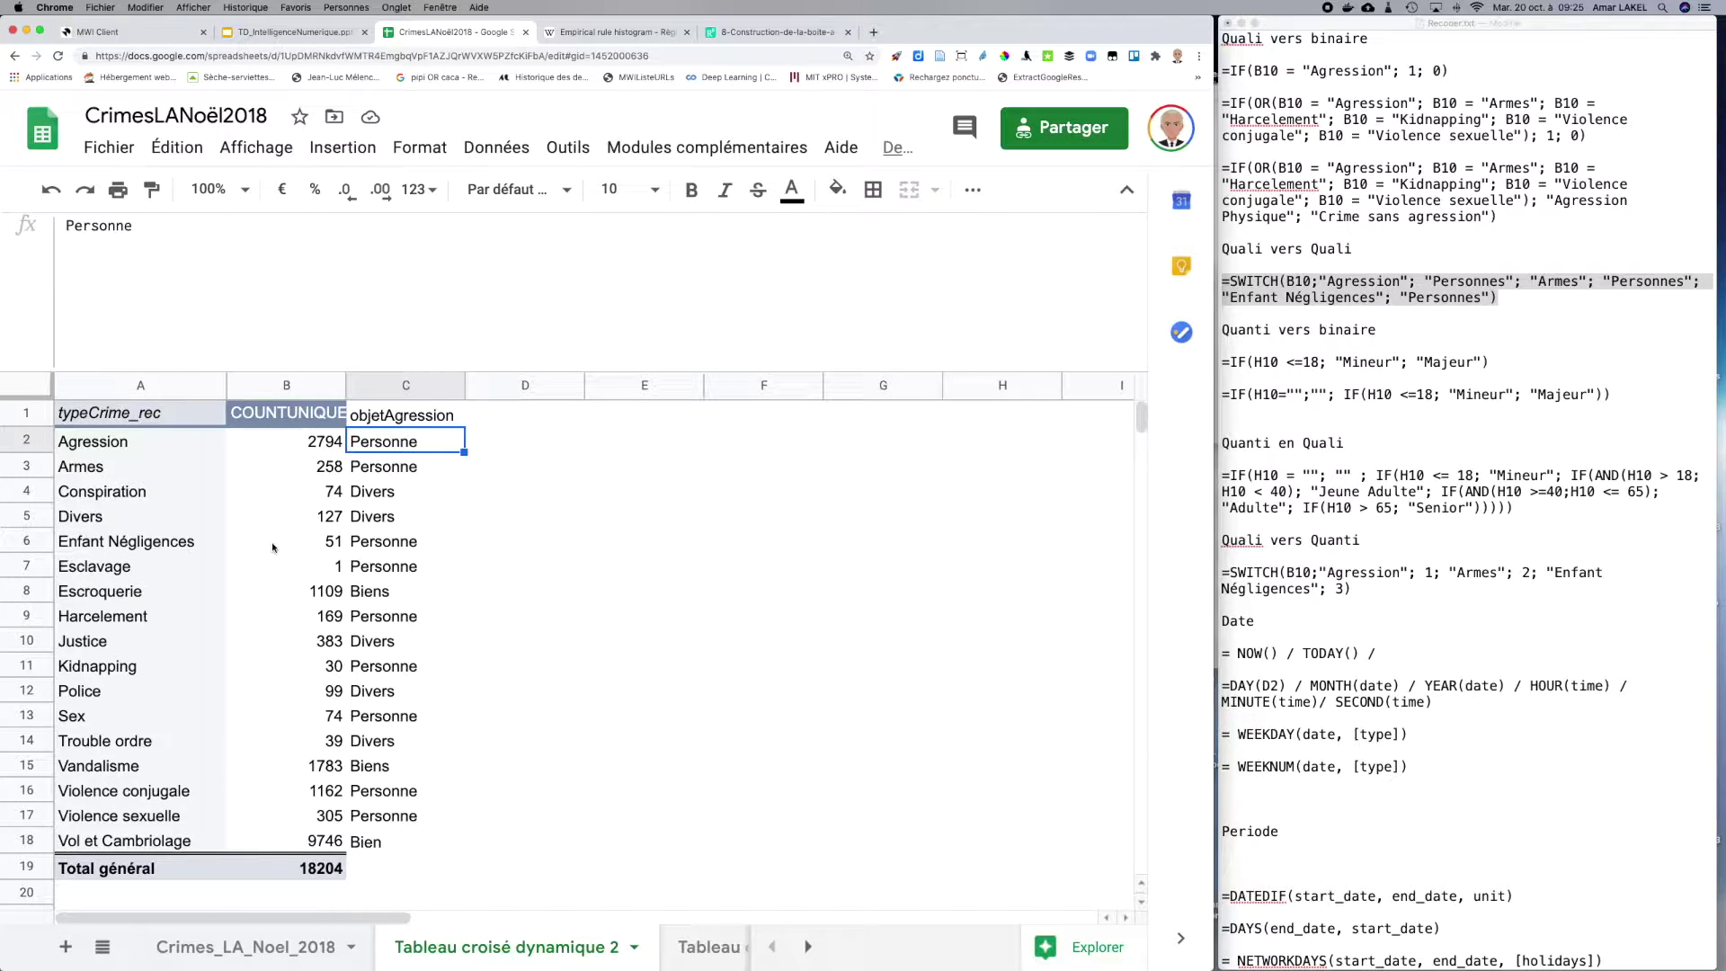
{"action": "left_click", "coordinate": [244, 948]}
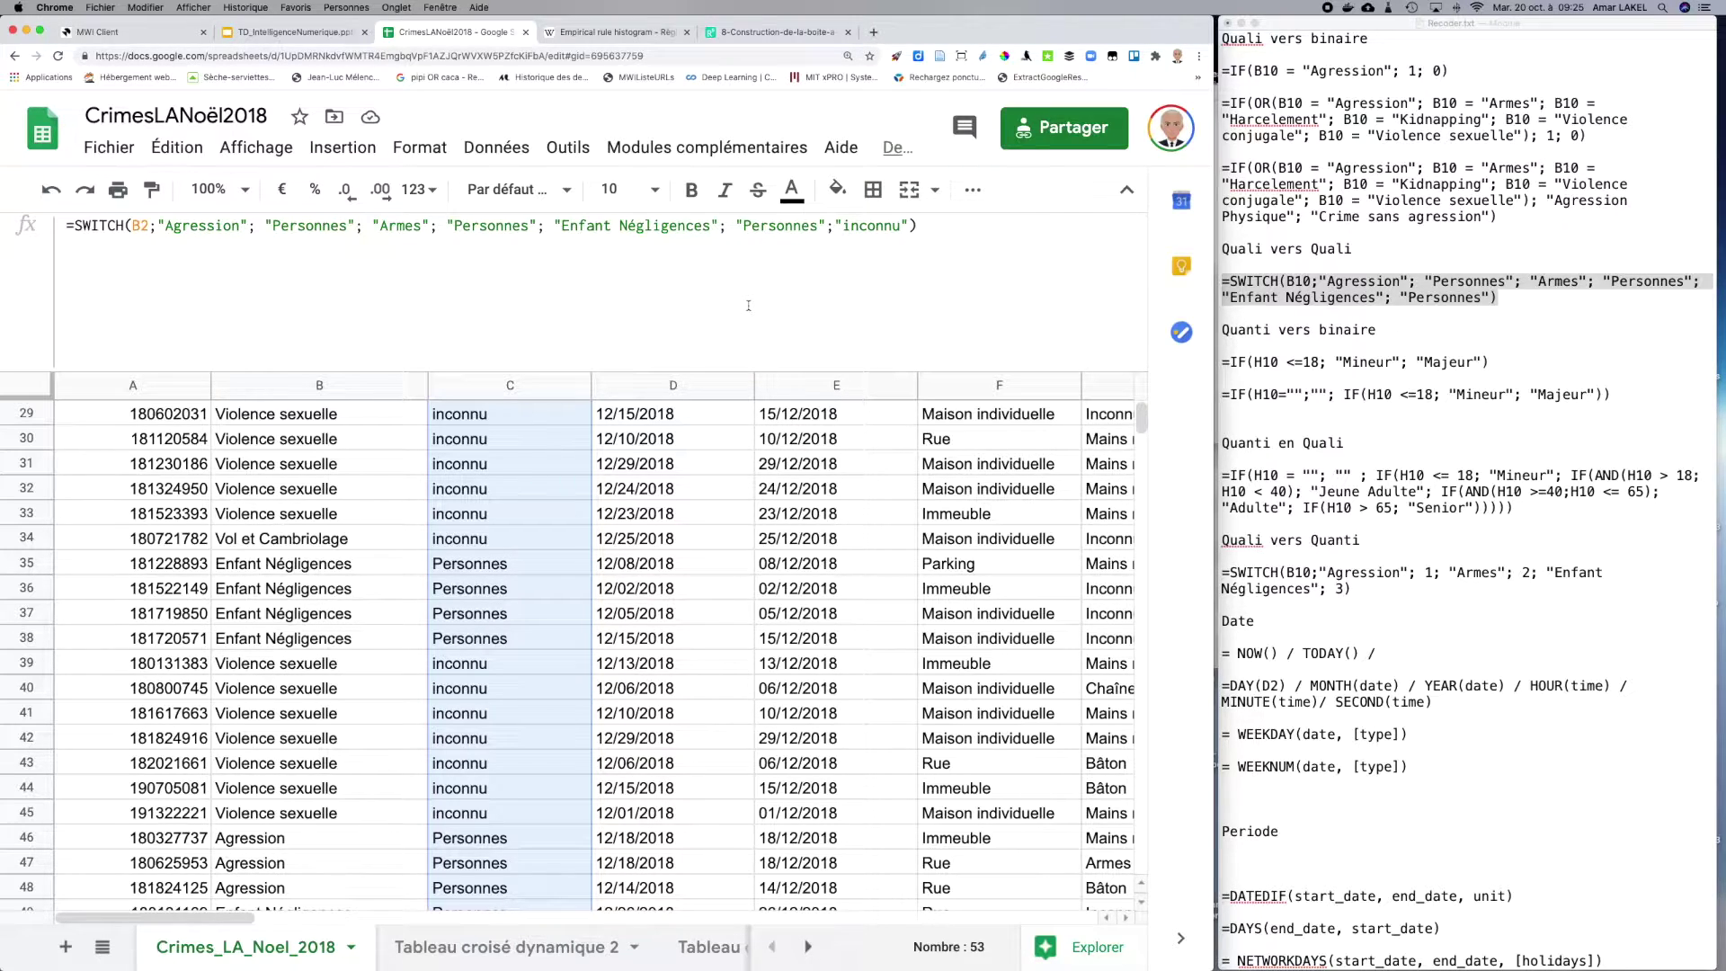
{"action": "left_click", "coordinate": [1224, 248]}
{"action": "left_click_drag", "start_coordinate": [1224, 248], "coordinate": [1378, 247]}
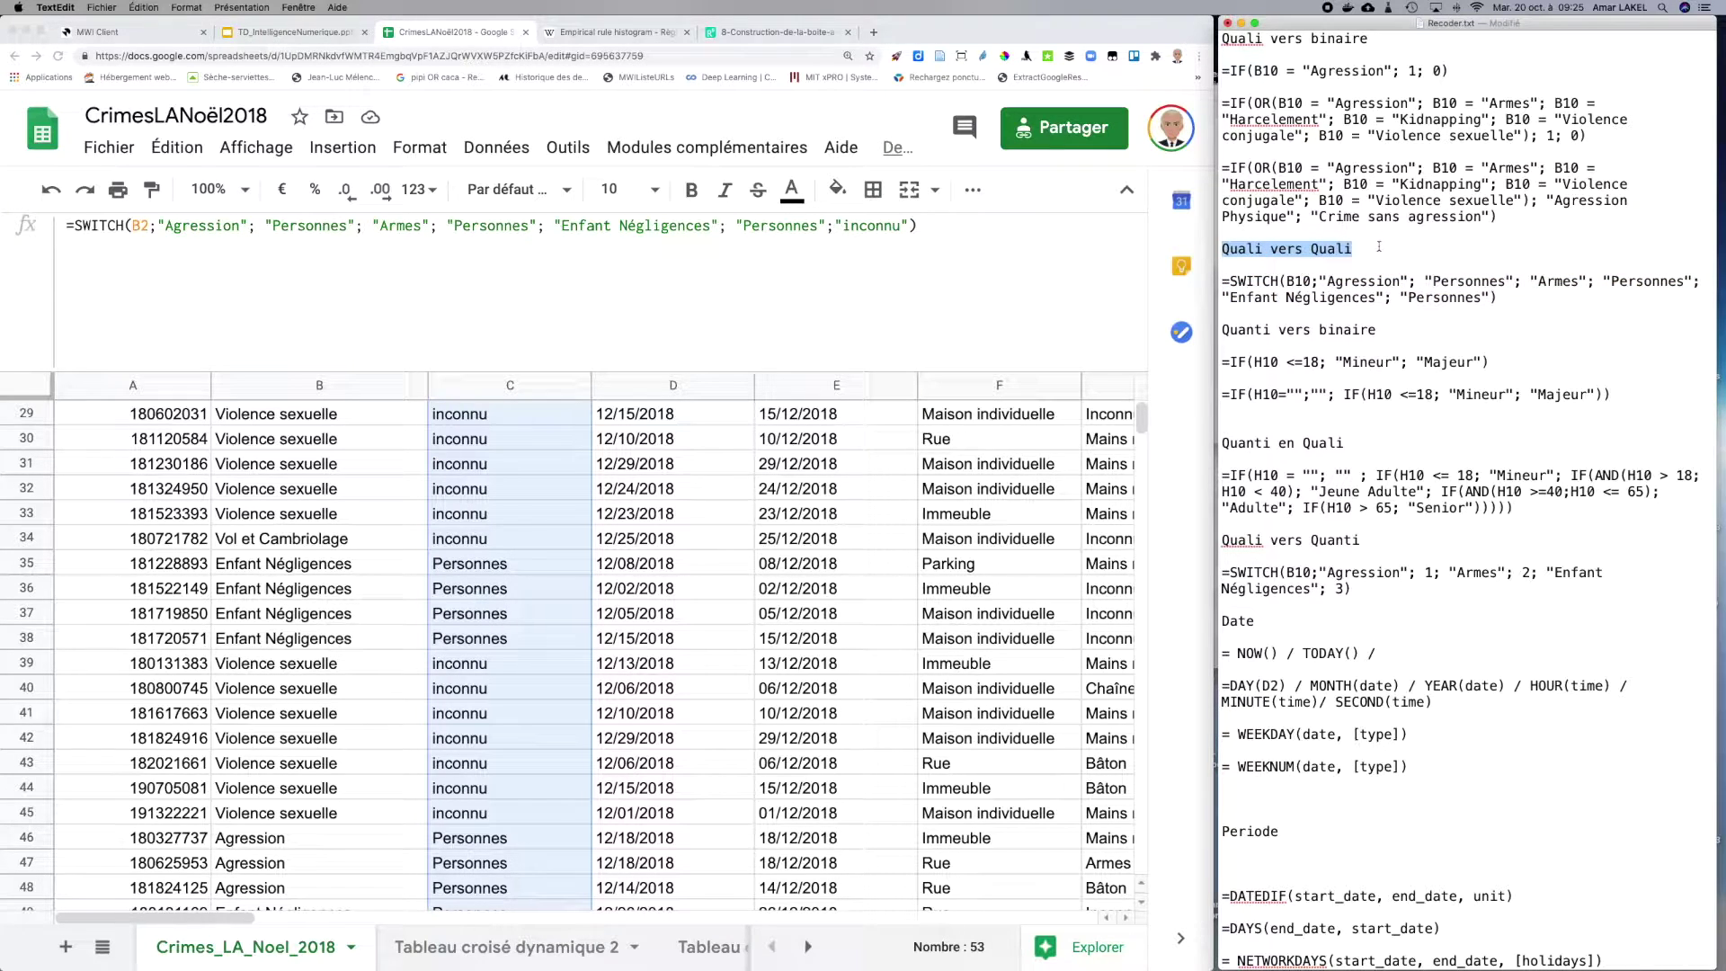
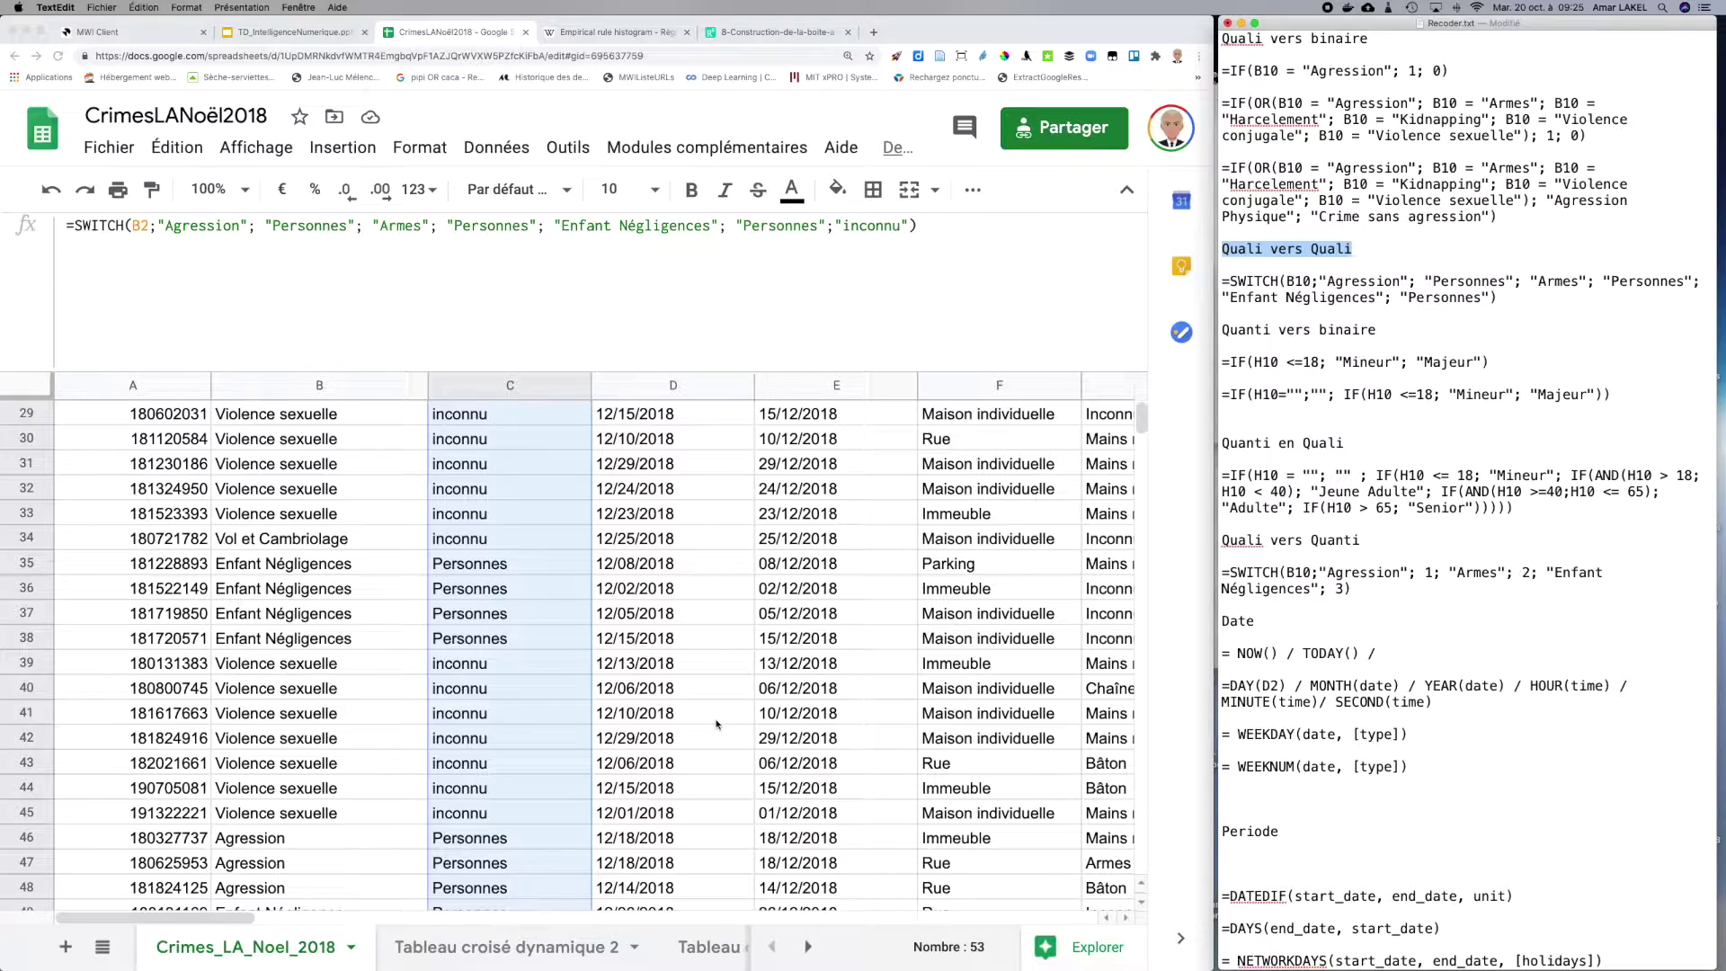
Step: Insert an empty column between victim_age and victim_sex in the Crimes_LA_Noel_2018 sheet
{"action": "scroll", "coordinate": [716, 724], "scroll_direction": "right", "scroll_amount": 5}
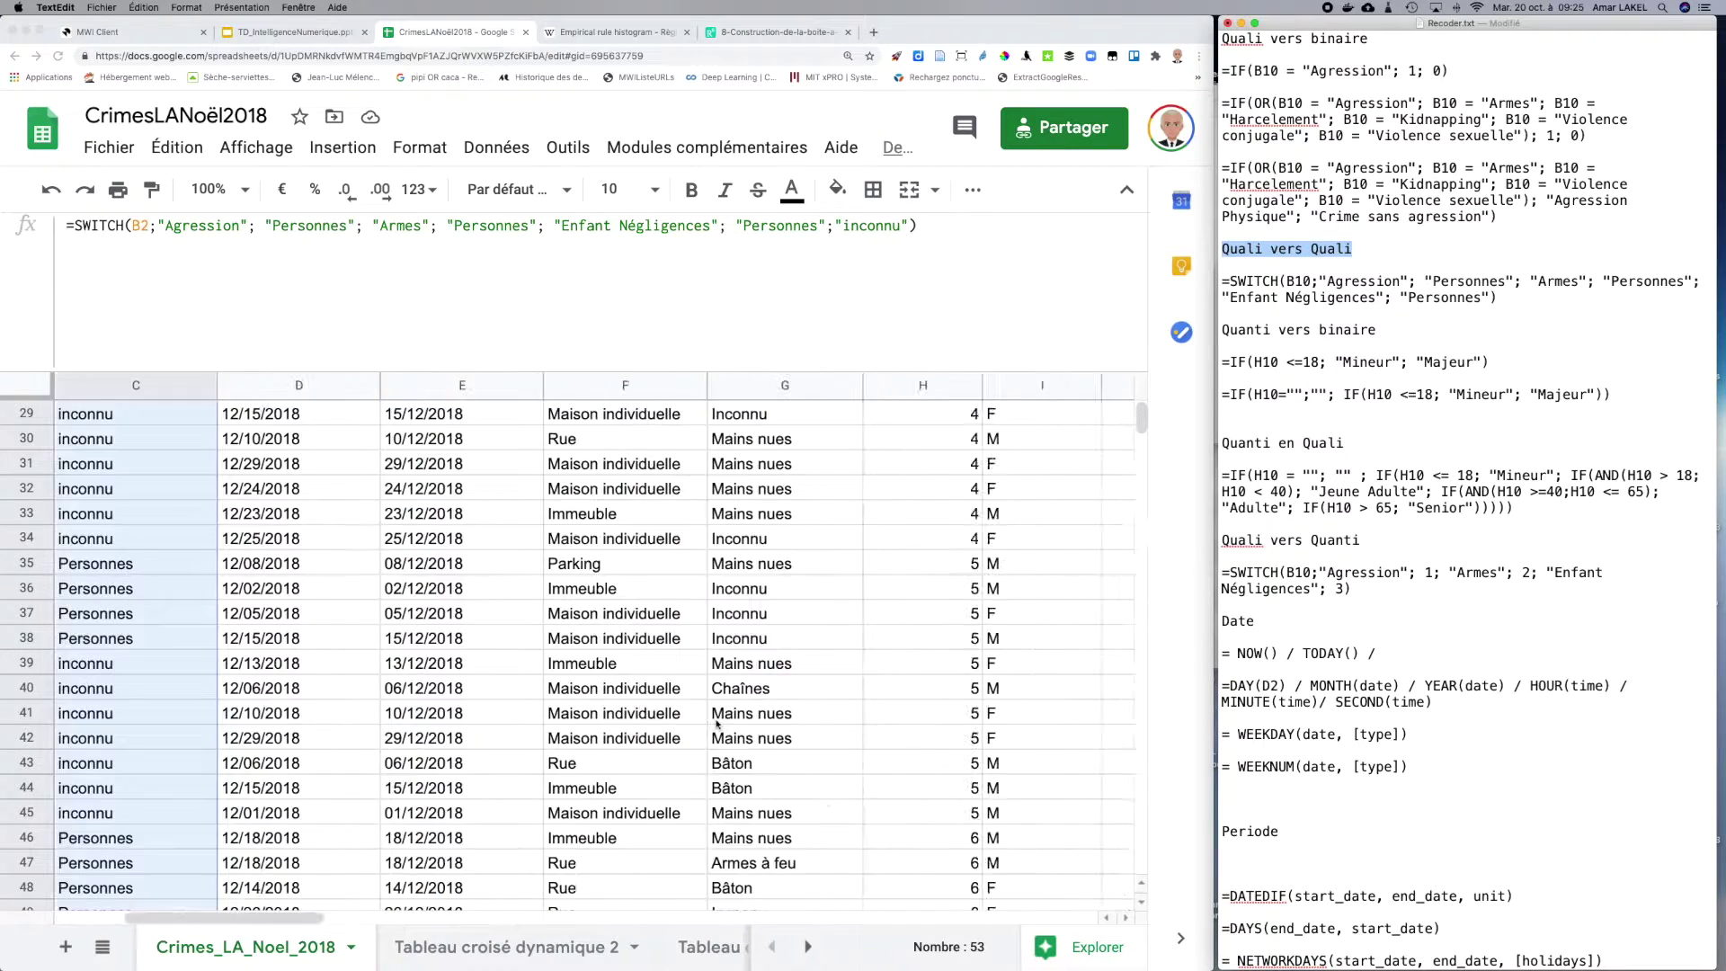
{"action": "scroll", "coordinate": [717, 724], "scroll_direction": "up", "scroll_amount": 10}
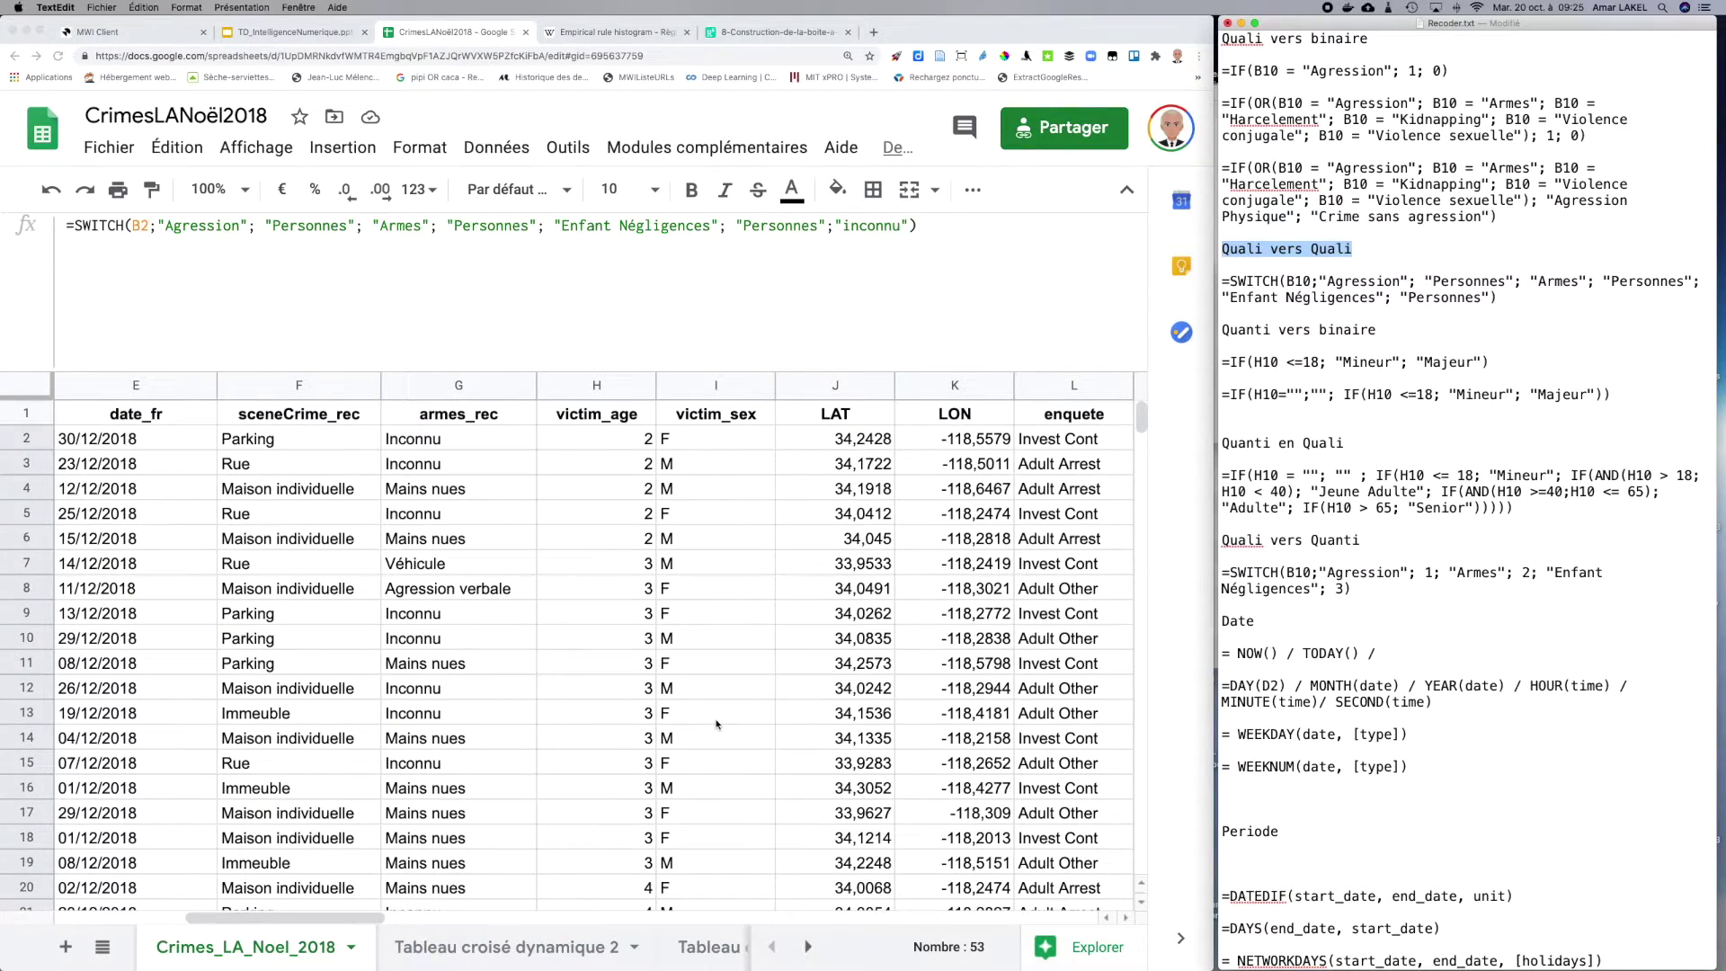
{"action": "left_click", "coordinate": [701, 388]}
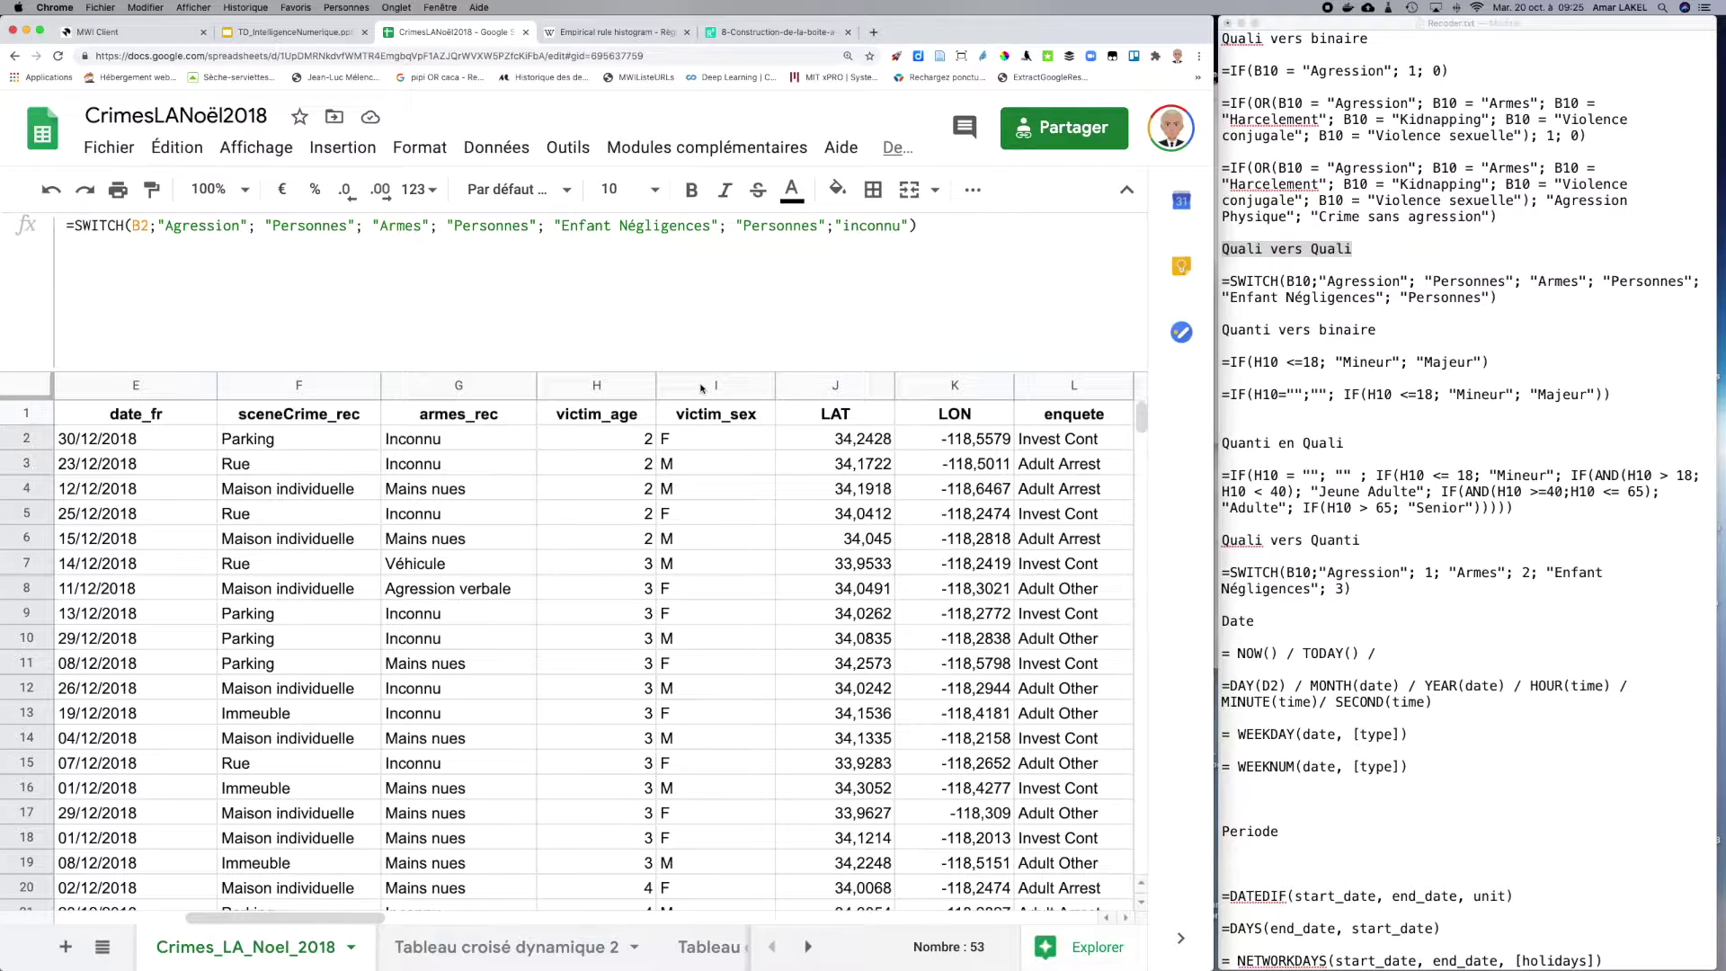
{"action": "left_click", "coordinate": [701, 388]}
{"action": "right_click", "coordinate": [703, 386]}
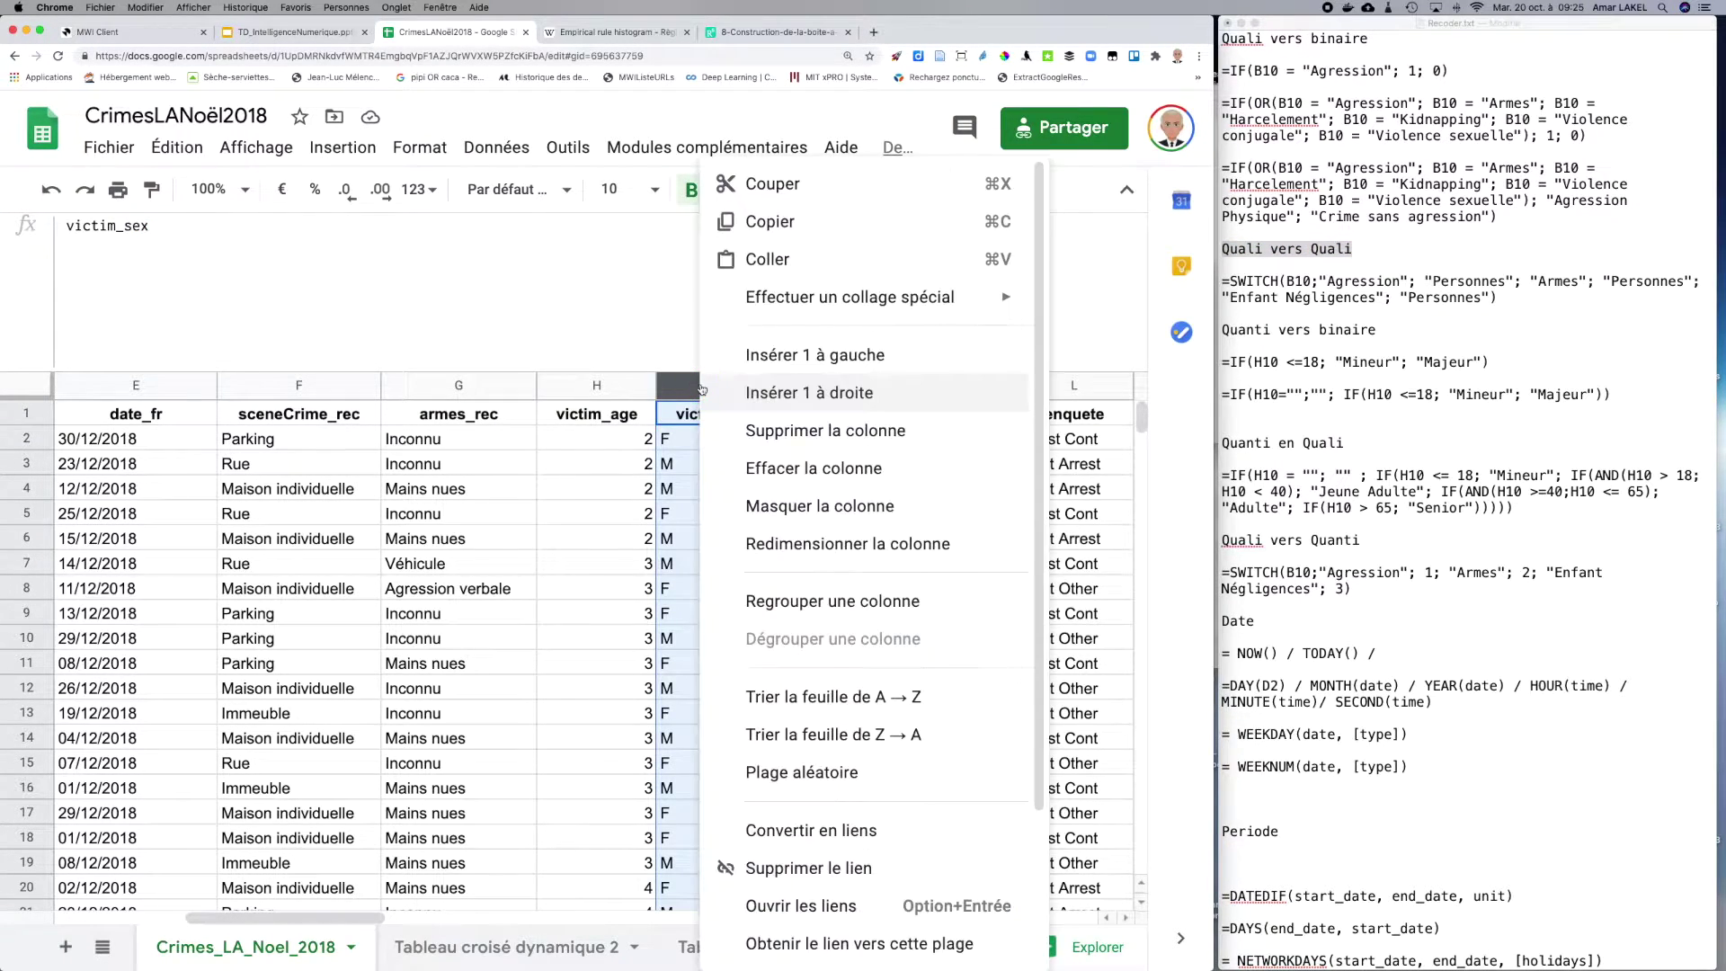
{"action": "left_click", "coordinate": [737, 363]}
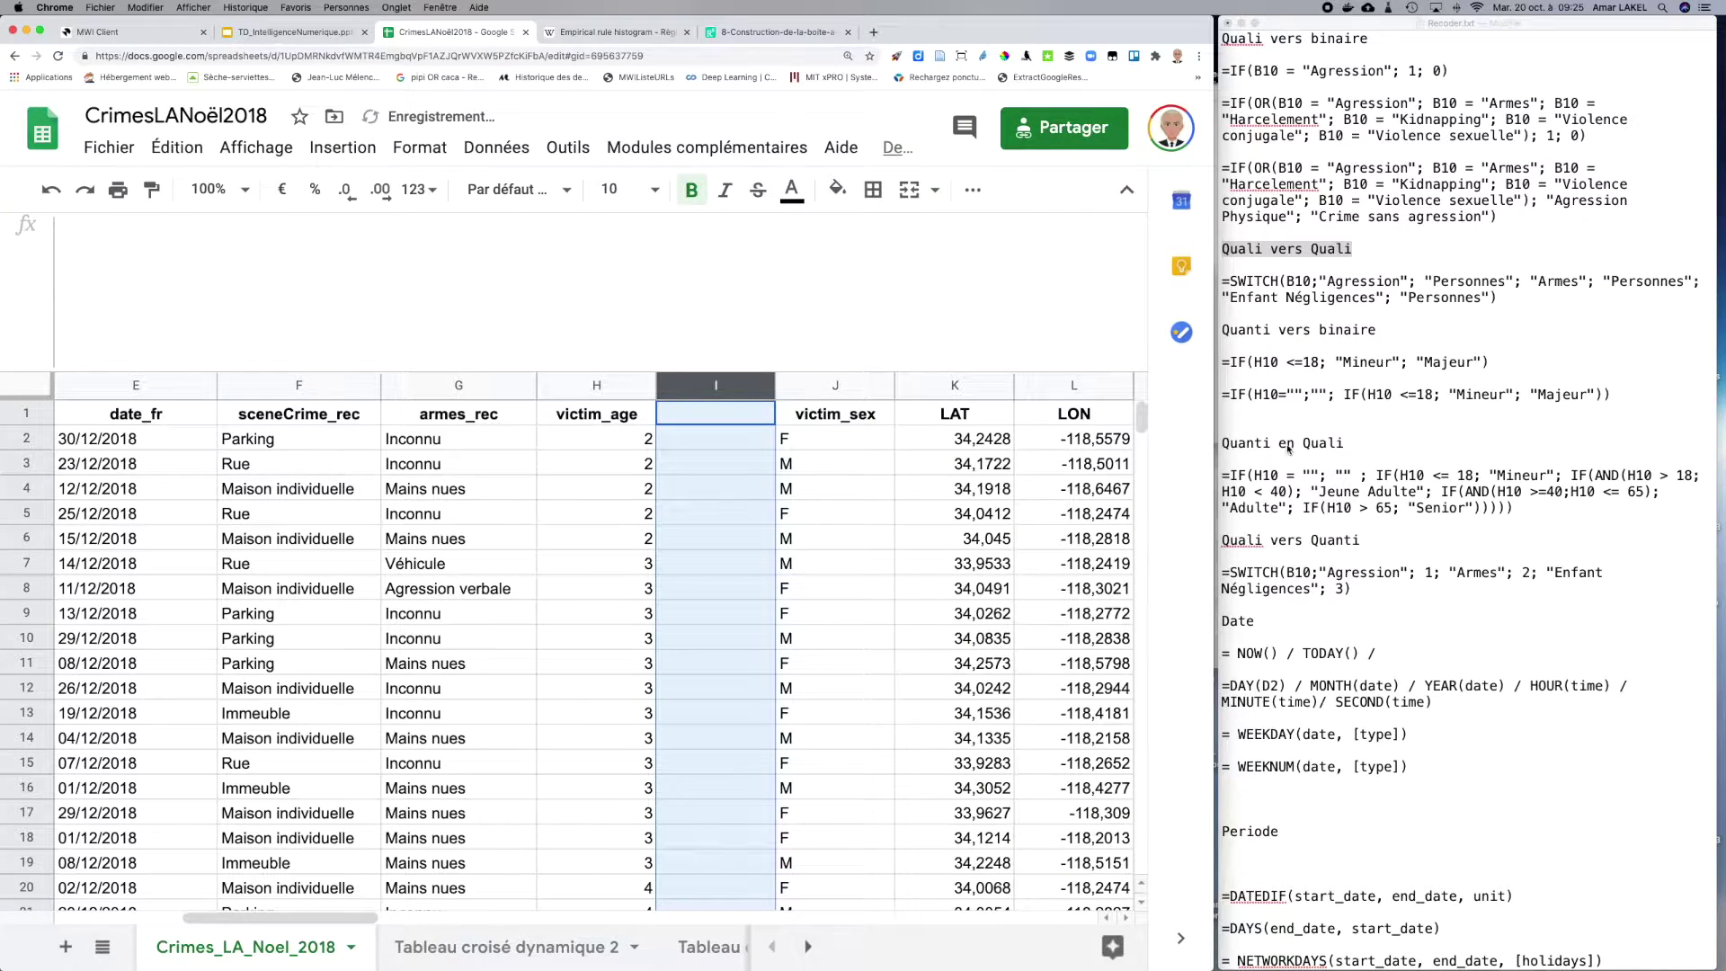
Step: Copy the formula =IF(H10 <=18; "Mineur"; "Majeur") from the Quanti vers binaire section of the TextEdit notes
{"action": "left_click", "coordinate": [1227, 331]}
{"action": "left_click_drag", "start_coordinate": [1224, 331], "coordinate": [1377, 331]}
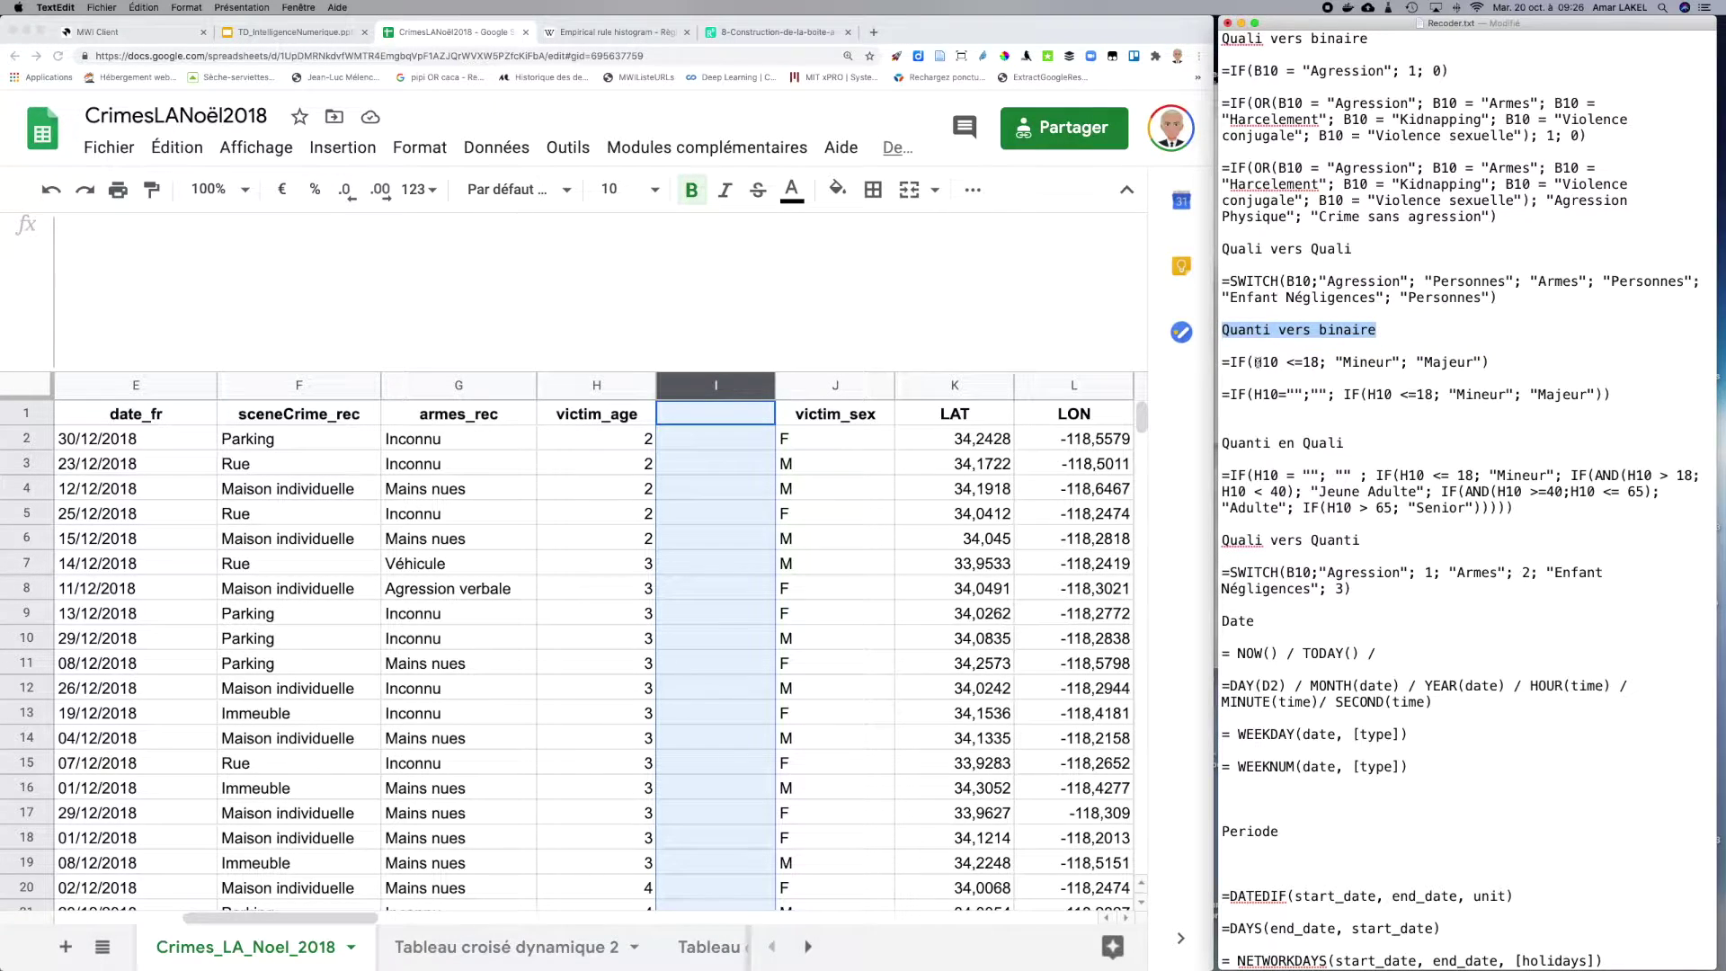
{"action": "left_click_drag", "start_coordinate": [1255, 361], "coordinate": [1321, 361]}
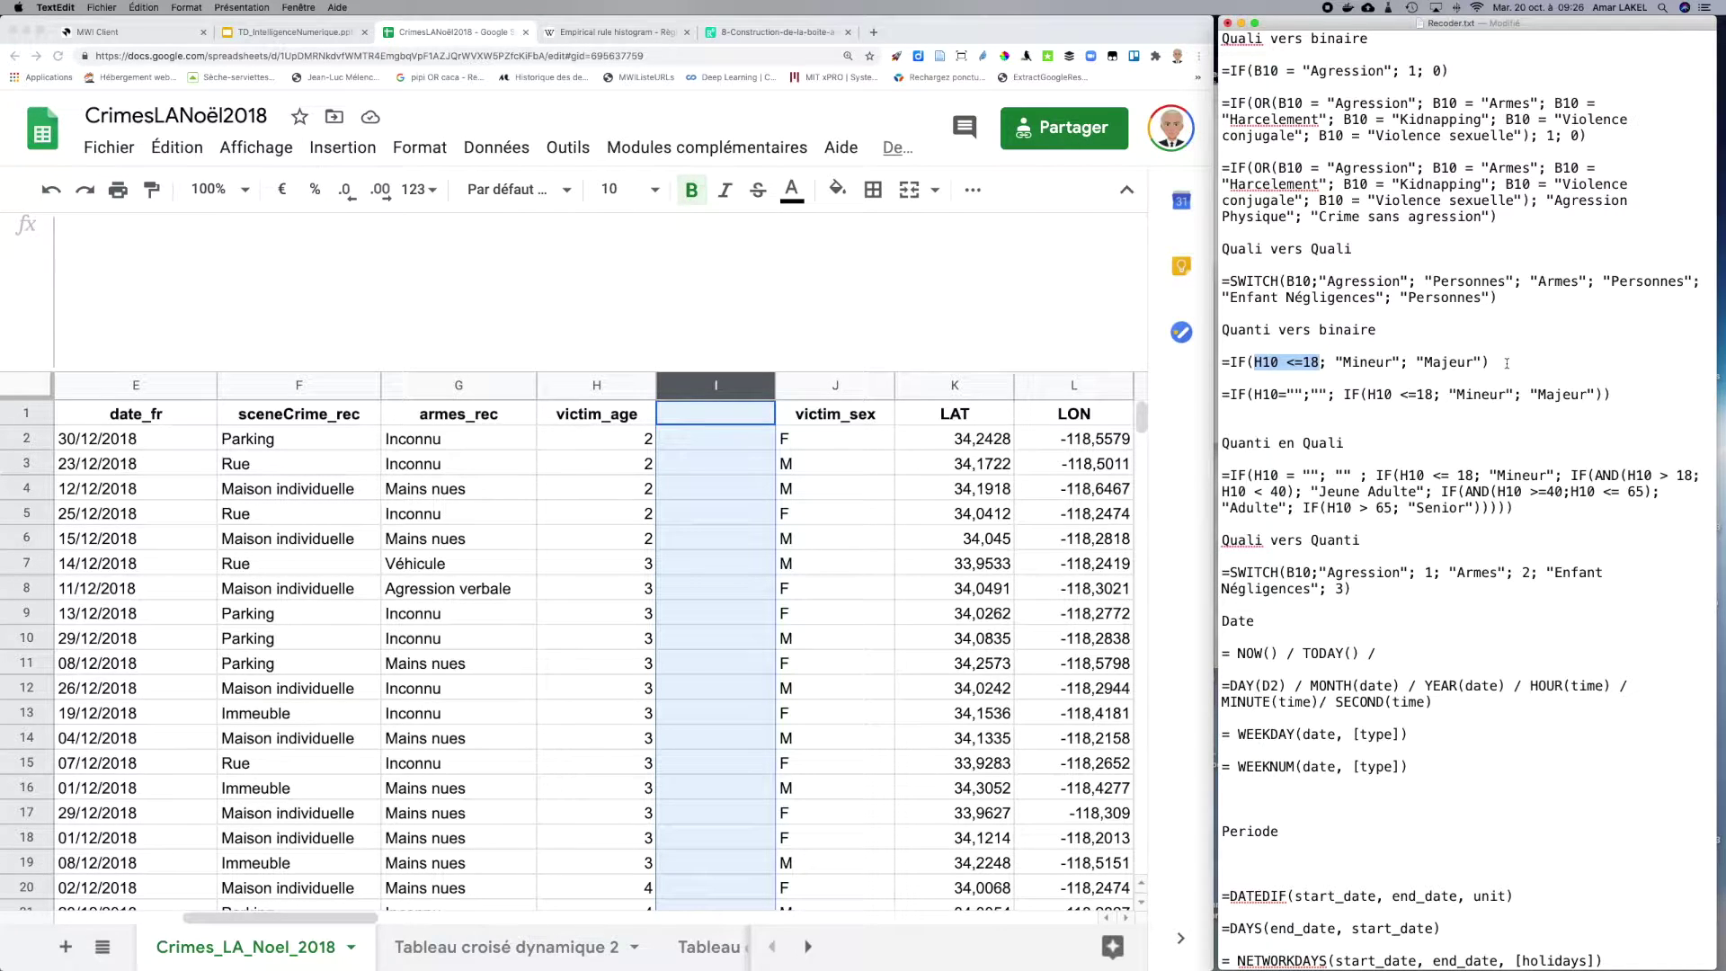
{"action": "left_click_drag", "start_coordinate": [1220, 362], "coordinate": [1490, 362]}
{"action": "key", "text": "cmd+c"}
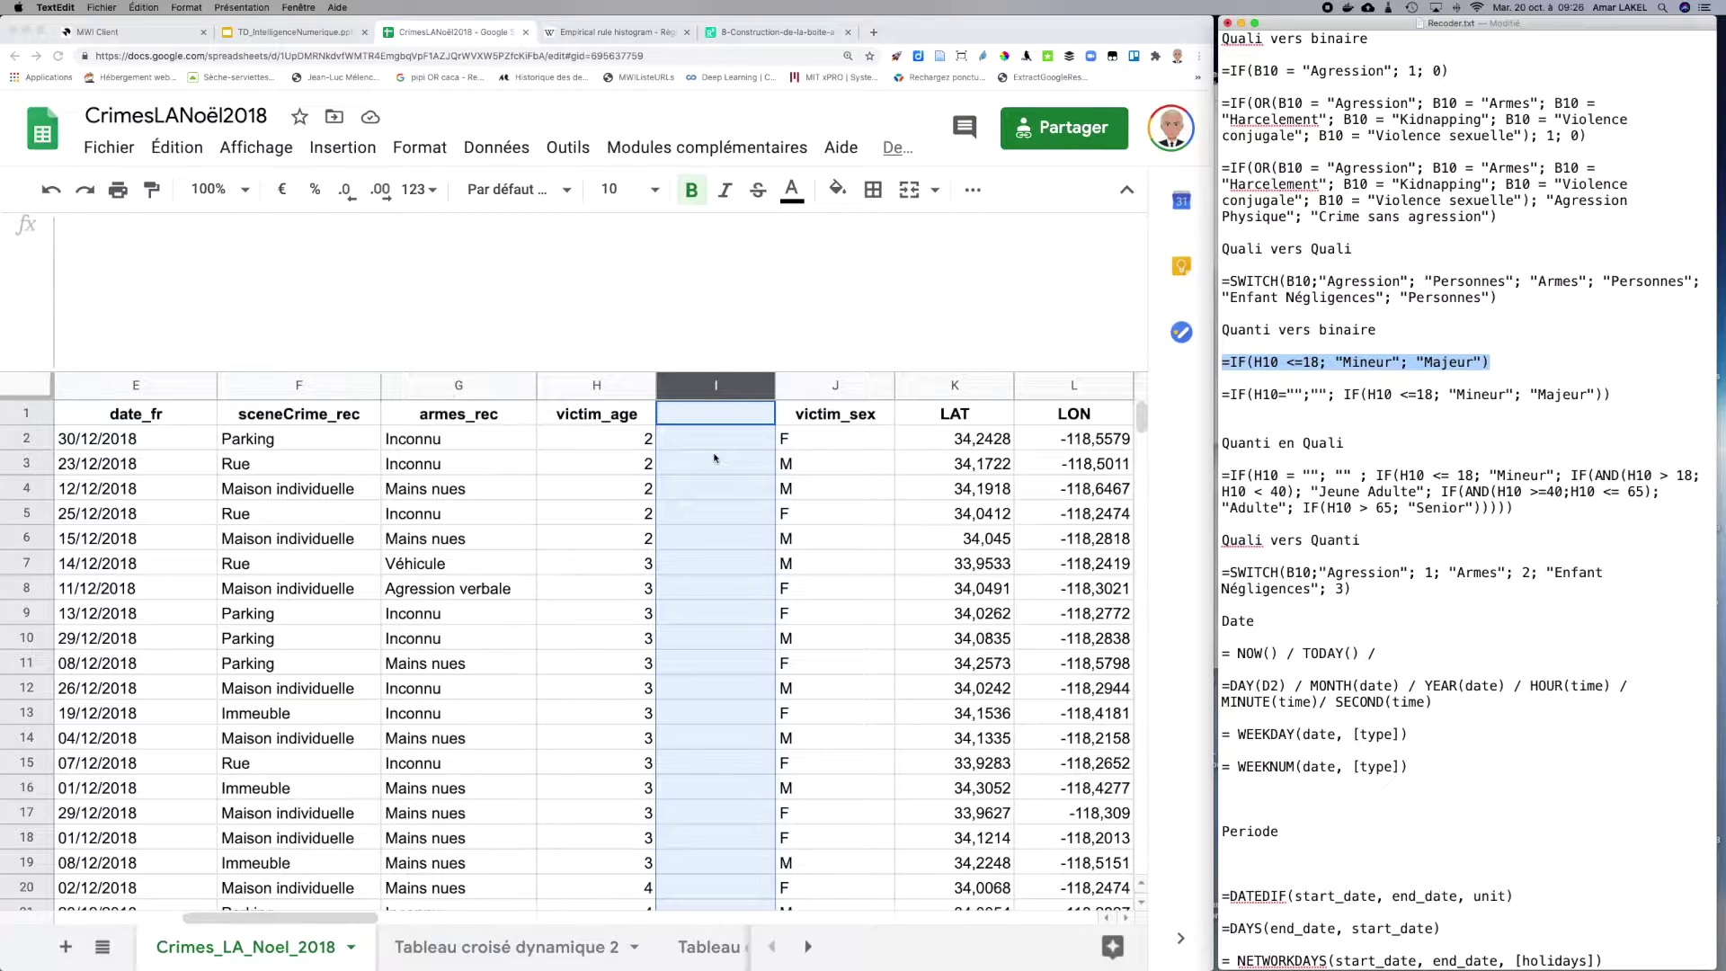
Step: Switch to the Google Sheets spreadsheet and enter the header mineur in cell I1 of the new column
{"action": "left_click", "coordinate": [710, 421]}
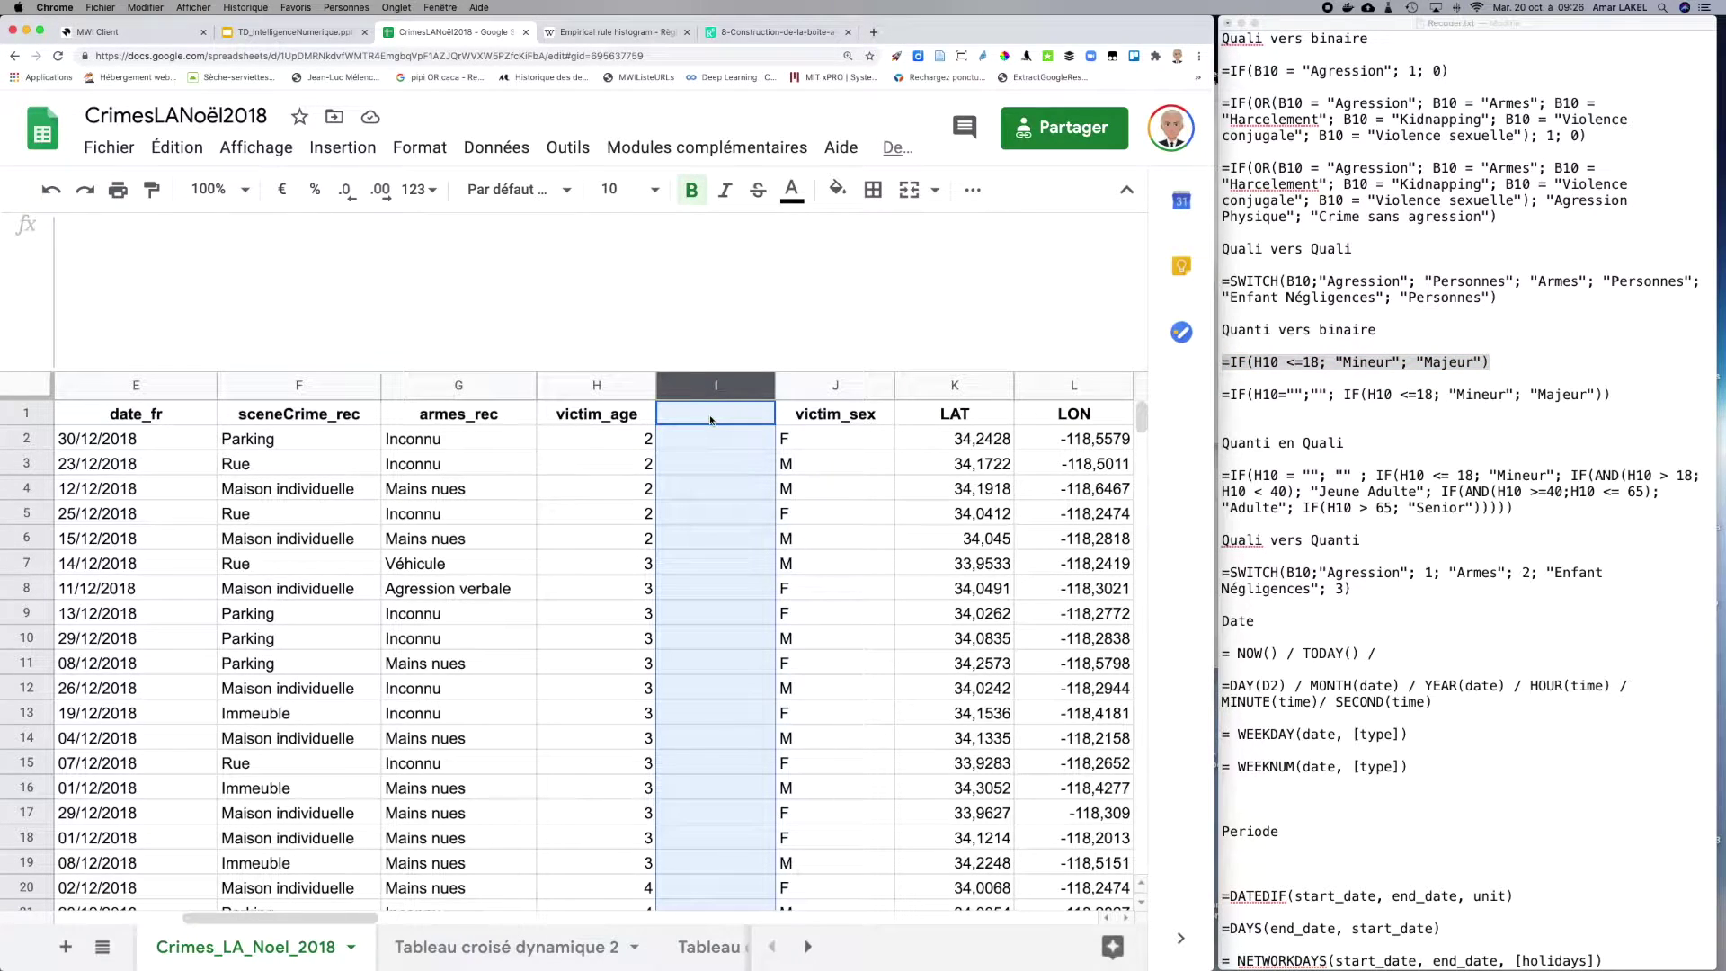
{"action": "type", "text": "mineur"}
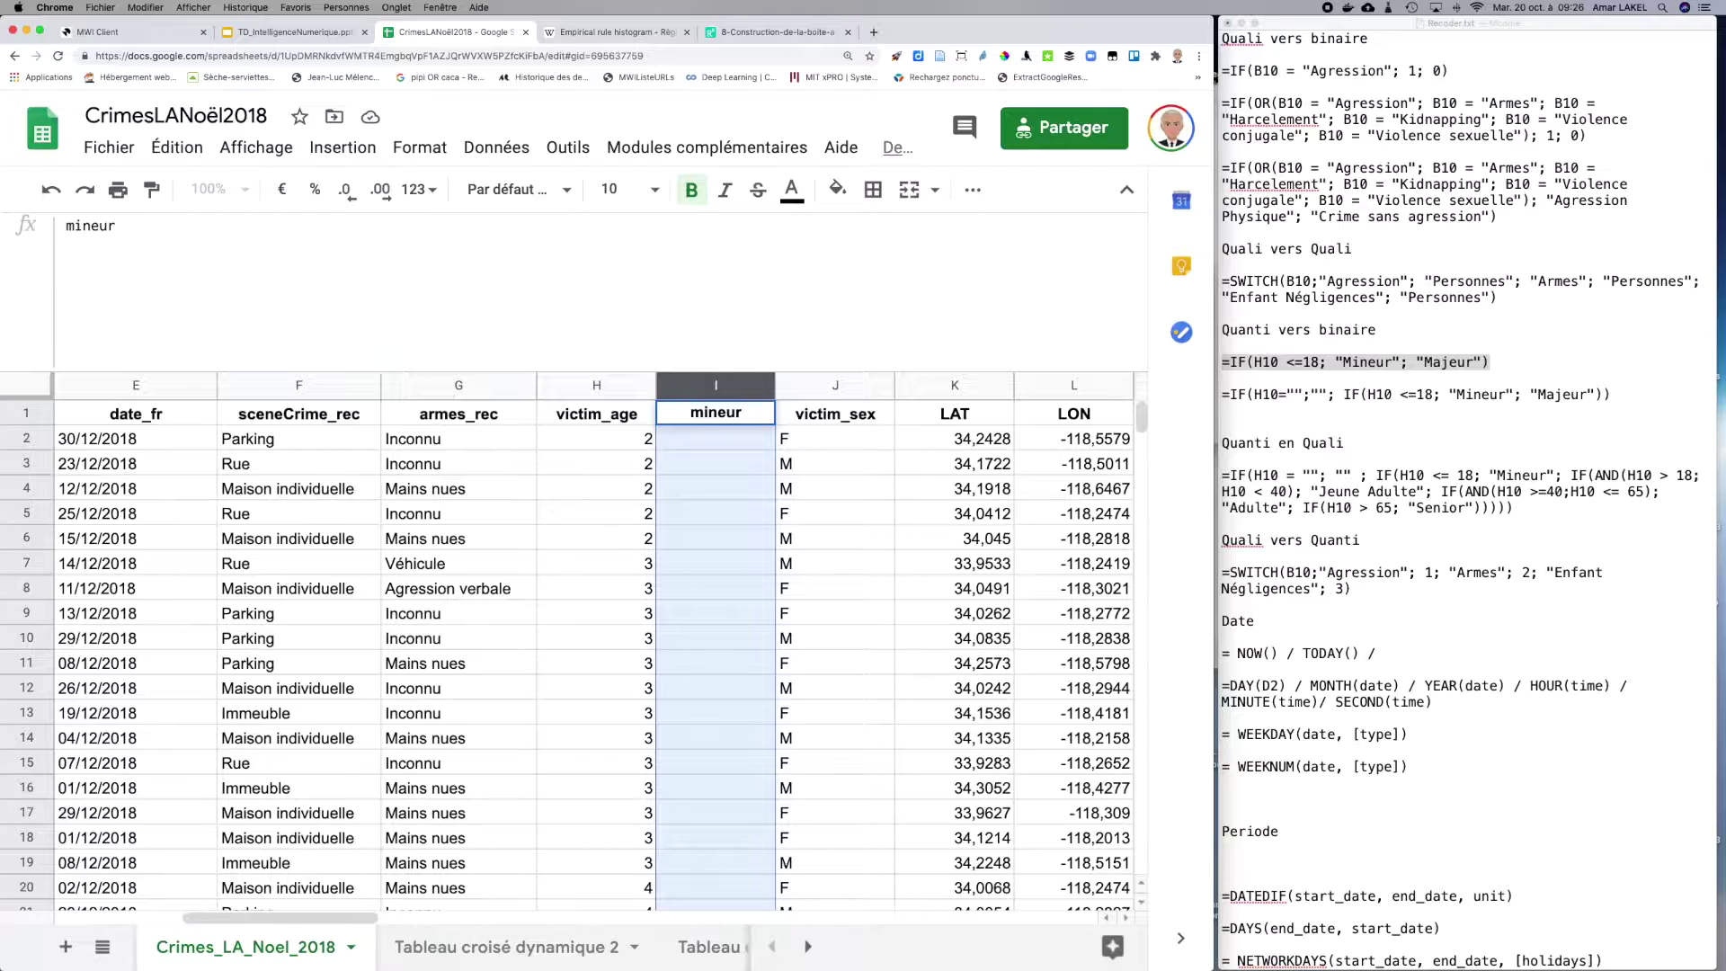
{"action": "key", "text": "Return"}
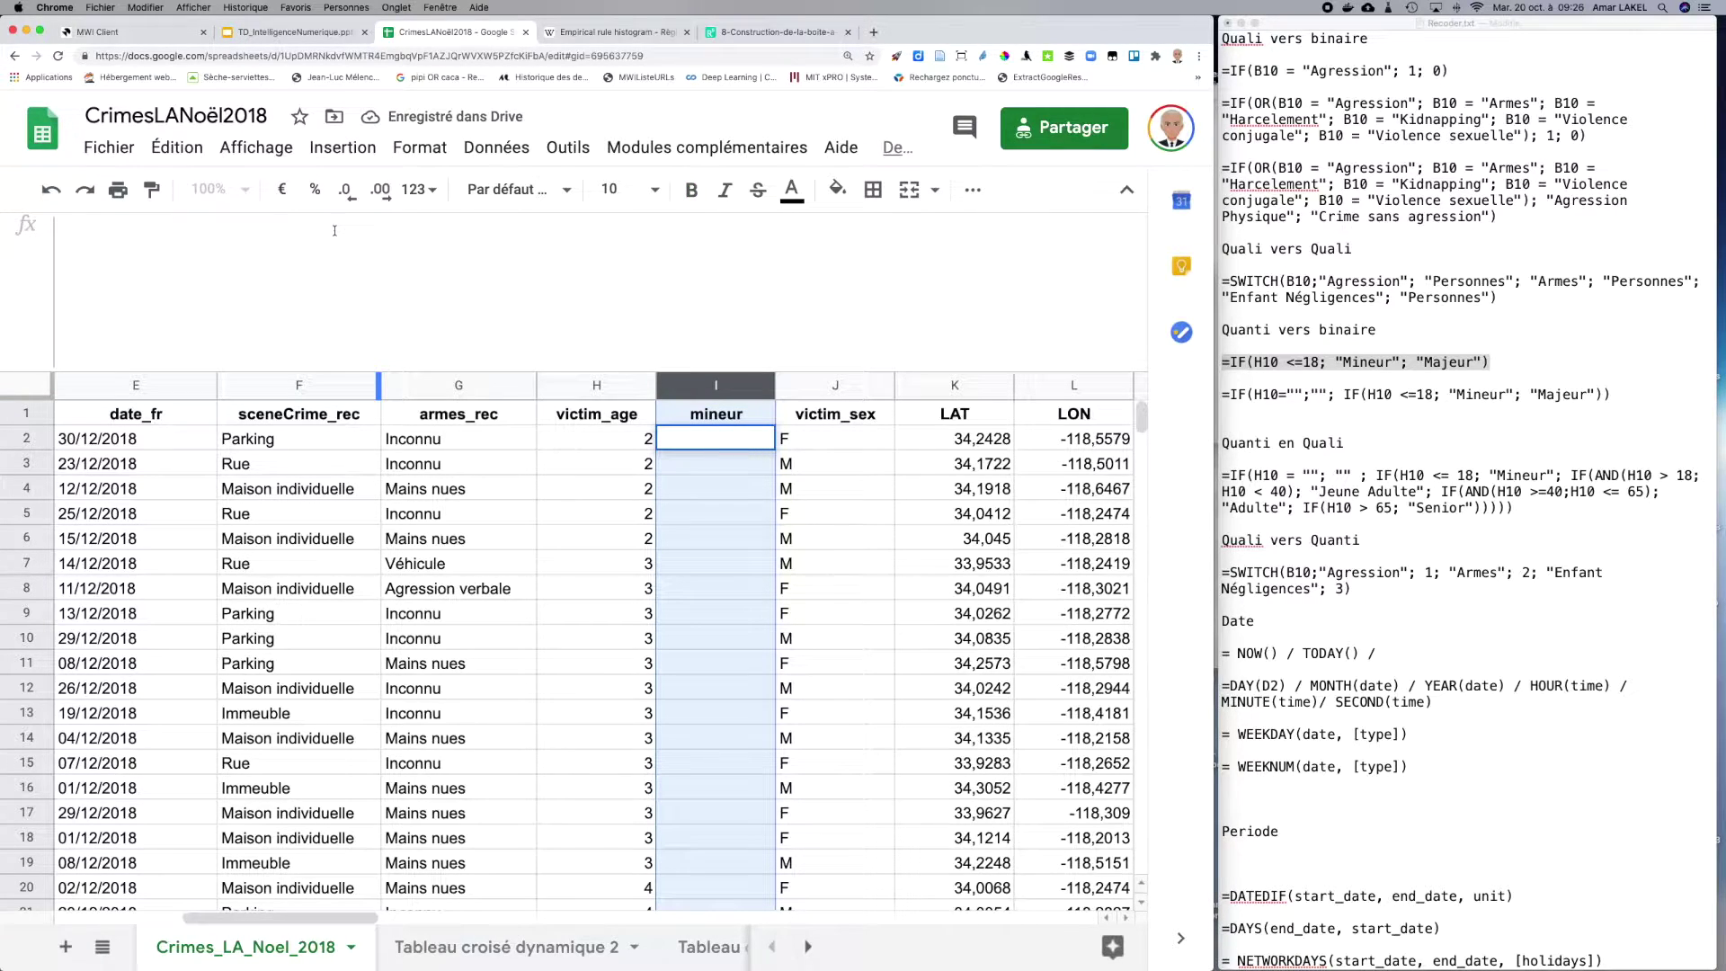
Step: Paste the copied formula into cell I2 and adapt it to =IF(H2 < 18; "Mineur"; "Majeur")
{"action": "key", "text": "cmd+v"}
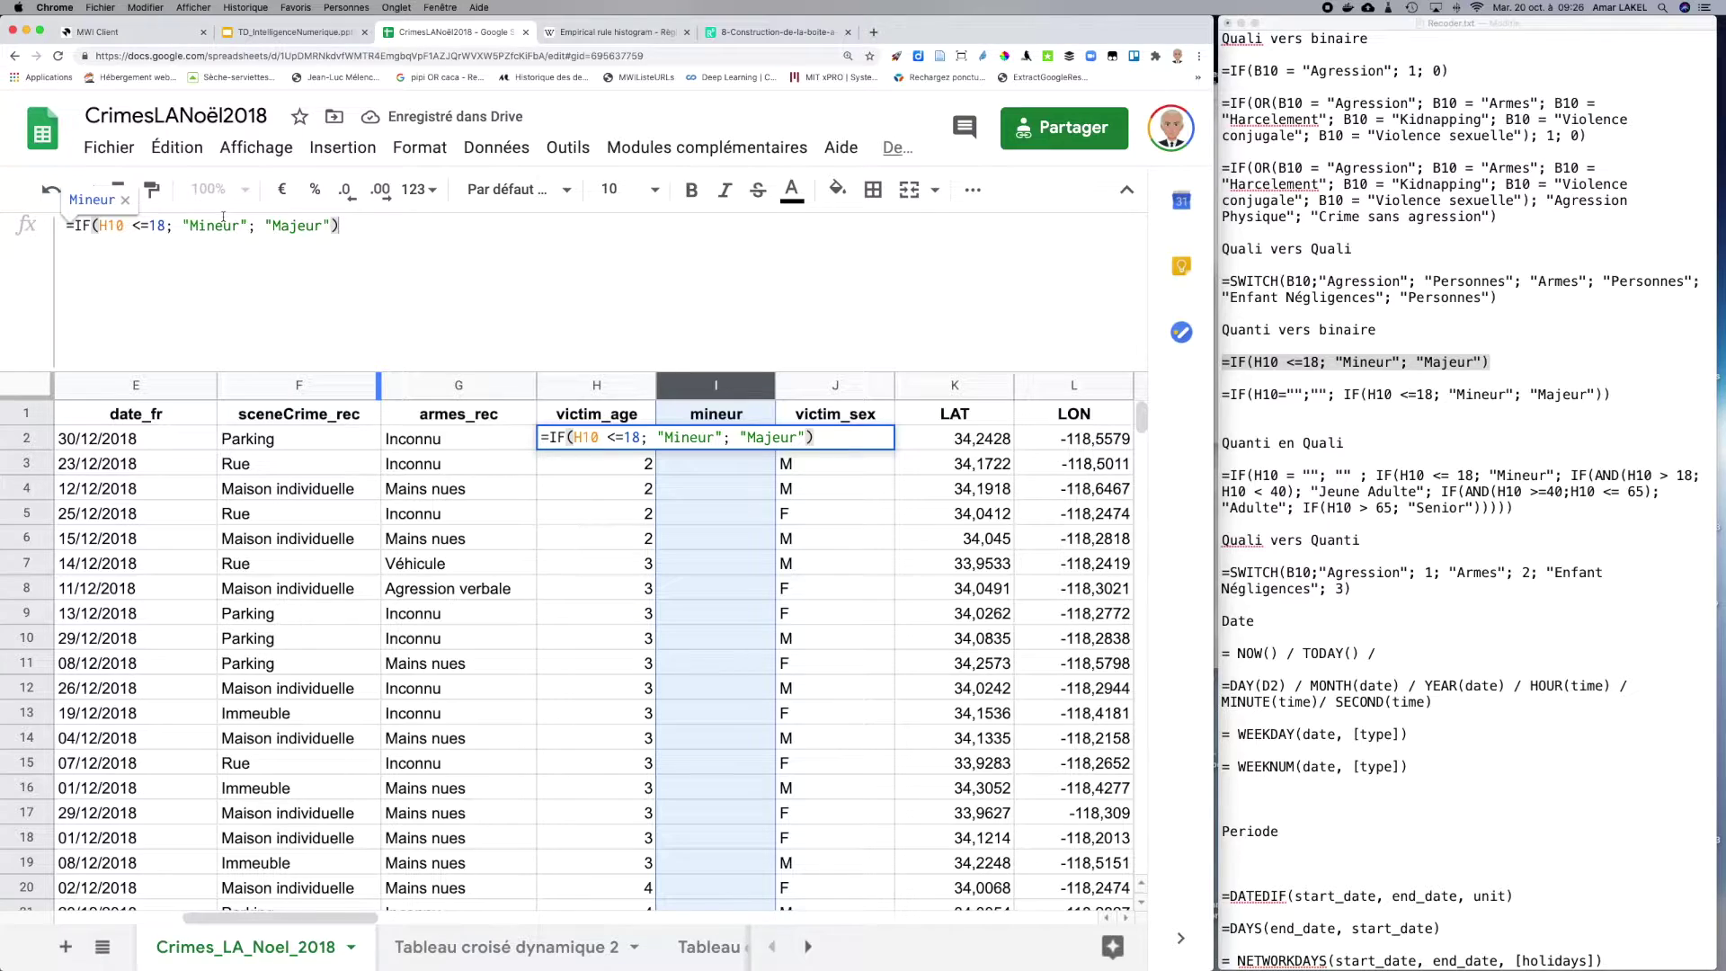
{"action": "double_click", "coordinate": [188, 225]}
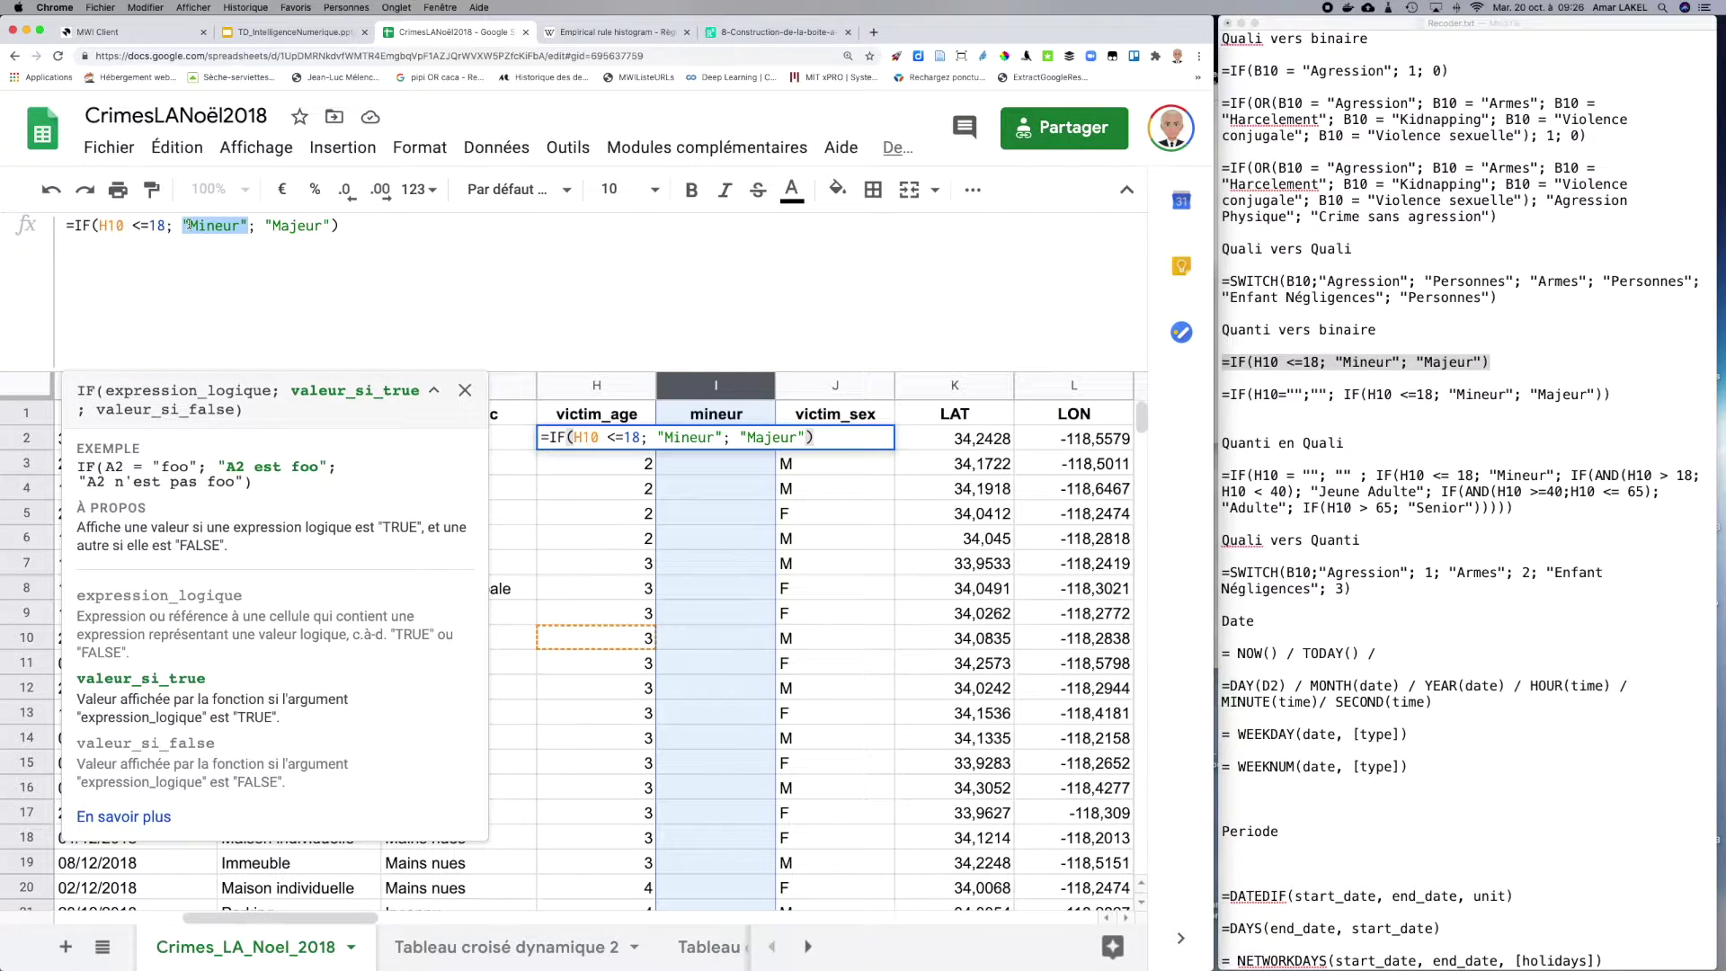
{"action": "double_click", "coordinate": [296, 225]}
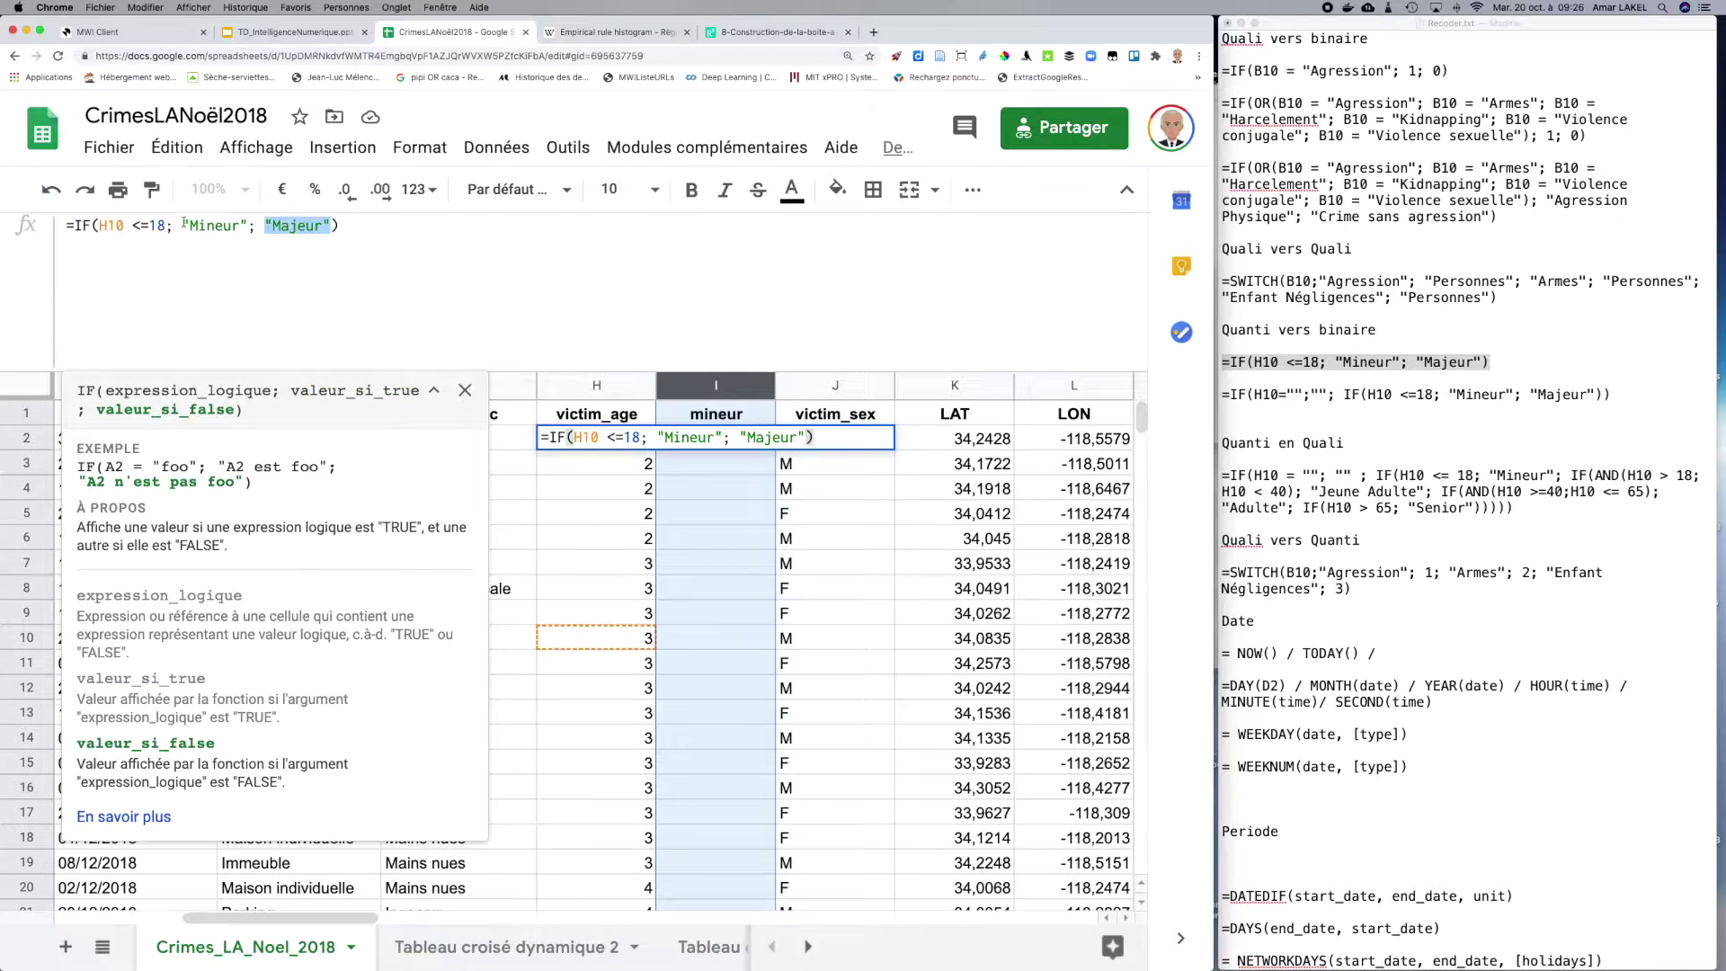
{"action": "left_click", "coordinate": [108, 225]}
{"action": "key", "text": "BackSpace"}
{"action": "key", "text": "BackSpace"}
{"action": "type", "text": "2"}
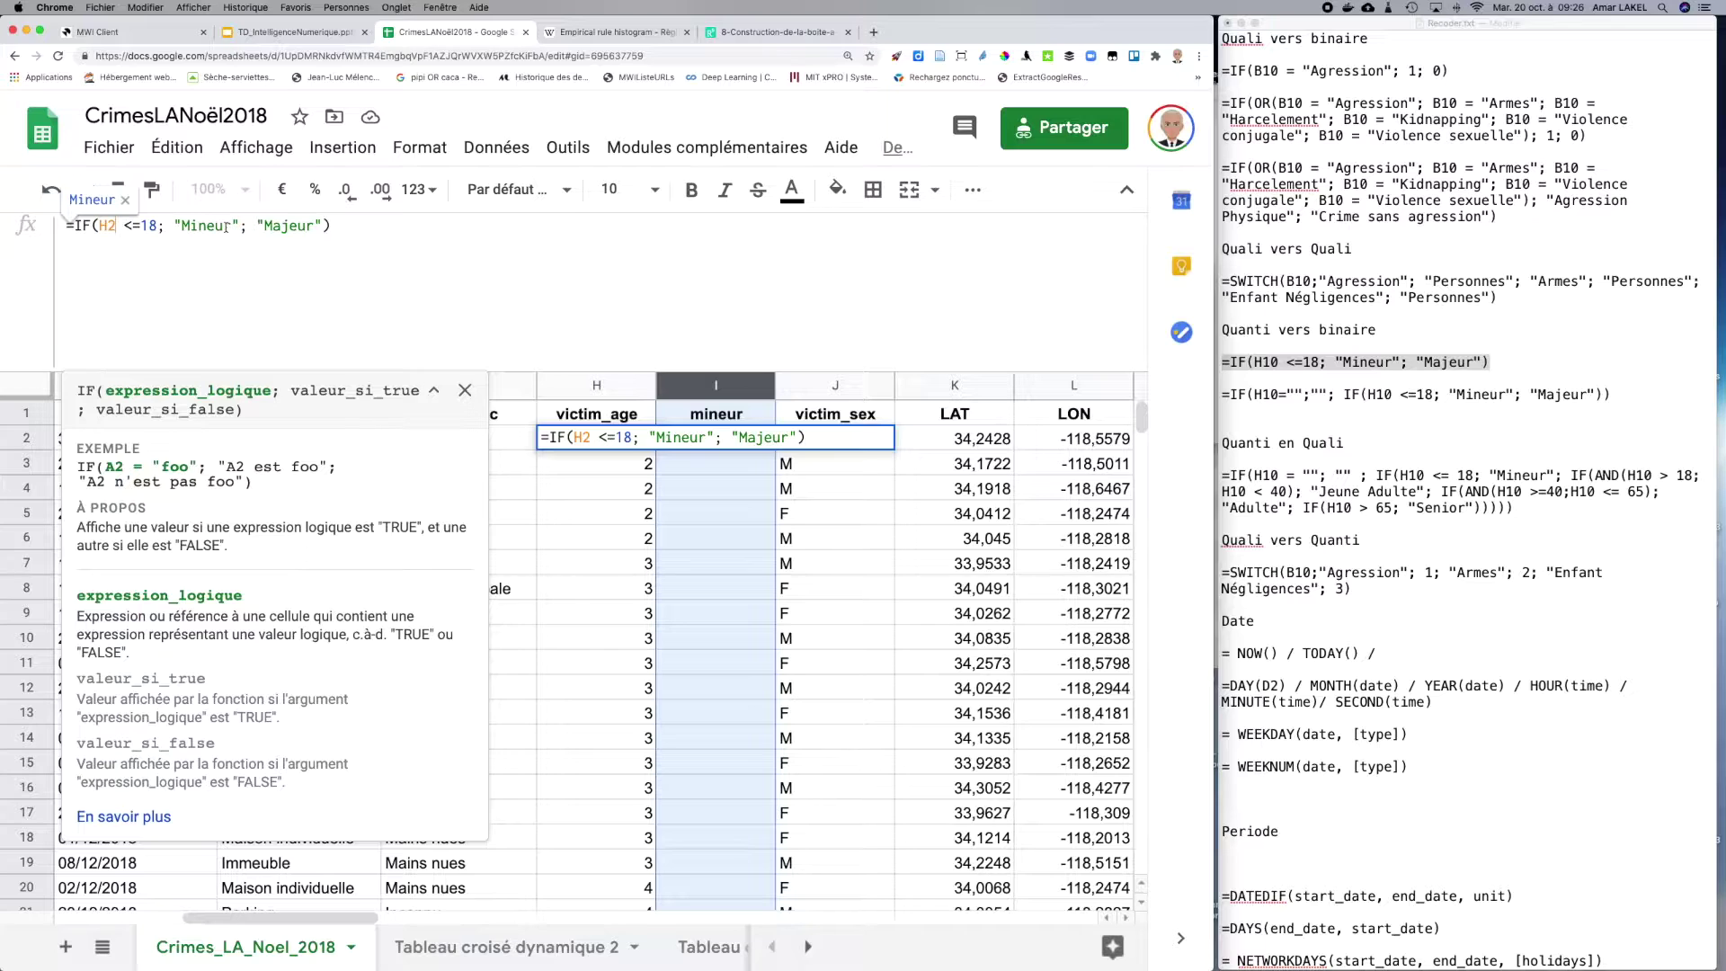
{"action": "left_click", "coordinate": [140, 226]}
{"action": "key", "text": "BackSpace"}
{"action": "left_click", "coordinate": [350, 229]}
{"action": "left_click_drag", "start_coordinate": [351, 229], "coordinate": [65, 227]}
{"action": "key", "text": "Return"}
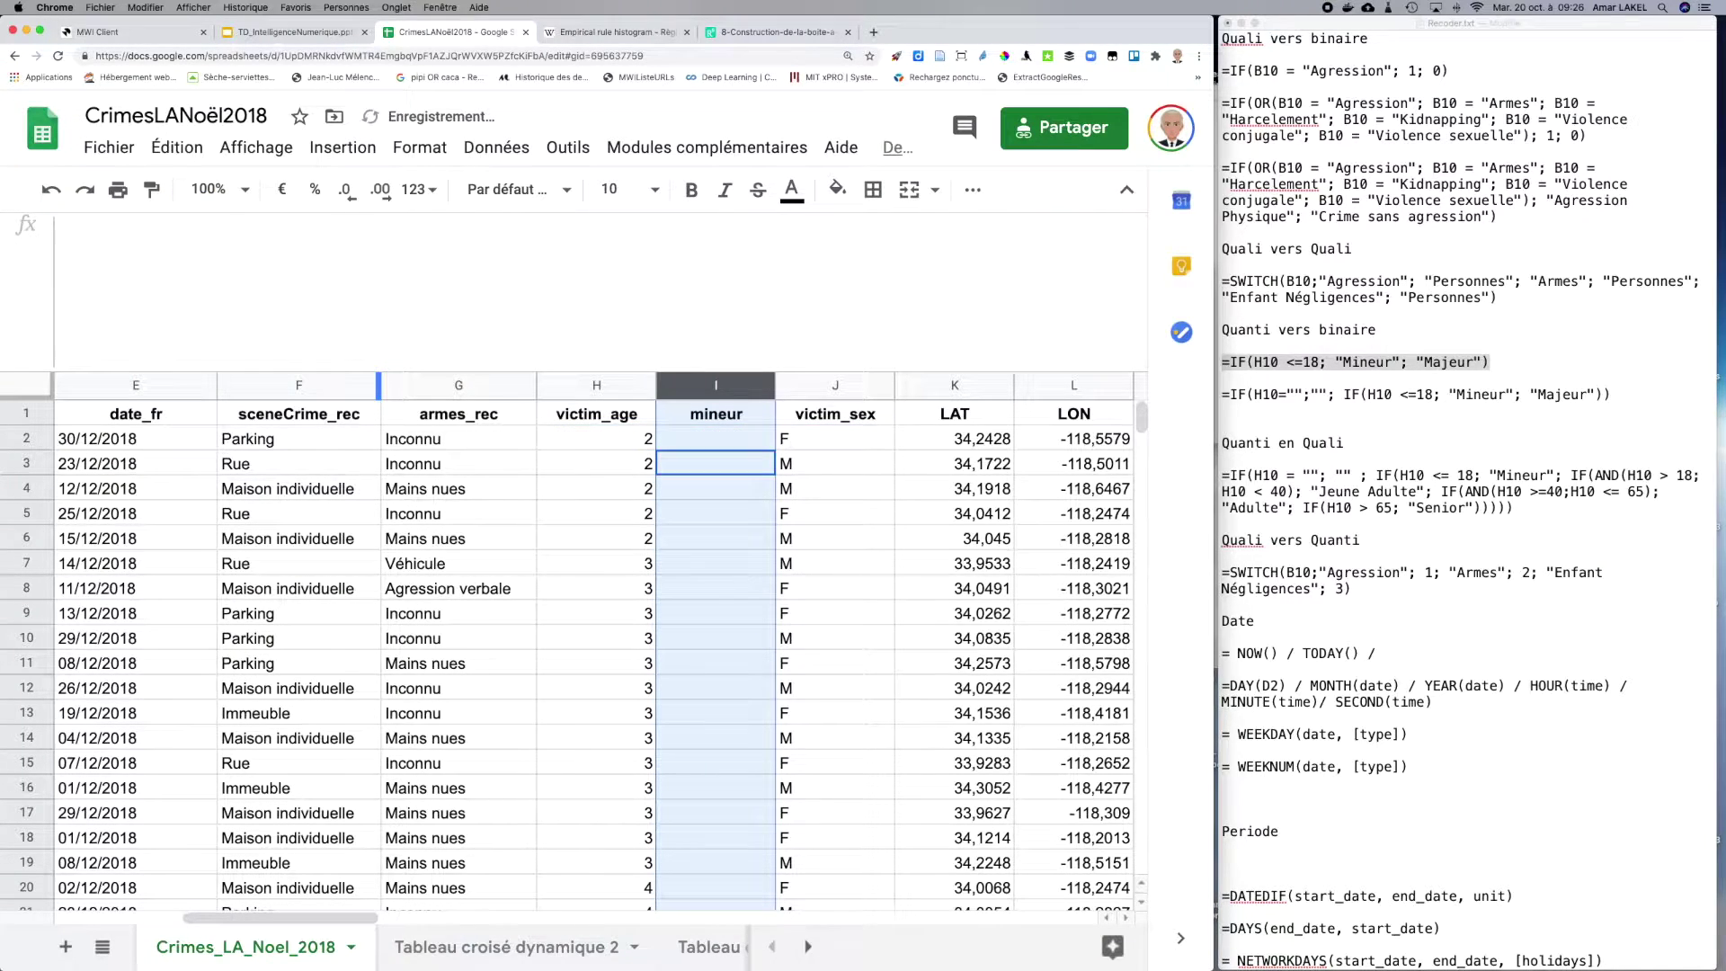
Step: Fill the I2 formula down the mineur column past the rows where the victim age reaches 18
{"action": "left_click", "coordinate": [756, 443]}
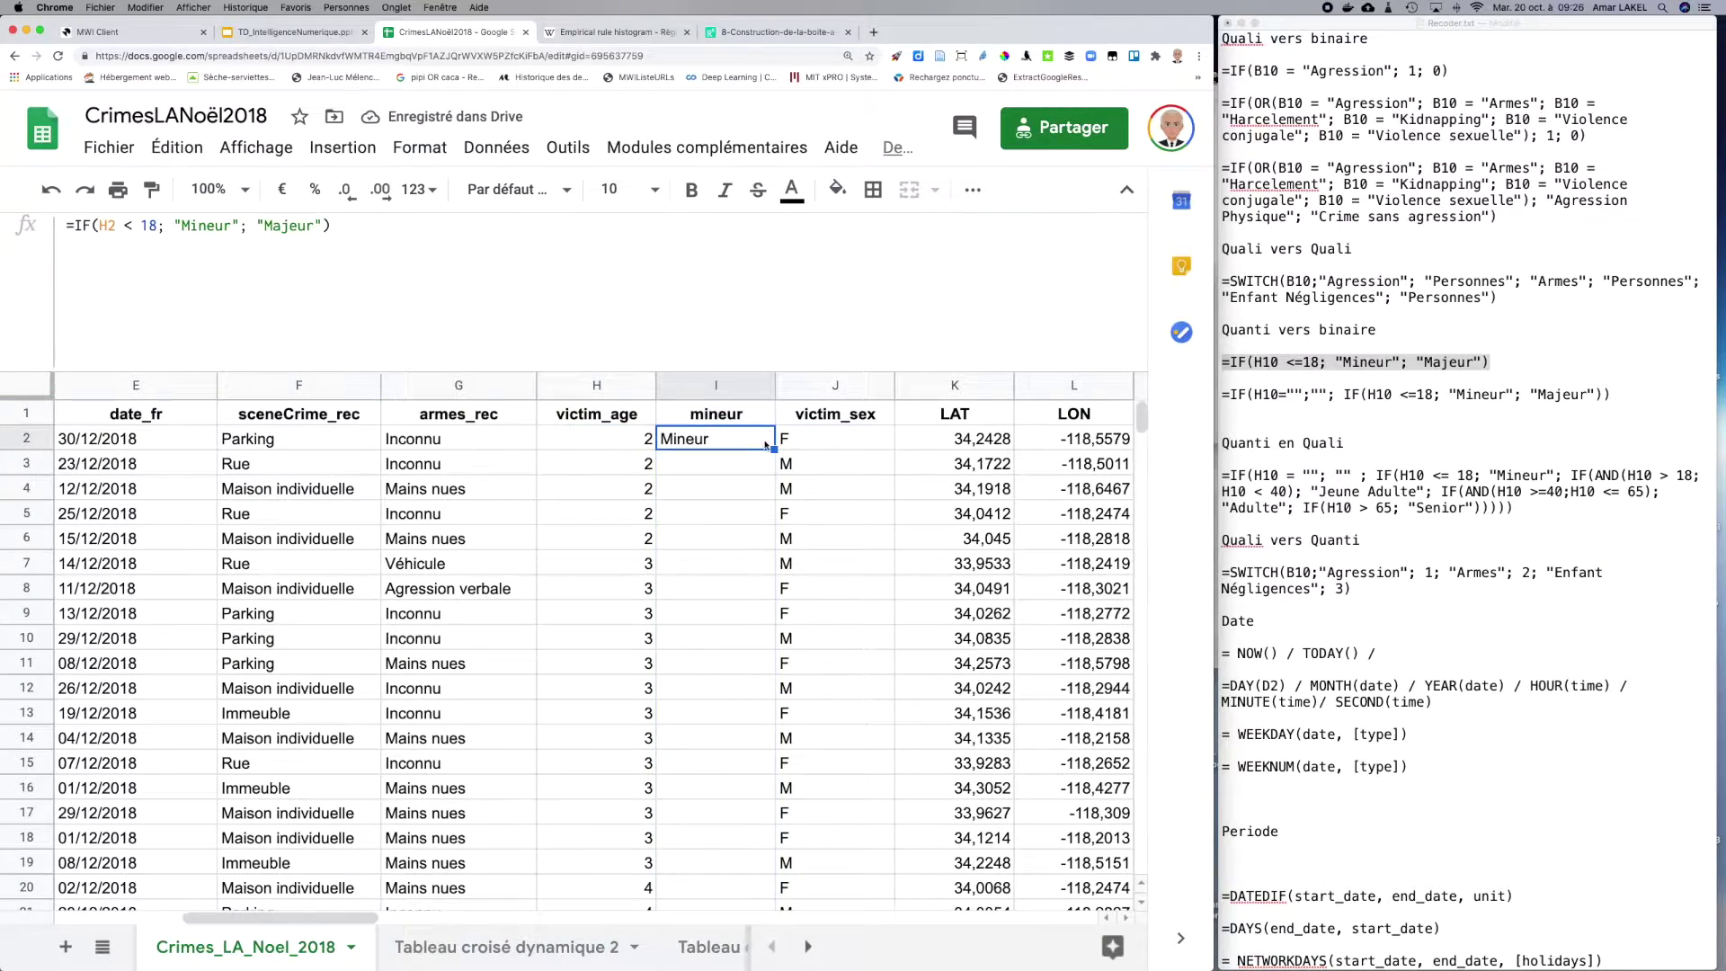
{"action": "left_click_drag", "start_coordinate": [773, 451], "coordinate": [735, 674]}
{"action": "scroll", "coordinate": [734, 676], "scroll_direction": "up", "scroll_amount": 6}
{"action": "scroll", "coordinate": [734, 676], "scroll_direction": "left", "scroll_amount": 2}
{"action": "scroll", "coordinate": [735, 676], "scroll_direction": "up", "scroll_amount": 2}
{"action": "scroll", "coordinate": [734, 676], "scroll_direction": "right", "scroll_amount": 4}
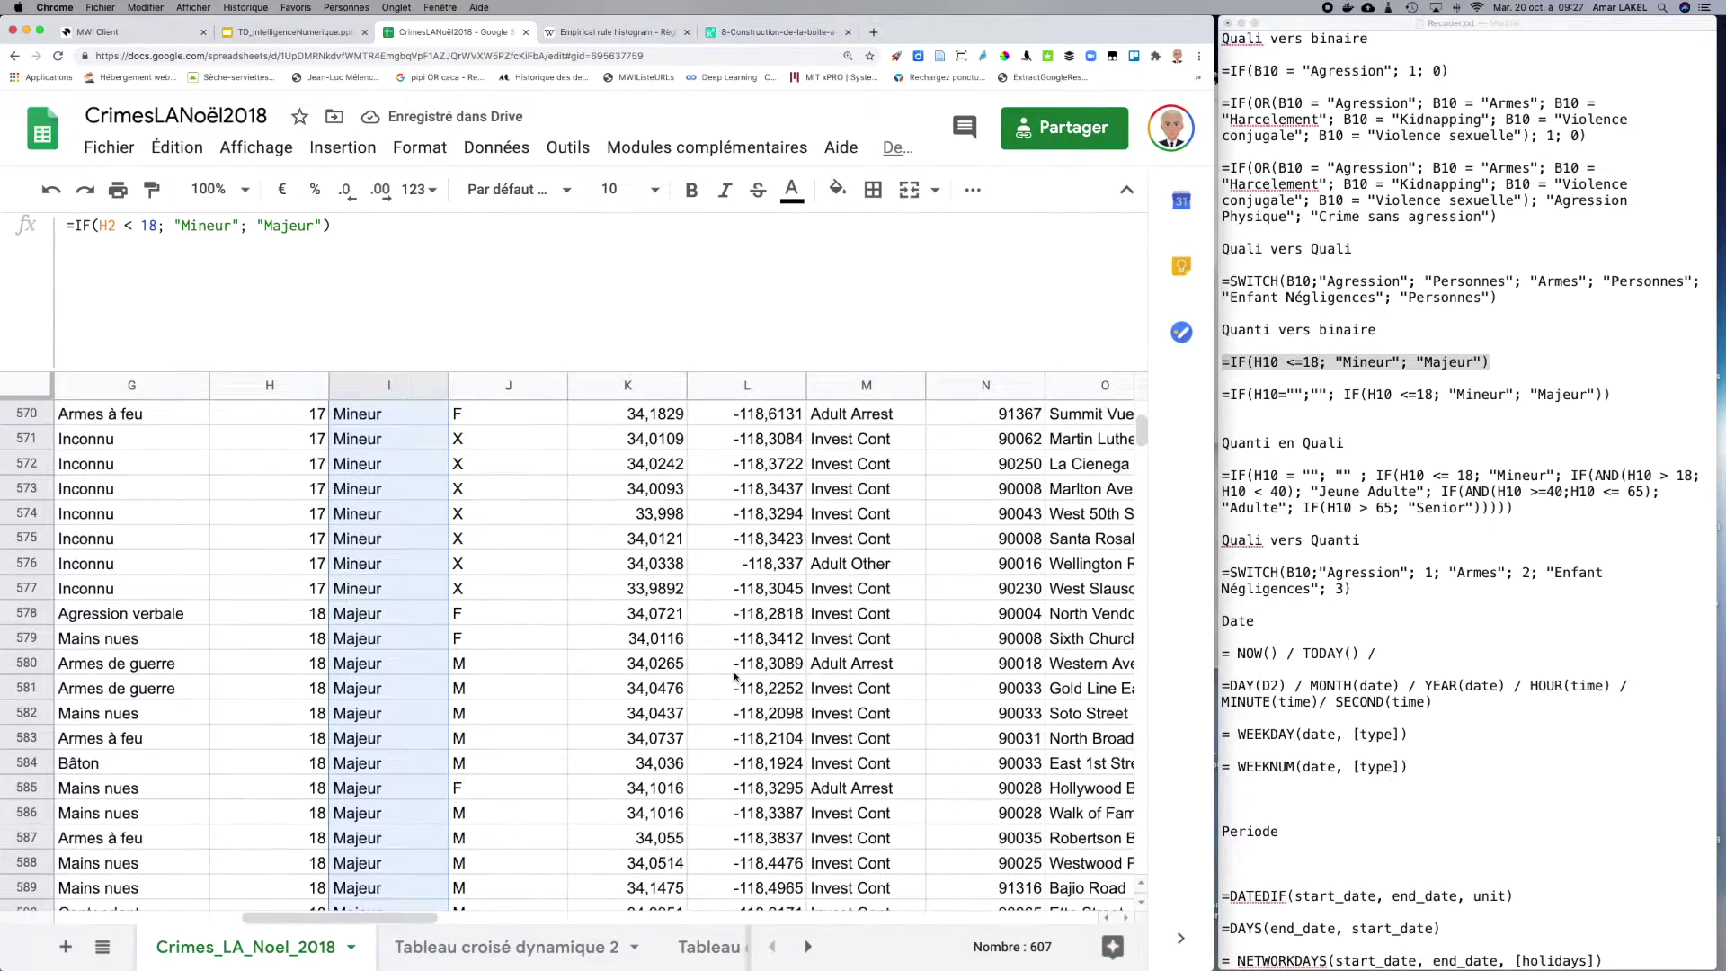
Step: Check the mineur classification where victim ages change from 17 to 18, inspecting the age and formula in row 578
{"action": "scroll", "coordinate": [735, 676], "scroll_direction": "up", "scroll_amount": 4}
{"action": "scroll", "coordinate": [735, 676], "scroll_direction": "down", "scroll_amount": 1}
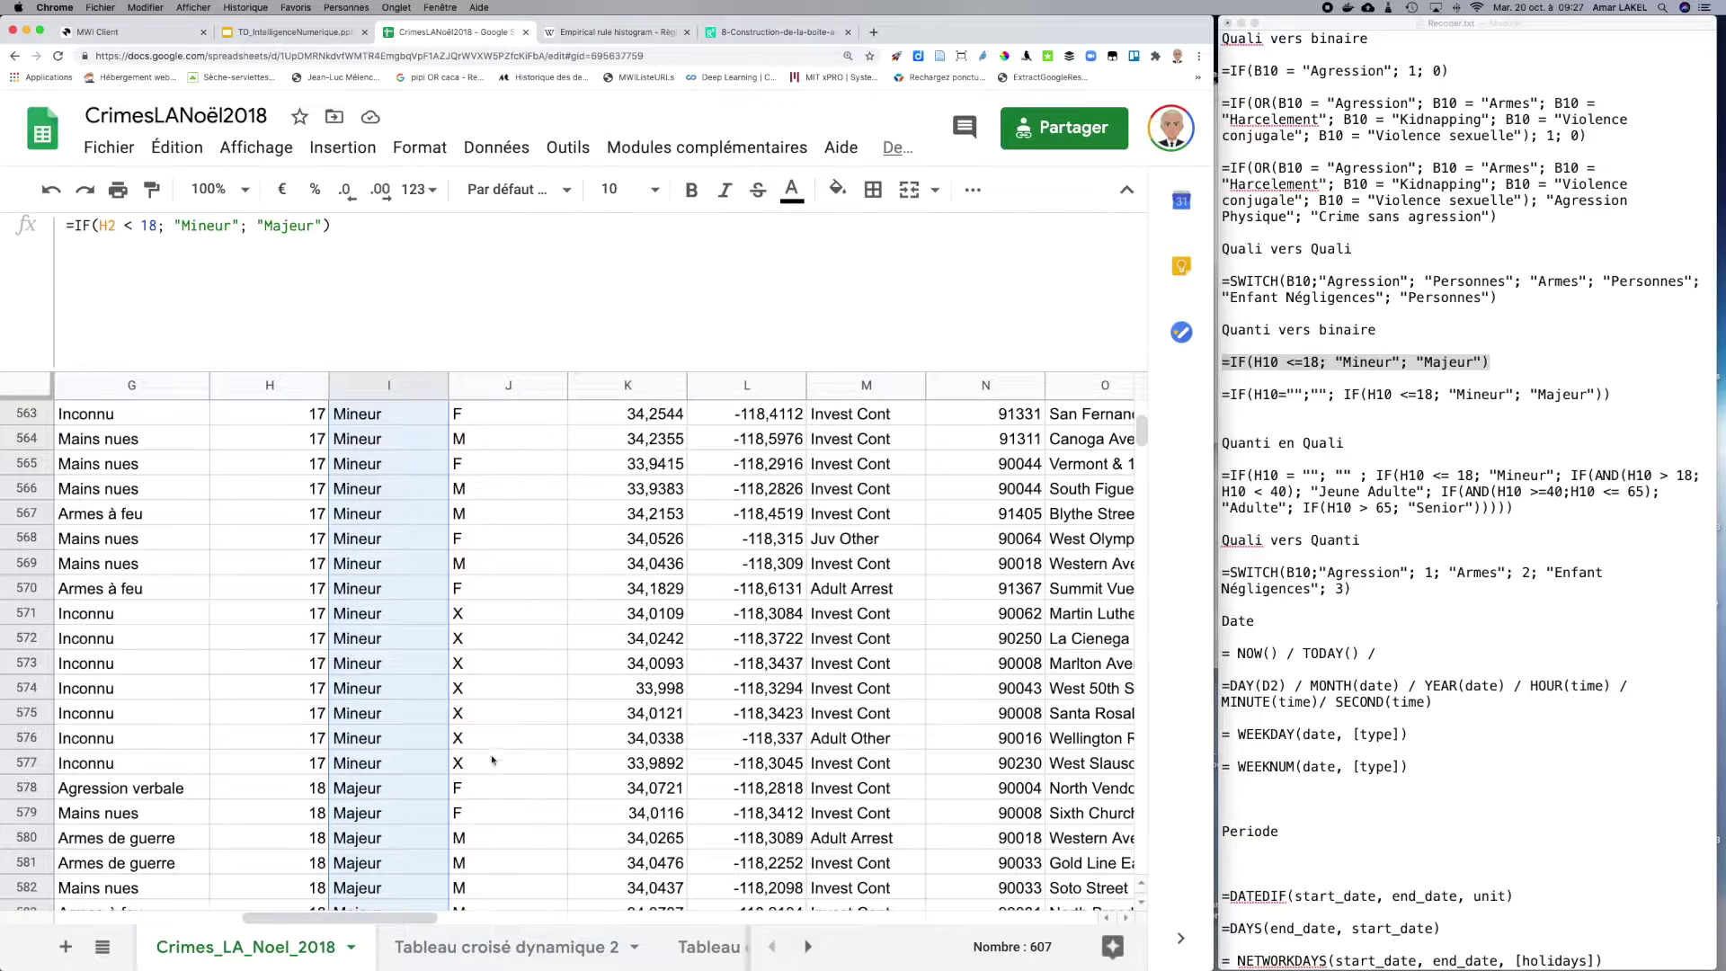
{"action": "left_click", "coordinate": [313, 789]}
{"action": "left_click", "coordinate": [373, 789]}
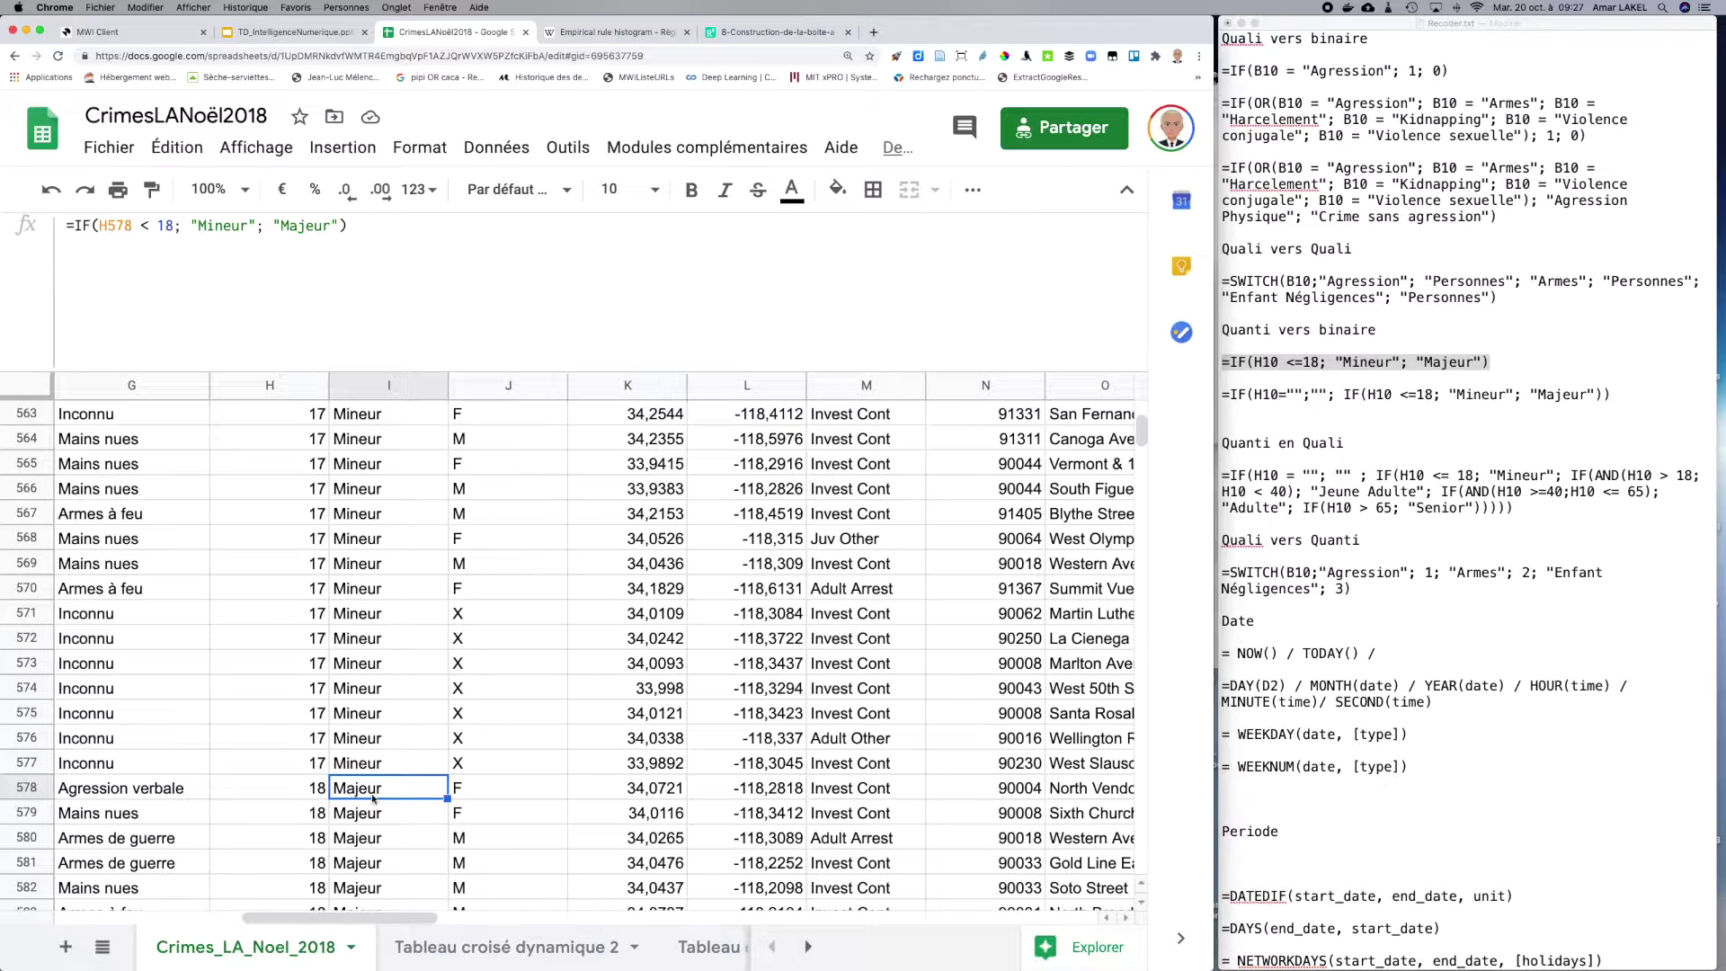
{"action": "scroll", "coordinate": [373, 798], "scroll_direction": "up", "scroll_amount": 4}
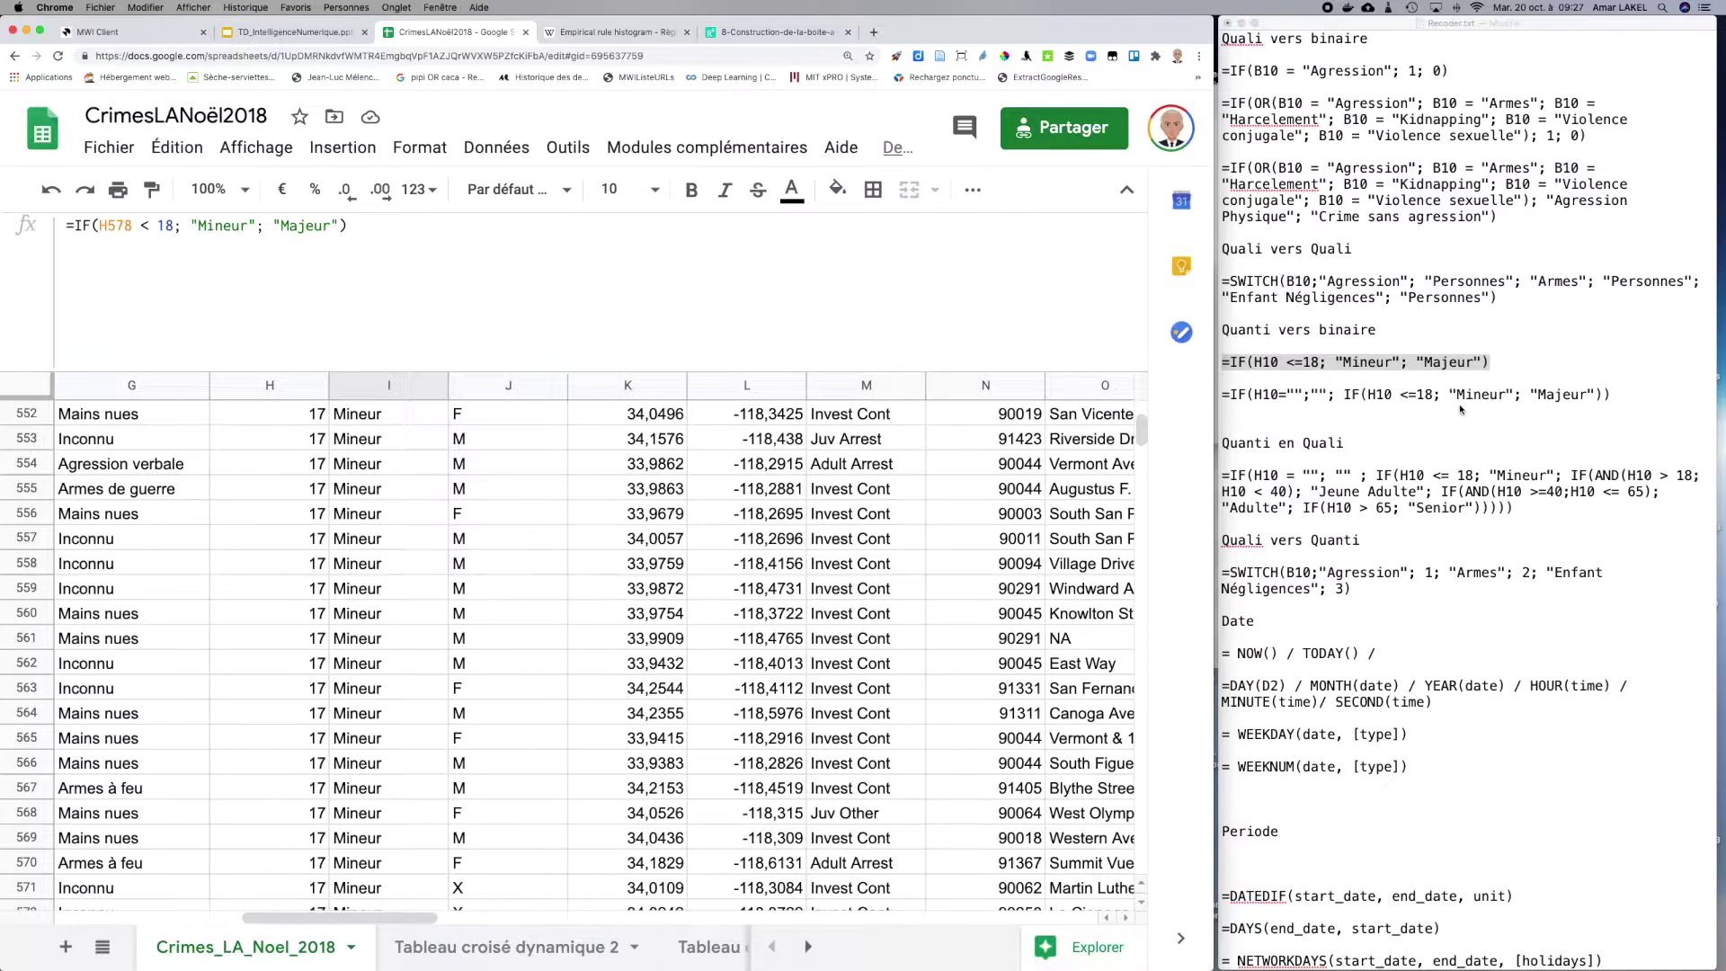
Step: Examine the notes formula =IF(H10="";""; IF(H10 <=18; "Mineur"; "Majeur")) and the age condition in cell I578's formula
{"action": "left_click", "coordinate": [1609, 393]}
{"action": "left_click_drag", "start_coordinate": [1609, 394], "coordinate": [1215, 393]}
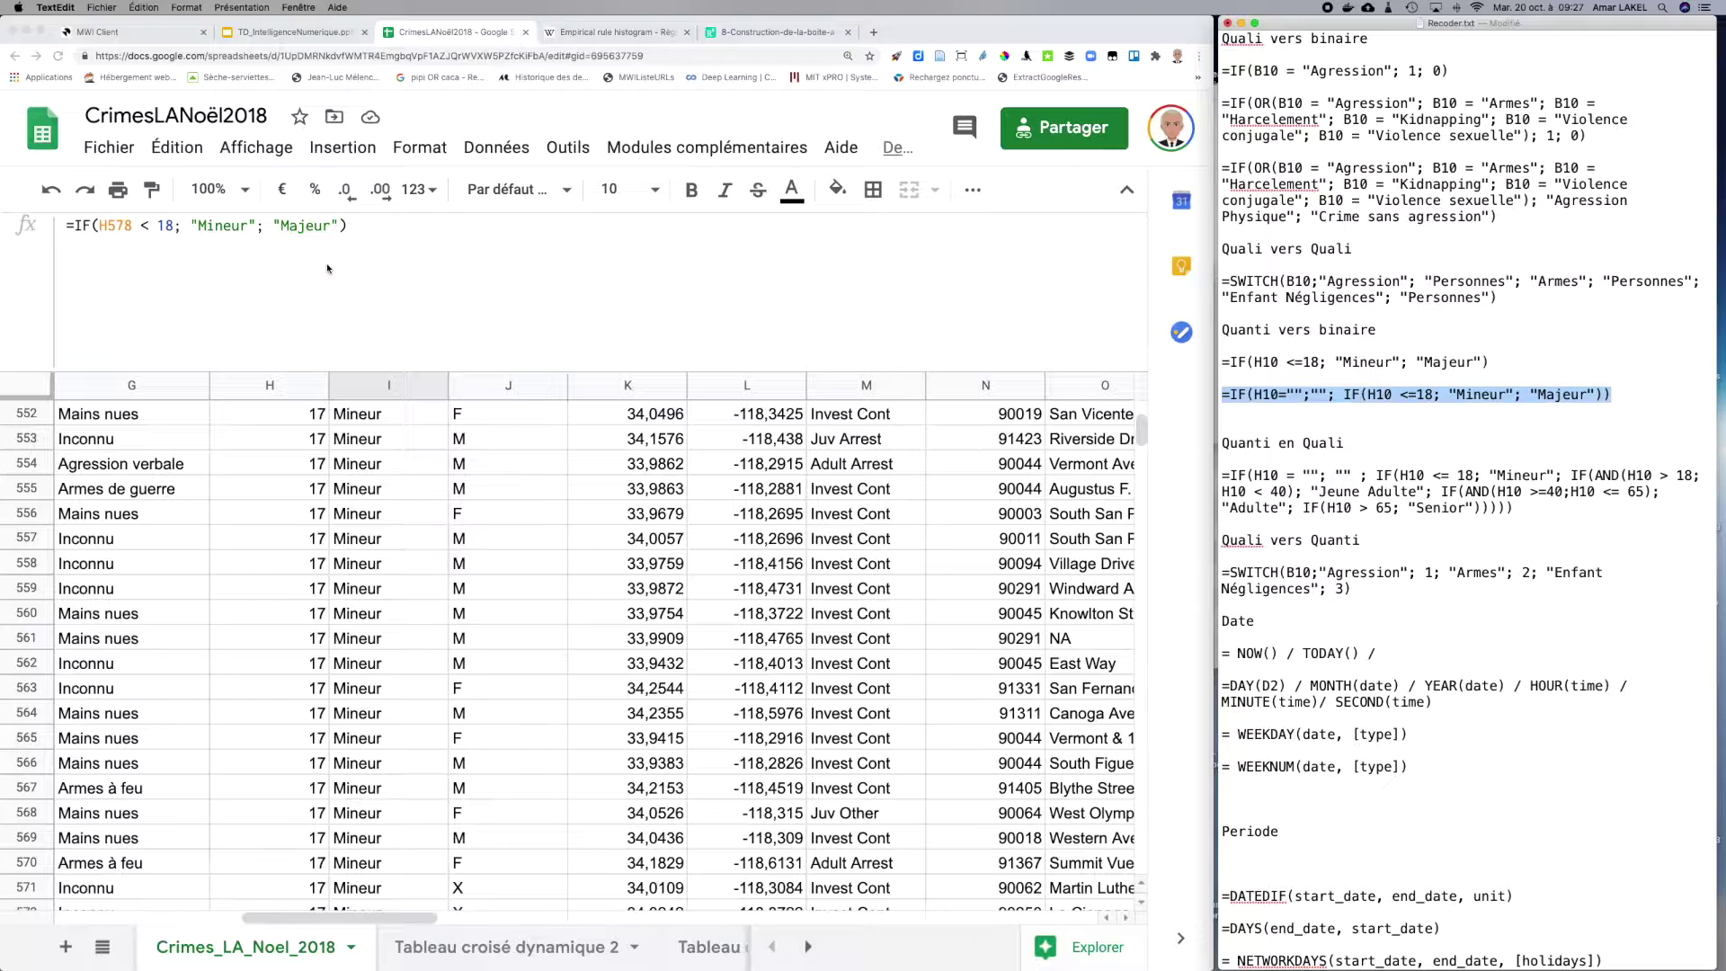
{"action": "left_click", "coordinate": [540, 238]}
{"action": "left_click", "coordinate": [135, 228]}
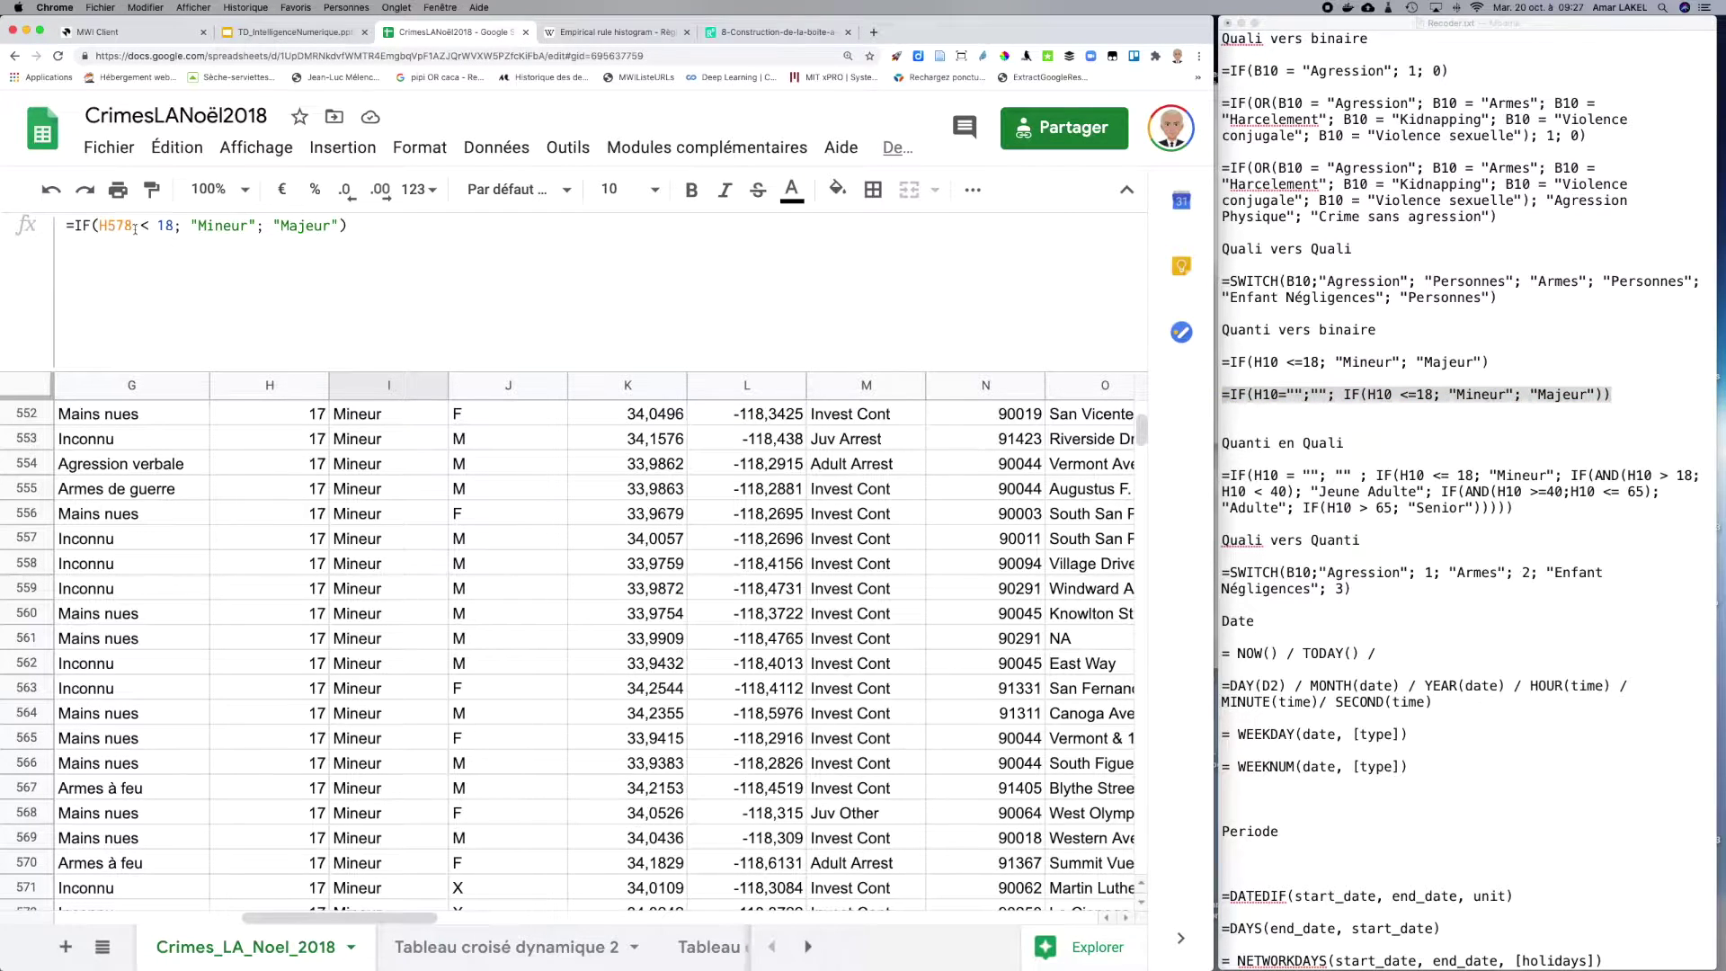
{"action": "left_click", "coordinate": [153, 225]}
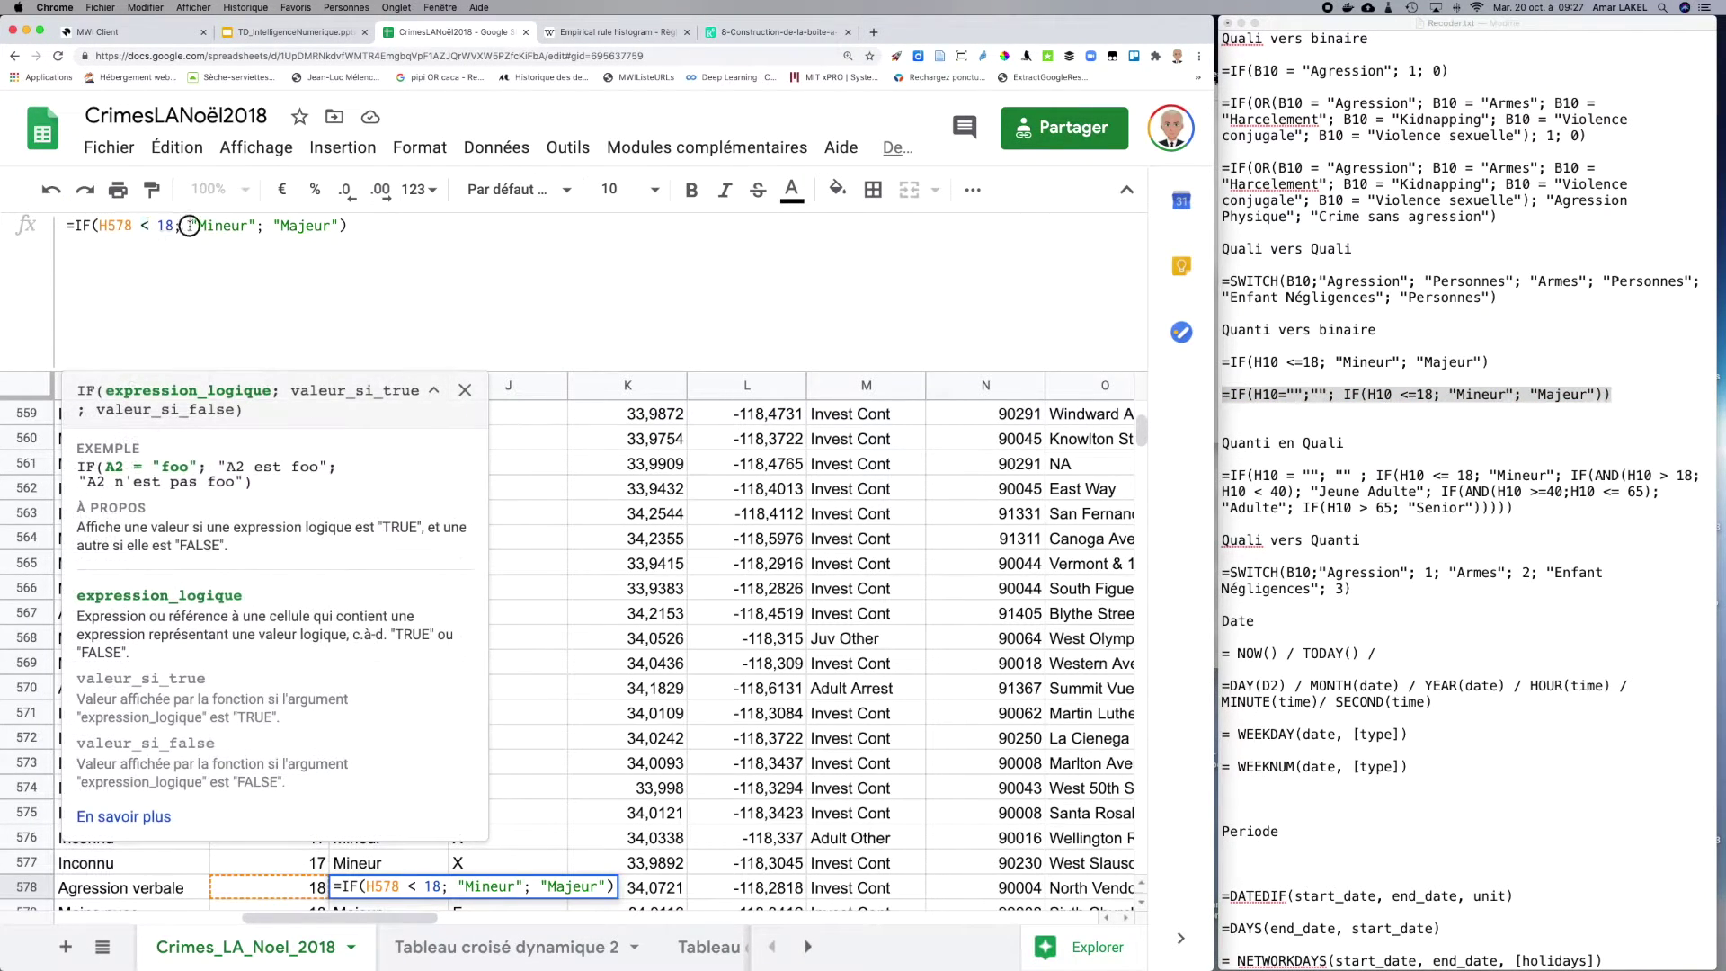
{"action": "left_click", "coordinate": [256, 225]}
{"action": "left_click_drag", "start_coordinate": [255, 225], "coordinate": [138, 225]}
{"action": "left_click", "coordinate": [149, 225]}
{"action": "left_click", "coordinate": [139, 224]}
{"action": "left_click_drag", "start_coordinate": [138, 225], "coordinate": [170, 225]}
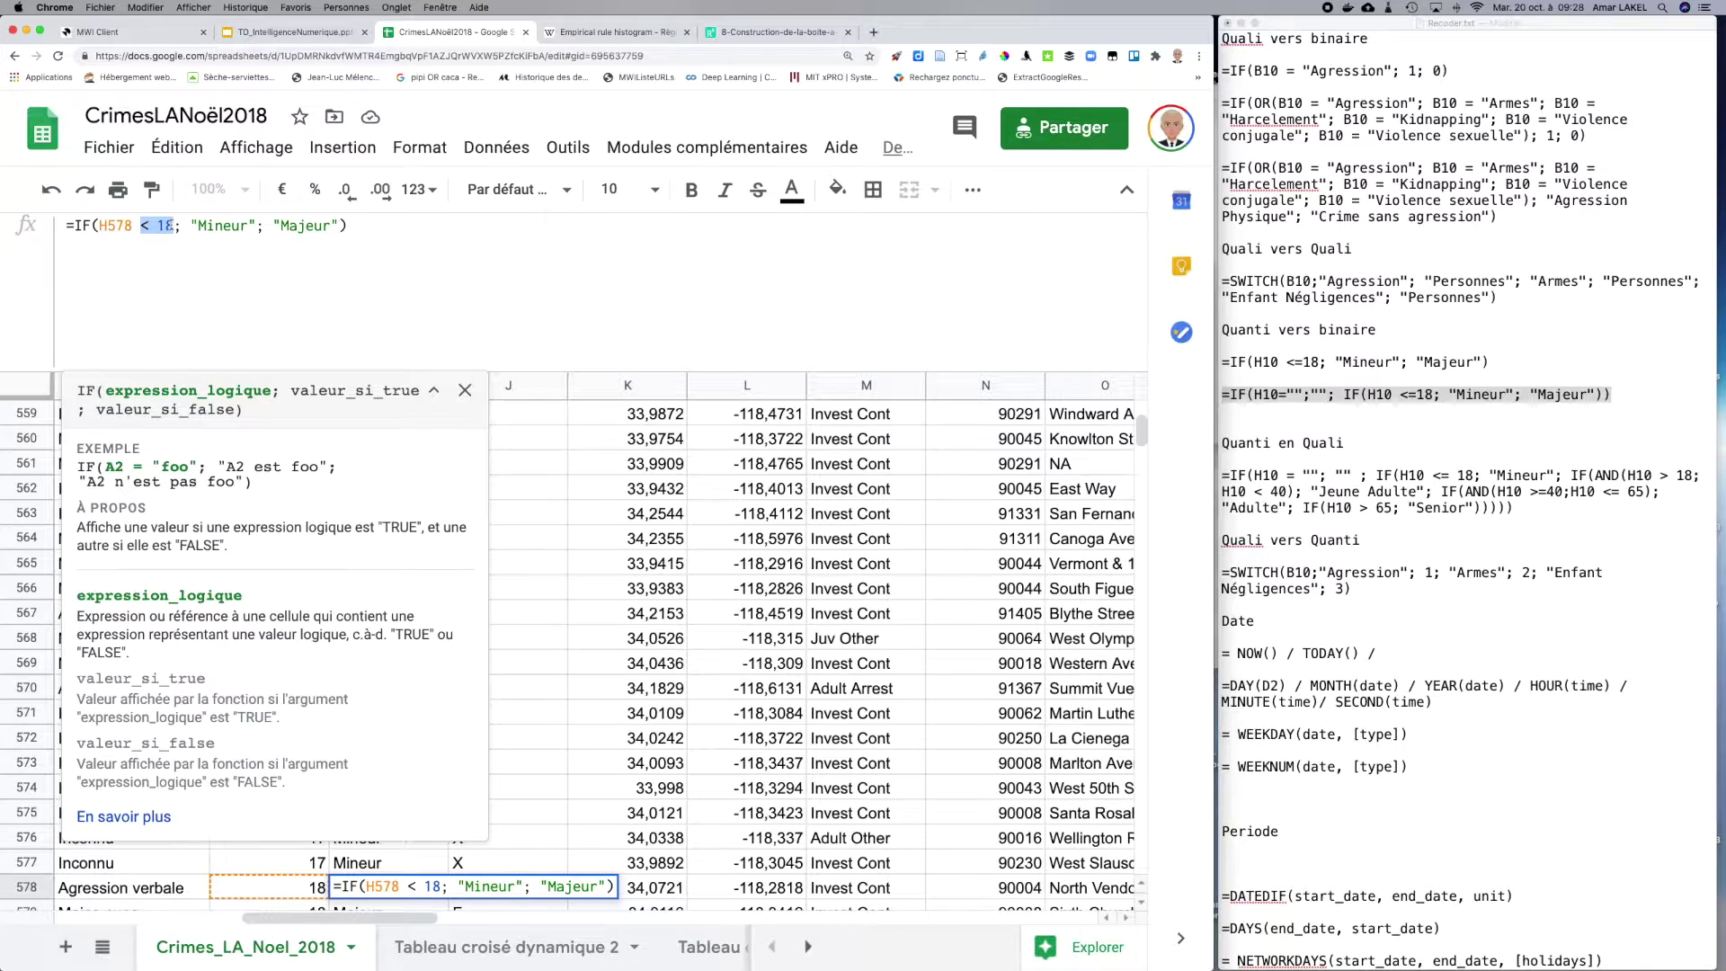
{"action": "left_click", "coordinate": [363, 225]}
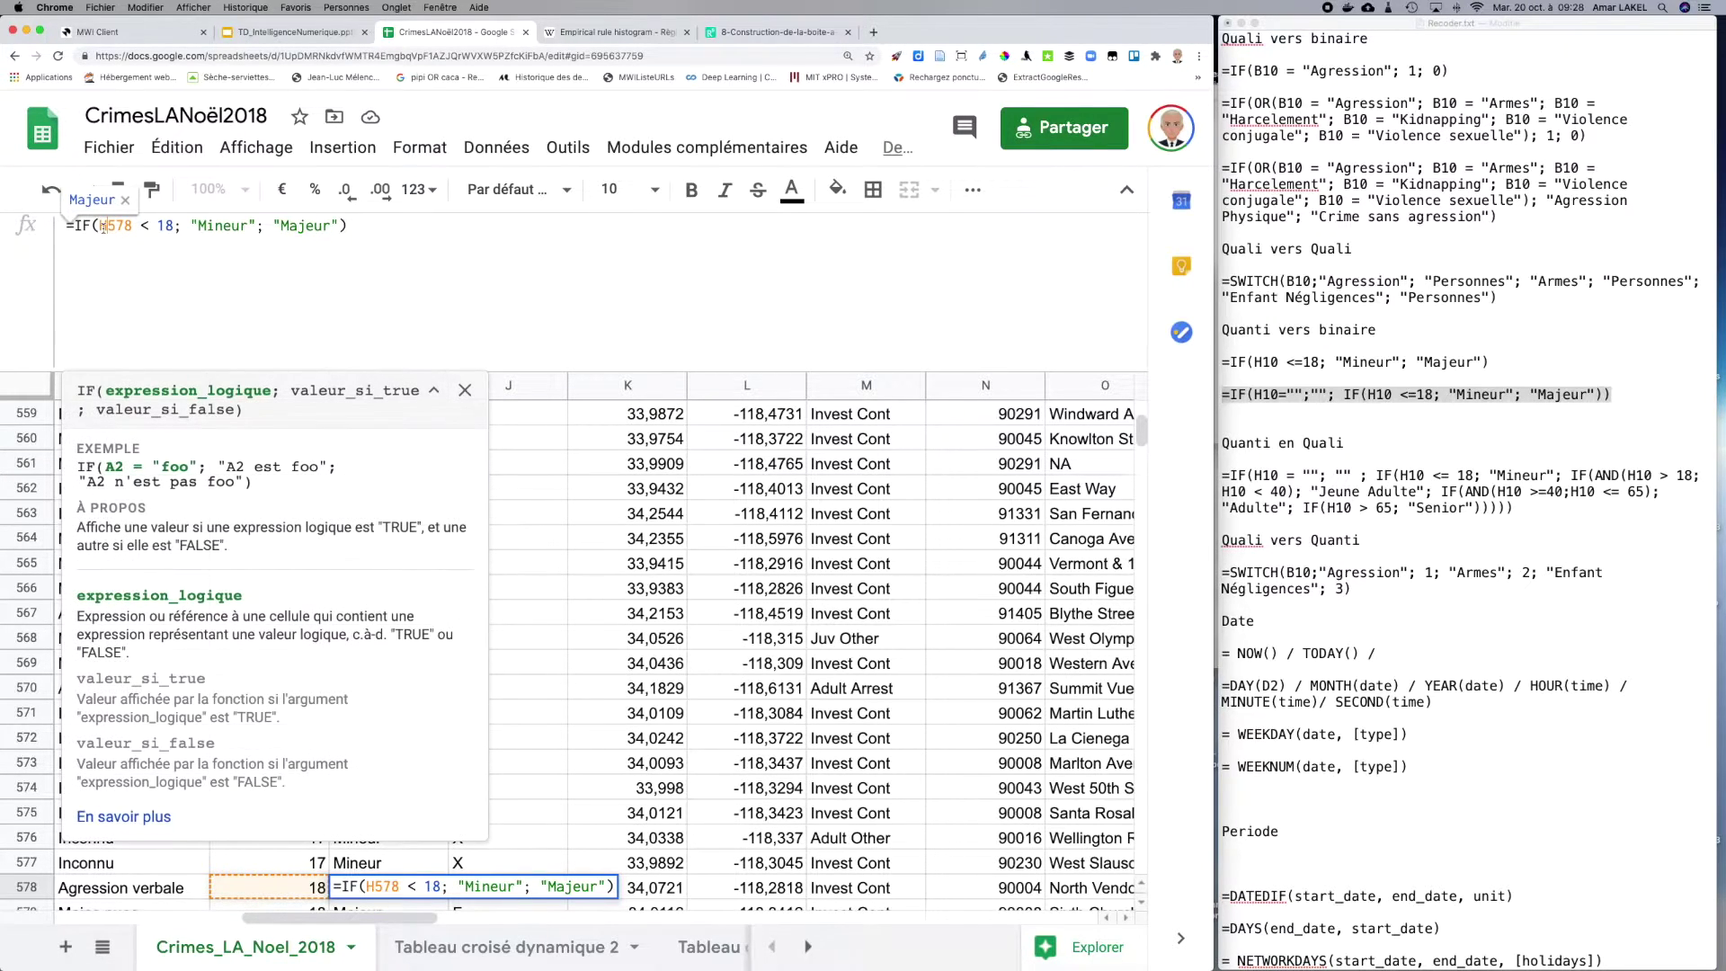
{"action": "left_click", "coordinate": [525, 462]}
Step: Rewrite cell I2's formula to begin with a blank-age test that returns an empty string: =IF(H2 = ""; ""; )
{"action": "scroll", "coordinate": [525, 464], "scroll_direction": "up", "scroll_amount": 20}
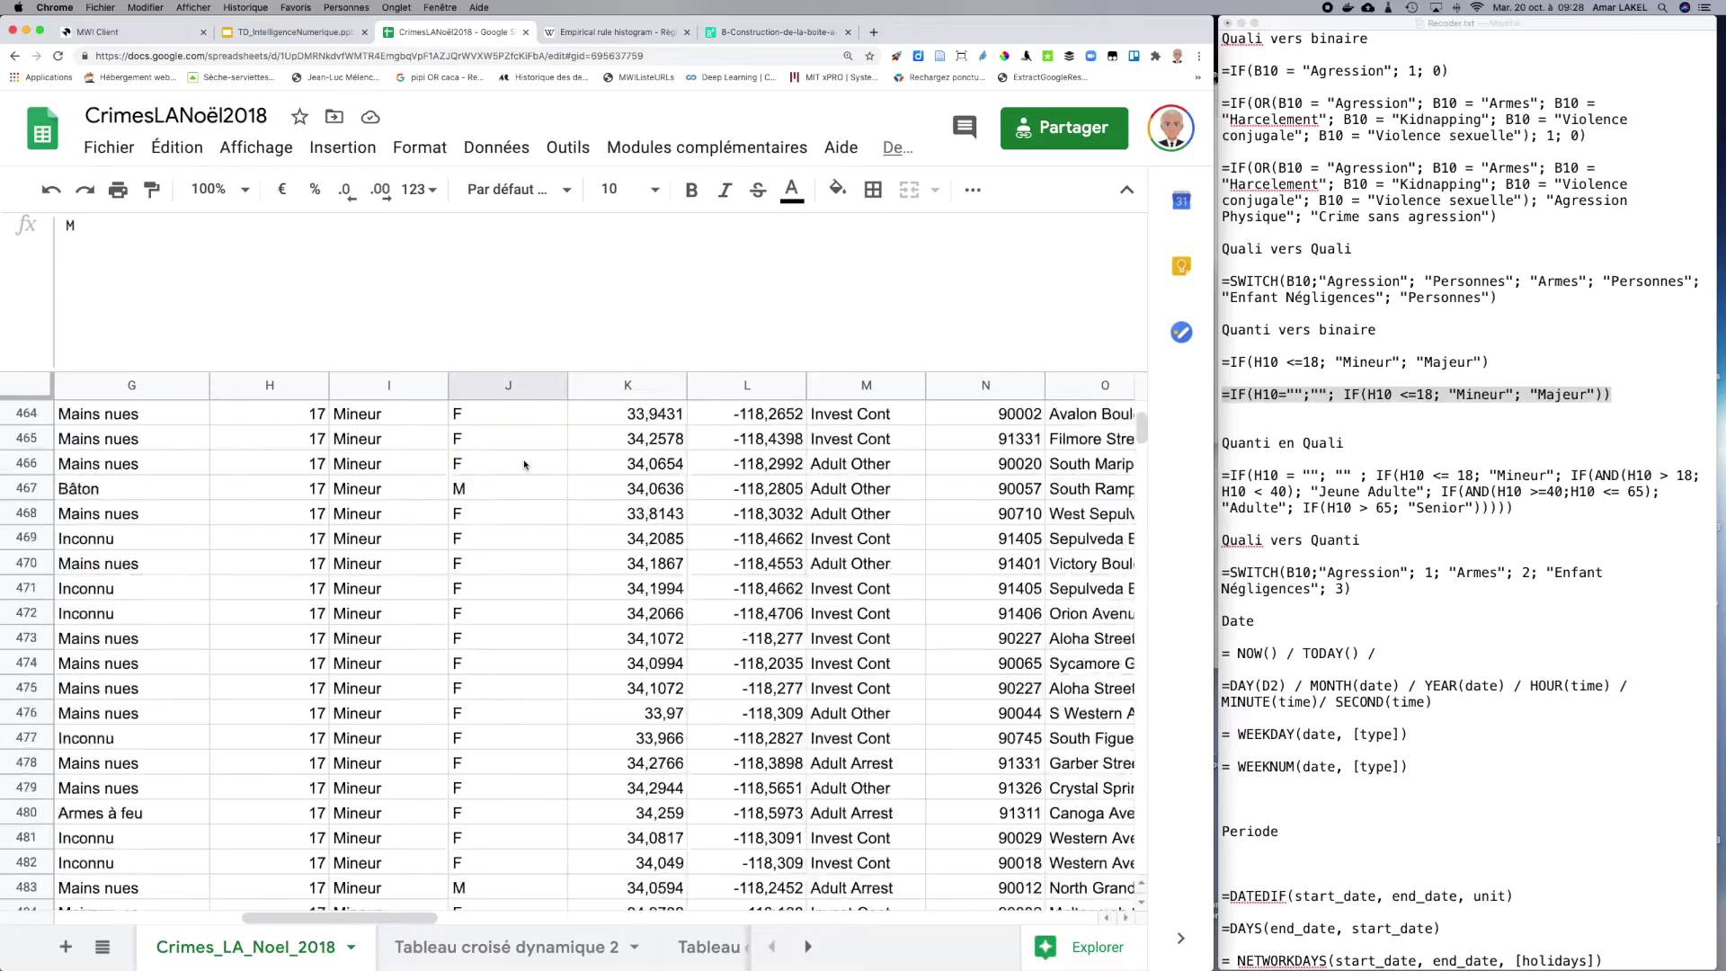
{"action": "scroll", "coordinate": [525, 463], "scroll_direction": "up", "scroll_amount": 20}
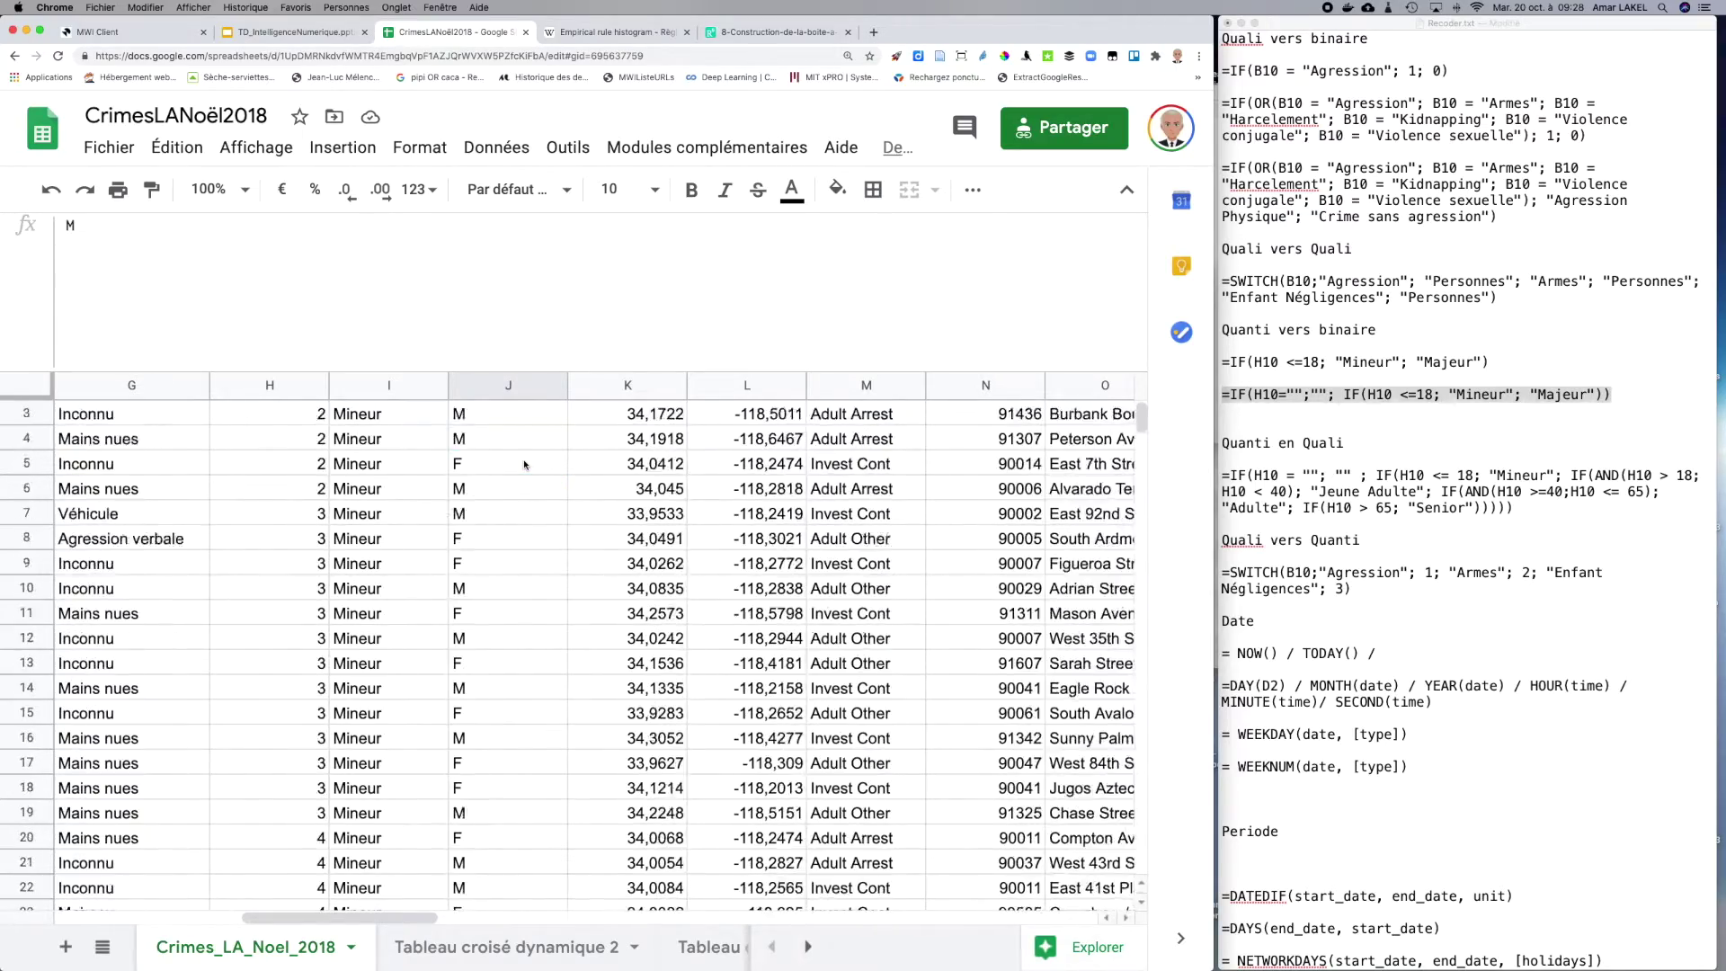
{"action": "left_click", "coordinate": [495, 439]}
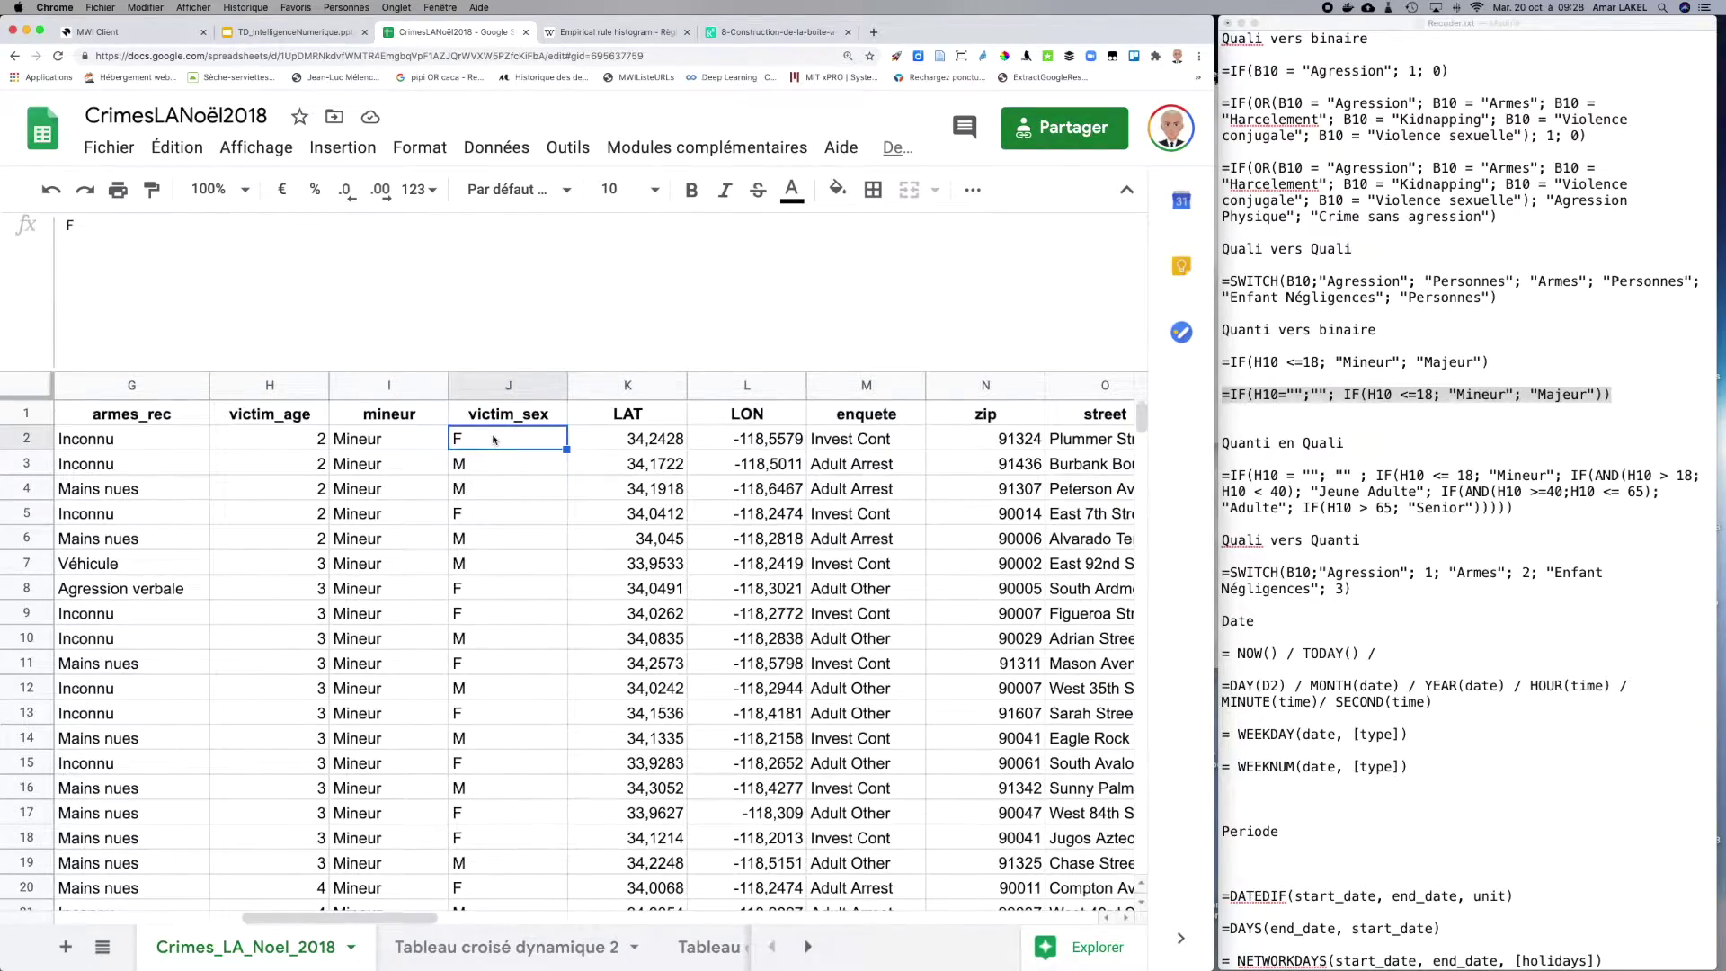
{"action": "left_click", "coordinate": [398, 439]}
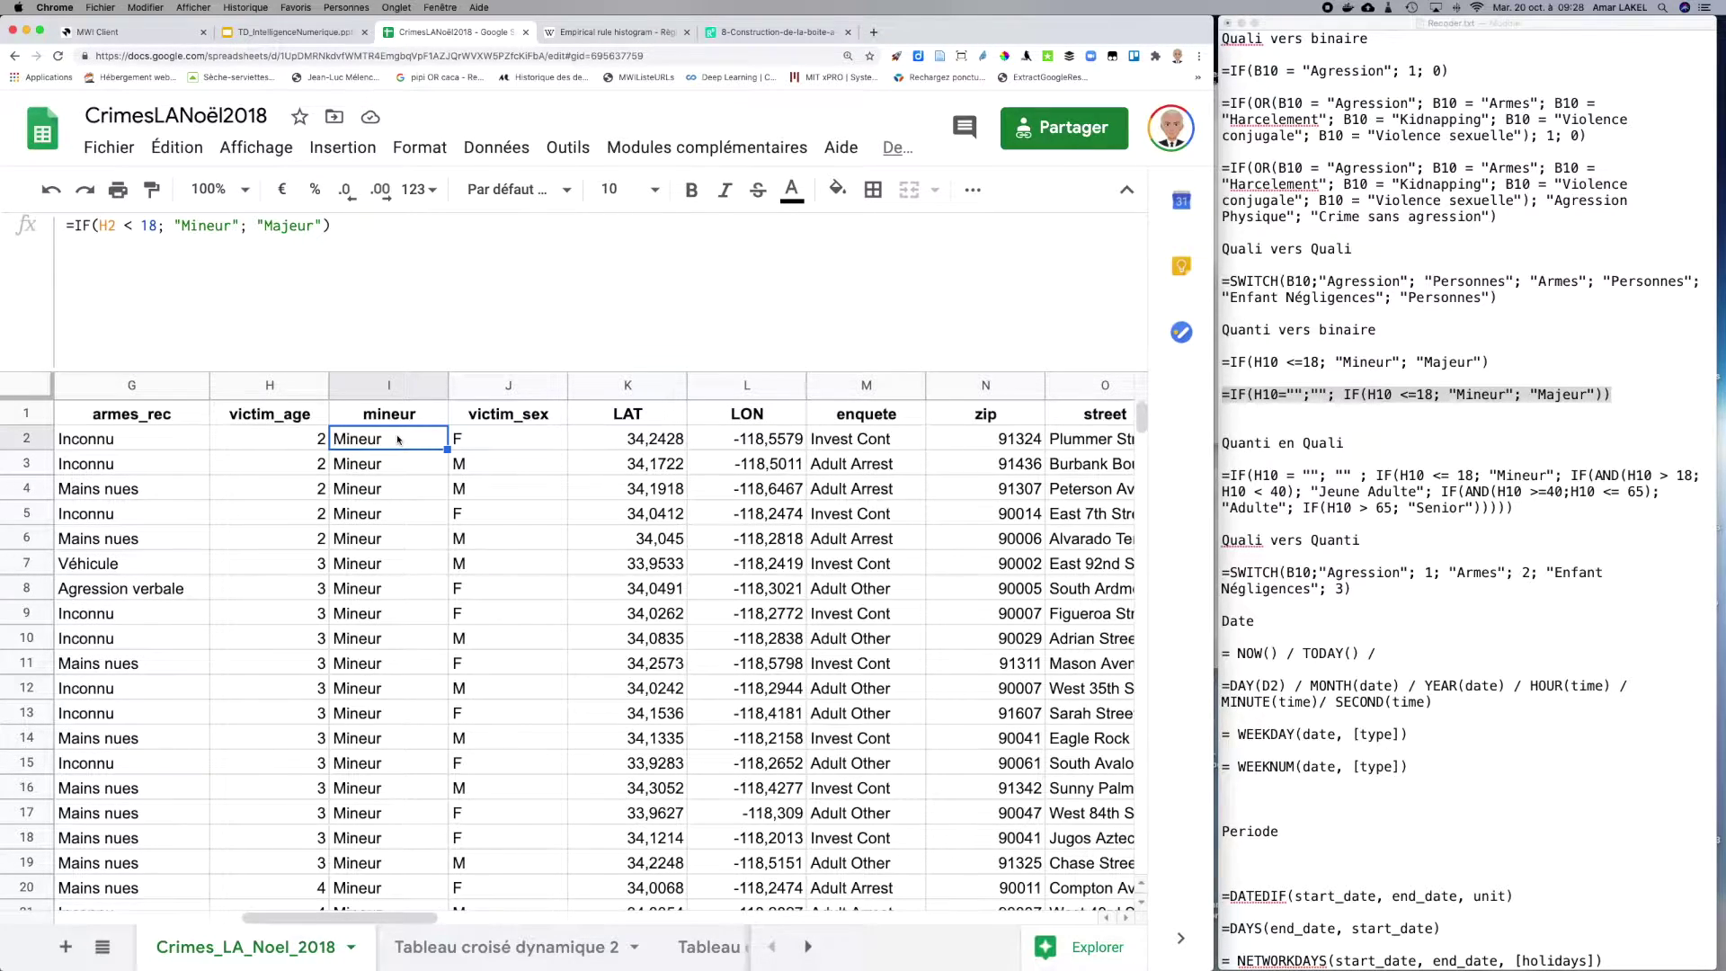
{"action": "left_click", "coordinate": [153, 226]}
{"action": "left_click", "coordinate": [296, 250]}
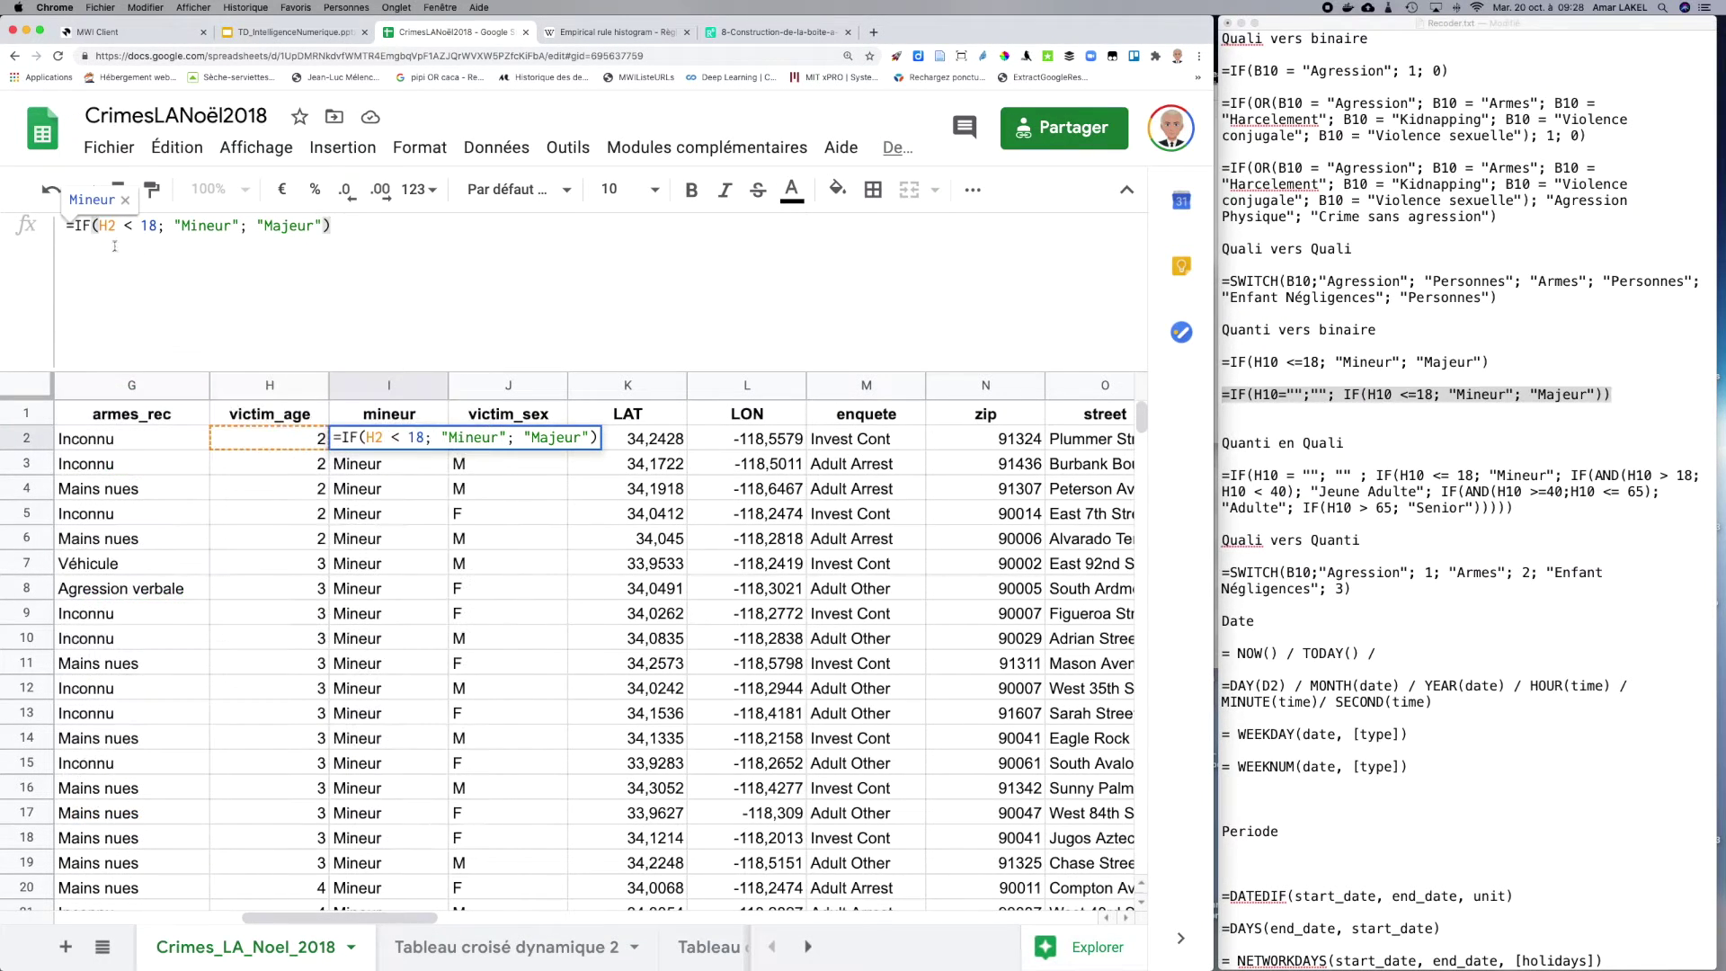
{"action": "left_click_drag", "start_coordinate": [124, 225], "coordinate": [157, 226]}
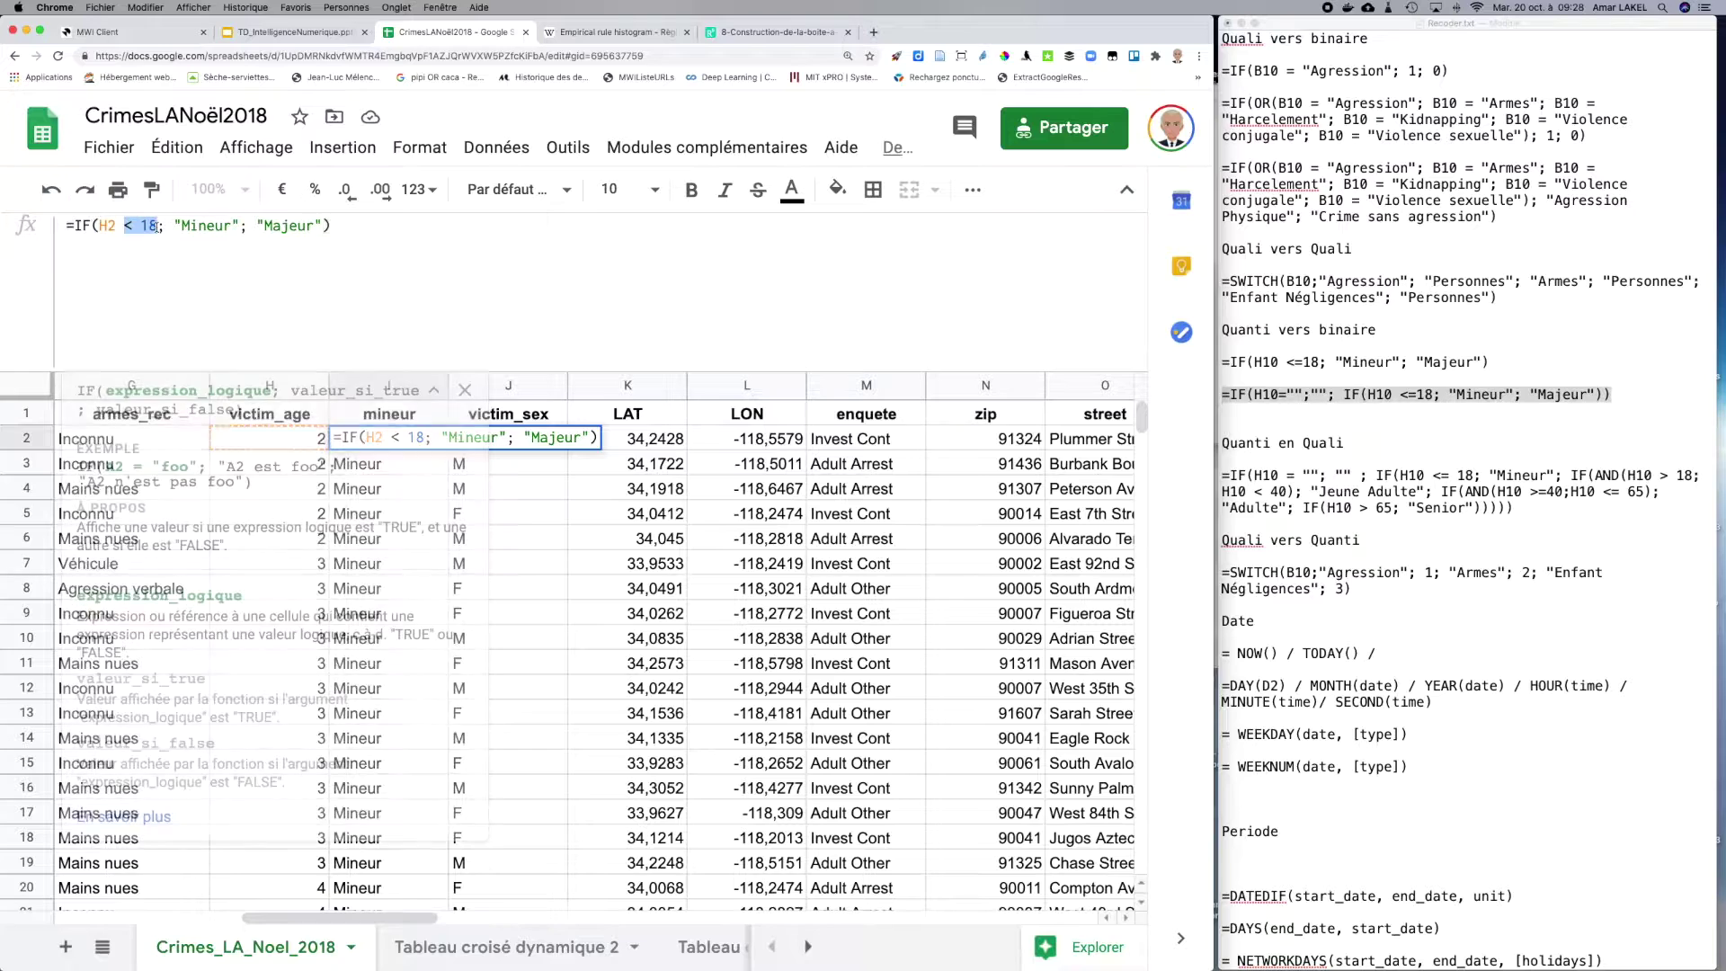
{"action": "left_click_drag", "start_coordinate": [326, 226], "coordinate": [126, 226]}
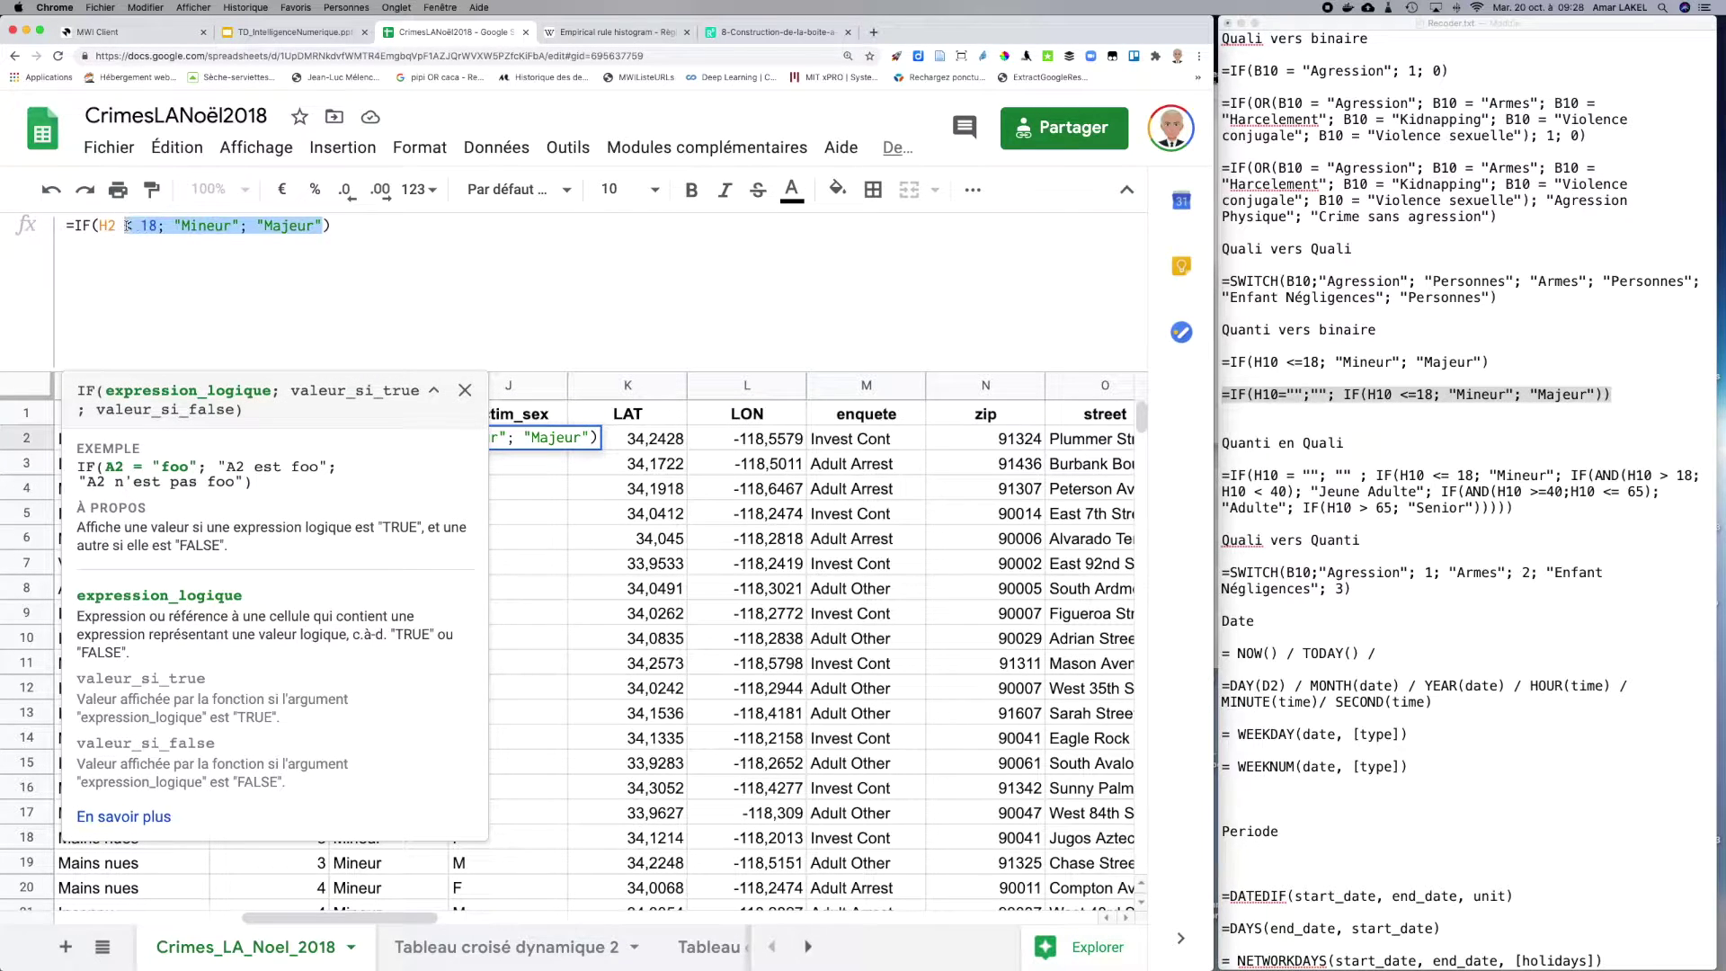
{"action": "key", "text": "BackSpace"}
{"action": "key", "text": "BackSpace"}
{"action": "type", "text": "= \"\""}
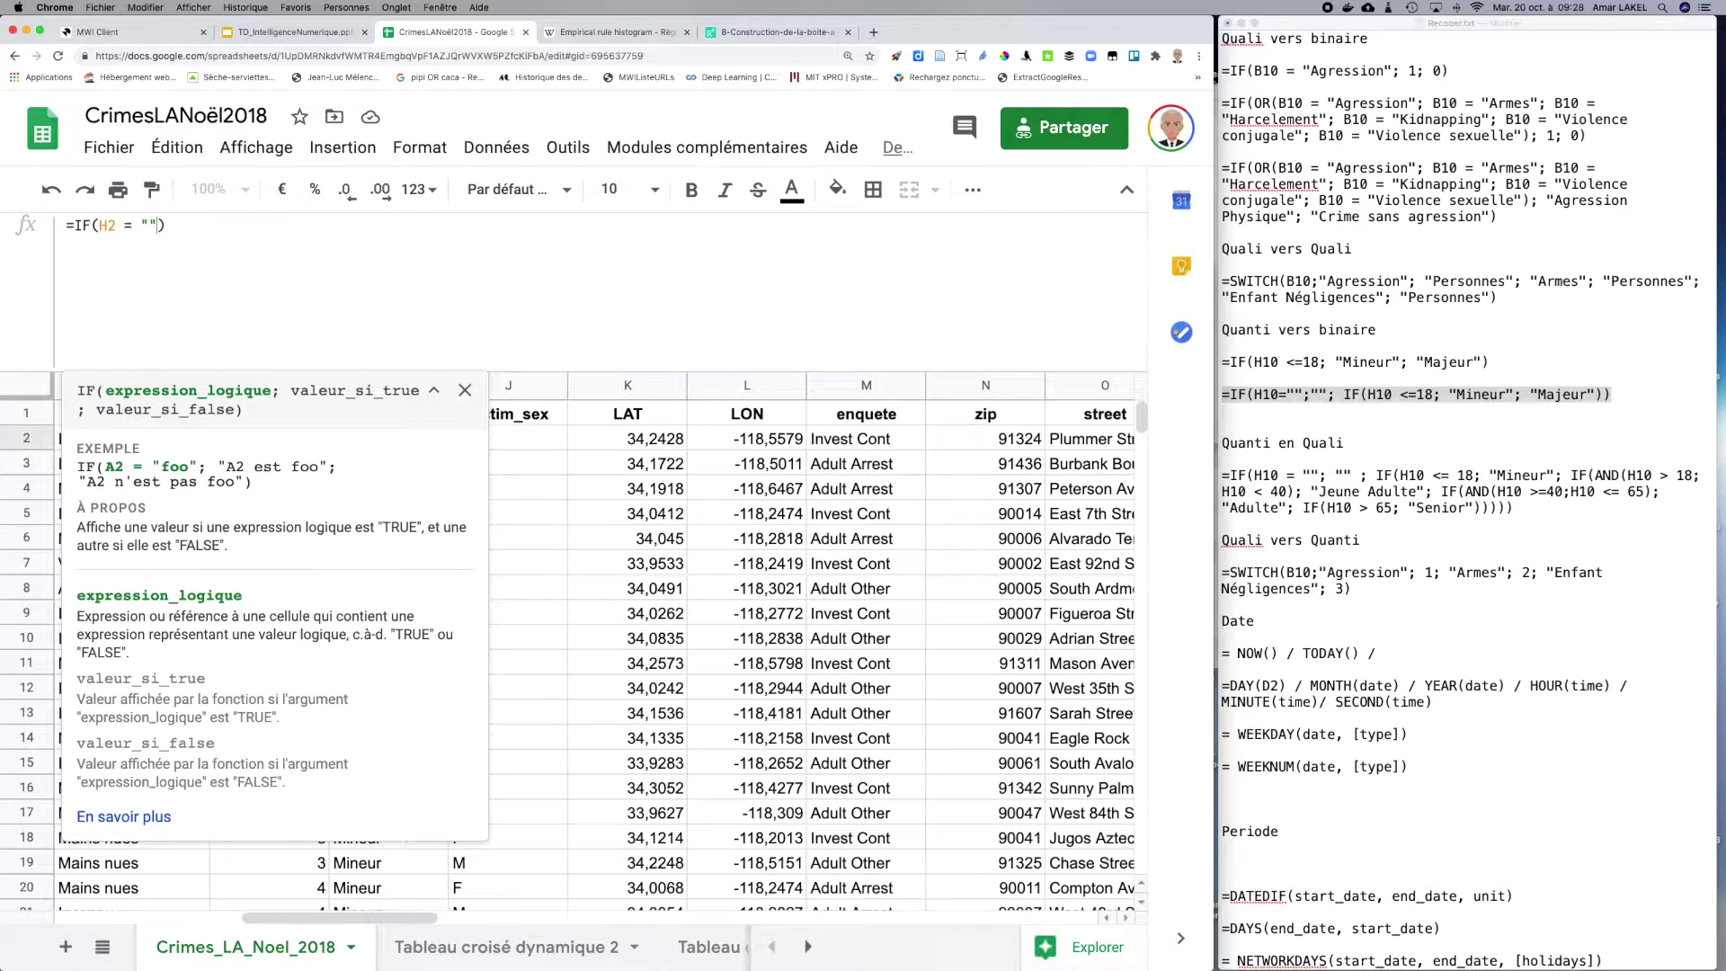
{"action": "type", "text": "; "}
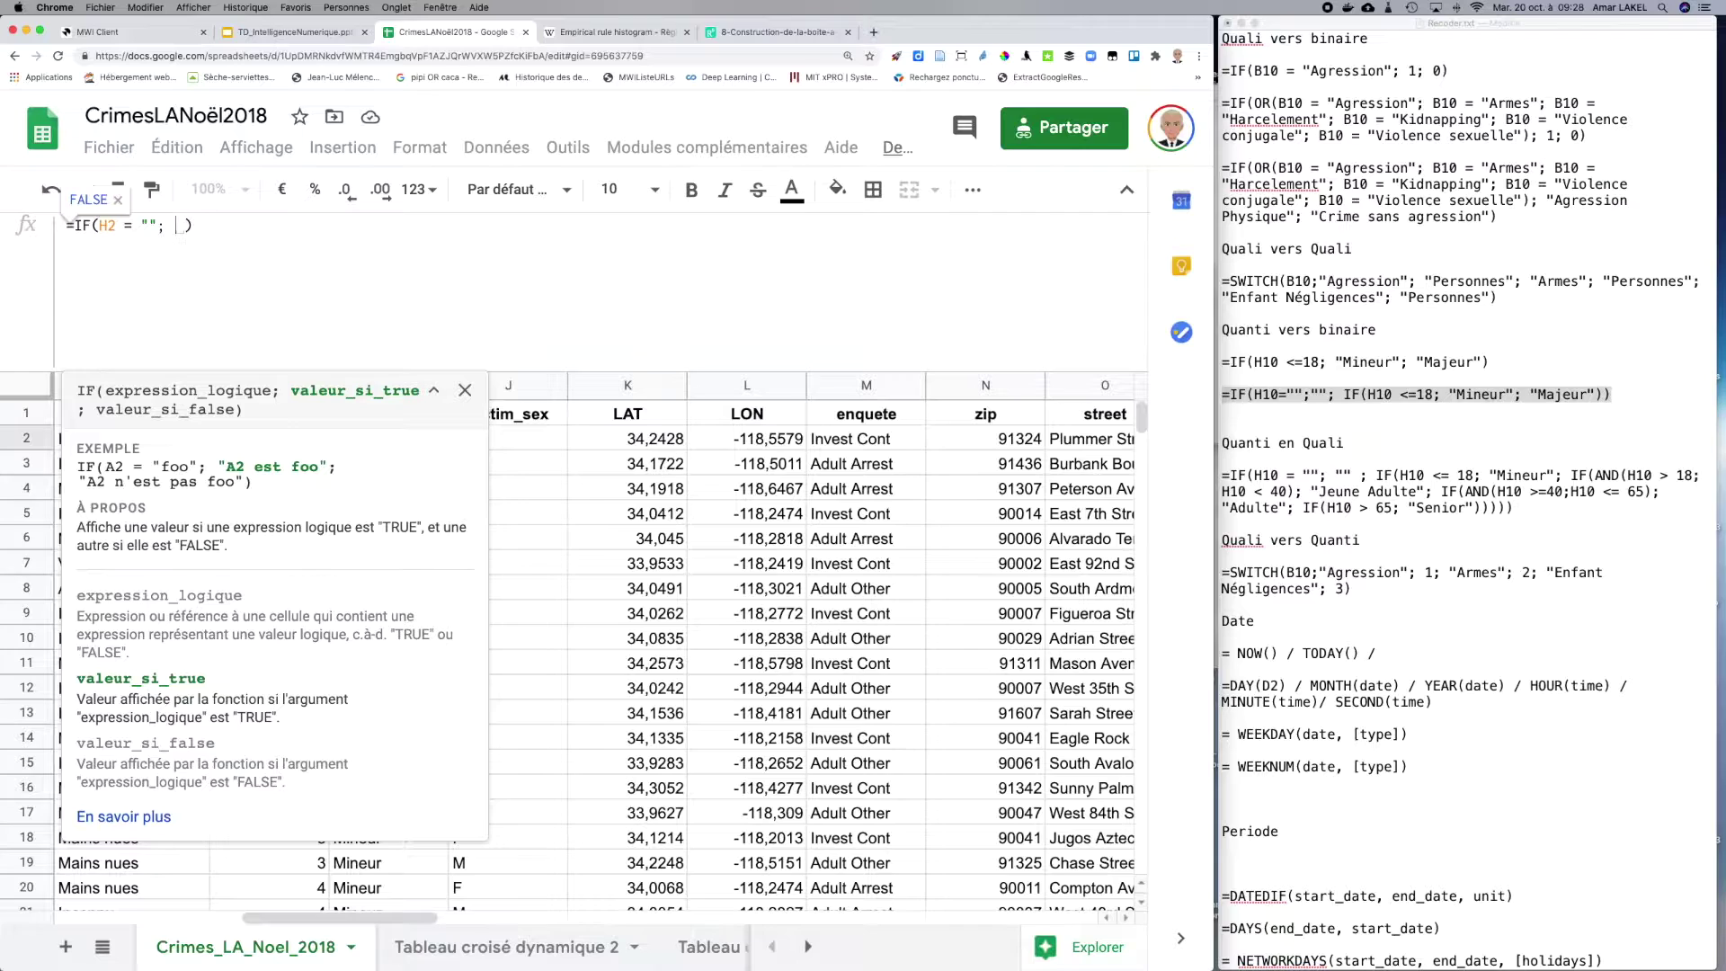
{"action": "type", "text": "\"\""}
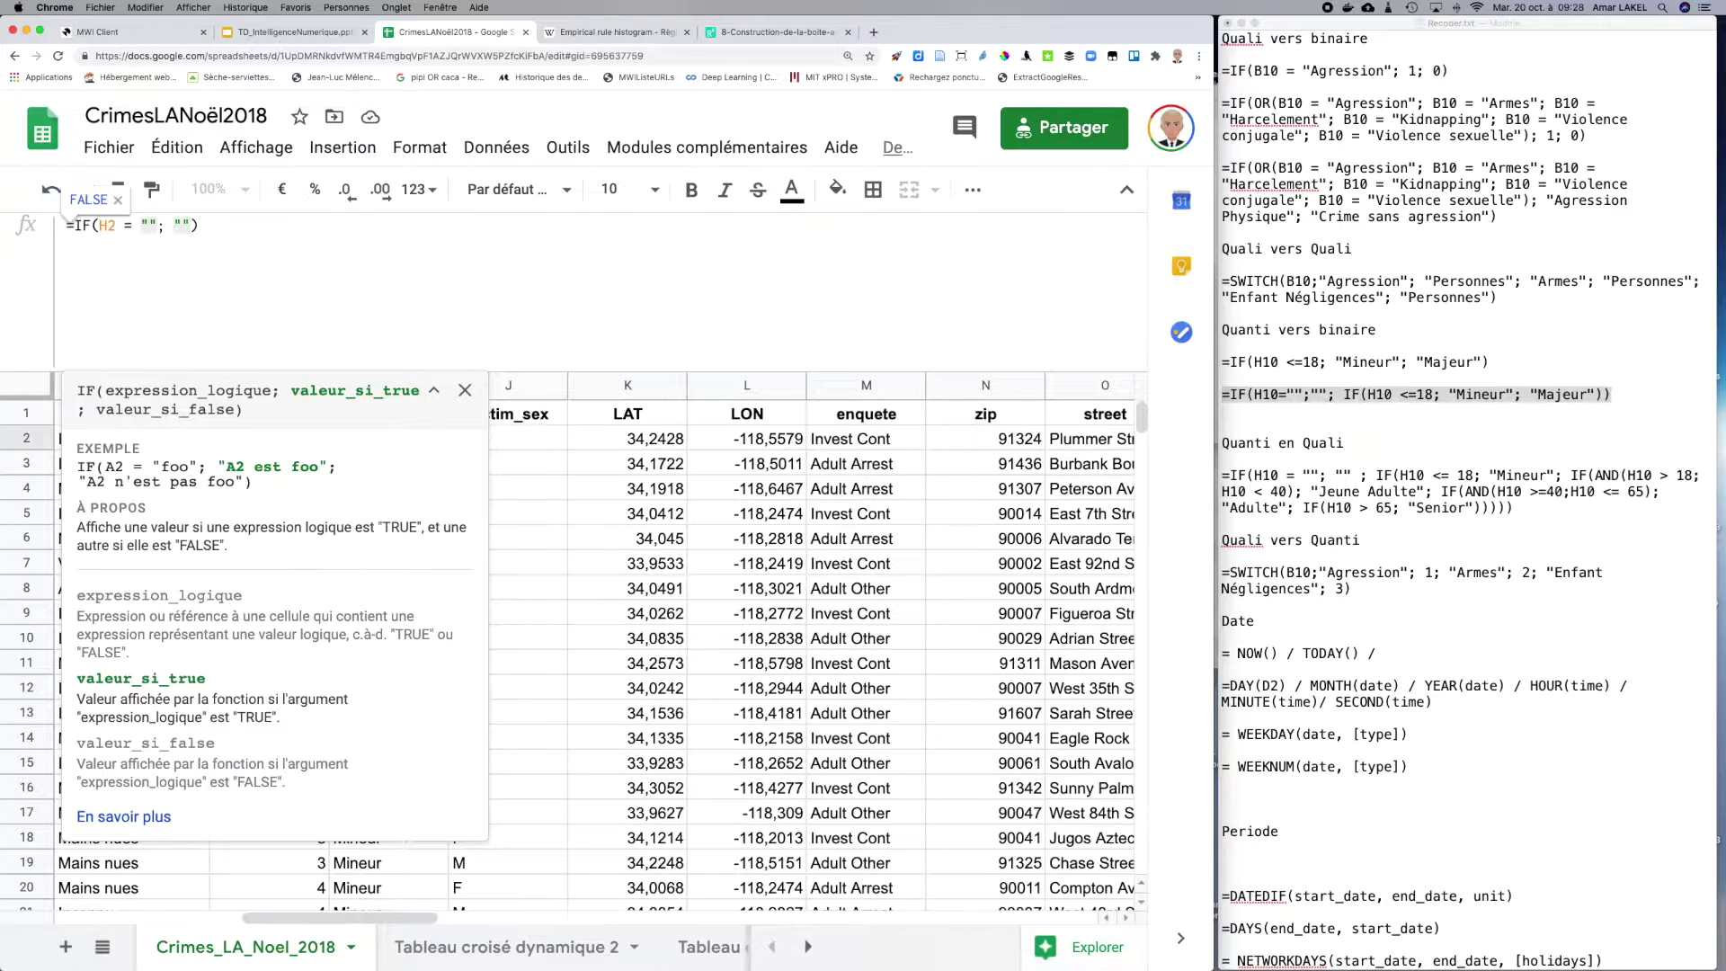
{"action": "type", "text": ";"}
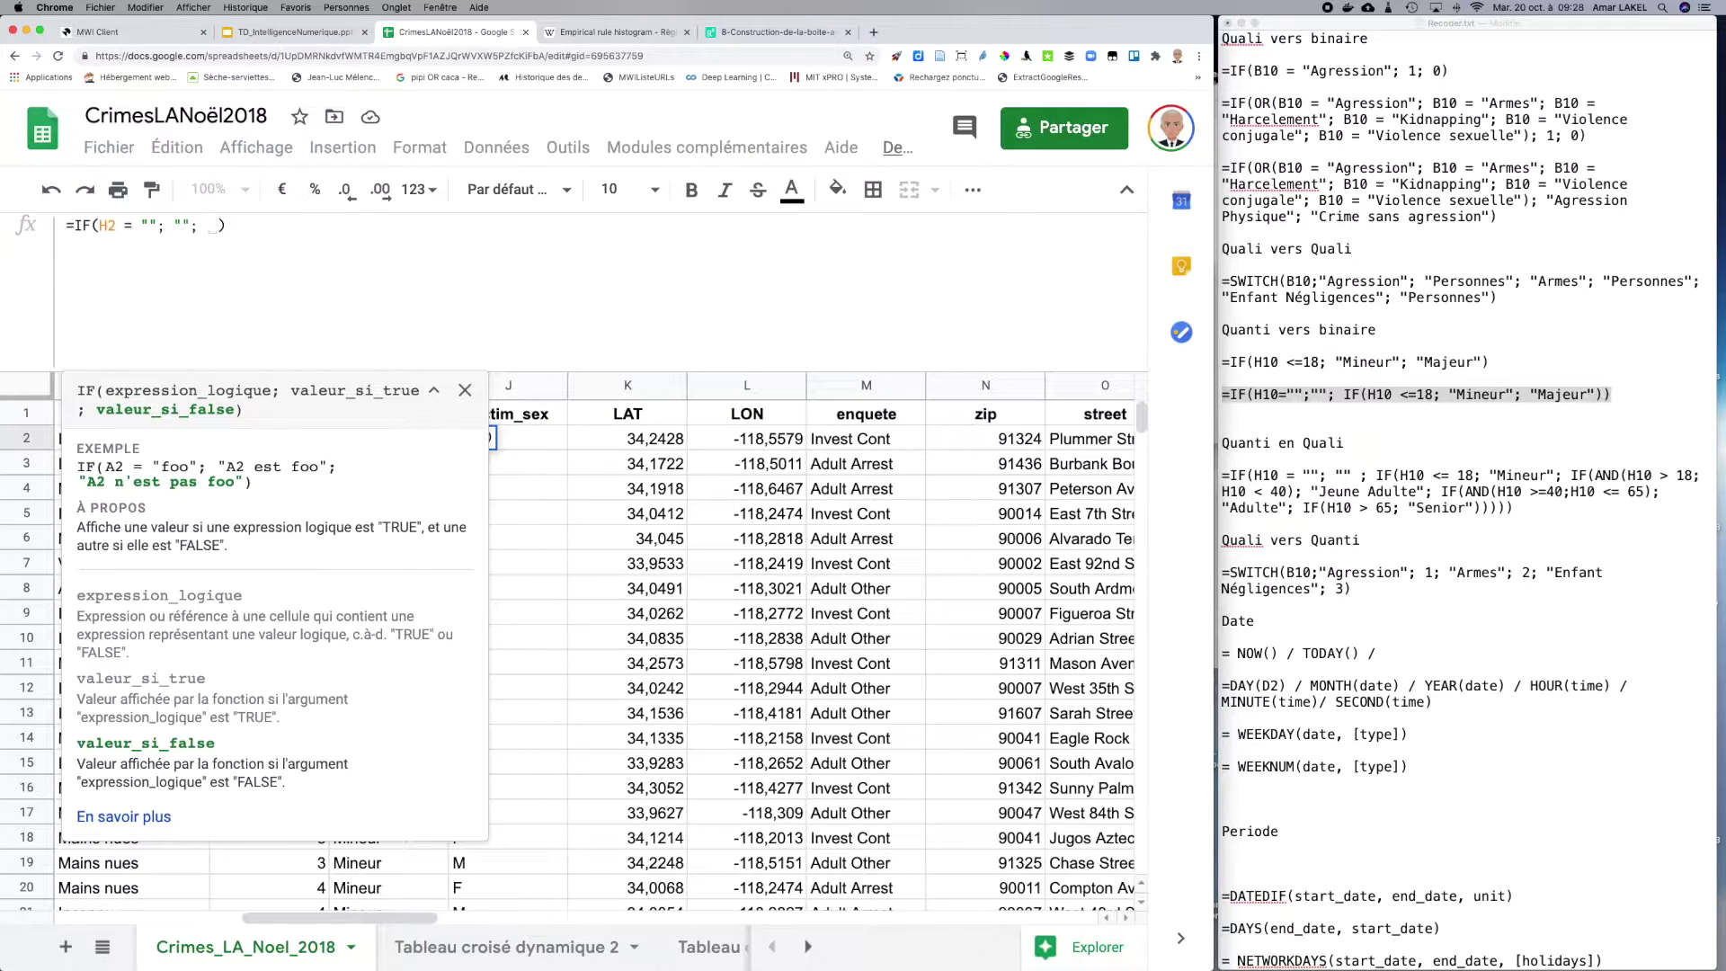
Step: Add a nested IF(H2 < 18; "Mineur"; "Majeur") as the value-if-false argument of the I2 formula
{"action": "type", "text": "IF"}
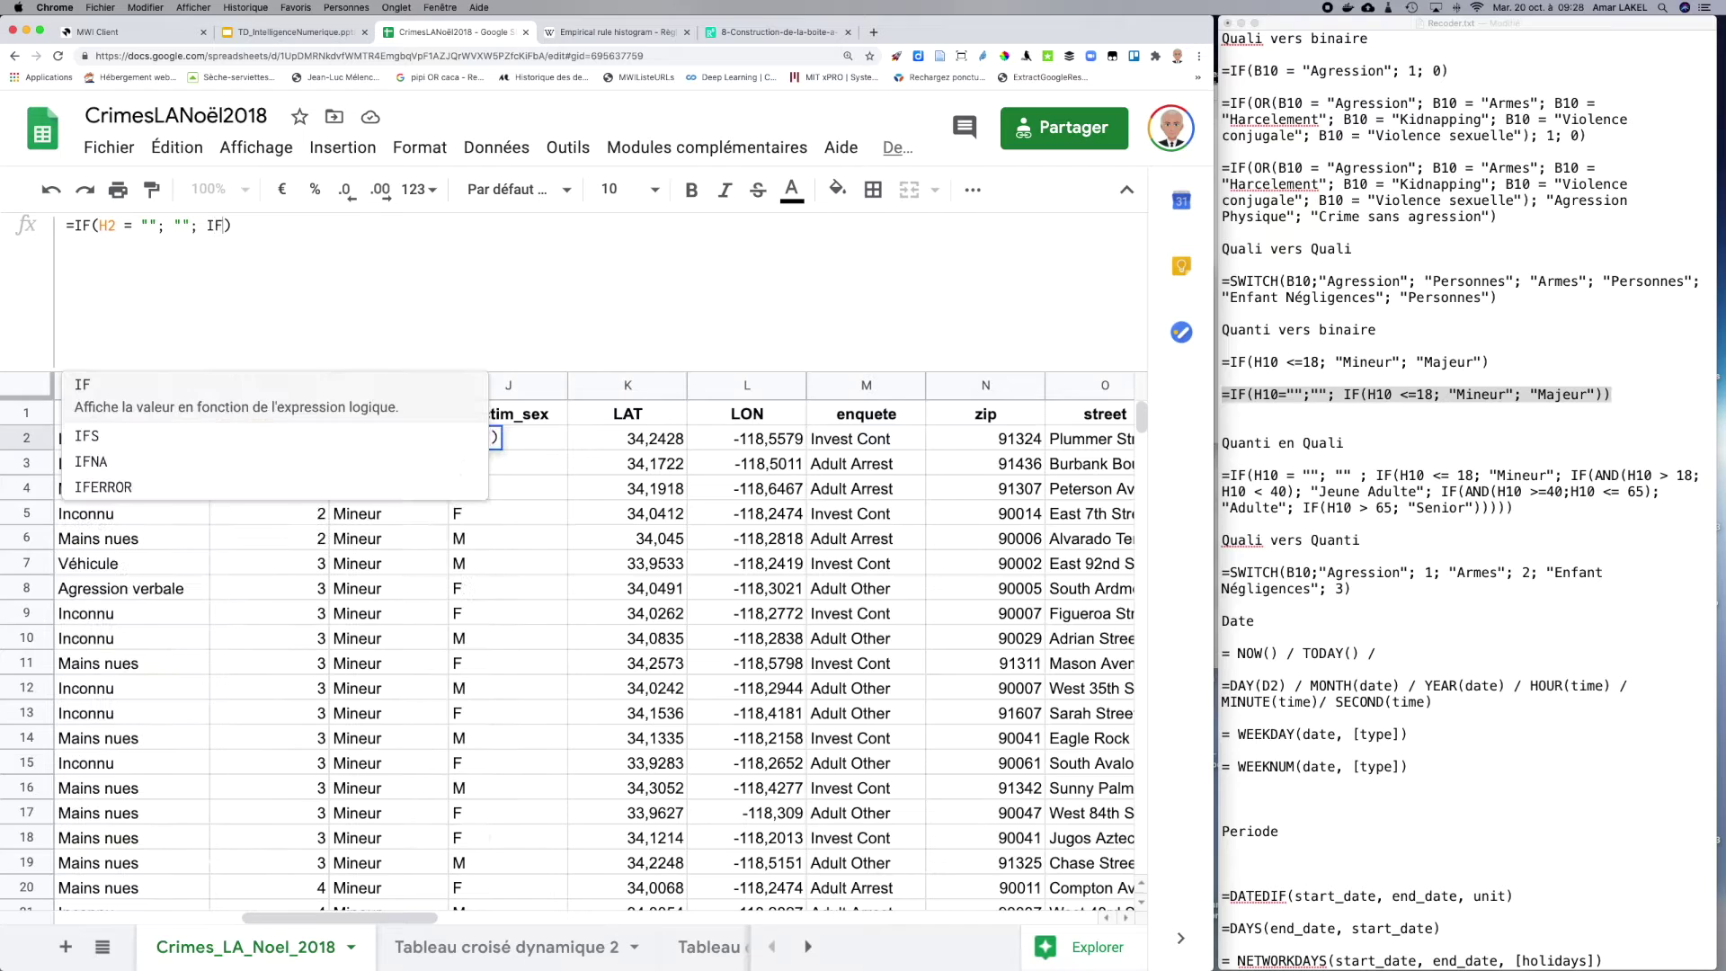
{"action": "type", "text": "("}
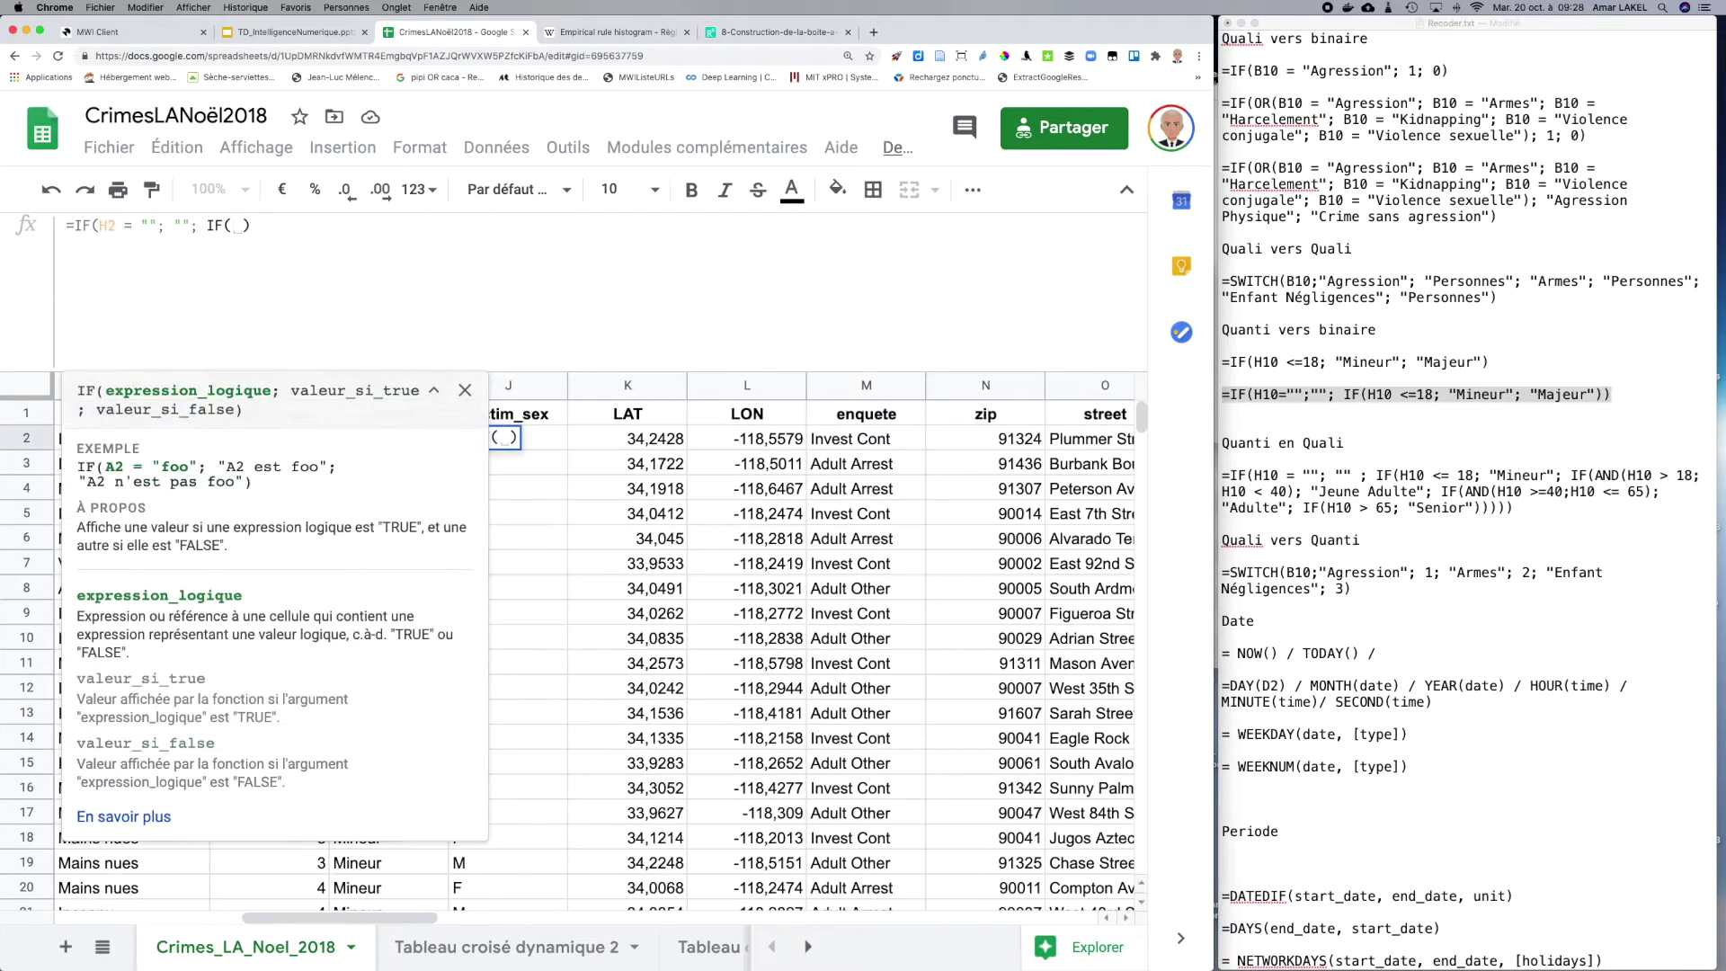
{"action": "type", "text": "B"}
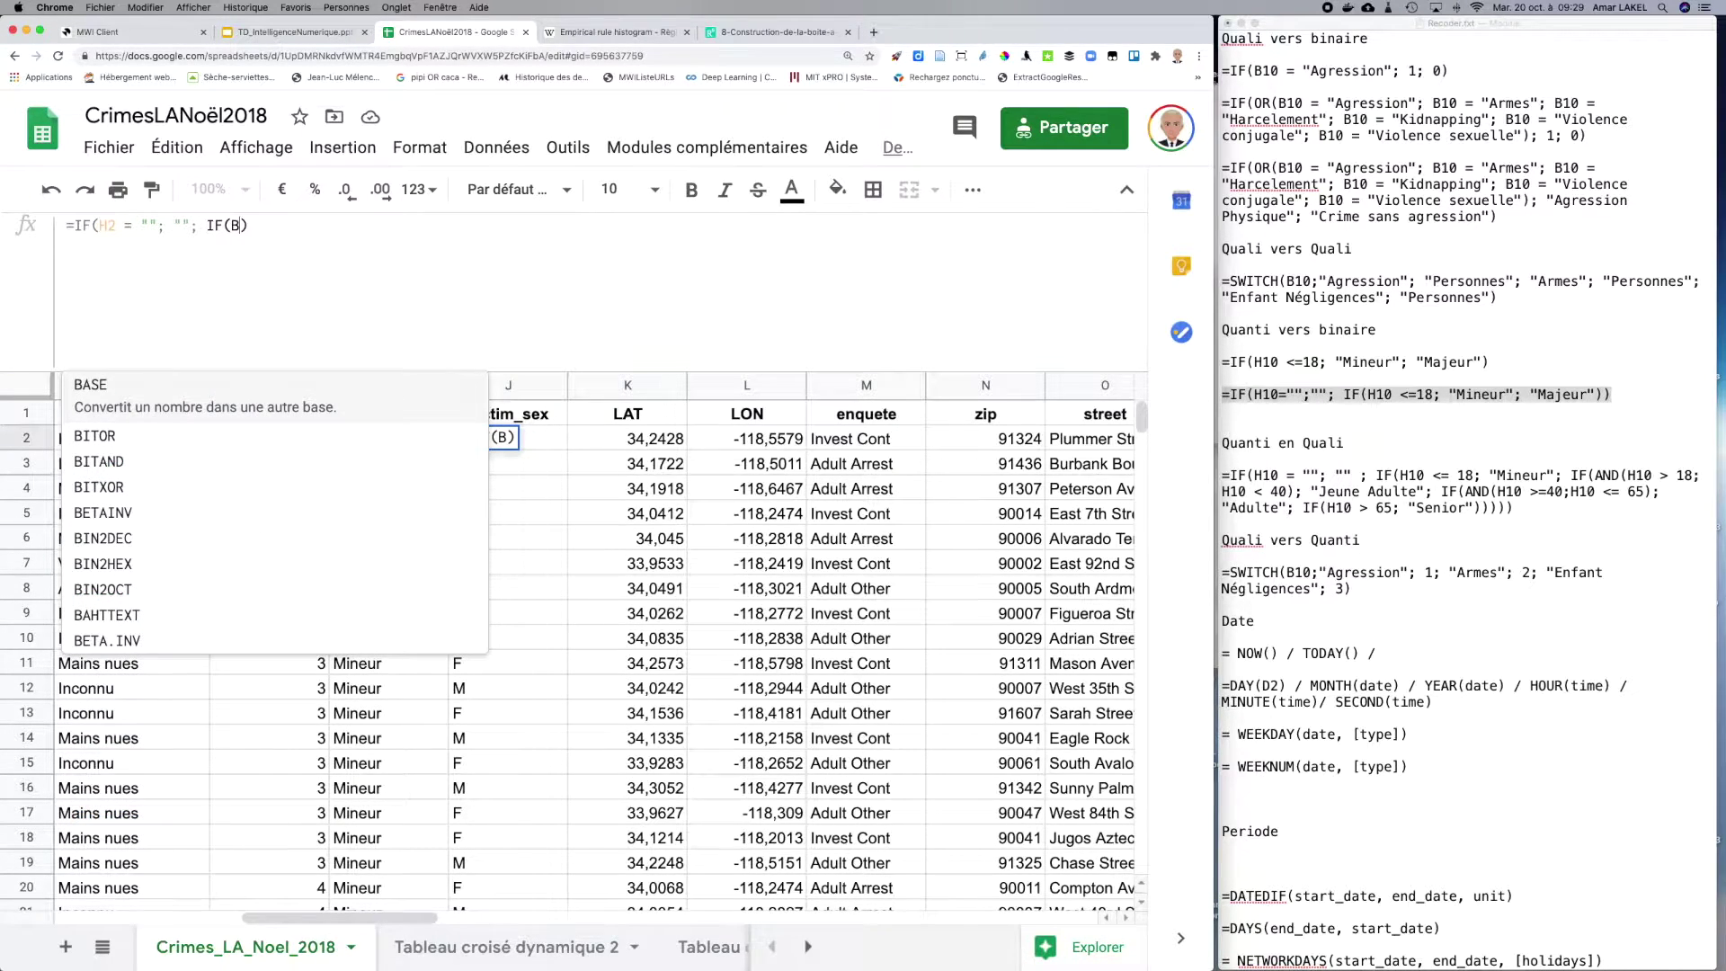
{"action": "key", "text": "BackSpace"}
{"action": "type", "text": "H2 <"}
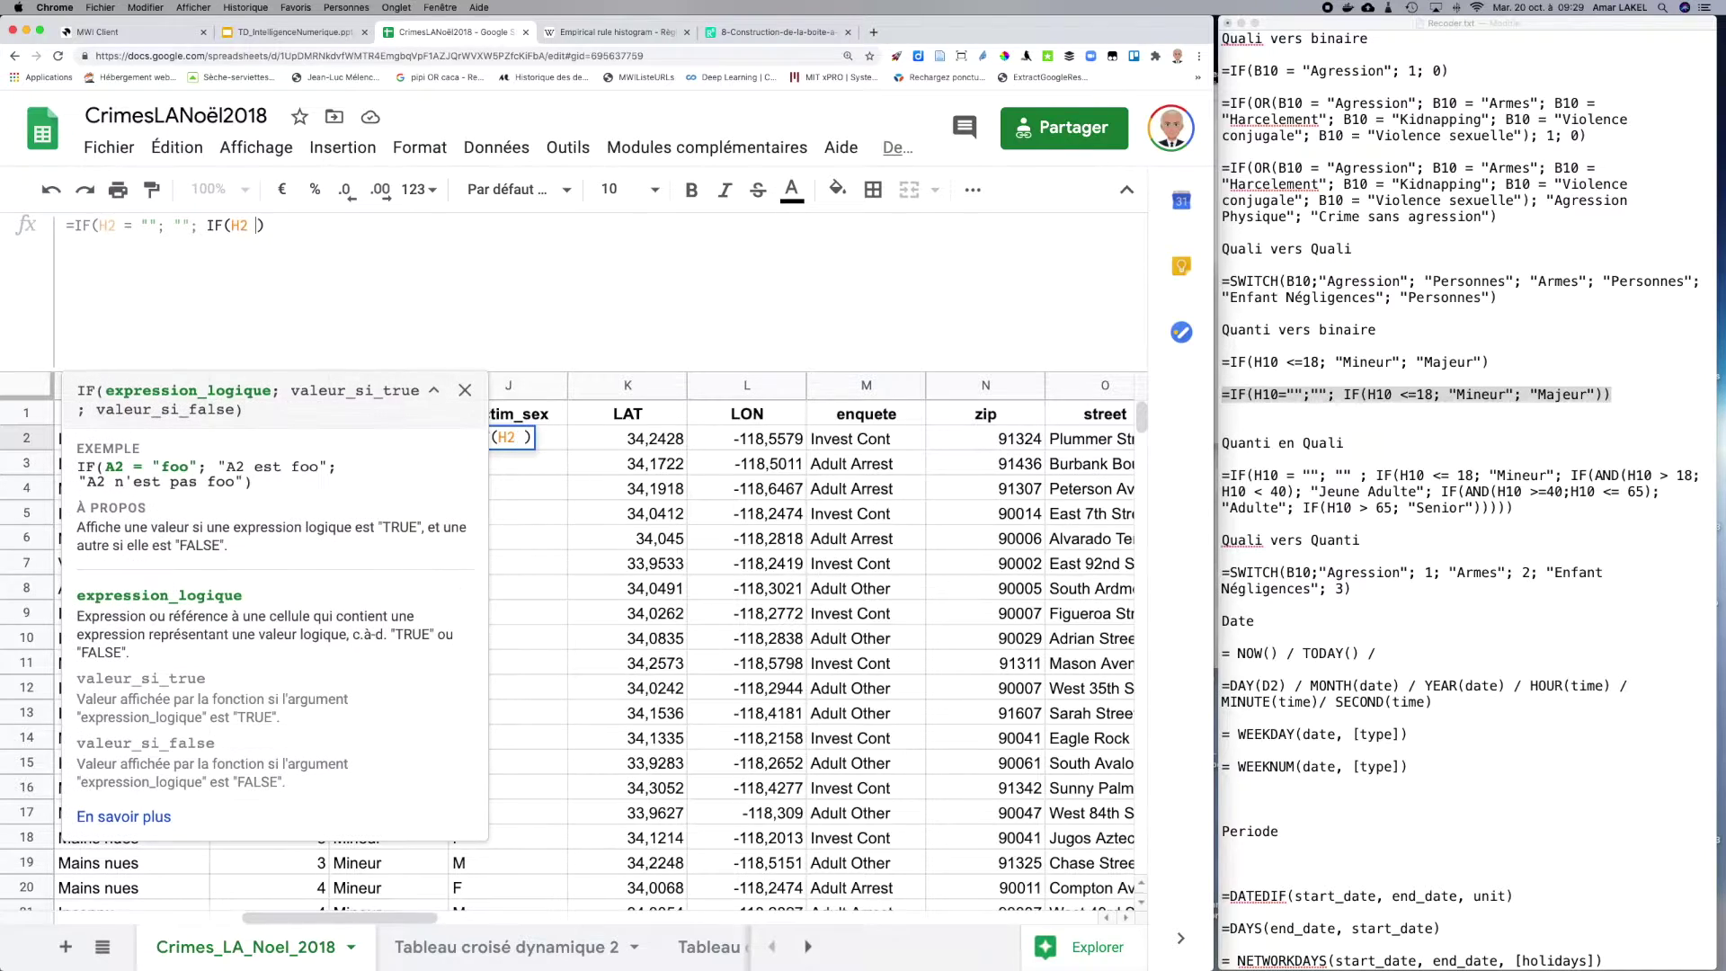
{"action": "type", "text": "18 ;"}
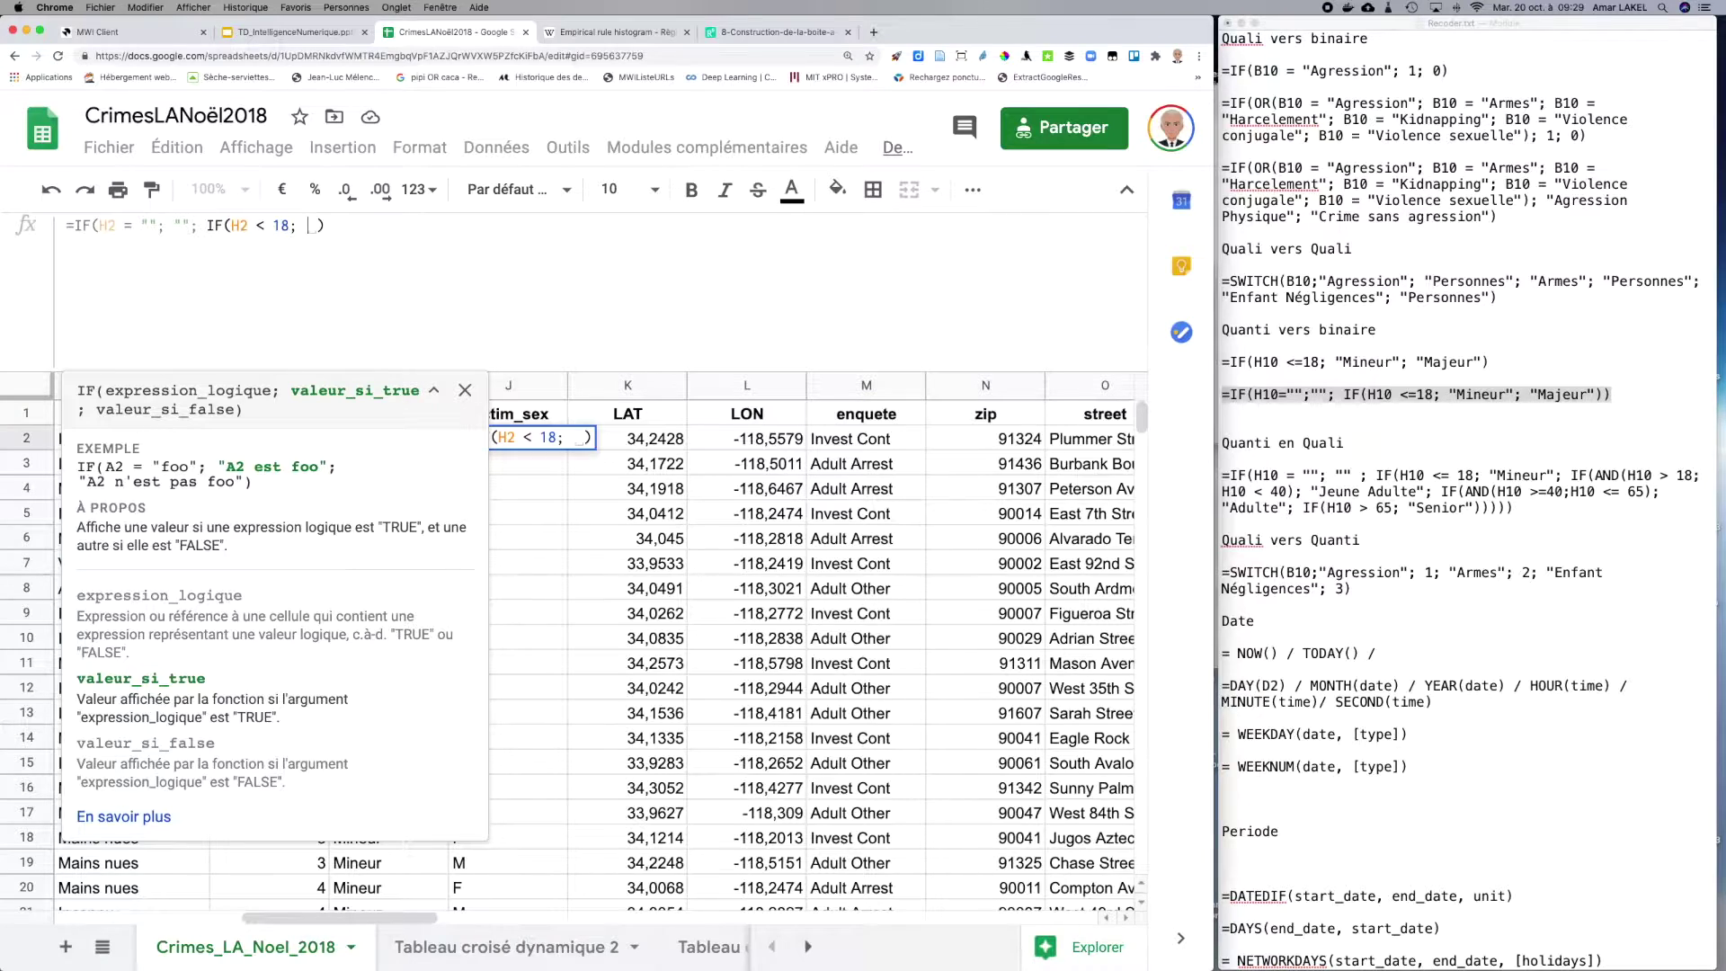
{"action": "type", "text": "\"Mineur\"; "}
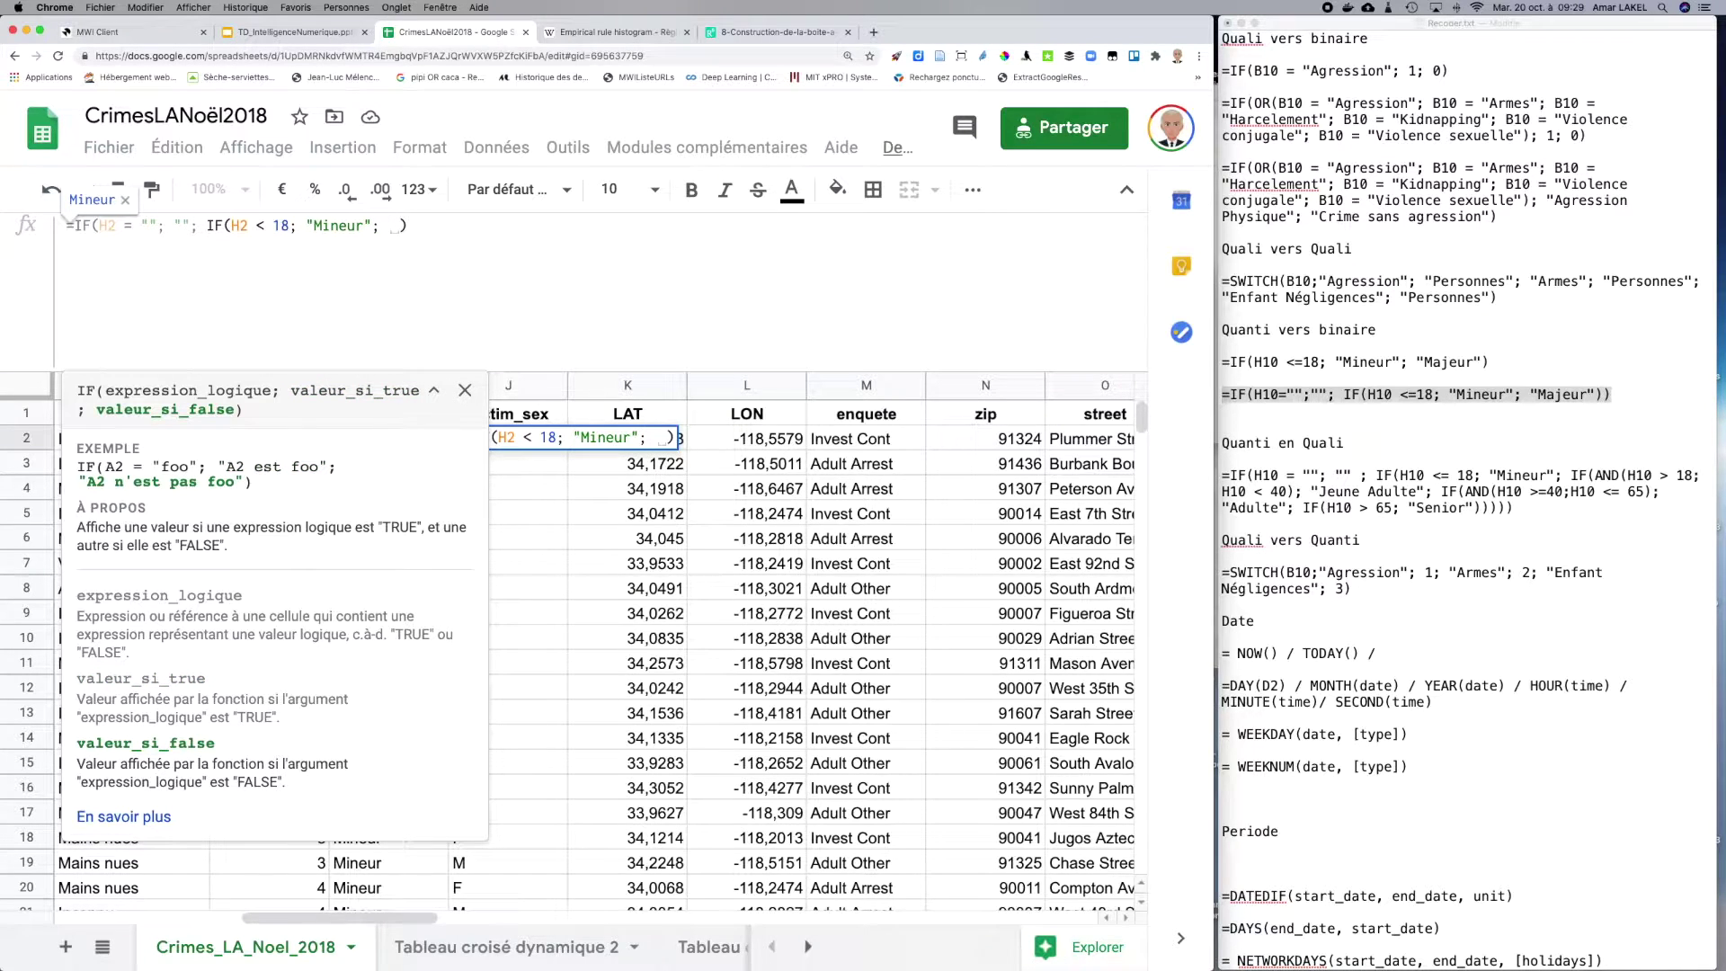
{"action": "type", "text": "\""}
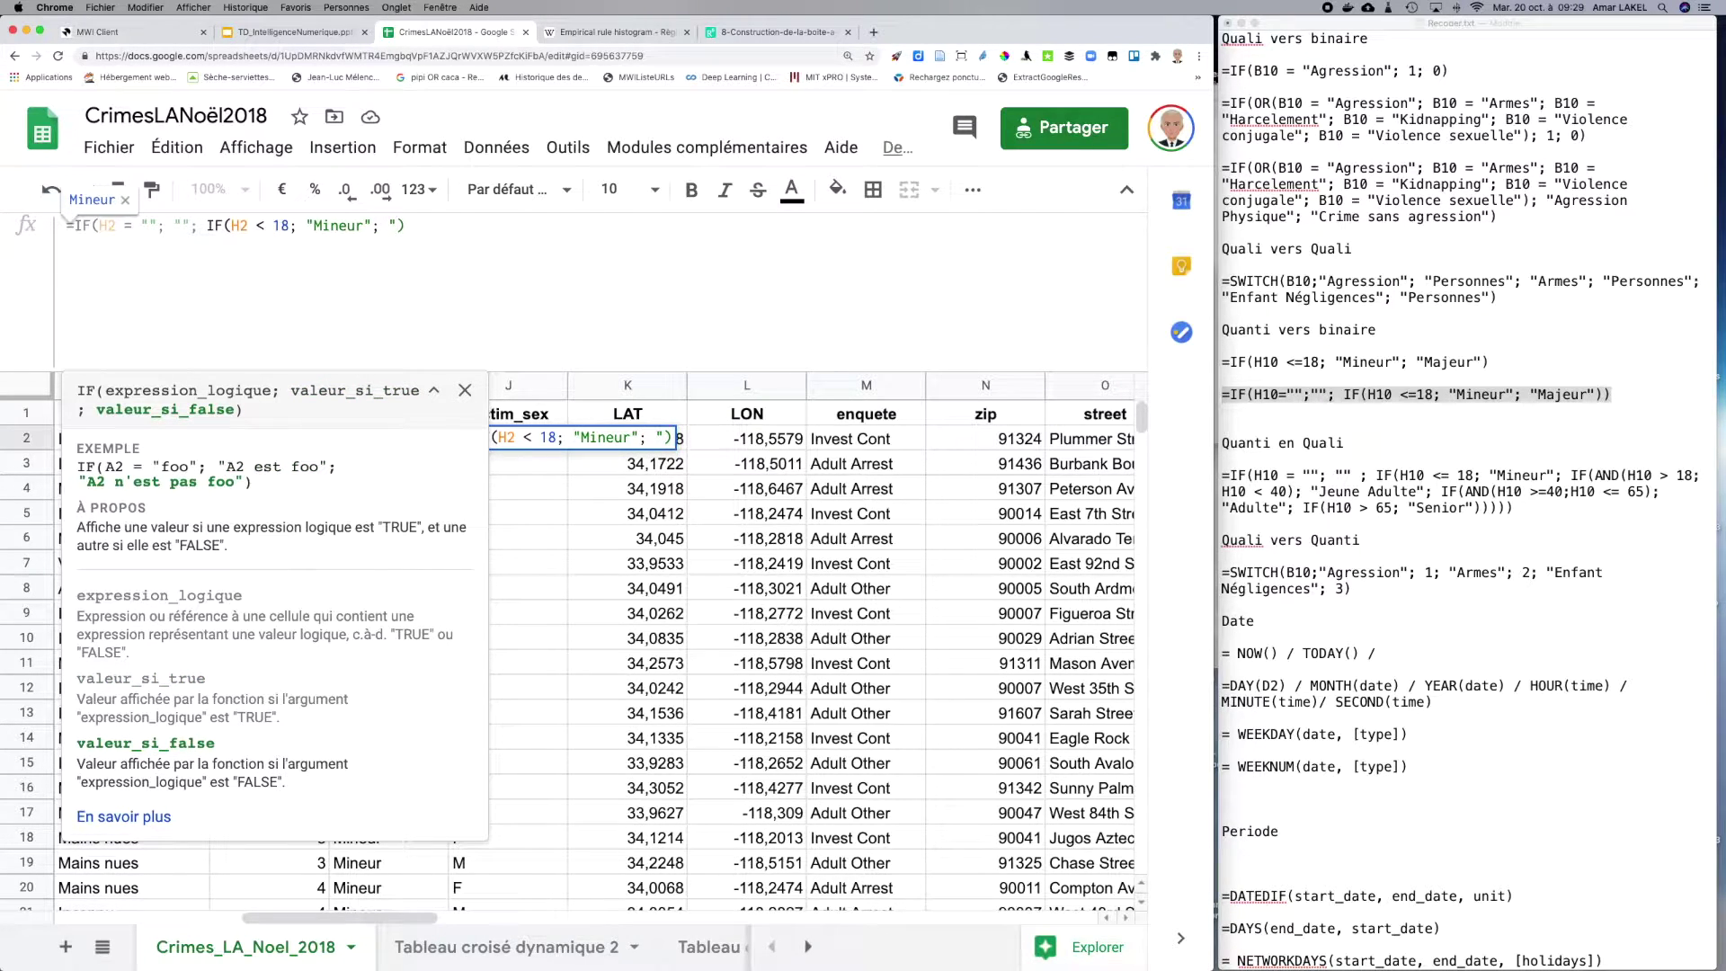
{"action": "key", "text": "BackSpace"}
{"action": "type", "text": "\"Majeur\""}
{"action": "type", "text": "\""}
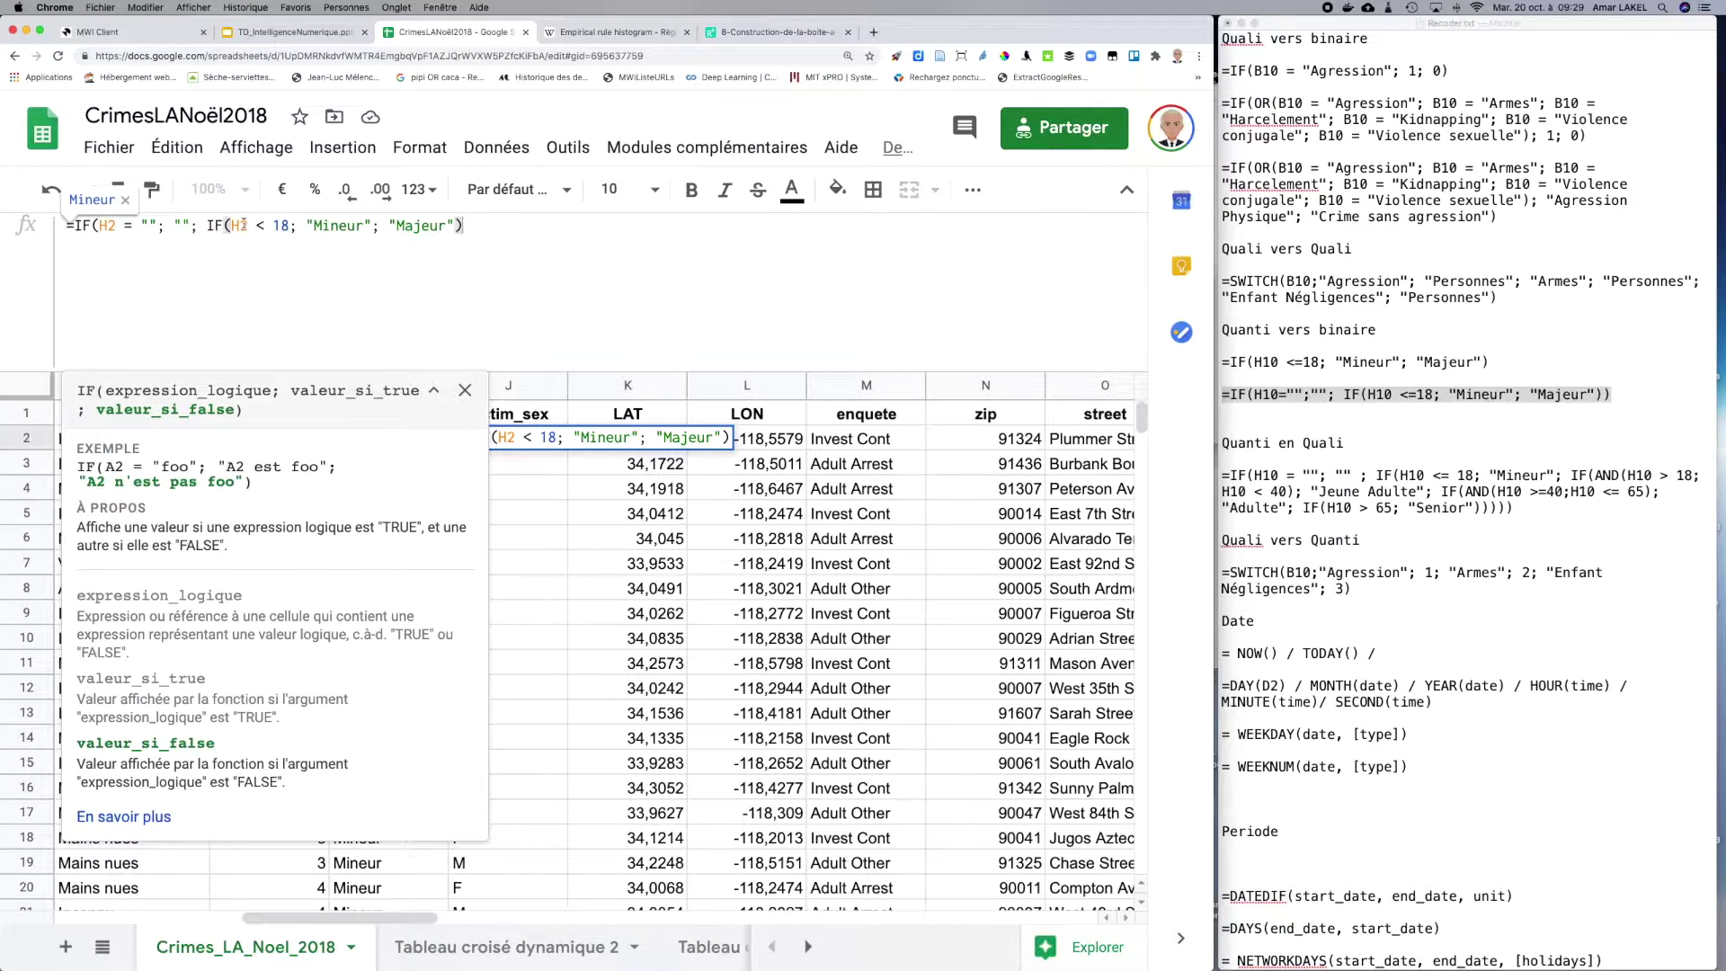
Step: Close the outer IF, review the nested part and enter =IF(H2 = ""; ""; IF(H2 < 18; "Mineur"; "Majeur")) in I2
{"action": "left_click_drag", "start_coordinate": [226, 228], "coordinate": [231, 229]}
{"action": "left_click", "coordinate": [465, 225]}
{"action": "type", "text": ")"}
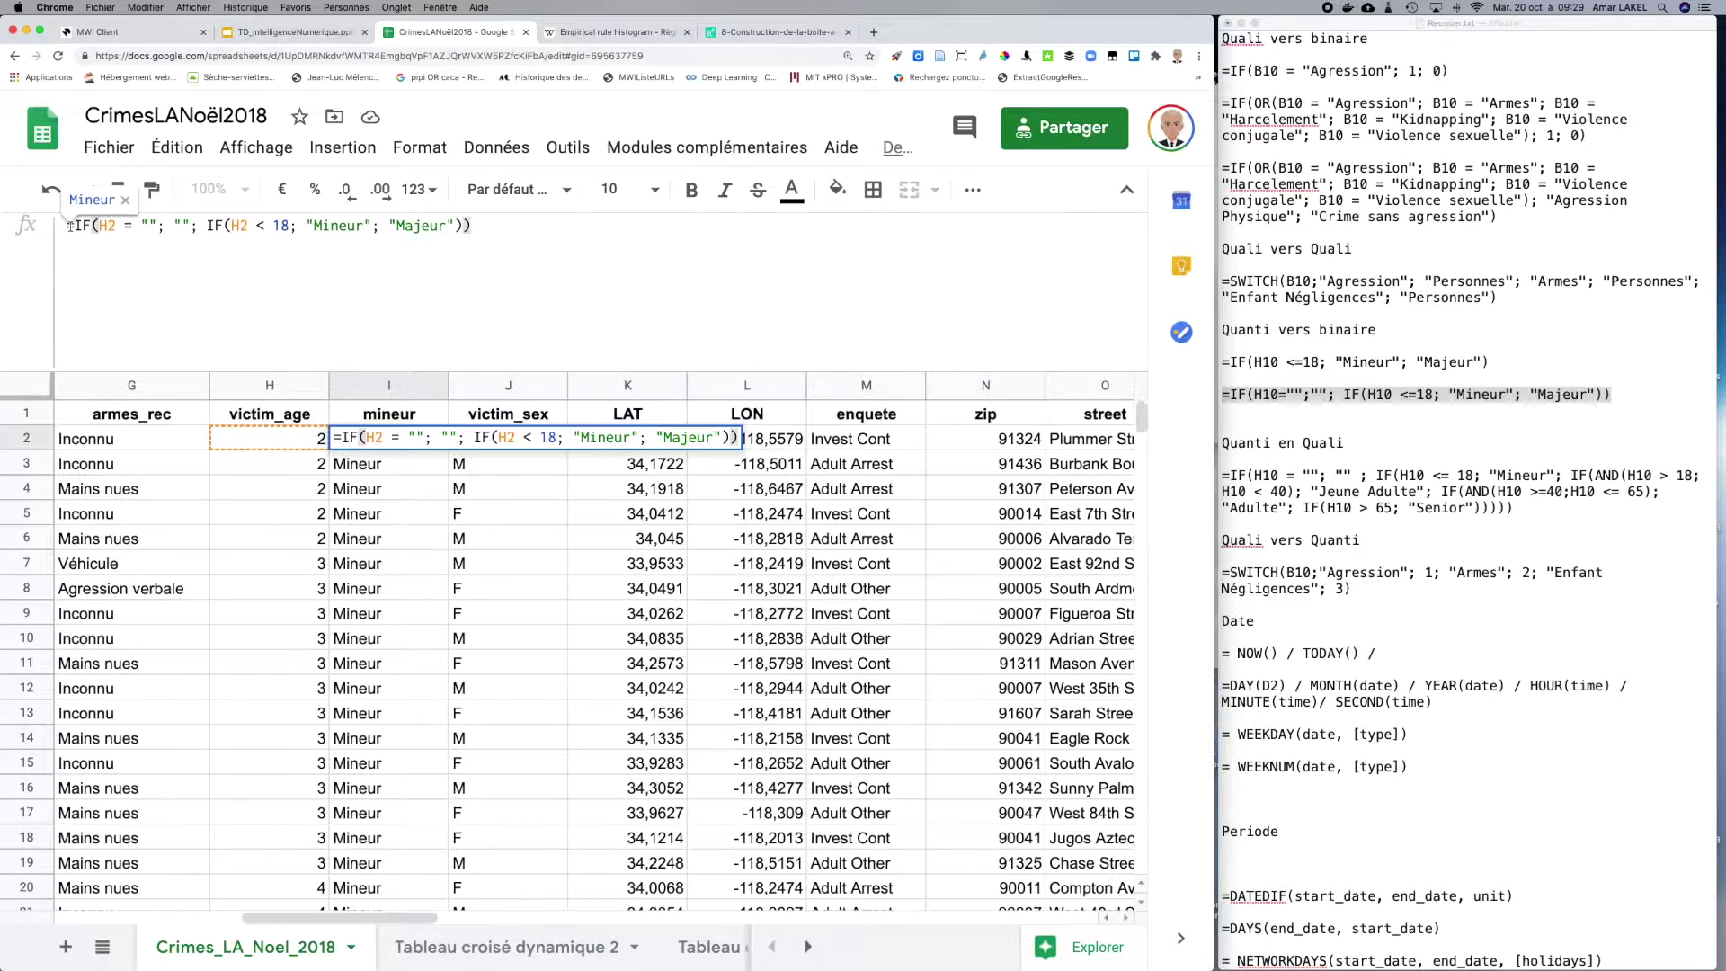
{"action": "left_click", "coordinate": [177, 225]}
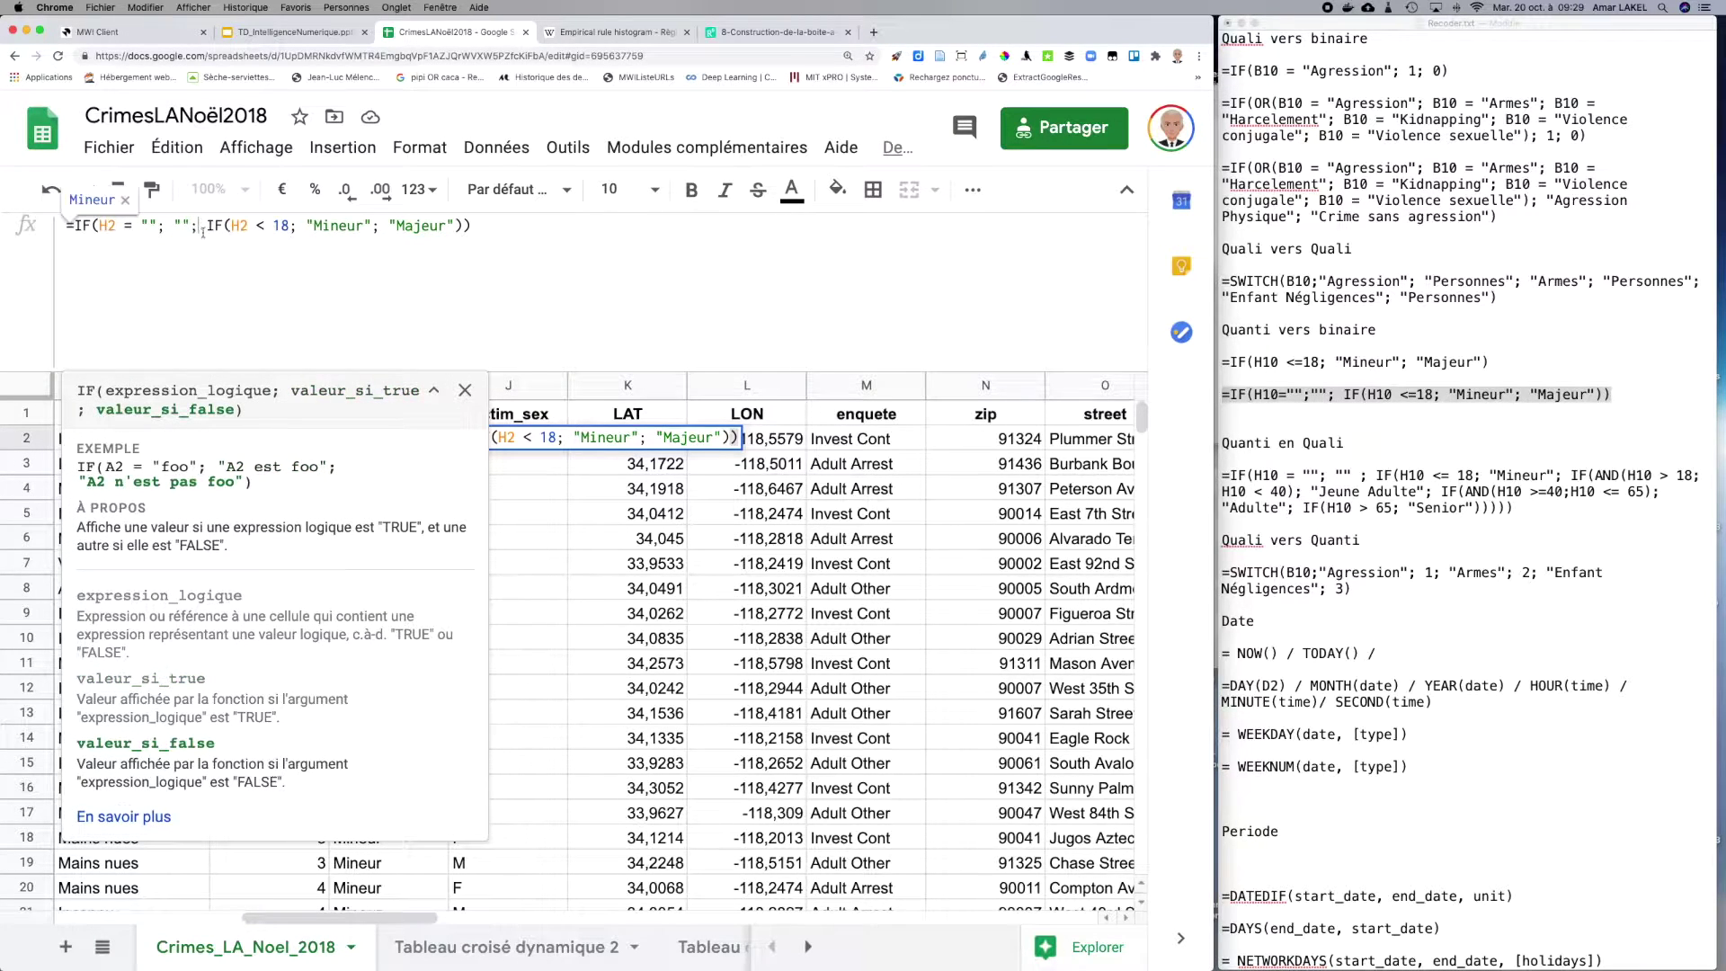
{"action": "left_click_drag", "start_coordinate": [209, 226], "coordinate": [463, 219]}
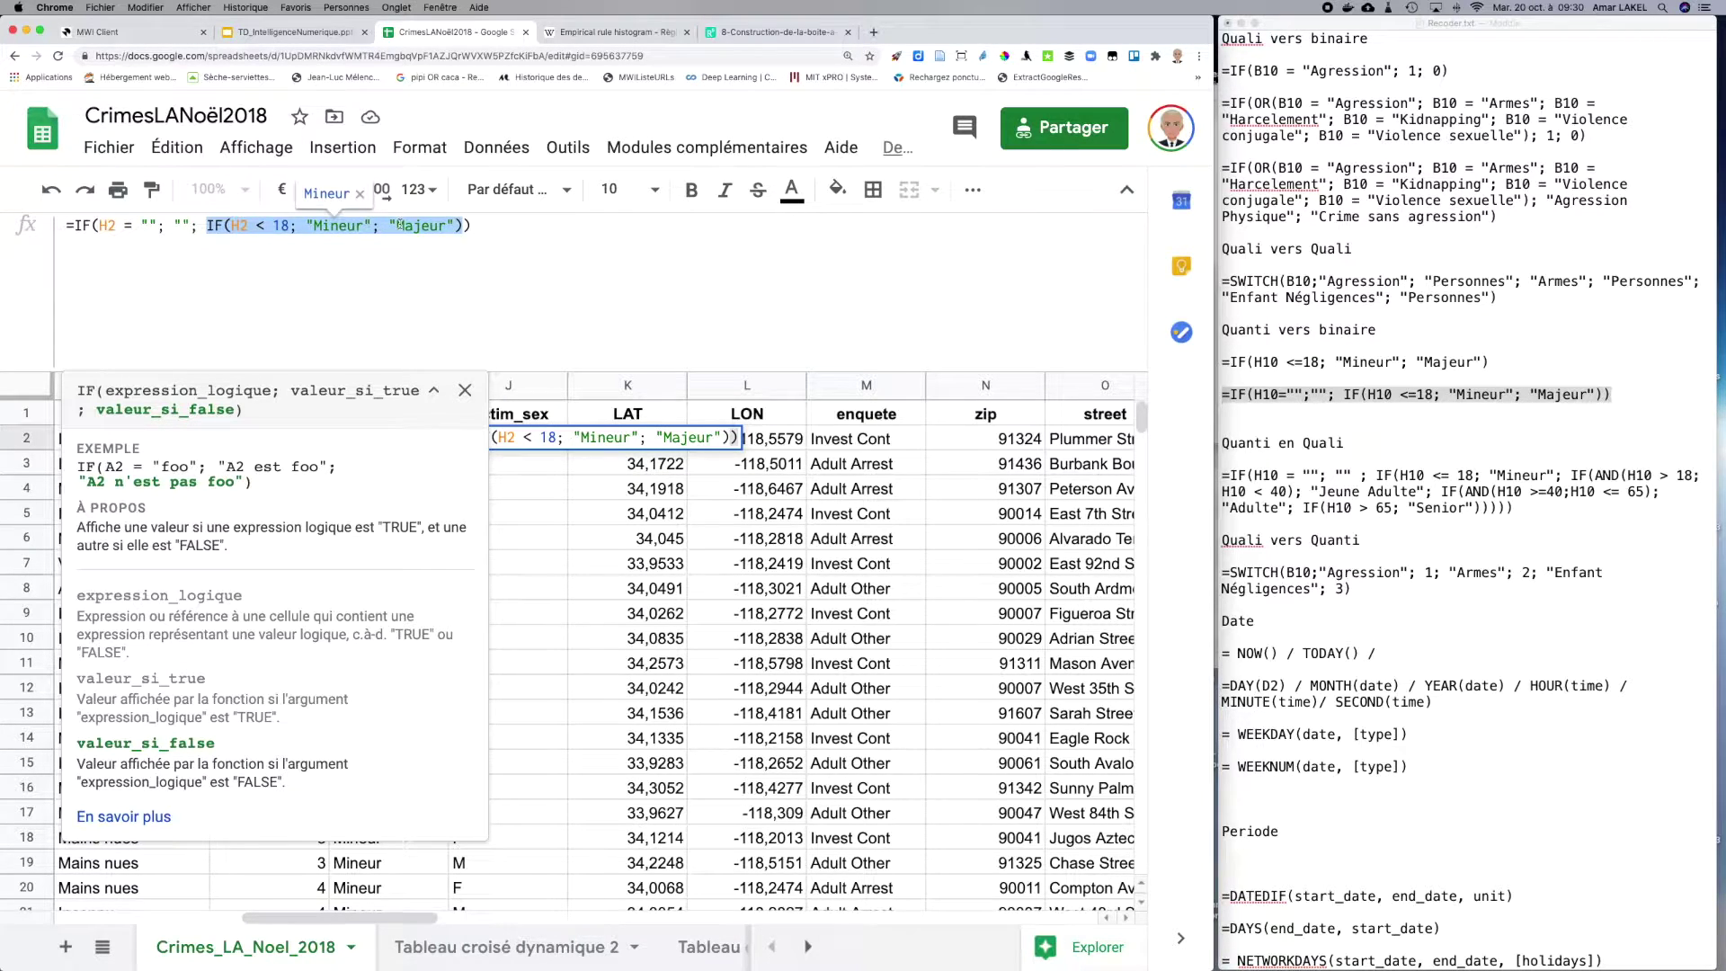
{"action": "left_click", "coordinate": [486, 226]}
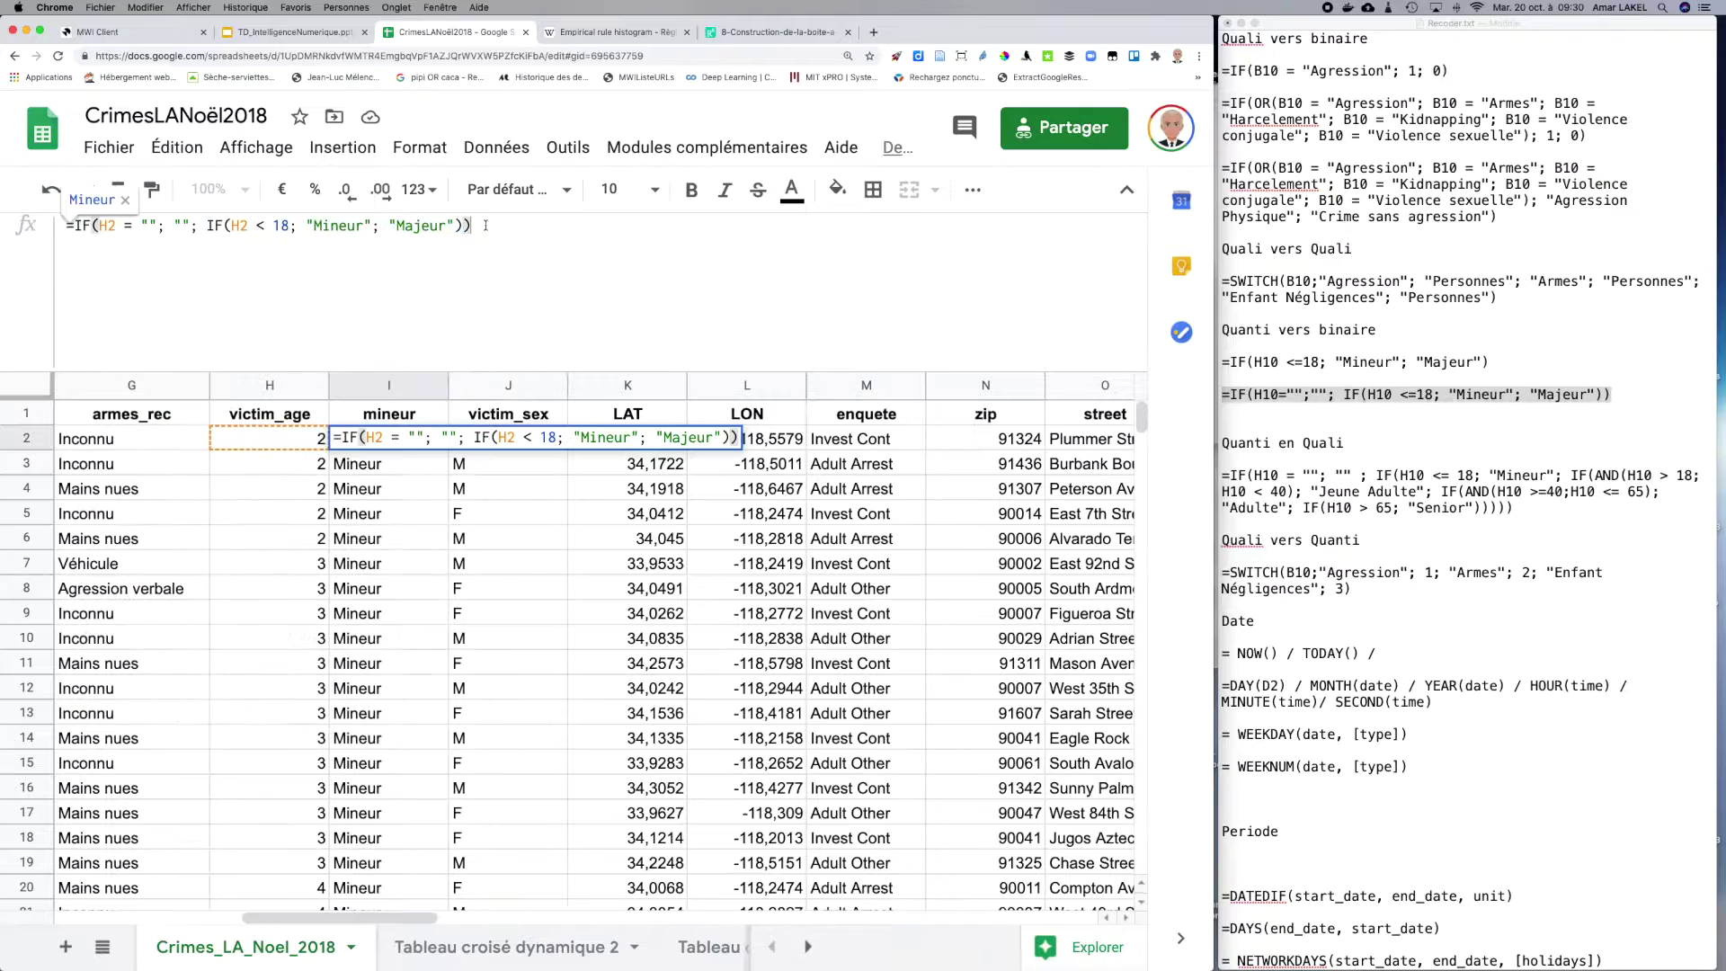
{"action": "key", "text": "Return"}
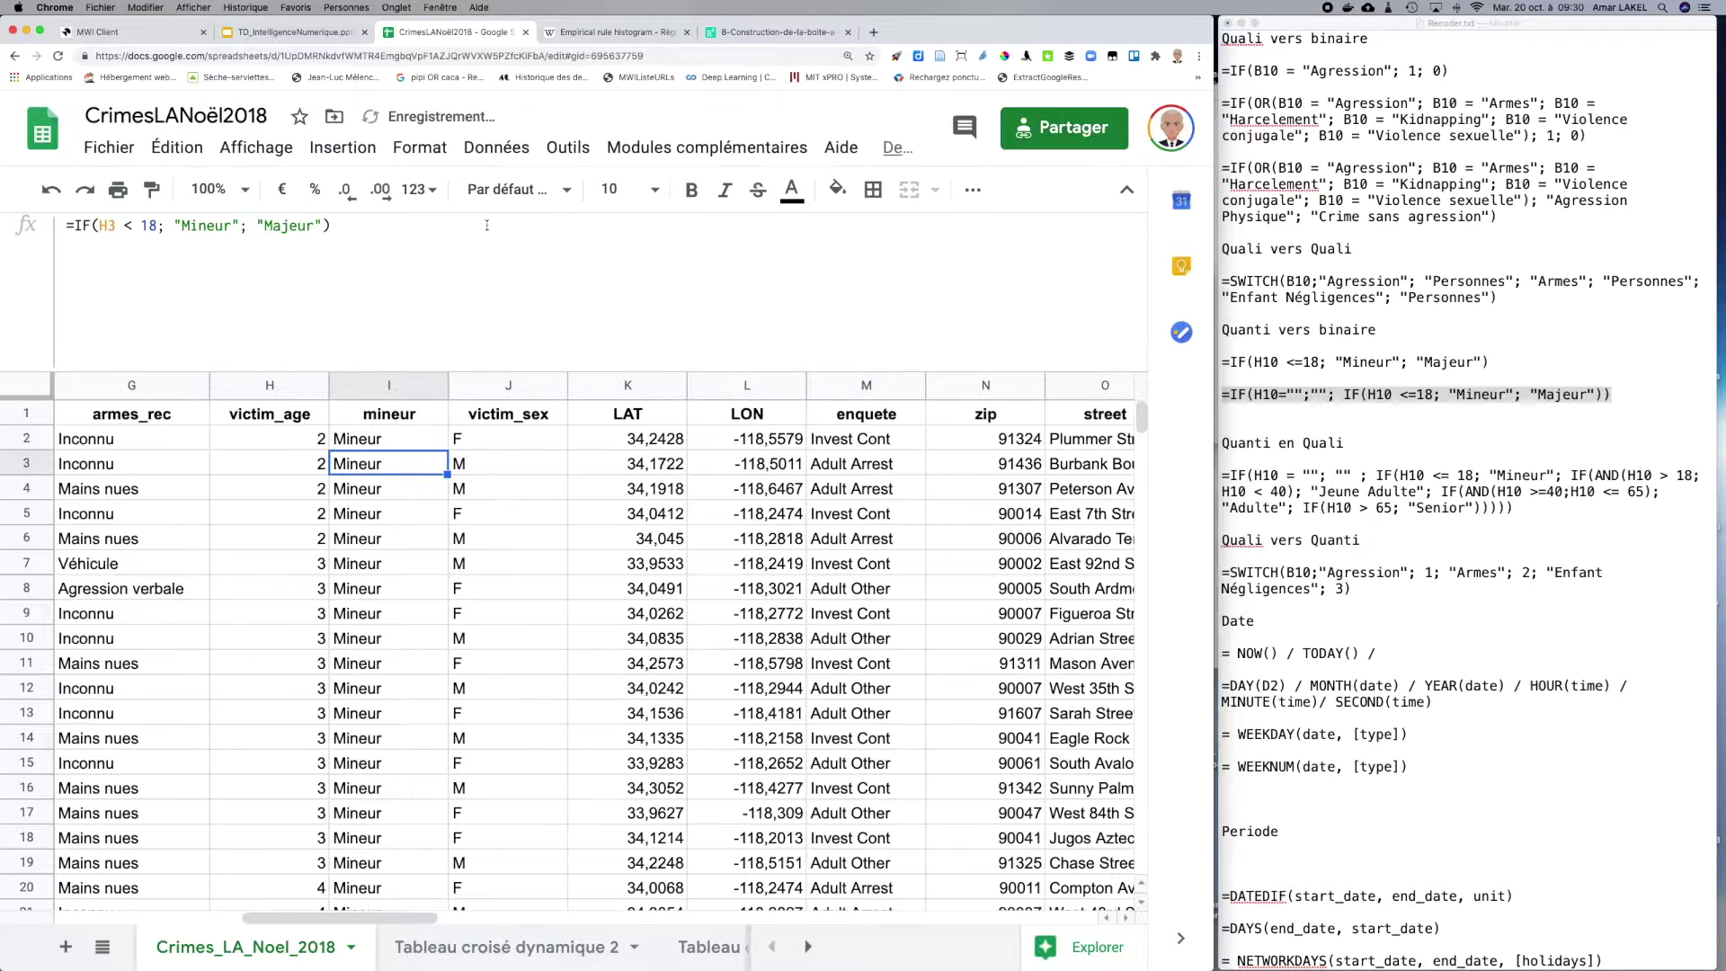
Step: Fill the updated I2 formula down the mineur column through row 626
{"action": "left_click", "coordinate": [395, 440]}
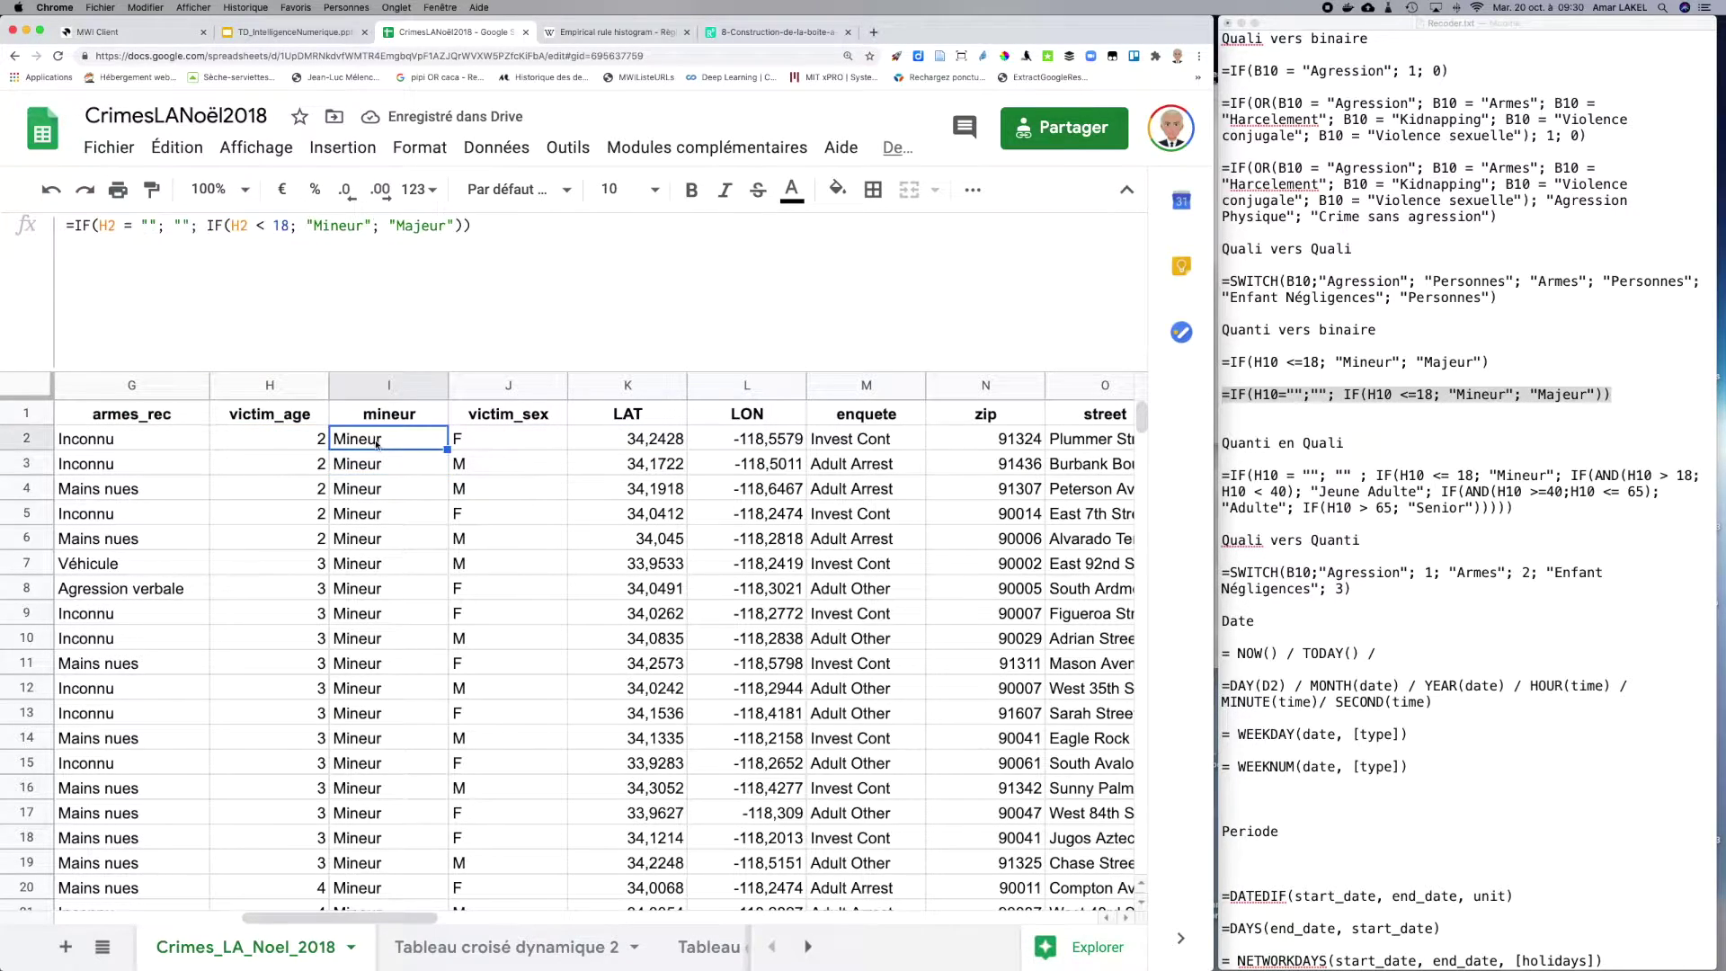
{"action": "mouse_move", "coordinate": [446, 449]}
{"action": "left_mouse_down"}
{"action": "mouse_move", "coordinate": [424, 624]}
{"action": "mouse_move", "coordinate": [419, 448]}
{"action": "mouse_move", "coordinate": [446, 449]}
{"action": "left_mouse_up"}
{"action": "scroll", "coordinate": [386, 686], "scroll_direction": "down", "scroll_amount": 10}
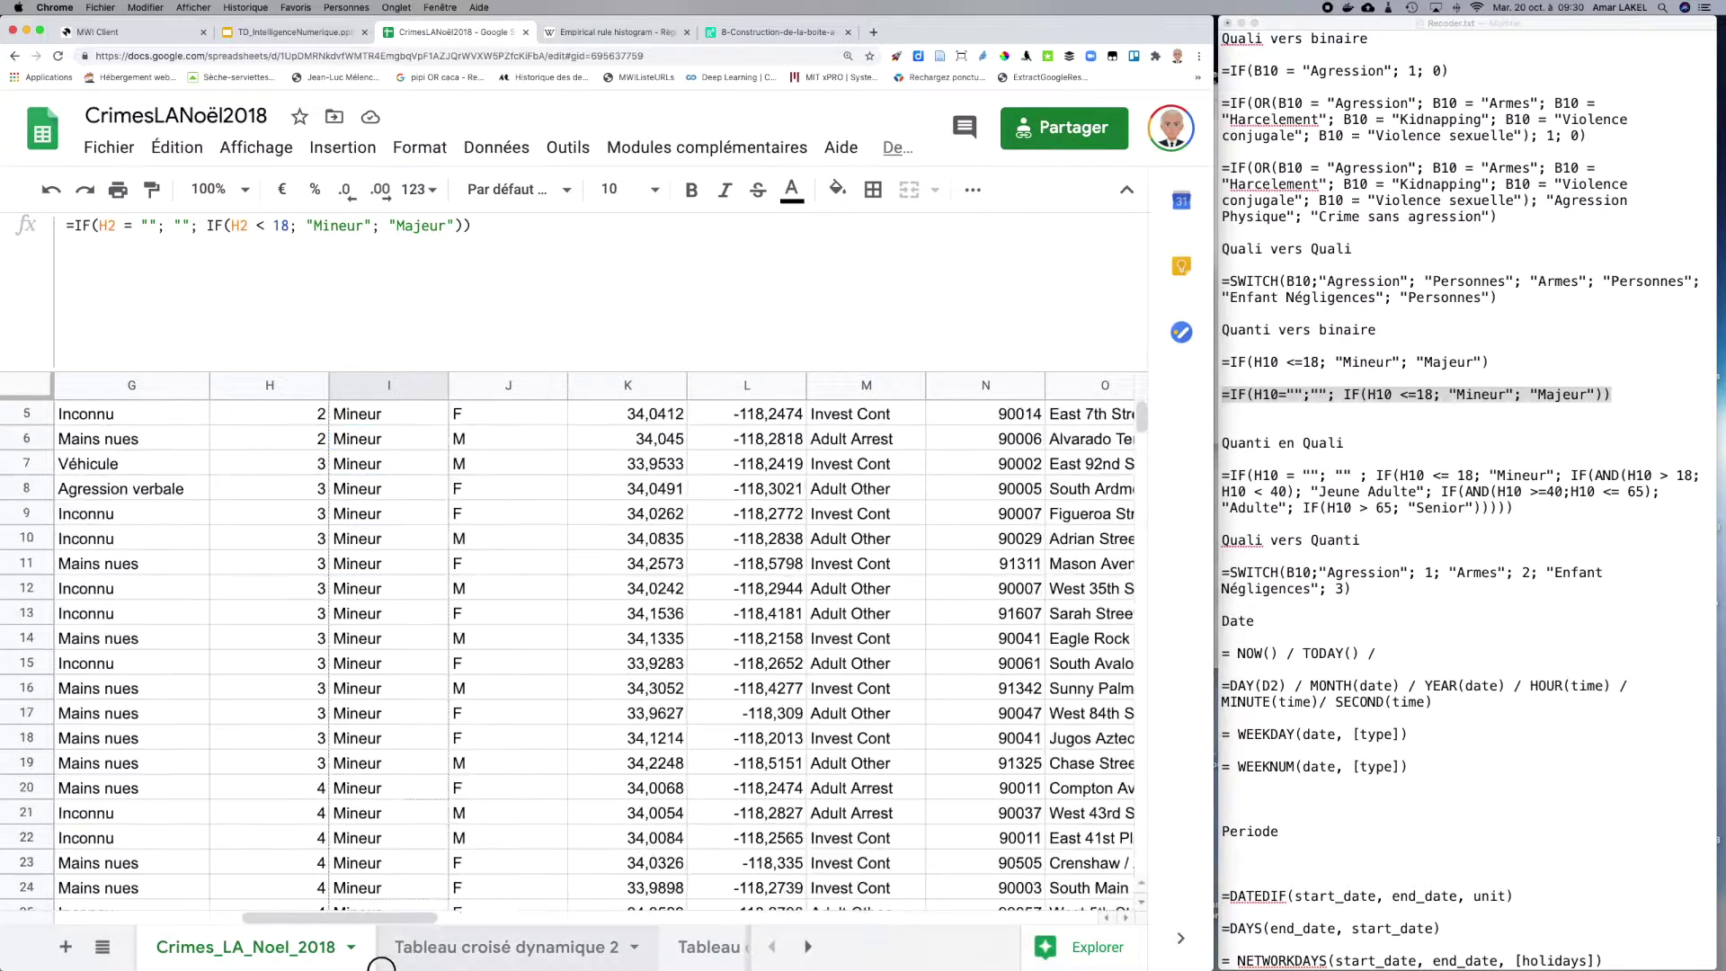
{"action": "scroll", "coordinate": [379, 964], "scroll_direction": "down", "scroll_amount": 20}
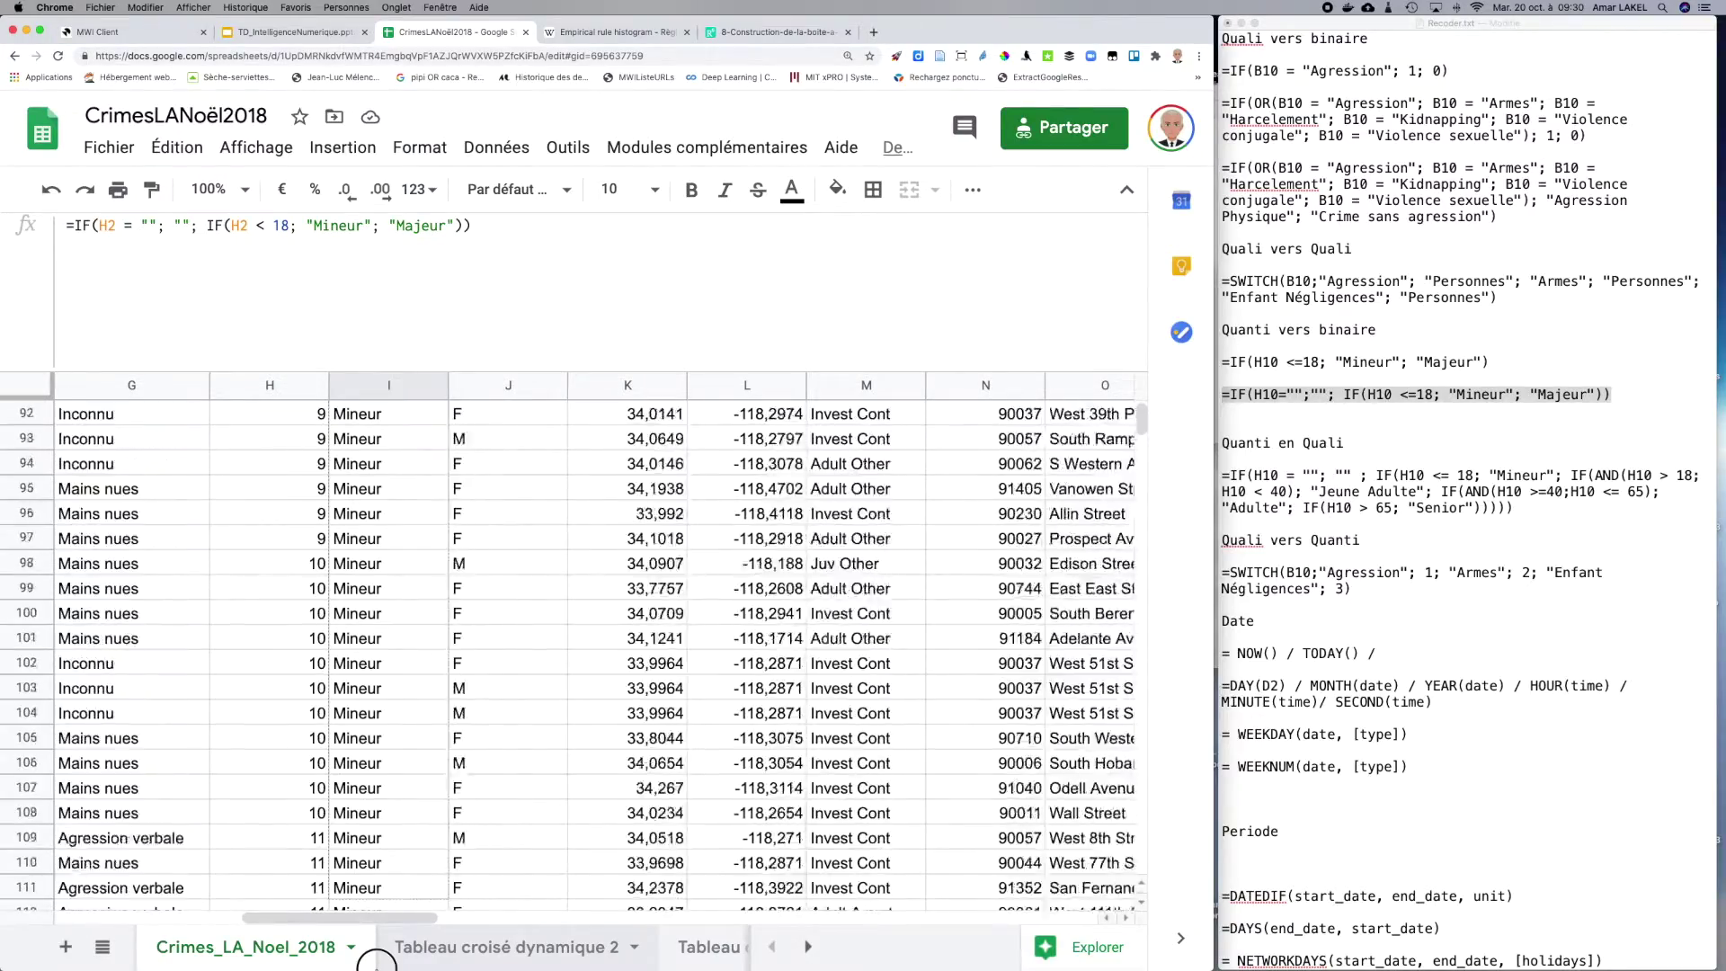
{"action": "scroll", "coordinate": [377, 962], "scroll_direction": "down", "scroll_amount": 20}
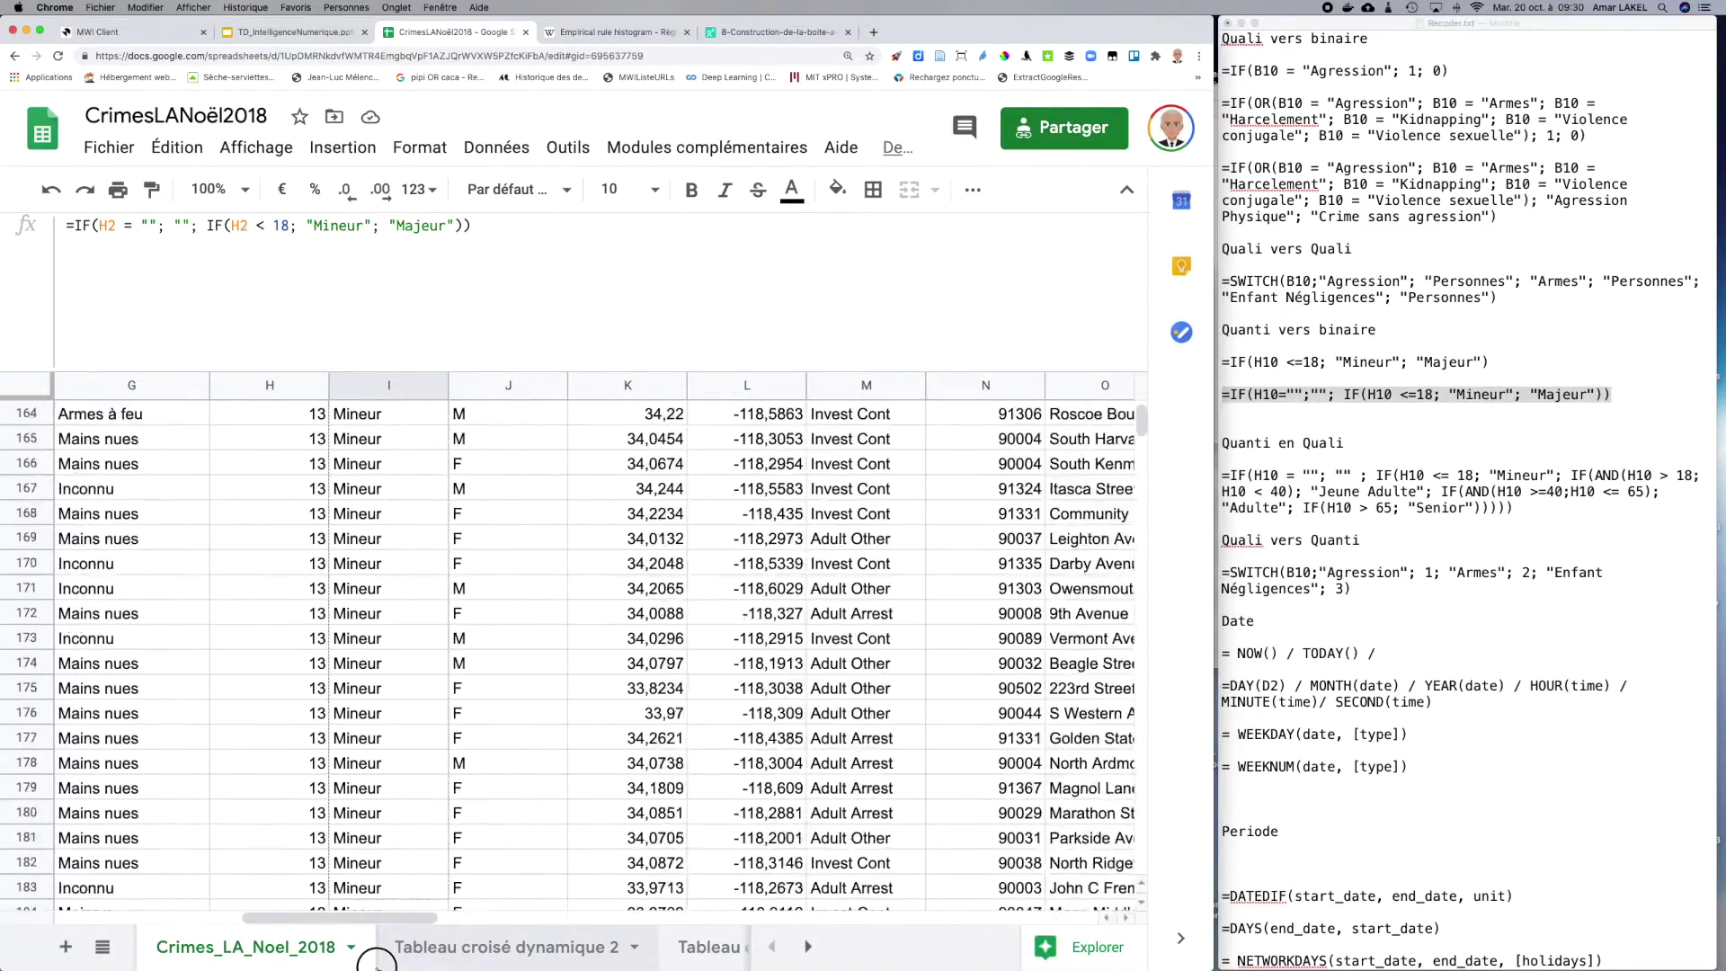
{"action": "scroll", "coordinate": [376, 961], "scroll_direction": "down", "scroll_amount": 20}
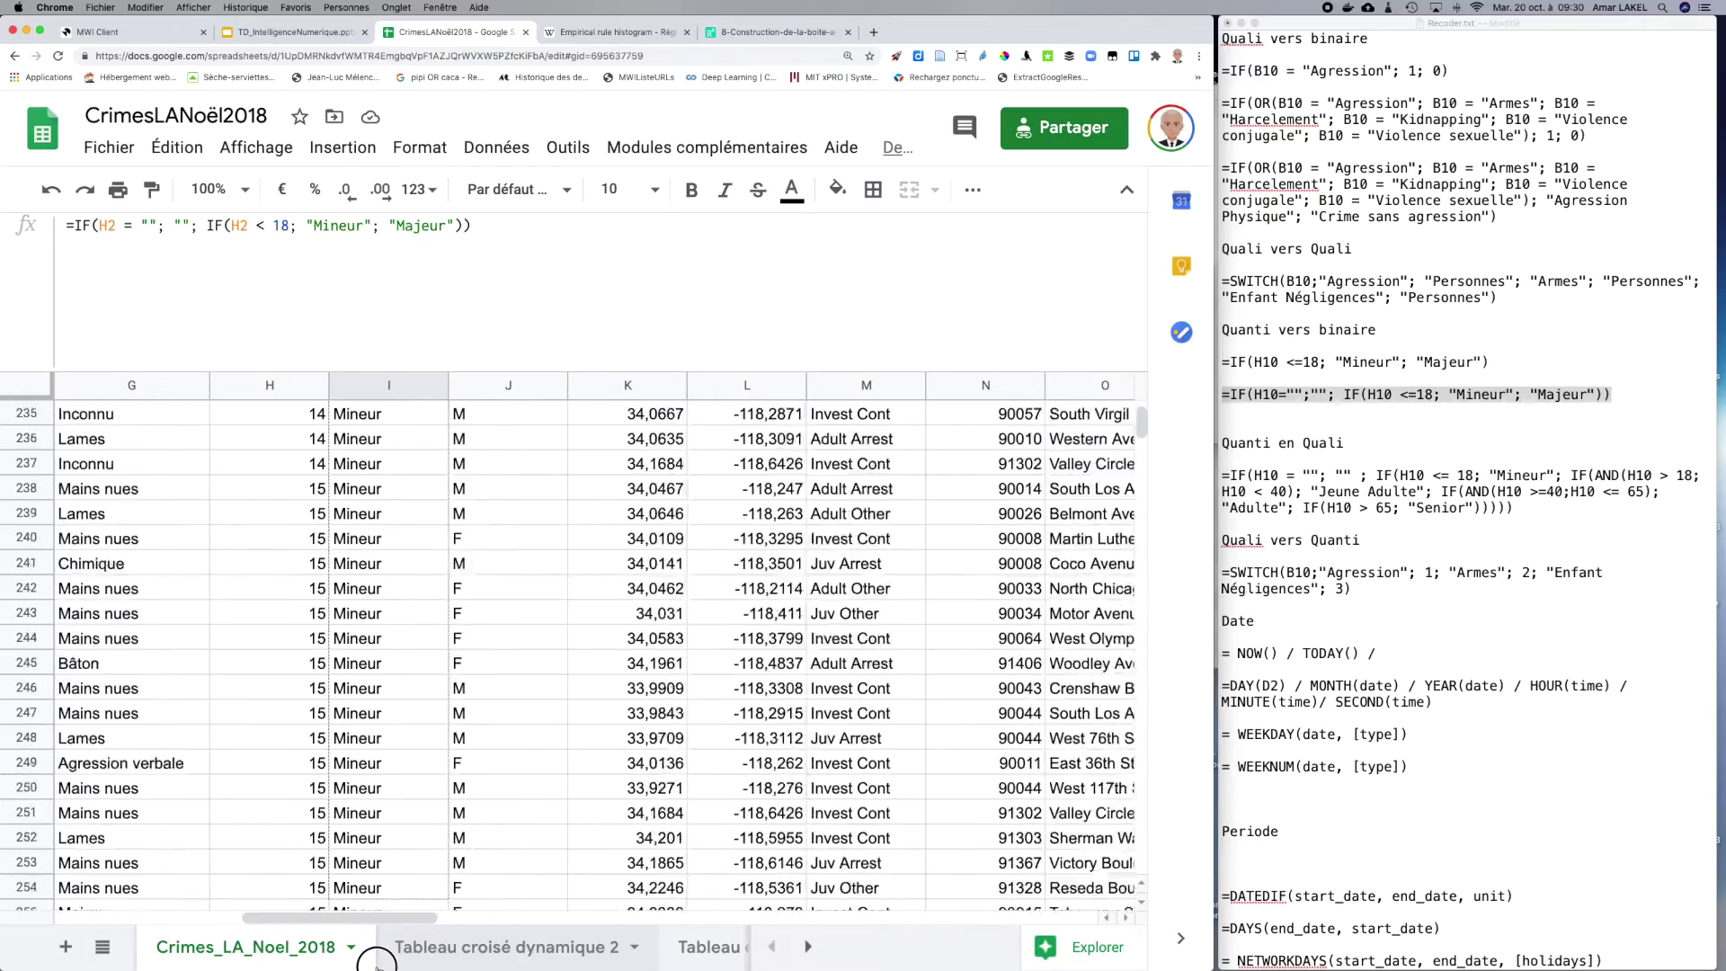
{"action": "scroll", "coordinate": [376, 962], "scroll_direction": "down", "scroll_amount": 20}
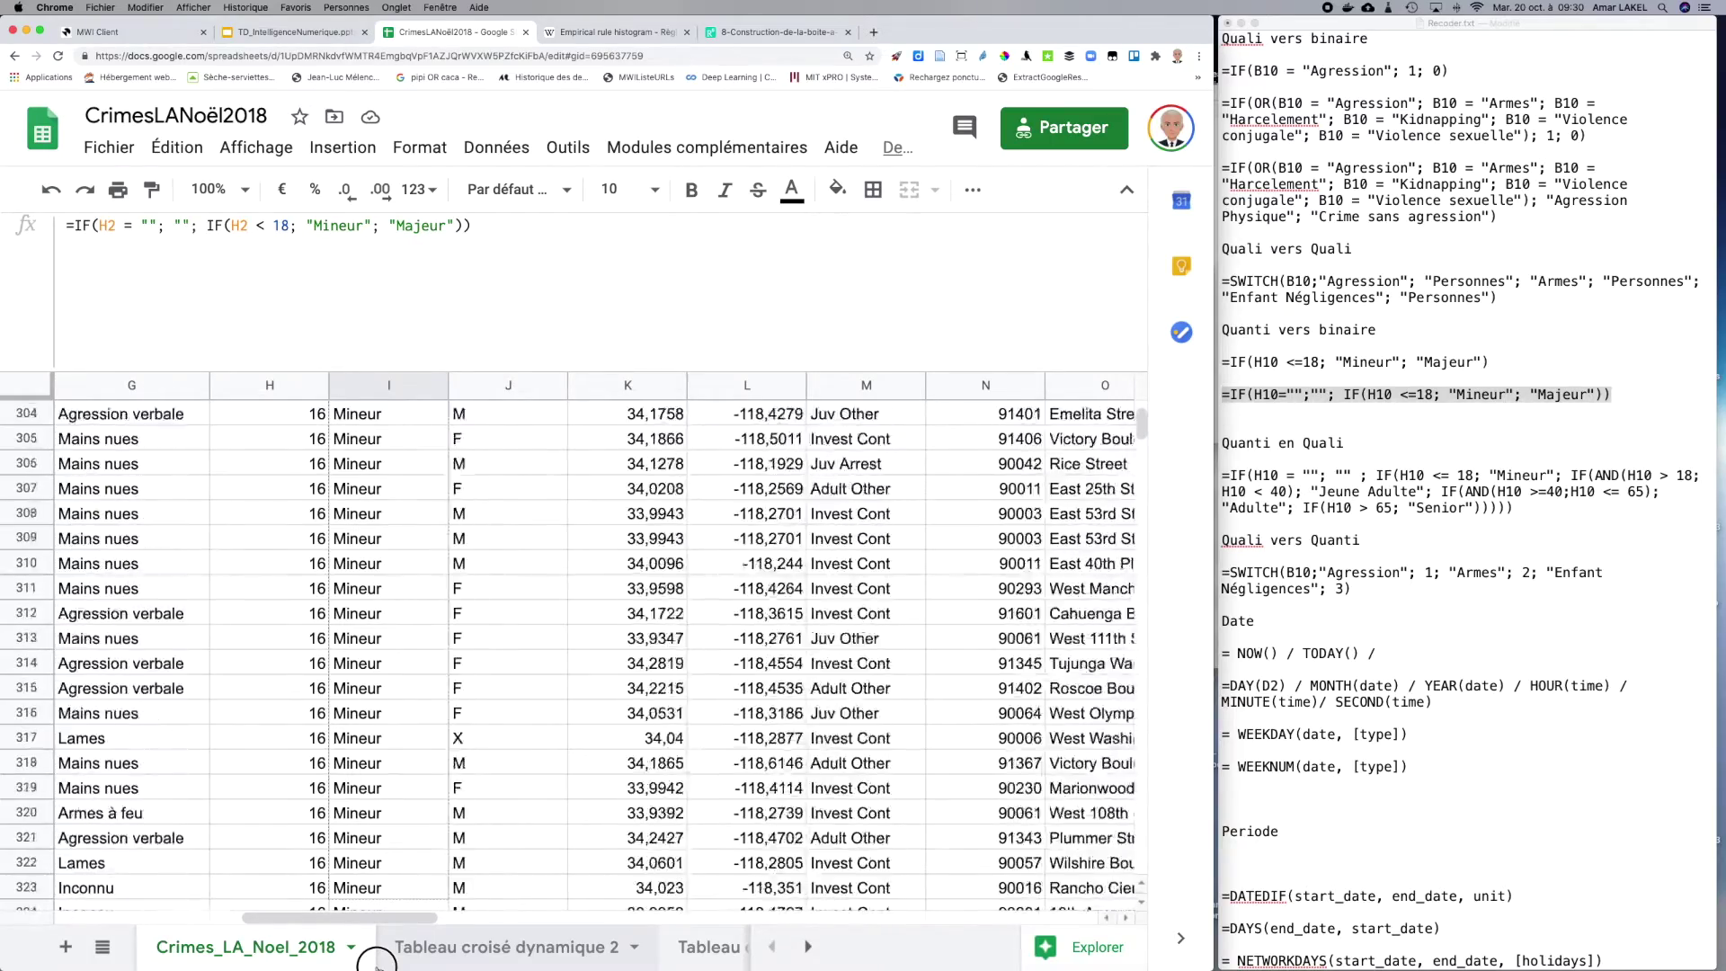
{"action": "scroll", "coordinate": [377, 962], "scroll_direction": "down", "scroll_amount": 20}
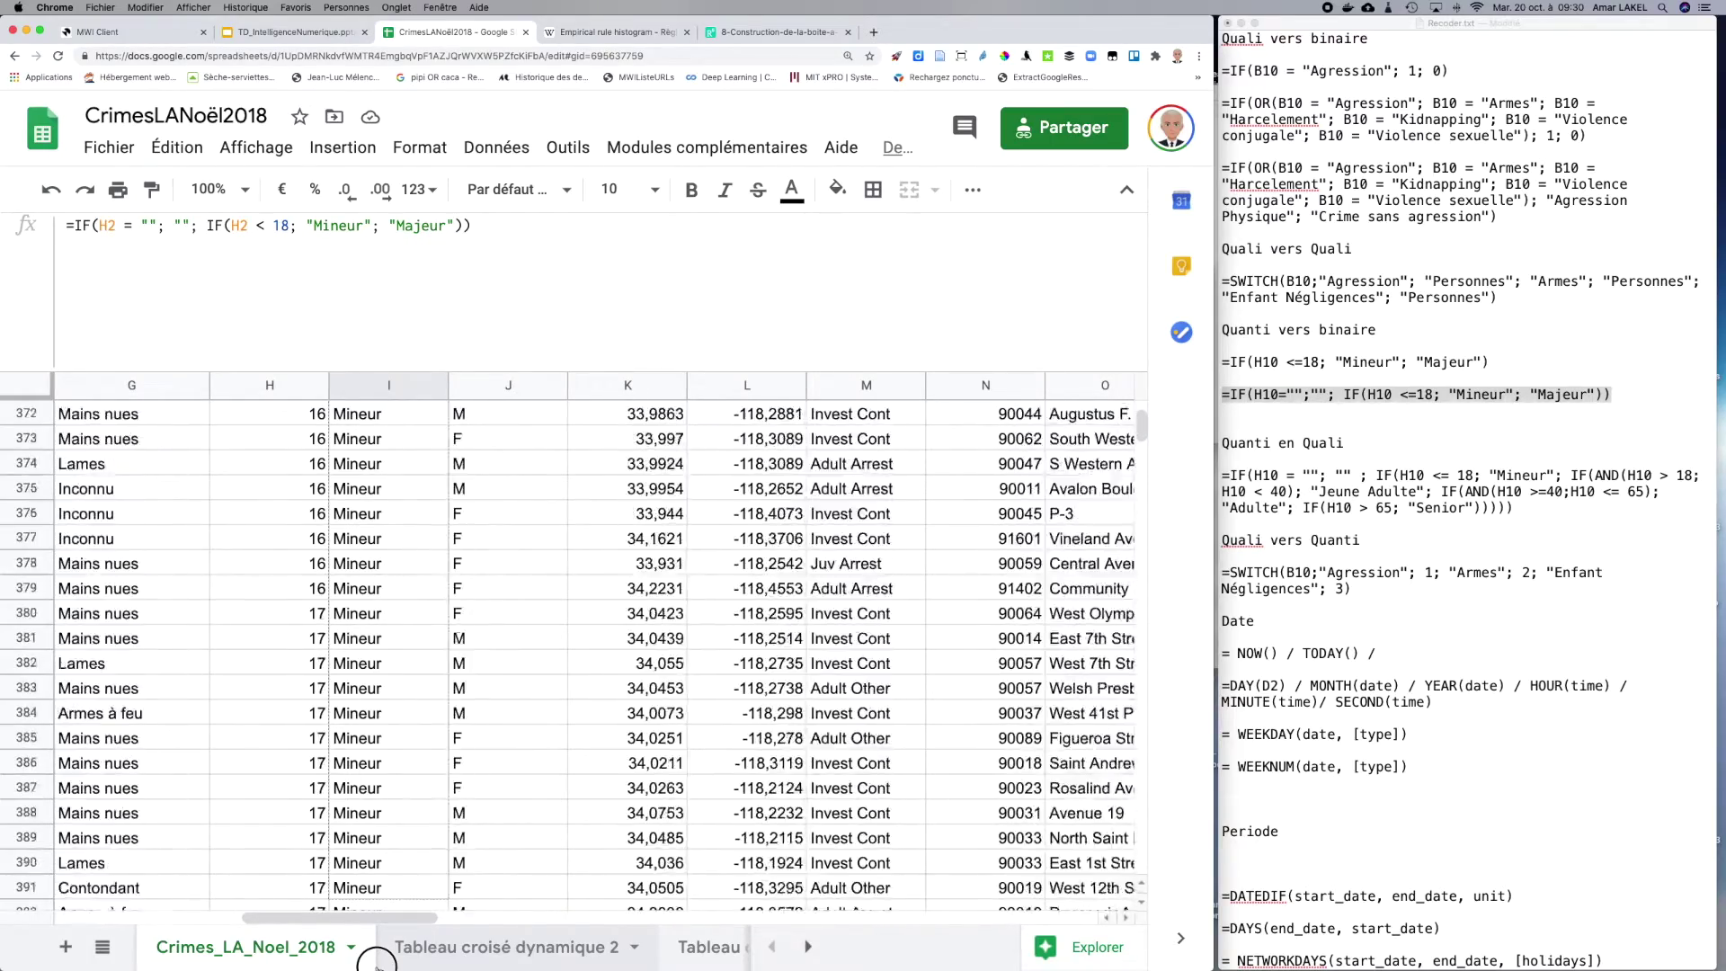
{"action": "scroll", "coordinate": [377, 961], "scroll_direction": "down", "scroll_amount": 20}
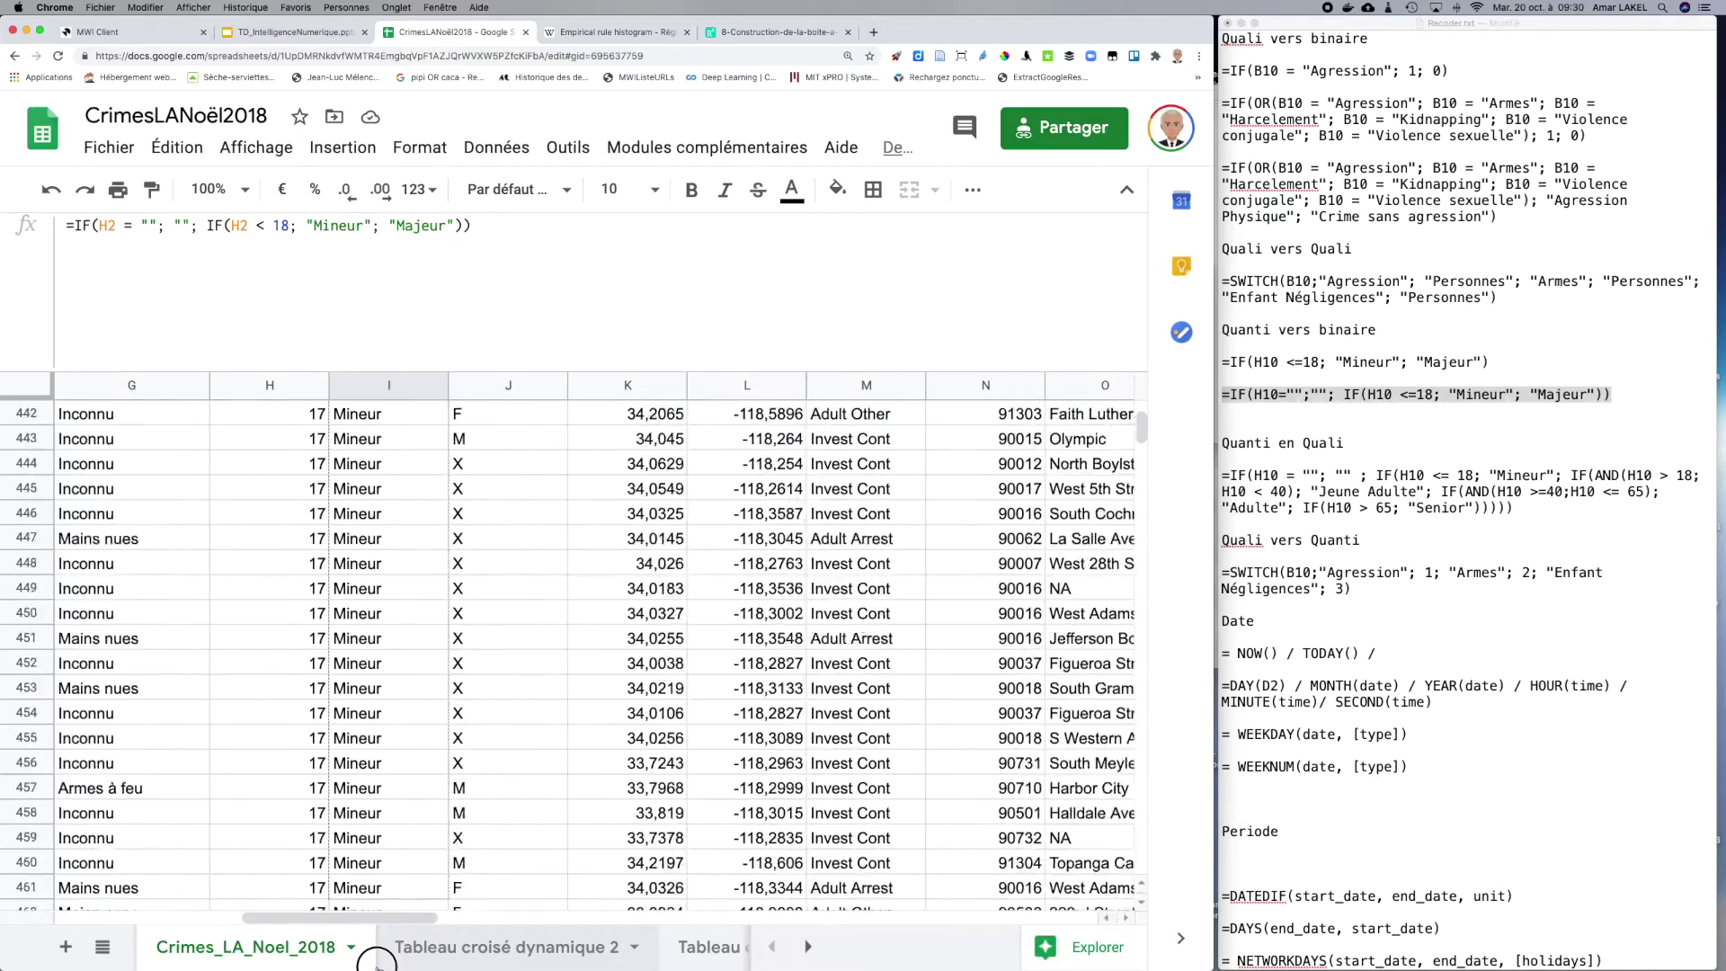
{"action": "scroll", "coordinate": [377, 962], "scroll_direction": "down", "scroll_amount": 20}
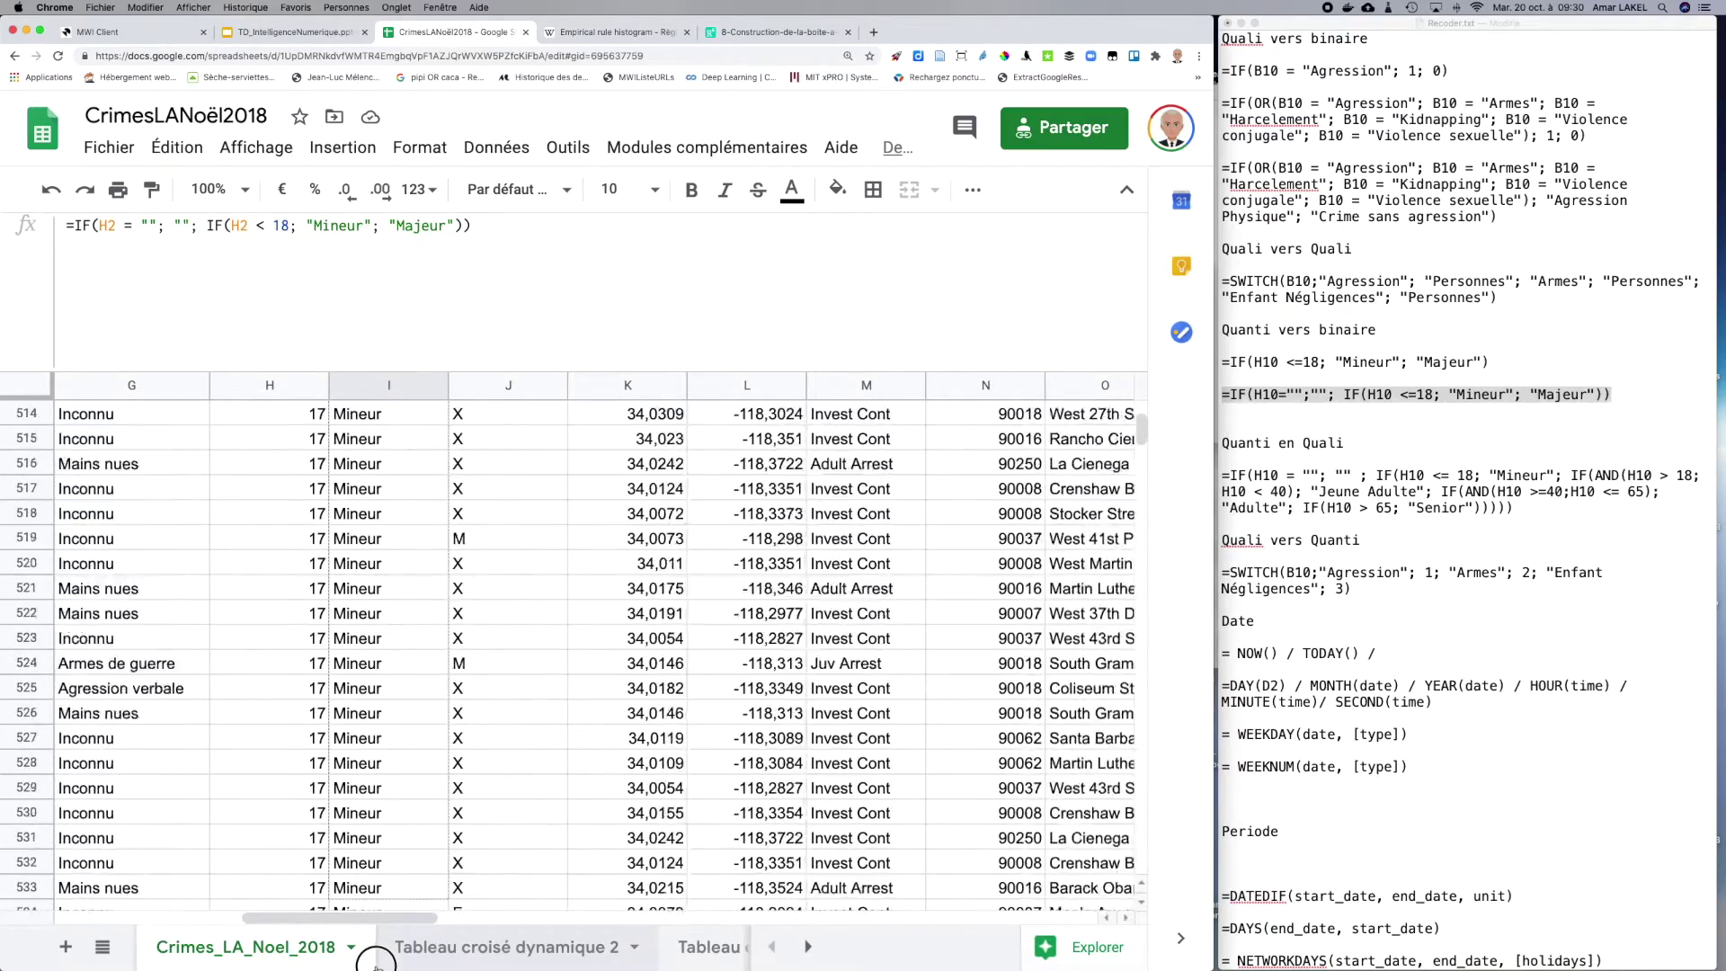
{"action": "scroll", "coordinate": [376, 961], "scroll_direction": "down", "scroll_amount": 20}
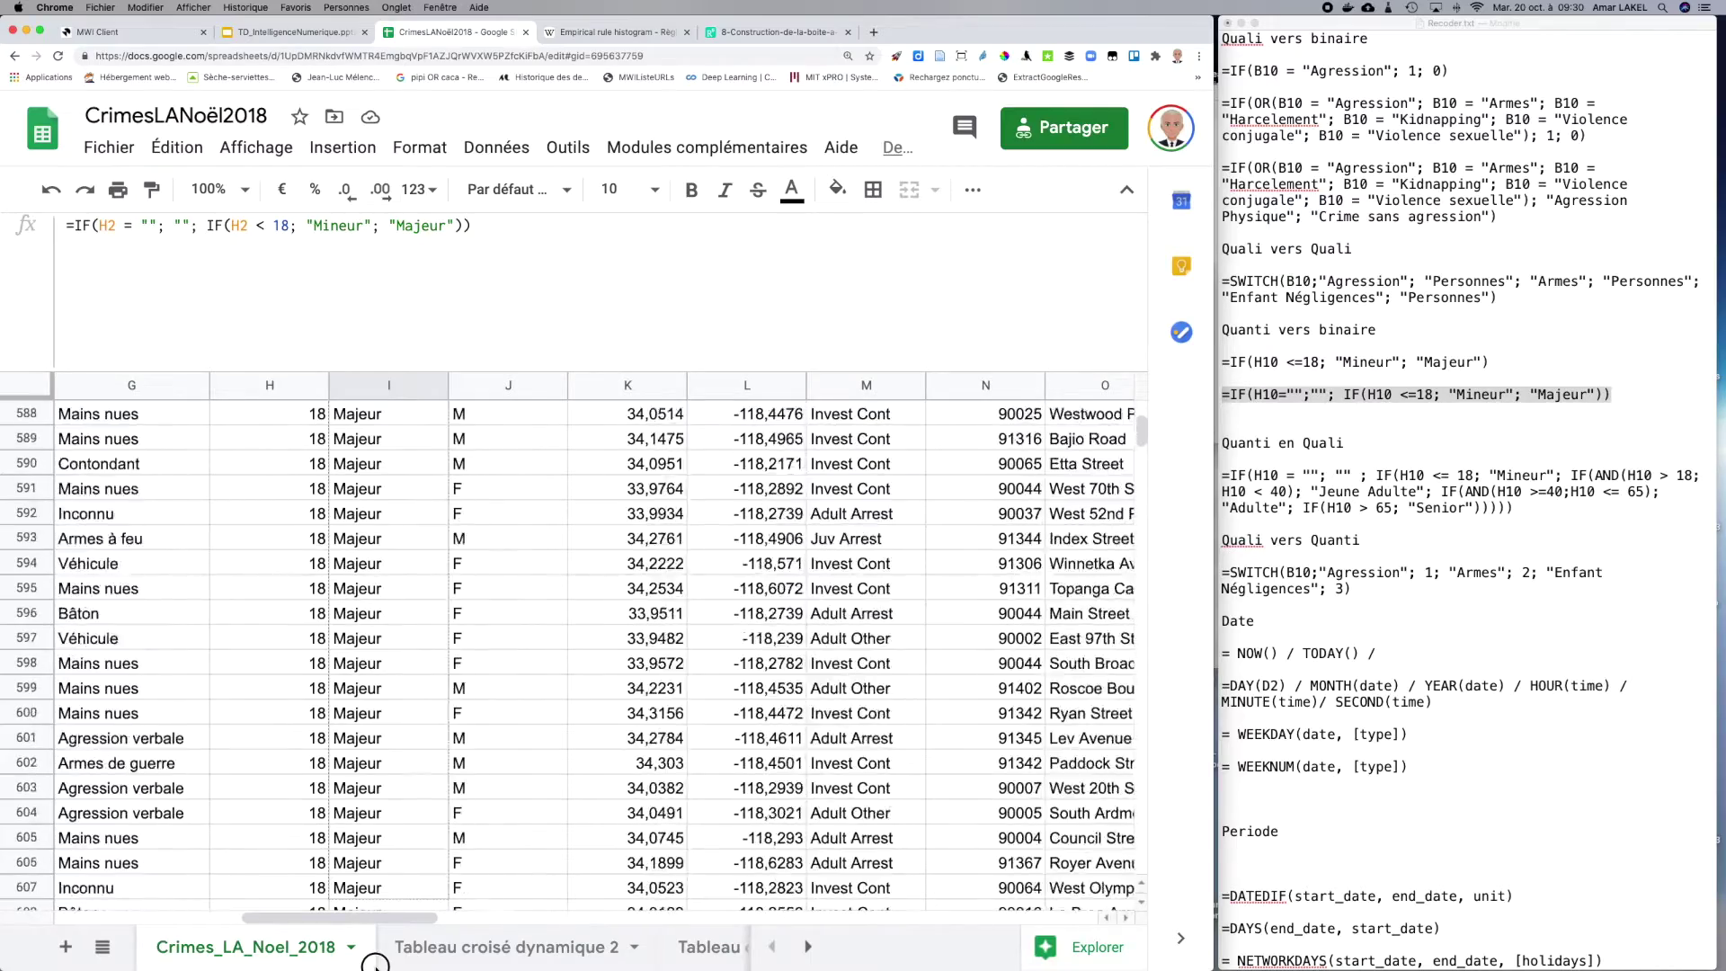
{"action": "left_click_drag", "start_coordinate": [377, 962], "coordinate": [376, 967]}
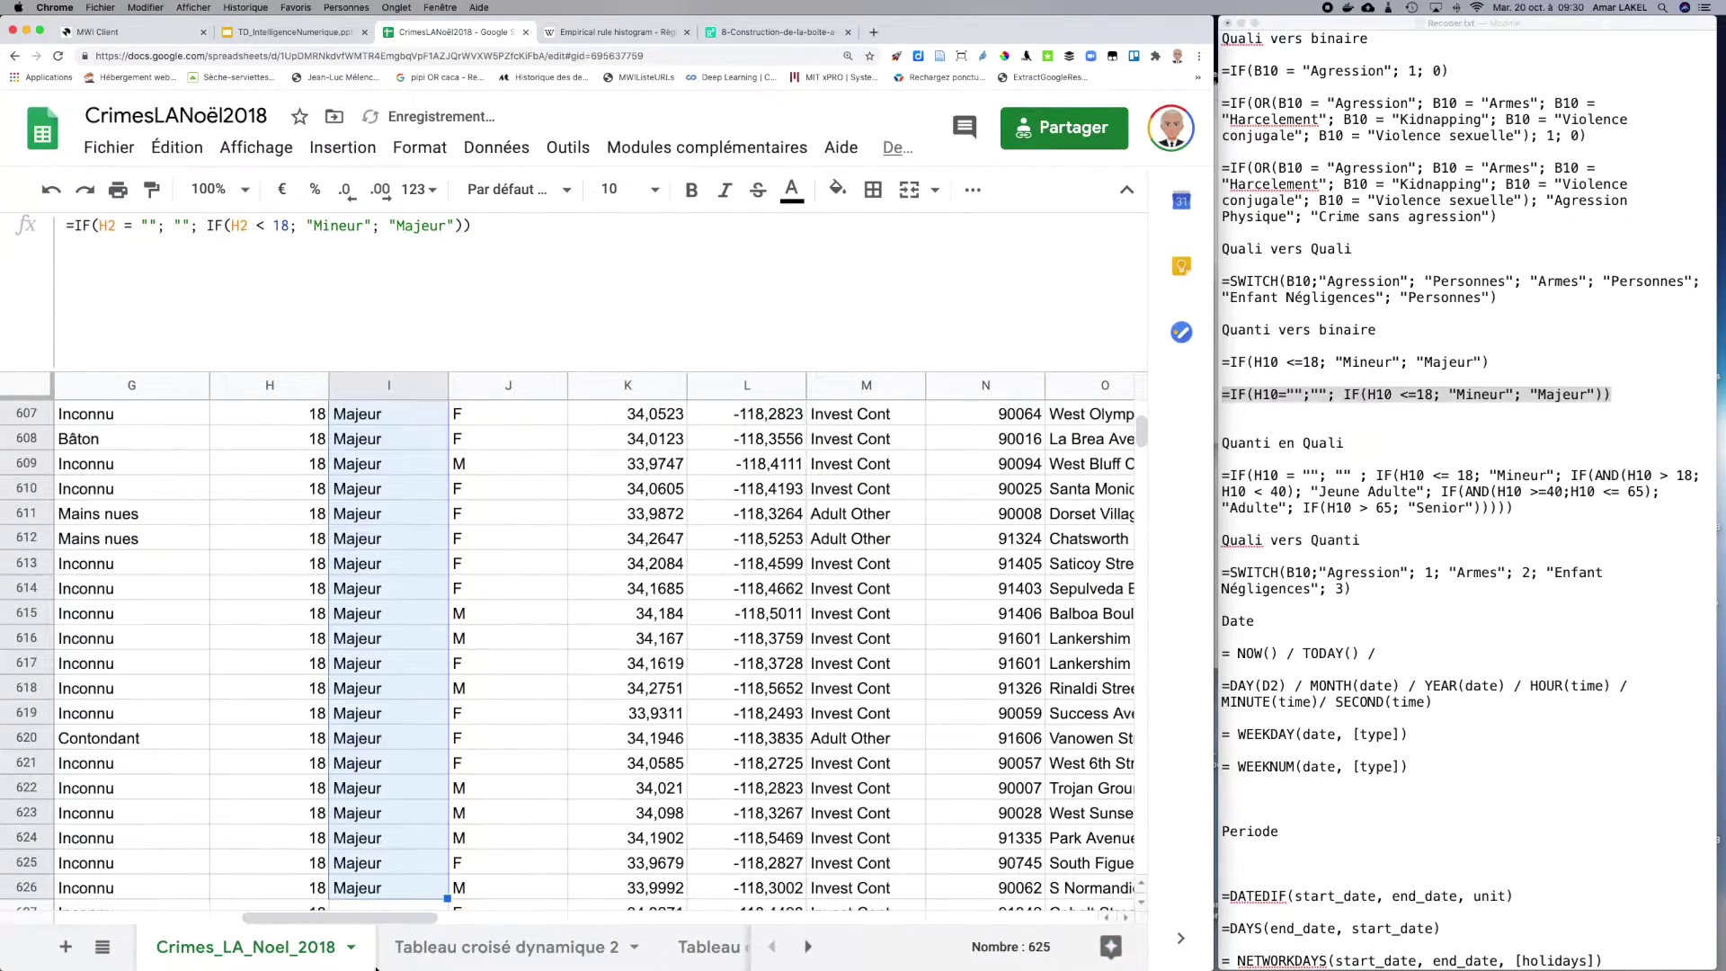
Step: Try returning "Inconnu" instead of an empty string for blank ages in cell I2's formula
{"action": "left_click", "coordinate": [181, 226]}
{"action": "type", "text": "Inconnu"}
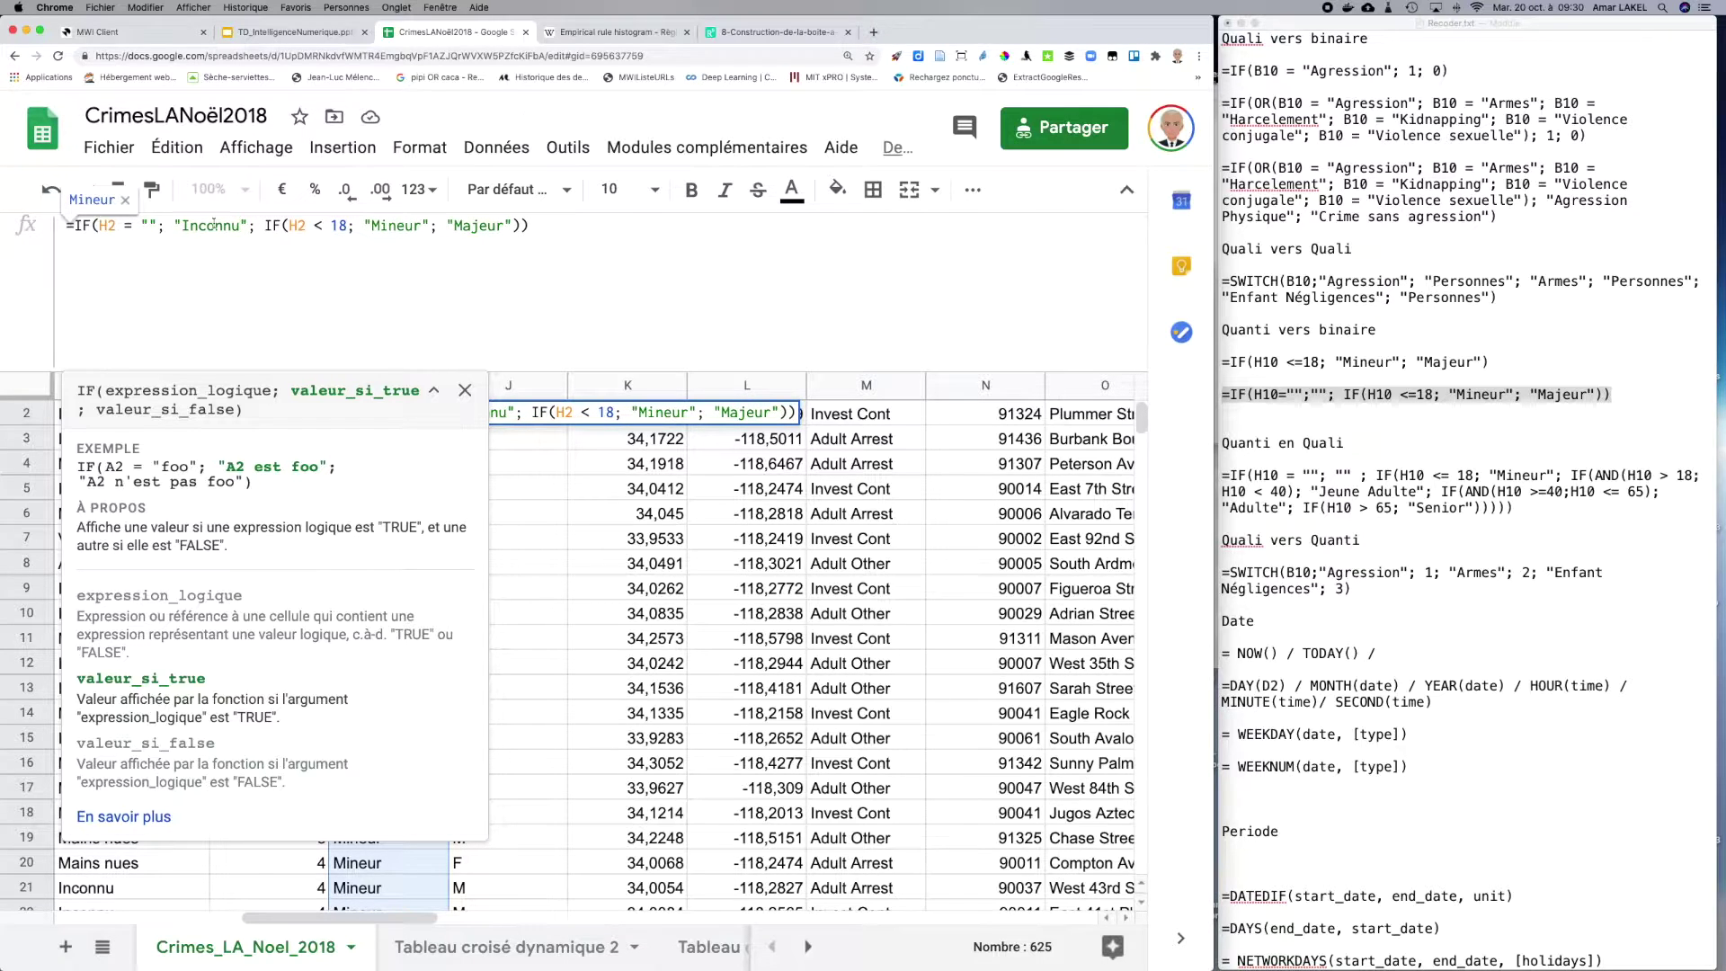
{"action": "left_click", "coordinate": [95, 241]}
{"action": "left_click", "coordinate": [143, 226]}
{"action": "double_click", "coordinate": [221, 225]}
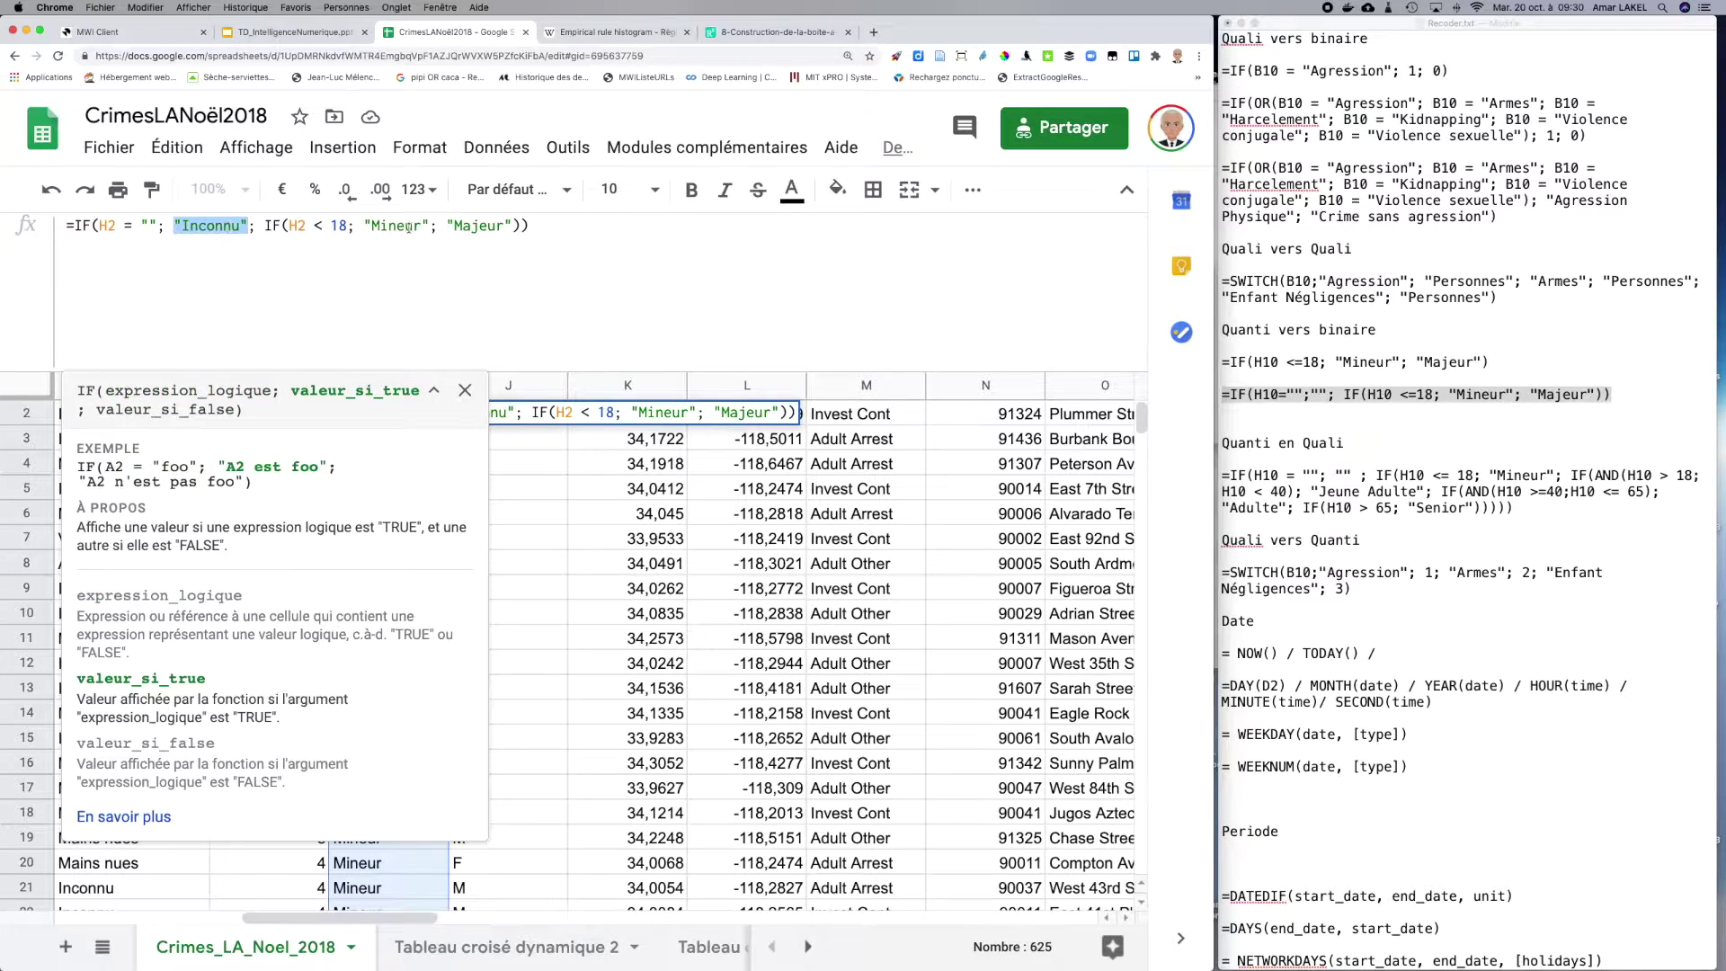
{"action": "left_click", "coordinate": [544, 226]}
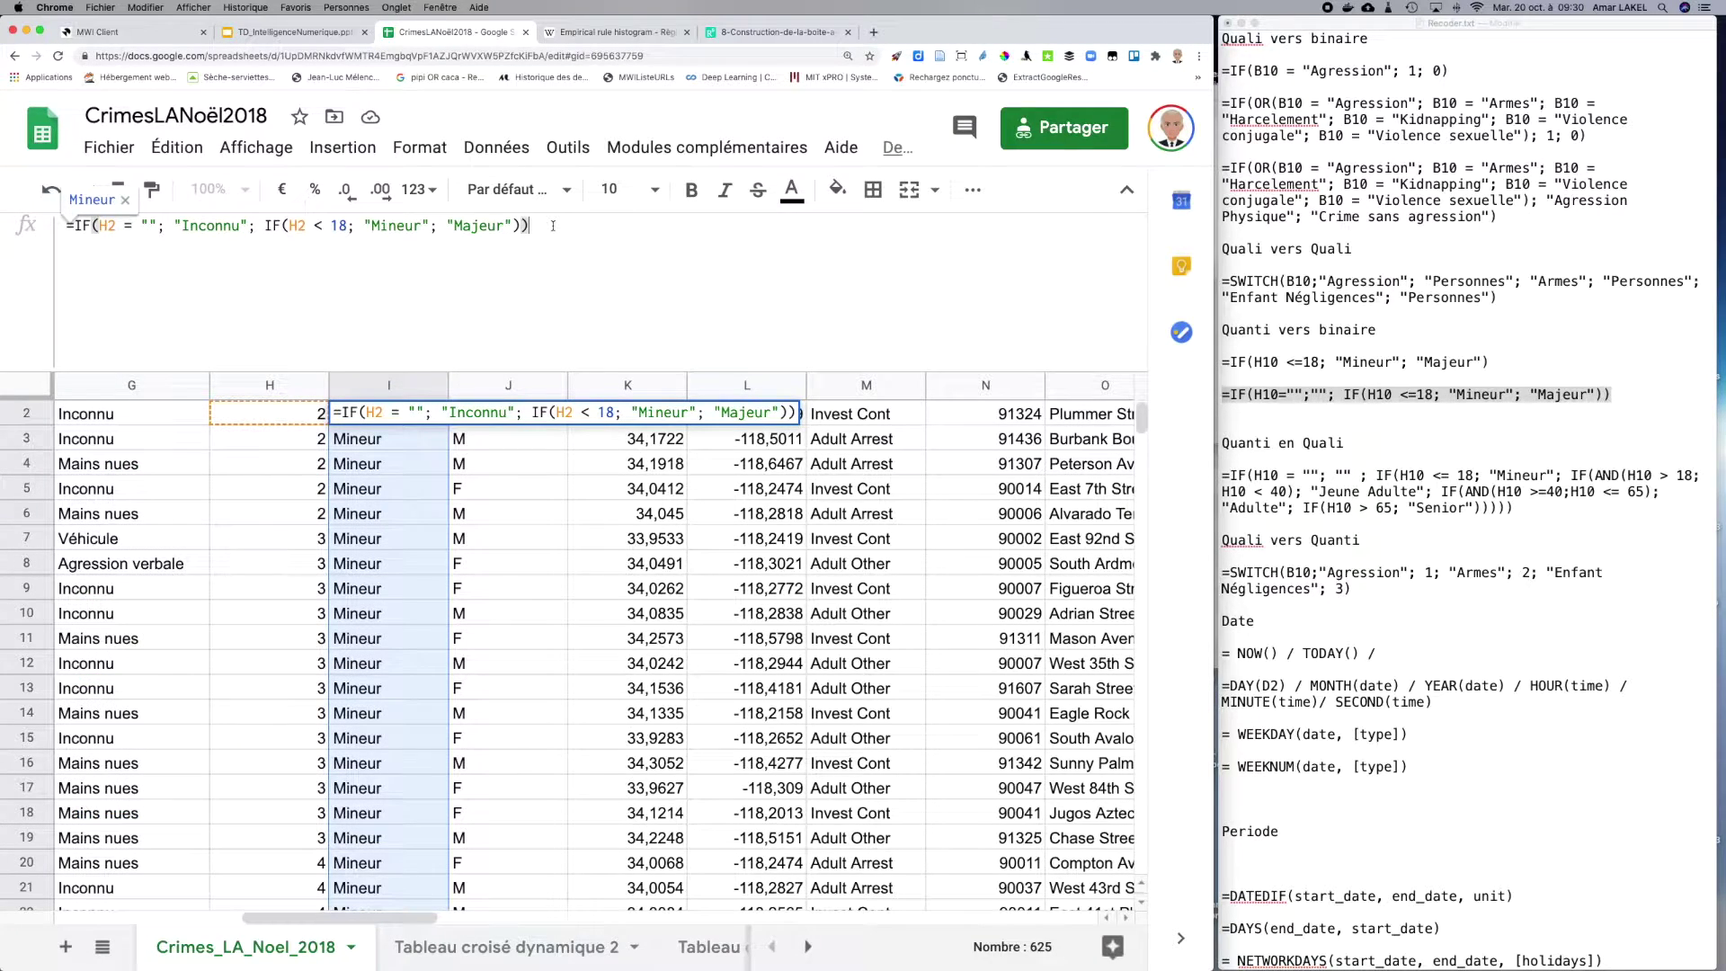
{"action": "key", "text": "Escape"}
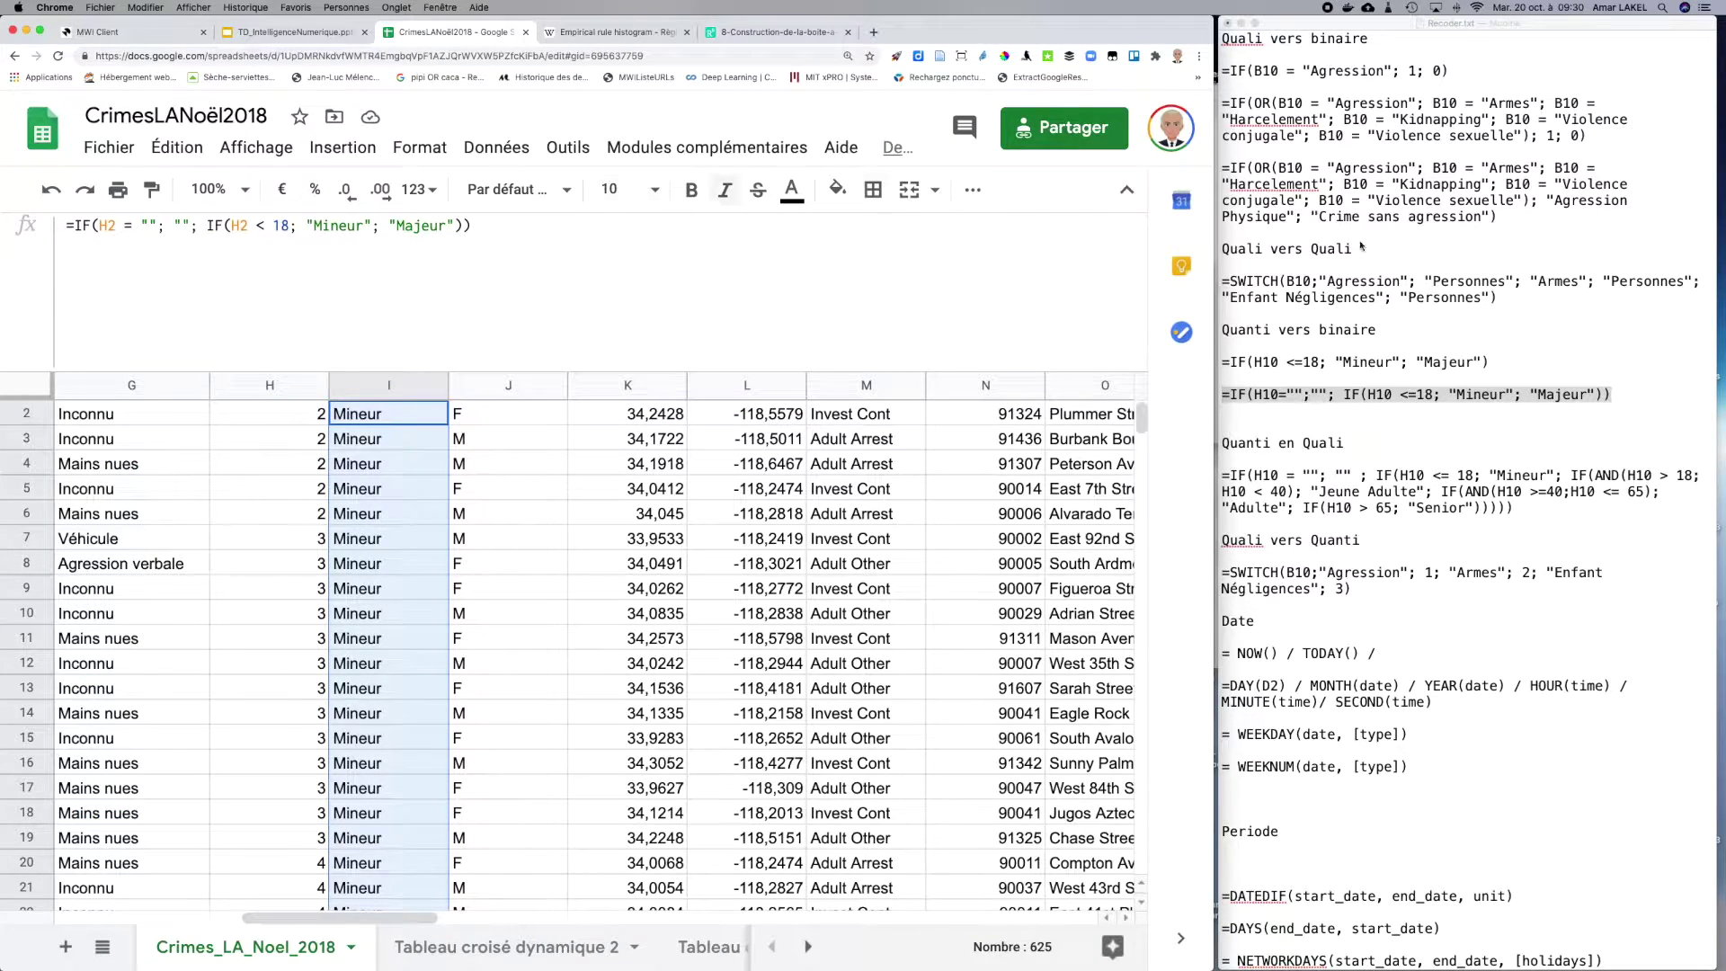
Step: Switch to the TextEdit notes and copy the nested IF age-category formula listed under "Quanti en Quali"
{"action": "left_click", "coordinate": [1389, 475]}
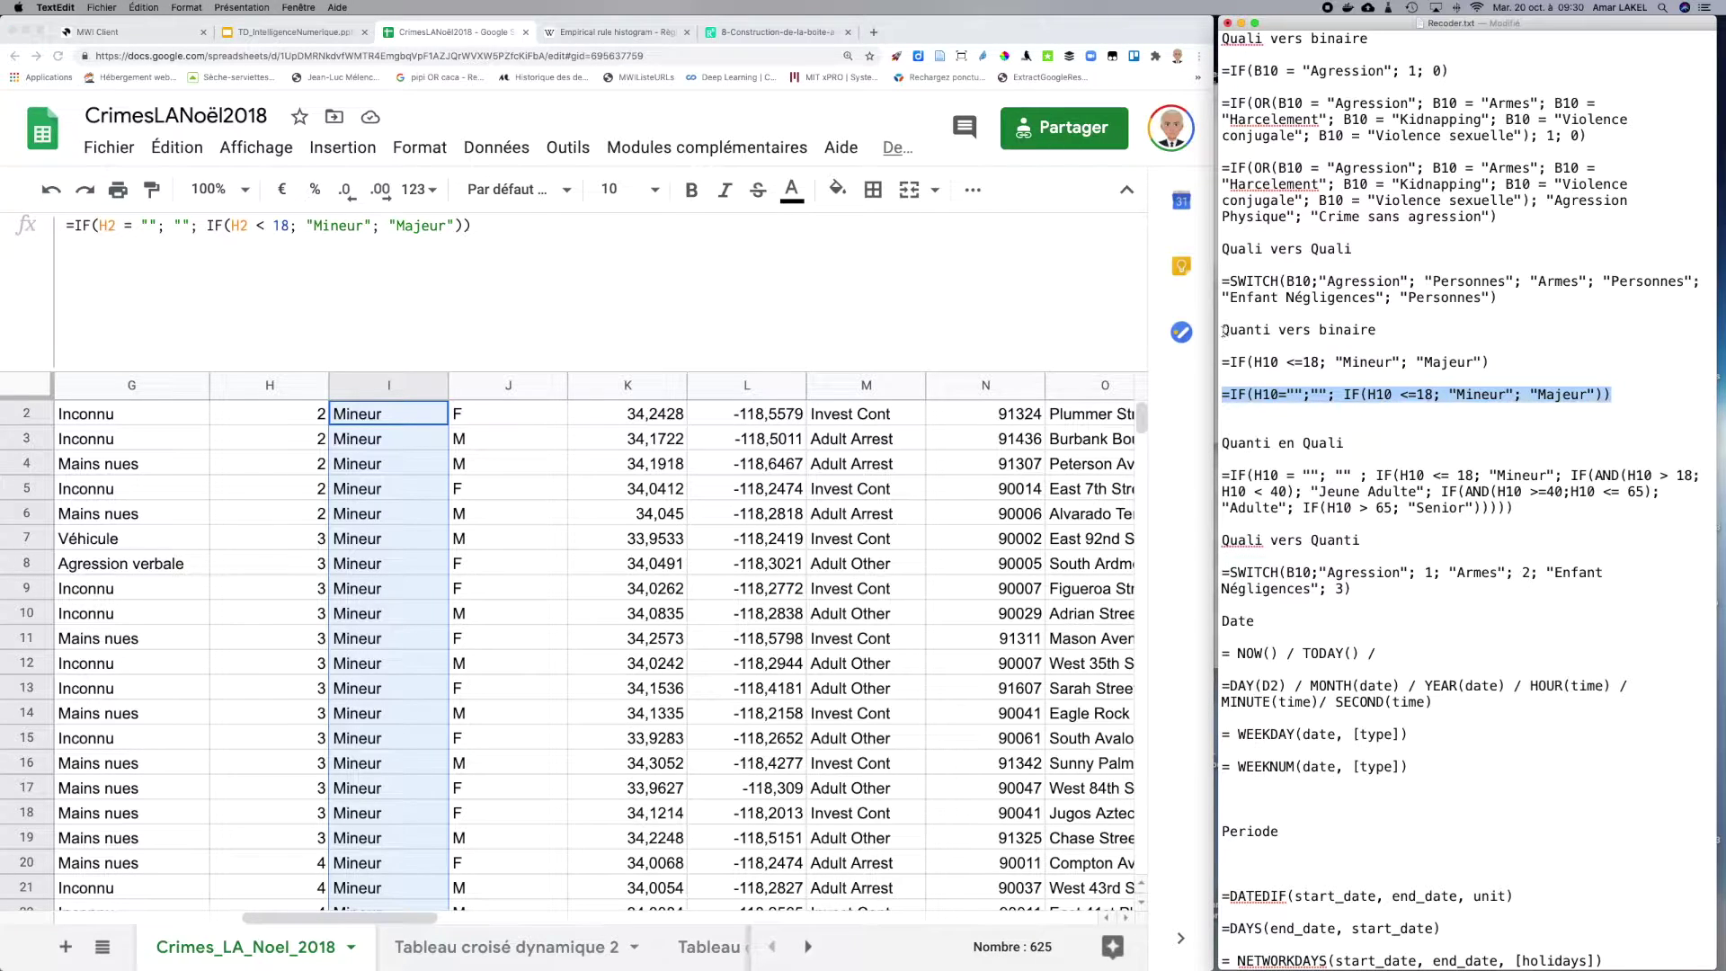
{"action": "left_click_drag", "start_coordinate": [1223, 329], "coordinate": [1389, 329]}
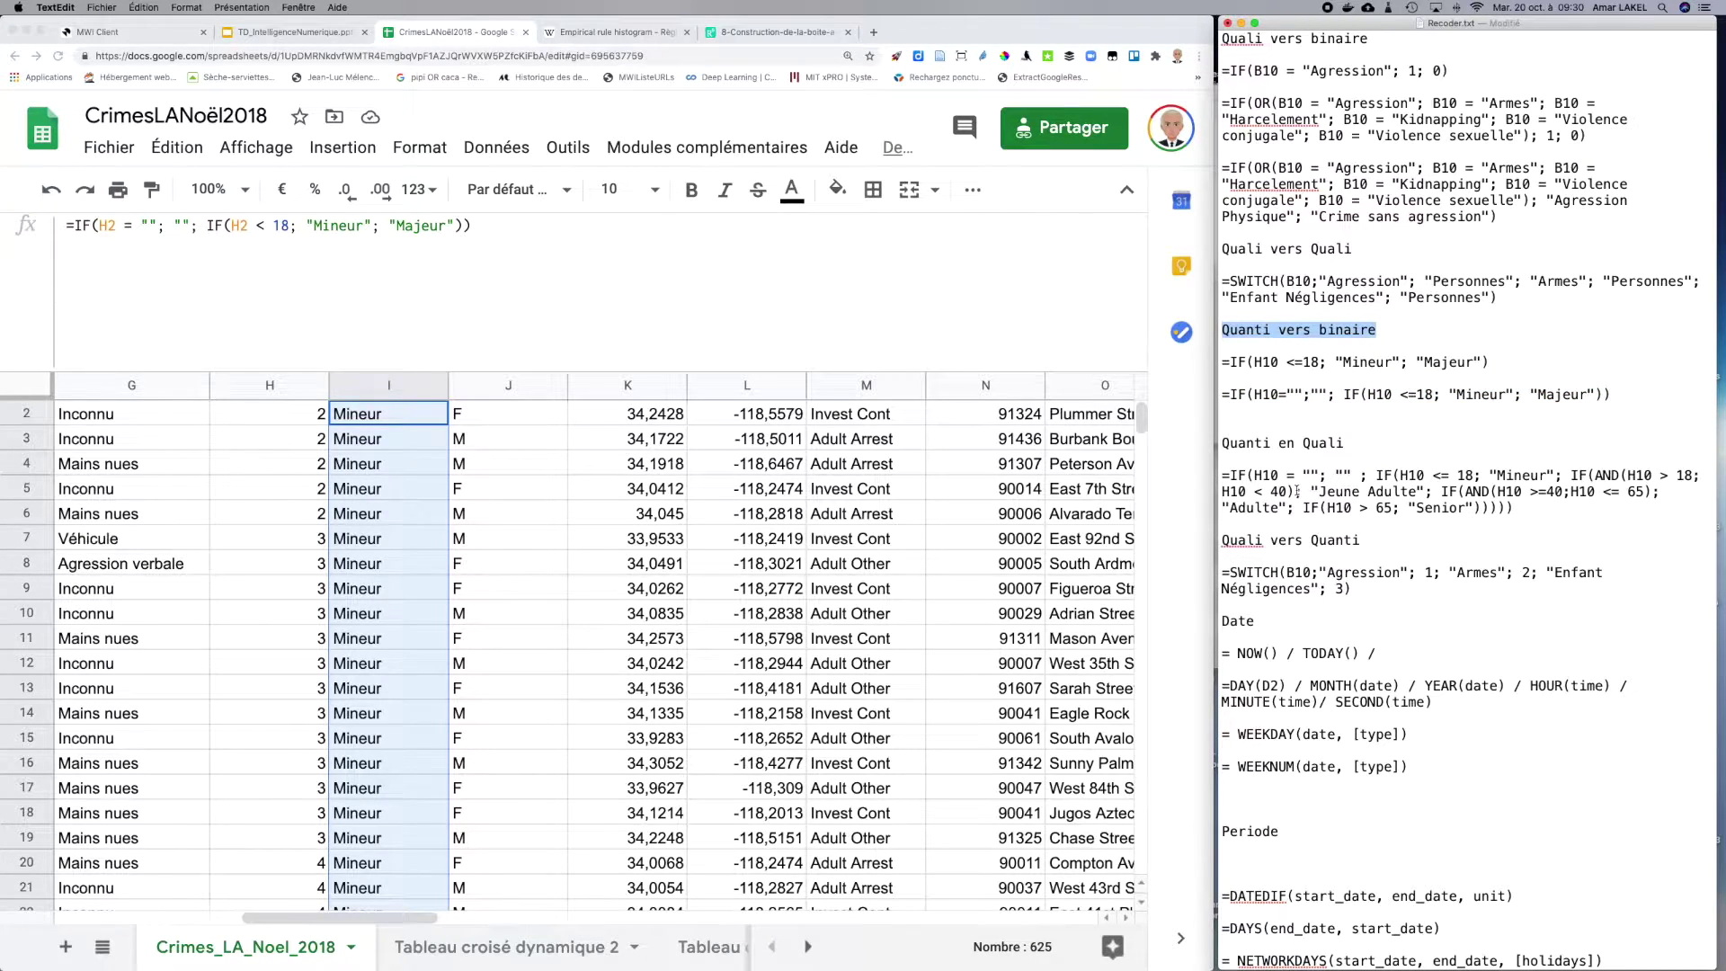
{"action": "double_click", "coordinate": [1240, 443]}
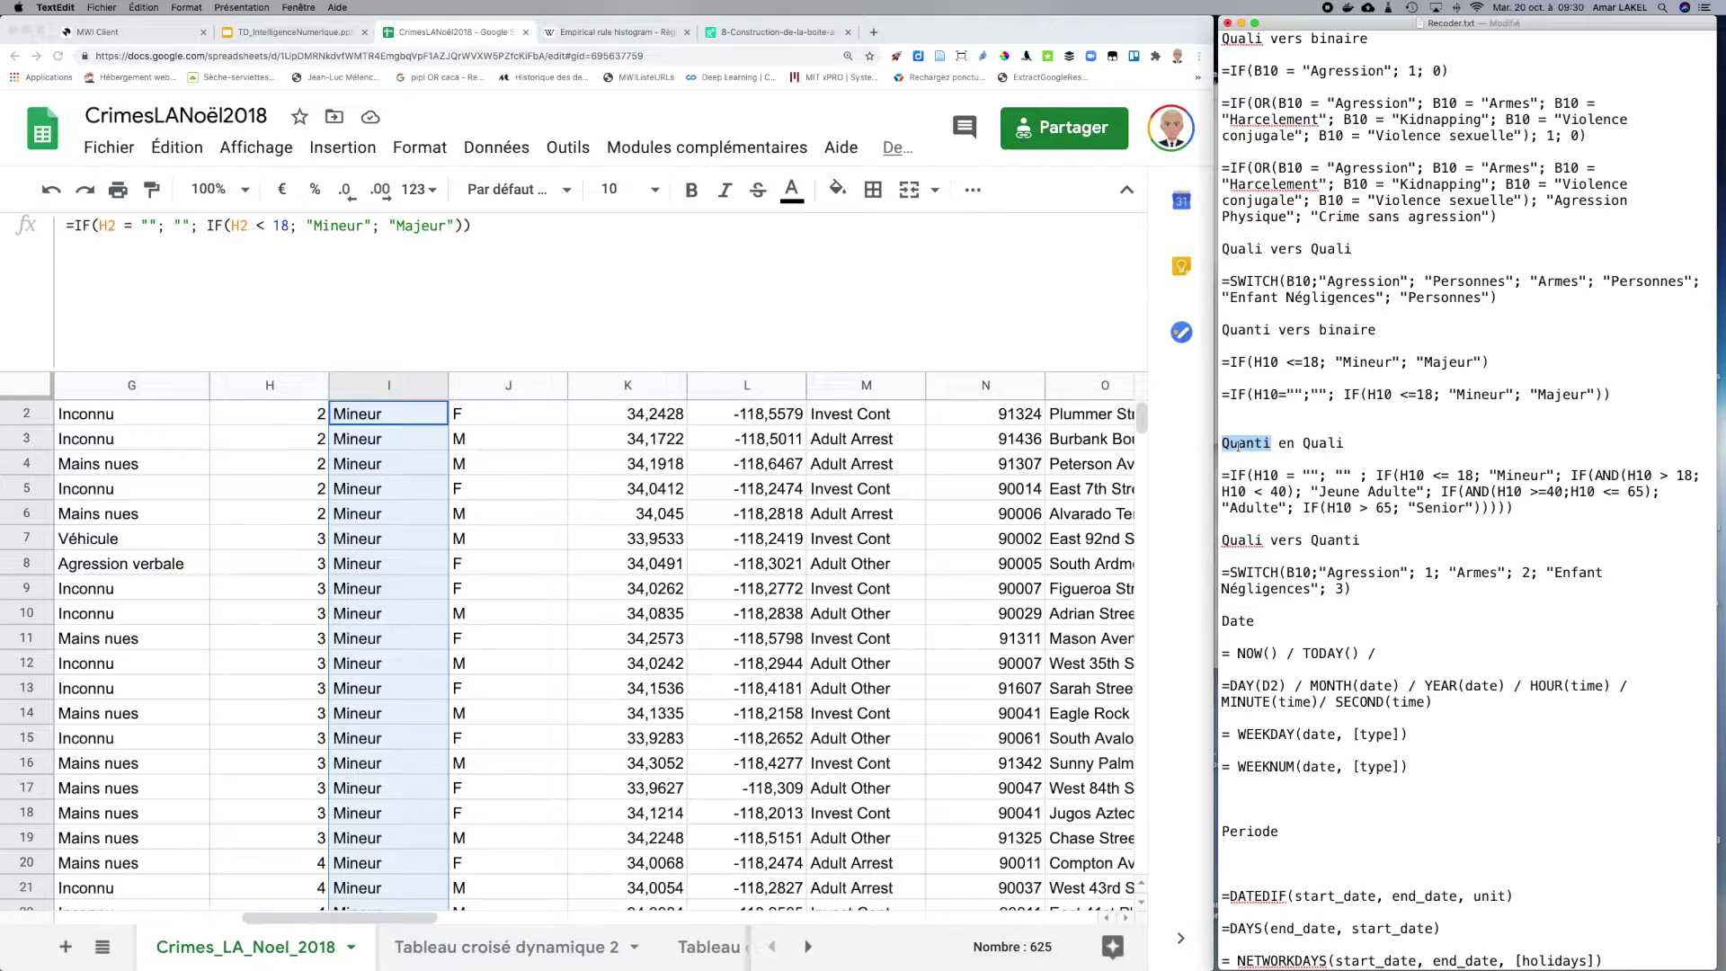
{"action": "scroll", "coordinate": [365, 576], "scroll_direction": "up", "scroll_amount": 1}
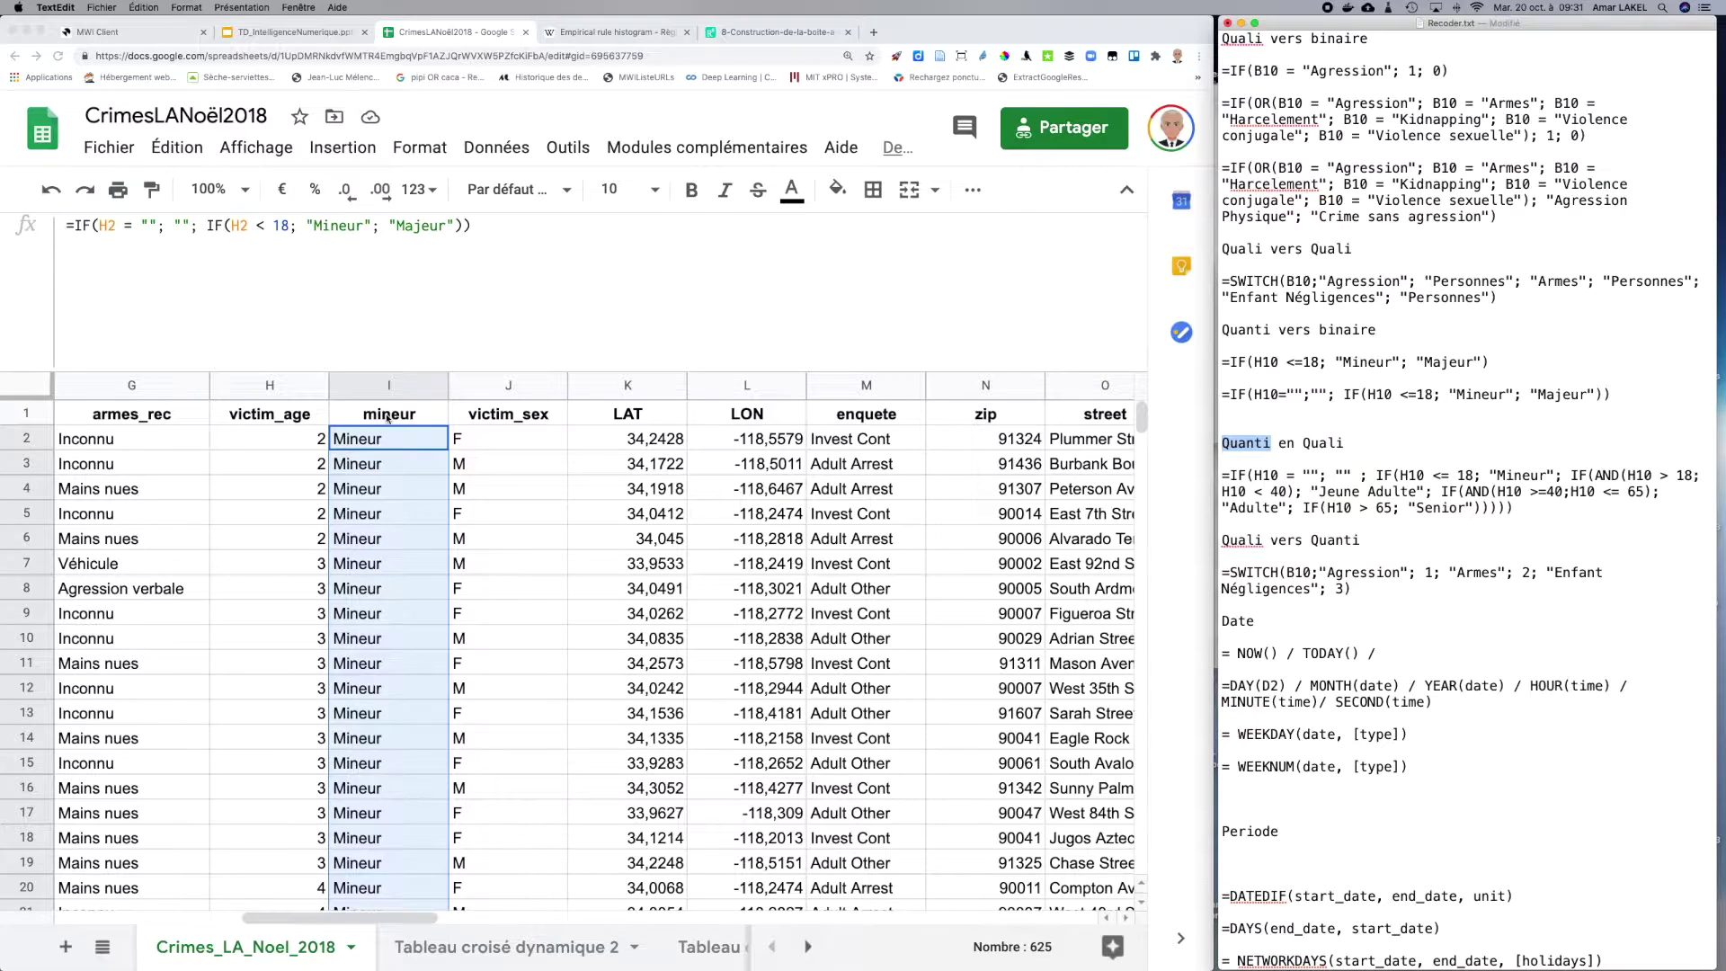
{"action": "left_click", "coordinate": [388, 418]}
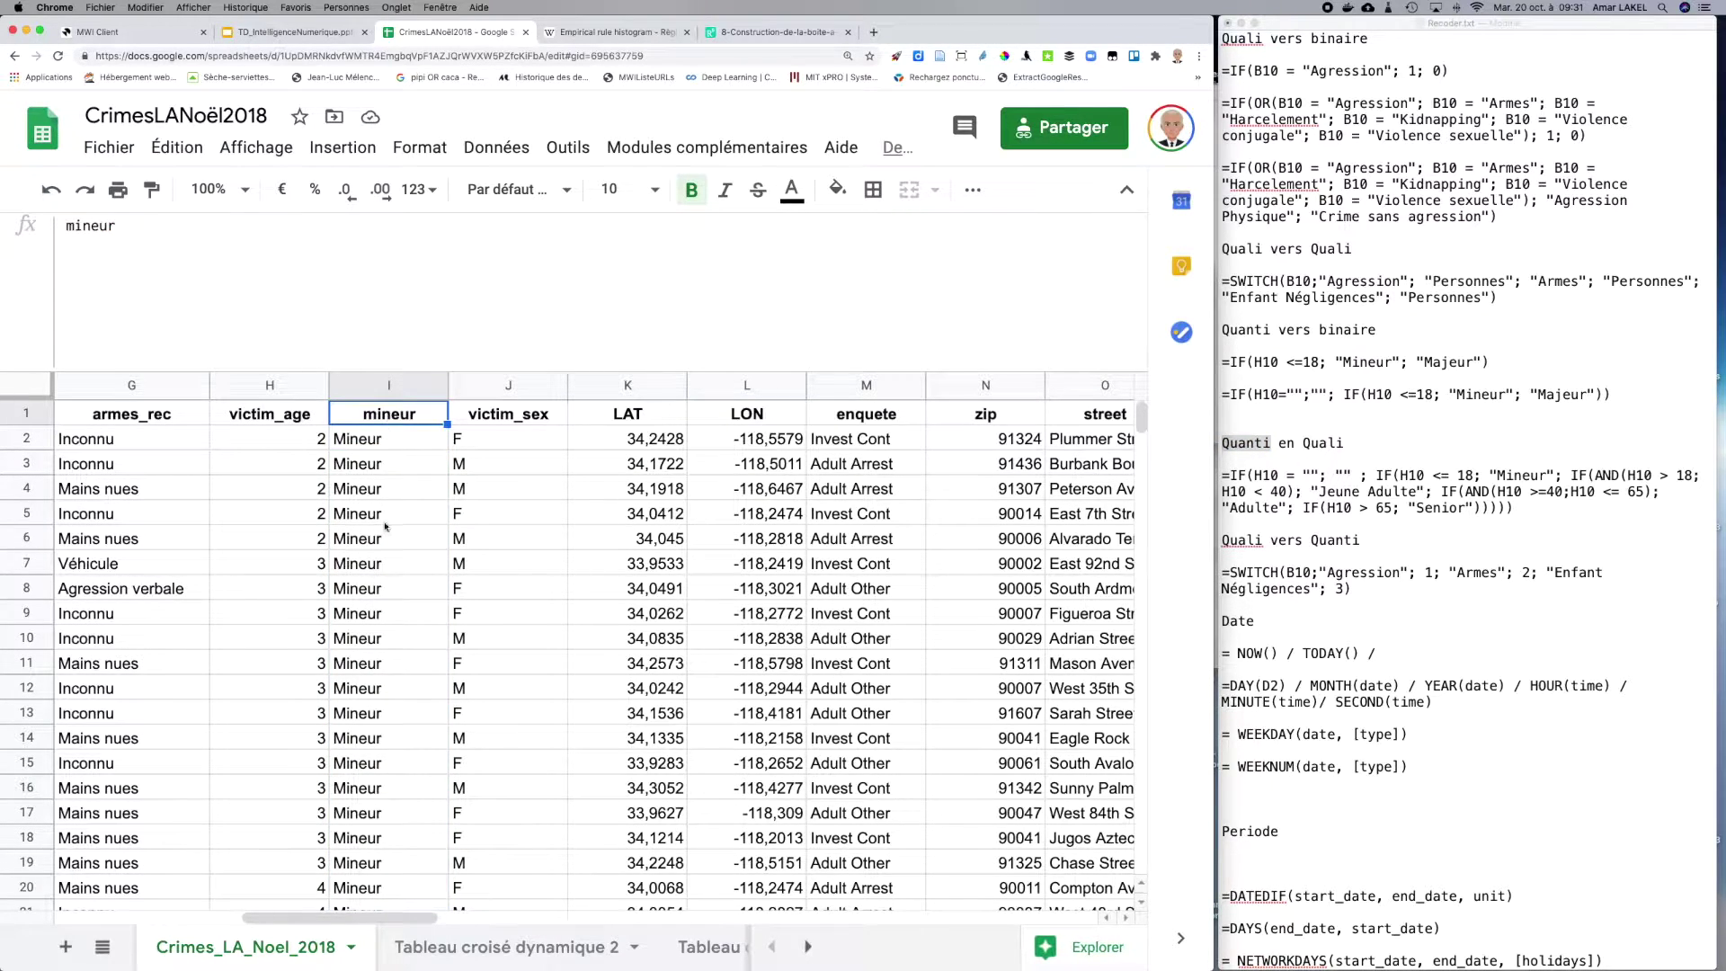
{"action": "scroll", "coordinate": [374, 570], "scroll_direction": "down", "scroll_amount": 1}
{"action": "scroll", "coordinate": [374, 570], "scroll_direction": "up", "scroll_amount": 1}
{"action": "left_click", "coordinate": [1512, 506]}
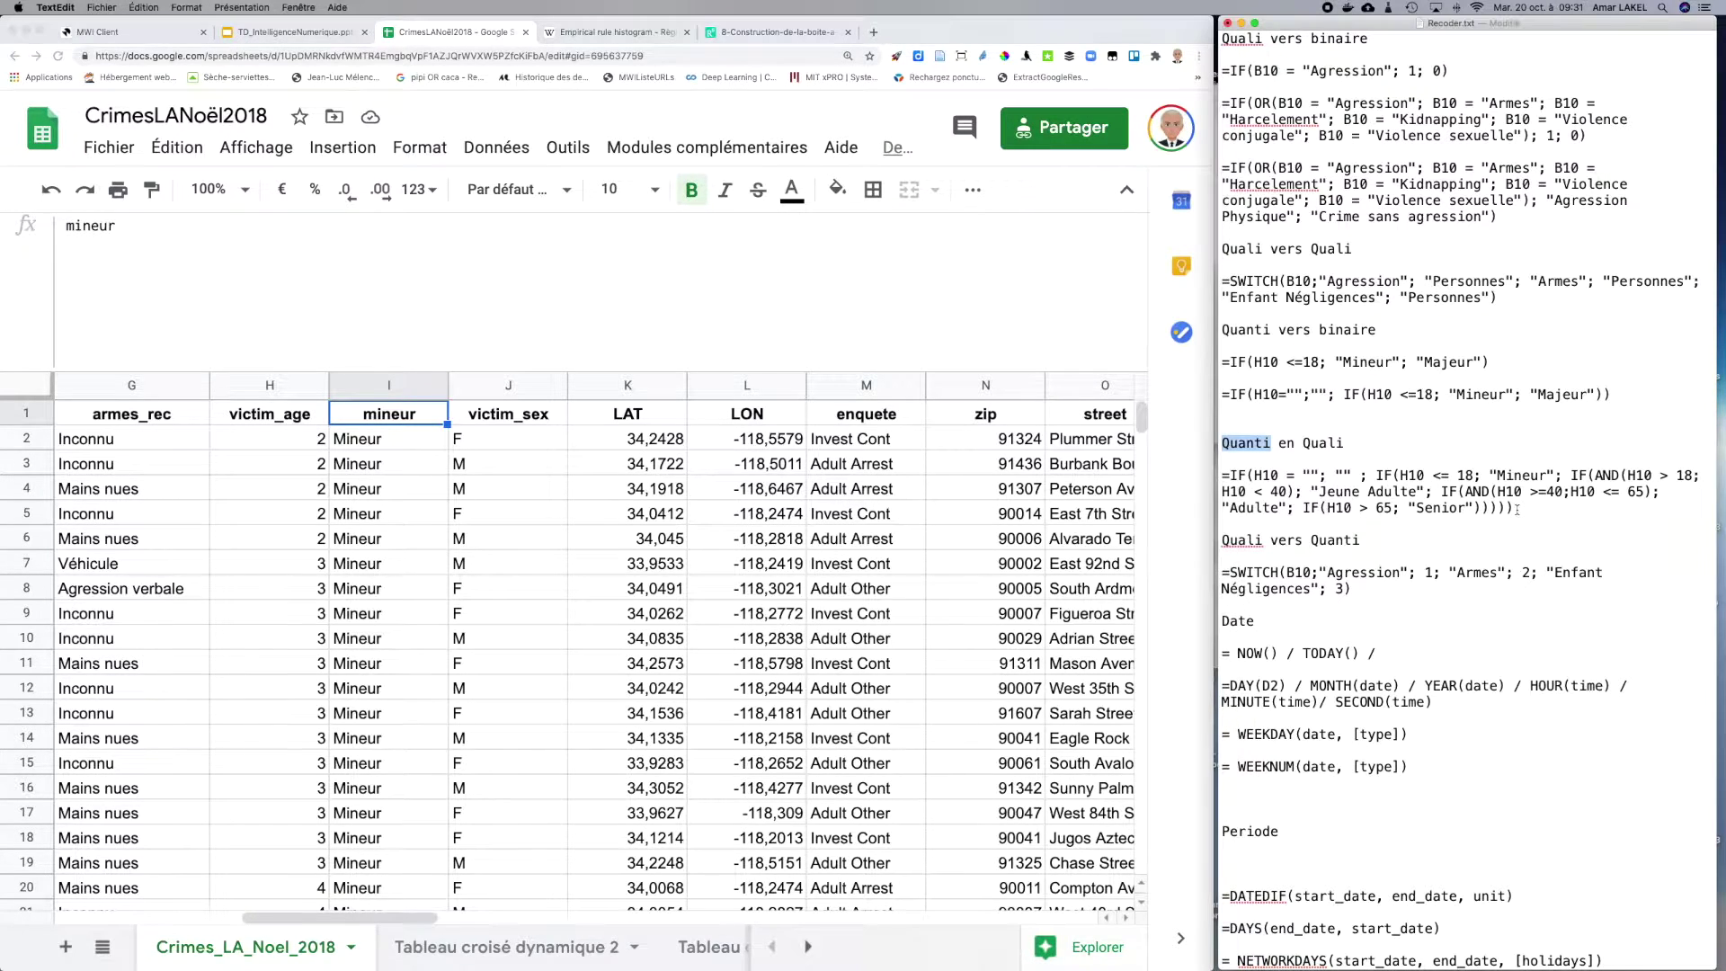
{"action": "left_click_drag", "start_coordinate": [1514, 508], "coordinate": [1180, 477]}
{"action": "key", "text": "super+c"}
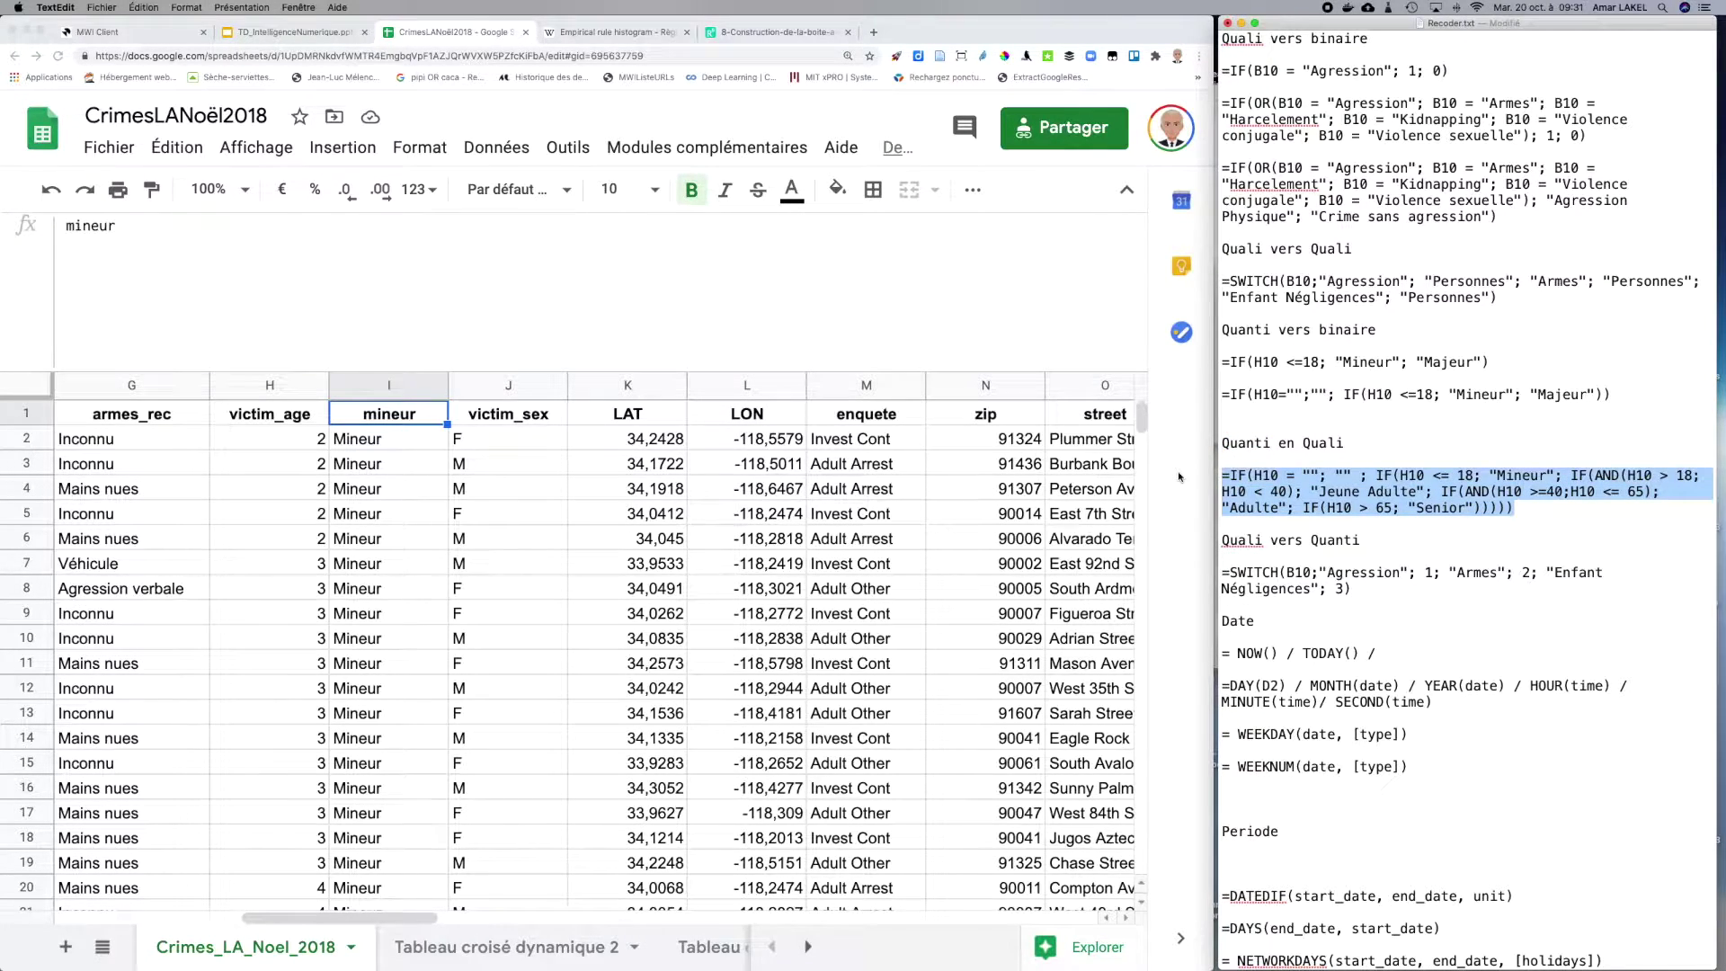
Step: Try replacing the mineur header in I1 with the copied nested IF formula and review its blank-age test
{"action": "left_click", "coordinate": [206, 246]}
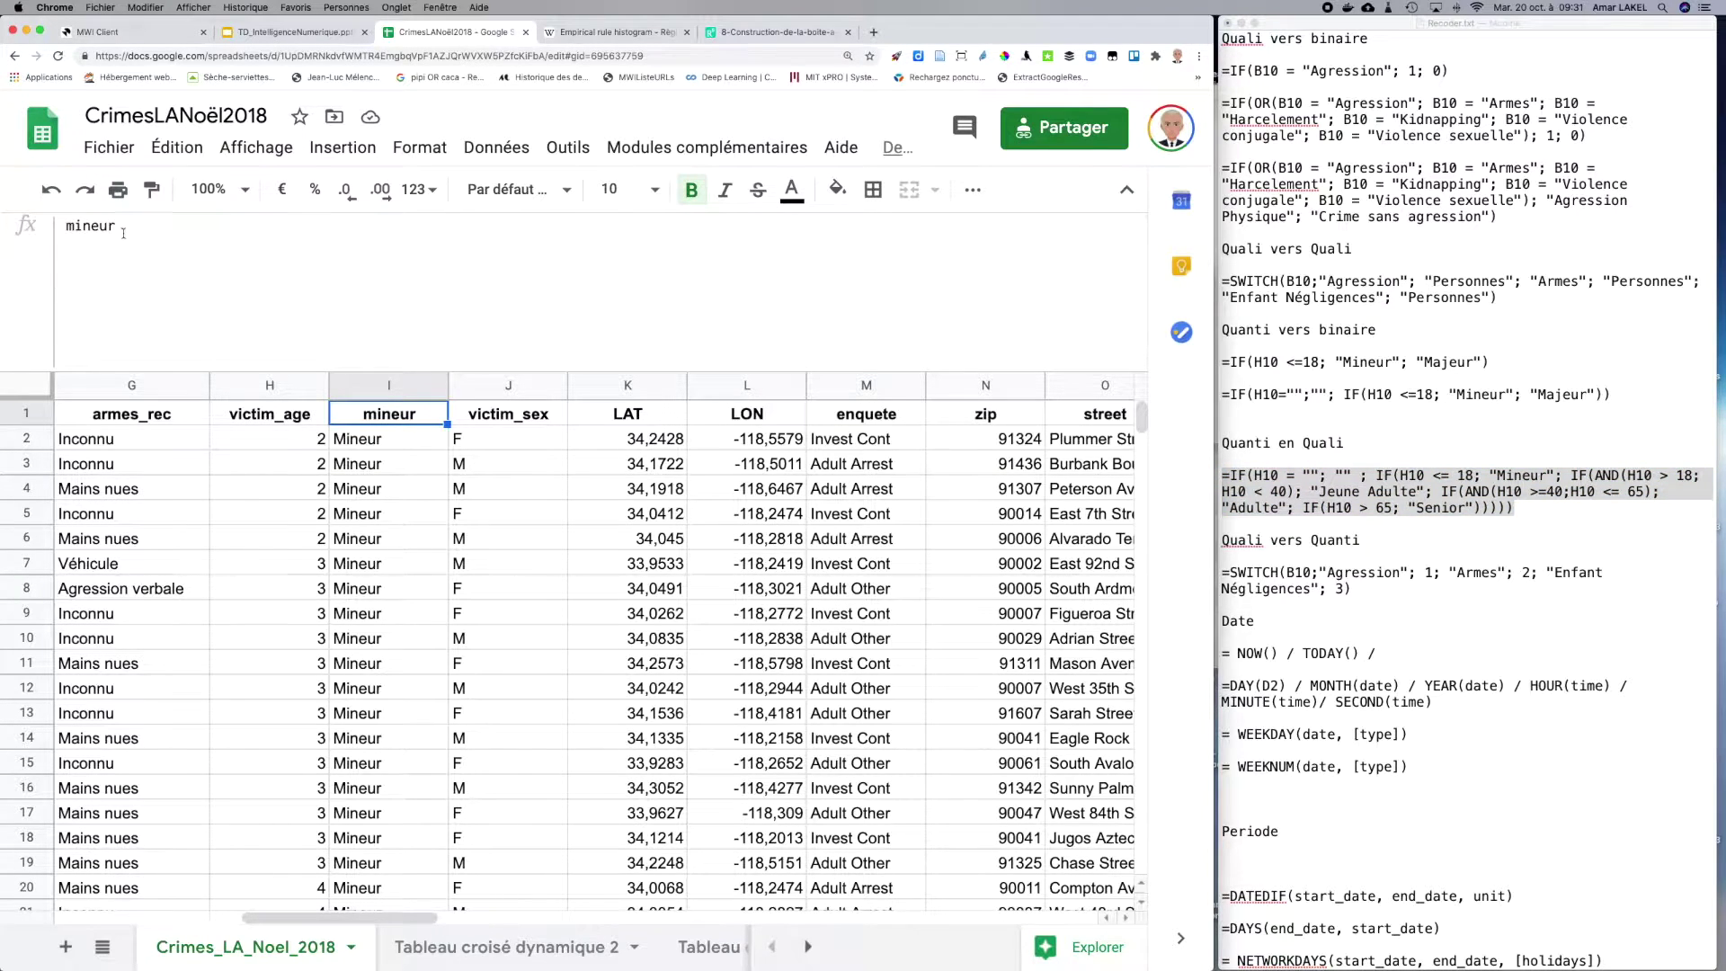
{"action": "left_click_drag", "start_coordinate": [123, 233], "coordinate": [17, 219]}
{"action": "key", "text": "super+v"}
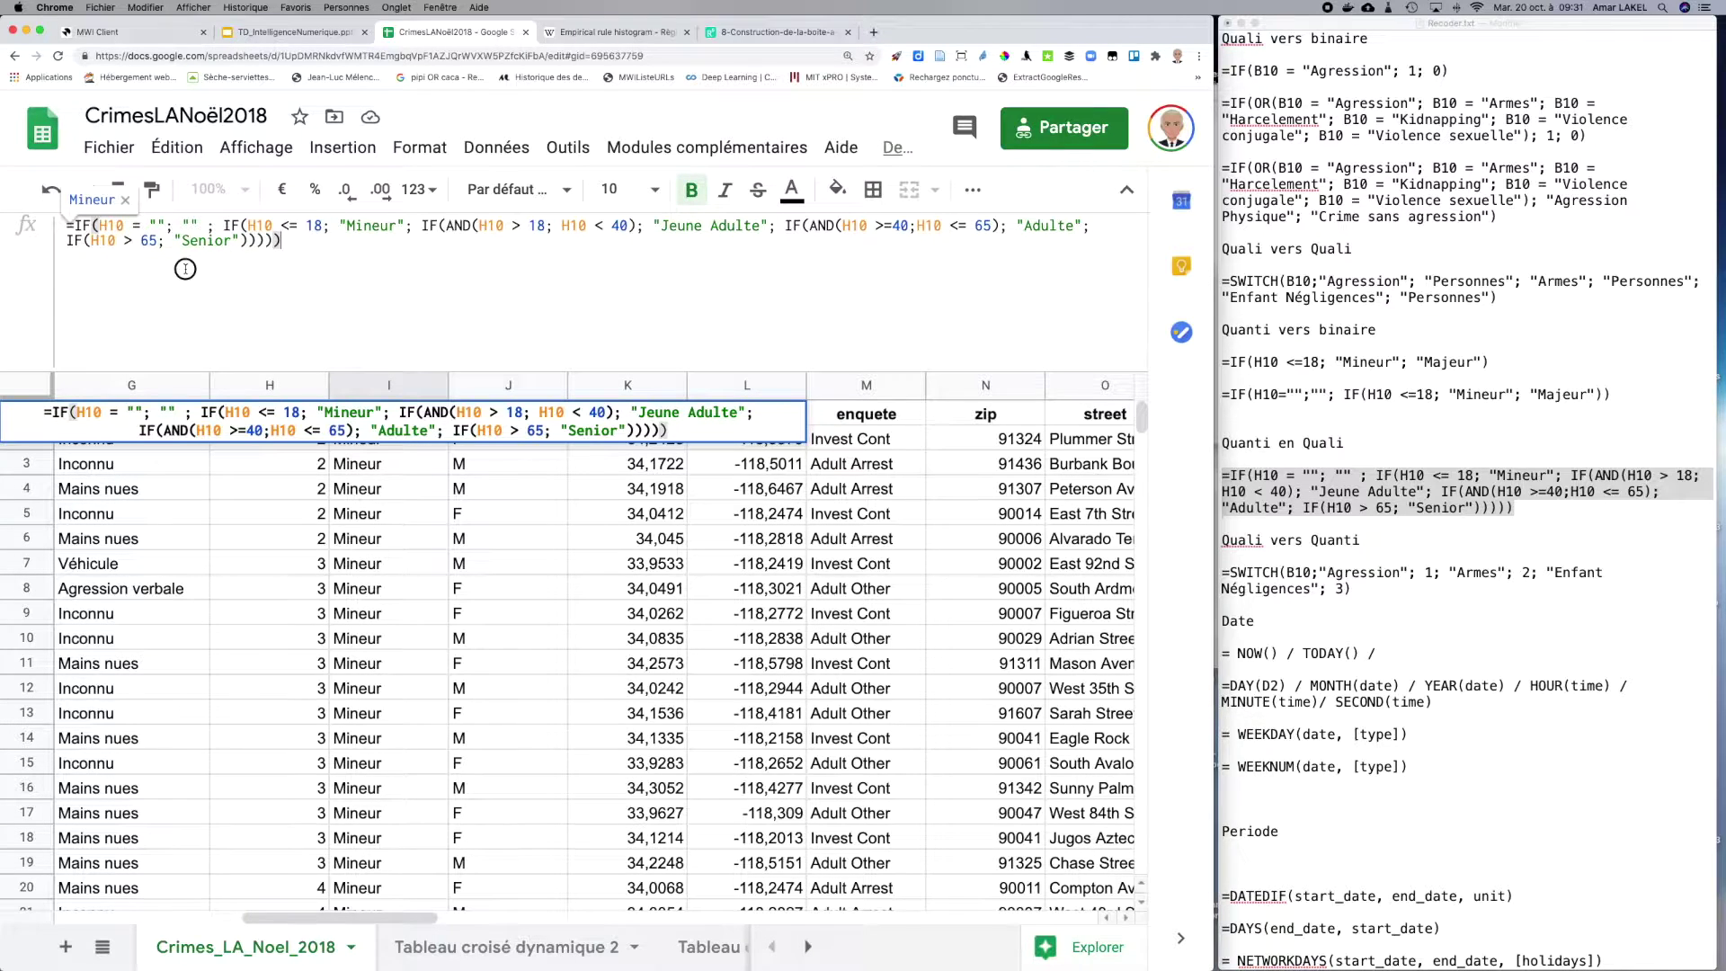
{"action": "double_click", "coordinate": [81, 225]}
{"action": "left_click_drag", "start_coordinate": [99, 225], "coordinate": [200, 225]}
{"action": "left_click", "coordinate": [200, 225]}
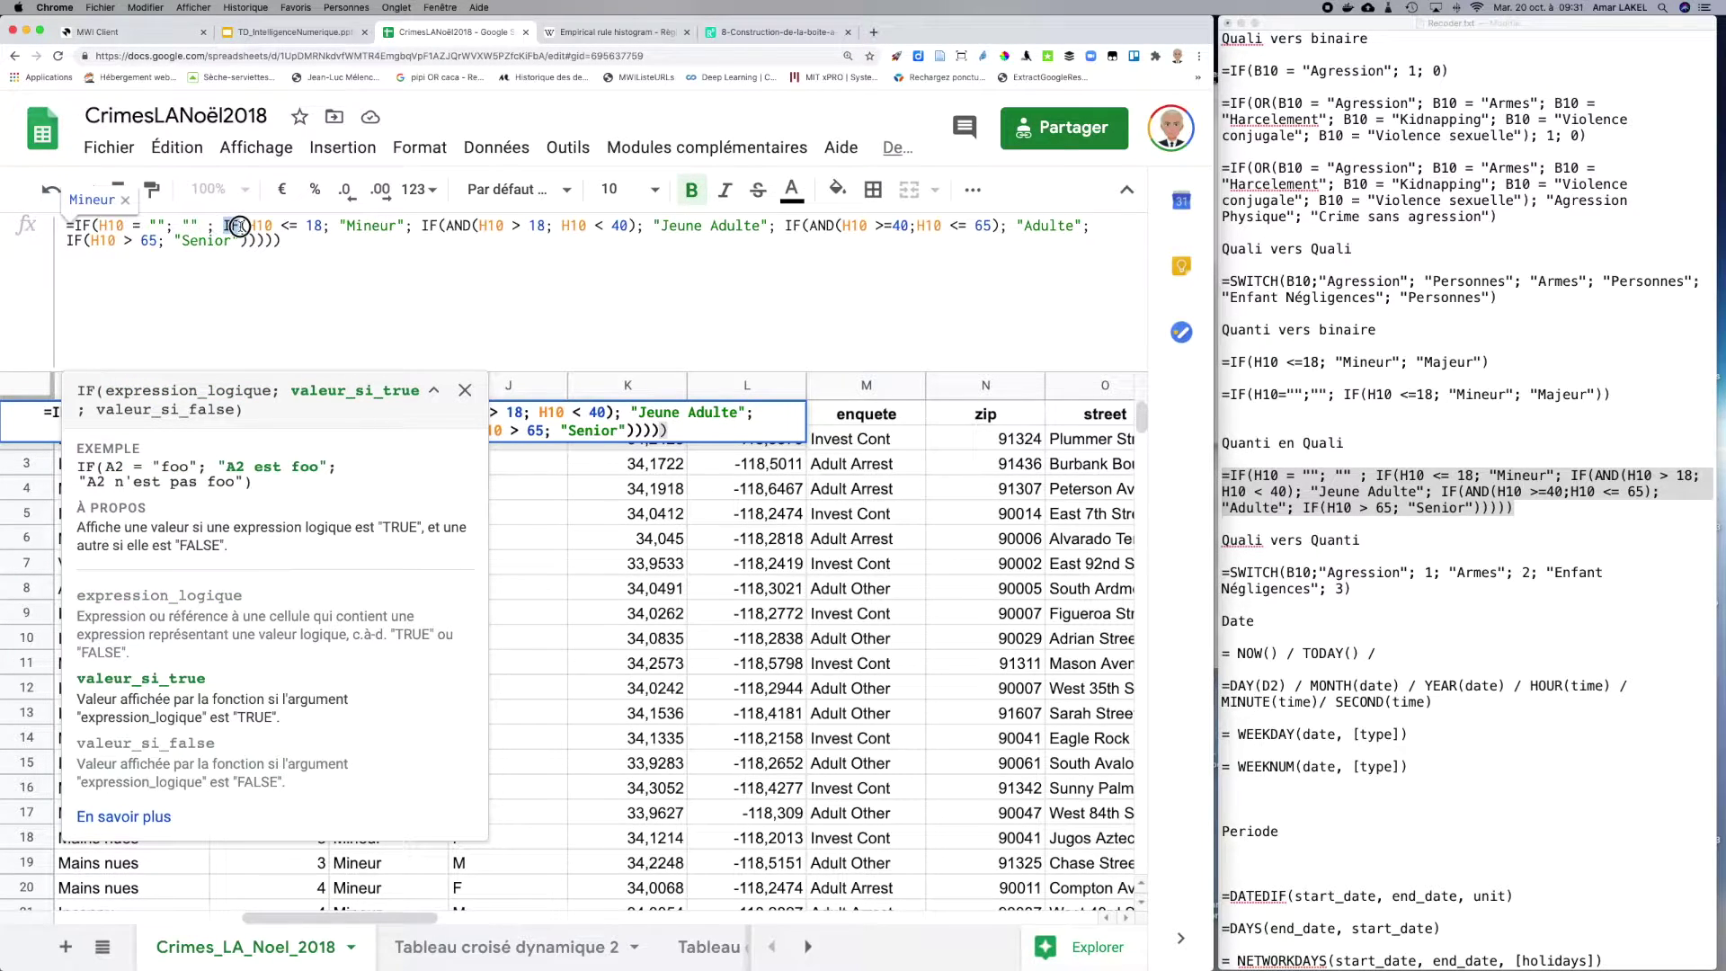
Step: Try changing the Mineur test to H10 < 18 and the Jeune Adulte condition to AND(H2 > 18; H2 < 40) in I1
{"action": "left_click_drag", "start_coordinate": [249, 225], "coordinate": [403, 224]}
{"action": "left_click_drag", "start_coordinate": [249, 226], "coordinate": [321, 227]}
{"action": "left_click", "coordinate": [292, 226]}
{"action": "key", "text": "Delete"}
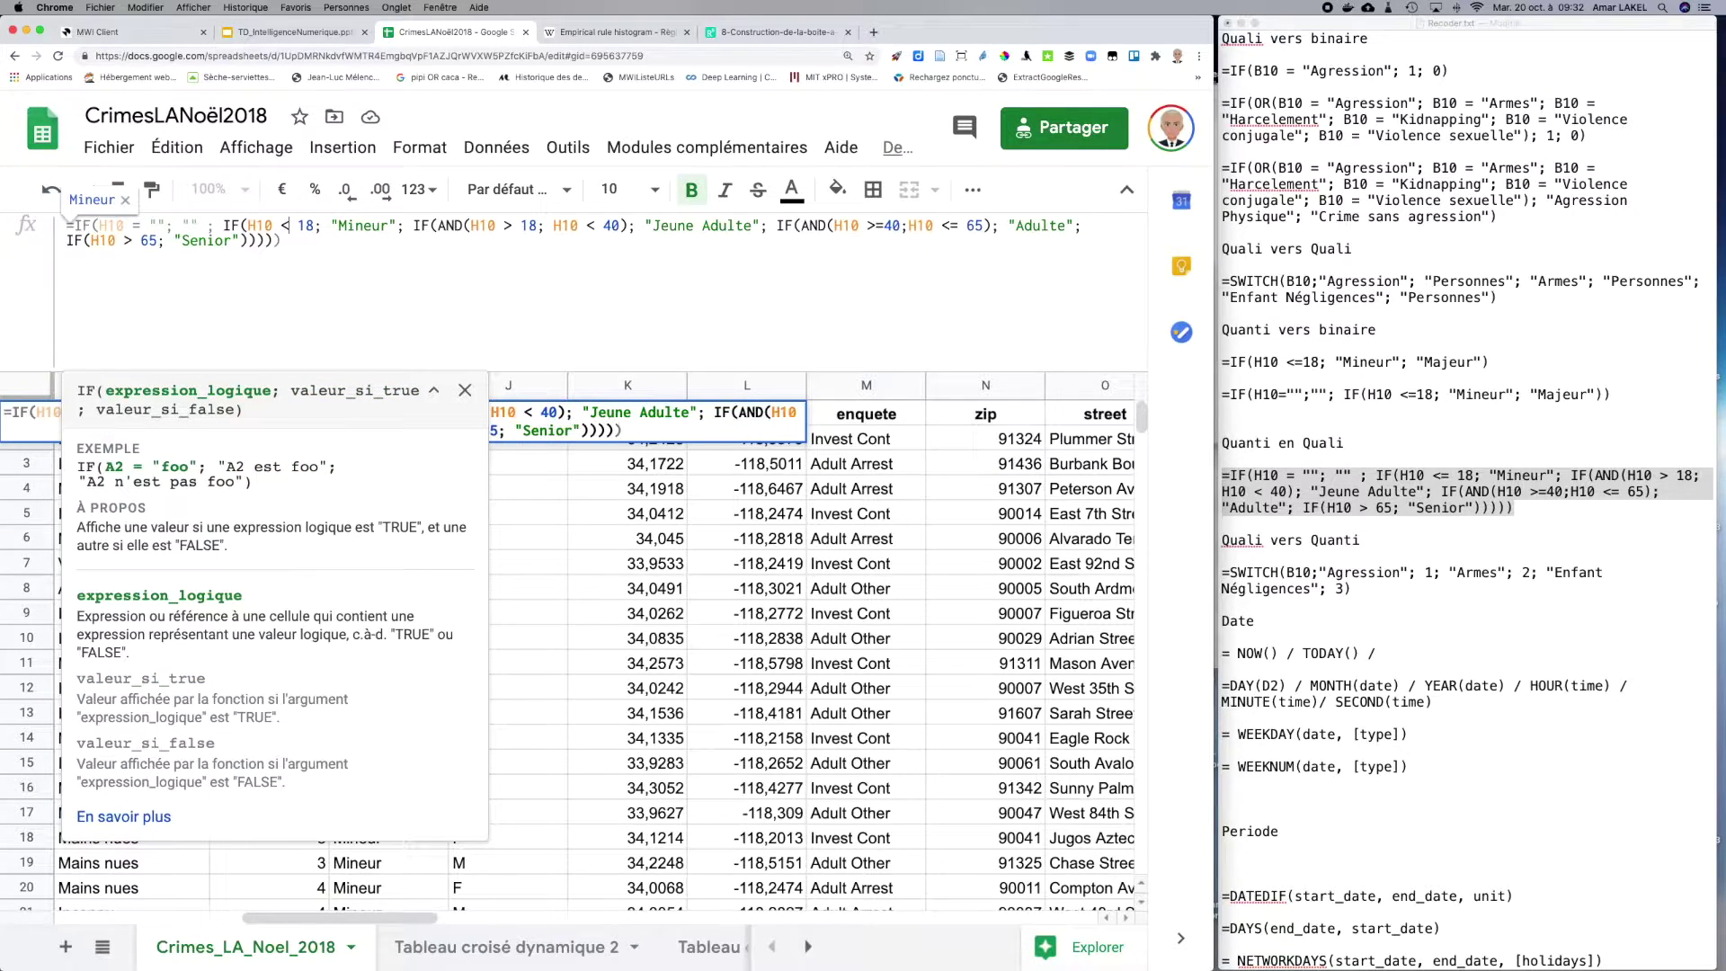
{"action": "left_click_drag", "start_coordinate": [252, 226], "coordinate": [495, 224]}
{"action": "left_click", "coordinate": [407, 225]}
{"action": "type", "text": "2"}
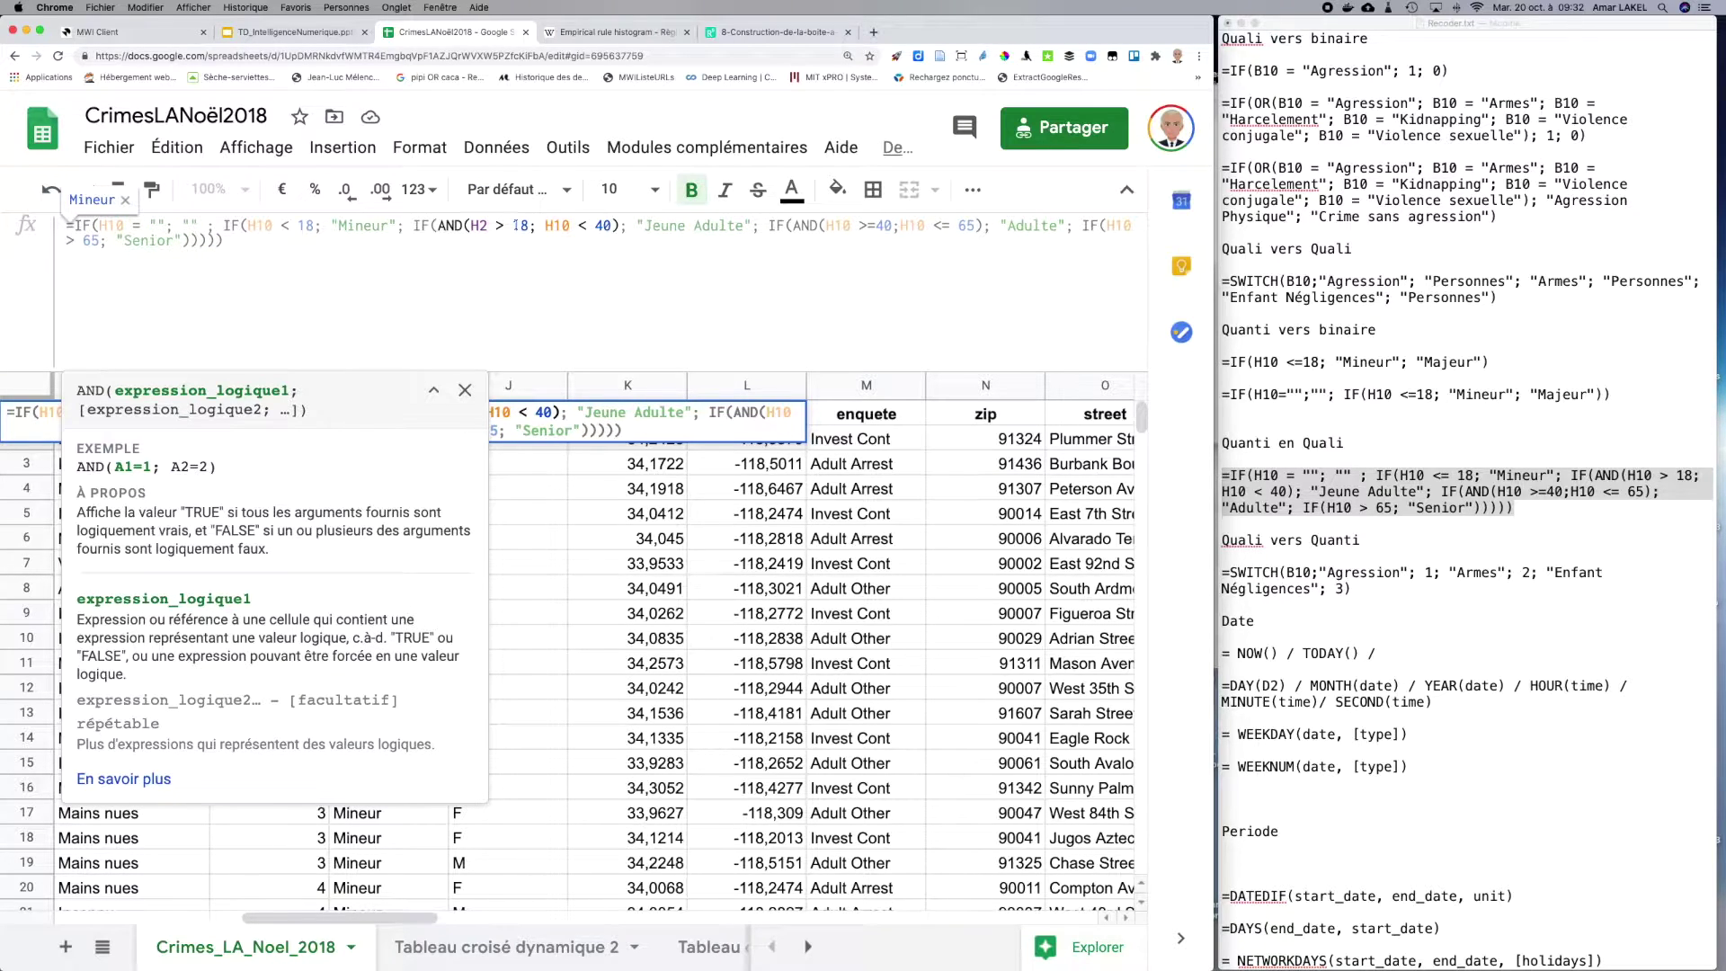
{"action": "left_click_drag", "start_coordinate": [551, 225], "coordinate": [572, 226]}
{"action": "type", "text": "2"}
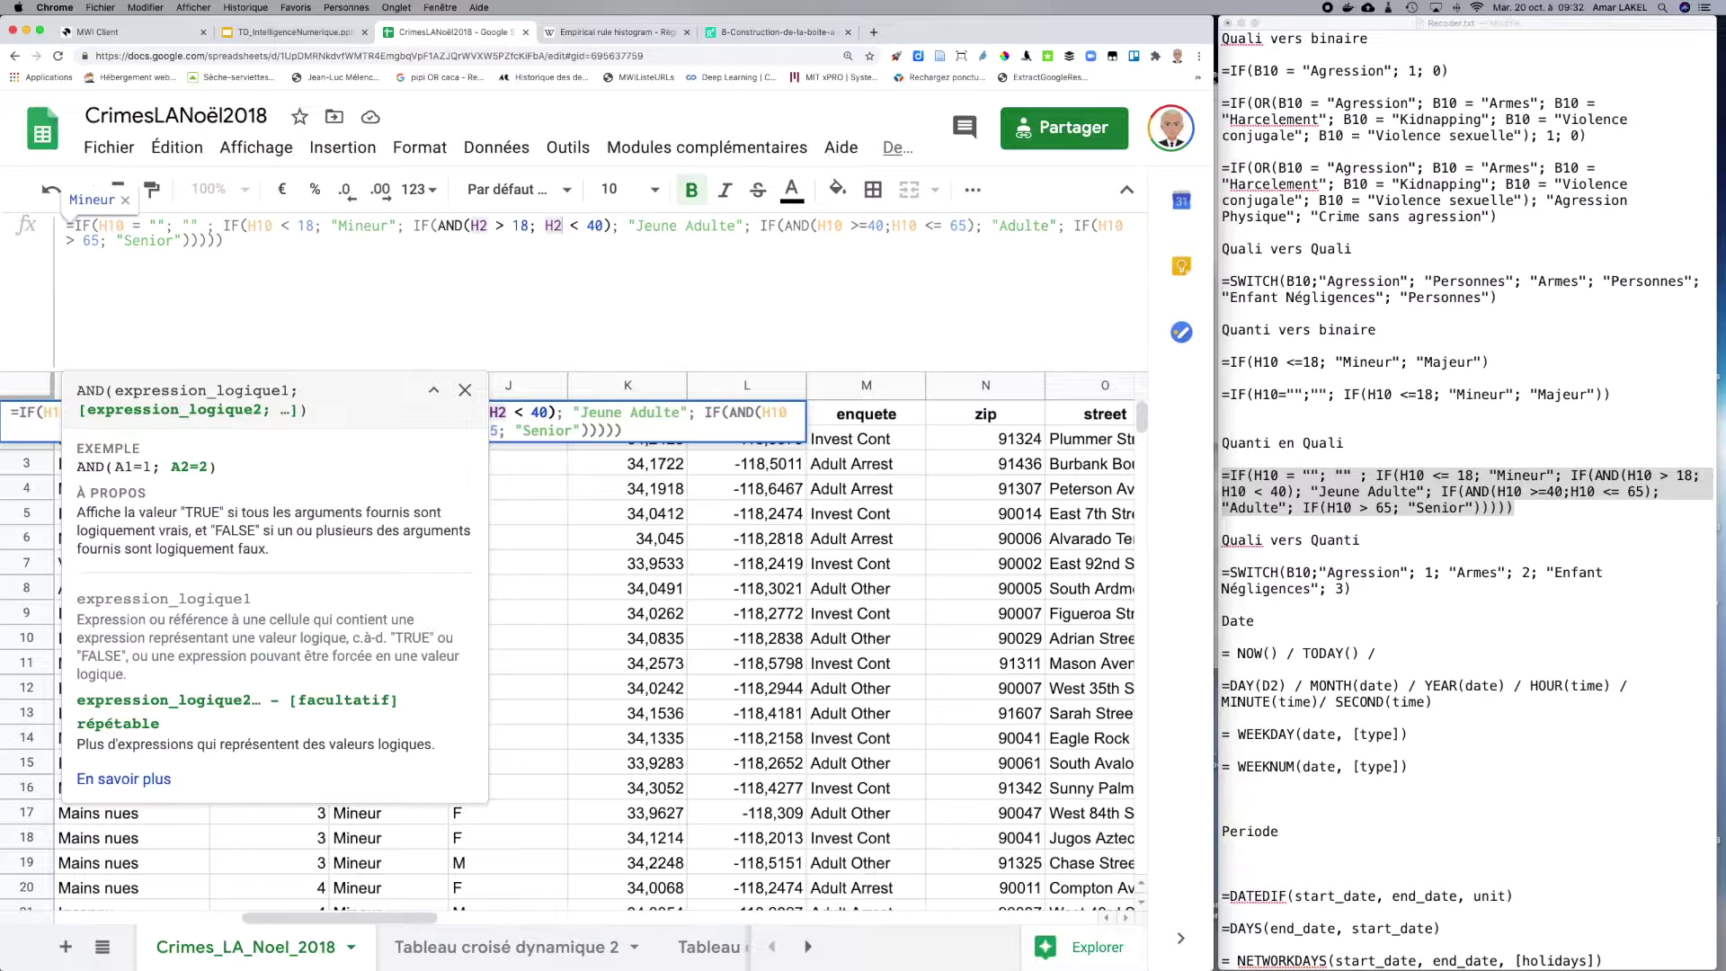
Step: Try pointing the Adulte condition and the Senior test at H2 instead of H10 in the I1 formula
{"action": "double_click", "coordinate": [449, 226]}
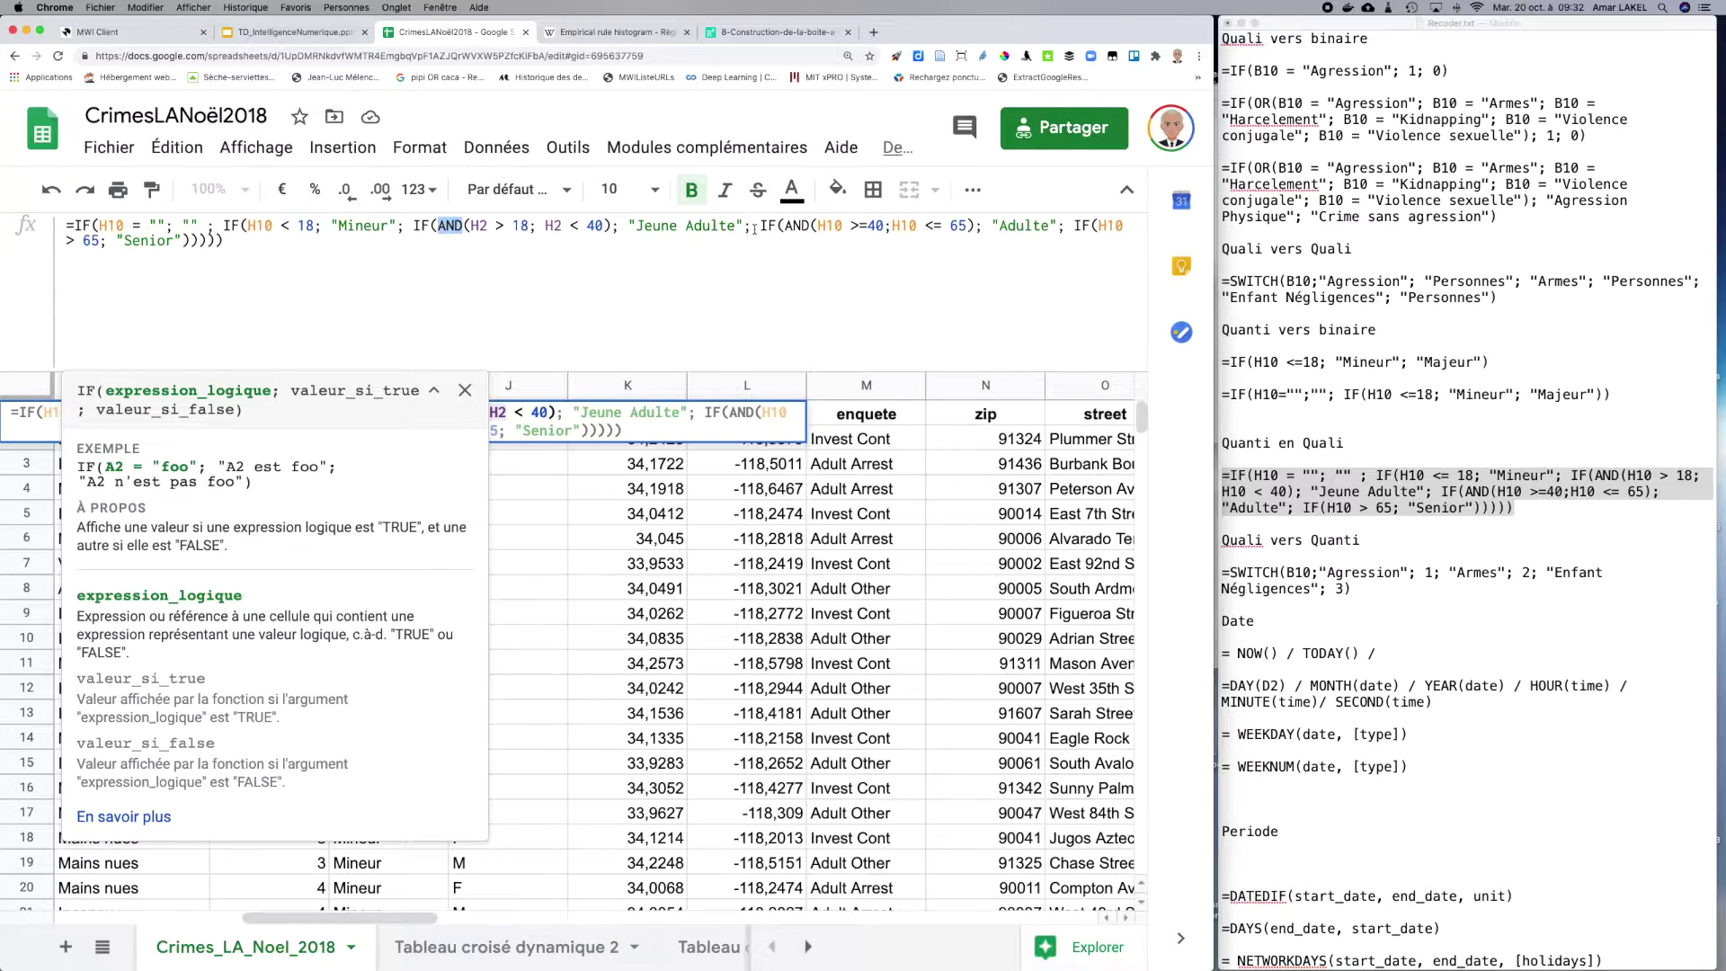
{"action": "double_click", "coordinate": [837, 225]}
{"action": "type", "text": "H2"}
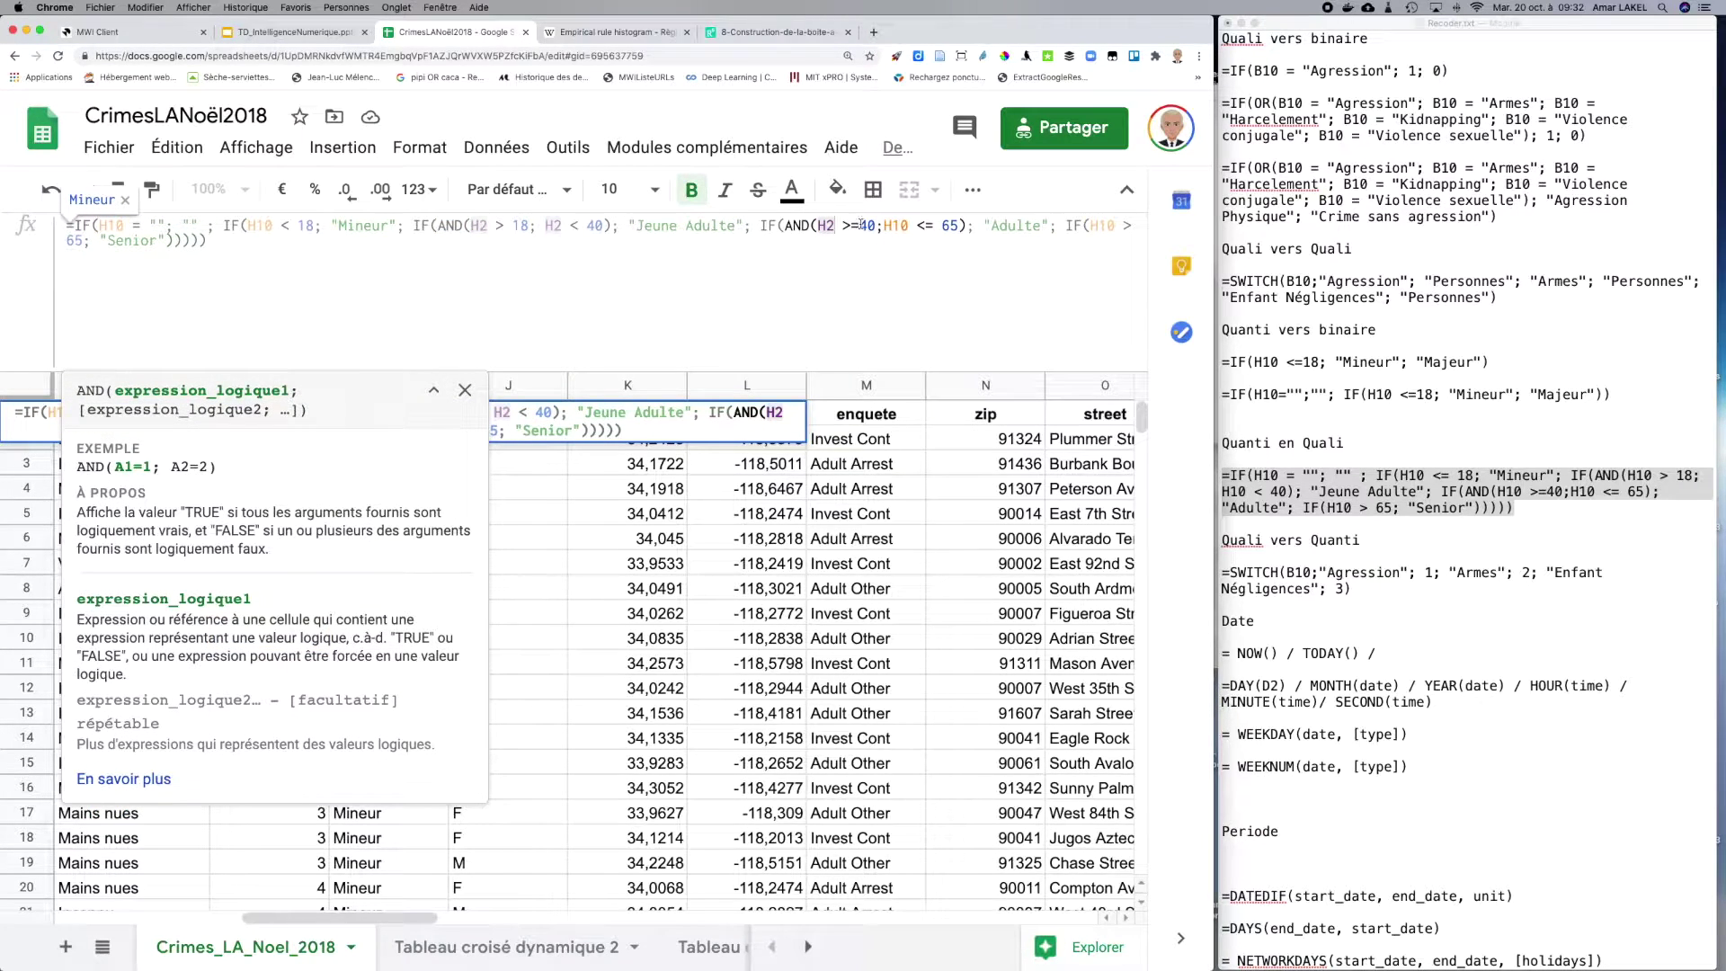
{"action": "double_click", "coordinate": [903, 226]}
{"action": "type", "text": "H2"}
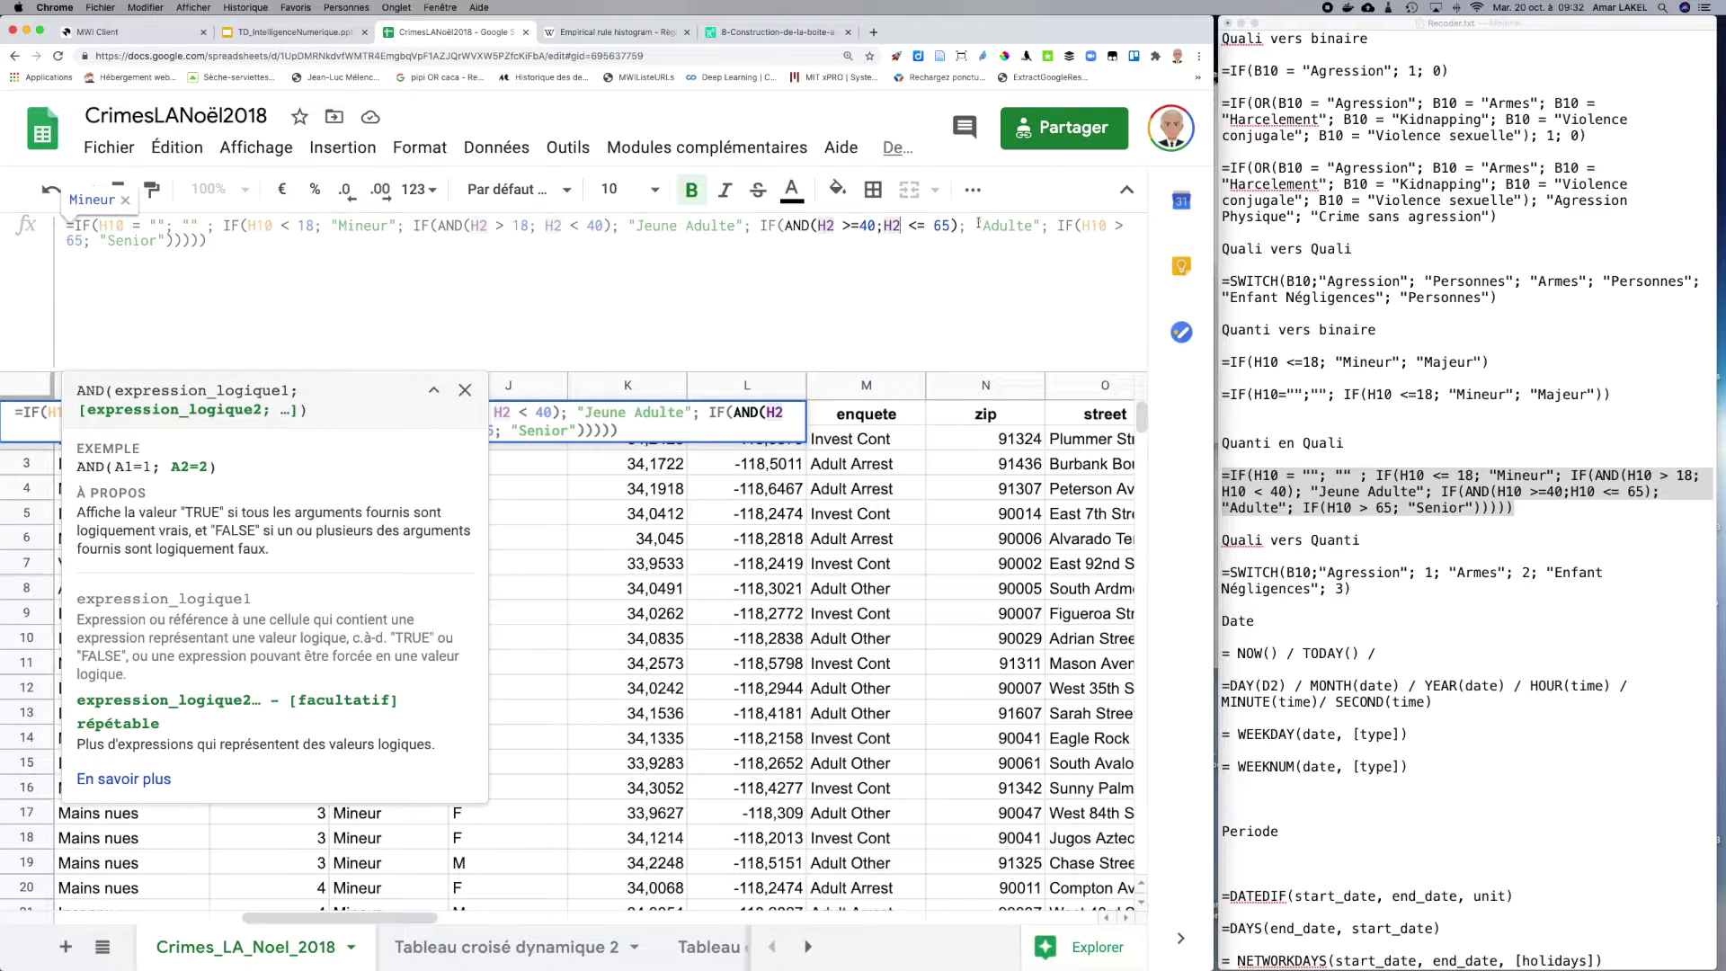
{"action": "double_click", "coordinate": [1093, 225]}
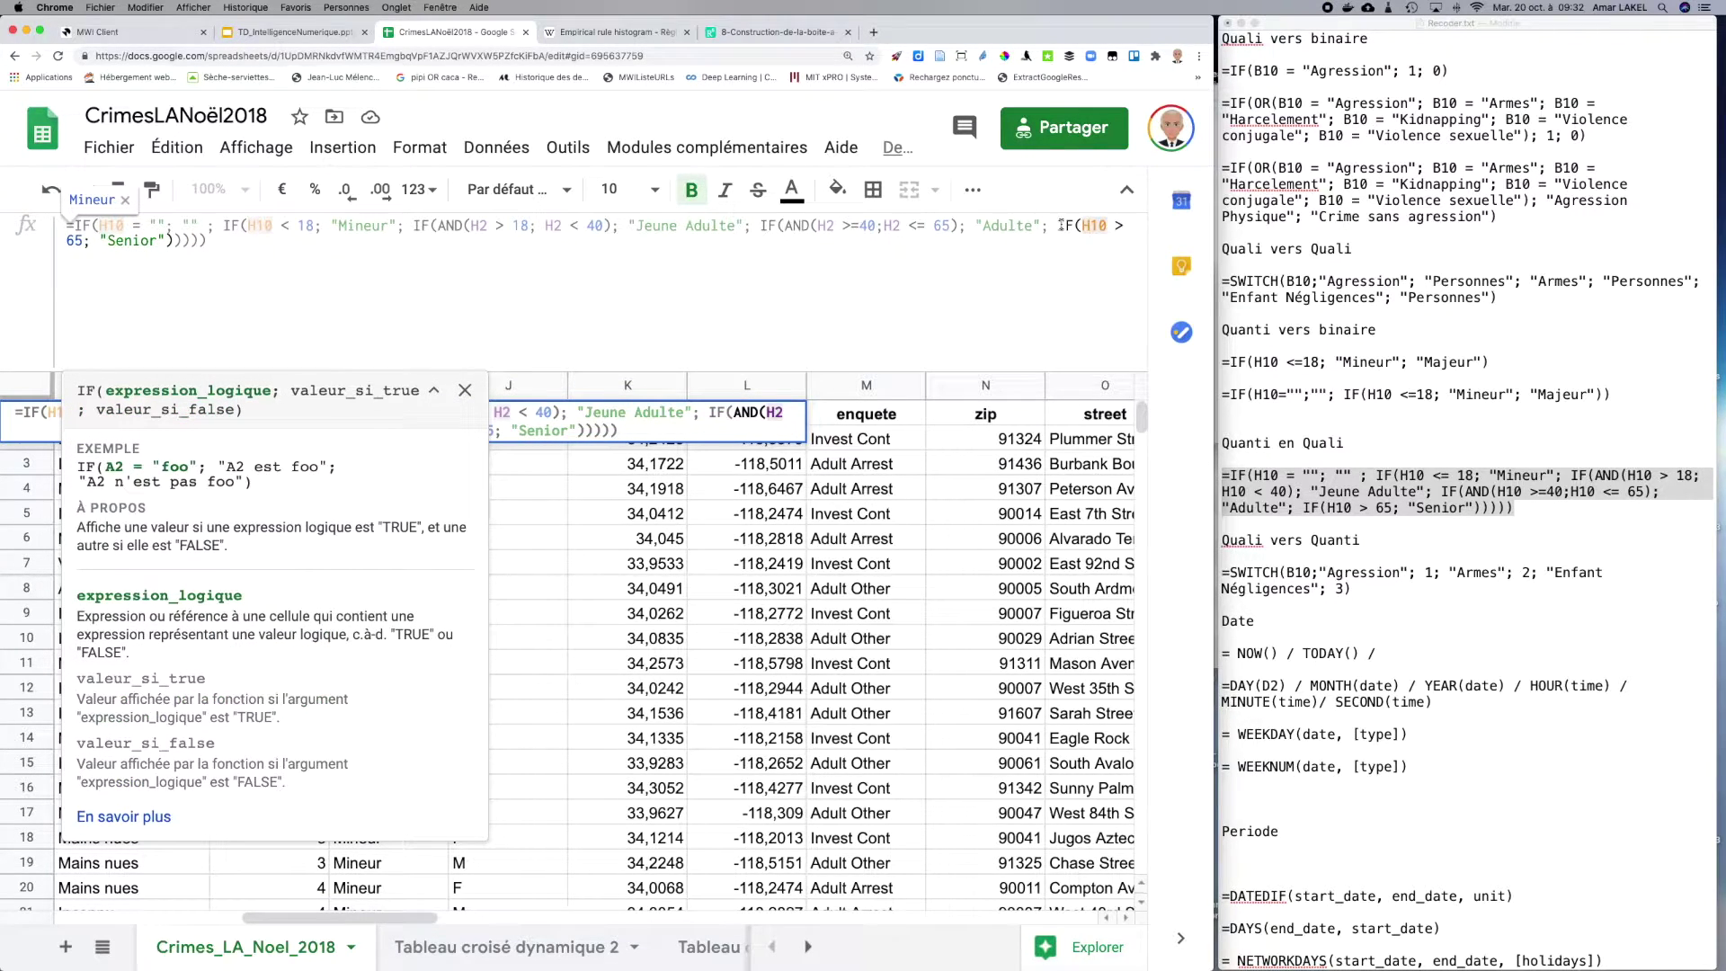
{"action": "left_click", "coordinate": [1093, 224]}
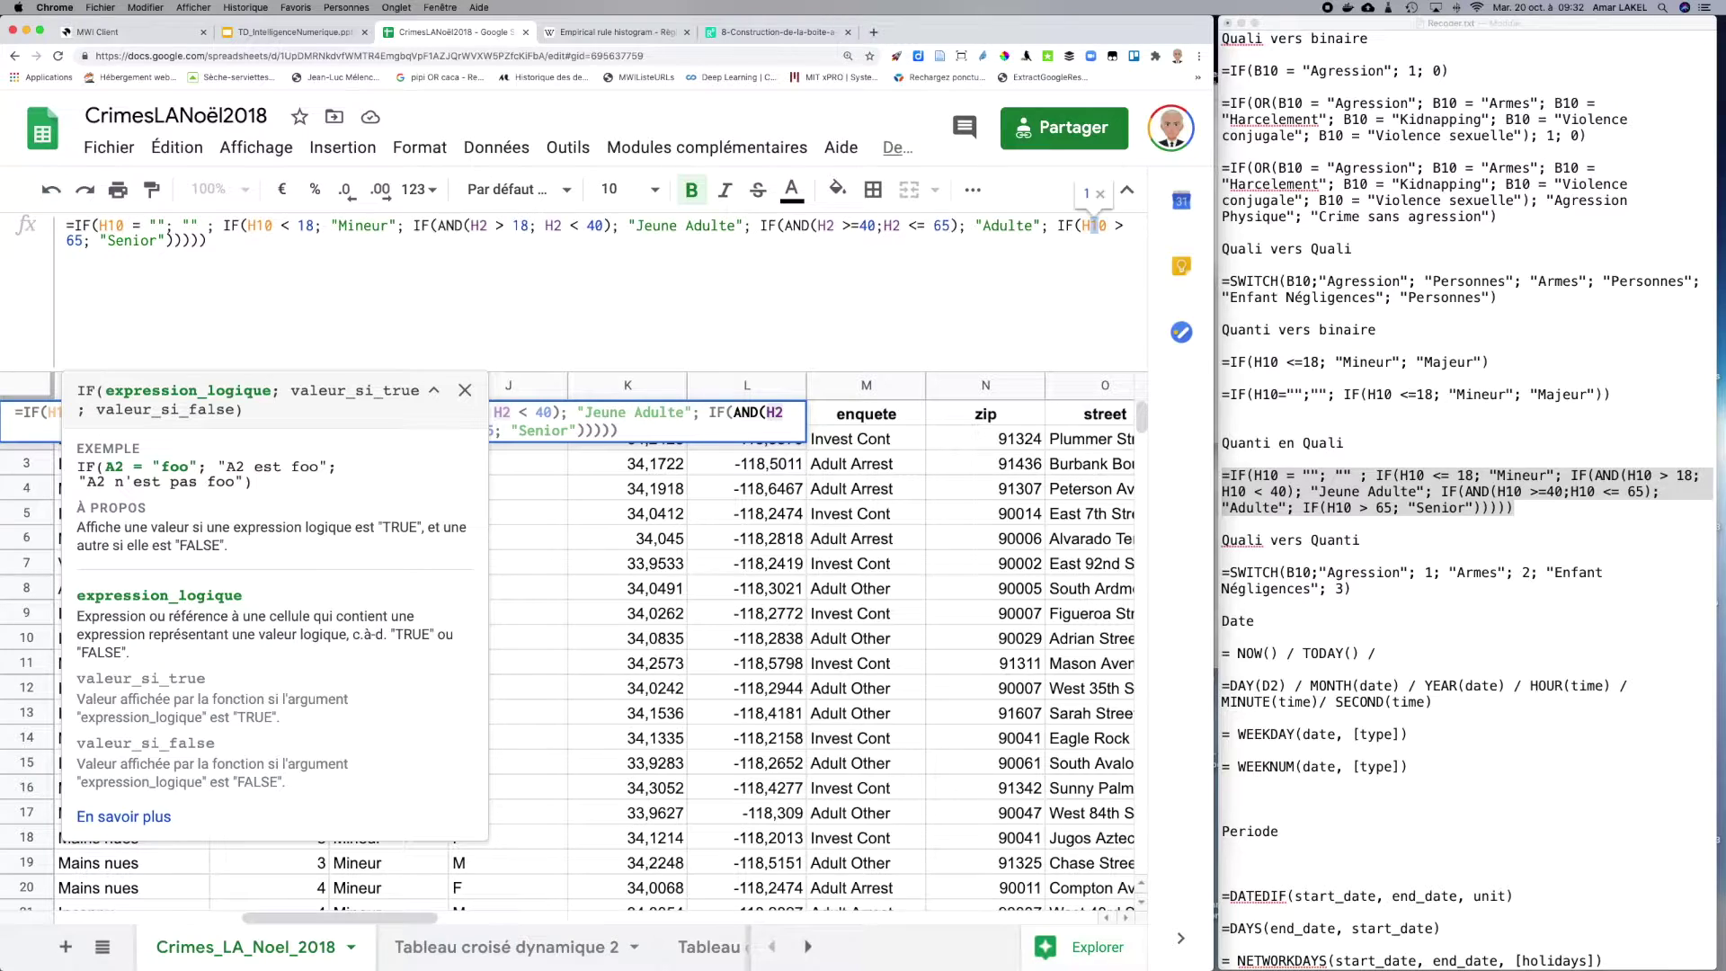
{"action": "key", "text": "shift+Right"}
{"action": "type", "text": "2"}
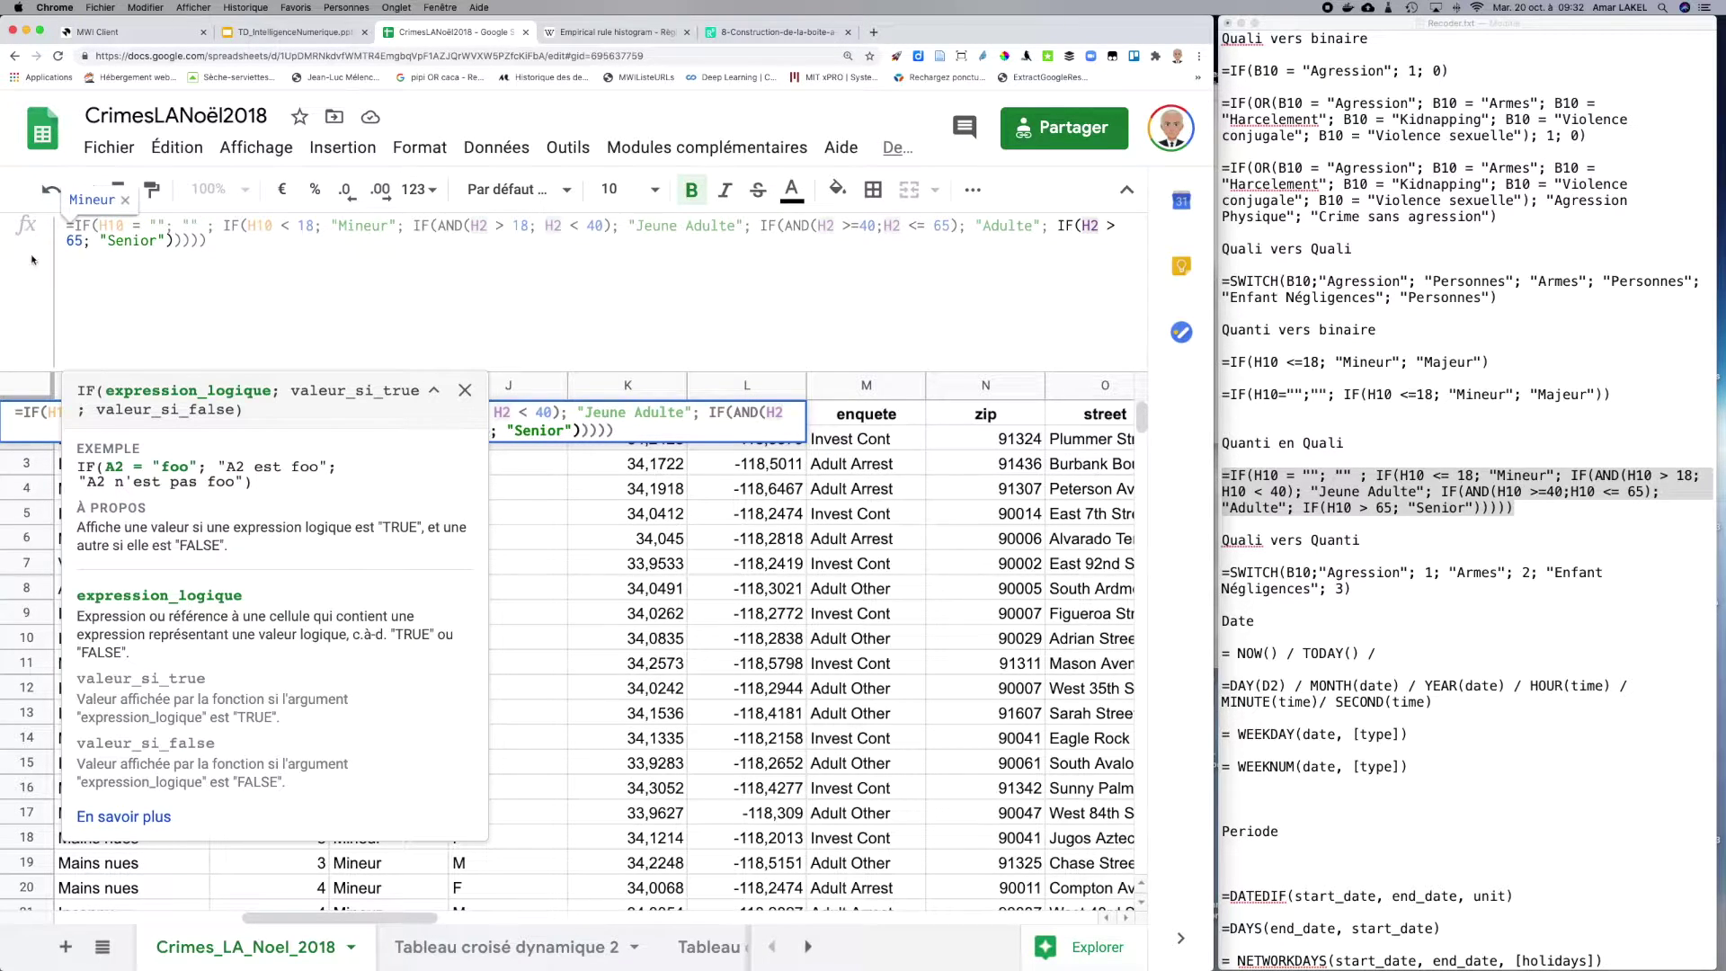
Step: Check the closing parentheses of the nested IFs in the I1 formula, and discard the edit
{"action": "left_click", "coordinate": [118, 241]}
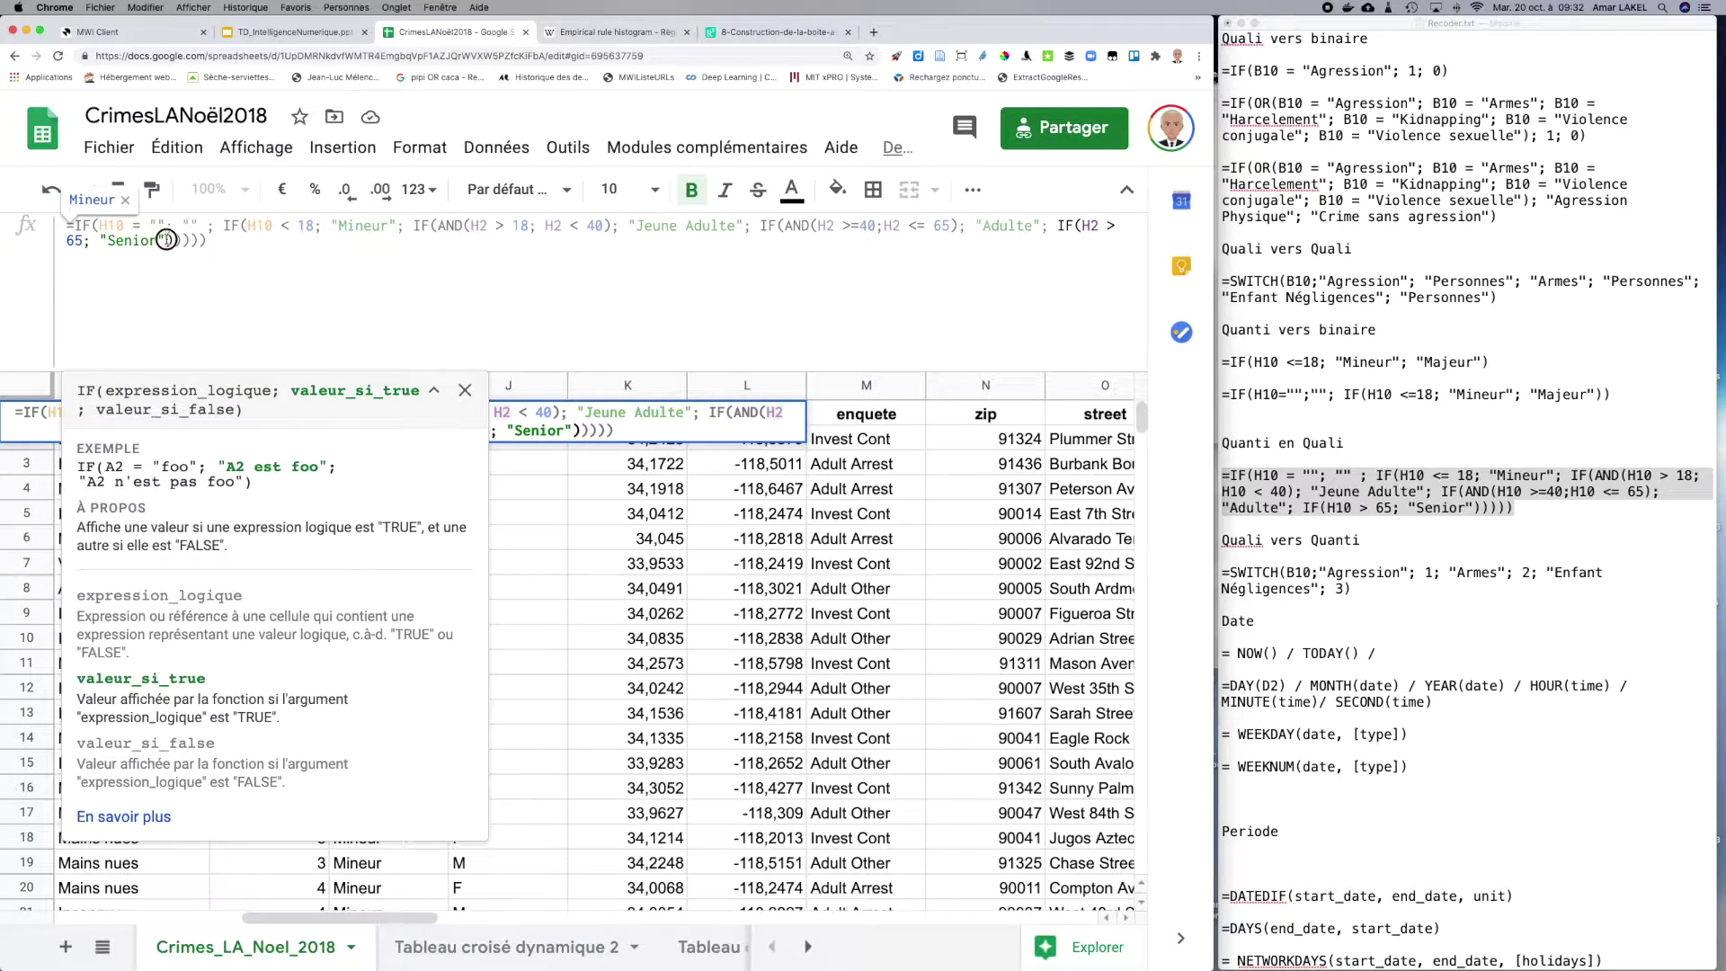
{"action": "left_click", "coordinate": [94, 228]}
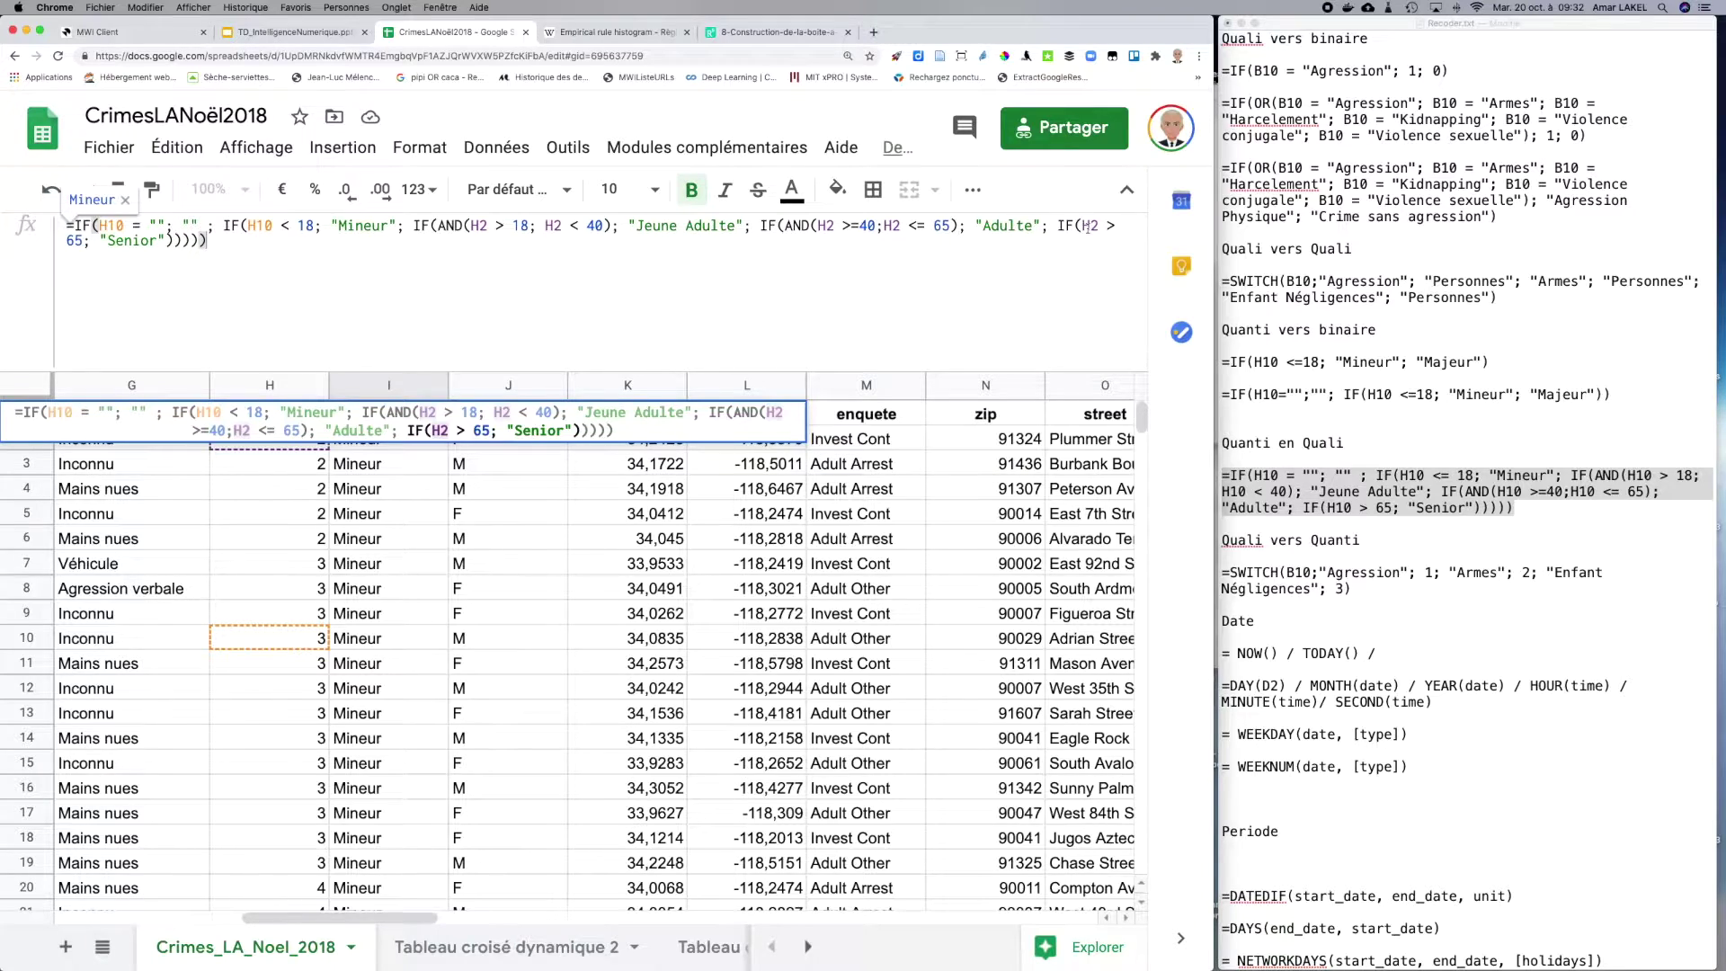
{"action": "left_click", "coordinate": [169, 241]}
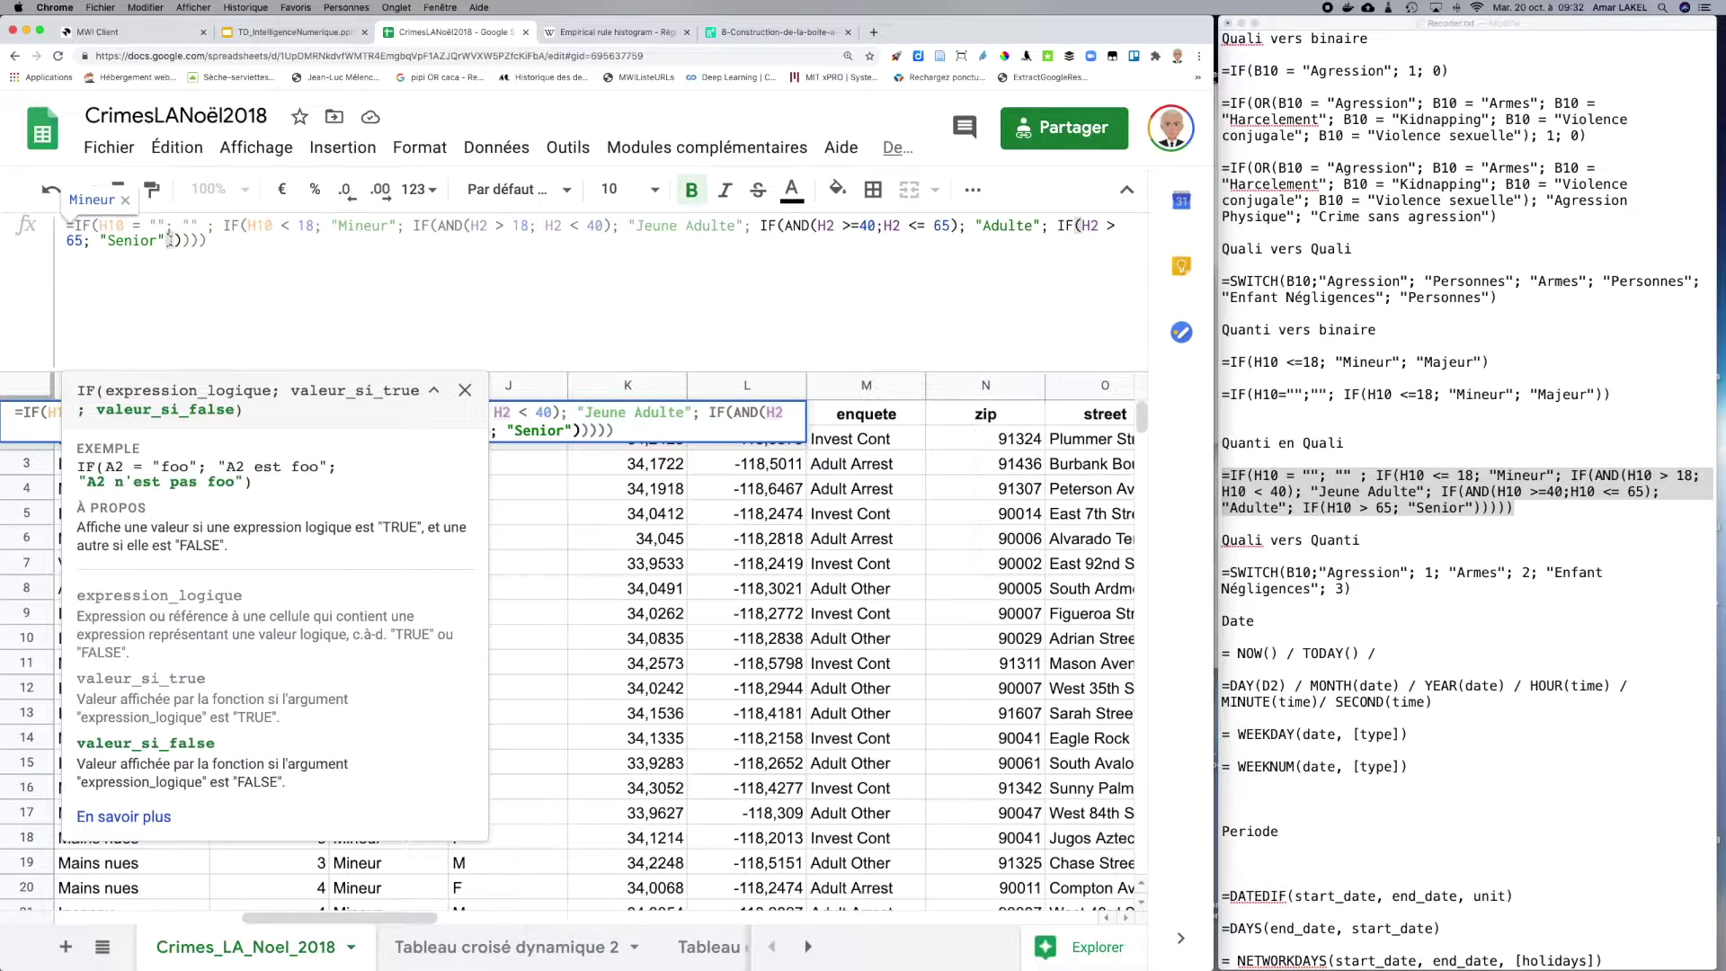
{"action": "left_click", "coordinate": [177, 240]}
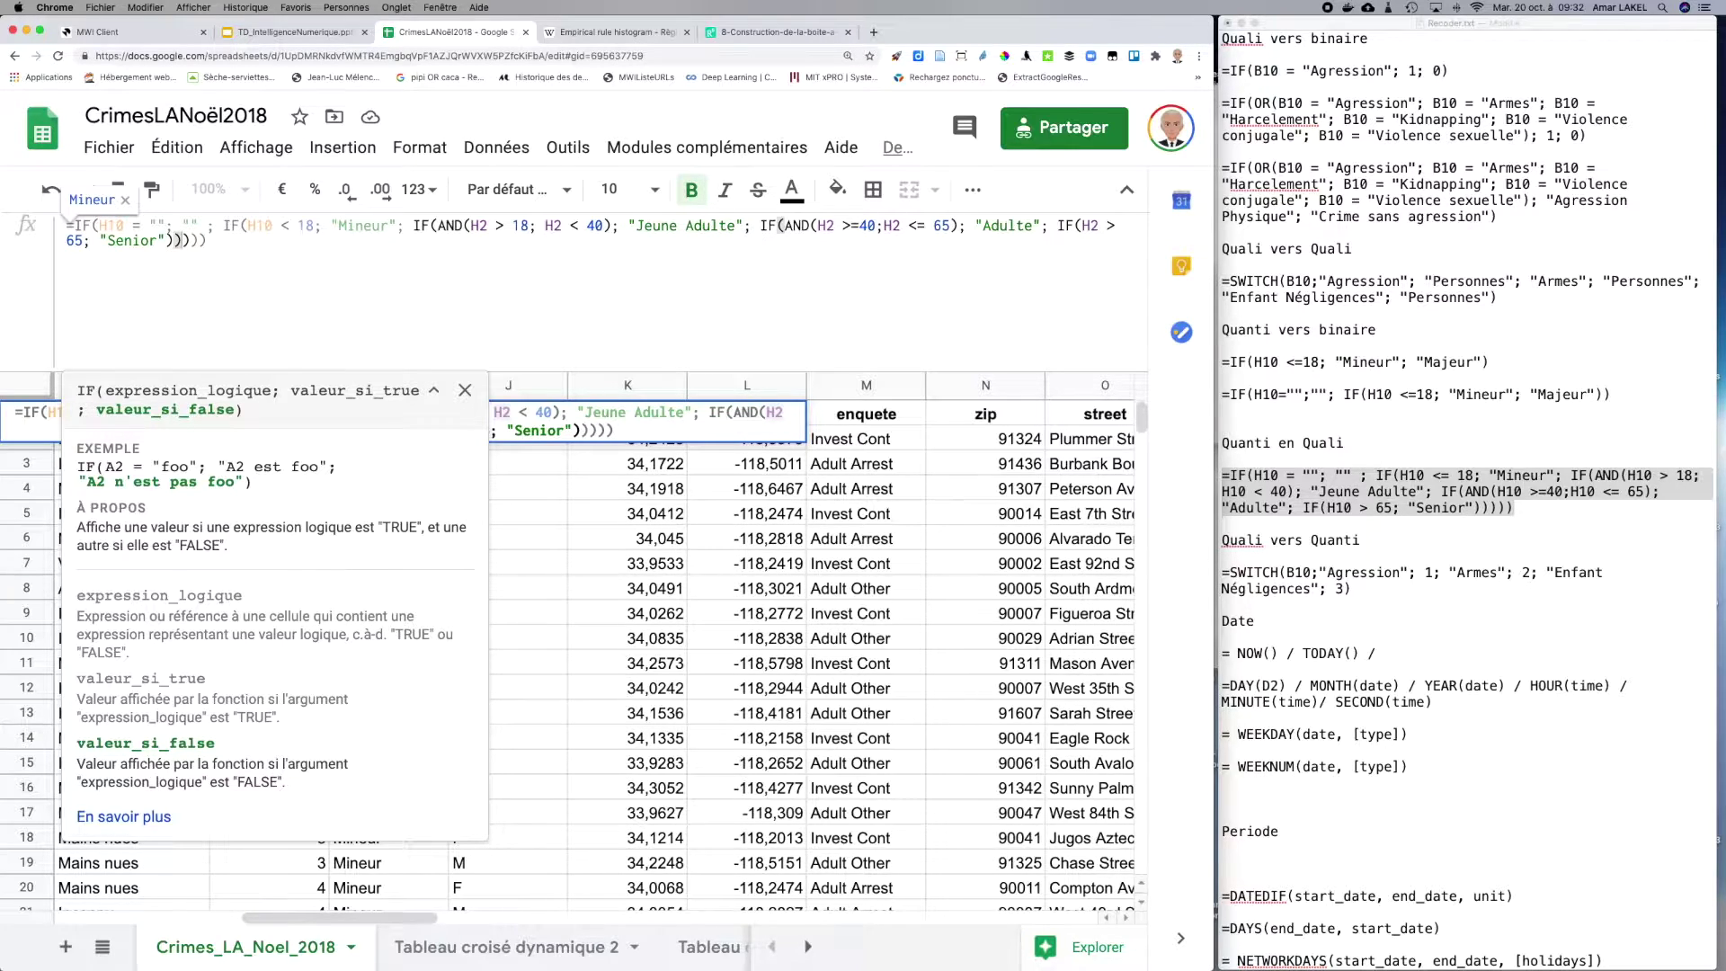
{"action": "key", "text": "Right"}
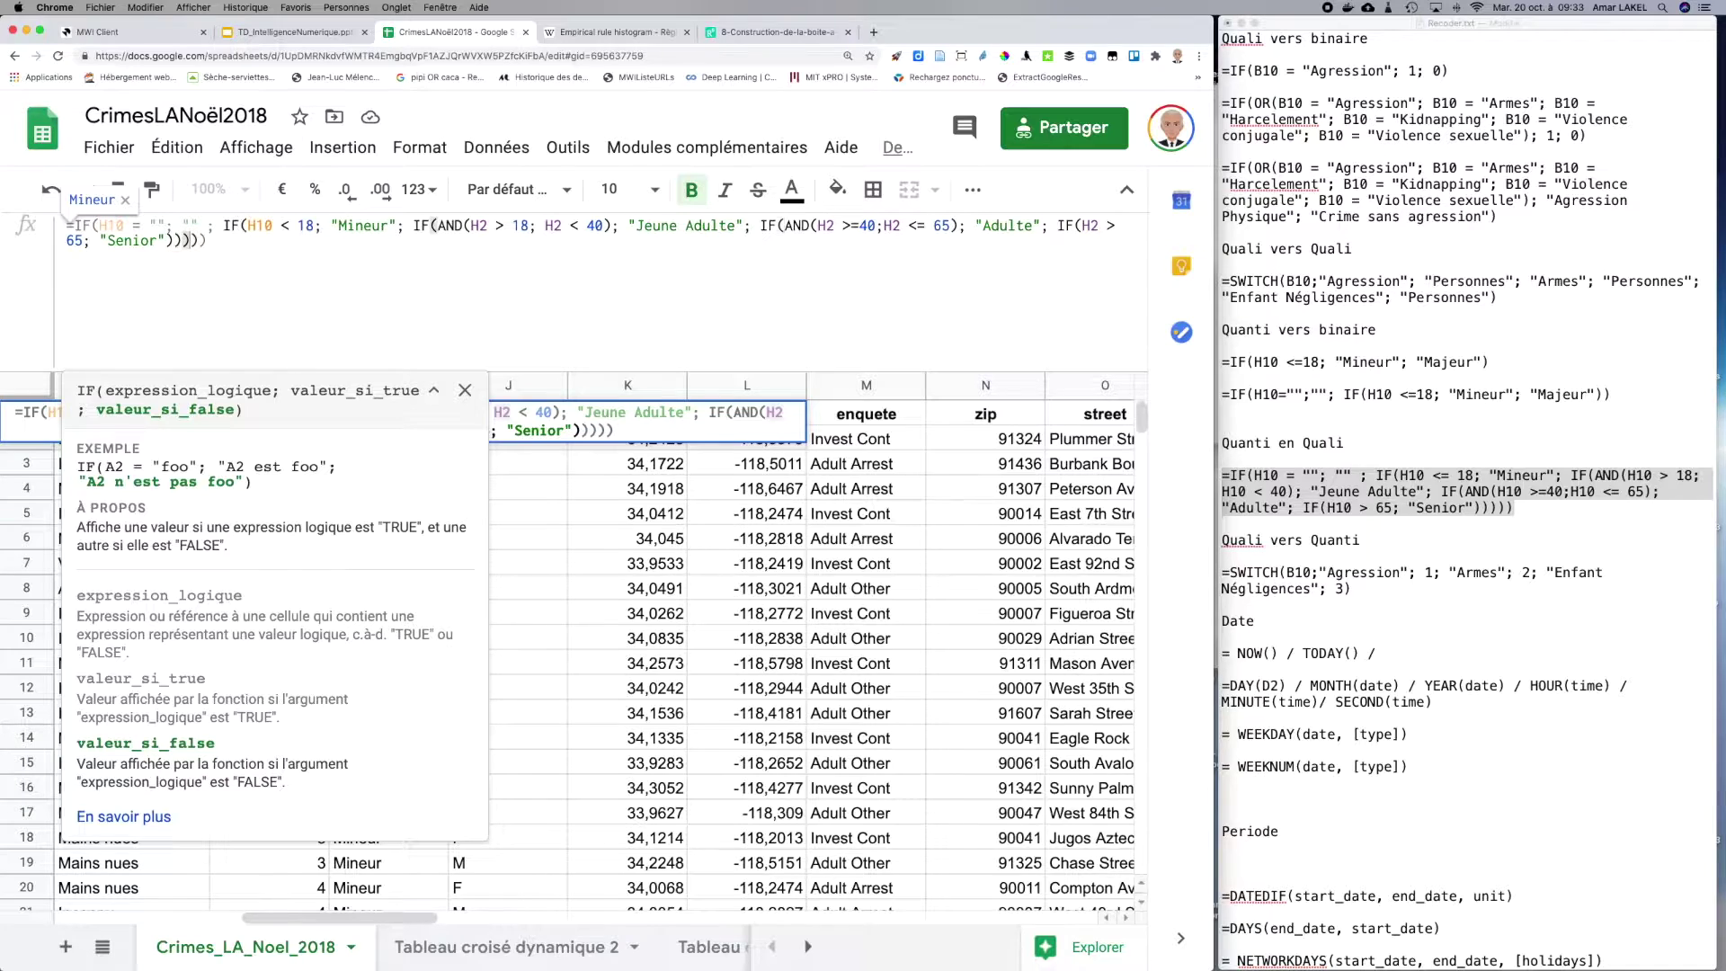
{"action": "key", "text": "Right"}
{"action": "key", "text": "Right"}
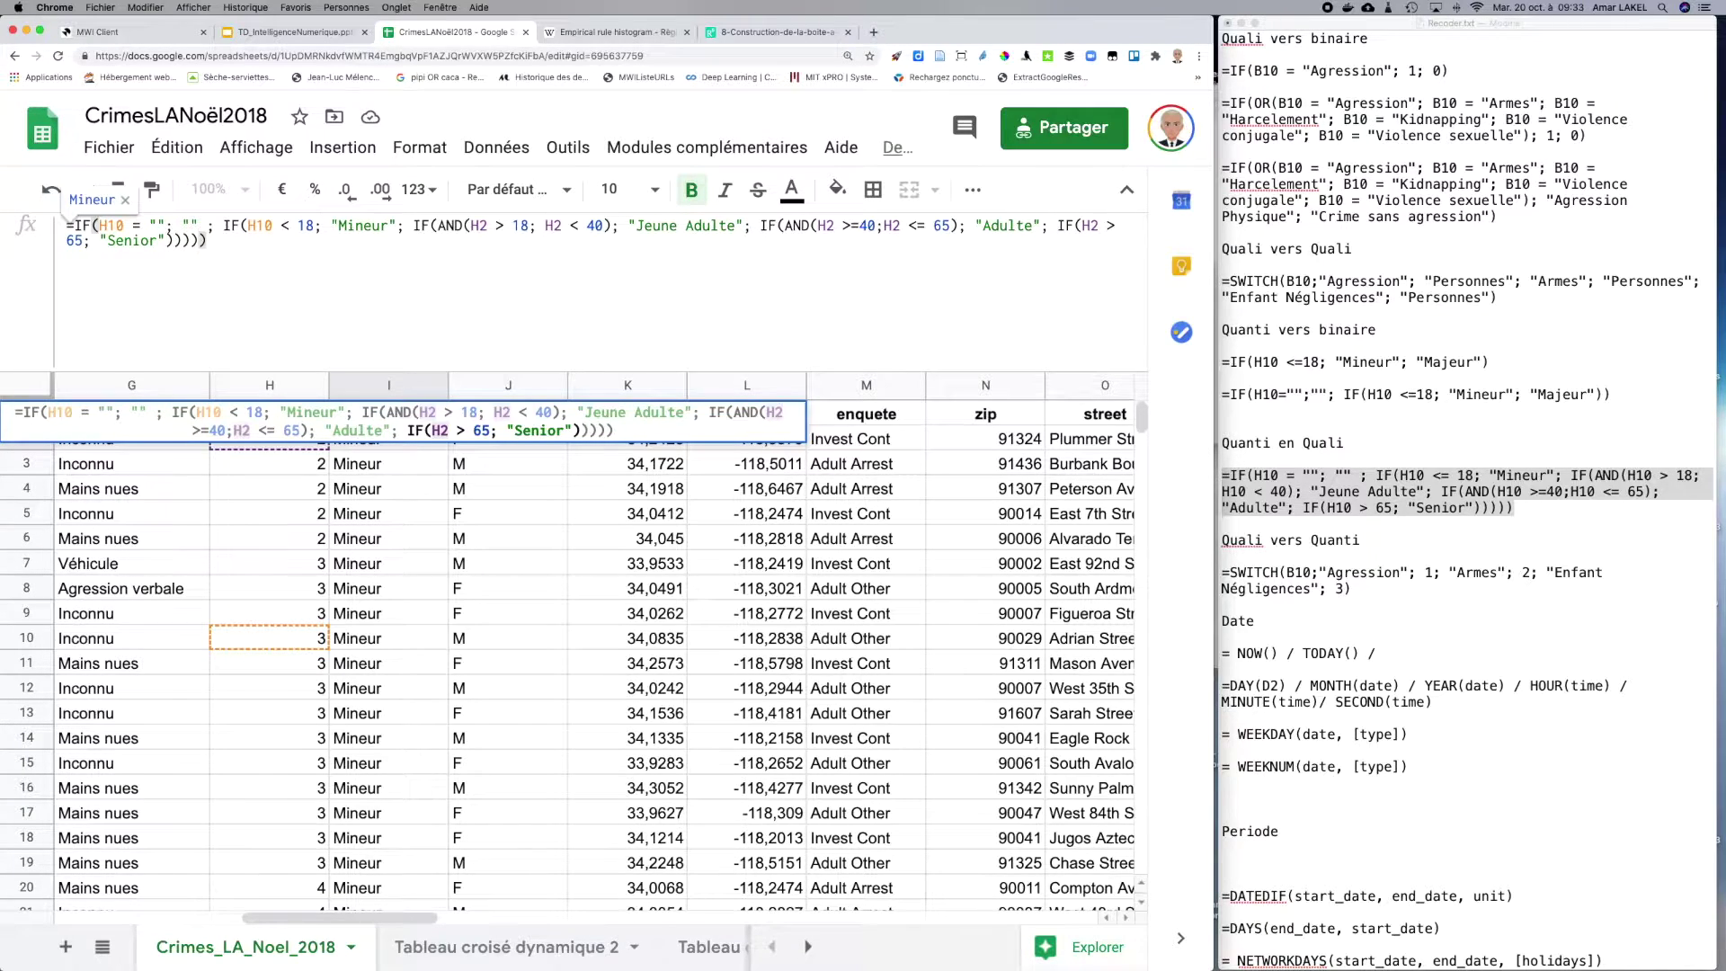
{"action": "key", "text": "Escape"}
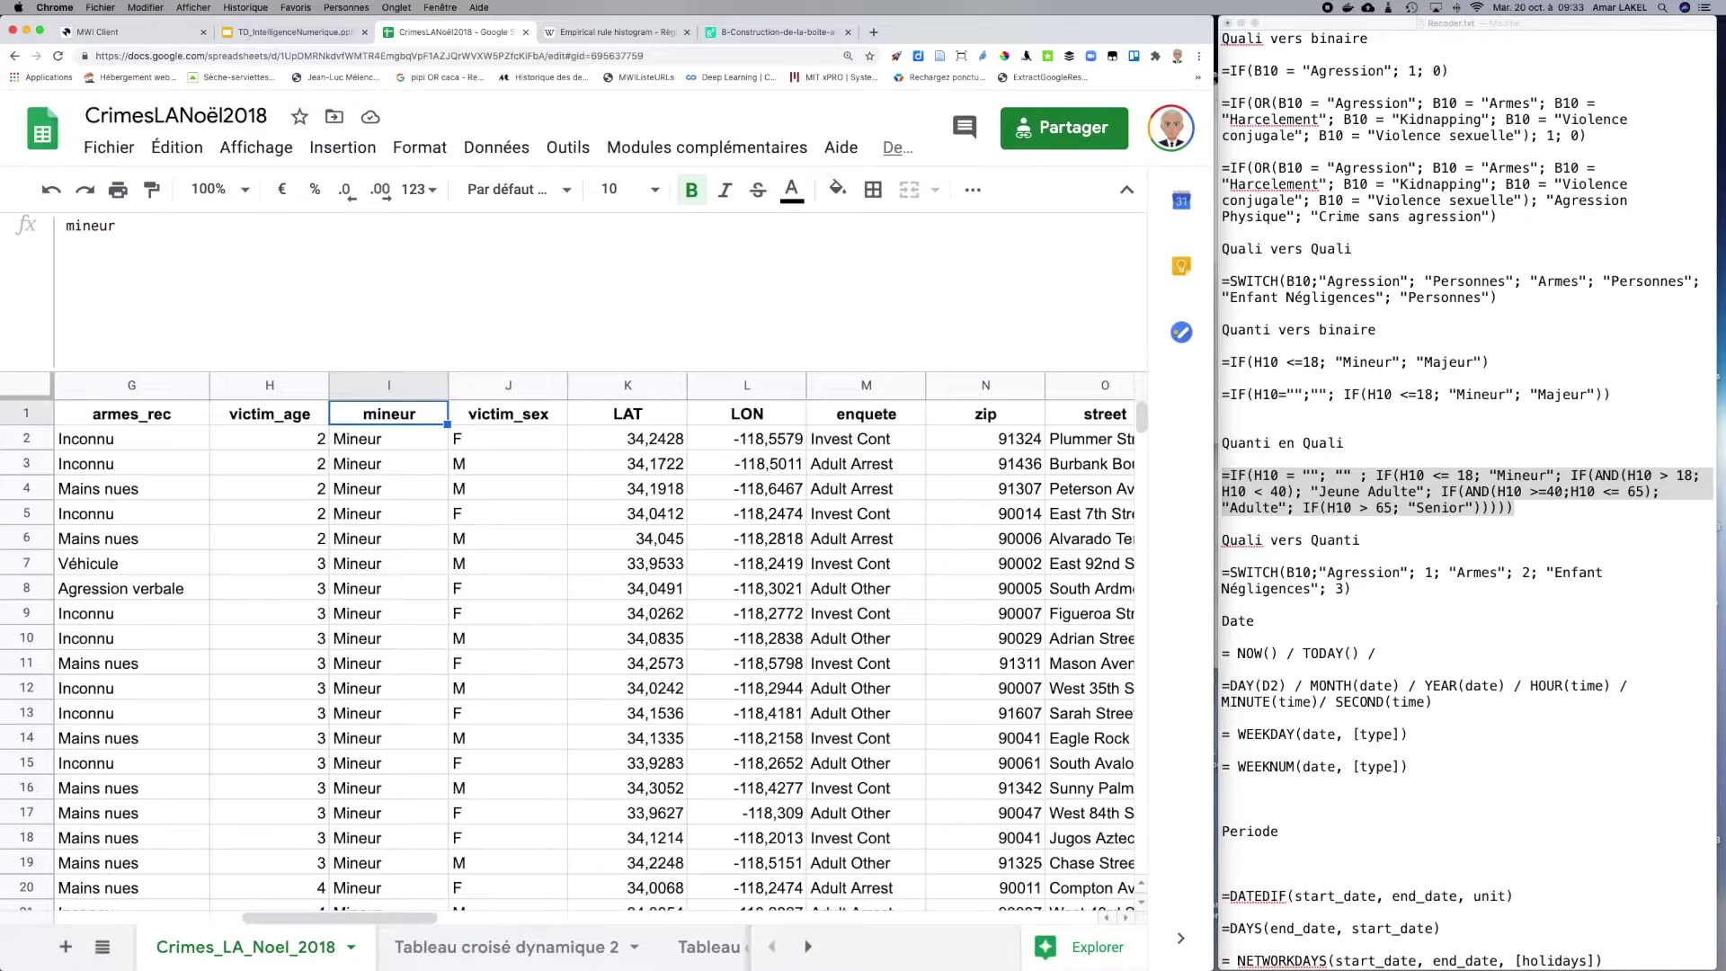
Step: Replace I2's formula with the copied H10 formula for Mineur, Jeune Adulte, Adulte and Senior, and fill it down the mineur column through row 620
{"action": "left_click", "coordinate": [394, 442]}
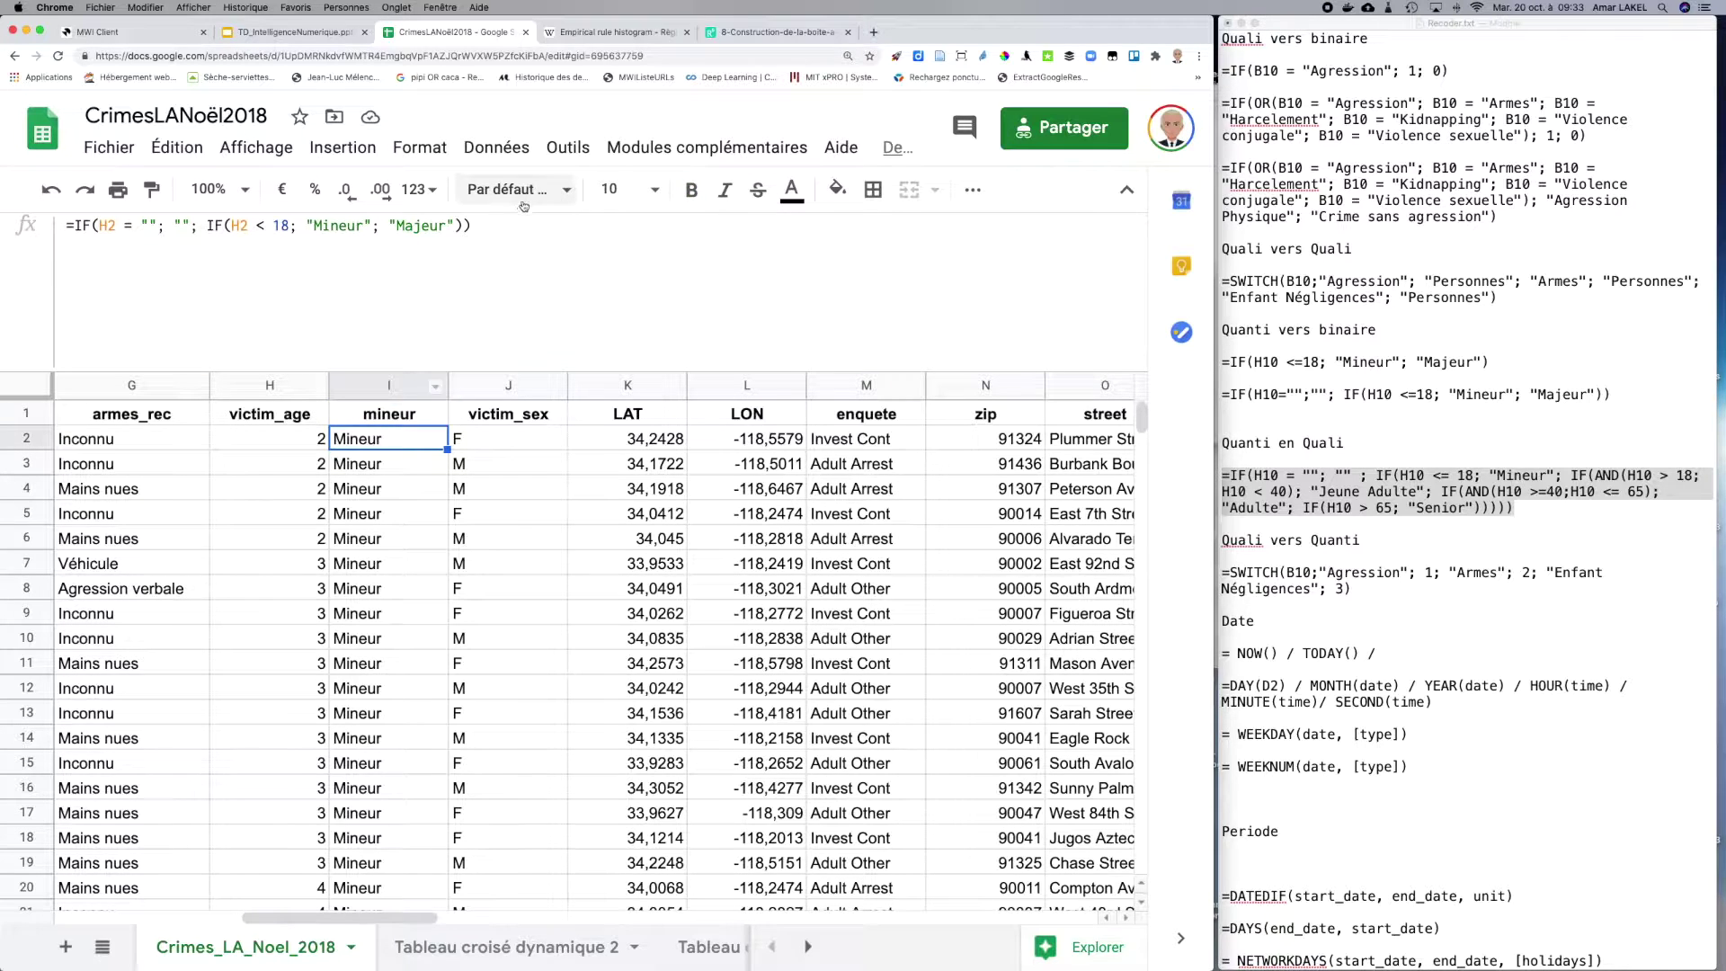
{"action": "left_click", "coordinate": [490, 235]}
{"action": "key", "text": "super+a"}
{"action": "type", "text": "=IF(H10 = \"\"; \"\" ; IF(H10 <= 18; \"Mineur\"; IF(AND(H10 > 18; H10 < 40); \"Jeune Adulte\"; IF(AND(H10 >=40;H10 <= 65); \"Adulte\"; IF(H10 > 65; \"Senior\")))))"}
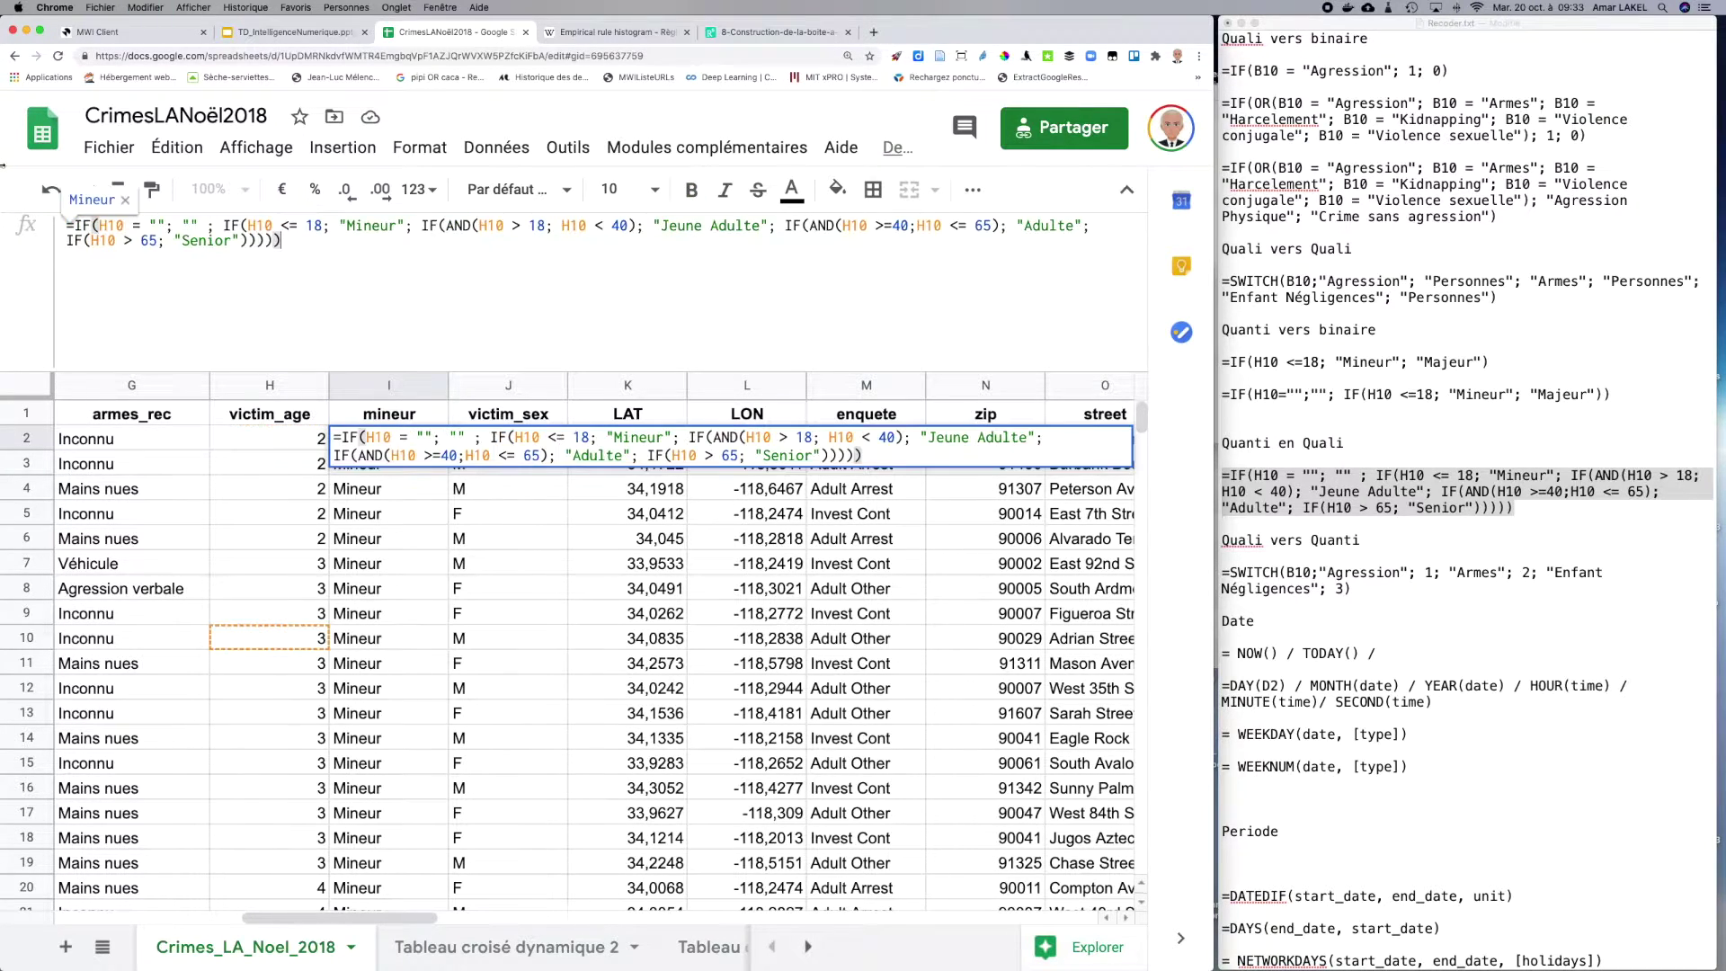
{"action": "key", "text": "Return"}
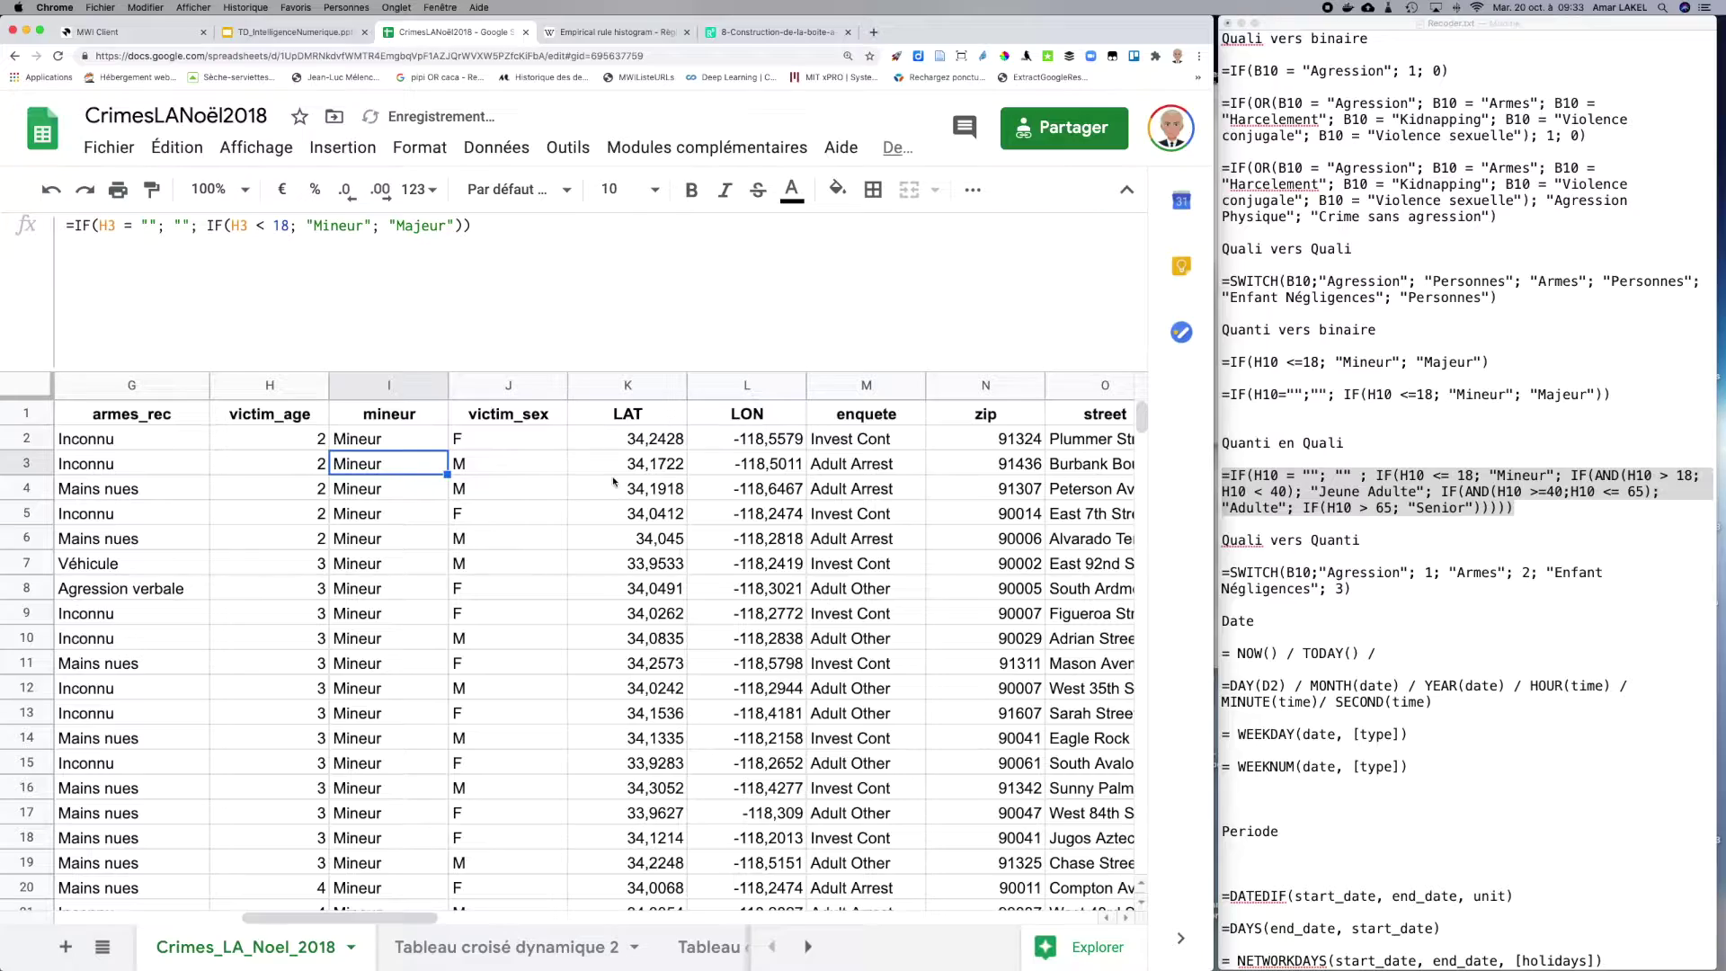
{"action": "left_click", "coordinate": [442, 448]}
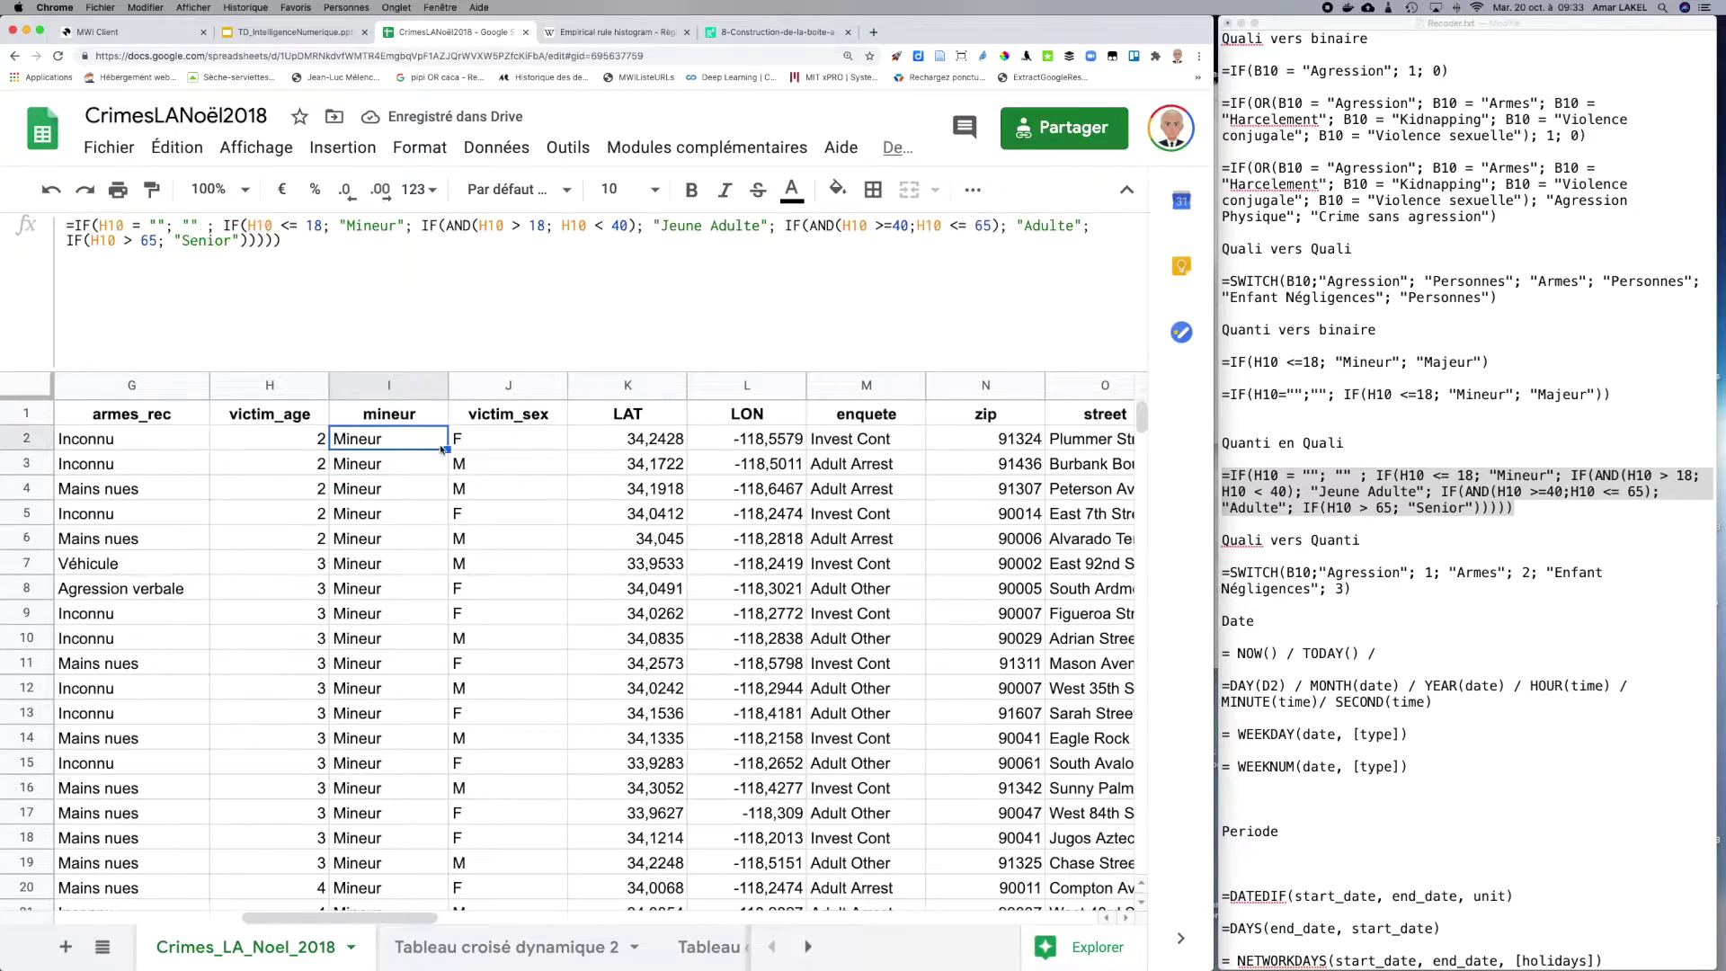
{"action": "left_click_drag", "start_coordinate": [445, 444], "coordinate": [424, 963]}
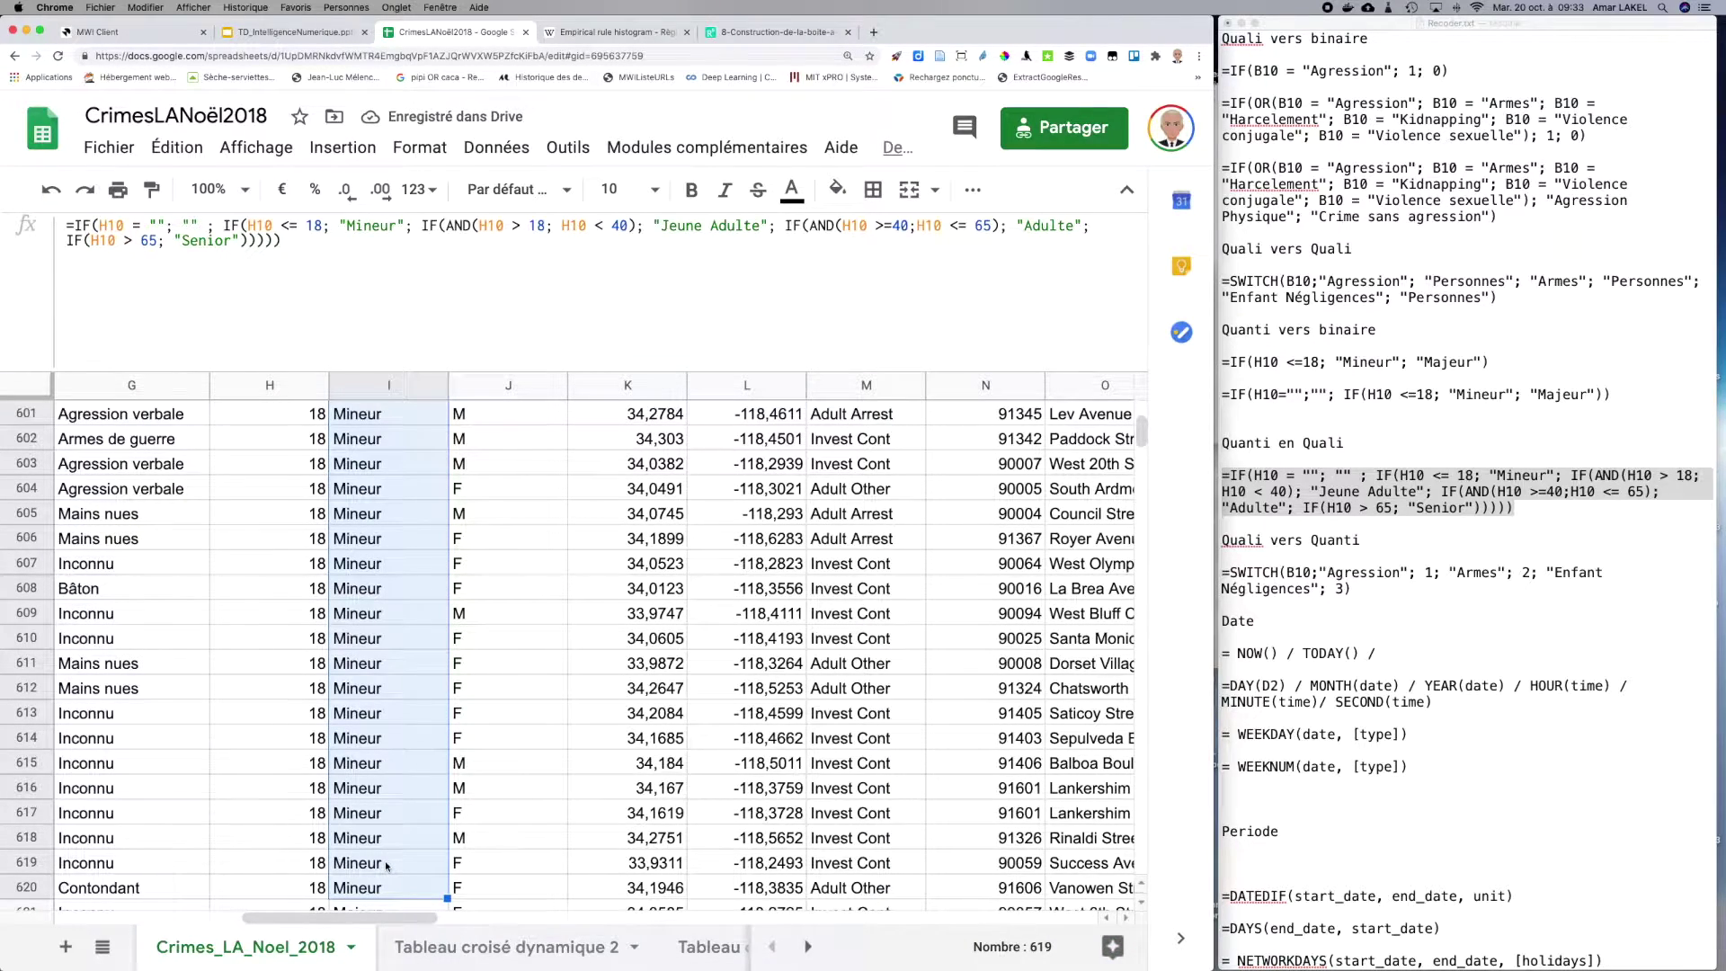
Step: Point the blank-age test in I2's formula at H2 instead of H10
{"action": "scroll", "coordinate": [387, 865], "scroll_direction": "down", "scroll_amount": 2}
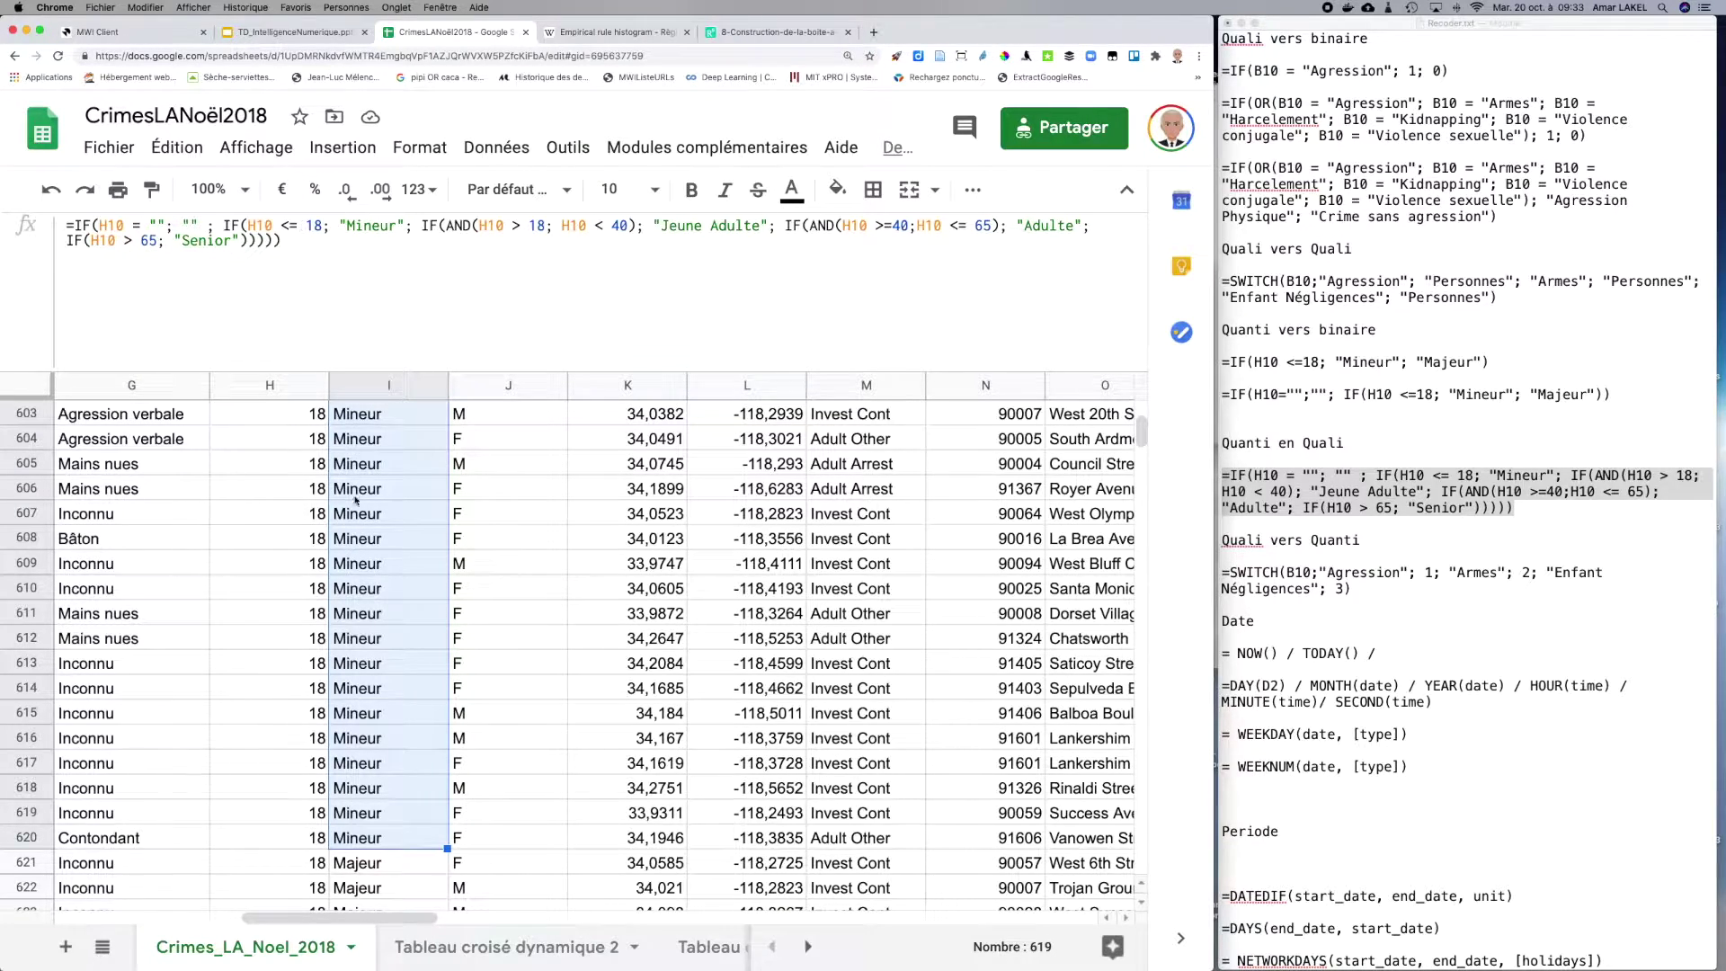
{"action": "scroll", "coordinate": [369, 562], "scroll_direction": "up", "scroll_amount": 20}
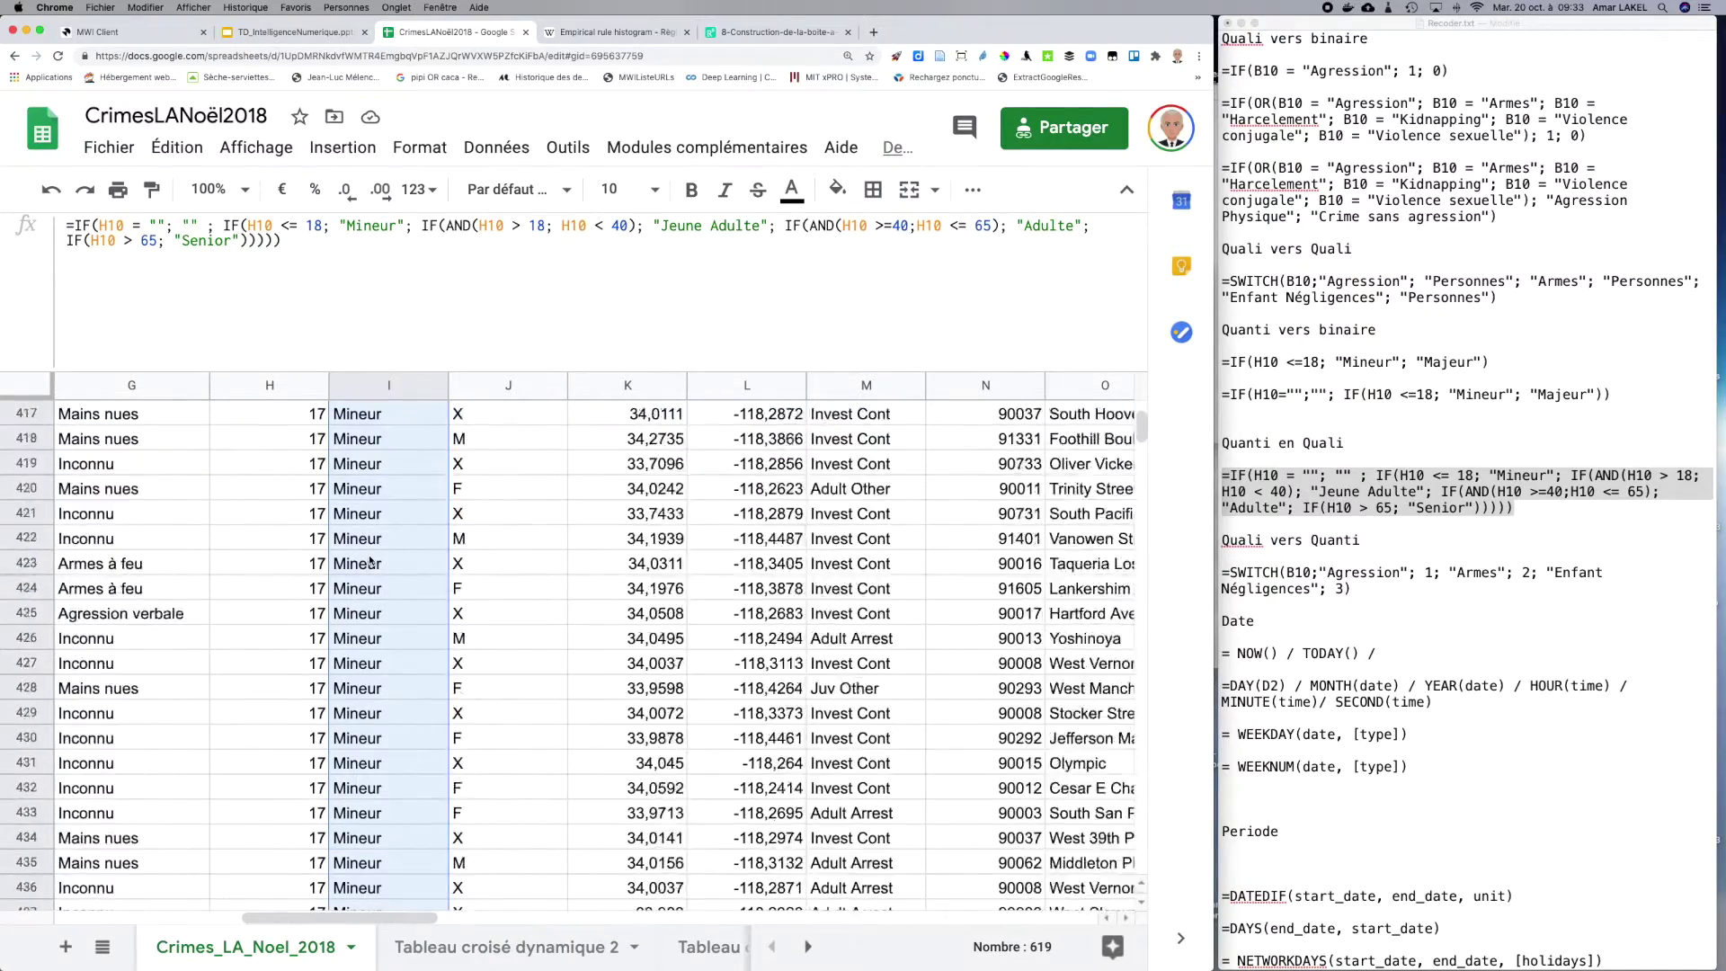
{"action": "scroll", "coordinate": [369, 562], "scroll_direction": "up", "scroll_amount": 20}
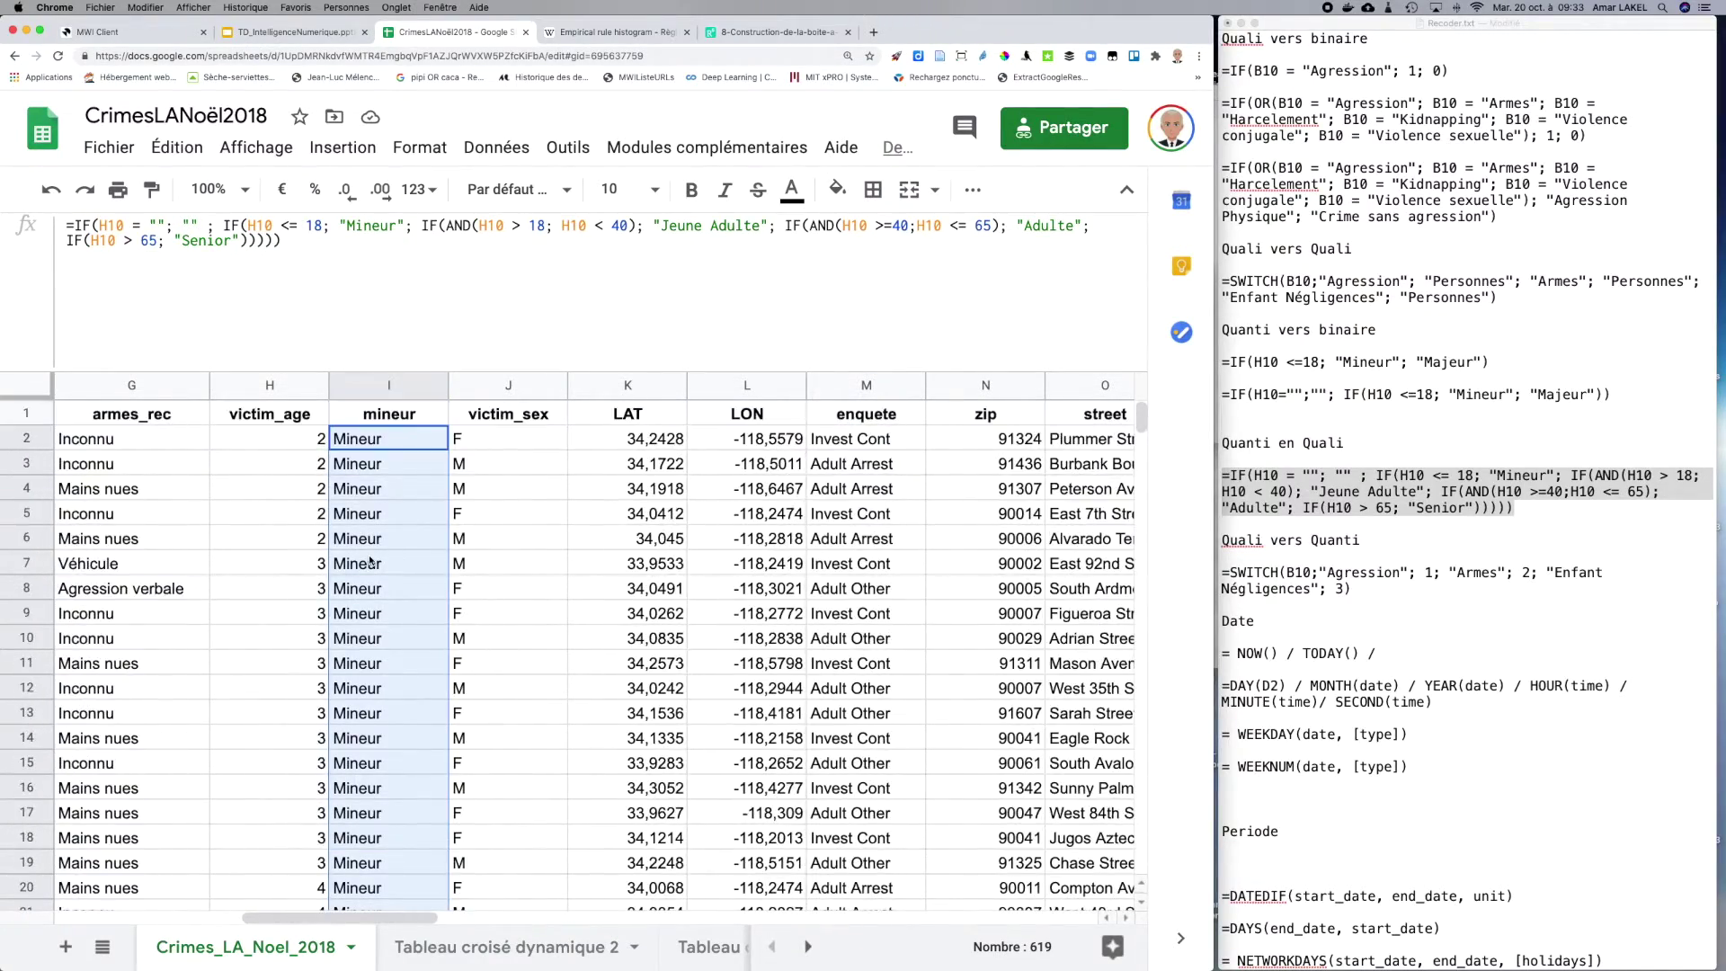
{"action": "left_click", "coordinate": [119, 224]}
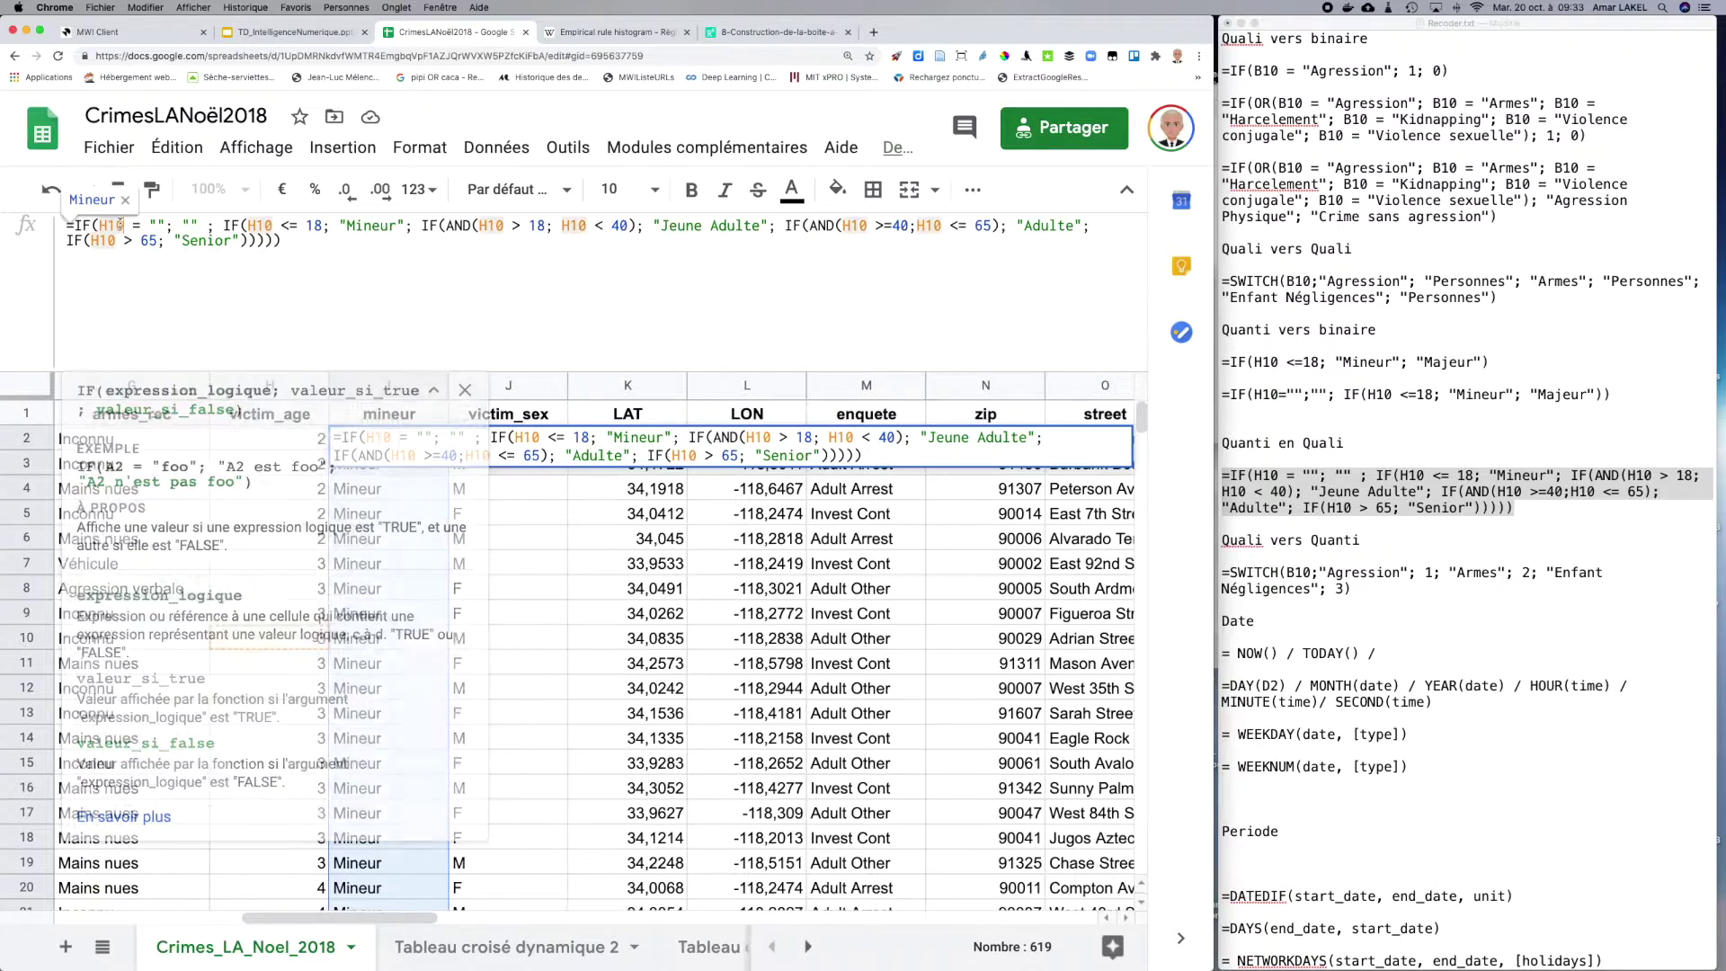
{"action": "left_click", "coordinate": [539, 512]}
{"action": "left_click", "coordinate": [403, 438]}
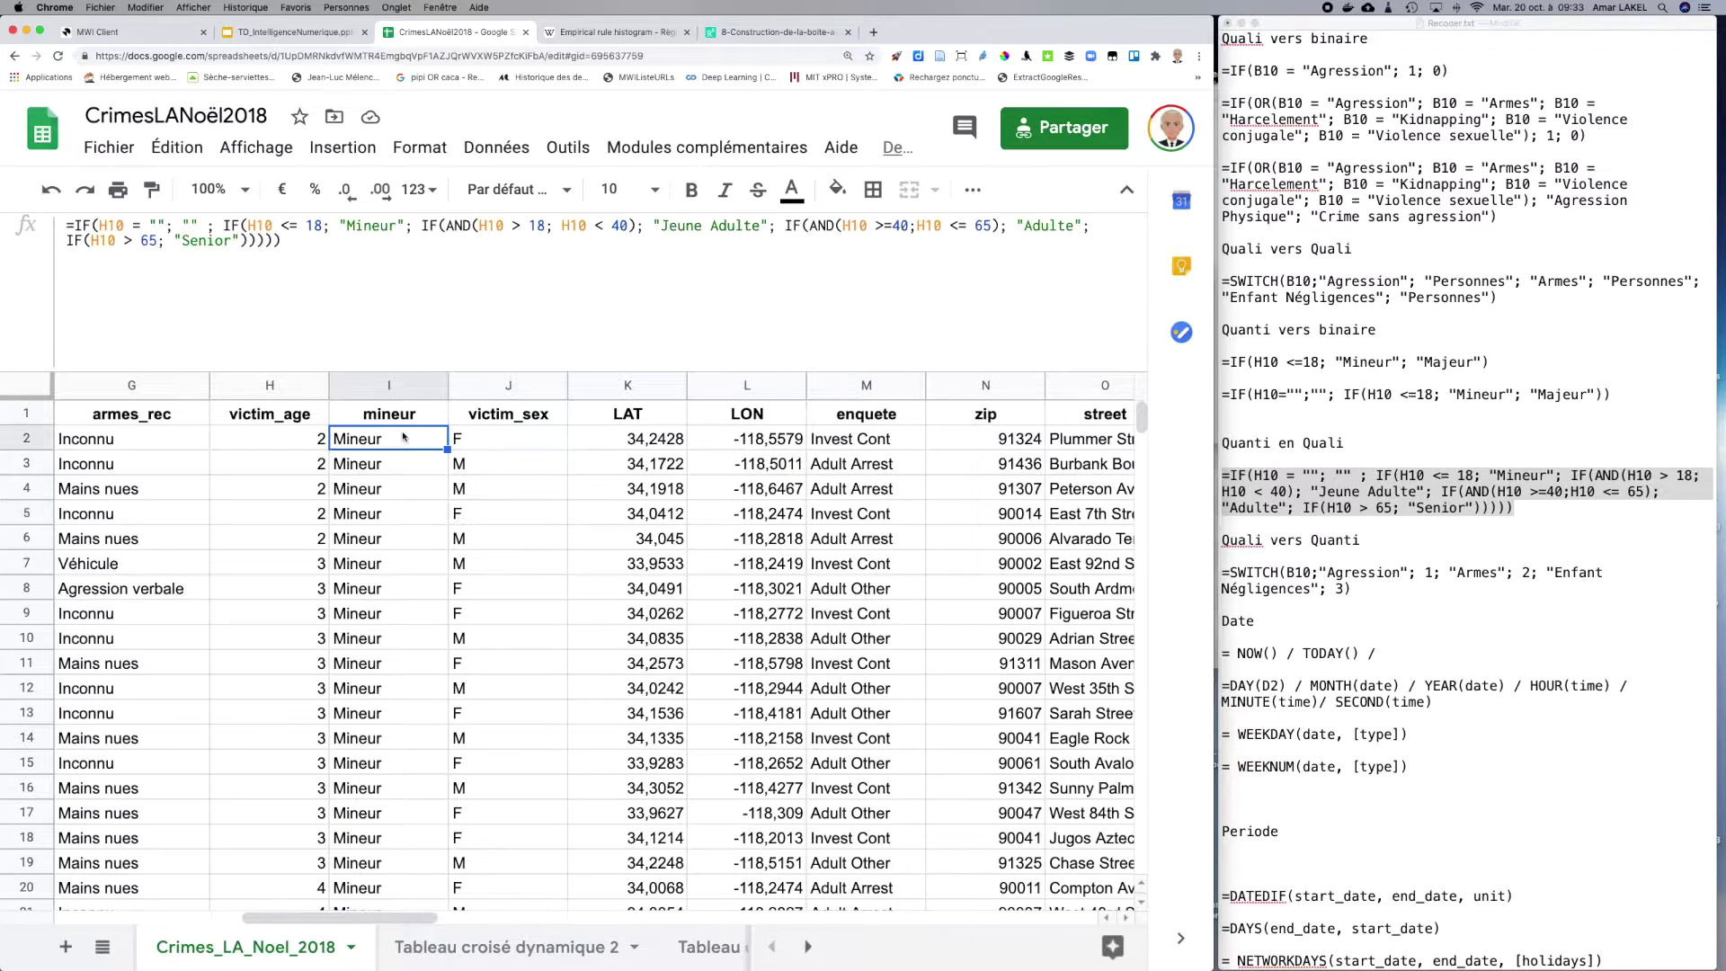
{"action": "left_click", "coordinate": [131, 225]}
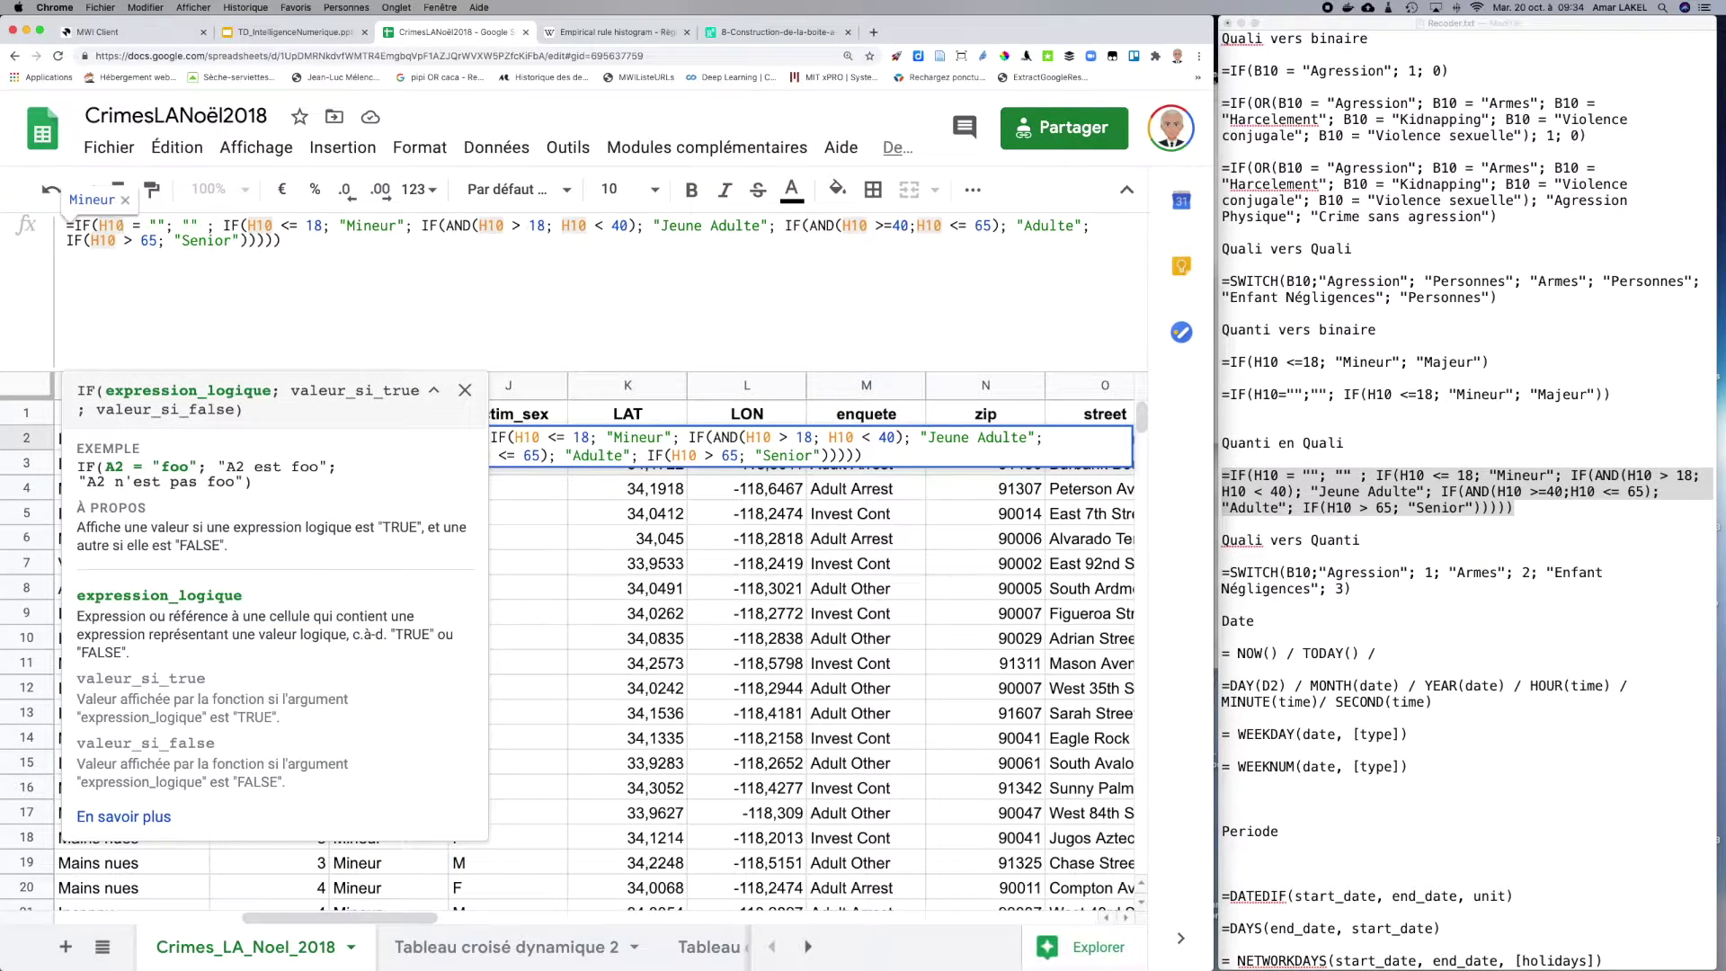
{"action": "key", "text": "BackSpace"}
{"action": "key", "text": "BackSpace"}
{"action": "type", "text": "2"}
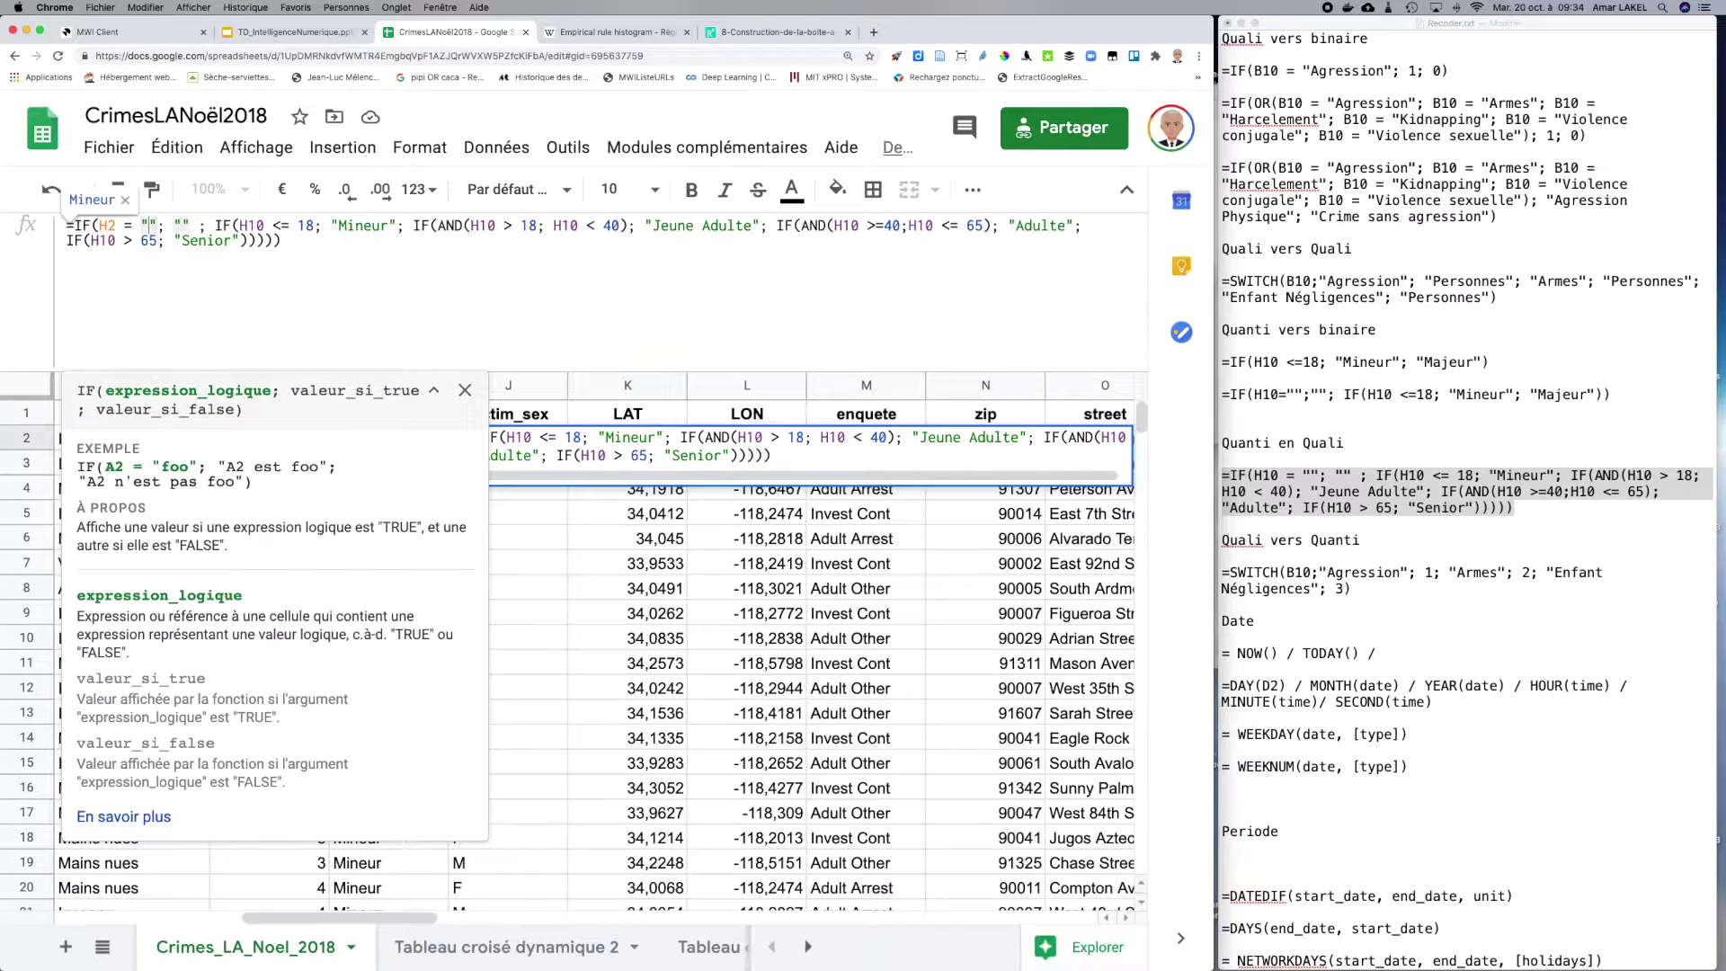
Step: Change the Mineur test in the I2 formula to H2 < 18
{"action": "key", "text": "Right"}
{"action": "key", "text": "shift+Right"}
{"action": "key", "text": "shift+Right"}
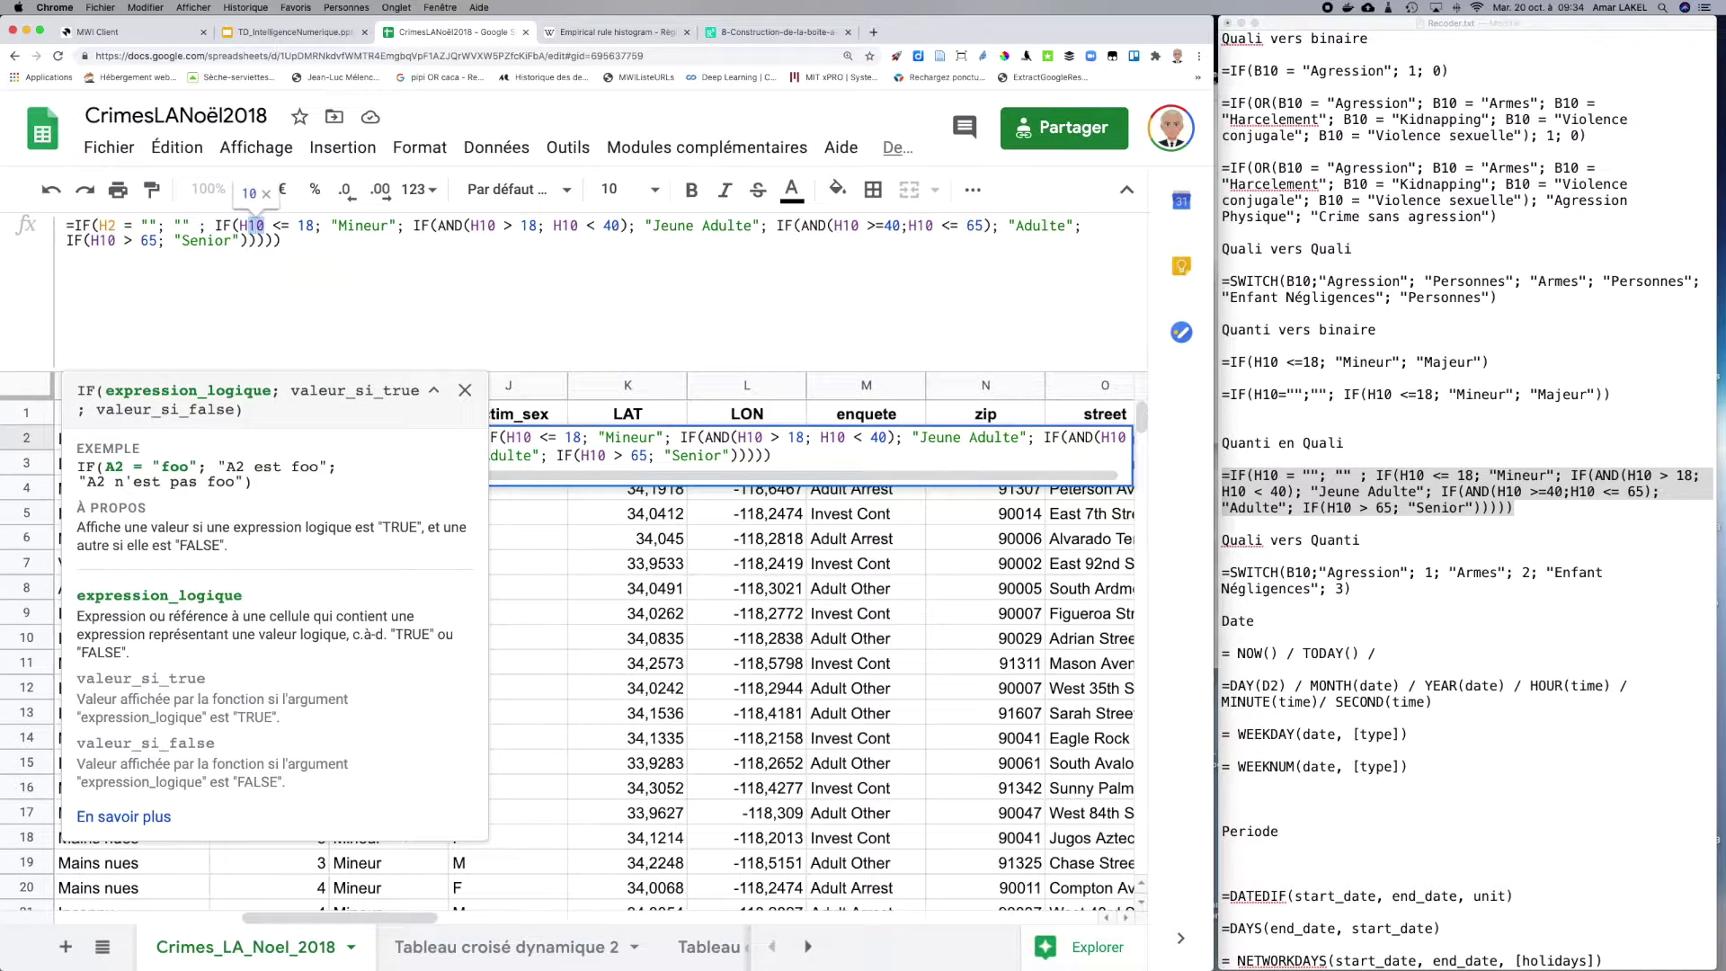
{"action": "type", "text": "2"}
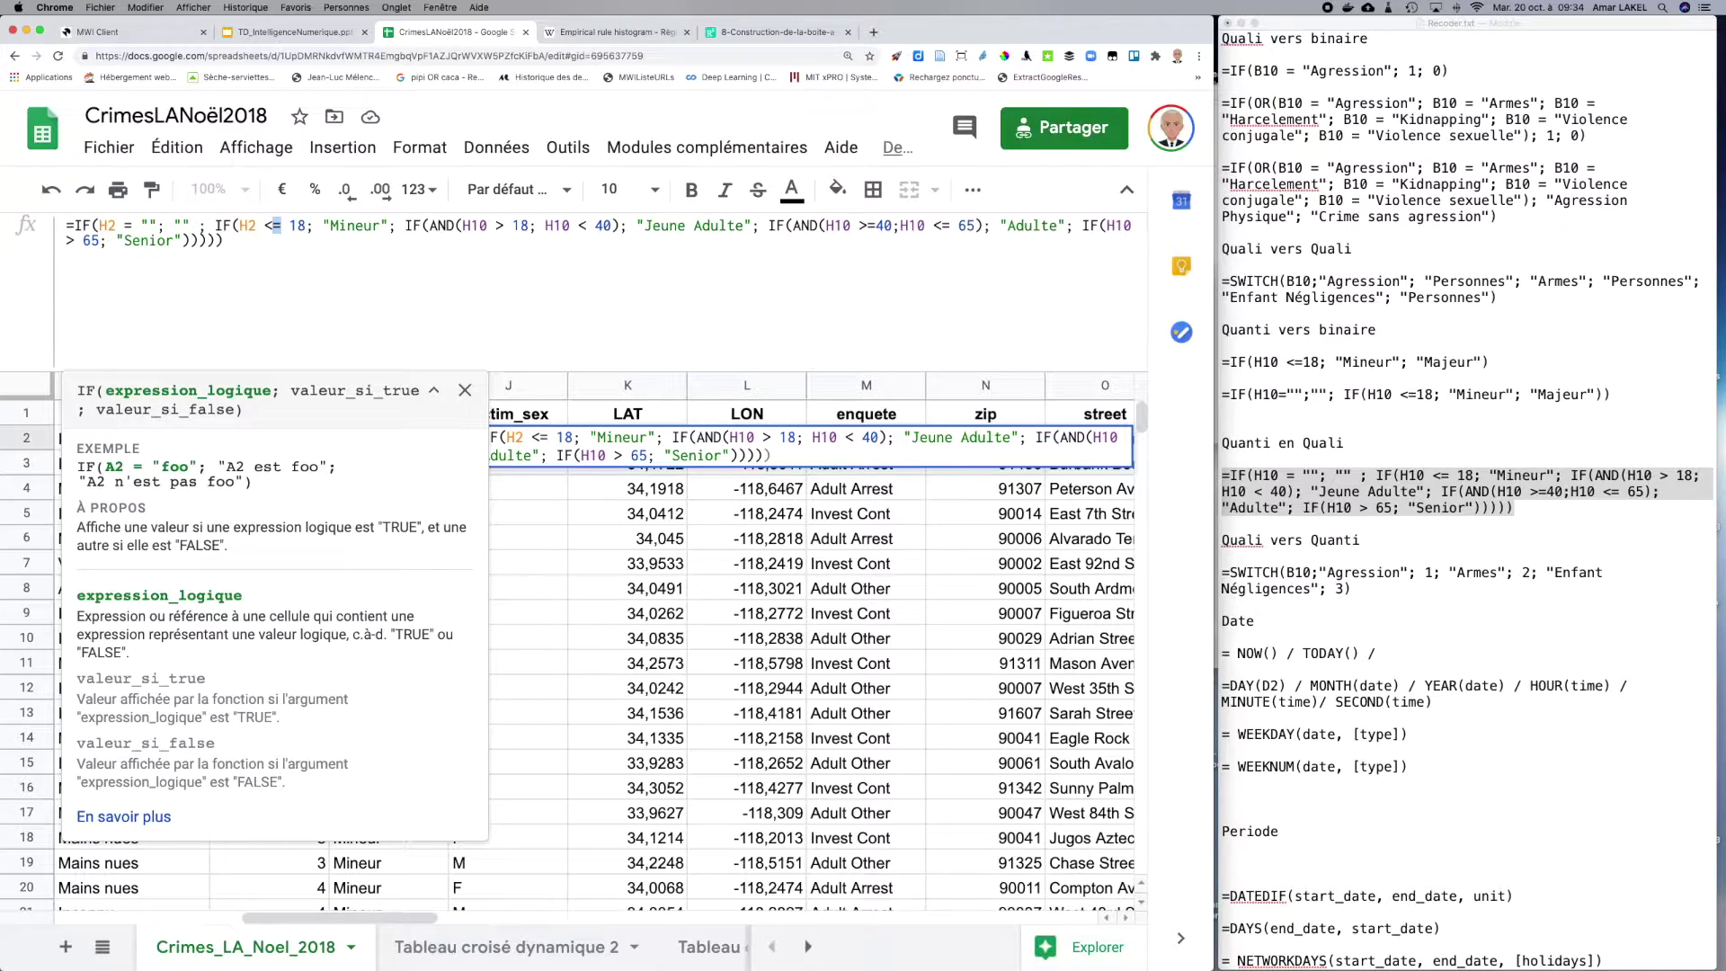
{"action": "key", "text": "BackSpace"}
{"action": "key", "text": "Right"}
{"action": "key", "text": "Right"}
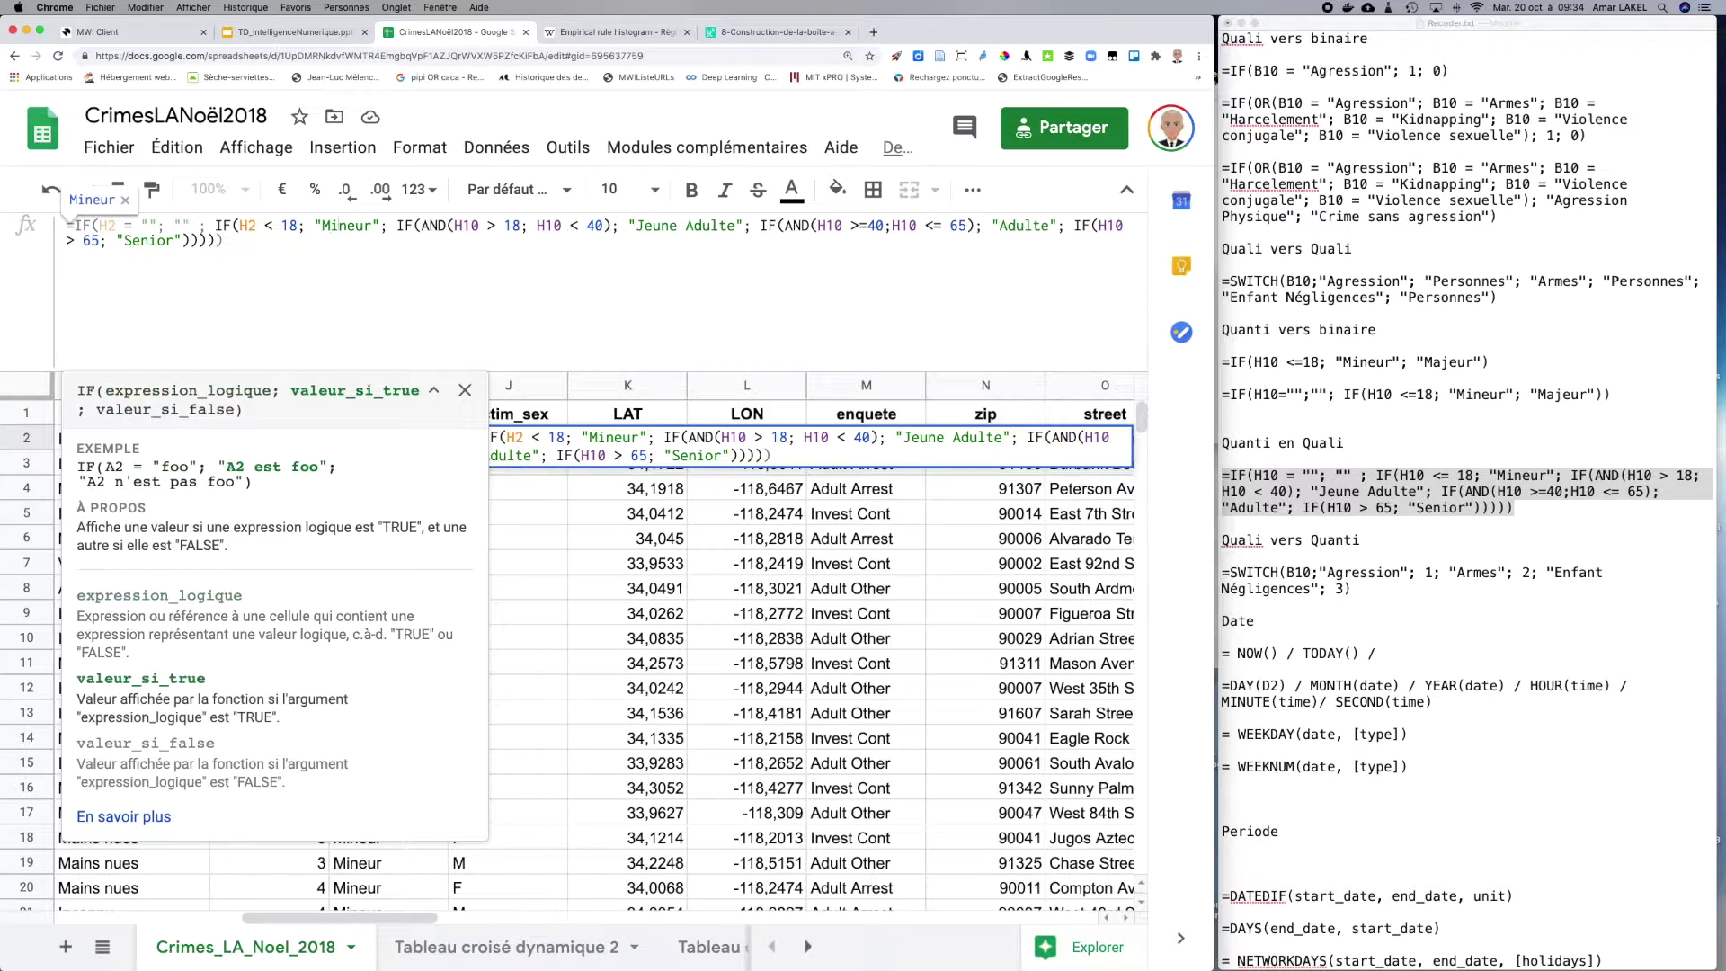
Step: Change the Jeune Adulte condition in the I2 formula to AND(H2 >= 18; H2 < 40)
{"action": "key", "text": "Right"}
{"action": "key", "text": "Right"}
{"action": "key", "text": "Right"}
{"action": "key", "text": "Right"}
{"action": "key", "text": "Right"}
{"action": "key", "text": "Right"}
{"action": "key", "text": "Right"}
{"action": "key", "text": "Right"}
{"action": "key", "text": "Right"}
{"action": "key", "text": "shift+Right"}
{"action": "key", "text": "shift+Right"}
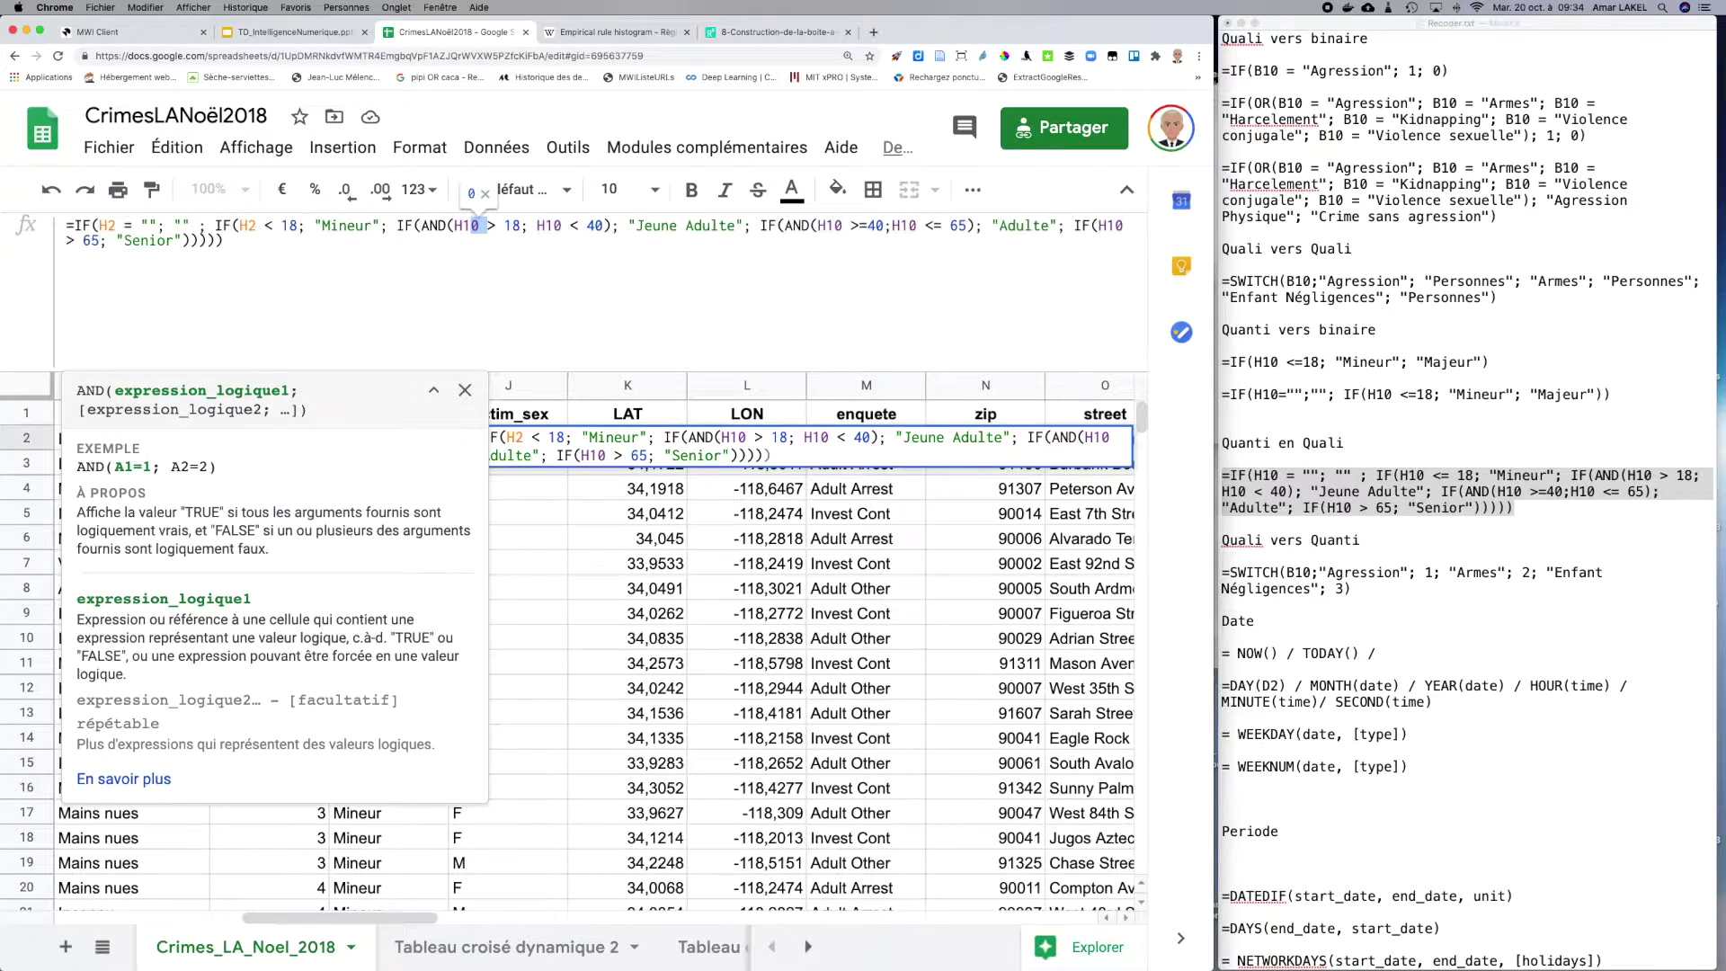
{"action": "key", "text": "BackSpace"}
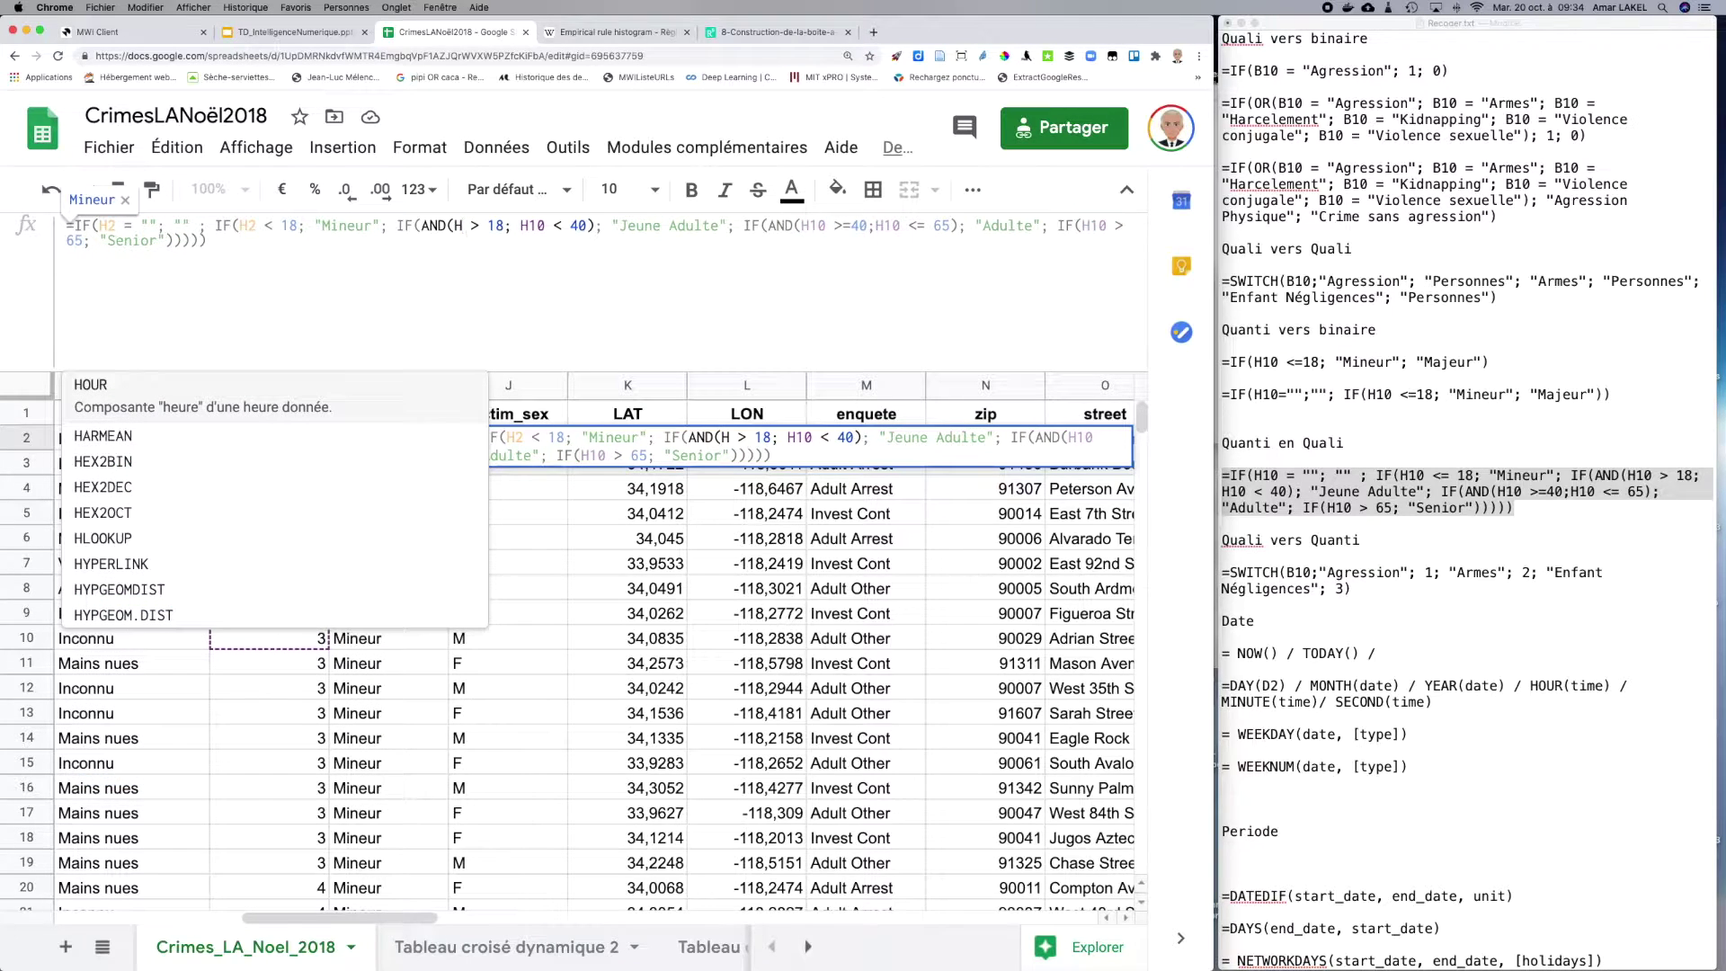
{"action": "type", "text": "2"}
{"action": "key", "text": "Right"}
{"action": "key", "text": "Right"}
{"action": "key", "text": "Right"}
{"action": "key", "text": "Right"}
{"action": "key", "text": "shift+Right"}
{"action": "key", "text": "shift+Right"}
{"action": "key", "text": "BackSpace"}
{"action": "type", "text": "2"}
{"action": "left_click", "coordinate": [495, 226]}
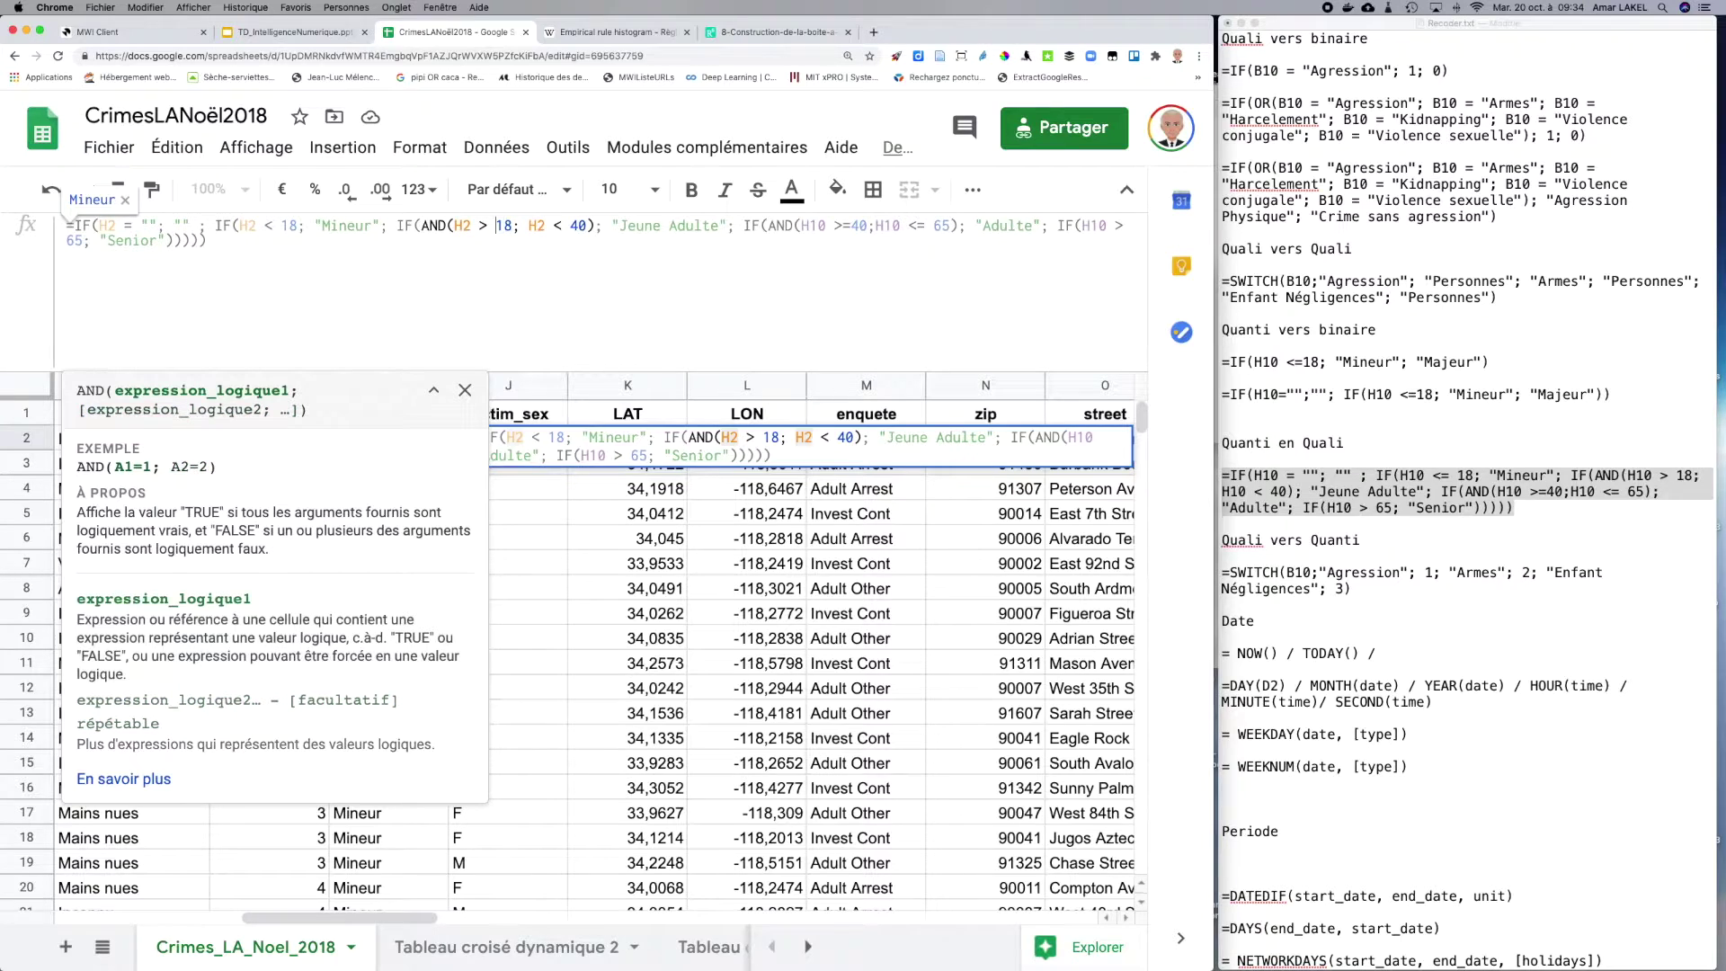
{"action": "type", "text": "="}
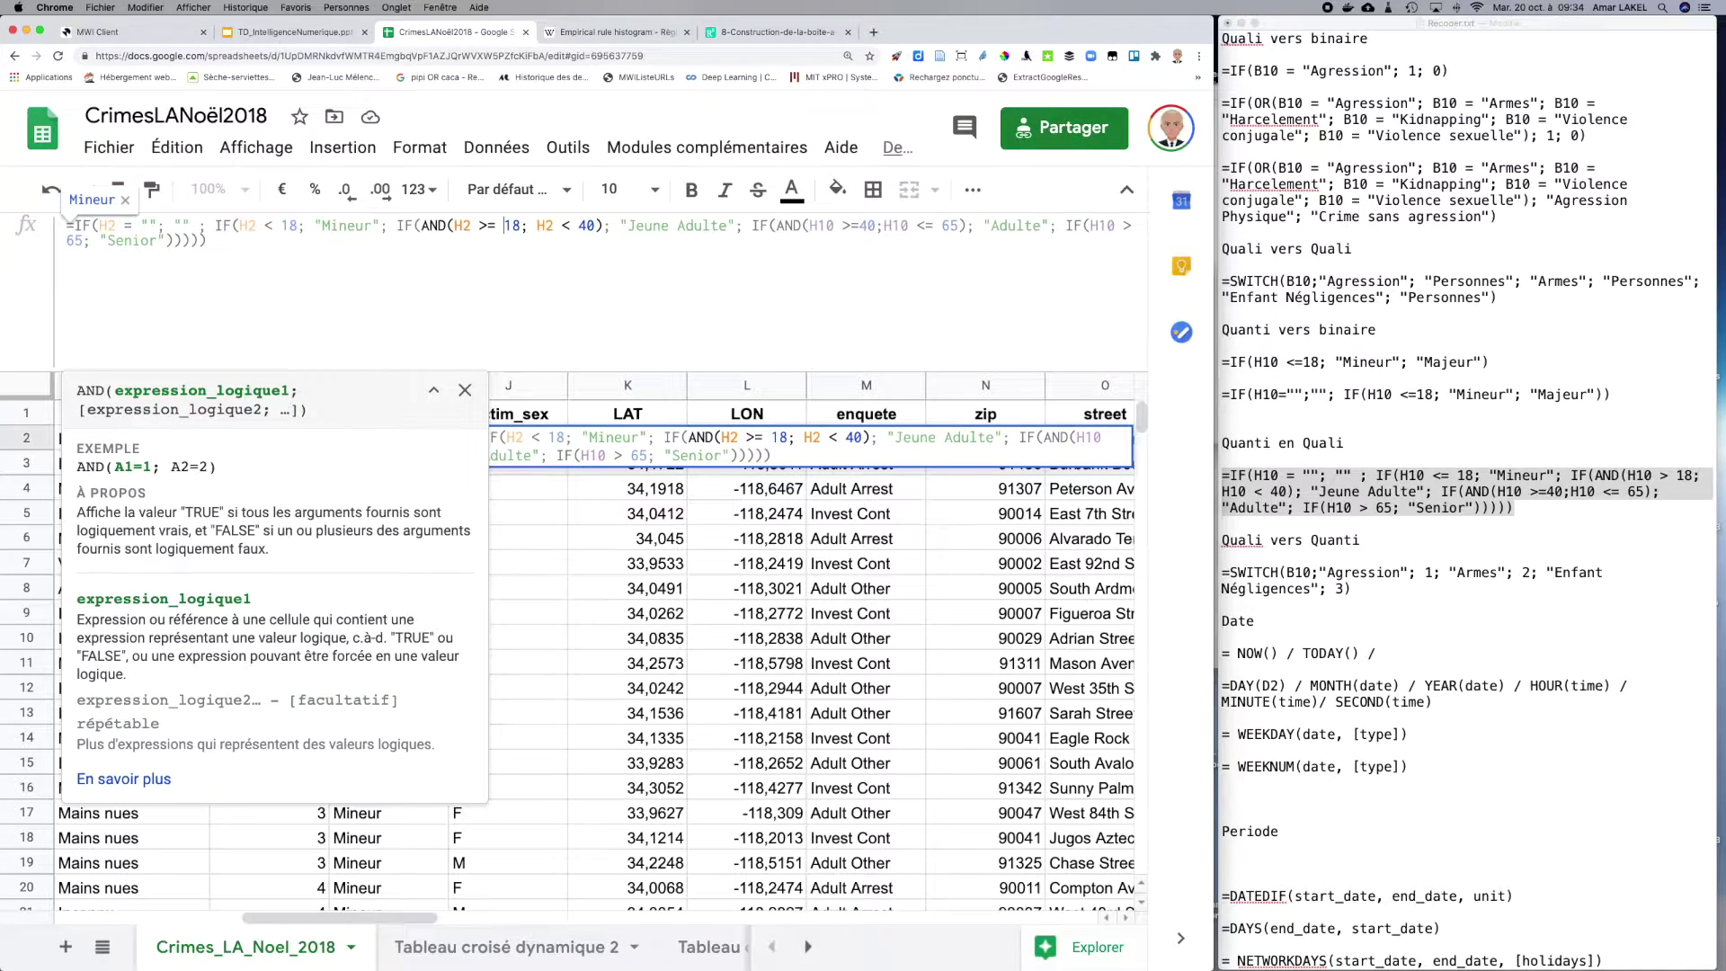
Step: Point both comparisons of the Adulte condition in the I2 formula at H2, giving AND(H2 >=40;H2 <= 65)
{"action": "left_click", "coordinate": [624, 226]}
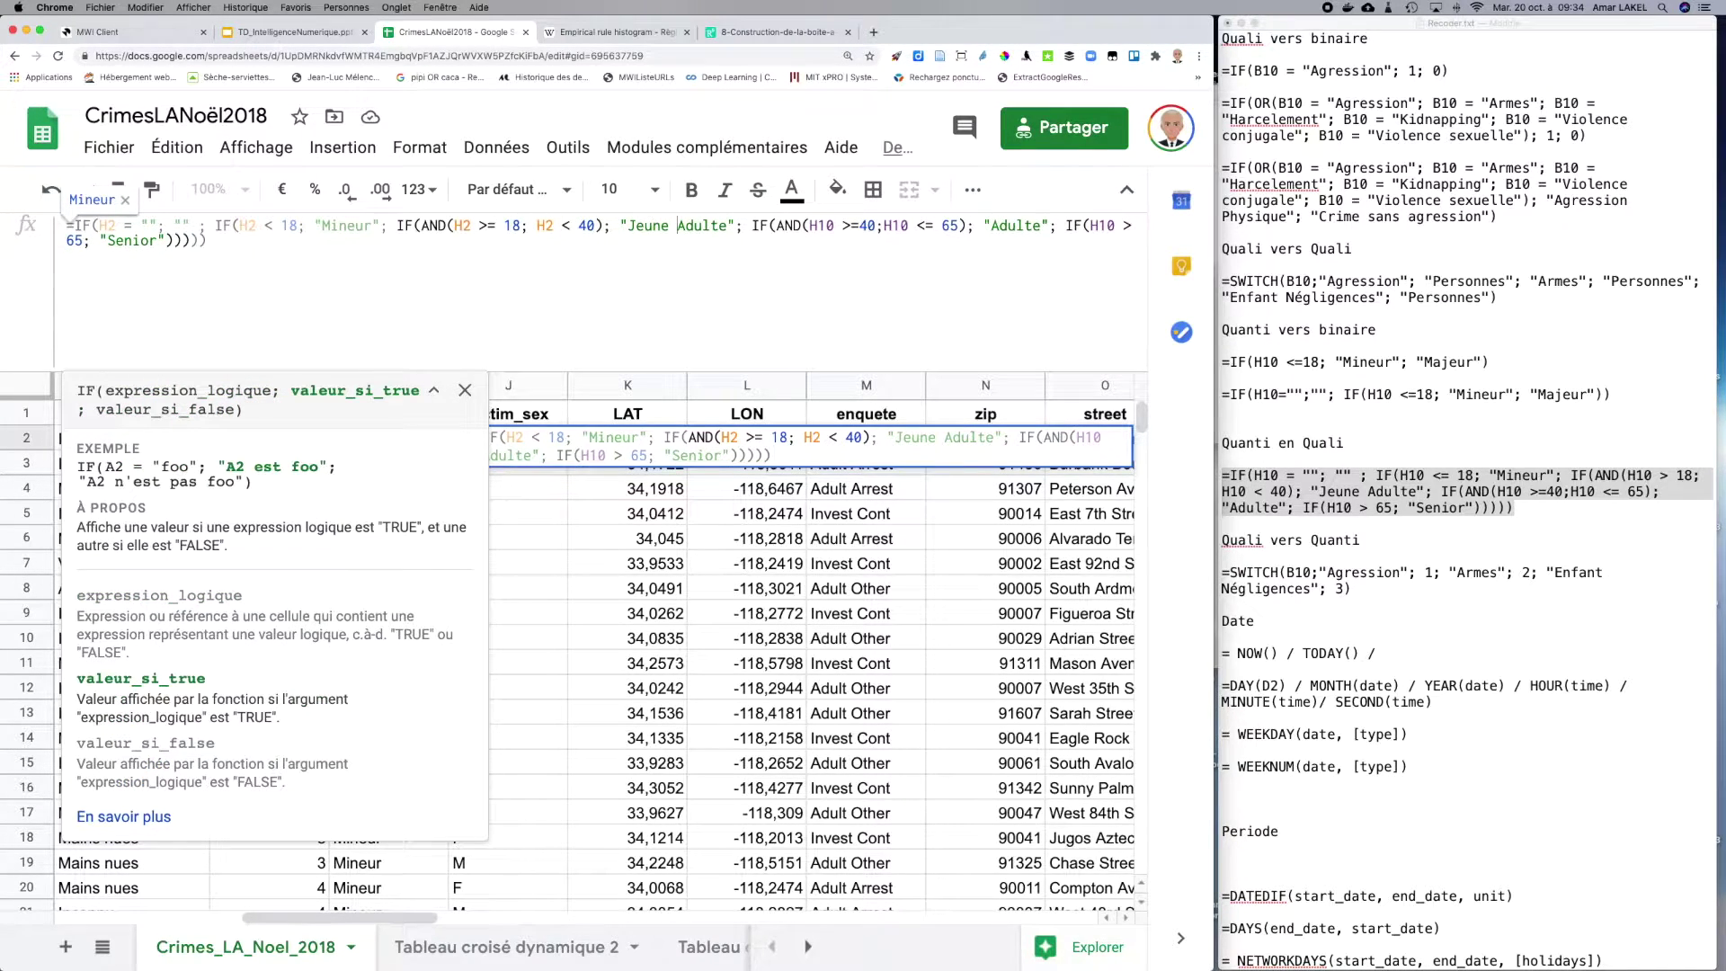
{"action": "double_click", "coordinate": [821, 226]}
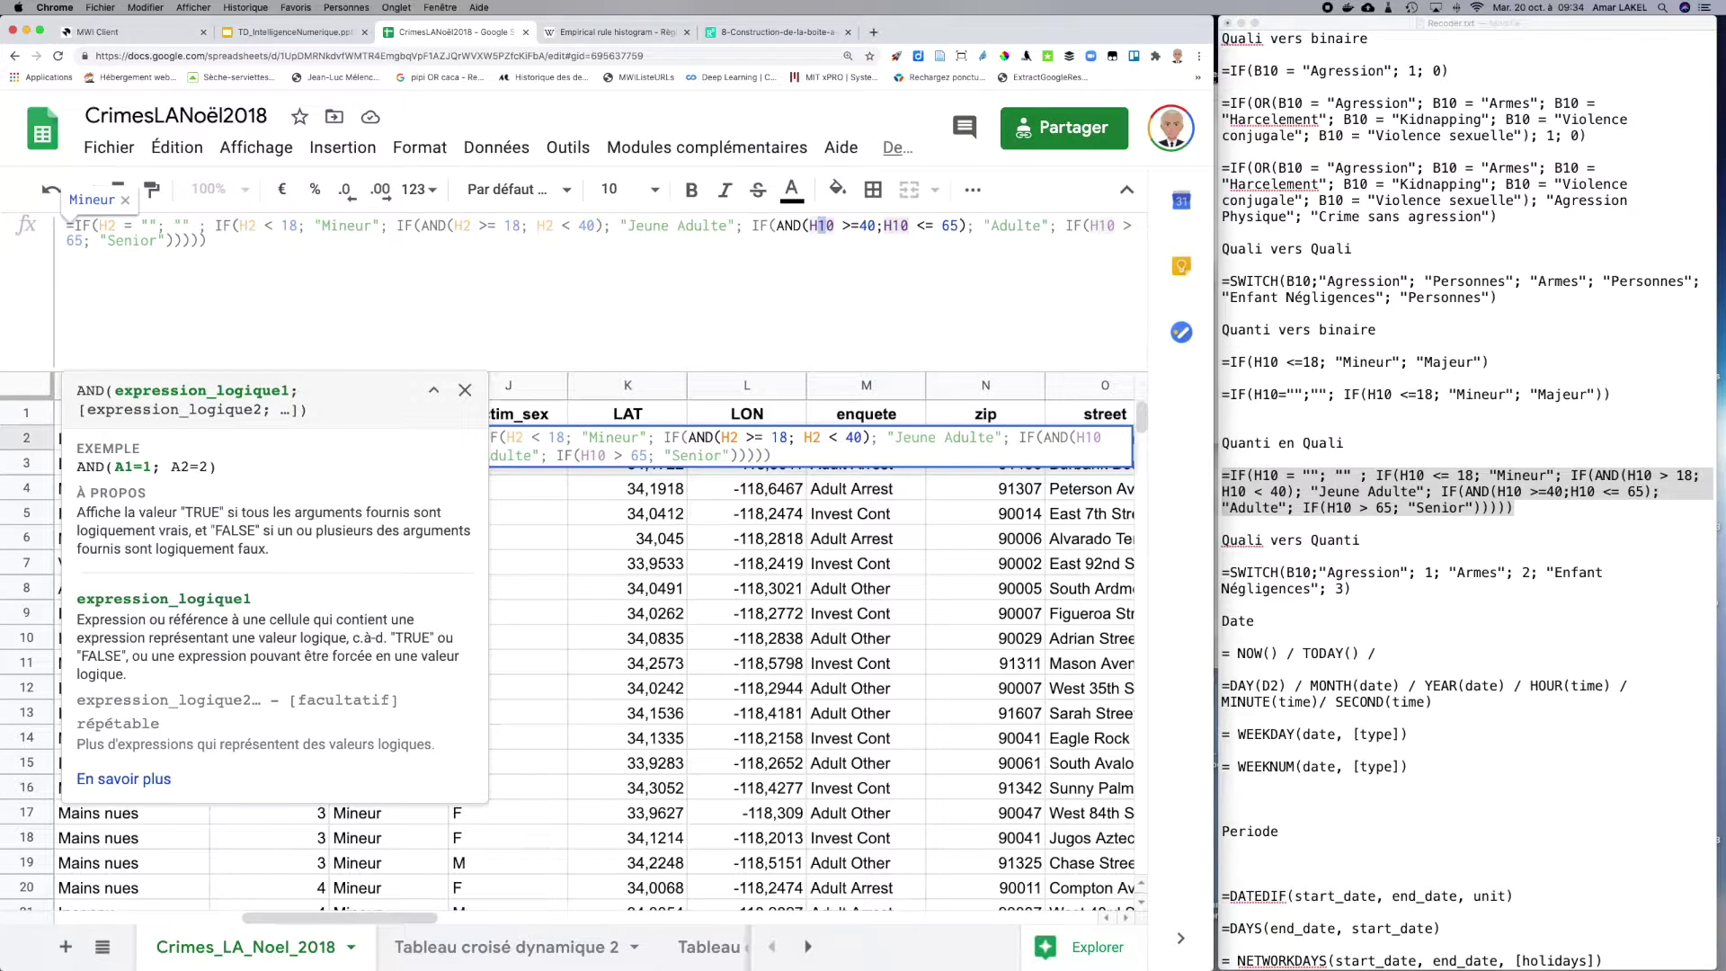
{"action": "type", "text": "2"}
{"action": "double_click", "coordinate": [887, 226]}
{"action": "type", "text": "2"}
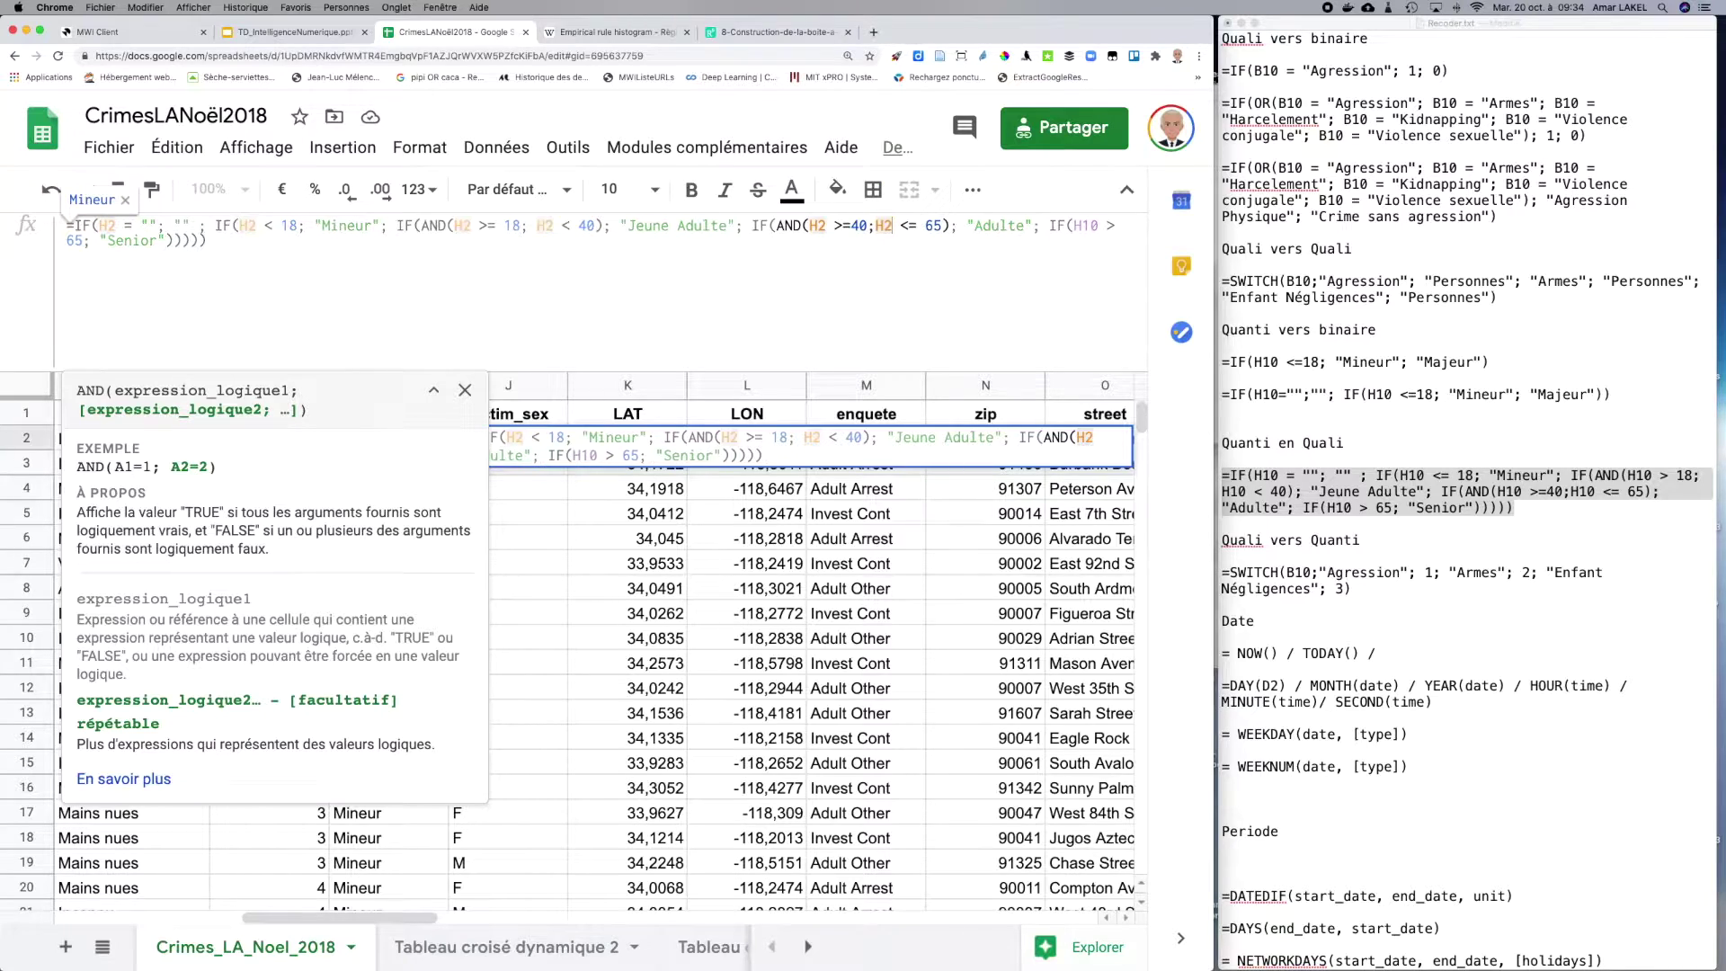
Step: Change the Senior test to H2 > 65 and commit the I2 formula
{"action": "key", "text": "Right"}
{"action": "key", "text": "Right"}
{"action": "key", "text": "Right"}
{"action": "key", "text": "Right"}
{"action": "key", "text": "Right"}
{"action": "key", "text": "Right"}
{"action": "key", "text": "Right"}
{"action": "key", "text": "Right"}
{"action": "key", "text": "Right"}
{"action": "key", "text": "Right"}
{"action": "key", "text": "shift+Left"}
{"action": "key", "text": "shift+Left"}
{"action": "type", "text": "2"}
{"action": "key", "text": "Right"}
{"action": "key", "text": "Right"}
{"action": "key", "text": "Right"}
{"action": "key", "text": "Right"}
{"action": "key", "text": "Right"}
{"action": "key", "text": "Right"}
{"action": "key", "text": "Right"}
{"action": "key", "text": "Right"}
{"action": "key", "text": "Right"}
{"action": "key", "text": "Right"}
{"action": "key", "text": "Right"}
{"action": "key", "text": "Right"}
{"action": "key", "text": "Right"}
{"action": "key", "text": "Right"}
{"action": "key", "text": "Right"}
{"action": "key", "text": "Right"}
{"action": "key", "text": "Right"}
{"action": "key", "text": "Right"}
{"action": "key", "text": "Right"}
{"action": "key", "text": "Right"}
{"action": "key", "text": "Return"}
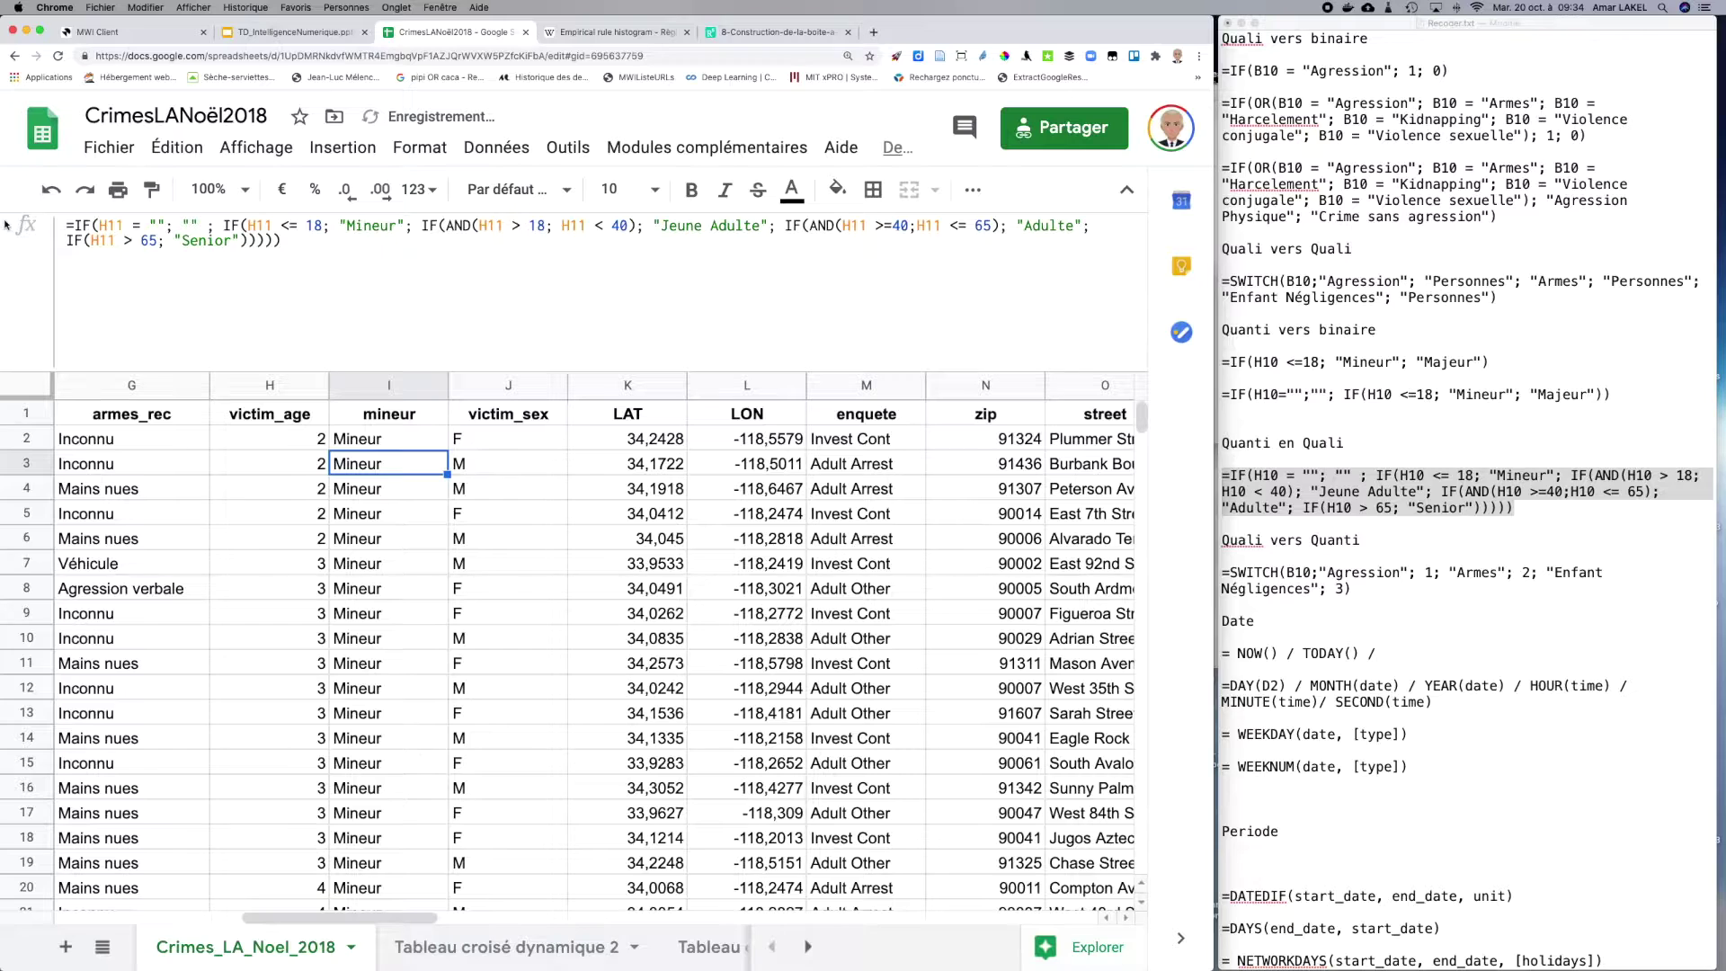
Step: Fill I2's formula down the mineur column through row 689, and check the age classes around 18
{"action": "left_click", "coordinate": [369, 436]}
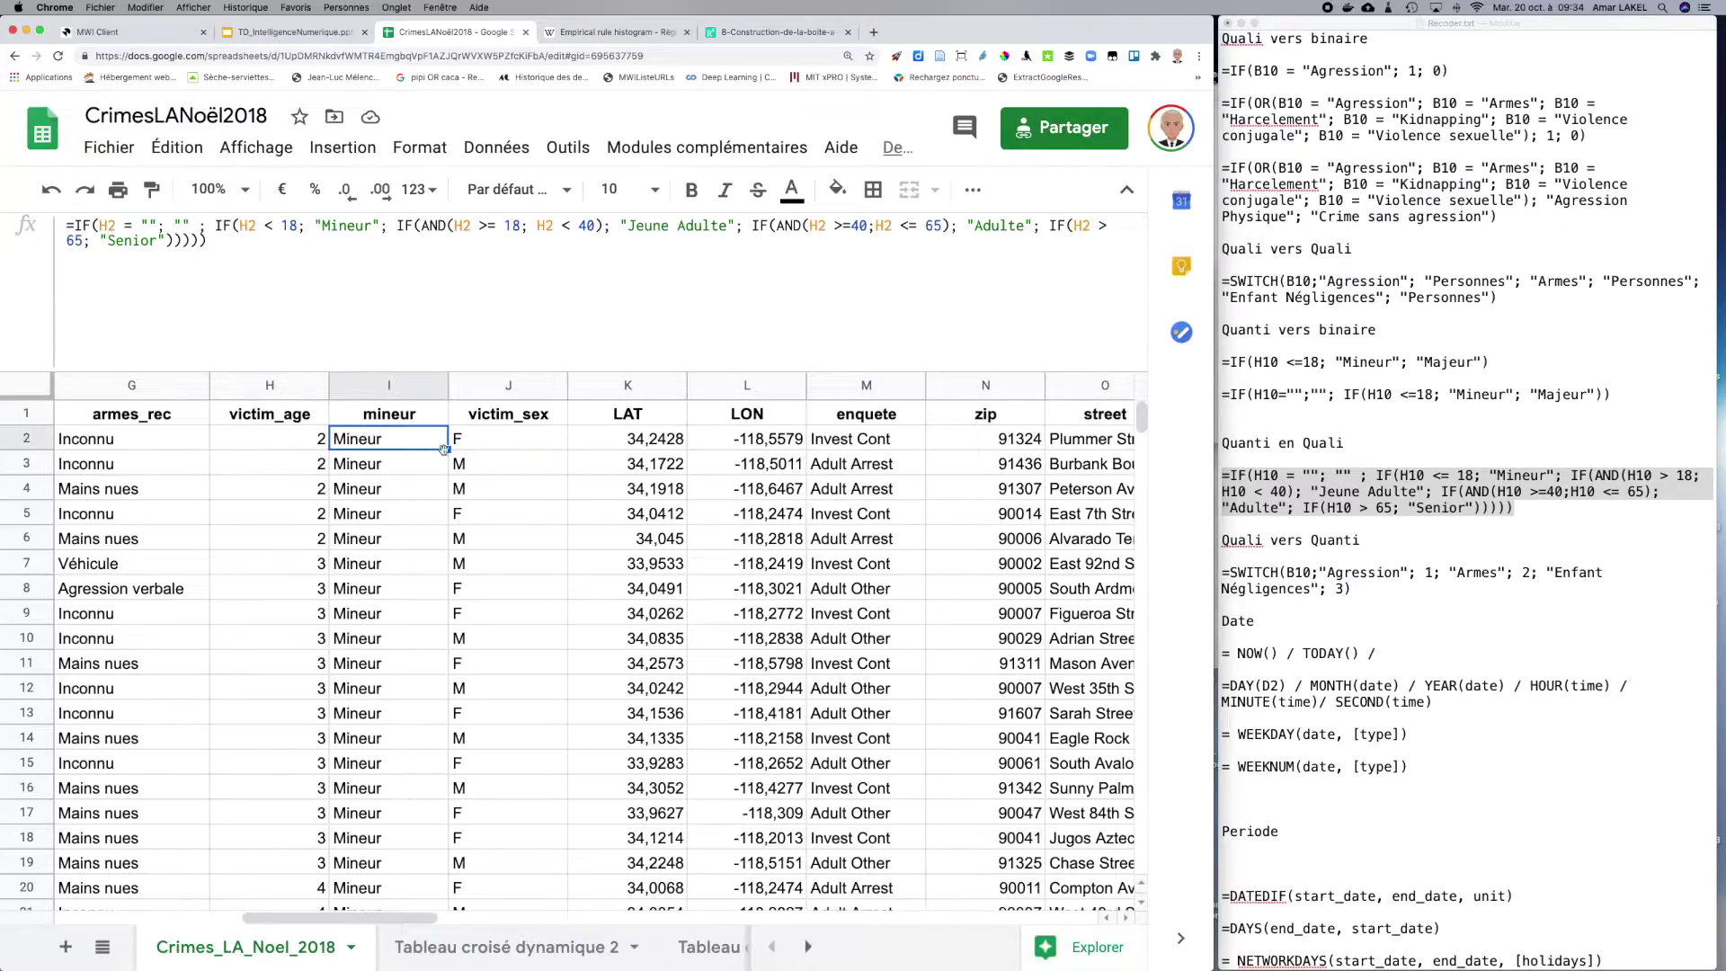
{"action": "left_click_drag", "start_coordinate": [447, 450], "coordinate": [462, 964]}
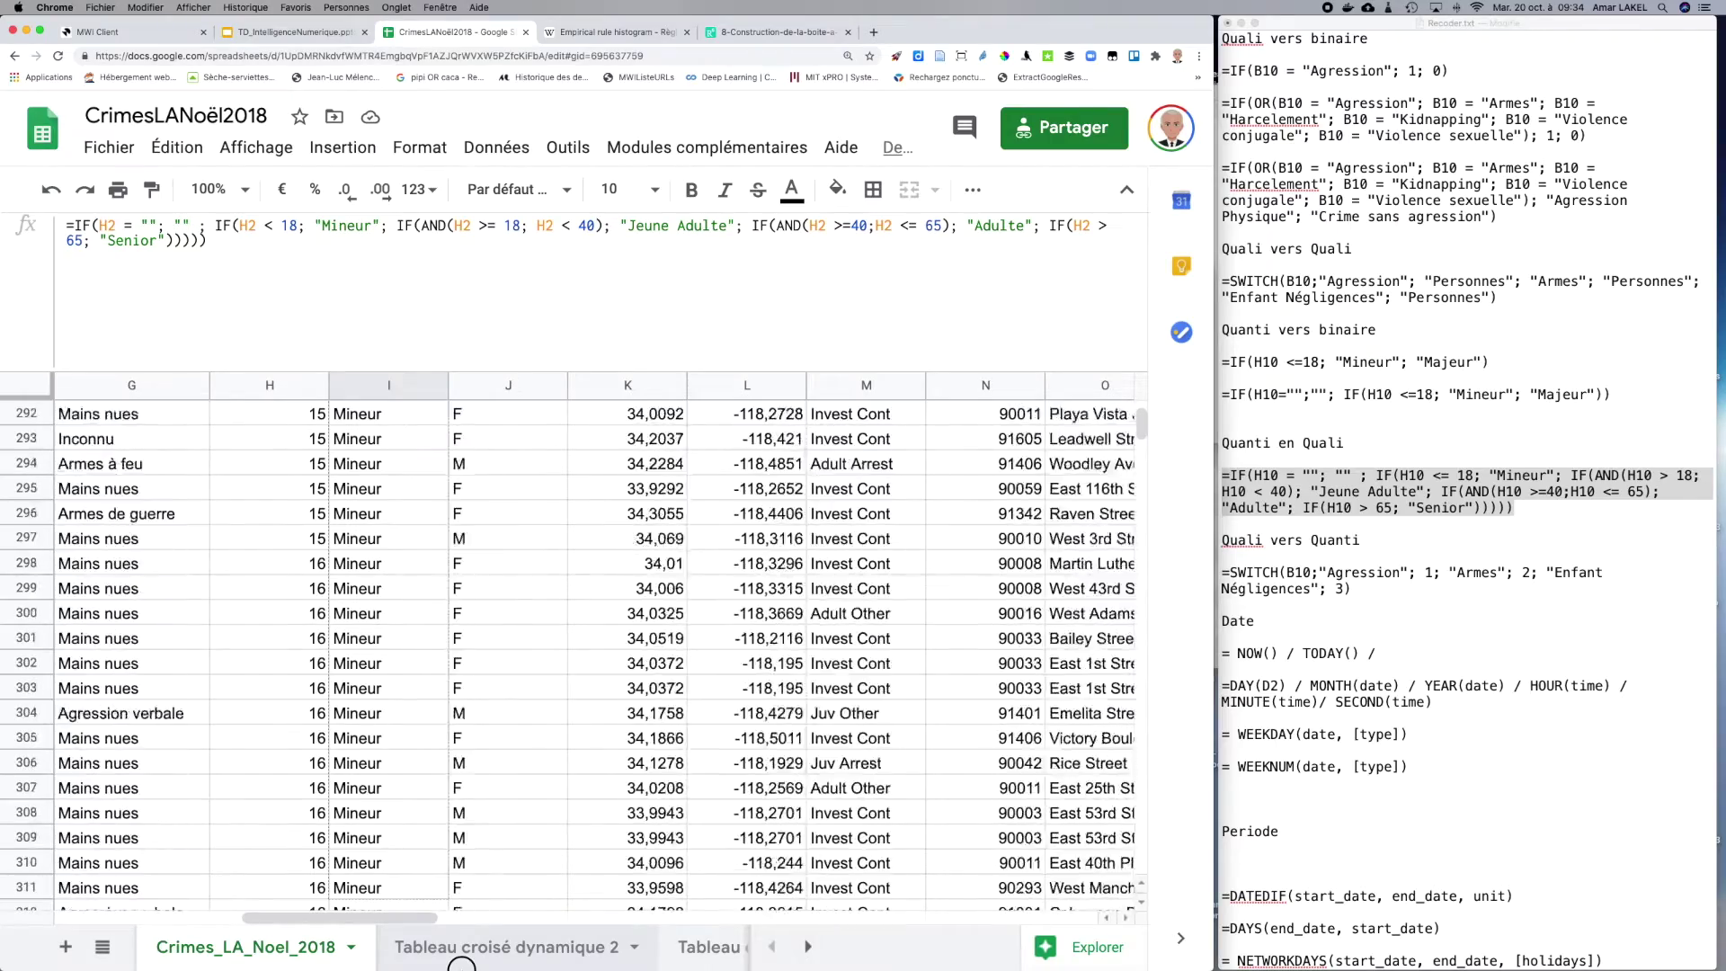
{"action": "left_click_drag", "start_coordinate": [462, 965], "coordinate": [461, 965]}
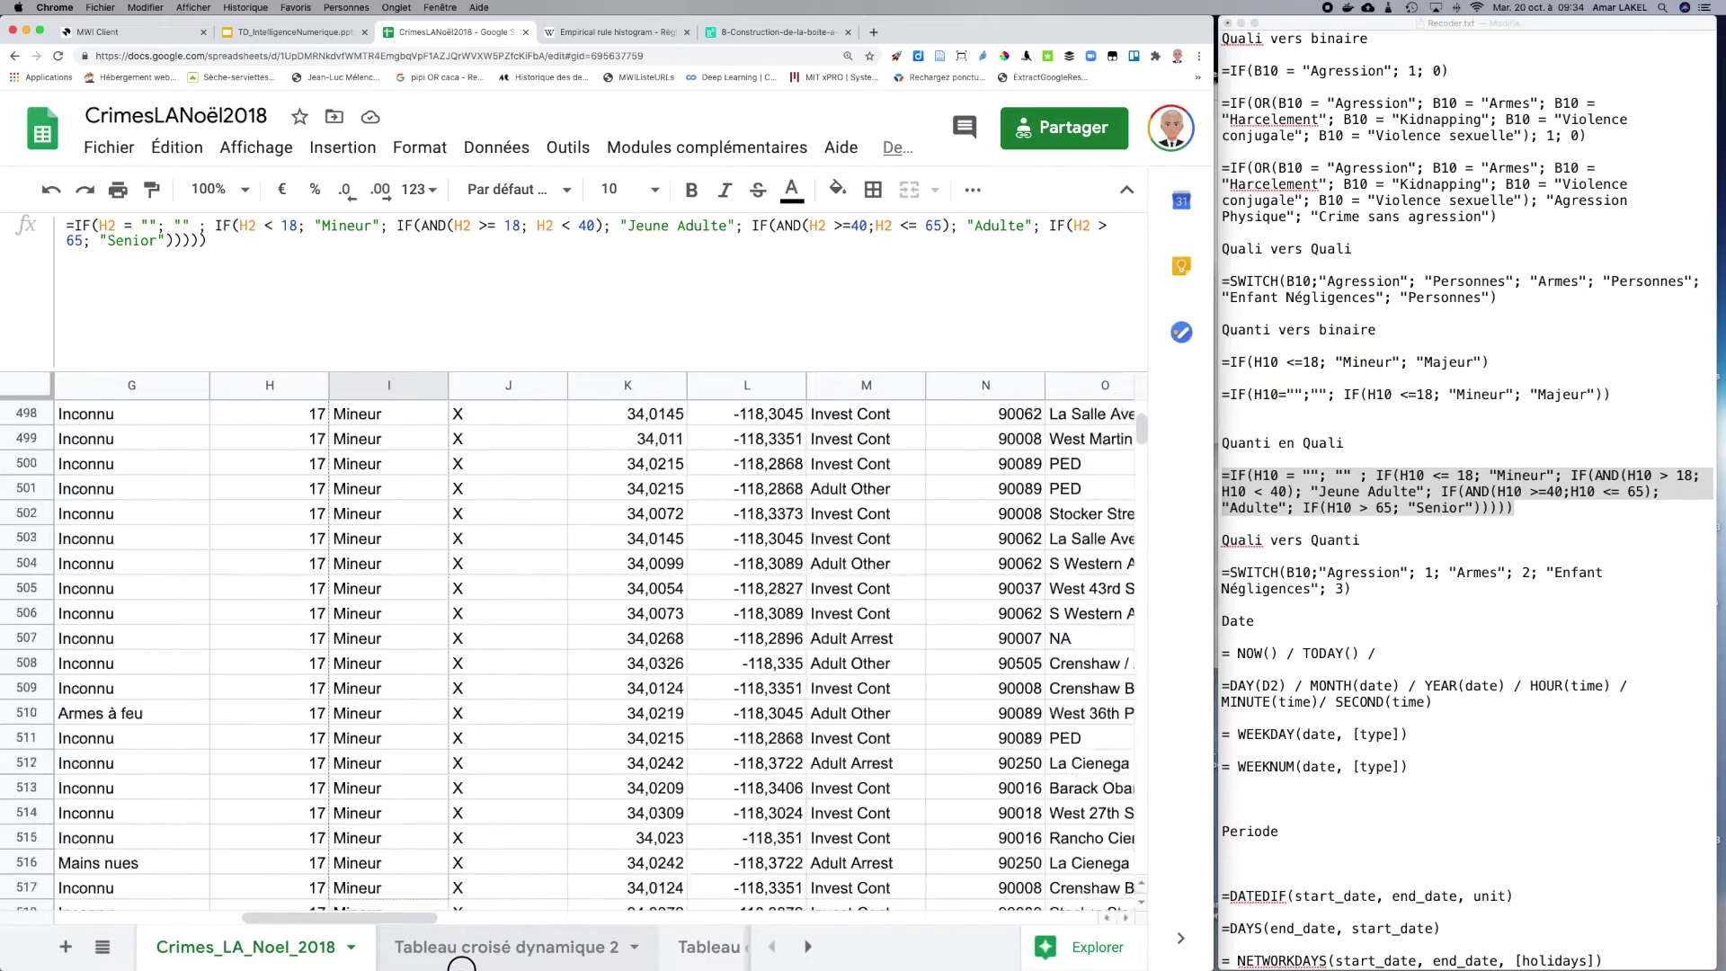
{"action": "left_click_drag", "start_coordinate": [461, 965], "coordinate": [460, 965]}
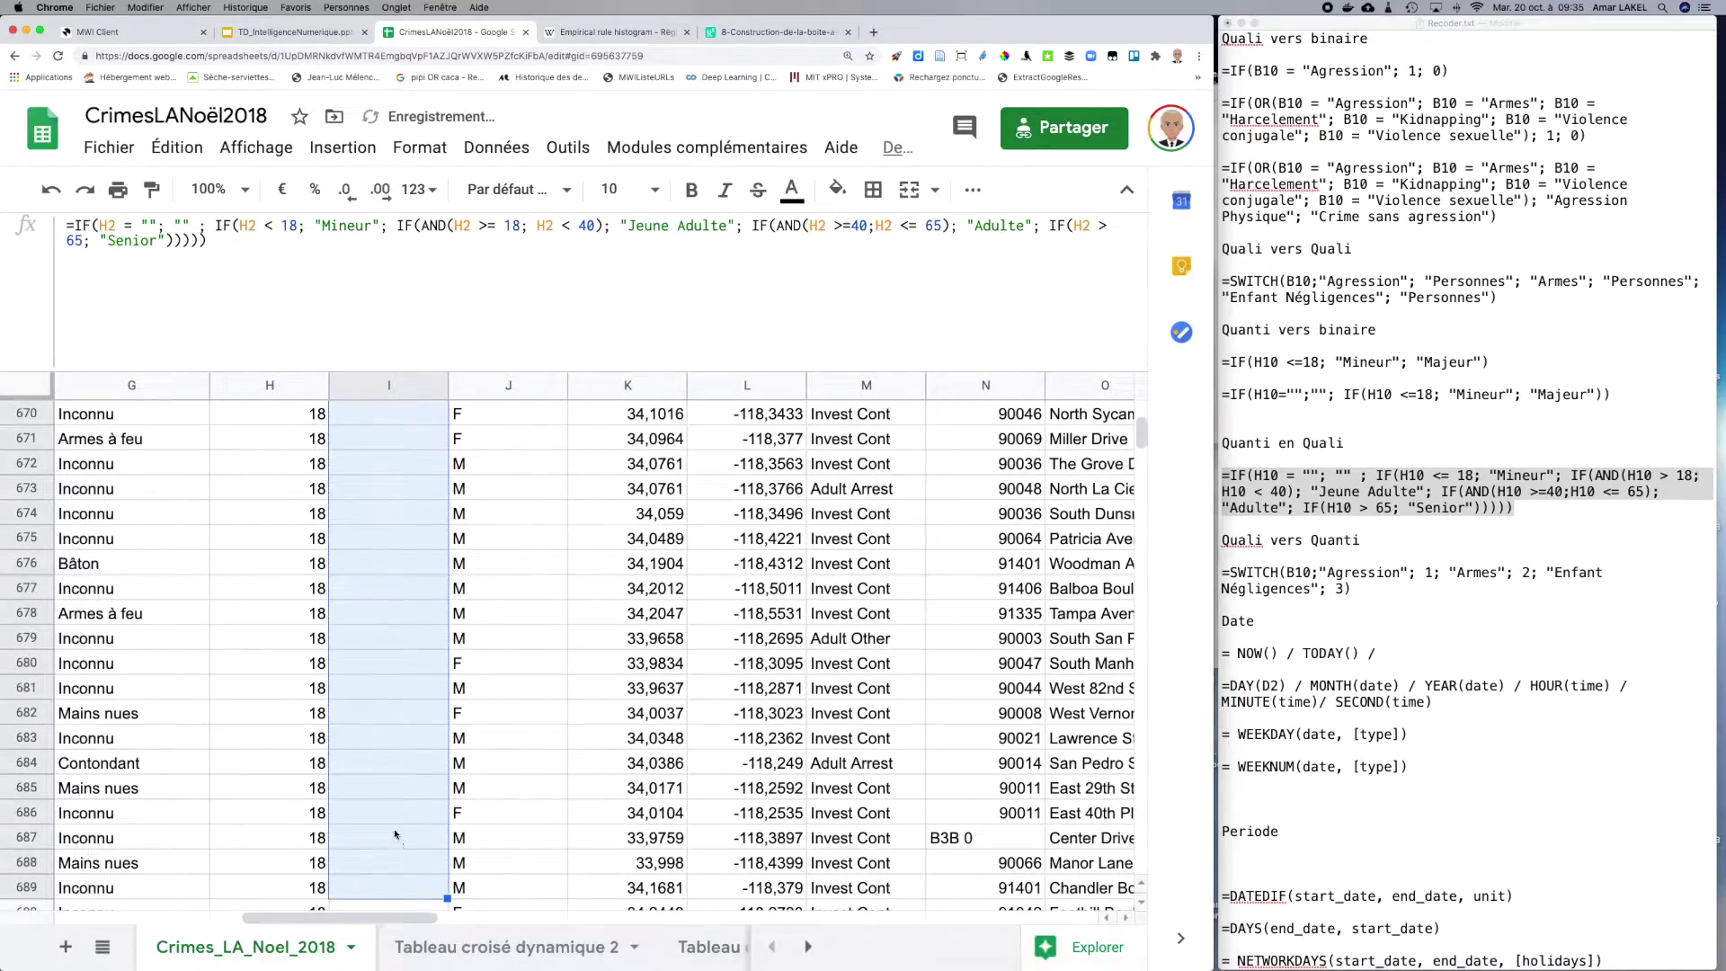
{"action": "scroll", "coordinate": [392, 829], "scroll_direction": "up", "scroll_amount": 15}
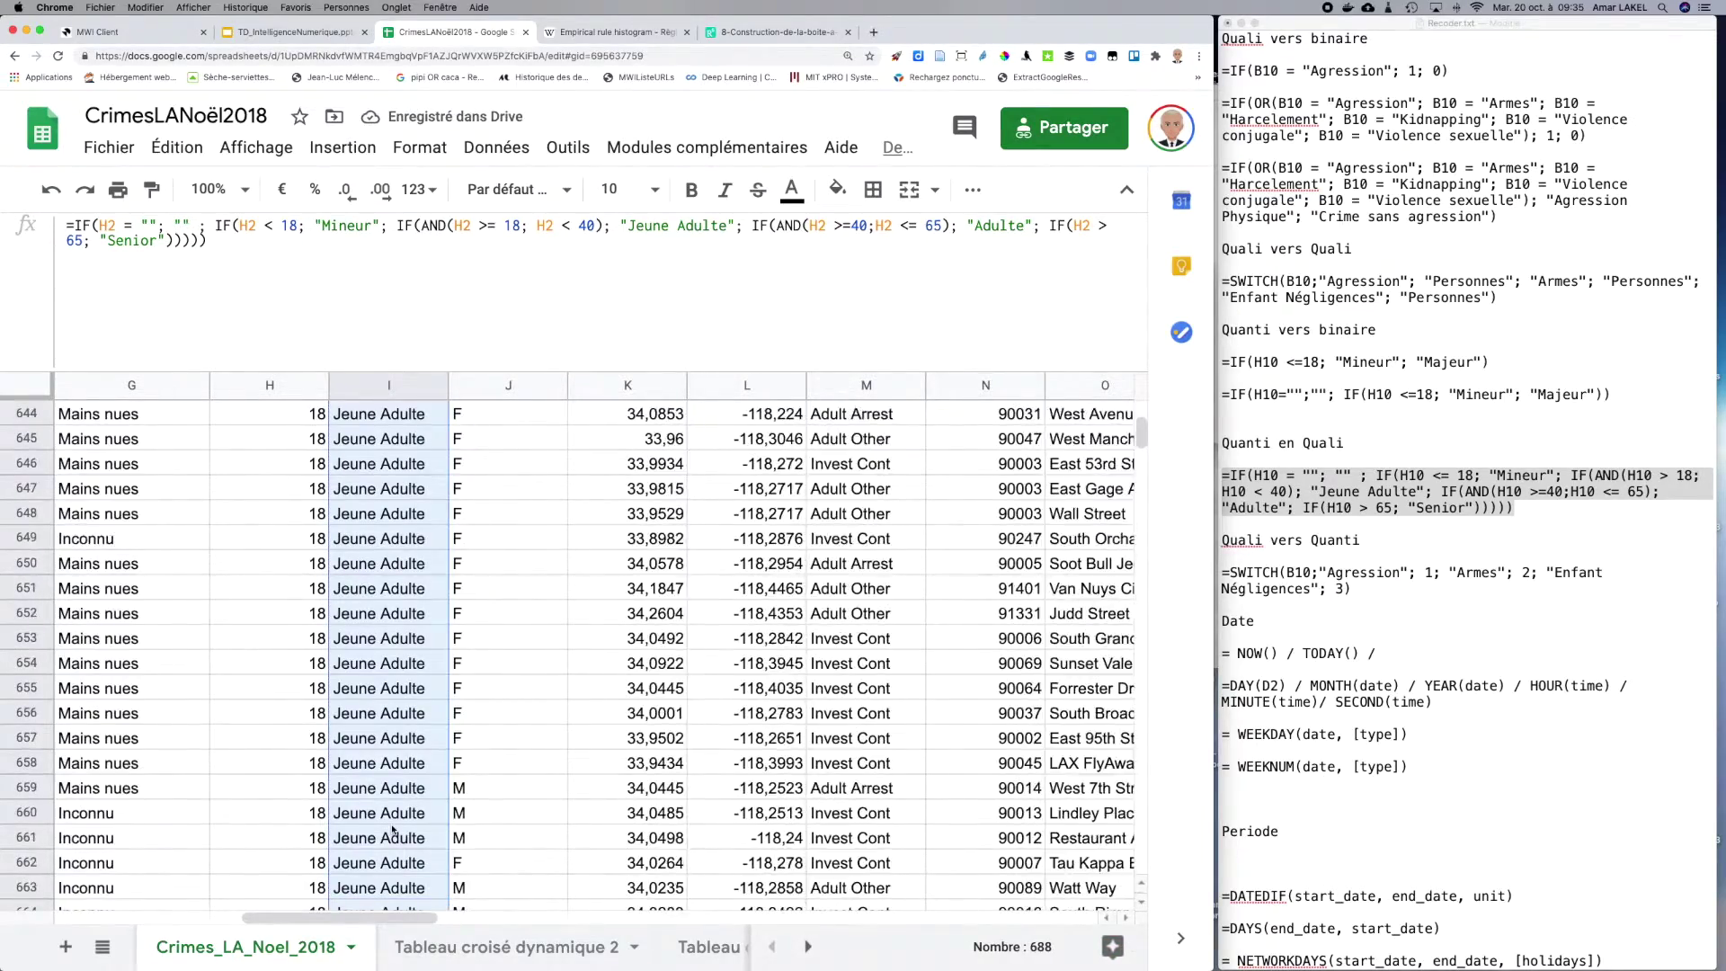
{"action": "scroll", "coordinate": [392, 829], "scroll_direction": "up", "scroll_amount": 8}
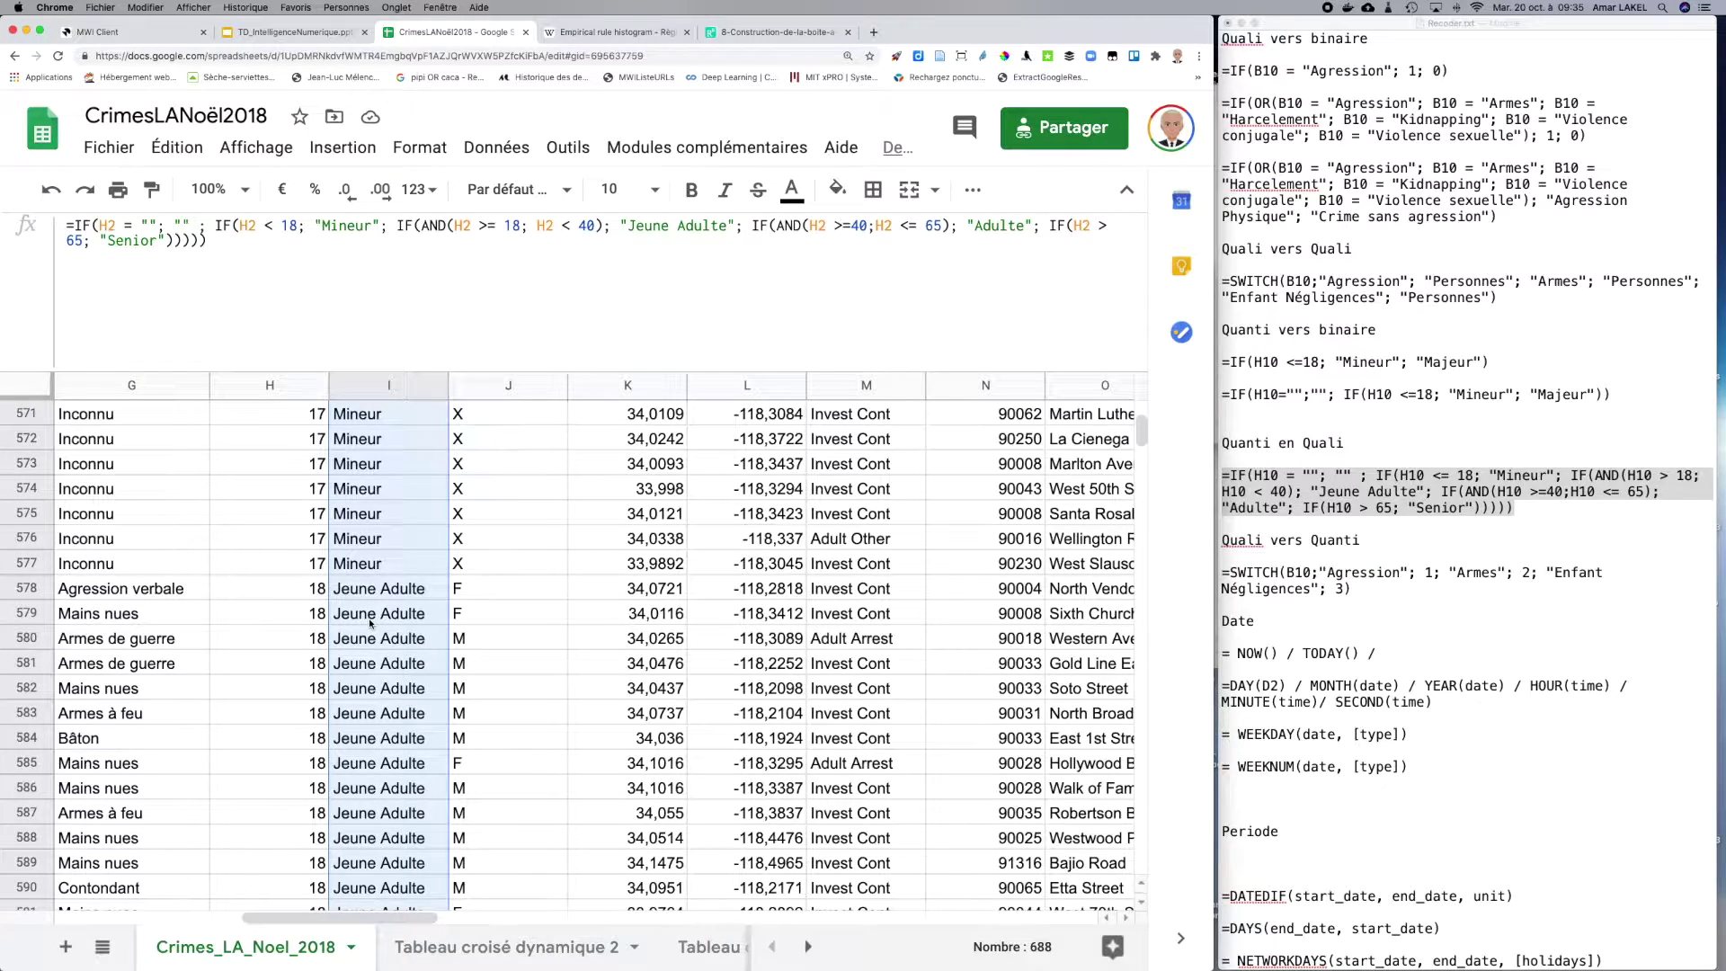
{"action": "scroll", "coordinate": [370, 622], "scroll_direction": "down", "scroll_amount": 5}
Step: Try returning "Inco" for blank ages in I2's formula, and restore the empty string
{"action": "left_click", "coordinate": [118, 227]}
{"action": "left_click_drag", "start_coordinate": [174, 225], "coordinate": [187, 223]}
{"action": "left_click", "coordinate": [182, 224]}
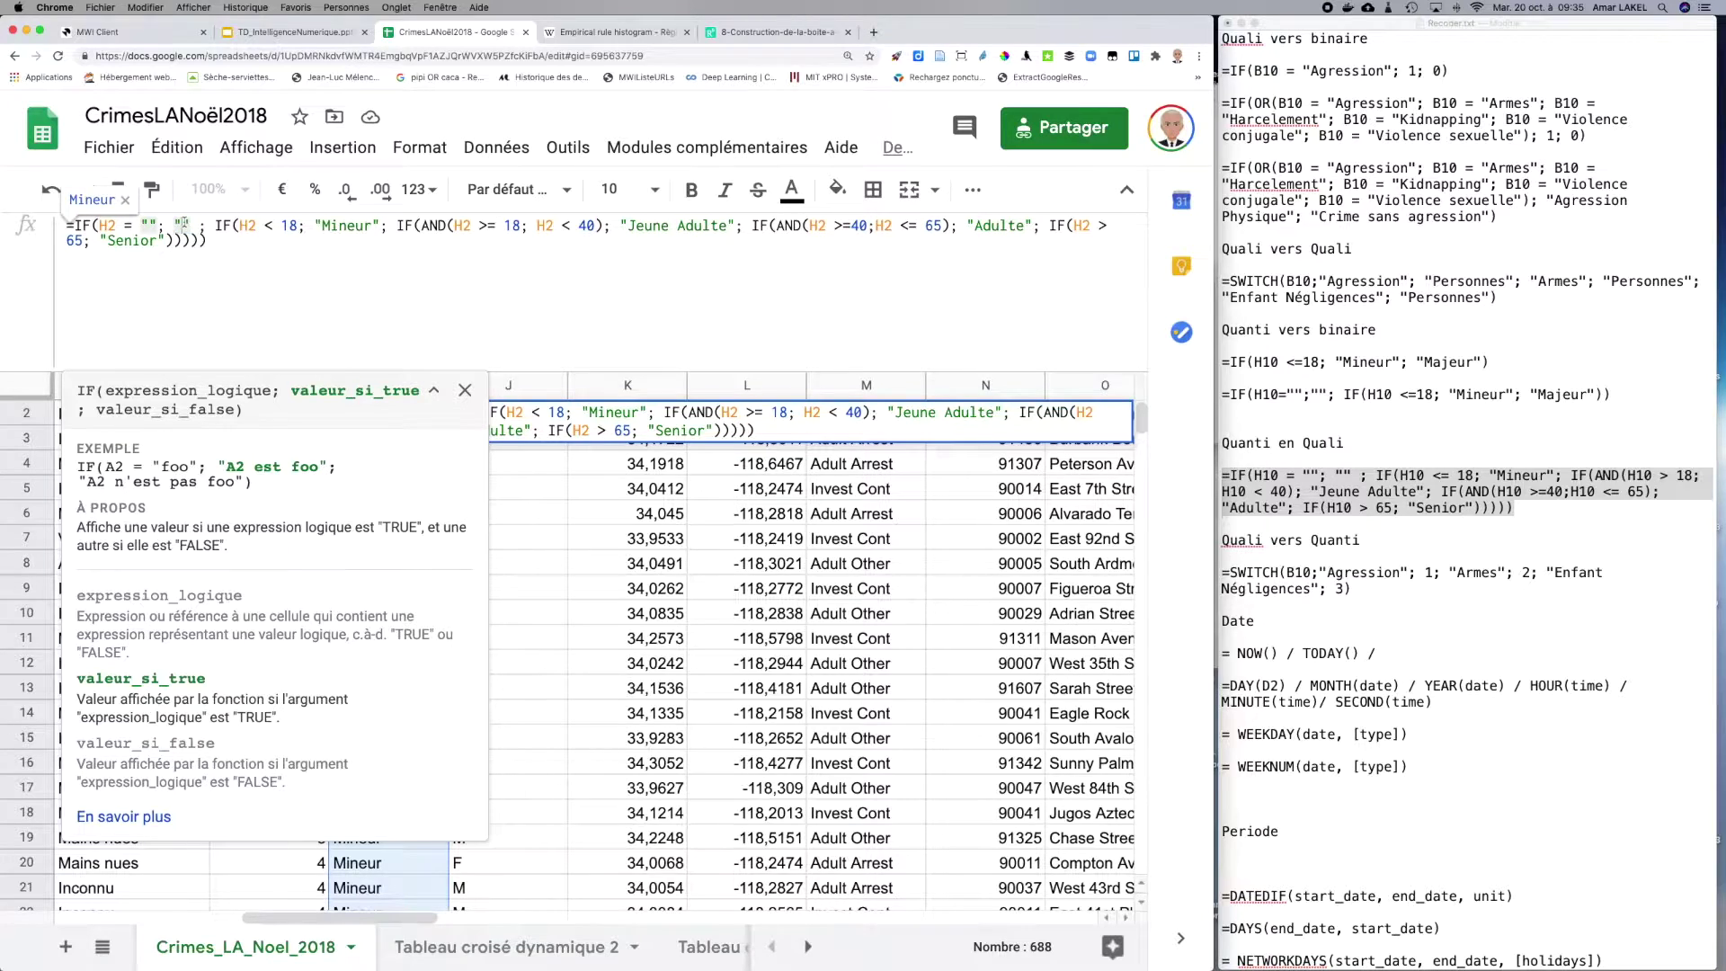
{"action": "type", "text": "Inco"}
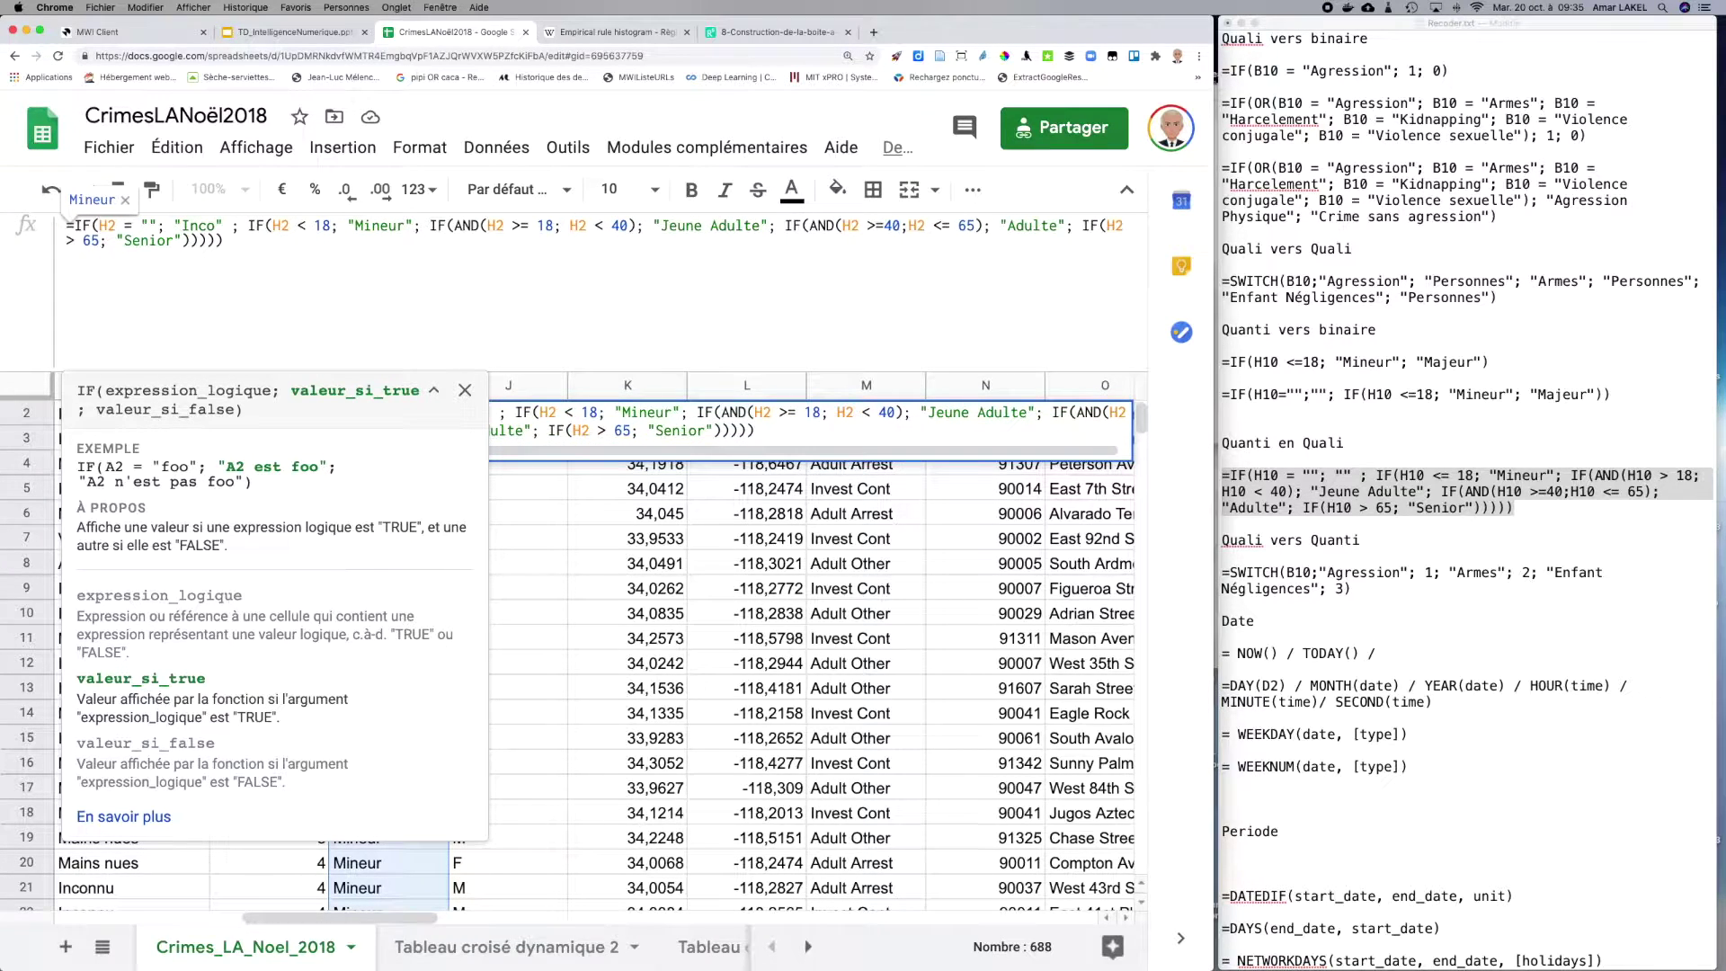
{"action": "key", "text": "BackSpace"}
{"action": "key", "text": "BackSpace"}
{"action": "key", "text": "BackSpace"}
{"action": "key", "text": "BackSpace"}
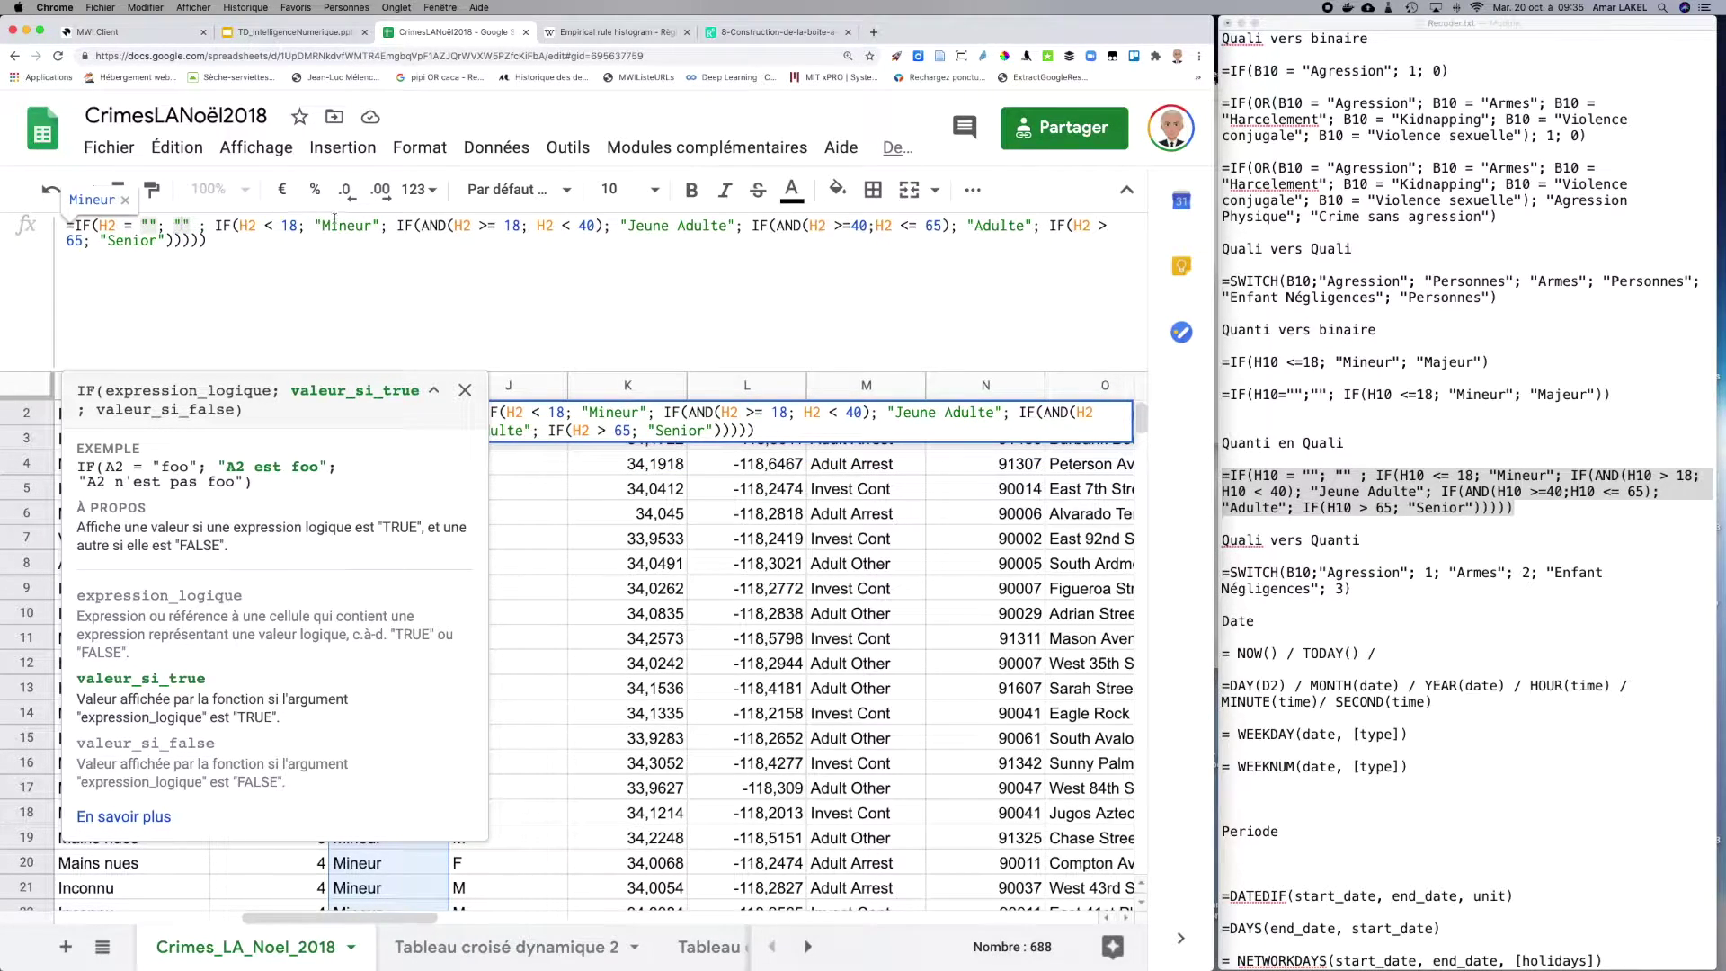
{"action": "double_click", "coordinate": [335, 222]}
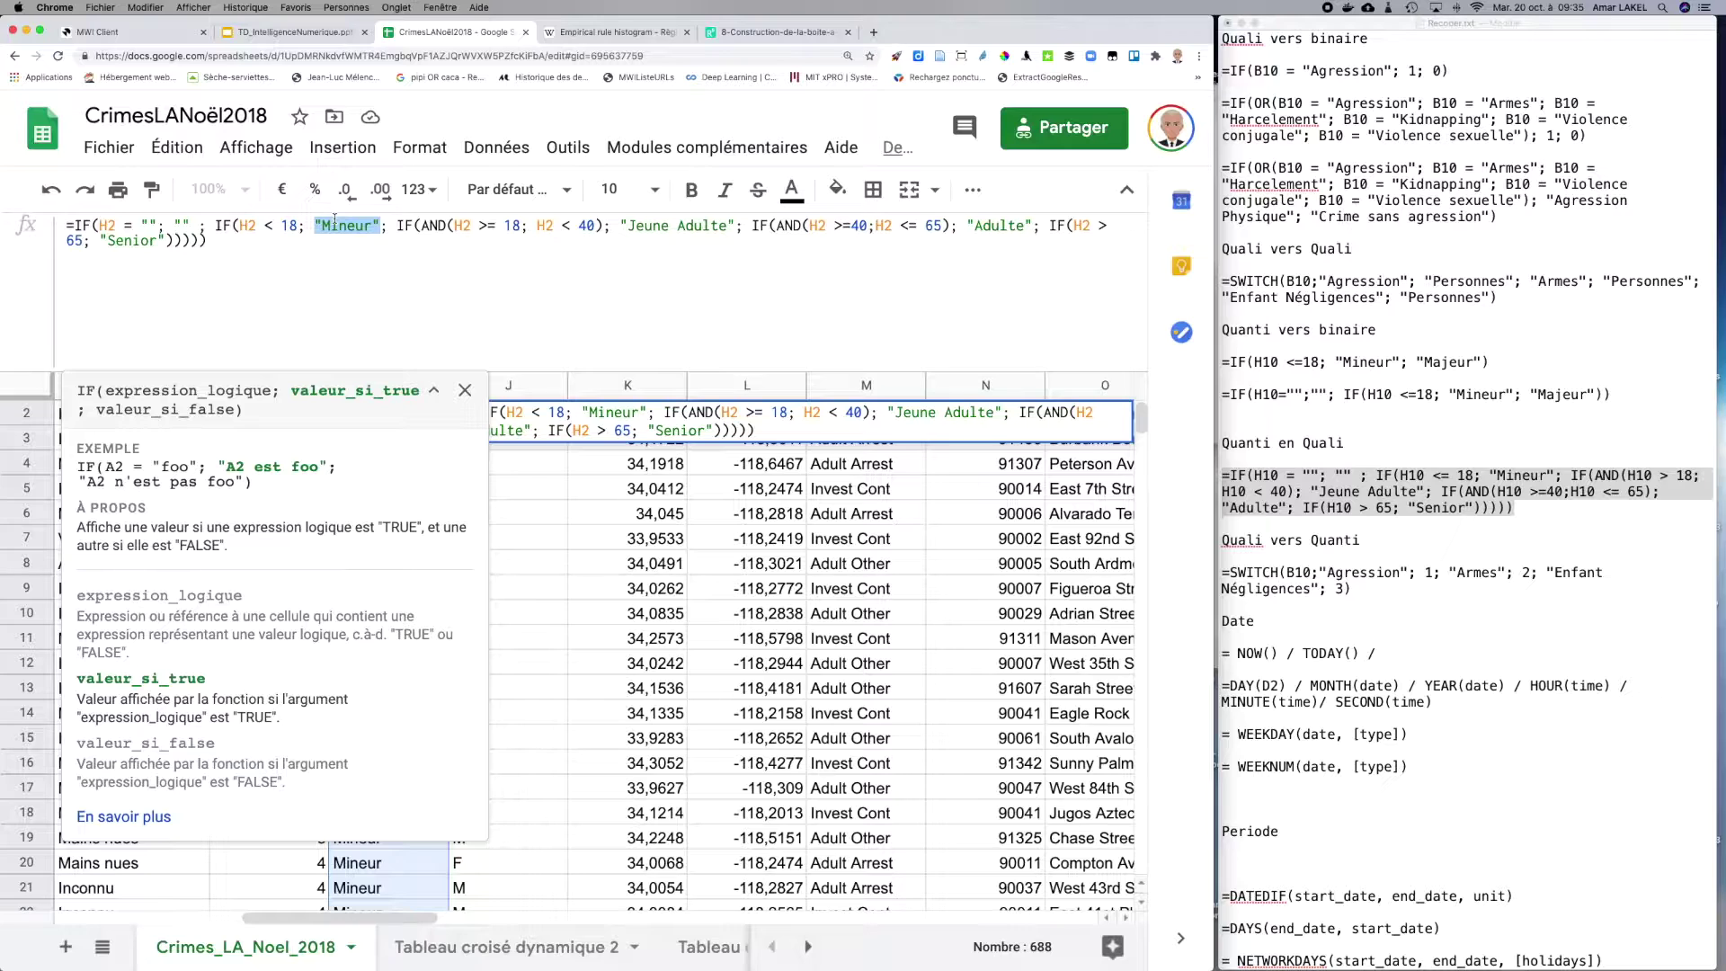
{"action": "left_click", "coordinate": [280, 274]}
Step: Examine the Quali vers Quanti SWITCH example in the TextEdit notes, and discard the open I2 edit in the sheet
{"action": "left_click", "coordinate": [1430, 493]}
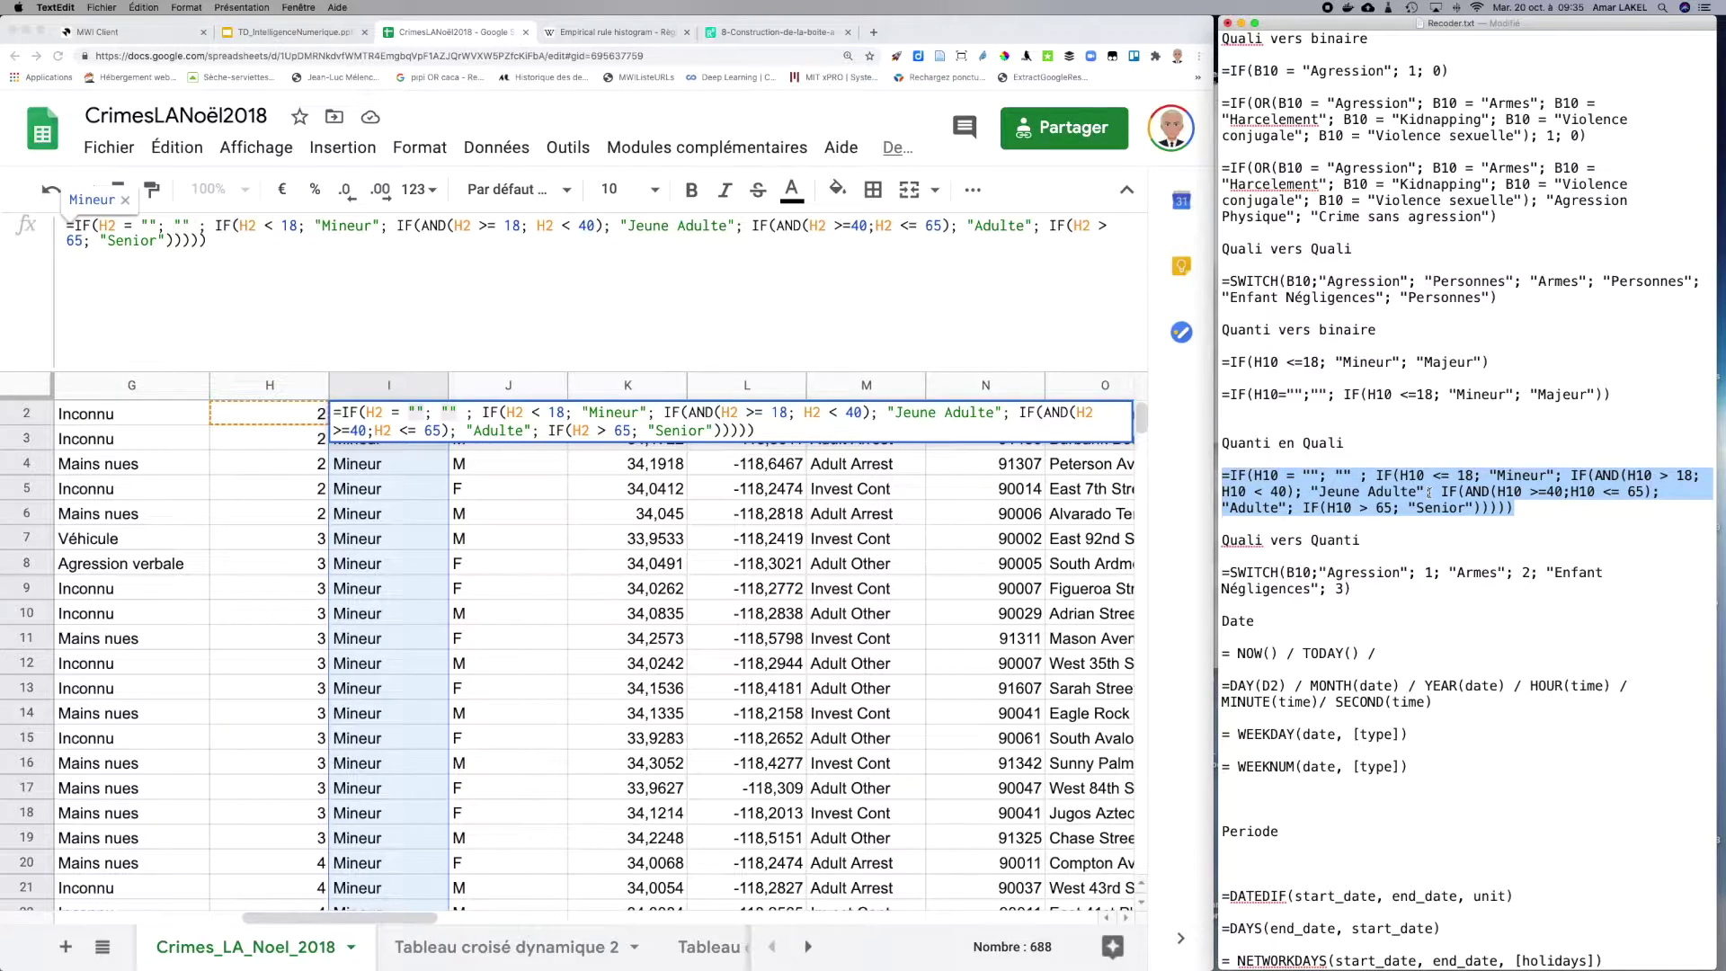
{"action": "left_click", "coordinate": [1335, 576]}
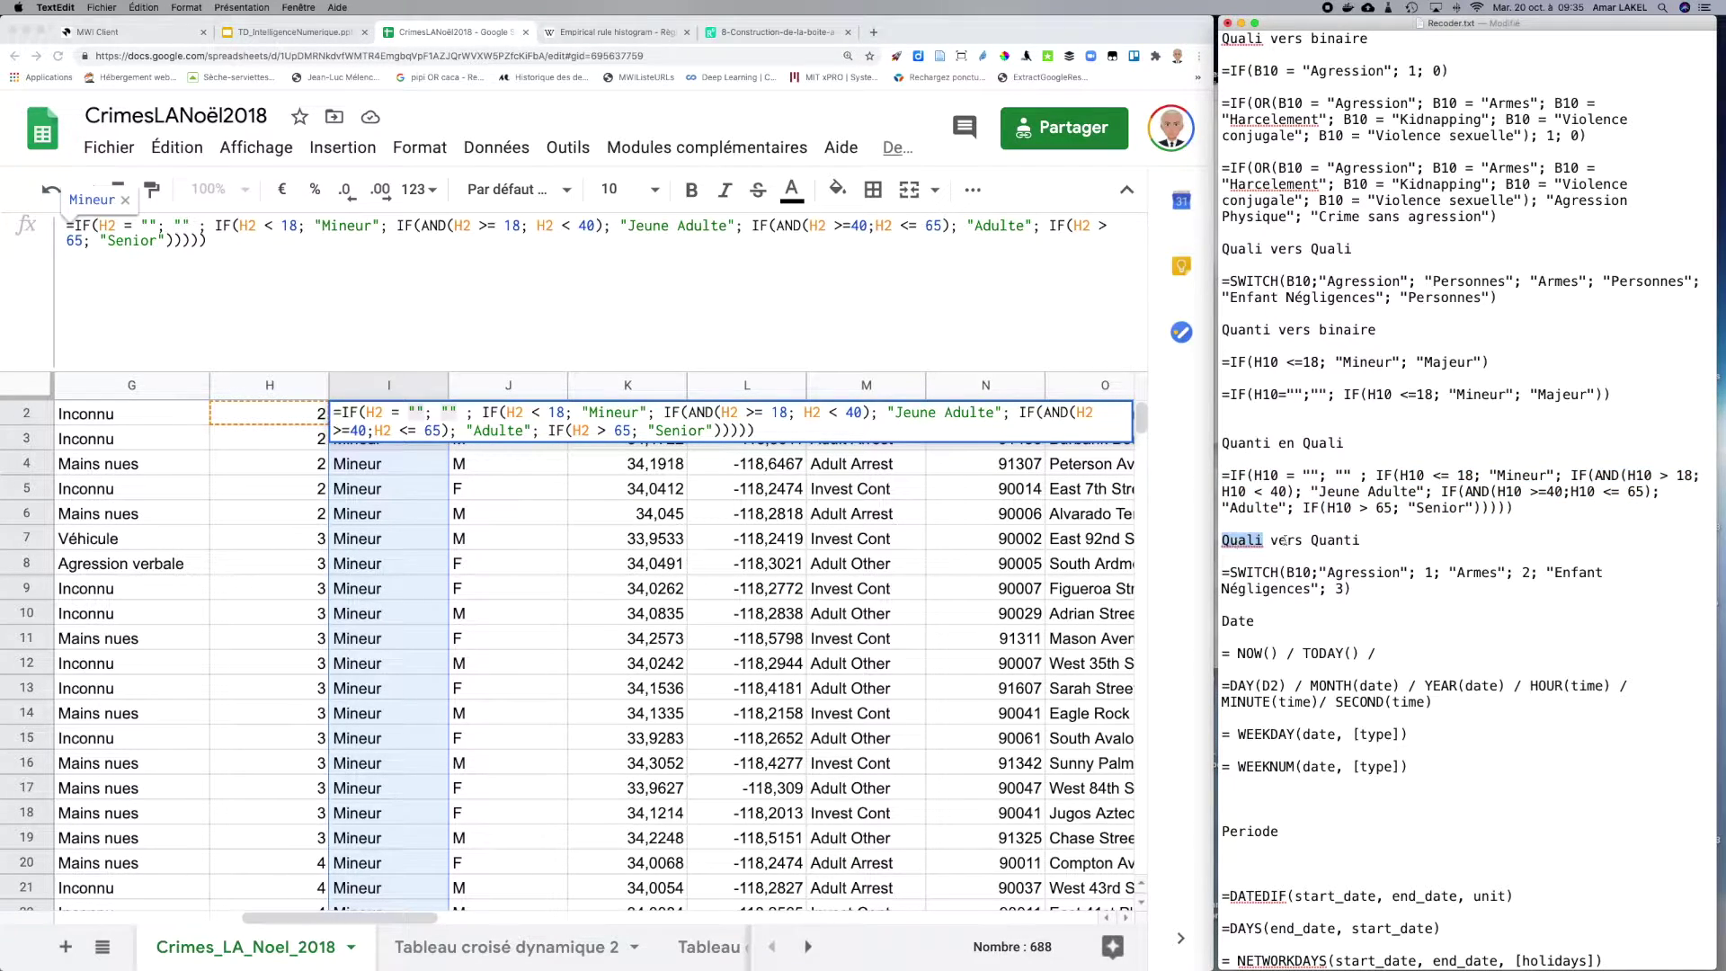
{"action": "double_click", "coordinate": [1339, 539]}
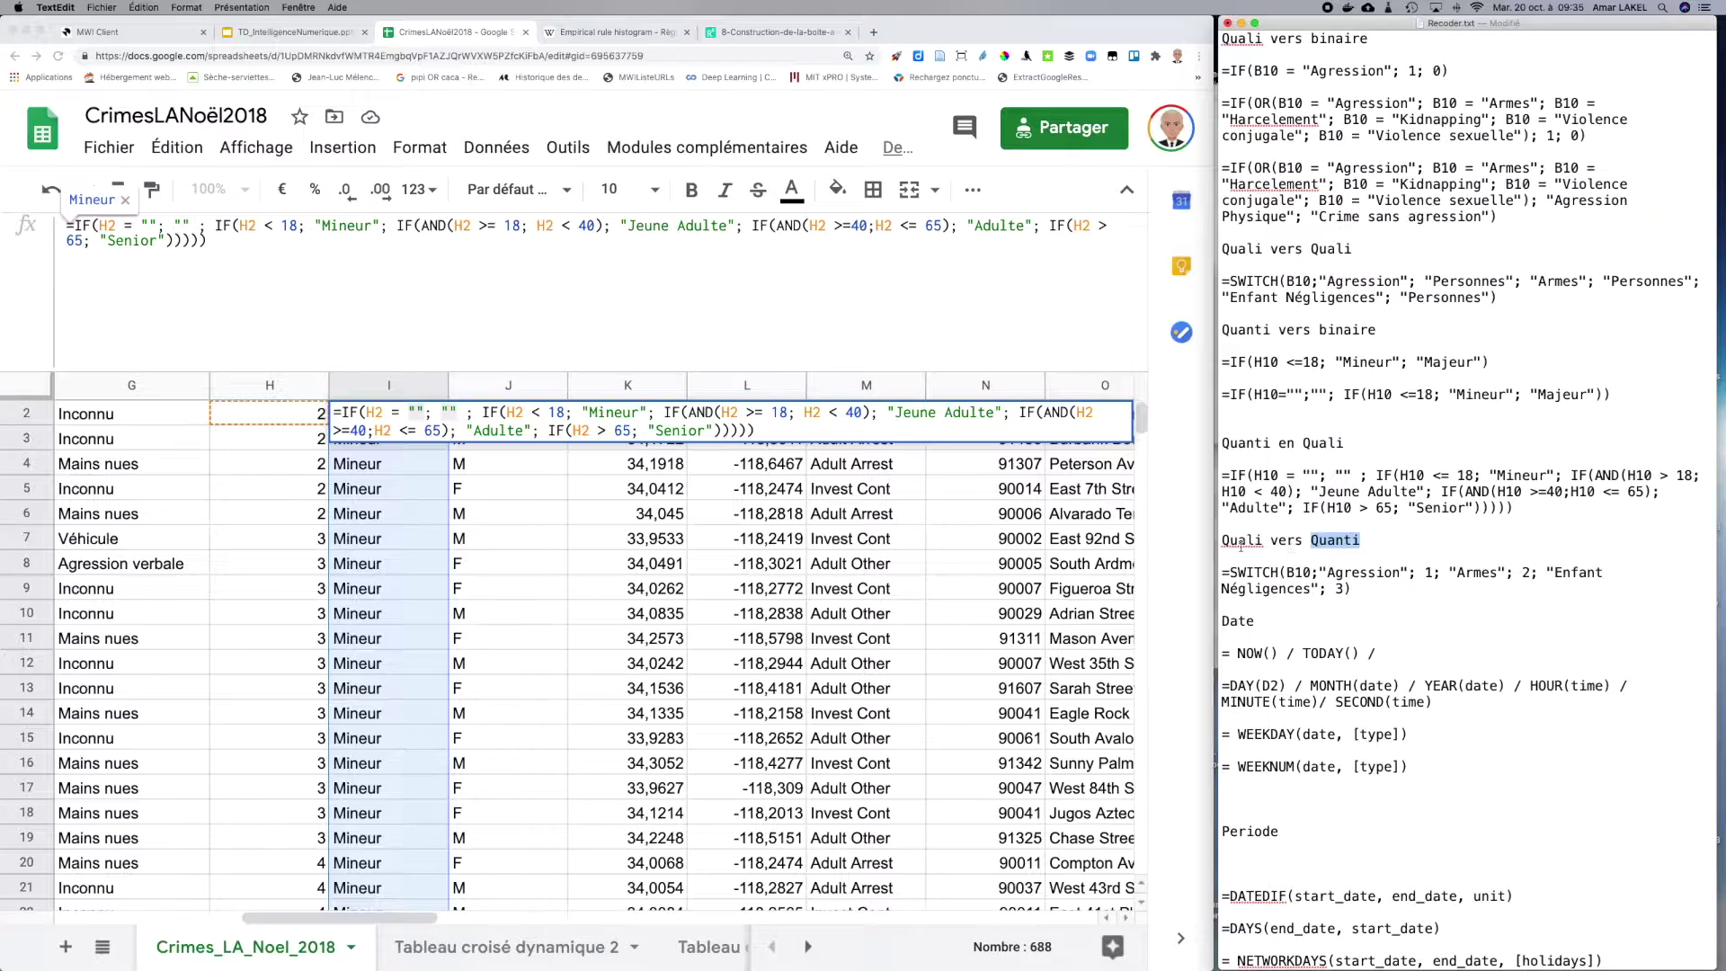
{"action": "double_click", "coordinate": [1228, 540]}
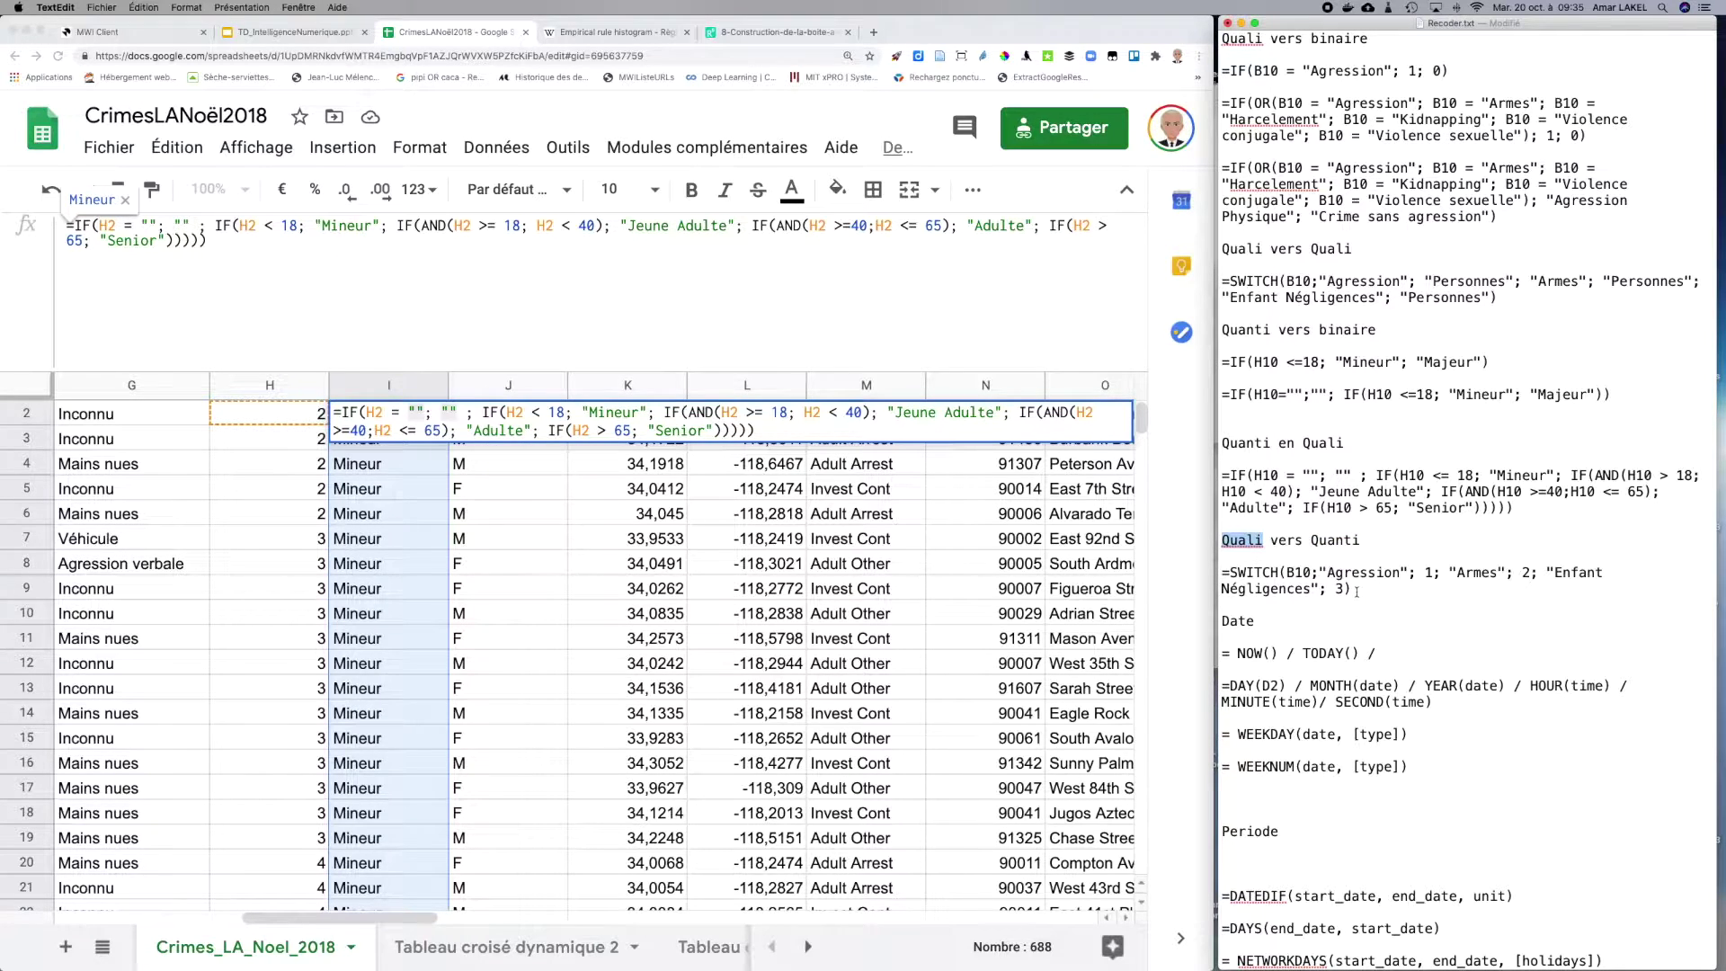
{"action": "scroll", "coordinate": [728, 700], "scroll_direction": "left", "scroll_amount": 10}
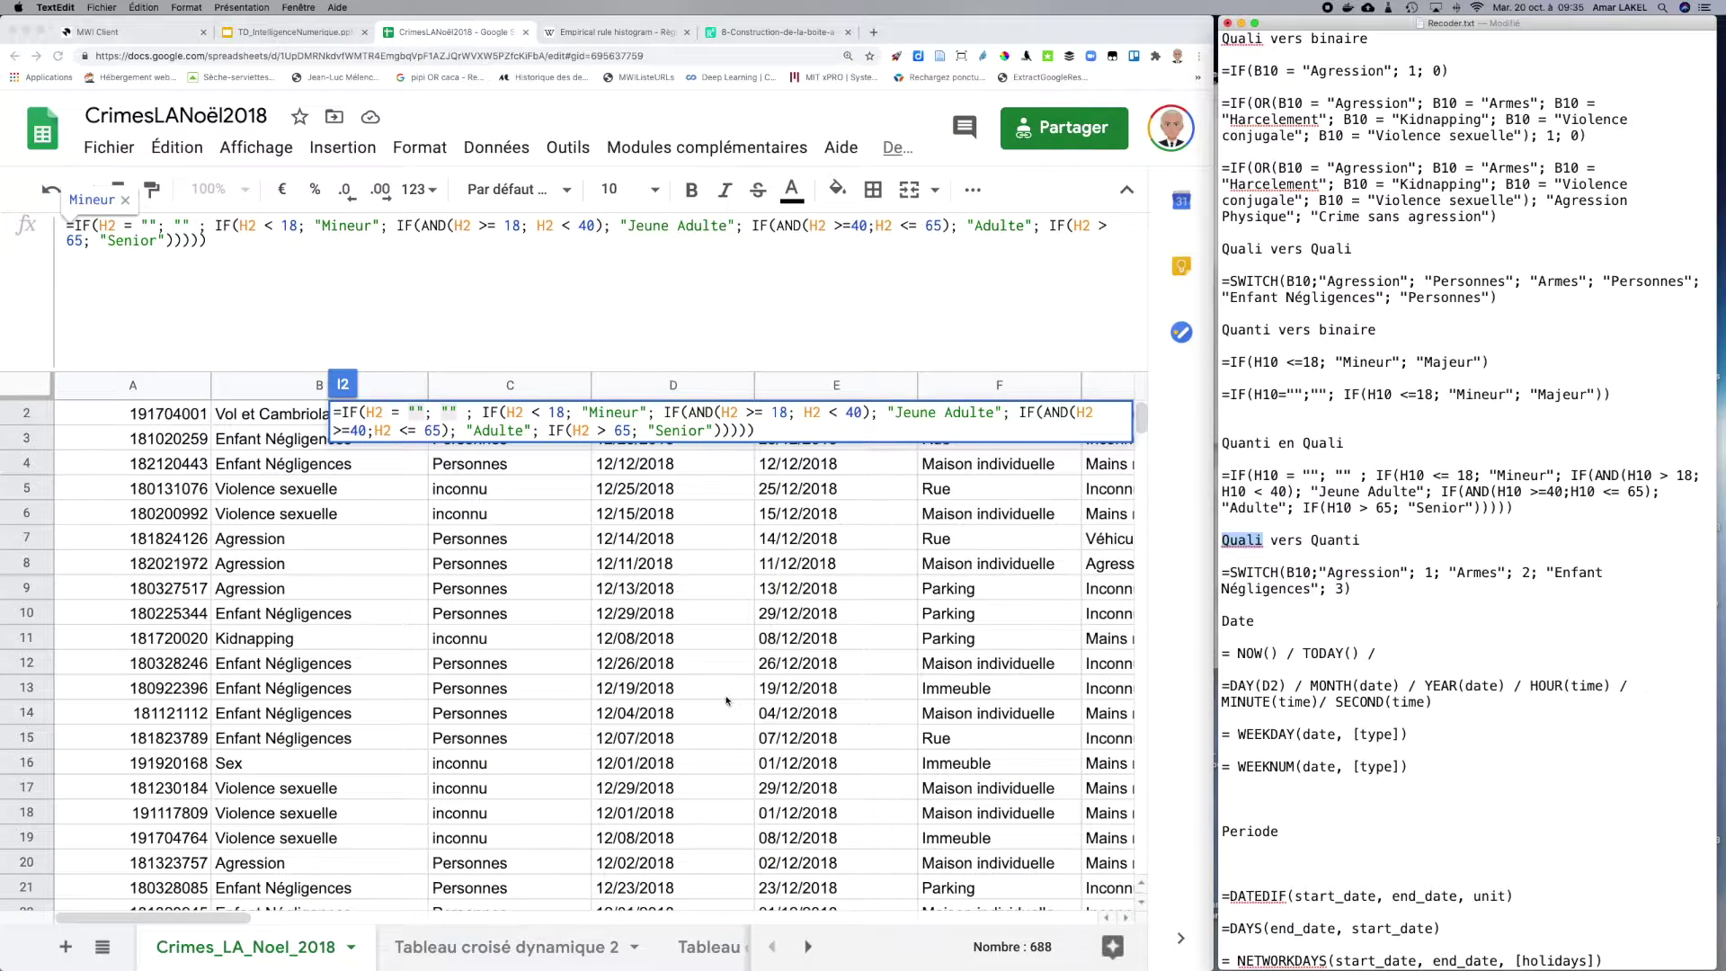
{"action": "left_click", "coordinate": [269, 590]}
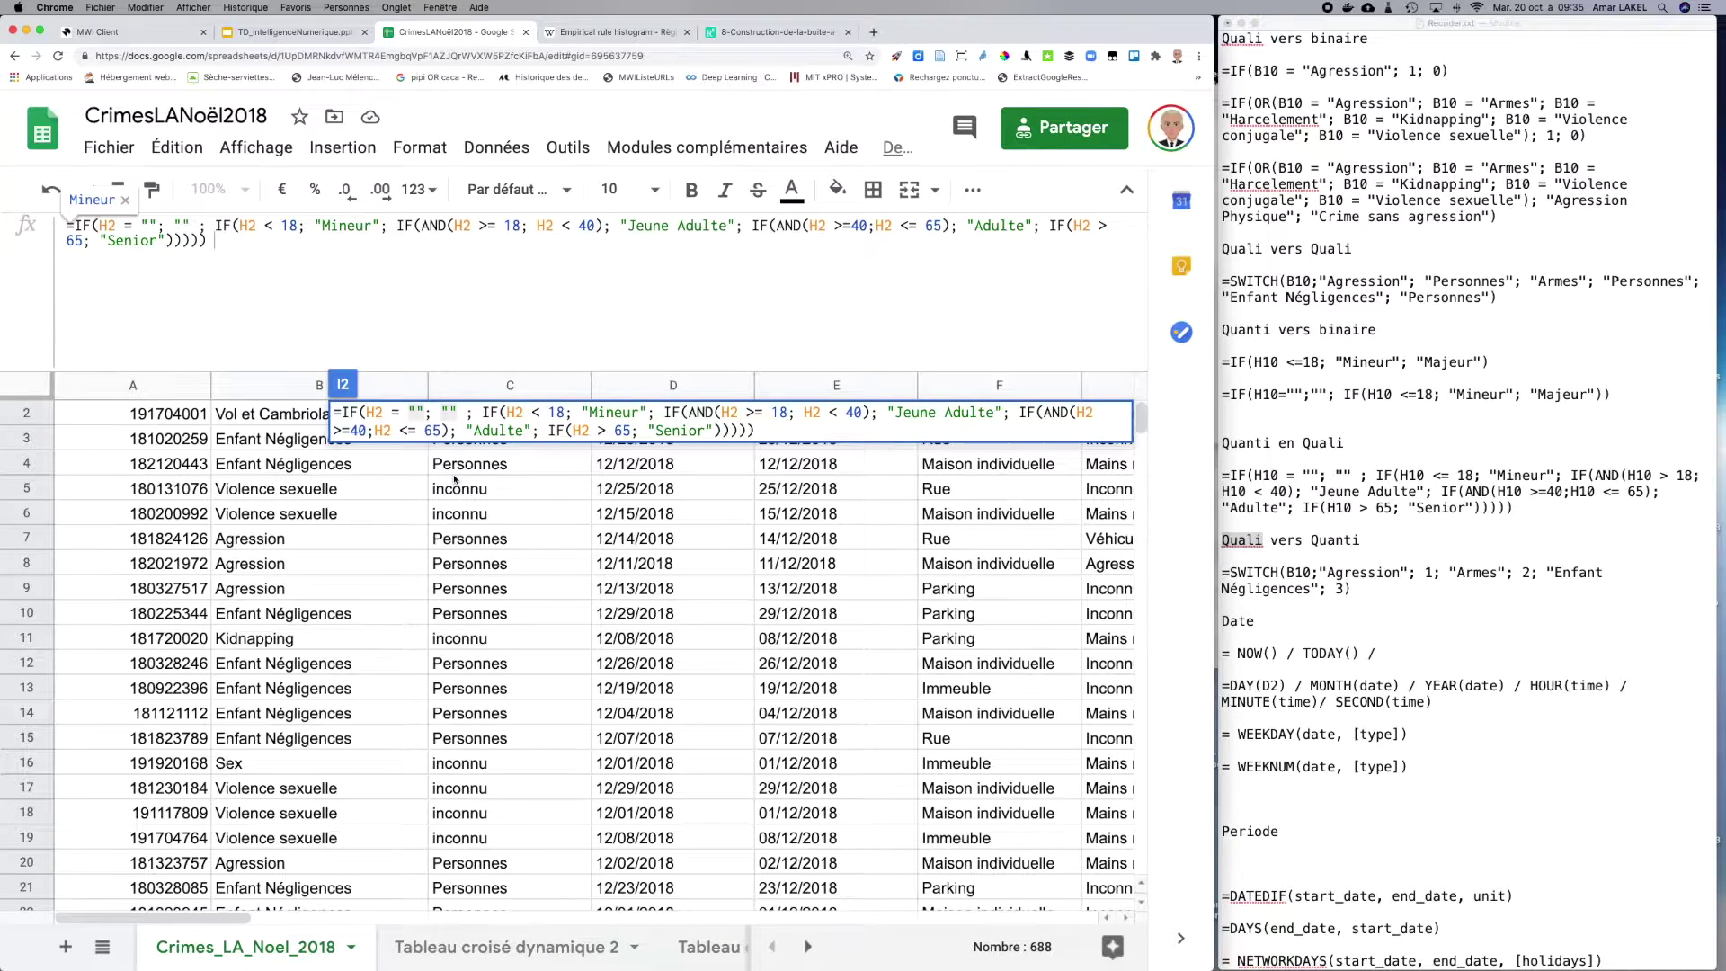
{"action": "key", "text": "Escape"}
{"action": "scroll", "coordinate": [467, 481], "scroll_direction": "up", "scroll_amount": 1}
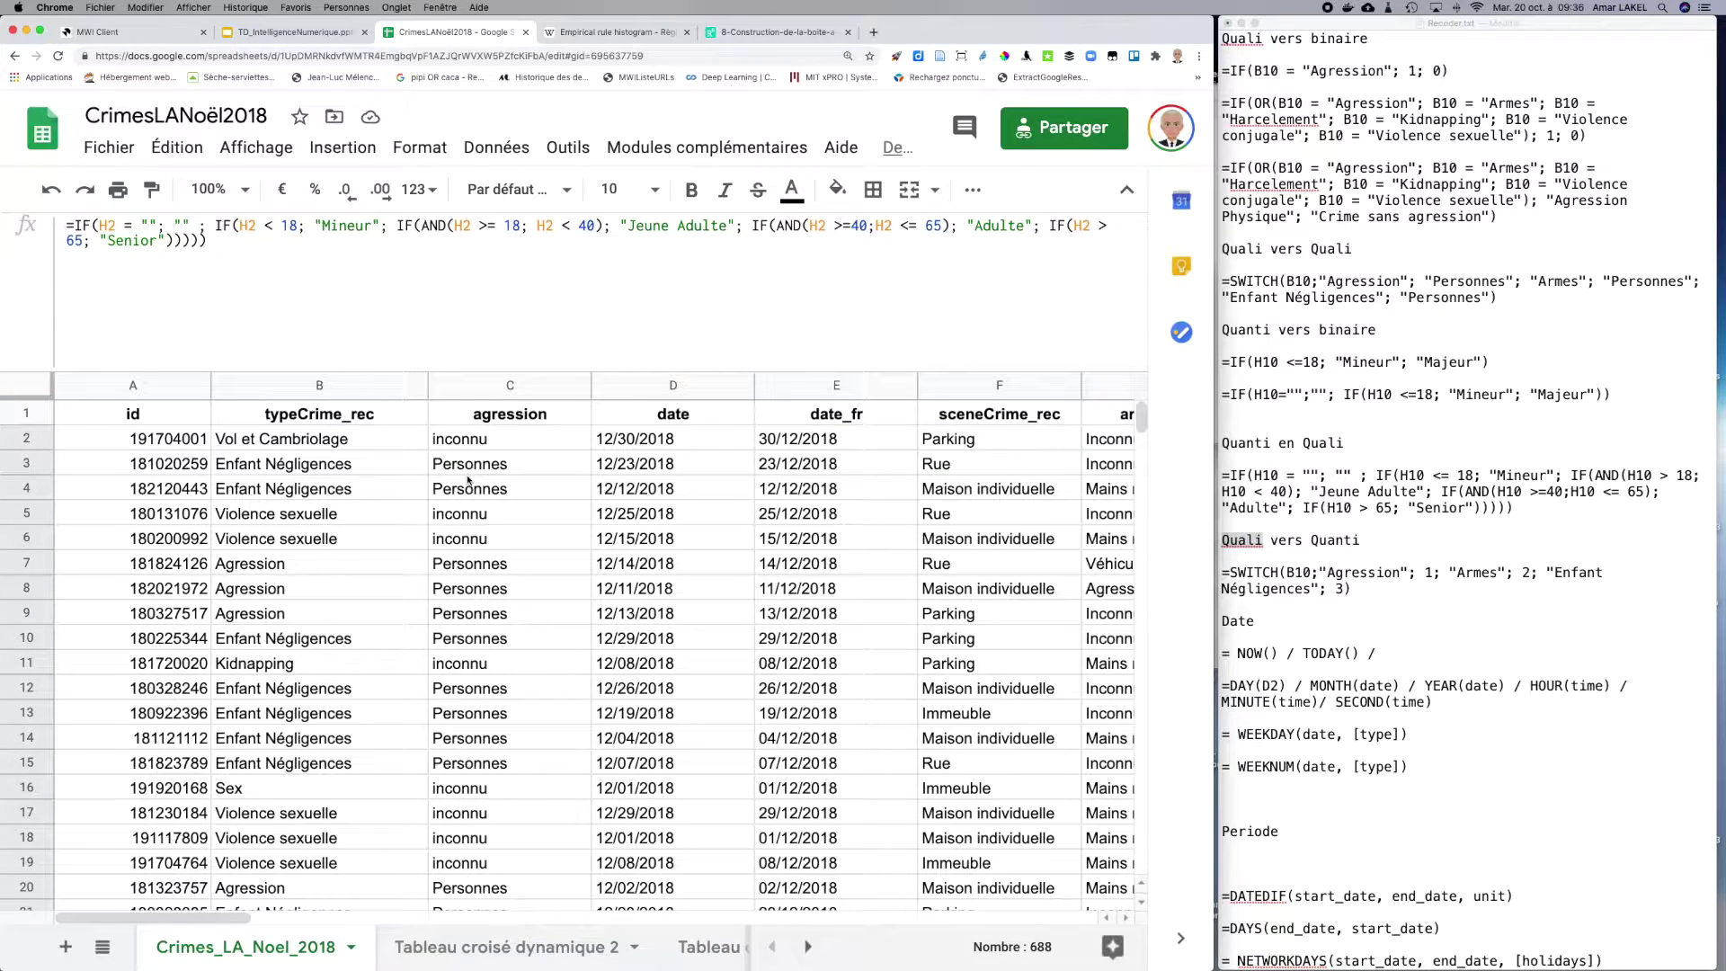
Step: Rename the header of column C as degreImportance
{"action": "left_click", "coordinate": [488, 419]}
{"action": "double_click", "coordinate": [487, 415]}
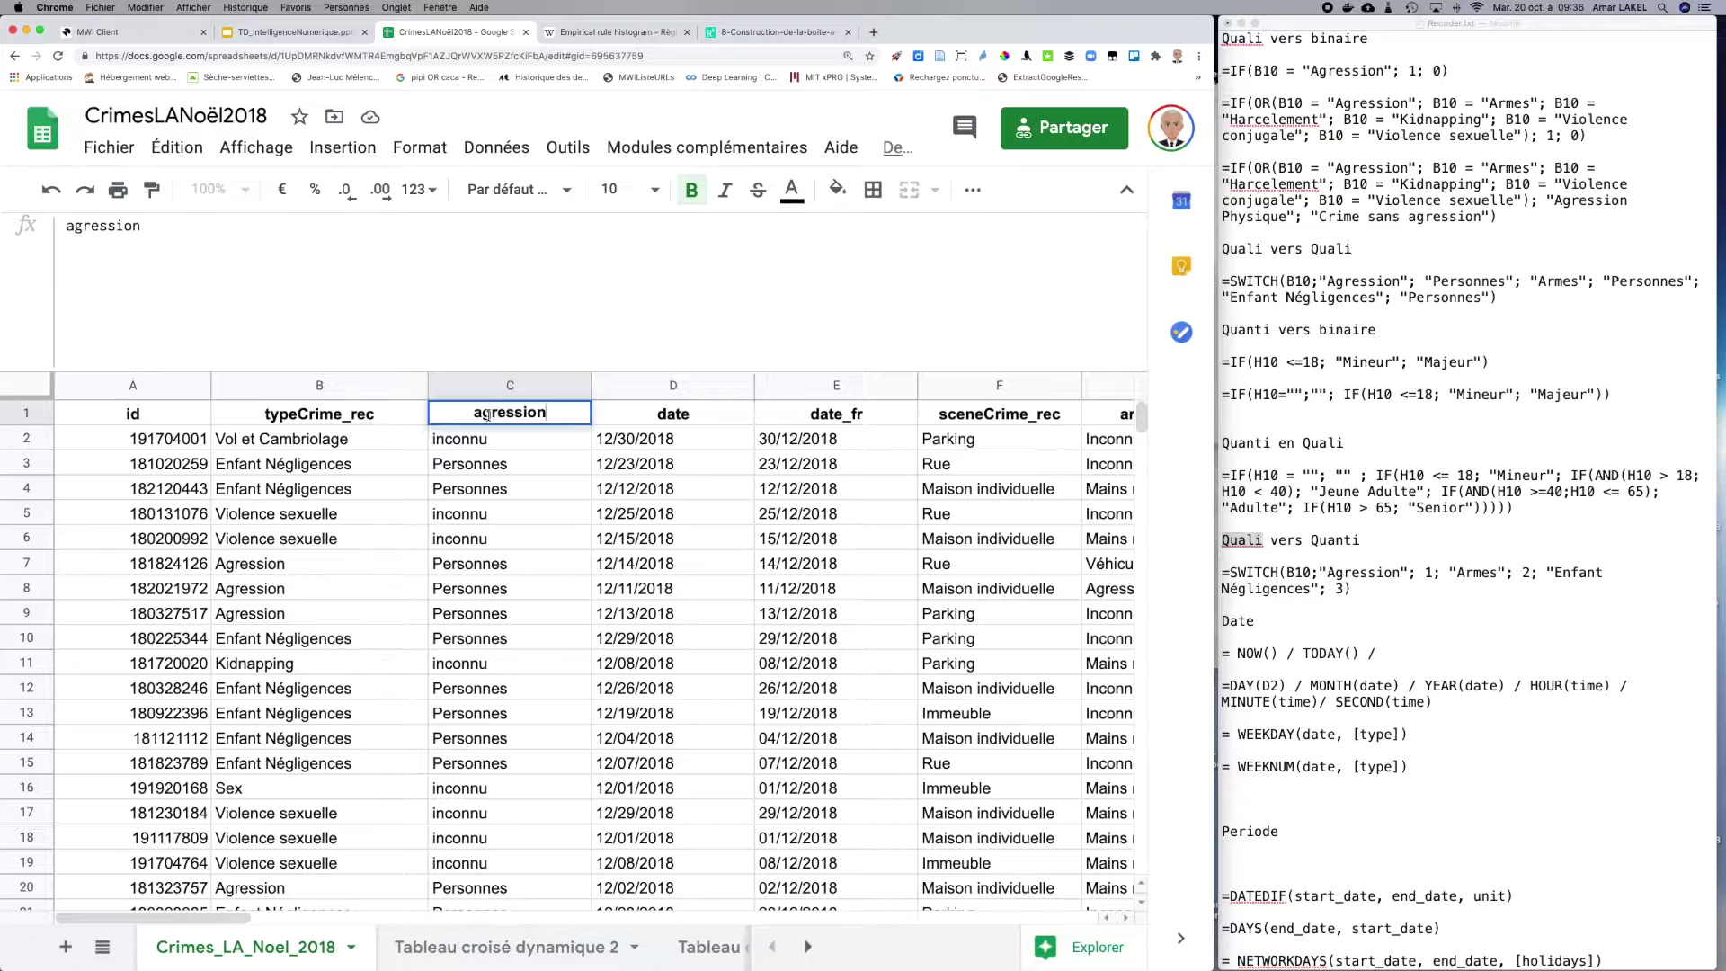
{"action": "double_click", "coordinate": [486, 415]}
{"action": "type", "text": "degreImportance"}
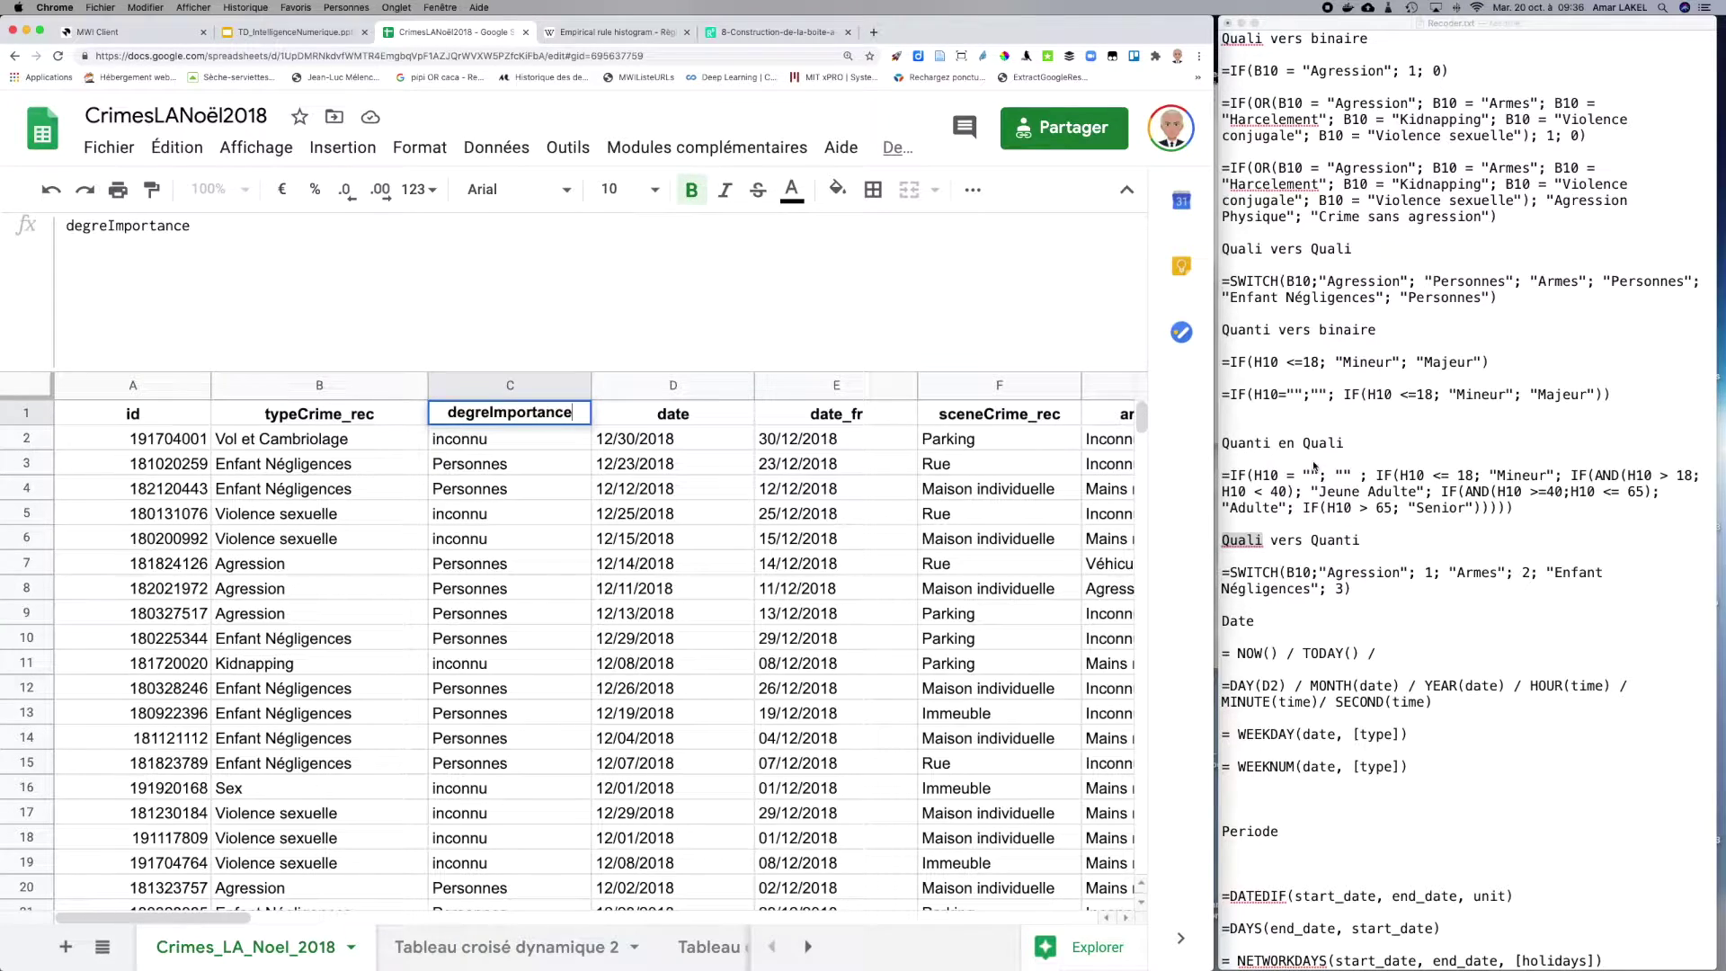
Step: Replace C2's formula with the Quali vers Quanti SWITCH example copied from the TextEdit notes, coding Agression 1, Armes 2 and Enfant Négligences 3
{"action": "left_click", "coordinate": [1317, 506]}
{"action": "left_click_drag", "start_coordinate": [1353, 590], "coordinate": [1151, 580]}
{"action": "key", "text": "super+c"}
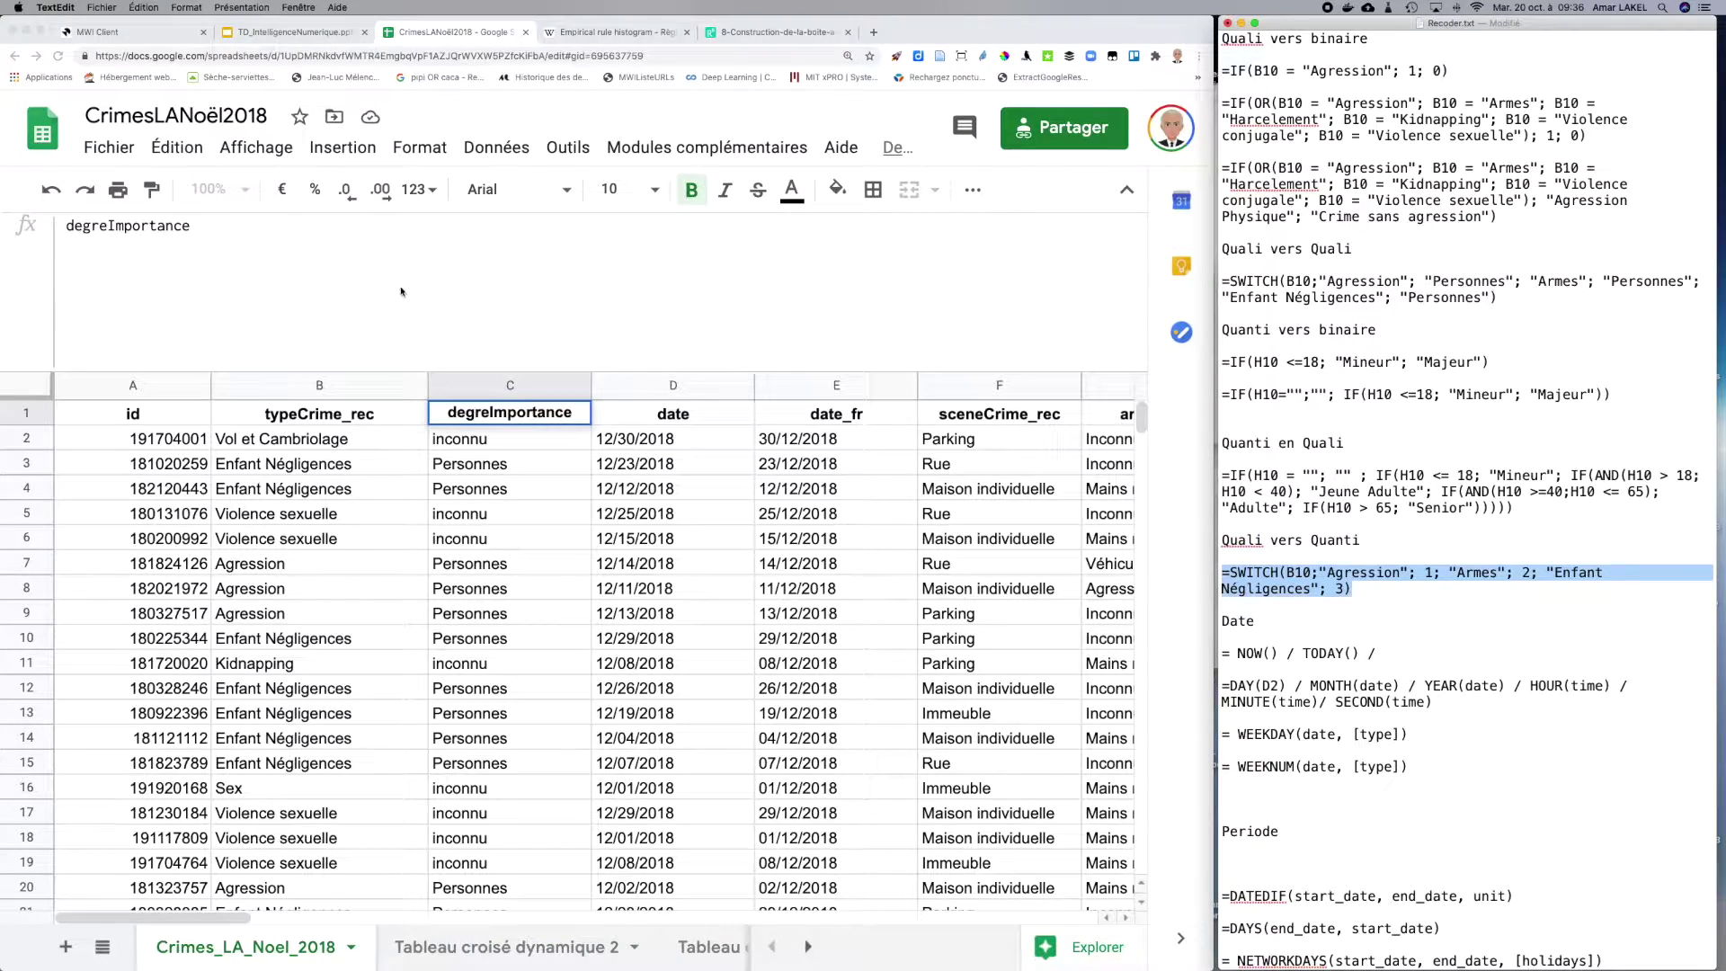
{"action": "left_click", "coordinate": [194, 226]}
{"action": "left_click_drag", "start_coordinate": [187, 224], "coordinate": [3, 198]}
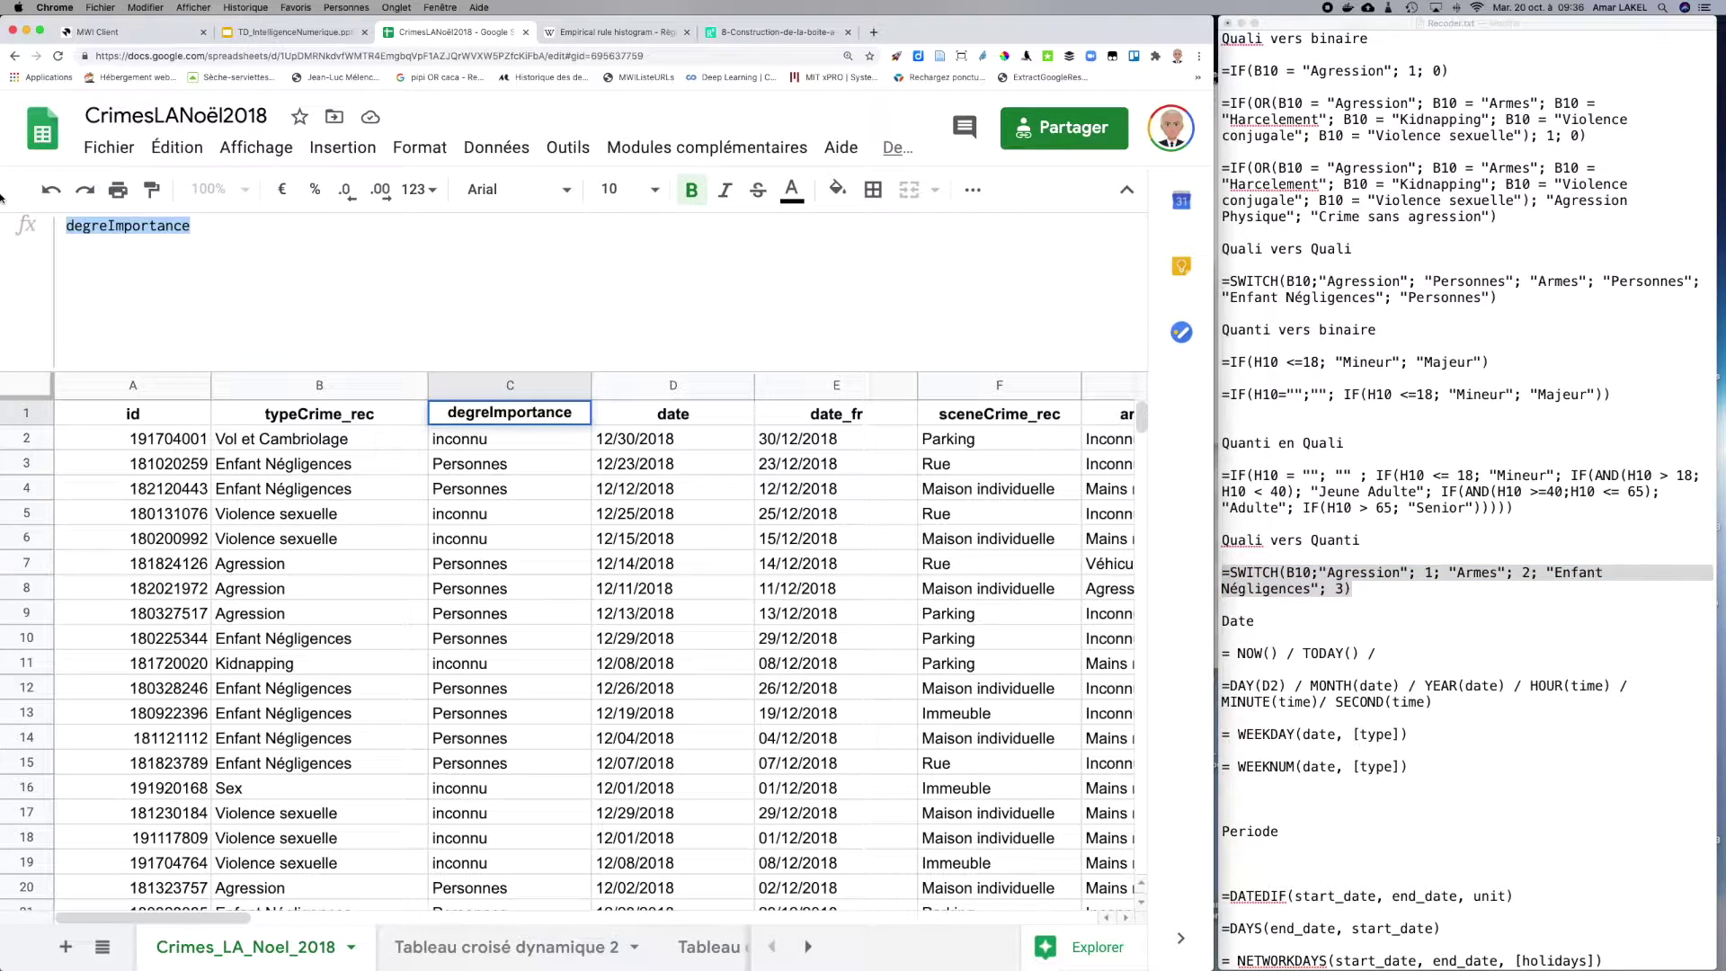
{"action": "left_click", "coordinate": [490, 447]}
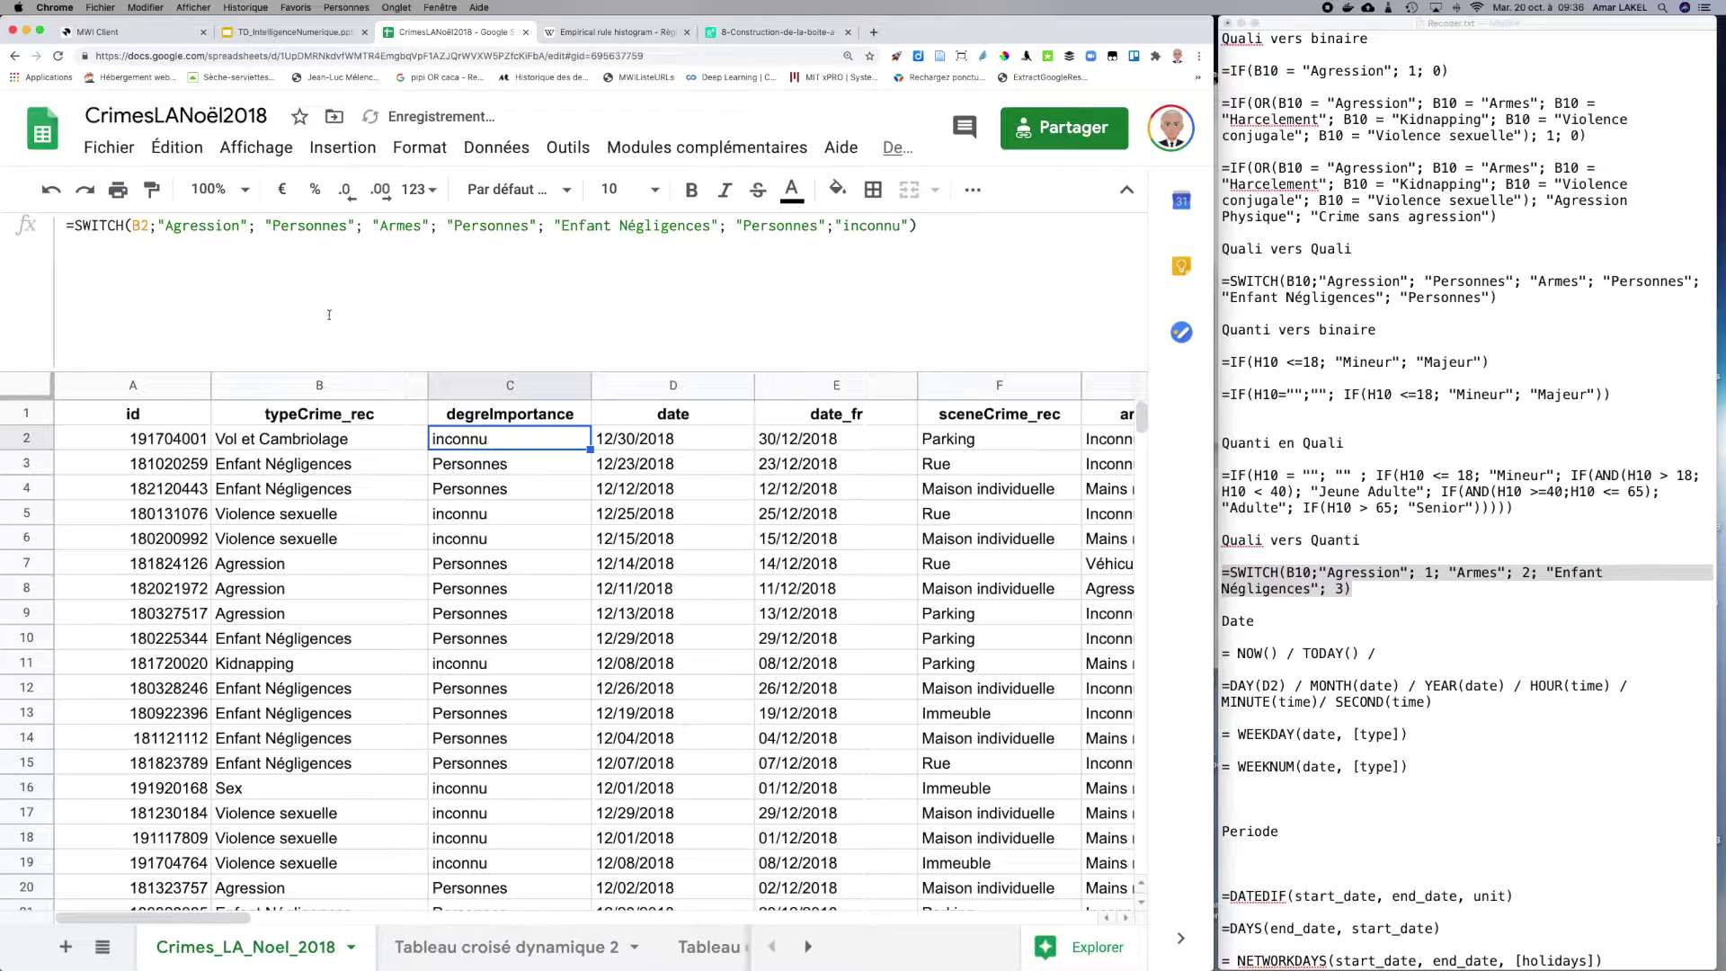
{"action": "left_click", "coordinate": [921, 225]}
{"action": "key", "text": "super+a"}
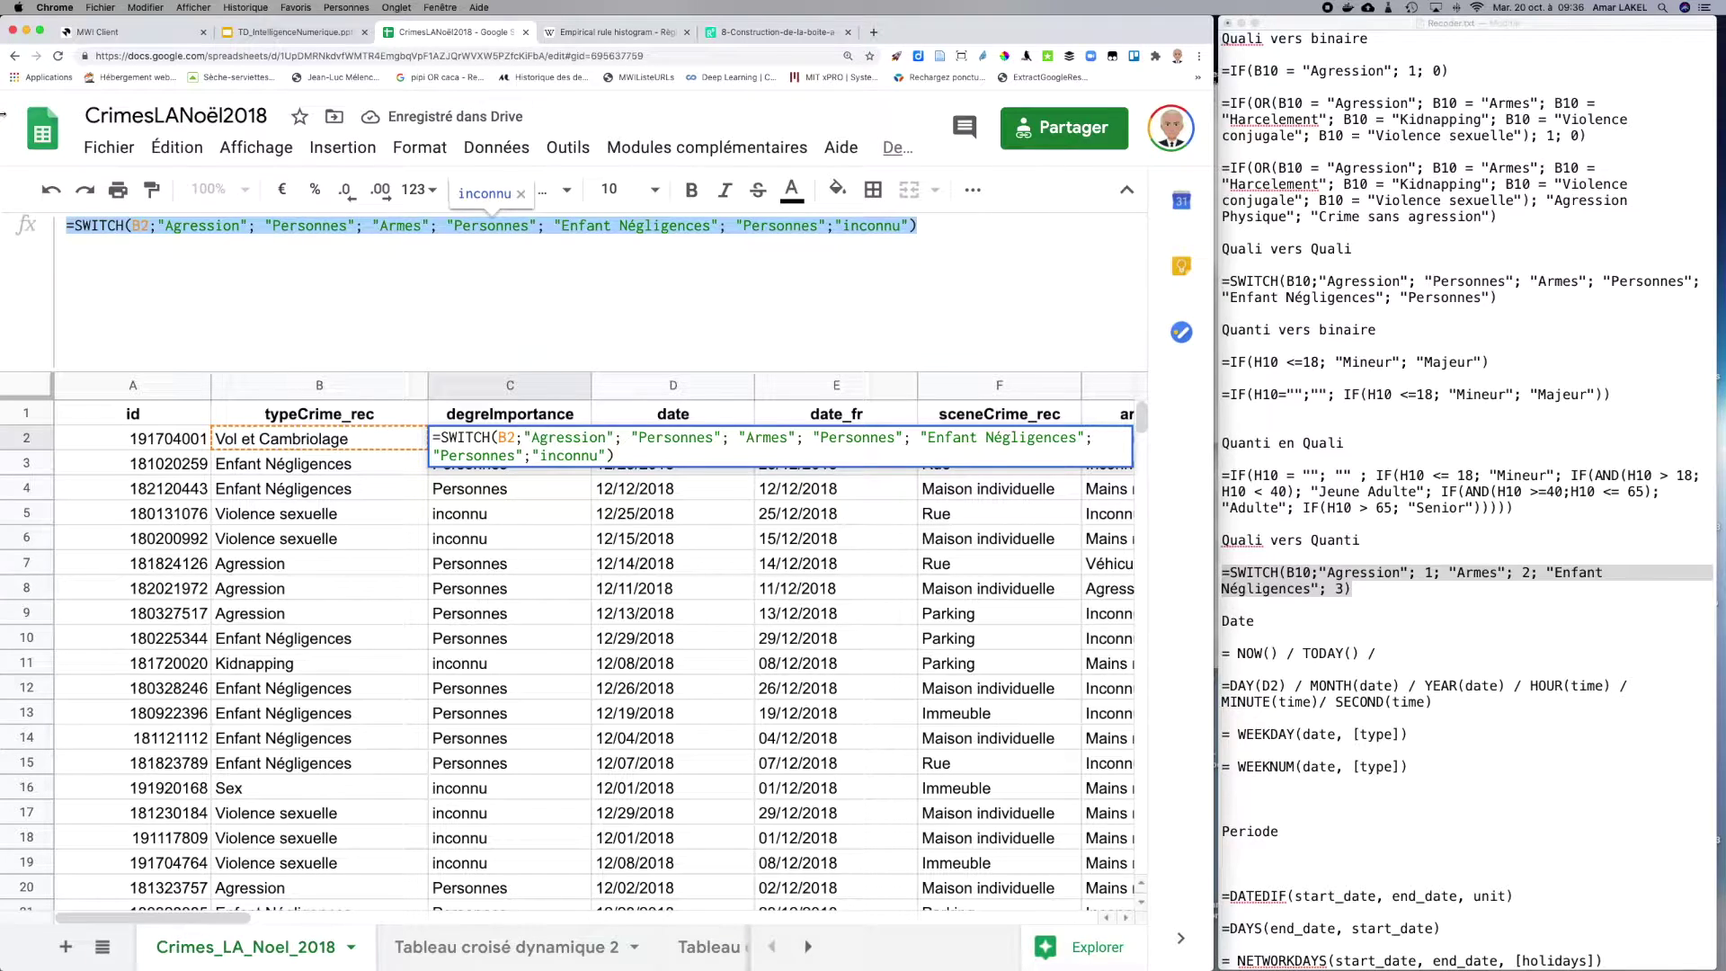
{"action": "key", "text": "super+v"}
Step: Review the numeric codes in C2's SWITCH formula, change its tested cell to B2, and commit the formula
{"action": "left_click", "coordinate": [273, 232]}
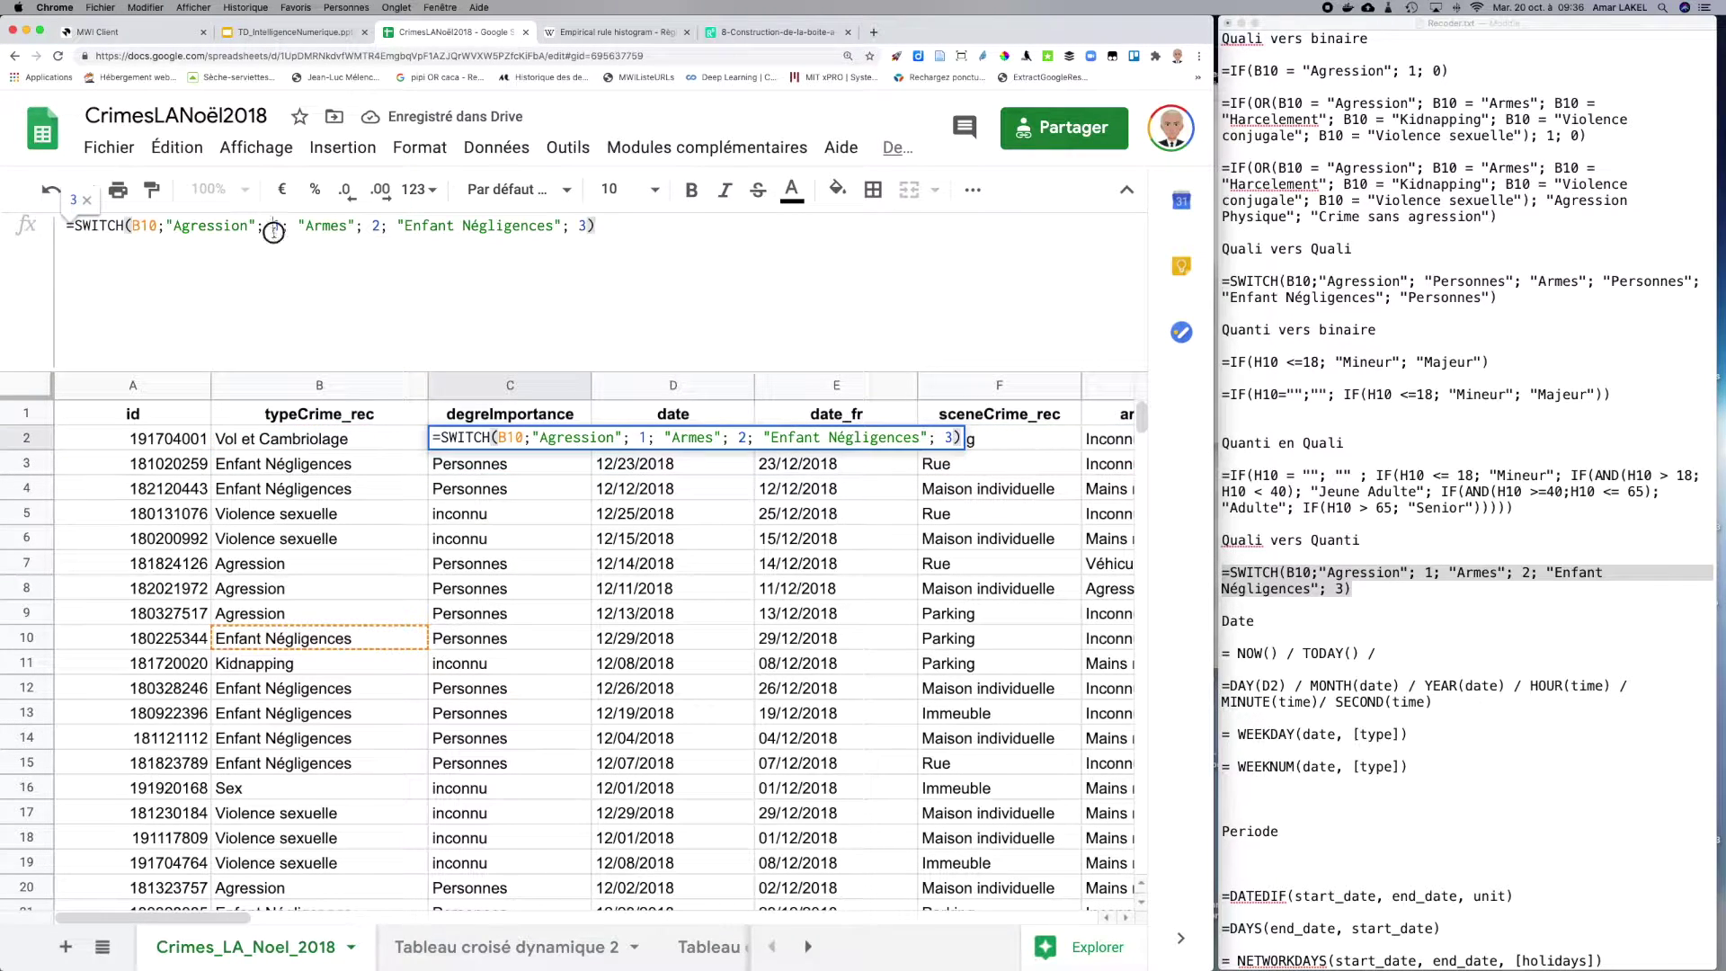
{"action": "left_click_drag", "start_coordinate": [275, 232], "coordinate": [274, 223]}
{"action": "left_click", "coordinate": [280, 230]}
{"action": "left_click", "coordinate": [282, 222]}
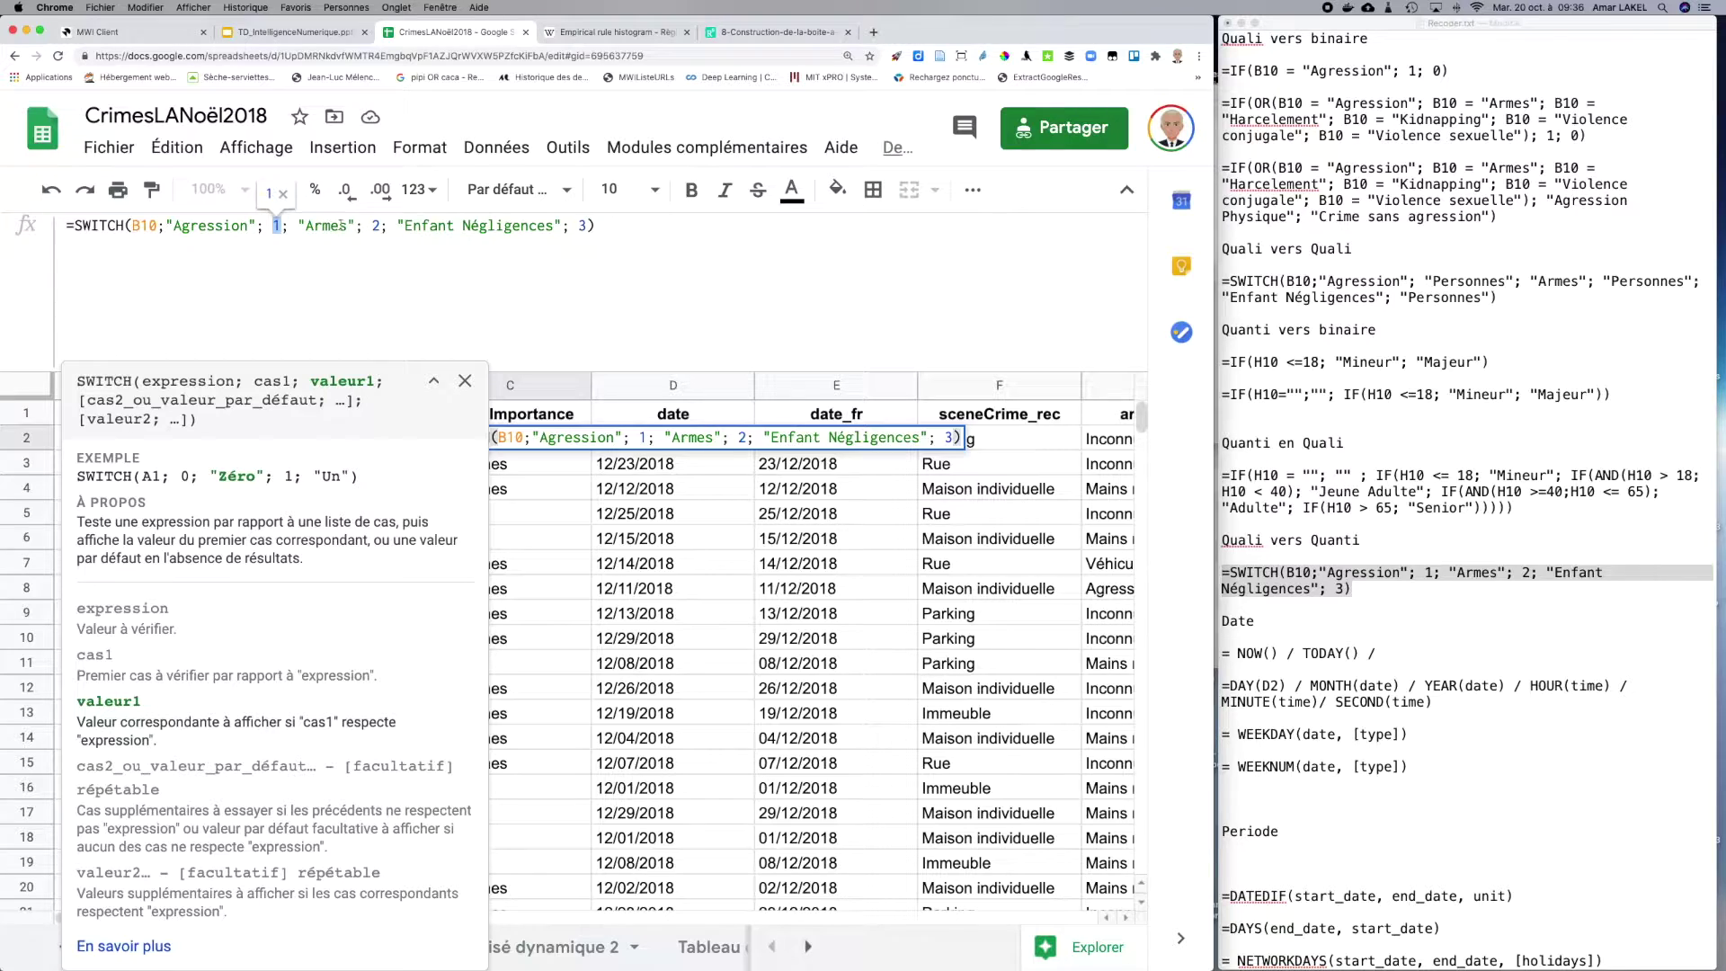
{"action": "left_click", "coordinate": [588, 224]}
{"action": "left_click", "coordinate": [617, 225]}
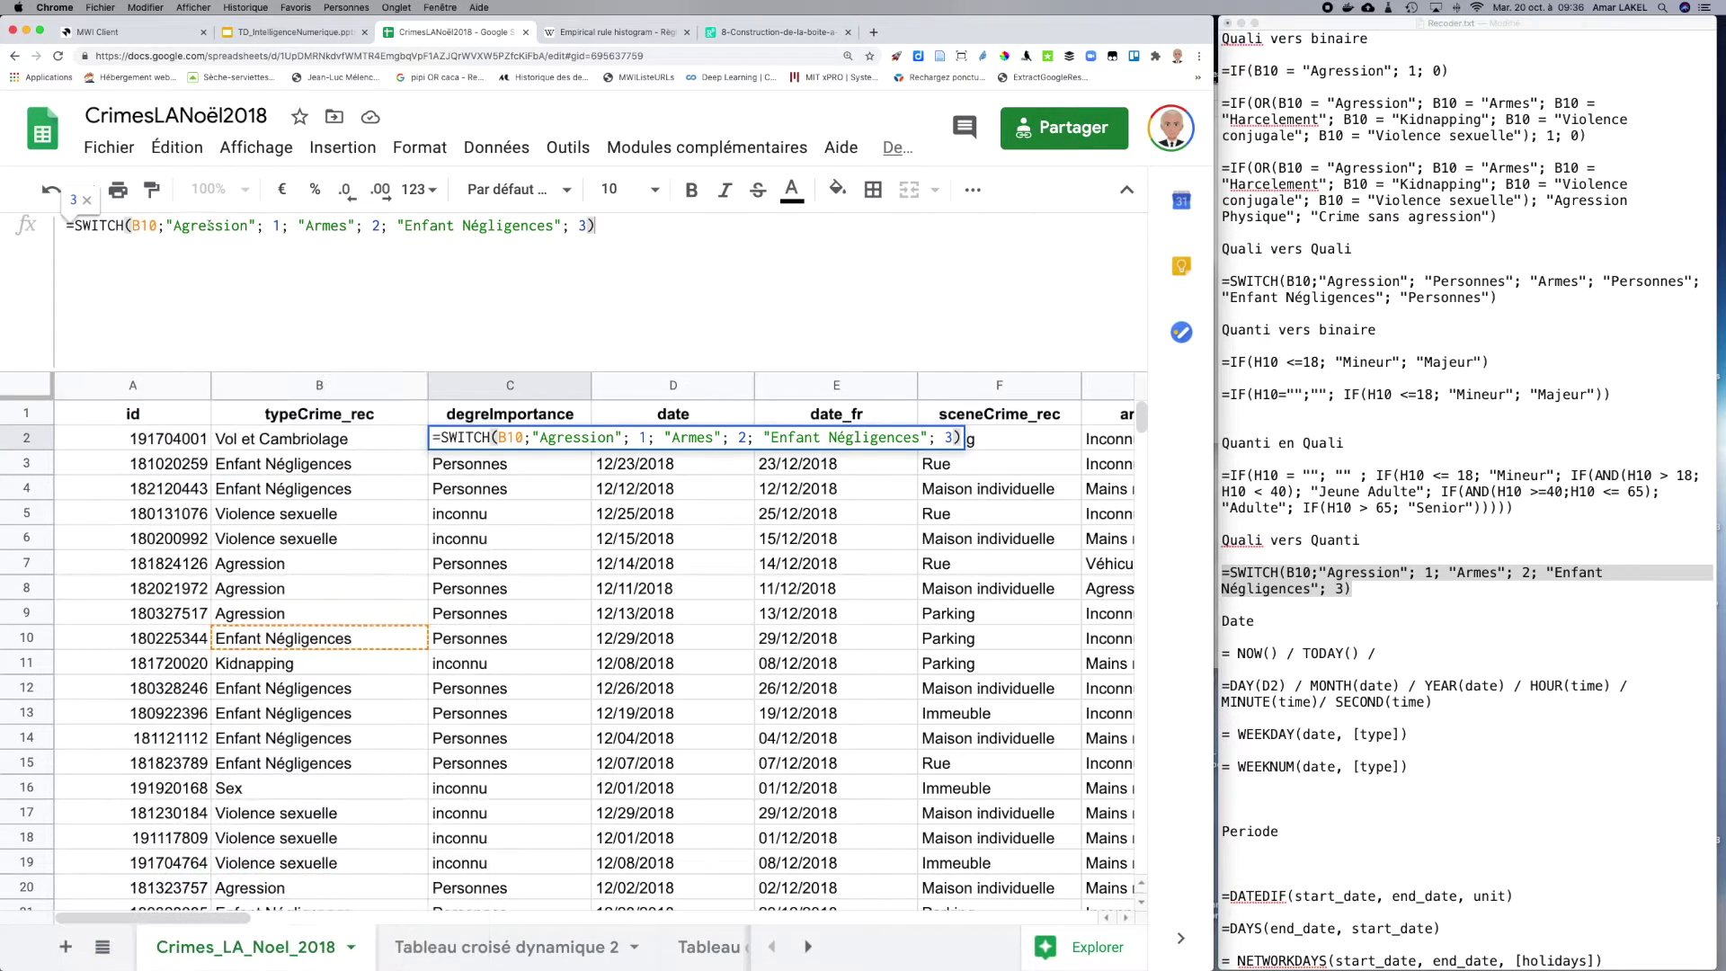
{"action": "left_click", "coordinate": [156, 224]}
{"action": "key", "text": "BackSpace"}
{"action": "key", "text": "BackSpace"}
{"action": "type", "text": "2"}
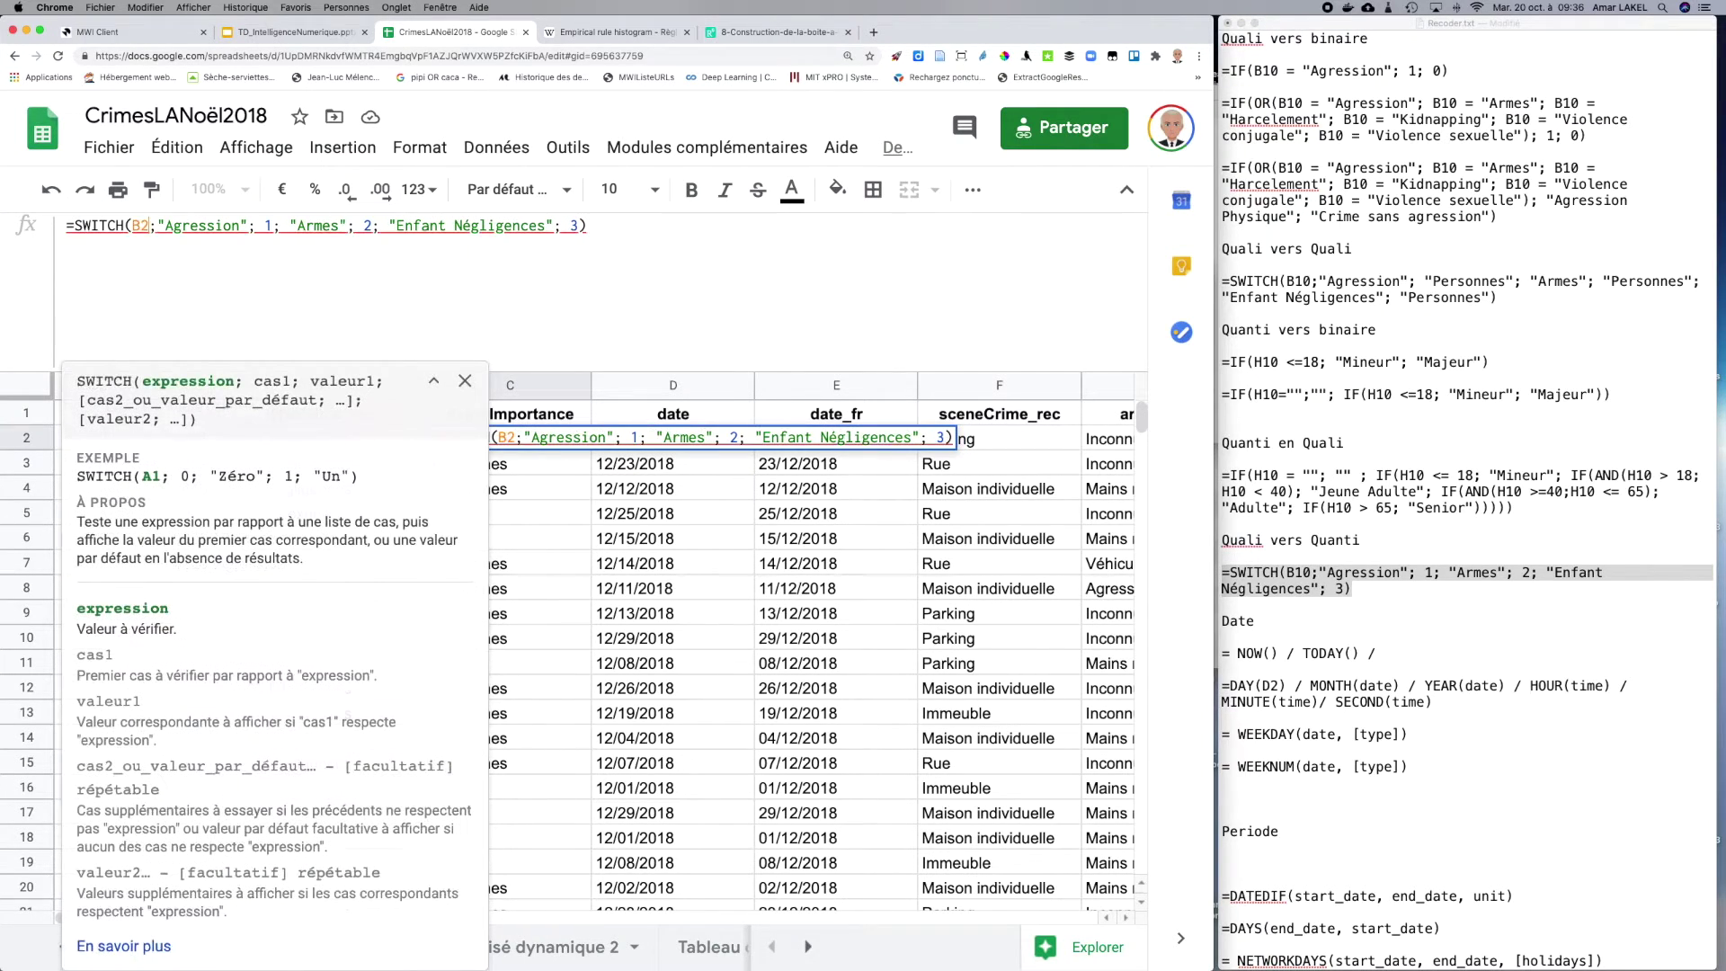
{"action": "key", "text": "Return"}
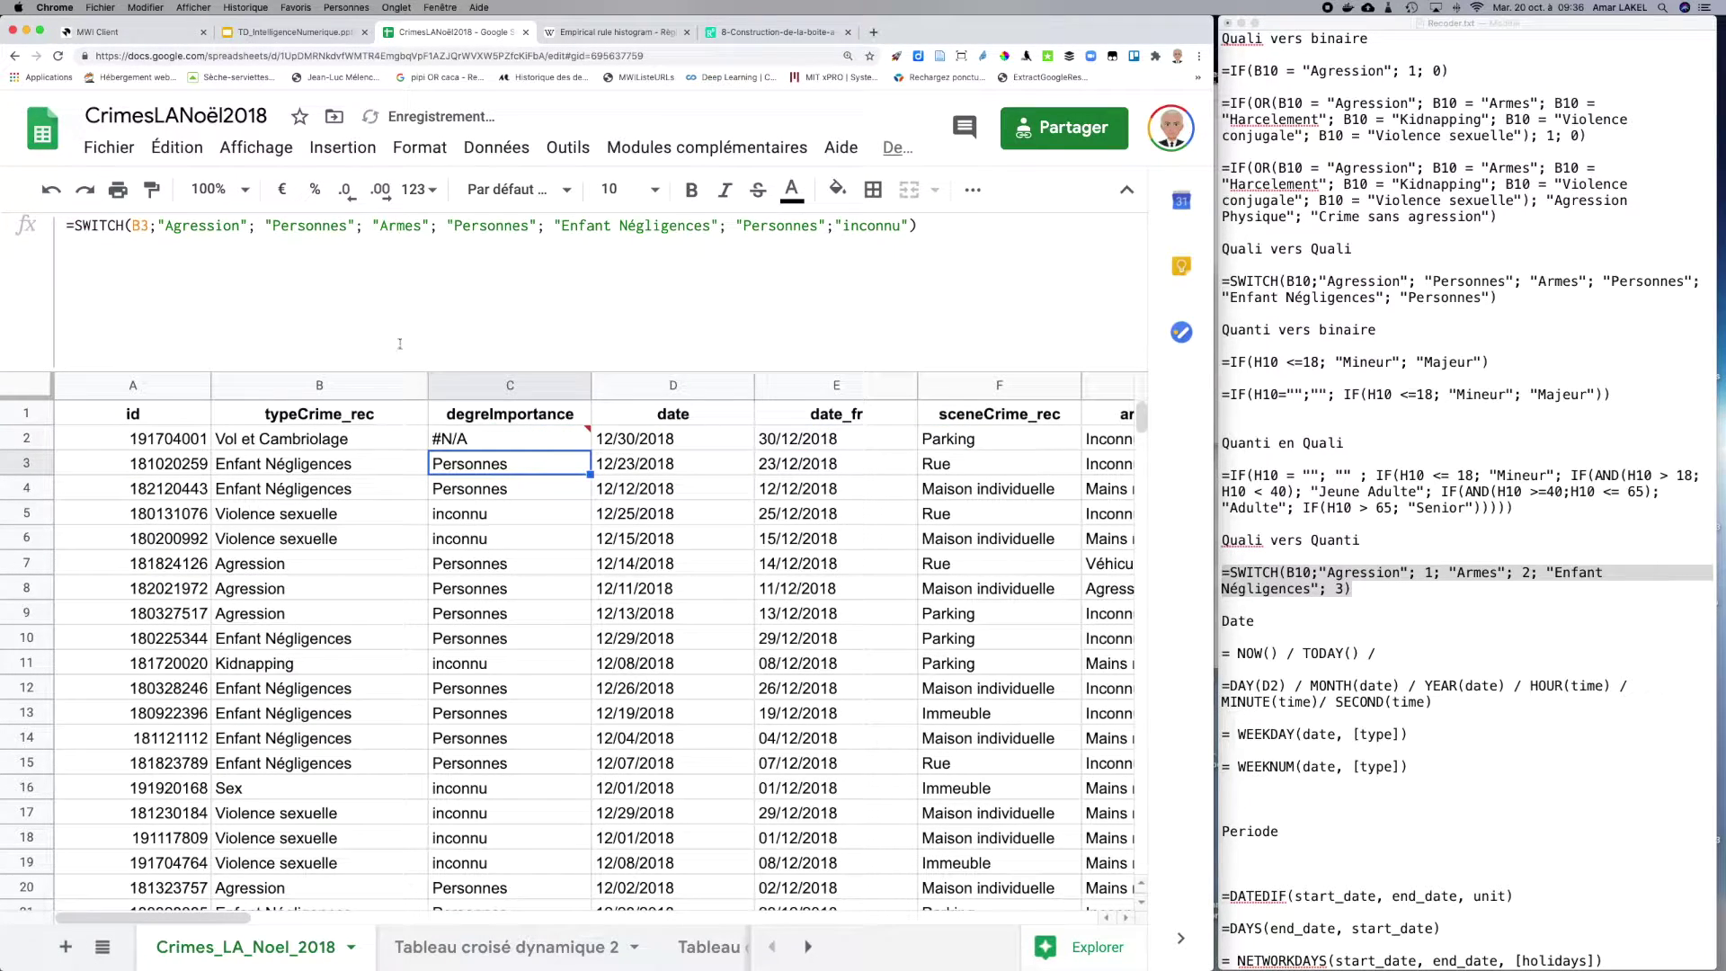
Step: Add 4 as the default value at the end of C2's SWITCH formula
{"action": "left_click", "coordinate": [483, 439]}
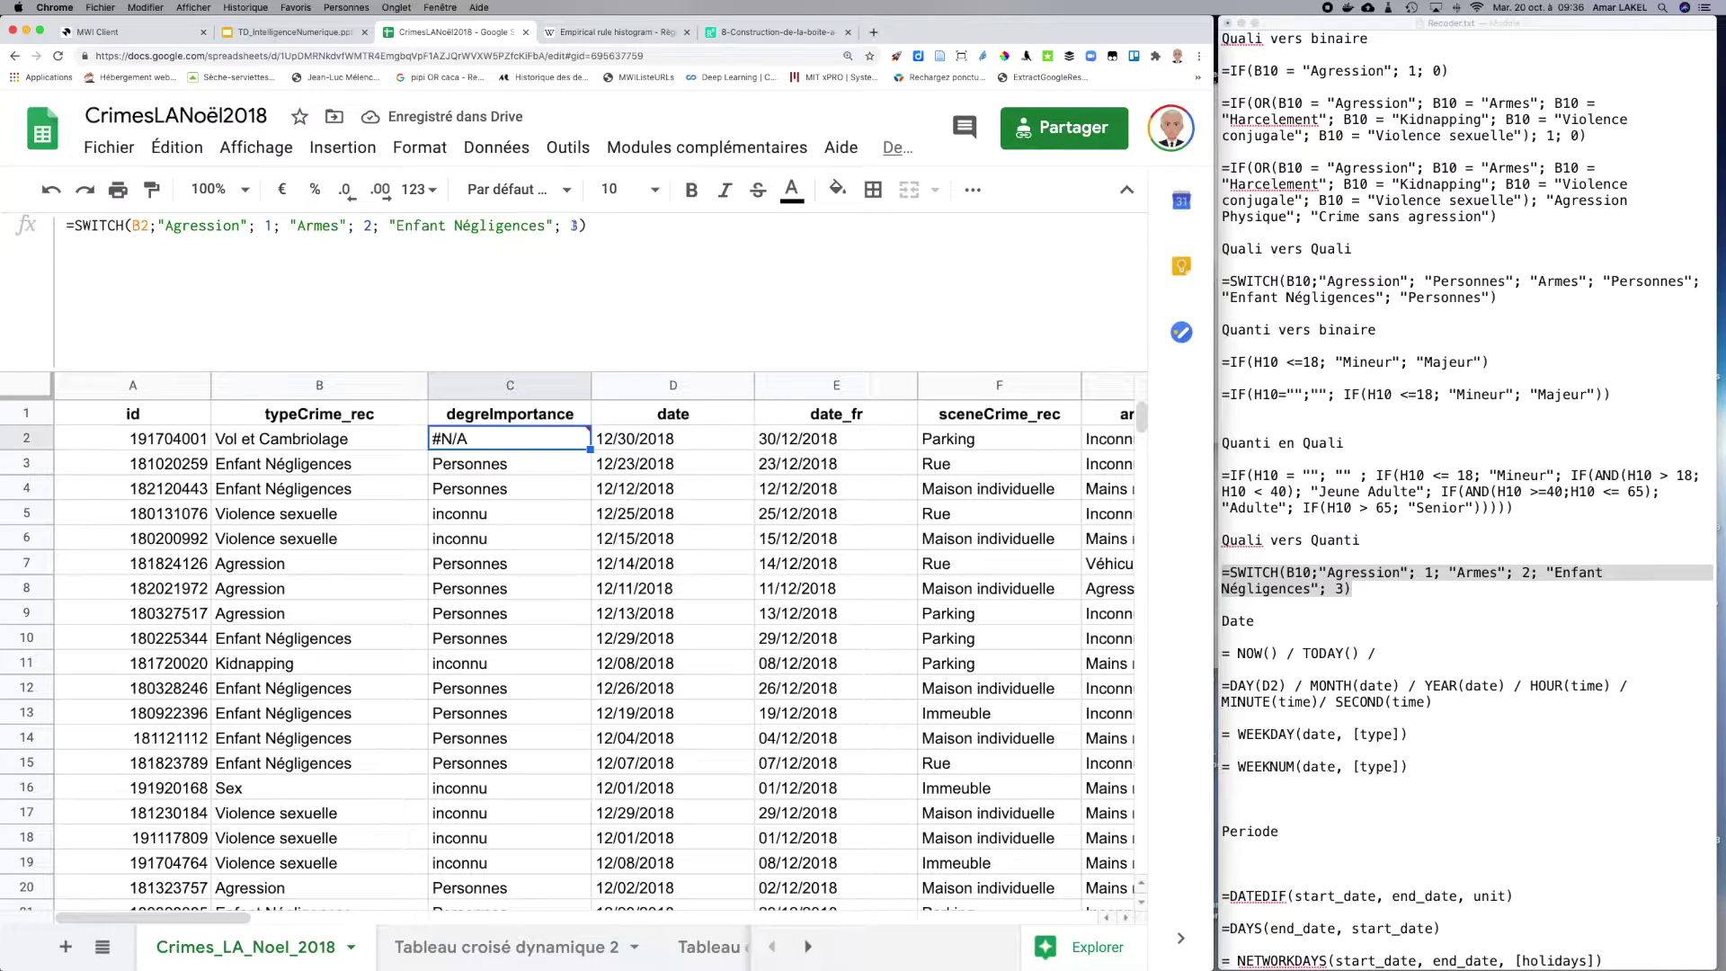
{"action": "left_click", "coordinate": [577, 226]}
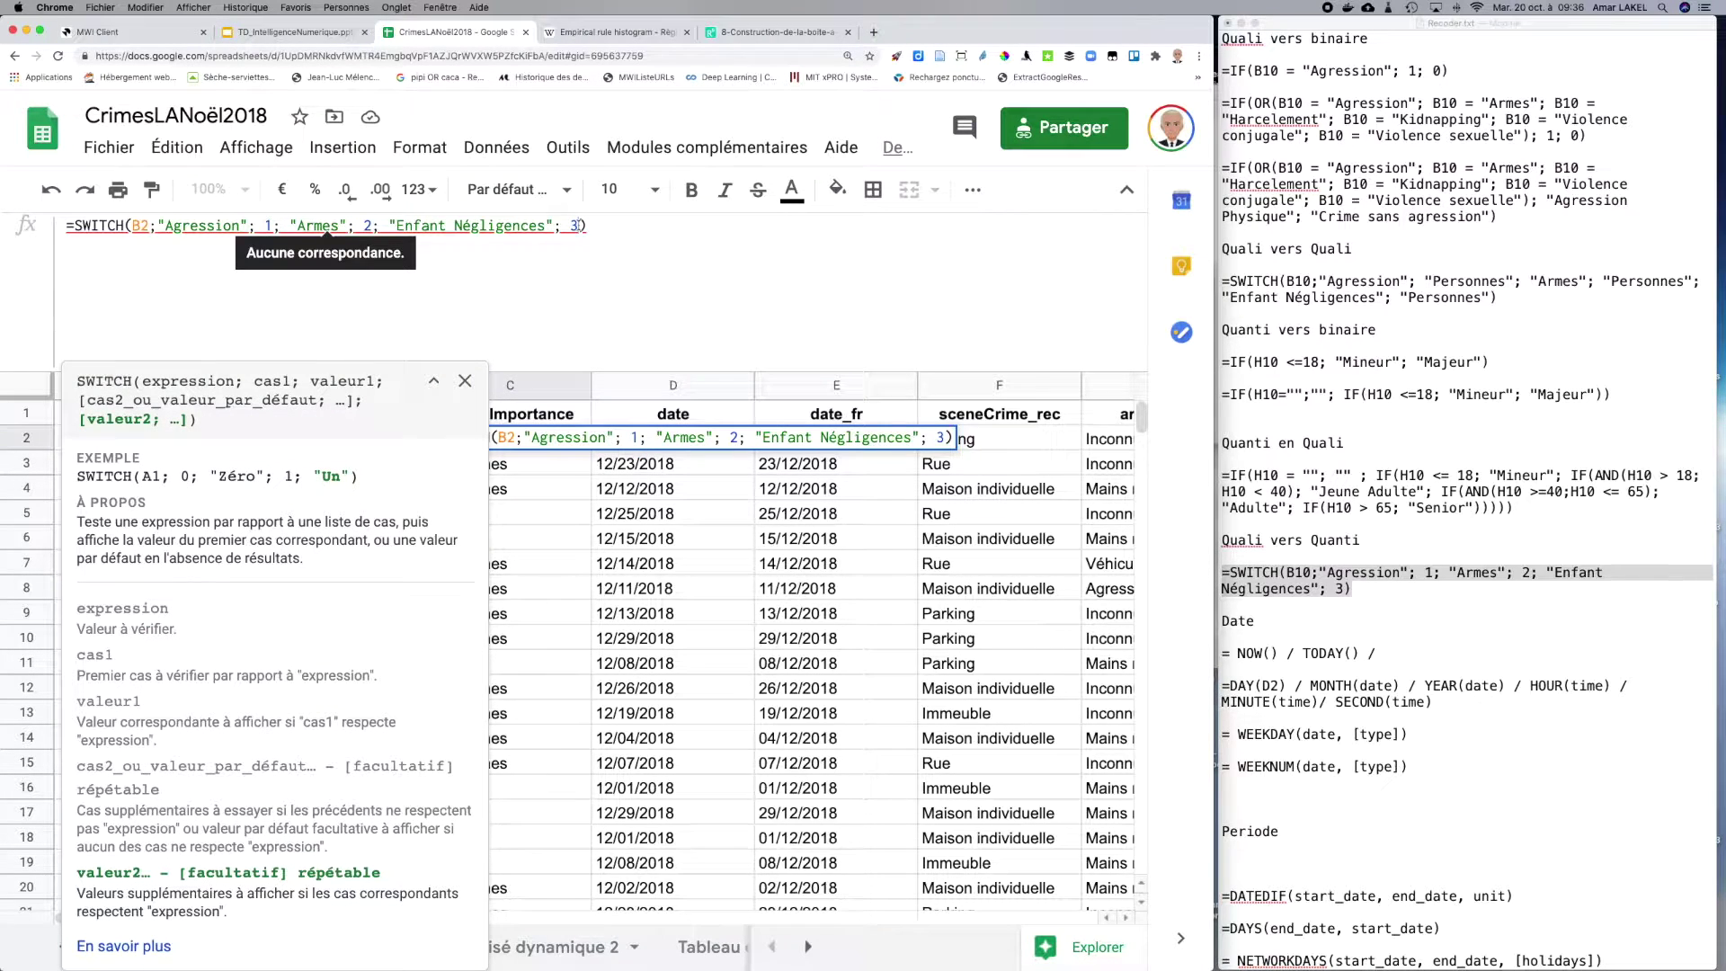
{"action": "type", "text": "; 4"}
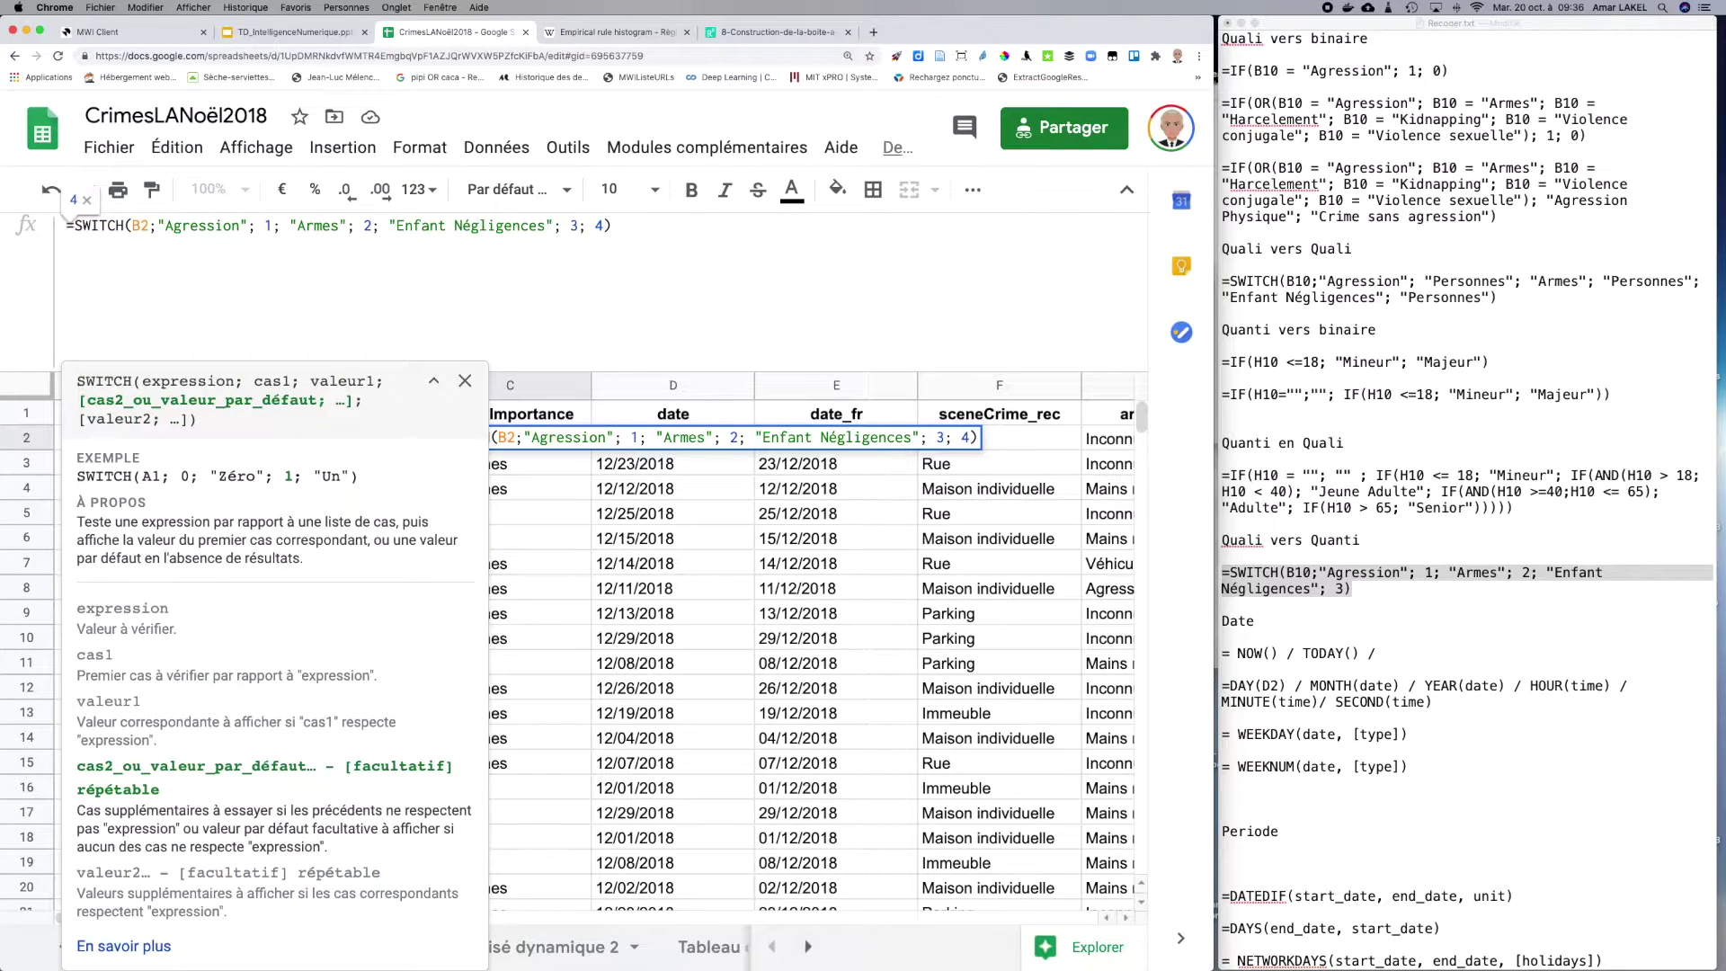
{"action": "key", "text": "Return"}
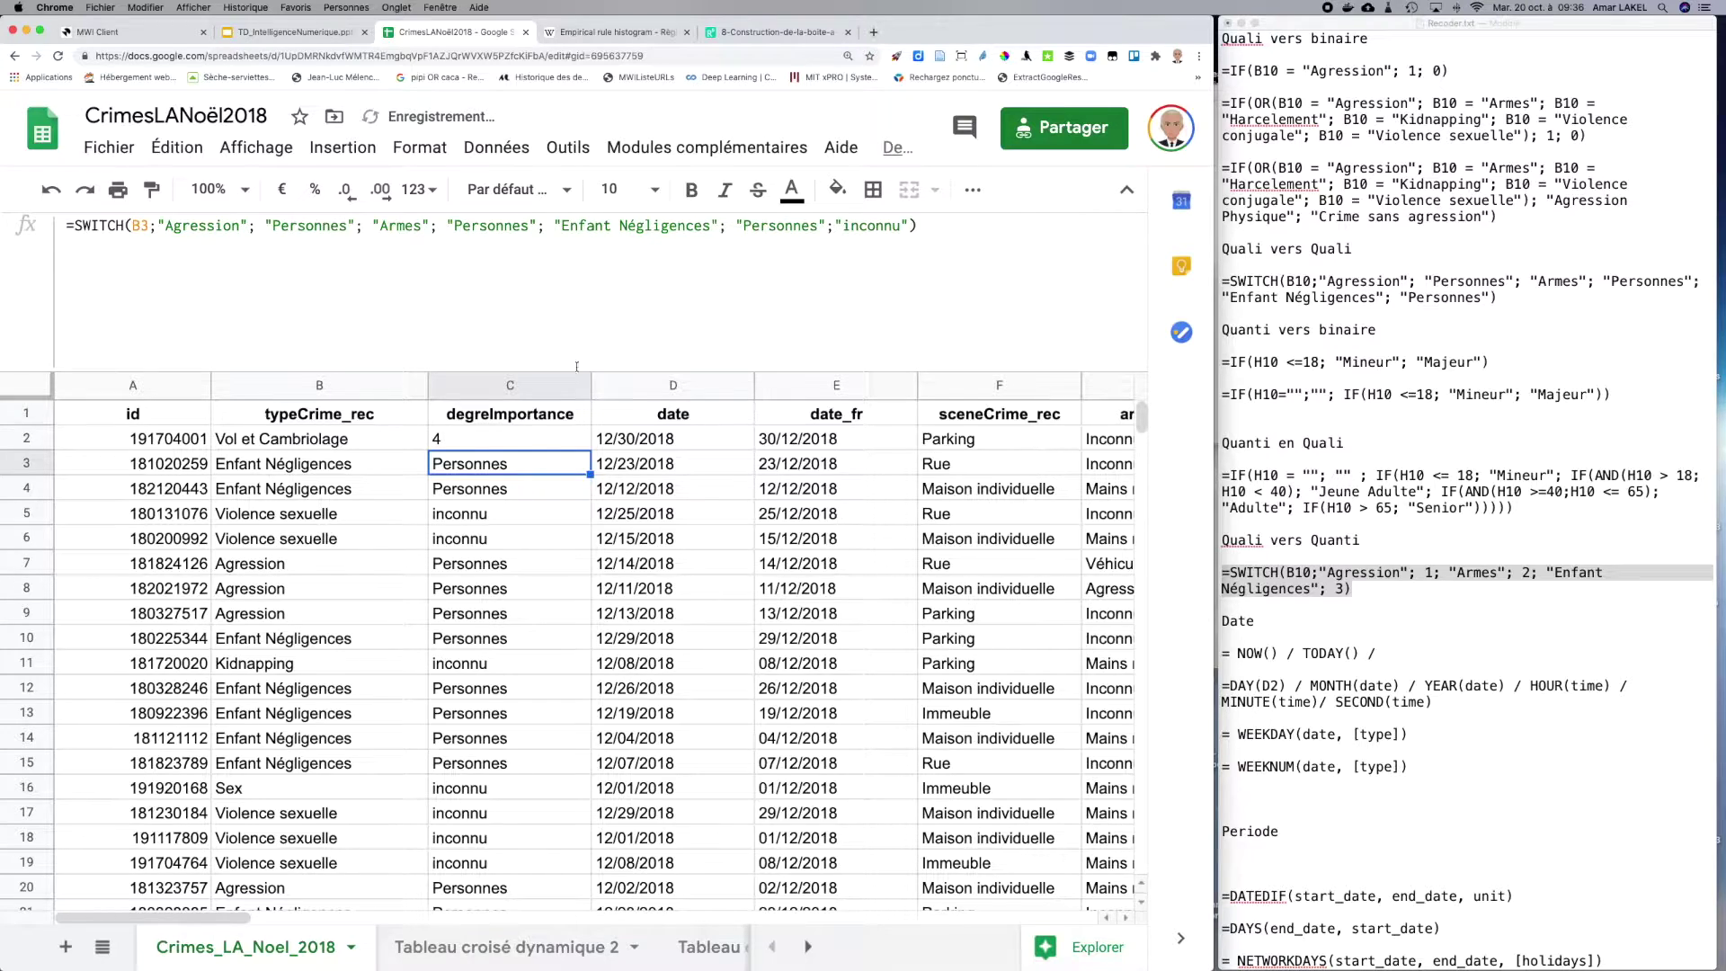
Step: Fill C2's formula down the degreImportance column, and check the codes in the Agression rows
{"action": "left_click", "coordinate": [514, 442]}
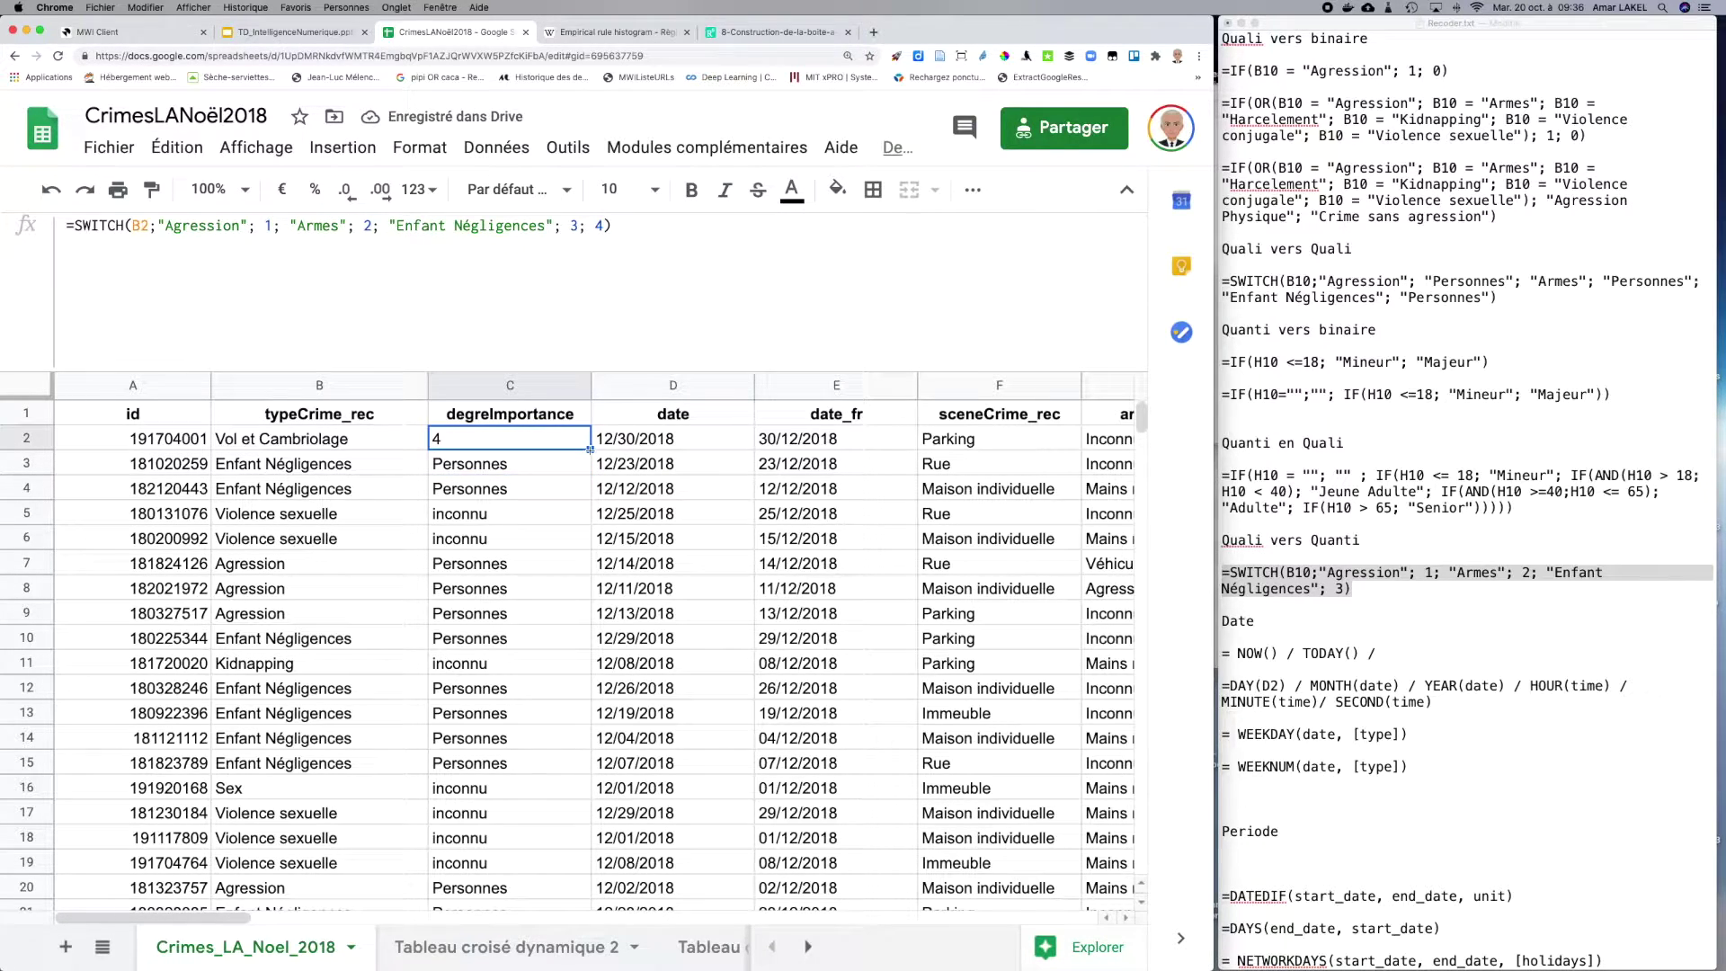
{"action": "key", "text": "ctrl+shift+Down"}
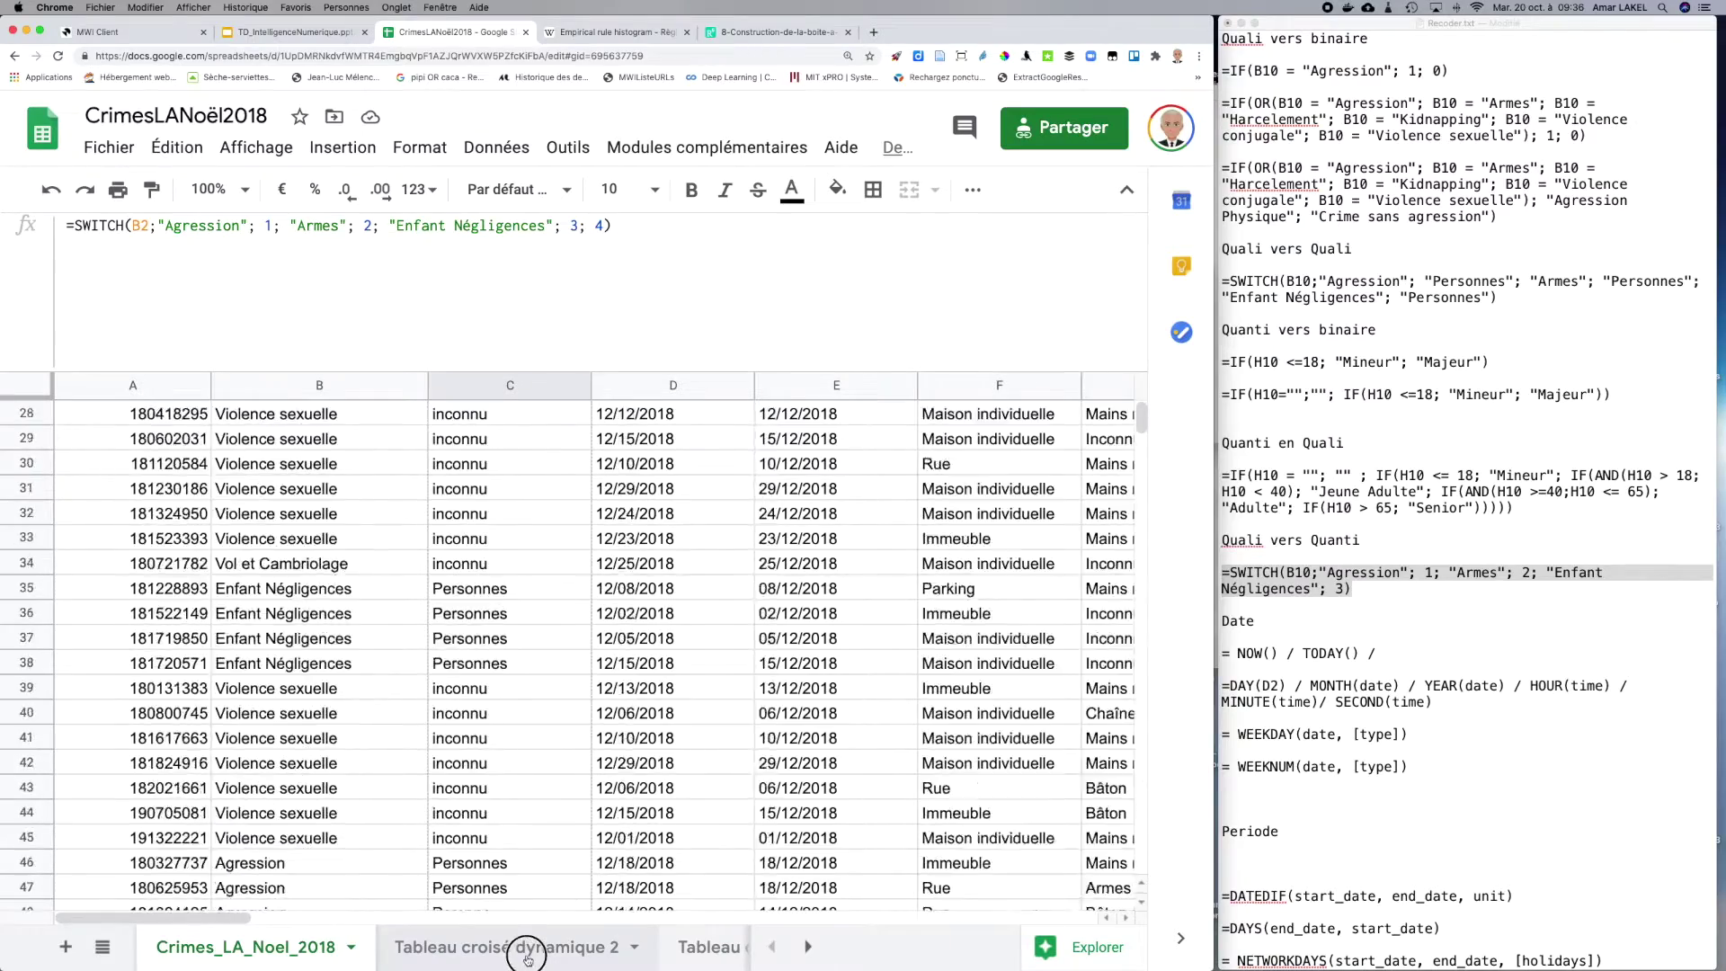
{"action": "key", "text": "ctrl+d"}
{"action": "scroll", "coordinate": [517, 683], "scroll_direction": "up", "scroll_amount": 13}
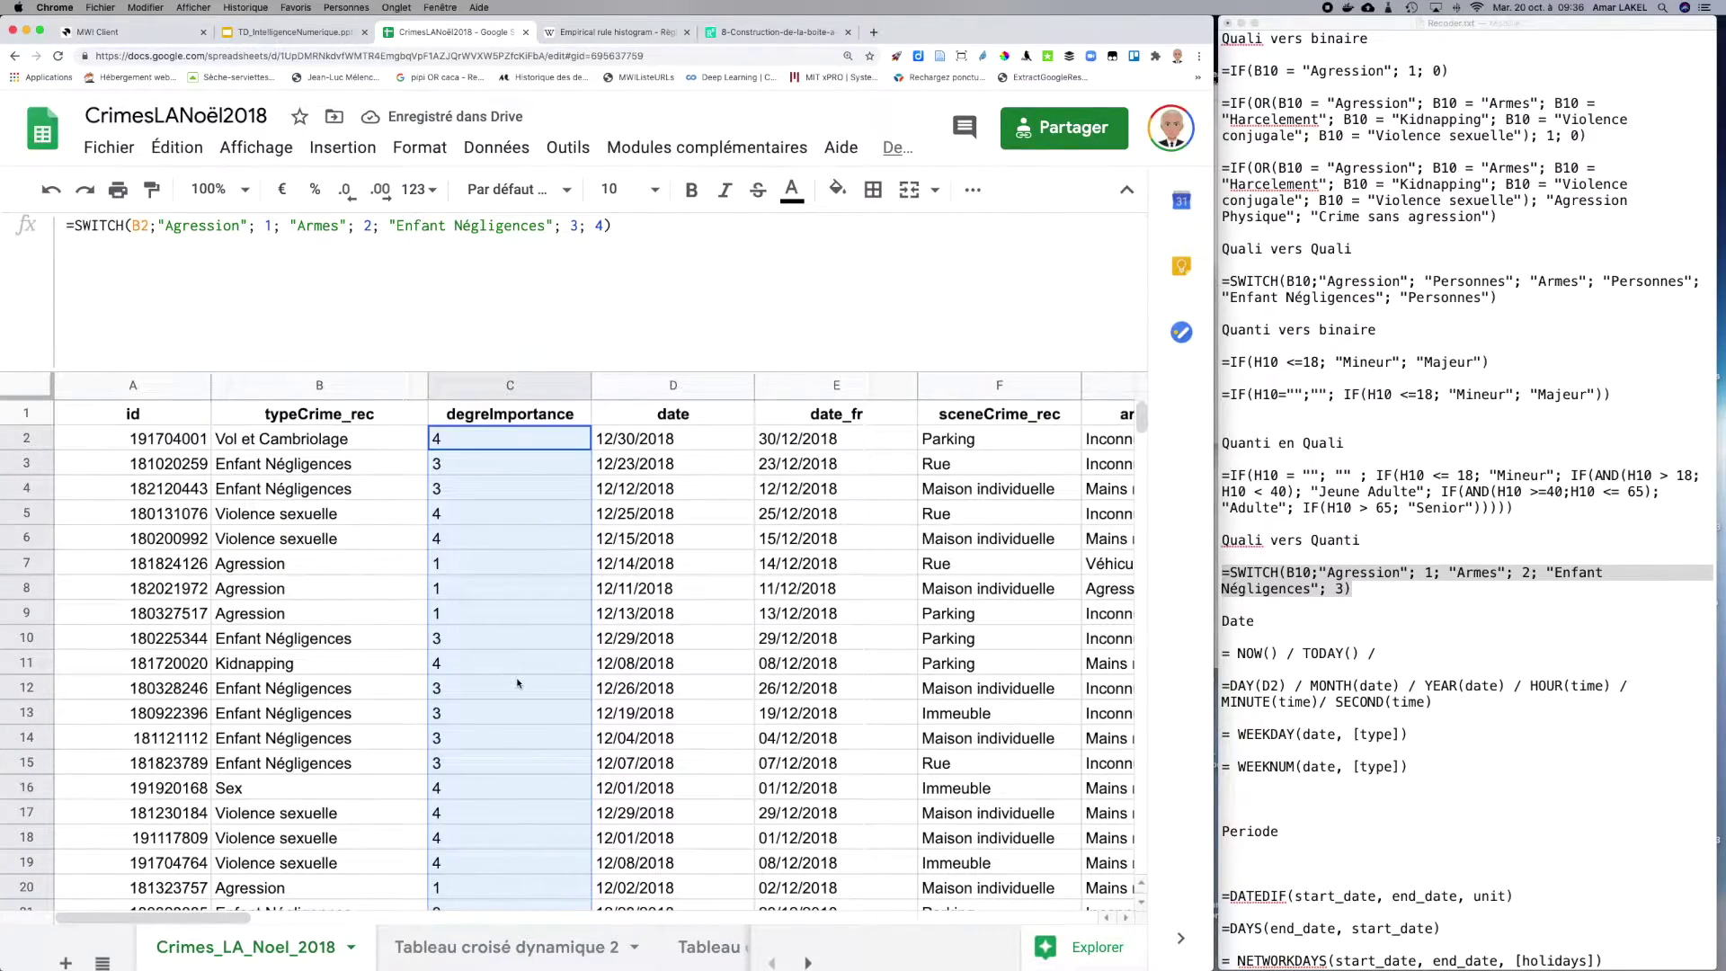
{"action": "left_click", "coordinate": [452, 563]}
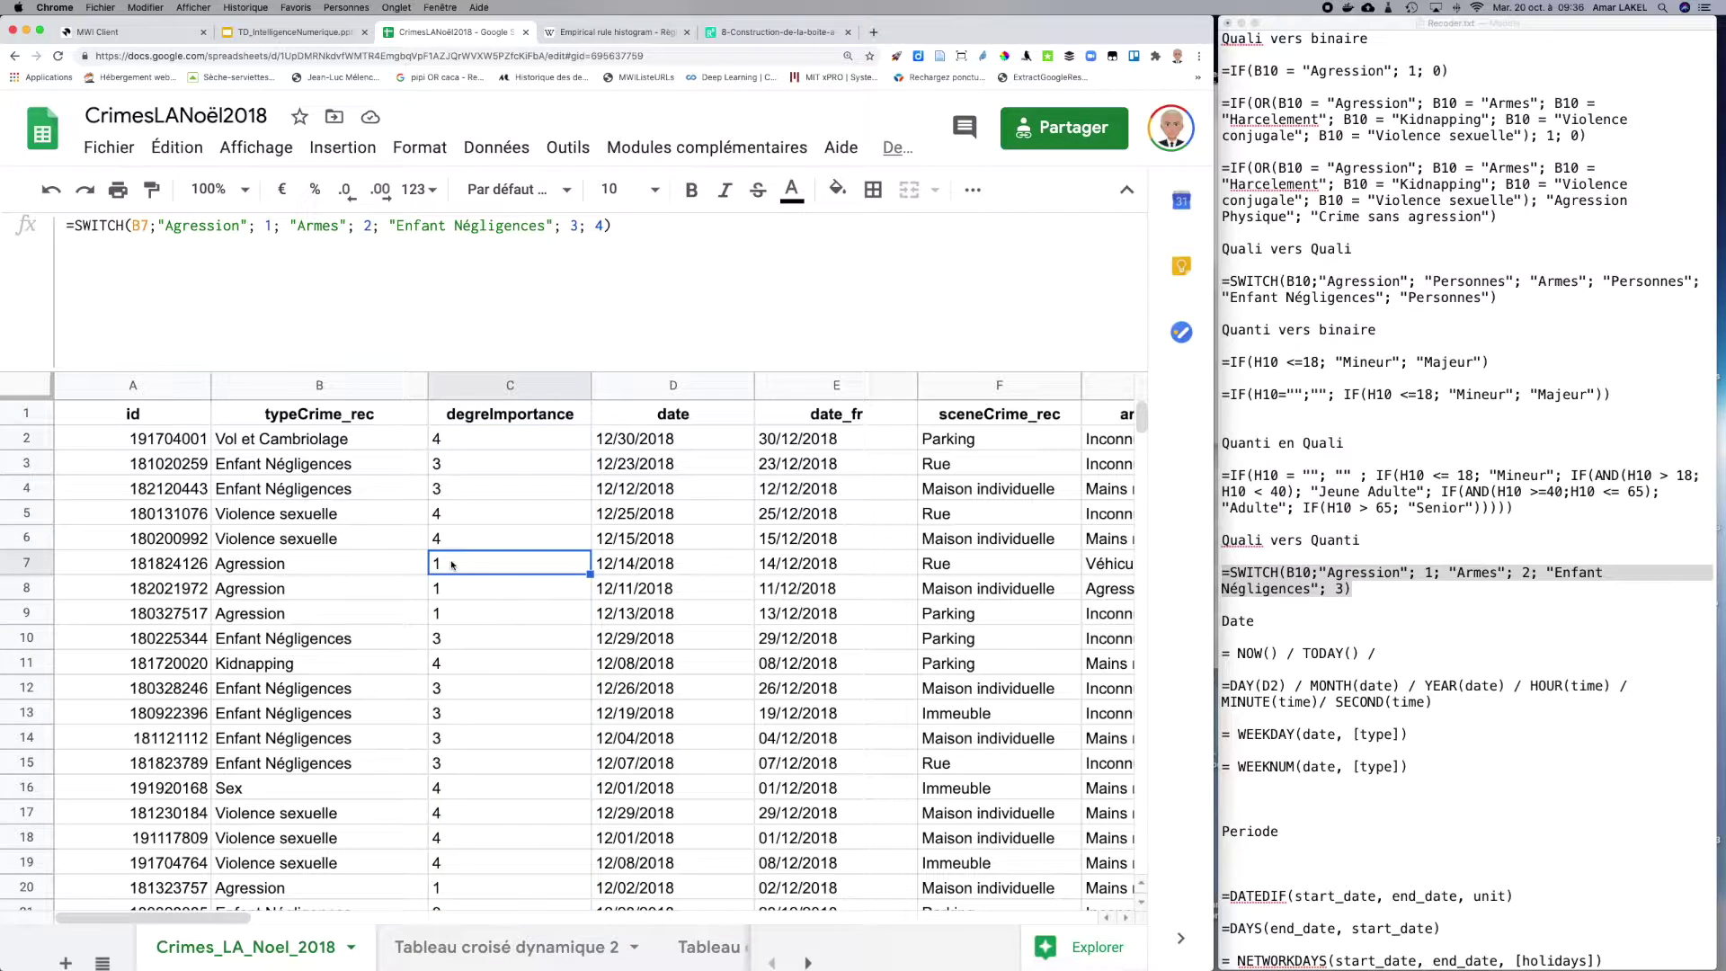
{"action": "left_click", "coordinate": [453, 587]}
{"action": "left_click", "coordinate": [462, 612]}
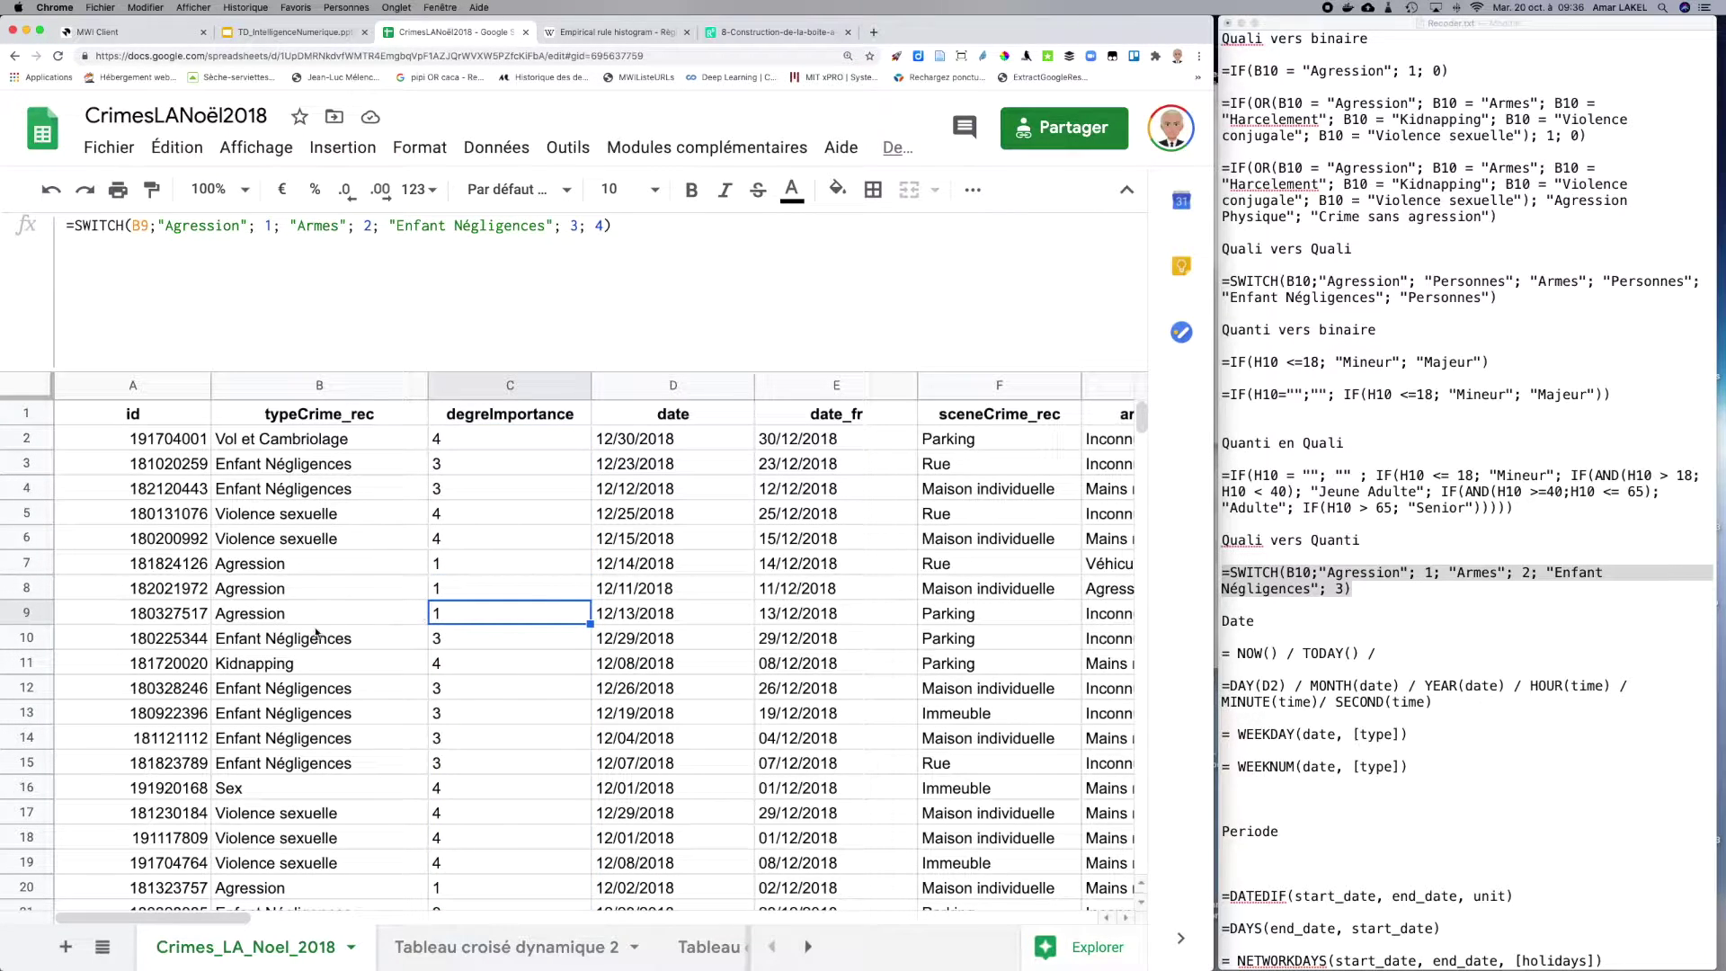
{"action": "left_click", "coordinate": [315, 631]}
{"action": "left_click", "coordinate": [444, 622]}
Step: Insert an empty column just before sceneCrime_rec and select its header cell F1
{"action": "scroll", "coordinate": [917, 622], "scroll_direction": "right", "scroll_amount": 10}
{"action": "scroll", "coordinate": [917, 622], "scroll_direction": "right", "scroll_amount": 3}
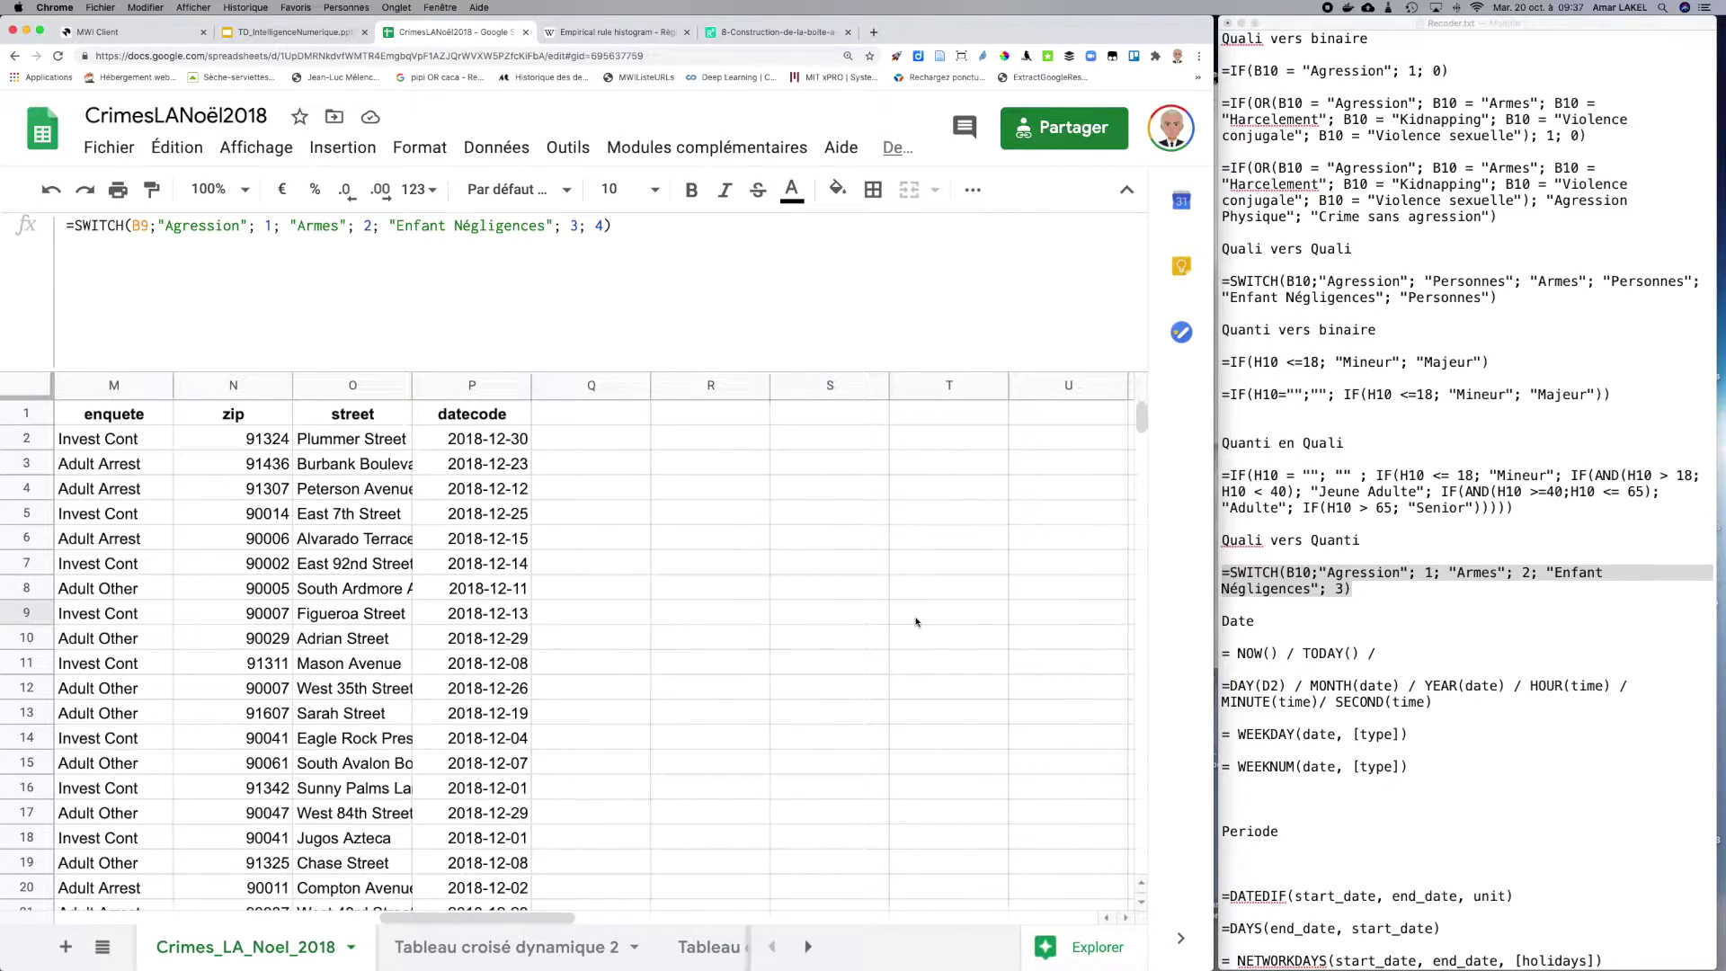
{"action": "scroll", "coordinate": [917, 622], "scroll_direction": "left", "scroll_amount": 12}
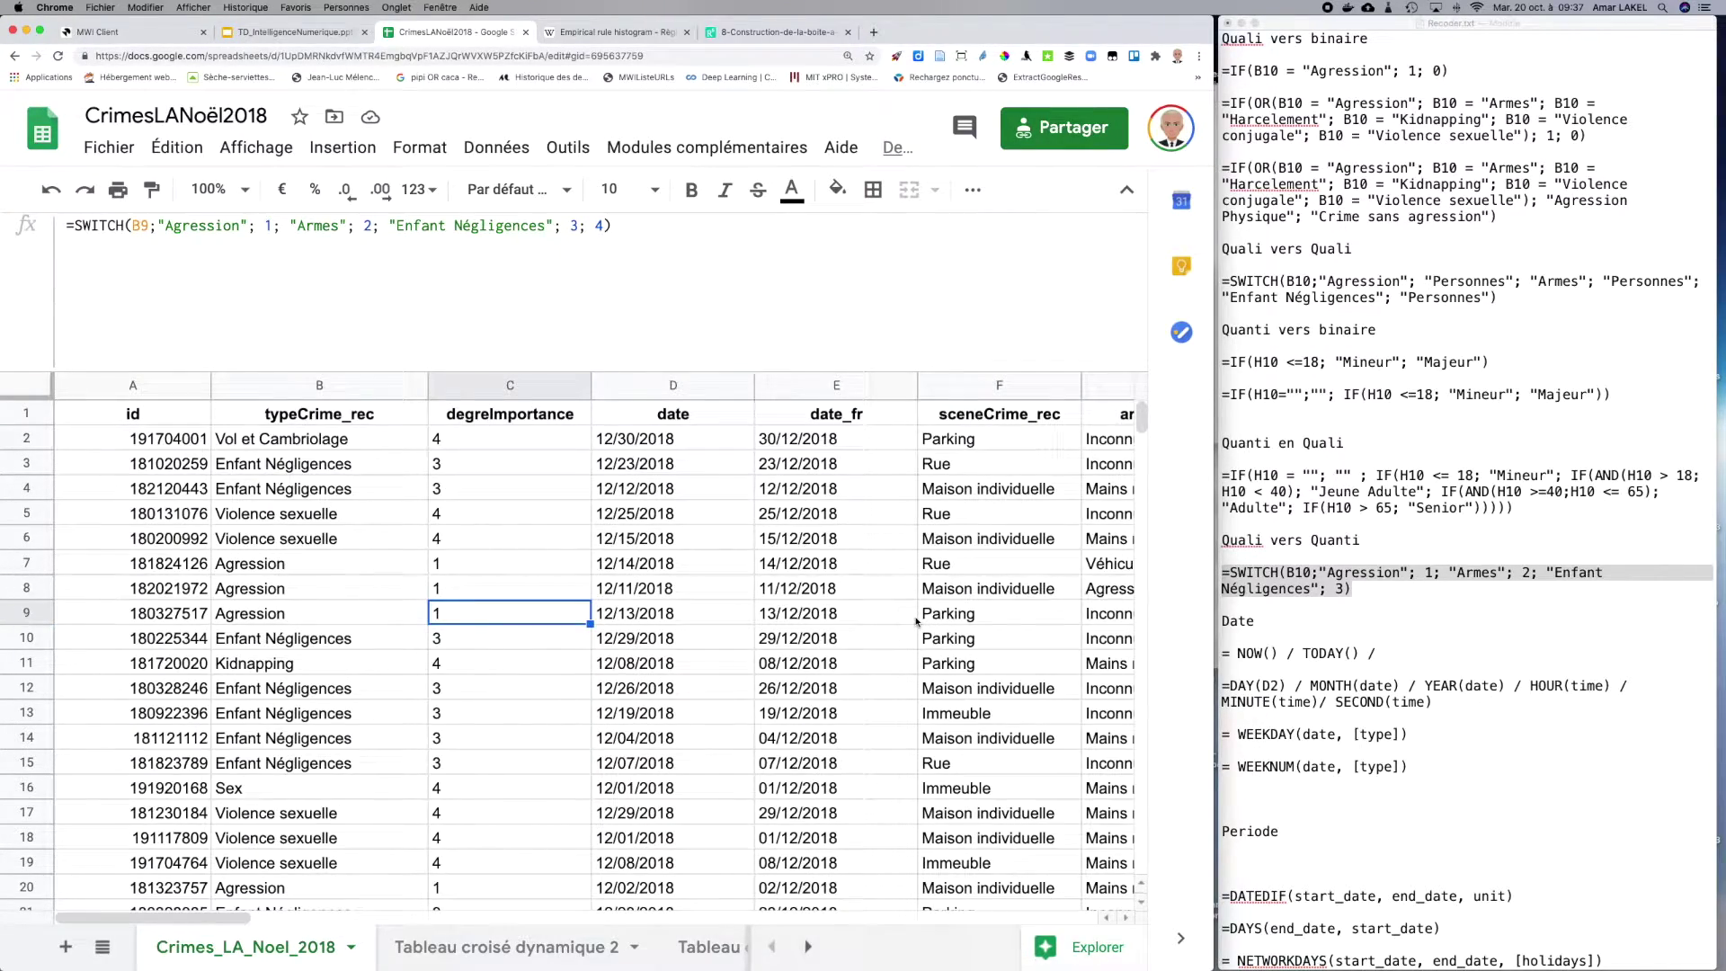
{"action": "scroll", "coordinate": [917, 622], "scroll_direction": "right", "scroll_amount": 1}
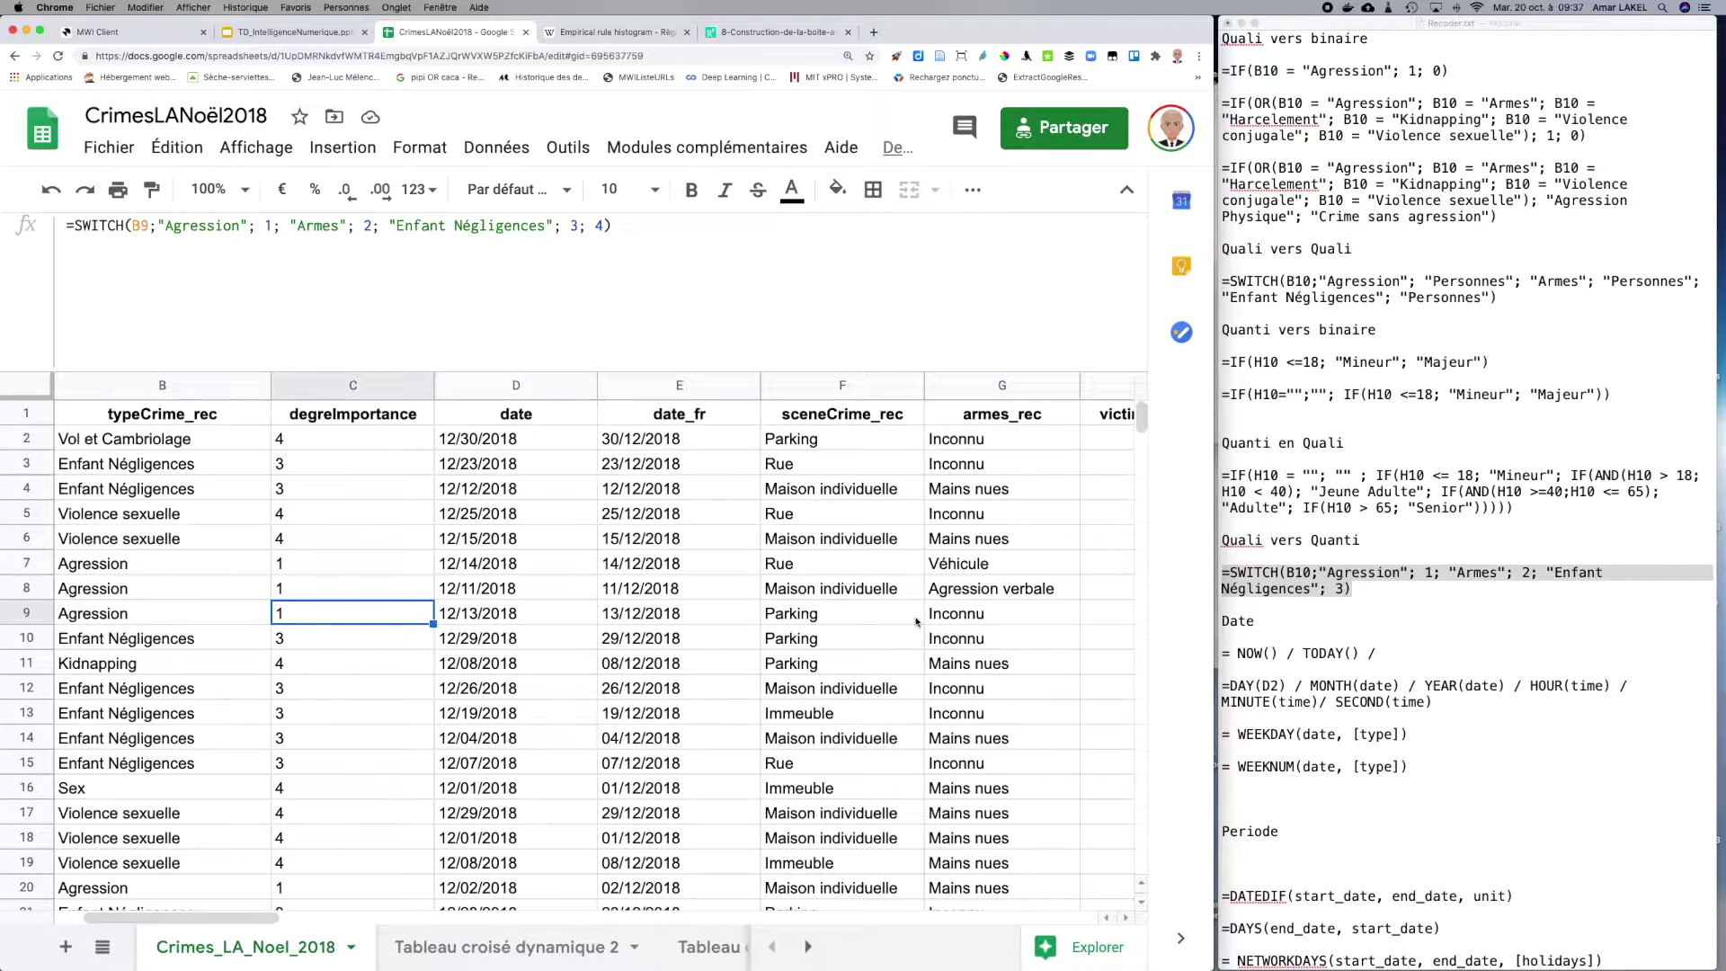
{"action": "left_click", "coordinate": [828, 386]}
{"action": "right_click", "coordinate": [828, 389]}
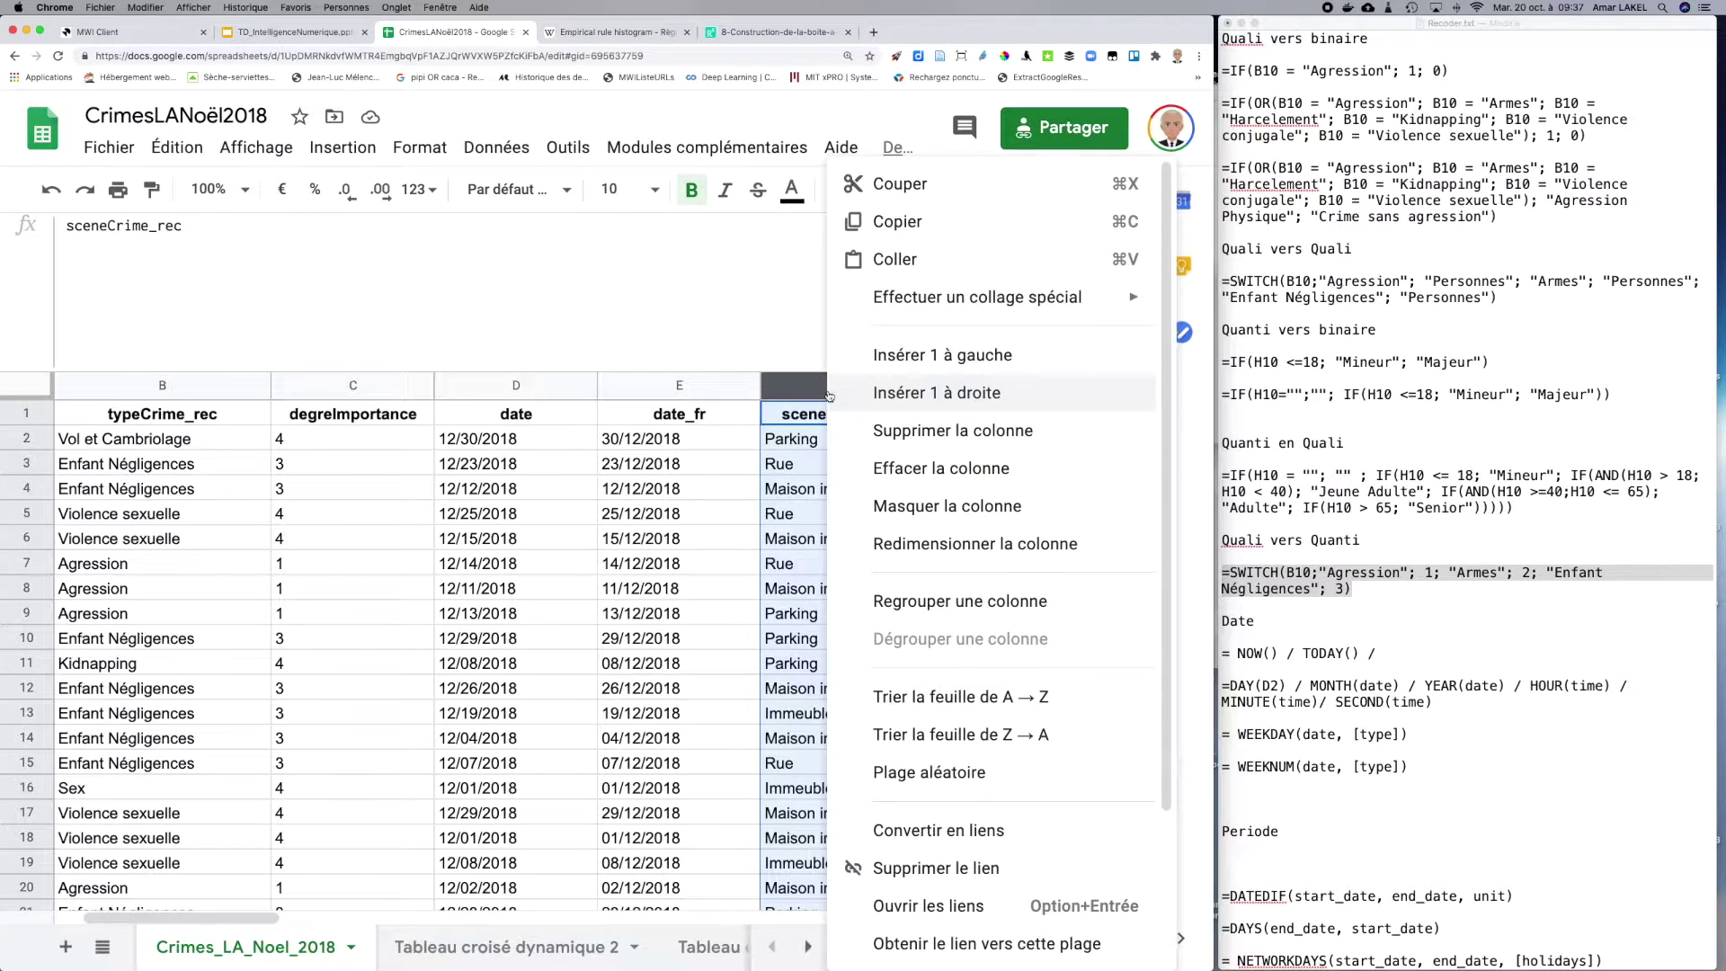
{"action": "left_click", "coordinate": [935, 355]}
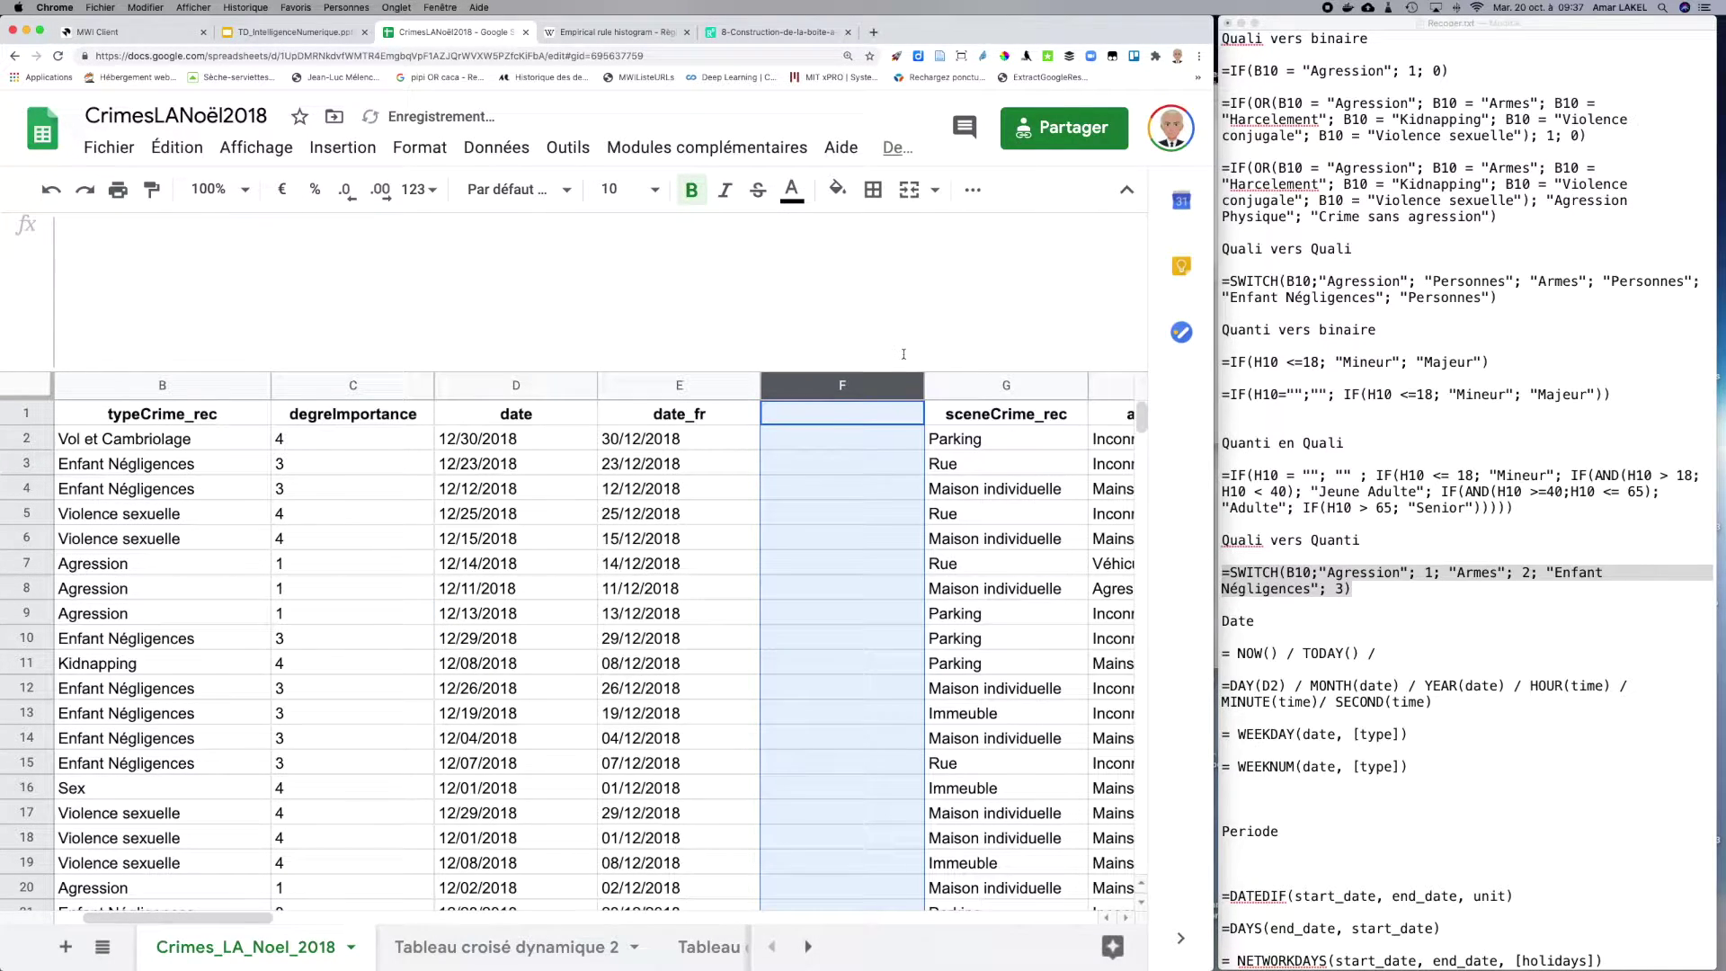
{"action": "left_click", "coordinate": [833, 408]}
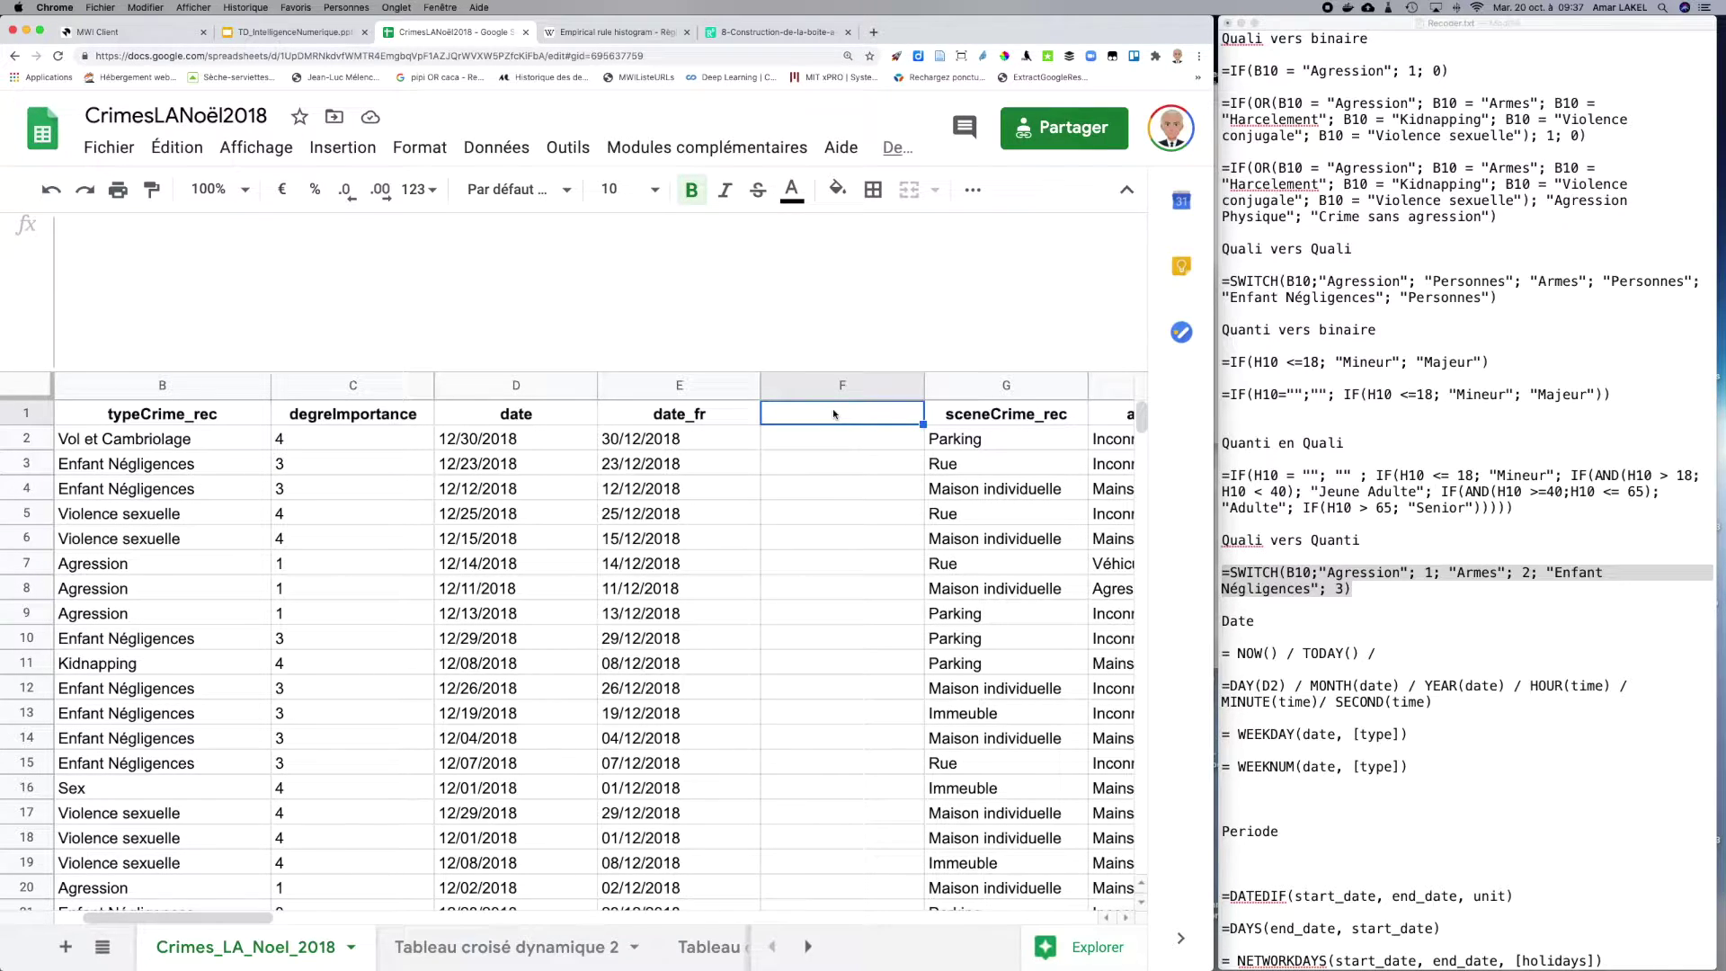
Step: Examine the source date in D2 and the date_fr formula in E2, and discard the open edit
{"action": "left_click", "coordinate": [454, 445]}
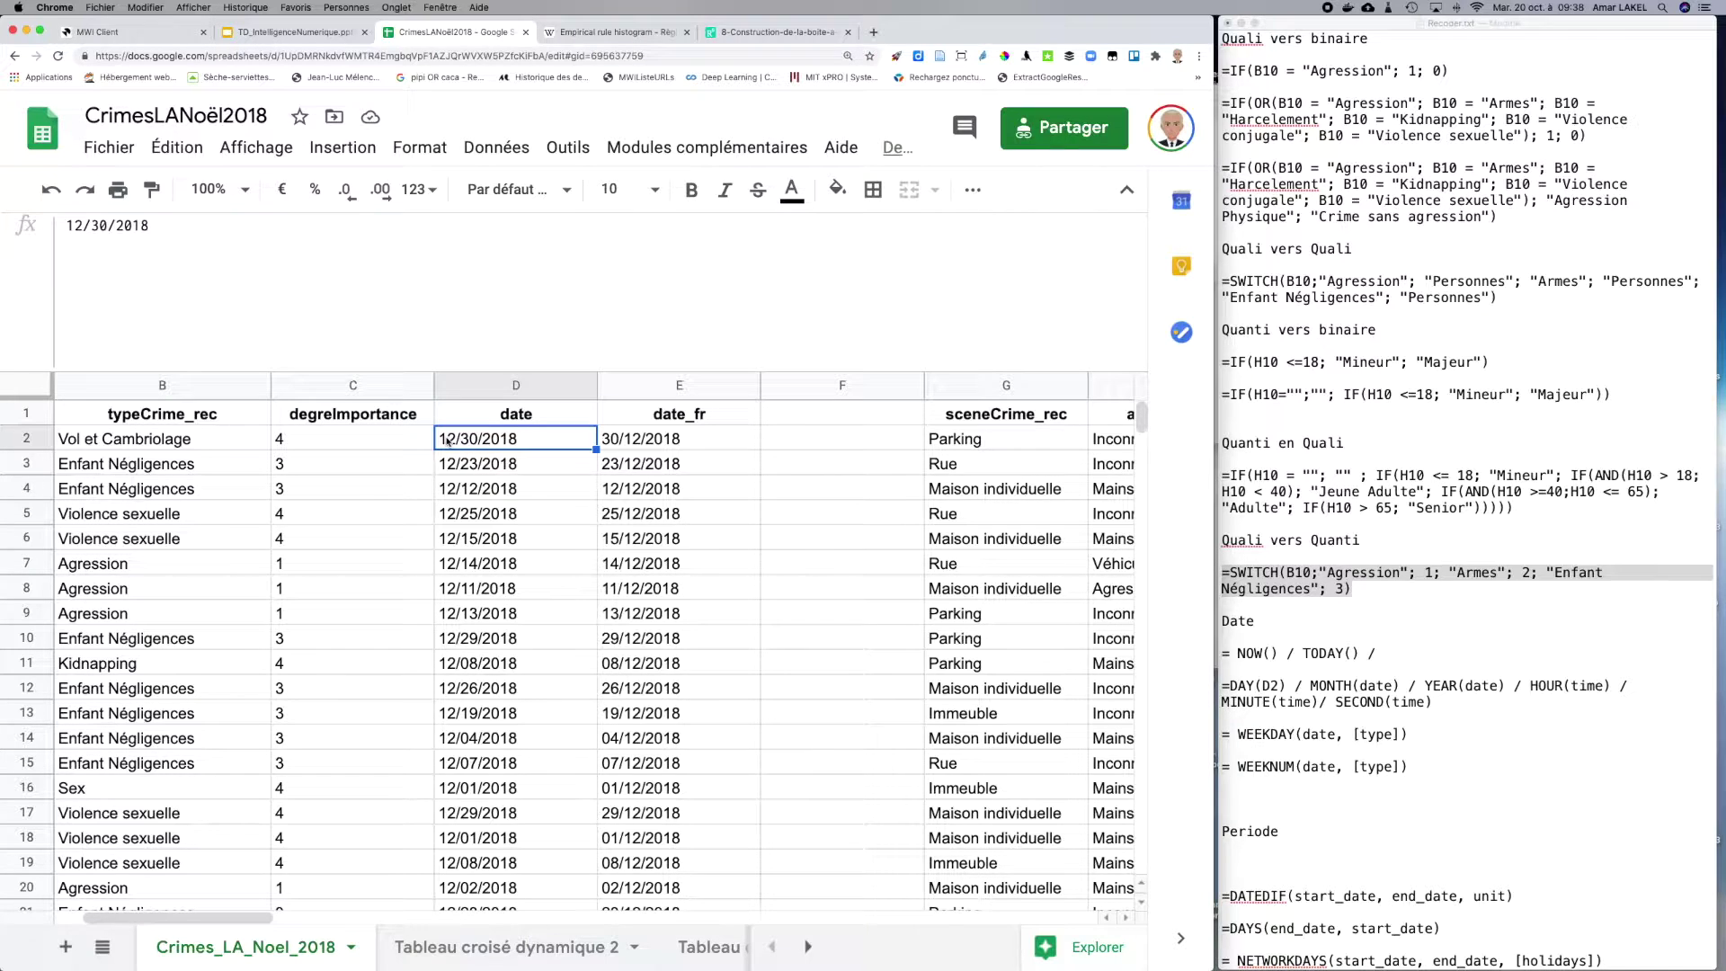
{"action": "left_click", "coordinate": [633, 443]}
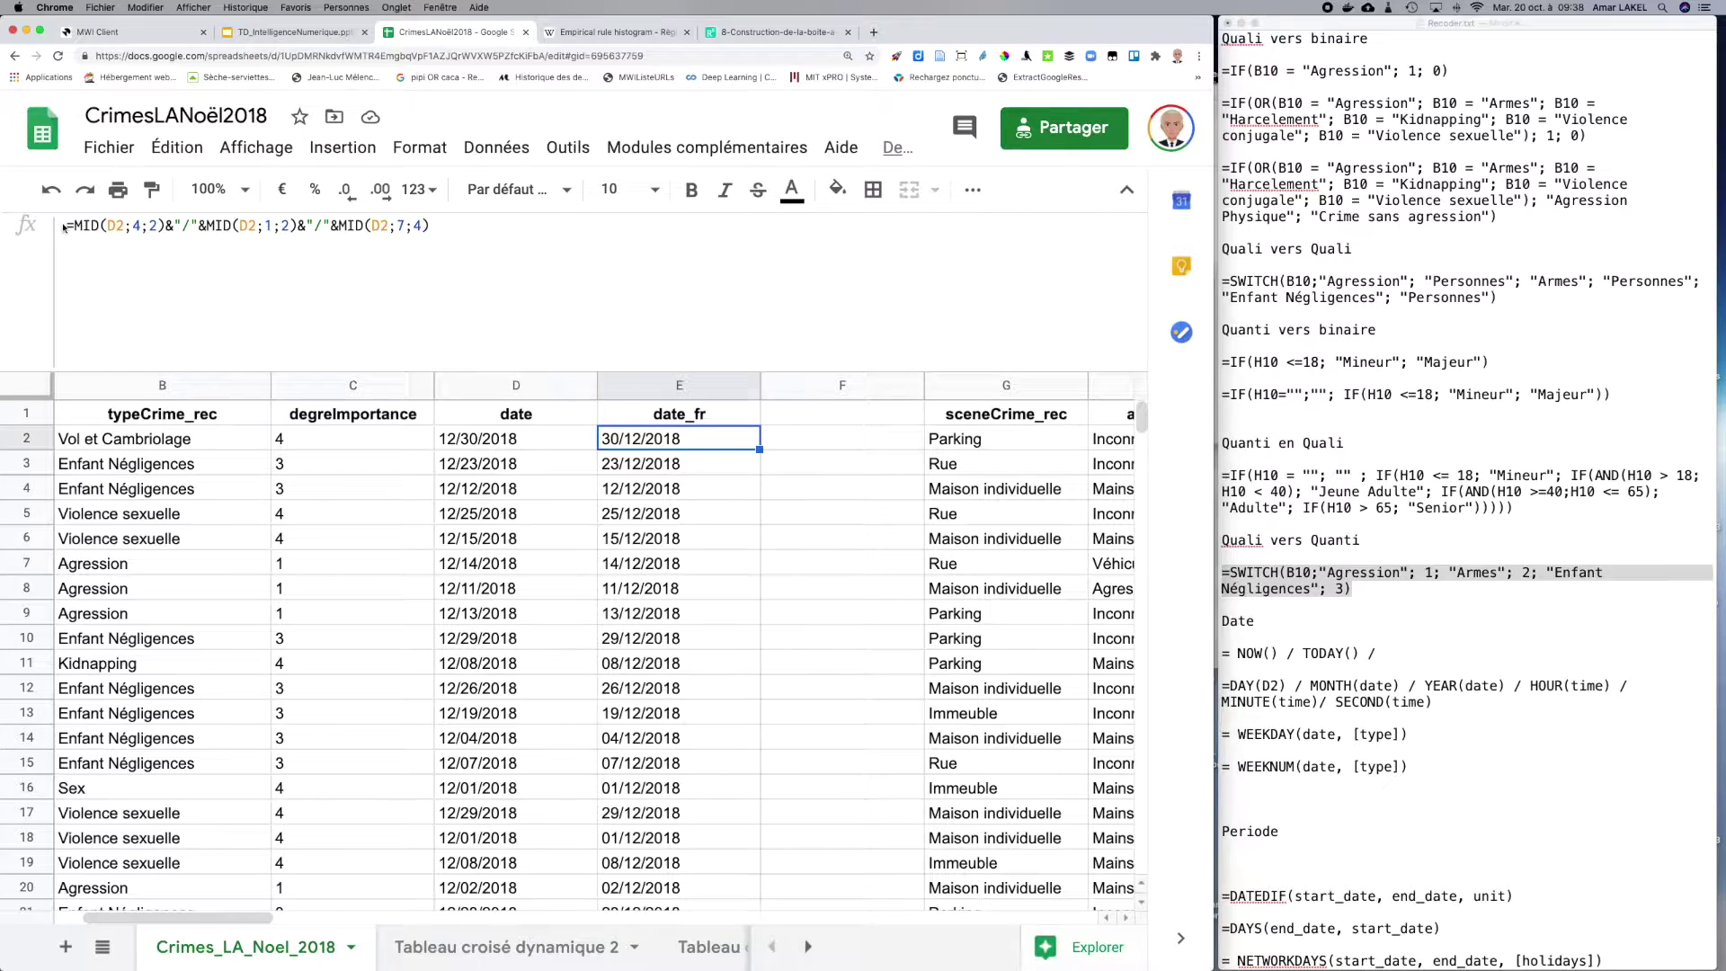
{"action": "left_click_drag", "start_coordinate": [67, 229], "coordinate": [443, 230]}
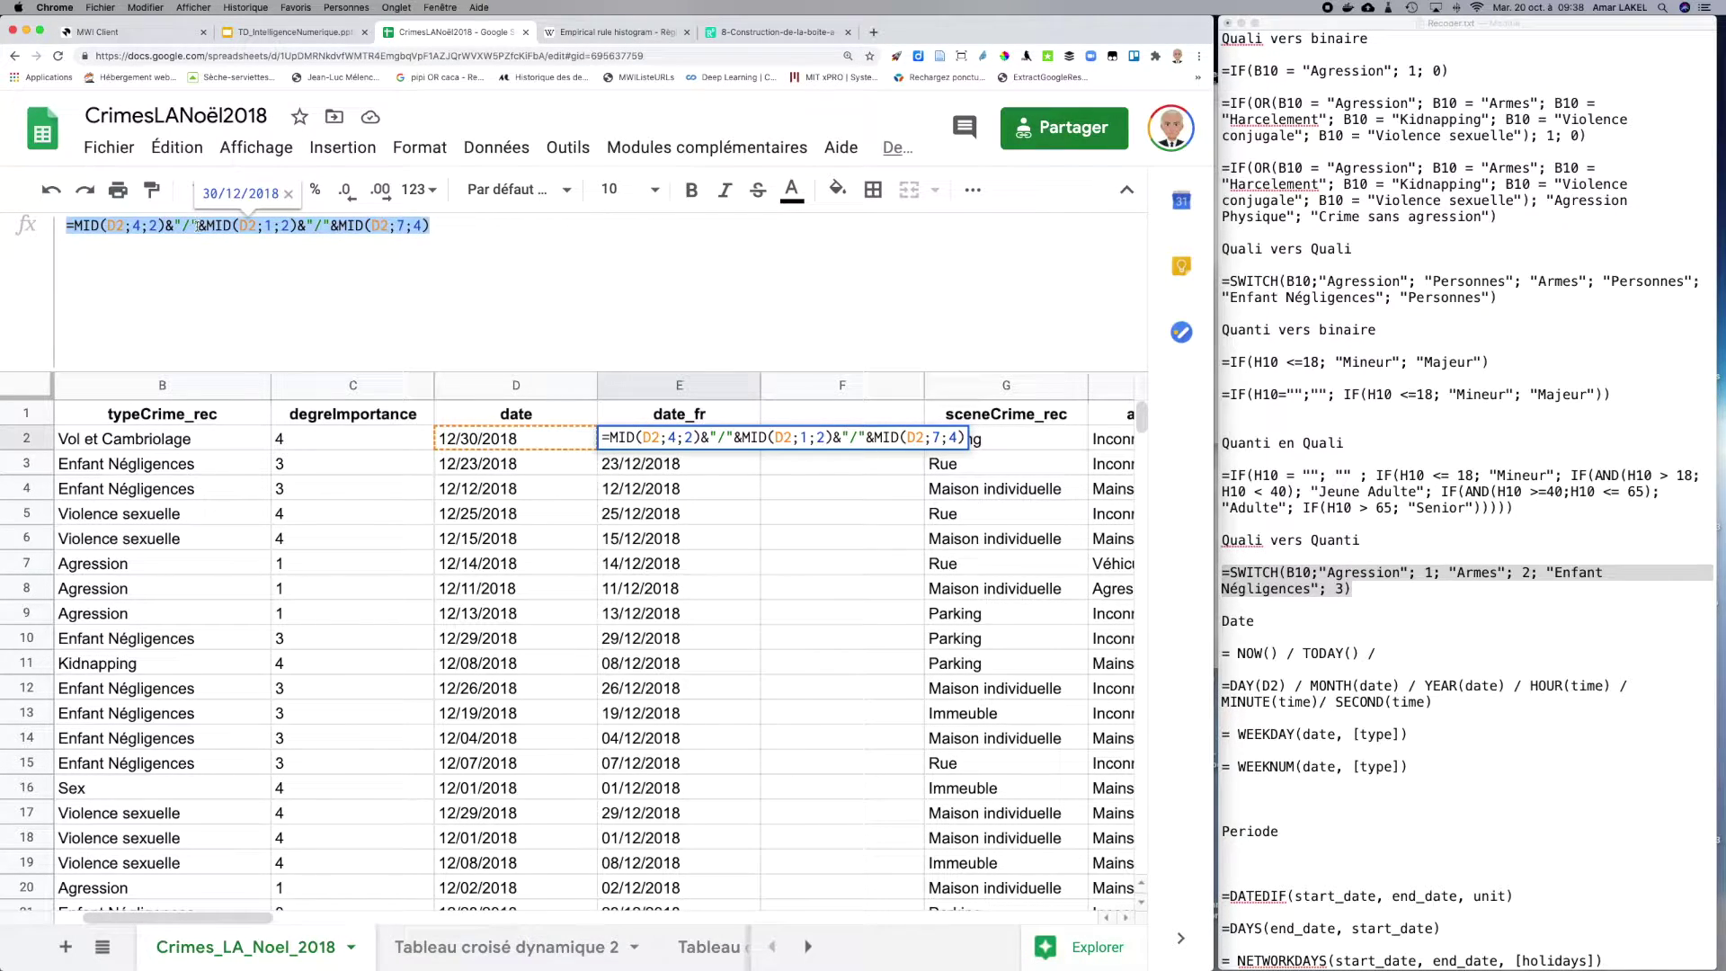
{"action": "left_click", "coordinate": [558, 243]}
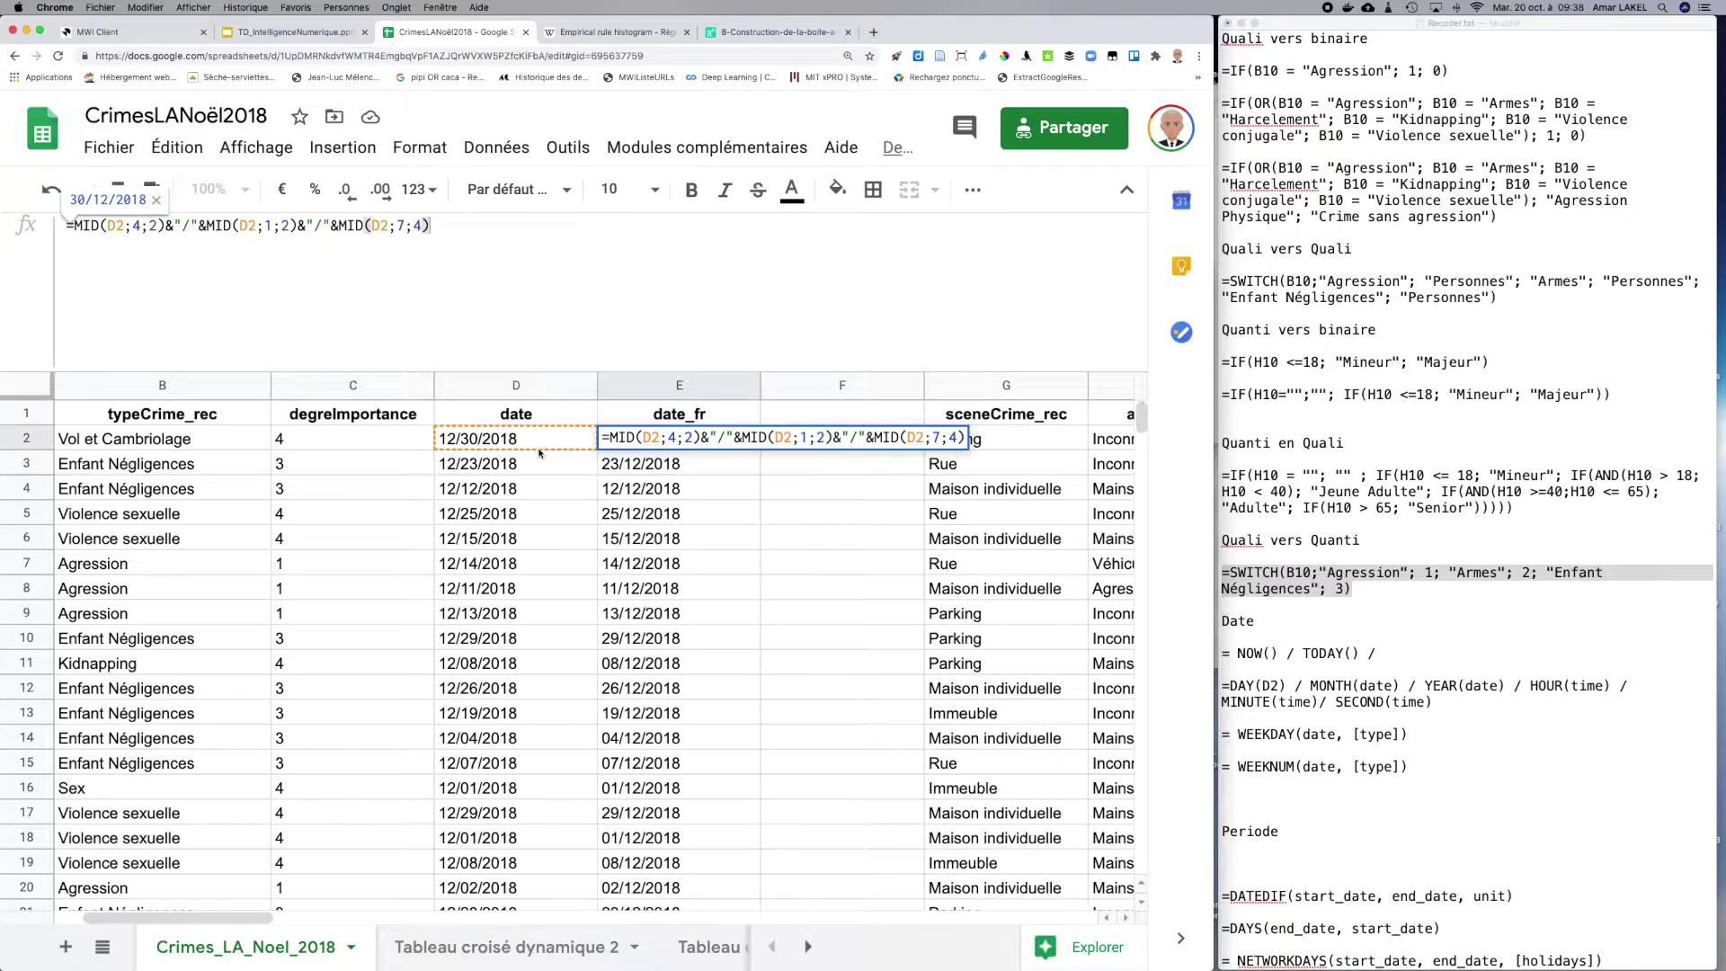
{"action": "key", "text": "Escape"}
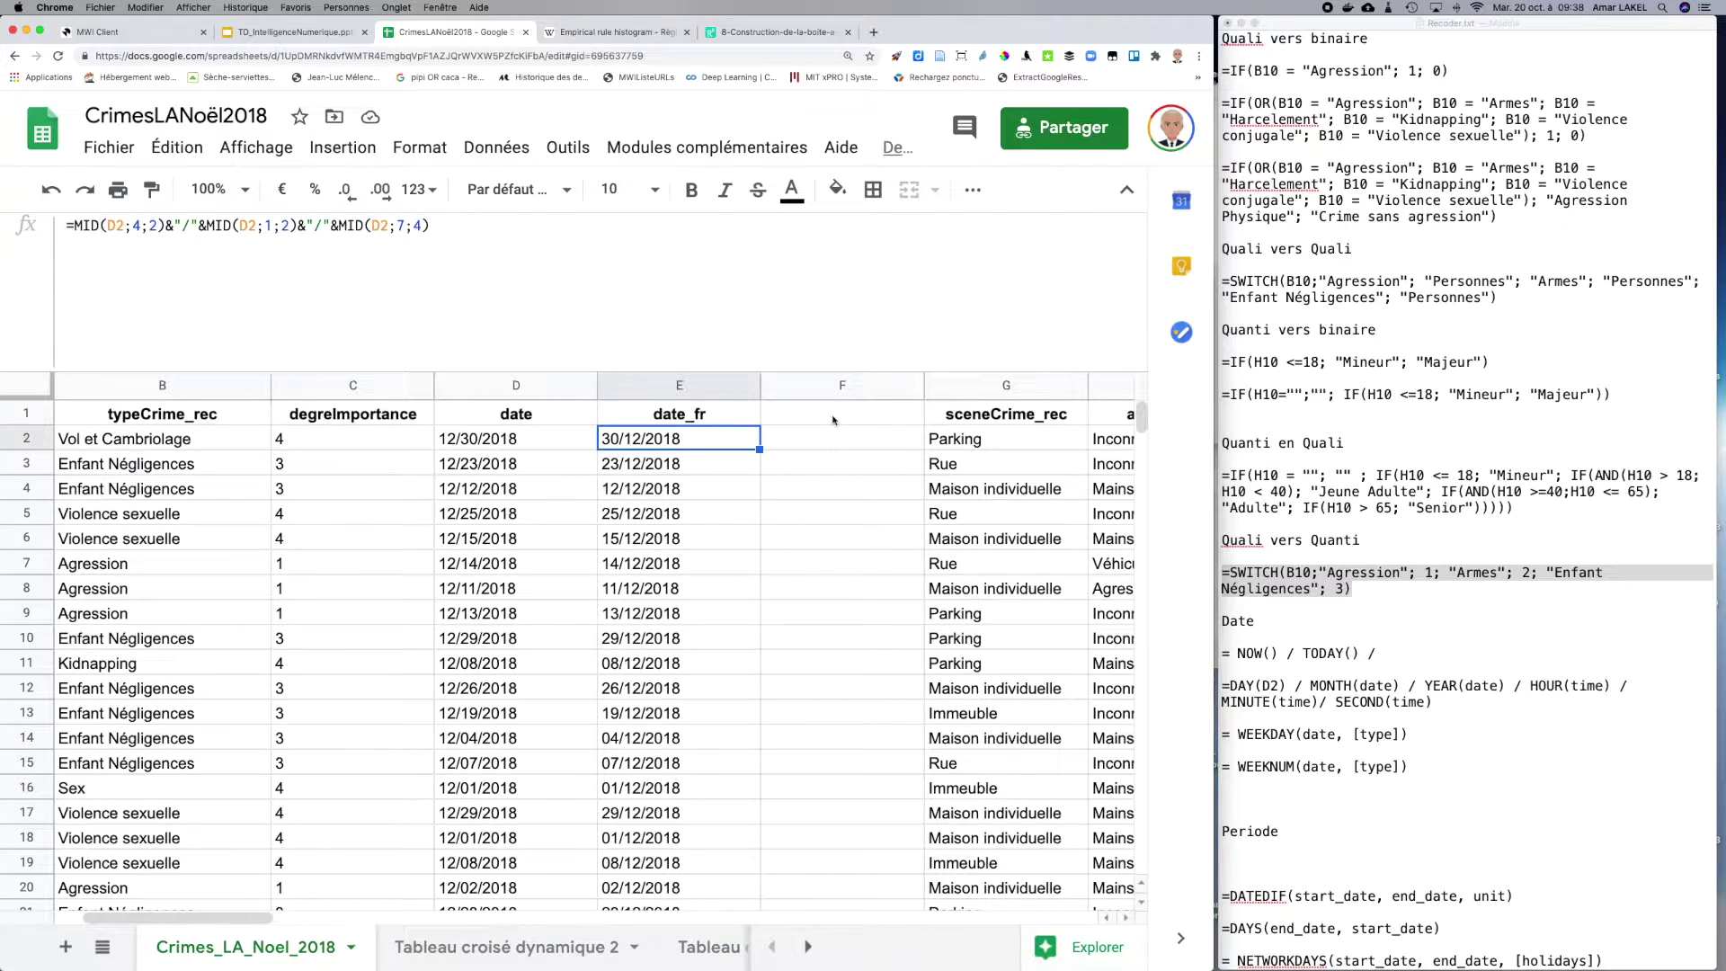
Step: Enter "date" as the header of the new column F, highlight = NOW() in the TextEdit notes, and select F2
{"action": "left_click", "coordinate": [834, 419]}
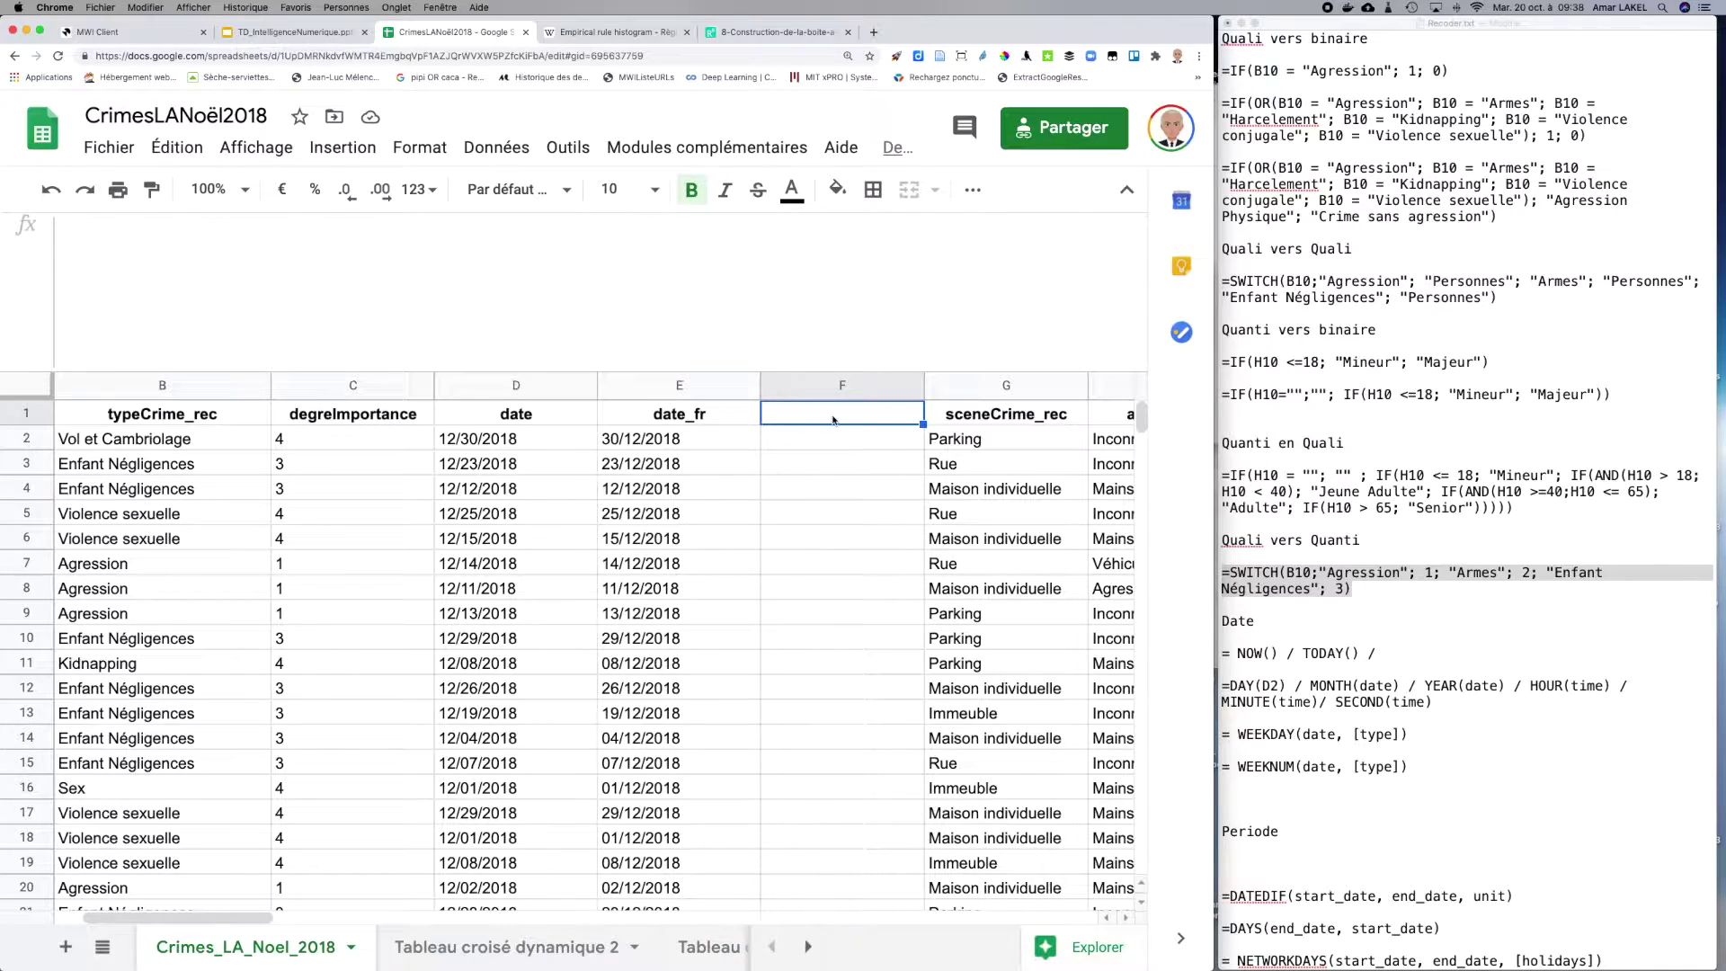
{"action": "type", "text": "date"}
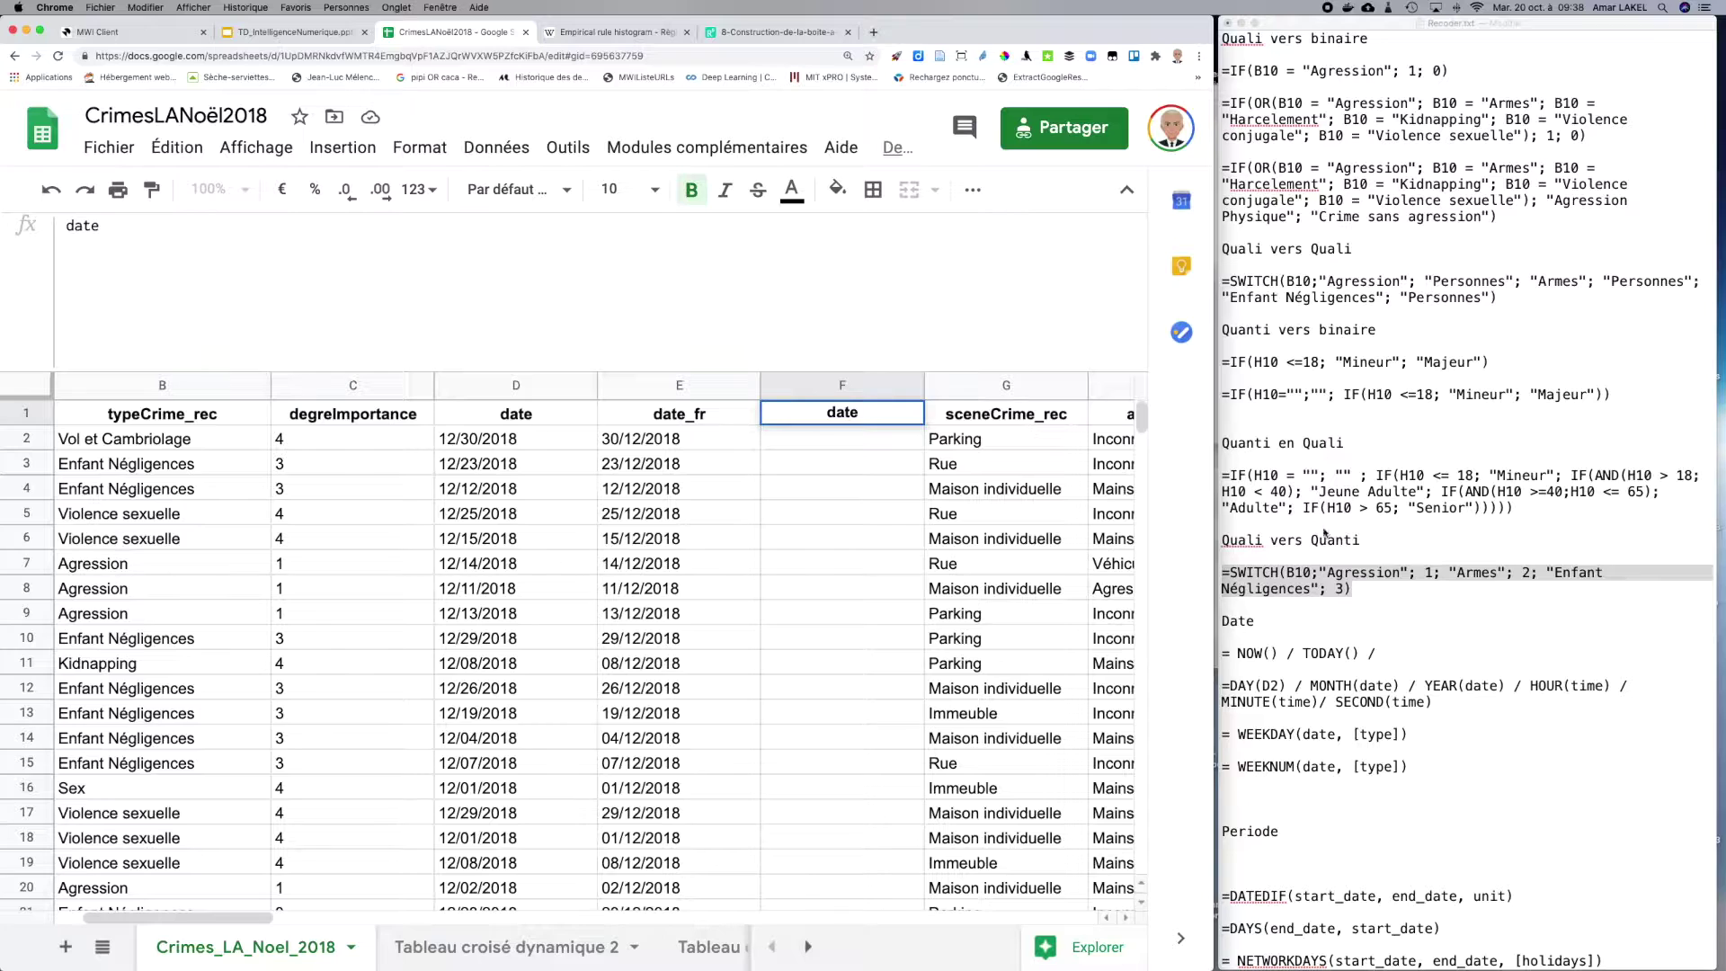
{"action": "left_click", "coordinate": [1264, 674]}
{"action": "left_click_drag", "start_coordinate": [1239, 654], "coordinate": [1277, 653]}
{"action": "left_click", "coordinate": [797, 442]}
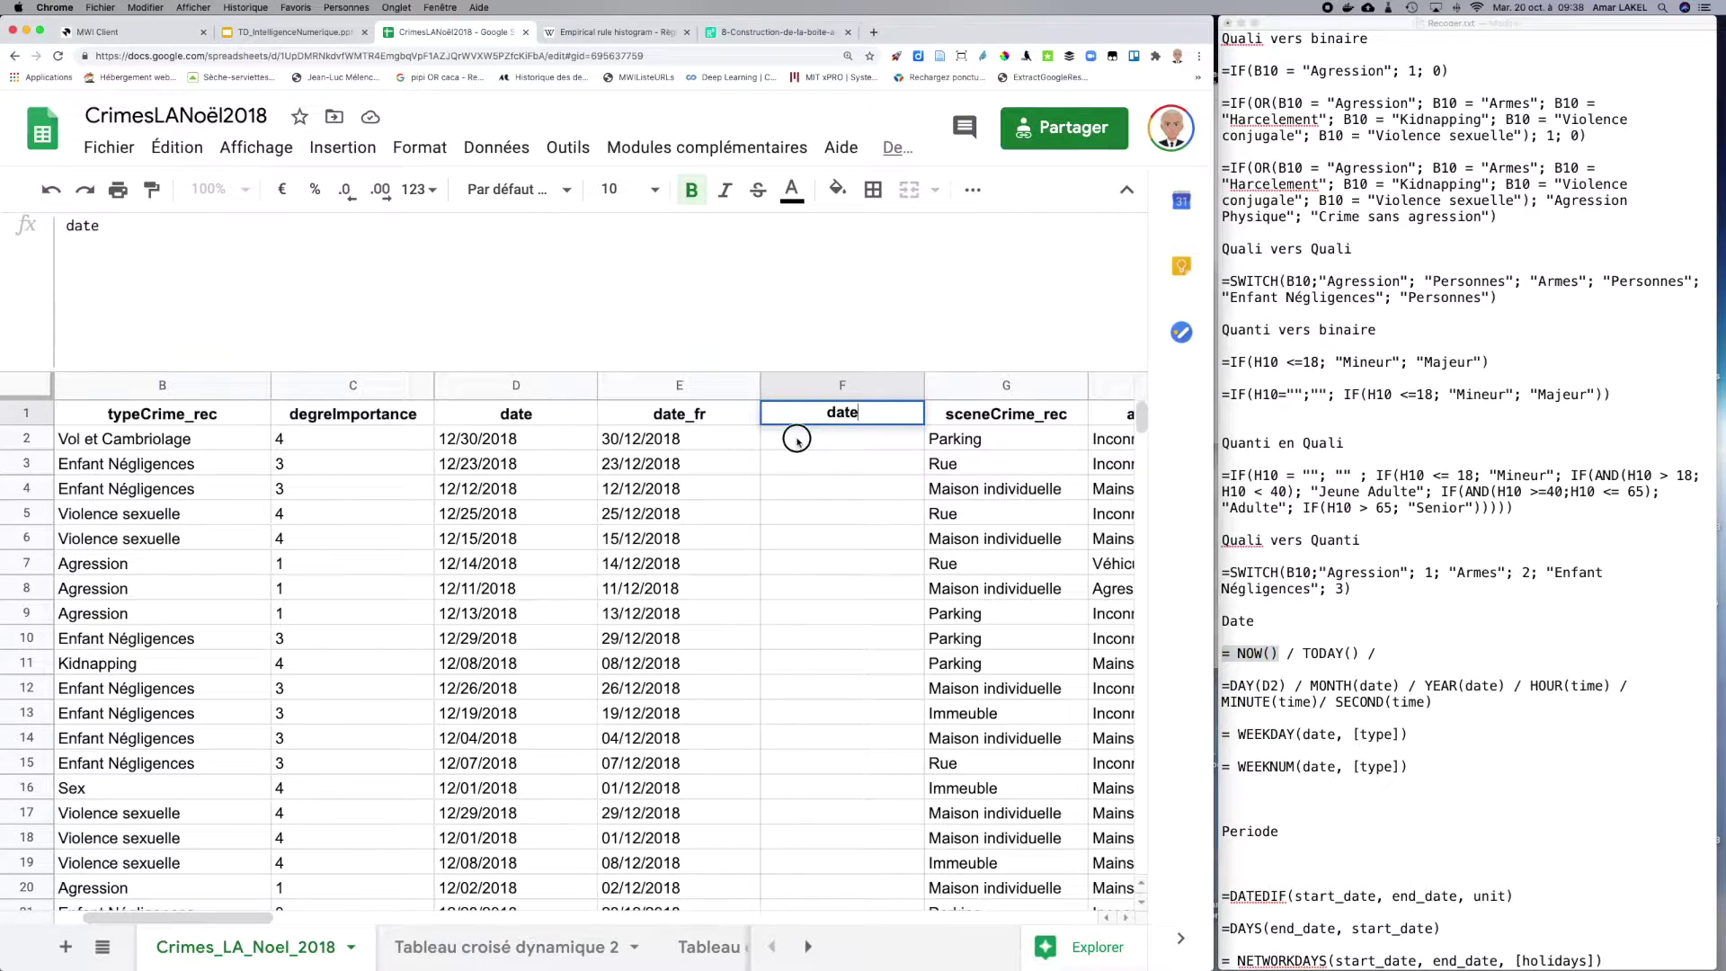
{"action": "left_click", "coordinate": [797, 442]}
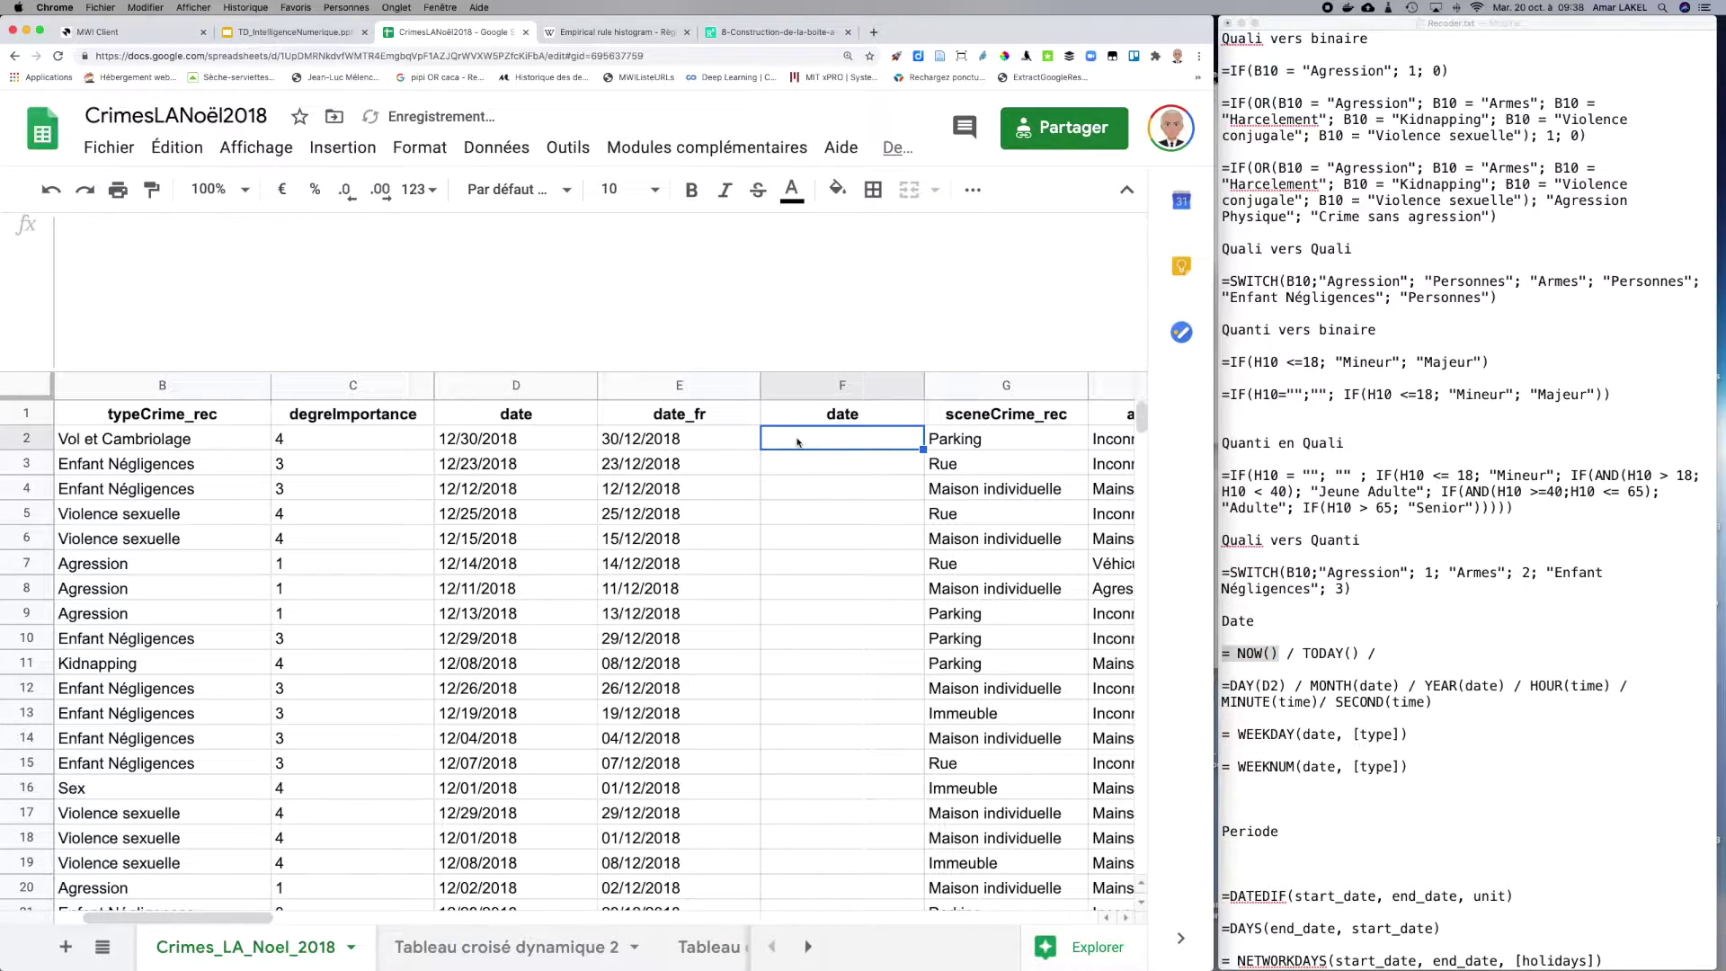
Step: Enter =NOW() in F2, check its formula in the cell, and reselect F2
{"action": "type", "text": "=NOW()"}
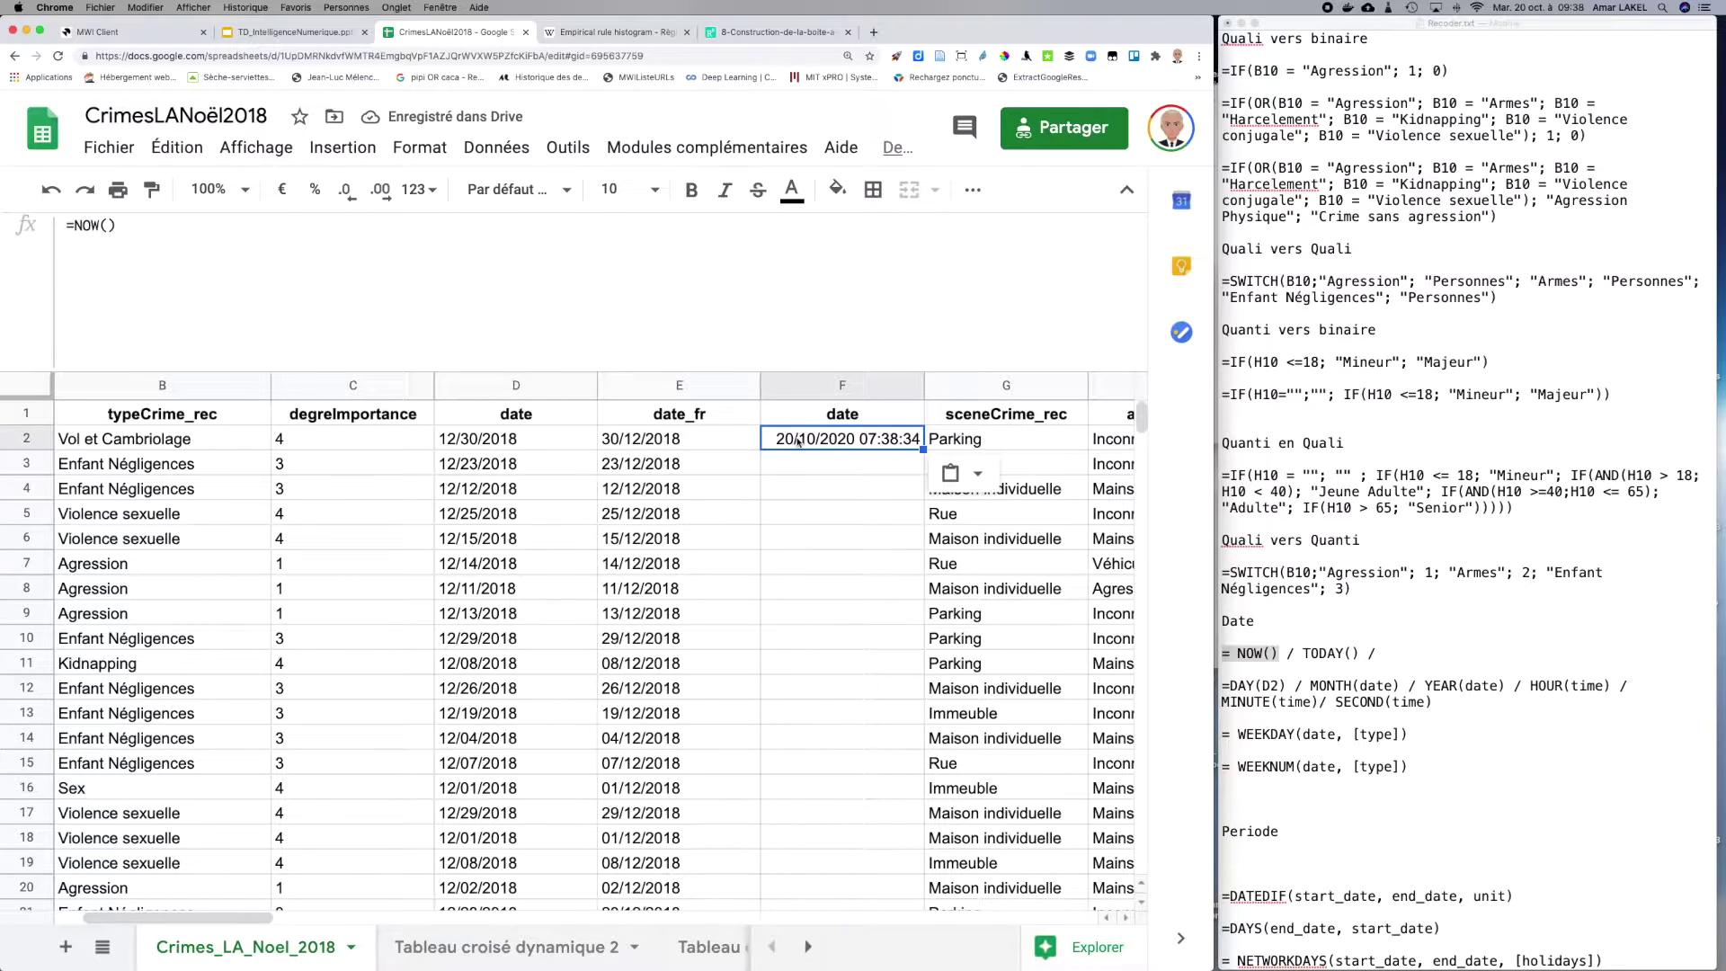
{"action": "double_click", "coordinate": [797, 443]}
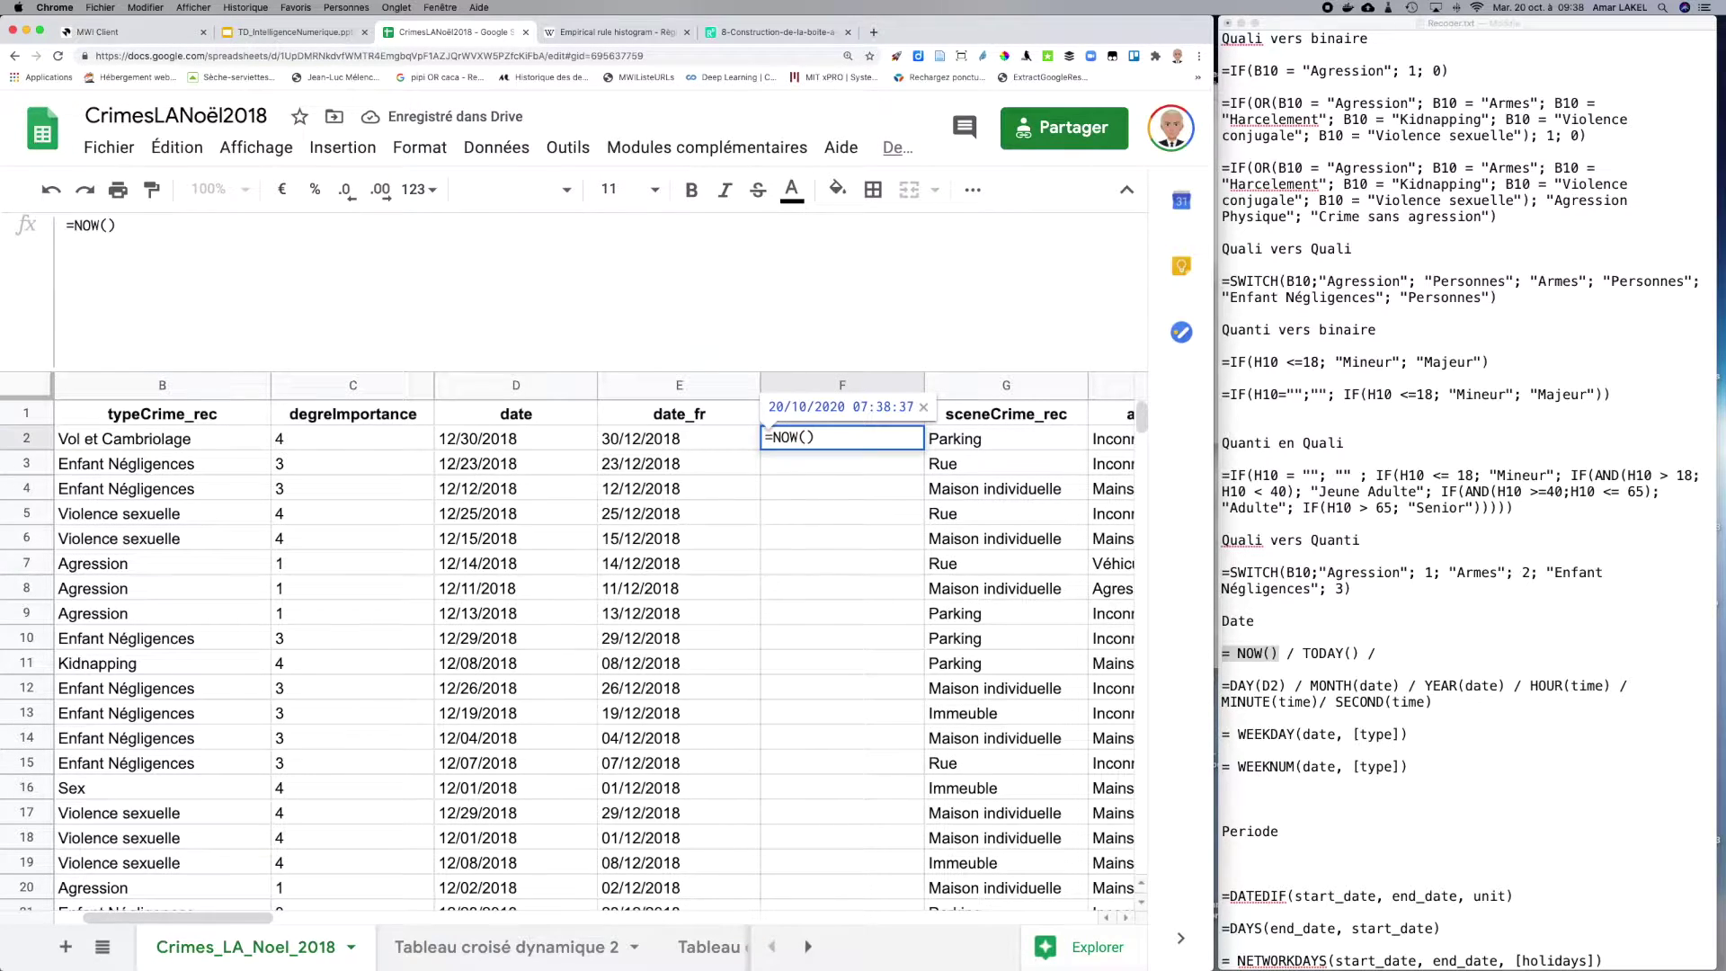
{"action": "key", "text": "Return"}
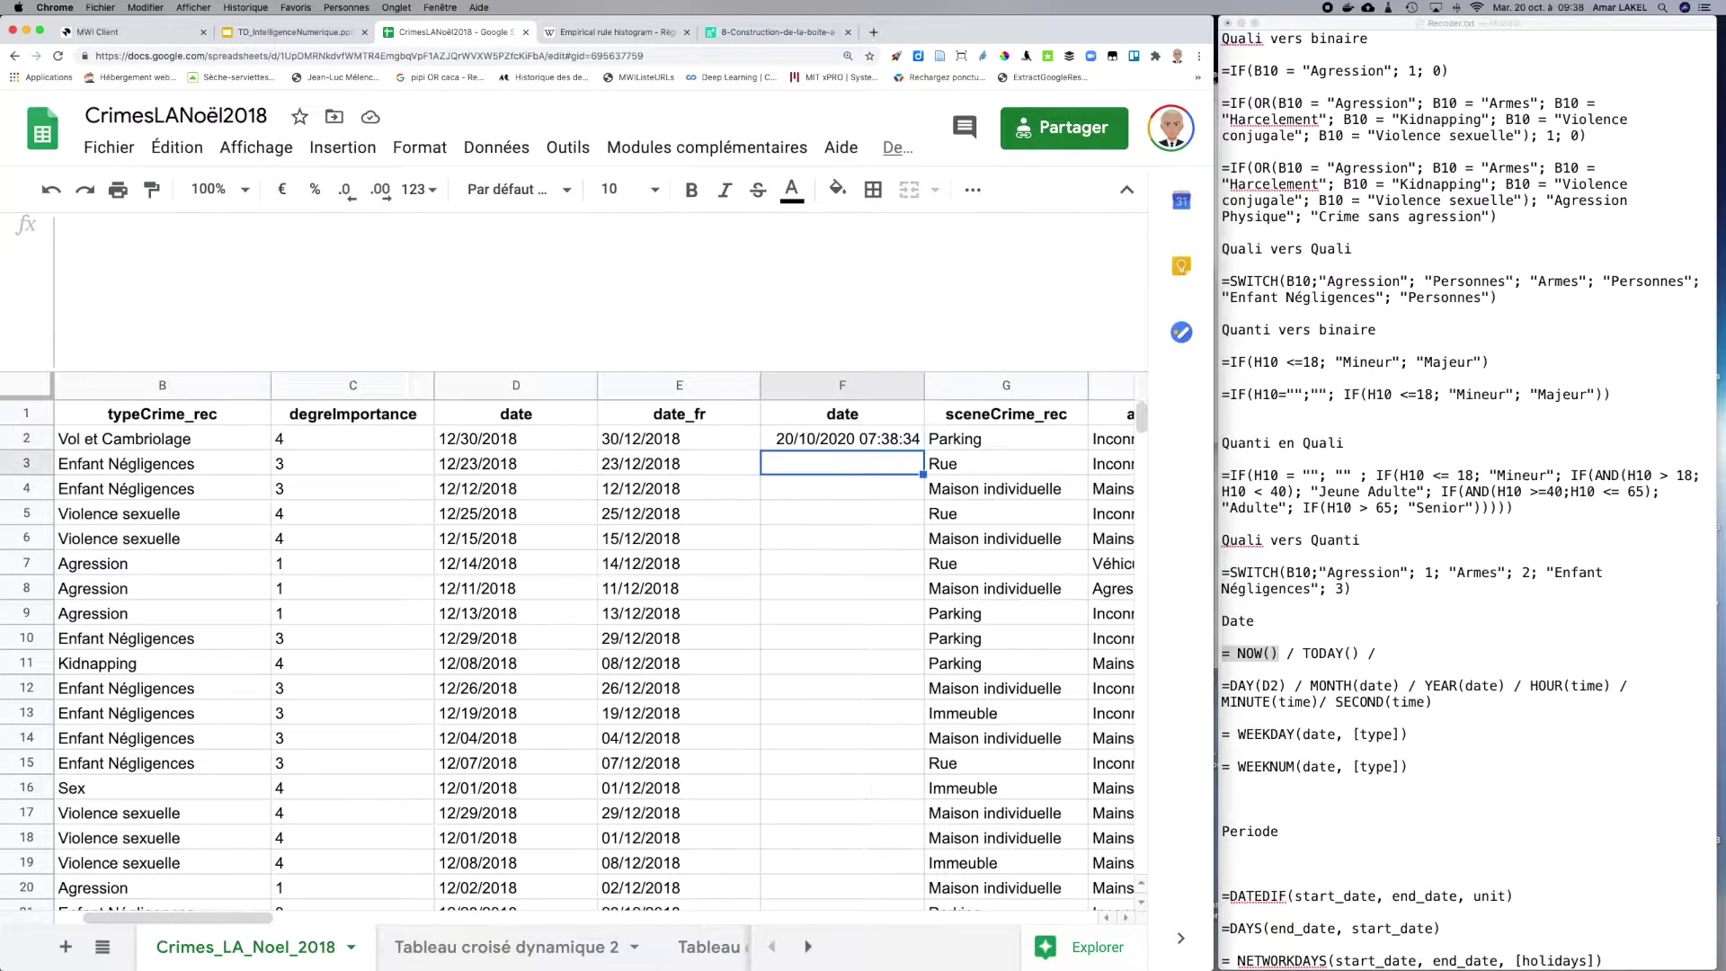
{"action": "left_click", "coordinate": [796, 443]}
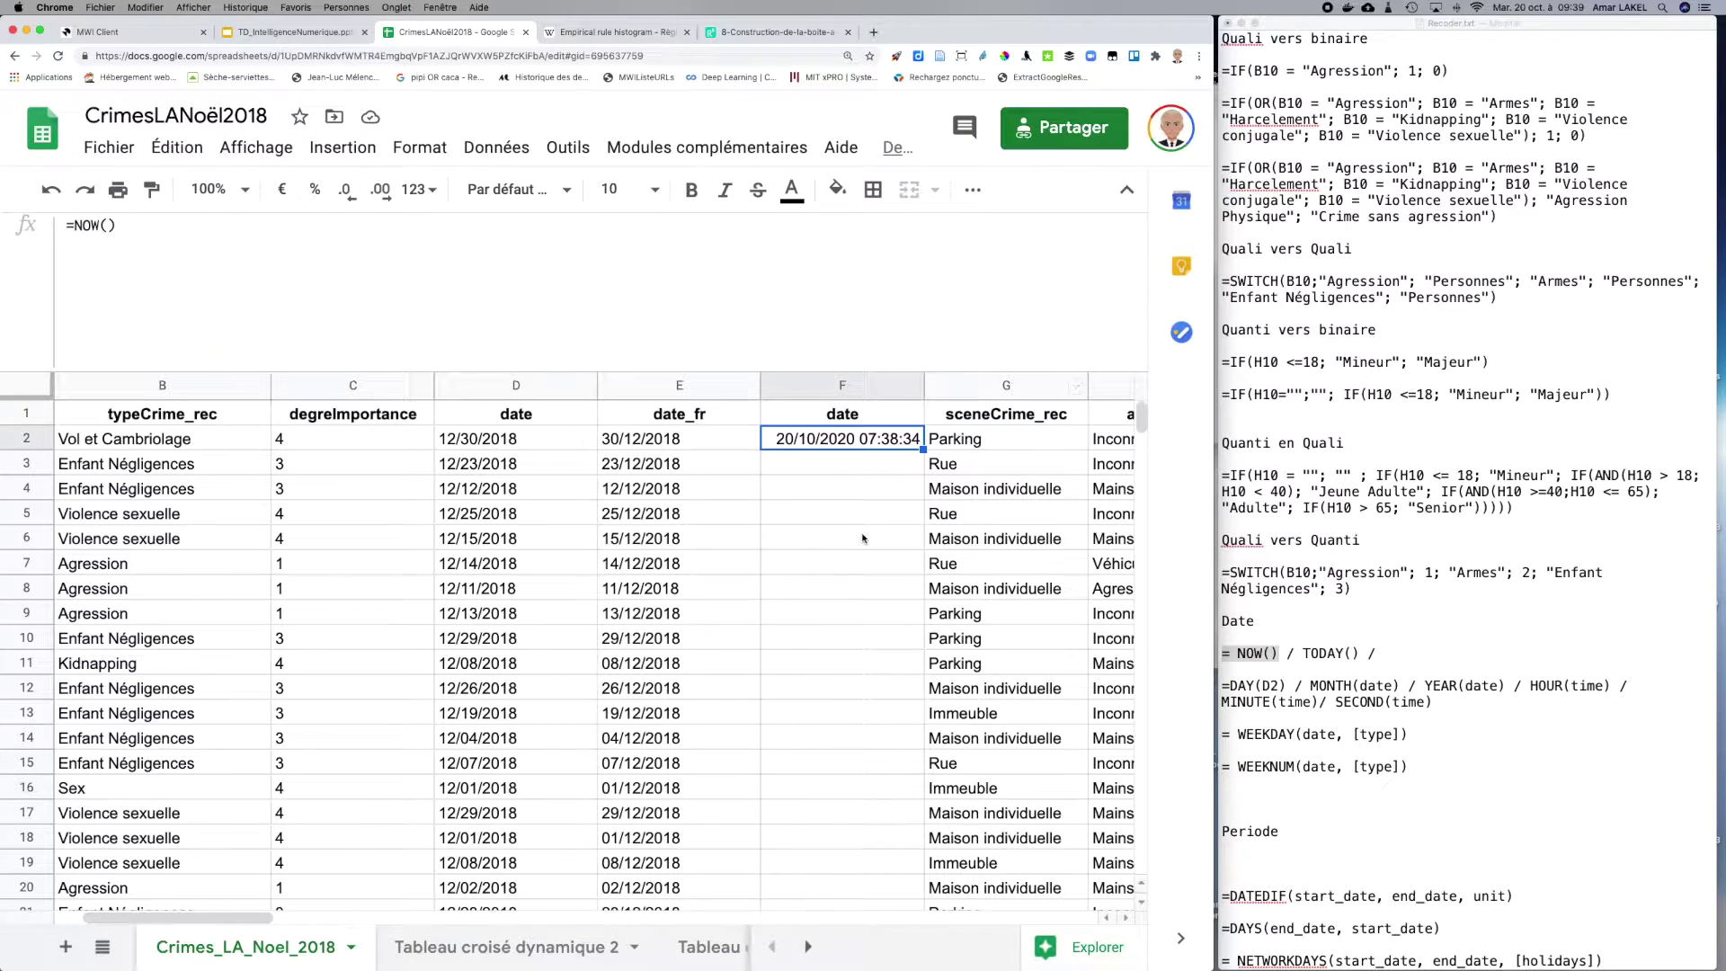
Step: Replace the formula in F2 with =TODAY(), copying the function from the TextEdit notes, and fill it down to F15
{"action": "left_click", "coordinate": [1301, 654]}
{"action": "left_click_drag", "start_coordinate": [1302, 653], "coordinate": [1361, 654]}
{"action": "key", "text": "super+c"}
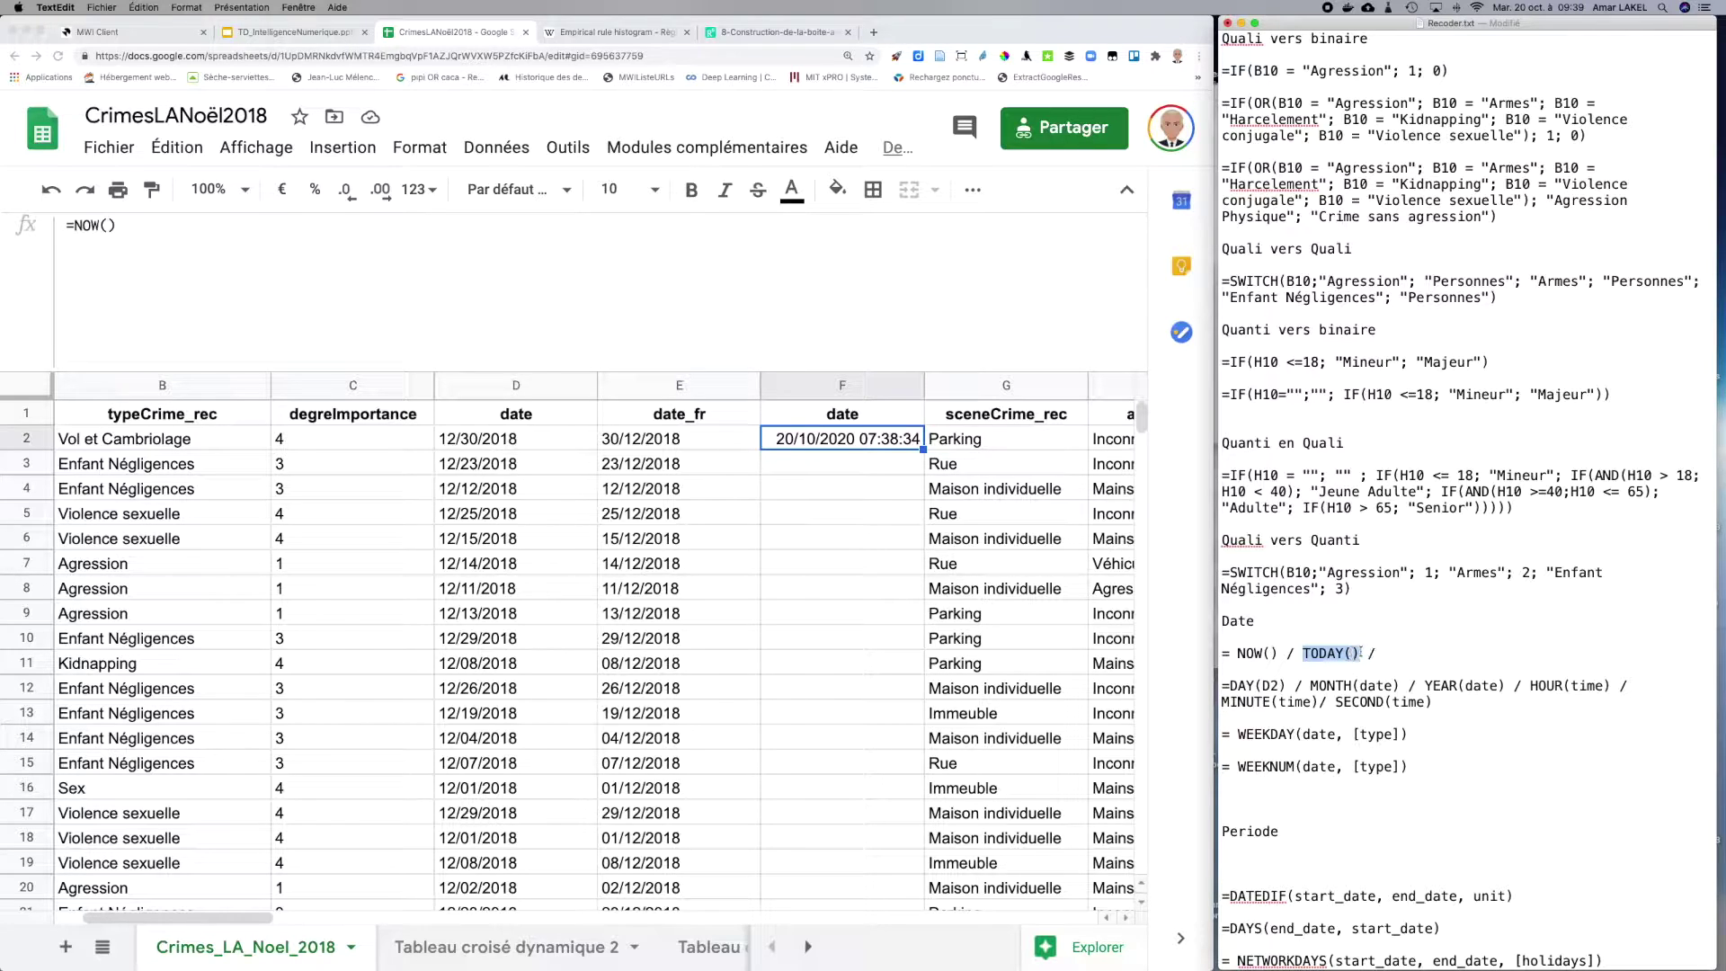
{"action": "left_click", "coordinate": [94, 226]}
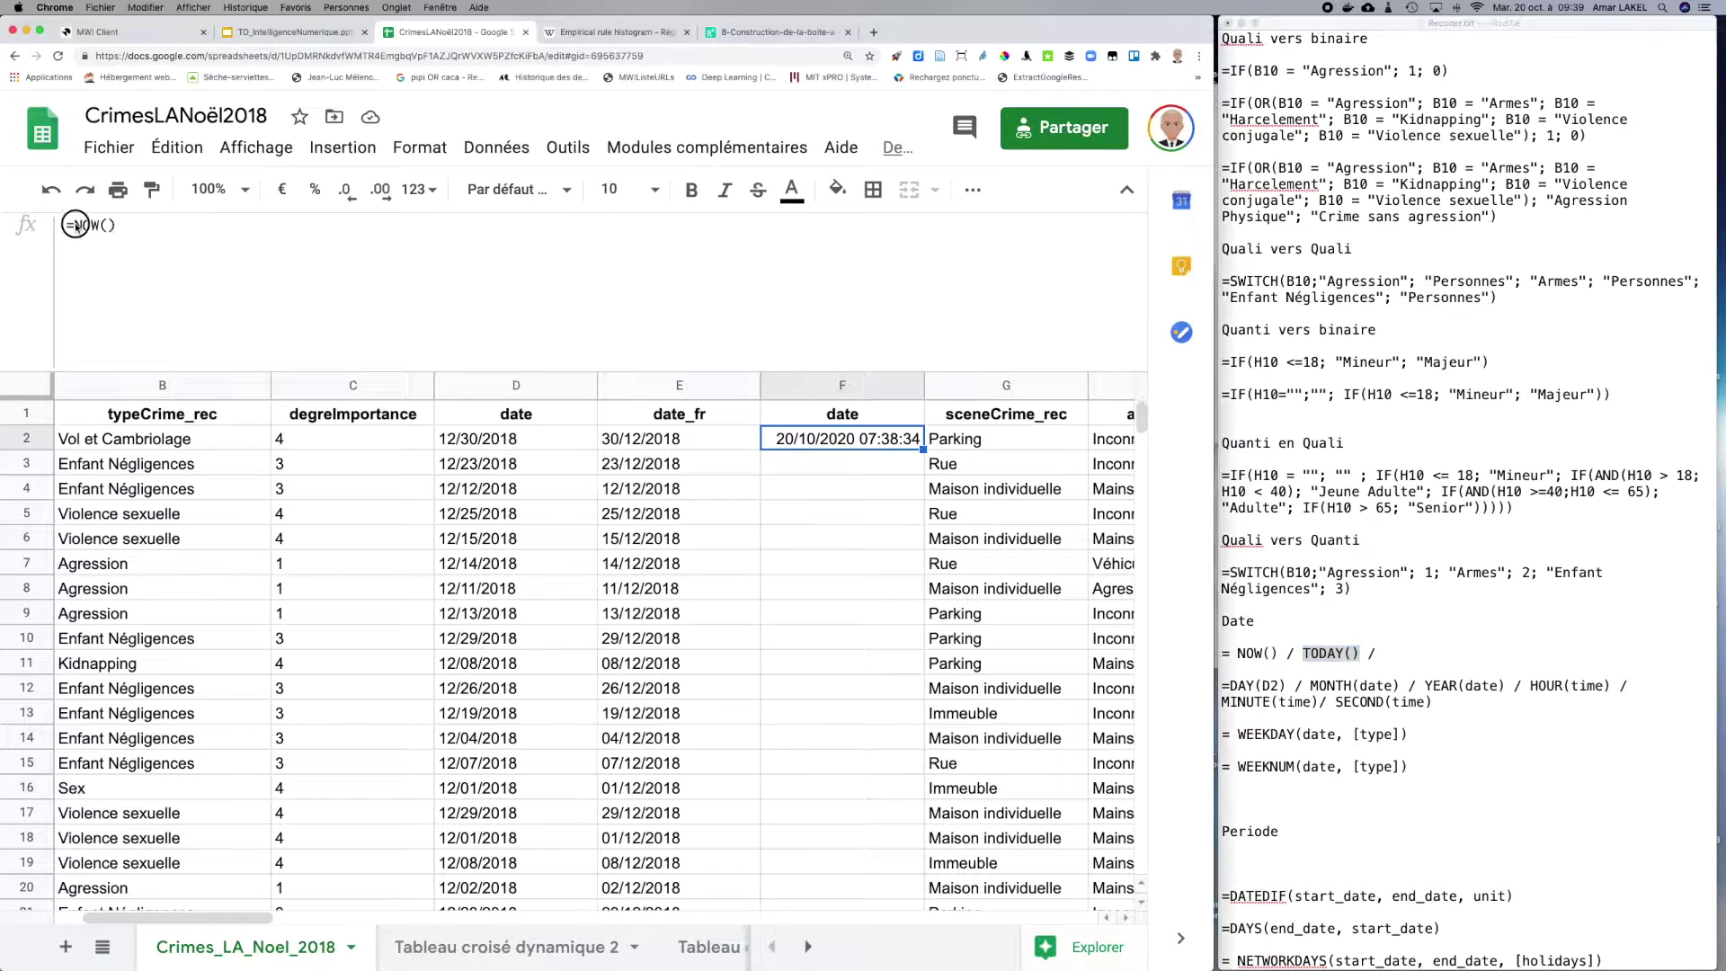
{"action": "left_click", "coordinate": [75, 225]}
{"action": "left_click_drag", "start_coordinate": [73, 225], "coordinate": [144, 223]}
{"action": "key", "text": "super+v"}
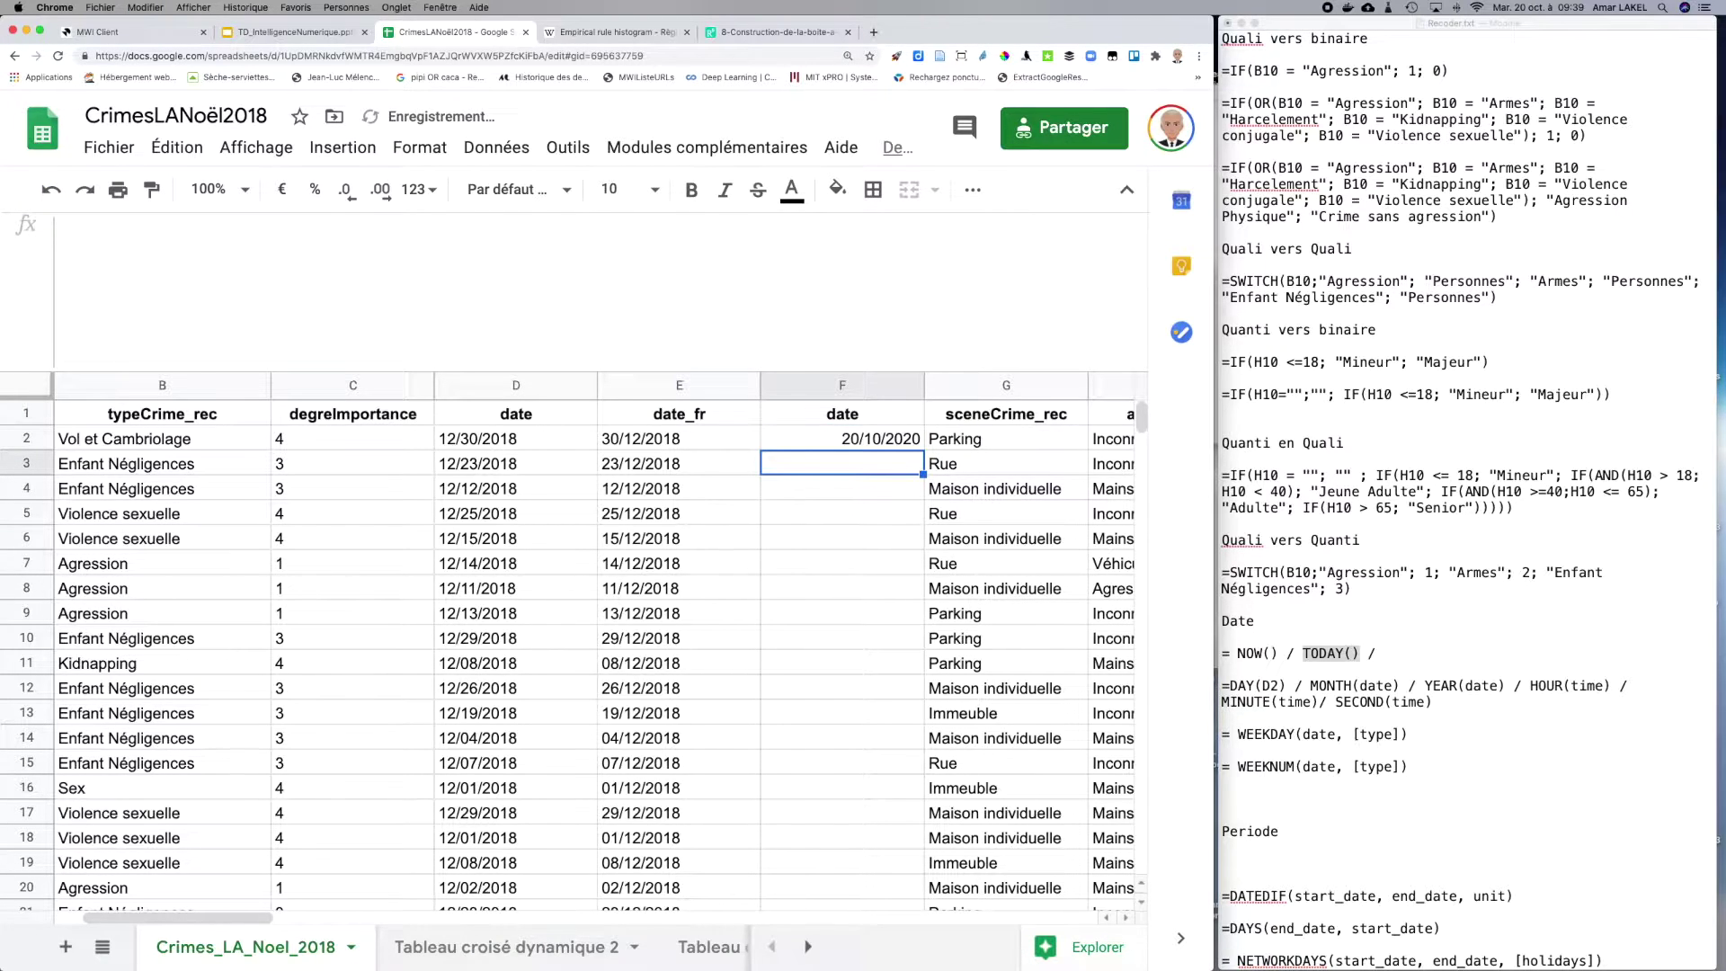
{"action": "left_click", "coordinate": [858, 438]}
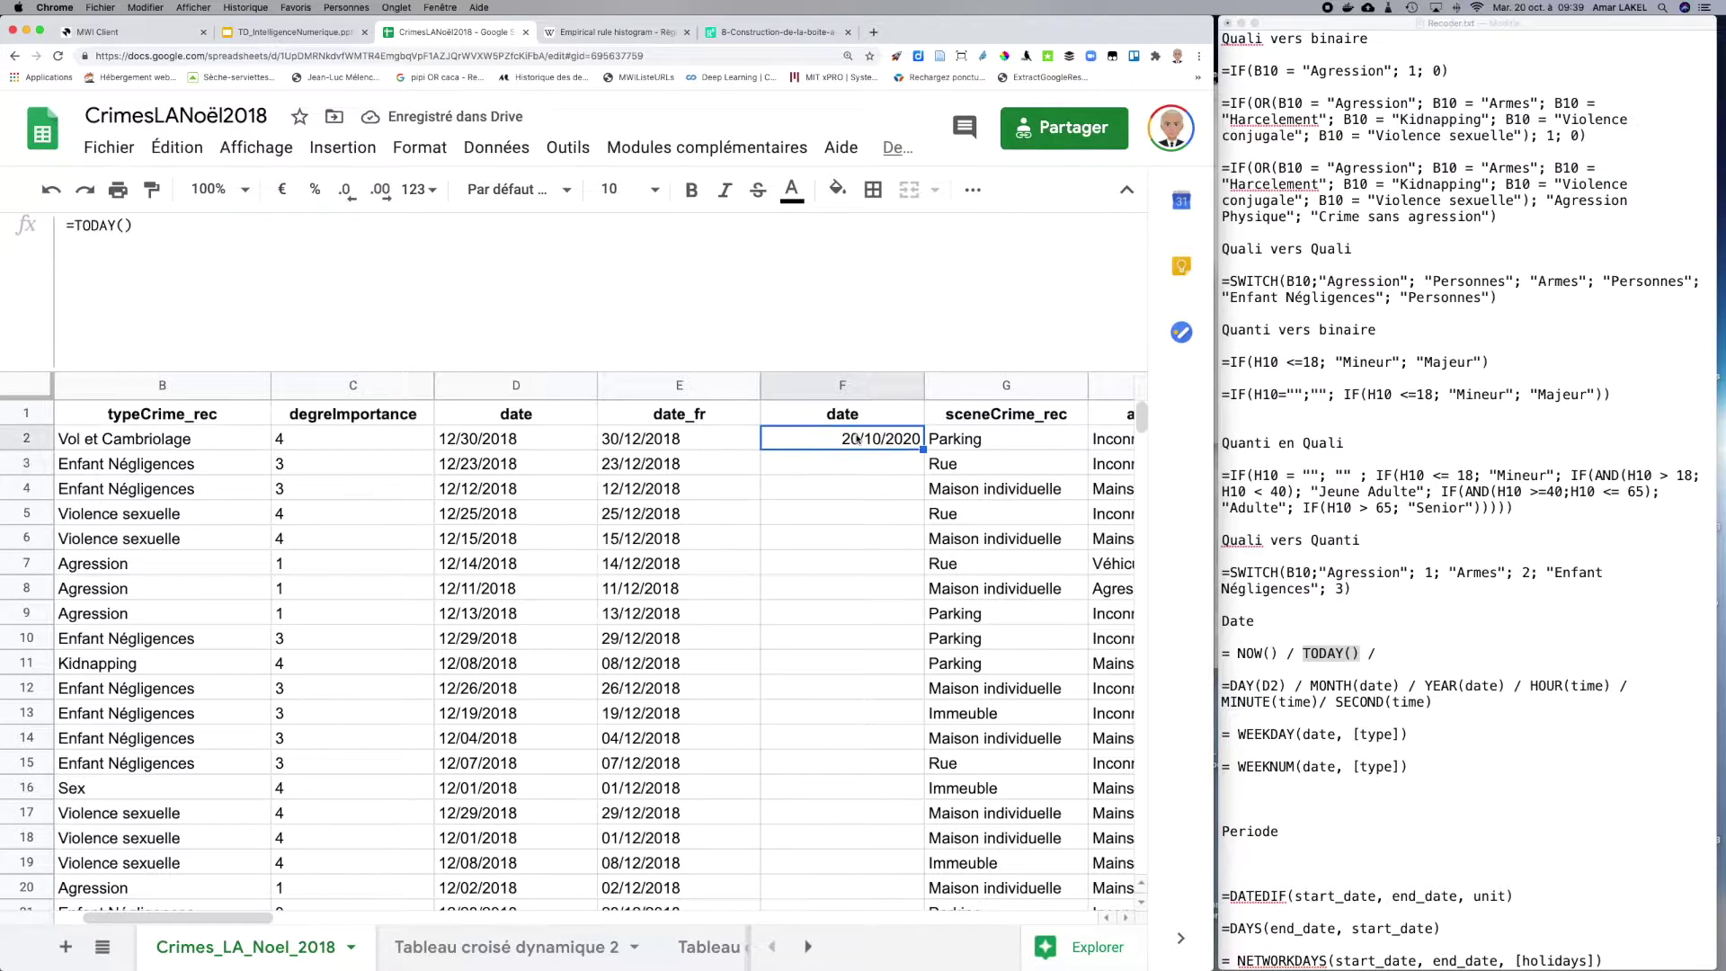
{"action": "left_click_drag", "start_coordinate": [923, 449], "coordinate": [910, 767]}
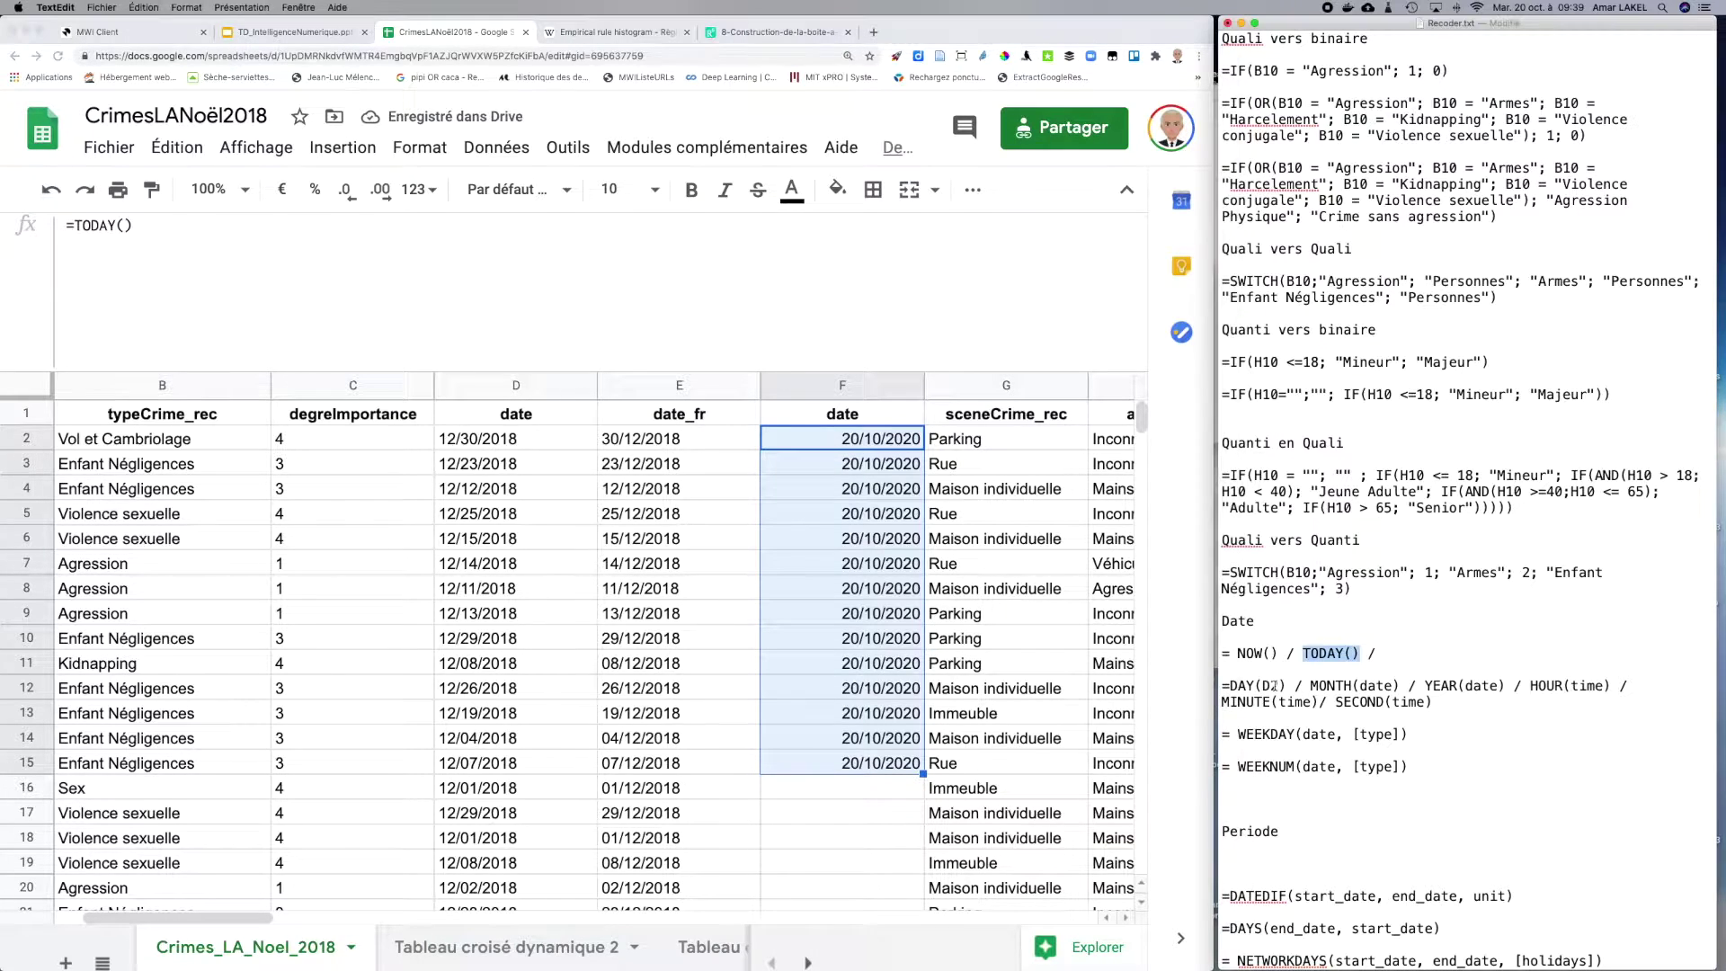
{"action": "left_click", "coordinate": [843, 442]}
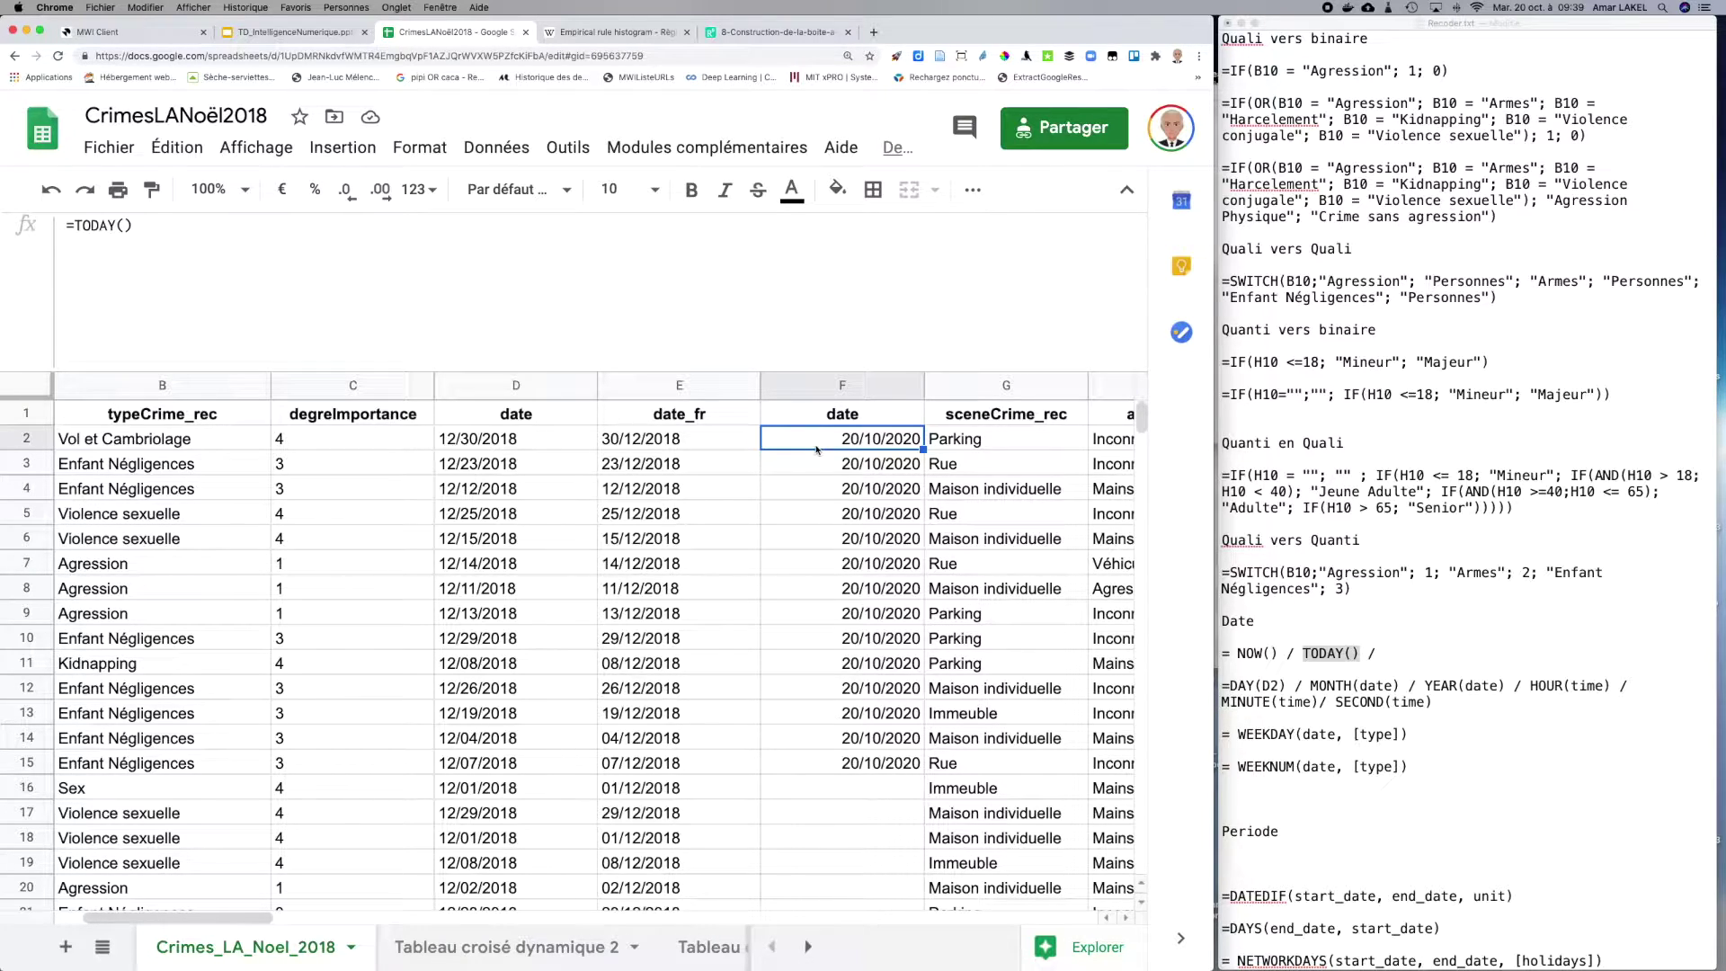
Step: Copy =DAY(D2) from the TextEdit notes and paste it into F2
{"action": "left_click", "coordinate": [1281, 683]}
{"action": "left_click_drag", "start_coordinate": [1295, 685], "coordinate": [1191, 688]}
{"action": "key", "text": "super+c"}
{"action": "left_click", "coordinate": [863, 440]}
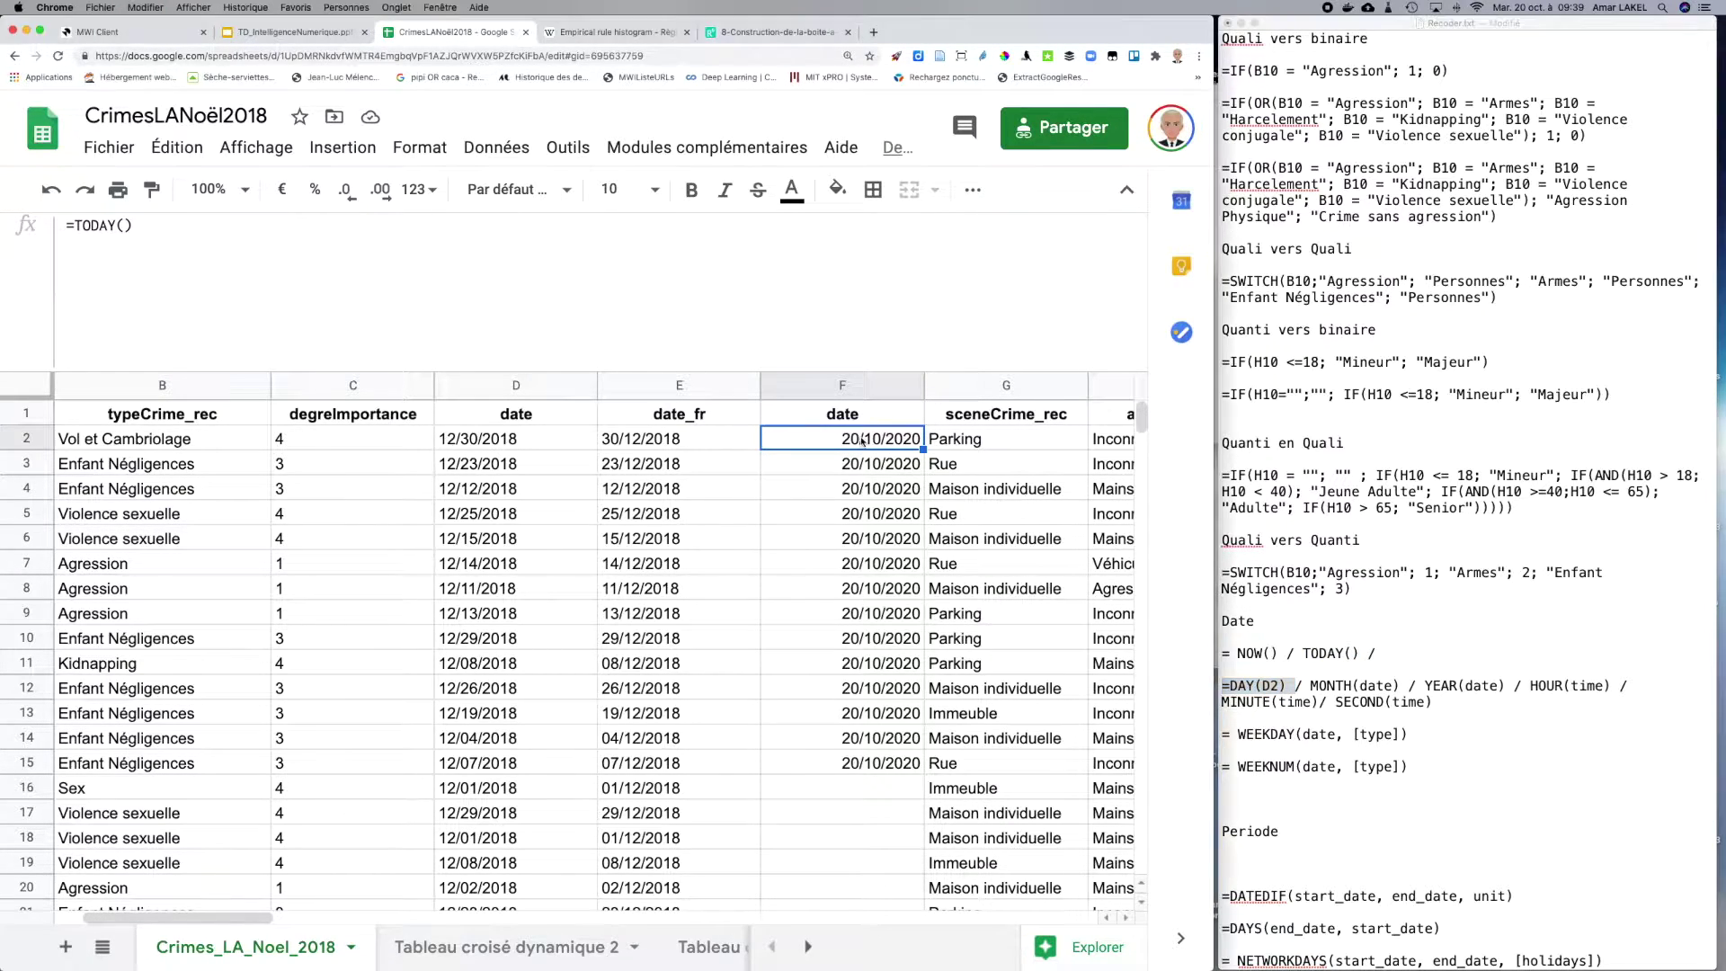
{"action": "key", "text": "super+v"}
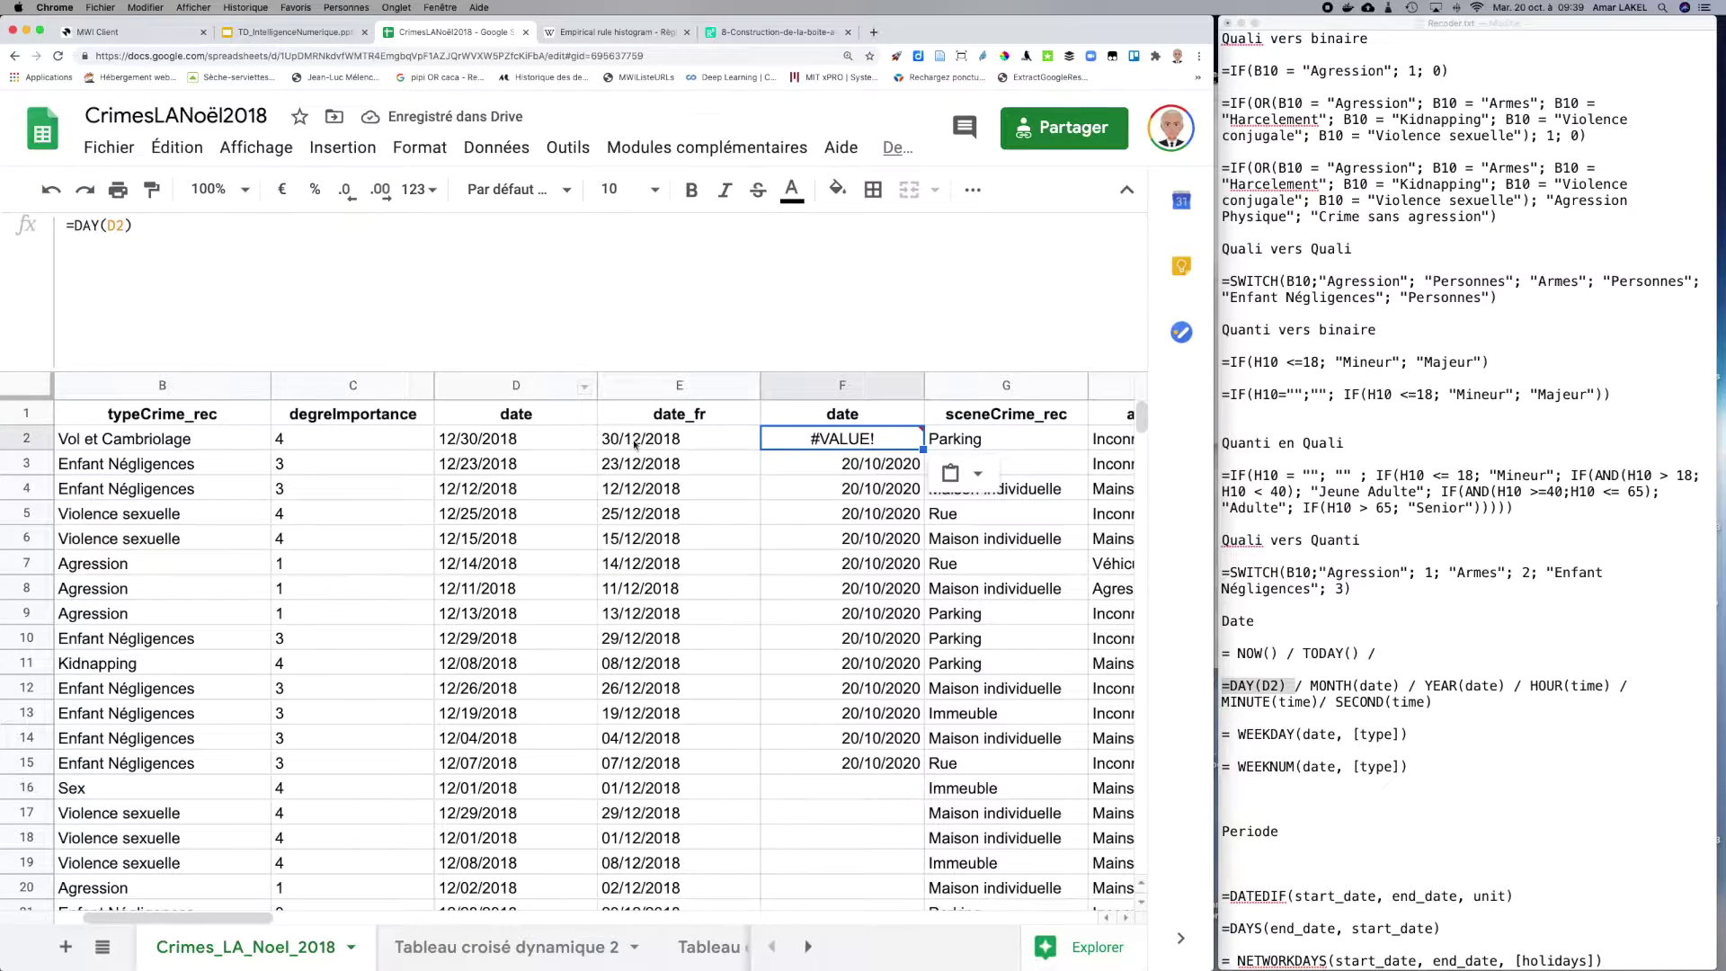
Step: Change the DAY formula's reference in F2 to E2 and fill it down to F18
{"action": "left_click", "coordinate": [108, 225]}
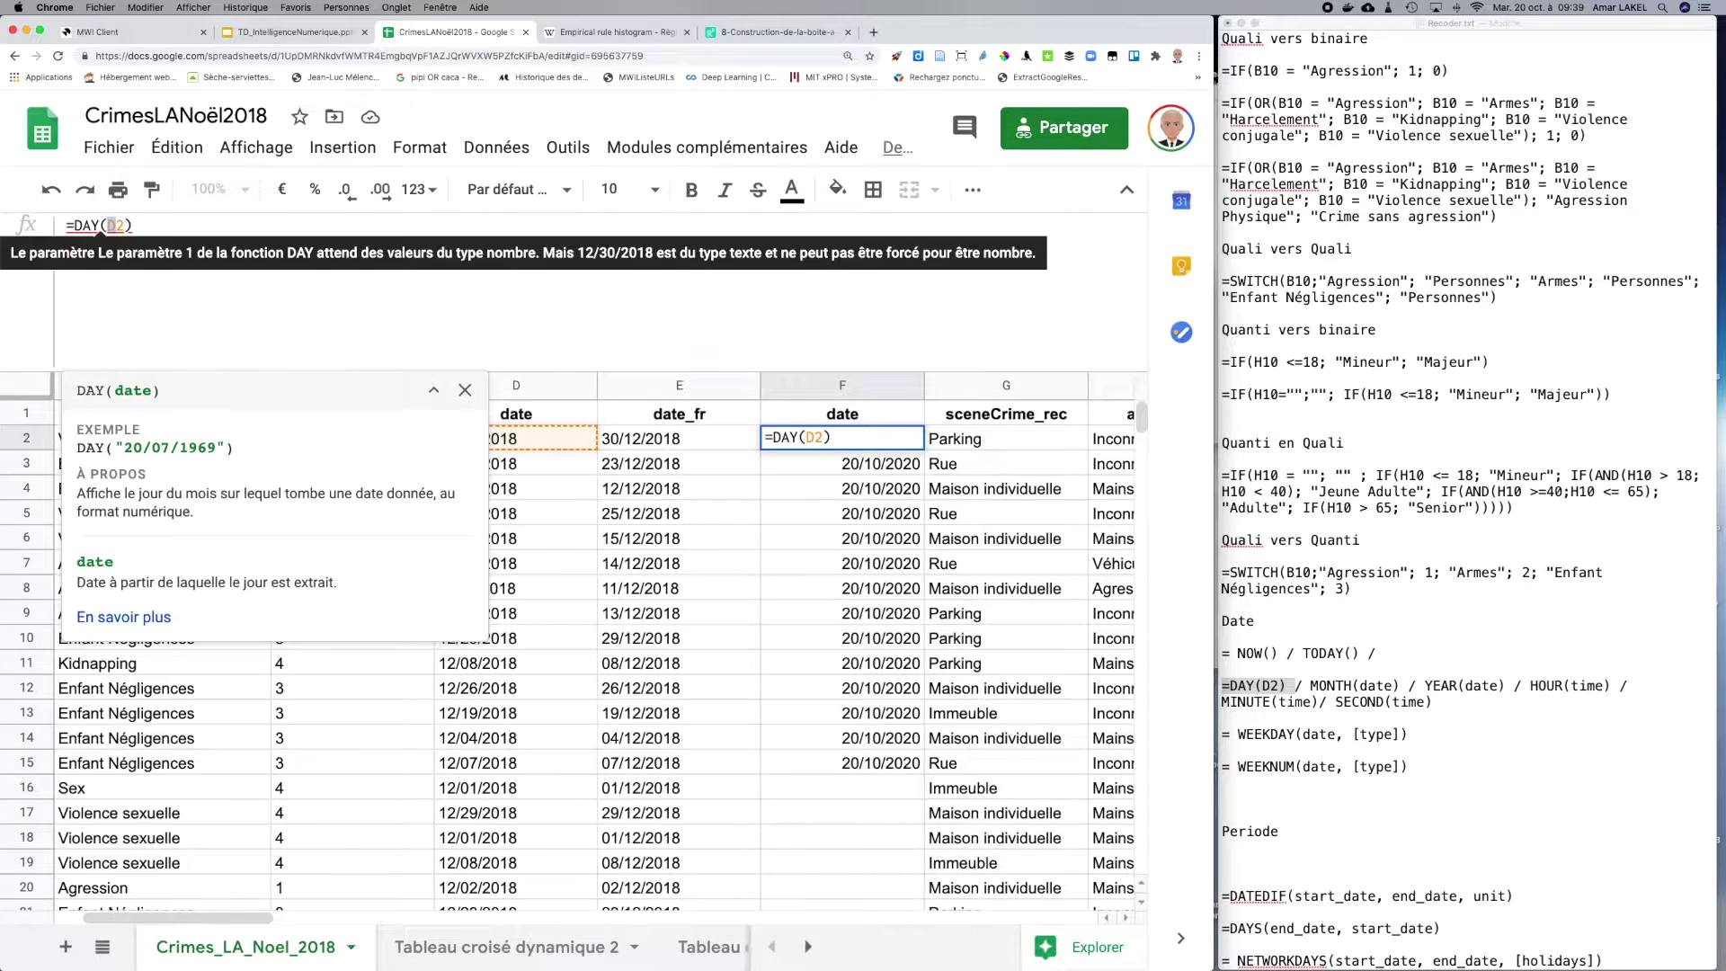
{"action": "type", "text": "E2"}
{"action": "key", "text": "Return"}
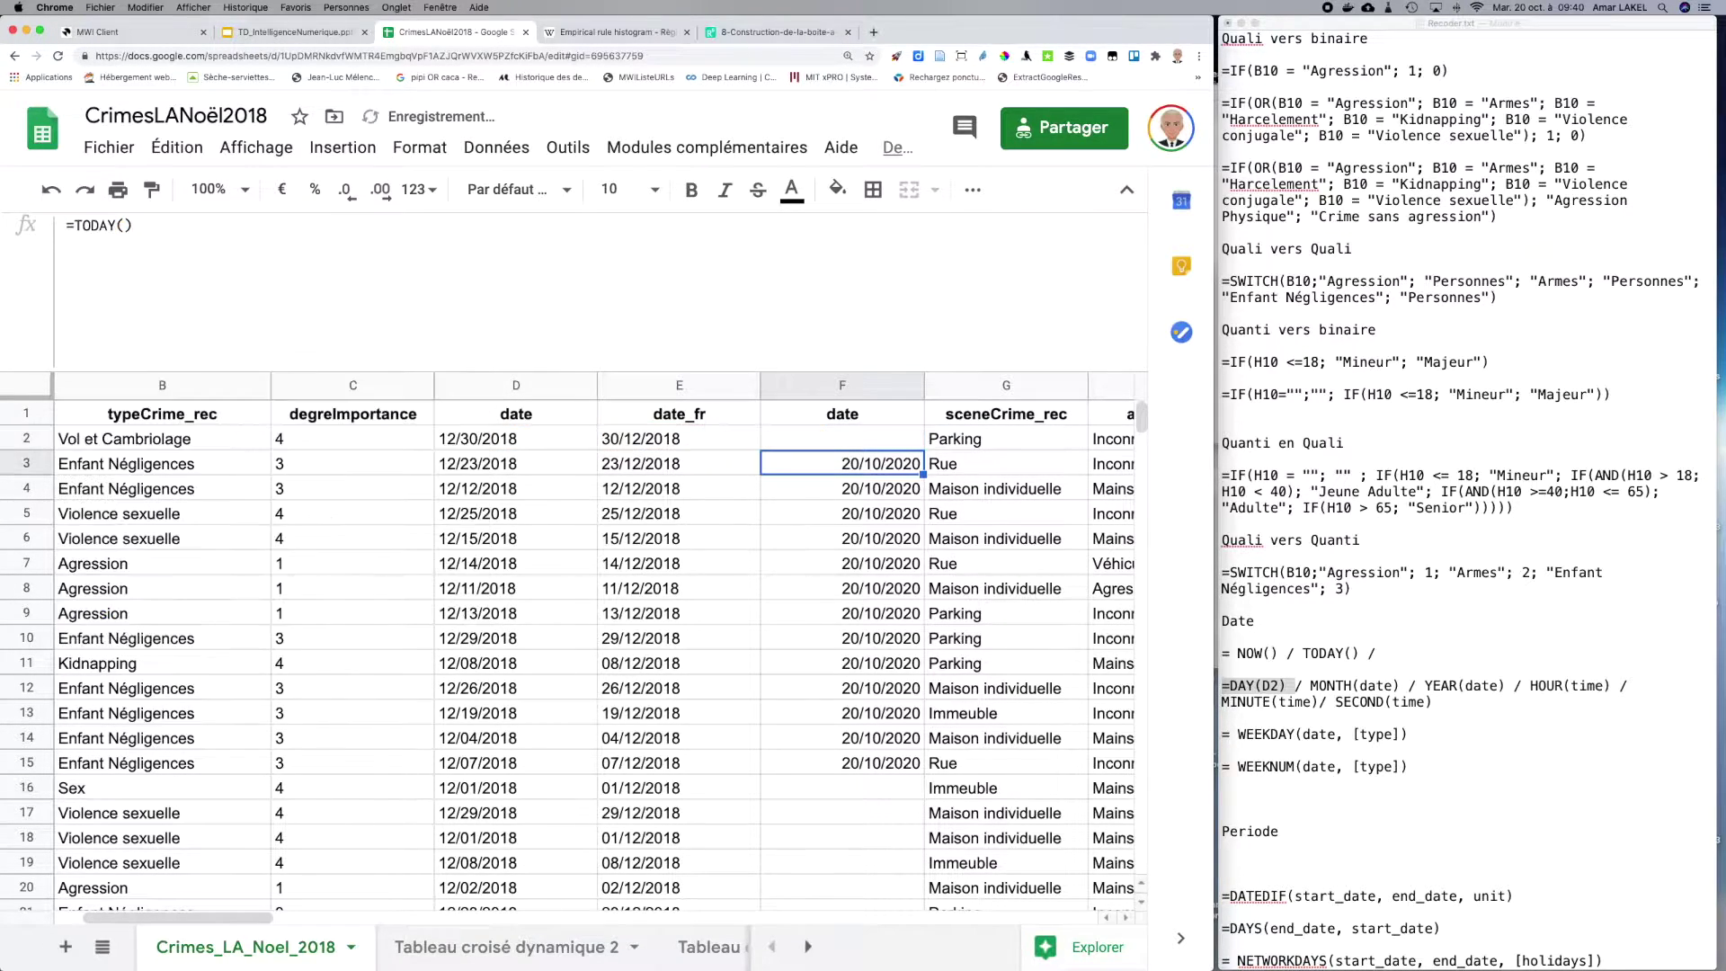
{"action": "left_click", "coordinate": [899, 447]}
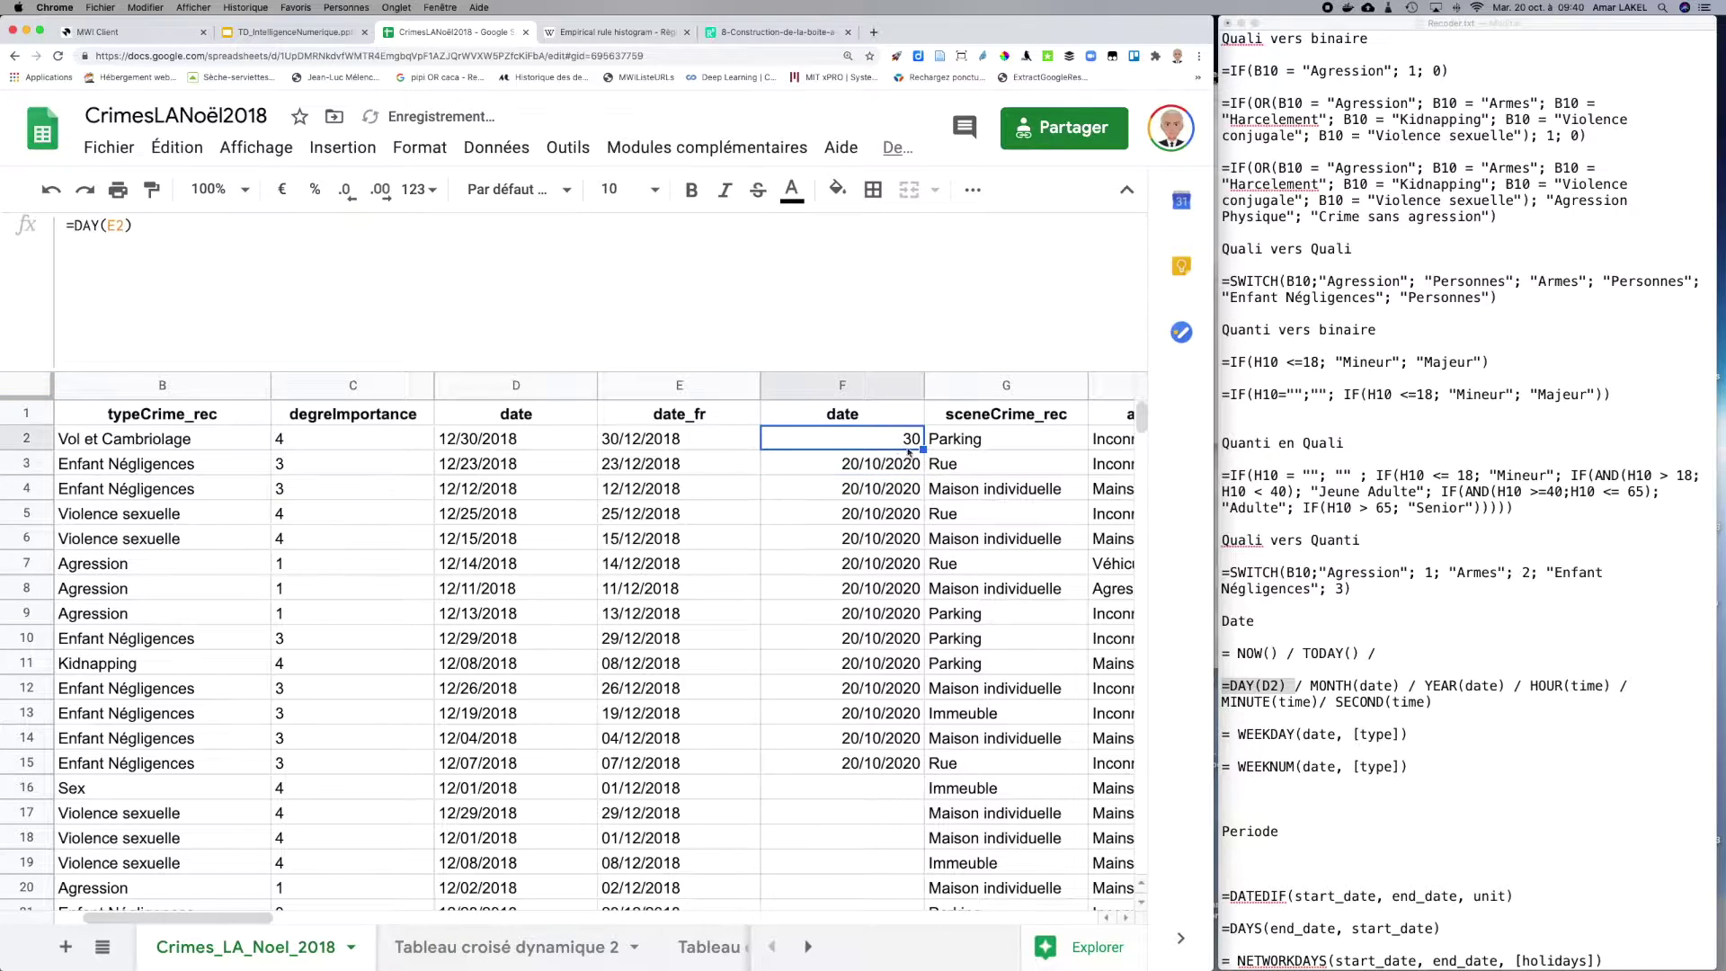
{"action": "left_click_drag", "start_coordinate": [923, 447], "coordinate": [882, 841]}
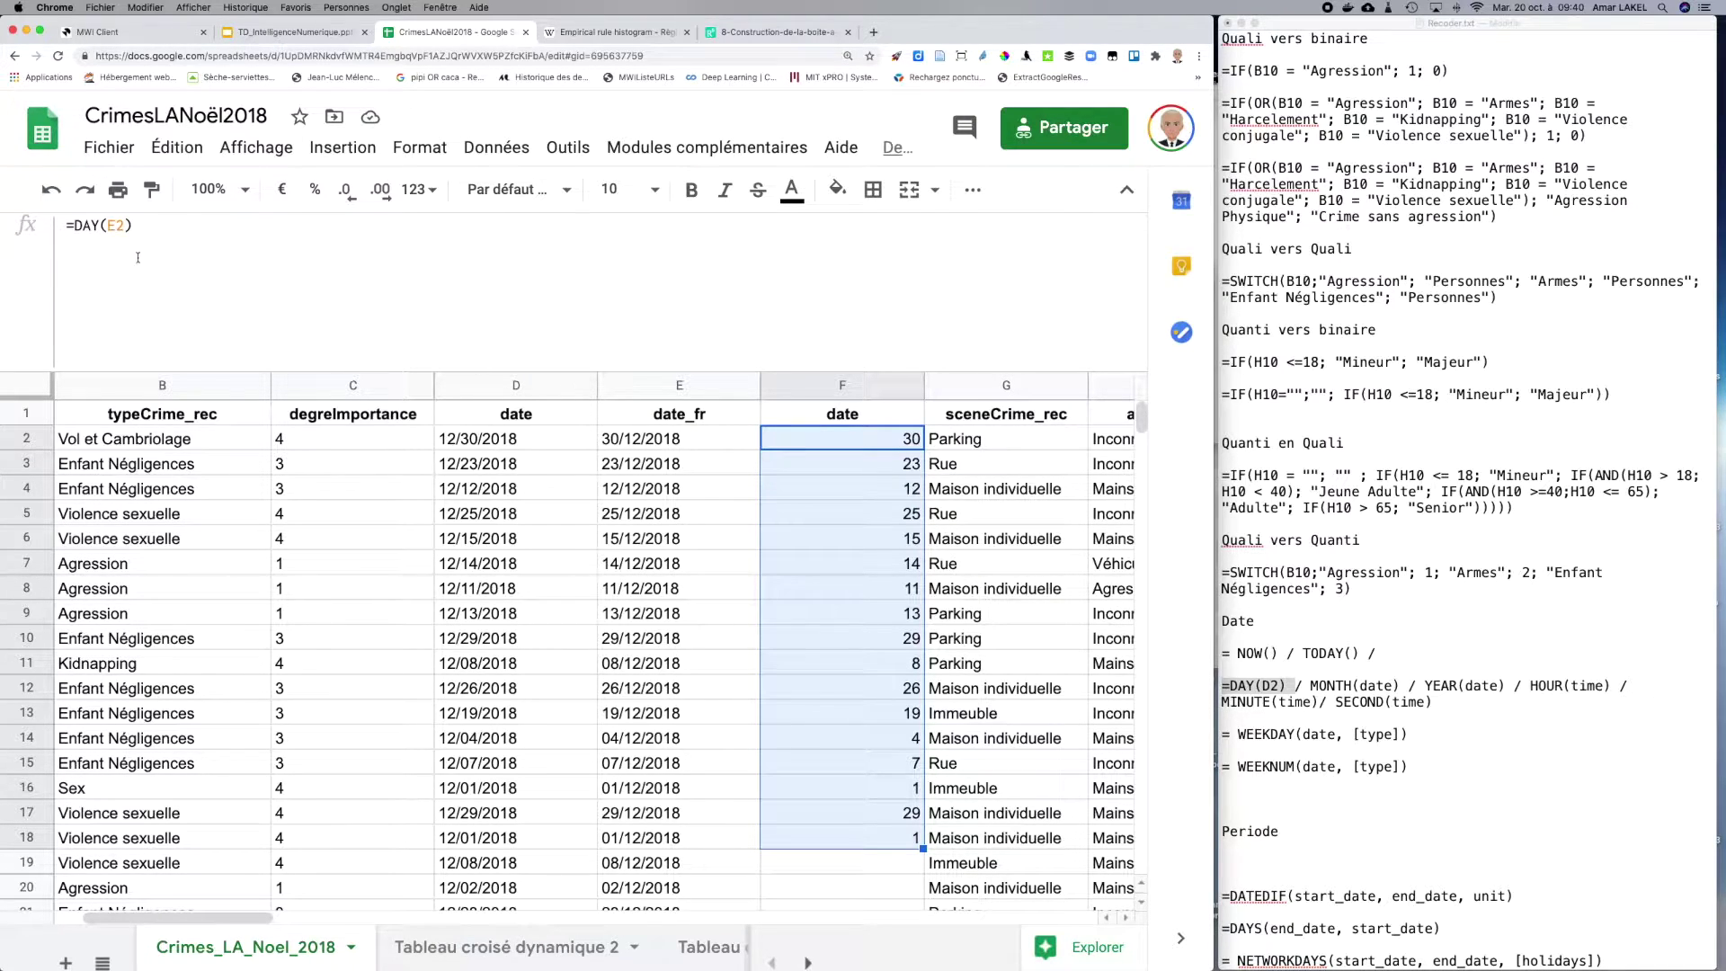
Step: Change F2's formula to =DAY(NOW()) and fill it down to F18
{"action": "left_click", "coordinate": [125, 224]}
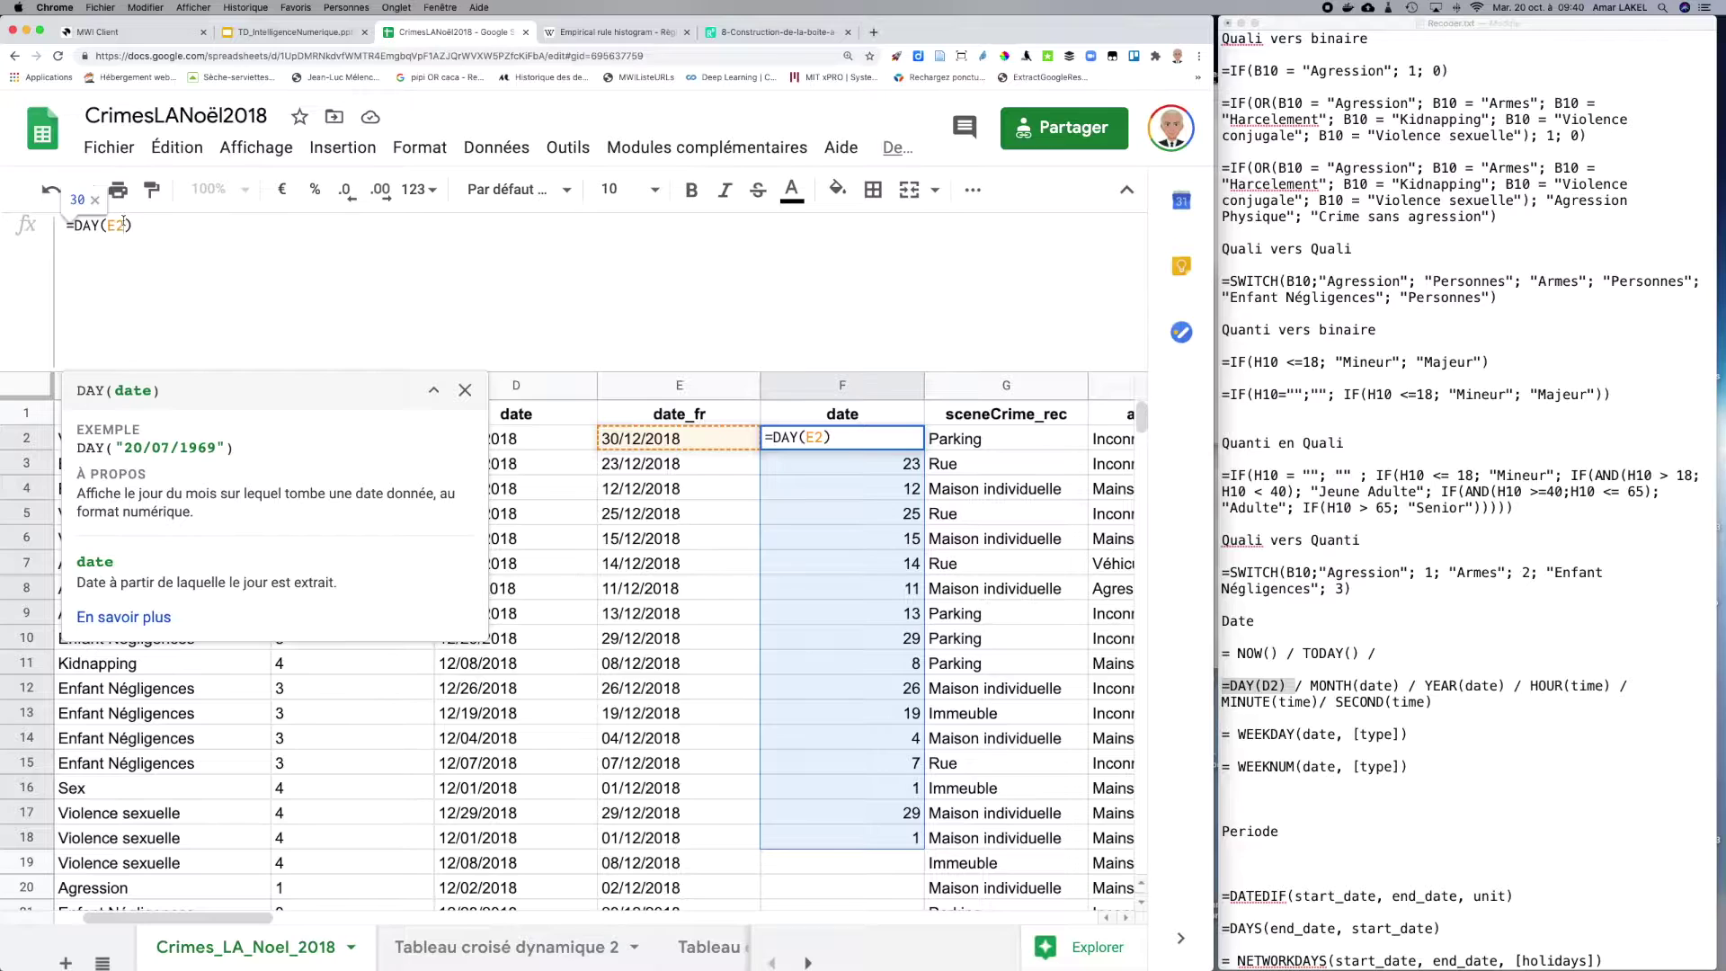
{"action": "key", "text": "BackSpace"}
{"action": "key", "text": "BackSpace"}
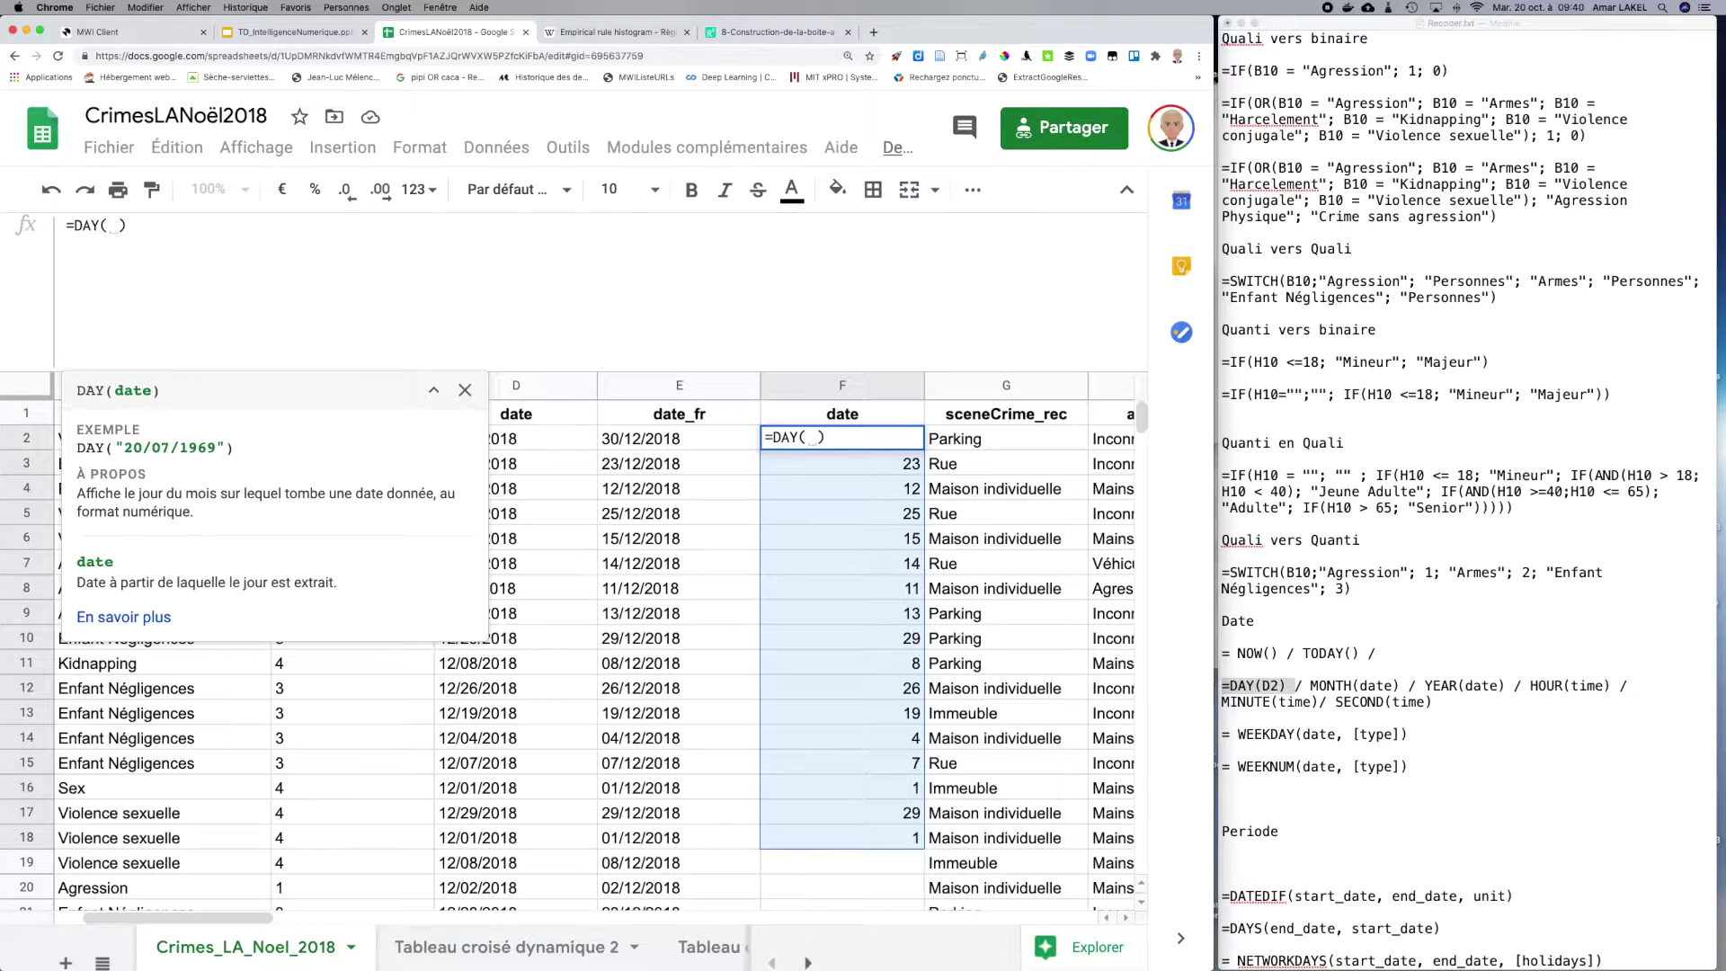
{"action": "type", "text": "NOW"}
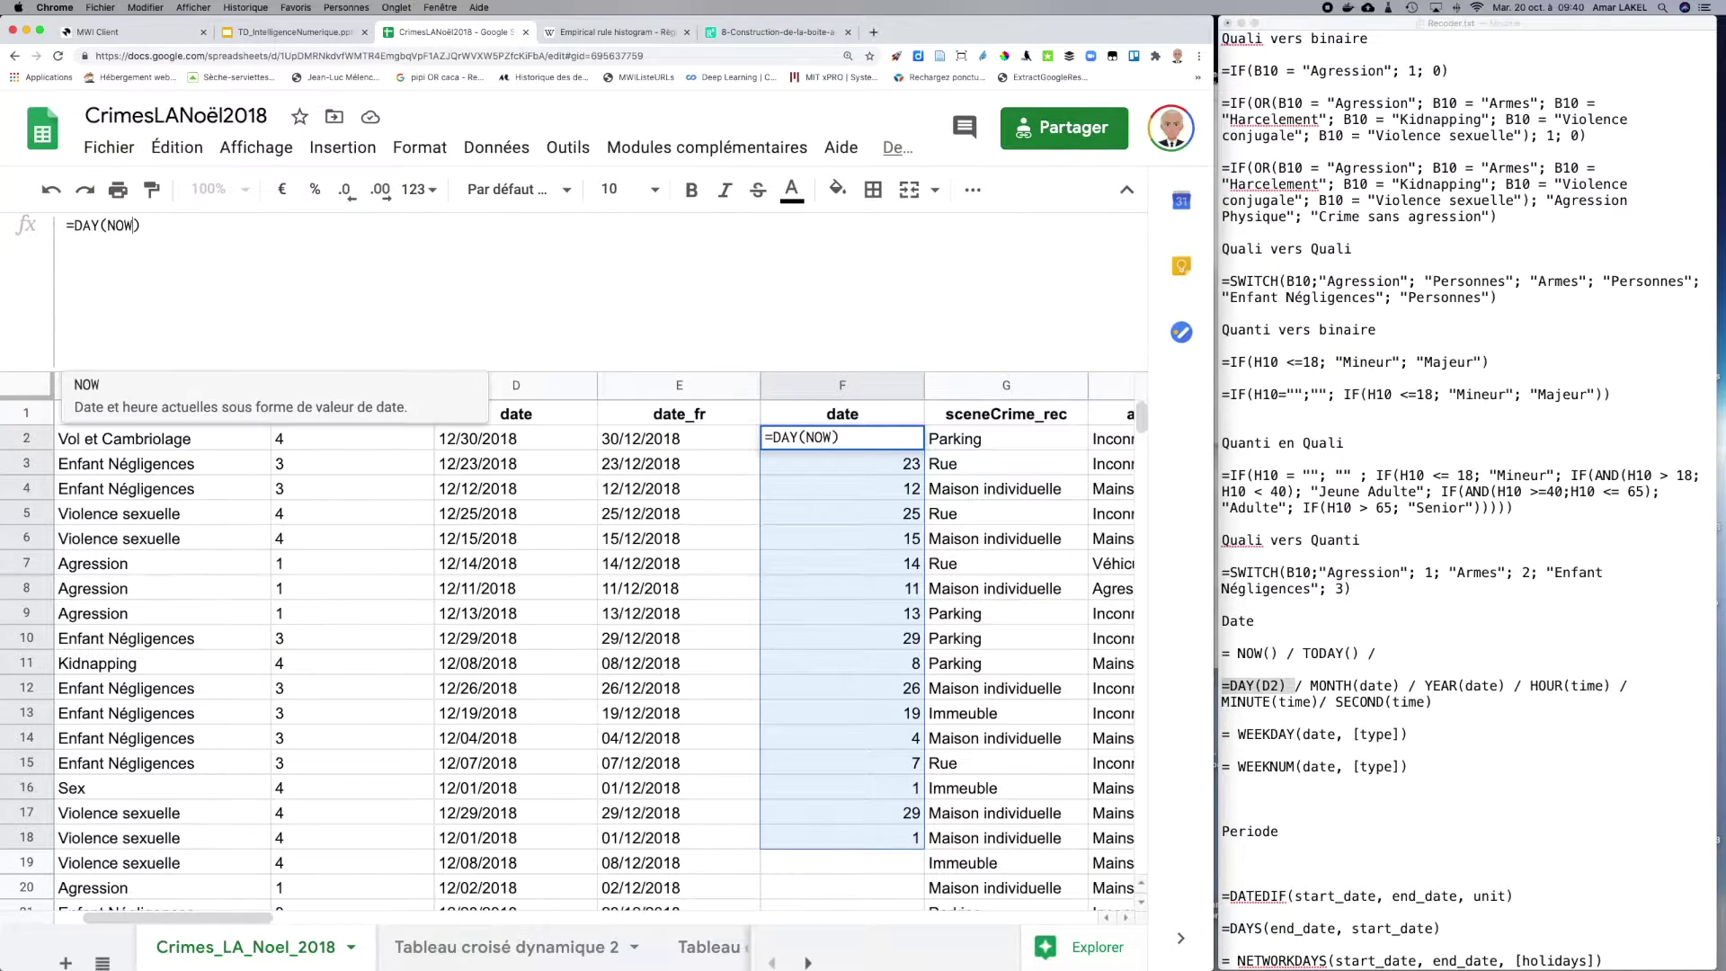
{"action": "type", "text": "()"}
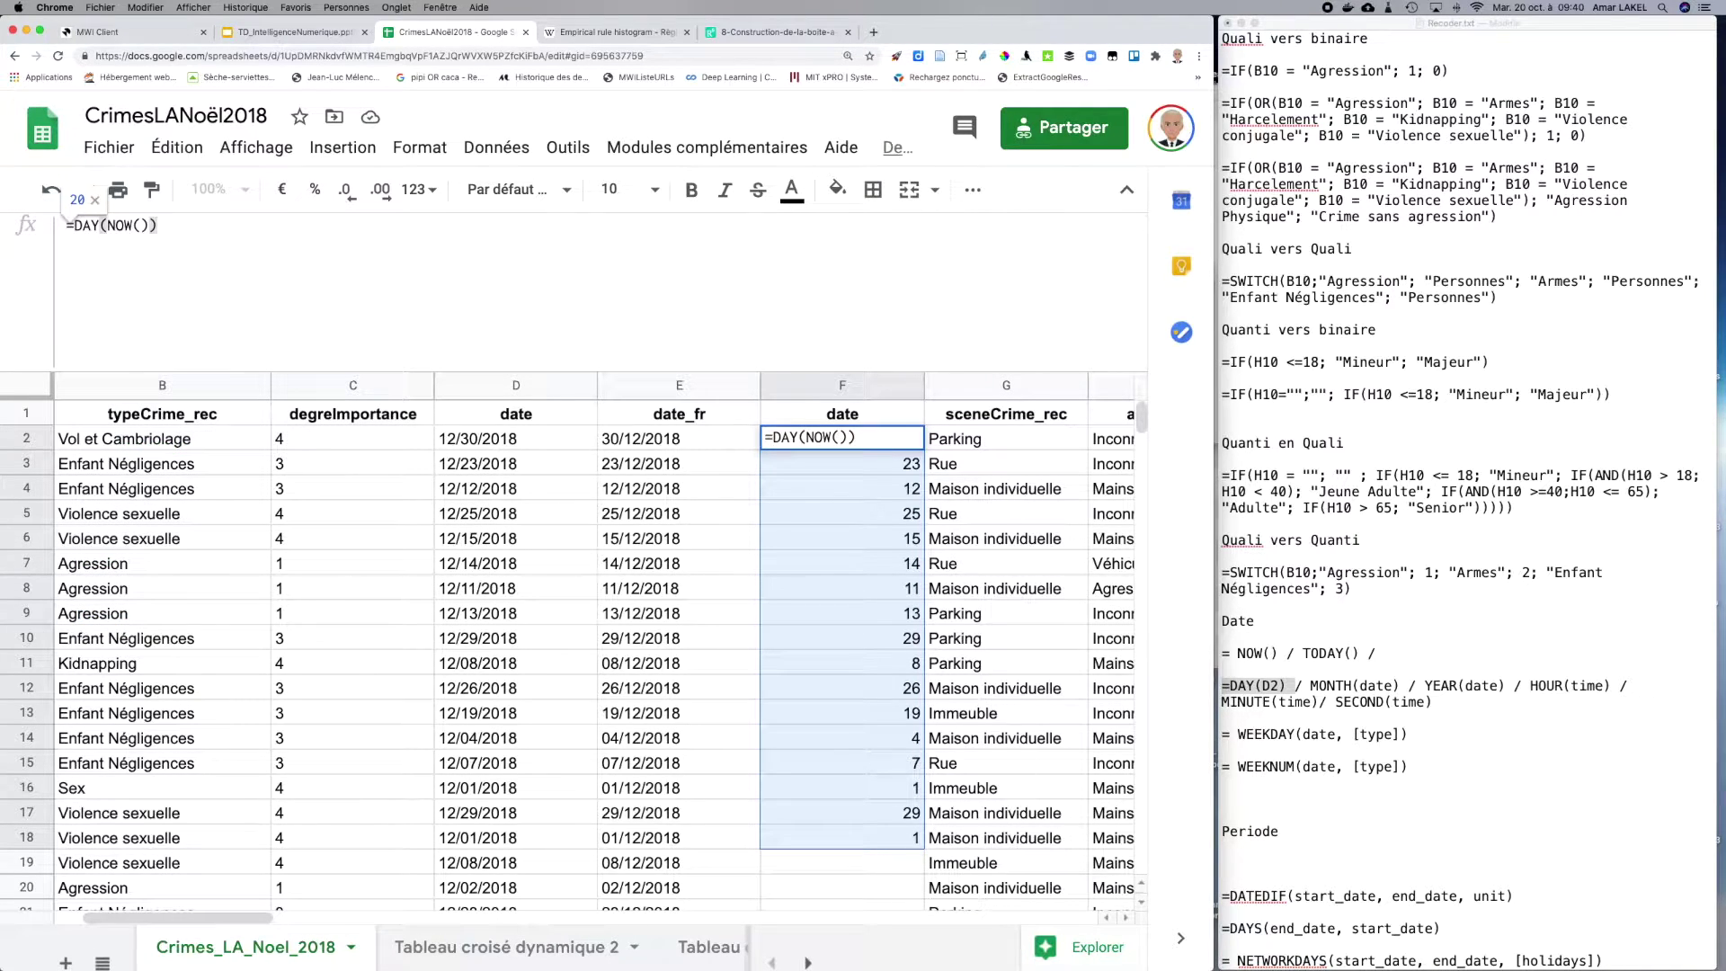
{"action": "key", "text": "Return"}
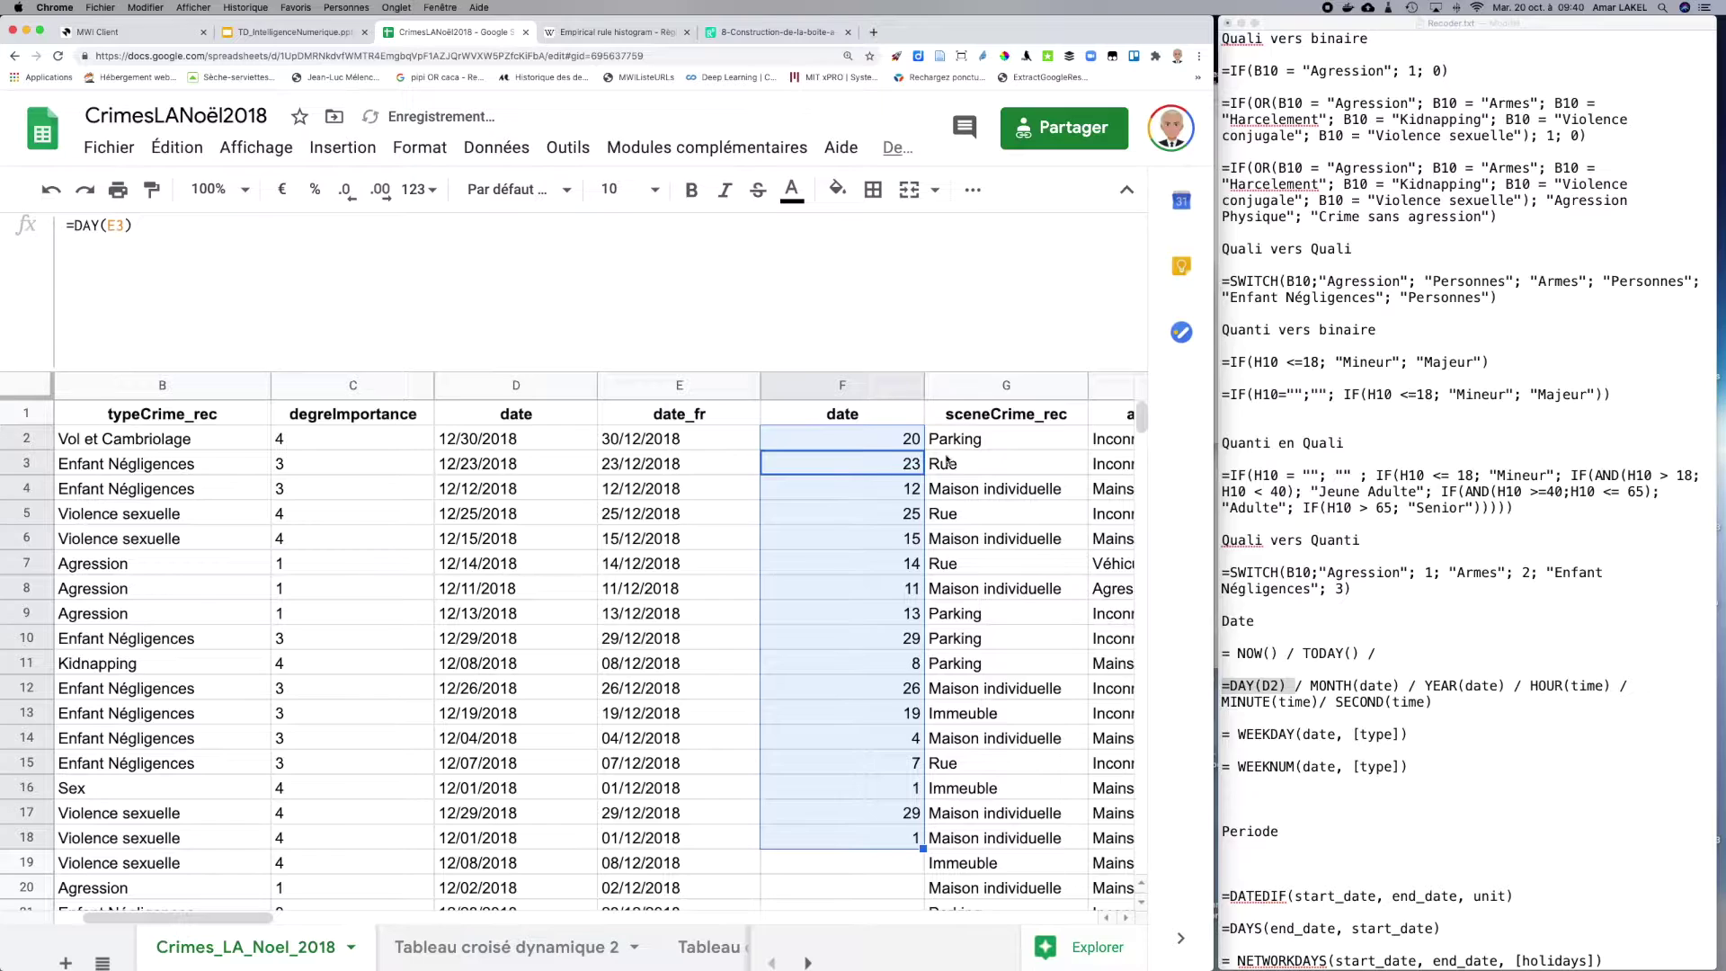
{"action": "left_click", "coordinate": [921, 440]}
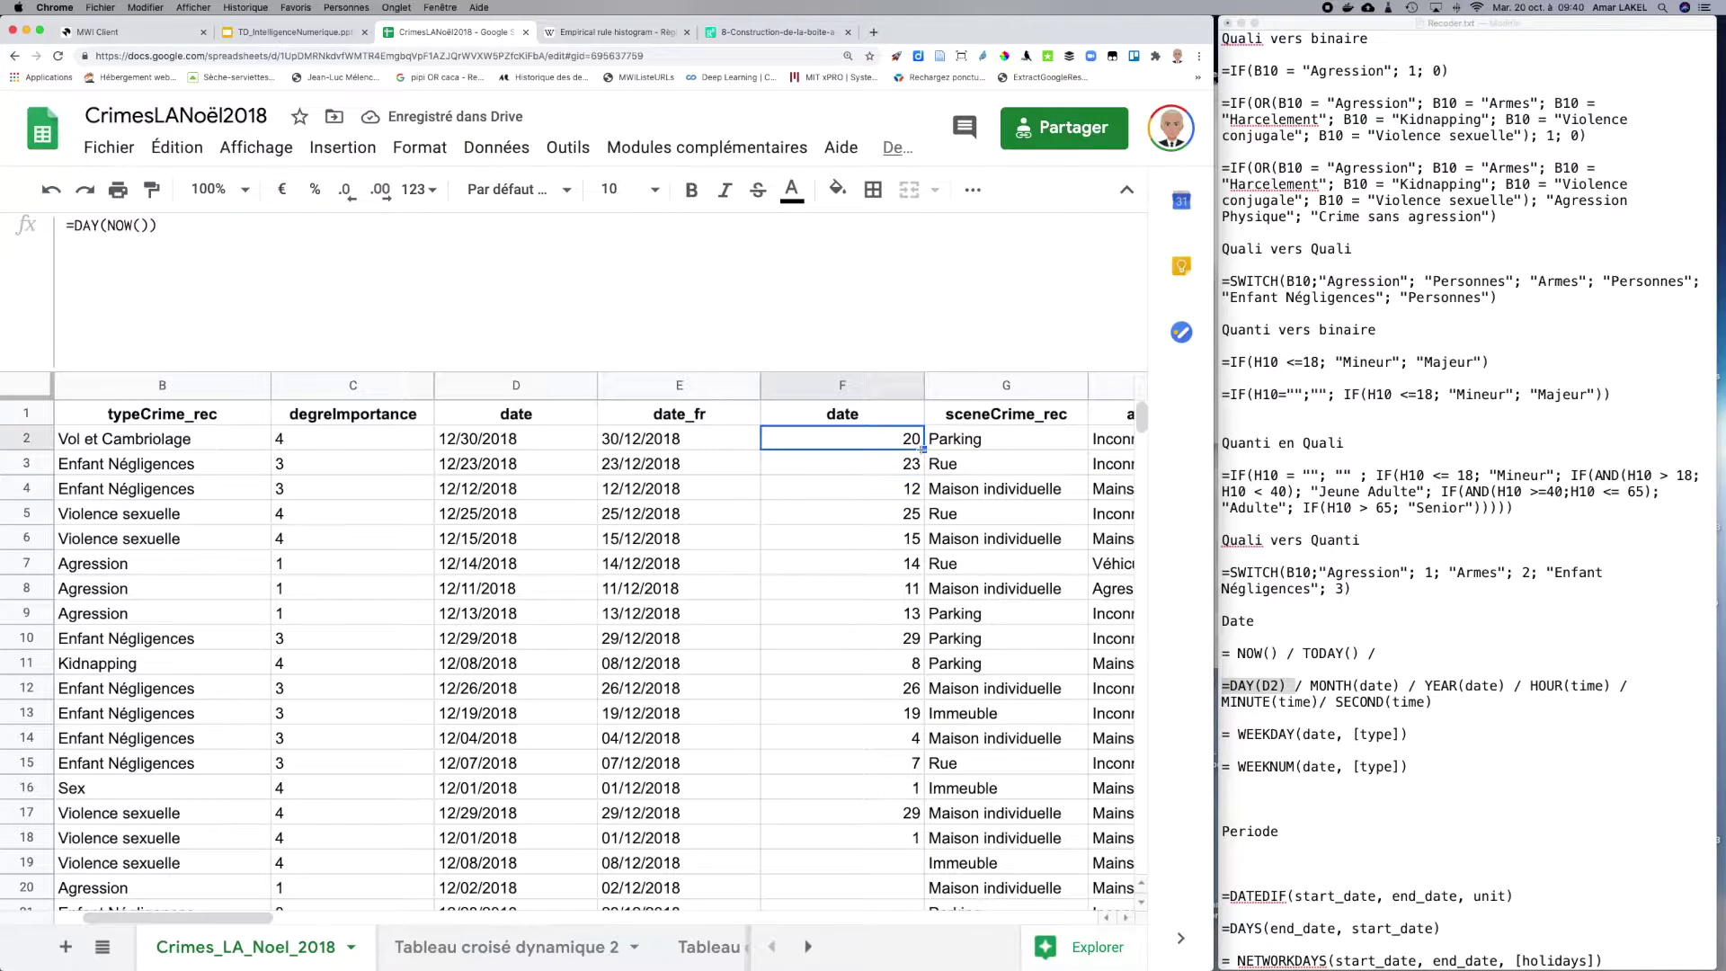
{"action": "left_click_drag", "start_coordinate": [921, 447], "coordinate": [845, 847]}
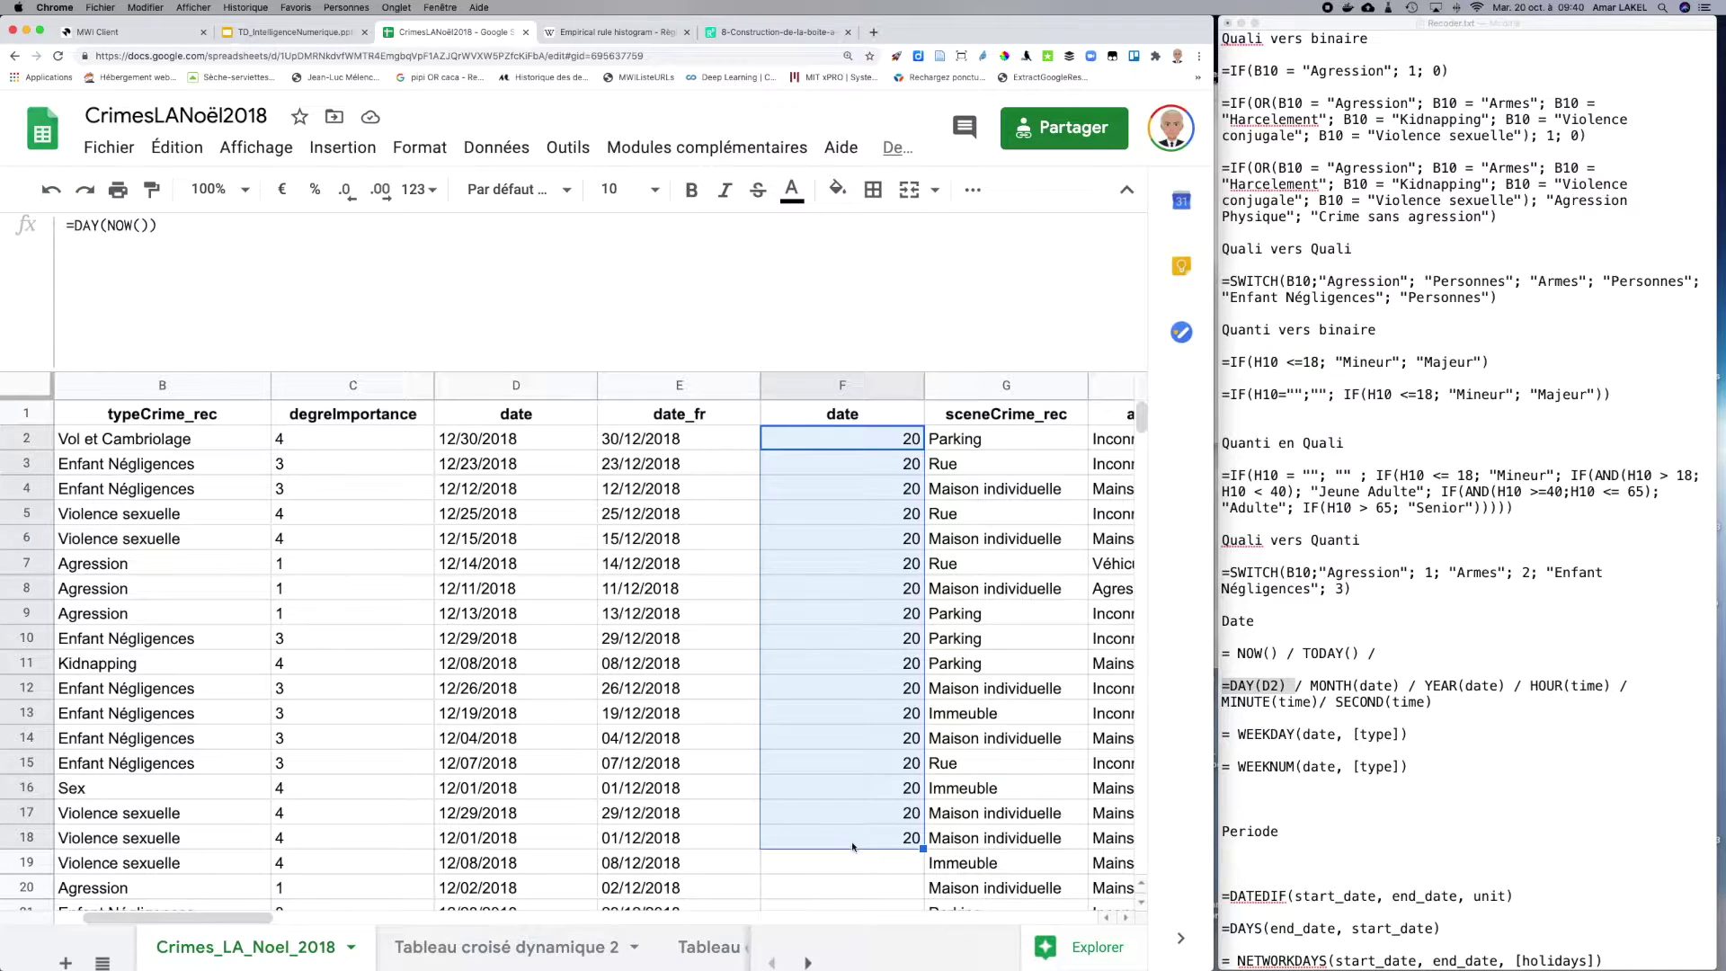
Step: Review the DAY, MONTH, YEAR, HOUR, MINUTE and SECOND functions in the TextEdit notes, highlighting their names
{"action": "double_click", "coordinate": [1441, 685]}
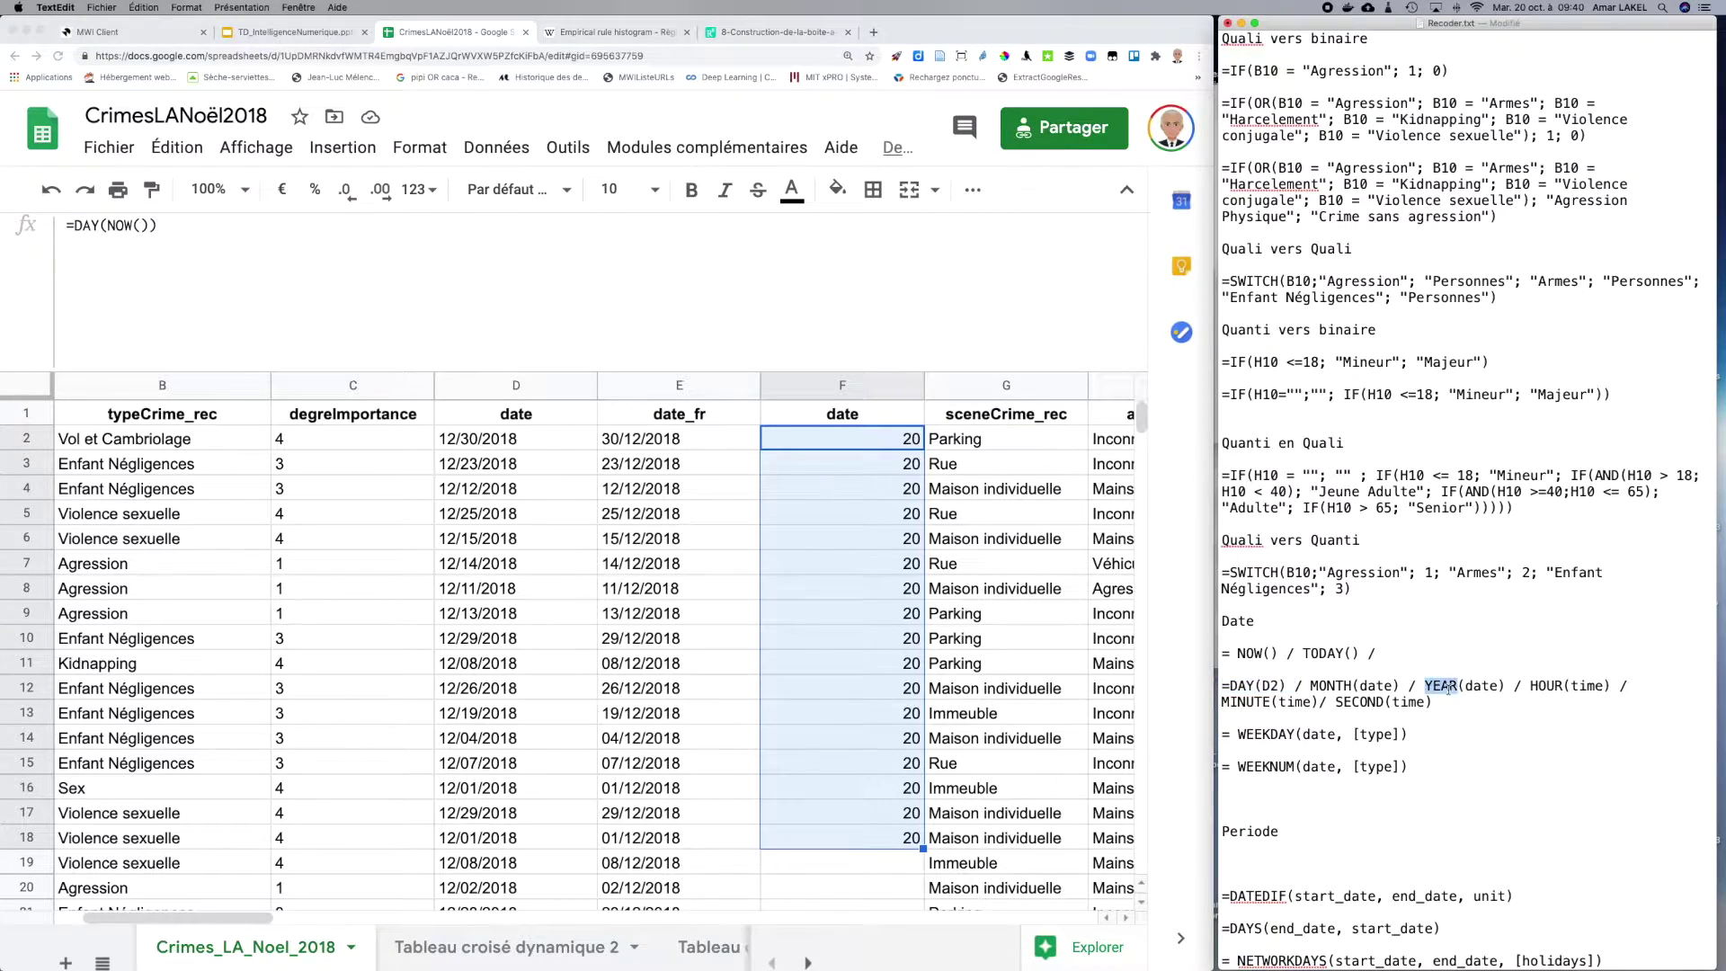
{"action": "double_click", "coordinate": [1245, 687]}
{"action": "double_click", "coordinate": [1329, 685]}
{"action": "double_click", "coordinate": [1443, 684]}
{"action": "double_click", "coordinate": [1551, 685]}
{"action": "double_click", "coordinate": [1241, 701]}
{"action": "left_click", "coordinate": [1364, 696]}
{"action": "double_click", "coordinate": [1352, 702]}
Step: Examine the MID formula behind the date_fr value in E2, discard the open edit, and reselect F2
{"action": "left_click", "coordinate": [651, 444]}
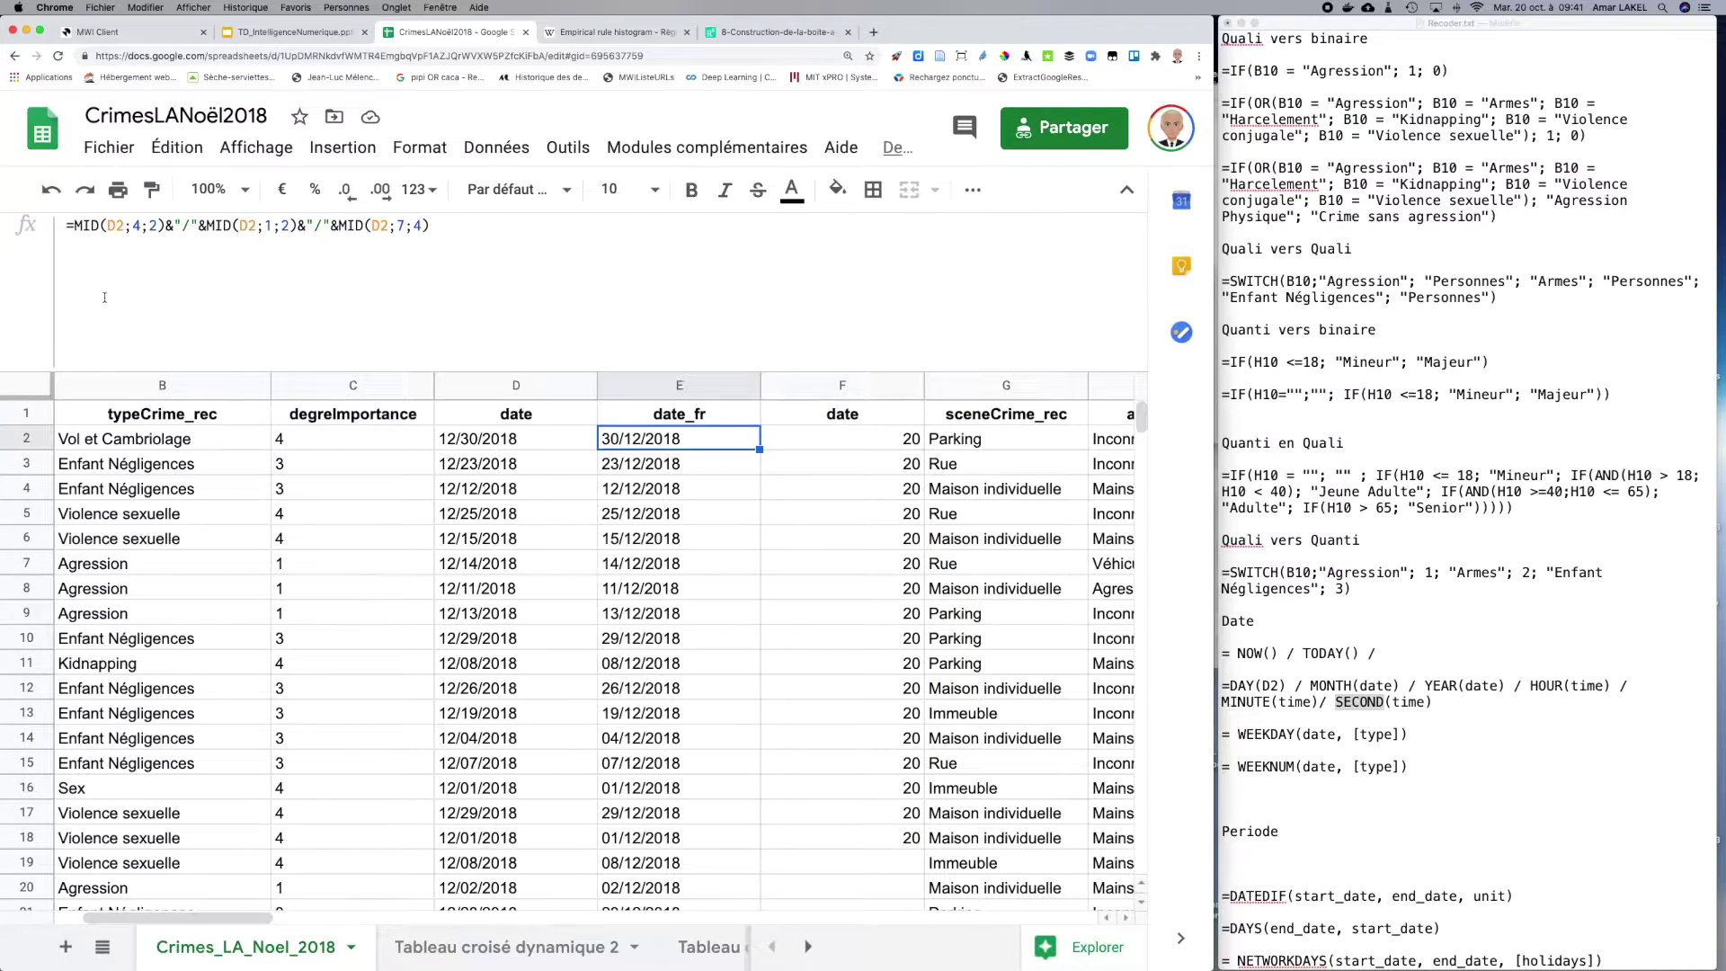
{"action": "left_click", "coordinate": [167, 224]}
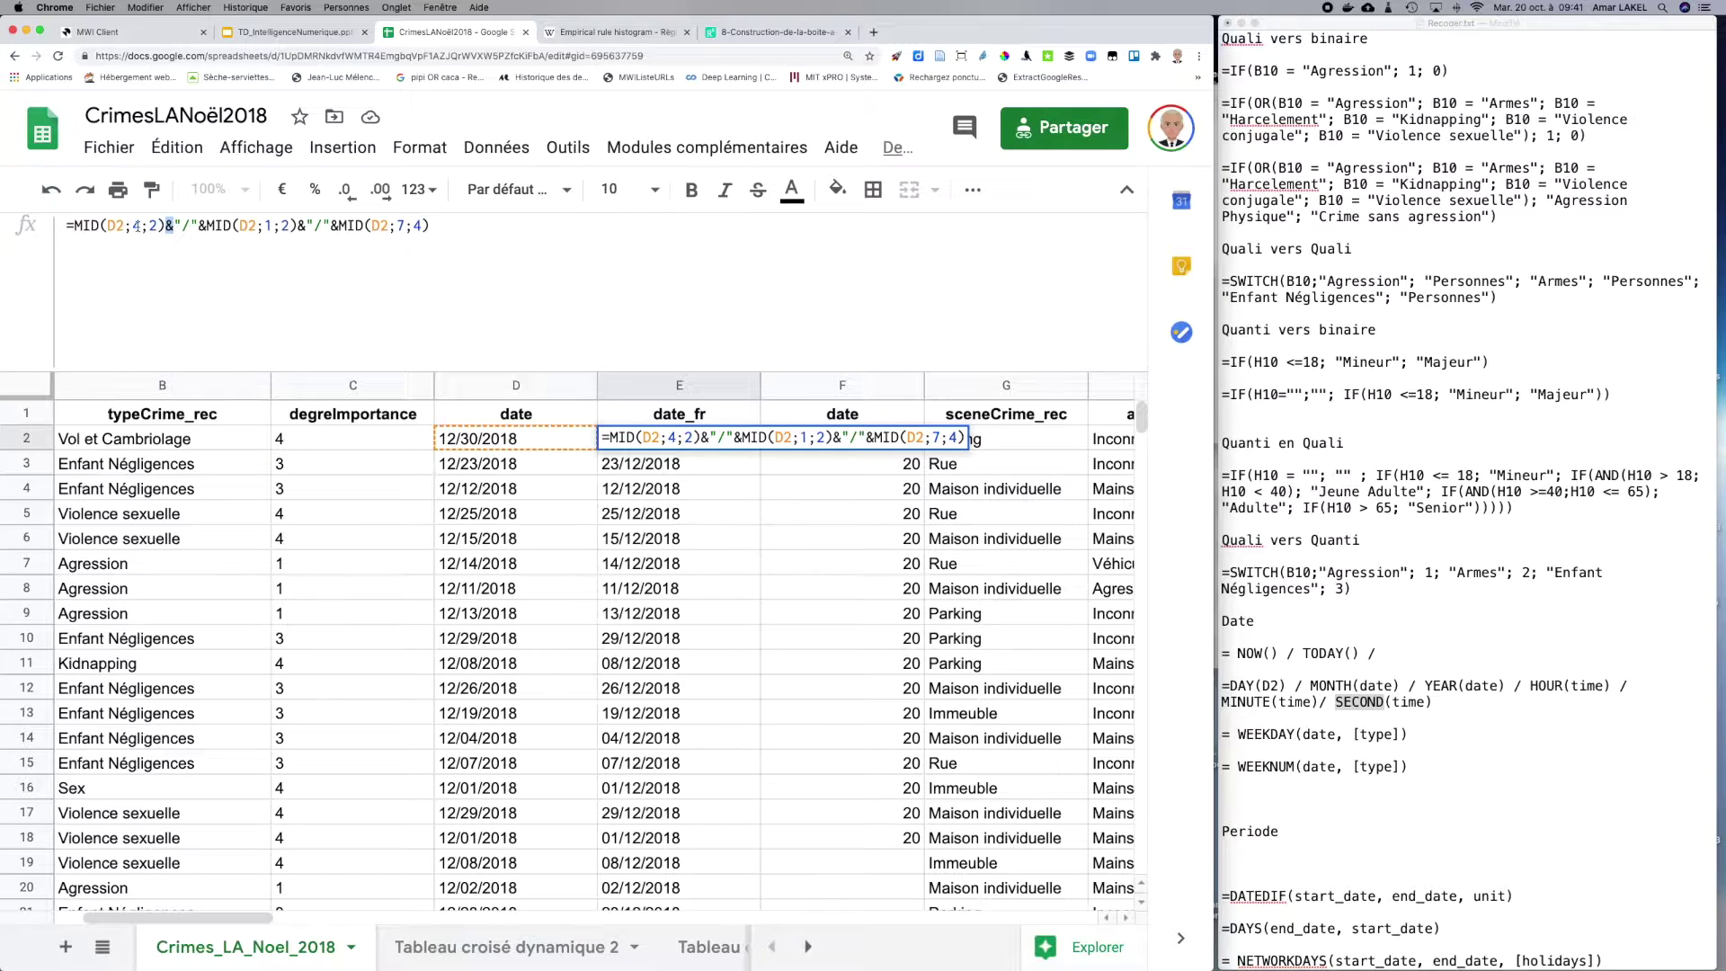
{"action": "key", "text": "Escape"}
{"action": "left_click", "coordinate": [811, 459]}
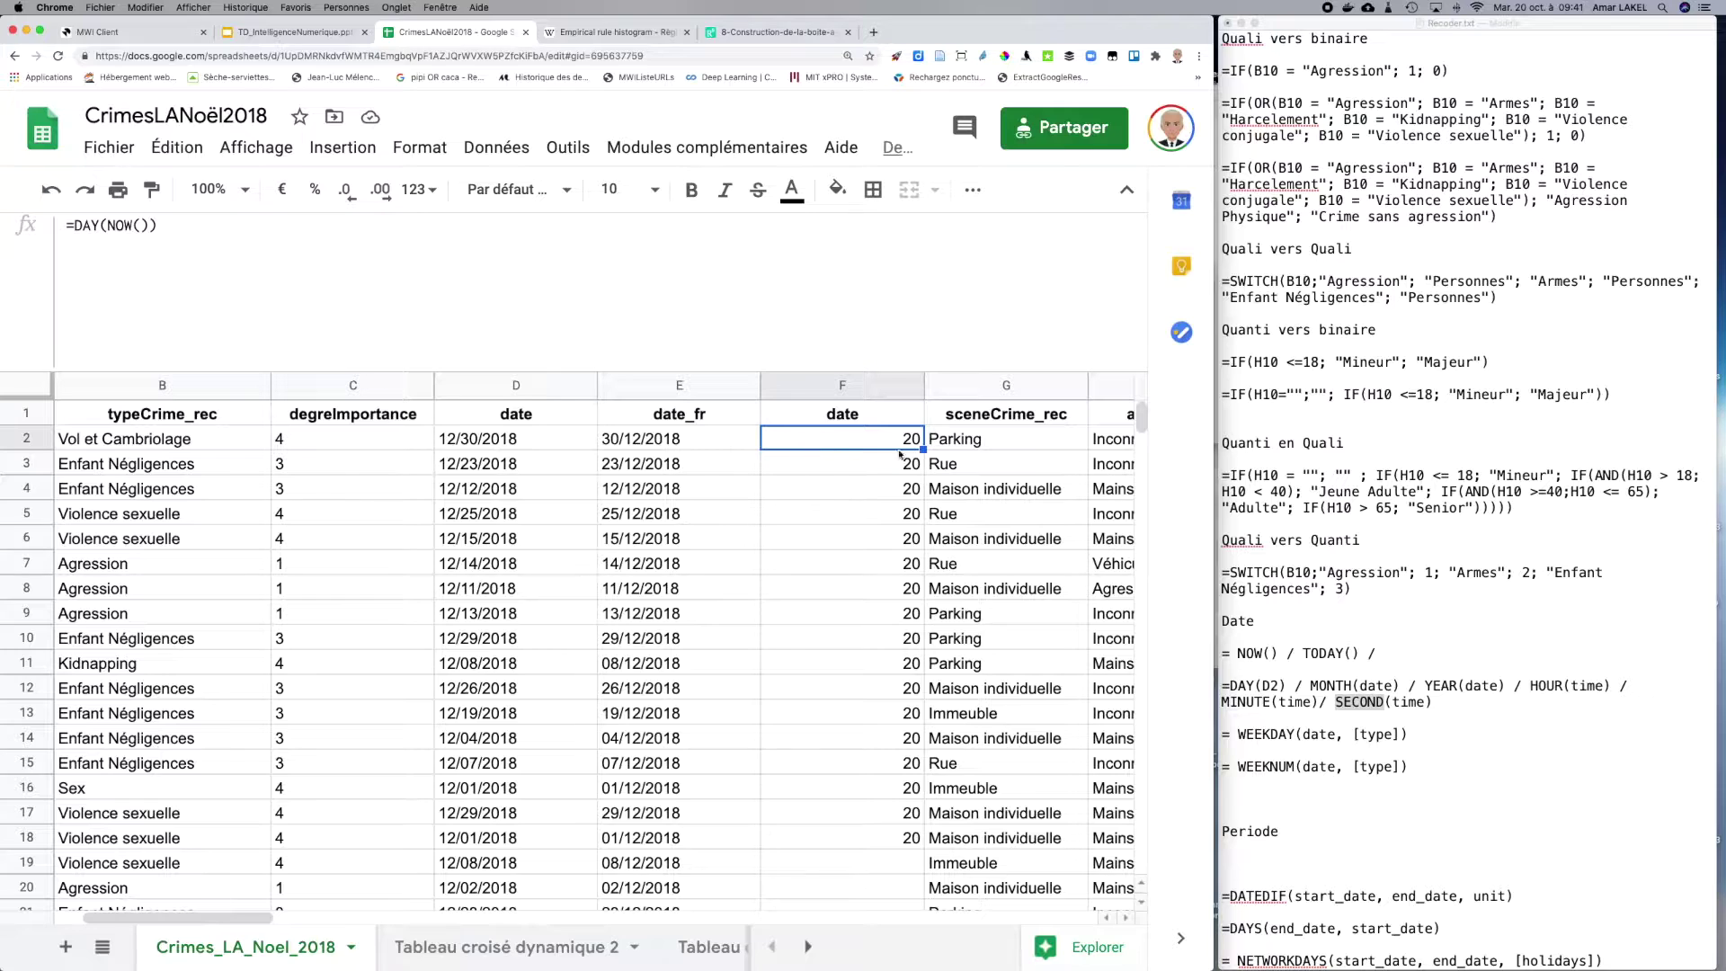
Step: Highlight the DAY to SECOND line in the notes, and copy = WEEKDAY(date, [type]) from there into F2
{"action": "left_click", "coordinate": [1233, 685]}
{"action": "left_click_drag", "start_coordinate": [1233, 685], "coordinate": [1462, 696]}
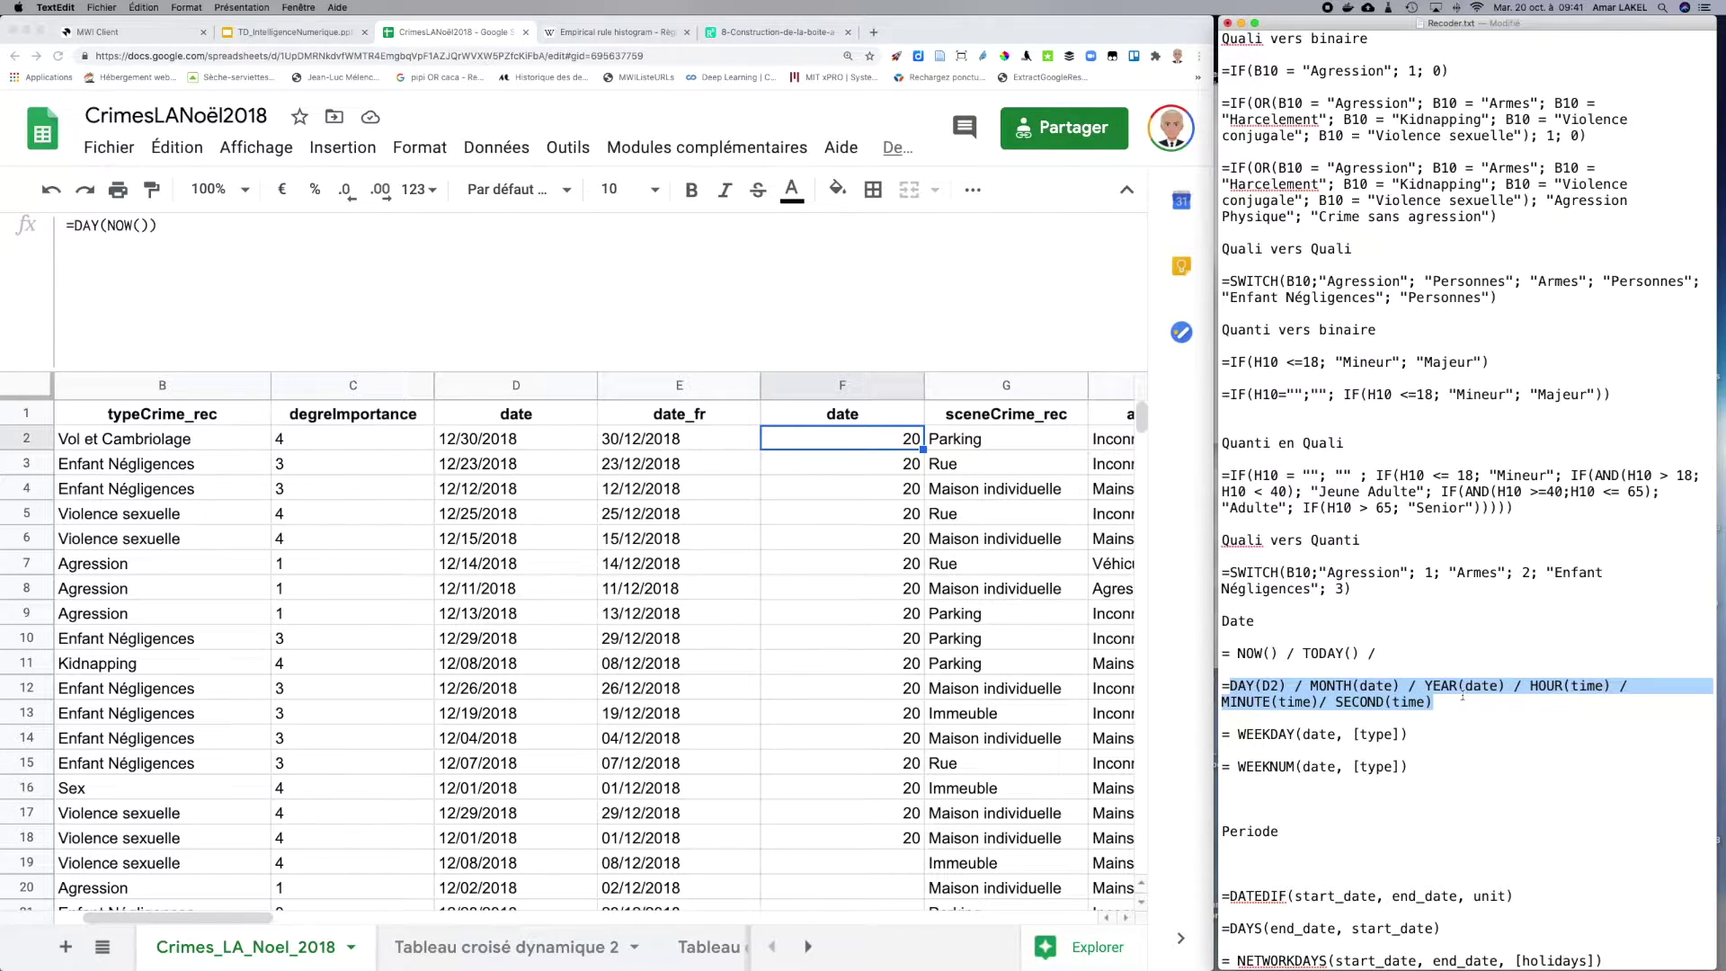
{"action": "left_click", "coordinate": [1462, 696]}
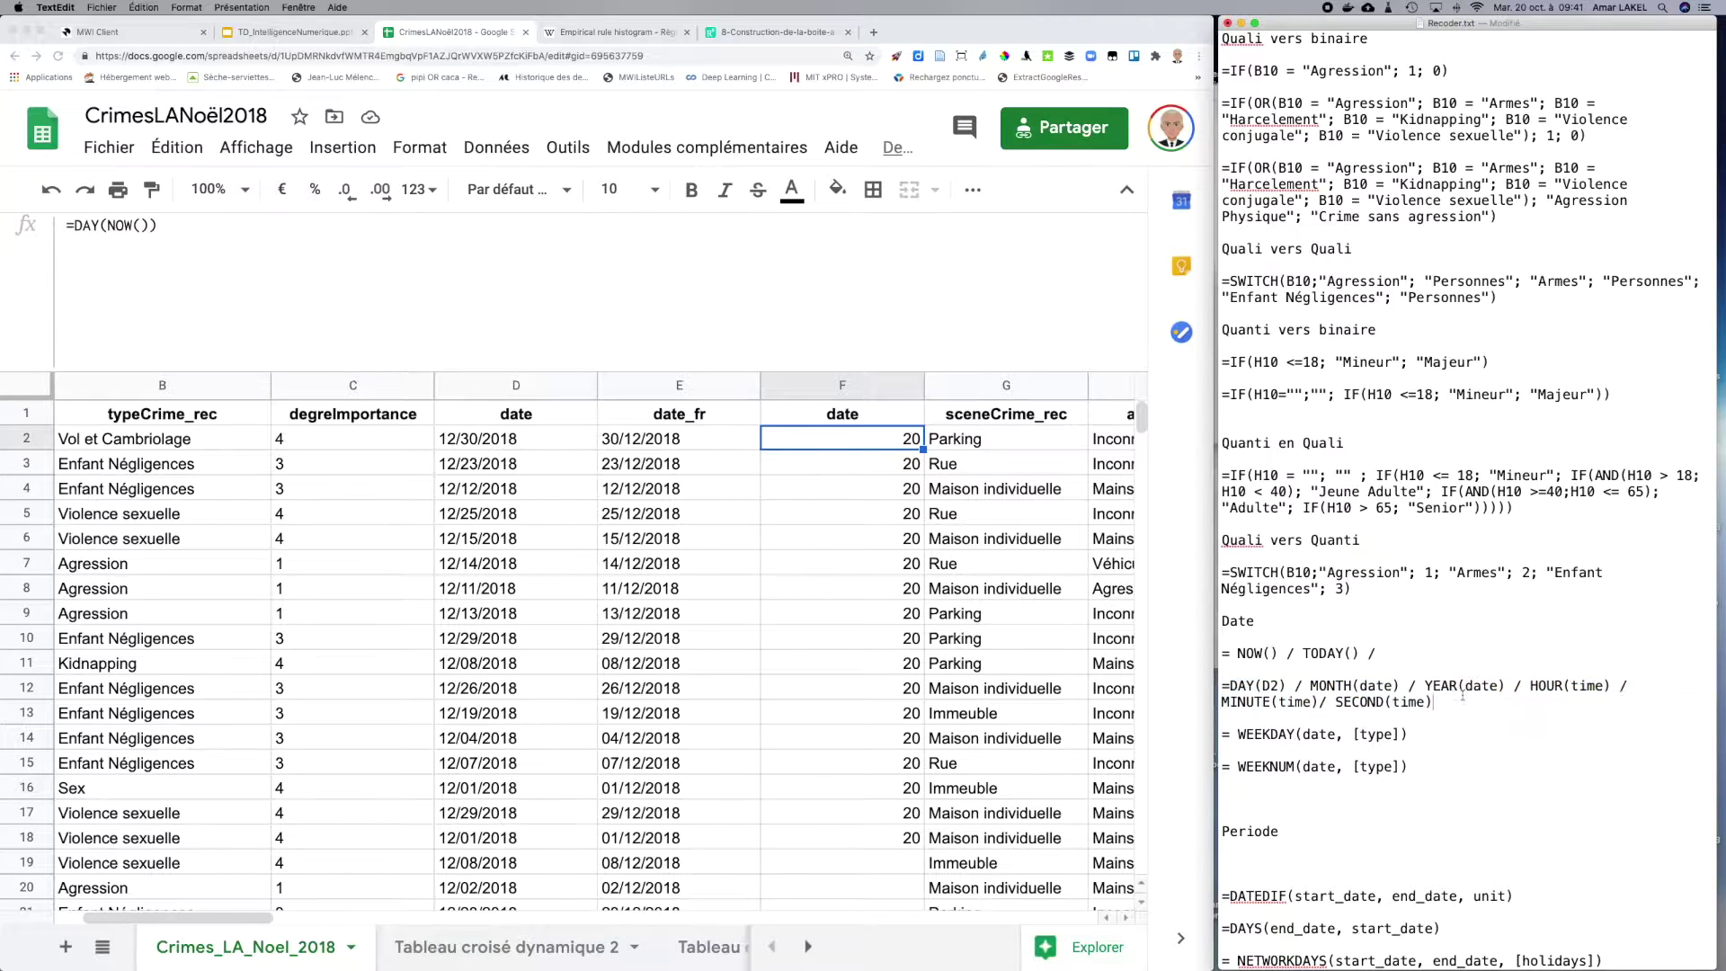
{"action": "left_click_drag", "start_coordinate": [1221, 735], "coordinate": [1423, 734]}
{"action": "key", "text": "super+c"}
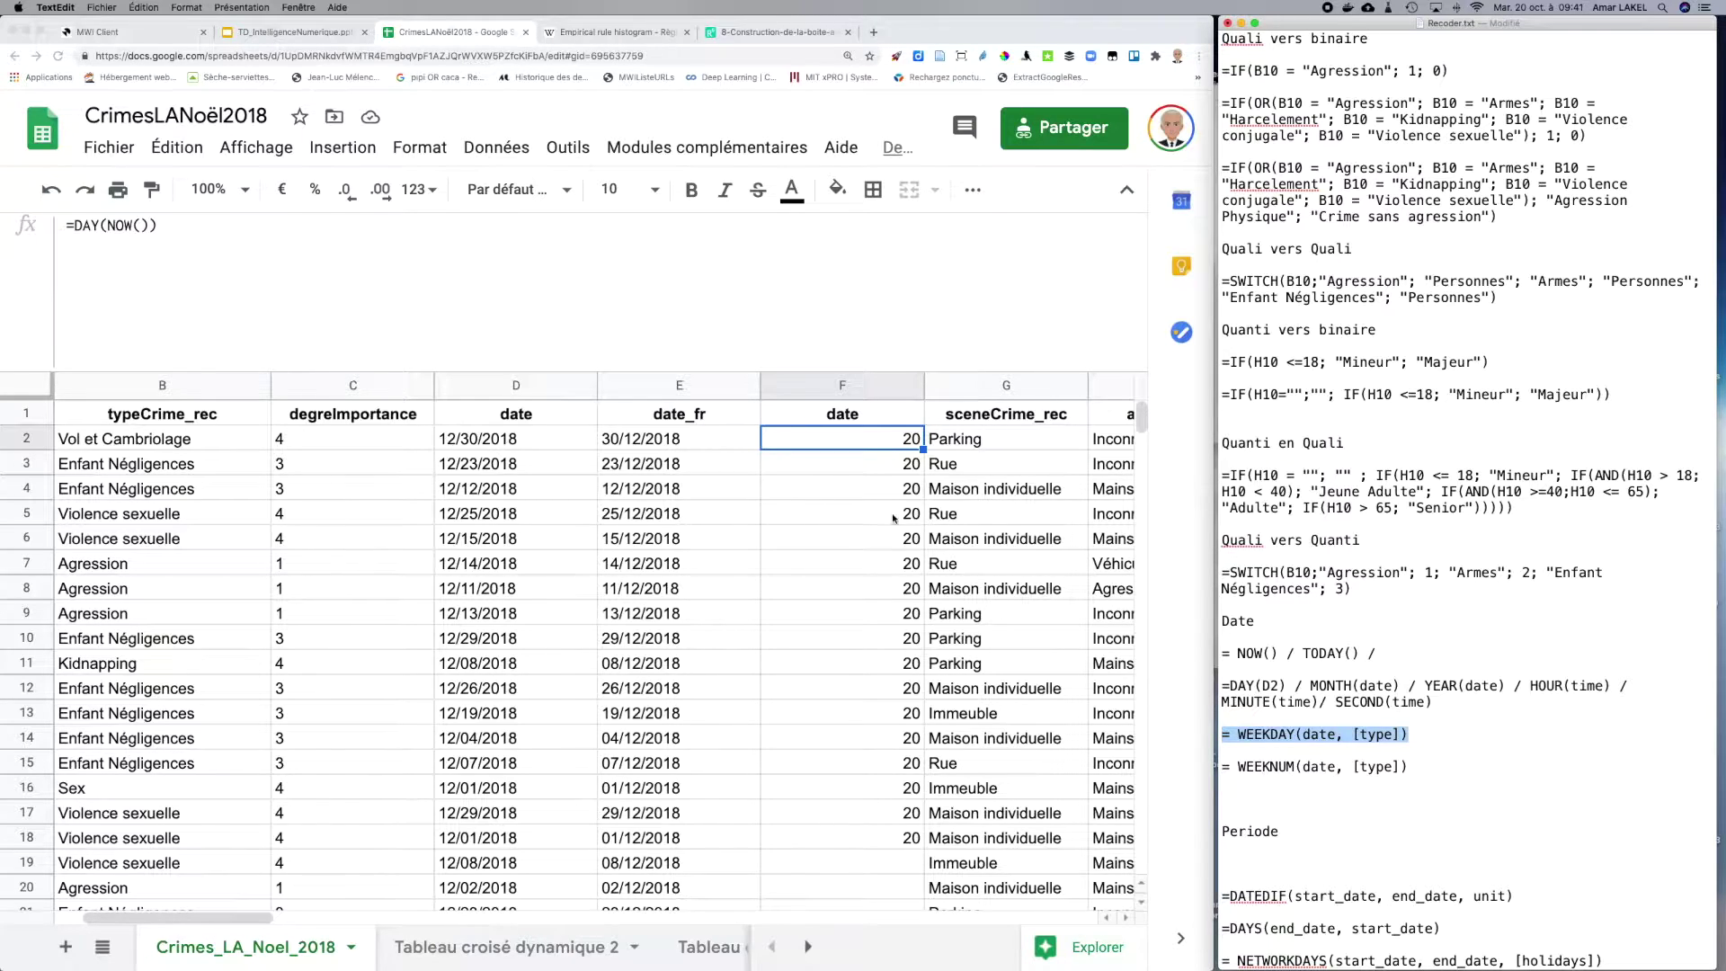
{"action": "left_click", "coordinate": [839, 439]}
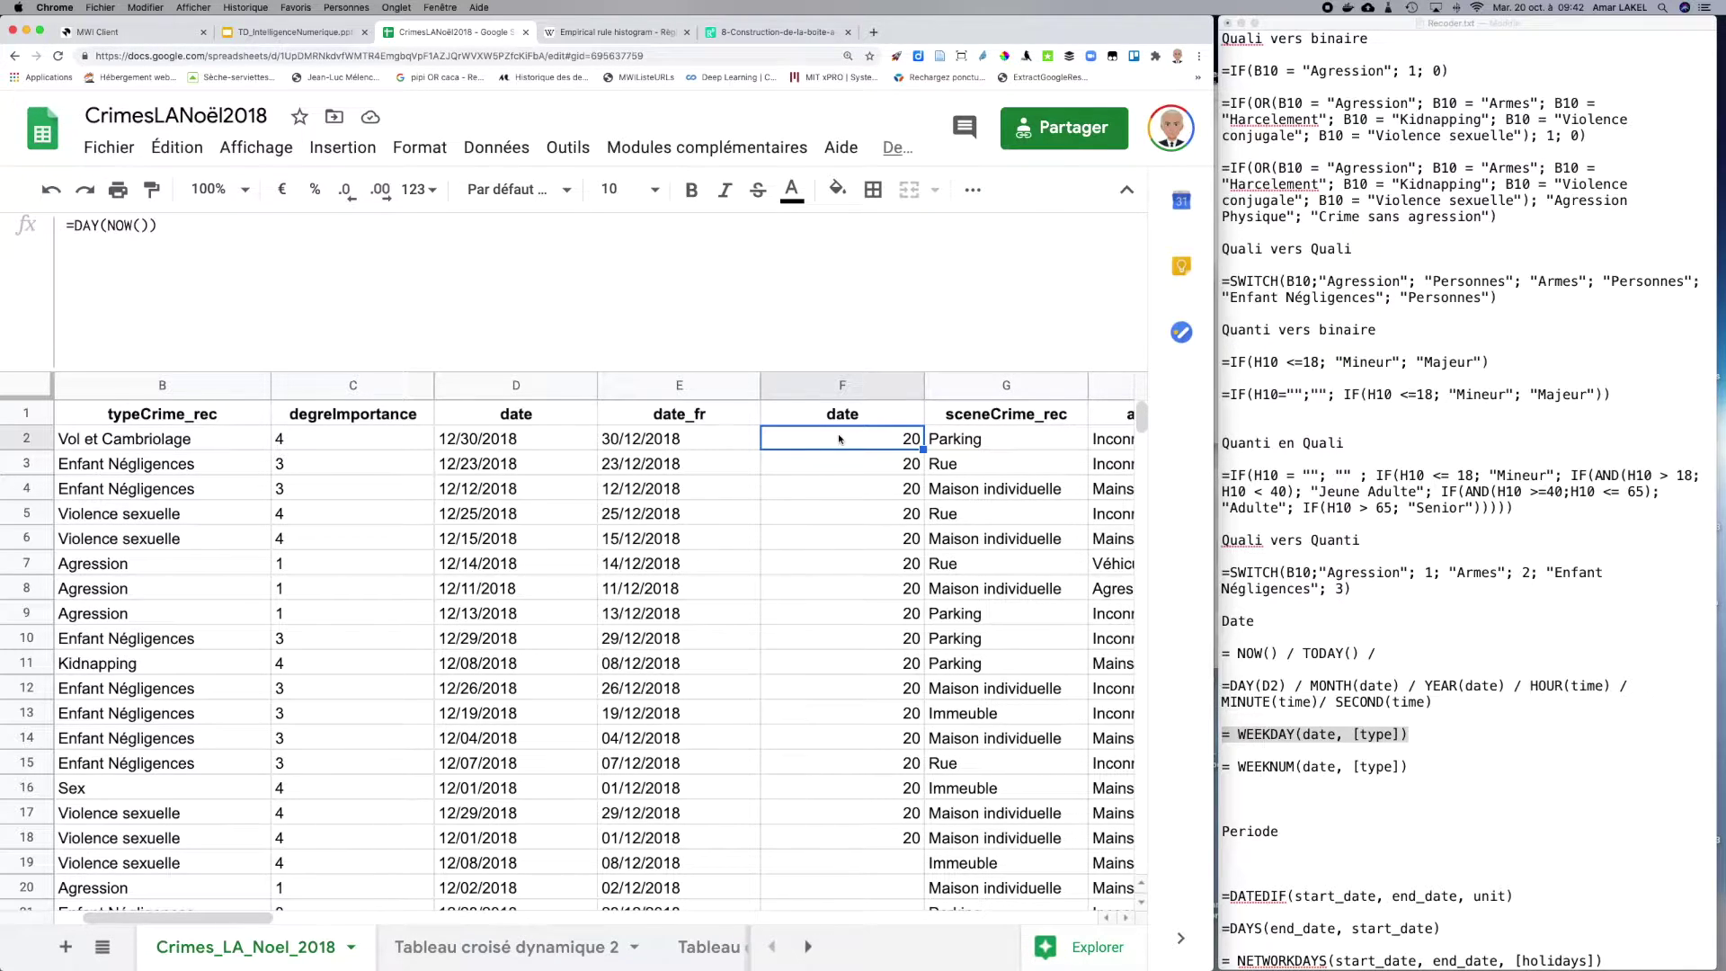
{"action": "key", "text": "super+v"}
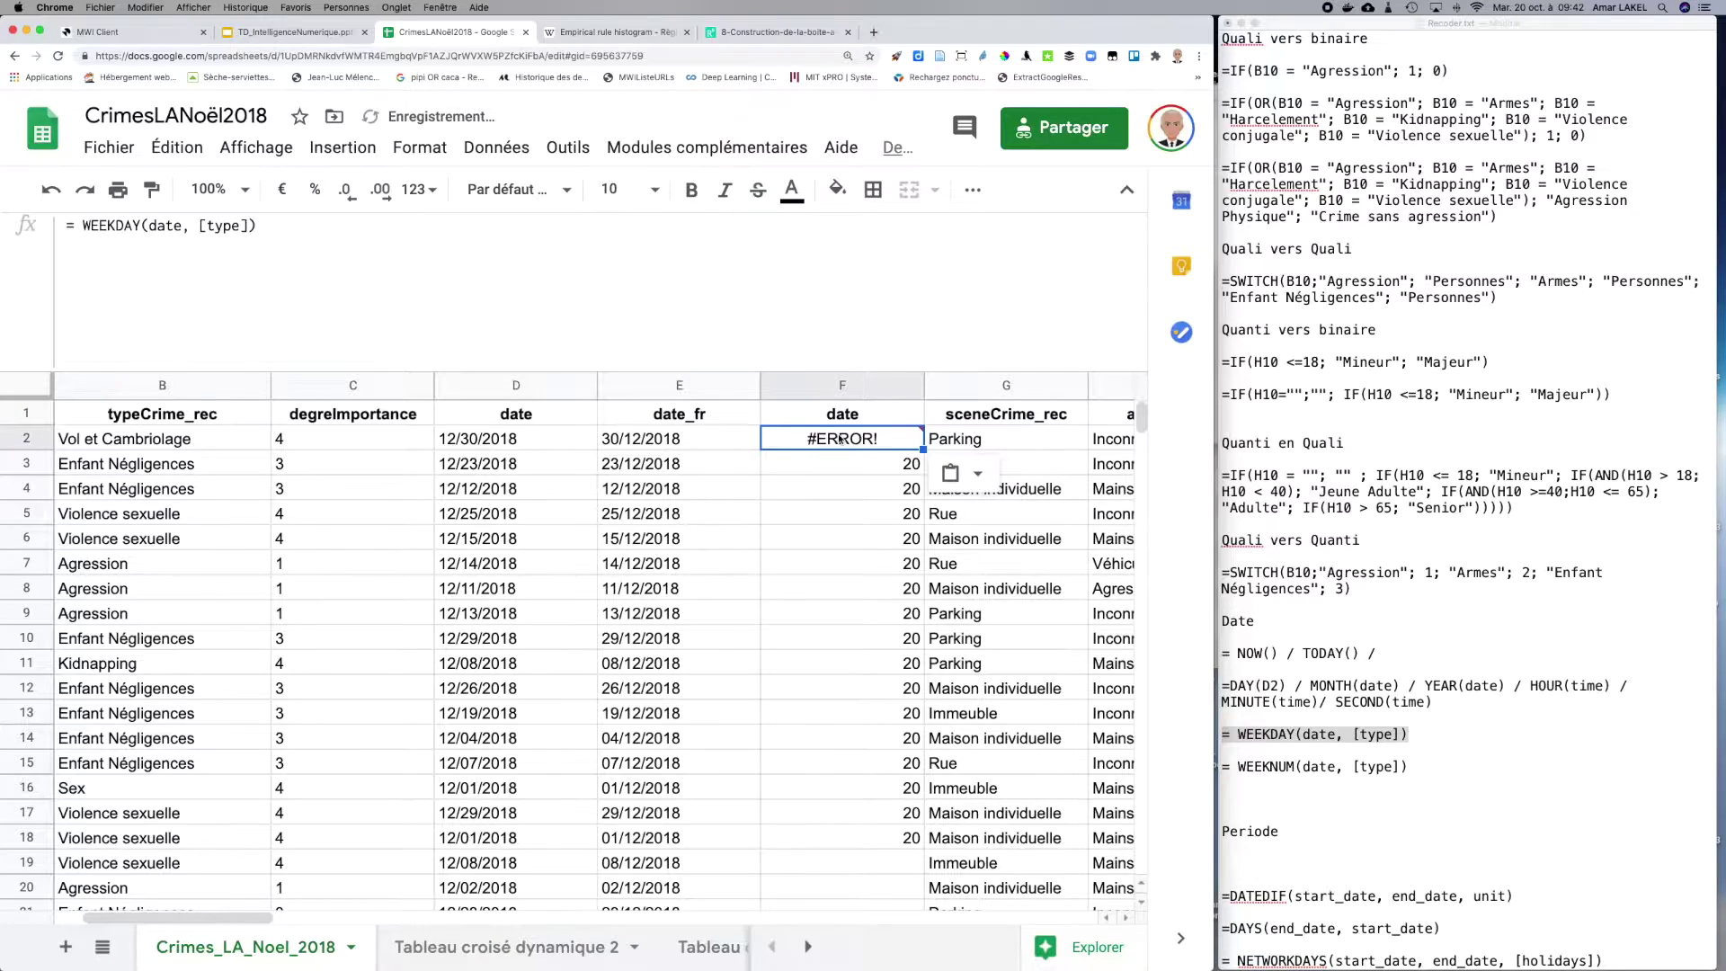
Step: Replace the date placeholder in F2's WEEKDAY formula with E2 and remove the space after the equals sign
{"action": "left_click", "coordinate": [180, 225]}
{"action": "double_click", "coordinate": [175, 225]}
{"action": "key", "text": "BackSpace"}
{"action": "type", "text": "E2"}
{"action": "left_click", "coordinate": [182, 226]}
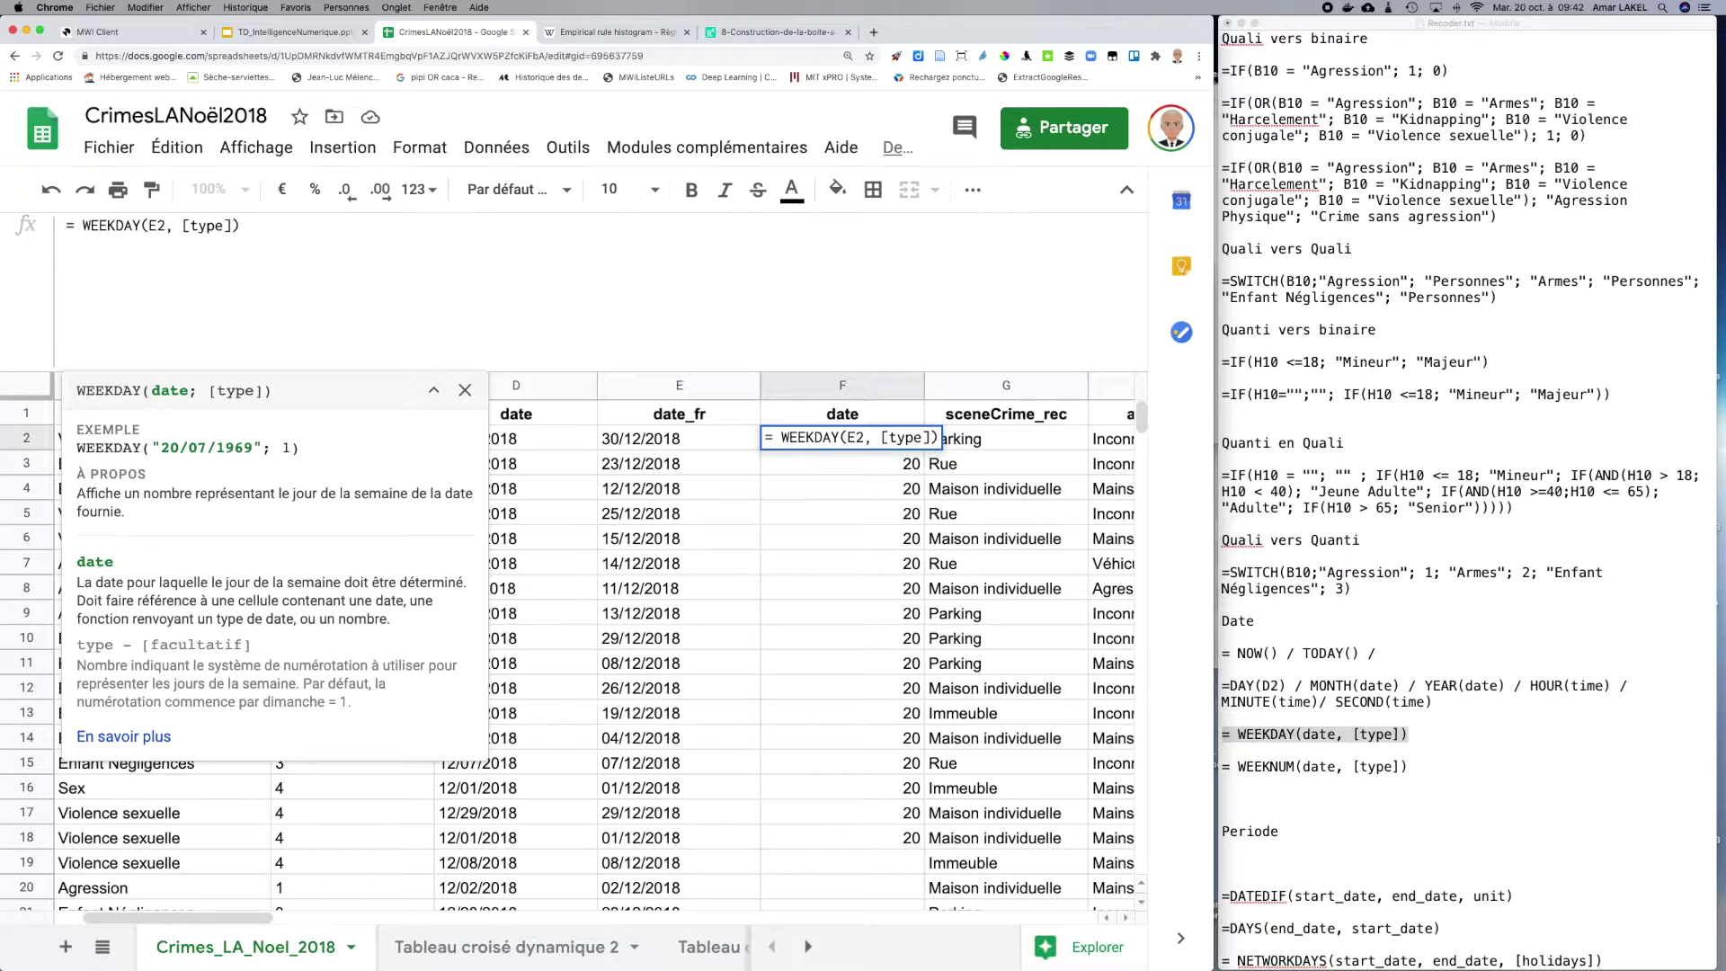
{"action": "left_click", "coordinate": [115, 226]}
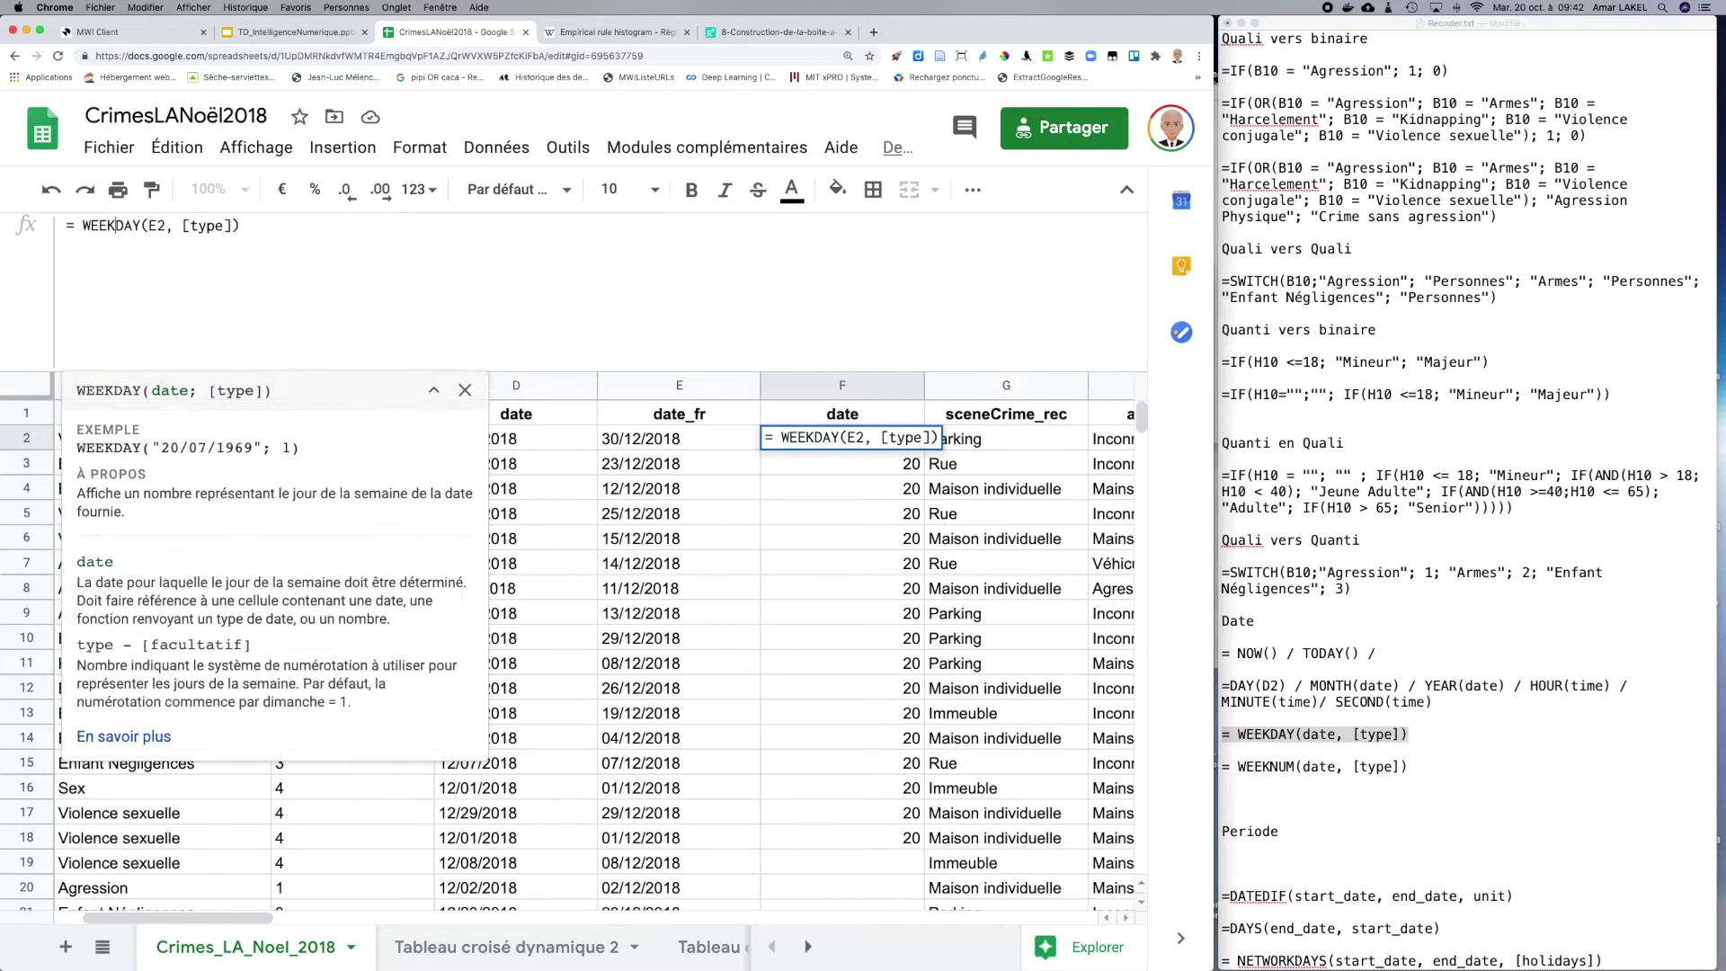
{"action": "left_click", "coordinate": [81, 225]}
{"action": "key", "text": "BackSpace"}
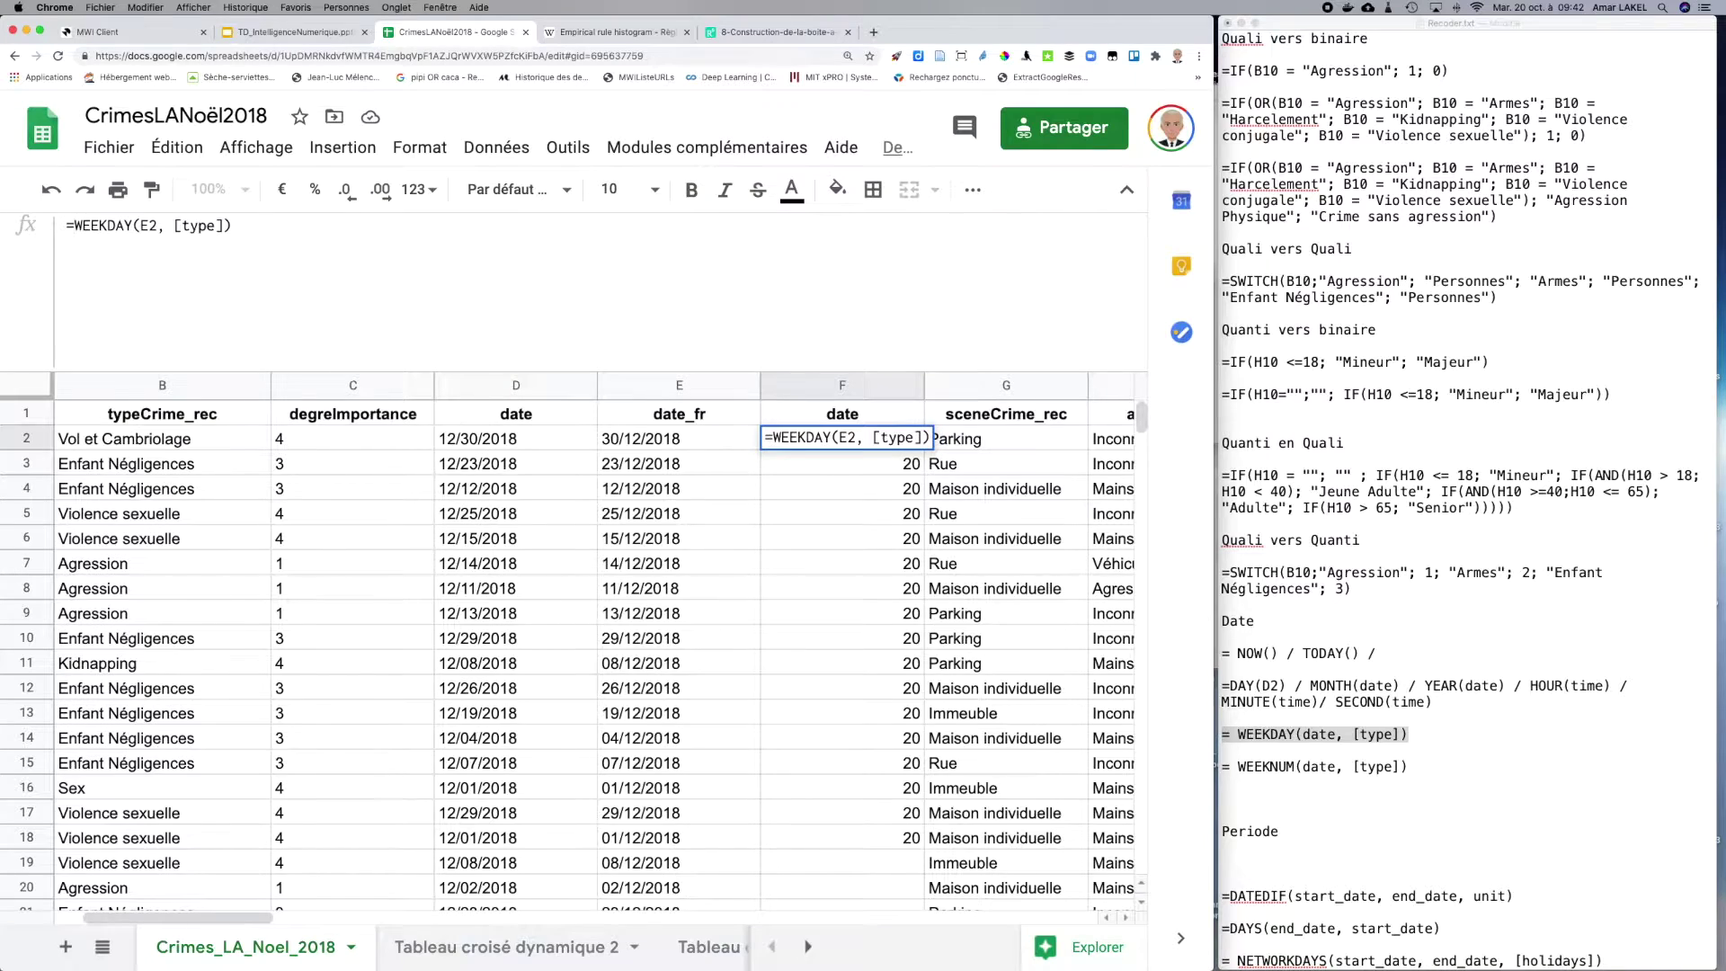
Step: Remove the [type] argument from F2 so the formula reads =WEEKDAY(E2), and fill it down to F19
{"action": "left_click", "coordinate": [79, 225]}
{"action": "left_click_drag", "start_coordinate": [157, 226], "coordinate": [231, 225]}
{"action": "key", "text": "BackSpace"}
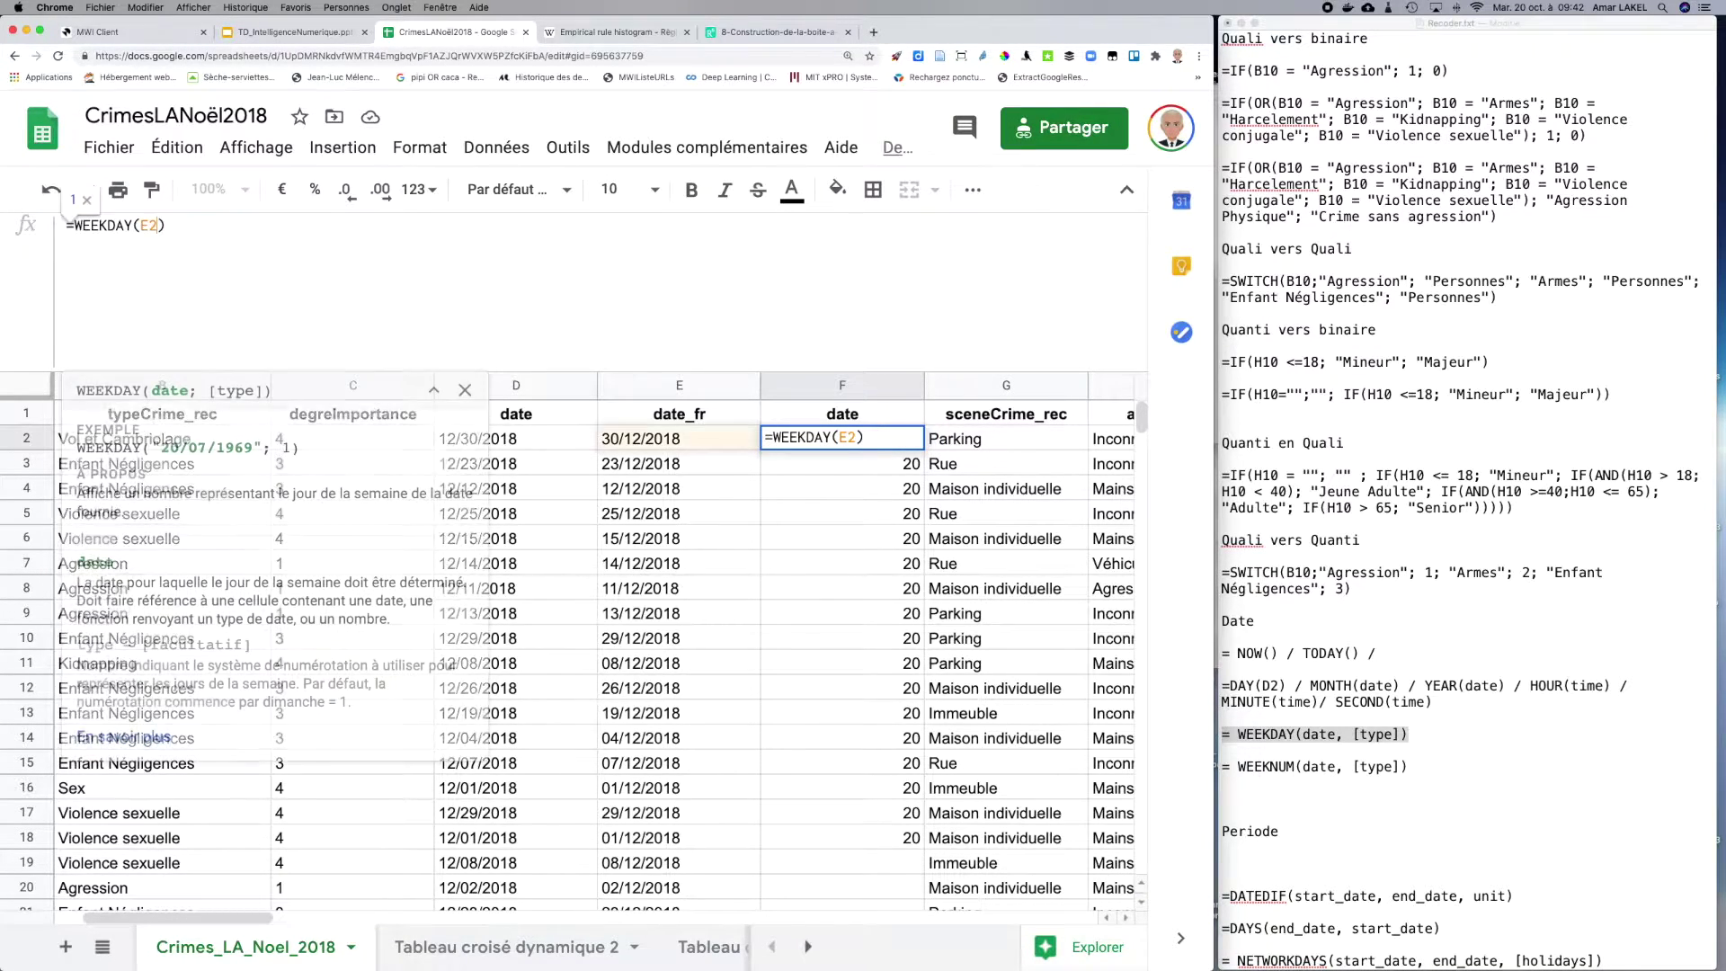
{"action": "key", "text": "Return"}
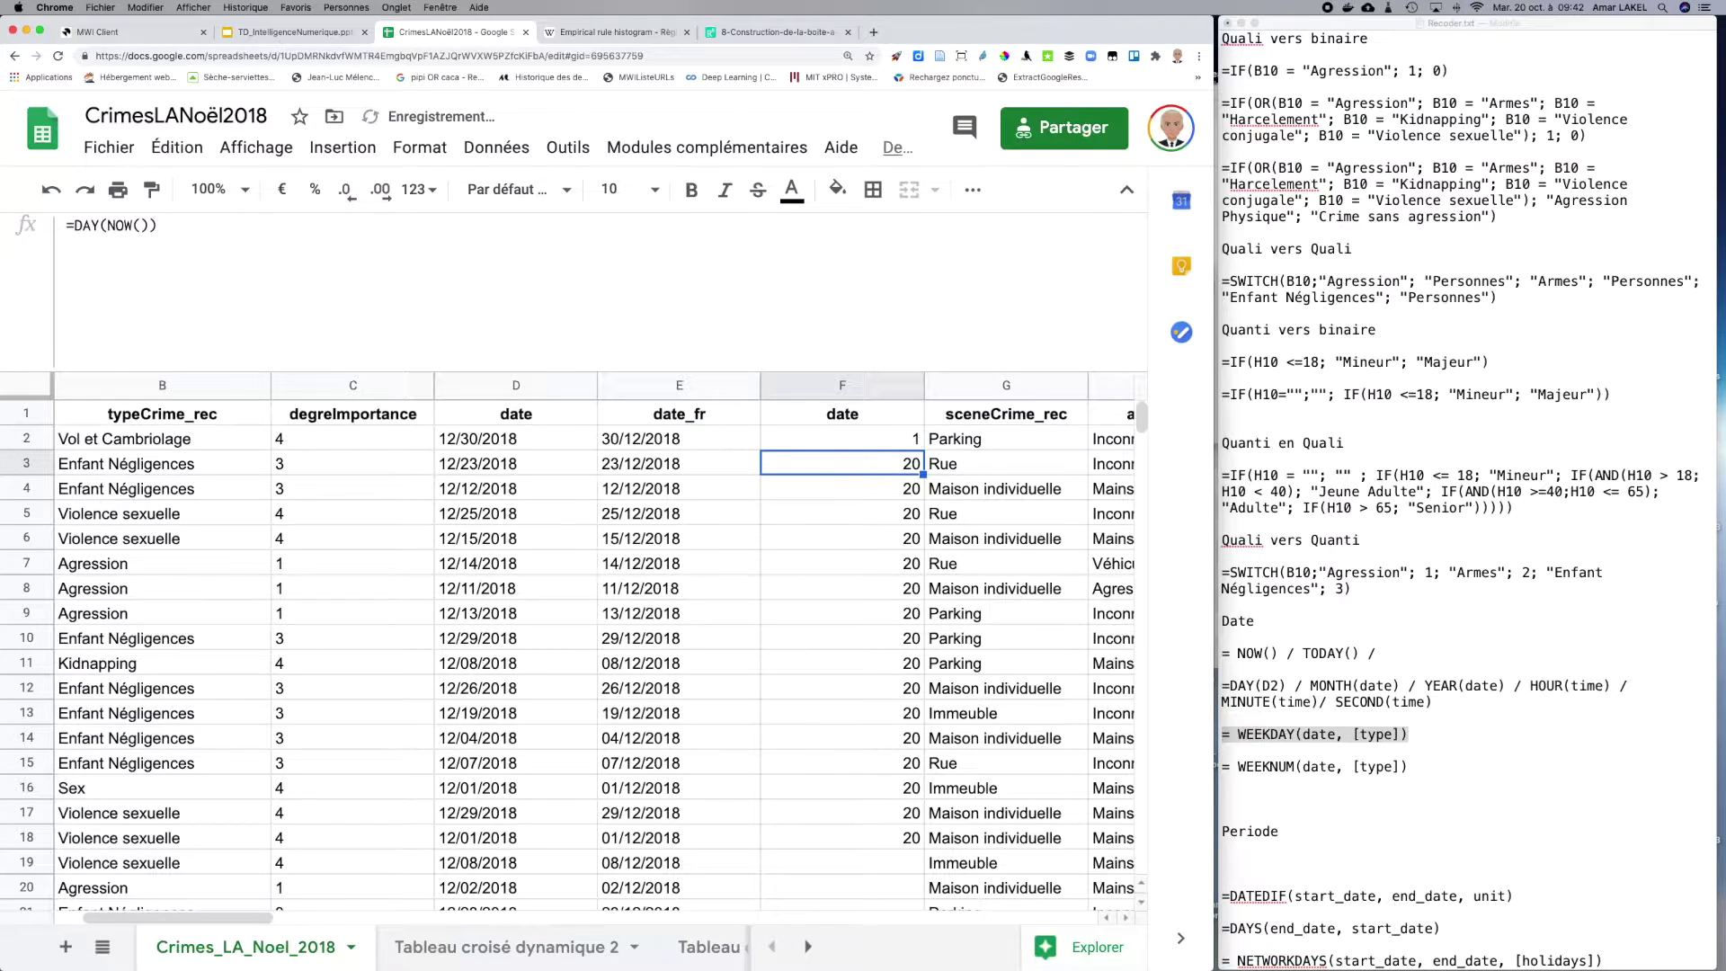
{"action": "key", "text": "Up"}
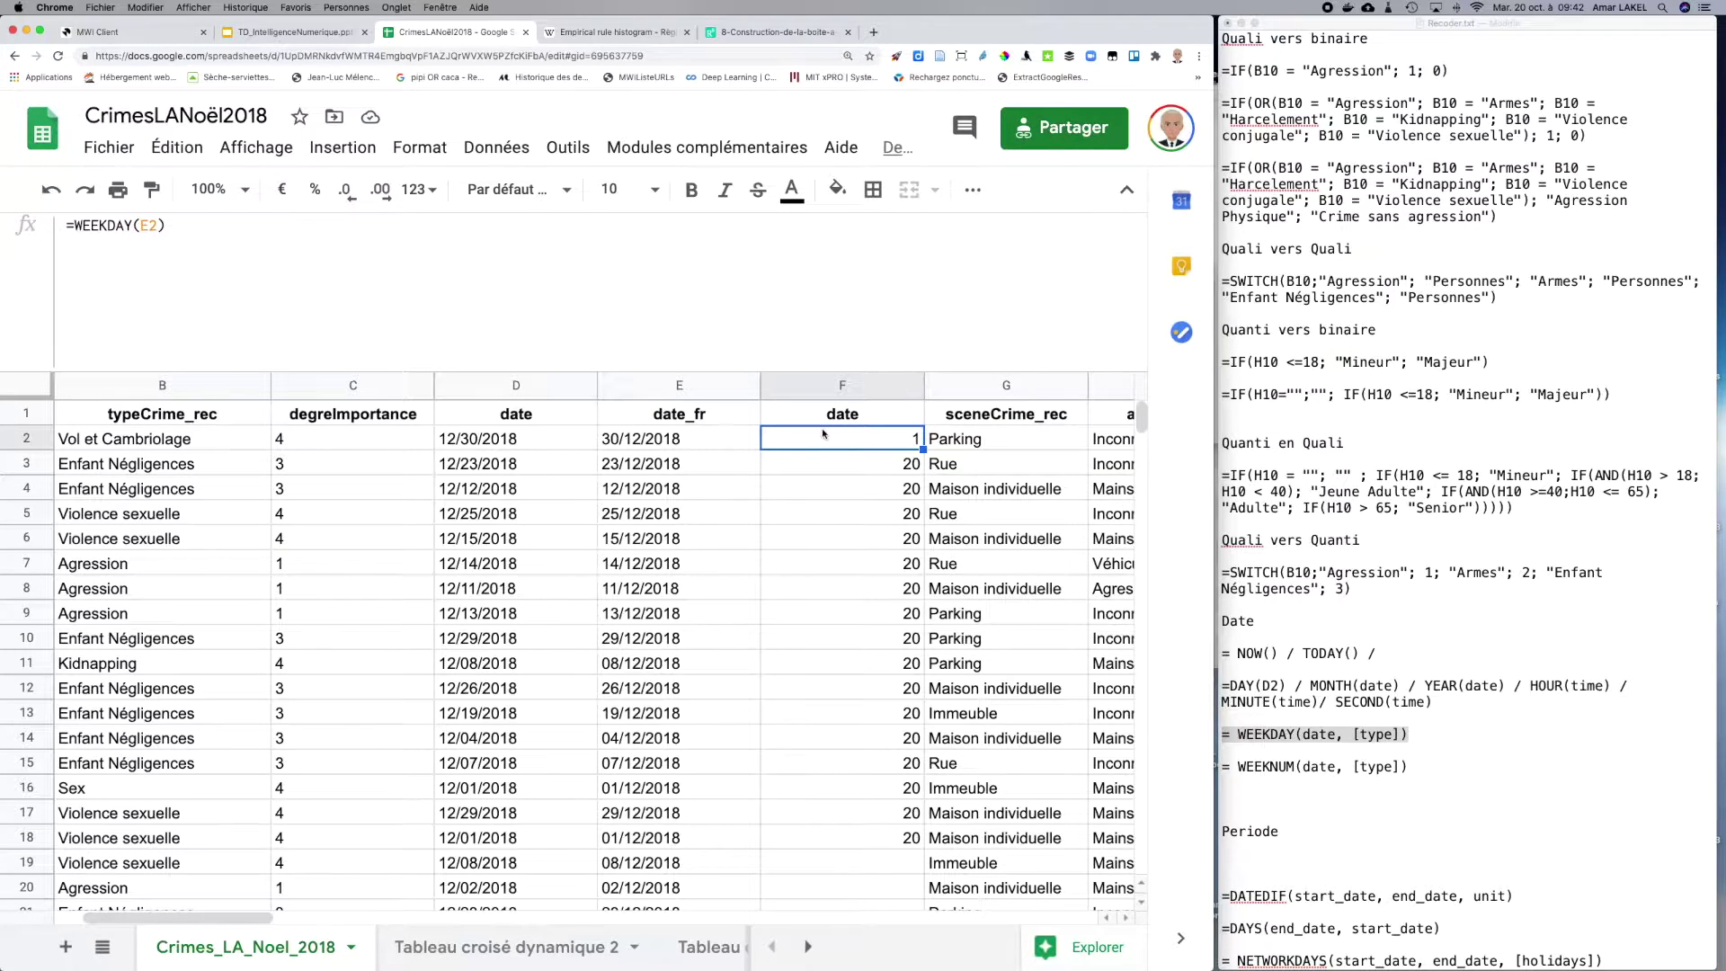
{"action": "left_click_drag", "start_coordinate": [923, 448], "coordinate": [888, 870]}
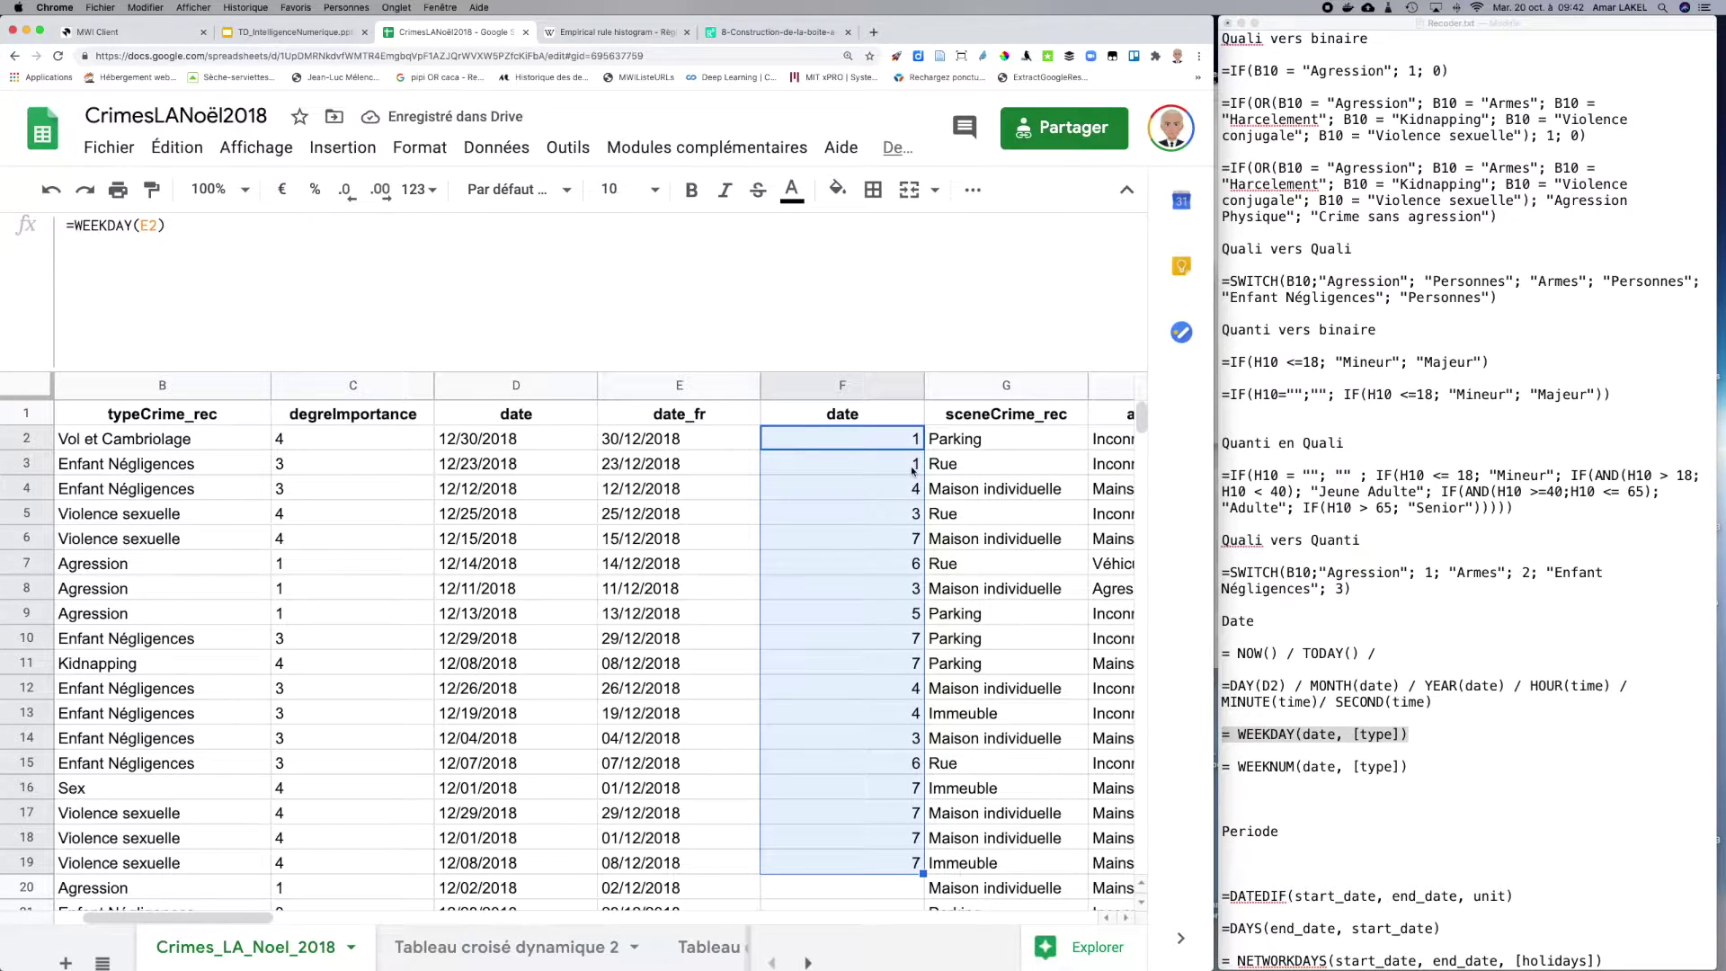
Step: Compare the date_fr values in E2 and E3 with the WEEKDAY results in F2 to F5
{"action": "key", "text": "Left"}
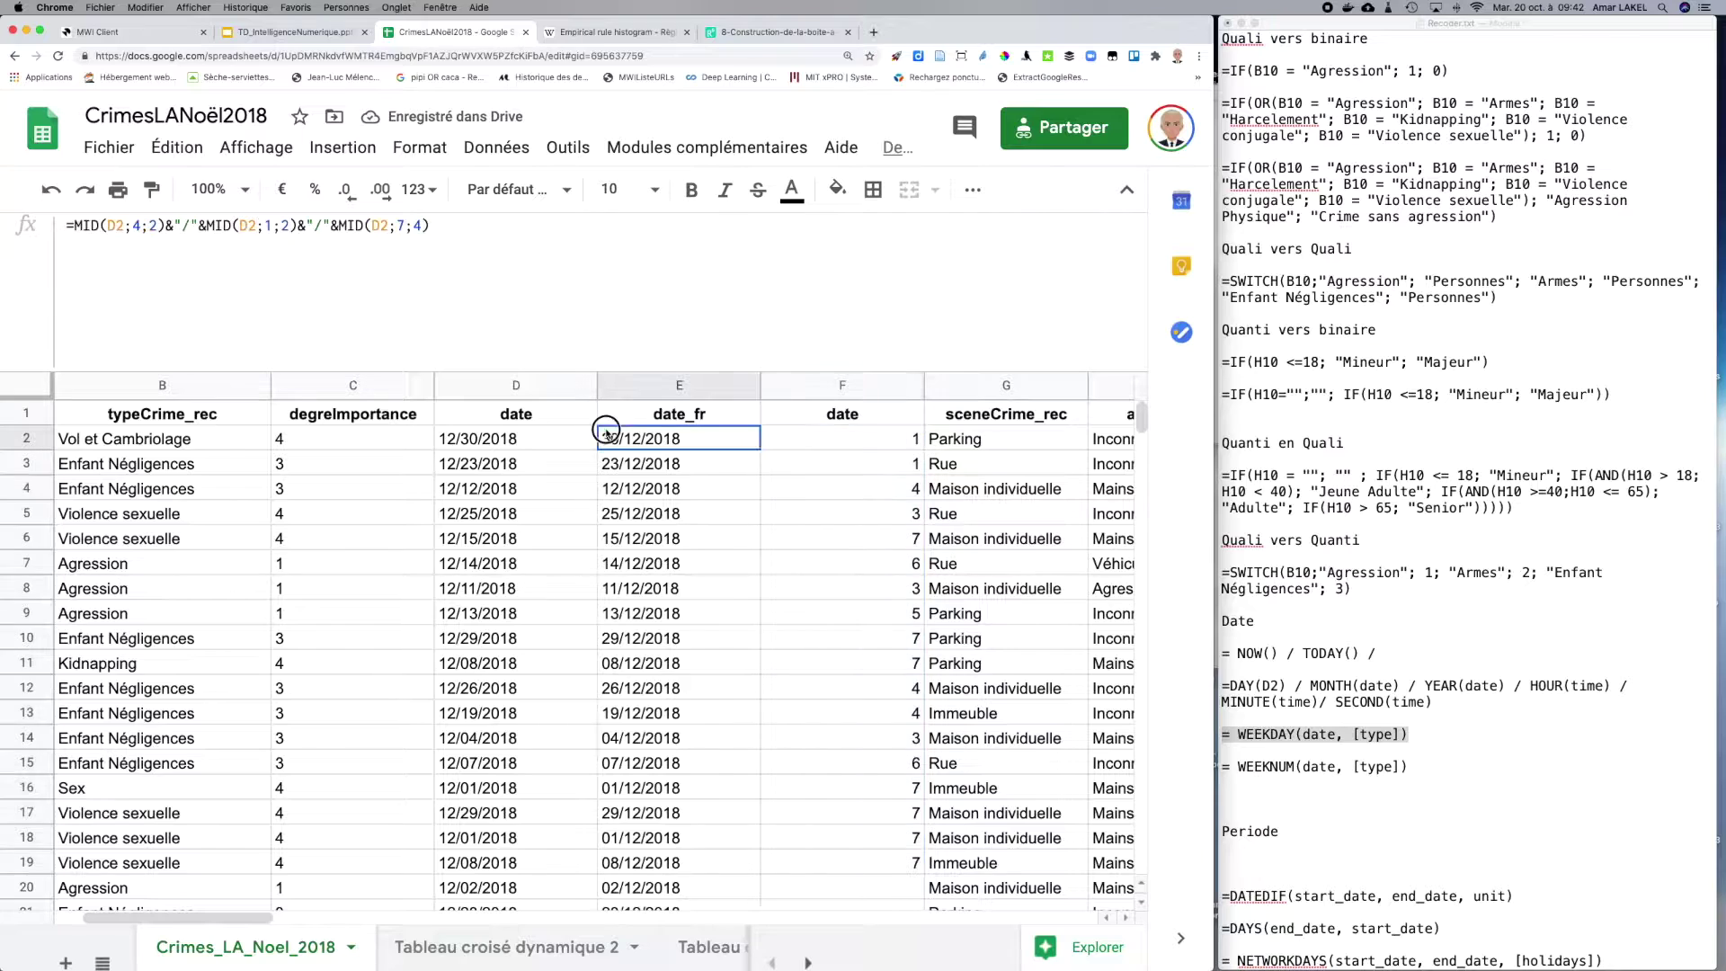
{"action": "left_click", "coordinate": [606, 464]}
{"action": "left_click", "coordinate": [608, 445]}
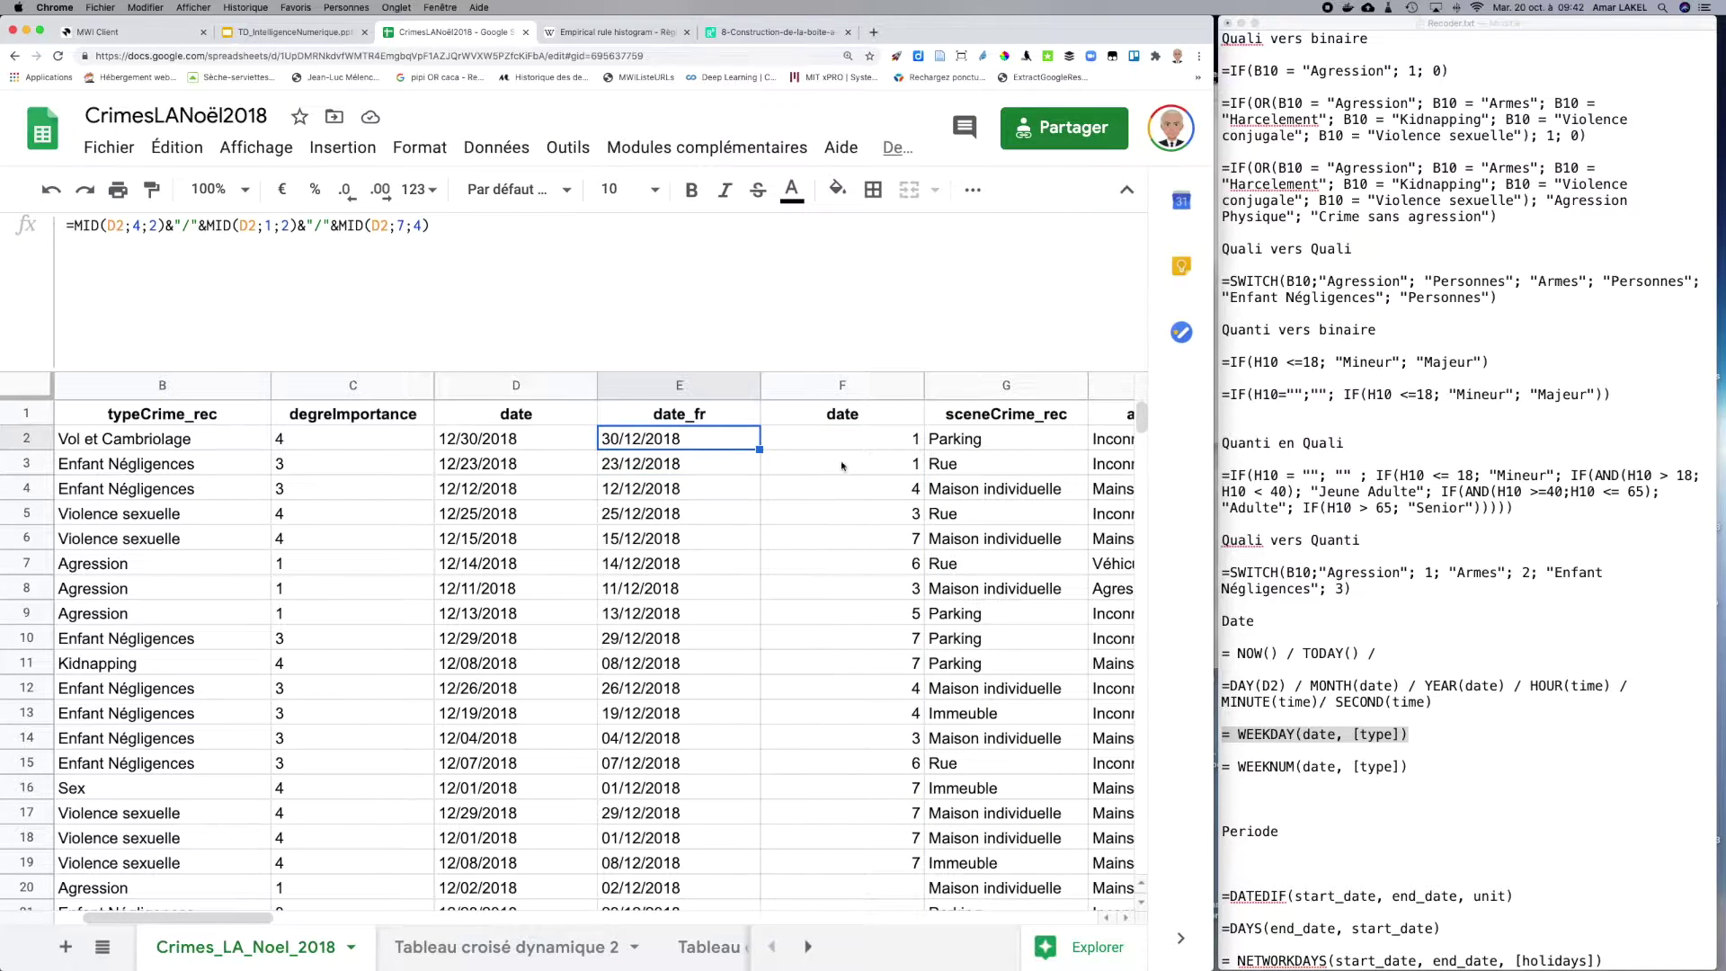
{"action": "key", "text": "Right"}
{"action": "left_click", "coordinate": [872, 469]}
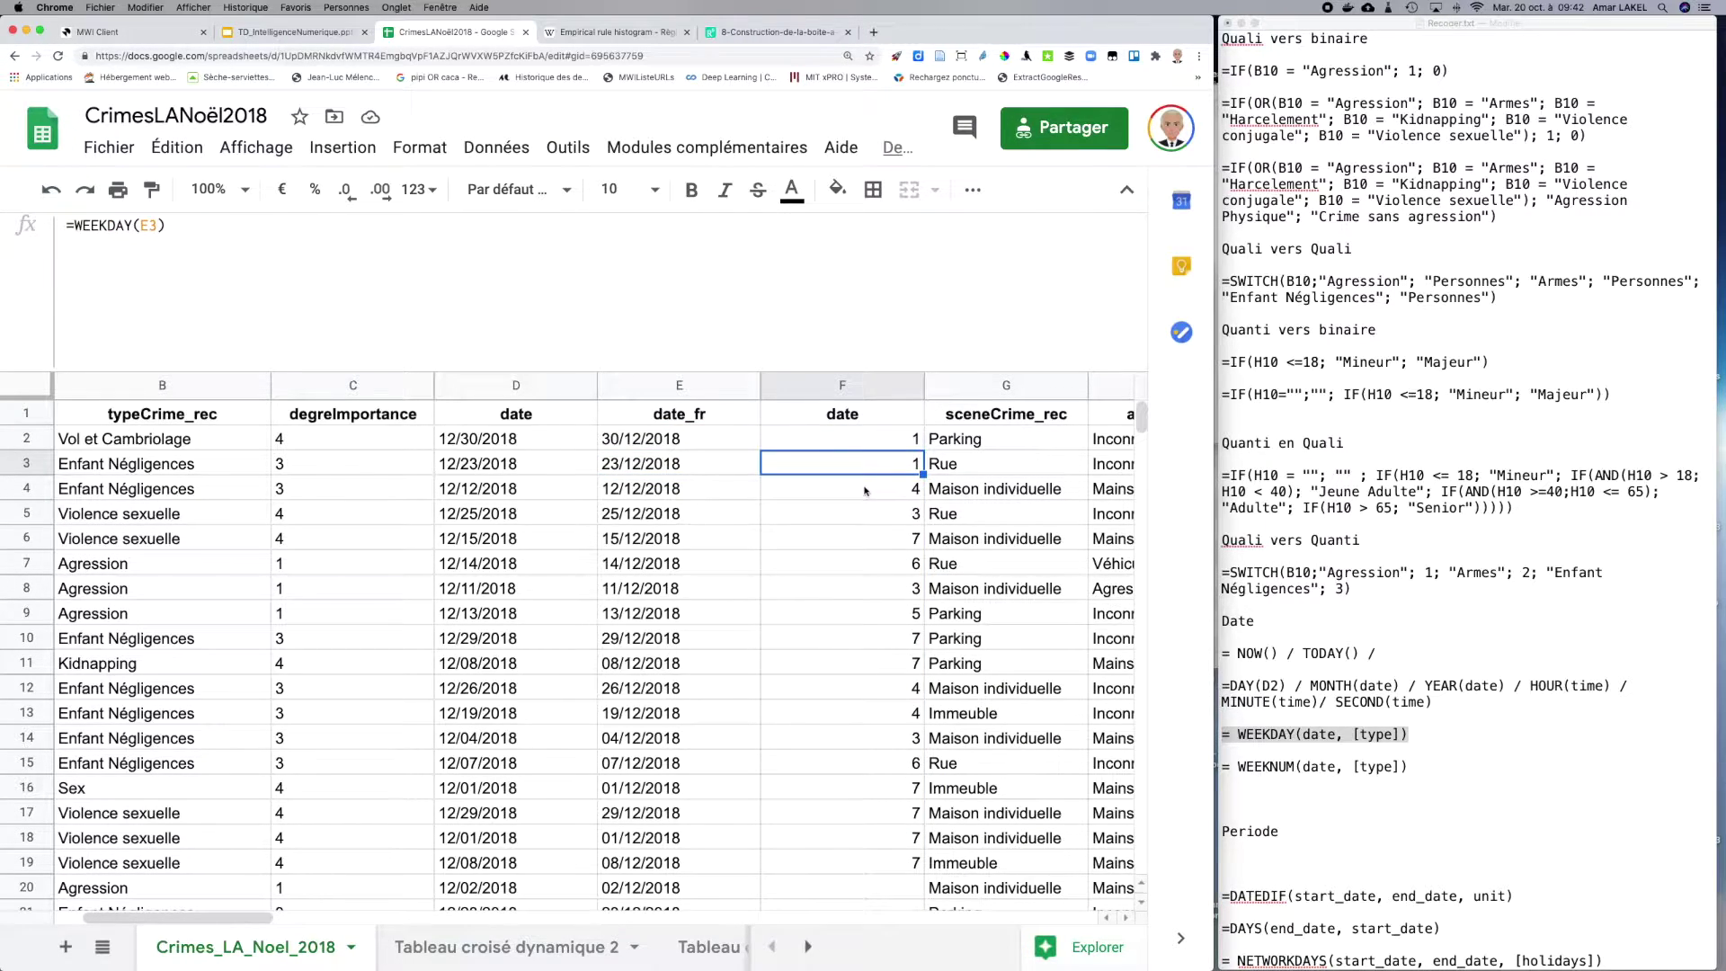
{"action": "left_click", "coordinate": [865, 490]}
{"action": "left_click", "coordinate": [849, 515]}
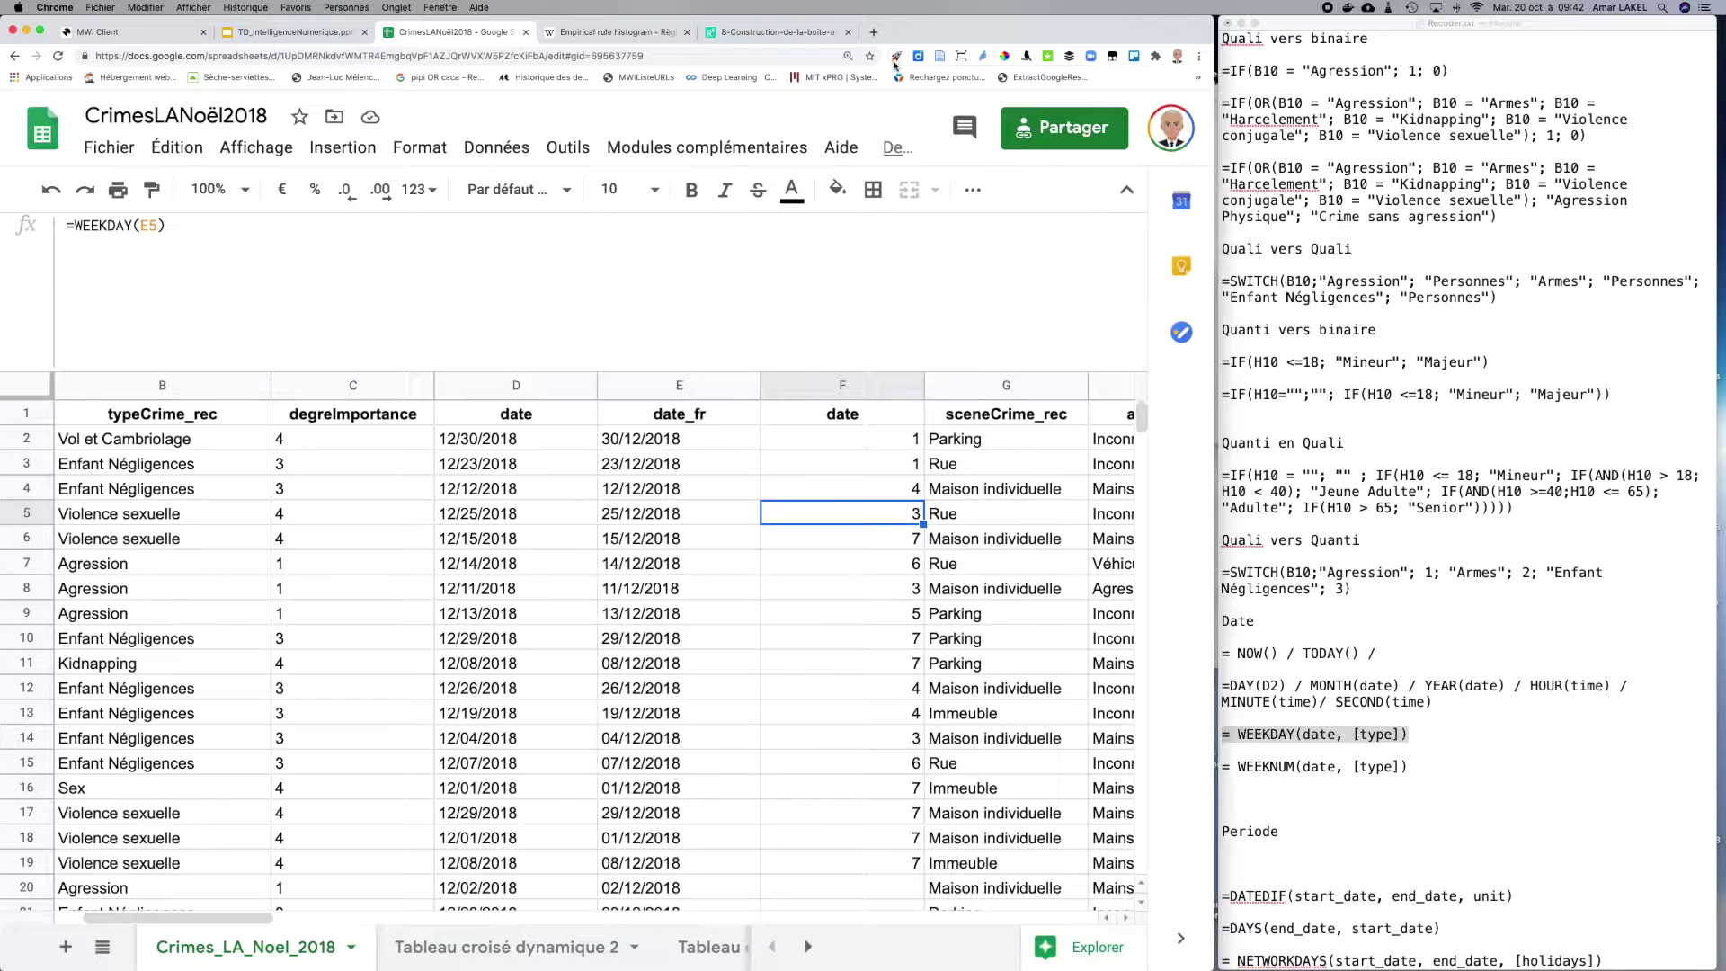
Step: Search Google in a new browser tab for "weekday() google spreadsheet" and open the Sheets Help article on the WEEKDAY function
{"action": "left_click", "coordinate": [780, 33]}
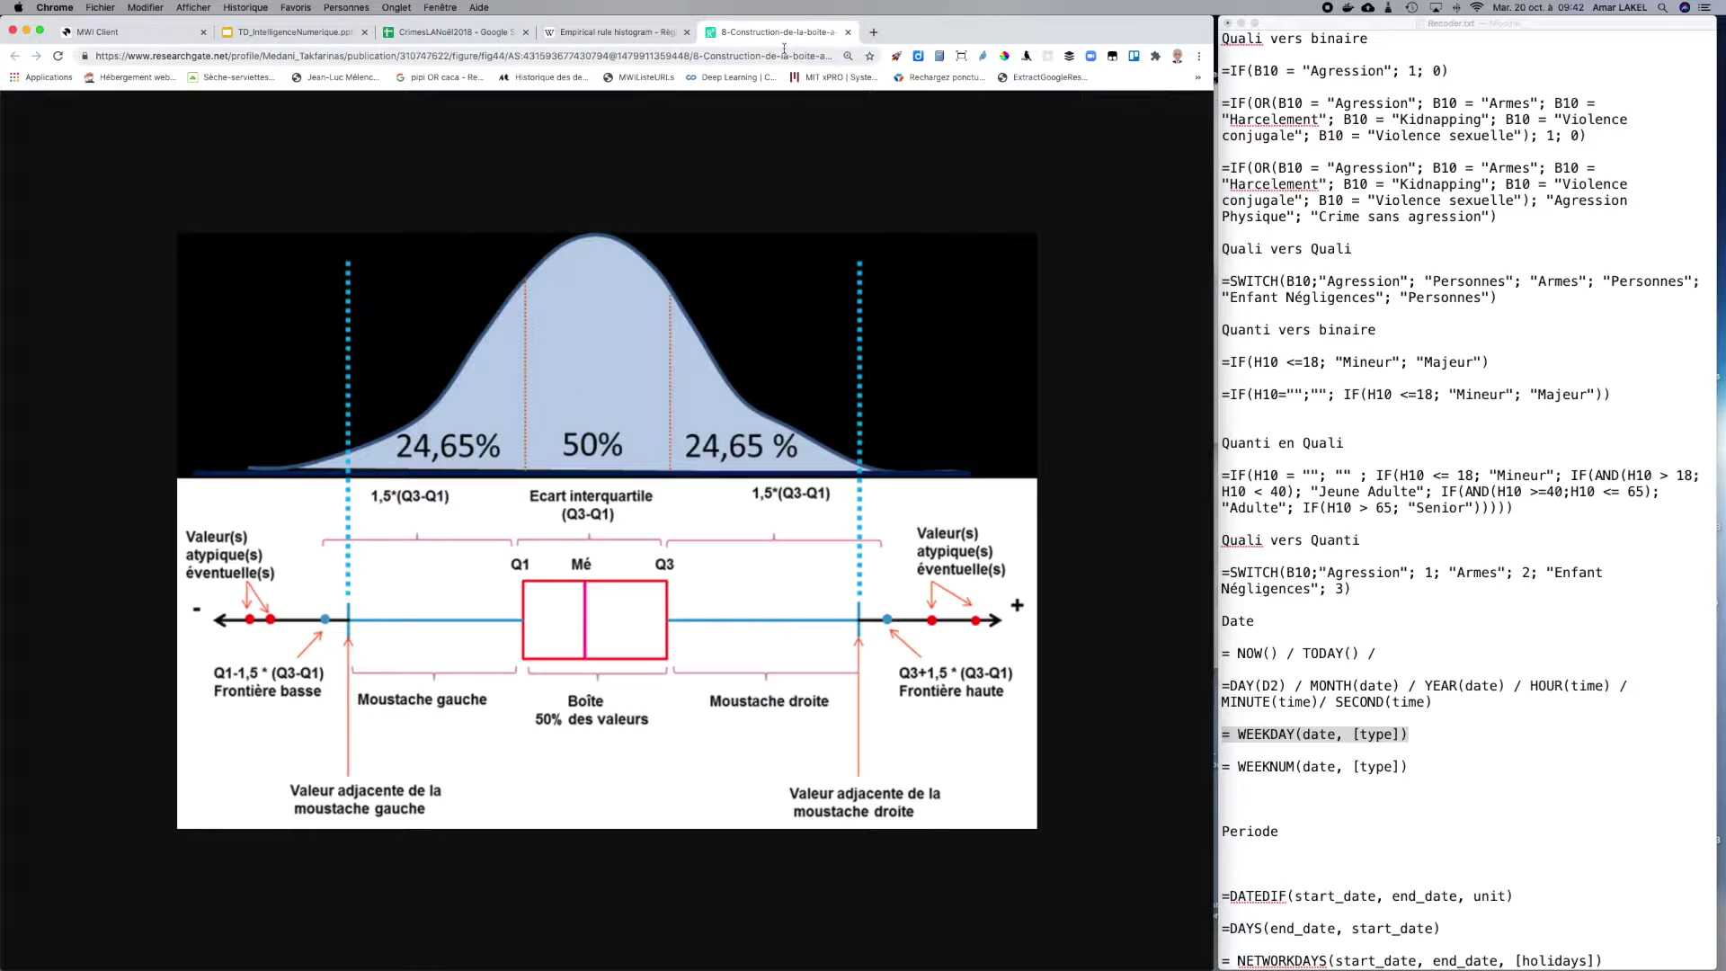
{"action": "left_click", "coordinate": [873, 32]}
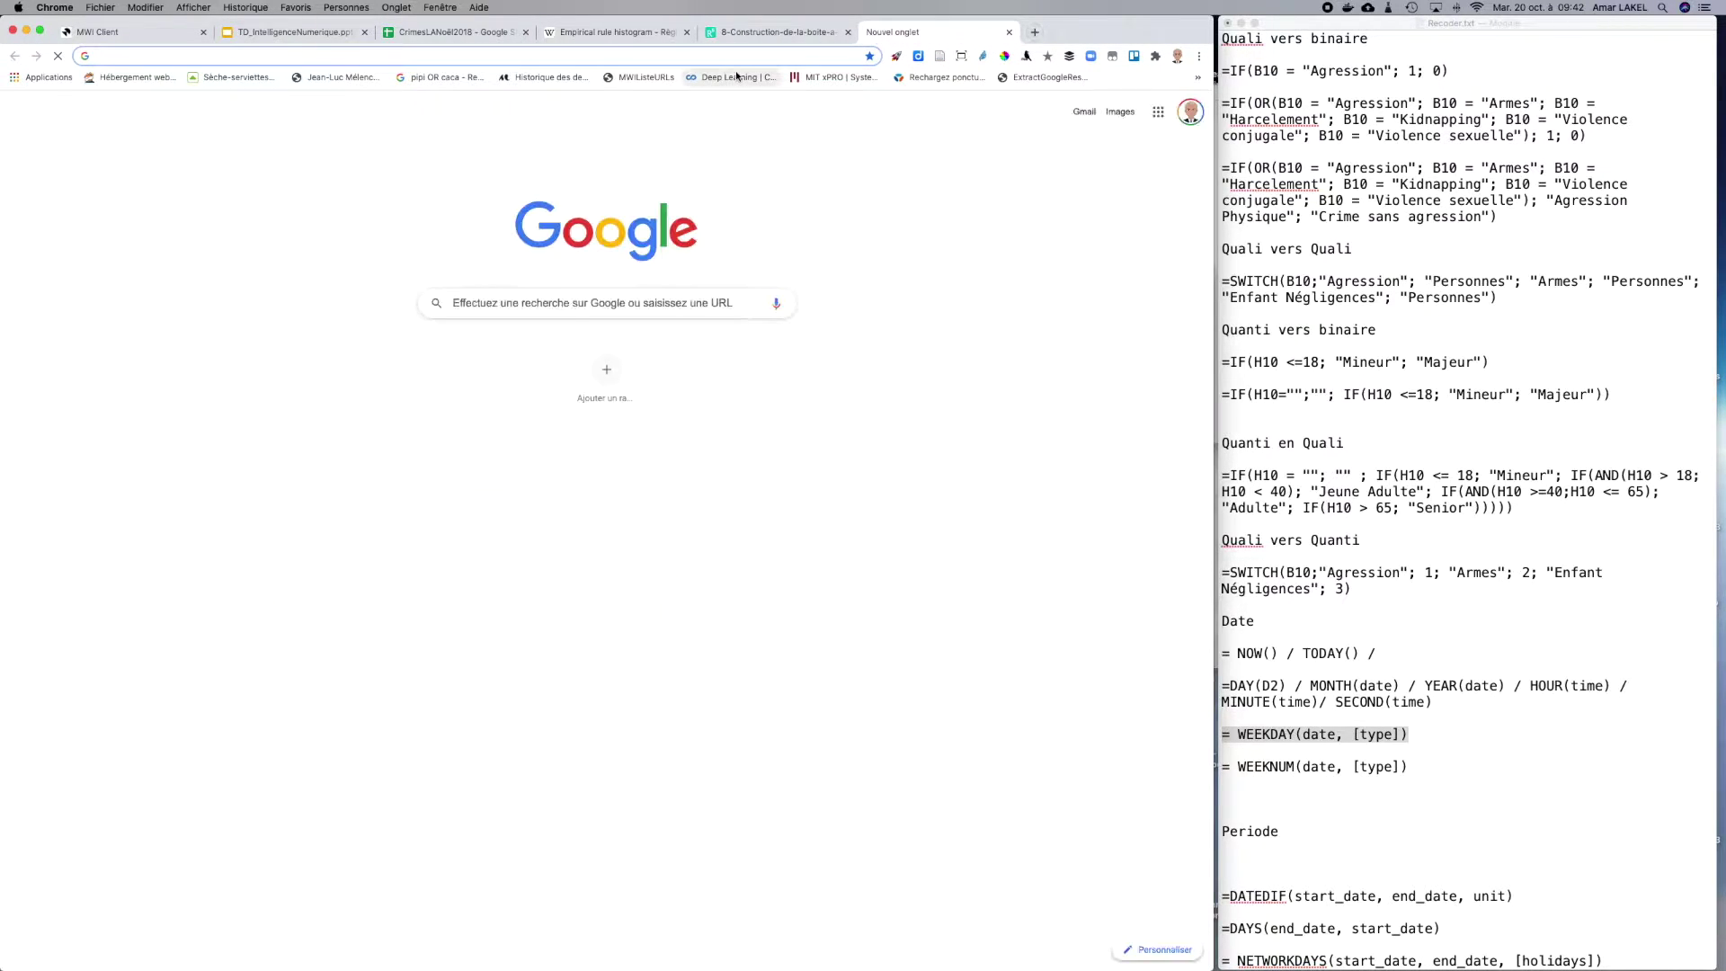
{"action": "type", "text": "weekday()"}
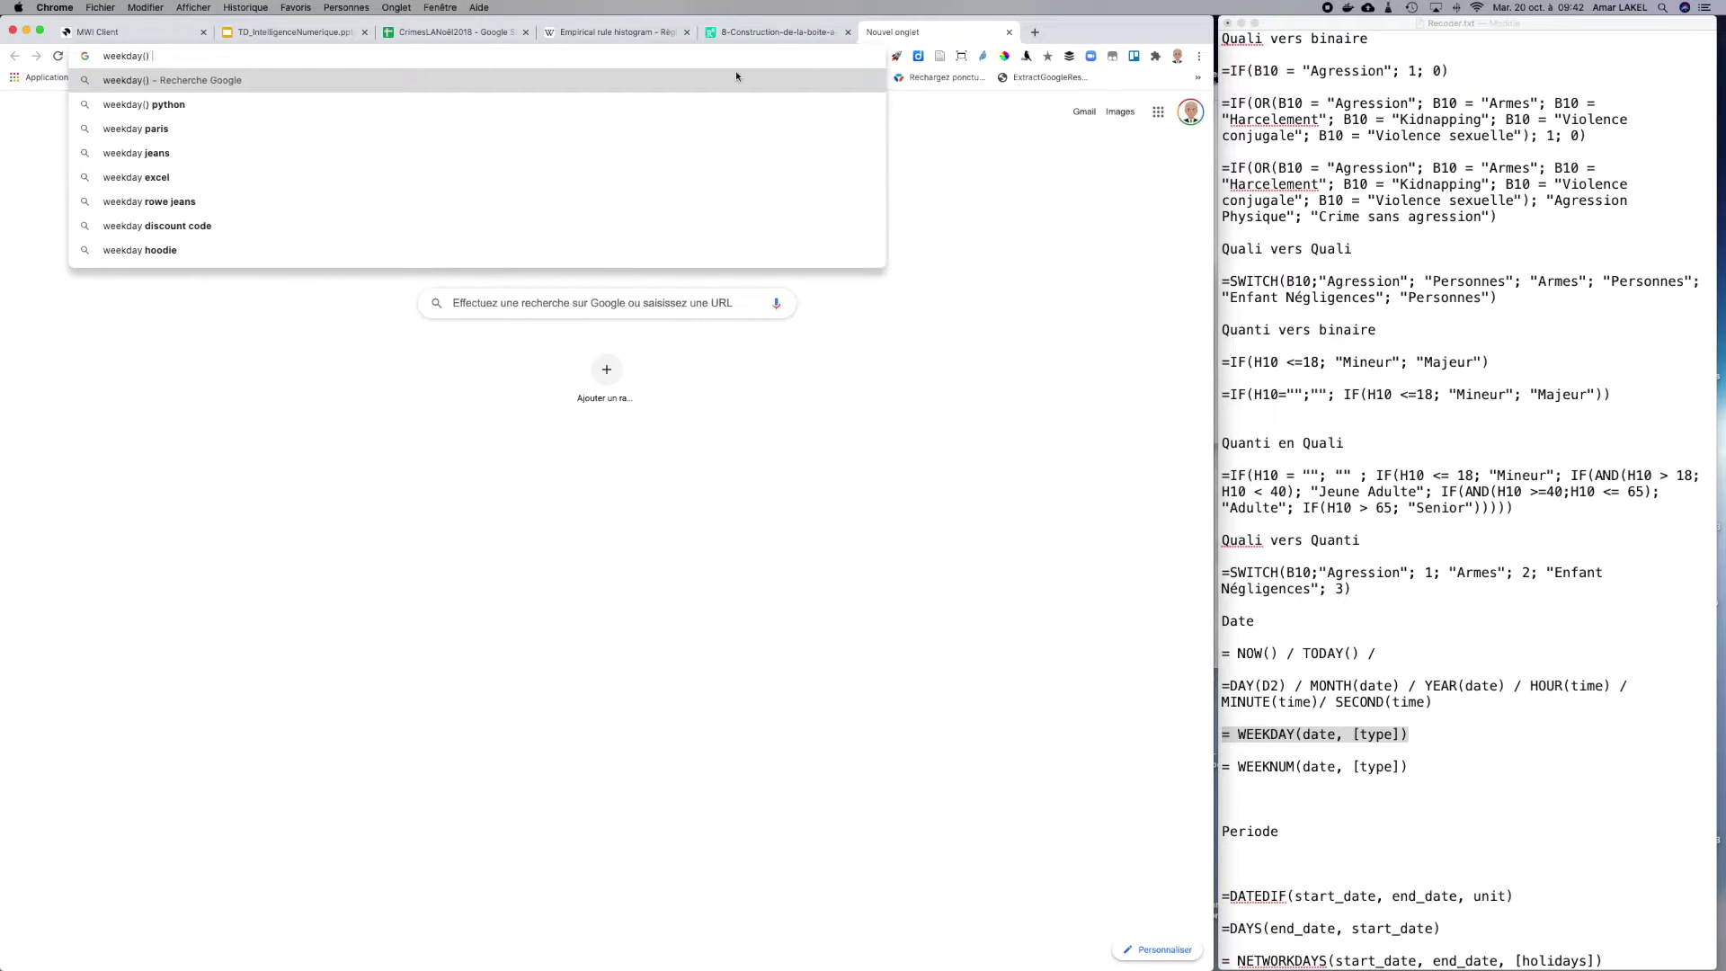
{"action": "type", "text": " google spread"}
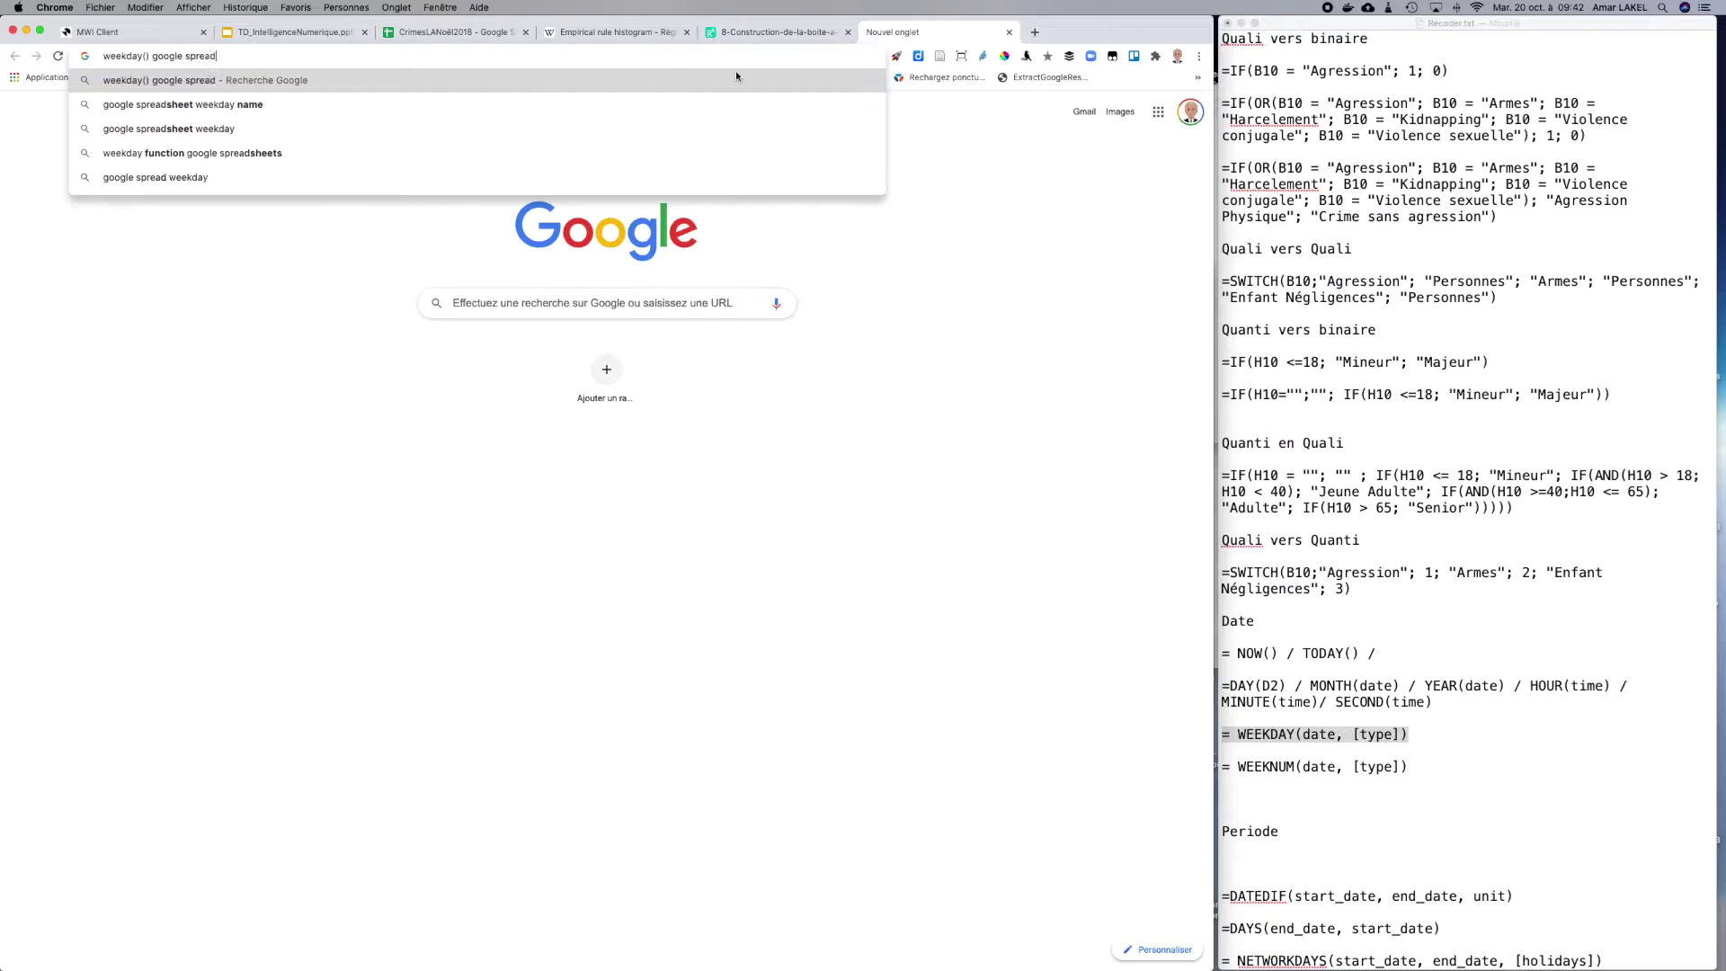
{"action": "type", "text": "sheet"}
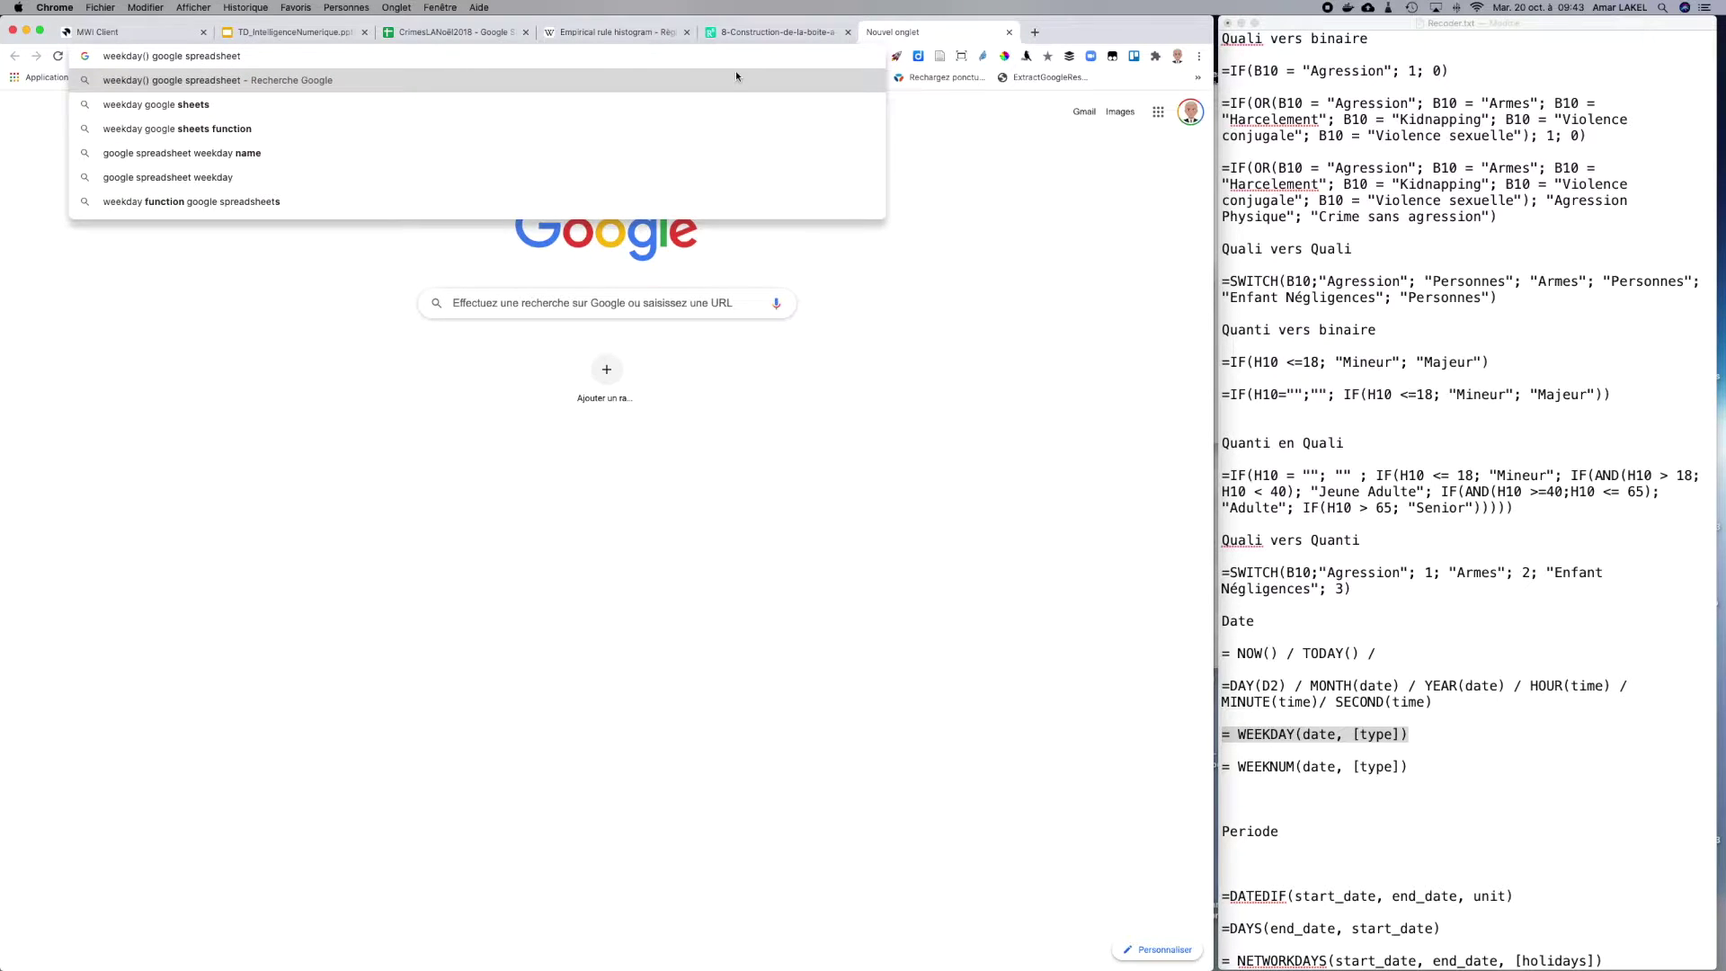
{"action": "key", "text": "Return"}
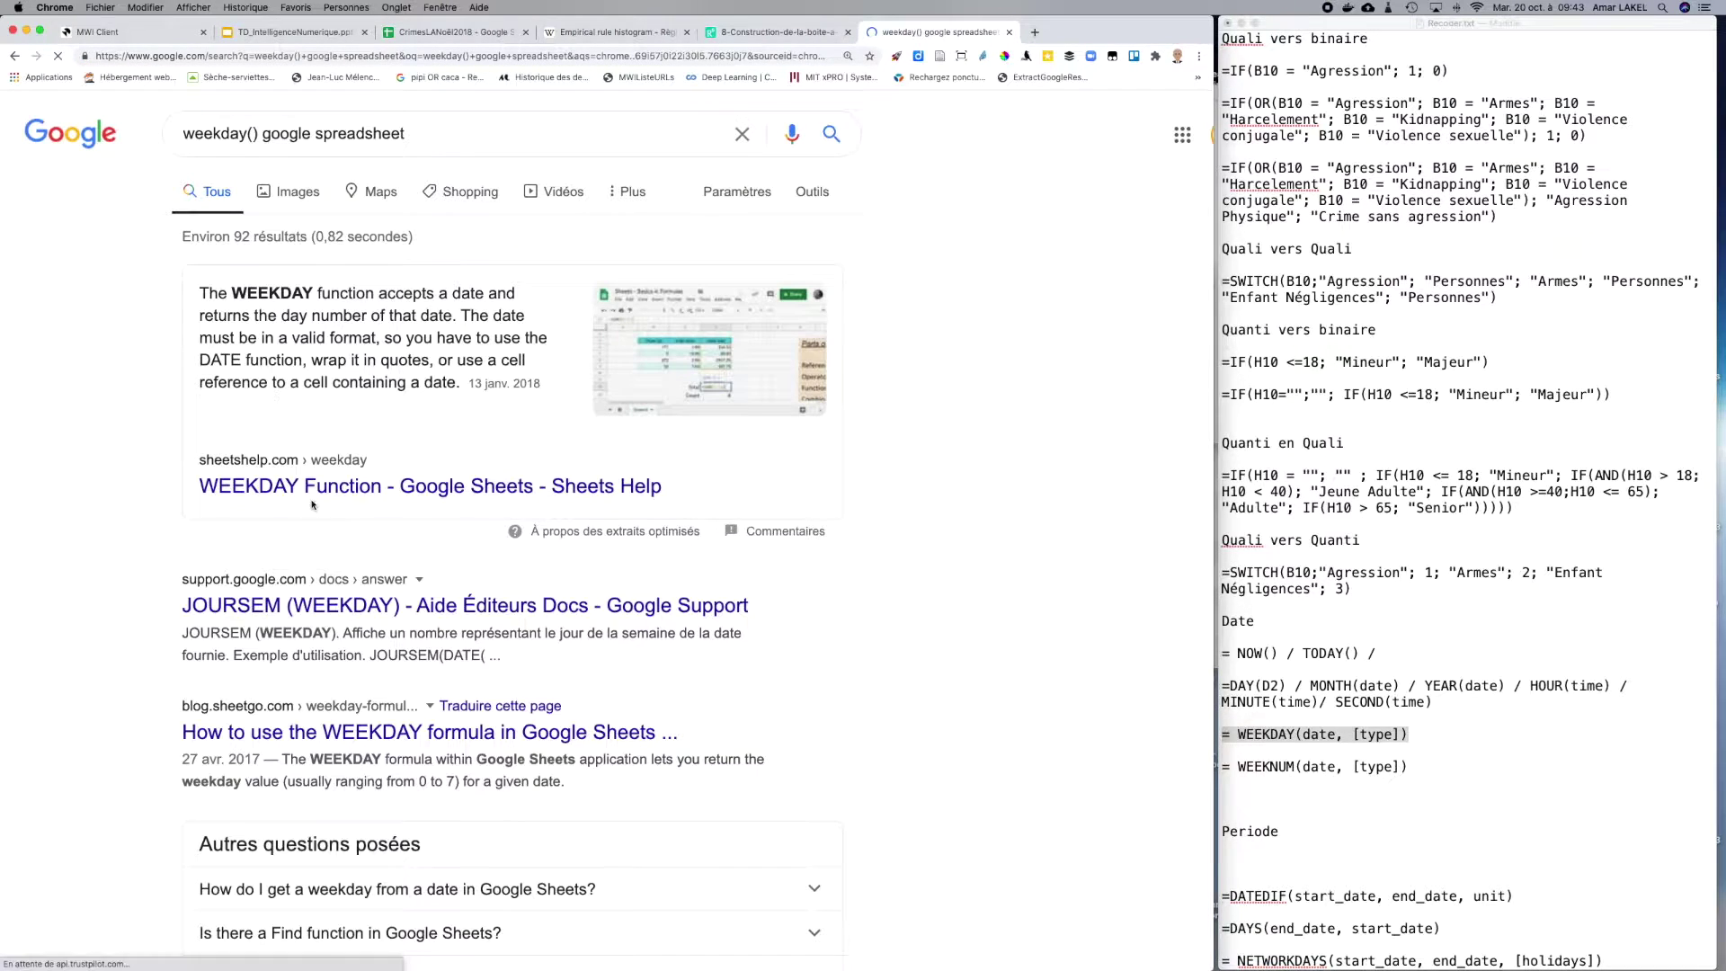
{"action": "left_click", "coordinate": [310, 494]}
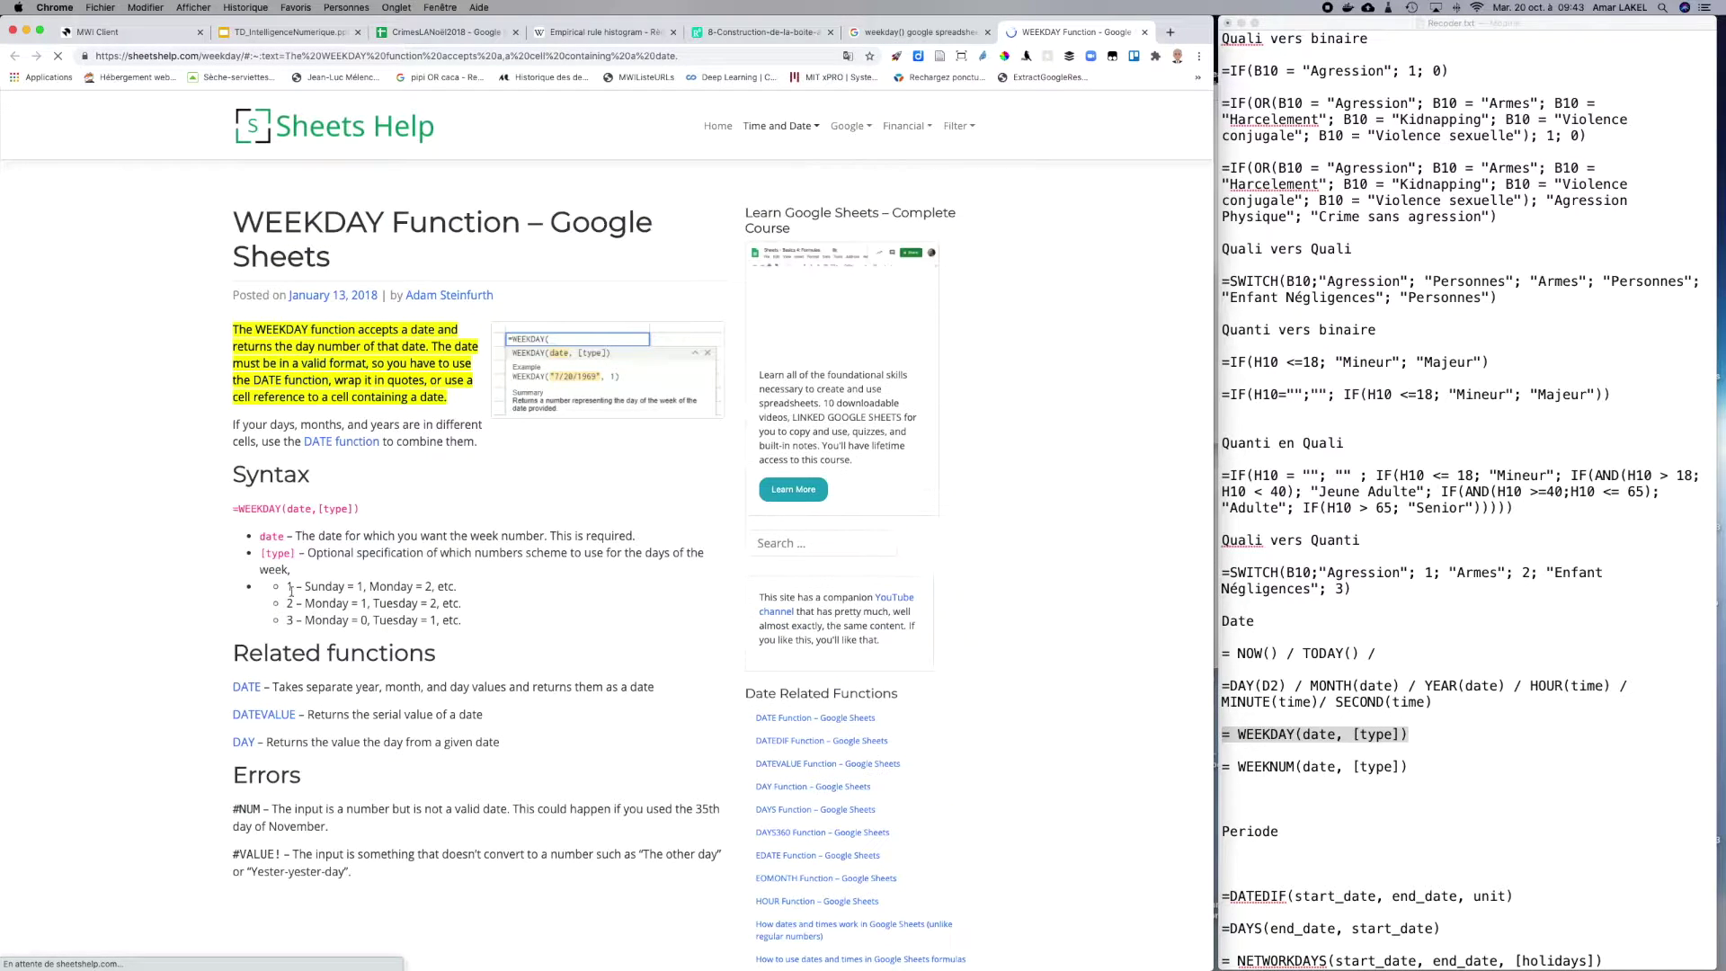
Step: Examine numbering schemes 1, 2 and 3 of the [type] argument in the Sheets Help article, highlighting their day names and values
{"action": "double_click", "coordinate": [318, 587]}
{"action": "double_click", "coordinate": [361, 586]}
{"action": "left_click", "coordinate": [290, 604]}
{"action": "double_click", "coordinate": [318, 603]}
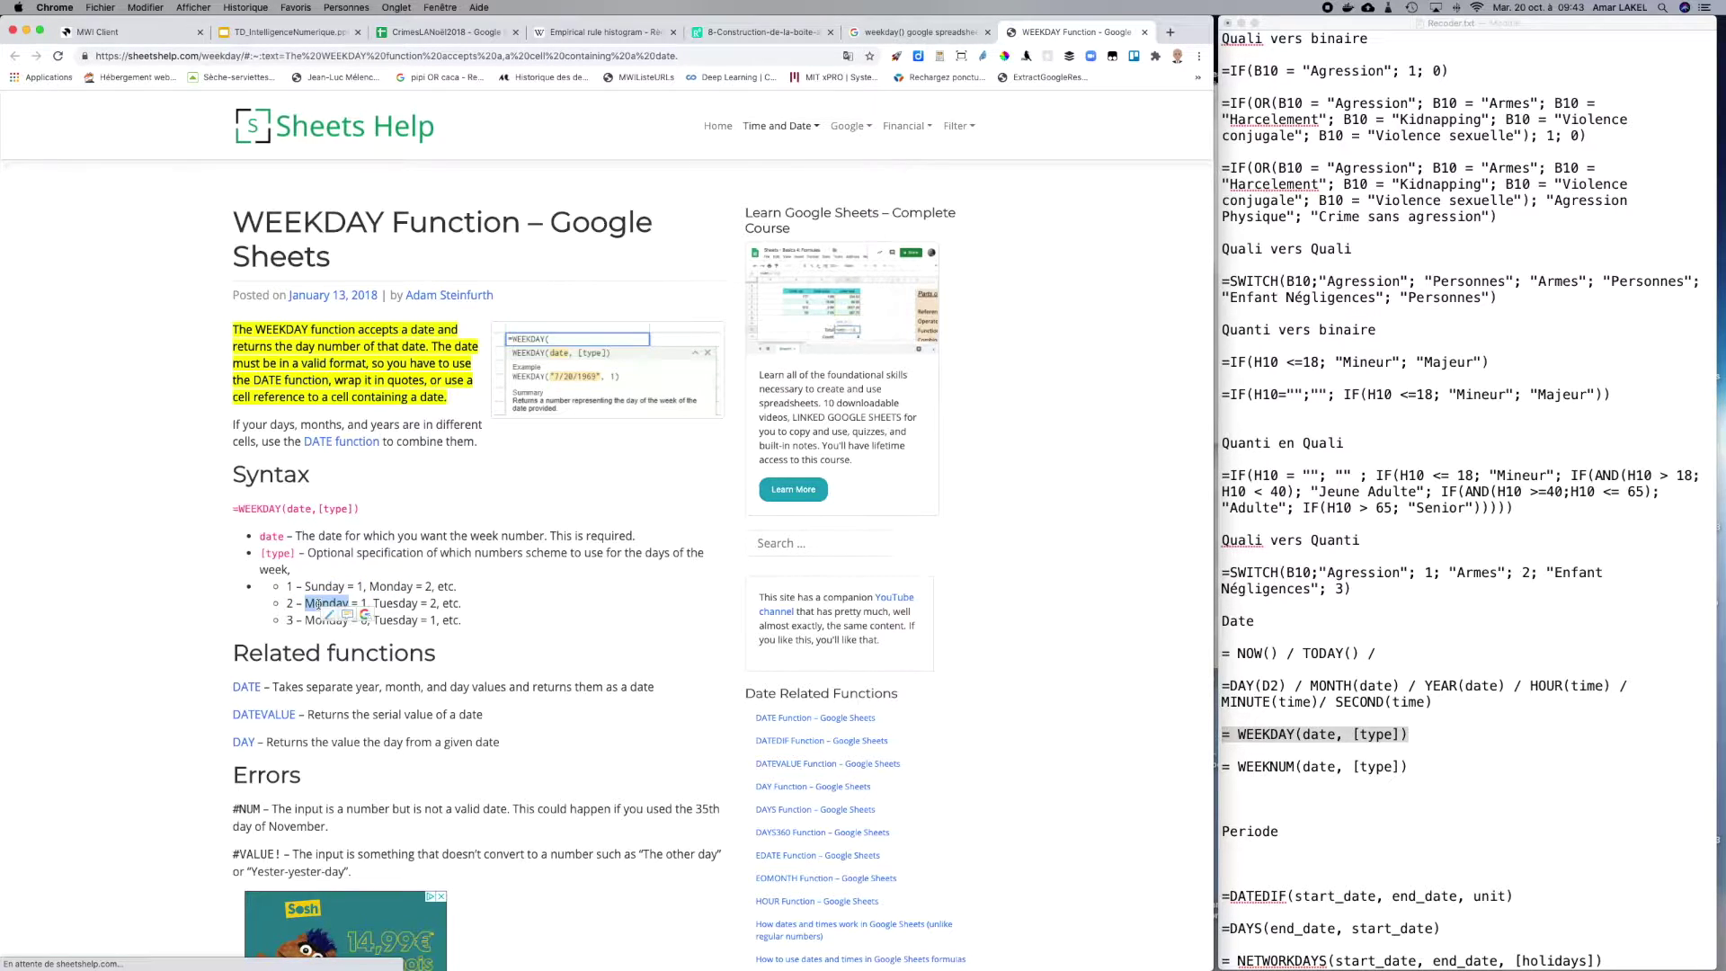
{"action": "left_click", "coordinate": [281, 627]}
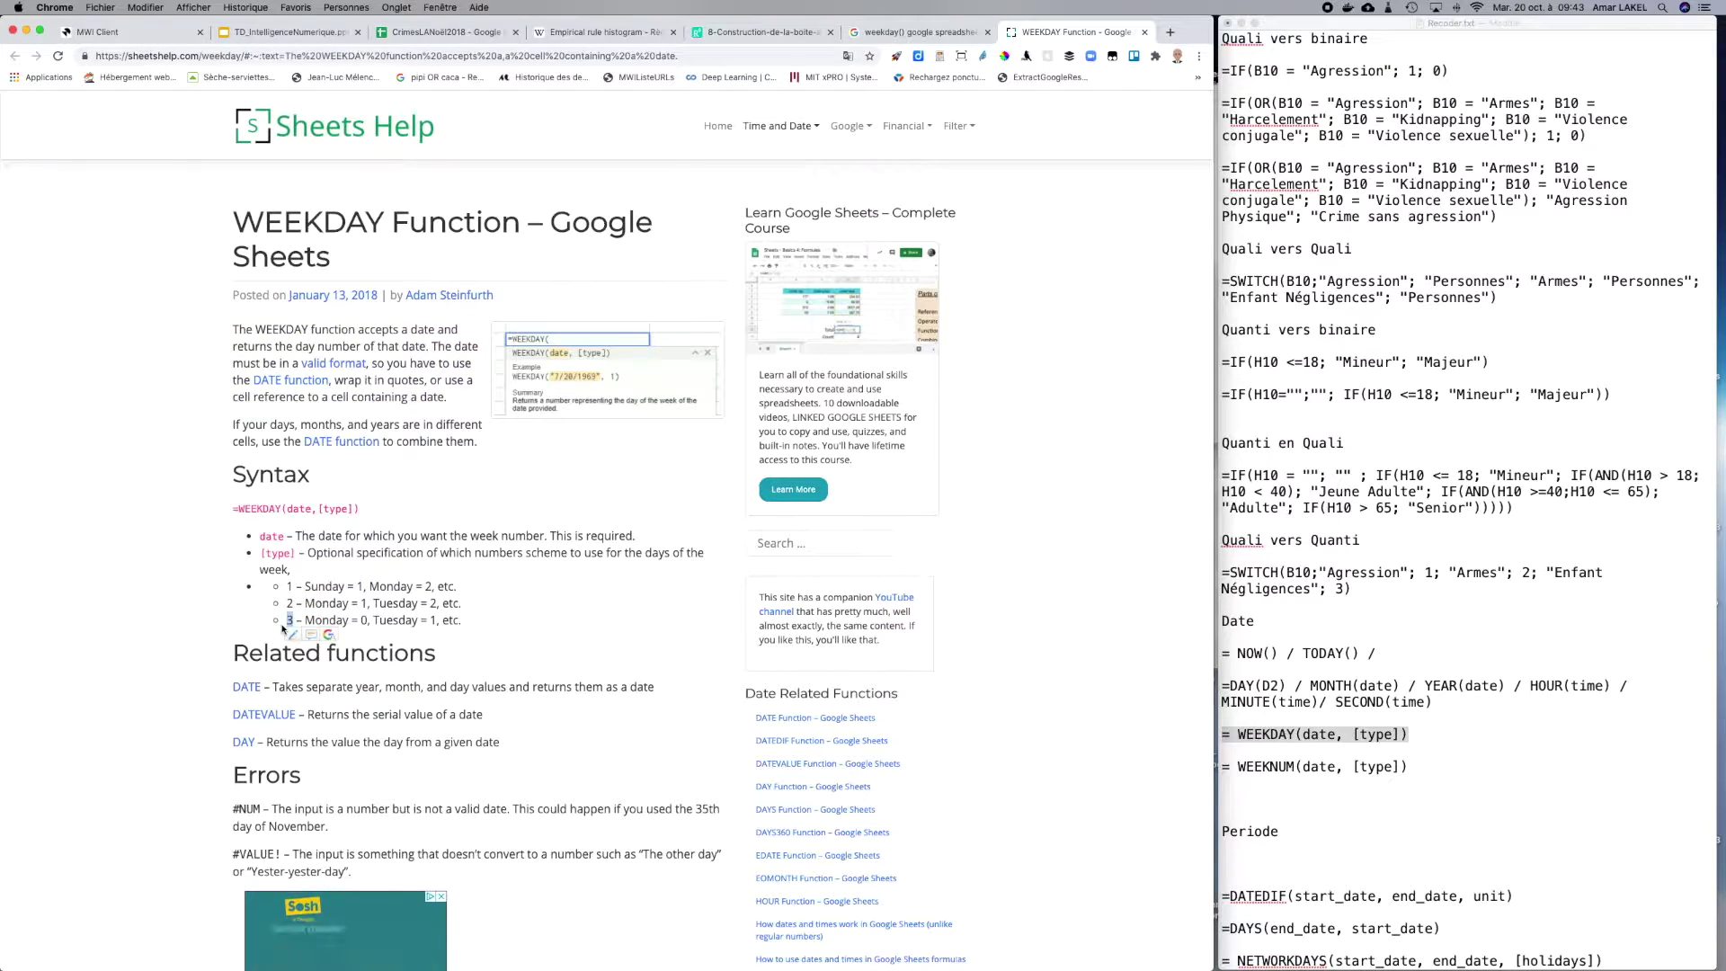
{"action": "left_click_drag", "start_coordinate": [281, 627], "coordinate": [335, 622]}
{"action": "double_click", "coordinate": [365, 622]}
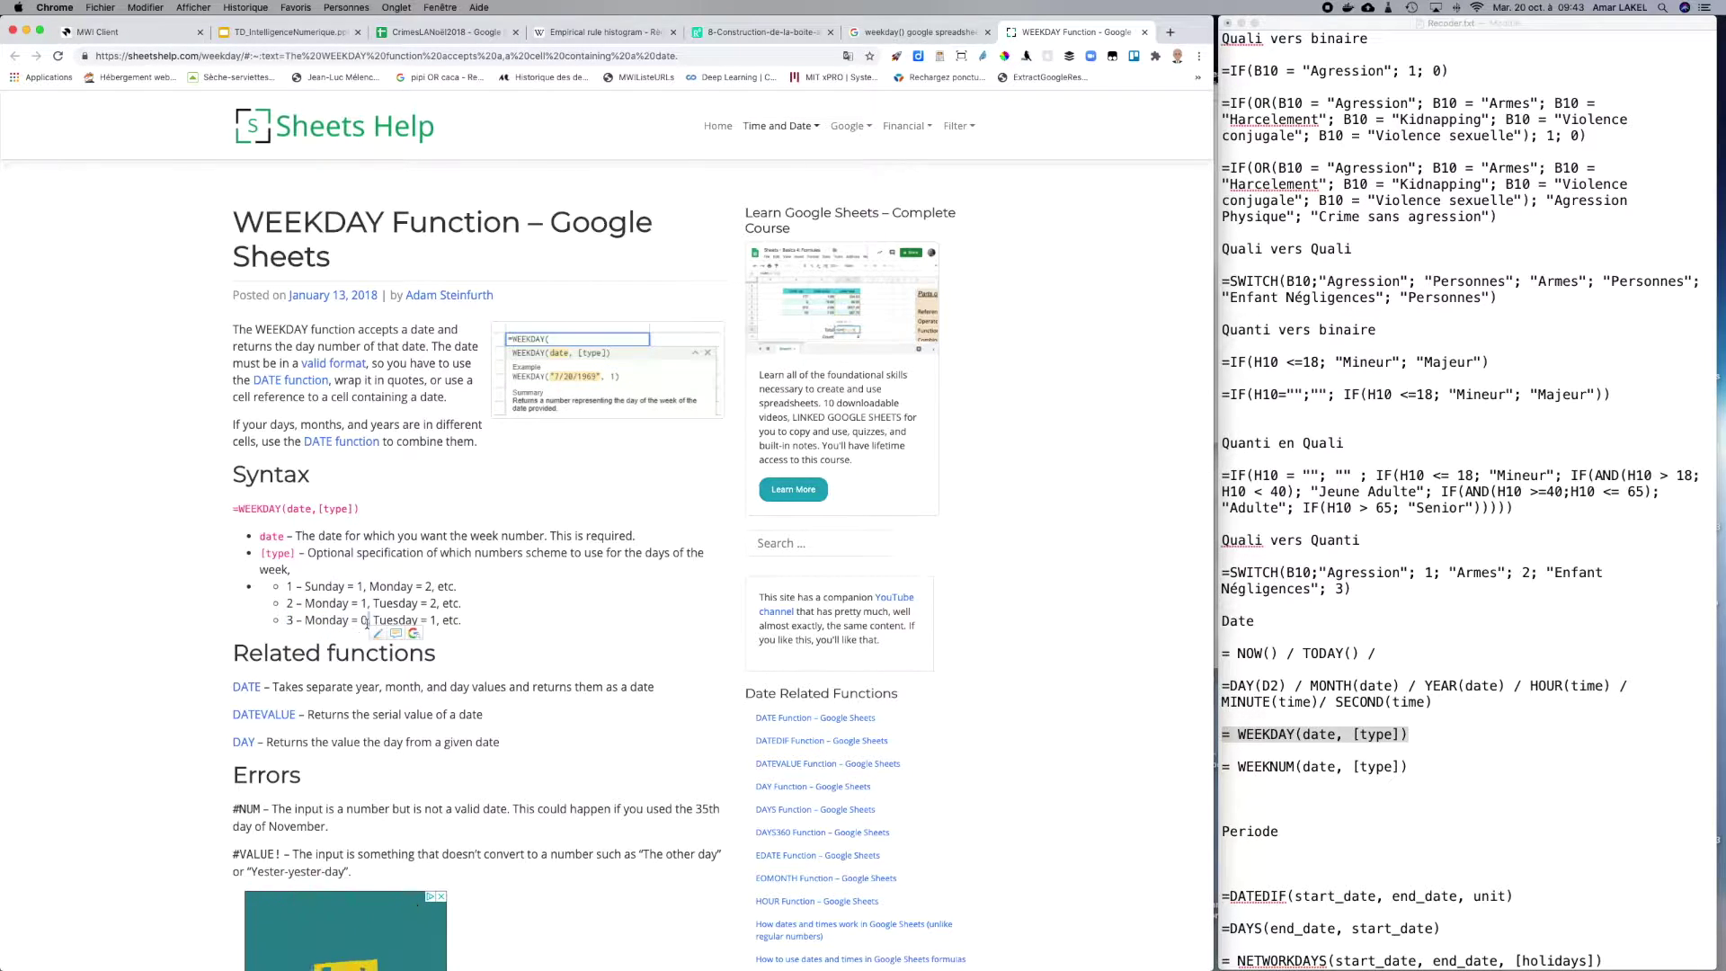
{"action": "left_click", "coordinate": [873, 34]}
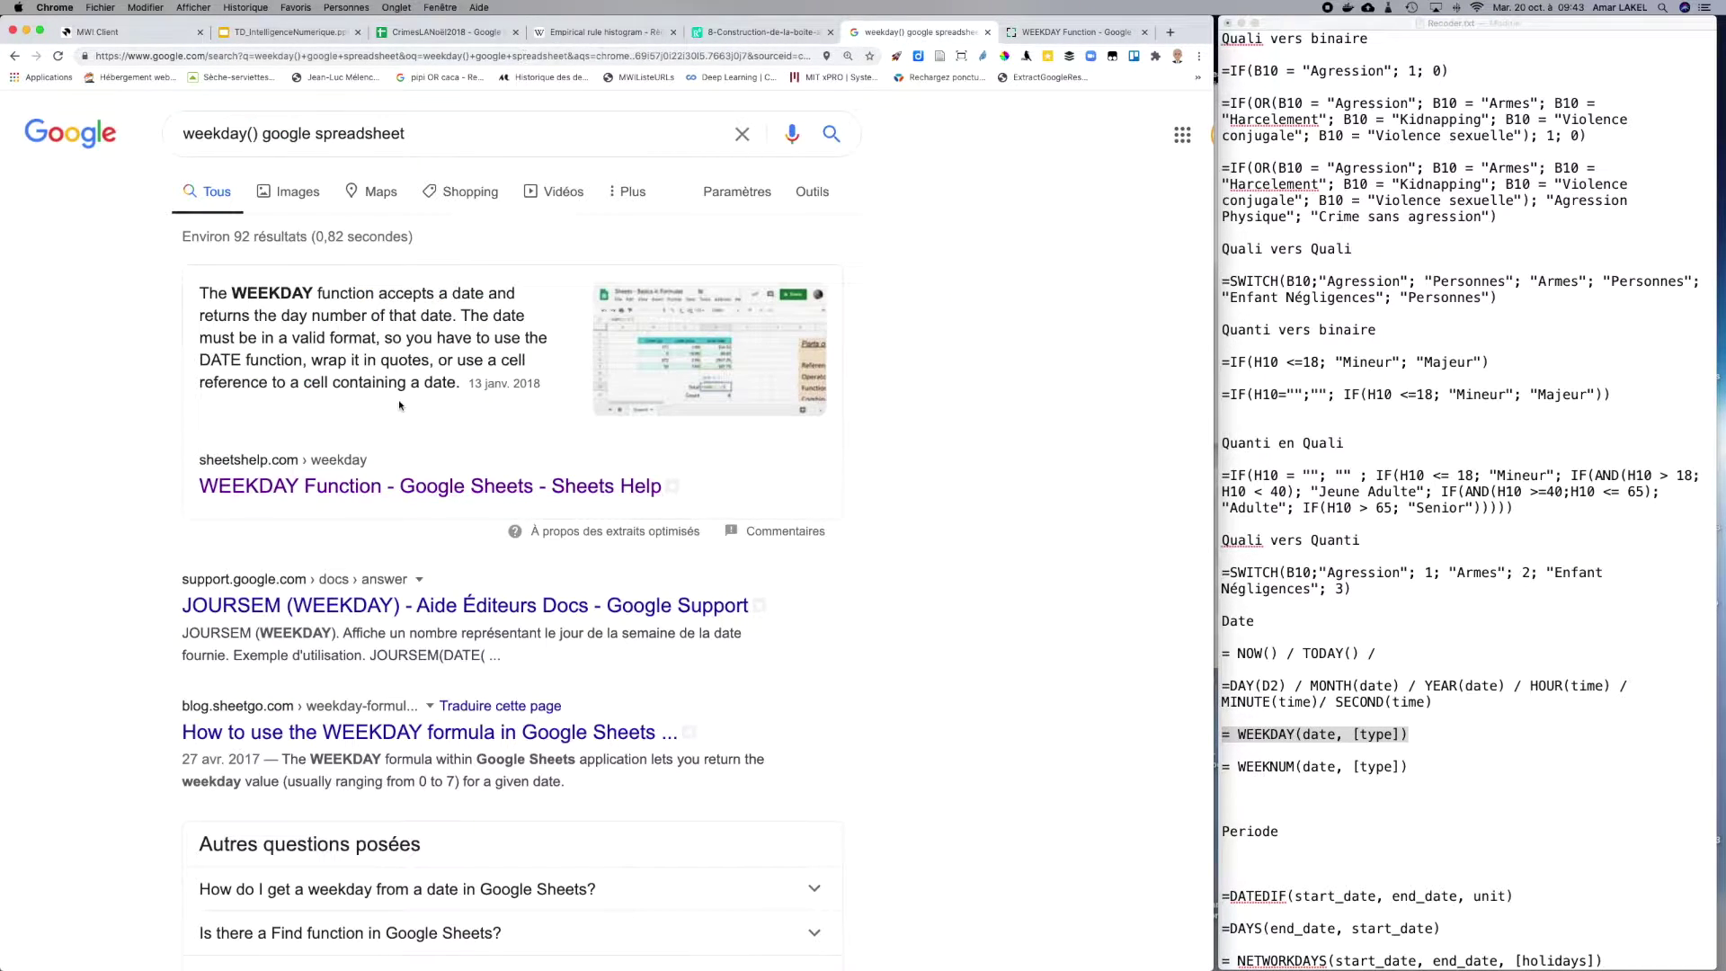
{"action": "key", "text": "ctrl+Tab"}
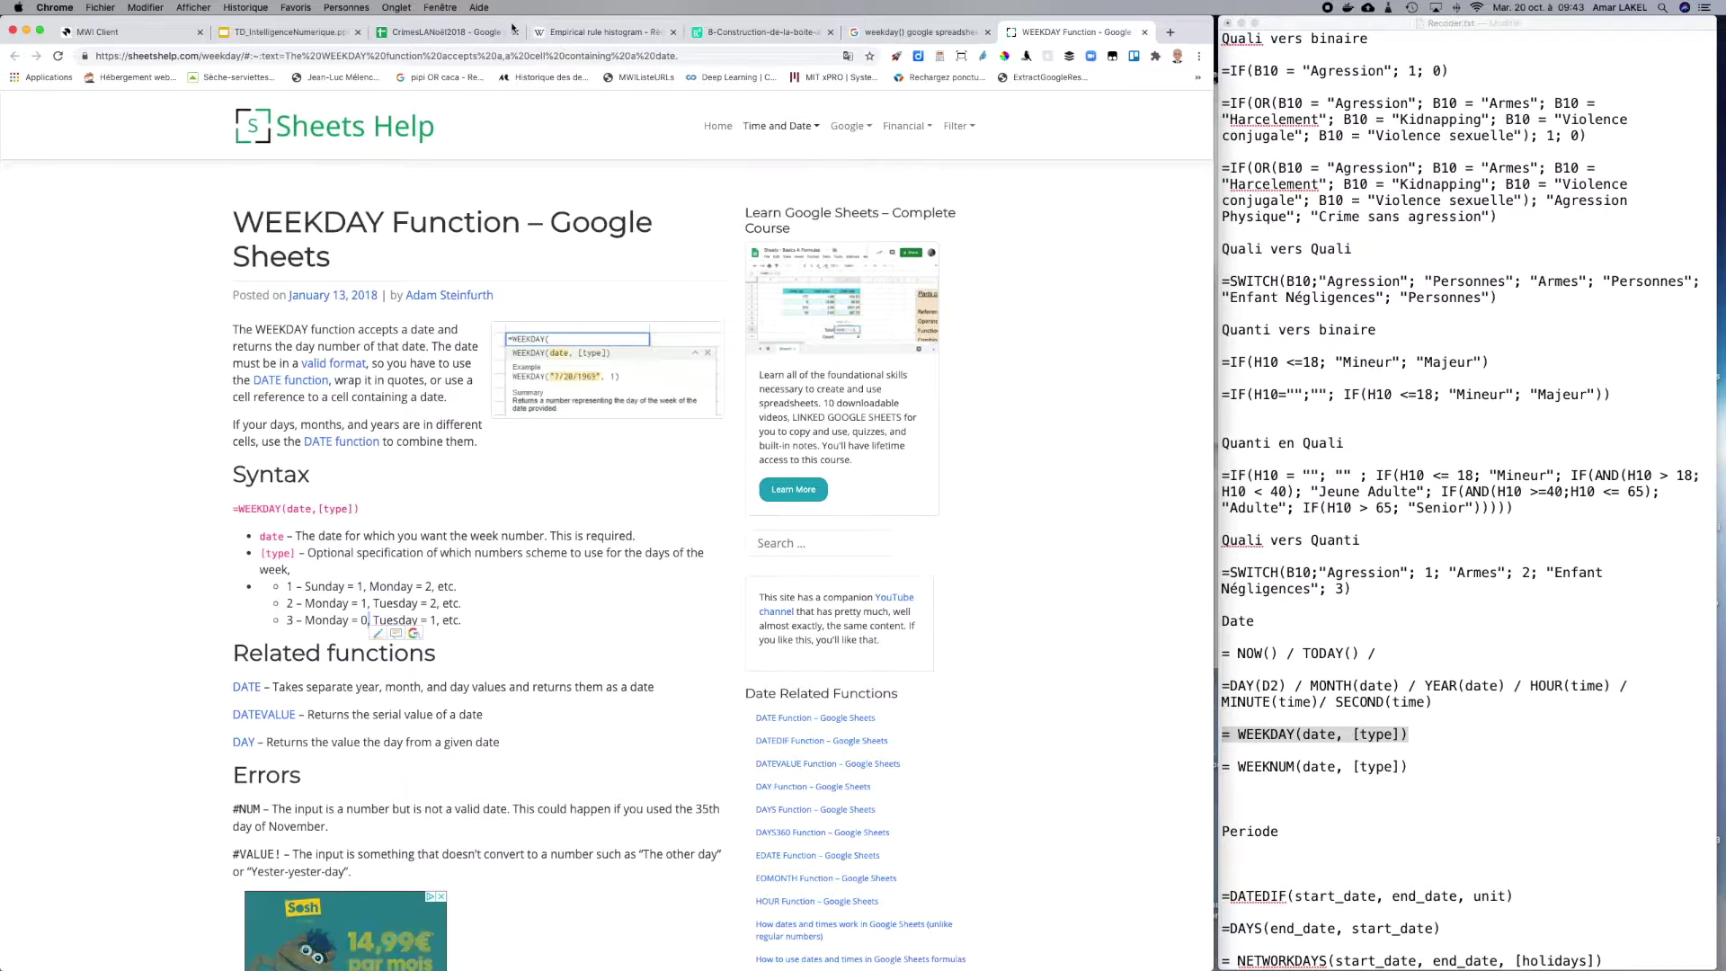
Step: Return to the CrimesLANoël2018 spreadsheet and change F2's formula to =WEEKDAY(E2, 1)
{"action": "left_click", "coordinate": [439, 34]}
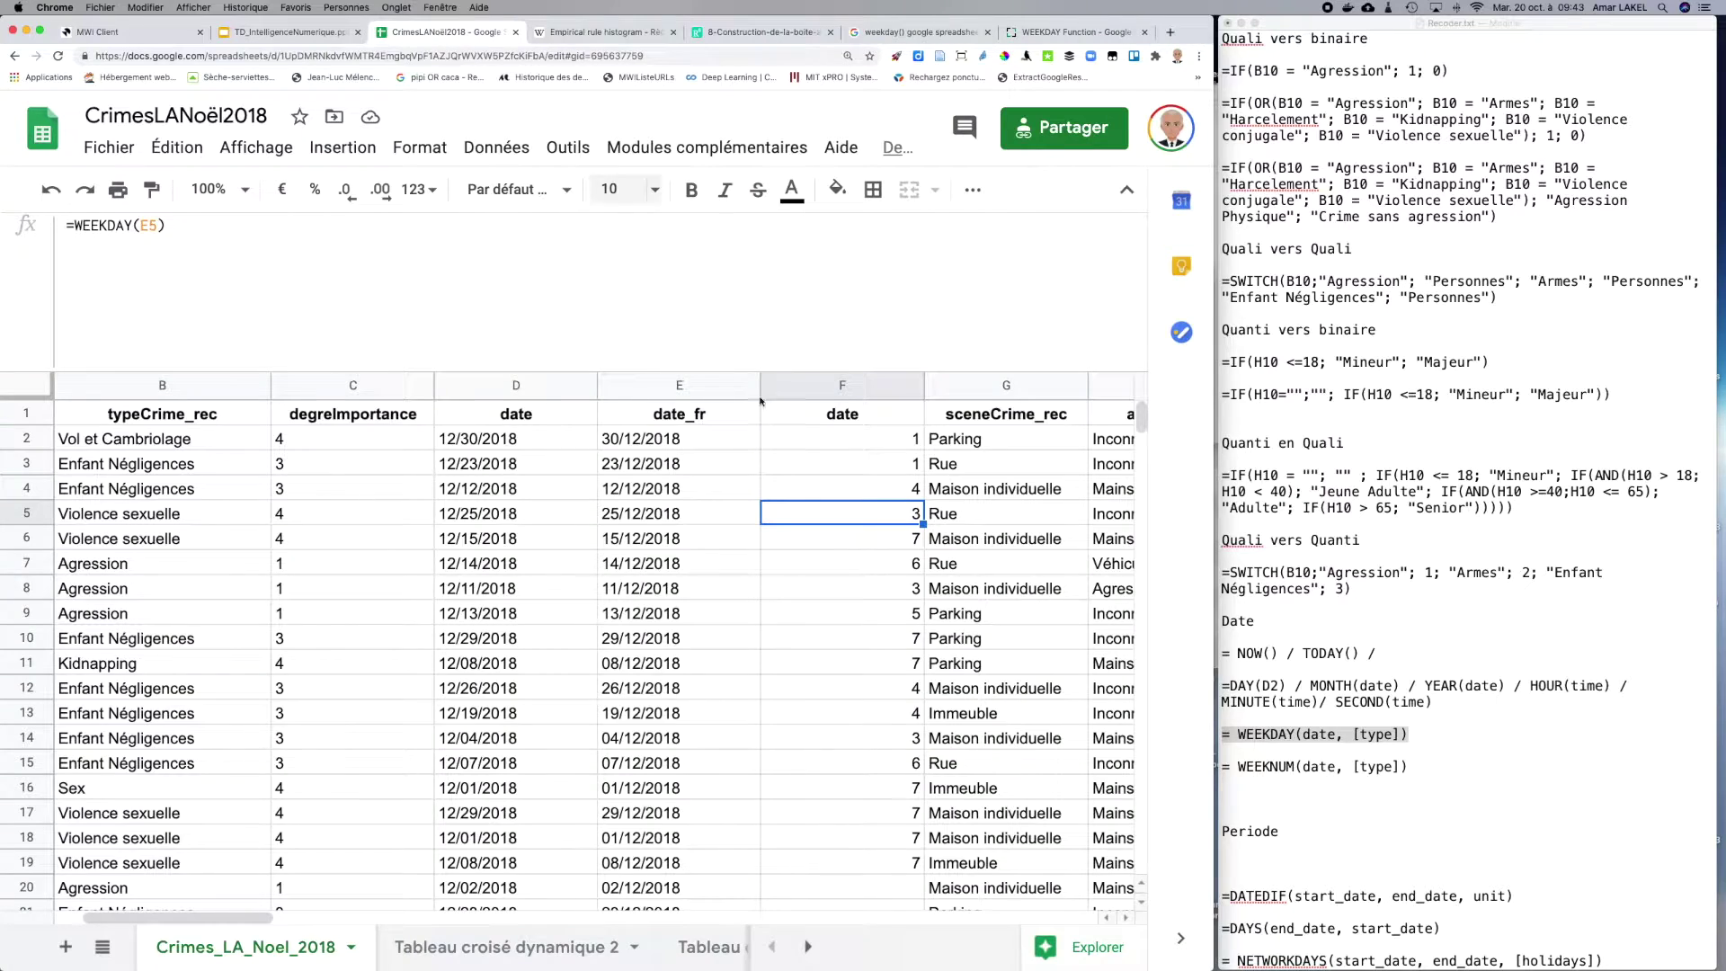
{"action": "left_click", "coordinate": [845, 442]}
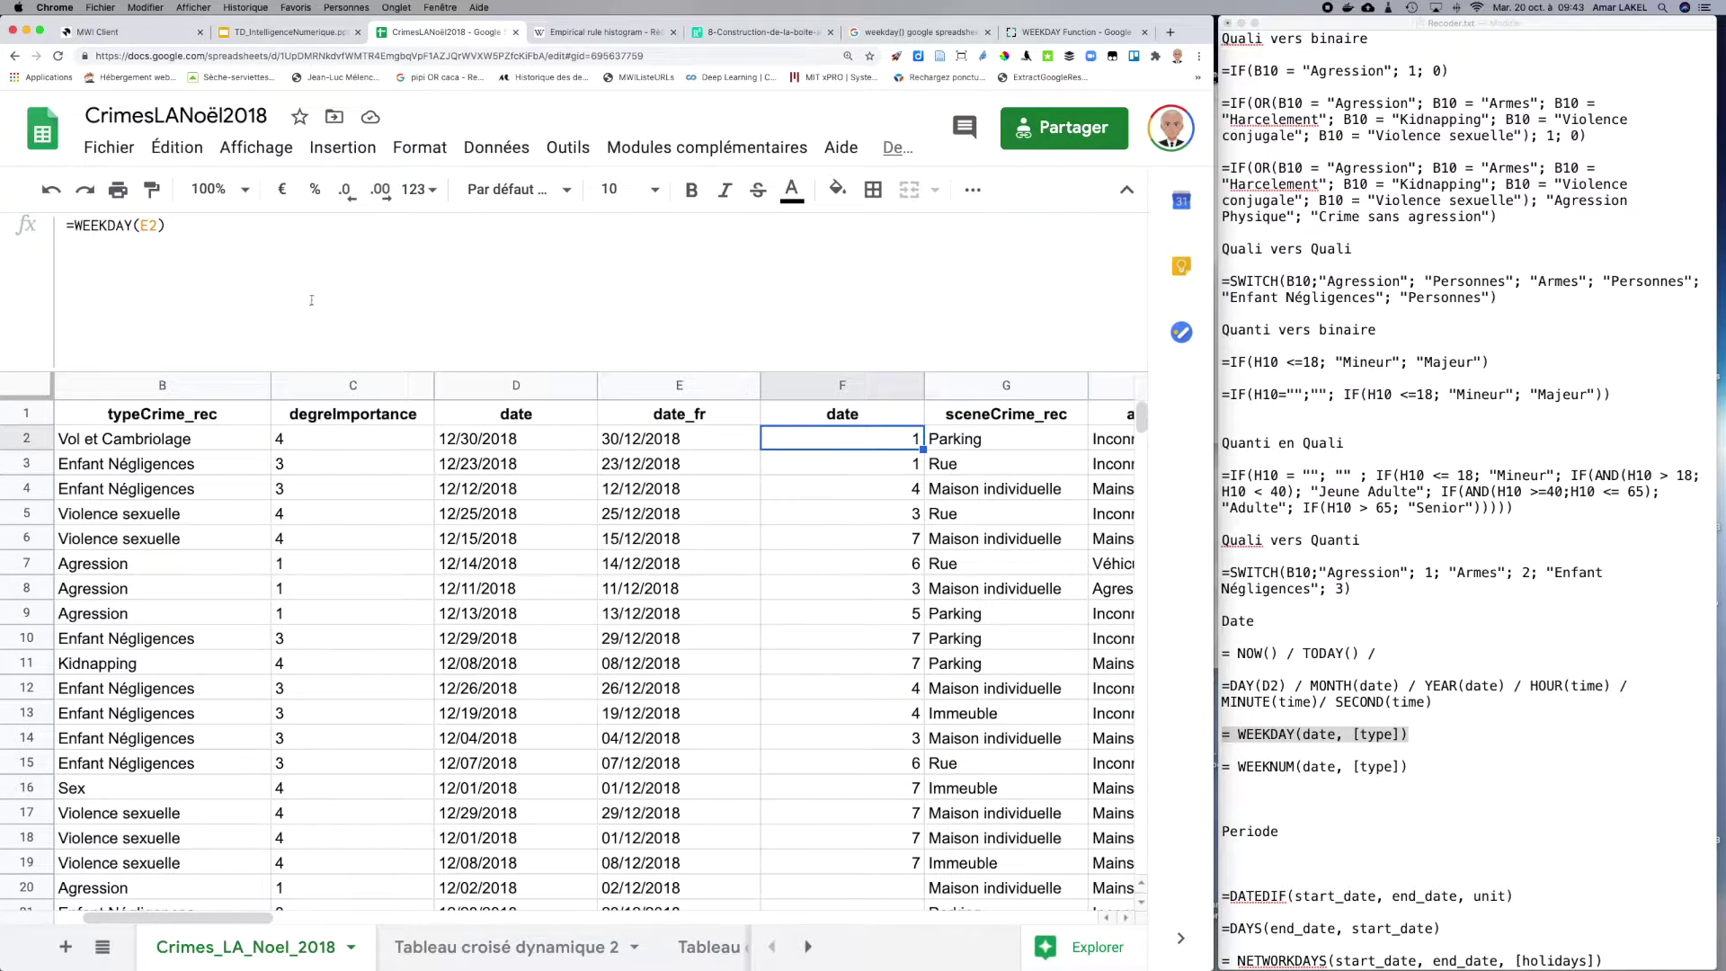
{"action": "left_click", "coordinate": [162, 224]}
{"action": "type", "text": ", 1"}
{"action": "key", "text": "Right"}
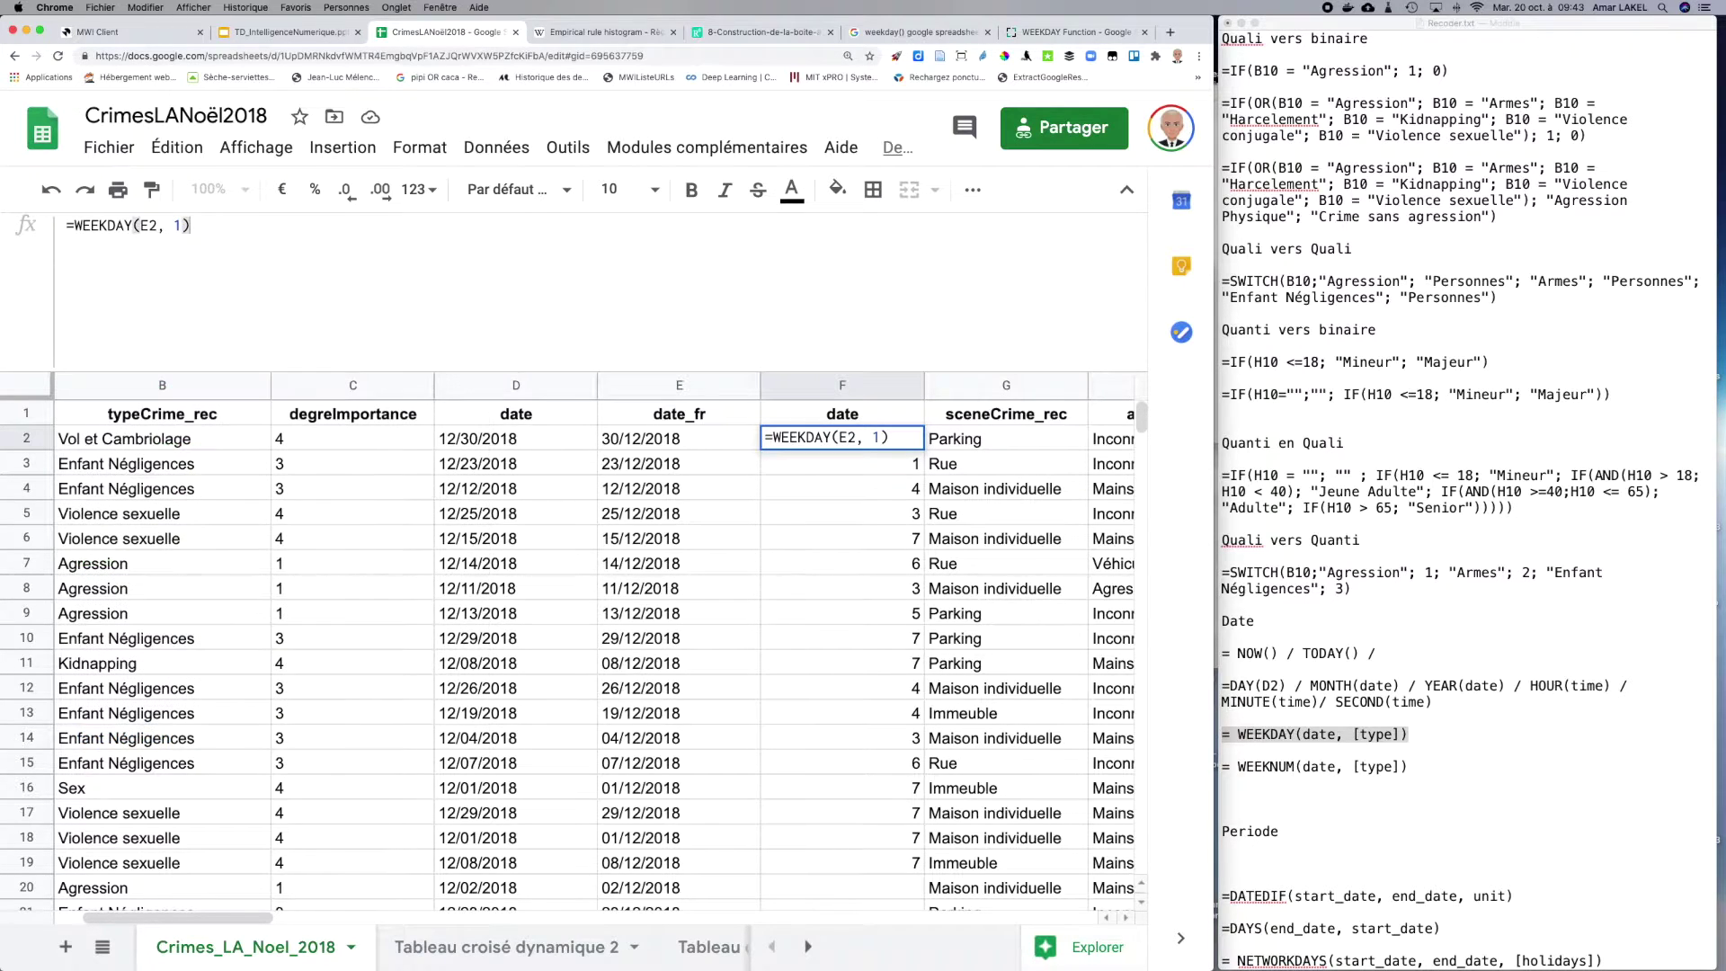
{"action": "key", "text": "Return"}
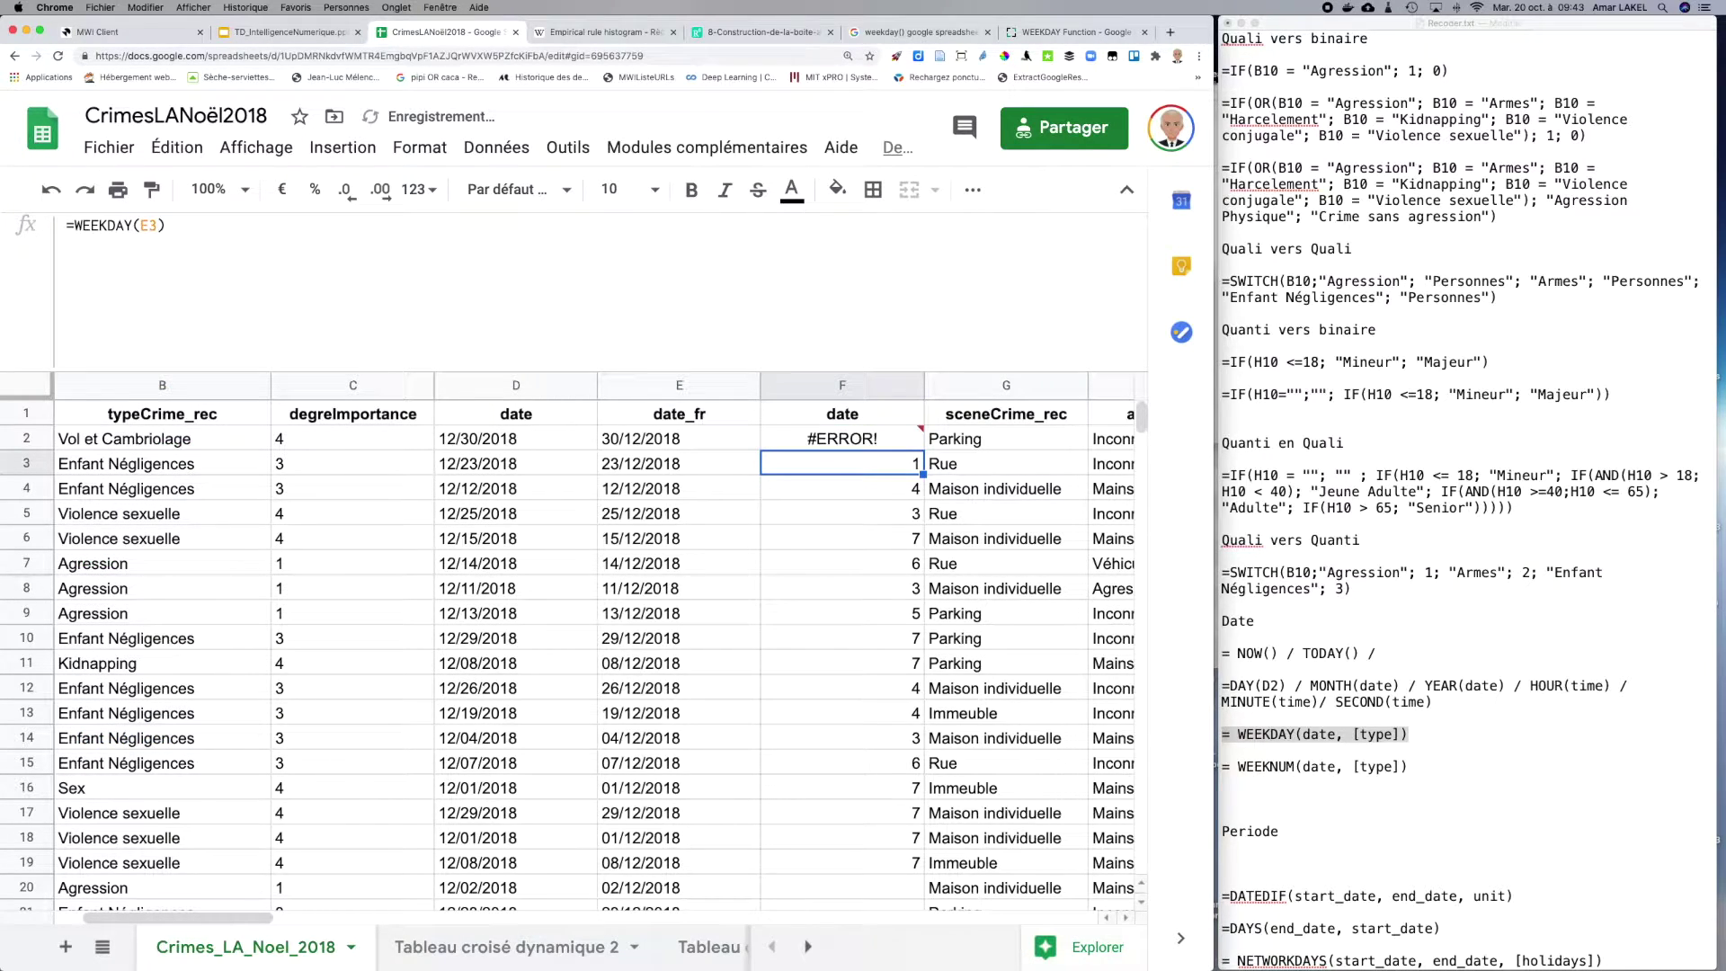
Step: Correct F2's formula to =WEEKDAY(E2;1), rechecking the type options in the Sheets Help article before confirming, and reselect F2
{"action": "left_click", "coordinate": [175, 226]}
{"action": "key", "text": "BackSpace"}
{"action": "key", "text": "BackSpace"}
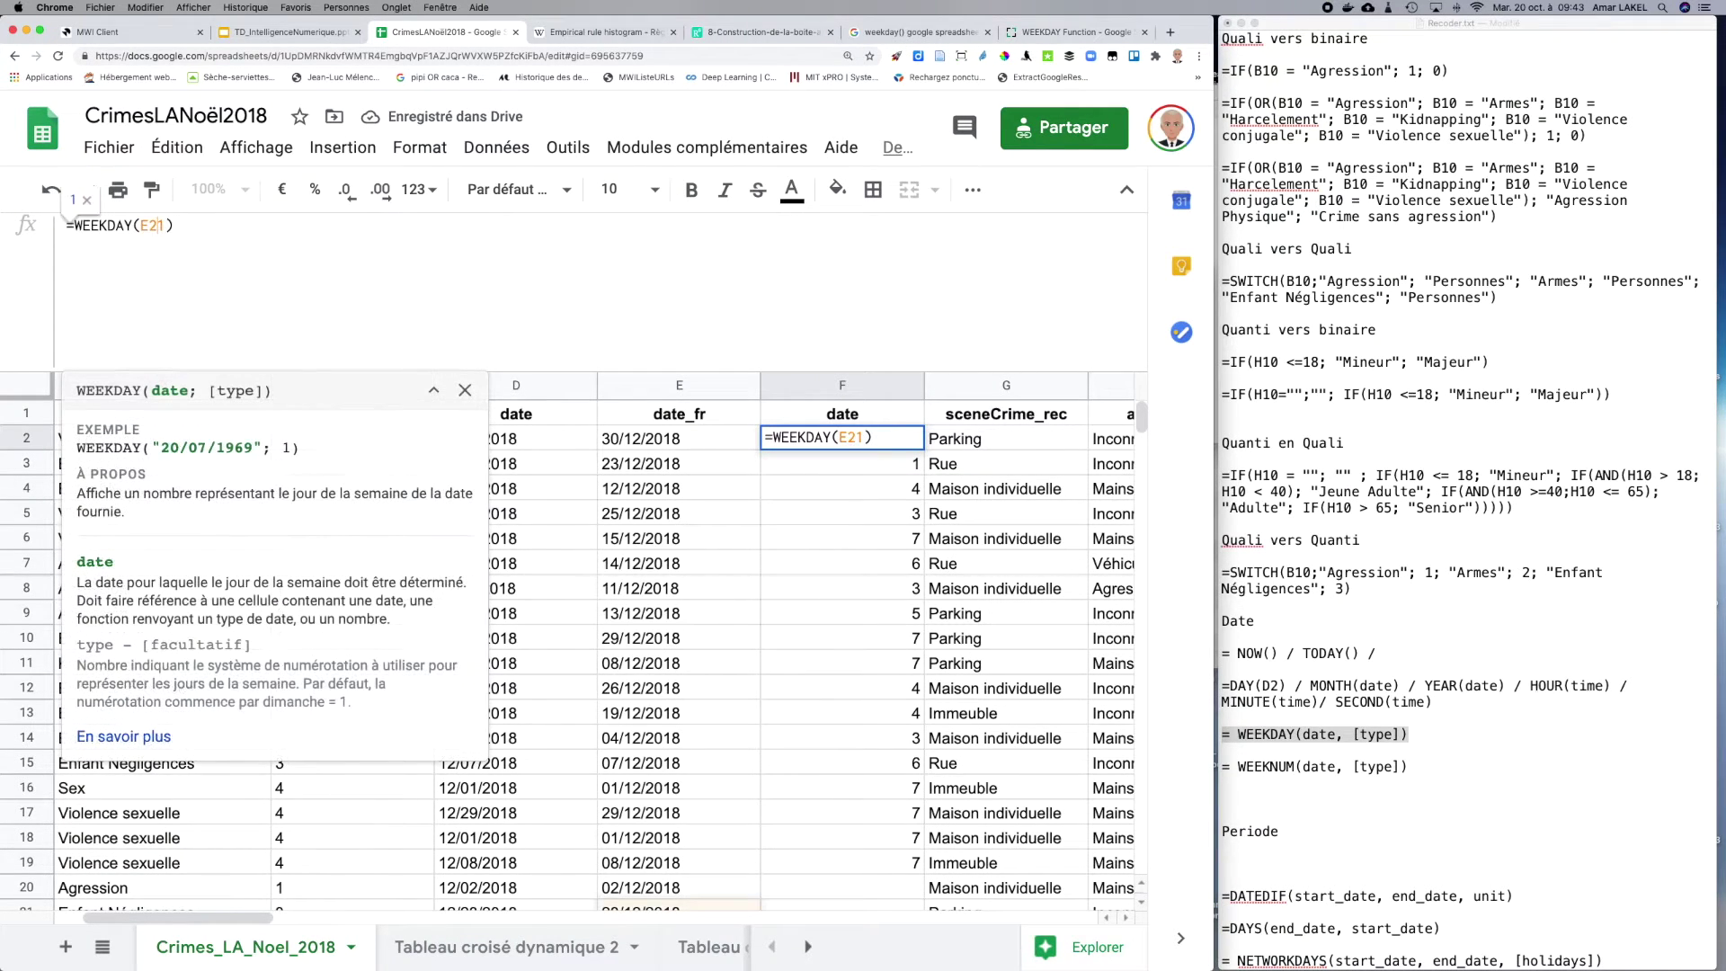
{"action": "type", "text": ";"}
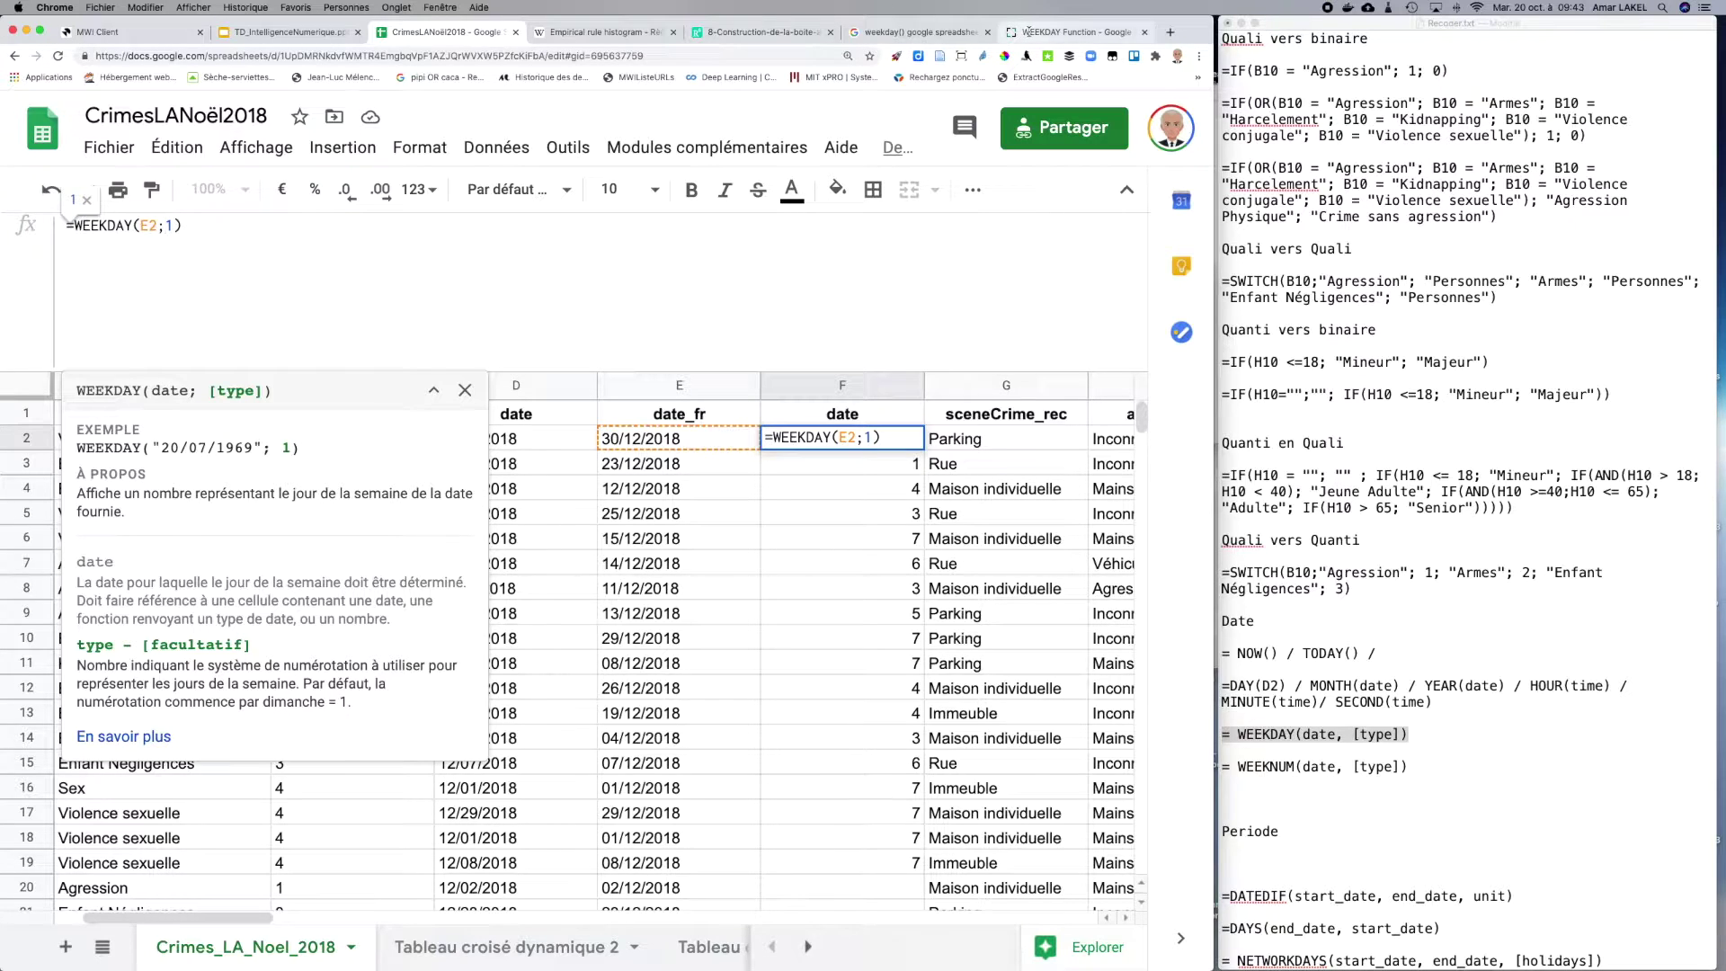
{"action": "left_click", "coordinate": [1036, 34]}
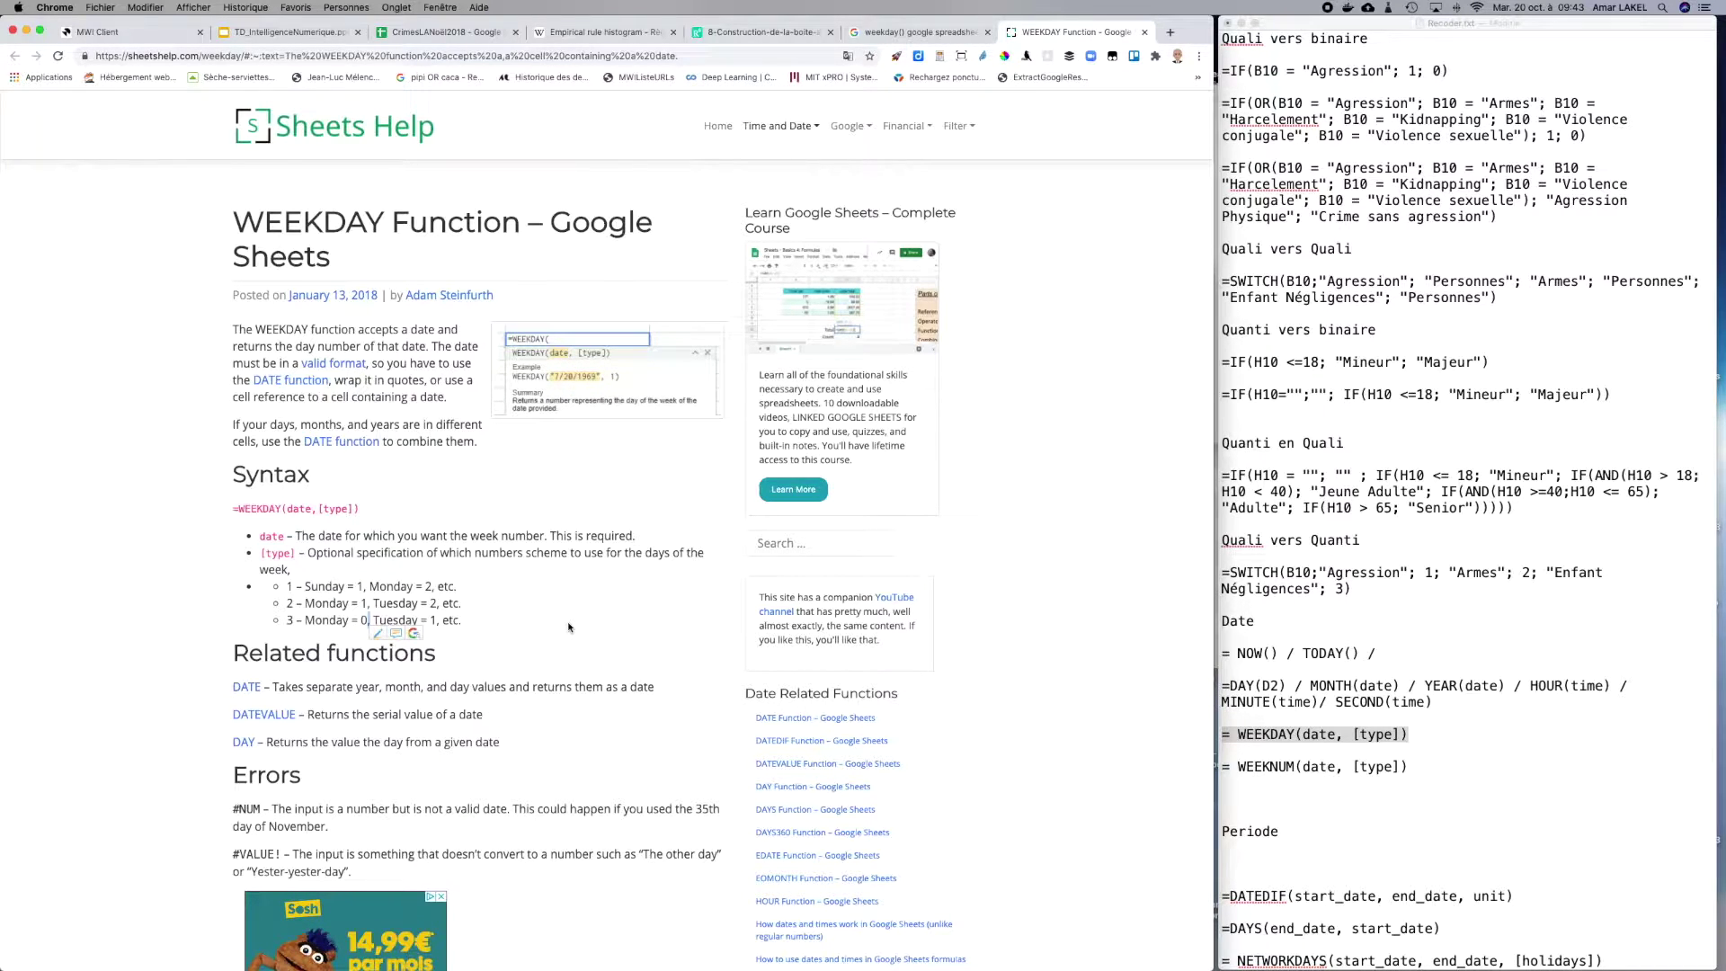
{"action": "scroll", "coordinate": [568, 626], "scroll_direction": "down", "scroll_amount": 1}
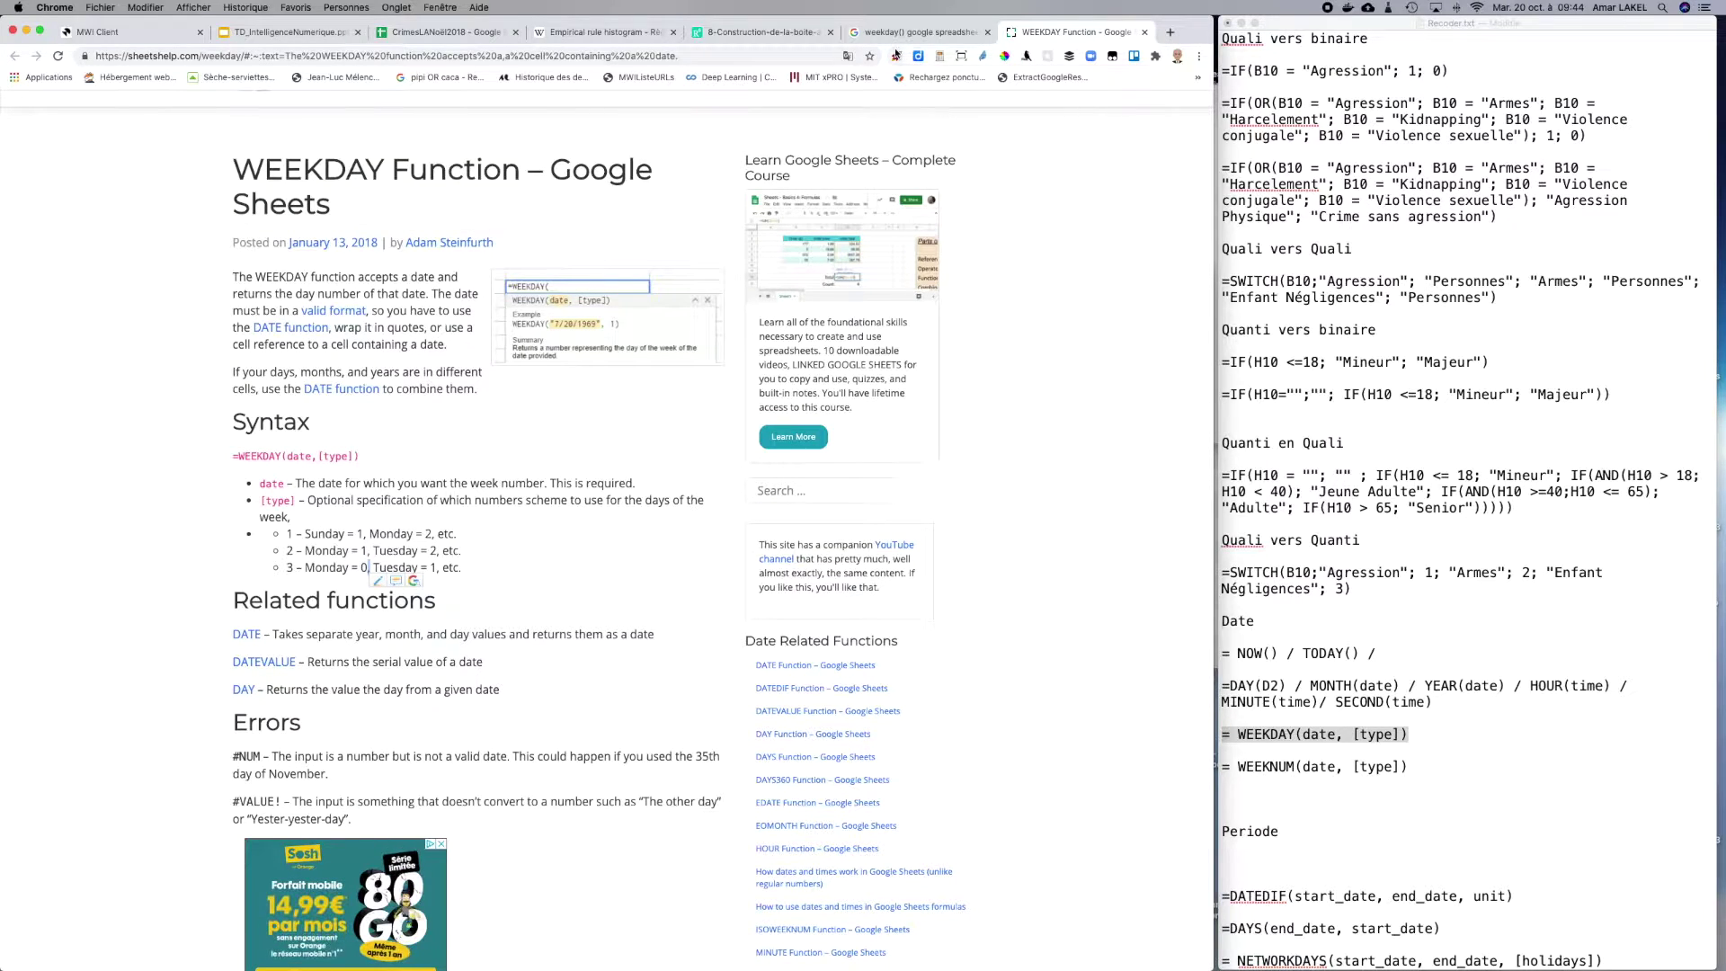
{"action": "left_click", "coordinate": [497, 33]}
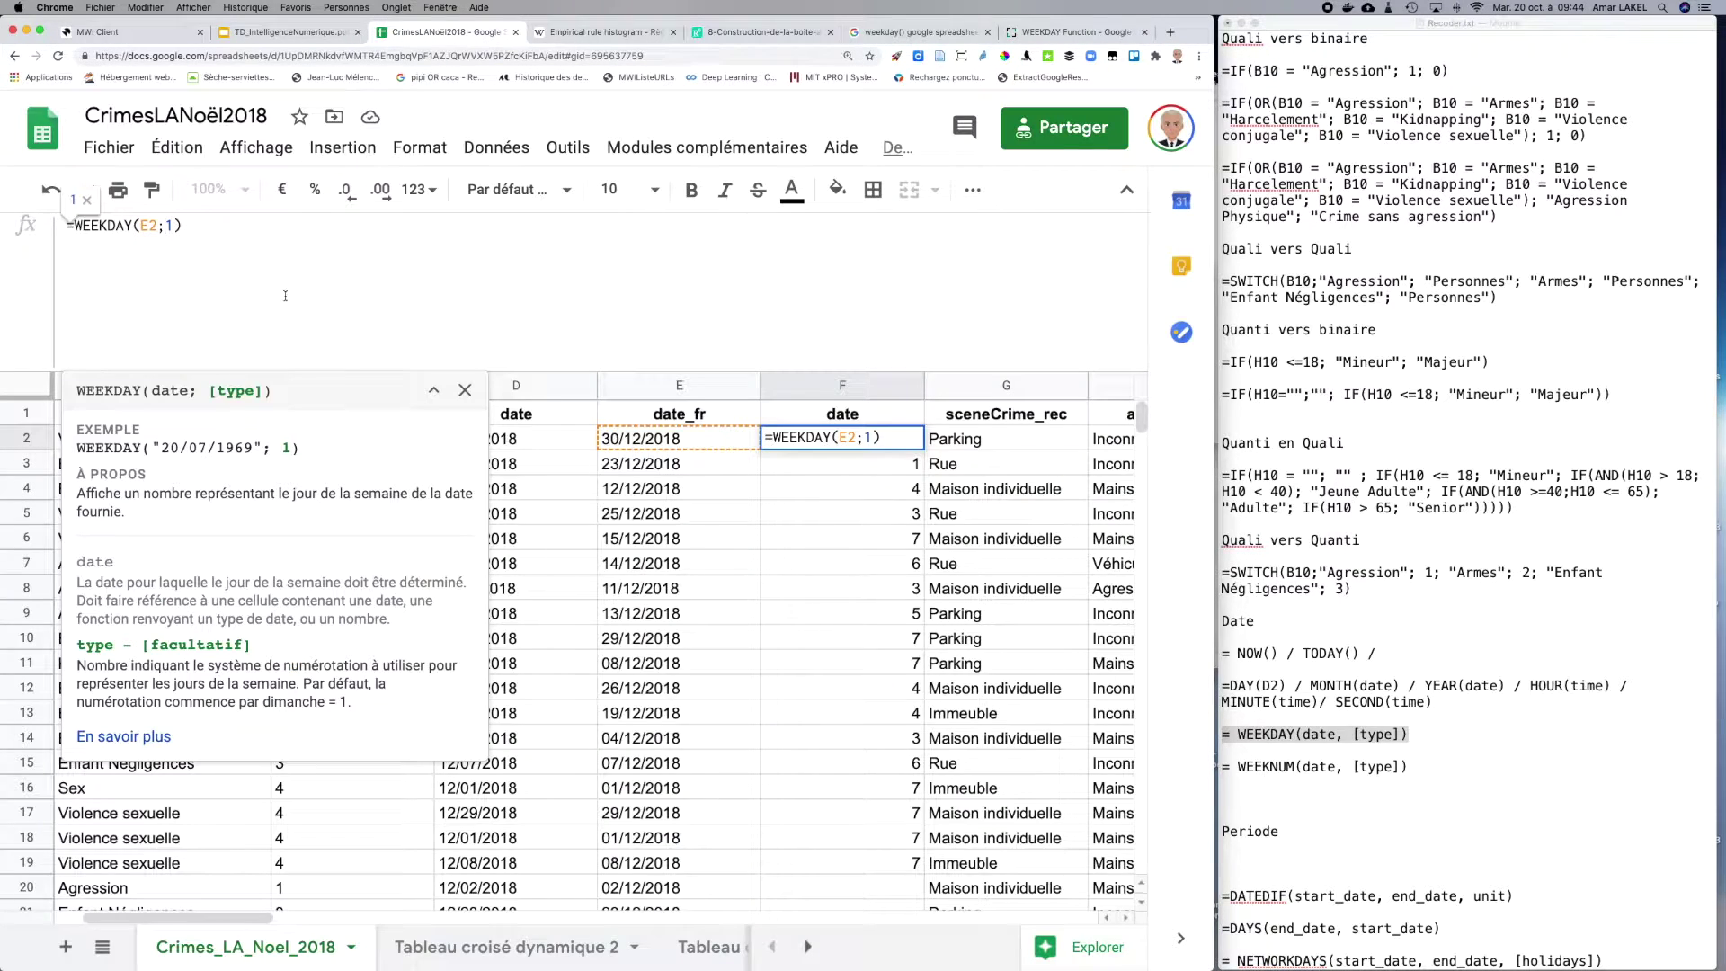
{"action": "left_click", "coordinate": [270, 229]}
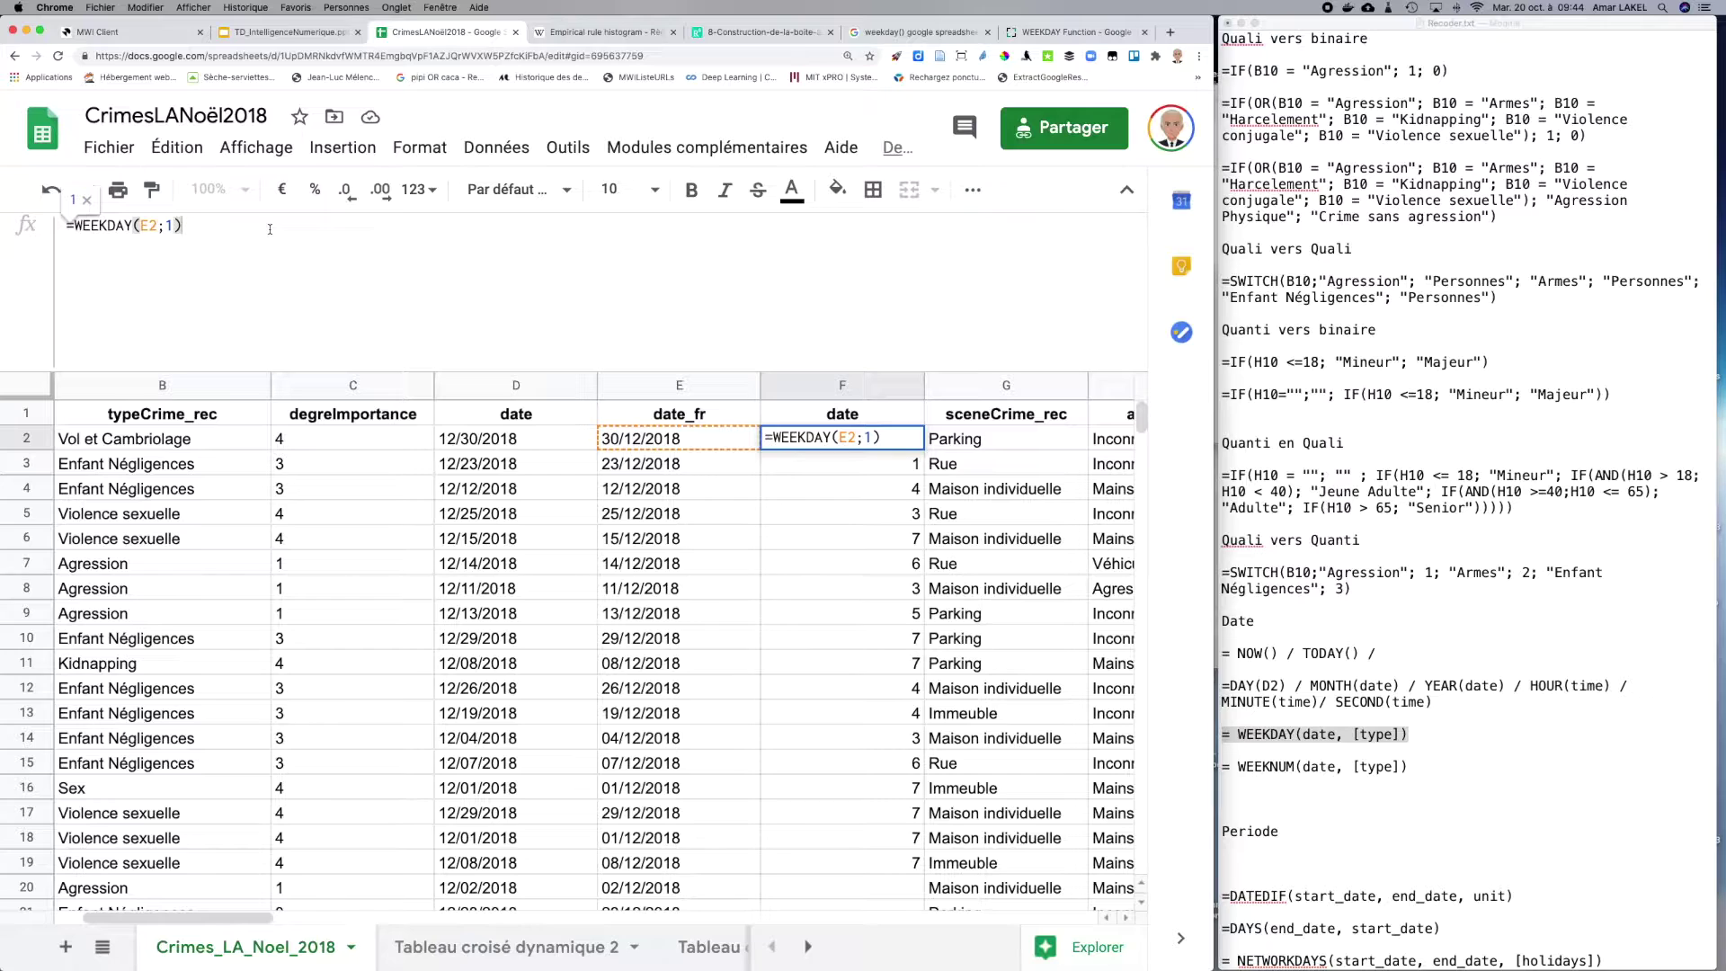
{"action": "key", "text": "Return"}
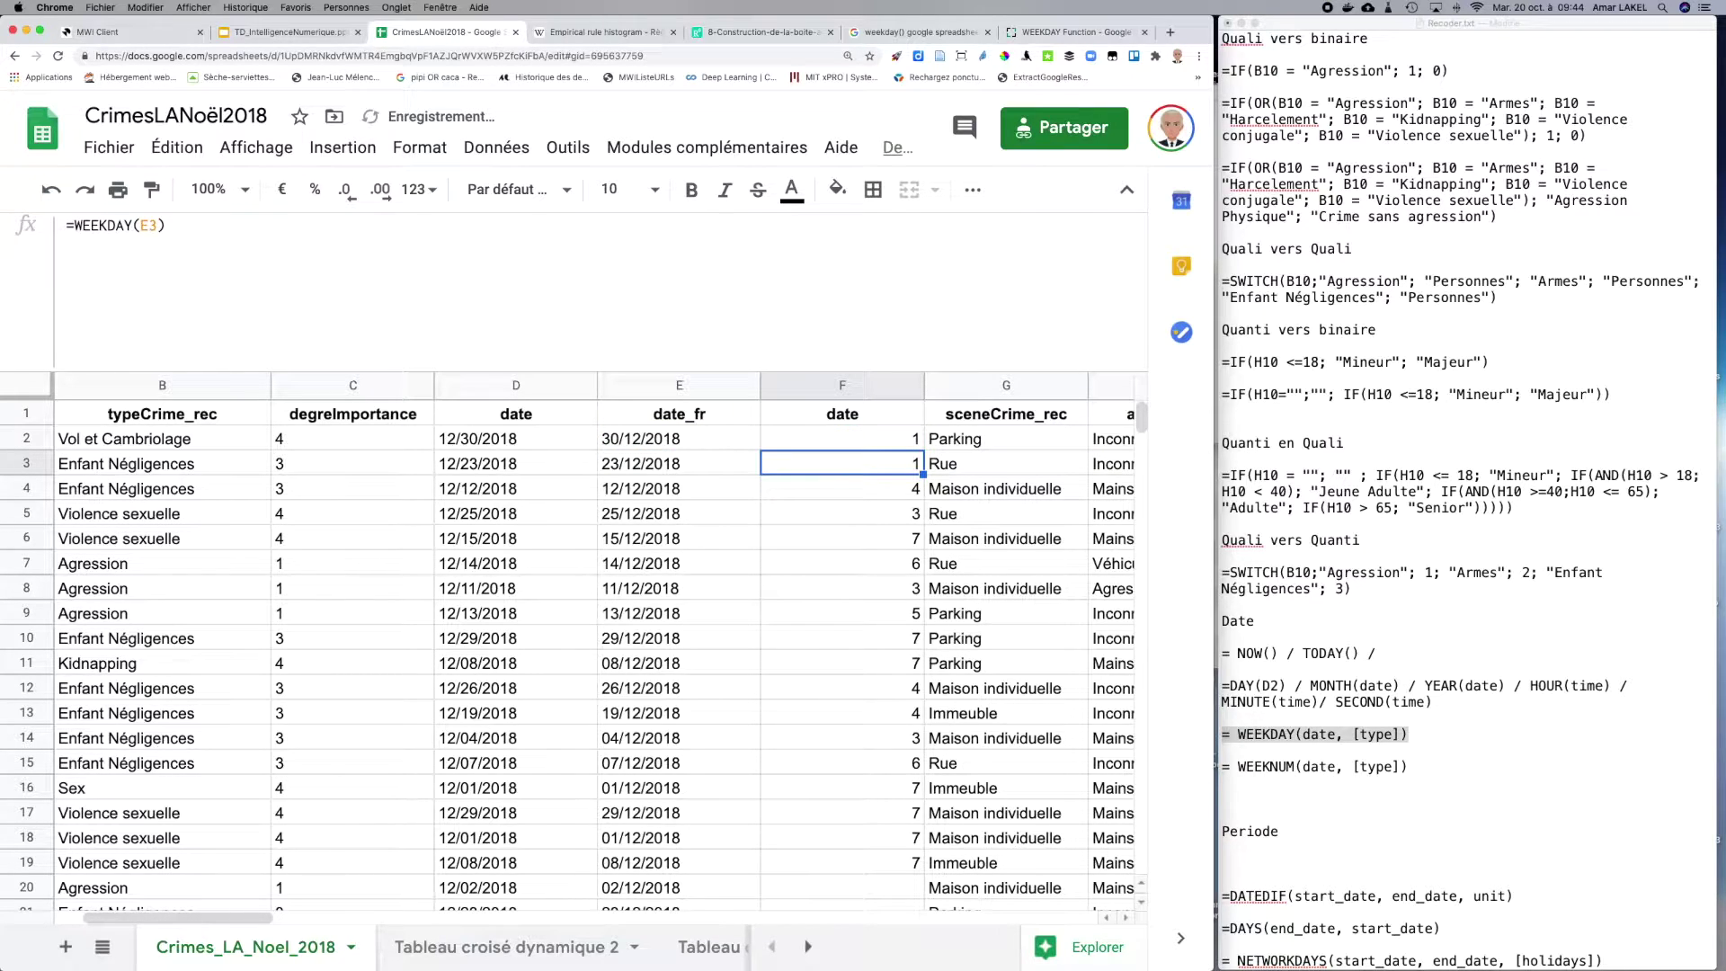
{"action": "left_click", "coordinate": [840, 443]}
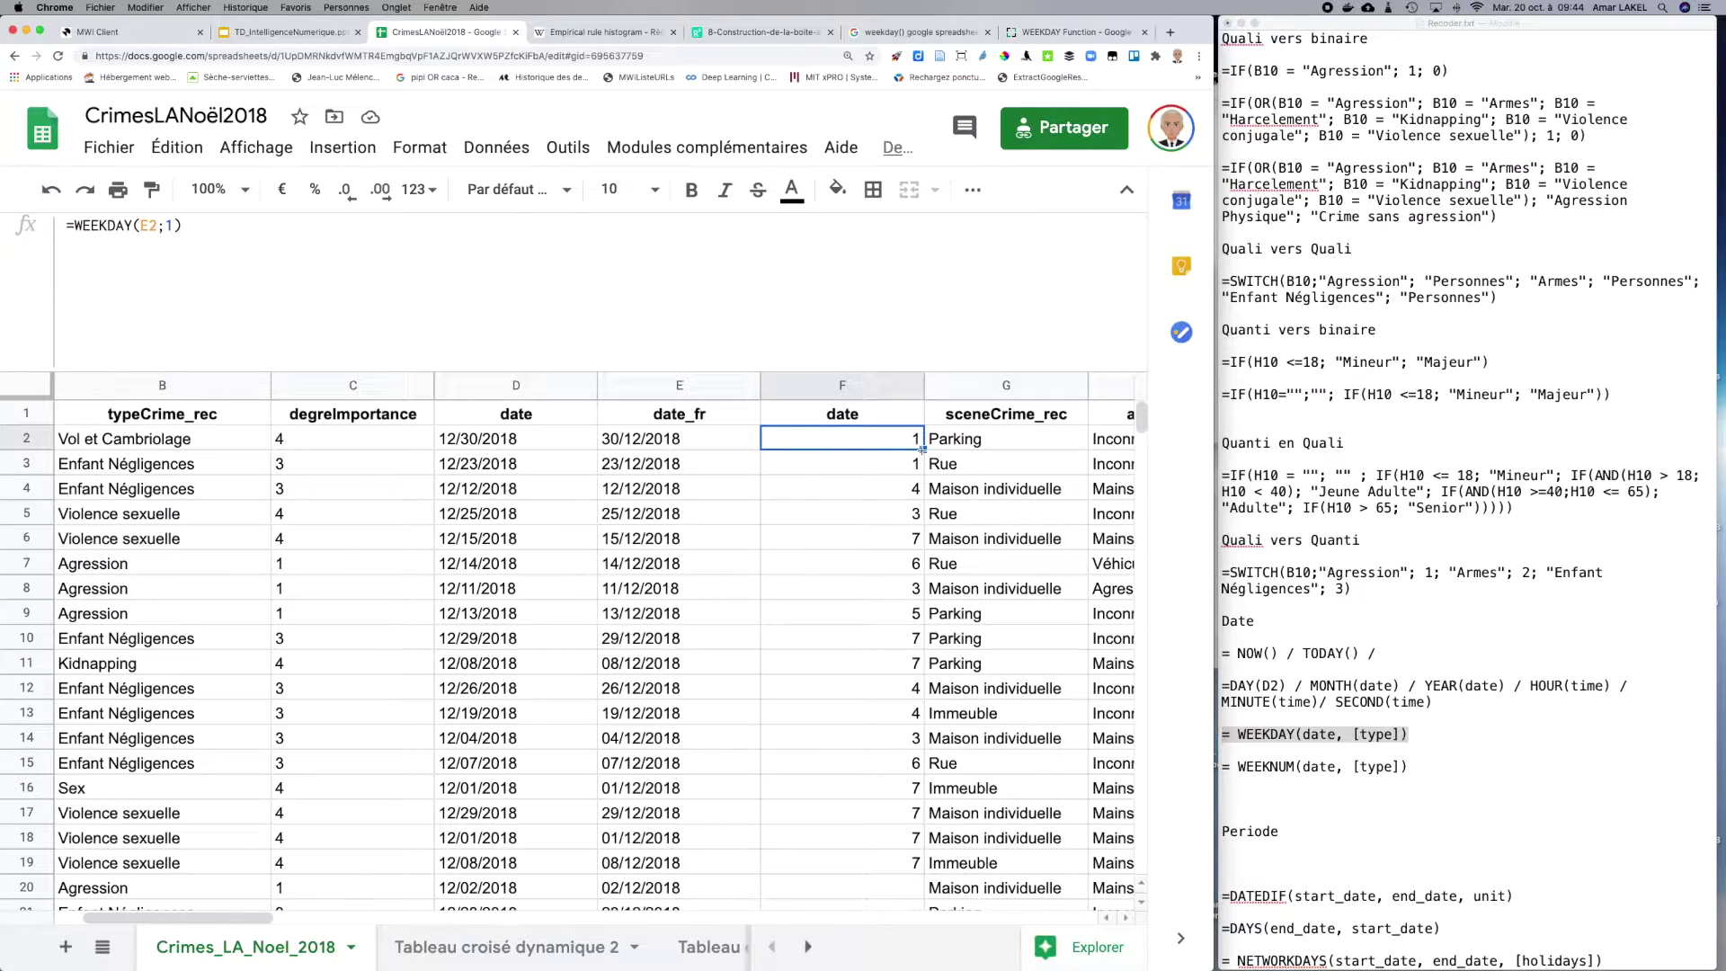
Step: Fill F2's WEEKDAY formula down column F through row 20 and check it against the source date formula in E2
{"action": "left_click_drag", "start_coordinate": [922, 449], "coordinate": [918, 887]}
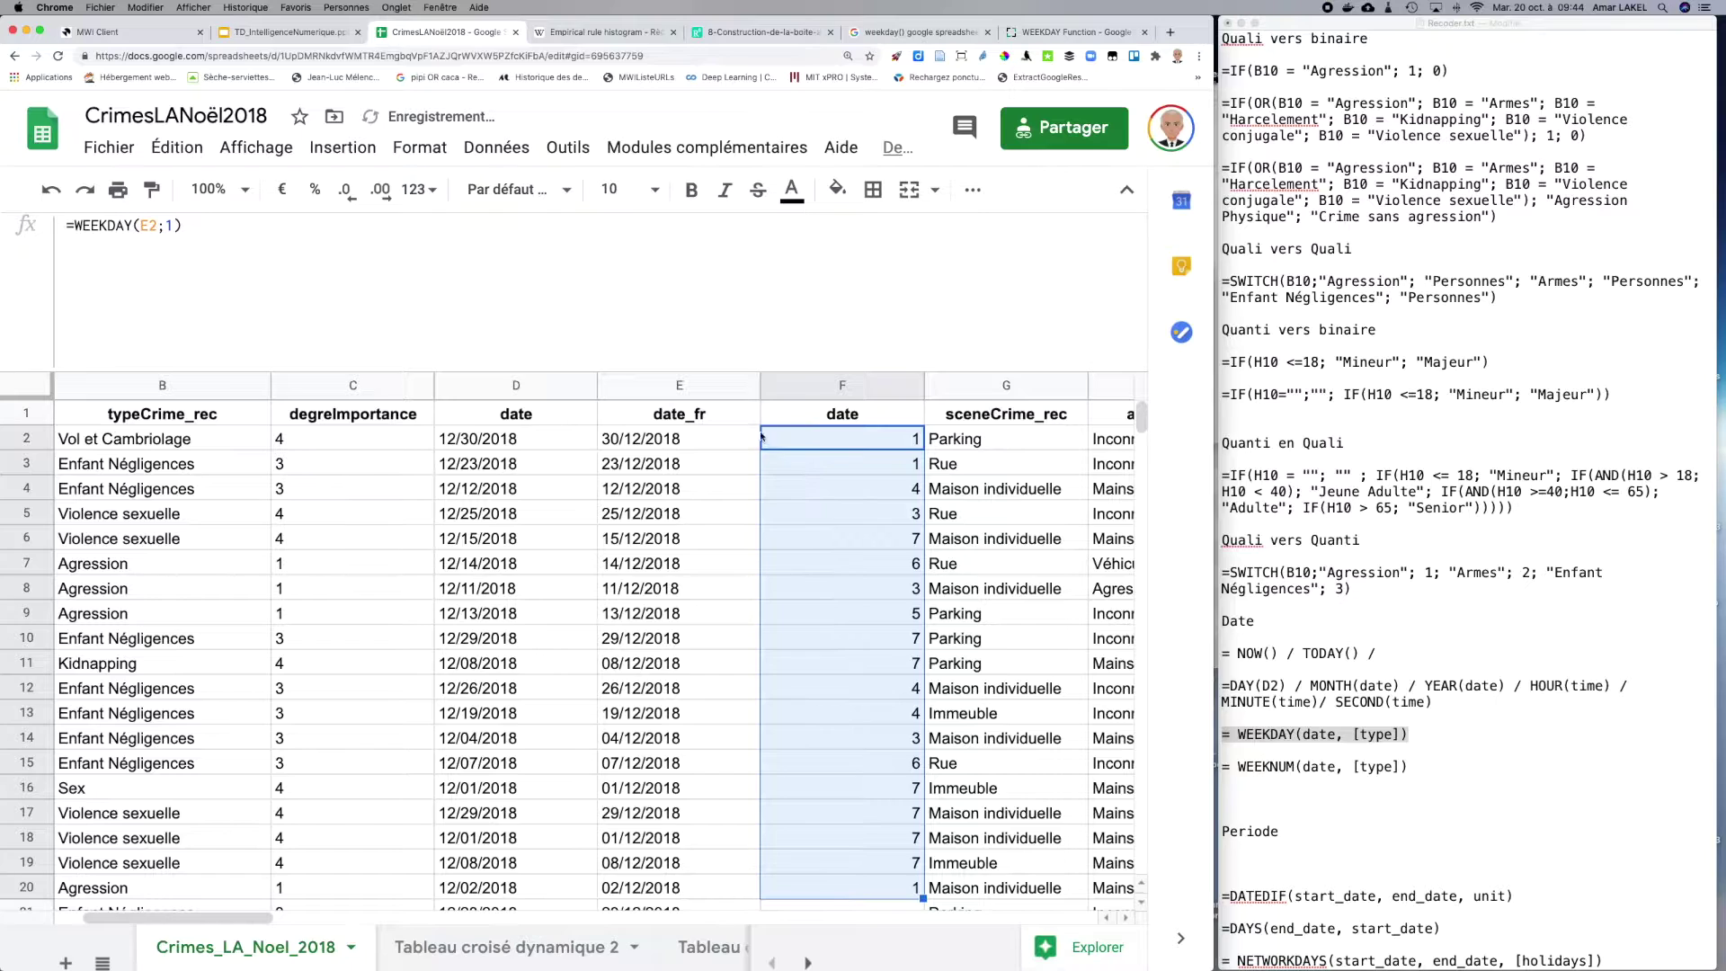
{"action": "left_click", "coordinate": [674, 447]}
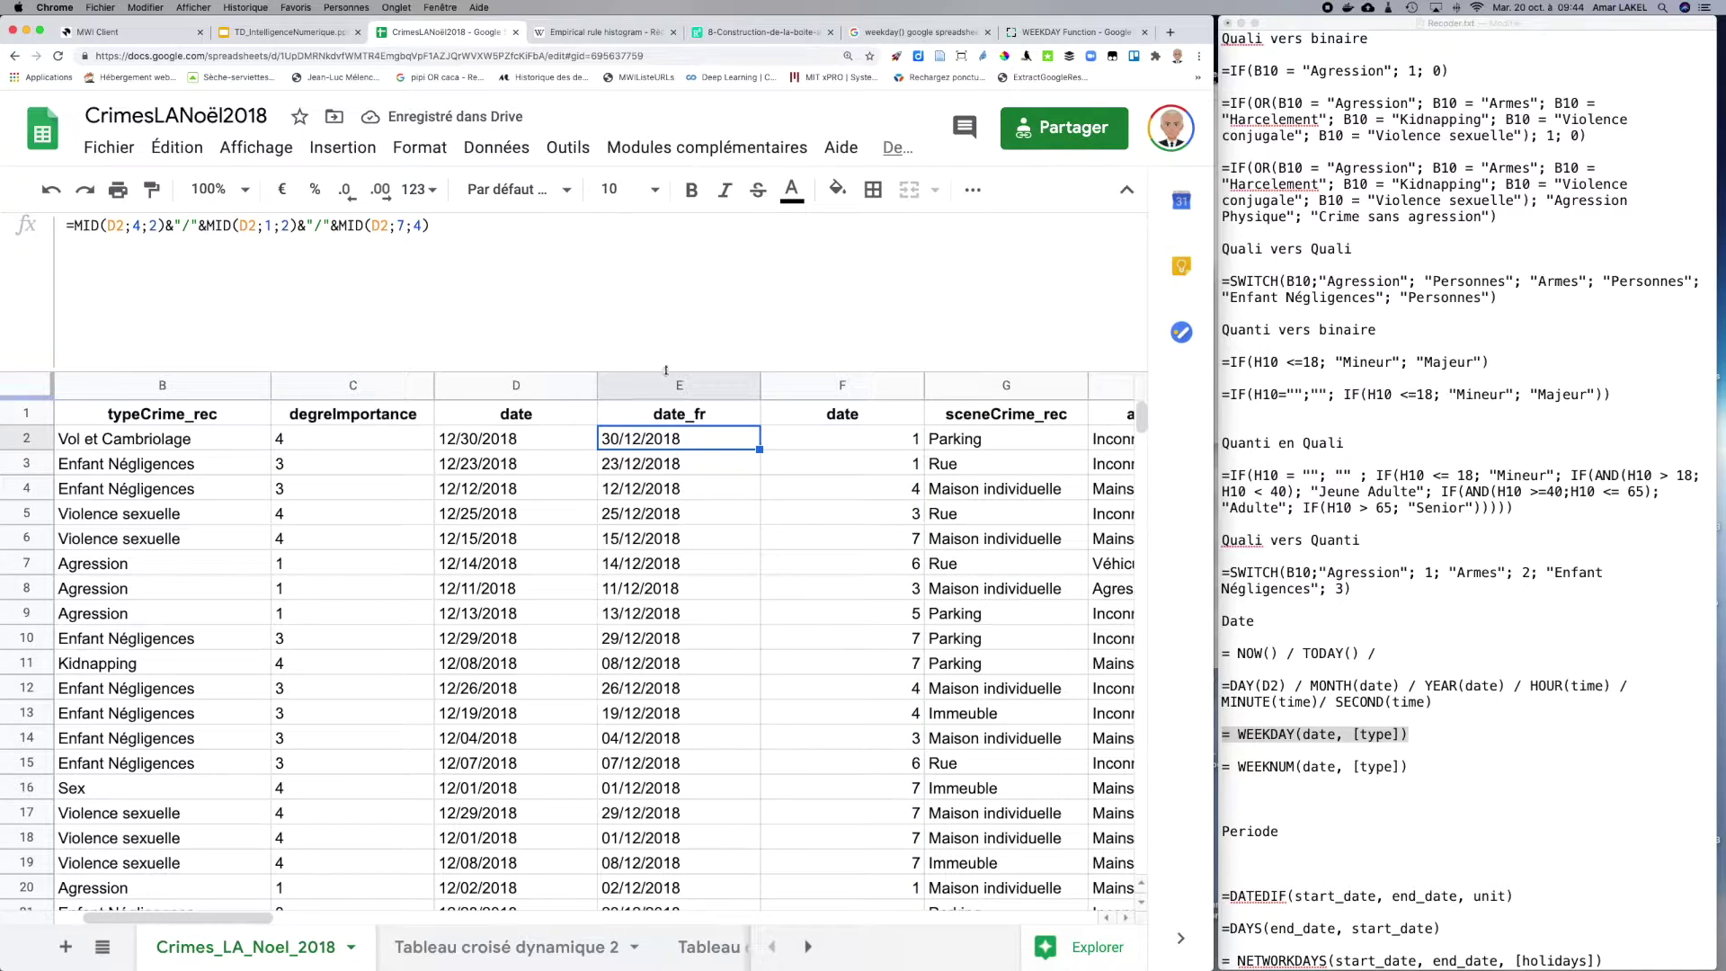
{"action": "left_click", "coordinate": [857, 423]}
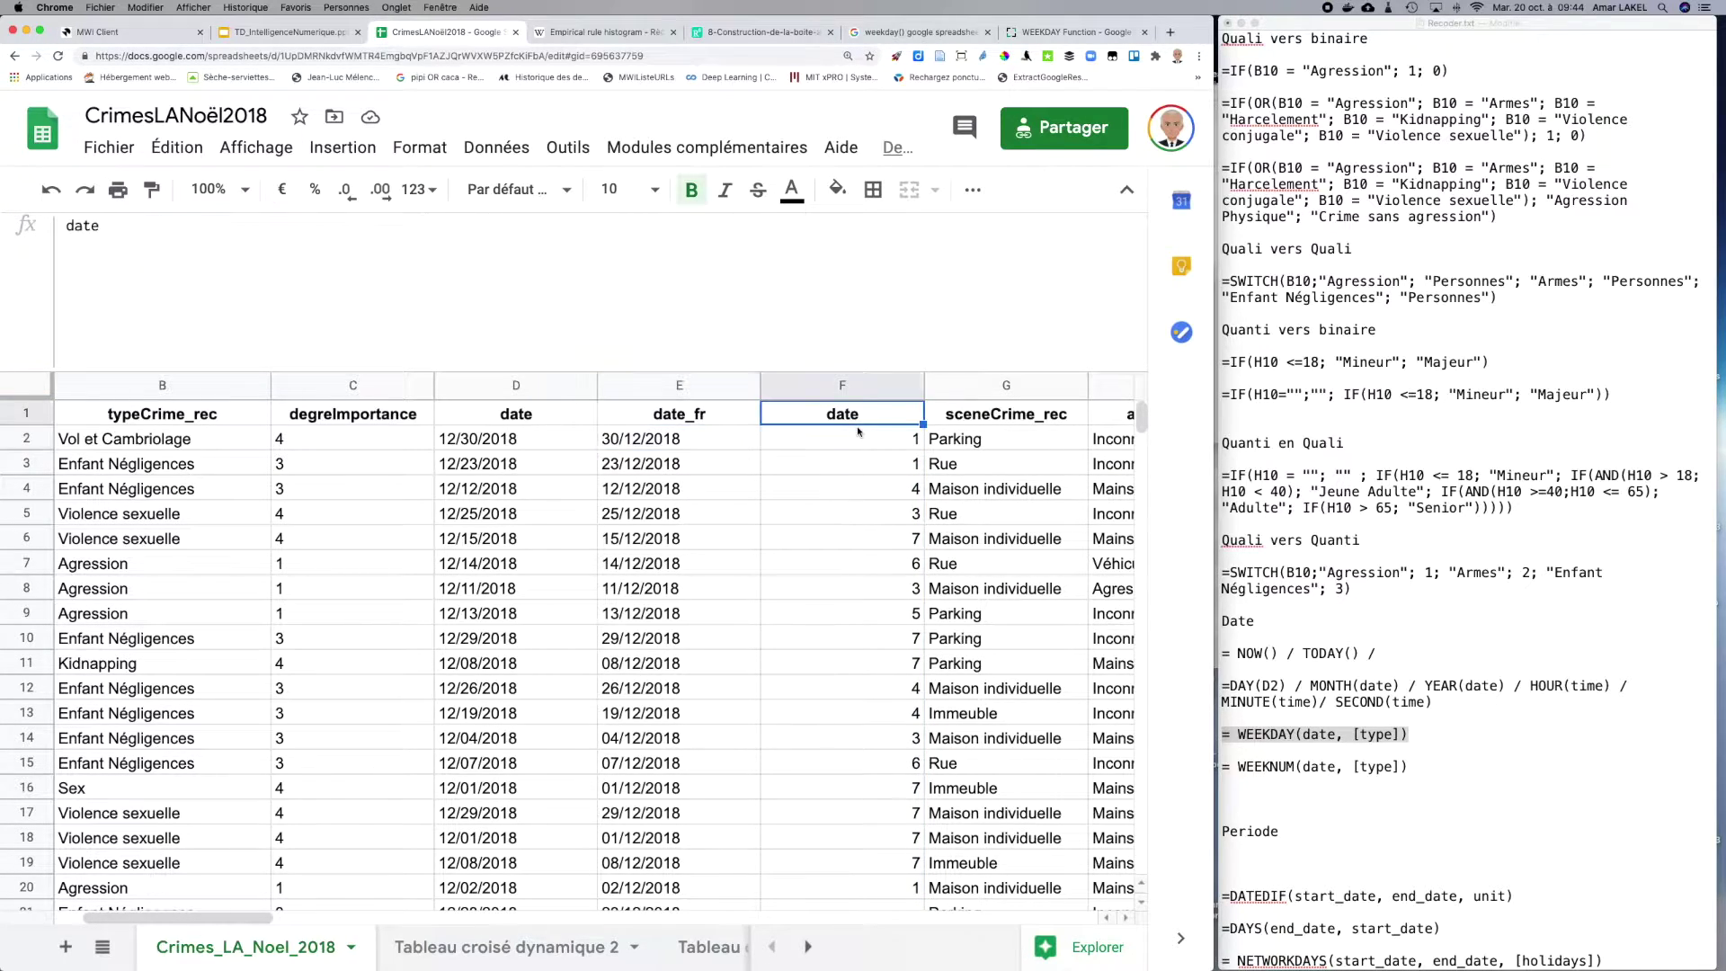
{"action": "left_click", "coordinate": [858, 439]}
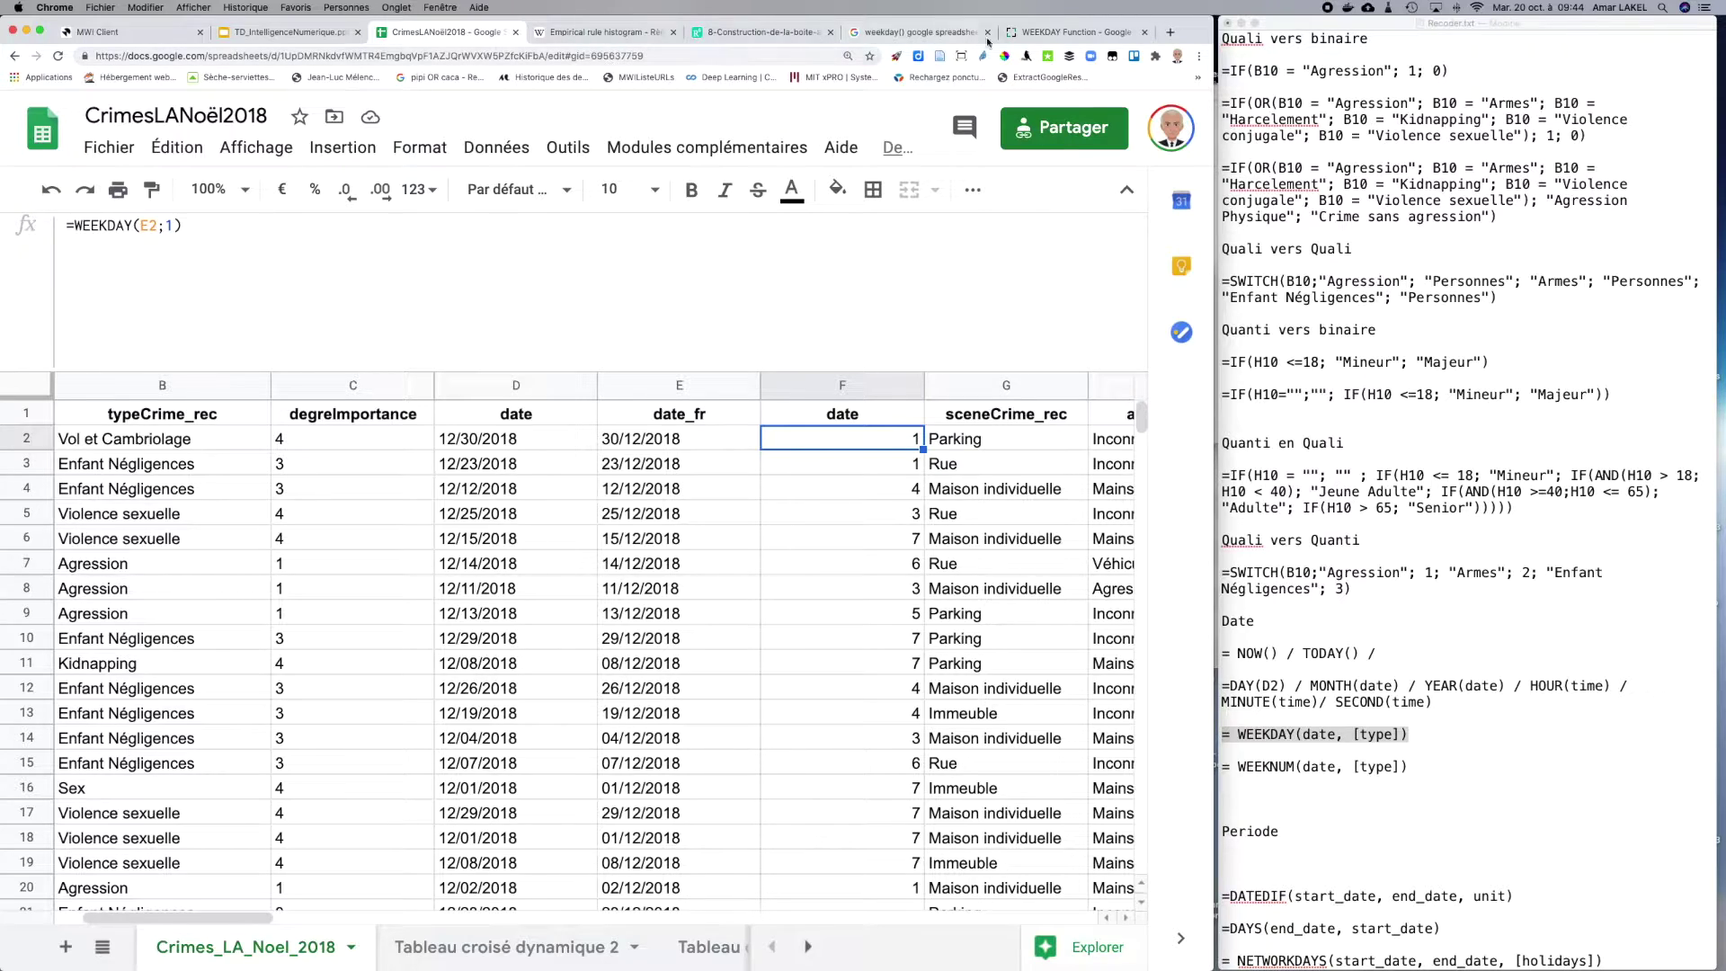
Step: Recheck numbering scheme 2 in the WEEKDAY help article and change F2's formula to =WEEKDAY(E2;2)
{"action": "left_click", "coordinate": [1043, 33]}
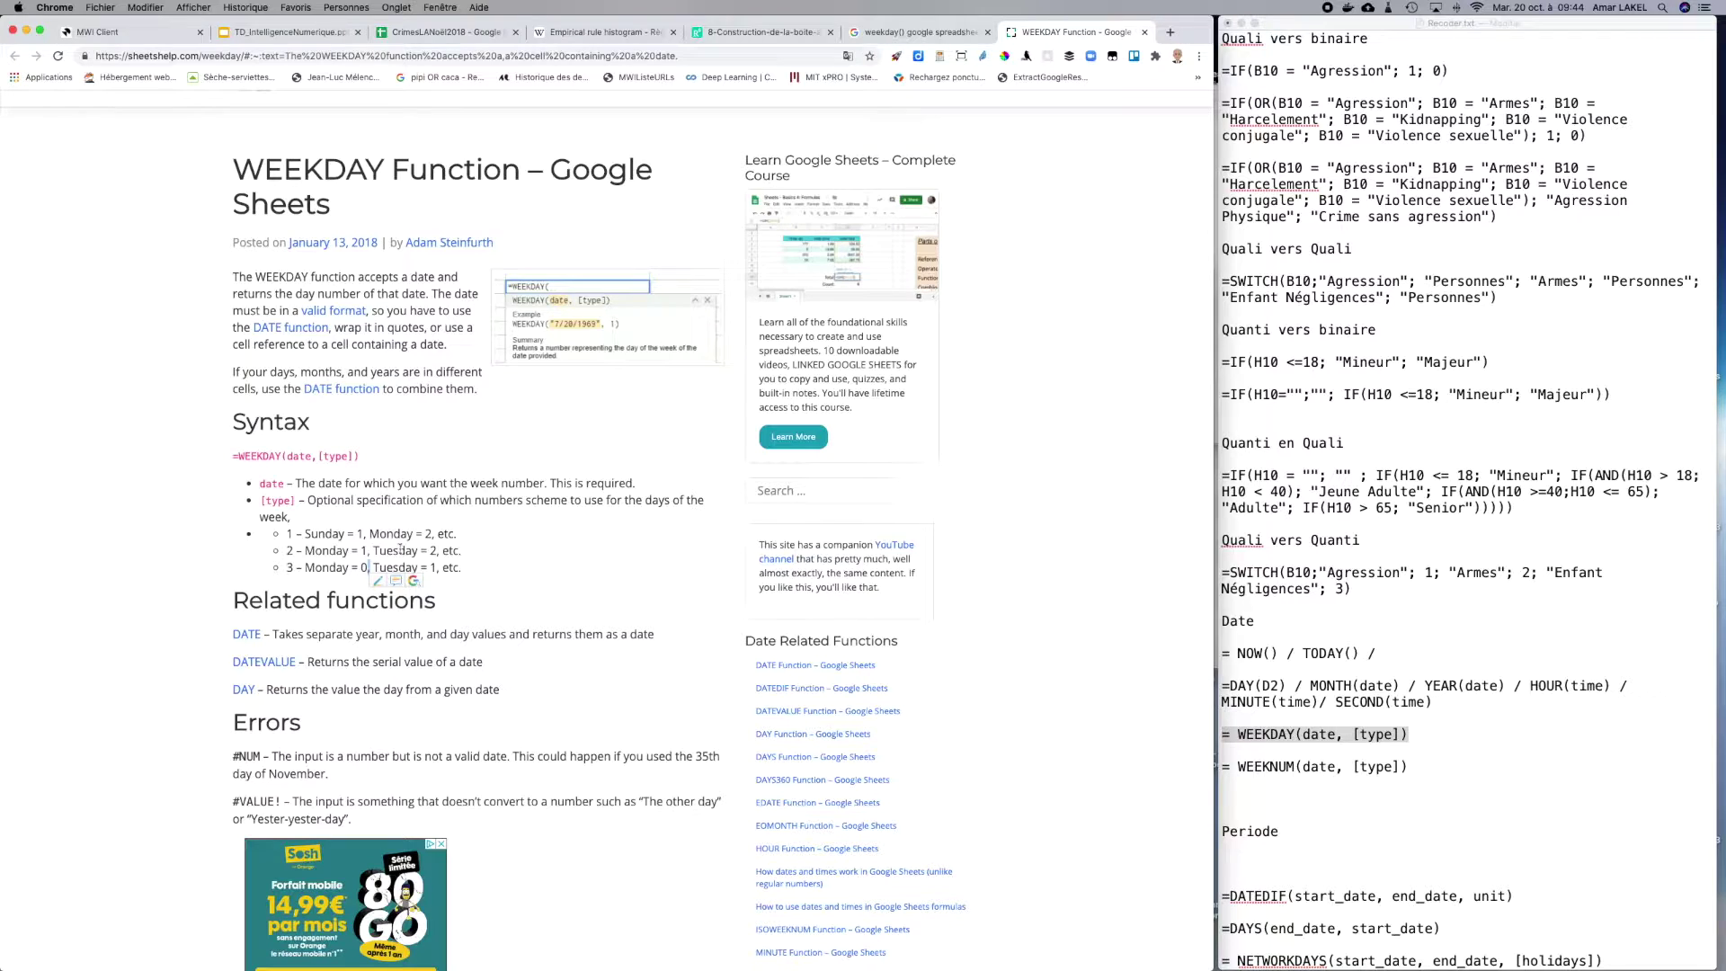
{"action": "double_click", "coordinate": [289, 550]}
{"action": "left_click", "coordinate": [486, 32]}
{"action": "double_click", "coordinate": [169, 225]}
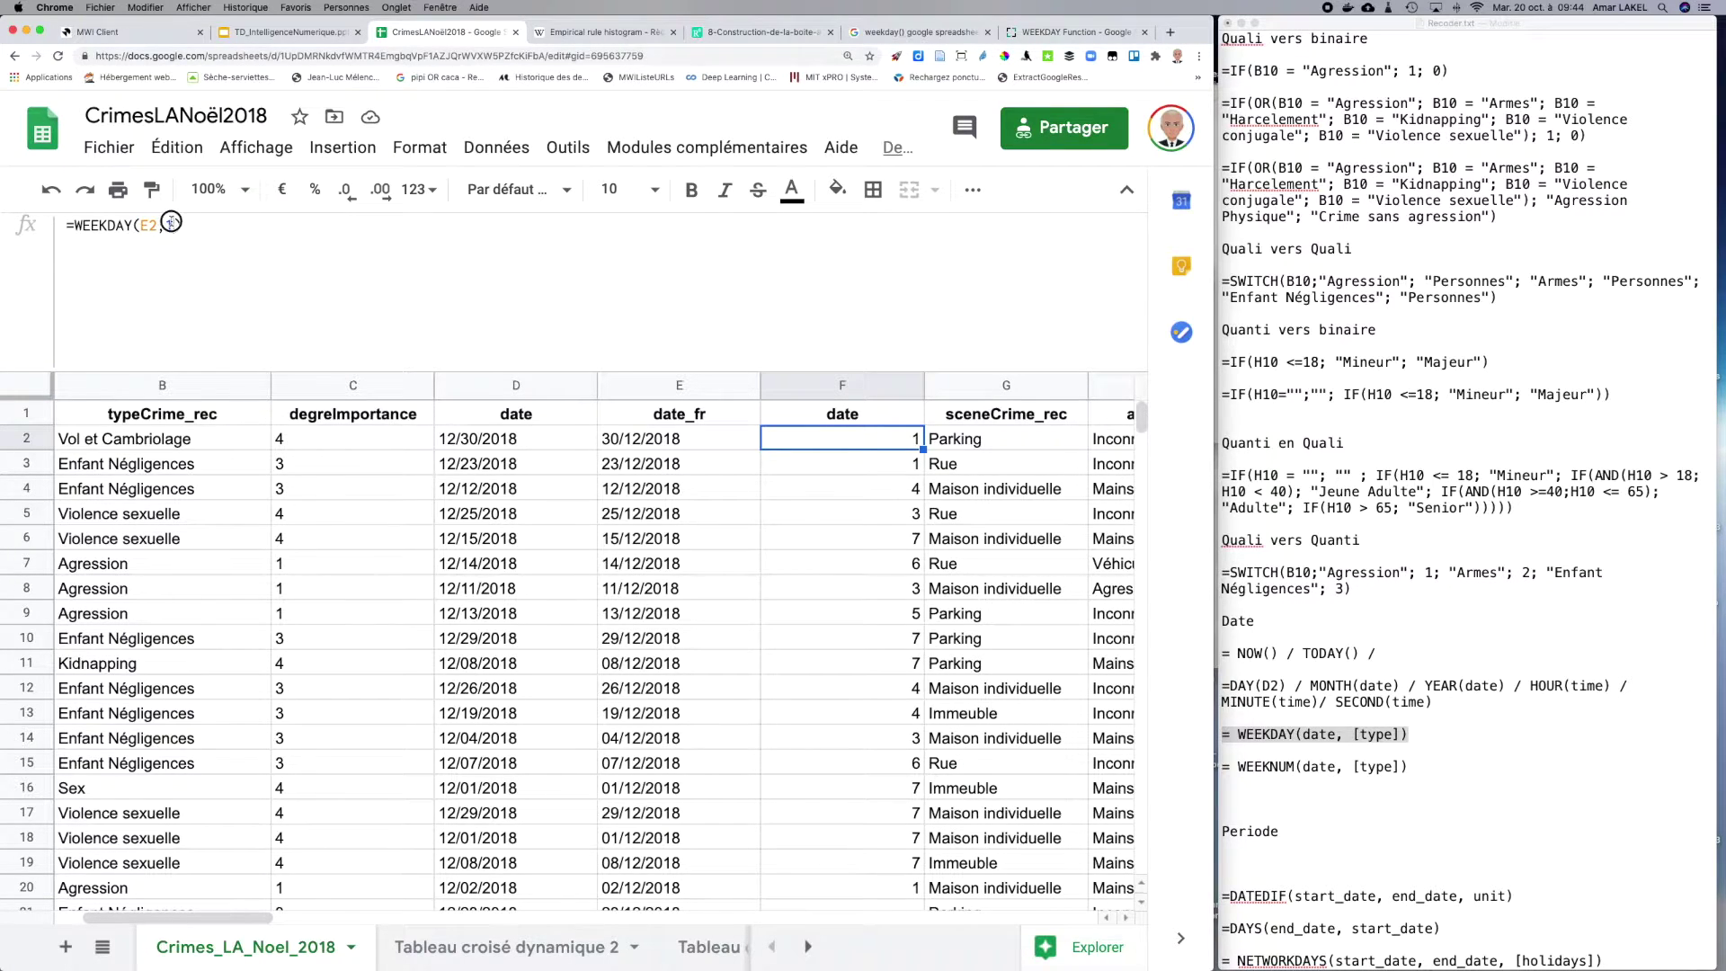
{"action": "type", "text": "2"}
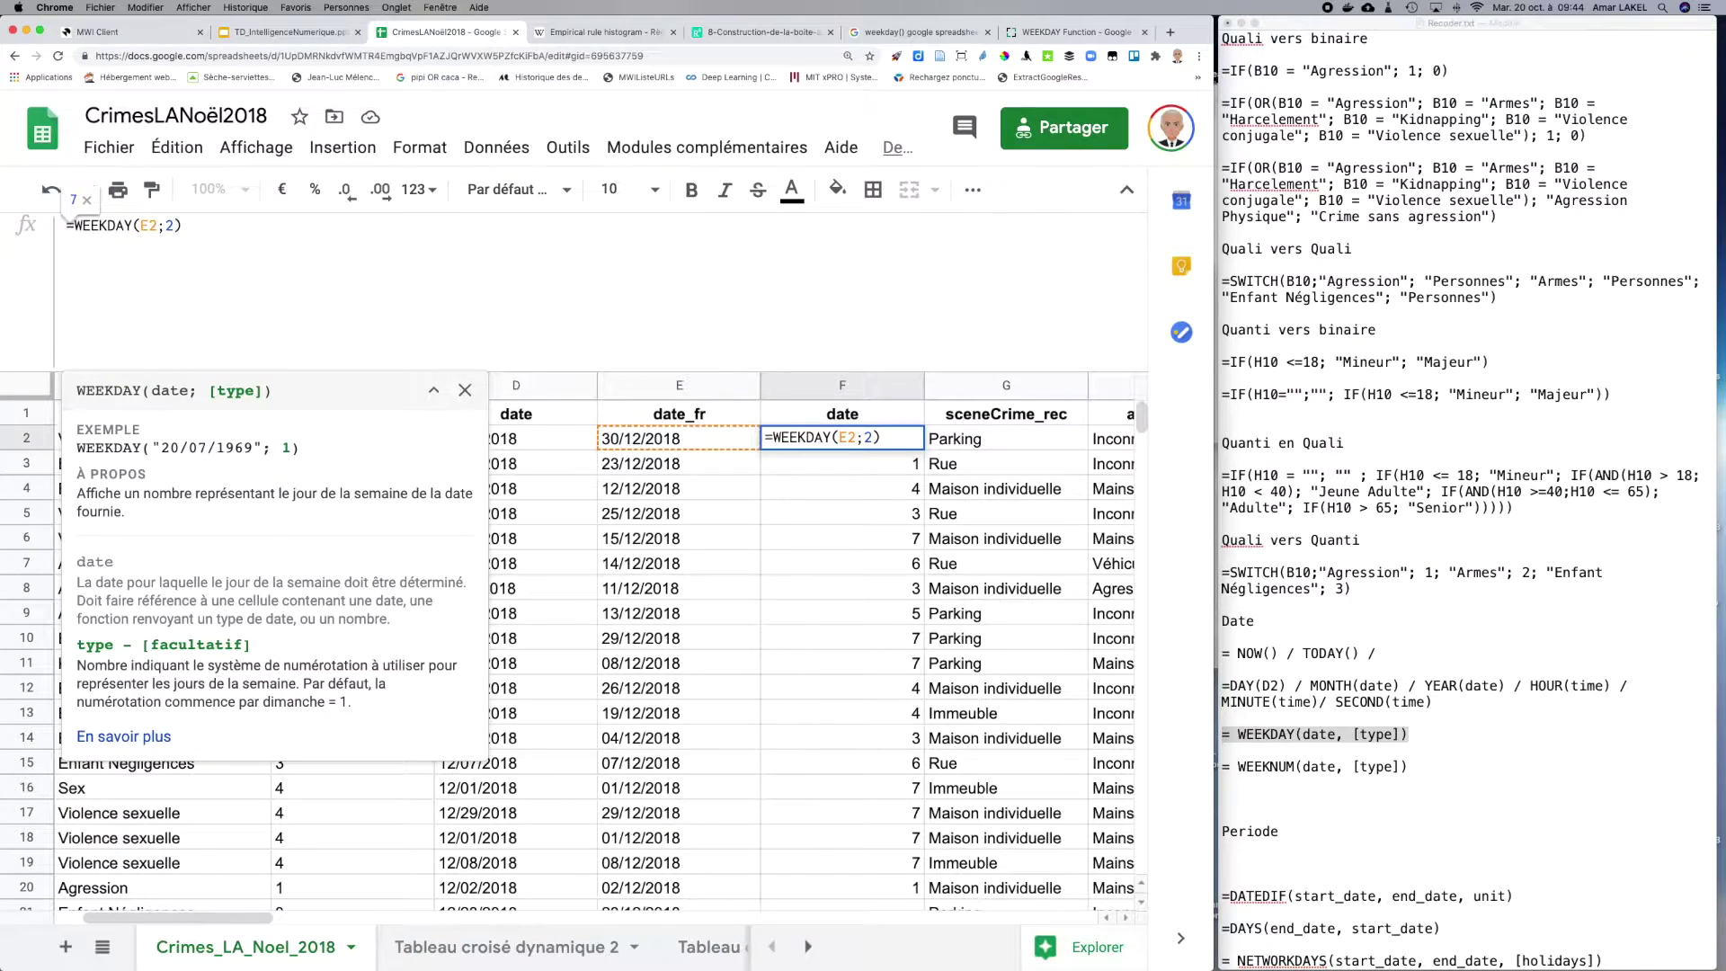
{"action": "key", "text": "Return"}
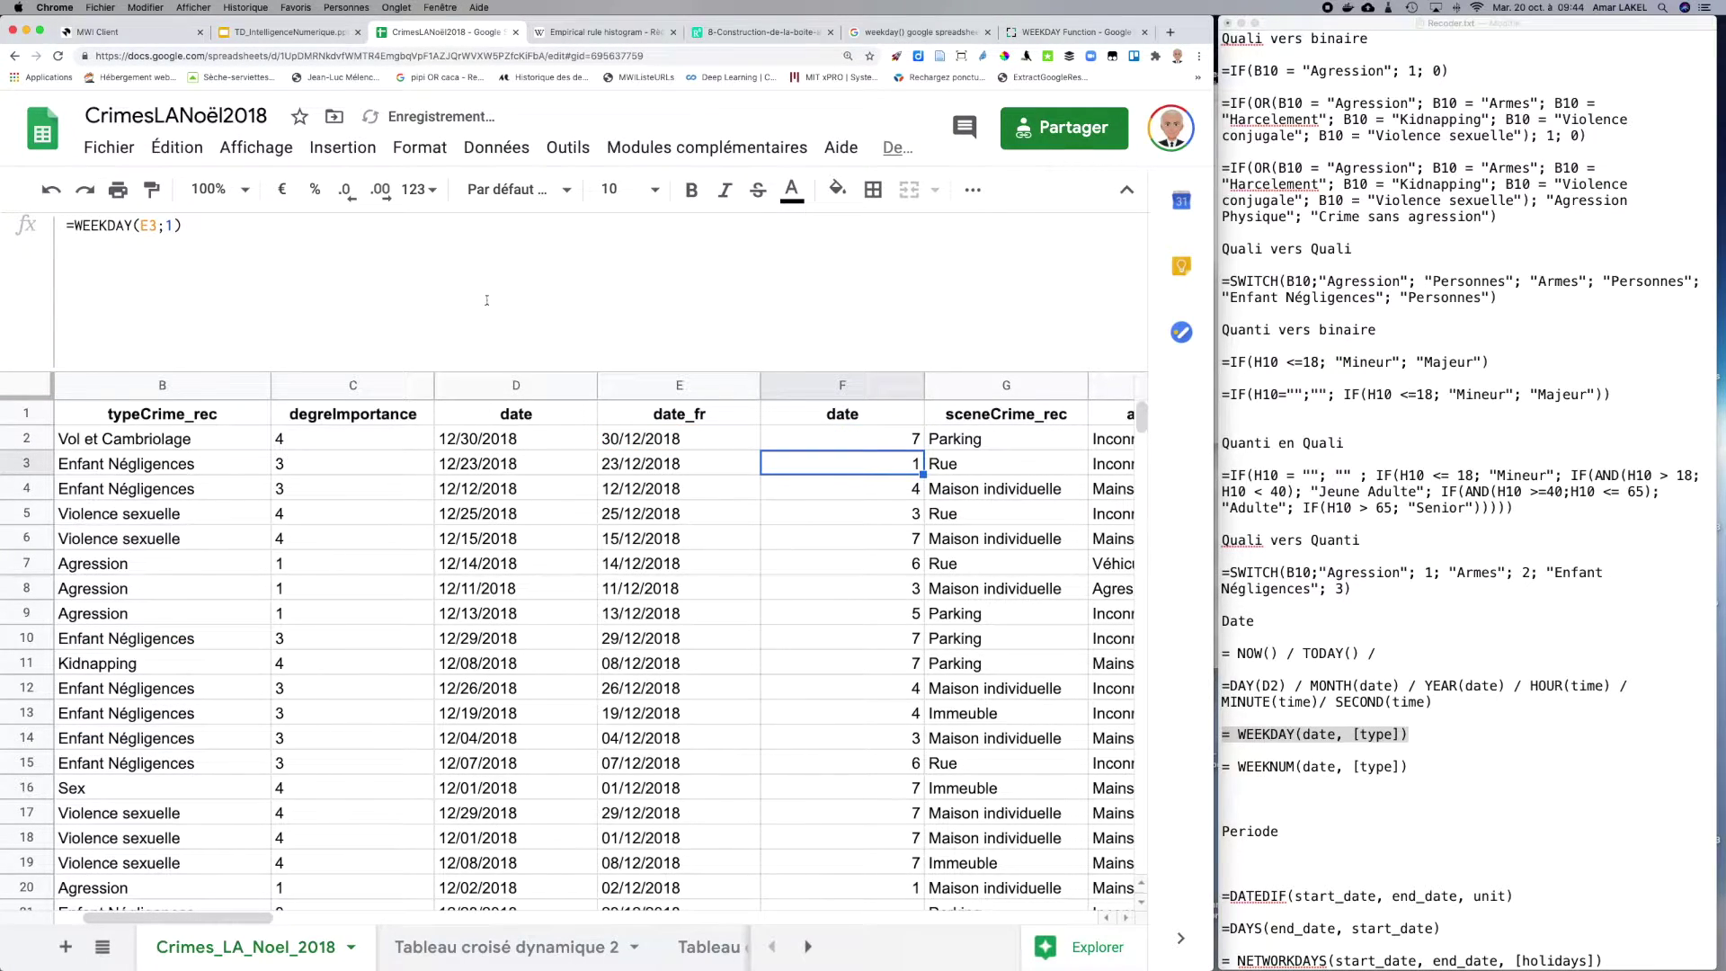
Step: Fill the updated type 2 WEEKDAY formula from F2 down column F through row 22
{"action": "left_click", "coordinate": [862, 441]}
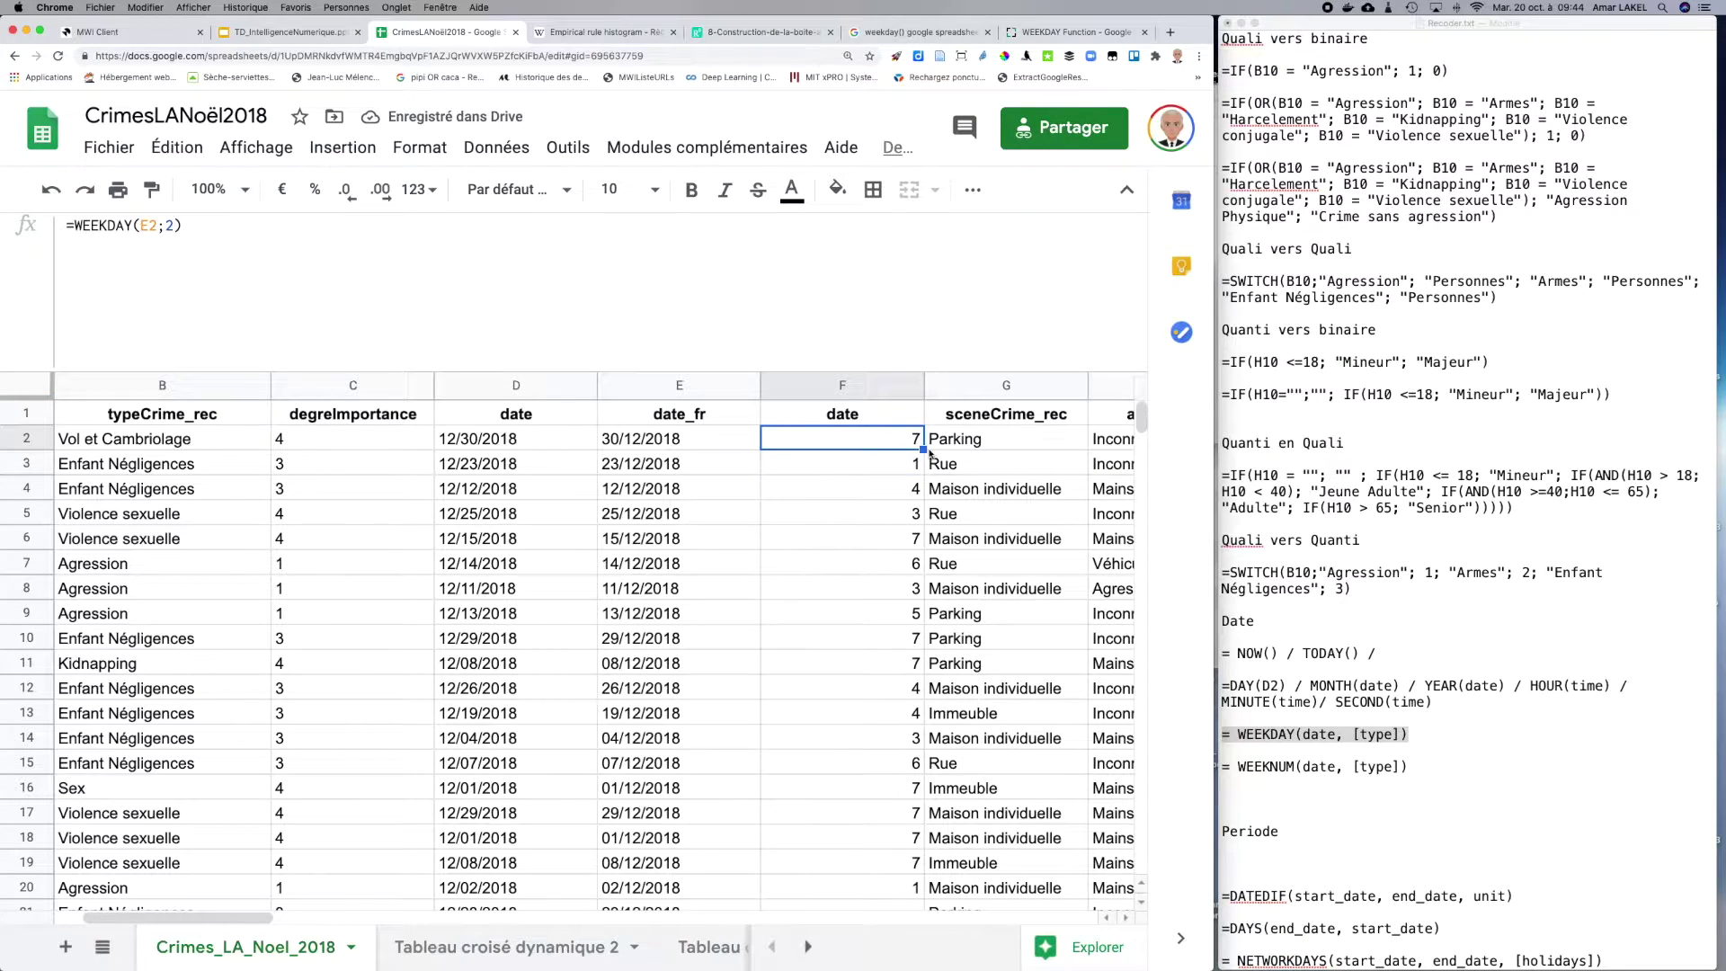
{"action": "left_click_drag", "start_coordinate": [922, 450], "coordinate": [858, 864]}
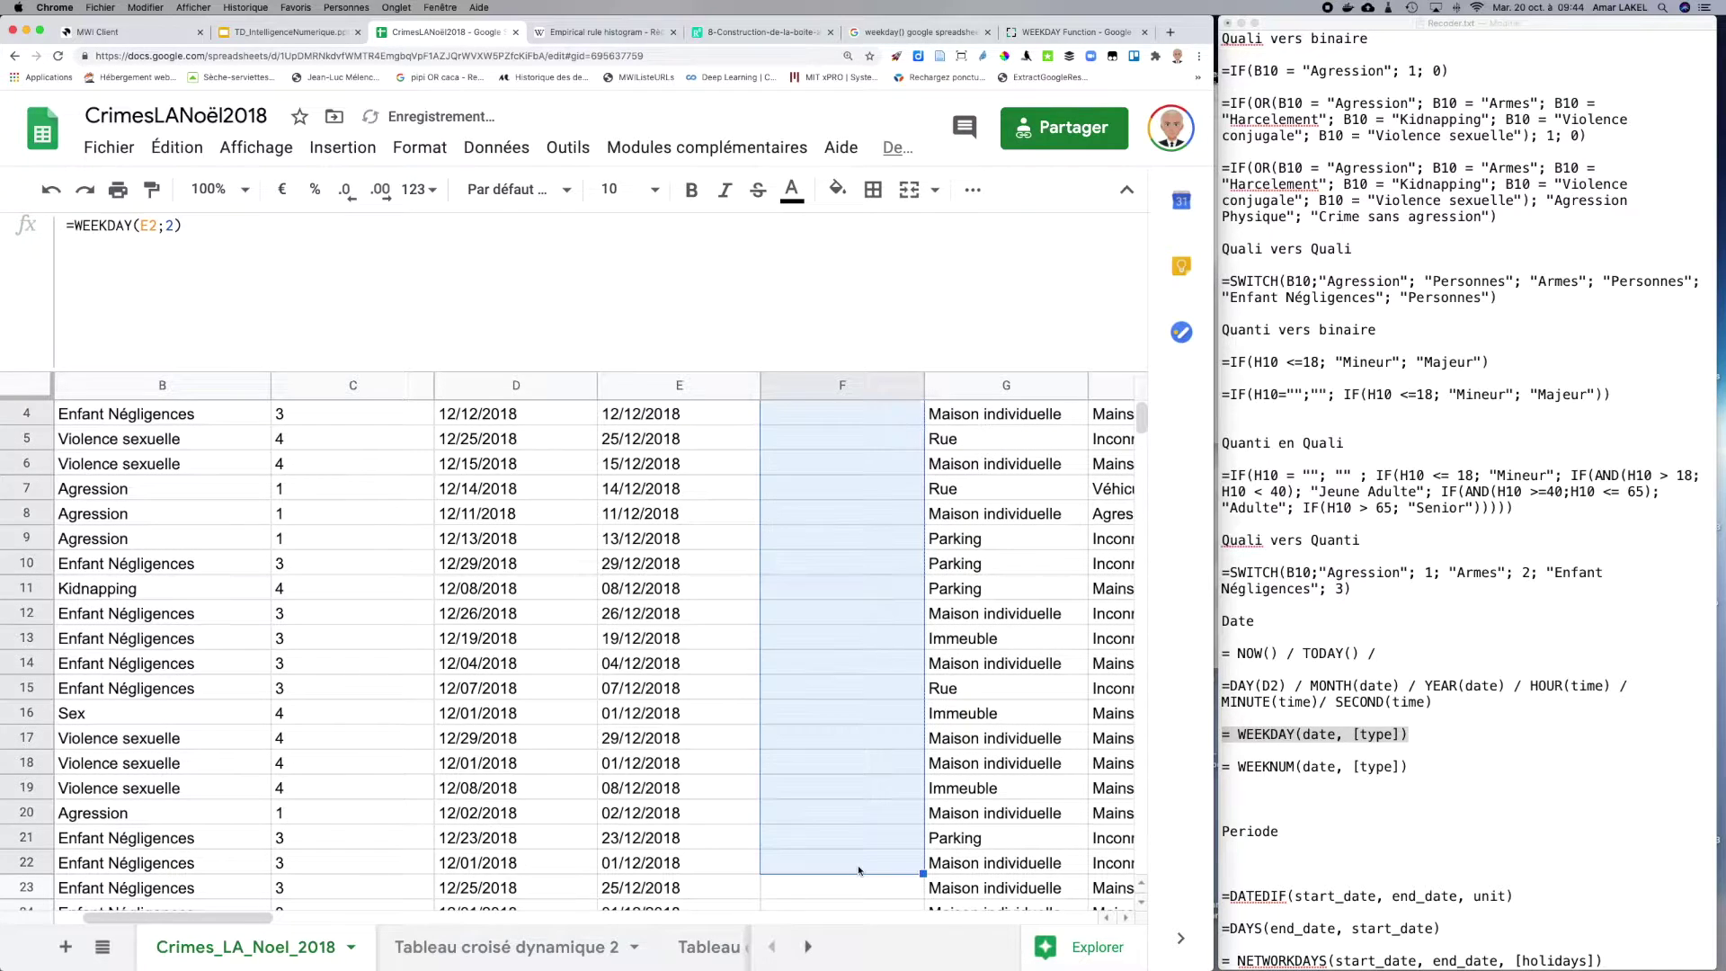
{"action": "scroll", "coordinate": [858, 871], "scroll_direction": "up", "scroll_amount": 2}
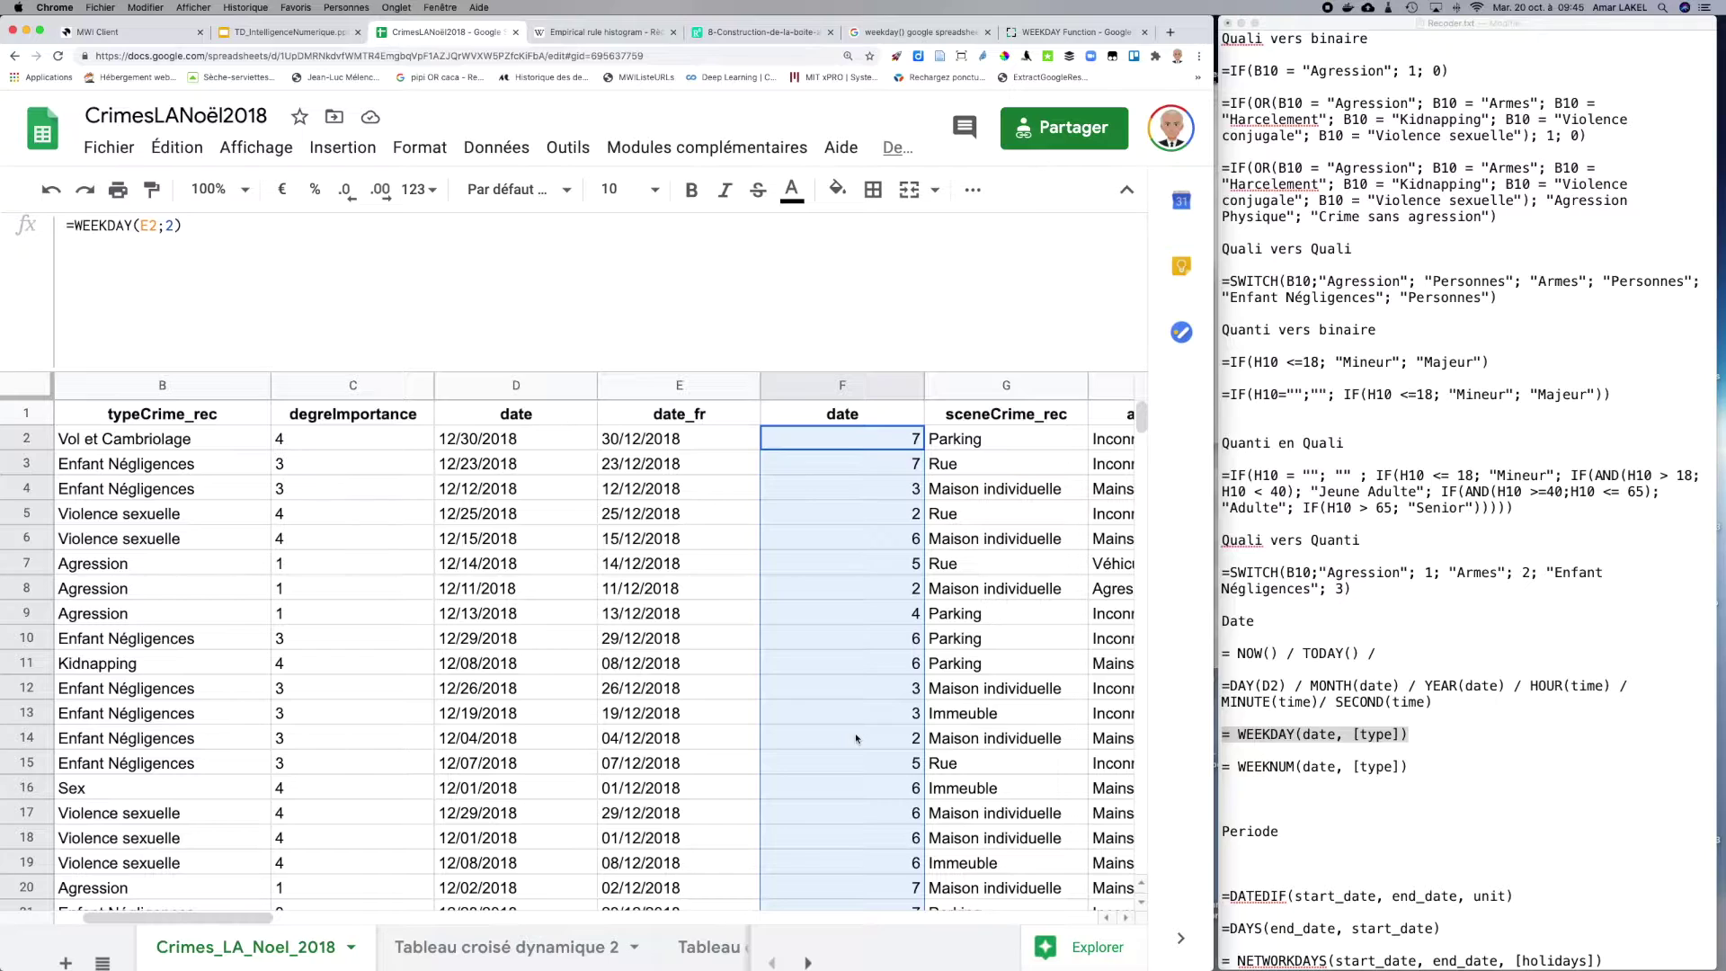
Step: Highlight the WEEKNUM function in the Recoder.txt notes and copy its syntax, WEEKNUM(date, [type]), without the equals sign
{"action": "left_click", "coordinate": [1240, 769]}
{"action": "left_click_drag", "start_coordinate": [1241, 769], "coordinate": [1294, 767]}
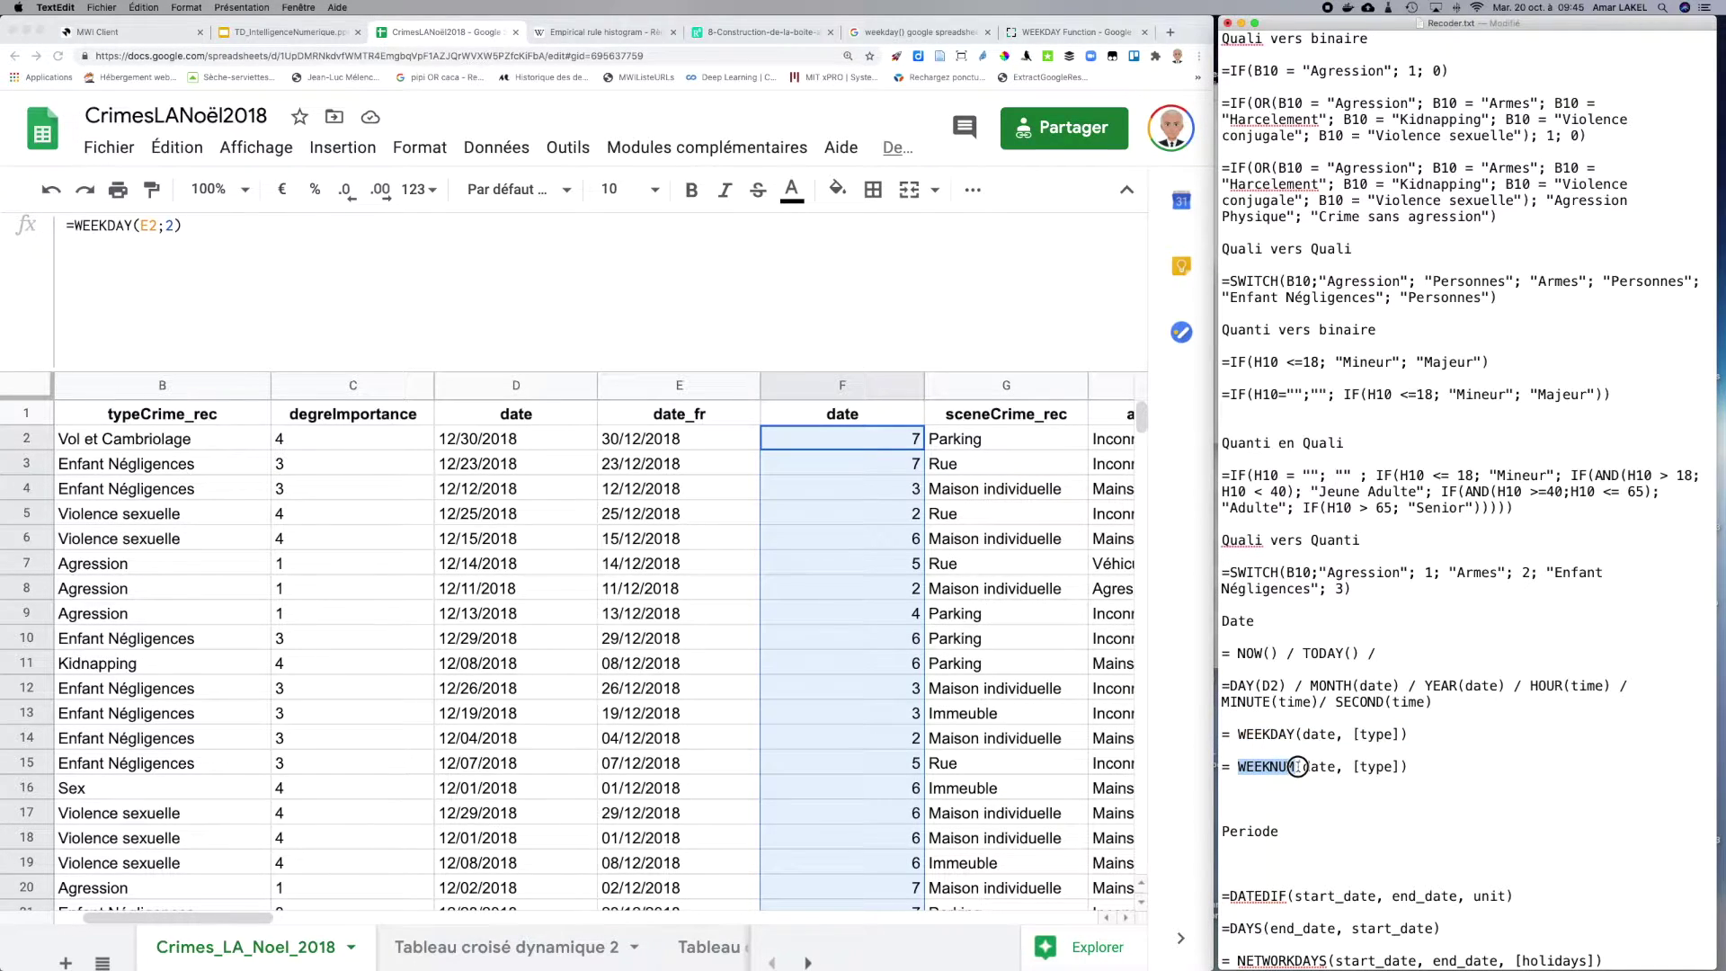
{"action": "left_click_drag", "start_coordinate": [1238, 735], "coordinate": [1295, 767]}
{"action": "left_click_drag", "start_coordinate": [1412, 764], "coordinate": [1234, 765]}
{"action": "key", "text": "super+c"}
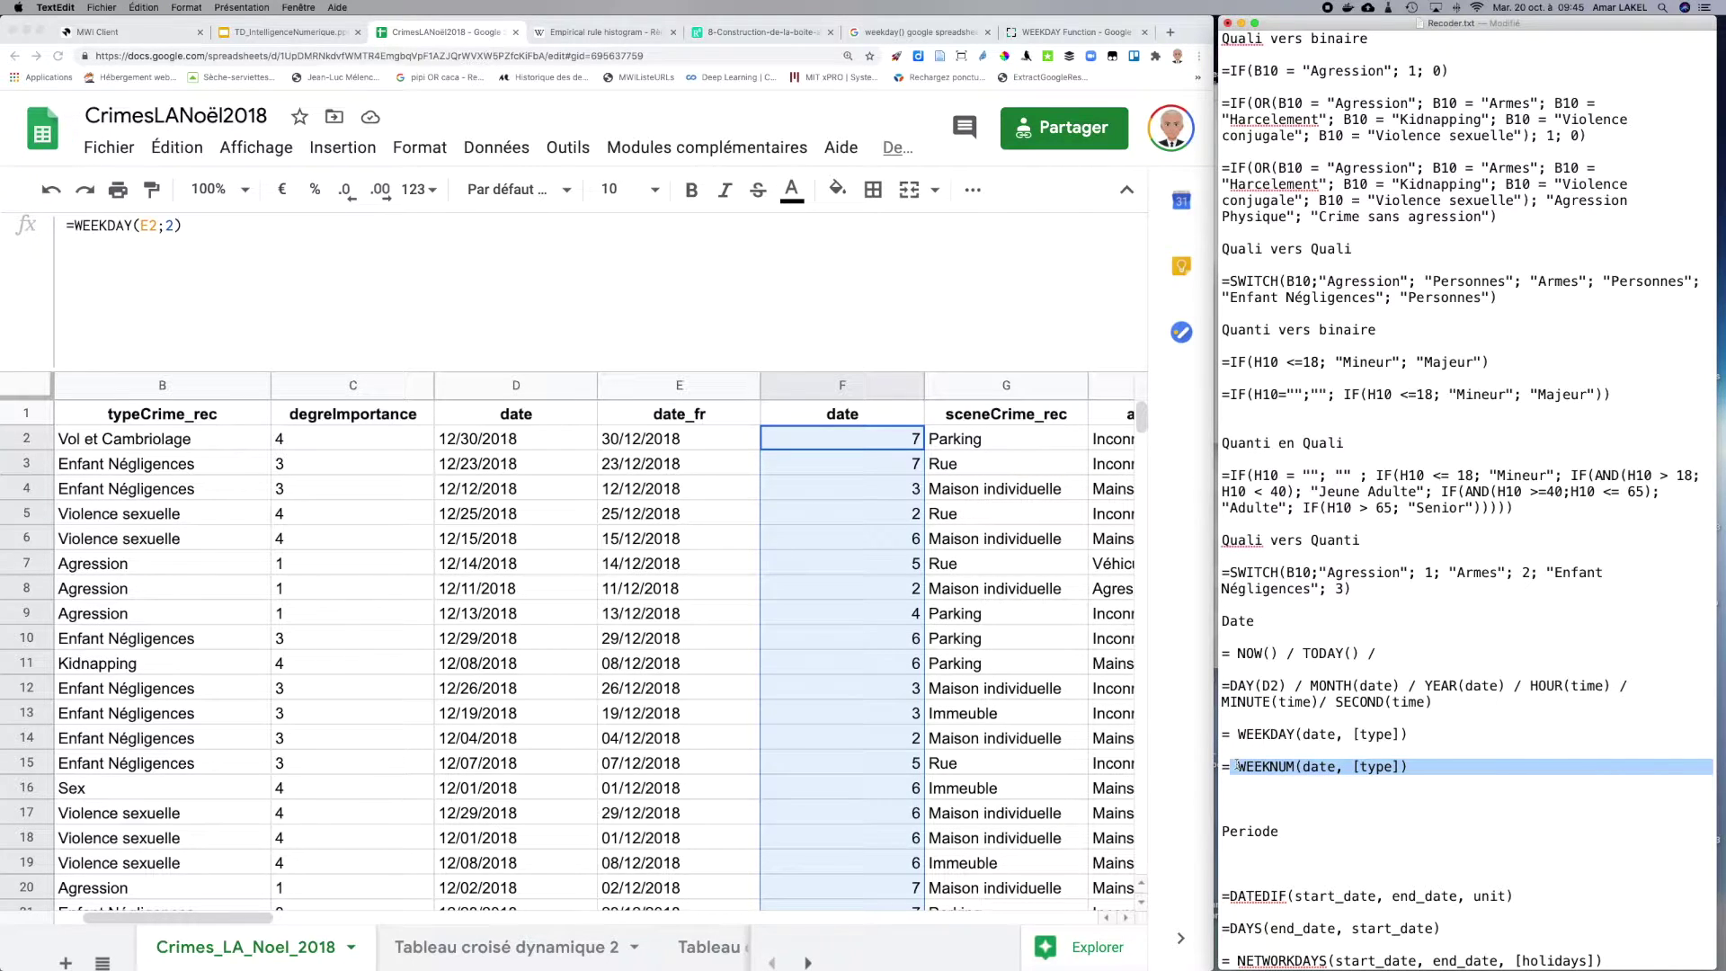
Step: Paste the copied WEEKNUM syntax into F2, complete it as =WEEKNUM(E2), and reselect F2
{"action": "left_click", "coordinate": [868, 434]}
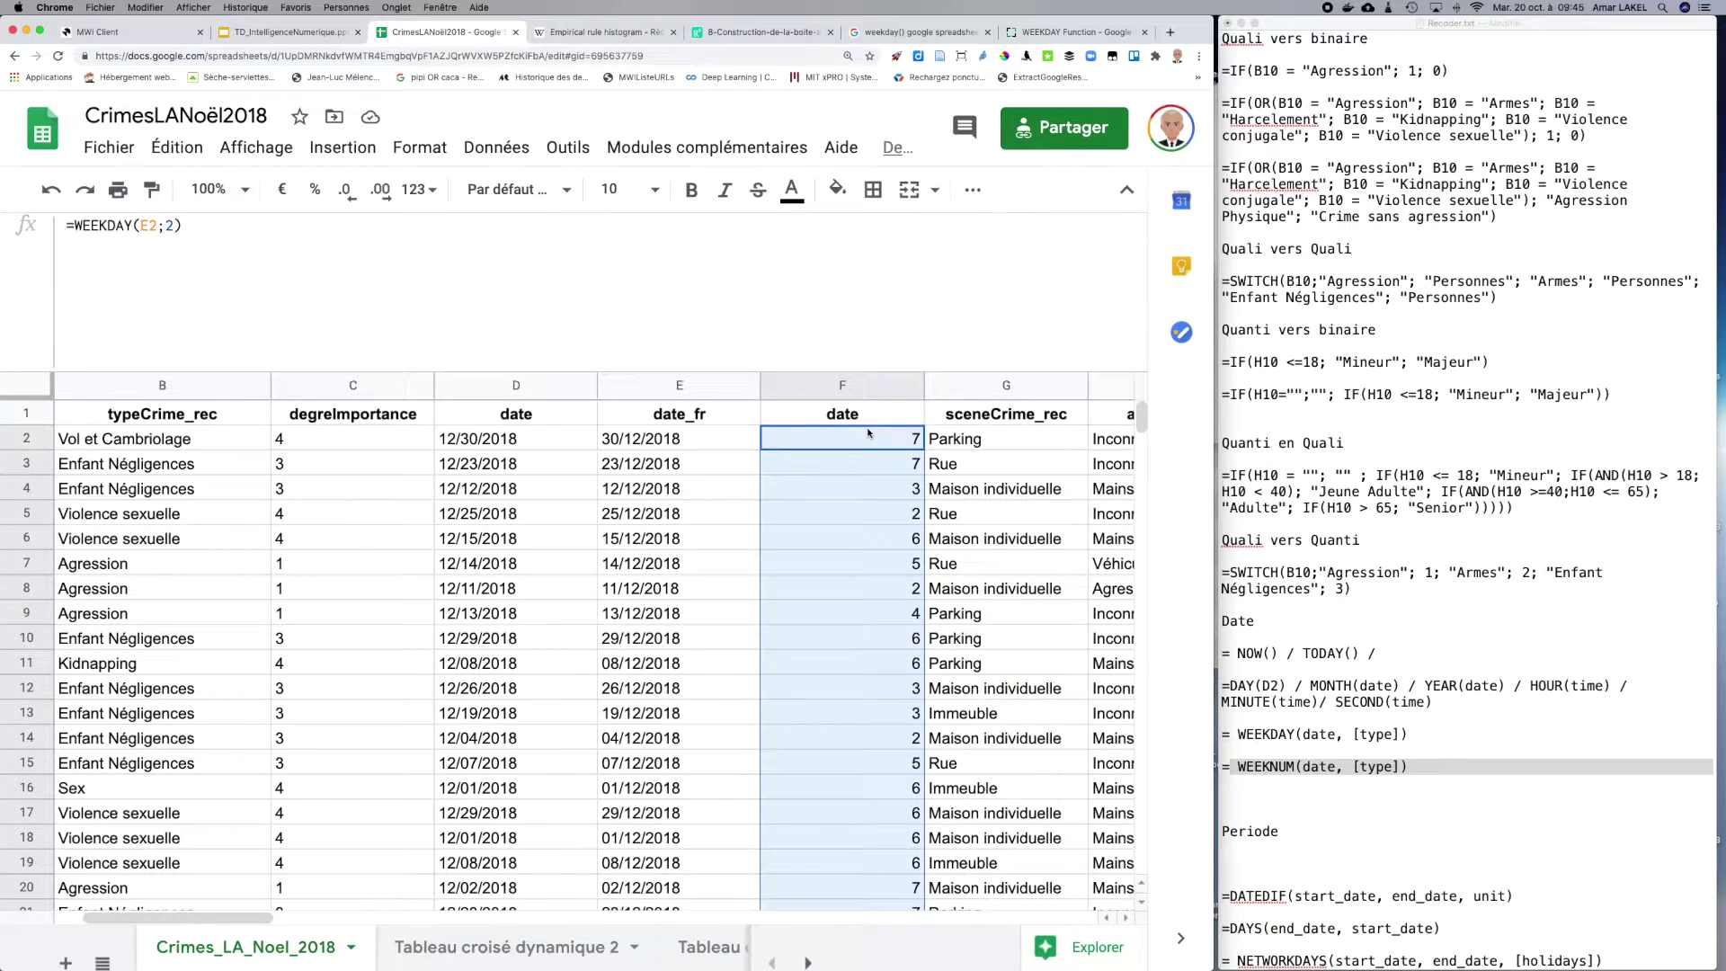
{"action": "key", "text": "super+v"}
{"action": "left_click_drag", "start_coordinate": [241, 225], "coordinate": [144, 224]}
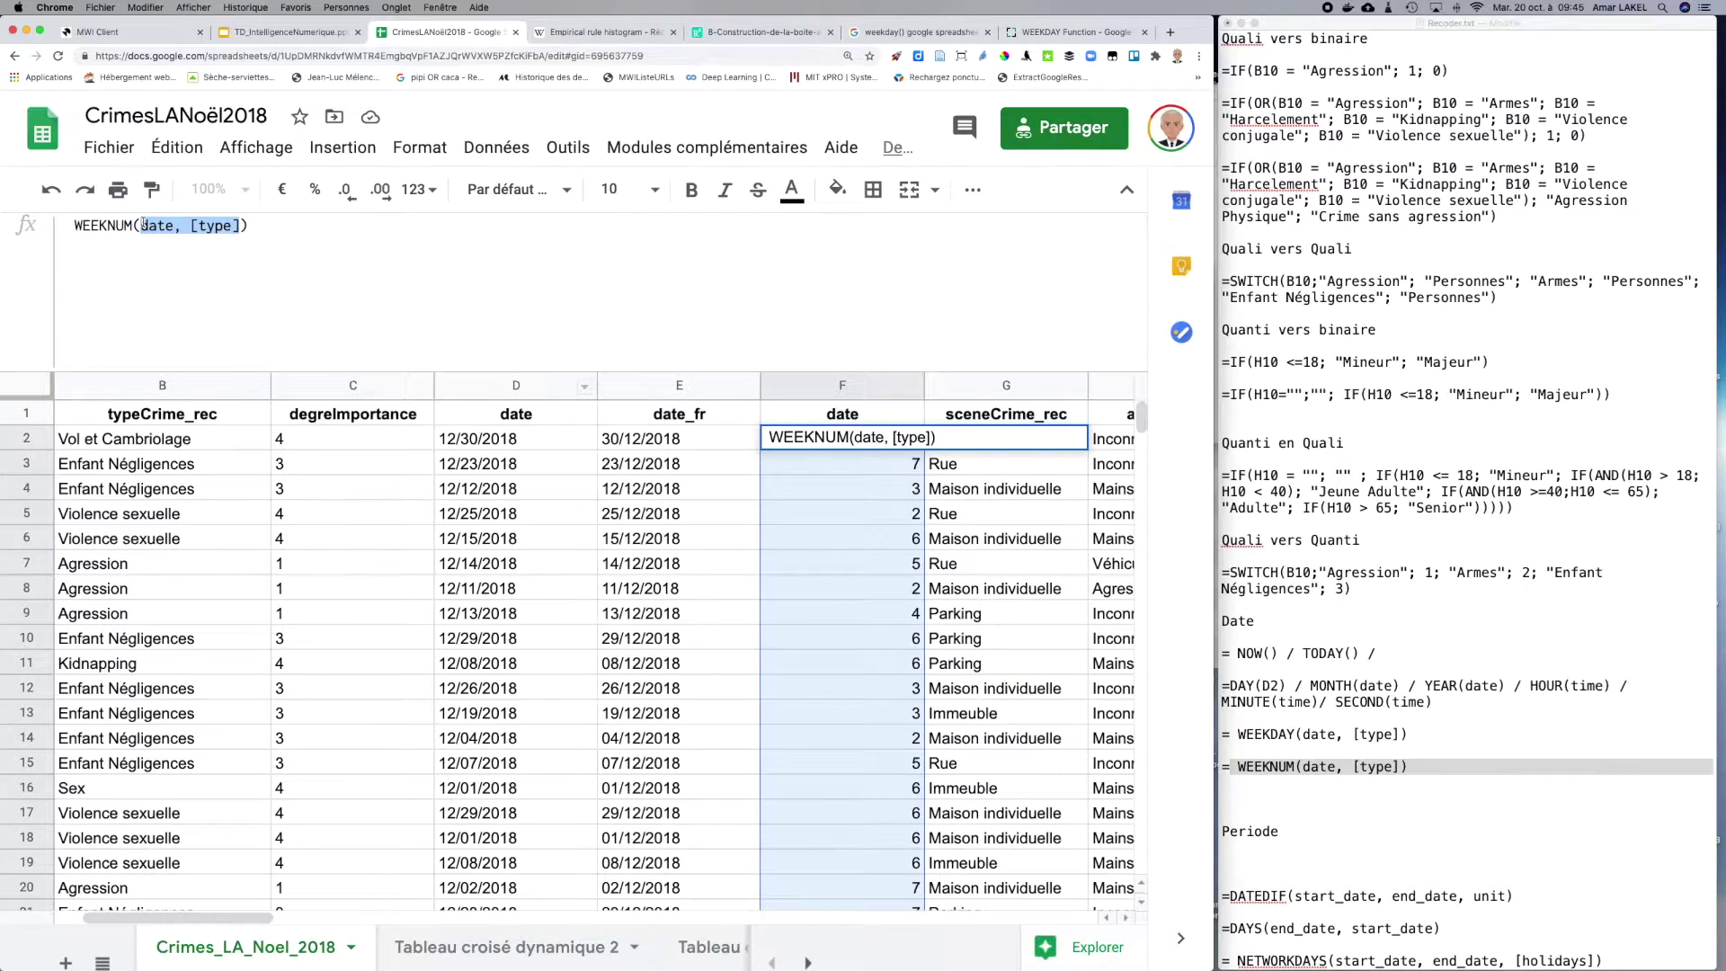
{"action": "type", "text": "E2"}
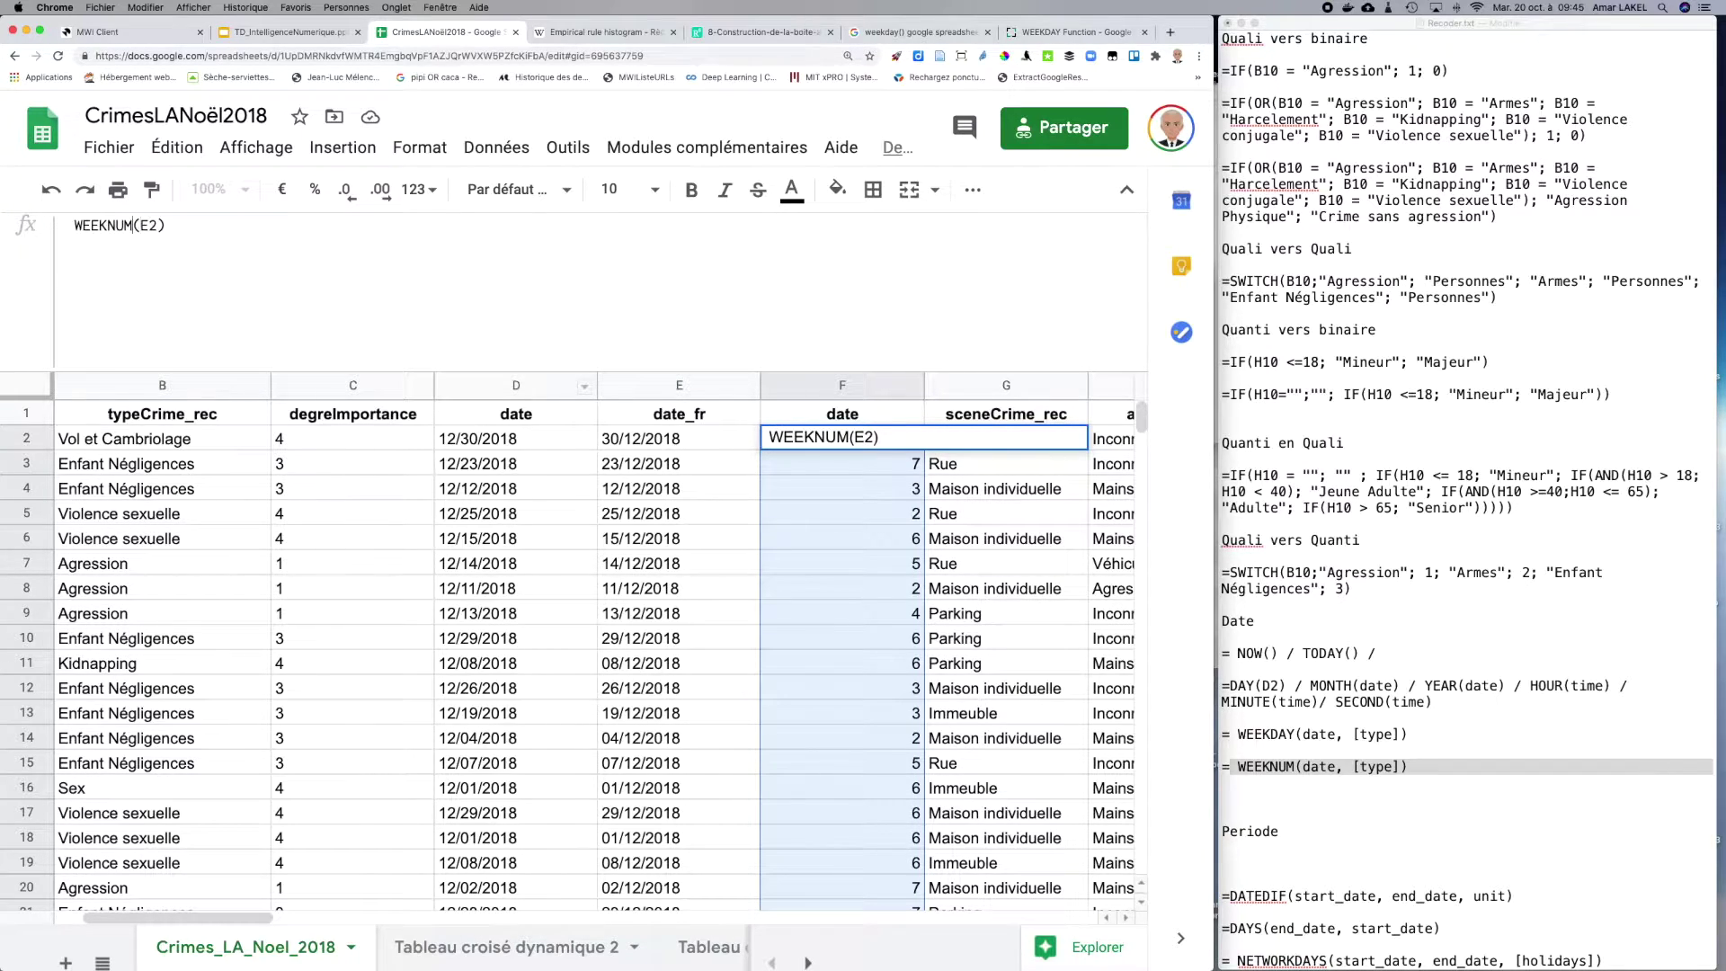
{"action": "key", "text": "BackSpace"}
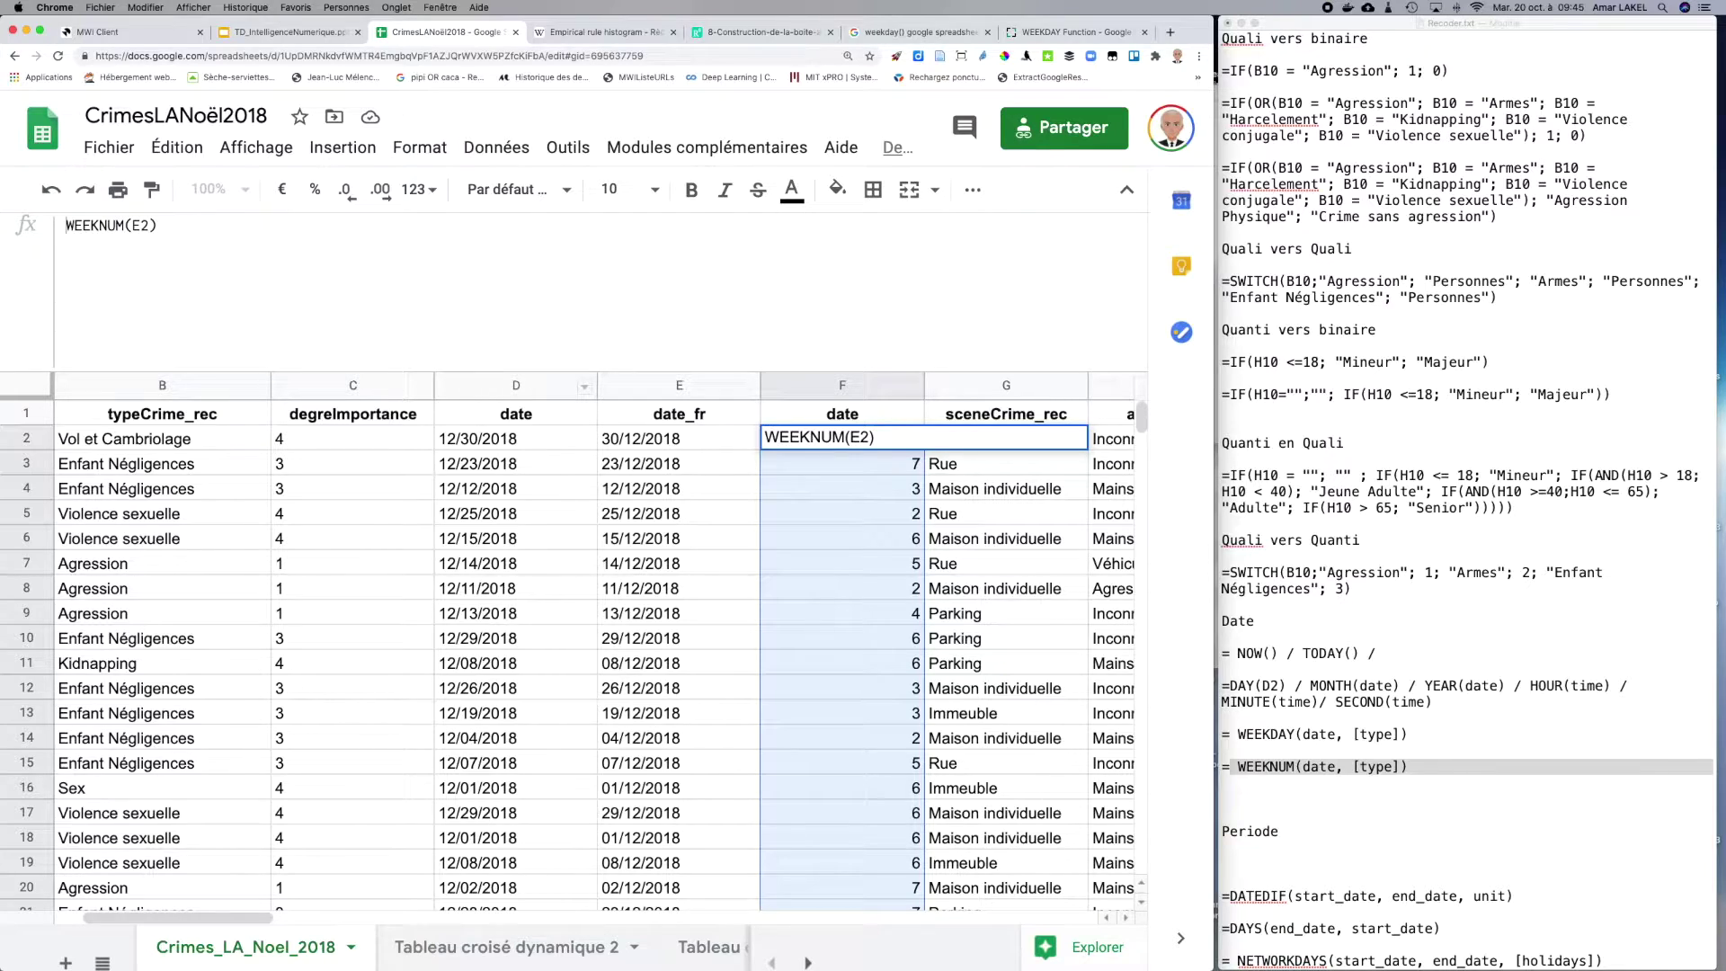
{"action": "type", "text": "="}
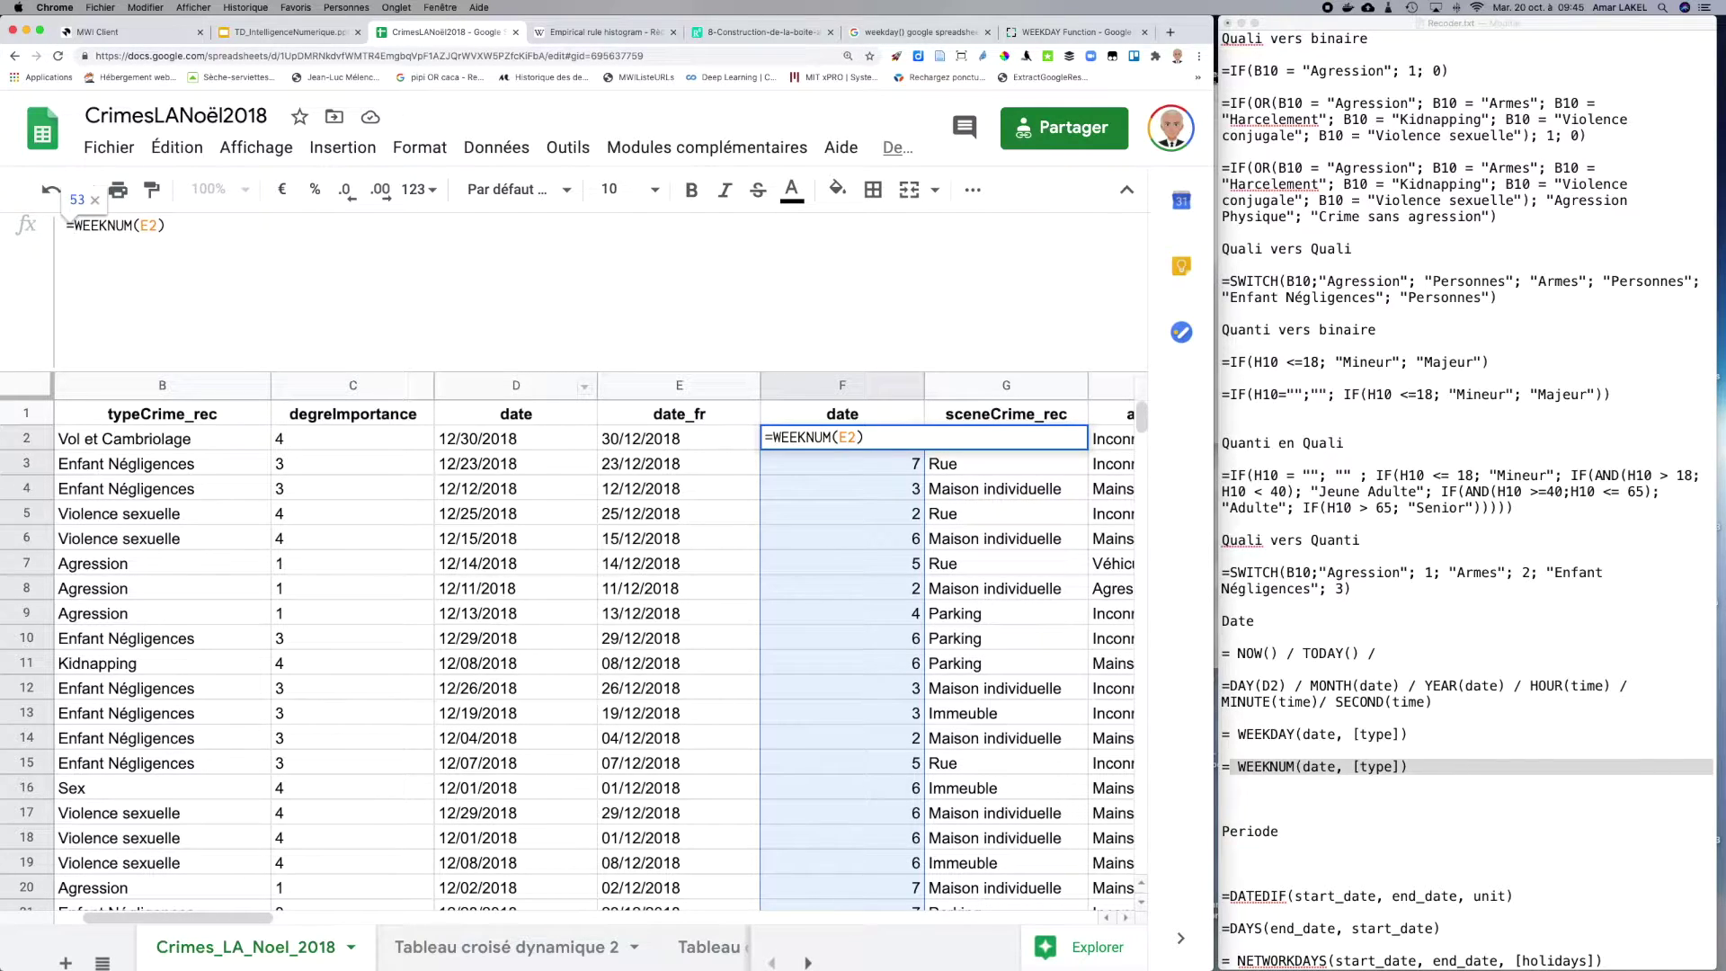
{"action": "key", "text": "Return"}
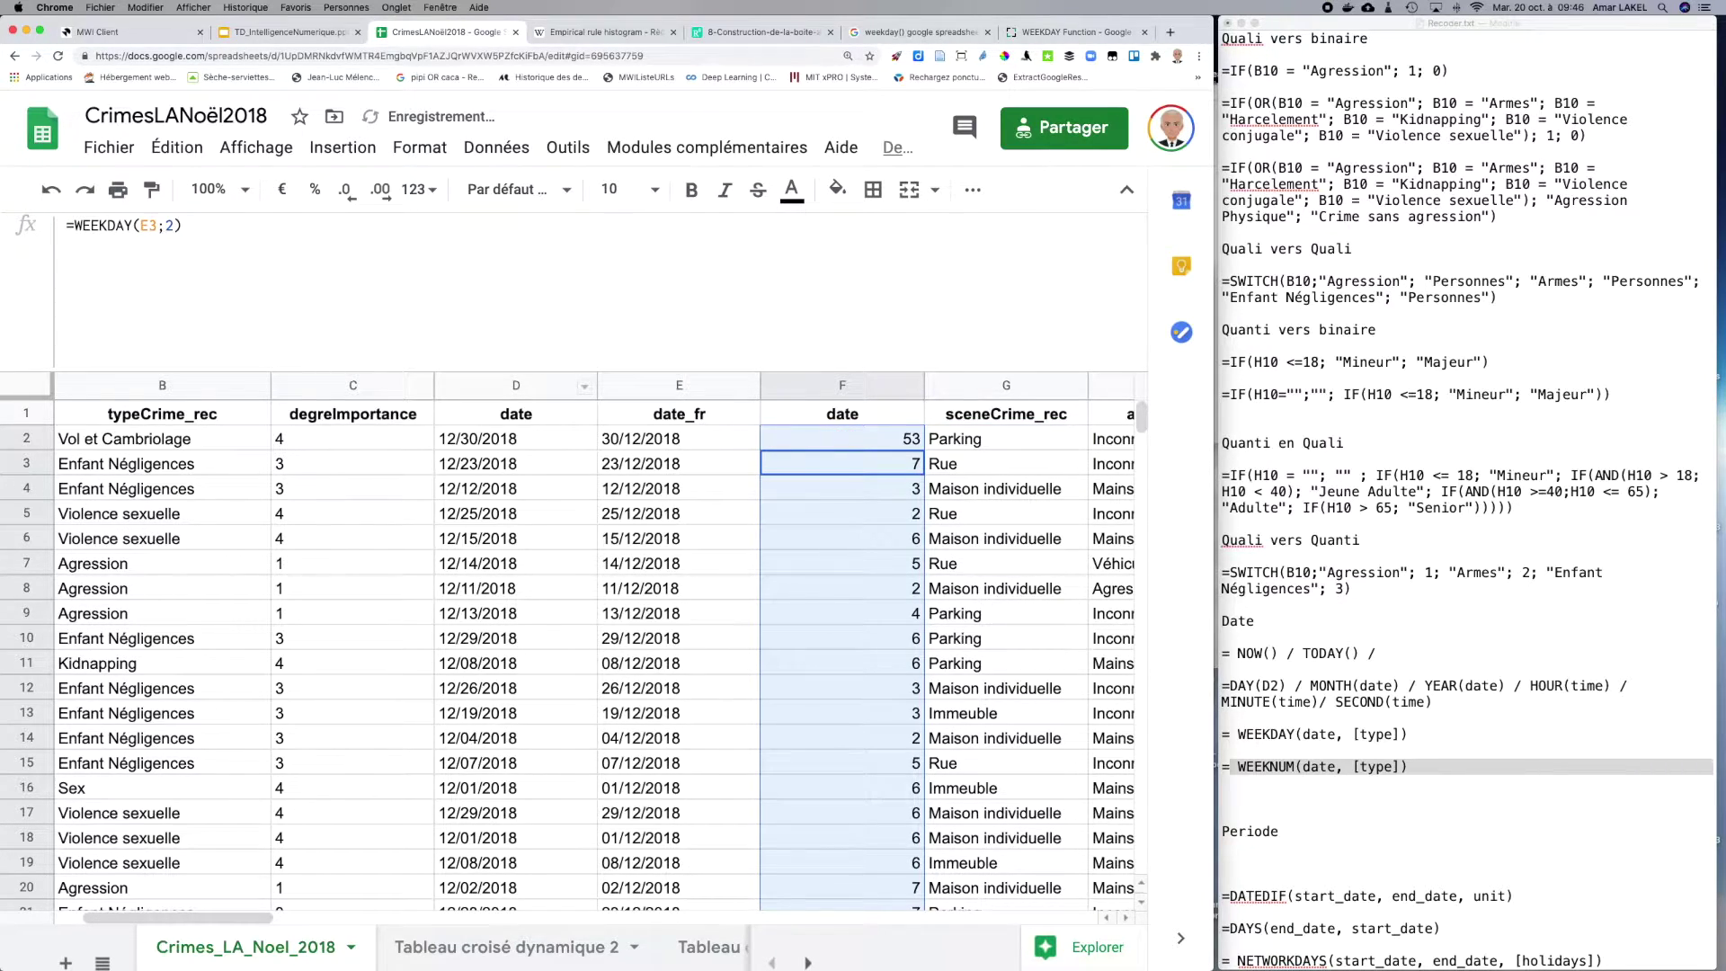
{"action": "key", "text": "Up"}
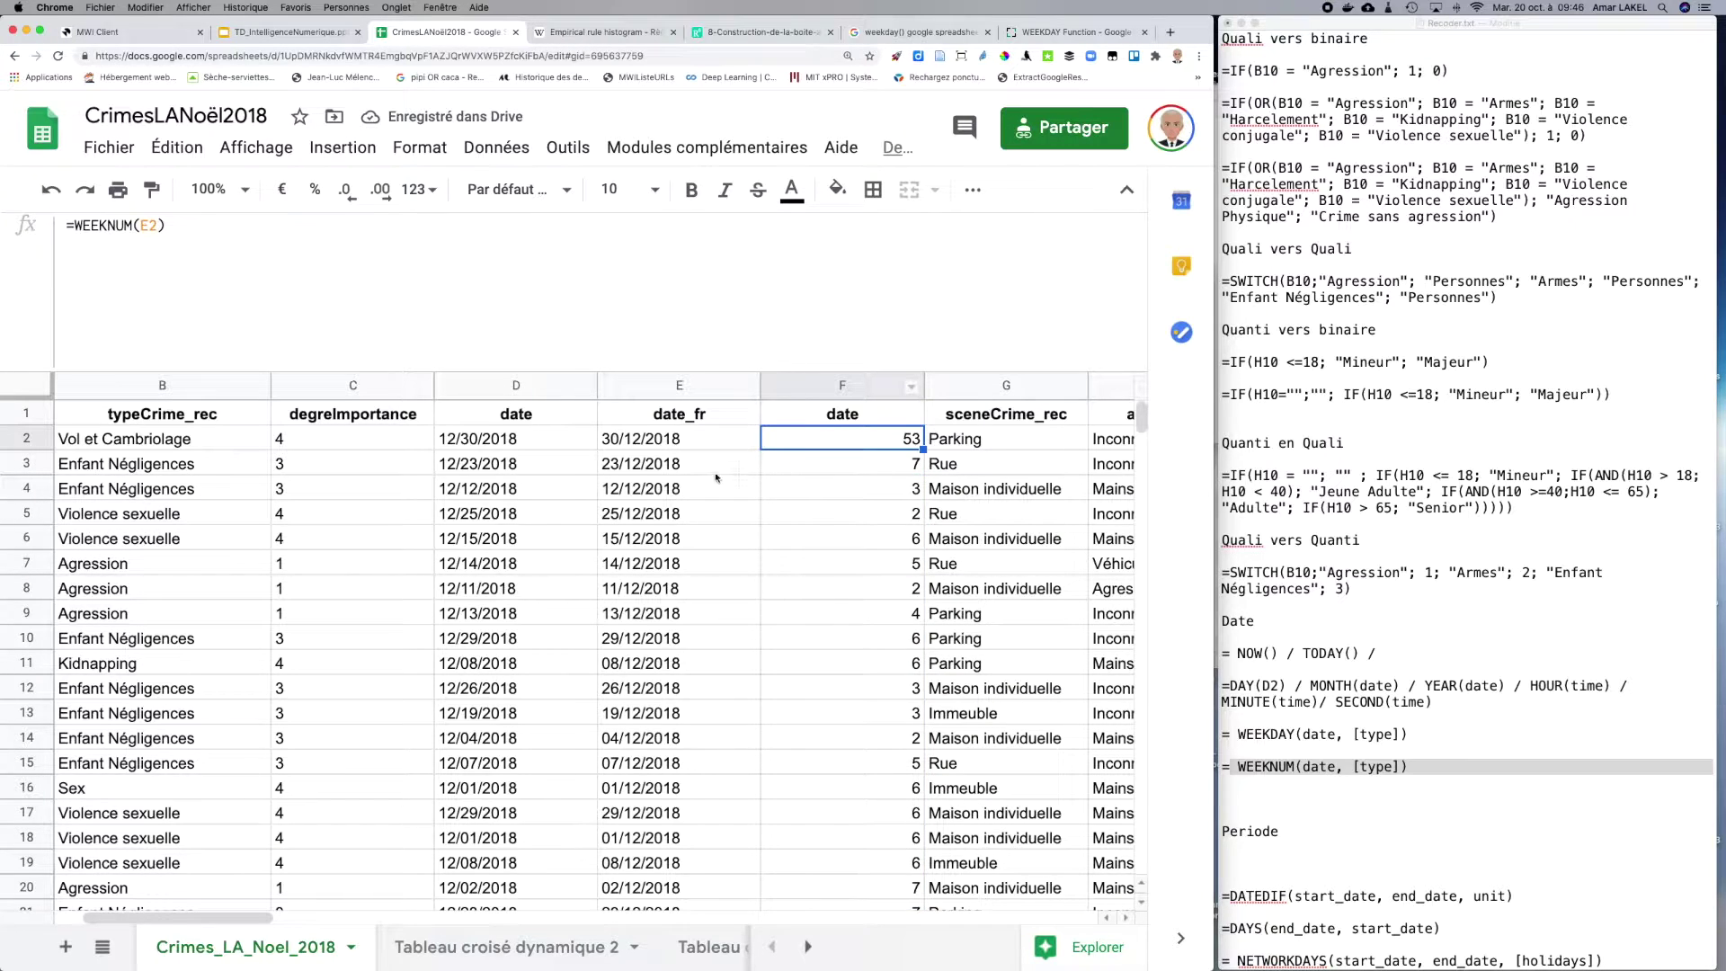
Step: Fill F2's WEEKNUM formula down column F through row 74 and check the copied formula in F4
{"action": "mouse_move", "coordinate": [923, 447]}
{"action": "left_mouse_down"}
{"action": "mouse_move", "coordinate": [855, 903]}
{"action": "mouse_move", "coordinate": [866, 965]}
{"action": "mouse_move", "coordinate": [848, 766]}
{"action": "mouse_move", "coordinate": [853, 887]}
{"action": "left_mouse_up"}
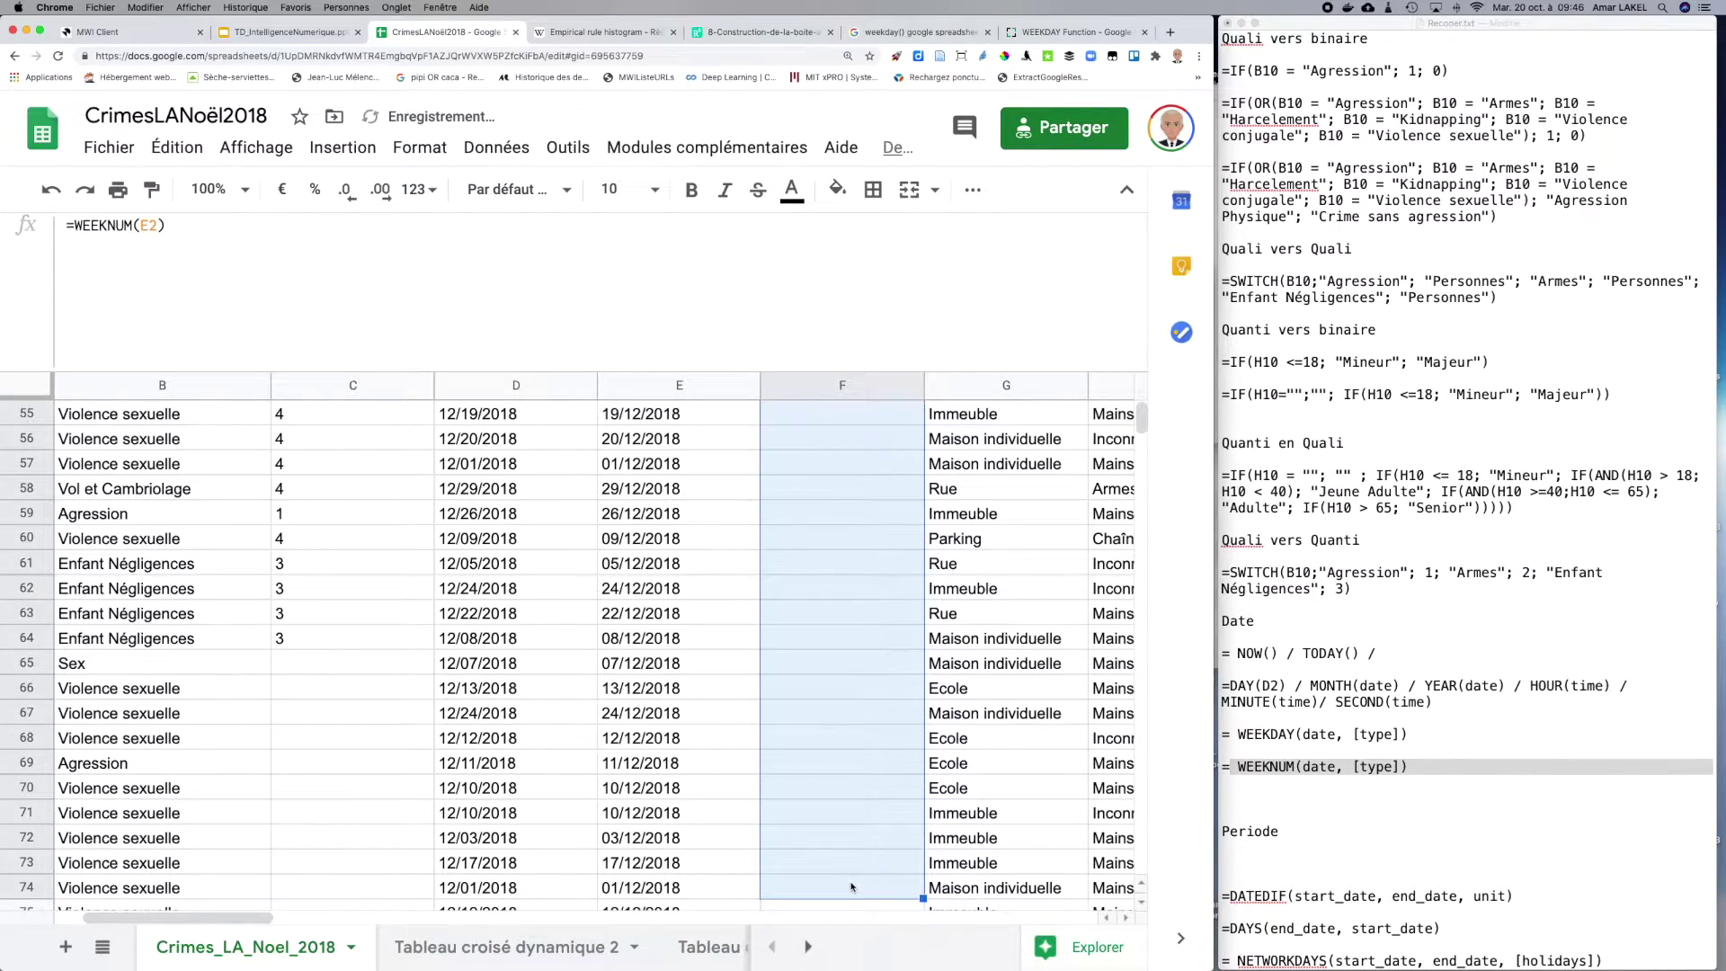
{"action": "scroll", "coordinate": [832, 734], "scroll_direction": "up", "scroll_amount": 15}
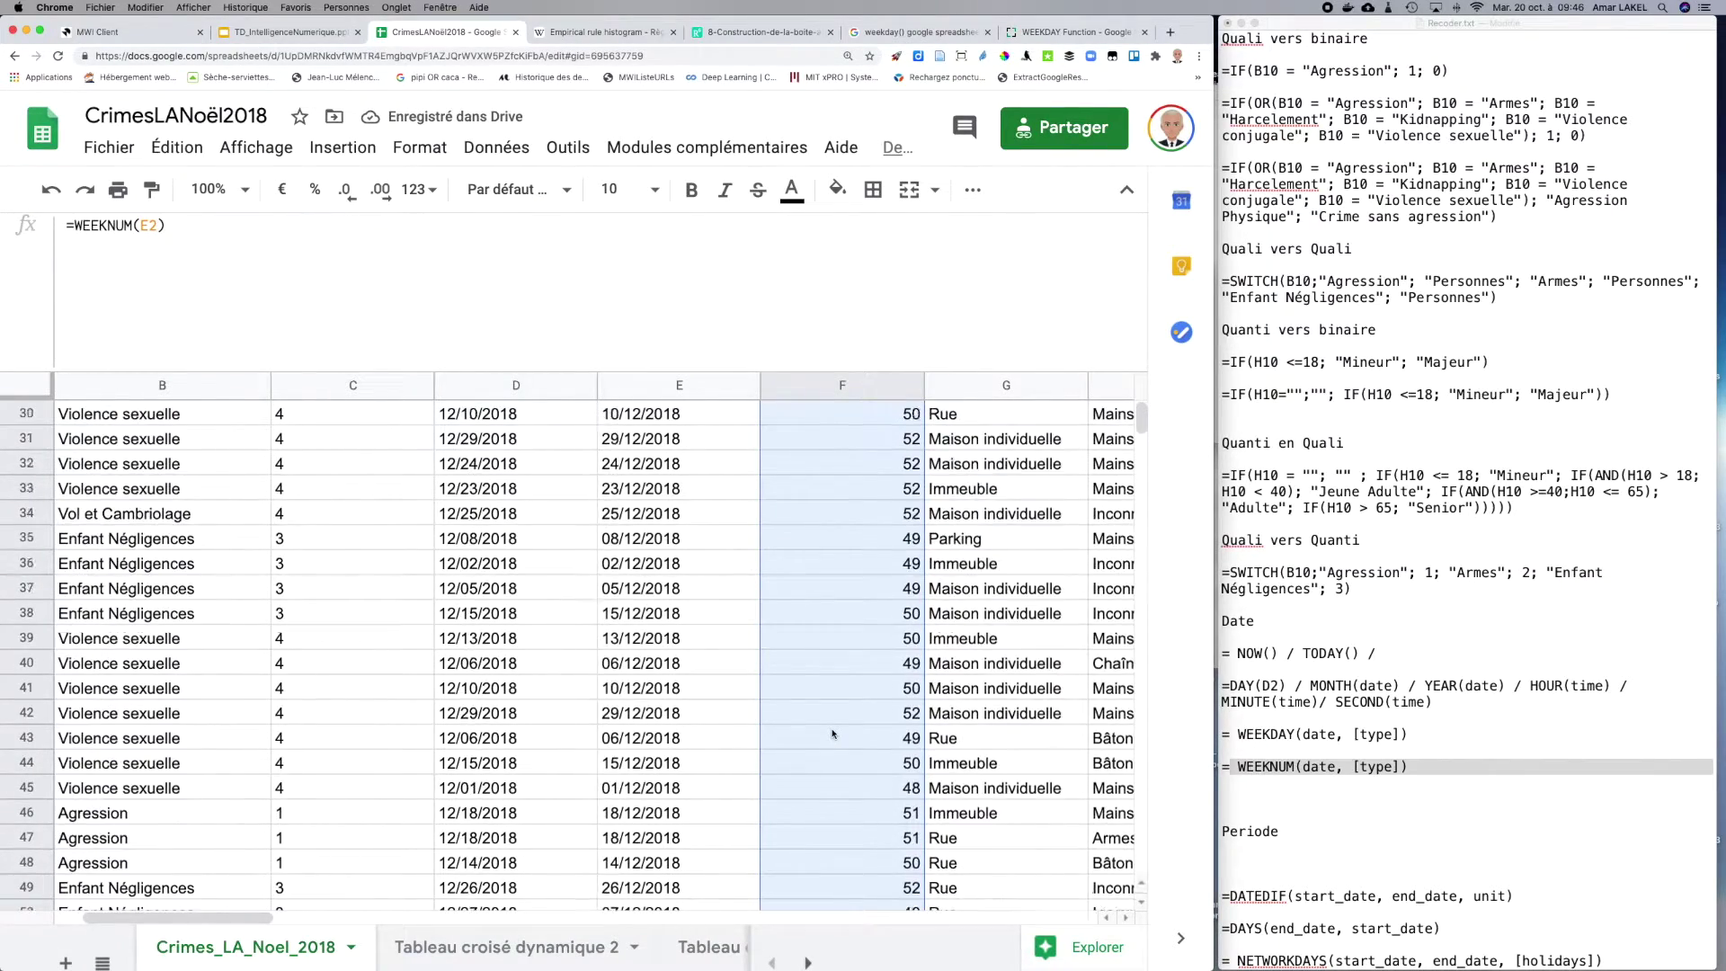
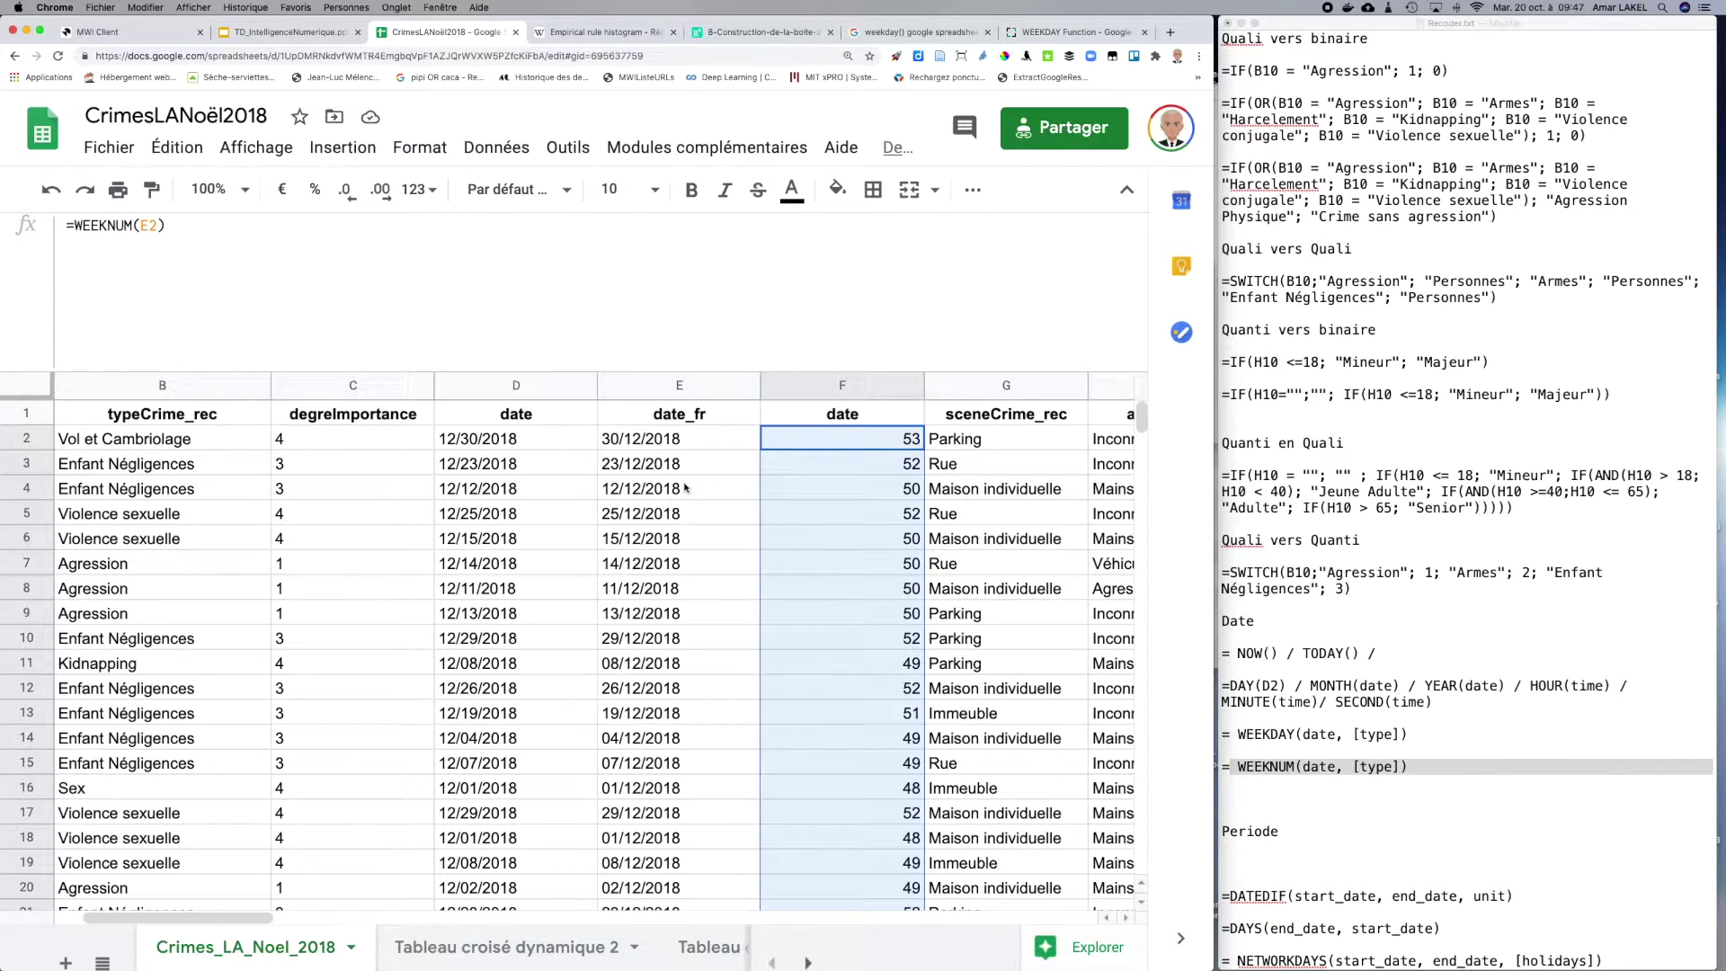
{"action": "left_click", "coordinate": [843, 501]}
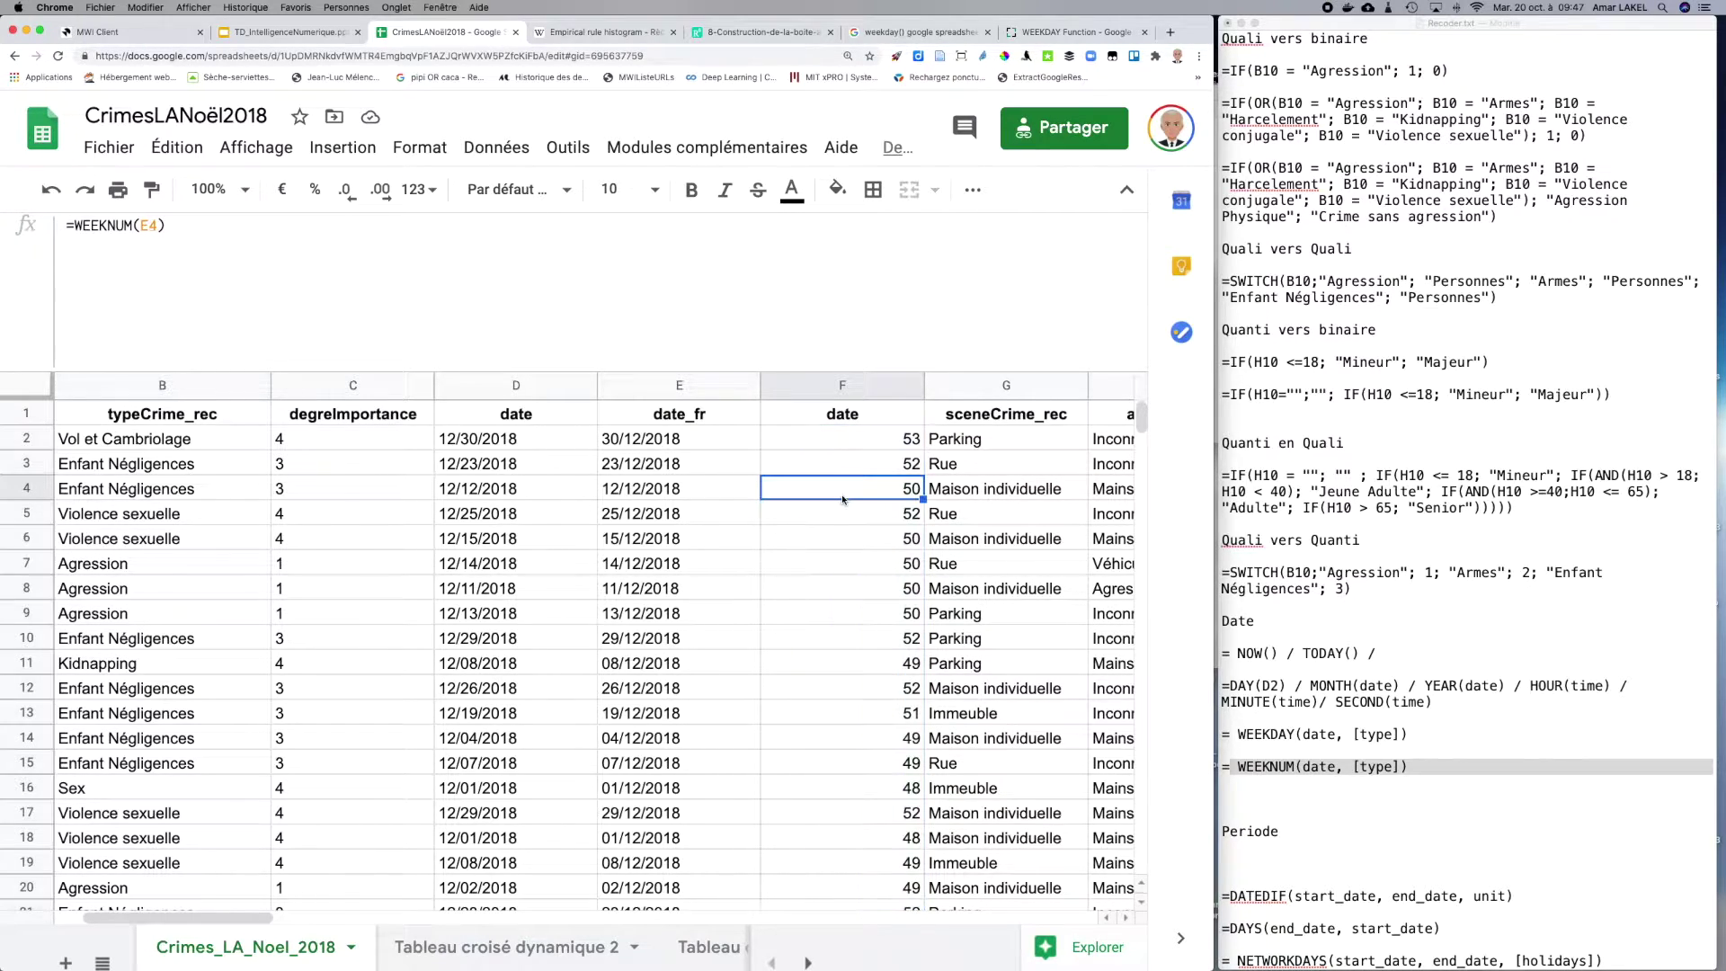
Step: Highlight the WEEKDAY and WEEKNUM lines in the notes and copy =DATEDIF(start_date, end_date, unit) from the Periode section
{"action": "left_click", "coordinate": [1329, 743]}
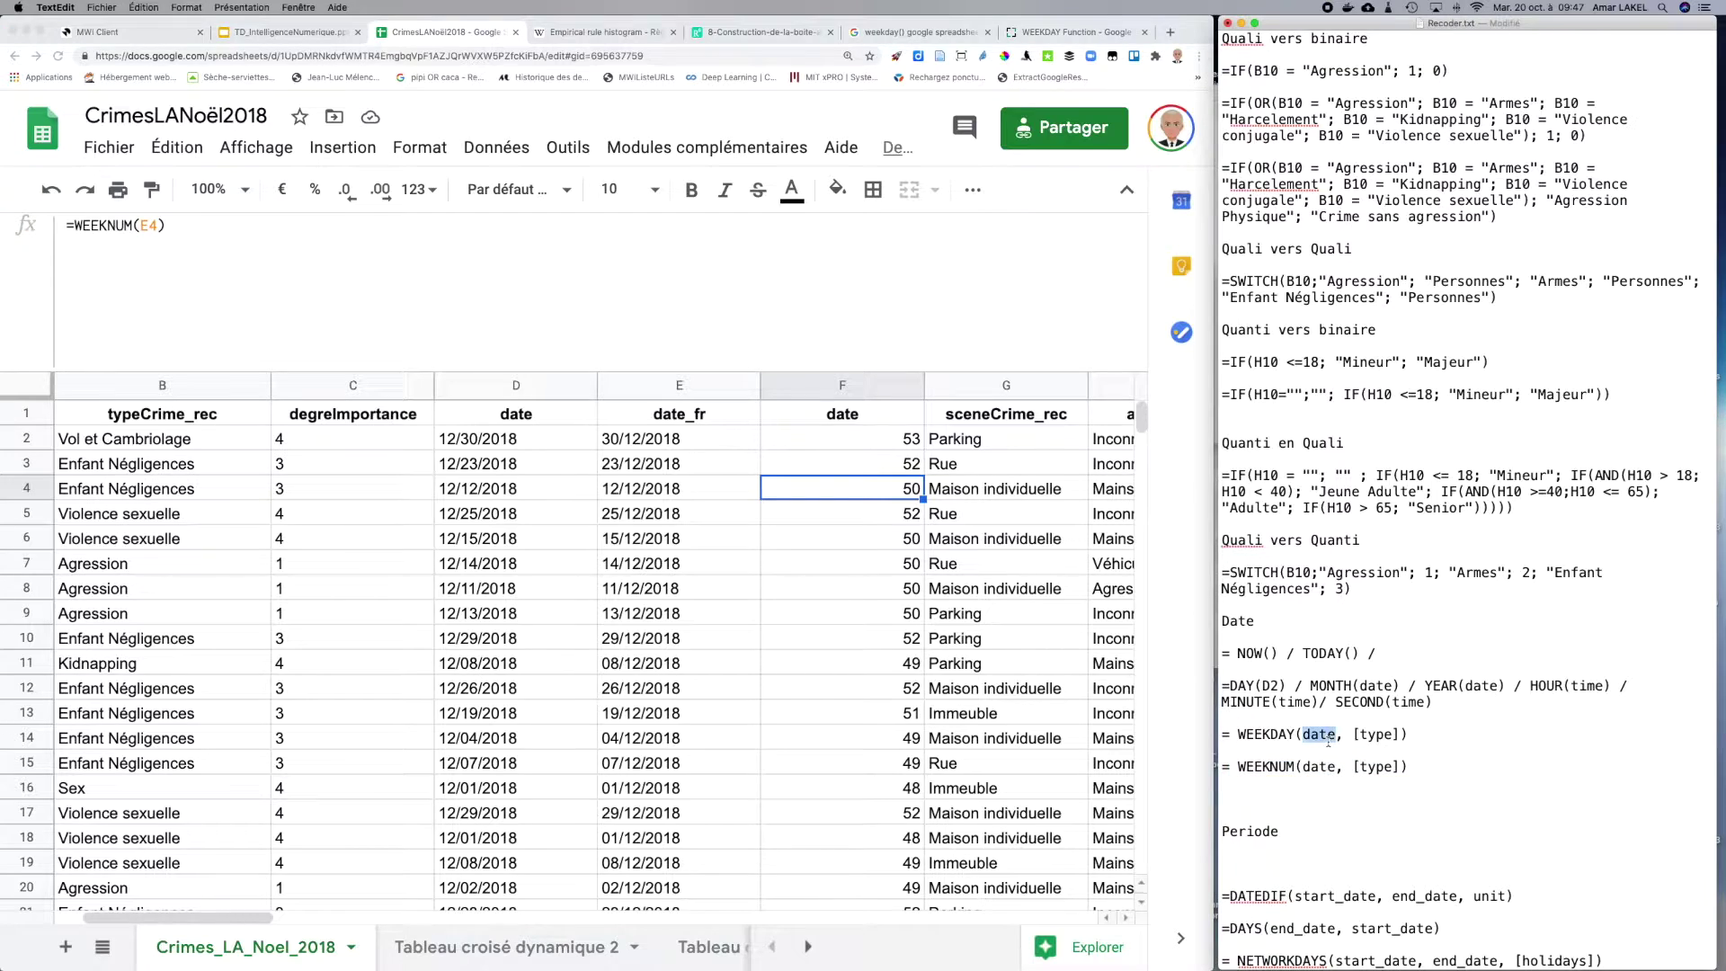
{"action": "double_click", "coordinate": [1266, 734]}
{"action": "double_click", "coordinate": [1266, 769]}
{"action": "scroll", "coordinate": [1267, 771], "scroll_direction": "down", "scroll_amount": 2}
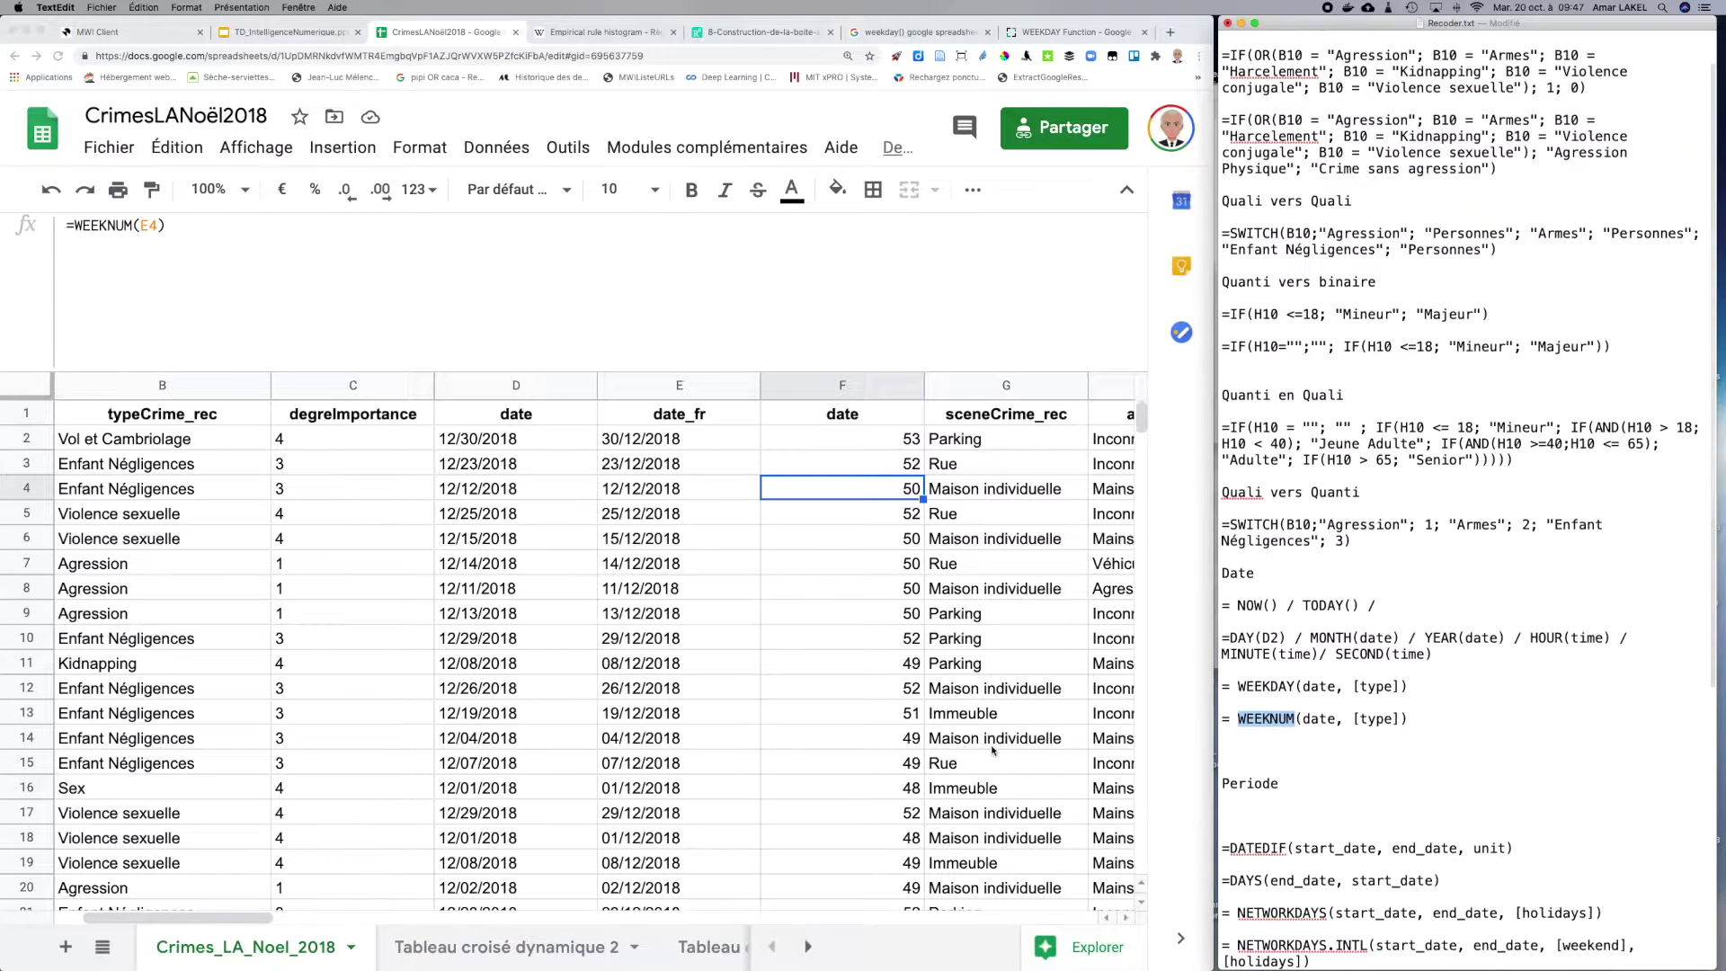
{"action": "scroll", "coordinate": [1405, 782], "scroll_direction": "down", "scroll_amount": 5}
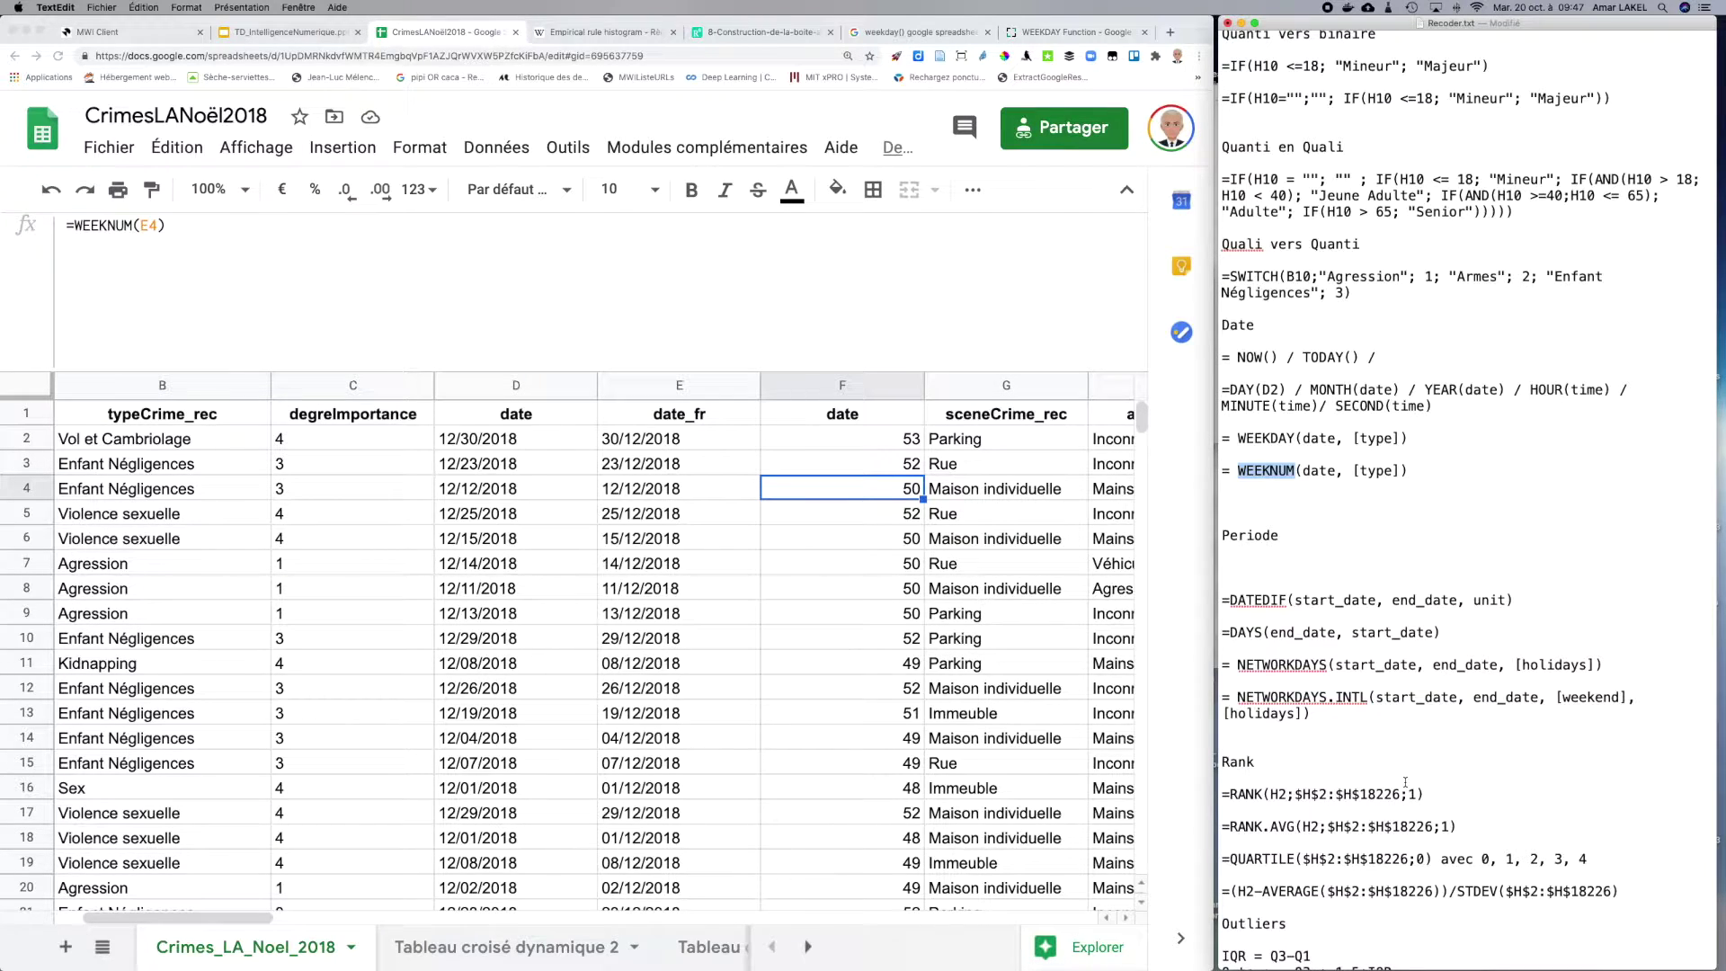
{"action": "left_click", "coordinate": [1322, 615]}
{"action": "left_click_drag", "start_coordinate": [1520, 594], "coordinate": [1201, 604]}
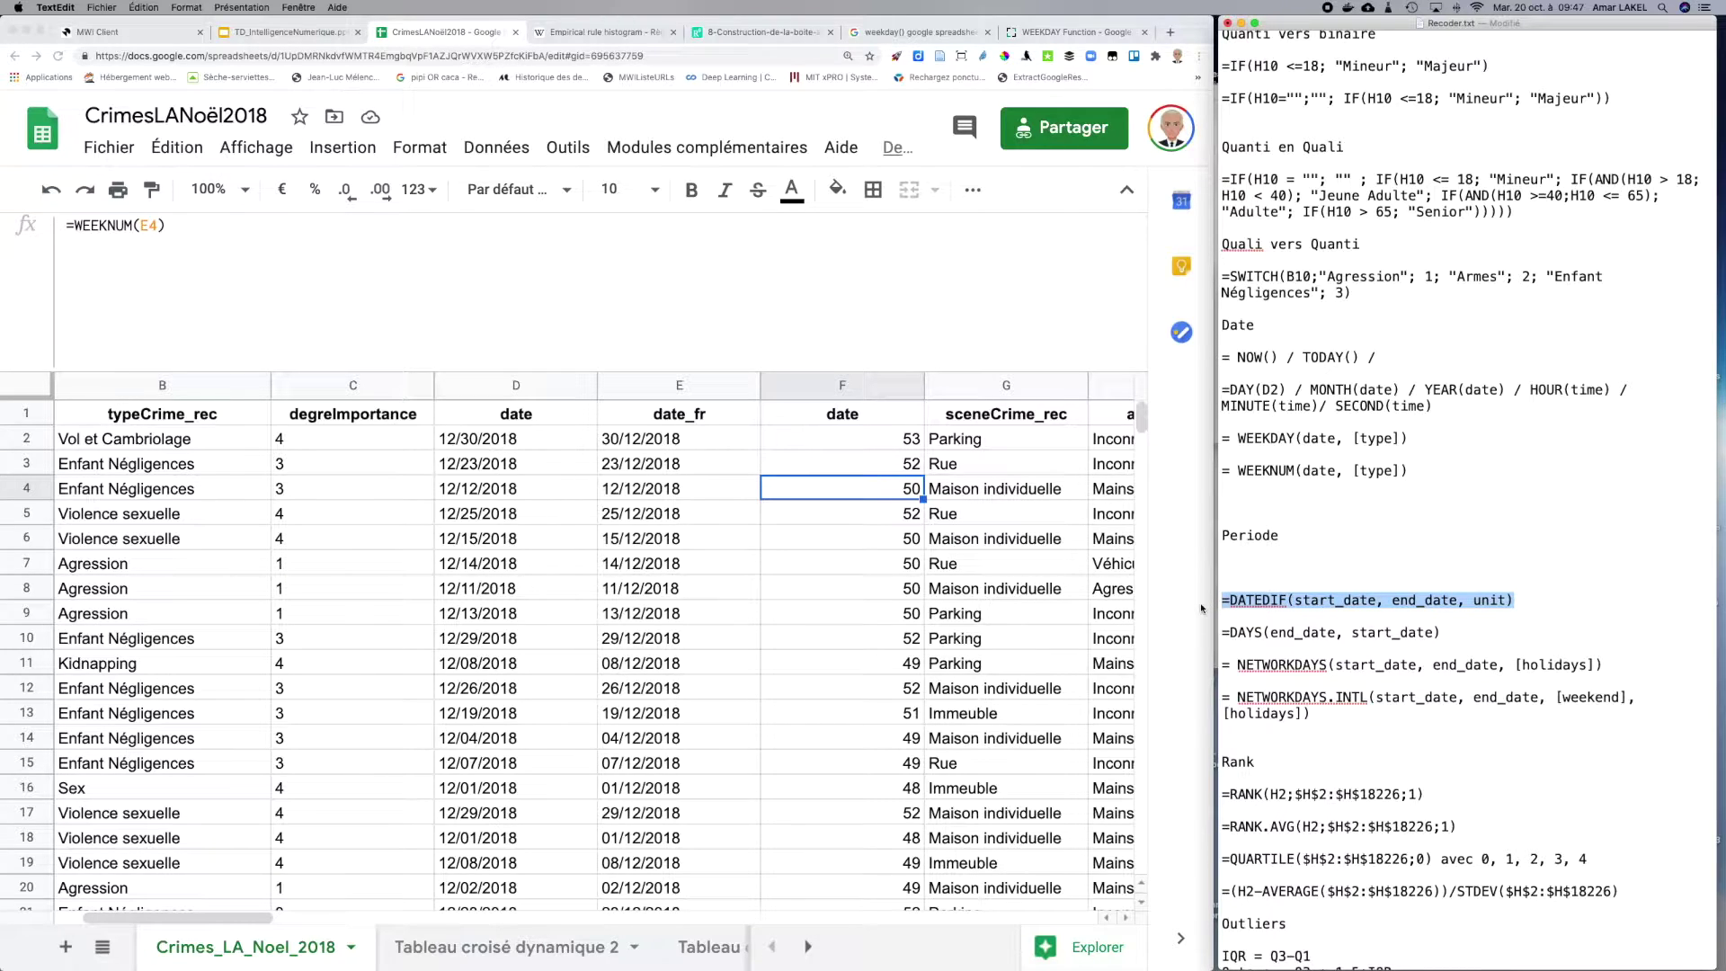
{"action": "key", "text": "super+c"}
Step: Highlight DATEDIF's start_date and end_date arguments in the notes, and paste =DATEDIF(start_date, end_date, unit) into F2
{"action": "double_click", "coordinate": [1362, 598]}
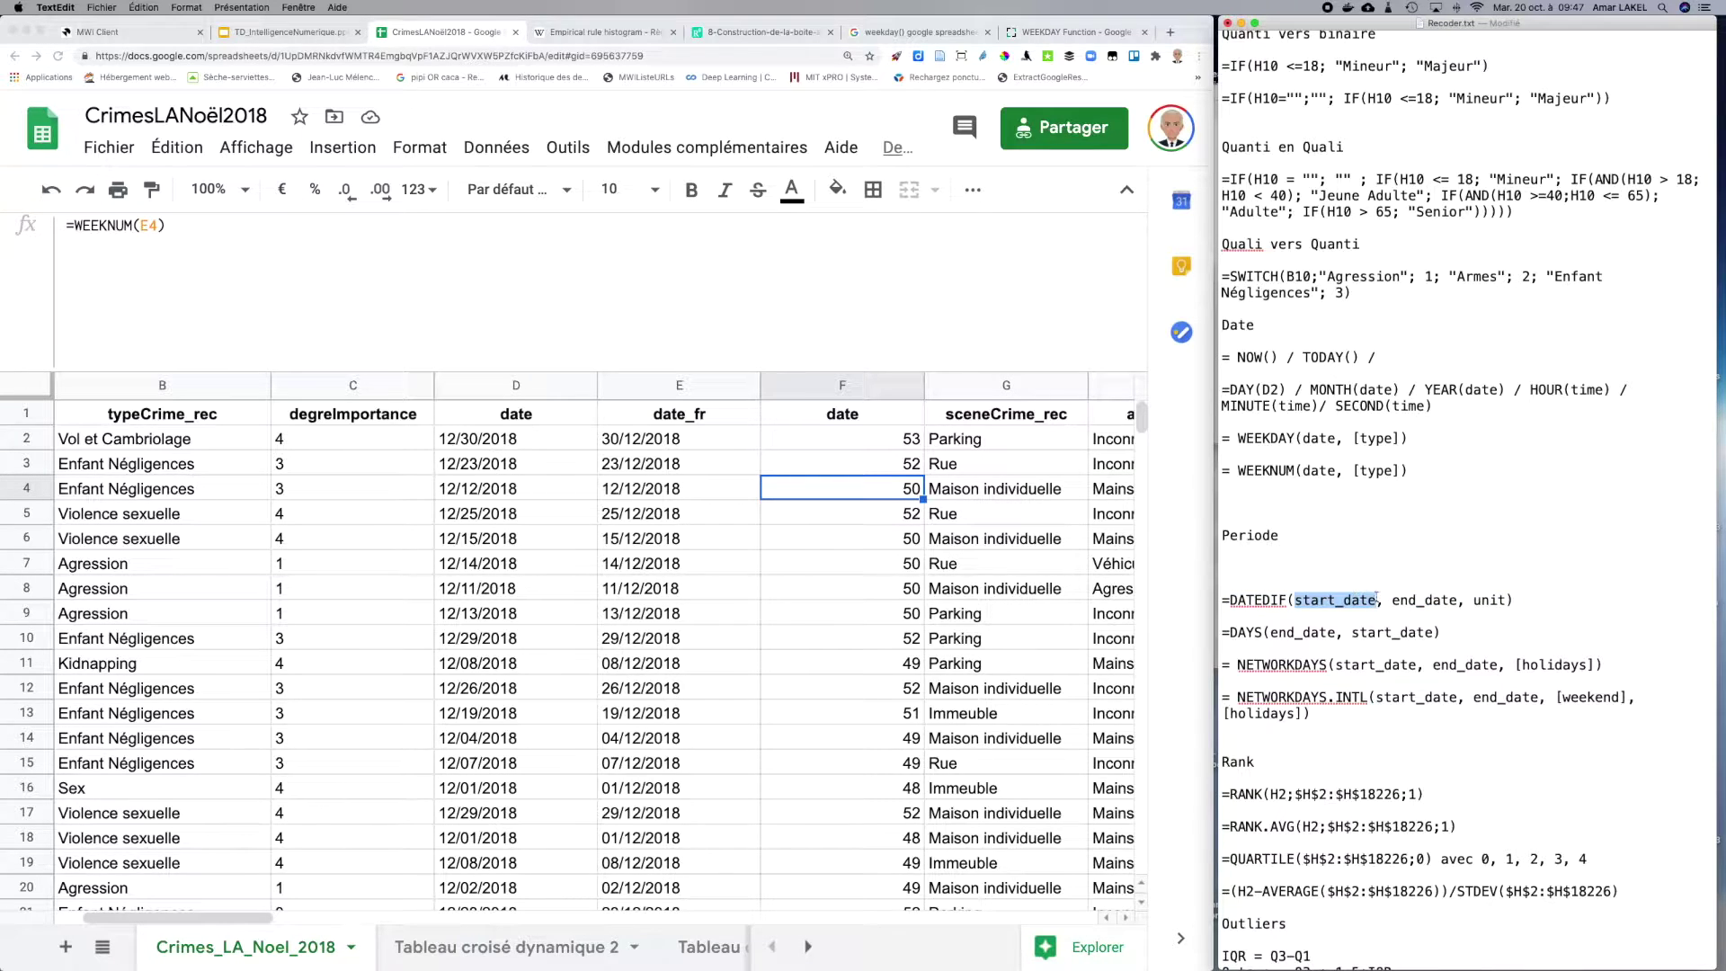
{"action": "double_click", "coordinate": [1429, 600]}
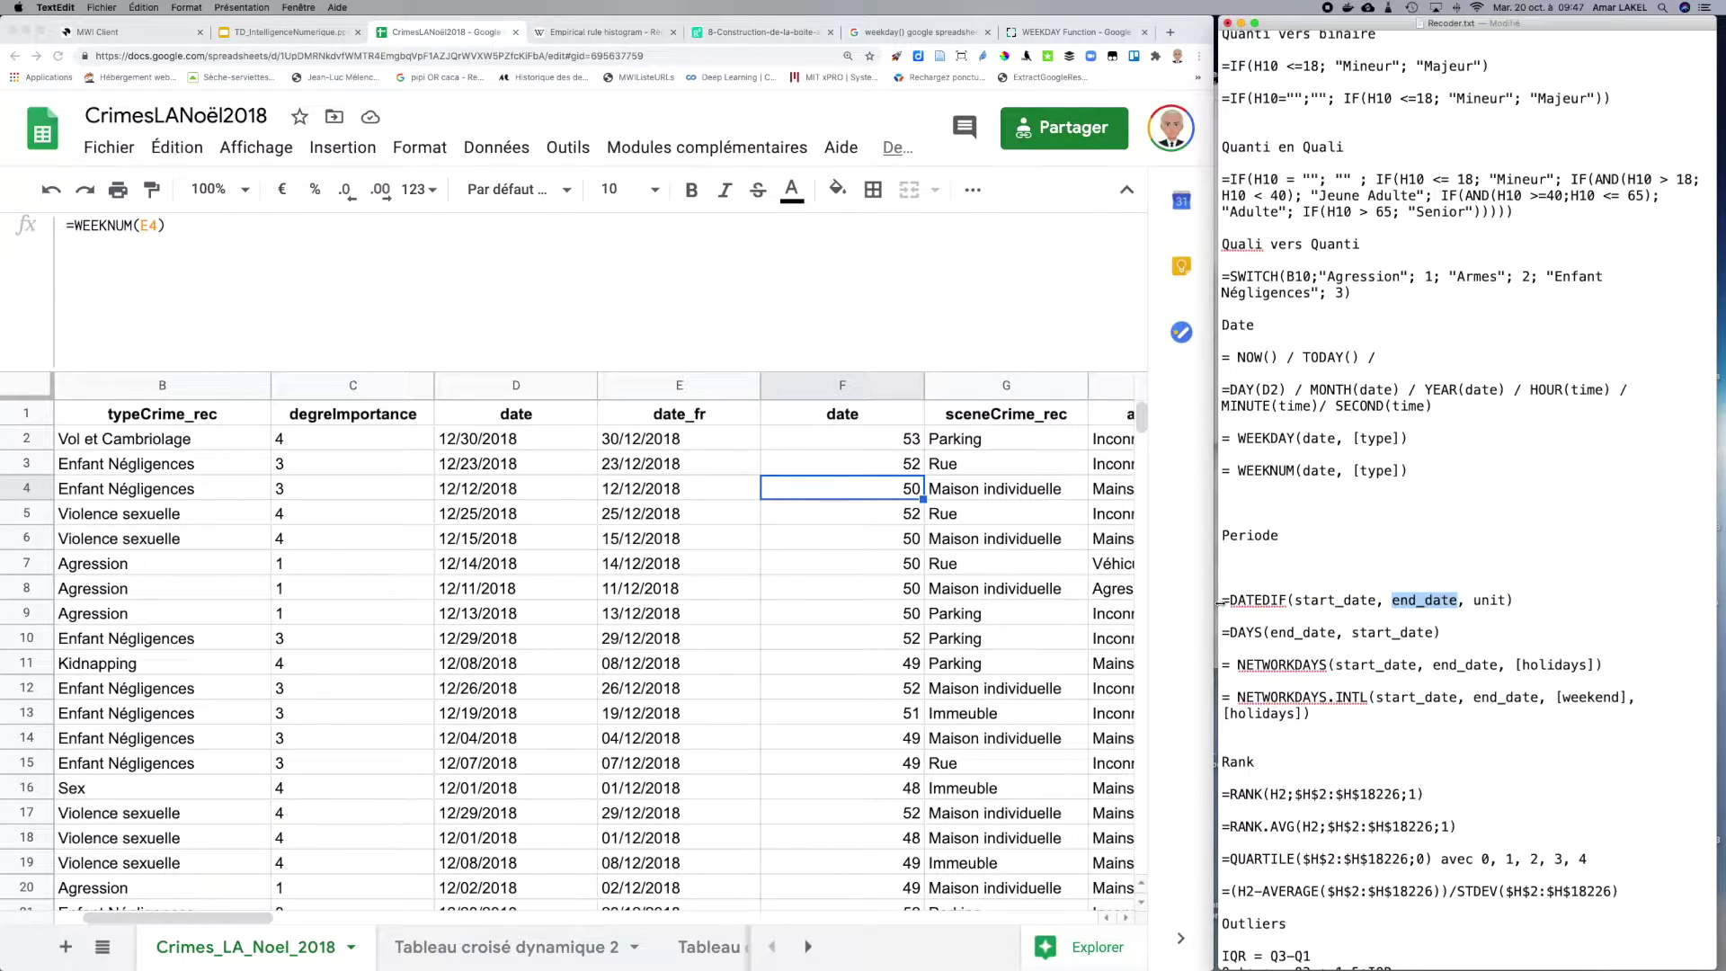
{"action": "left_click_drag", "start_coordinate": [1225, 602], "coordinate": [1512, 602]}
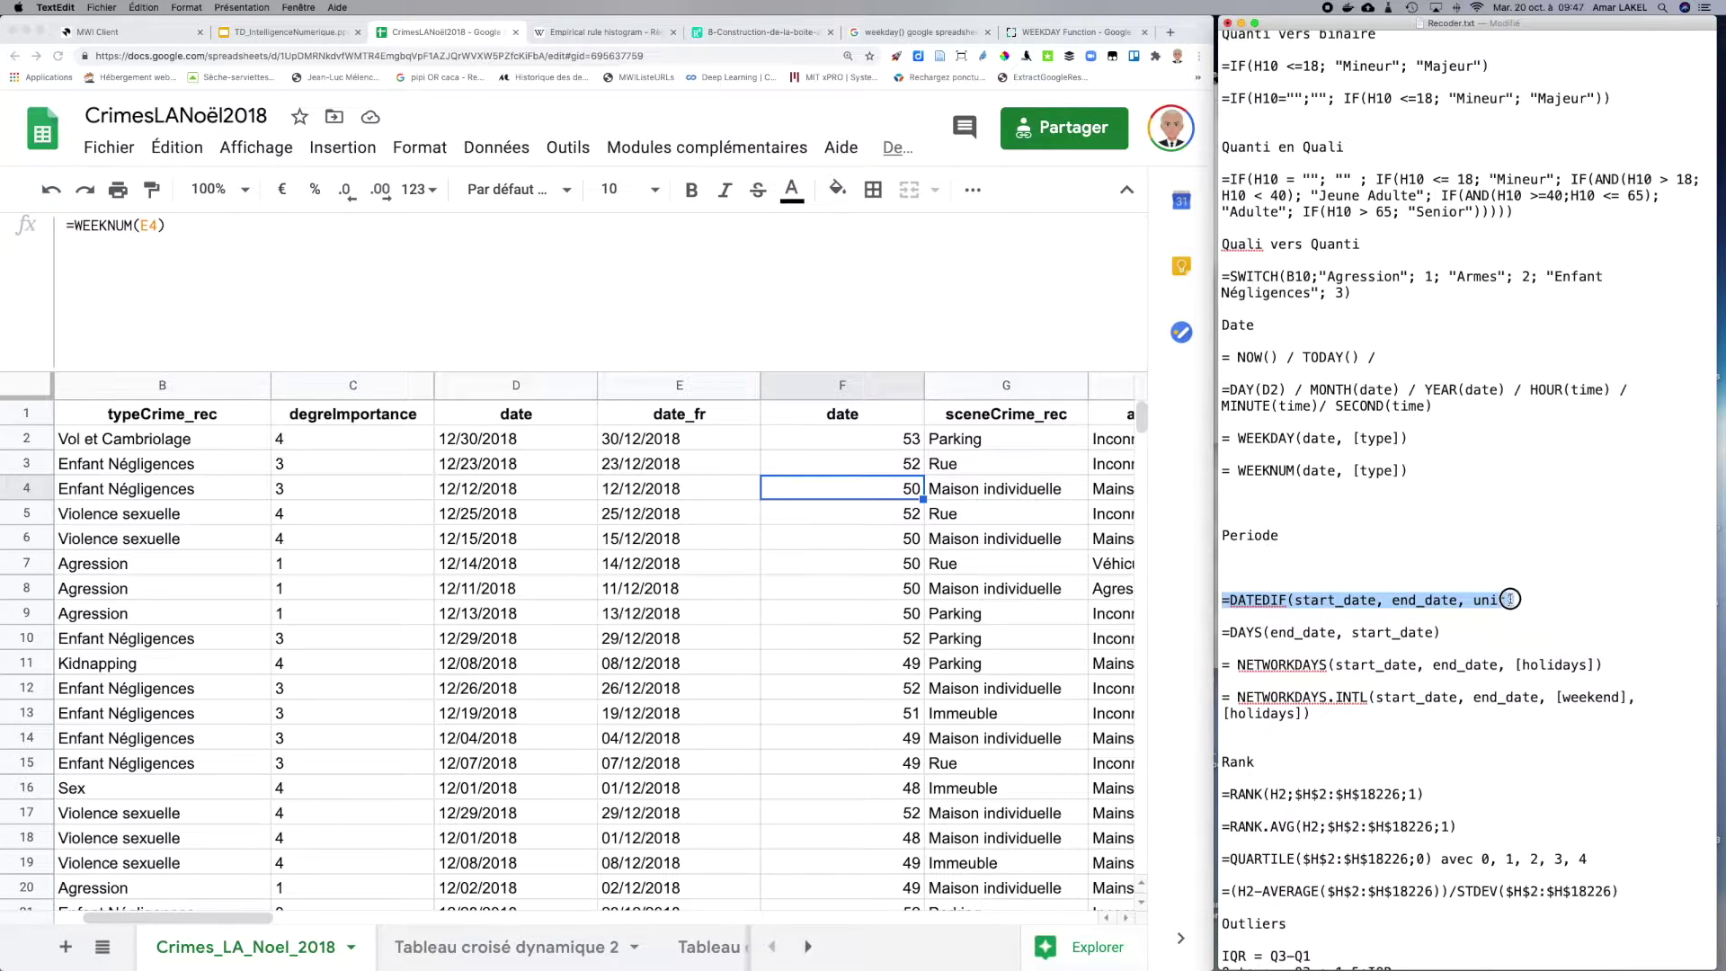
{"action": "left_click", "coordinate": [827, 444]}
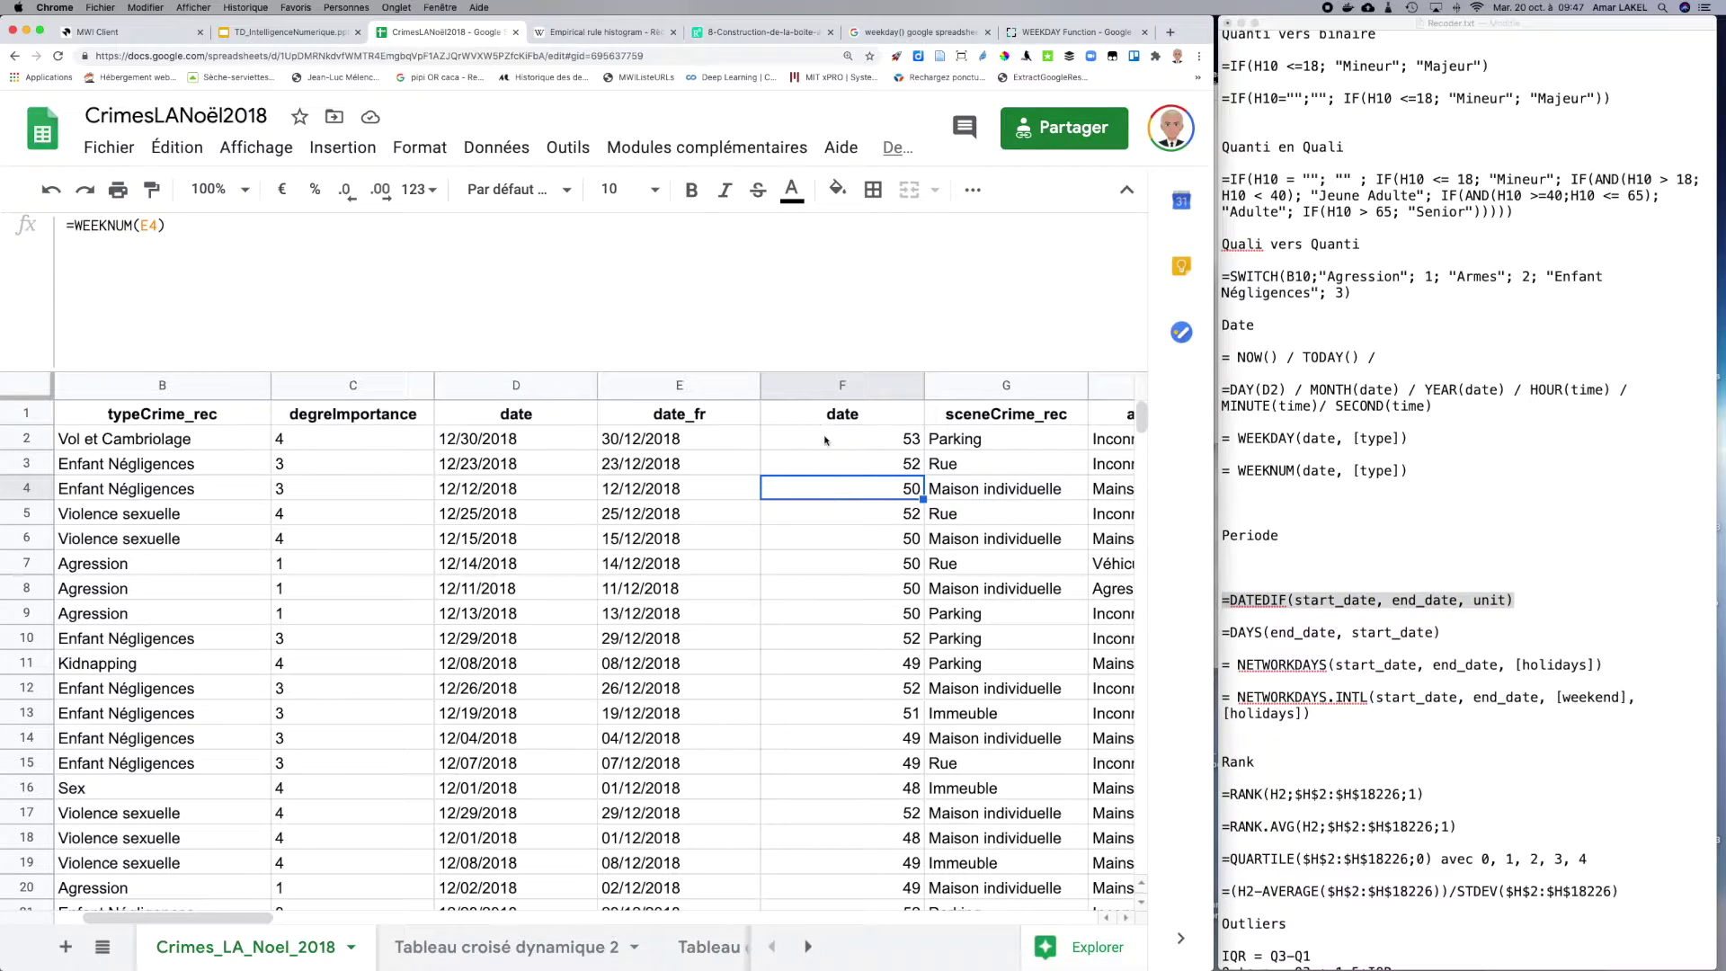
{"action": "left_click", "coordinate": [828, 444]}
{"action": "key", "text": "super+v"}
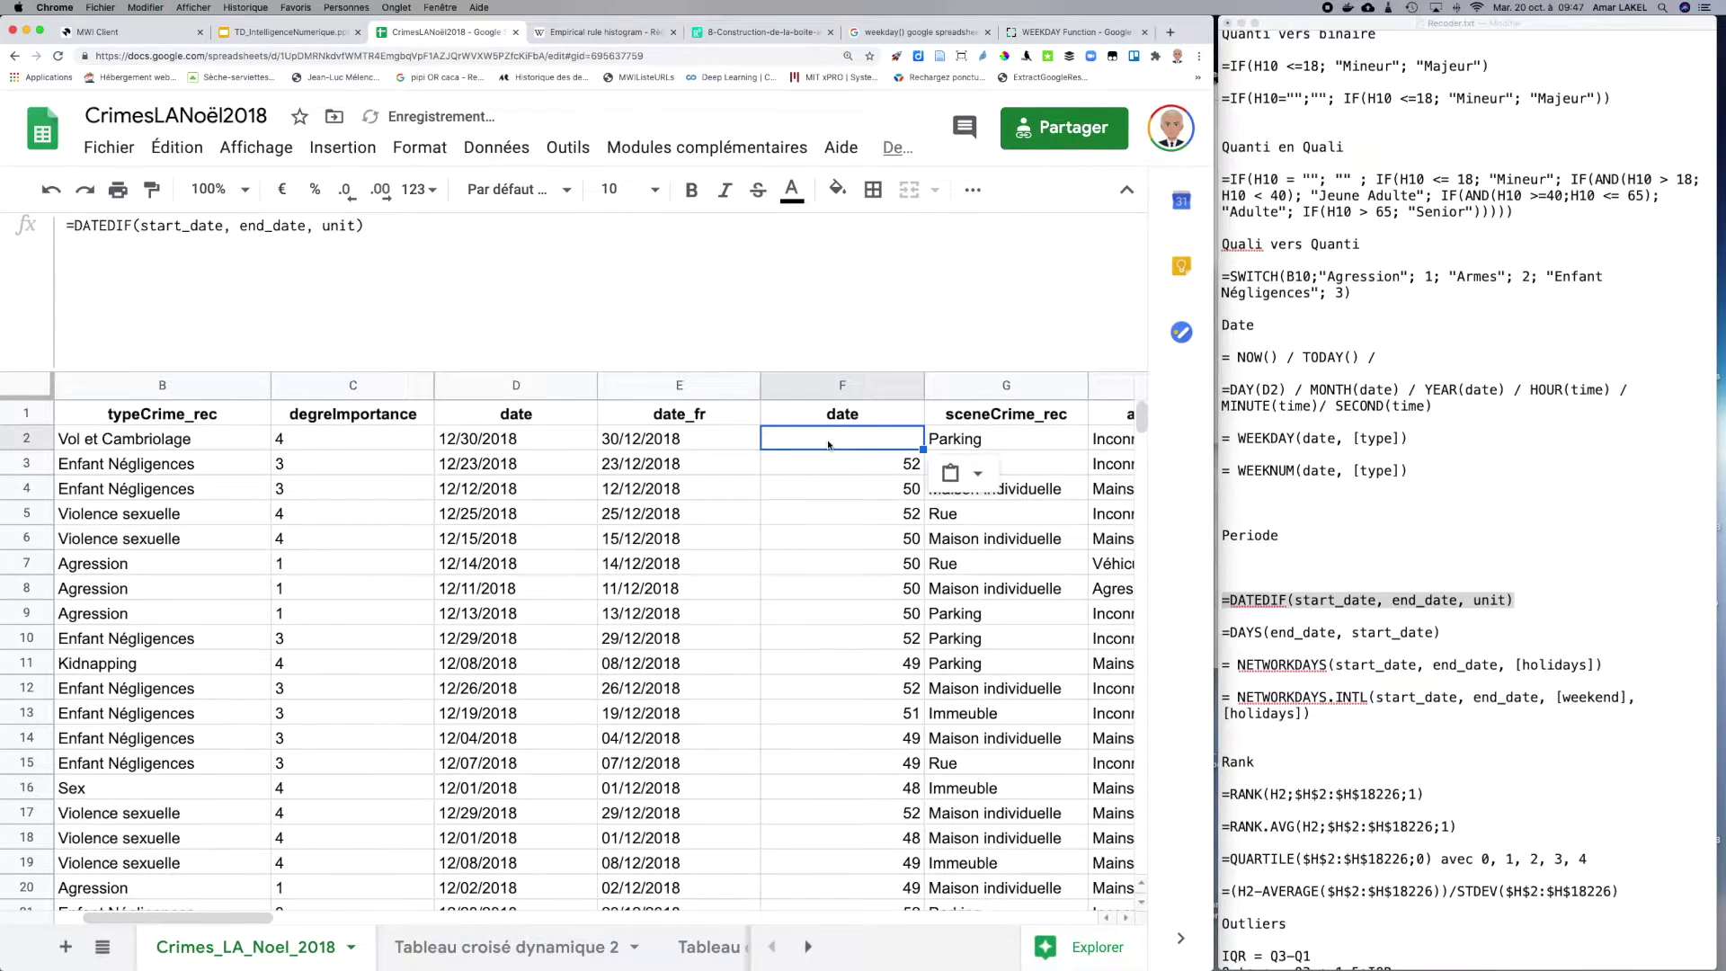
Step: Replace the start_date placeholder in F2's DATEDIF formula with E2, followed by a semicolon separator
{"action": "left_click_drag", "start_coordinate": [224, 225], "coordinate": [141, 225]}
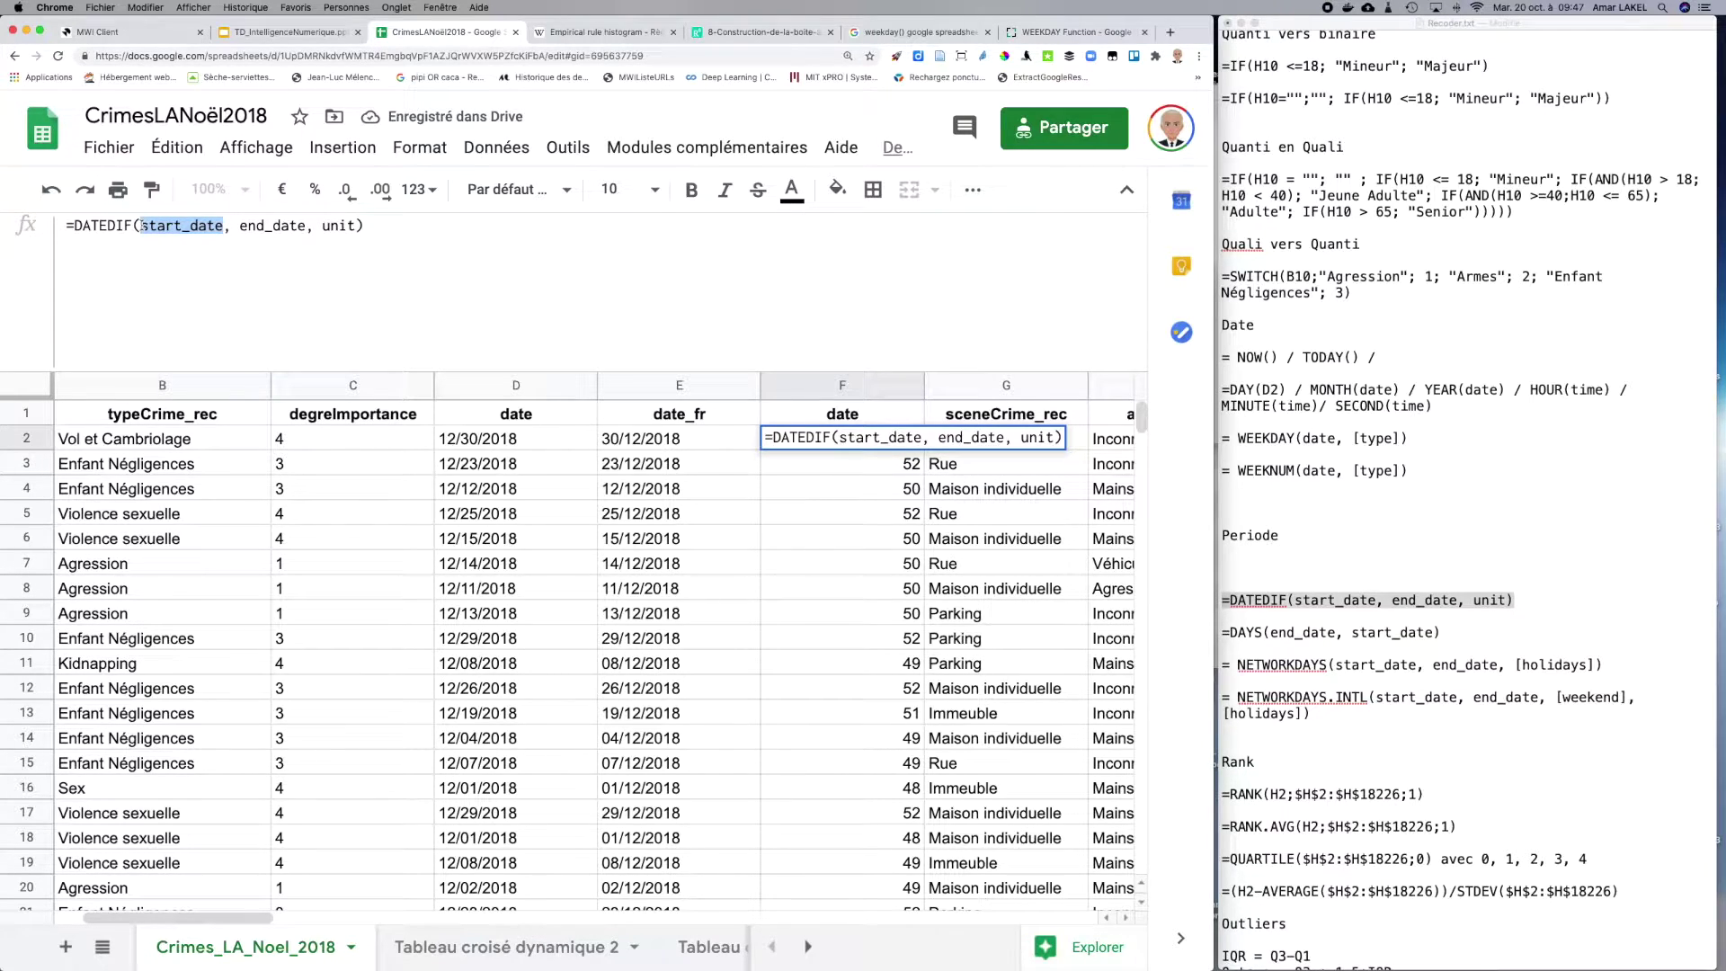
{"action": "type", "text": "E2"}
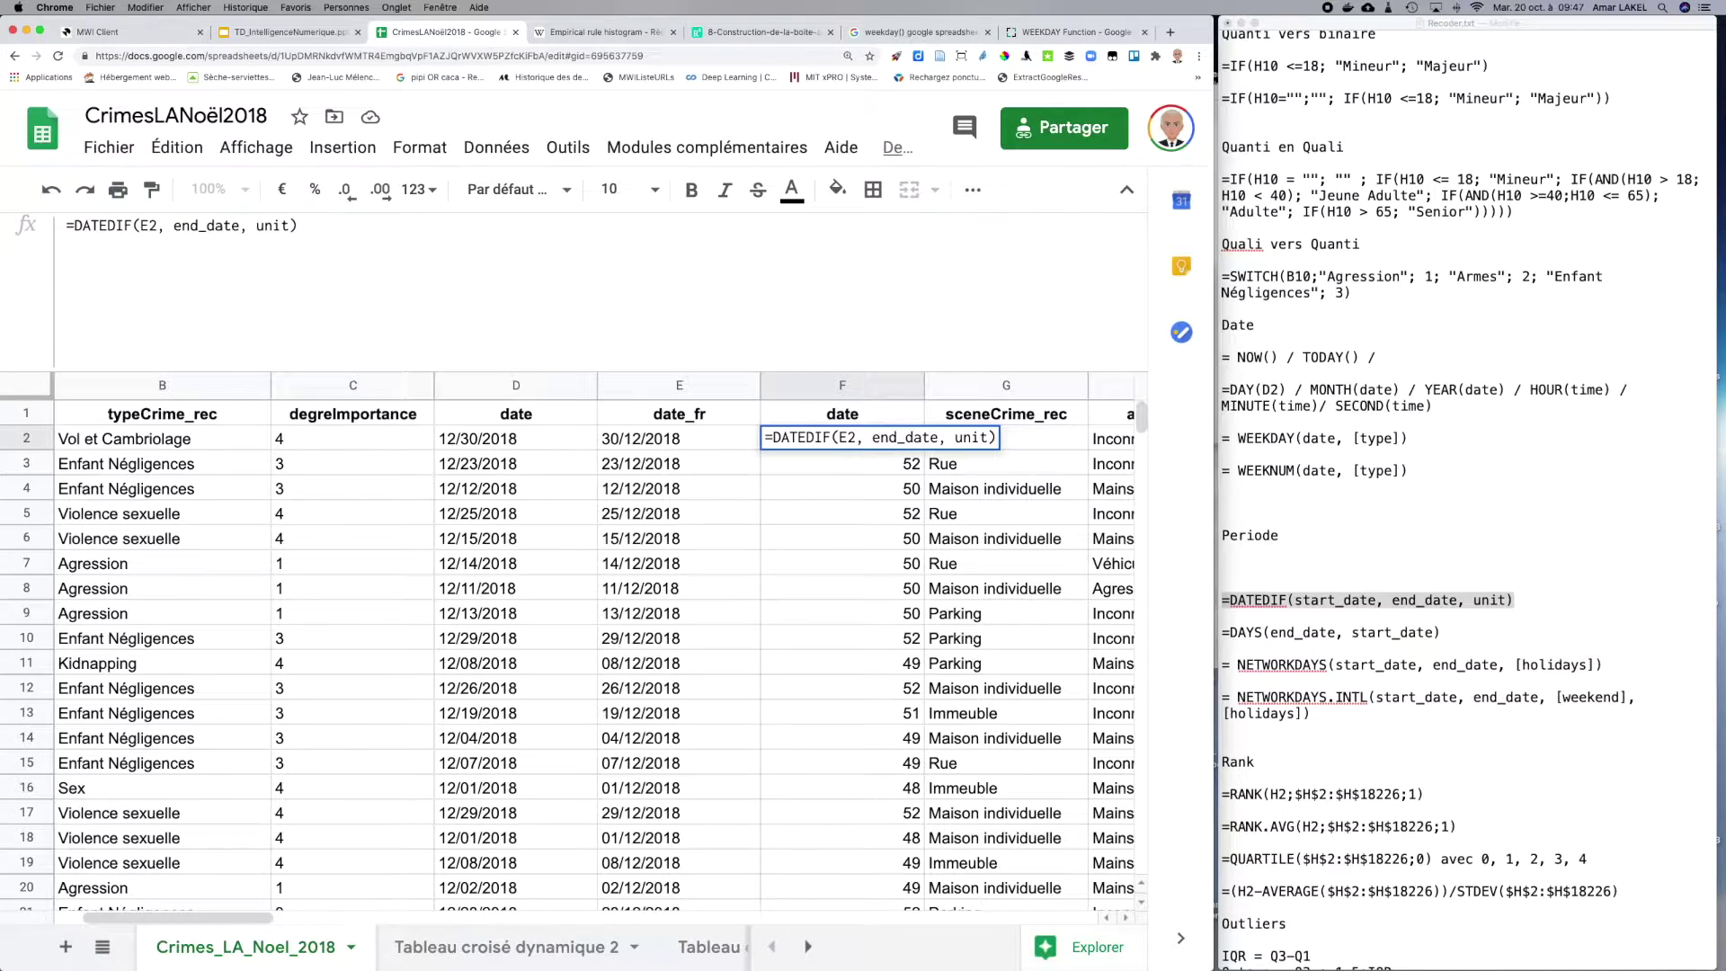
{"action": "left_click", "coordinate": [162, 227]}
{"action": "key", "text": "BackSpace"}
{"action": "type", "text": ";"}
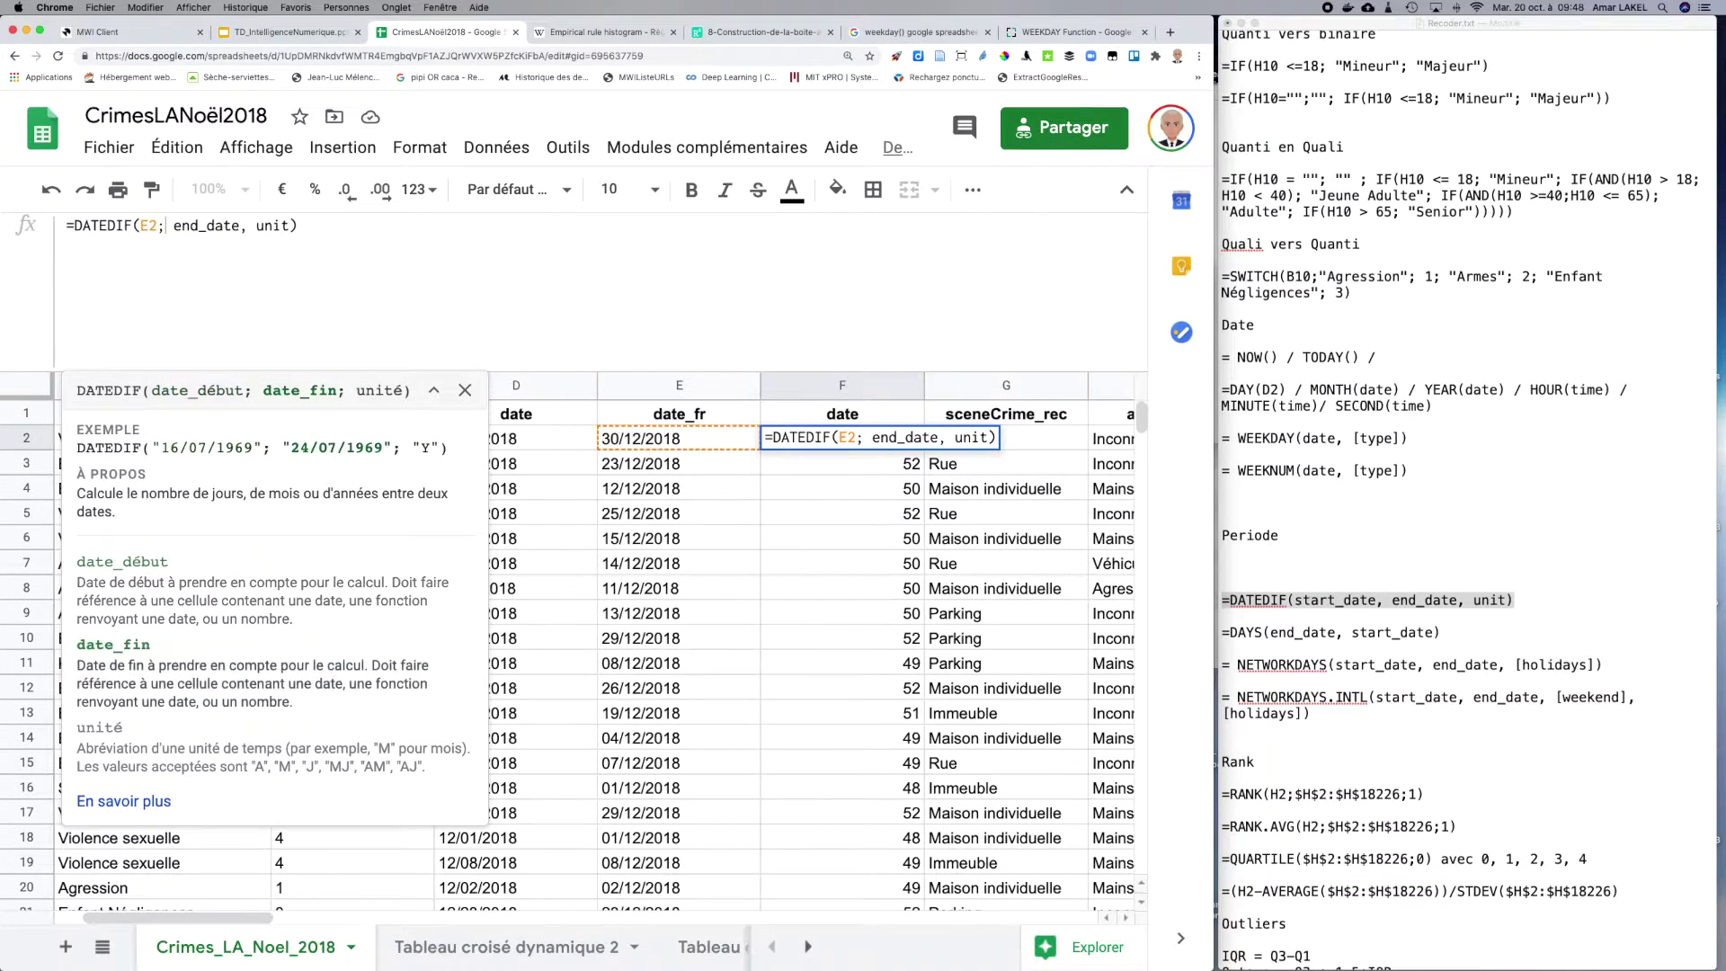
Step: Replace the end_date placeholder in F2's formula with NOW() and remove the unit argument
{"action": "left_click_drag", "start_coordinate": [173, 225], "coordinate": [240, 226]}
{"action": "type", "text": "NOW("}
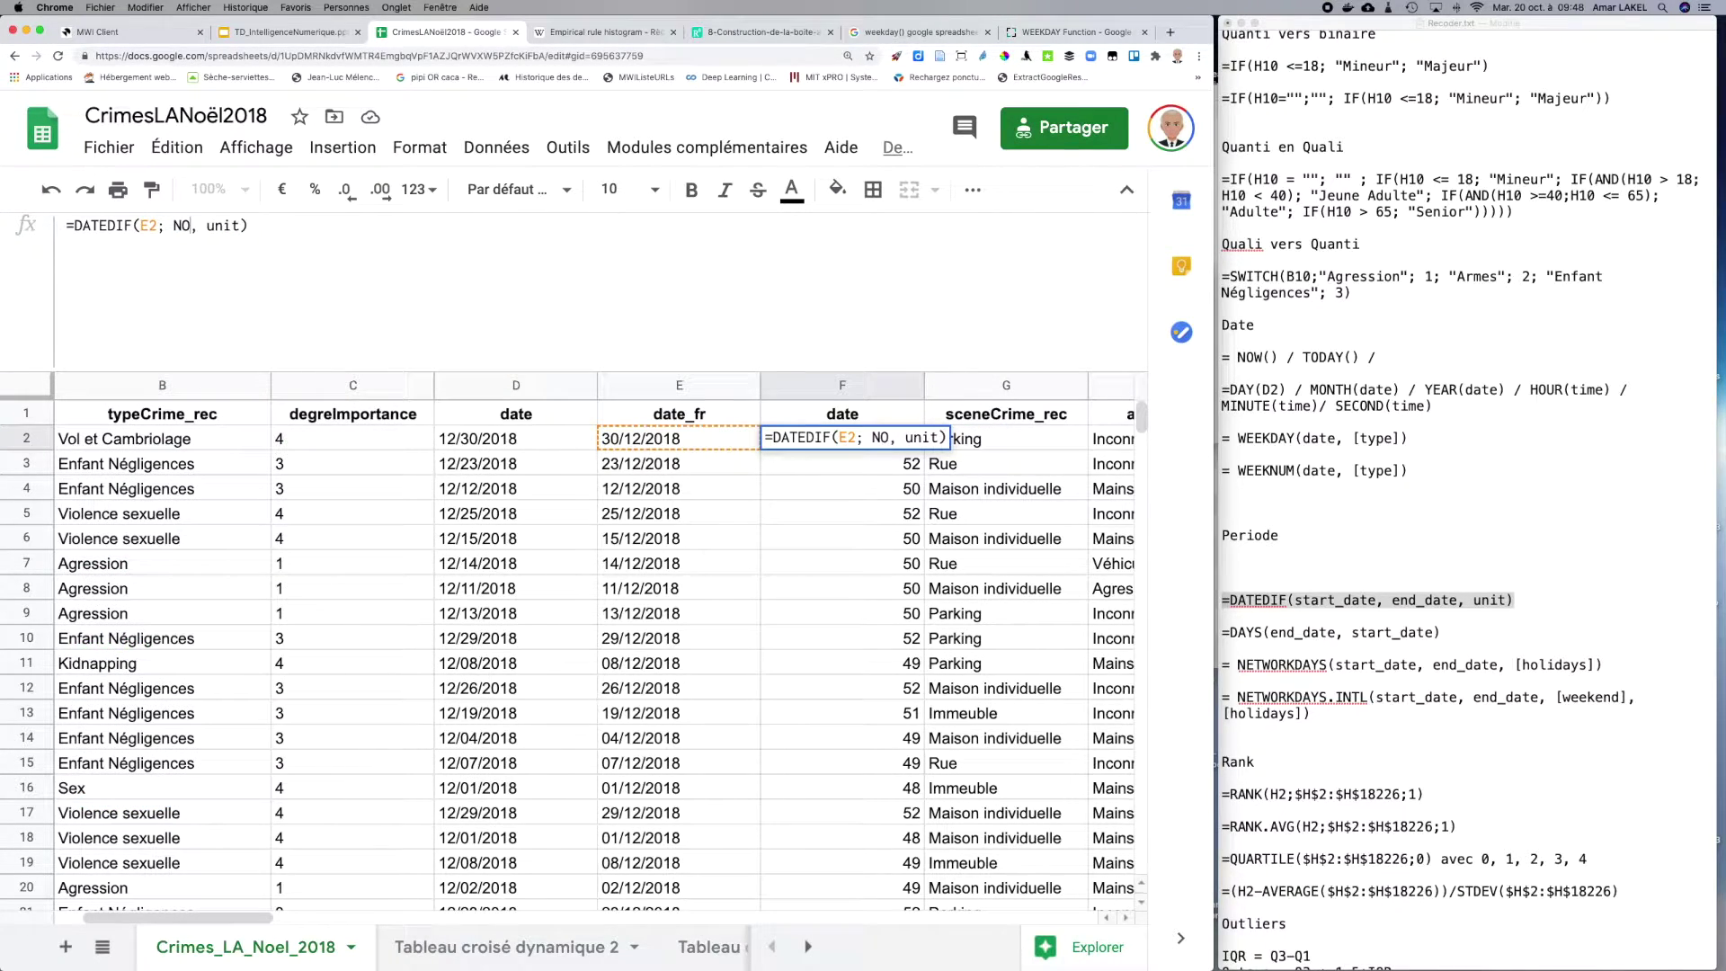
{"action": "type", "text": ")"}
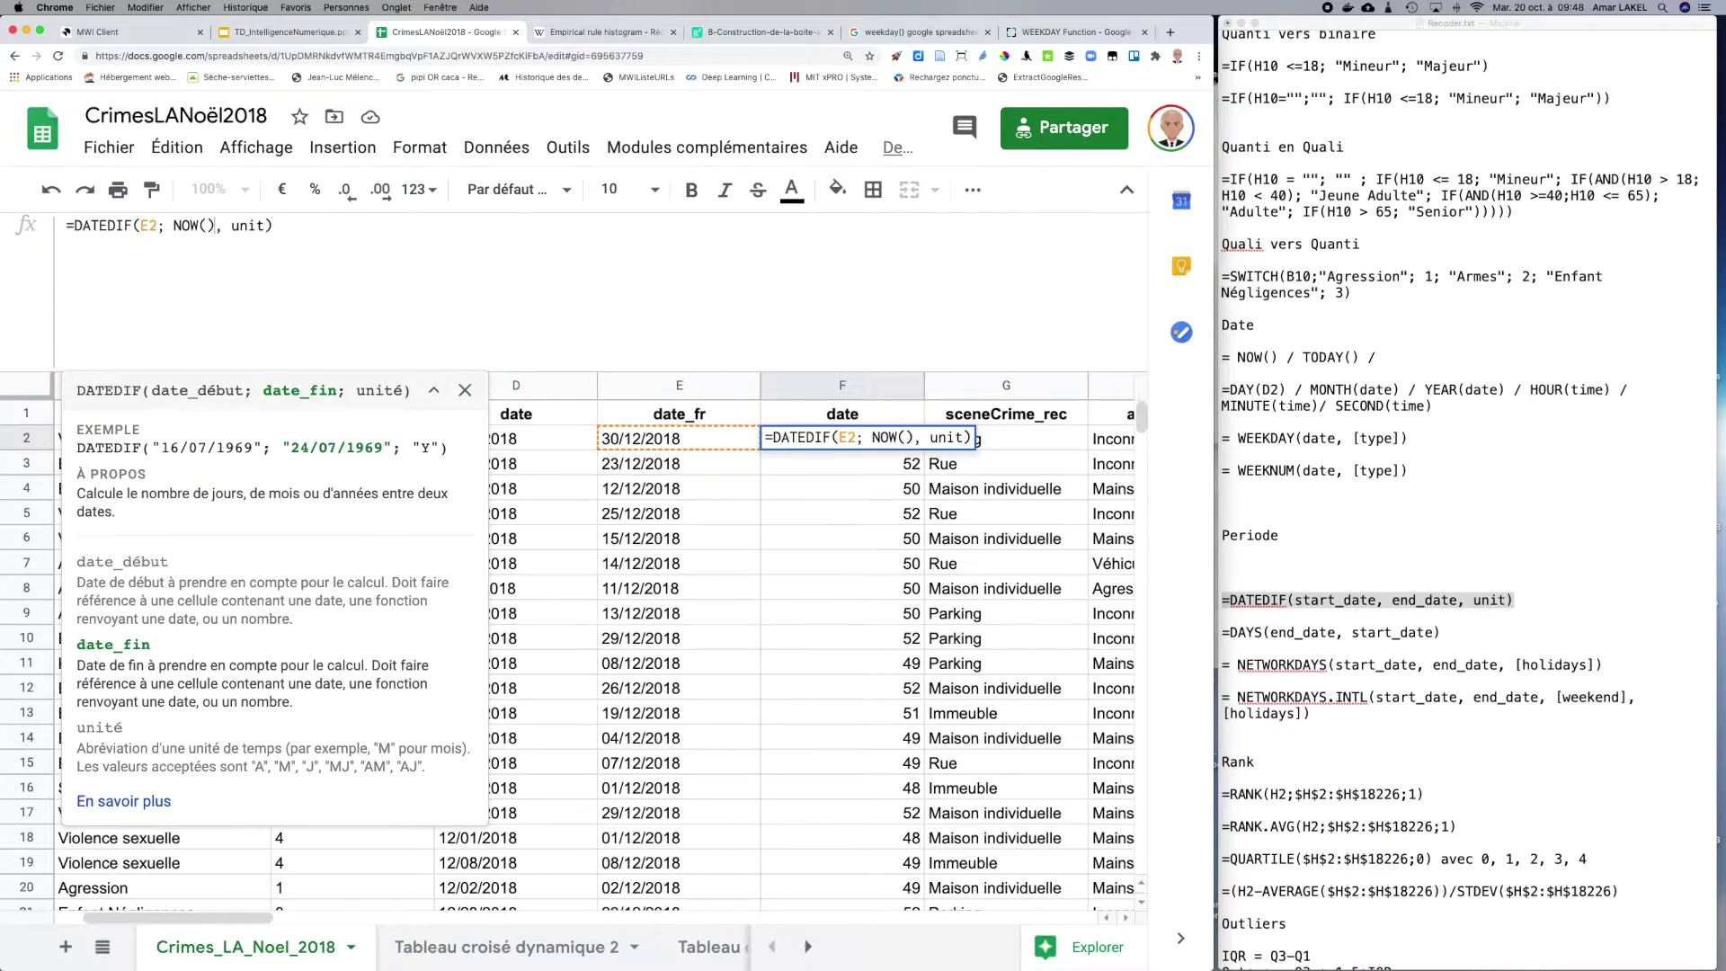
{"action": "left_click_drag", "start_coordinate": [216, 226], "coordinate": [265, 226]}
{"action": "key", "text": "BackSpace"}
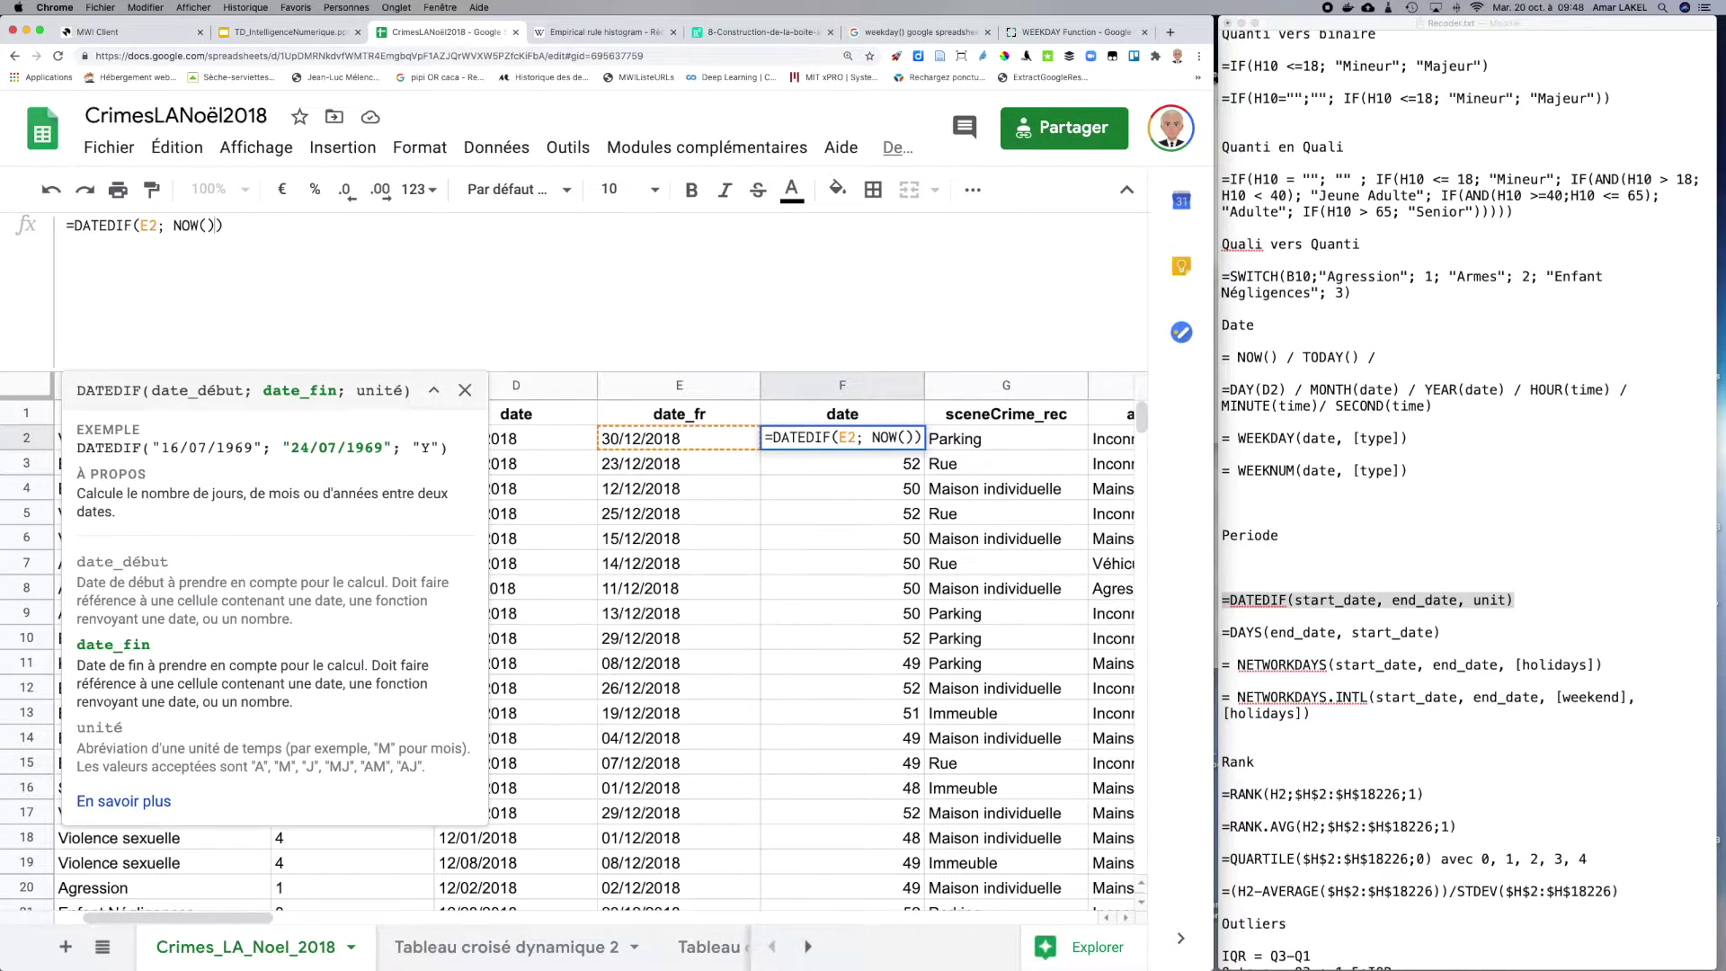
{"action": "key", "text": "Return"}
Step: Add the day unit "D" as third argument so F2 reads =DATEDIF(E2; NOW(); "D")
{"action": "left_click", "coordinate": [838, 439]}
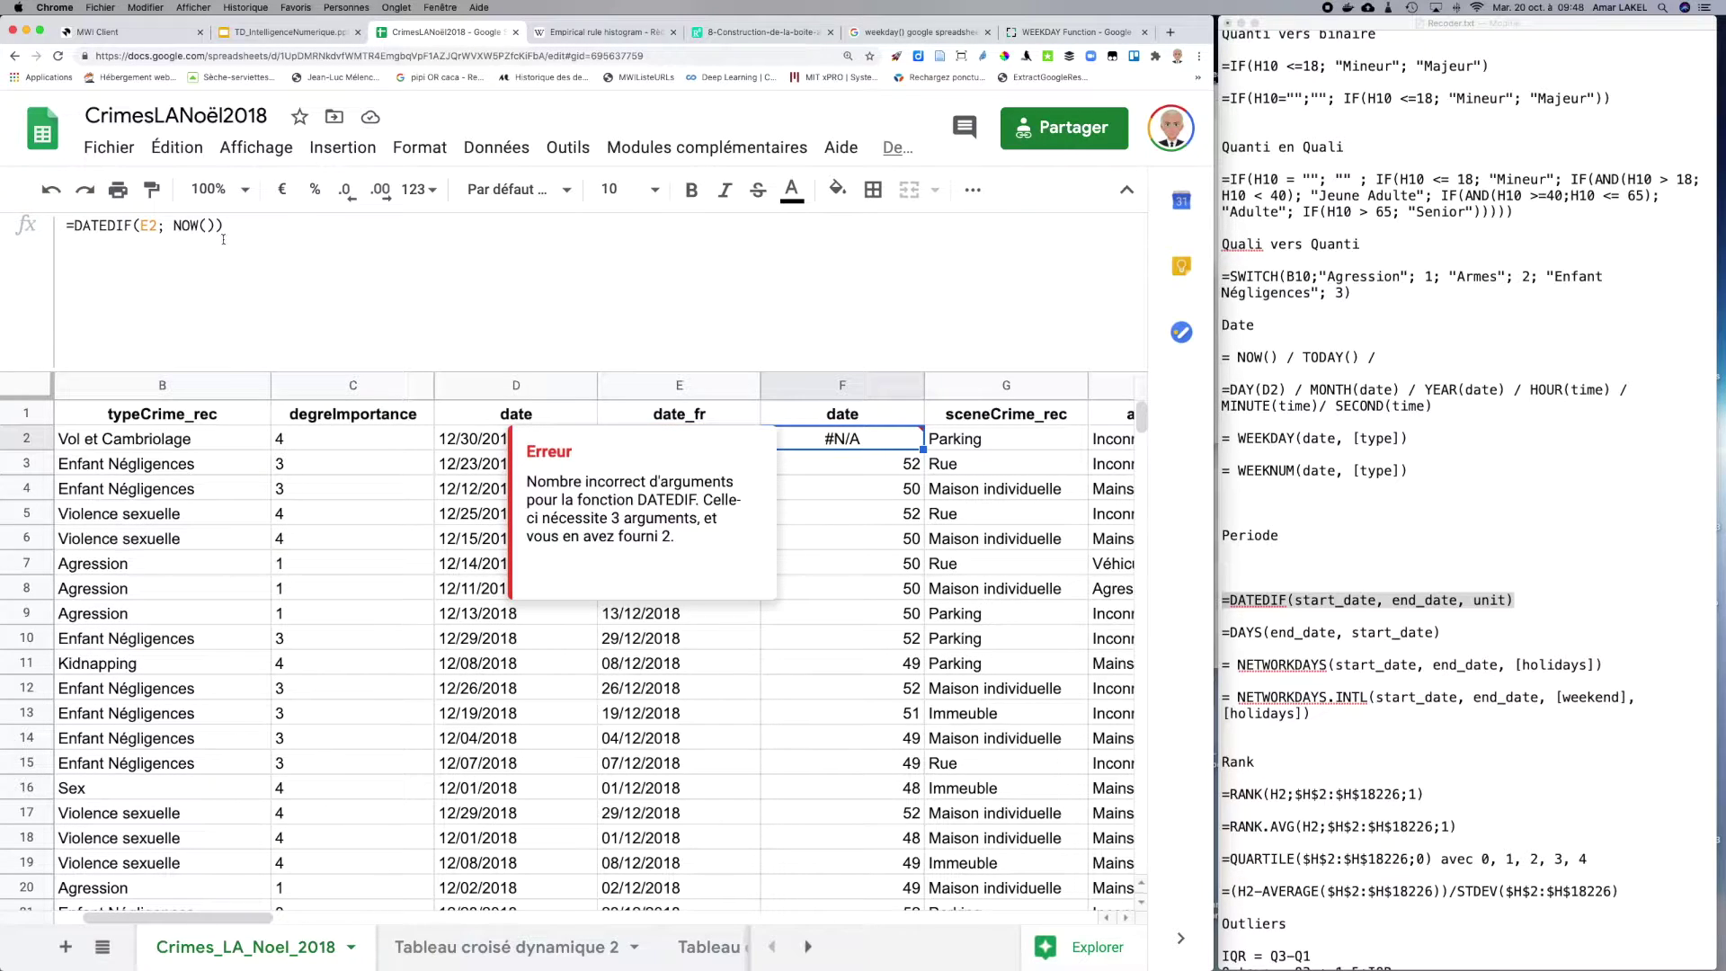
{"action": "left_click", "coordinate": [218, 225]}
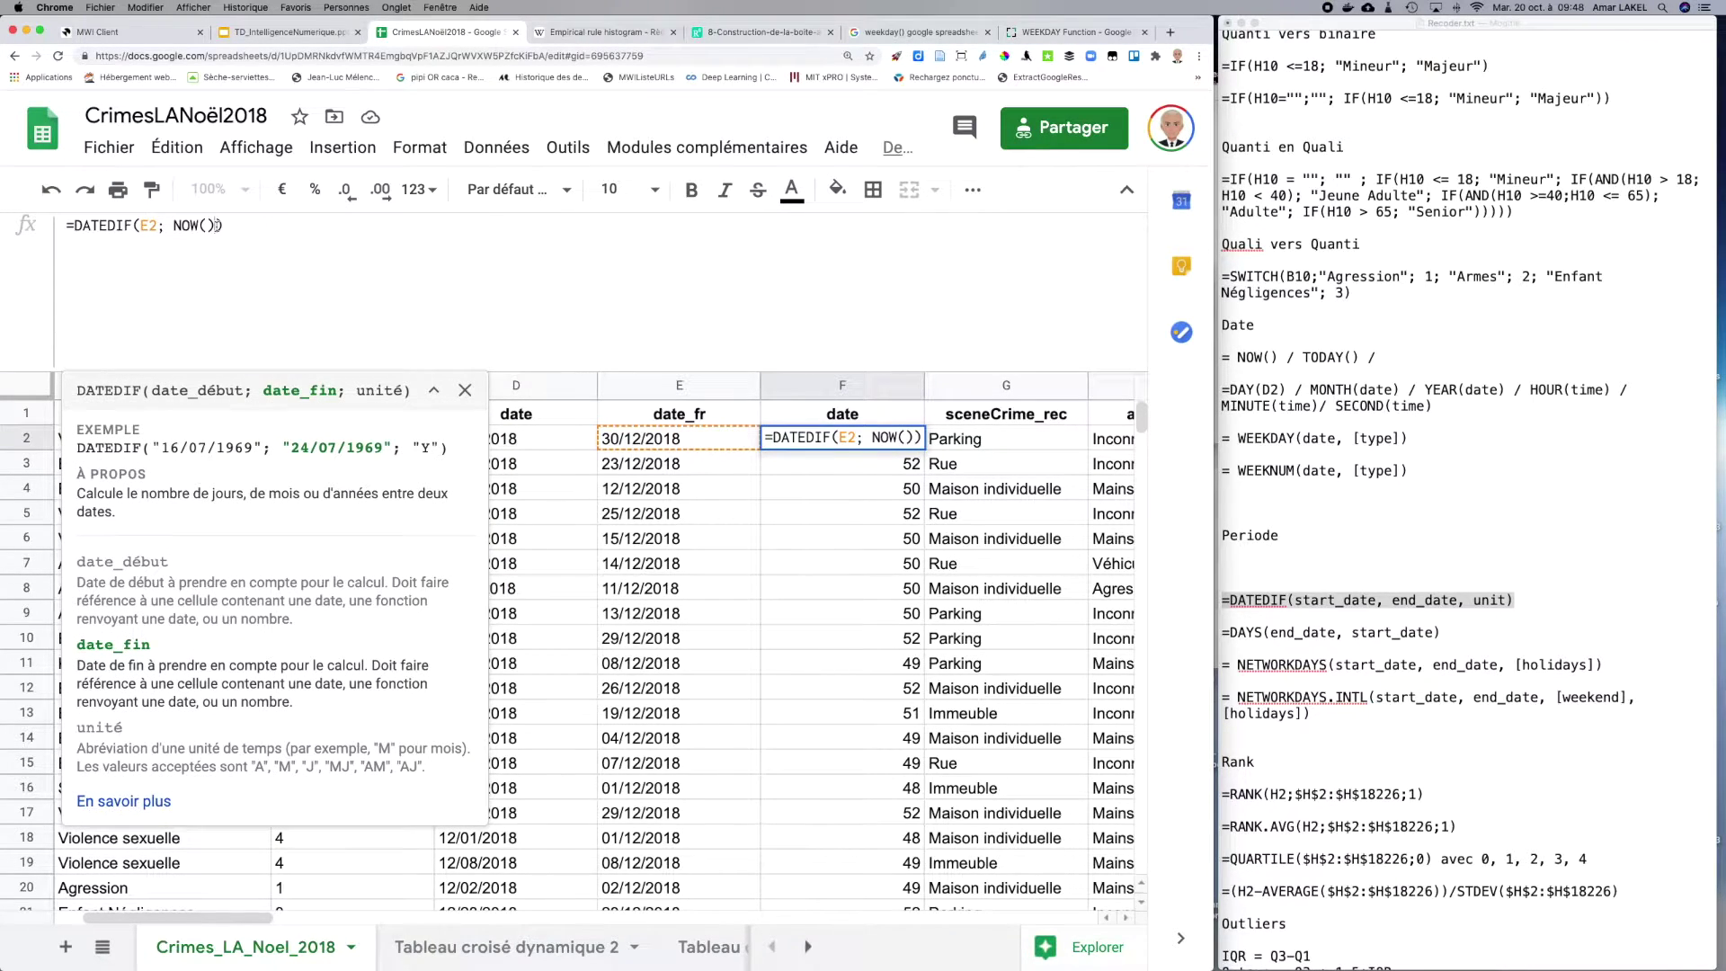
{"action": "type", "text": "; "}
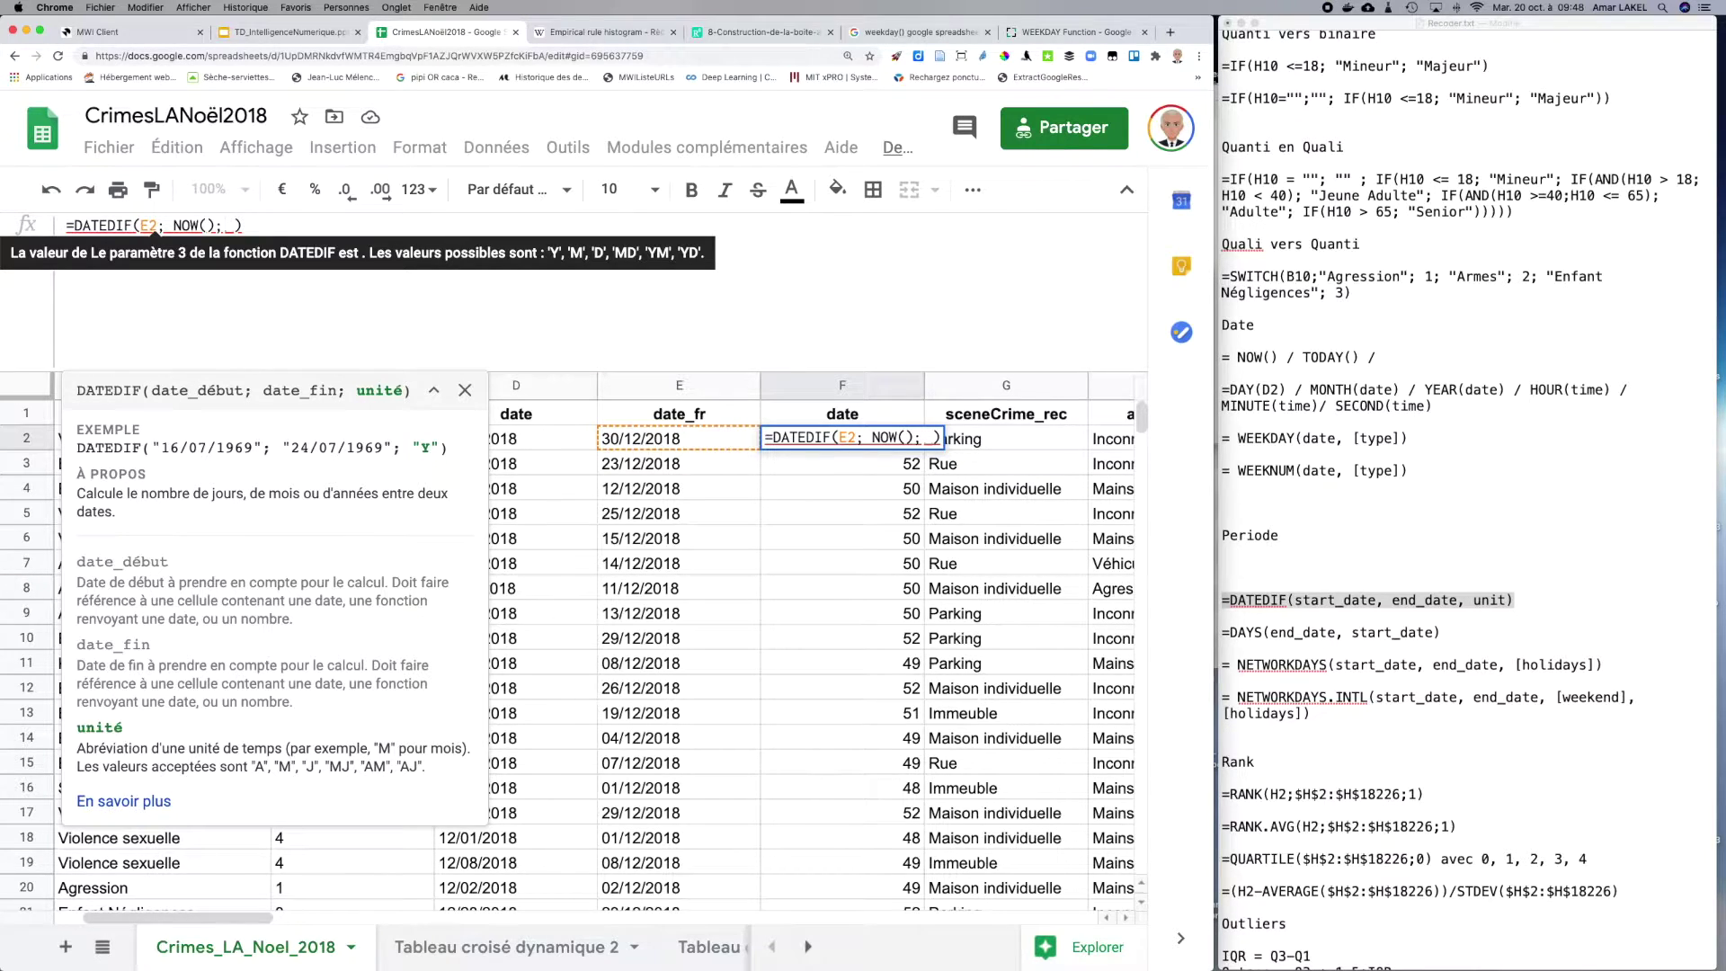
{"action": "type", "text": "\"D\""}
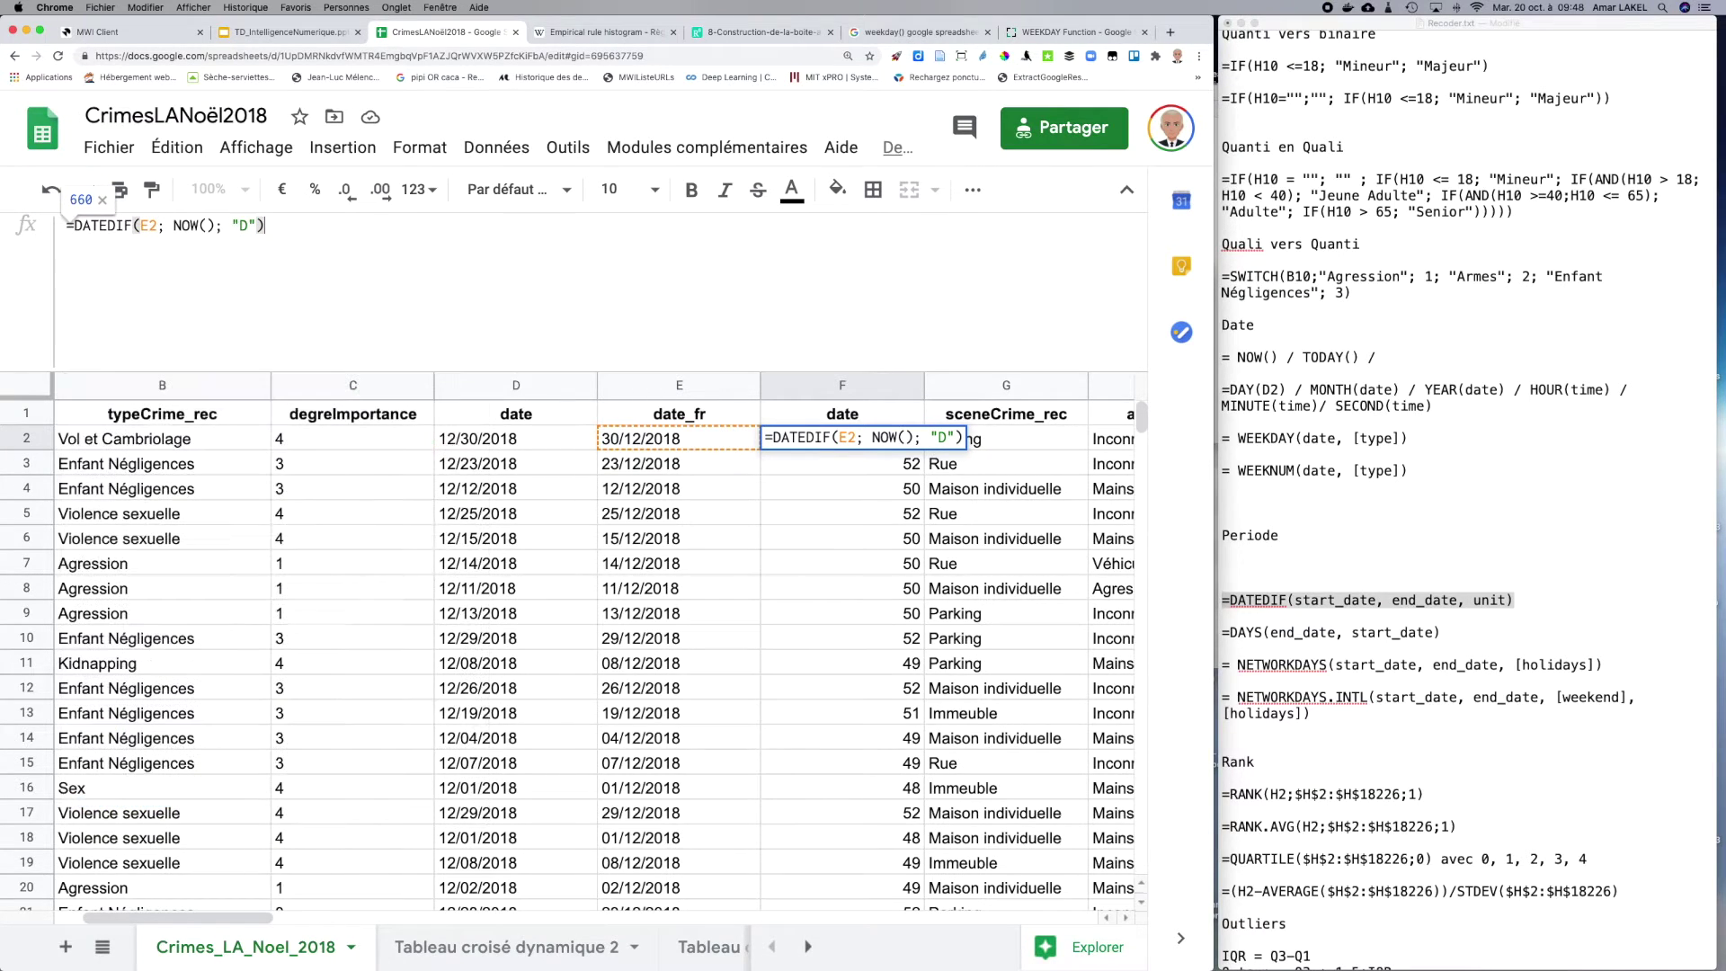
{"action": "key", "text": "Return"}
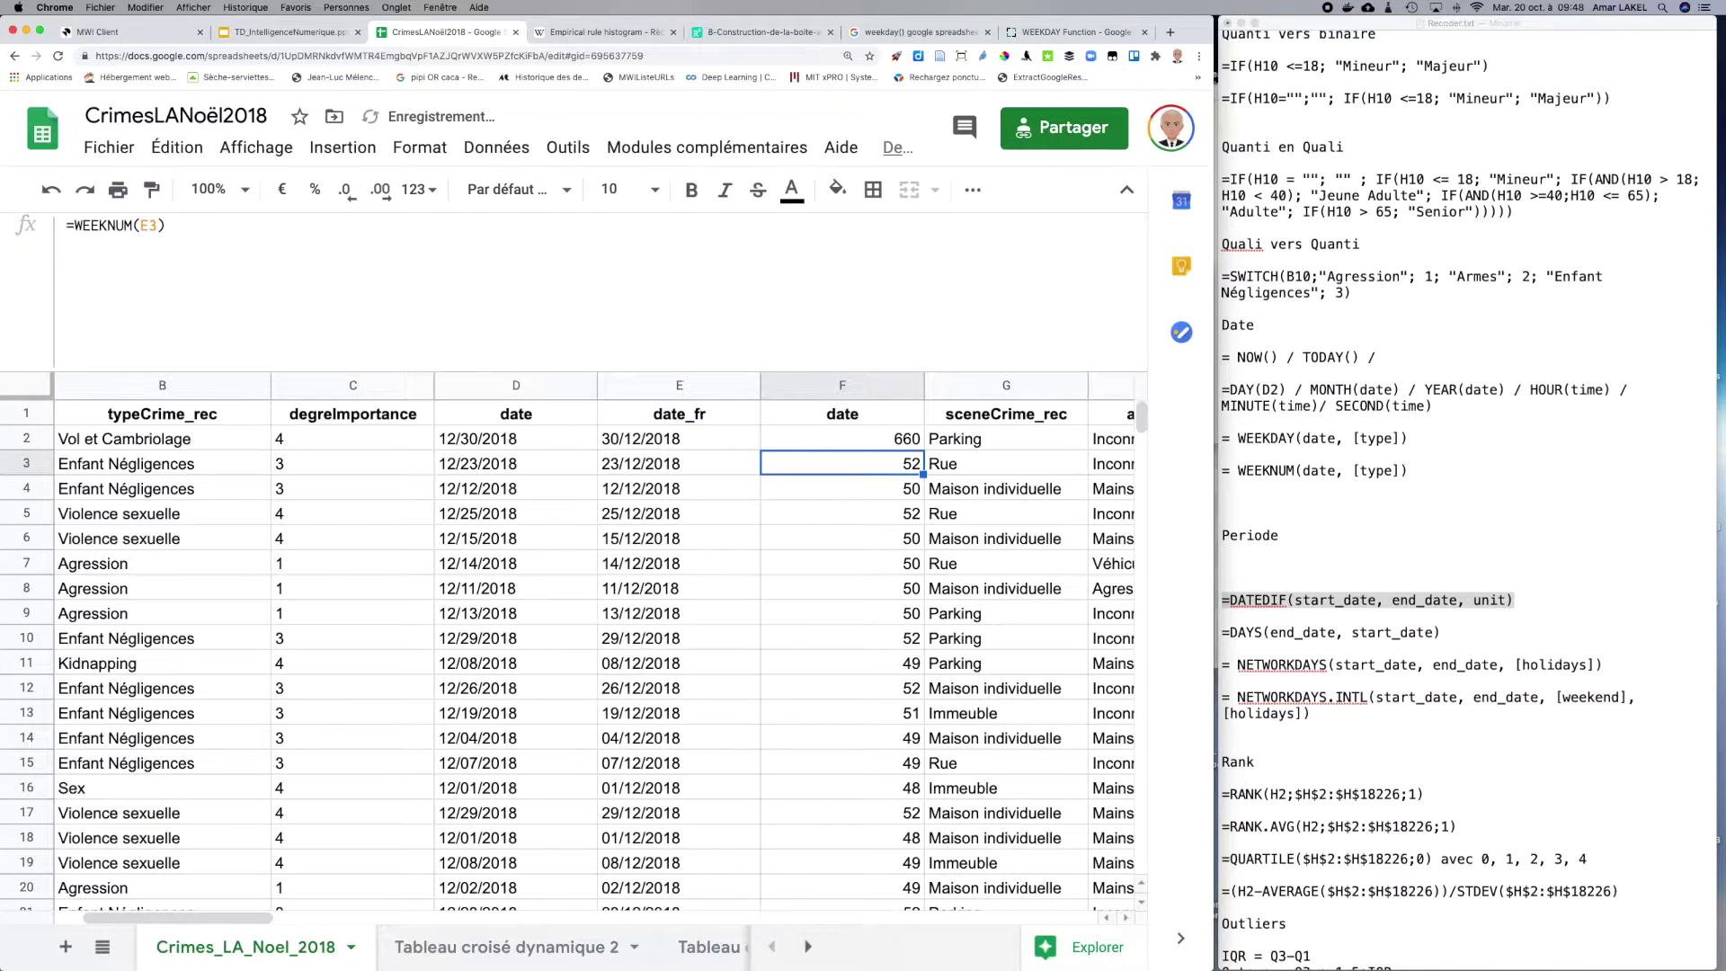
Step: Fill the F2 formula down column F past row 43 and check rows 2 and 3 against their date_fr cells
{"action": "key", "text": "Up"}
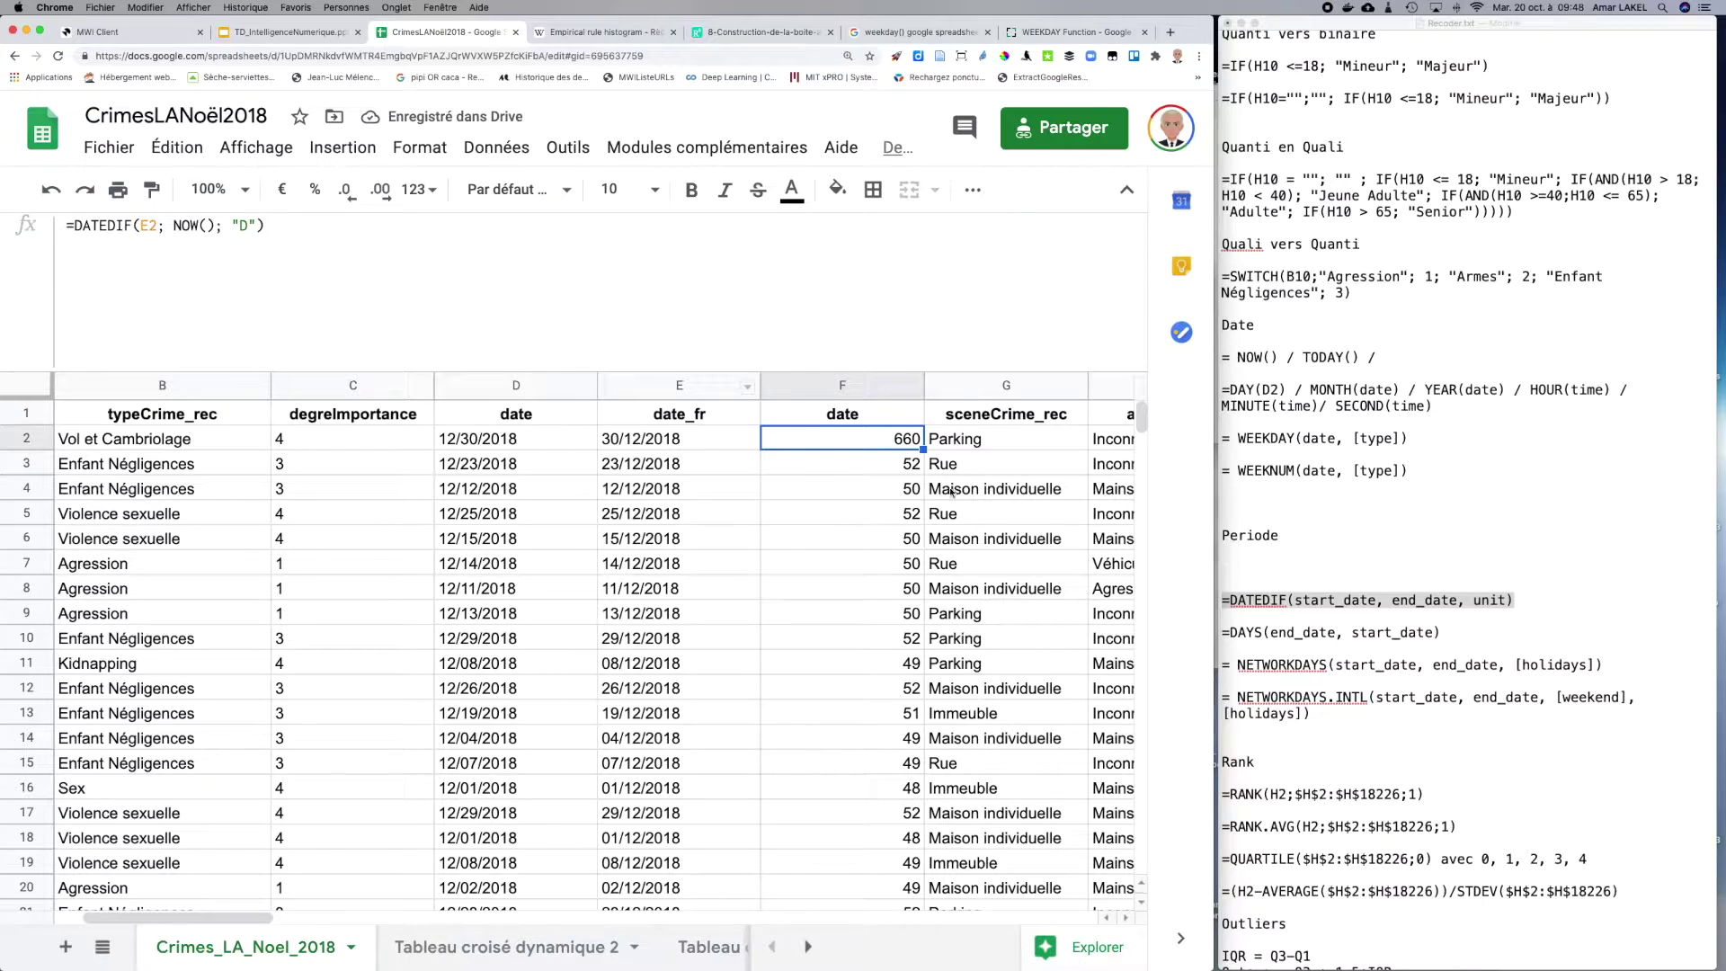
{"action": "left_click_drag", "start_coordinate": [922, 447], "coordinate": [858, 881]}
{"action": "scroll", "coordinate": [858, 881], "scroll_direction": "up", "scroll_amount": 10}
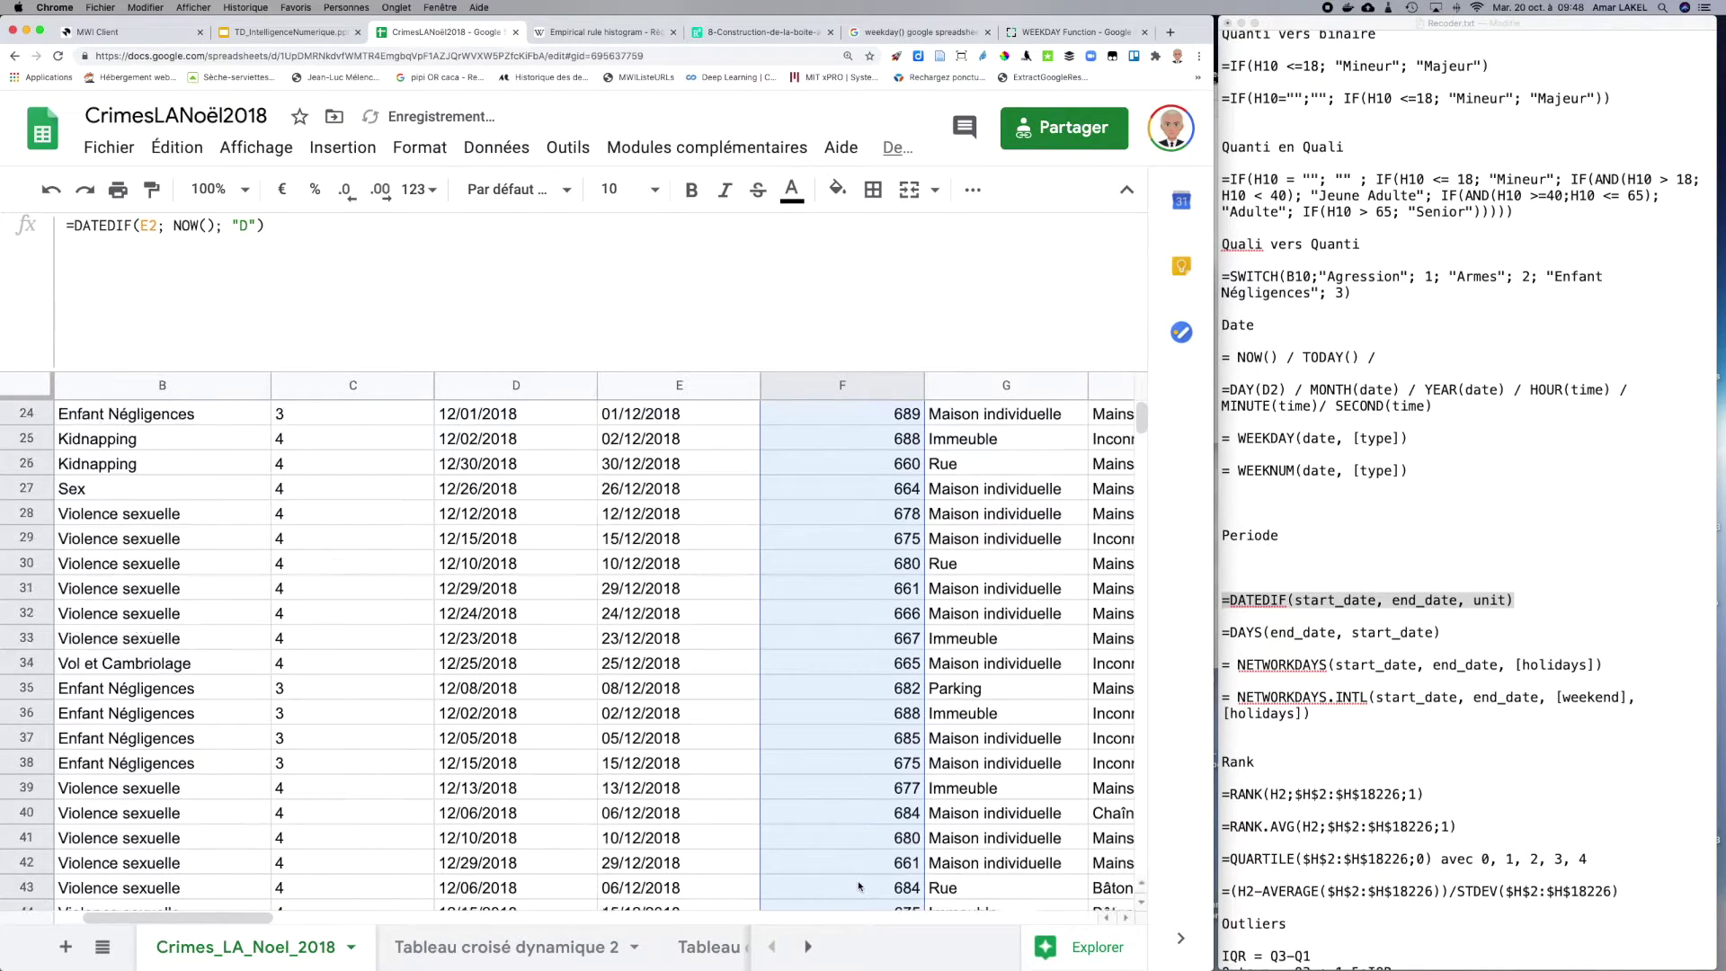
{"action": "left_click", "coordinate": [880, 441]}
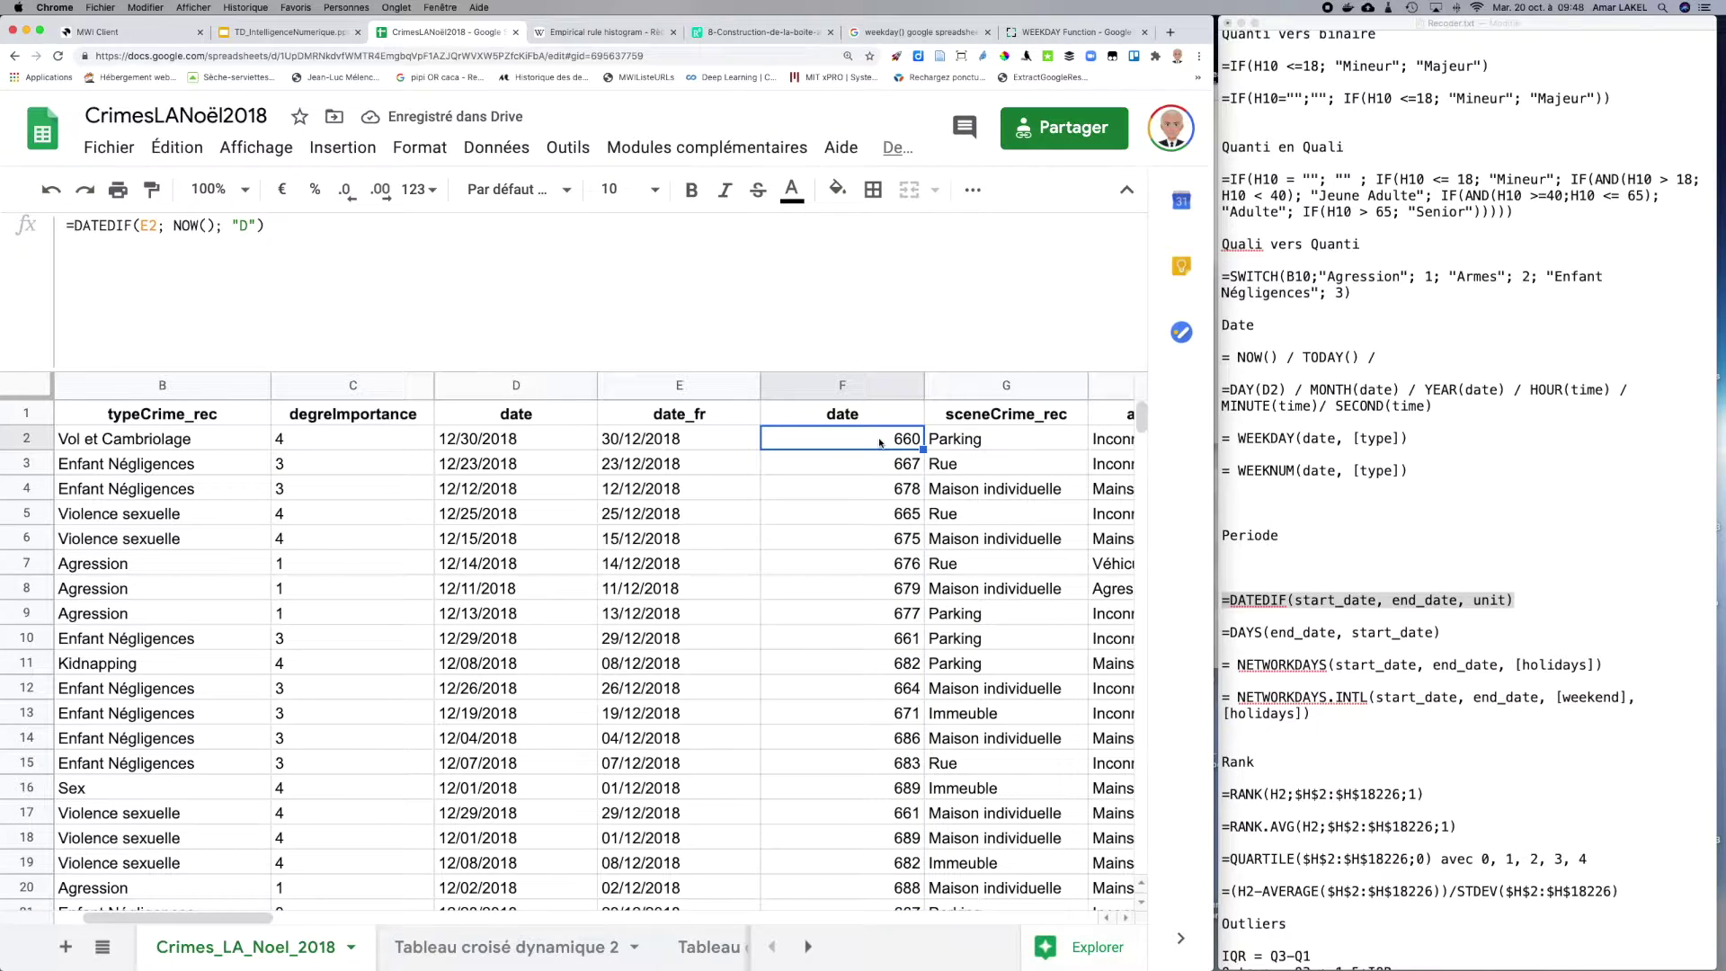
{"action": "left_click", "coordinate": [637, 442]}
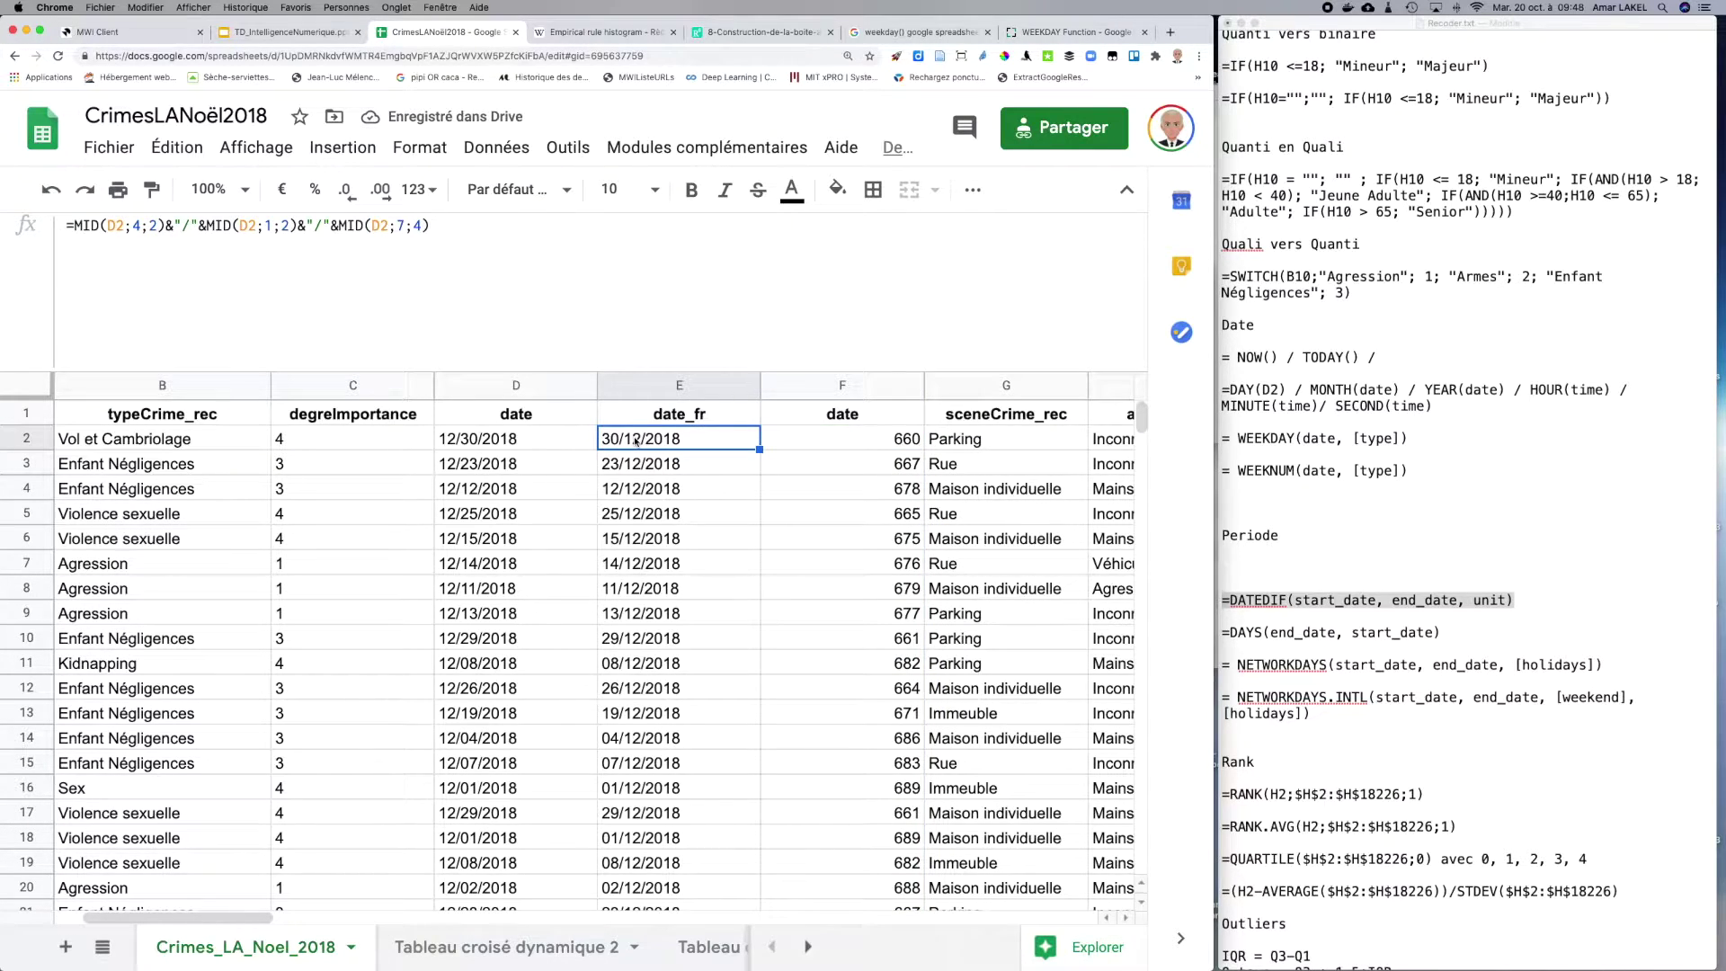
{"action": "left_click", "coordinate": [860, 461]}
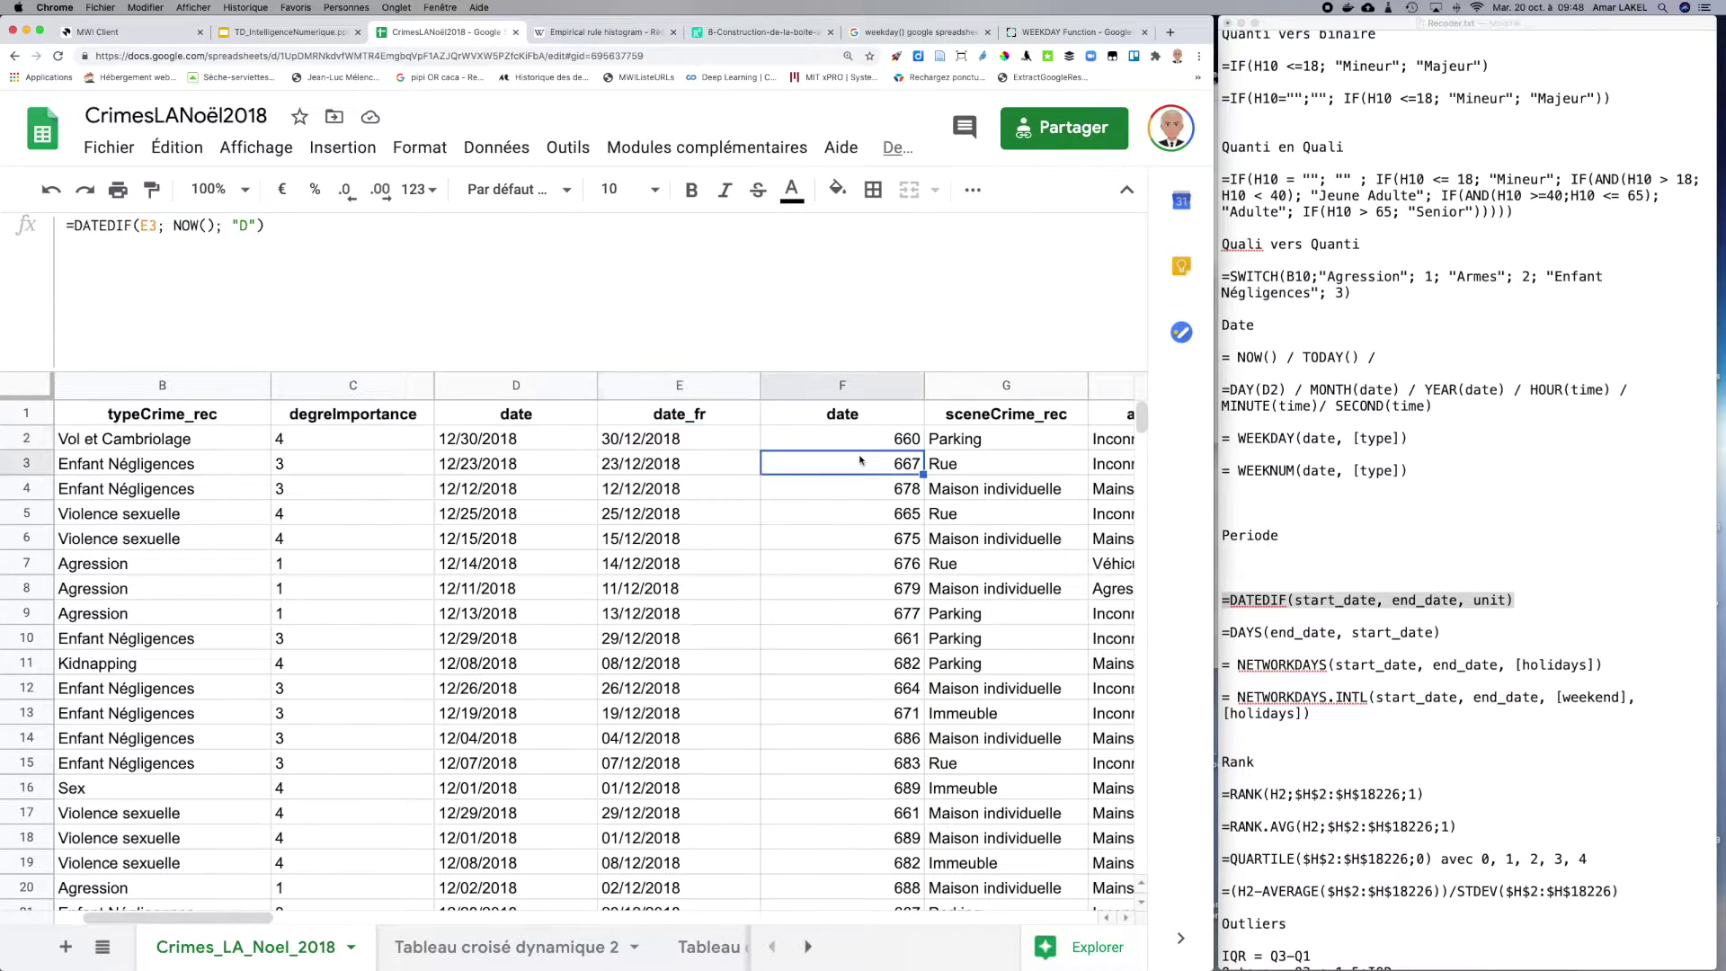
{"action": "left_click", "coordinate": [645, 464]}
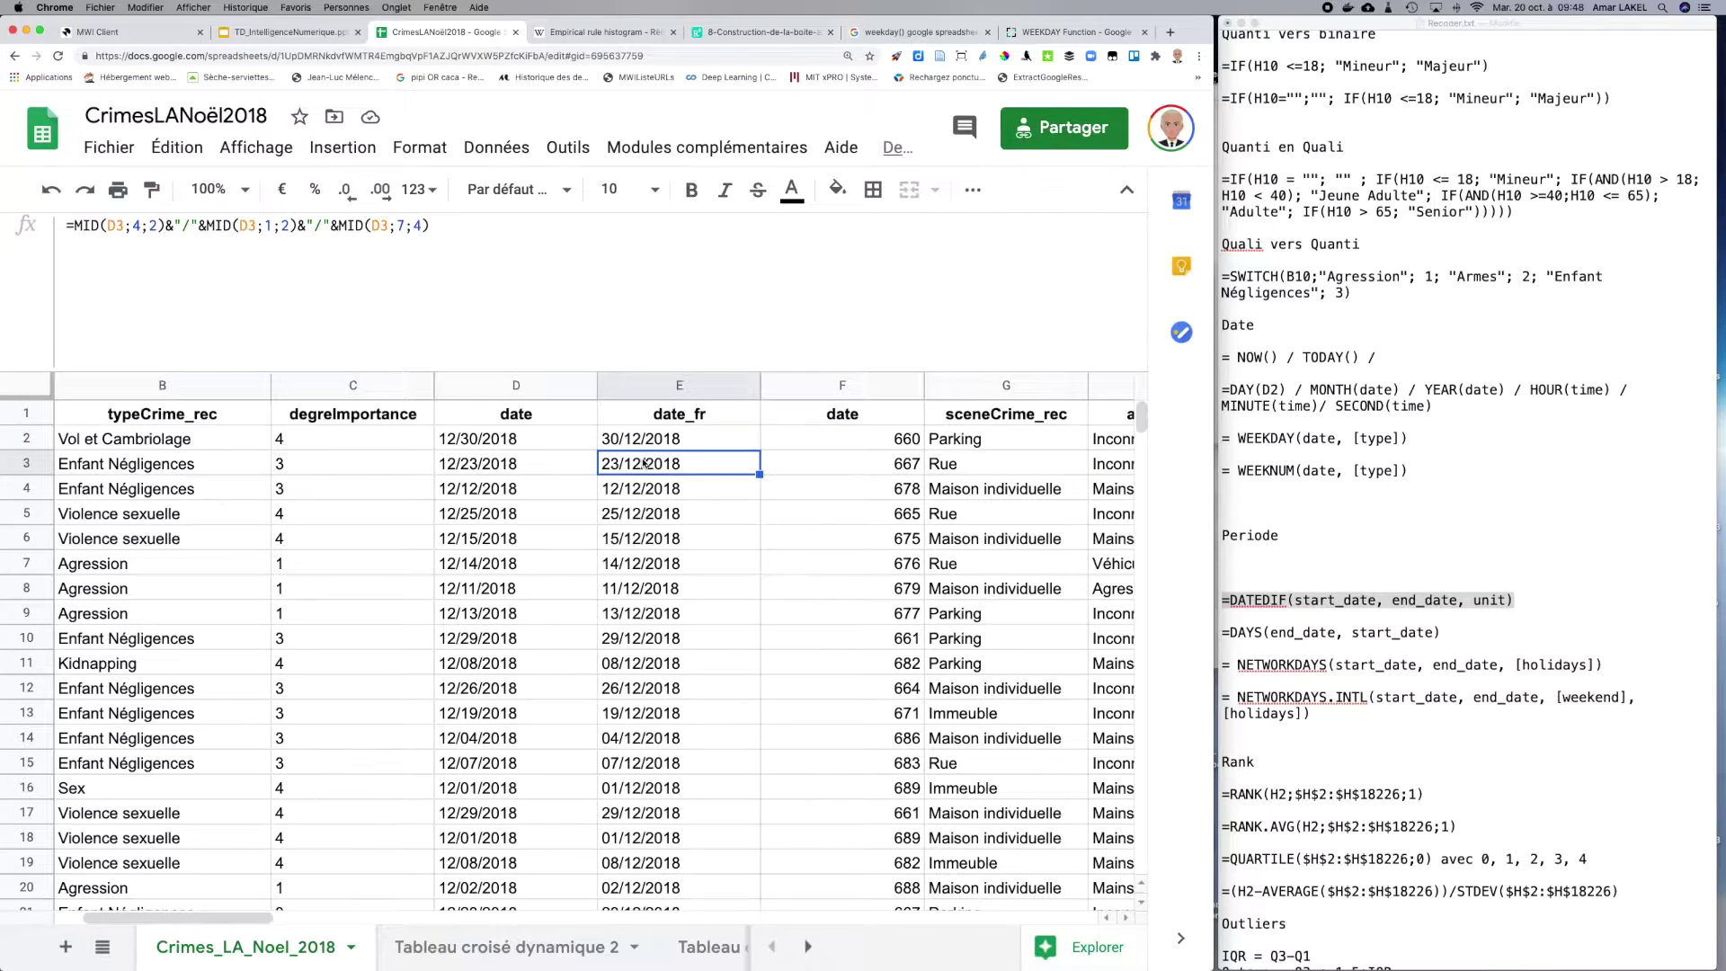
Step: Change the unit in F2's DATEDIF formula to months, "M"
{"action": "left_click", "coordinate": [869, 440]}
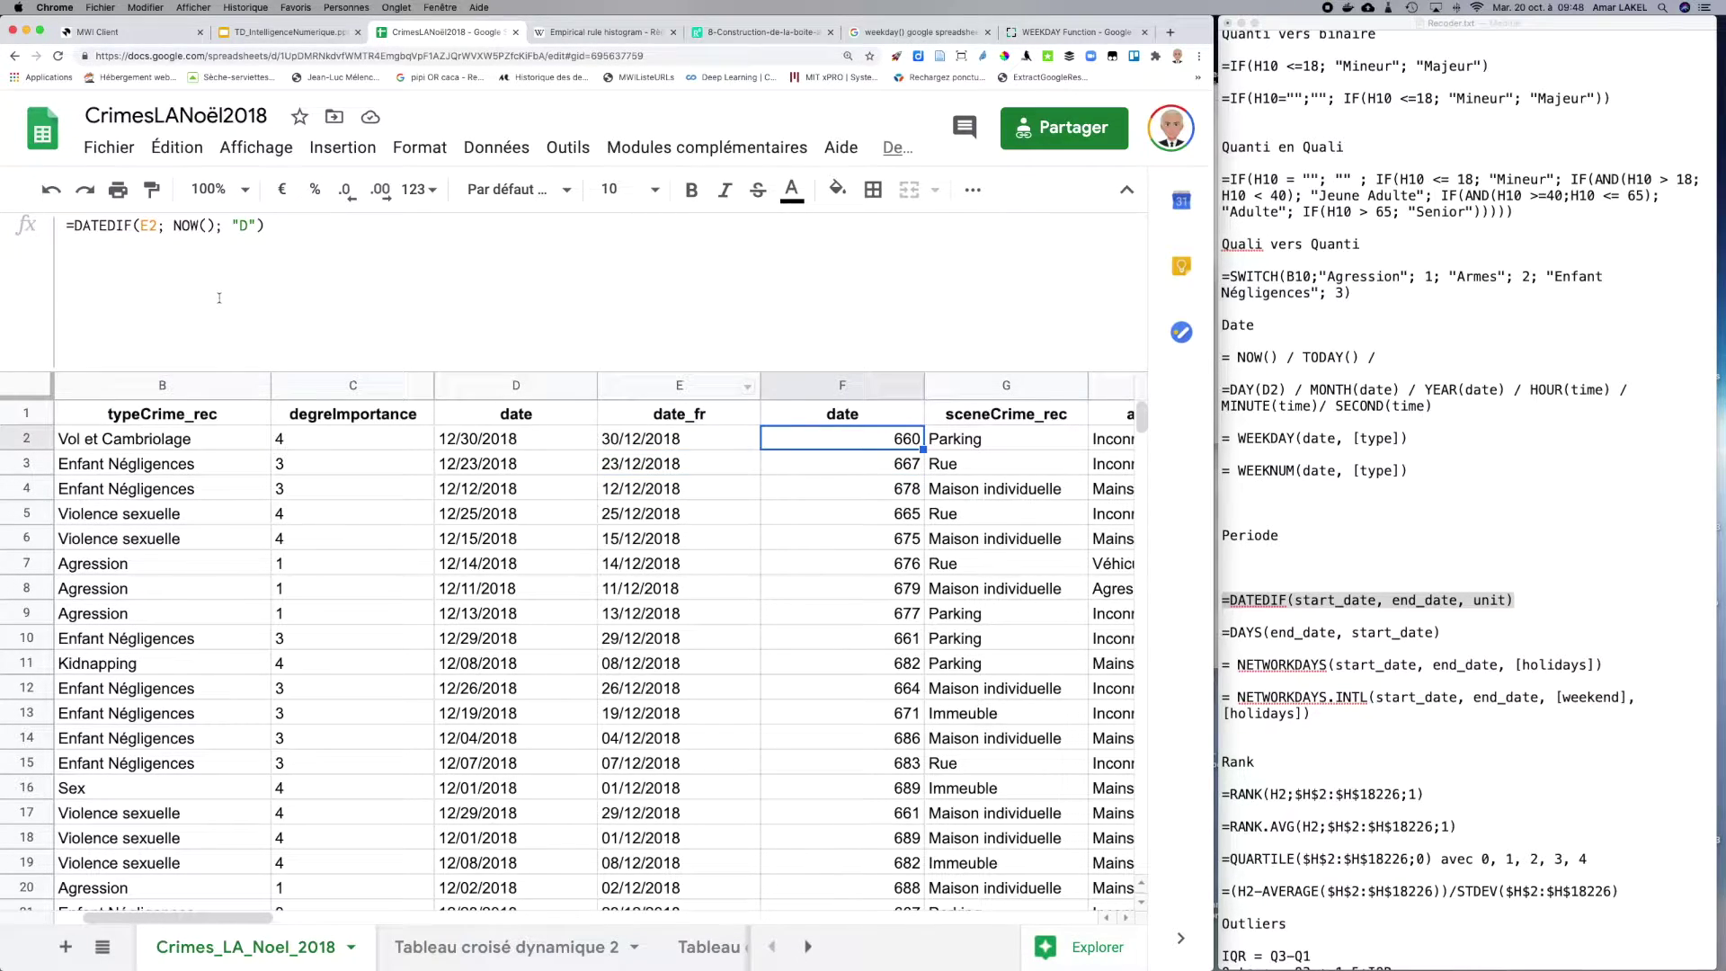
{"action": "left_click", "coordinate": [239, 221]}
{"action": "key", "text": "BackSpace"}
{"action": "type", "text": "M"}
{"action": "key", "text": "Return"}
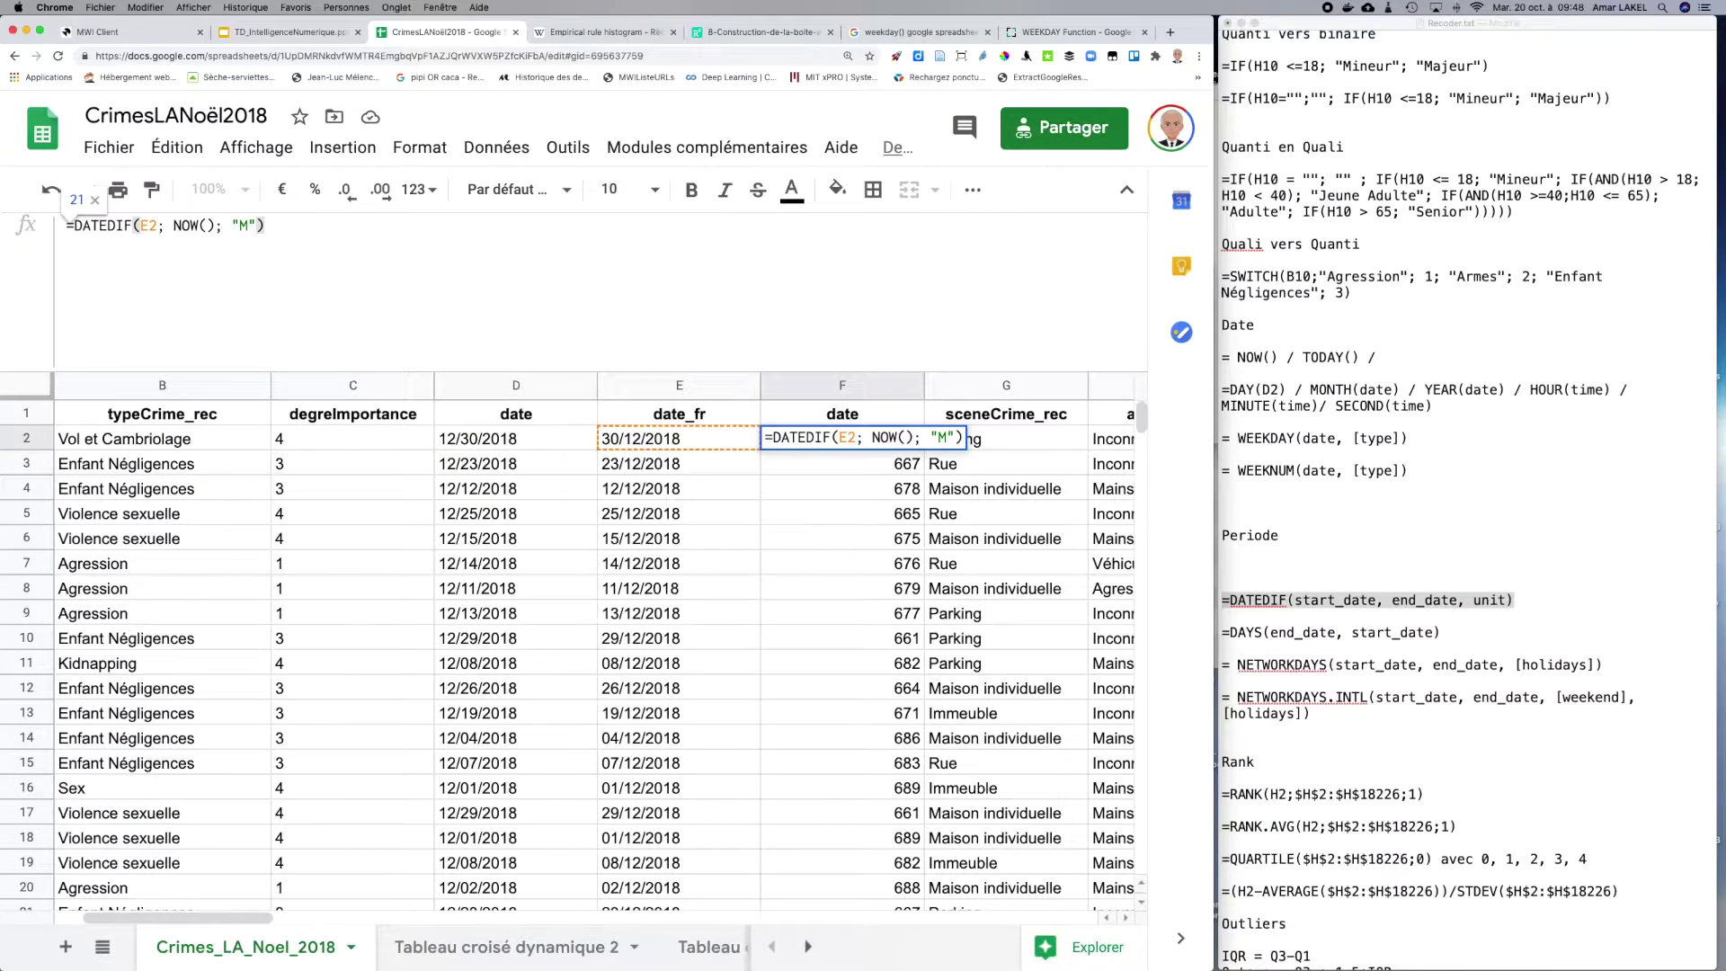
{"action": "left_click", "coordinate": [250, 225]}
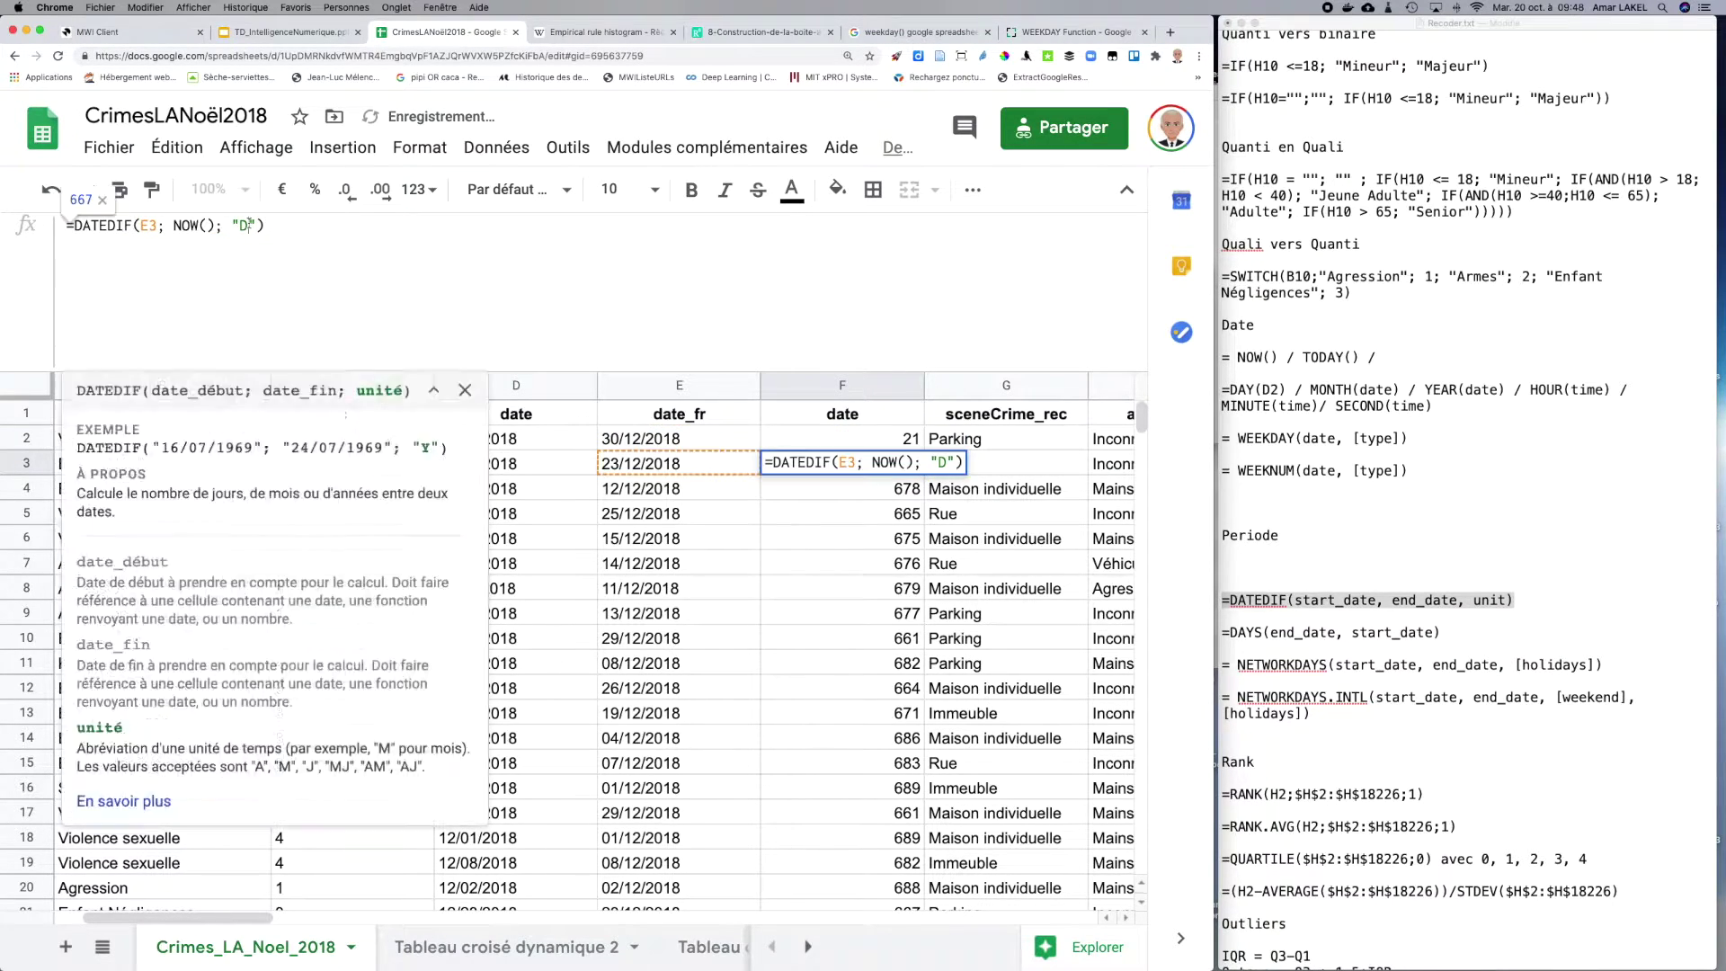
Step: Fill the month-based DATEDIF formula from F2 down to row 28 and review the filled cells
{"action": "left_click", "coordinate": [847, 445]}
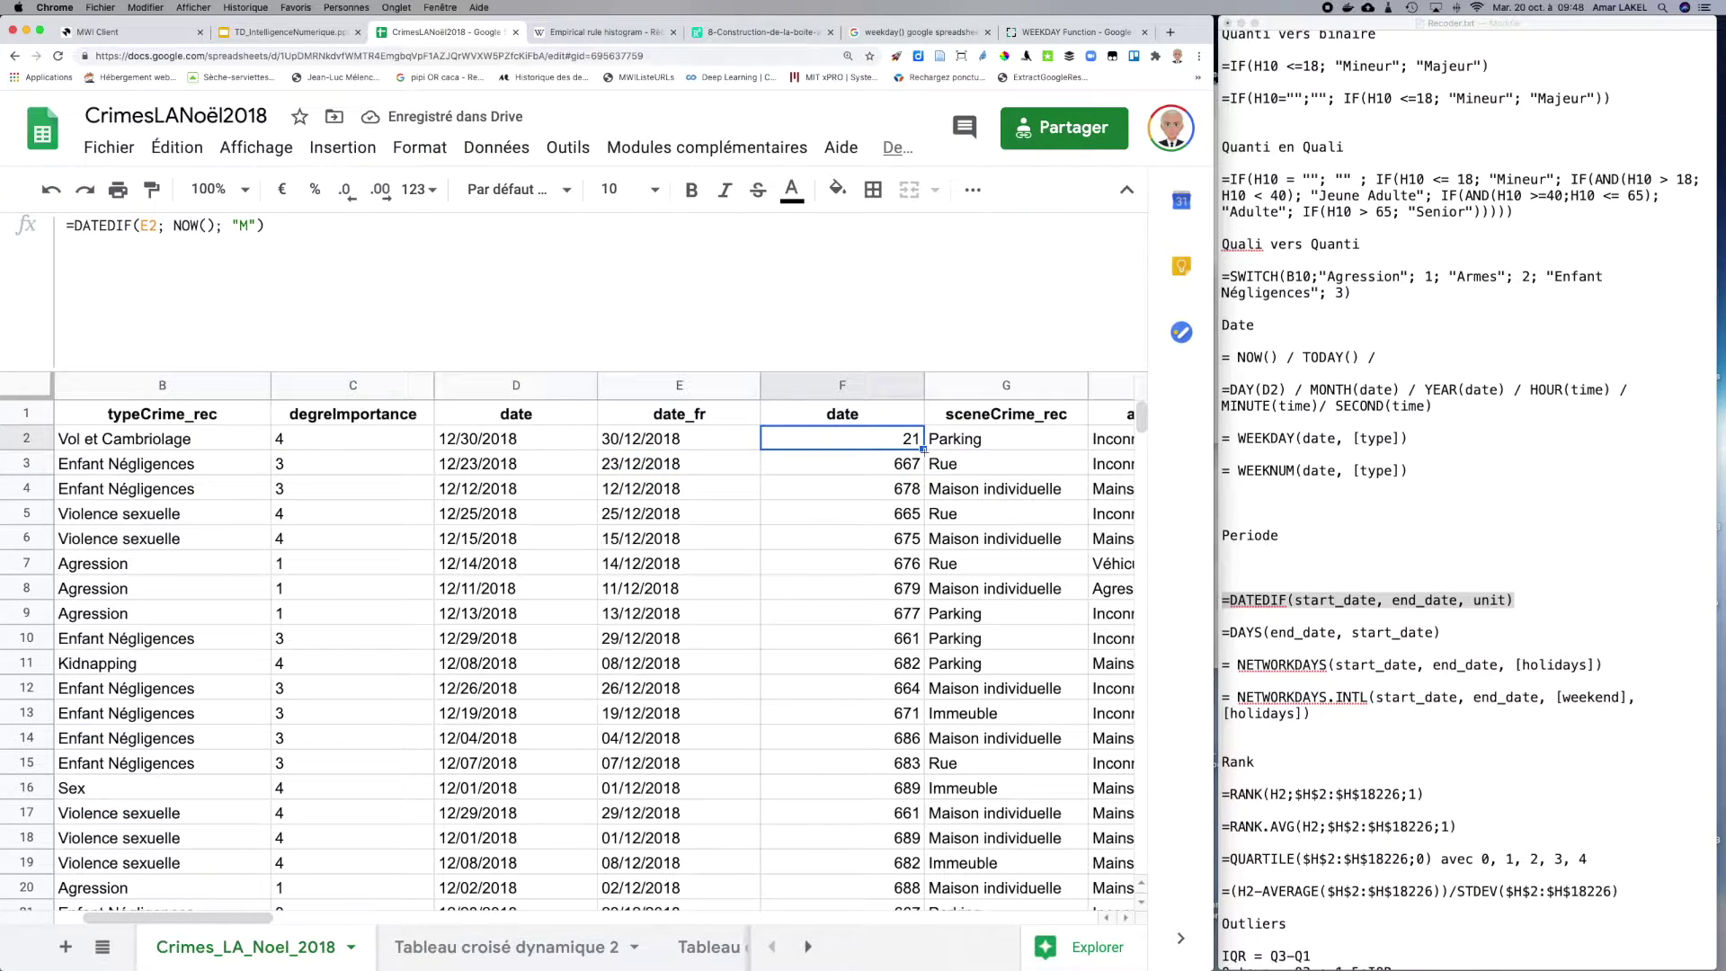
{"action": "left_click_drag", "start_coordinate": [923, 450], "coordinate": [908, 893]}
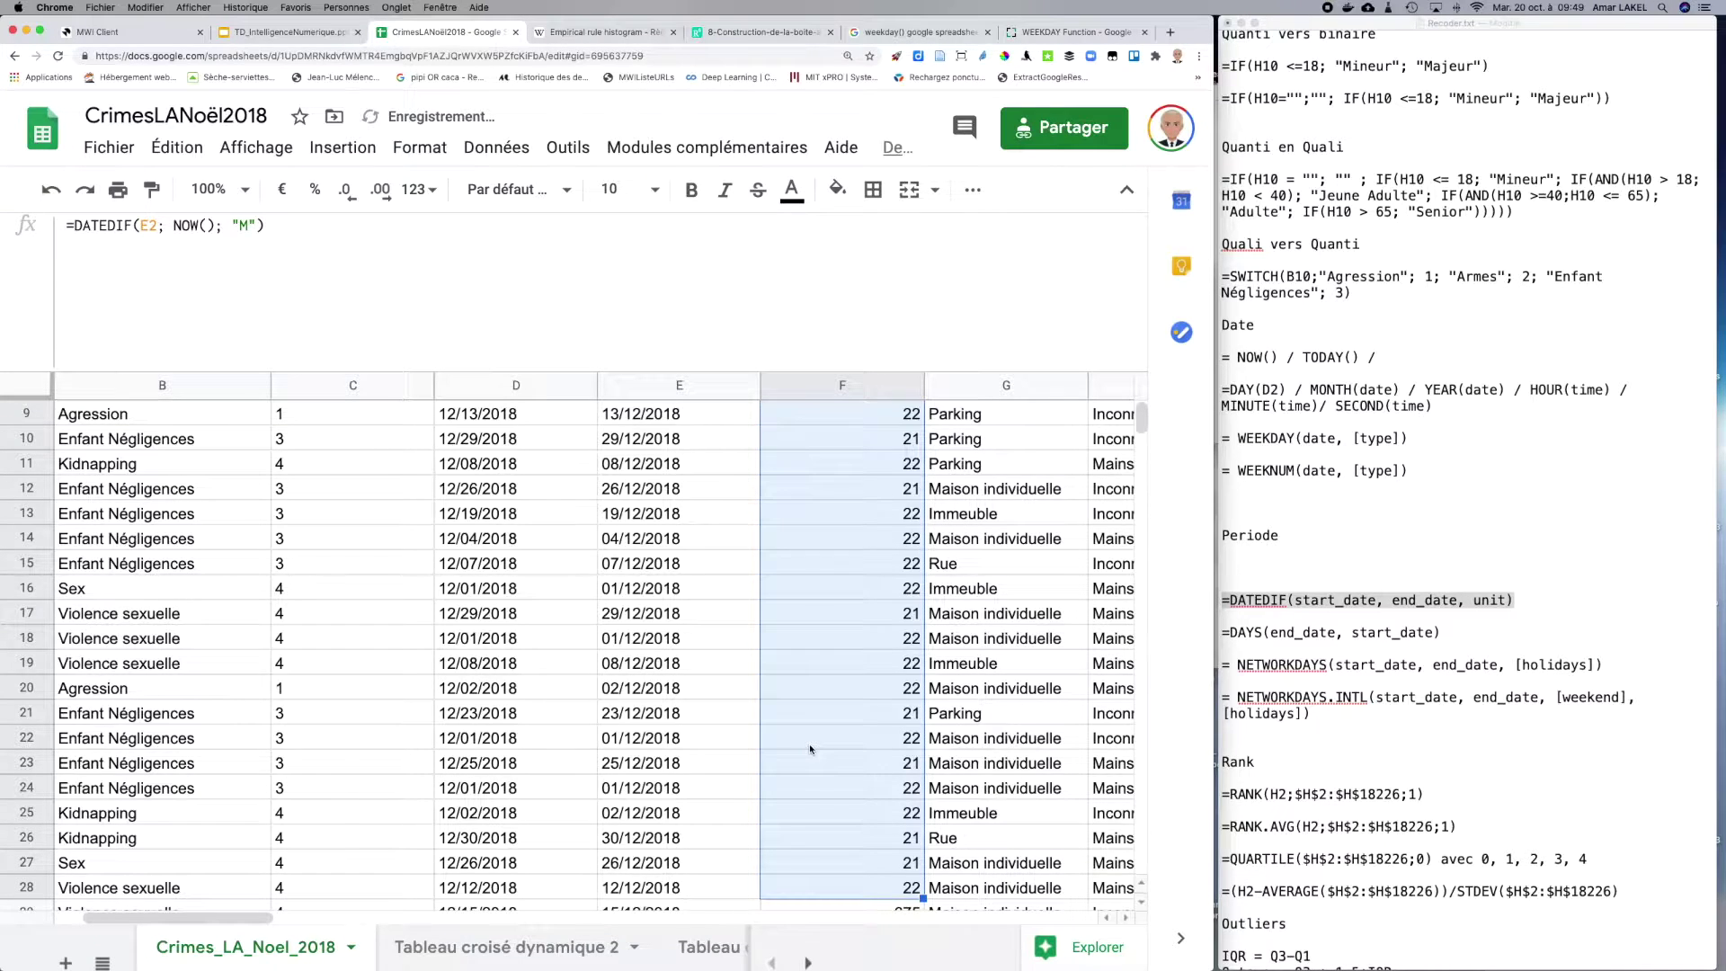
{"action": "scroll", "coordinate": [809, 743], "scroll_direction": "up", "scroll_amount": 3}
{"action": "scroll", "coordinate": [809, 743], "scroll_direction": "down", "scroll_amount": 4}
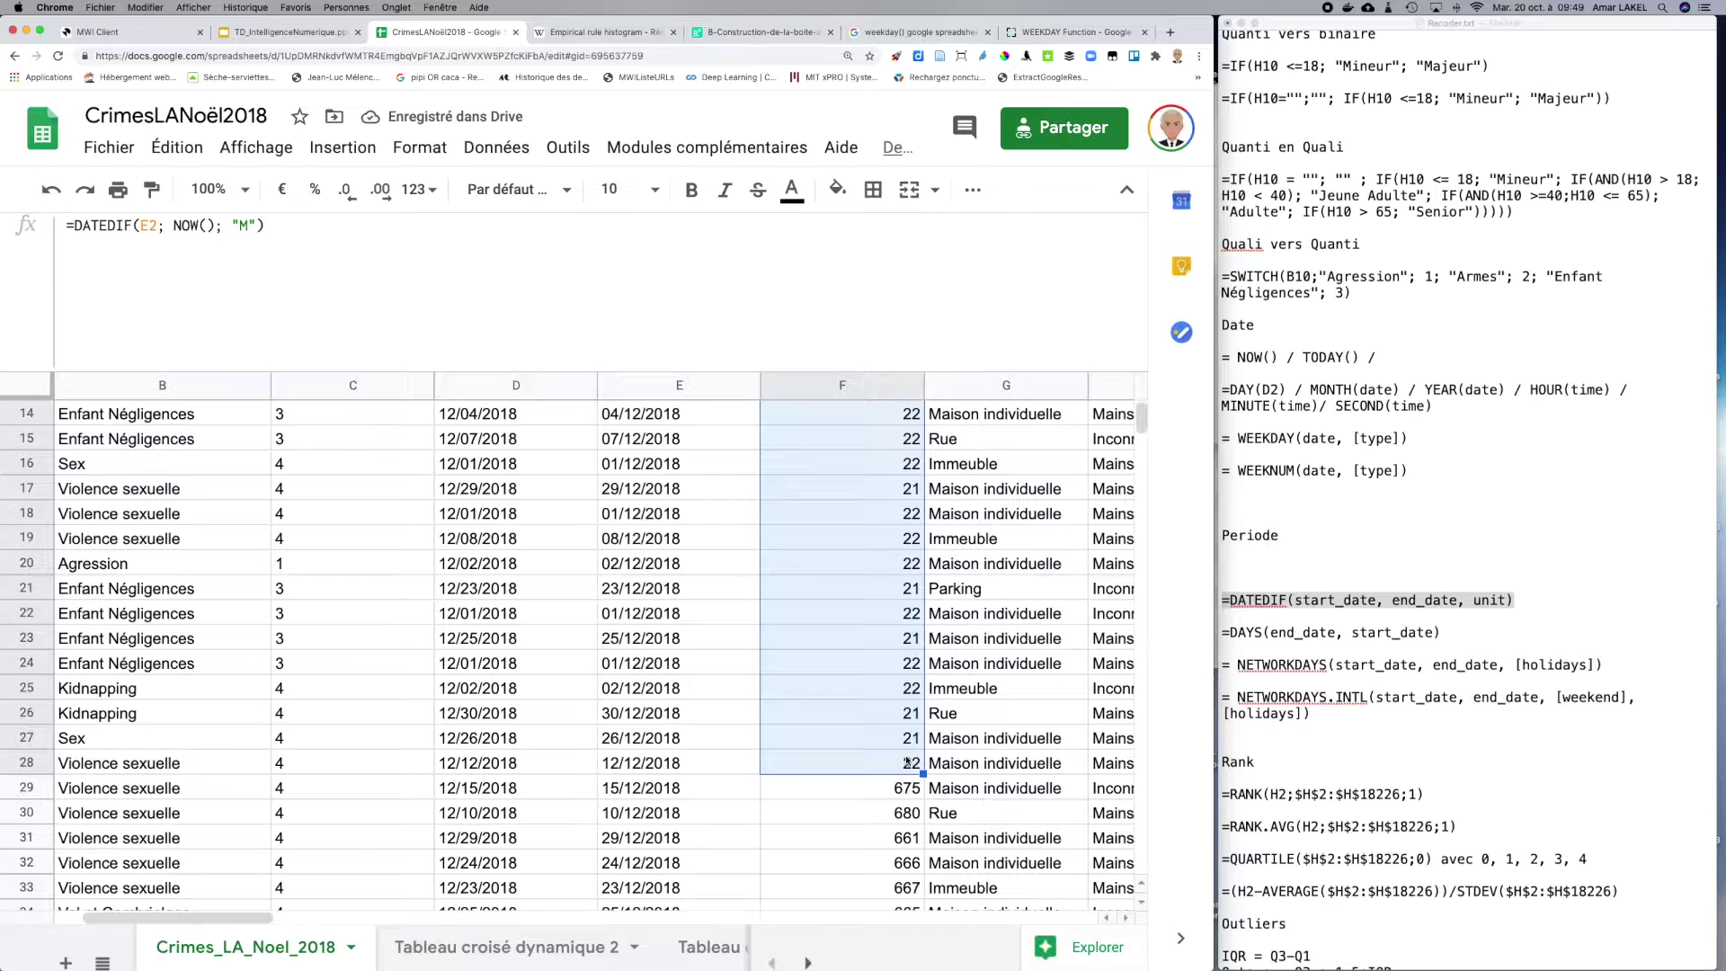
{"action": "scroll", "coordinate": [896, 667], "scroll_direction": "up", "scroll_amount": 4}
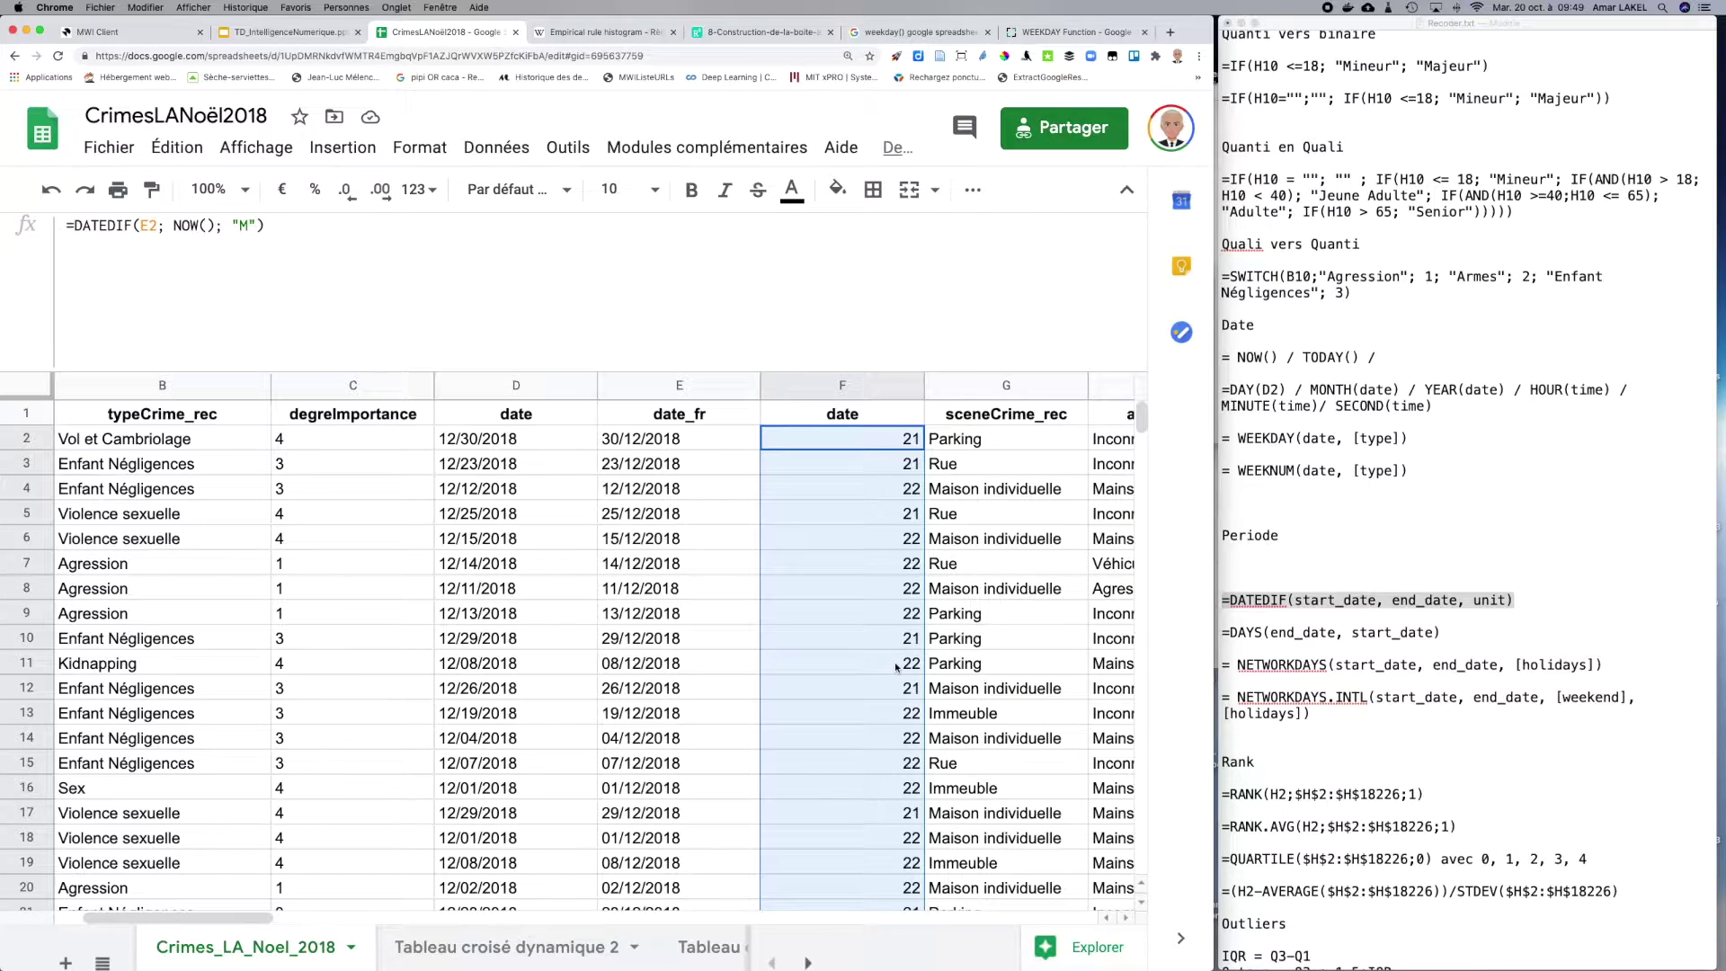
Step: In the Recoder.txt notes, examine the DAYS, NETWORKDAYS and NETWORKDAYS.INTL syntax, including the holidays and weekend arguments
{"action": "double_click", "coordinate": [1240, 632]}
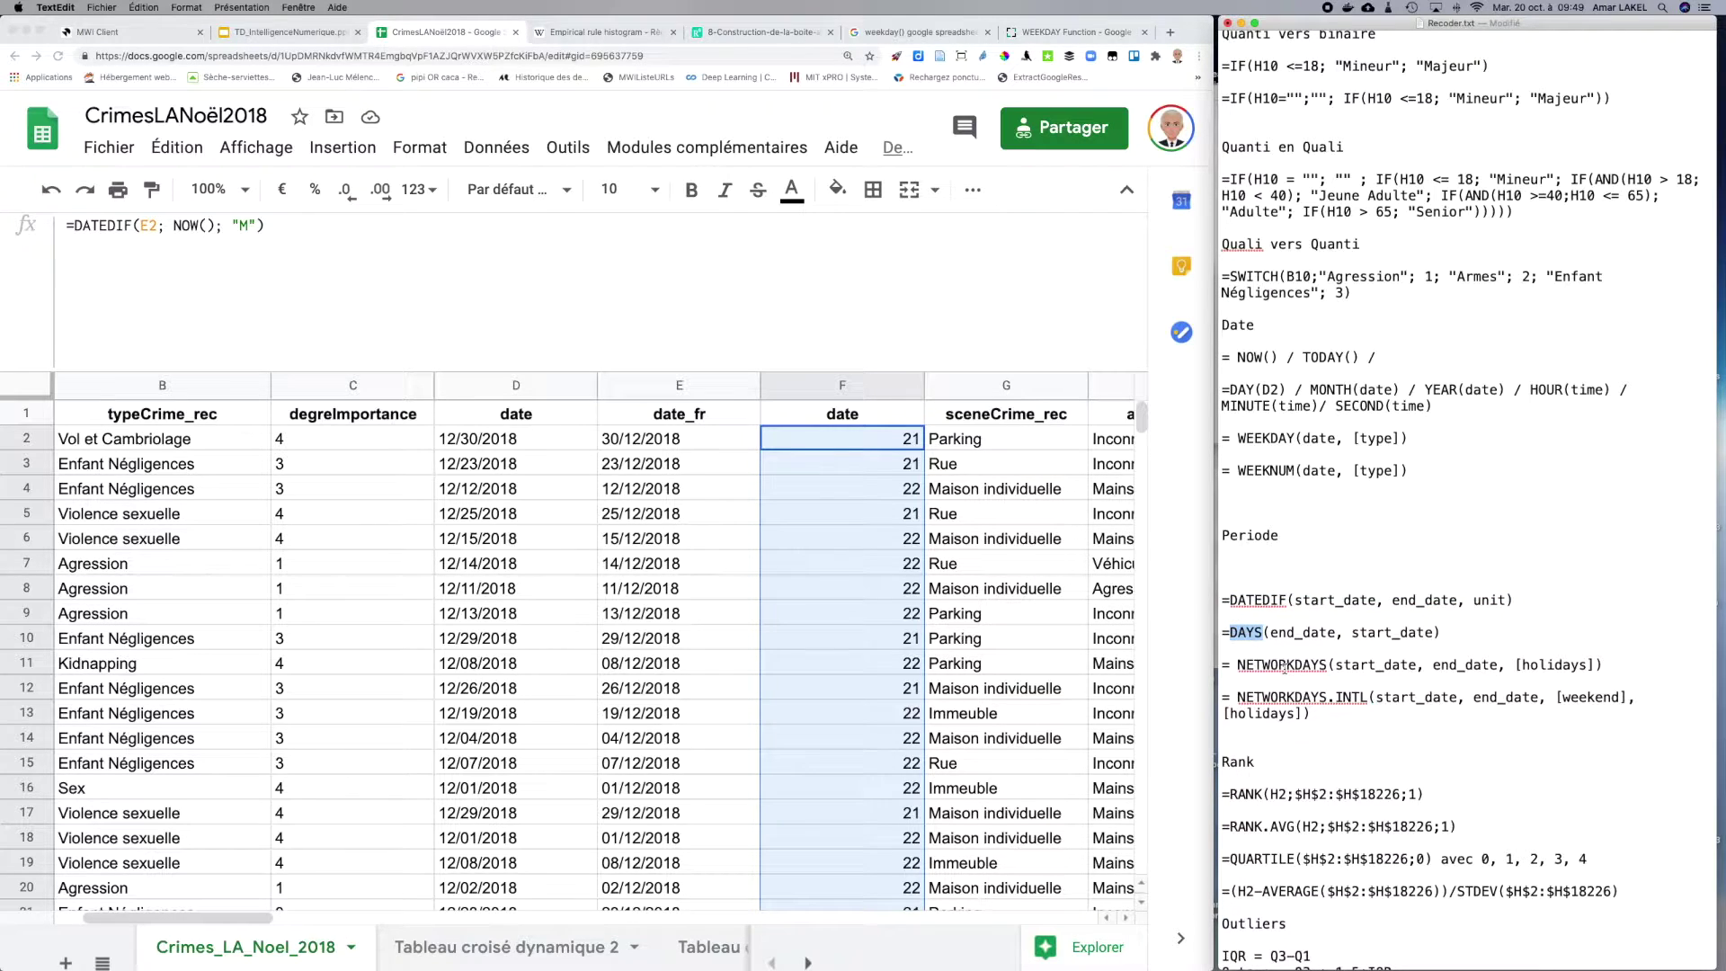
{"action": "double_click", "coordinate": [1286, 665]}
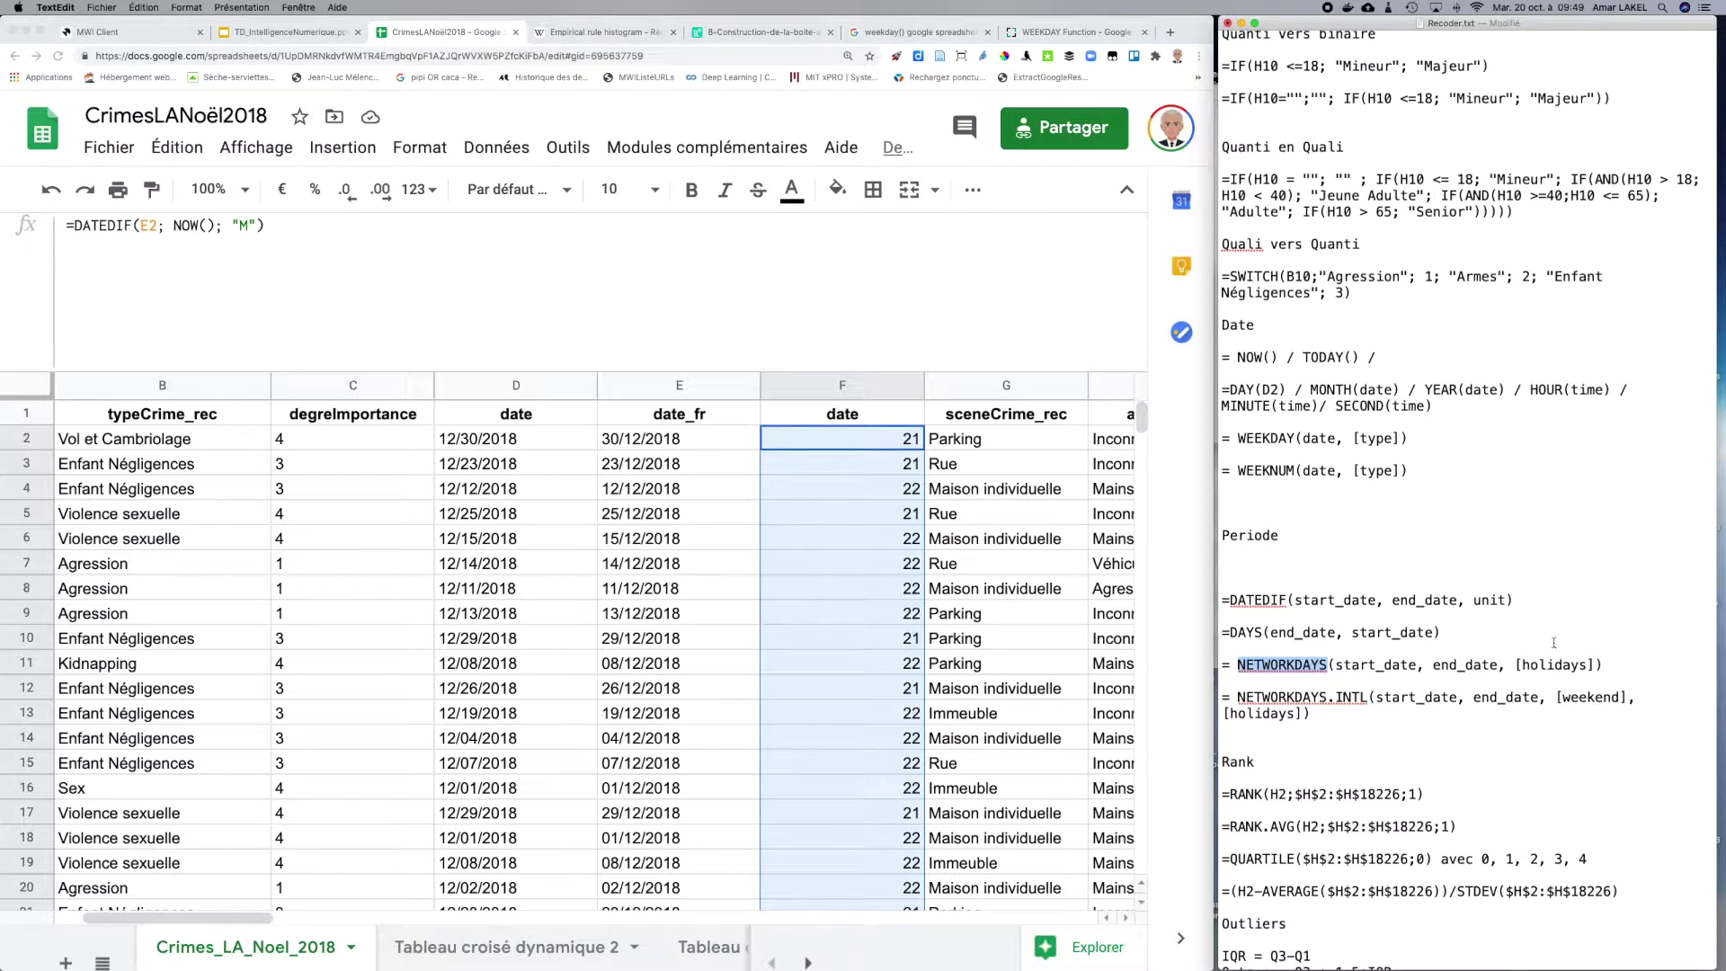
{"action": "double_click", "coordinate": [1538, 664]}
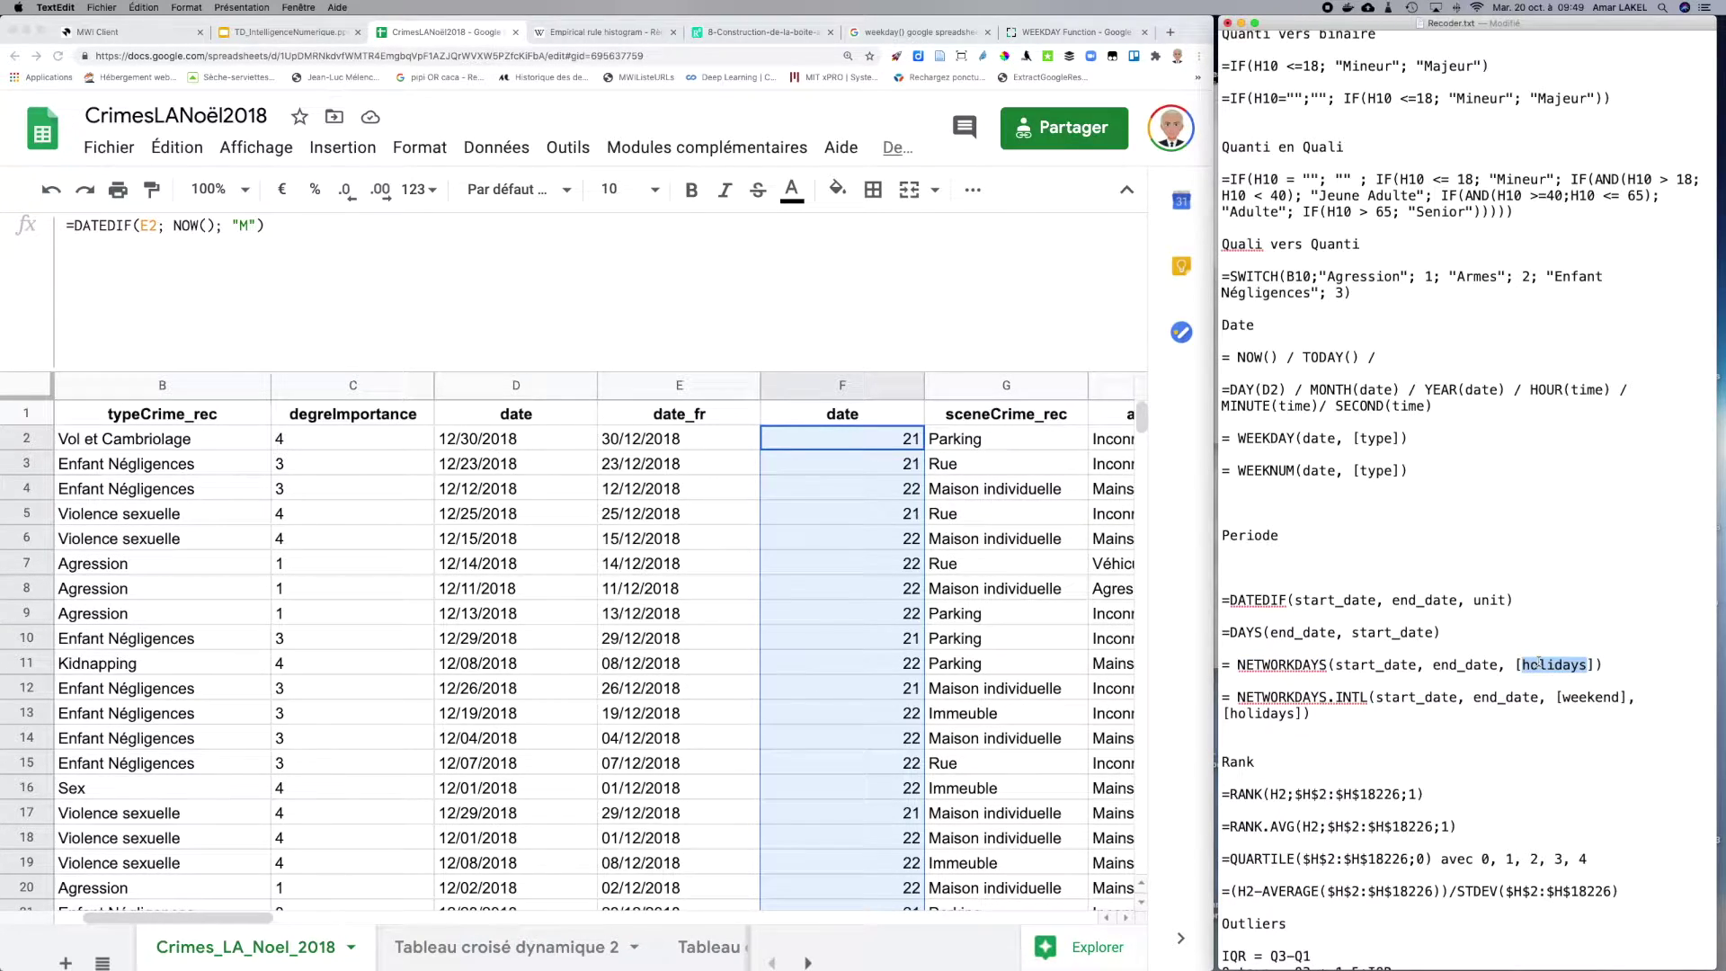
{"action": "double_click", "coordinate": [1589, 698]}
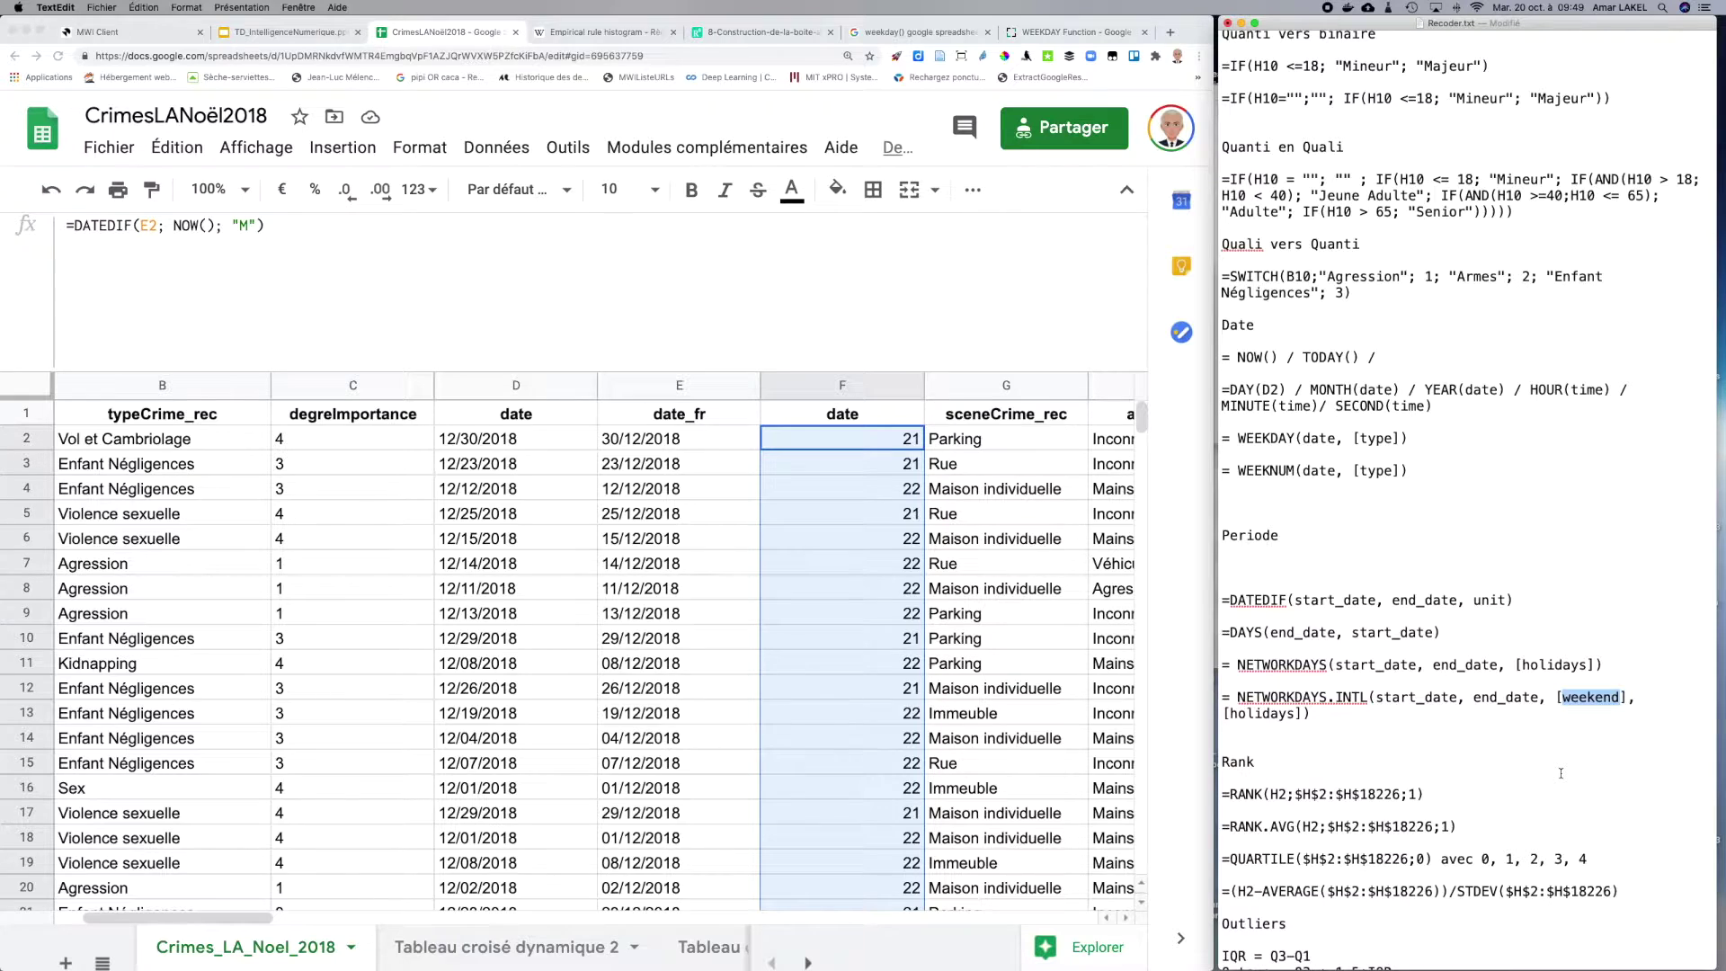
{"action": "double_click", "coordinate": [1263, 699]}
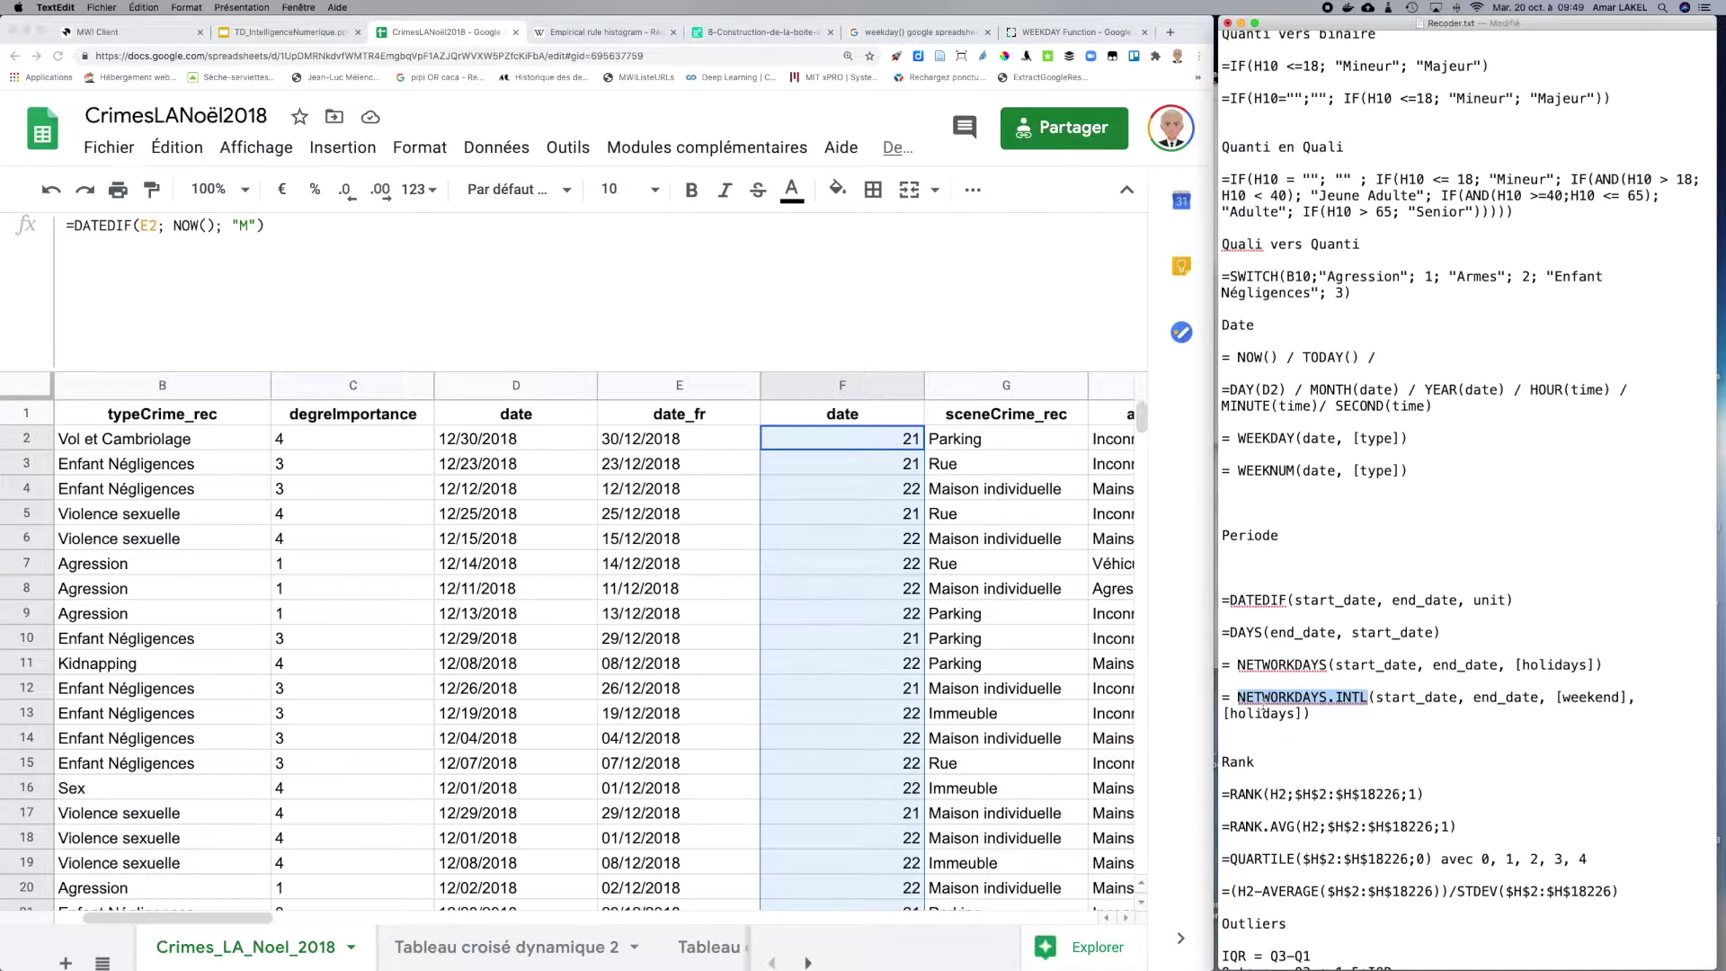
{"action": "double_click", "coordinate": [1252, 667]}
{"action": "triple_click", "coordinate": [1253, 669]}
{"action": "double_click", "coordinate": [1253, 670]}
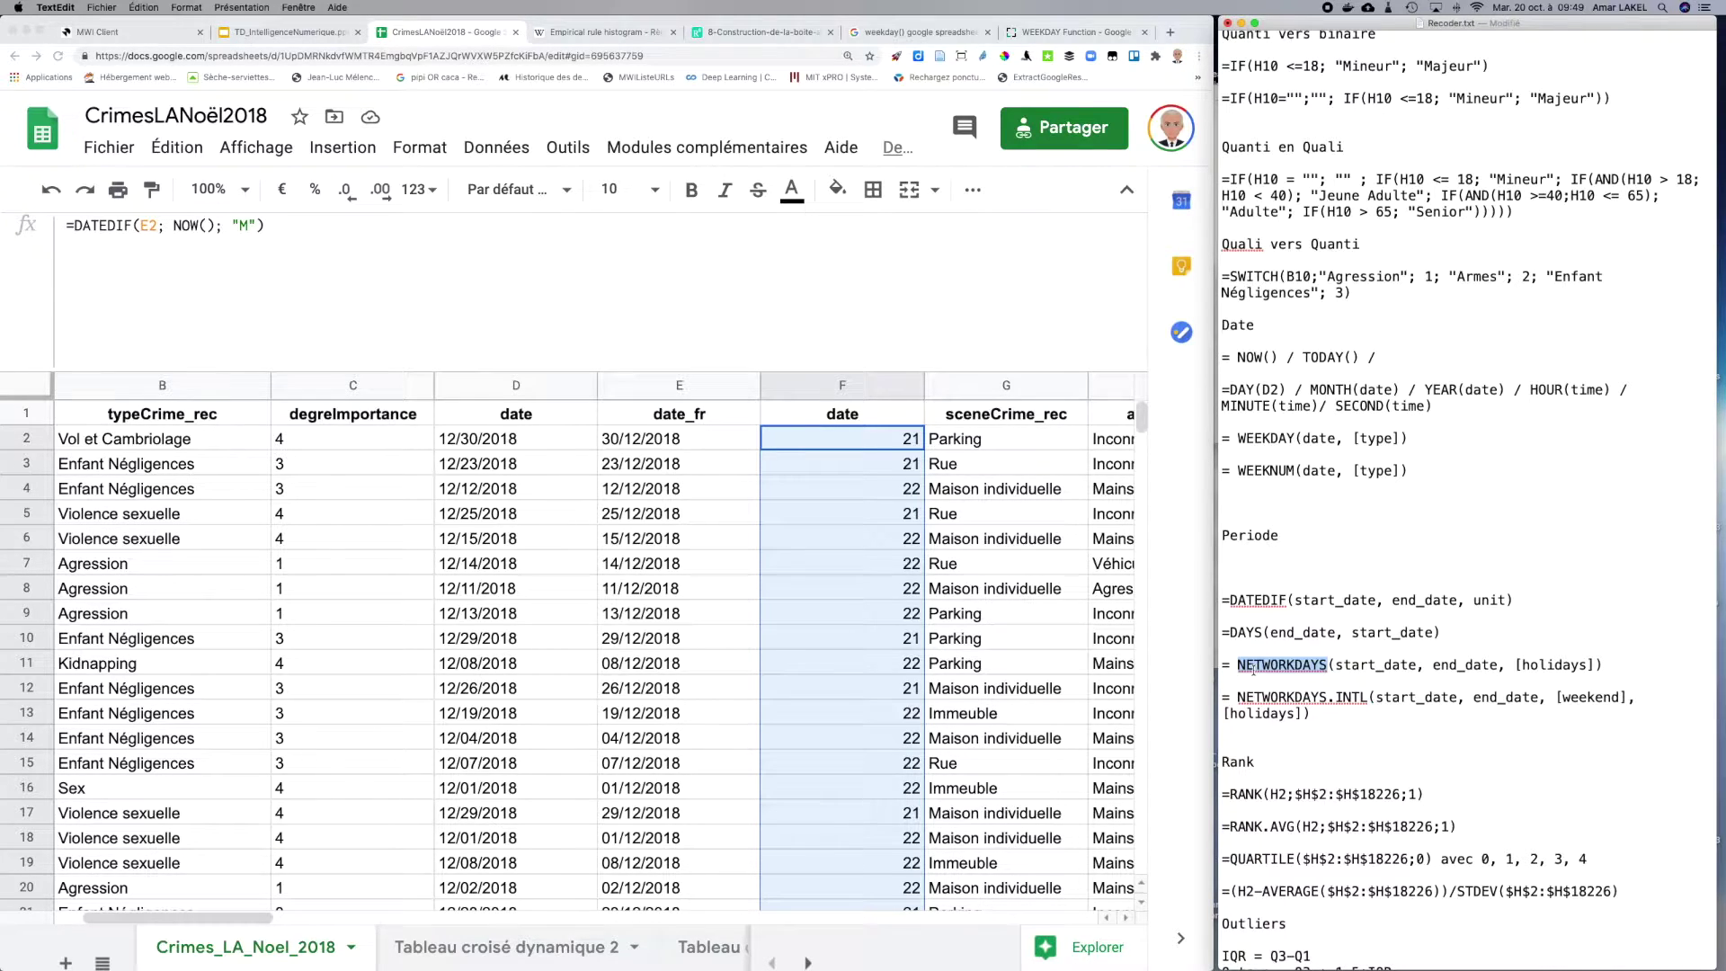
{"action": "double_click", "coordinate": [1325, 702]}
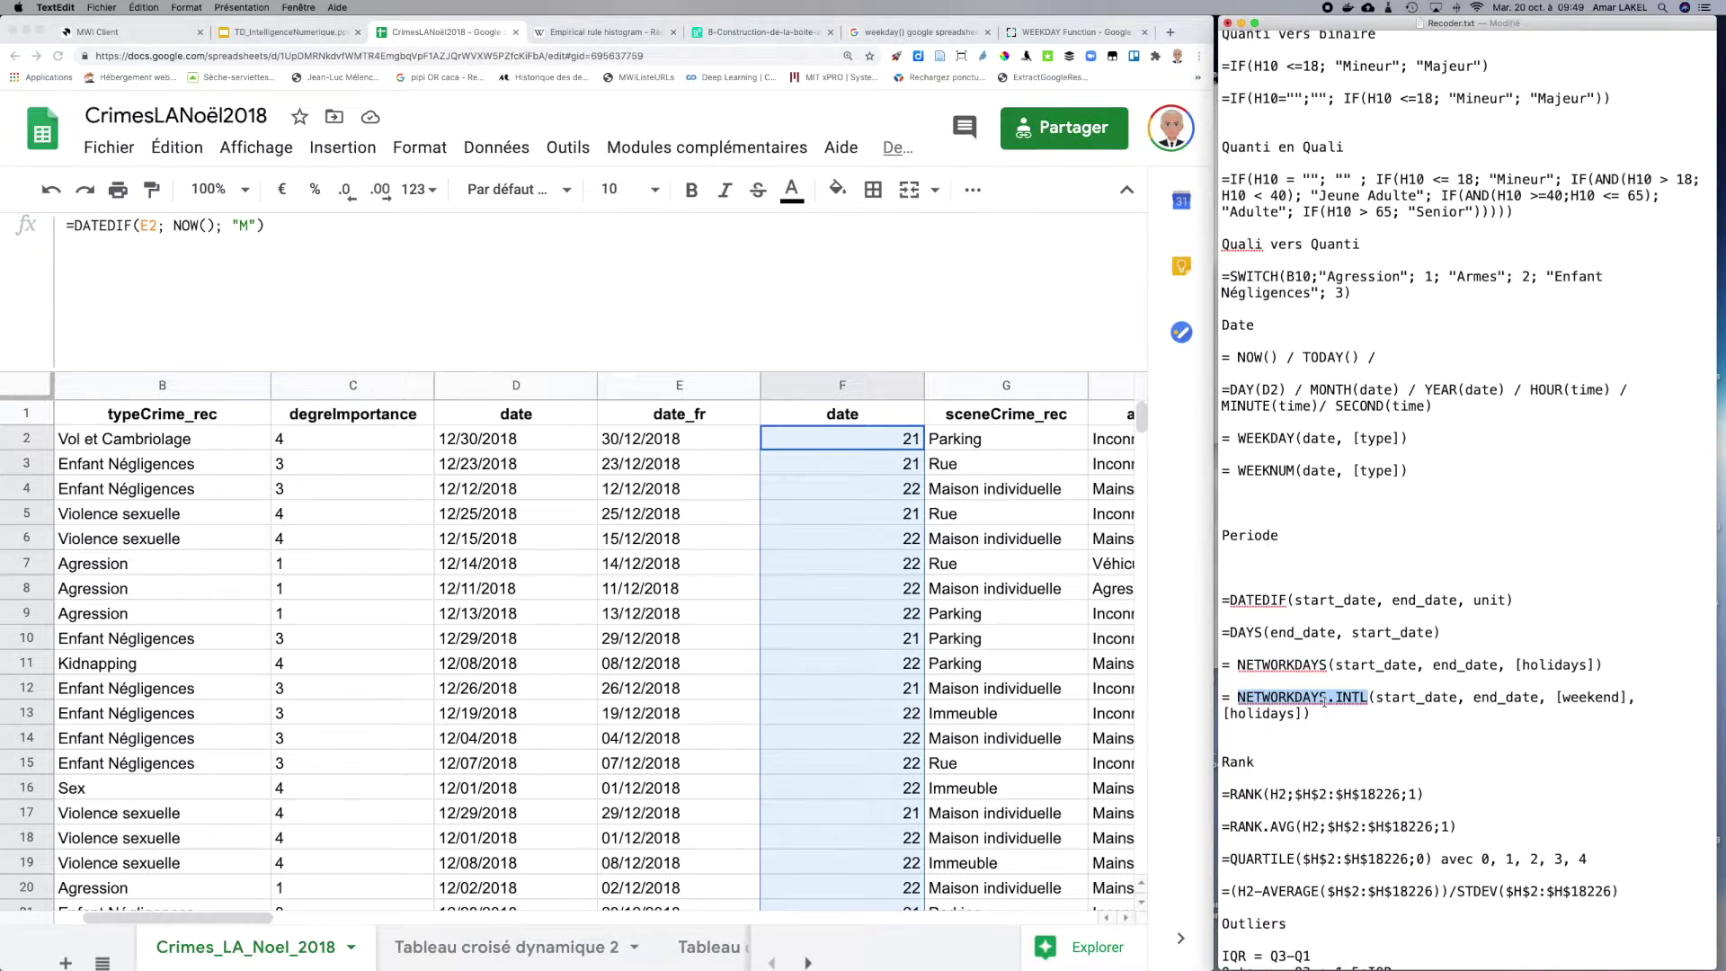
Step: Back in the CrimesLANoël2018 spreadsheet, rename the column F header in F1 as durée
{"action": "left_click", "coordinate": [840, 442]}
{"action": "left_click", "coordinate": [685, 448]}
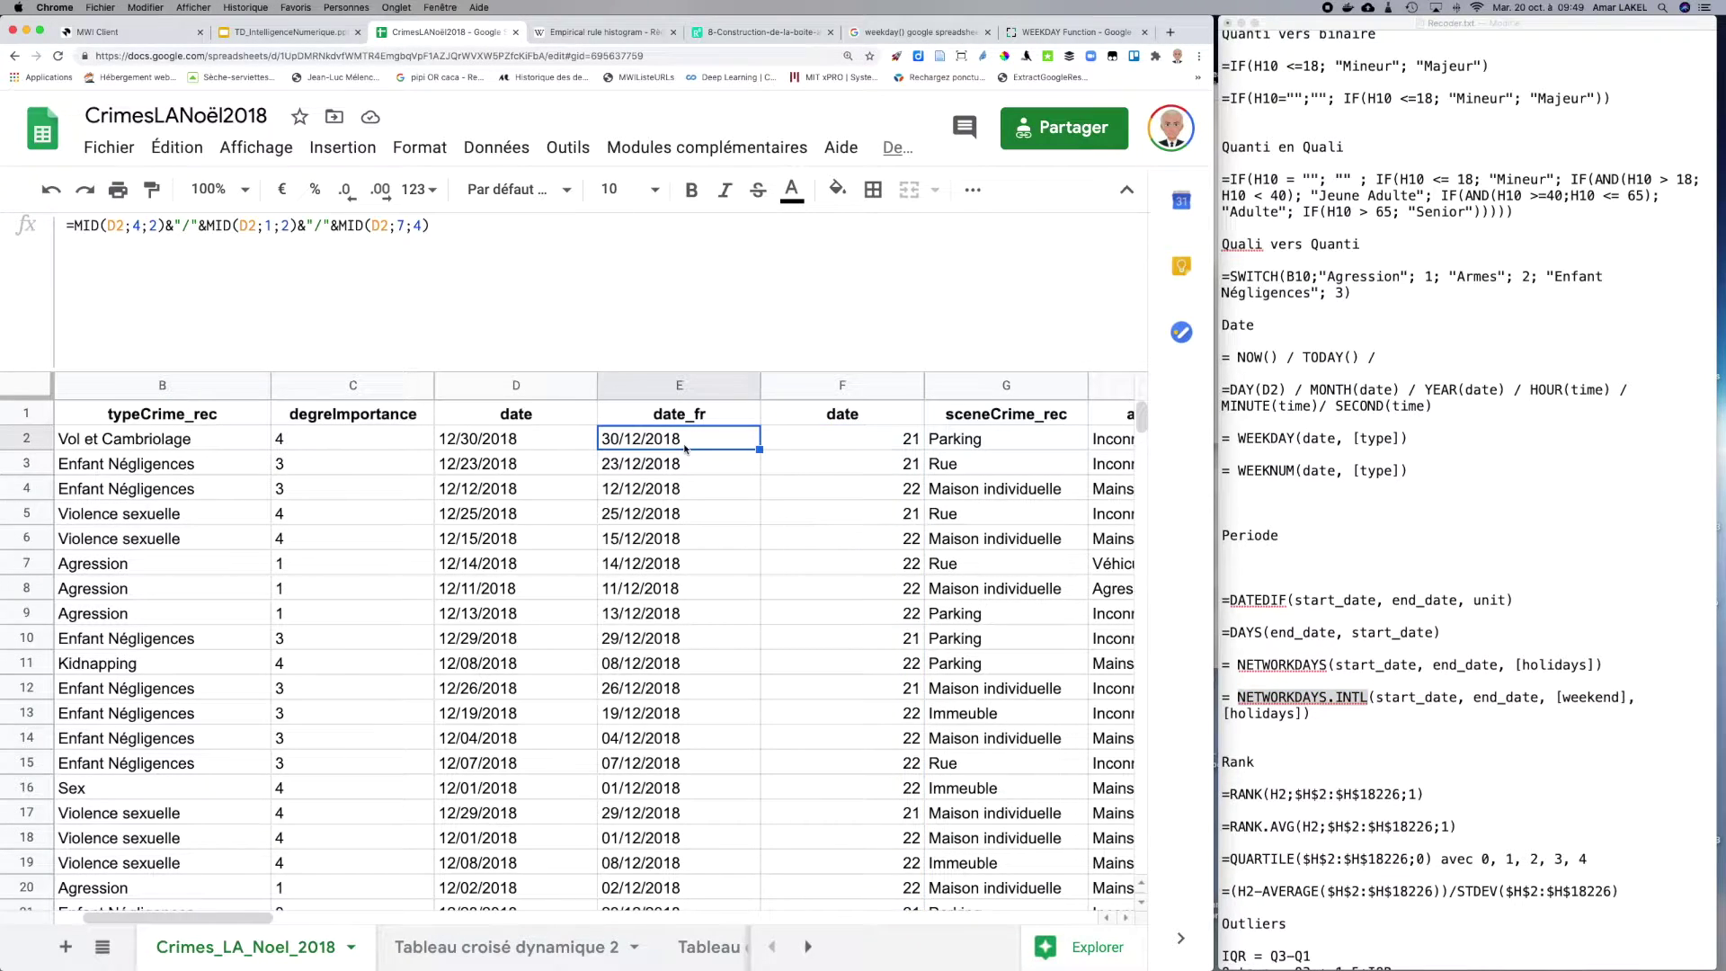
{"action": "left_click", "coordinate": [680, 559]}
{"action": "double_click", "coordinate": [861, 441]}
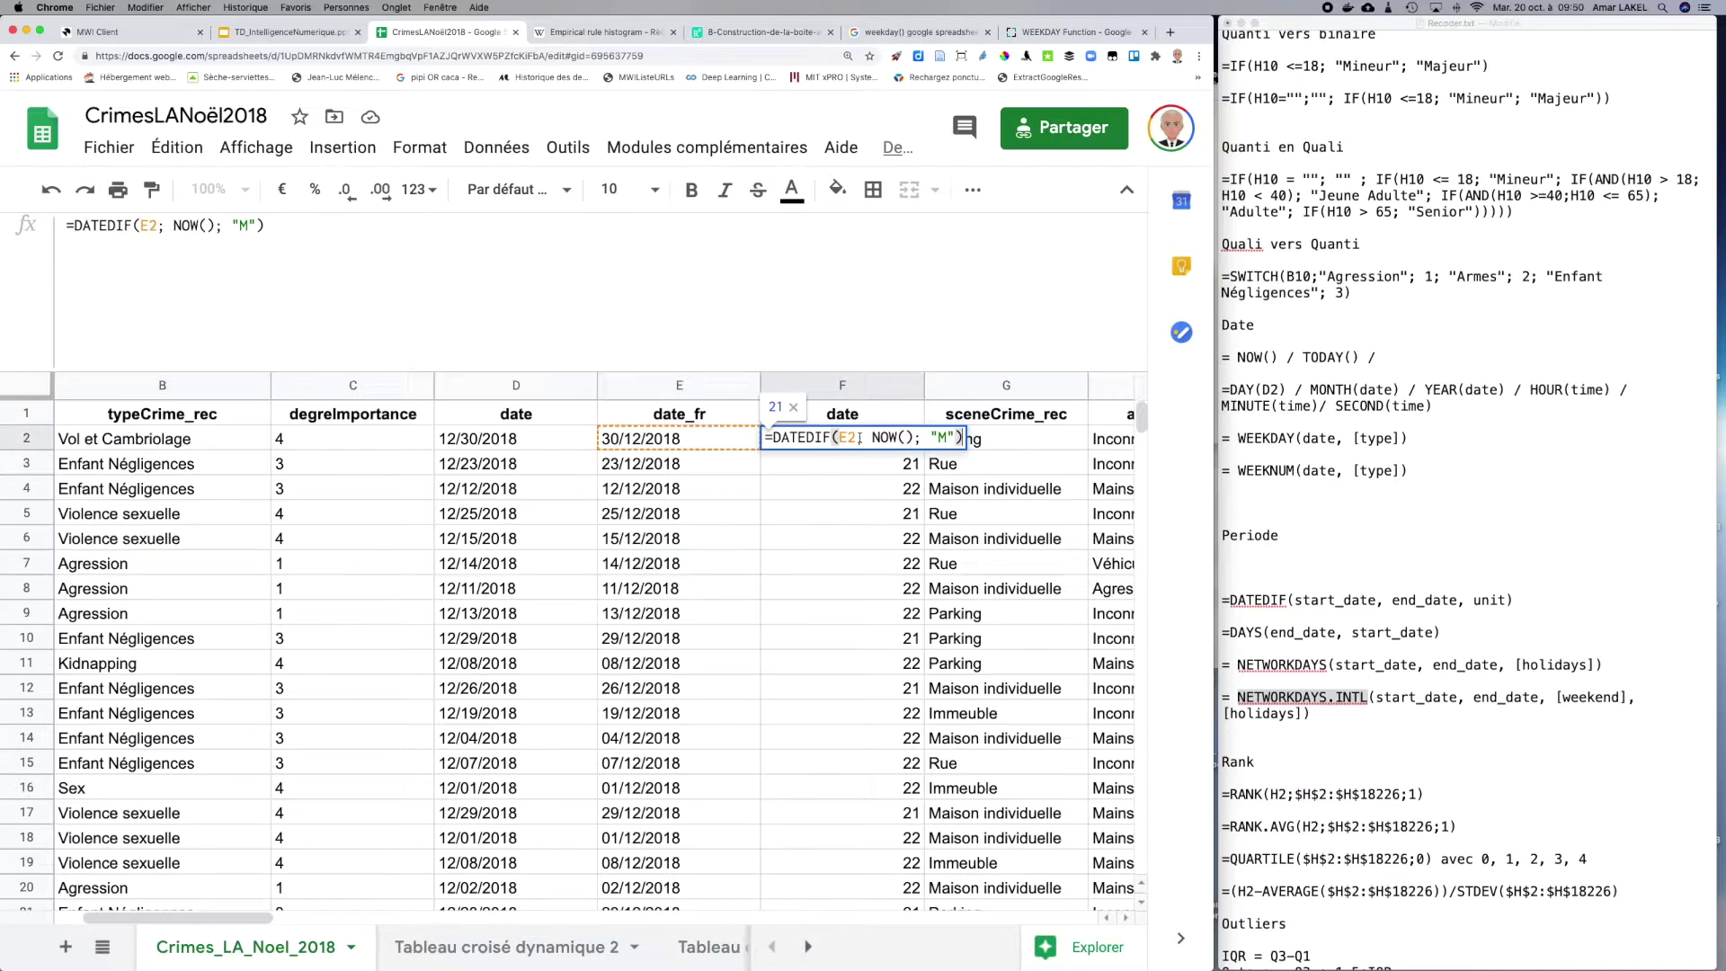
{"action": "left_click", "coordinate": [855, 411]}
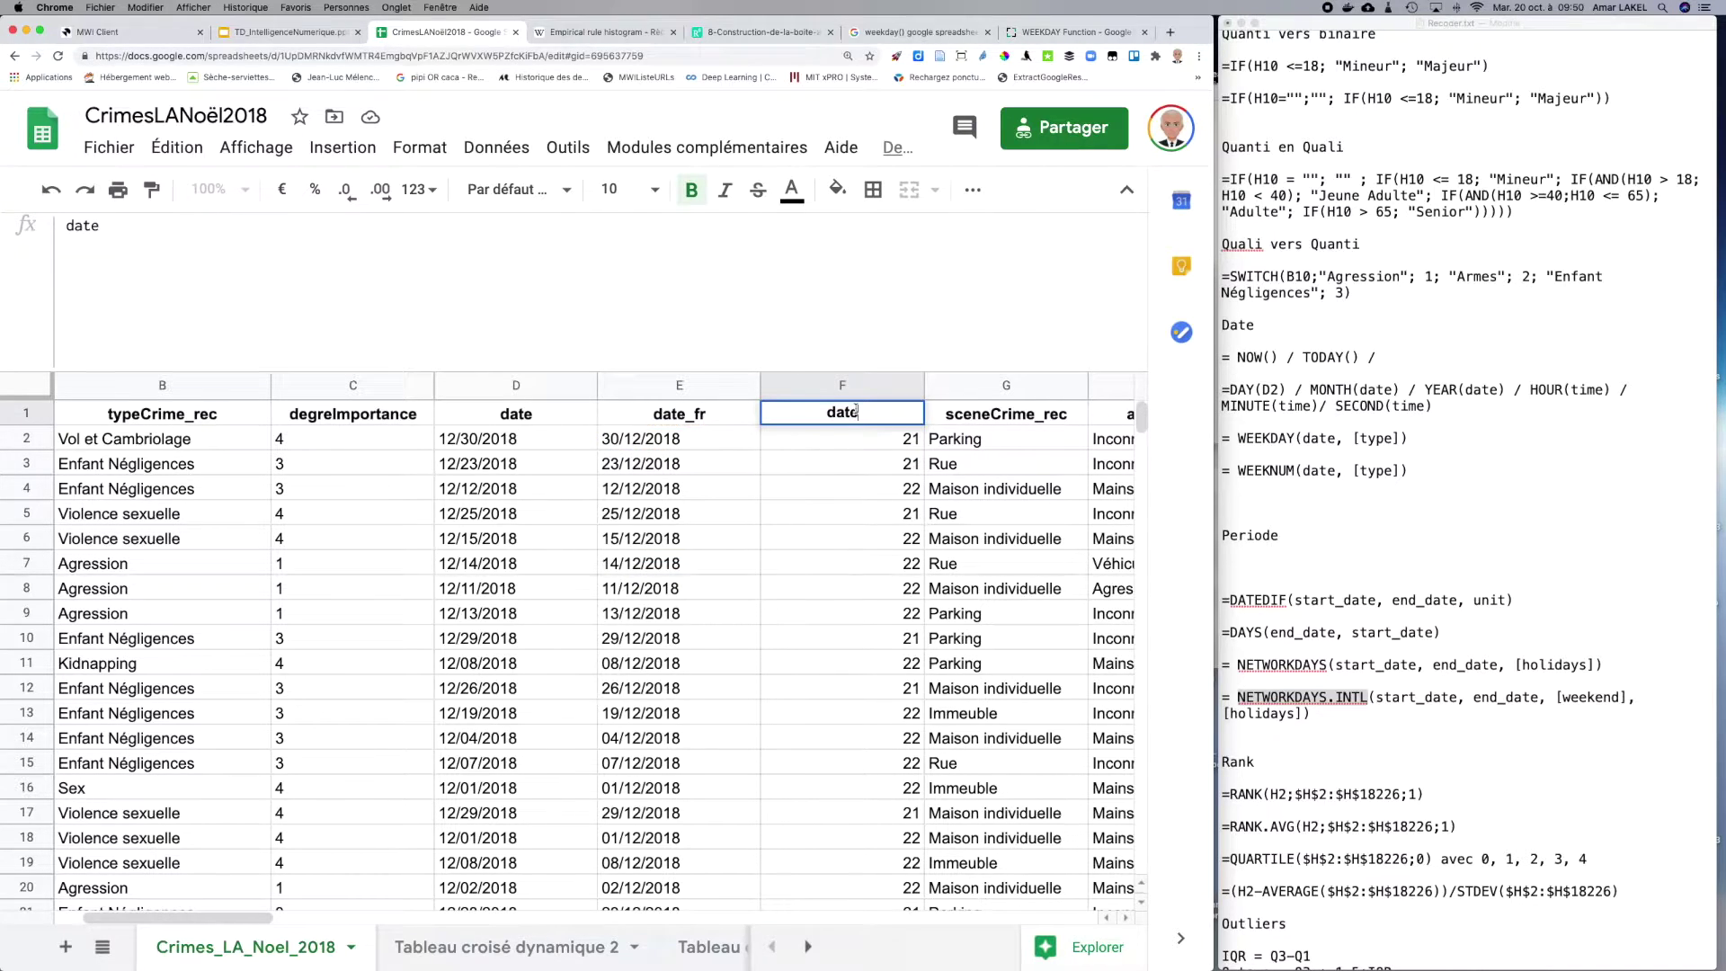
{"action": "double_click", "coordinate": [855, 412]}
{"action": "type", "text": "durée"}
{"action": "key", "text": "Return"}
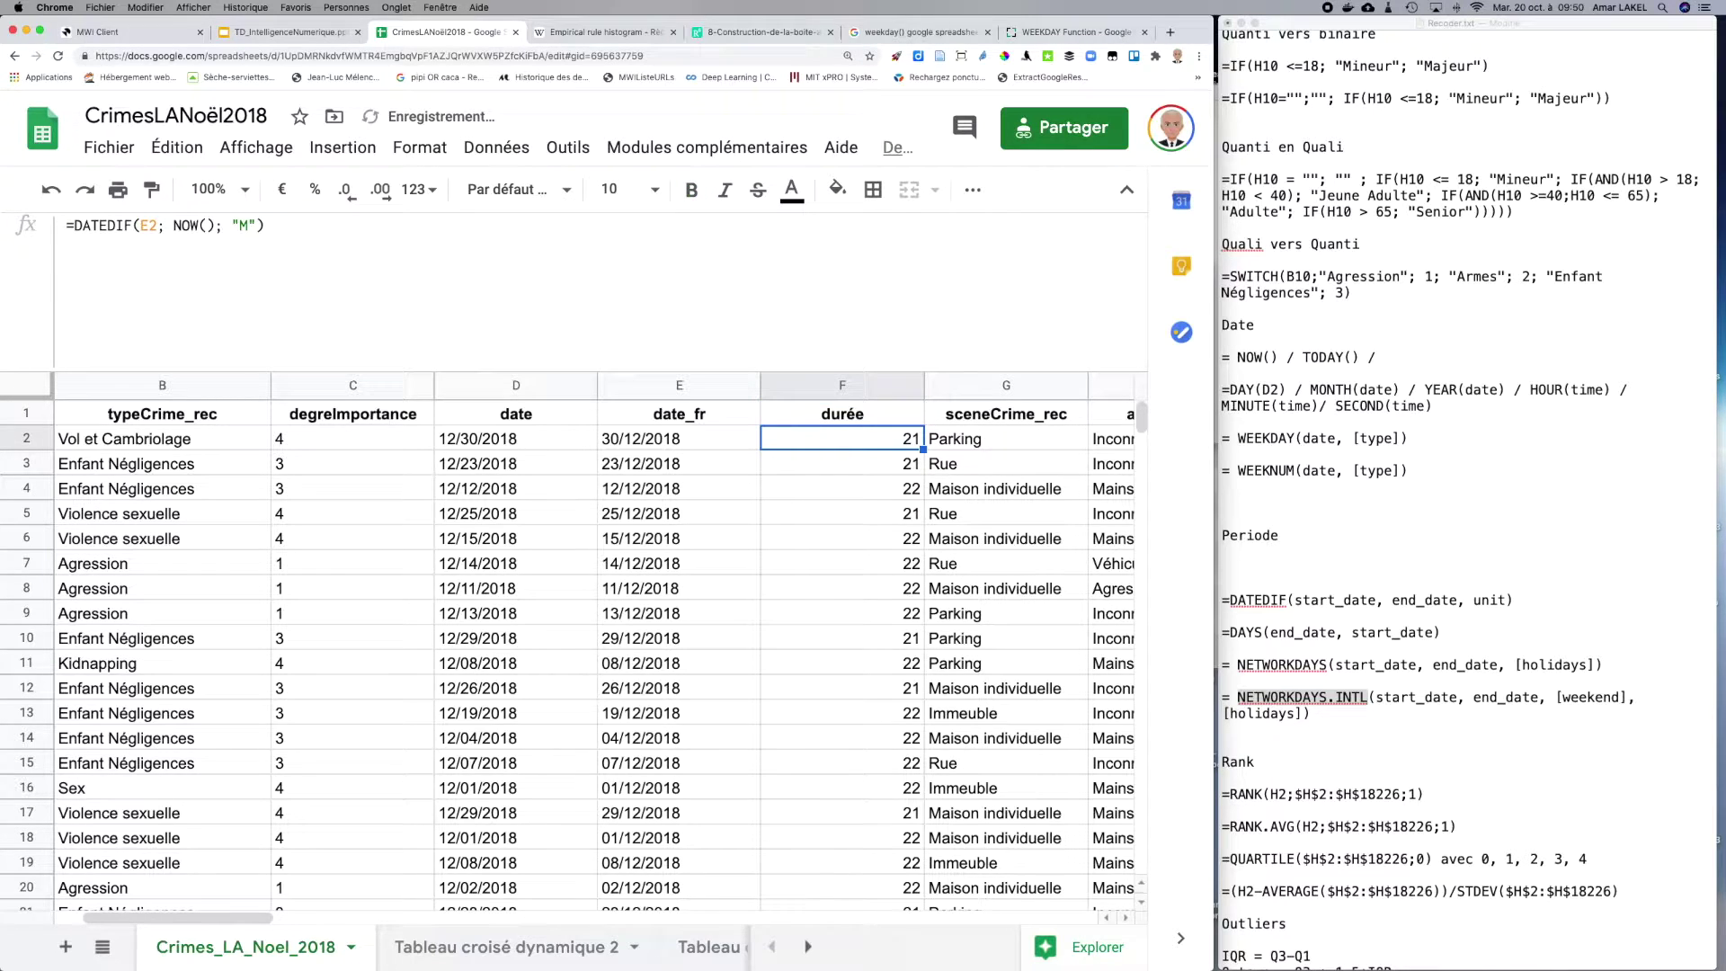
Step: Inspect the DATEDIF formulas filled into the durée column, from F3 down to F12
{"action": "left_click", "coordinate": [845, 459]}
{"action": "left_click", "coordinate": [848, 493]}
{"action": "left_click", "coordinate": [856, 539]}
{"action": "left_click", "coordinate": [861, 614]}
{"action": "left_click", "coordinate": [860, 681]}
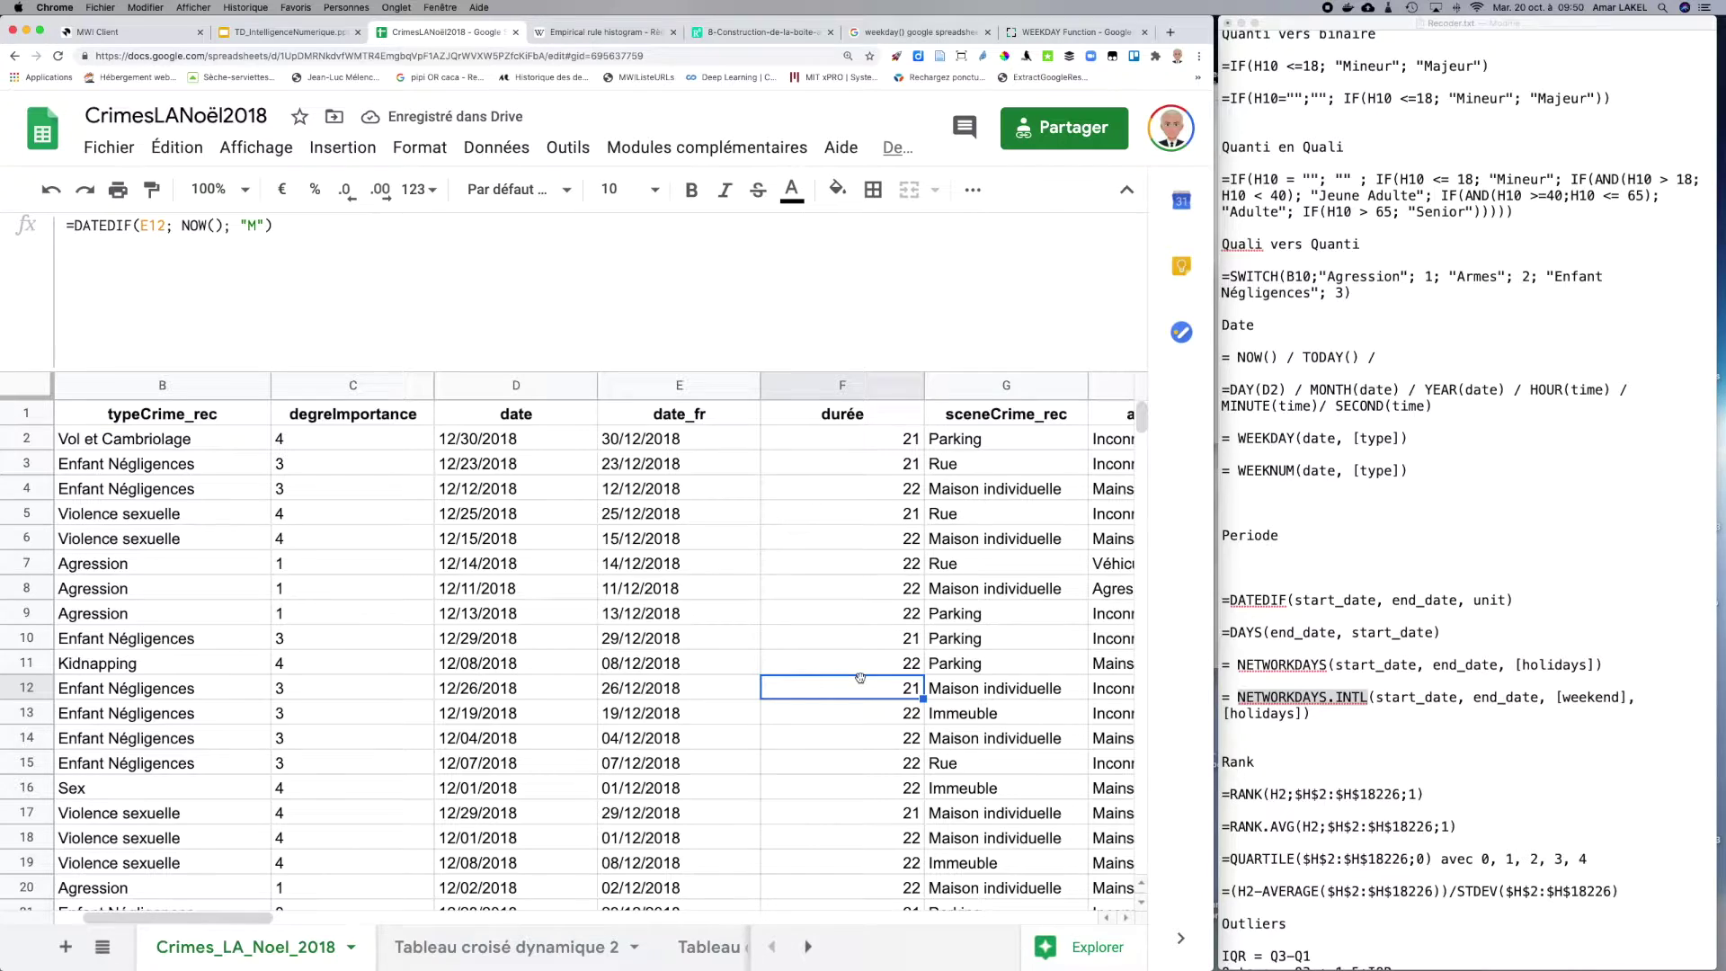
Step: In the Recoder.txt notes, rename the Periode heading above the DATEDIF syntax as Durée
{"action": "double_click", "coordinate": [1265, 698]}
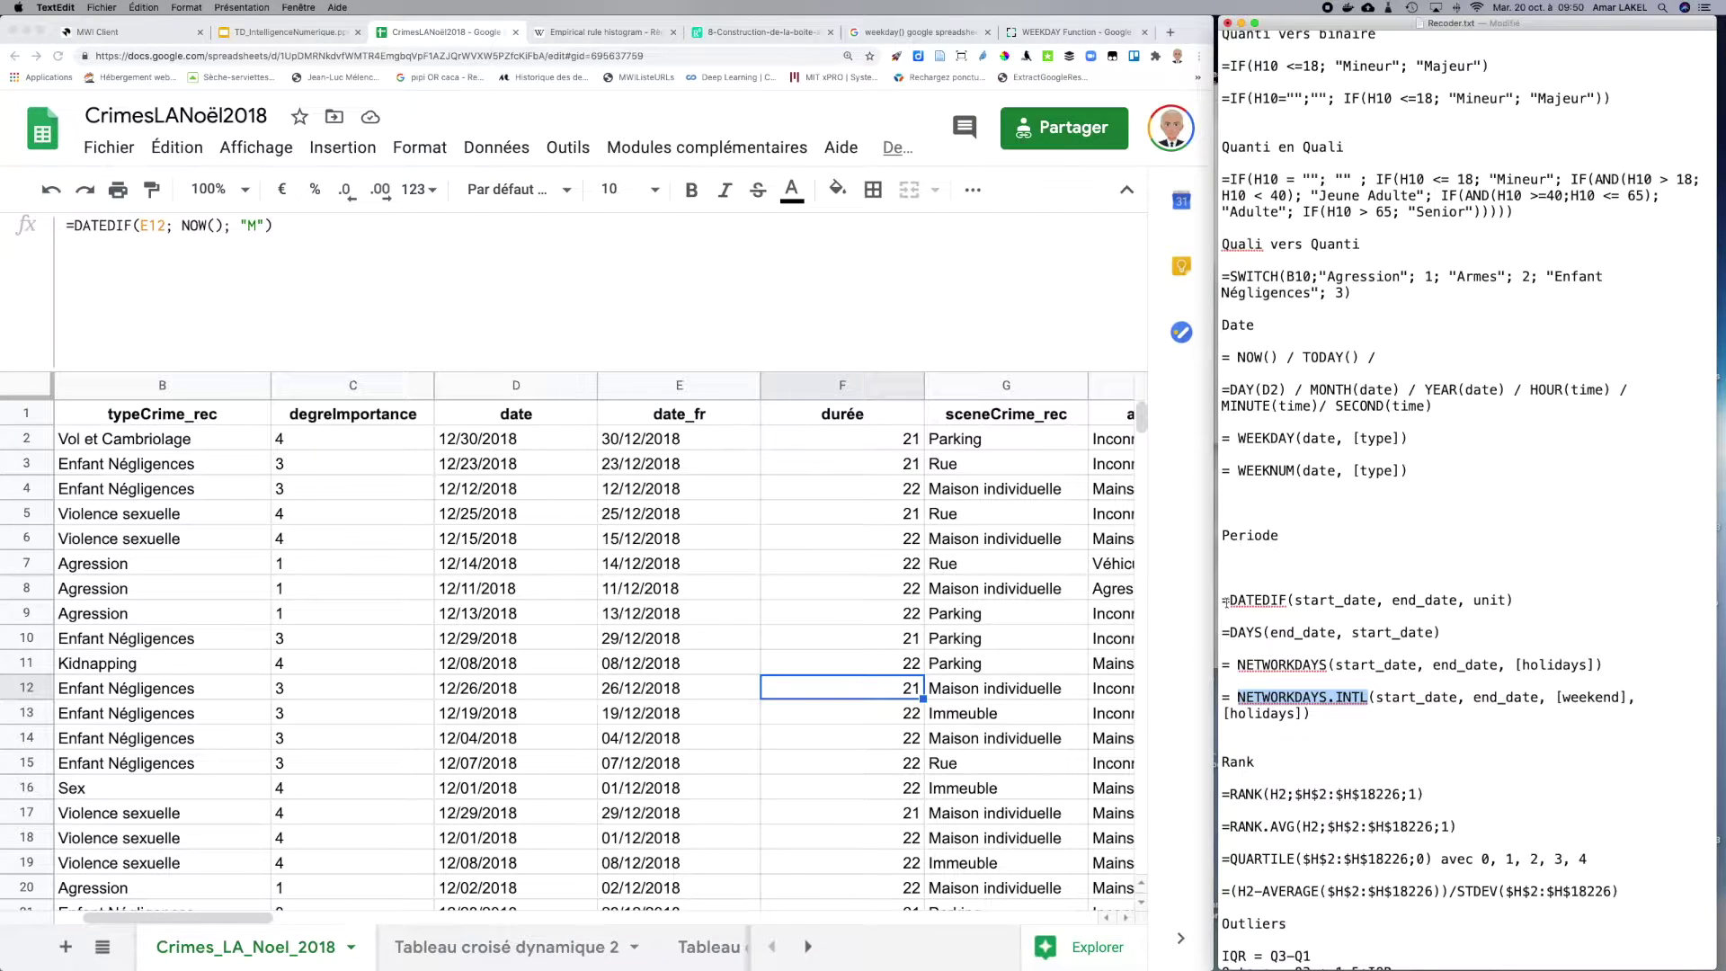
{"action": "left_click_drag", "start_coordinate": [1225, 602], "coordinate": [1417, 690]}
{"action": "double_click", "coordinate": [1250, 536]}
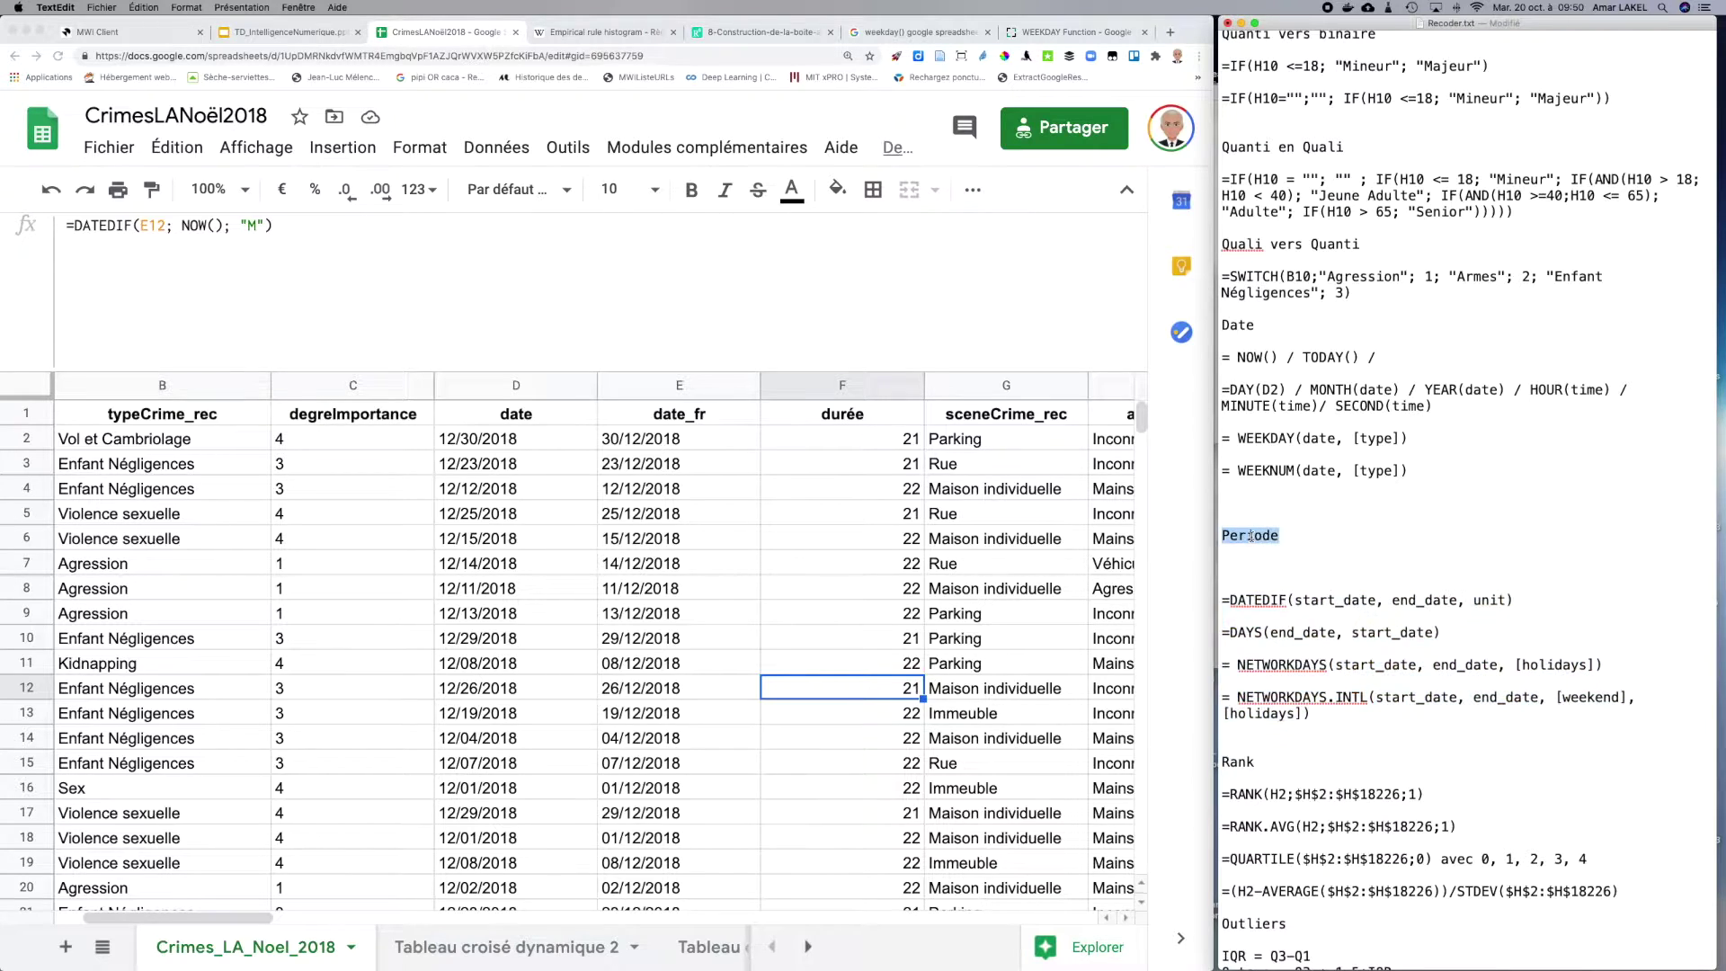
{"action": "type", "text": "Durée"}
{"action": "double_click", "coordinate": [1227, 327]}
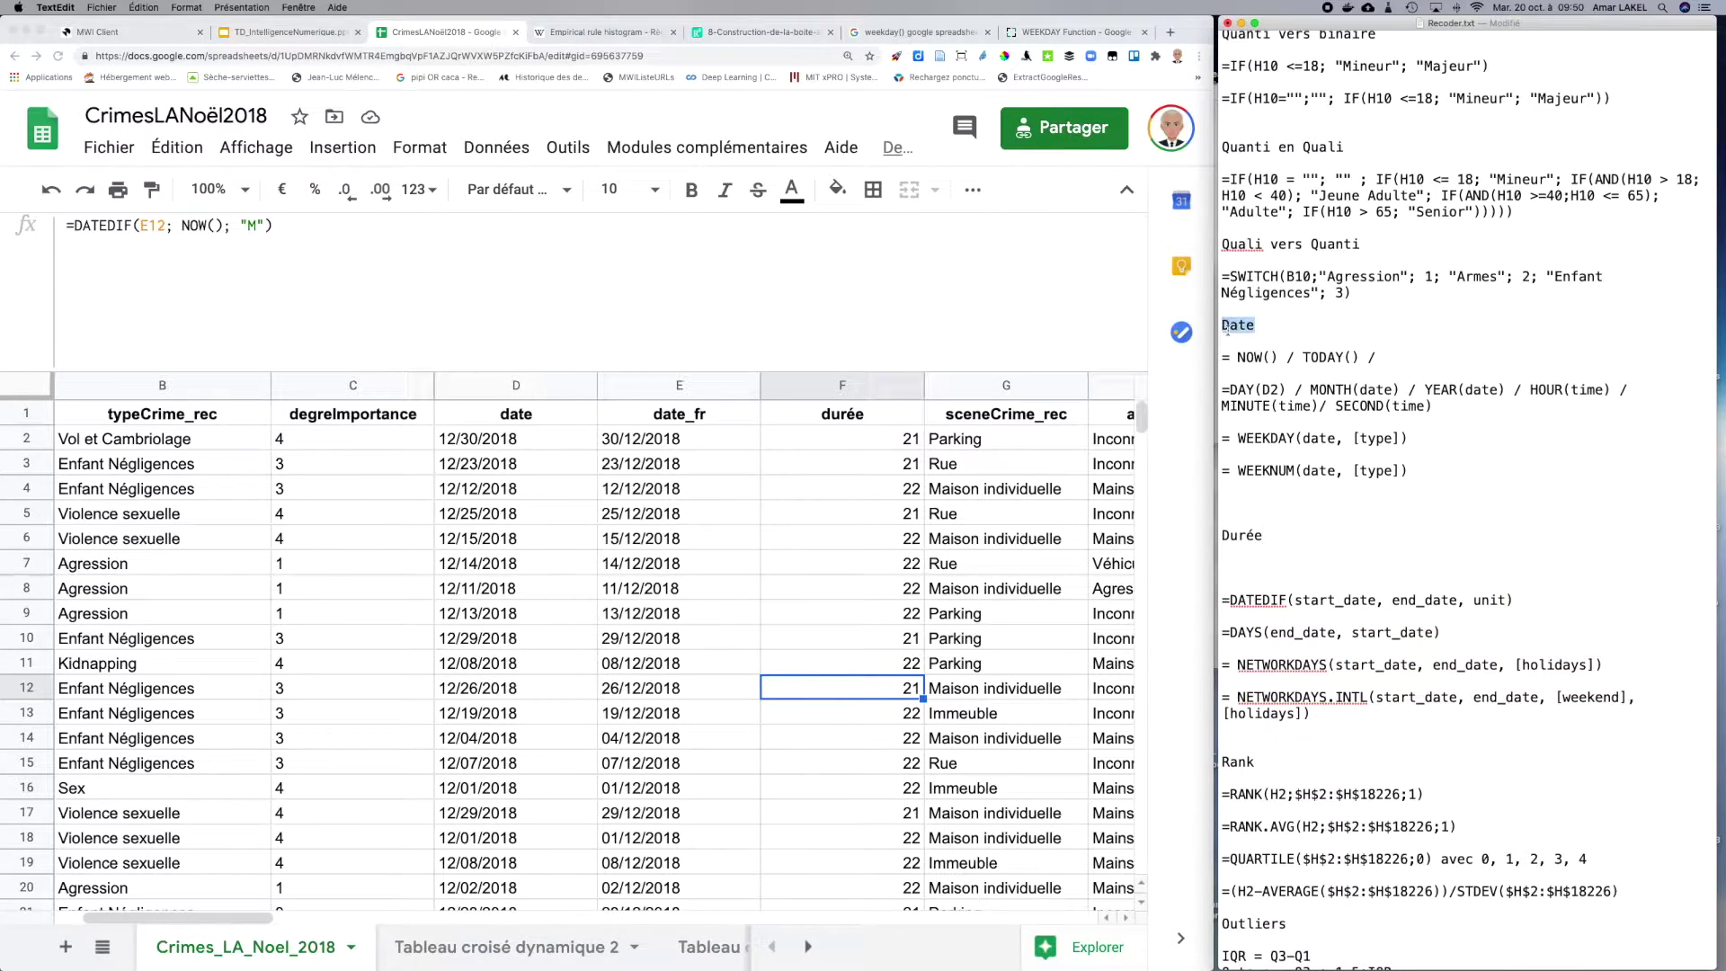
{"action": "double_click", "coordinate": [1240, 537]}
{"action": "scroll", "coordinate": [1411, 826], "scroll_direction": "down", "scroll_amount": 5}
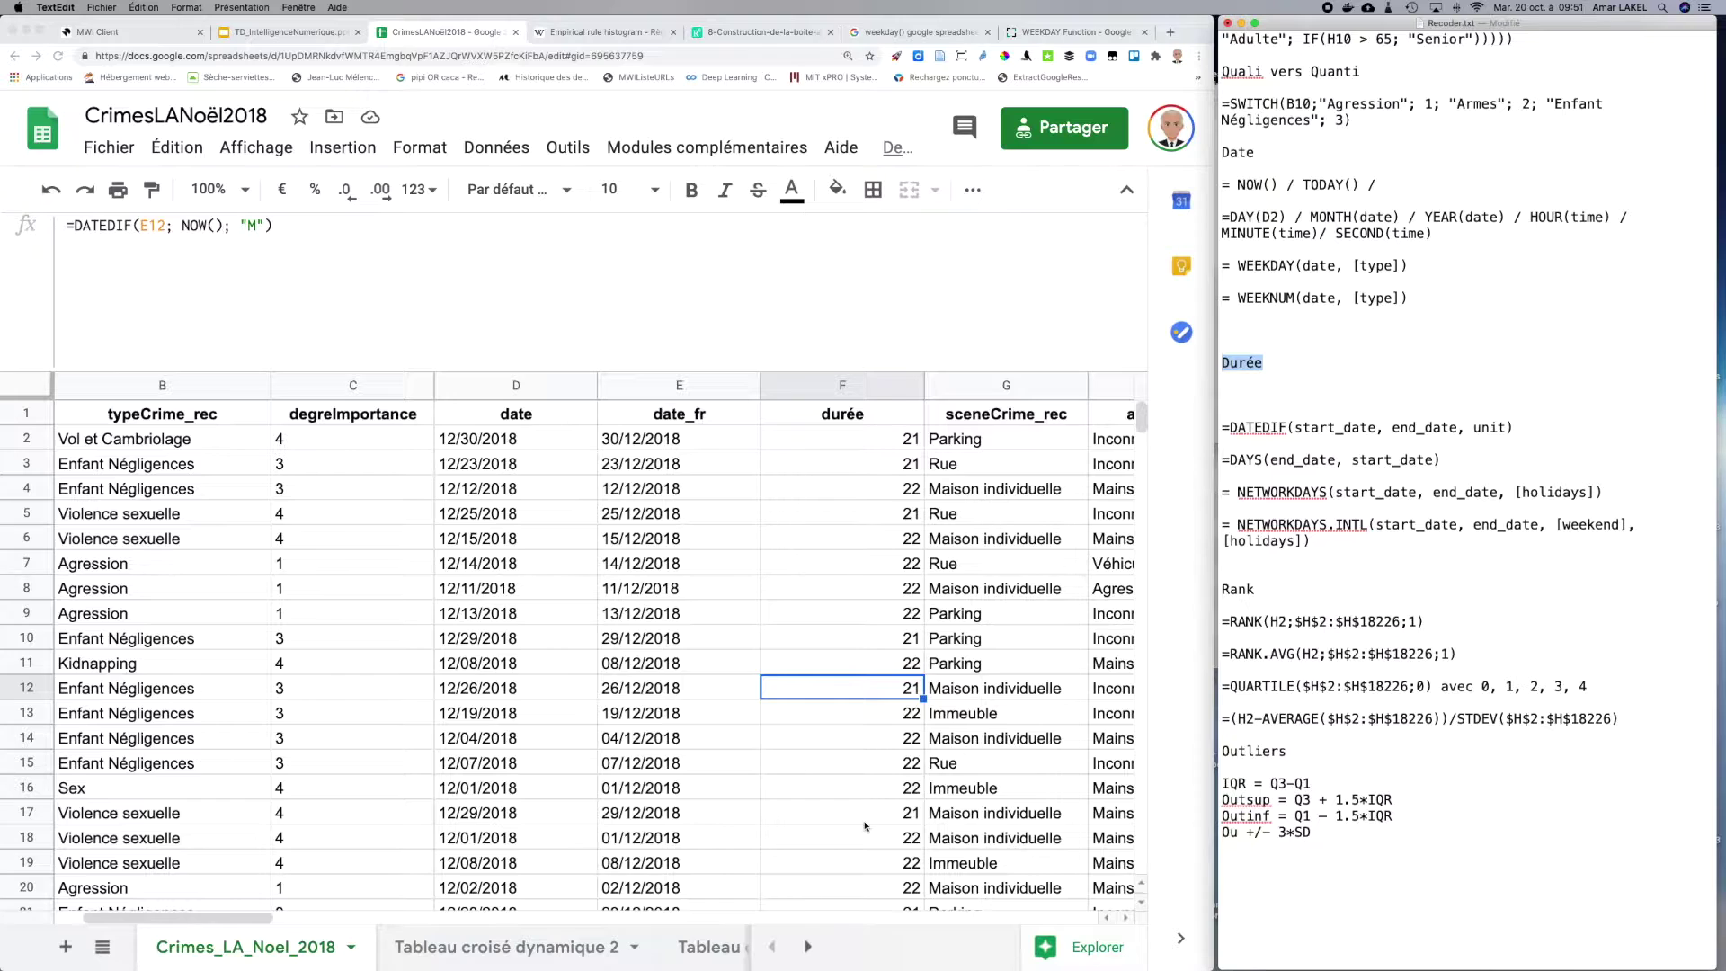
Step: In the CrimesLANoël2018 spreadsheet, delete the durée column F
{"action": "left_click", "coordinate": [805, 444]}
{"action": "left_click", "coordinate": [805, 386]}
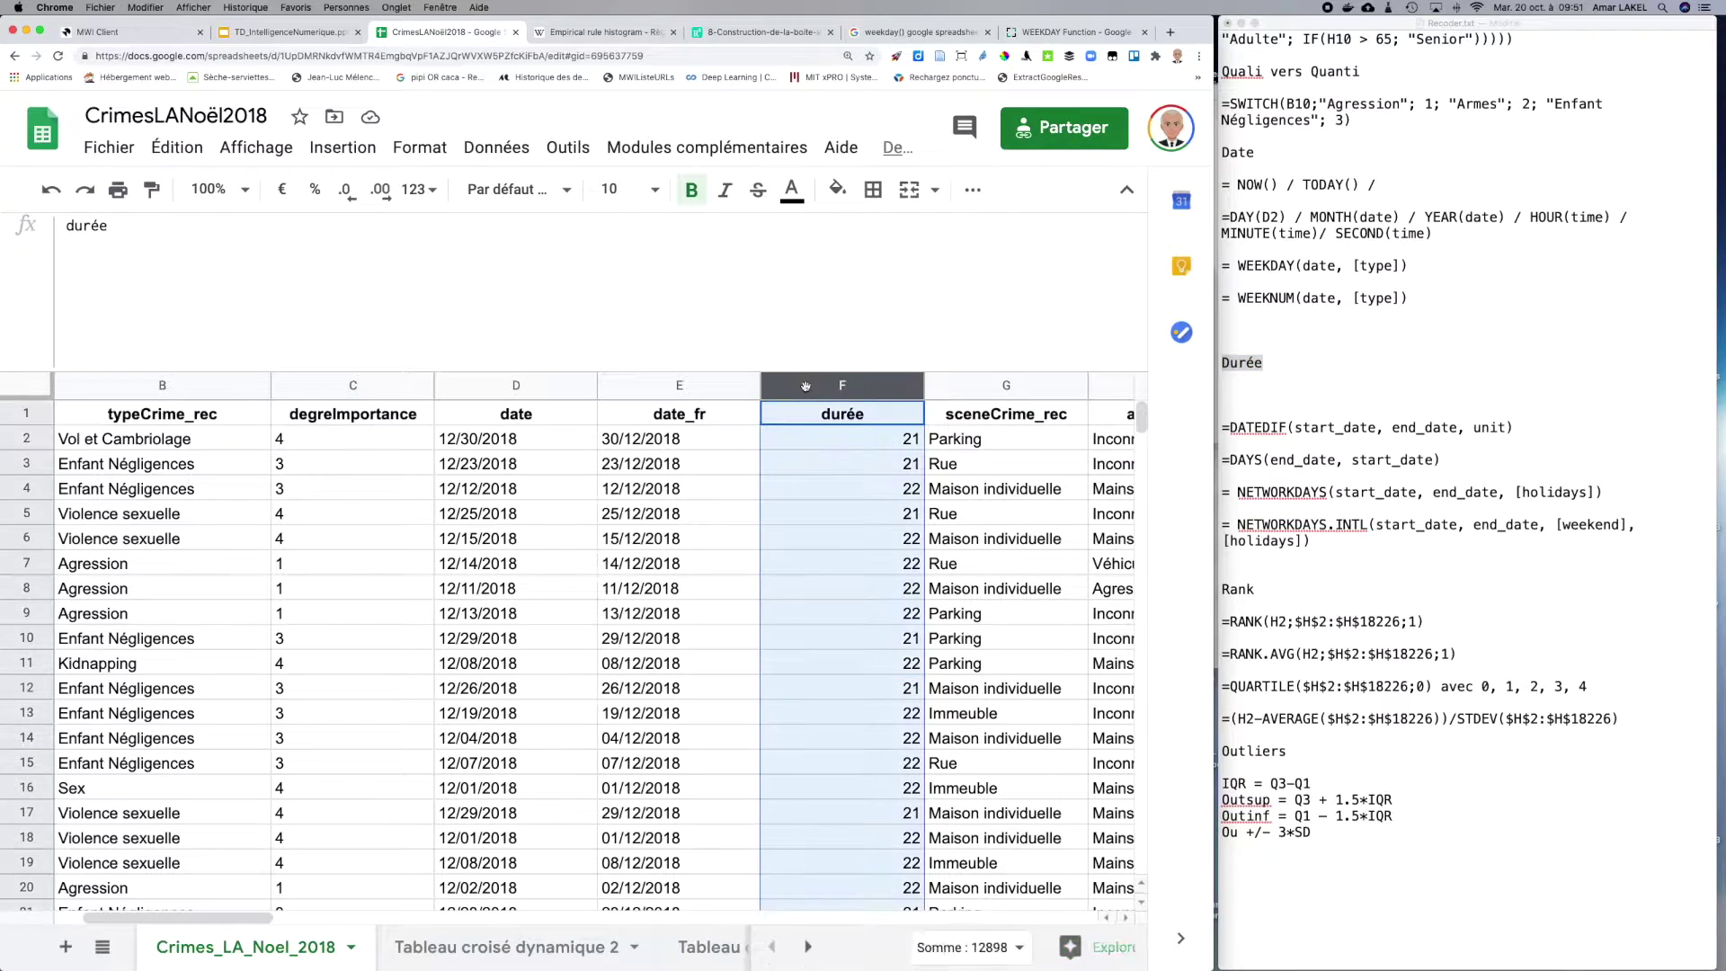
{"action": "right_click", "coordinate": [806, 388]}
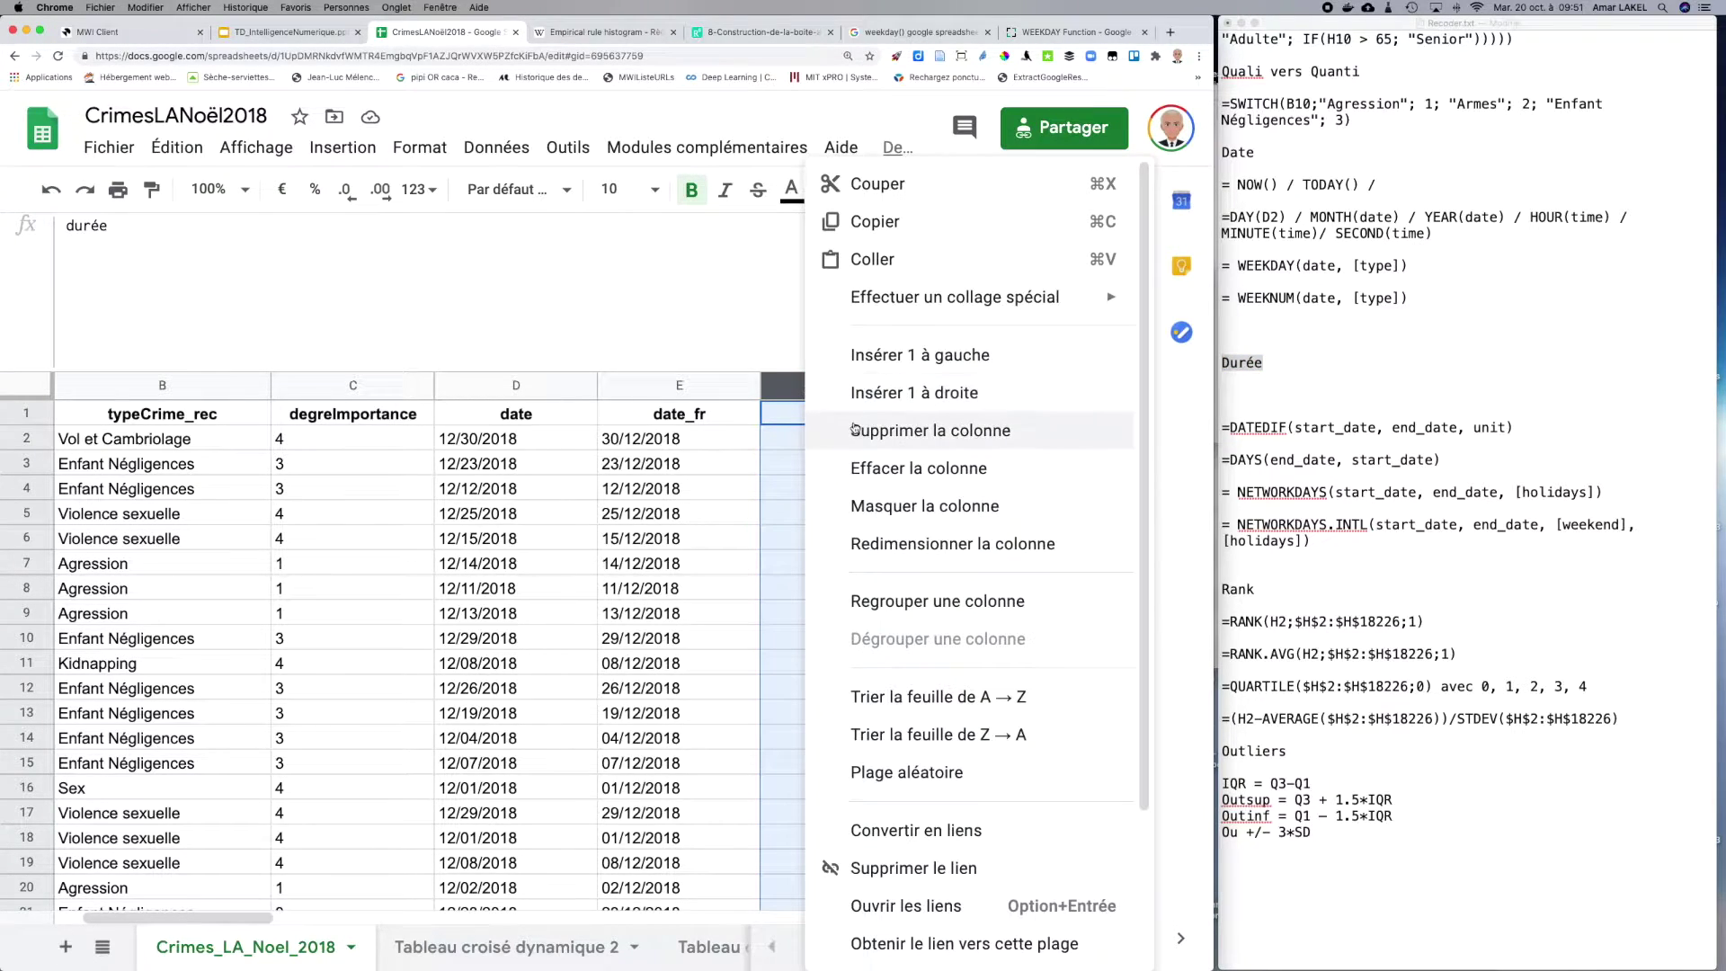
{"action": "left_click", "coordinate": [855, 428]}
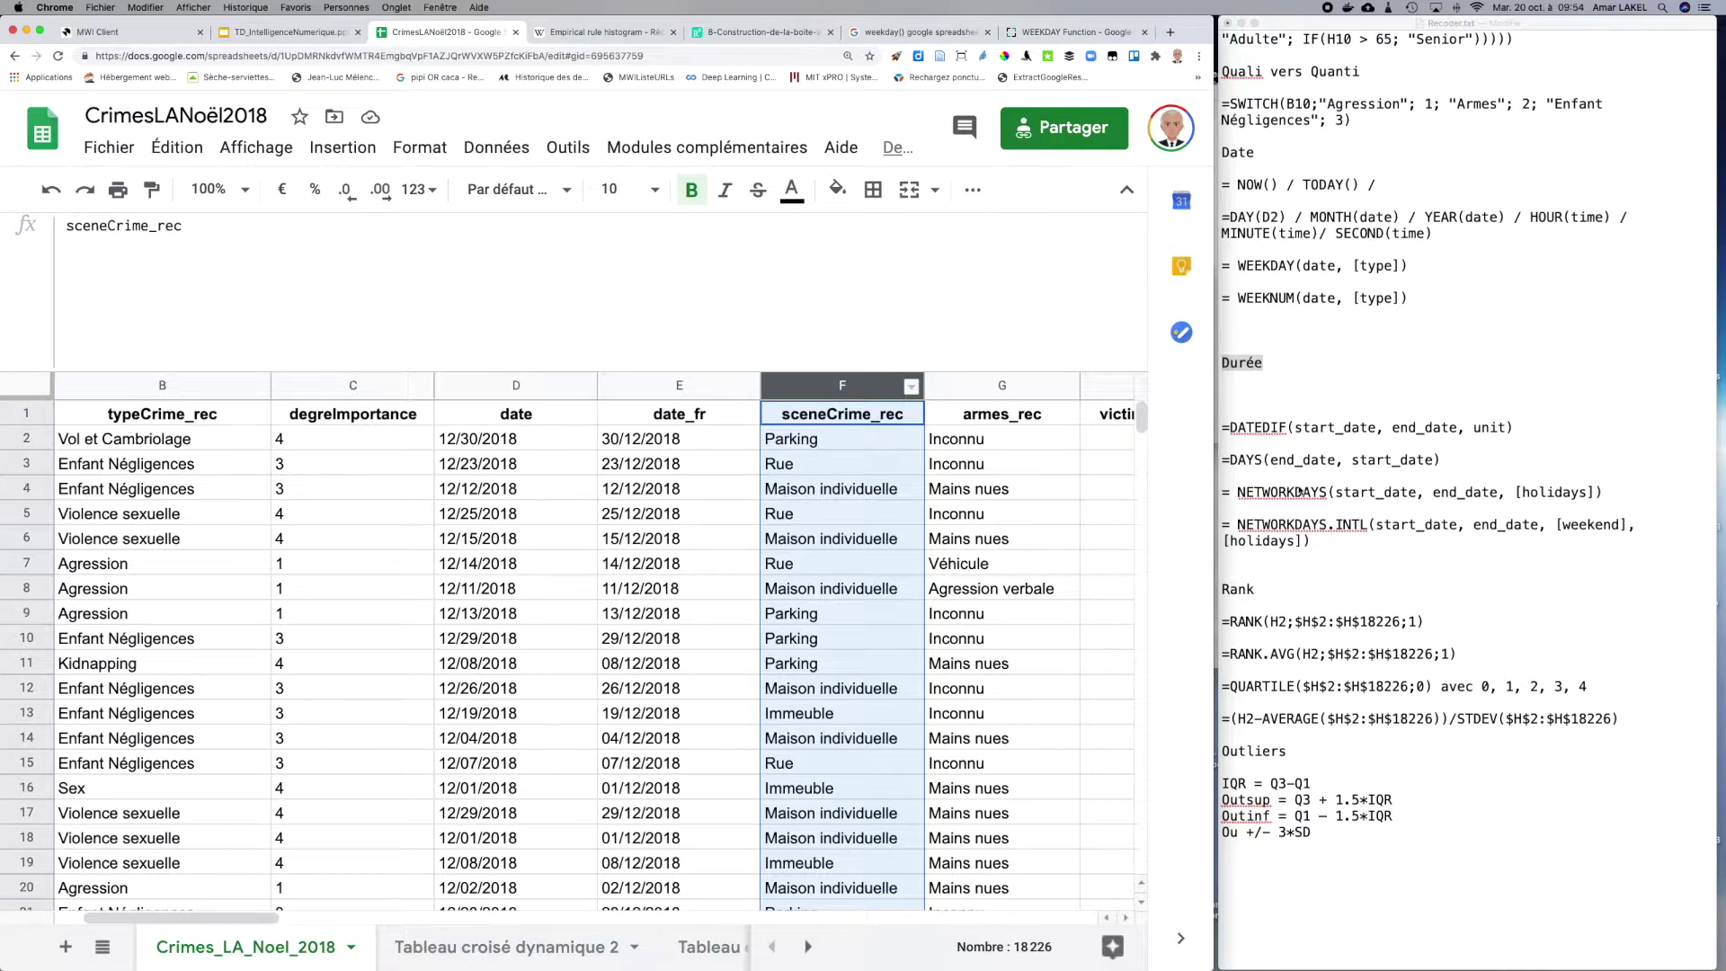
Step: In the Recoder.txt notes, copy the formula =RANK(H2;$H$2:$H$18226;1) from the Rank section
{"action": "left_click", "coordinate": [1235, 589]}
{"action": "double_click", "coordinate": [1234, 589]}
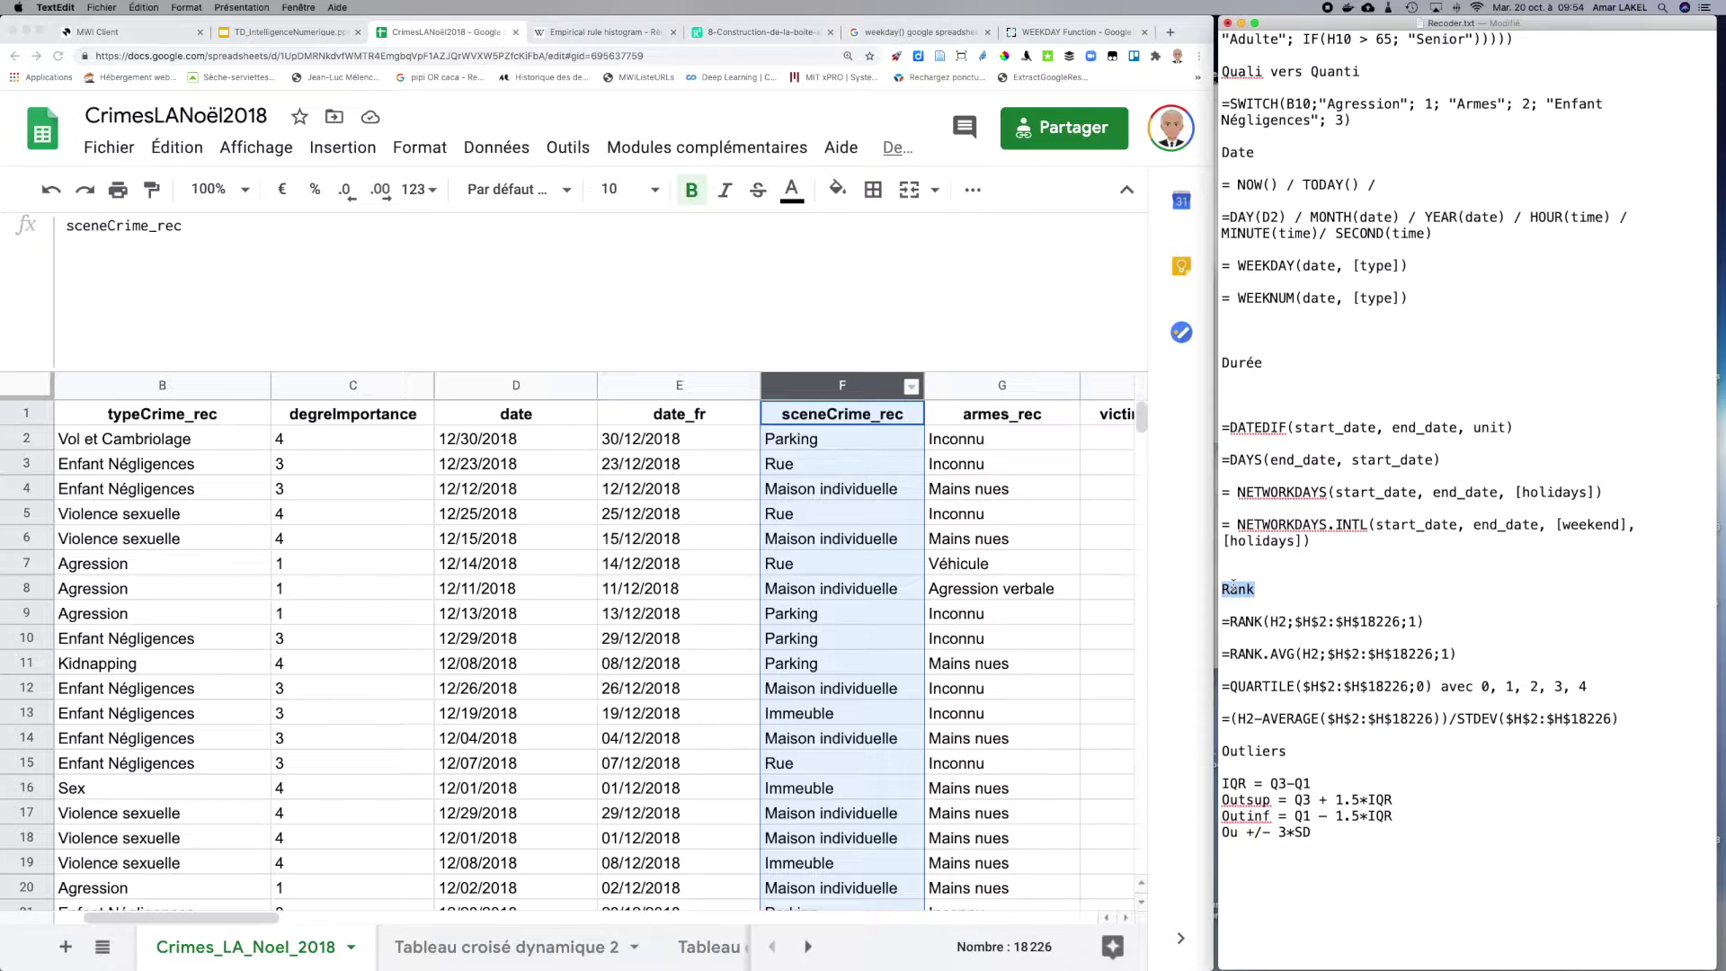
{"action": "double_click", "coordinate": [1239, 603]}
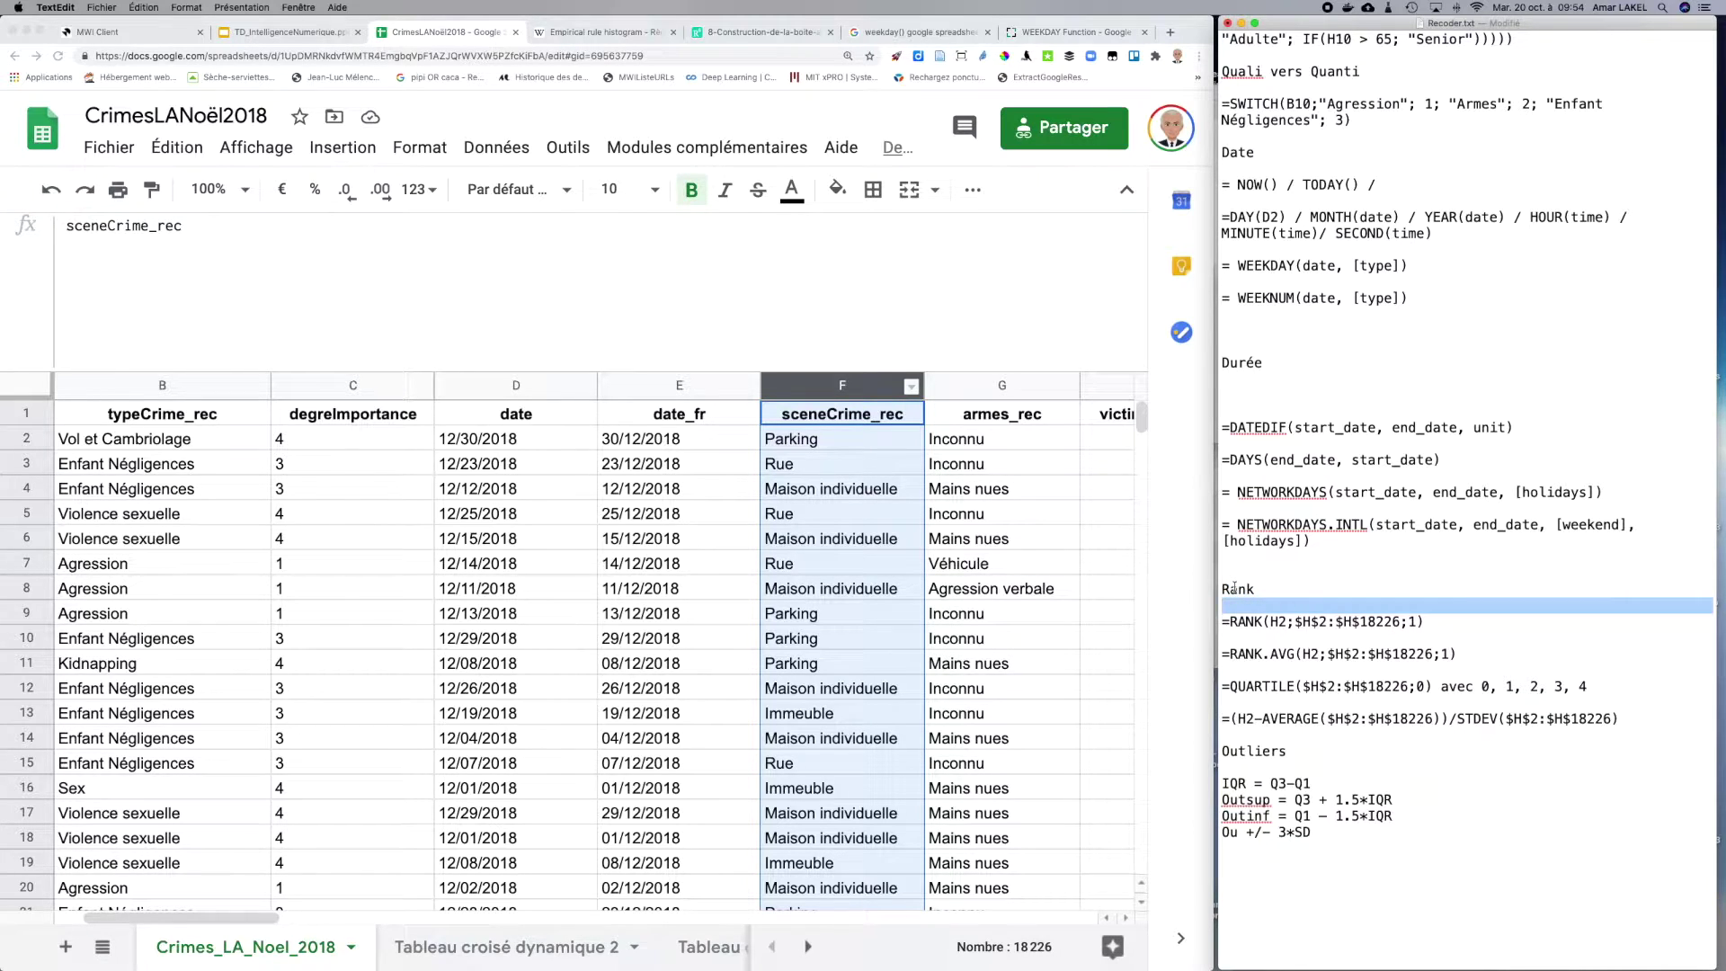
{"action": "double_click", "coordinate": [1237, 589]}
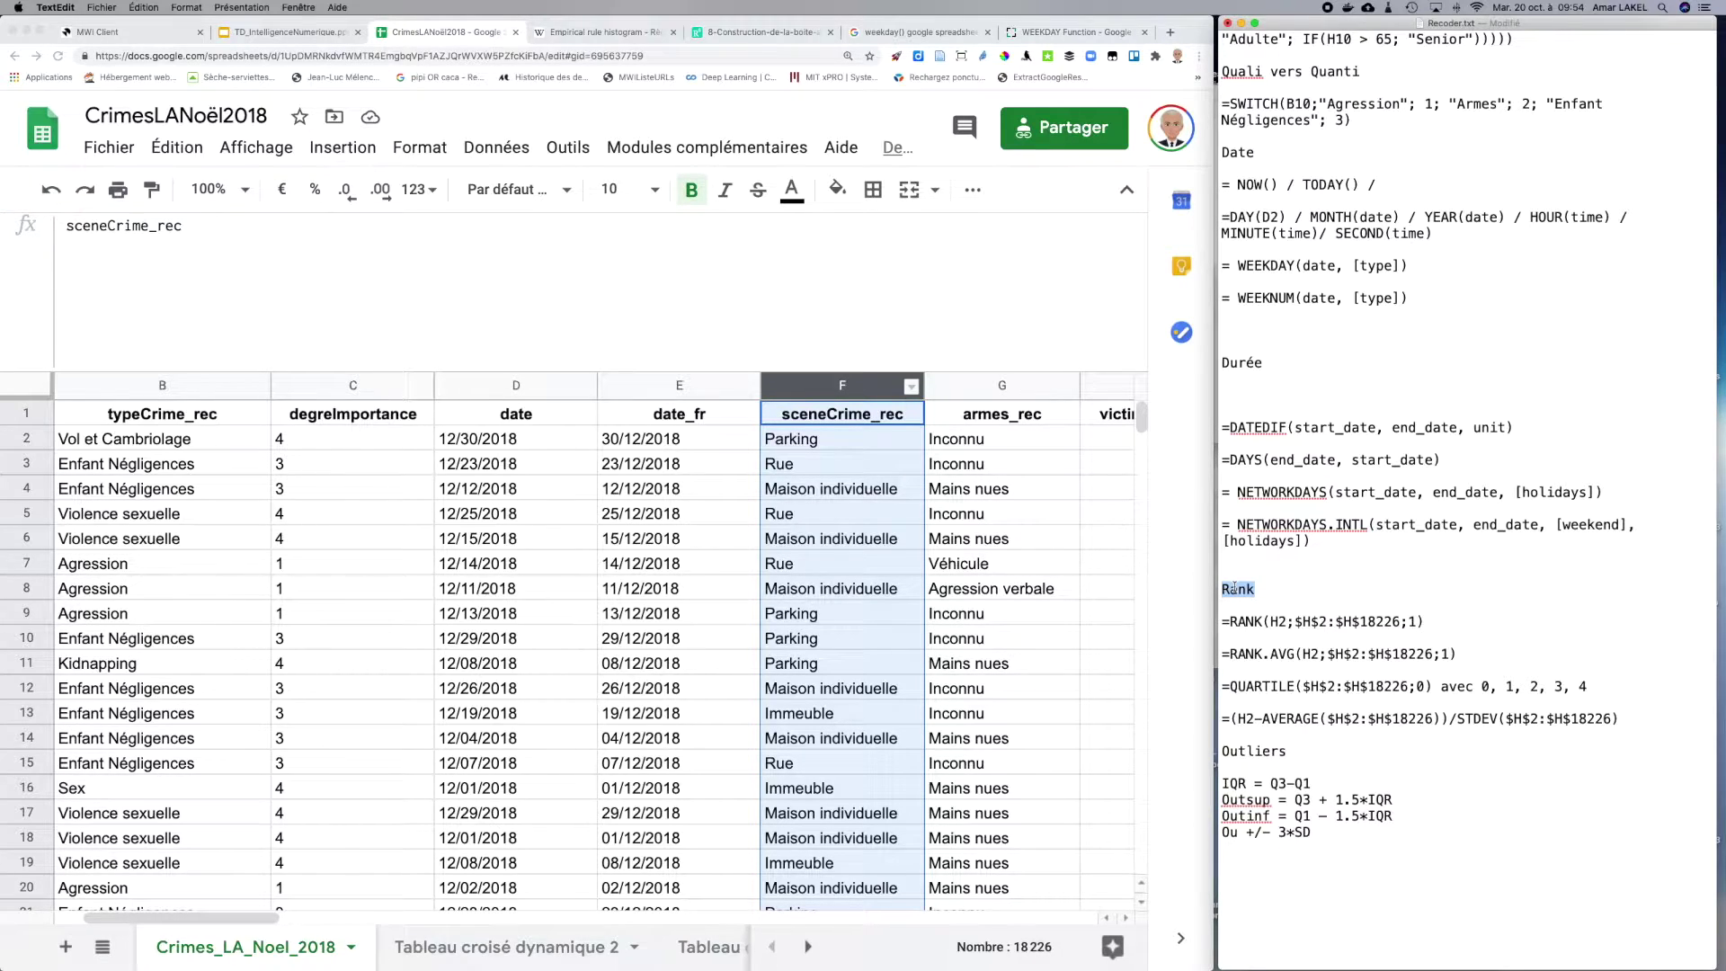
{"action": "left_click", "coordinate": [1338, 621]}
{"action": "left_click_drag", "start_coordinate": [1227, 623], "coordinate": [1440, 621]}
{"action": "key", "text": "super+c"}
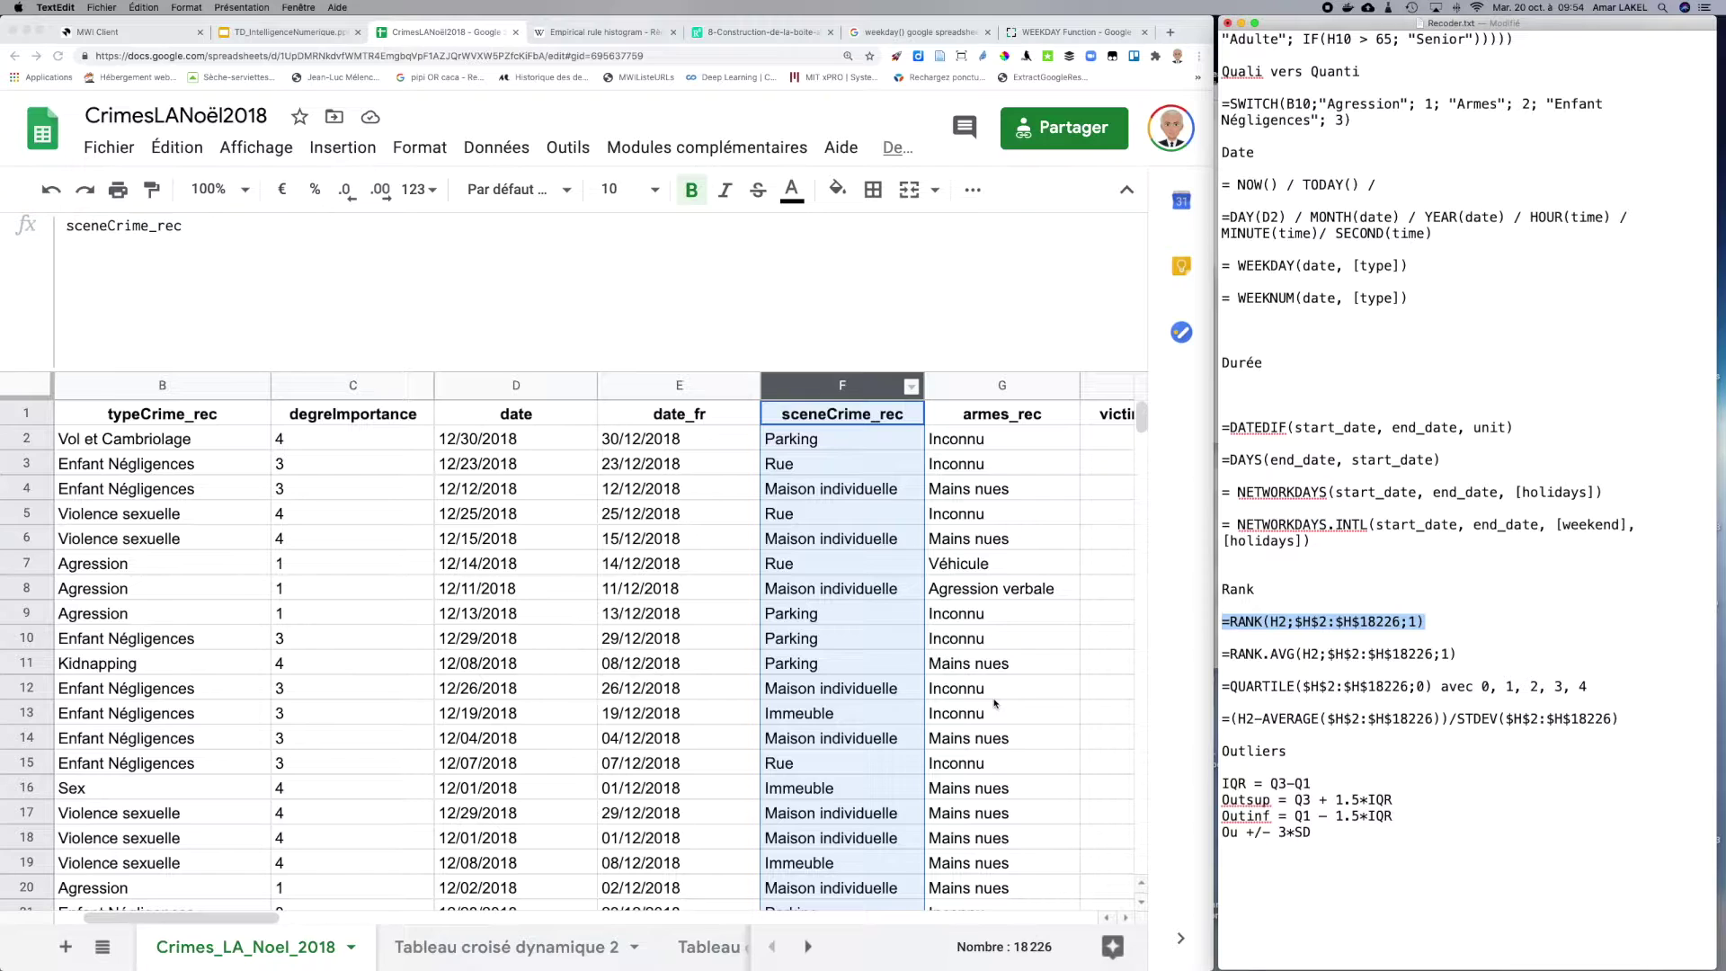
Step: Back in the CrimesLANoël2018 spreadsheet, insert a column just after mineur and enter RangAge as its header in J1
{"action": "key", "text": "super+Tab"}
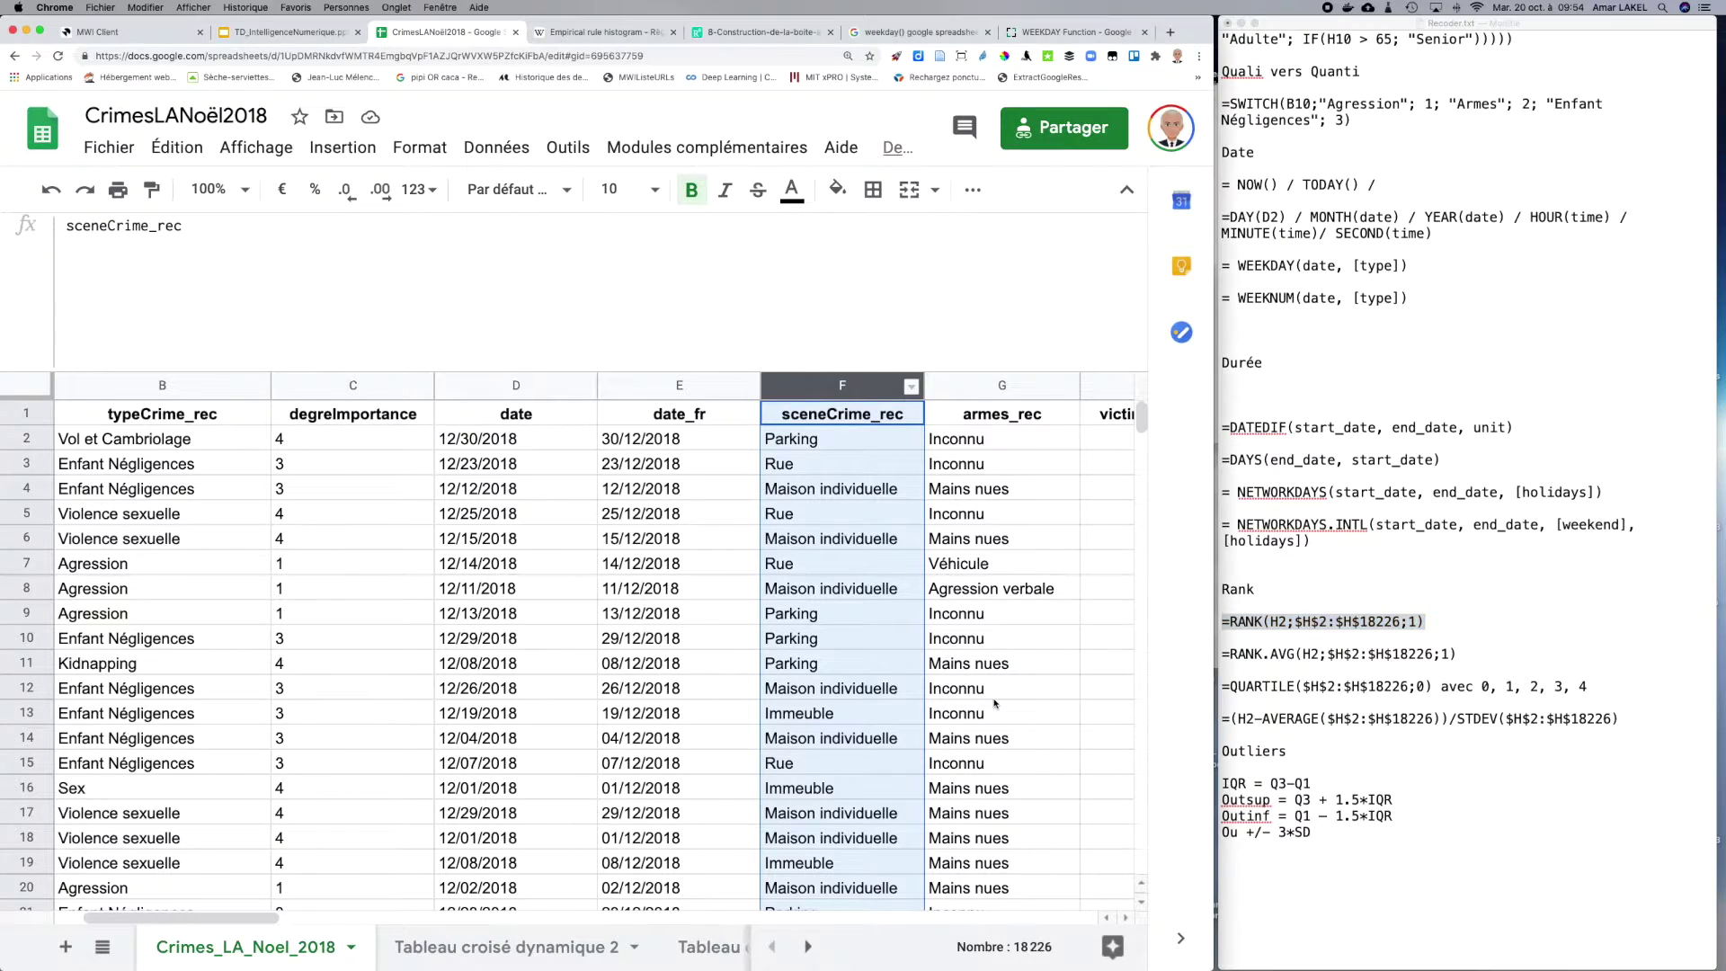
{"action": "scroll", "coordinate": [995, 704], "scroll_direction": "right", "scroll_amount": 5}
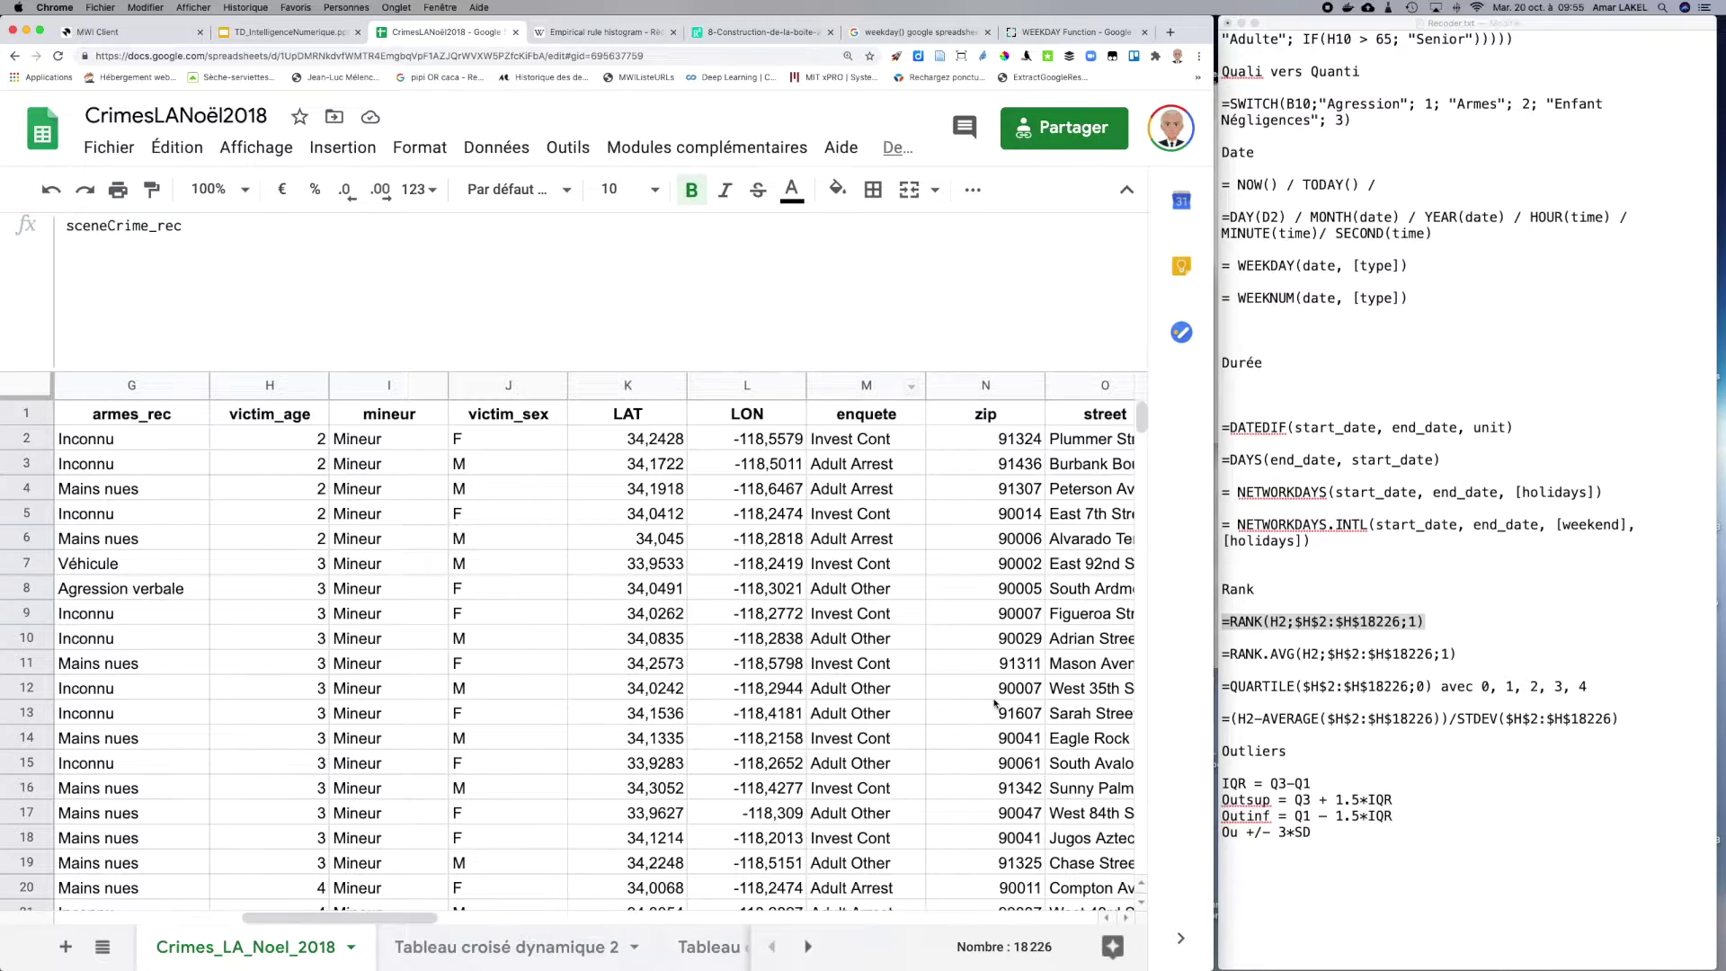
{"action": "left_click", "coordinate": [370, 384]}
{"action": "right_click", "coordinate": [370, 385]}
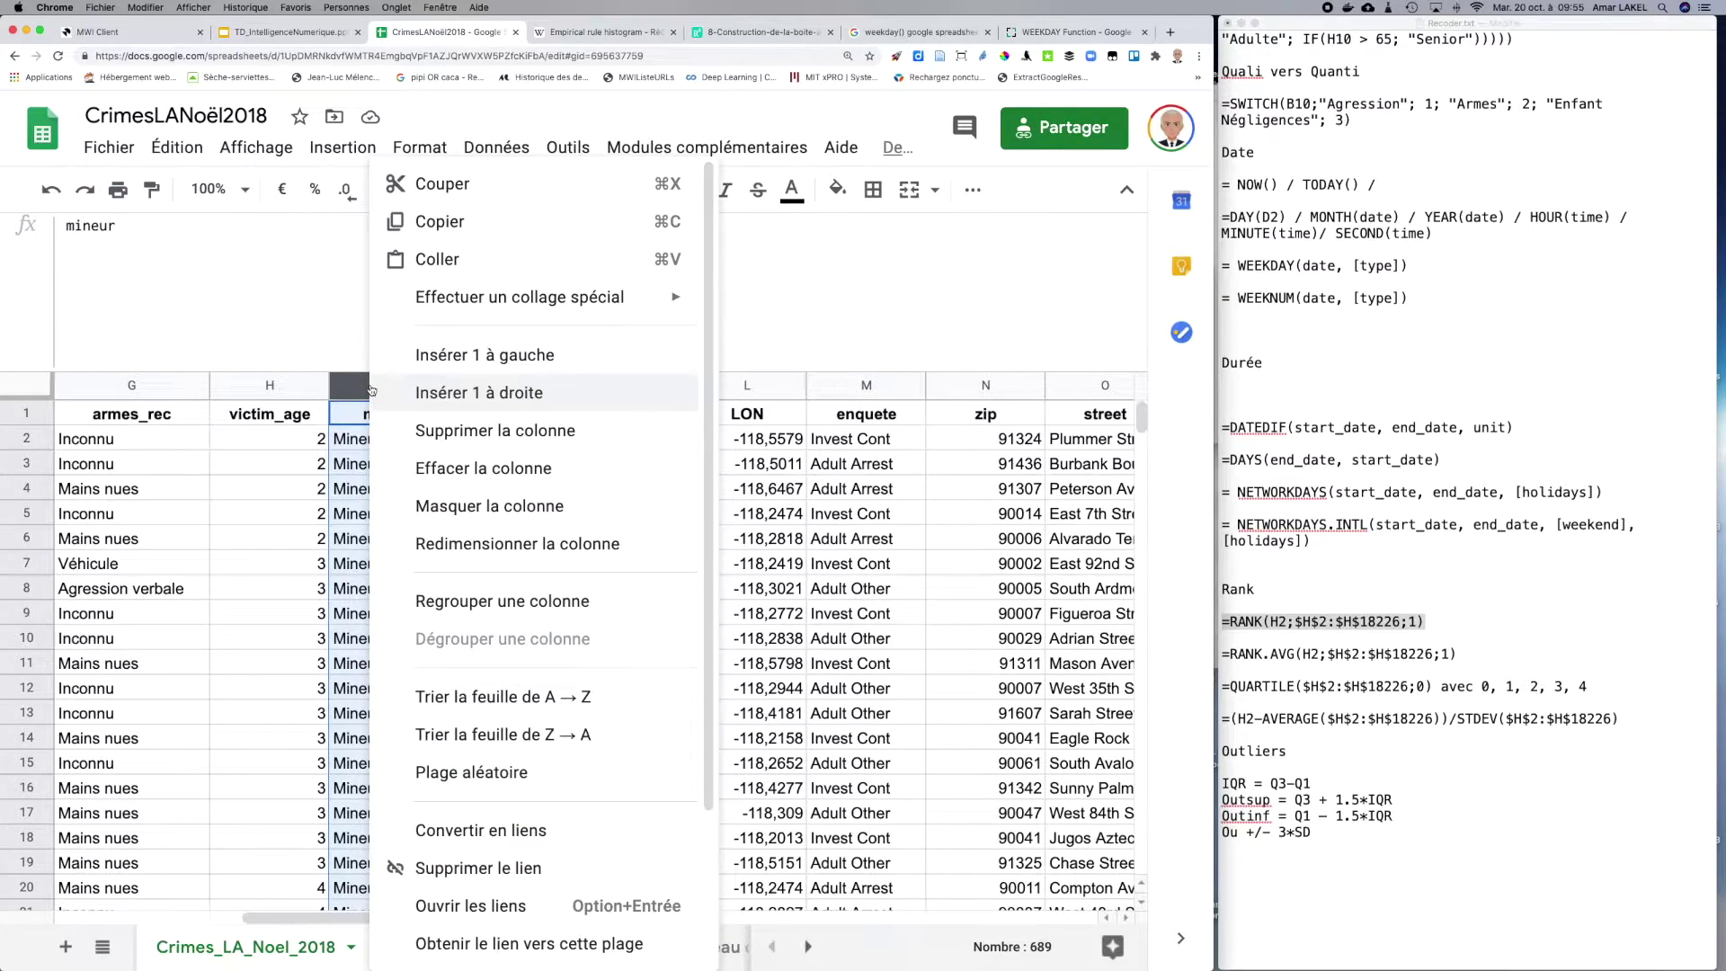
{"action": "left_click", "coordinate": [418, 397]}
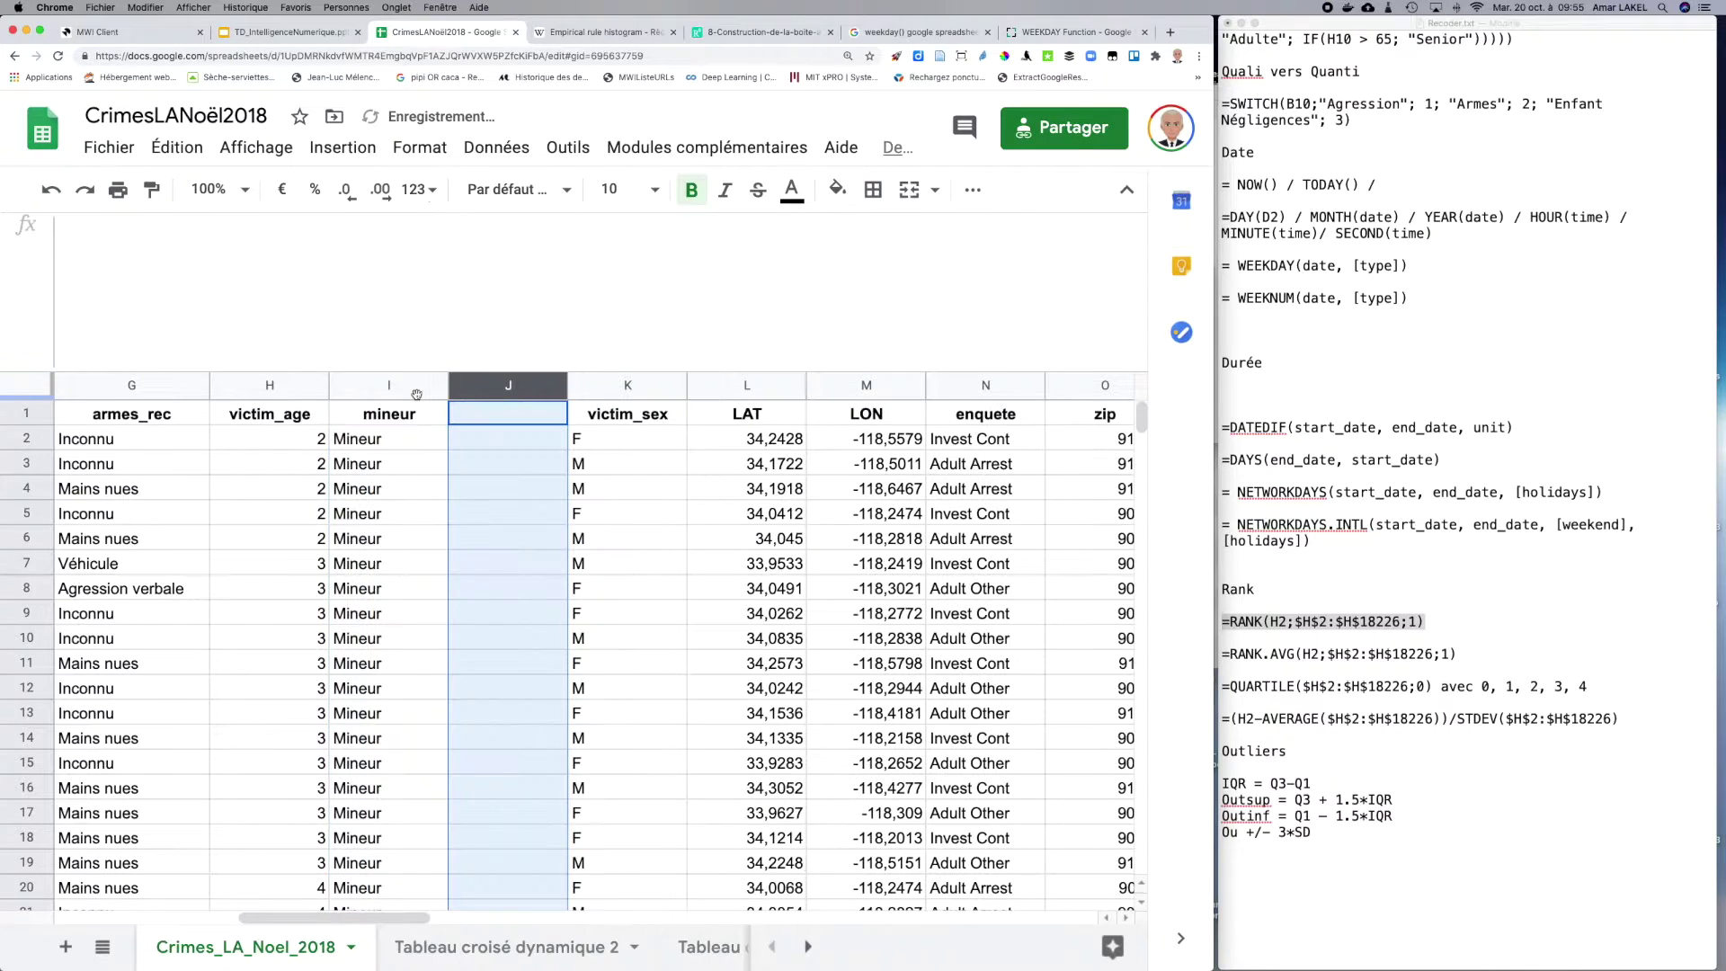
{"action": "left_click", "coordinate": [472, 420]}
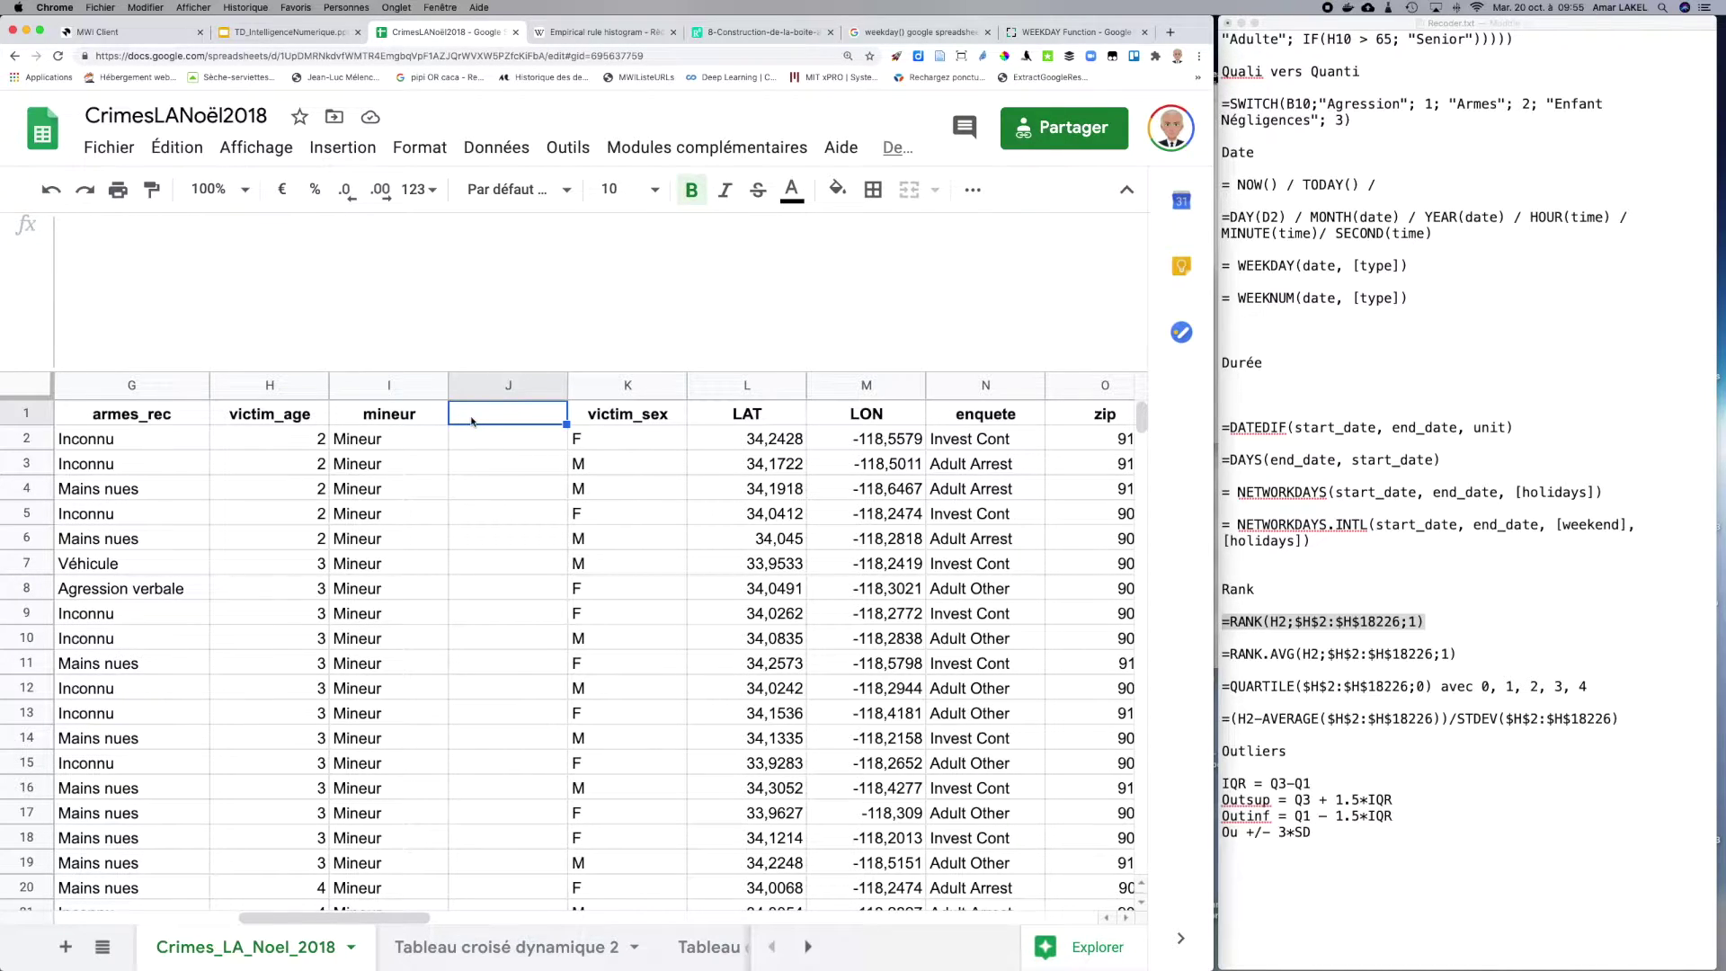
{"action": "type", "text": "RangAge"}
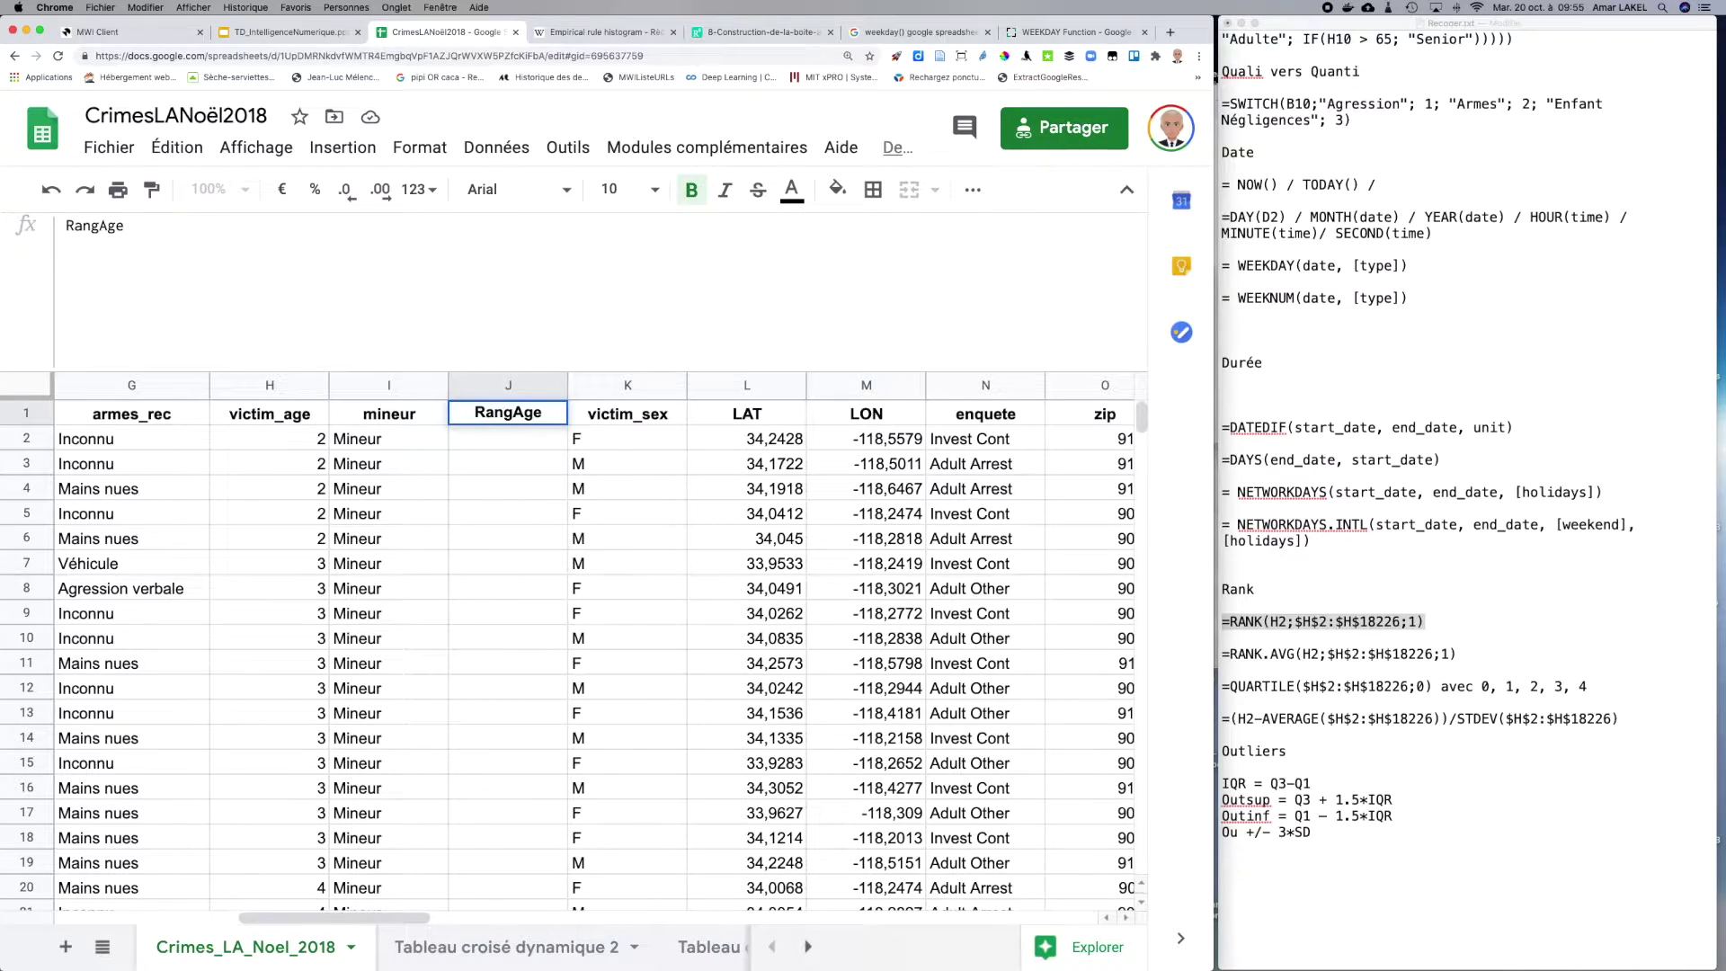
{"action": "key", "text": "Return"}
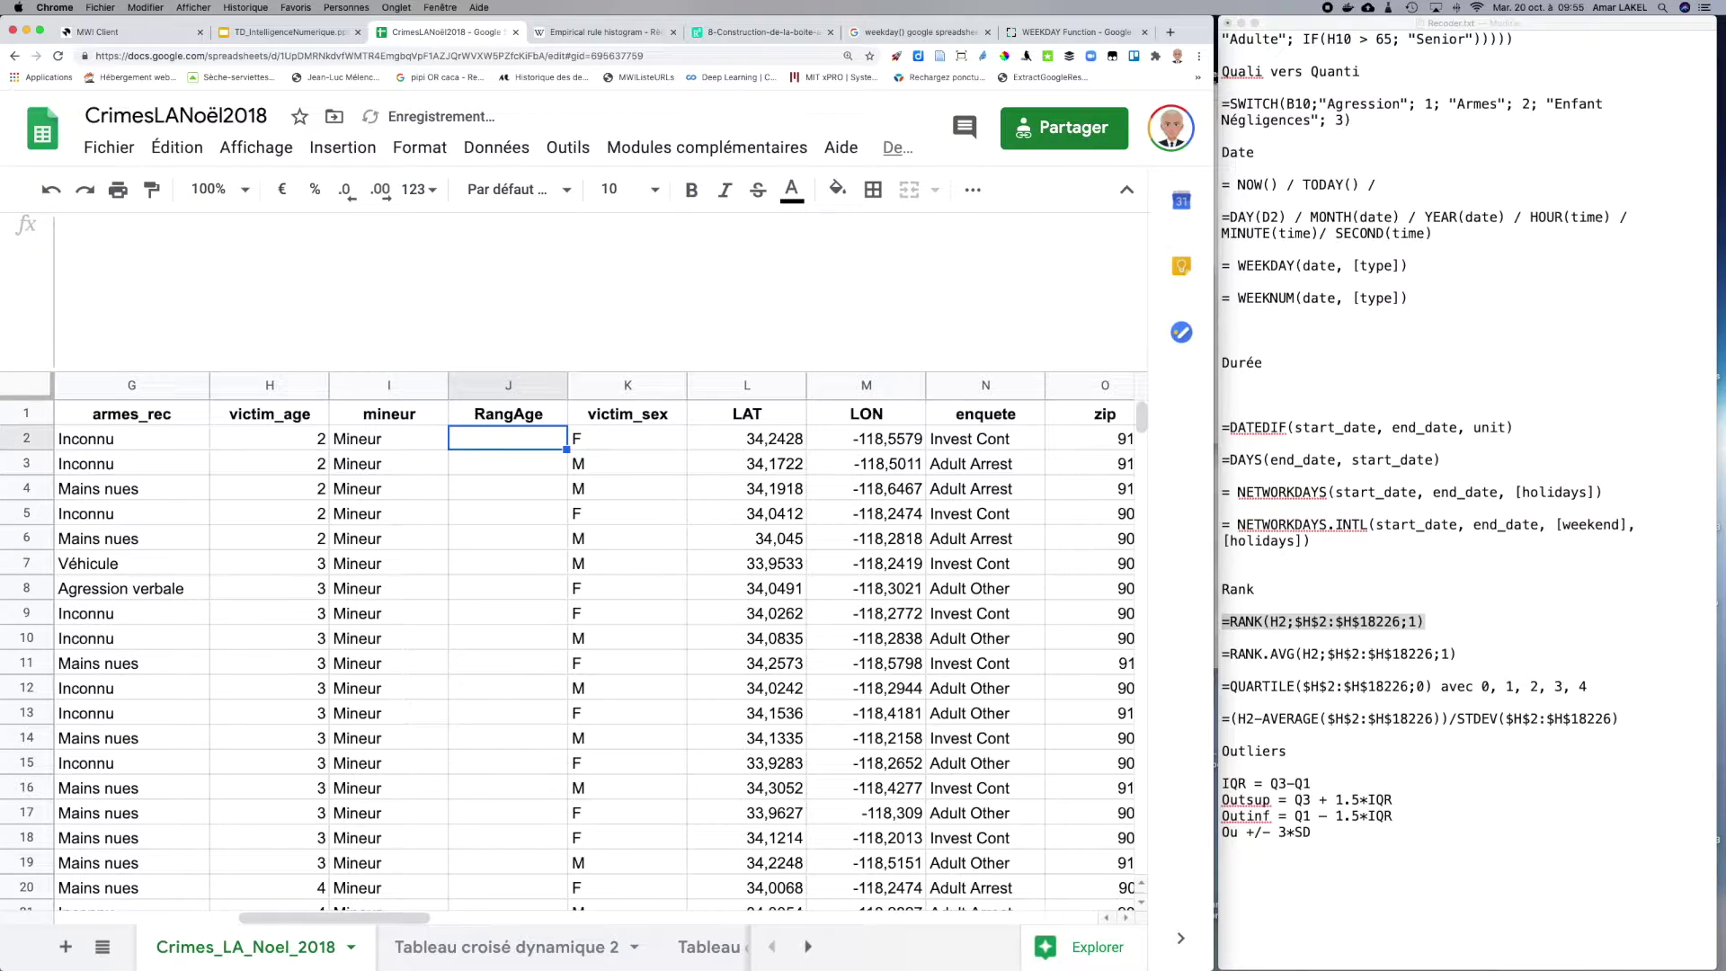
Step: Enter the copied formula =RANK(H2;$H$2:$H$18226;1) in J2, reviewing its value, data range and sort order arguments
{"action": "left_click", "coordinate": [1352, 620]}
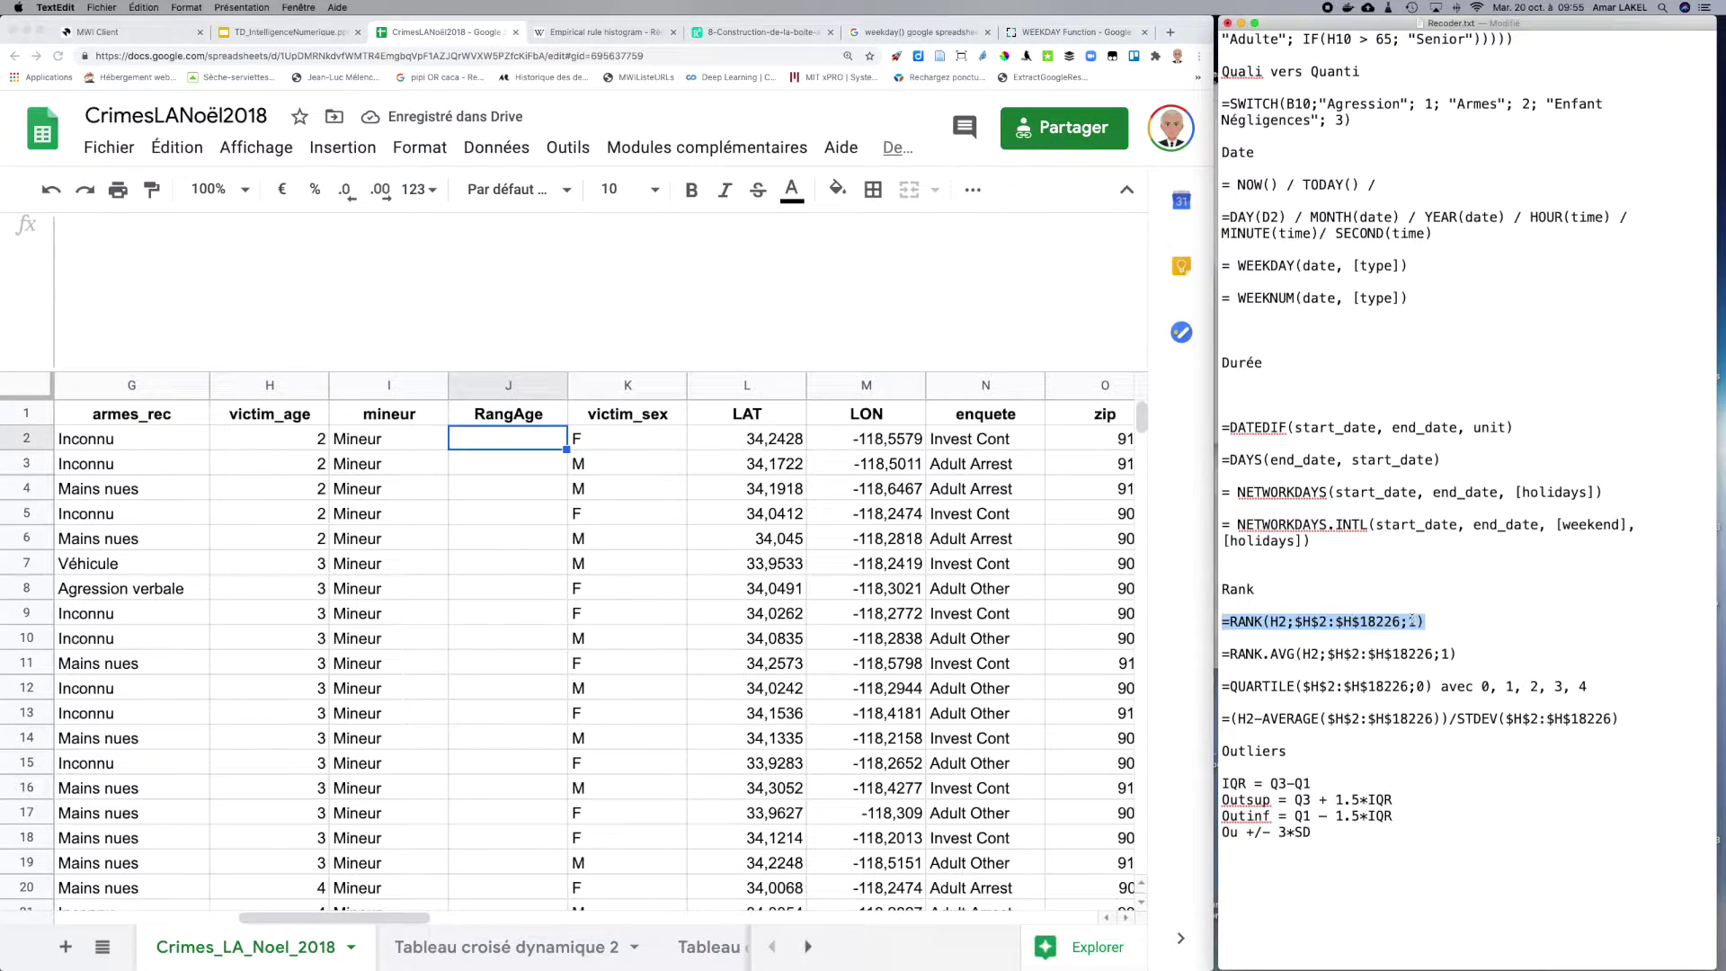
{"action": "left_click", "coordinate": [196, 232]}
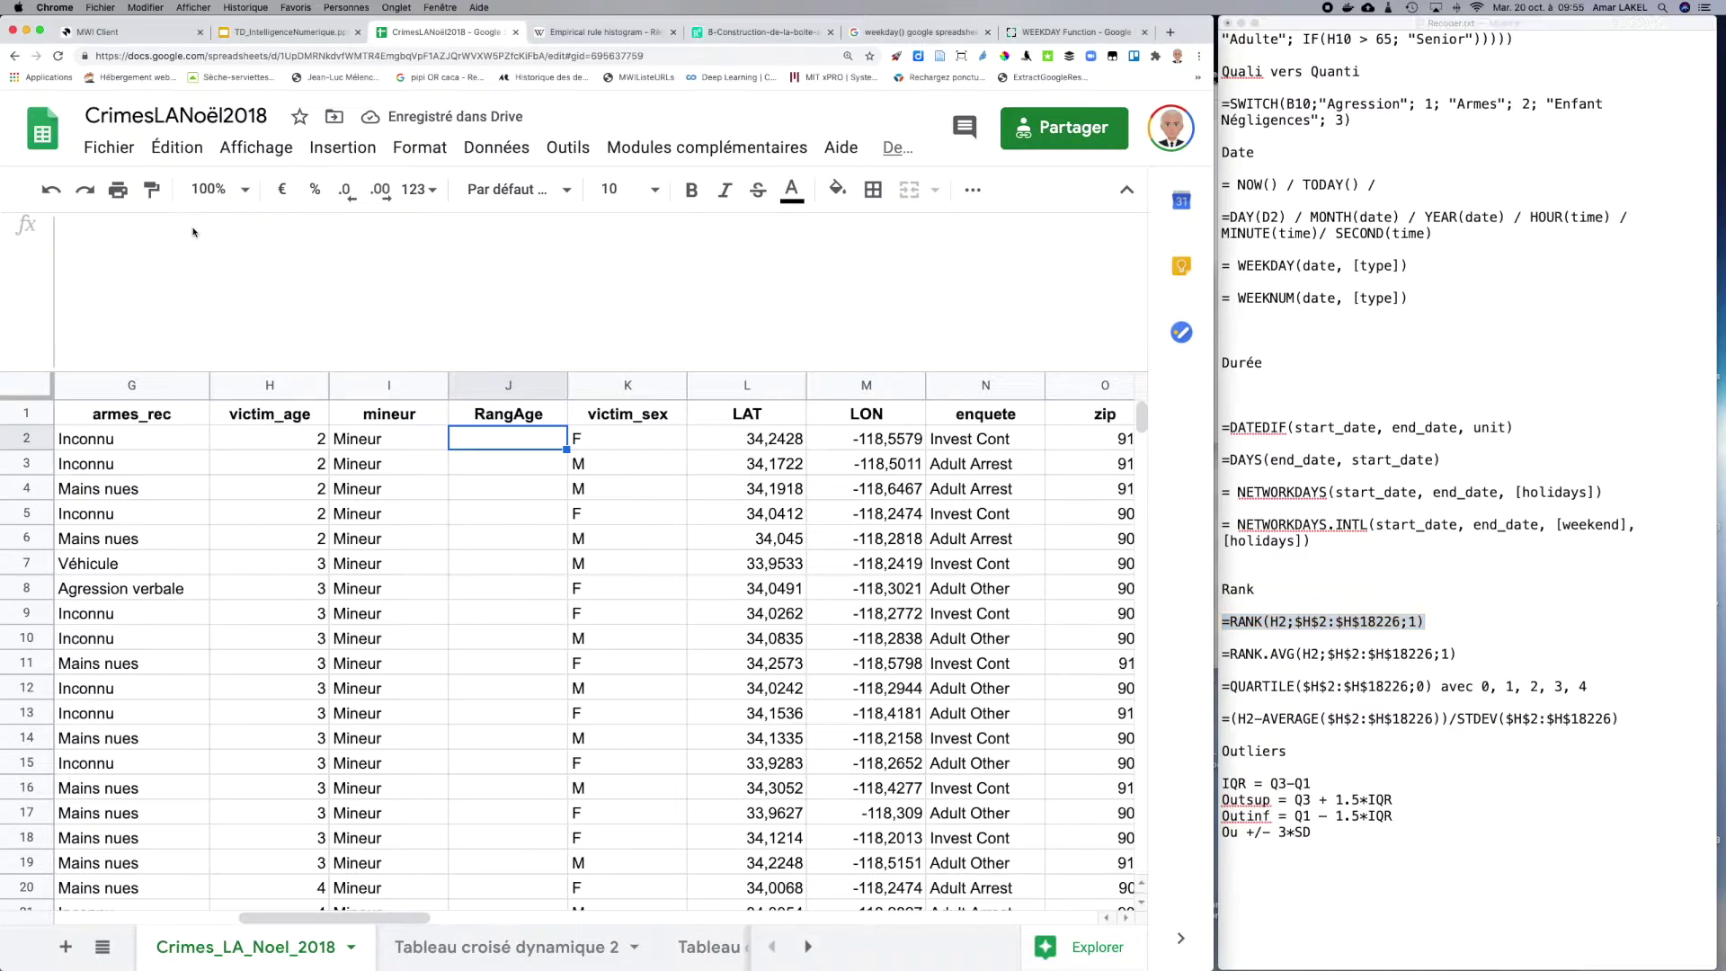
{"action": "key", "text": "super+v"}
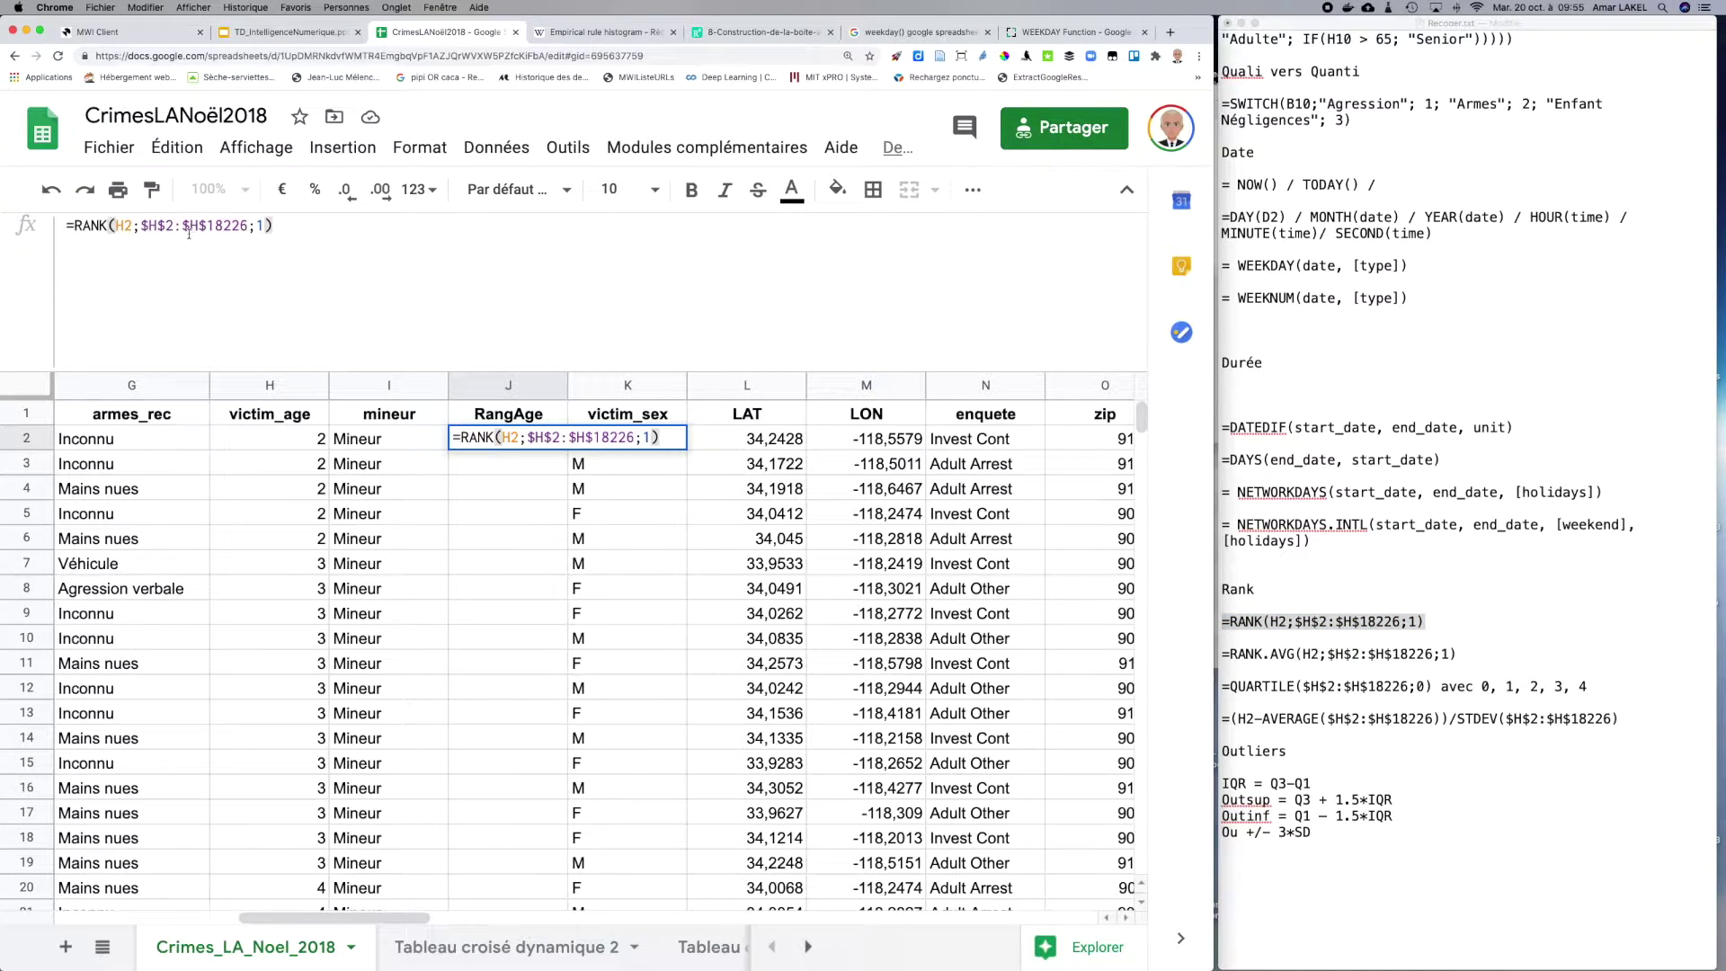
{"action": "left_click", "coordinate": [140, 225]}
{"action": "double_click", "coordinate": [124, 226]}
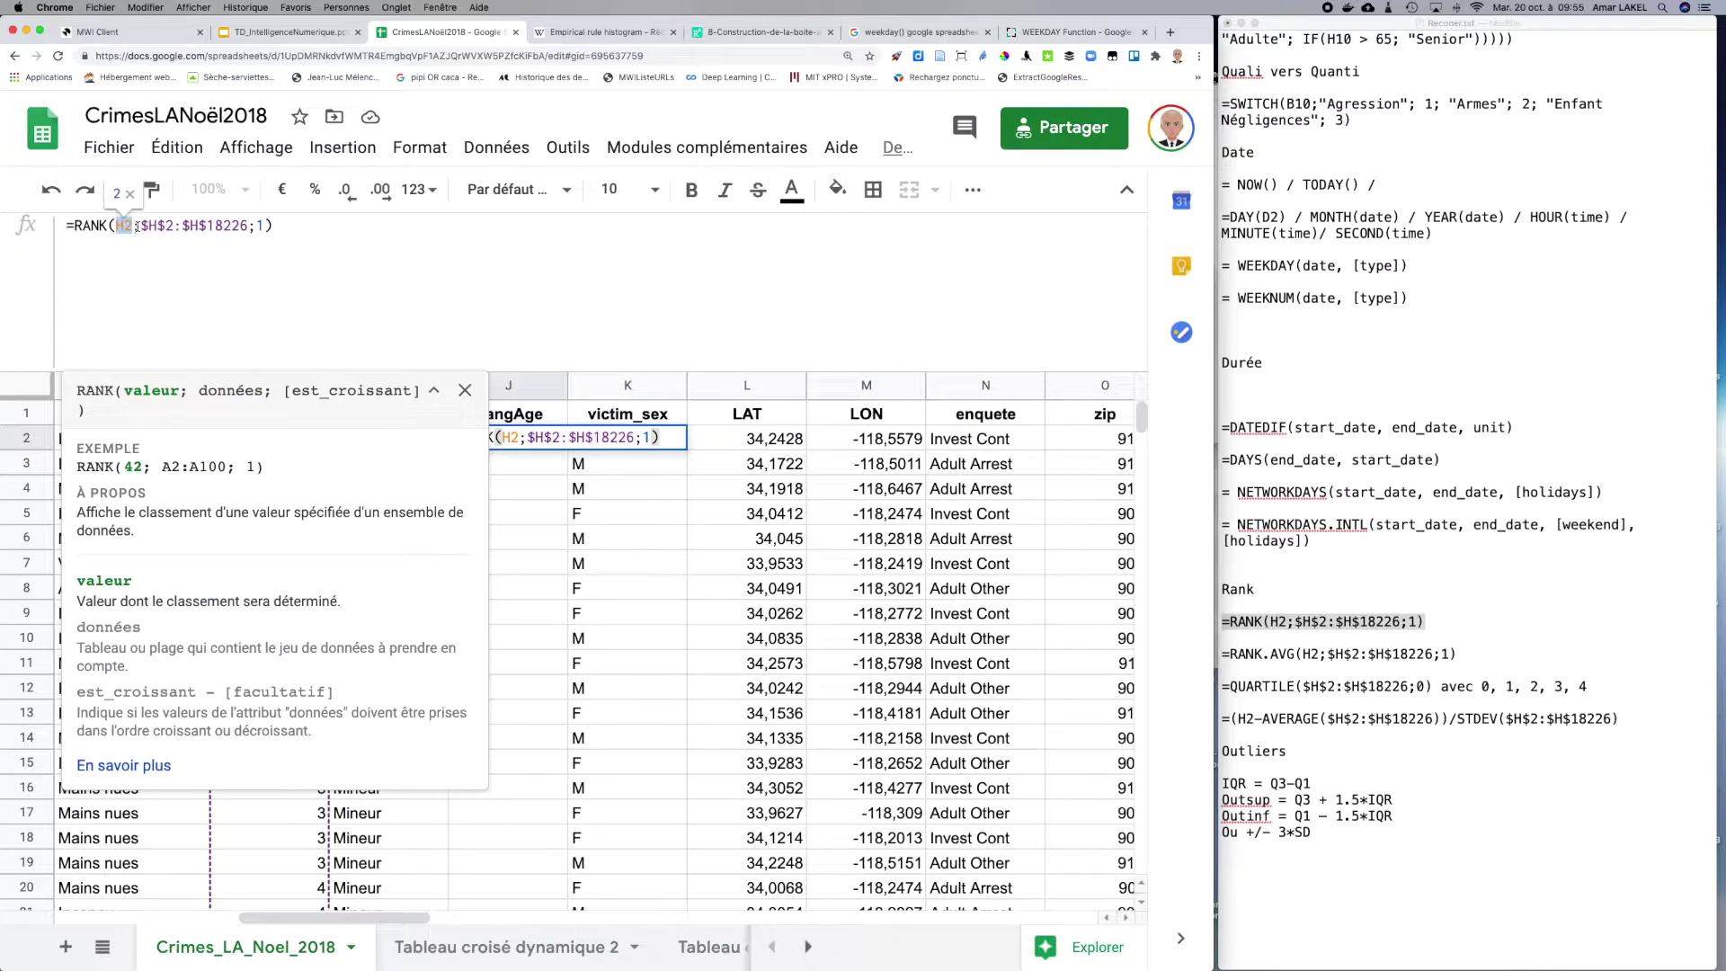
{"action": "left_click_drag", "start_coordinate": [140, 226], "coordinate": [246, 230]}
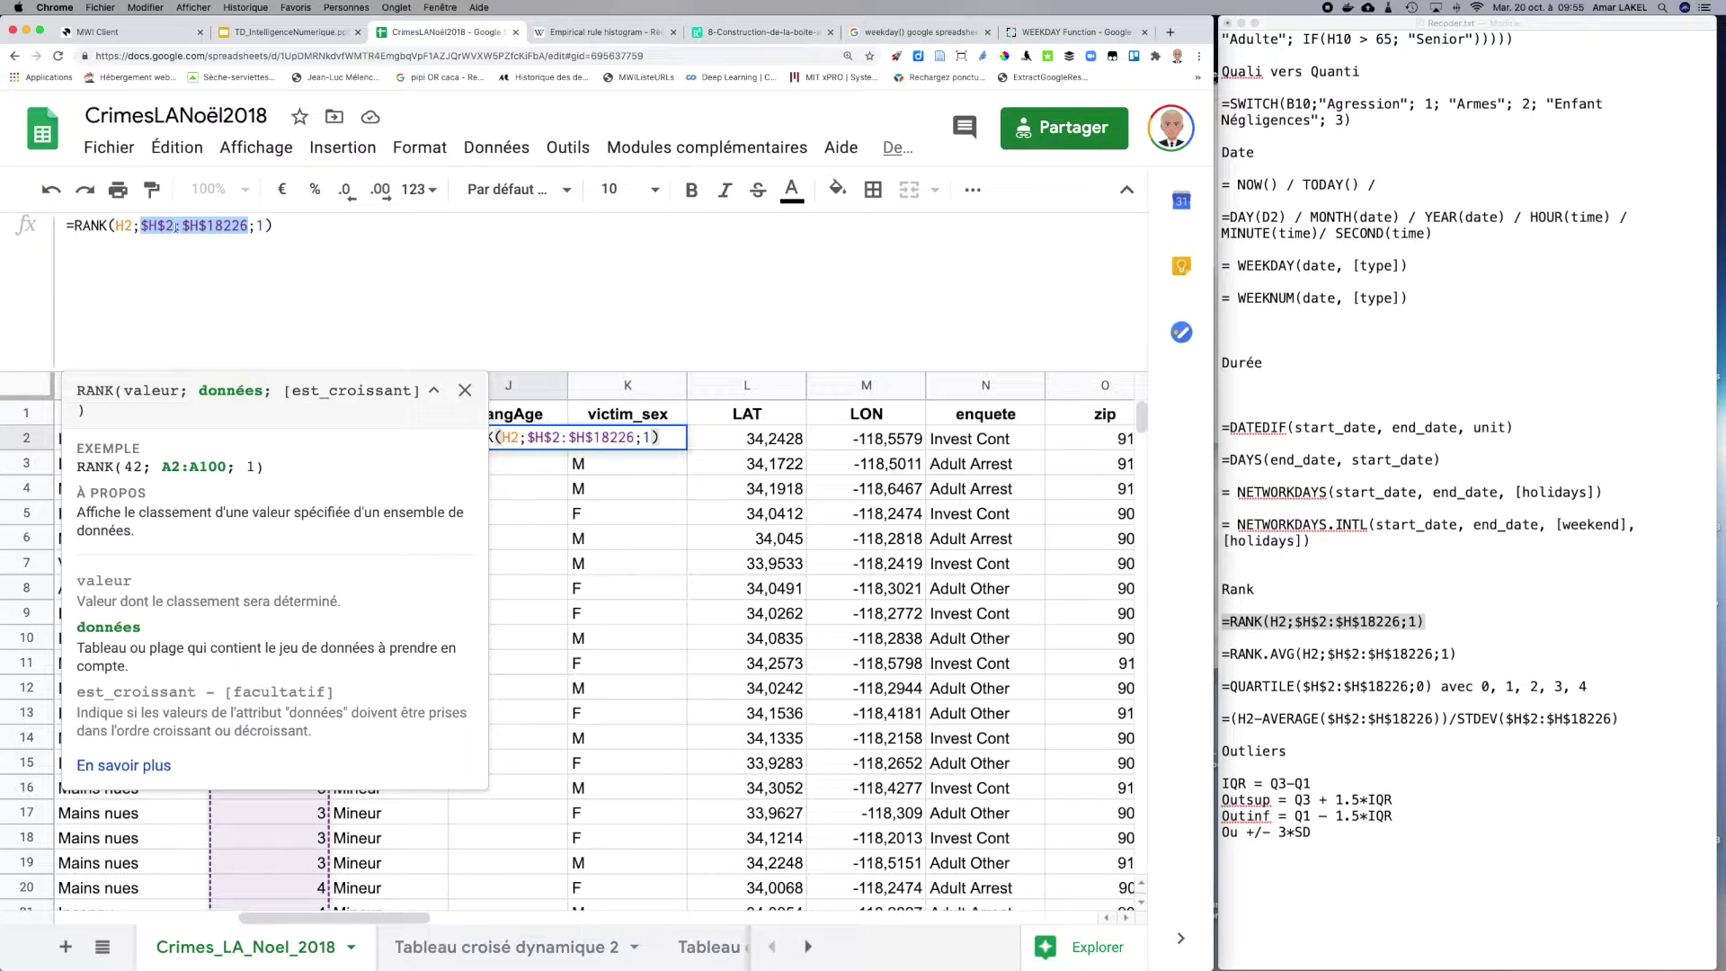
{"action": "double_click", "coordinate": [120, 226]}
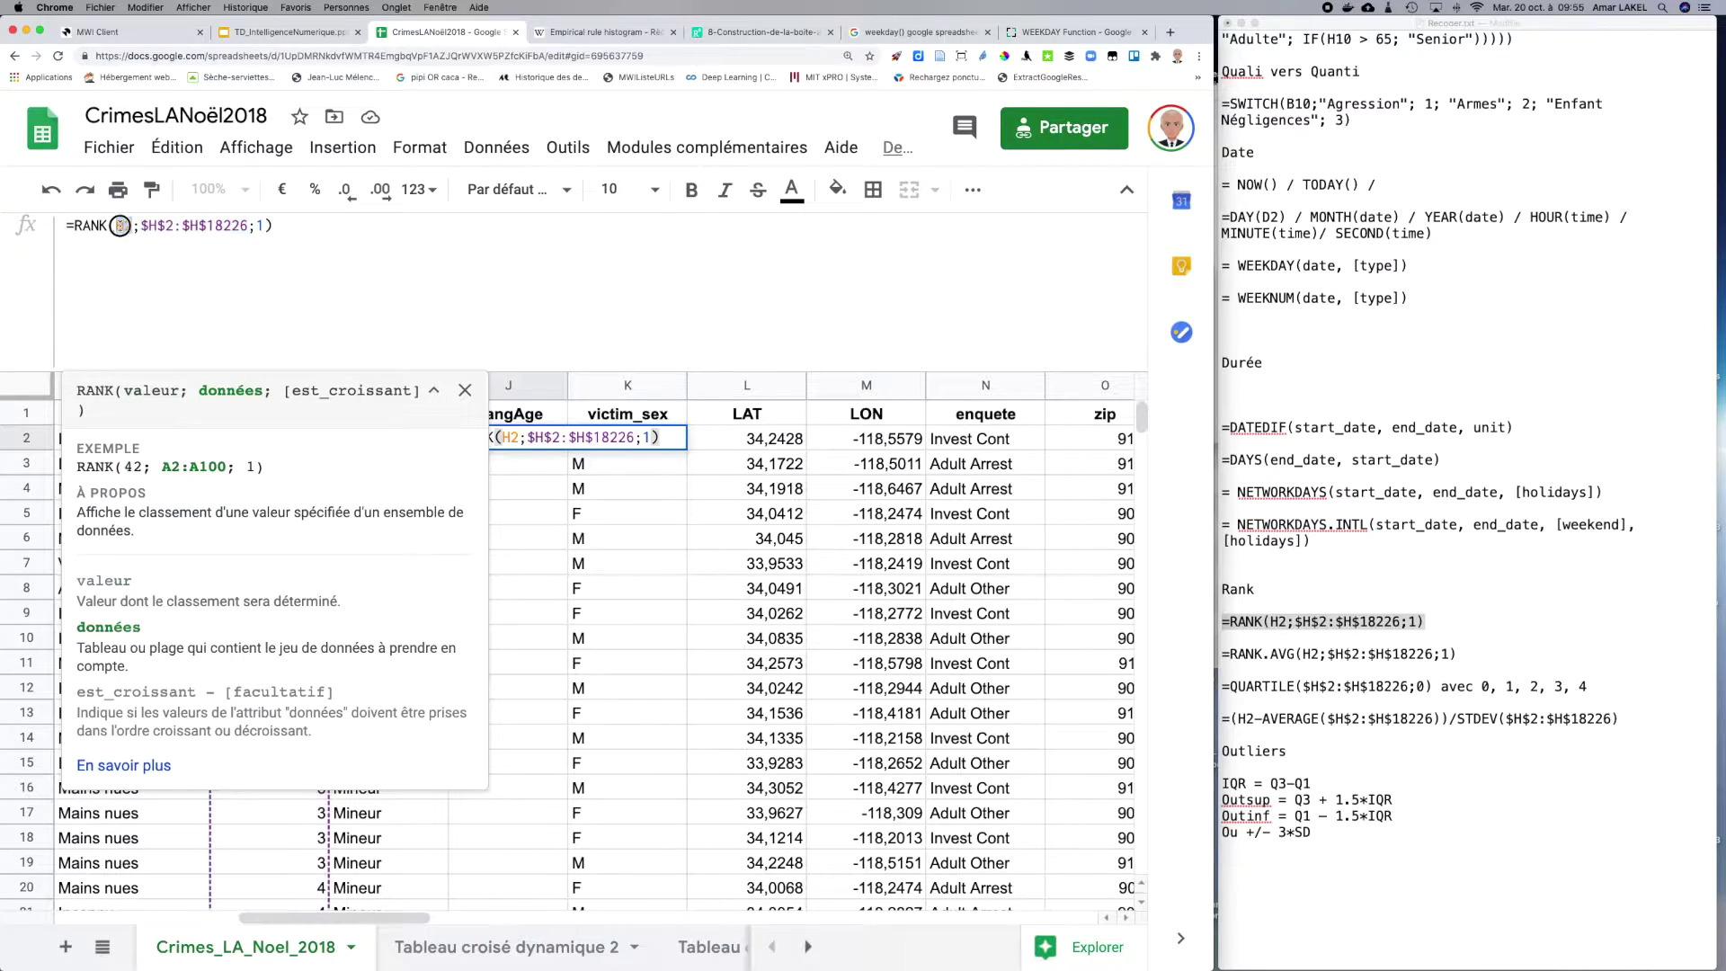
{"action": "left_click", "coordinate": [141, 226]}
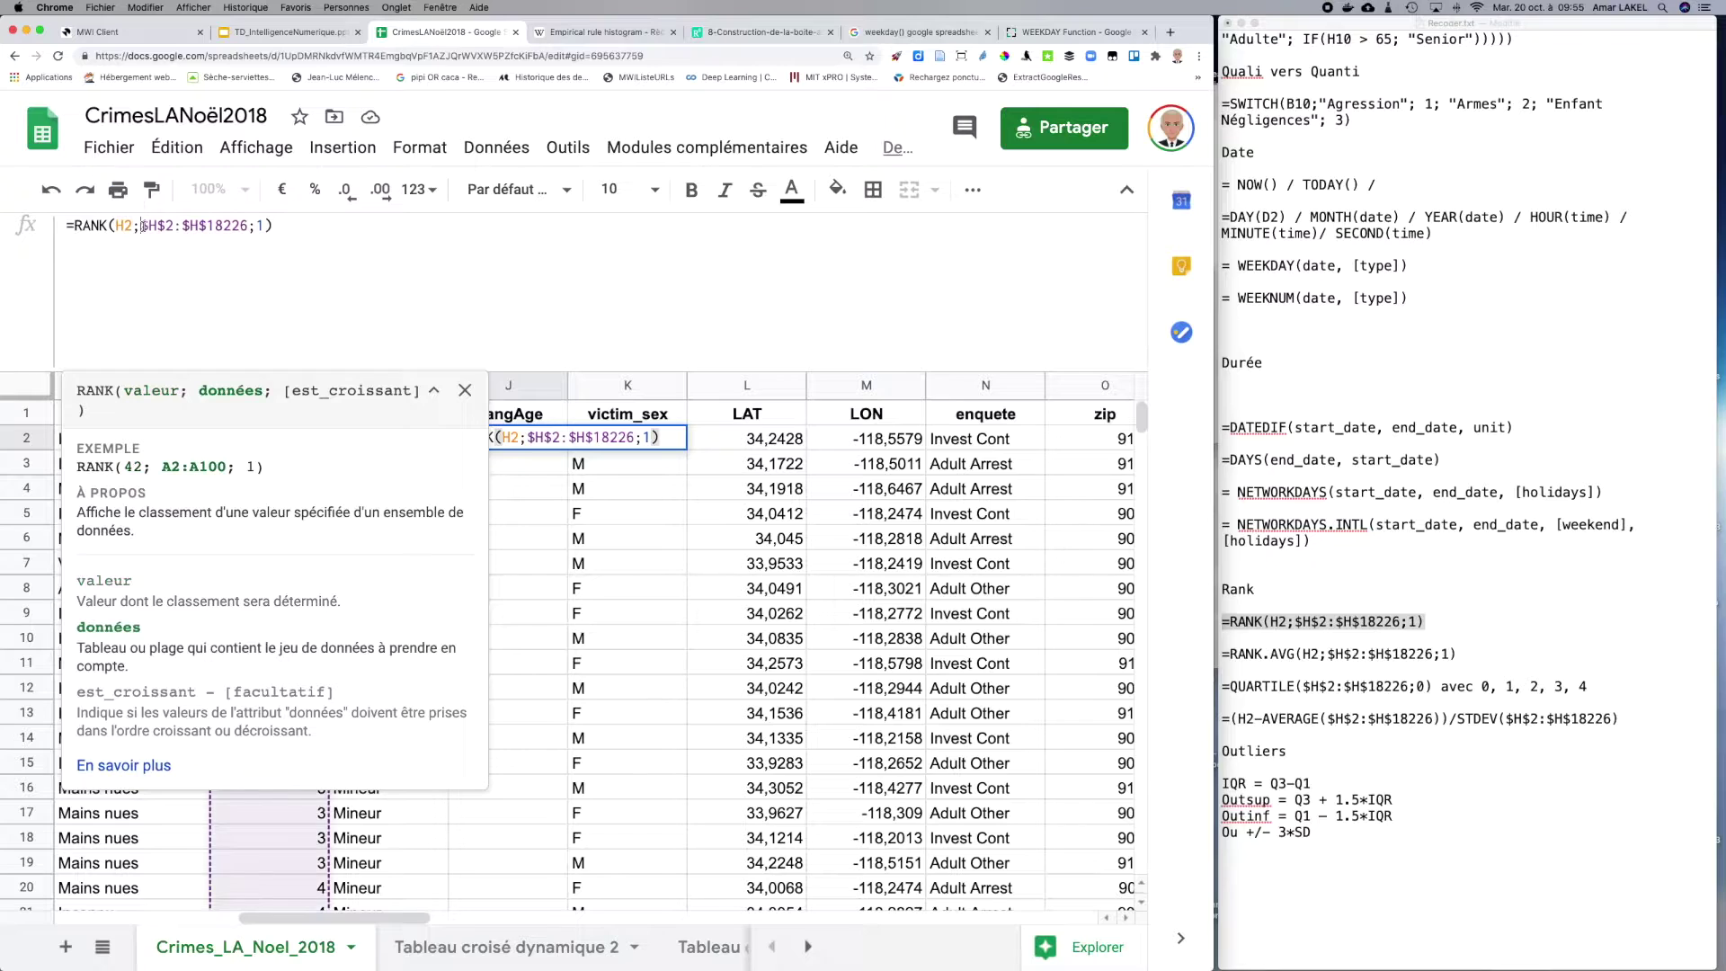
{"action": "left_click_drag", "start_coordinate": [141, 226], "coordinate": [249, 227]}
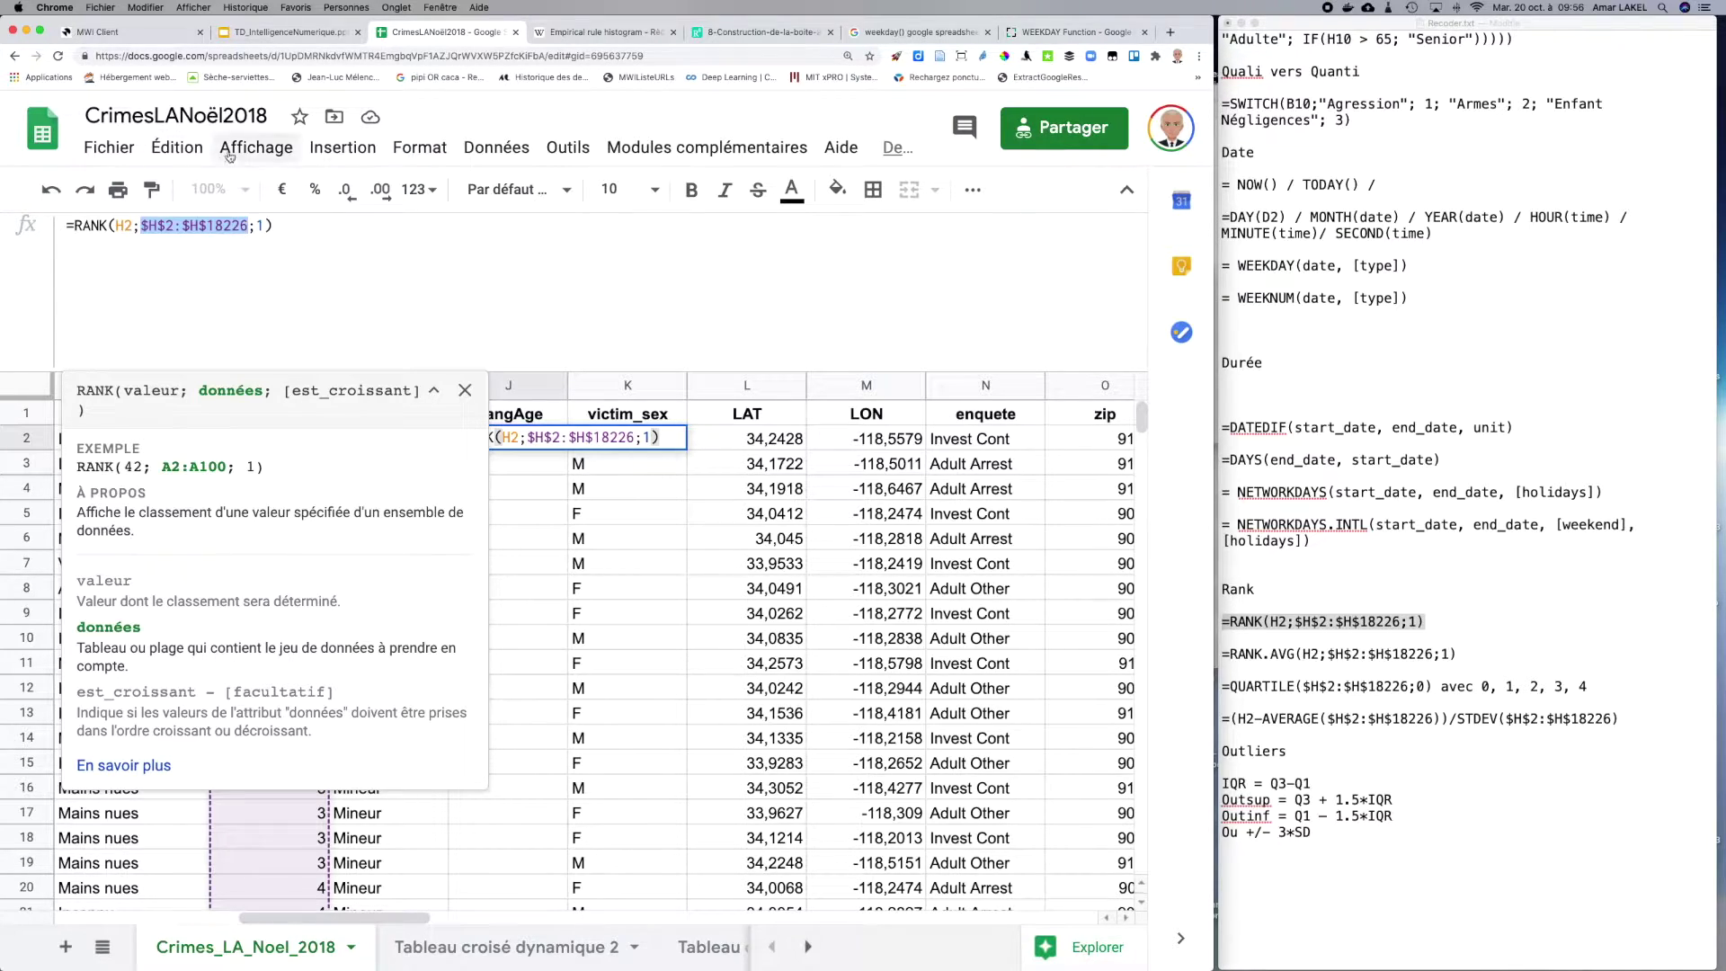
{"action": "left_click", "coordinate": [465, 390]}
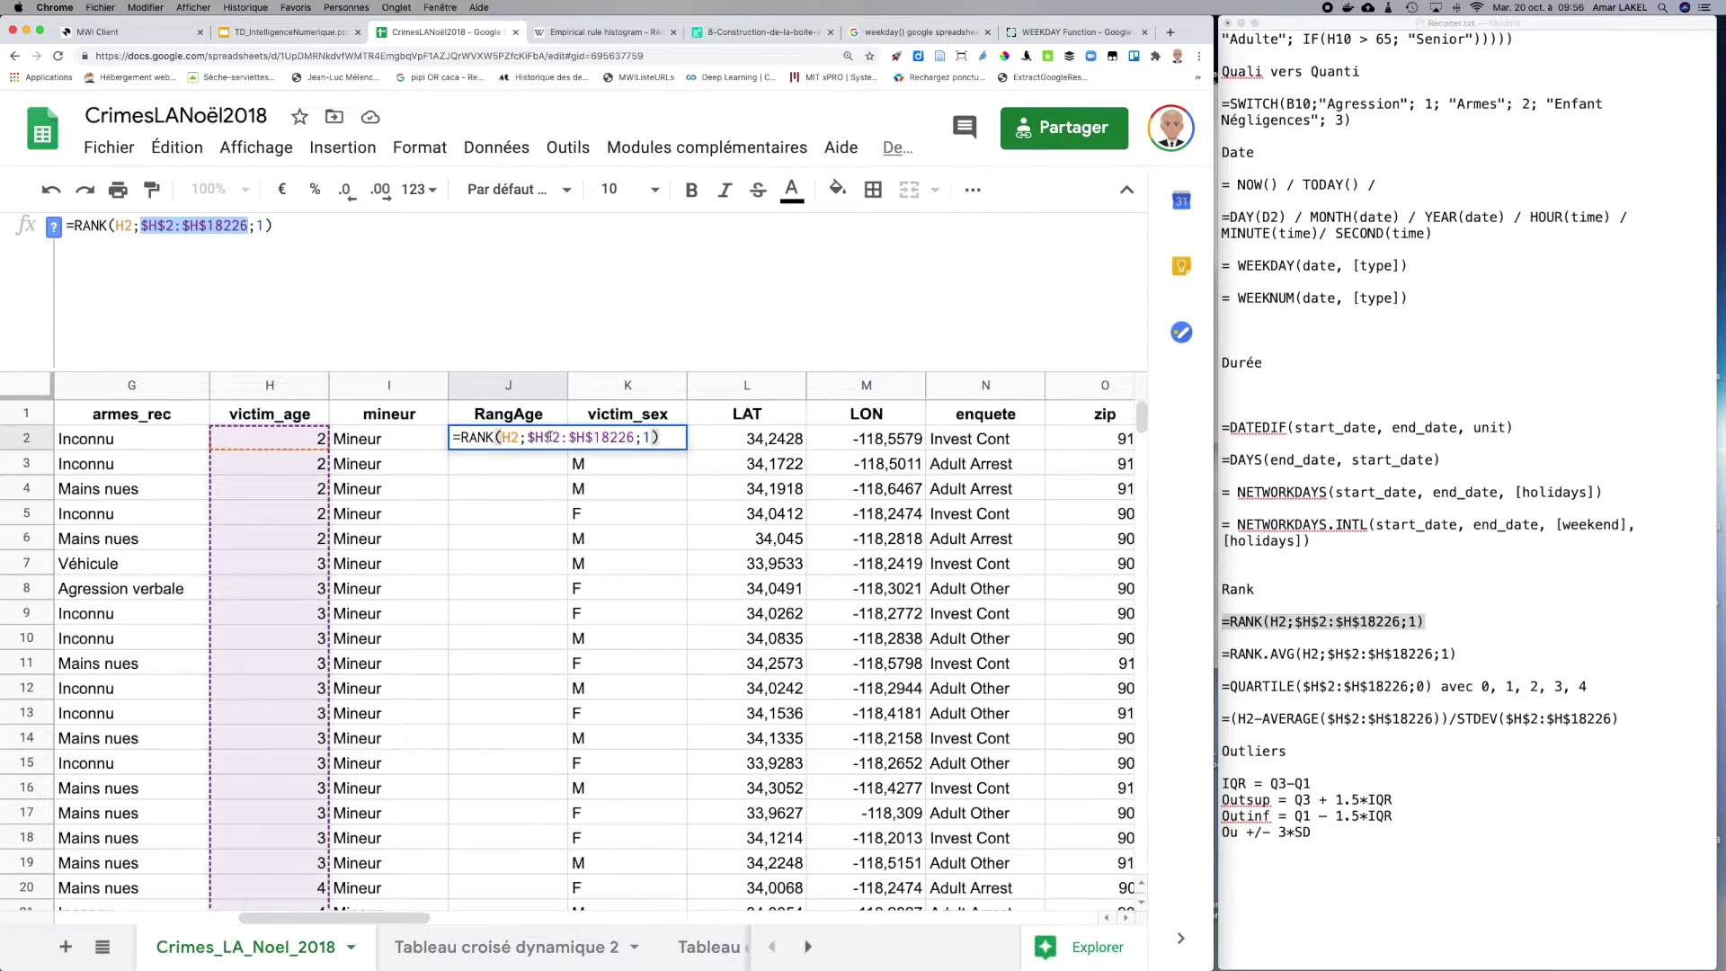
{"action": "double_click", "coordinate": [260, 226]}
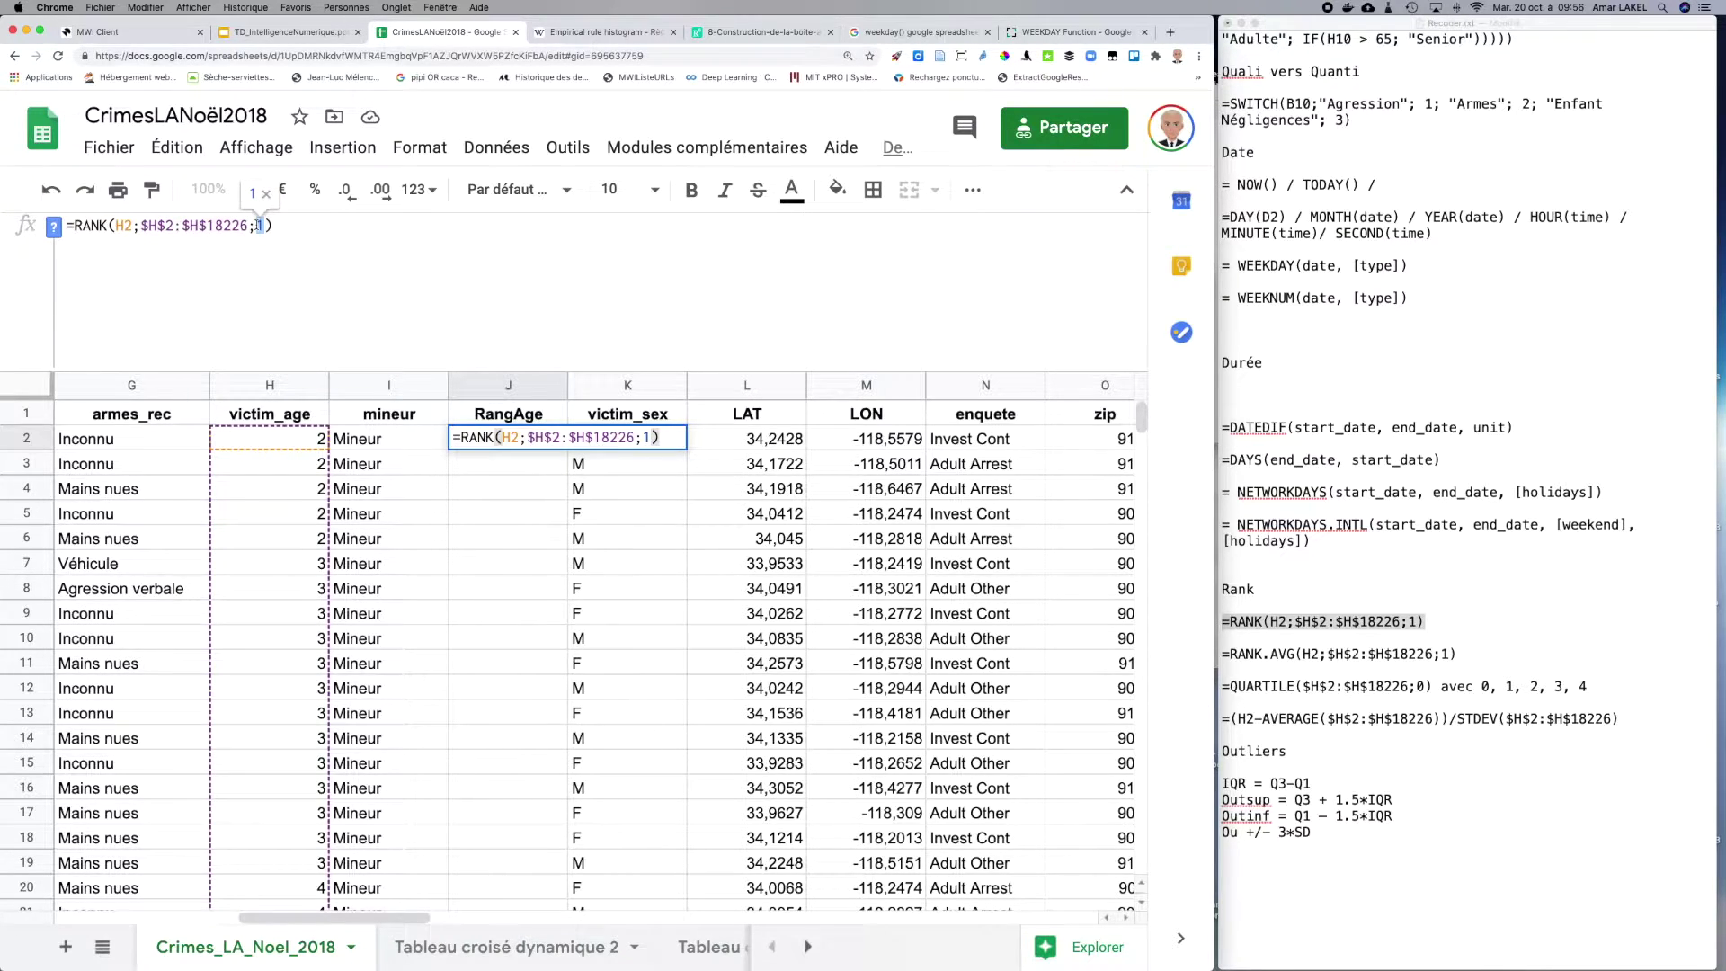
{"action": "key", "text": "Return"}
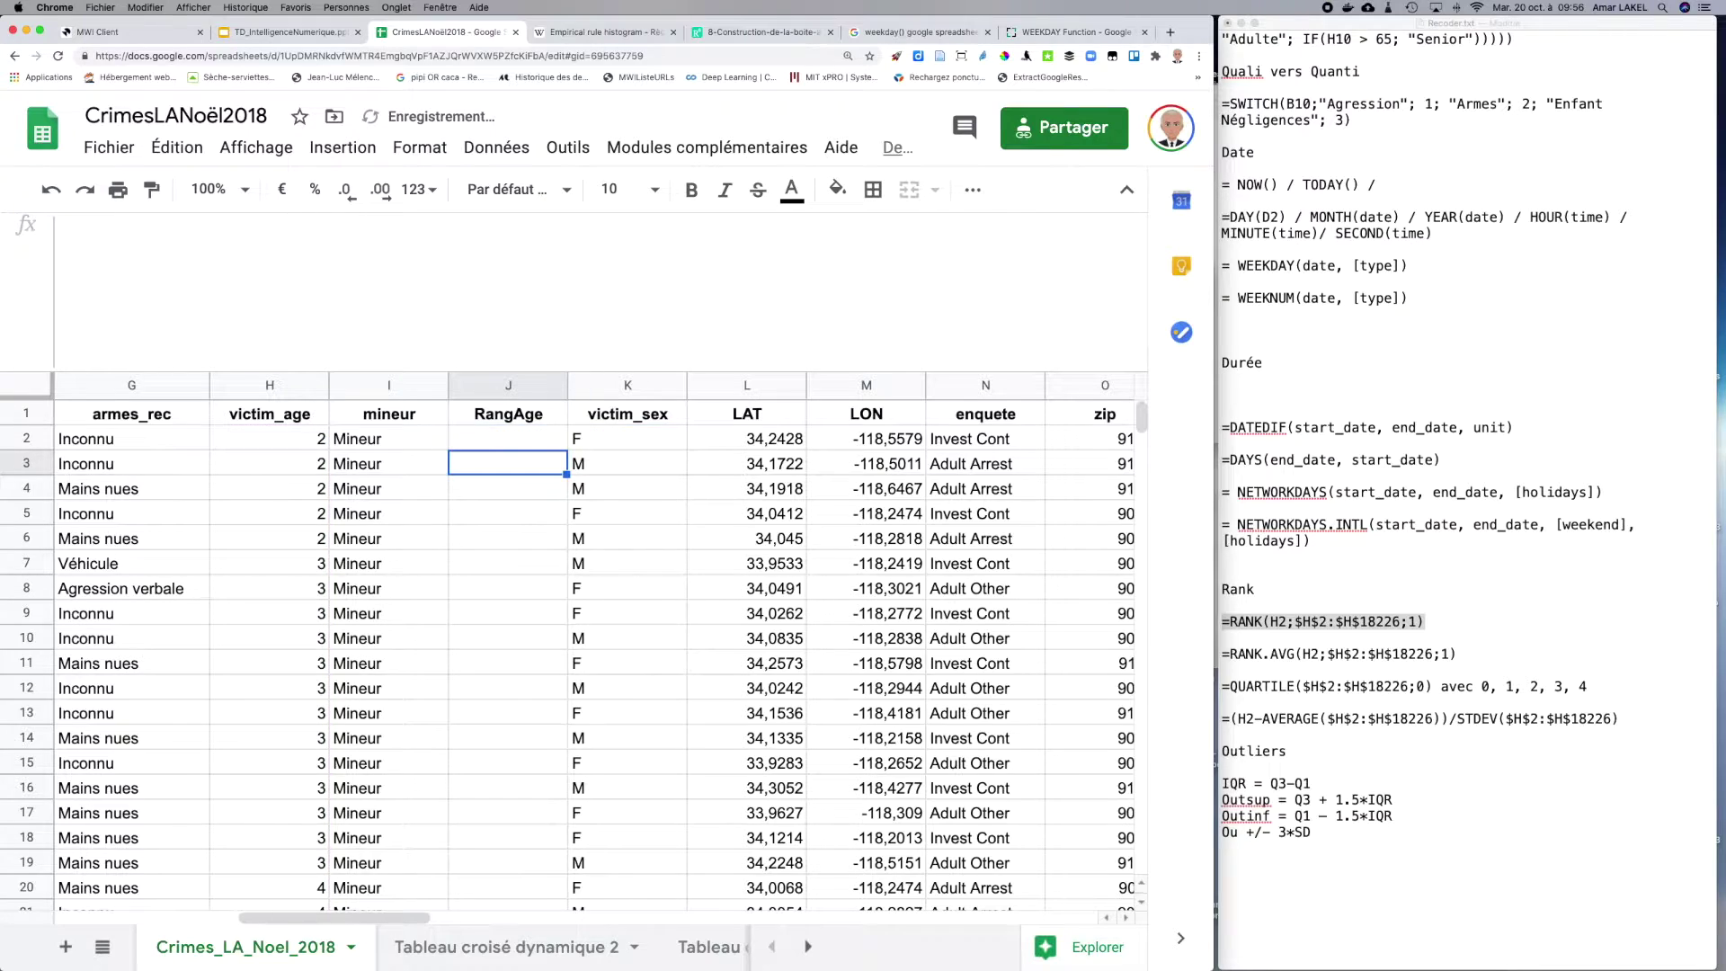
Step: Fill the RANK formula from J2 down the RangAge column to row 121 and check the copied formula in J3
{"action": "left_click", "coordinate": [524, 447]}
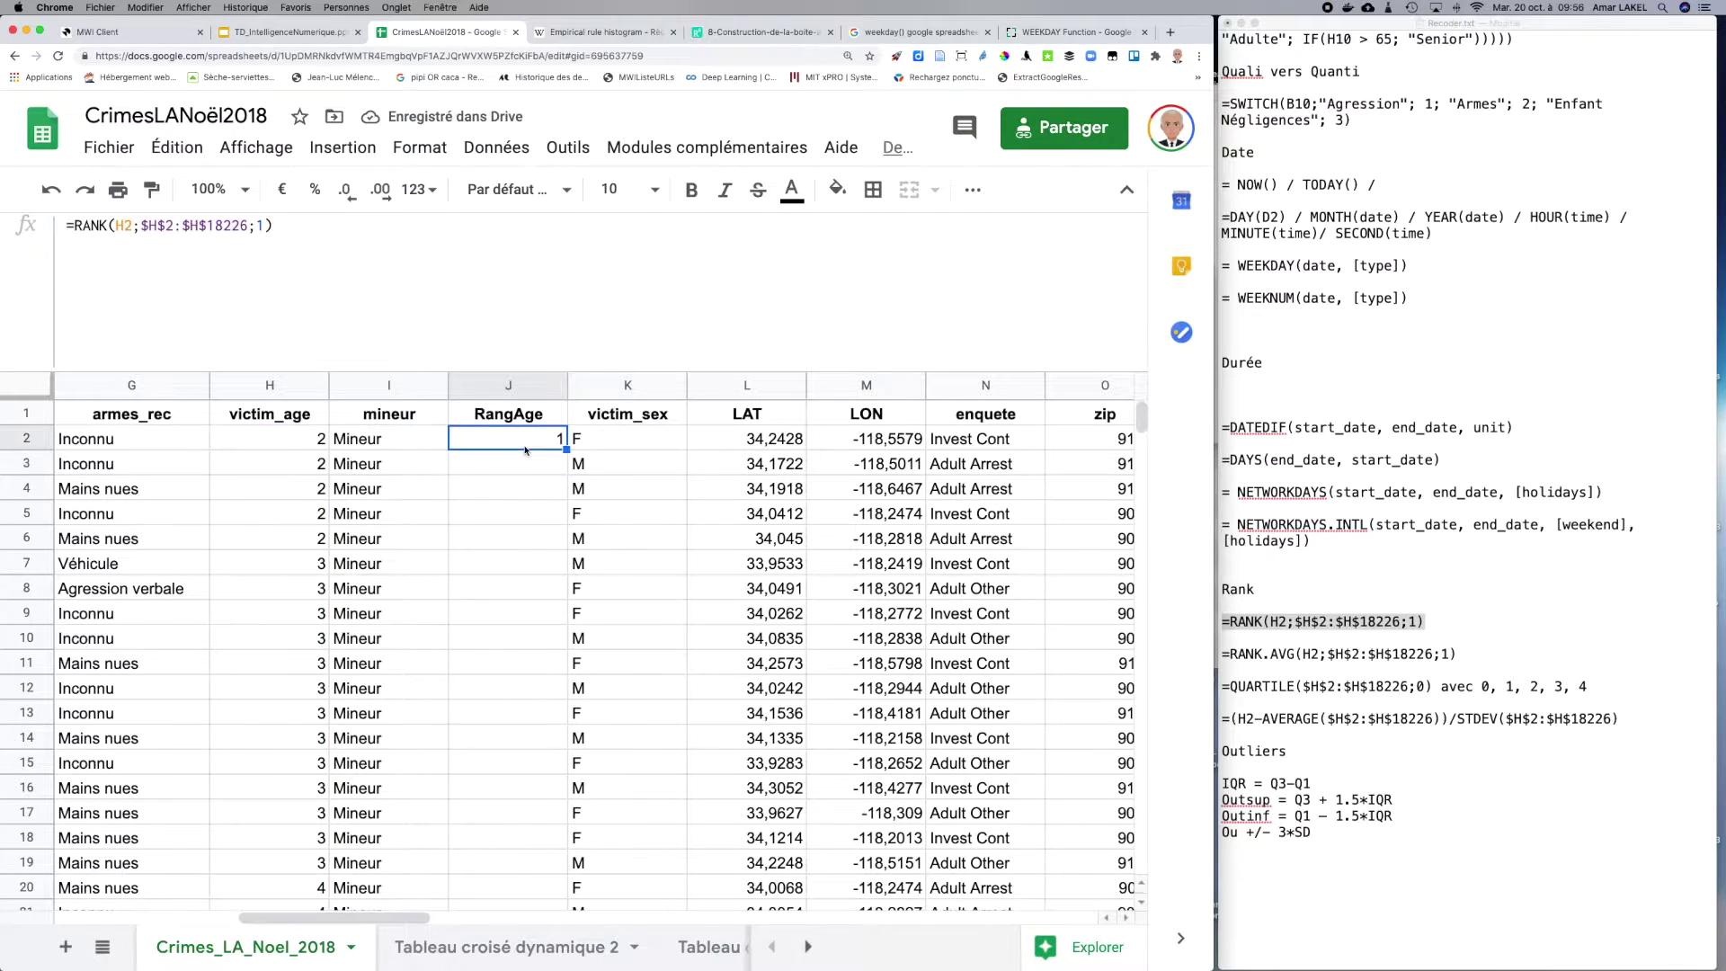
{"action": "left_click", "coordinate": [302, 443]}
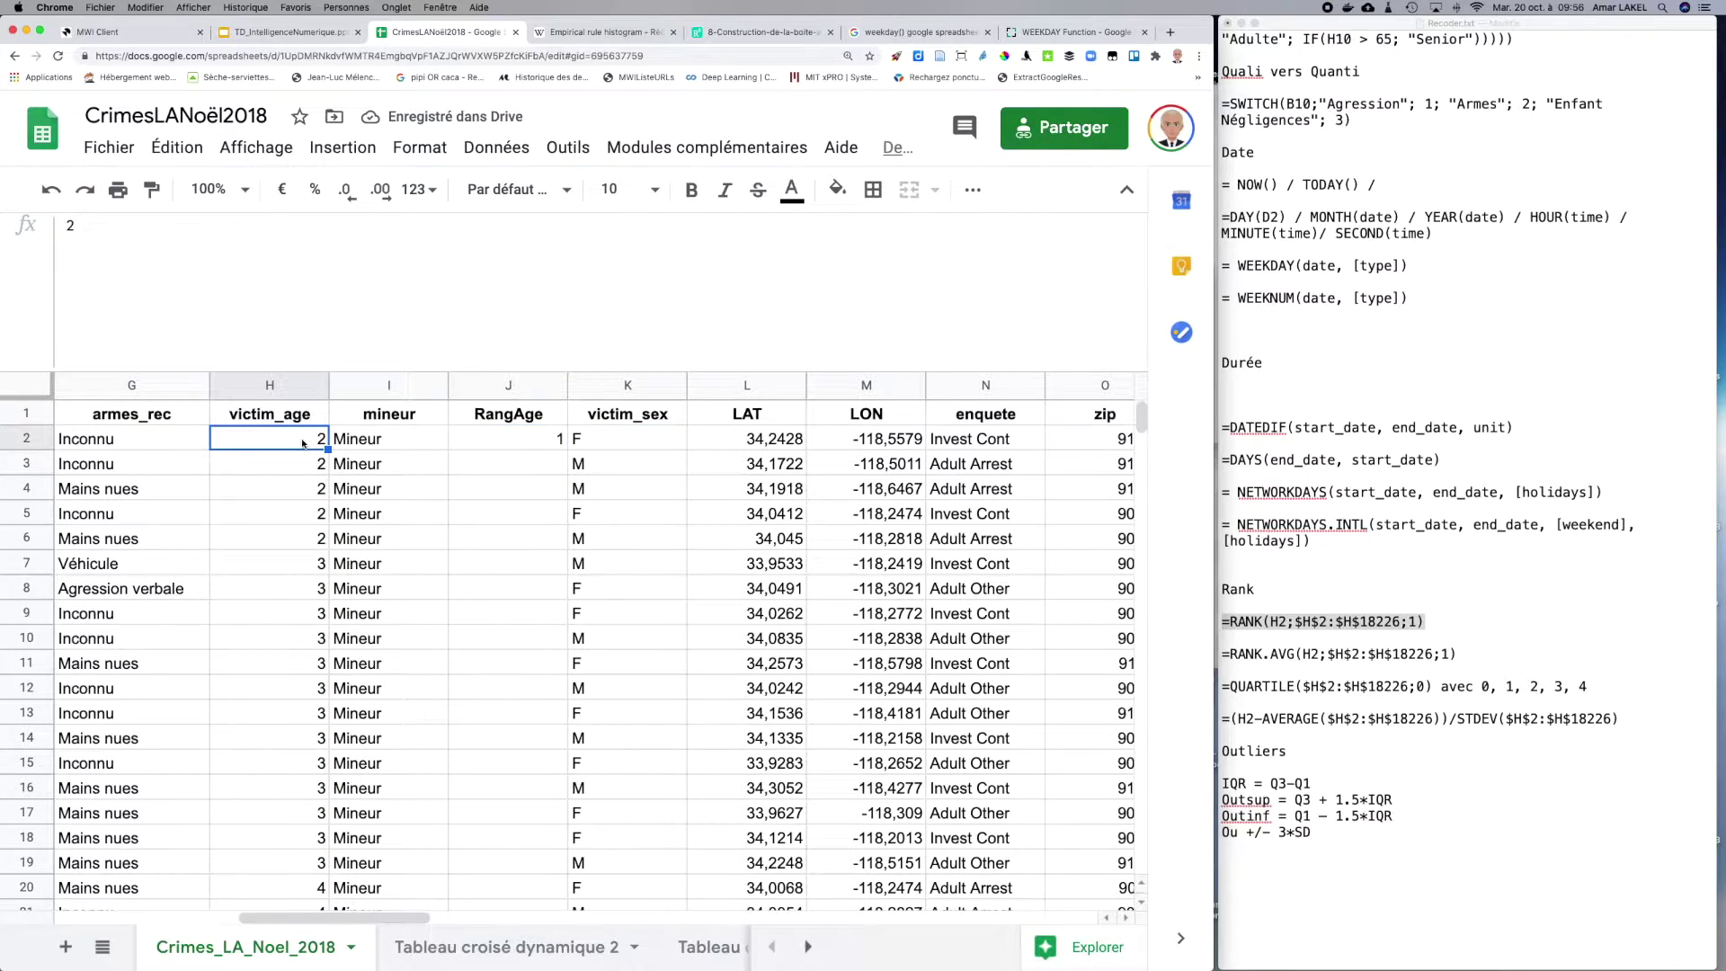
{"action": "left_click", "coordinate": [509, 440]}
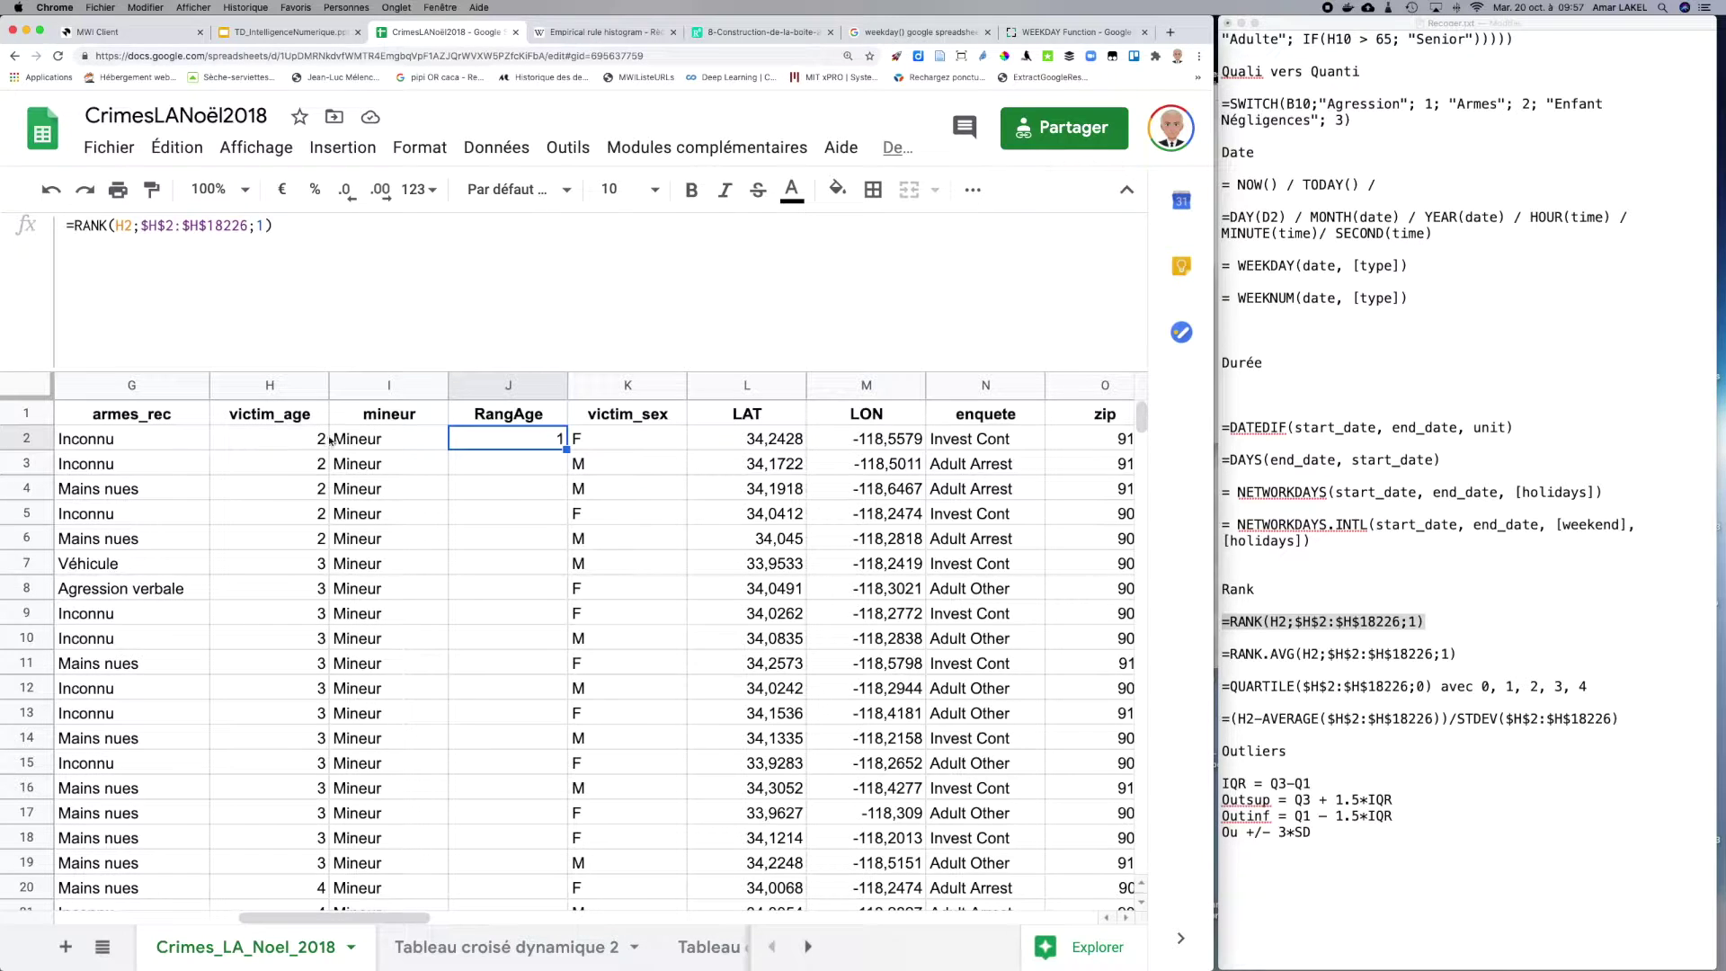
{"action": "left_click_drag", "start_coordinate": [566, 448], "coordinate": [508, 964]}
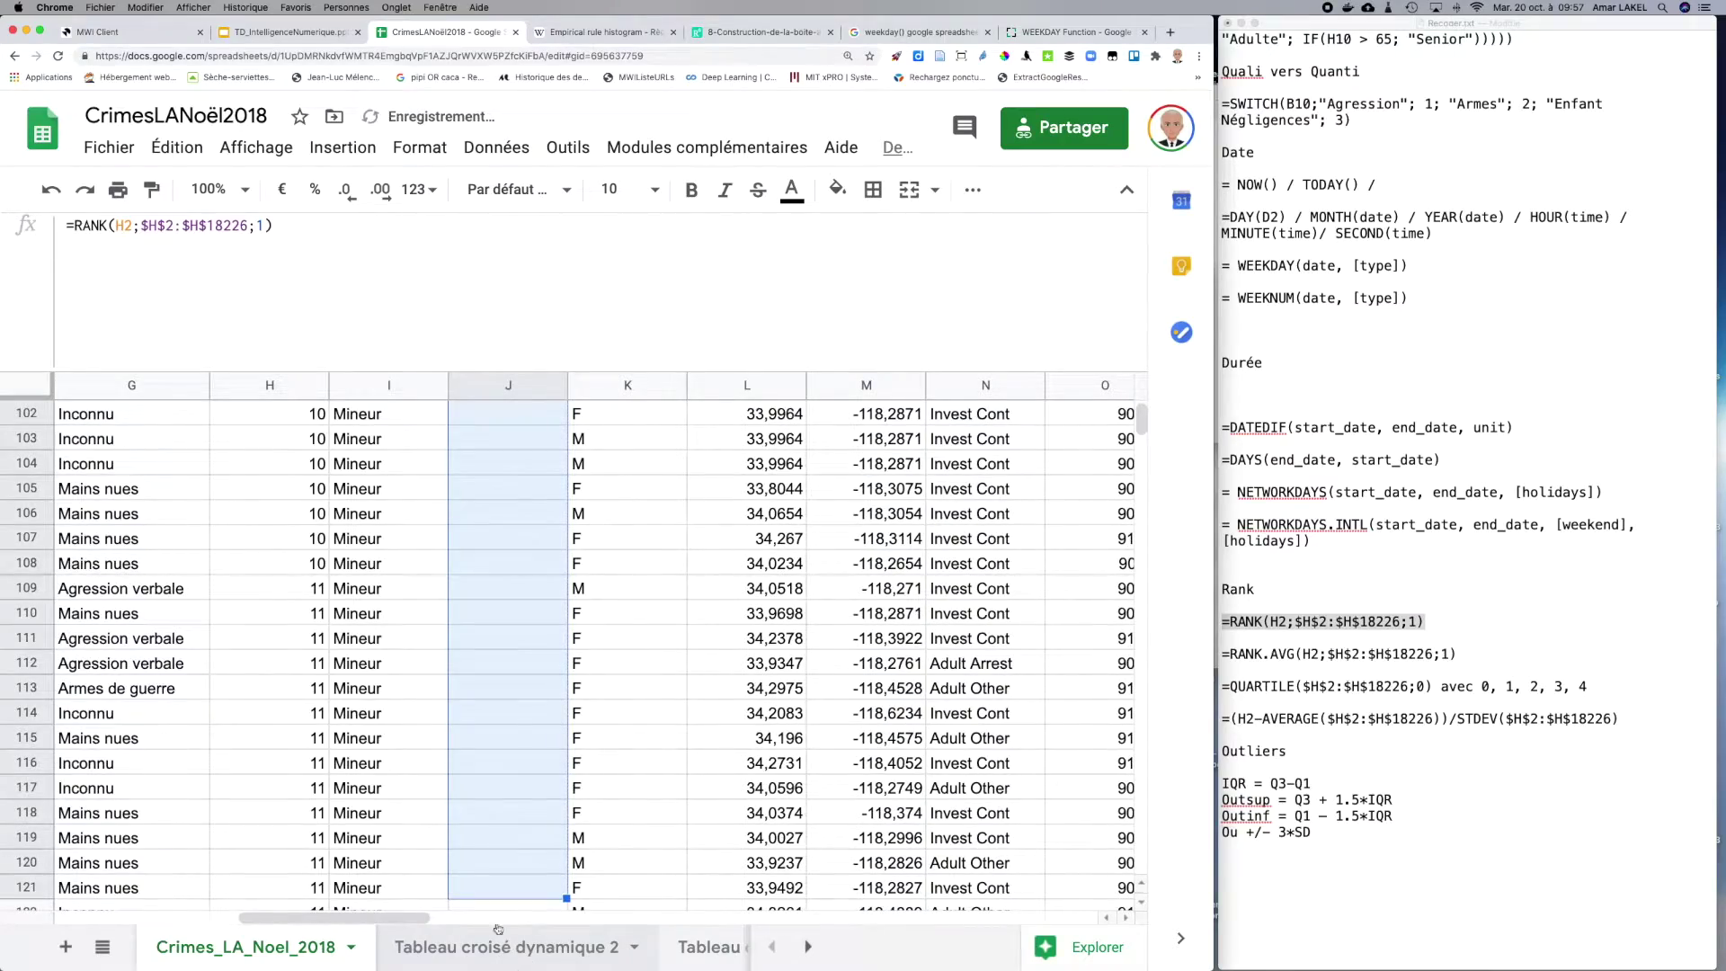
{"action": "scroll", "coordinate": [501, 729], "scroll_direction": "up", "scroll_amount": 15}
{"action": "scroll", "coordinate": [501, 729], "scroll_direction": "up", "scroll_amount": 10}
{"action": "left_click", "coordinate": [529, 464]}
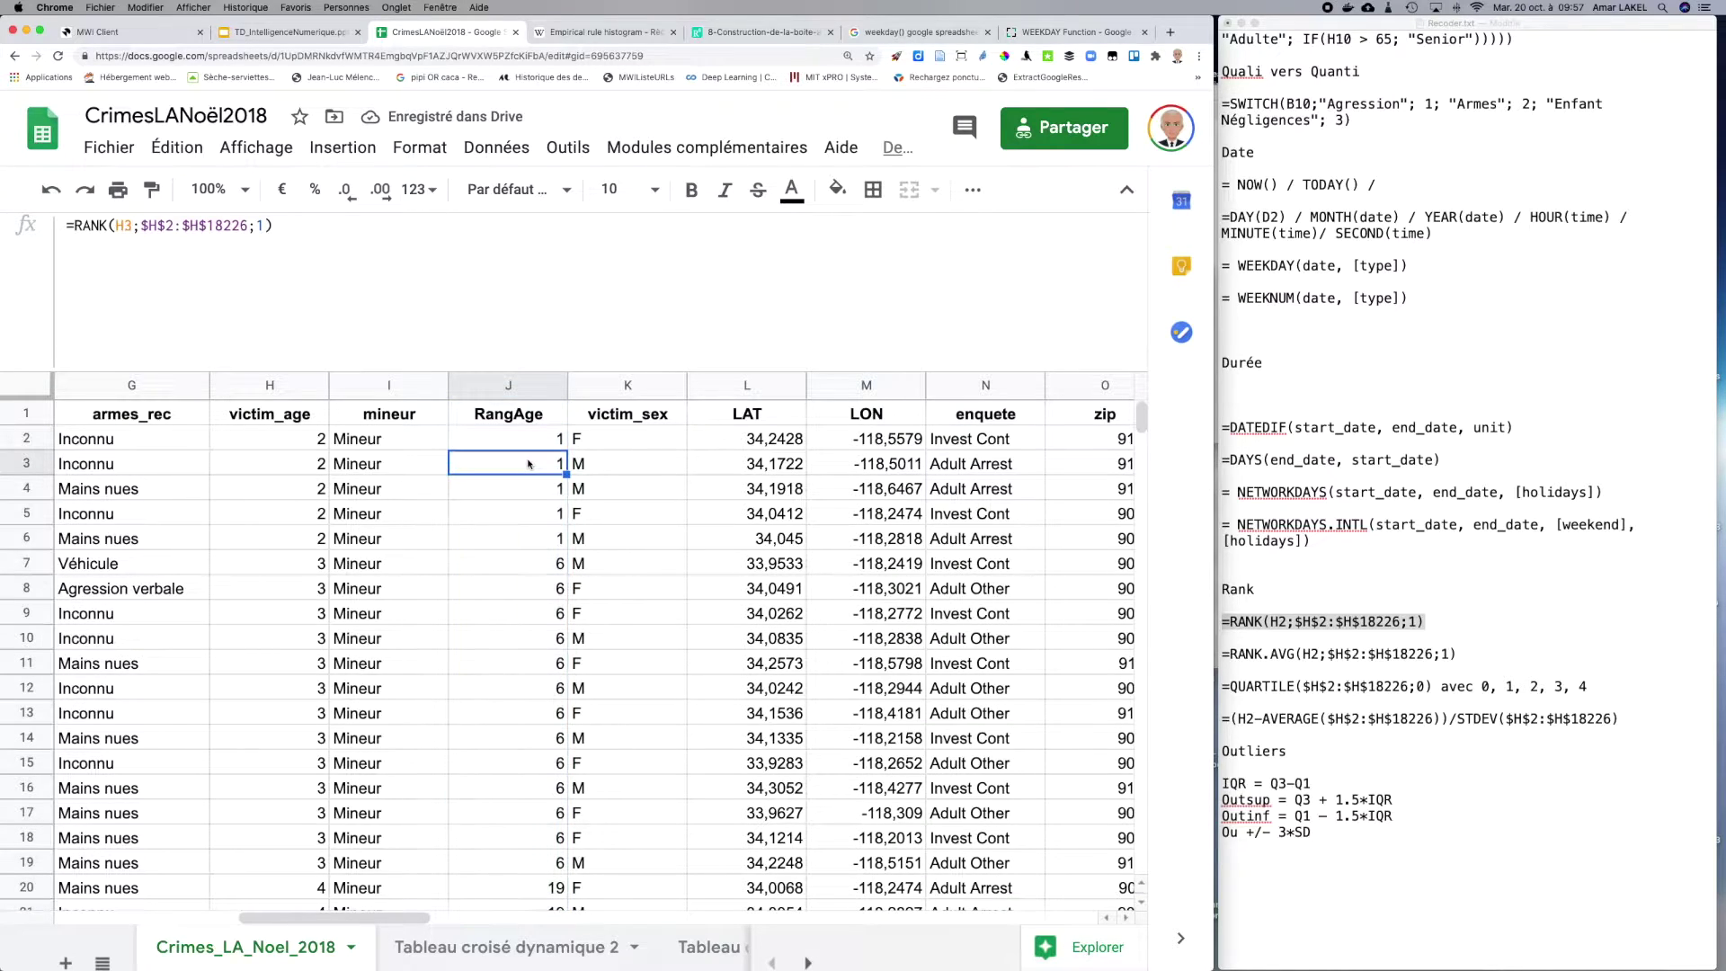
Step: Compare the RangAge ranks in rows 3 to 7 with the matching victim_age values to see how ties are ranked
{"action": "key", "text": "Down"}
{"action": "key", "text": "Down"}
{"action": "key", "text": "Down"}
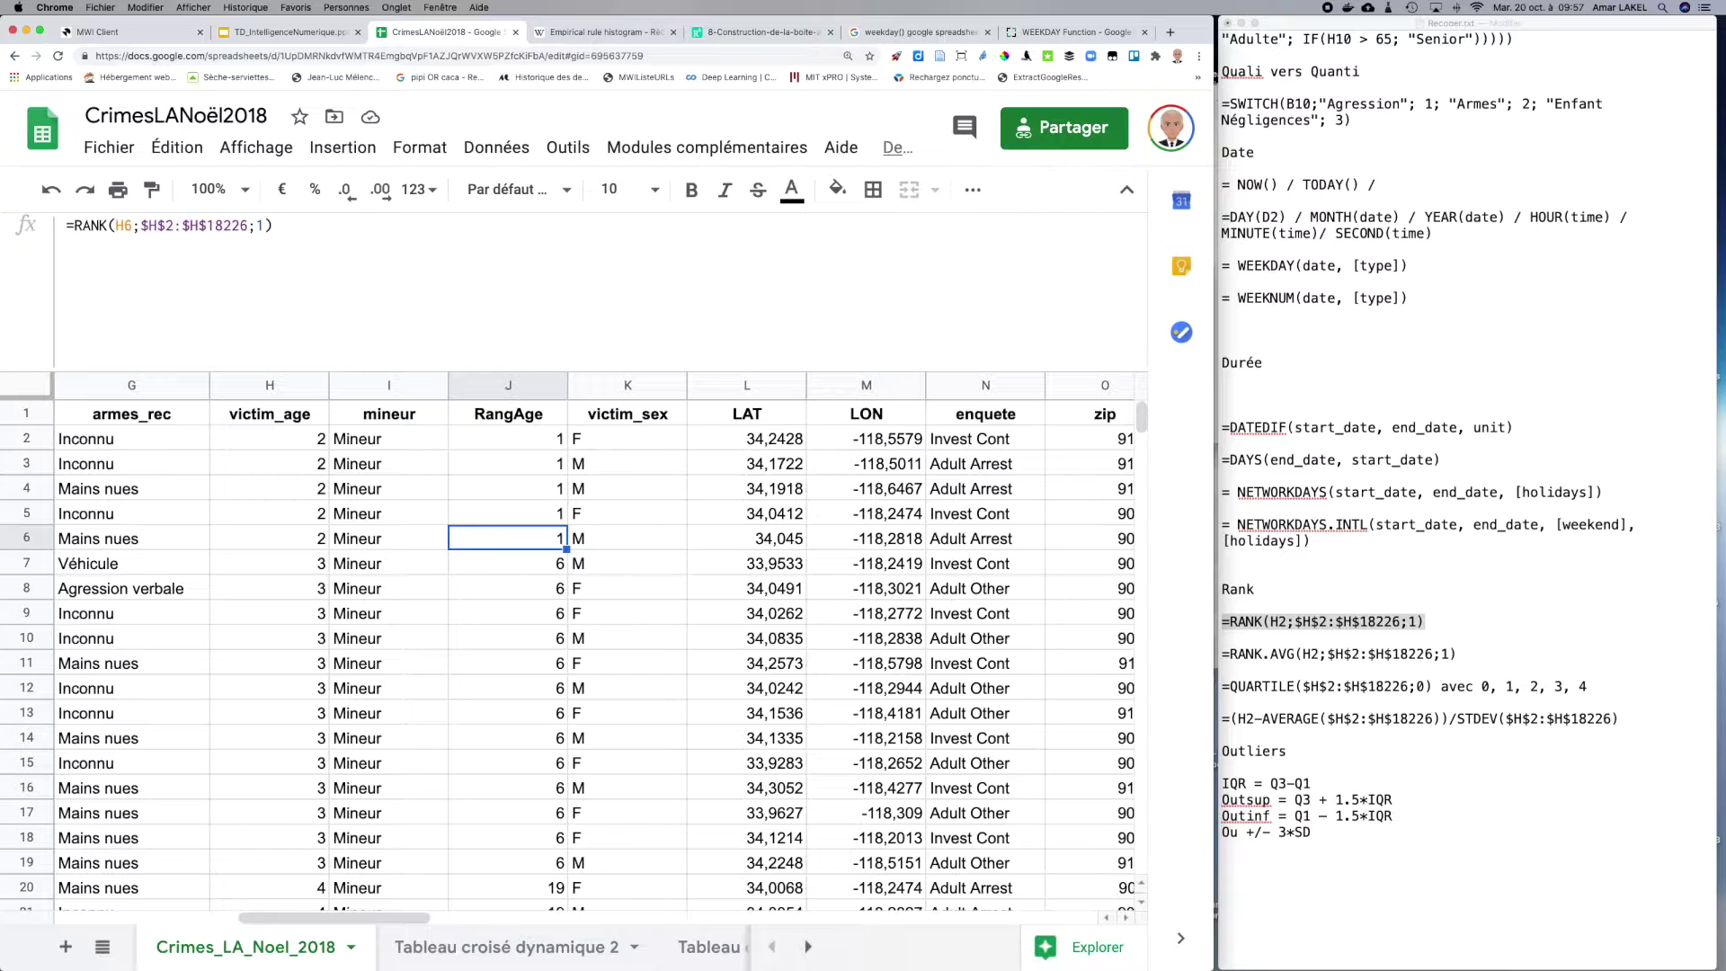
{"action": "key", "text": "Down"}
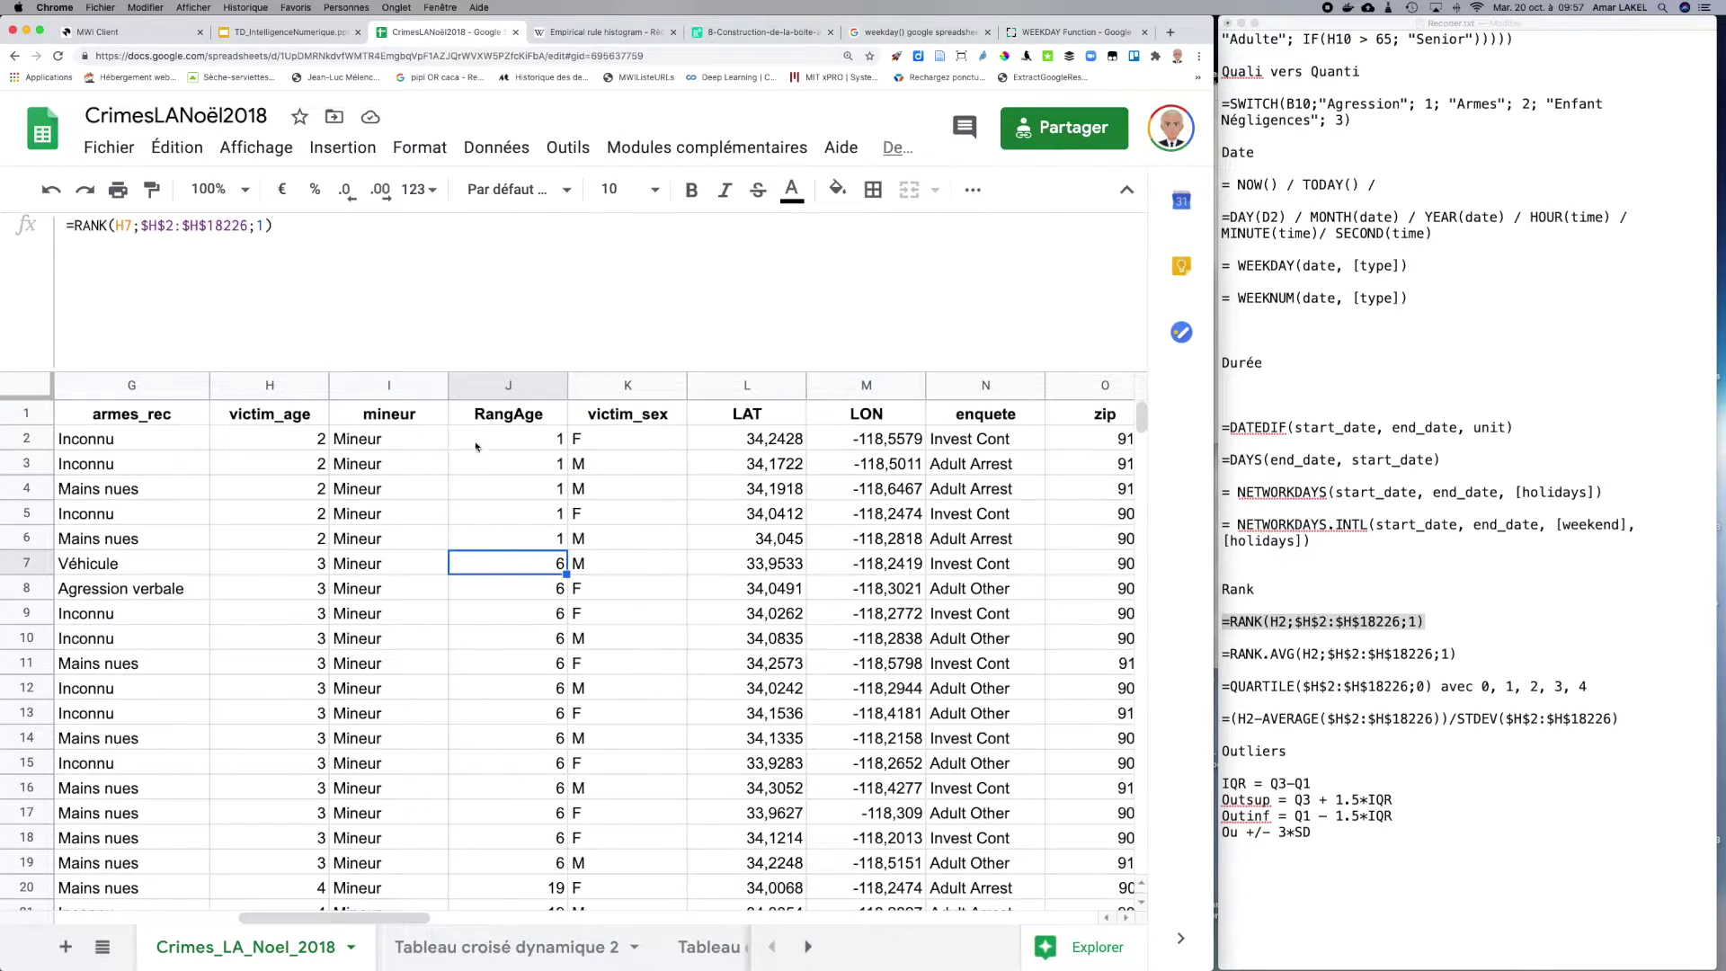
{"action": "left_click", "coordinate": [245, 444]}
{"action": "key", "text": "Down"}
{"action": "key", "text": "Down"}
{"action": "key", "text": "Down"}
{"action": "key", "text": "Down"}
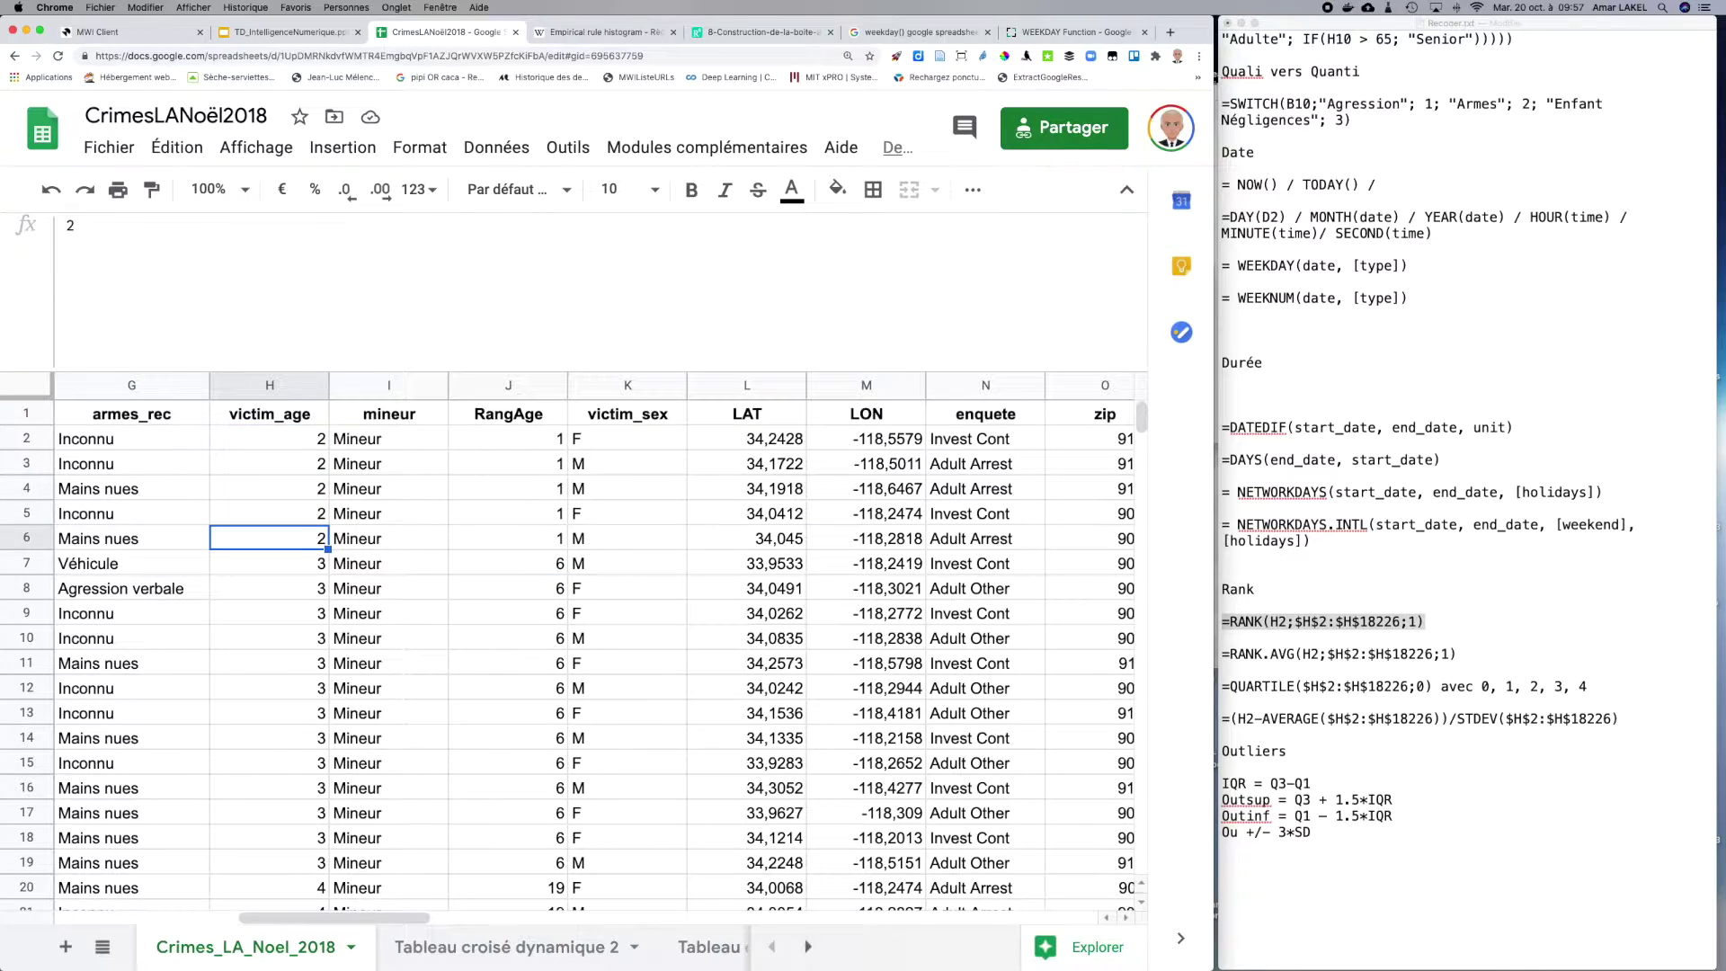
{"action": "key", "text": "Down"}
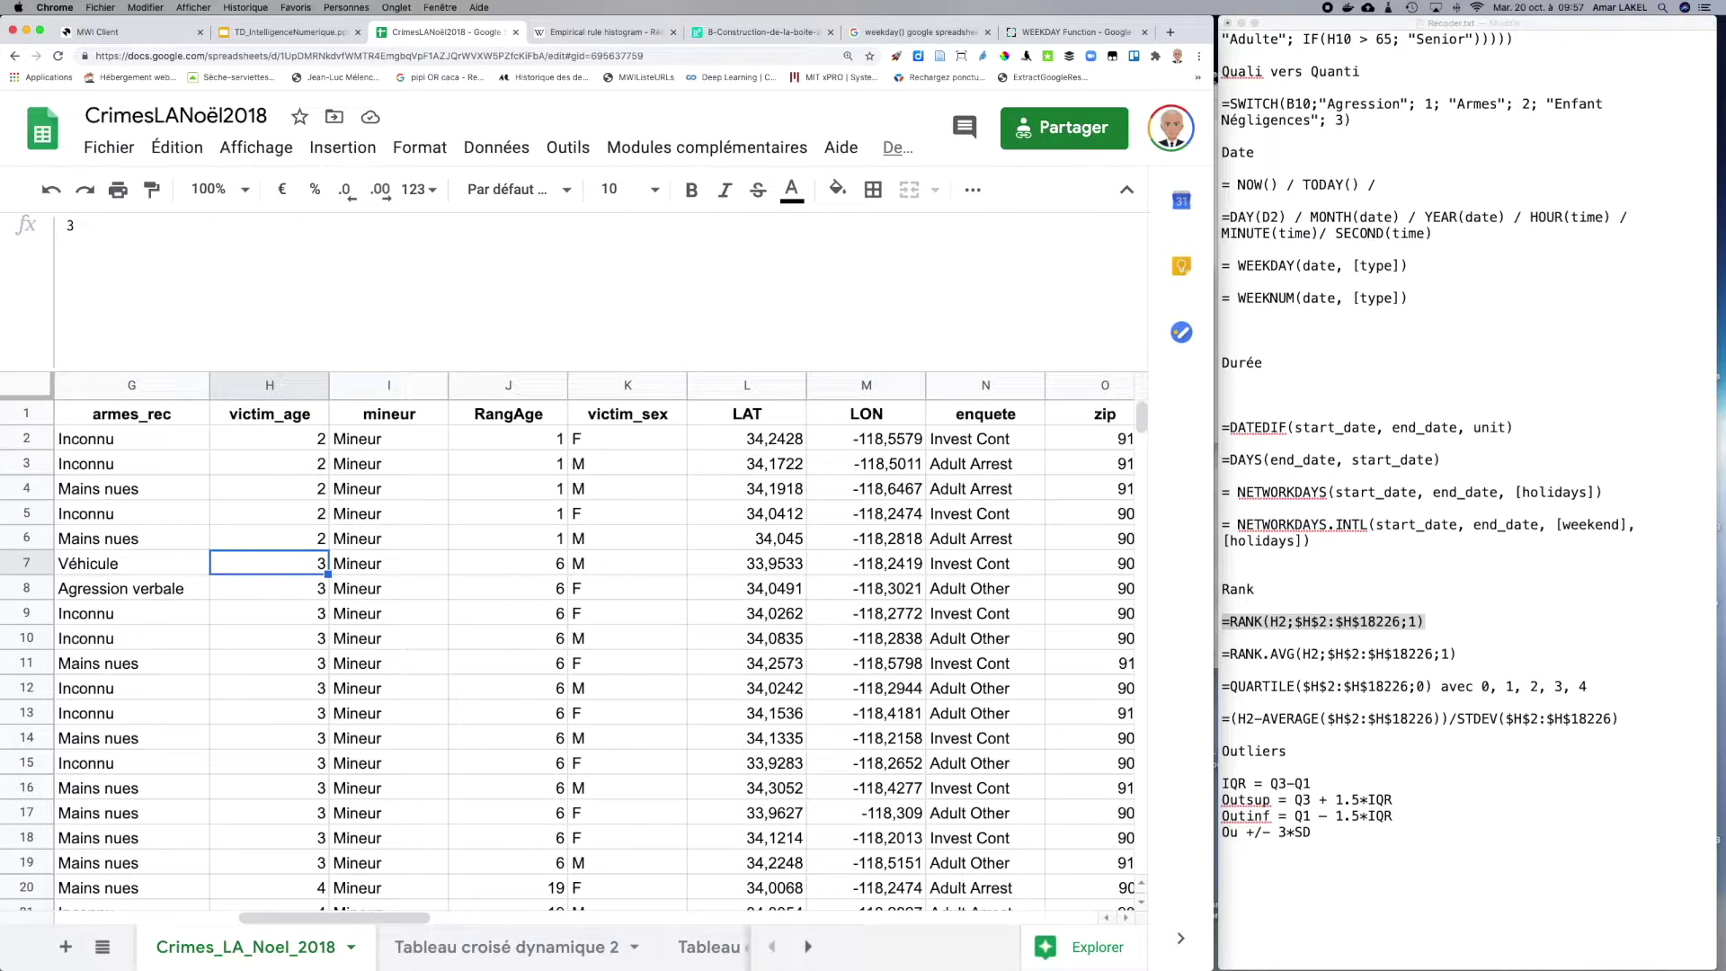
{"action": "key", "text": "Right"}
{"action": "key", "text": "Right"}
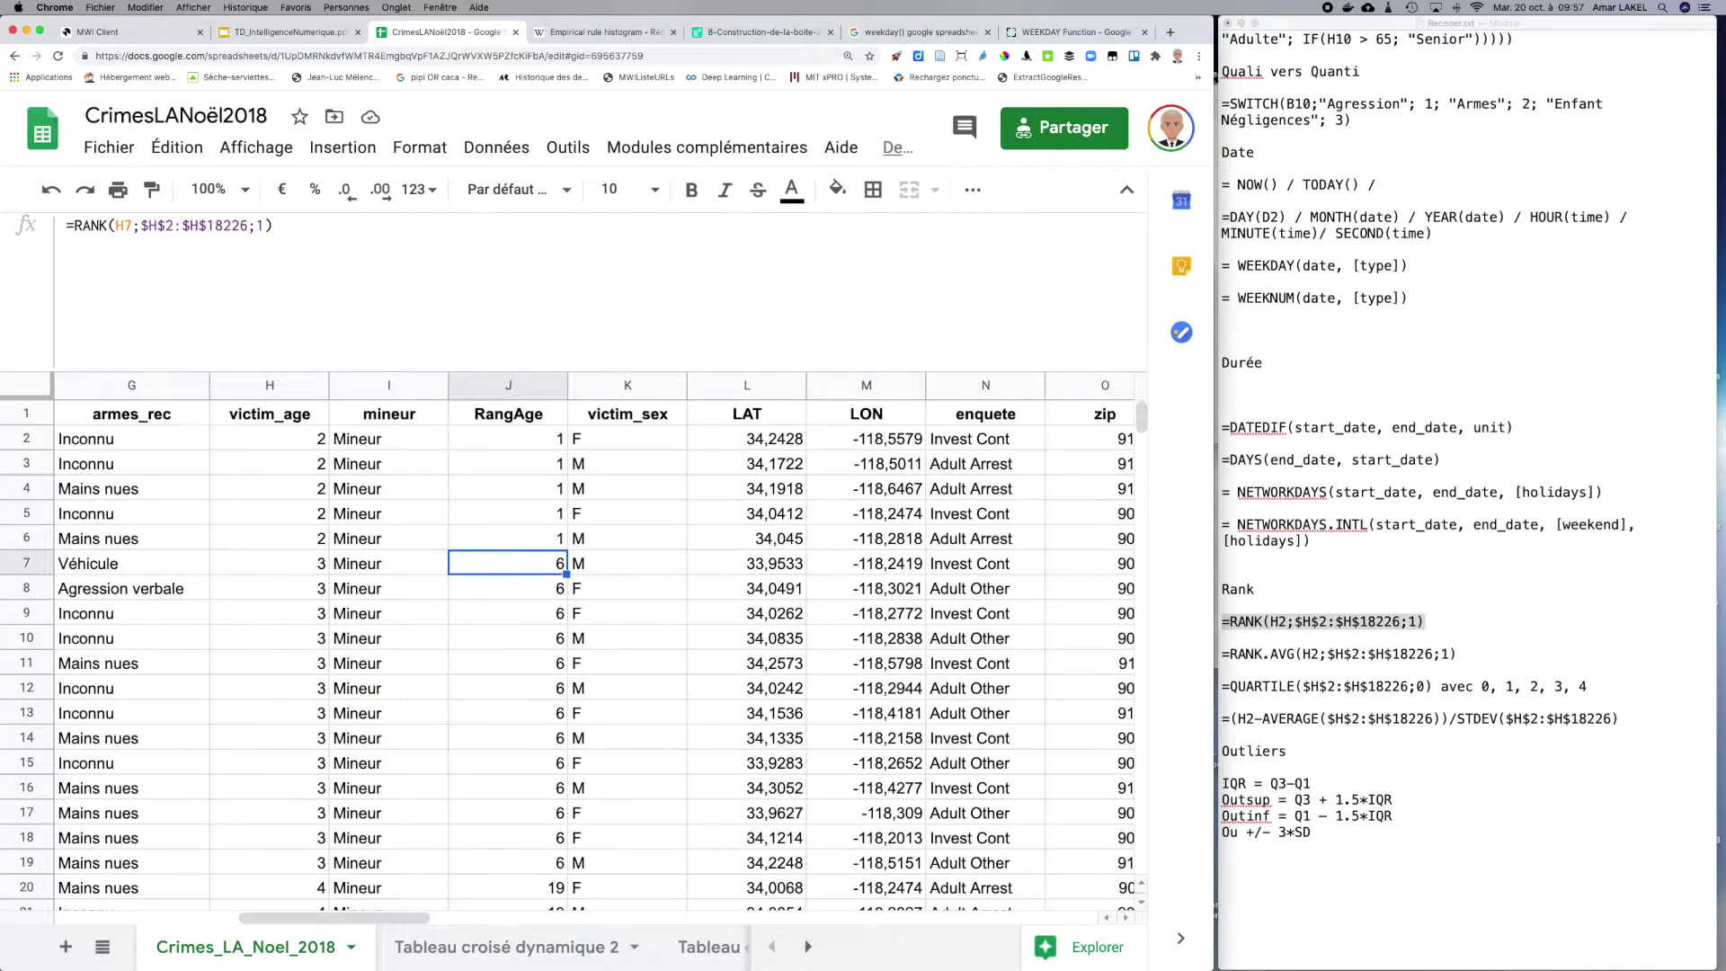
Step: Examine how the RangAge ranks progress with victim age from J7 to J20 and in the rows below
{"action": "key", "text": "Down"}
{"action": "key", "text": "Down"}
{"action": "key", "text": "Down"}
{"action": "key", "text": "Down"}
{"action": "key", "text": "Down"}
{"action": "key", "text": "Down"}
{"action": "key", "text": "Down"}
{"action": "key", "text": "Down"}
{"action": "key", "text": "Down"}
{"action": "key", "text": "Down"}
{"action": "key", "text": "Down"}
{"action": "key", "text": "Down"}
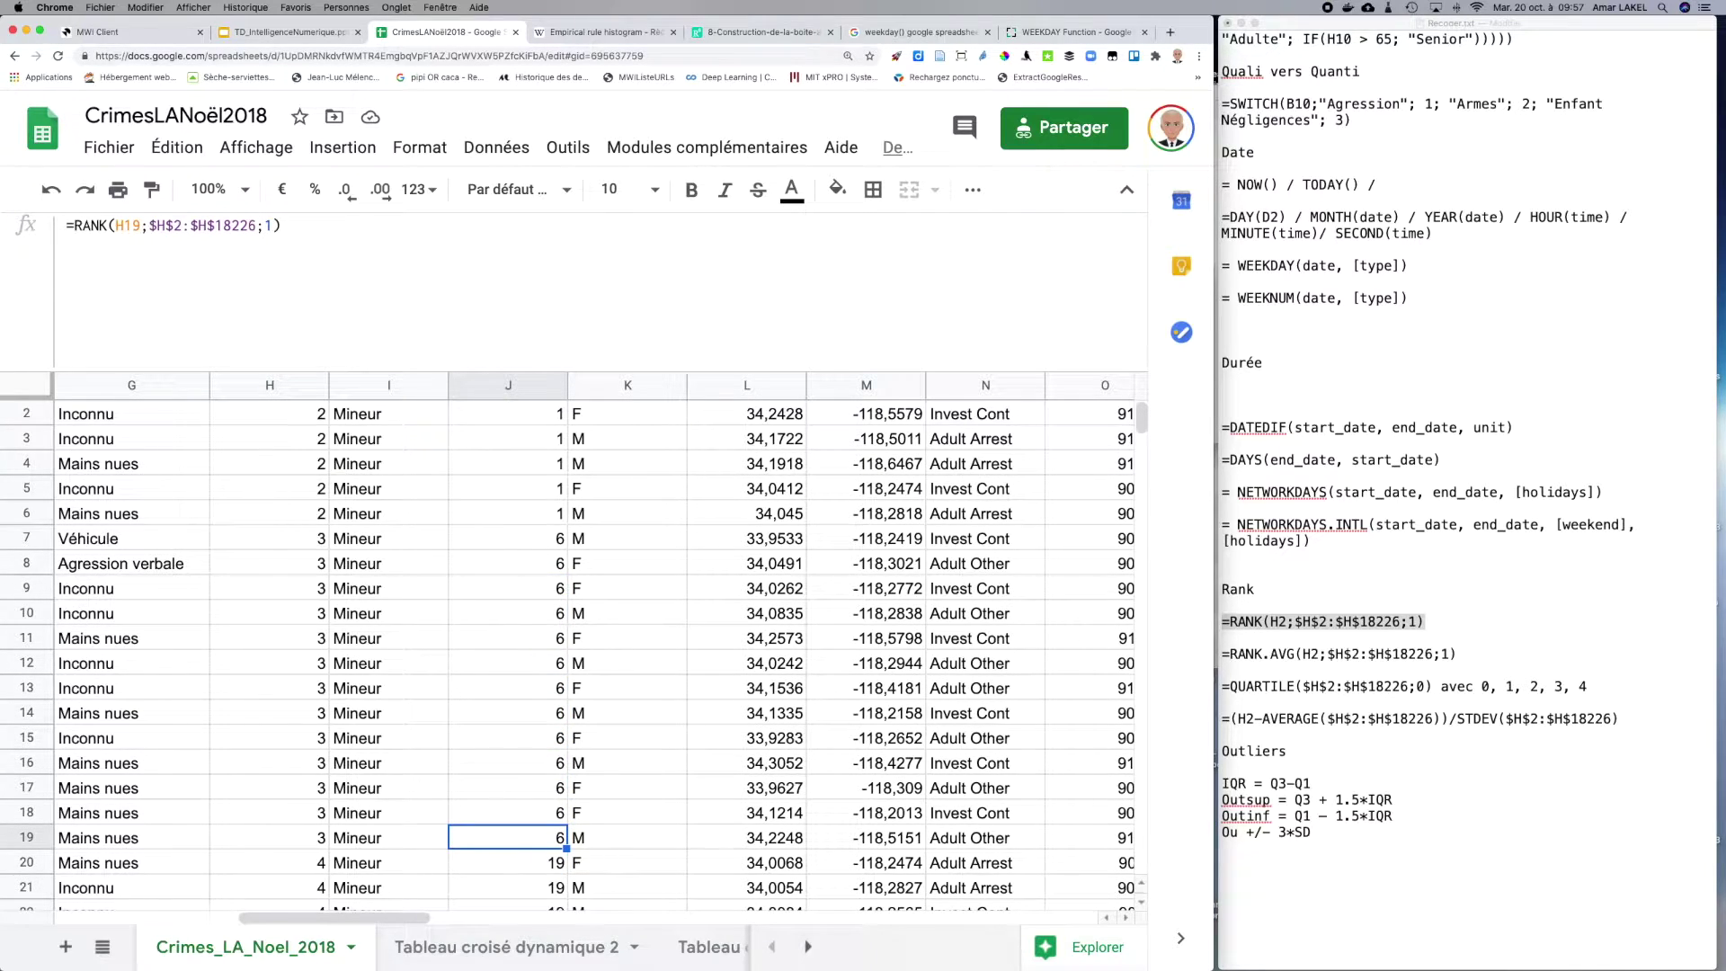
{"action": "key", "text": "Down"}
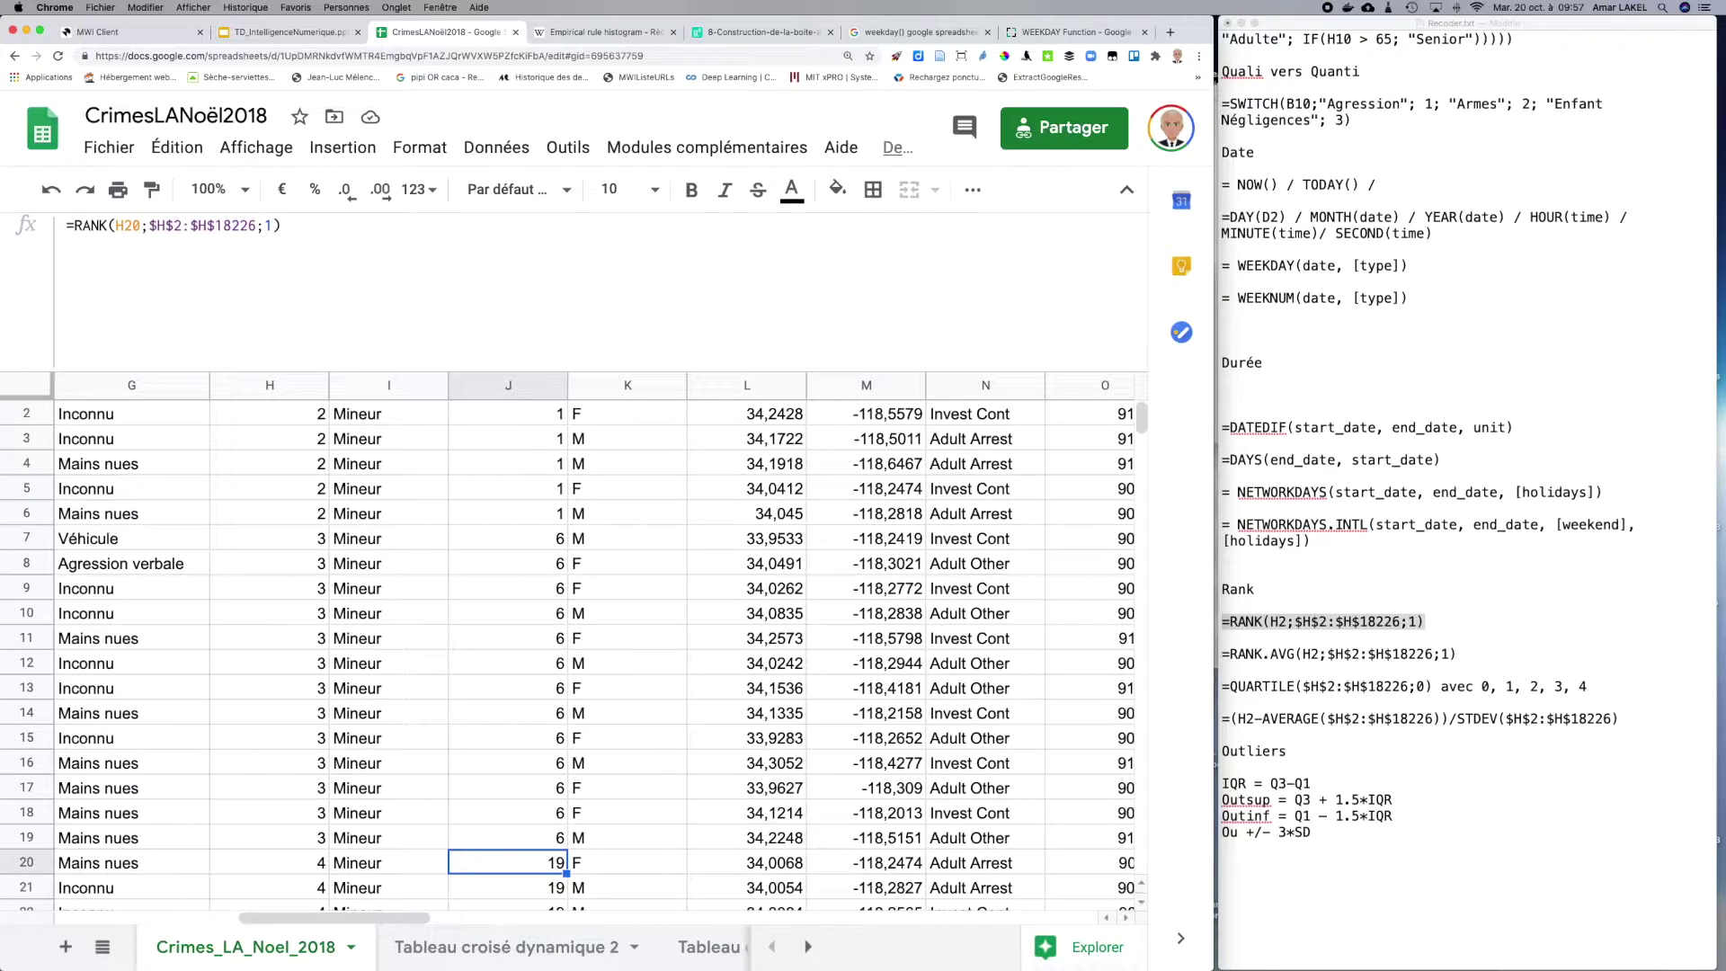
{"action": "scroll", "coordinate": [255, 438], "scroll_direction": "down", "scroll_amount": 5}
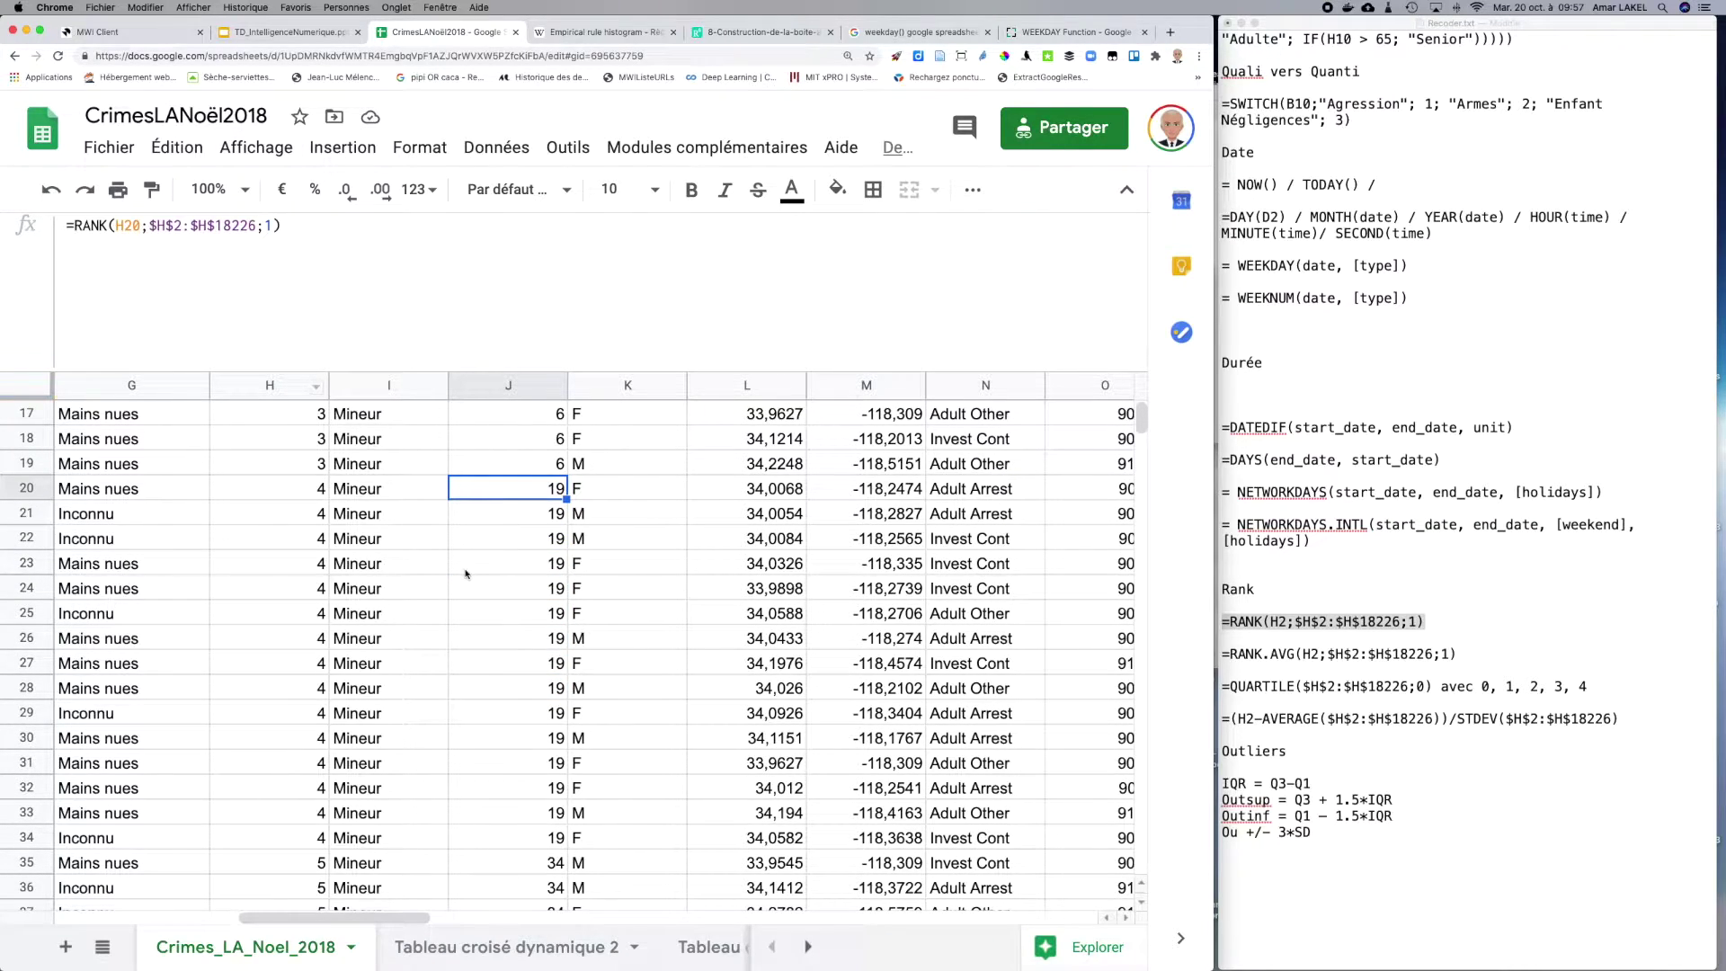
{"action": "scroll", "coordinate": [466, 572], "scroll_direction": "up", "scroll_amount": 4}
{"action": "scroll", "coordinate": [466, 572], "scroll_direction": "up", "scroll_amount": 1}
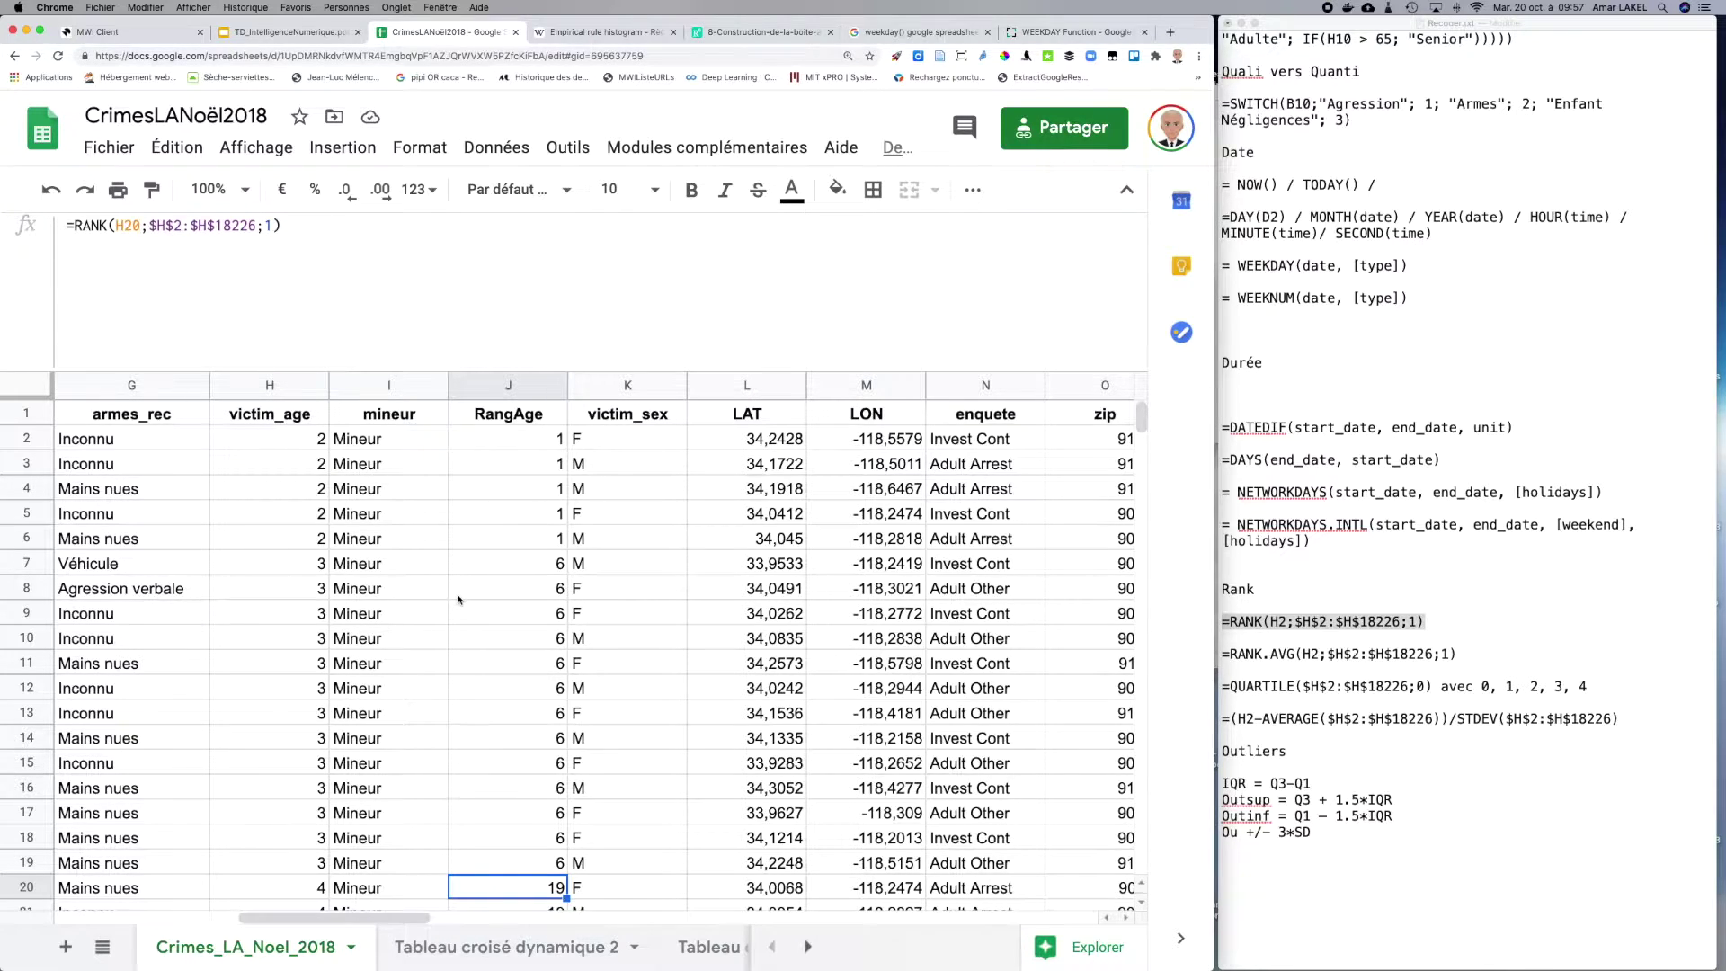
Step: Set the sort order argument of the RANK formula in J2 to 0
{"action": "left_click", "coordinate": [280, 227]}
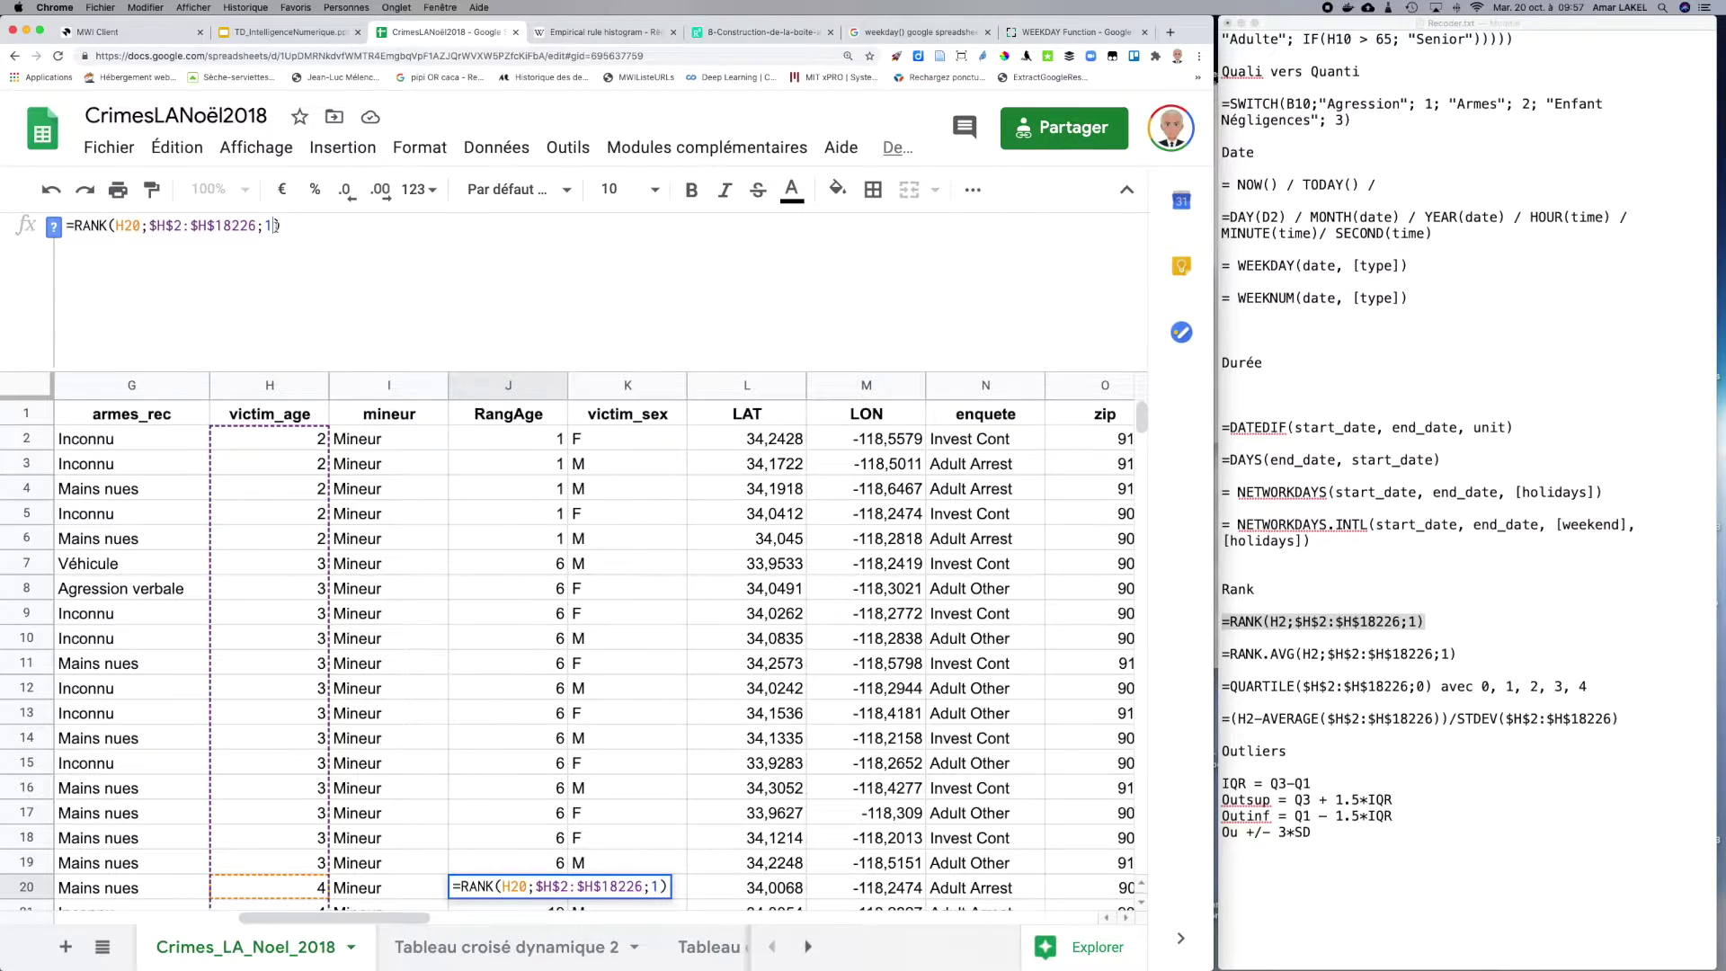
{"action": "left_click", "coordinate": [486, 443]}
{"action": "double_click", "coordinate": [485, 443]}
{"action": "key", "text": "Left"}
{"action": "key", "text": "BackSpace"}
{"action": "type", "text": "0"}
{"action": "key", "text": "Return"}
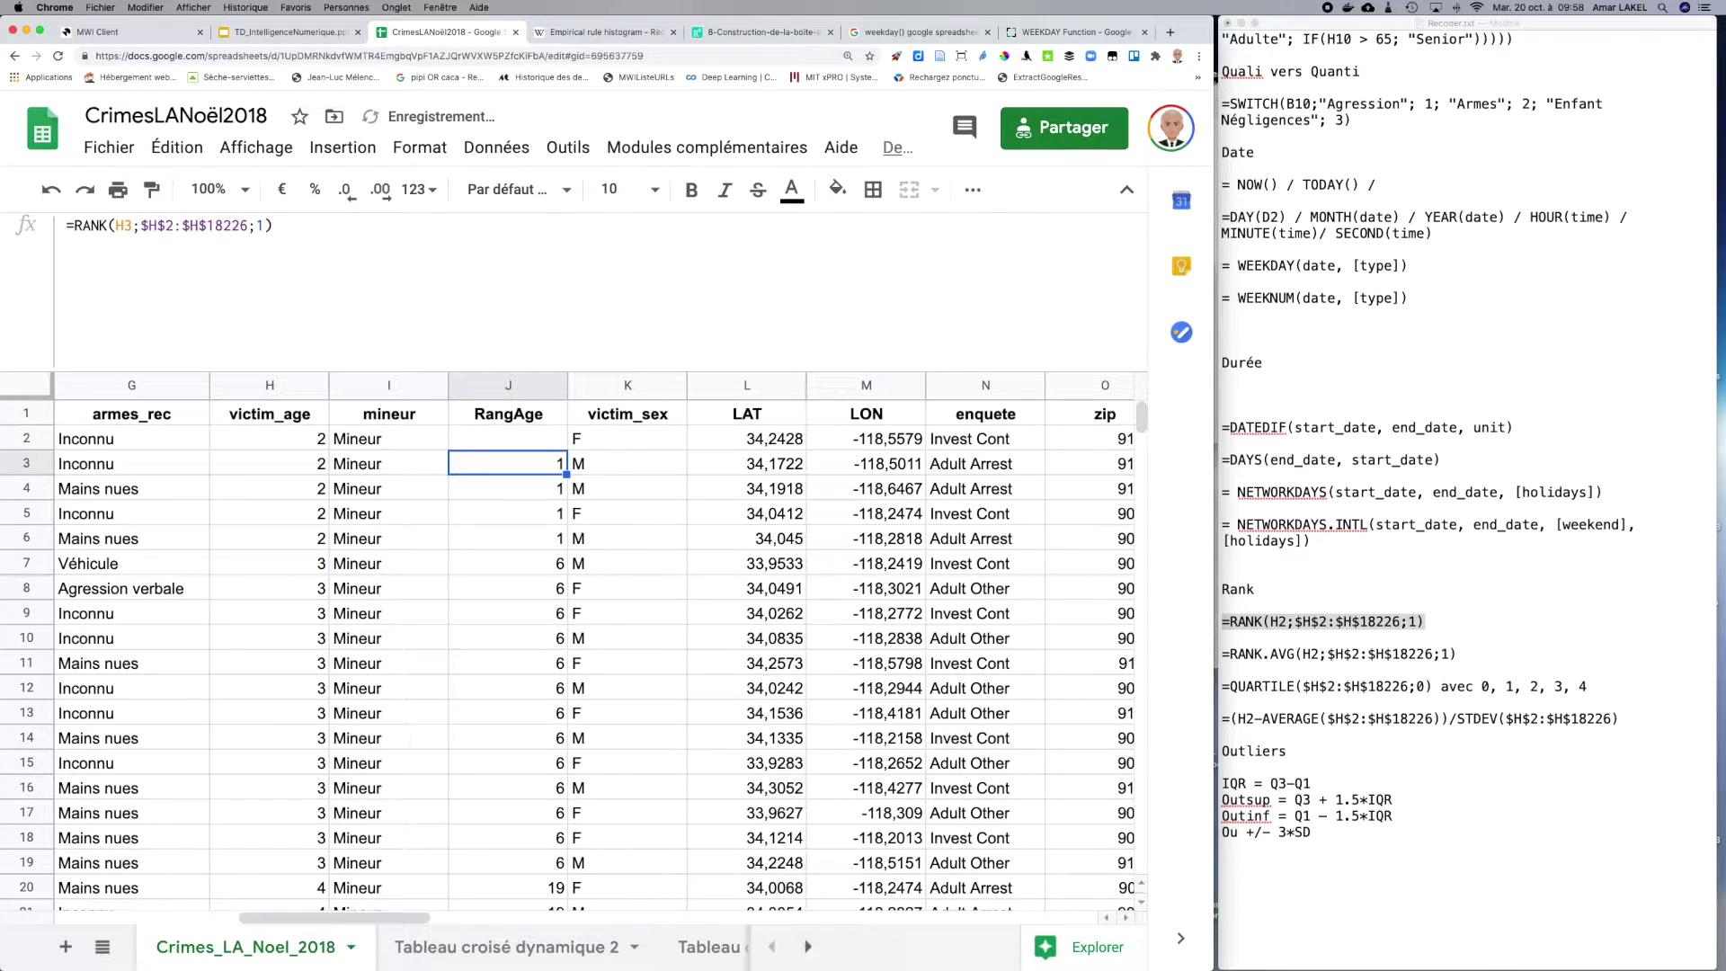
Step: Fill the RANK formula with sort order 0 from J2 down the RangAge column and review the ranks against the victim ages
{"action": "left_click", "coordinate": [507, 439]}
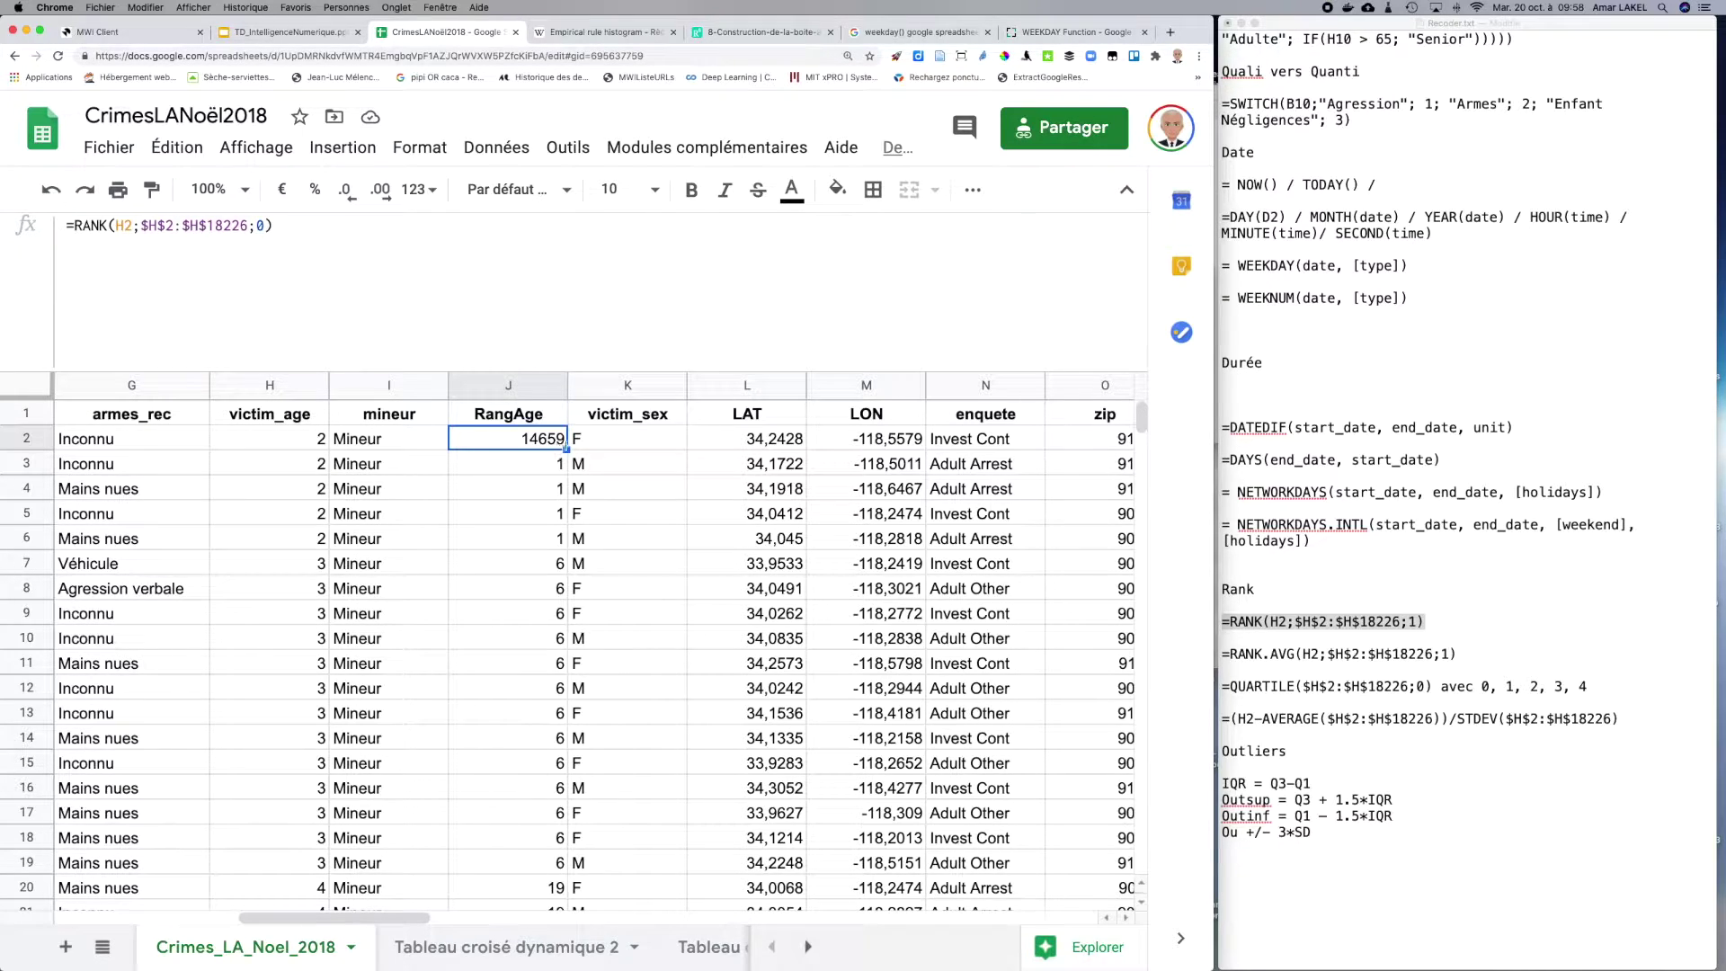
{"action": "left_click_drag", "start_coordinate": [565, 447], "coordinate": [517, 953]}
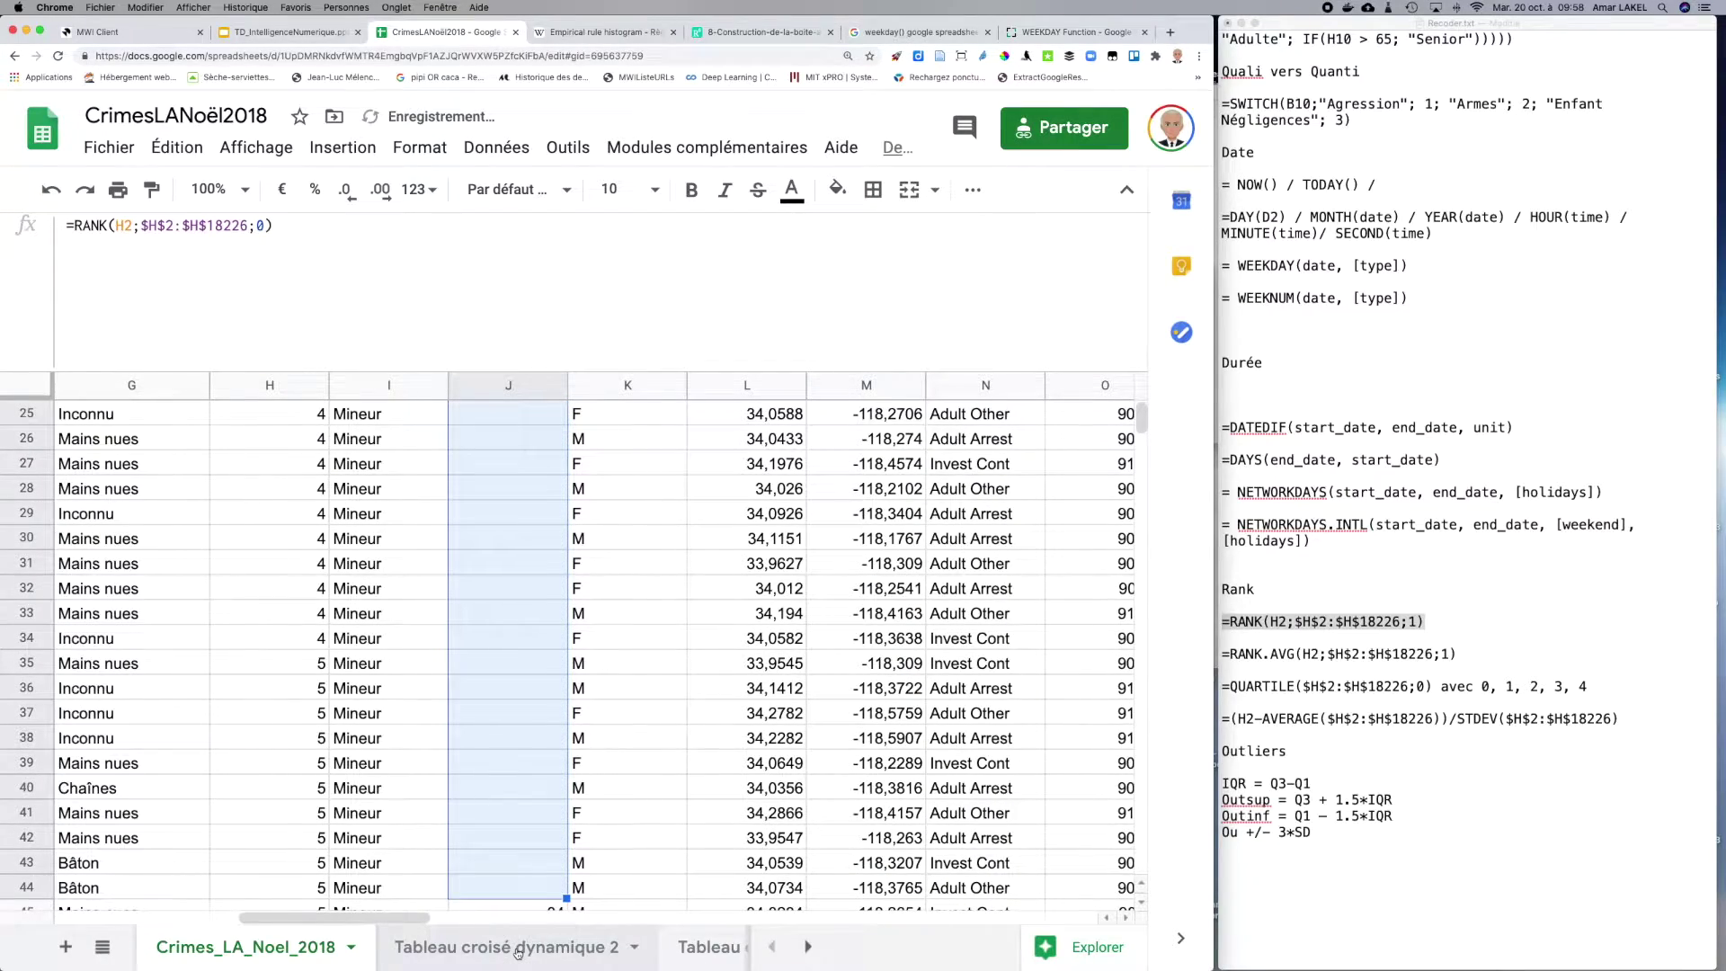
{"action": "scroll", "coordinate": [504, 784], "scroll_direction": "up", "scroll_amount": 5}
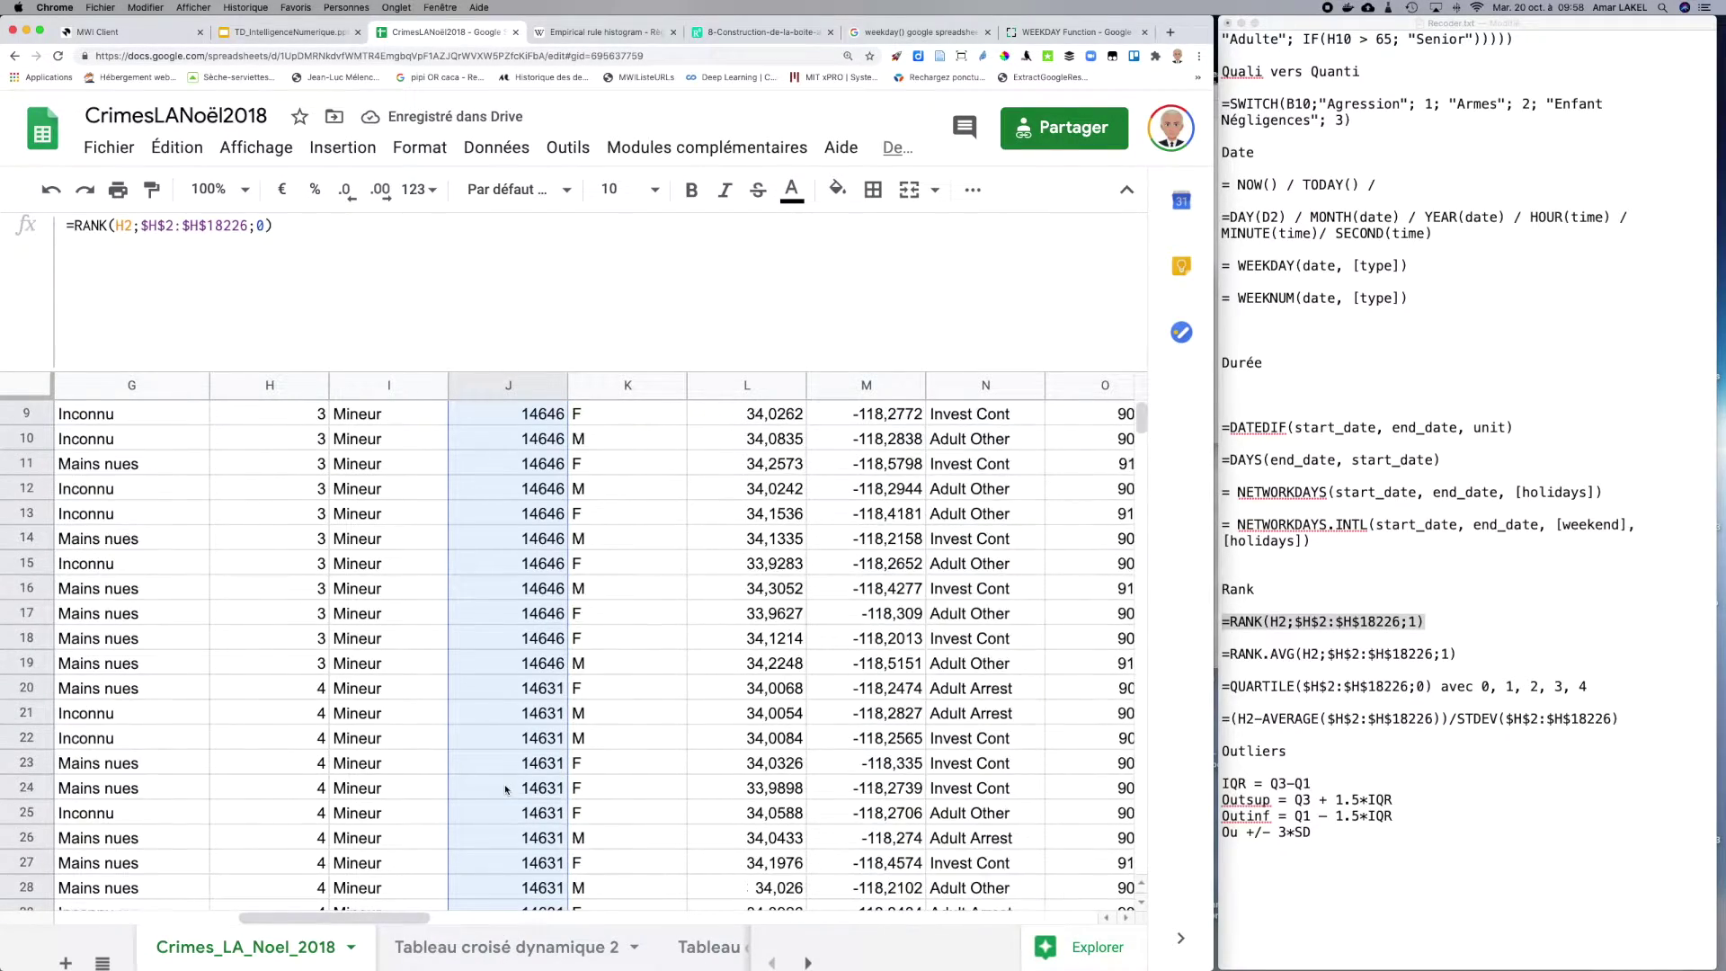
{"action": "scroll", "coordinate": [504, 784], "scroll_direction": "left", "scroll_amount": 3}
{"action": "scroll", "coordinate": [505, 784], "scroll_direction": "up", "scroll_amount": 4}
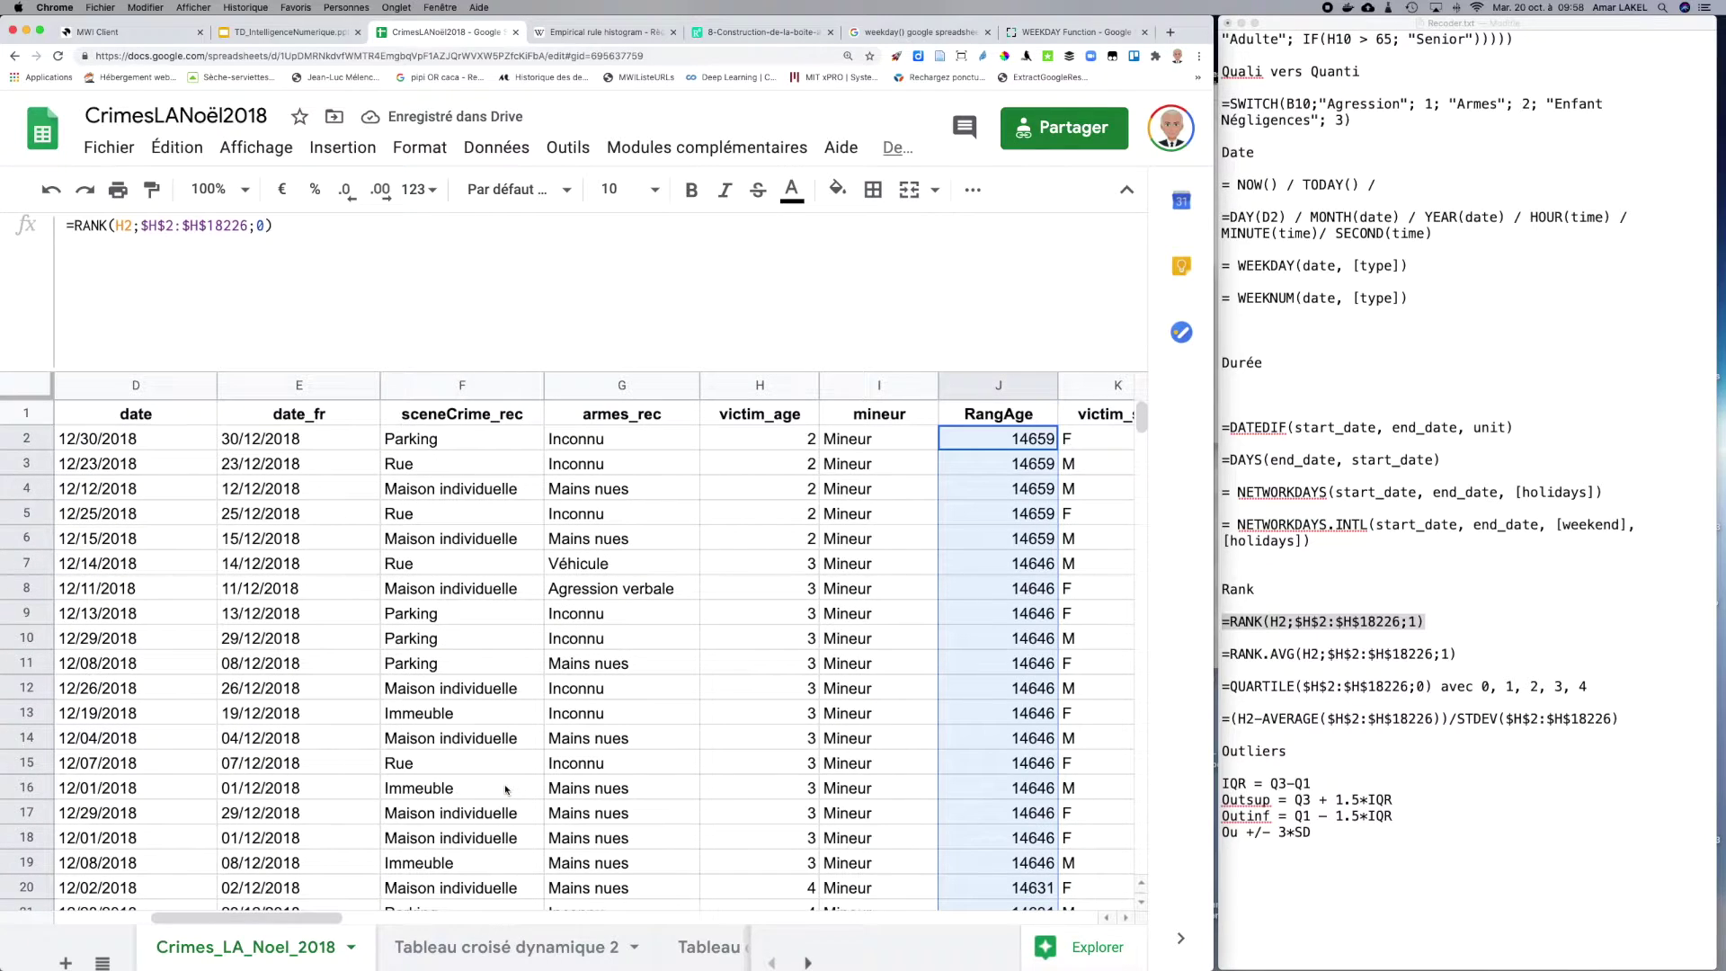
{"action": "scroll", "coordinate": [504, 790], "scroll_direction": "right", "scroll_amount": 2}
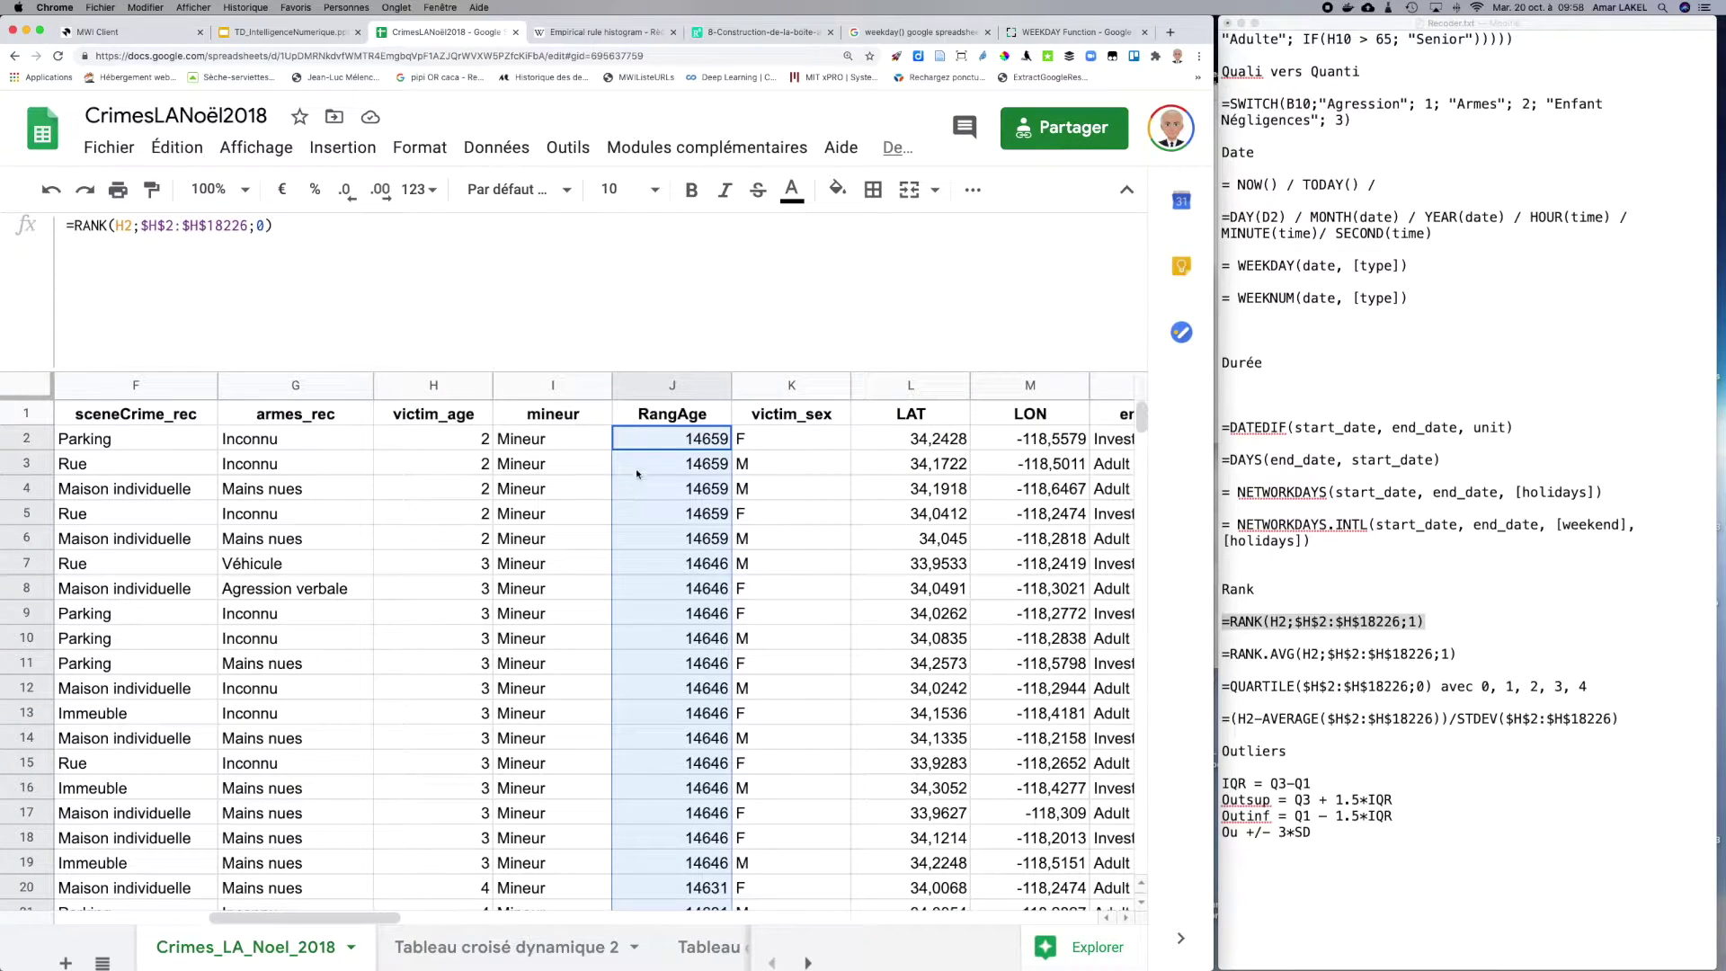
Step: Change the sort order argument in J2 to 2, fill the formula down the RangAge column and review the ranks
{"action": "left_click", "coordinate": [650, 441]}
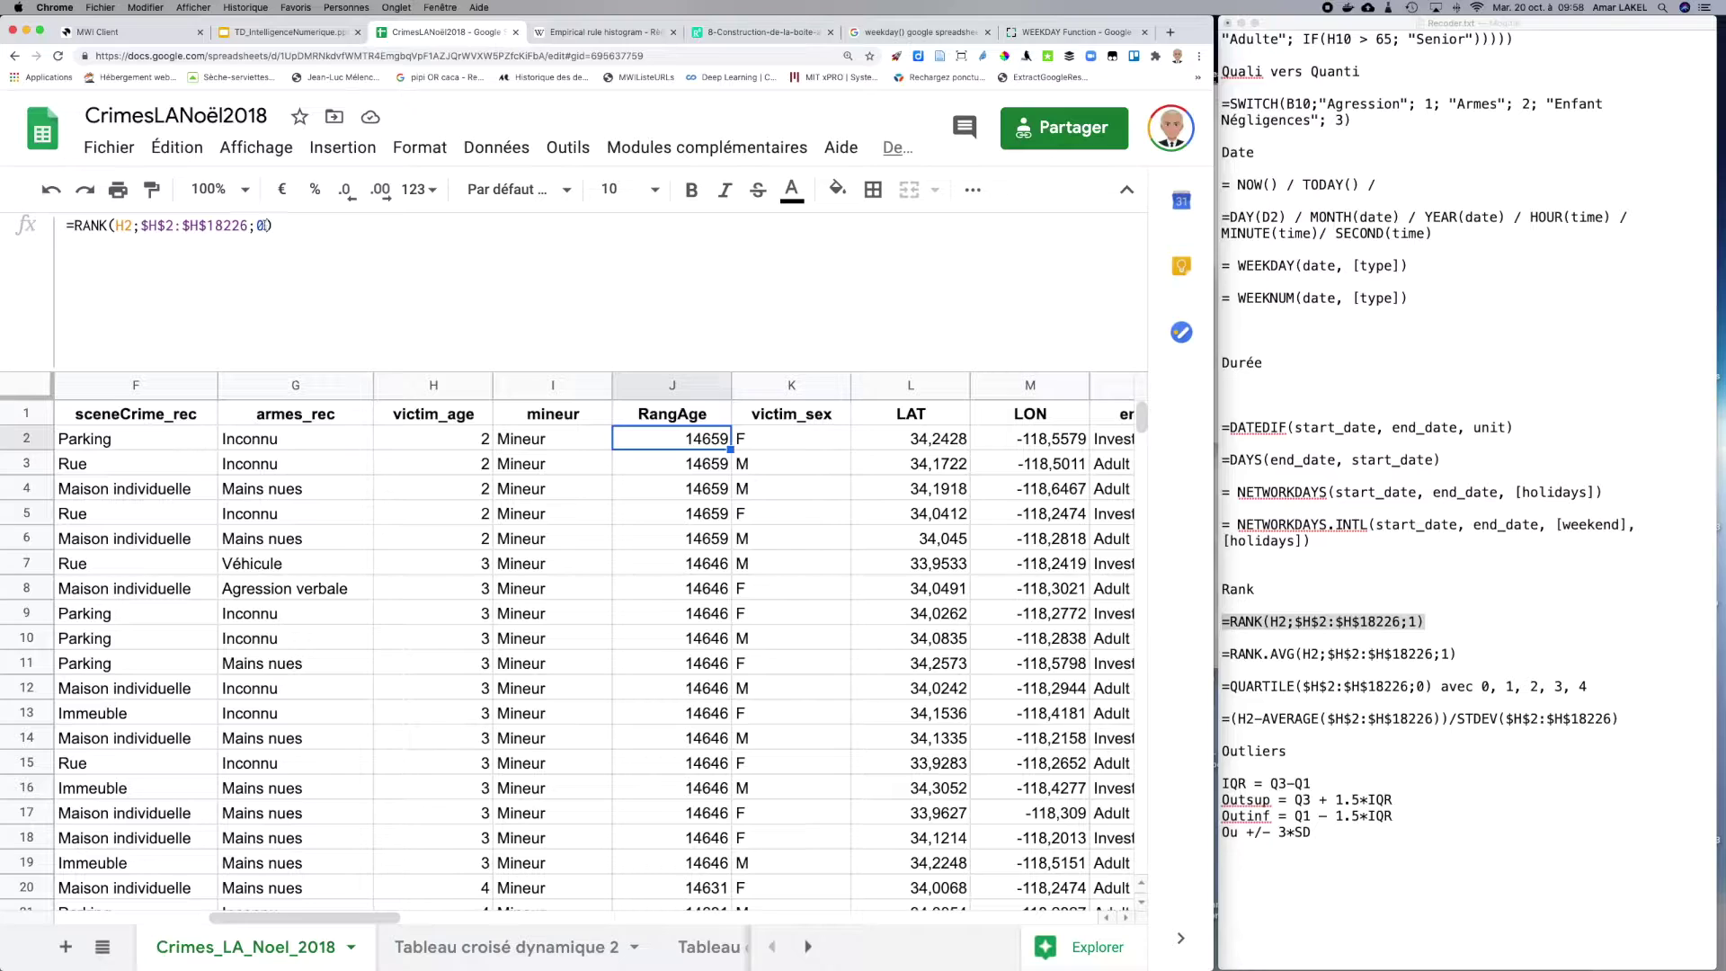
{"action": "left_click", "coordinate": [263, 225]}
{"action": "type", "text": "2"}
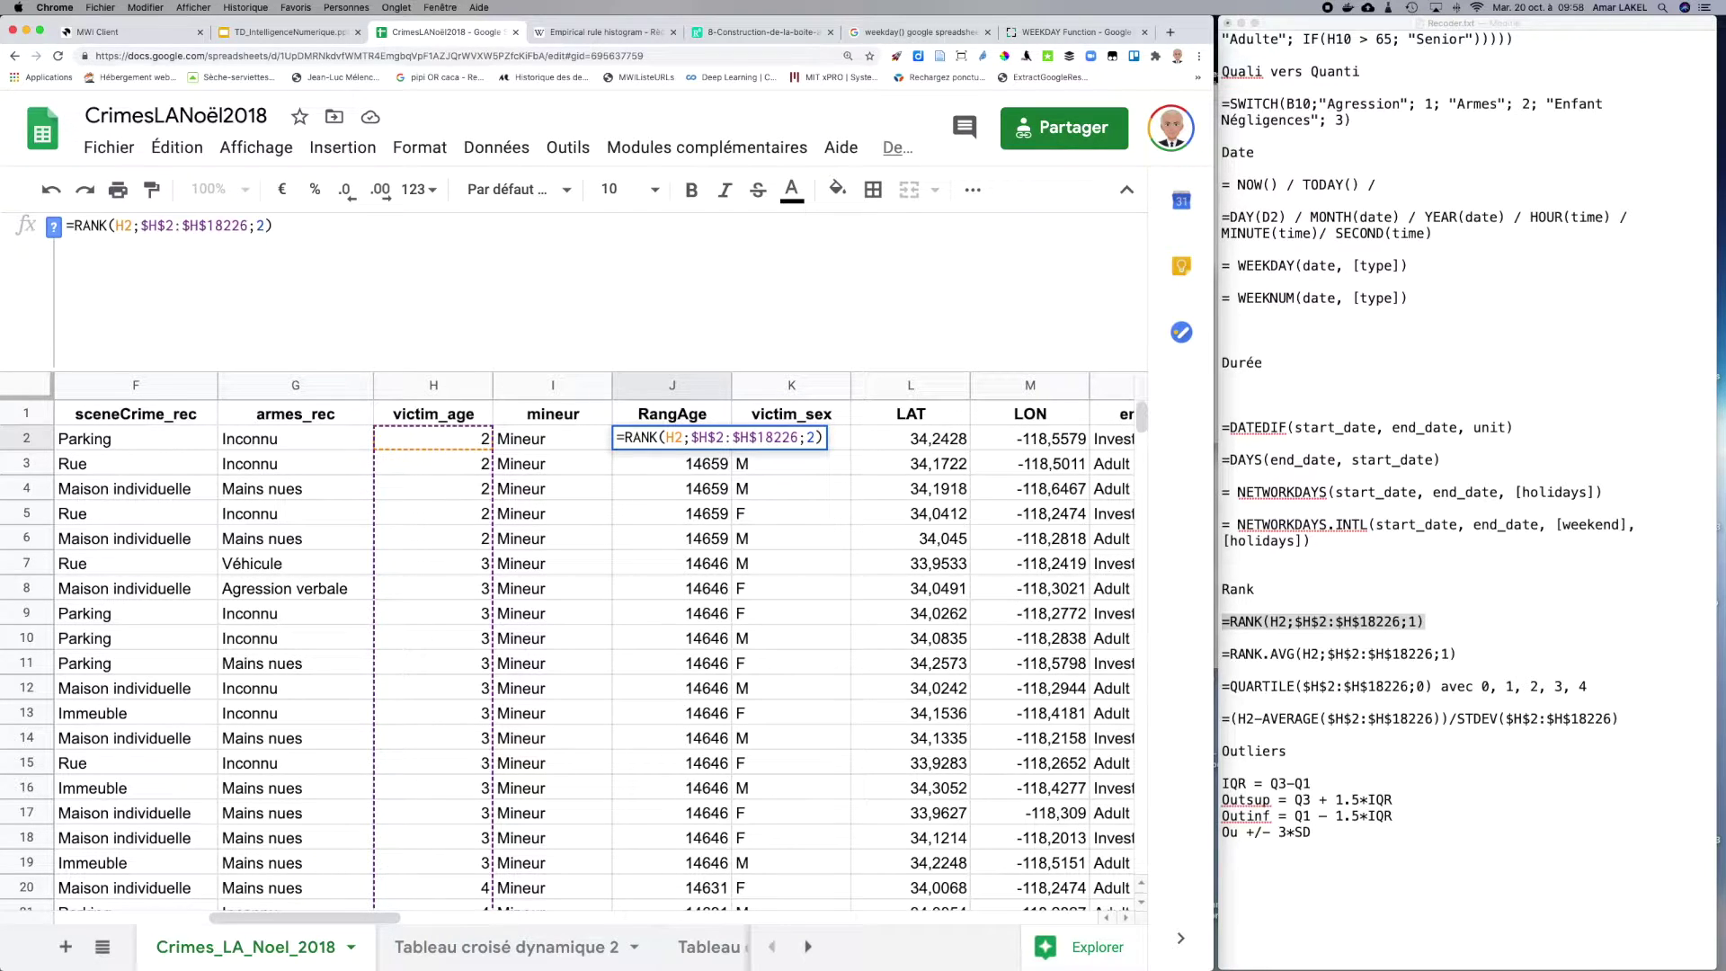
{"action": "key", "text": "Return"}
{"action": "left_click", "coordinate": [671, 438]}
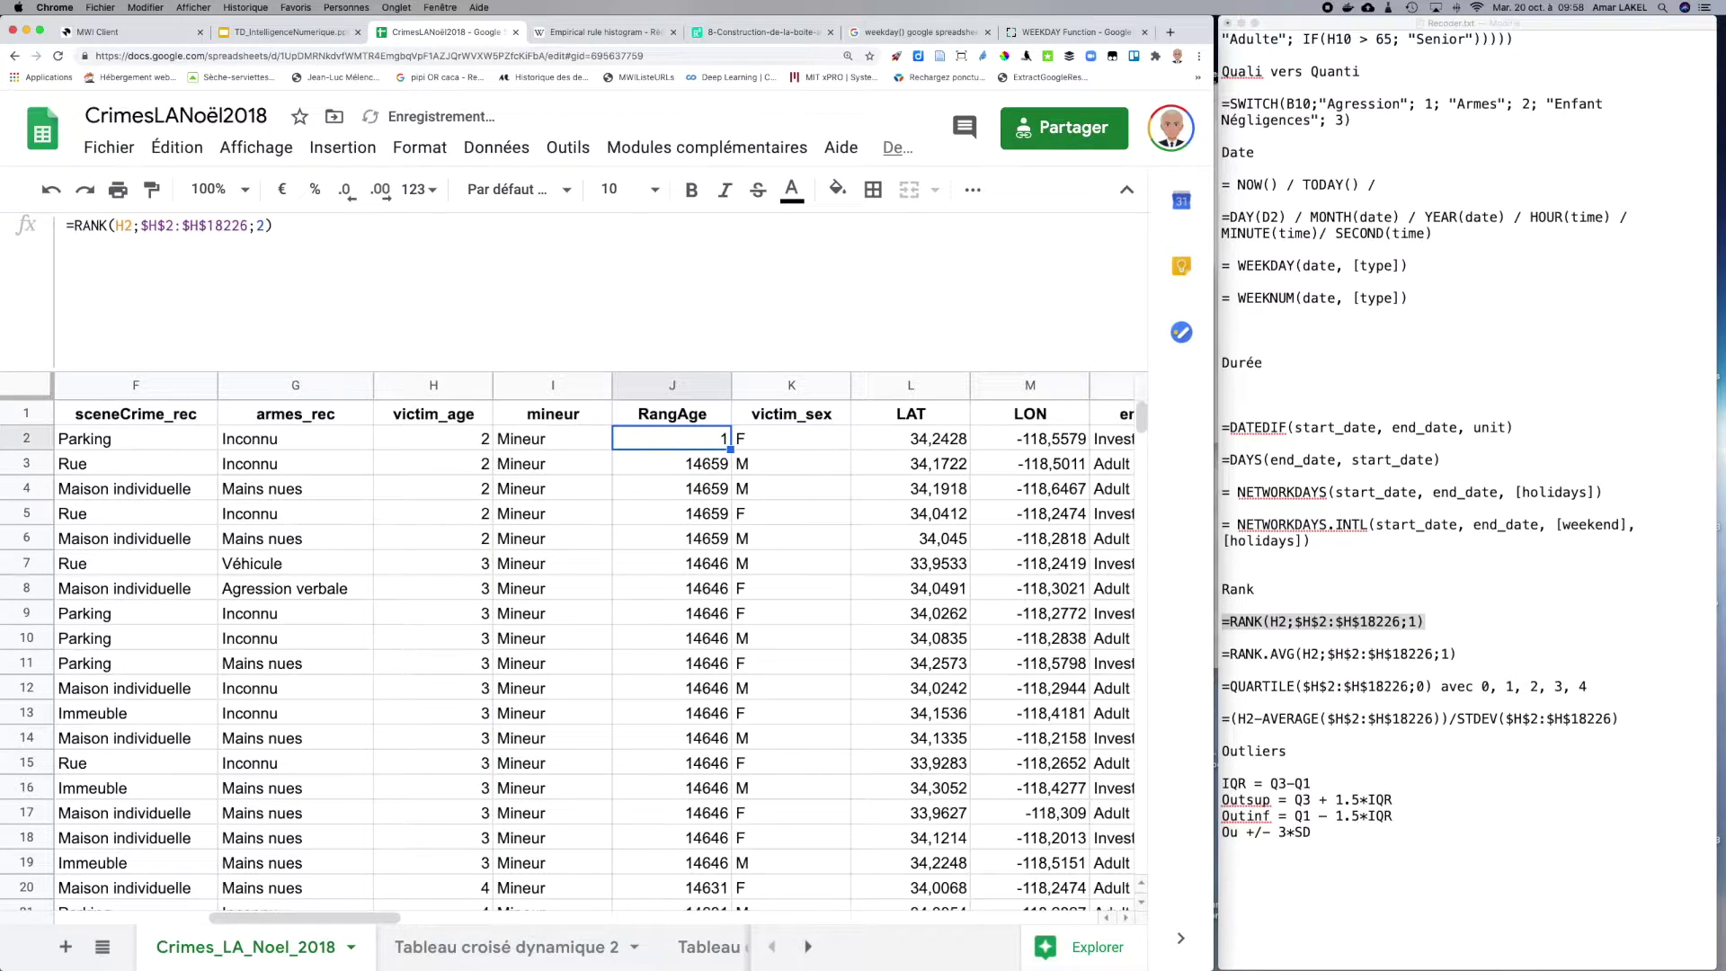
{"action": "left_click_drag", "start_coordinate": [730, 450], "coordinate": [701, 959]}
{"action": "scroll", "coordinate": [689, 678], "scroll_direction": "up", "scroll_amount": 5}
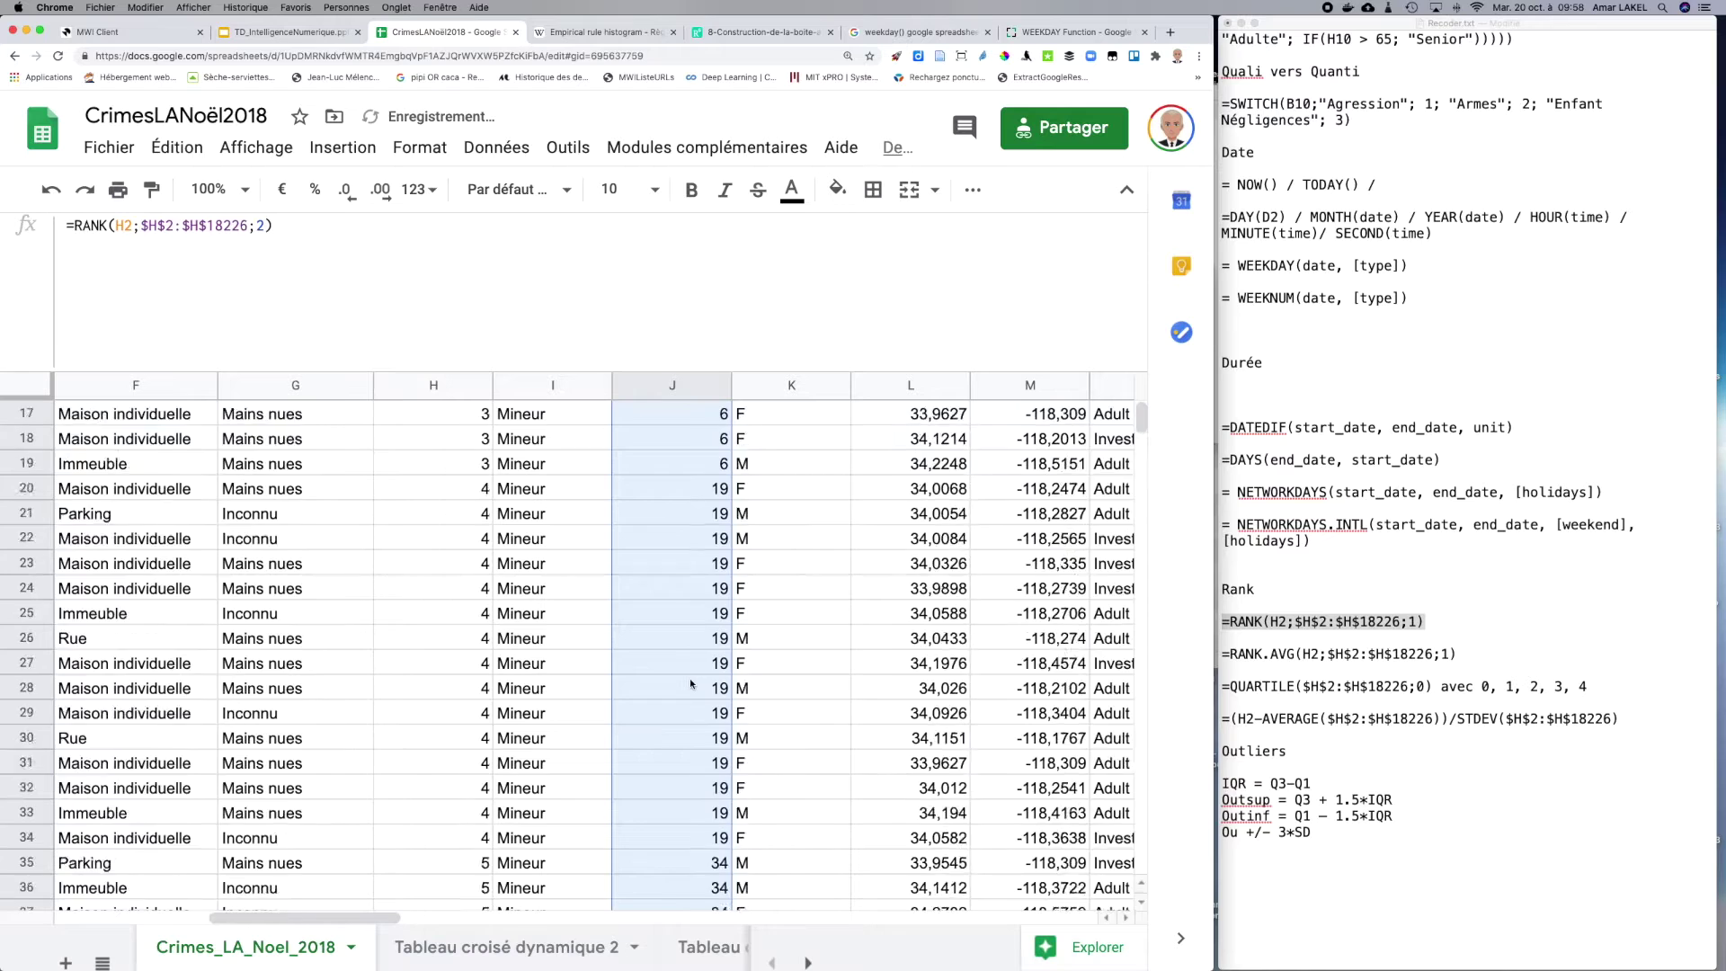
{"action": "scroll", "coordinate": [688, 678], "scroll_direction": "up", "scroll_amount": 5}
{"action": "scroll", "coordinate": [685, 736], "scroll_direction": "down", "scroll_amount": 3}
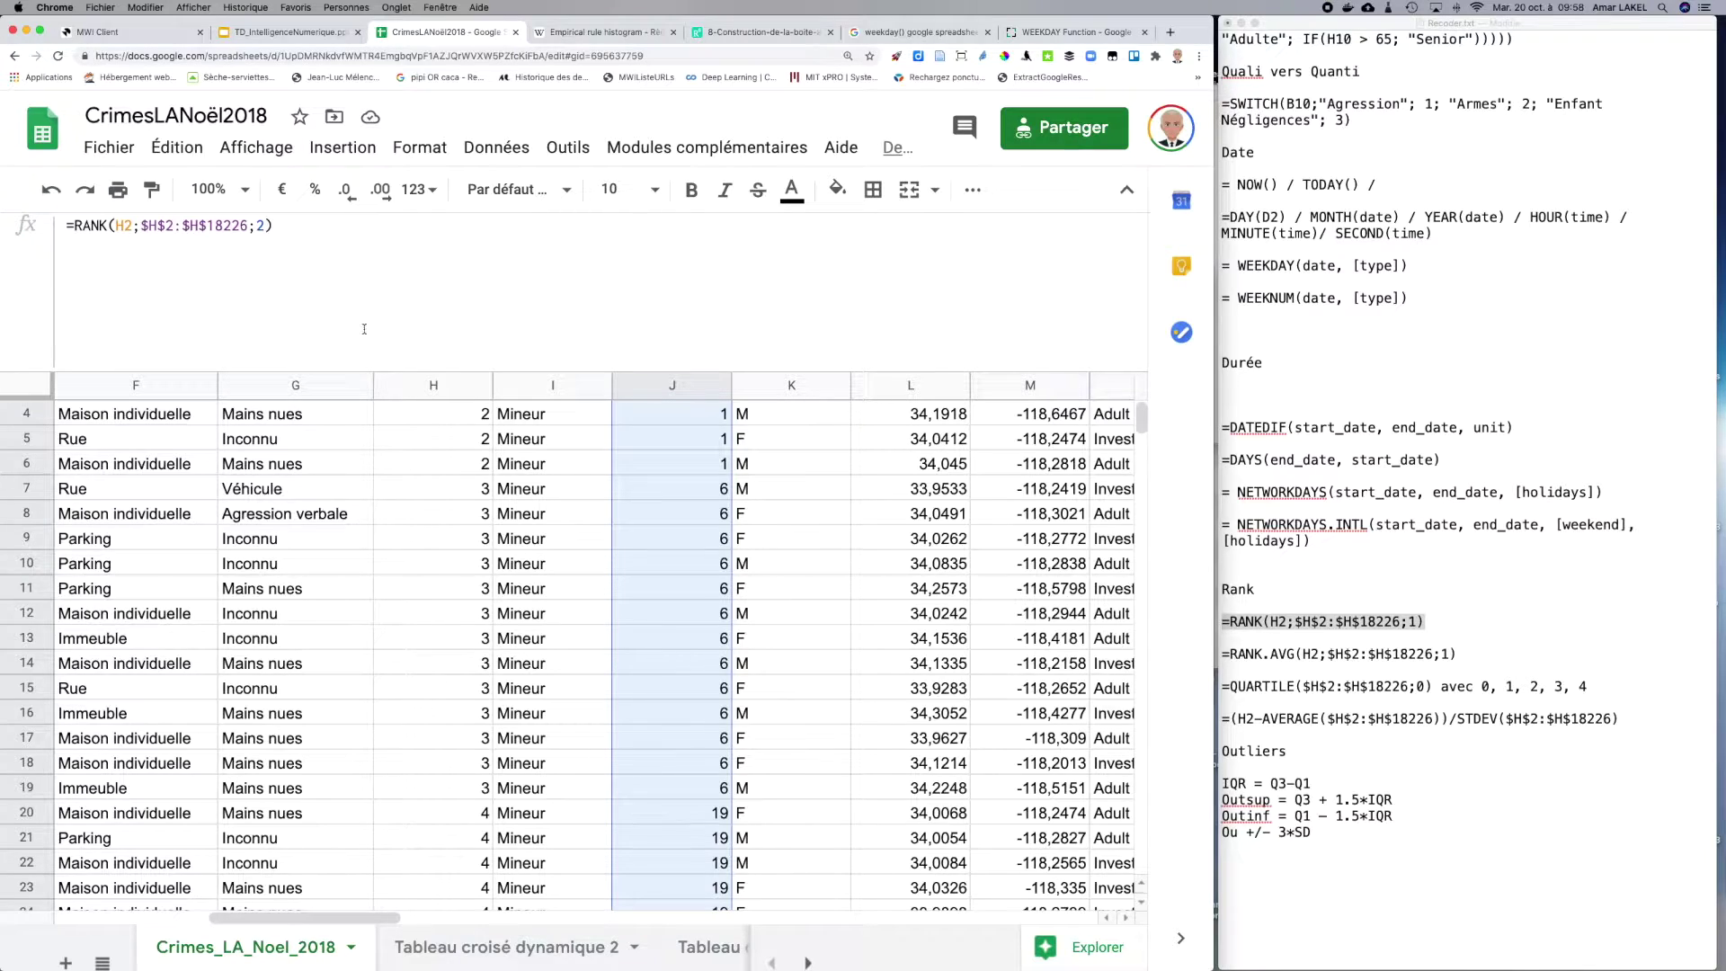
Step: Change the RANK sort order argument in J2 to 3 and fill the formula down the RangAge column
{"action": "left_click", "coordinate": [263, 224]}
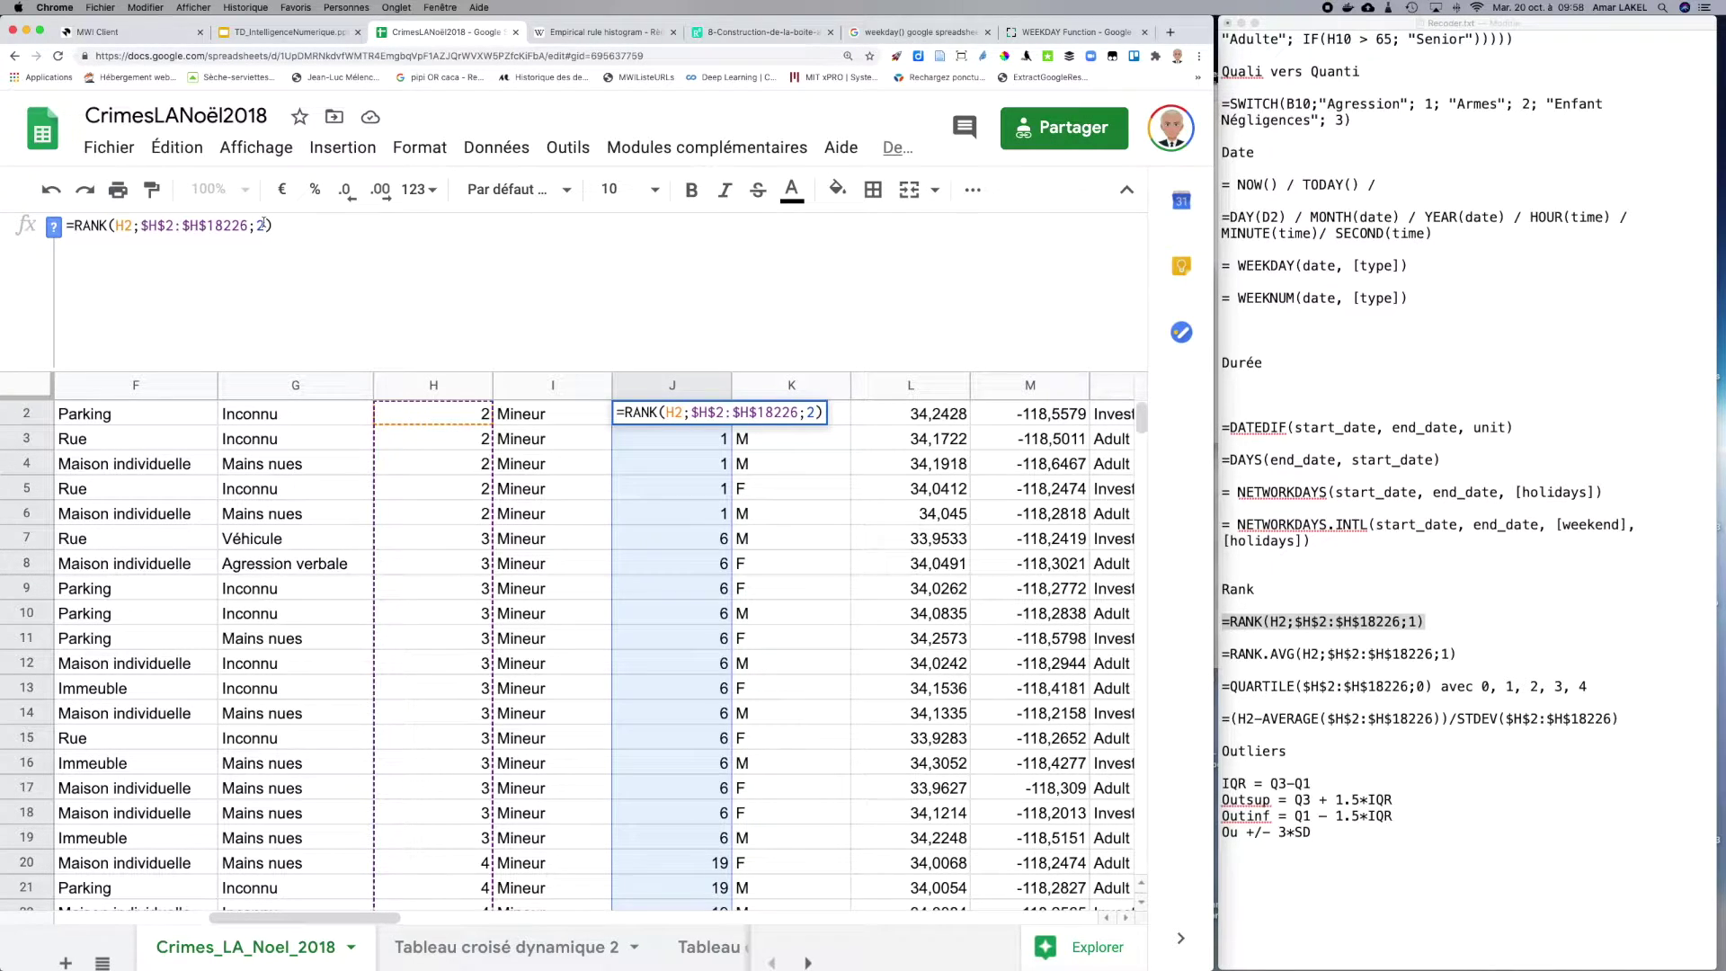
{"action": "left_click", "coordinate": [664, 464]}
{"action": "scroll", "coordinate": [668, 418], "scroll_direction": "up", "scroll_amount": 1}
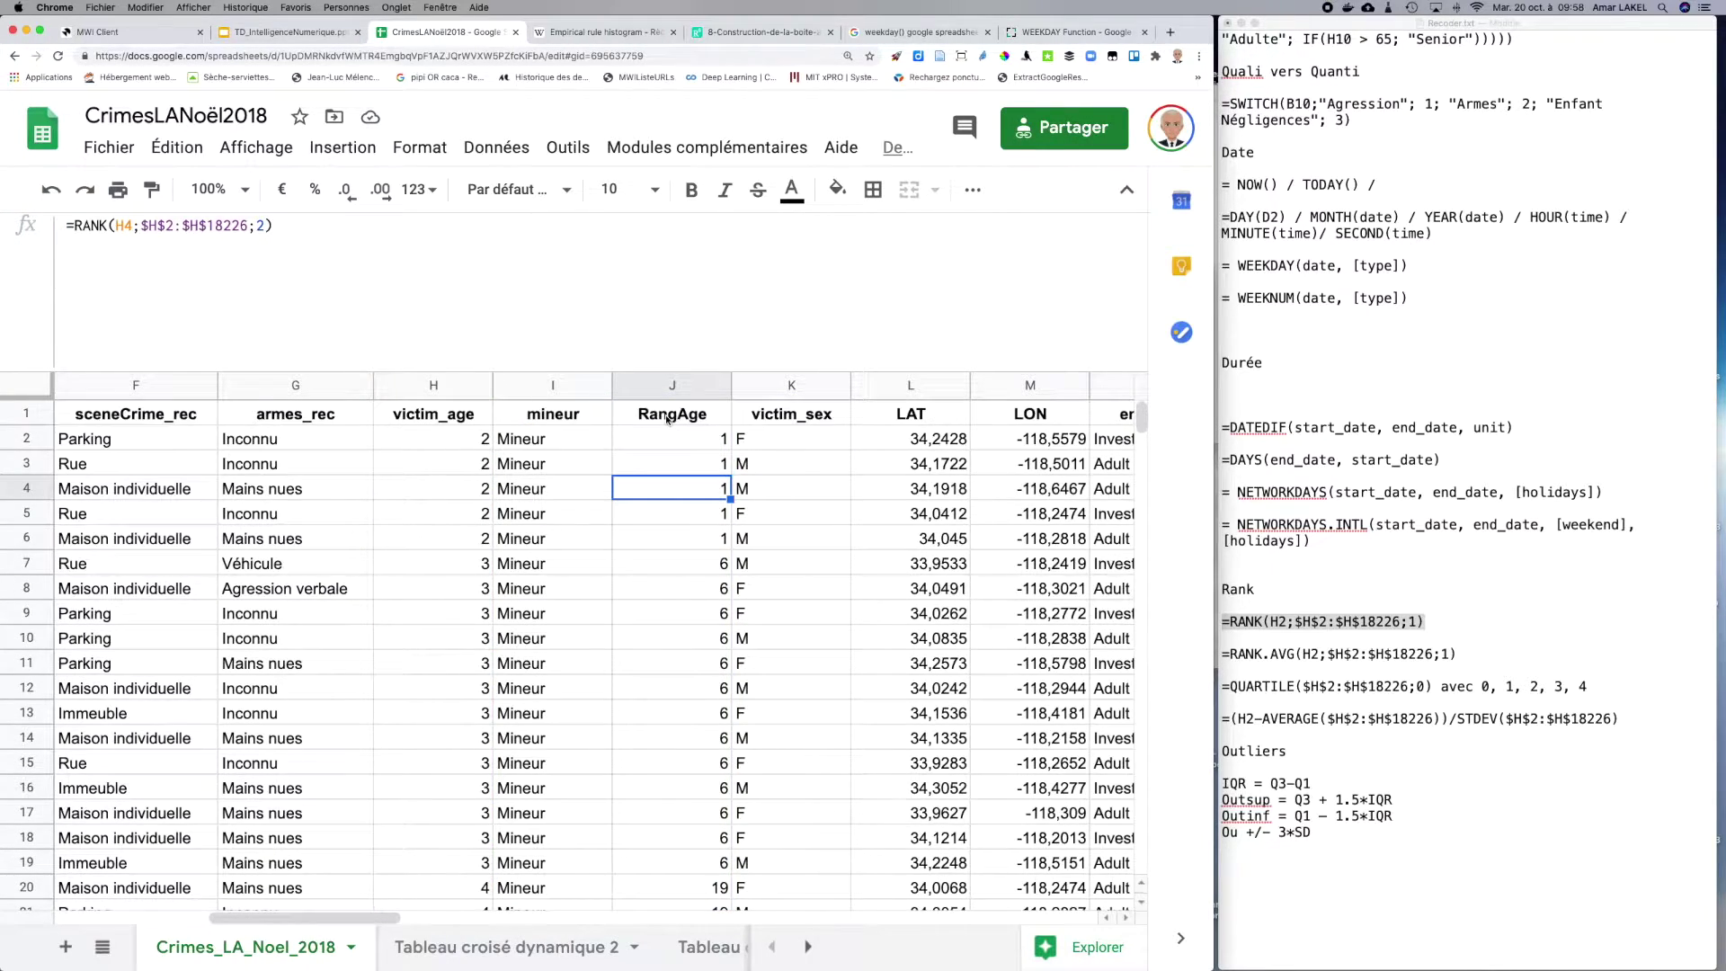
{"action": "left_click", "coordinate": [670, 445]}
{"action": "left_click", "coordinate": [263, 225]}
{"action": "key", "text": "BackSpace"}
{"action": "type", "text": "3"}
{"action": "key", "text": "Return"}
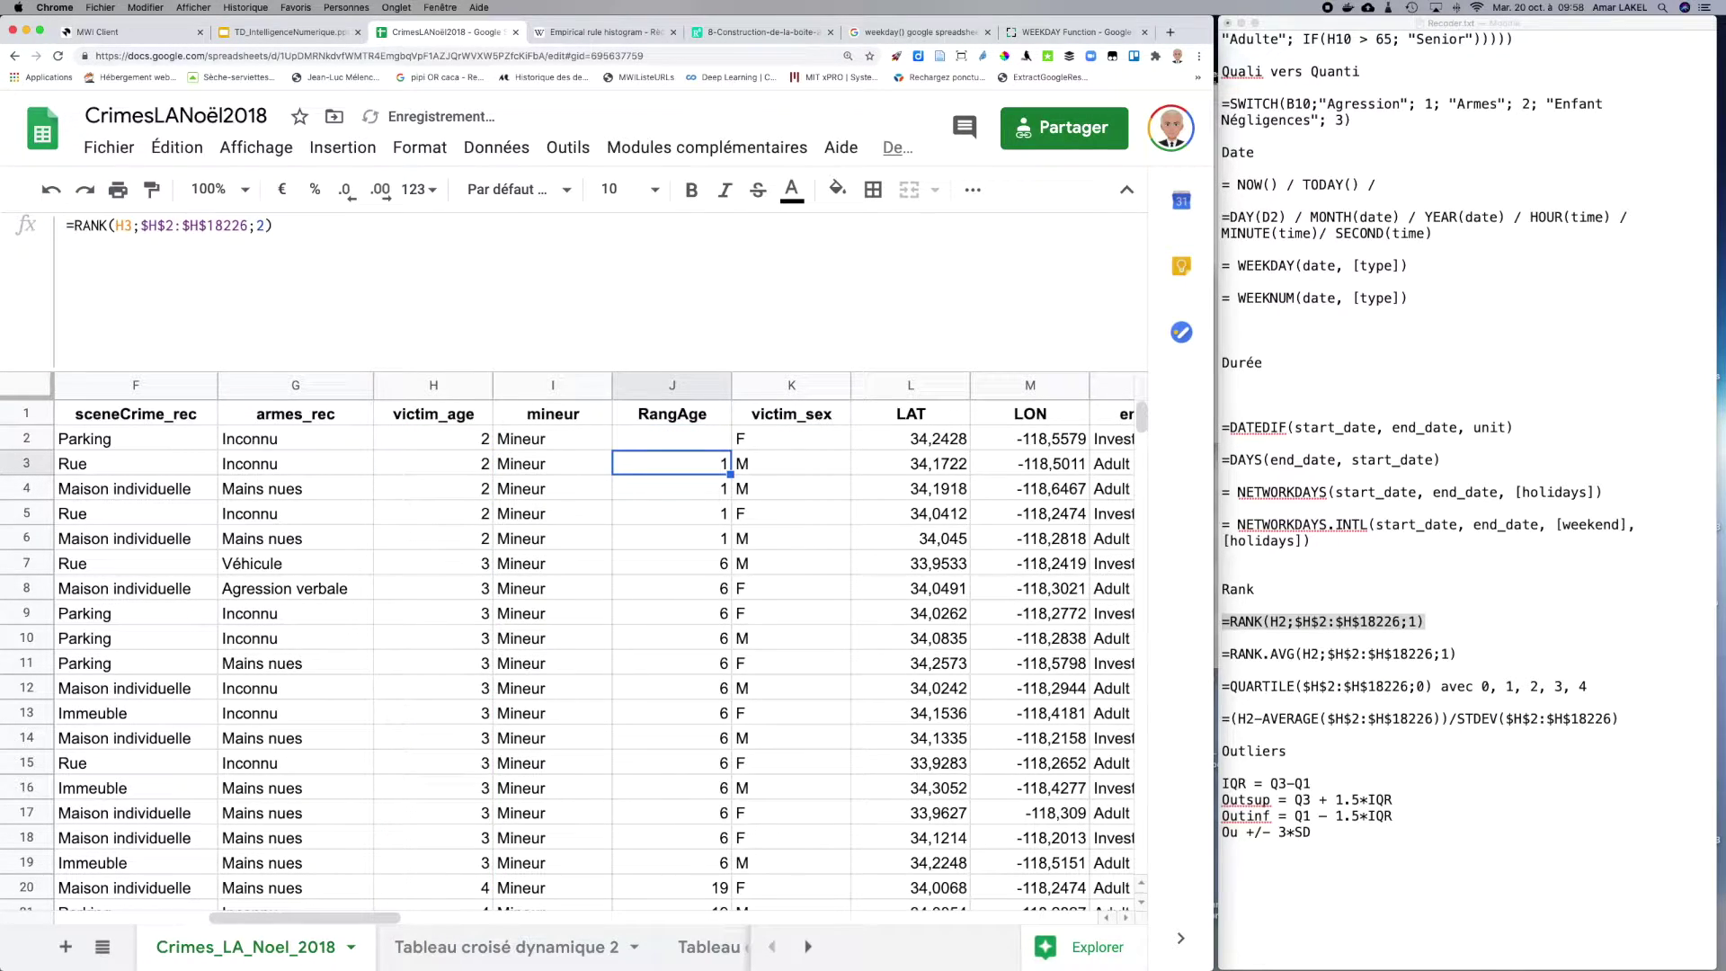
{"action": "key", "text": "Up"}
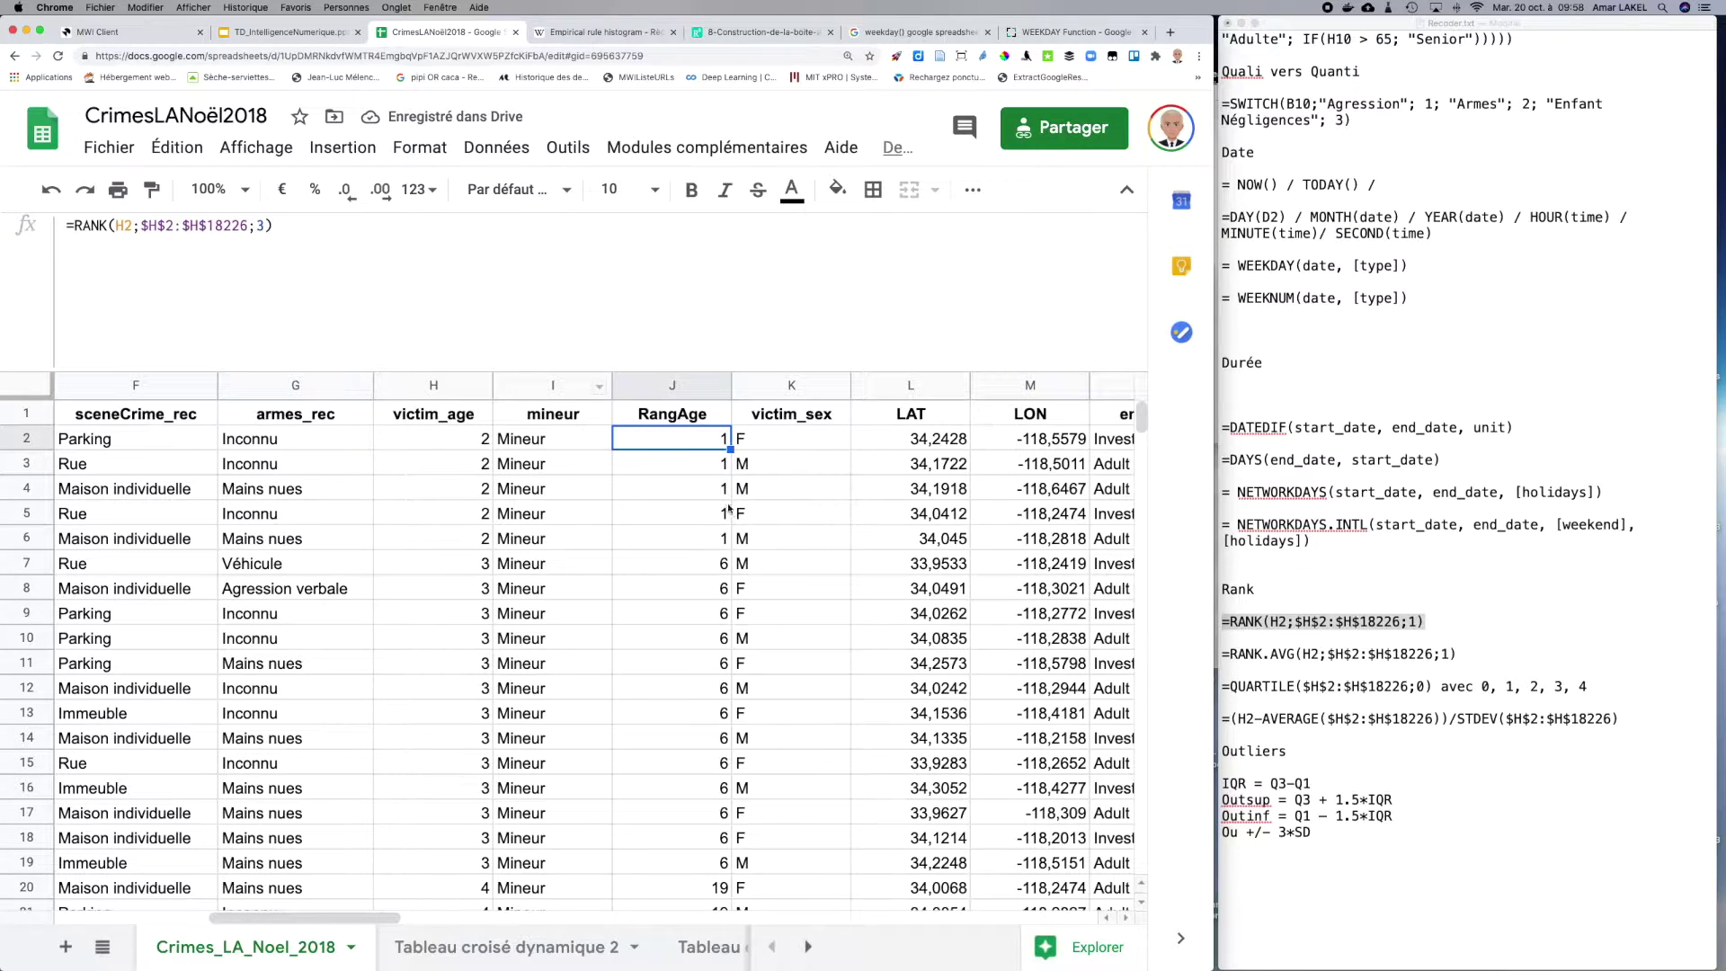
{"action": "left_click_drag", "start_coordinate": [730, 448], "coordinate": [688, 917]}
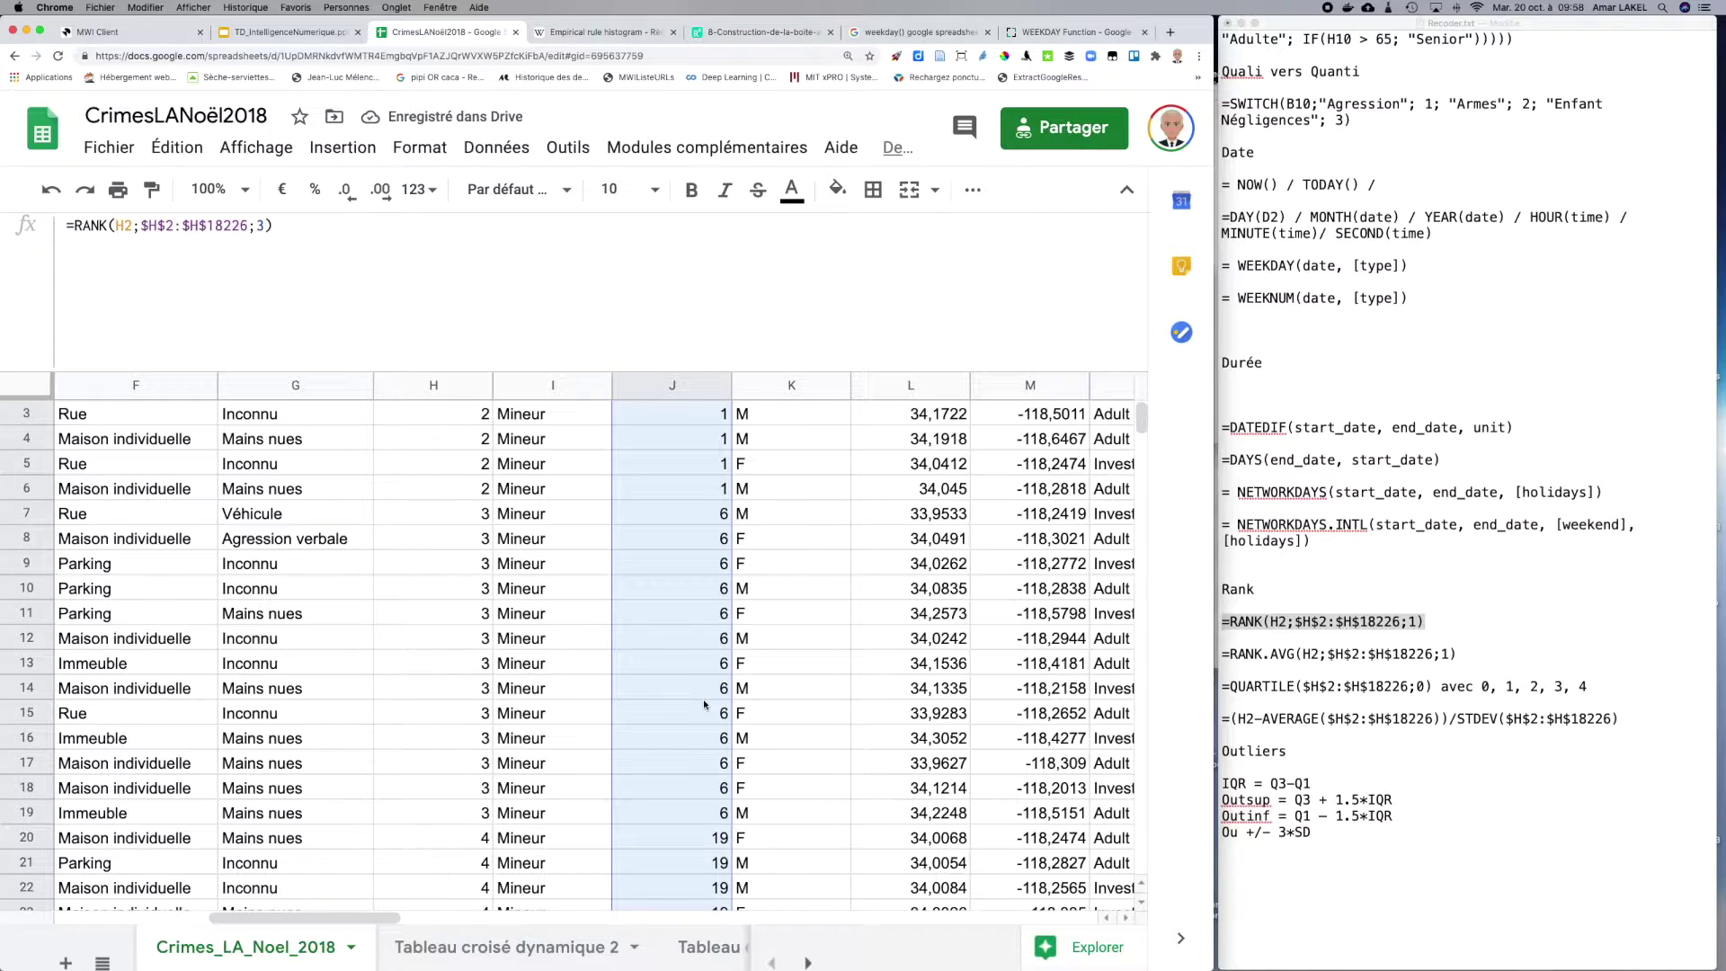
Step: In the Recoder.txt notes, copy the formula =RANK.AVG(H2;$H$2:$H$18226;1) from the Rank section
{"action": "left_click", "coordinate": [1447, 670]}
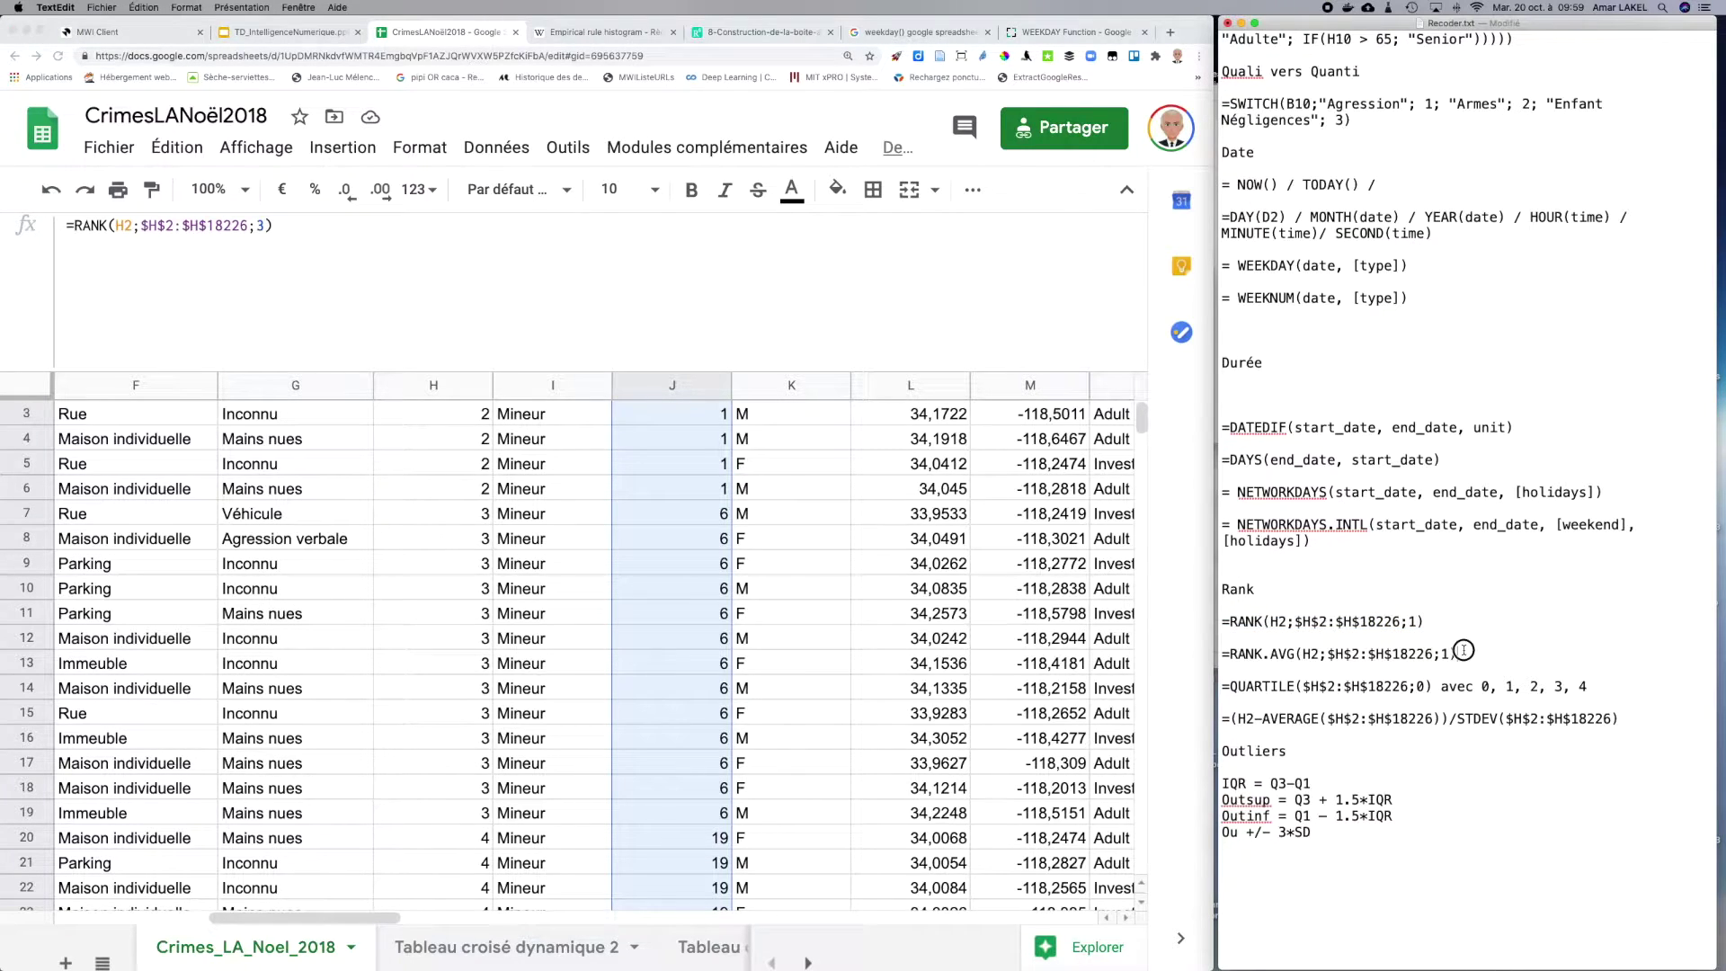
{"action": "left_click_drag", "start_coordinate": [1458, 654], "coordinate": [1183, 654]}
{"action": "key", "text": "super+c"}
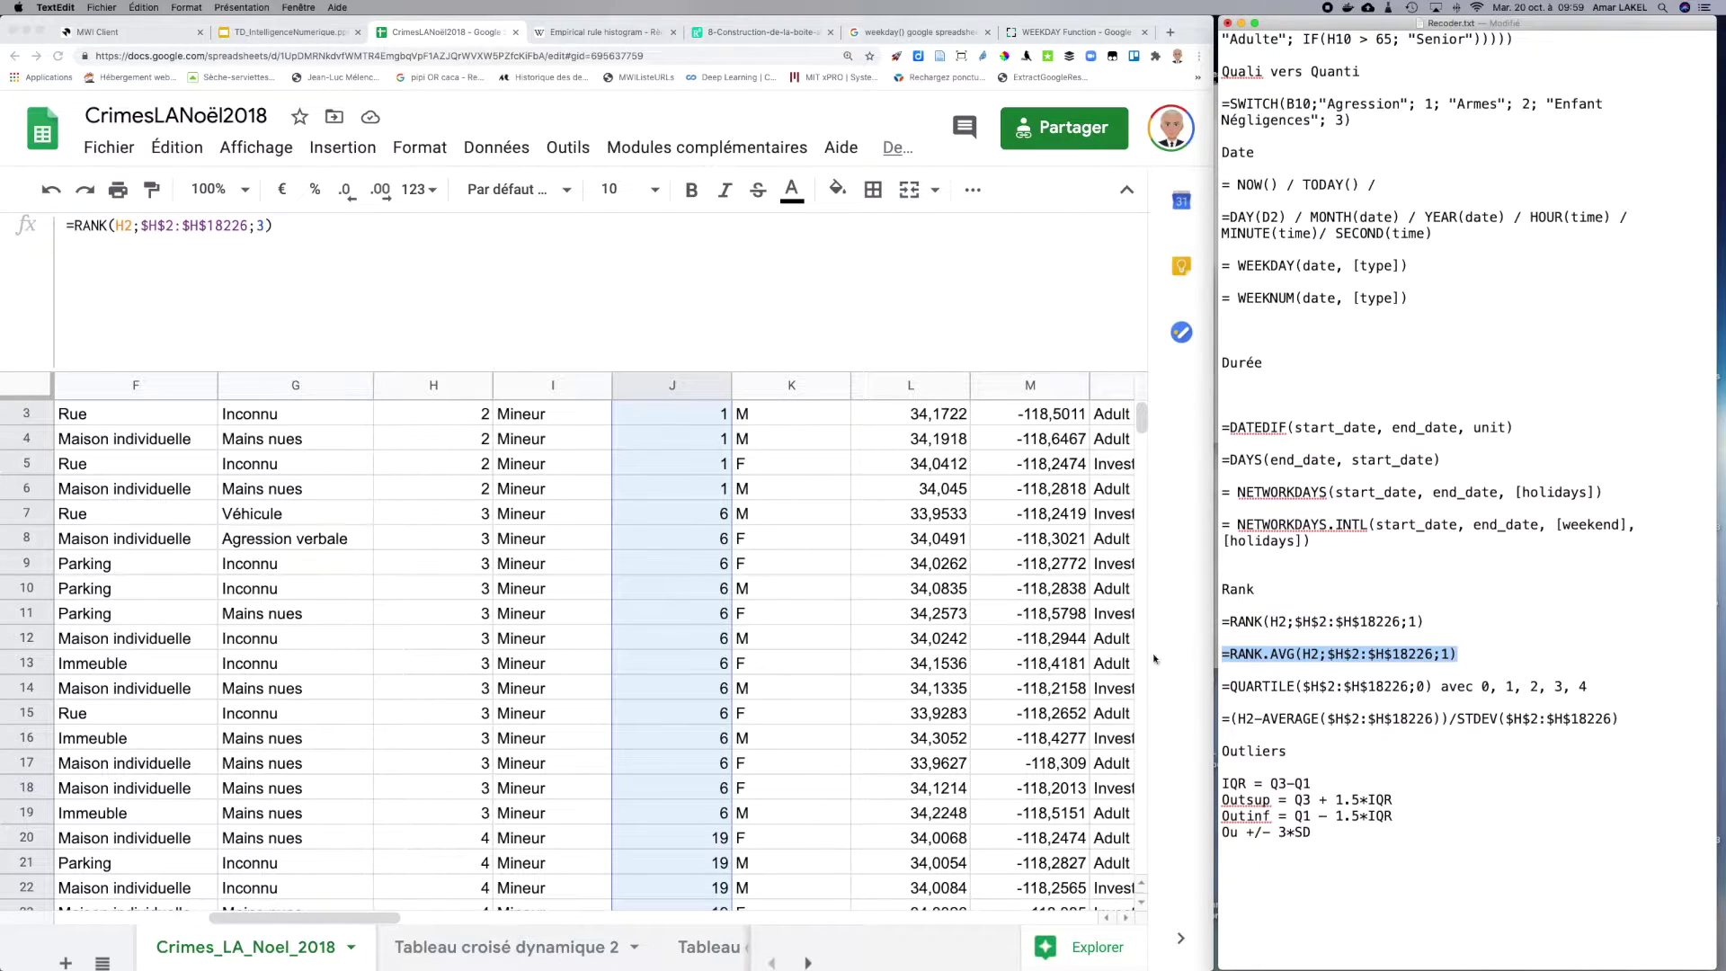
Step: Back in the CrimesLANoël2018 spreadsheet, replace the formula in J2 with the copied =RANK.AVG(H2;$H$2:$H$18226;1)
{"action": "scroll", "coordinate": [682, 602], "scroll_direction": "up", "scroll_amount": 2}
{"action": "left_click", "coordinate": [667, 435]}
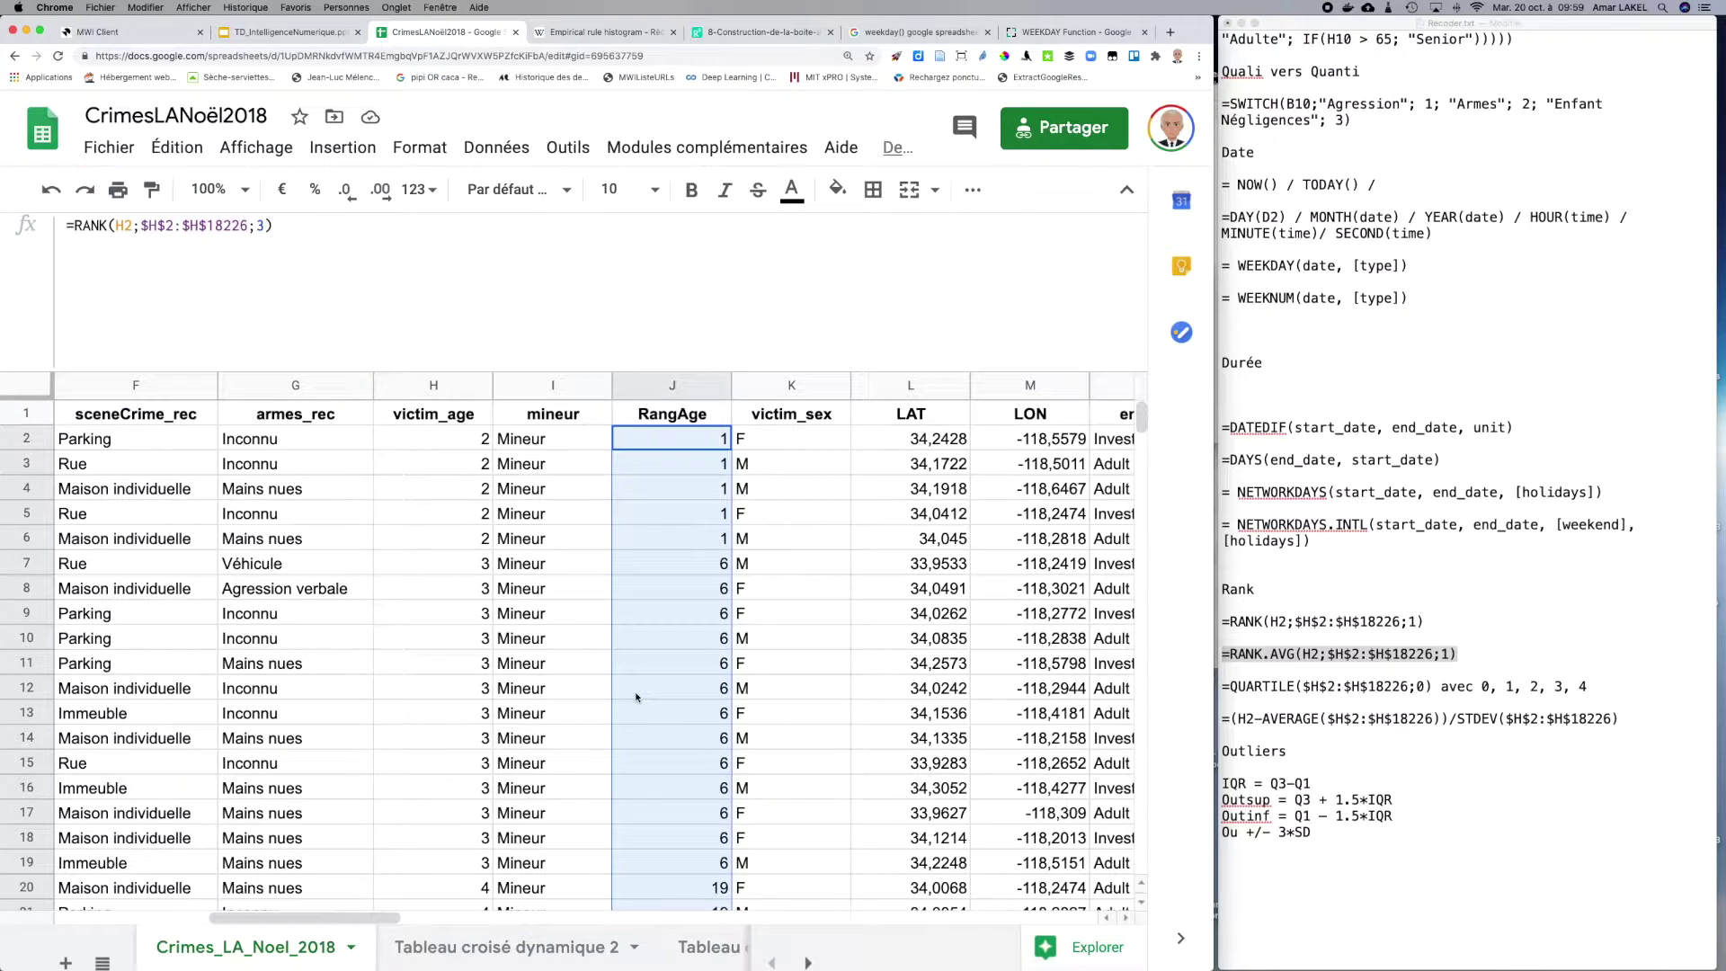
{"action": "left_click", "coordinate": [285, 231]}
{"action": "left_click_drag", "start_coordinate": [285, 231], "coordinate": [56, 224]}
{"action": "key", "text": "super+v"}
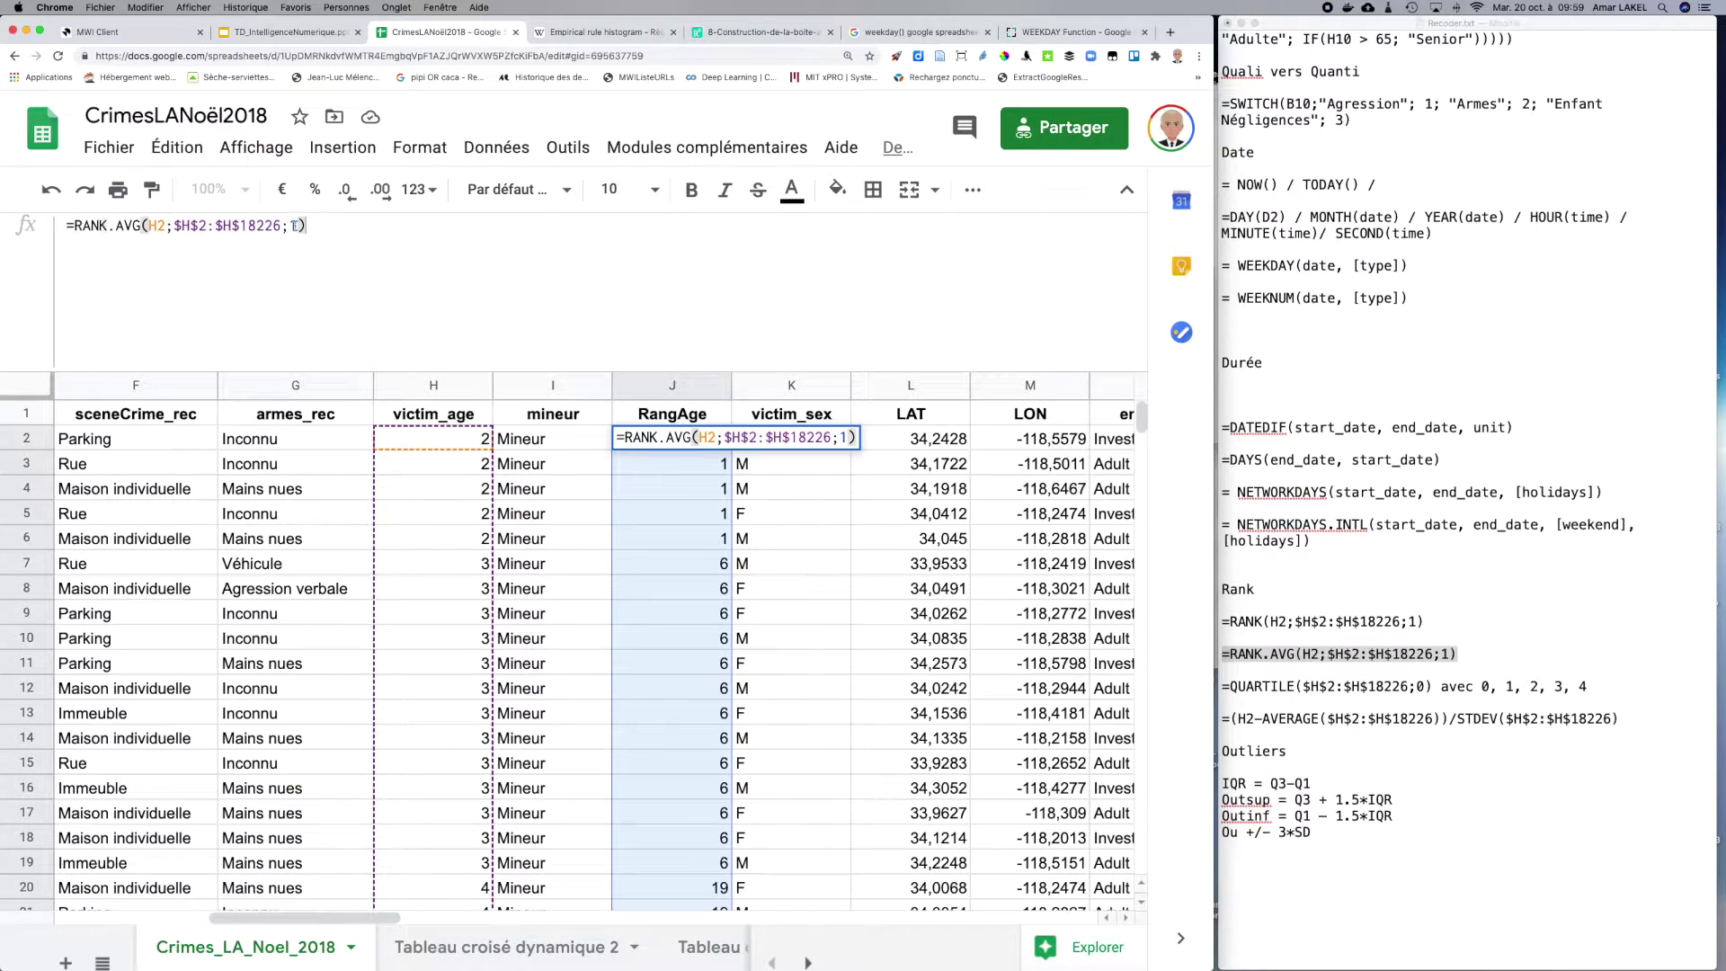
{"action": "key", "text": "Return"}
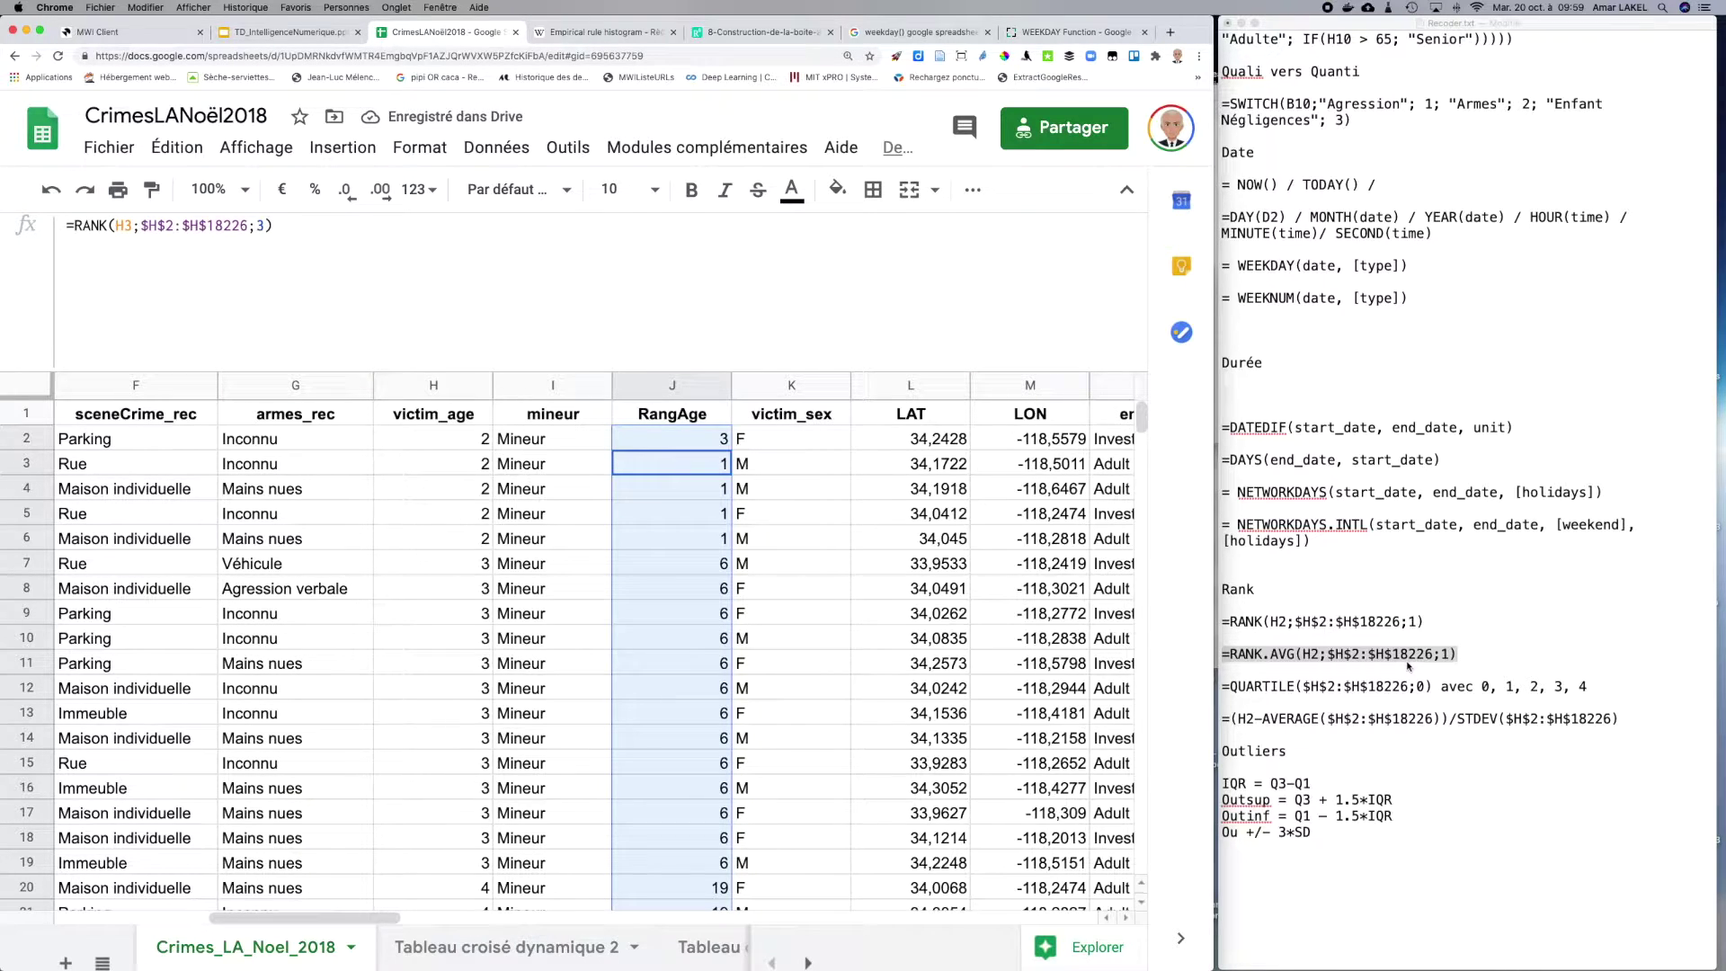
Step: Fill the RANK.AVG formula from J2 down the RangAge column and compare the first ranks with the victim_age values
{"action": "key", "text": "super+c"}
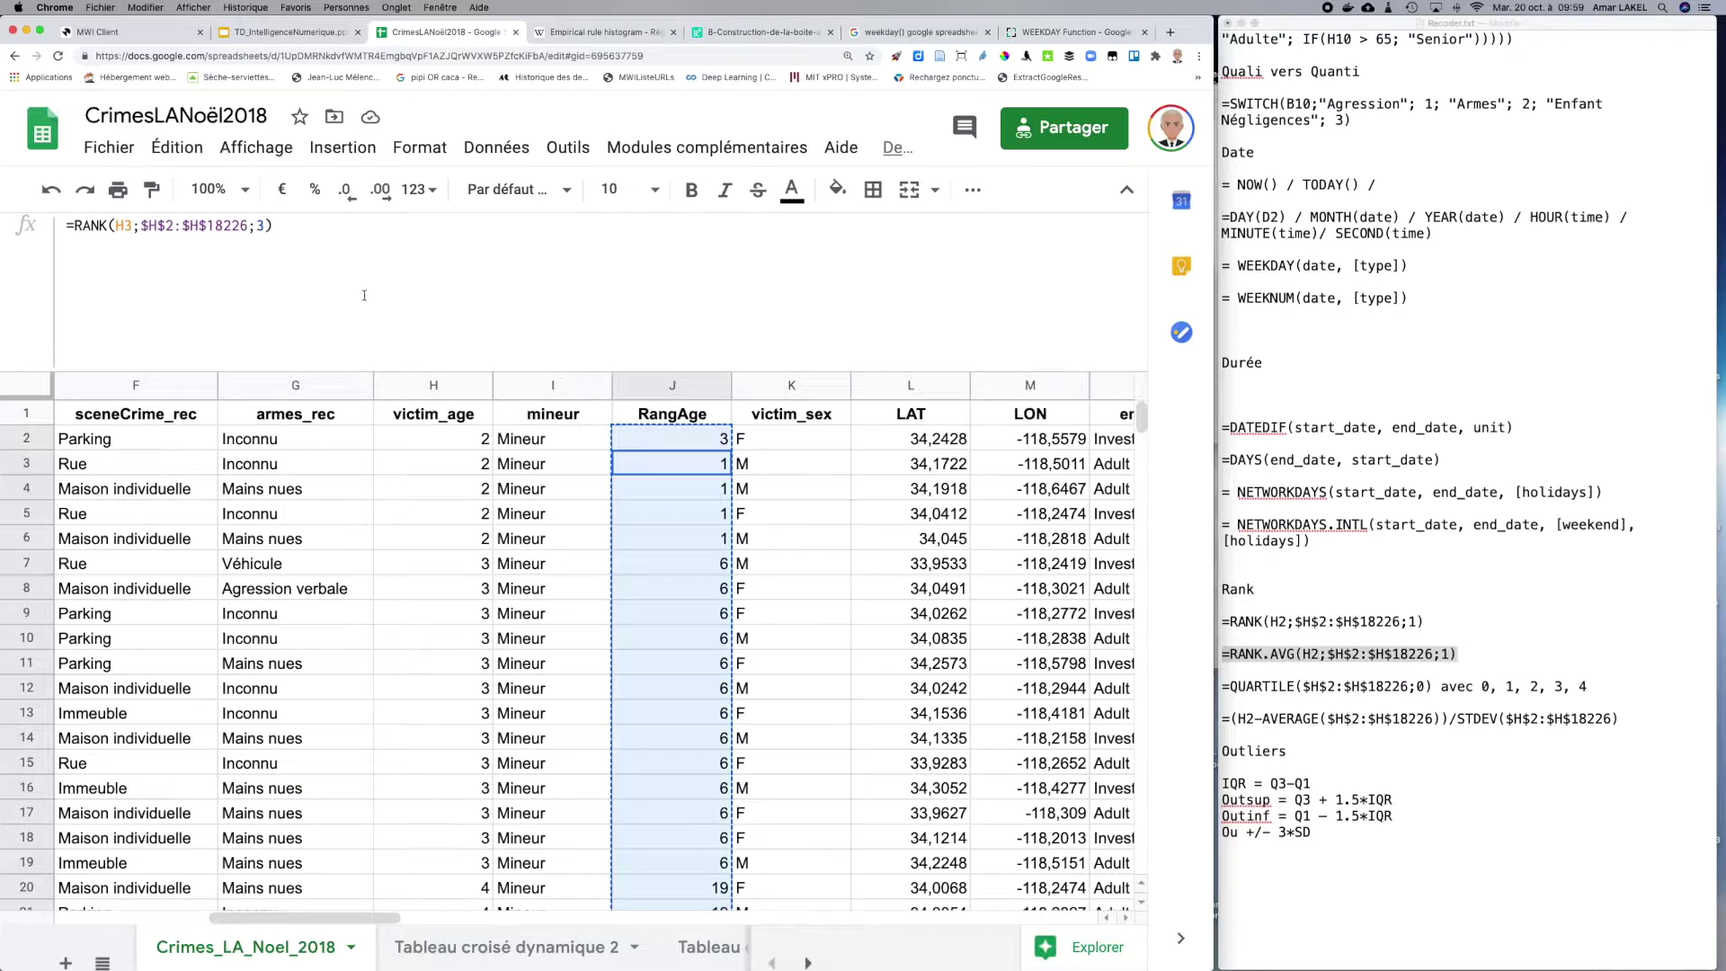
{"action": "left_click", "coordinate": [702, 444]}
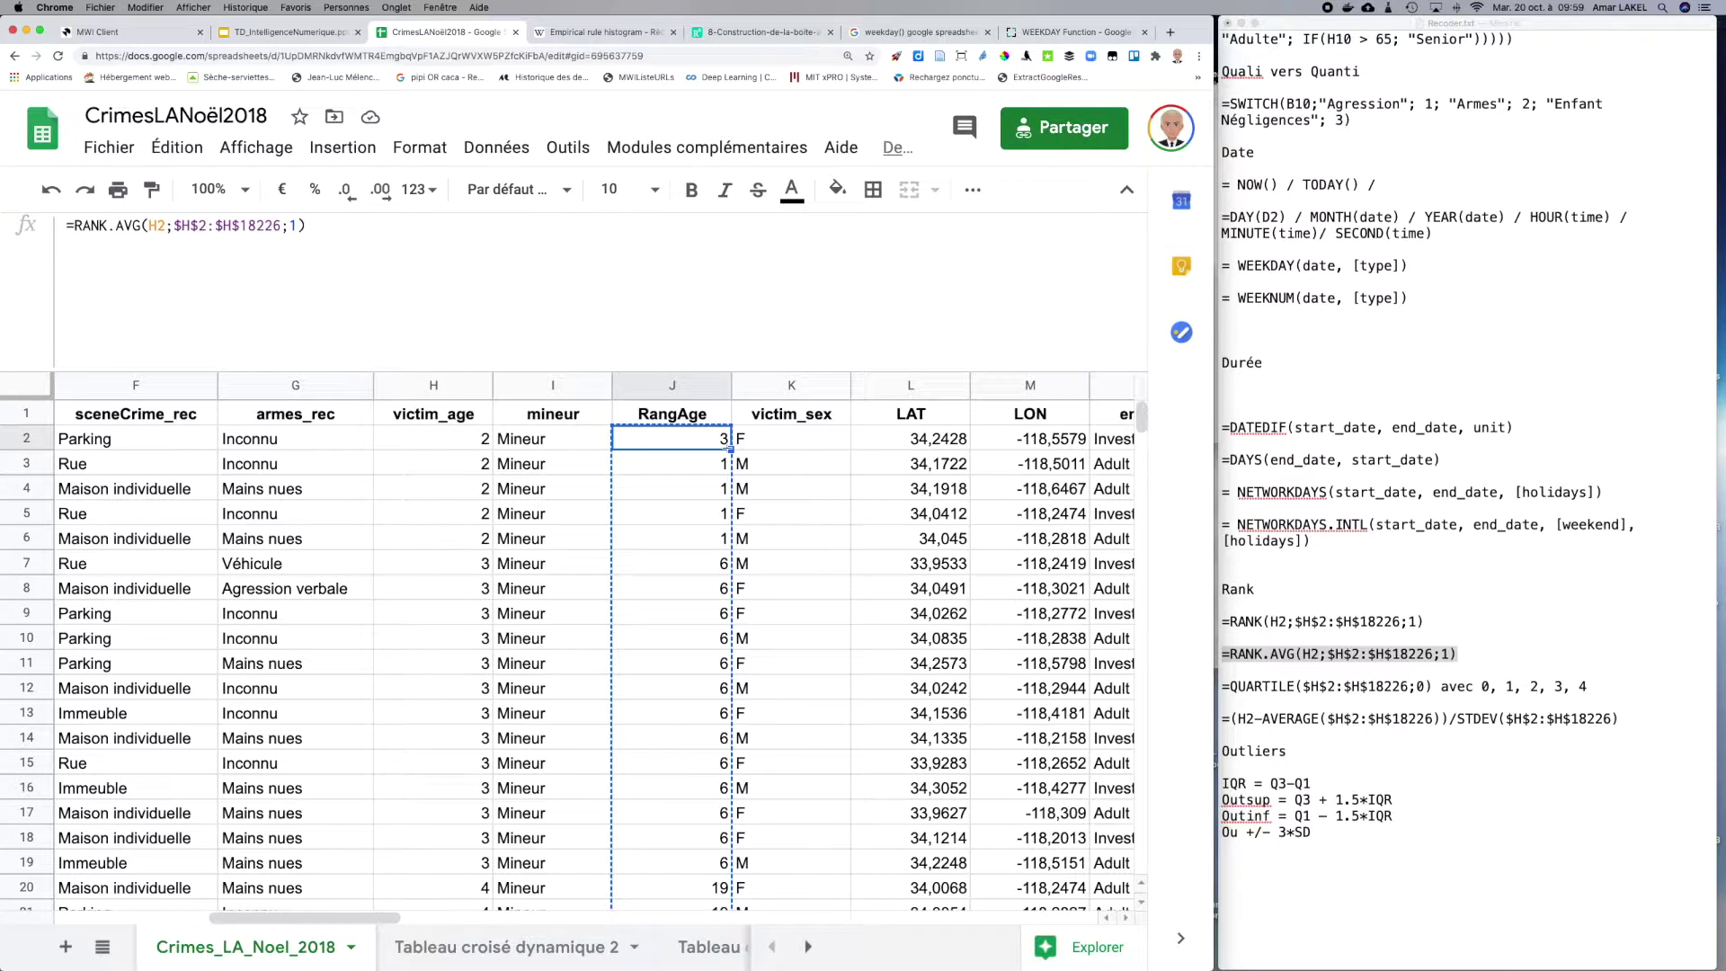
{"action": "left_click_drag", "start_coordinate": [730, 447], "coordinate": [681, 903]}
{"action": "scroll", "coordinate": [678, 719], "scroll_direction": "up", "scroll_amount": 15}
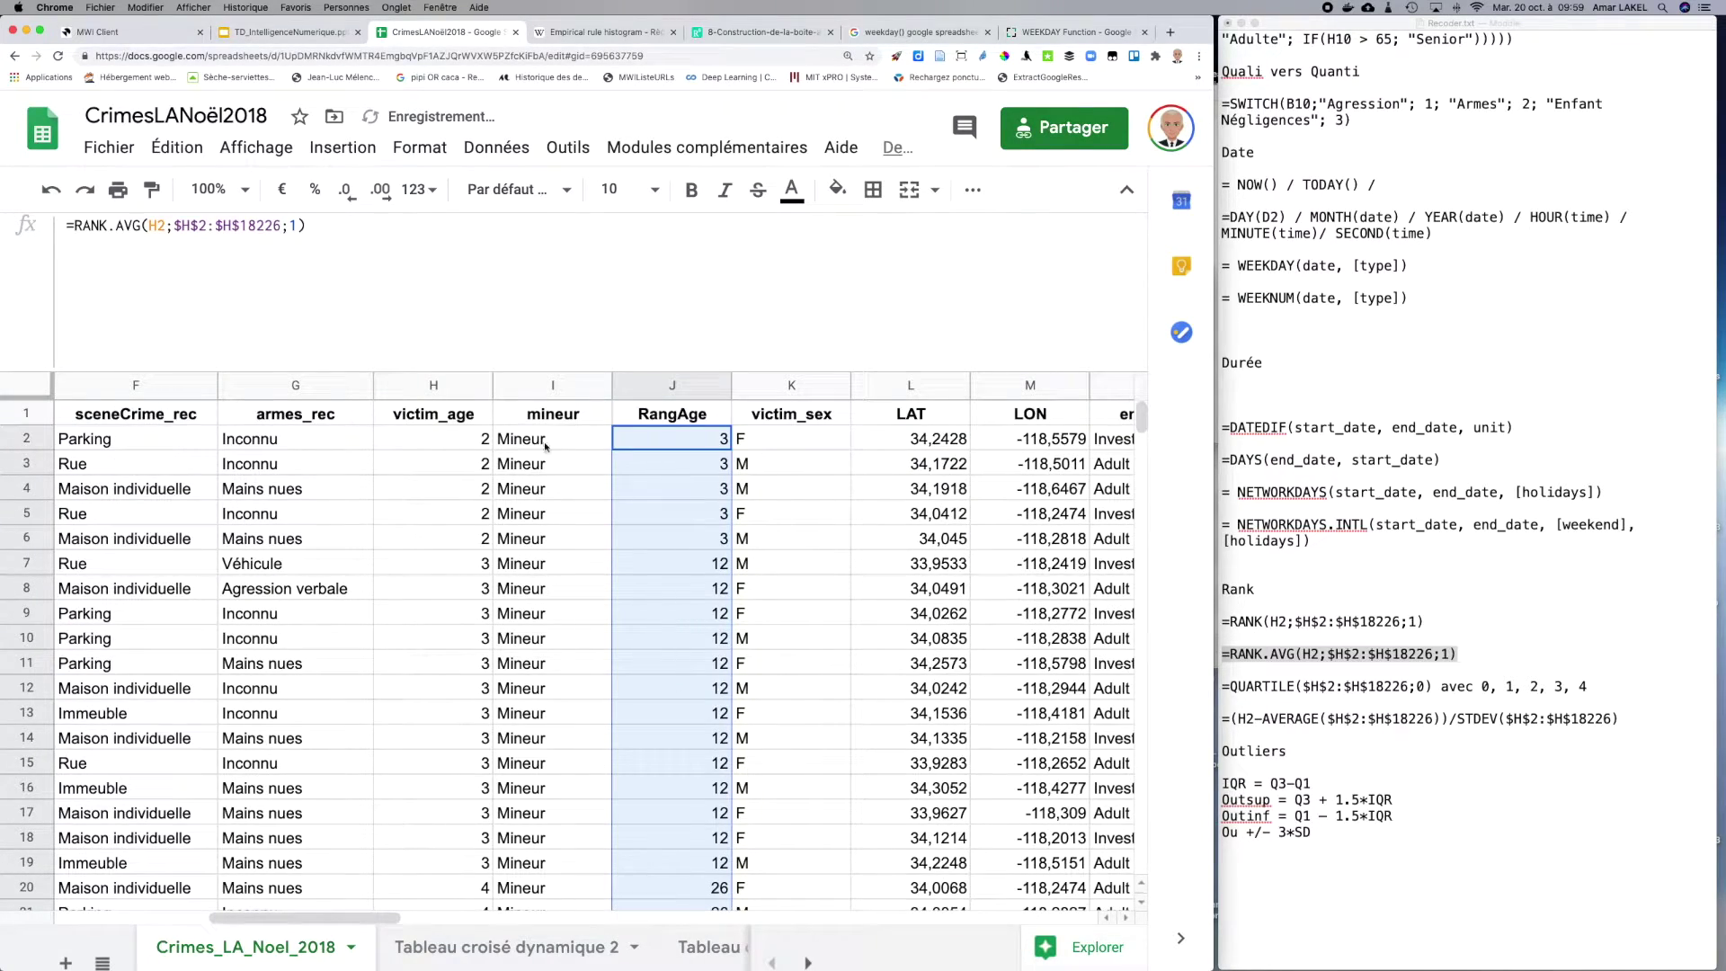
{"action": "left_click", "coordinate": [479, 442]}
{"action": "left_click", "coordinate": [479, 462]}
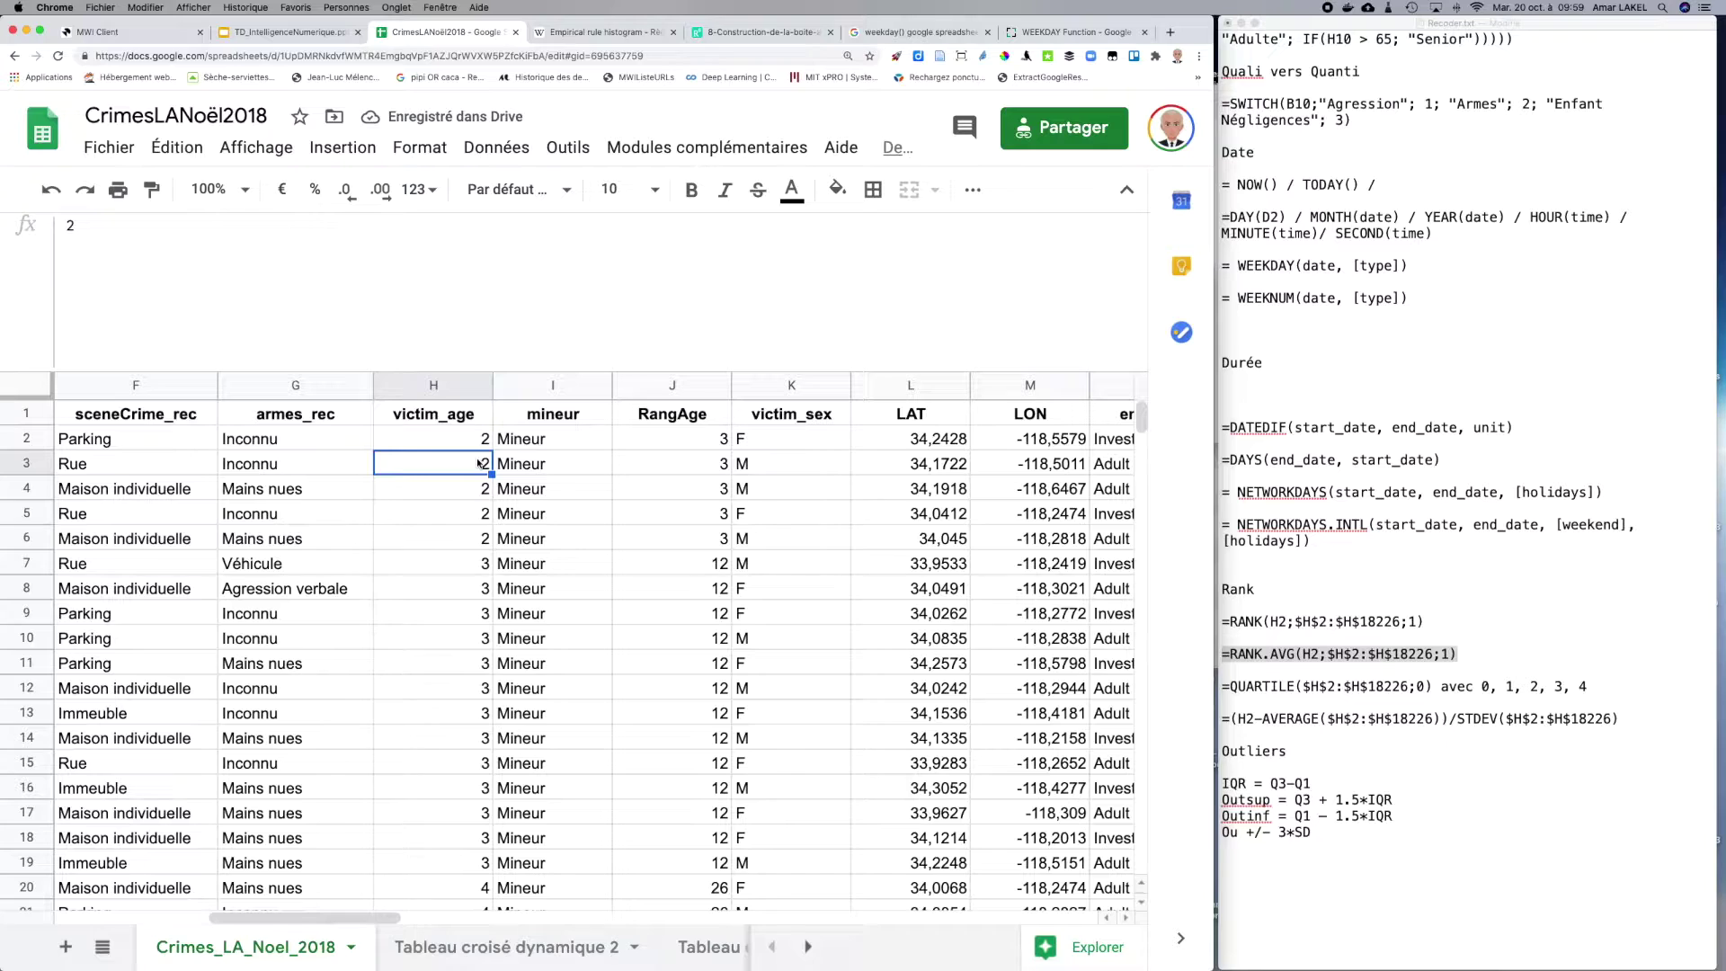
Step: Compare the RANK.AVG results in RangAge with the victim_age values for the victims aged 2 in rows 2 to 6
{"action": "left_click", "coordinate": [476, 495]}
{"action": "left_click", "coordinate": [476, 519]}
{"action": "left_click", "coordinate": [476, 544]}
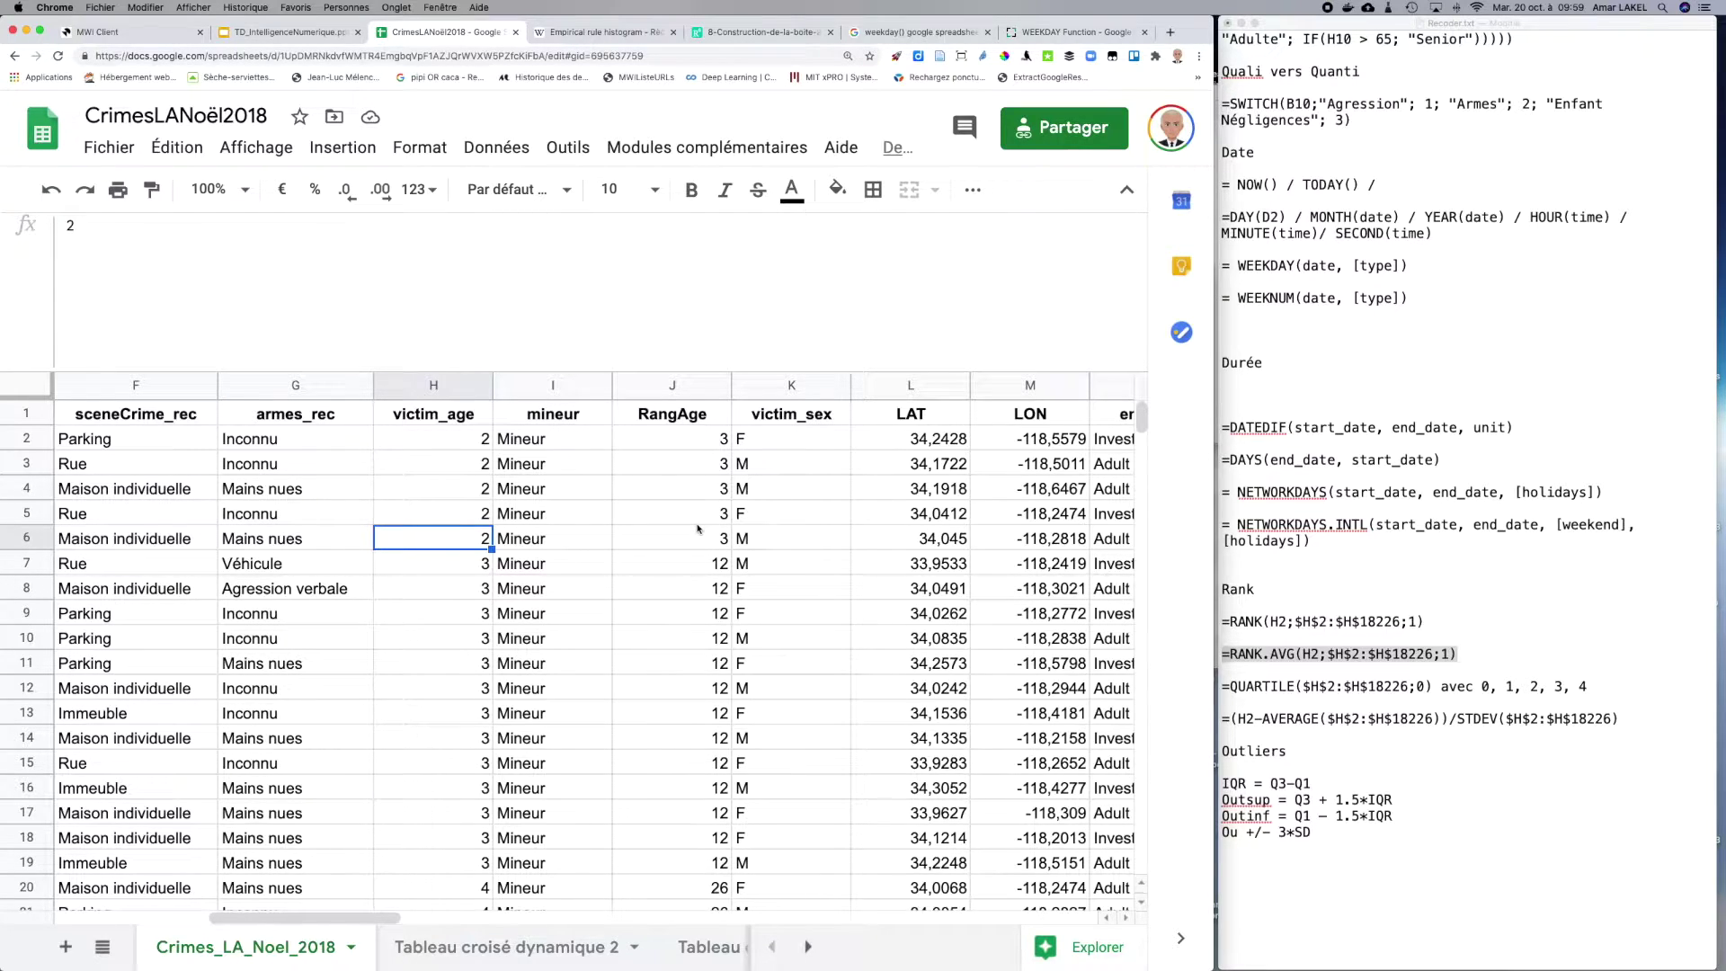
{"action": "left_click", "coordinate": [669, 441]}
{"action": "left_click", "coordinate": [672, 468]}
{"action": "key", "text": "Down"}
{"action": "key", "text": "Down"}
{"action": "key", "text": "Down"}
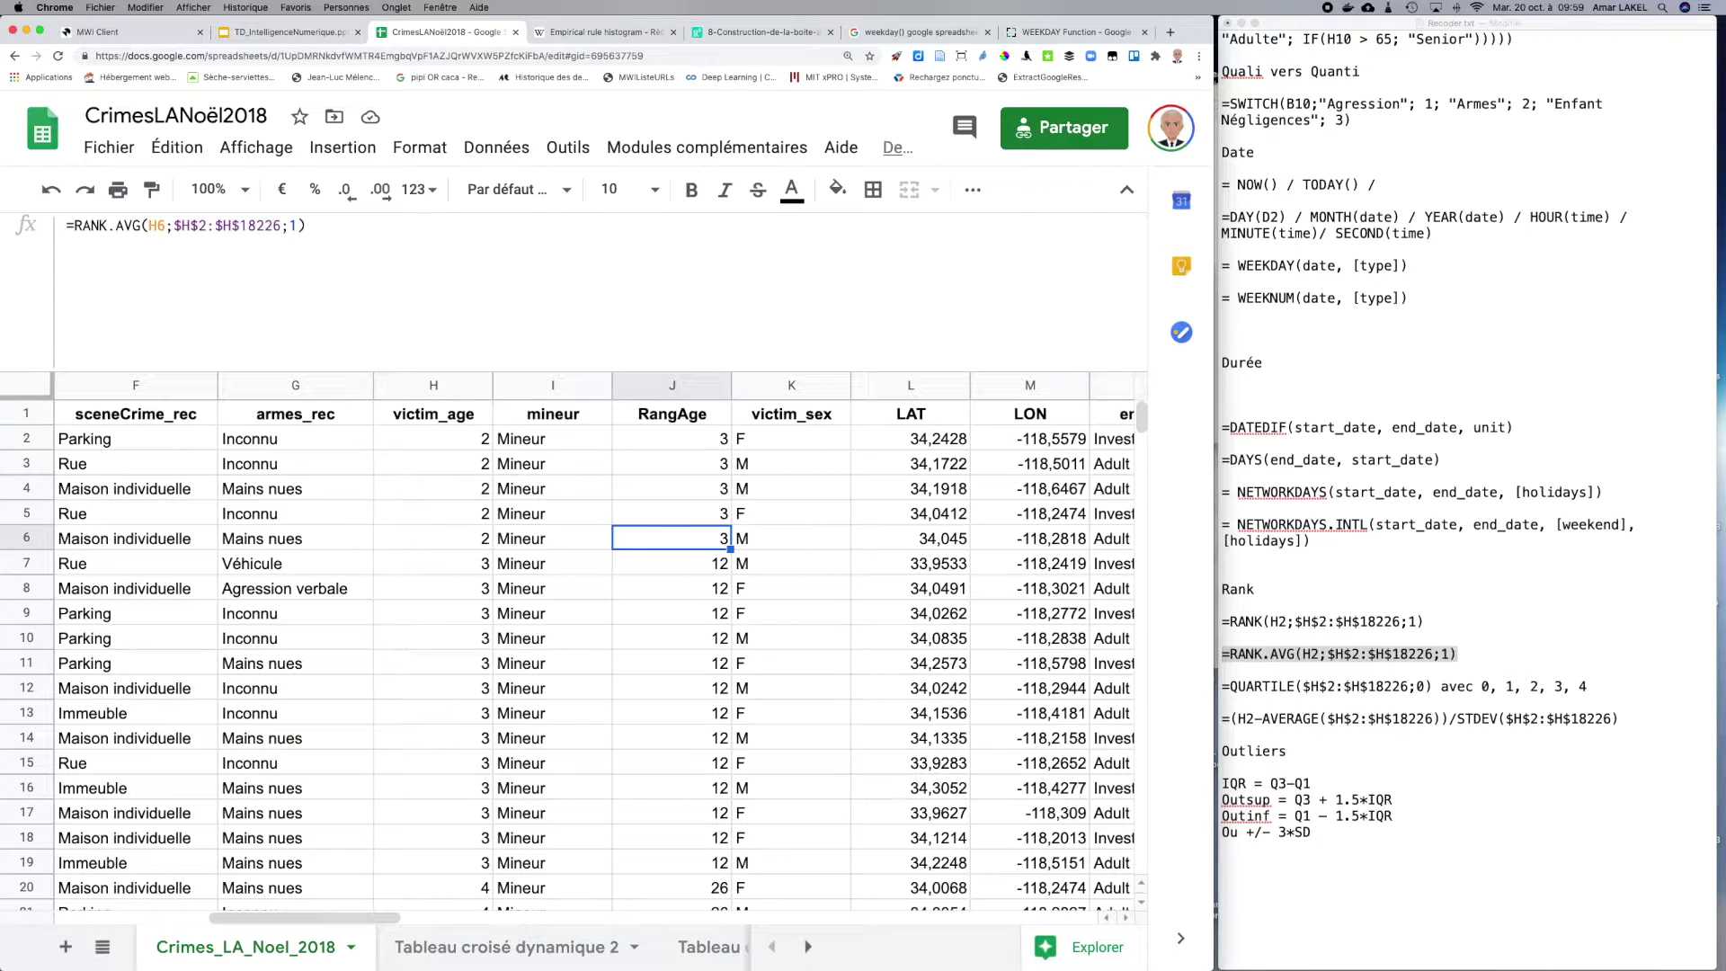
{"action": "key", "text": "Up"}
{"action": "key", "text": "Up"}
{"action": "key", "text": "Up"}
{"action": "key", "text": "Up"}
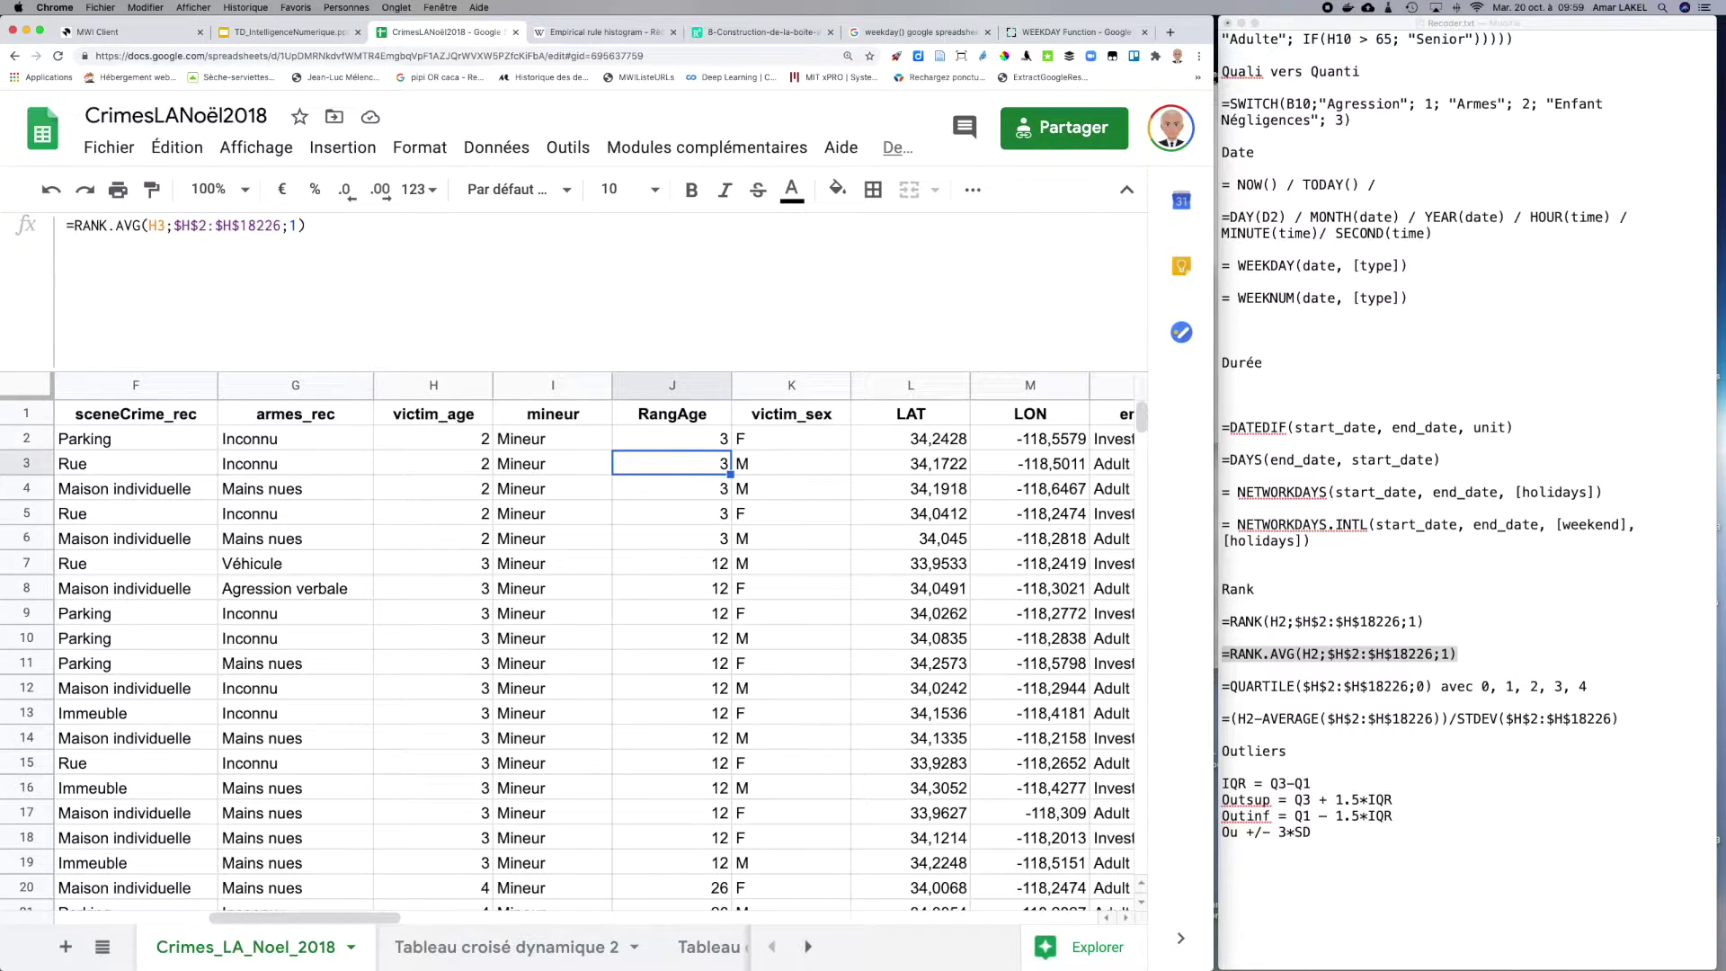
{"action": "key", "text": "Down"}
{"action": "key", "text": "Down"}
{"action": "key", "text": "Down"}
{"action": "key", "text": "Down"}
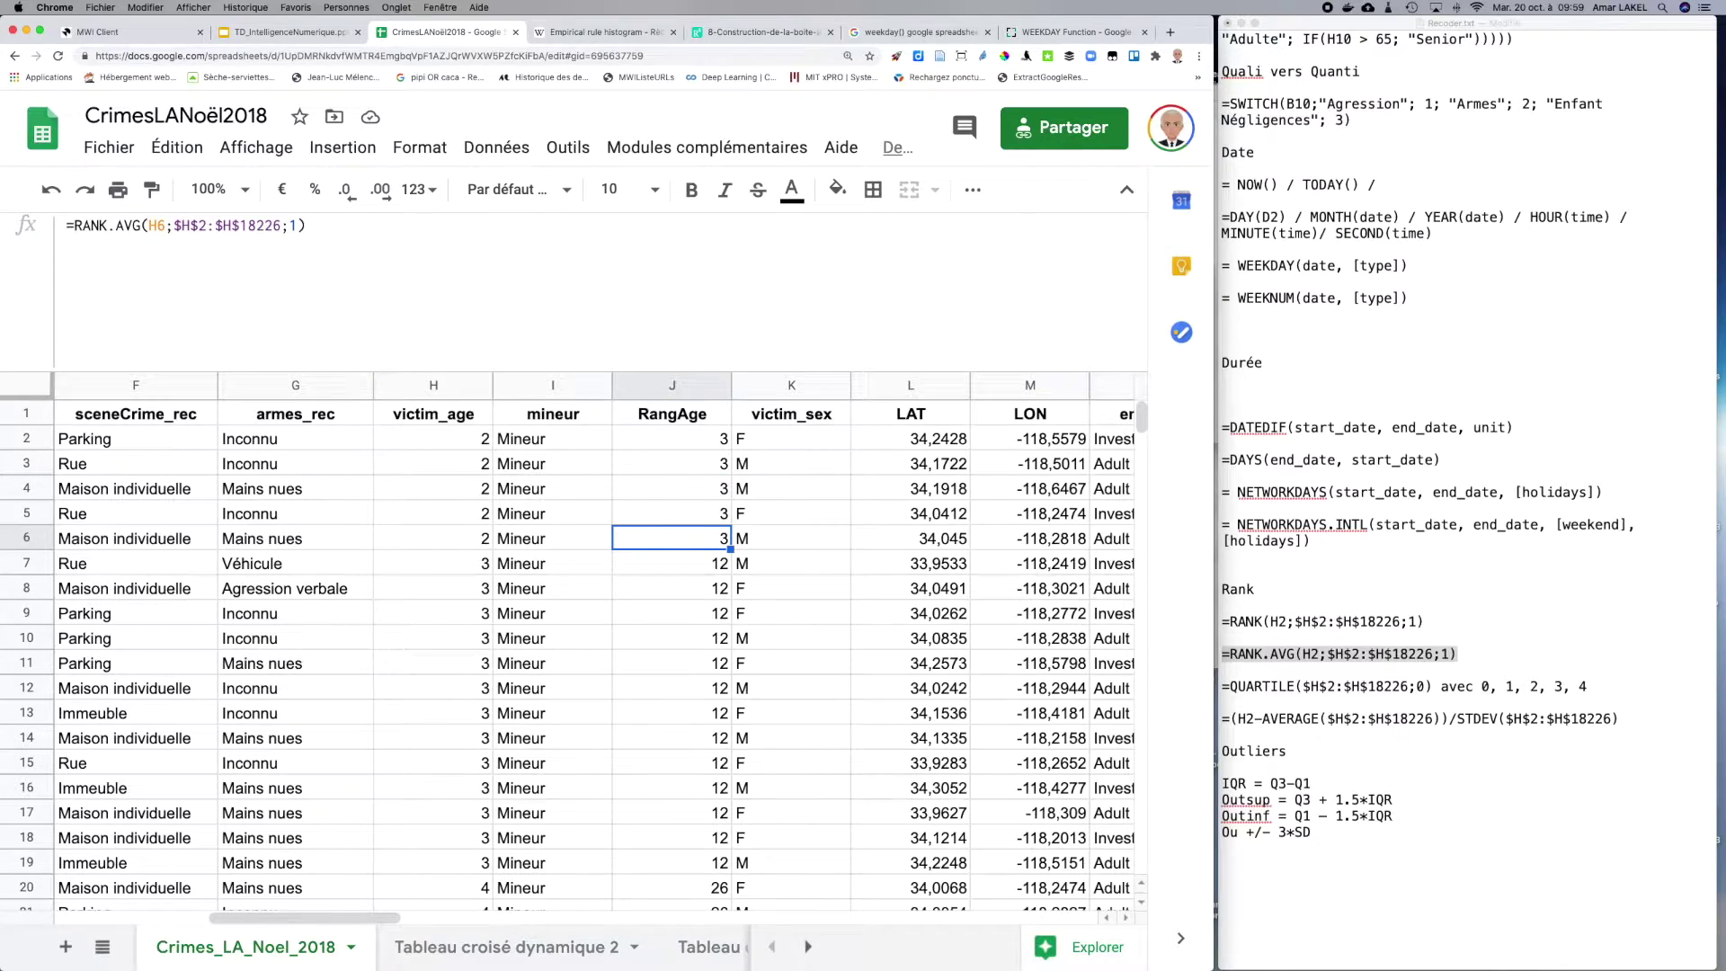
Step: Examine the RangAge ranks for the victims aged 3 in rows 7 to 19
{"action": "key", "text": "Down"}
{"action": "key", "text": "Down"}
{"action": "key", "text": "Down"}
{"action": "key", "text": "Down"}
{"action": "key", "text": "Down"}
{"action": "key", "text": "Down"}
{"action": "key", "text": "Down"}
{"action": "key", "text": "Down"}
{"action": "key", "text": "Down"}
{"action": "key", "text": "Down"}
{"action": "key", "text": "Down"}
{"action": "key", "text": "Down"}
{"action": "key", "text": "Down"}
{"action": "scroll", "coordinate": [670, 469], "scroll_direction": "down", "scroll_amount": 5}
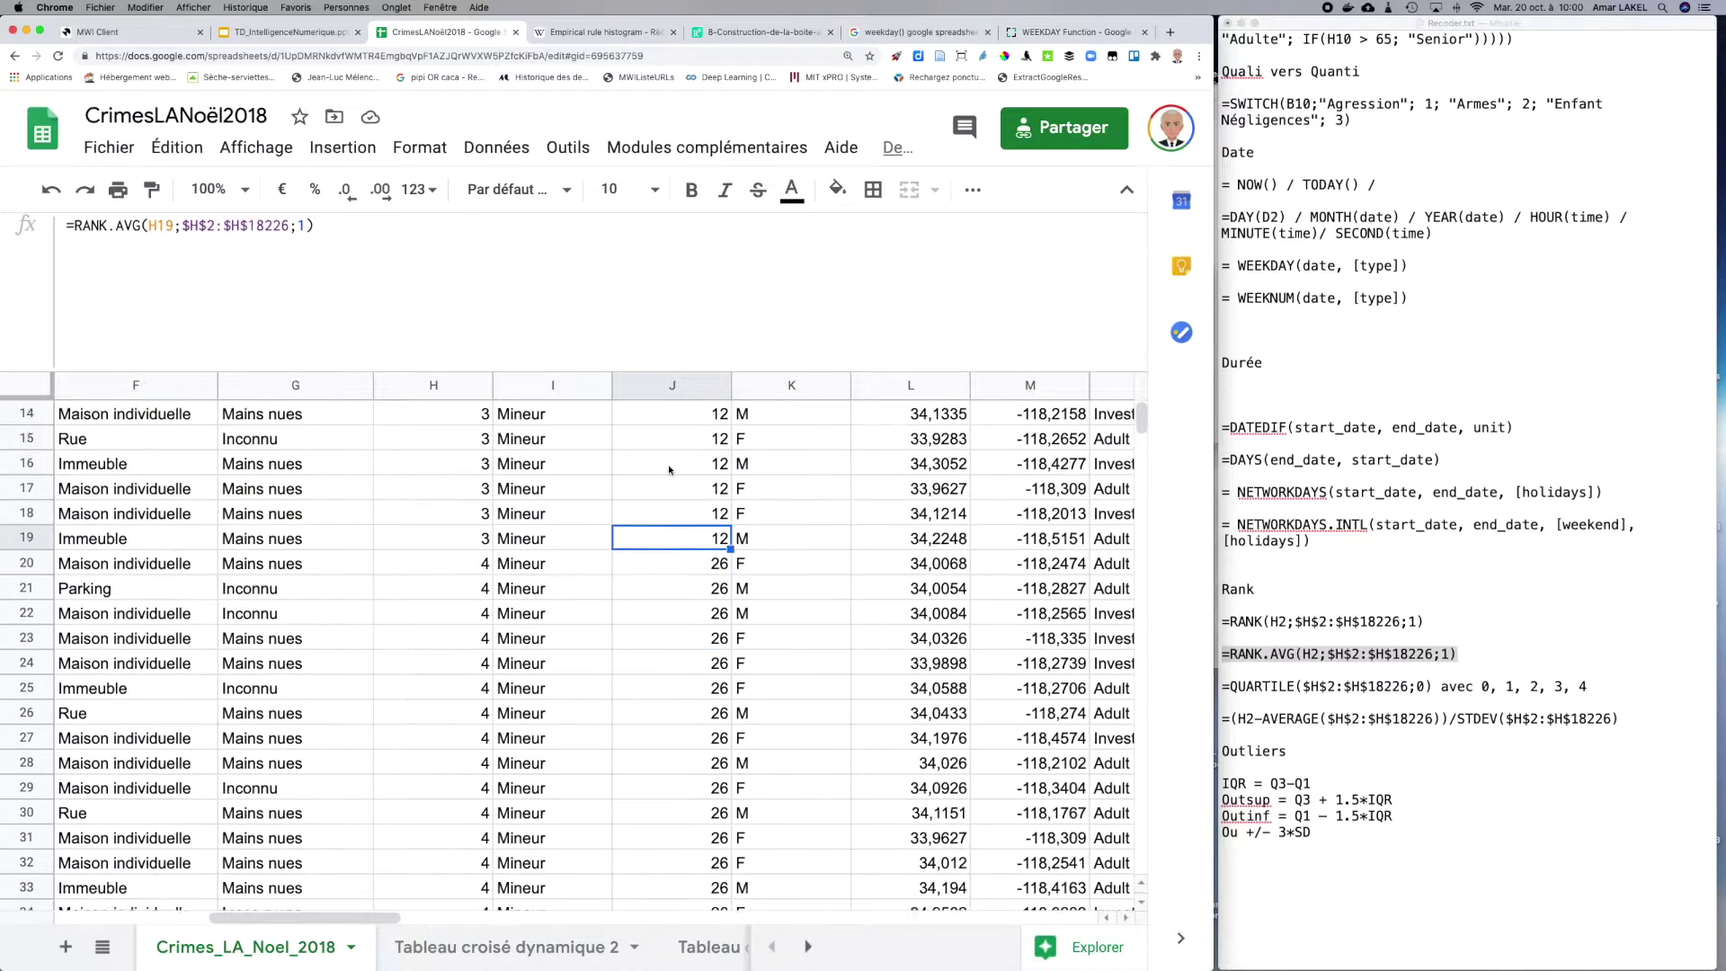
Step: Examine how RANK.AVG ranks the tied victims aged 4 in rows 20 to 34, comparing victim_age with RangAge
{"action": "key", "text": "Right"}
{"action": "key", "text": "Down"}
{"action": "key", "text": "Left"}
{"action": "key", "text": "Down"}
{"action": "key", "text": "Down"}
{"action": "key", "text": "Down"}
{"action": "key", "text": "Down"}
{"action": "key", "text": "Down"}
{"action": "key", "text": "Down"}
{"action": "key", "text": "Down"}
{"action": "key", "text": "Down"}
{"action": "key", "text": "Down"}
{"action": "key", "text": "Down"}
{"action": "key", "text": "Down"}
{"action": "key", "text": "Down"}
{"action": "key", "text": "Down"}
{"action": "key", "text": "Down"}
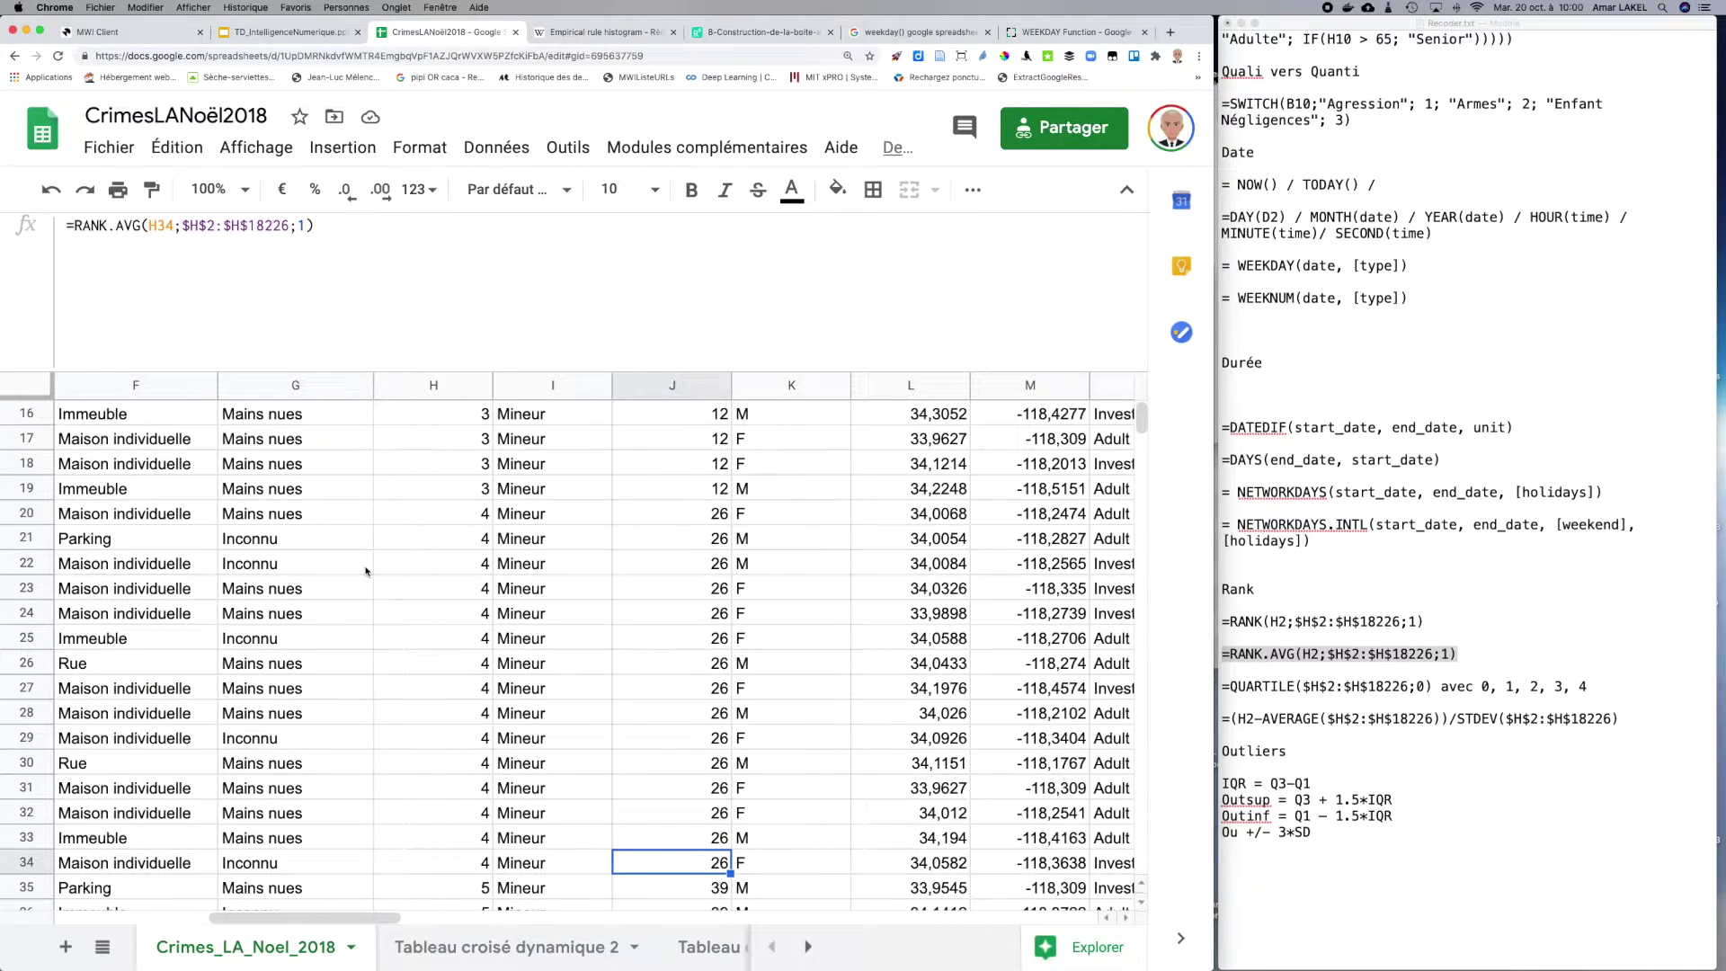
{"action": "left_click", "coordinate": [445, 514]}
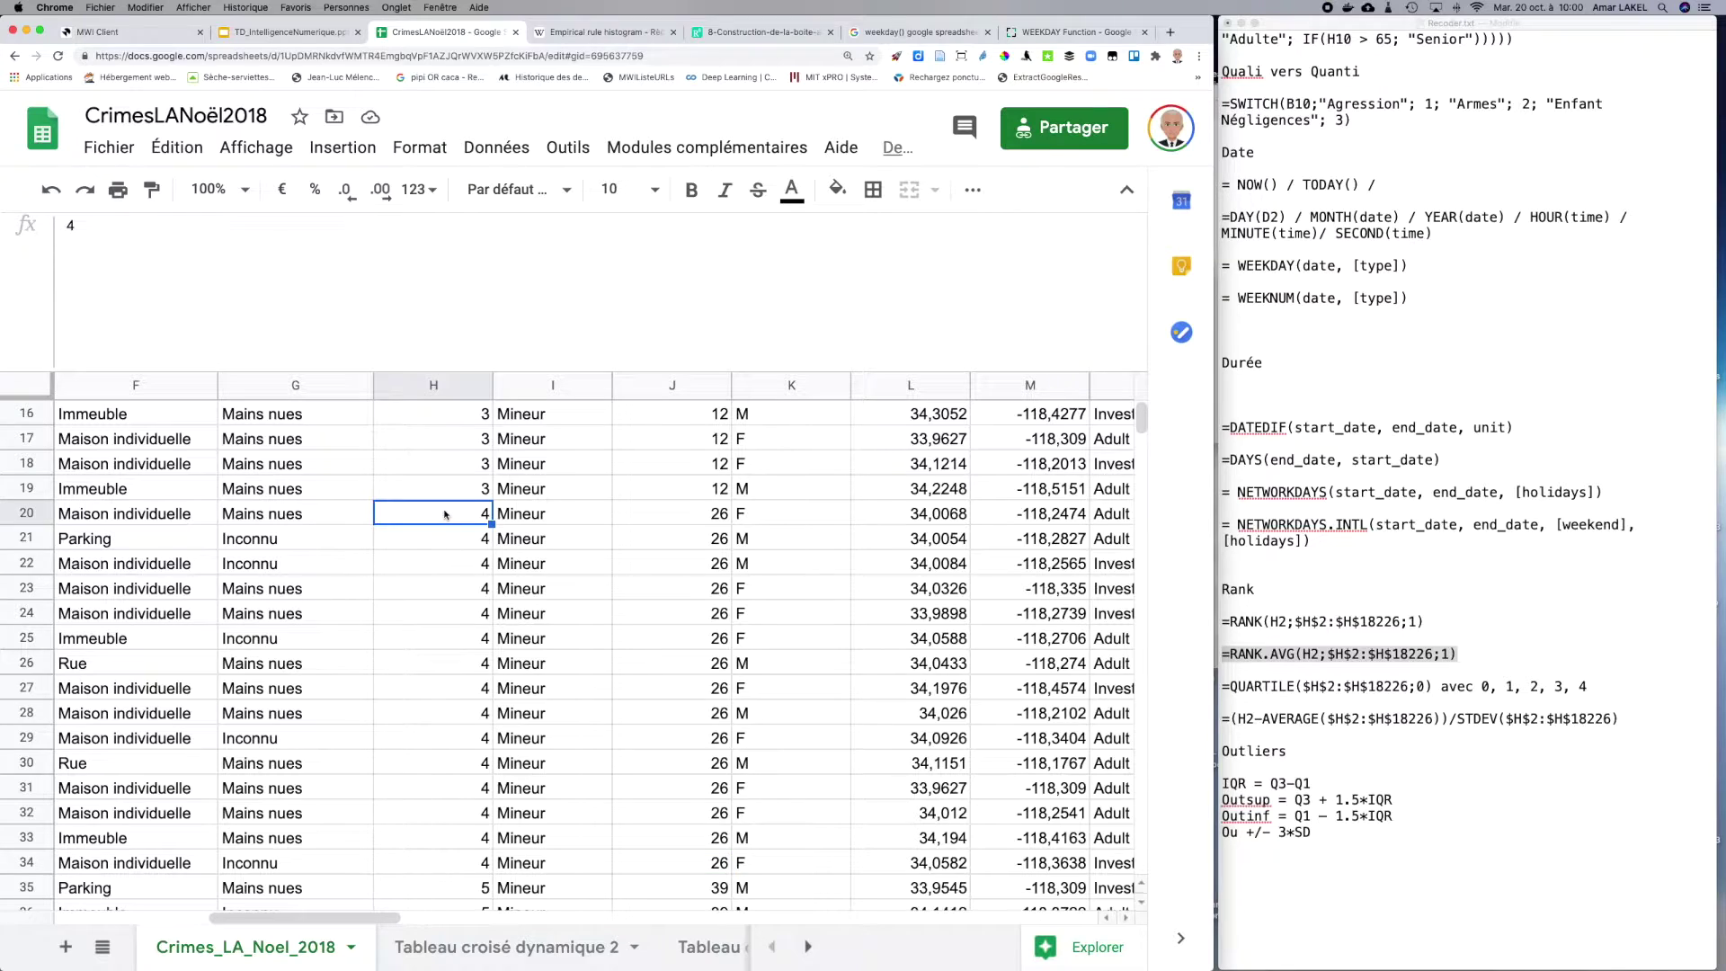
{"action": "left_click", "coordinate": [676, 513]}
{"action": "key", "text": "Down"}
{"action": "key", "text": "Down"}
{"action": "key", "text": "Down"}
{"action": "key", "text": "Down"}
{"action": "key", "text": "Down"}
{"action": "key", "text": "Down"}
{"action": "key", "text": "Down"}
{"action": "key", "text": "Down"}
{"action": "key", "text": "Down"}
{"action": "key", "text": "Down"}
{"action": "key", "text": "Down"}
{"action": "key", "text": "Down"}
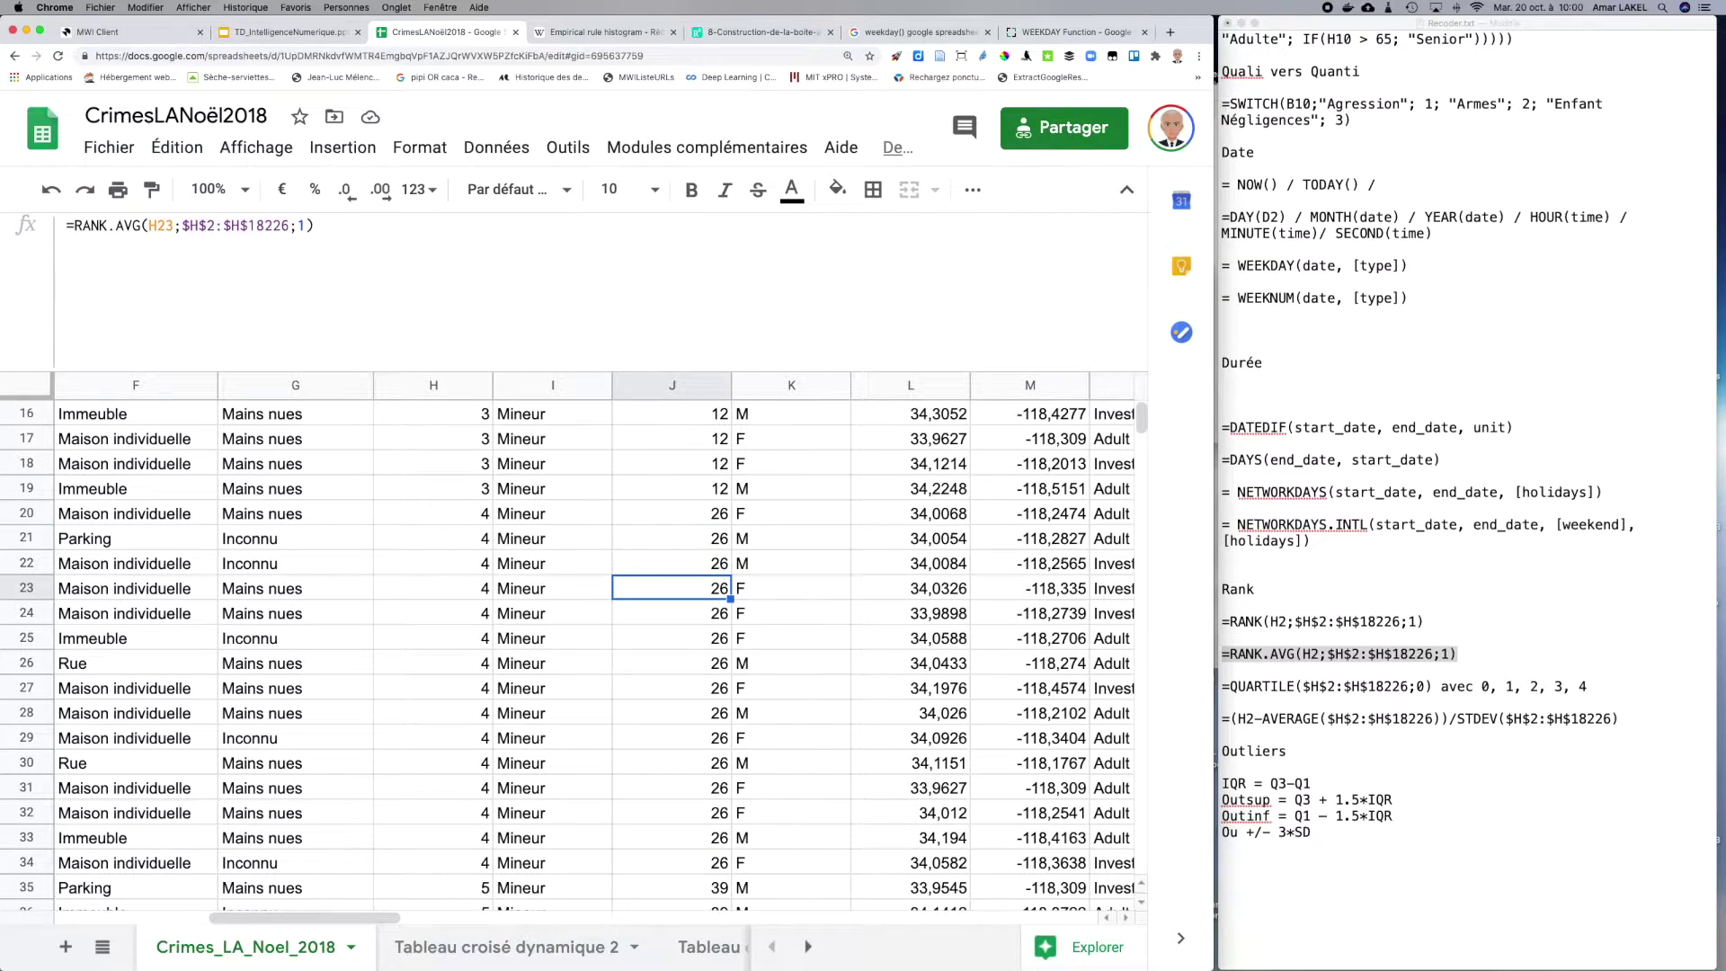
{"action": "key", "text": "Down"}
{"action": "key", "text": "Down"}
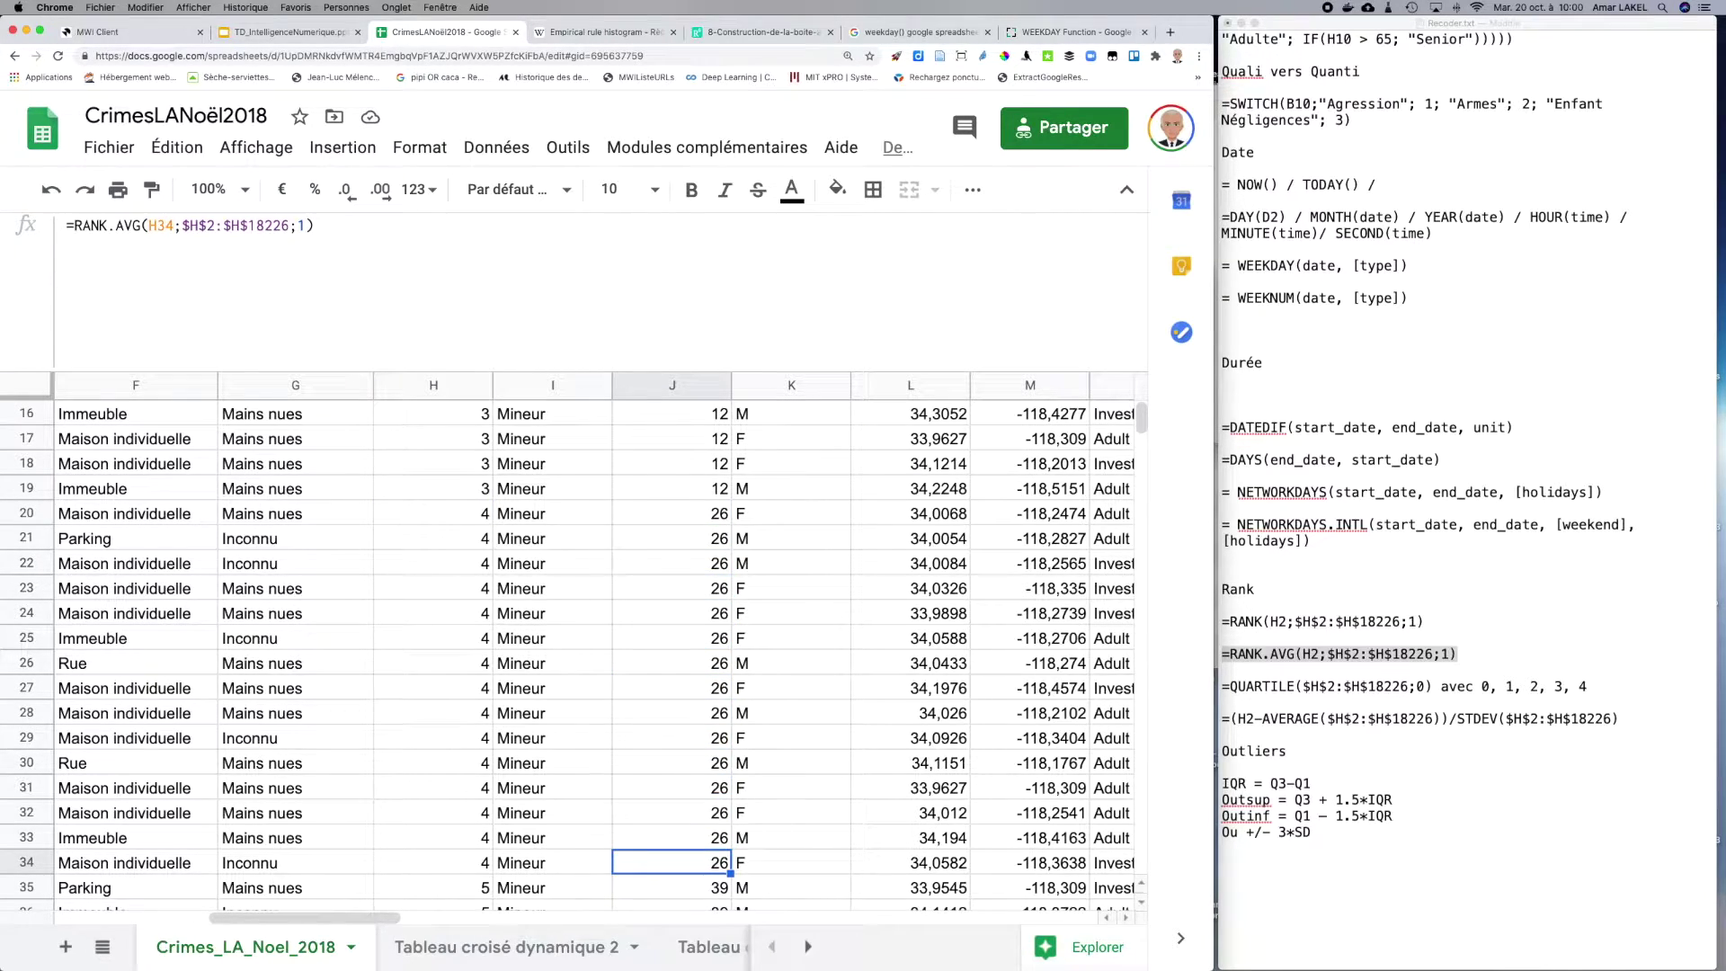
{"action": "key", "text": "Up"}
{"action": "key", "text": "Up"}
{"action": "key", "text": "Up"}
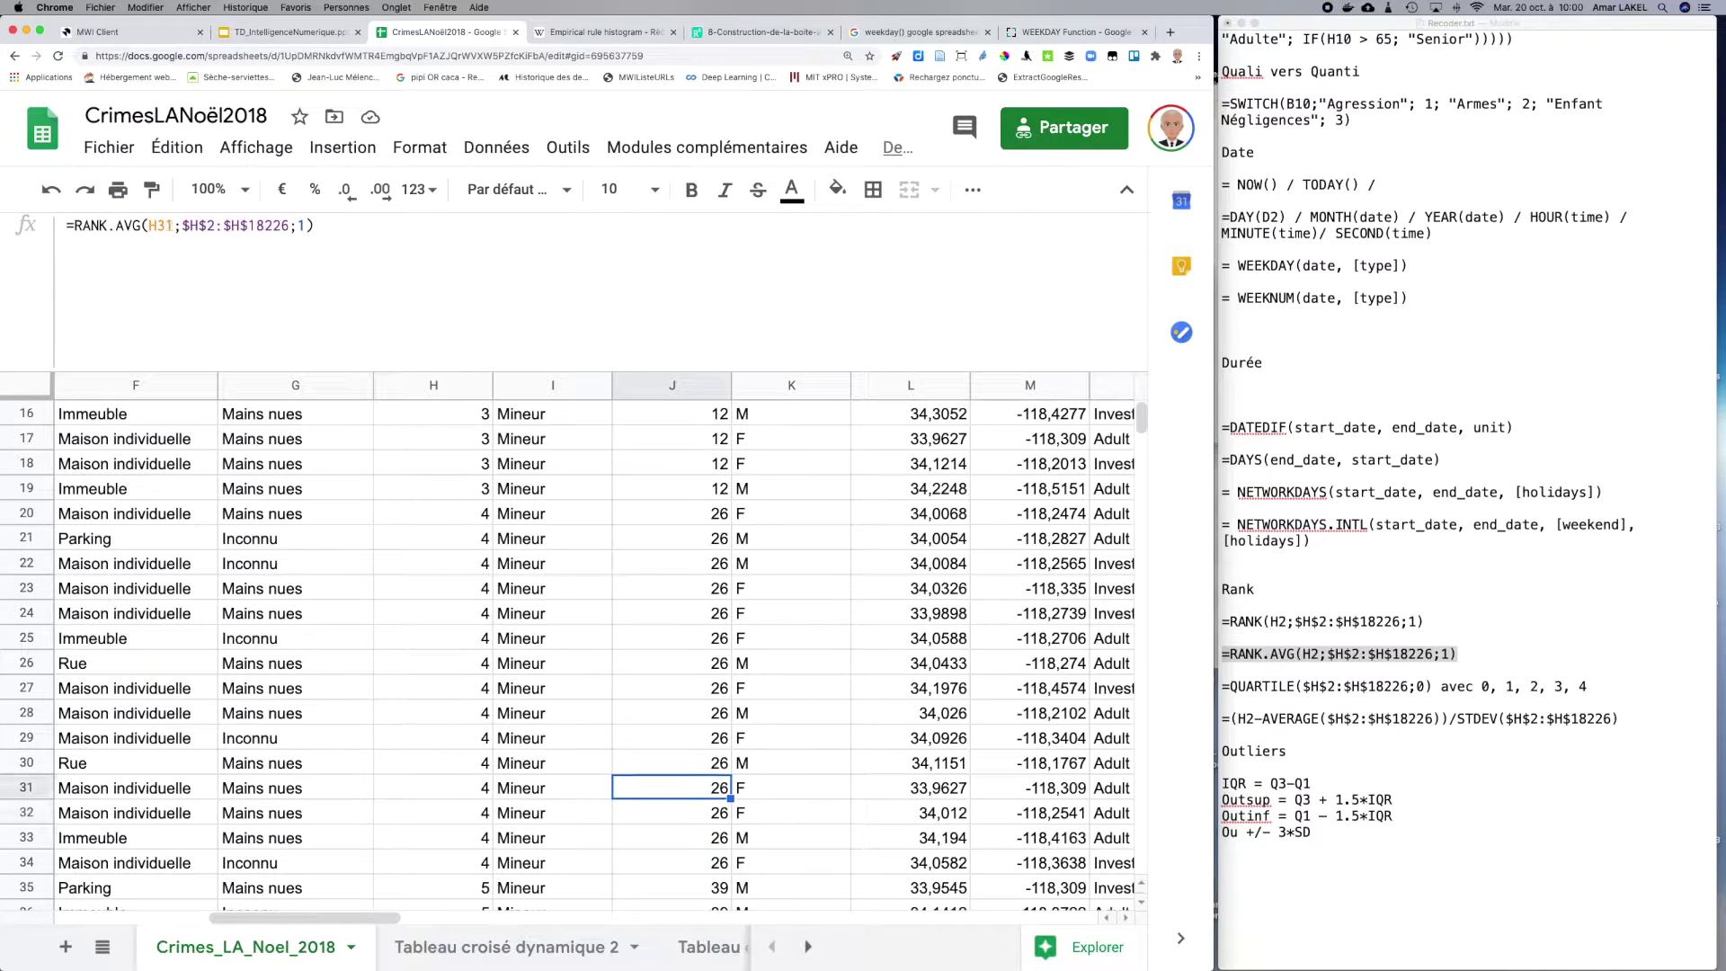
{"action": "key", "text": "Up"}
{"action": "key", "text": "Up"}
{"action": "key", "text": "Up"}
{"action": "key", "text": "Up"}
{"action": "key", "text": "Up"}
{"action": "key", "text": "Up"}
{"action": "key", "text": "Up"}
{"action": "key", "text": "Up"}
{"action": "key", "text": "Up"}
{"action": "key", "text": "Up"}
{"action": "key", "text": "Up"}
{"action": "key", "text": "Down"}
{"action": "key", "text": "Down"}
{"action": "key", "text": "Down"}
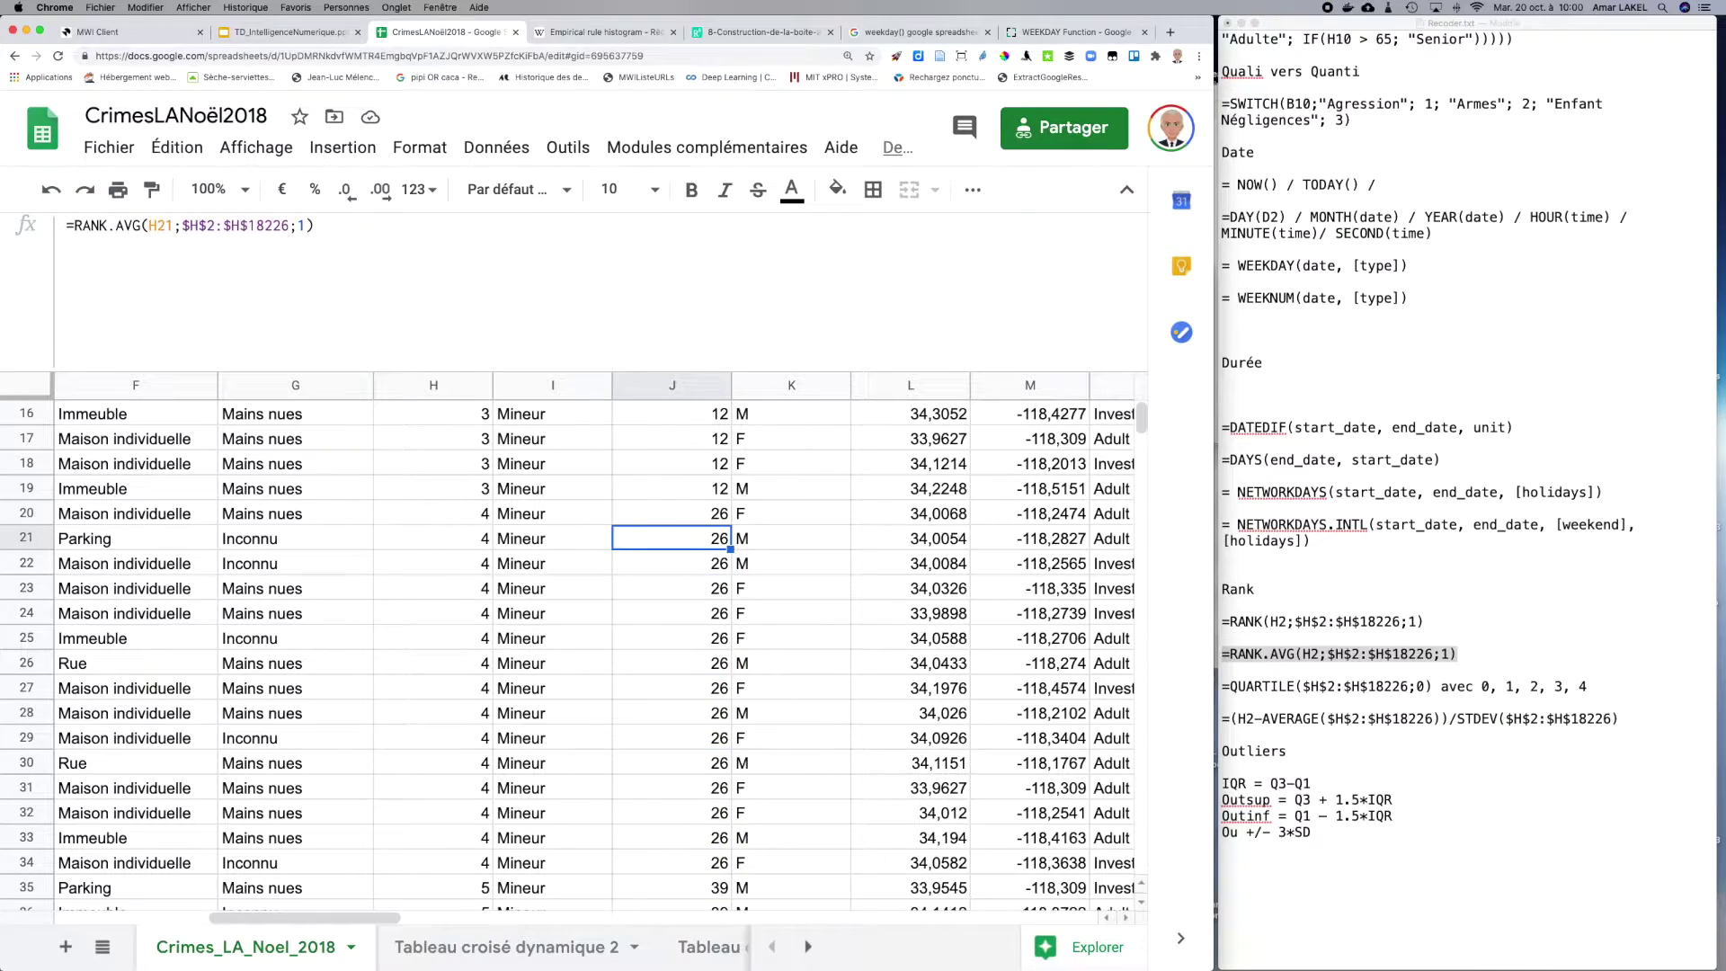
{"action": "key", "text": "Down"}
{"action": "key", "text": "Down"}
{"action": "key", "text": "Down"}
{"action": "key", "text": "Down"}
{"action": "key", "text": "Down"}
{"action": "key", "text": "Down"}
{"action": "key", "text": "Down"}
{"action": "key", "text": "Down"}
{"action": "key", "text": "Down"}
{"action": "key", "text": "Down"}
{"action": "key", "text": "Down"}
{"action": "key", "text": "Down"}
{"action": "key", "text": "Up"}
{"action": "key", "text": "Up"}
{"action": "key", "text": "Up"}
{"action": "key", "text": "Up"}
{"action": "key", "text": "Up"}
{"action": "key", "text": "Up"}
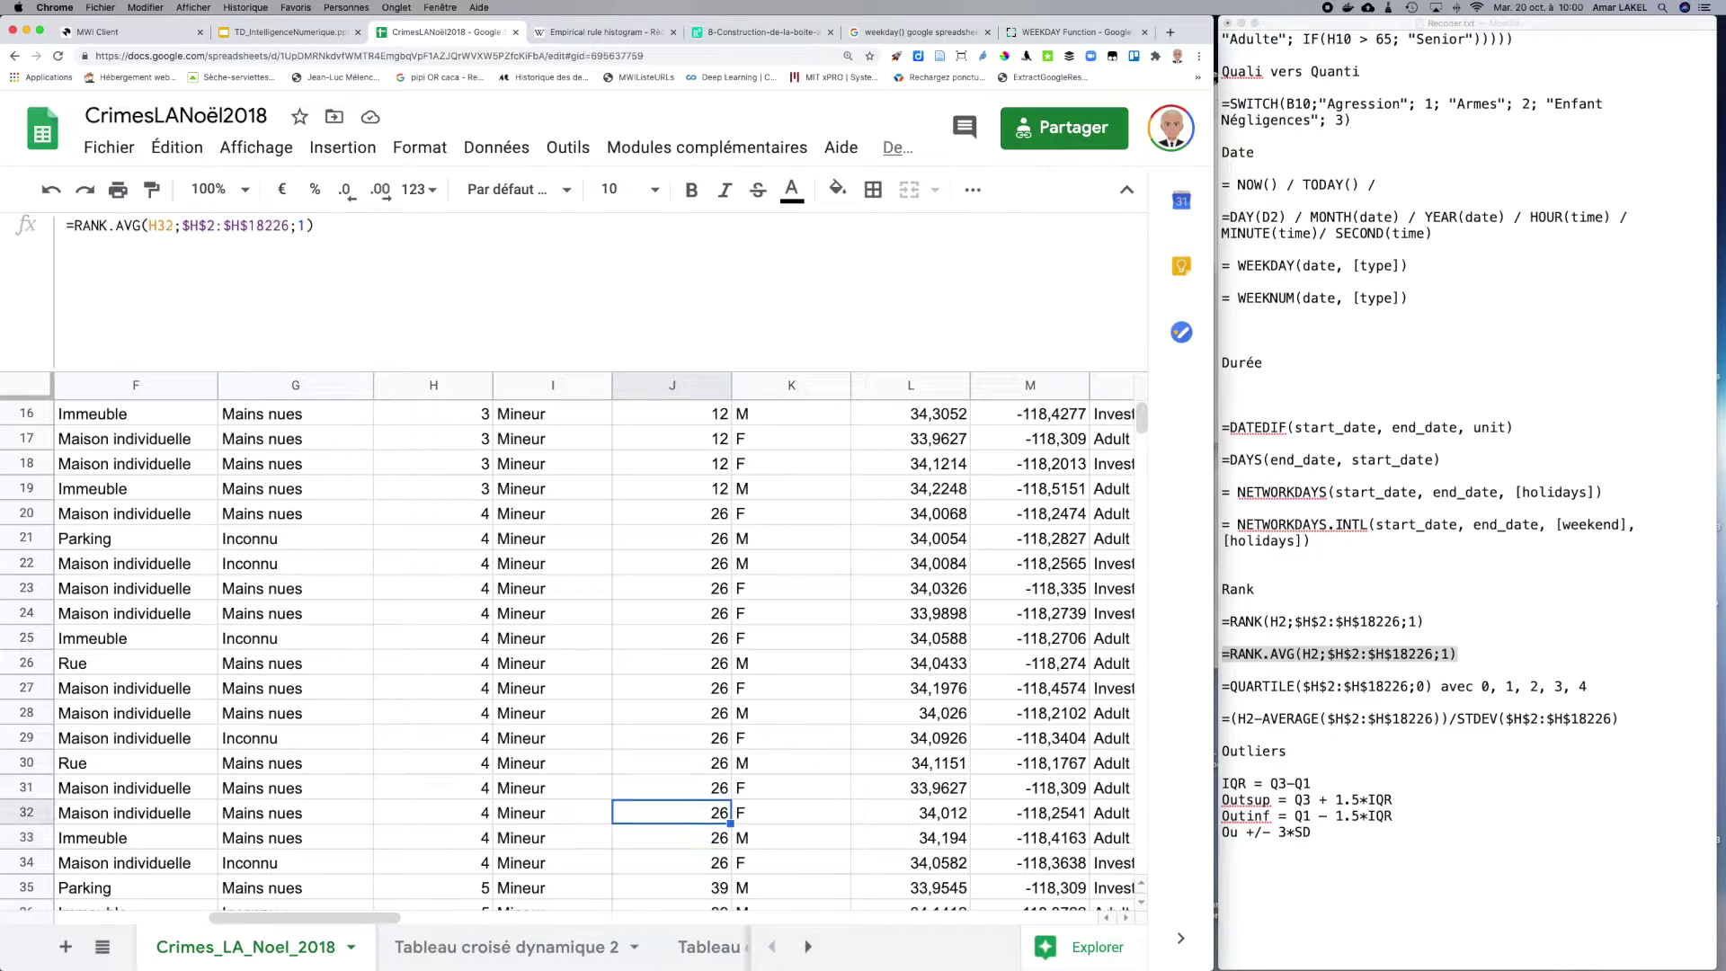
{"action": "key", "text": "Up"}
{"action": "key", "text": "Up"}
{"action": "key", "text": "Up"}
{"action": "key", "text": "Down"}
{"action": "key", "text": "Up"}
{"action": "key", "text": "Down"}
{"action": "key", "text": "Up"}
{"action": "key", "text": "Down"}
{"action": "key", "text": "Up"}
{"action": "key", "text": "Down"}
{"action": "key", "text": "Up"}
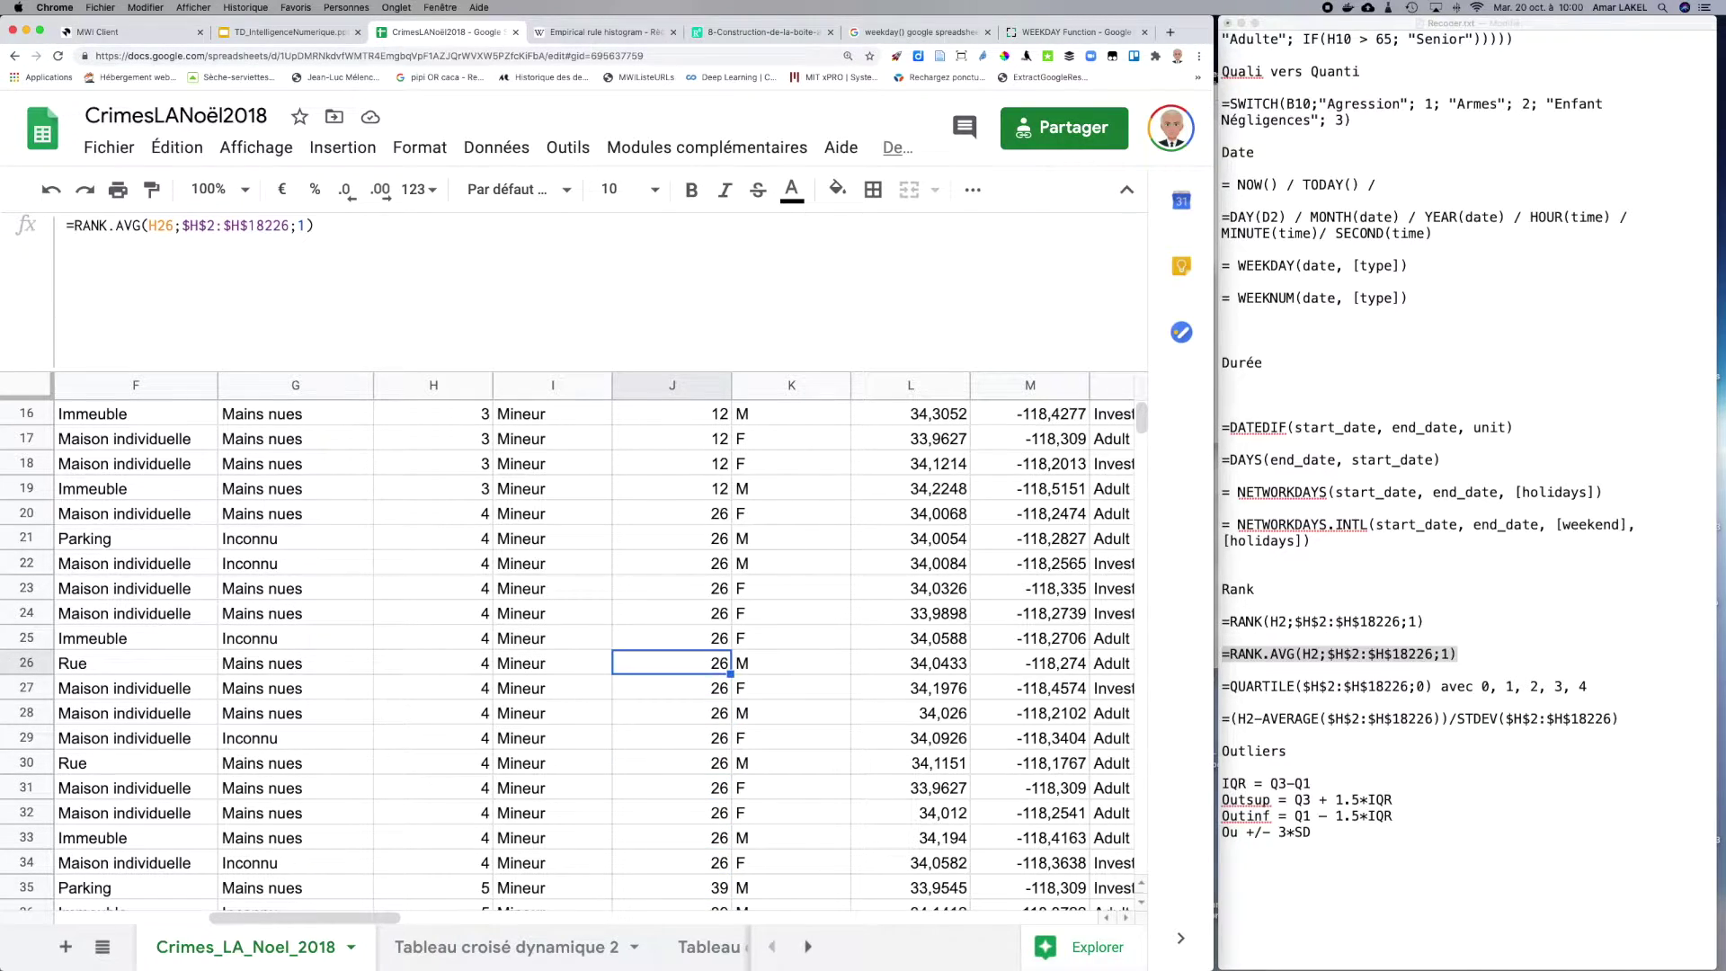
{"action": "key", "text": "Down"}
{"action": "key", "text": "Up"}
{"action": "key", "text": "Down"}
{"action": "key", "text": "Up"}
{"action": "key", "text": "Down"}
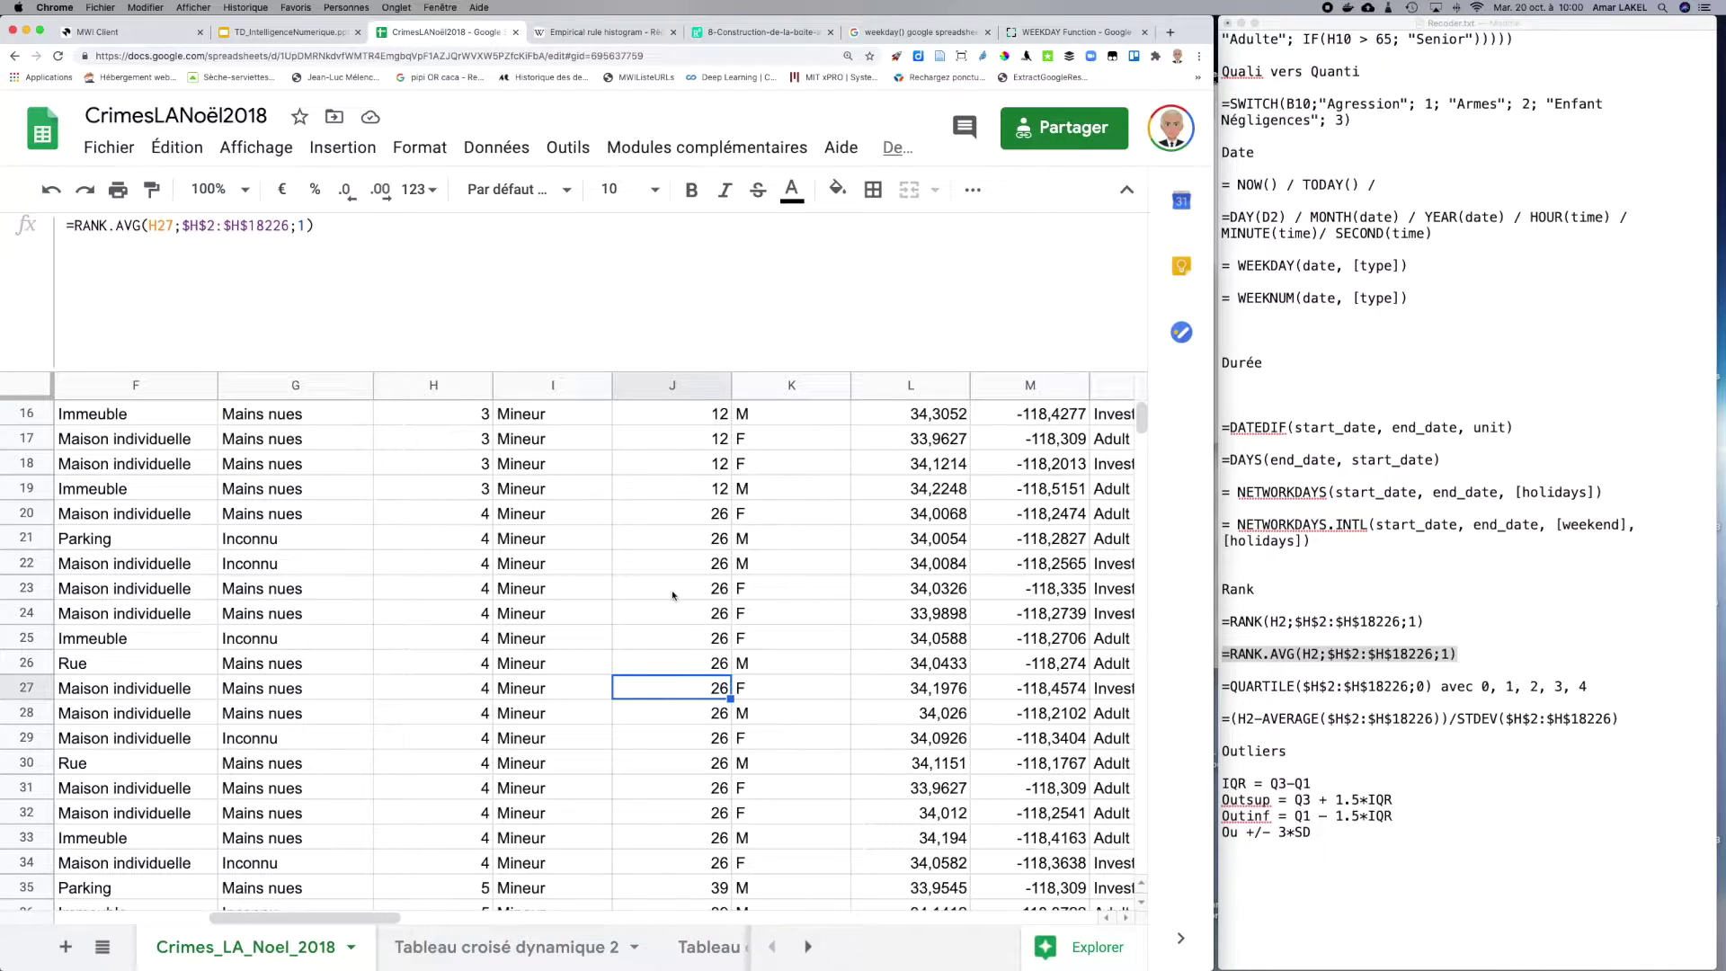
{"action": "scroll", "coordinate": [672, 594], "scroll_direction": "left", "scroll_amount": 5}
{"action": "scroll", "coordinate": [673, 594], "scroll_direction": "down", "scroll_amount": 6}
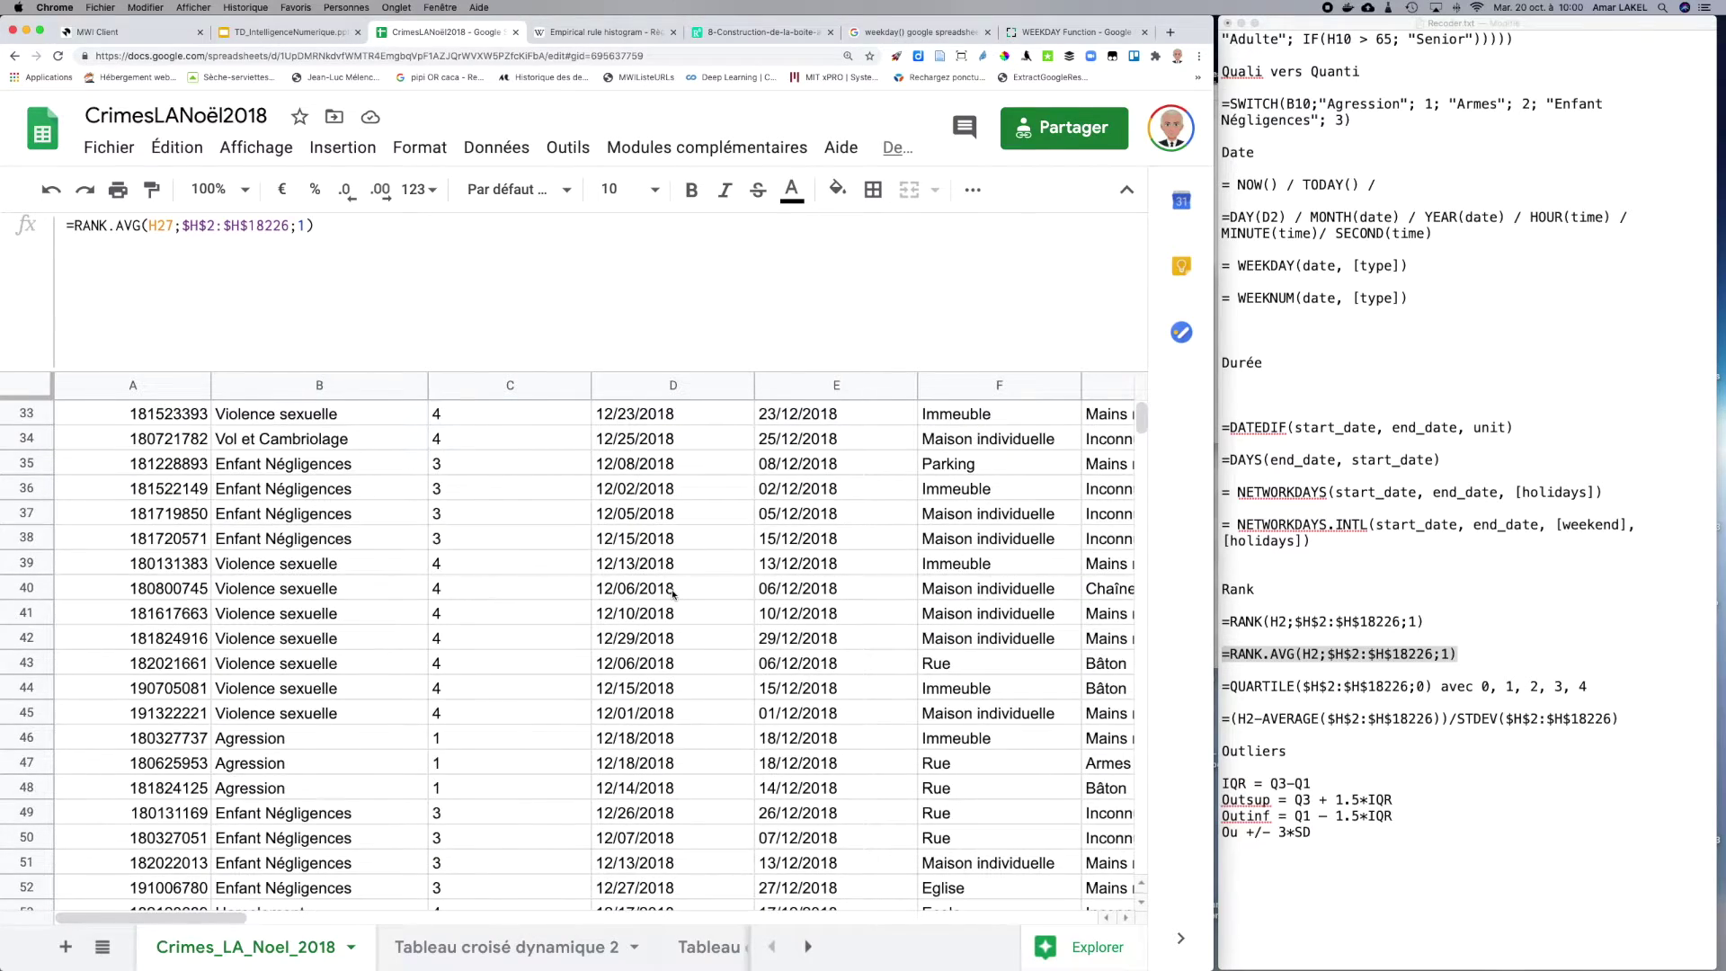
{"action": "scroll", "coordinate": [672, 594], "scroll_direction": "up", "scroll_amount": 10}
{"action": "scroll", "coordinate": [673, 594], "scroll_direction": "right", "scroll_amount": 3}
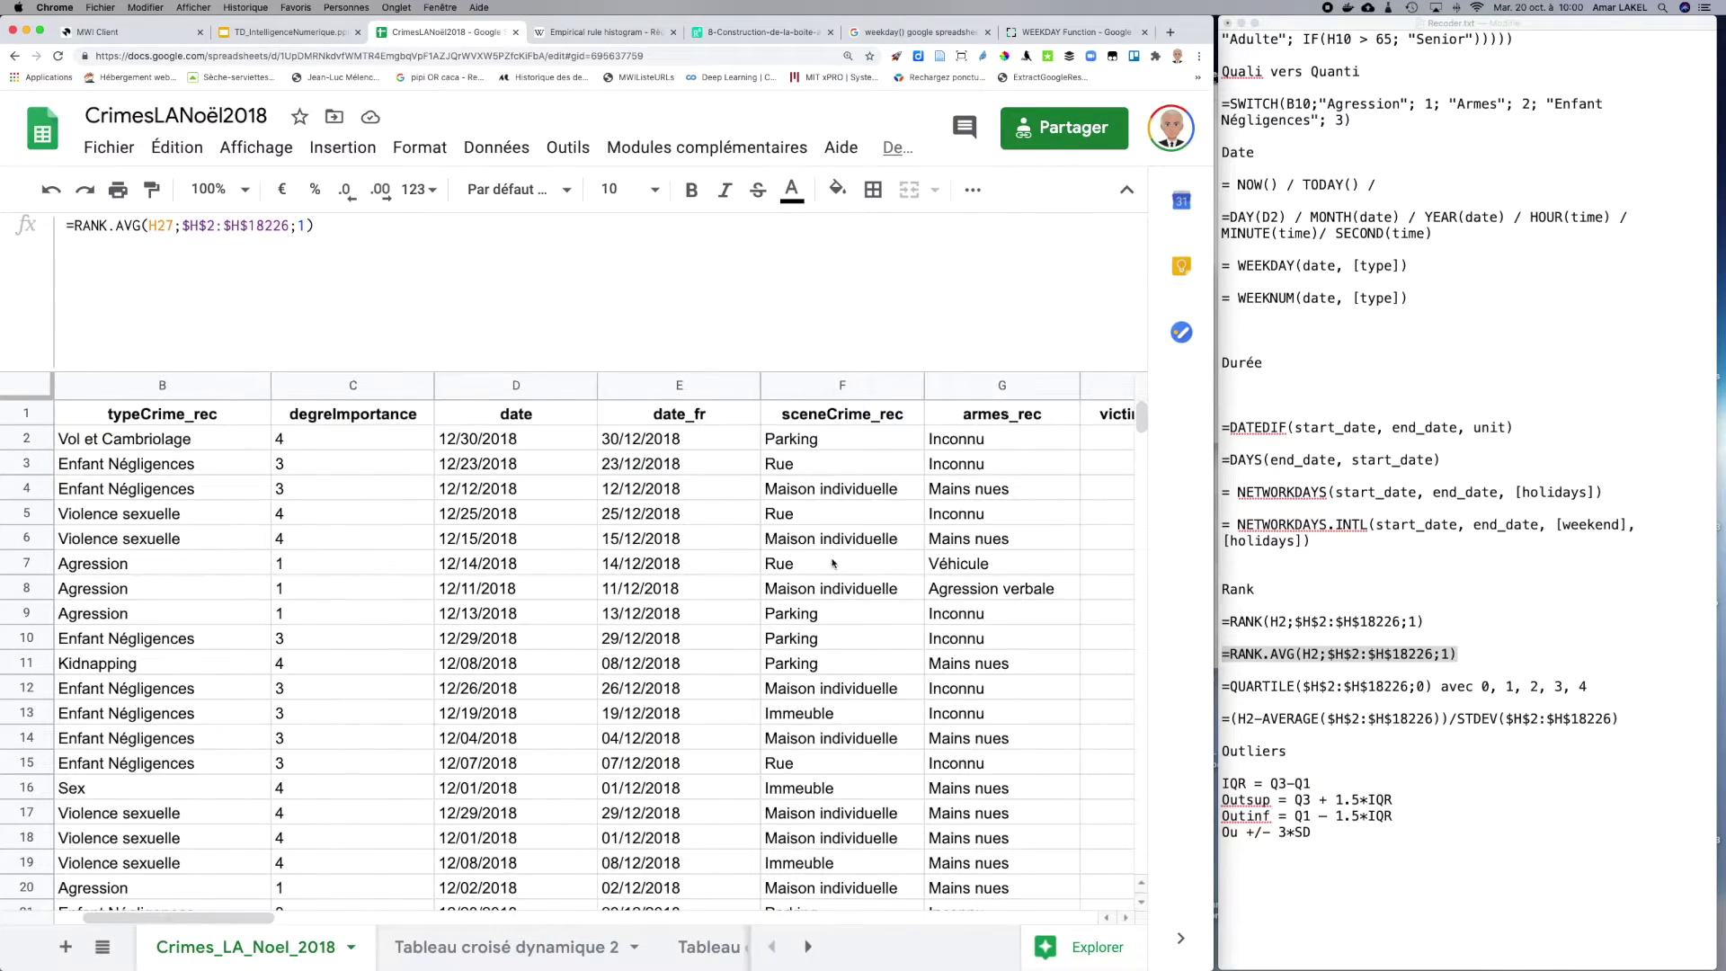
{"action": "scroll", "coordinate": [833, 563], "scroll_direction": "left", "scroll_amount": 3}
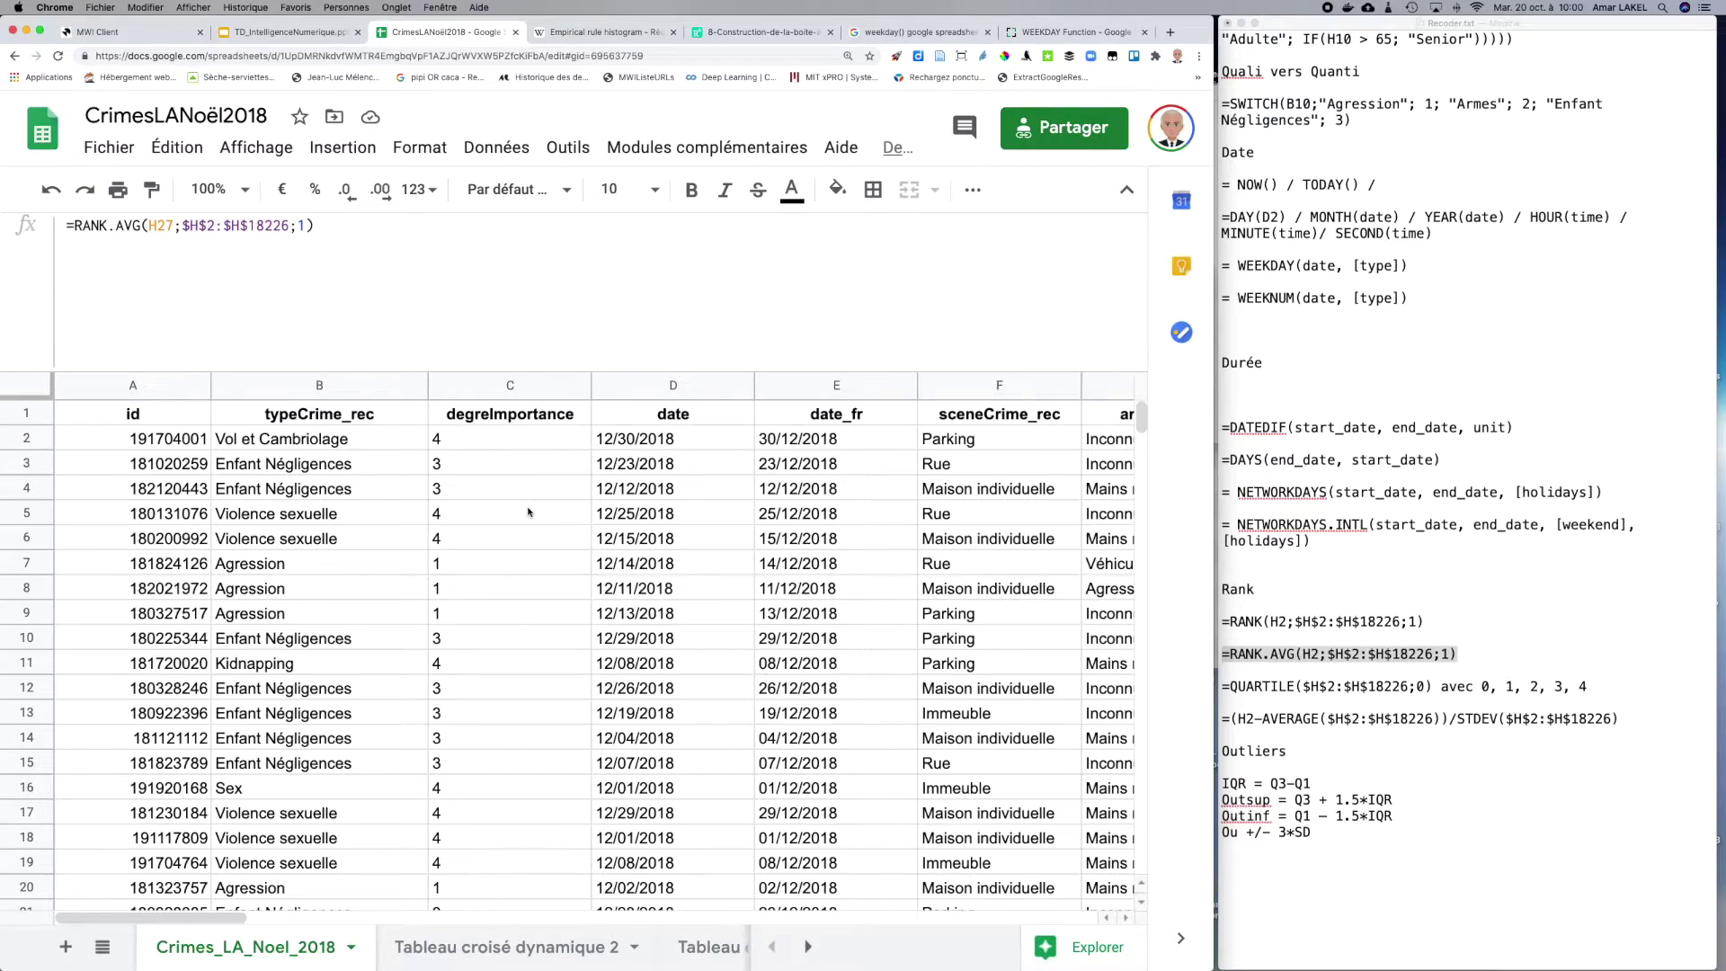
{"action": "scroll", "coordinate": [528, 512], "scroll_direction": "right", "scroll_amount": 6}
{"action": "scroll", "coordinate": [528, 512], "scroll_direction": "left", "scroll_amount": 2}
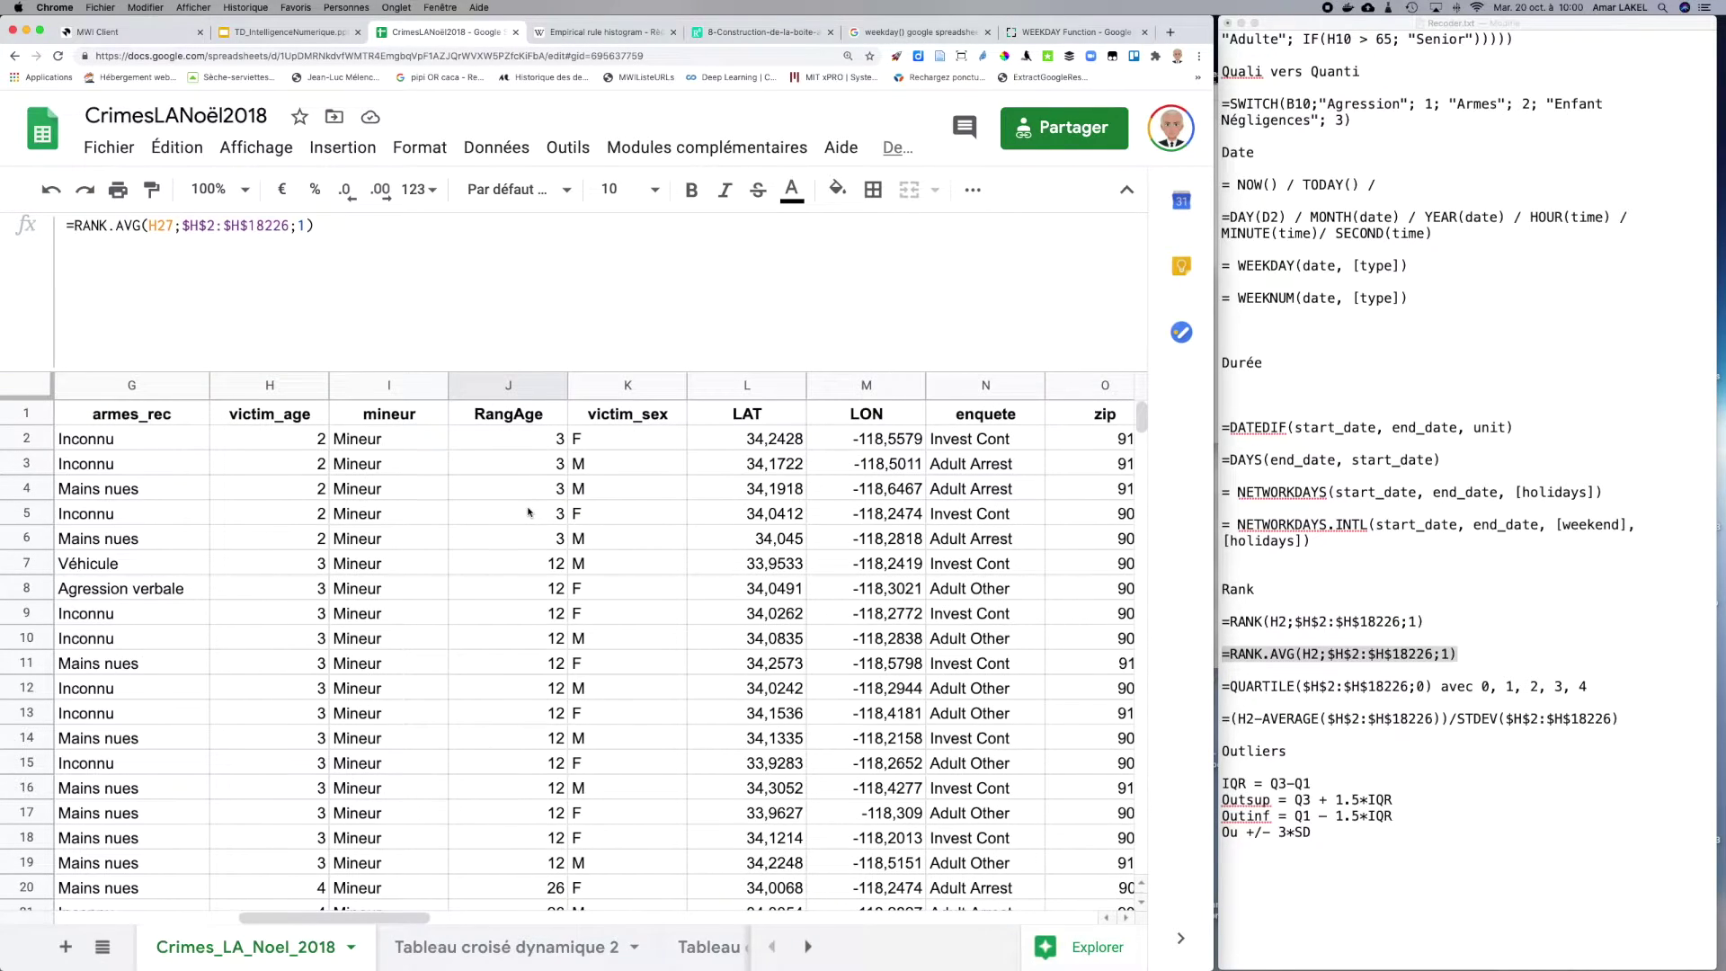
{"action": "scroll", "coordinate": [528, 513], "scroll_direction": "left", "scroll_amount": 1}
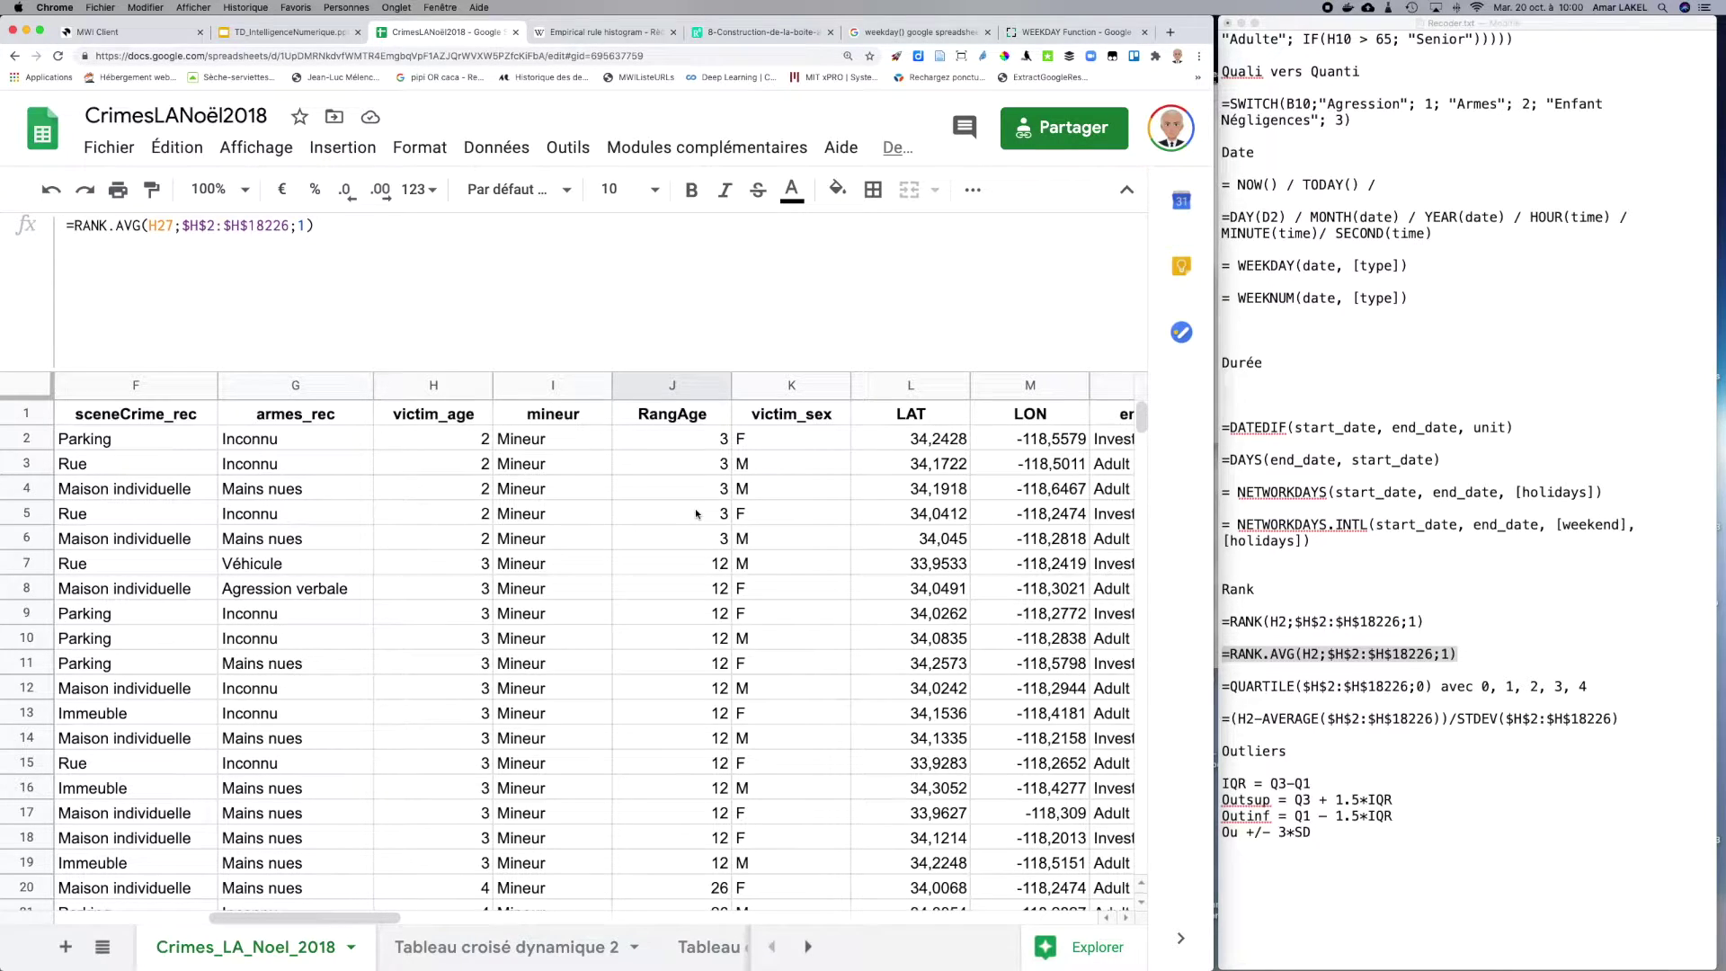
Step: In the Recoder.txt notes, copy the formula =QUARTILE($H$2:$H$18226;0) from the Rank section
{"action": "left_click", "coordinate": [1364, 703]}
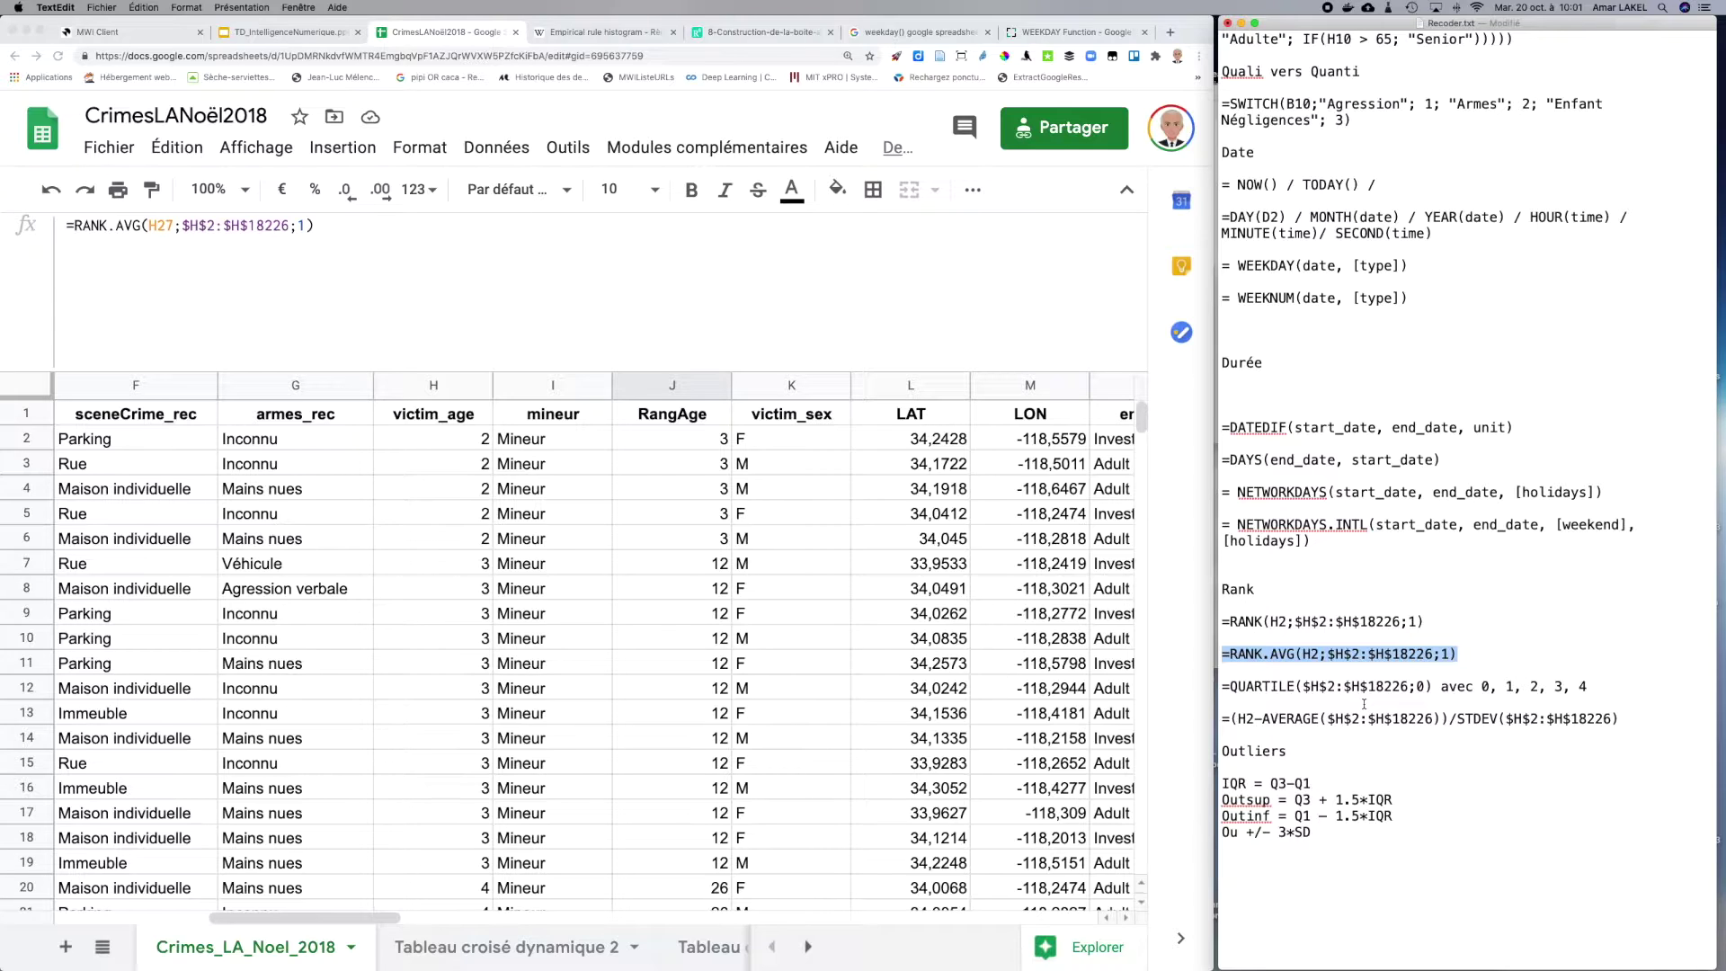
{"action": "left_click", "coordinate": [1358, 706]}
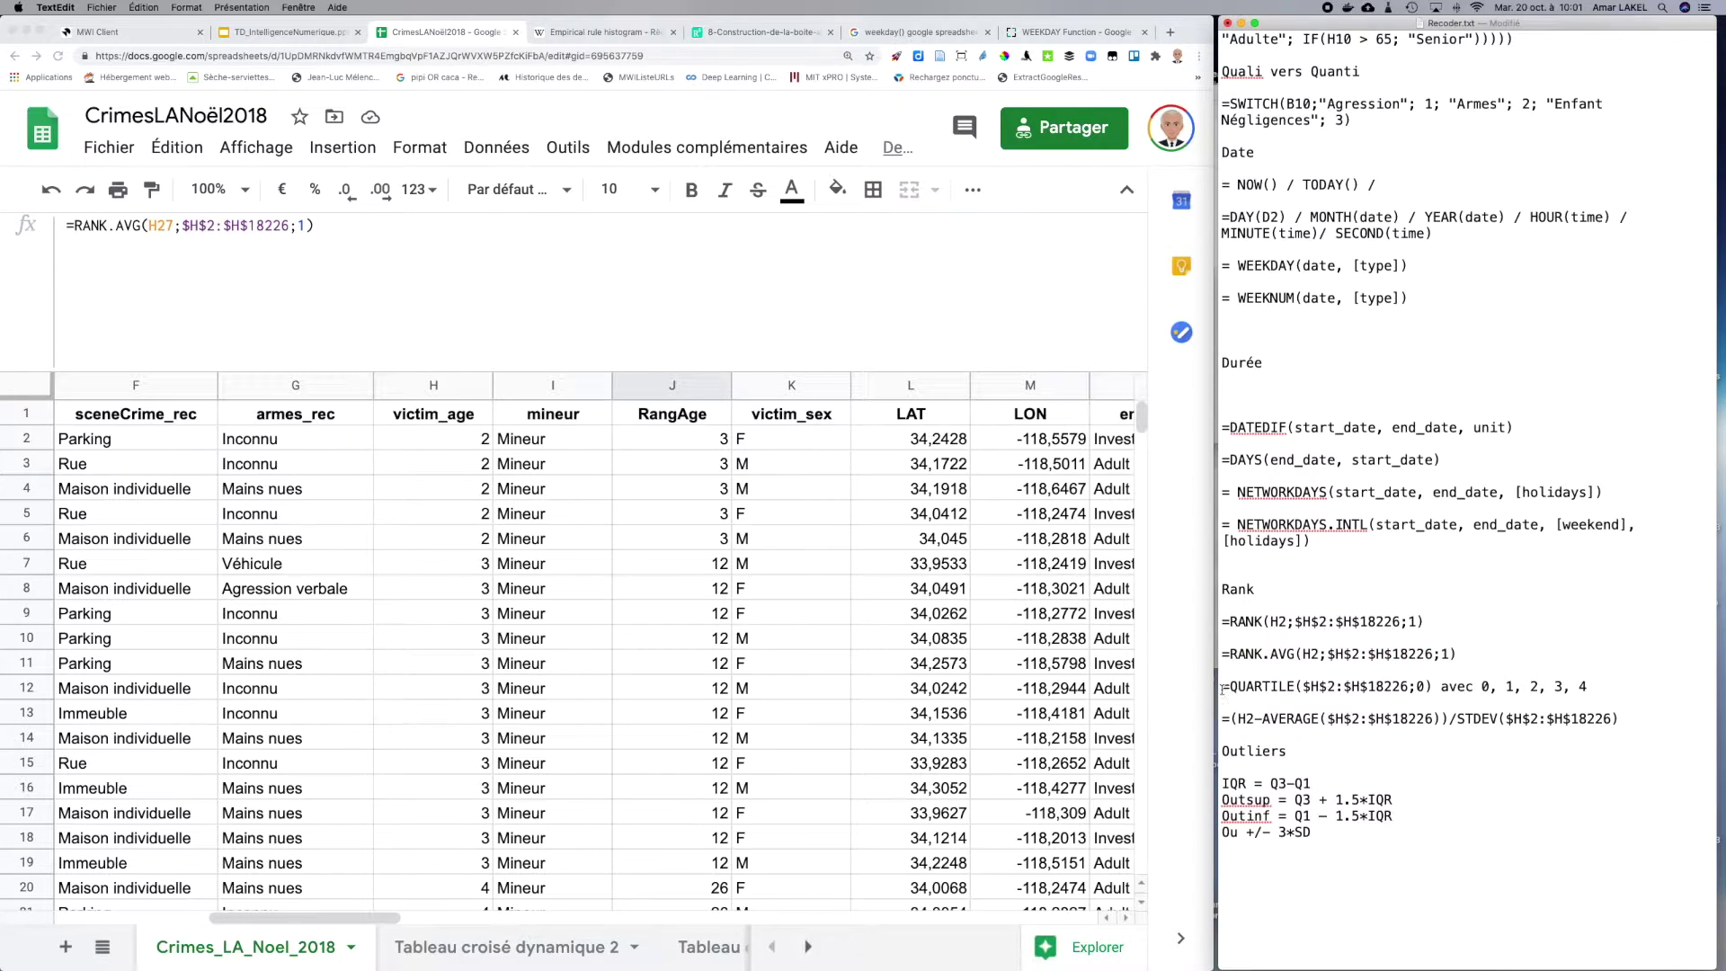
{"action": "left_click_drag", "start_coordinate": [1224, 687], "coordinate": [1433, 685]}
{"action": "key", "text": "super+c"}
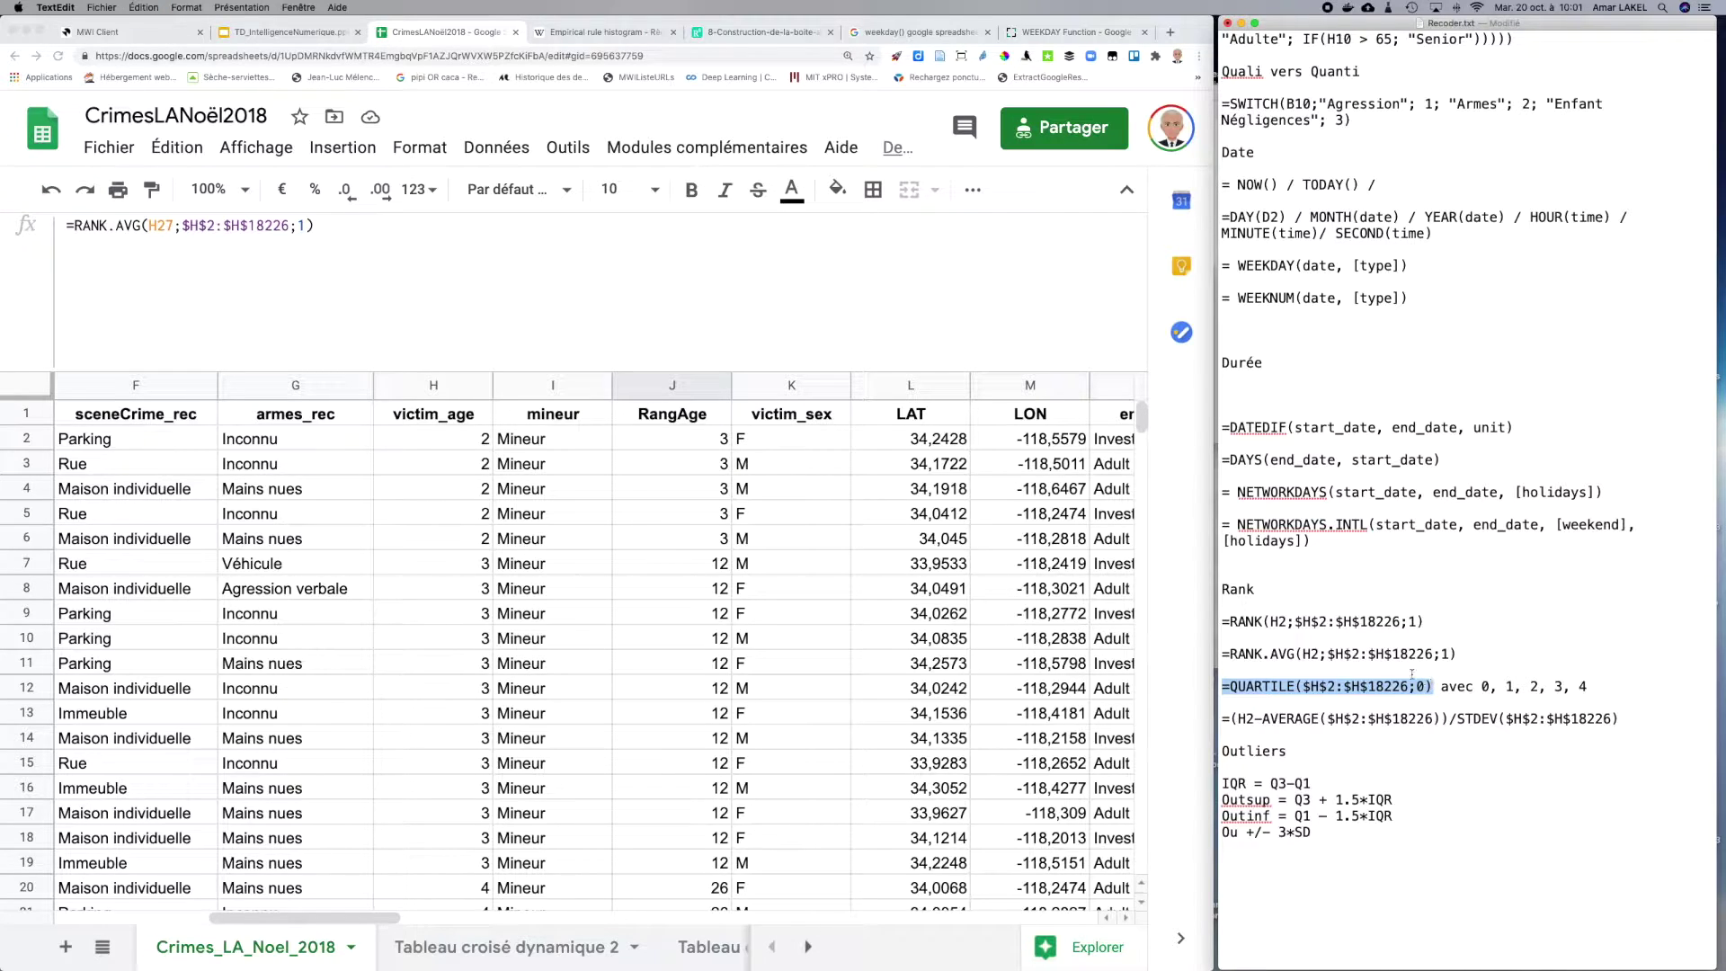
Step: Back in the CrimesLANoël2018 spreadsheet, replace the formula in J2 with the copied =QUARTILE($H$2:$H$18226;0)
{"action": "left_click", "coordinate": [635, 437]}
{"action": "left_click", "coordinate": [639, 440]}
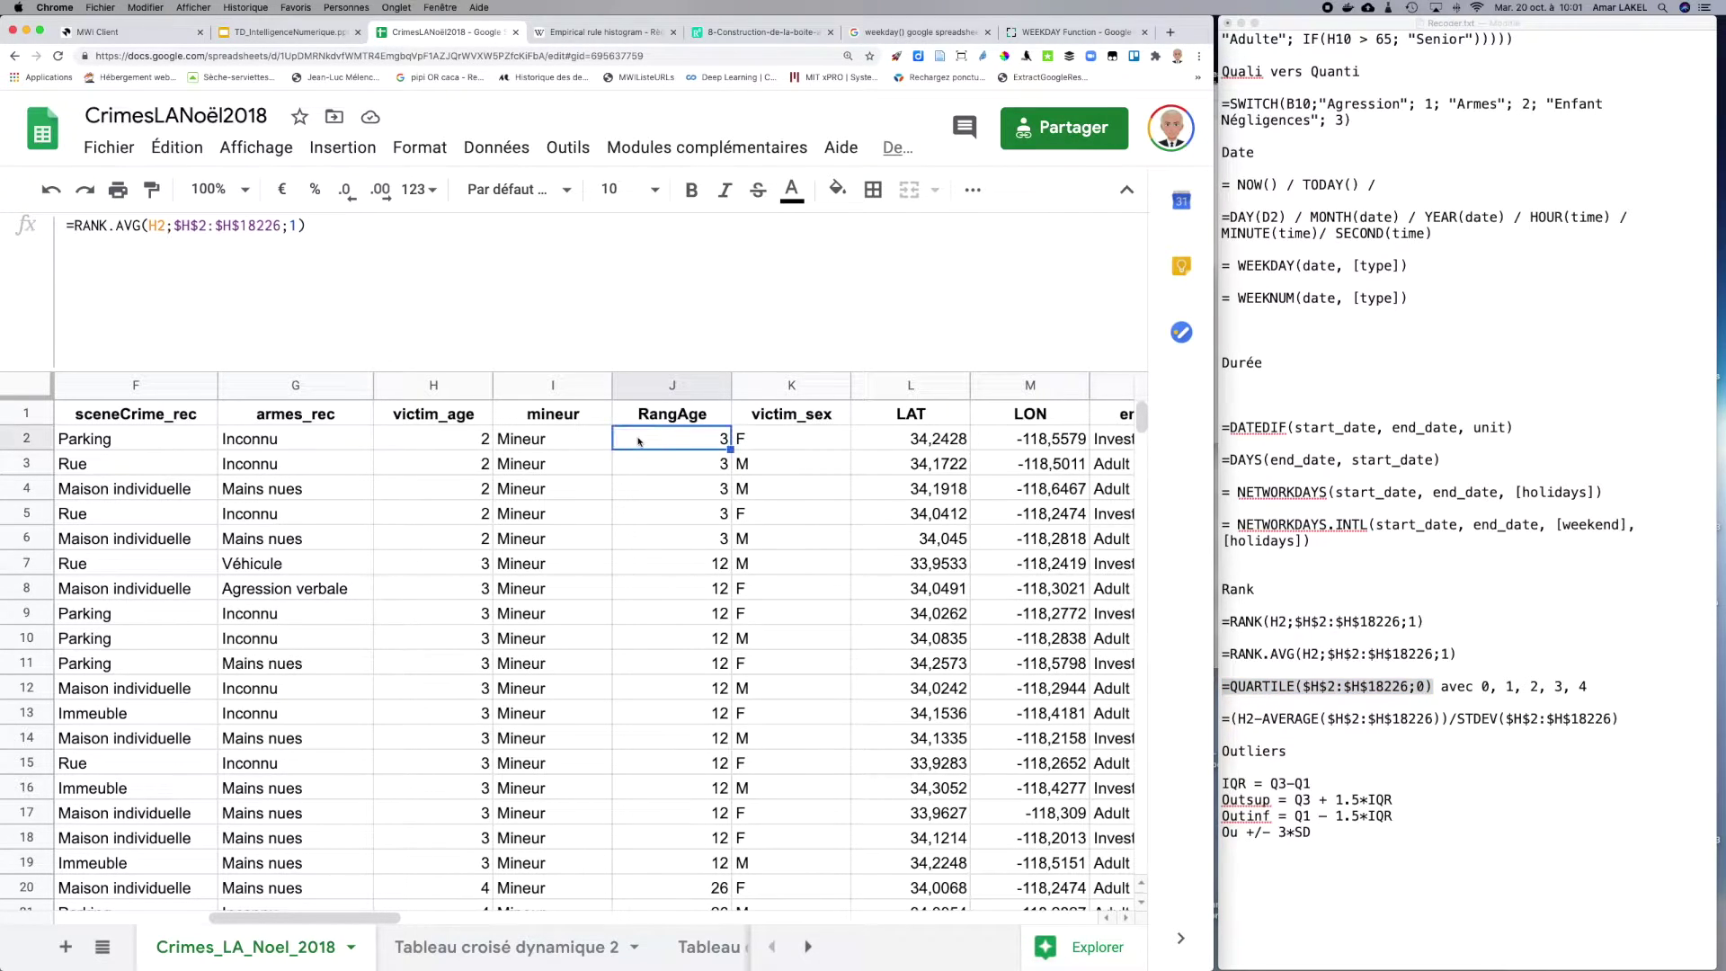
{"action": "left_click_drag", "start_coordinate": [308, 225], "coordinate": [1, 223]}
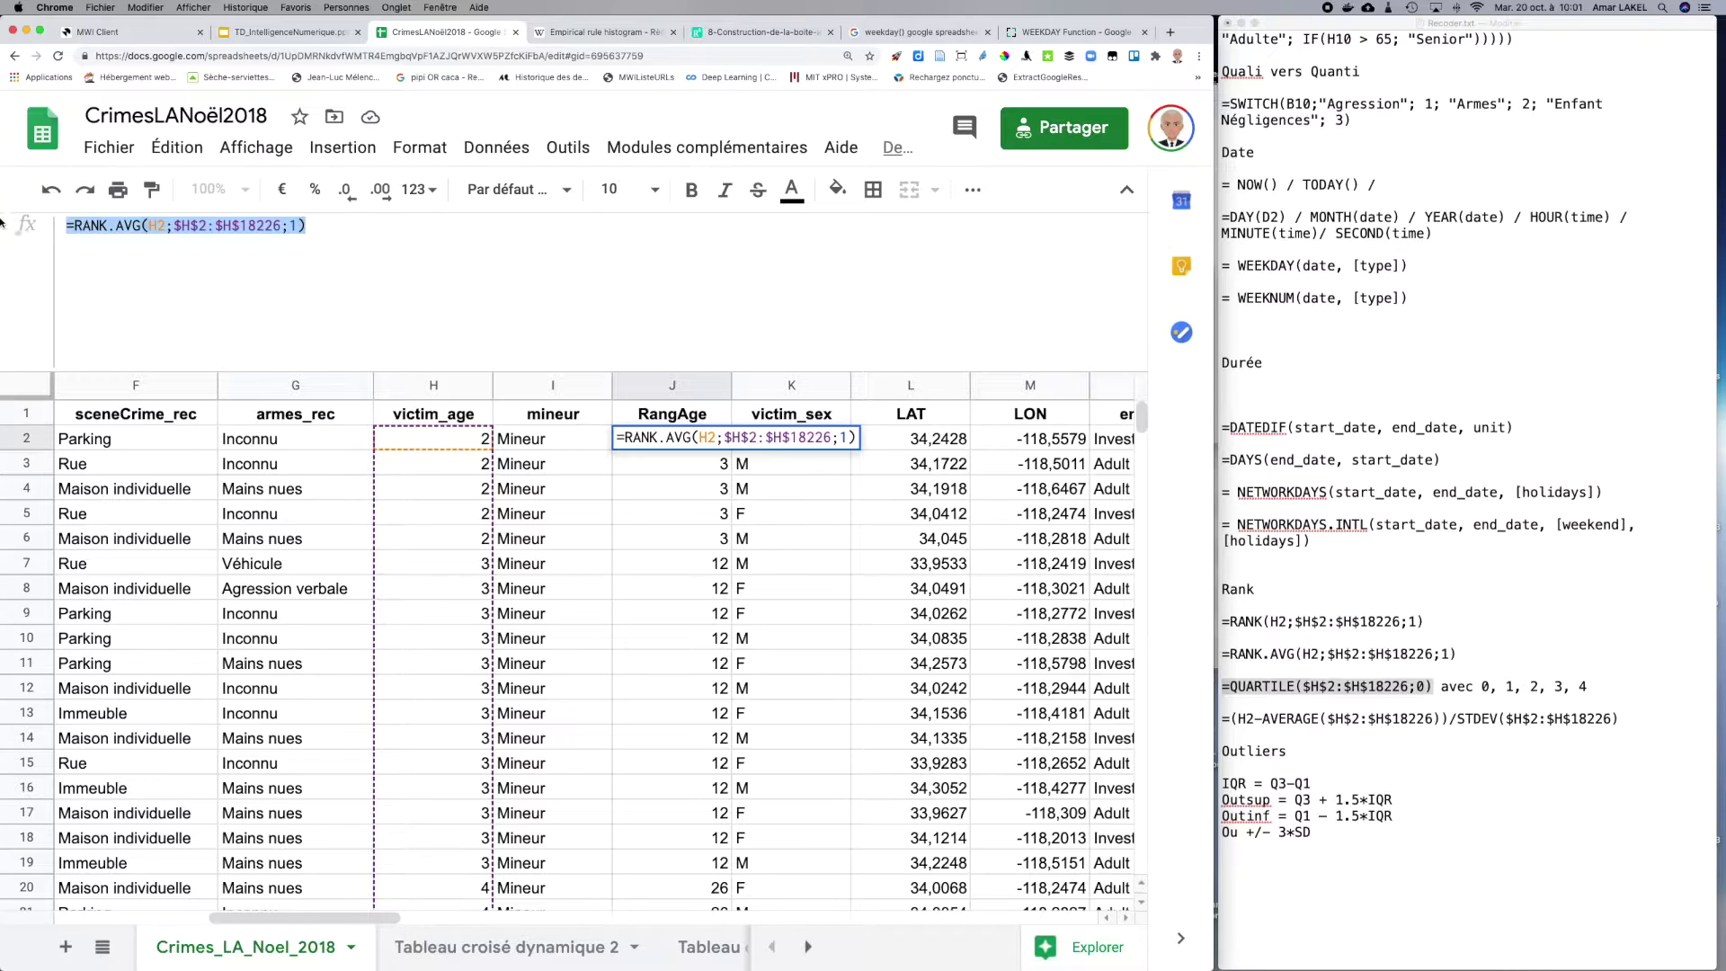
{"action": "key", "text": "super+v"}
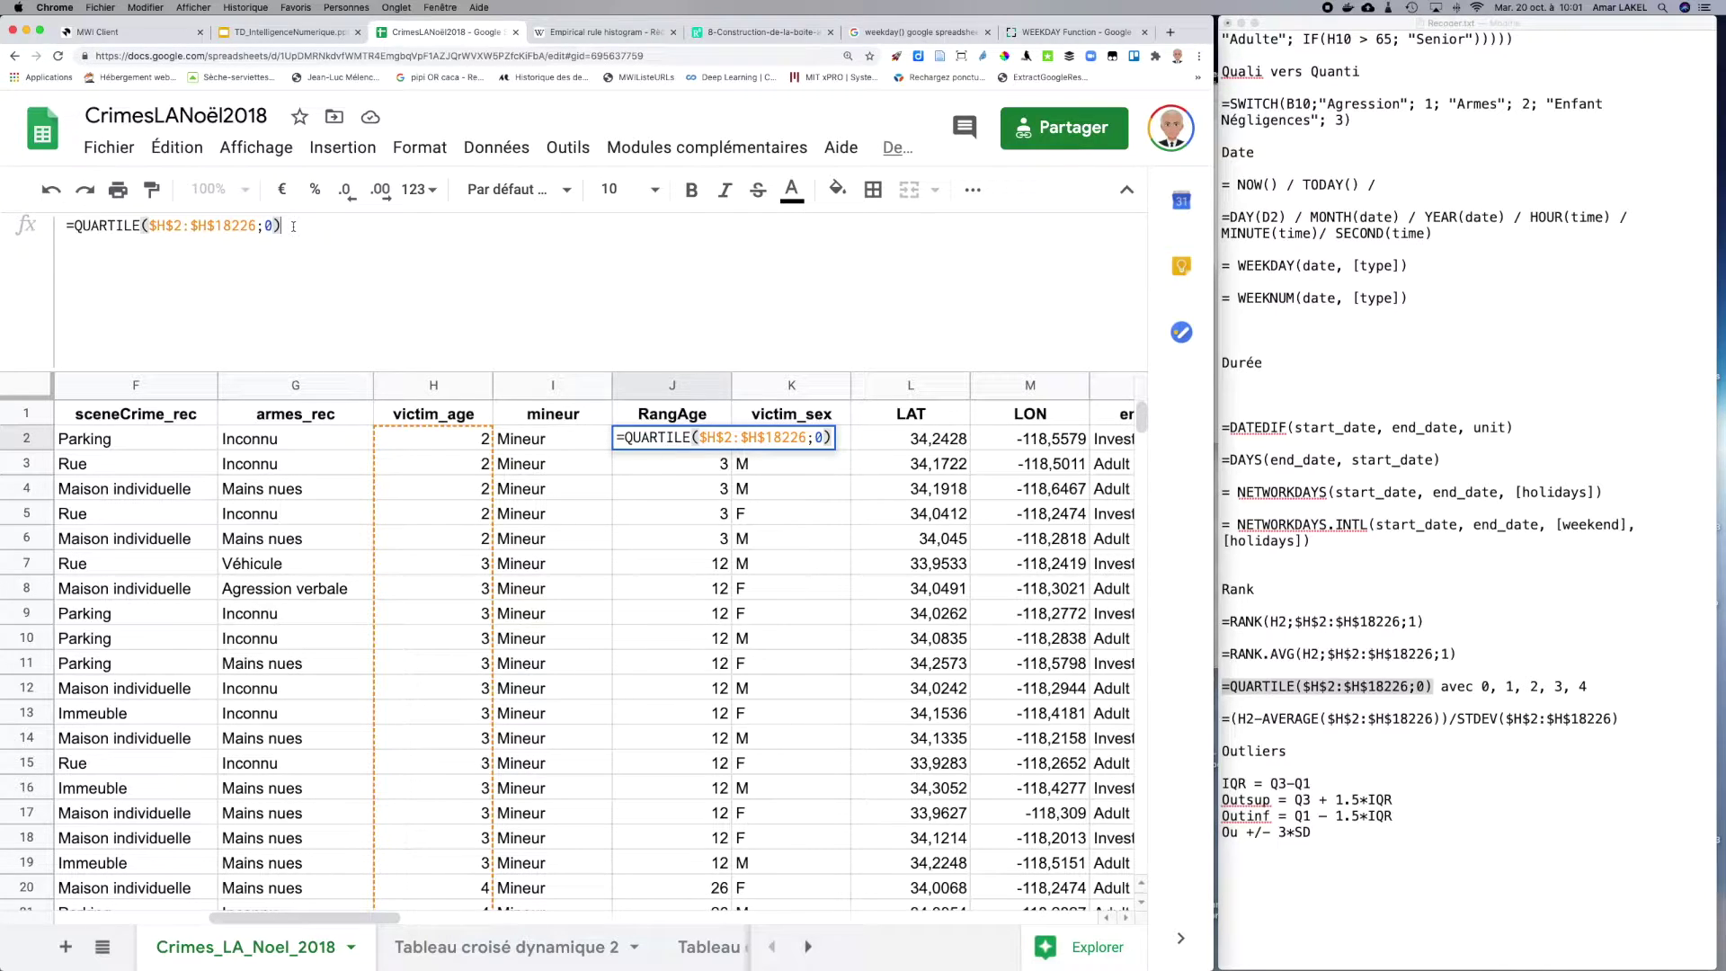
{"action": "key", "text": "Return"}
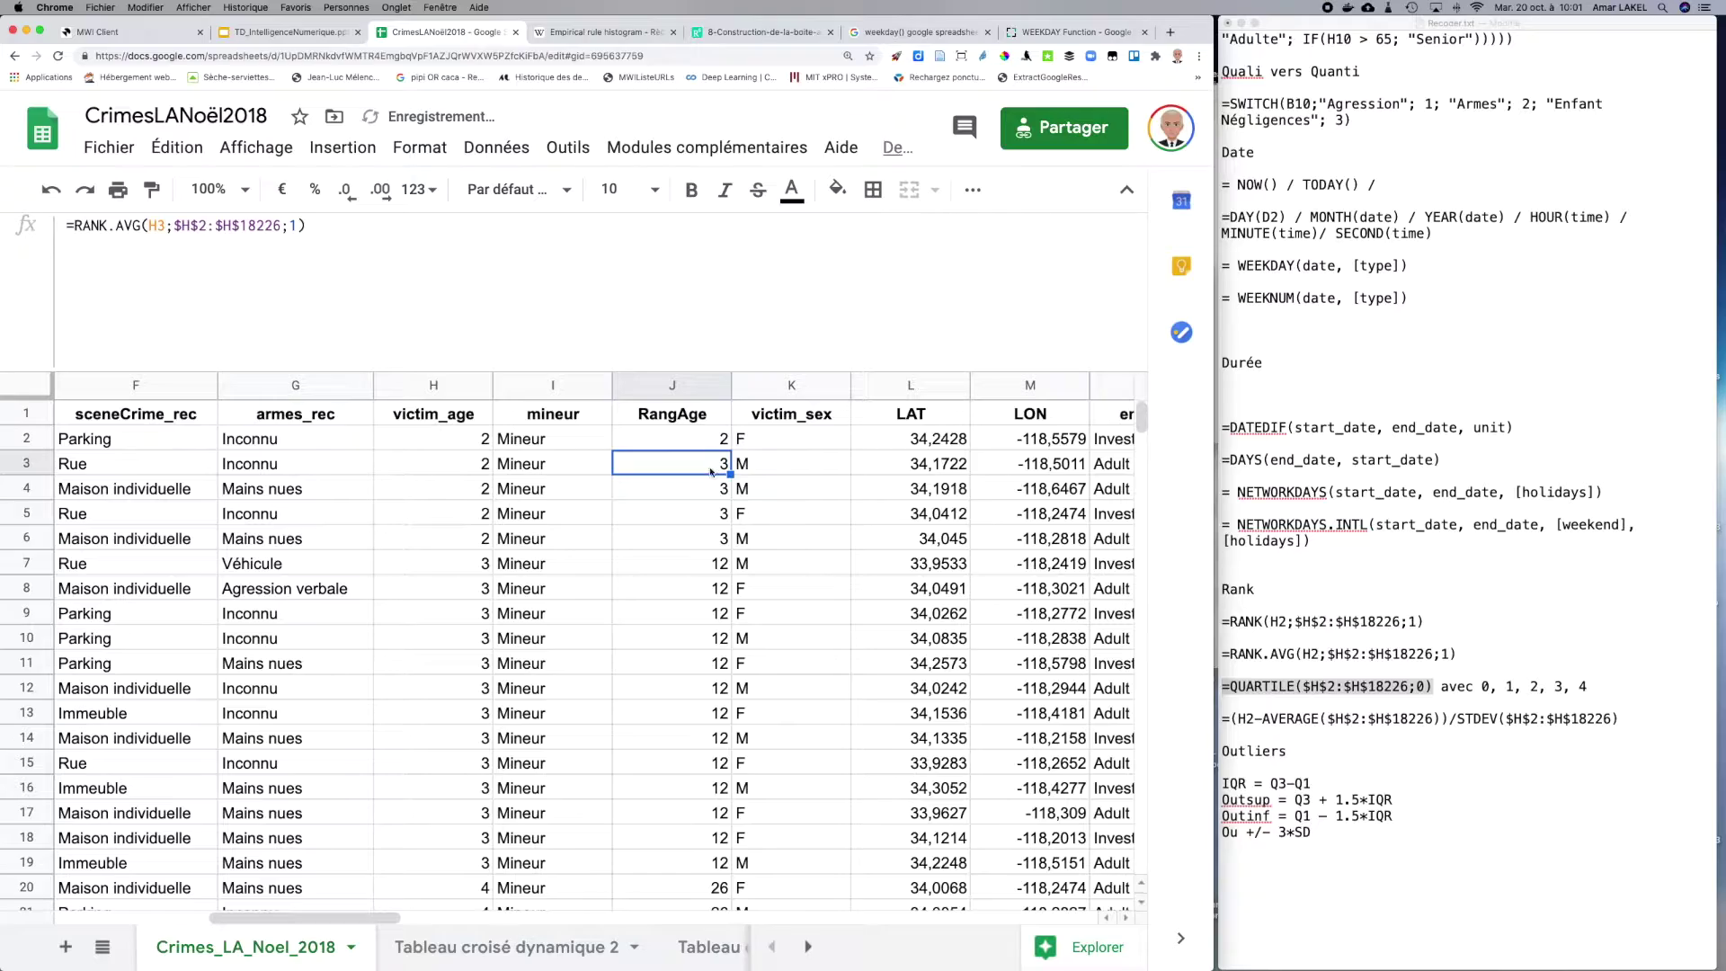
Step: Clear the old RANK.AVG formulas from cells J3 to J18 in the RangAge column
{"action": "scroll", "coordinate": [661, 755], "scroll_direction": "down", "scroll_amount": 10}
{"action": "scroll", "coordinate": [661, 755], "scroll_direction": "left", "scroll_amount": 5}
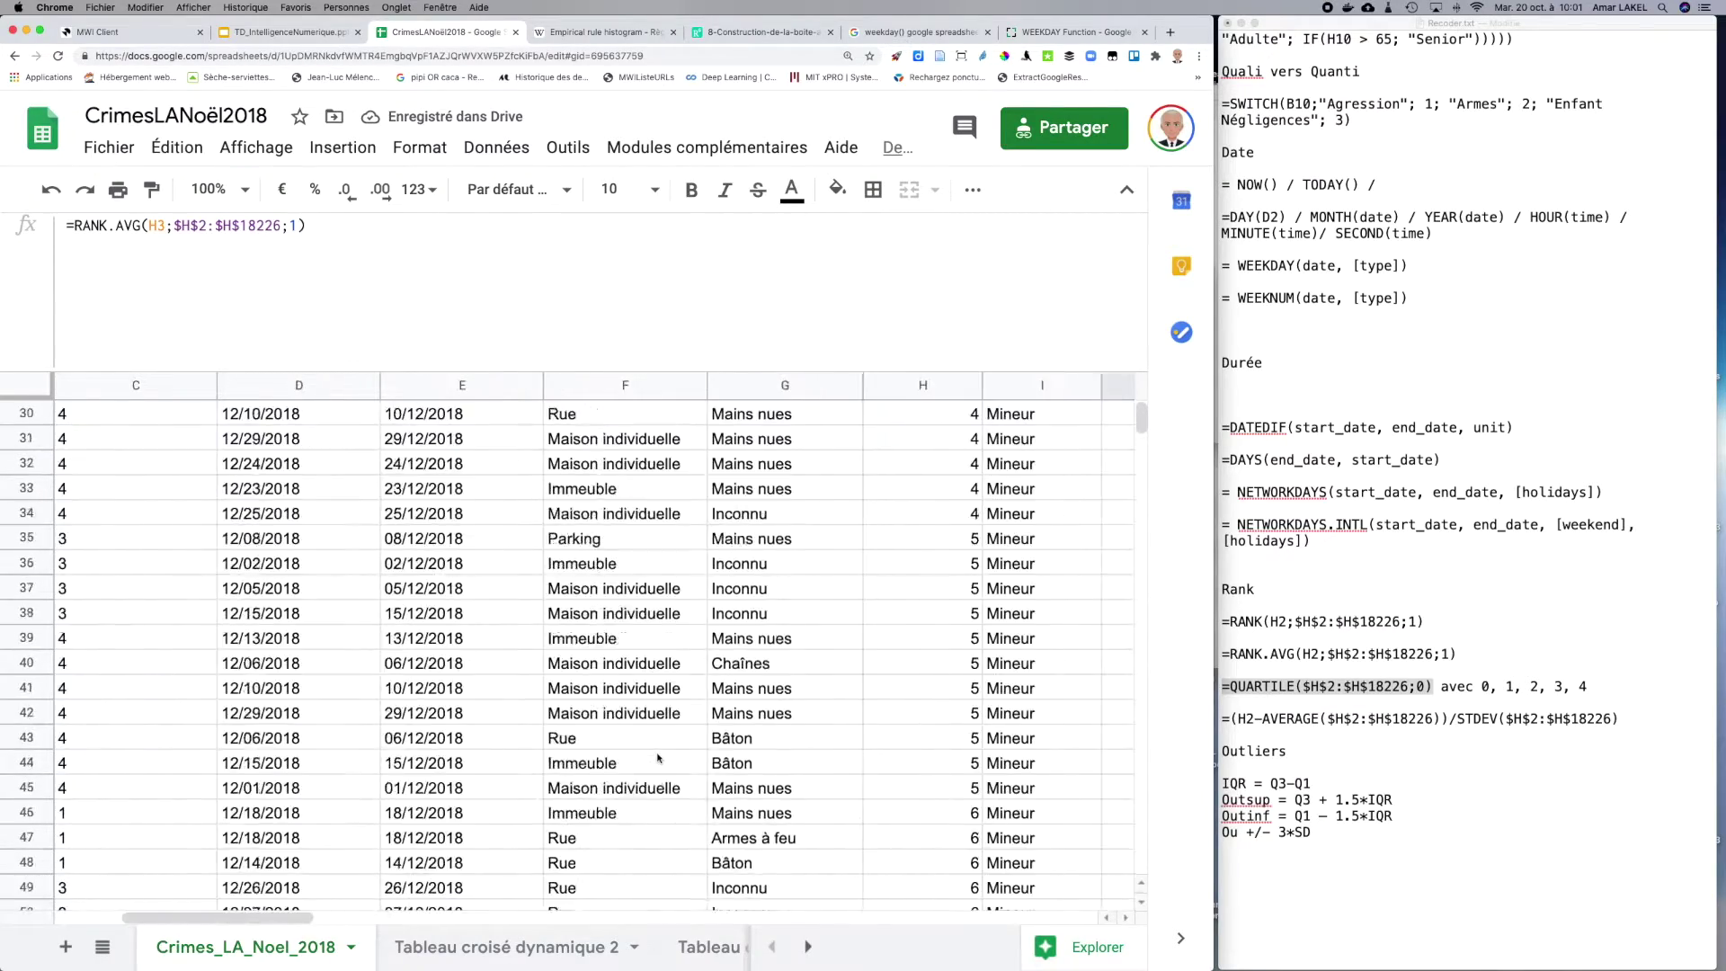
{"action": "scroll", "coordinate": [659, 758], "scroll_direction": "up", "scroll_amount": 10}
{"action": "scroll", "coordinate": [659, 758], "scroll_direction": "left", "scroll_amount": 2}
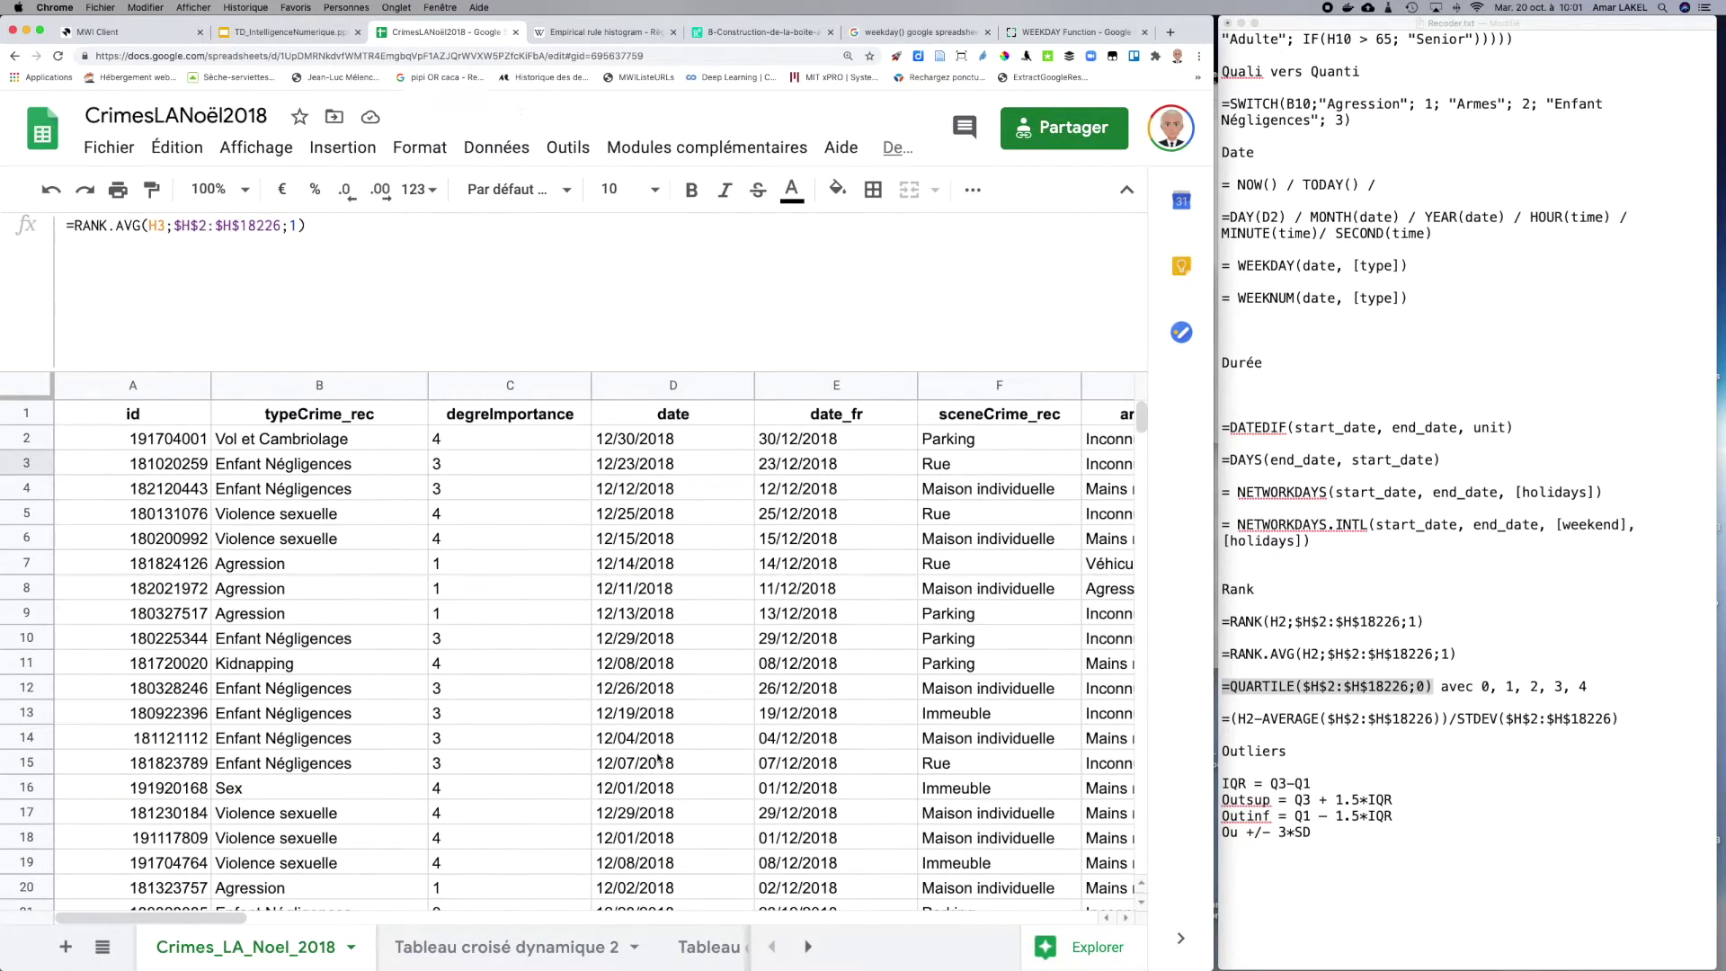
{"action": "scroll", "coordinate": [659, 758], "scroll_direction": "right", "scroll_amount": 1}
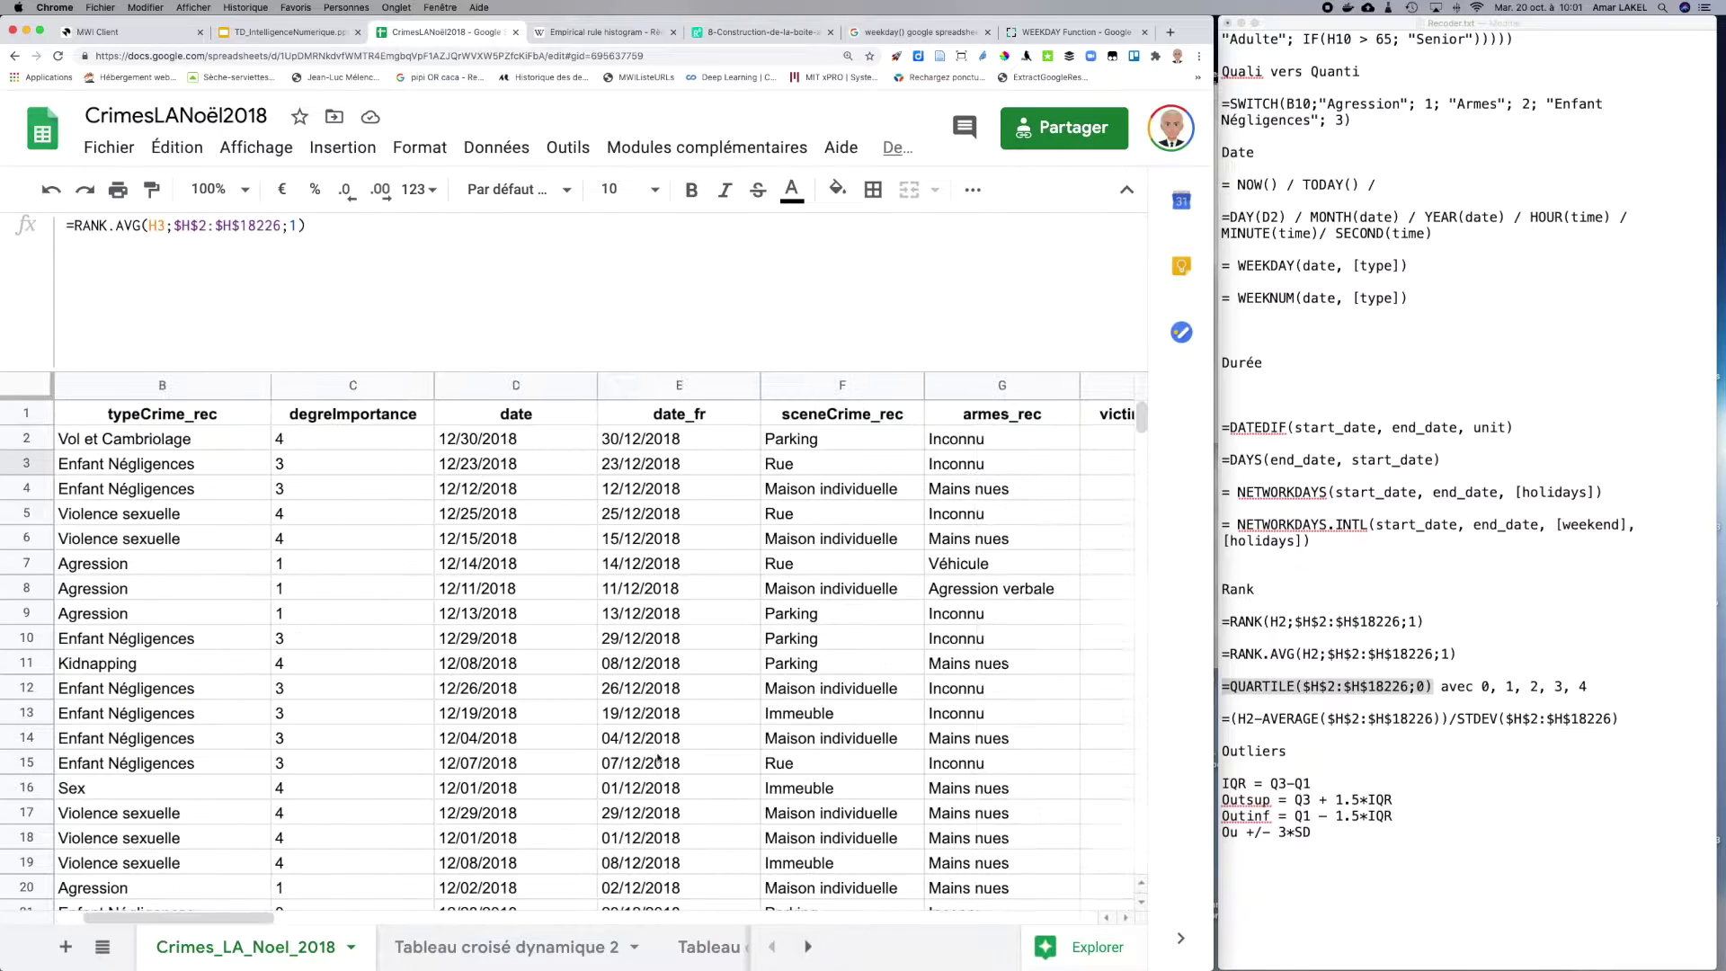
{"action": "scroll", "coordinate": [659, 757], "scroll_direction": "right", "scroll_amount": 4}
{"action": "left_click", "coordinate": [665, 847], "text": "shift"}
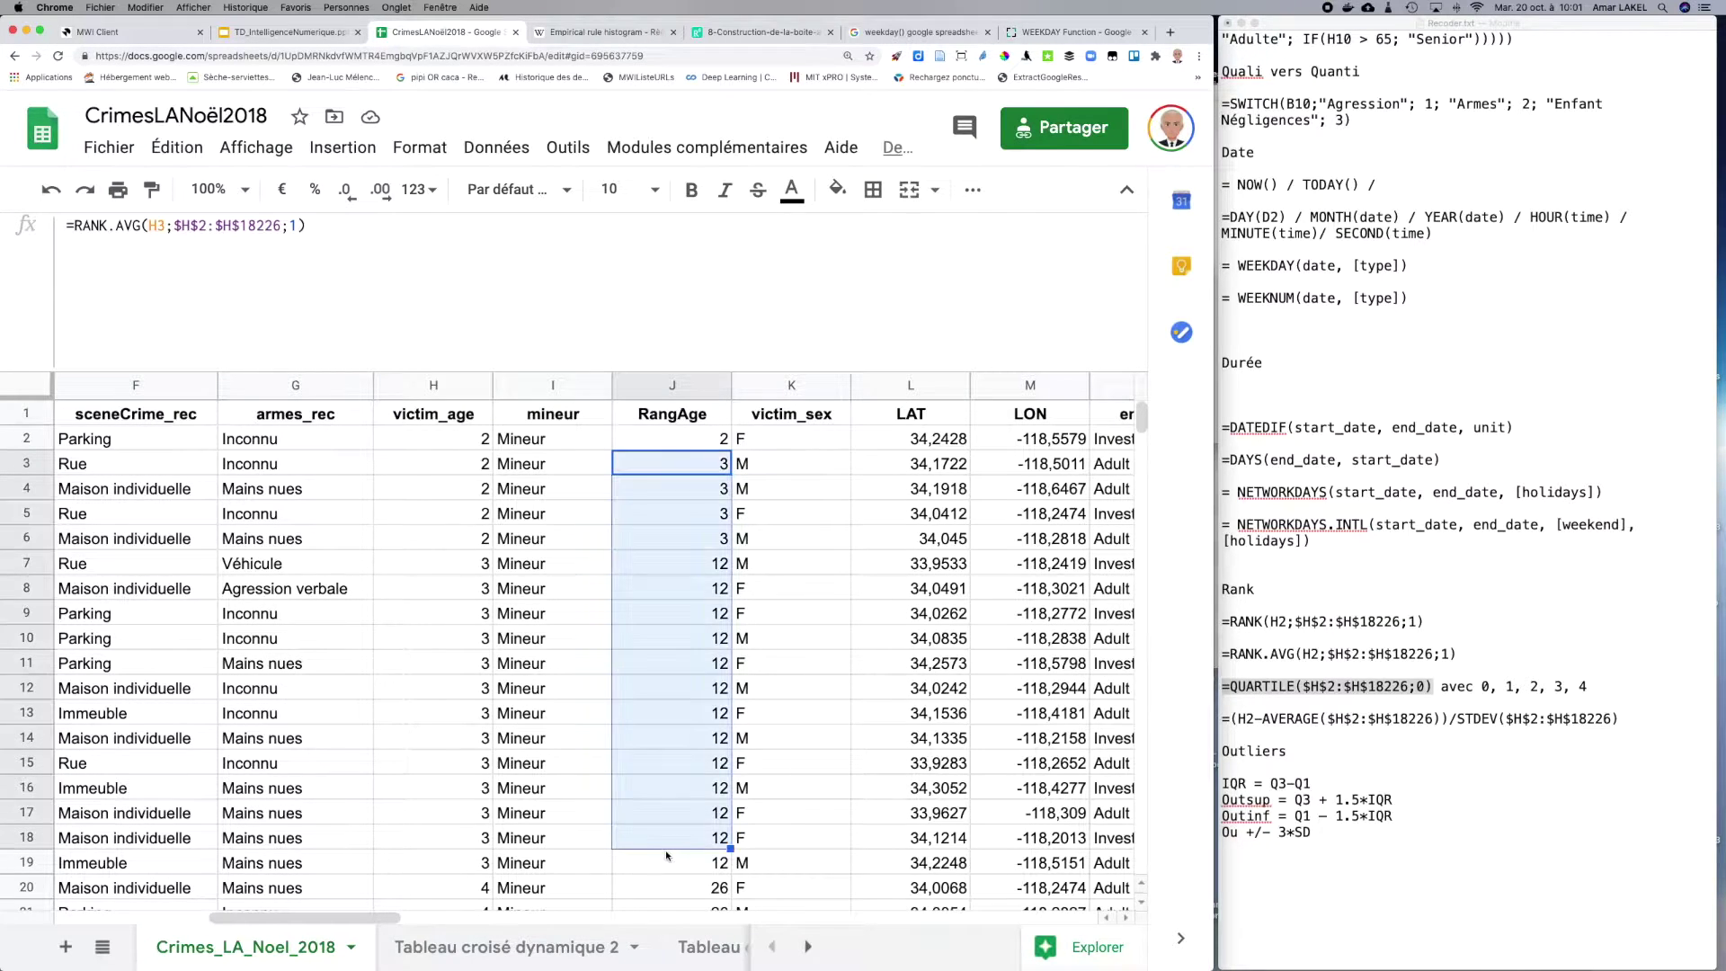
{"action": "key", "text": "Delete"}
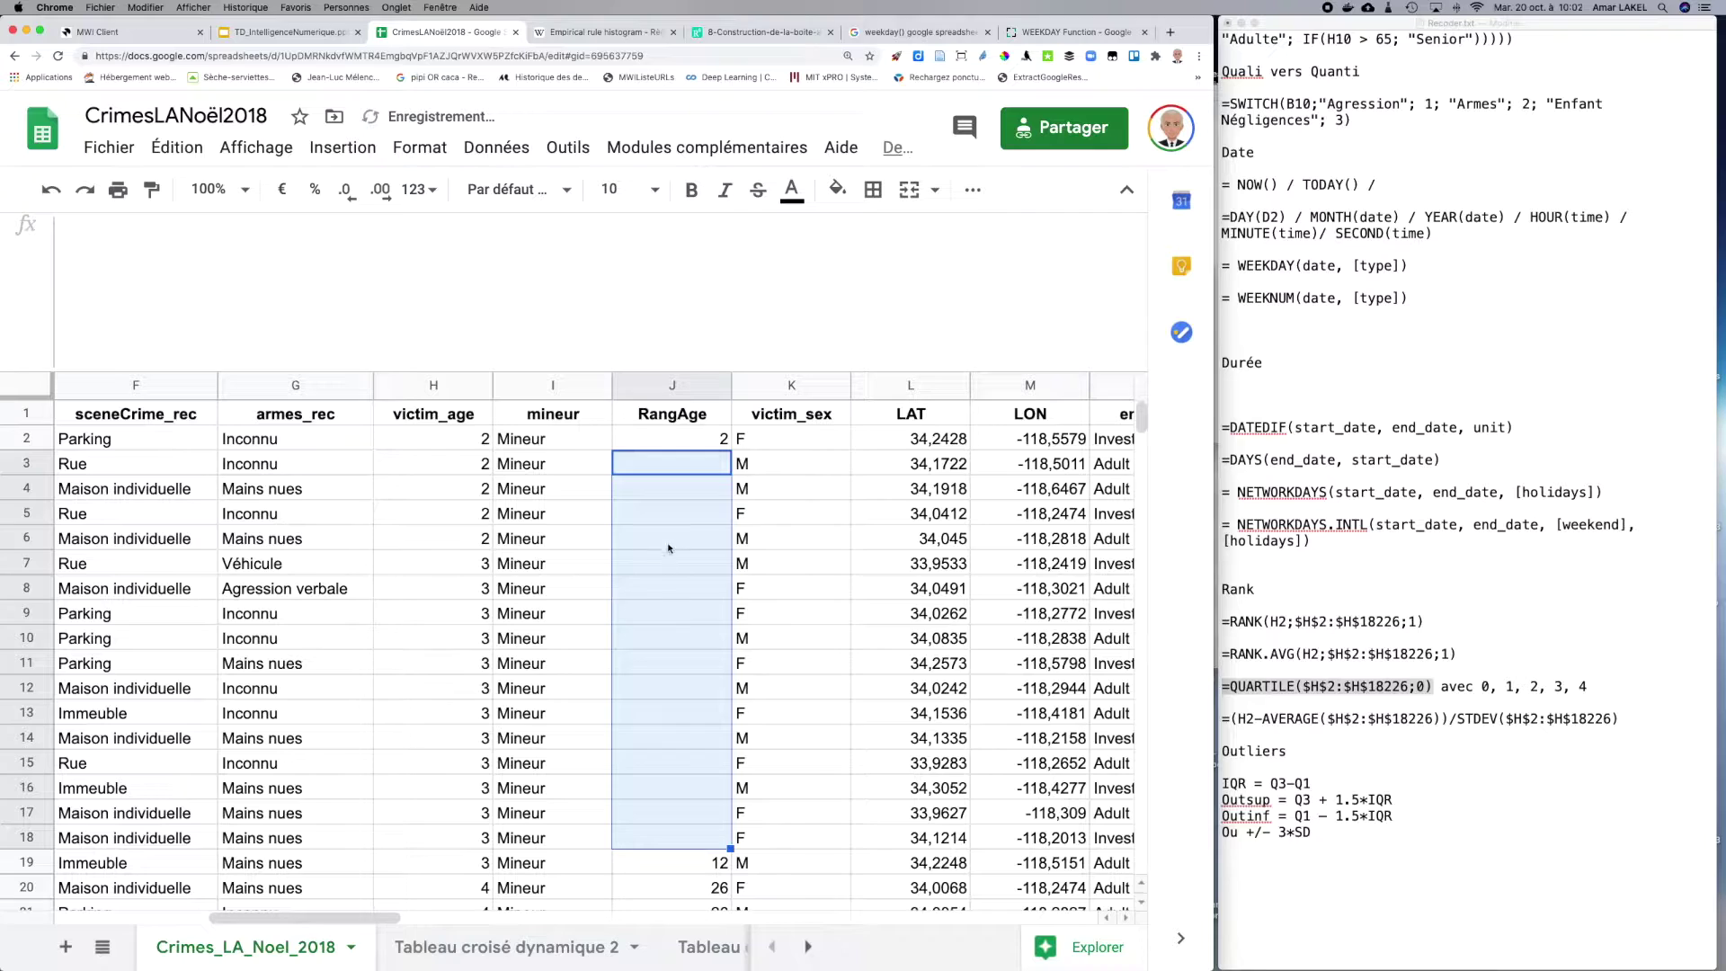
Step: Inspect the QUARTILE formula in J2, including its quartile number argument, and leave it as it is
{"action": "left_click", "coordinate": [675, 447]}
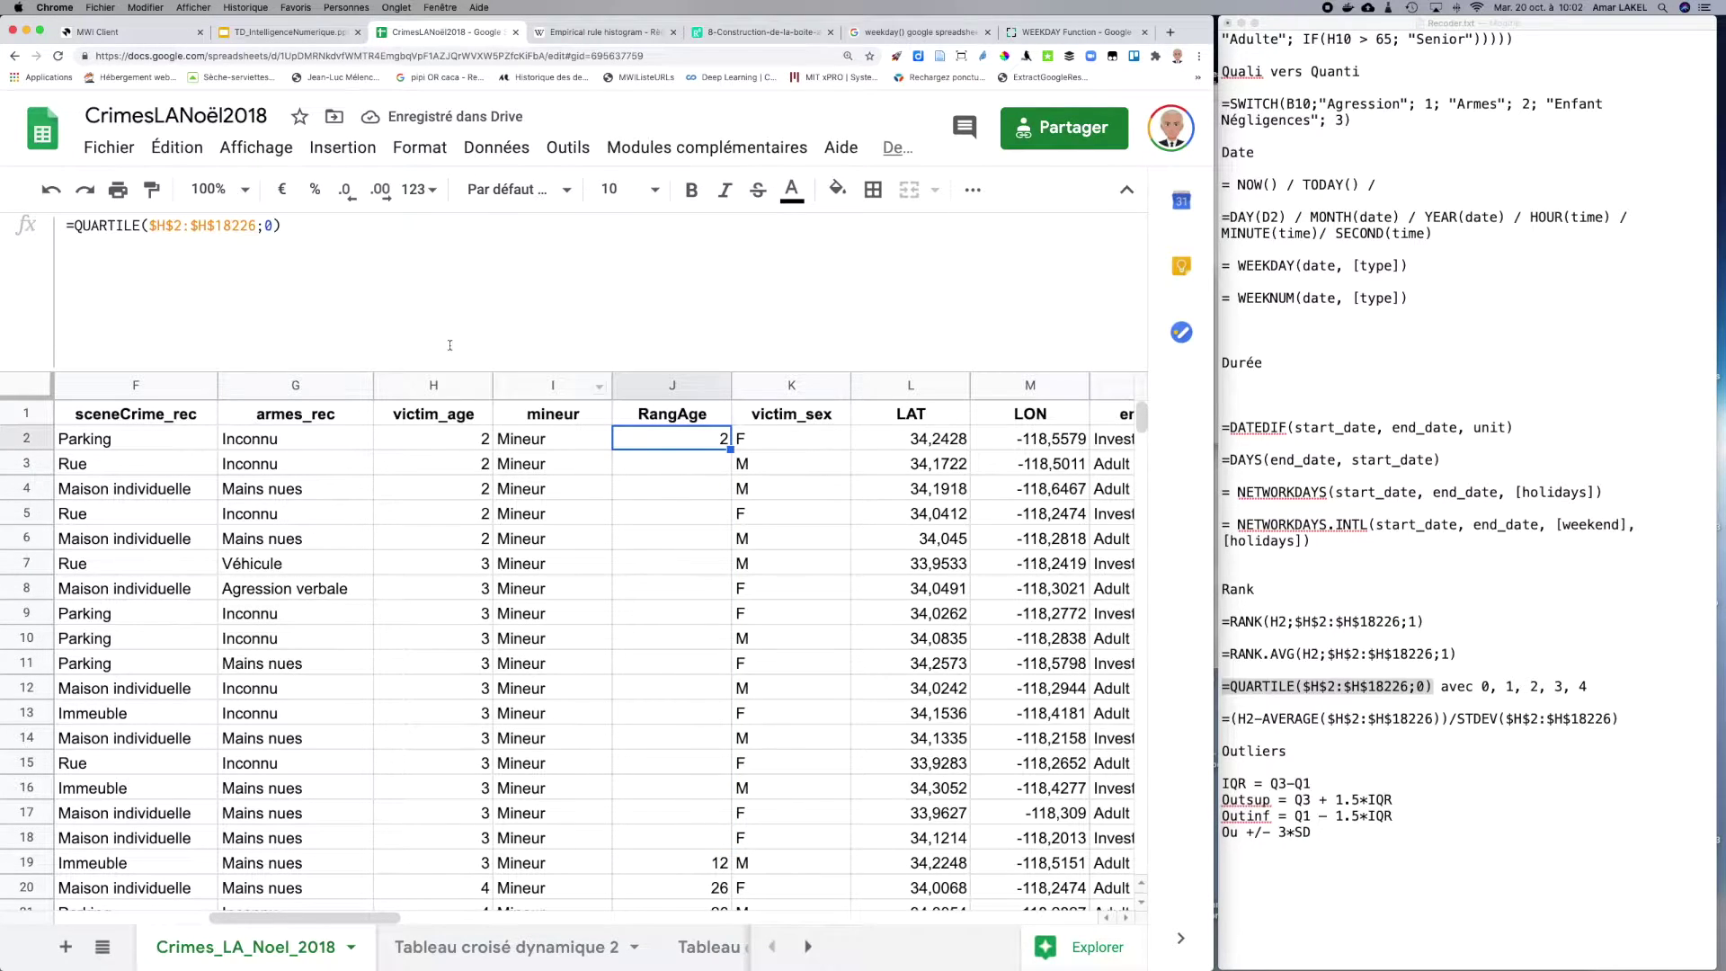
{"action": "double_click", "coordinate": [649, 445]}
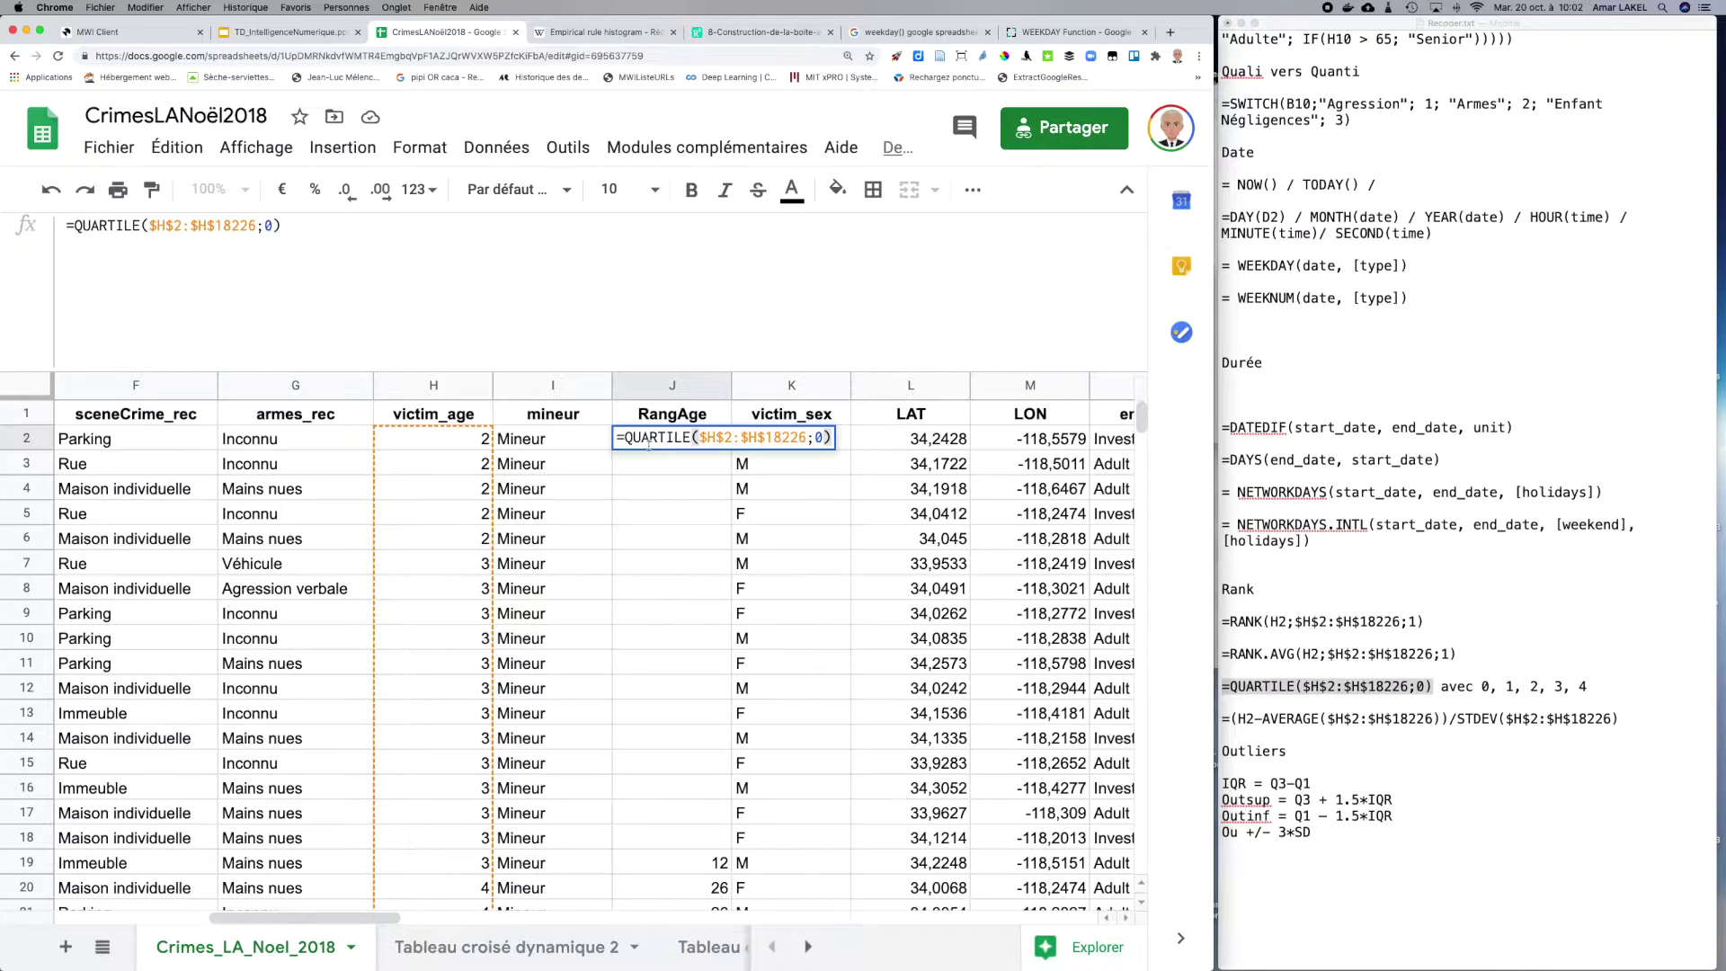
{"action": "double_click", "coordinate": [267, 224]}
{"action": "left_click", "coordinate": [483, 230]}
{"action": "key", "text": "Return"}
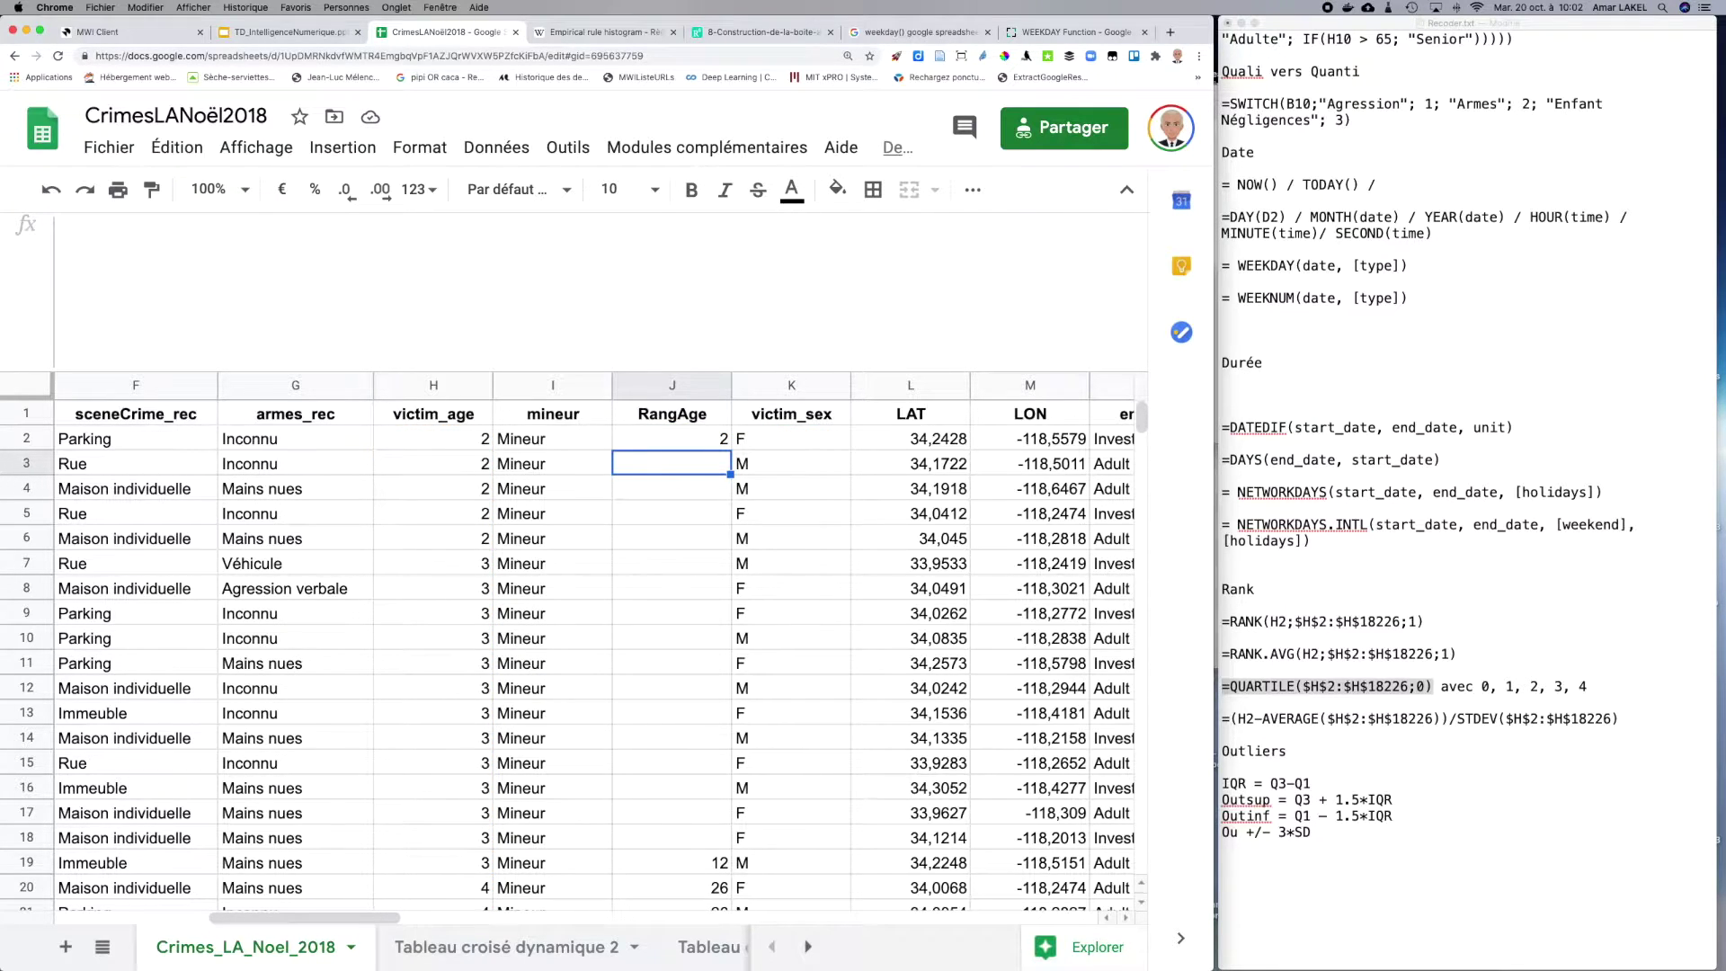
Step: Set the quartile number of the QUARTILE formula in J2 to 1
{"action": "left_click", "coordinate": [650, 440]}
{"action": "left_click", "coordinate": [268, 225]}
{"action": "key", "text": "BackSpace"}
{"action": "type", "text": "18226;1)"}
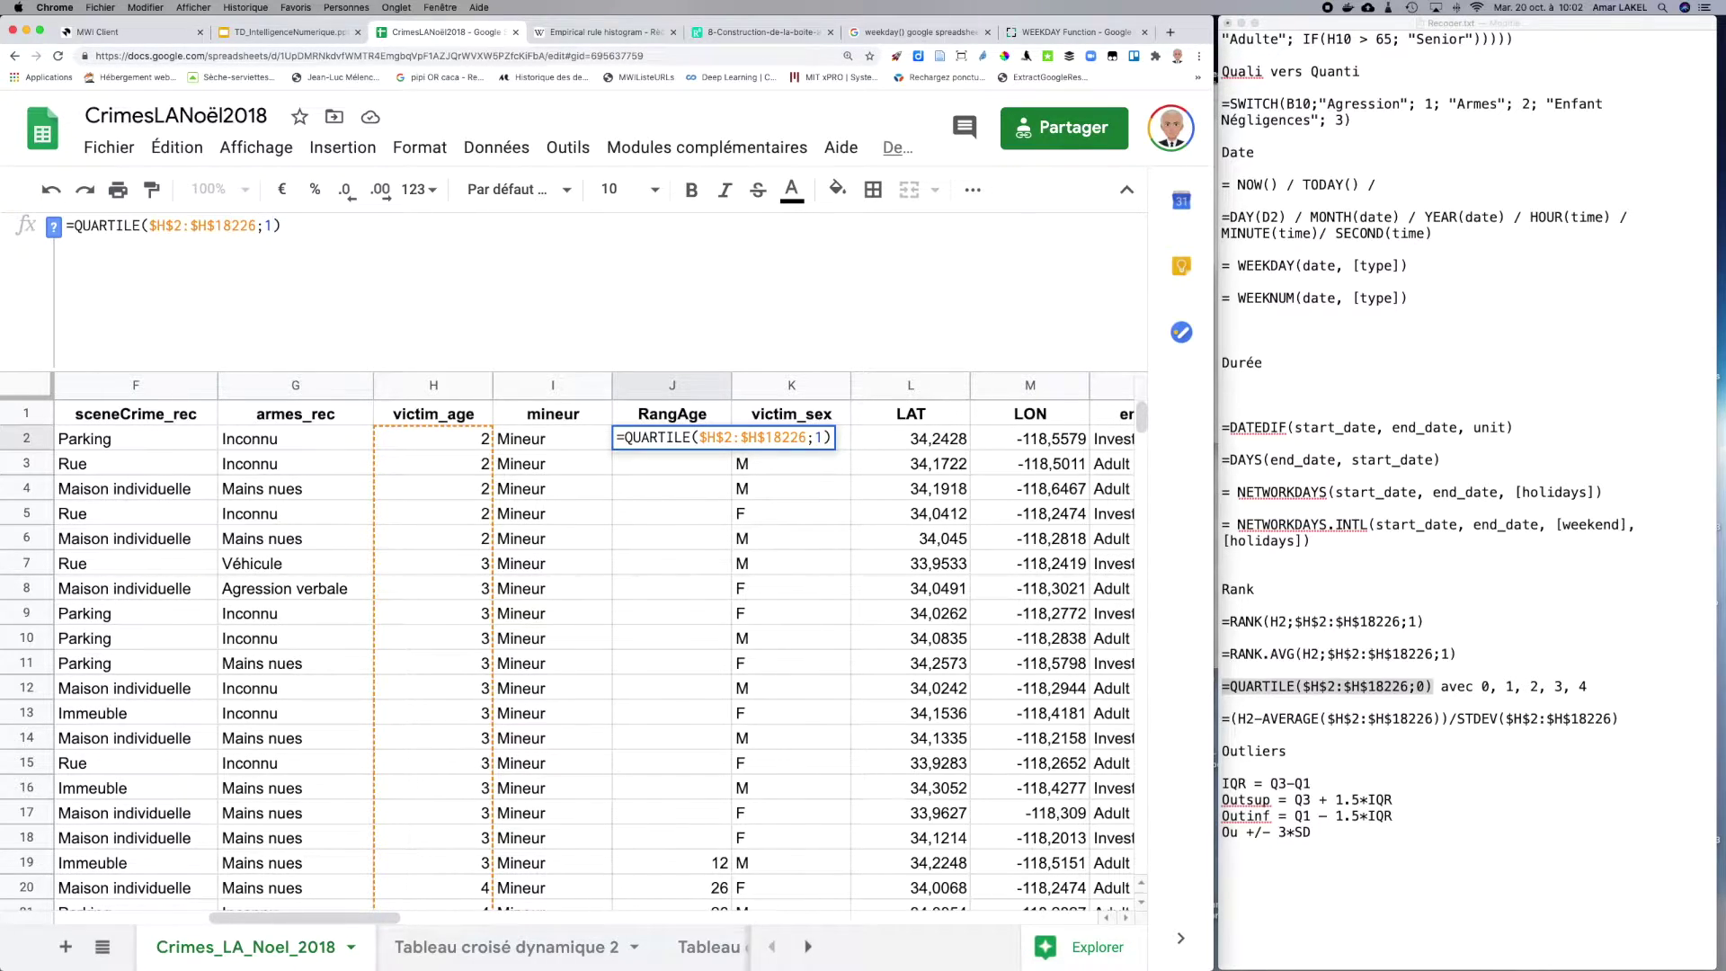
{"action": "key", "text": "Return"}
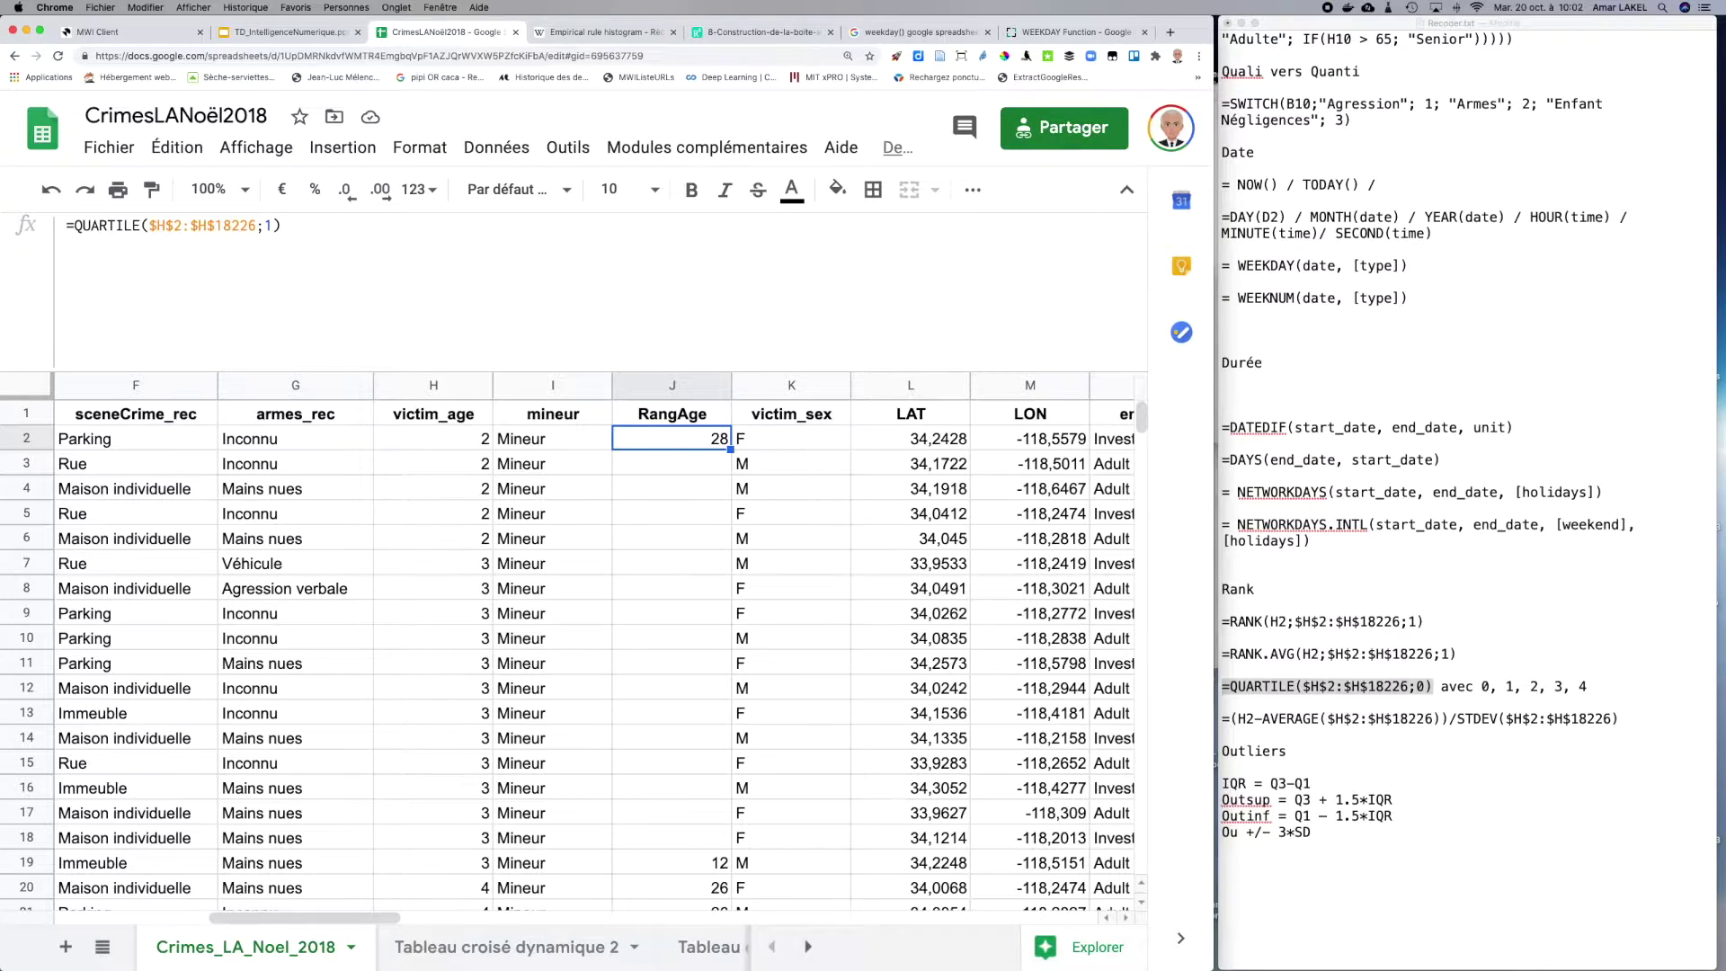
Step: Change the quartile number in the J2 formula to 2
{"action": "double_click", "coordinate": [269, 226]}
{"action": "type", "text": "2"}
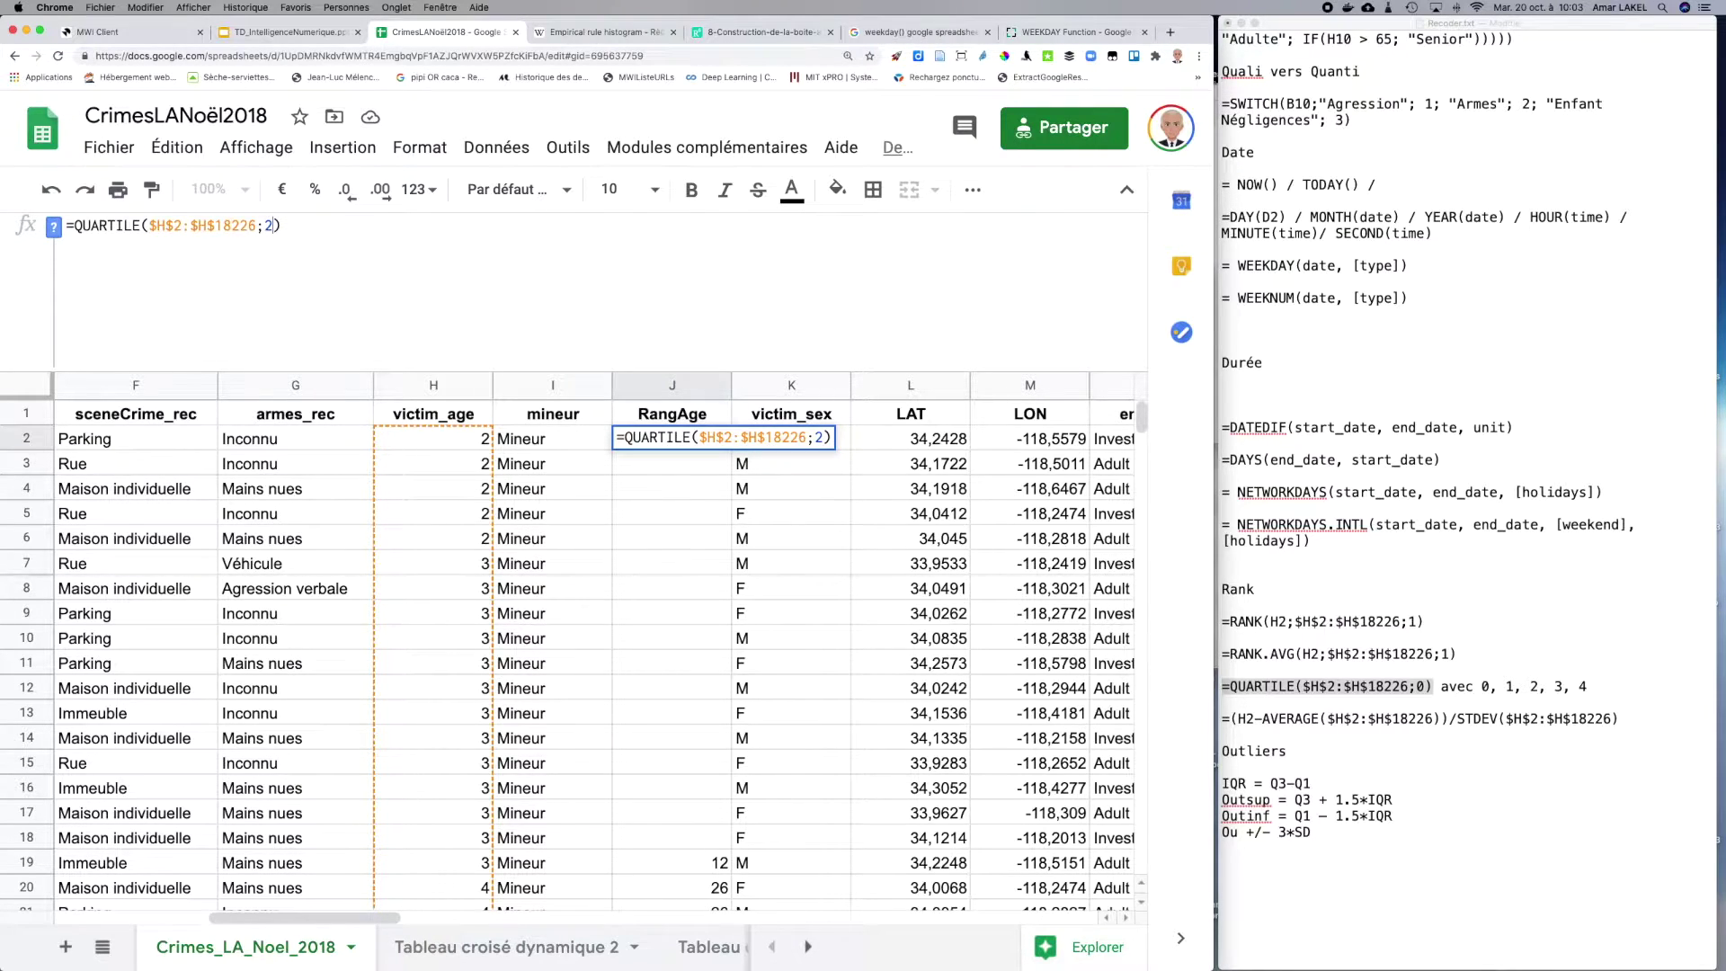
{"action": "key", "text": "Right"}
{"action": "key", "text": "Return"}
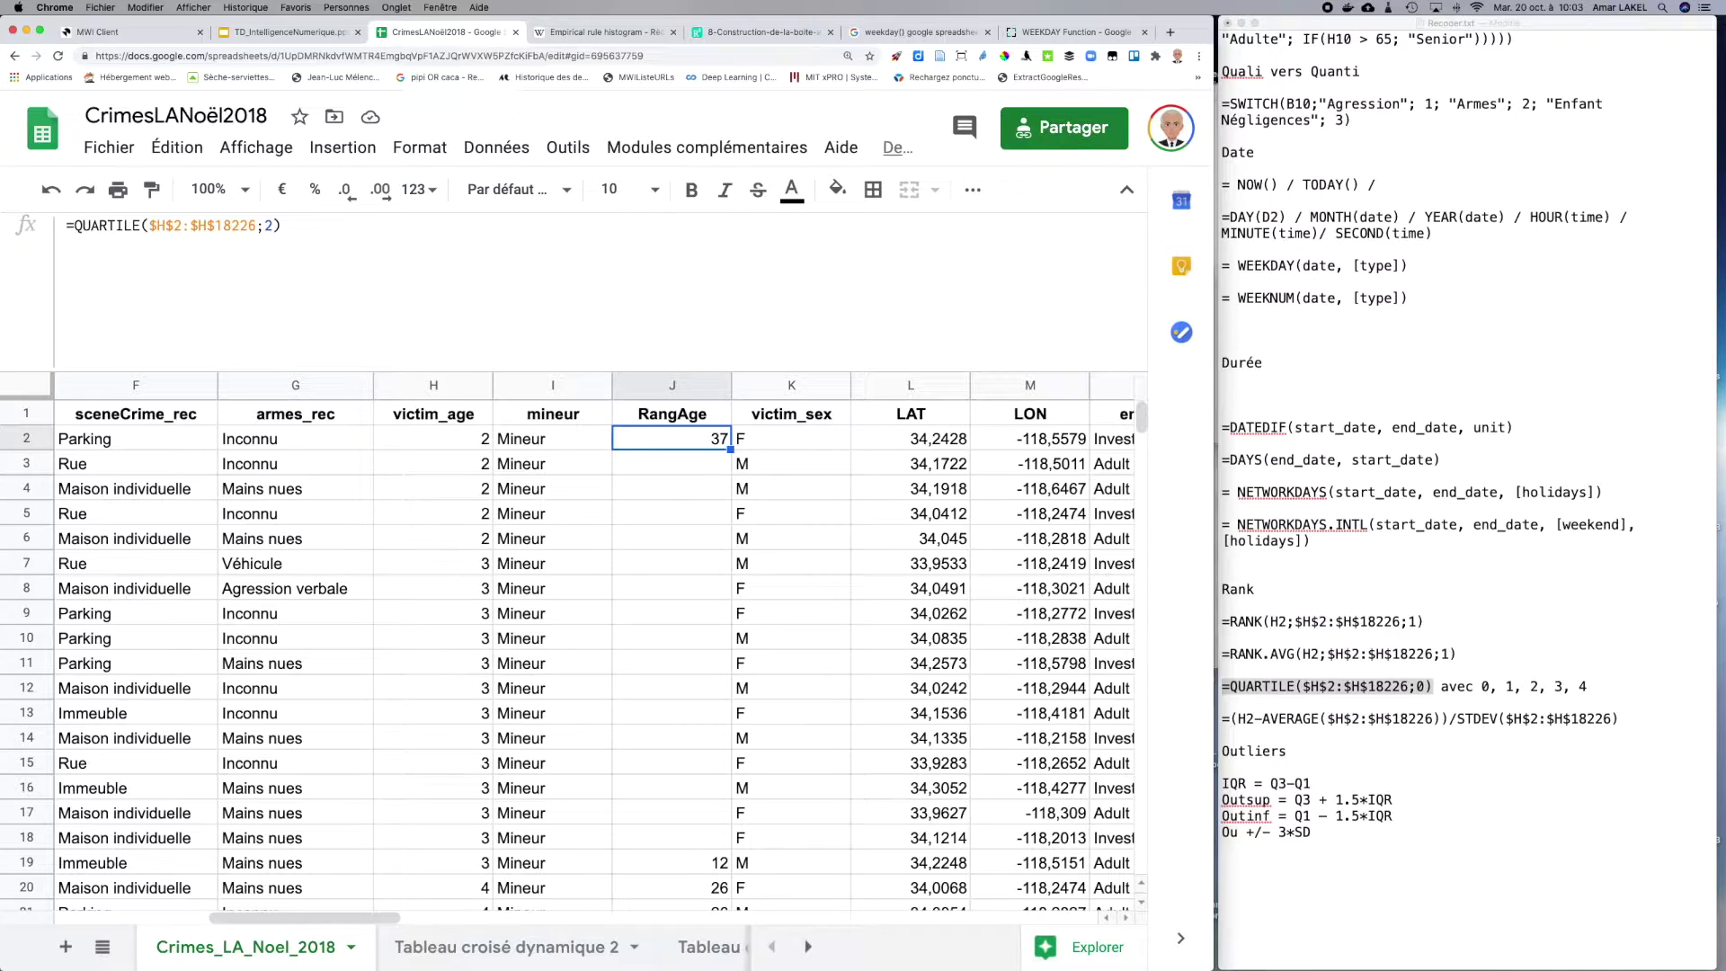
Step: Change the quartile number in the J2 formula to 3
{"action": "left_click", "coordinate": [791, 439]}
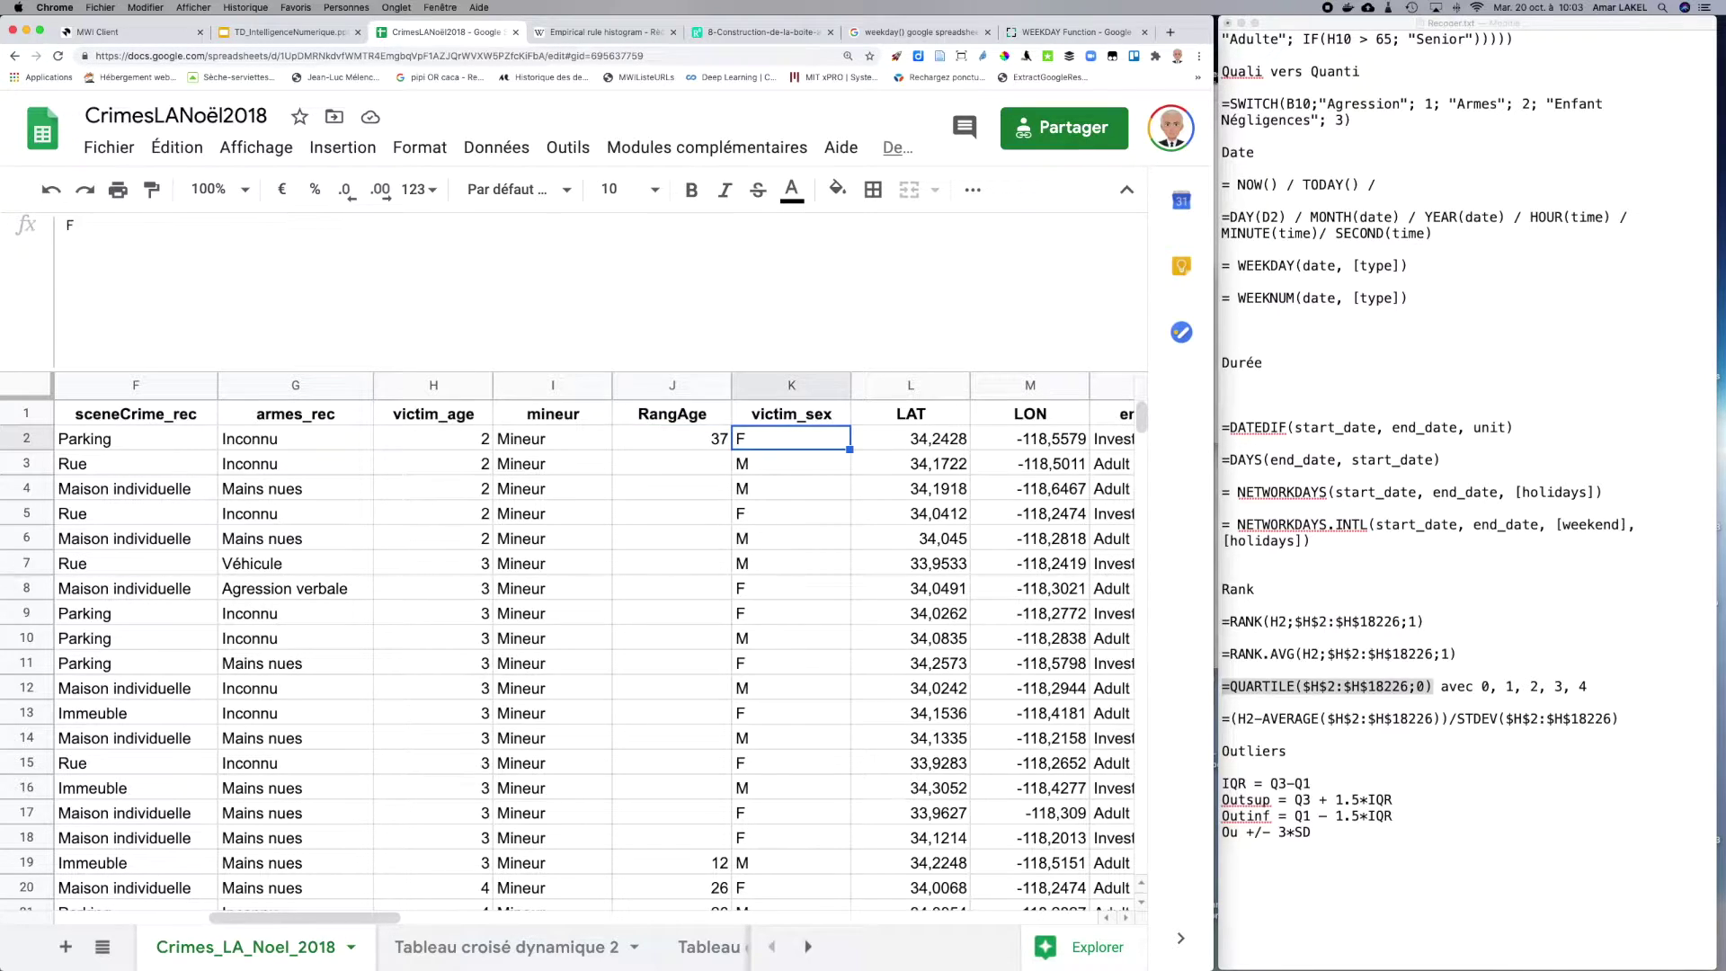
{"action": "left_click", "coordinate": [671, 438]}
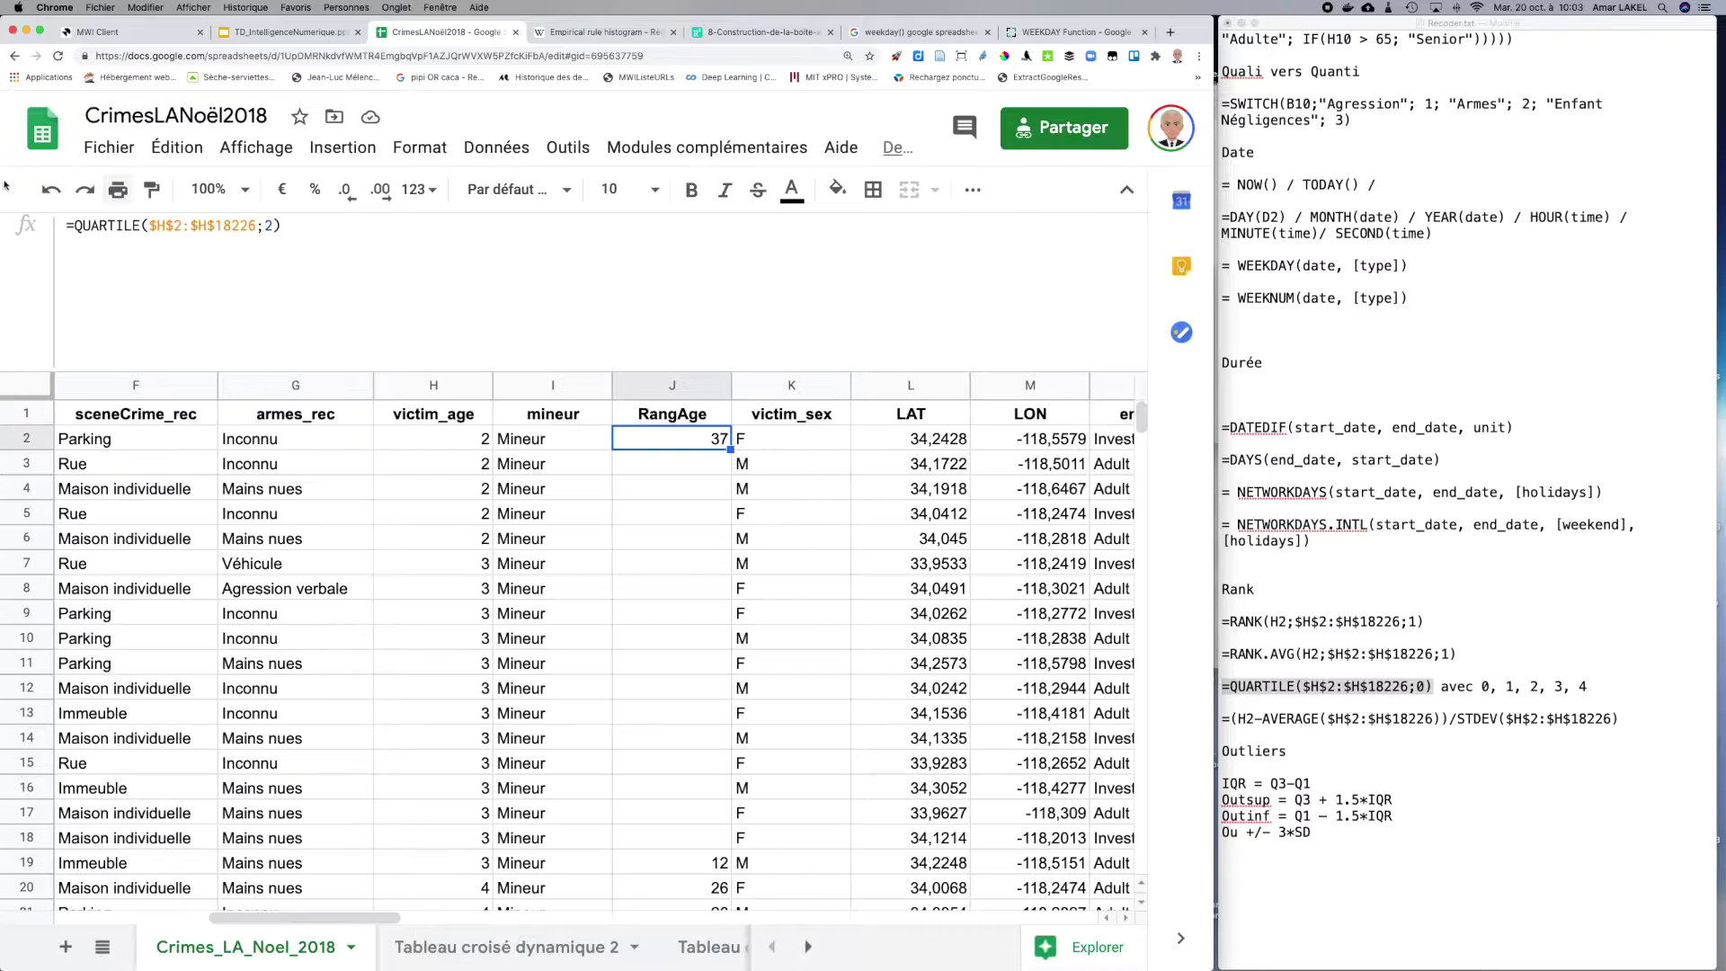
{"action": "key", "text": "Return"}
{"action": "key", "text": "BackSpace"}
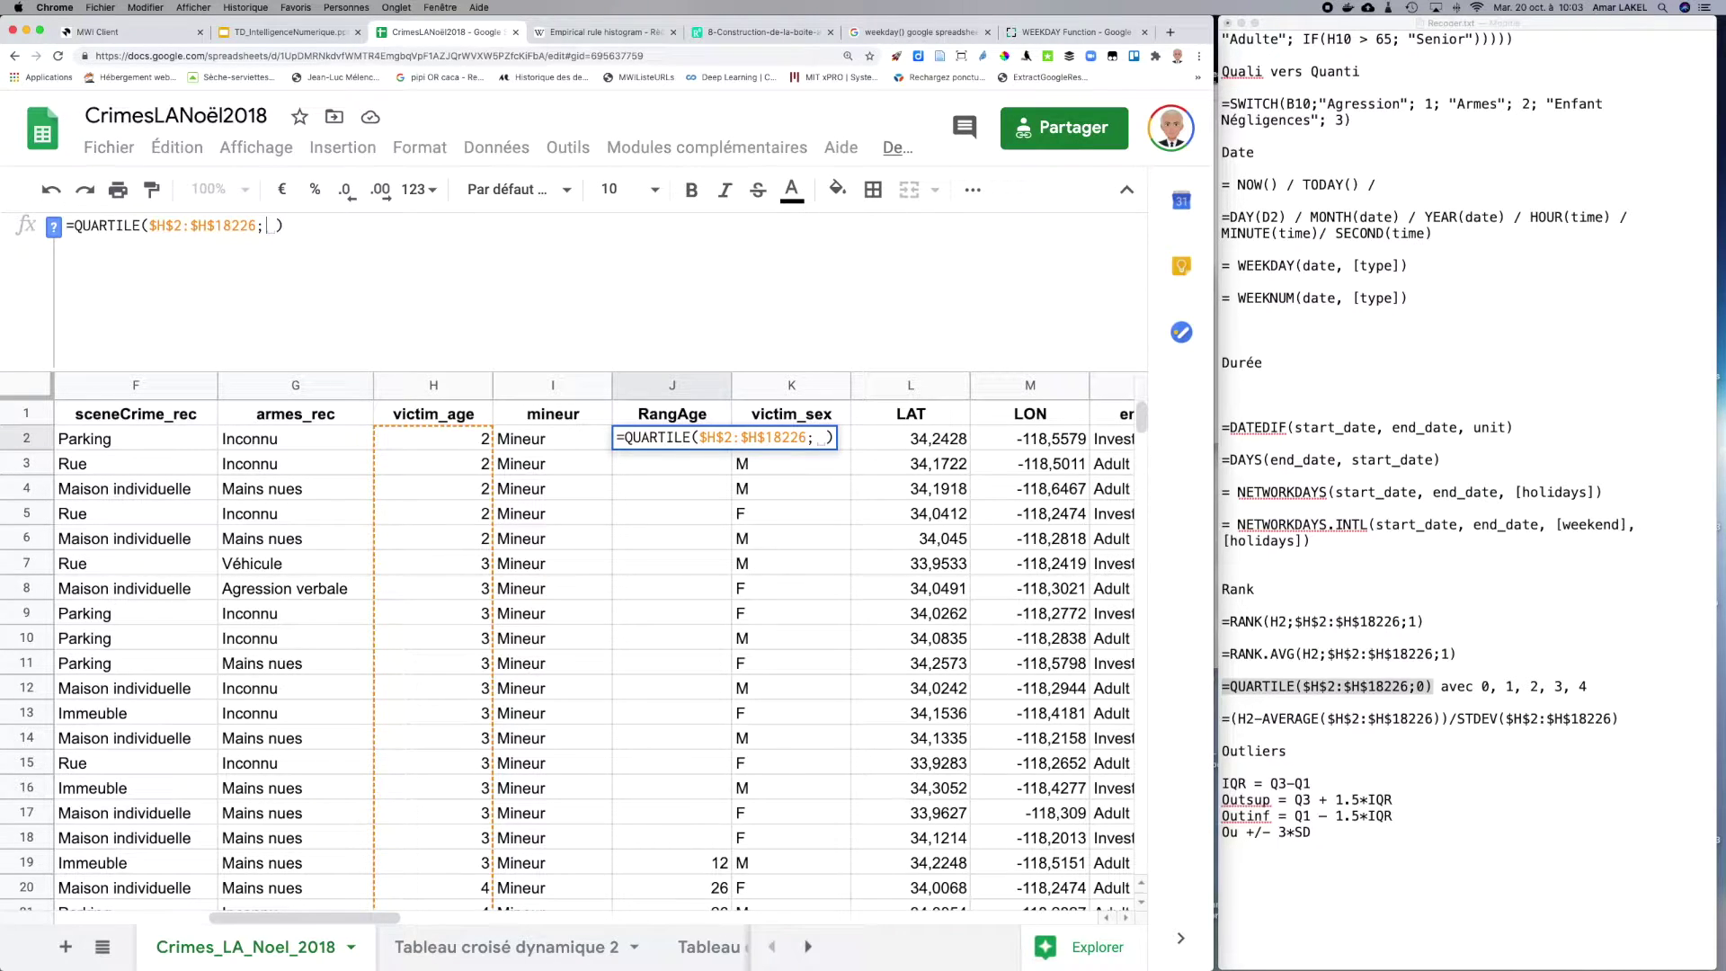
{"action": "type", "text": "3"}
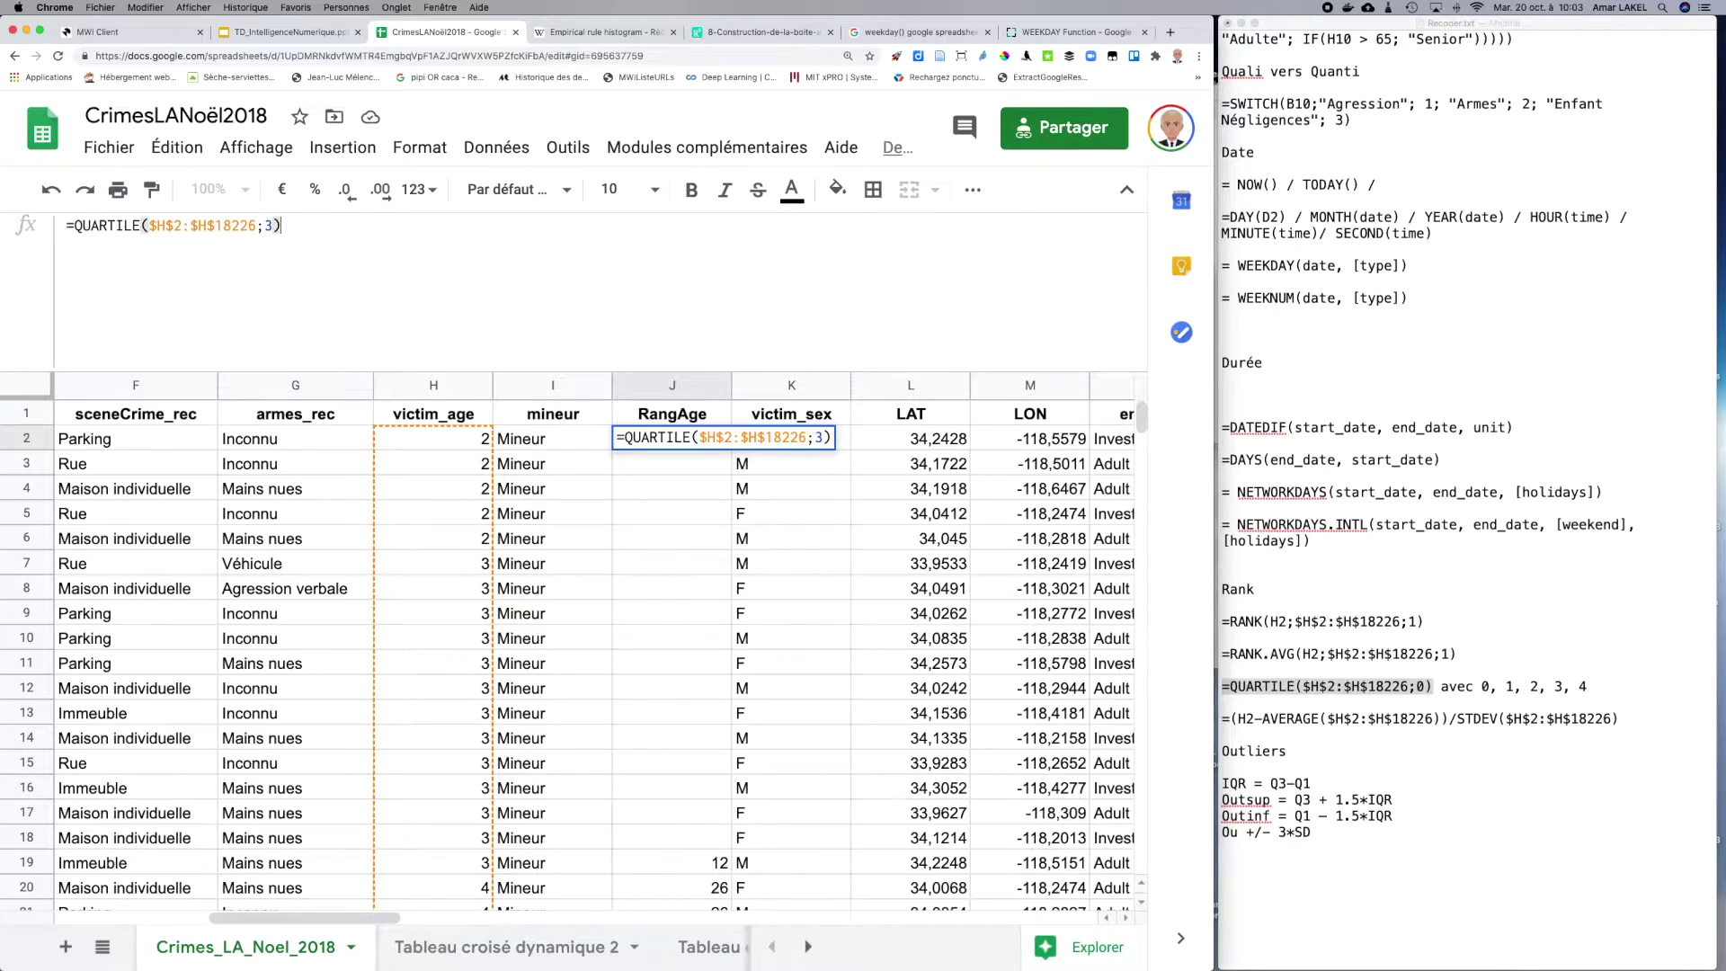
{"action": "key", "text": "Return"}
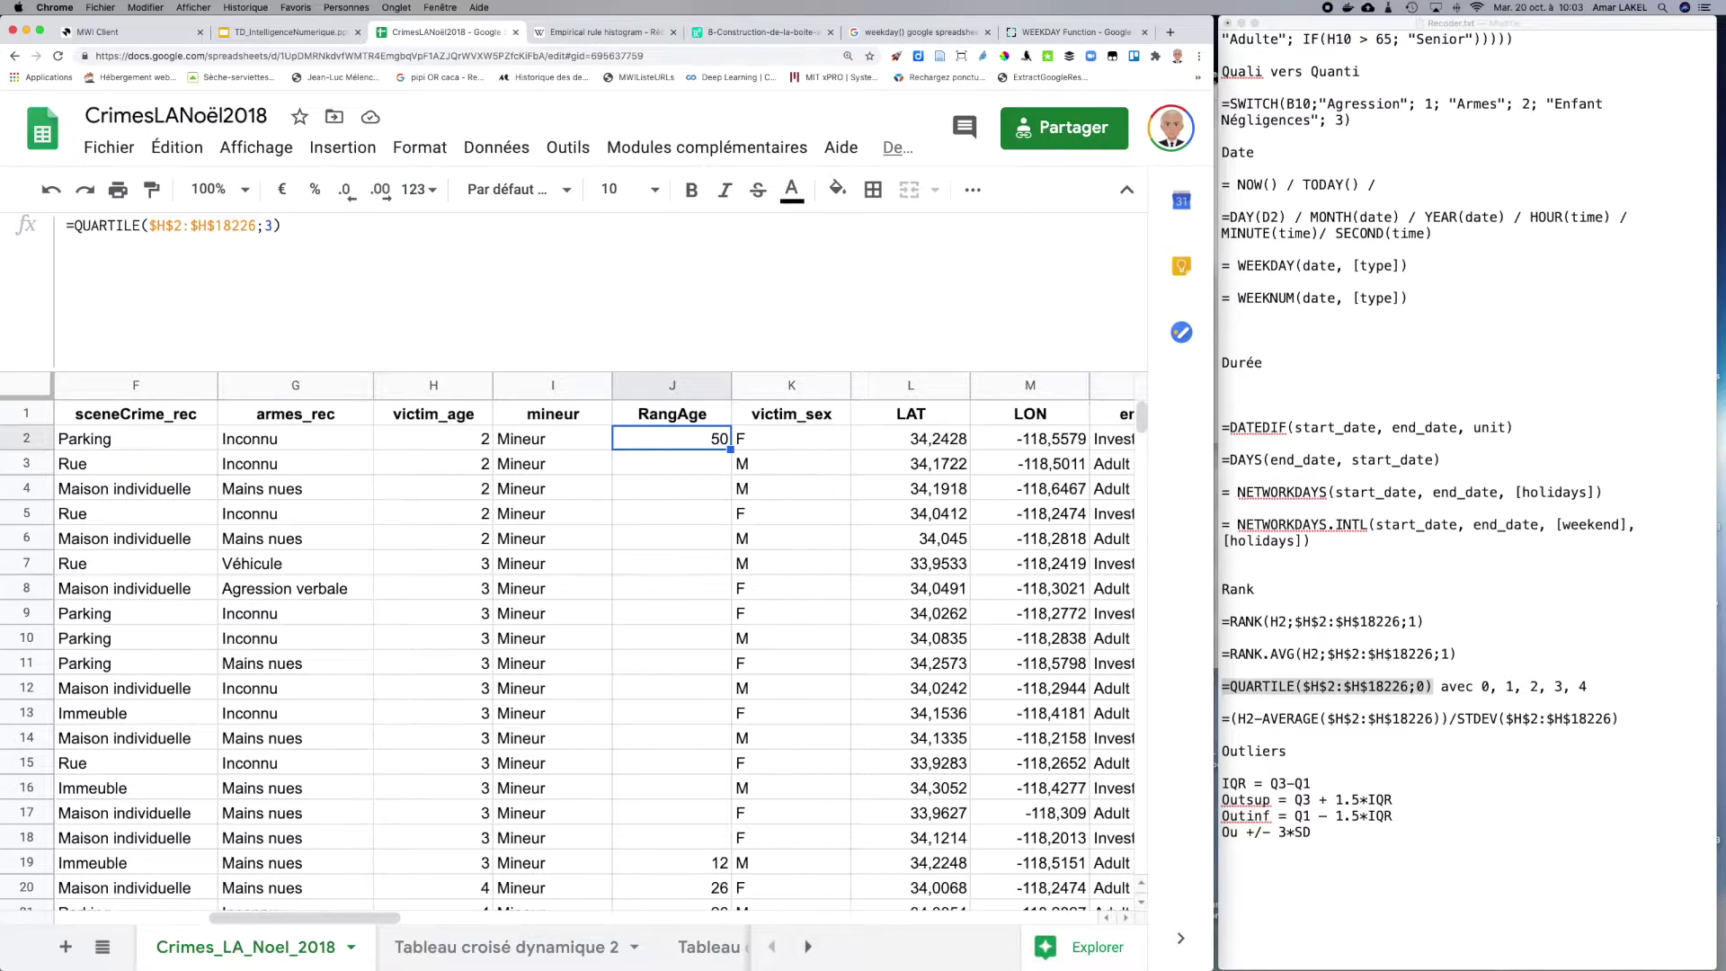
Step: Change the quartile number in the J2 formula to 4
{"action": "left_click", "coordinate": [269, 225]}
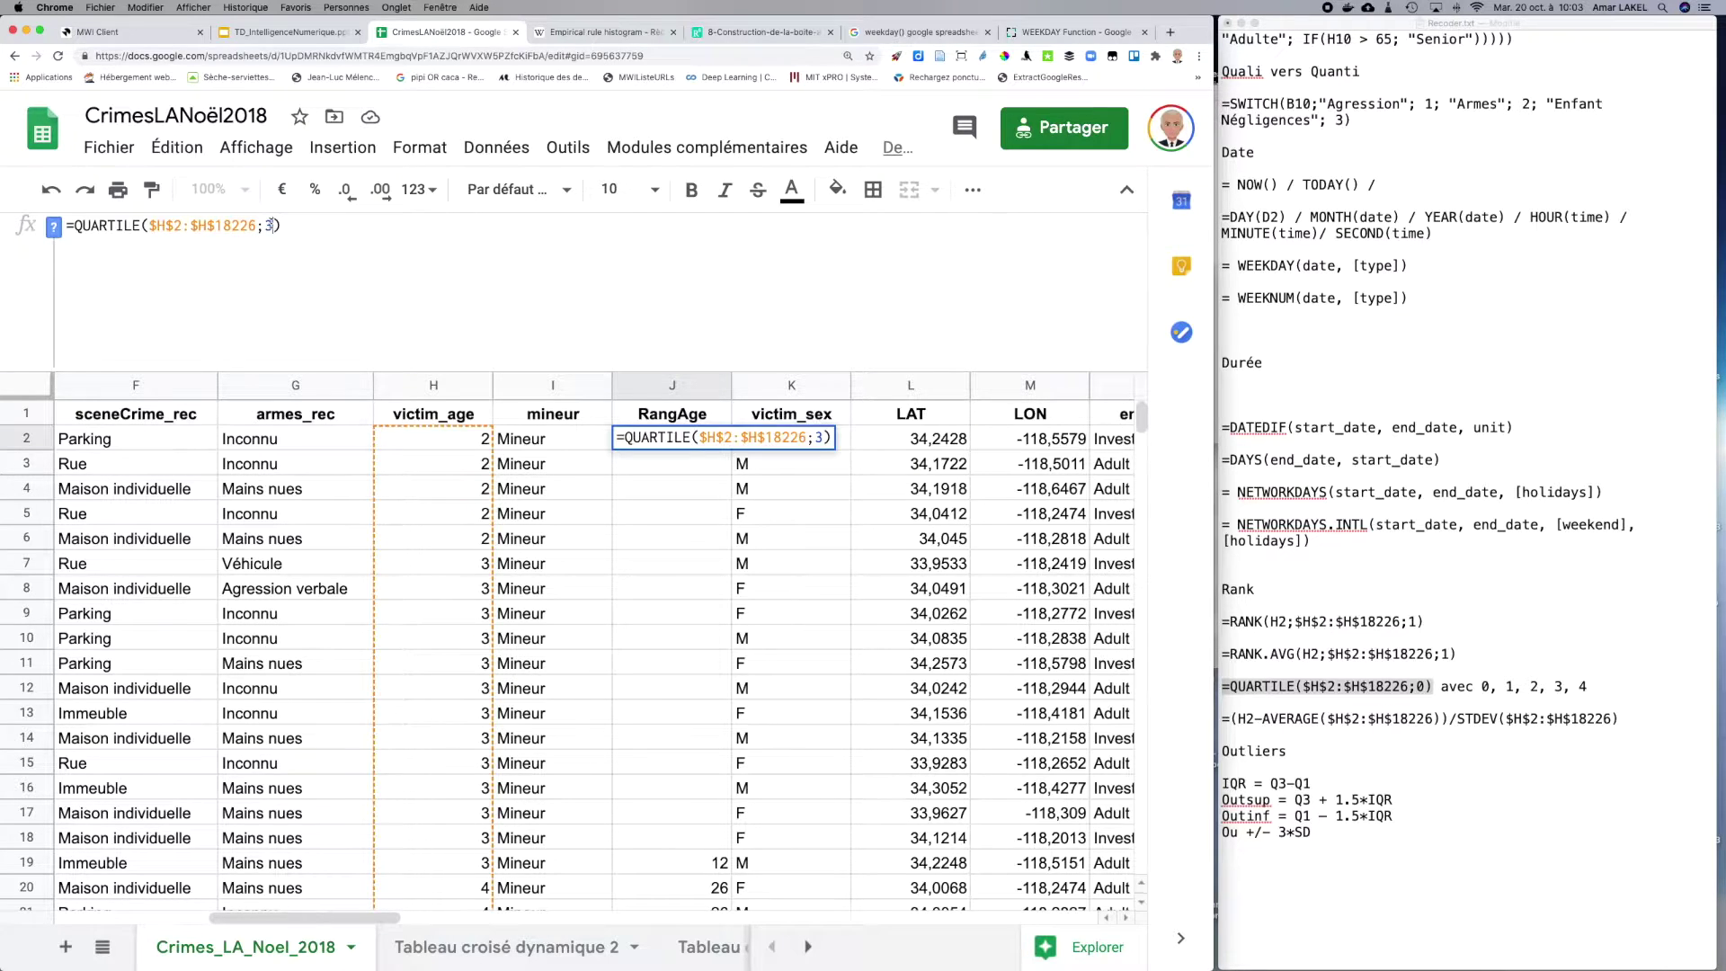
{"action": "key", "text": "BackSpace"}
{"action": "type", "text": "4"}
{"action": "key", "text": "Right"}
{"action": "key", "text": "Return"}
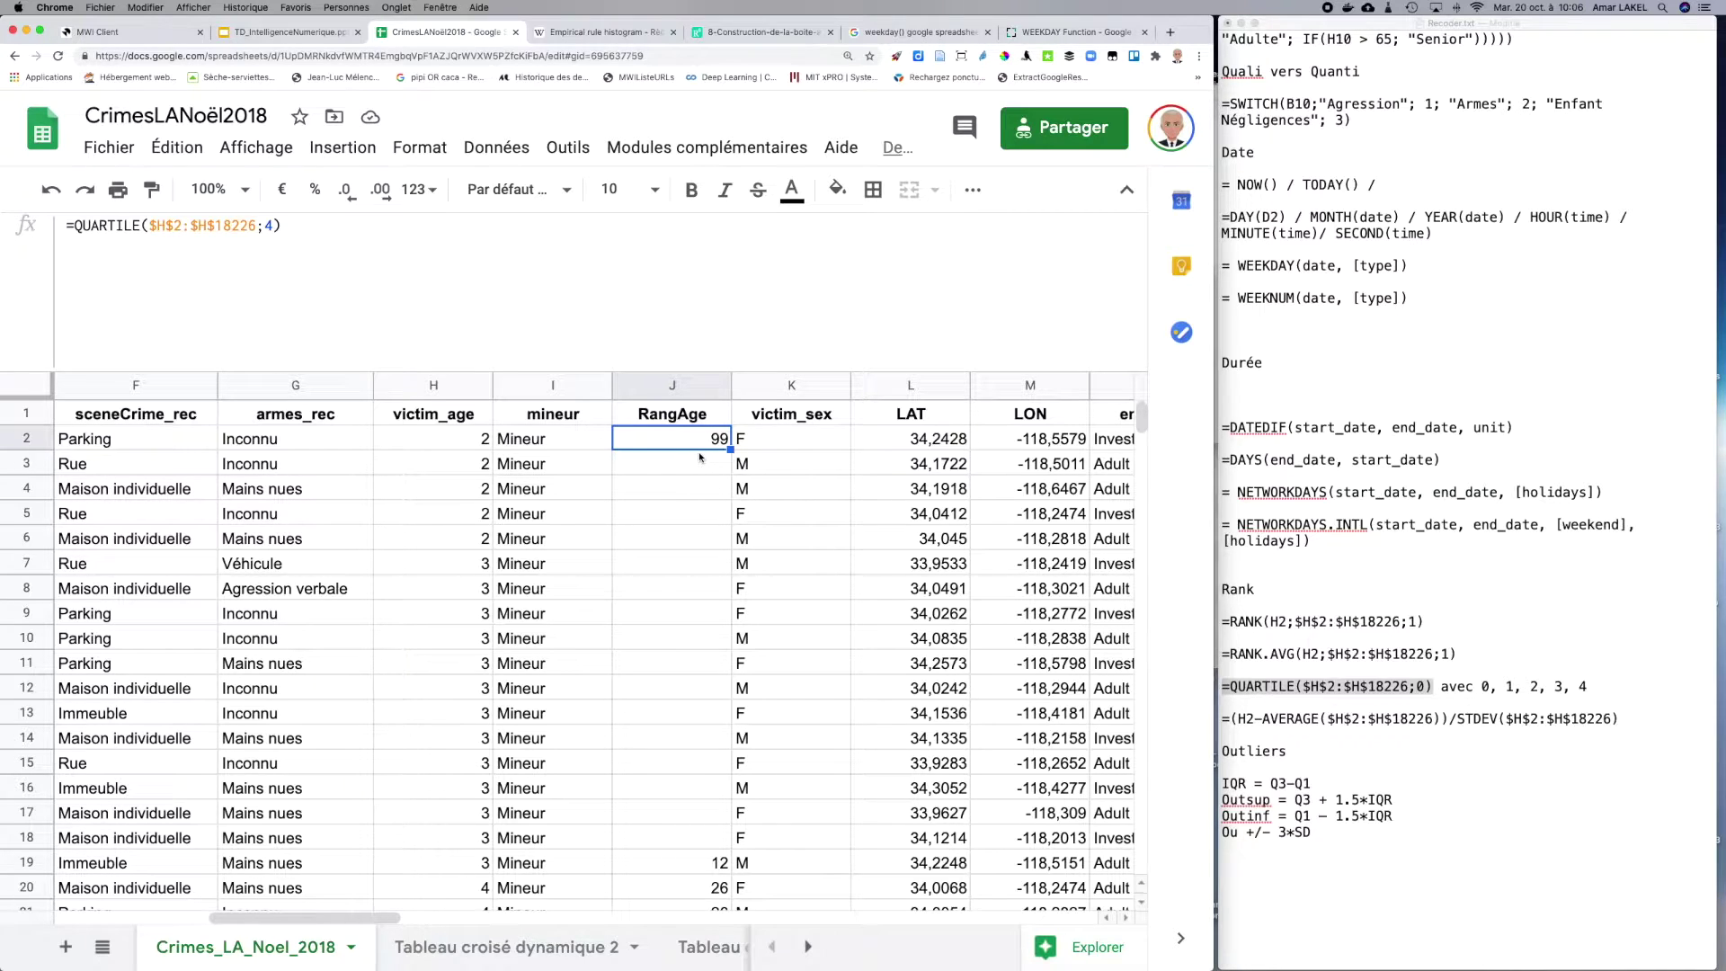
Step: In the Recoder.txt notes, copy the part =(H2-AVERAGE($H$2:$H$18226)) of the last Rank formula, without the STDEV division
{"action": "left_click", "coordinate": [1276, 716]}
{"action": "left_click", "coordinate": [1277, 716]}
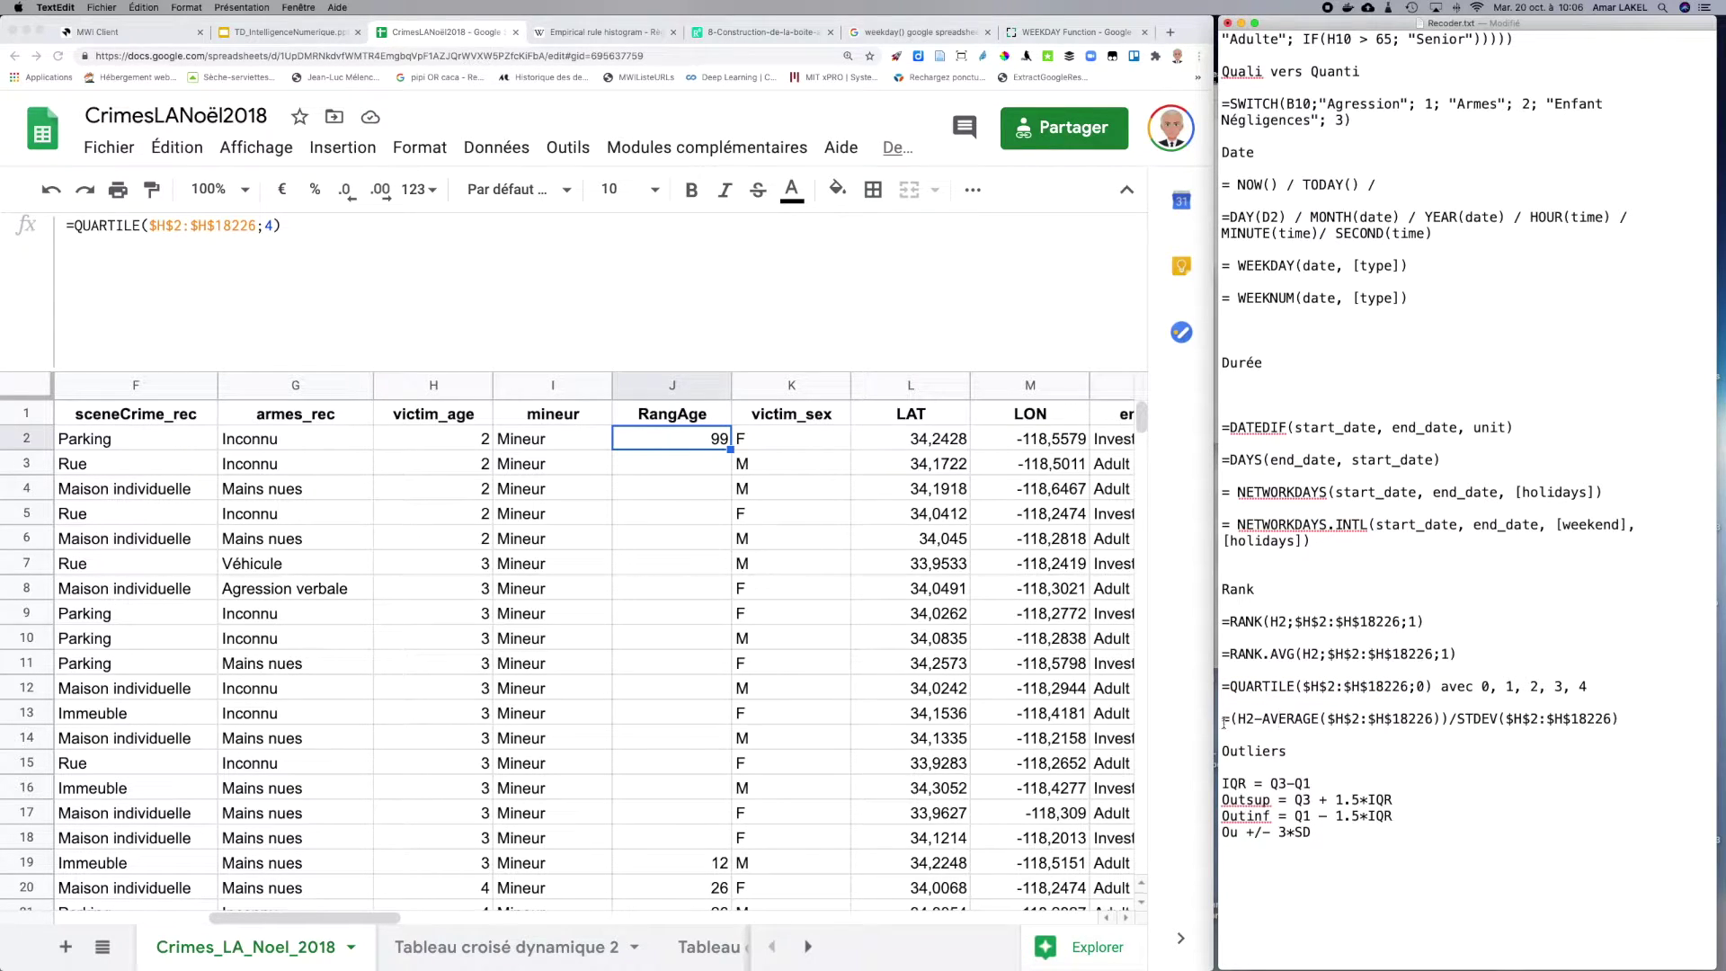
{"action": "left_click_drag", "start_coordinate": [1223, 719], "coordinate": [1619, 719]}
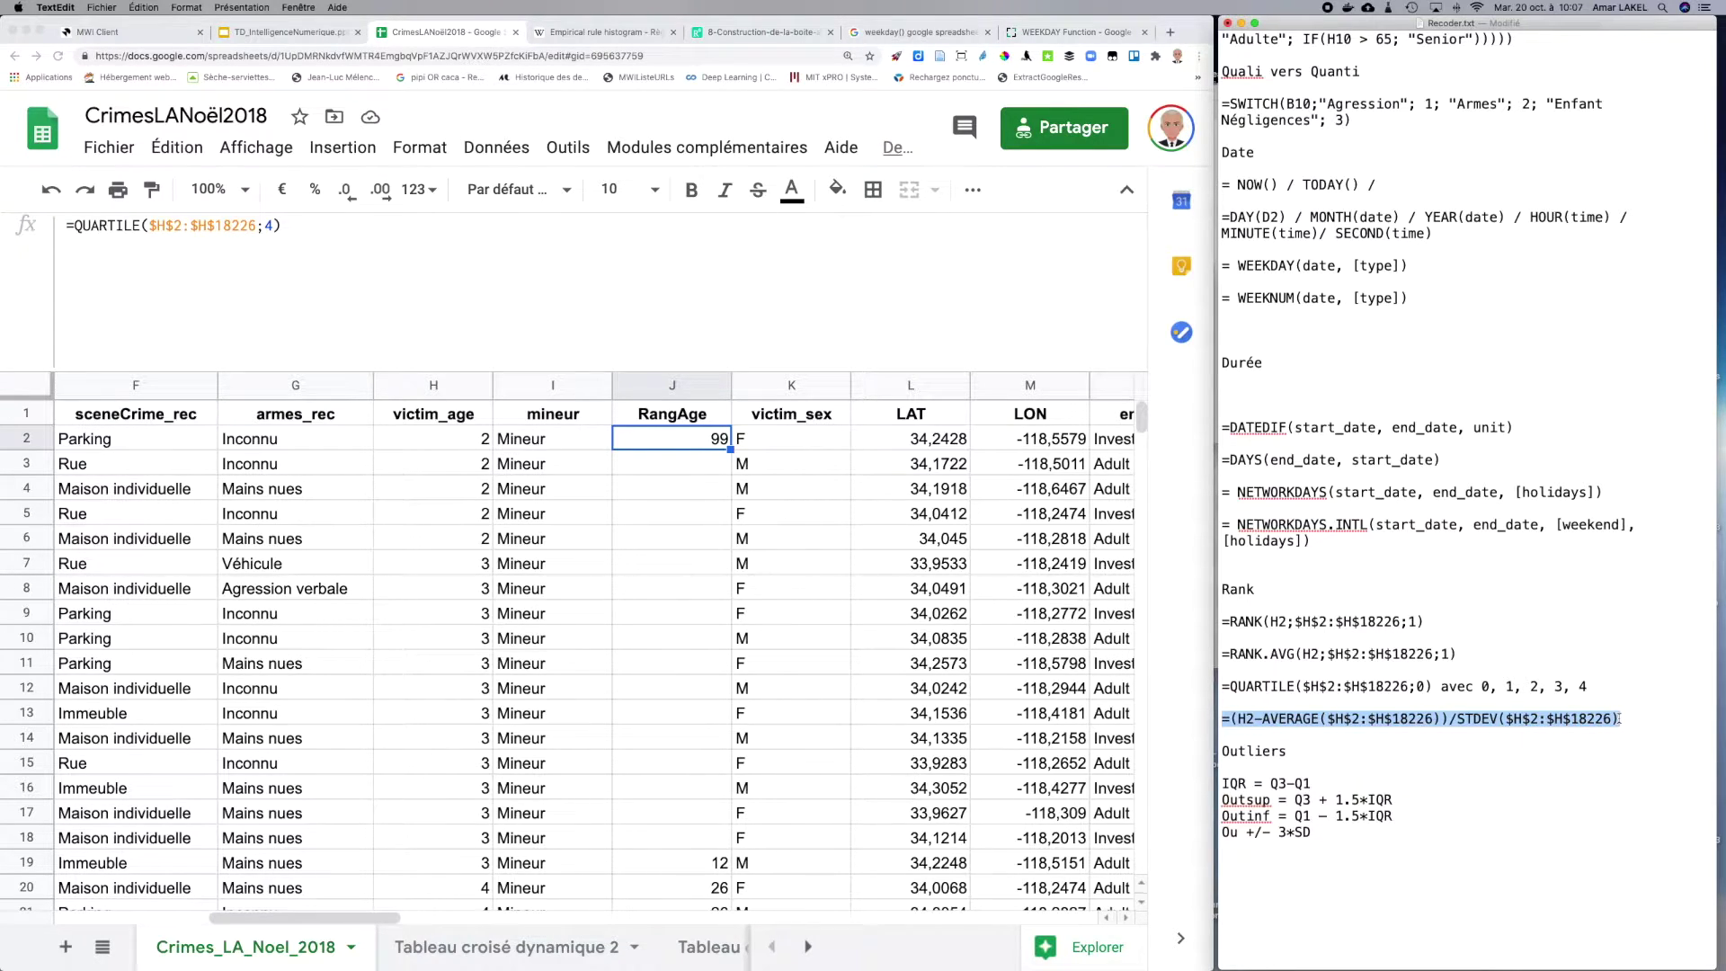
{"action": "left_click", "coordinate": [1411, 793]}
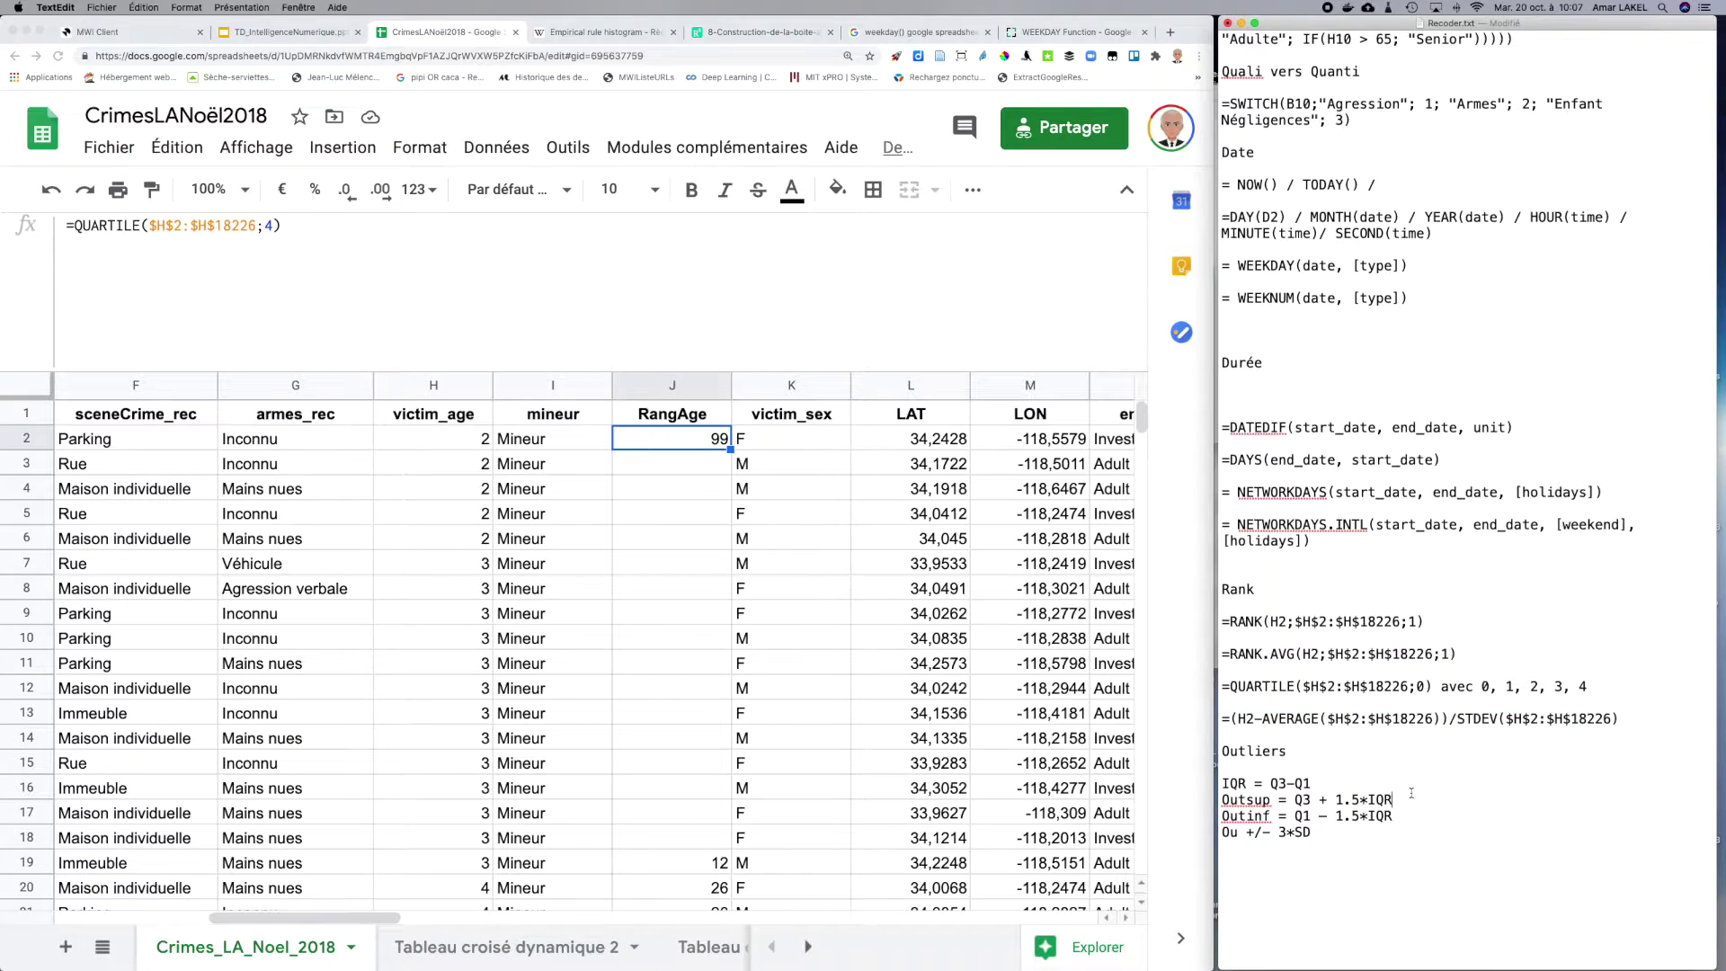
{"action": "left_click_drag", "start_coordinate": [1221, 719], "coordinate": [1445, 718]}
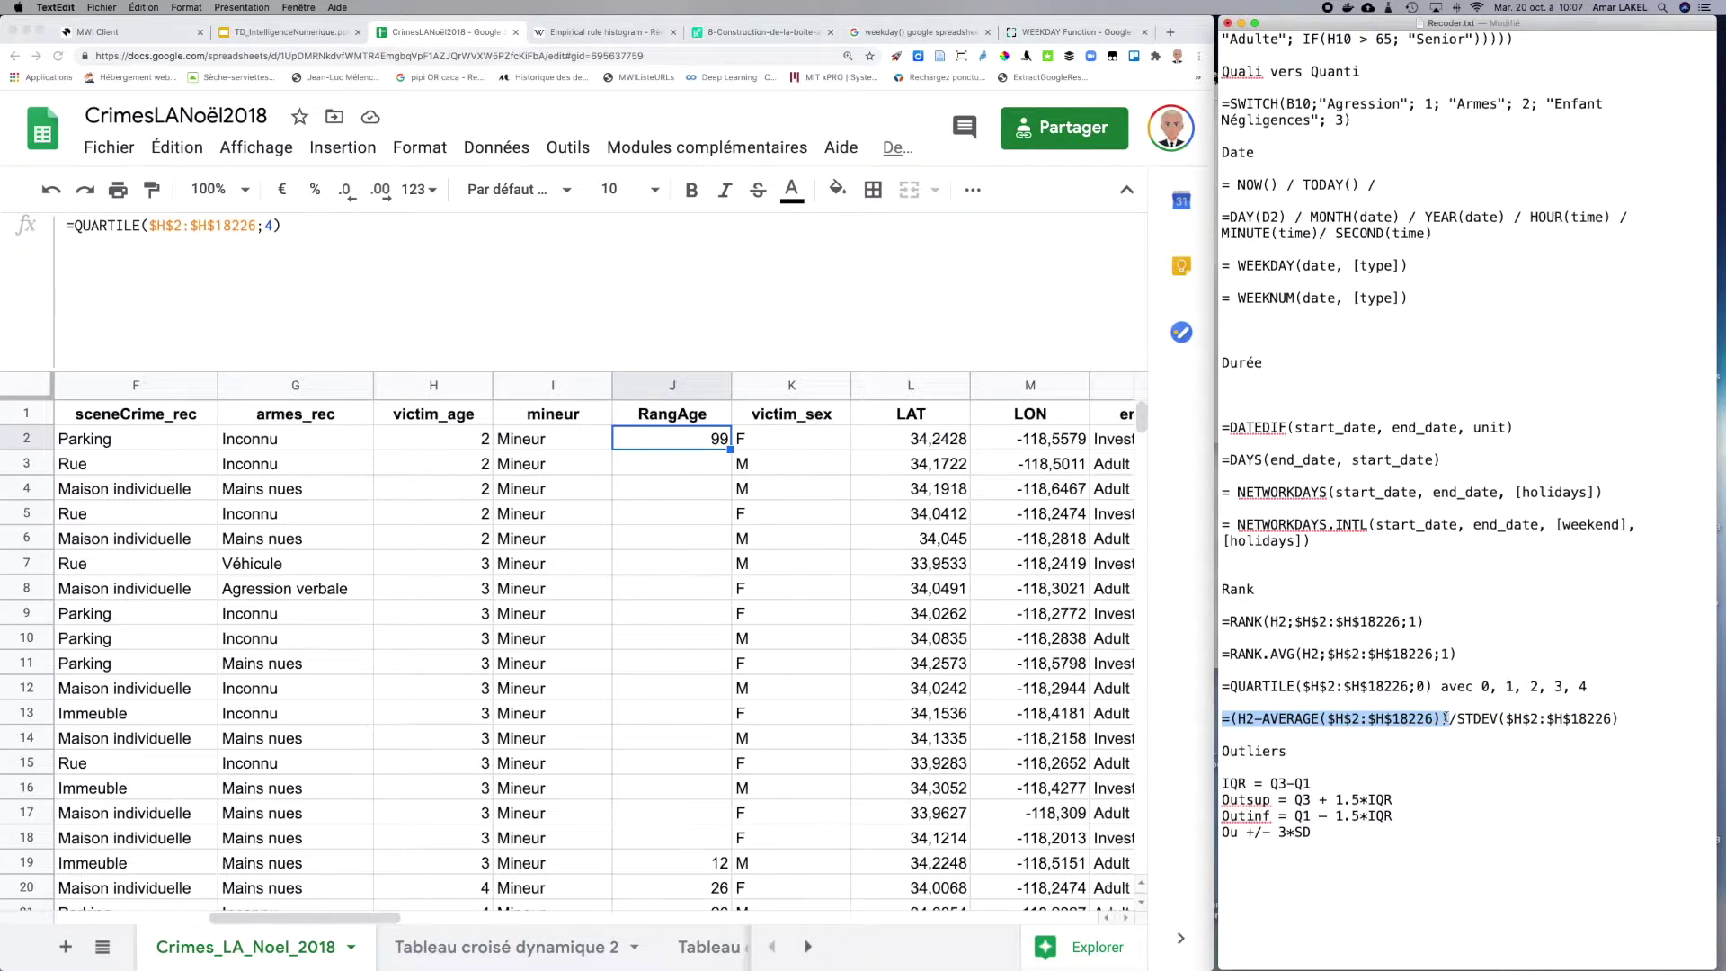
Step: Back in the spreadsheet, replace the J2 formula with the copied part and reduce it to =AVERAGE($H$2:$H$18226)
{"action": "left_click", "coordinate": [659, 440]}
{"action": "left_click", "coordinate": [281, 248]}
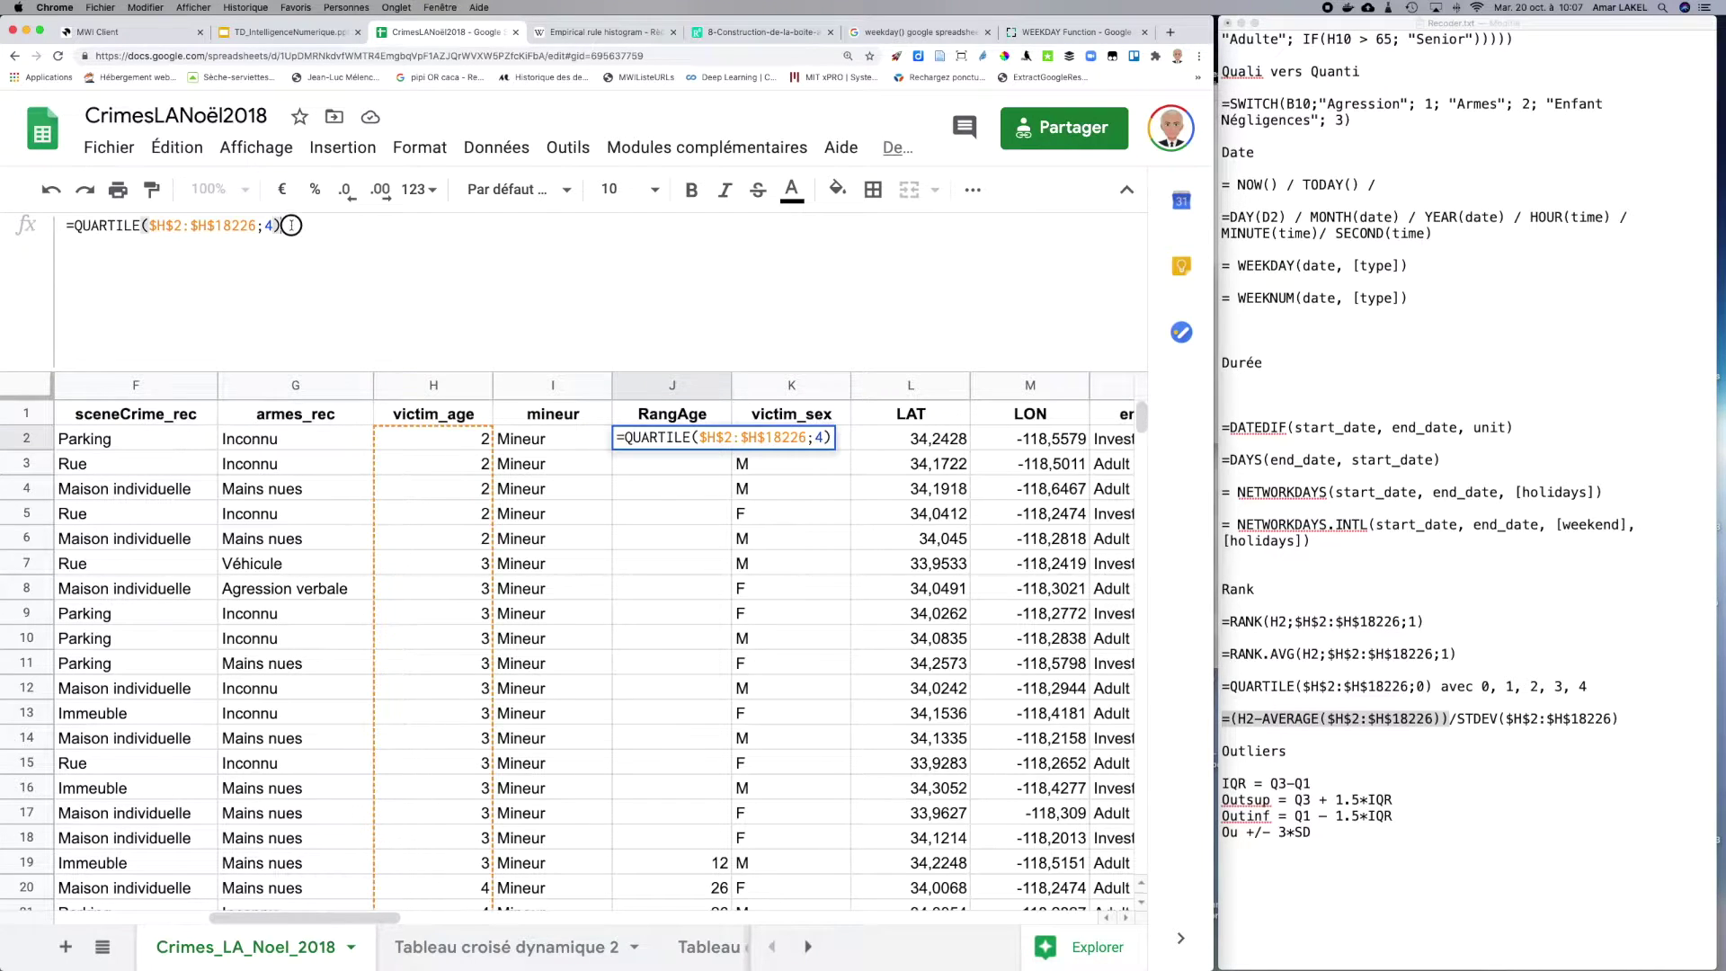
{"action": "left_click_drag", "start_coordinate": [280, 227], "coordinate": [68, 208]}
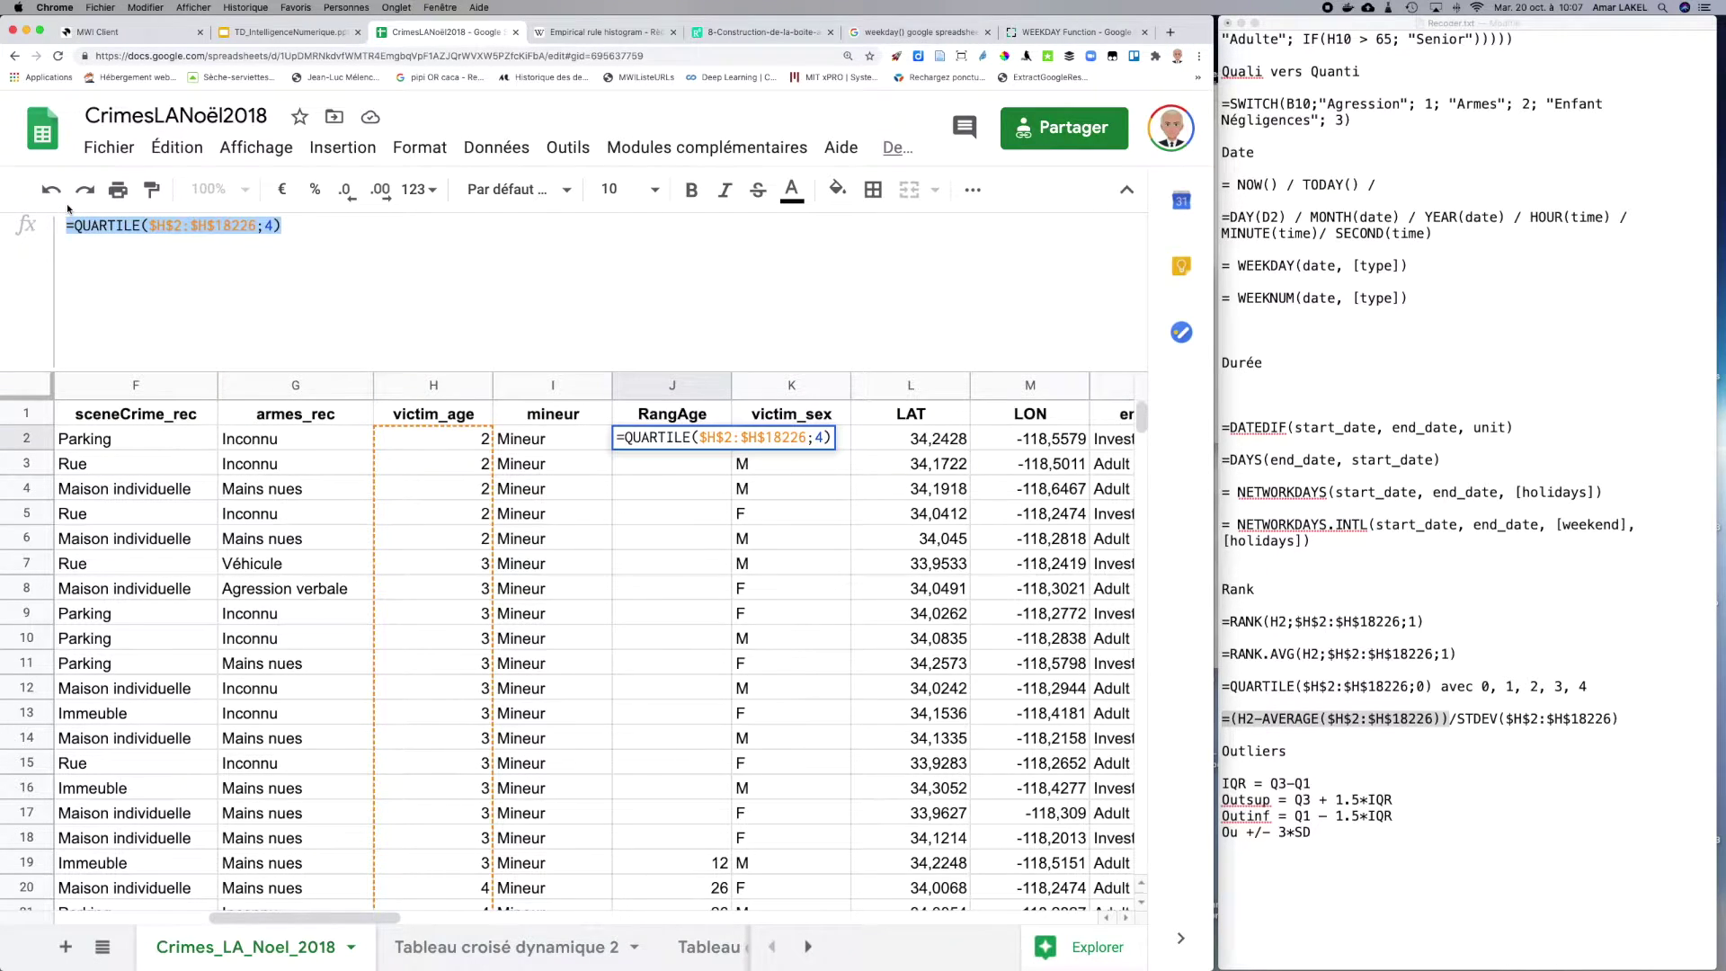
{"action": "type", "text": "=(H2-AVERAGE($H$2:$H$18226))"}
{"action": "key", "text": "BackSpace"}
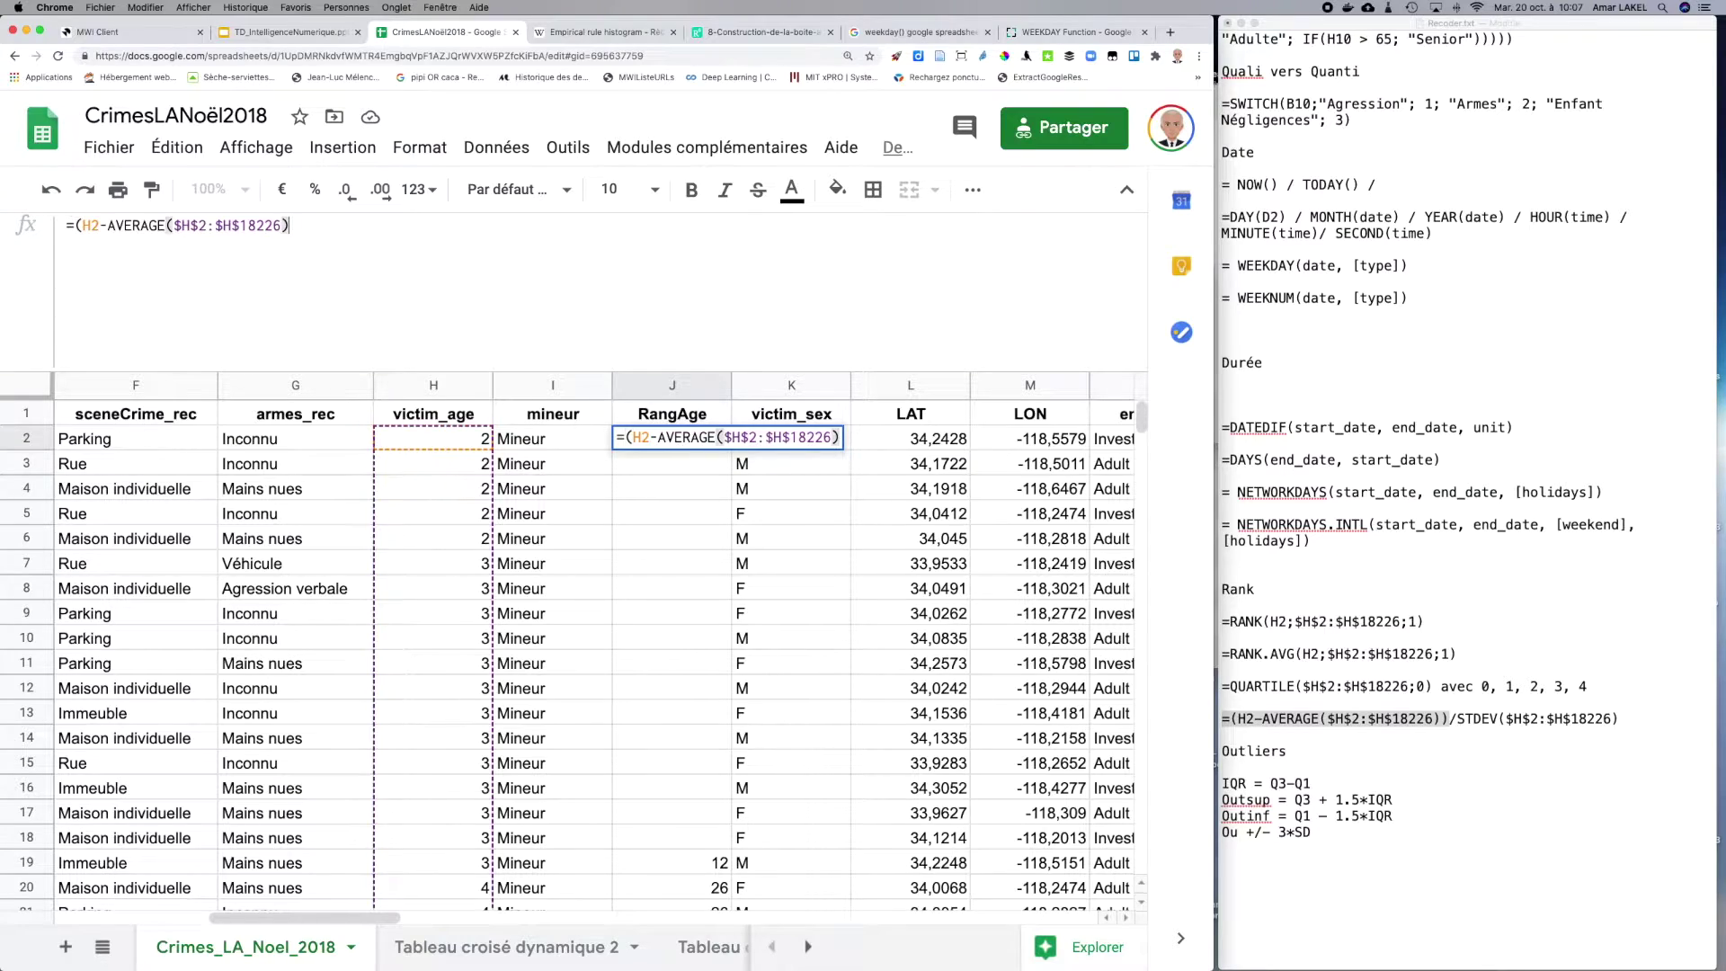
{"action": "left_click", "coordinate": [107, 226]}
{"action": "key", "text": "BackSpace"}
{"action": "key", "text": "BackSpace"}
{"action": "key", "text": "BackSpace"}
{"action": "key", "text": "BackSpace"}
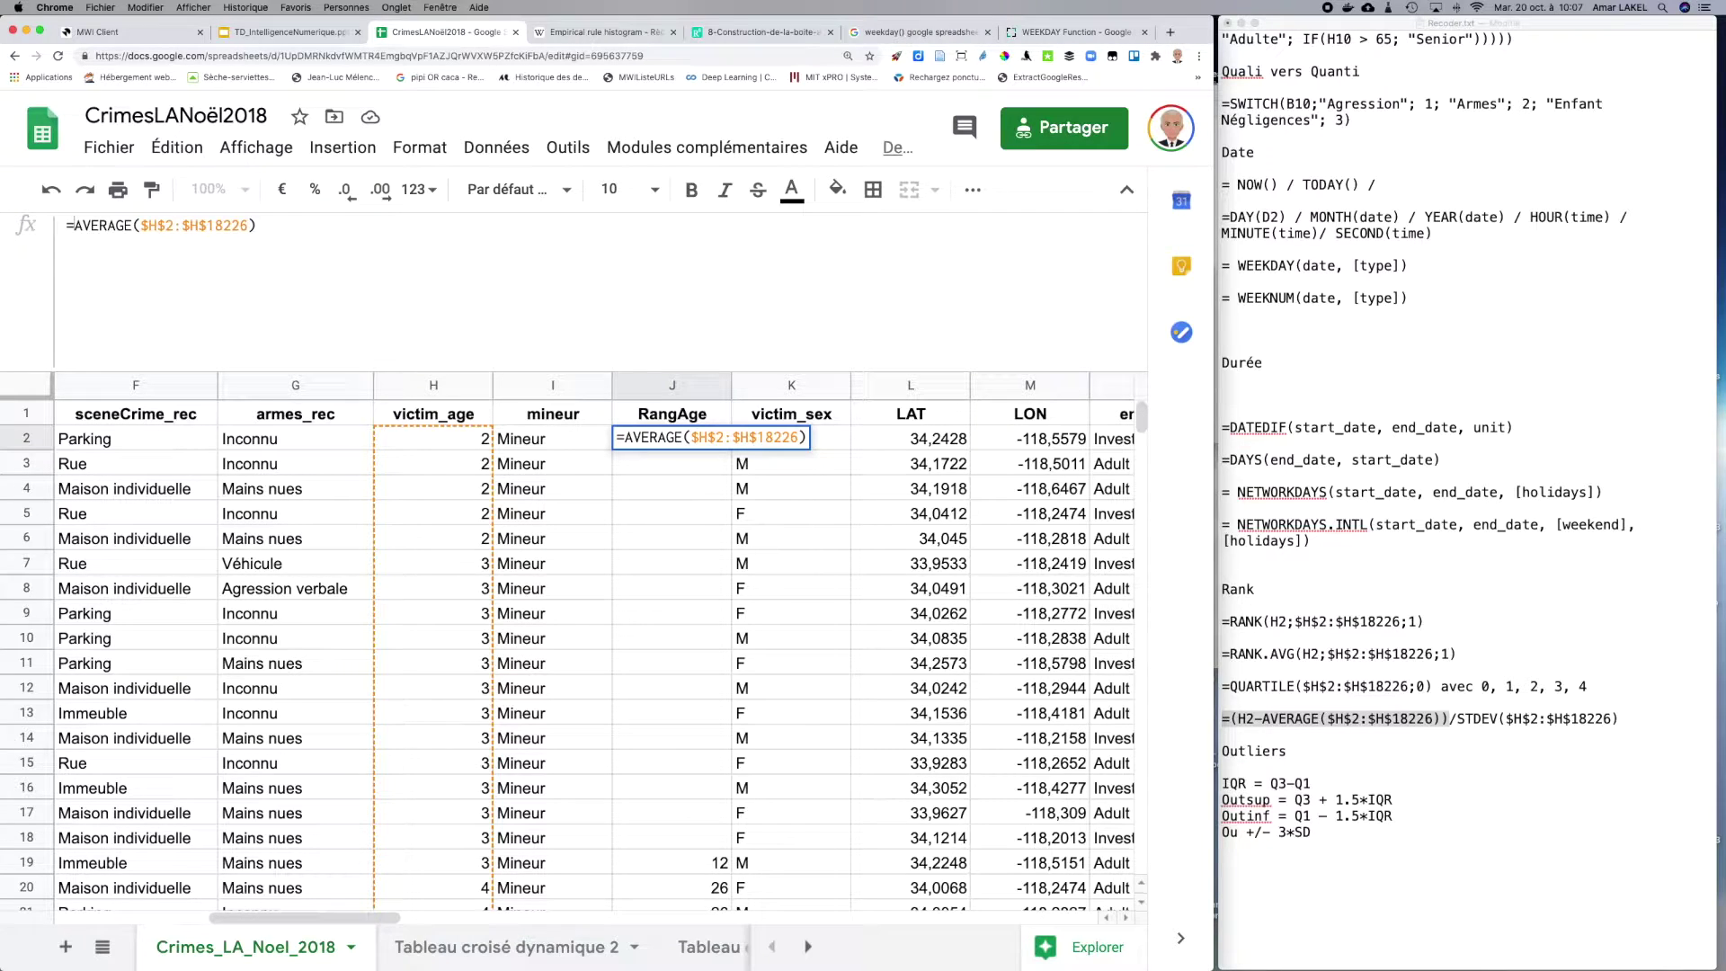
{"action": "key", "text": "Return"}
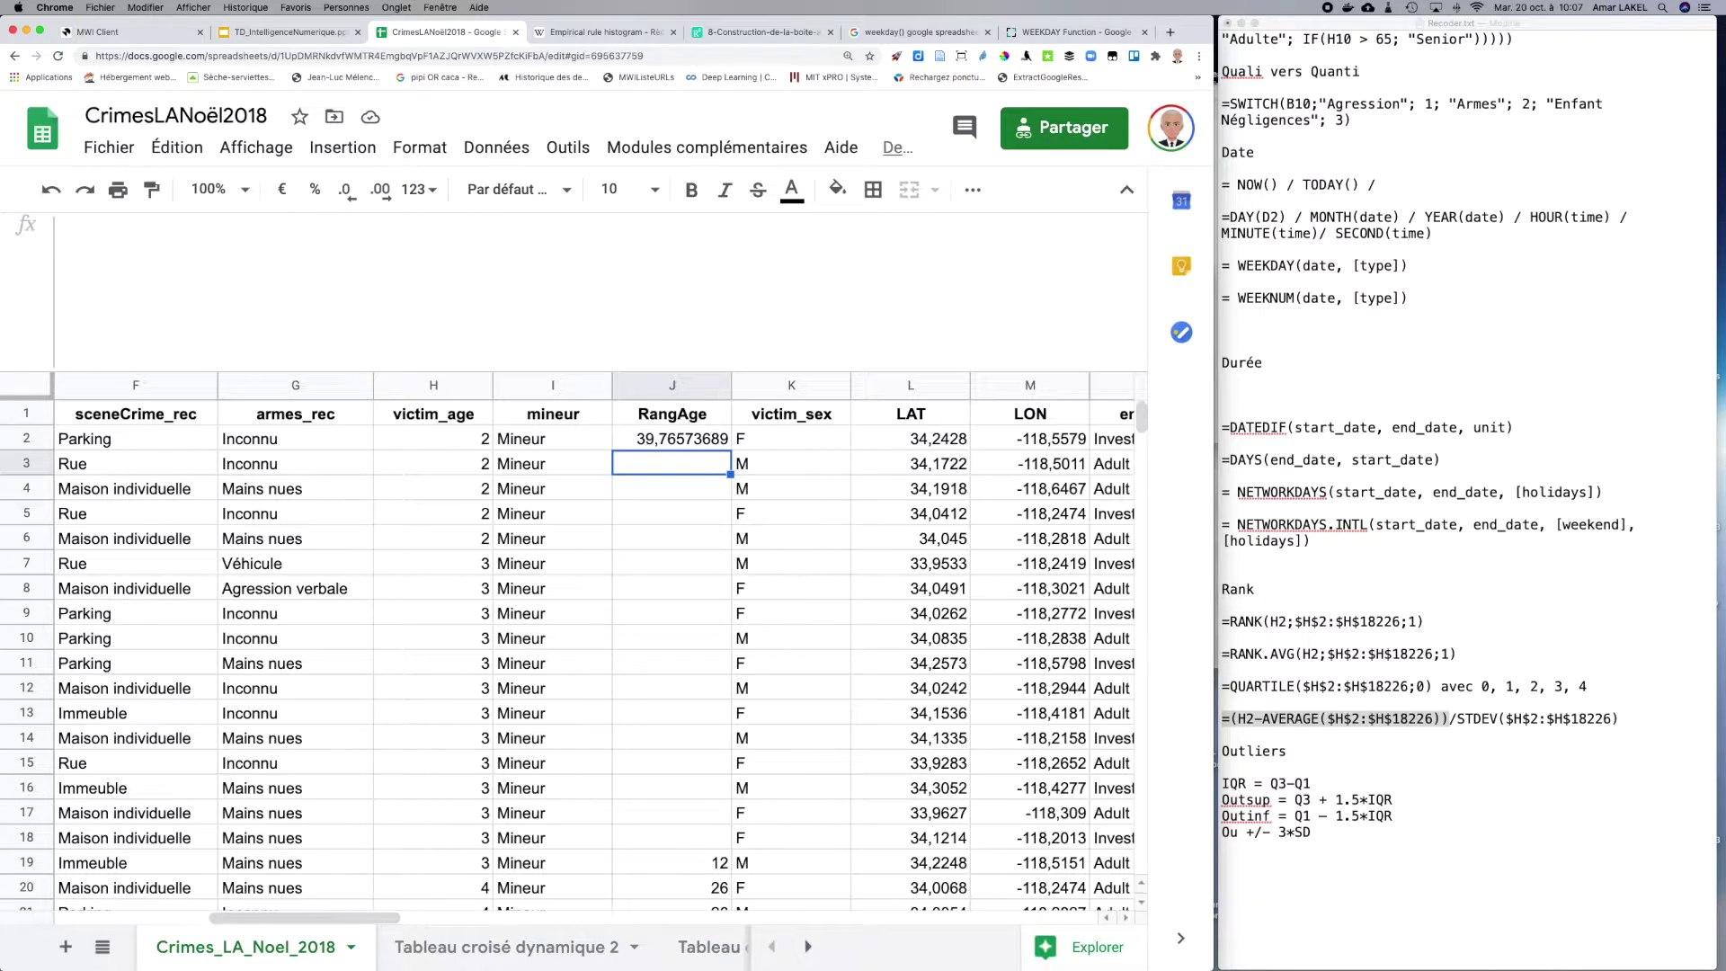
Step: Extend the J2 formula to subtract the mean from the victim's age: =H2-AVERAGE($H$2:$H$18226)
{"action": "left_click", "coordinate": [671, 439]}
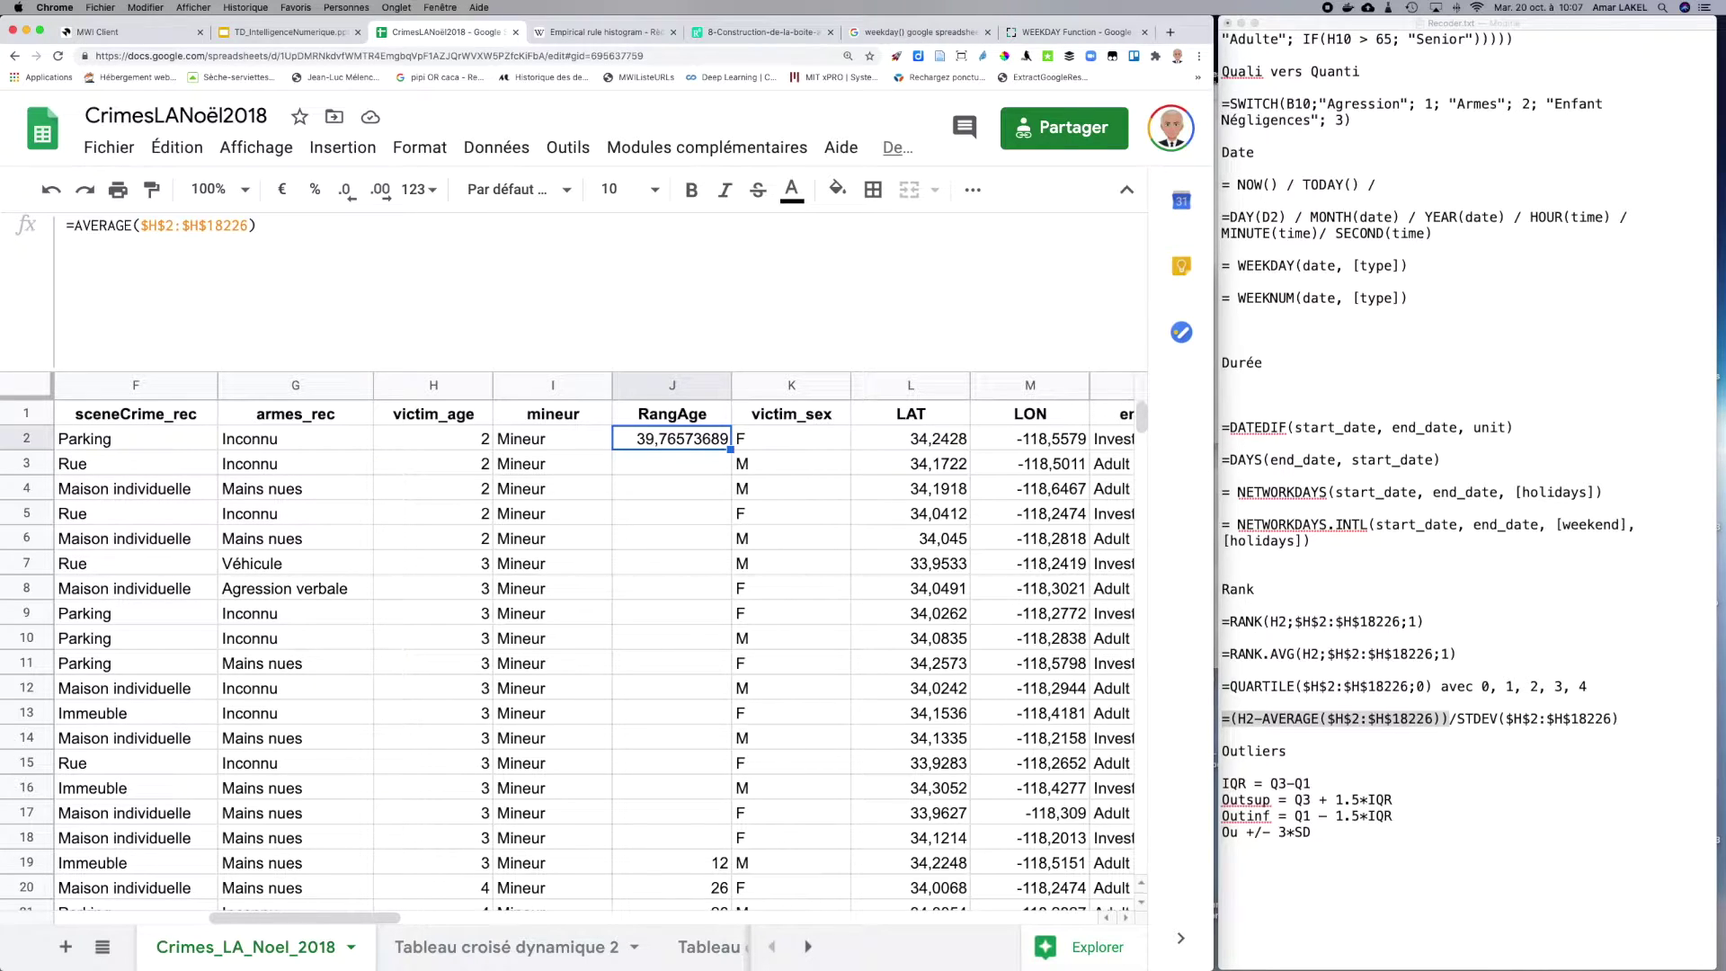
{"action": "left_click", "coordinate": [410, 439]}
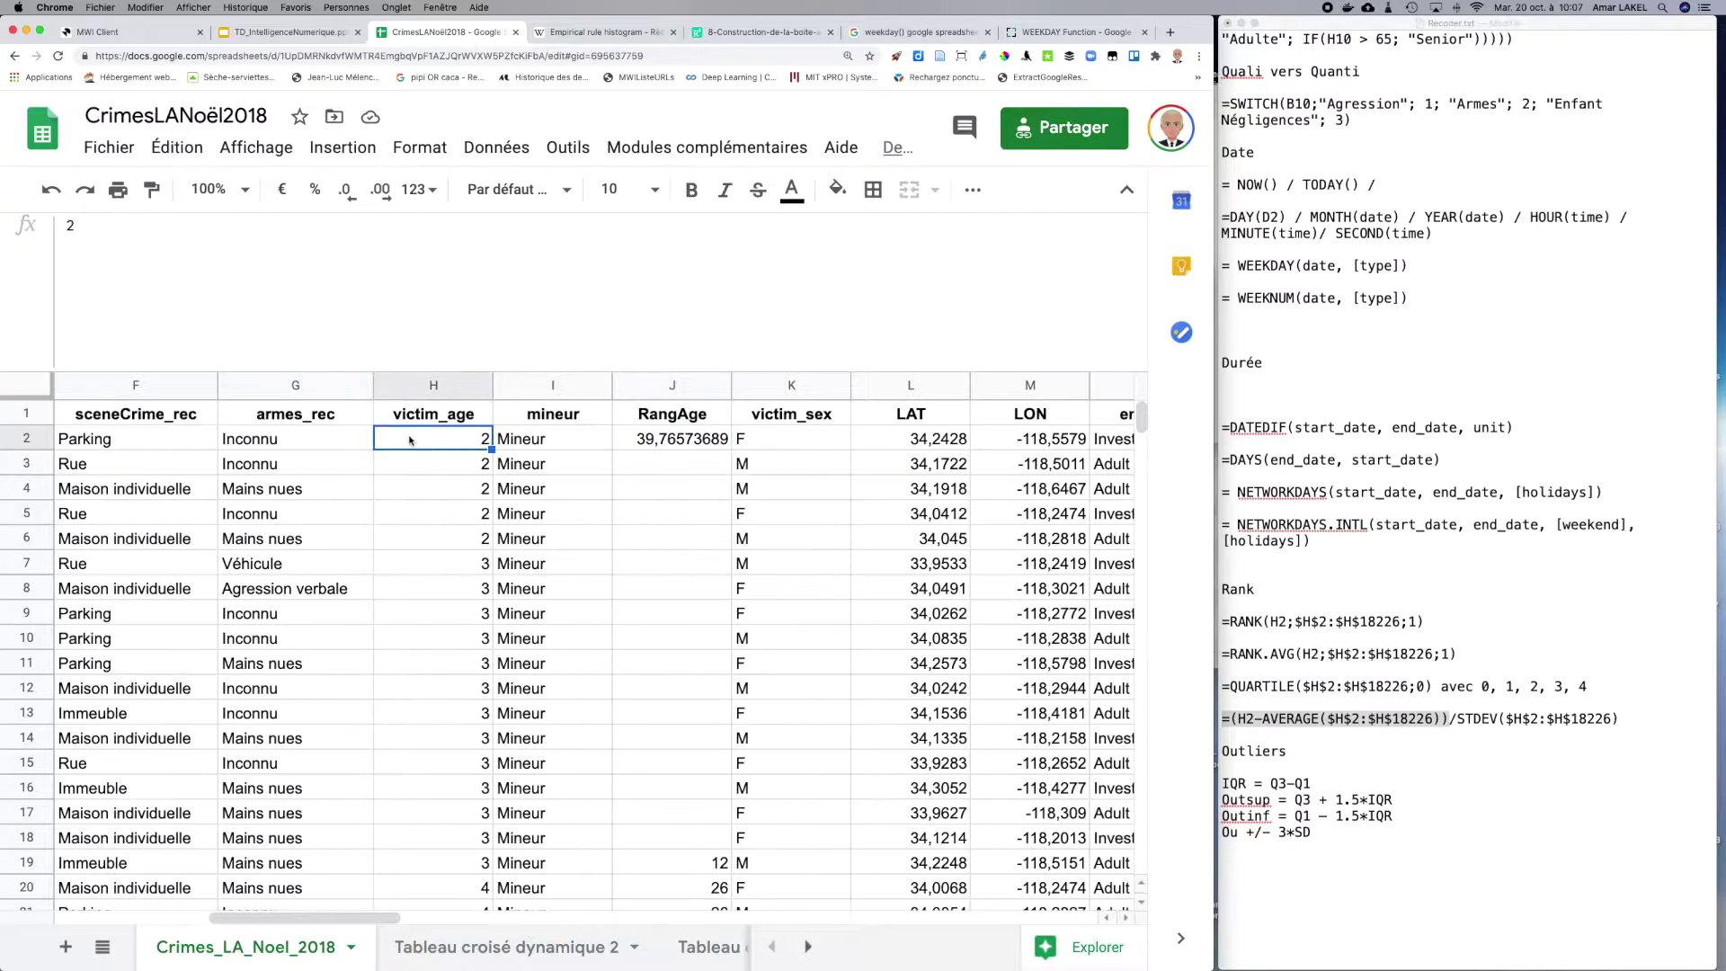
{"action": "left_click", "coordinate": [656, 441]}
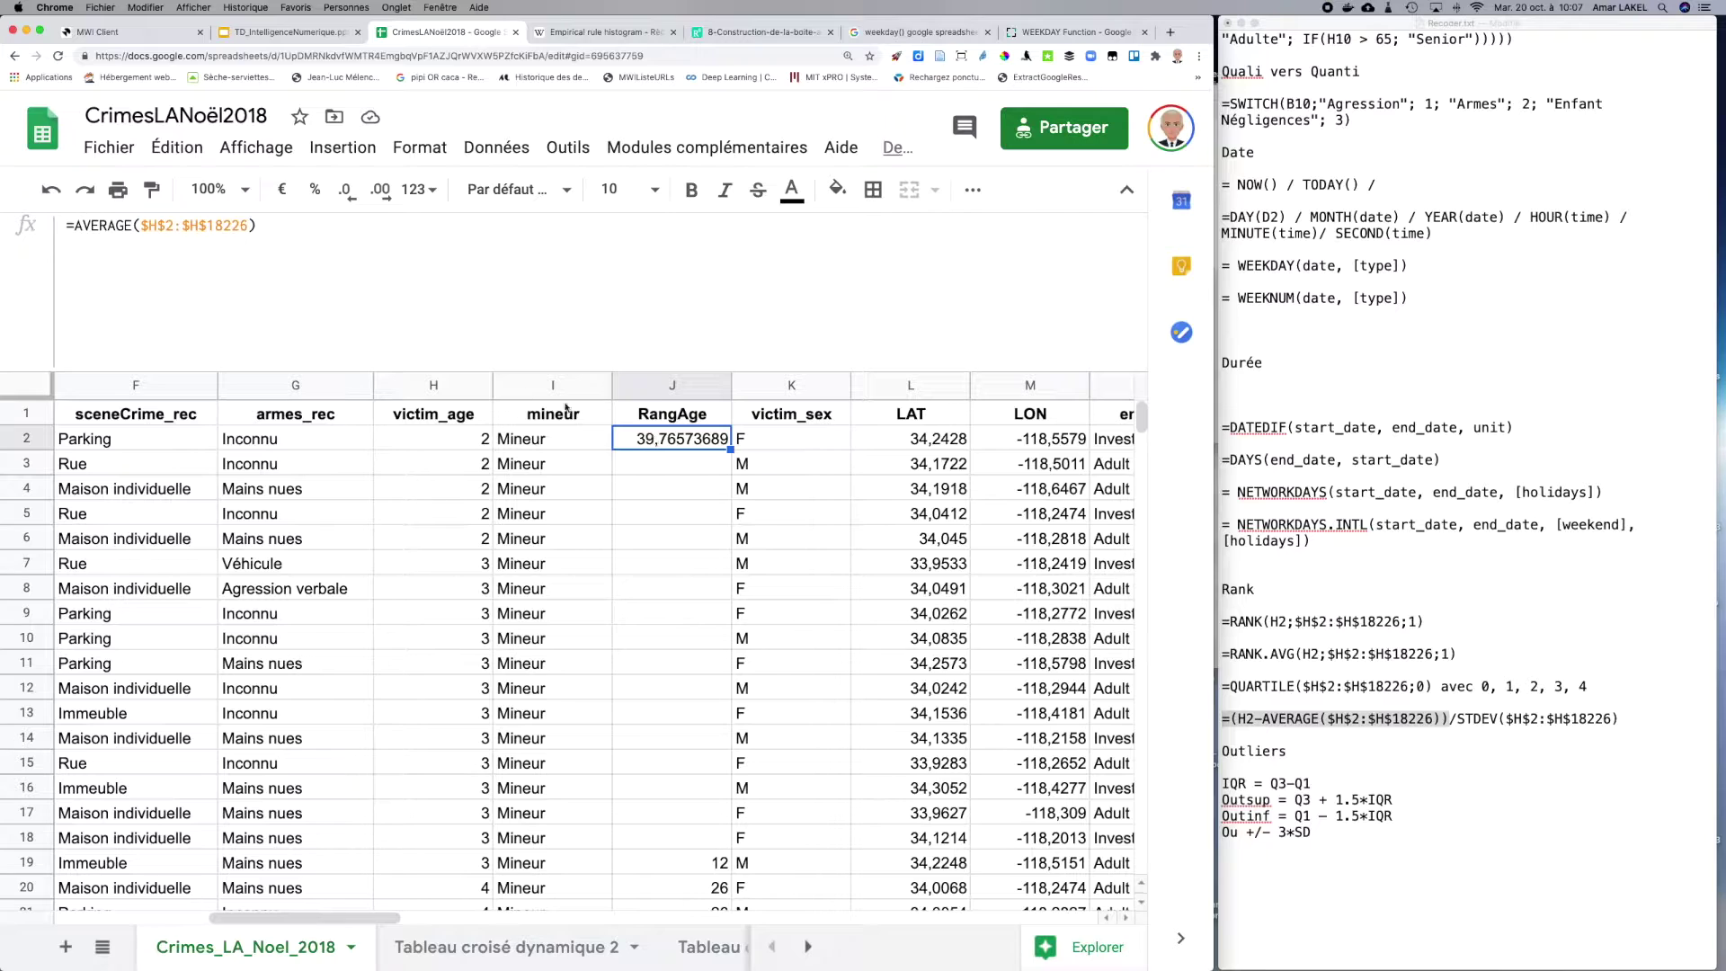
{"action": "left_click", "coordinate": [78, 225]}
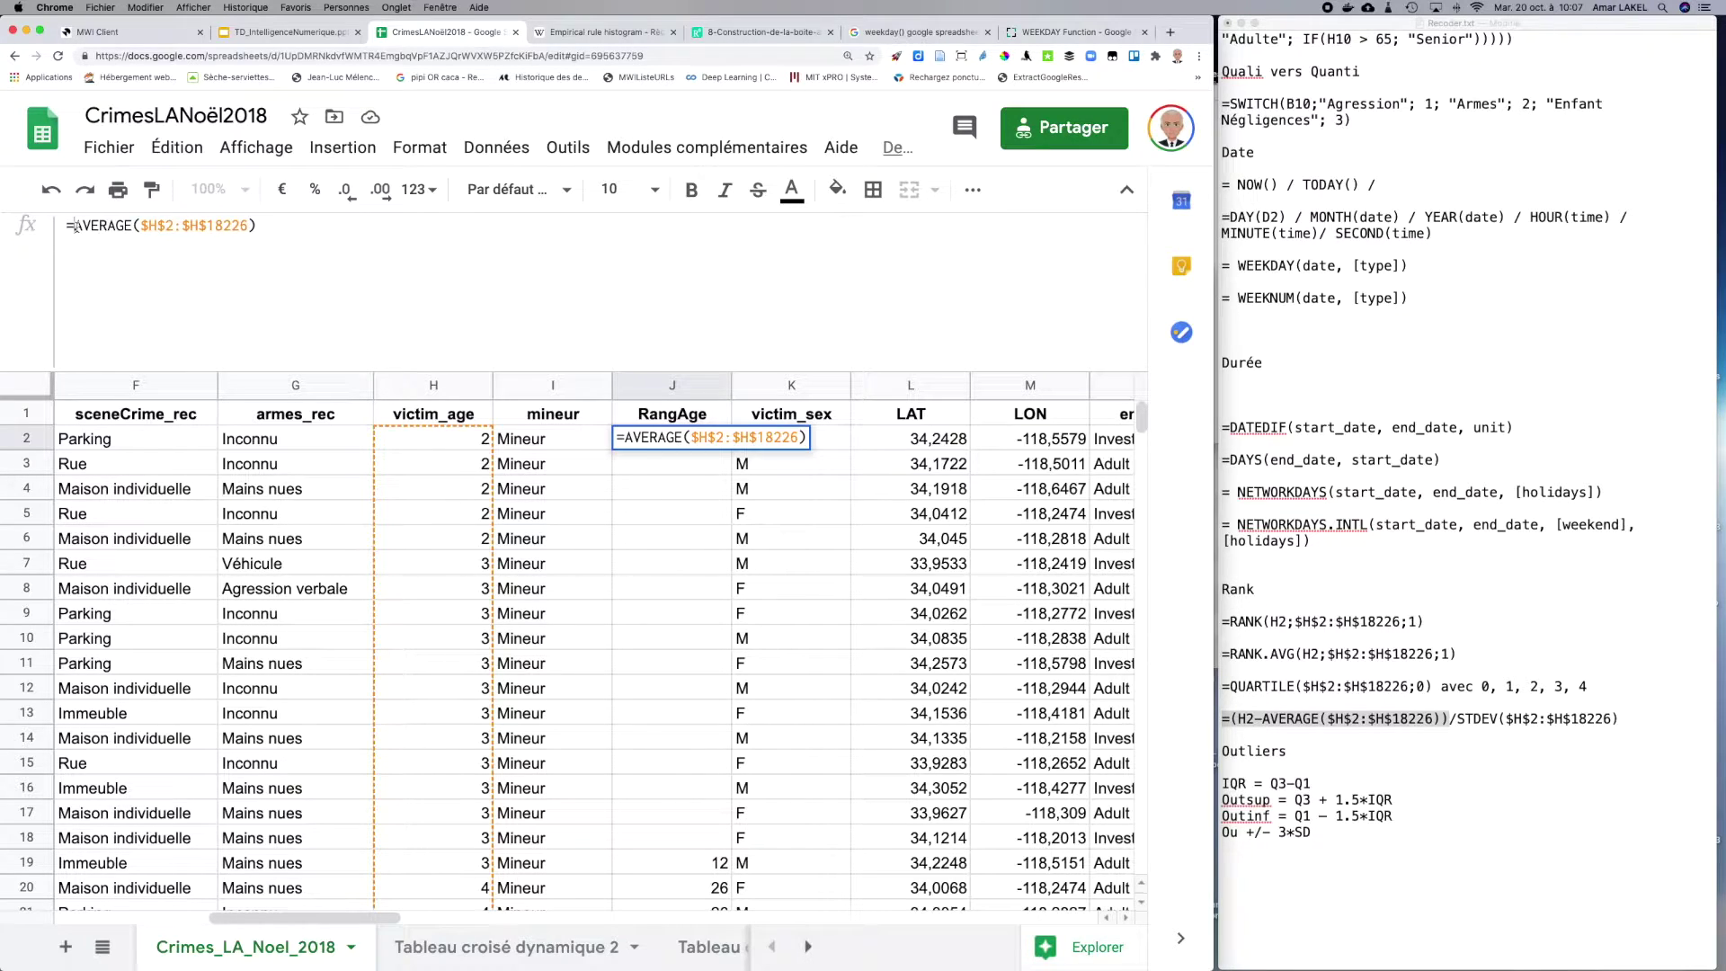
{"action": "type", "text": "H2-"}
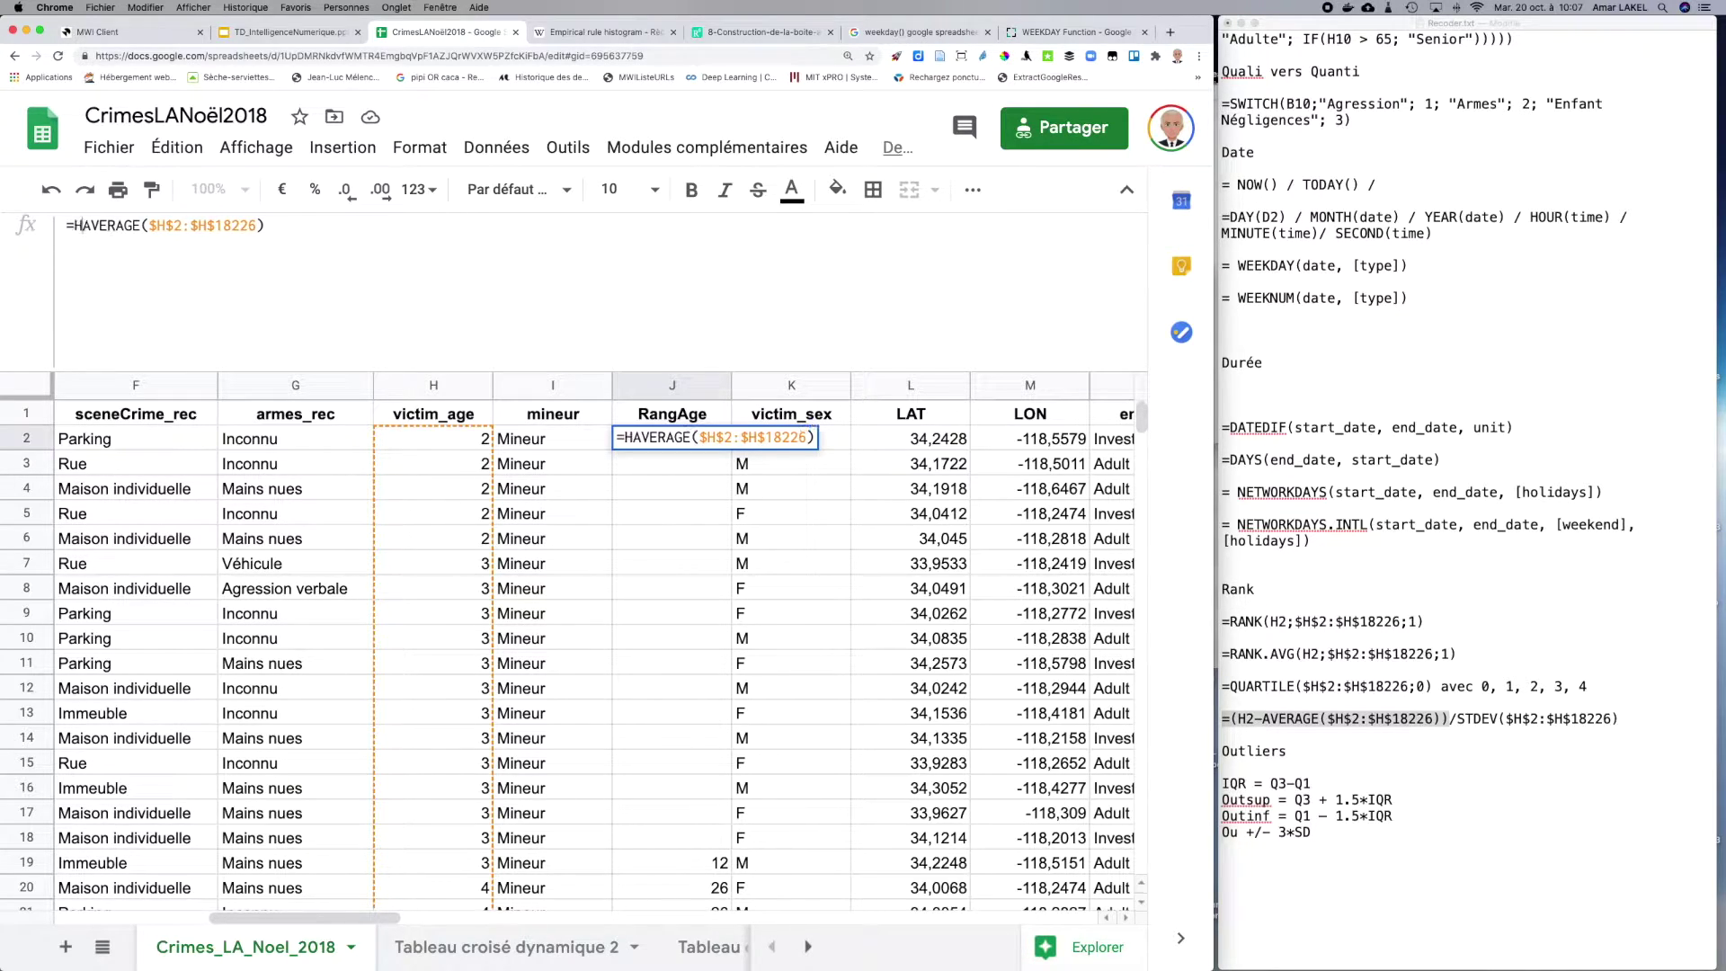
{"action": "key", "text": "Return"}
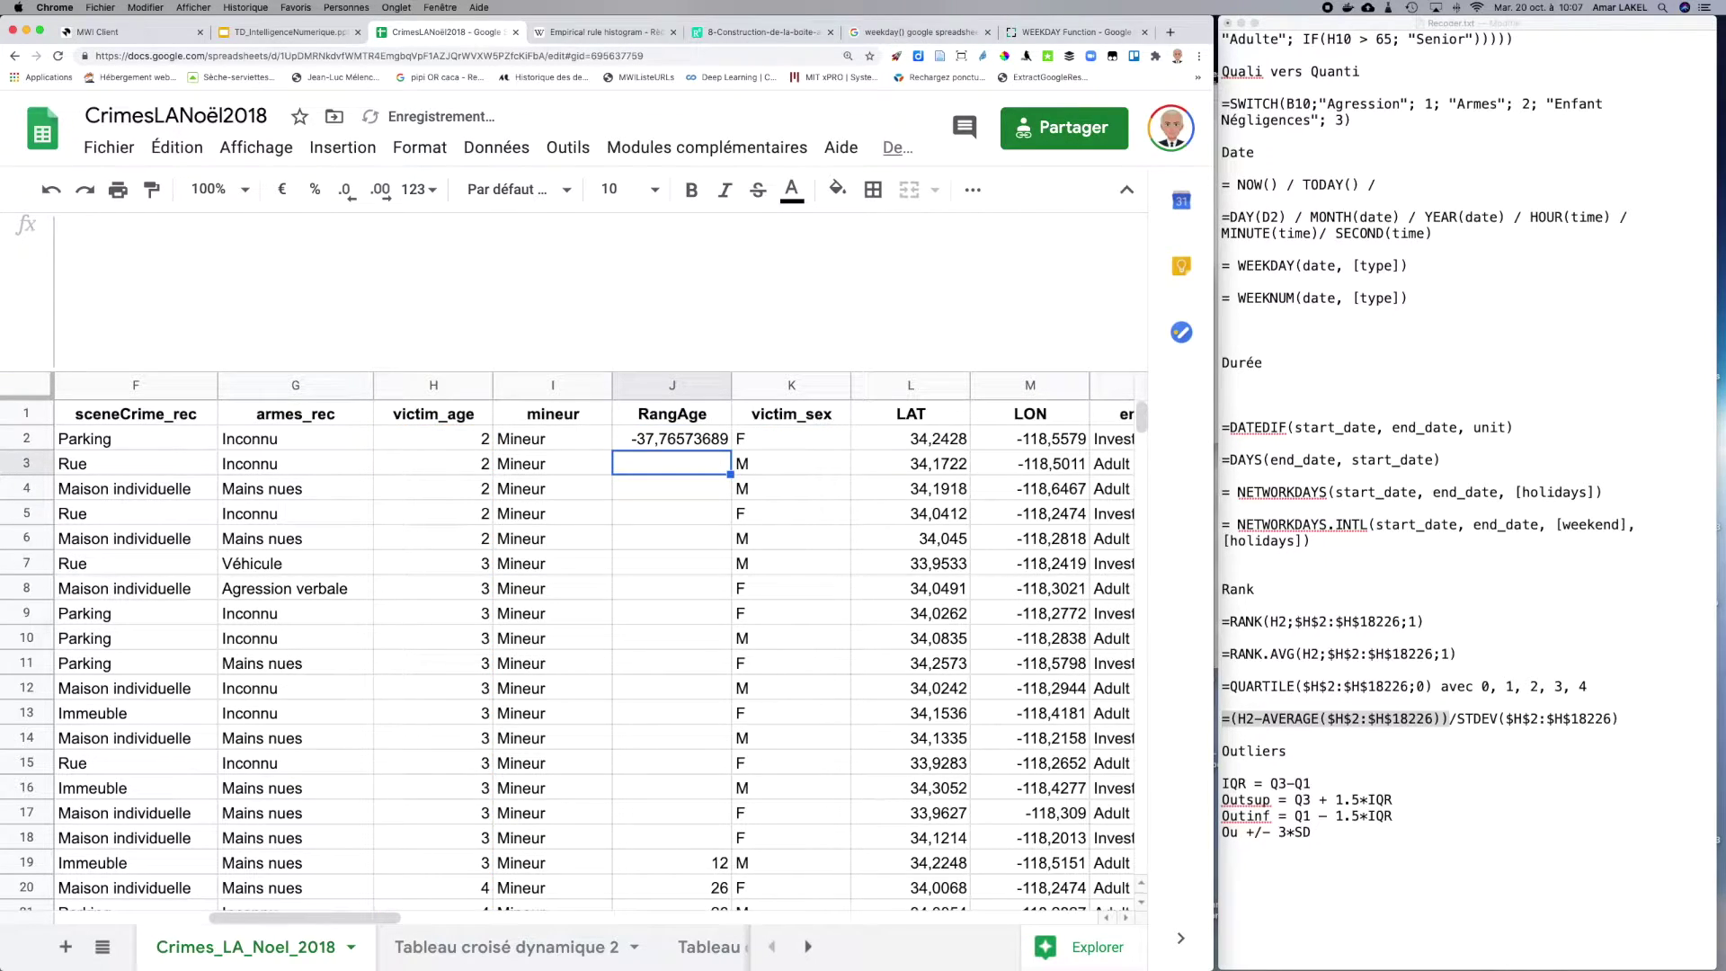
Step: Enclose the difference H2-AVERAGE($H$2:$H$18226) in parentheses in the J2 formula
{"action": "left_click", "coordinate": [660, 440]}
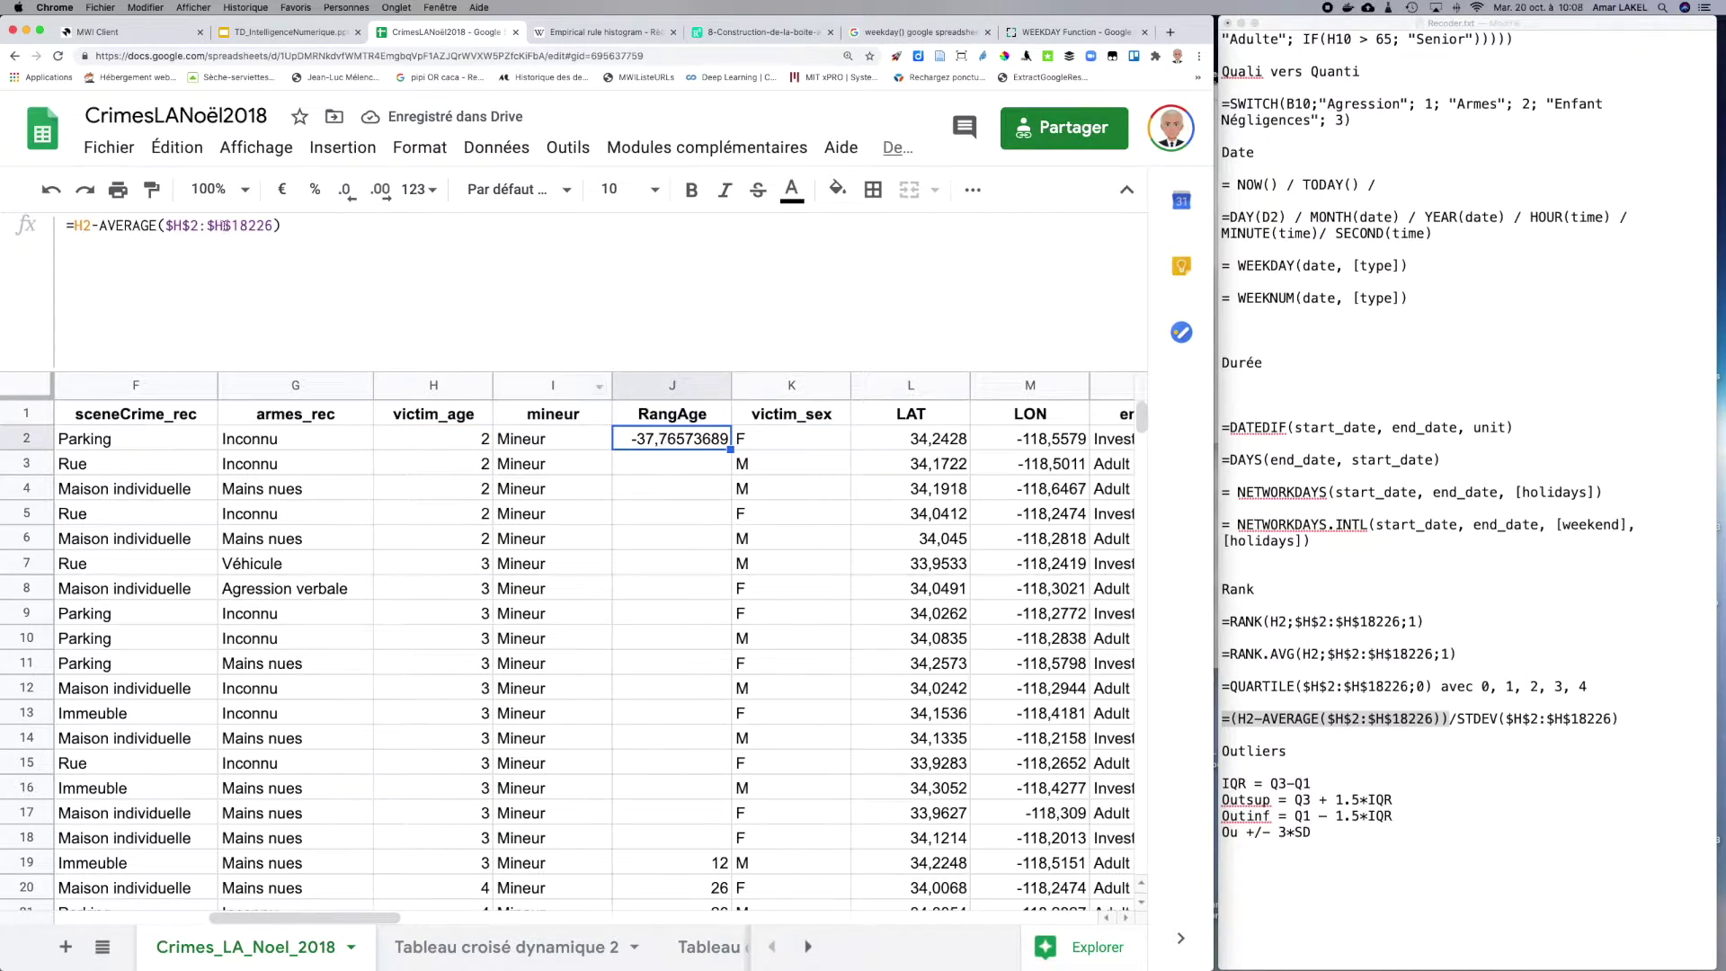
{"action": "left_click", "coordinate": [74, 224]}
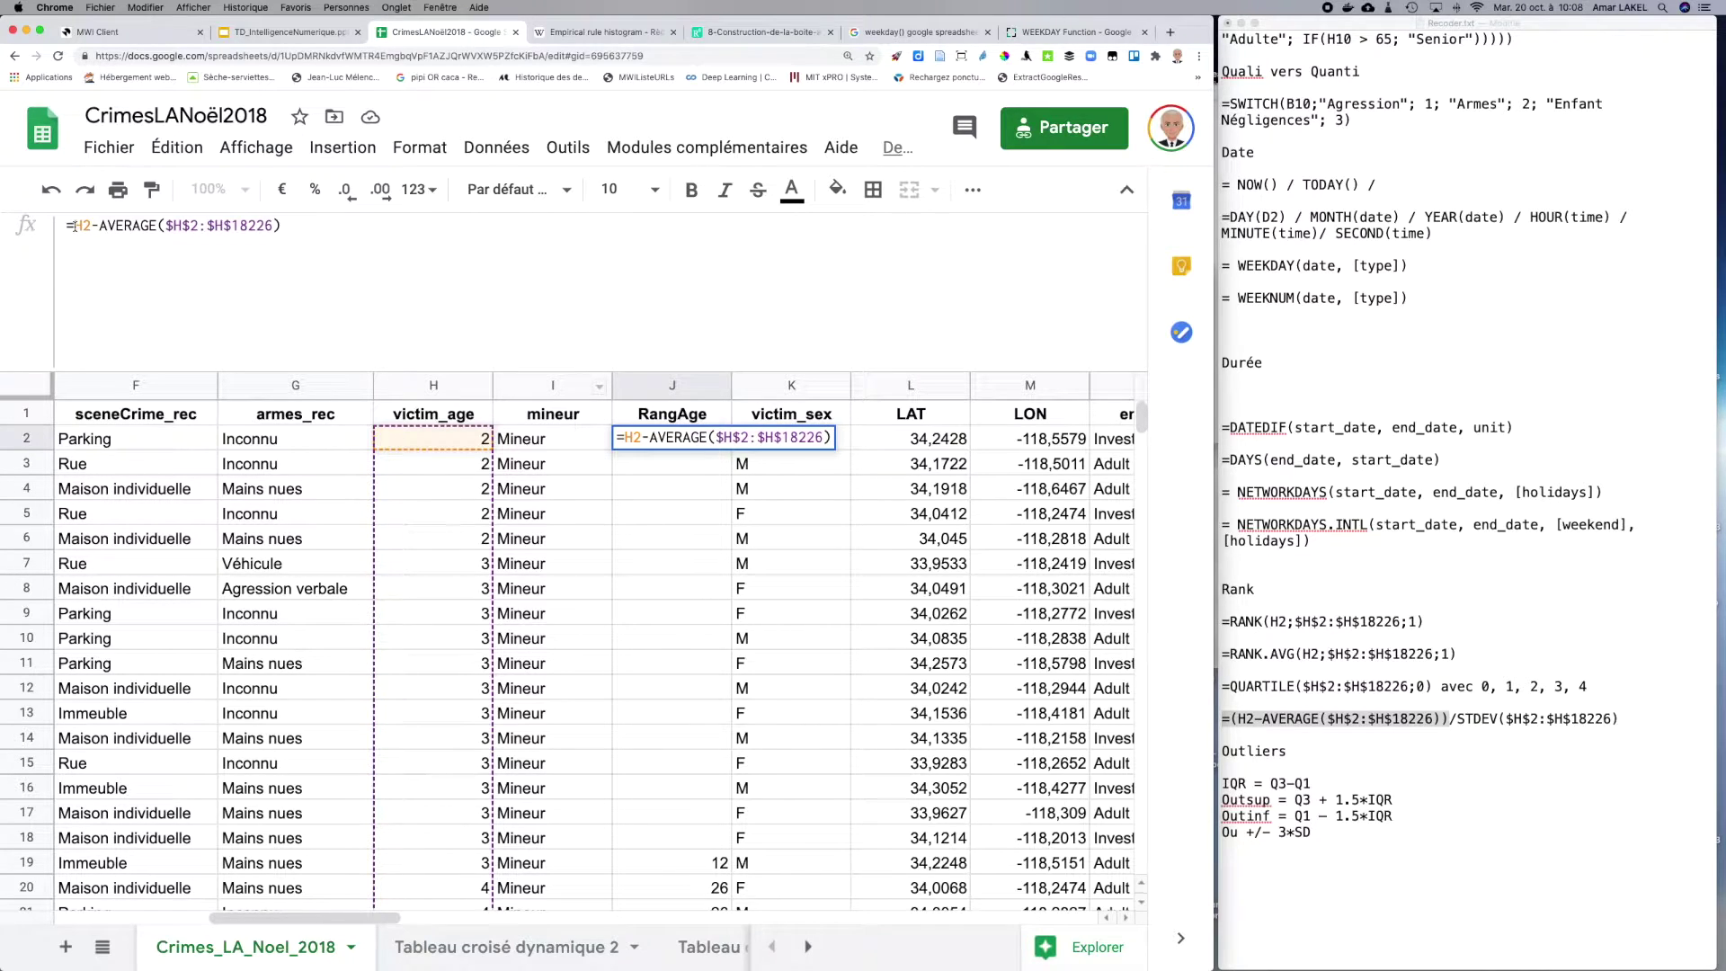
{"action": "type", "text": "("}
{"action": "left_click", "coordinate": [291, 226]}
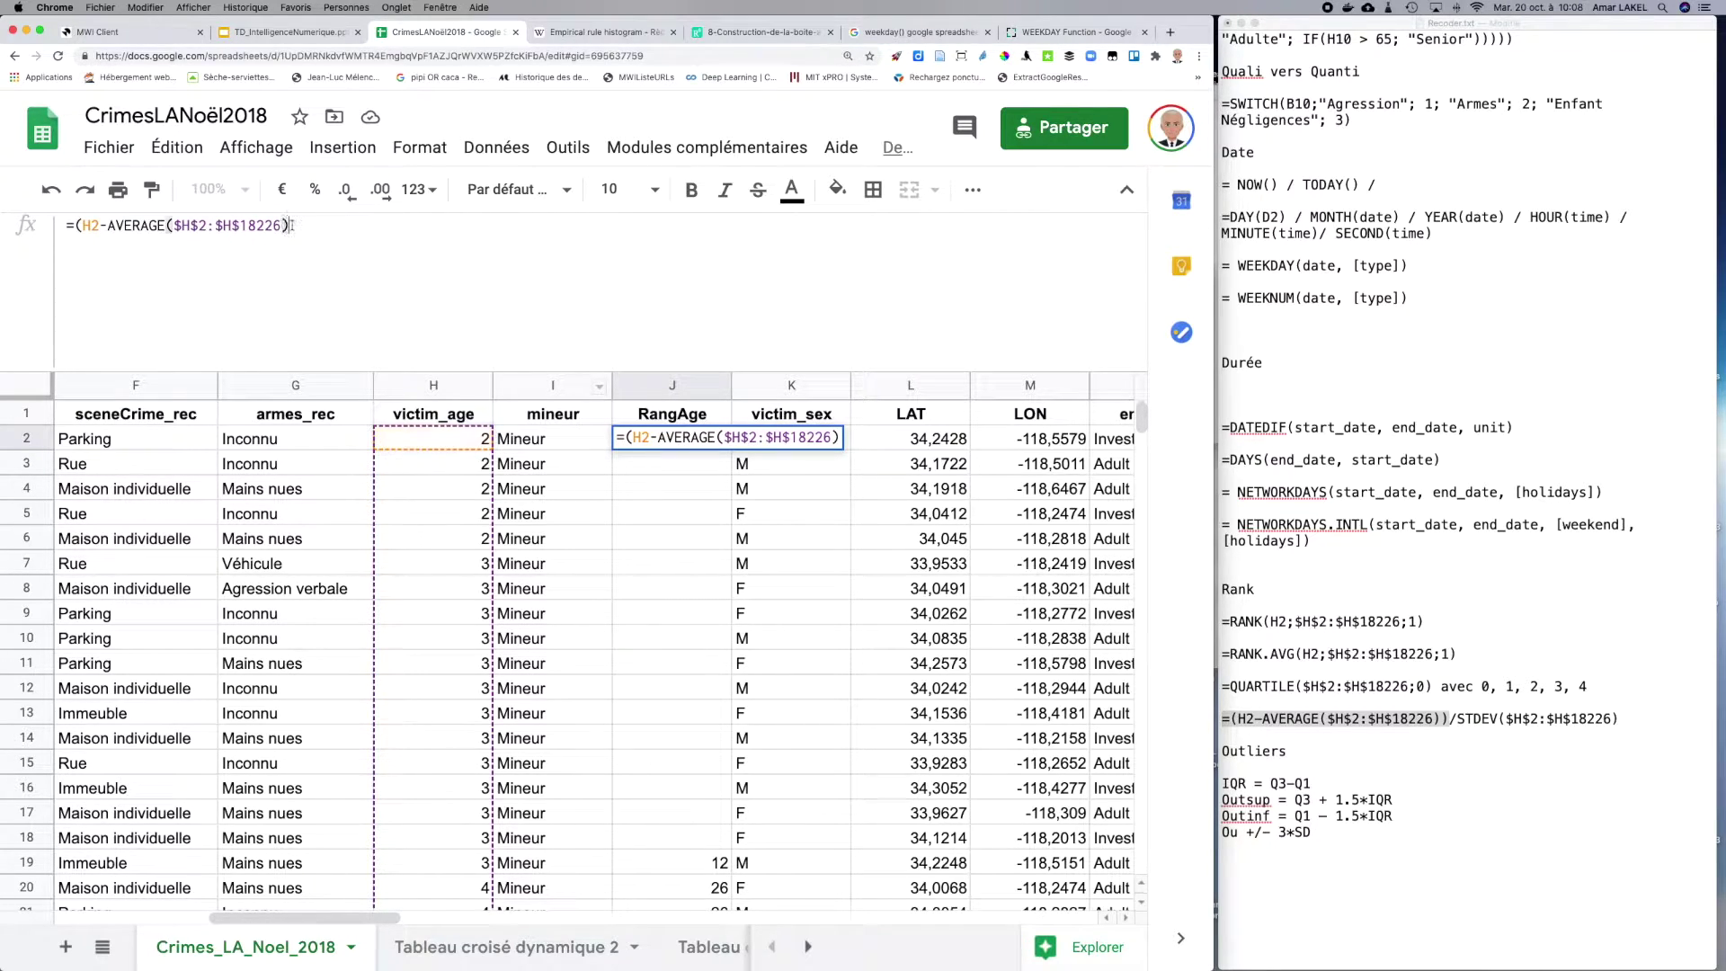
{"action": "type", "text": ")"}
Step: Rewrite the J2 formula as =STDEV($H$2:$H$18226) to compute the standard deviation of victim age
{"action": "left_click", "coordinate": [166, 226]}
{"action": "key", "text": "BackSpace"}
{"action": "key", "text": "BackSpace"}
{"action": "key", "text": "BackSpace"}
{"action": "key", "text": "BackSpace"}
{"action": "key", "text": "BackSpace"}
{"action": "key", "text": "BackSpace"}
{"action": "key", "text": "BackSpace"}
{"action": "key", "text": "BackSpace"}
{"action": "key", "text": "BackSpace"}
{"action": "key", "text": "BackSpace"}
{"action": "key", "text": "BackSpace"}
{"action": "key", "text": "BackSpace"}
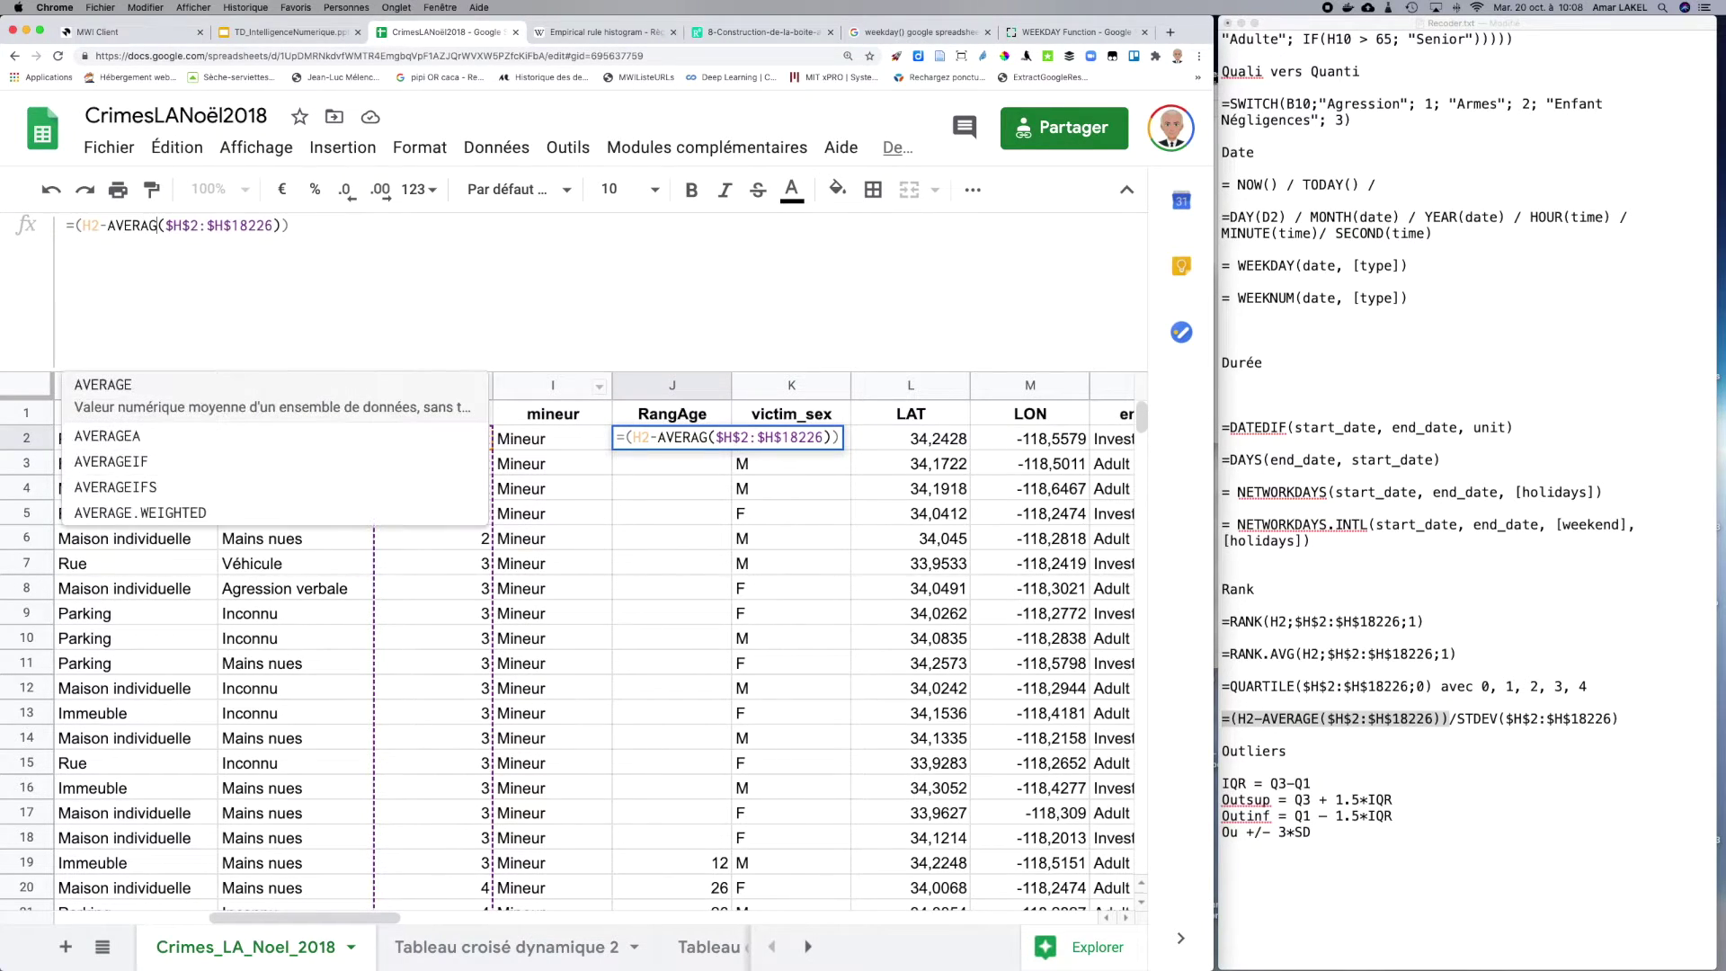
{"action": "type", "text": "="}
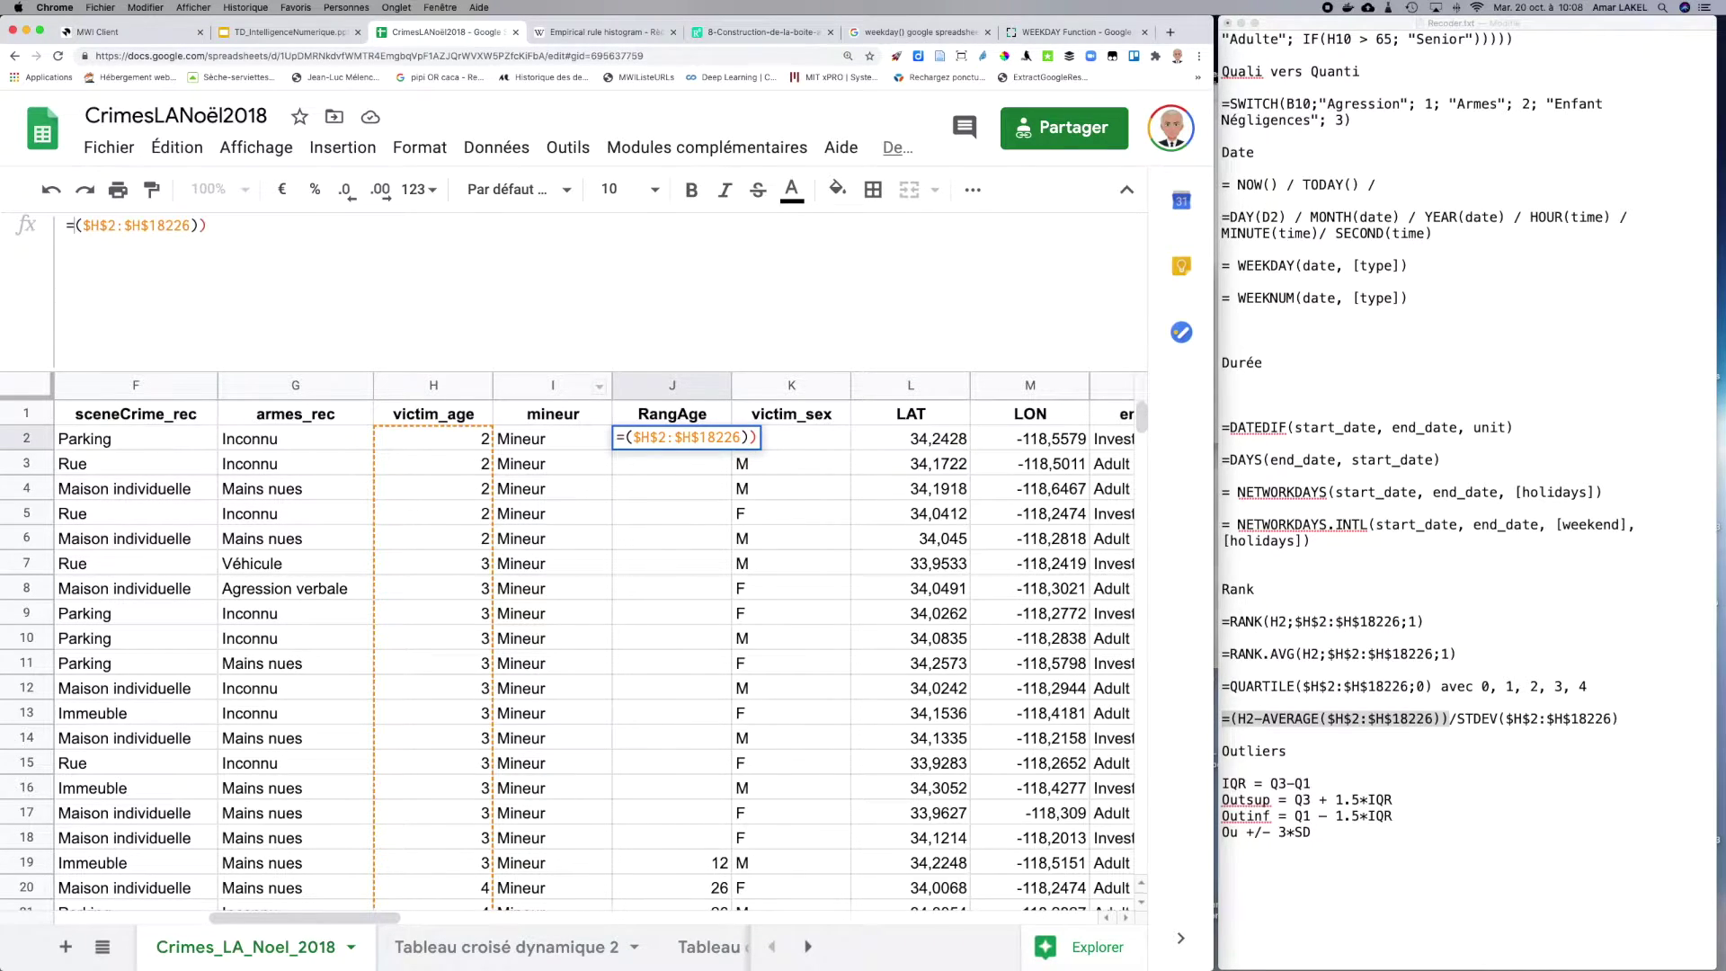
{"action": "type", "text": "STDEV"}
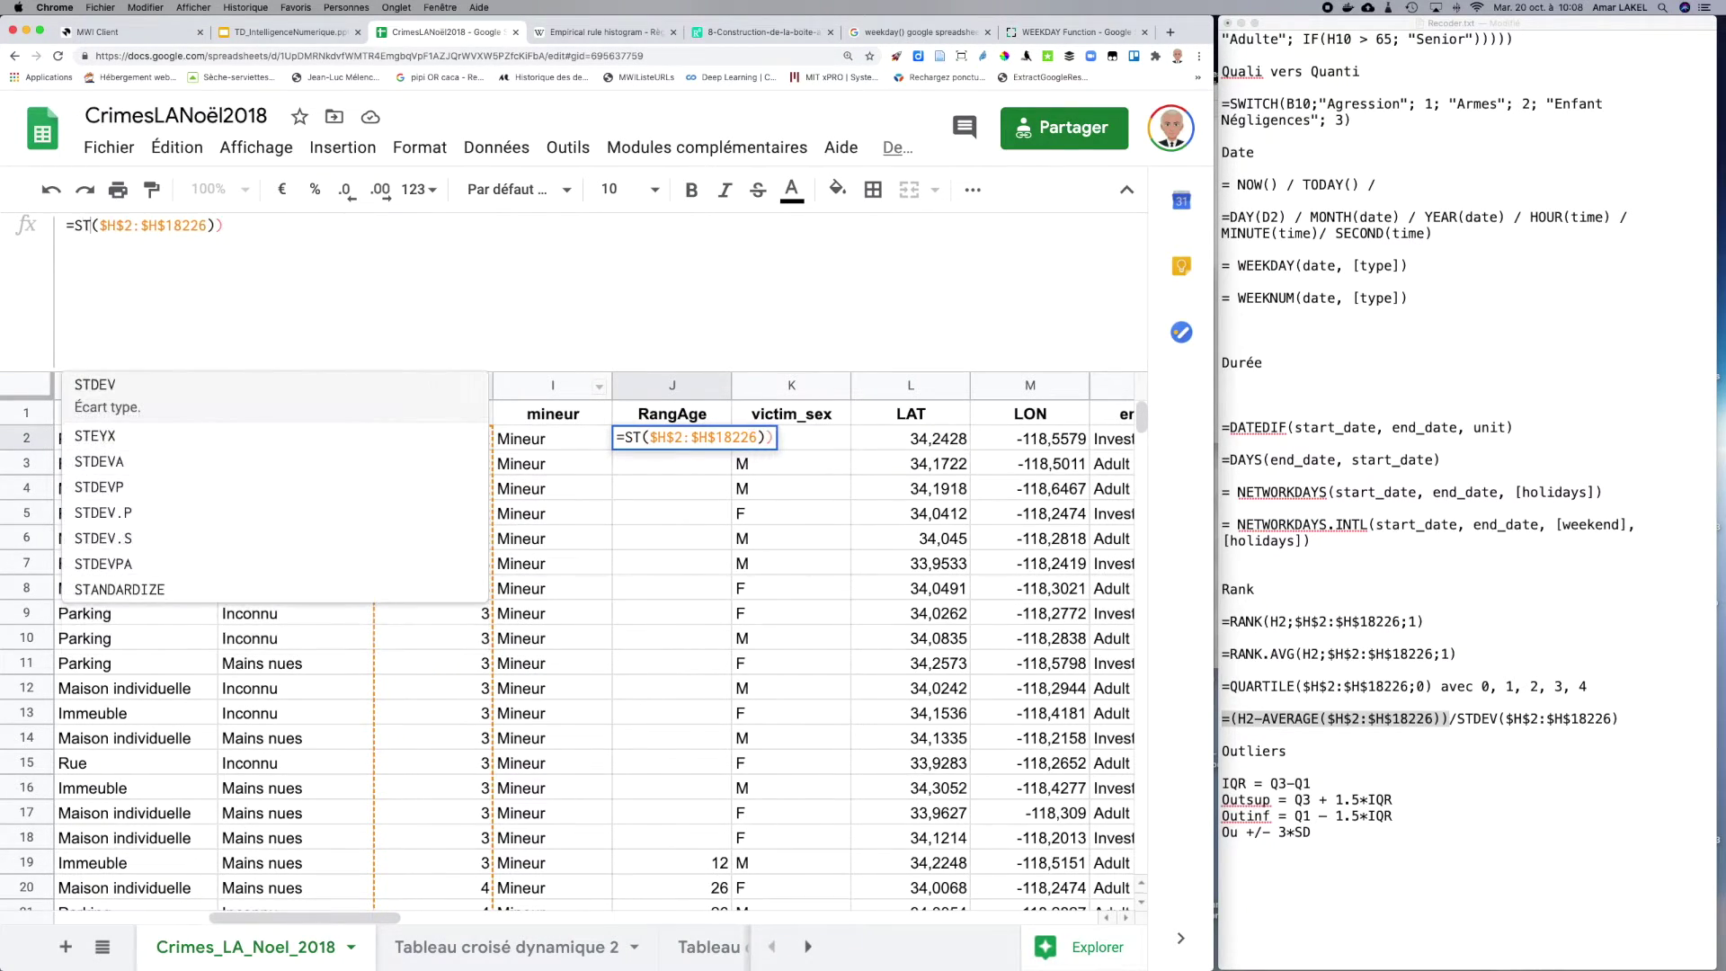
{"action": "key", "text": "Right"}
{"action": "key", "text": "Right"}
{"action": "key", "text": "Right"}
{"action": "key", "text": "Right"}
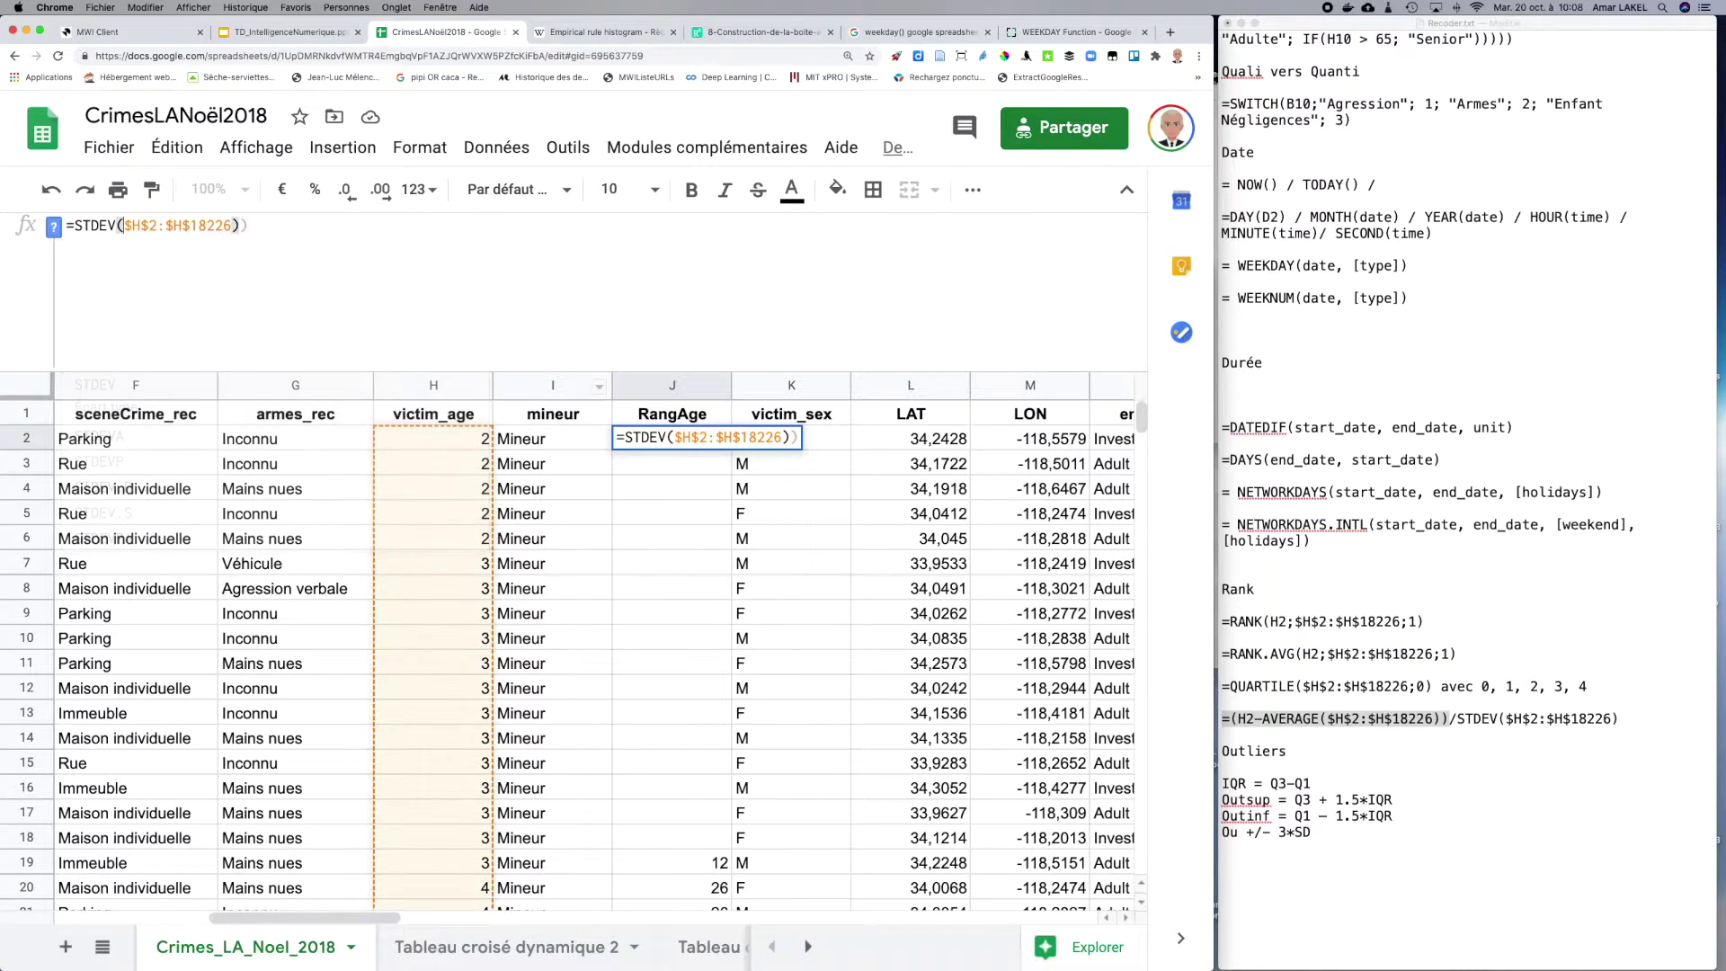
{"action": "key", "text": "End"}
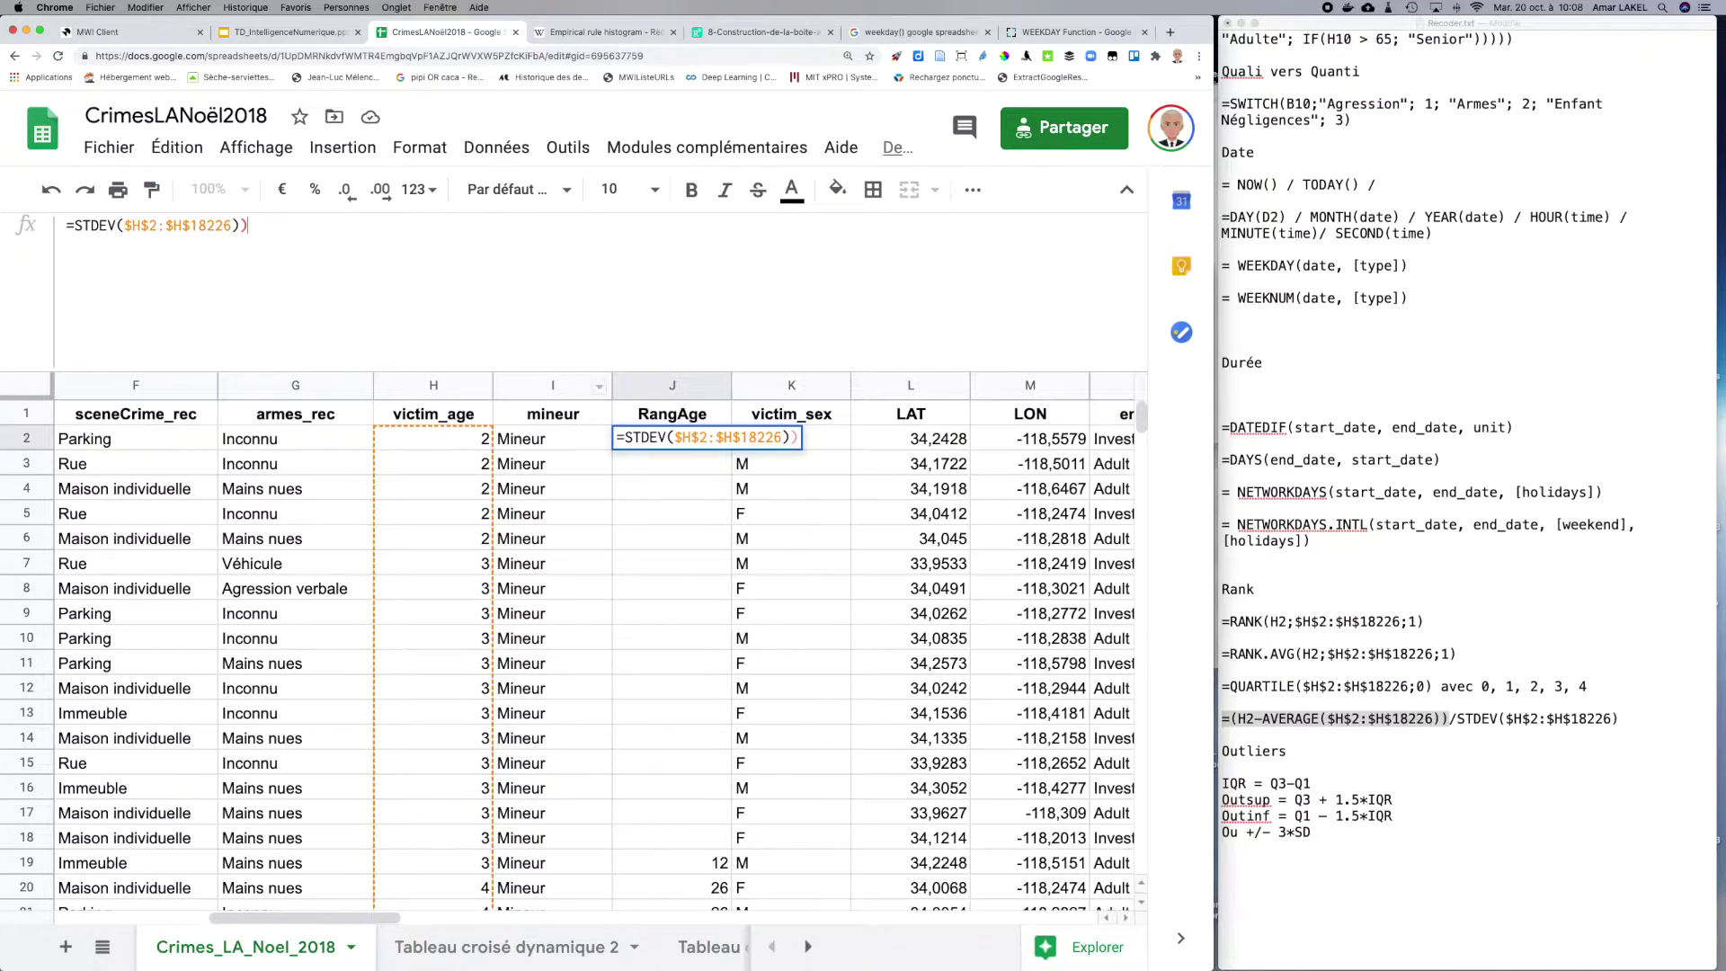
{"action": "key", "text": "BackSpace"}
{"action": "key", "text": "Return"}
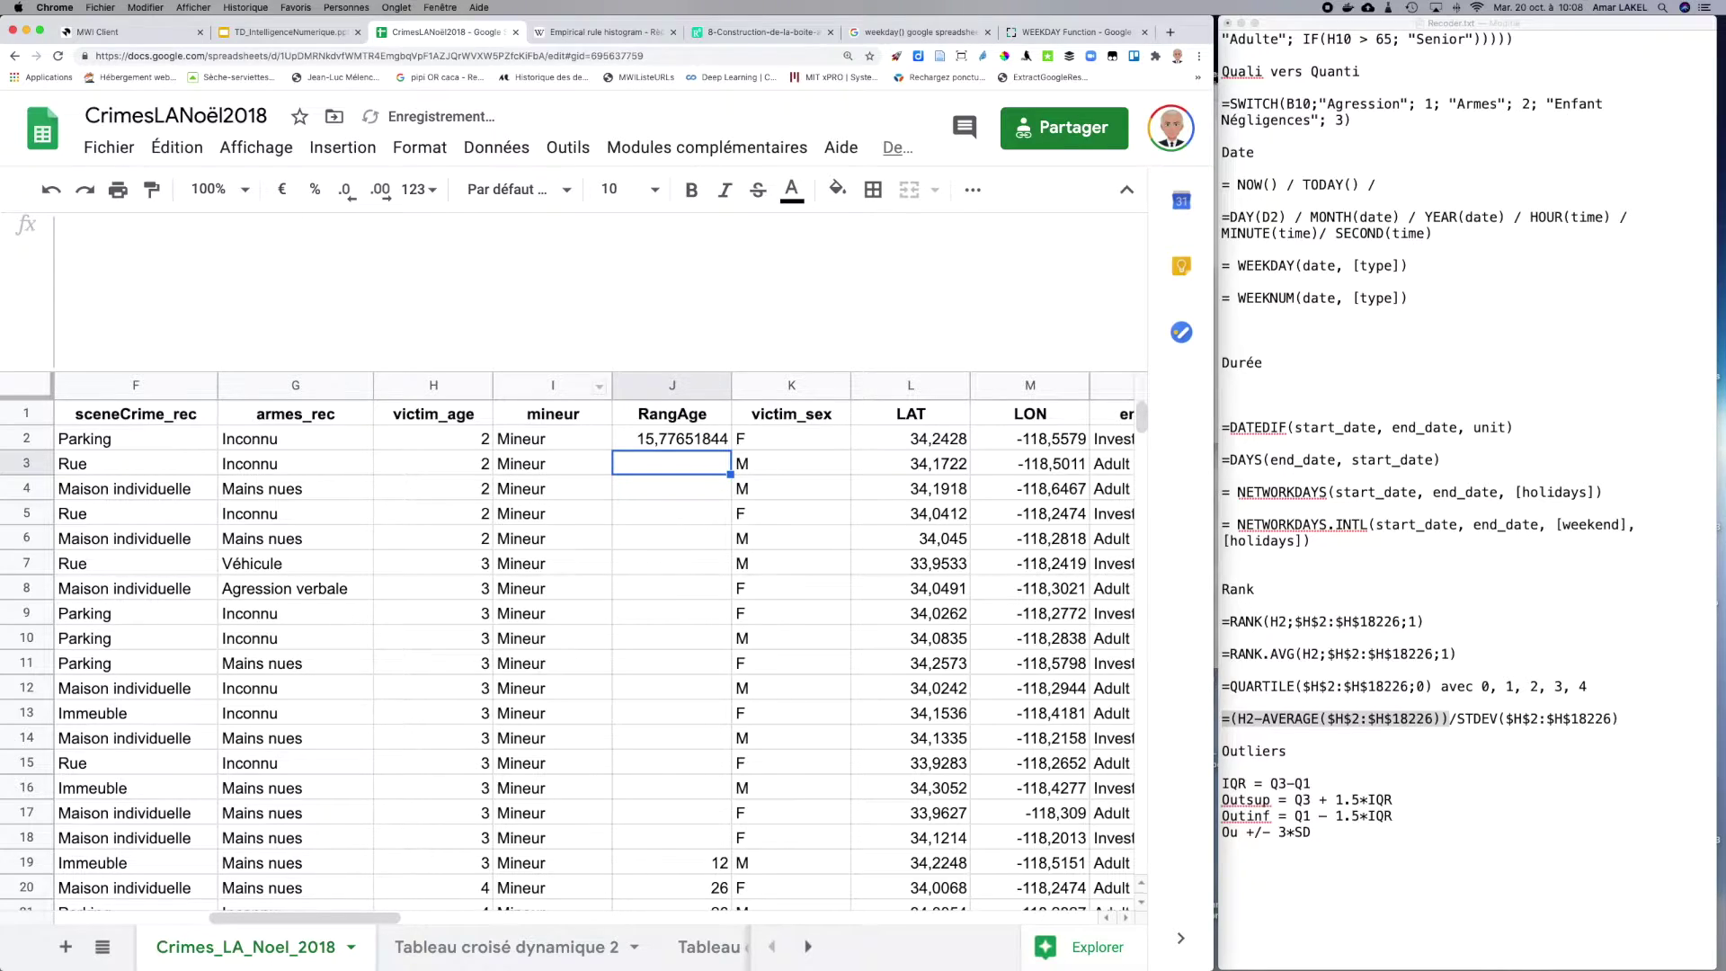
Step: Compare the victim age standard deviation in J2 with the 68-95-99.7 rule histogram and the Outliers heading in the notes
{"action": "key", "text": "Up"}
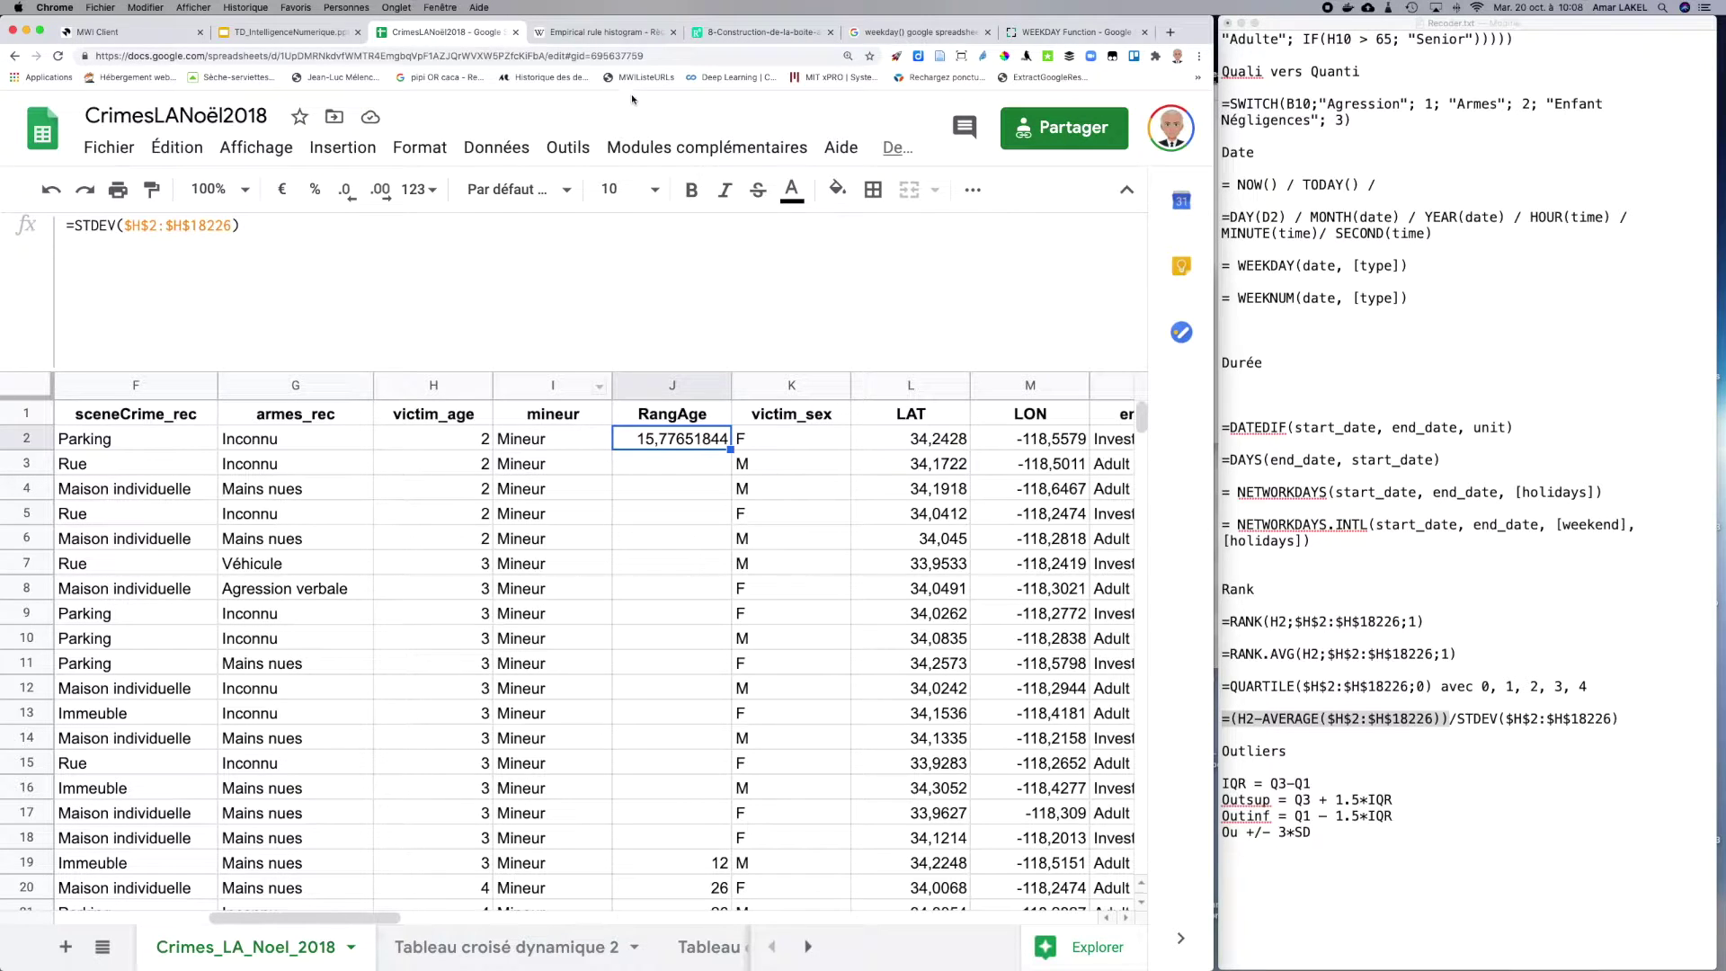
{"action": "left_click", "coordinate": [566, 33]}
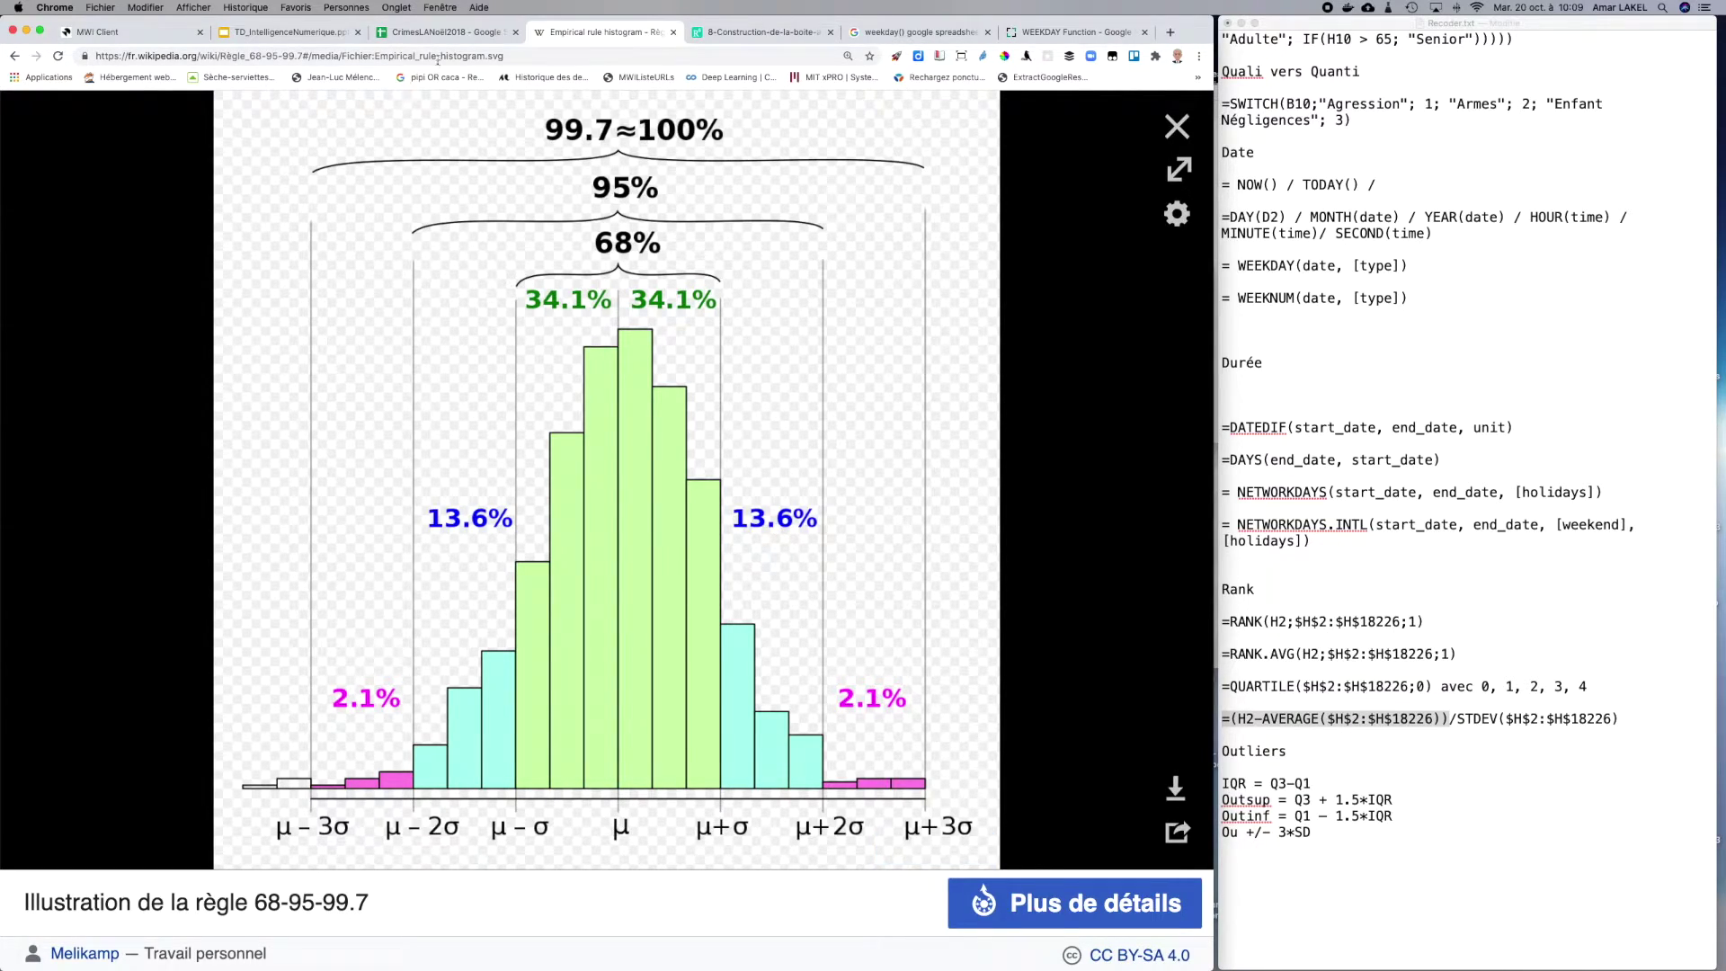
{"action": "left_click", "coordinate": [447, 32]}
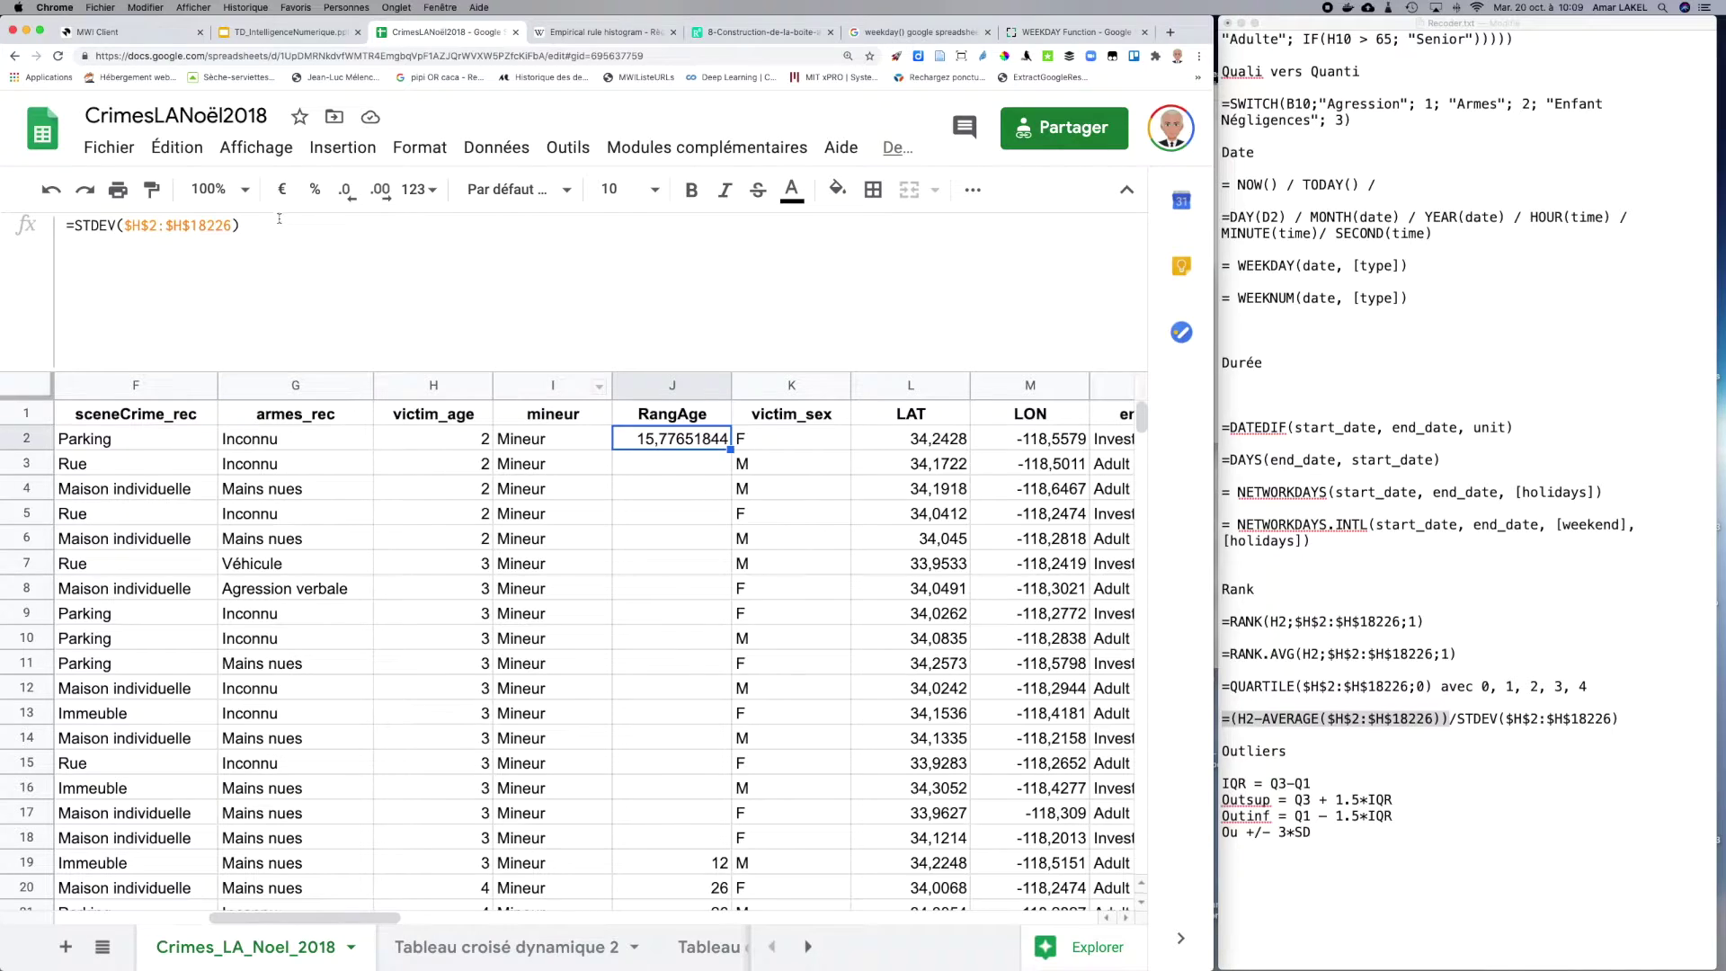
{"action": "left_click", "coordinate": [621, 34]}
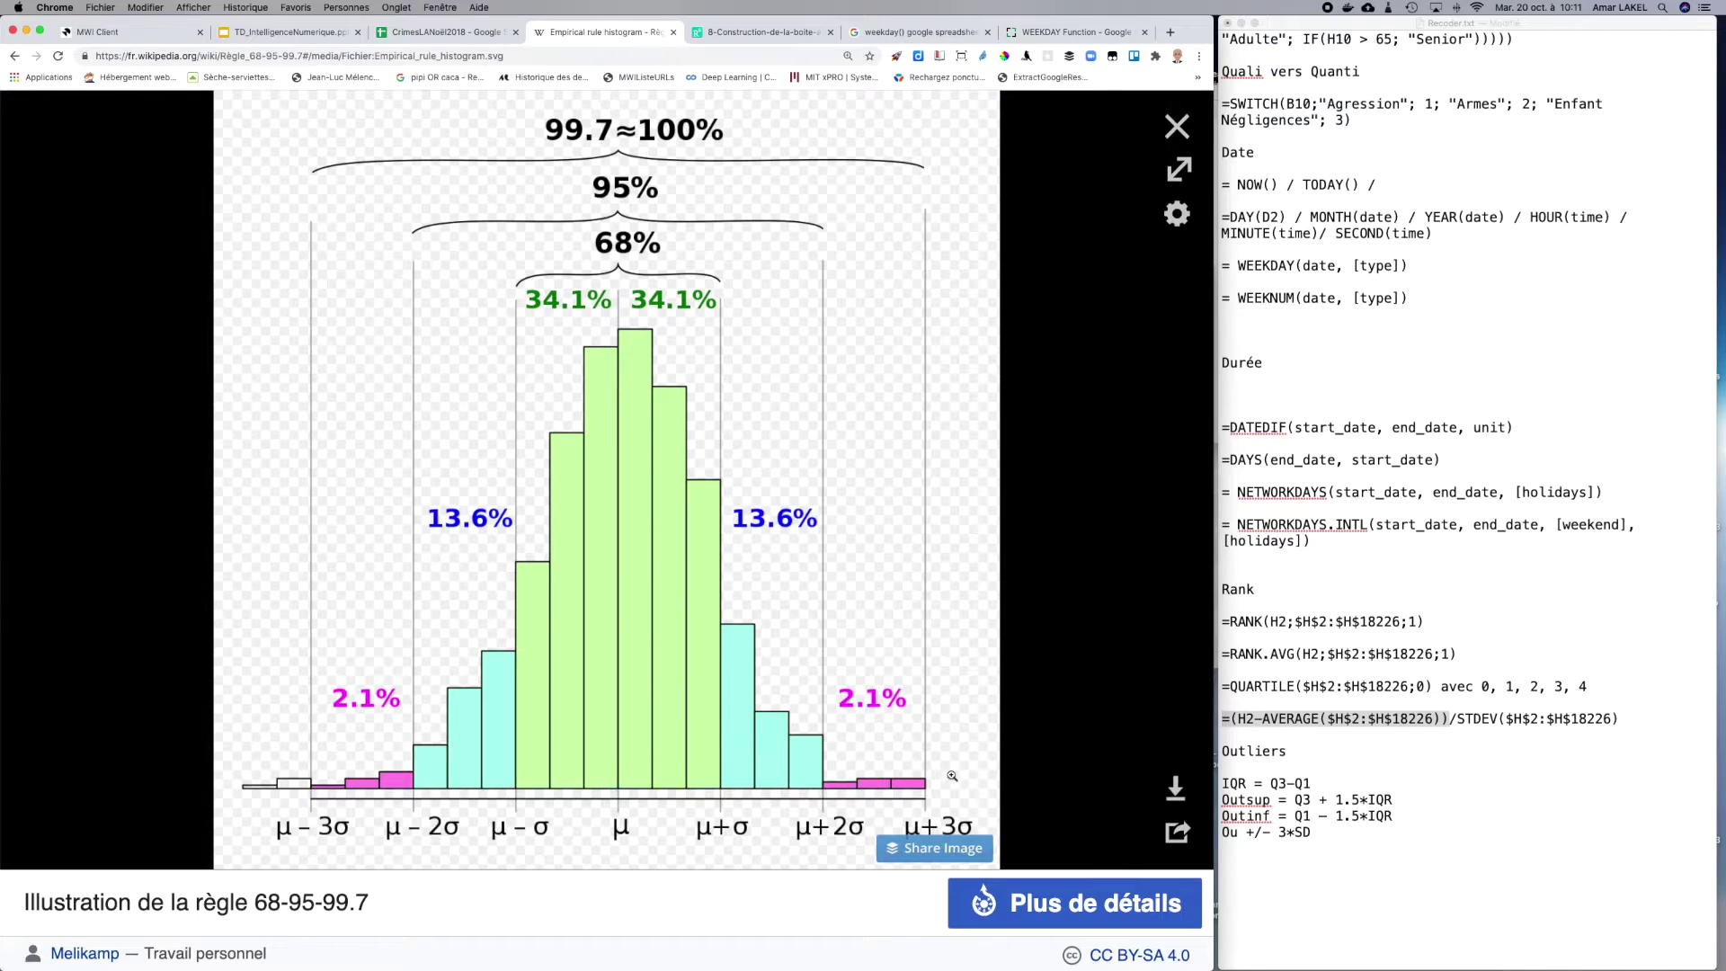
{"action": "double_click", "coordinate": [1244, 751]}
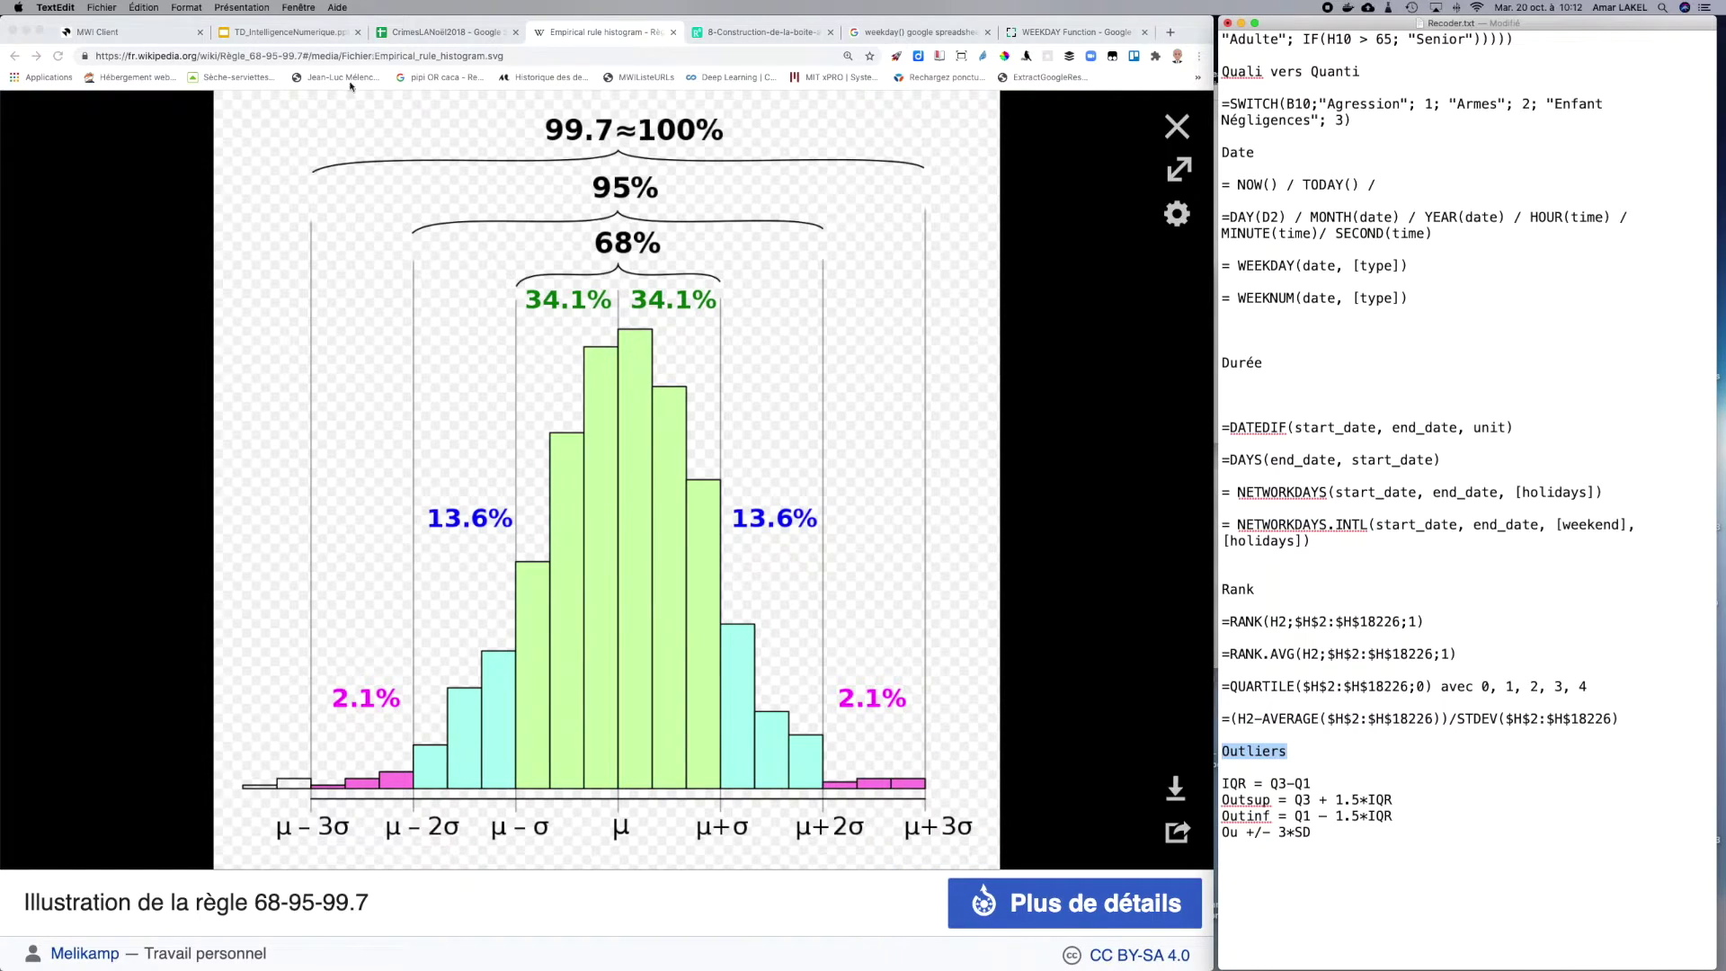
{"action": "left_click", "coordinate": [409, 30]}
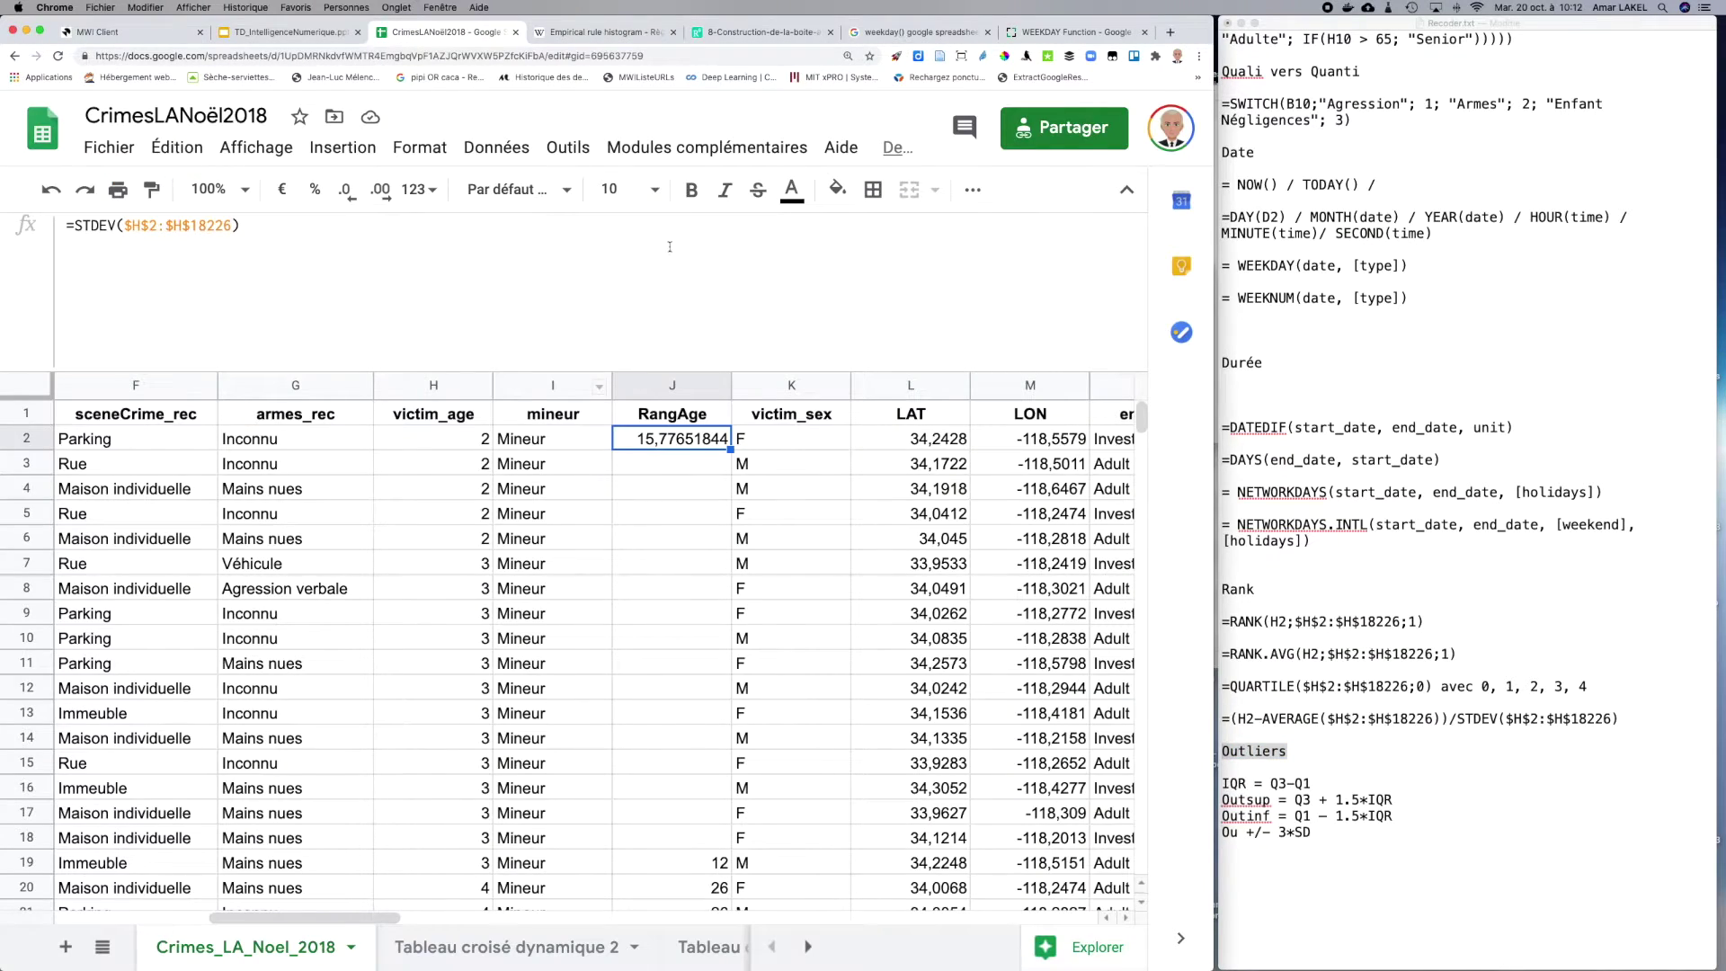
Step: Copy =(H2-AVERAGE($H$2:$H$18226)) from the TextEdit notes and replace the J2 formula in the spreadsheet with it
{"action": "left_click", "coordinate": [1361, 742]}
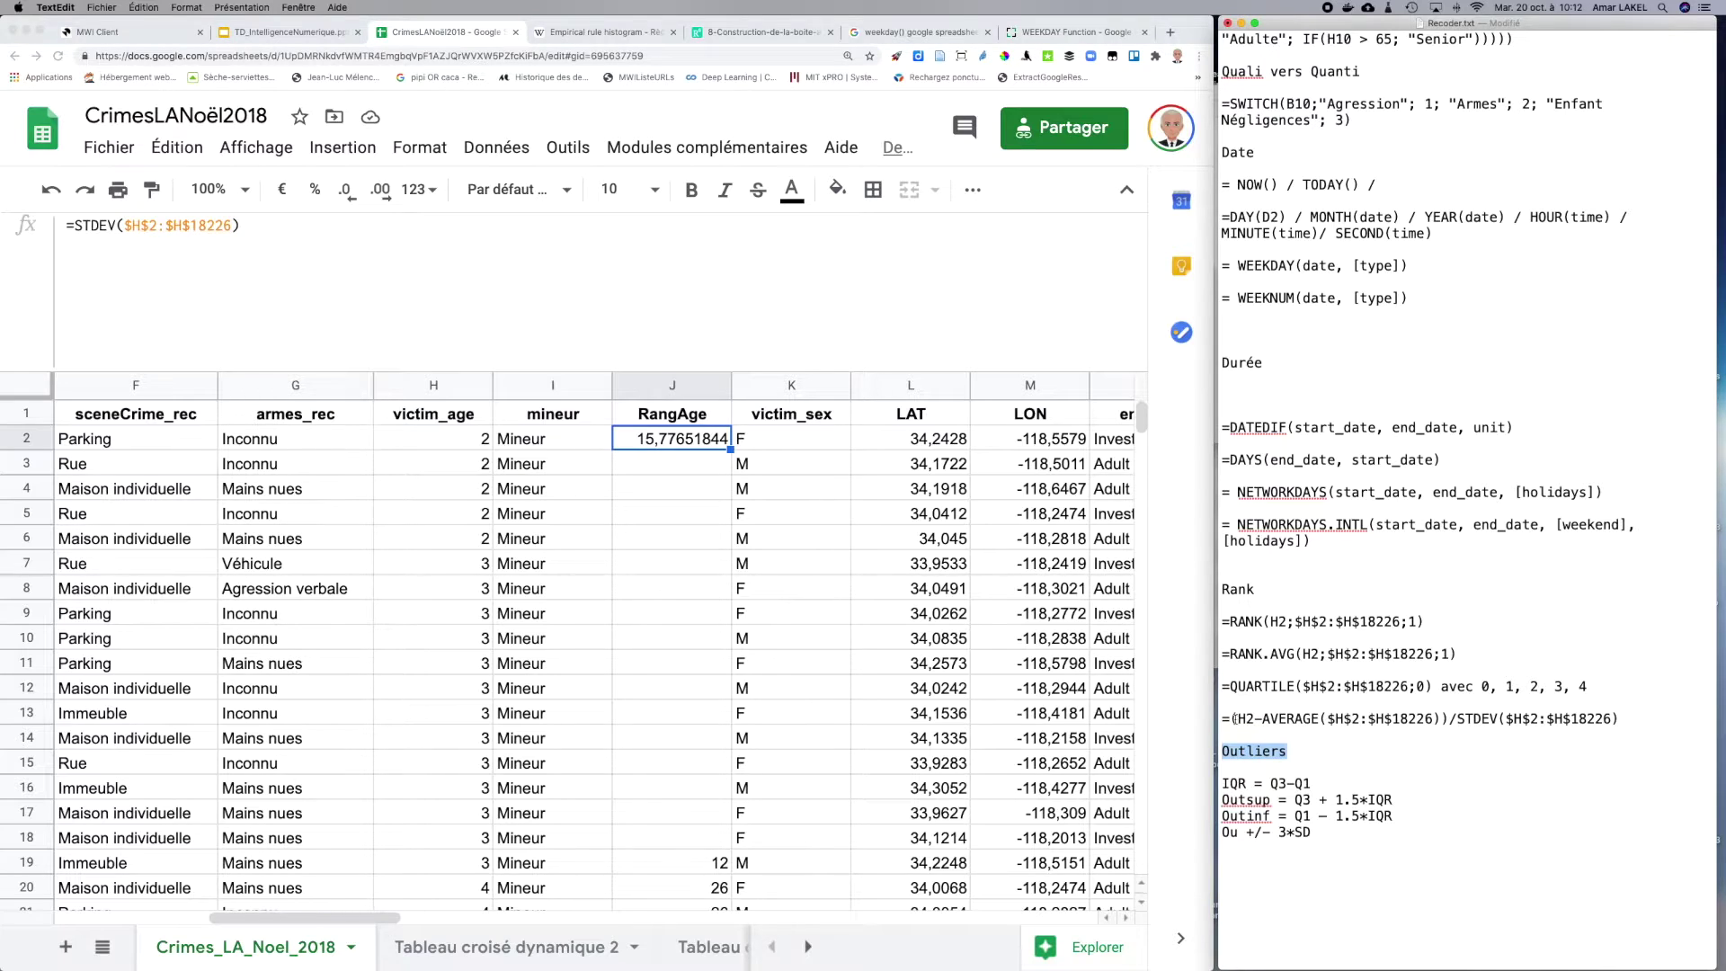
{"action": "left_click", "coordinate": [1228, 719]}
{"action": "left_click_drag", "start_coordinate": [1222, 718], "coordinate": [1452, 718]}
{"action": "key", "text": "super+c"}
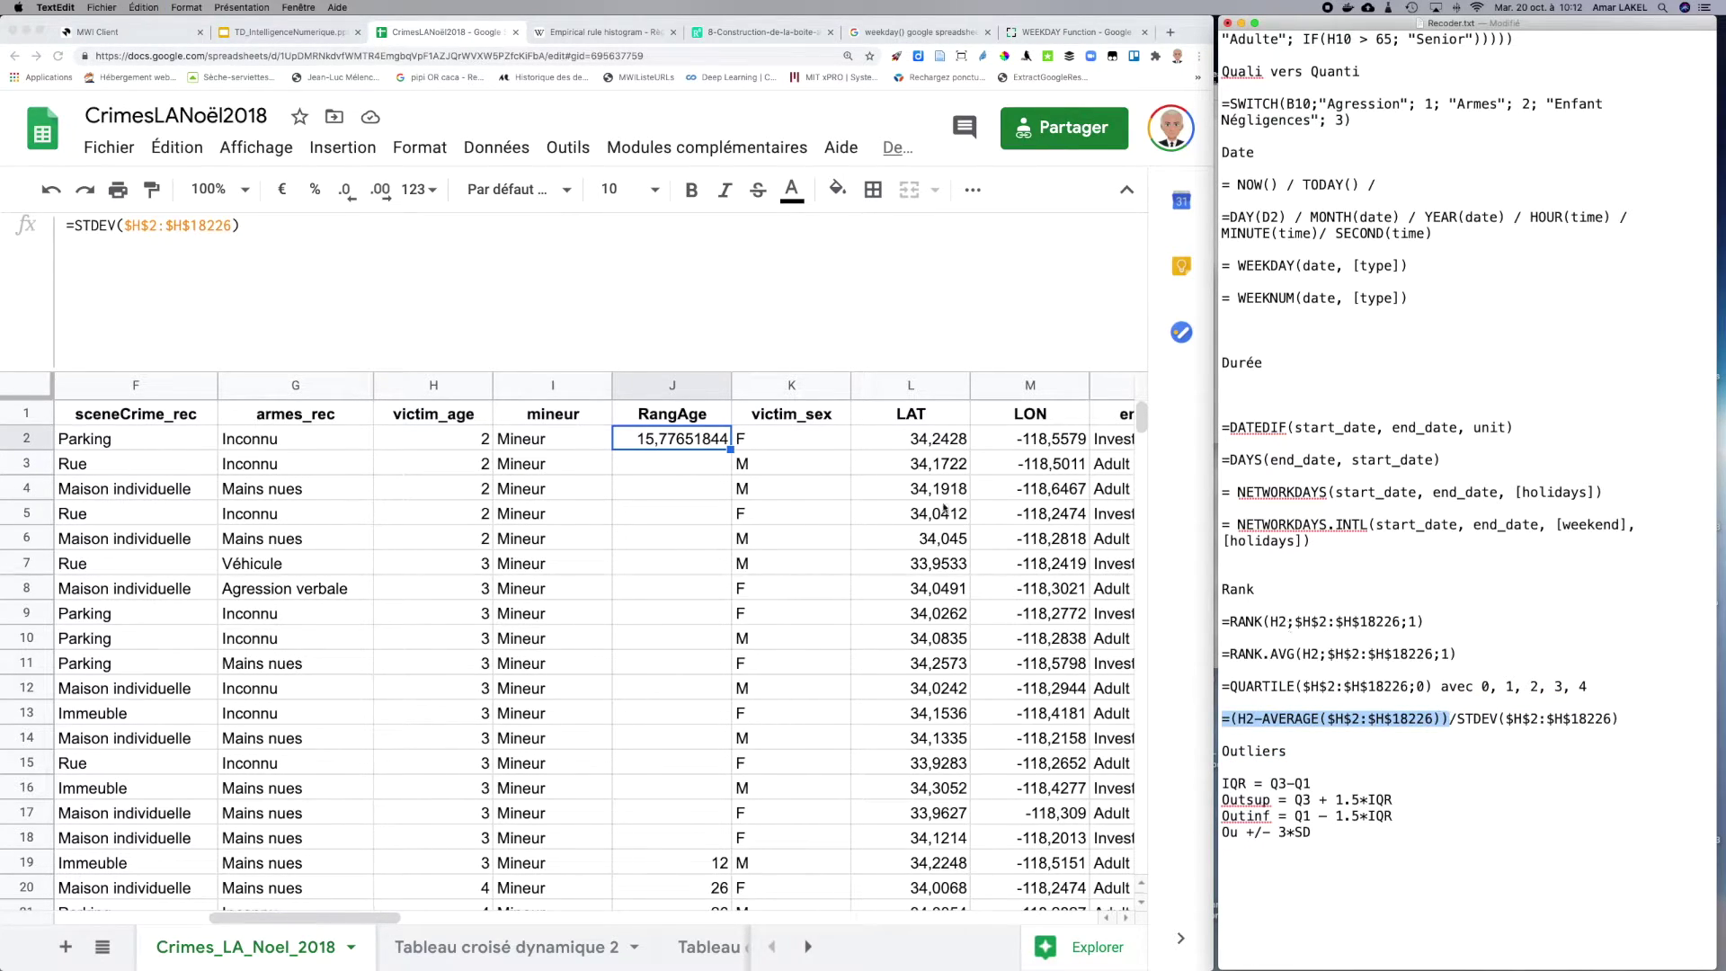
{"action": "left_click", "coordinate": [76, 228]}
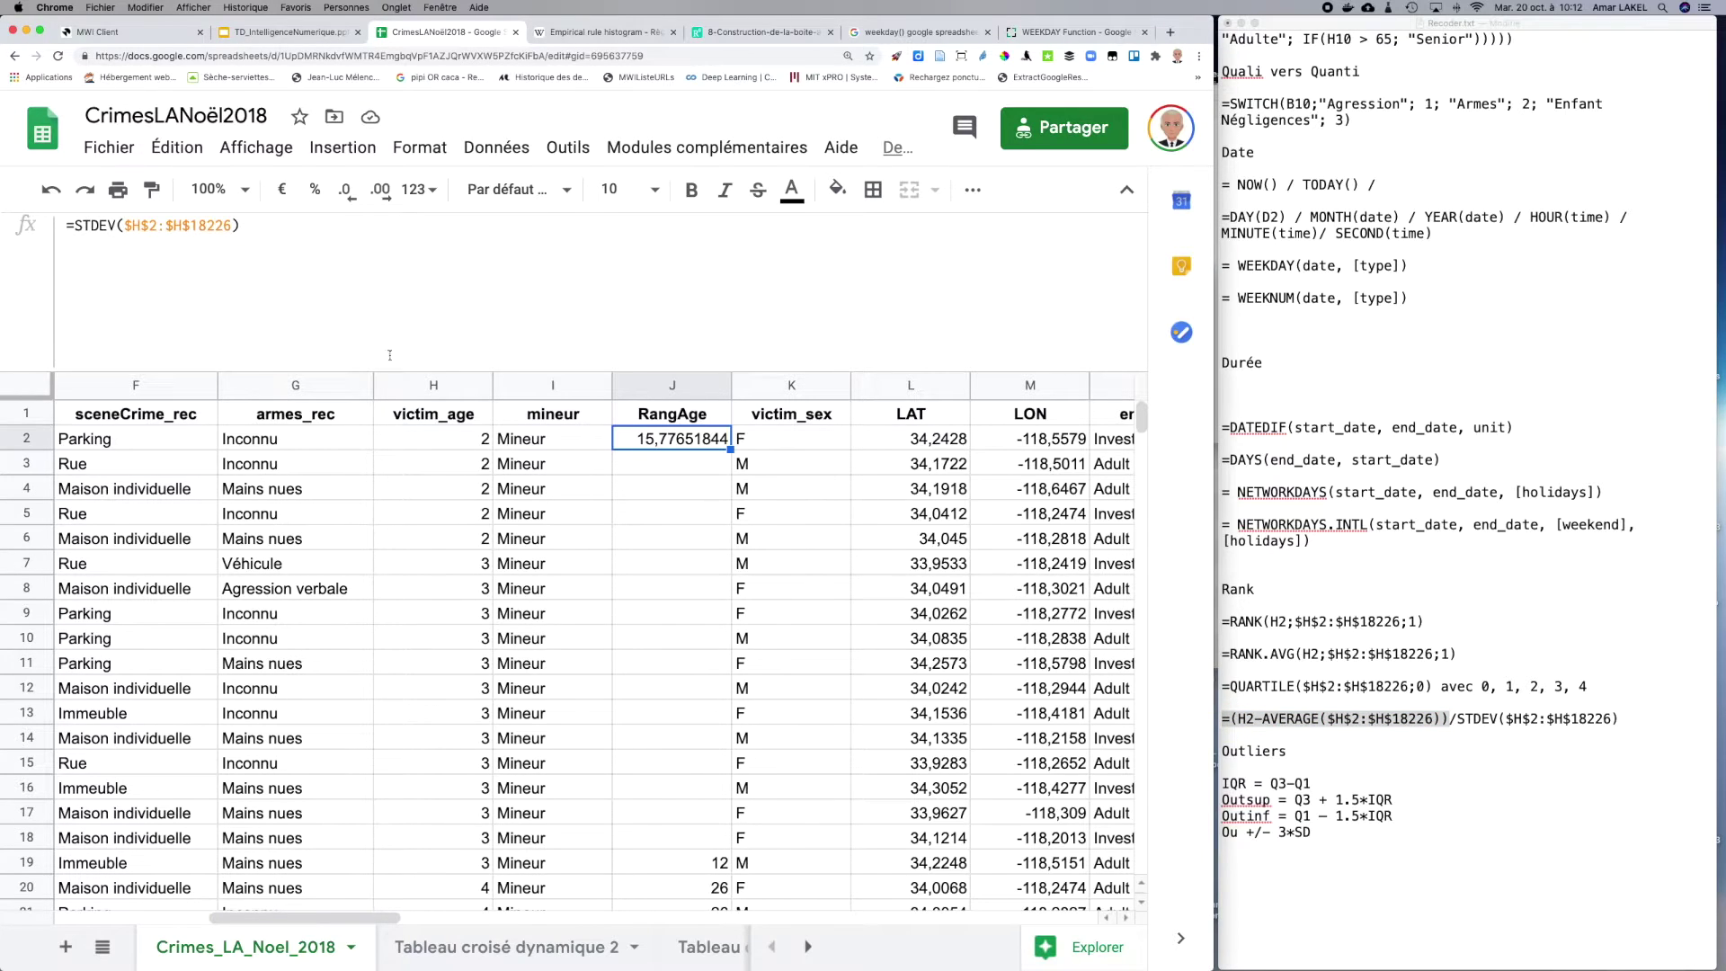
{"action": "left_click", "coordinate": [300, 230]}
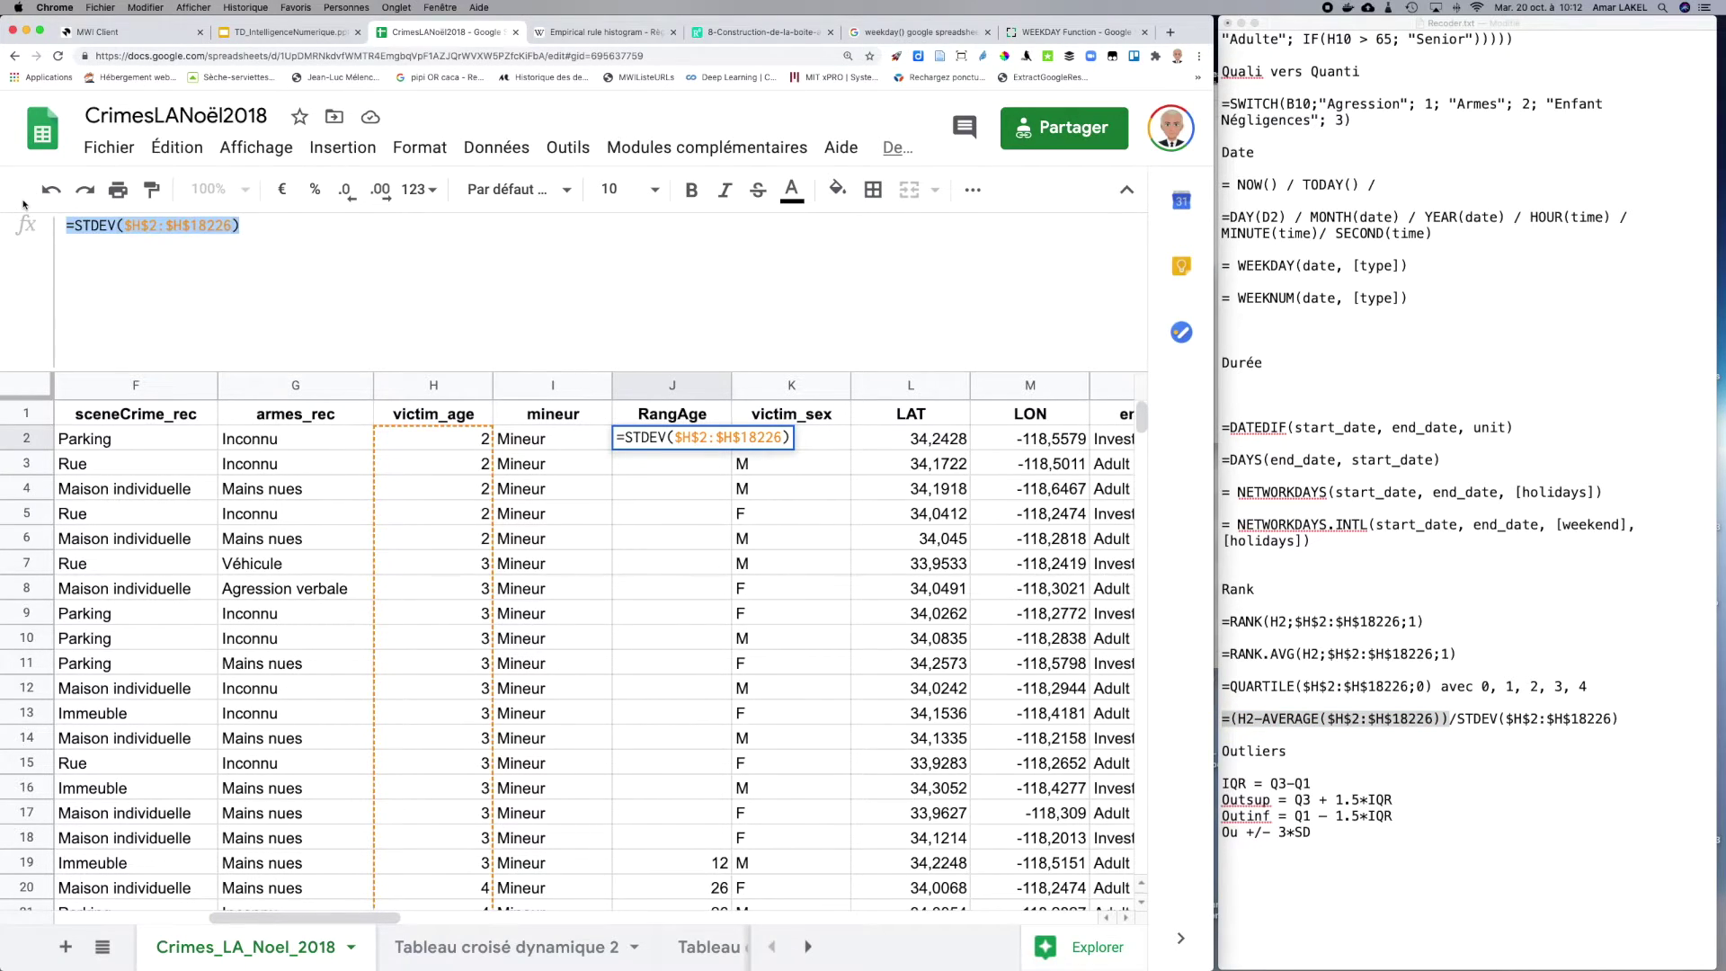
{"action": "key", "text": "super+v"}
{"action": "double_click", "coordinate": [90, 226]}
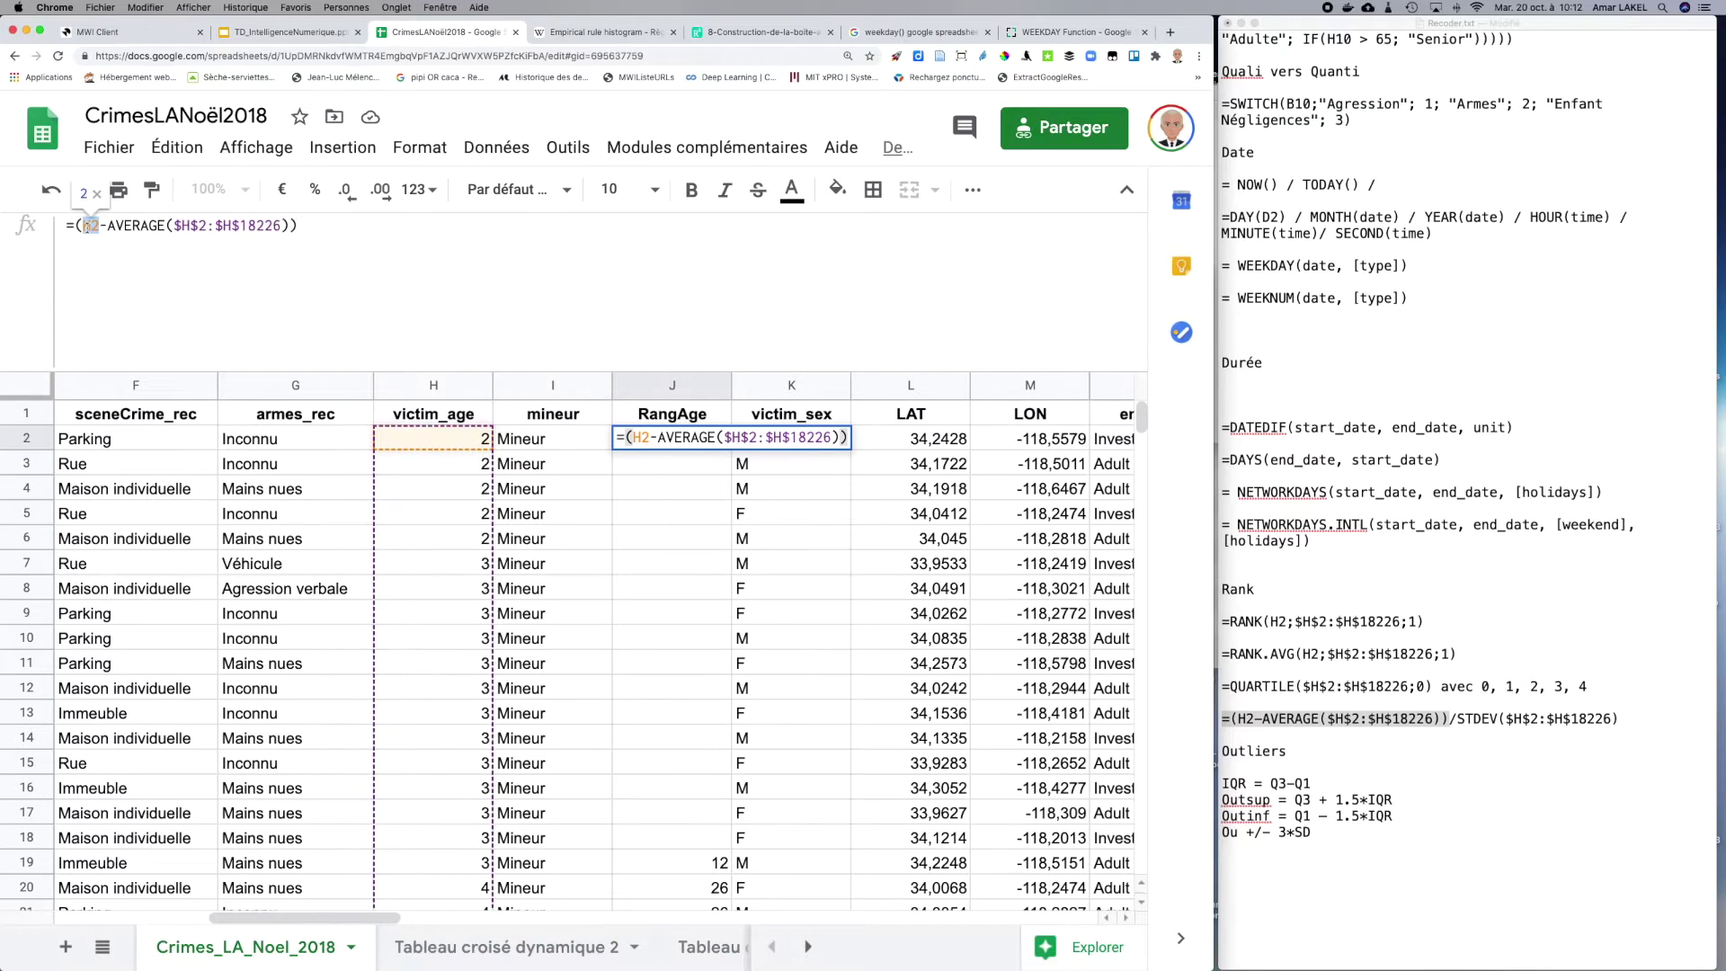
{"action": "left_click", "coordinate": [101, 226]}
Step: Complete J2 as =(H2-AVERAGE($H$2:$H$18226))/STDEV($H$2:$H$18226), copying the STDEV part from the notes
{"action": "left_click", "coordinate": [317, 221]}
{"action": "type", "text": "/"}
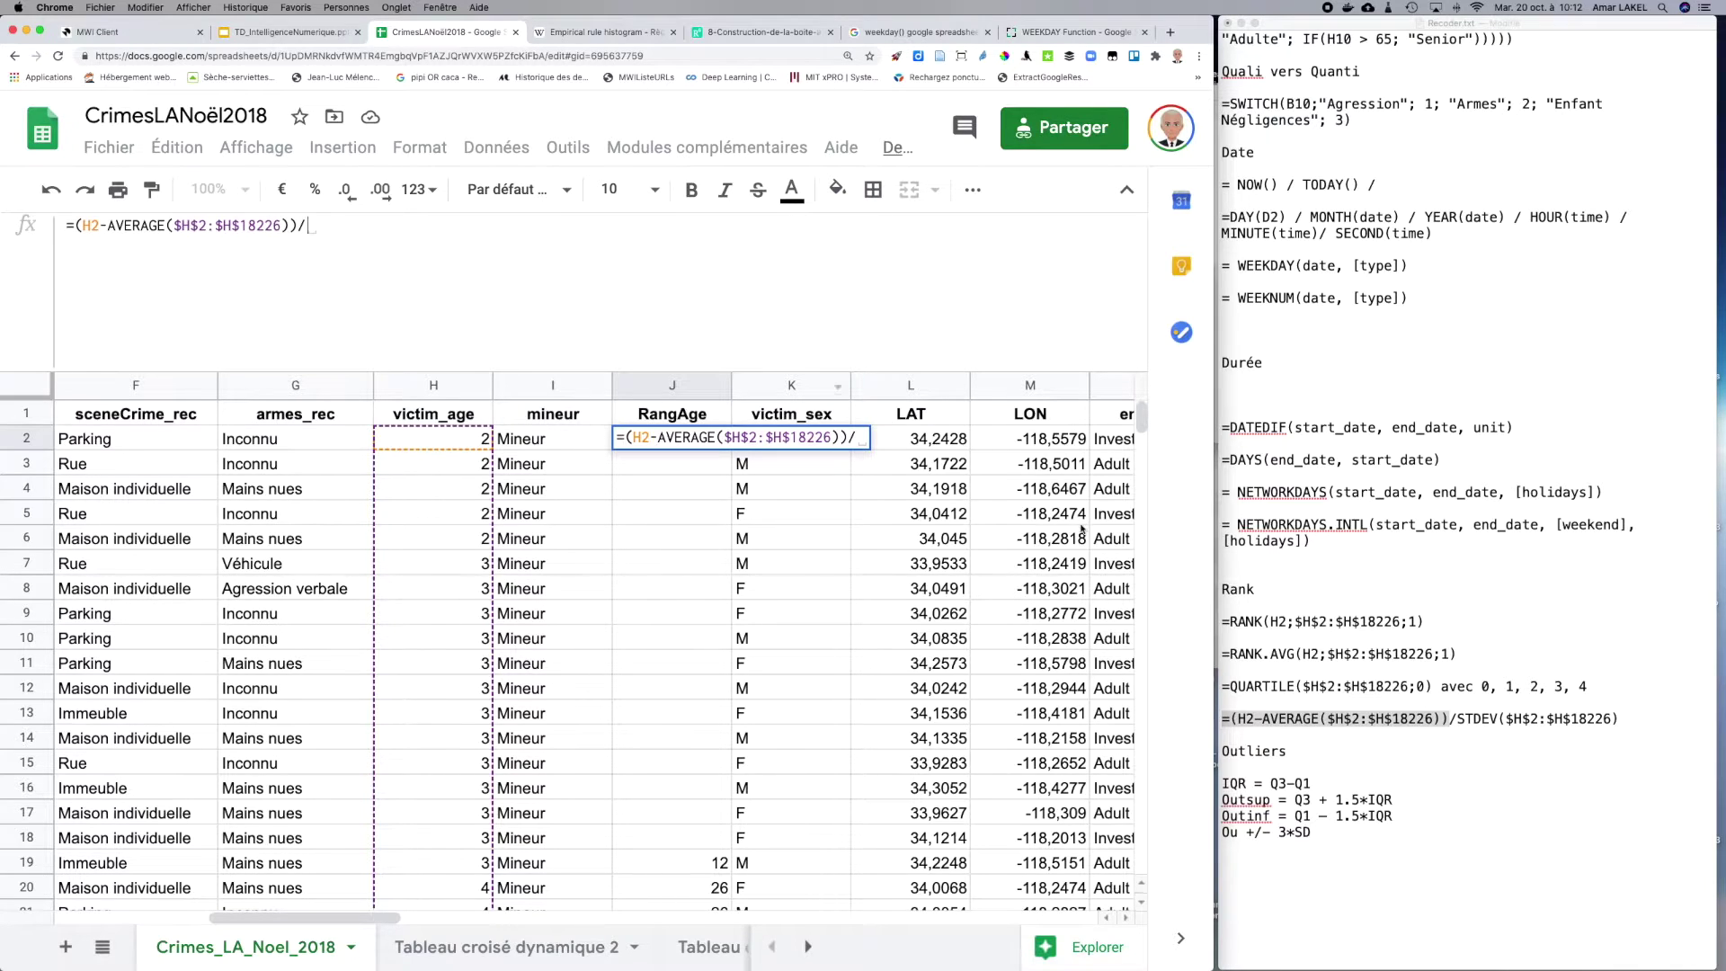
{"action": "left_click", "coordinate": [1463, 722]}
{"action": "left_click_drag", "start_coordinate": [1456, 719], "coordinate": [1629, 722]}
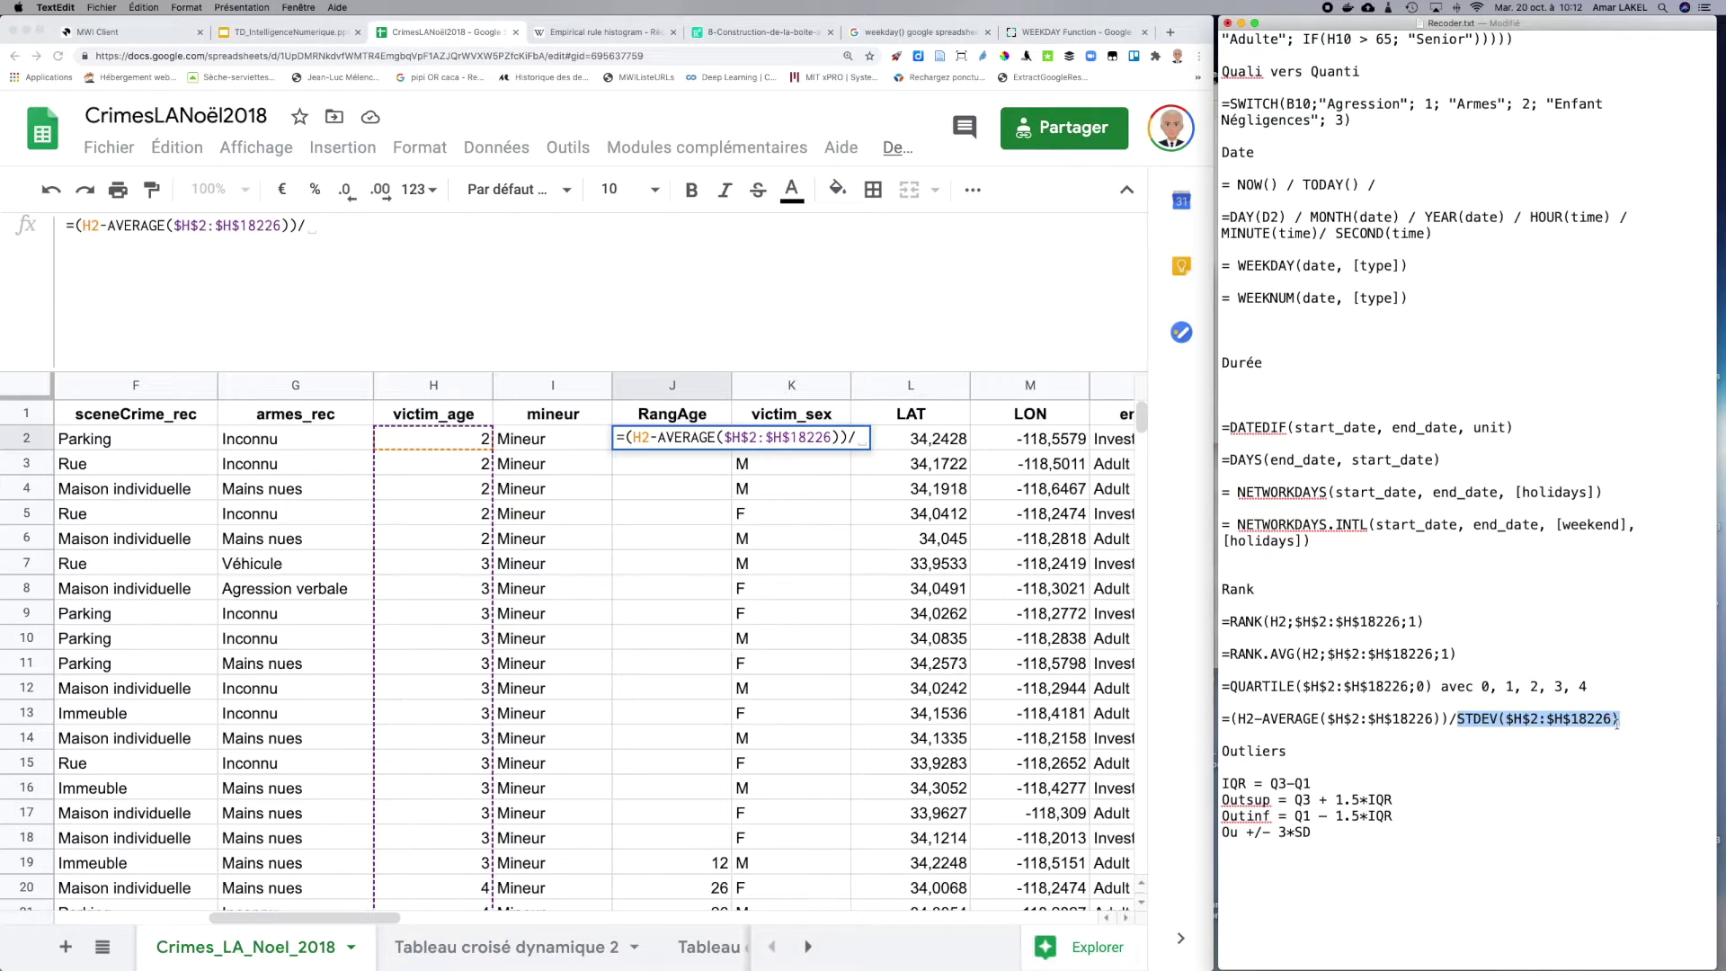
{"action": "left_click", "coordinate": [371, 228]}
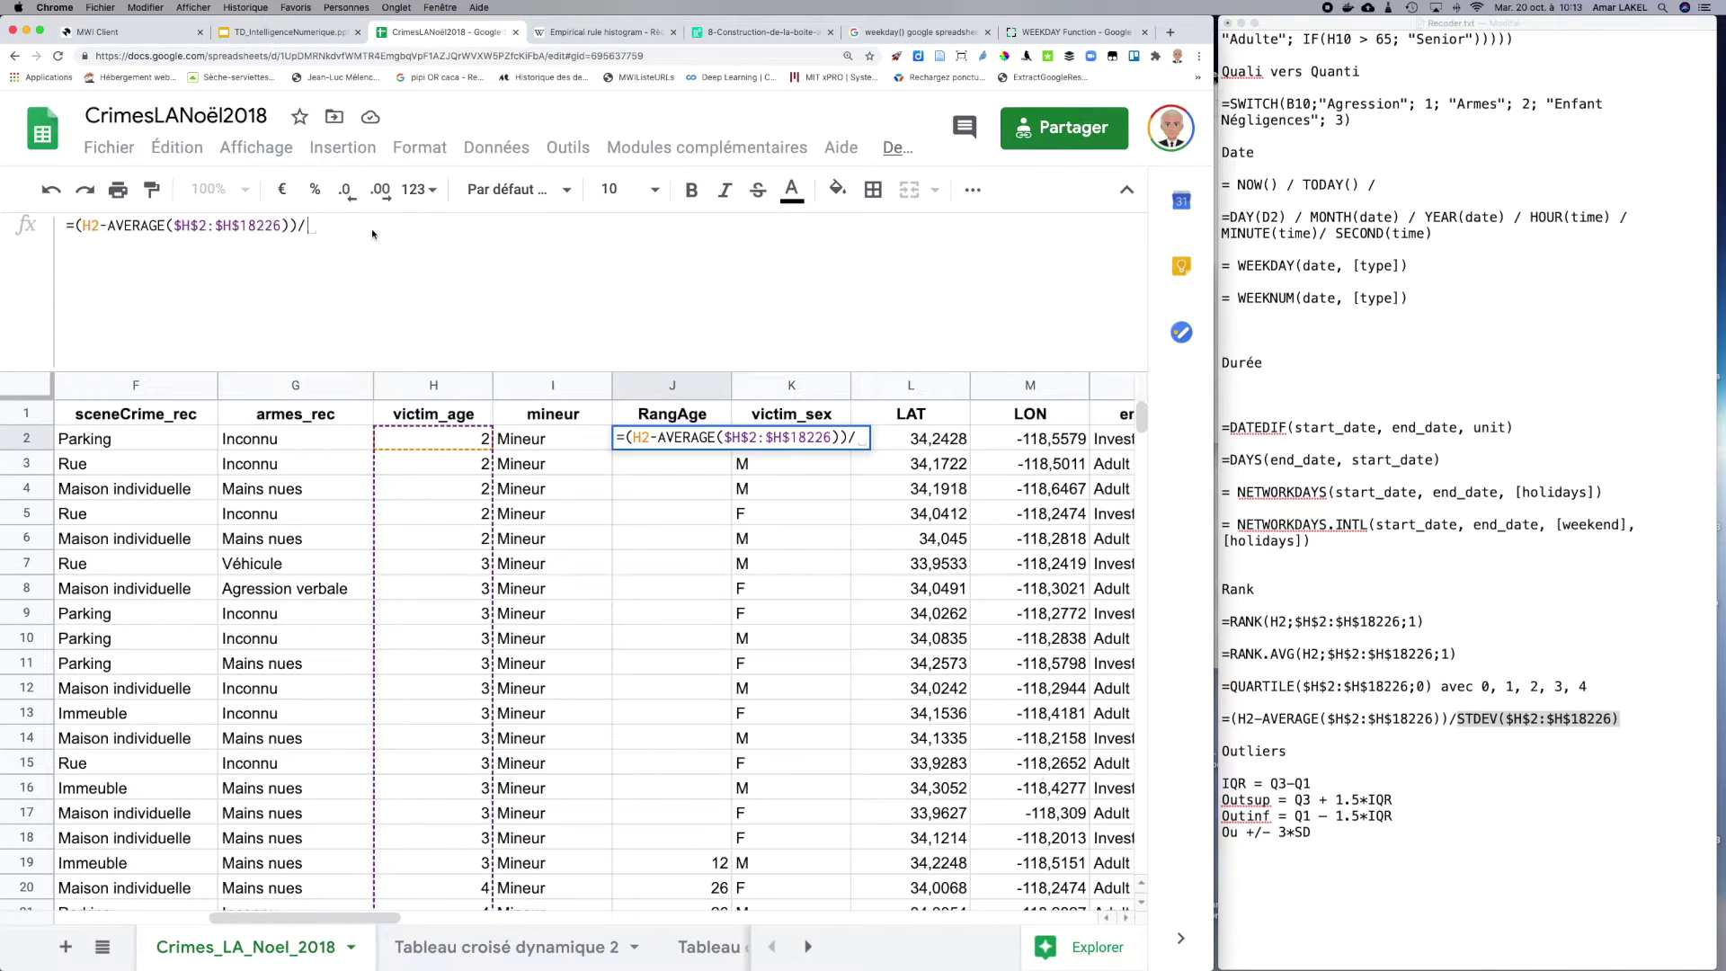
{"action": "key", "text": "super+v"}
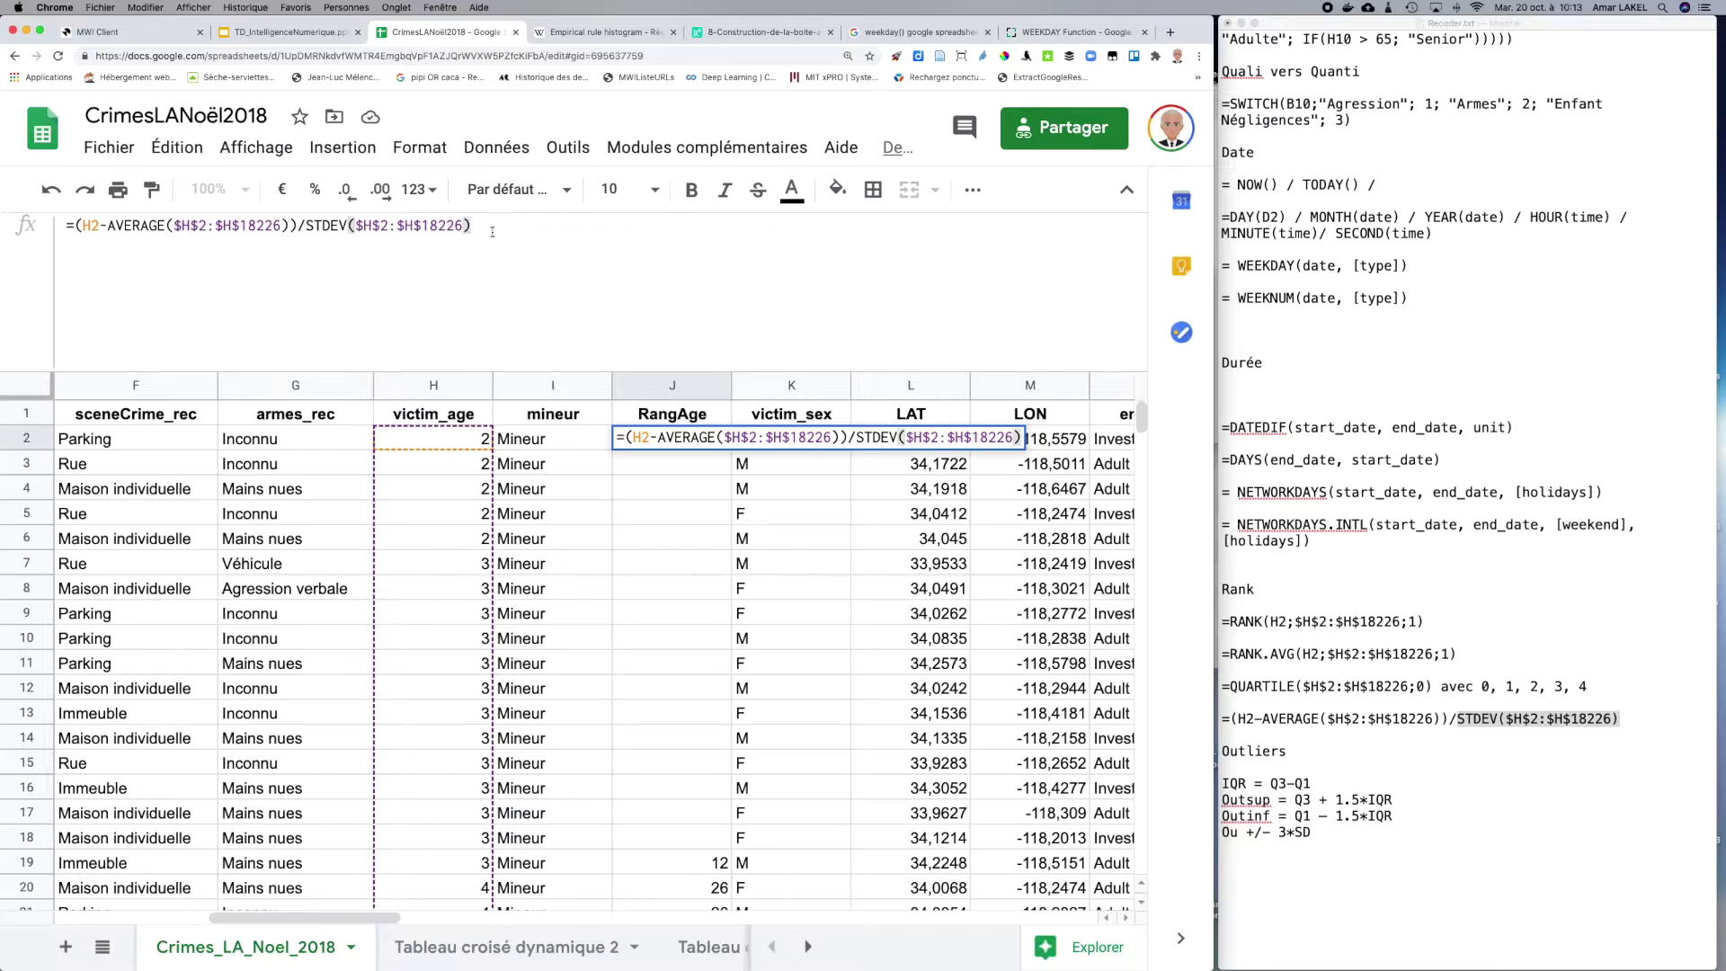
{"action": "key", "text": "Return"}
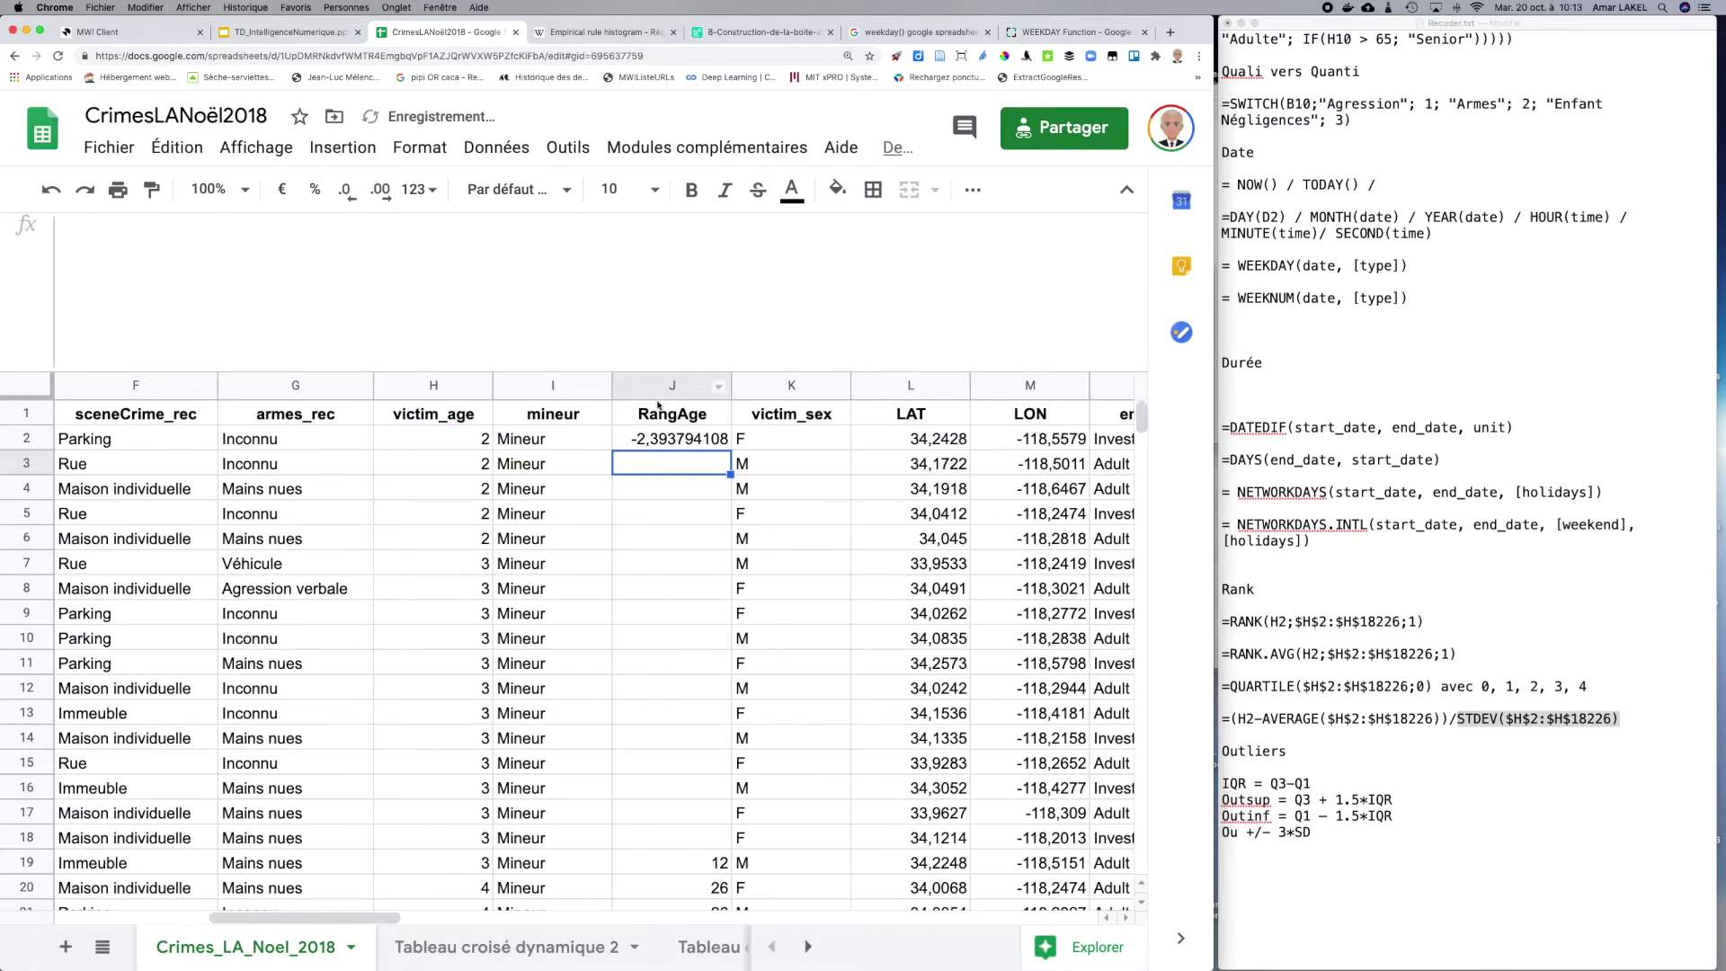
Step: Locate the standardized age from J2 on the 68-95-99.7 histogram and relate it to the victim age in H2
{"action": "left_click", "coordinate": [677, 440]}
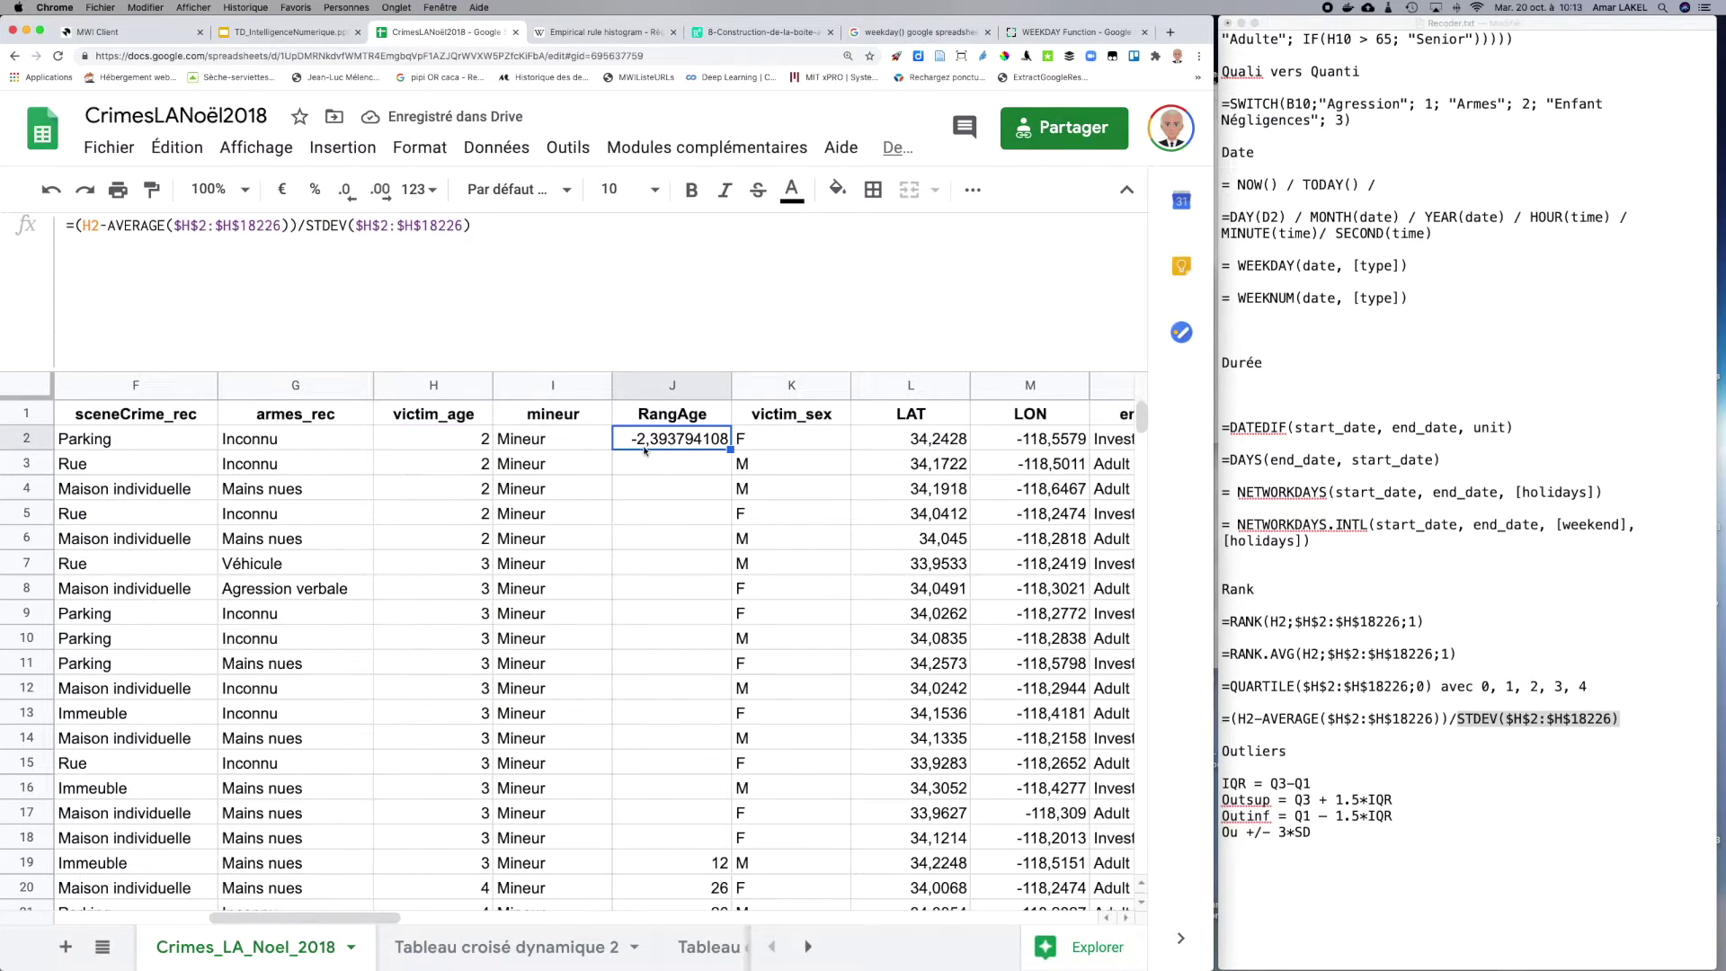
{"action": "left_click", "coordinate": [645, 36]}
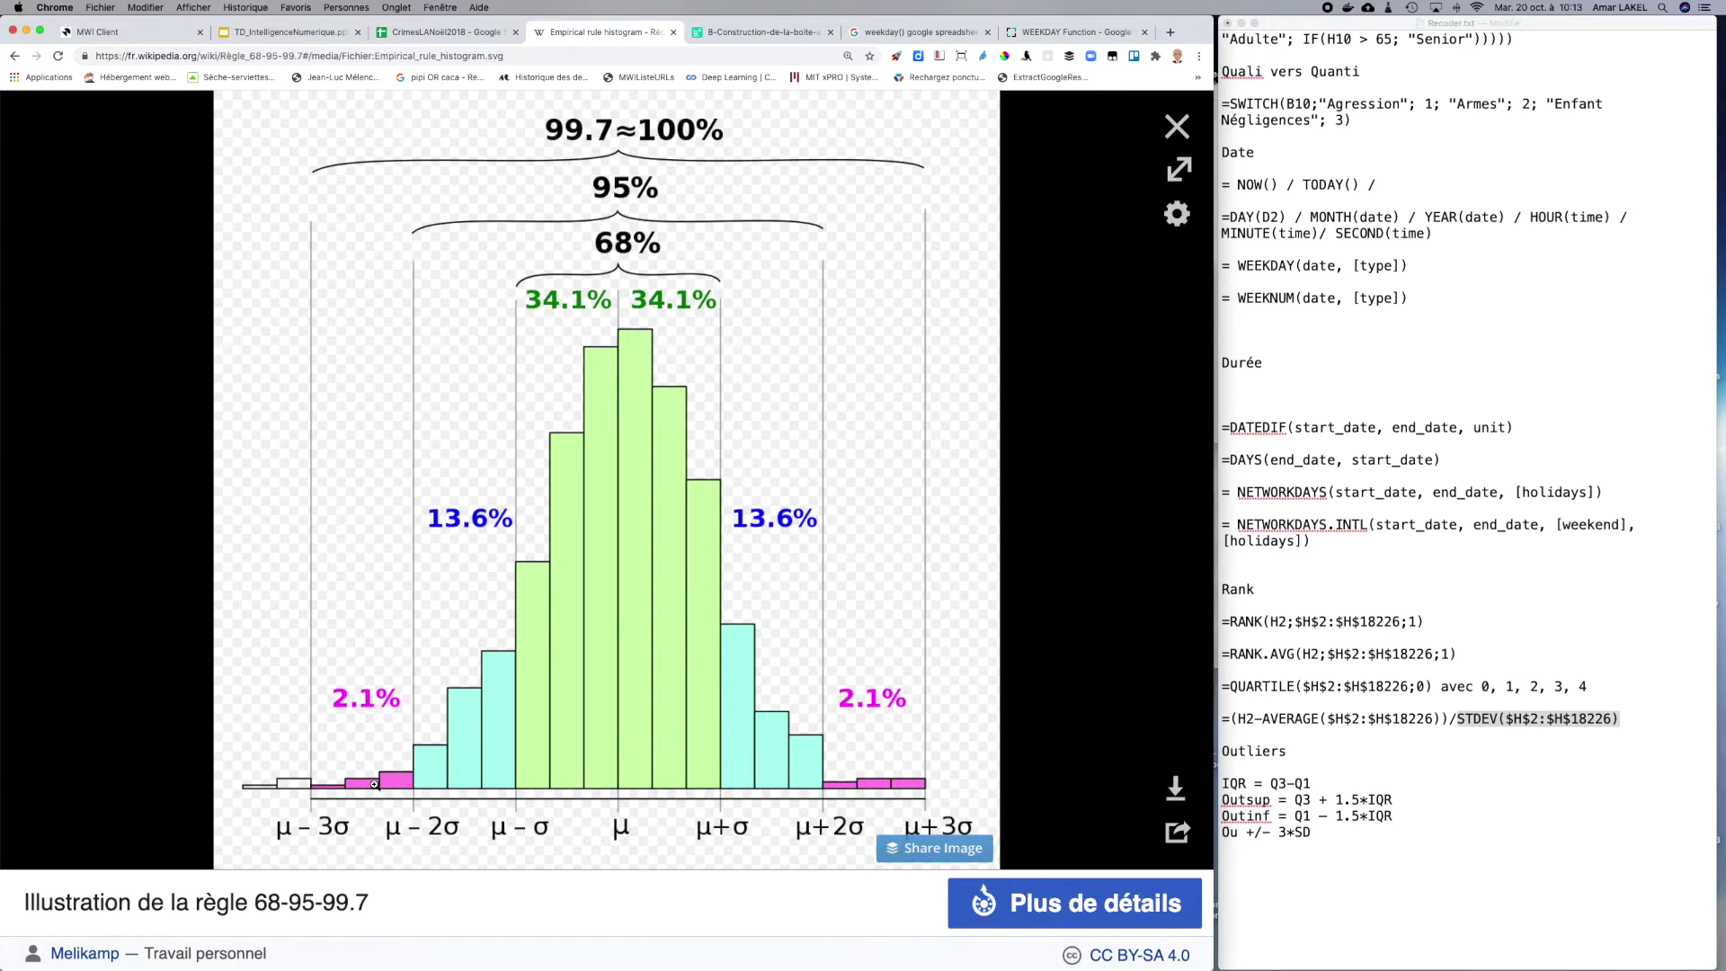
{"action": "left_click", "coordinate": [477, 34]}
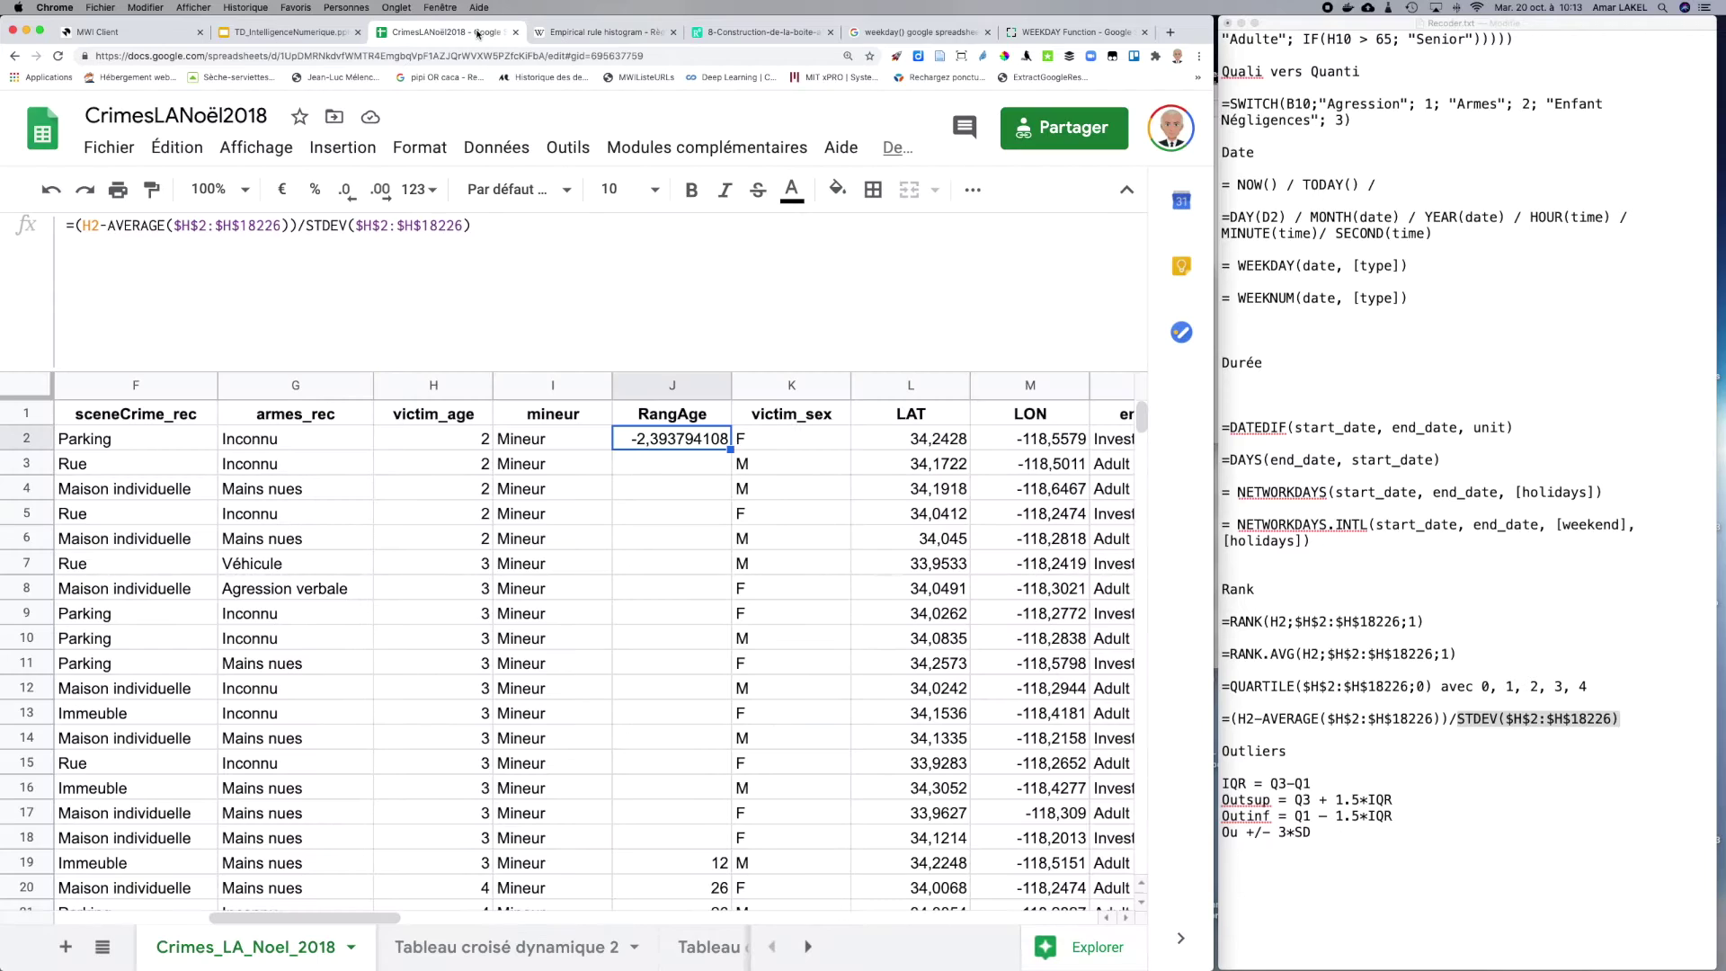
{"action": "left_click", "coordinate": [426, 440]}
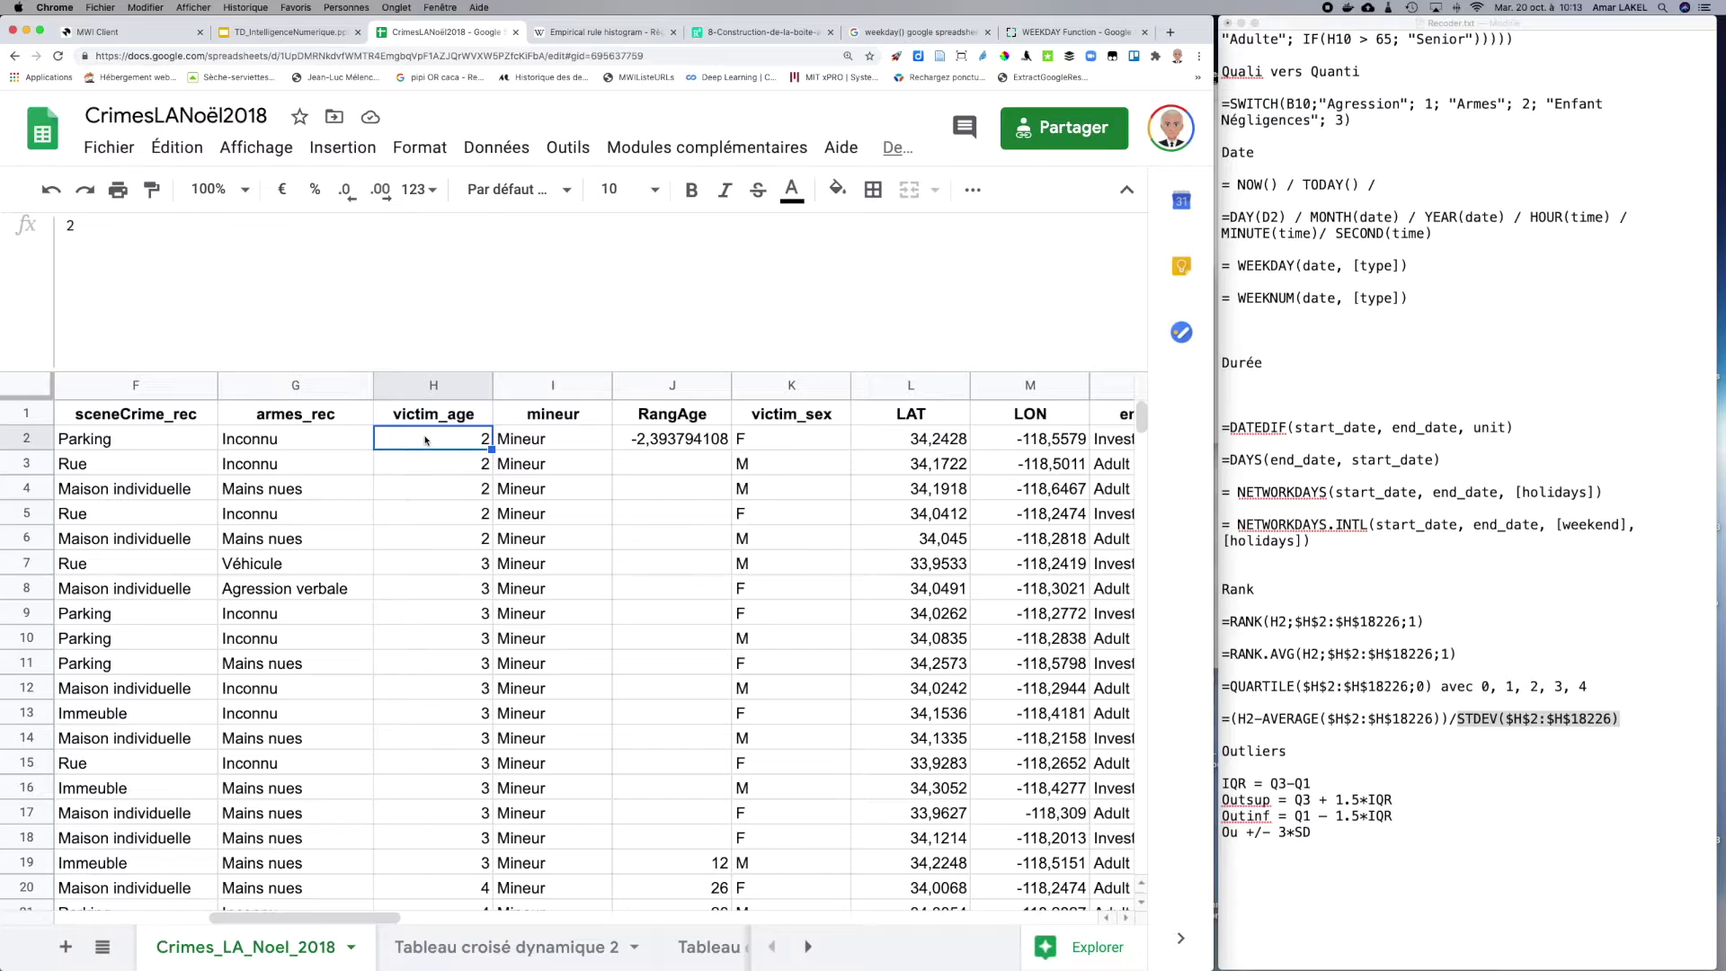
Step: Fill the J2 standardization formula down the RangAge column to row 300 and compare the scores with the empirical rule histogram
{"action": "left_click", "coordinate": [707, 439]}
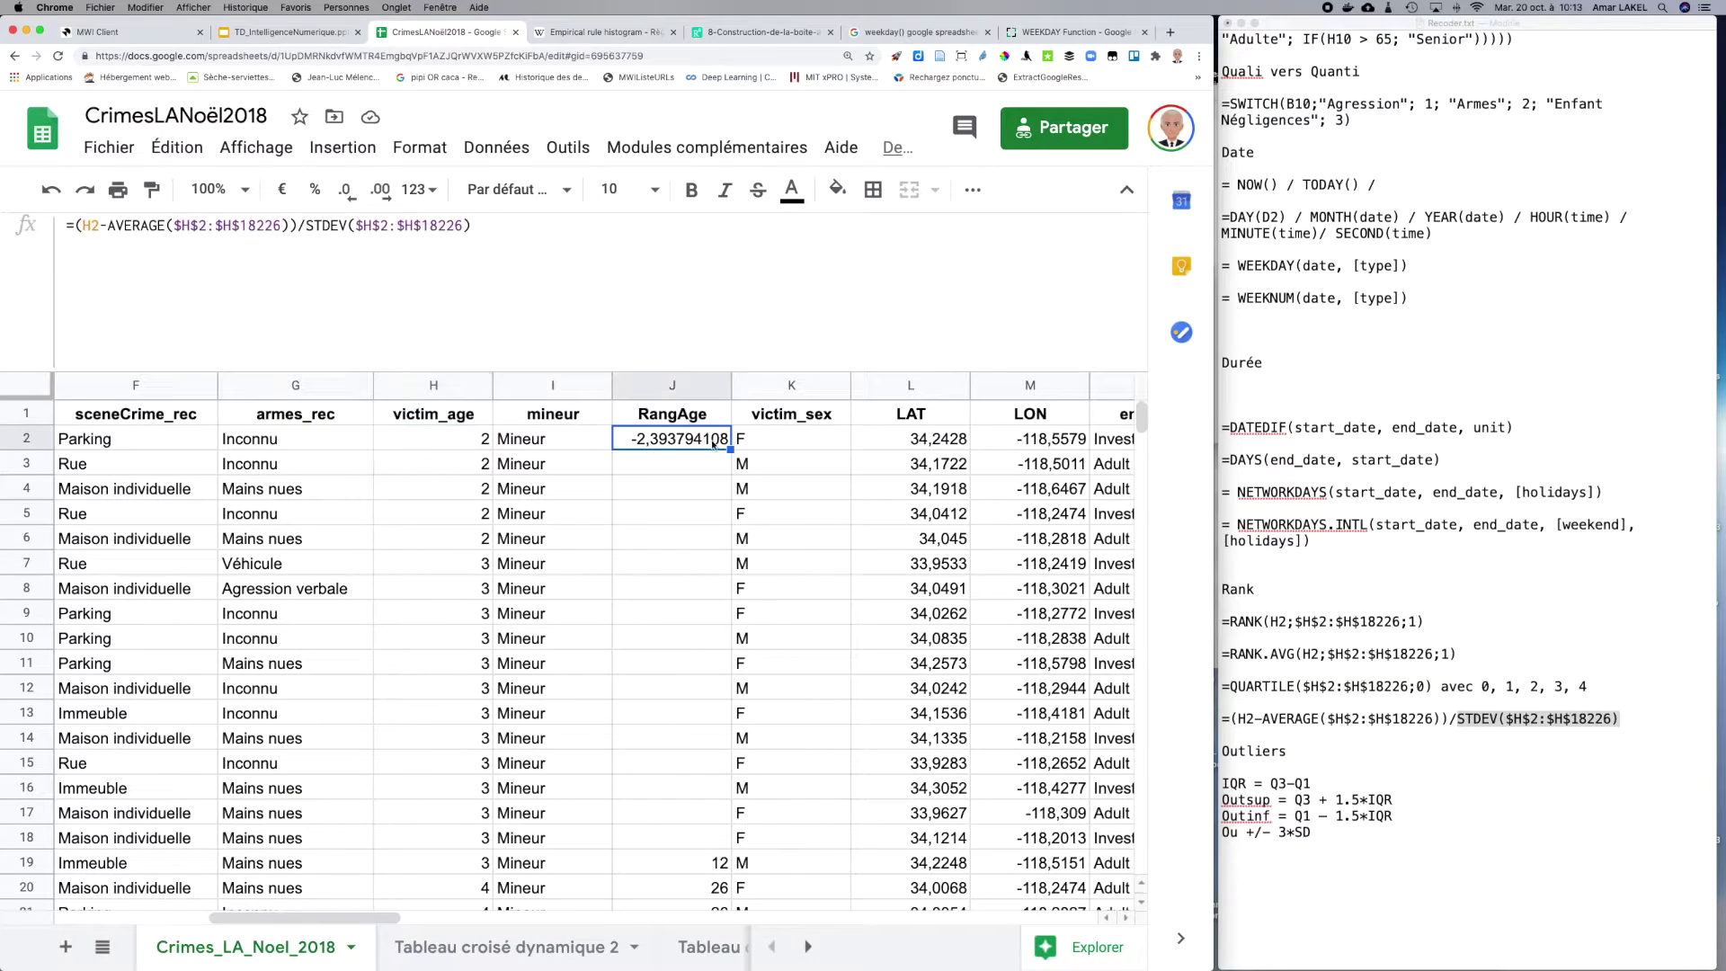
{"action": "left_click_drag", "start_coordinate": [730, 448], "coordinate": [735, 965]}
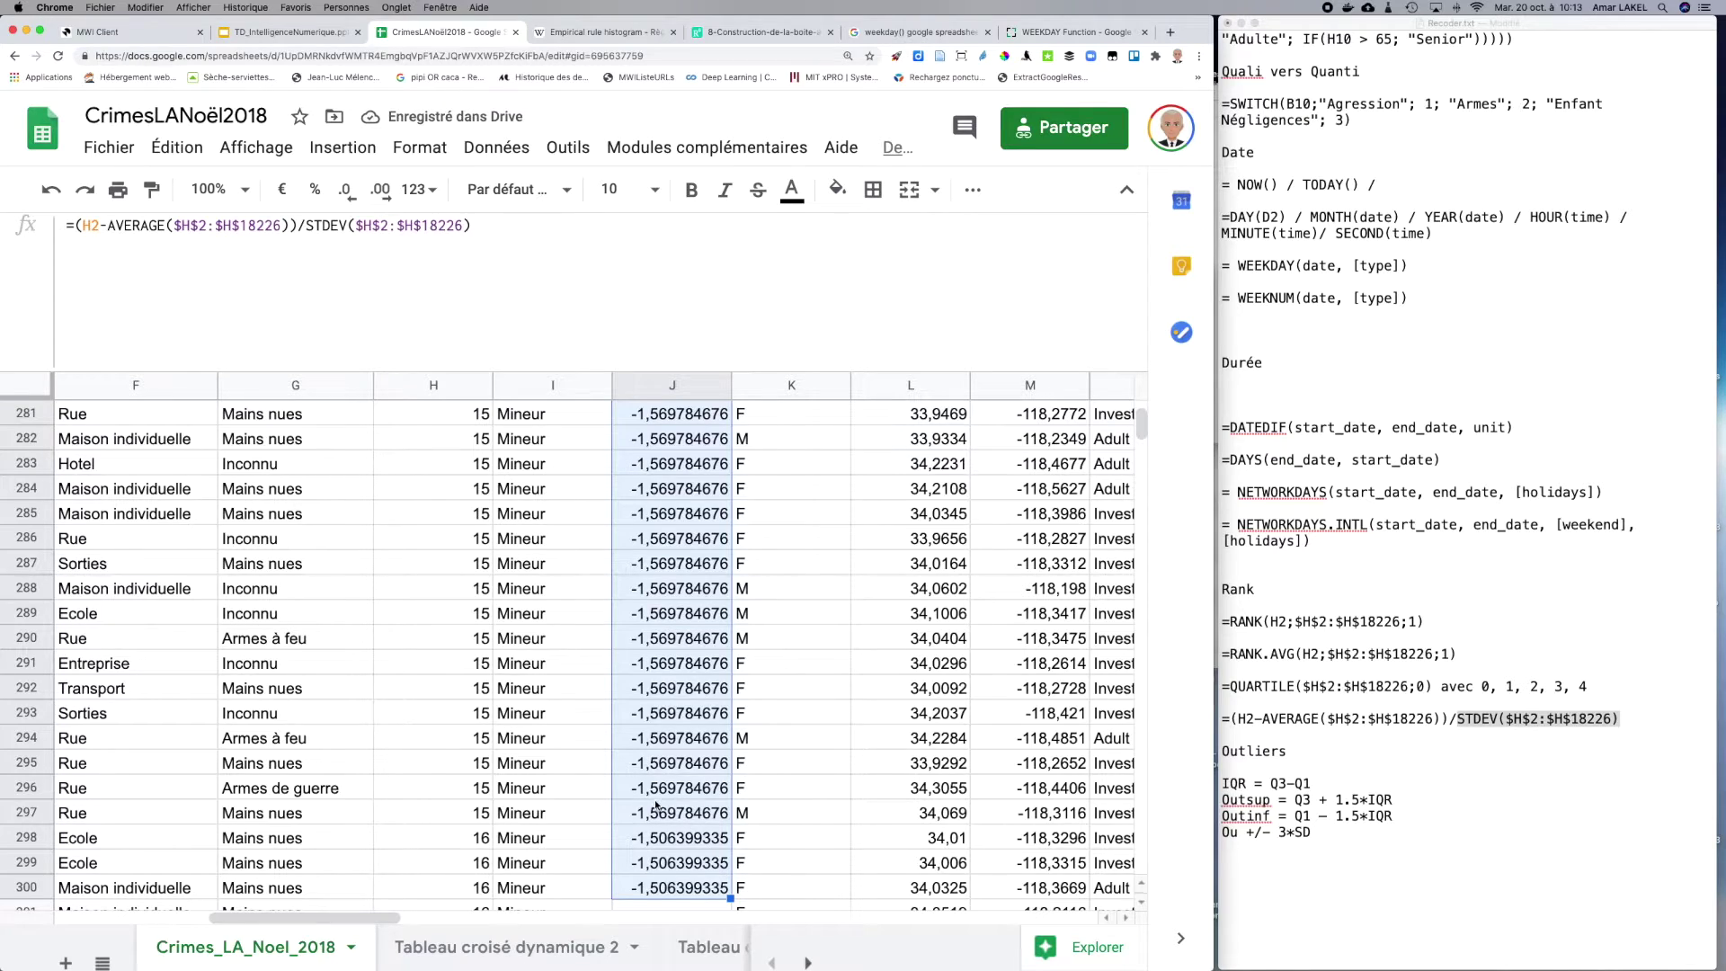
{"action": "left_click", "coordinate": [611, 31]}
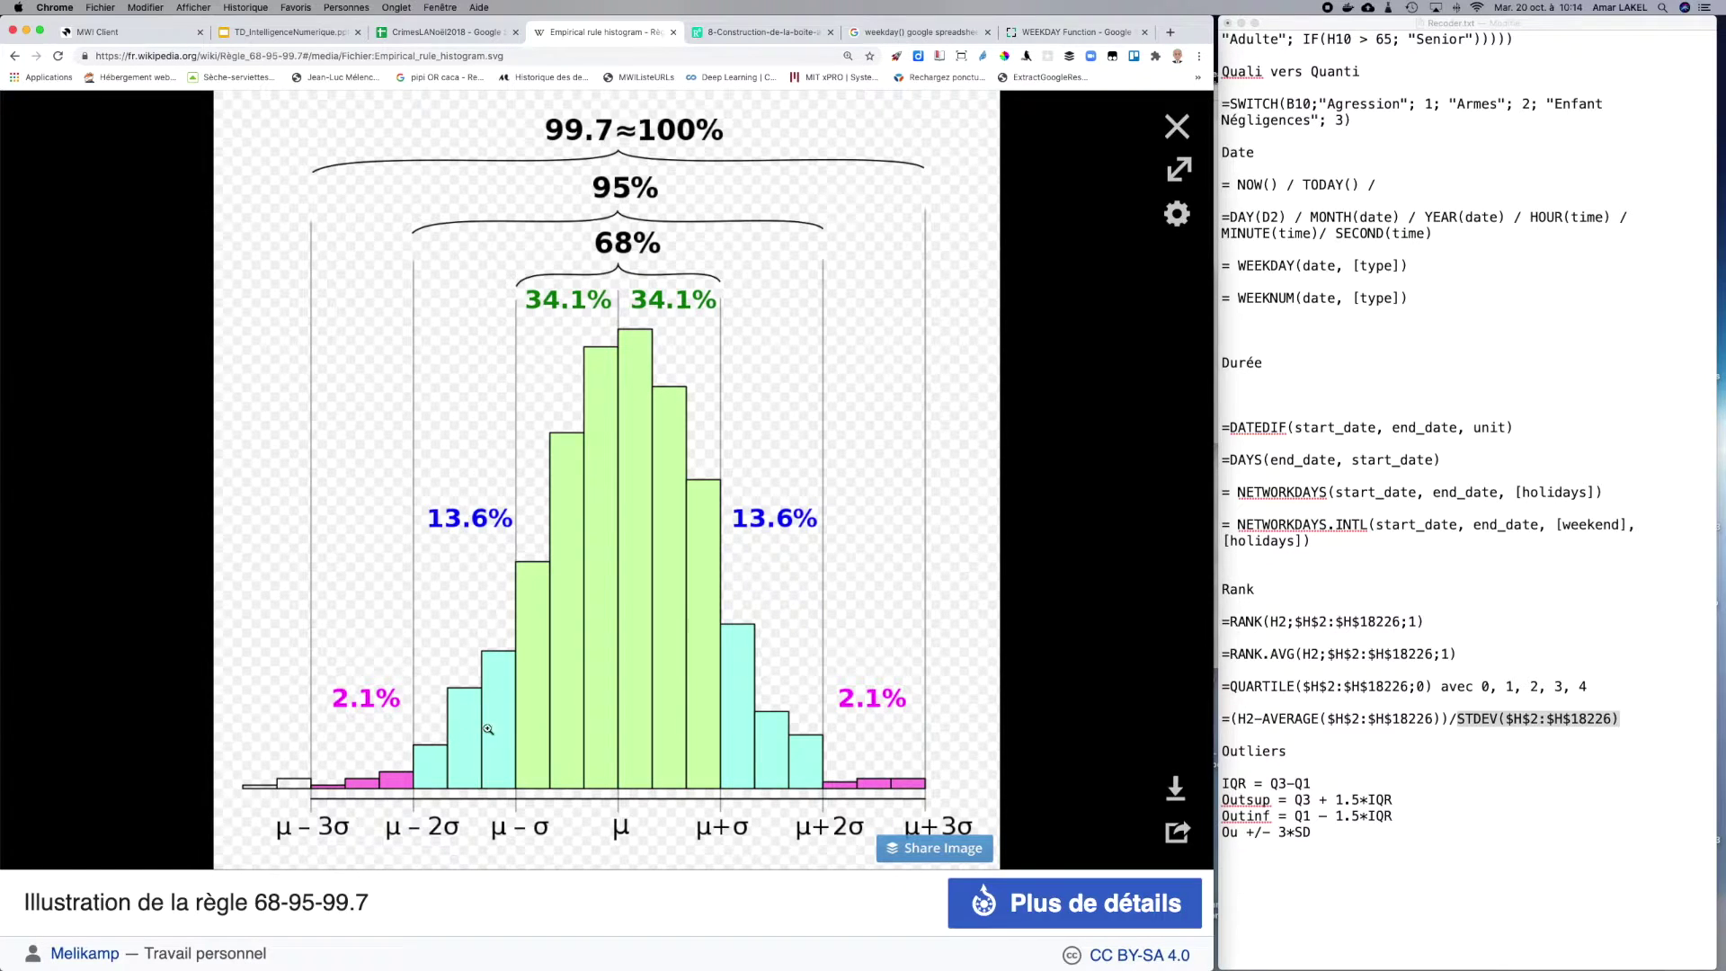
{"action": "left_click", "coordinate": [438, 32]}
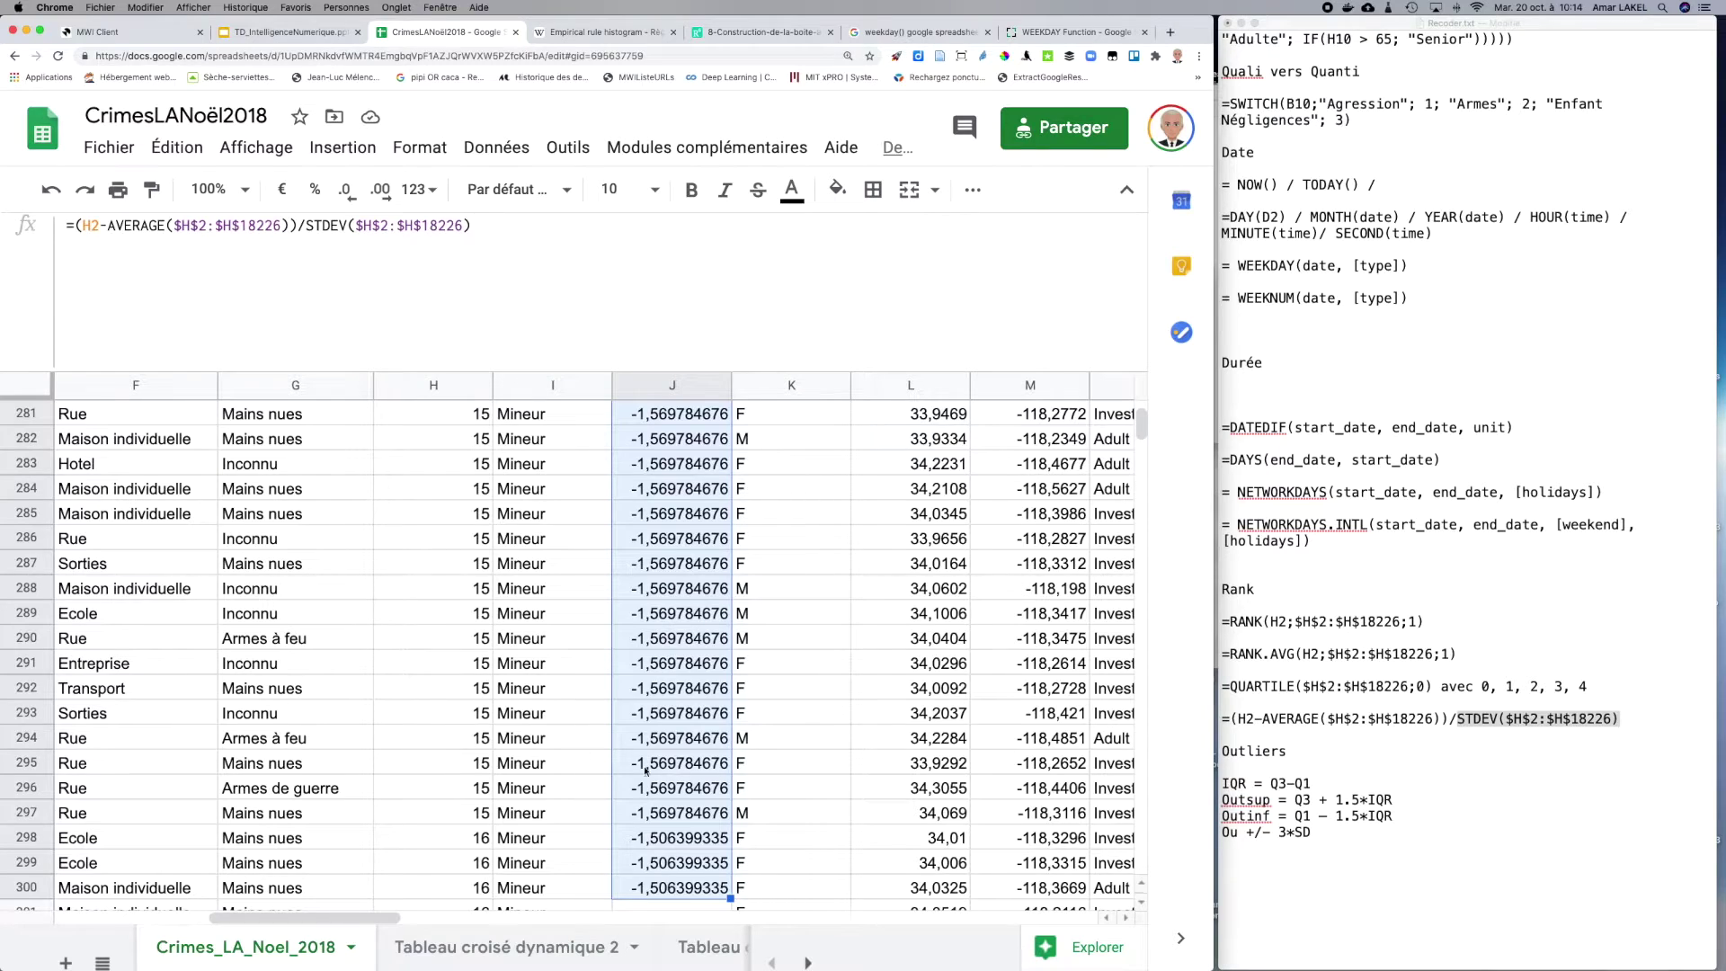
Step: Extend the standardized age formula in column J from row 300 down to row 632
{"action": "scroll", "coordinate": [710, 854], "scroll_direction": "left", "scroll_amount": 5}
{"action": "scroll", "coordinate": [710, 854], "scroll_direction": "down", "scroll_amount": 3}
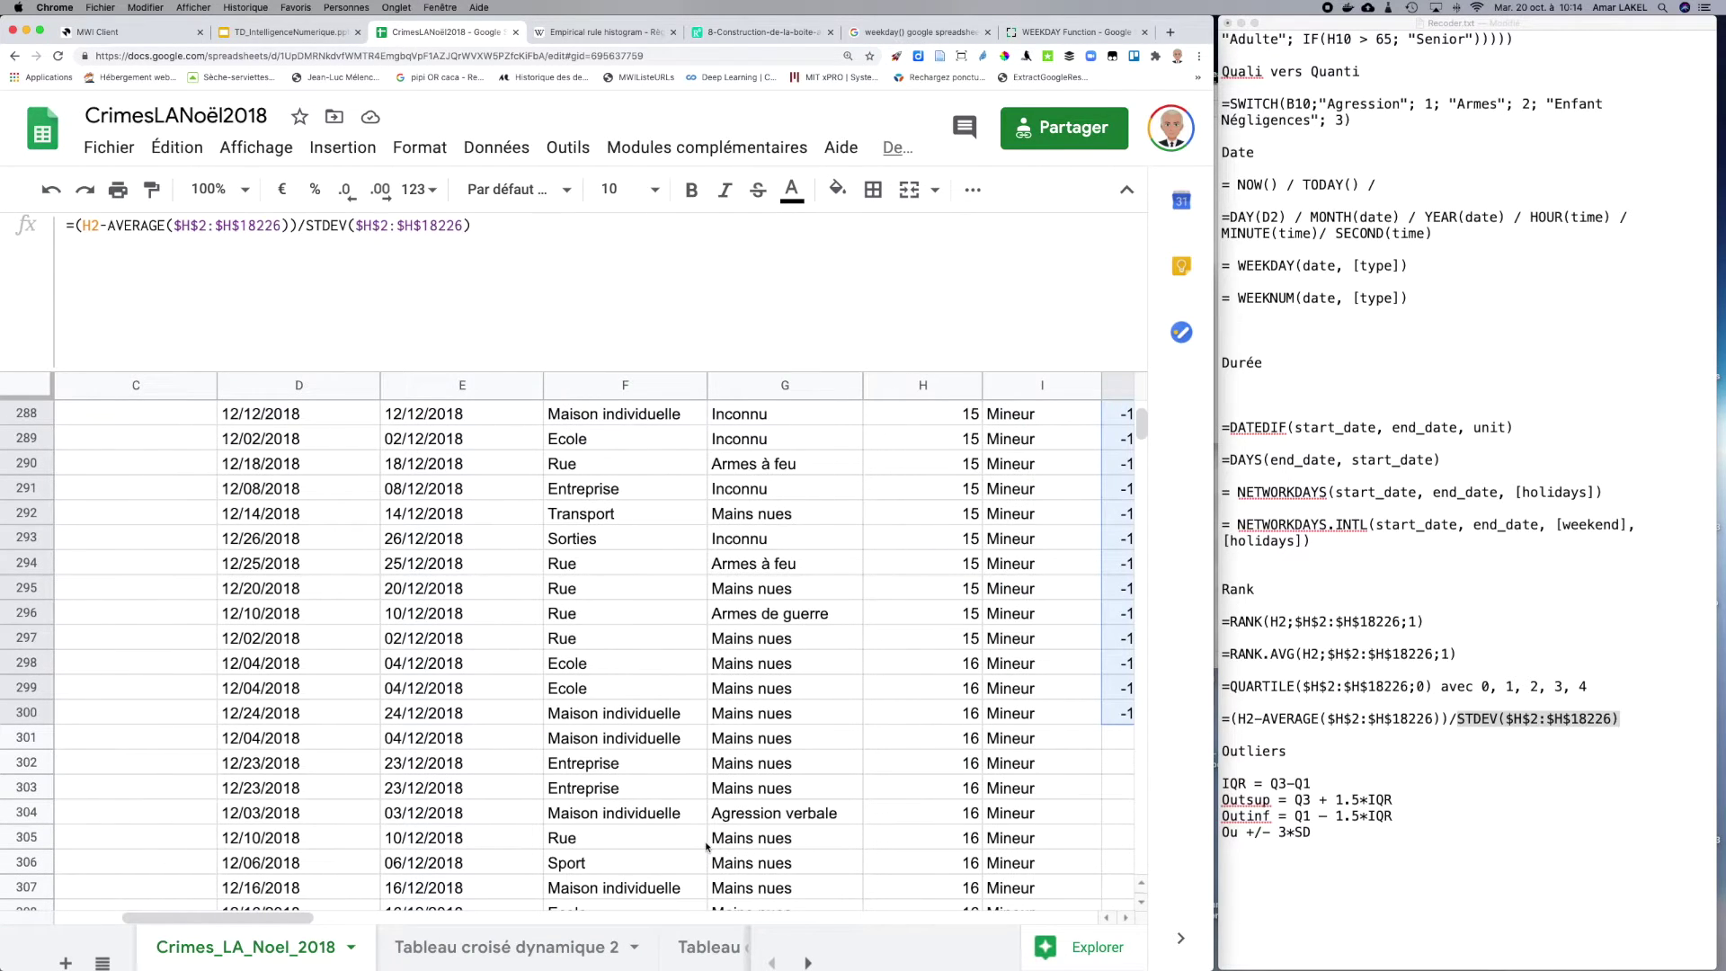
{"action": "scroll", "coordinate": [706, 846], "scroll_direction": "right", "scroll_amount": 5}
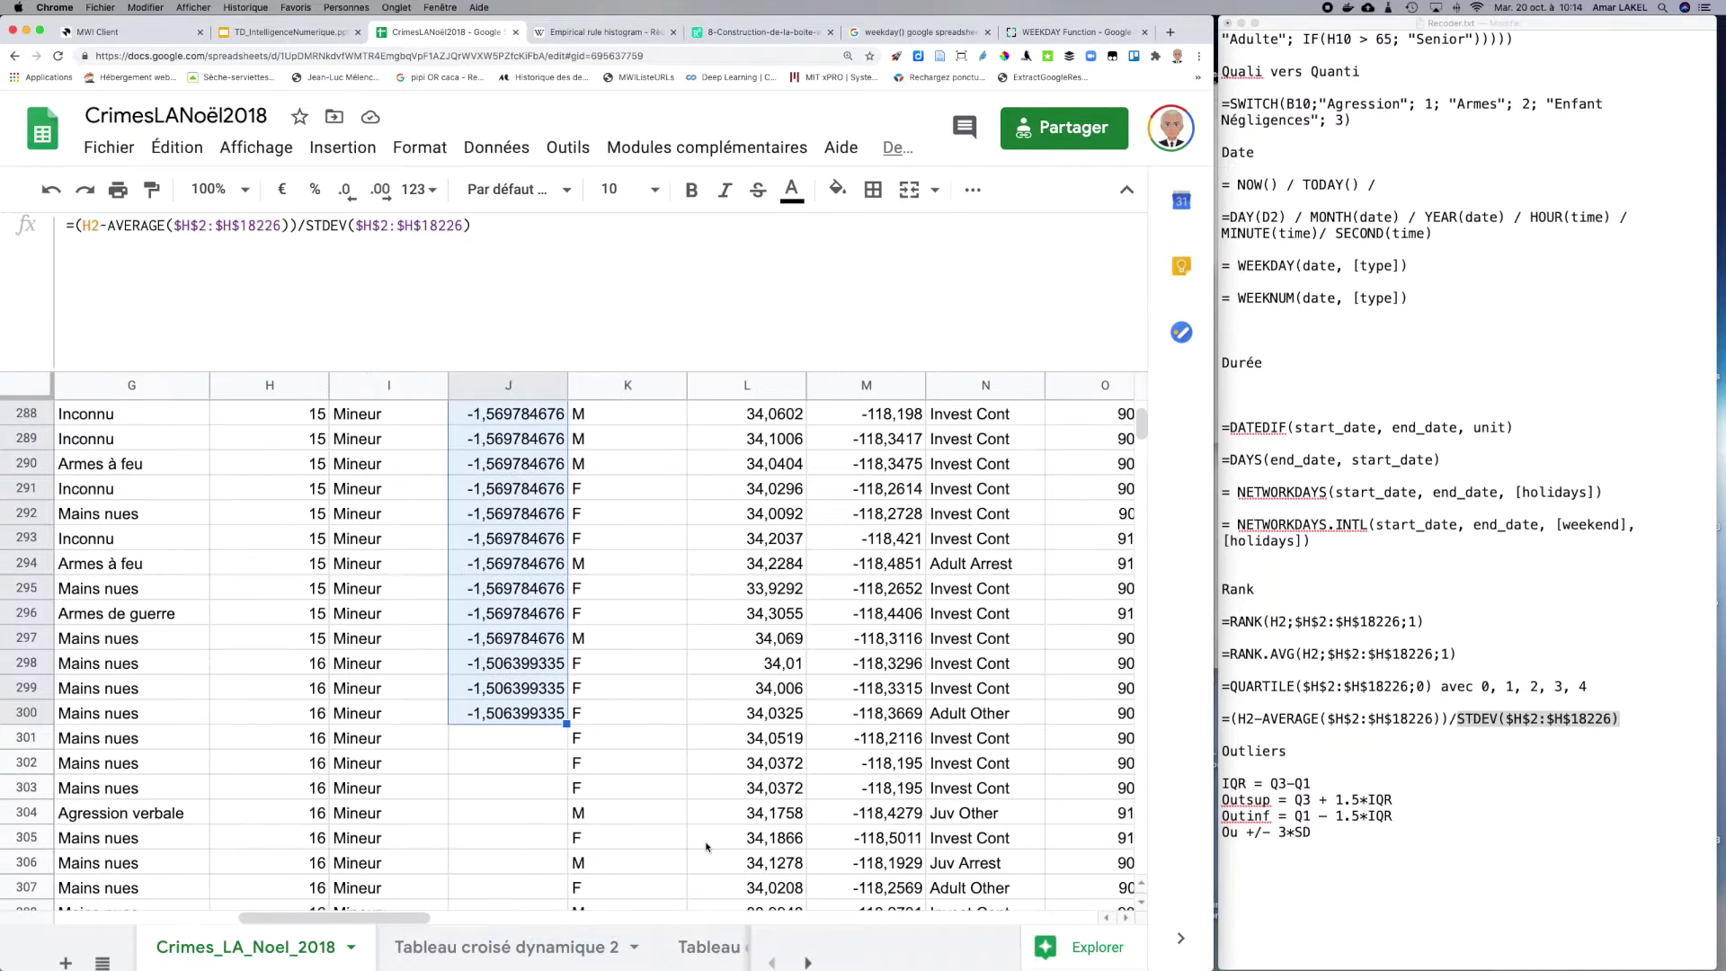
{"action": "left_click_drag", "start_coordinate": [566, 723], "coordinate": [529, 964]}
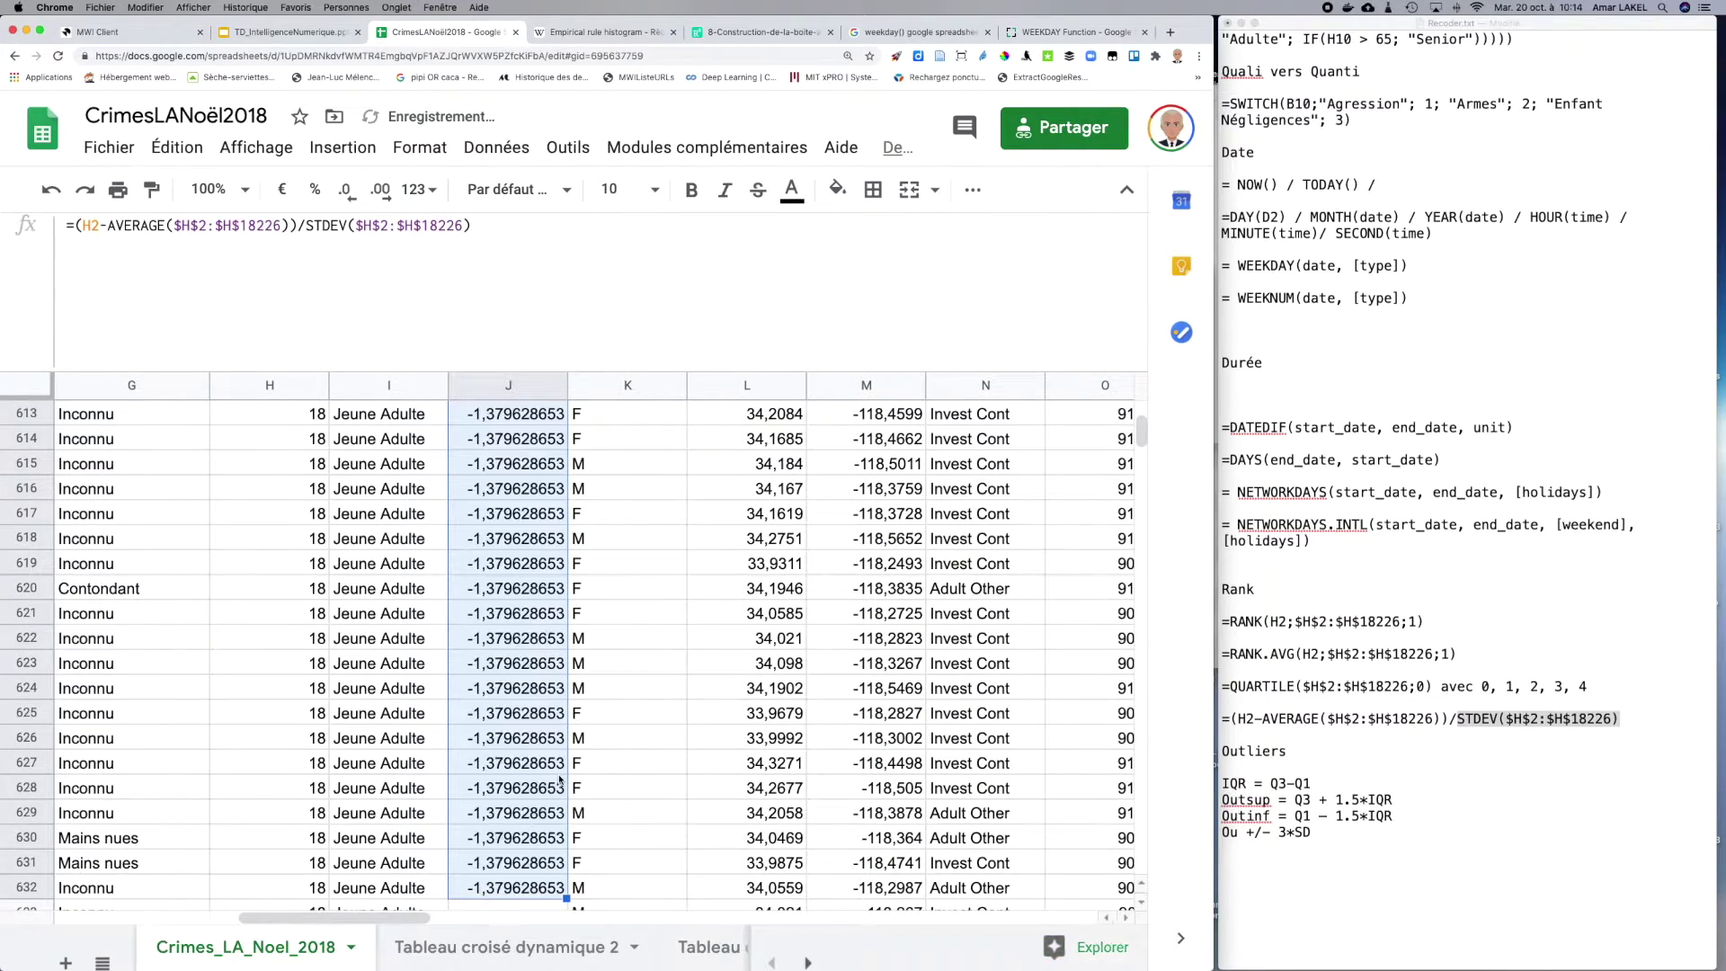
Step: Continue filling the standardized age formula in column J down to row 976
{"action": "scroll", "coordinate": [559, 780], "scroll_direction": "down", "scroll_amount": 5}
{"action": "scroll", "coordinate": [578, 635], "scroll_direction": "up", "scroll_amount": 1}
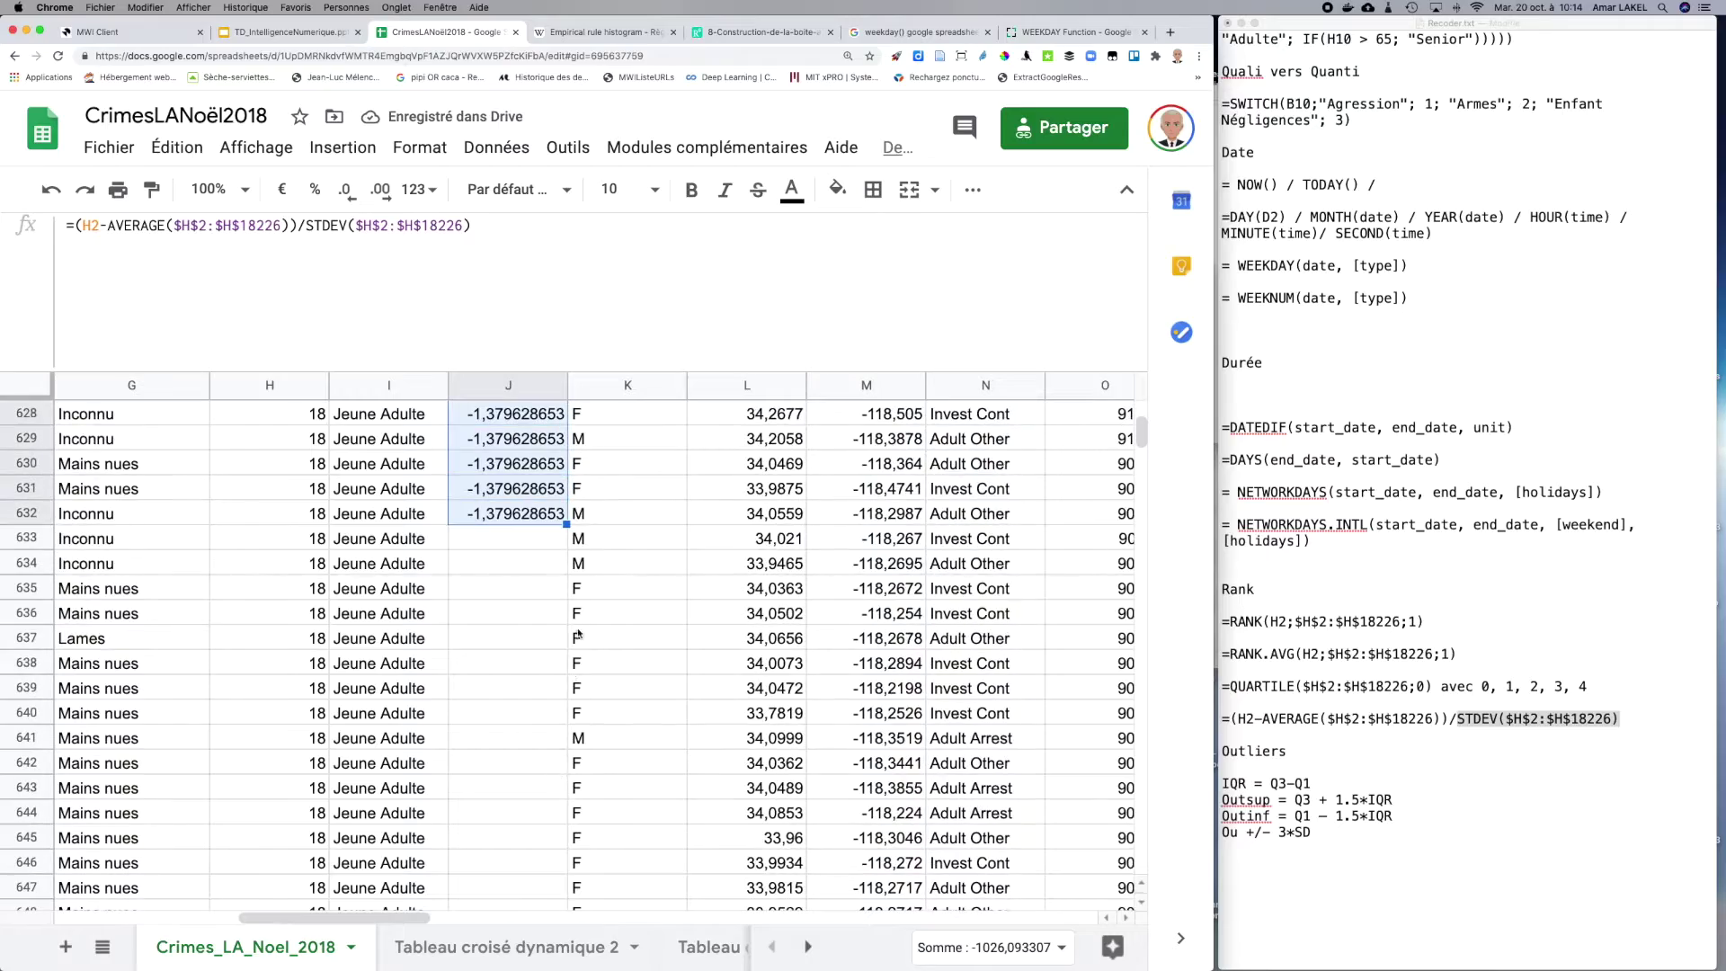
{"action": "left_click_drag", "start_coordinate": [567, 523], "coordinate": [572, 964]}
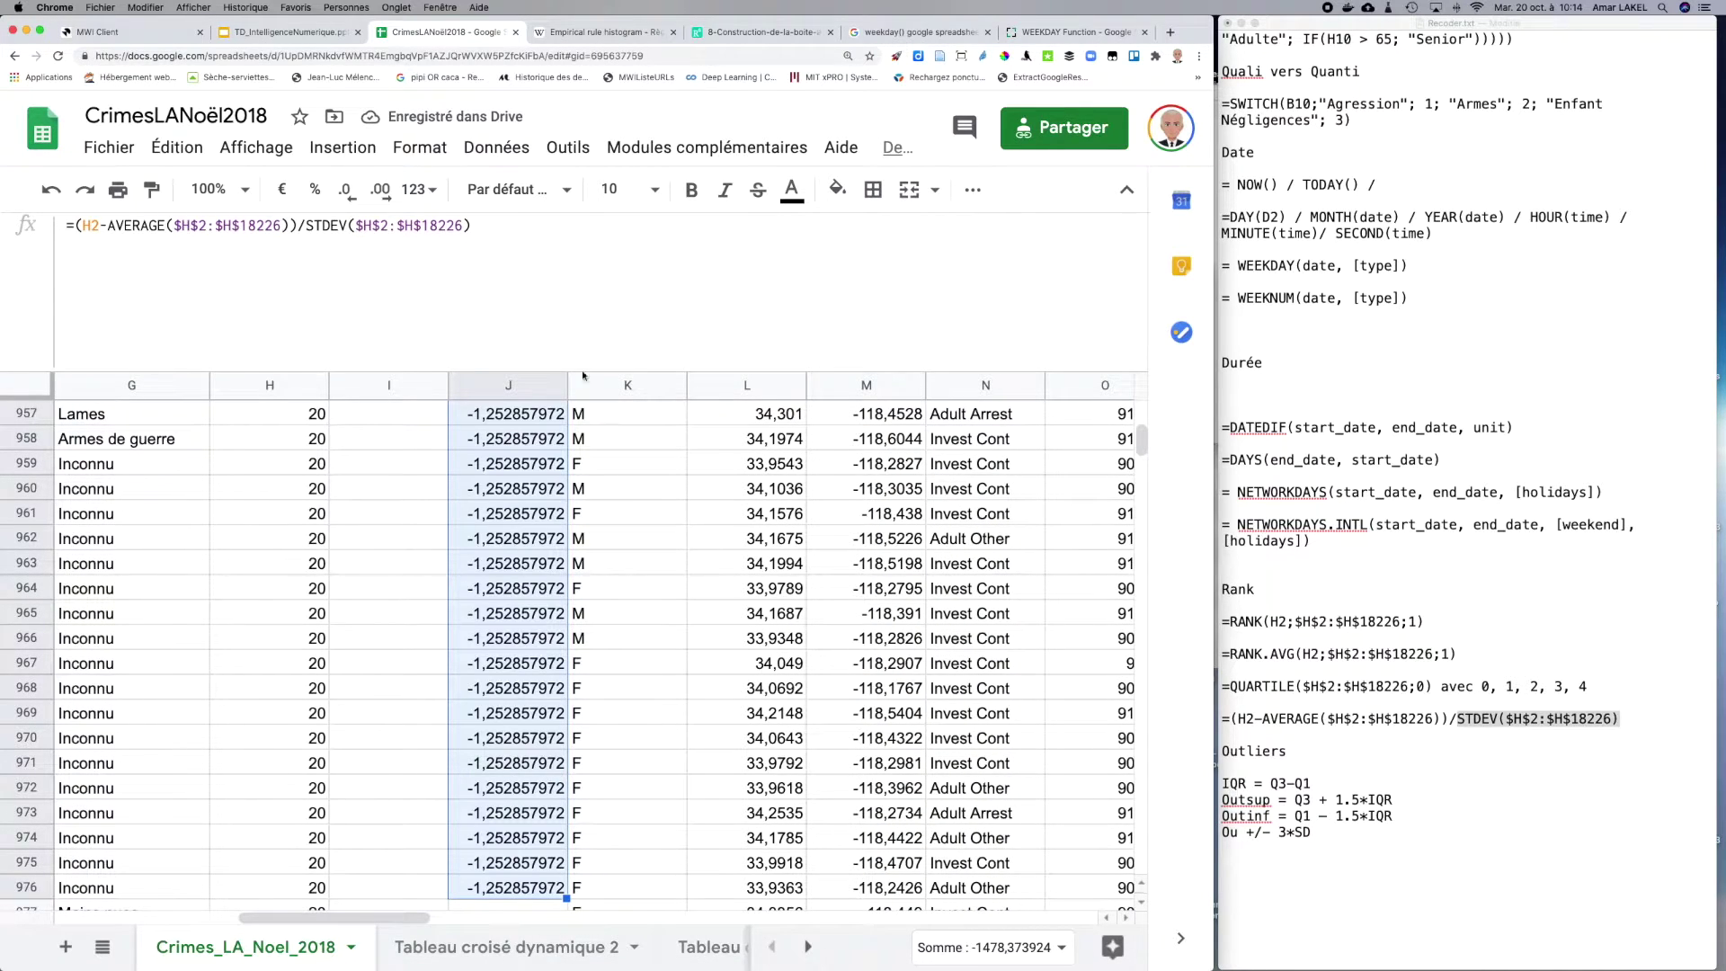
Step: Check the empirical rule histogram again and fill the standardized age formula in column J down to row 1288
{"action": "left_click", "coordinate": [589, 34]}
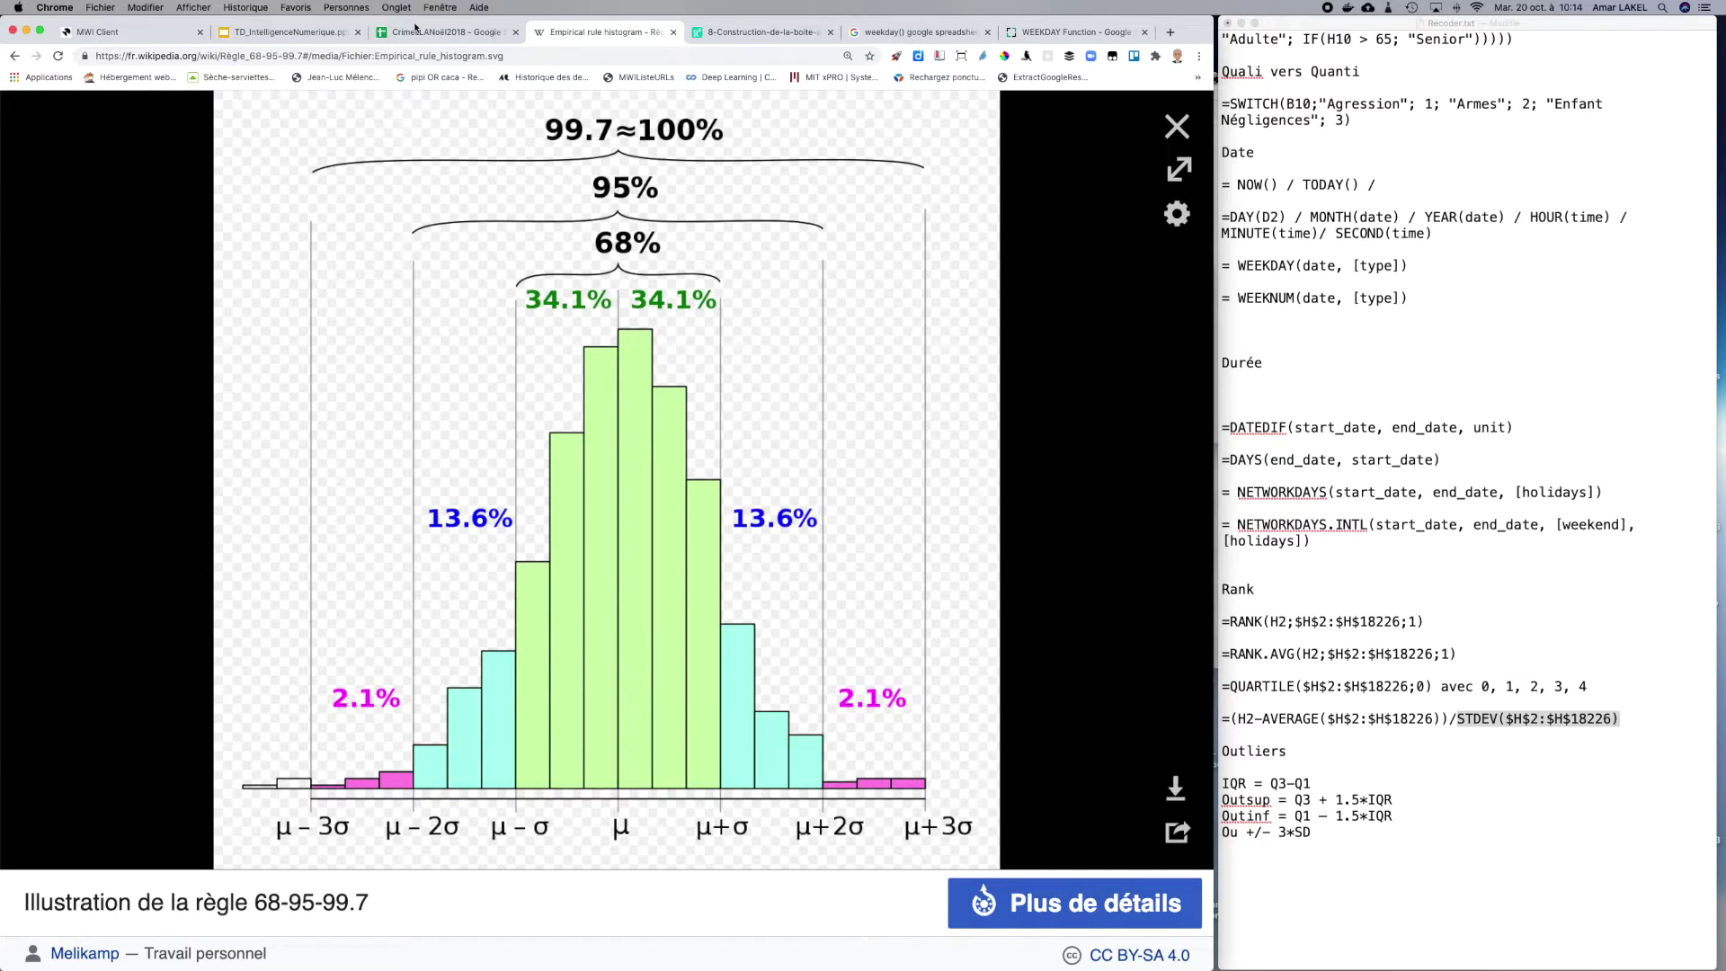
{"action": "left_click", "coordinate": [414, 33]}
{"action": "scroll", "coordinate": [575, 687], "scroll_direction": "down", "scroll_amount": 5}
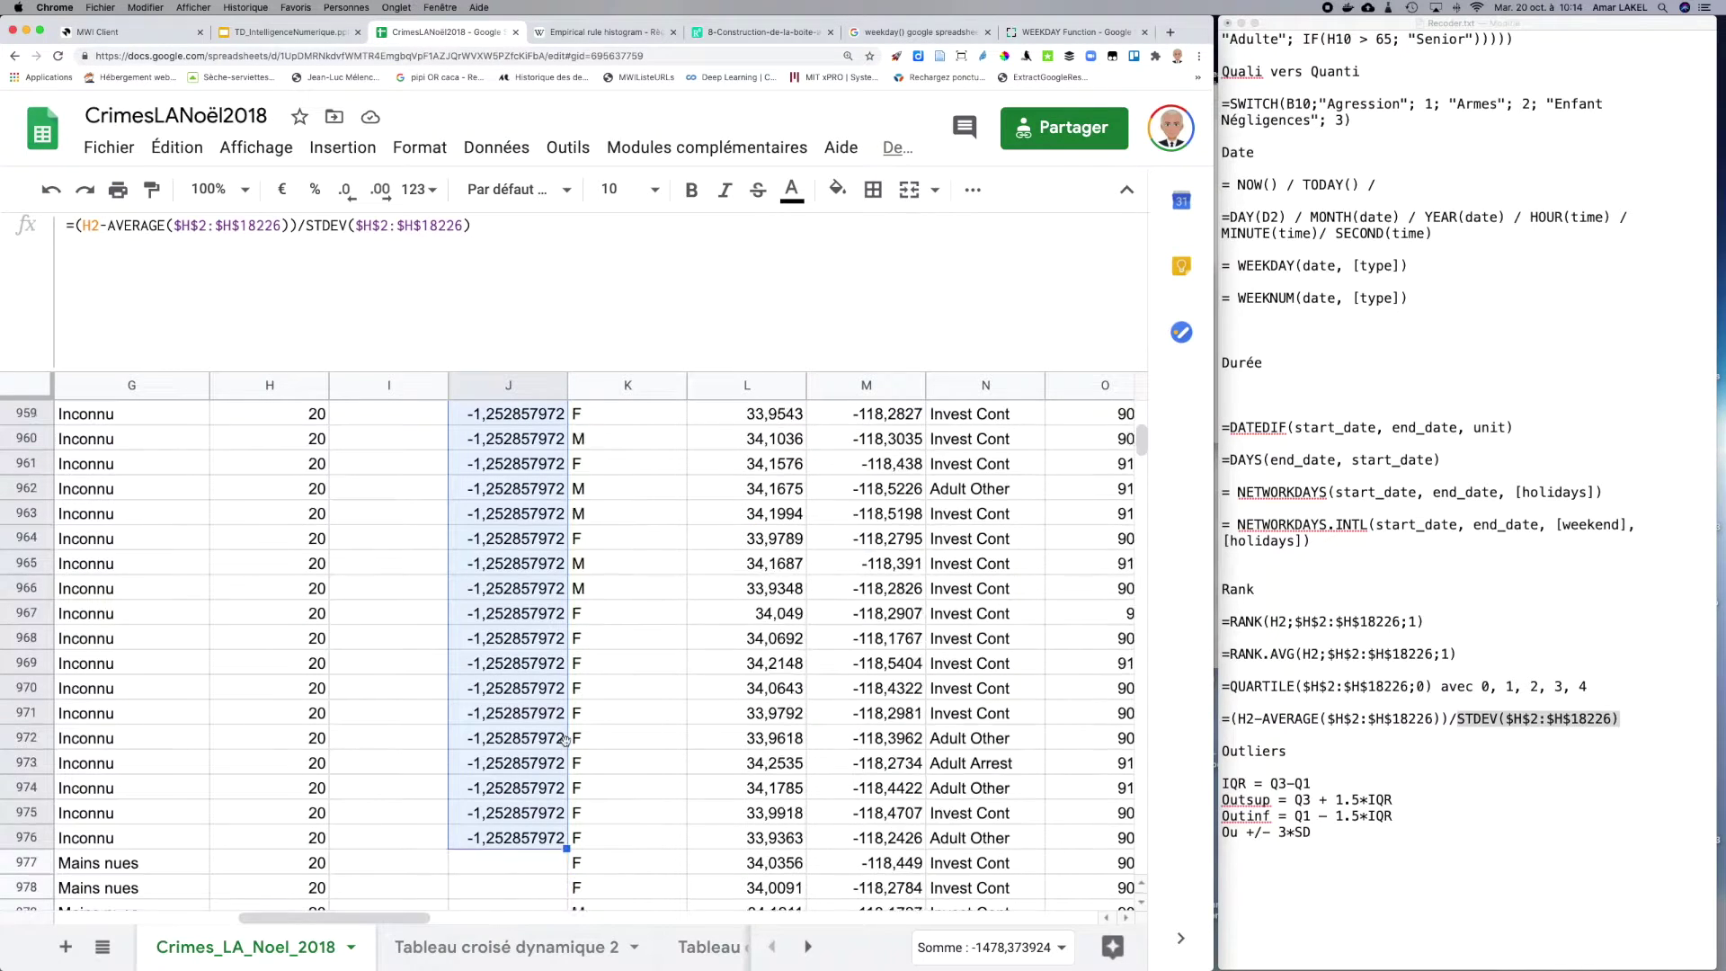
{"action": "left_click_drag", "start_coordinate": [566, 673], "coordinate": [549, 941]}
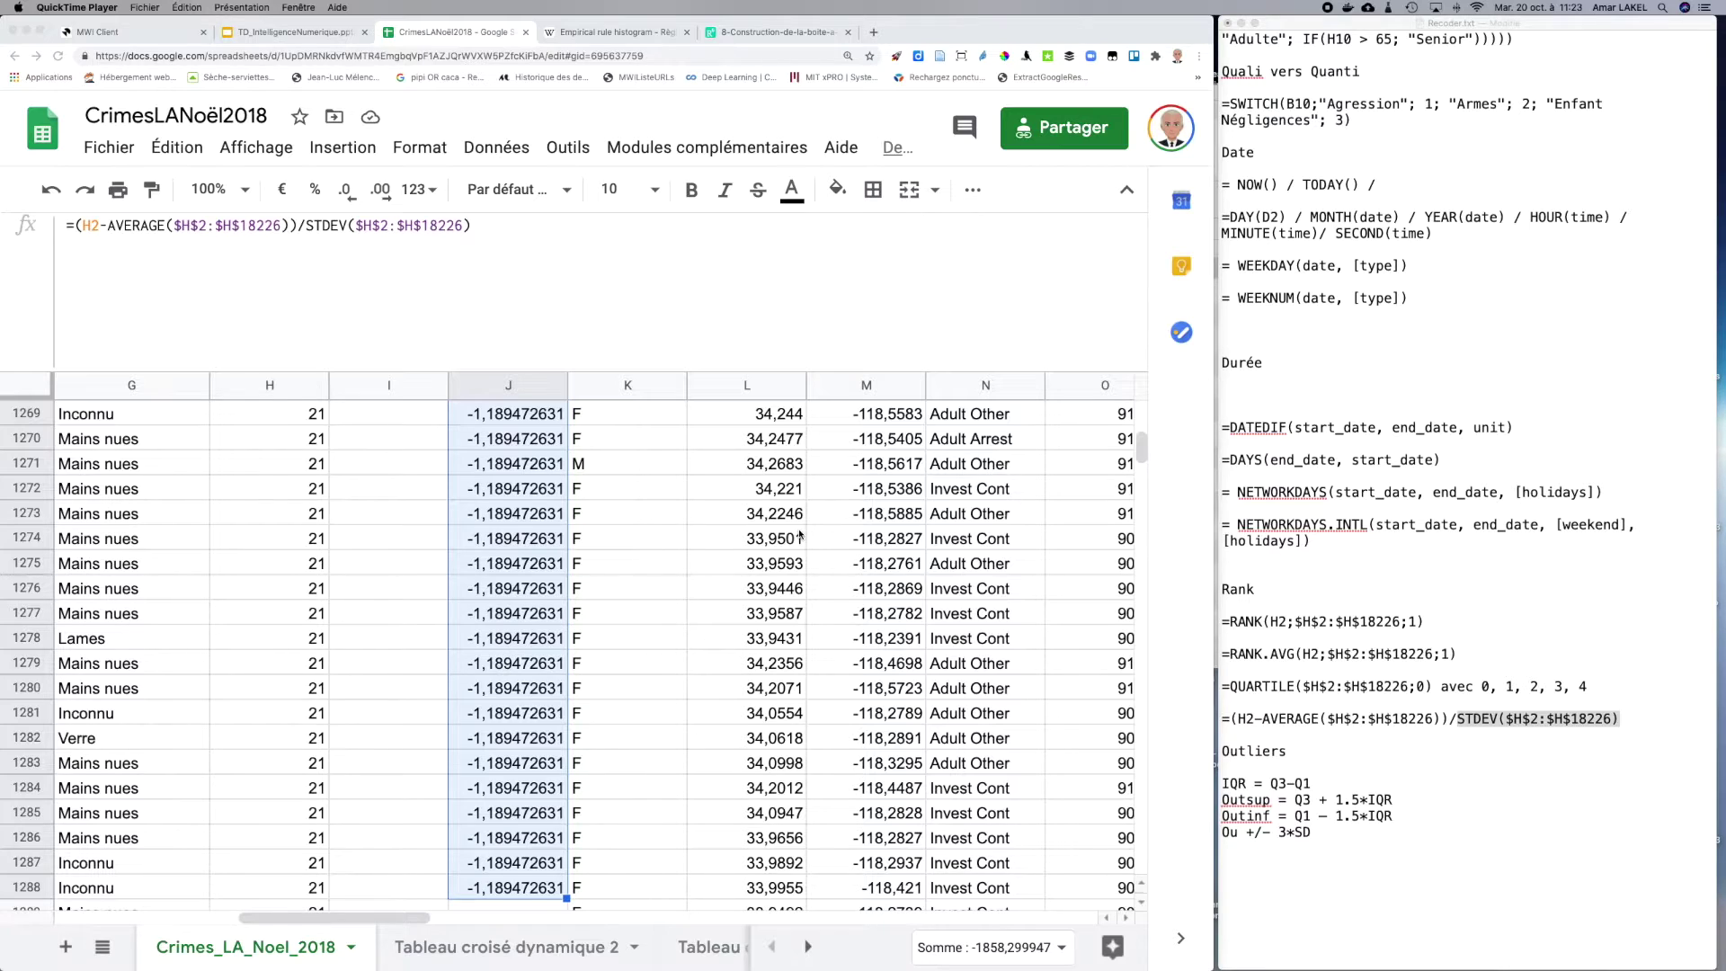
Step: Examine the histogram tails beyond three sigma against the 3*SD outlier rule in the notes, and return to the spreadsheet
{"action": "left_click", "coordinate": [609, 30]}
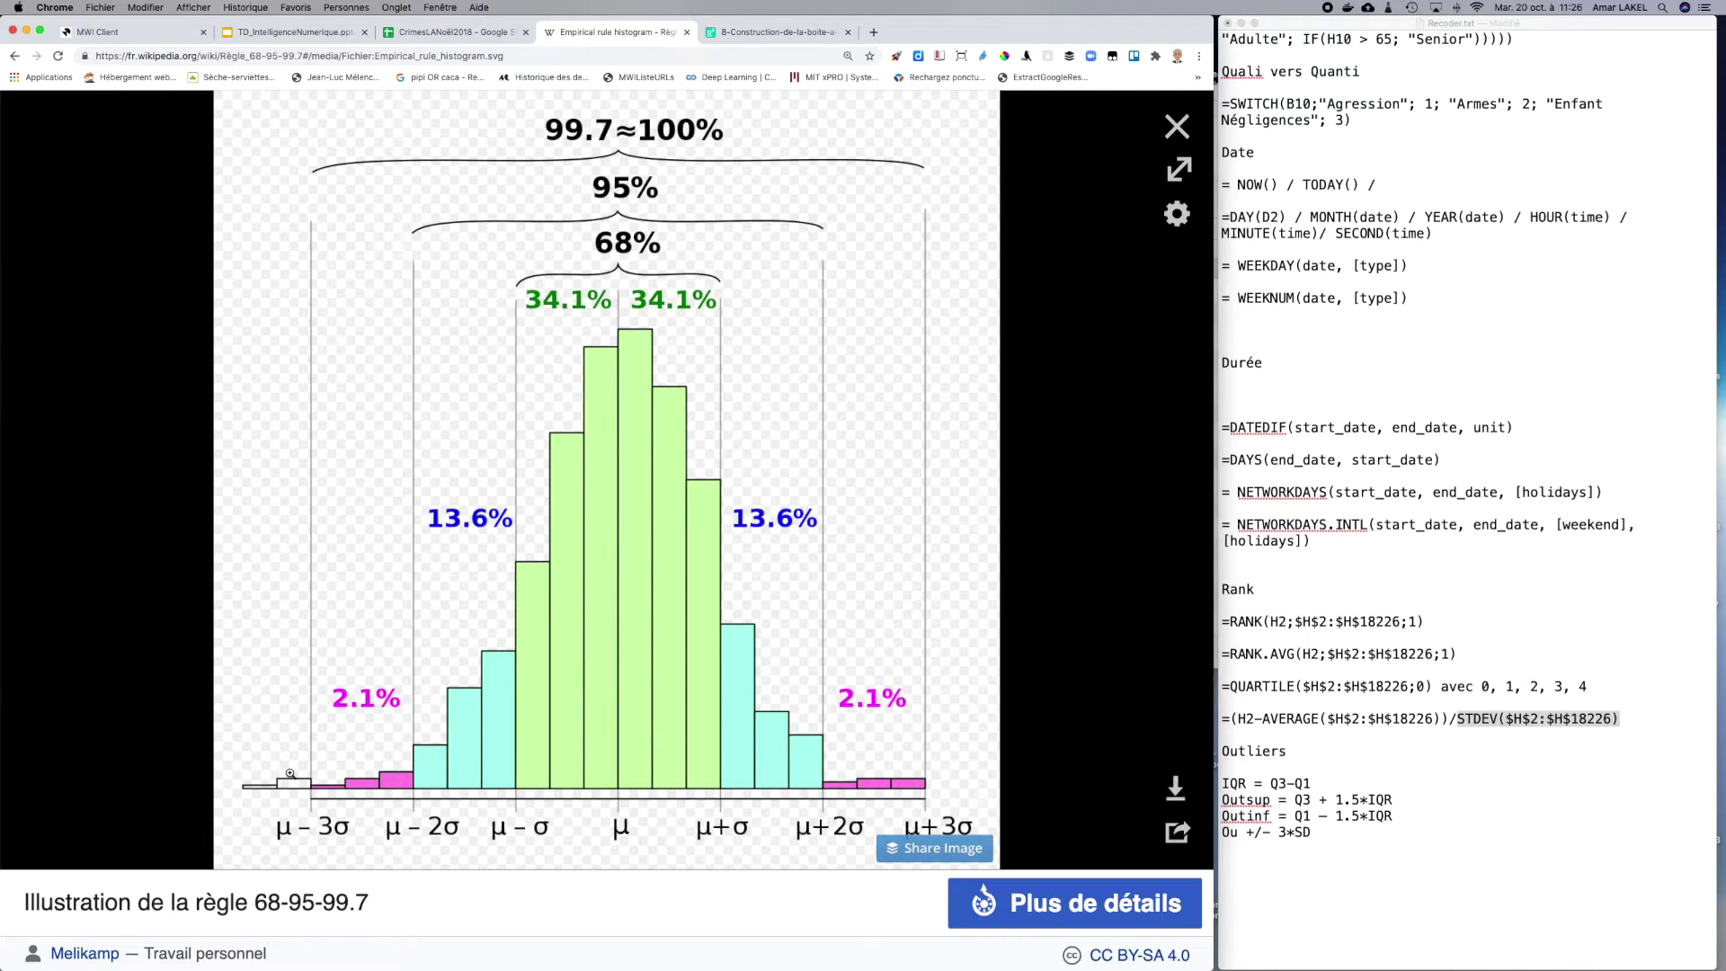
{"action": "left_click", "coordinate": [1280, 838]}
{"action": "mouse_move", "coordinate": [1279, 834]}
{"action": "left_mouse_down"}
{"action": "mouse_move", "coordinate": [1308, 832]}
{"action": "mouse_move", "coordinate": [1274, 834]}
{"action": "left_mouse_up"}
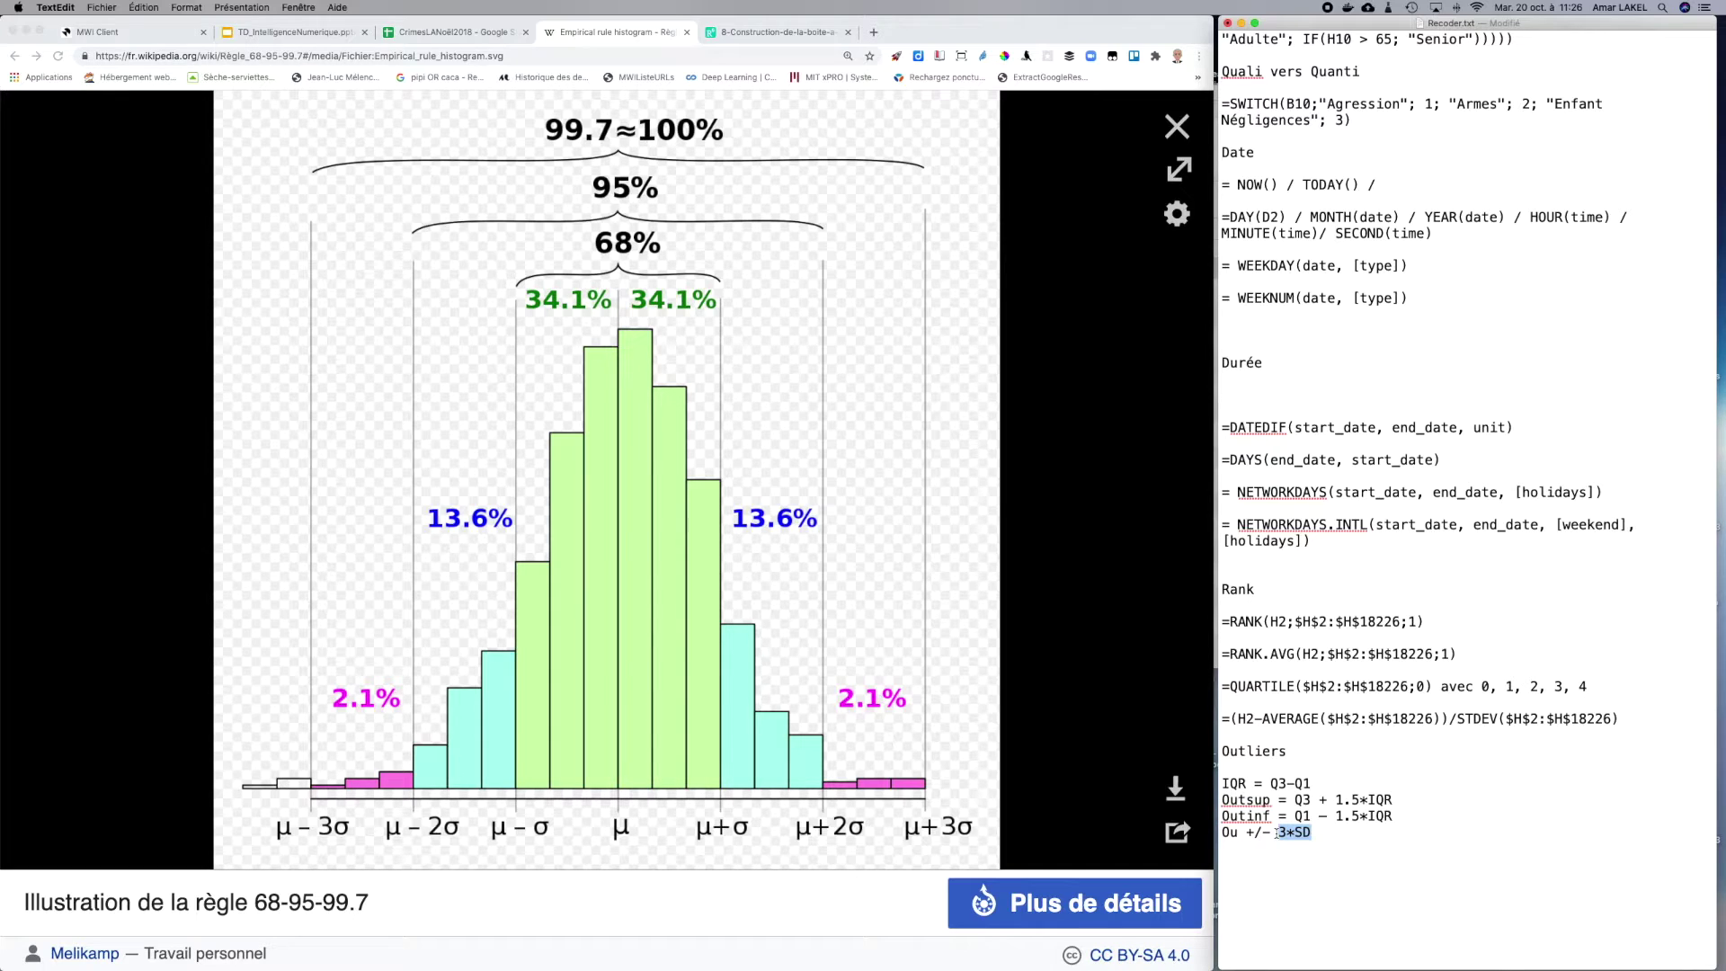
{"action": "left_click", "coordinate": [1276, 833]}
{"action": "left_click", "coordinate": [427, 34]}
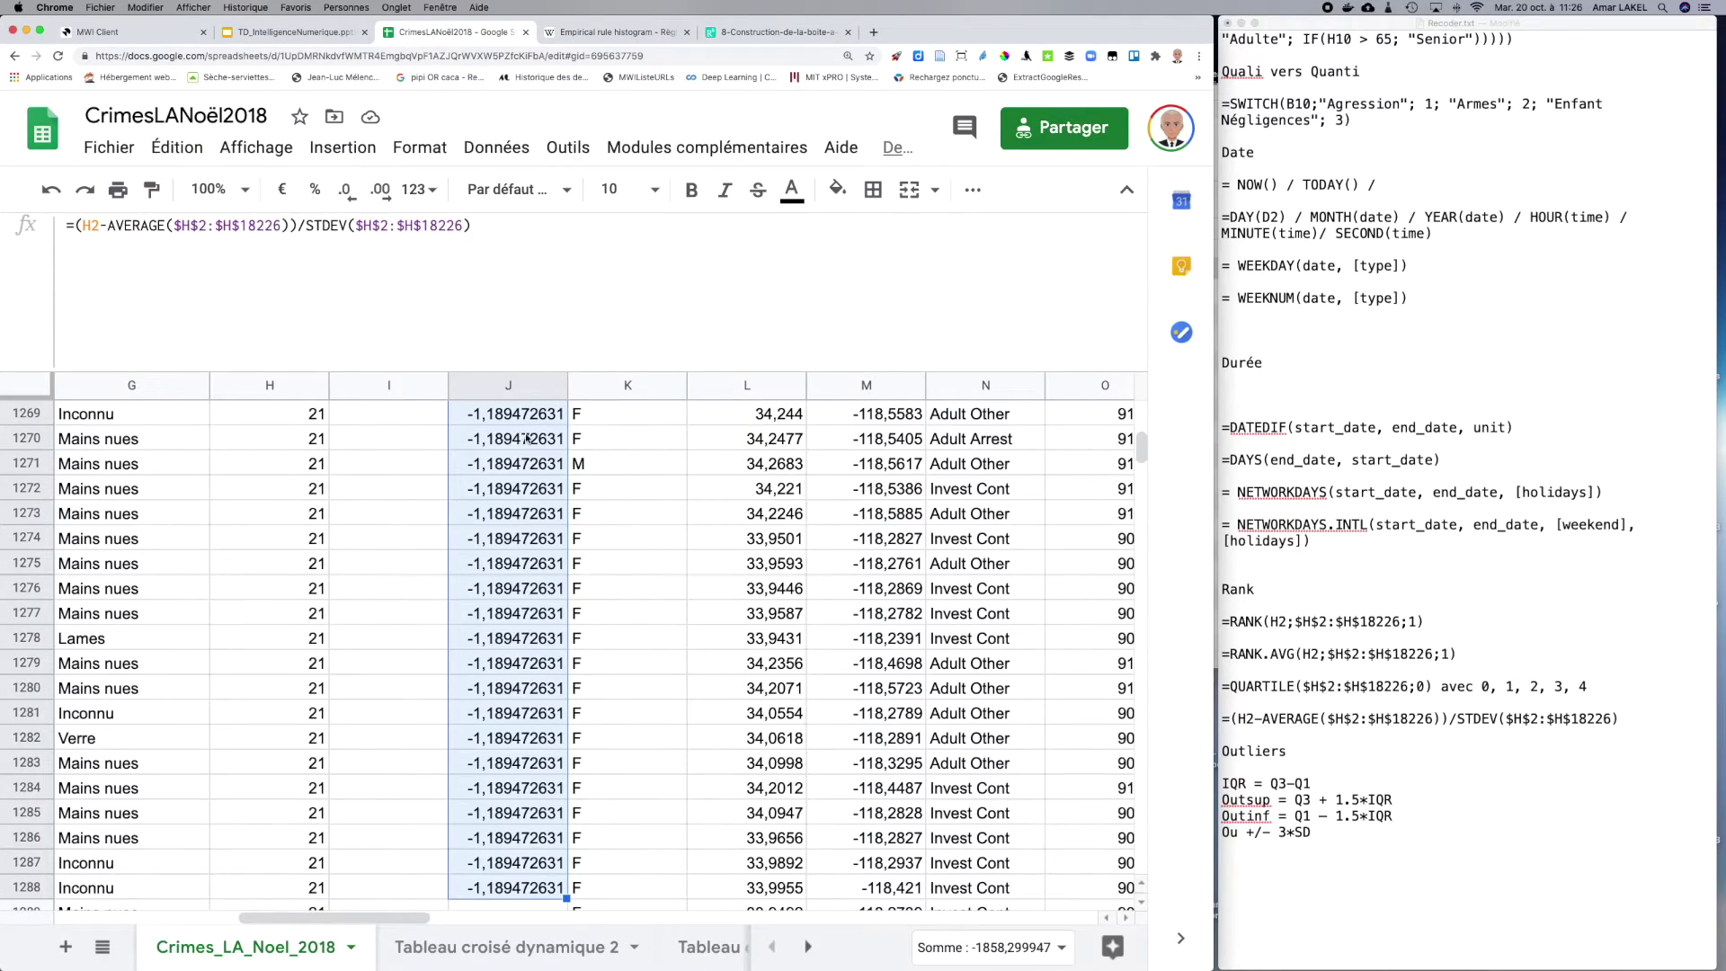
Step: Compare the first victim age and its standardized value in row 2 with the empirical rule histogram, ending on the spreadsheet
{"action": "scroll", "coordinate": [504, 428], "scroll_direction": "up", "scroll_amount": 20}
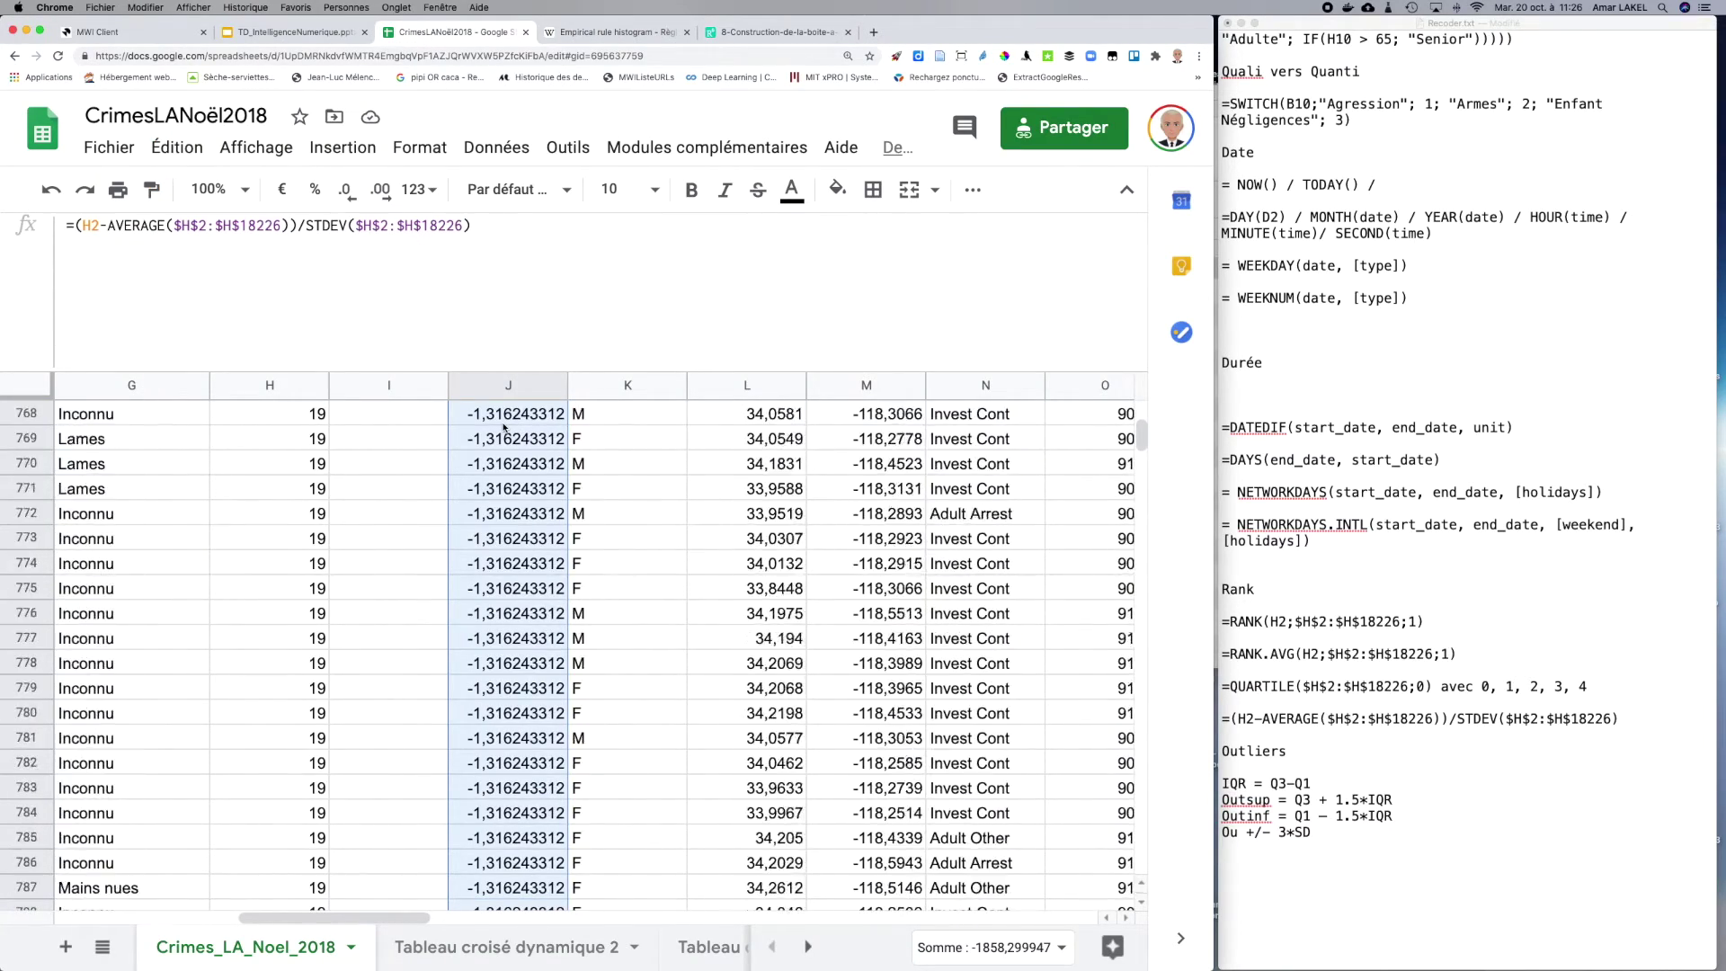
{"action": "scroll", "coordinate": [505, 428], "scroll_direction": "up", "scroll_amount": 20}
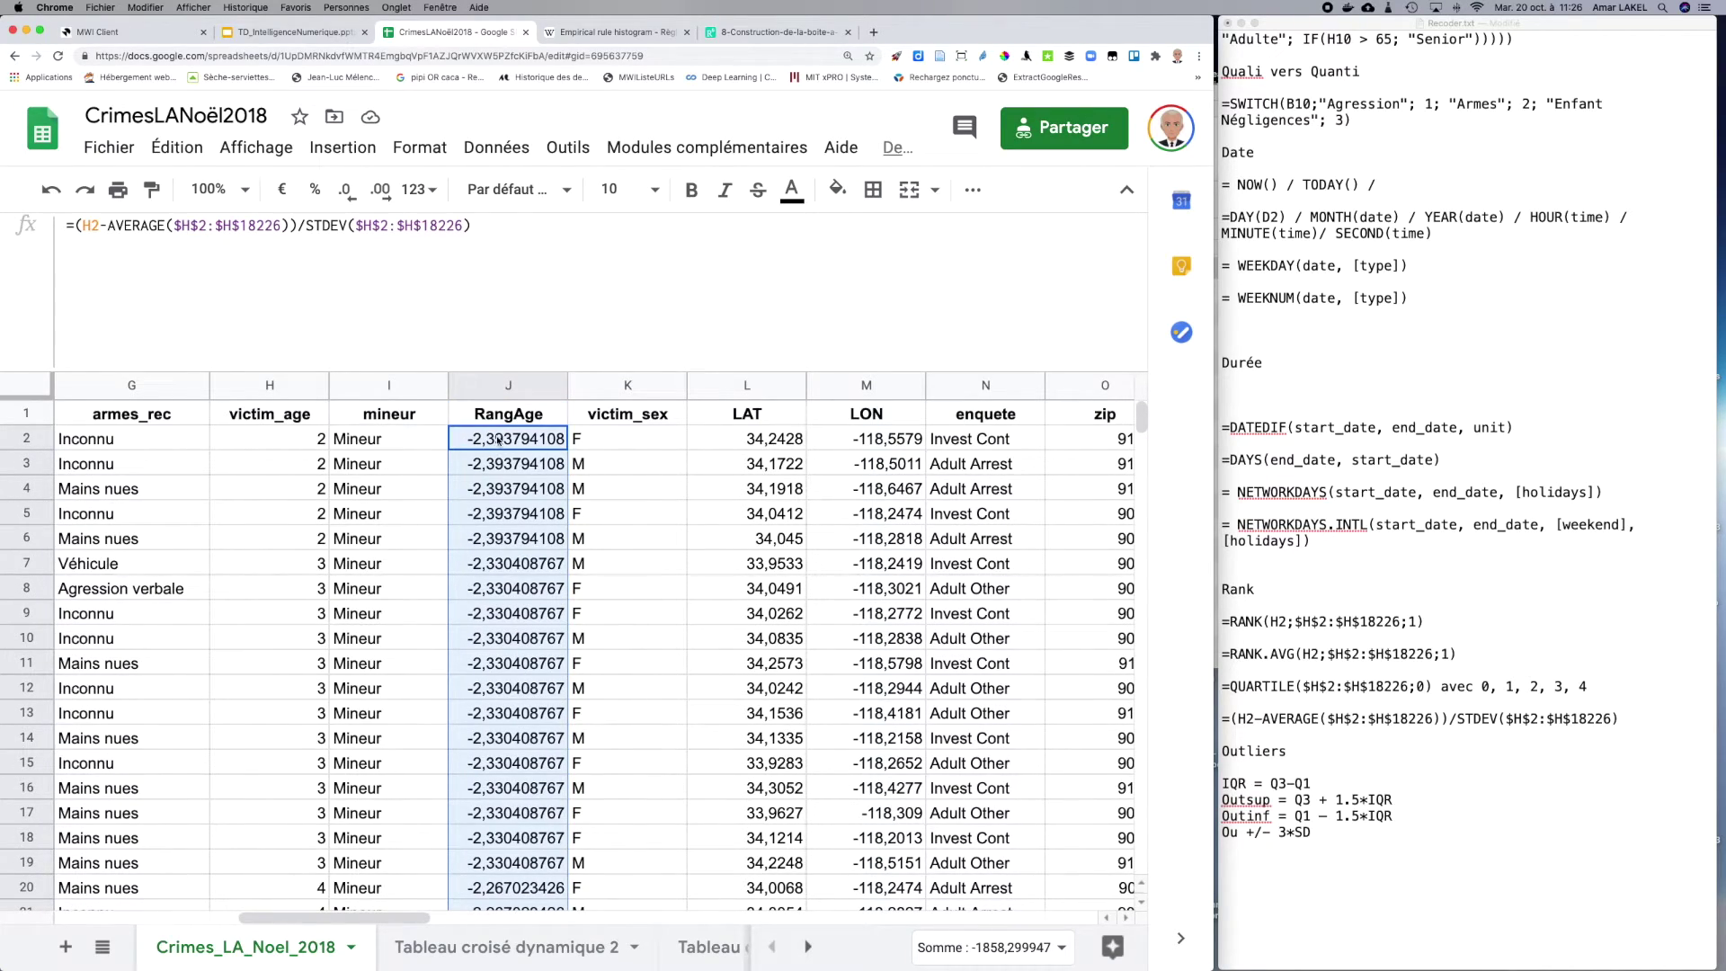
{"action": "left_click", "coordinate": [313, 445]}
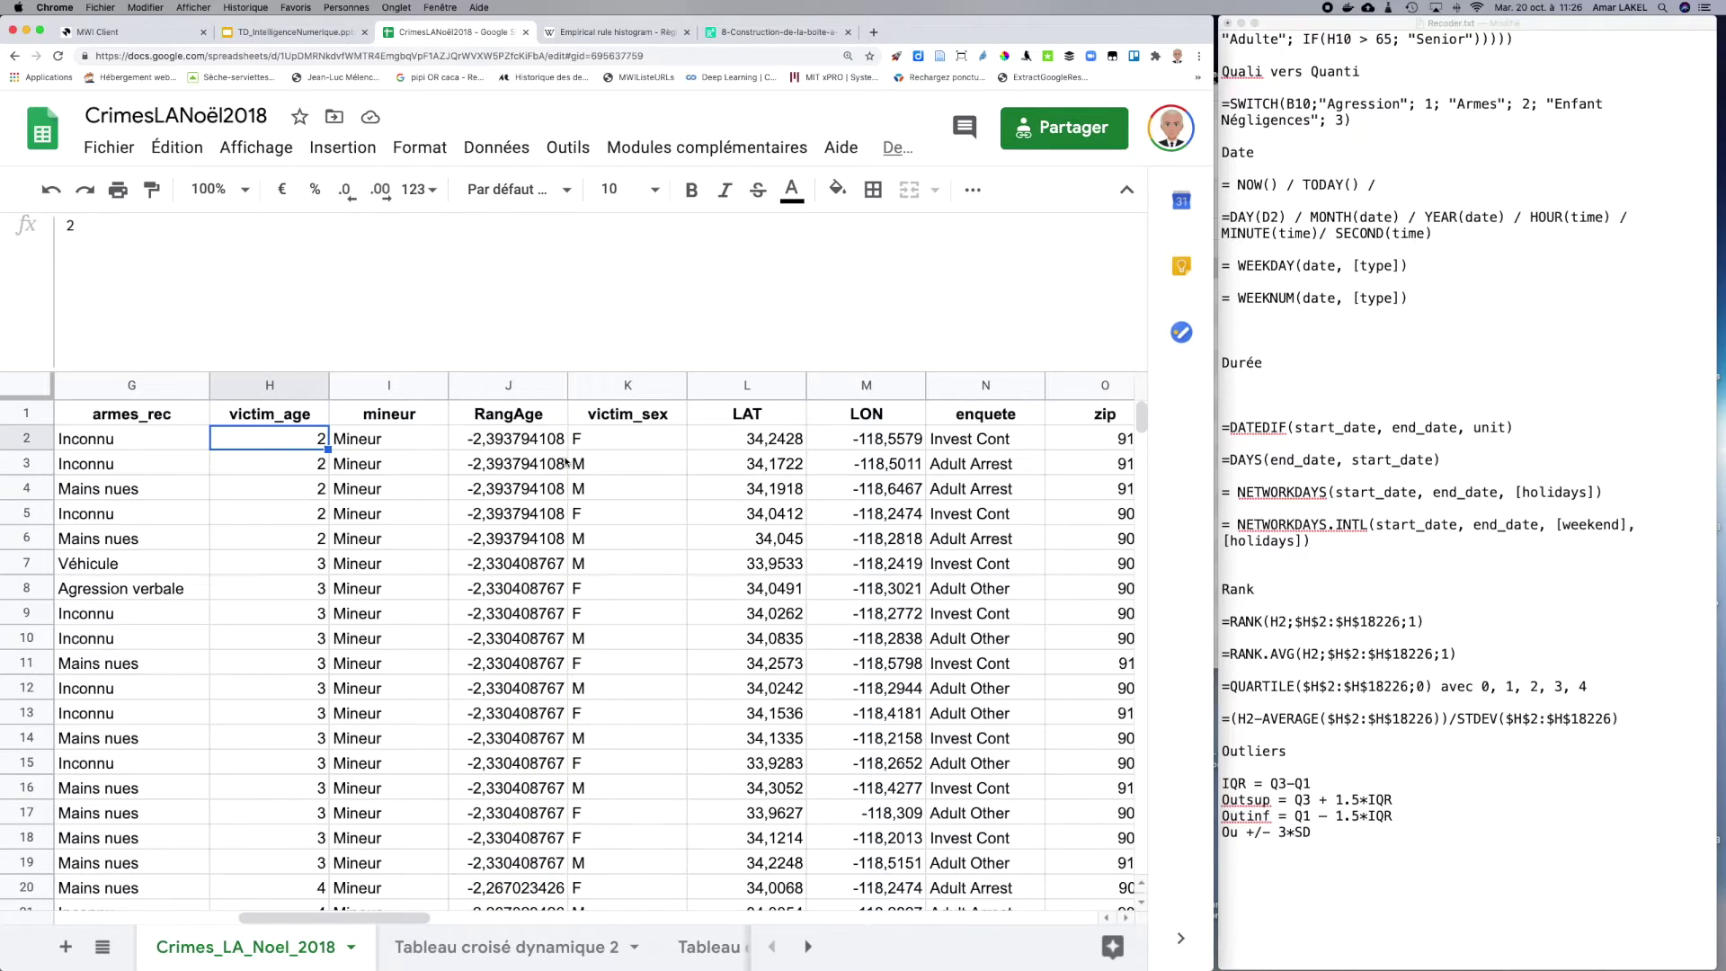
{"action": "left_click", "coordinate": [515, 440]}
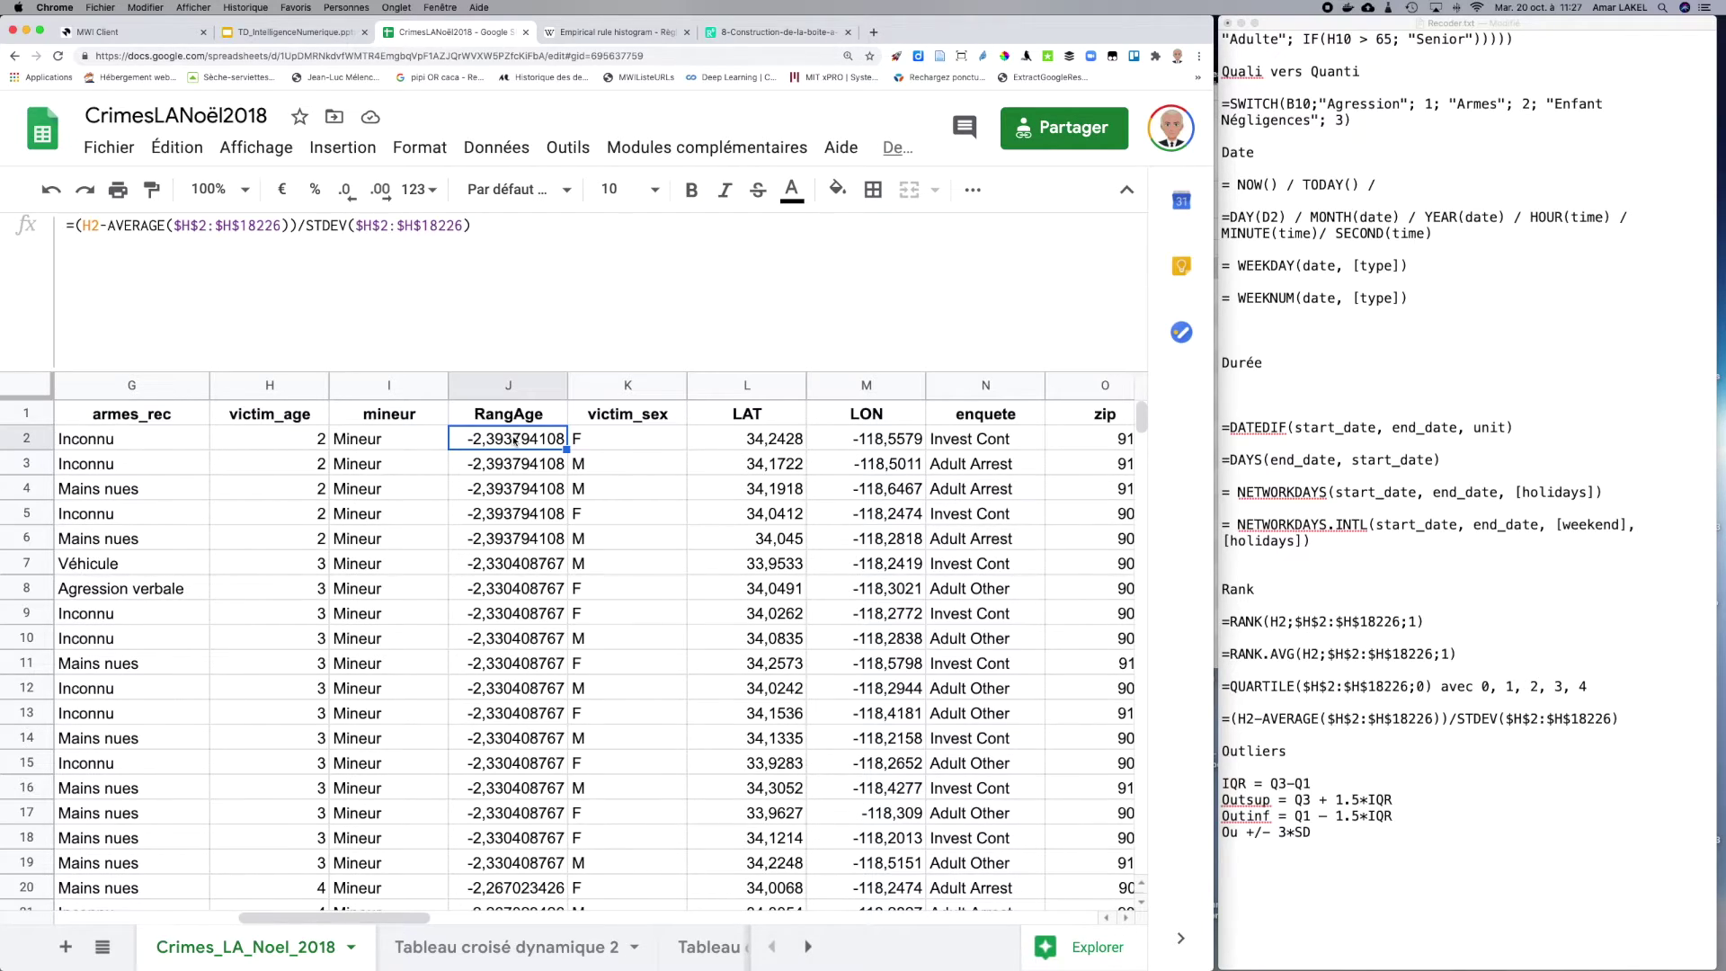
{"action": "left_click", "coordinate": [612, 32]}
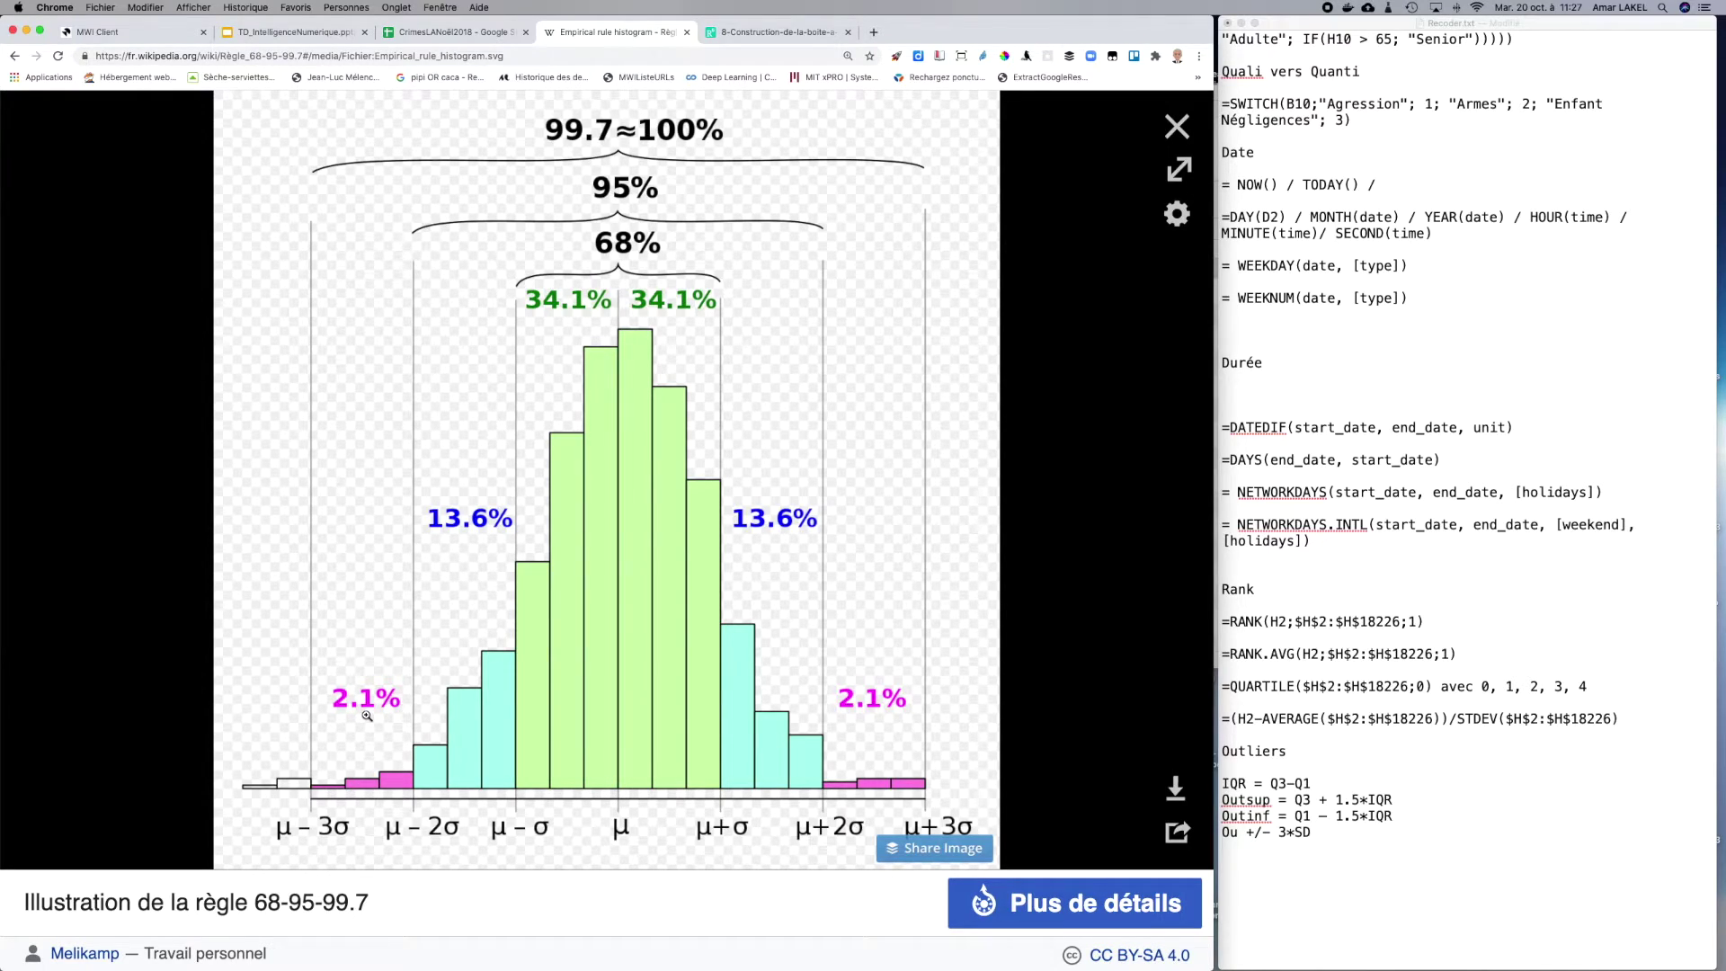
{"action": "left_click", "coordinate": [457, 36]}
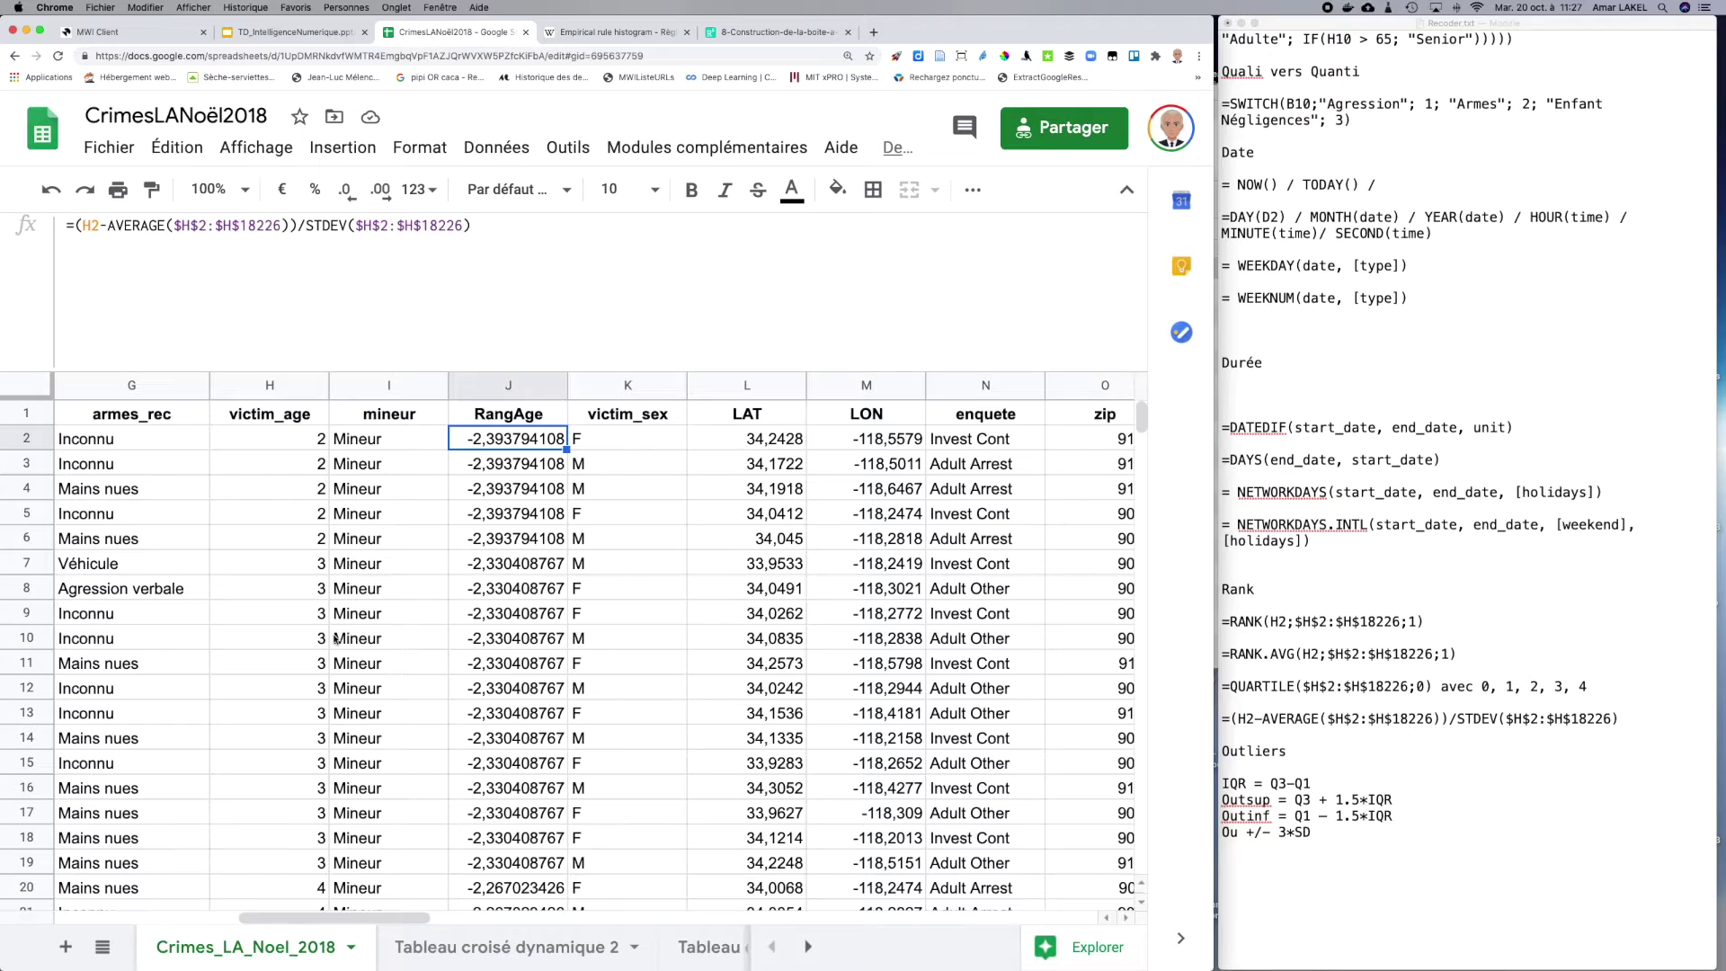
Step: Replace the standardization formula in J2 with =3*STDEV($H$2:$H$18226) to compute three standard deviations of victim age
{"action": "left_click", "coordinate": [303, 225]}
{"action": "left_click_drag", "start_coordinate": [303, 225], "coordinate": [77, 227]}
{"action": "type", "text": "3"}
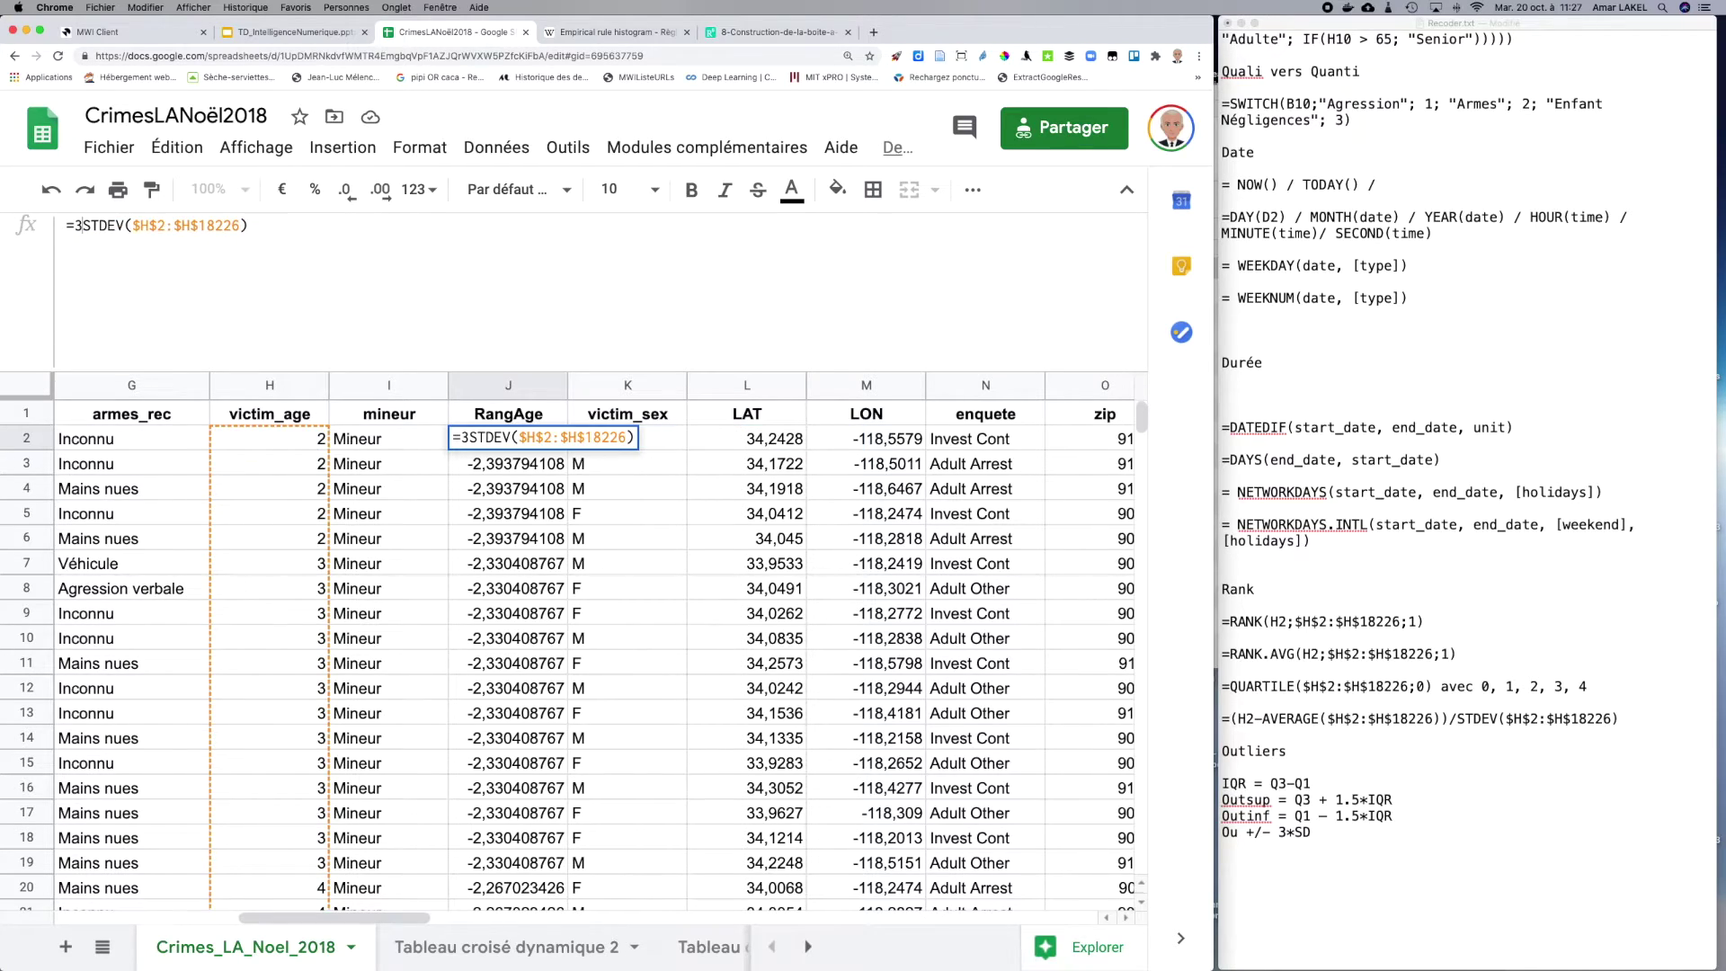
{"action": "type", "text": "*"}
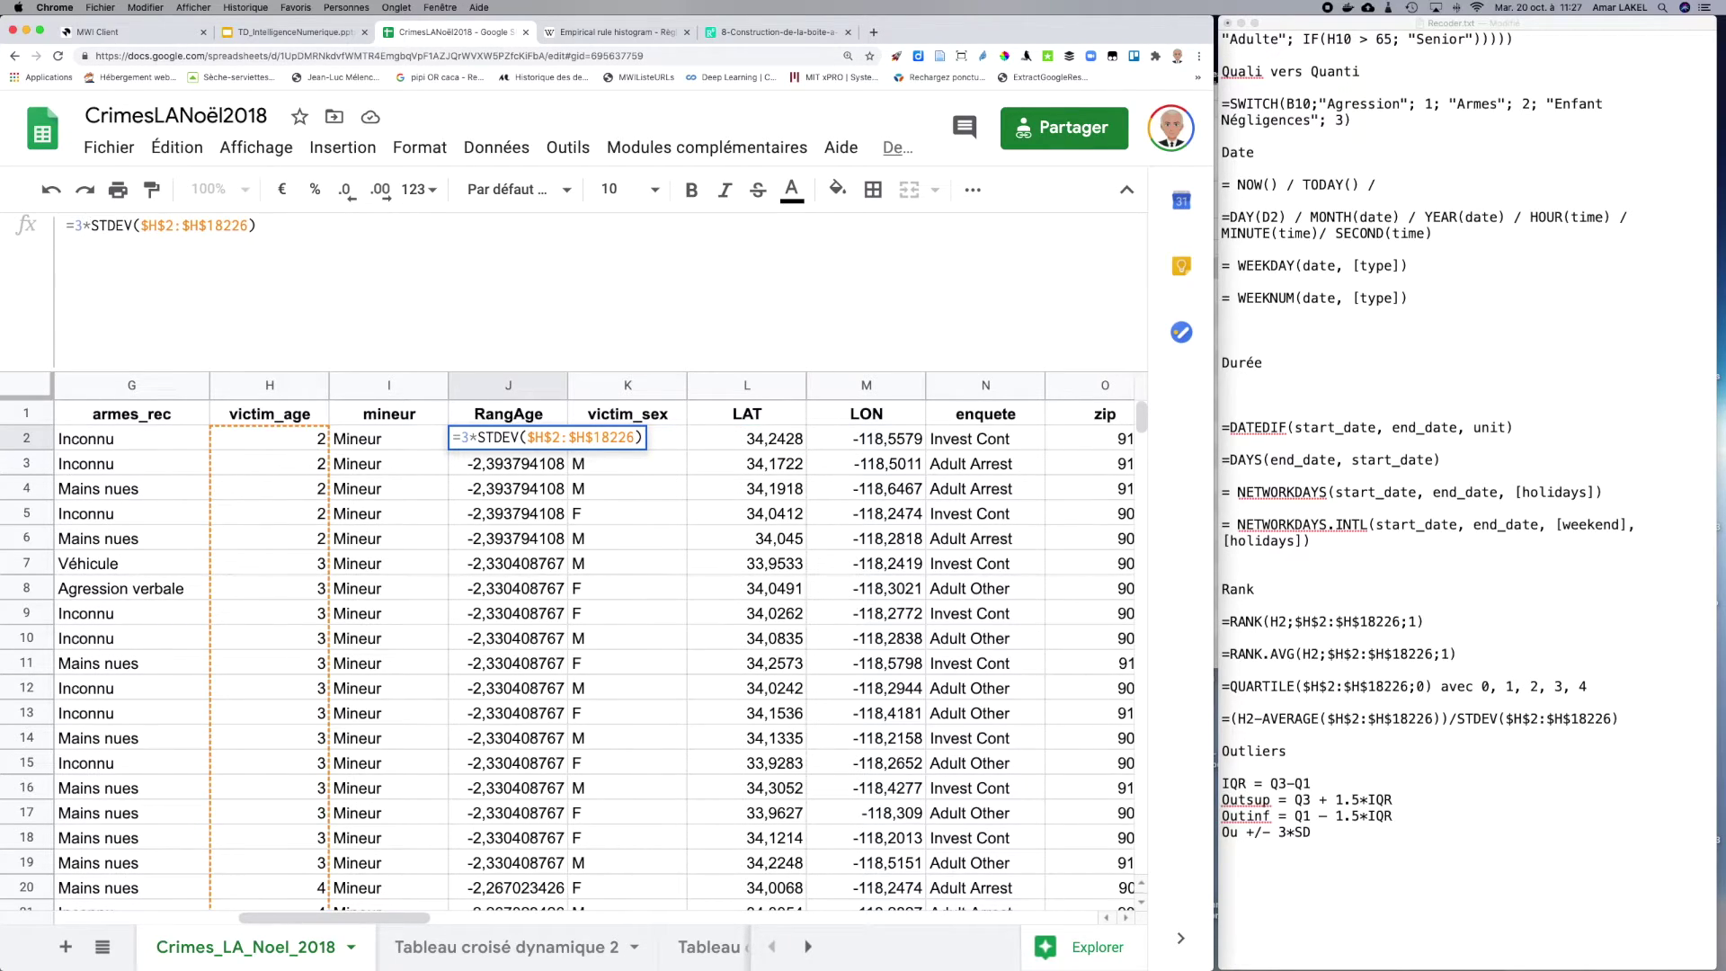
{"action": "key", "text": "Return"}
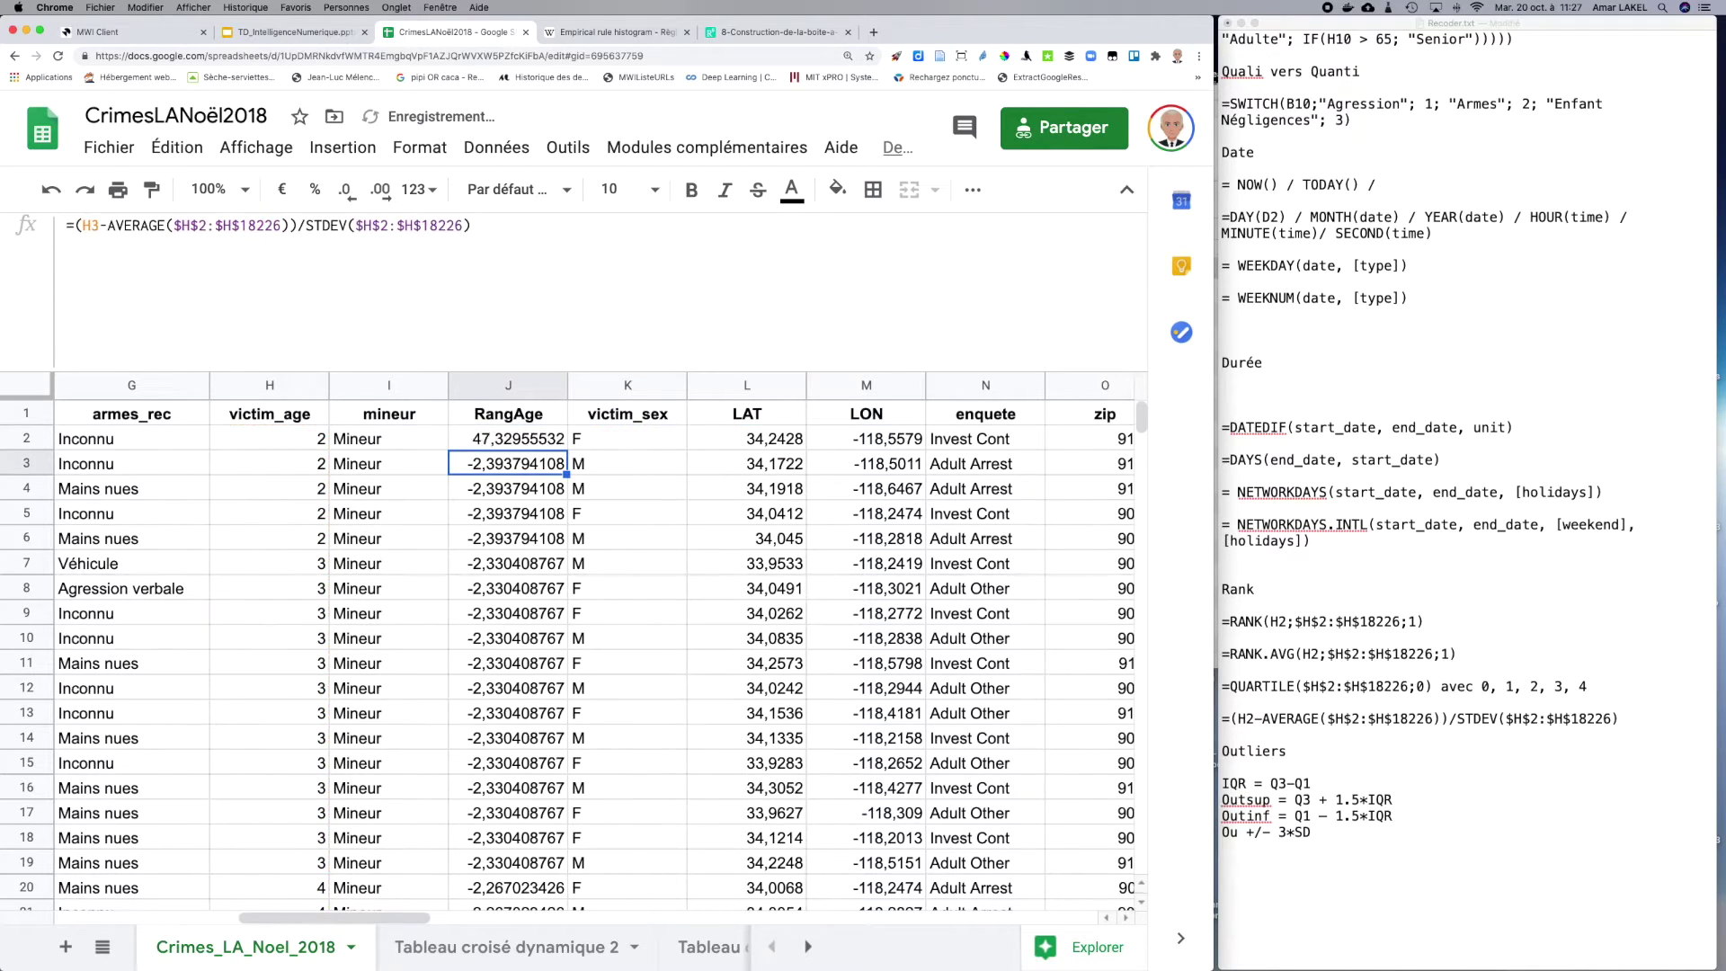
{"action": "key", "text": "Up"}
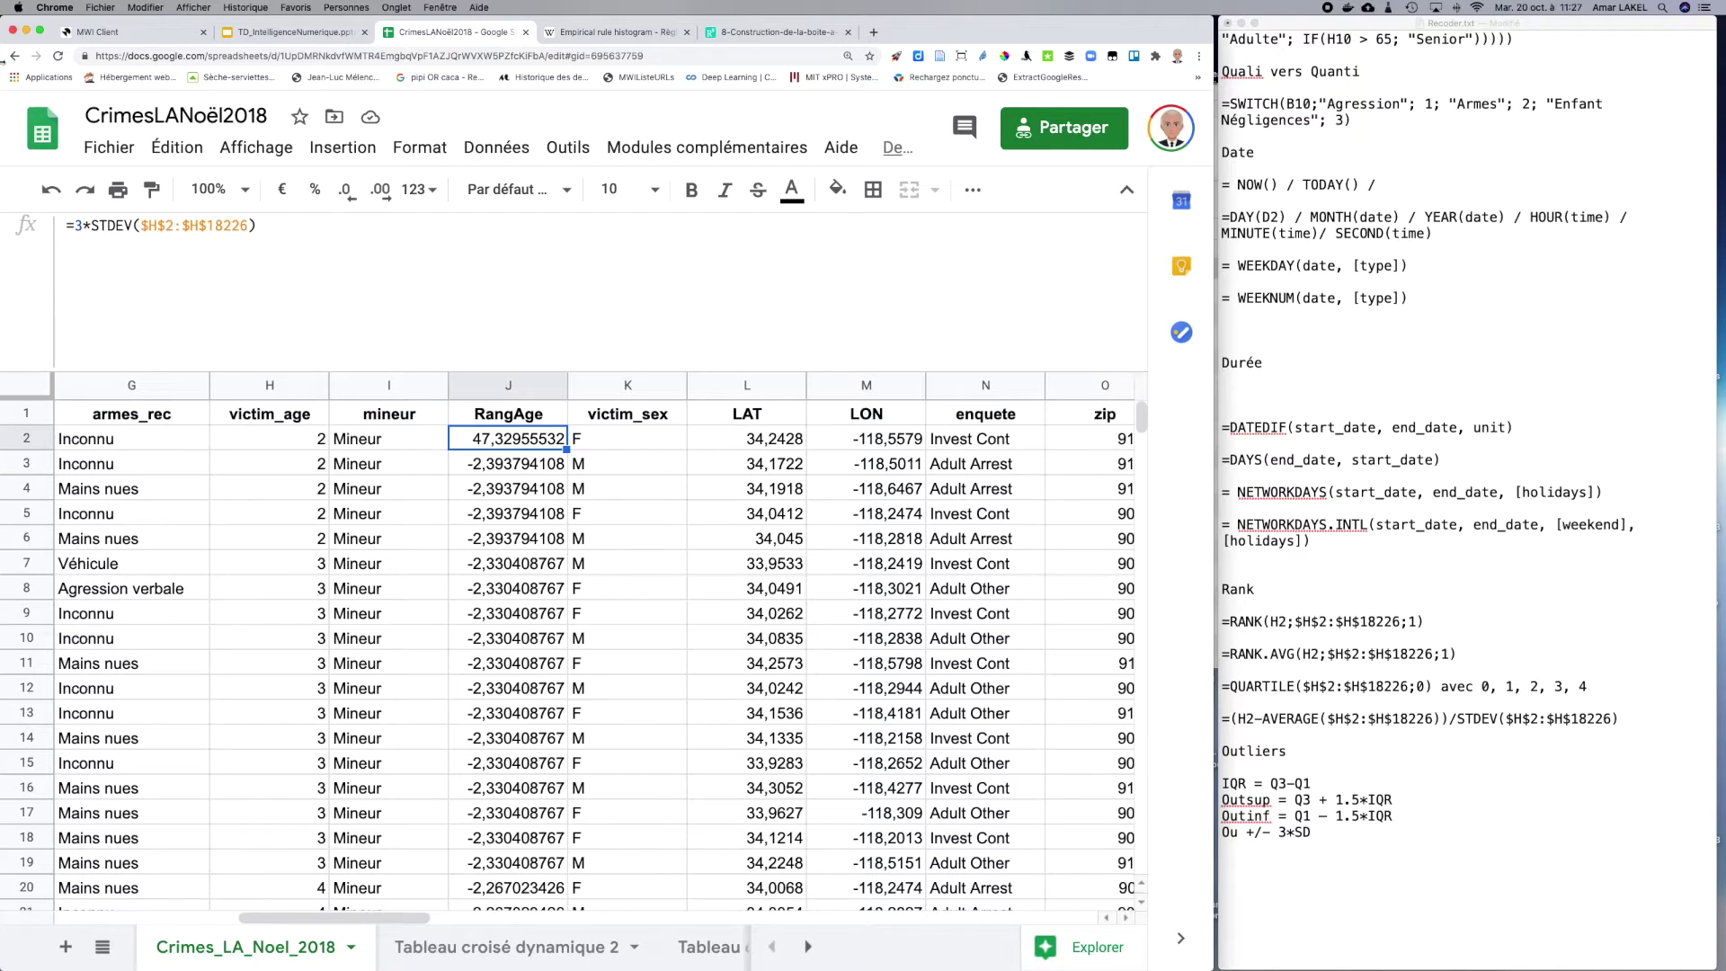
Step: Reduce the formula in J3 to =AVERAGE($H$2:$H$18226) to compute the mean victim age
{"action": "left_click", "coordinate": [516, 470]}
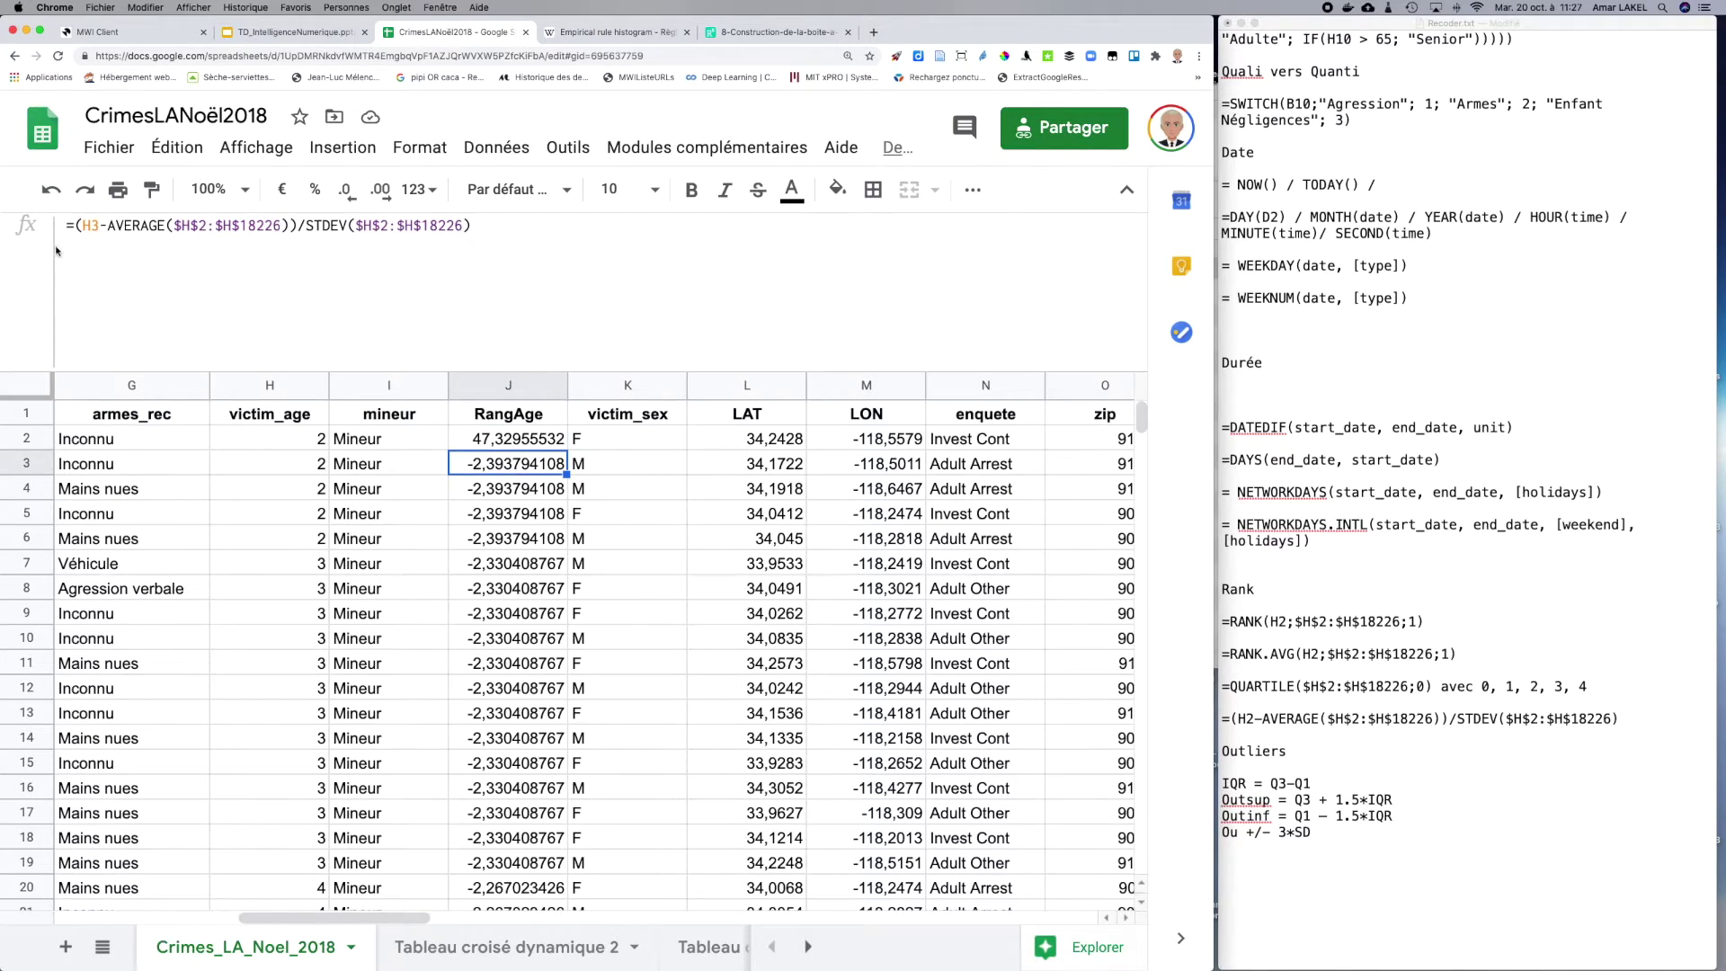
{"action": "left_click", "coordinate": [79, 225]}
{"action": "left_click", "coordinate": [109, 225]}
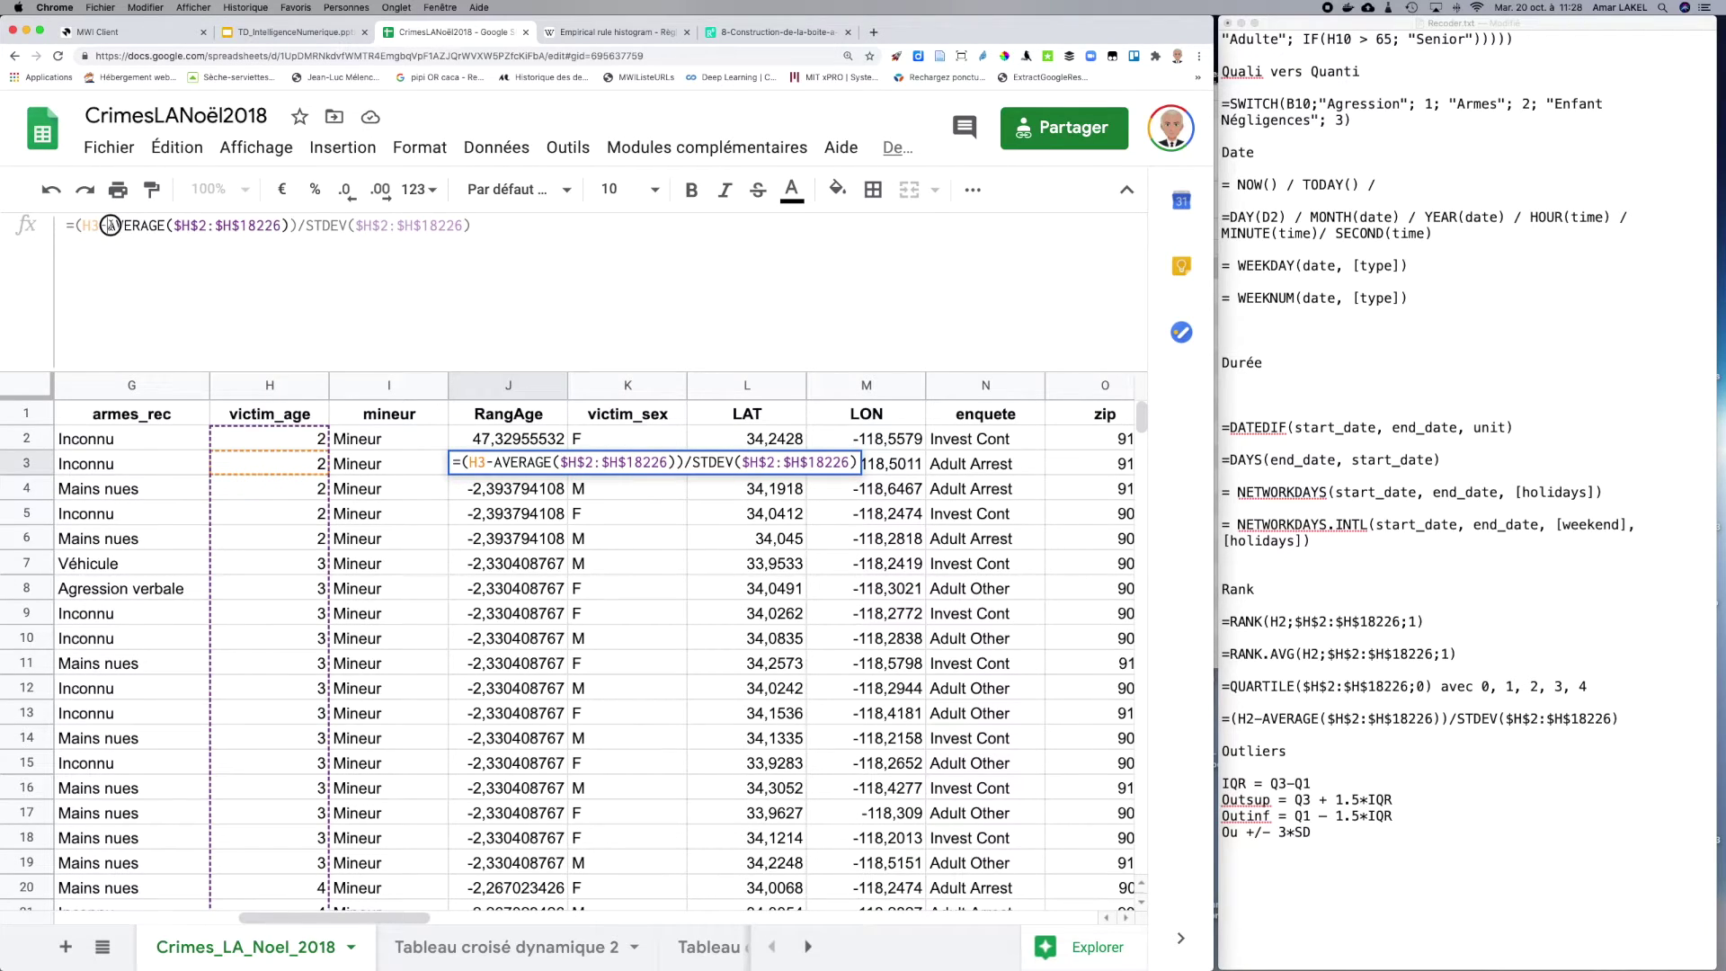
{"action": "left_click_drag", "start_coordinate": [110, 225], "coordinate": [77, 226]}
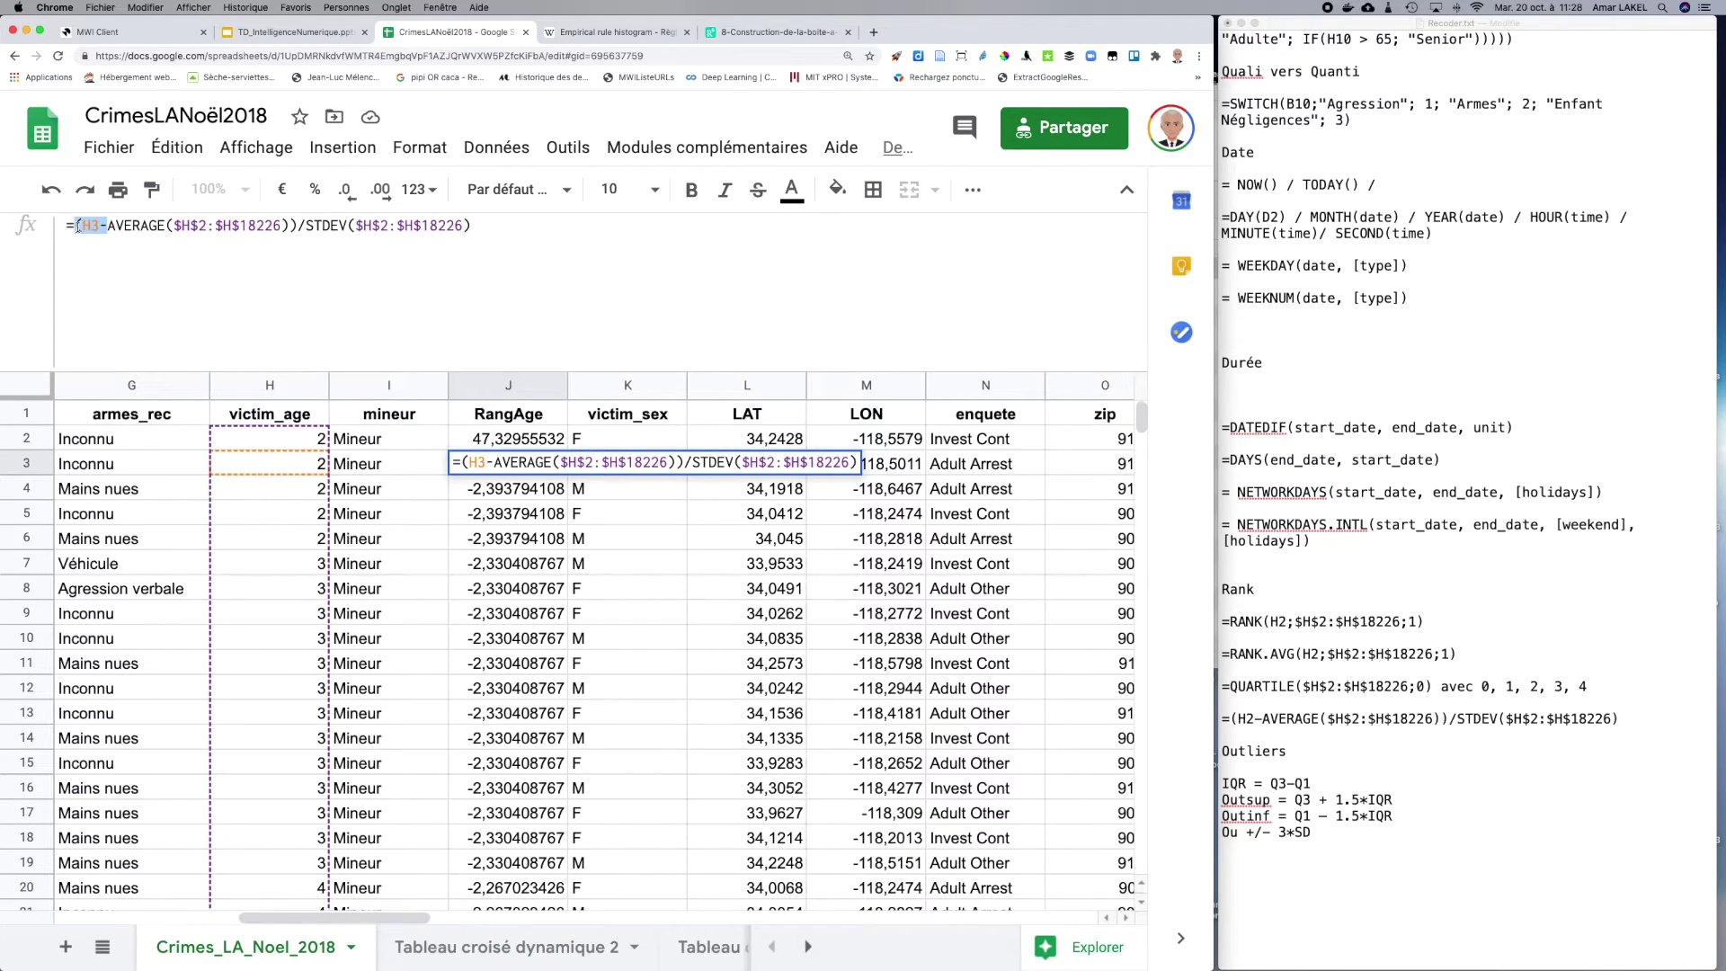
{"action": "key", "text": "BackSpace"}
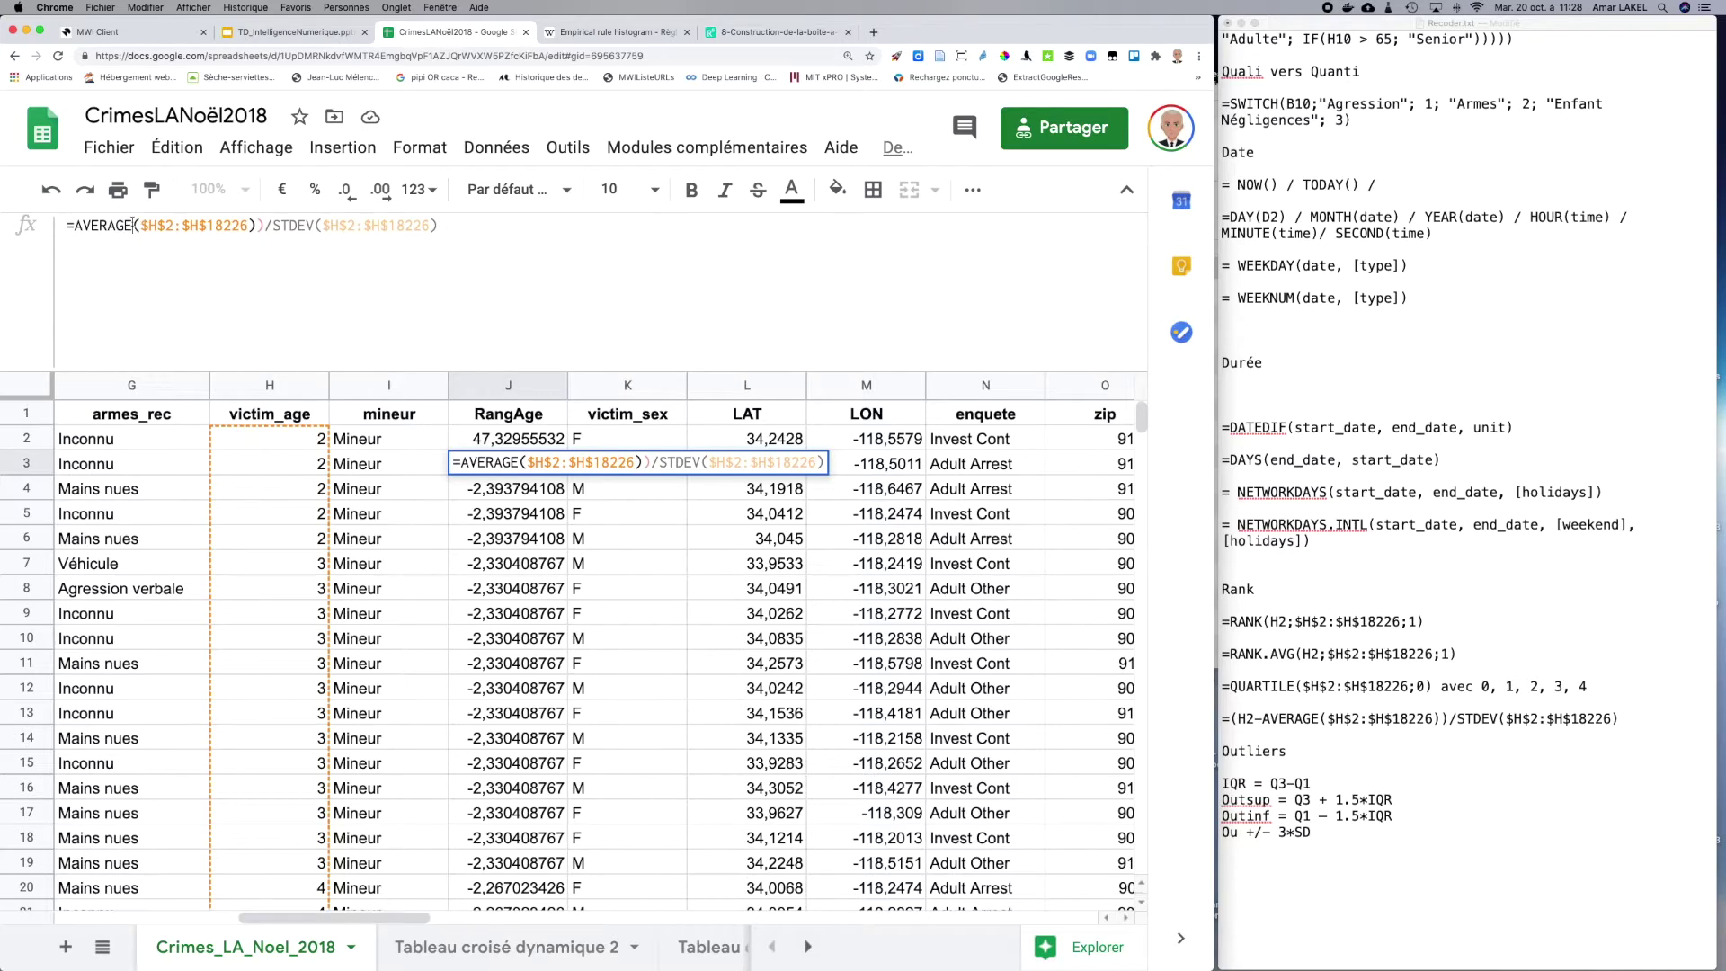
{"action": "left_click_drag", "start_coordinate": [257, 224], "coordinate": [438, 225]}
{"action": "key", "text": "BackSpace"}
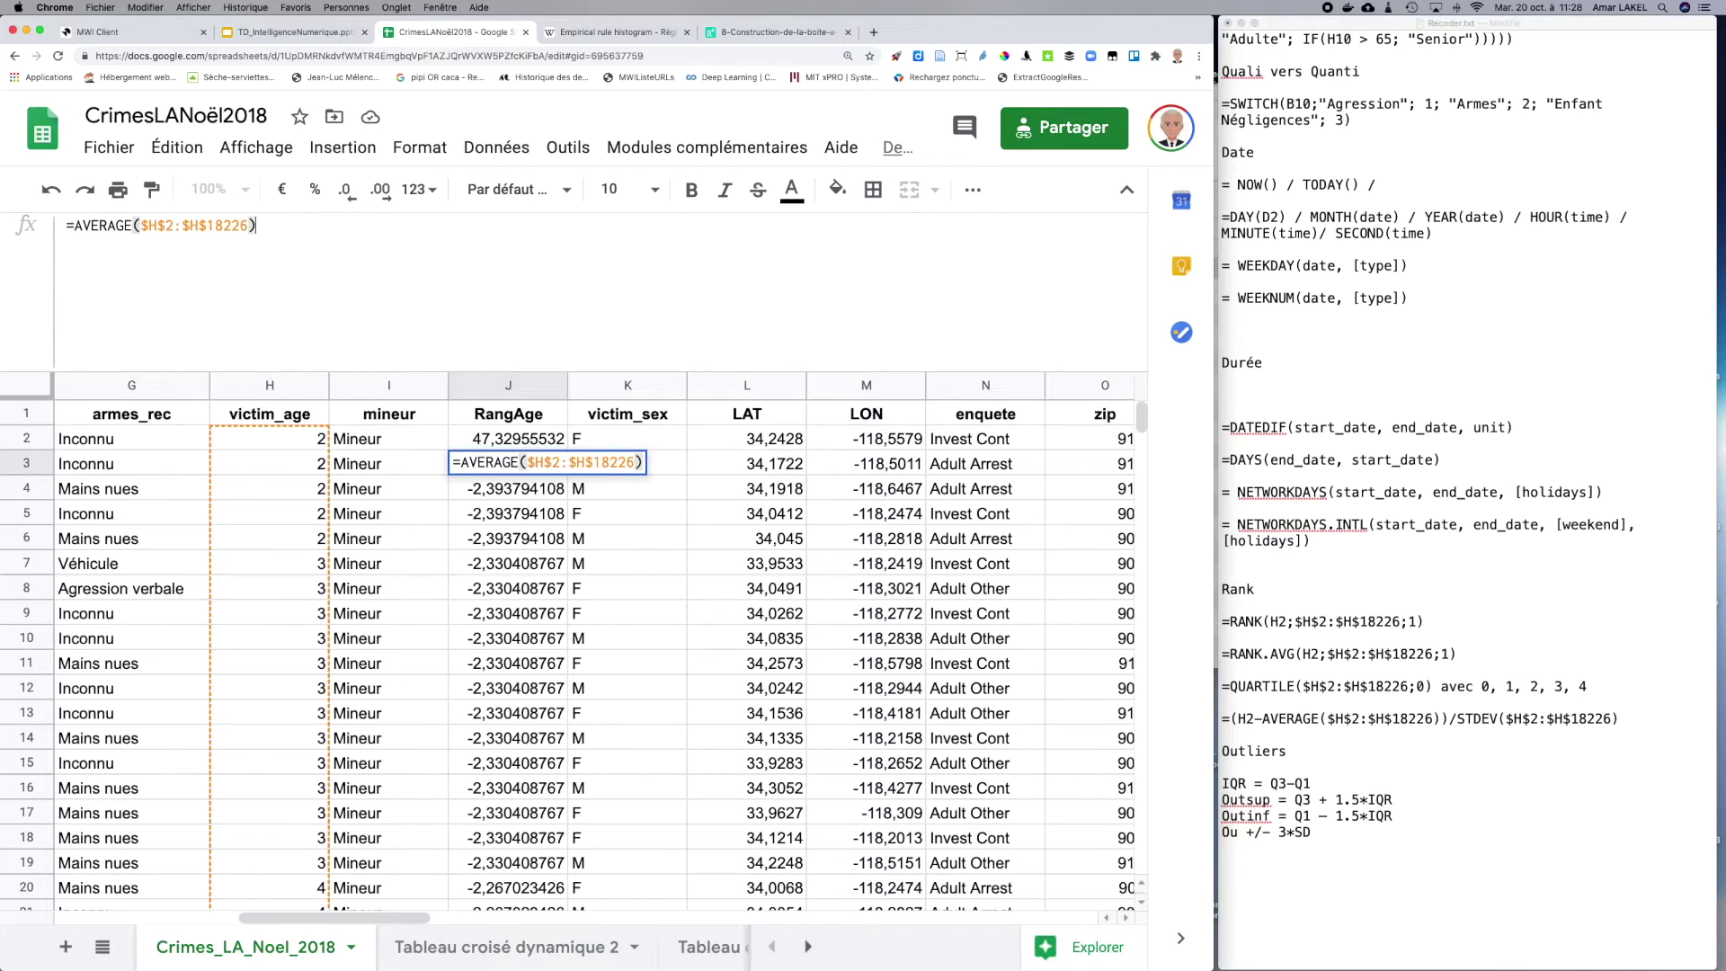
{"action": "key", "text": "Return"}
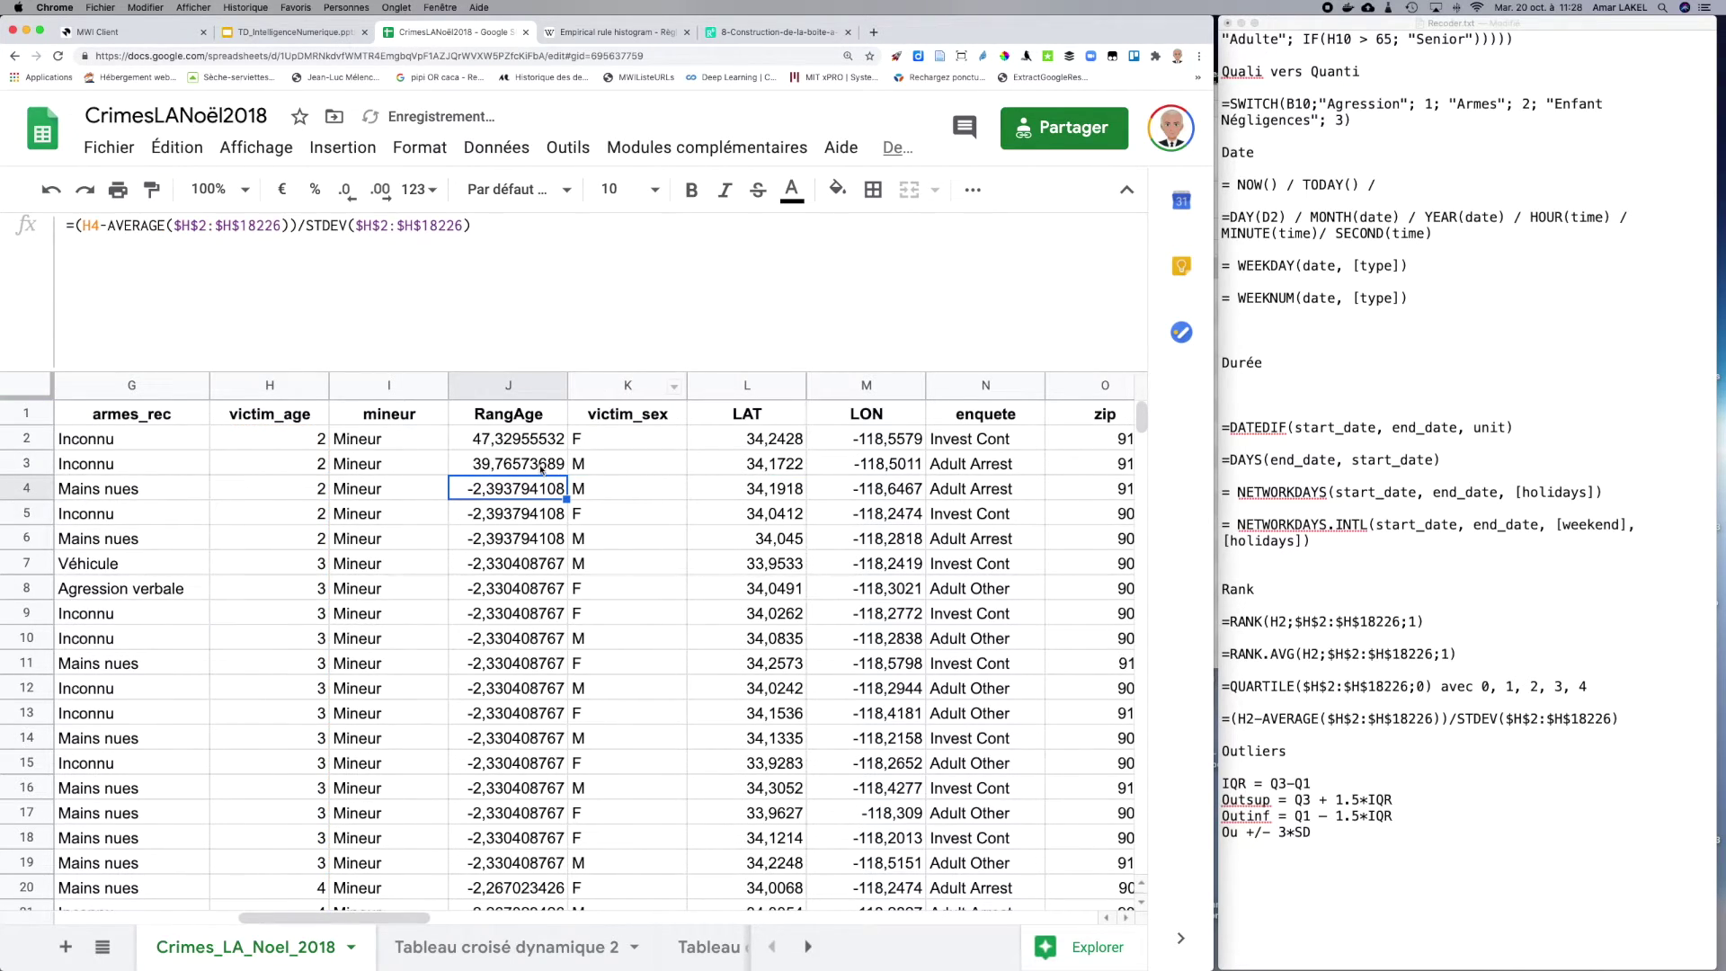
Step: Review the mean and three-standard-deviation cells in column J and look over the other columns of the crime data
{"action": "left_click", "coordinate": [540, 465]}
{"action": "left_click", "coordinate": [490, 443]}
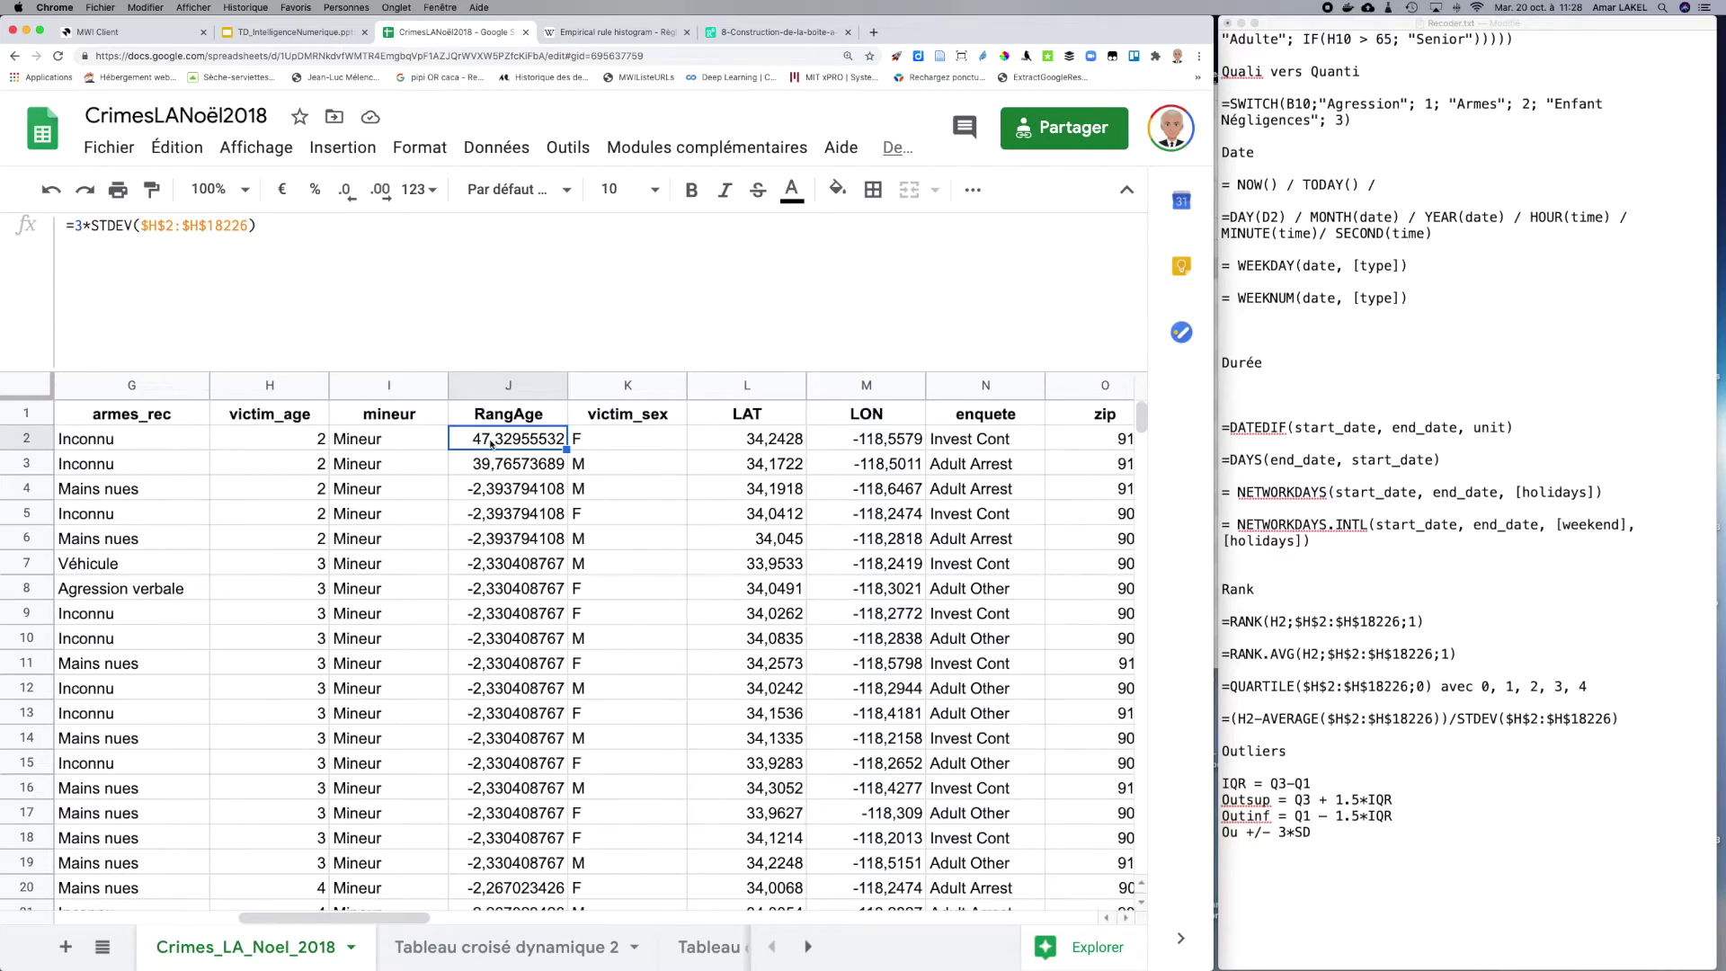
{"action": "scroll", "coordinate": [490, 443], "scroll_direction": "down", "scroll_amount": 20}
{"action": "scroll", "coordinate": [490, 443], "scroll_direction": "left", "scroll_amount": 5}
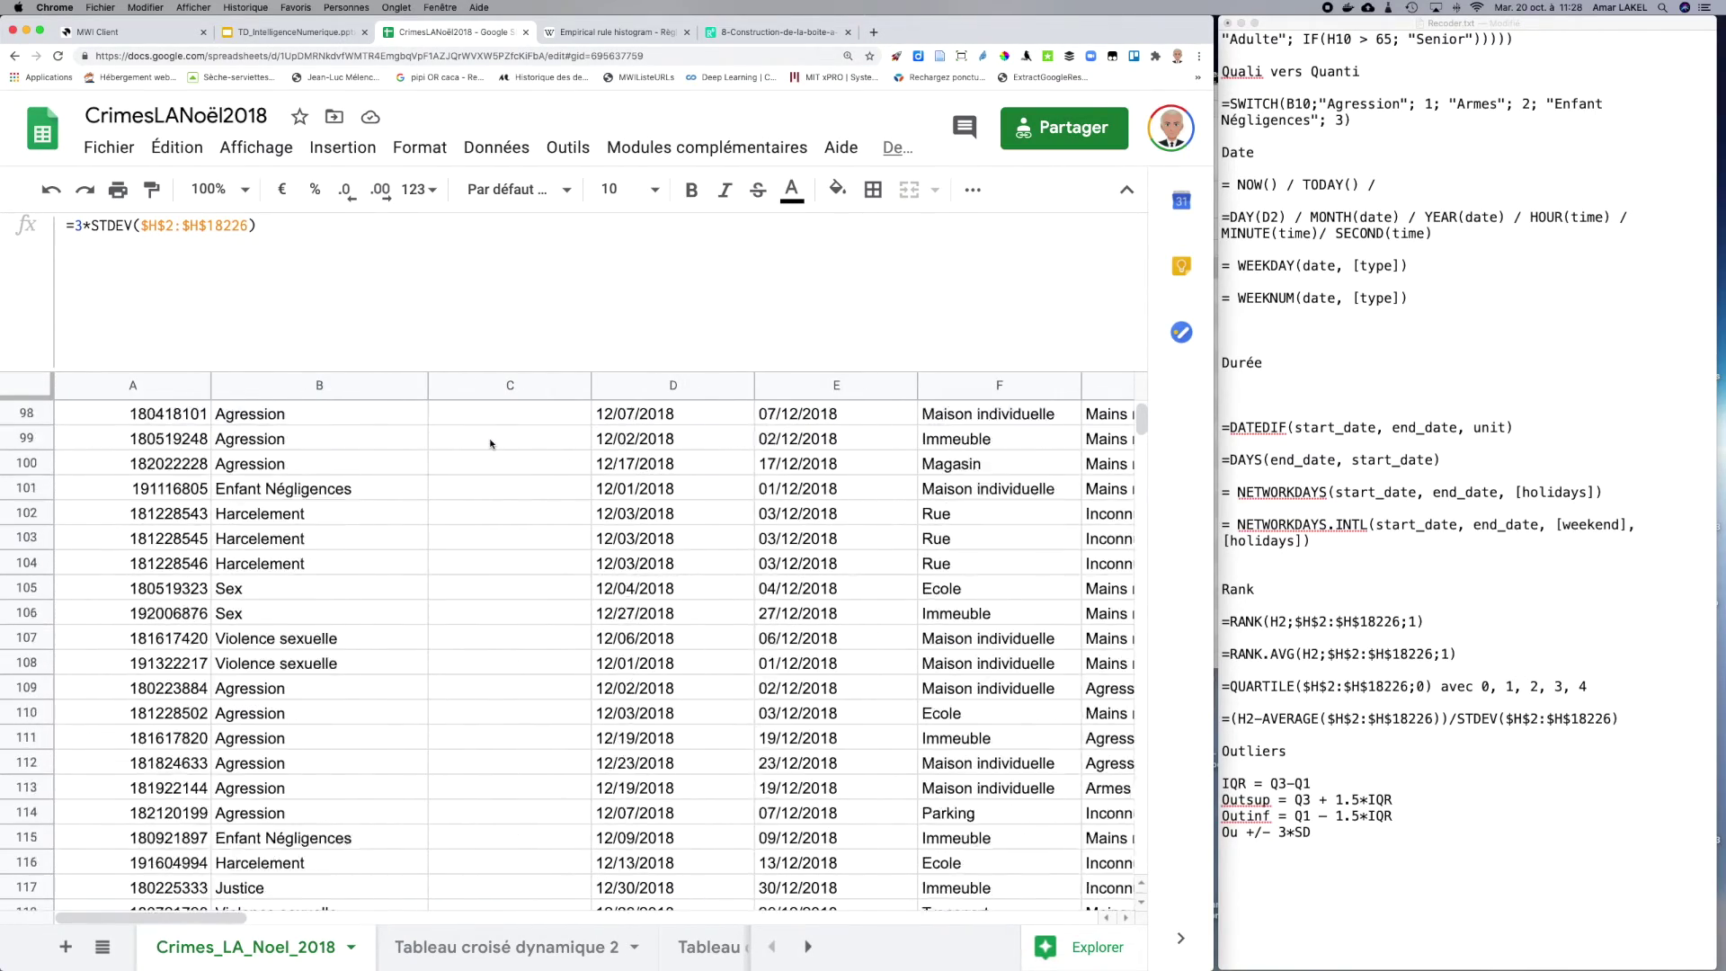
{"action": "scroll", "coordinate": [490, 443], "scroll_direction": "up", "scroll_amount": 20}
{"action": "scroll", "coordinate": [490, 444], "scroll_direction": "right", "scroll_amount": 1}
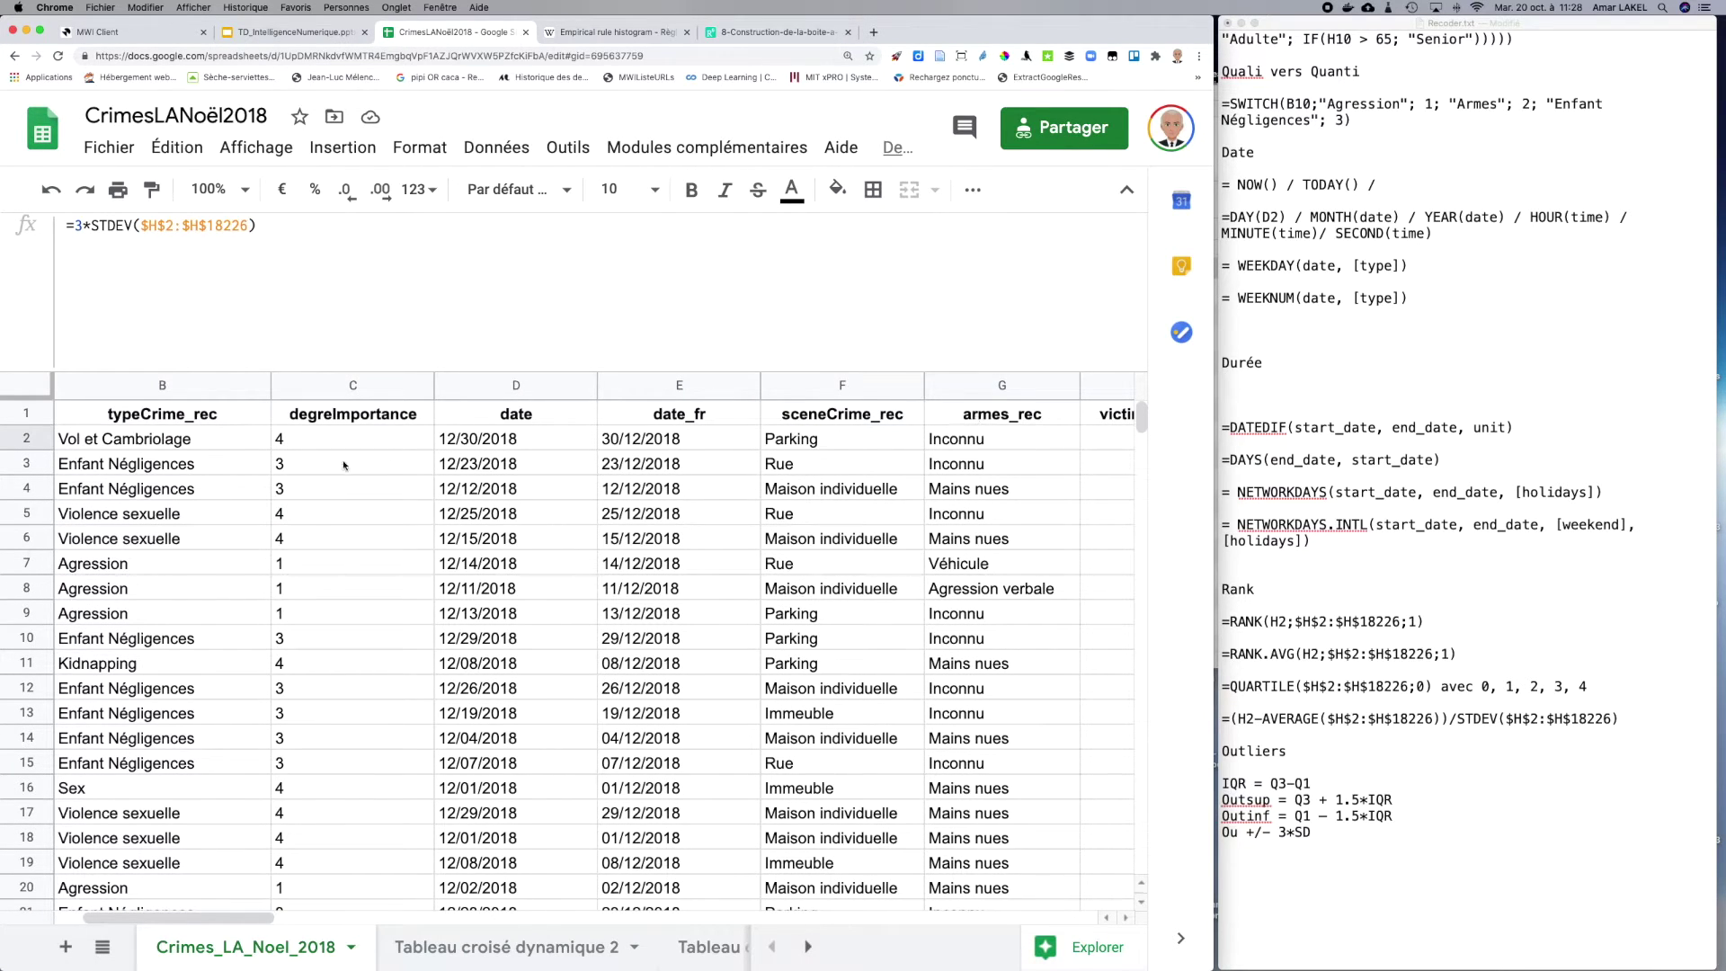
{"action": "scroll", "coordinate": [359, 476], "scroll_direction": "left", "scroll_amount": 1}
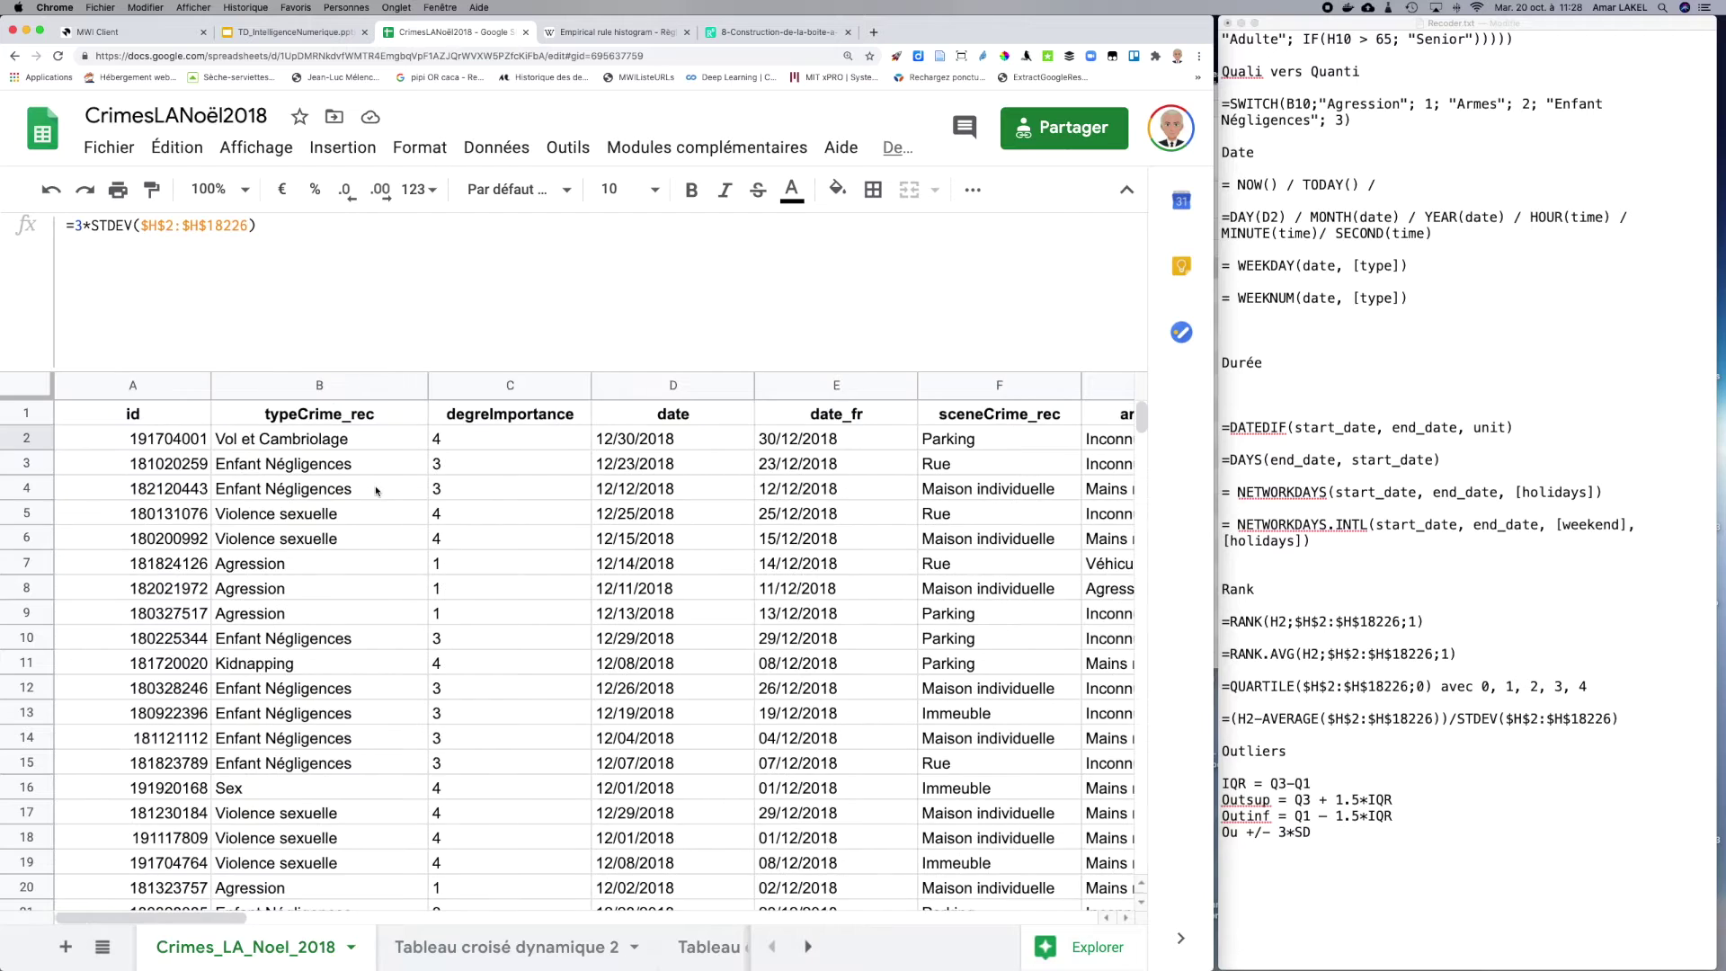
{"action": "scroll", "coordinate": [376, 490], "scroll_direction": "right", "scroll_amount": 6}
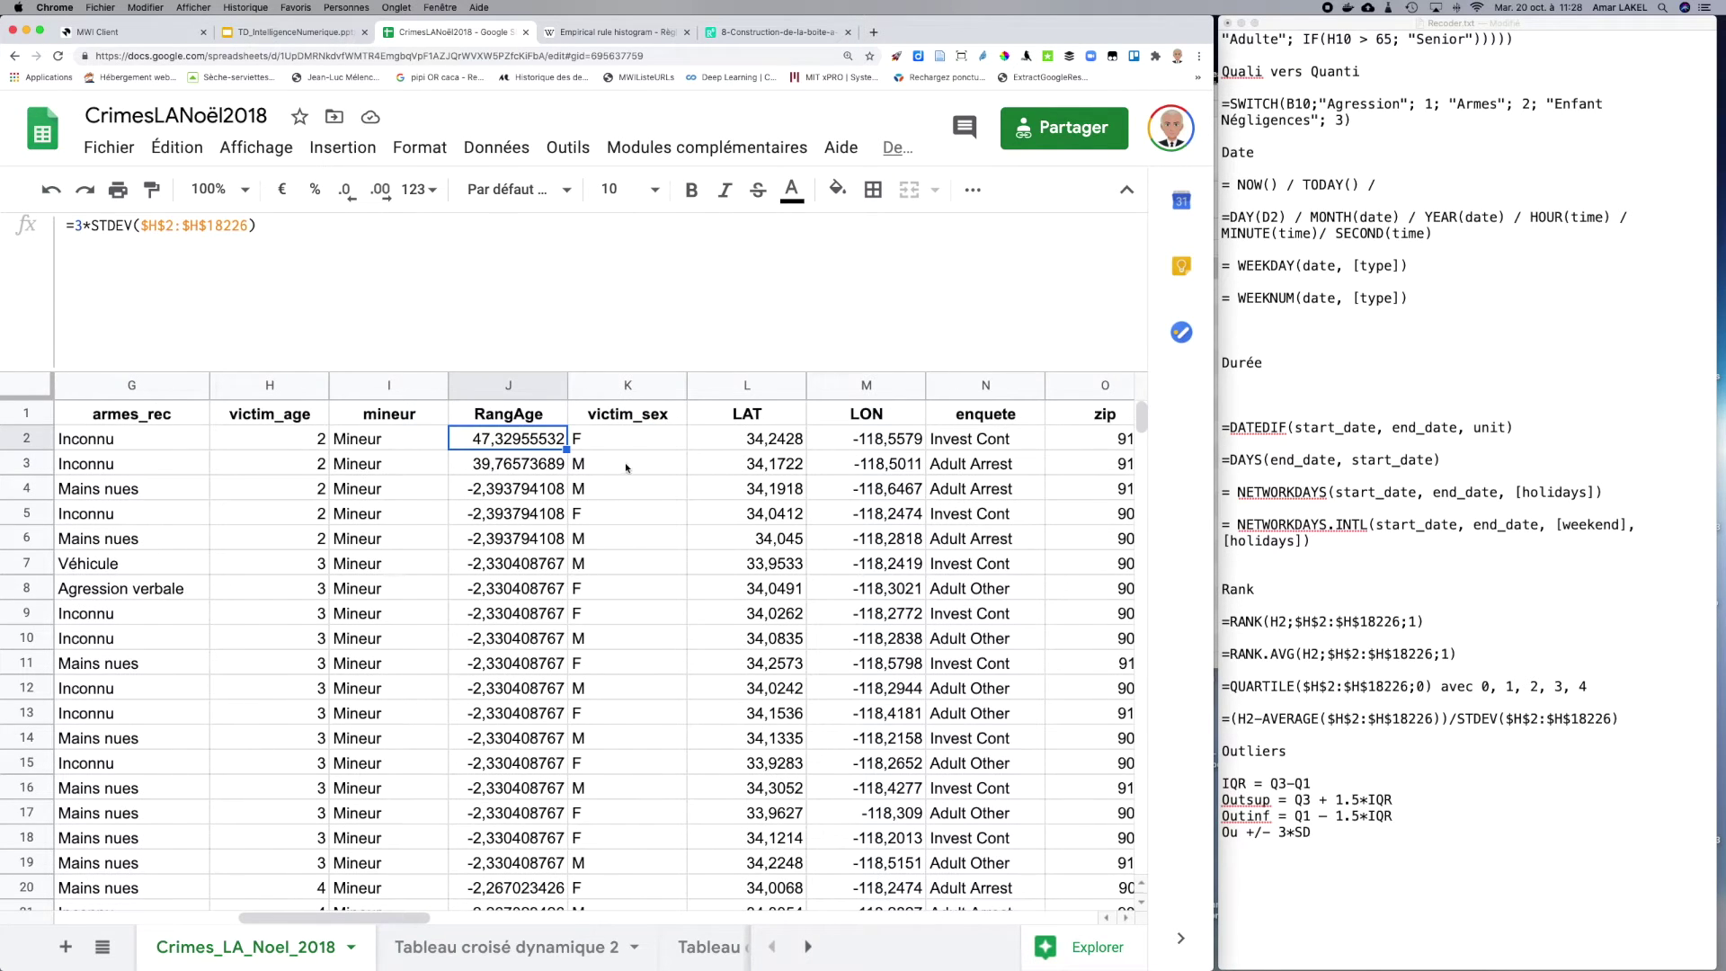
Step: Compare the first victim ages in column H with the three-standard-deviation and mean values in J2 and J3
{"action": "left_click", "coordinate": [509, 464]}
{"action": "left_click", "coordinate": [505, 441]}
{"action": "left_click", "coordinate": [307, 439]}
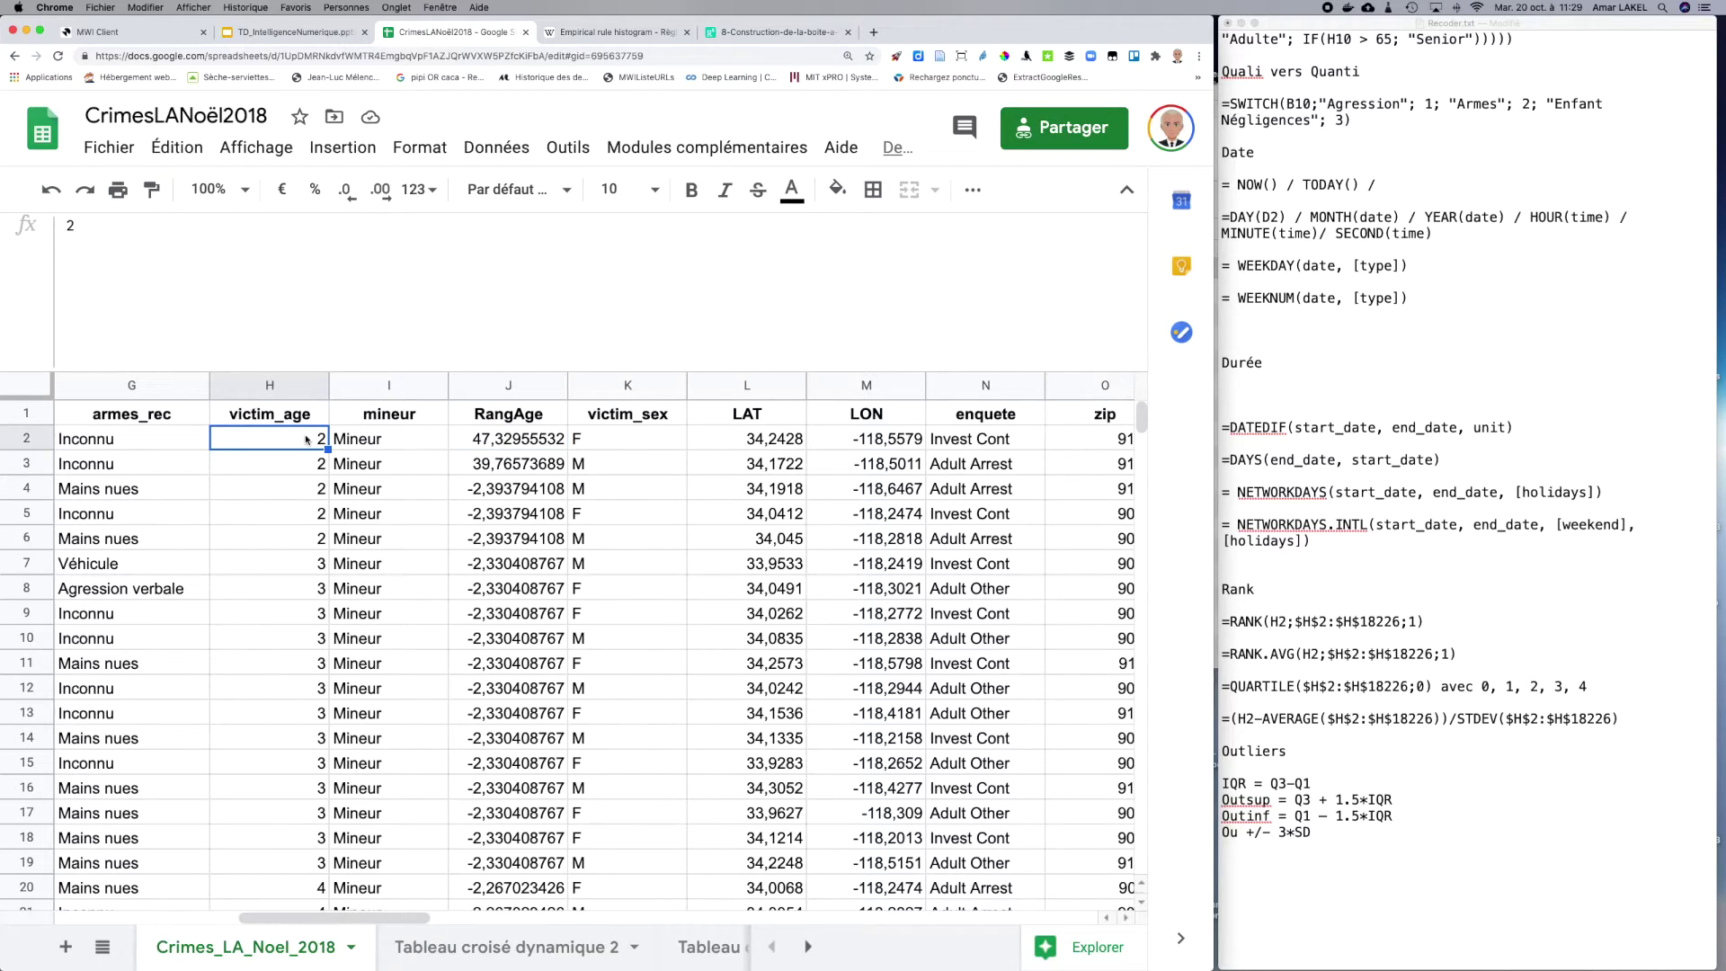
{"action": "left_click", "coordinate": [310, 493]}
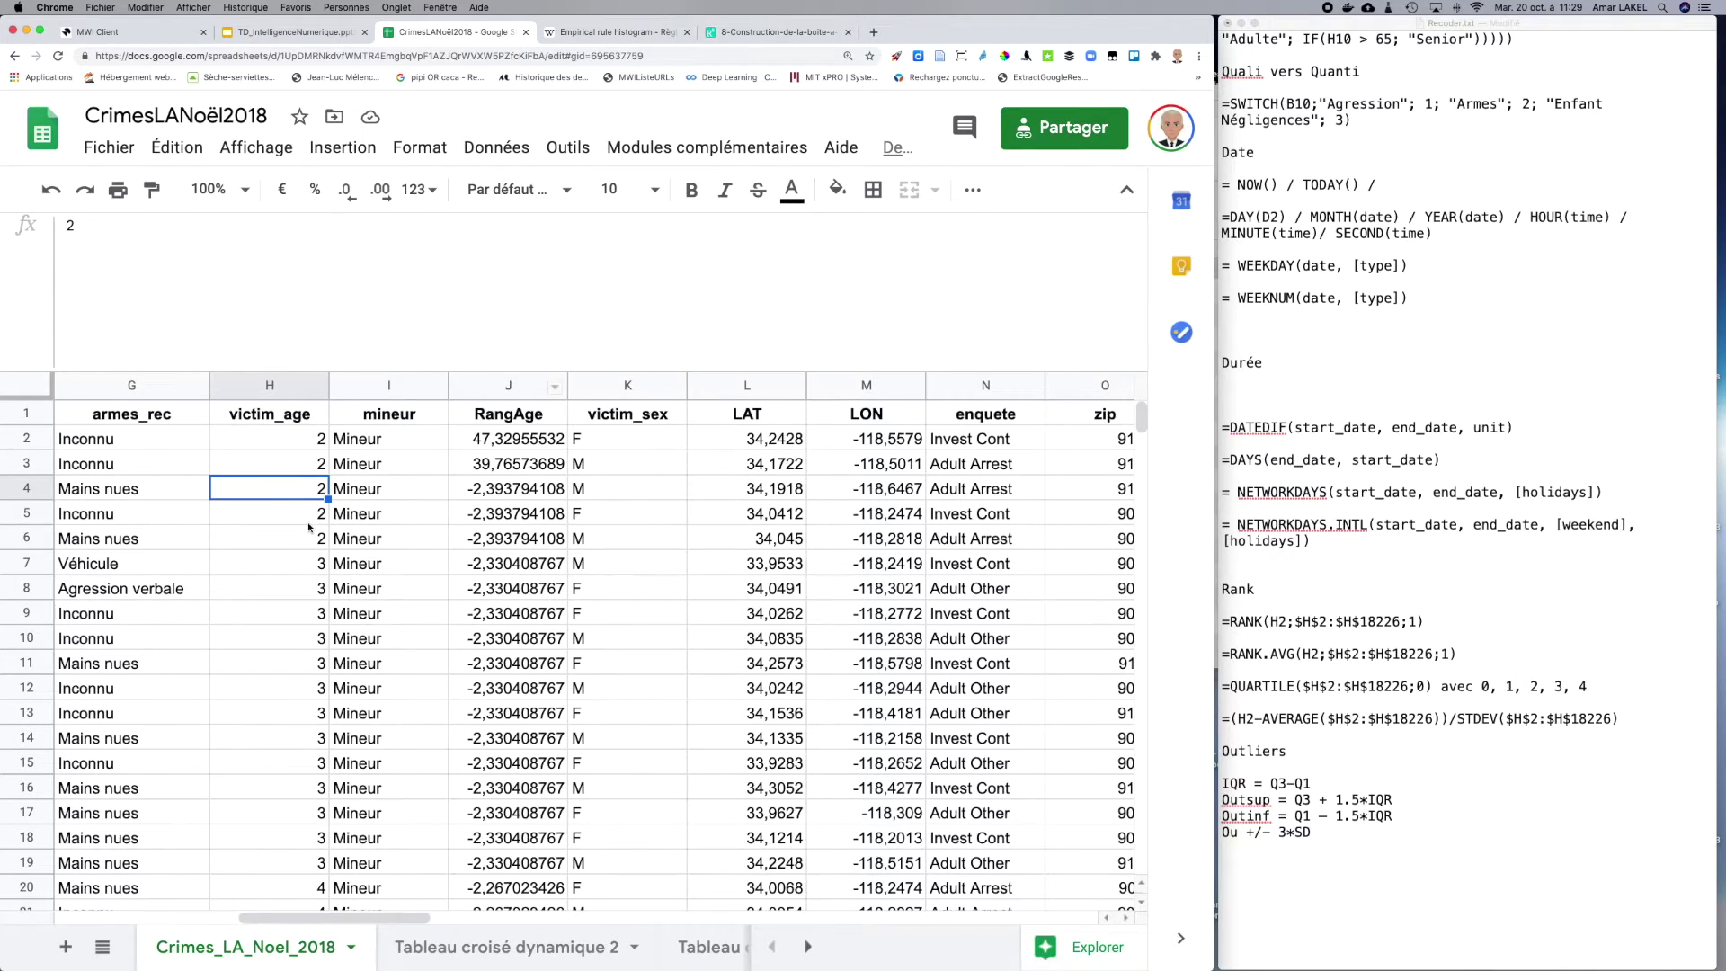
{"action": "key", "text": "Down"}
{"action": "key", "text": "Down"}
{"action": "key", "text": "Down"}
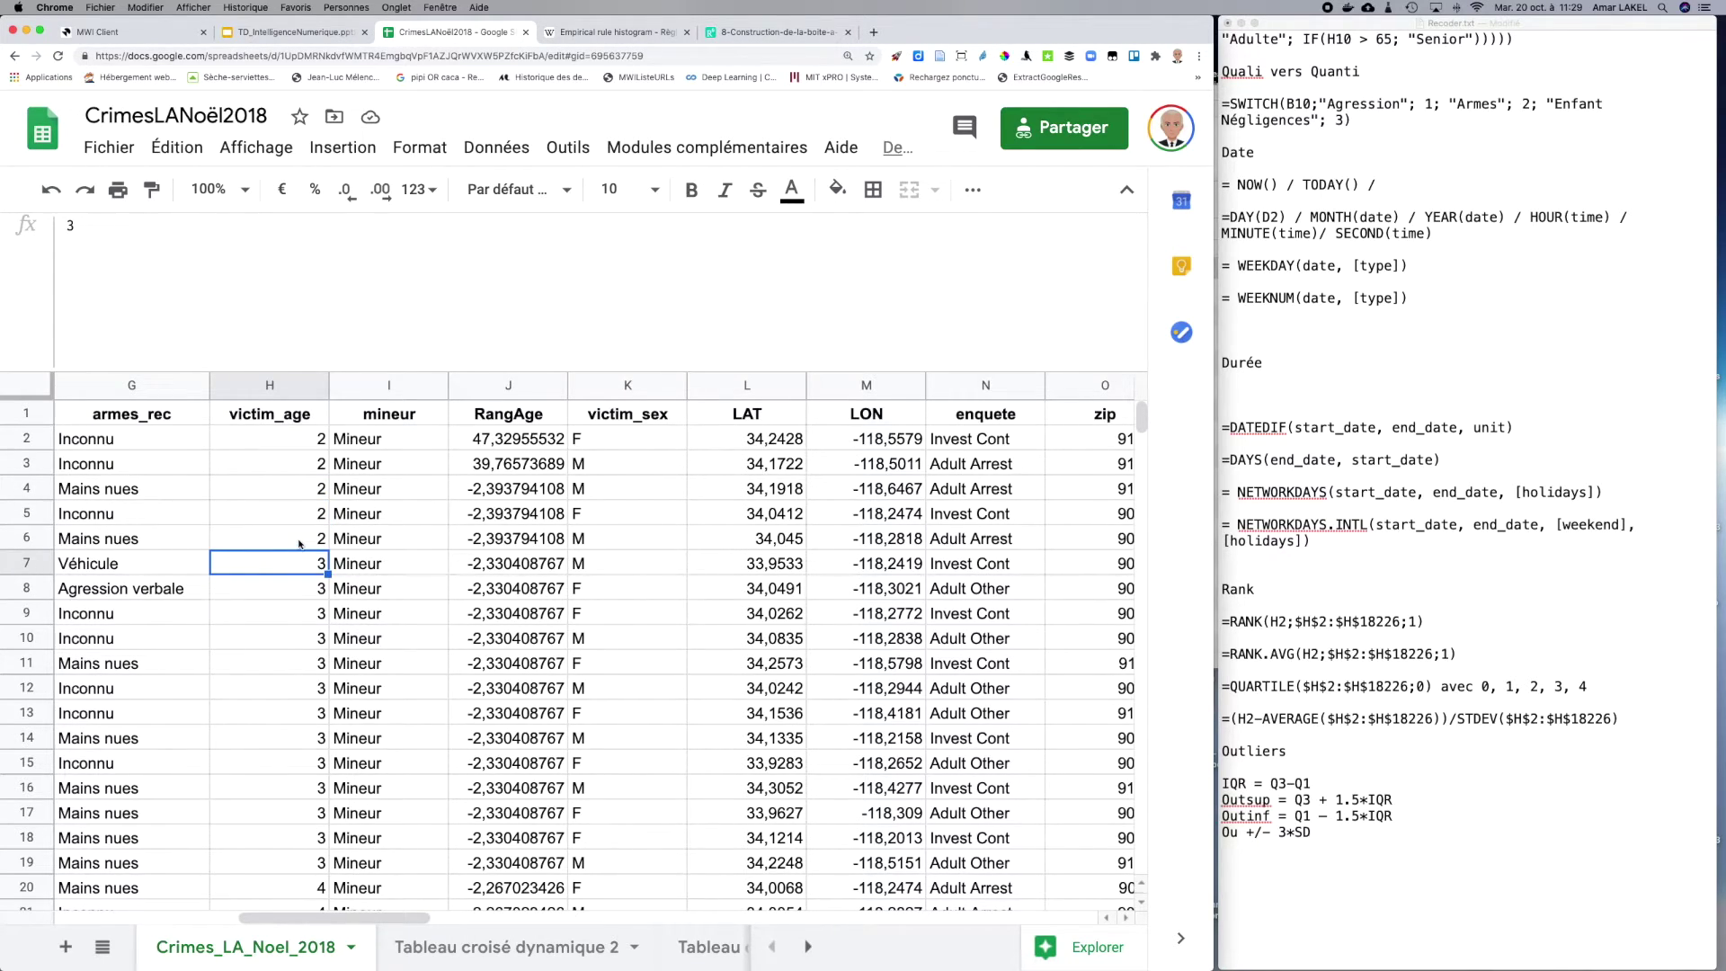
{"action": "key", "text": "Up"}
{"action": "key", "text": "Up"}
{"action": "key", "text": "Up"}
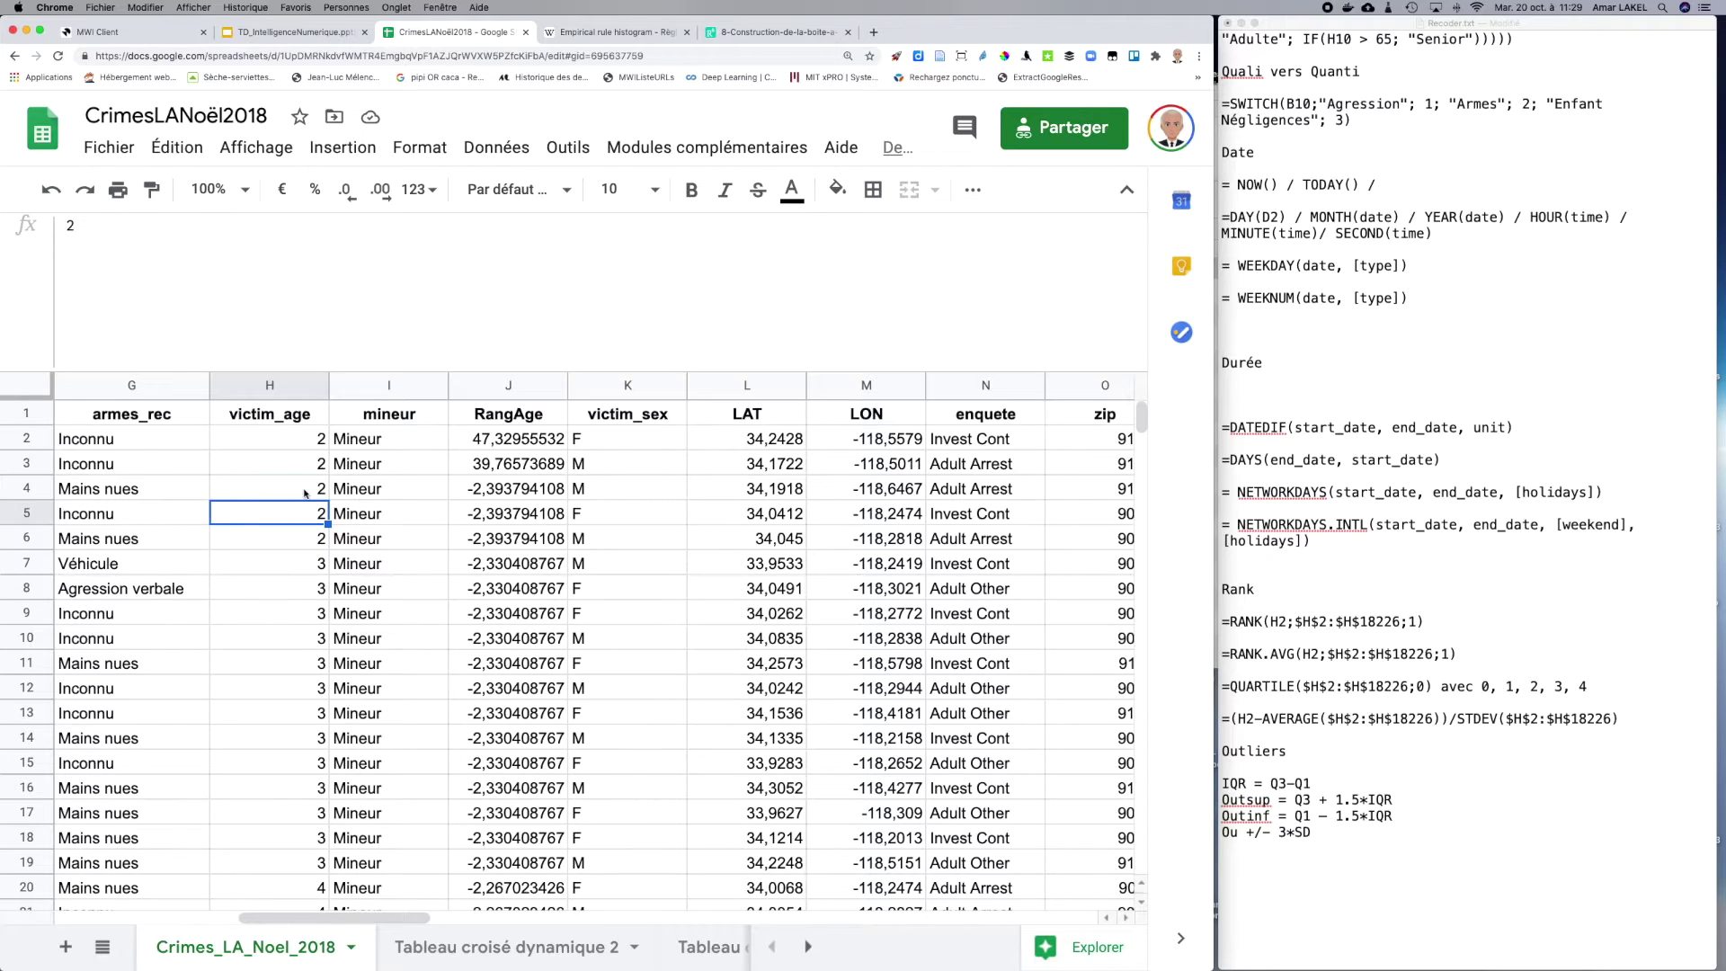
{"action": "key", "text": "Up"}
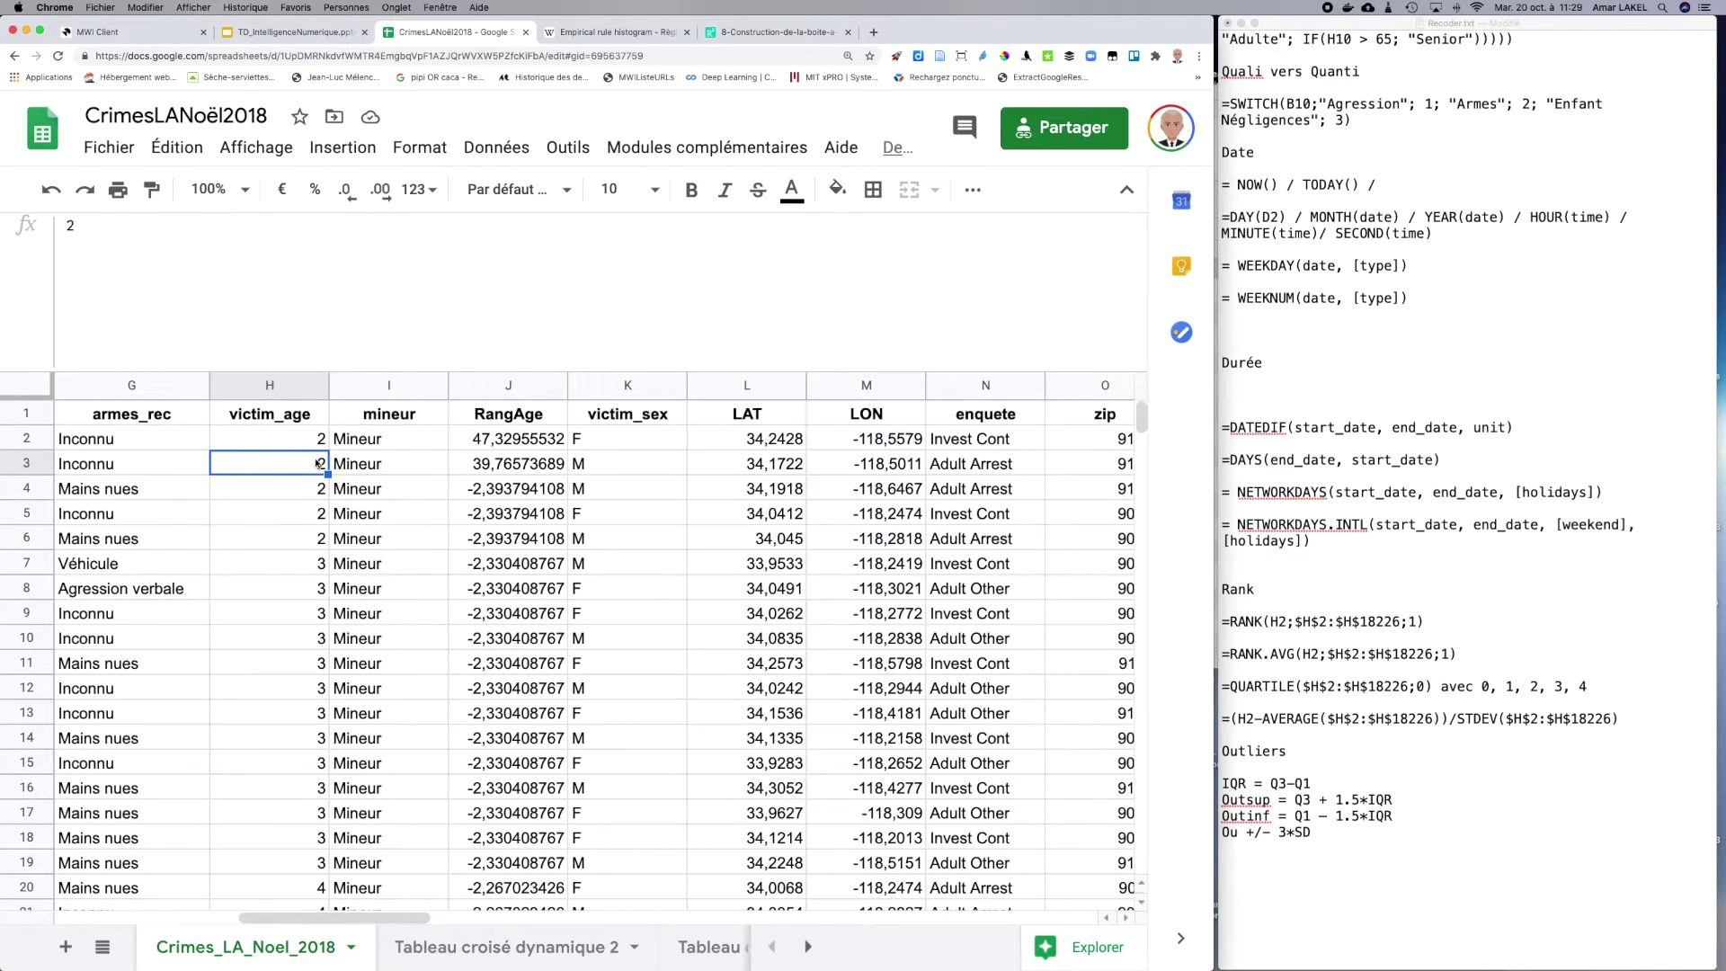
{"action": "left_click", "coordinate": [517, 438]}
{"action": "left_click", "coordinate": [506, 465]}
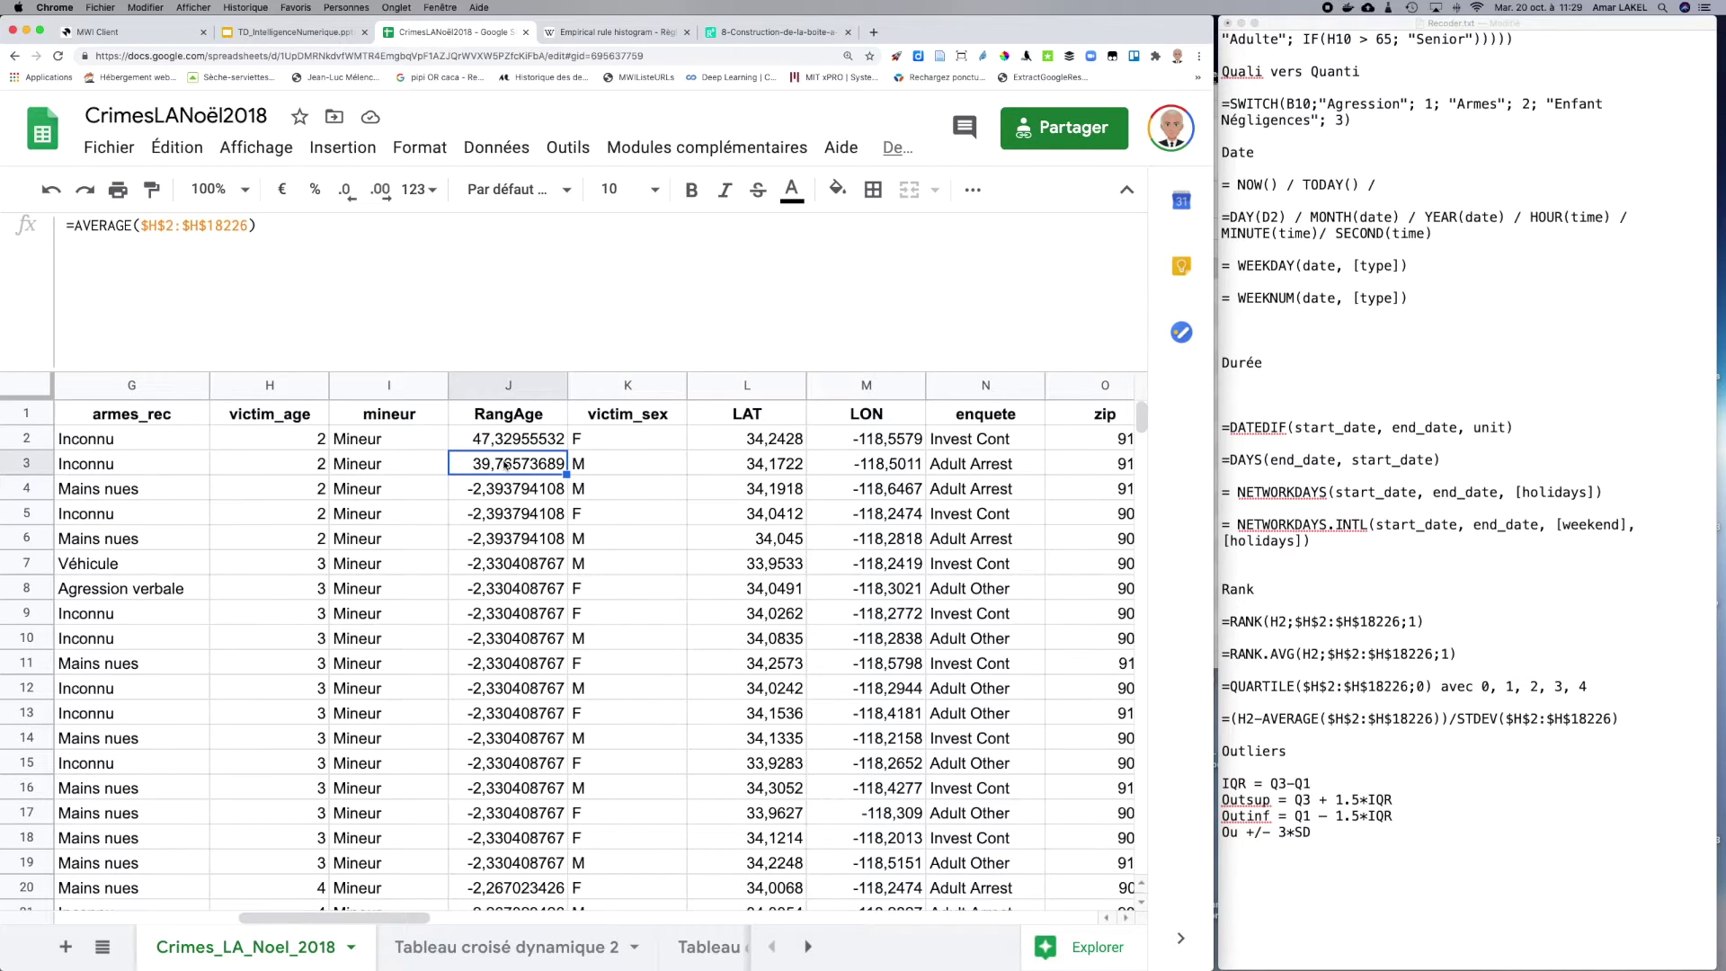
Step: Examine the "Ou +/- 3*SD" outlier rule in the notes alongside the empirical rule histogram, and return to the spreadsheet
{"action": "left_click", "coordinate": [1280, 831]}
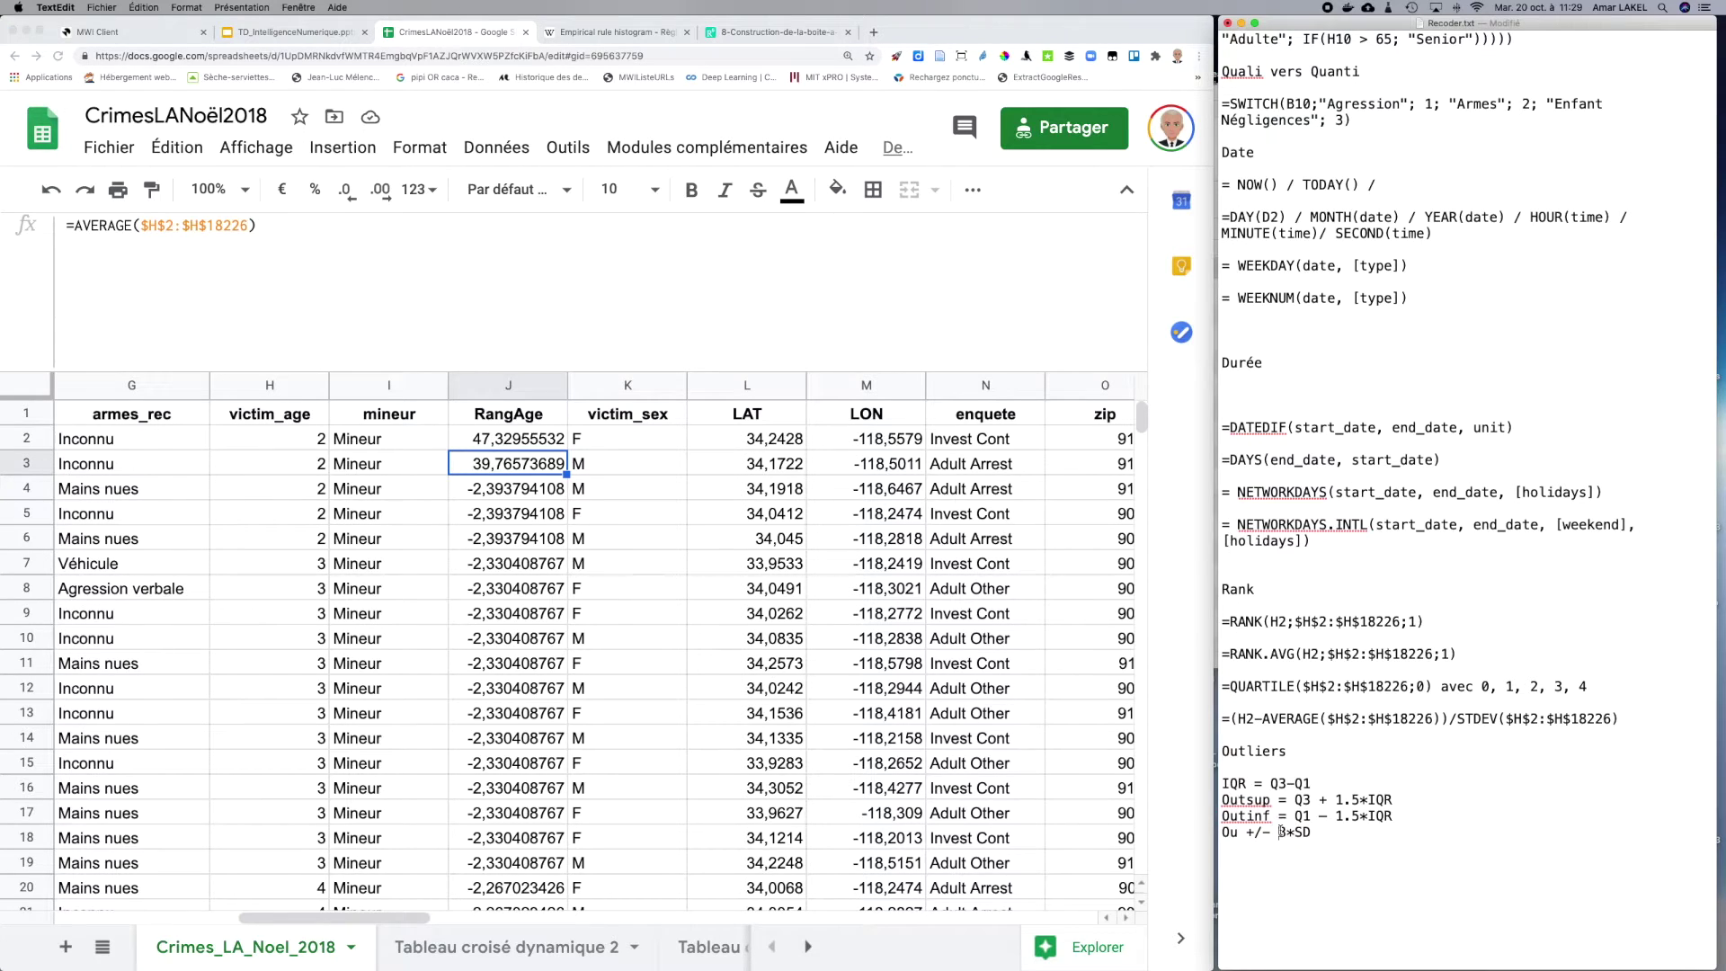
{"action": "left_click_drag", "start_coordinate": [1280, 831], "coordinate": [1314, 832]}
{"action": "left_click", "coordinate": [1305, 832]}
{"action": "left_click_drag", "start_coordinate": [1224, 783], "coordinate": [1220, 832]}
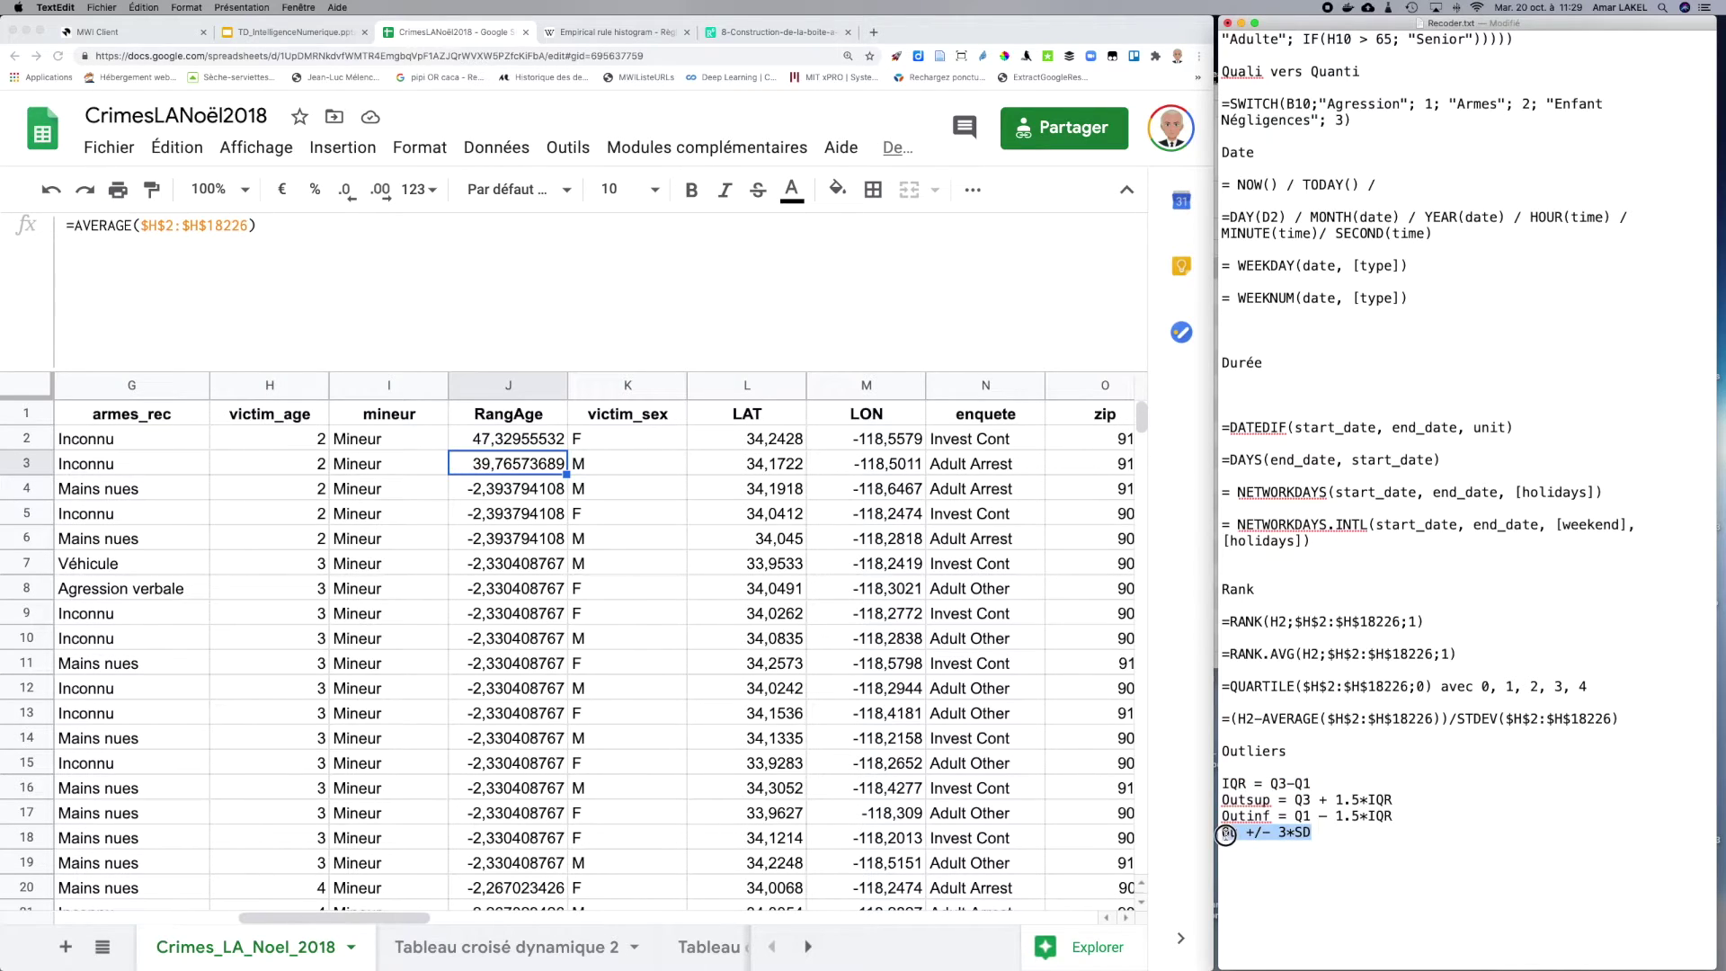
{"action": "left_click", "coordinate": [605, 30]}
{"action": "left_click", "coordinate": [458, 32]}
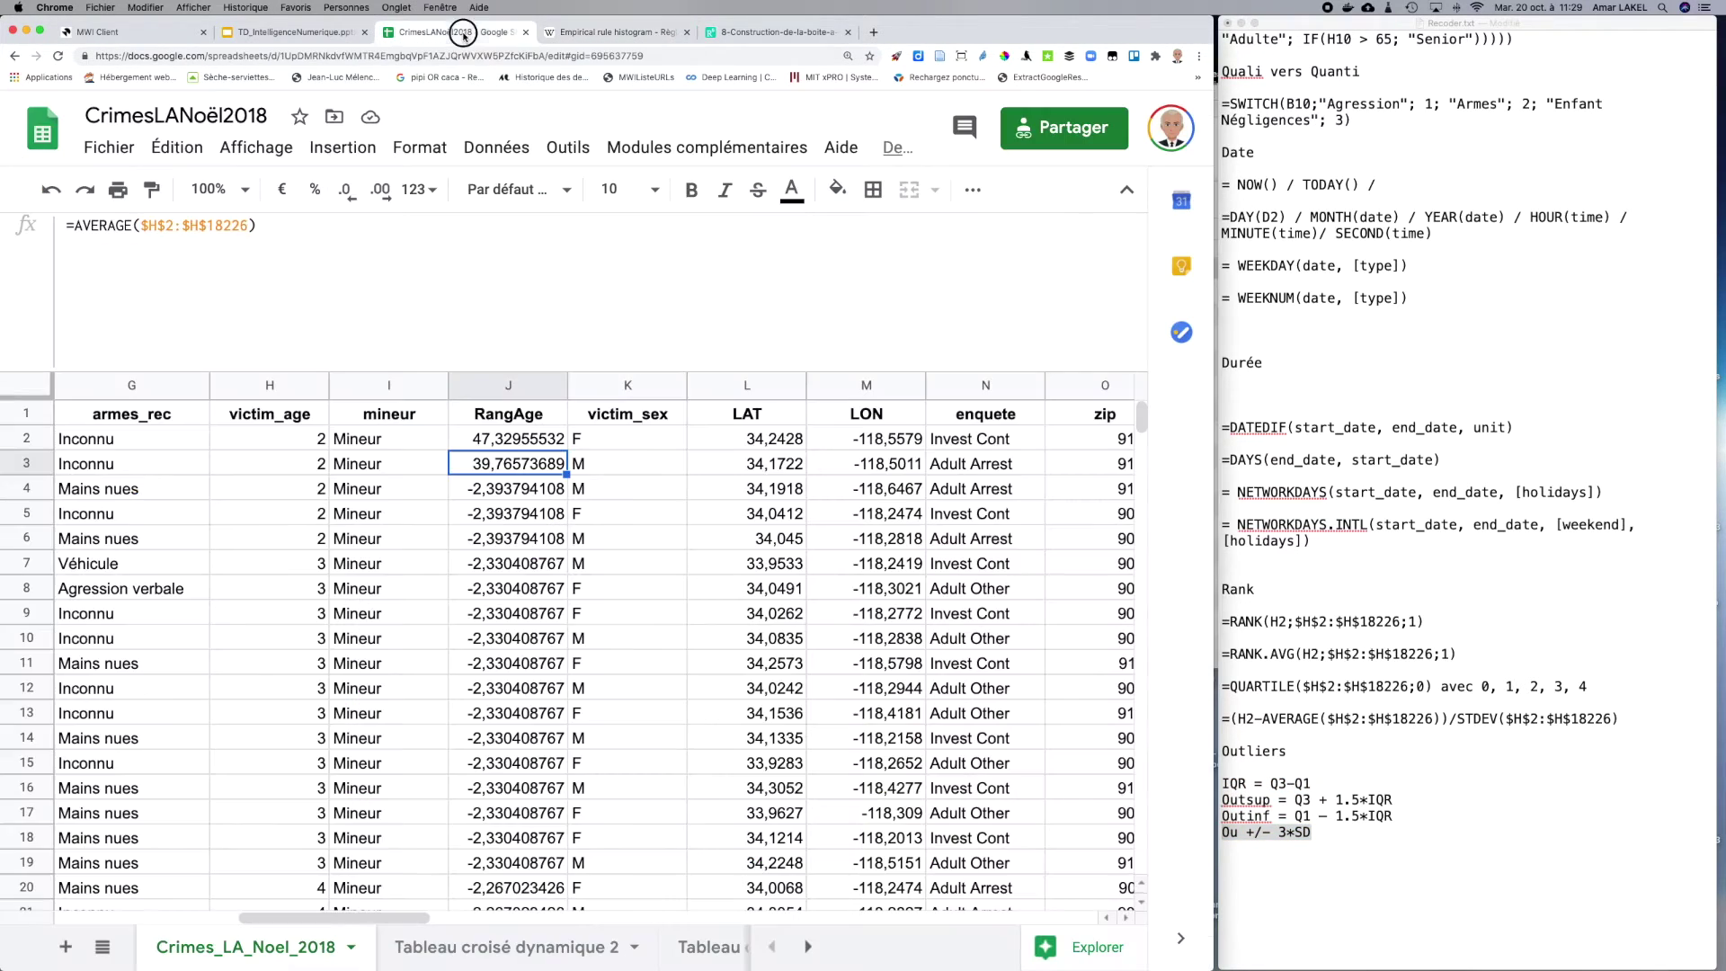
Step: Examine Q3 and Q1 in the notes' IQR definition and bring up the box plot diagram page
{"action": "double_click", "coordinate": [1274, 785]}
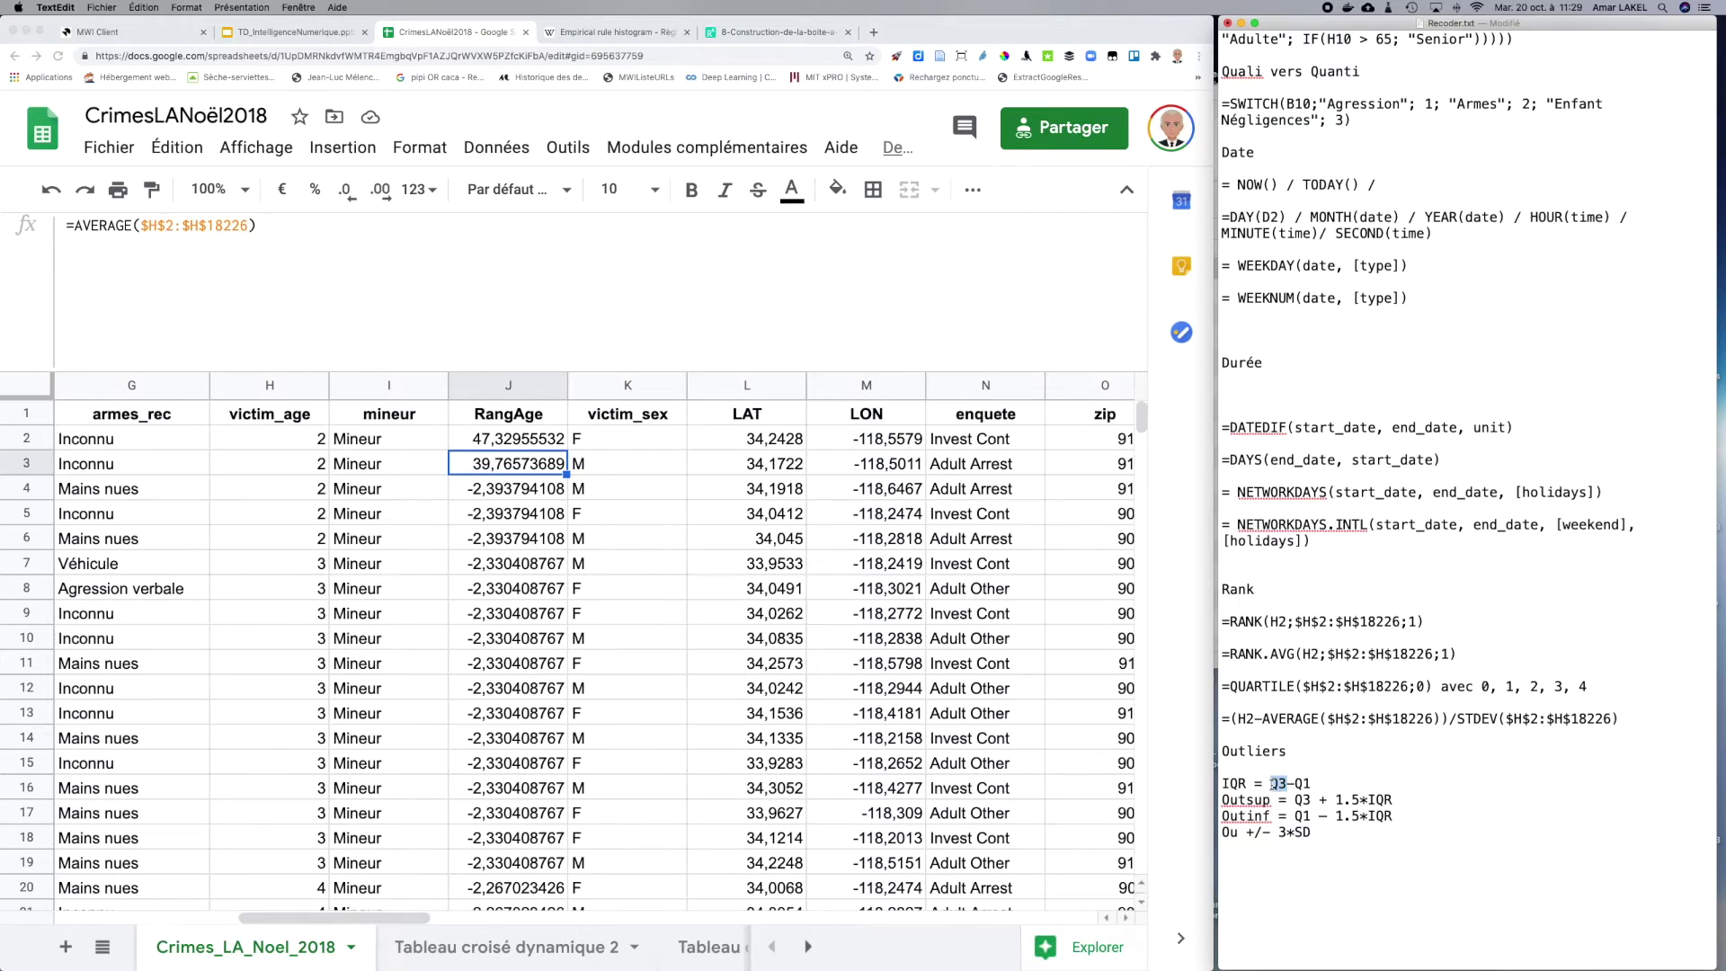
{"action": "double_click", "coordinate": [1301, 784]}
{"action": "left_click", "coordinate": [777, 31]}
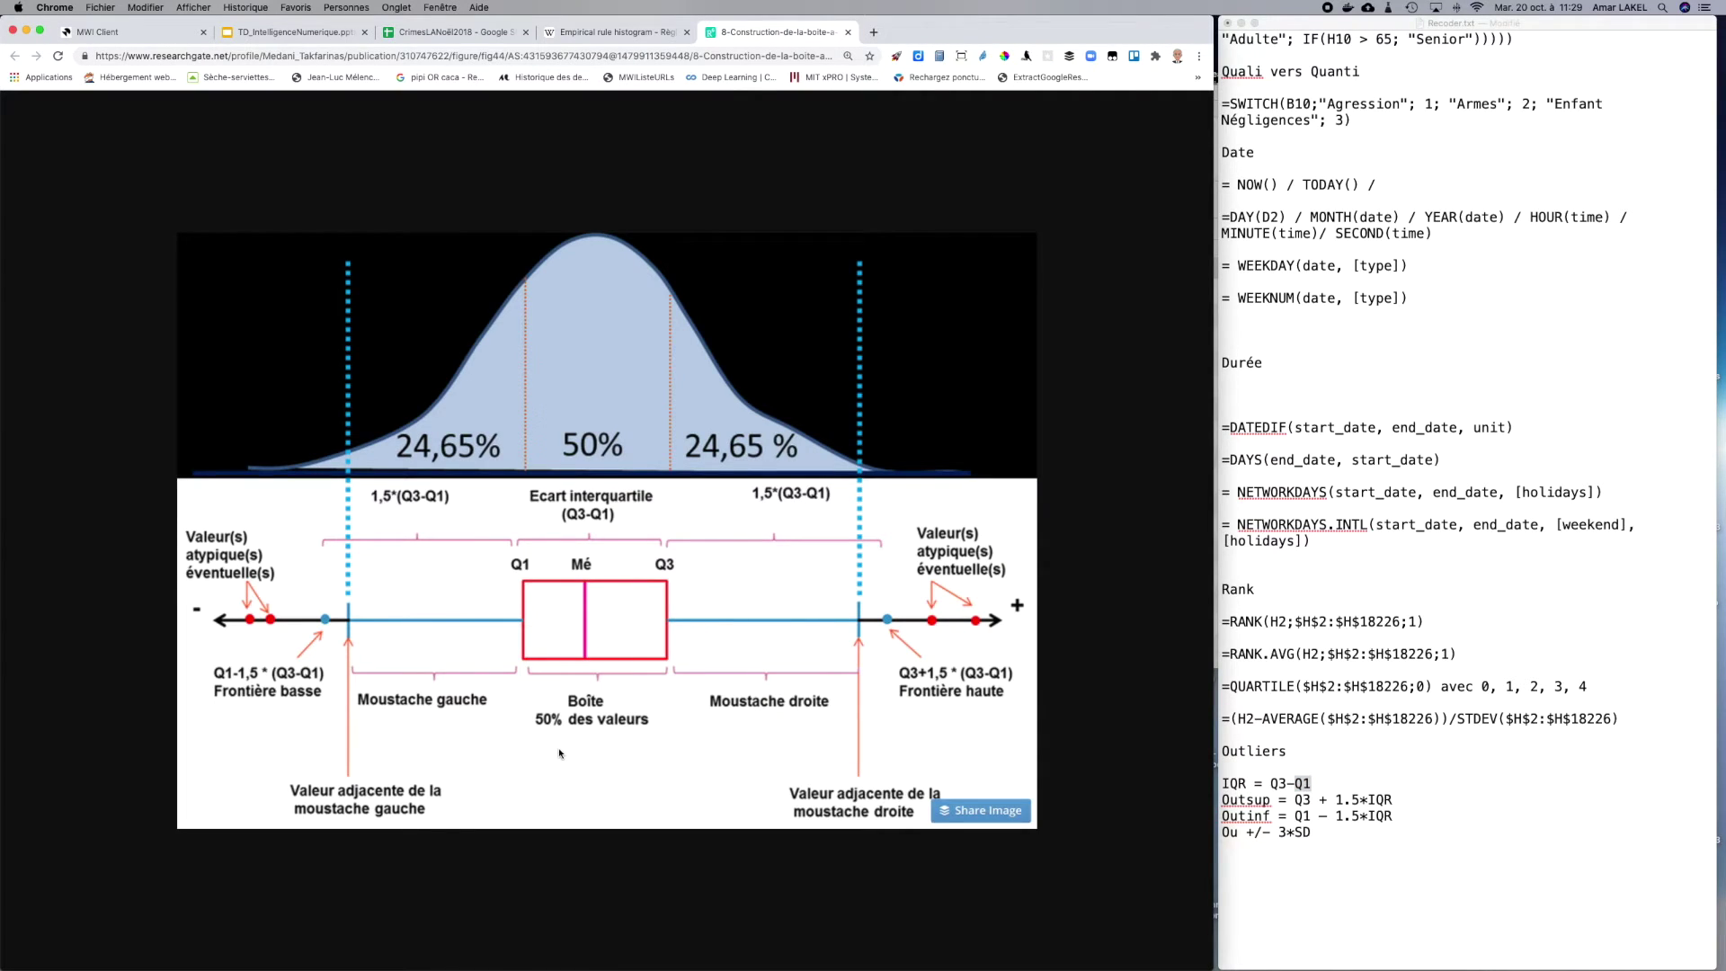
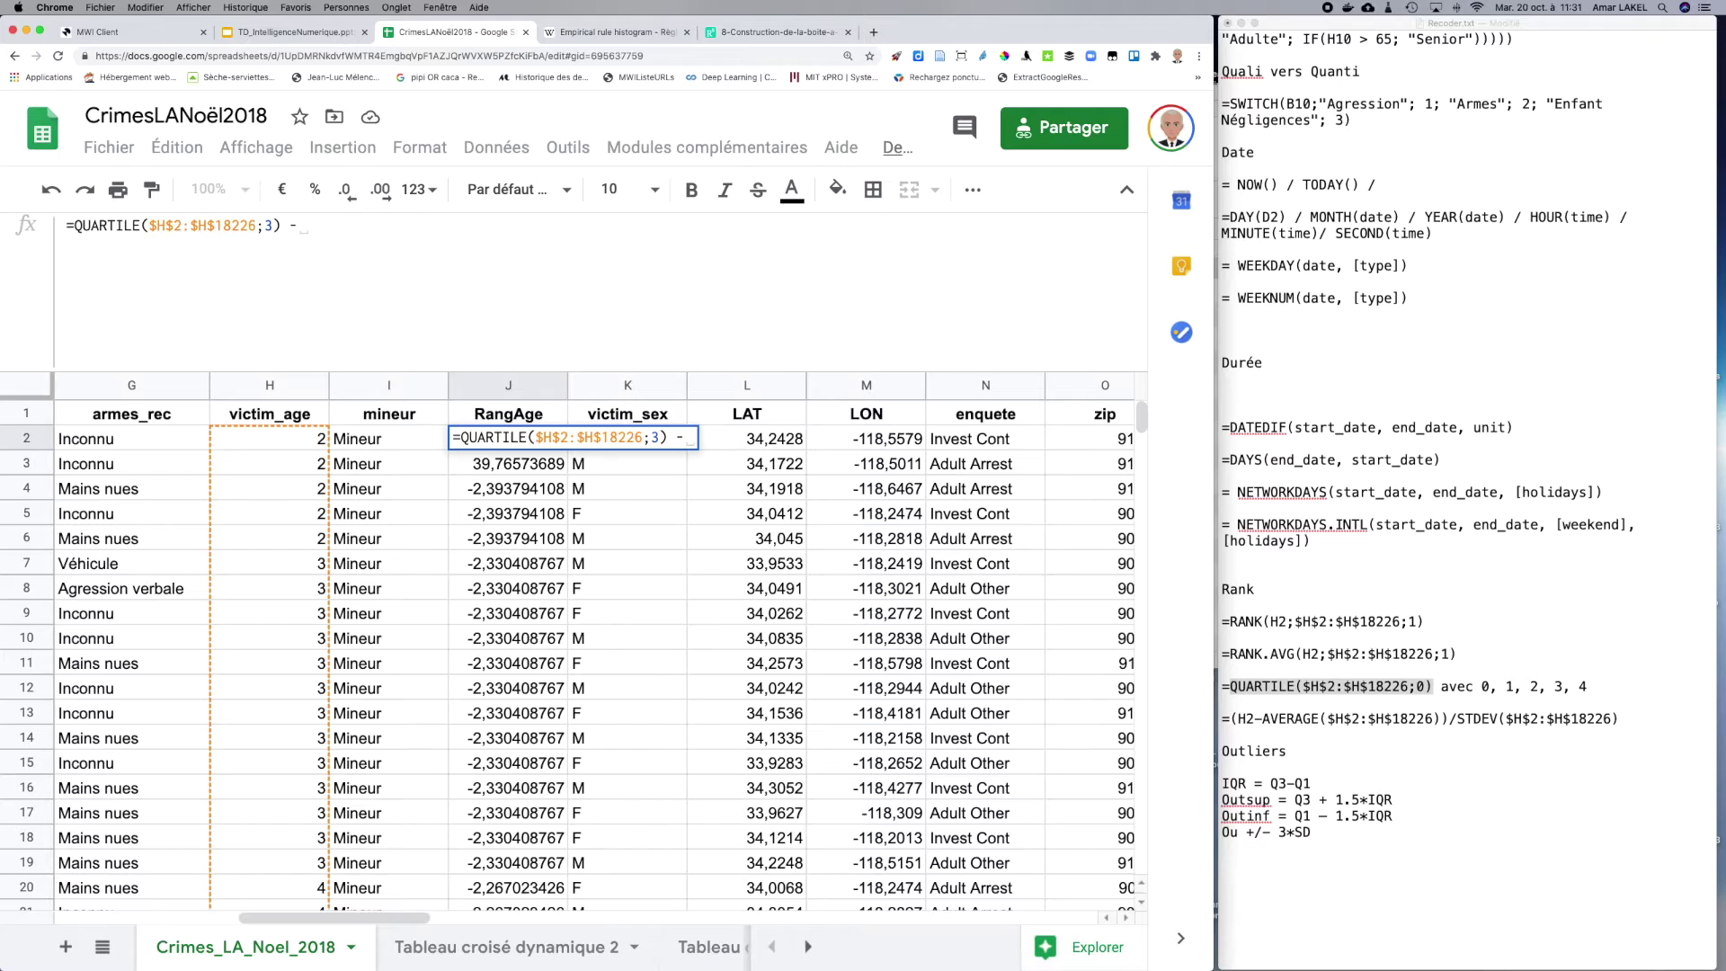
Step: Complete the interquartile range formula in J2 as =QUARTILE($H$2:$H$18226;3) - QUARTILE($H$2:$H$18226;1), consulting the box plot diagram
{"action": "left_click_drag", "start_coordinate": [80, 226], "coordinate": [279, 225]}
{"action": "key", "text": "cmd+c"}
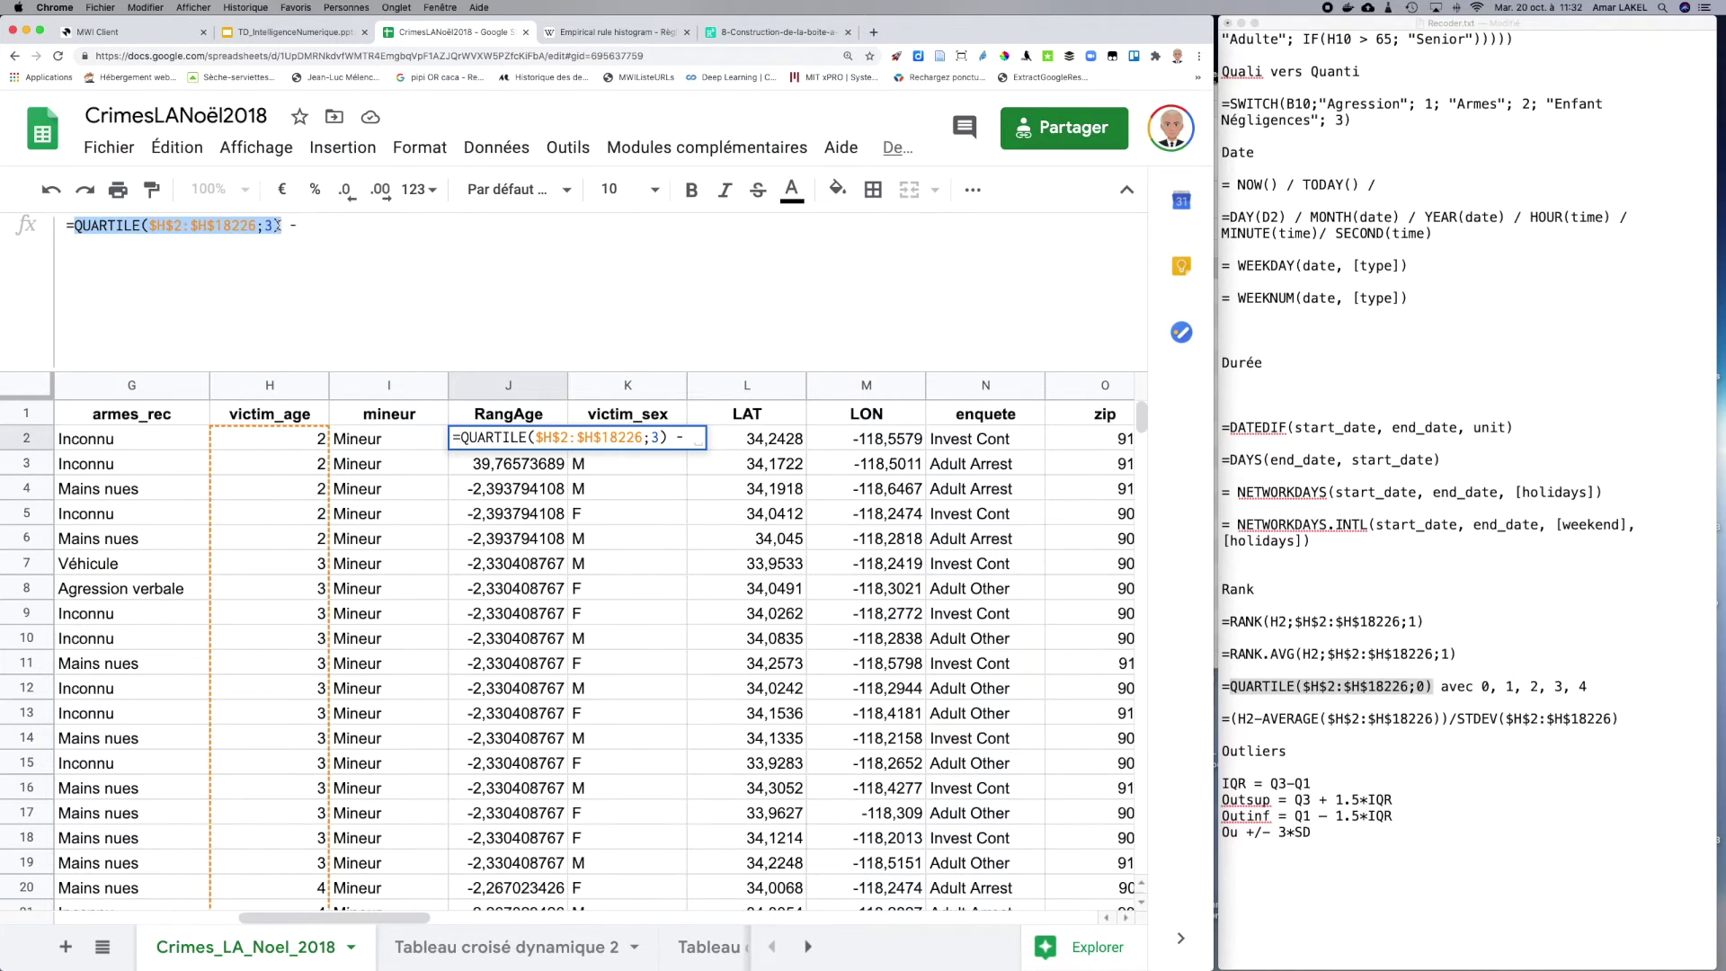
{"action": "left_click", "coordinate": [359, 229]}
{"action": "key", "text": "cmd+v"}
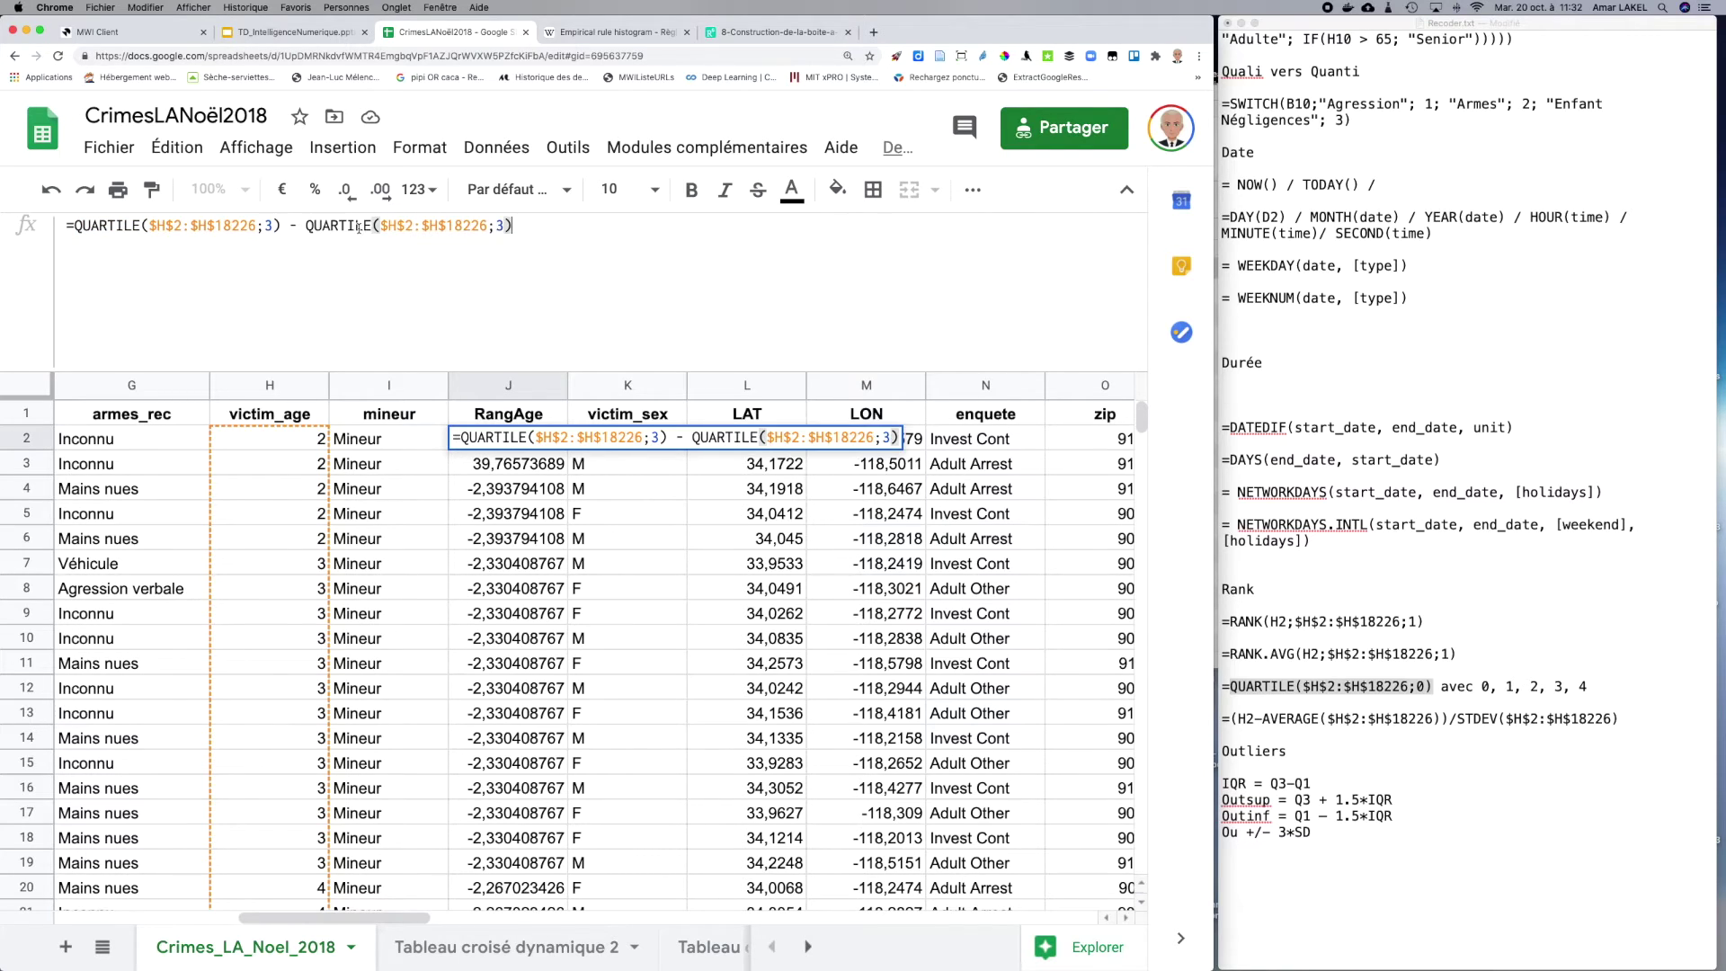
{"action": "left_click", "coordinate": [500, 227]}
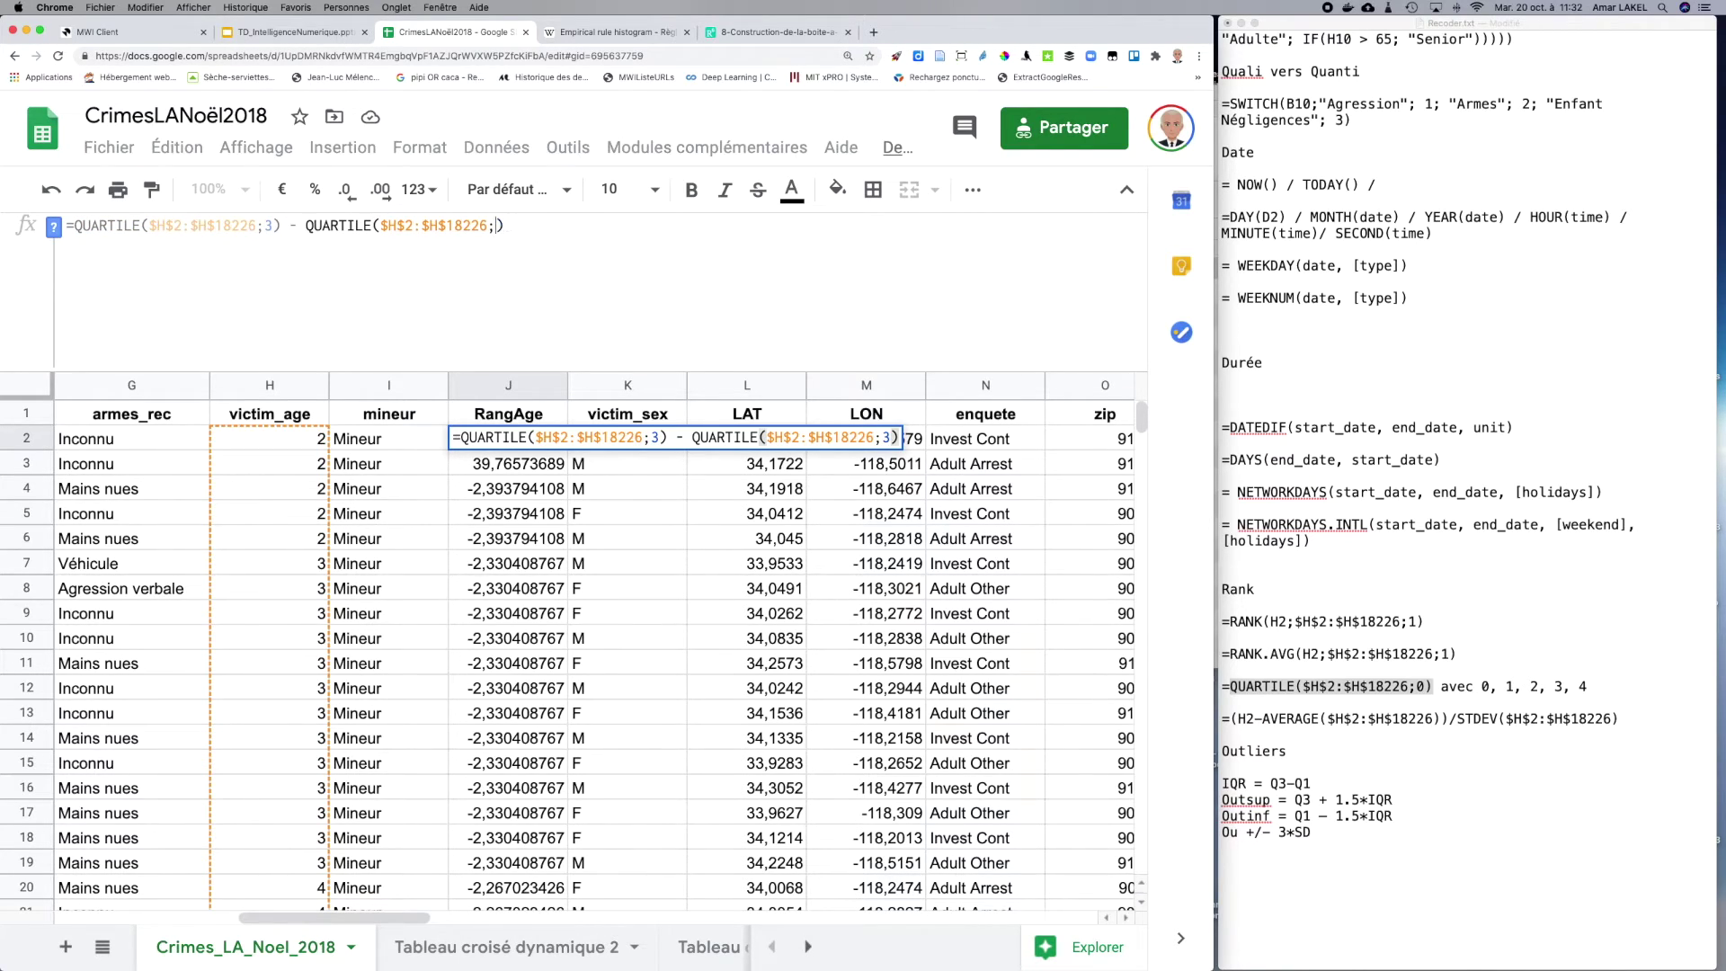
{"action": "left_click", "coordinate": [646, 34]}
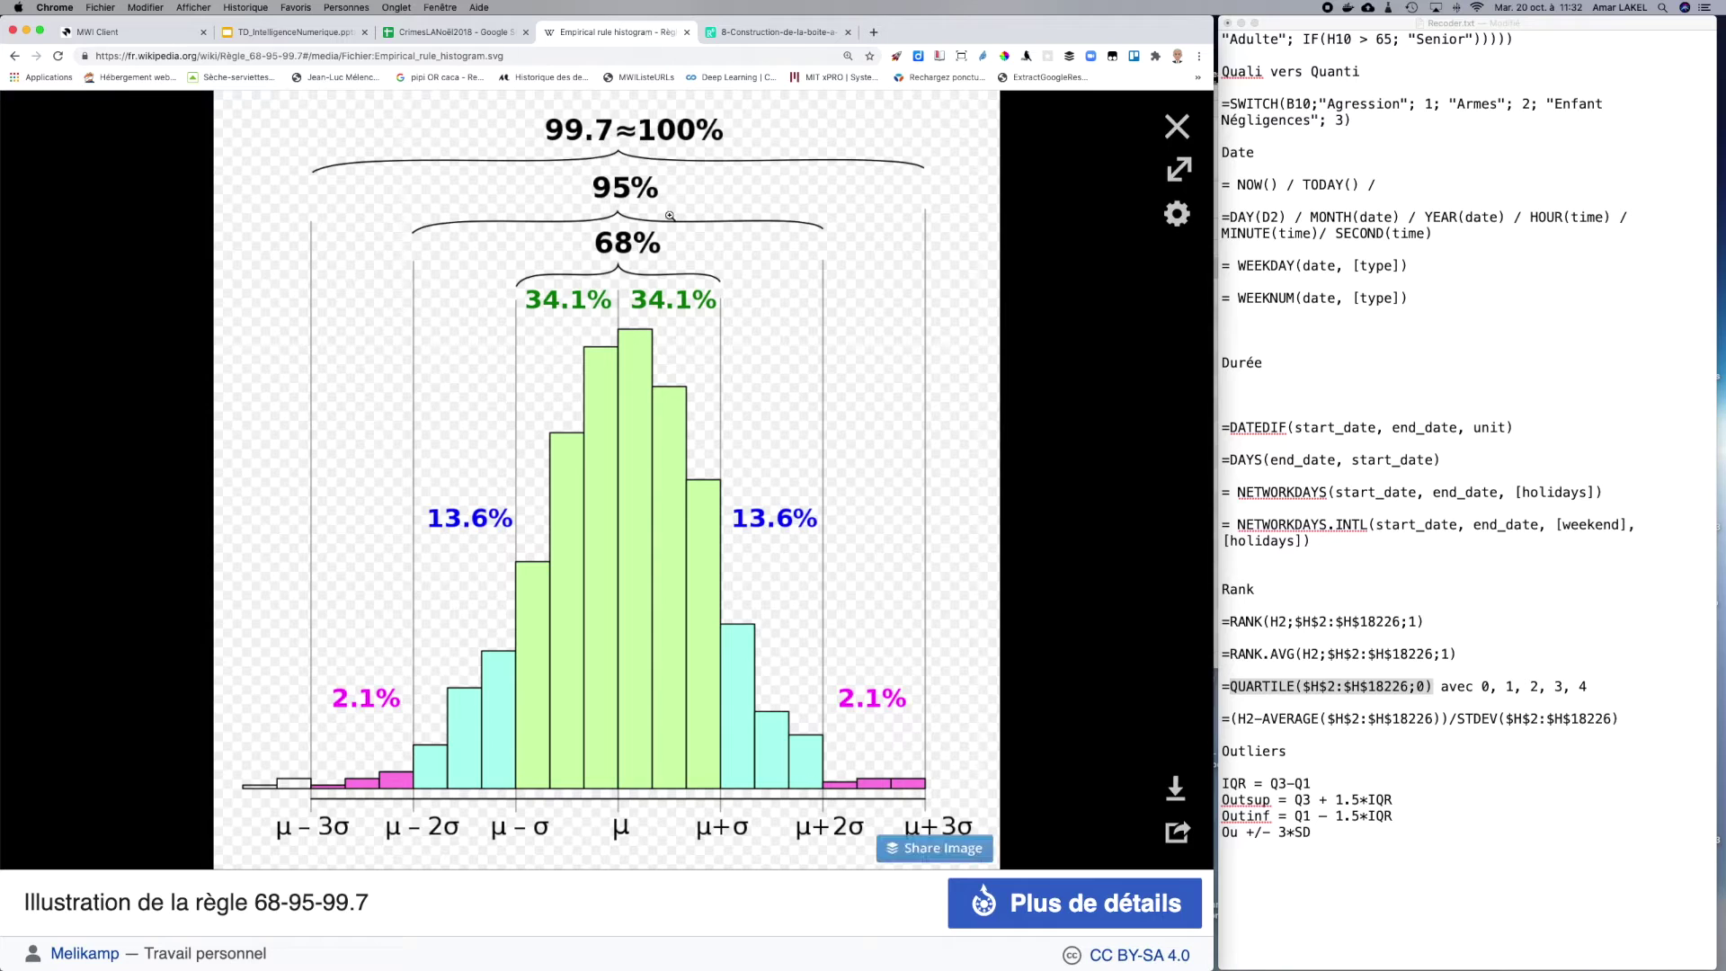
{"action": "left_click", "coordinate": [775, 33]}
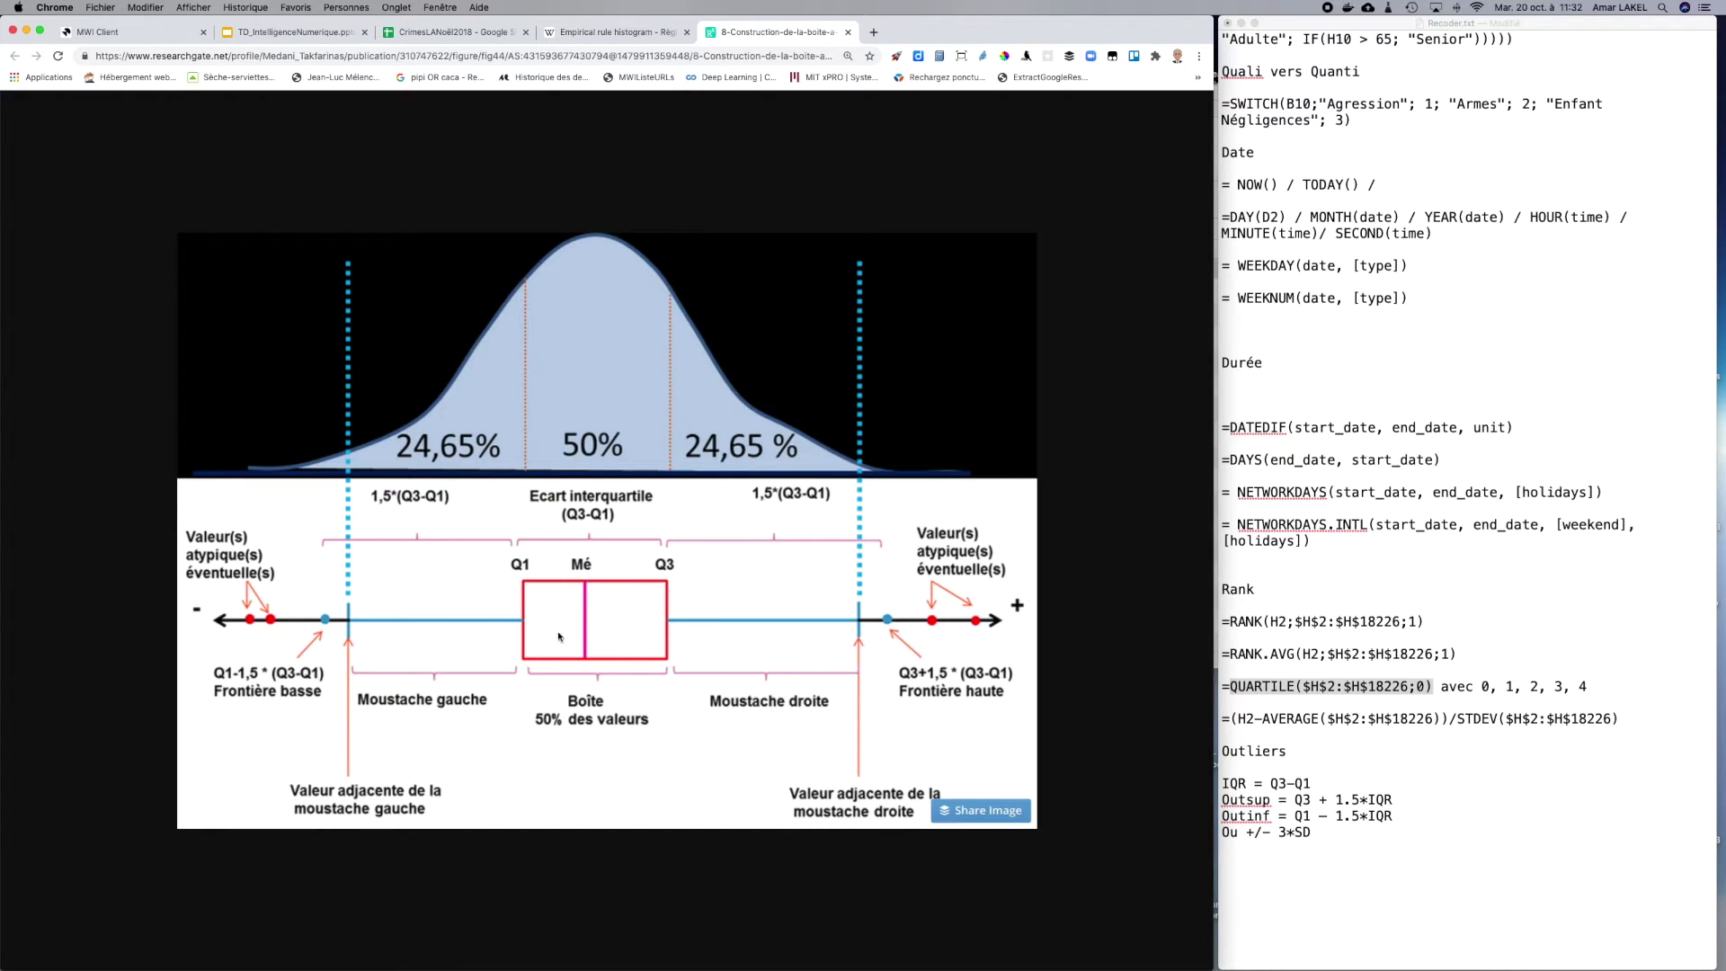
{"action": "left_click", "coordinate": [320, 30]}
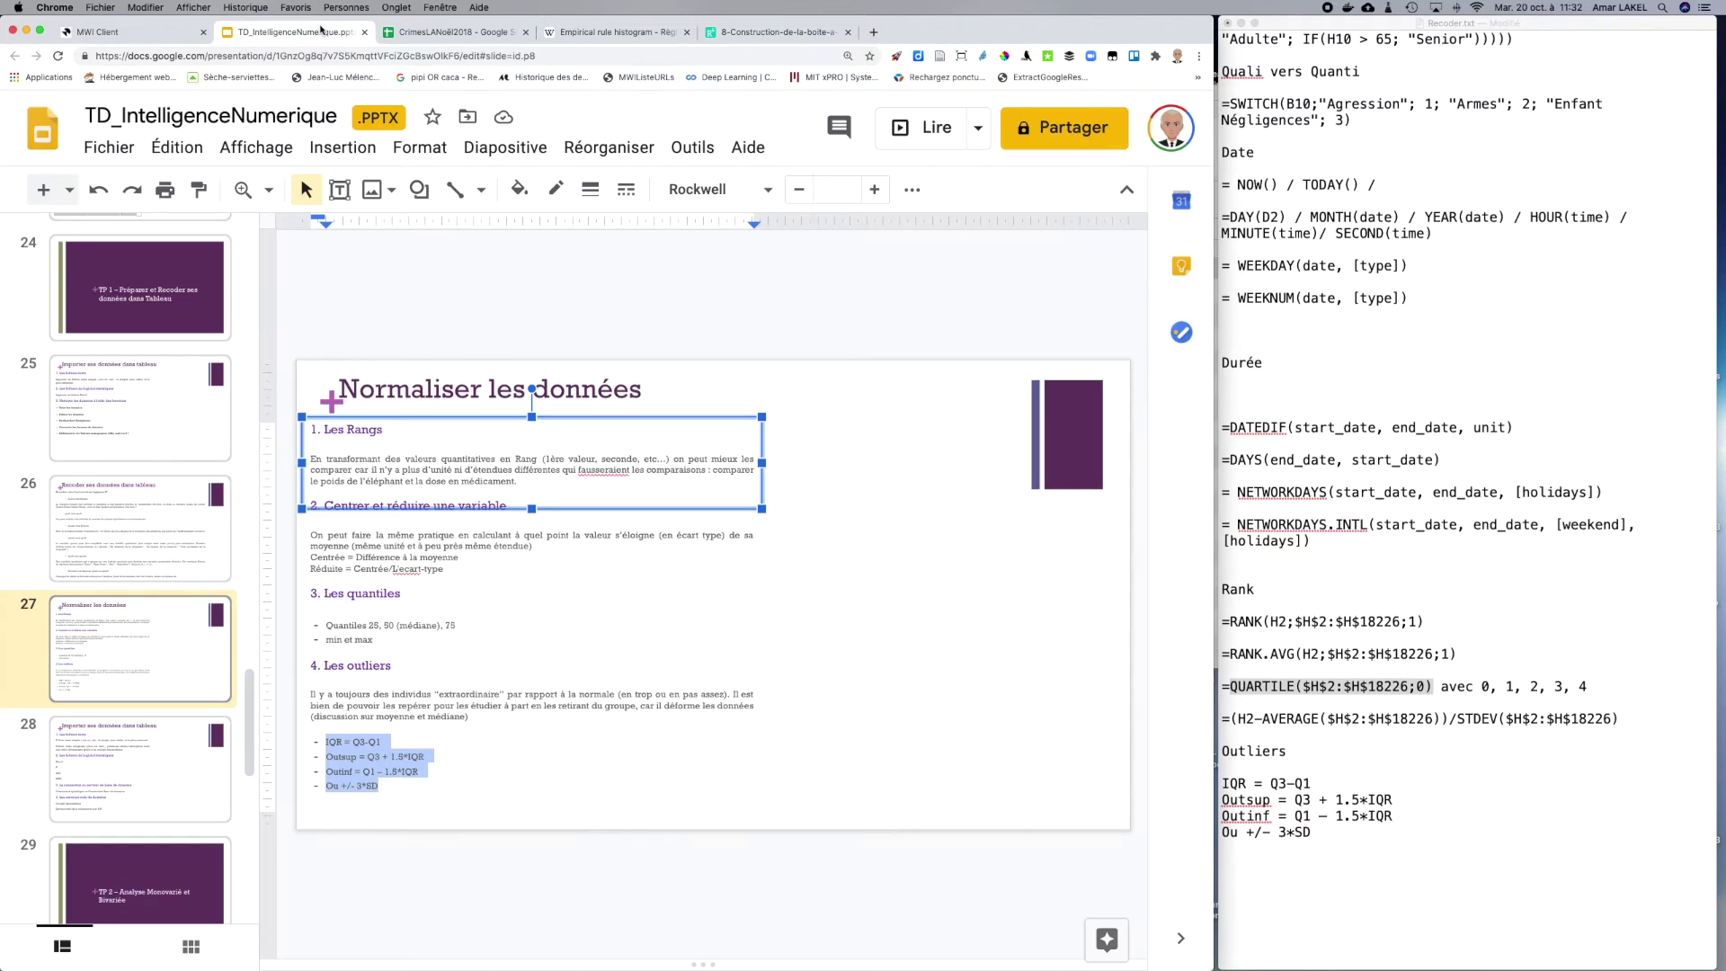
{"action": "left_click", "coordinate": [459, 33]}
{"action": "left_click", "coordinate": [518, 224]}
{"action": "key", "text": "Return"}
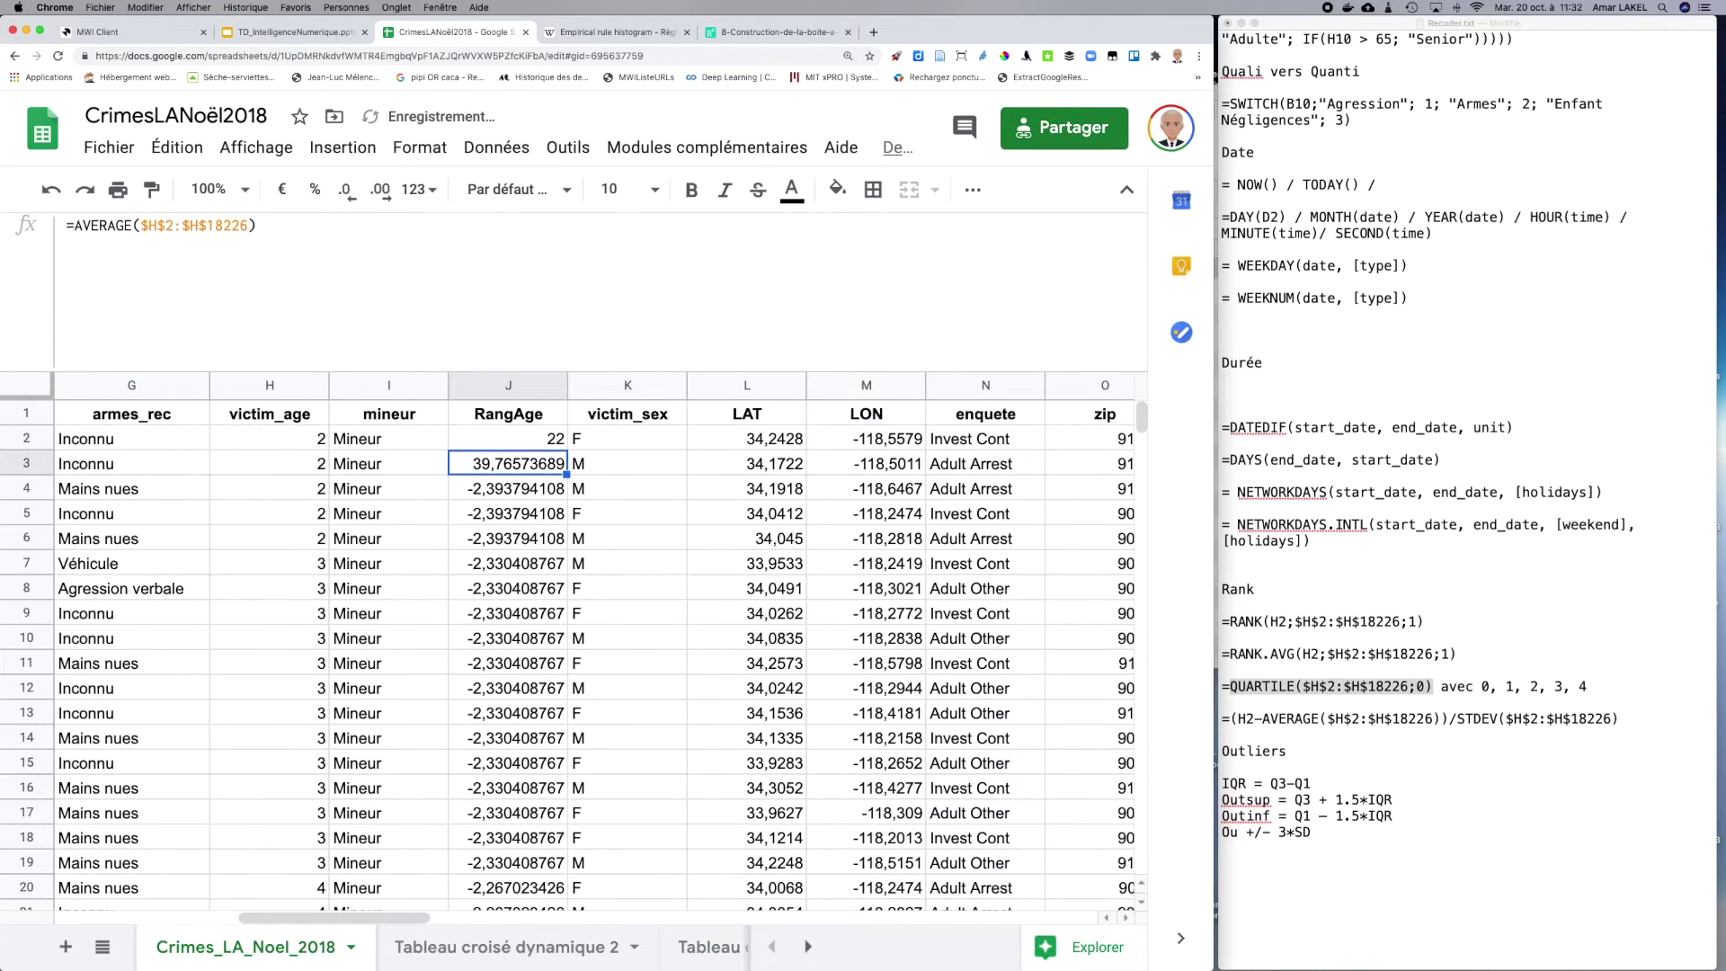
Step: Wrap the quartile difference in J2 in parentheses and multiply it by 1,5
{"action": "left_click", "coordinate": [508, 438]}
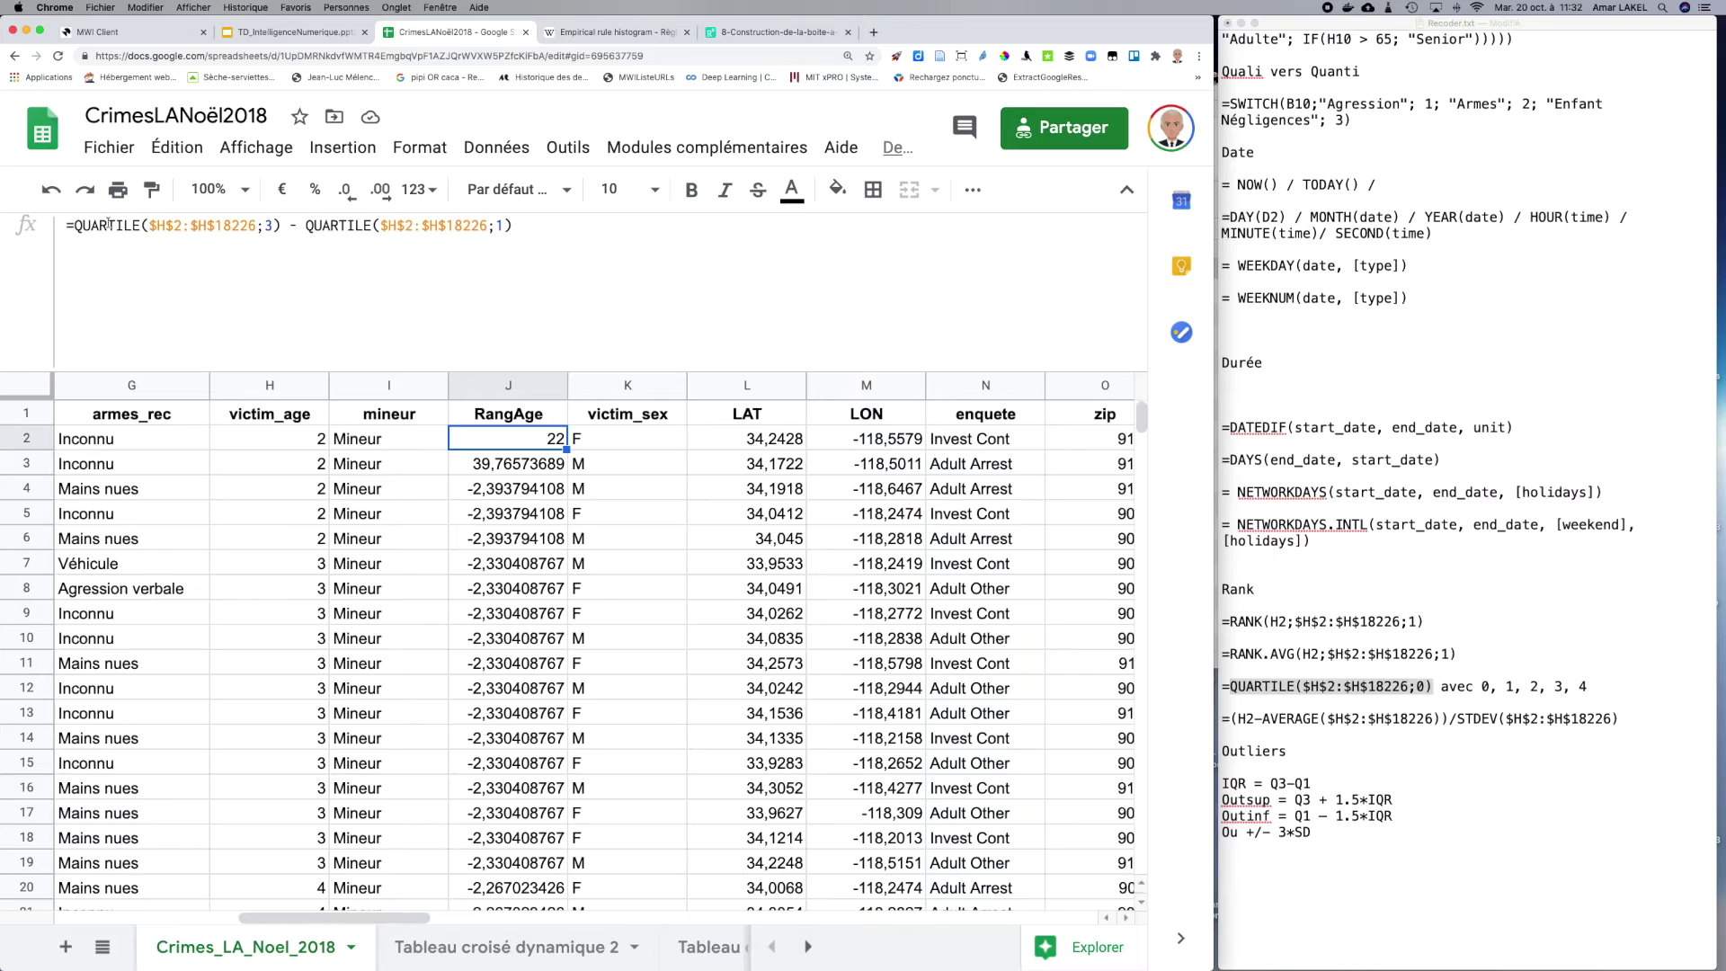
{"action": "left_click", "coordinate": [76, 223]}
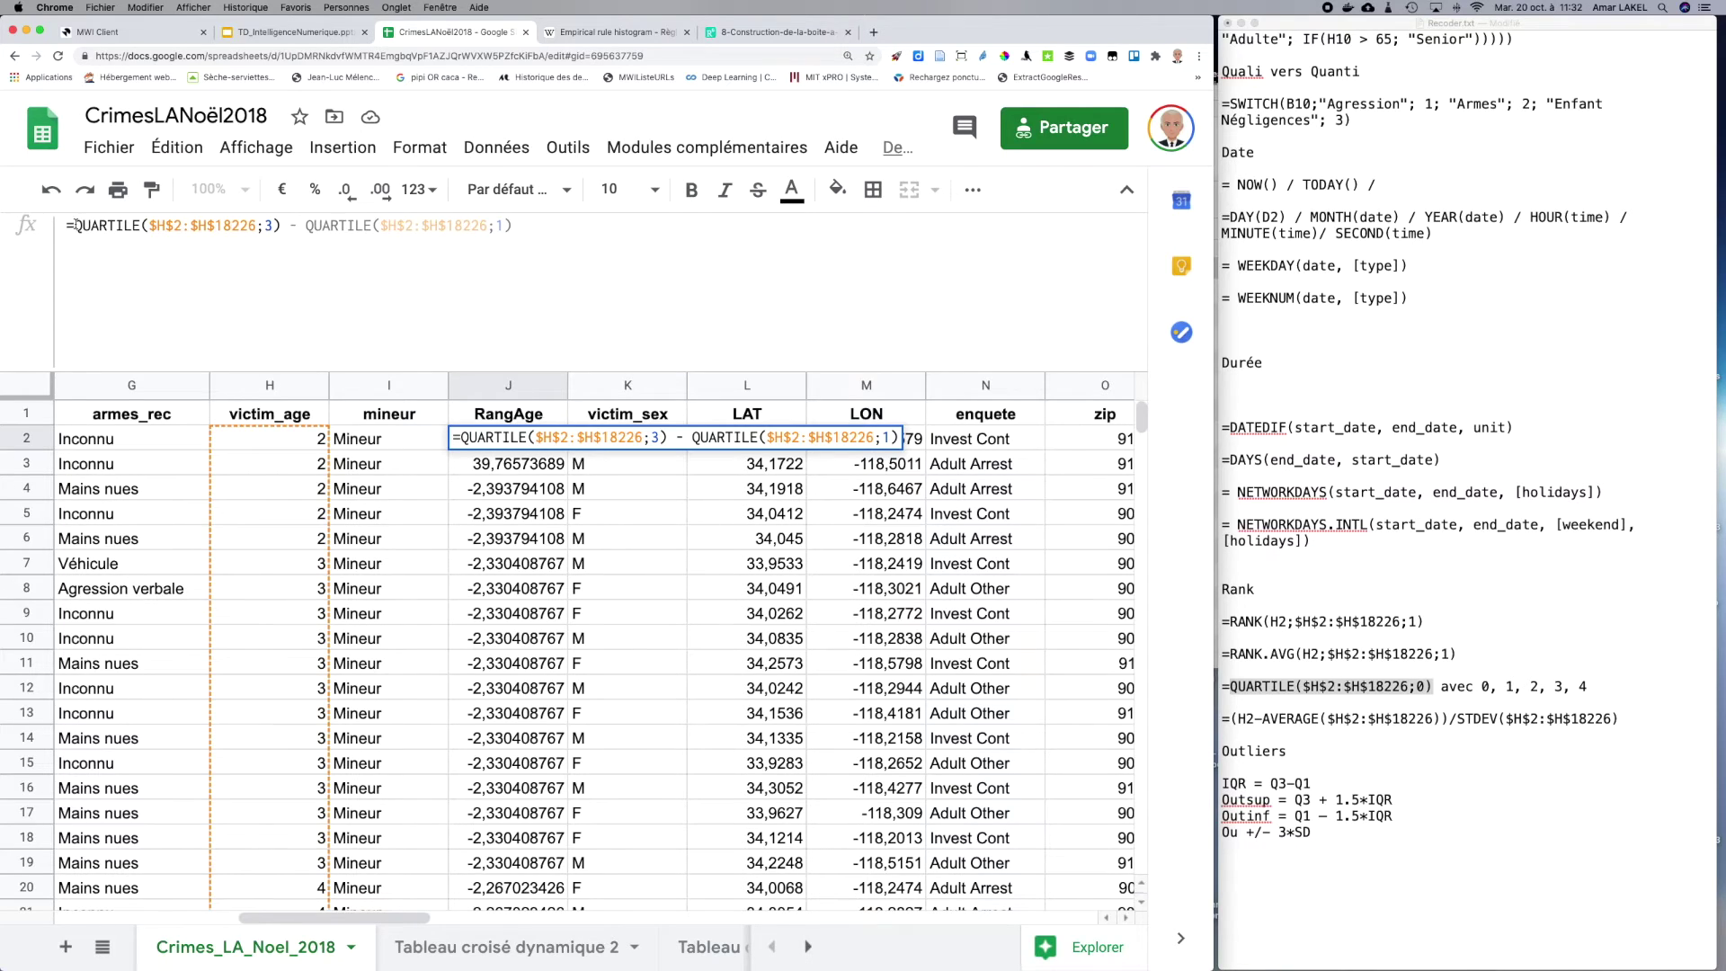
{"action": "type", "text": "("}
{"action": "left_click", "coordinate": [565, 226]}
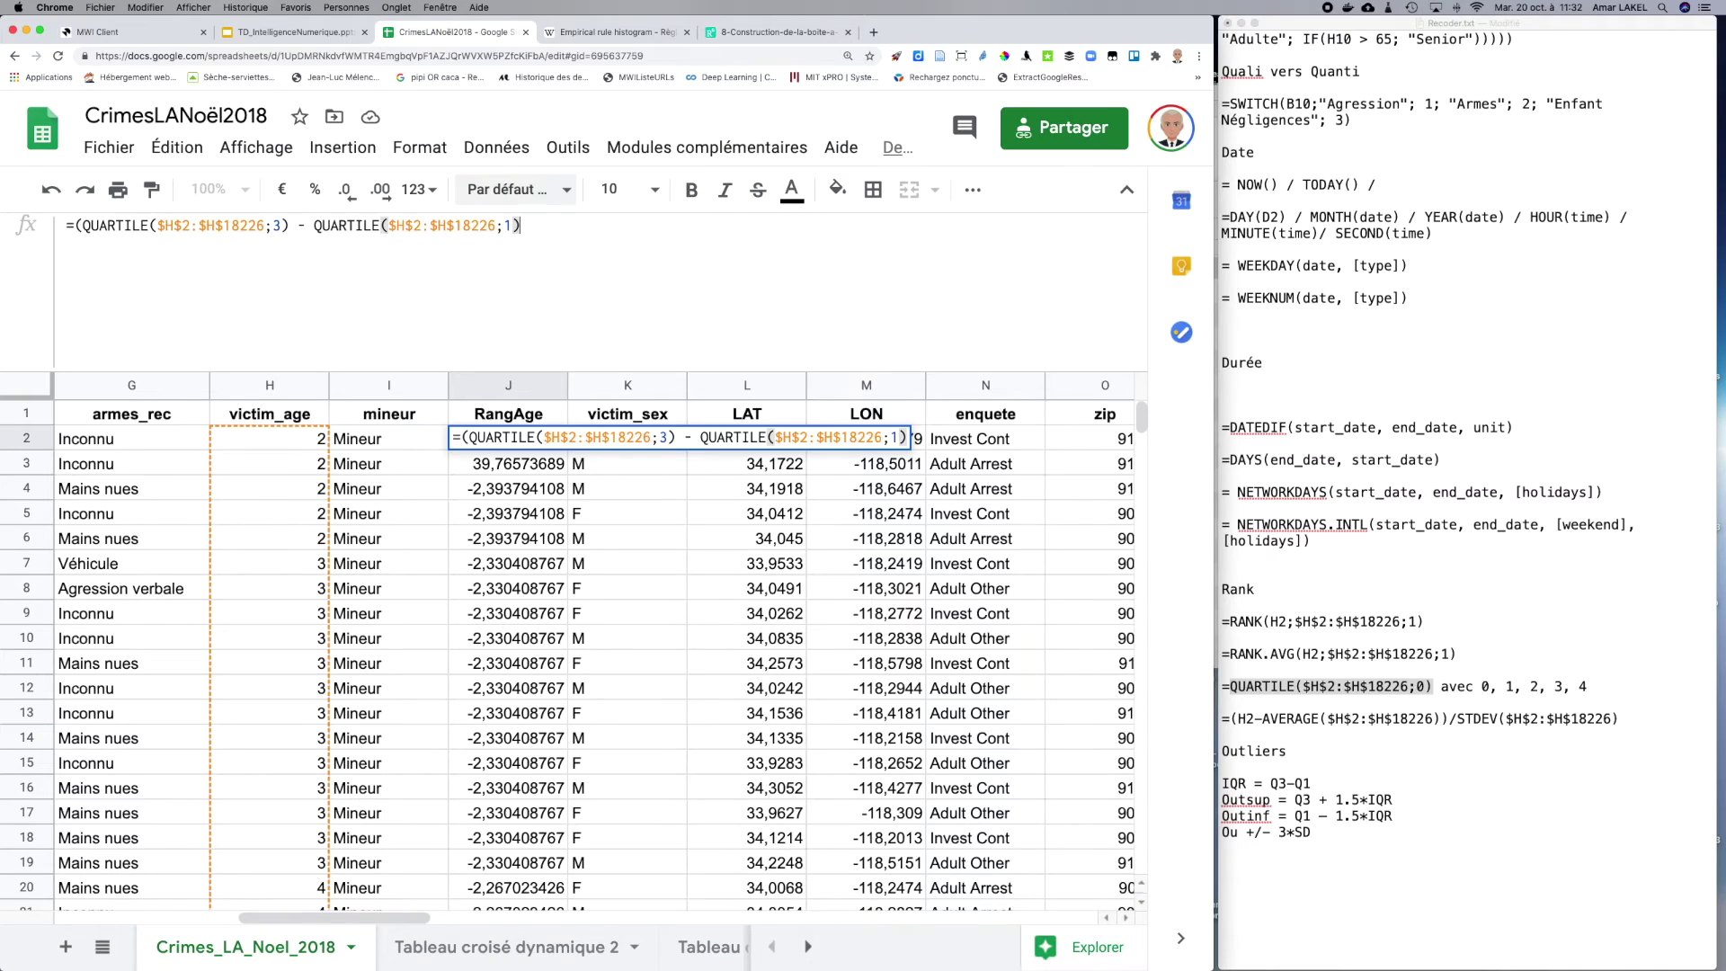
{"action": "type", "text": ") * 1,5"}
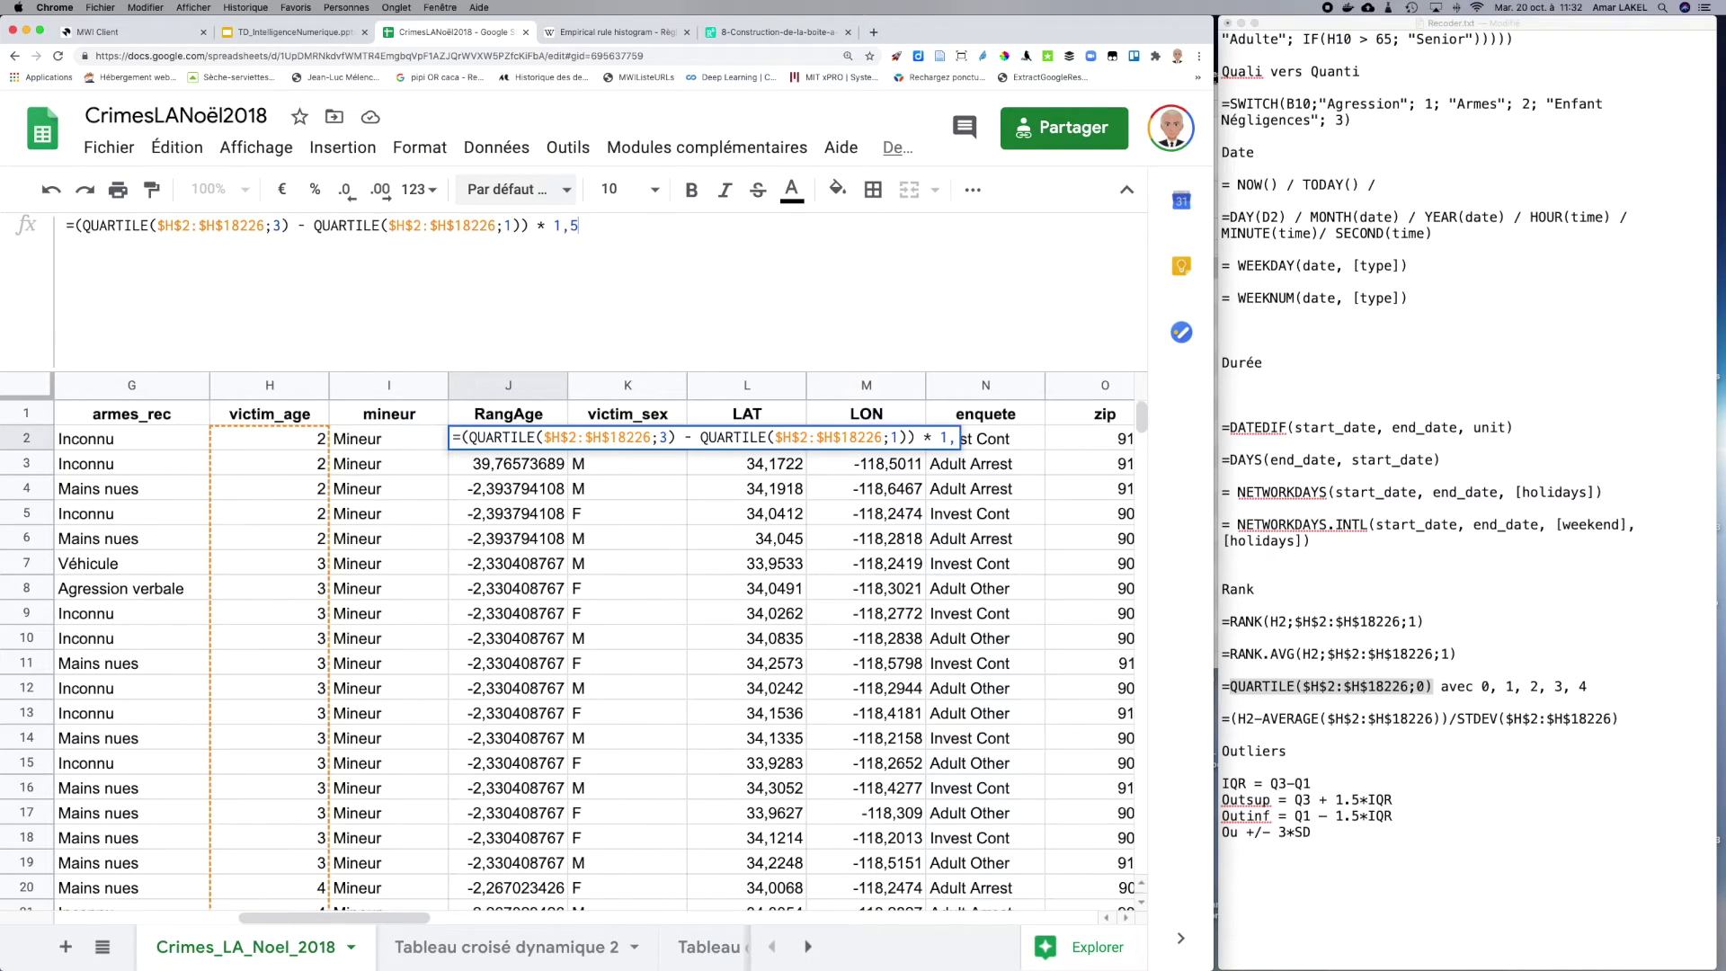
{"action": "key", "text": "Return"}
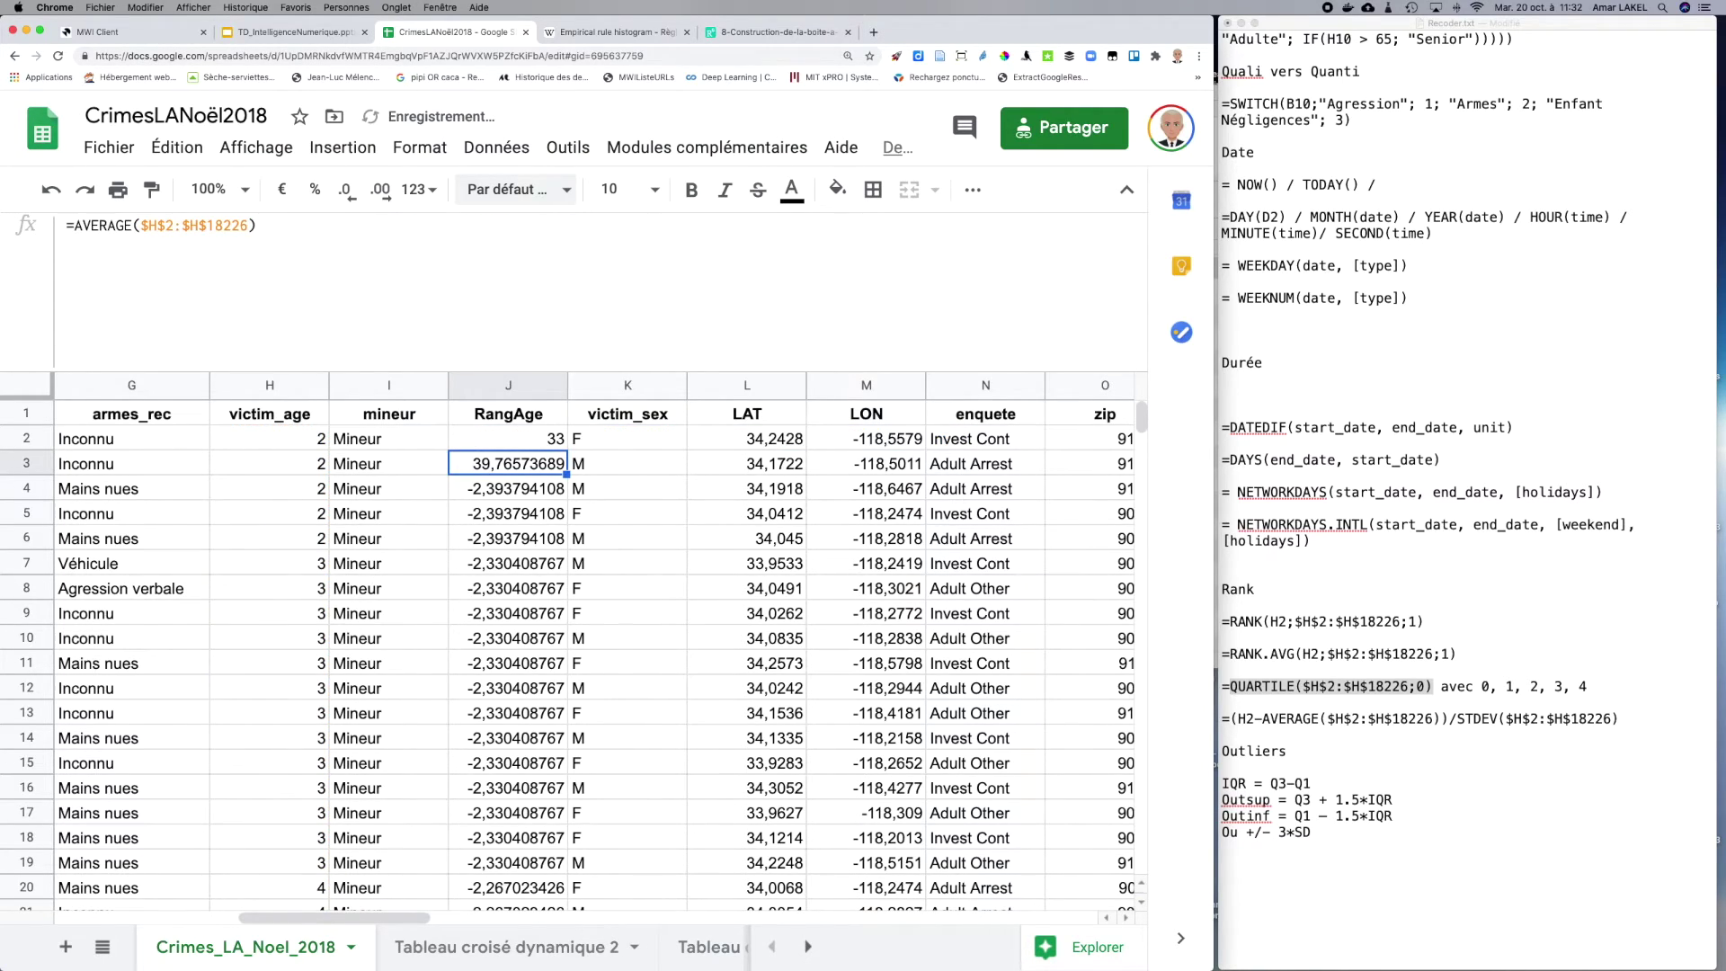
Step: Turn J2 into the upper outlier bound by putting QUARTILE($H$2:$H$18226;3) + before the parenthesised 1,5 × interquartile range term
{"action": "key", "text": "Up"}
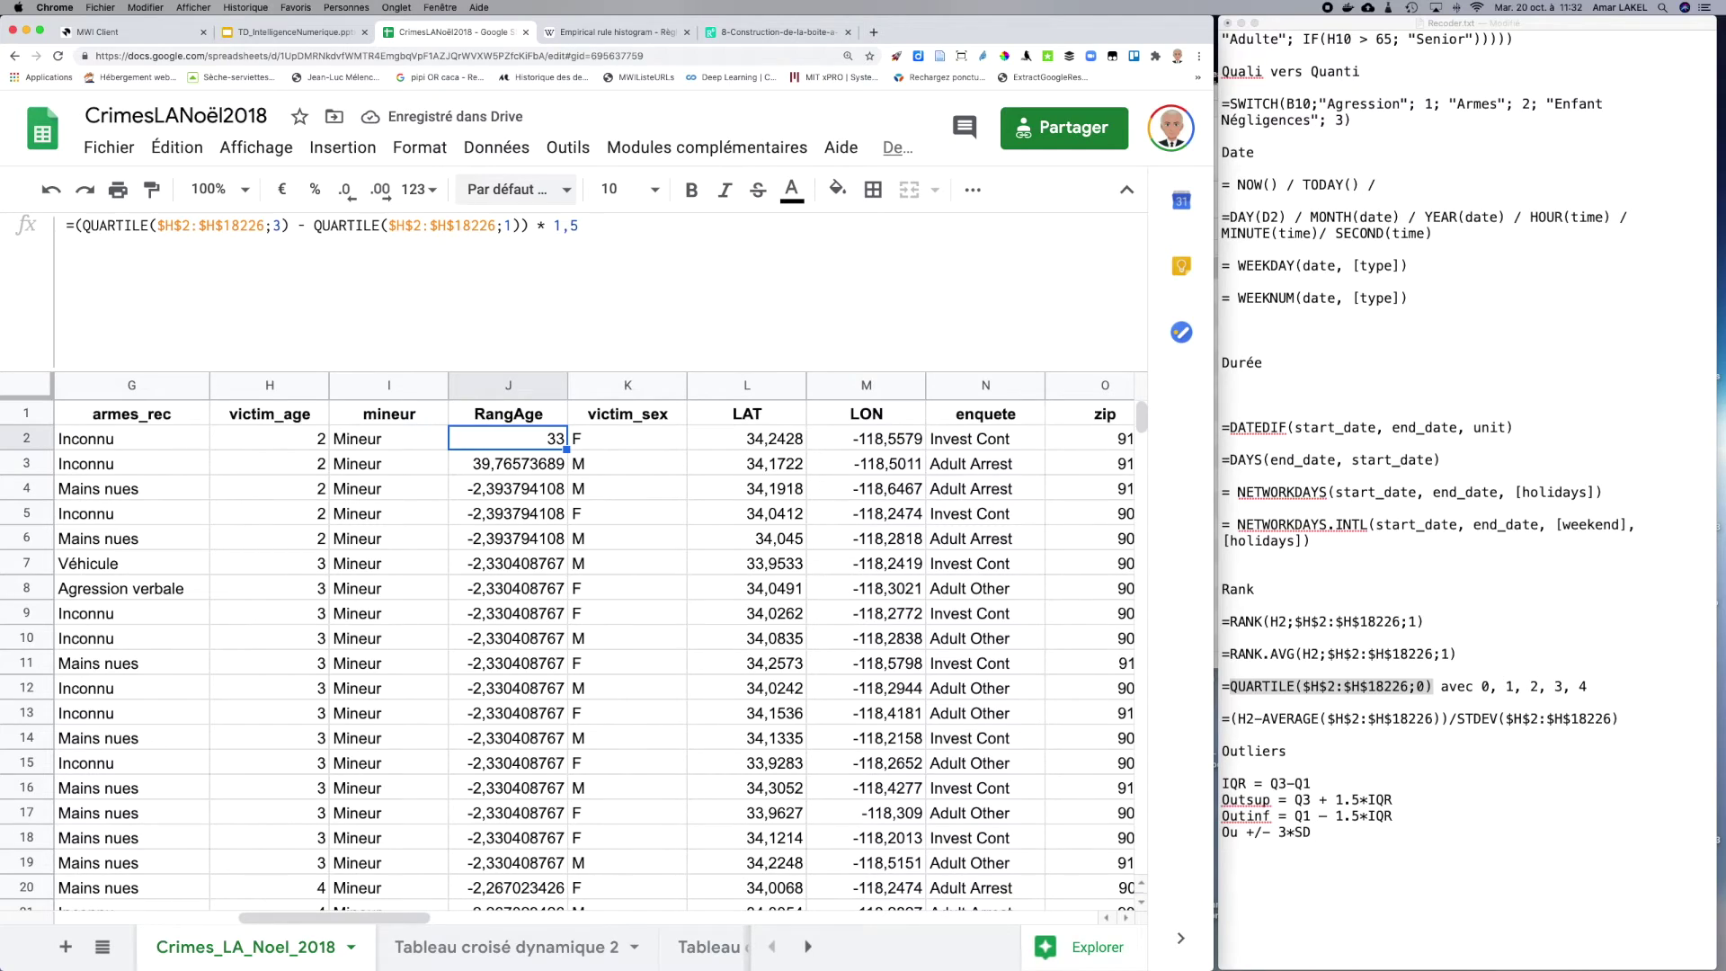
{"action": "left_click_drag", "start_coordinate": [314, 226], "coordinate": [520, 229]}
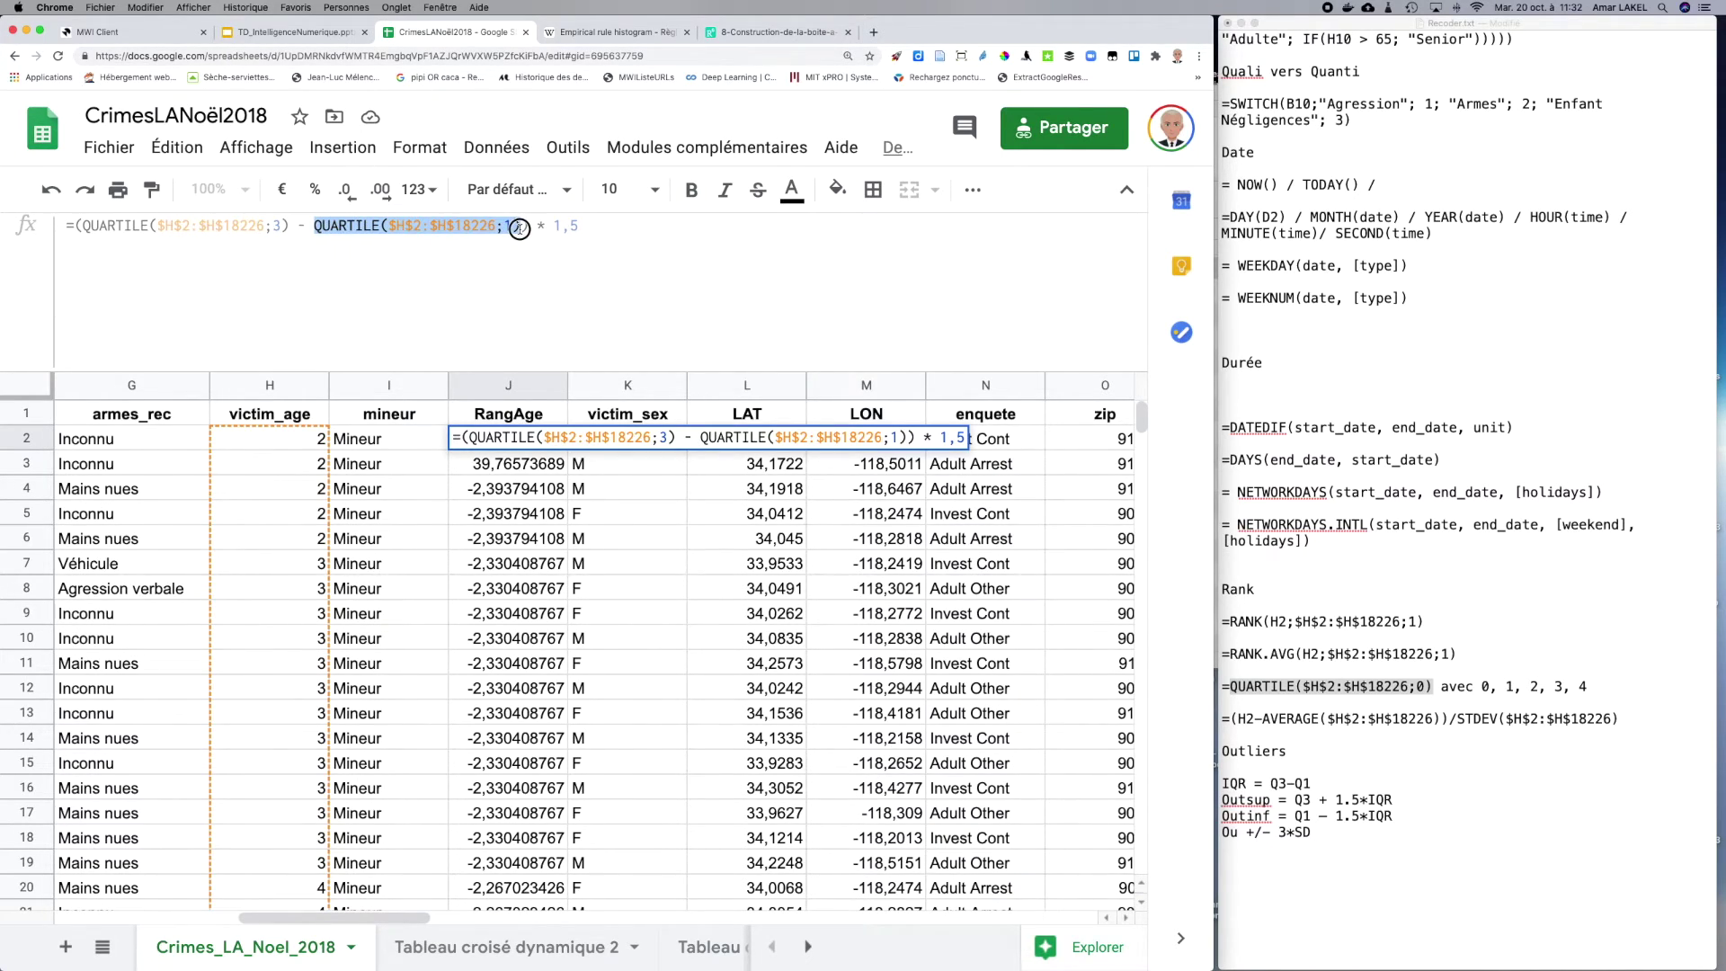
{"action": "left_click", "coordinate": [81, 225]}
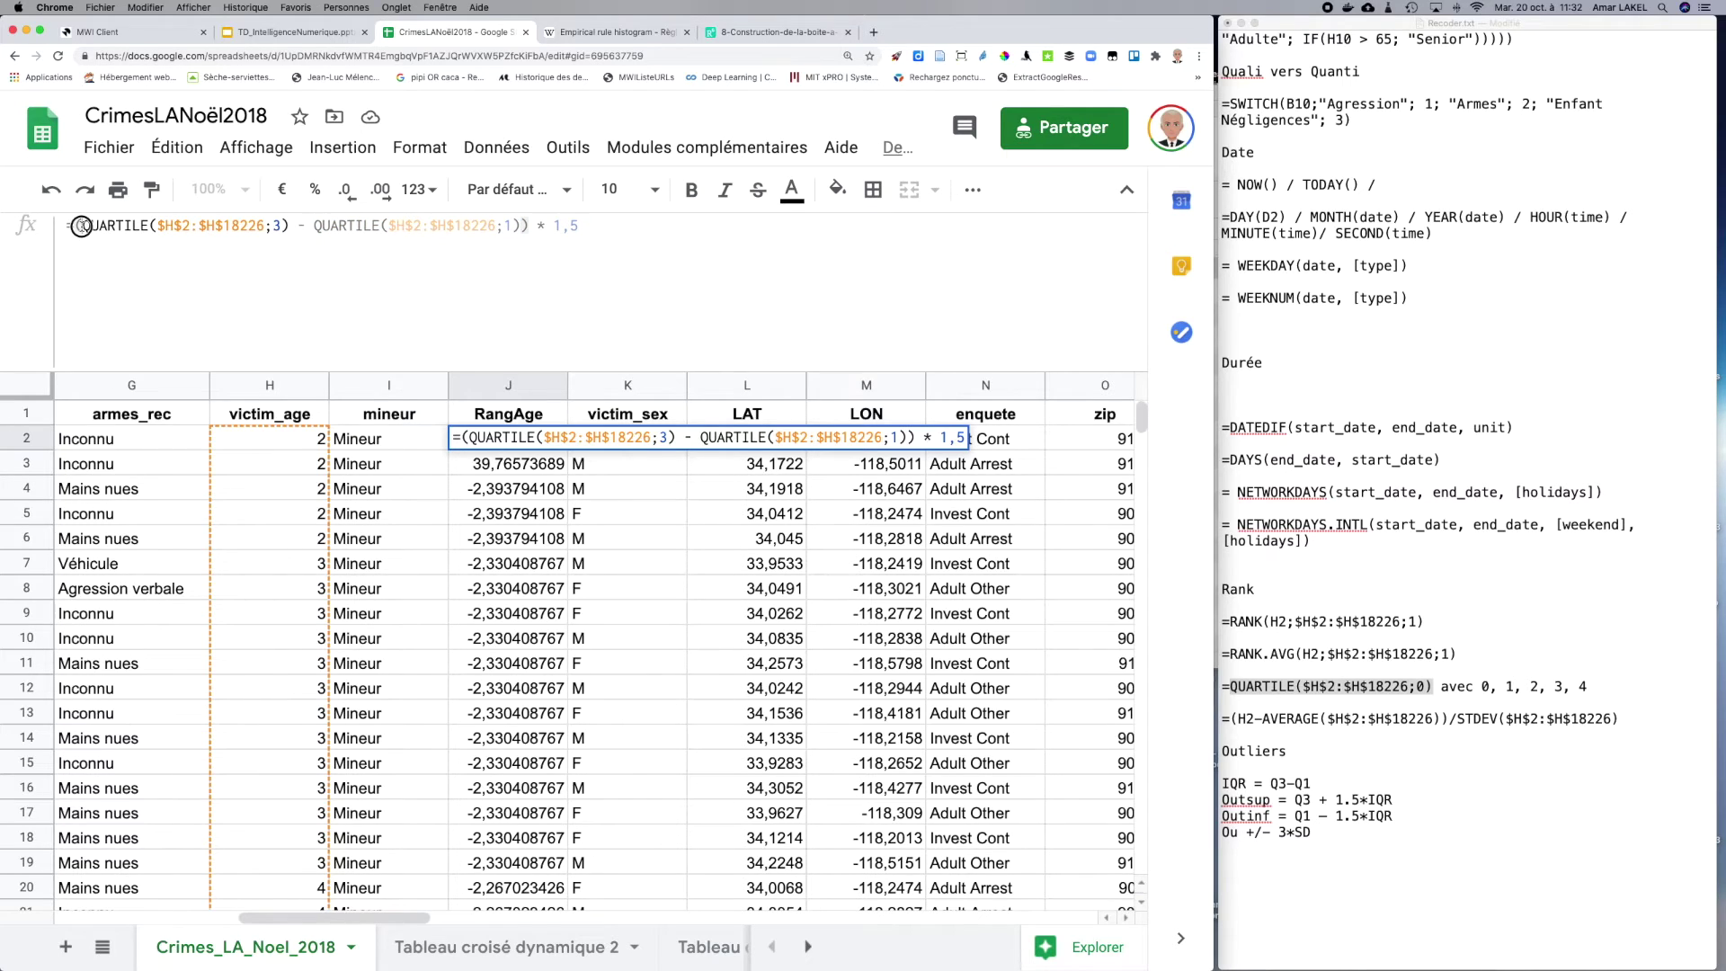
{"action": "left_click_drag", "start_coordinate": [82, 226], "coordinate": [293, 222]}
{"action": "key", "text": "ctrl+c"}
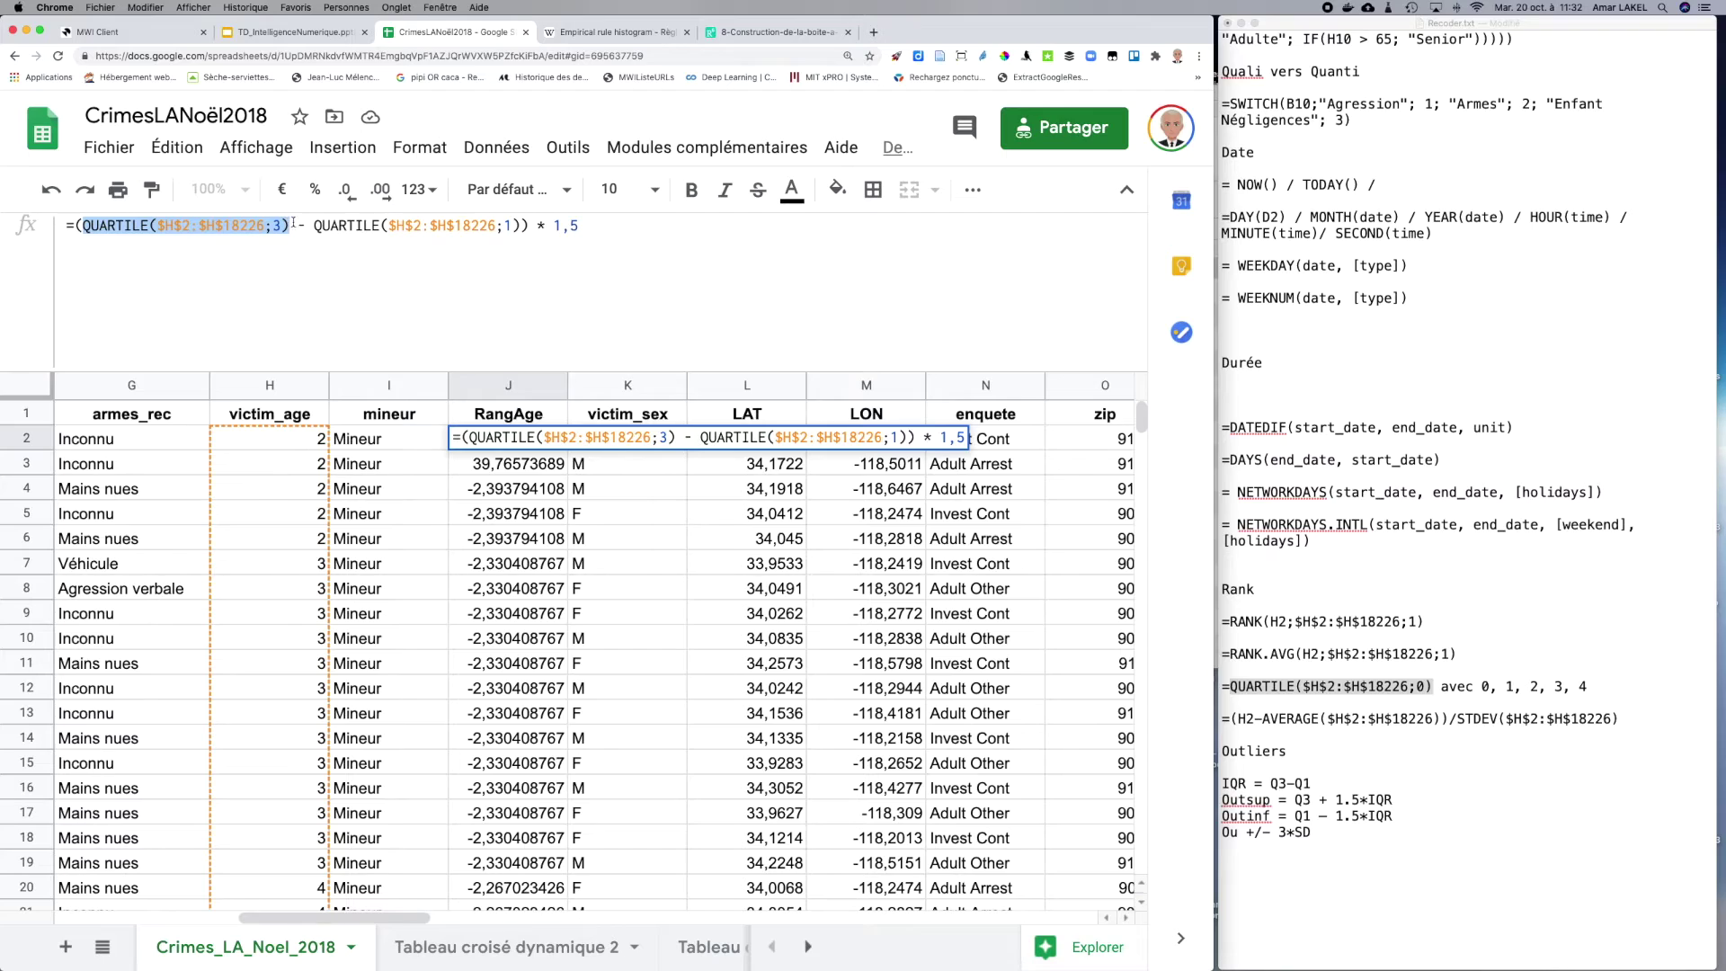
{"action": "left_click", "coordinate": [611, 225]}
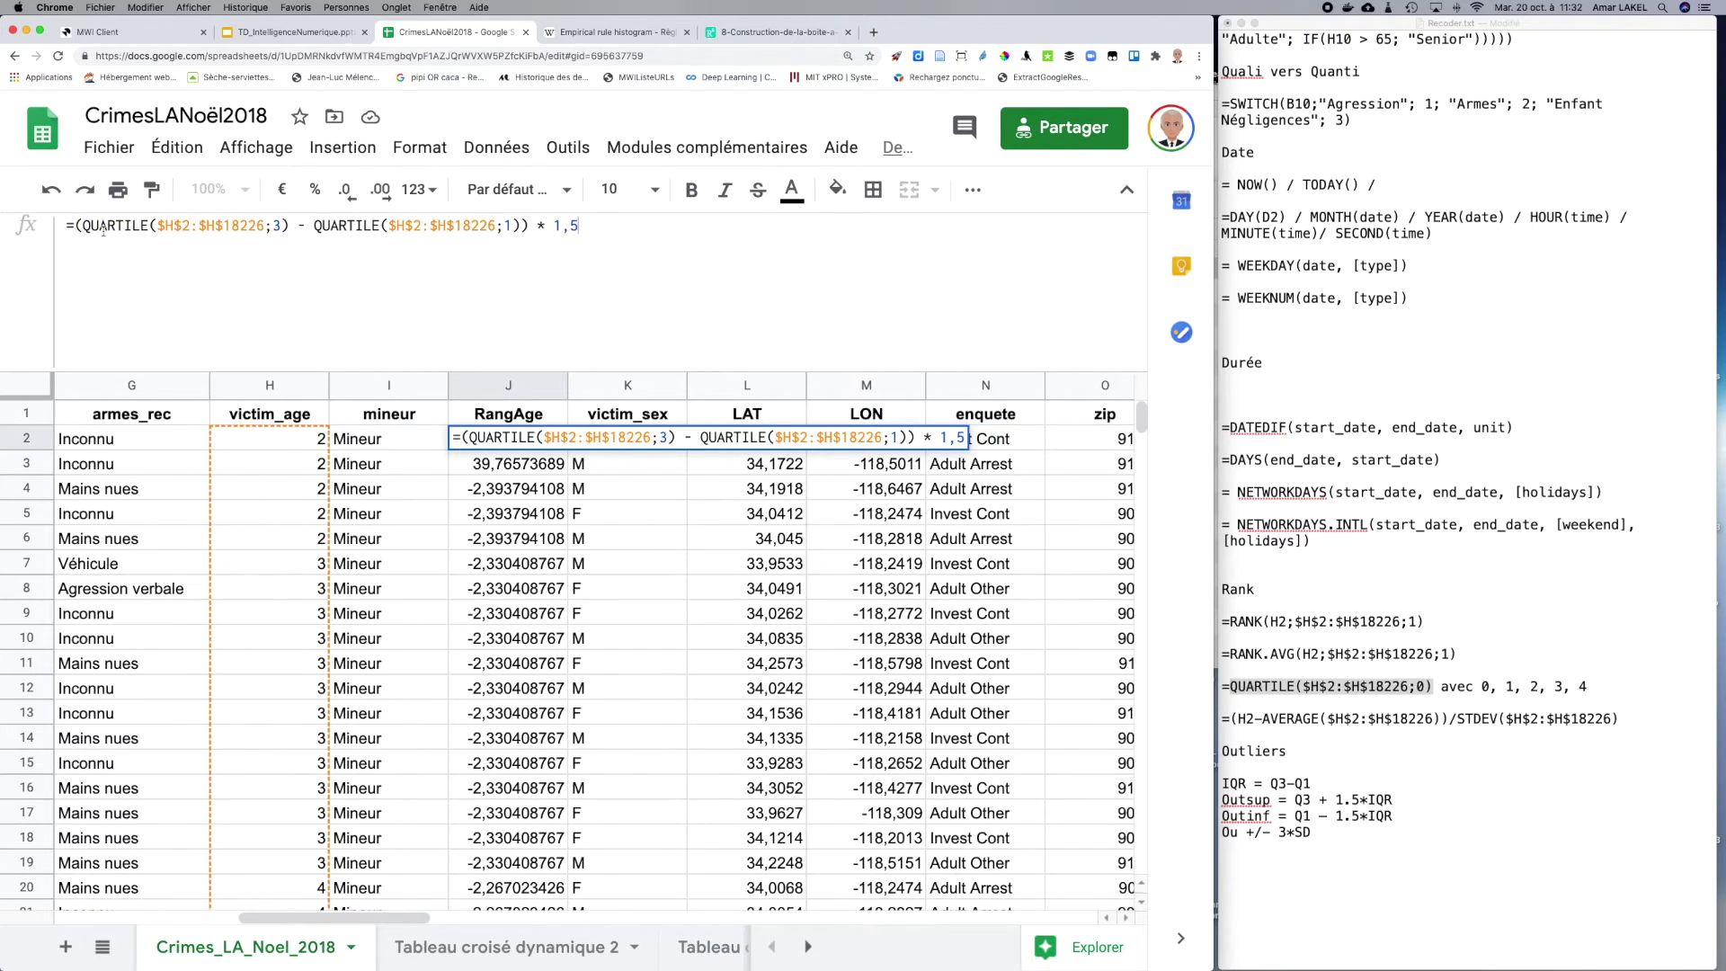
{"action": "left_click", "coordinate": [72, 226]}
{"action": "key", "text": "ctrl+v"}
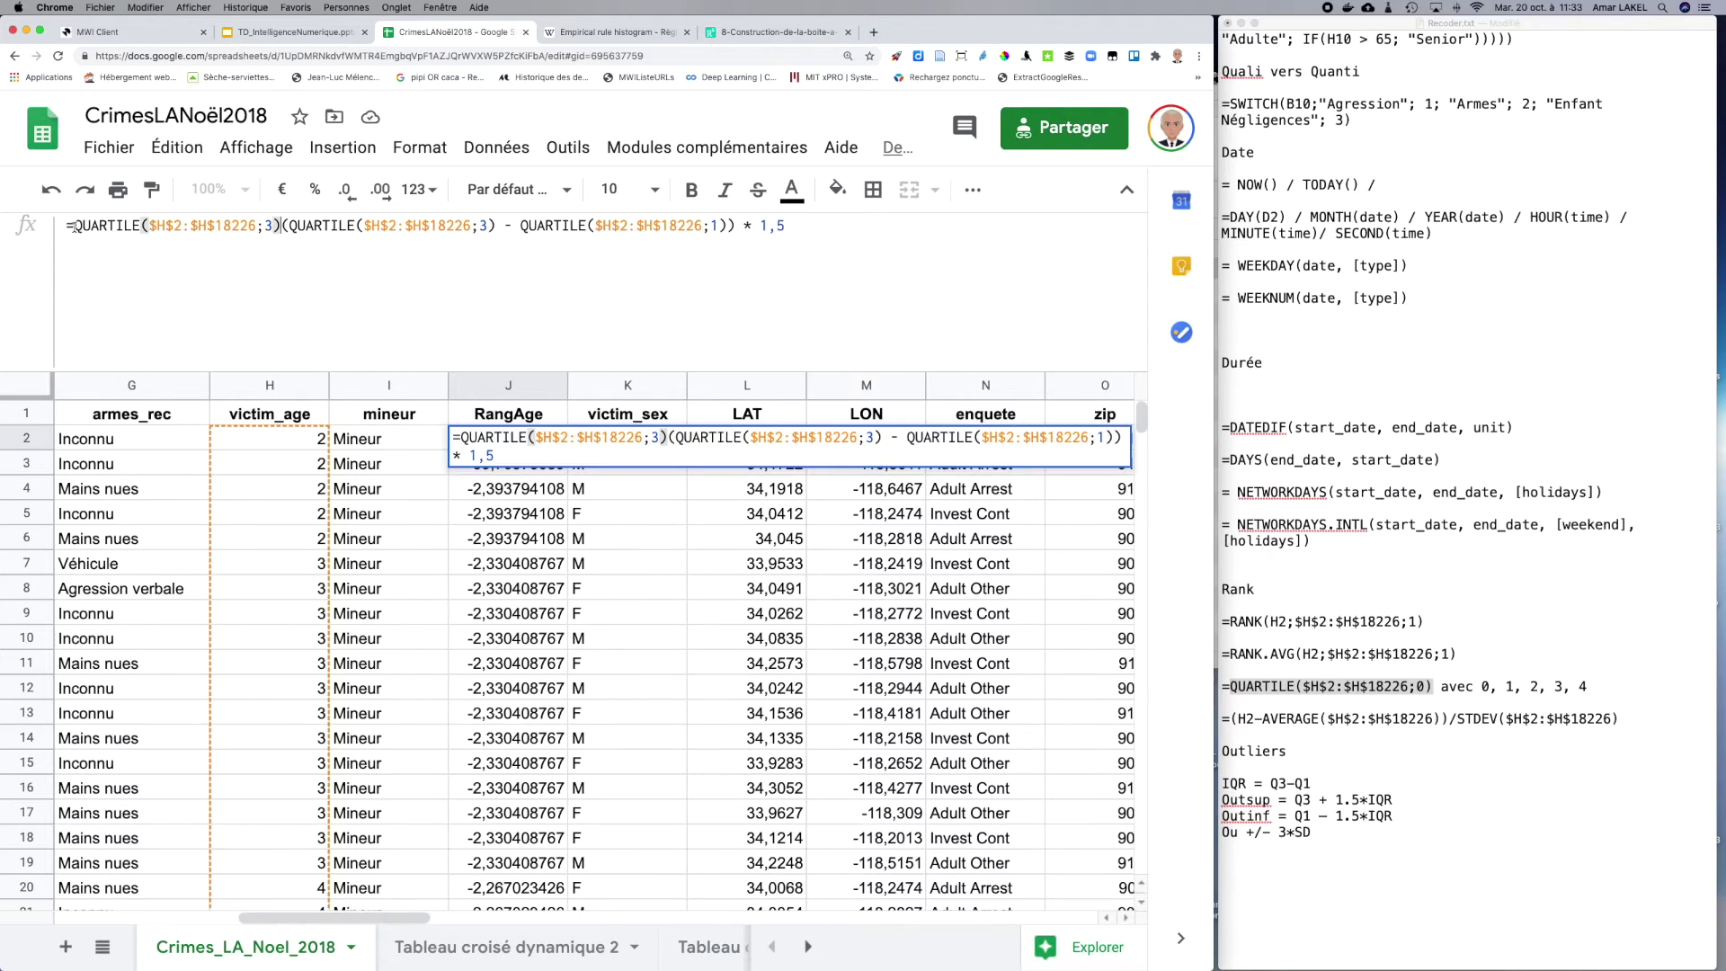
{"action": "type", "text": "+ "}
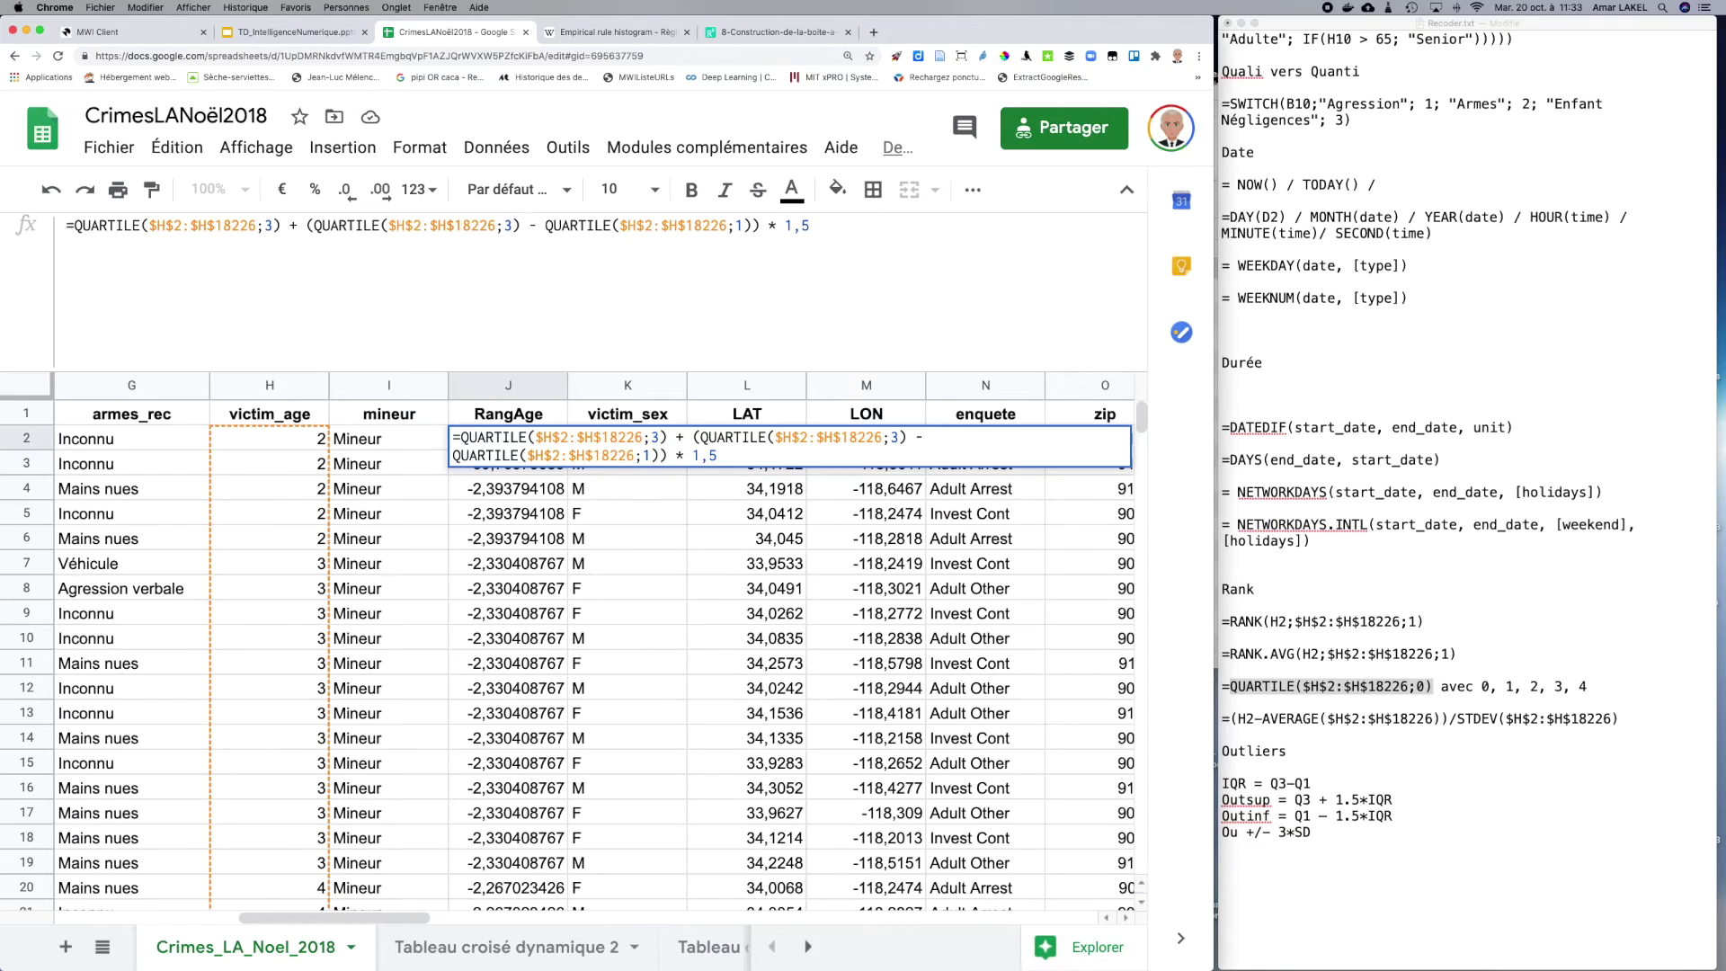
{"action": "type", "text": "("}
{"action": "left_click", "coordinate": [838, 230]}
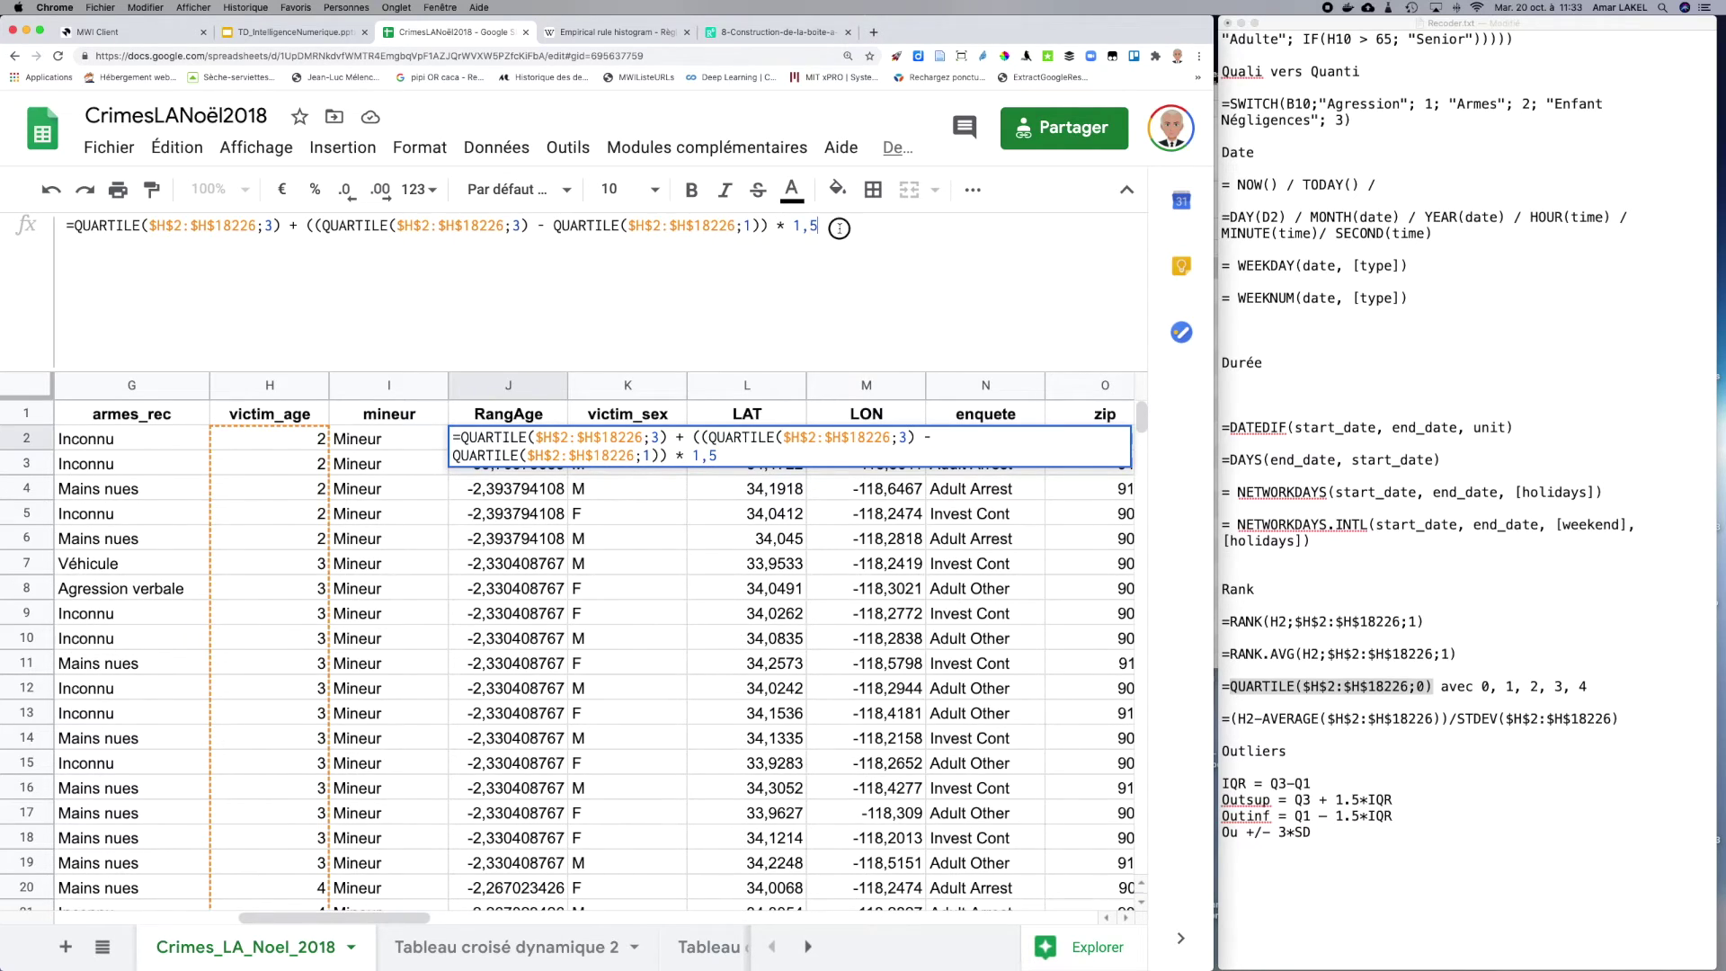
{"action": "type", "text": ")"}
{"action": "key", "text": "Return"}
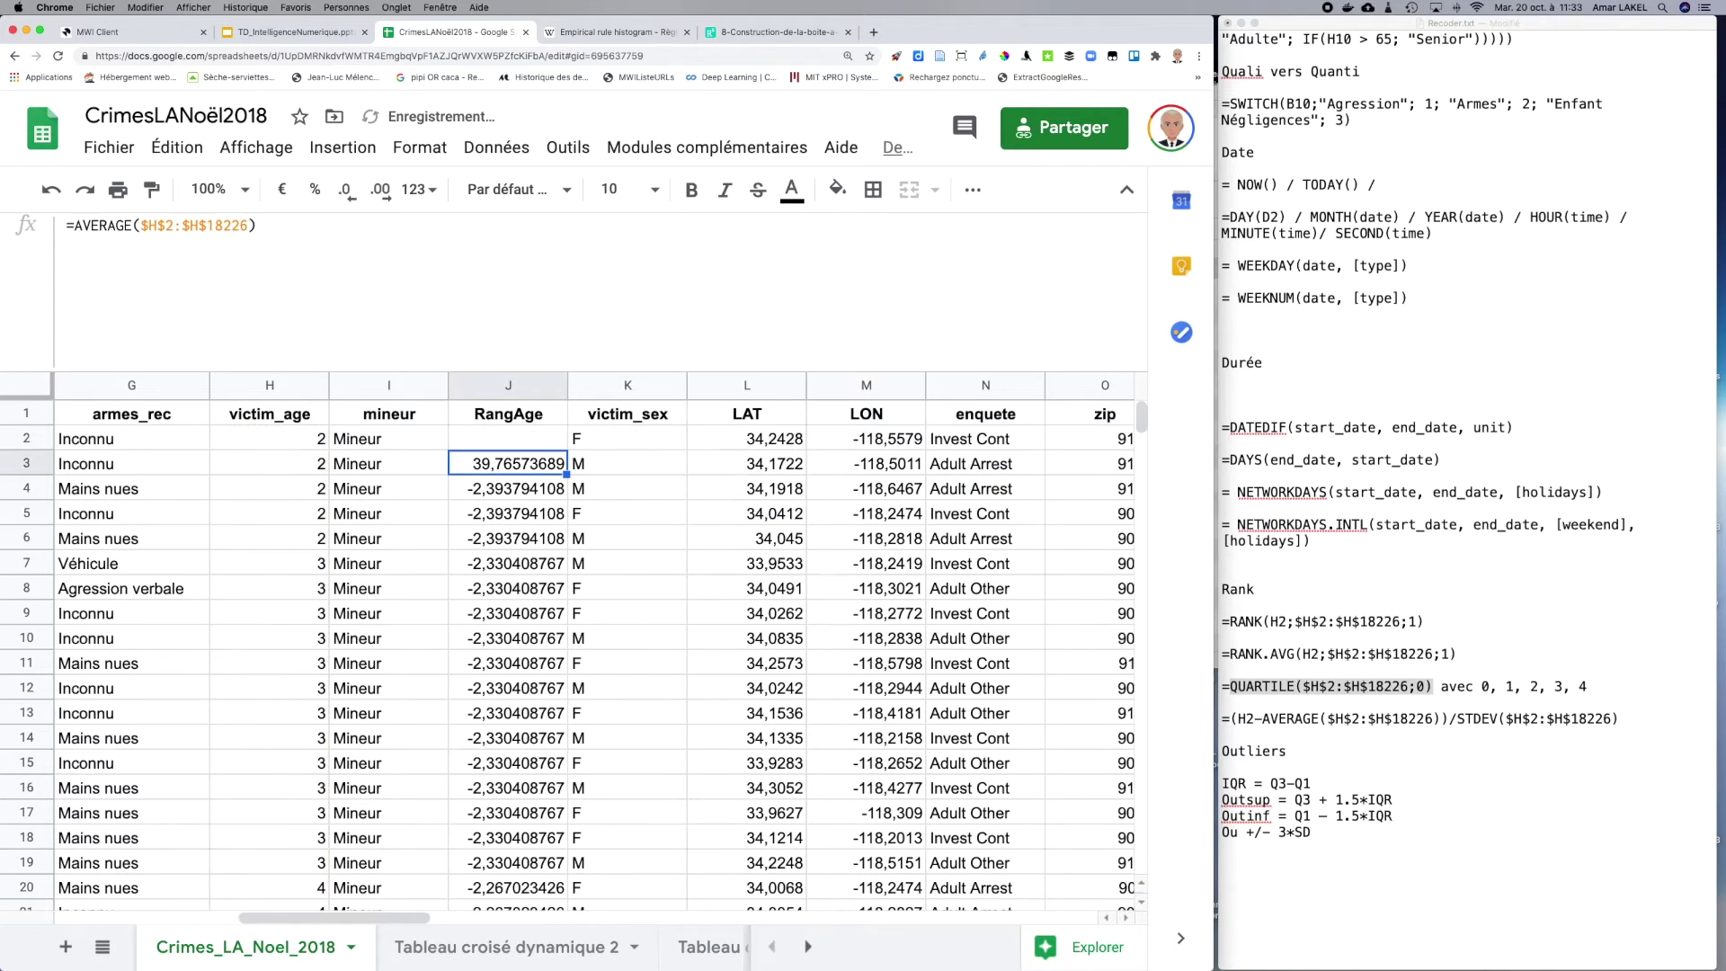
Step: Try the lower outlier bound in J2 by using quartile 1 minus the 1,5 × interquartile range term, and undo that change
{"action": "left_click", "coordinate": [508, 439]}
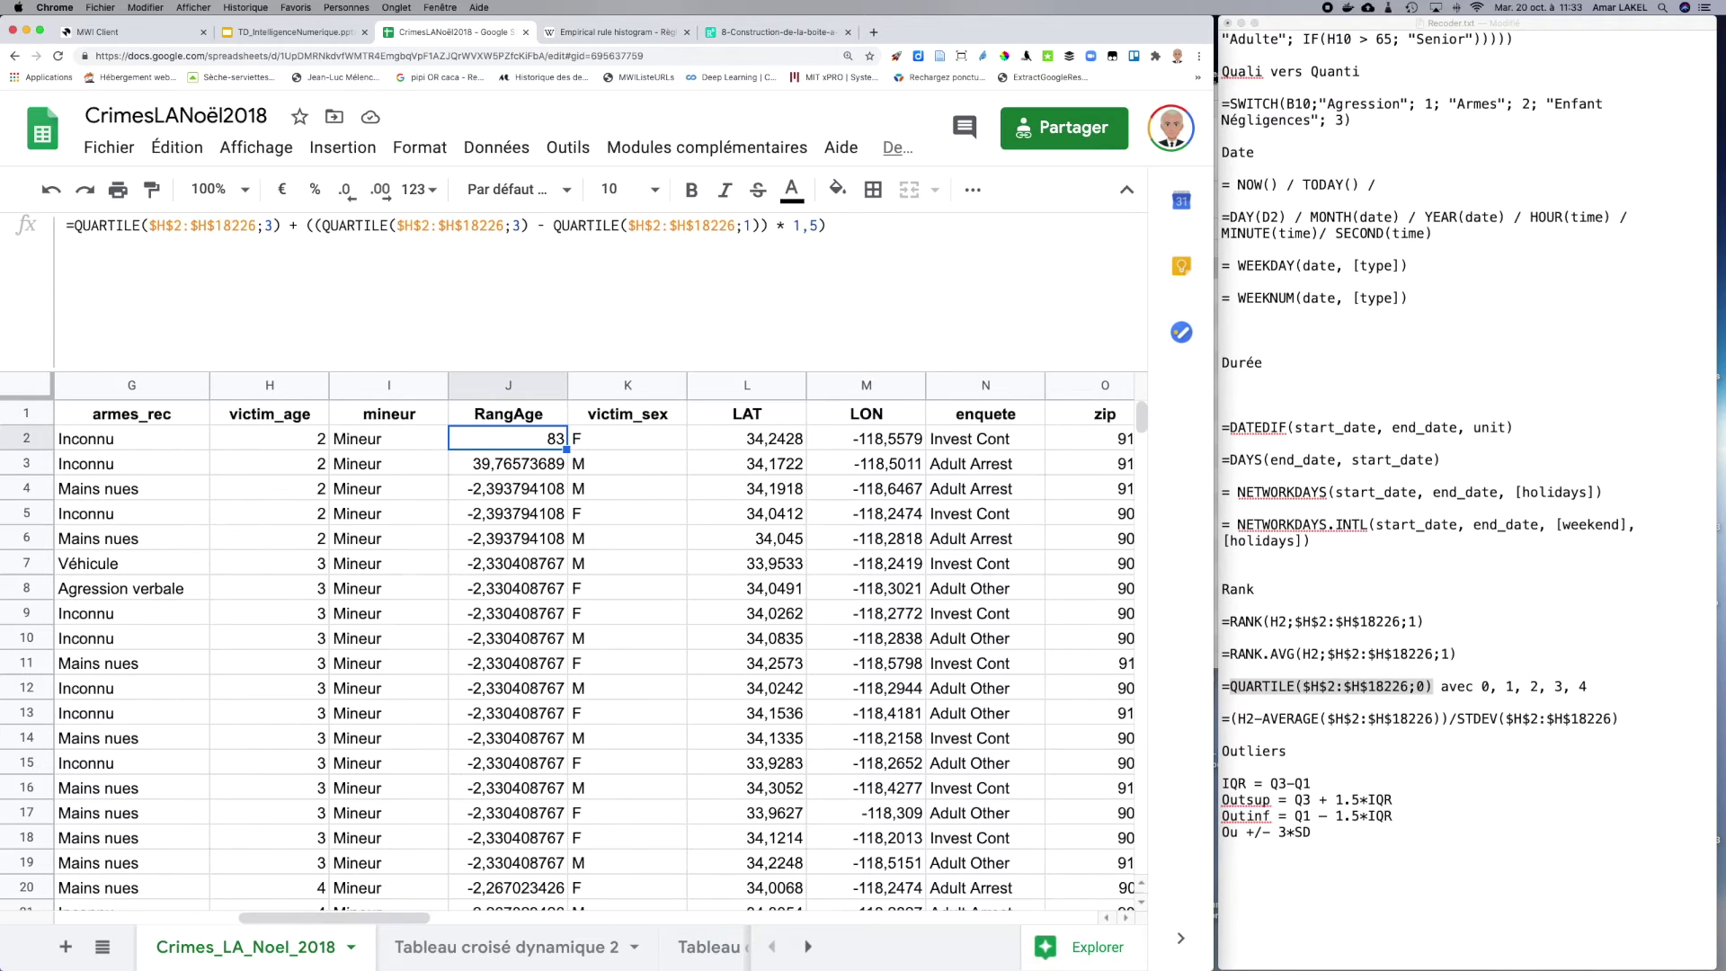
{"action": "left_click", "coordinate": [276, 225]}
{"action": "key", "text": "BackSpace"}
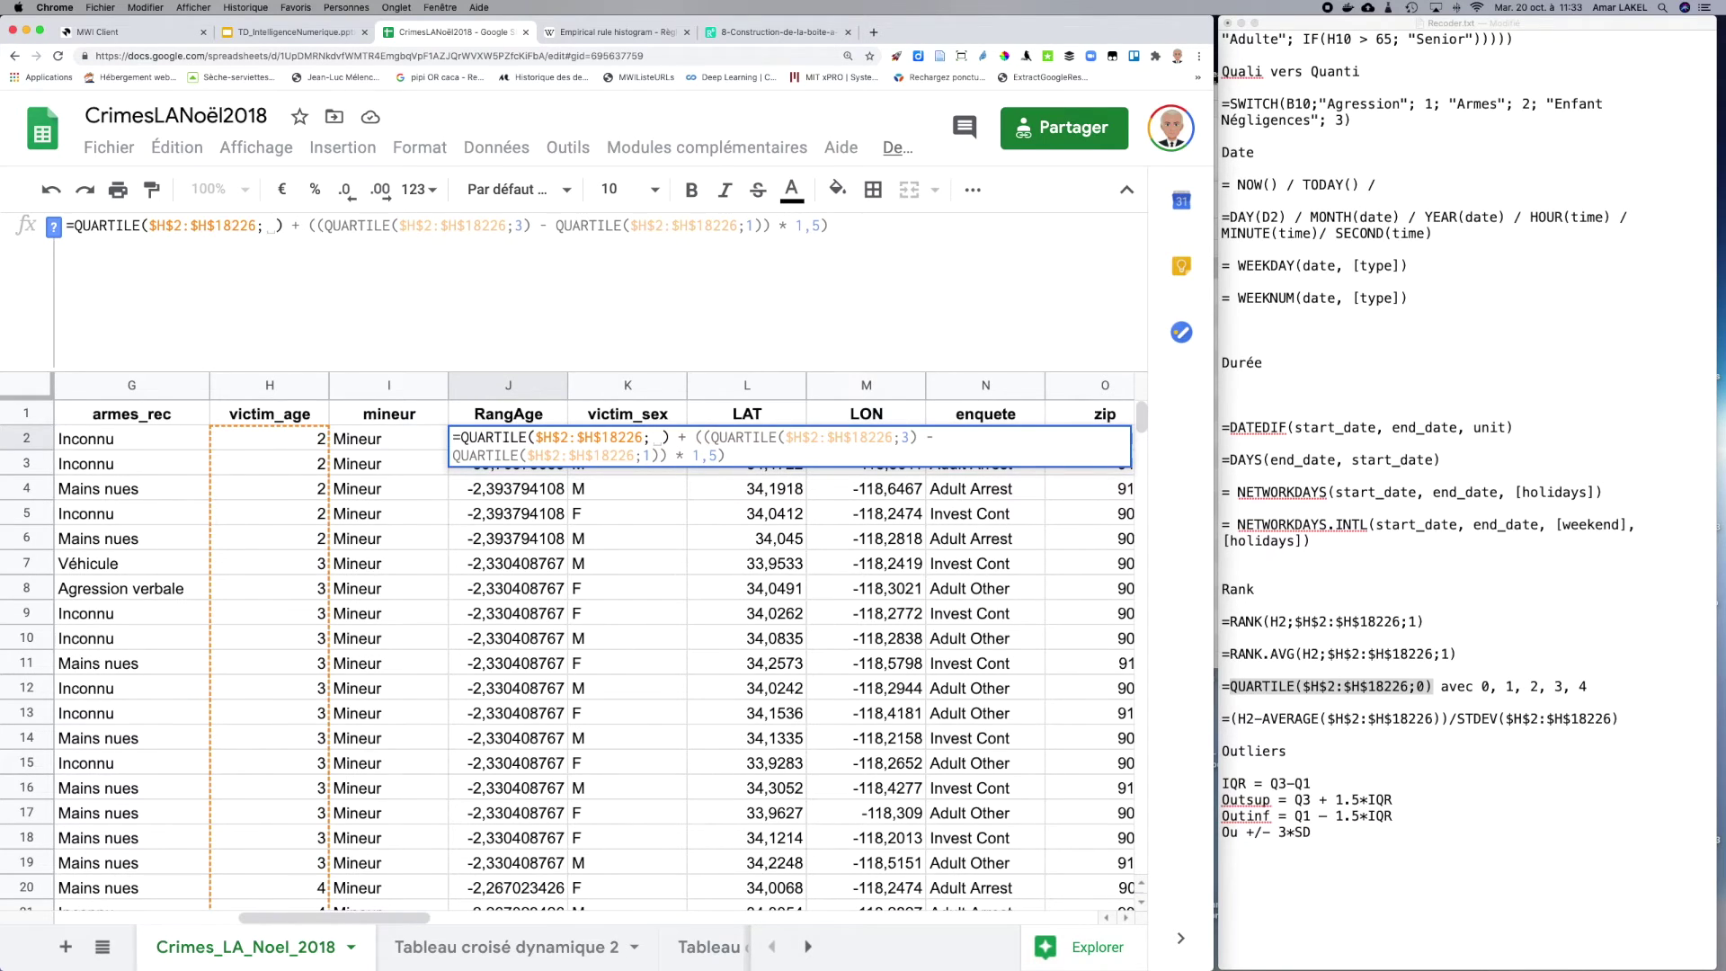
{"action": "type", "text": "-"}
{"action": "key", "text": "BackSpace"}
{"action": "type", "text": "1) -"}
{"action": "key", "text": "Return"}
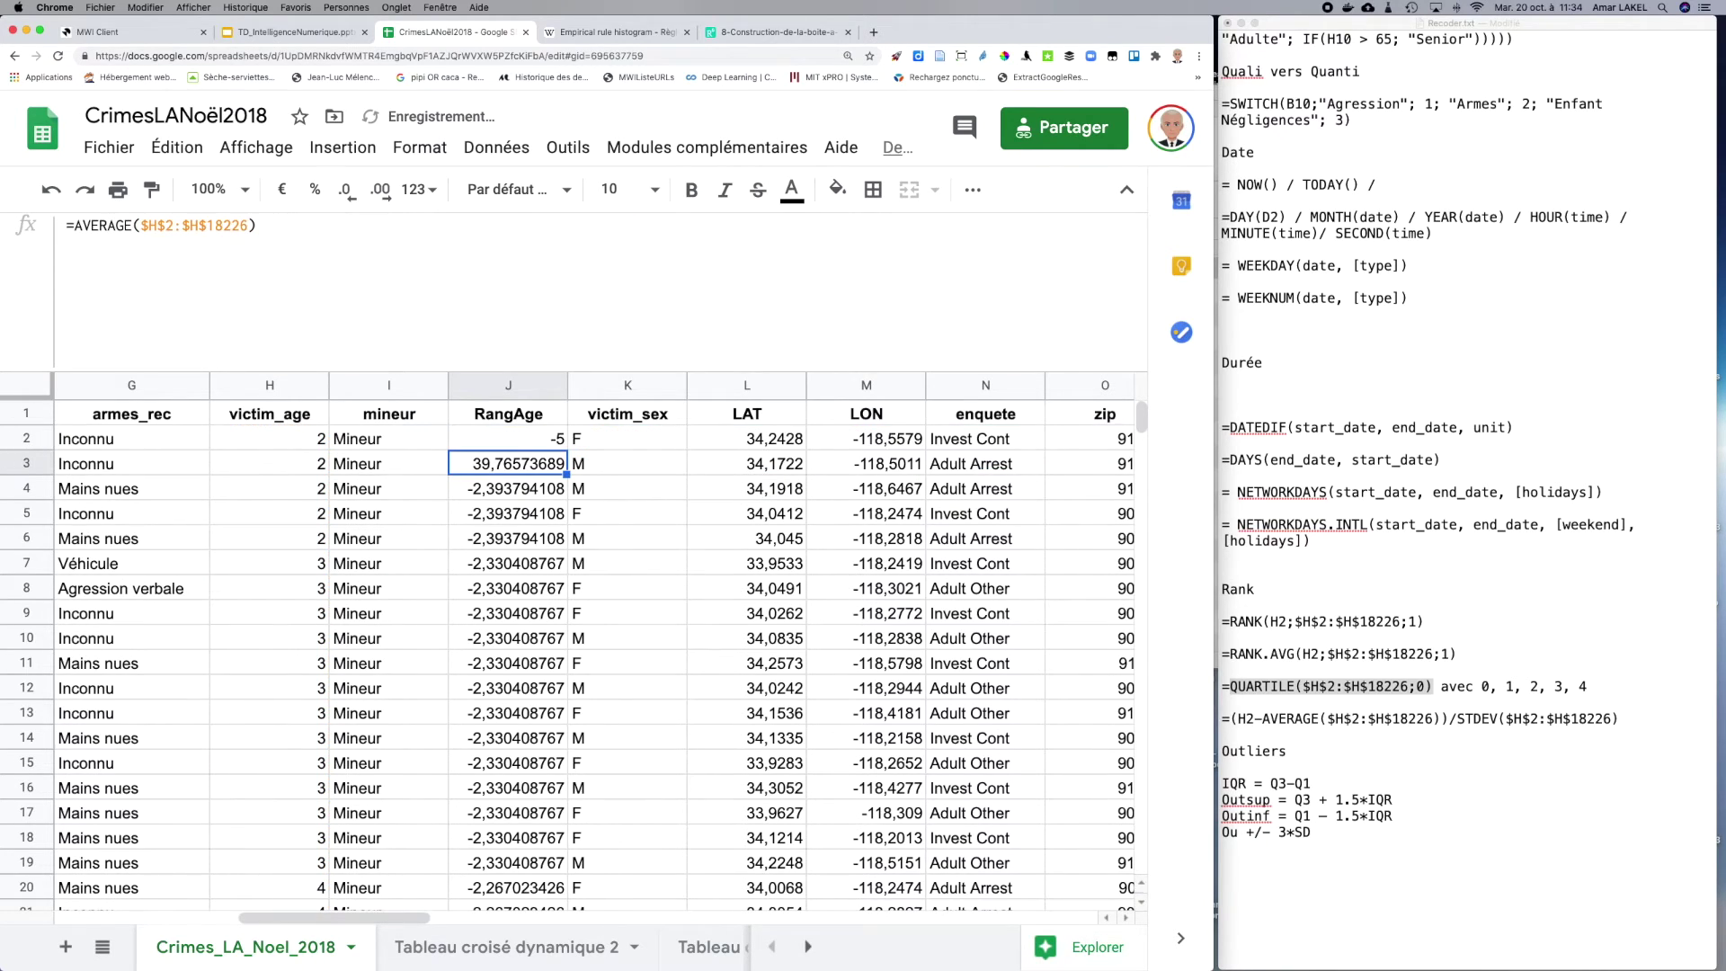
{"action": "key", "text": "Up"}
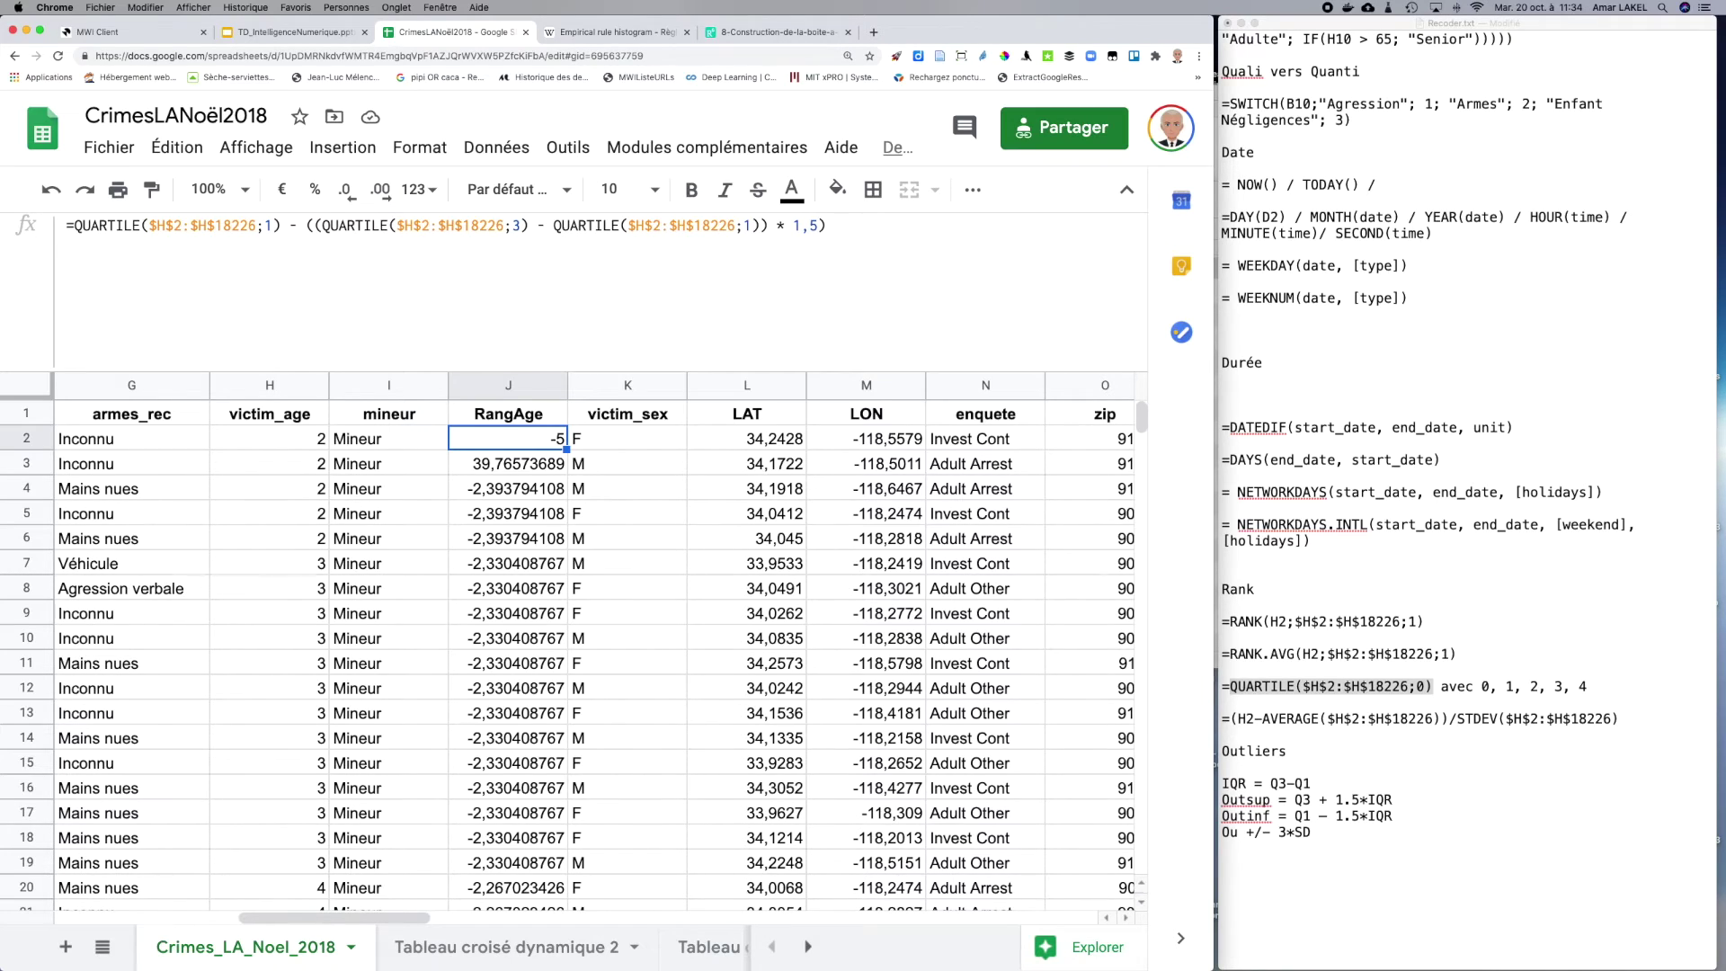
{"action": "key", "text": "super+z"}
Step: Review the Outliers section and the other recoding formulas in the notes, along with the empirical rule histogram
{"action": "left_click", "coordinate": [1237, 751]}
{"action": "double_click", "coordinate": [1236, 750]}
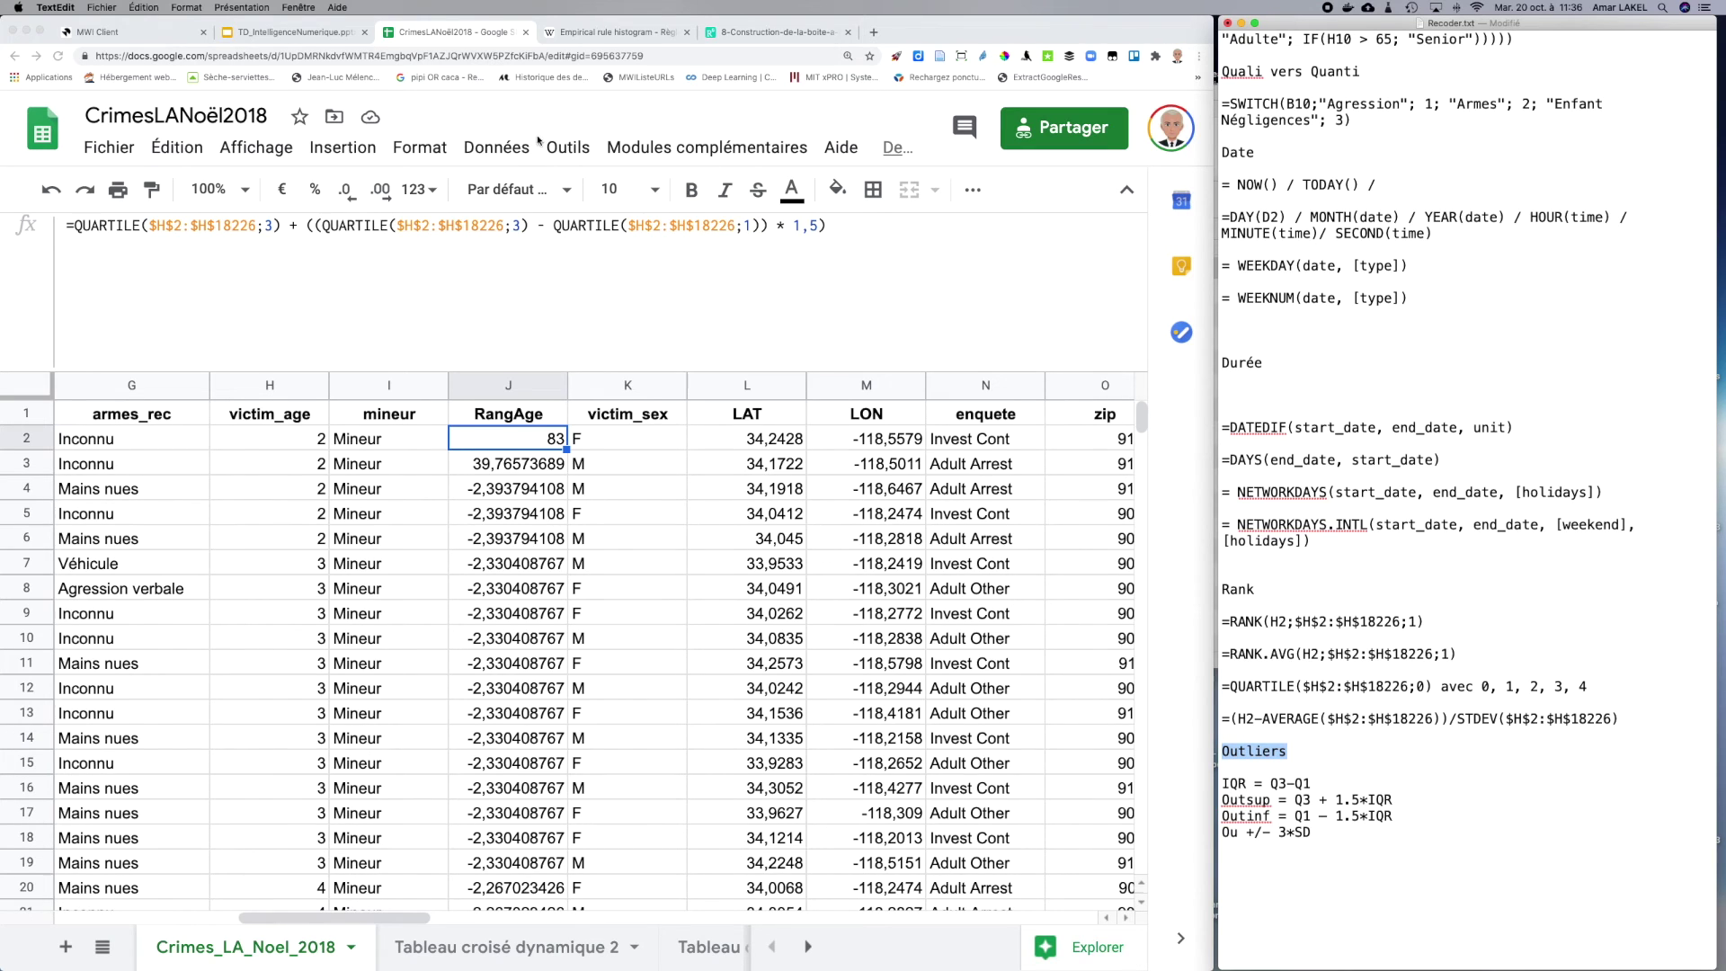
{"action": "left_click", "coordinate": [581, 35]}
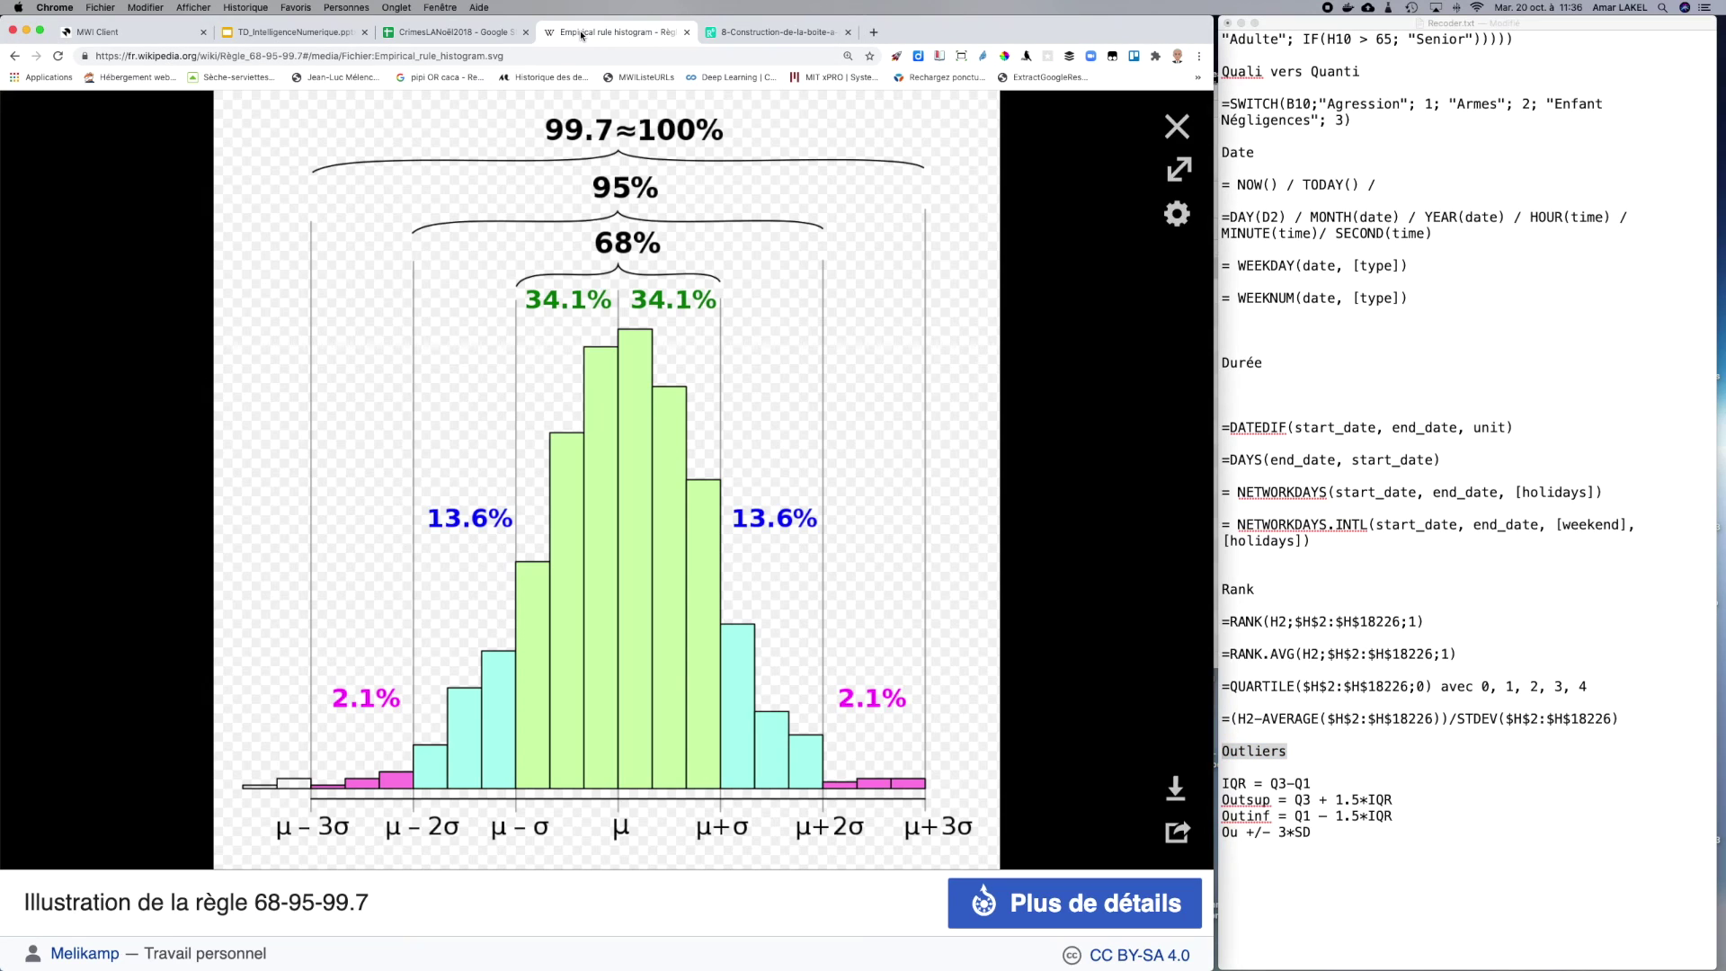
{"action": "left_click", "coordinate": [454, 32]}
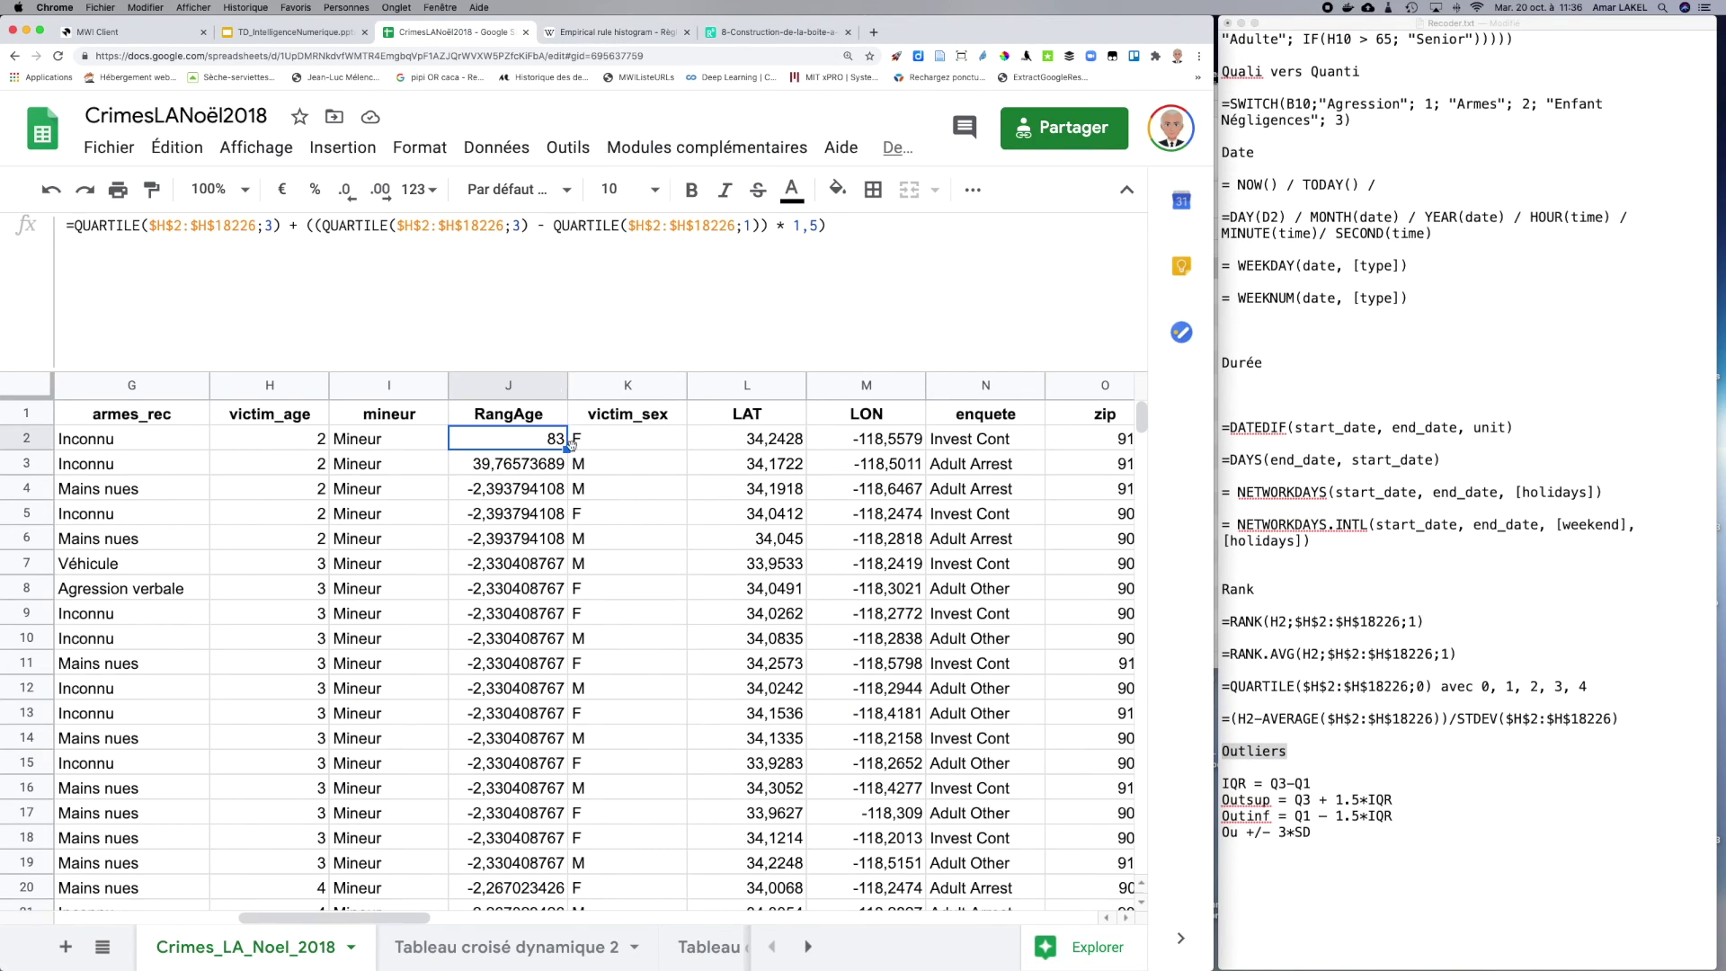
{"action": "scroll", "coordinate": [1430, 428], "scroll_direction": "up", "scroll_amount": 10}
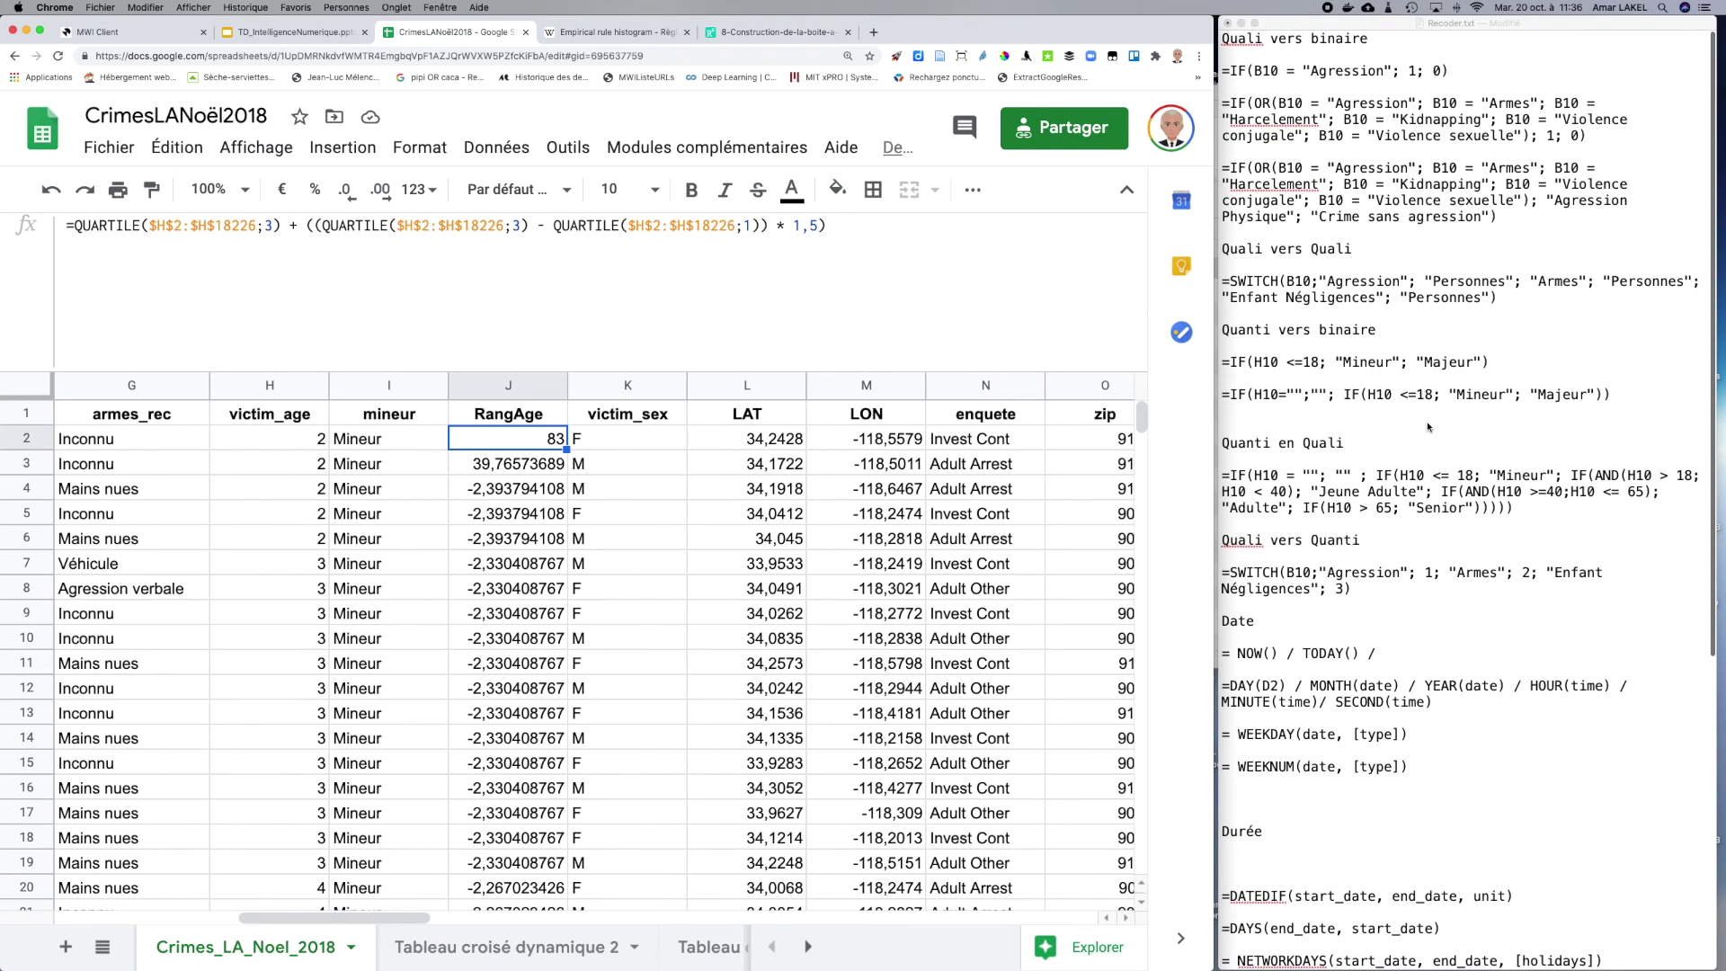
{"action": "scroll", "coordinate": [1429, 428], "scroll_direction": "down", "scroll_amount": 10}
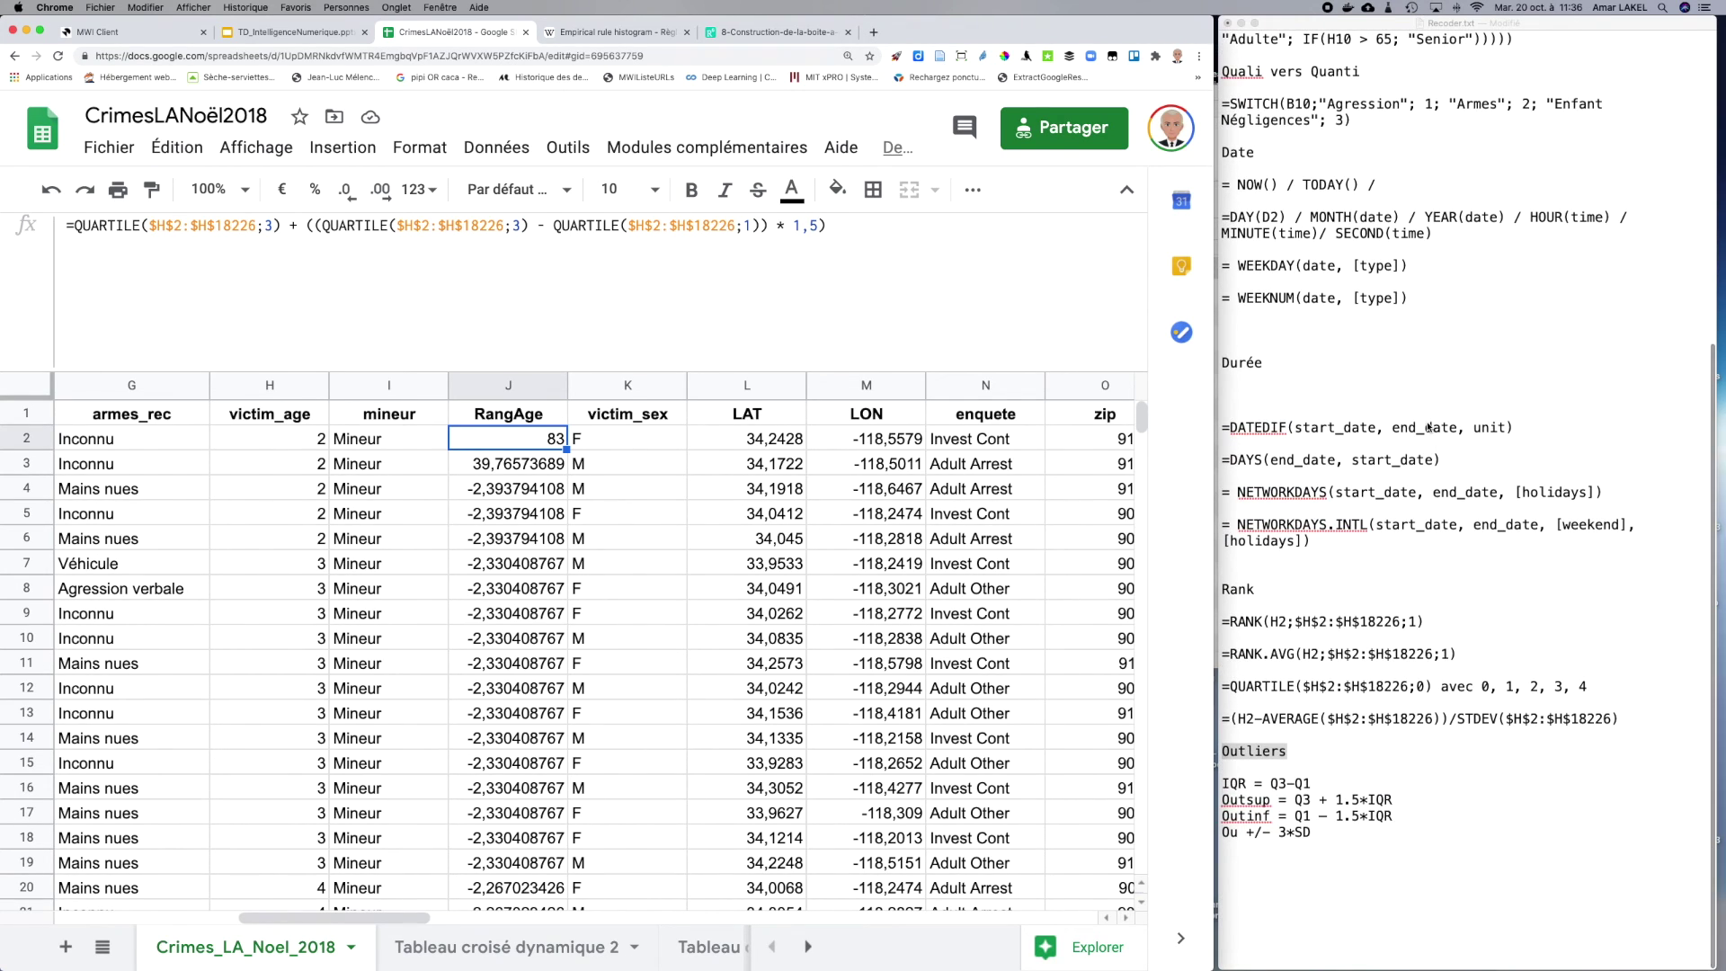